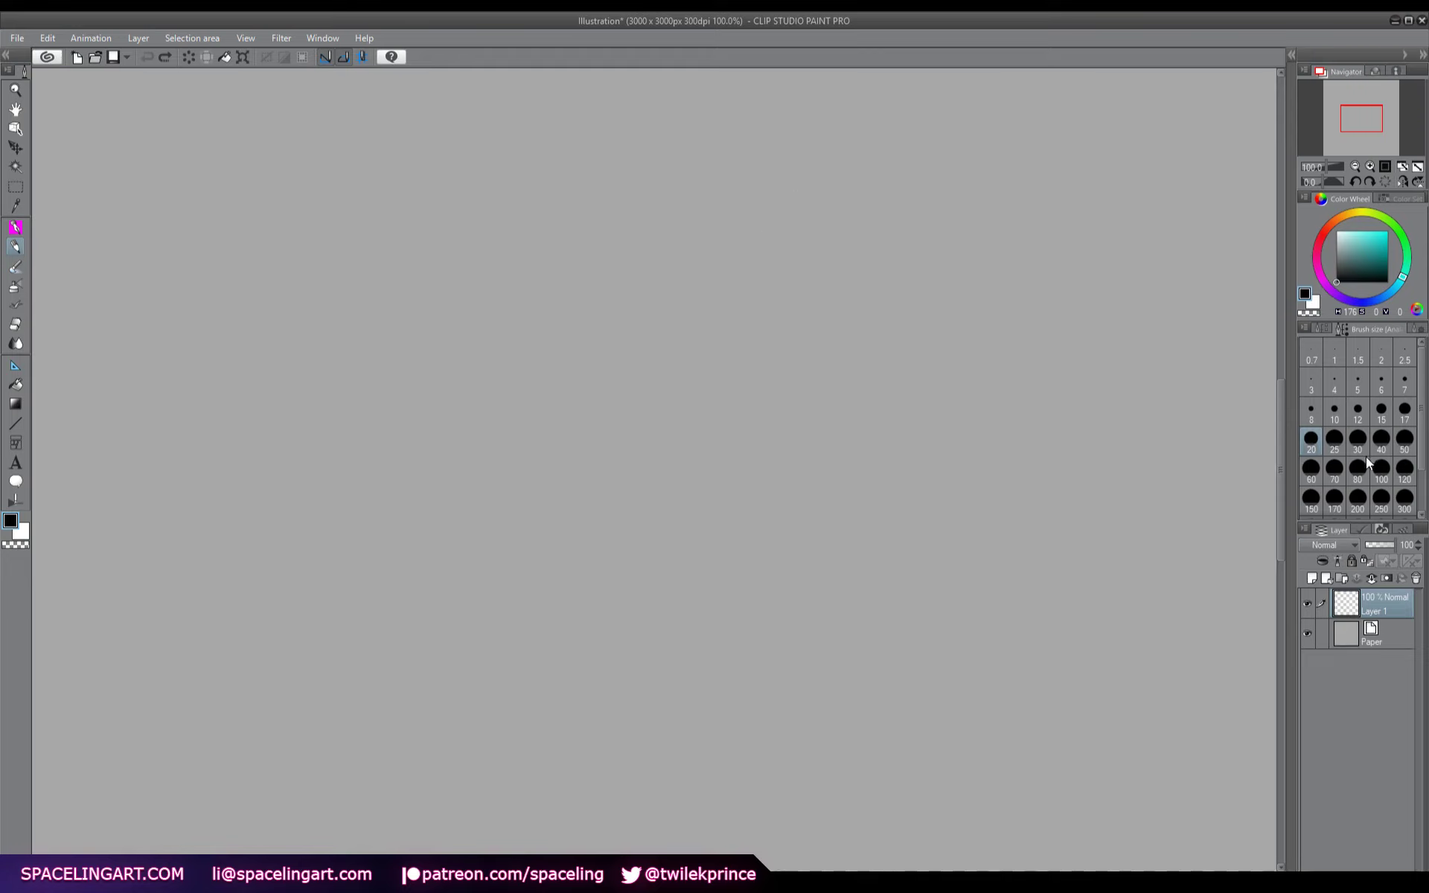
click(1407, 440)
mouse_move(777, 247)
mouse_down()
mouse_move(748, 271)
mouse_move(705, 265)
mouse_move(685, 330)
mouse_up()
drag(755, 303, 795, 318)
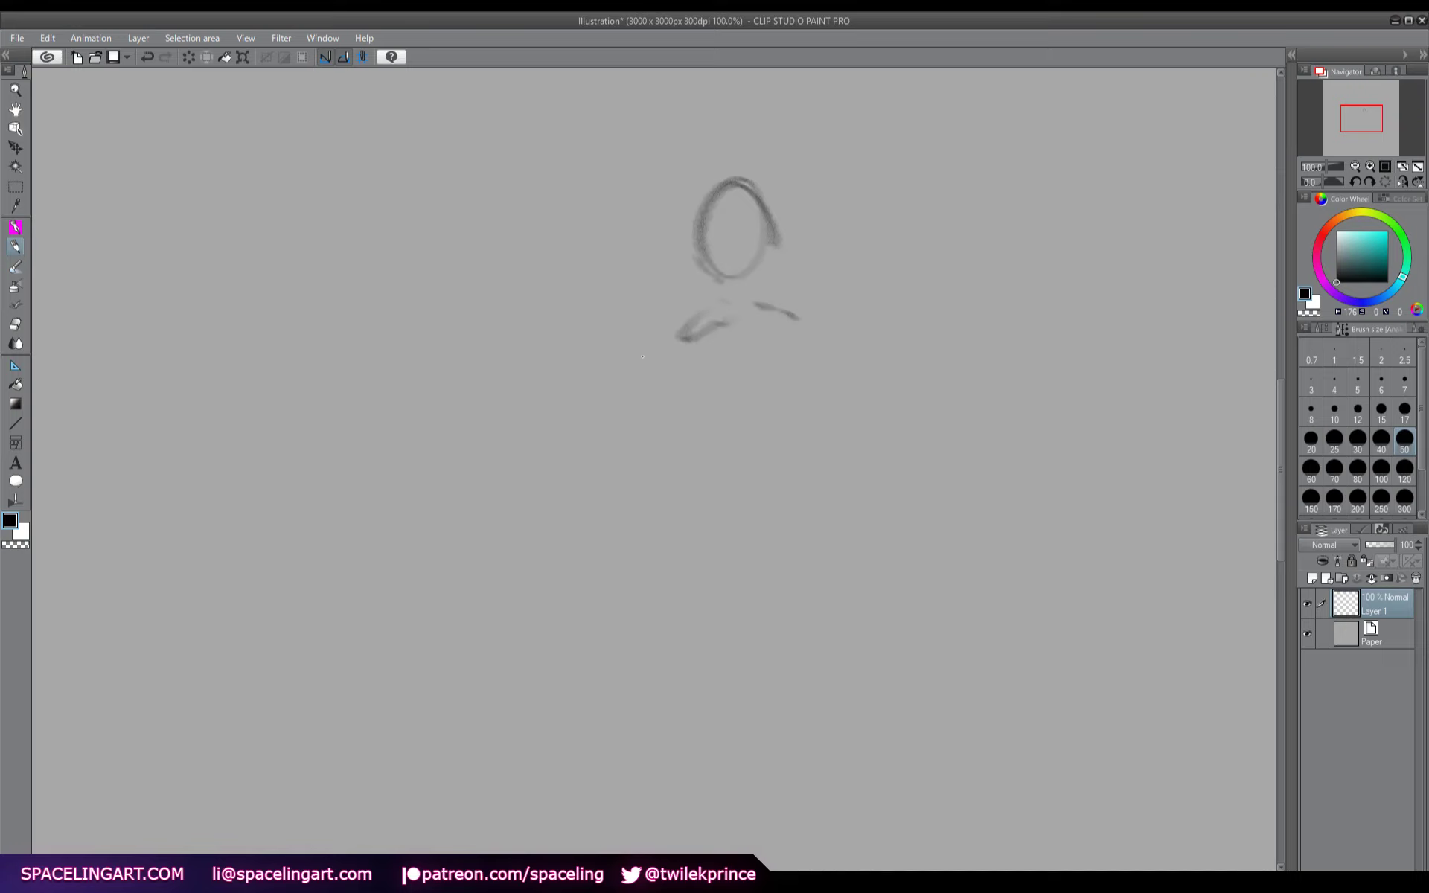
mouse_move(696, 239)
mouse_down()
mouse_move(706, 275)
mouse_move(692, 273)
mouse_move(716, 289)
mouse_move(734, 281)
mouse_move(698, 243)
mouse_move(705, 268)
mouse_move(683, 264)
mouse_move(755, 231)
mouse_move(759, 250)
mouse_move(725, 318)
mouse_move(729, 298)
mouse_move(729, 313)
mouse_move(690, 328)
mouse_move(693, 313)
mouse_move(759, 306)
mouse_move(815, 339)
mouse_up()
mouse_move(646, 253)
mouse_down()
mouse_move(673, 235)
mouse_move(642, 287)
mouse_move(648, 312)
mouse_move(609, 357)
mouse_up()
mouse_move(720, 265)
mouse_down()
mouse_move(702, 291)
mouse_move(759, 276)
mouse_move(716, 293)
mouse_move(748, 277)
mouse_up()
mouse_move(698, 213)
mouse_down()
mouse_move(735, 205)
mouse_move(714, 185)
mouse_up()
mouse_move(707, 186)
mouse_down()
mouse_move(777, 223)
mouse_move(735, 233)
mouse_move(735, 171)
mouse_move(767, 184)
mouse_move(748, 175)
mouse_move(775, 171)
mouse_move(785, 205)
mouse_up()
click(195, 58)
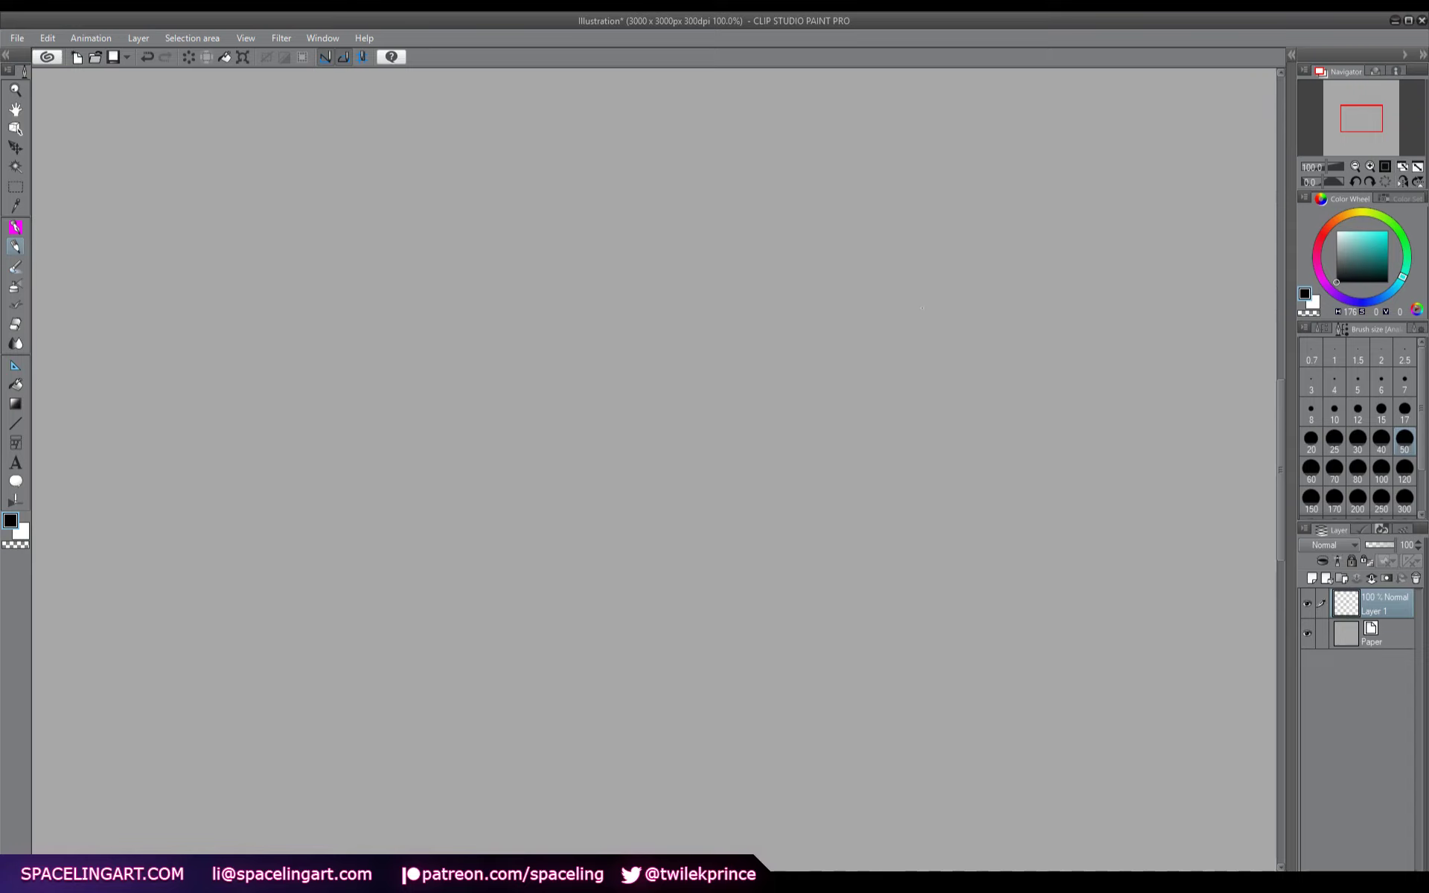
- Set the brush size to 20 and sketch a downward-tilted head with facial features, jaw and ear
click(1311, 439)
drag(648, 242, 681, 277)
drag(614, 253, 633, 328)
mouse_move(629, 325)
mouse_down()
mouse_move(633, 338)
mouse_move(629, 300)
mouse_move(652, 305)
mouse_move(650, 291)
mouse_move(634, 336)
mouse_move(627, 321)
mouse_move(650, 308)
mouse_move(623, 316)
mouse_up()
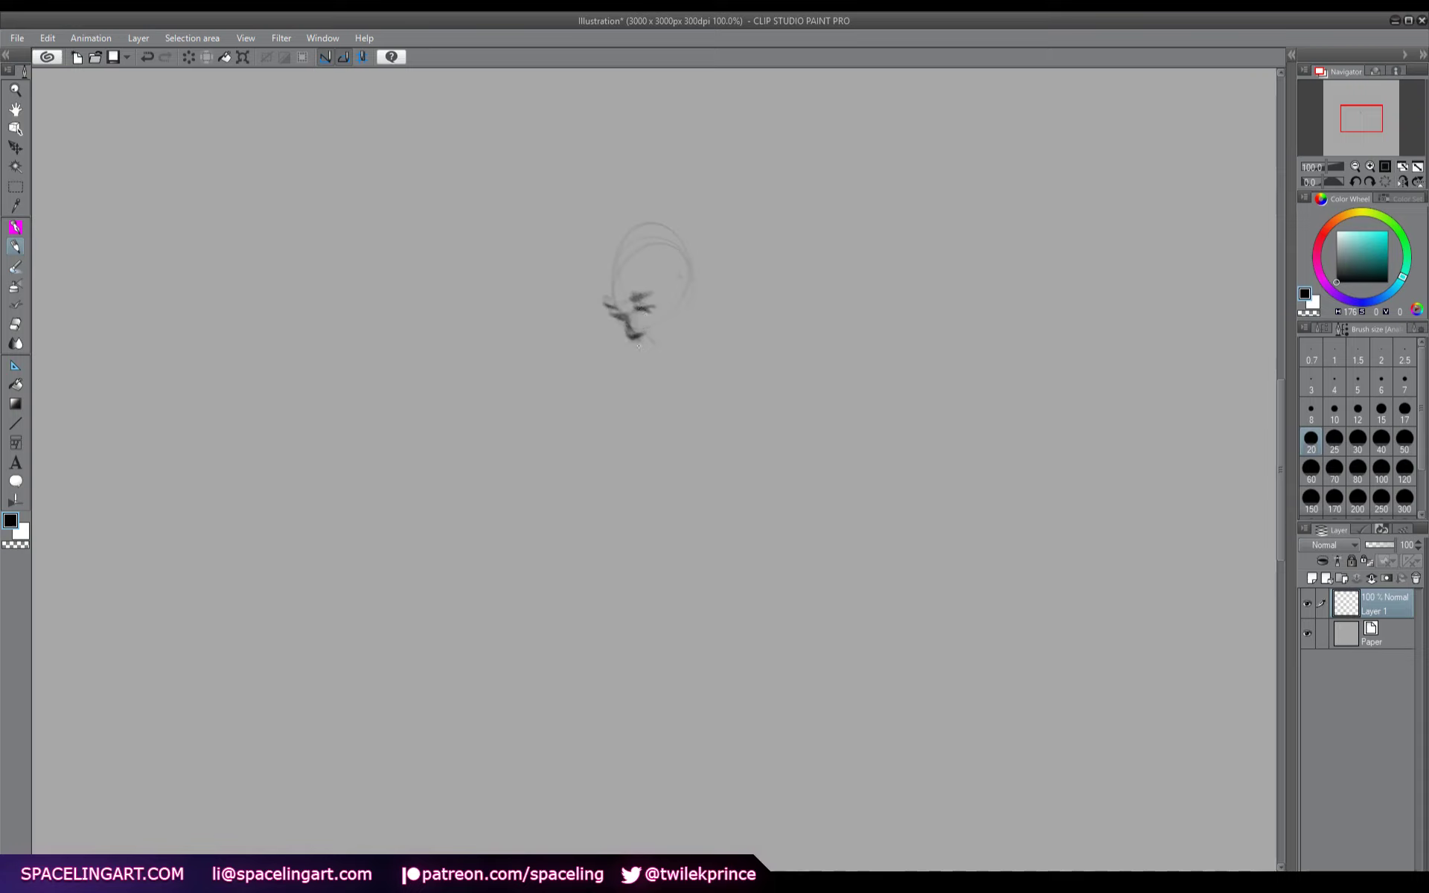
mouse_move(640, 347)
mouse_down()
mouse_move(656, 343)
mouse_move(614, 317)
mouse_move(660, 364)
mouse_move(670, 351)
mouse_up()
drag(682, 292, 679, 294)
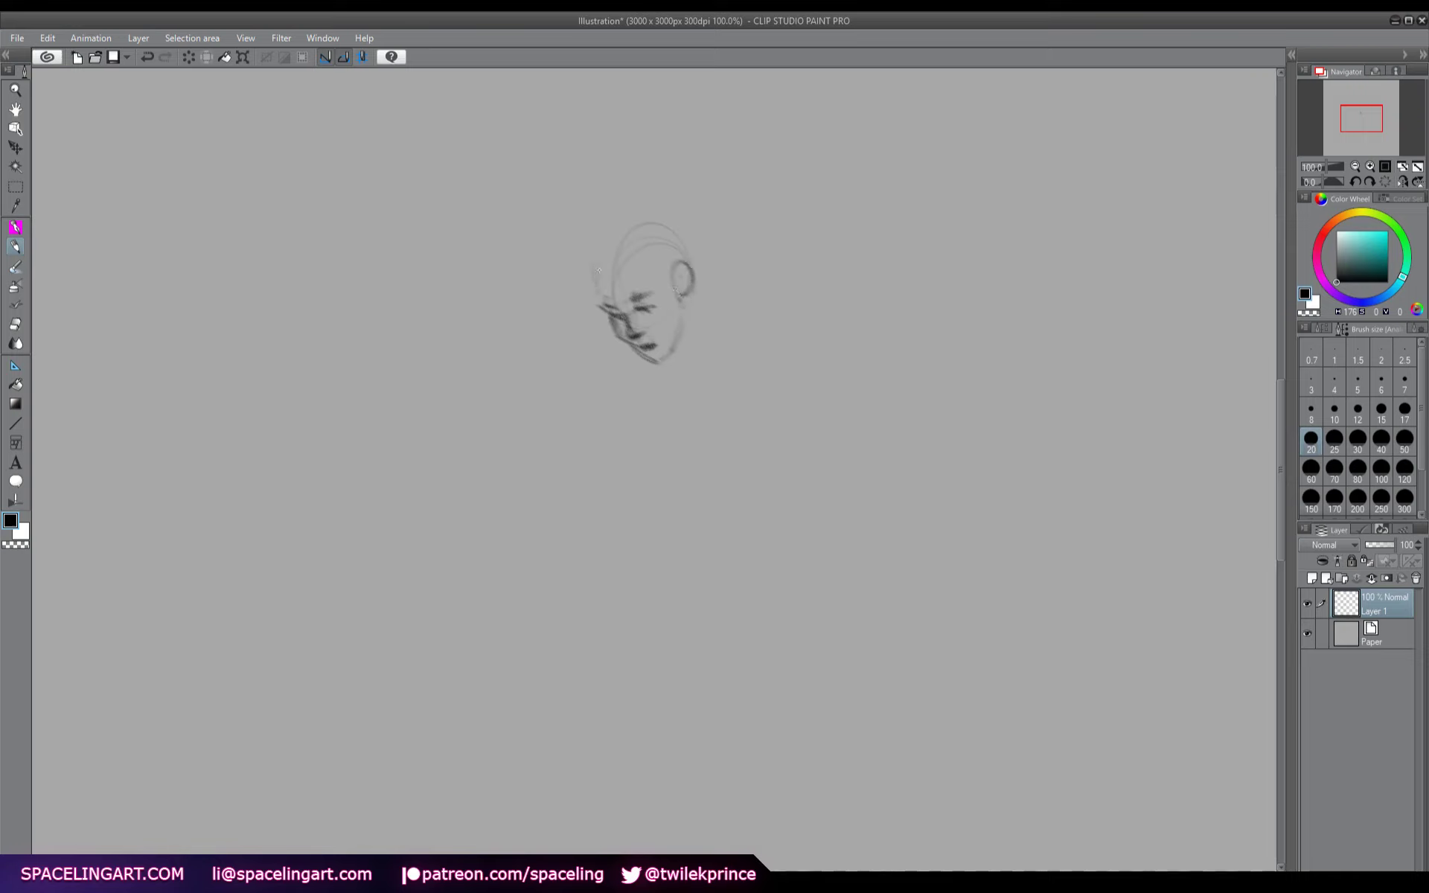
- Sketch swept-back hair with a bun on top of the head and add round glasses over the eyes
mouse_move(601, 281)
mouse_down()
mouse_move(641, 260)
mouse_move(609, 272)
mouse_up()
drag(602, 265, 588, 284)
mouse_move(591, 248)
mouse_down()
mouse_move(656, 218)
mouse_move(660, 294)
mouse_move(685, 324)
mouse_move(671, 290)
mouse_up()
mouse_move(669, 294)
mouse_down()
mouse_move(677, 331)
mouse_move(611, 327)
mouse_move(658, 325)
mouse_up()
mouse_move(617, 332)
mouse_down()
mouse_move(604, 344)
mouse_move(665, 306)
mouse_up()
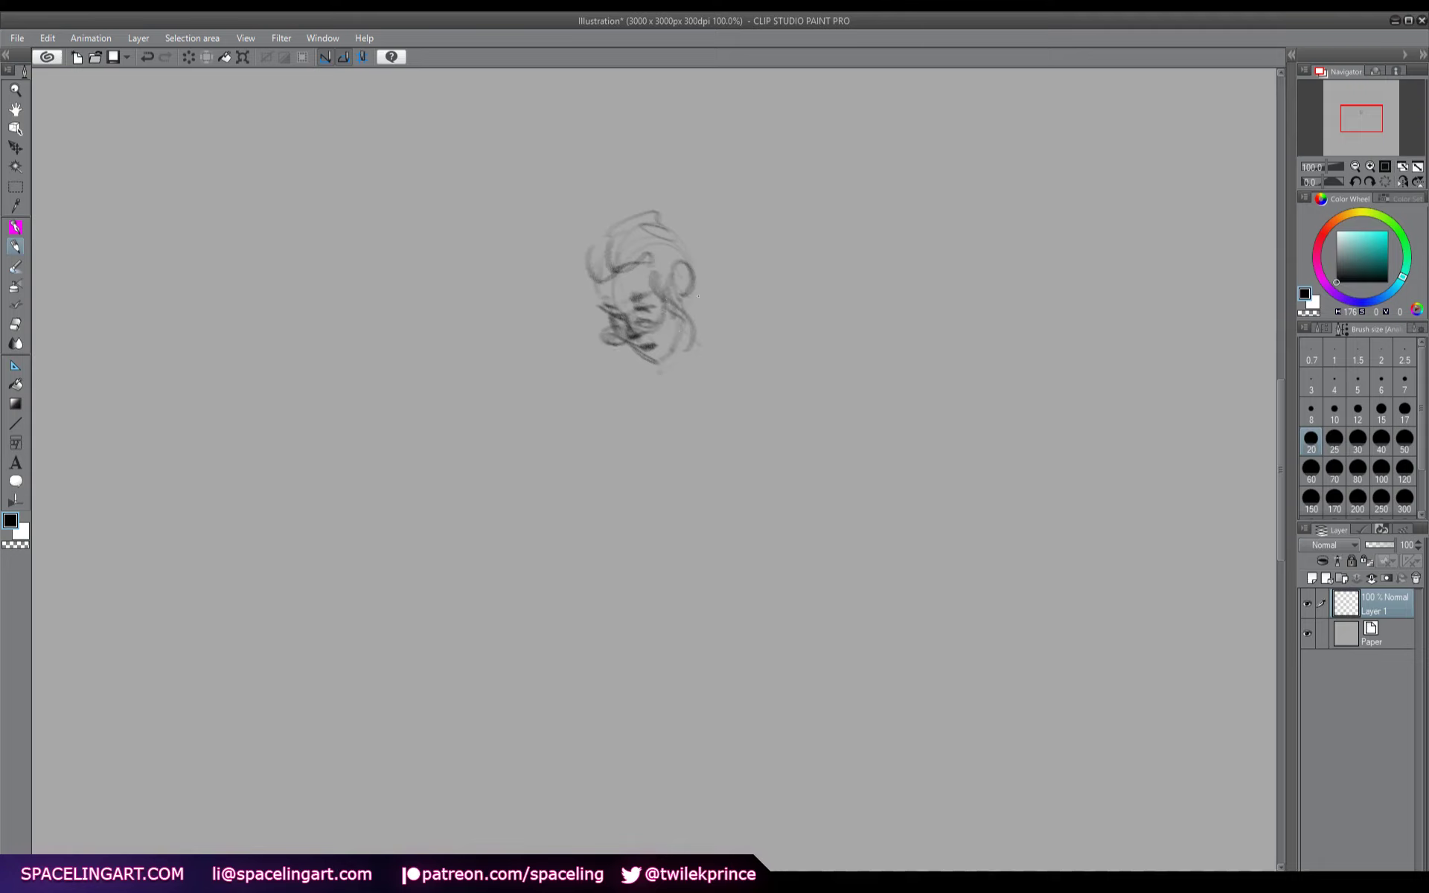
mouse_move(647, 216)
mouse_down()
mouse_move(688, 210)
mouse_move(695, 232)
mouse_up()
drag(601, 241, 661, 215)
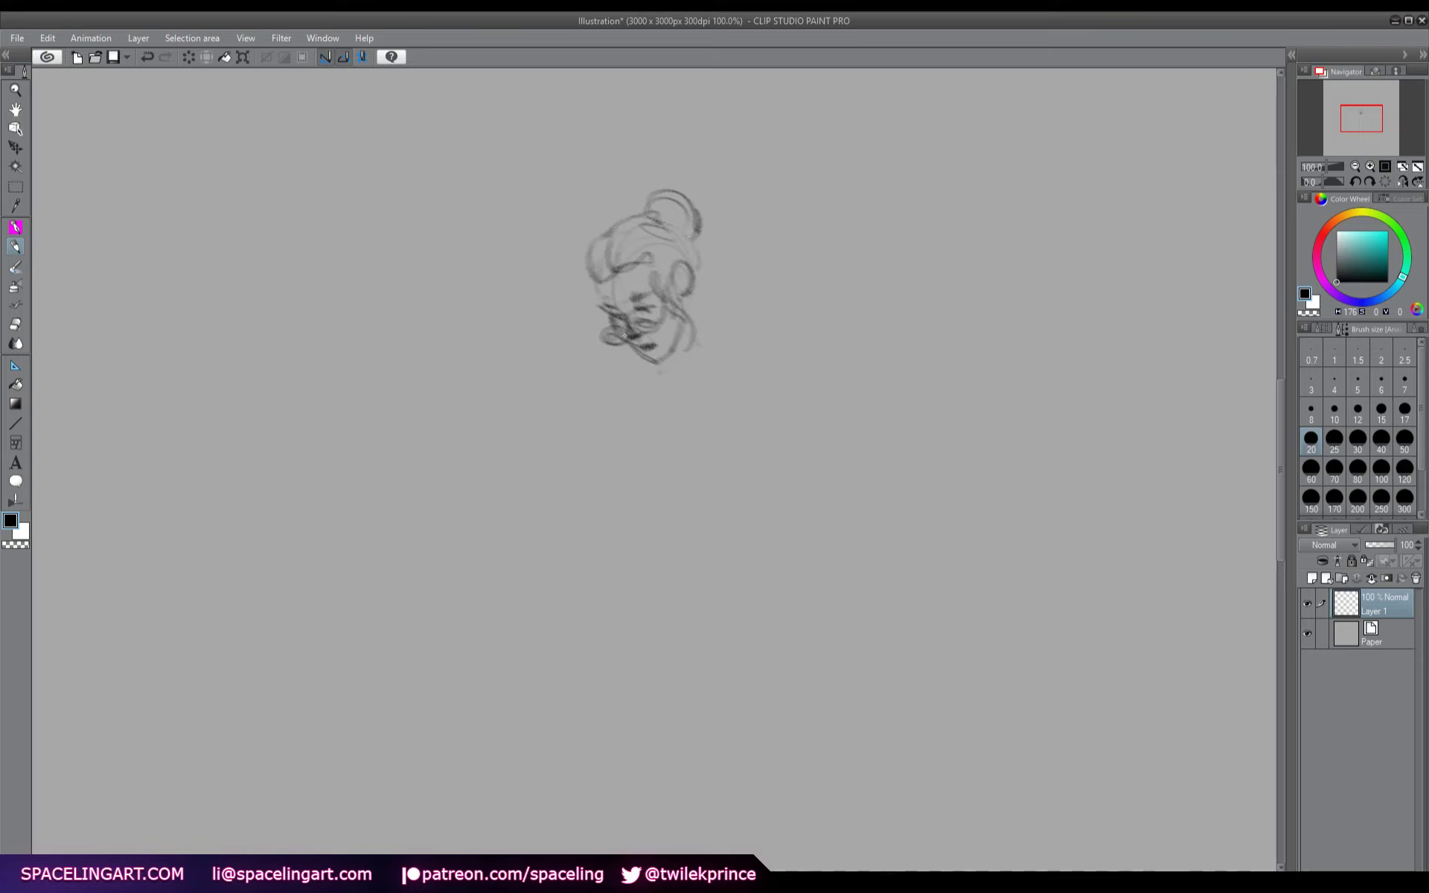
drag(635, 332, 637, 321)
- Mirror the canvas view and sketch the neck, collar opening and sloping shoulder below the head
key(h)
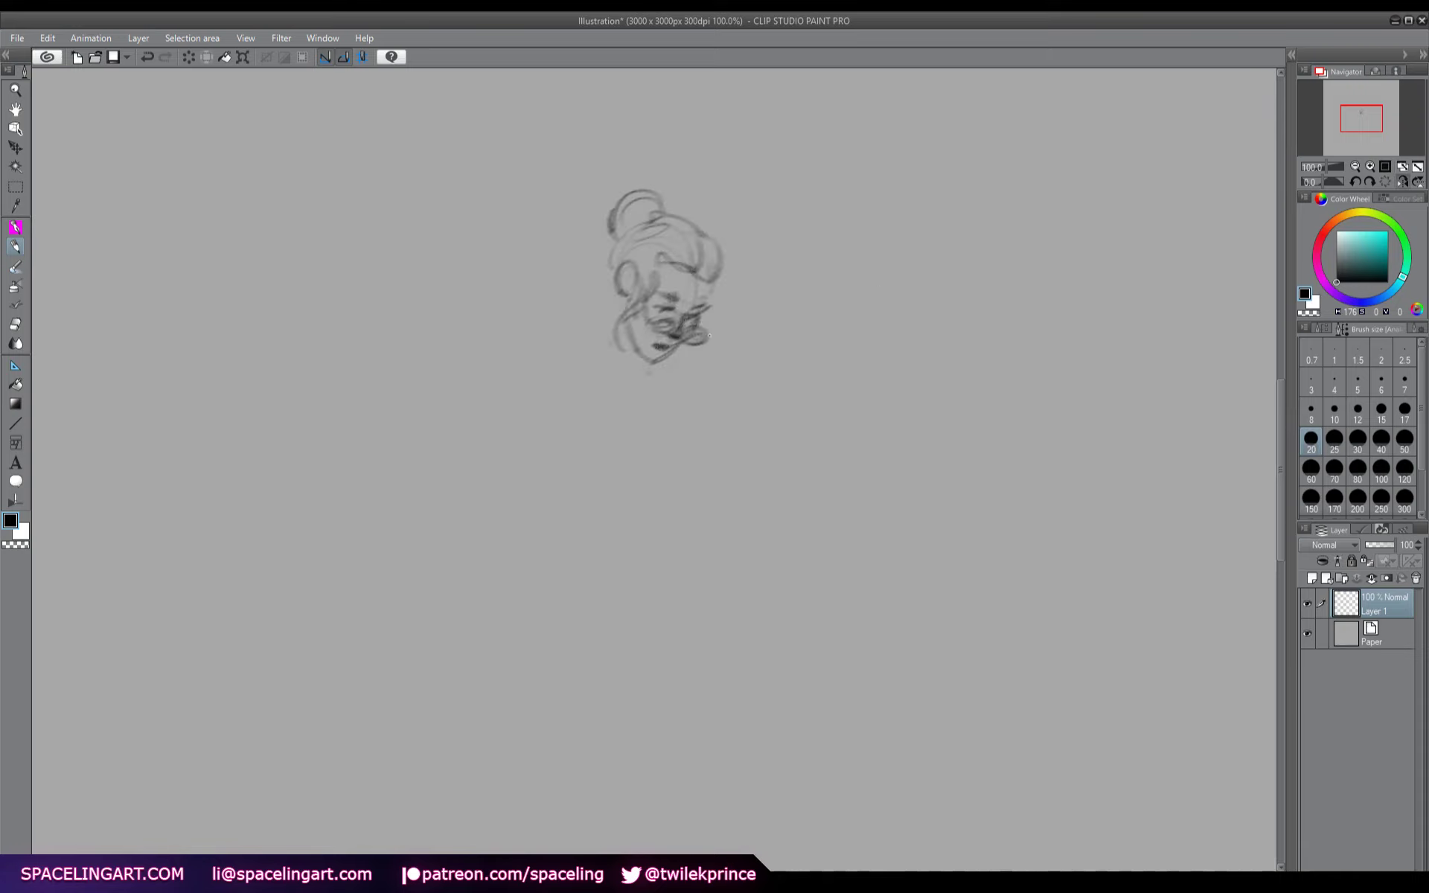
mouse_move(723, 342)
mouse_down()
mouse_move(706, 315)
mouse_move(718, 354)
mouse_up()
drag(636, 361, 622, 379)
drag(601, 323, 565, 363)
drag(497, 399, 603, 343)
drag(495, 402, 530, 434)
mouse_move(586, 345)
mouse_down()
mouse_move(616, 370)
mouse_move(624, 406)
mouse_move(640, 364)
mouse_up()
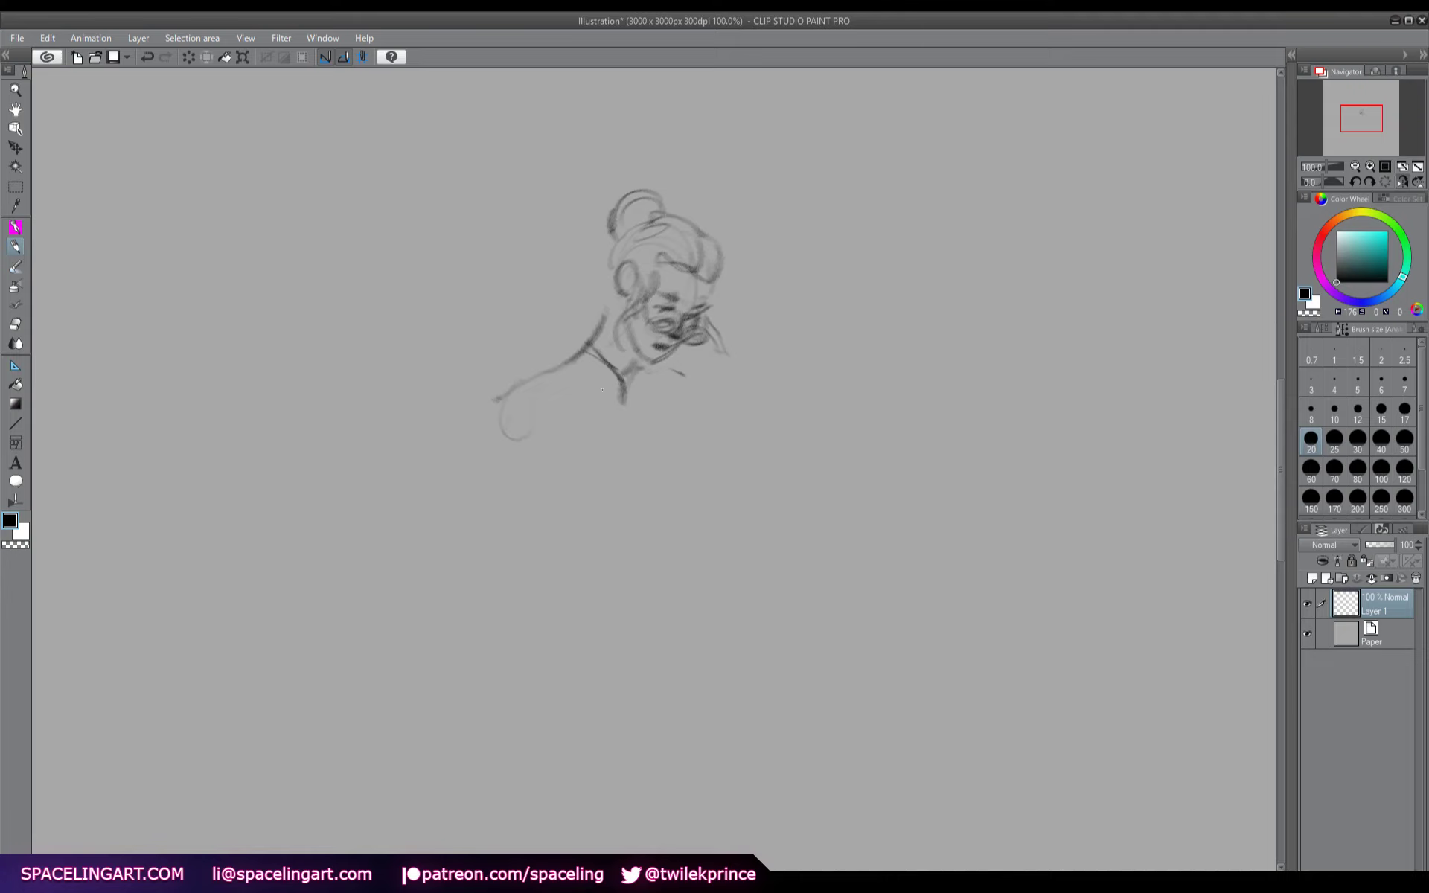
- Add the collar band along the shoulder, the sleeve seam and the clothing lines across the chest
drag(578, 349, 554, 366)
drag(553, 361, 556, 402)
drag(662, 366, 679, 406)
drag(594, 326, 488, 382)
drag(492, 383, 544, 426)
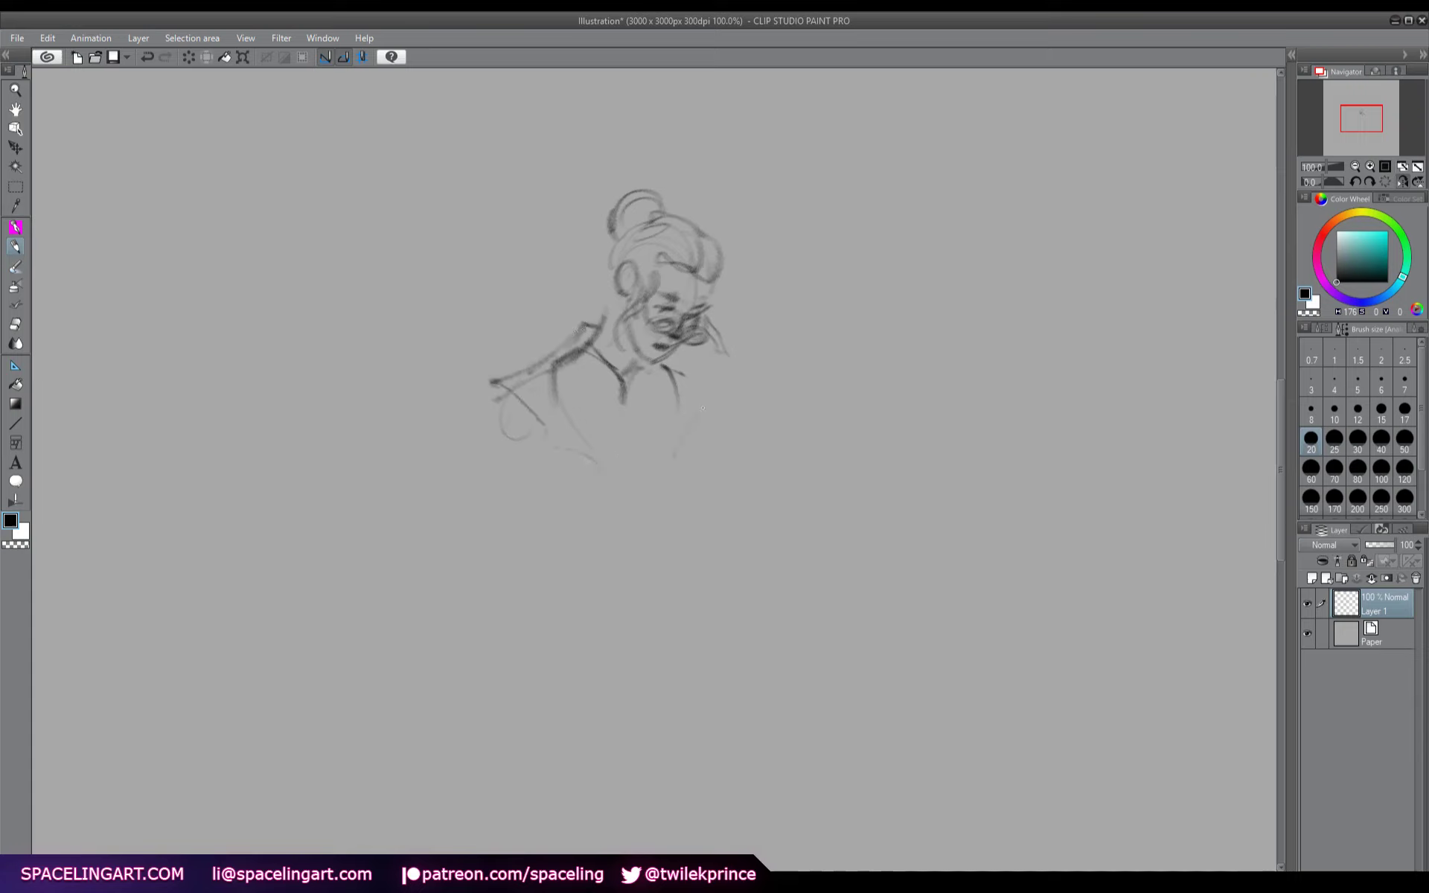
drag(672, 360, 685, 368)
- Mirror the view, darken the jaw and neck, add loose hair at the nape and outline the outer arm
key(h)
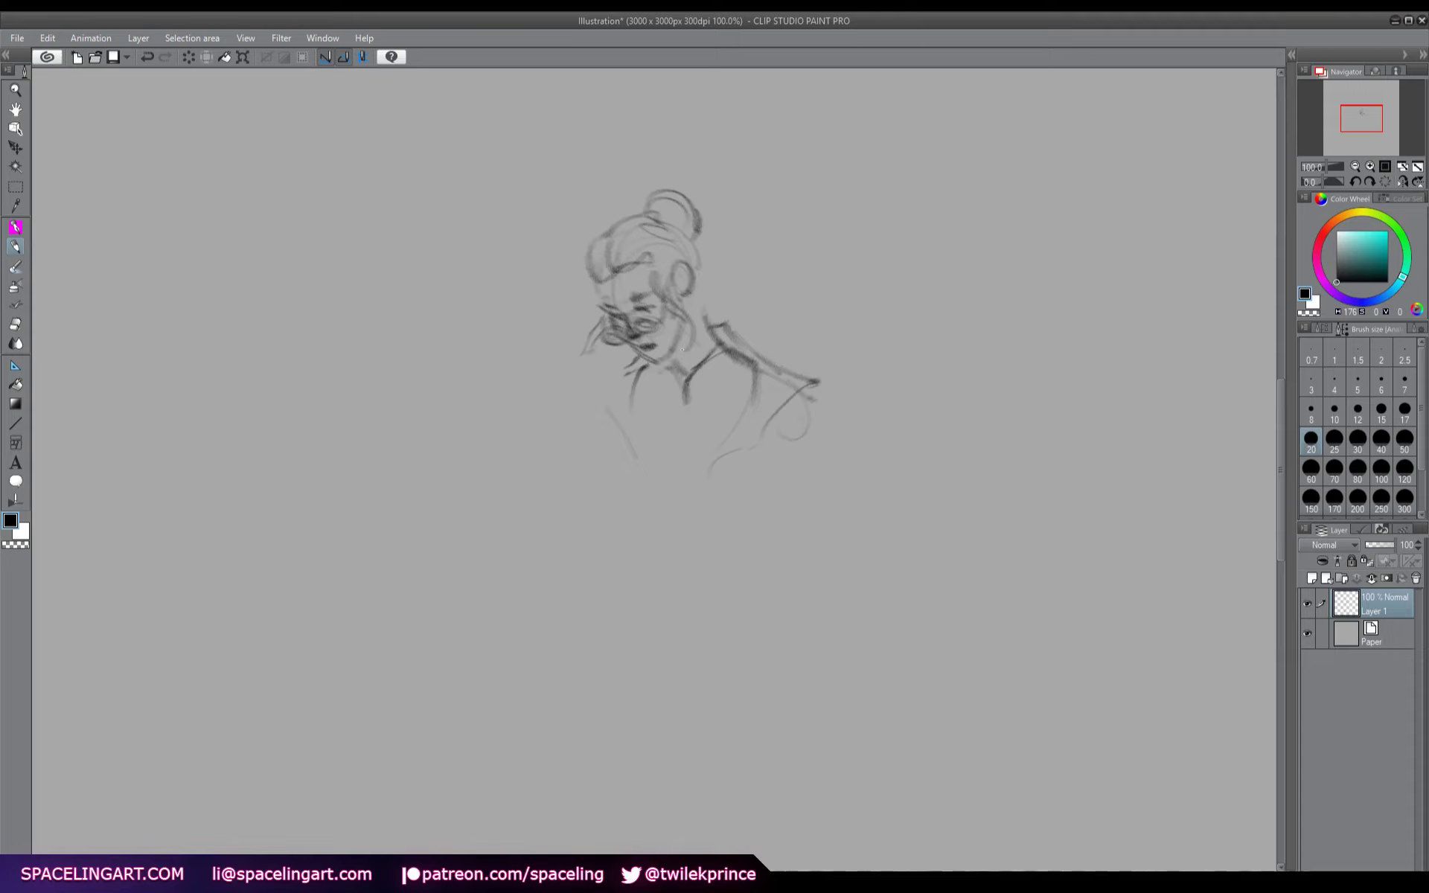
drag(683, 335, 673, 378)
mouse_move(695, 302)
mouse_down()
mouse_move(718, 348)
mouse_move(694, 346)
mouse_move(700, 317)
mouse_move(726, 345)
mouse_move(692, 306)
mouse_move(735, 354)
mouse_up()
drag(702, 263, 714, 311)
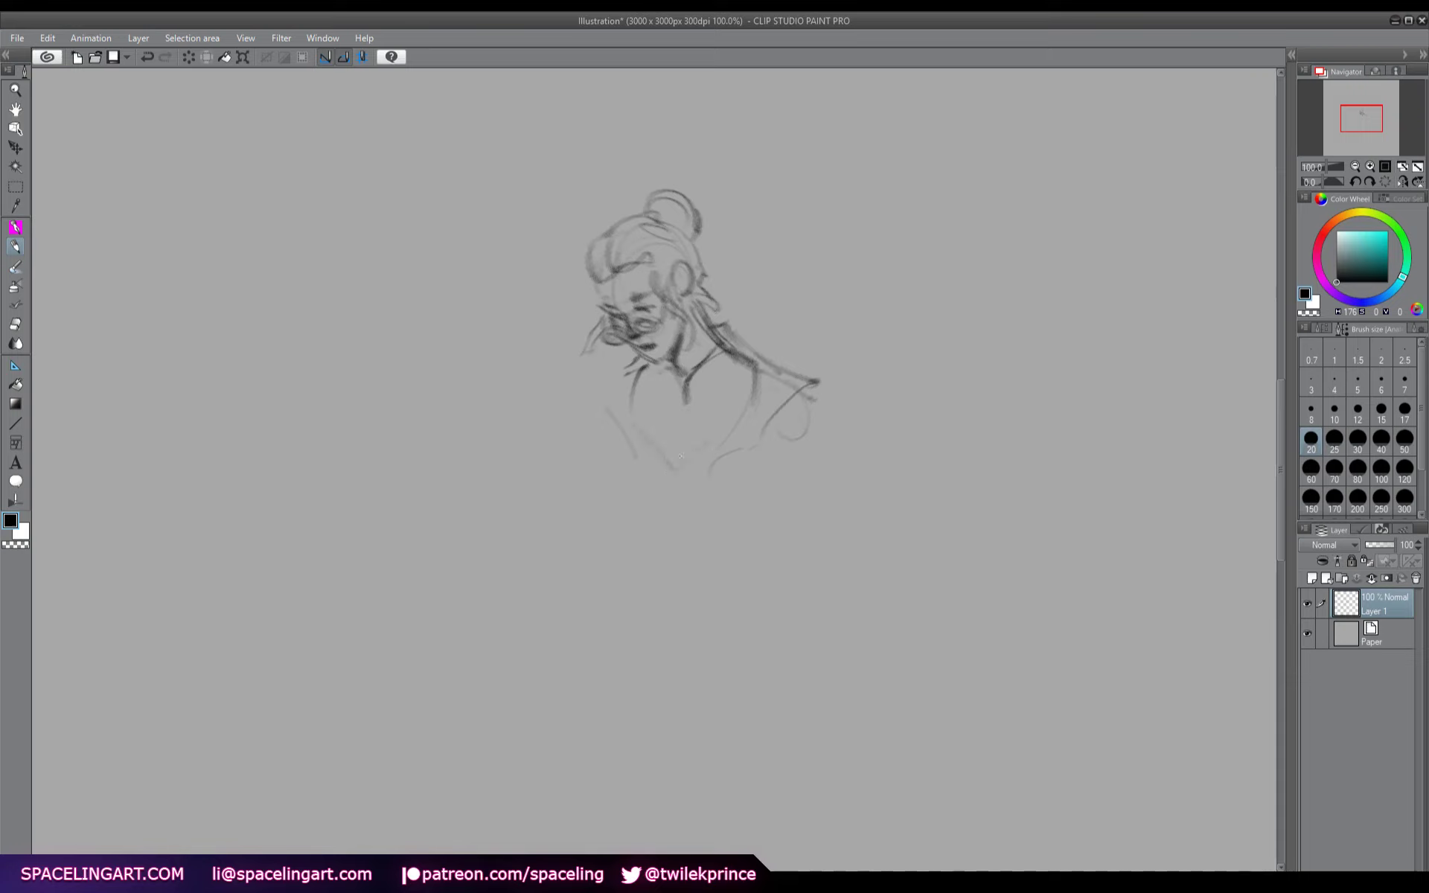
mouse_move(809, 398)
mouse_down()
mouse_move(797, 485)
mouse_move(771, 537)
mouse_up()
drag(513, 538, 590, 535)
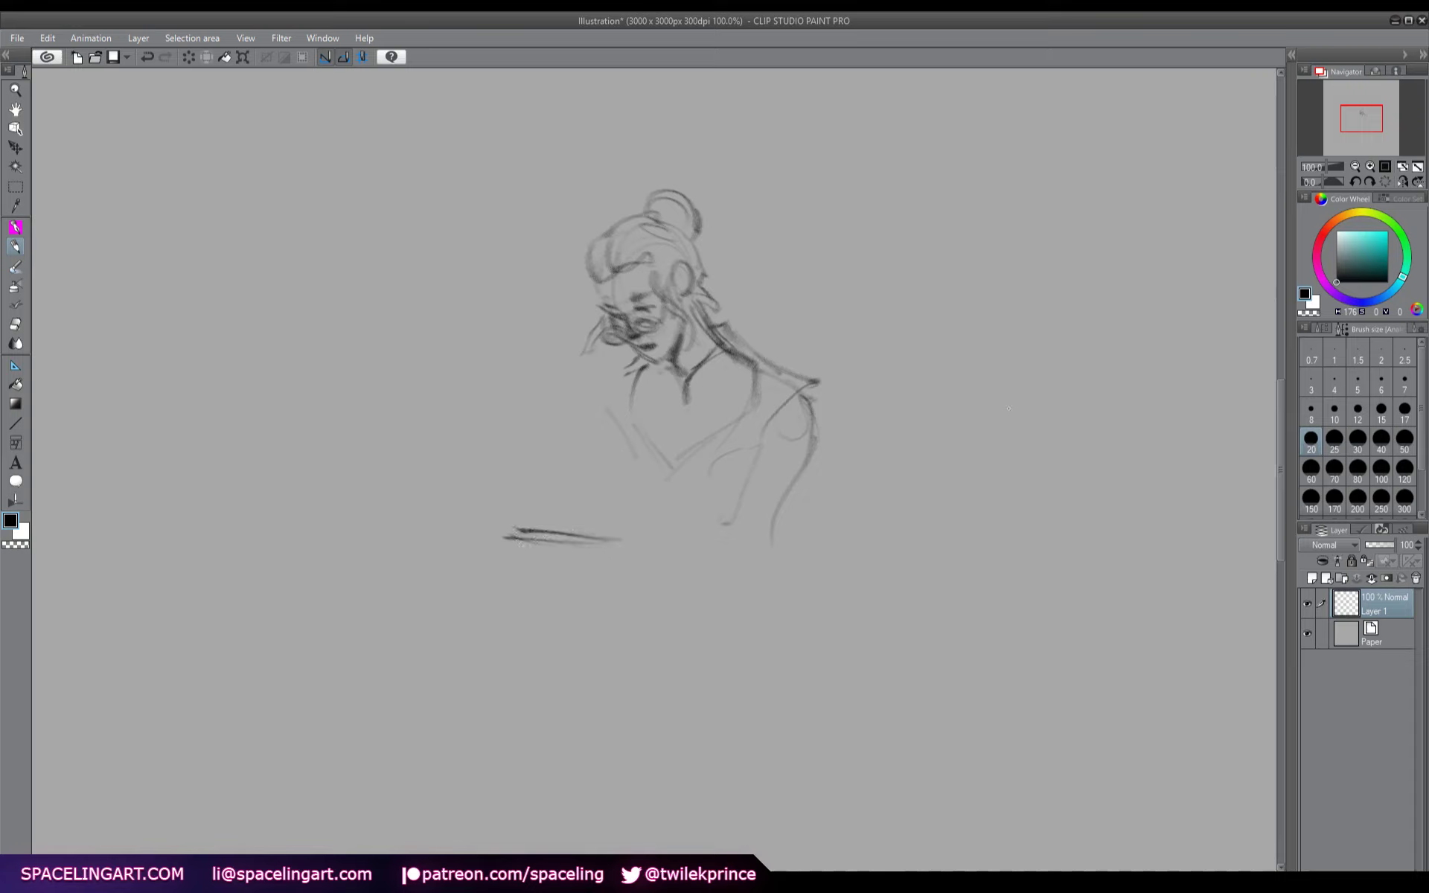
key(h)
key(ctrl+z)
key(ctrl+z)
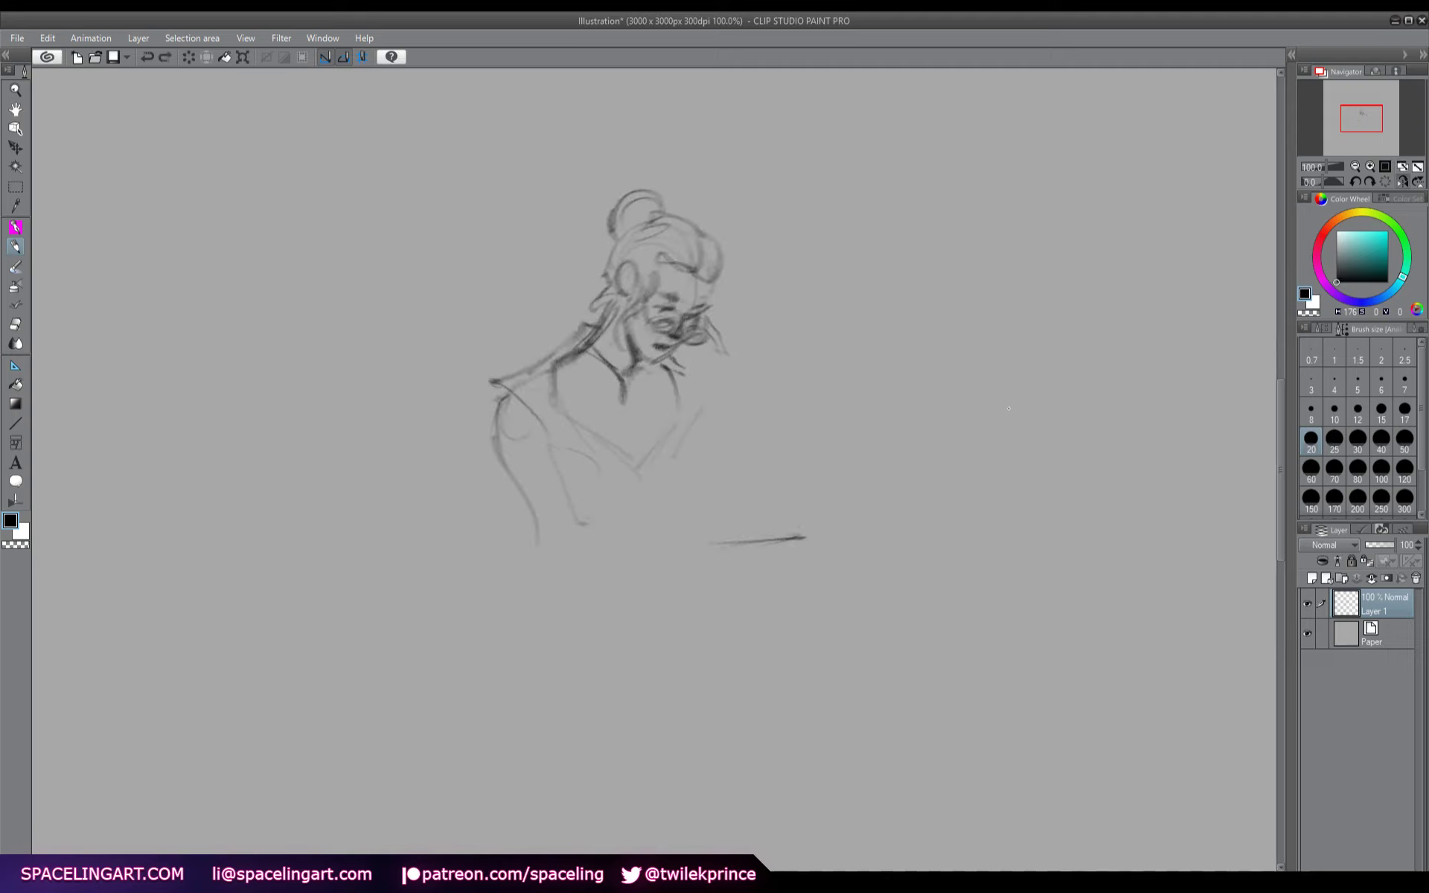
key(ctrl+z)
- Strengthen the upper arm with repeated contour strokes from the shoulder to the elbow and along its inner edge
drag(517, 393, 514, 521)
mouse_move(497, 365)
mouse_down()
mouse_move(547, 438)
mouse_move(534, 509)
mouse_up()
drag(505, 428, 544, 532)
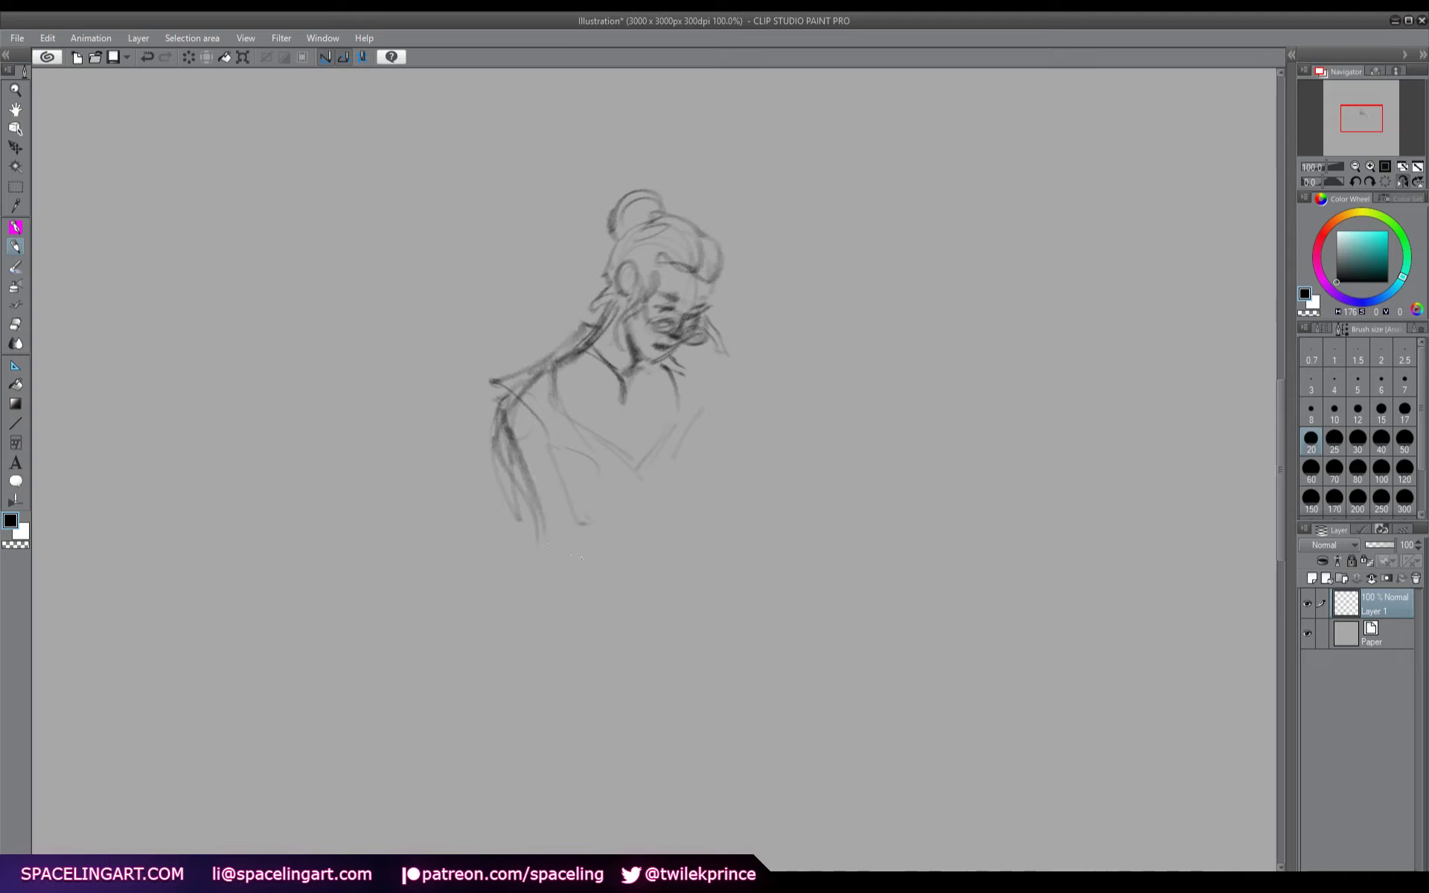
drag(561, 450, 581, 513)
- Sketch a tilted rectangular tablet in front of the figure's chest
mouse_move(701, 455)
mouse_down()
mouse_move(671, 514)
mouse_move(719, 527)
mouse_move(758, 513)
mouse_up()
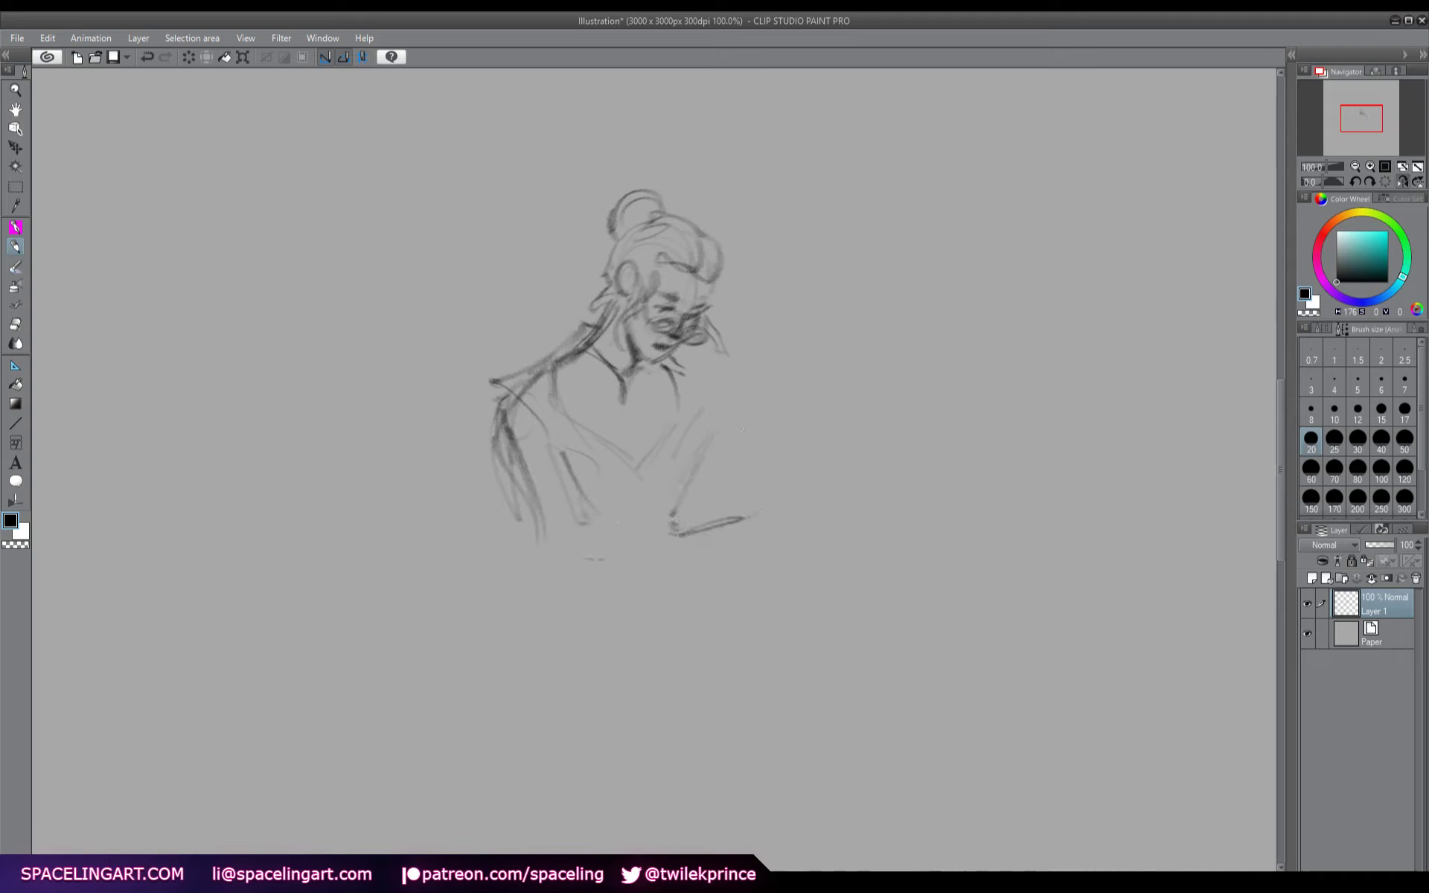
mouse_move(727, 412)
mouse_down()
mouse_move(806, 410)
mouse_move(743, 515)
mouse_move(724, 437)
mouse_move(745, 419)
mouse_move(811, 412)
mouse_up()
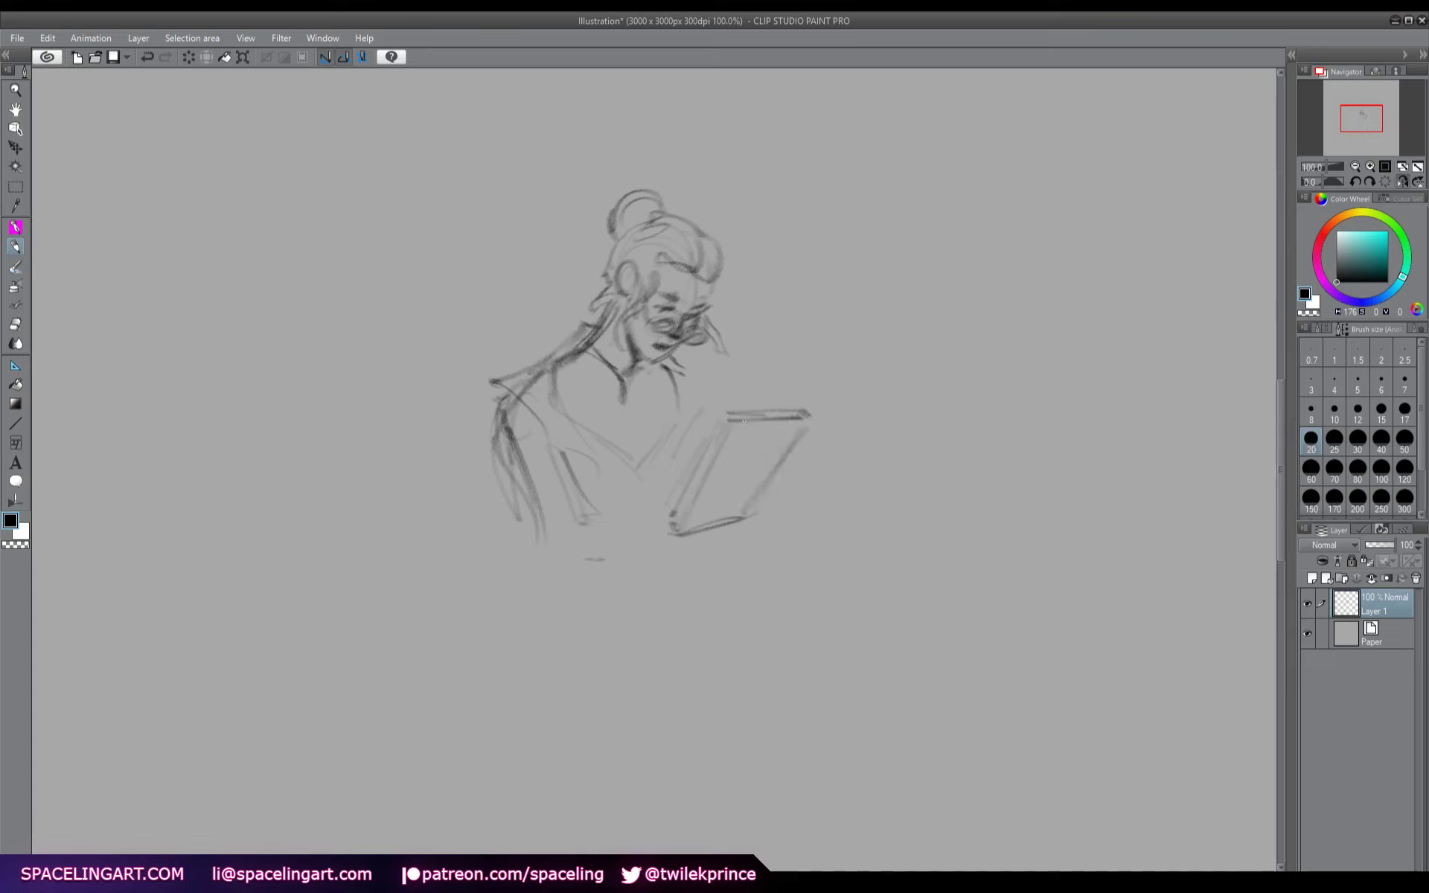
drag(714, 453, 669, 519)
- Draw the forearm and the hand holding the tablet, with a rolled sleeve around the elbow
mouse_move(526, 533)
mouse_down()
mouse_move(674, 488)
mouse_move(669, 512)
mouse_move(696, 452)
mouse_move(720, 490)
mouse_move(753, 482)
mouse_move(713, 503)
mouse_up()
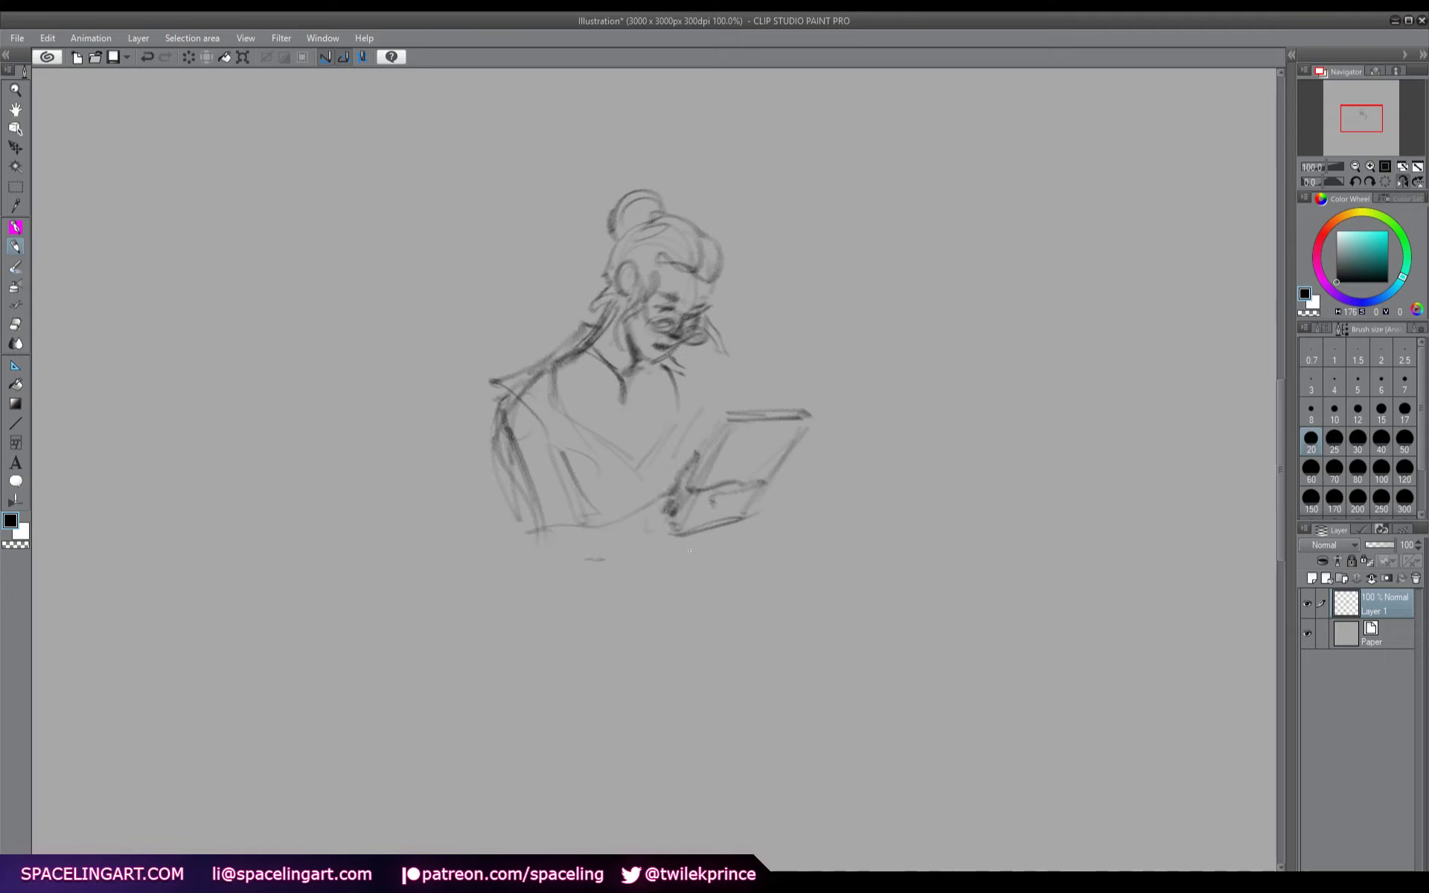
mouse_move(731, 508)
mouse_down()
mouse_move(748, 506)
mouse_move(737, 497)
mouse_move(669, 535)
mouse_move(578, 513)
mouse_move(611, 544)
mouse_up()
mouse_move(623, 566)
mouse_down()
mouse_move(611, 519)
mouse_move(664, 501)
mouse_move(632, 551)
mouse_move(670, 533)
mouse_up()
mouse_move(528, 532)
mouse_down()
mouse_move(585, 513)
mouse_move(569, 507)
mouse_up()
drag(560, 451, 588, 509)
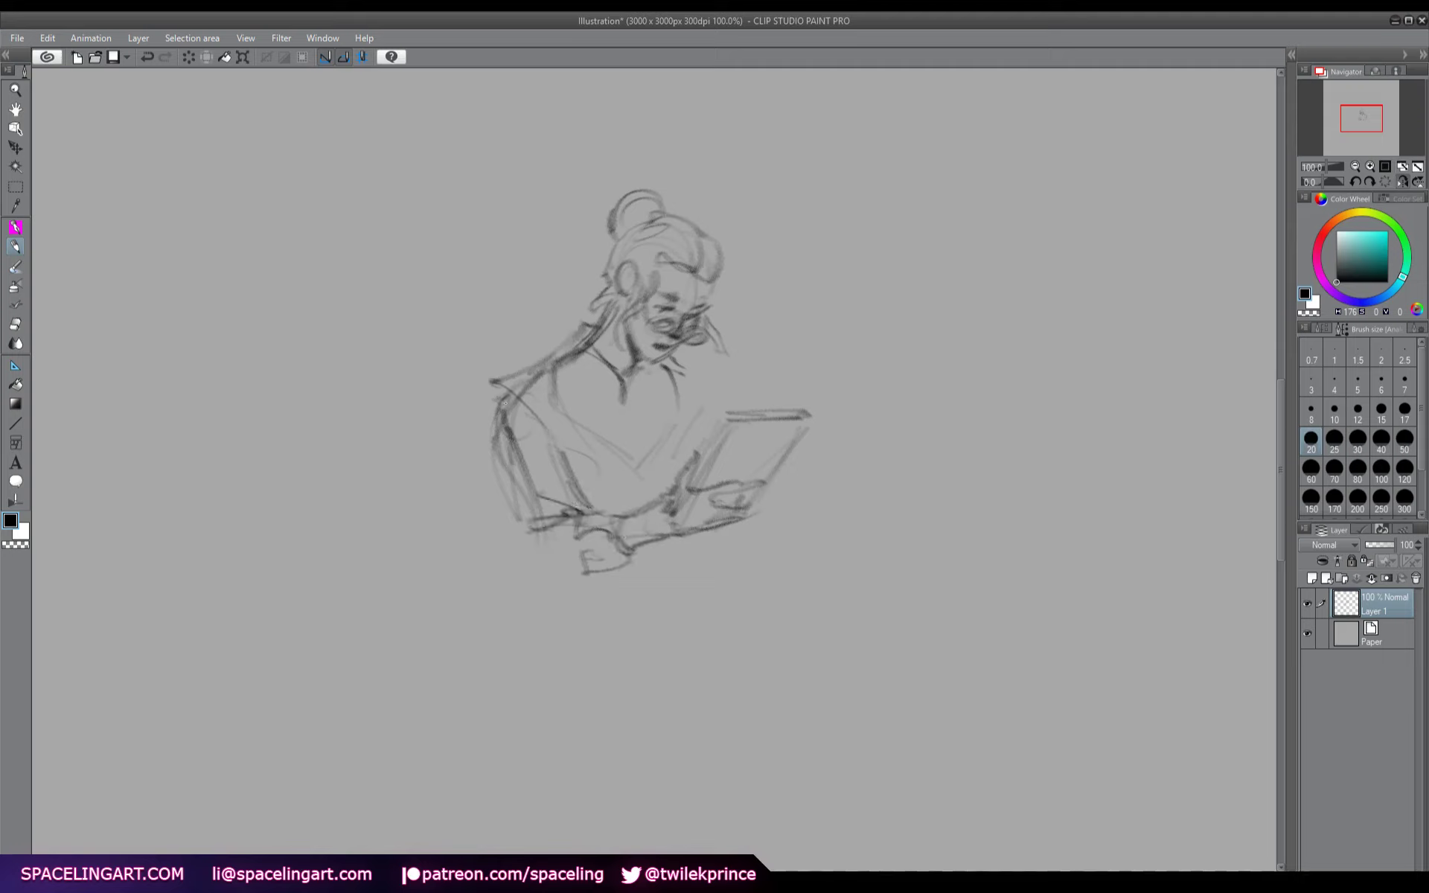
mouse_move(504, 429)
mouse_down()
mouse_move(530, 530)
mouse_move(585, 582)
mouse_move(572, 561)
mouse_move(610, 566)
mouse_up()
drag(612, 560, 654, 537)
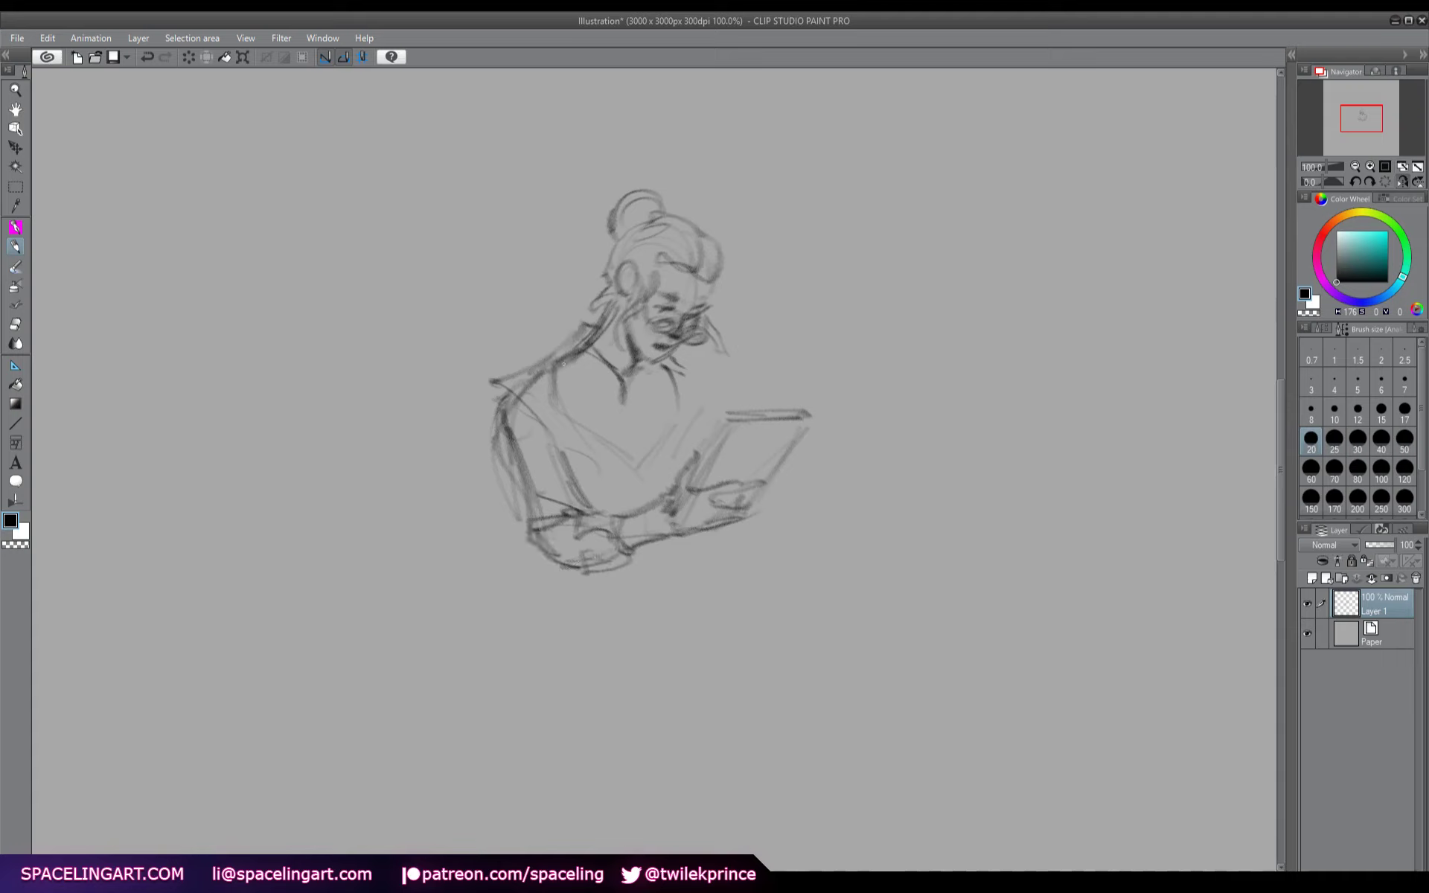
- Refine the sleeve and chest folds, shade the collar along the shoulder and draw a curved neckline
mouse_move(521, 382)
mouse_down()
mouse_move(509, 458)
mouse_move(540, 532)
mouse_up()
mouse_move(577, 327)
mouse_down()
mouse_move(501, 386)
mouse_move(561, 456)
mouse_move(630, 475)
mouse_up()
drag(571, 424, 630, 478)
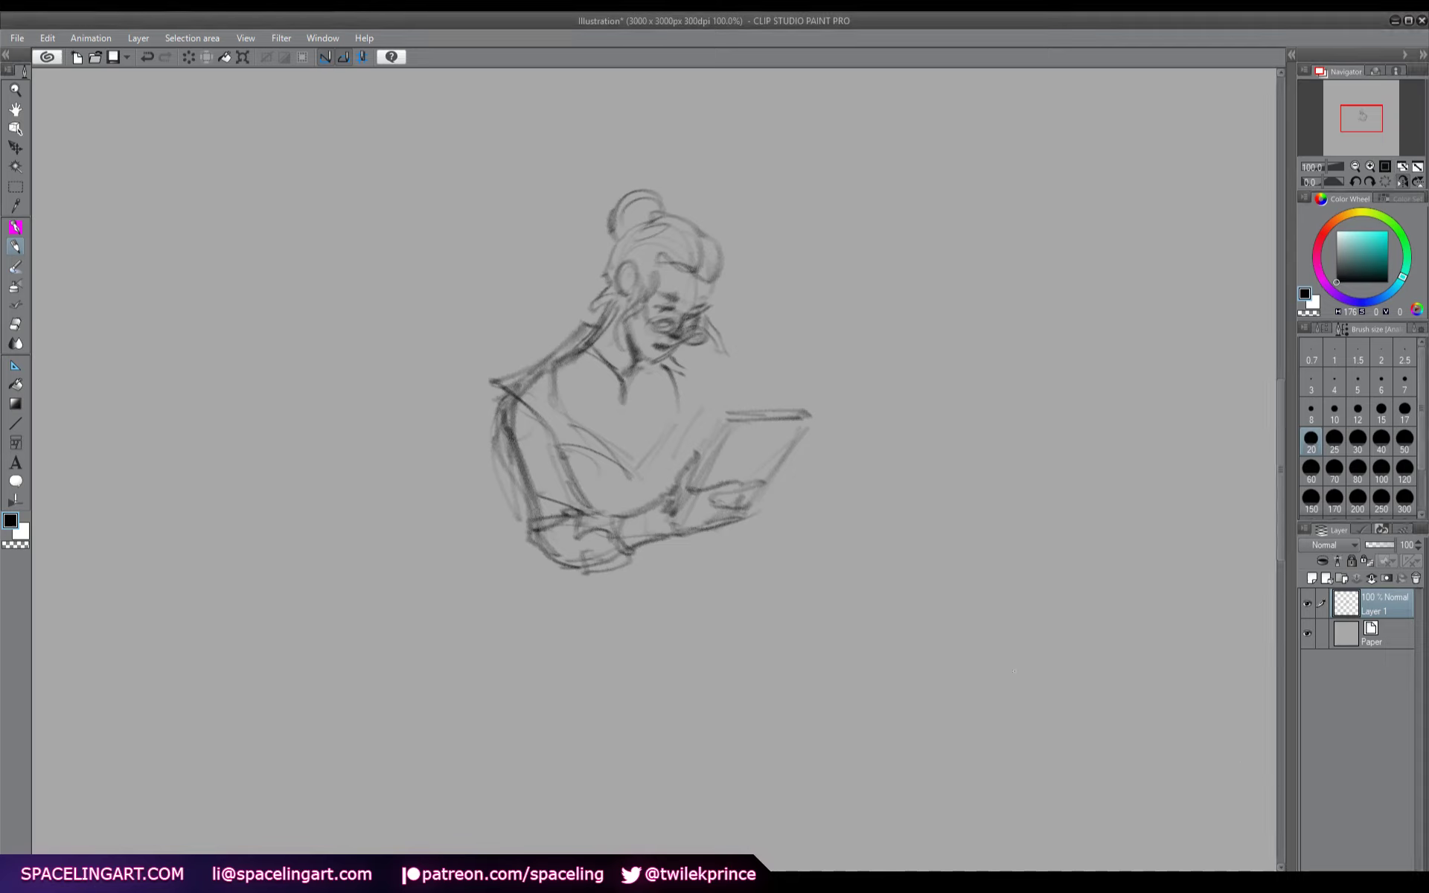
drag(591, 328, 510, 386)
drag(544, 545, 600, 559)
mouse_move(606, 422)
mouse_down()
mouse_move(643, 426)
mouse_move(679, 400)
mouse_up()
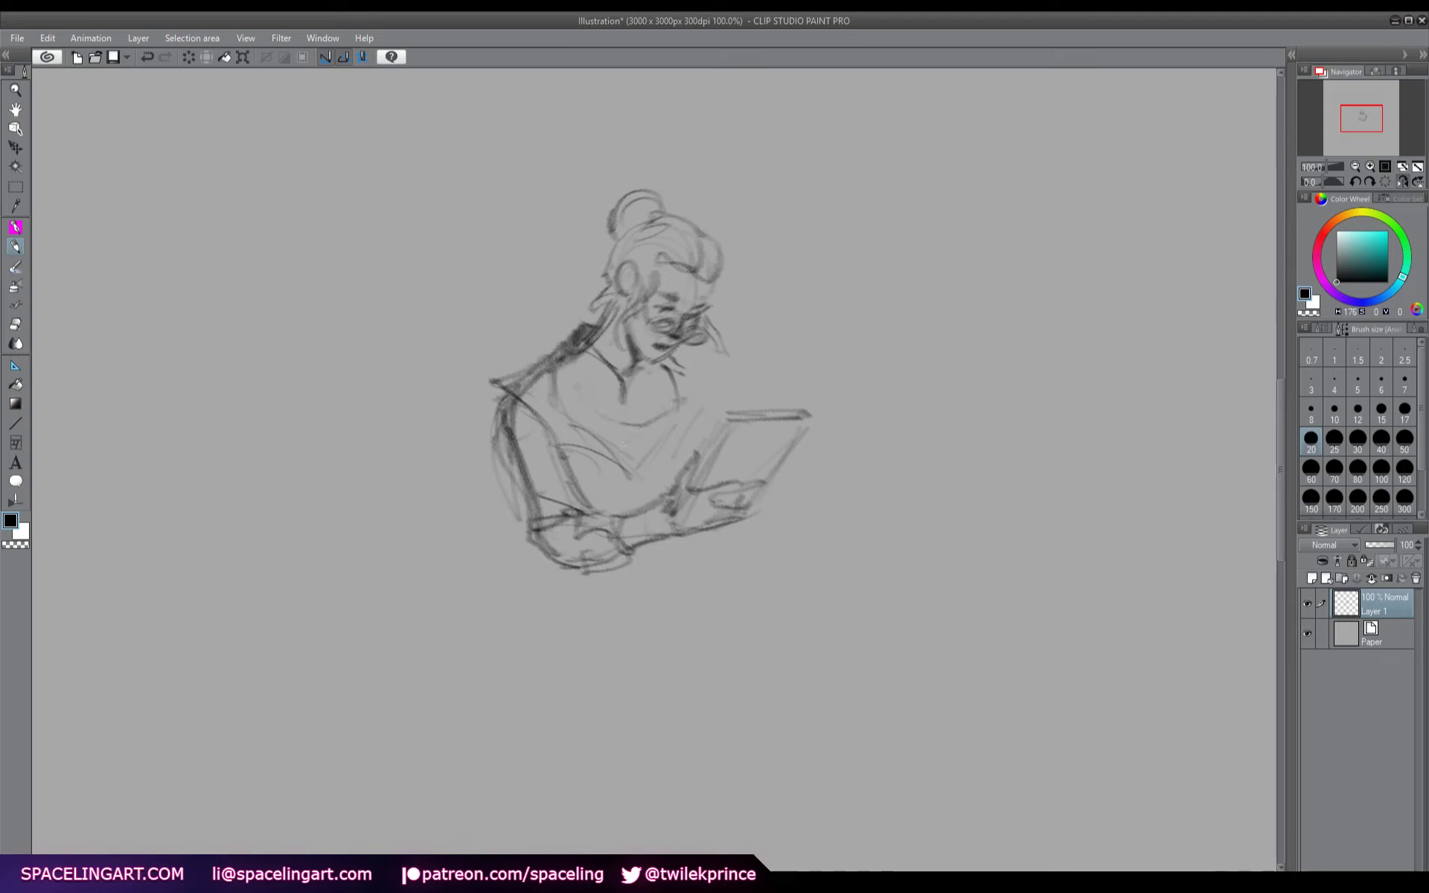
- Mirror the view and sketch a left-facing profile head with face, jaw and ear in the space beside the figure
click(1403, 182)
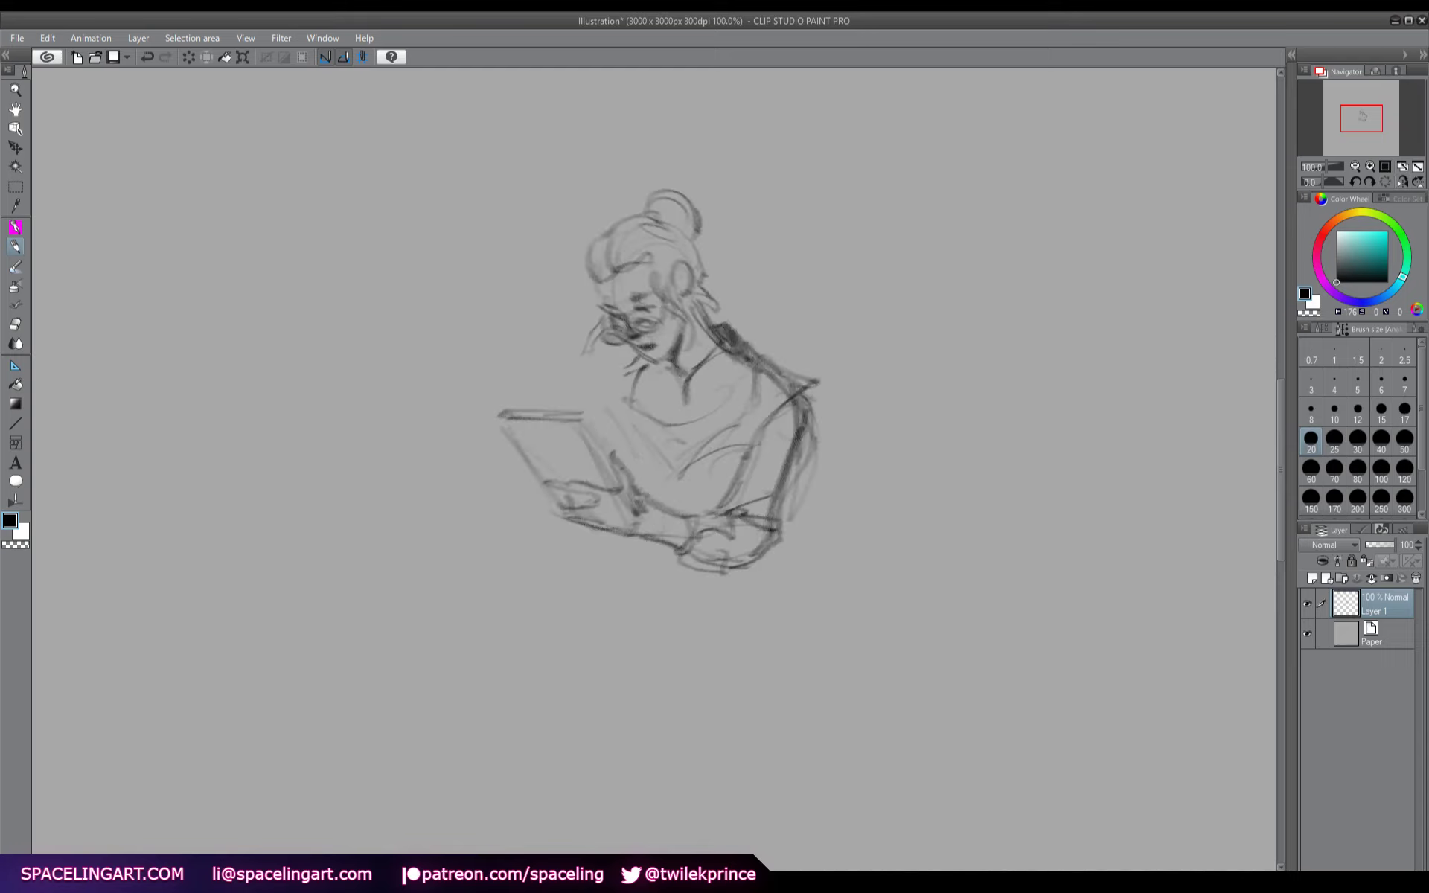
drag(663, 458, 535, 458)
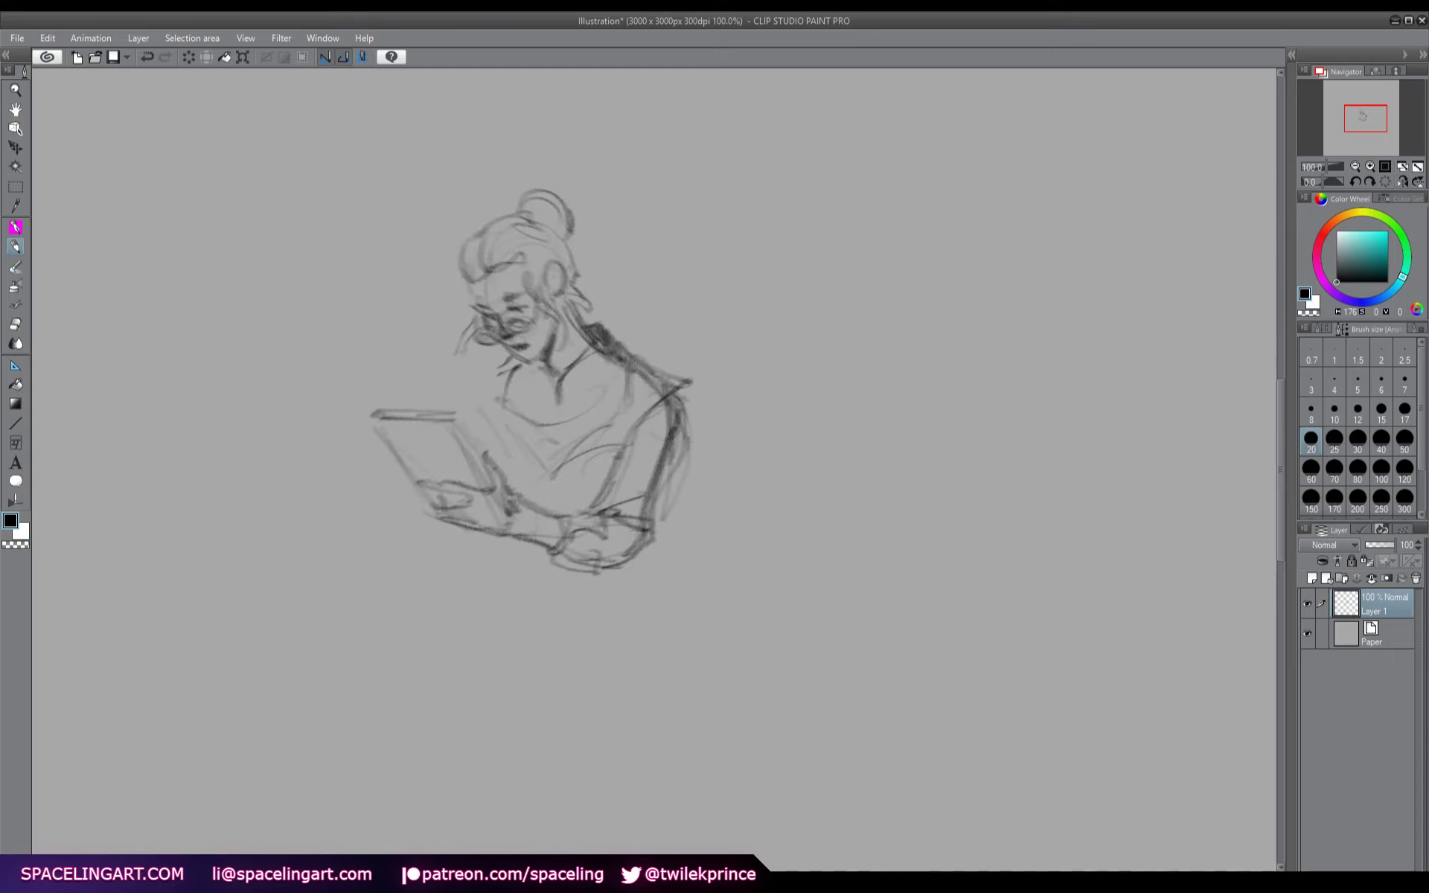
scroll(521, 379, right, 2)
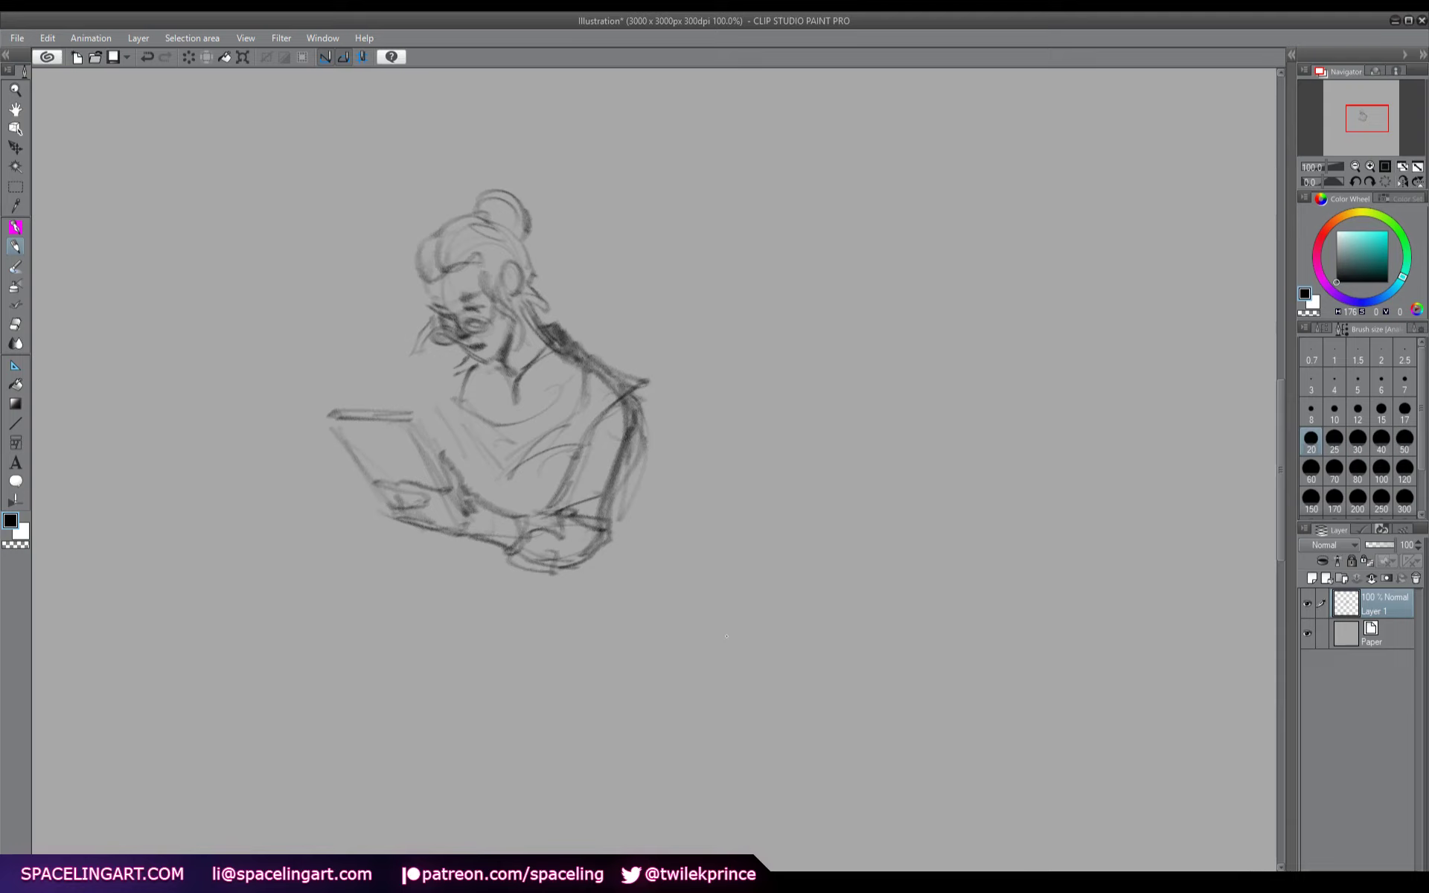
mouse_move(882, 251)
mouse_down()
mouse_move(835, 283)
mouse_move(807, 249)
mouse_up()
mouse_move(818, 235)
mouse_down()
mouse_move(786, 259)
mouse_move(791, 275)
mouse_move(809, 242)
mouse_move(791, 260)
mouse_move(804, 303)
mouse_move(840, 305)
mouse_move(847, 328)
mouse_move(868, 274)
mouse_up()
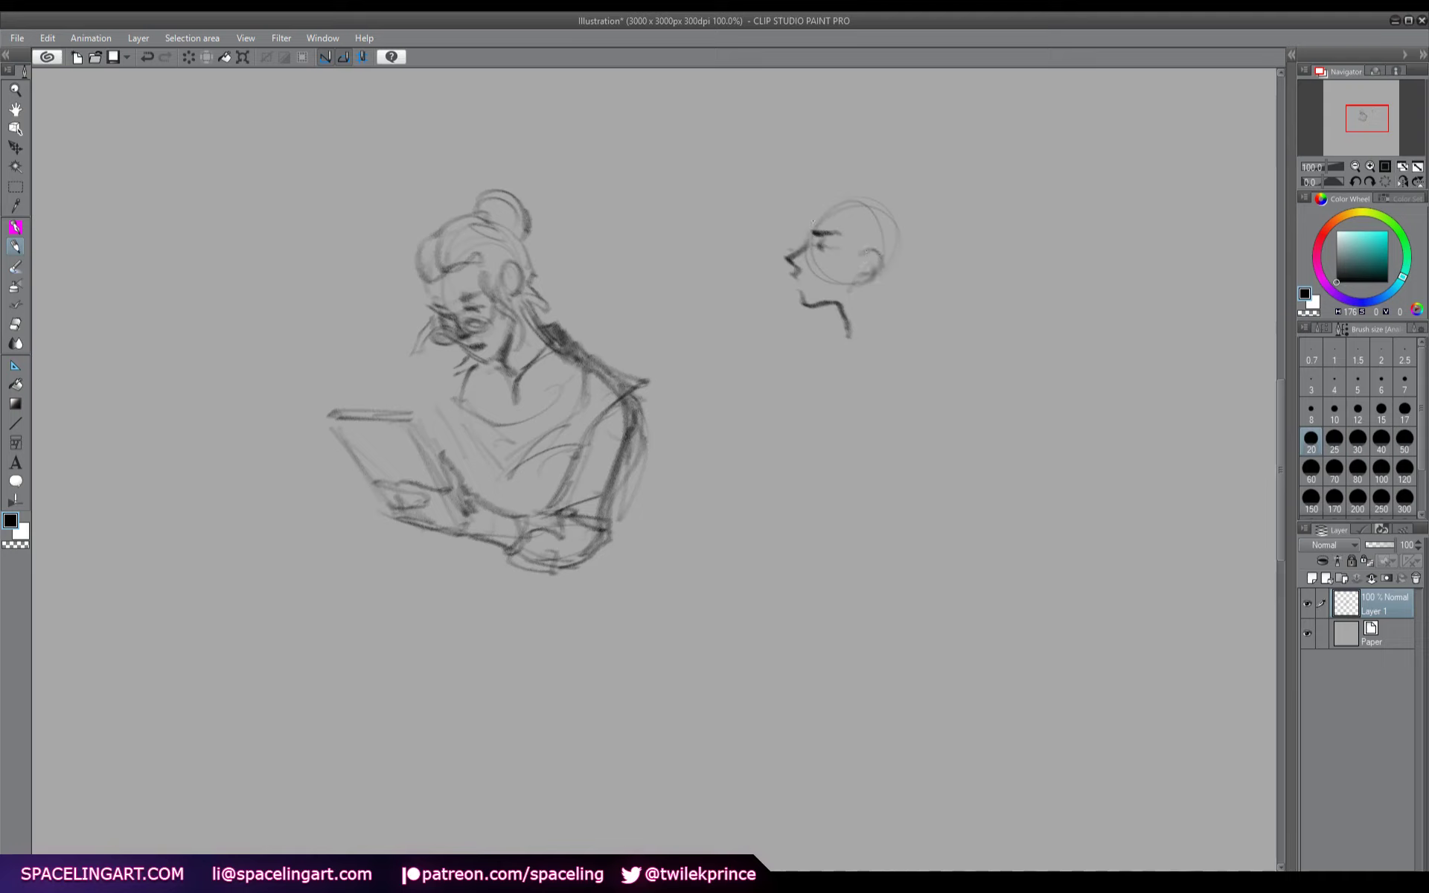
- Add swept-back hair, a bun, the back of the neck and glasses to the profile head
mouse_move(813, 220)
mouse_down()
mouse_move(854, 190)
mouse_move(905, 213)
mouse_move(905, 235)
mouse_move(855, 203)
mouse_move(840, 211)
mouse_move(868, 242)
mouse_move(856, 244)
mouse_move(870, 297)
mouse_move(855, 291)
mouse_move(870, 318)
mouse_up()
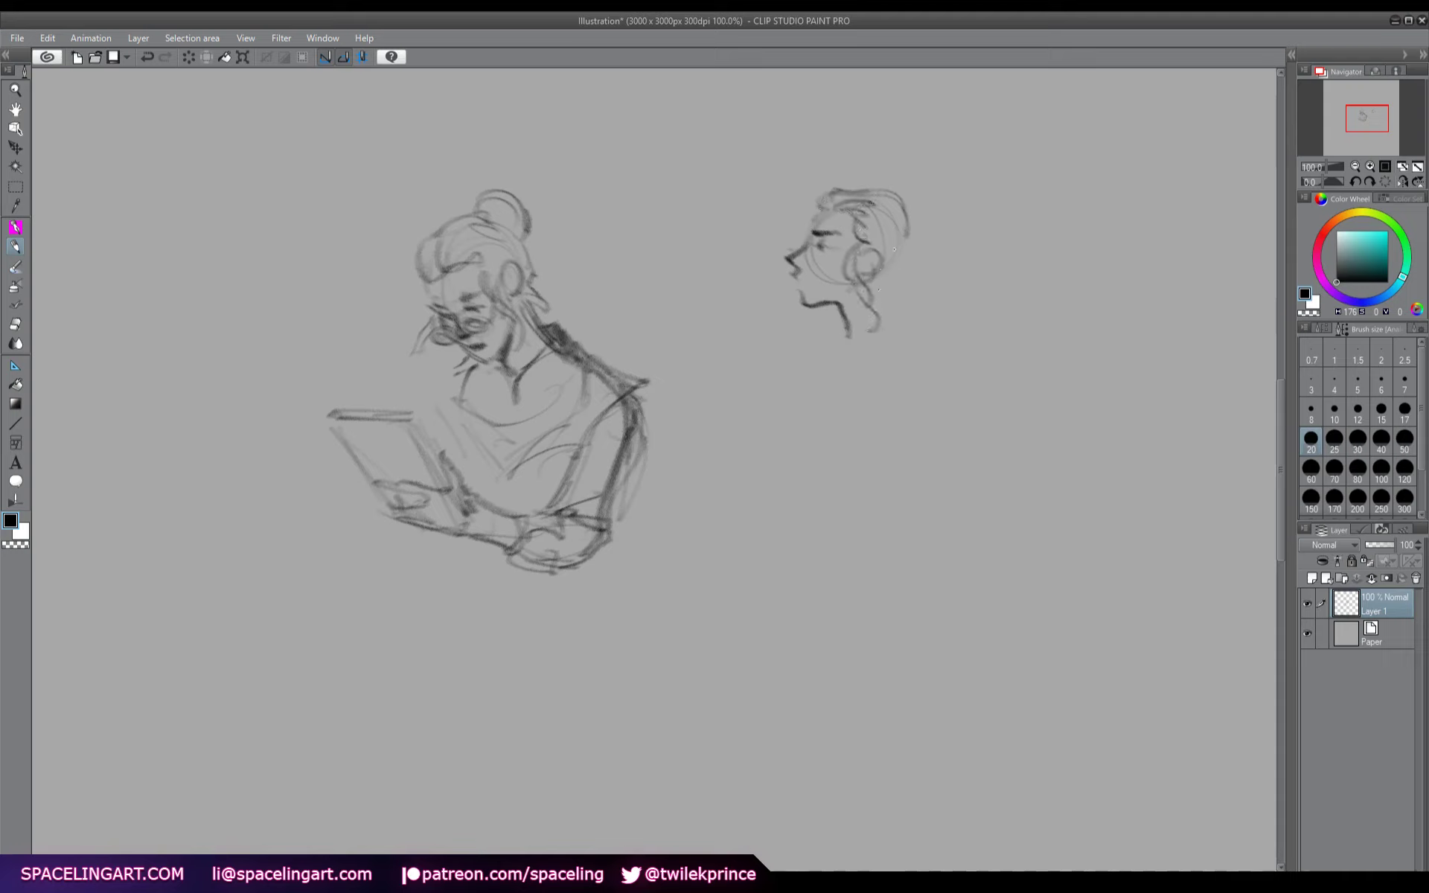
mouse_move(908, 207)
mouse_down()
mouse_move(941, 240)
mouse_move(907, 253)
mouse_move(886, 287)
mouse_move(900, 300)
mouse_move(845, 344)
mouse_up()
drag(887, 296, 918, 372)
mouse_move(805, 239)
mouse_down()
mouse_move(807, 268)
mouse_move(789, 250)
mouse_move(816, 259)
mouse_up()
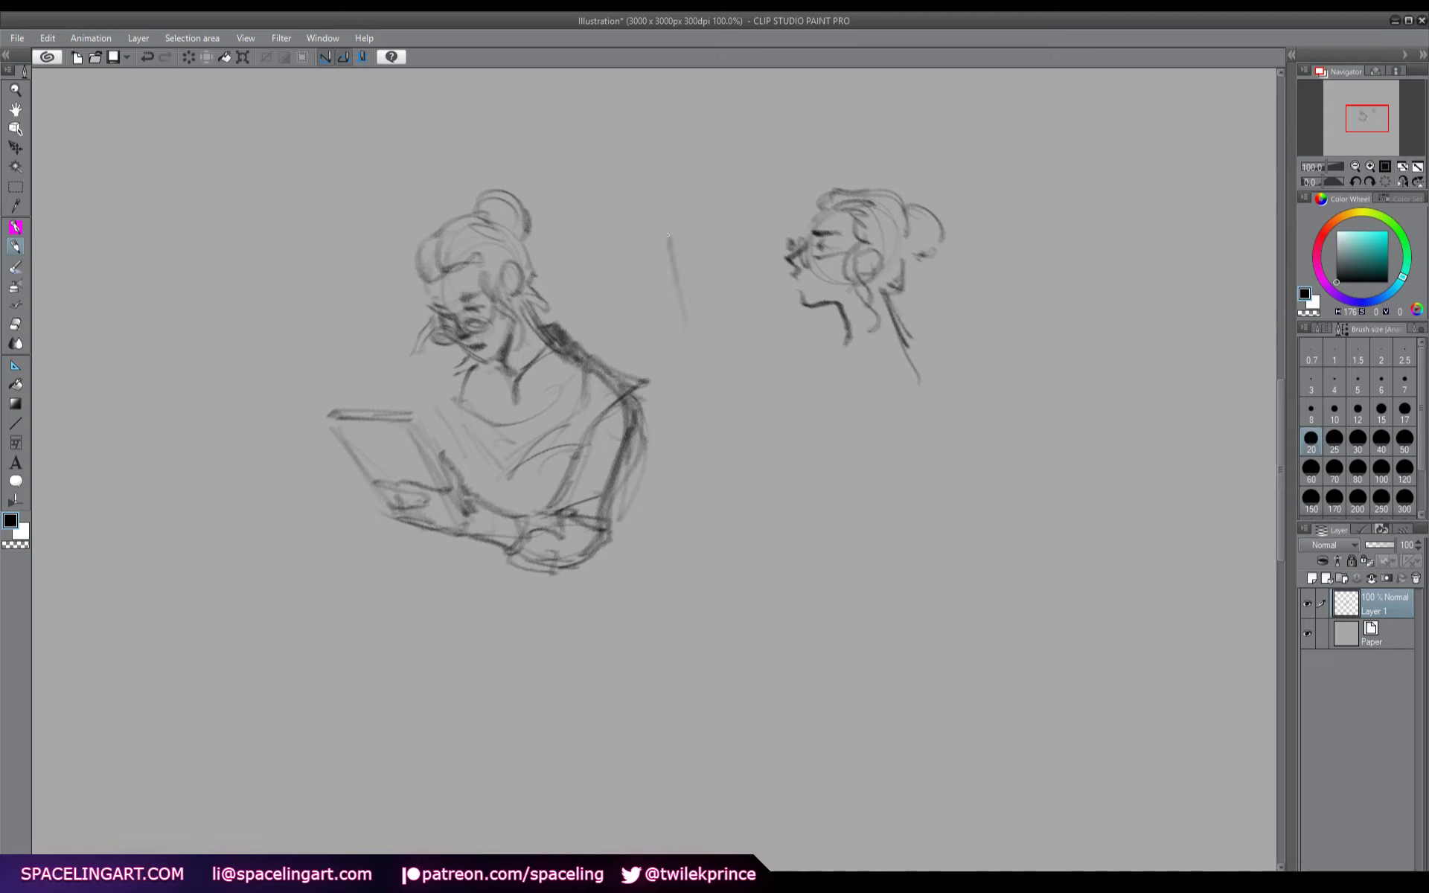
- Remove the stray line and the earlier figure with the tablet, keeping only the profile head
mouse_move(667, 233)
mouse_down()
mouse_move(693, 360)
mouse_move(680, 229)
mouse_move(696, 338)
mouse_move(698, 237)
mouse_move(681, 309)
mouse_up()
key(ctrl+z)
key(ctrl+z)
key(ctrl+z)
key(ctrl+z)
key(ctrl+z)
key(ctrl+z)
key(ctrl+z)
key(ctrl+z)
key(ctrl+z)
key(ctrl+z)
key(ctrl+z)
key(ctrl+z)
key(ctrl+z)
key(ctrl+z)
key(ctrl+z)
key(ctrl+z)
key(ctrl+z)
key(ctrl+z)
key(ctrl+z)
key(ctrl+z)
key(ctrl+z)
key(ctrl+z)
key(ctrl+z)
key(ctrl+z)
key(ctrl+z)
key(ctrl+z)
key(ctrl+z)
key(ctrl+z)
key(ctrl+z)
key(ctrl+z)
key(ctrl+z)
key(ctrl+z)
key(ctrl+z)
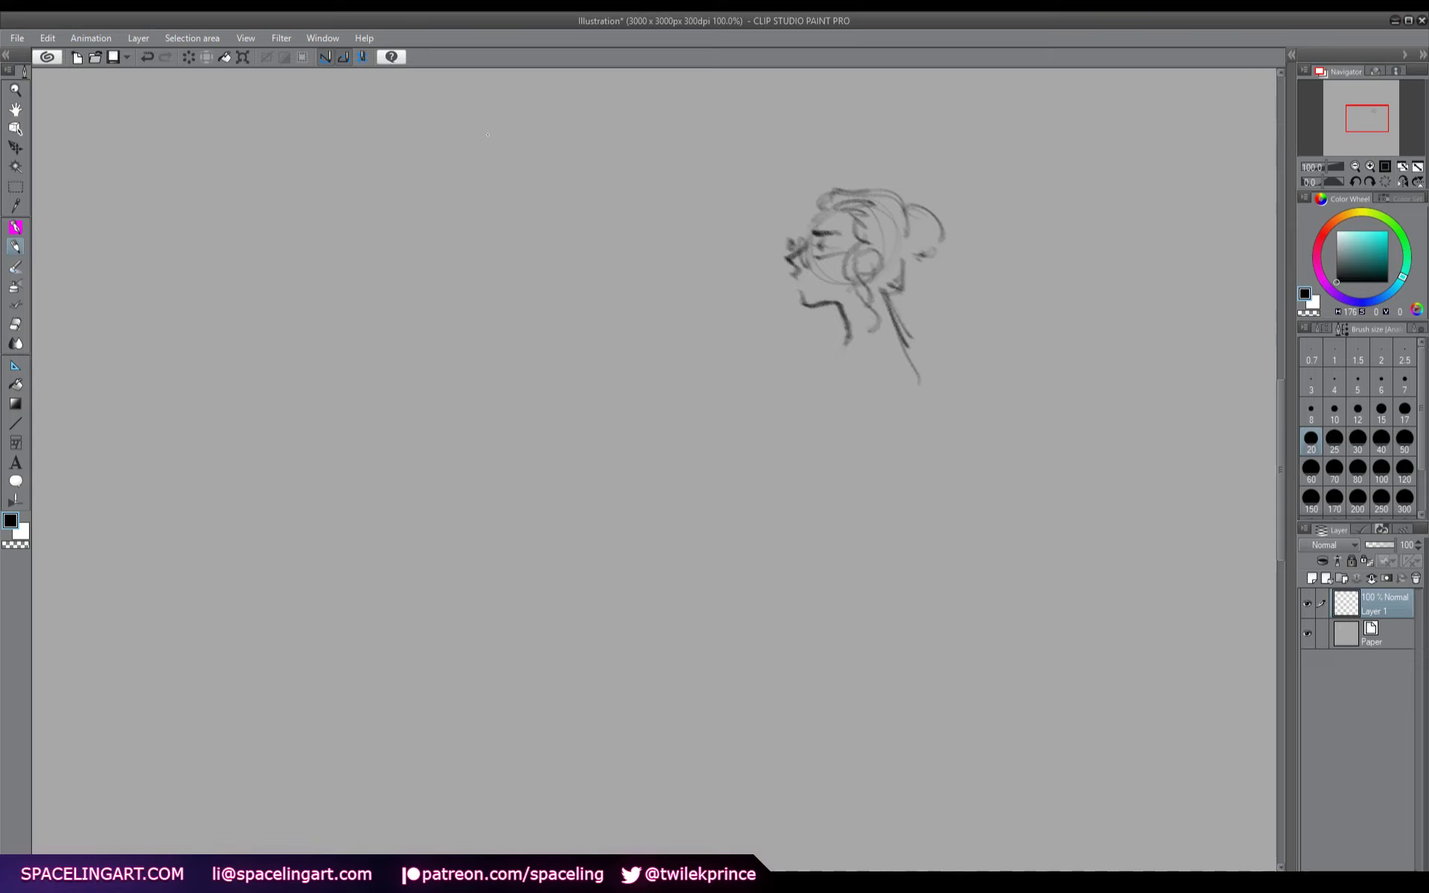
- Sketch the outline of a tall upright slab with a pointed top and side thickness, facing the profile head
mouse_move(579, 247)
mouse_down()
mouse_move(595, 376)
mouse_move(596, 168)
mouse_up()
mouse_move(593, 160)
mouse_down()
mouse_move(611, 146)
mouse_move(615, 195)
mouse_move(595, 224)
mouse_up()
drag(617, 150, 641, 161)
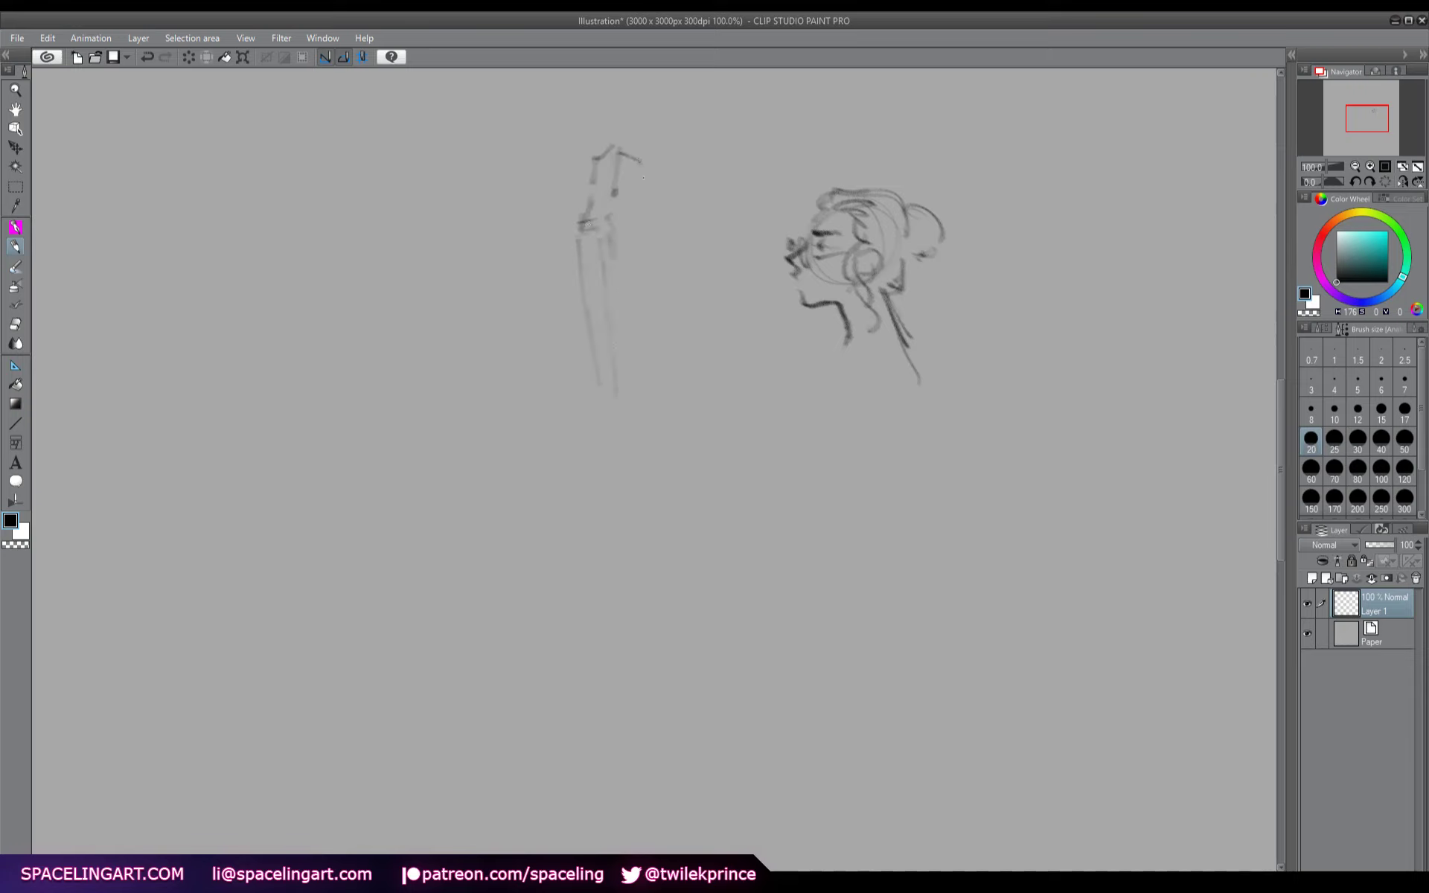
drag(657, 220, 678, 357)
drag(653, 454, 641, 462)
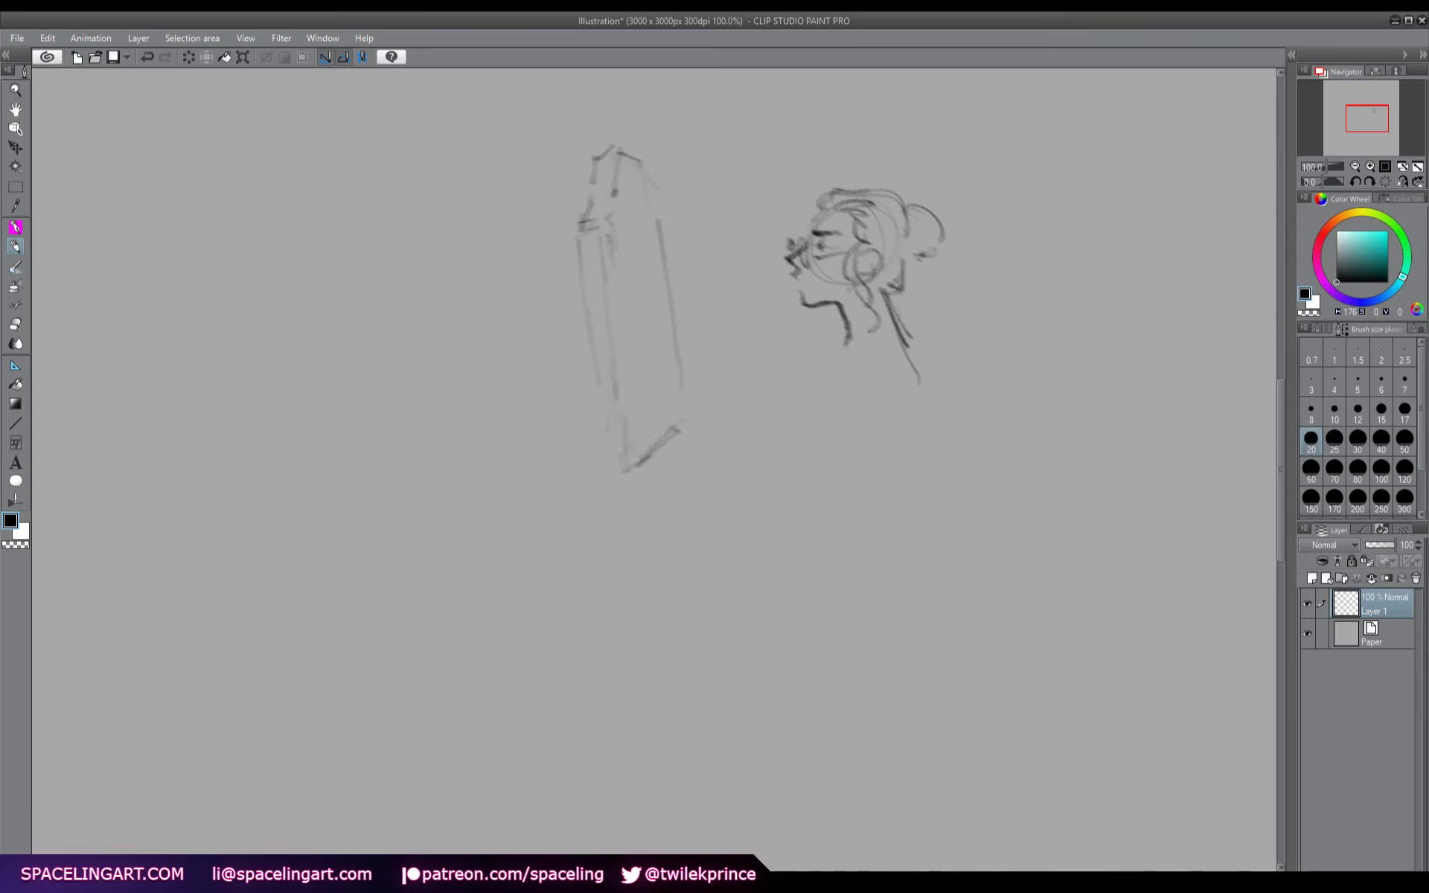
- Complete the slab's top and bottom edges, fill its face with writing-like marks and detail the glasses on the head
drag(580, 123, 662, 192)
mouse_move(610, 228)
mouse_down()
mouse_move(643, 229)
mouse_move(636, 206)
mouse_move(647, 227)
mouse_move(631, 261)
mouse_up()
mouse_move(640, 256)
mouse_down()
mouse_move(656, 244)
mouse_move(631, 271)
mouse_move(656, 257)
mouse_up()
drag(619, 289, 631, 287)
mouse_move(639, 294)
mouse_down()
mouse_move(653, 285)
mouse_move(643, 310)
mouse_up()
drag(607, 461, 627, 465)
drag(802, 229, 777, 248)
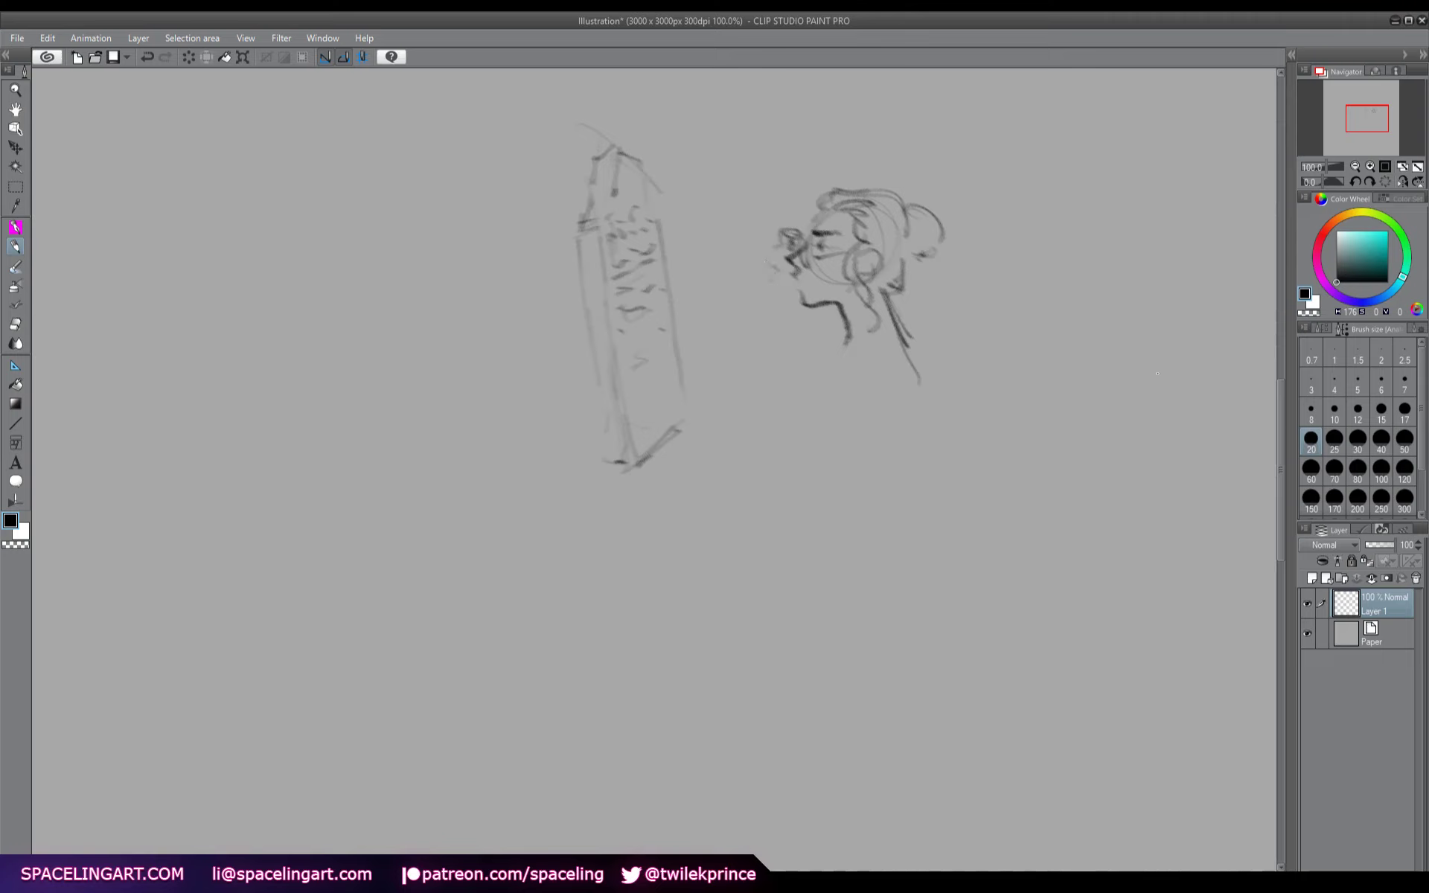
- Mirror the view and sketch the figure's shoulder, long back contour and the flat base line beneath the body
key(h)
drag(674, 872, 633, 872)
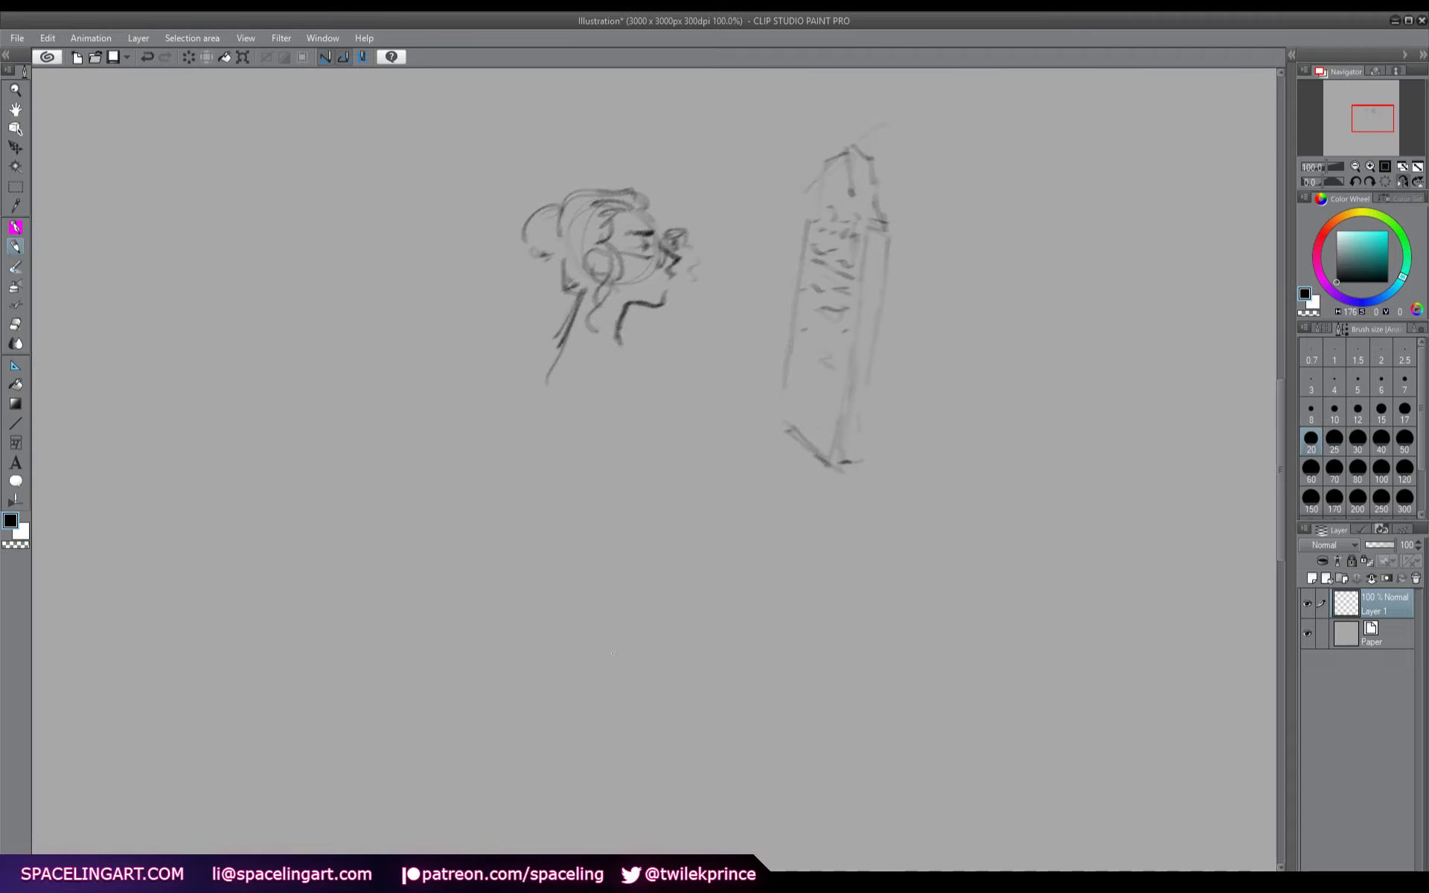
mouse_move(534, 409)
mouse_down()
mouse_move(486, 520)
mouse_move(500, 504)
mouse_move(521, 533)
mouse_up()
drag(627, 356, 661, 433)
mouse_move(503, 503)
mouse_down()
mouse_move(521, 450)
mouse_move(487, 514)
mouse_up()
drag(657, 409, 652, 433)
mouse_move(569, 322)
mouse_down()
mouse_move(501, 585)
mouse_move(517, 626)
mouse_move(740, 625)
mouse_up()
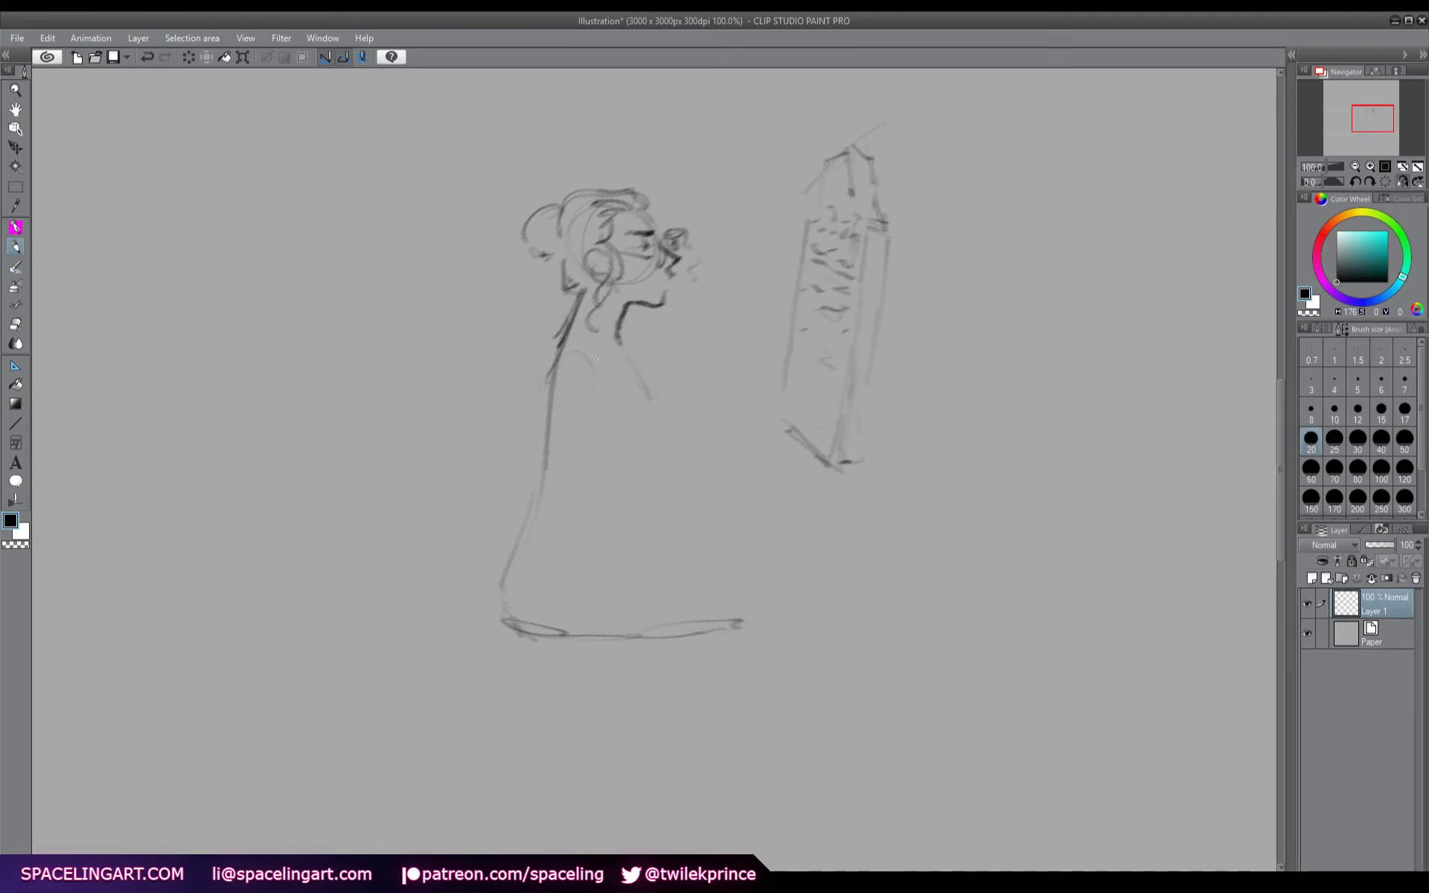
- Draw the bent arm reaching toward the slab, with a hand touching its edge and a rolled sleeve at the elbow
drag(606, 370, 677, 452)
mouse_move(584, 419)
mouse_down()
mouse_move(679, 491)
mouse_move(752, 398)
mouse_up()
mouse_move(681, 492)
mouse_down()
mouse_move(755, 414)
mouse_move(800, 324)
mouse_move(780, 355)
mouse_up()
drag(779, 362, 802, 375)
mouse_move(783, 370)
mouse_down()
mouse_move(798, 402)
mouse_move(774, 413)
mouse_move(802, 395)
mouse_up()
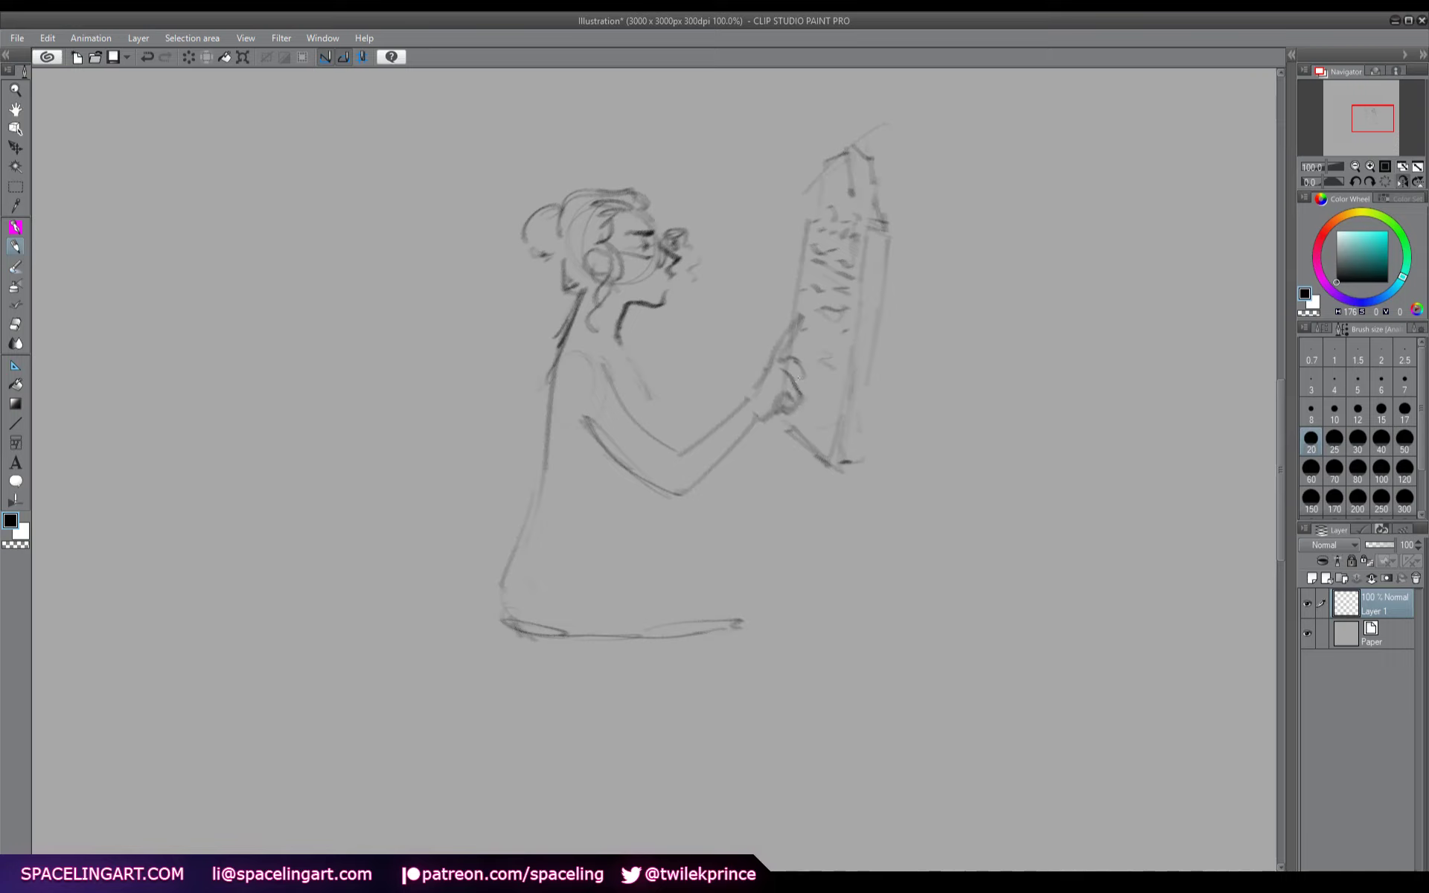
mouse_move(685, 441)
mouse_down()
mouse_move(722, 474)
mouse_move(740, 456)
mouse_move(678, 448)
mouse_move(715, 425)
mouse_up()
mouse_move(686, 445)
mouse_down()
mouse_move(745, 412)
mouse_move(736, 440)
mouse_move(722, 437)
mouse_move(727, 421)
mouse_move(677, 461)
mouse_move(630, 408)
mouse_up()
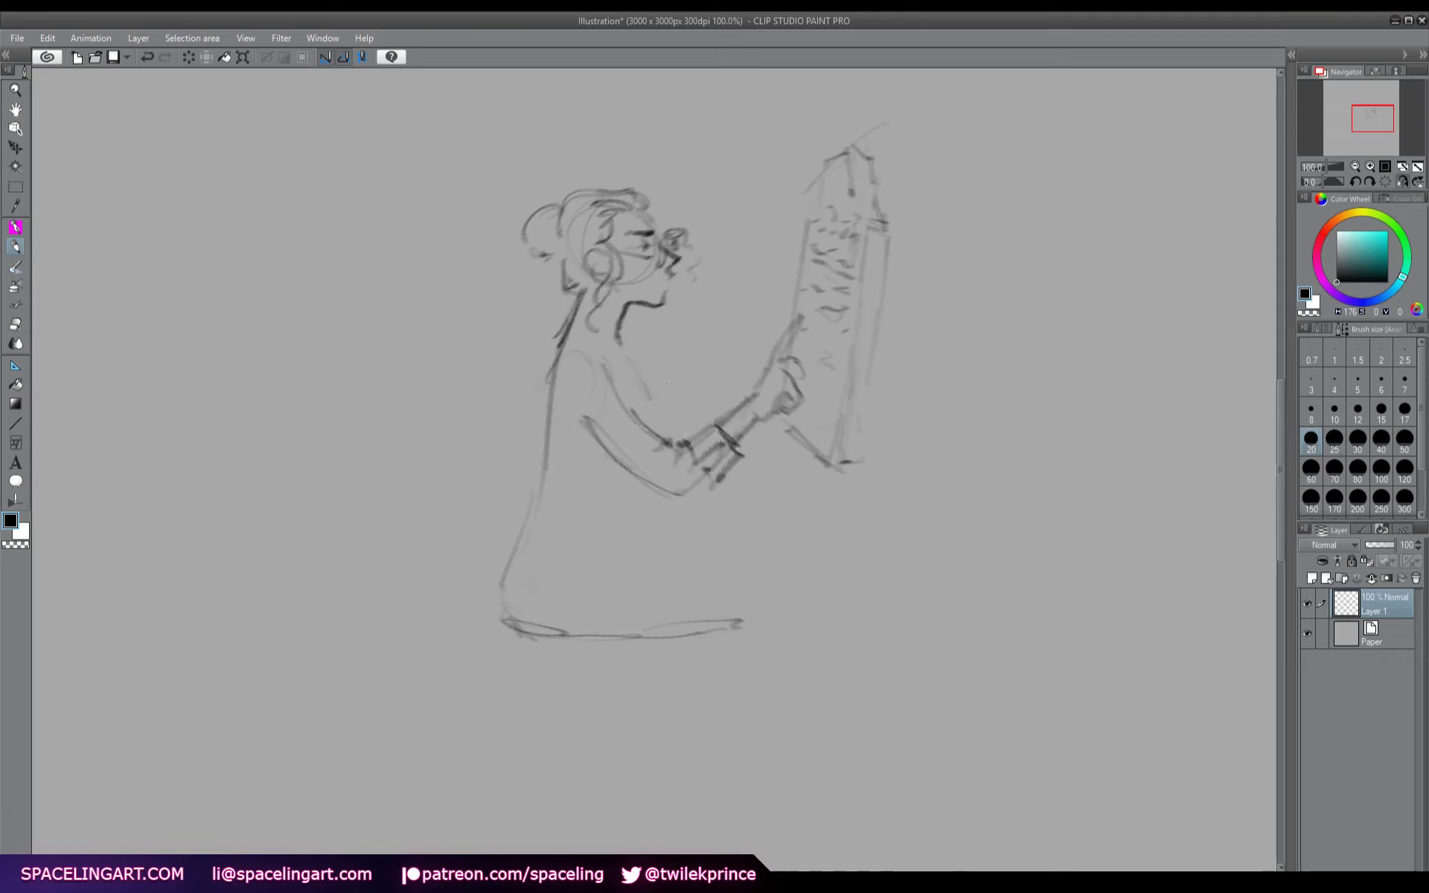
- Sketch the garment's collar at the neck, the shoulder seam and the front edge running down the chest
mouse_move(580, 296)
mouse_down()
mouse_move(559, 369)
mouse_move(557, 348)
mouse_up()
drag(559, 305, 600, 332)
mouse_move(578, 322)
mouse_down()
mouse_move(606, 370)
mouse_move(566, 318)
mouse_move(539, 381)
mouse_up()
mouse_move(549, 365)
mouse_down()
mouse_move(658, 411)
mouse_move(623, 352)
mouse_move(653, 403)
mouse_up()
drag(649, 402, 659, 427)
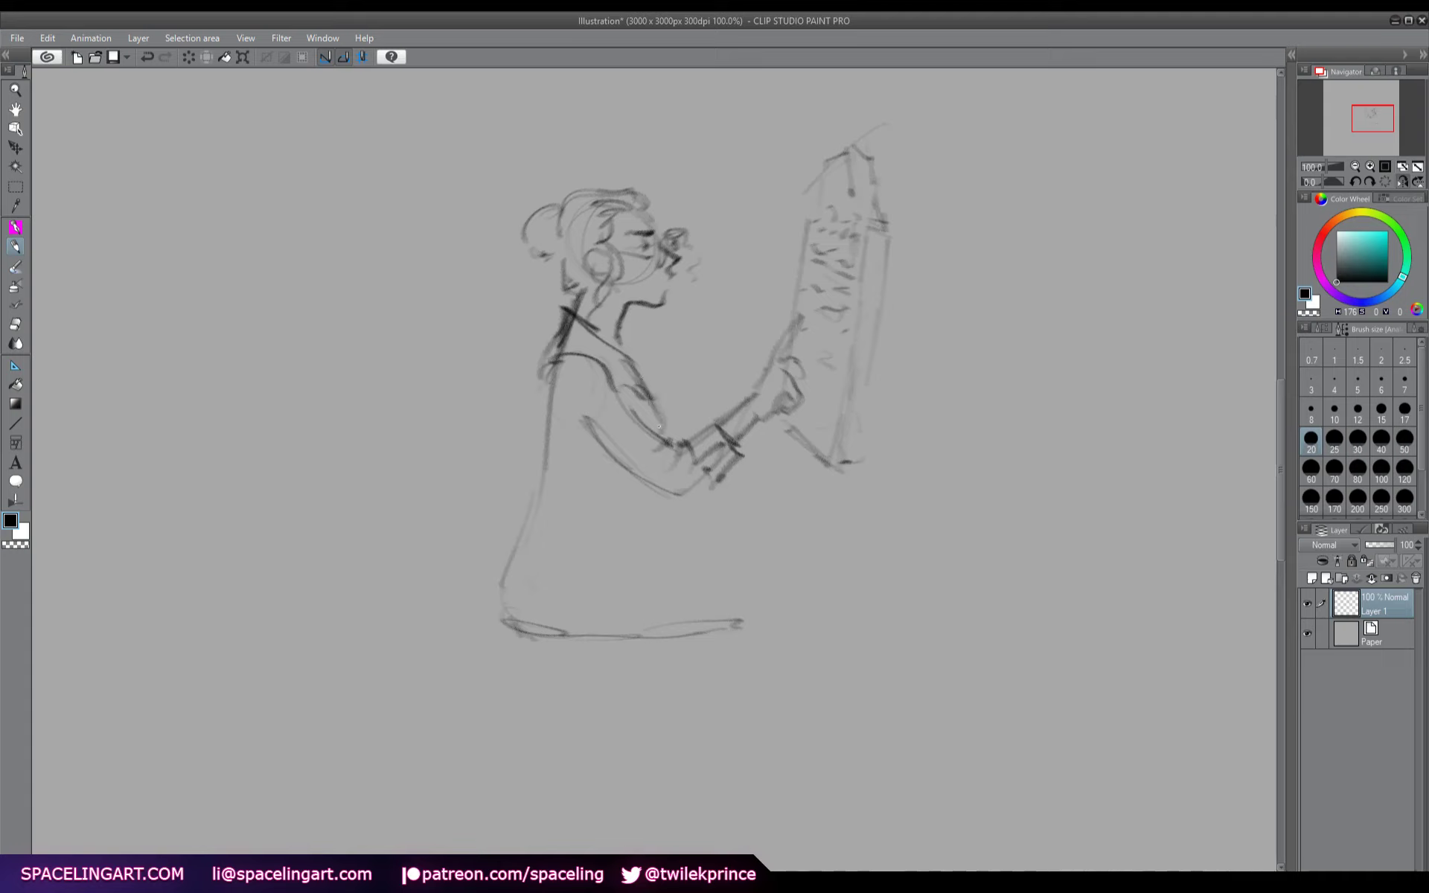
mouse_move(571, 306)
mouse_down()
mouse_move(619, 343)
mouse_move(626, 332)
mouse_move(660, 411)
mouse_move(663, 398)
mouse_move(668, 435)
mouse_up()
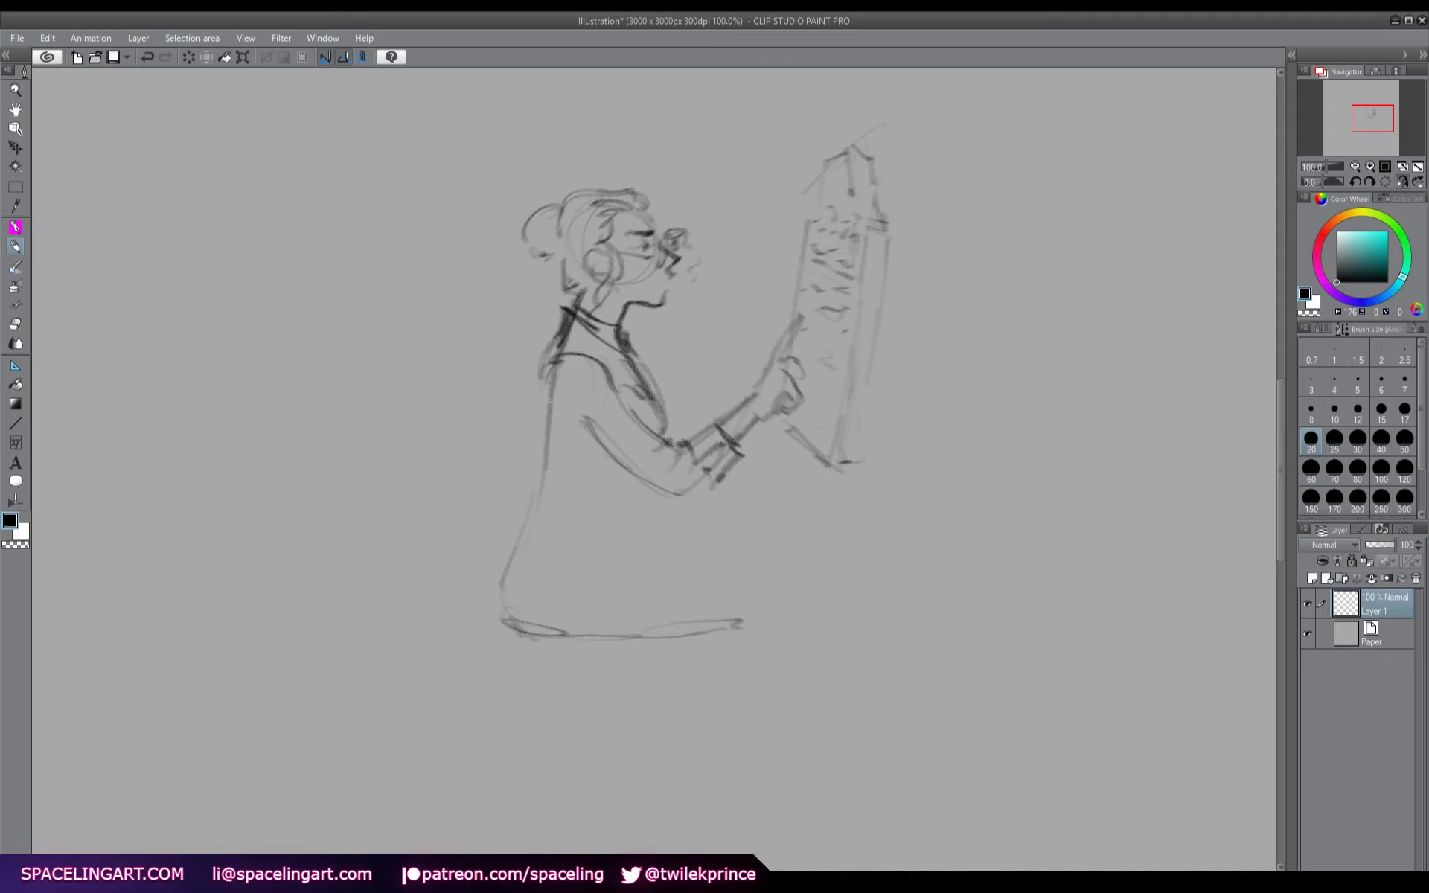
- Darken the back and hip contour, and sketch the front of the waist below the bent elbow
drag(551, 382, 545, 476)
drag(549, 410, 497, 617)
mouse_move(539, 500)
mouse_down()
mouse_move(515, 619)
mouse_move(502, 594)
mouse_move(617, 635)
mouse_up()
mouse_move(630, 478)
mouse_down()
mouse_move(627, 537)
mouse_move(650, 554)
mouse_move(626, 481)
mouse_move(625, 522)
mouse_move(674, 553)
mouse_move(649, 539)
mouse_move(750, 537)
mouse_up()
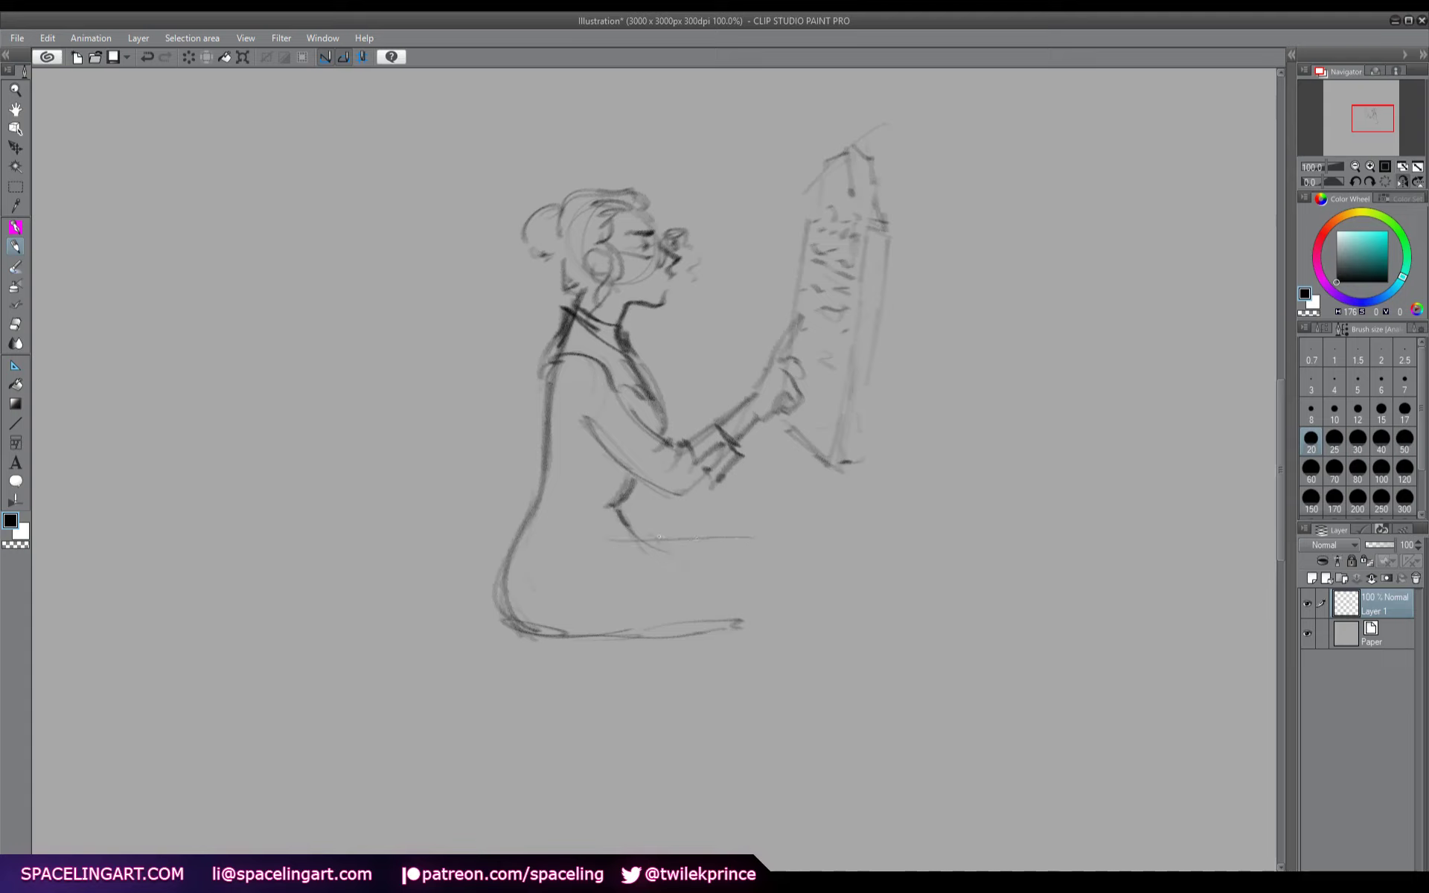
- Sketch the far thigh extending forward from the waist to a bent knee, with a lower leg angled downward
drag(590, 553, 783, 514)
drag(599, 539, 793, 514)
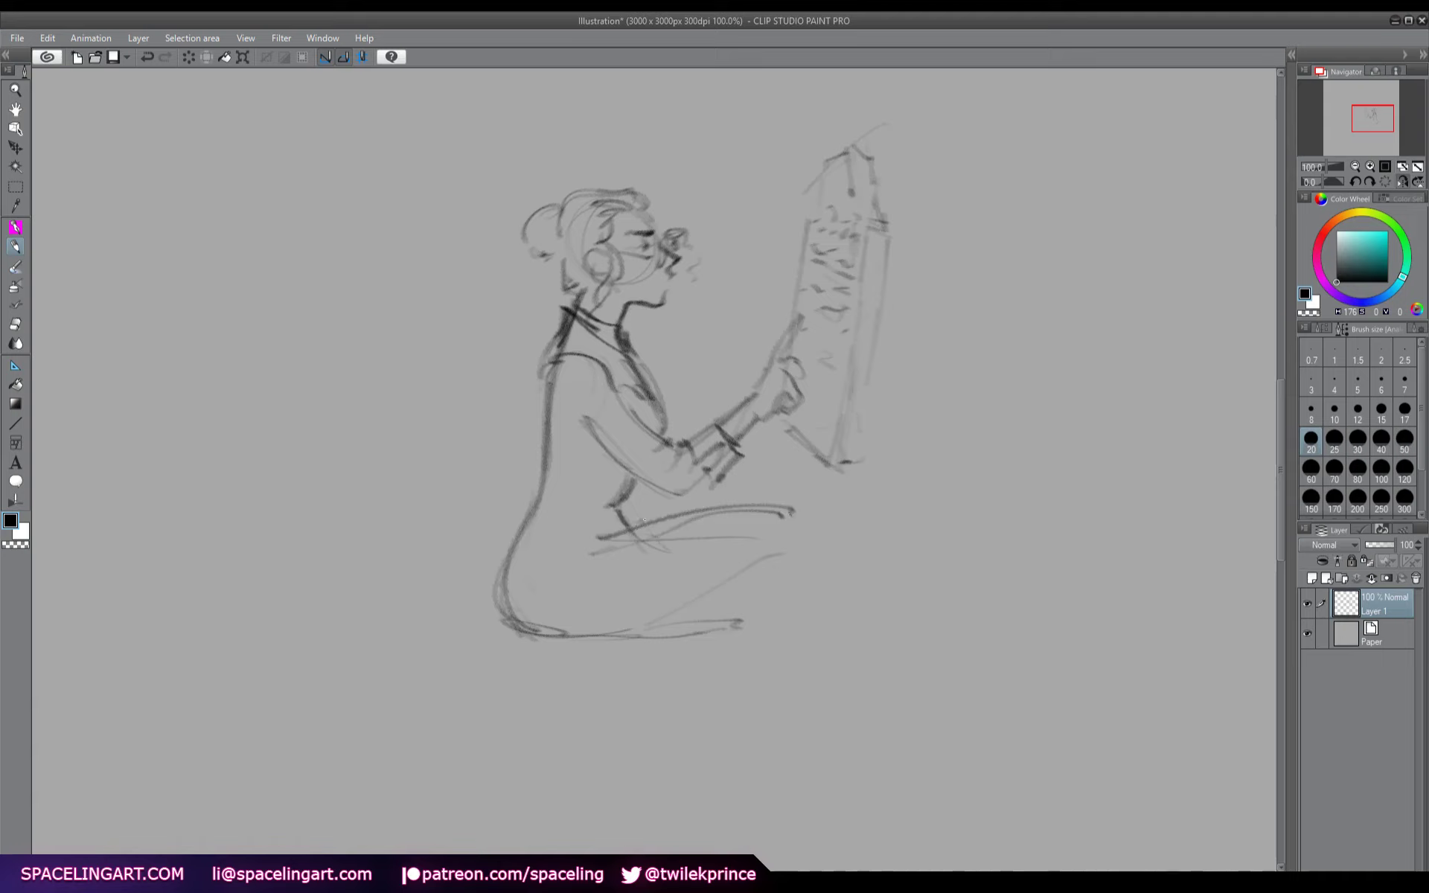
mouse_move(646, 519)
mouse_down()
mouse_move(589, 515)
mouse_move(700, 507)
mouse_up()
drag(793, 513, 856, 685)
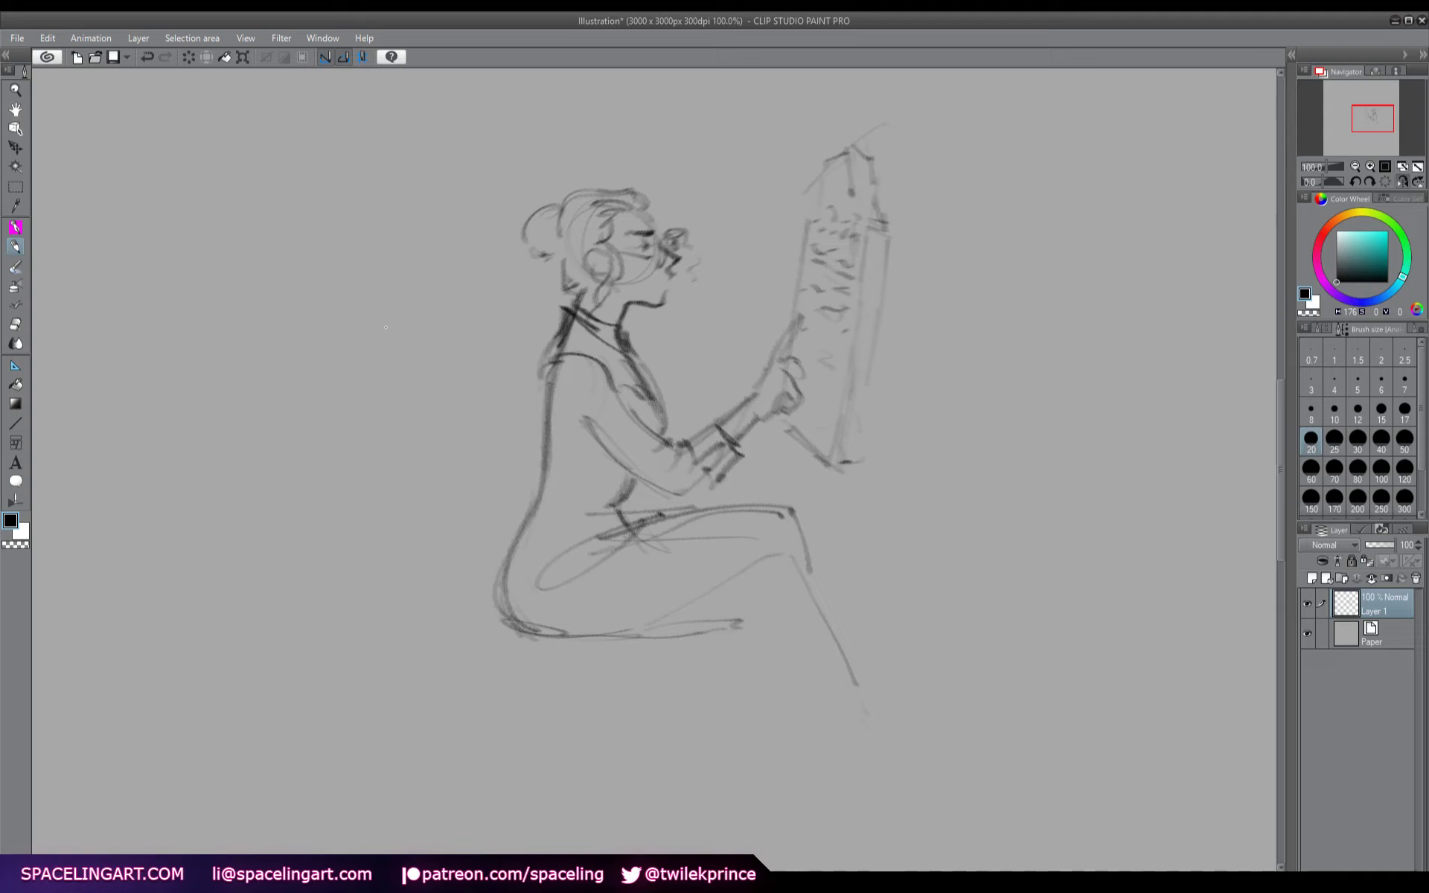
drag(1282, 442, 1283, 447)
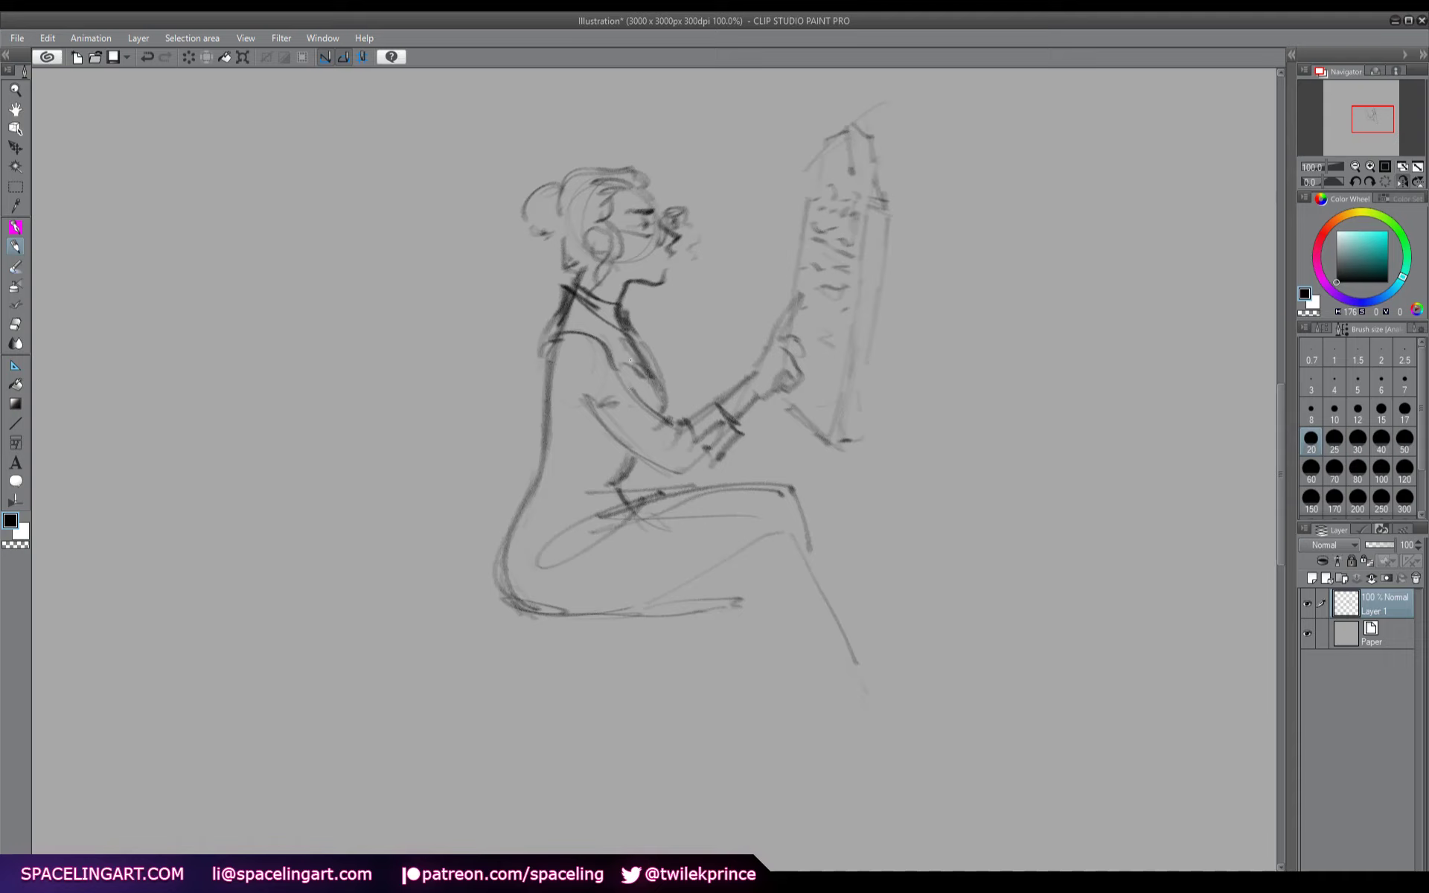
- Draw the near leg crossing from the waist over the knee, with curved lines for its underside and shin
drag(633, 430, 614, 478)
mouse_move(622, 450)
mouse_down()
mouse_move(605, 510)
mouse_move(789, 497)
mouse_move(794, 509)
mouse_up()
mouse_move(617, 506)
mouse_down()
mouse_move(836, 632)
mouse_move(847, 666)
mouse_up()
mouse_move(638, 611)
mouse_down()
mouse_move(703, 601)
mouse_move(826, 633)
mouse_up()
drag(720, 622, 772, 655)
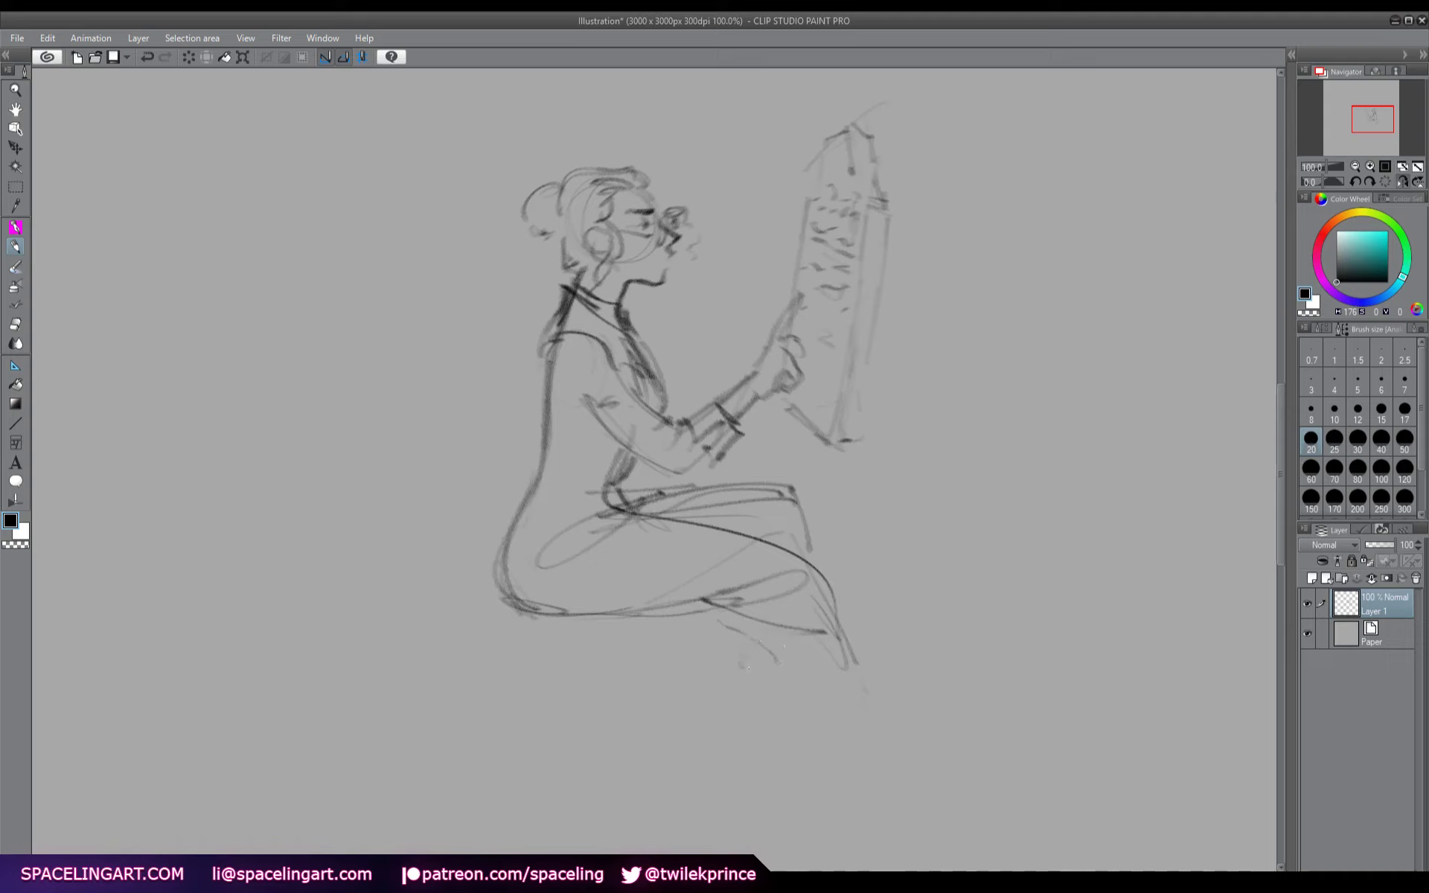
- Reinforce the lap folds, the upper edge of the far thigh and the underside of the hips
drag(618, 533, 737, 539)
mouse_move(622, 492)
mouse_down()
mouse_move(699, 492)
mouse_move(685, 518)
mouse_up()
mouse_move(728, 492)
mouse_down()
mouse_move(770, 493)
mouse_move(815, 569)
mouse_up()
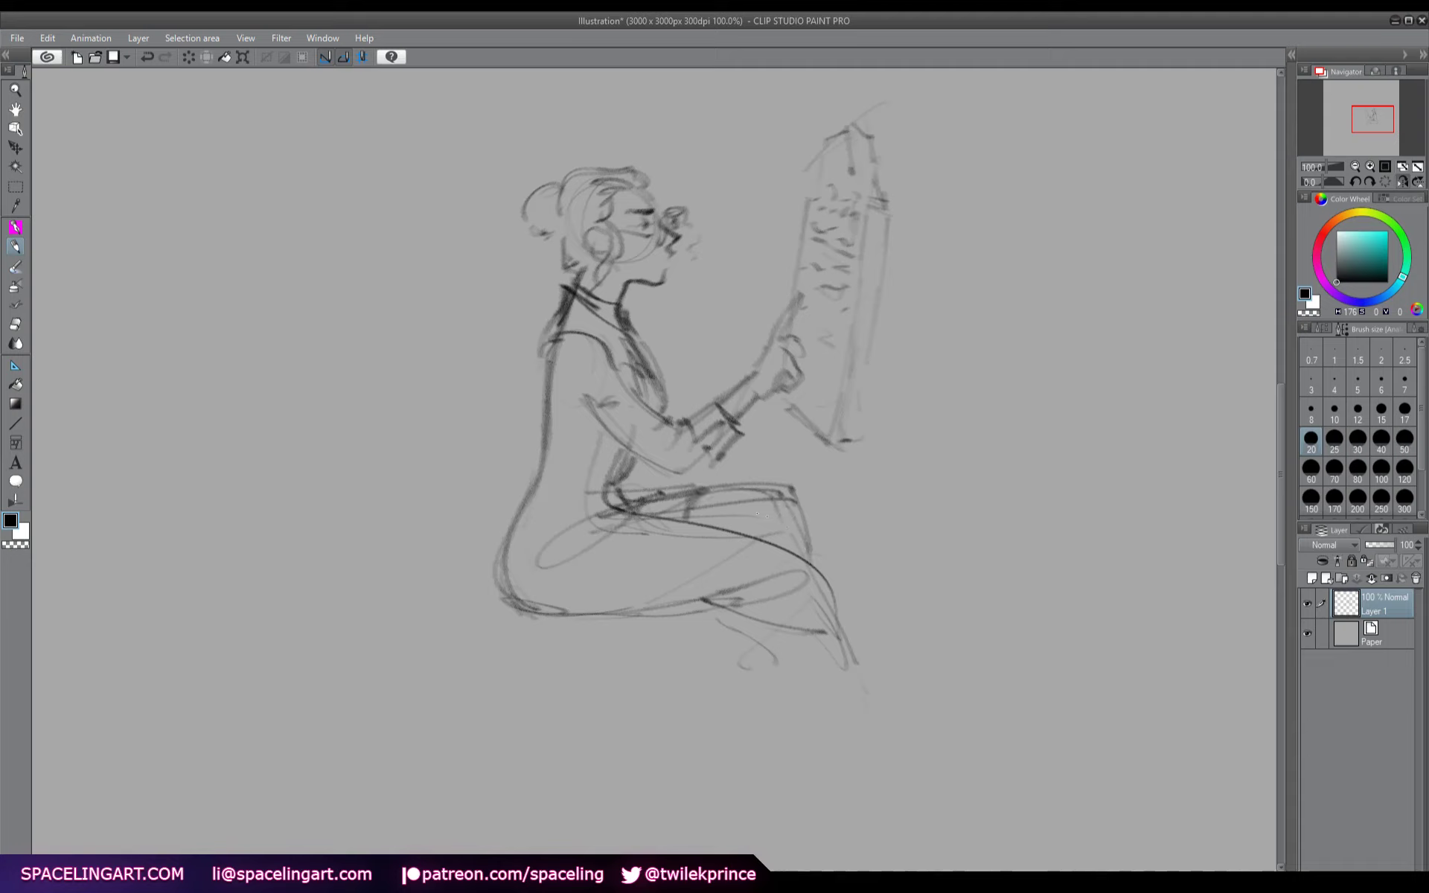
drag(627, 499, 719, 488)
mouse_move(696, 492)
mouse_down()
mouse_move(683, 517)
mouse_move(796, 509)
mouse_up()
mouse_move(509, 579)
mouse_down()
mouse_move(681, 620)
mouse_move(540, 603)
mouse_move(683, 610)
mouse_up()
drag(504, 601, 676, 609)
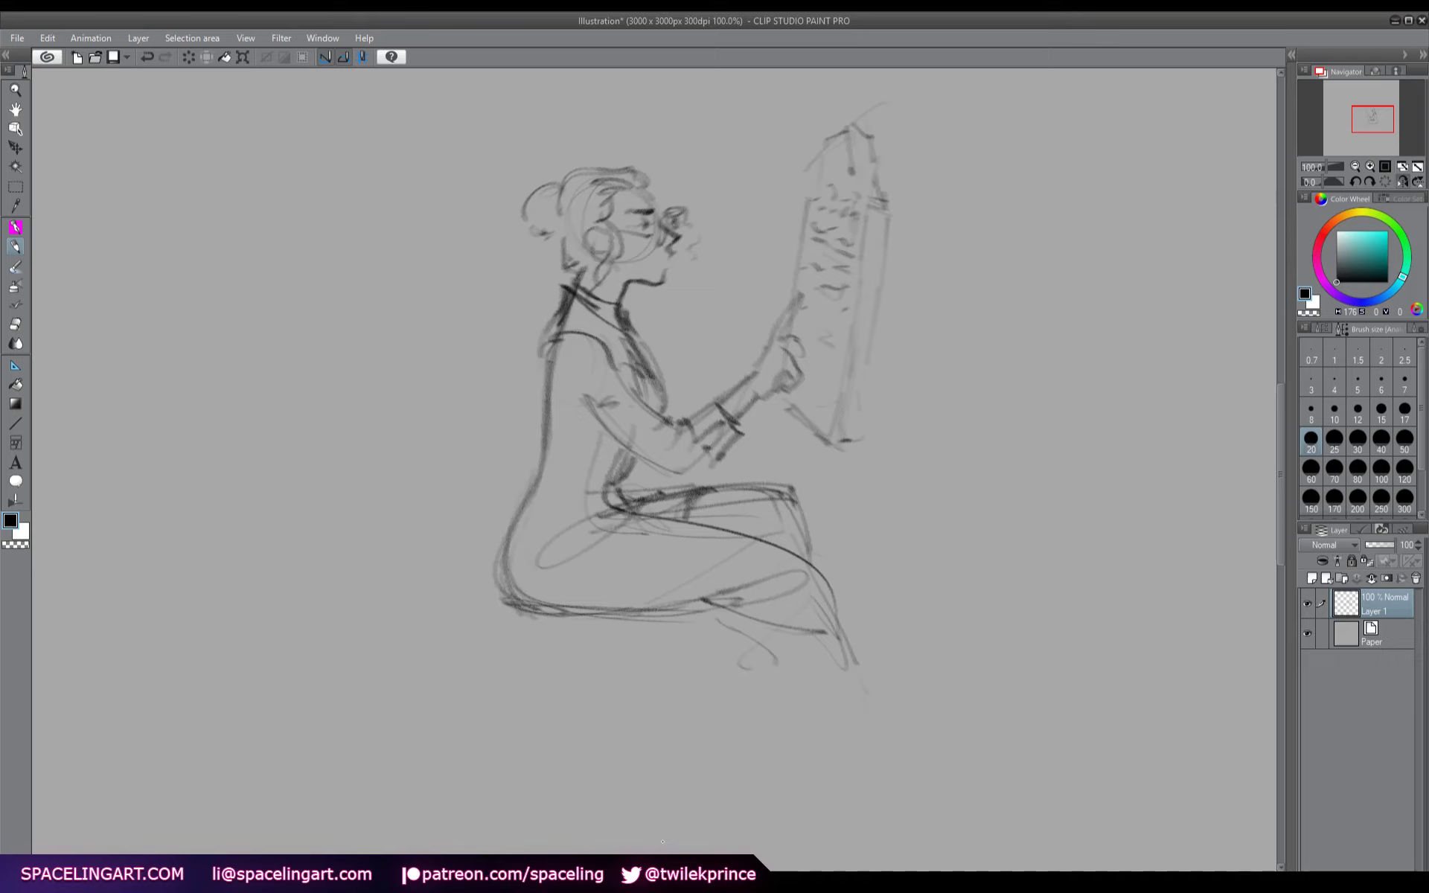
- Mirror the view and sketch the second arm raised toward the face, with a rolled cuff below the chin
click(1403, 181)
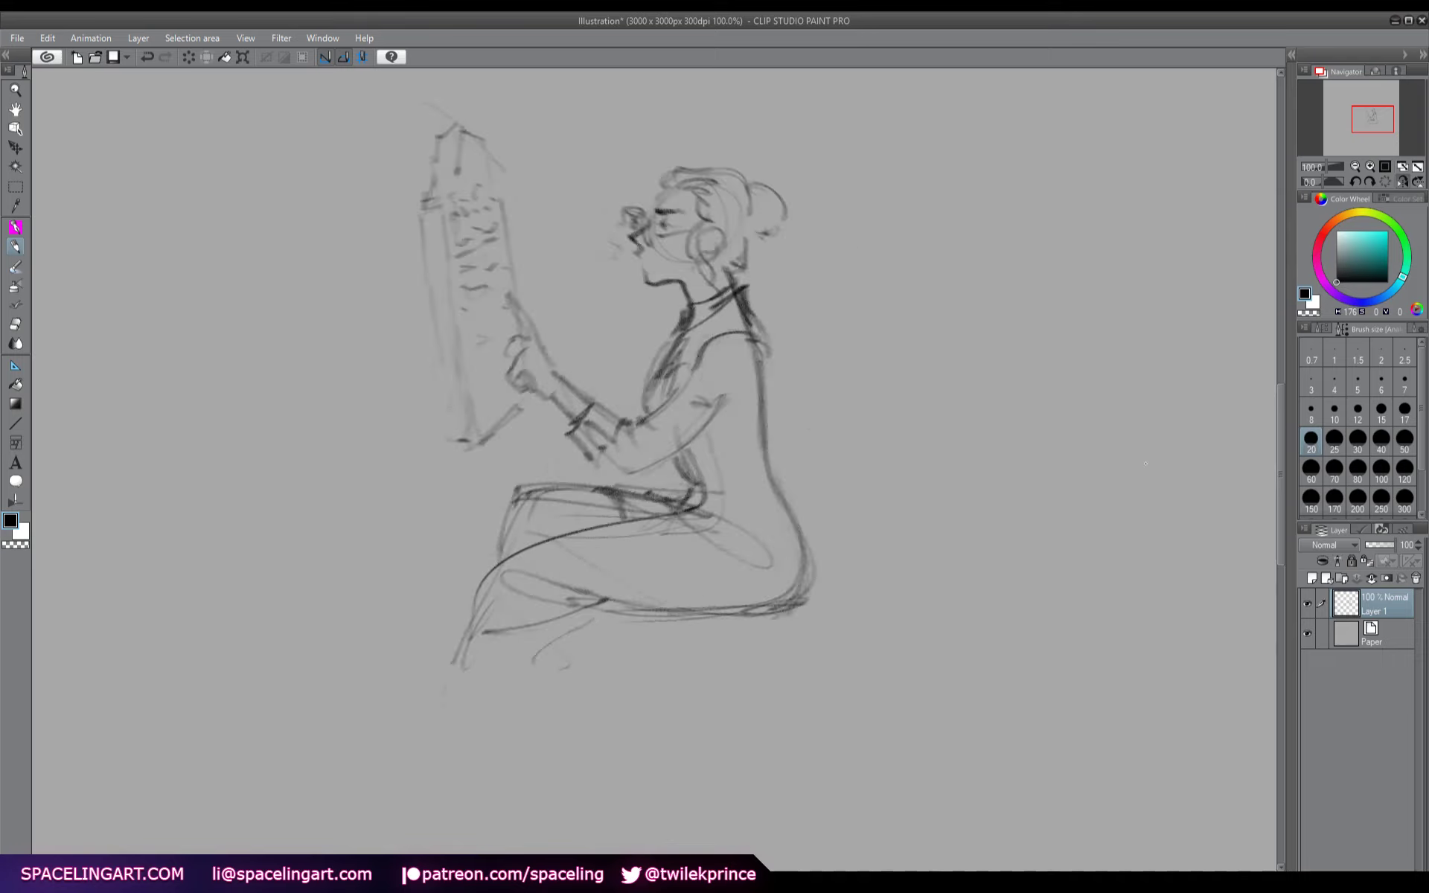
drag(624, 417, 714, 416)
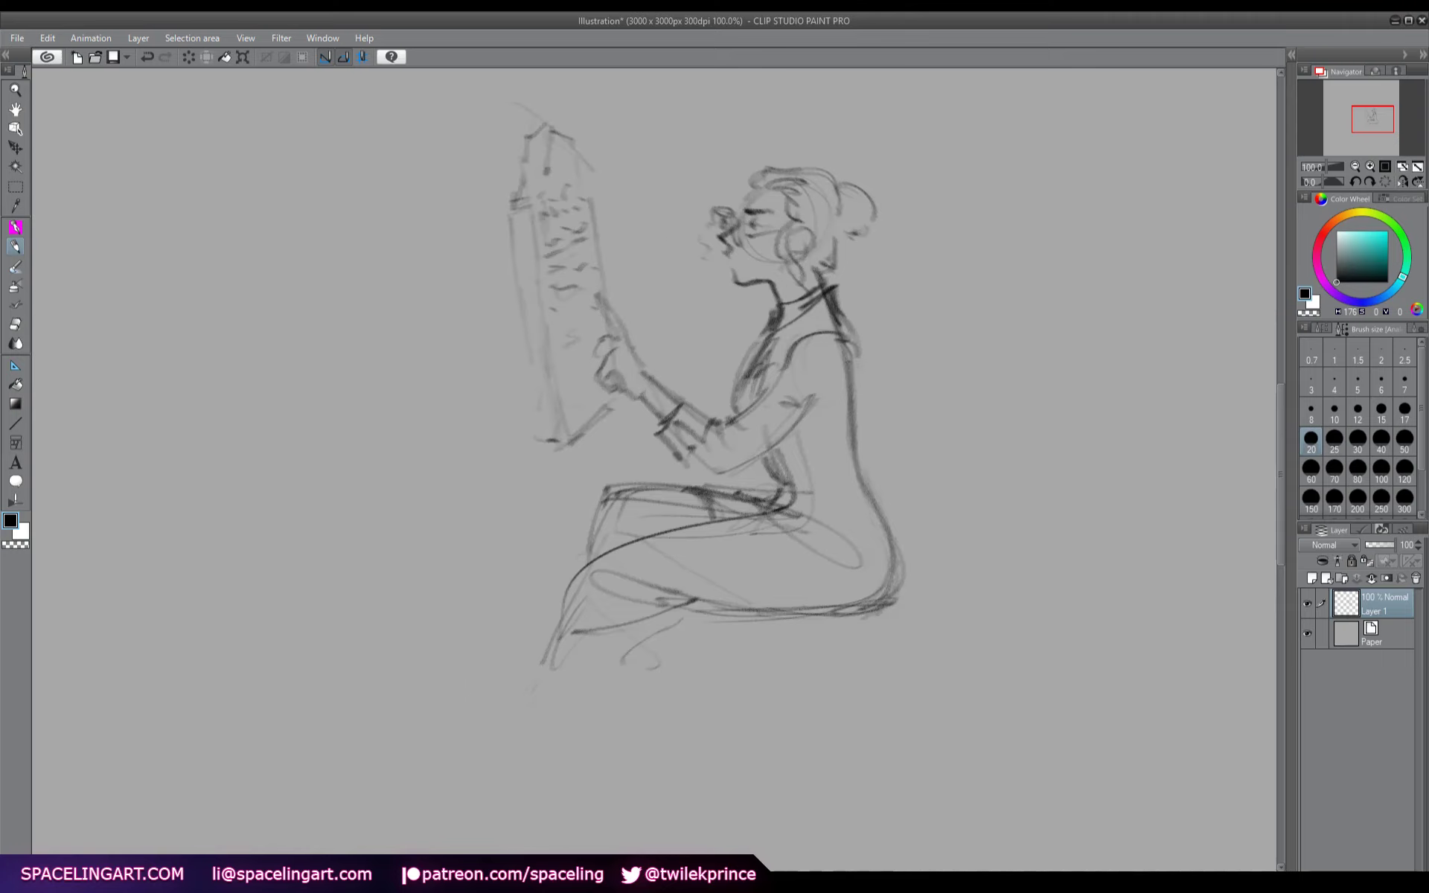
mouse_move(690, 320)
mouse_down()
mouse_move(674, 380)
mouse_move(689, 385)
mouse_move(660, 344)
mouse_move(656, 365)
mouse_move(677, 356)
mouse_up()
drag(679, 359, 706, 366)
drag(672, 317, 709, 337)
mouse_move(699, 293)
mouse_down()
mouse_move(686, 320)
mouse_move(708, 353)
mouse_move(703, 388)
mouse_move(768, 326)
mouse_up()
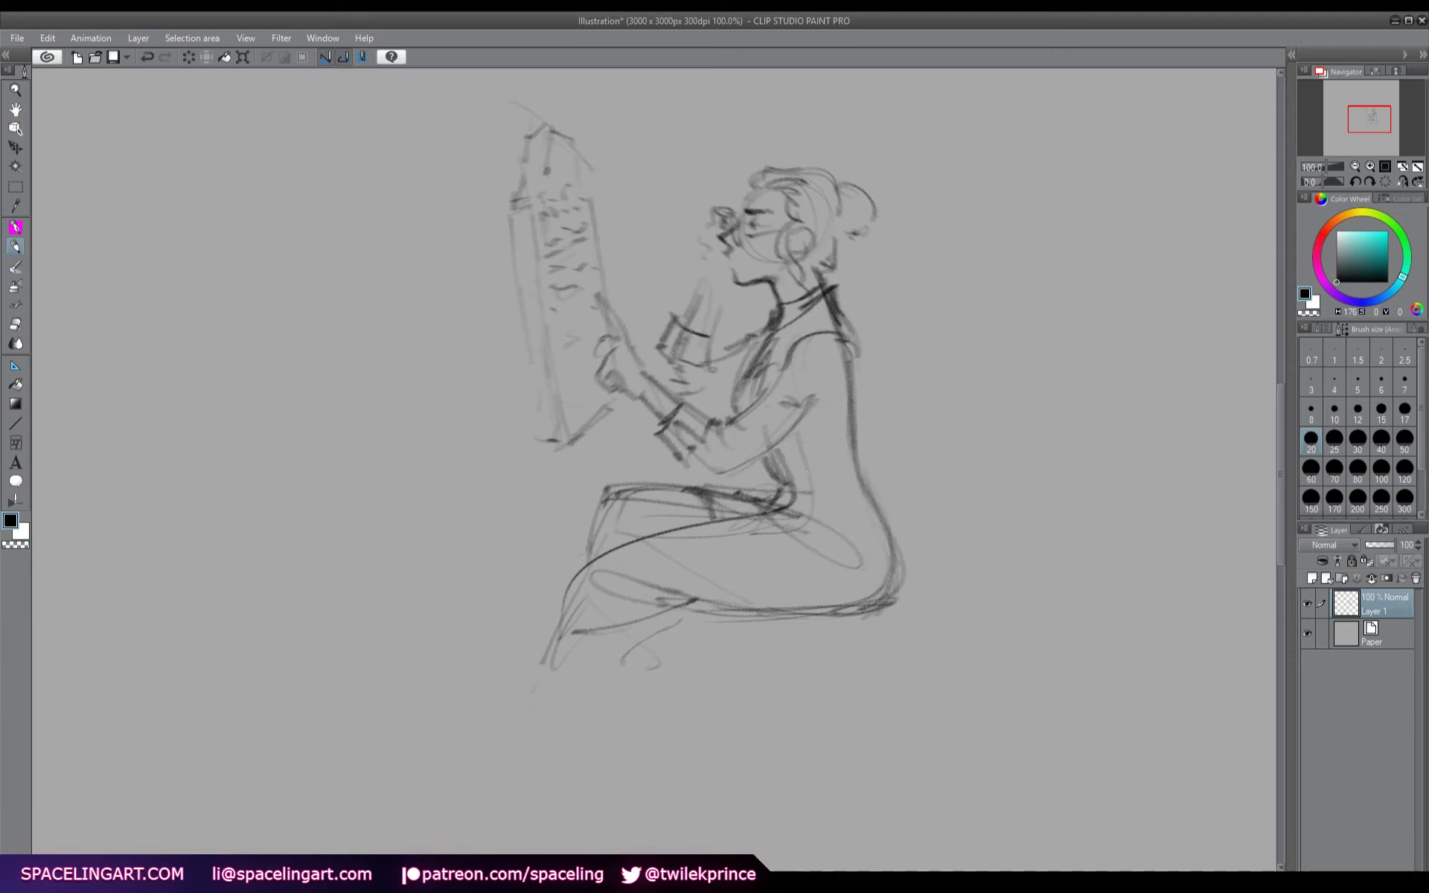
- Extend the lower leg down to the ankle and sketch the foot and a flat ground line beneath
drag(770, 481, 782, 494)
drag(880, 595, 829, 616)
scroll(1280, 491, down, 3)
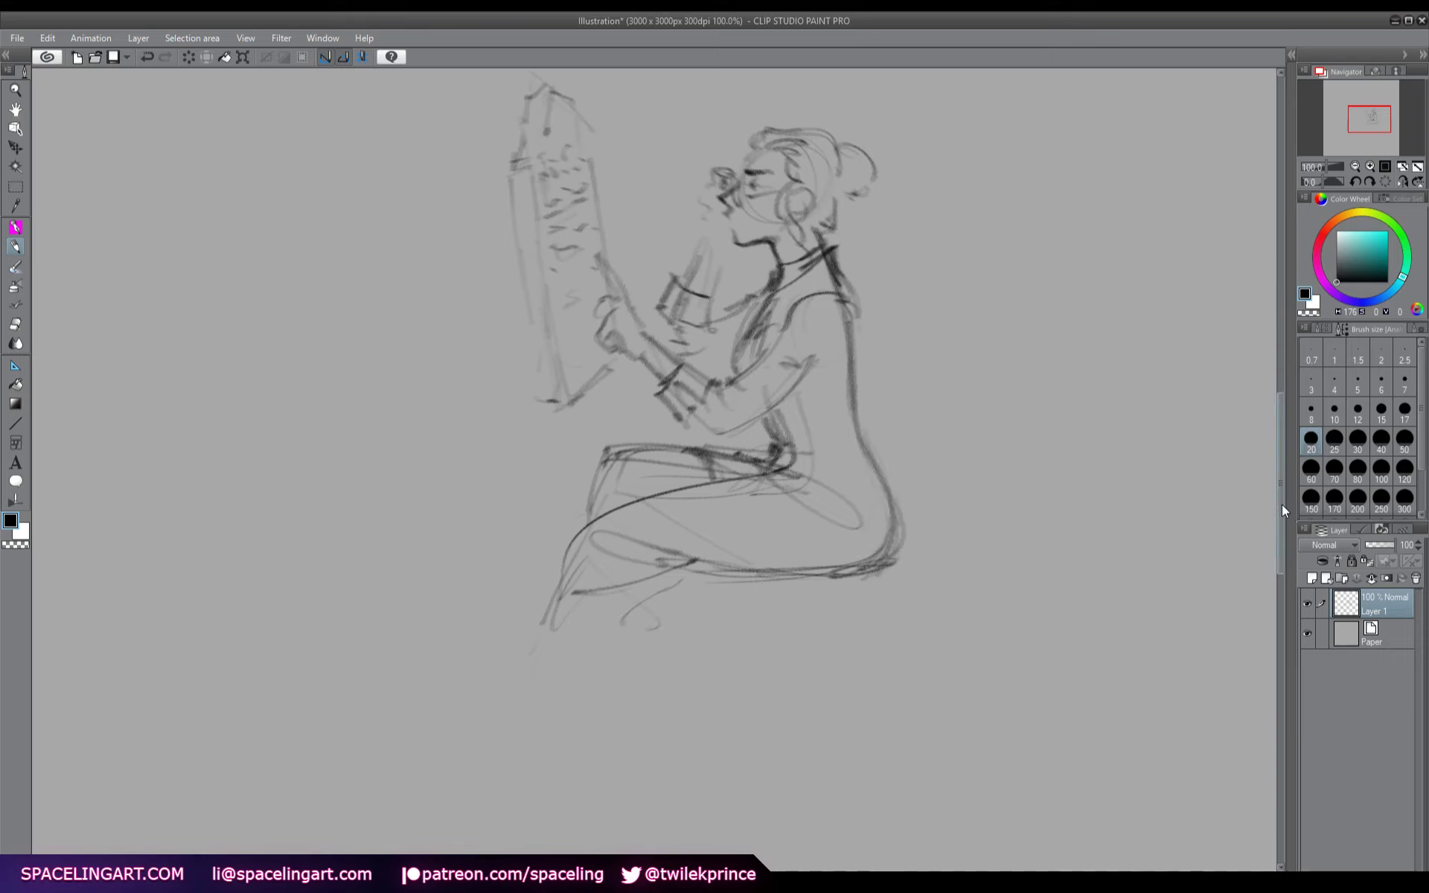
drag(600, 470, 781, 550)
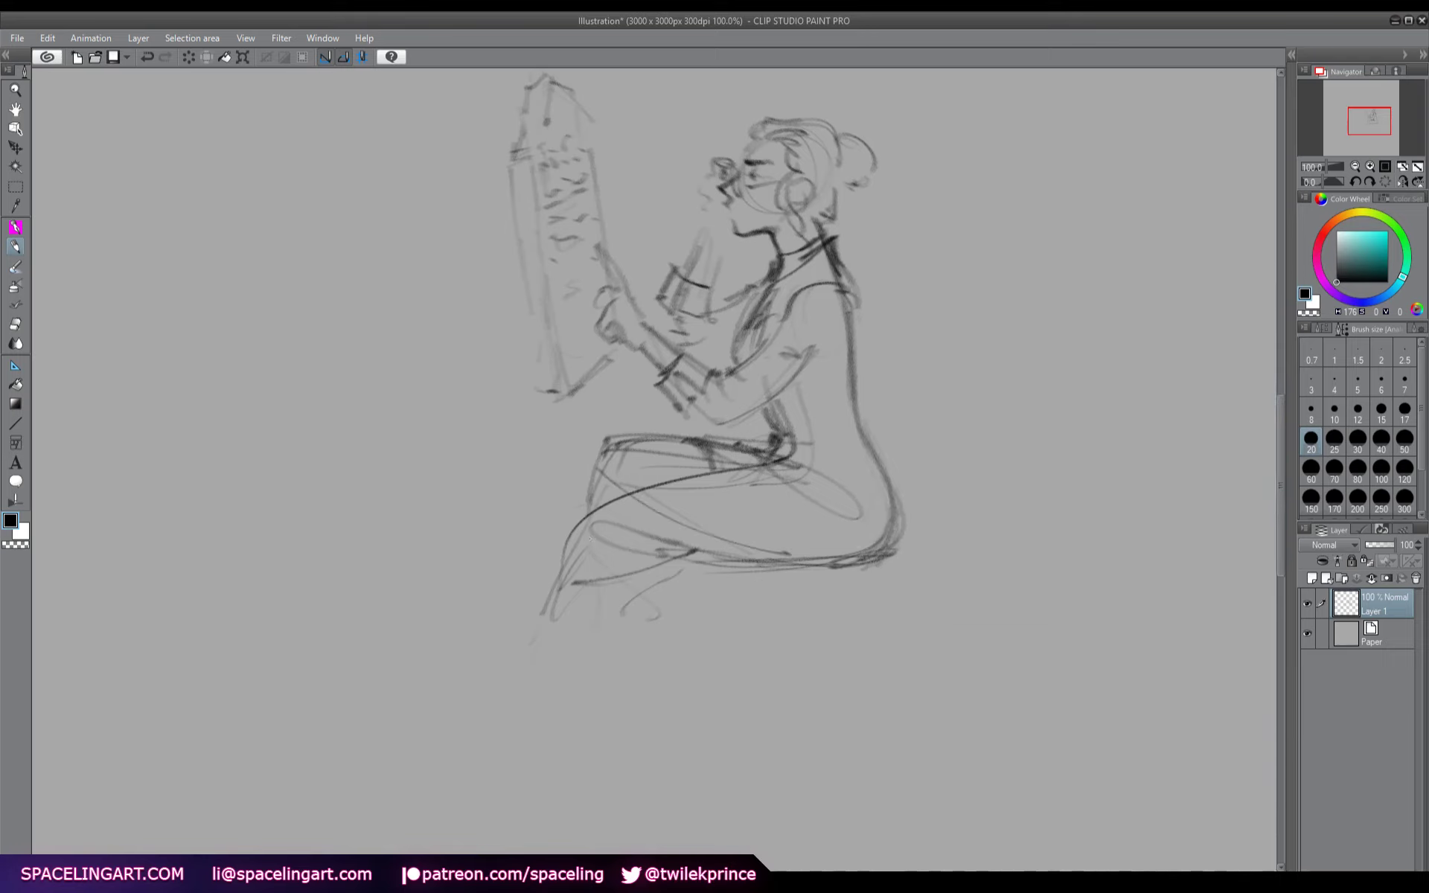
drag(597, 456, 581, 619)
mouse_move(588, 519)
mouse_down()
mouse_move(517, 730)
mouse_move(559, 718)
mouse_move(574, 761)
mouse_move(699, 754)
mouse_move(702, 730)
mouse_up()
drag(686, 656, 711, 731)
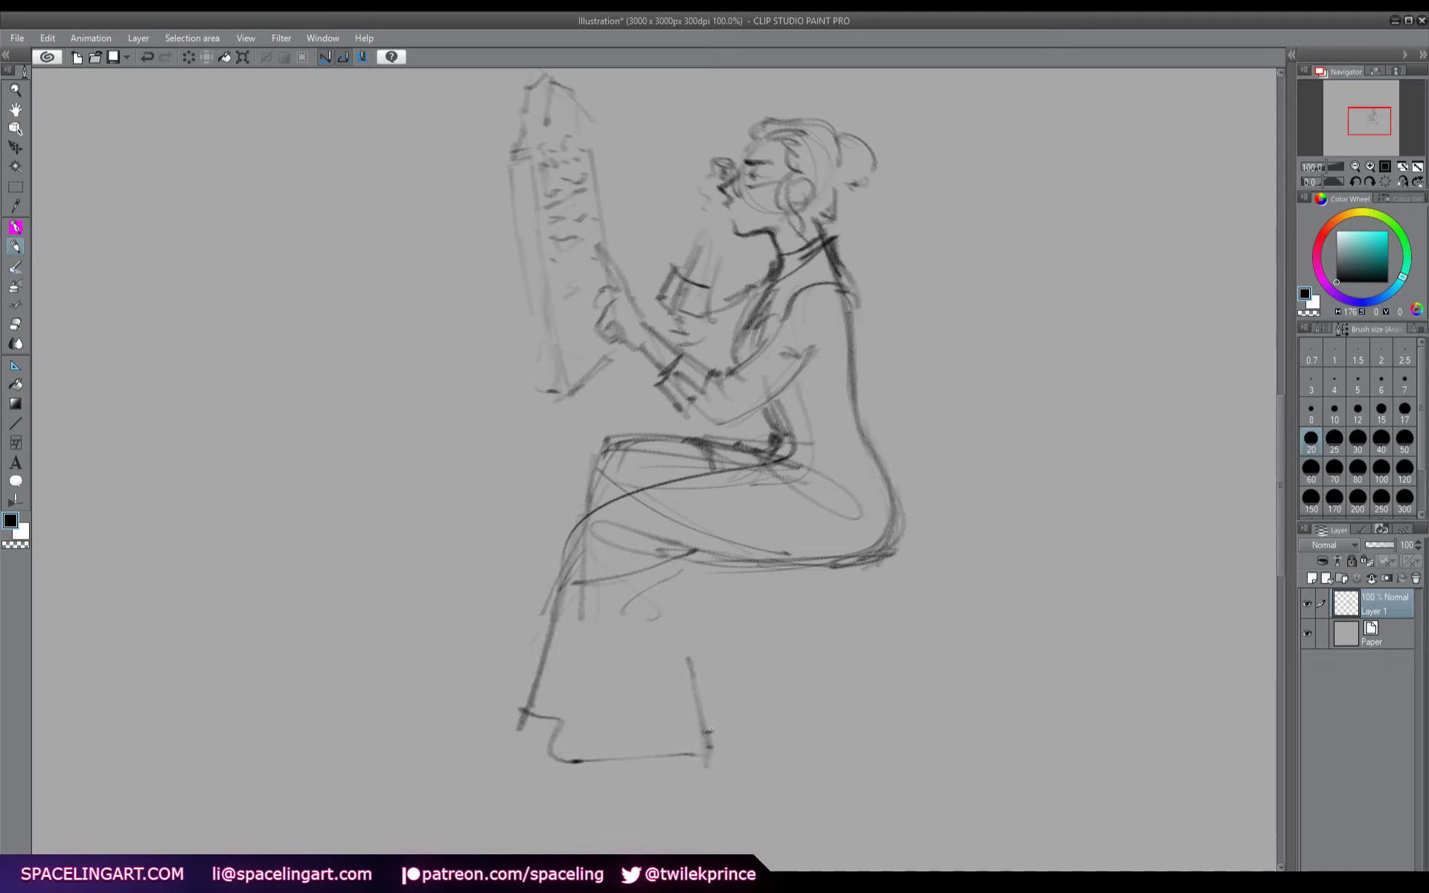
- Draw the other wide trouser leg with a slanted hem, and refine the front shin and pointed foot
drag(691, 567, 715, 675)
mouse_move(750, 469)
mouse_down()
mouse_move(636, 530)
mouse_move(632, 748)
mouse_move(726, 684)
mouse_move(691, 573)
mouse_move(622, 579)
mouse_move(777, 560)
mouse_up()
drag(687, 494, 778, 562)
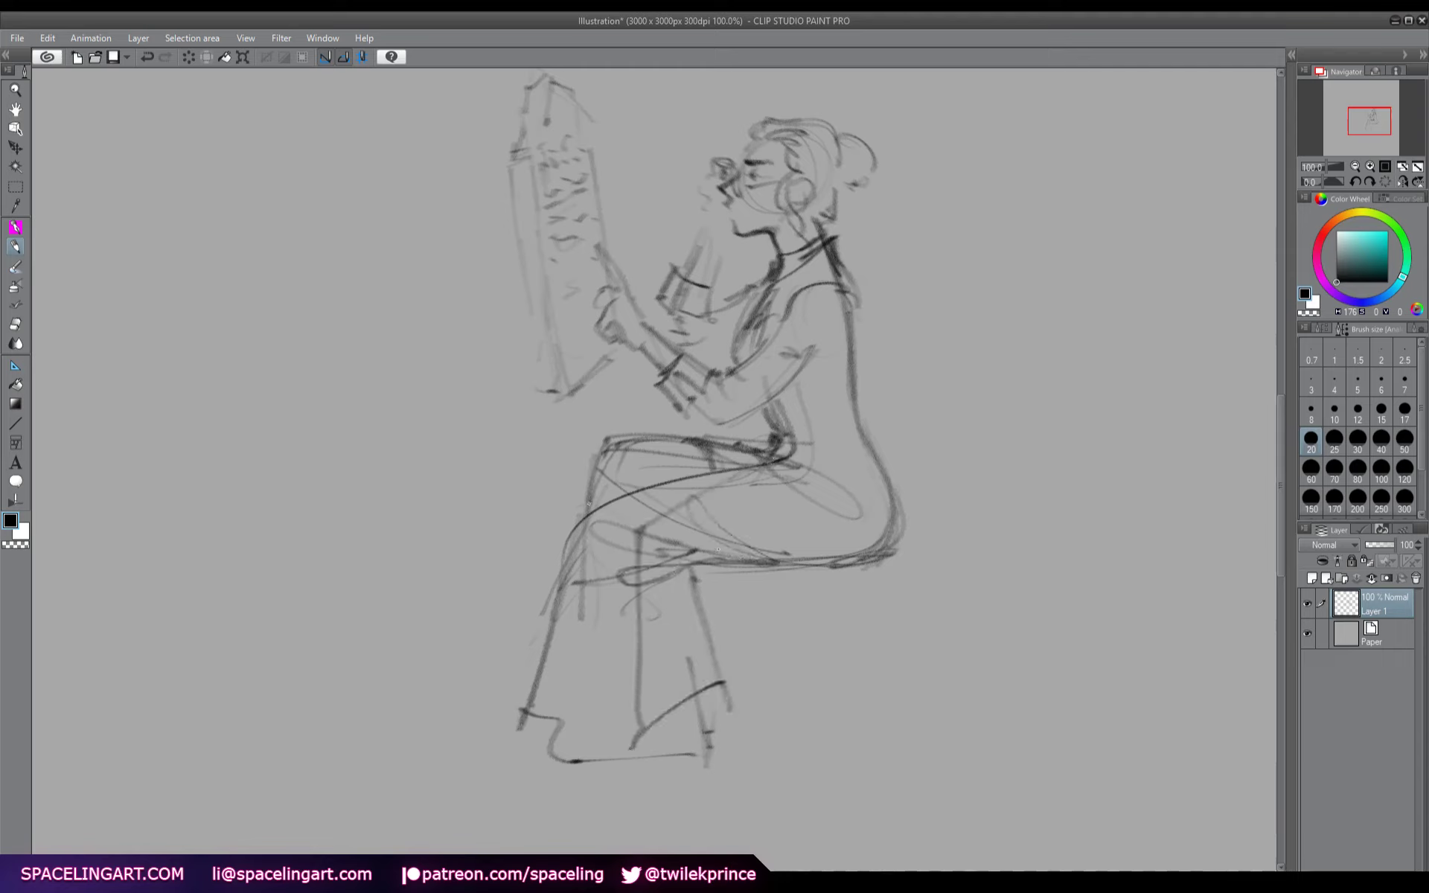
drag(536, 735, 588, 516)
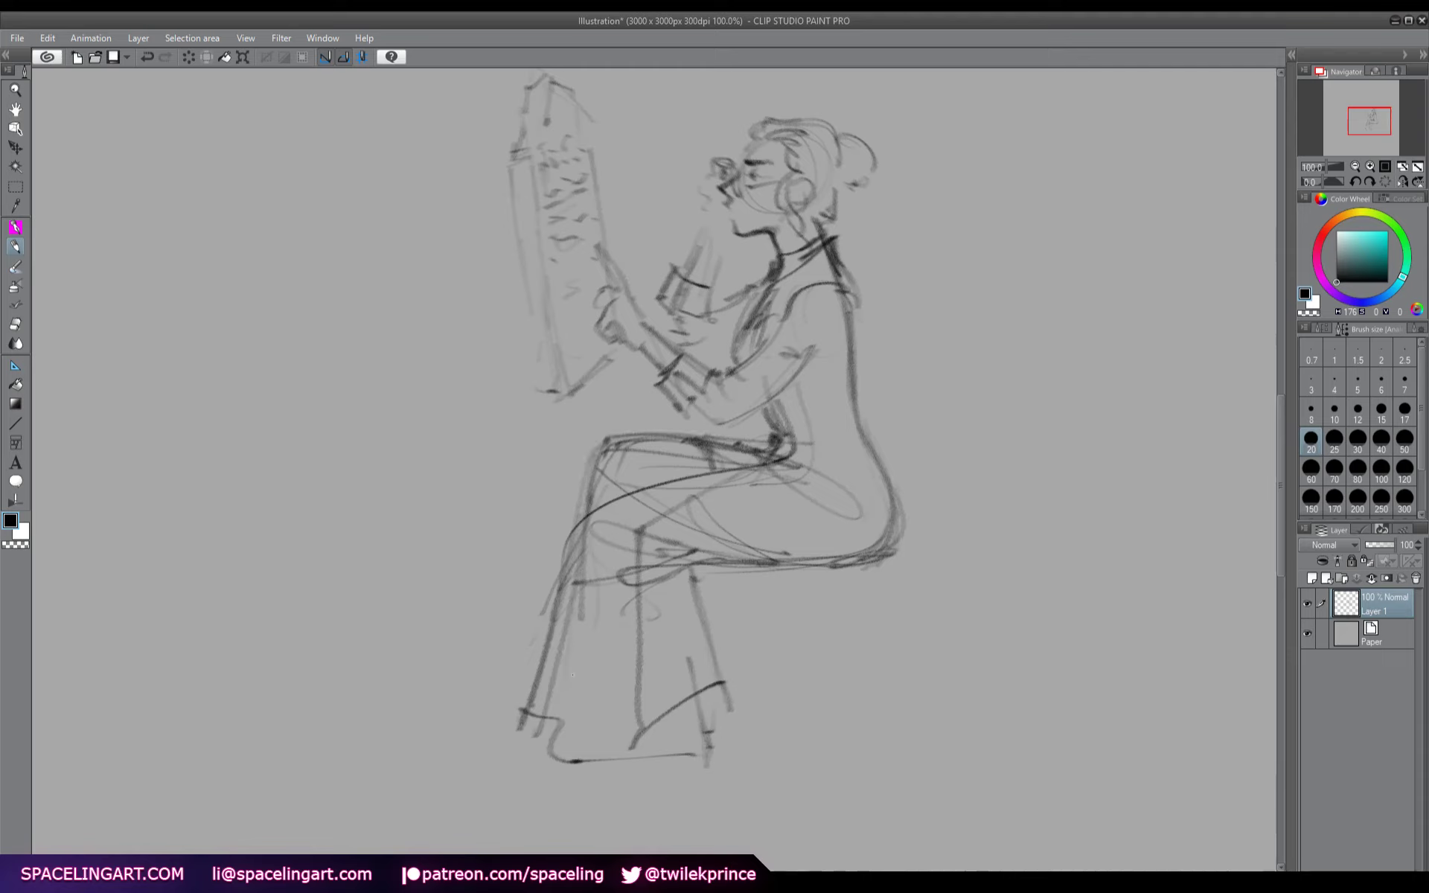
mouse_move(542, 701)
mouse_down()
mouse_move(514, 737)
mouse_move(562, 724)
mouse_up()
mouse_move(847, 350)
mouse_down()
mouse_move(895, 521)
mouse_move(861, 563)
mouse_move(883, 487)
mouse_move(853, 298)
mouse_up()
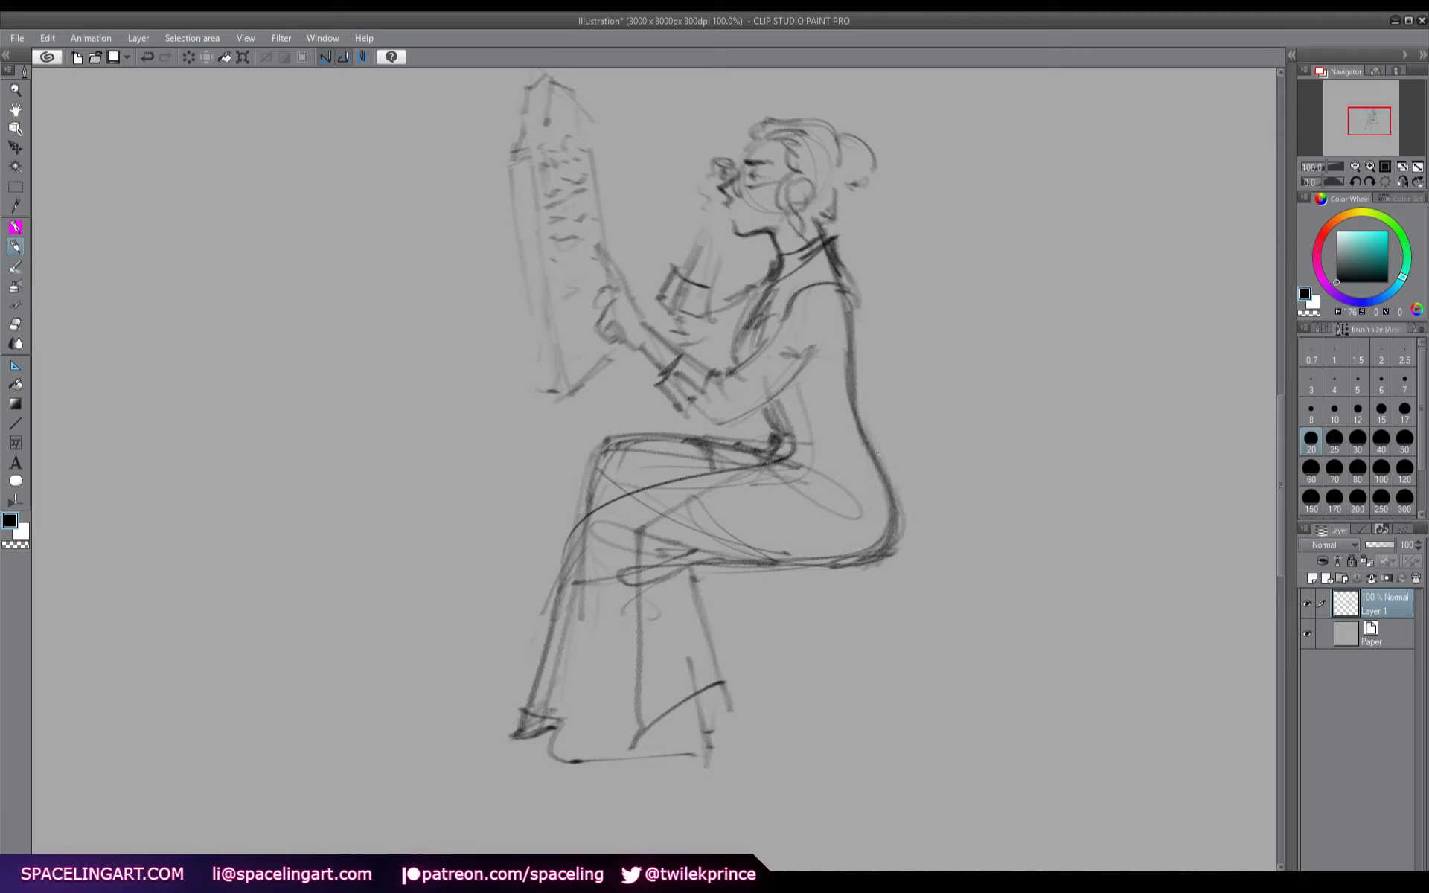
- Shade the torso, sleeves, hip and rear trouser leg with dark tone using brush size 100
click(1382, 470)
mouse_move(721, 677)
mouse_down()
mouse_move(656, 698)
mouse_move(636, 620)
mouse_move(661, 547)
mouse_move(714, 506)
mouse_up()
mouse_move(842, 514)
mouse_down()
mouse_move(829, 554)
mouse_move(859, 474)
mouse_move(715, 558)
mouse_move(848, 447)
mouse_move(709, 500)
mouse_move(833, 425)
mouse_move(828, 316)
mouse_move(756, 400)
mouse_move(763, 367)
mouse_move(705, 395)
mouse_move(697, 315)
mouse_move(726, 336)
mouse_move(780, 278)
mouse_move(810, 273)
mouse_move(728, 337)
mouse_up()
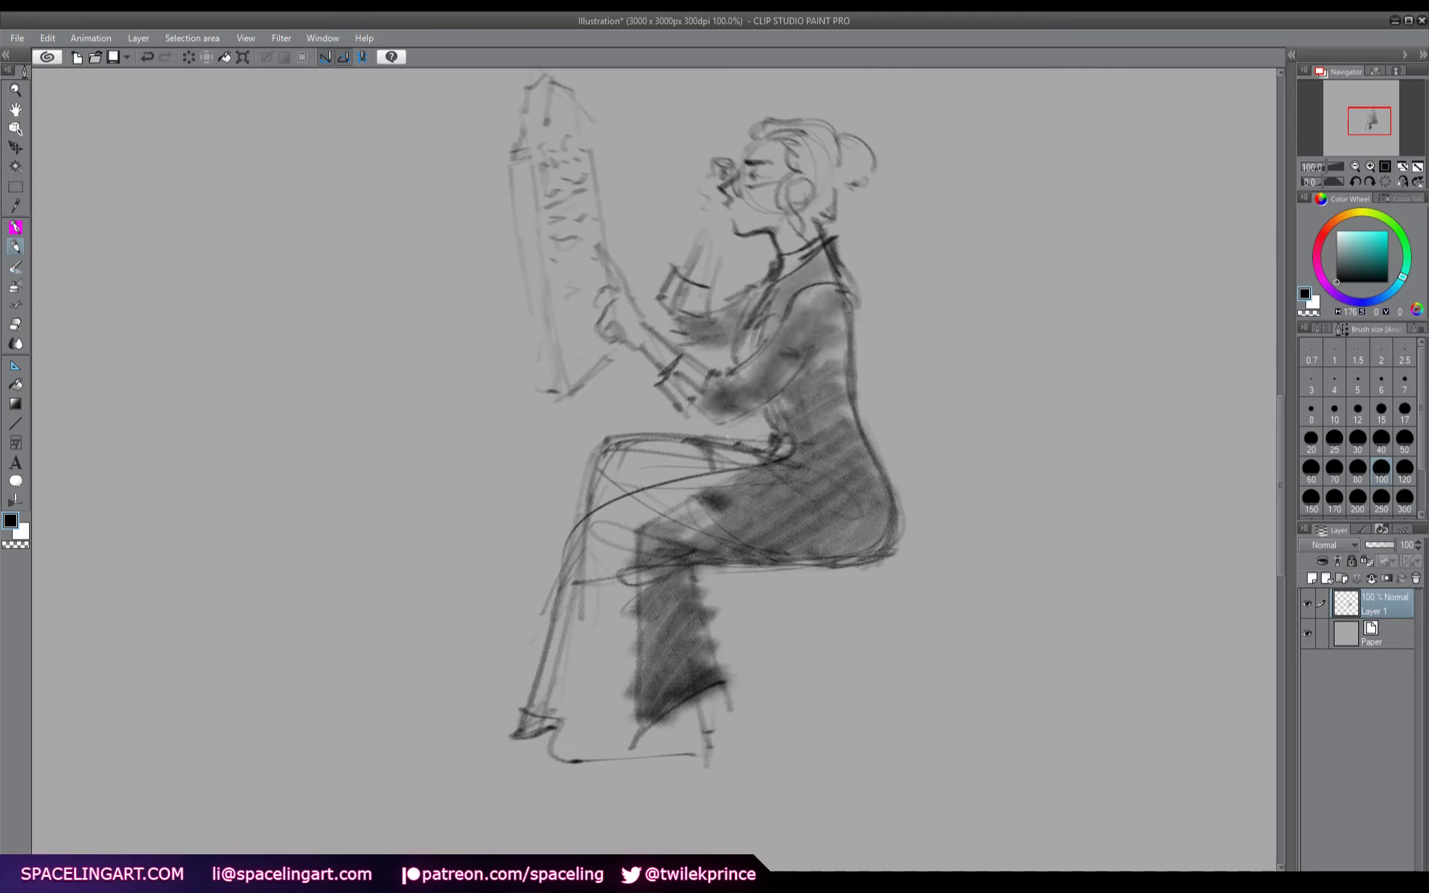
mouse_move(728, 437)
mouse_down()
mouse_move(743, 472)
mouse_move(709, 506)
mouse_move(806, 420)
mouse_move(836, 323)
mouse_move(879, 508)
mouse_move(907, 532)
mouse_up()
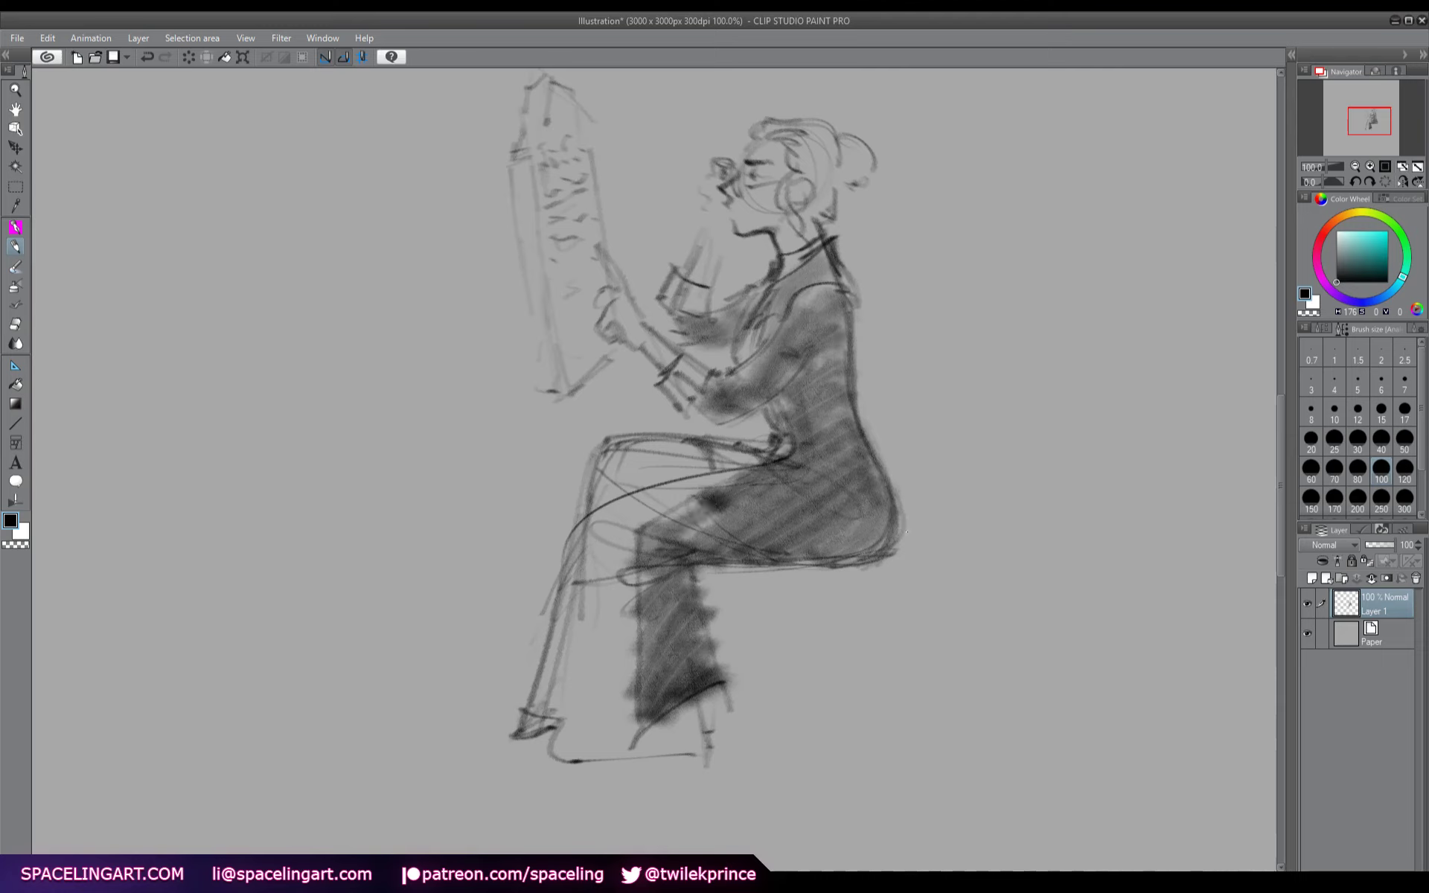
- Return to brush size 20 and detail the bun and swept-back hair down to the nape
click(1322, 444)
drag(1179, 480, 1168, 588)
key(ctrl+z)
drag(1279, 476, 1277, 470)
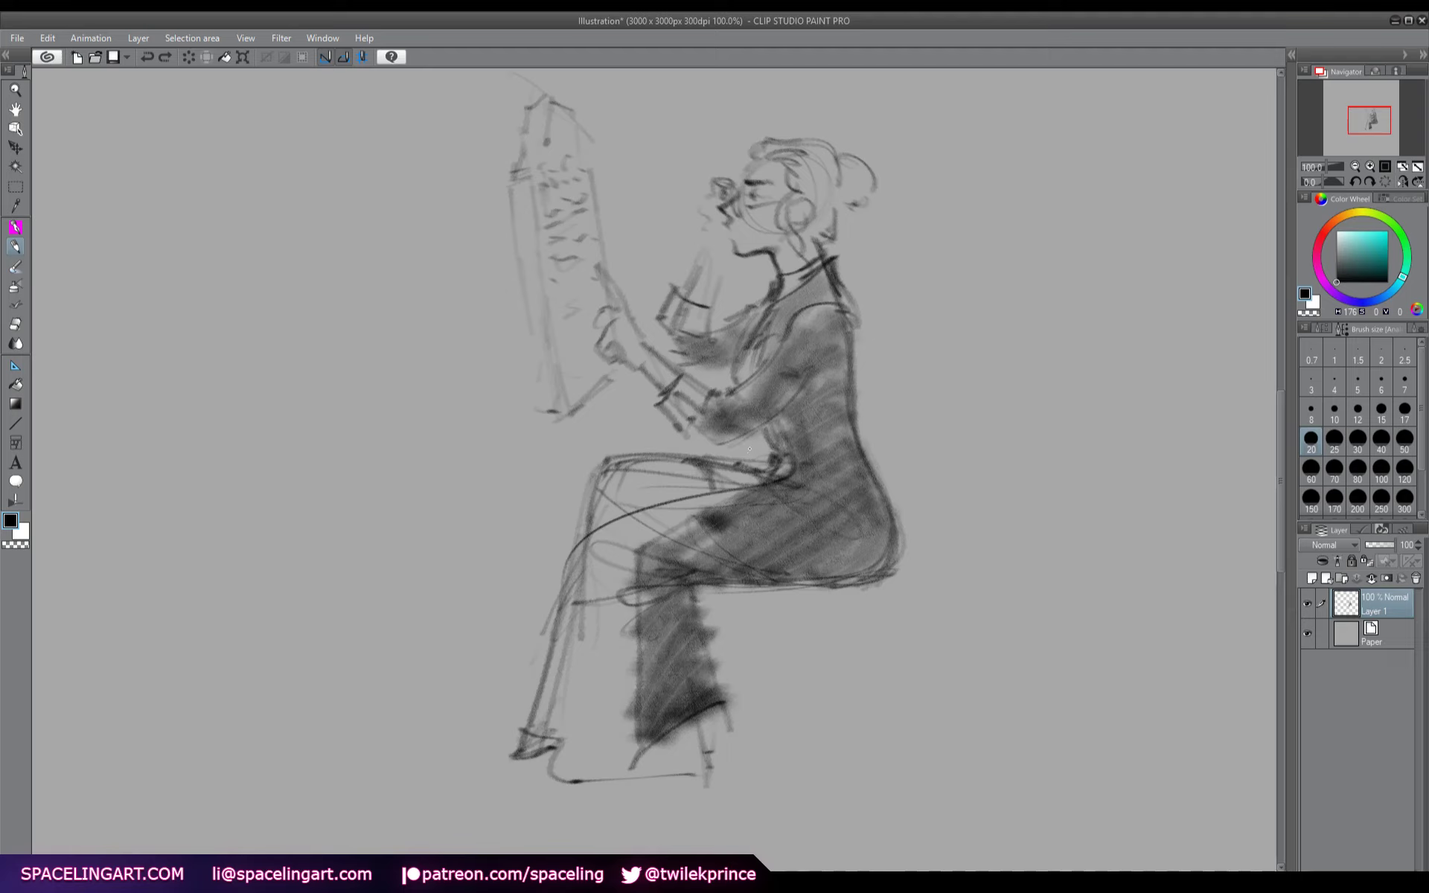
mouse_move(800, 171)
mouse_down()
mouse_move(854, 200)
mouse_move(862, 164)
mouse_up()
mouse_move(800, 169)
mouse_down()
mouse_move(835, 181)
mouse_move(871, 169)
mouse_move(875, 187)
mouse_move(844, 204)
mouse_move(832, 240)
mouse_move(842, 278)
mouse_up()
- Try a long wavy strand of hair hanging from the nape down the back
drag(834, 223, 866, 280)
mouse_move(820, 216)
mouse_down()
mouse_move(803, 242)
mouse_move(860, 249)
mouse_move(884, 347)
mouse_move(882, 444)
mouse_up()
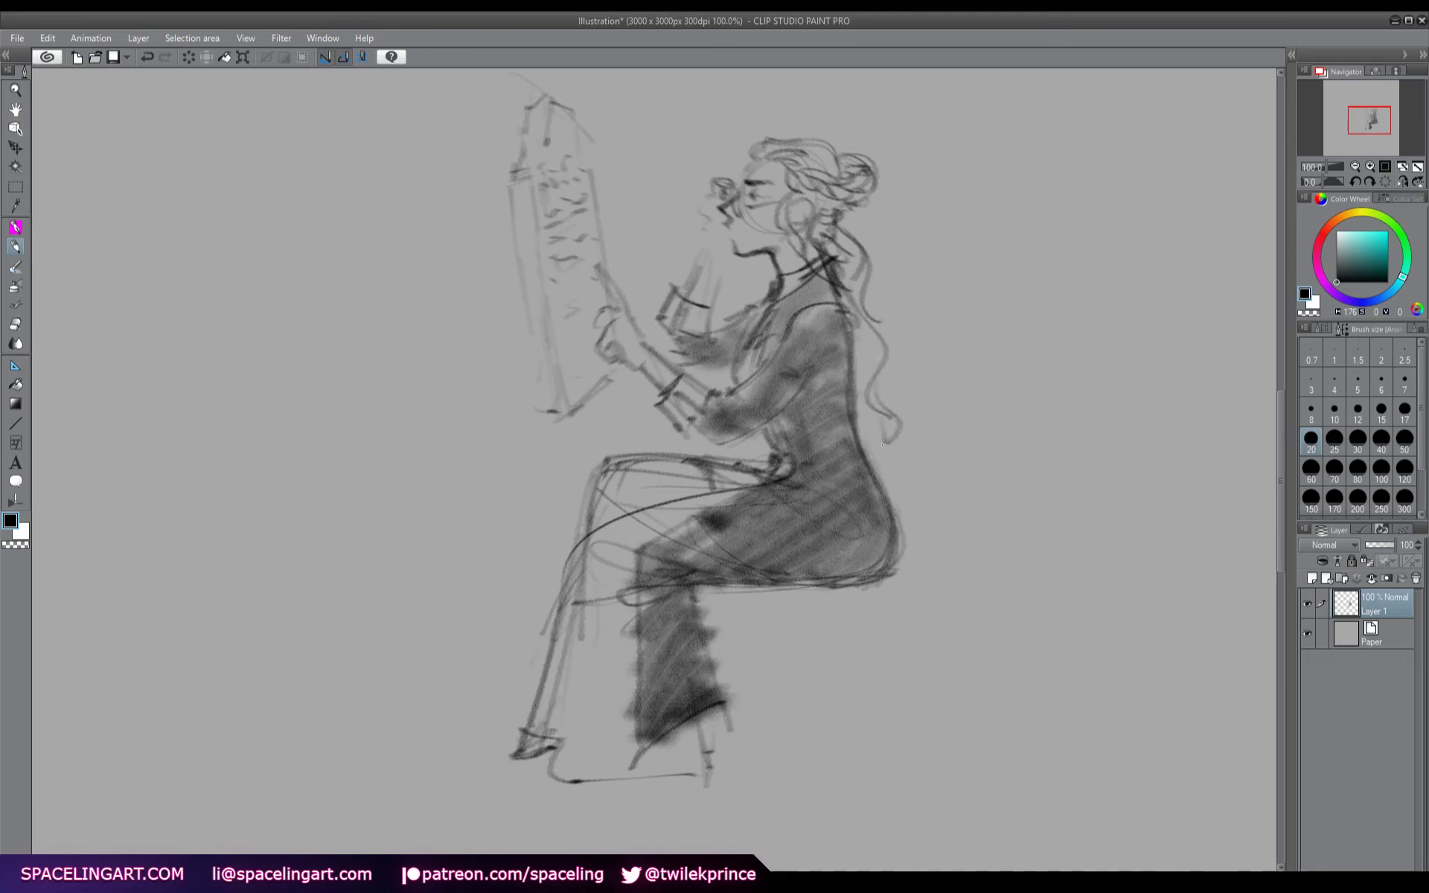
mouse_move(846, 233)
mouse_down()
mouse_move(887, 414)
mouse_move(844, 277)
mouse_up()
drag(867, 384, 881, 416)
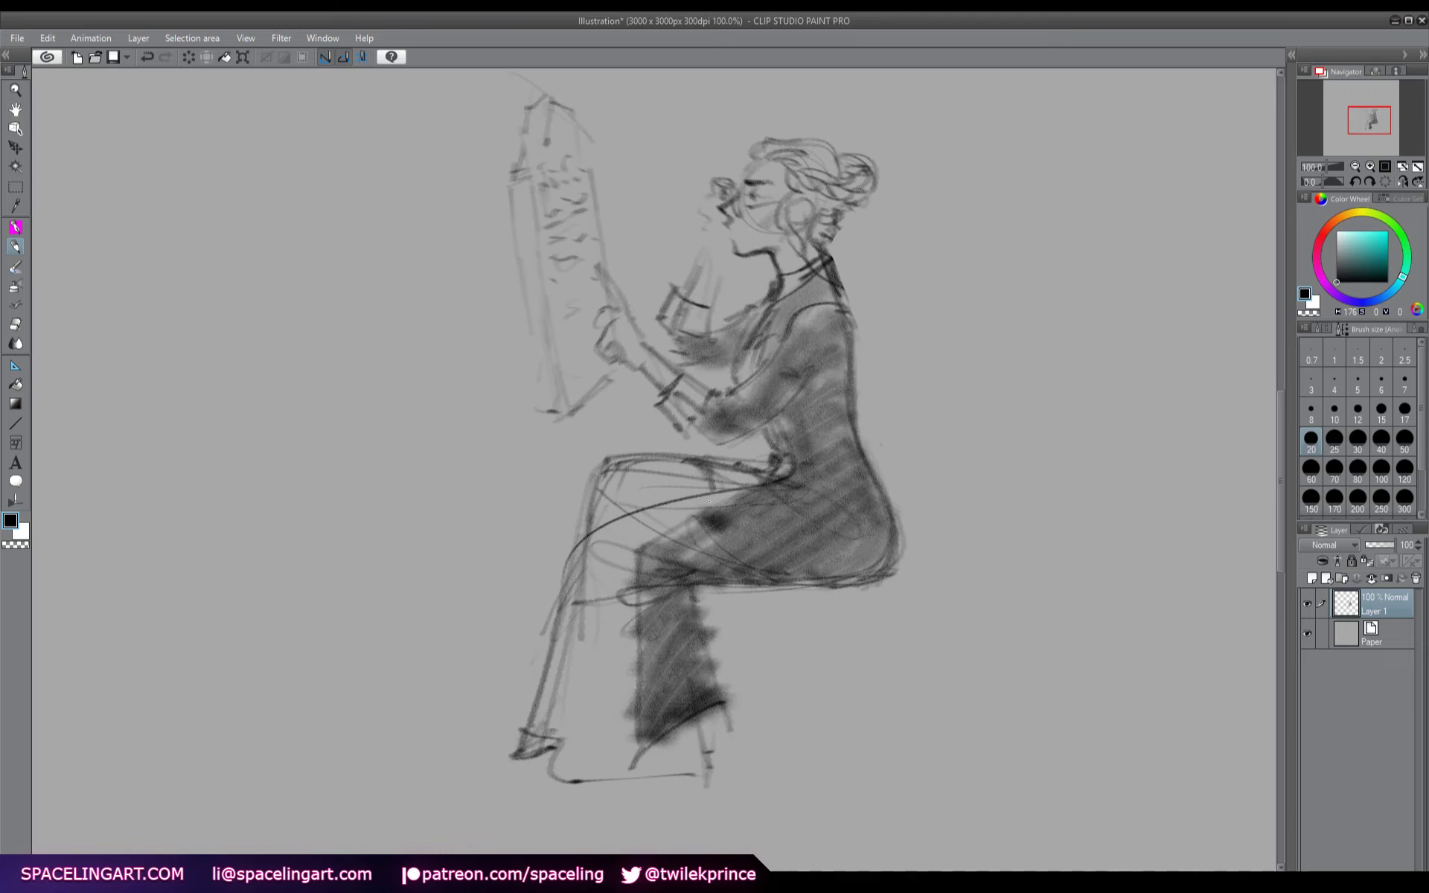
- Redraw the face profile, erase the stray nose lines with transparent colour, and refine the eye, glasses and ear
mouse_move(752, 163)
mouse_down()
mouse_move(720, 208)
mouse_move(739, 255)
mouse_up()
key(c)
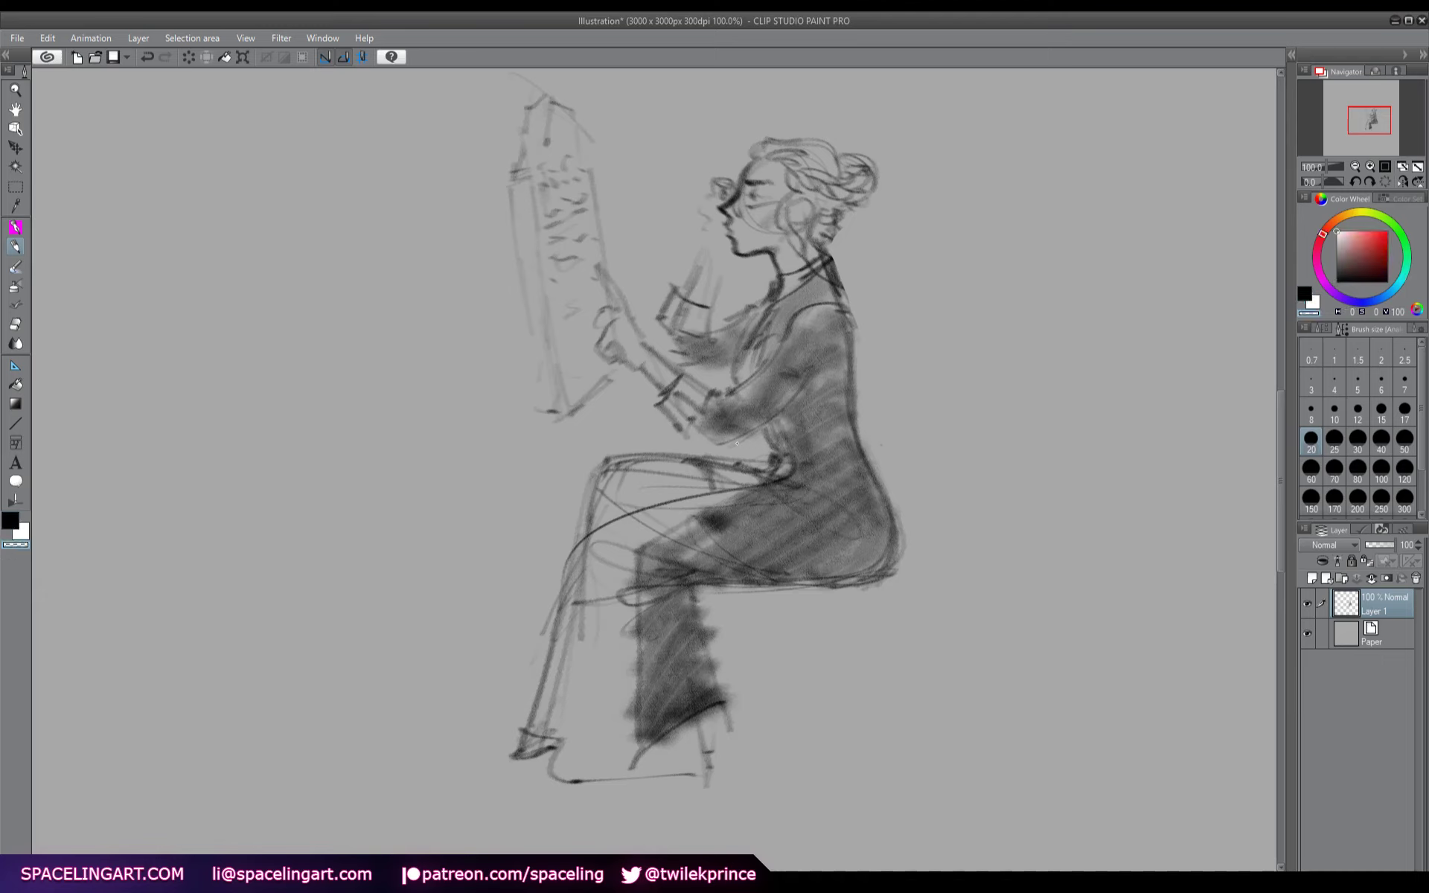
mouse_move(725, 209)
mouse_down()
mouse_move(751, 160)
mouse_move(752, 196)
mouse_up()
key(c)
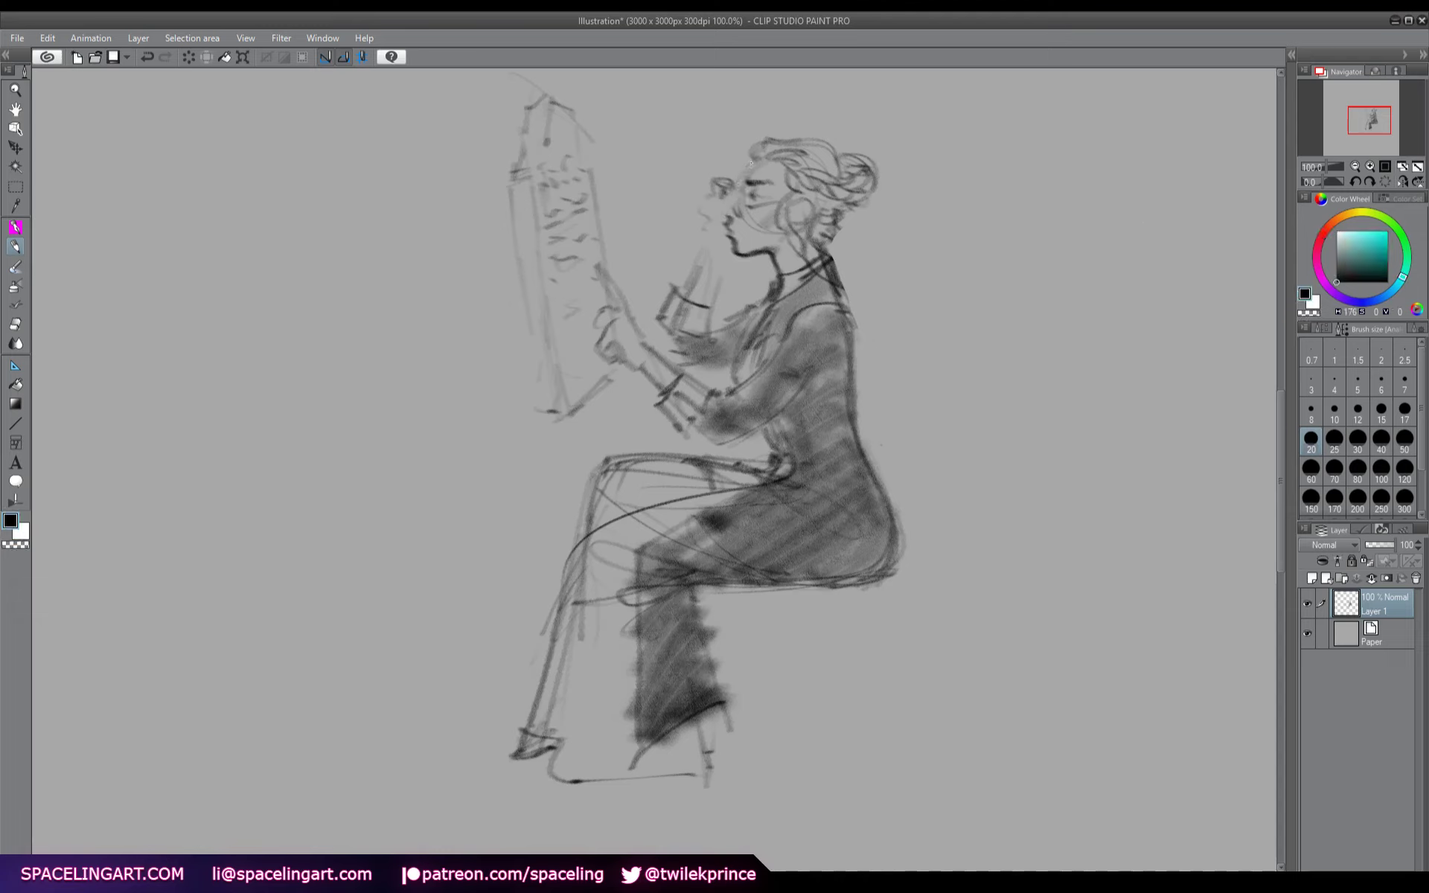
mouse_move(741, 172)
mouse_down()
mouse_move(720, 212)
mouse_move(736, 251)
mouse_up()
click(753, 200)
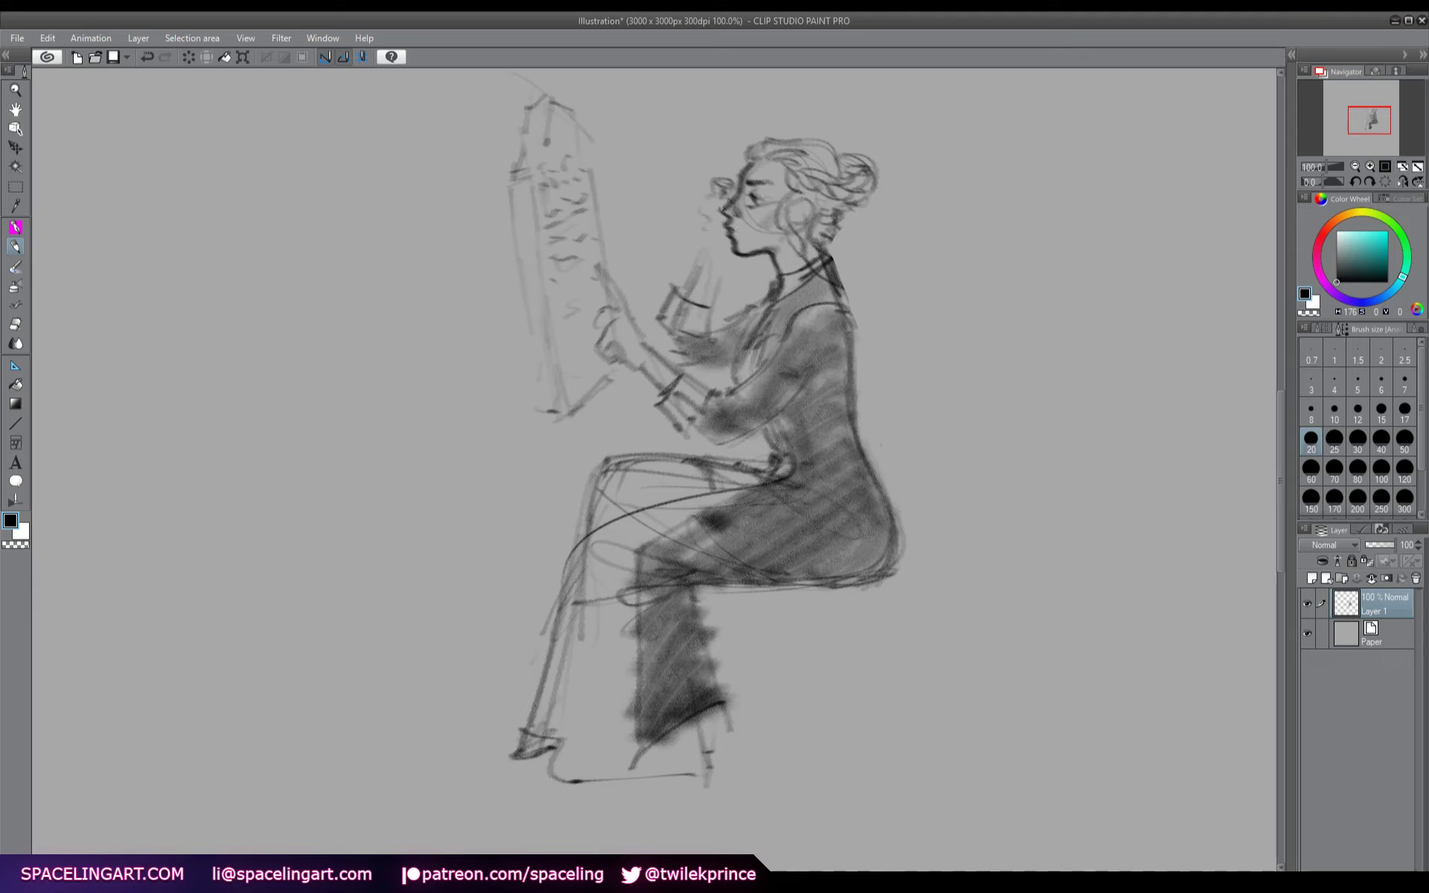
mouse_move(744, 179)
mouse_down()
mouse_move(809, 200)
mouse_move(793, 222)
mouse_move(801, 203)
mouse_move(805, 222)
mouse_up()
- Strengthen the slab's base and sketch slanted panel edges beside and below it, above the knee
mouse_move(541, 405)
mouse_down()
mouse_move(579, 386)
mouse_move(591, 399)
mouse_move(625, 396)
mouse_up()
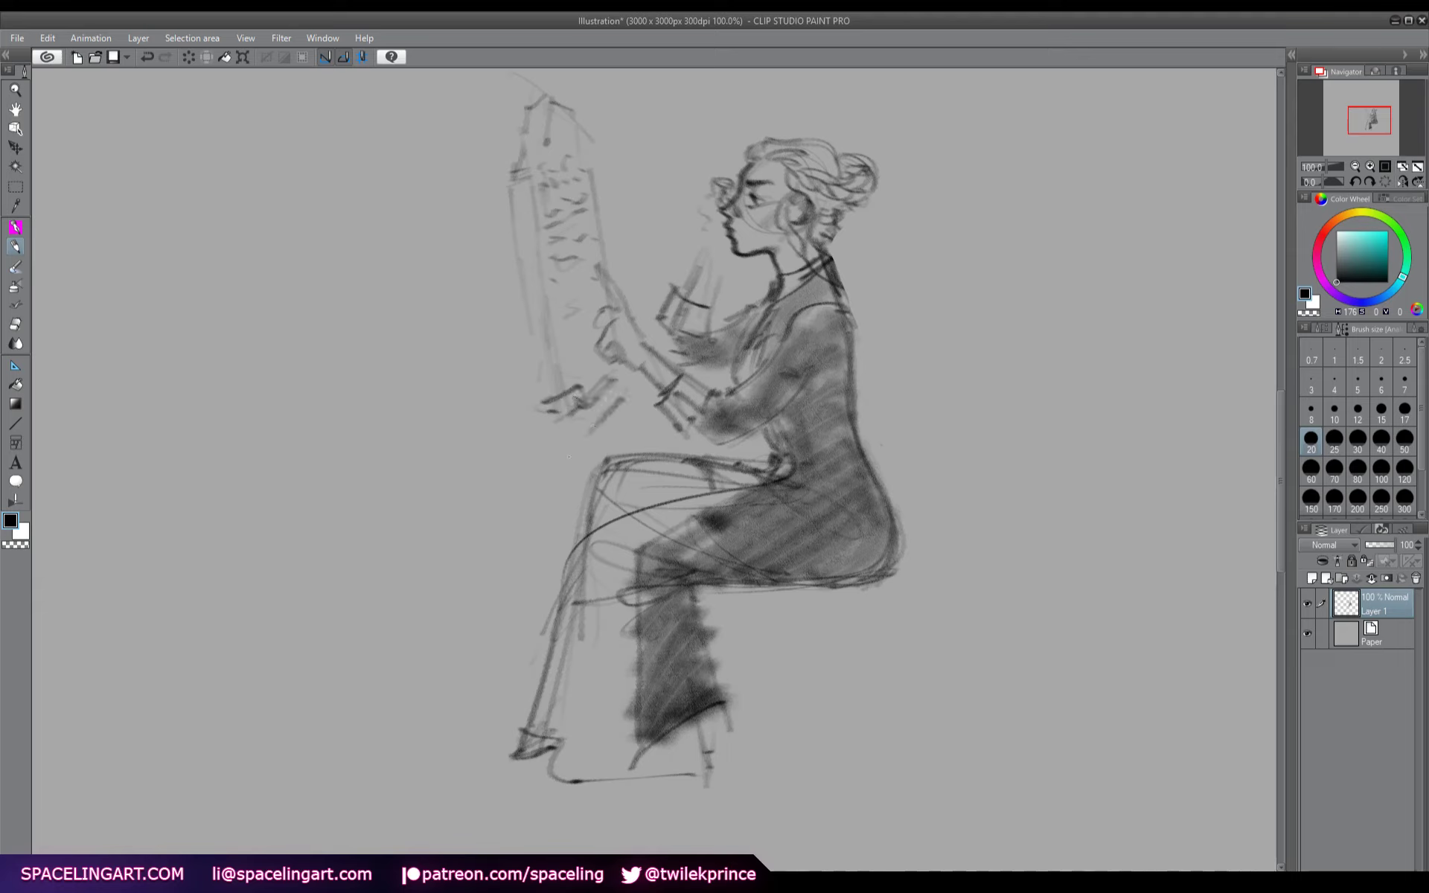
drag(581, 445, 612, 413)
drag(563, 473, 625, 413)
drag(529, 507, 639, 387)
drag(480, 291, 499, 453)
drag(520, 400, 515, 492)
mouse_move(469, 287)
mouse_down()
mouse_move(455, 301)
mouse_move(476, 285)
mouse_move(496, 474)
mouse_up()
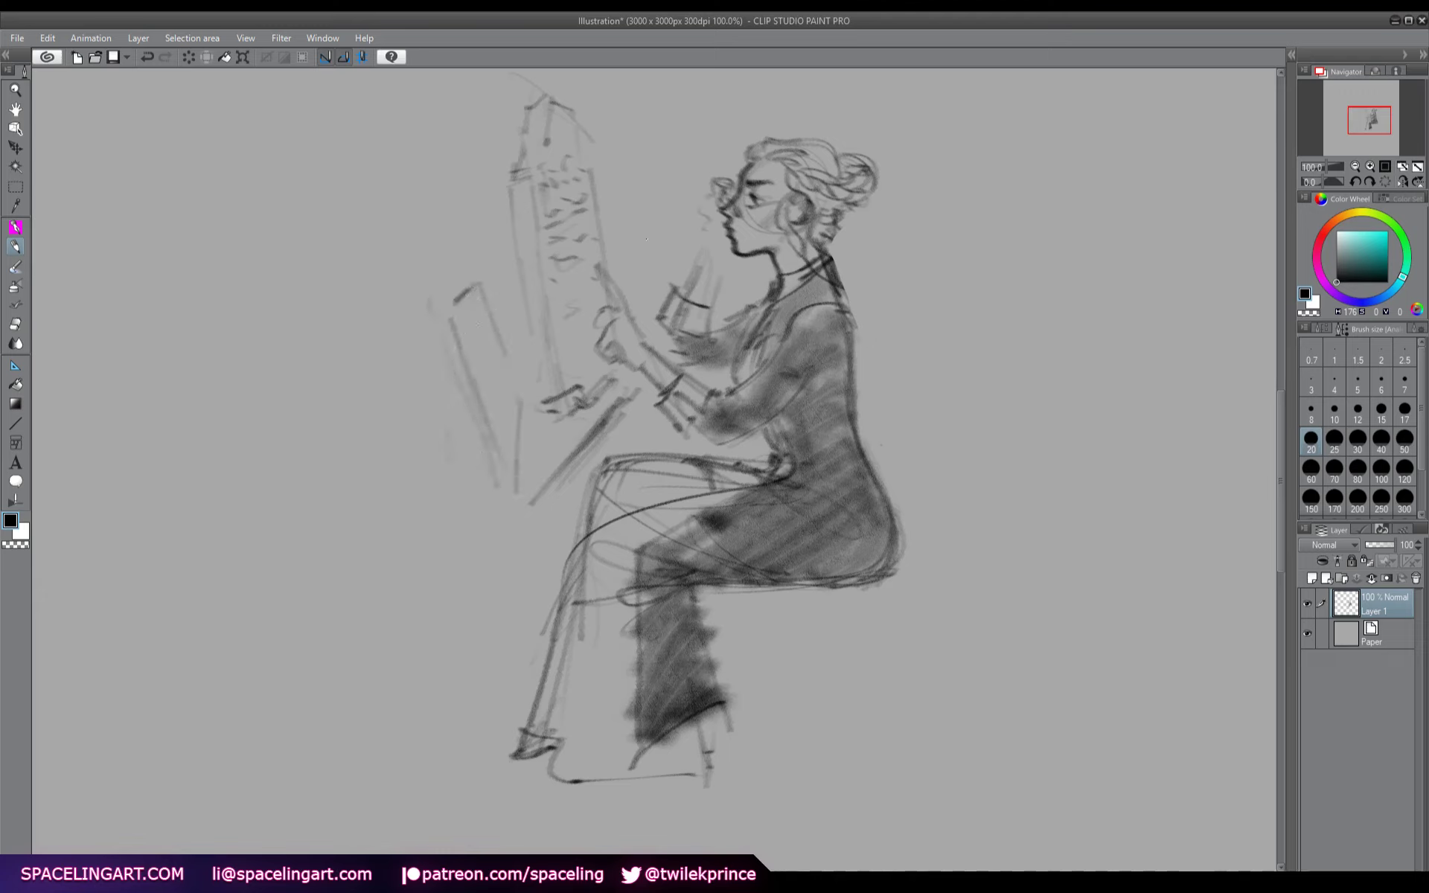
- Sketch a tall, backward-leaning chair back behind the figure and a curved seat edge under the hips
drag(630, 211, 658, 215)
mouse_move(760, 600)
mouse_down()
mouse_move(745, 597)
mouse_move(834, 605)
mouse_move(971, 350)
mouse_up()
drag(901, 443, 960, 257)
drag(977, 240, 987, 246)
drag(950, 450, 987, 321)
drag(1020, 255, 966, 499)
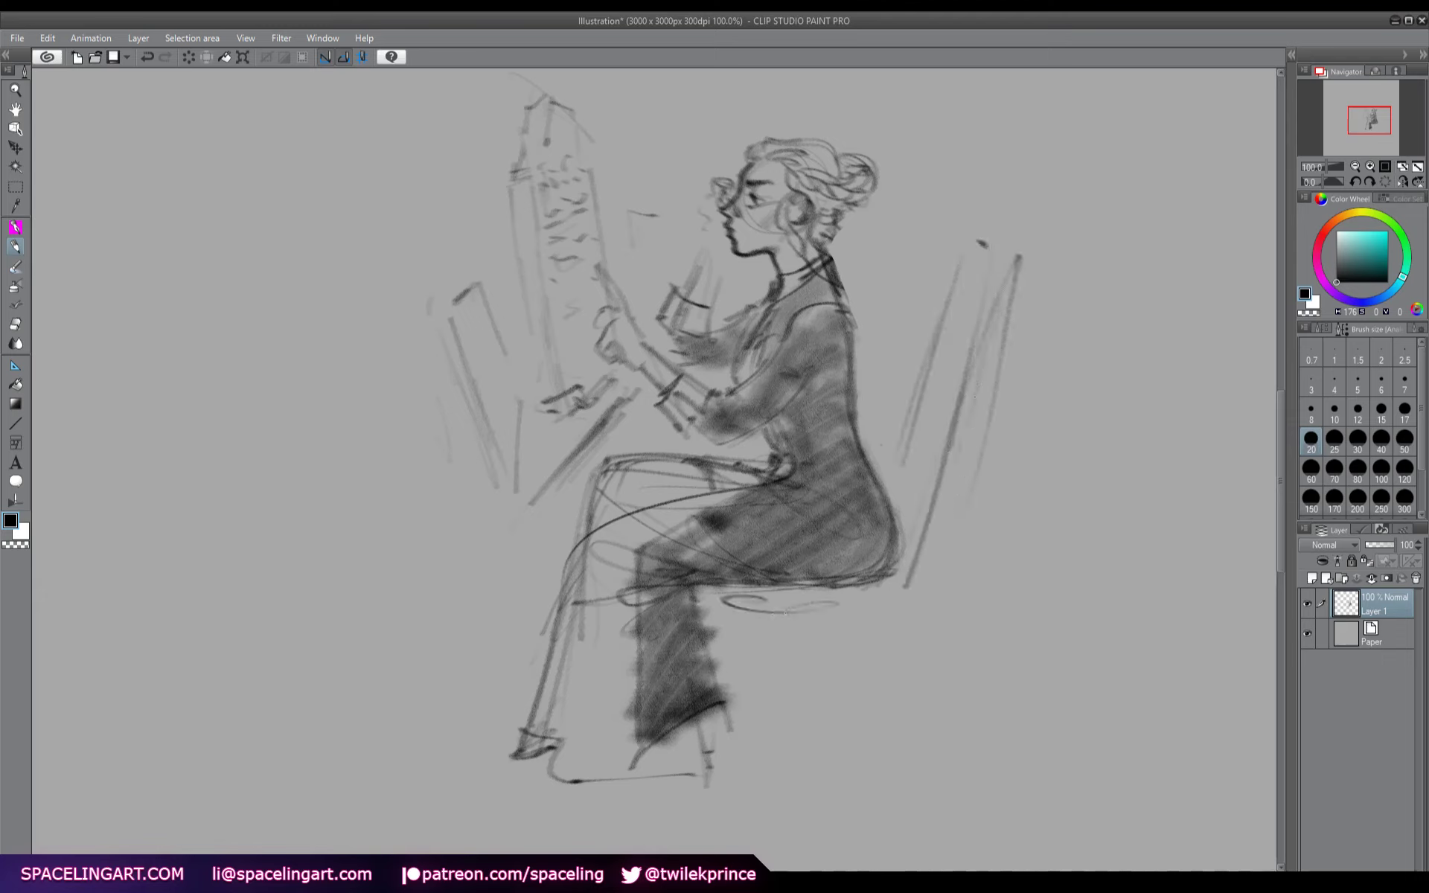
- Draw the lower edge of the chair seat and a pedestal with coiled marks supporting it
drag(757, 627, 913, 601)
drag(804, 622, 906, 608)
mouse_move(737, 645)
mouse_down()
mouse_move(847, 626)
mouse_move(790, 649)
mouse_move(793, 666)
mouse_move(817, 653)
mouse_move(782, 743)
mouse_up()
drag(845, 661, 854, 763)
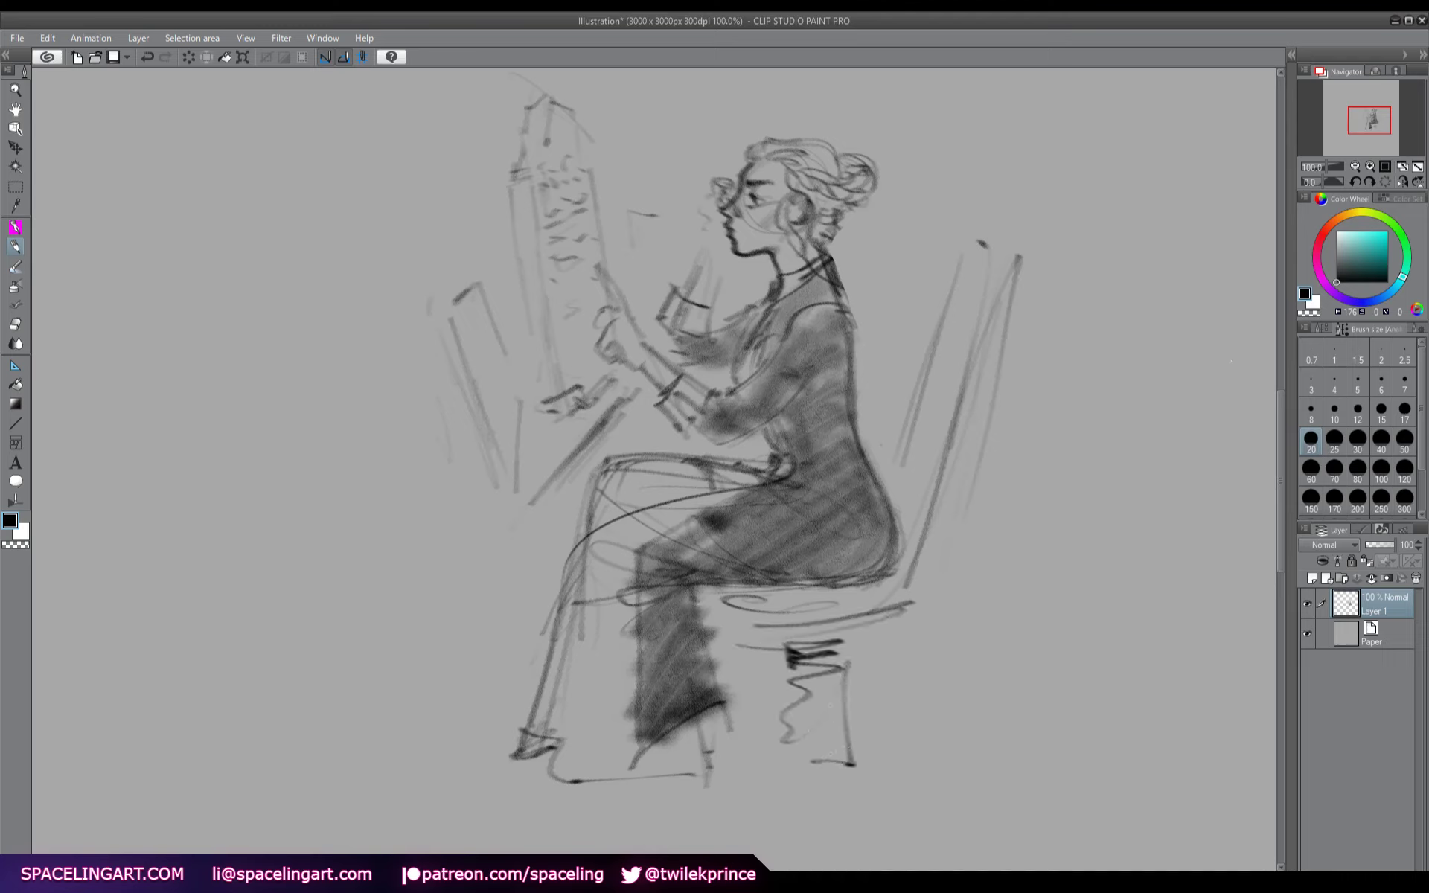
- Move the whole sketch to the middle of the canvas and place its layer in a new folder
click(1417, 167)
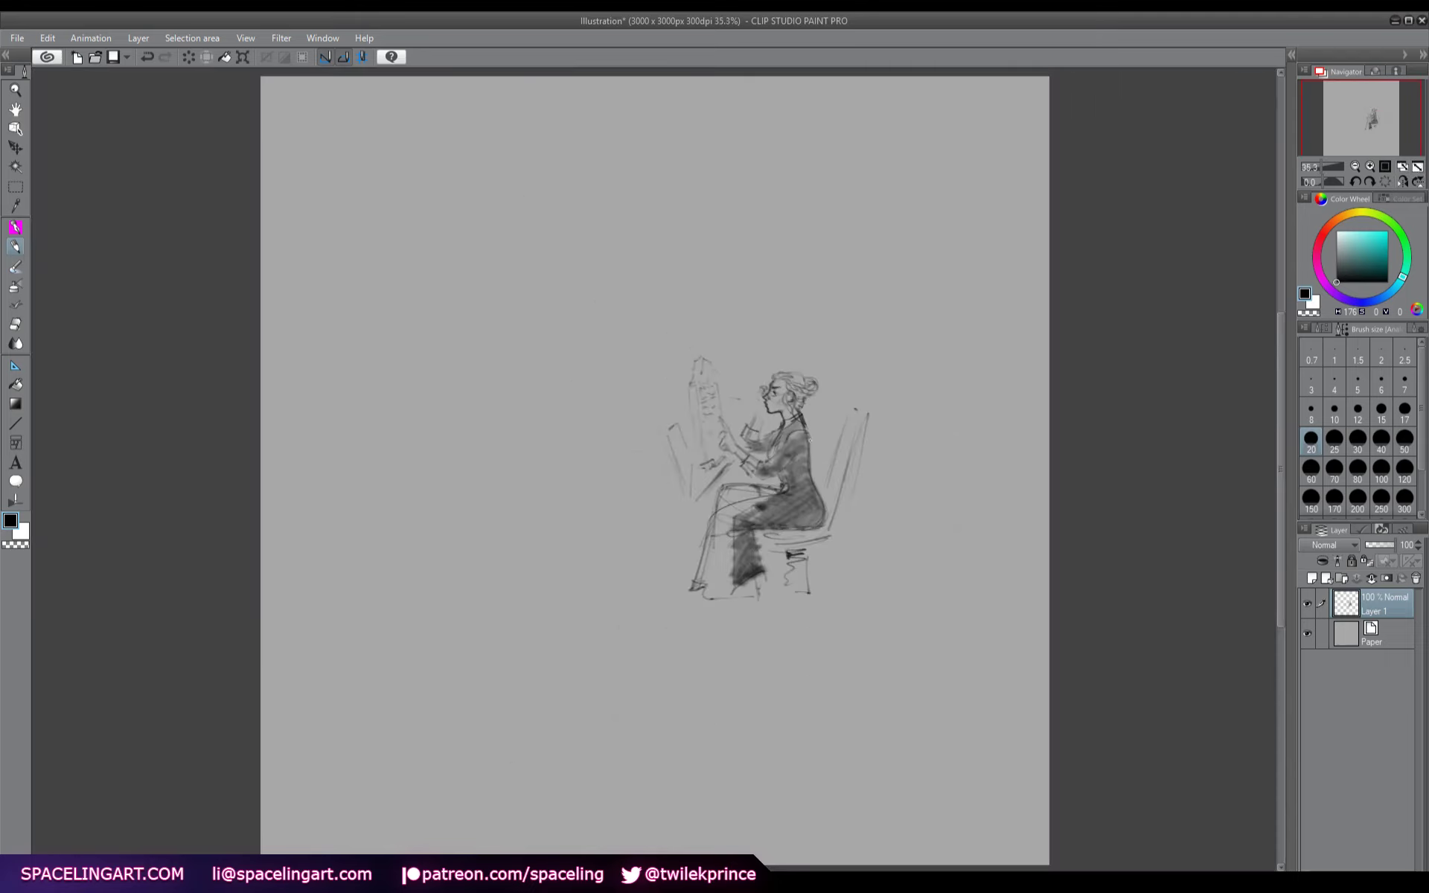
key(k)
drag(807, 433, 702, 405)
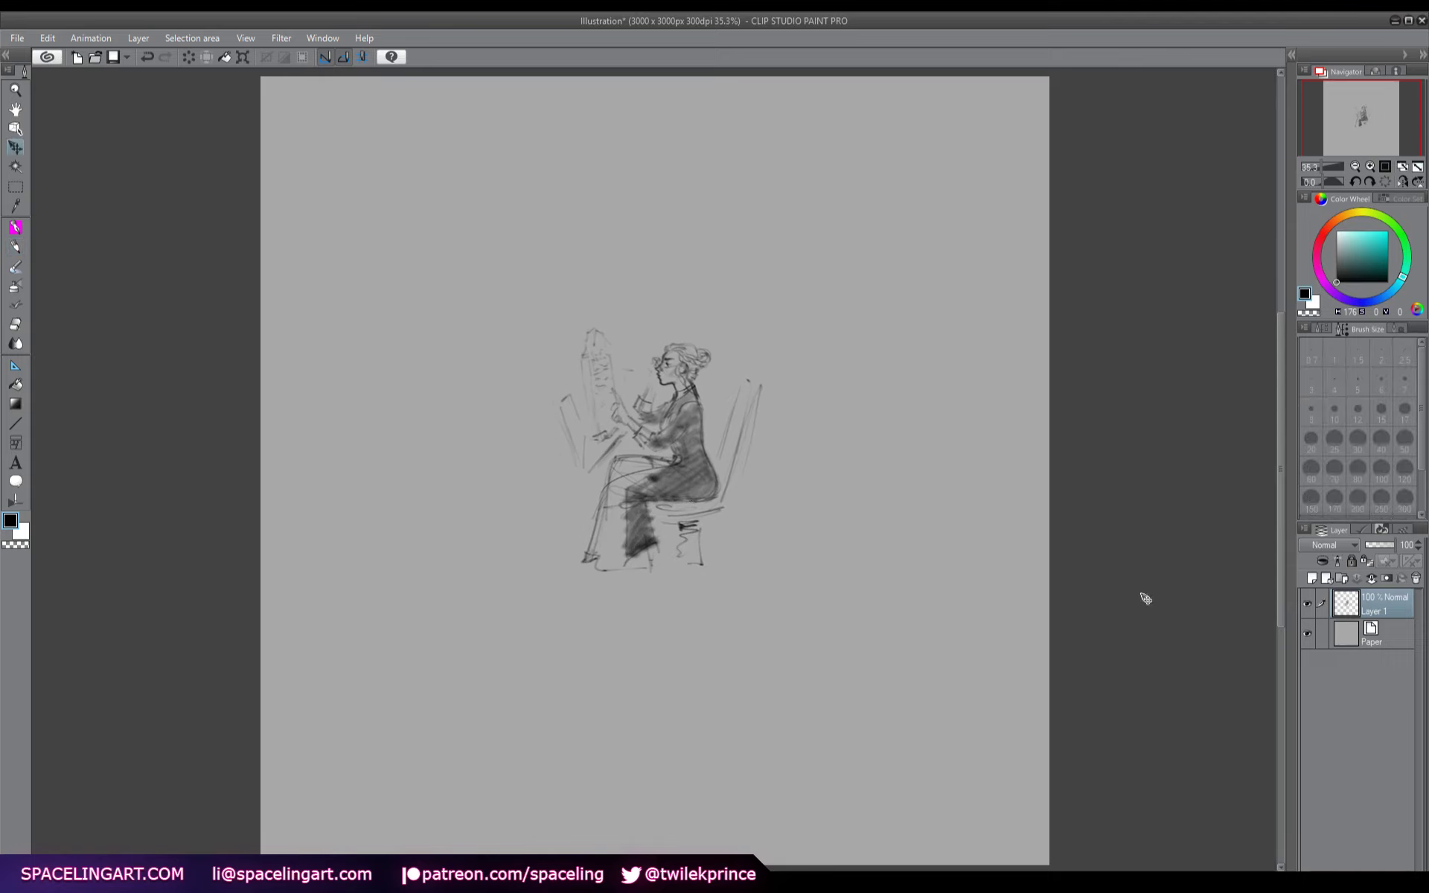
click(1343, 579)
click(1372, 627)
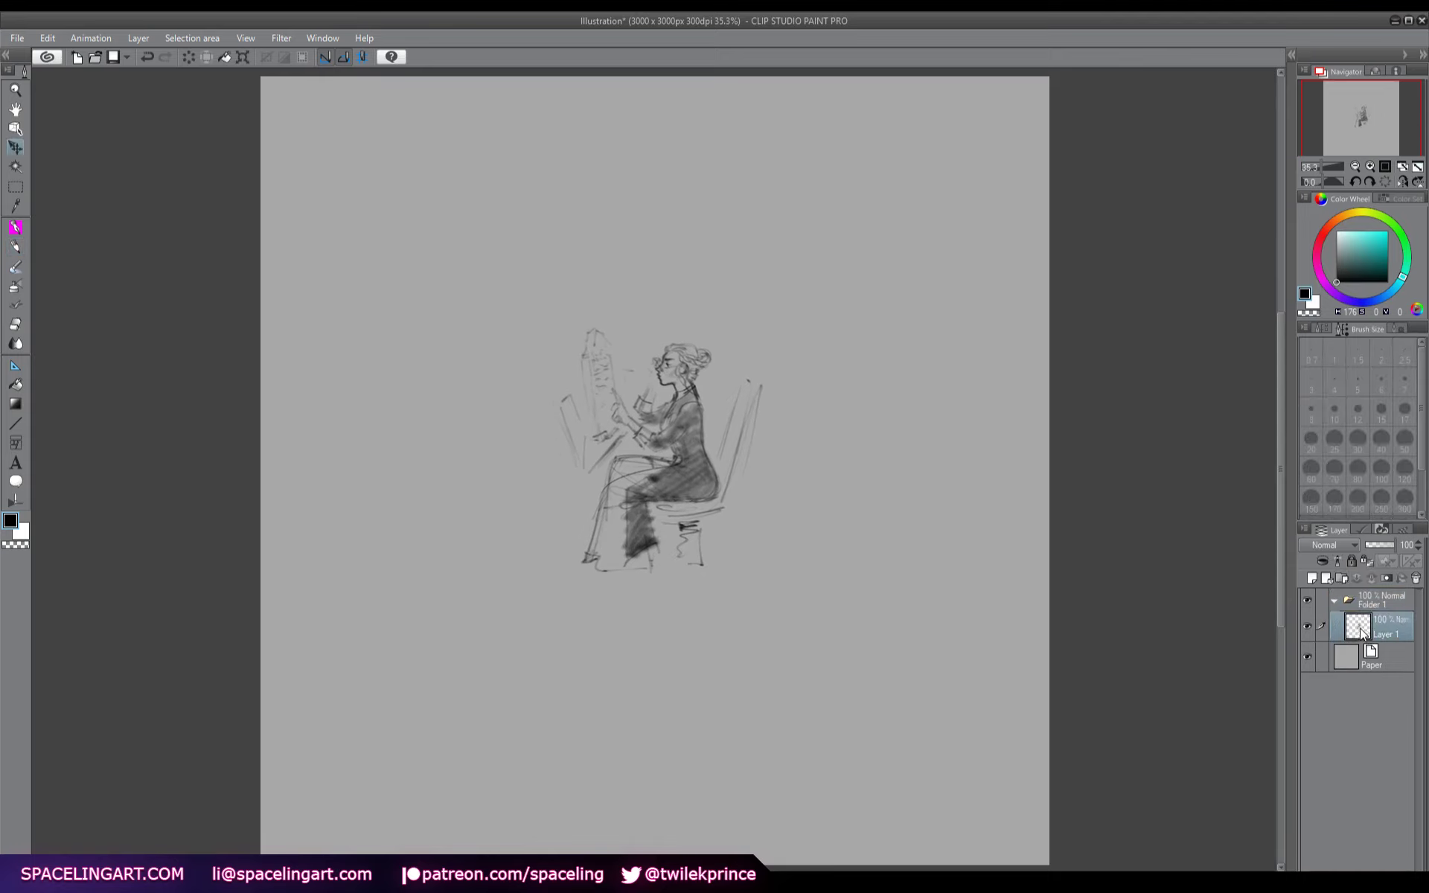
- Duplicate the sketch layer inside the folder and hide the original layer
key(ctrl+a)
key(ctrl+c)
key(ctrl+v)
key(ctrl+d)
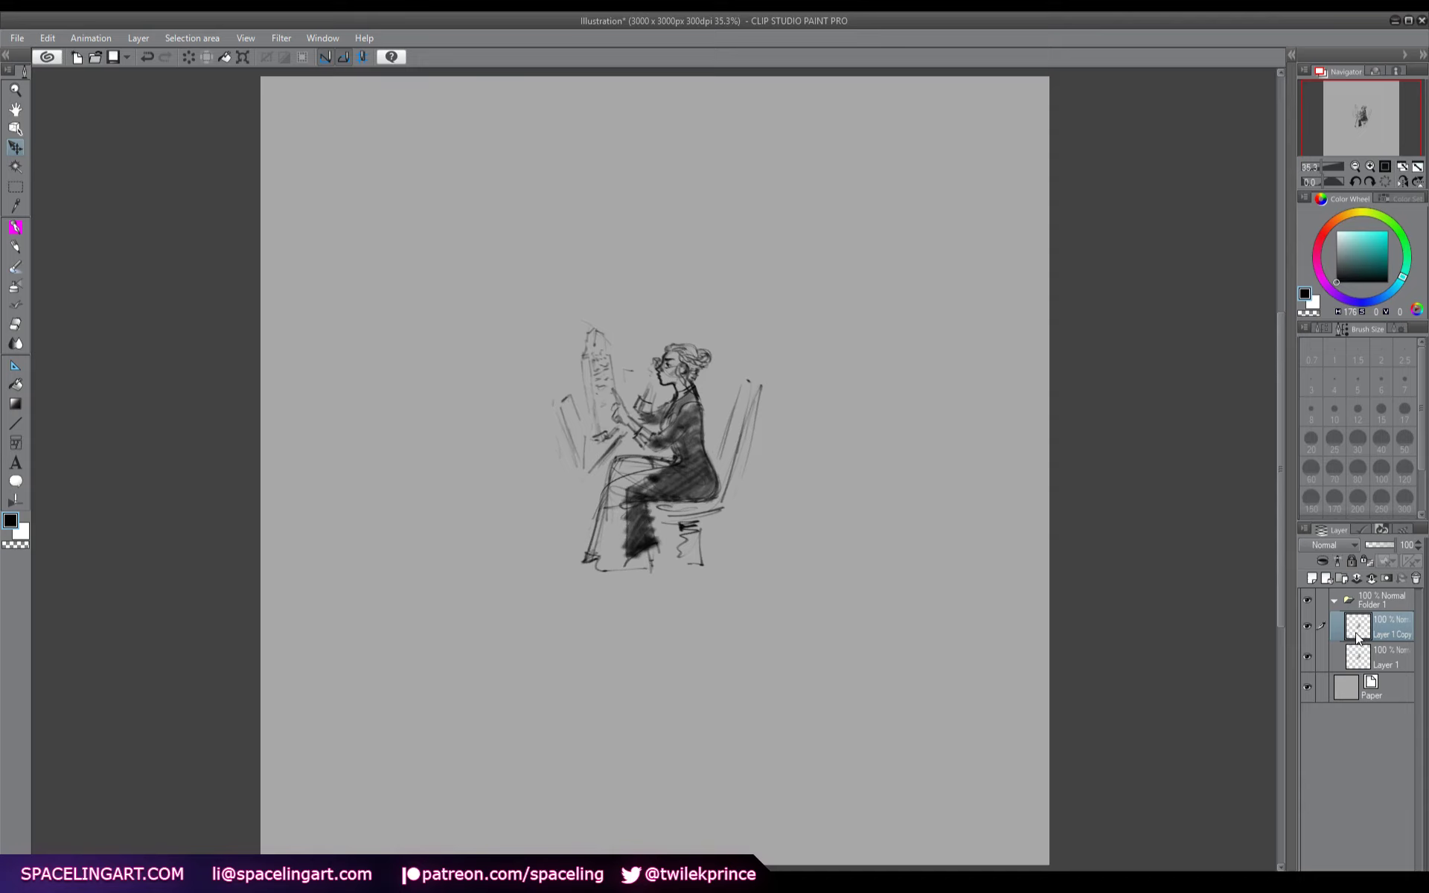
click(1308, 656)
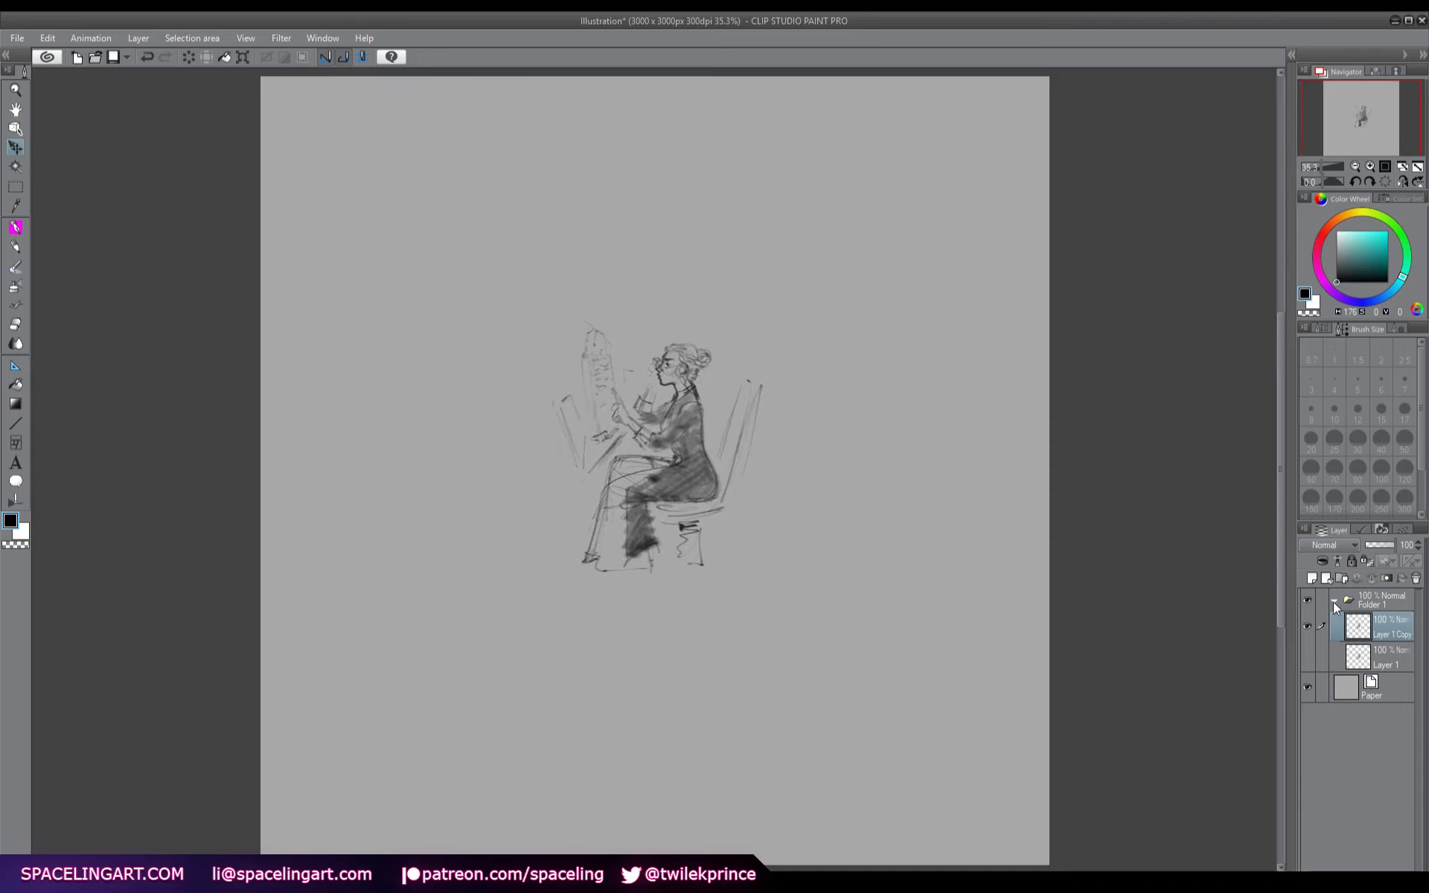
- Enlarge the copied sketch until the seated figure nearly fills the canvas height and position it centrally
key(ctrl+t)
mouse_move(834, 656)
mouse_down()
mouse_move(997, 770)
mouse_move(967, 774)
mouse_move(1010, 804)
mouse_up()
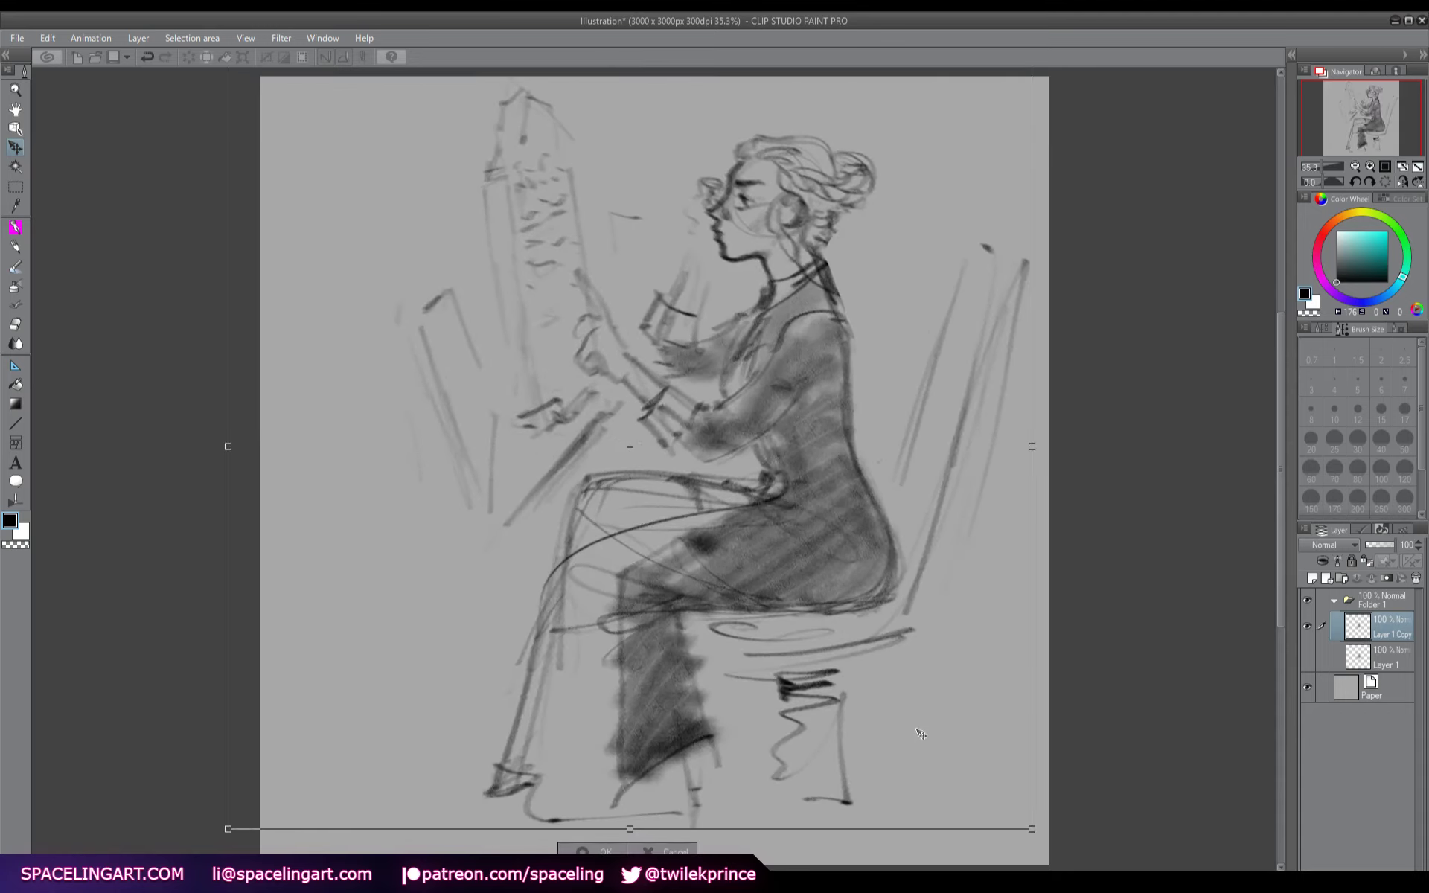
drag(917, 729, 894, 751)
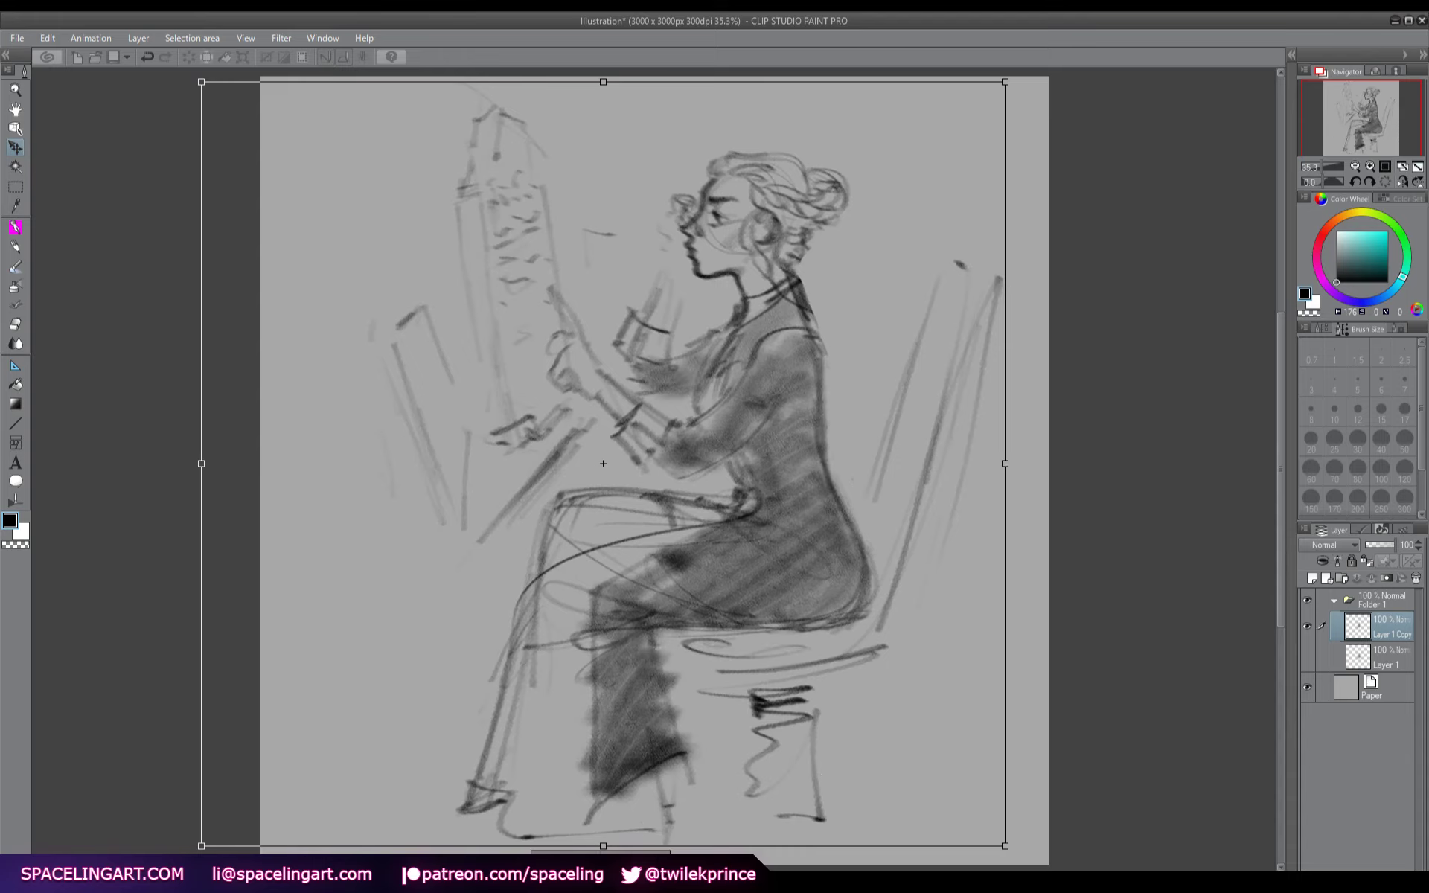
key(Return)
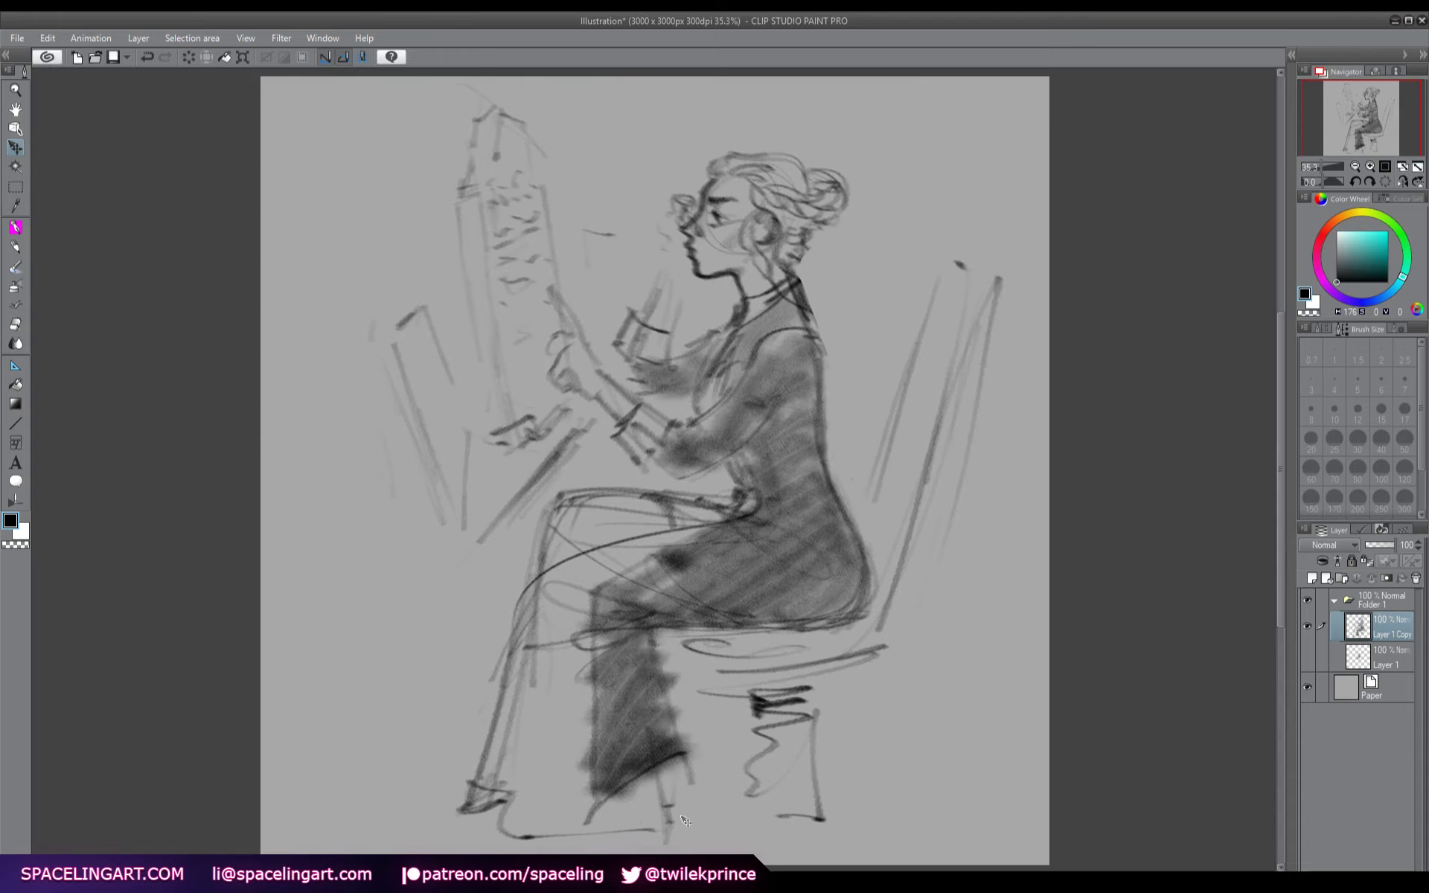
- Collapse the sketch folder, tint it blue with Multiply blending and set its opacity to 50%
click(1335, 600)
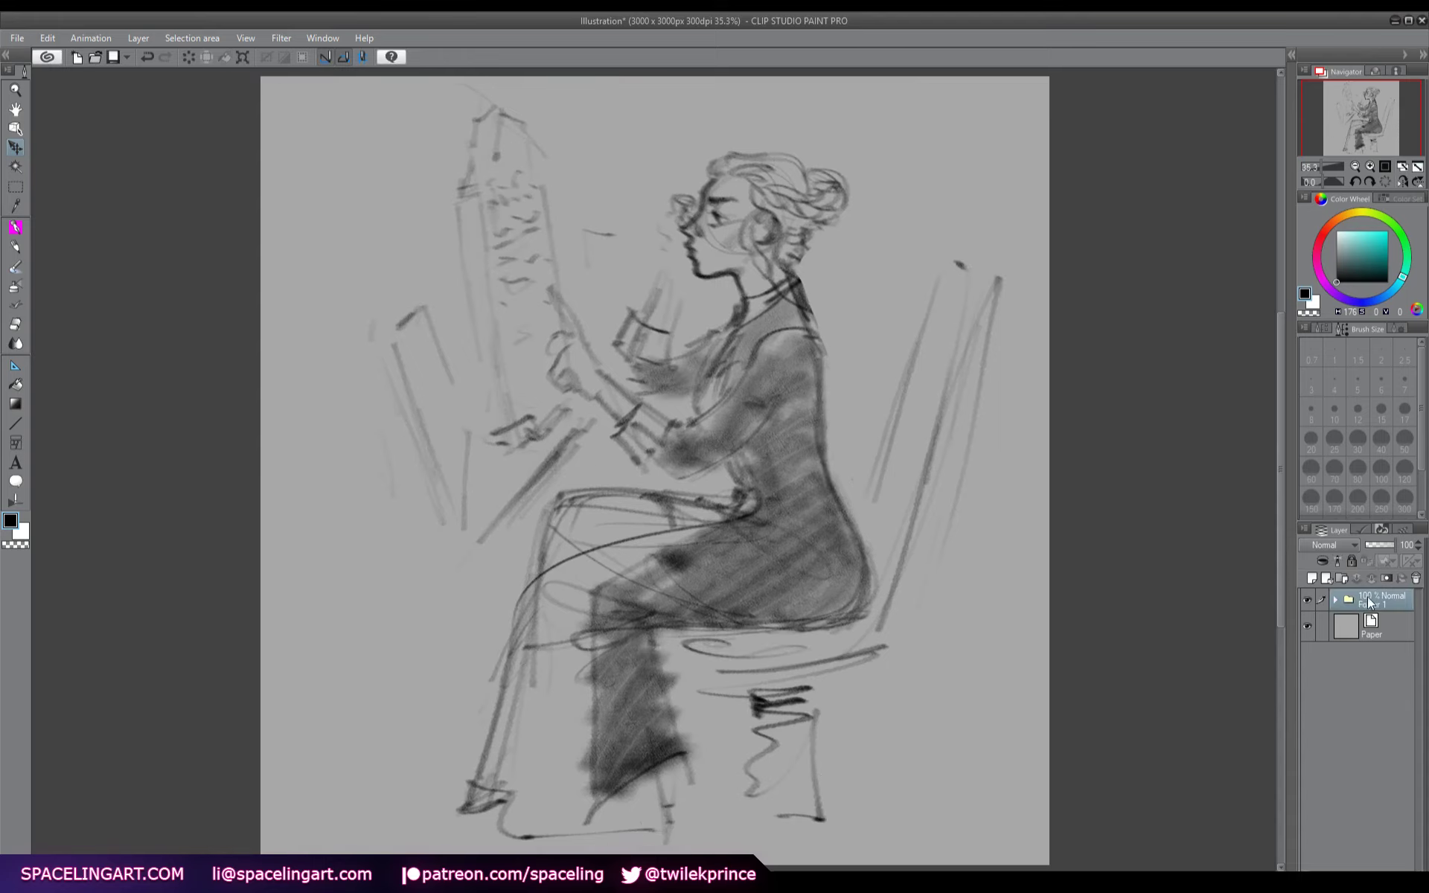
click(1317, 176)
key(ctrl+b)
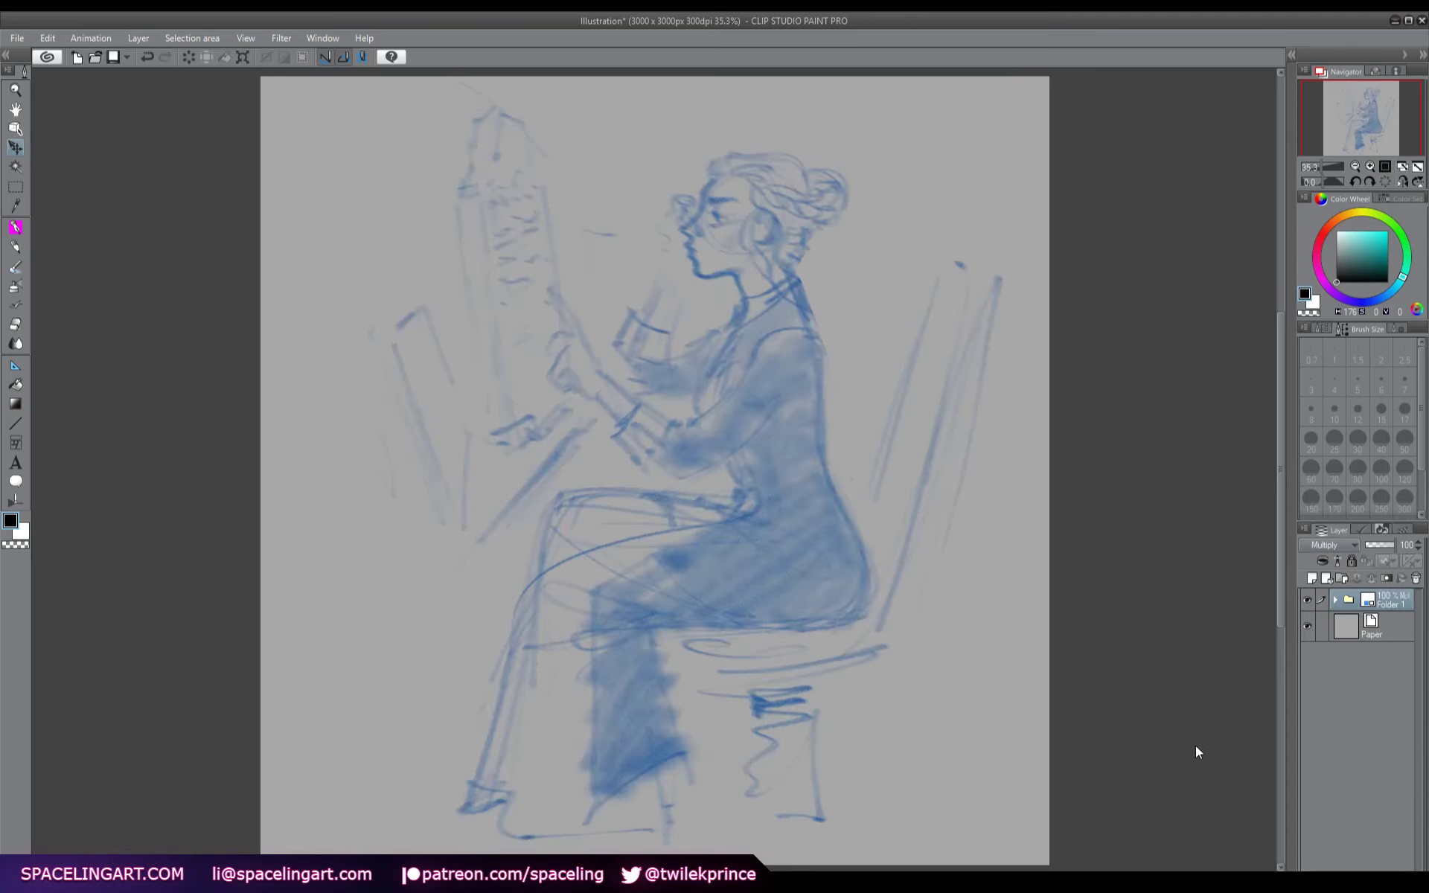
key(5)
- Create a new folder above the sketch folder, set it to Multiply and add a white-filled layer inside
click(1343, 578)
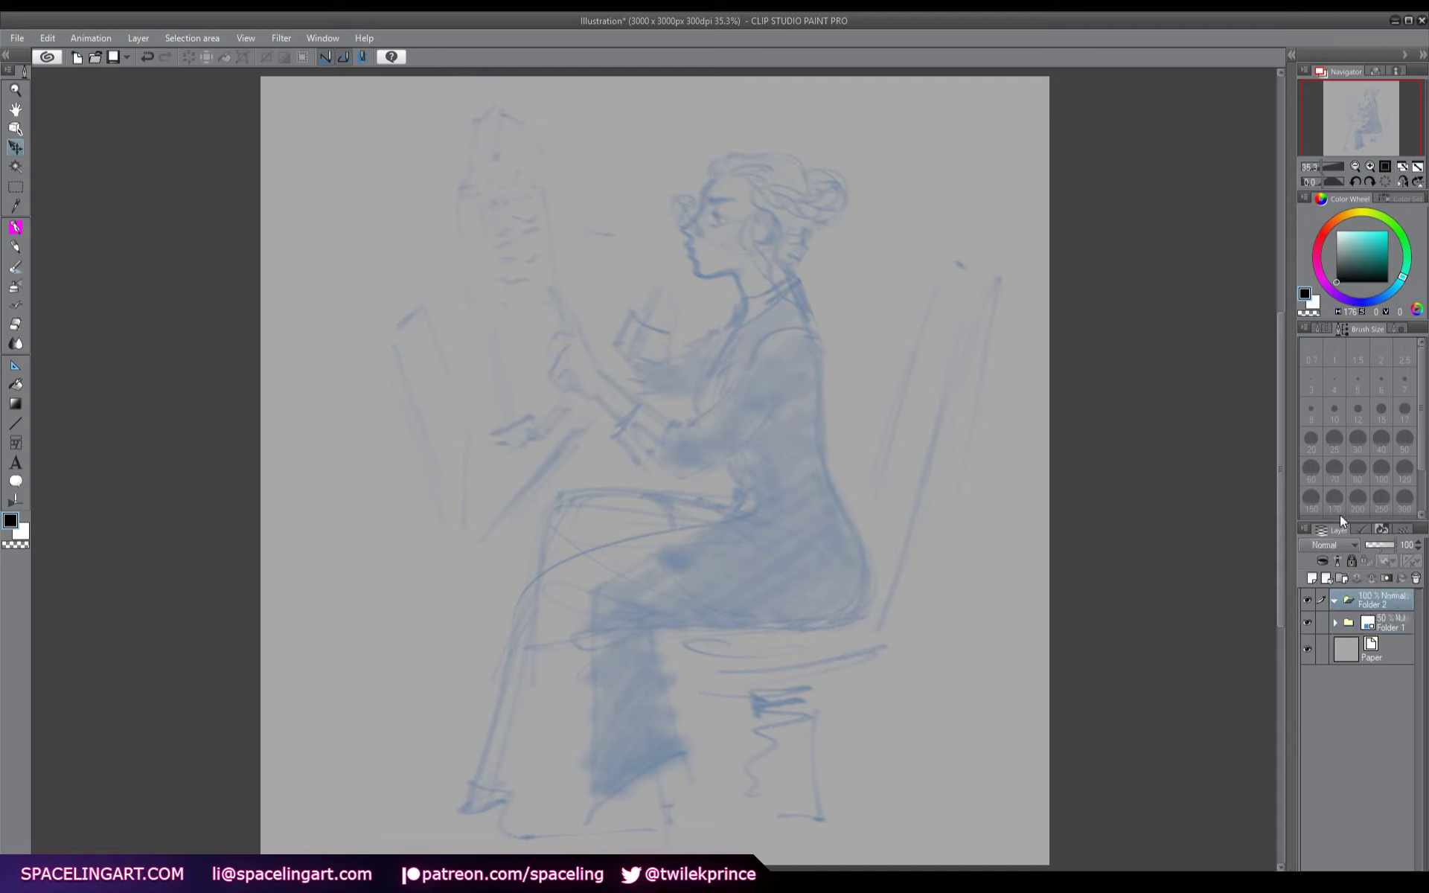
click(1320, 184)
key(ctrl+shift+n)
key(x)
key(alt+BackSpace)
key(x)
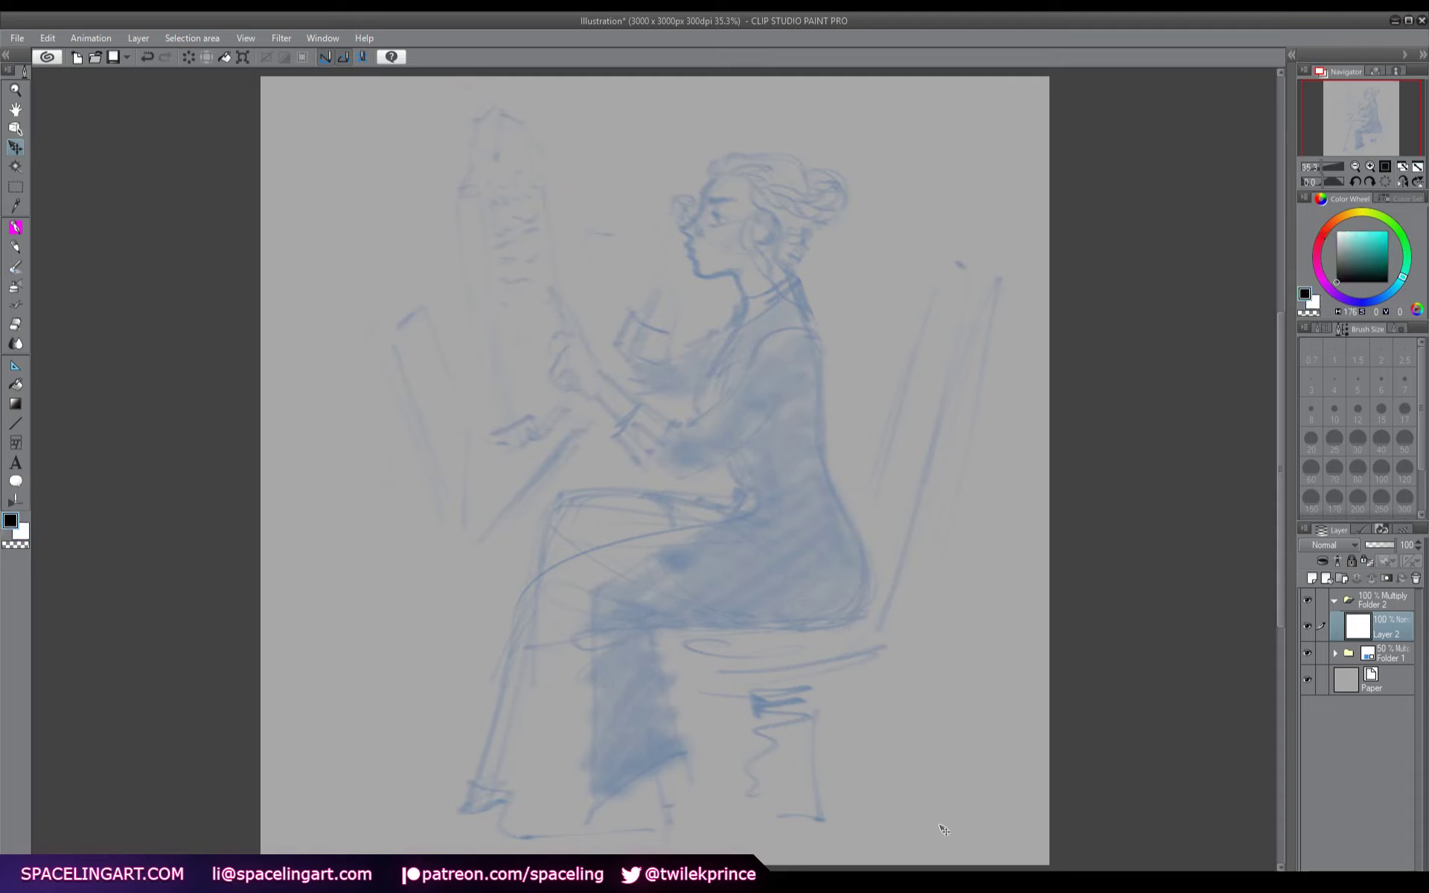
- Add a black-filled layer above the white layer and set its blending mode to Overlay
key(ctrl+shift+n)
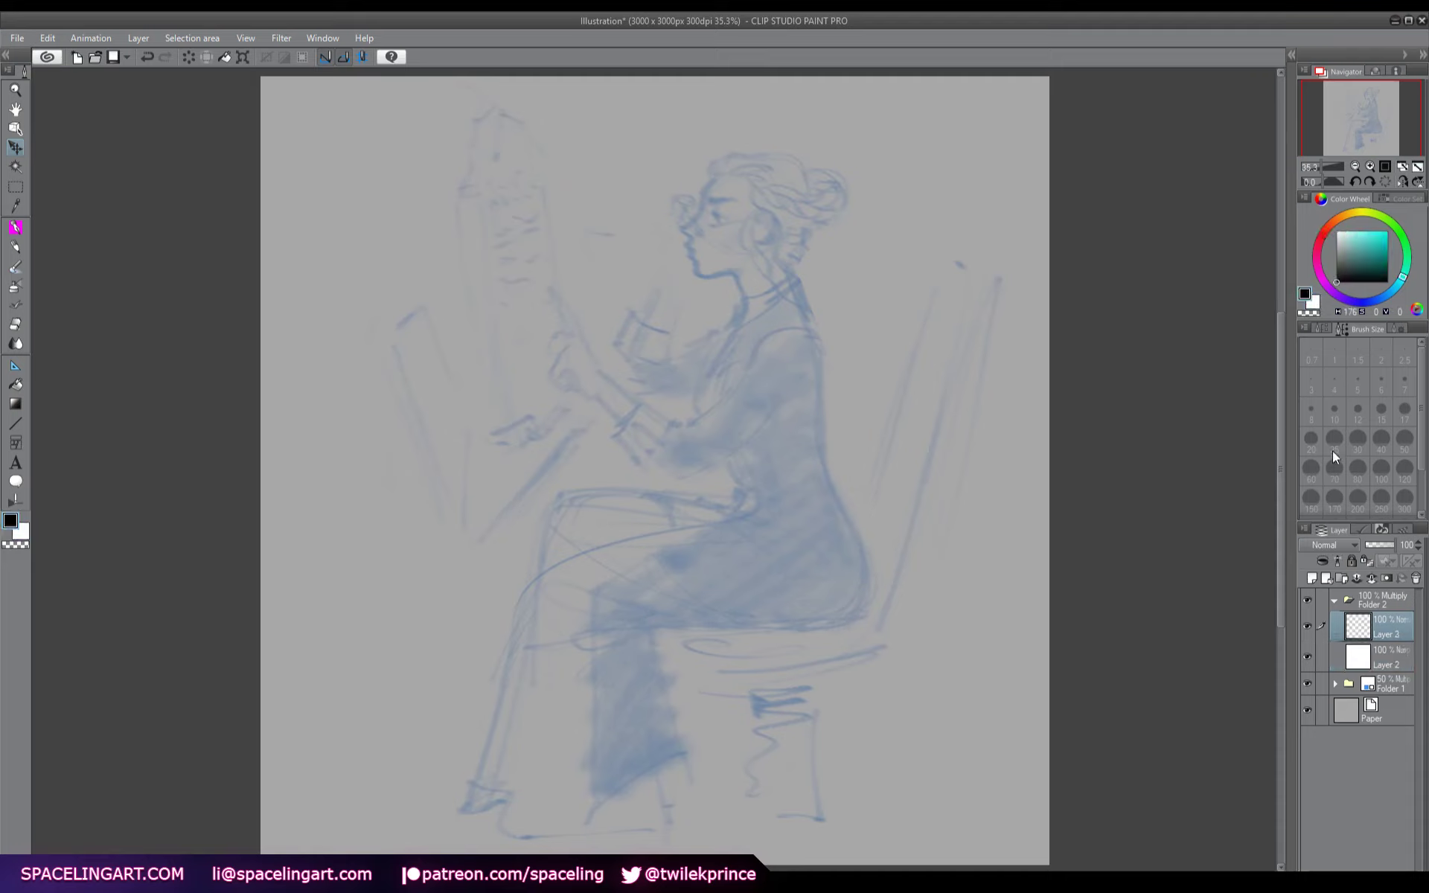
click(1312, 322)
key(alt+BackSpace)
- Create a nested folder between the white and black layers and add two empty raster layers to it
click(1367, 653)
click(1341, 578)
click(1312, 578)
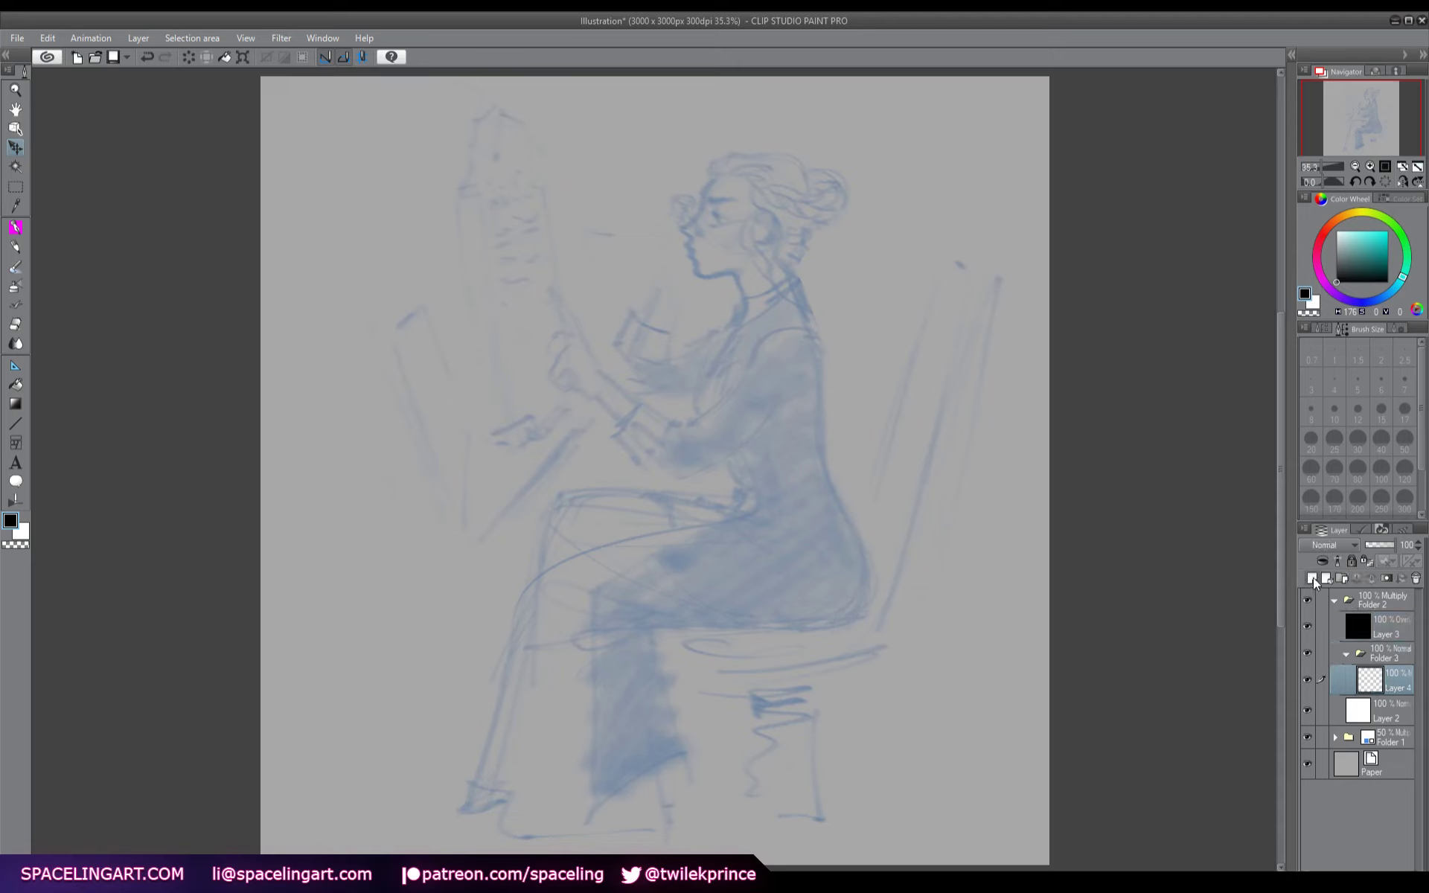
click(1312, 578)
- Choose the DAUB Fine Pencil Hard pencil at size 30 and inspect its tool properties
key(b)
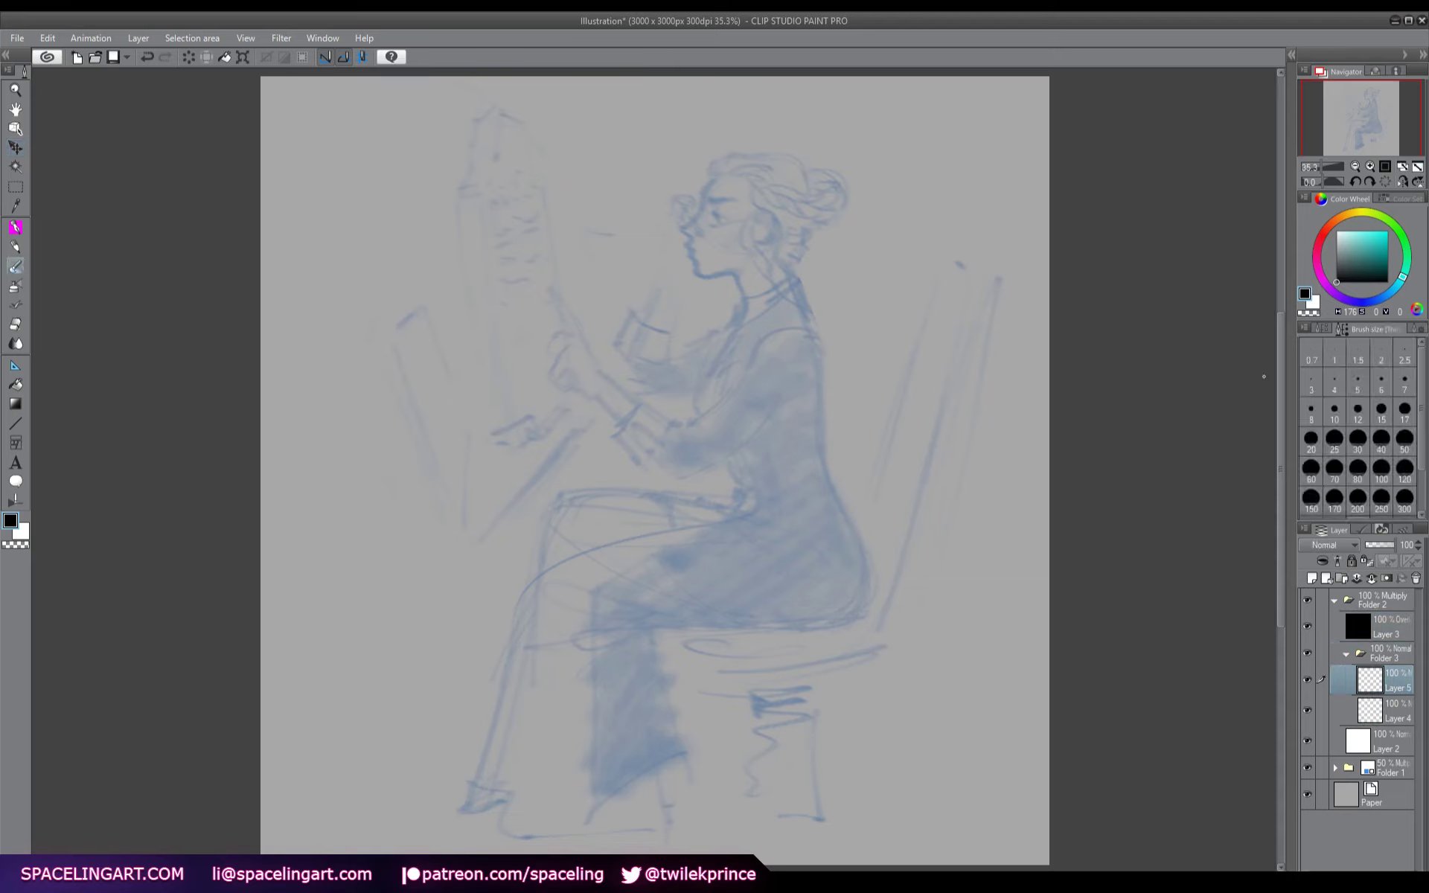
key(p)
click(1322, 329)
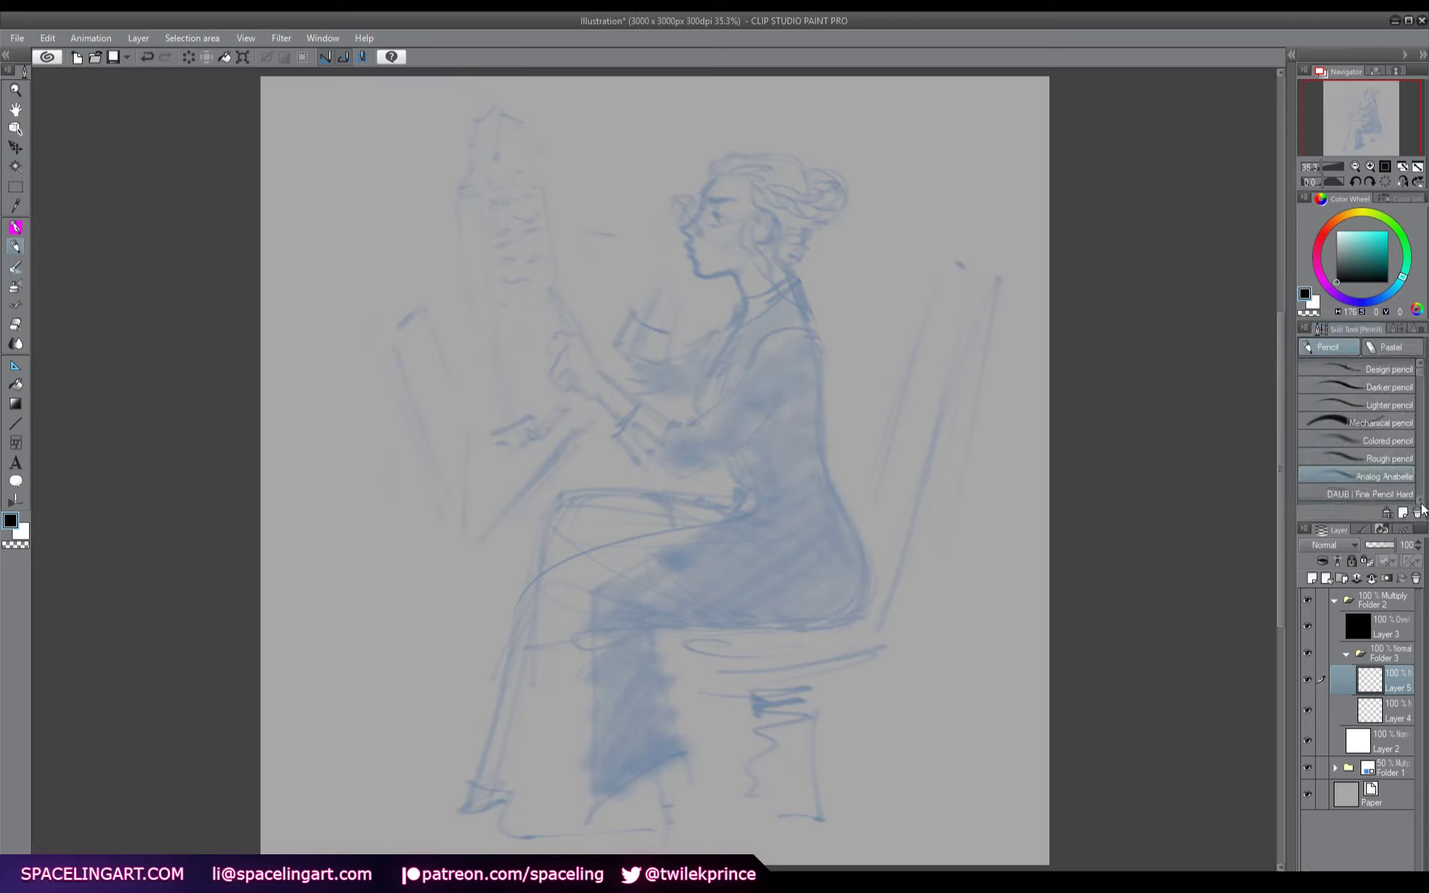
click(1396, 330)
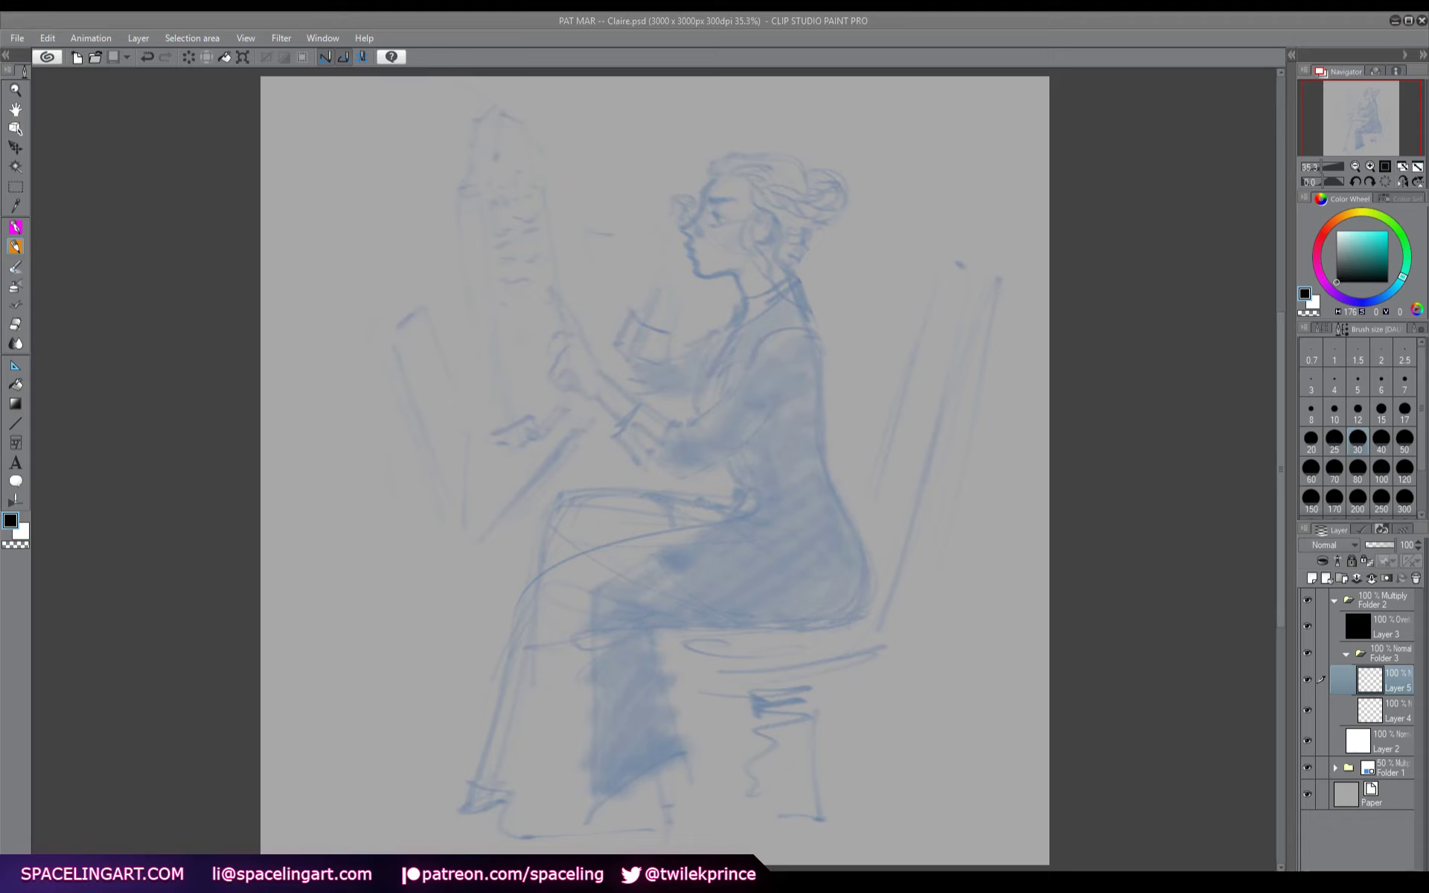
click(1178, 622)
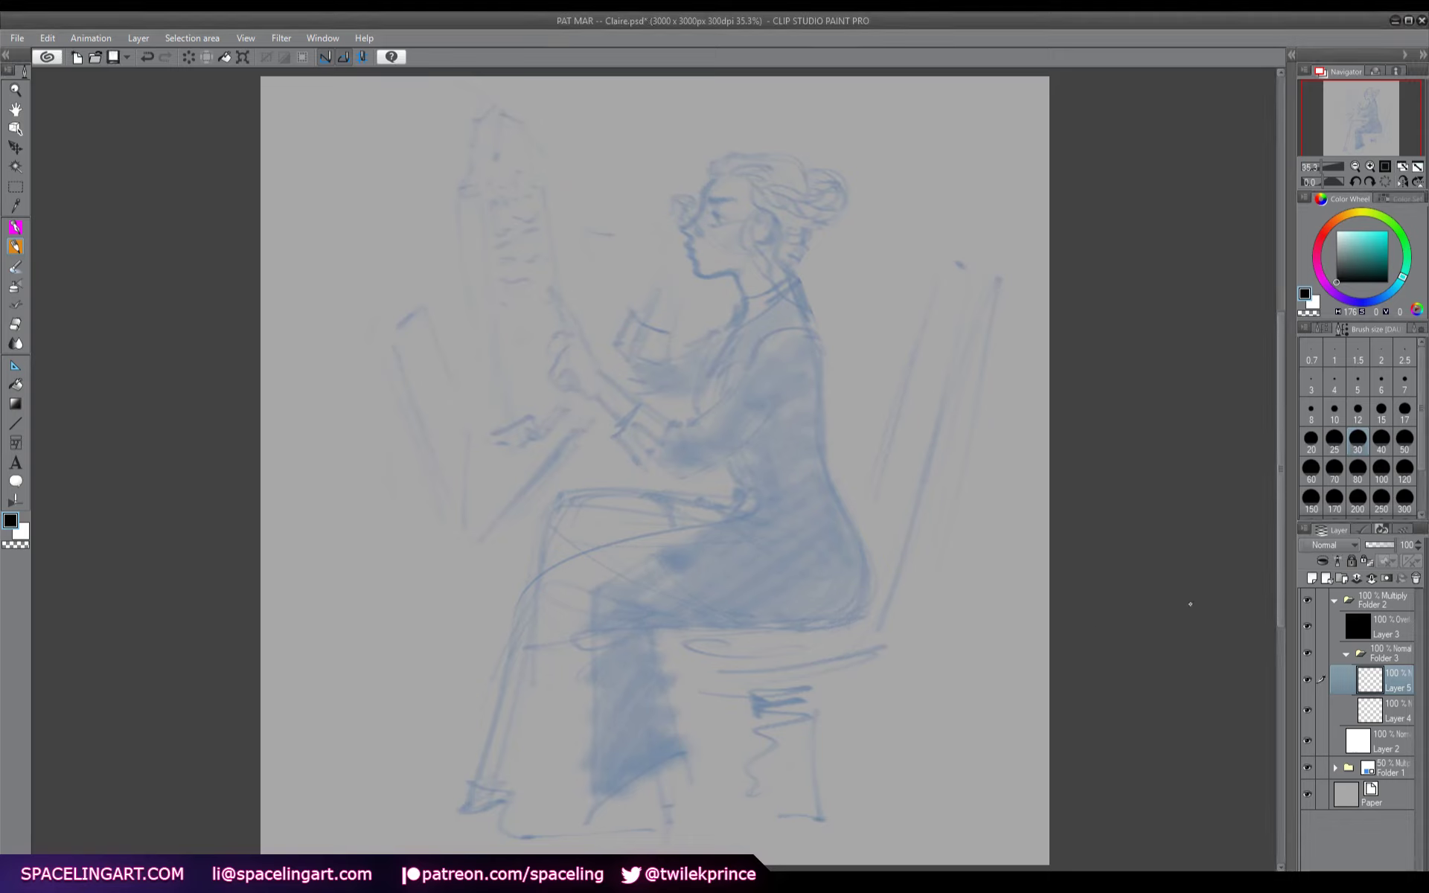
click(1414, 329)
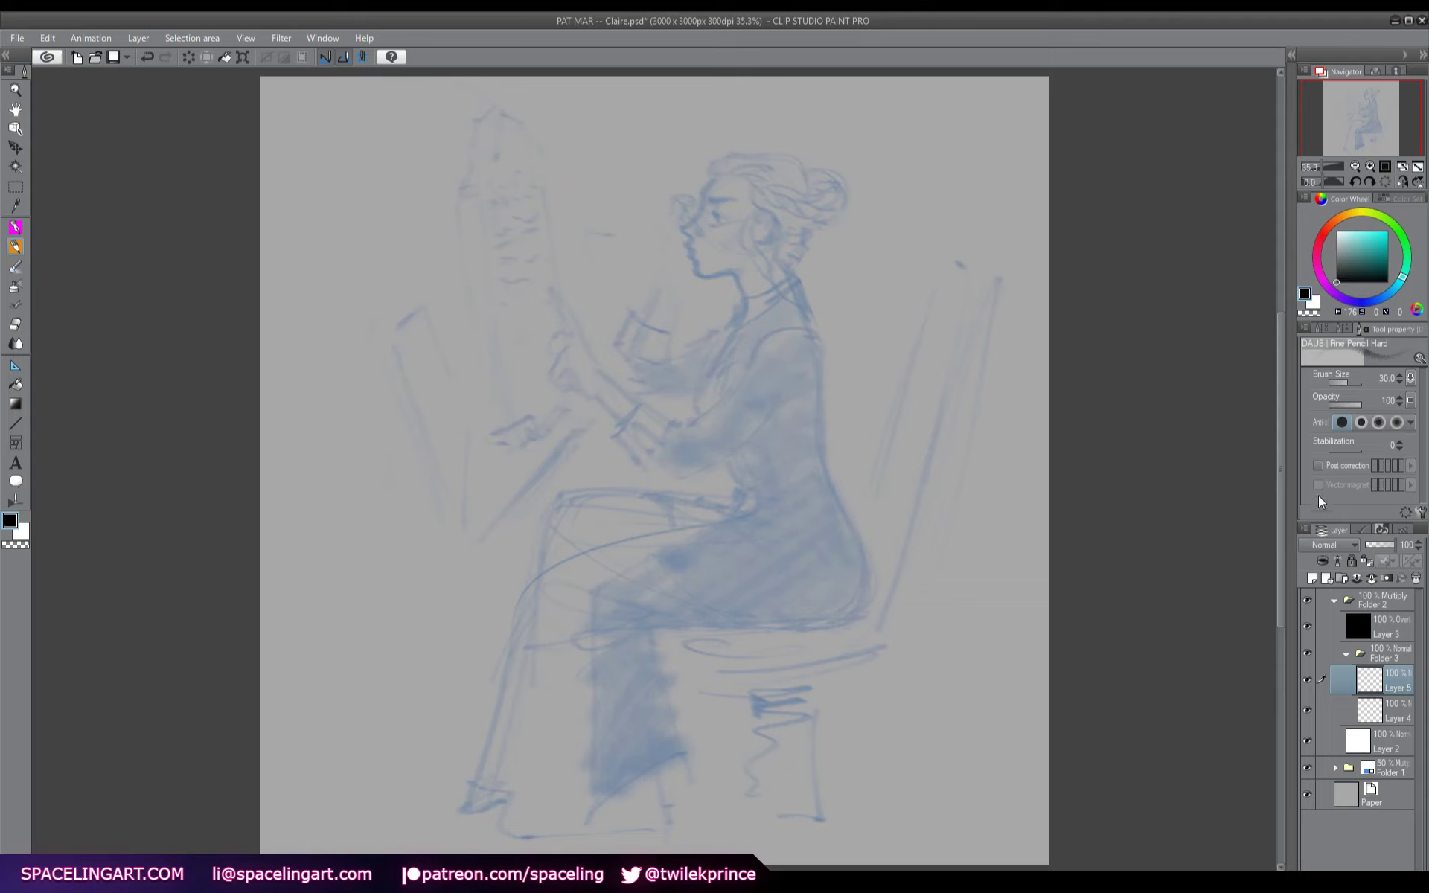
key(ctrl+Up)
click(1342, 327)
- Undo a trial pencil stroke along the figure's back and save the illustration
mouse_move(841, 344)
mouse_down()
mouse_move(906, 375)
mouse_move(879, 439)
mouse_up()
key(ctrl+z)
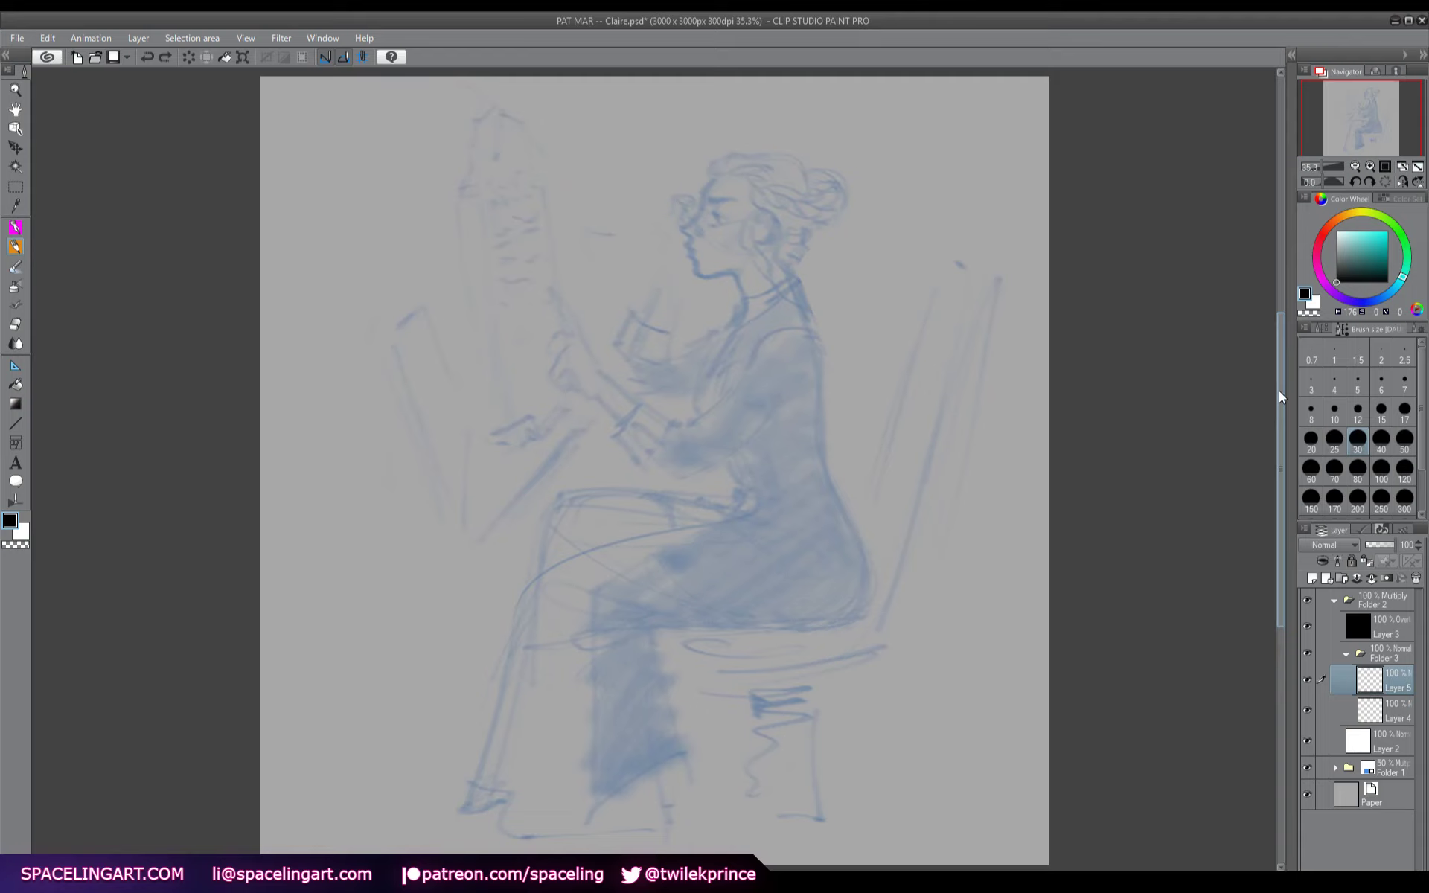
key(ctrl+s)
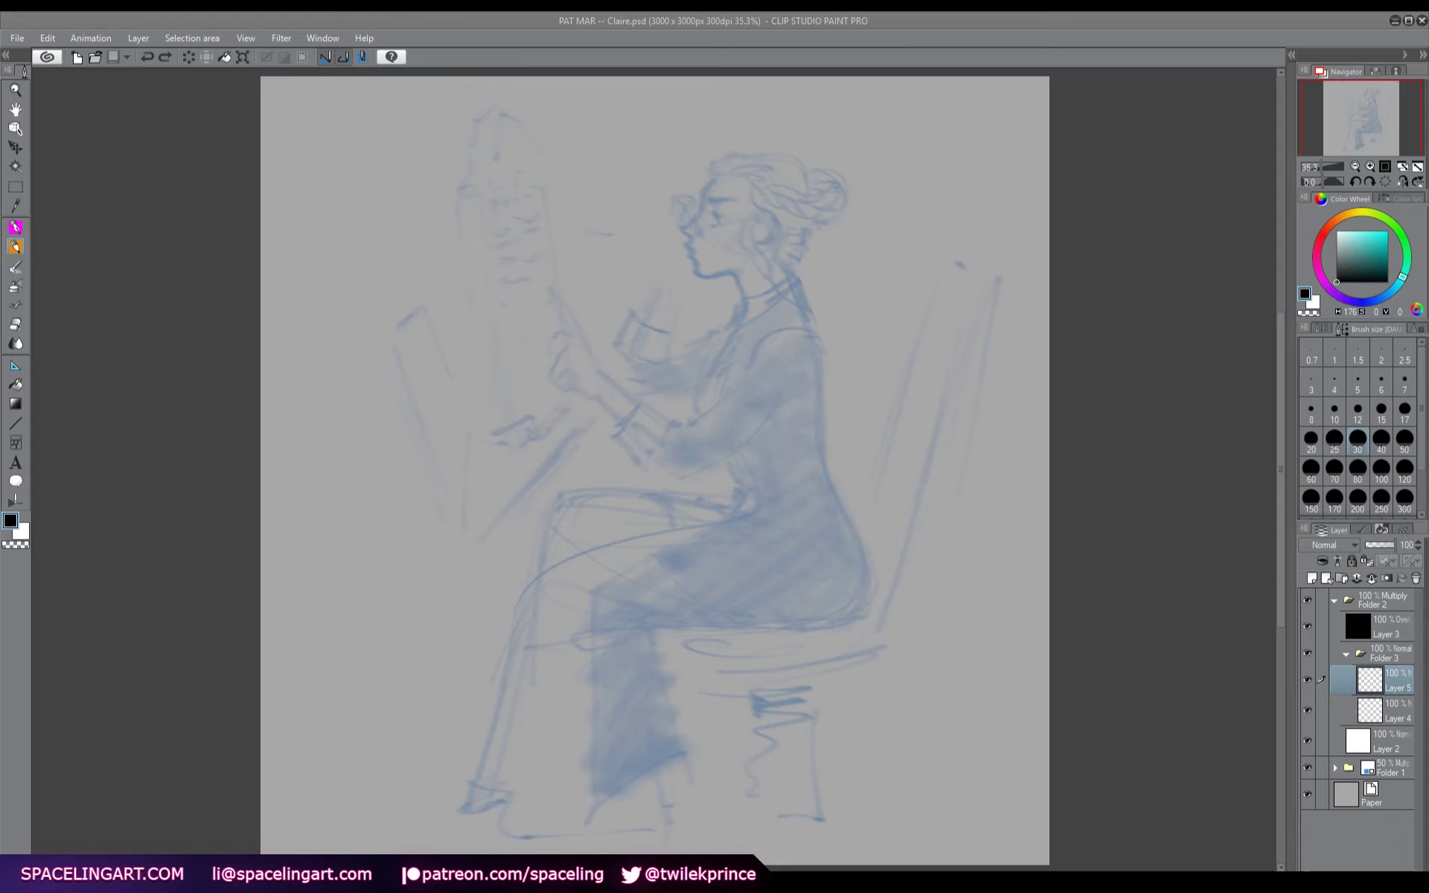
- Crop the canvas to a portrait format of 8.00 x 10.00 in and save the file
click(296, 505)
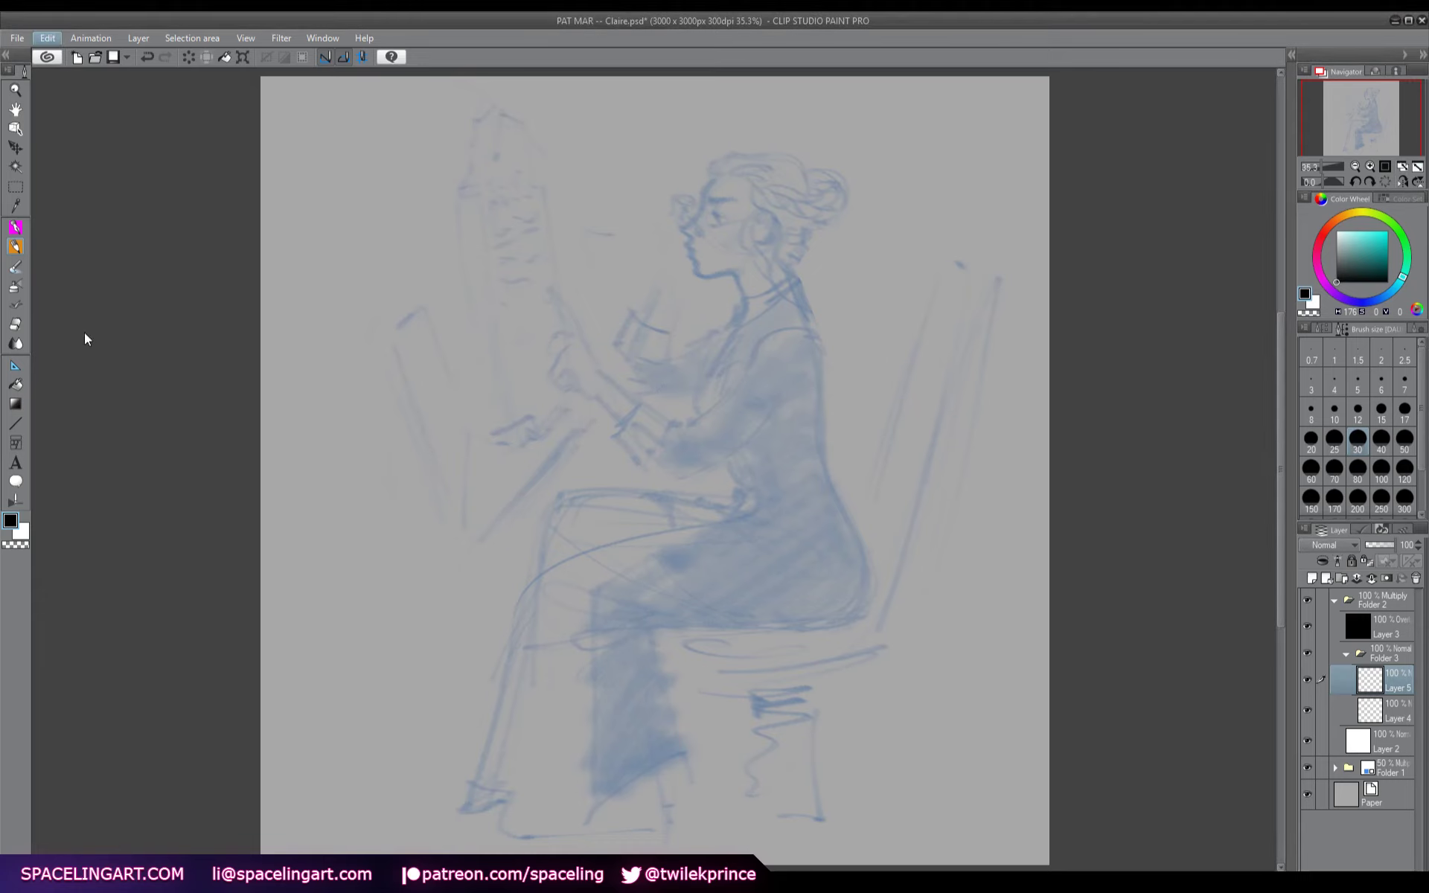
key(ctrl+t)
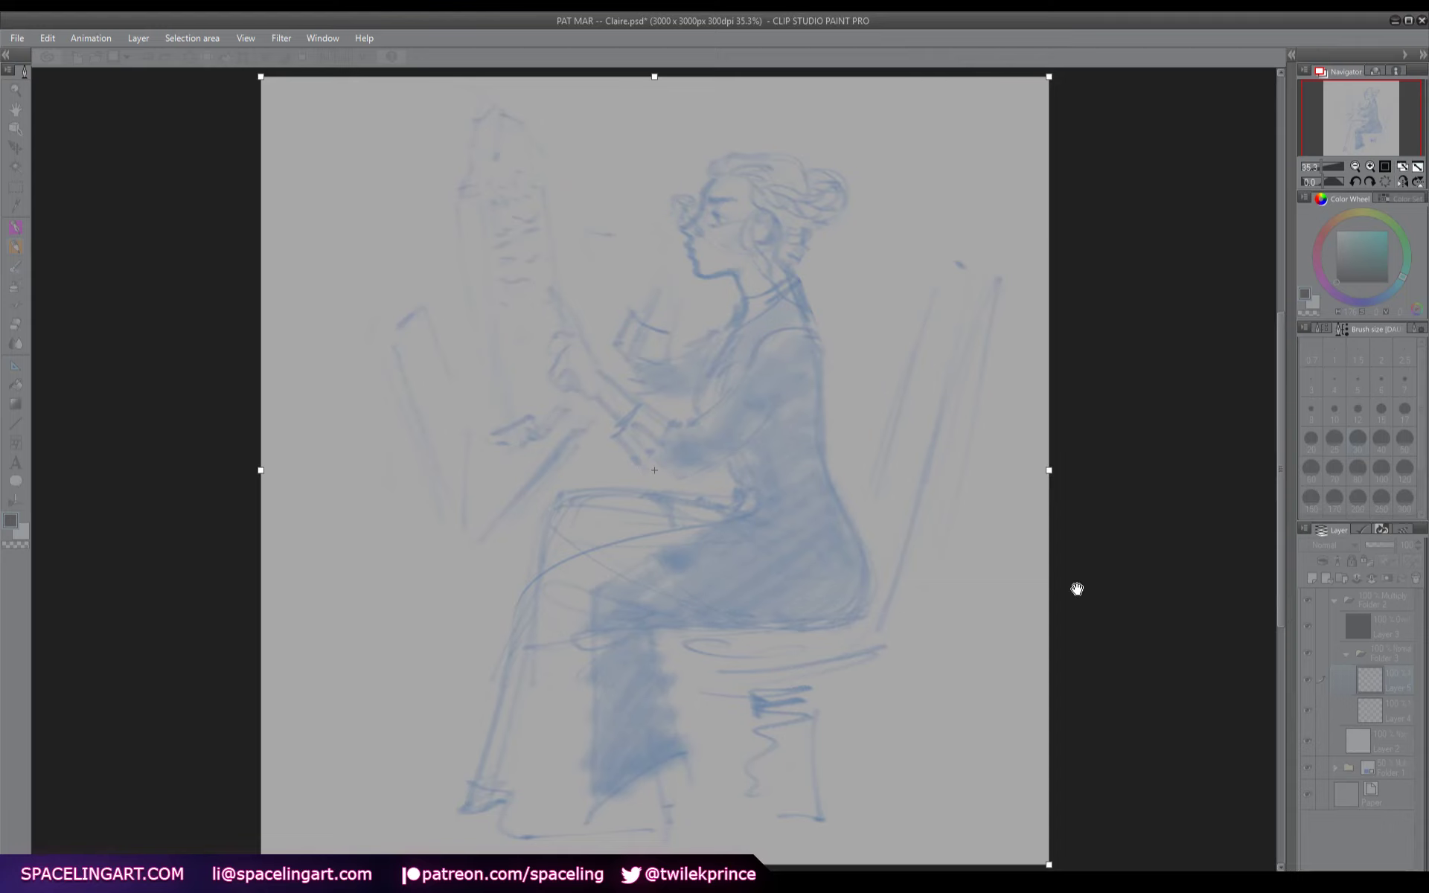
key(Tab)
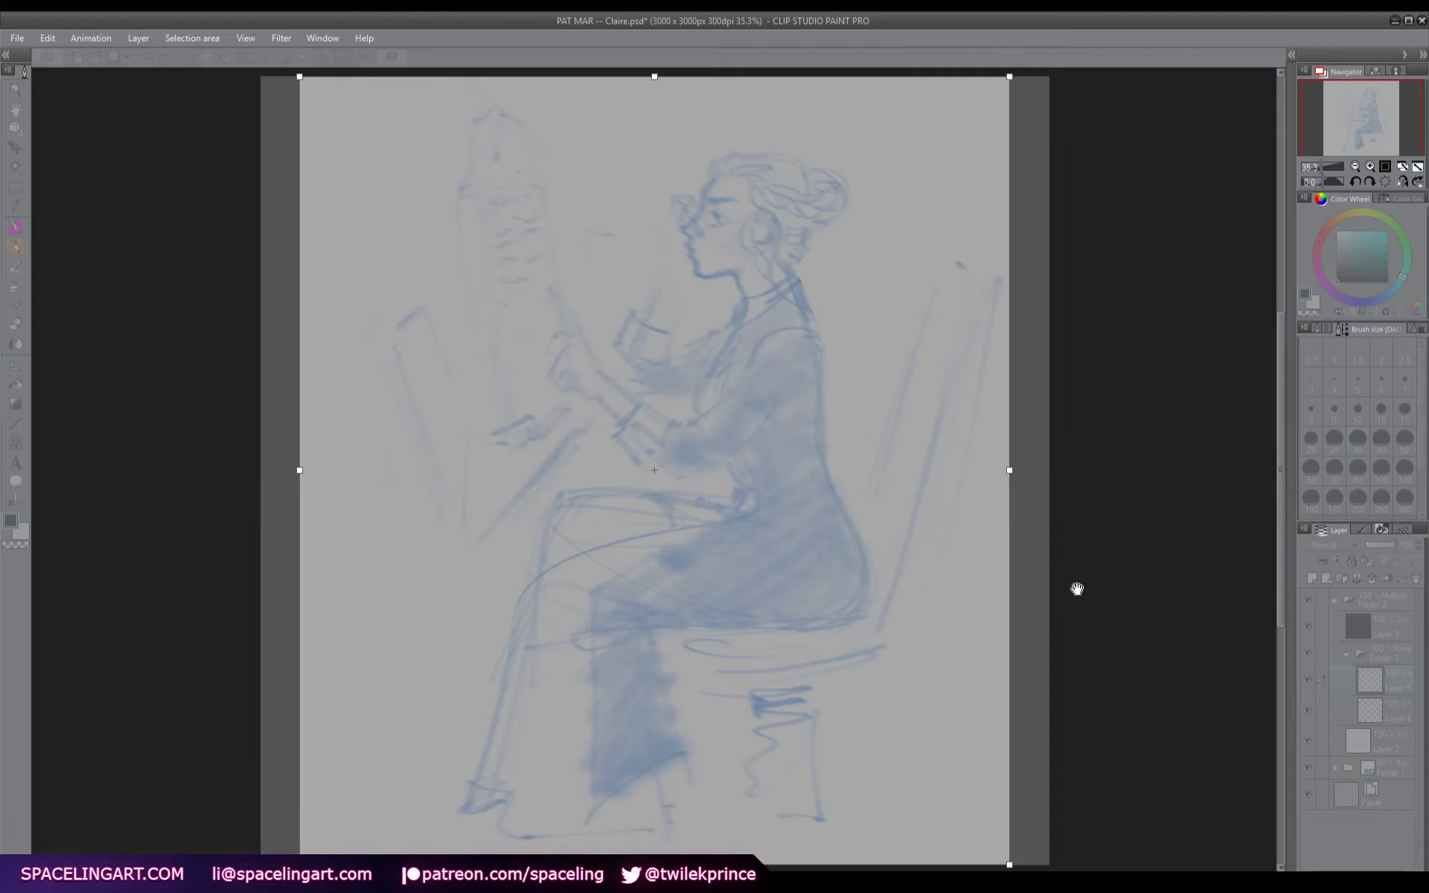
key(Tab)
key(Return)
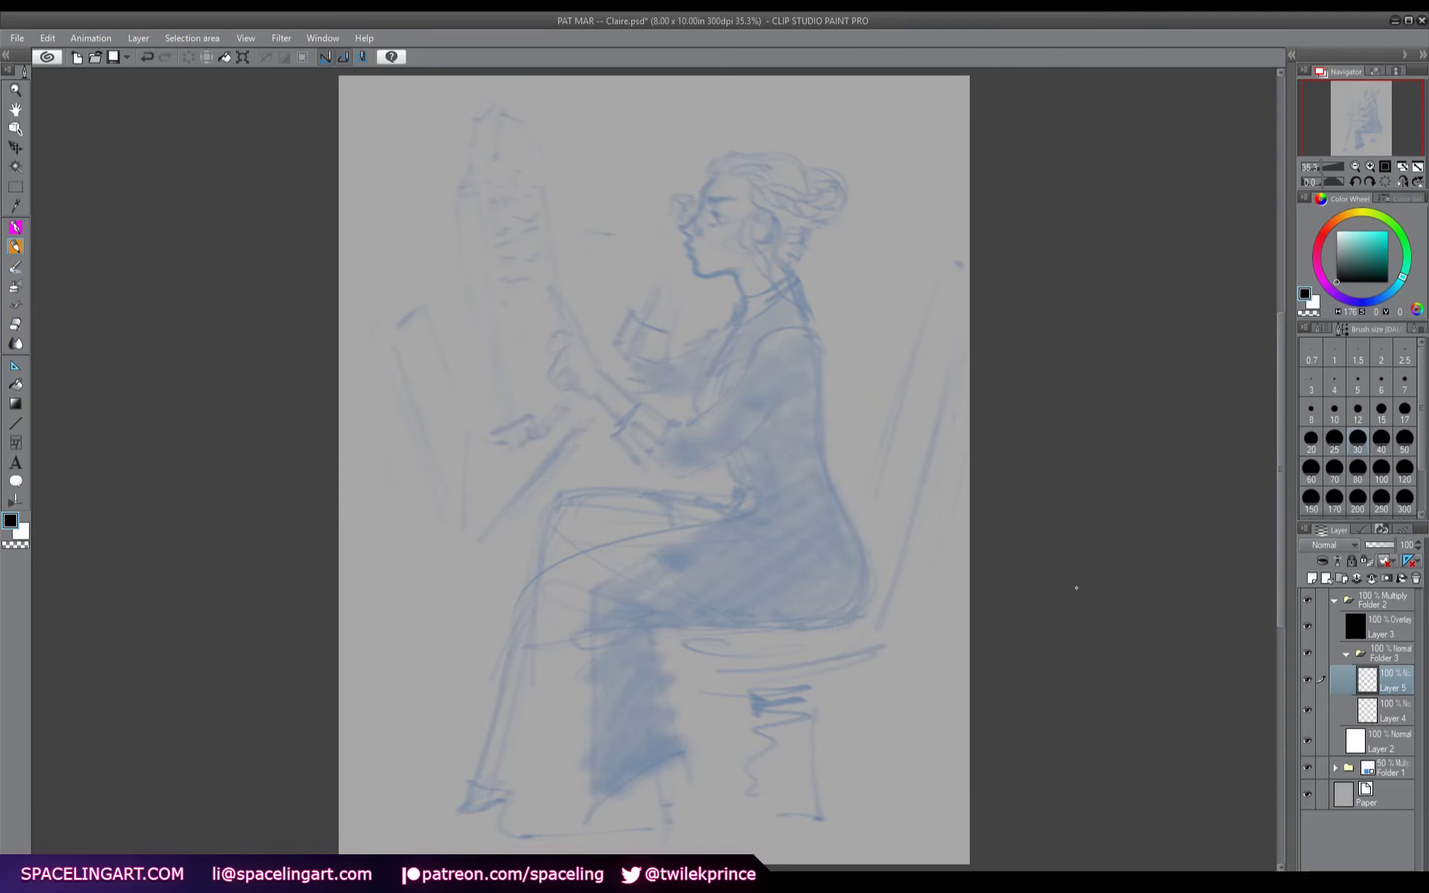
key(ctrl+s)
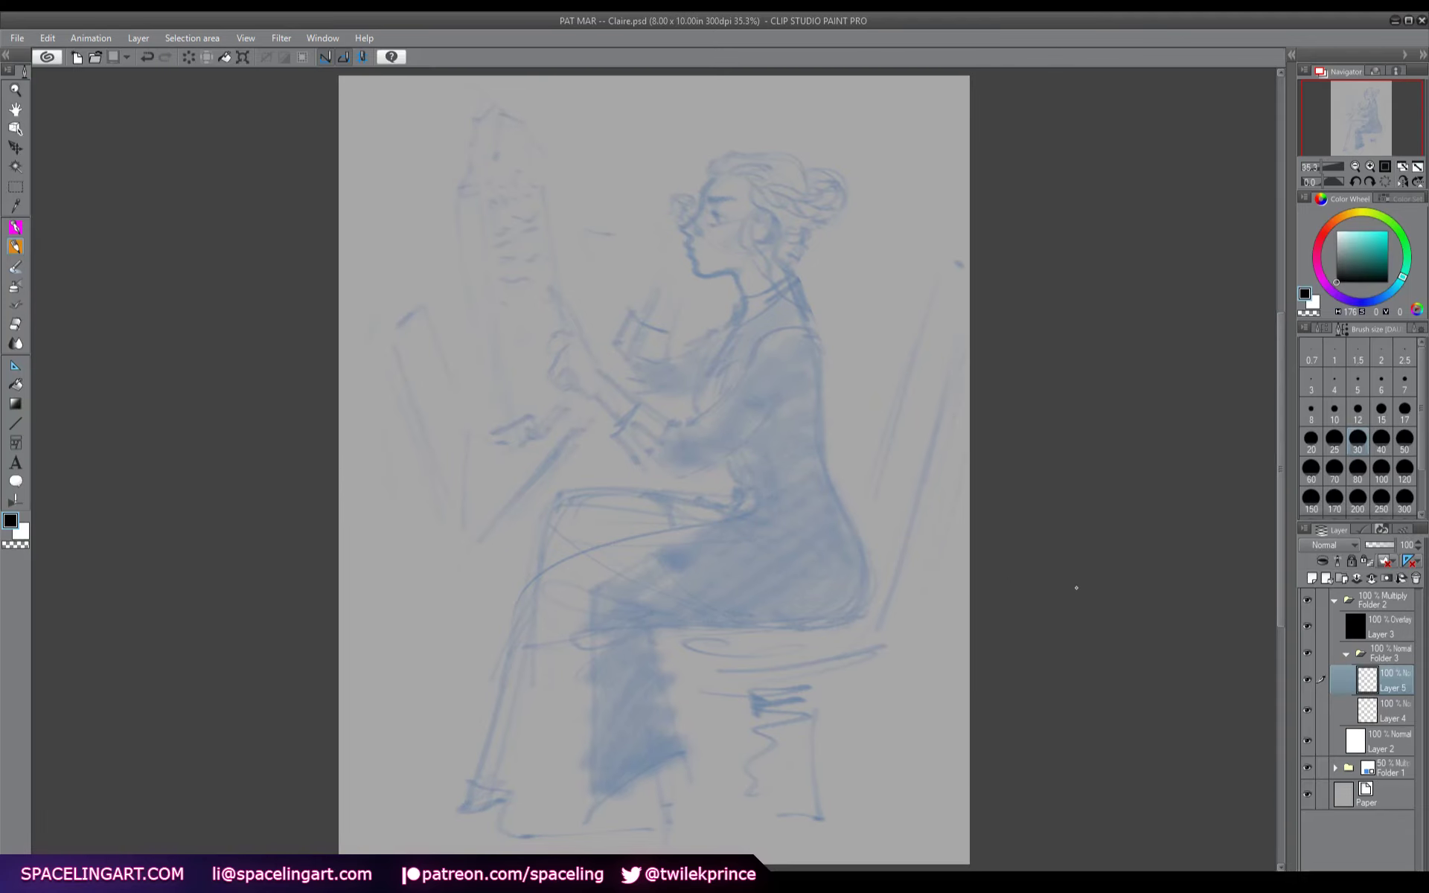
- Draw clean black lines for the eye, eyebrow and face profile from the forehead down to the throat
click(1354, 168)
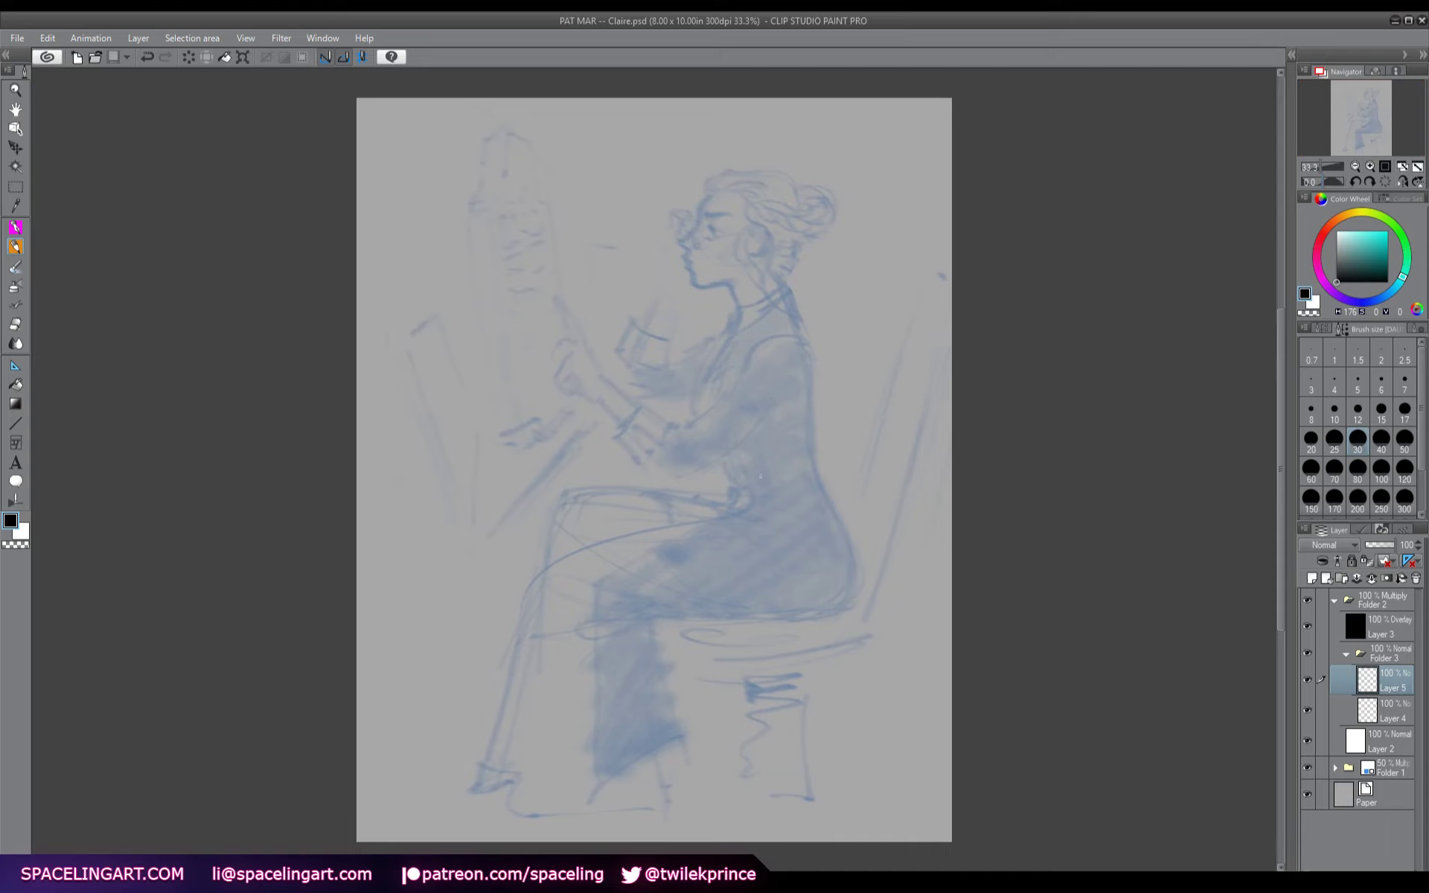
drag(711, 231, 709, 228)
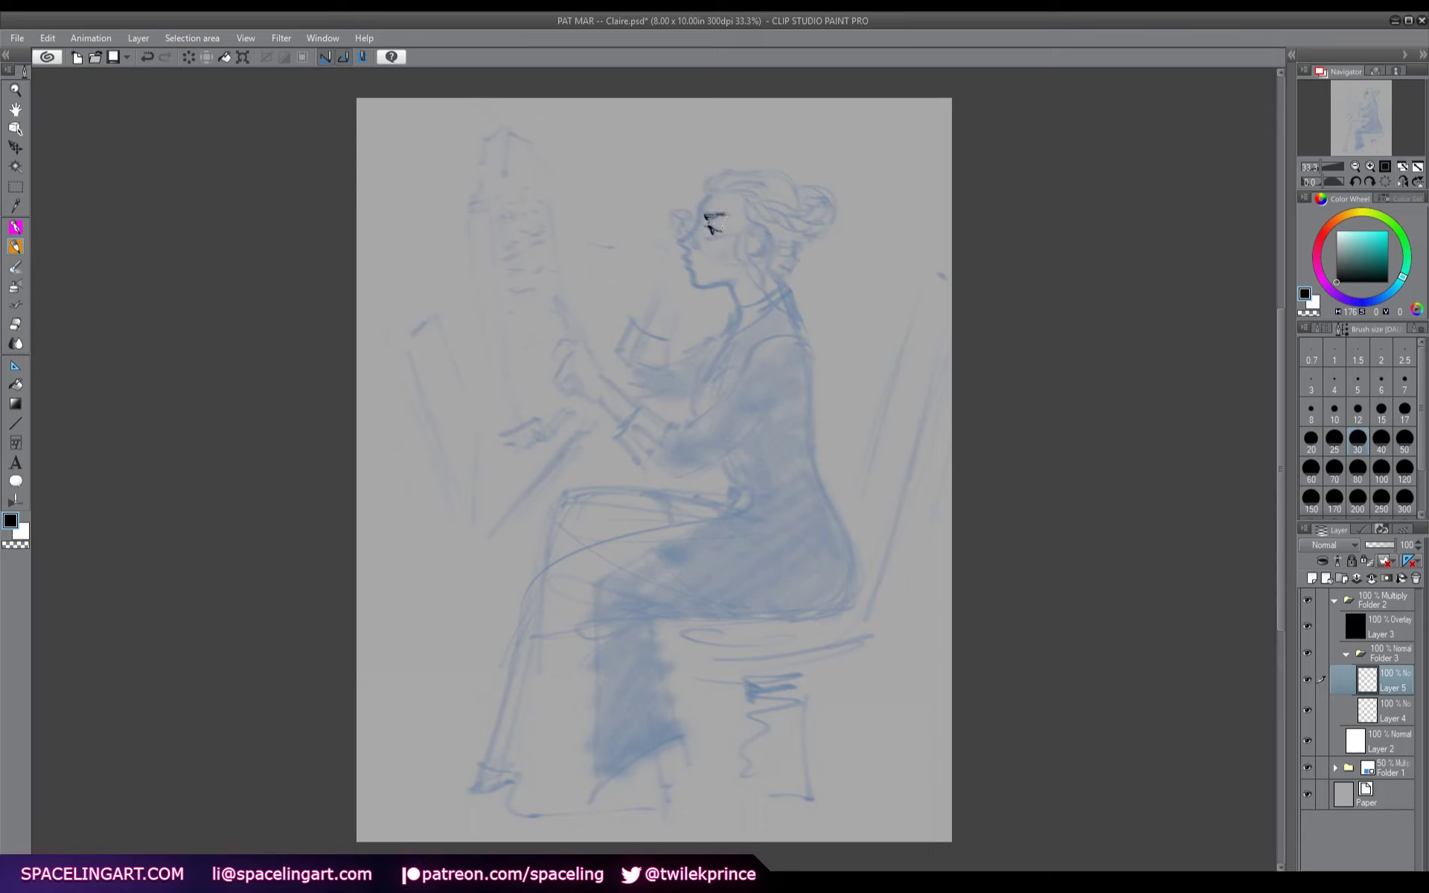
key(ctrl+z)
drag(709, 193, 682, 242)
mouse_move(697, 283)
mouse_down()
mouse_move(728, 283)
mouse_move(739, 307)
mouse_up()
- Restore black as the drawing color and line the glasses, their temple arm and the ear
alt+click(841, 292)
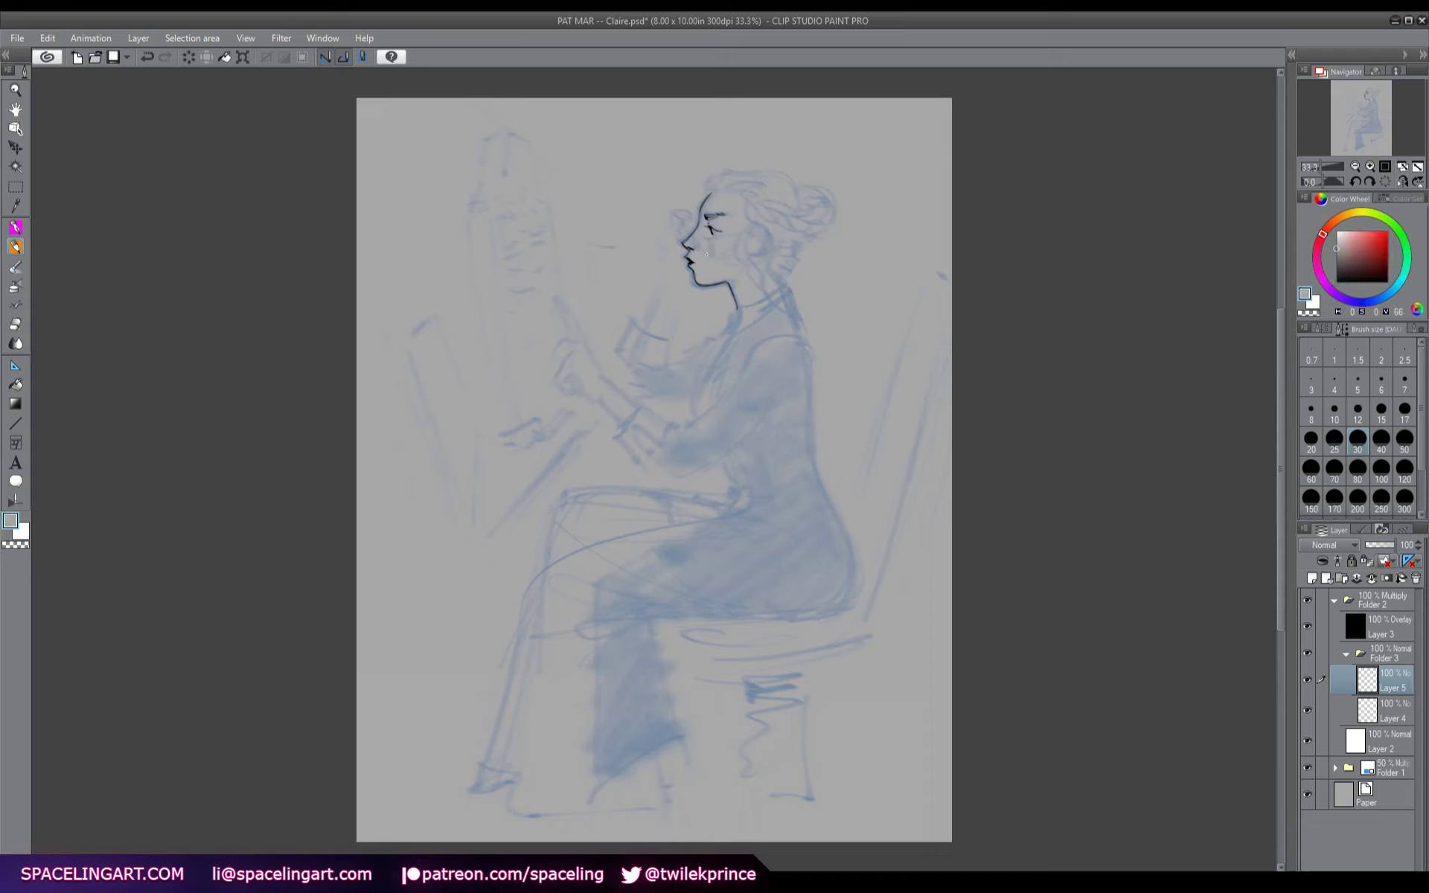
drag(1378, 255, 1287, 335)
click(1309, 766)
click(1309, 767)
drag(695, 231, 691, 247)
mouse_move(722, 239)
mouse_down()
mouse_move(754, 224)
mouse_move(766, 234)
mouse_move(756, 251)
mouse_move(759, 239)
mouse_up()
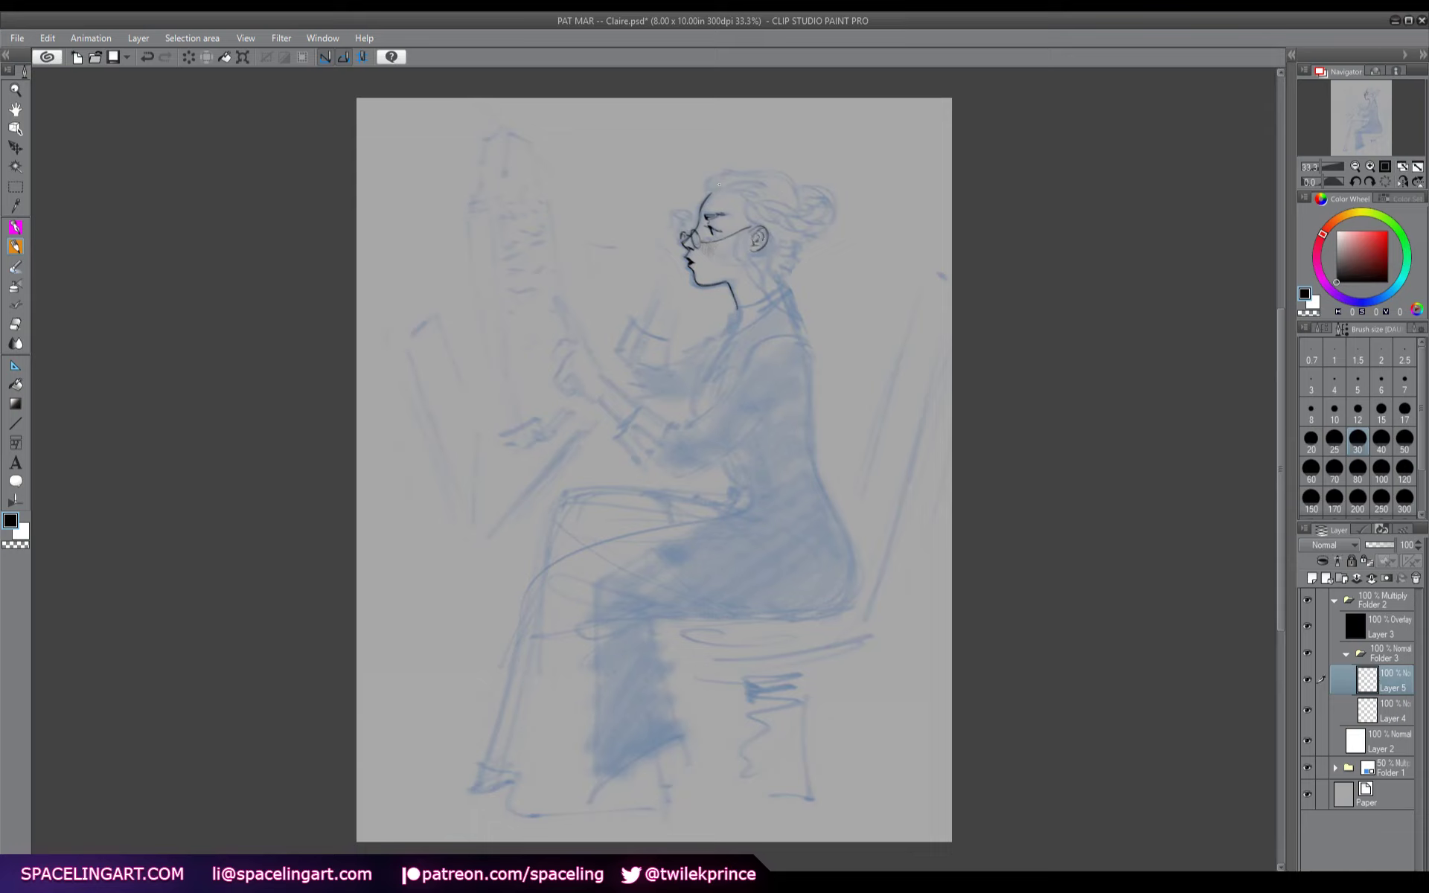
- Line the loose hair strands hanging beside the ear and the front of the neck
mouse_move(750, 218)
mouse_down()
mouse_move(752, 293)
mouse_move(749, 241)
mouse_up()
drag(759, 303, 761, 323)
drag(752, 295, 727, 336)
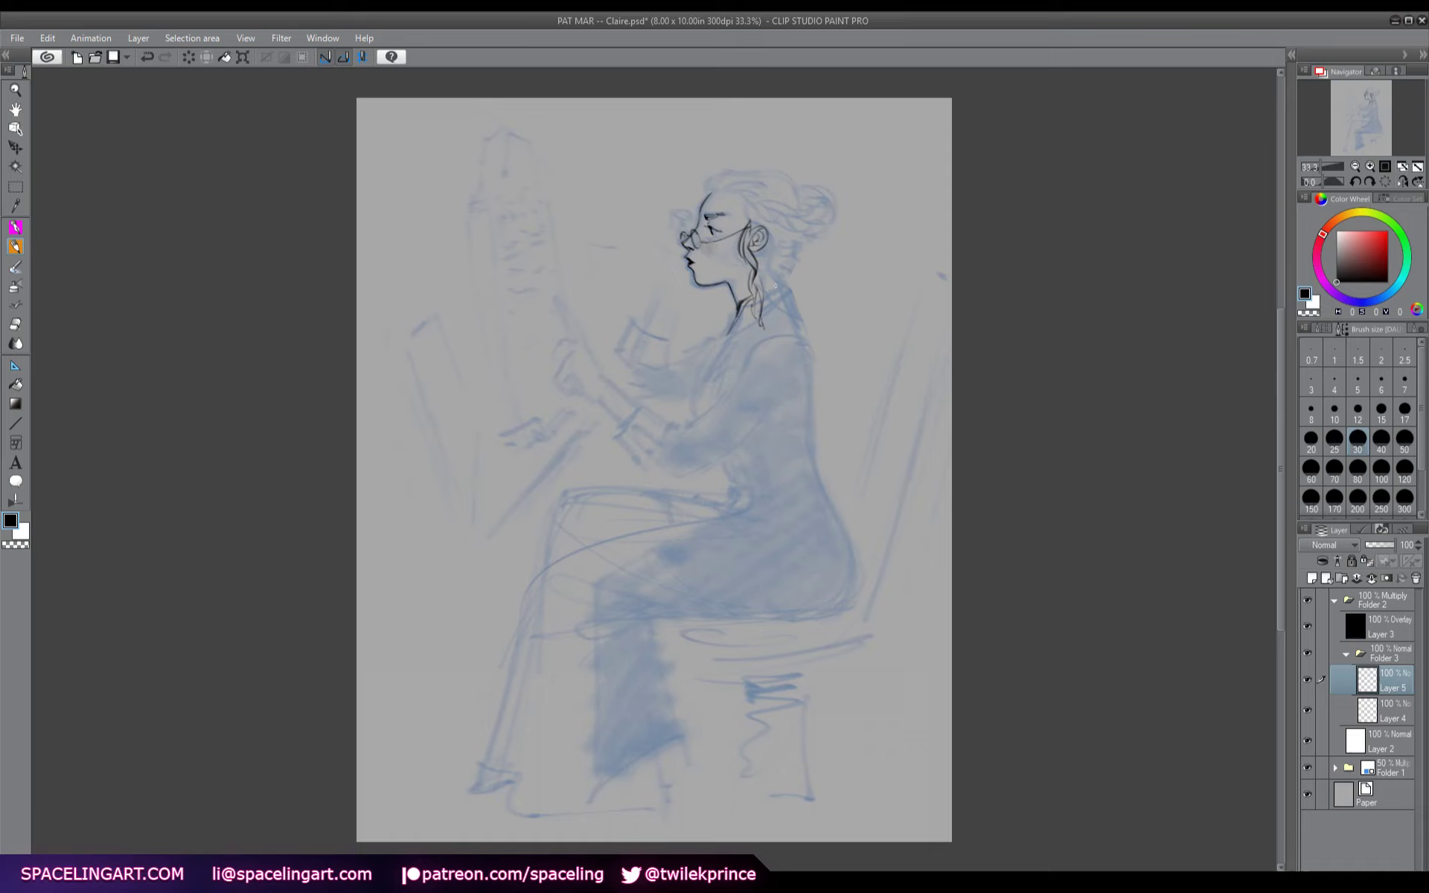
- Line the nape, the wavy swept-back hair and the bun, and save the drawing
drag(776, 277, 786, 297)
mouse_move(701, 193)
mouse_down()
mouse_move(768, 171)
mouse_move(799, 198)
mouse_move(746, 196)
mouse_move(748, 221)
mouse_move(766, 199)
mouse_move(749, 202)
mouse_move(778, 204)
mouse_move(742, 204)
mouse_move(737, 181)
mouse_move(794, 201)
mouse_move(717, 190)
mouse_move(748, 172)
mouse_move(795, 191)
mouse_move(801, 211)
mouse_move(754, 215)
mouse_move(803, 219)
mouse_move(775, 235)
mouse_move(788, 274)
mouse_up()
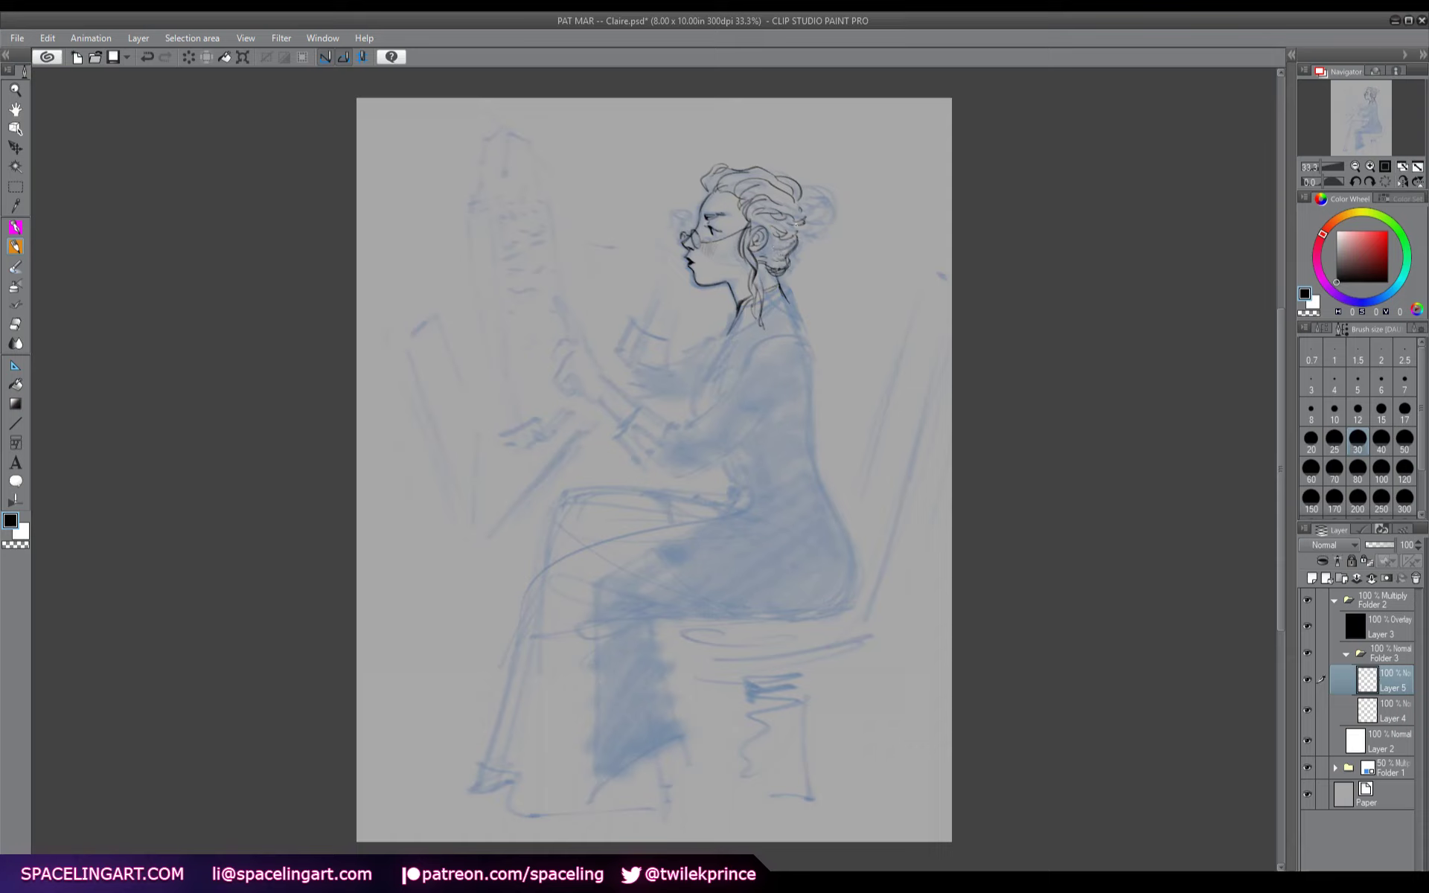
mouse_move(811, 186)
mouse_down()
mouse_move(832, 218)
mouse_move(801, 244)
mouse_move(834, 223)
mouse_up()
mouse_move(830, 226)
mouse_down()
mouse_move(811, 187)
mouse_move(829, 213)
mouse_move(805, 222)
mouse_move(799, 208)
mouse_move(827, 221)
mouse_move(803, 202)
mouse_move(830, 203)
mouse_move(803, 225)
mouse_move(797, 202)
mouse_move(798, 231)
mouse_move(789, 181)
mouse_move(707, 173)
mouse_up()
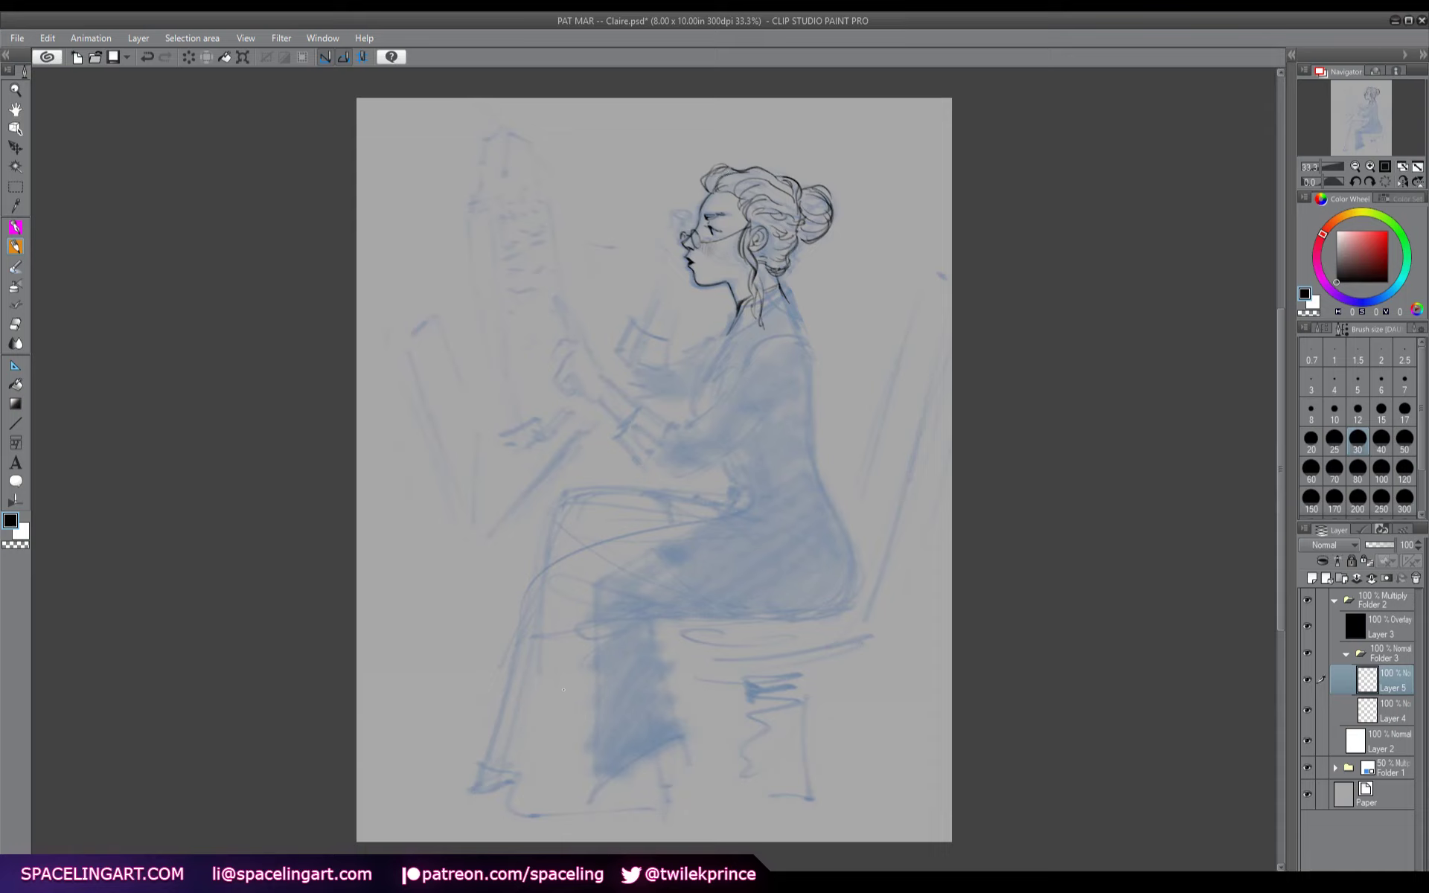
key(ctrl+s)
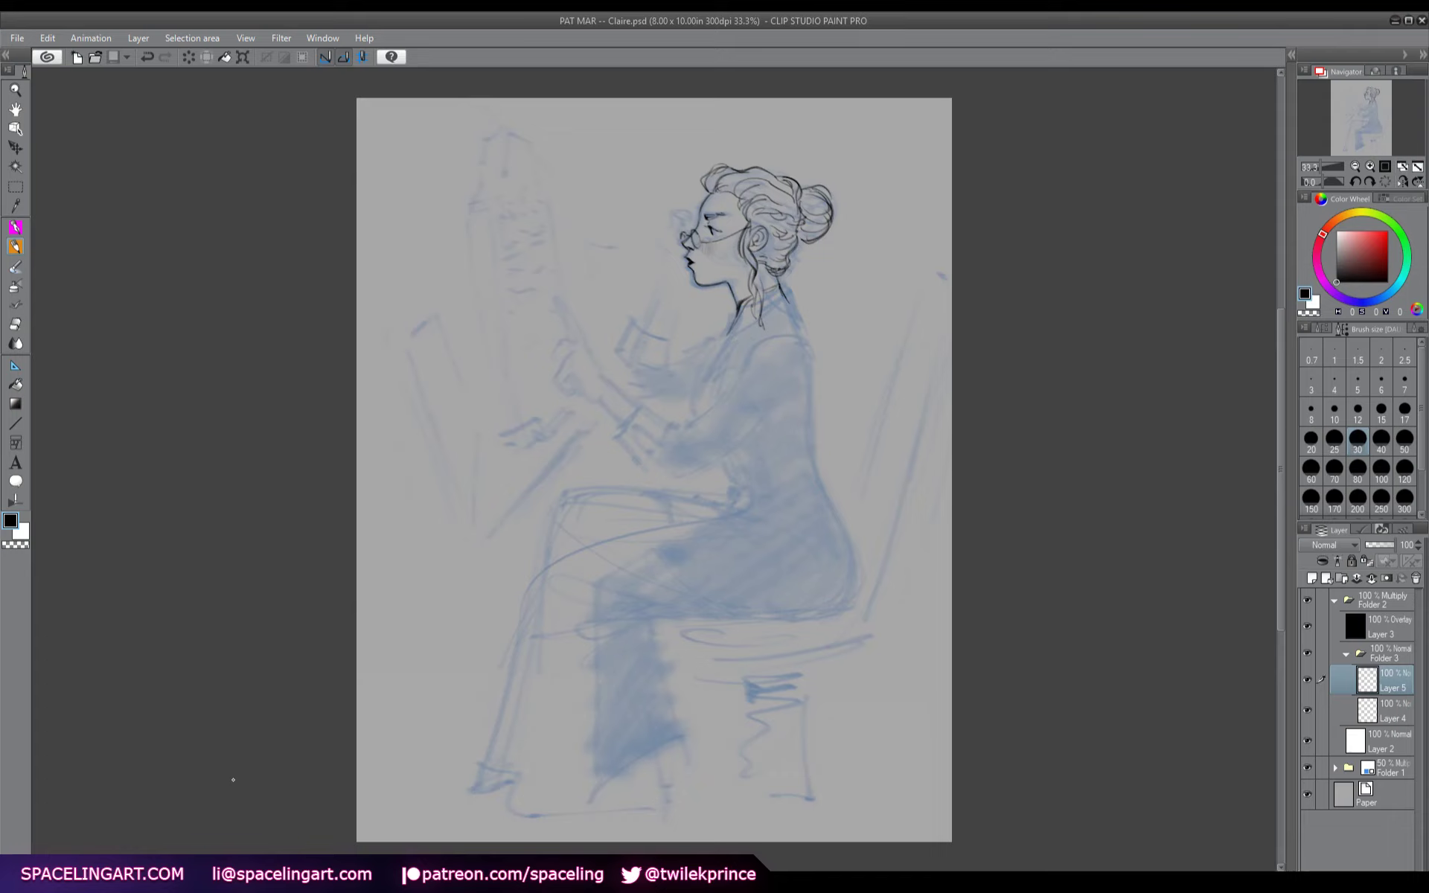
- Line the wide collar running from the nape down the chest and across the shoulder
drag(788, 300, 716, 398)
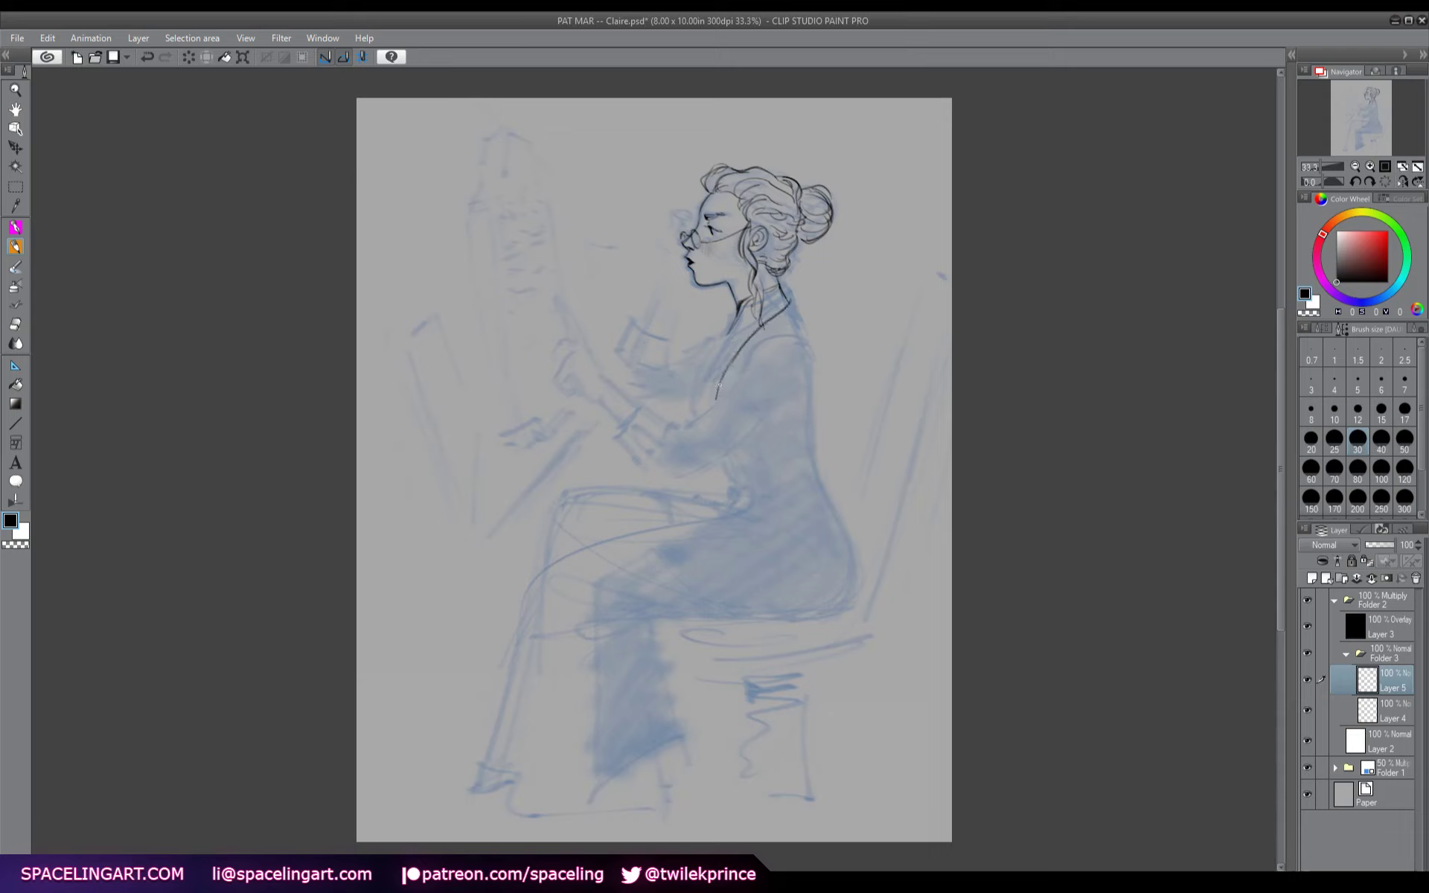
mouse_move(716, 400)
mouse_down()
mouse_move(742, 357)
mouse_move(816, 340)
mouse_move(786, 289)
mouse_move(816, 331)
mouse_up()
- Line the collar's tied bow, the raised forearm and the hand pointing at the slab
key(h)
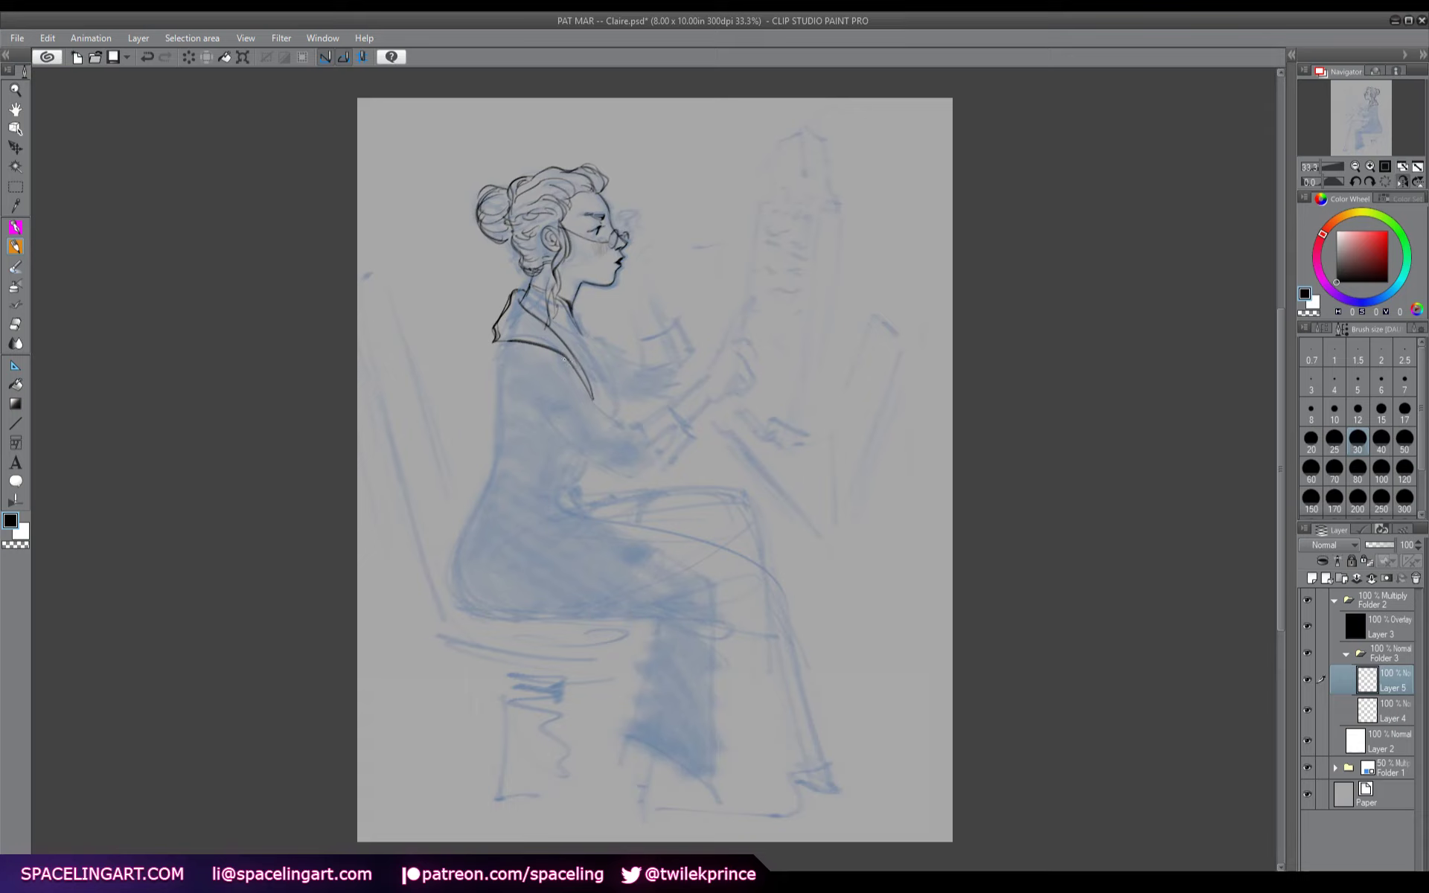
mouse_move(565, 360)
mouse_down()
mouse_move(623, 445)
mouse_move(616, 421)
mouse_move(704, 384)
mouse_move(749, 301)
mouse_move(750, 355)
mouse_up()
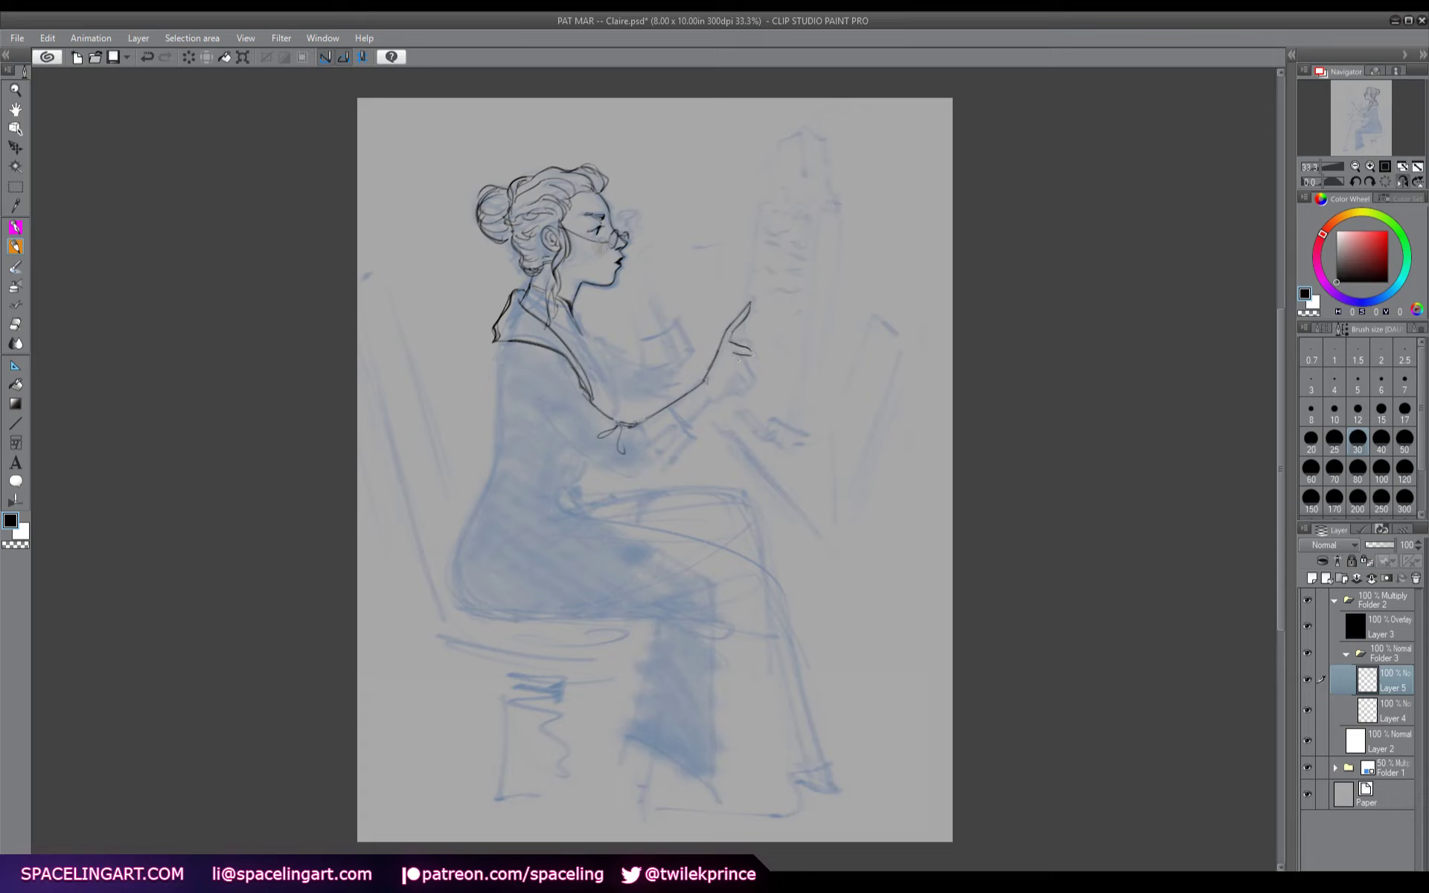
drag(683, 429, 738, 370)
key(h)
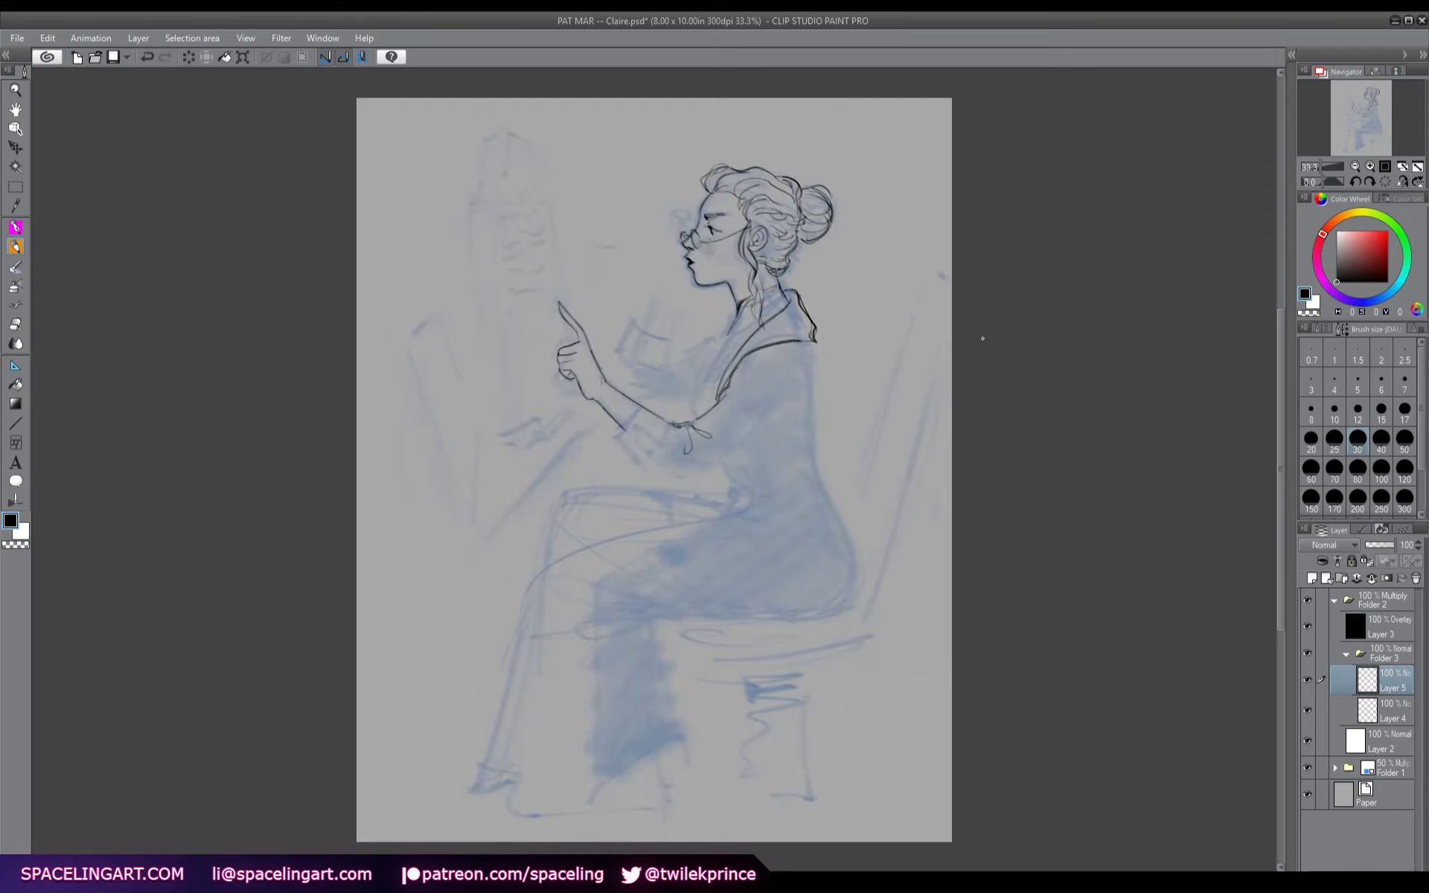
- Line the flared sleeve cuff around the pointing forearm and check the drawing mirrored
mouse_move(632, 412)
mouse_down()
mouse_move(634, 460)
mouse_move(652, 427)
mouse_move(664, 438)
mouse_move(634, 433)
mouse_up()
drag(630, 424, 635, 454)
key(h)
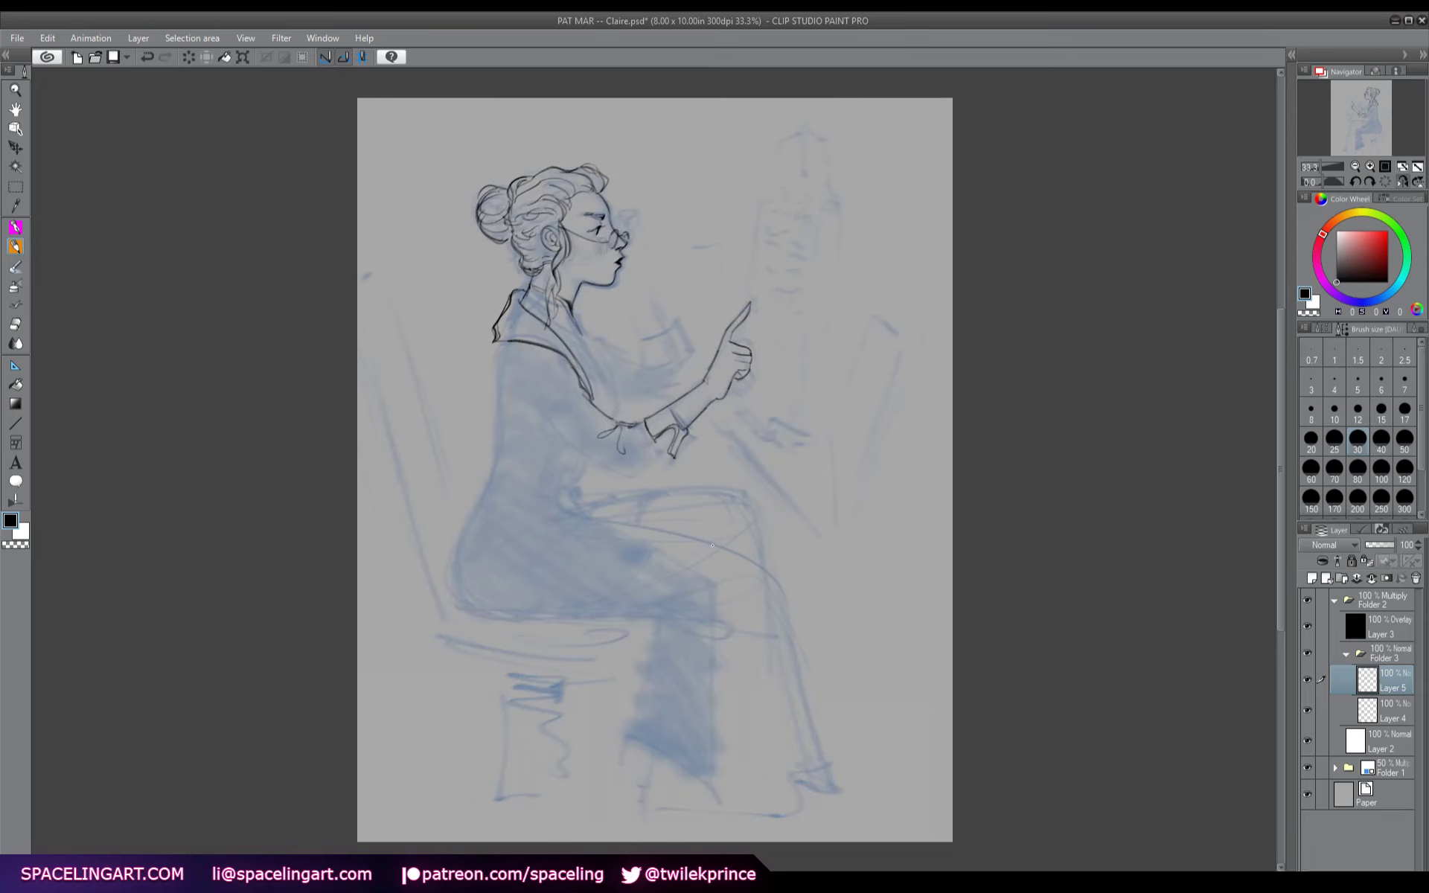
key(h)
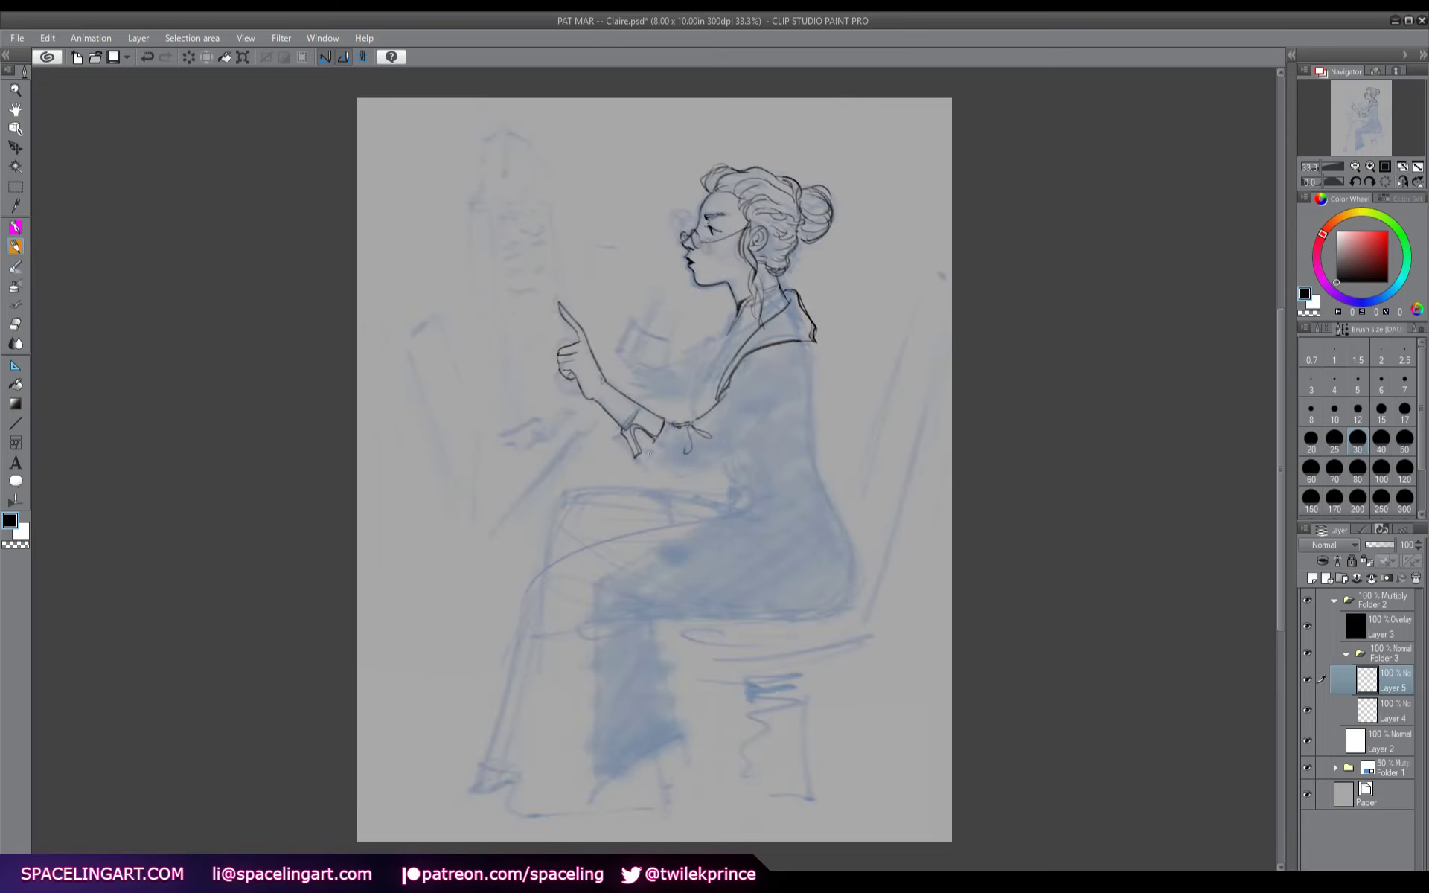
- Line the near upper sleeve with its armpit fold and the long back down to the seat, and check the line art without the sketch
mouse_move(635, 455)
mouse_down()
mouse_move(674, 472)
mouse_move(792, 385)
mouse_move(796, 403)
mouse_up()
mouse_move(808, 344)
mouse_down()
mouse_move(814, 462)
mouse_move(850, 584)
mouse_move(852, 572)
mouse_move(831, 606)
mouse_up()
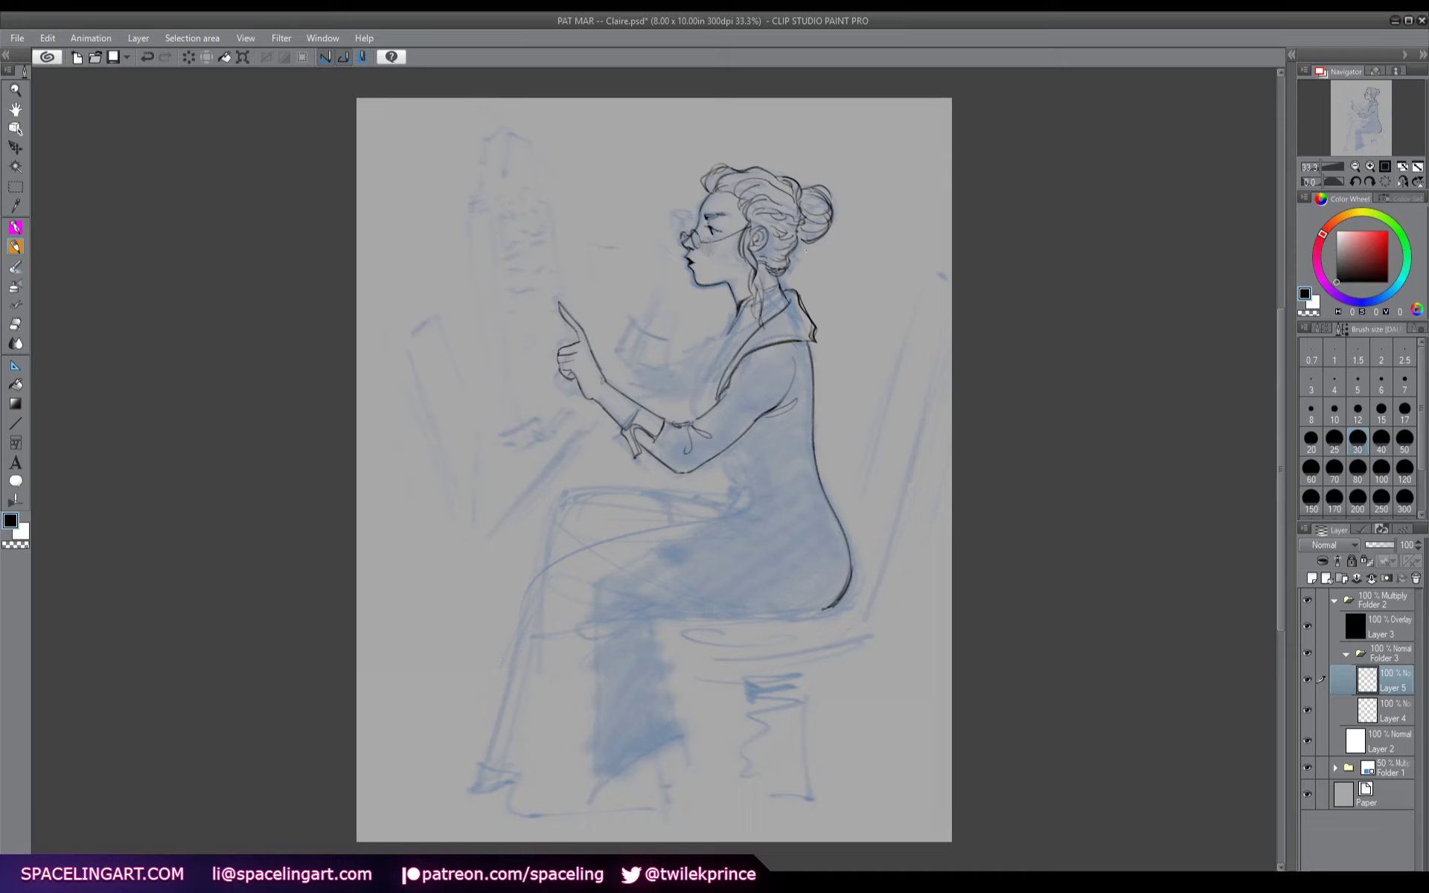
alt+click(764, 251)
click(1336, 282)
click(1307, 768)
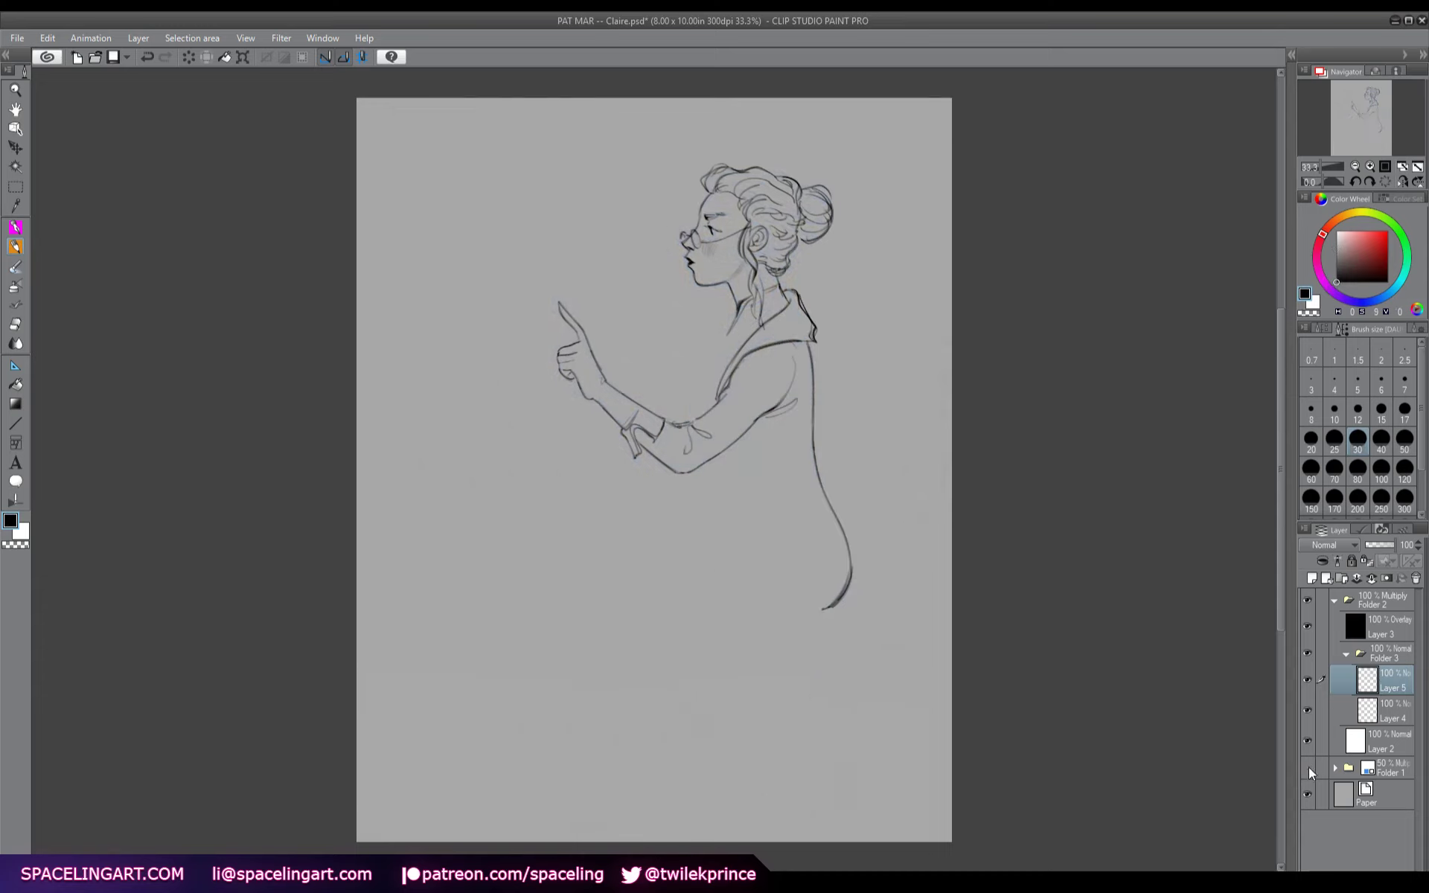
click(1308, 767)
- Return the drawing colour to black and save the drawing
alt+click(796, 264)
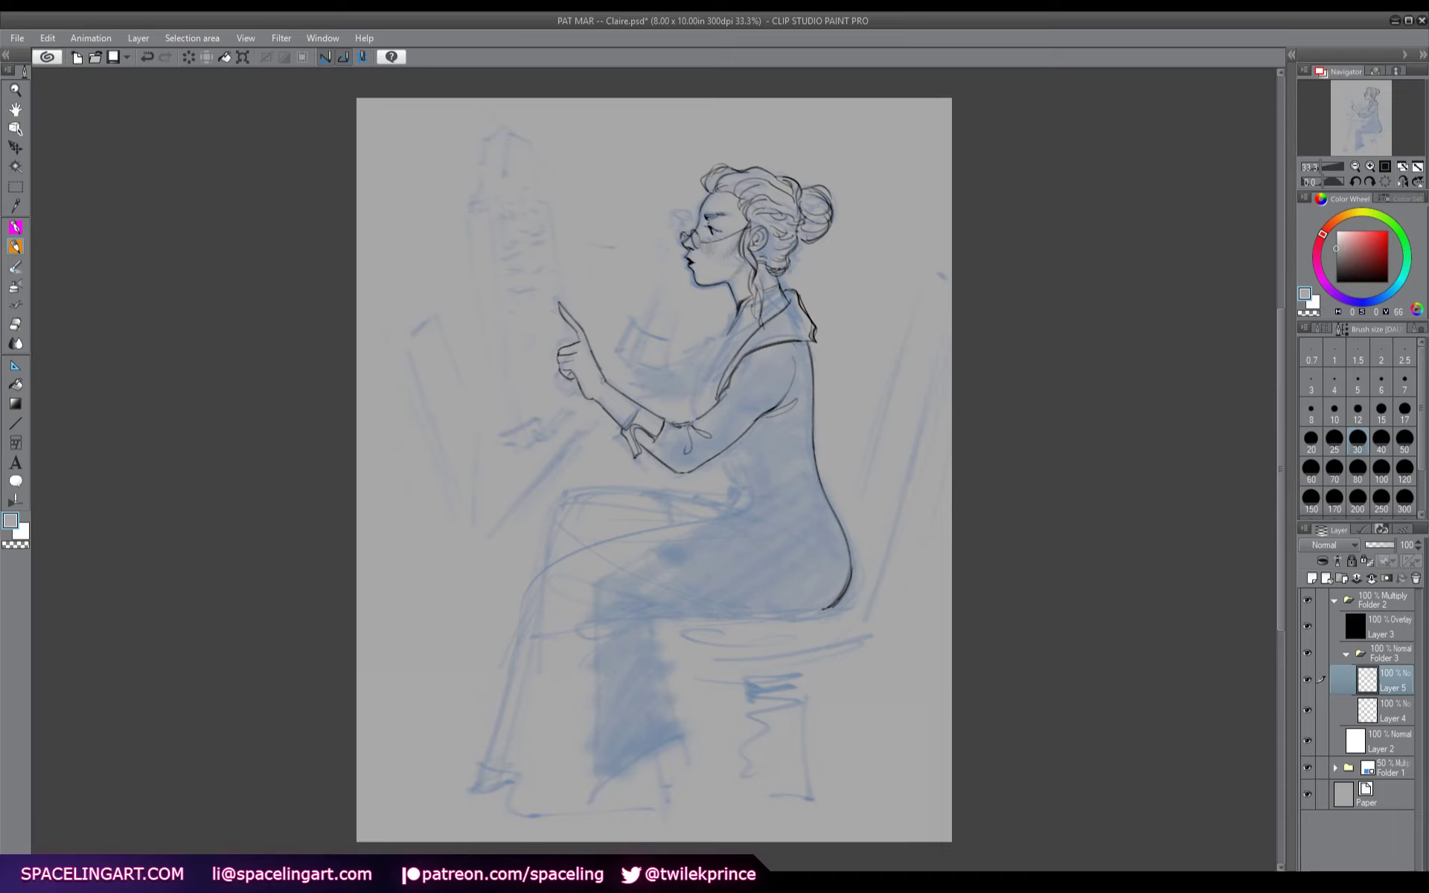
click(1337, 281)
key(ctrl+s)
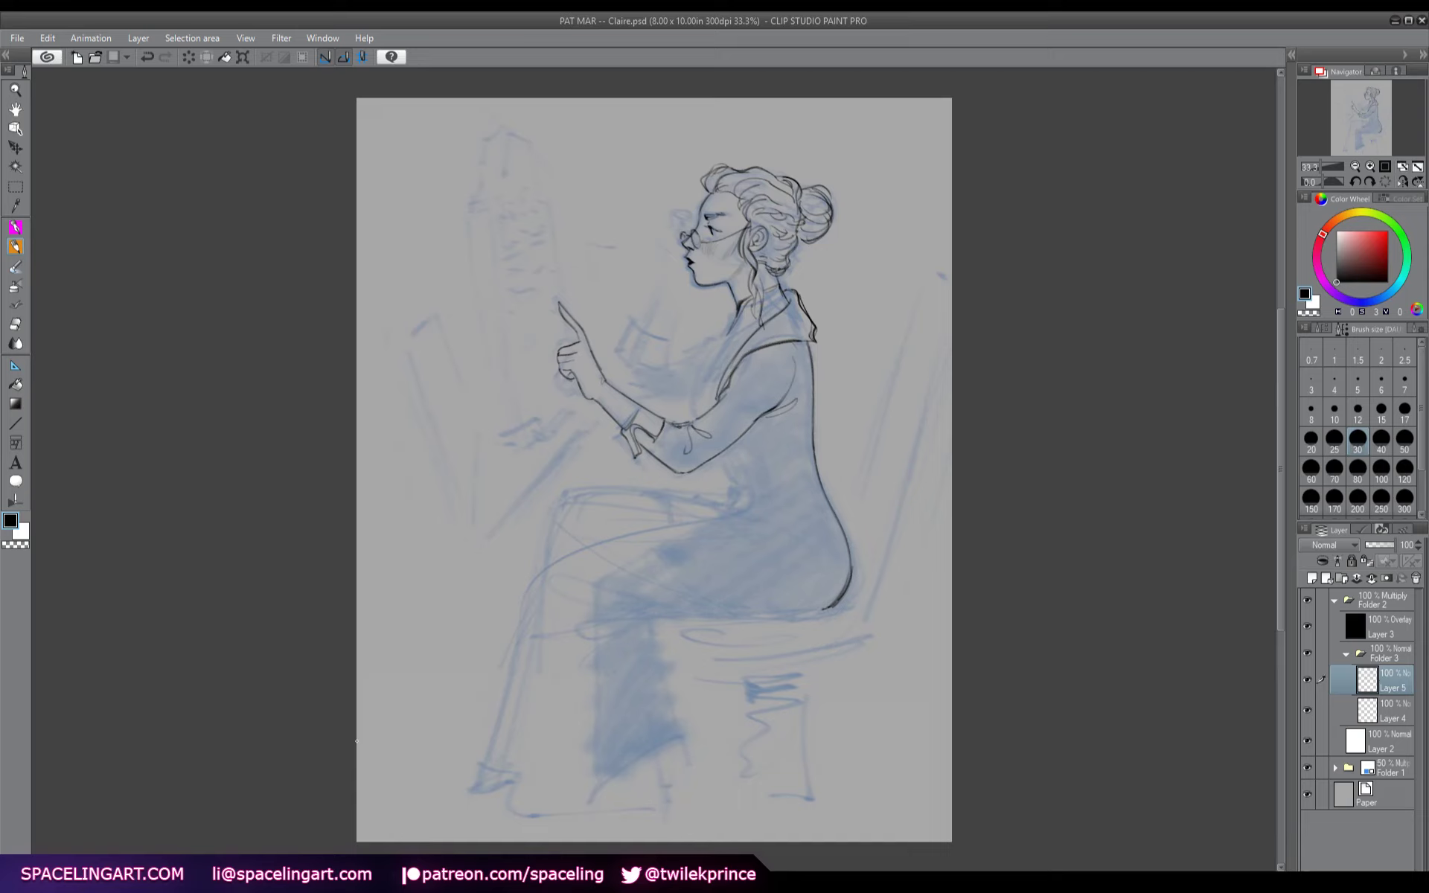
click(1306, 679)
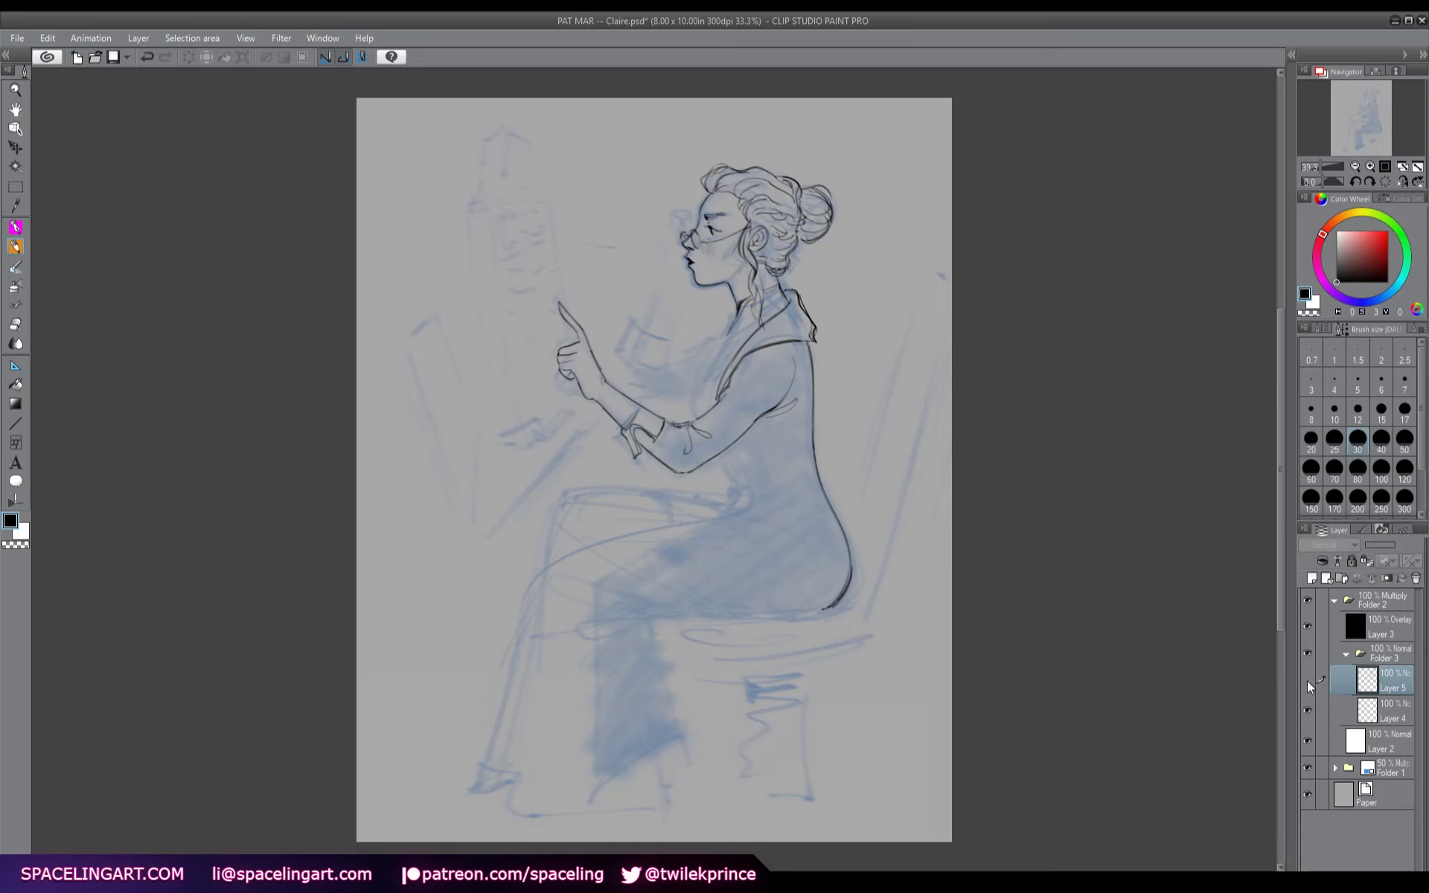
click(1307, 679)
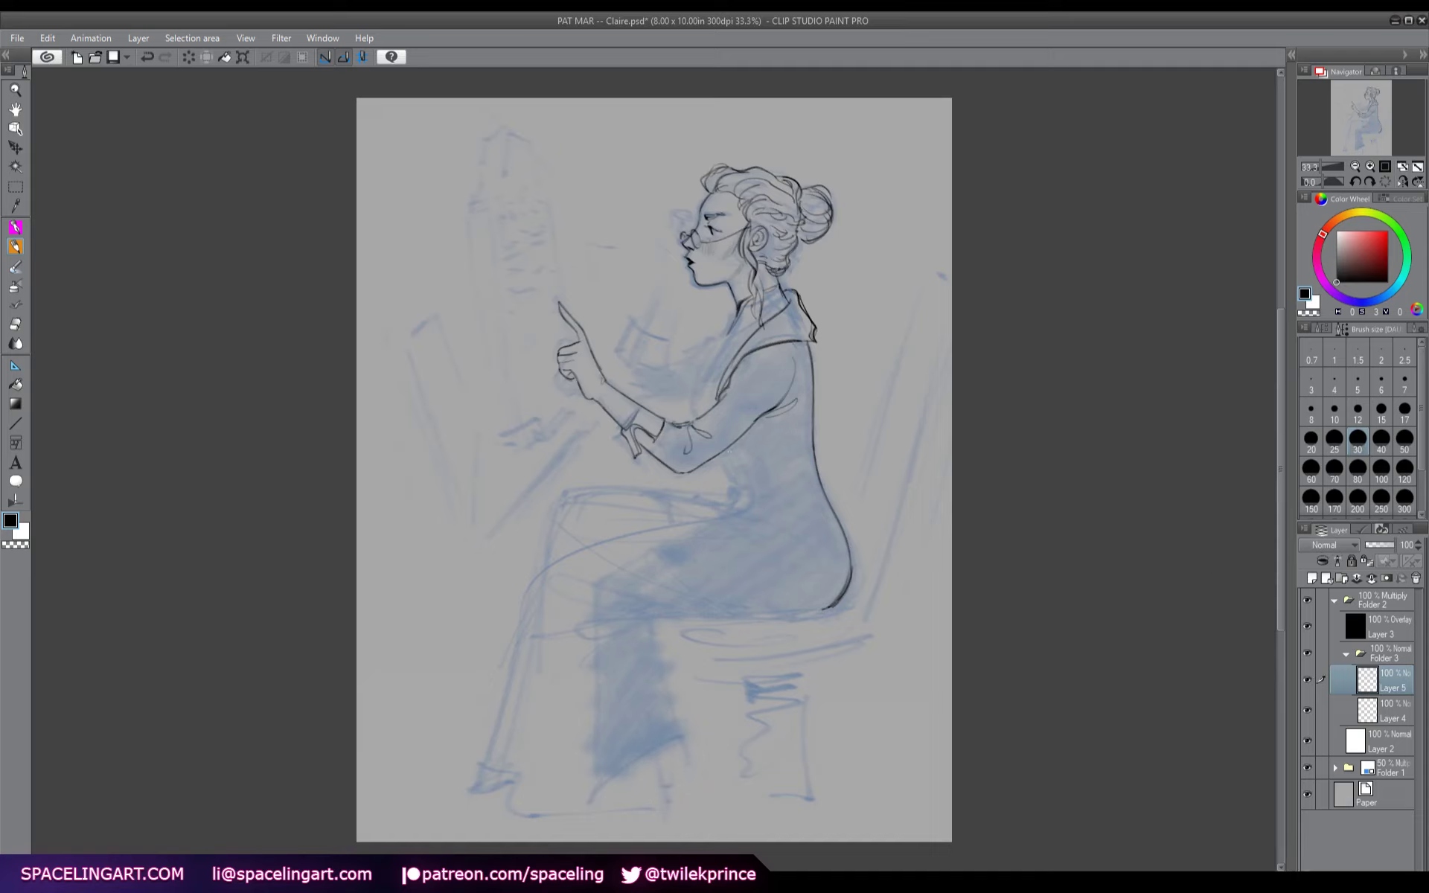
- Line the waist front, the near thigh and flared trouser leg, the underside of the seat, and the waistband and hip folds
mouse_move(733, 448)
mouse_down()
mouse_move(760, 506)
mouse_move(697, 525)
mouse_move(599, 590)
mouse_move(548, 765)
mouse_move(585, 777)
mouse_up()
mouse_move(632, 781)
mouse_down()
mouse_move(693, 759)
mouse_move(656, 632)
mouse_move(661, 582)
mouse_move(705, 603)
mouse_up()
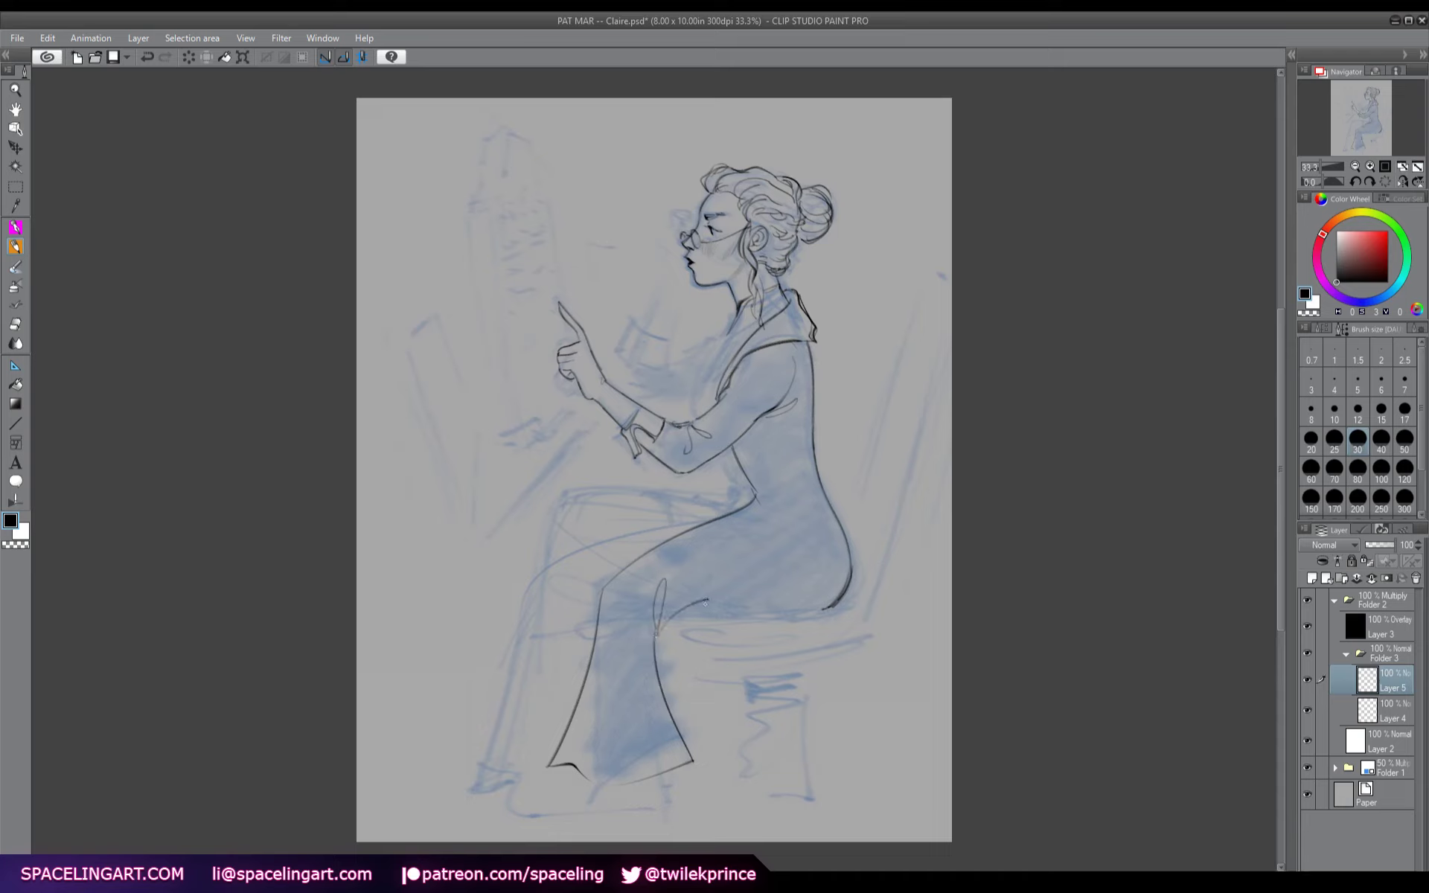
mouse_move(829, 608)
mouse_down()
mouse_move(678, 614)
mouse_move(730, 617)
mouse_move(666, 618)
mouse_up()
mouse_move(750, 516)
mouse_down()
mouse_move(801, 536)
mouse_move(823, 505)
mouse_move(801, 501)
mouse_move(815, 483)
mouse_up()
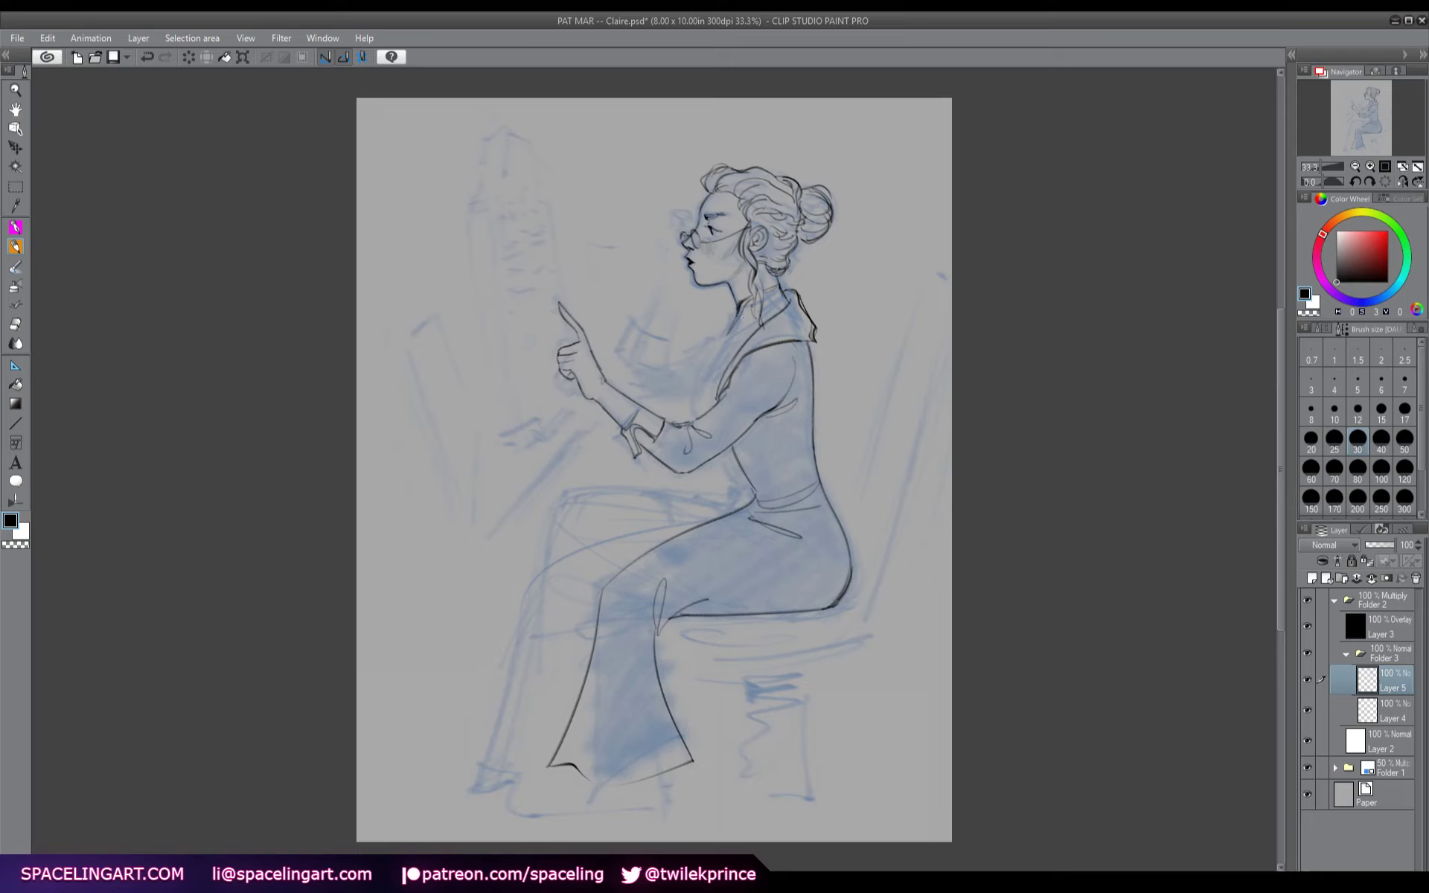
- Line the throat, the chest and the garment's front edge down to the lap, and check the drawing mirrored
drag(715, 349, 698, 405)
drag(736, 303, 728, 334)
drag(714, 382, 707, 409)
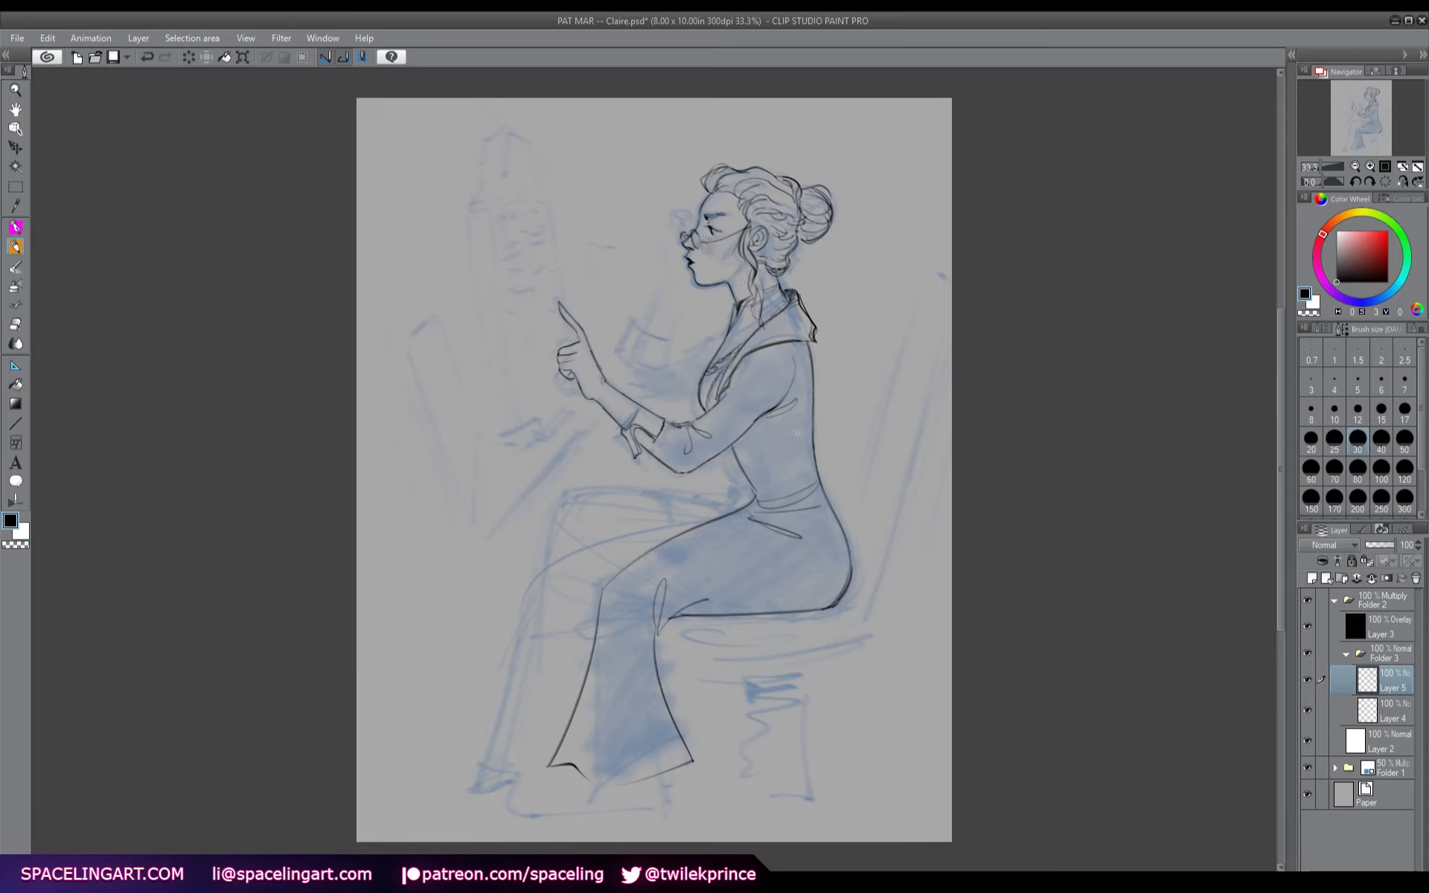
key(h)
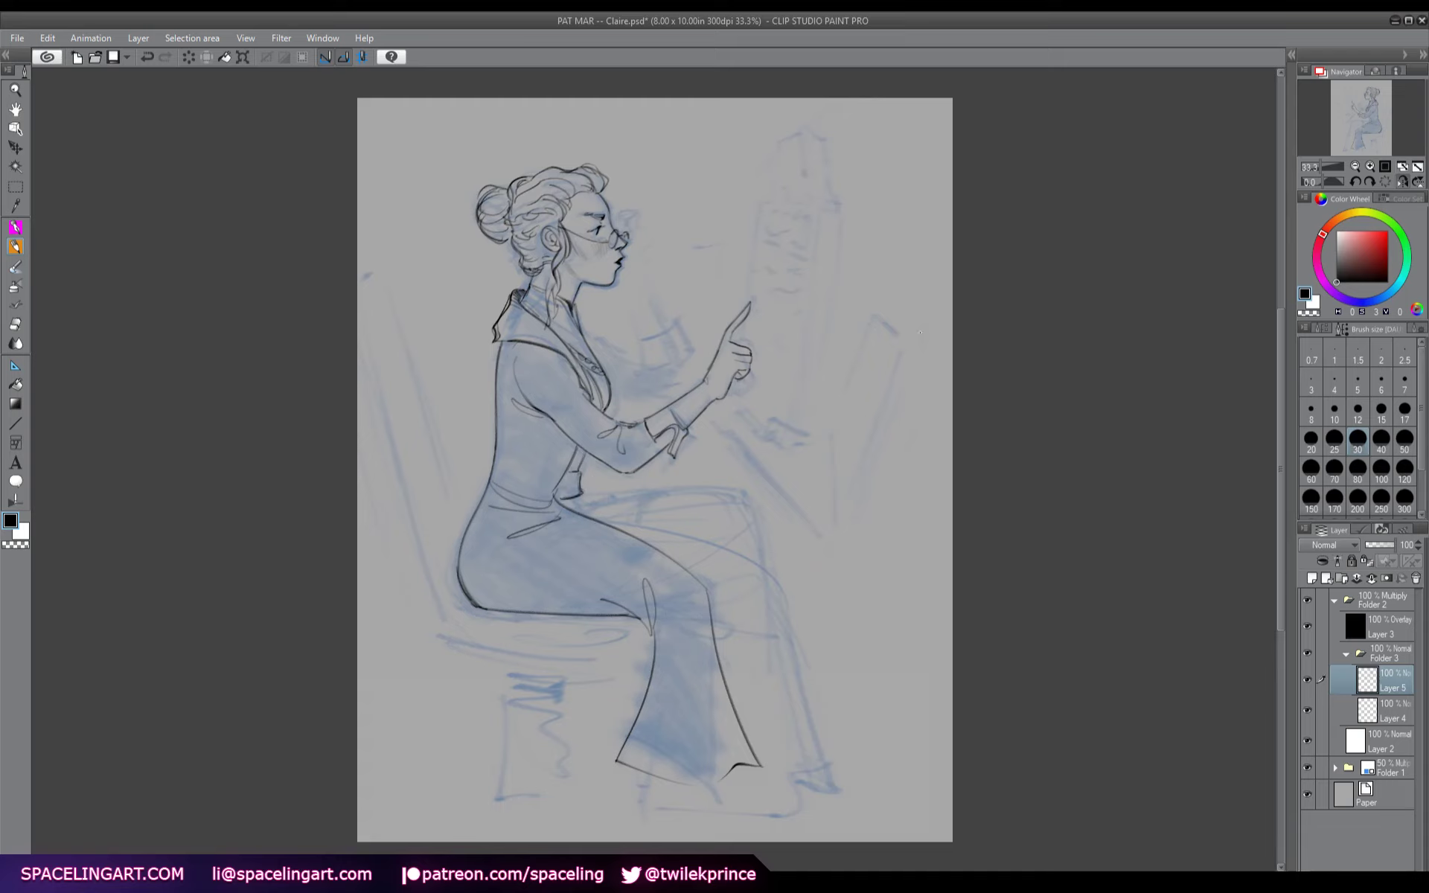
key(h)
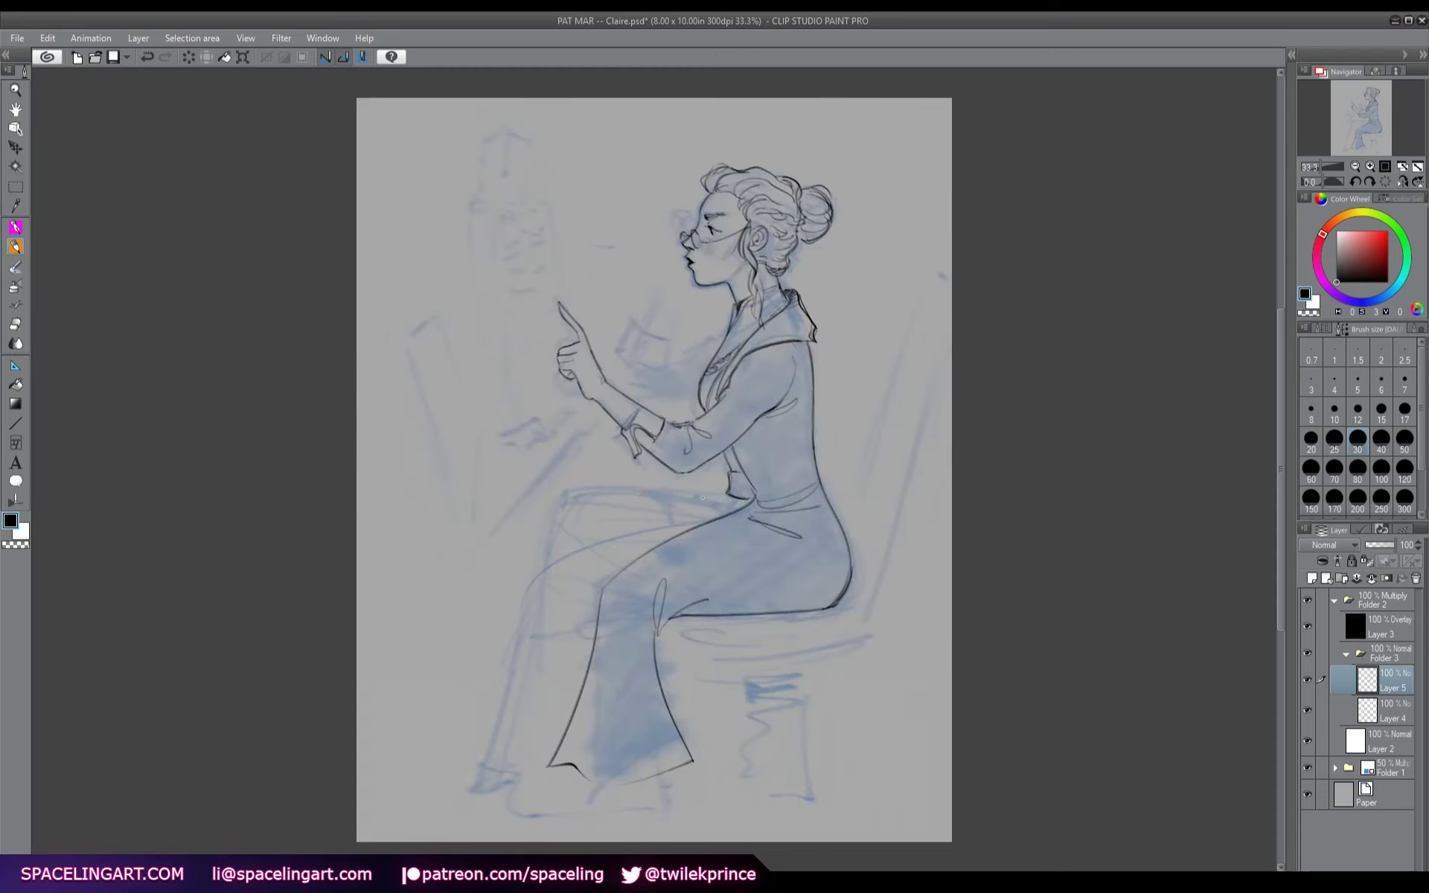
- Line the other thigh, knee and long flared leg down to its hem, and add light fold lines at knee and shin
mouse_move(736, 503)
mouse_down()
mouse_move(573, 490)
mouse_move(558, 501)
mouse_move(506, 707)
mouse_up()
mouse_move(538, 621)
mouse_down()
mouse_move(484, 807)
mouse_move(571, 818)
mouse_move(685, 807)
mouse_move(673, 778)
mouse_move(681, 790)
mouse_up()
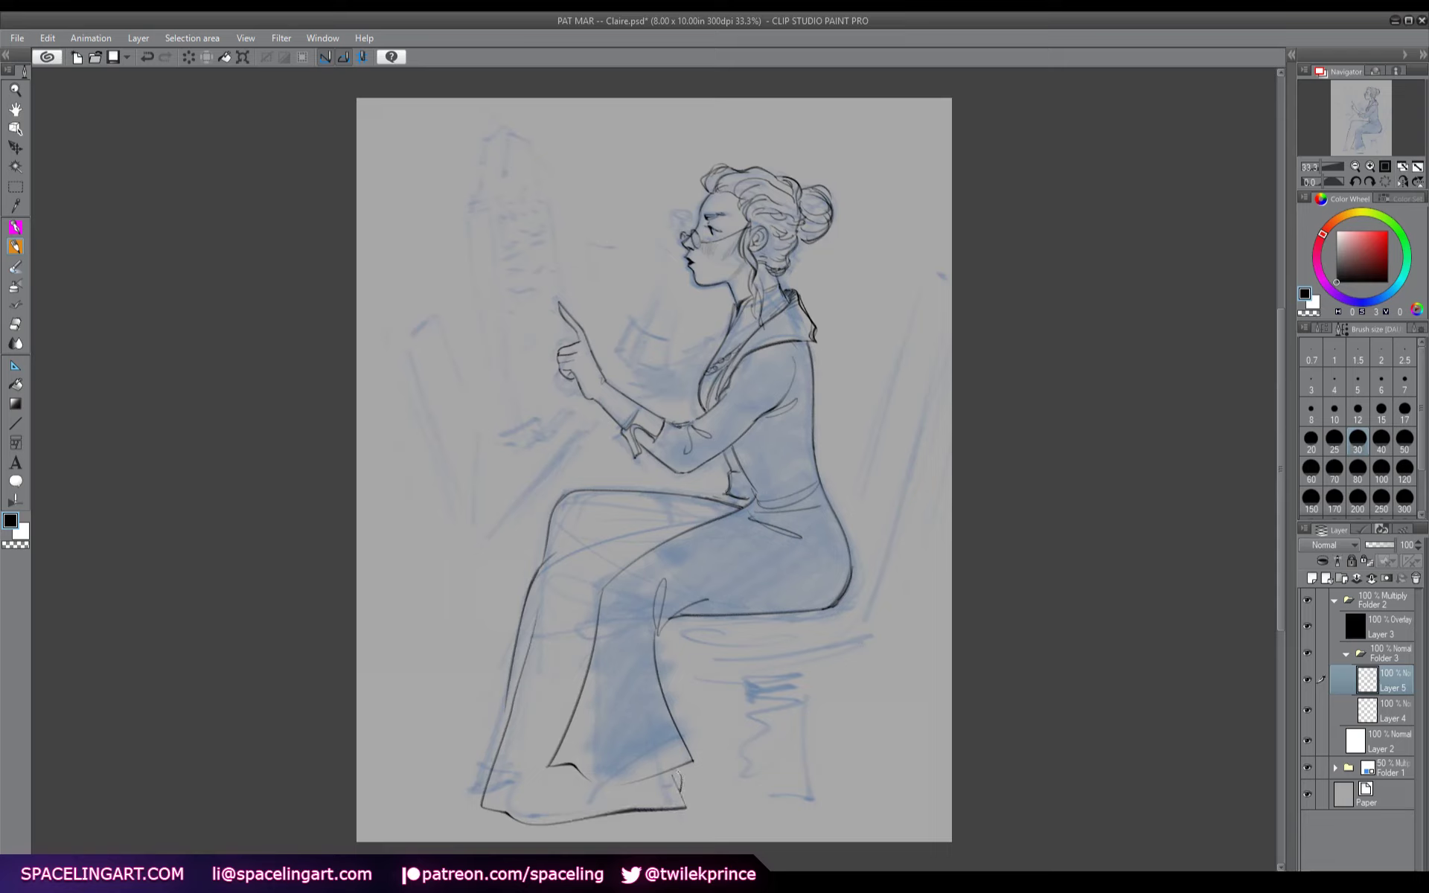
drag(585, 543, 644, 555)
drag(546, 677, 547, 729)
drag(509, 676, 498, 734)
- Line a second front edge from the far knee to above the hem with the sketch hidden, and show the sketch again
click(1308, 768)
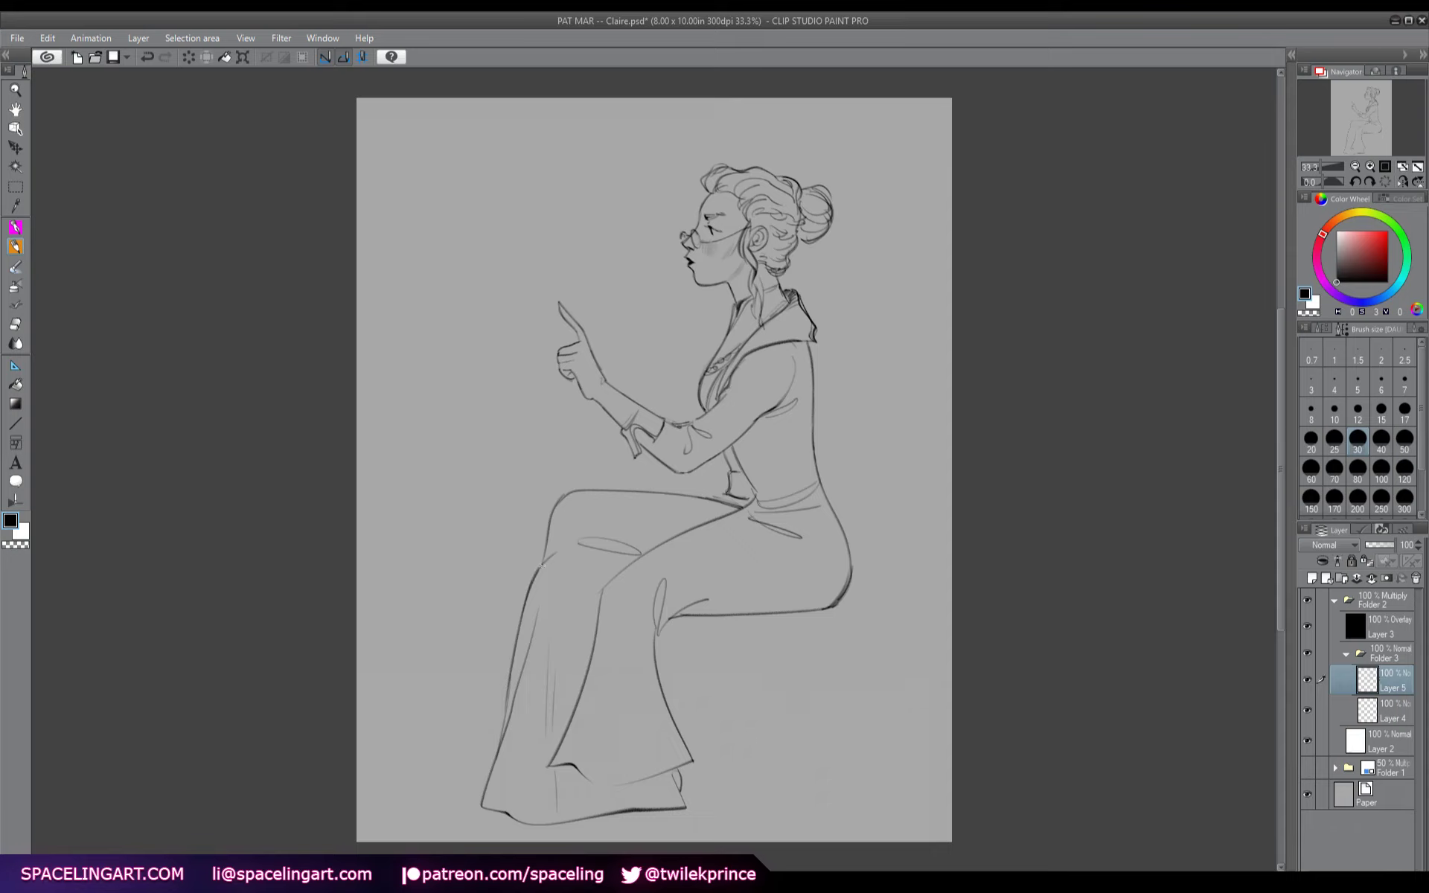
mouse_move(548, 524)
mouse_down()
mouse_move(488, 708)
mouse_move(493, 763)
mouse_up()
click(1308, 768)
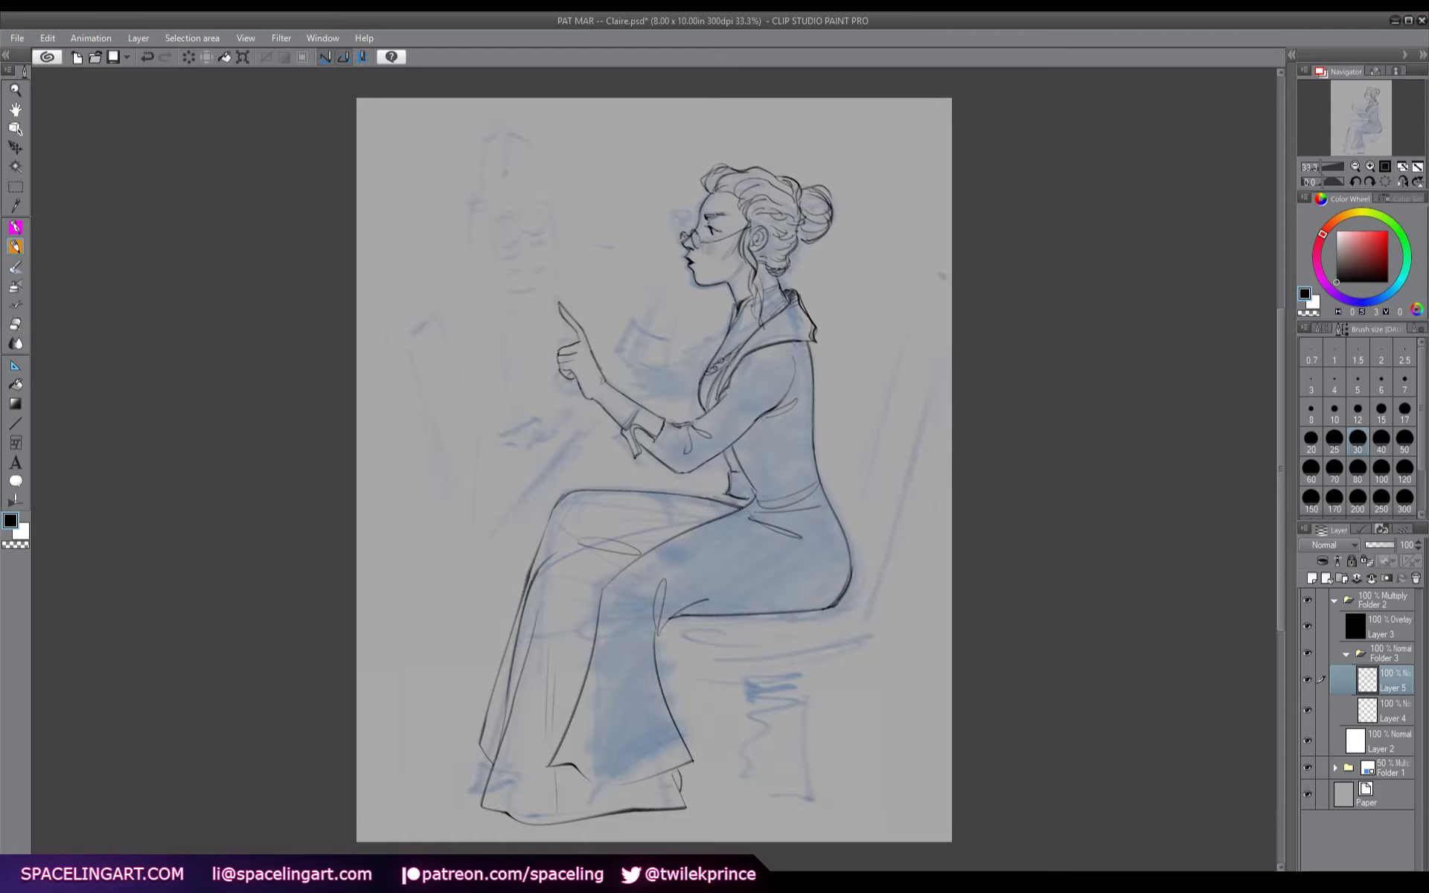
- Line the far hand raised to the glasses with its forearm and open cuff, and reinforce the garment's front edges
drag(722, 451, 721, 492)
drag(727, 320, 706, 359)
drag(671, 245, 680, 226)
drag(652, 263, 660, 285)
drag(679, 254, 685, 244)
mouse_move(657, 294)
mouse_down()
mouse_move(641, 322)
mouse_move(666, 337)
mouse_move(641, 315)
mouse_move(618, 343)
mouse_move(629, 357)
mouse_move(671, 357)
mouse_move(668, 336)
mouse_move(623, 345)
mouse_move(667, 337)
mouse_move(636, 359)
mouse_move(672, 321)
mouse_move(663, 373)
mouse_move(723, 323)
mouse_up()
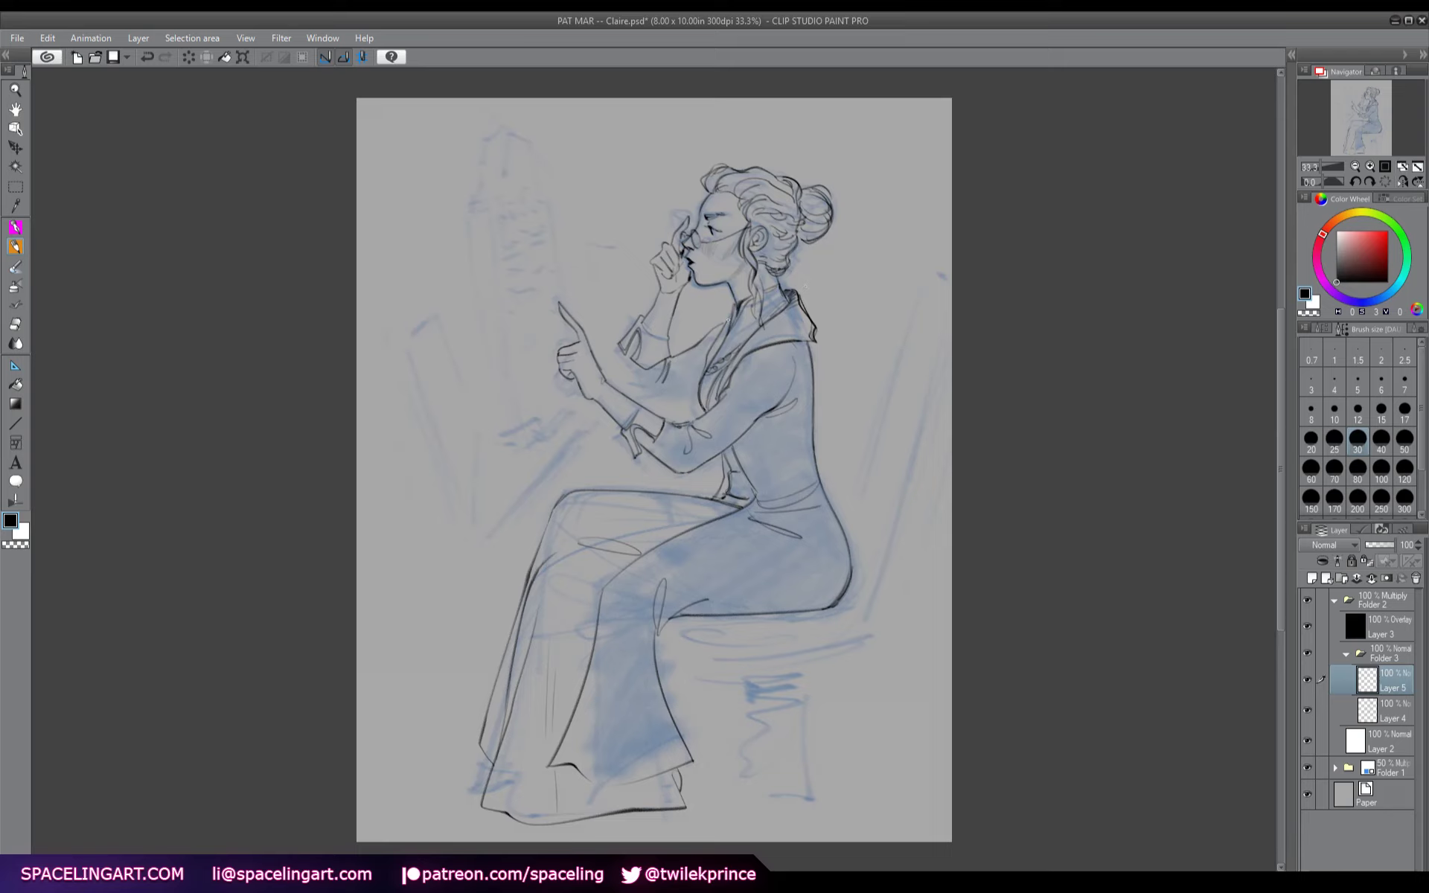
- Line the far arm's elbow and sleeve underside, and add fold lines at the near armpit and the waist front
mouse_move(628, 350)
mouse_down()
mouse_move(621, 368)
mouse_move(659, 392)
mouse_move(694, 387)
mouse_up()
mouse_move(747, 400)
mouse_down()
mouse_move(773, 353)
mouse_move(793, 398)
mouse_up()
drag(735, 476, 748, 493)
- Line the slab's tapered top, side thickness and lower edge, and fill its upper face with columns of inscription marks
drag(501, 134, 487, 190)
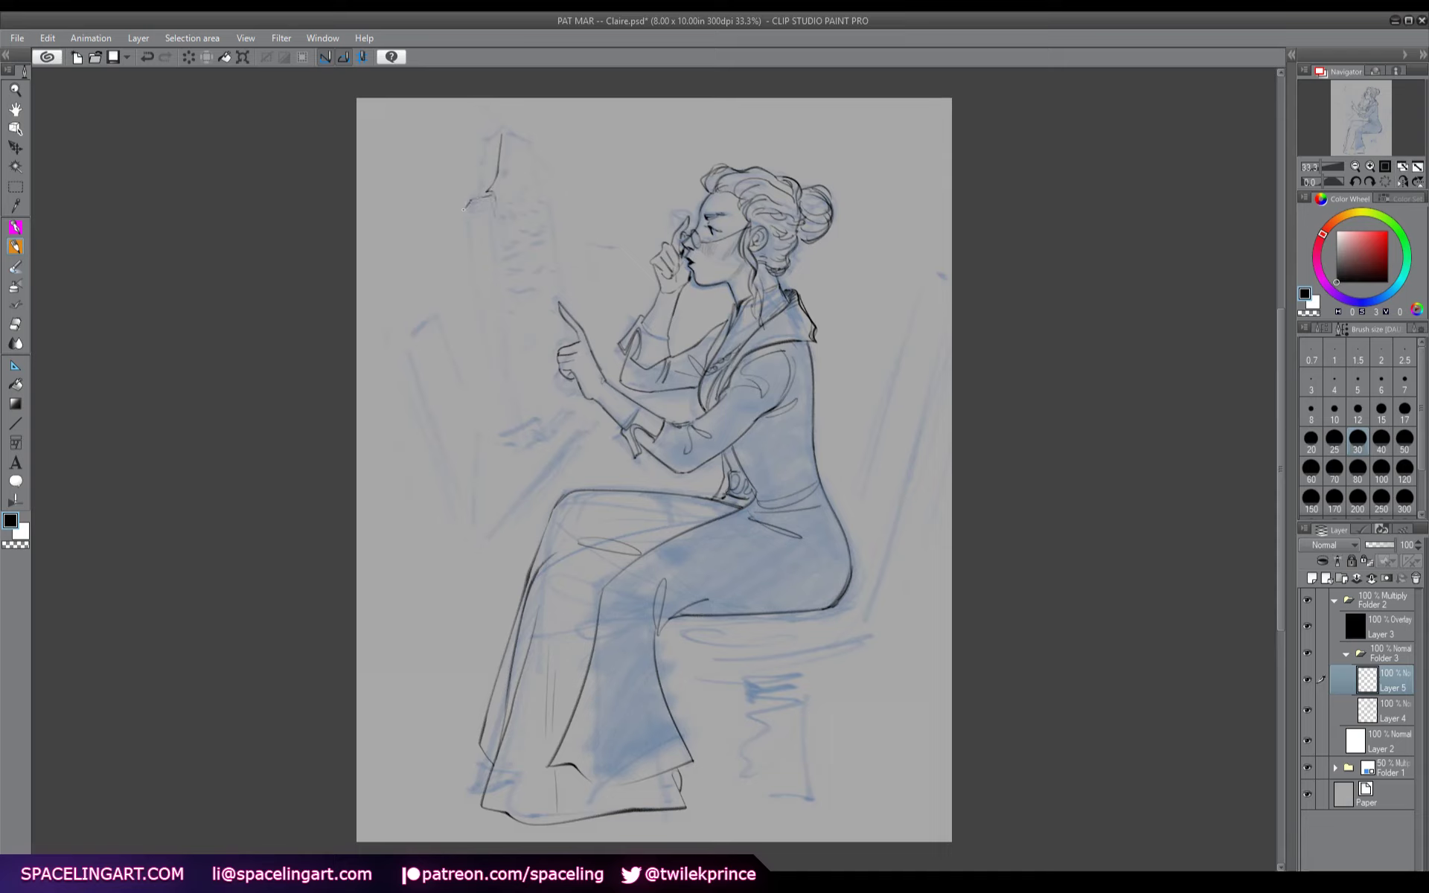
drag(465, 209, 499, 434)
drag(486, 203, 493, 272)
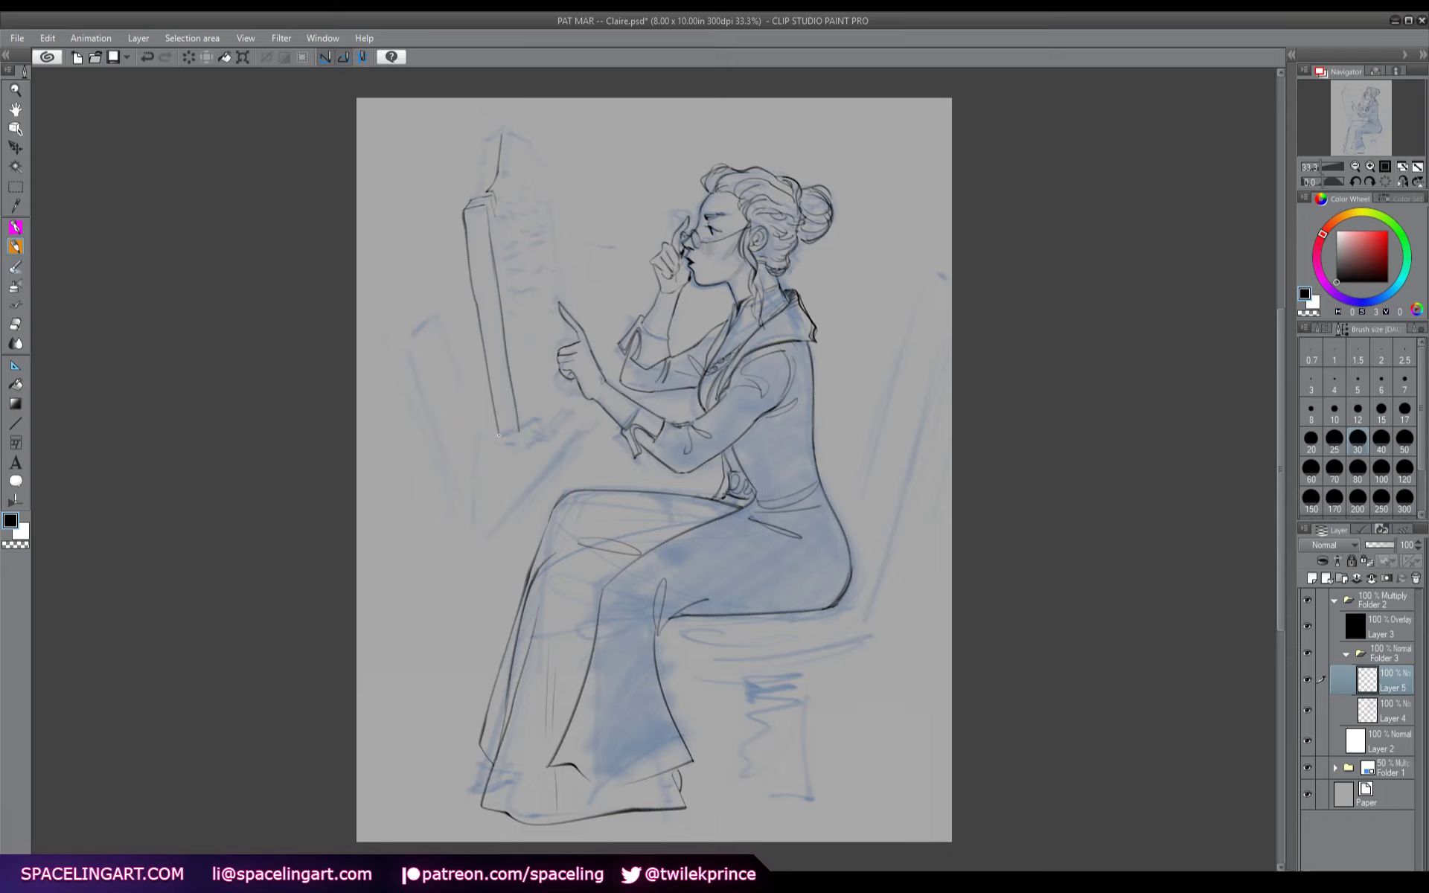
drag(498, 435, 569, 406)
mouse_move(480, 190)
mouse_down()
mouse_move(469, 204)
mouse_move(488, 139)
mouse_move(518, 128)
mouse_move(564, 296)
mouse_up()
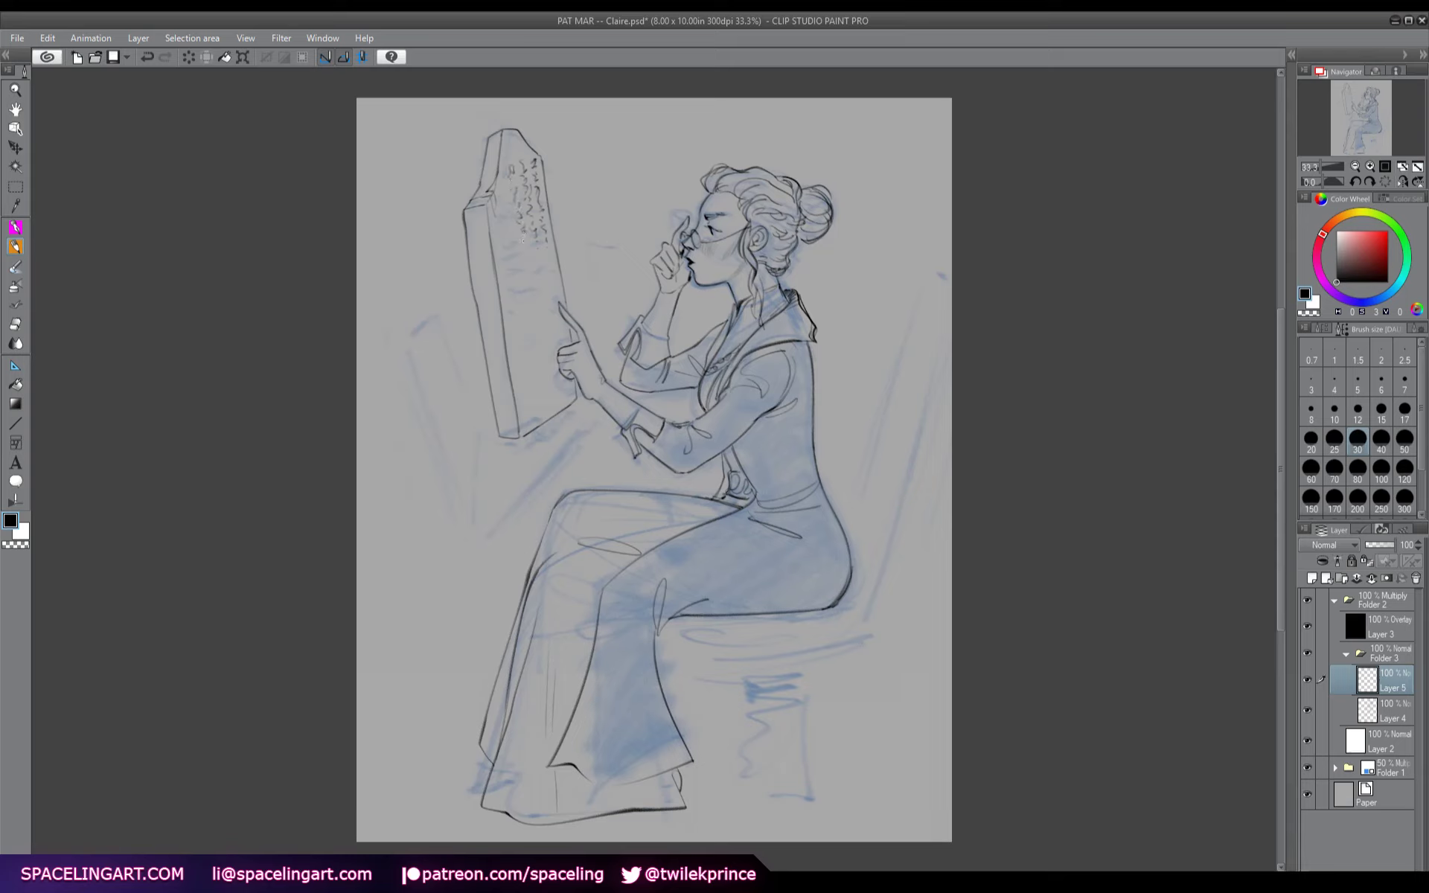
drag(501, 186, 505, 201)
drag(502, 267, 544, 256)
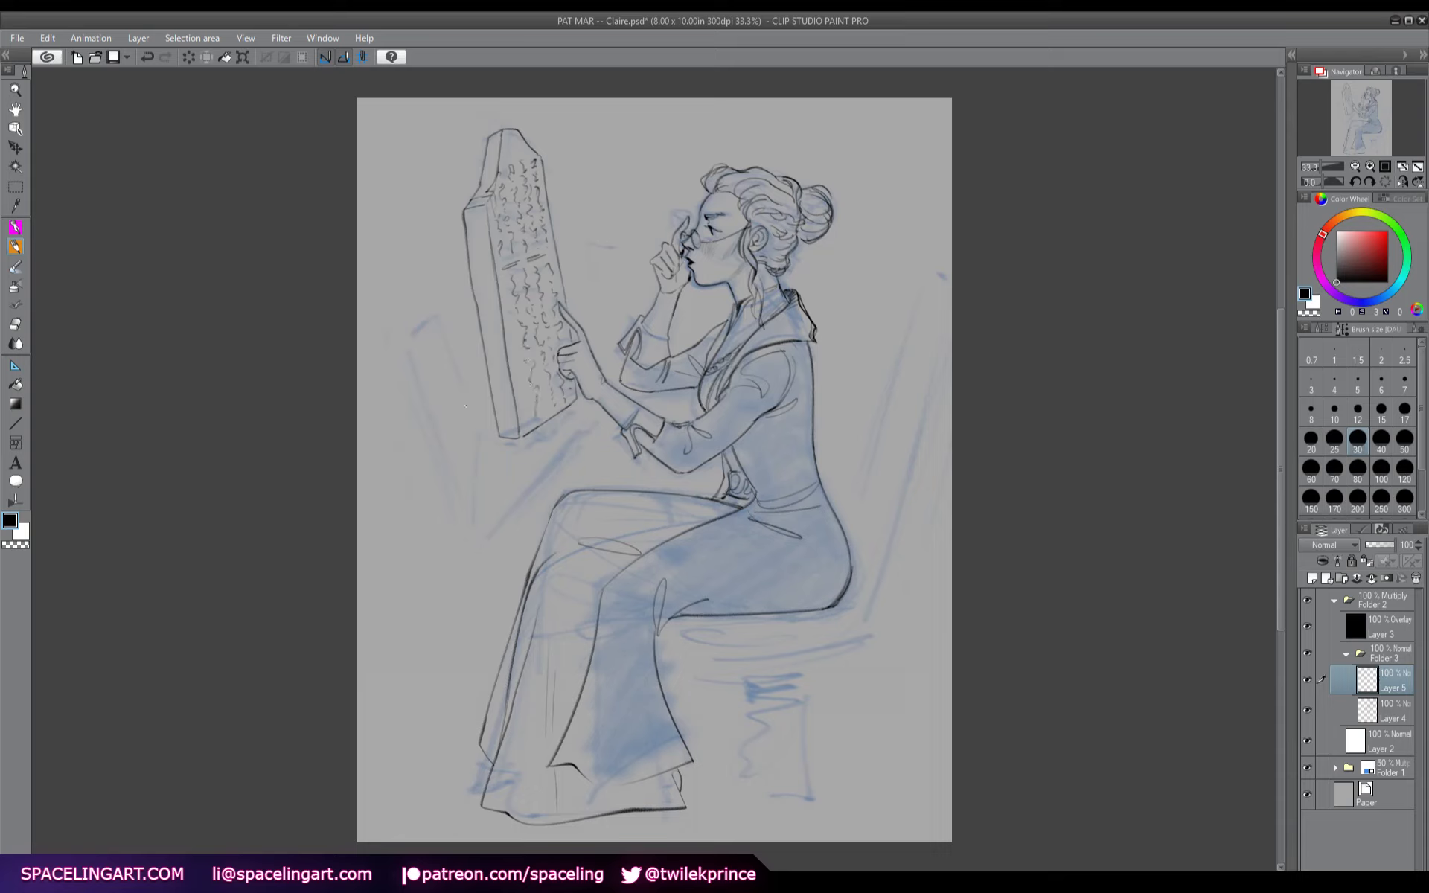
- Line the slanted four-sided panel standing beside the lower part of the slab, following the blue sketch
drag(443, 326, 474, 431)
mouse_move(442, 321)
mouse_down()
mouse_move(403, 365)
mouse_move(450, 521)
mouse_up()
drag(475, 429, 456, 511)
drag(426, 430, 453, 518)
drag(440, 482, 454, 518)
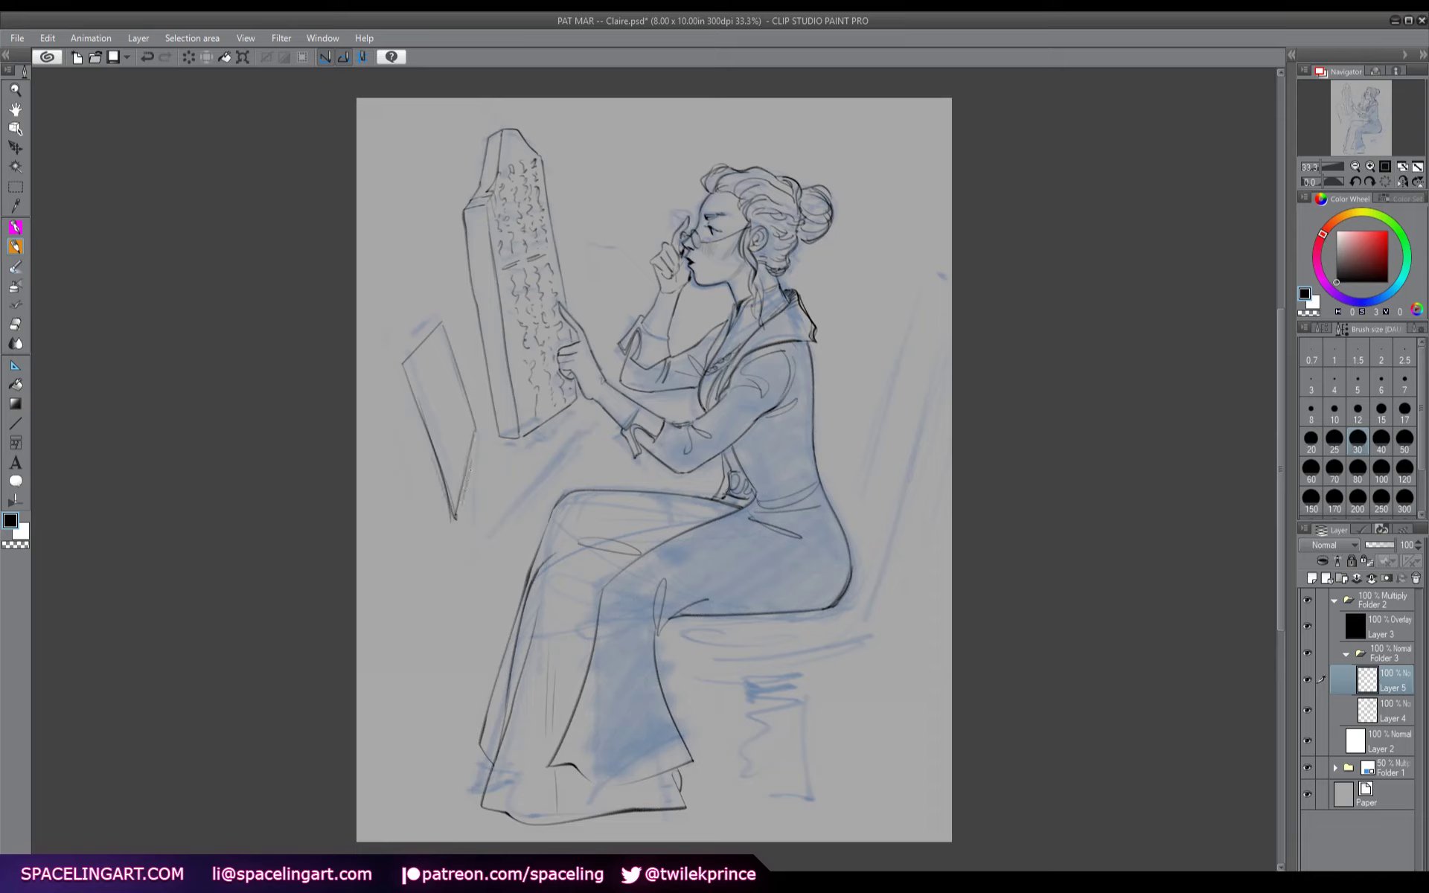
- Line the diagonal desk edges below the slab, a horizontal background line near the raised hand, and partial outlines around the slanted panel
drag(595, 426, 438, 568)
drag(529, 530, 423, 668)
drag(611, 438, 541, 519)
drag(643, 260, 595, 261)
drag(373, 352, 408, 399)
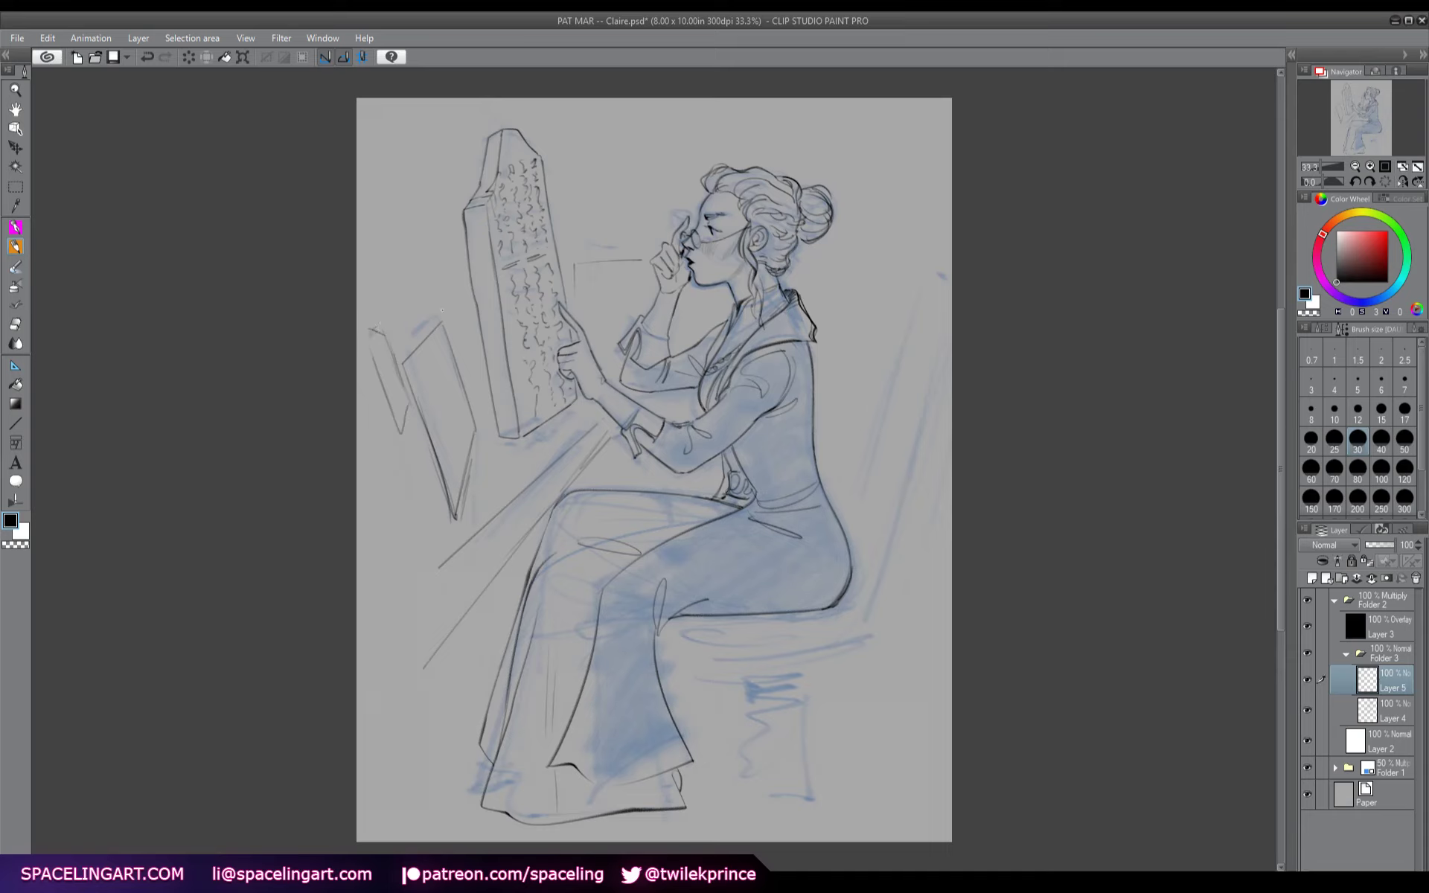
drag(444, 274, 450, 299)
- Line the chair's seat edges, its slanted backrest, and the pedestal with its curved base
mouse_move(672, 630)
mouse_down()
mouse_move(841, 625)
mouse_move(936, 349)
mouse_up()
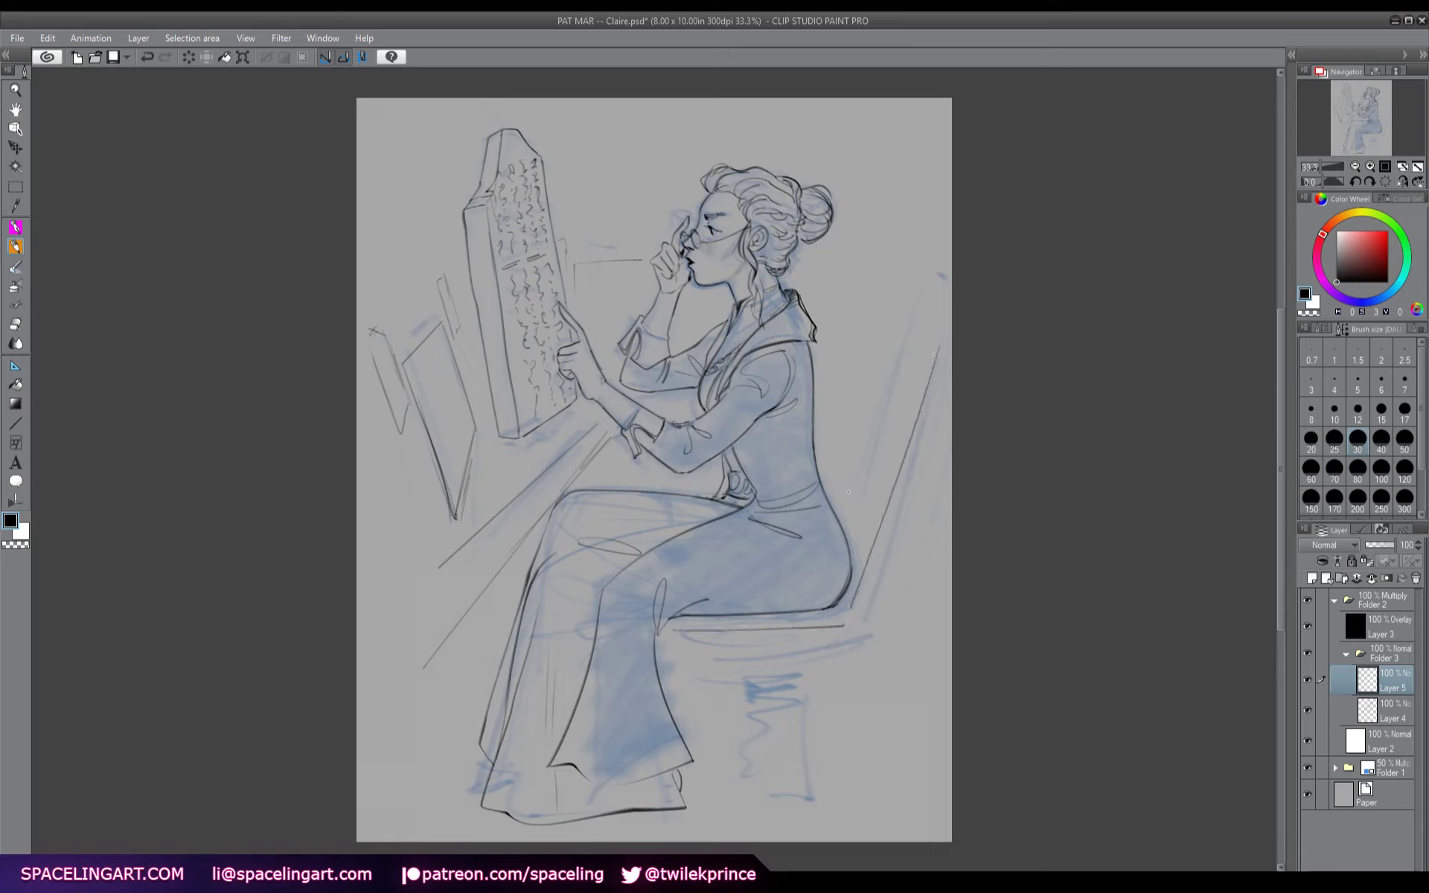
drag(840, 503, 934, 271)
drag(759, 668, 834, 668)
drag(904, 560, 858, 641)
drag(717, 672, 721, 750)
mouse_move(787, 679)
mouse_down()
mouse_move(789, 760)
mouse_move(836, 792)
mouse_up()
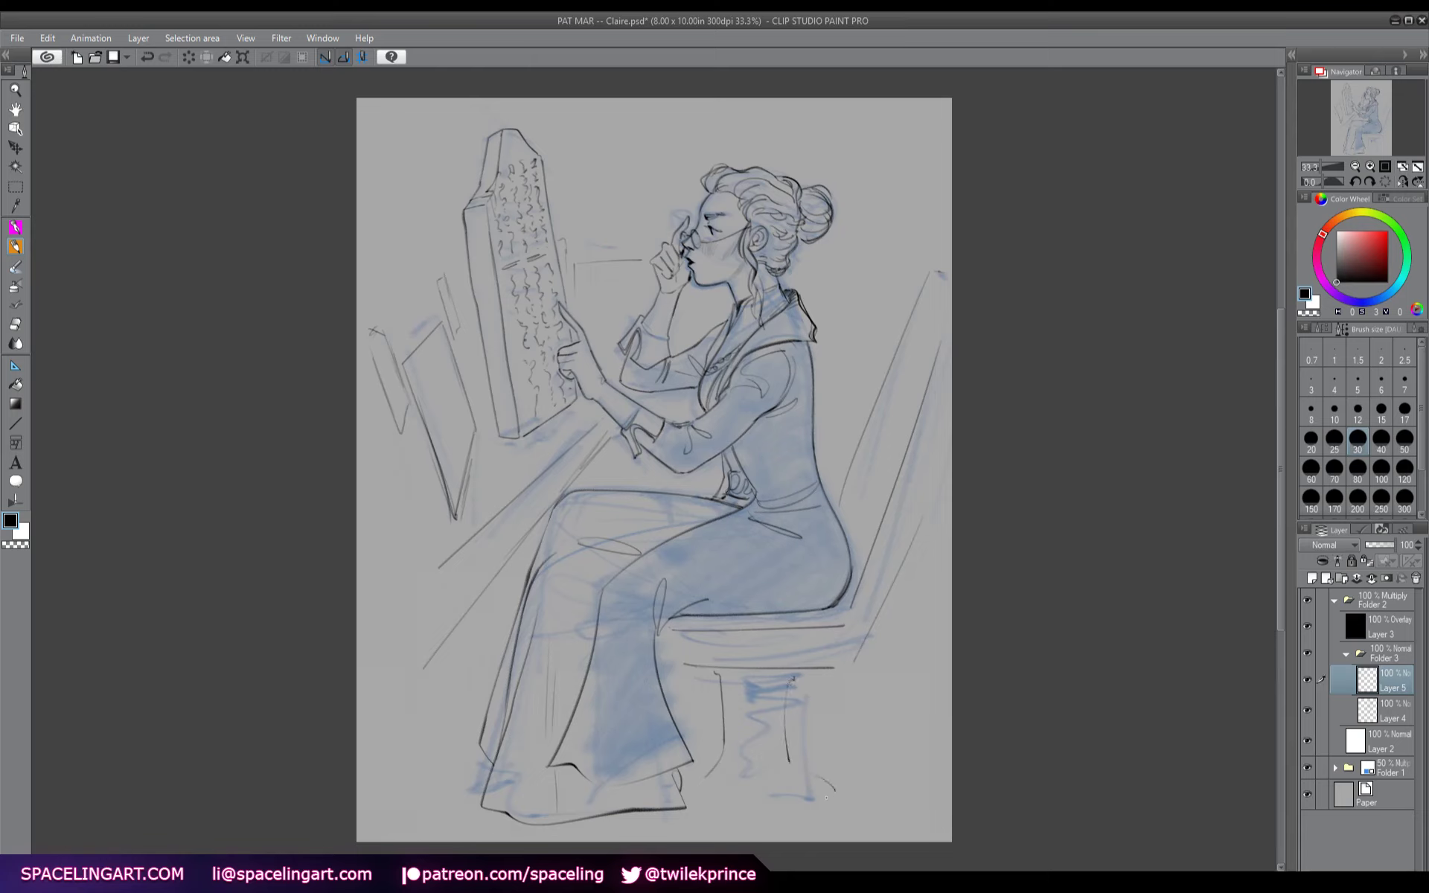
drag(733, 811, 822, 800)
- Add light background lines above and behind the head, and sign and date the drawing beside the chair's pedestal
drag(793, 111, 797, 143)
drag(802, 138, 879, 348)
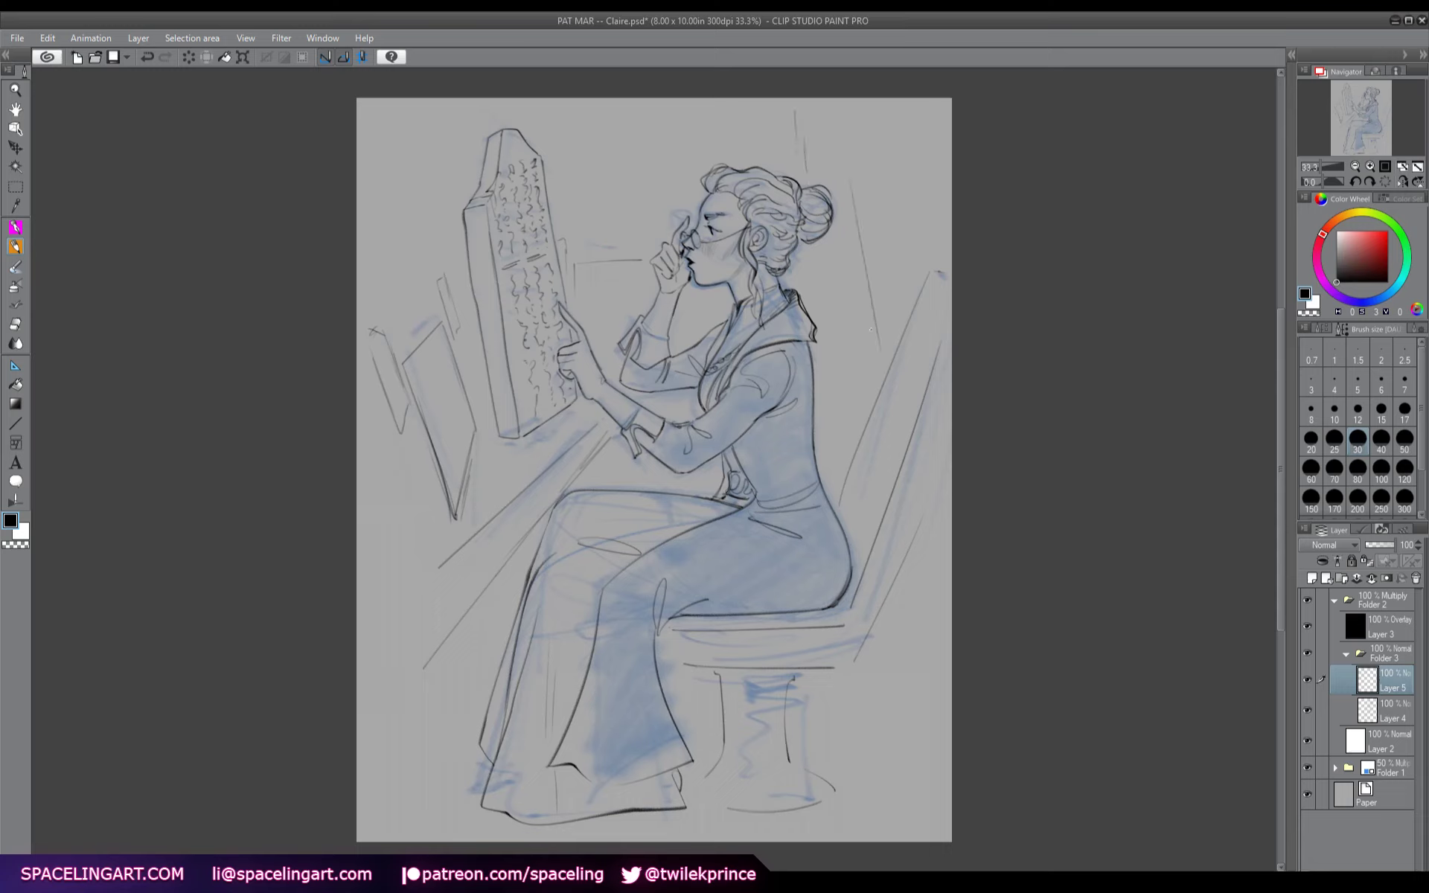
click(1412, 329)
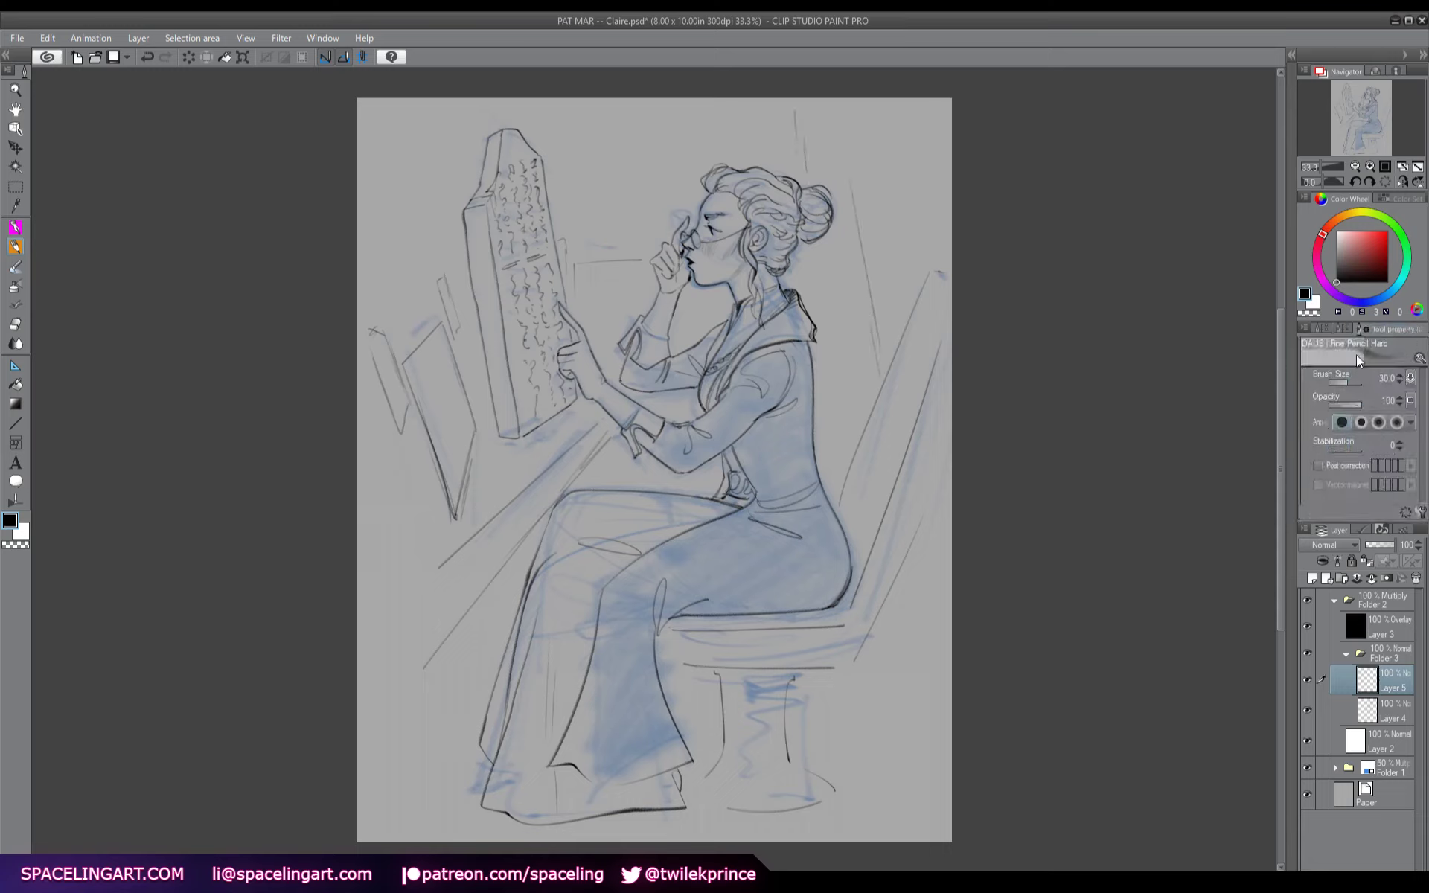
click(1342, 329)
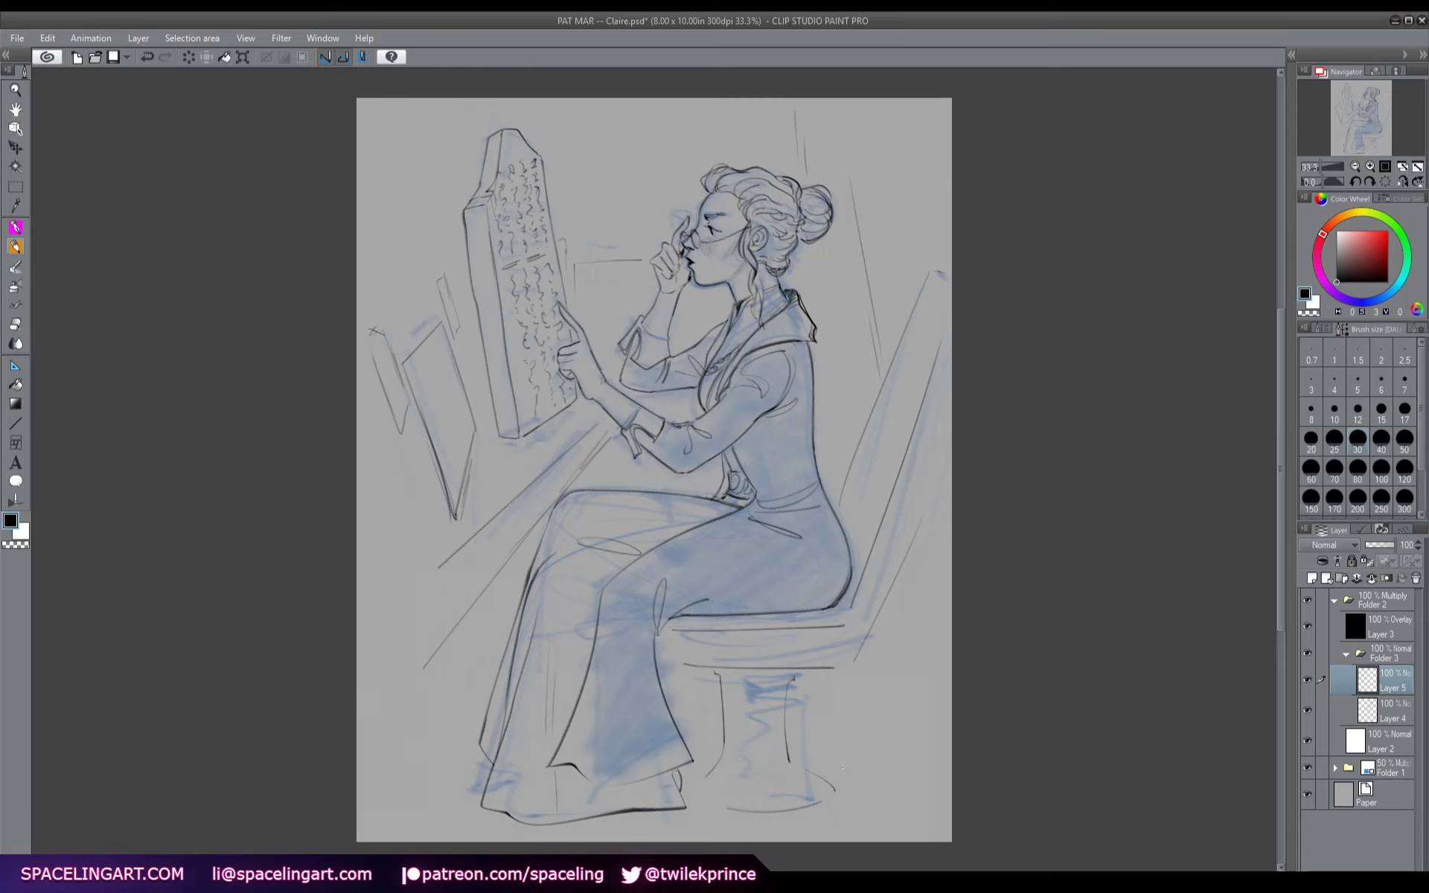
drag(807, 685, 818, 698)
mouse_move(834, 695)
mouse_down()
mouse_move(876, 695)
mouse_move(902, 690)
mouse_up()
- Hide the blue sketch in Folder 1 and change the Paper layer's color to white
click(1307, 767)
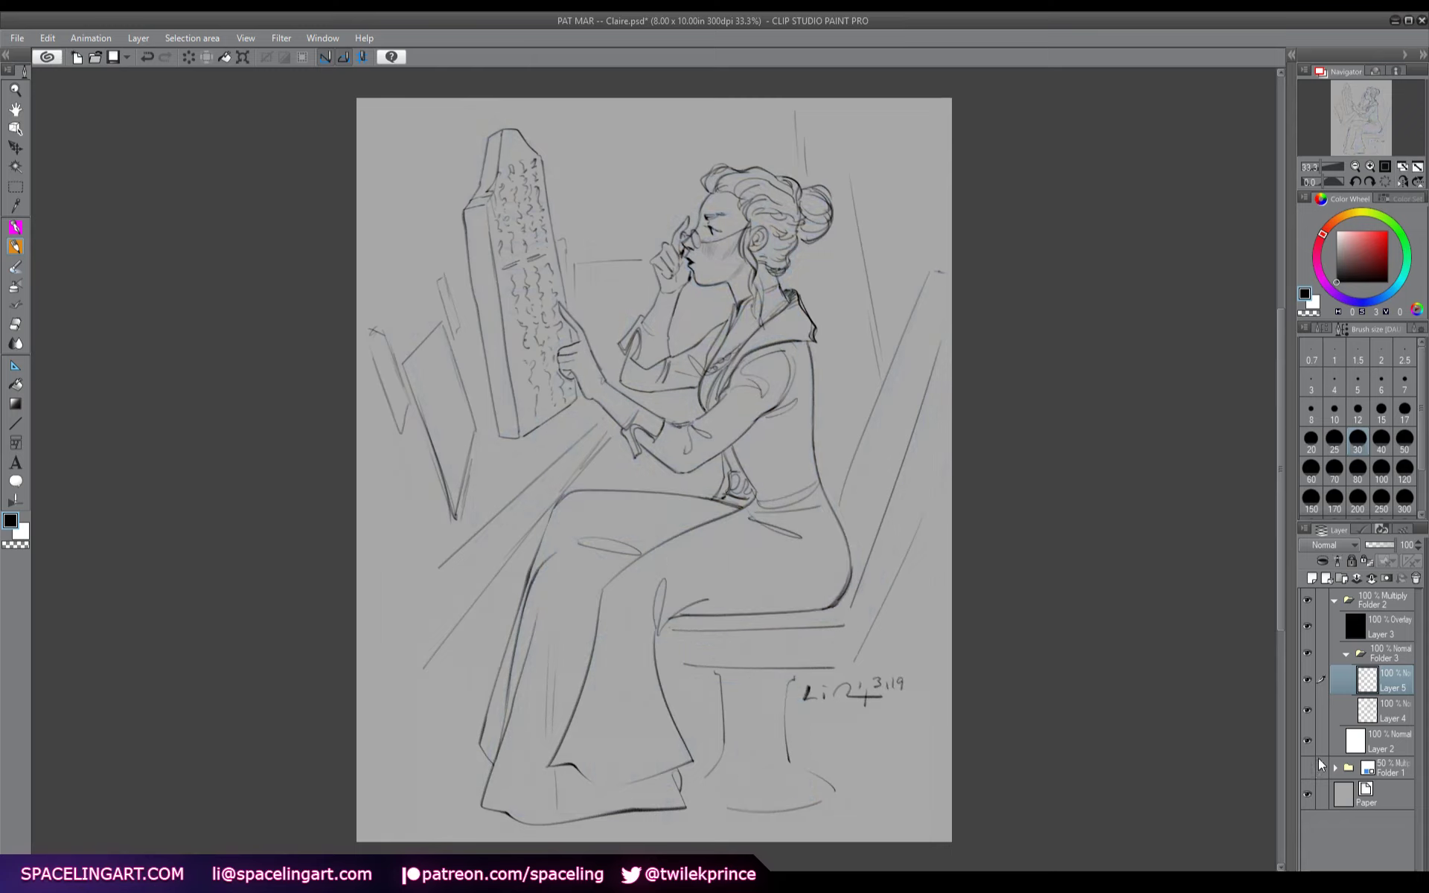
double_click(1346, 791)
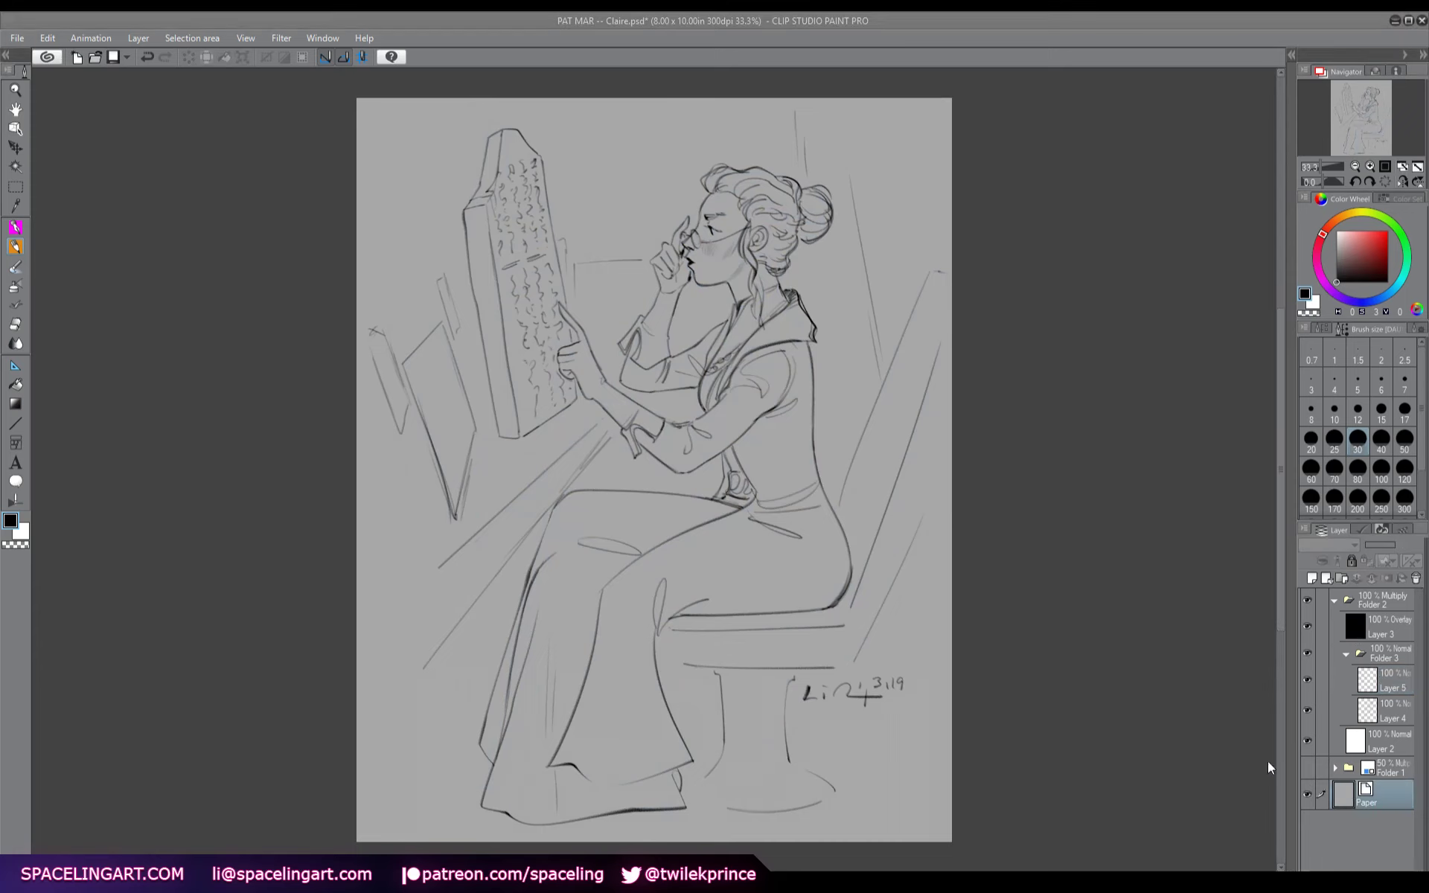
click(1011, 522)
click(1298, 489)
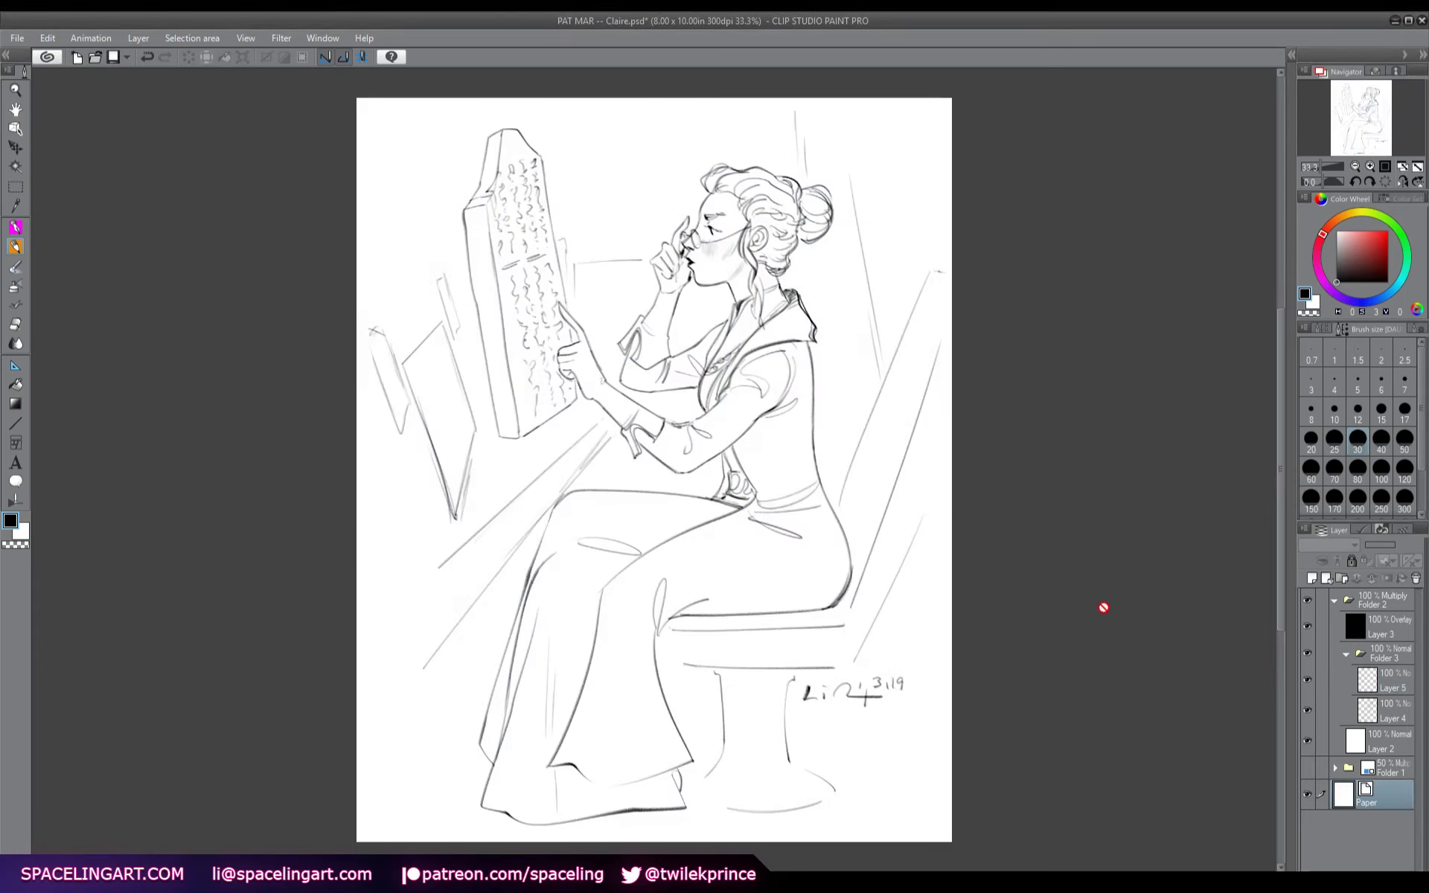
- Move Layer 5 below Layer 4 and block in the jacket and near leg in solid black with the DAUB Square Oil Brush
click(1373, 686)
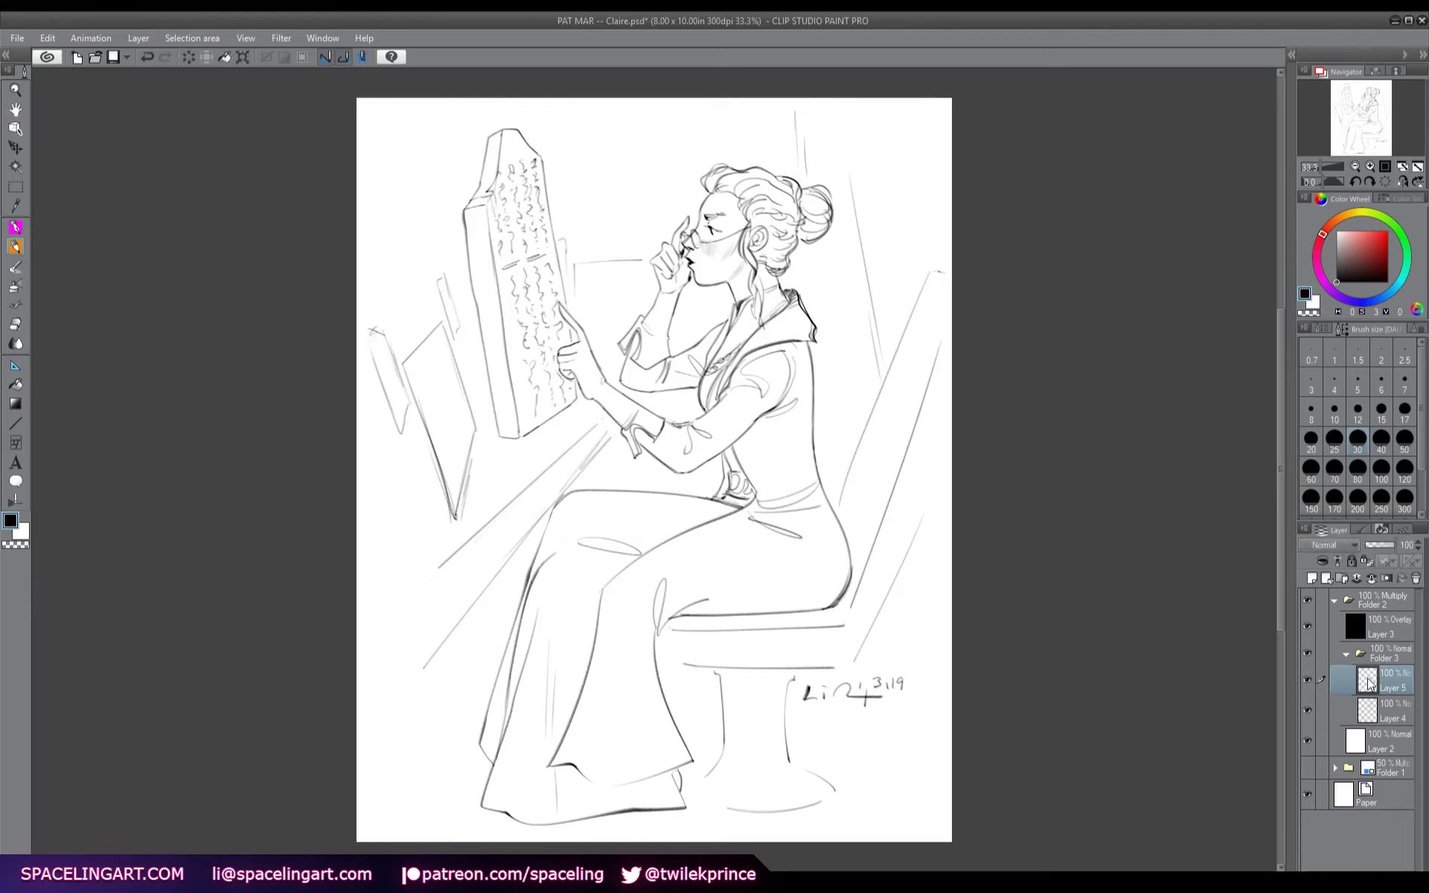
drag(1373, 692, 1376, 719)
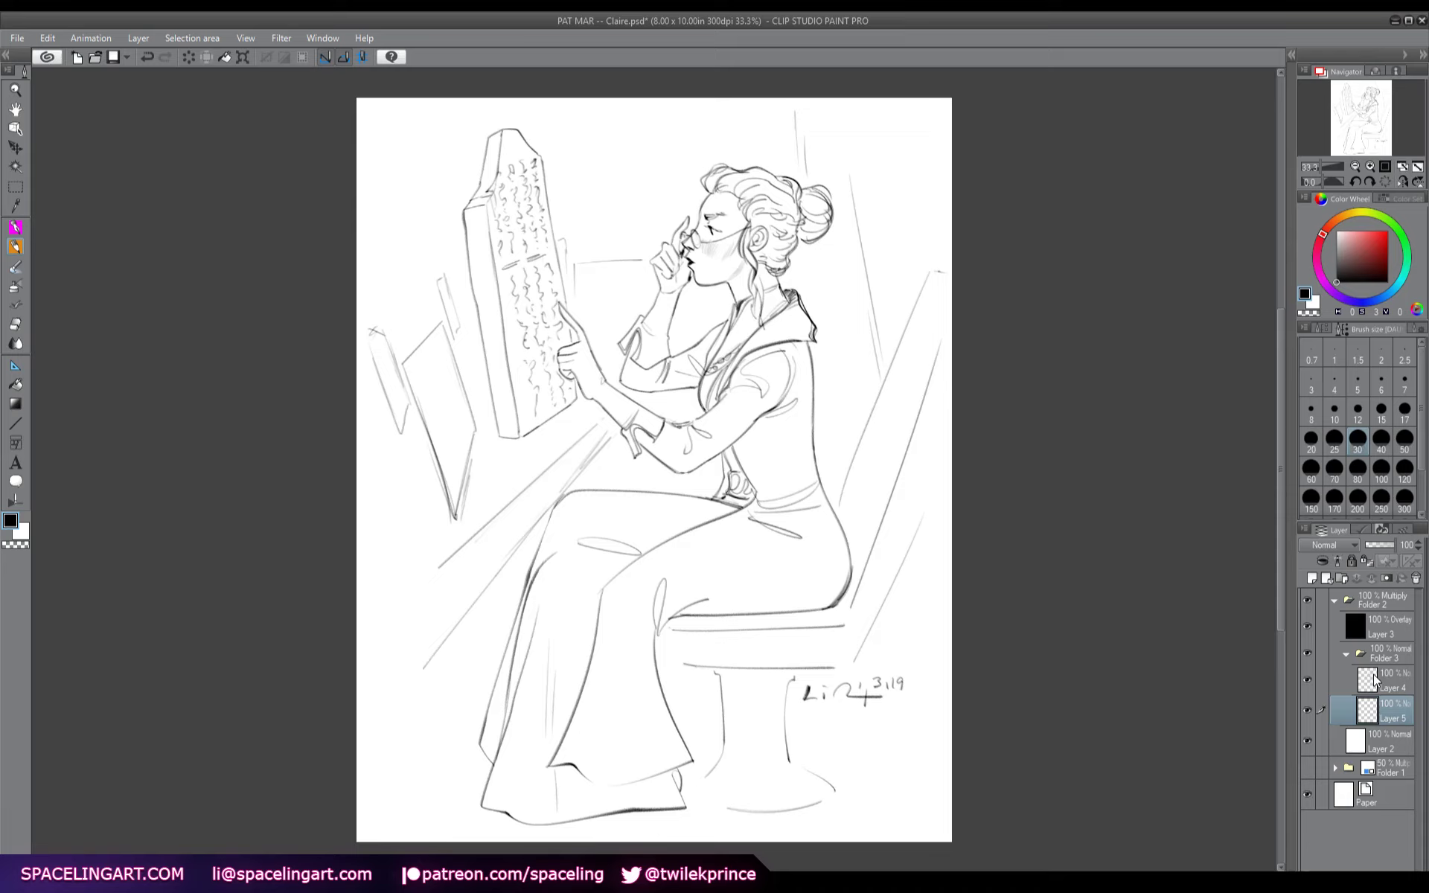
click(15, 266)
click(1321, 329)
click(1360, 432)
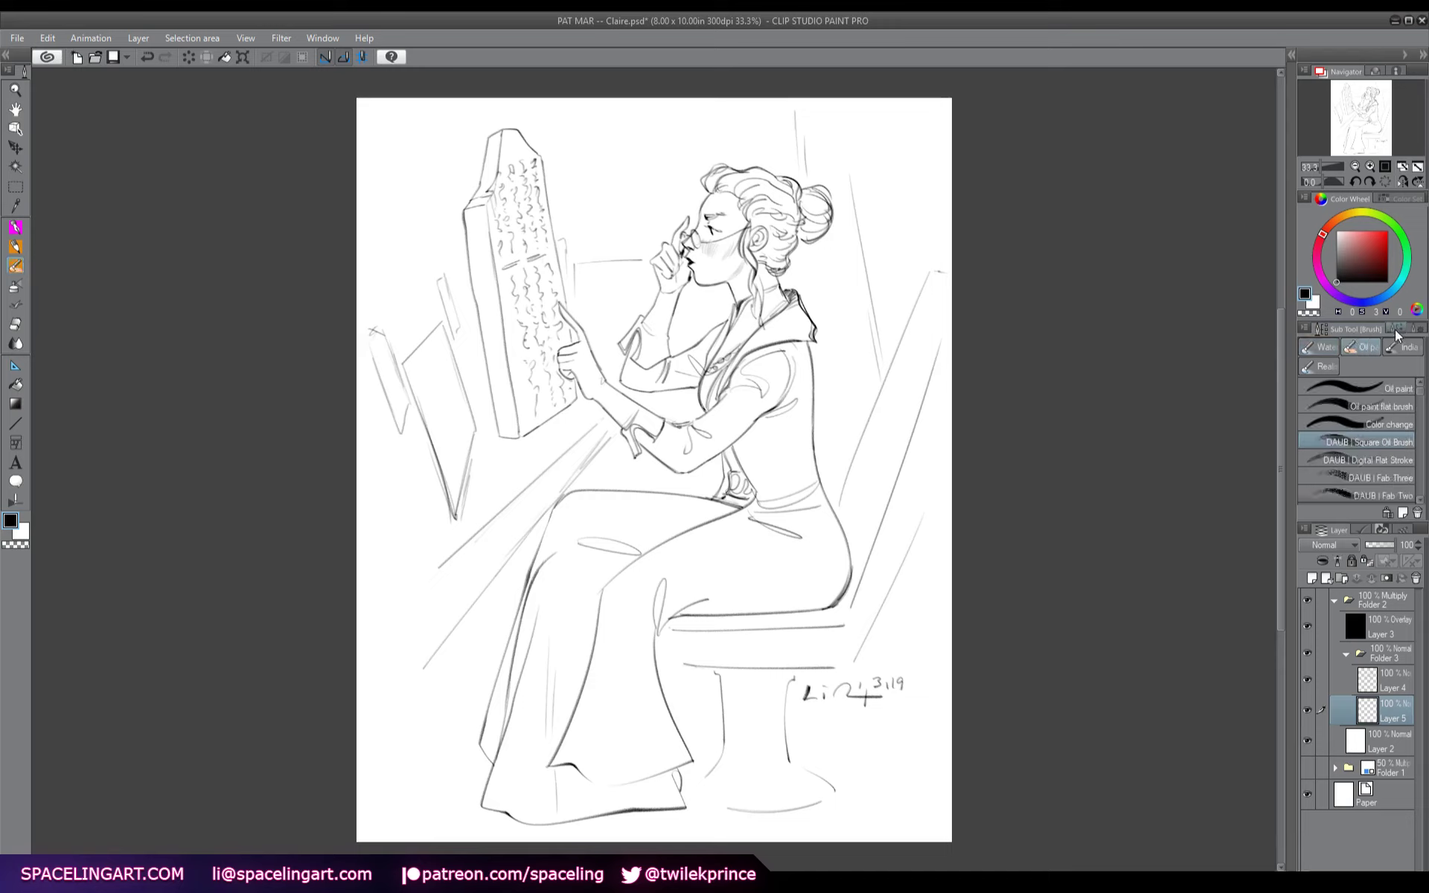
click(1391, 328)
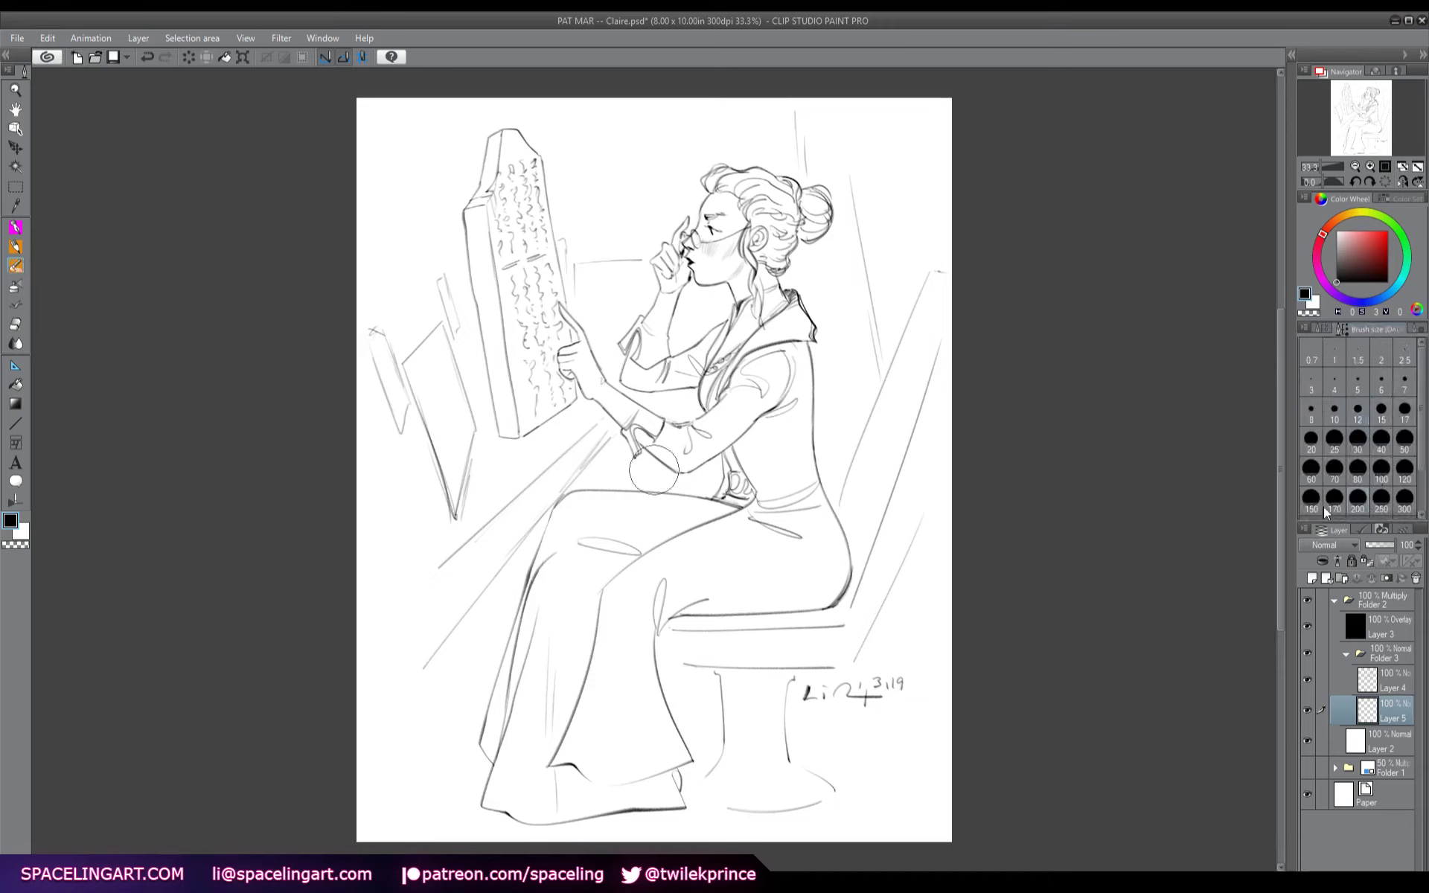
mouse_move(643, 755)
mouse_down()
mouse_move(666, 751)
mouse_move(551, 760)
mouse_move(657, 758)
mouse_move(580, 715)
mouse_move(618, 662)
mouse_move(655, 707)
mouse_move(616, 722)
mouse_move(625, 592)
mouse_move(696, 607)
mouse_move(845, 547)
mouse_move(740, 587)
mouse_move(640, 588)
mouse_move(744, 521)
mouse_move(811, 536)
mouse_move(800, 542)
mouse_move(834, 521)
mouse_move(800, 357)
mouse_move(767, 447)
mouse_move(744, 387)
mouse_move(804, 349)
mouse_move(808, 302)
mouse_move(700, 357)
mouse_move(633, 373)
mouse_move(629, 350)
mouse_move(692, 447)
mouse_move(752, 400)
mouse_up()
- Erase soft highlight streaks from the black on the sleeves, collar, waist, thigh and flared lower leg using the transparent color
key(c)
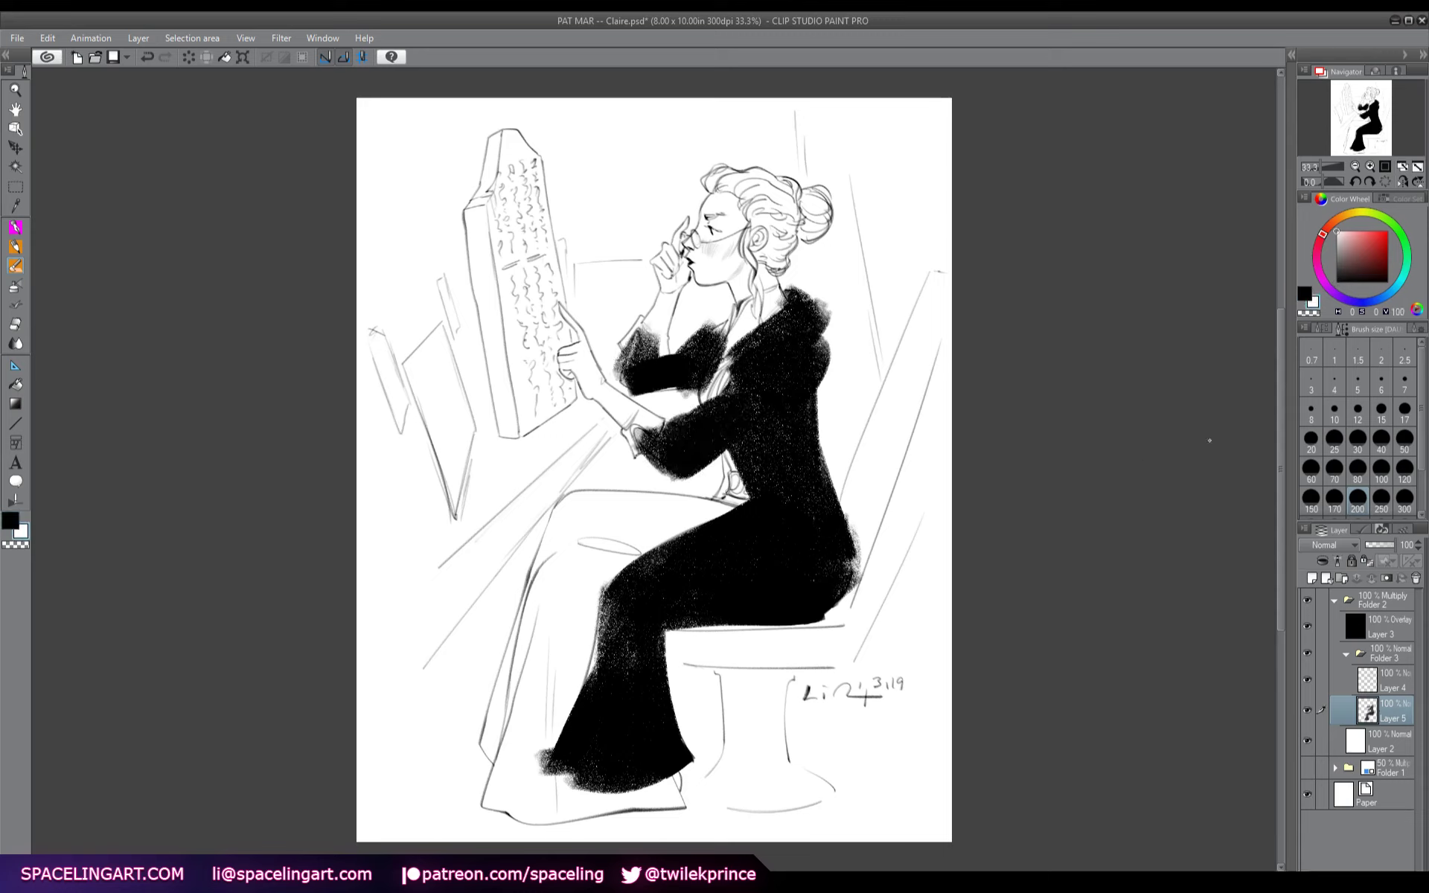
click(1357, 468)
mouse_move(785, 372)
mouse_down()
mouse_move(688, 449)
mouse_move(662, 429)
mouse_move(779, 368)
mouse_up()
mouse_move(688, 443)
mouse_down()
mouse_move(774, 391)
mouse_move(800, 333)
mouse_move(625, 372)
mouse_up()
mouse_move(796, 425)
mouse_down()
mouse_move(789, 573)
mouse_move(662, 582)
mouse_move(625, 629)
mouse_move(566, 774)
mouse_move(625, 626)
mouse_move(573, 790)
mouse_up()
key(bracketright)
key(bracketright)
key(bracketright)
key(bracketright)
mouse_move(639, 595)
mouse_down()
mouse_move(780, 579)
mouse_move(747, 560)
mouse_up()
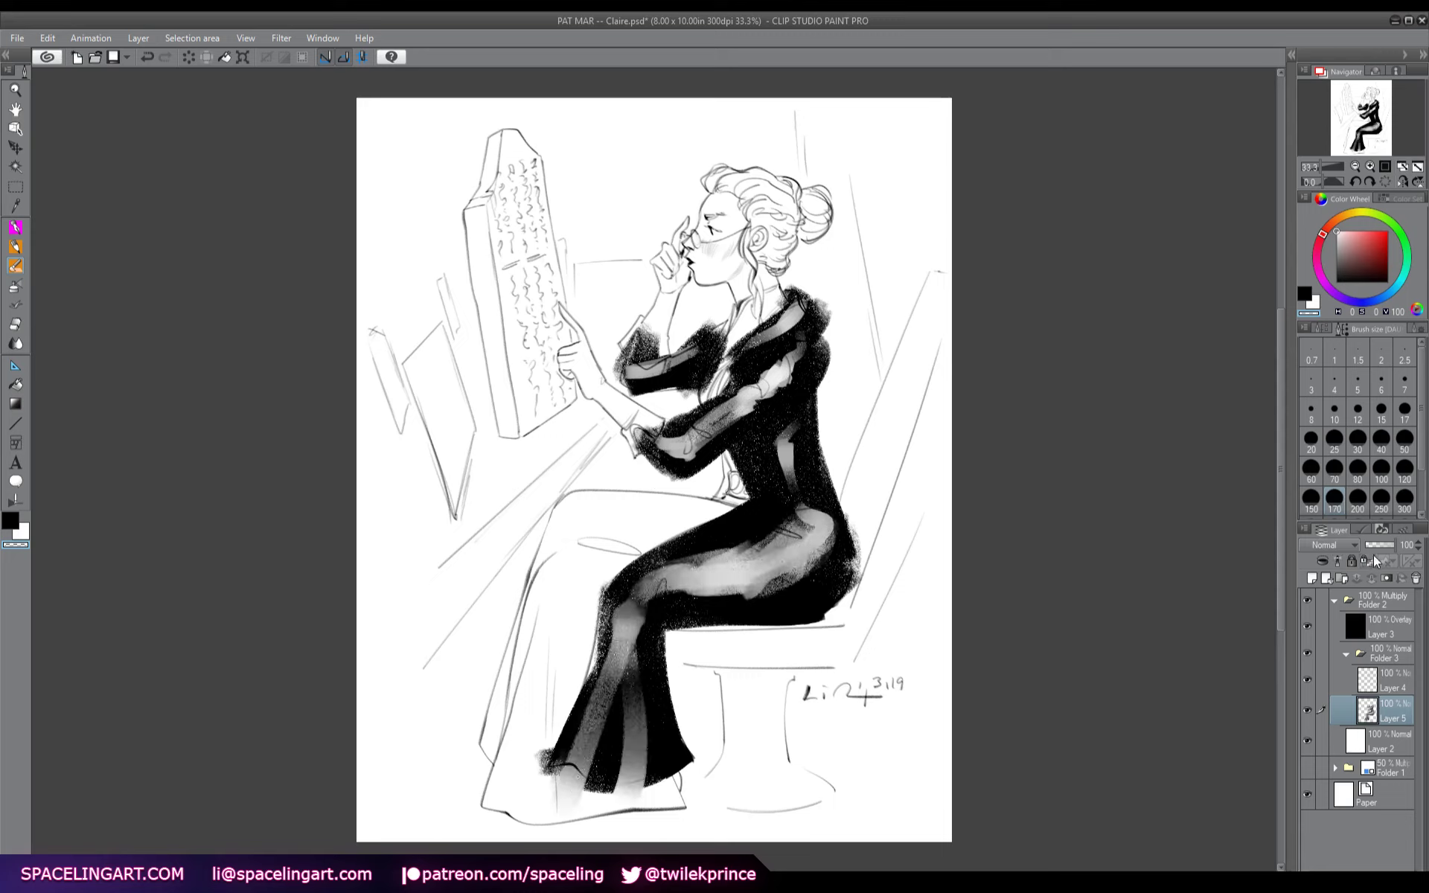
- Add a layer mask to Layer 5, clear it to hide all the black paint, and set the layer's opacity to 75%
click(1385, 579)
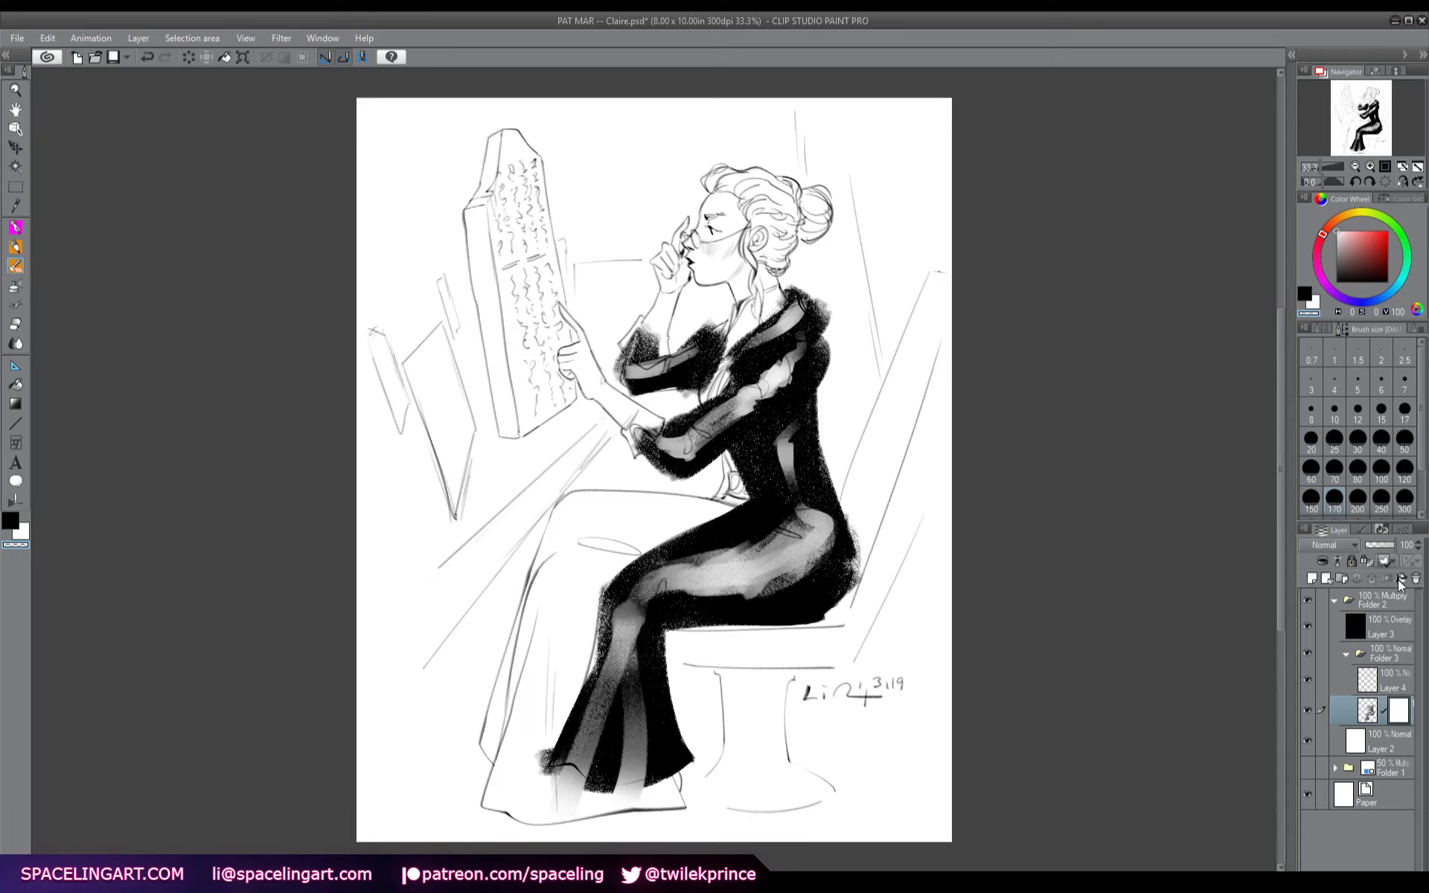
click(192, 58)
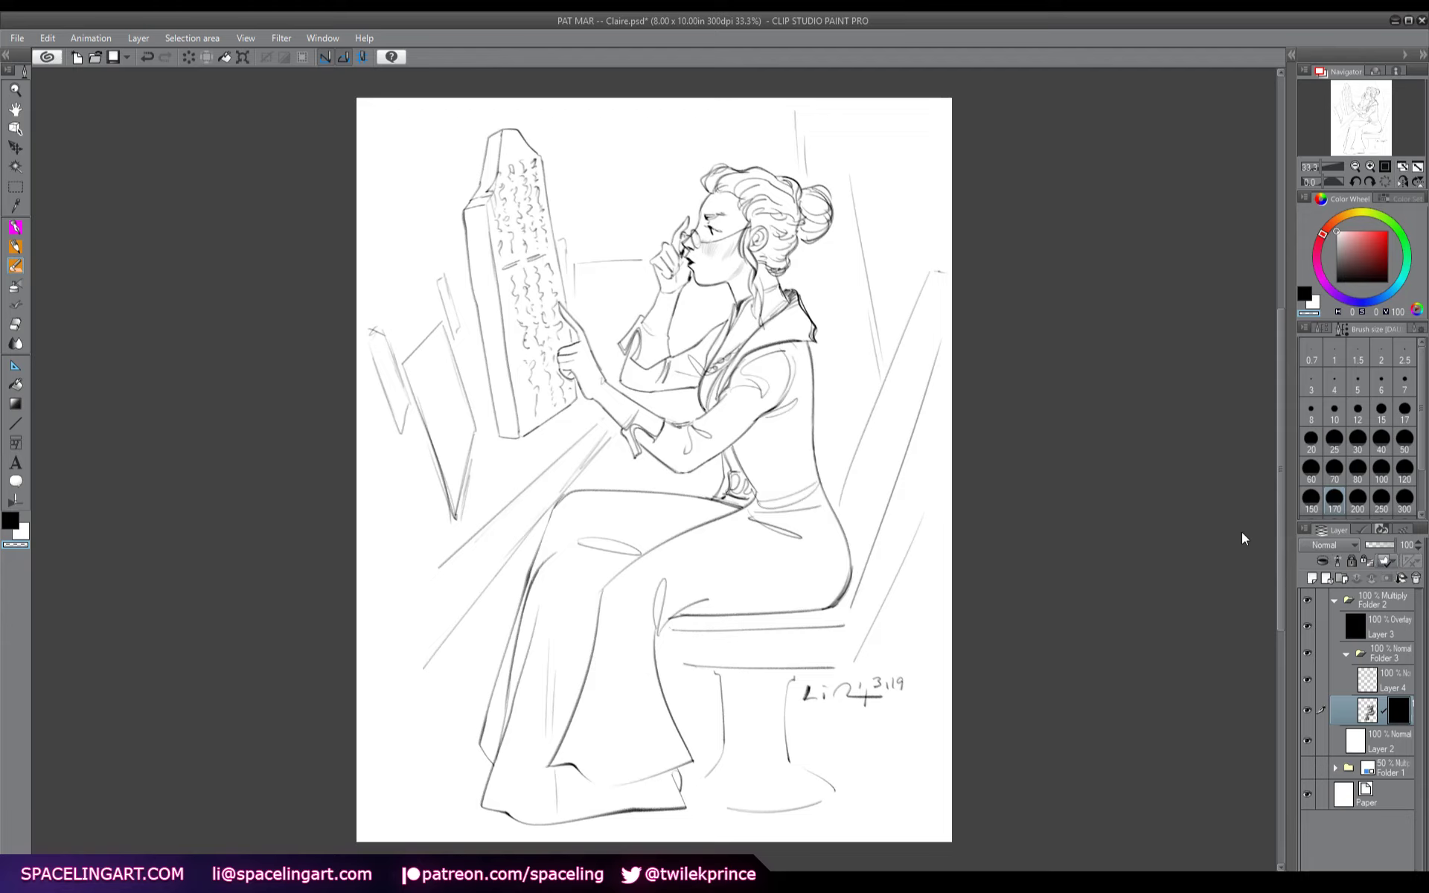
key(7)
key(5)
- Paint on Layer 5's mask with the pen to reveal the dark paint over the jacket's back and waist
click(14, 228)
key(c)
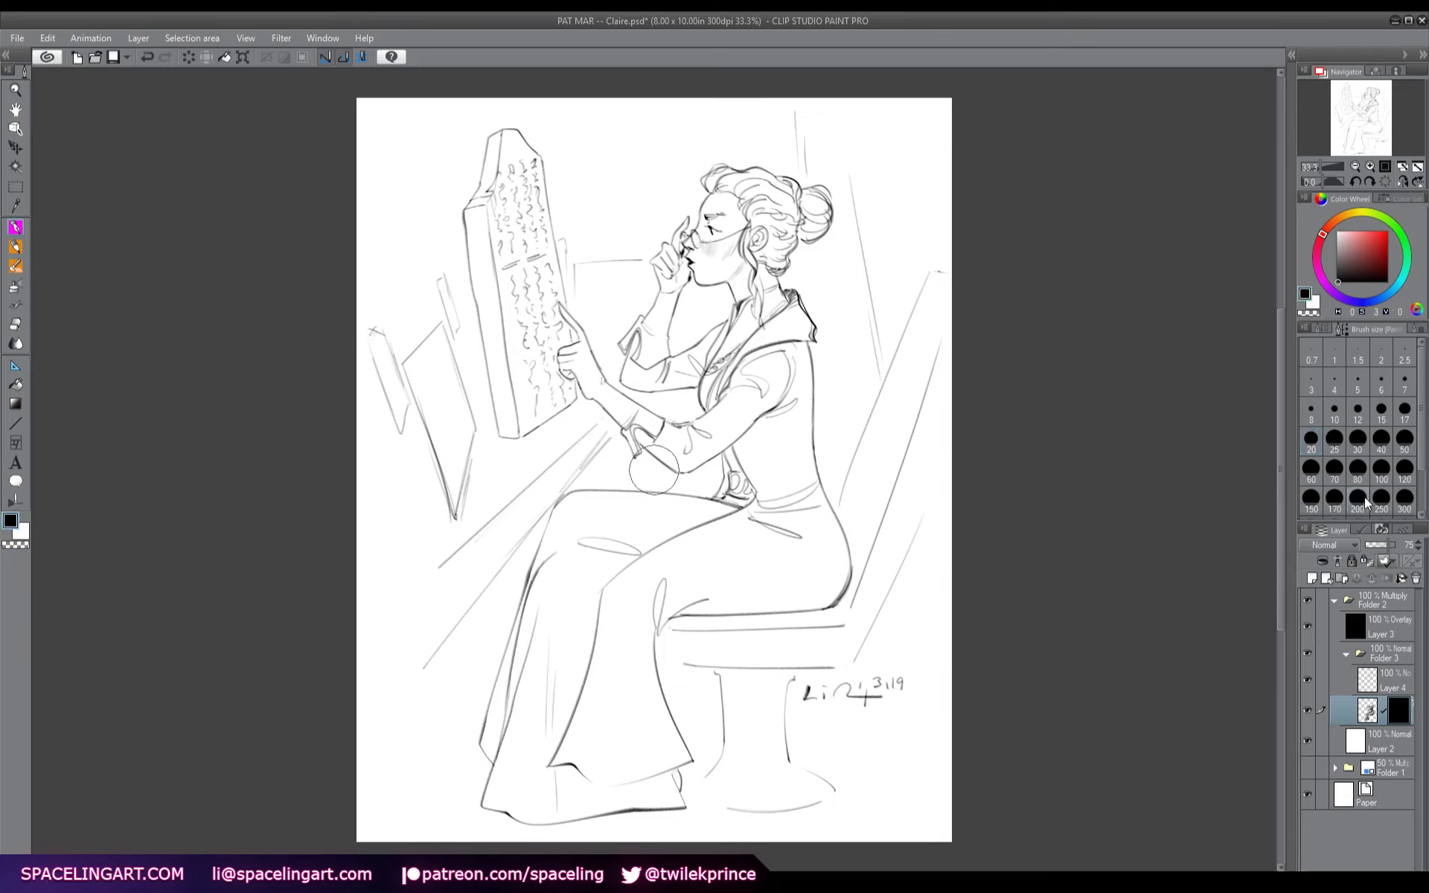
mouse_move(764, 398)
mouse_down()
mouse_move(776, 454)
mouse_move(755, 468)
mouse_move(740, 435)
mouse_move(733, 450)
mouse_move(759, 489)
mouse_move(797, 357)
mouse_move(809, 489)
mouse_move(812, 413)
mouse_up()
mouse_move(806, 470)
mouse_down()
mouse_move(834, 547)
mouse_move(814, 560)
mouse_move(768, 498)
mouse_up()
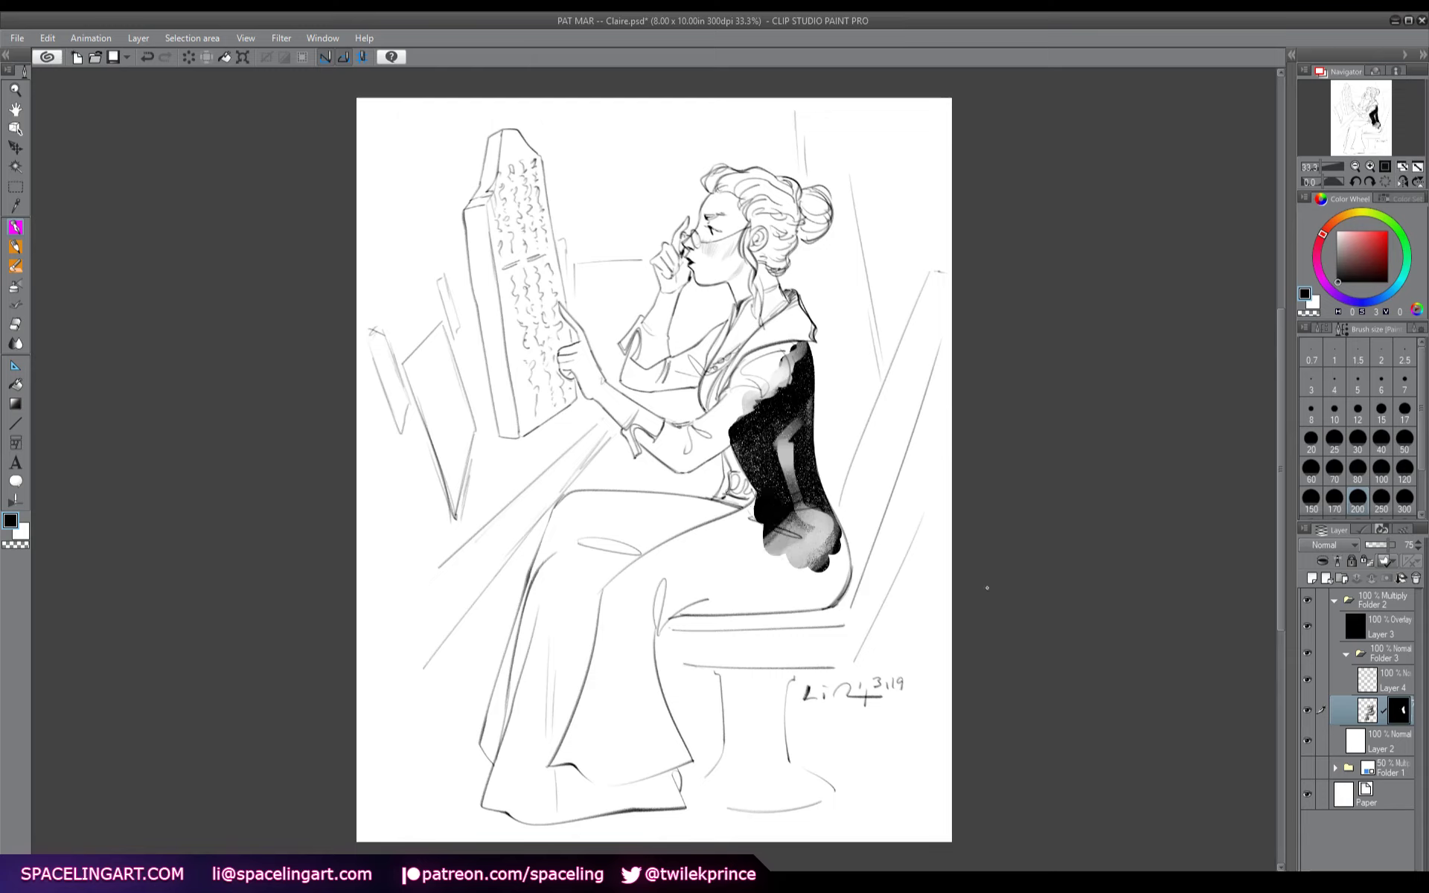
- Move Layer 5 out of Folder 2 to just below it, set its opacity to 100%, and collapse the folder
mouse_move(1368, 713)
mouse_down()
mouse_move(1383, 768)
mouse_move(1382, 755)
mouse_up()
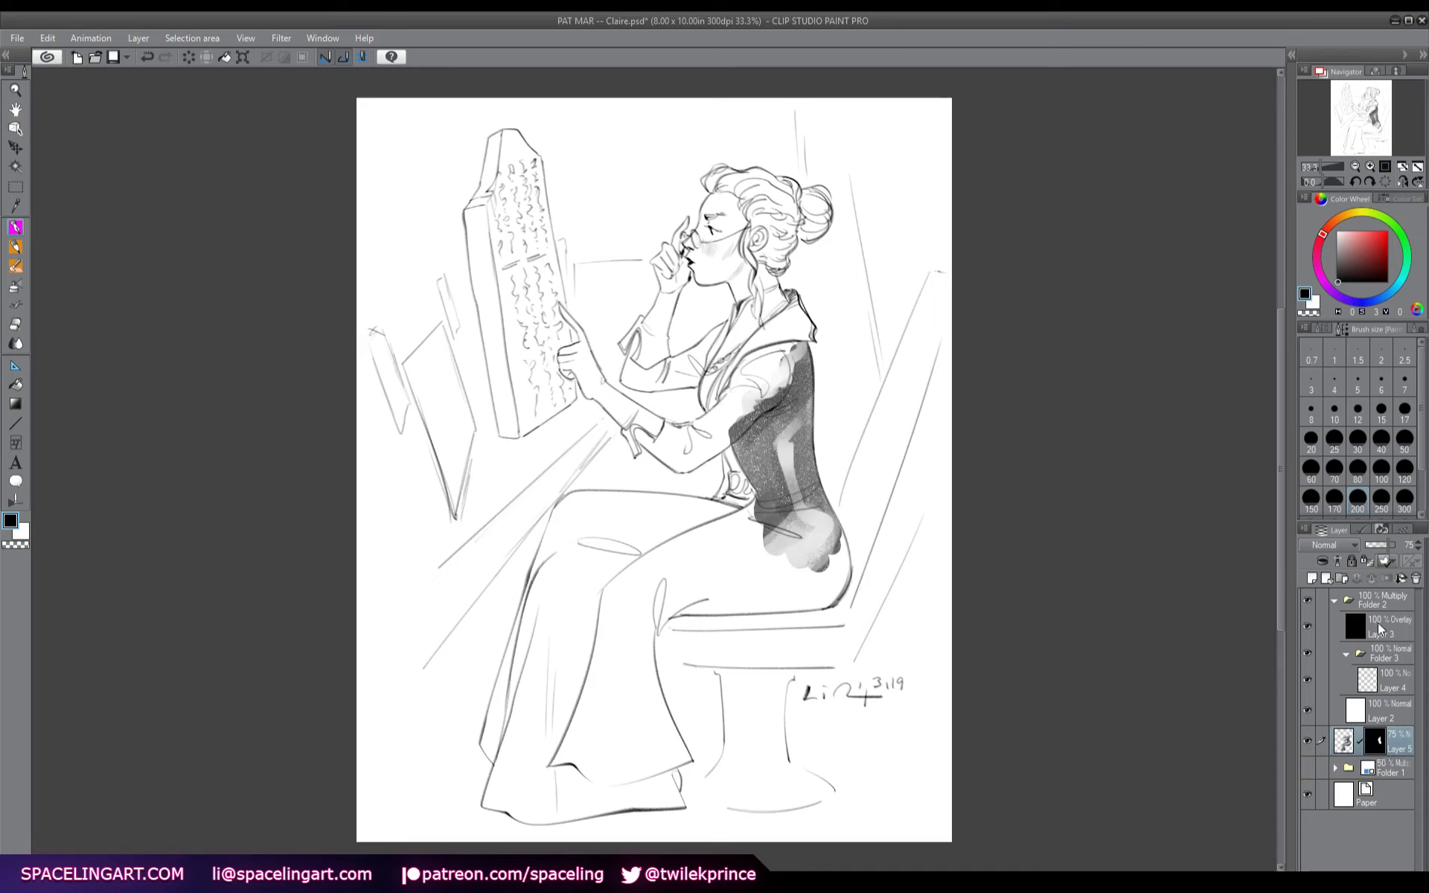
click(1394, 545)
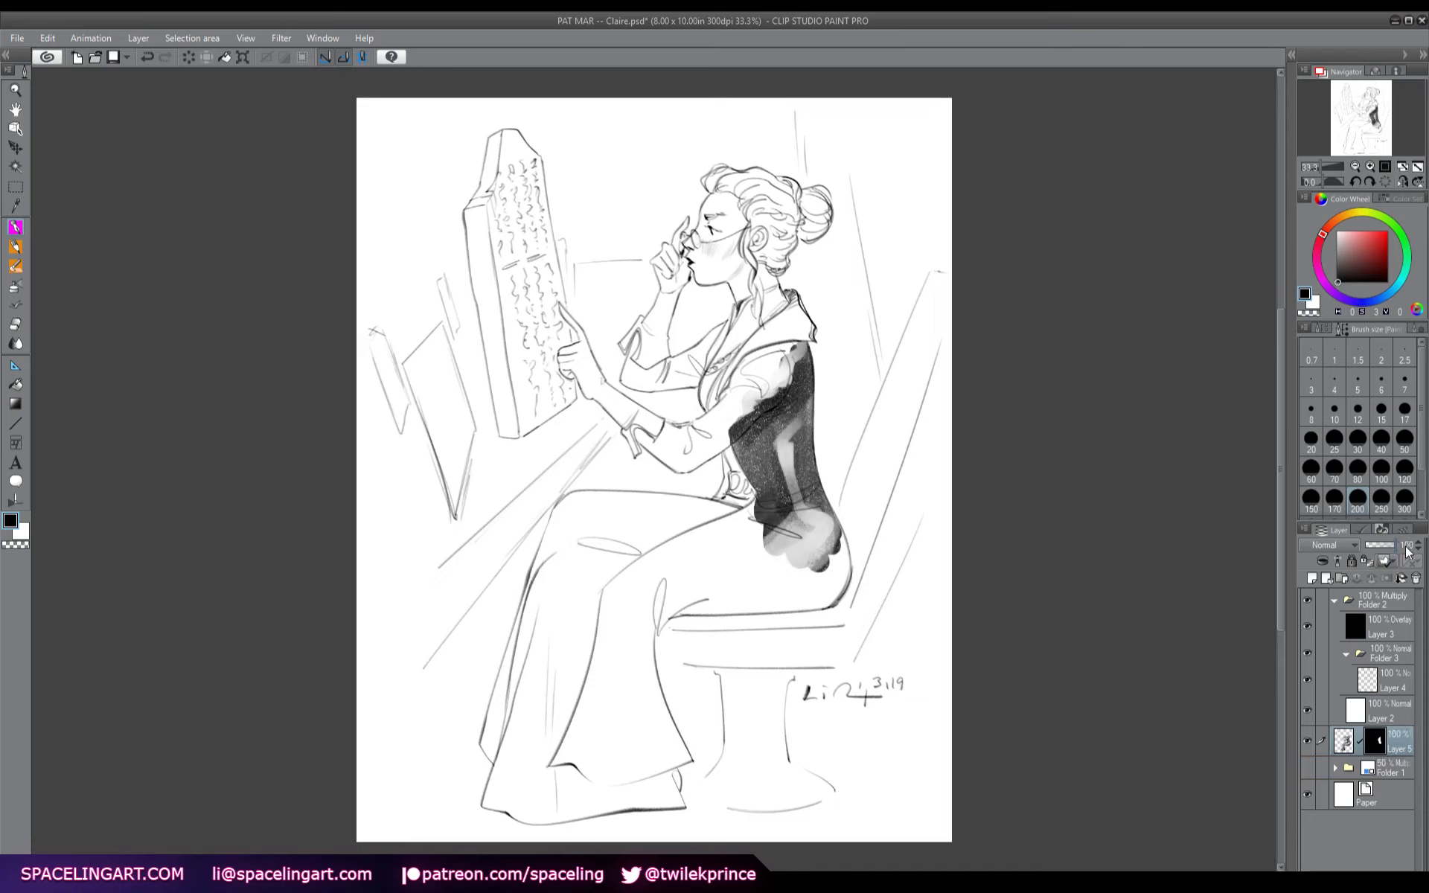
click(1335, 600)
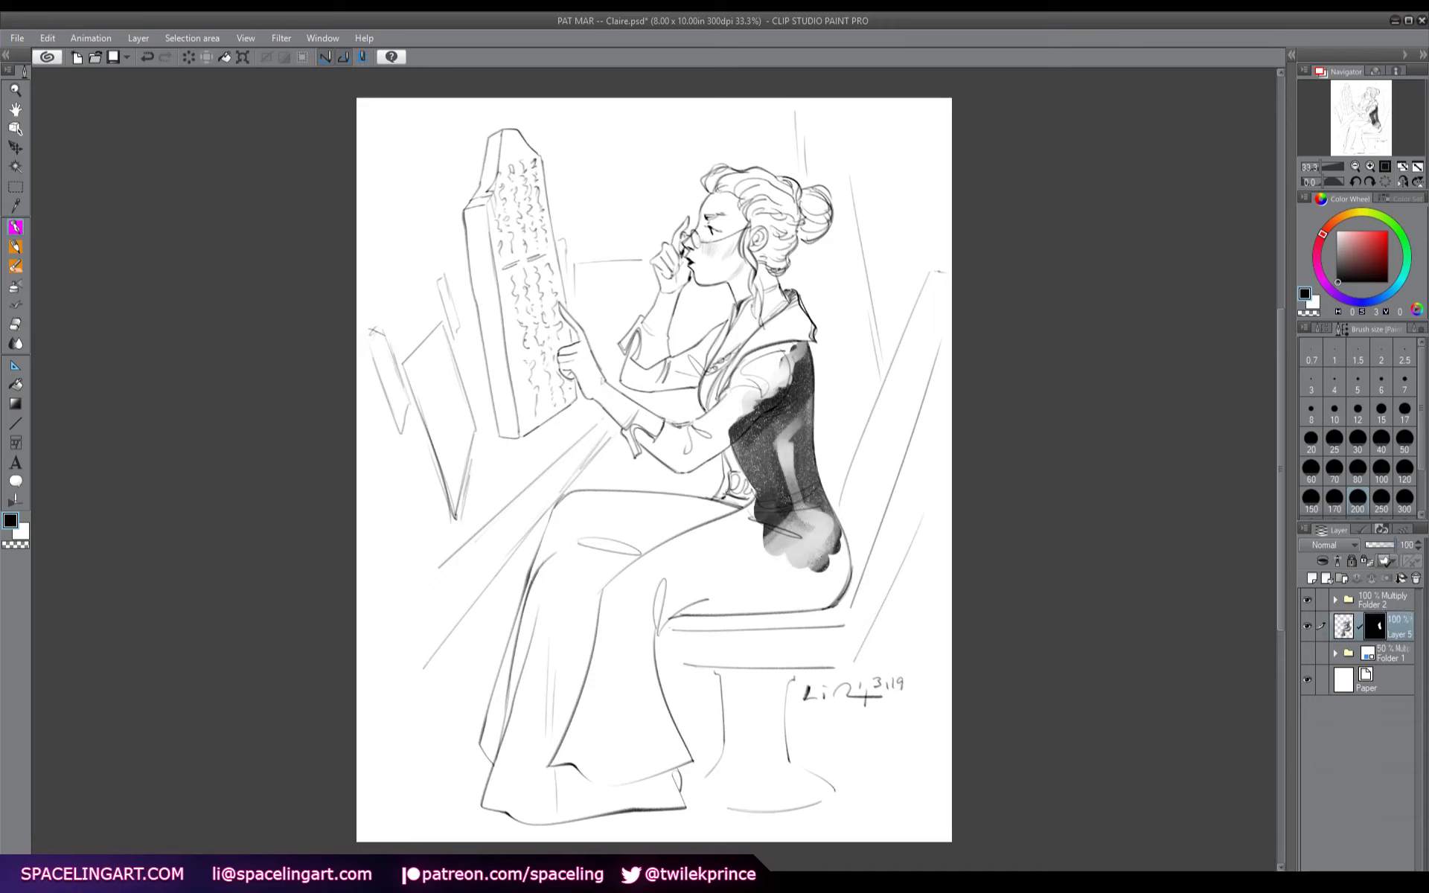
- Reveal the dark paint on the mask over the shoulder, collar and both sleeves, staying inside the line art
mouse_move(741, 413)
mouse_down()
mouse_move(728, 394)
mouse_move(755, 356)
mouse_move(735, 368)
mouse_move(719, 406)
mouse_move(793, 309)
mouse_up()
mouse_move(791, 294)
mouse_down()
mouse_move(811, 337)
mouse_move(780, 340)
mouse_move(765, 369)
mouse_move(783, 358)
mouse_up()
mouse_move(694, 436)
mouse_down()
mouse_move(716, 418)
mouse_move(673, 473)
mouse_move(696, 469)
mouse_move(645, 468)
mouse_move(640, 442)
mouse_move(669, 436)
mouse_move(664, 457)
mouse_up()
mouse_move(639, 332)
mouse_down()
mouse_move(628, 388)
mouse_move(666, 364)
mouse_move(649, 388)
mouse_move(696, 384)
mouse_move(714, 339)
mouse_move(718, 368)
mouse_move(674, 372)
mouse_move(703, 347)
mouse_up()
drag(693, 354, 718, 333)
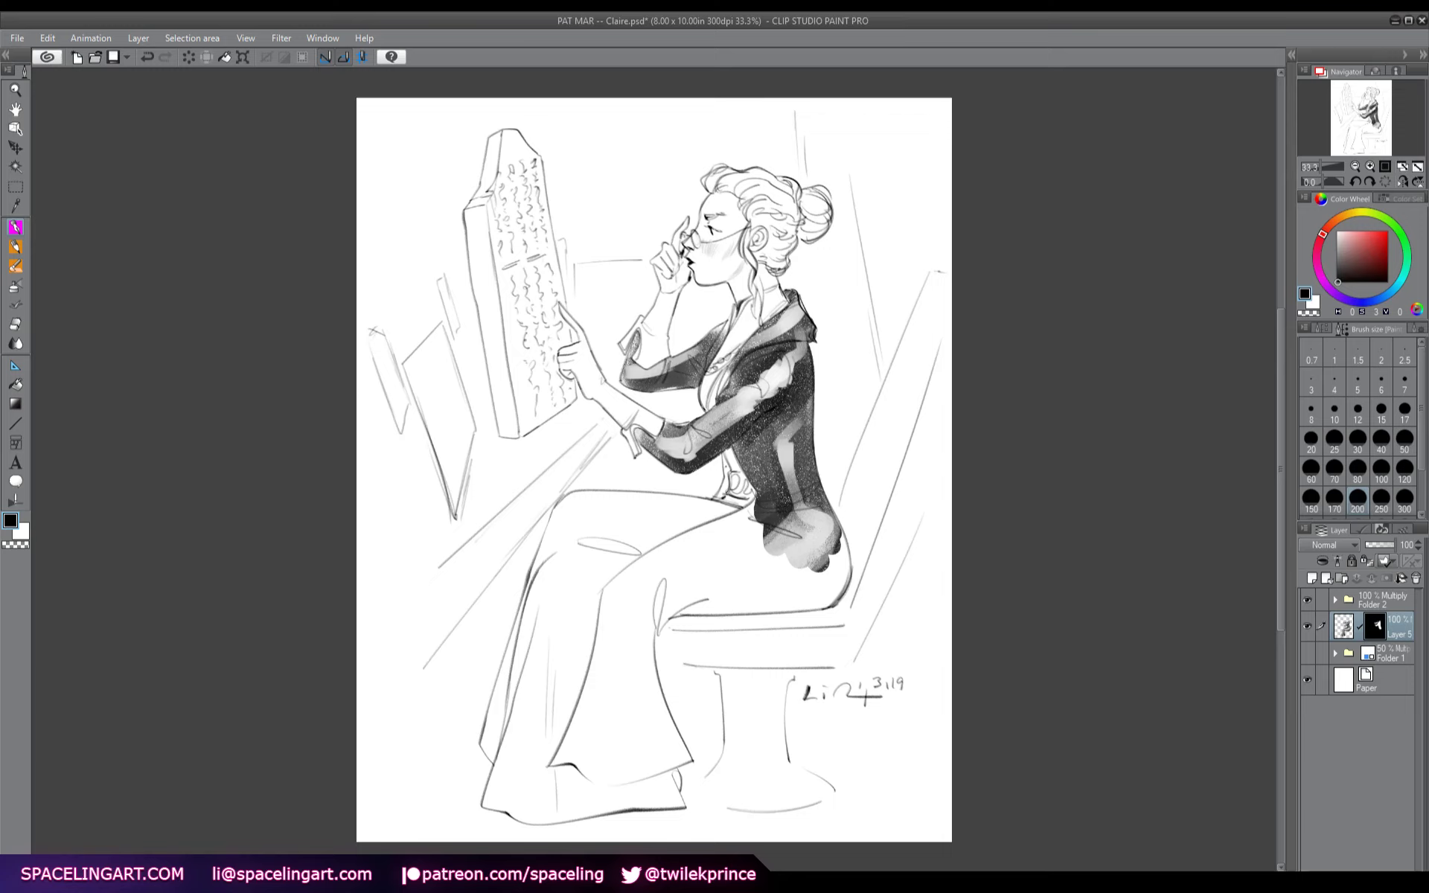
- Reveal the dark paint on the mask over the near leg, its flared hem, the thigh and the hip down to the seat
mouse_move(759, 525)
mouse_down()
mouse_move(744, 513)
mouse_move(763, 504)
mouse_move(614, 589)
mouse_move(602, 677)
mouse_move(554, 763)
mouse_move(657, 767)
mouse_move(648, 778)
mouse_move(683, 759)
mouse_move(646, 633)
mouse_move(656, 601)
mouse_move(633, 595)
mouse_move(595, 755)
mouse_move(625, 715)
mouse_move(661, 740)
mouse_move(637, 670)
mouse_move(649, 635)
mouse_up()
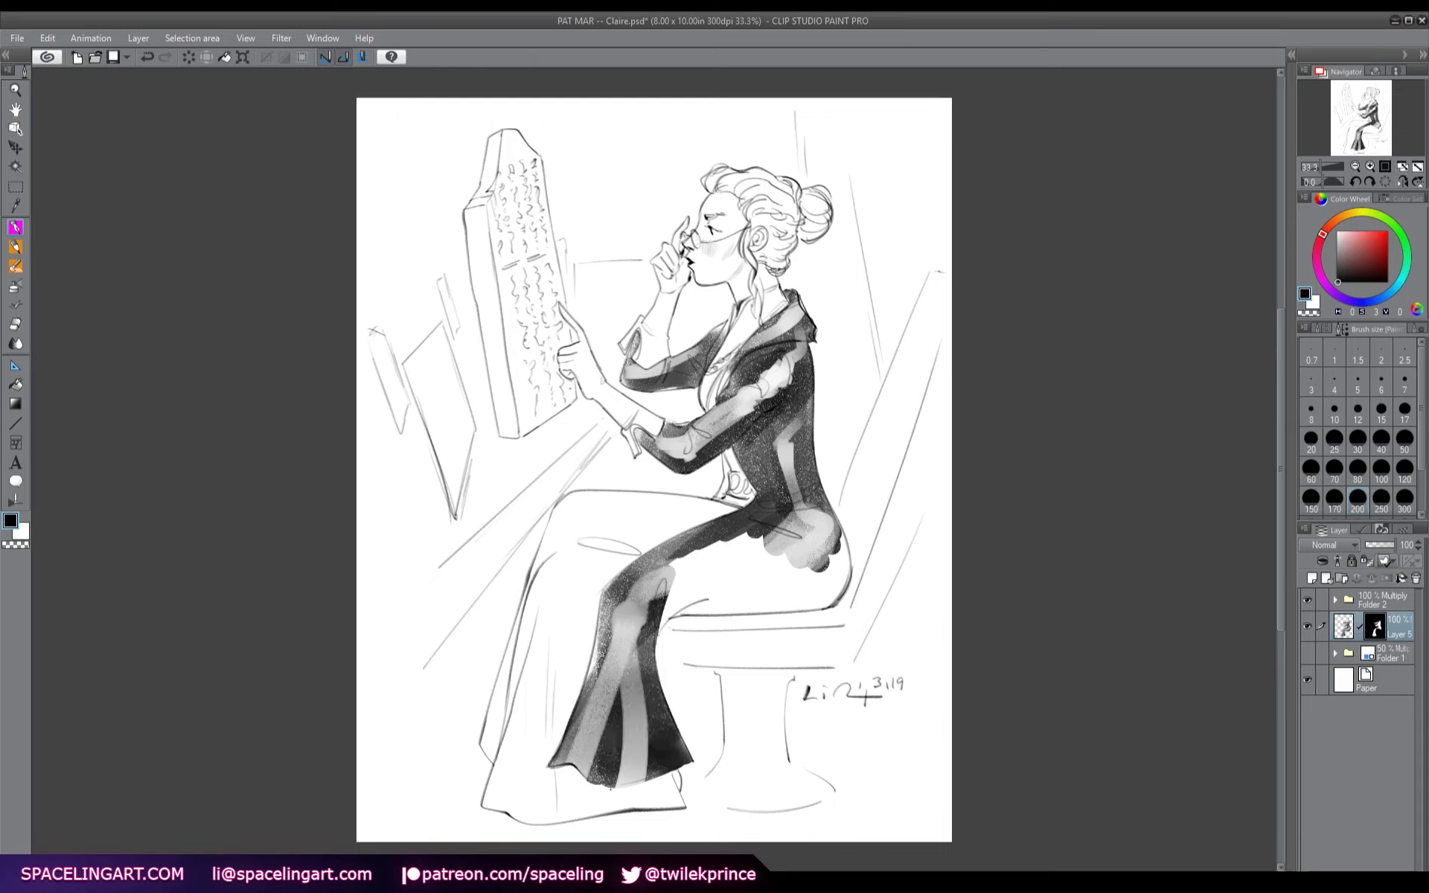
drag(676, 777, 625, 784)
mouse_move(756, 531)
mouse_down()
mouse_move(670, 572)
mouse_move(700, 569)
mouse_move(647, 643)
mouse_move(668, 612)
mouse_move(830, 596)
mouse_move(831, 579)
mouse_move(700, 584)
mouse_up()
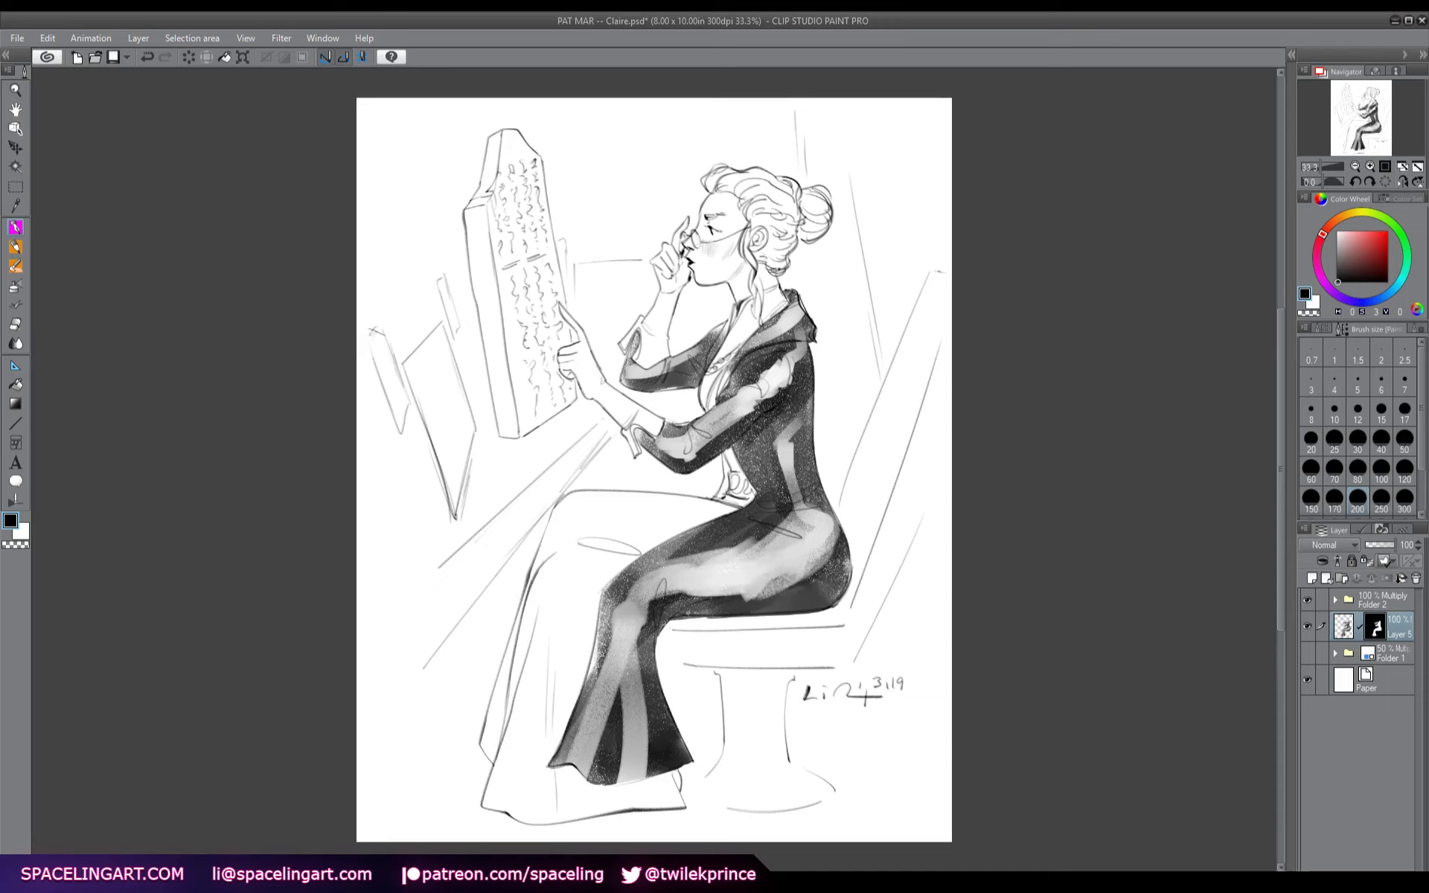
mouse_move(681, 621)
mouse_down()
mouse_move(758, 619)
mouse_move(675, 621)
mouse_move(708, 616)
mouse_up()
drag(739, 616, 813, 613)
- Apply Layer 5's mask and add a new layer above it at 30% opacity
click(1387, 579)
click(1323, 578)
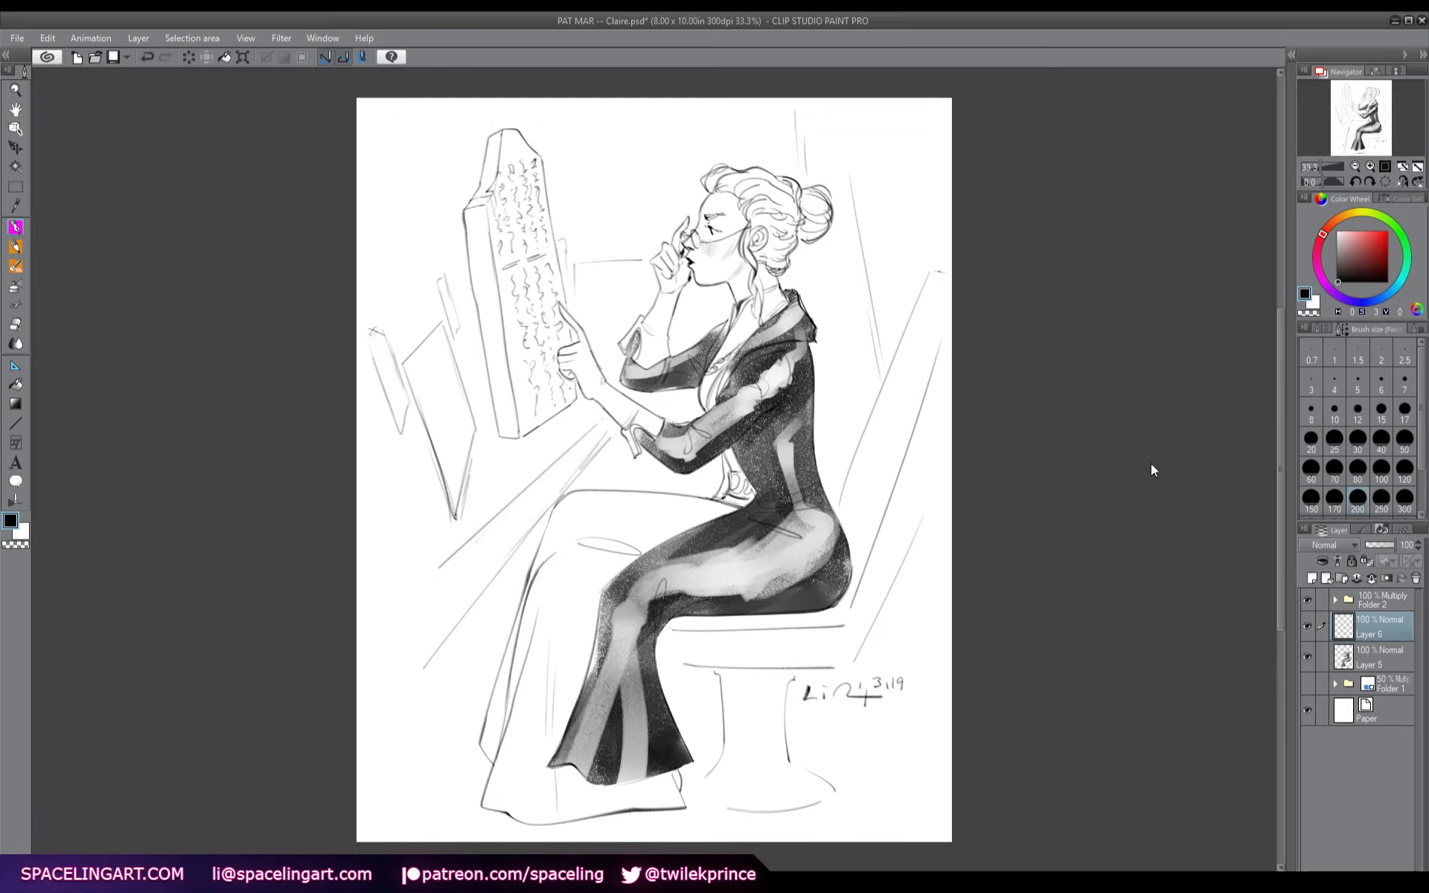
key(3)
- Brush loose gray shading on the new layer around the neck, the hair below the bun, the hip, and under the near leg
click(18, 268)
click(747, 271)
mouse_move(745, 272)
mouse_down()
mouse_move(735, 297)
mouse_move(812, 221)
mouse_up()
mouse_move(856, 526)
mouse_down()
mouse_move(827, 618)
mouse_move(788, 610)
mouse_up()
drag(612, 601, 560, 813)
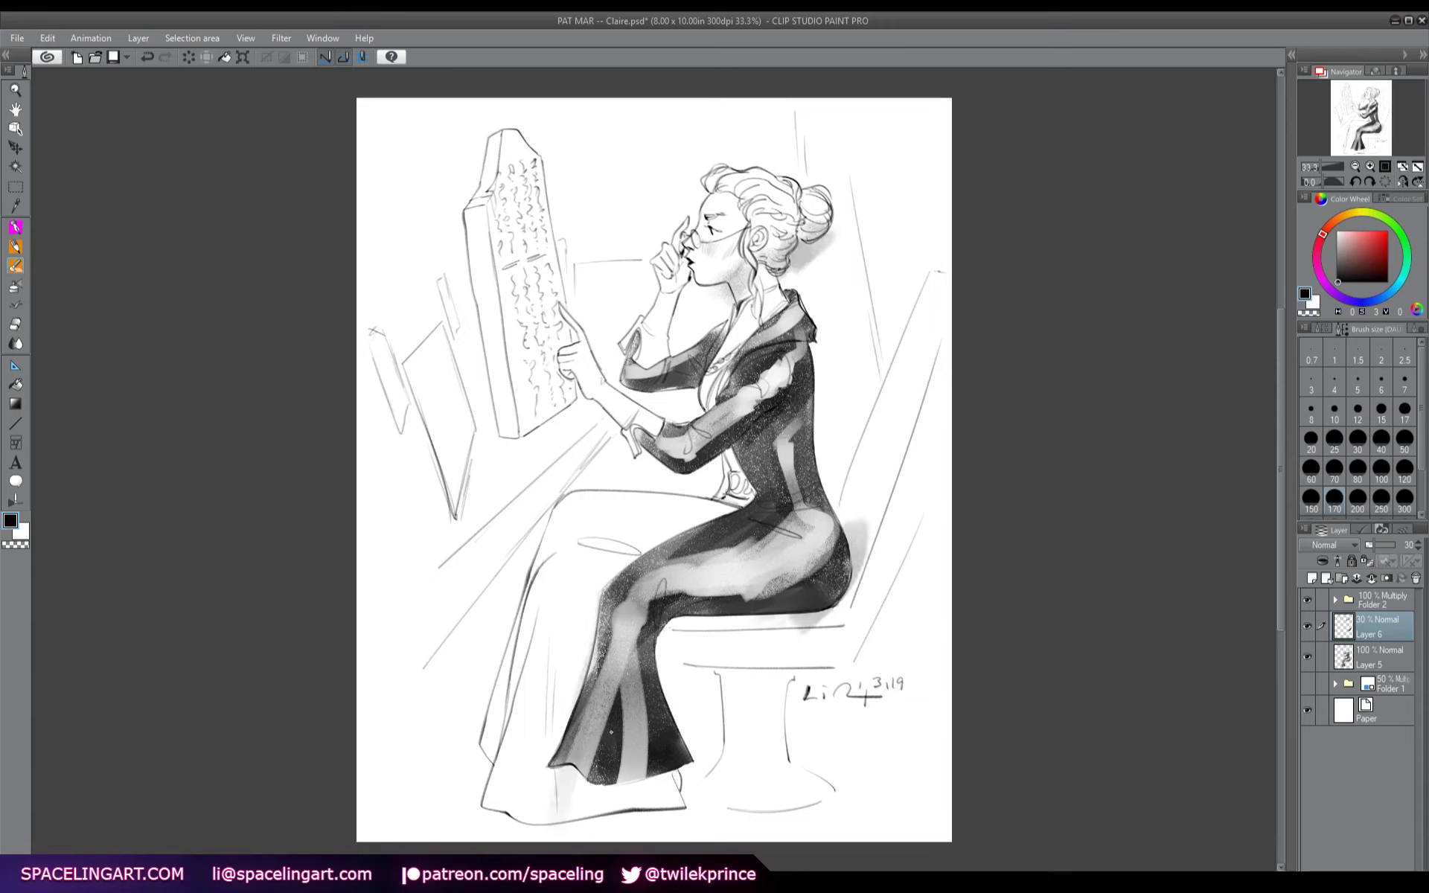
- Brush gray shading under the near hem, along the far leg and knee, and beneath the forearm holding the slab
mouse_move(620, 770)
mouse_down()
mouse_move(629, 823)
mouse_move(654, 805)
mouse_up()
mouse_move(551, 566)
mouse_down()
mouse_move(478, 765)
mouse_move(547, 547)
mouse_move(533, 598)
mouse_move(539, 565)
mouse_up()
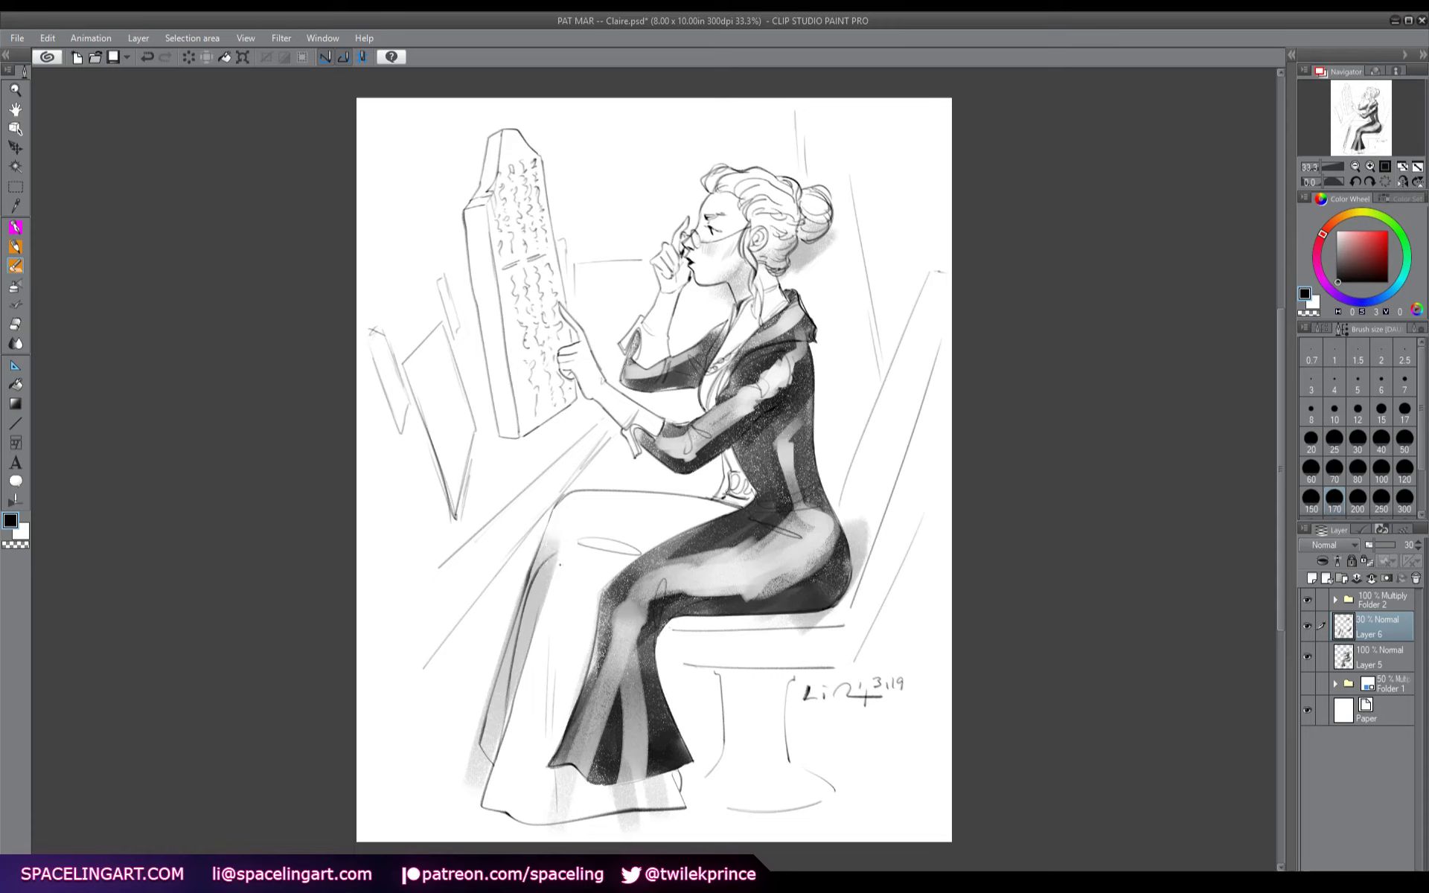
drag(633, 551, 692, 536)
drag(554, 538, 632, 545)
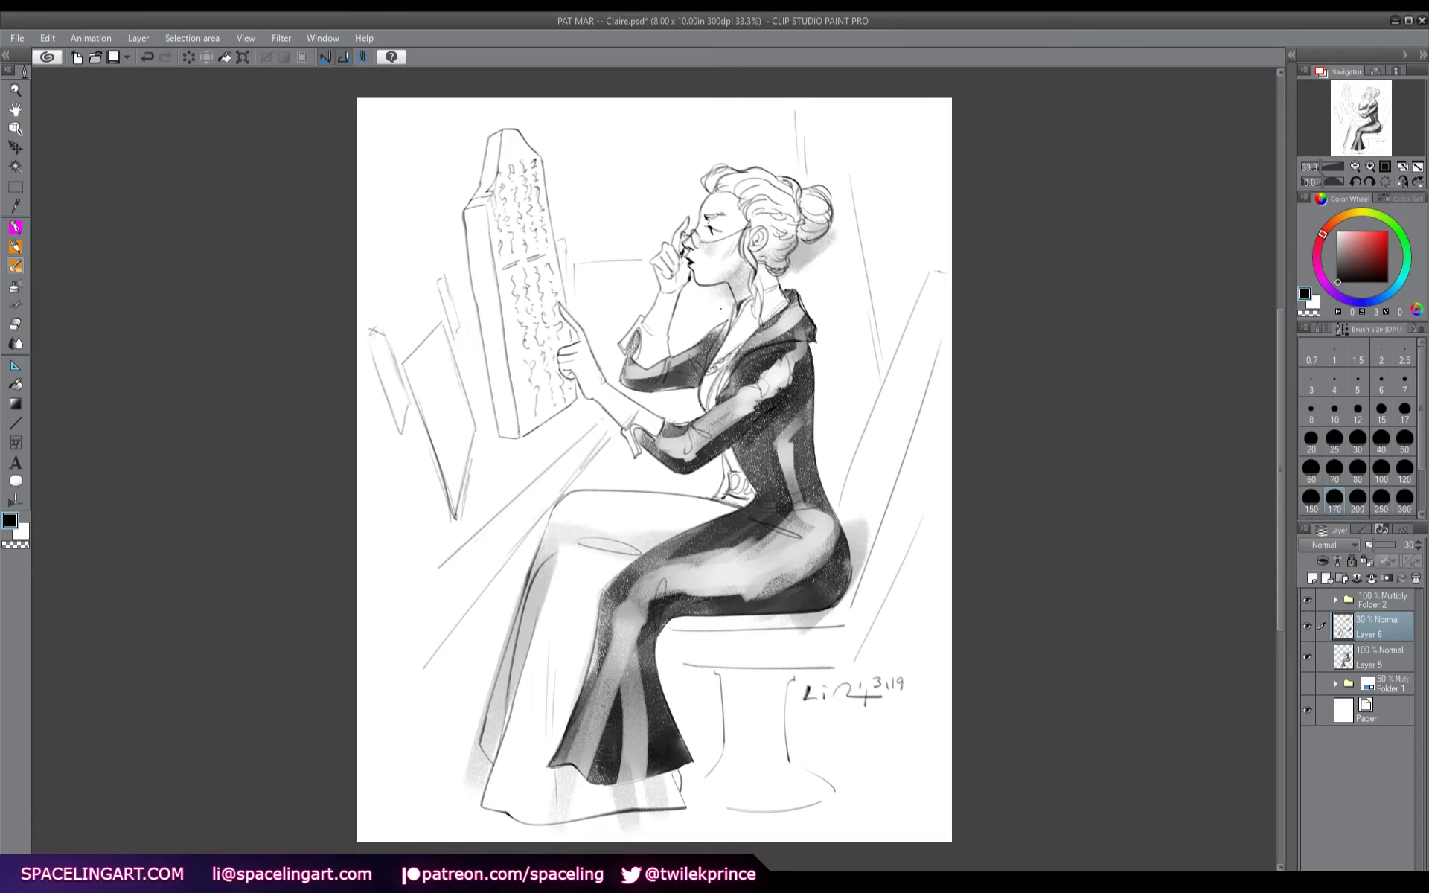
drag(584, 402, 637, 458)
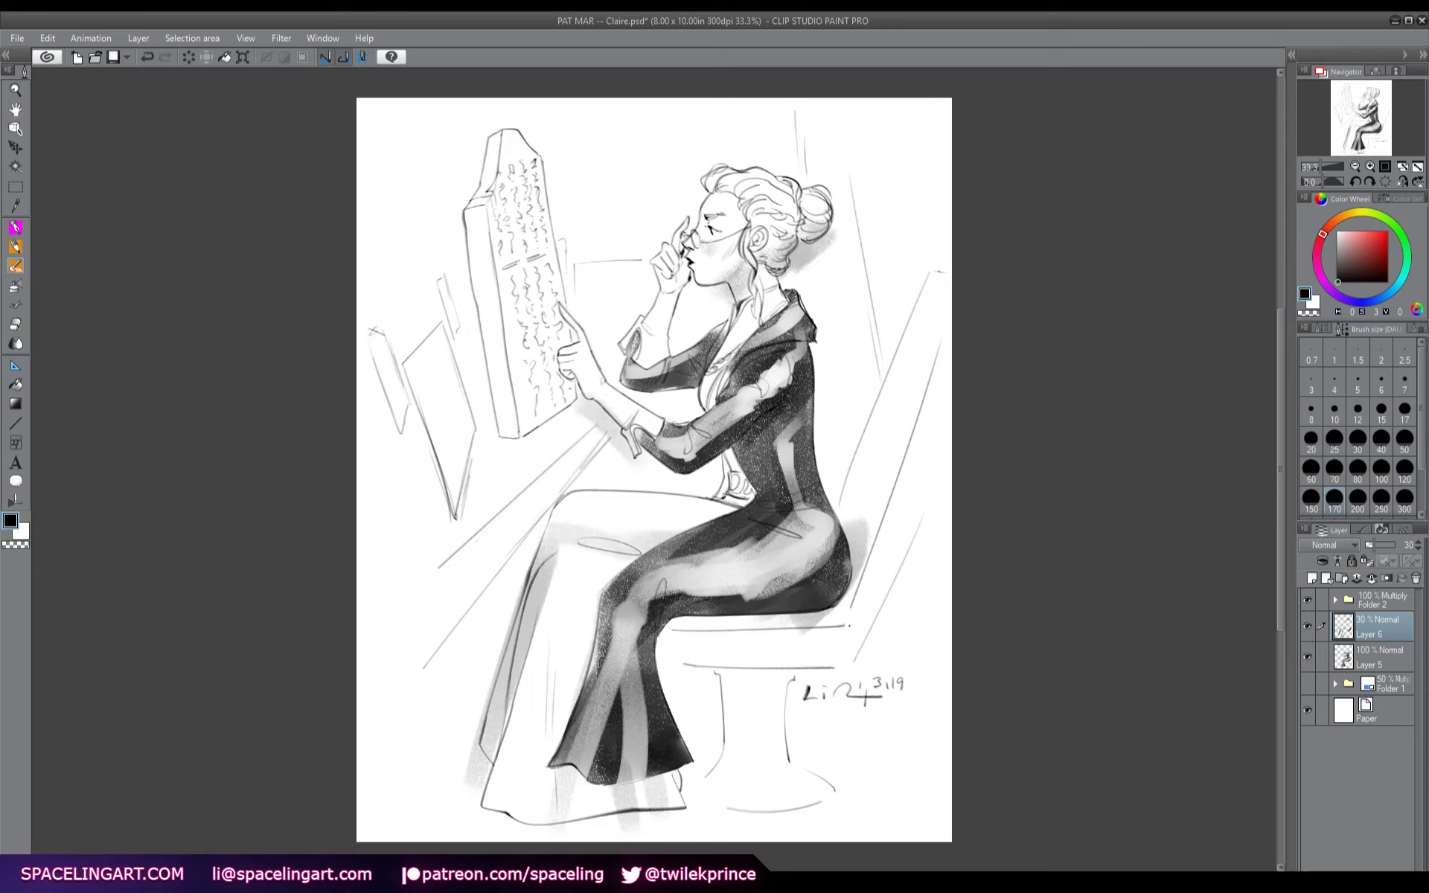
- Add a layer mask to Layer 6 and clear it to hide all the gray shading
click(1387, 578)
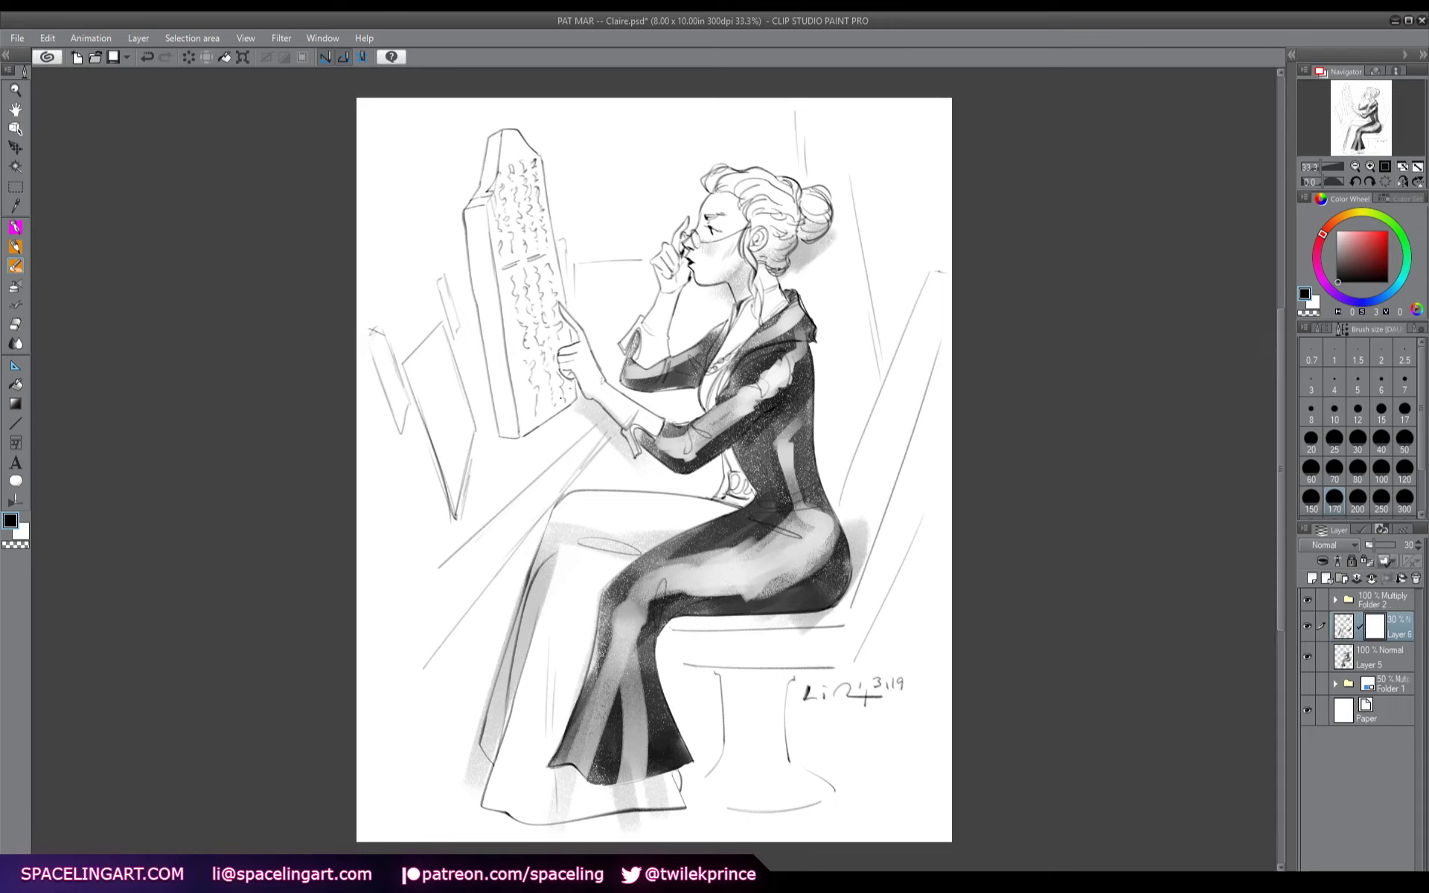
mouse_move(584, 400)
mouse_down()
mouse_move(625, 455)
mouse_move(622, 444)
mouse_up()
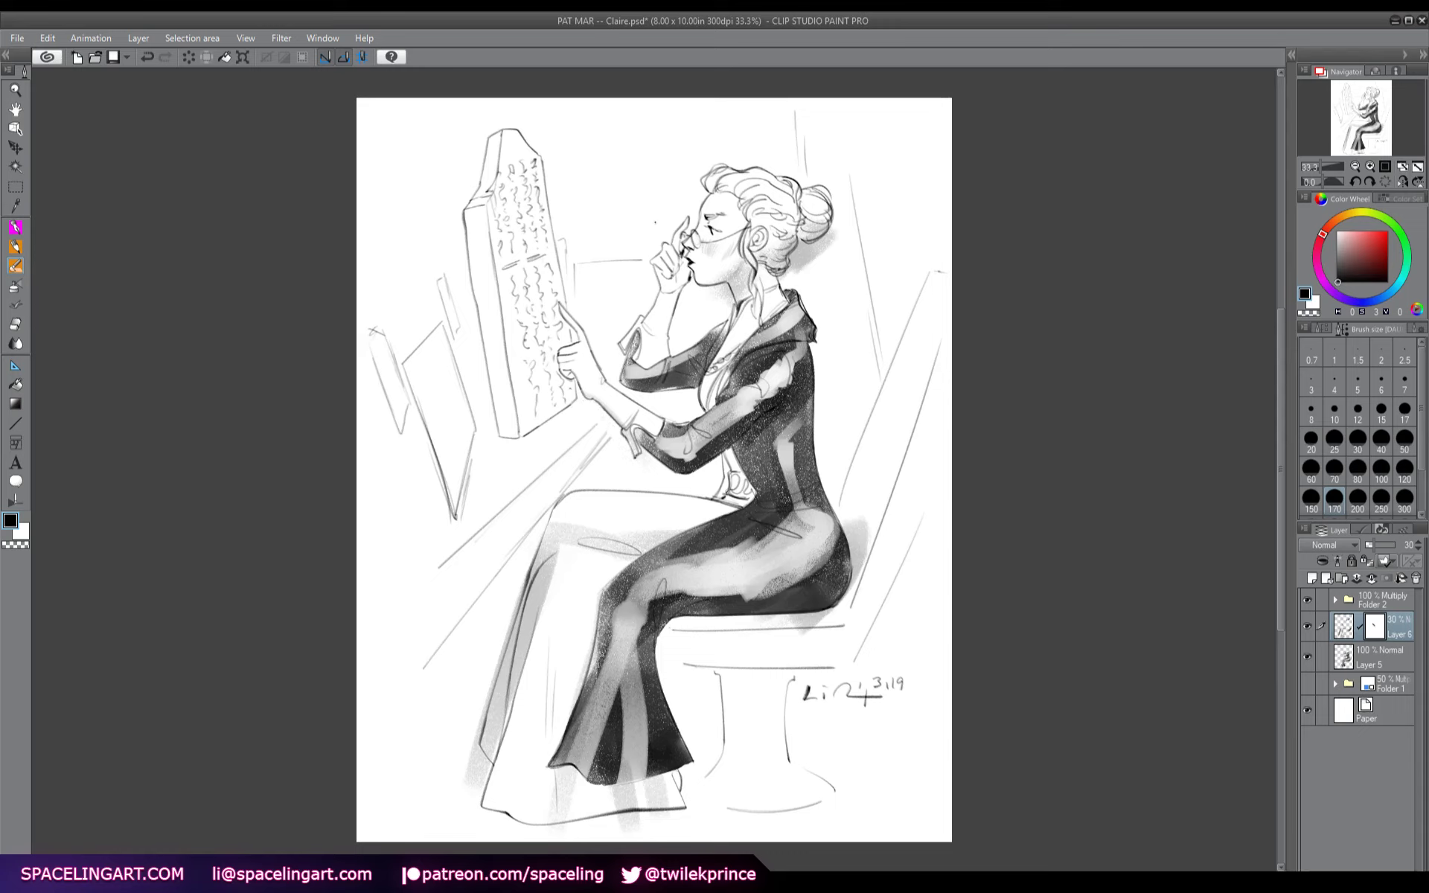
click(188, 57)
- Paint on Layer 6's mask with the pen to reveal the gray shading on the neck, far knee and far leg
click(16, 229)
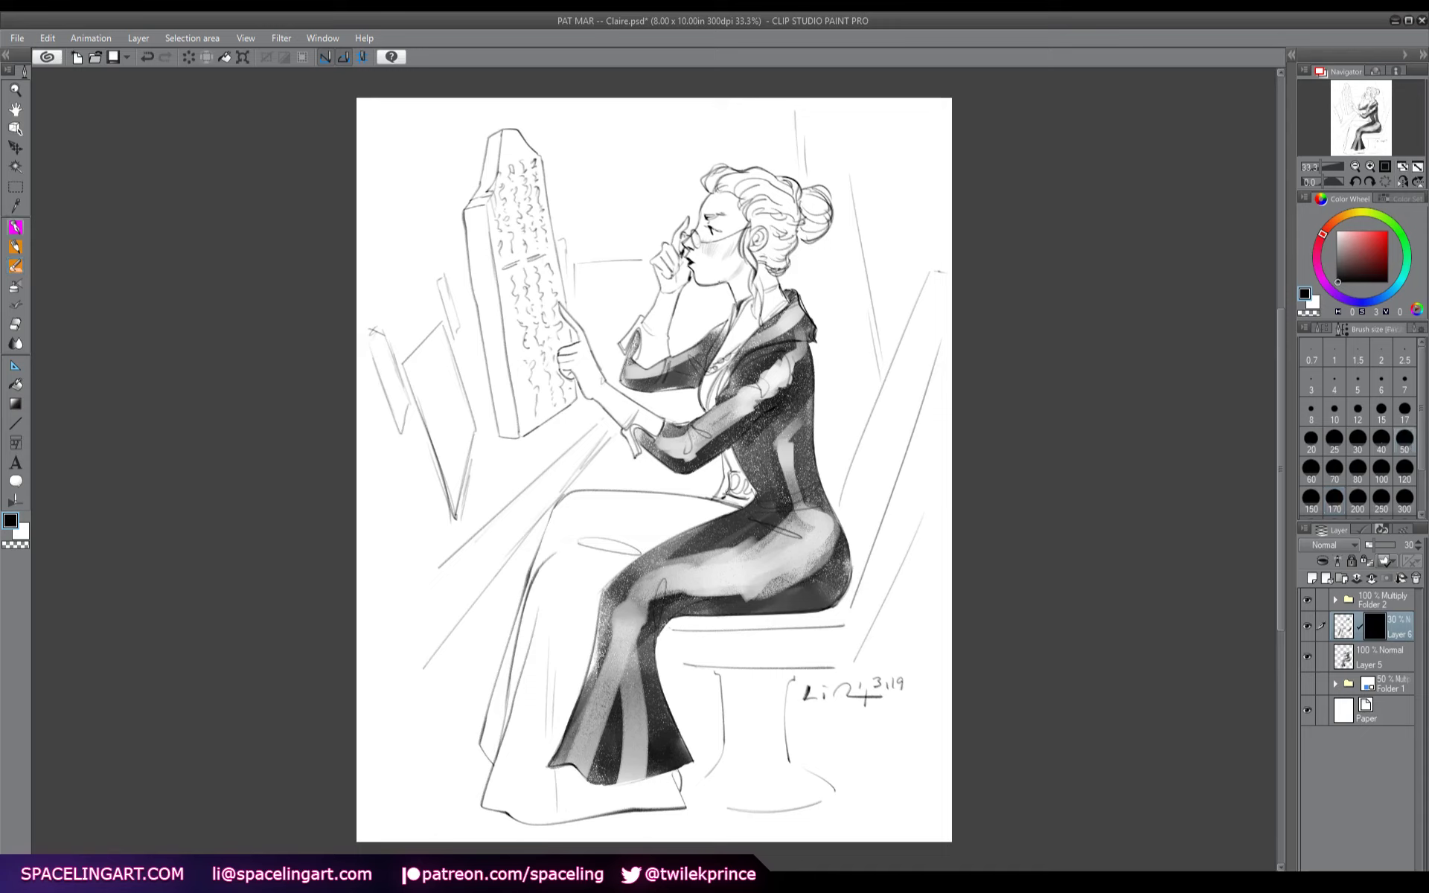
drag(734, 279, 742, 292)
mouse_move(838, 578)
mouse_down()
mouse_move(810, 603)
mouse_move(804, 591)
mouse_up()
click(1359, 471)
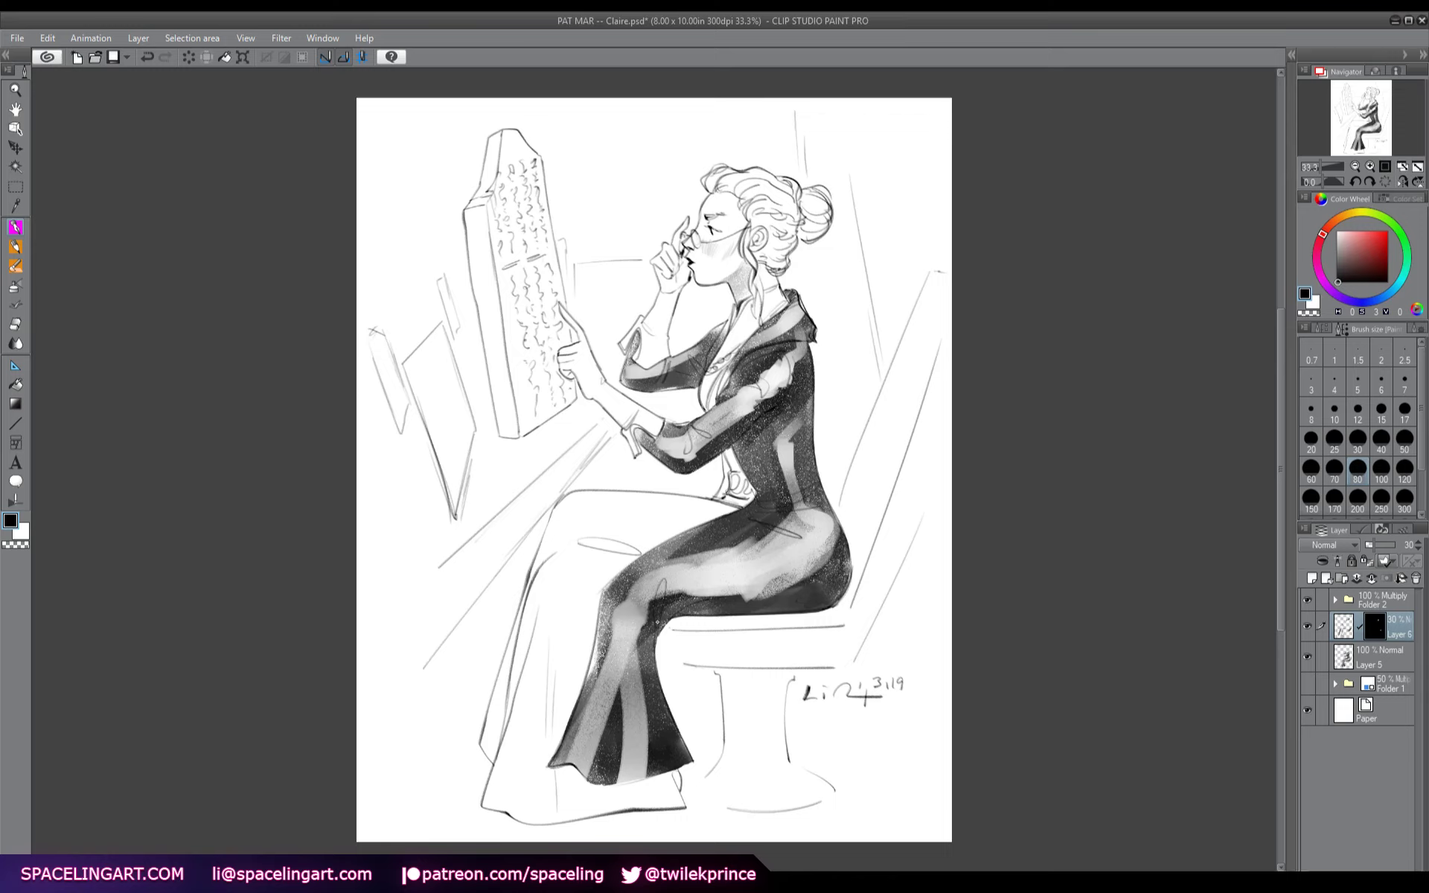
mouse_move(556, 527)
mouse_down()
mouse_move(525, 590)
mouse_move(492, 759)
mouse_move(546, 598)
mouse_up()
mouse_move(515, 673)
mouse_down()
mouse_move(539, 573)
mouse_move(625, 533)
mouse_move(643, 540)
mouse_up()
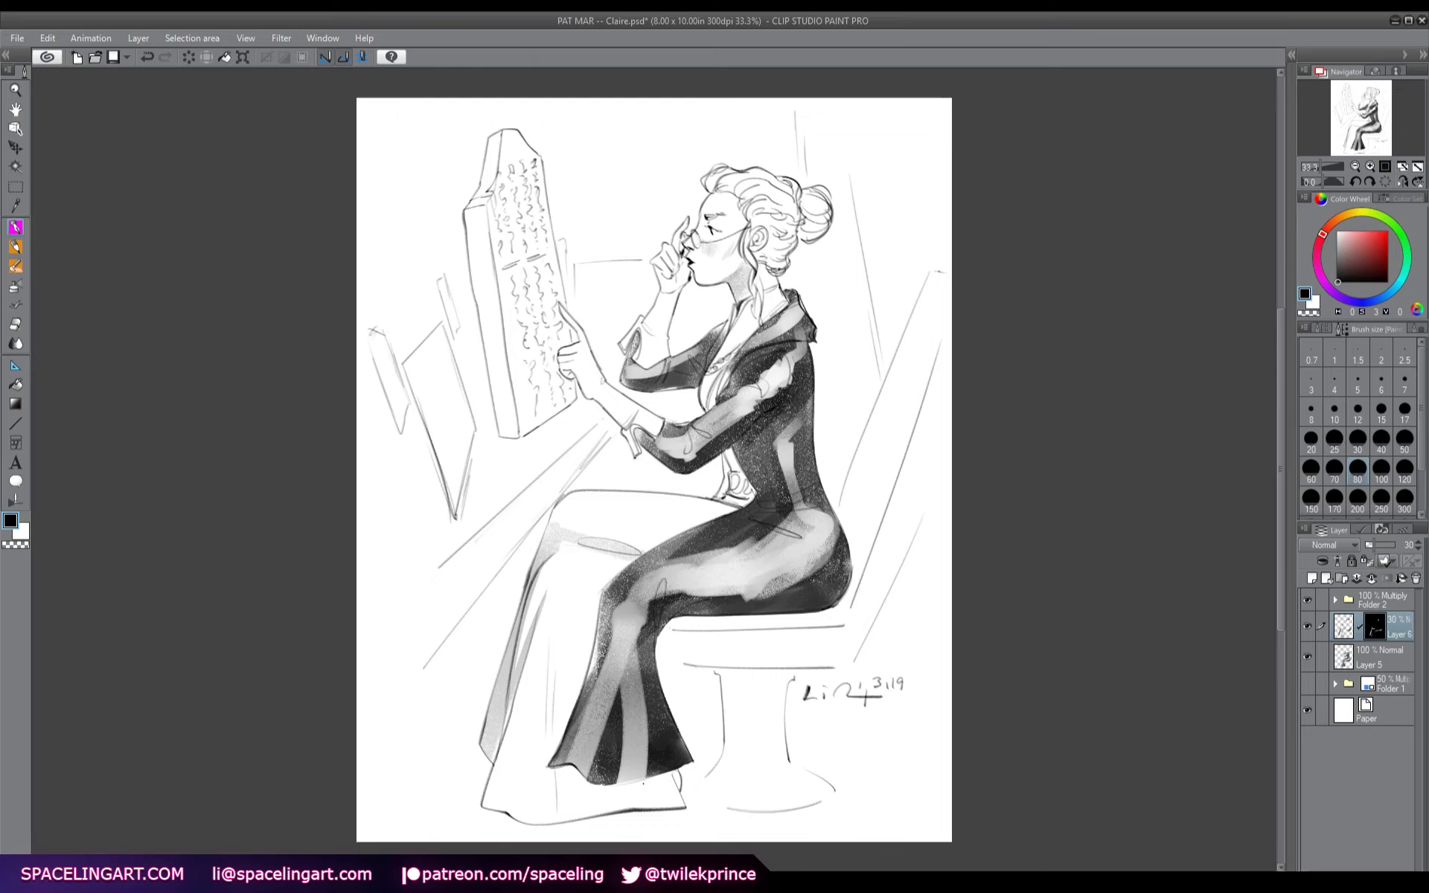
- Reveal the gray shading beneath the near trouser hem on Layer 6's mask, and apply the mask to the layer
mouse_move(645, 783)
mouse_down()
mouse_move(658, 790)
mouse_move(670, 772)
mouse_move(615, 806)
mouse_up()
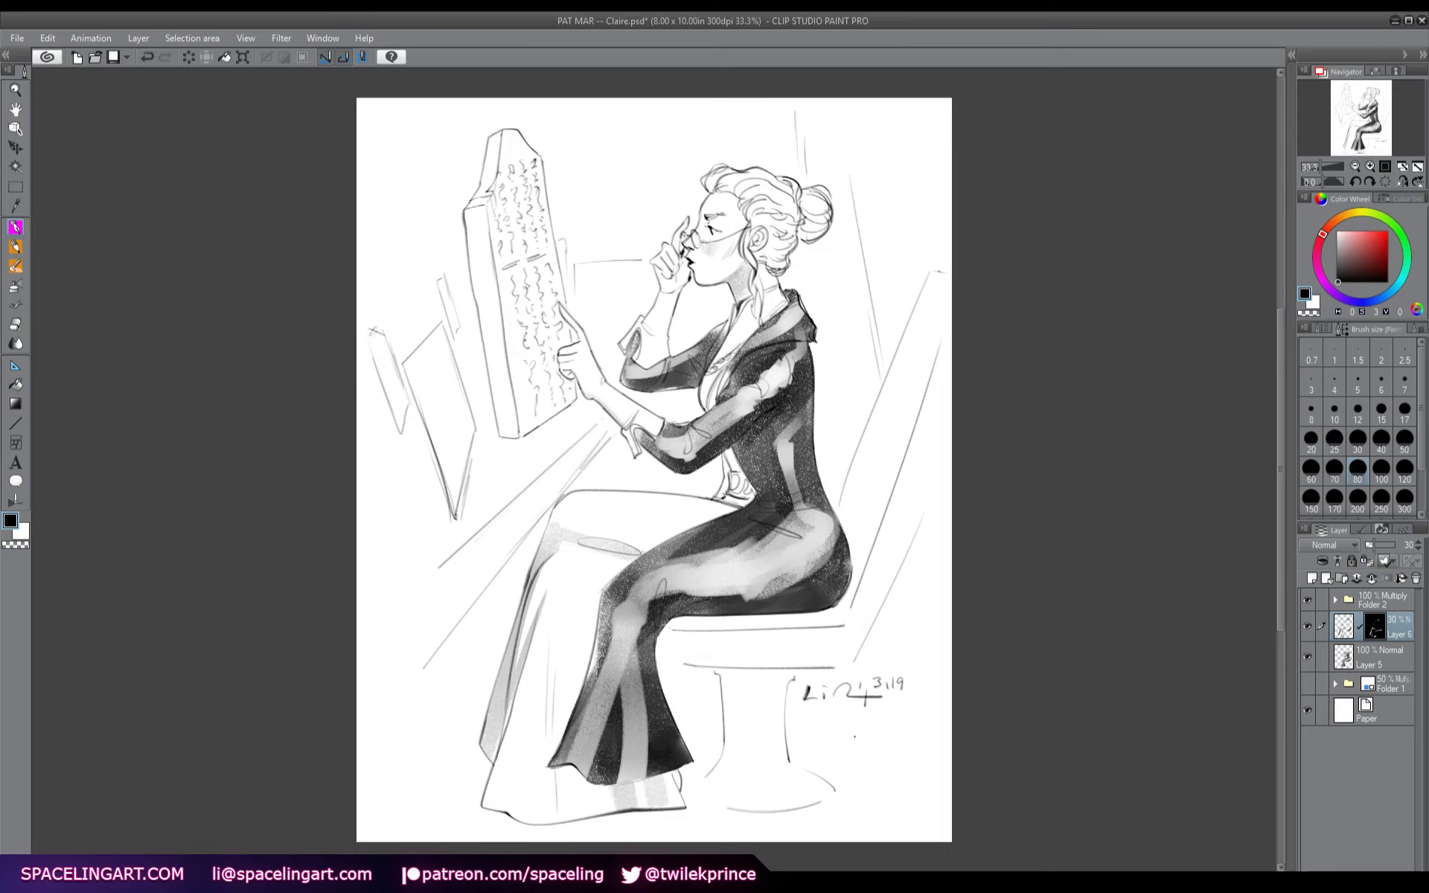
click(1398, 579)
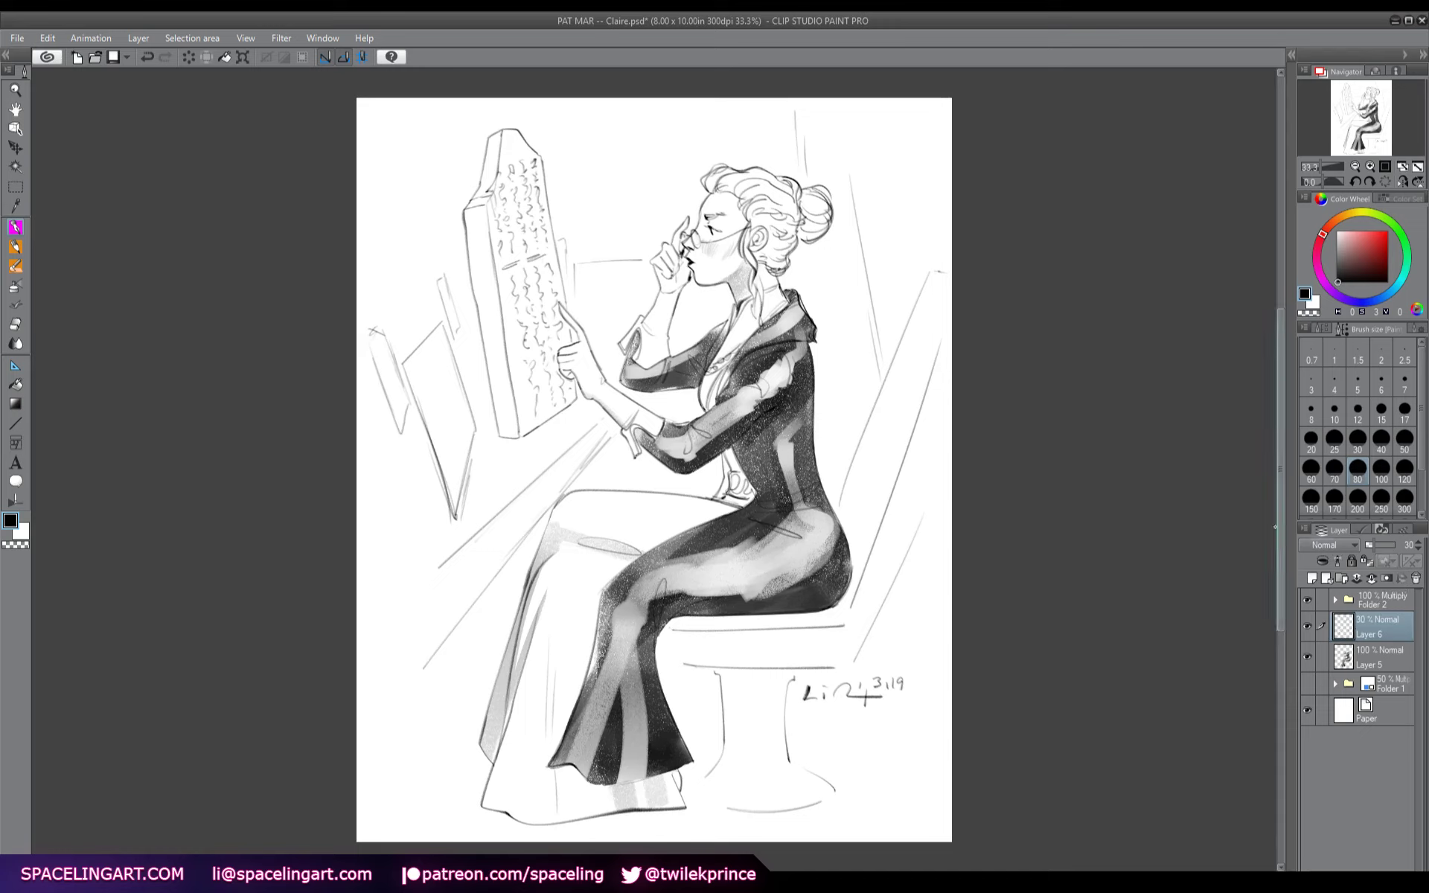
- Brush a soft gray tone over the hair and bun at brush size 170, and merge Layer 6 down into Layer 5
click(18, 268)
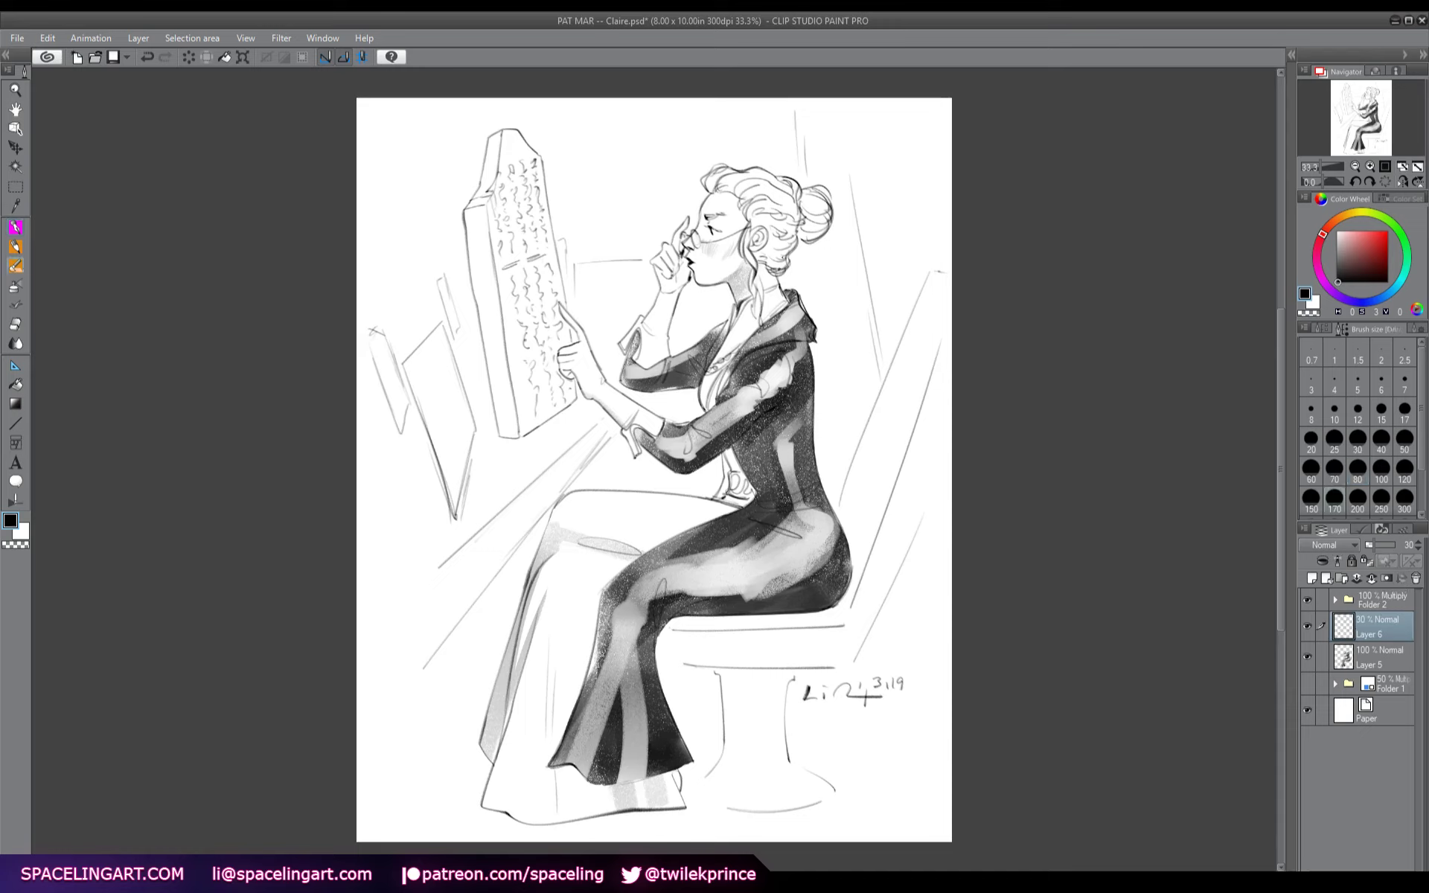
mouse_move(784, 257)
mouse_down()
mouse_move(770, 257)
mouse_move(778, 212)
mouse_move(811, 227)
mouse_move(782, 197)
mouse_up()
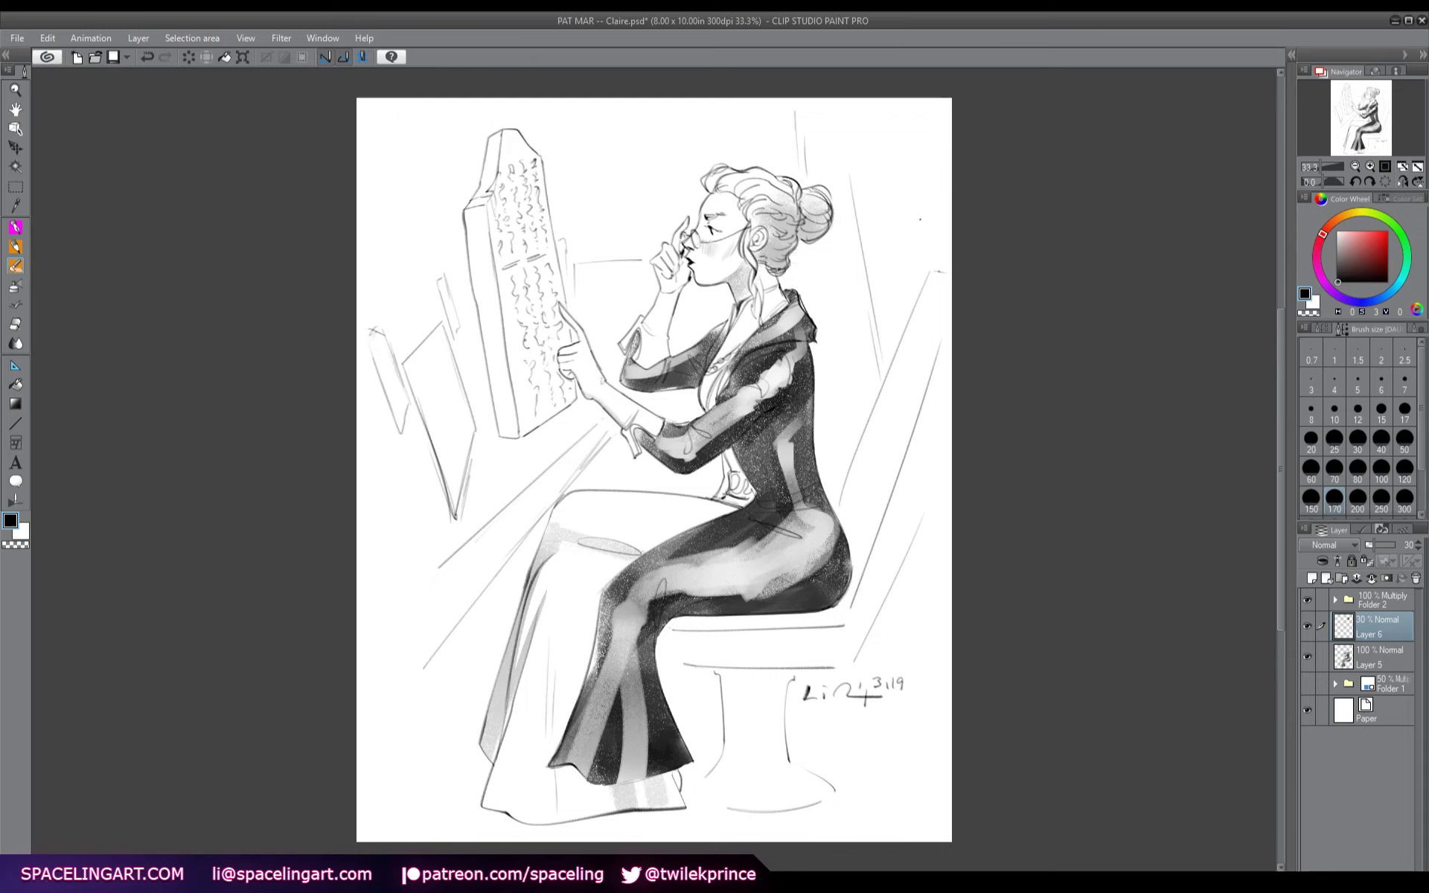
click(1370, 577)
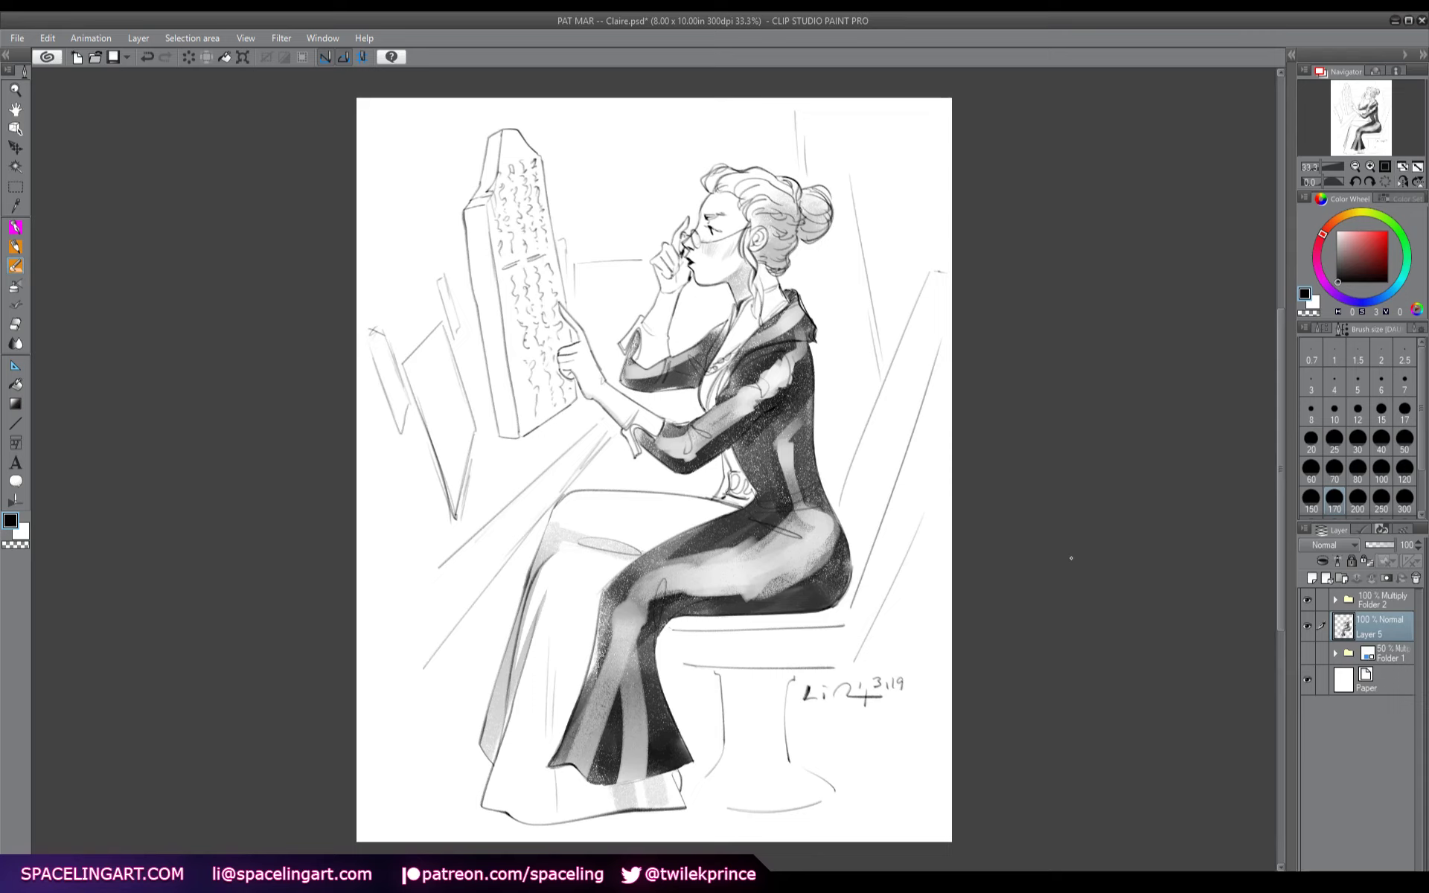
- Save the seated character drawing and close the document
key(ctrl+s)
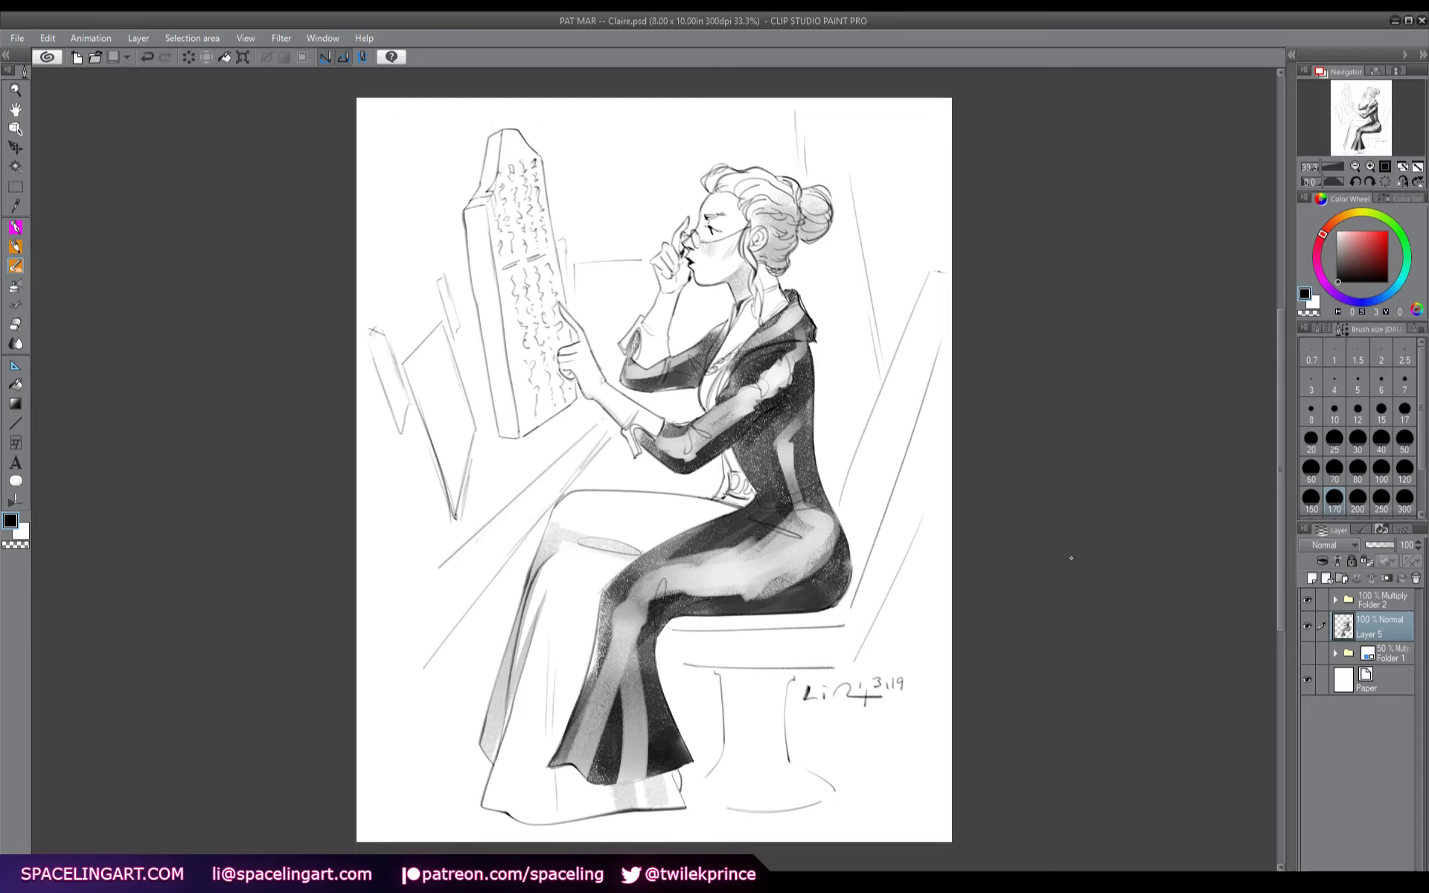
click(21, 40)
key(alt)
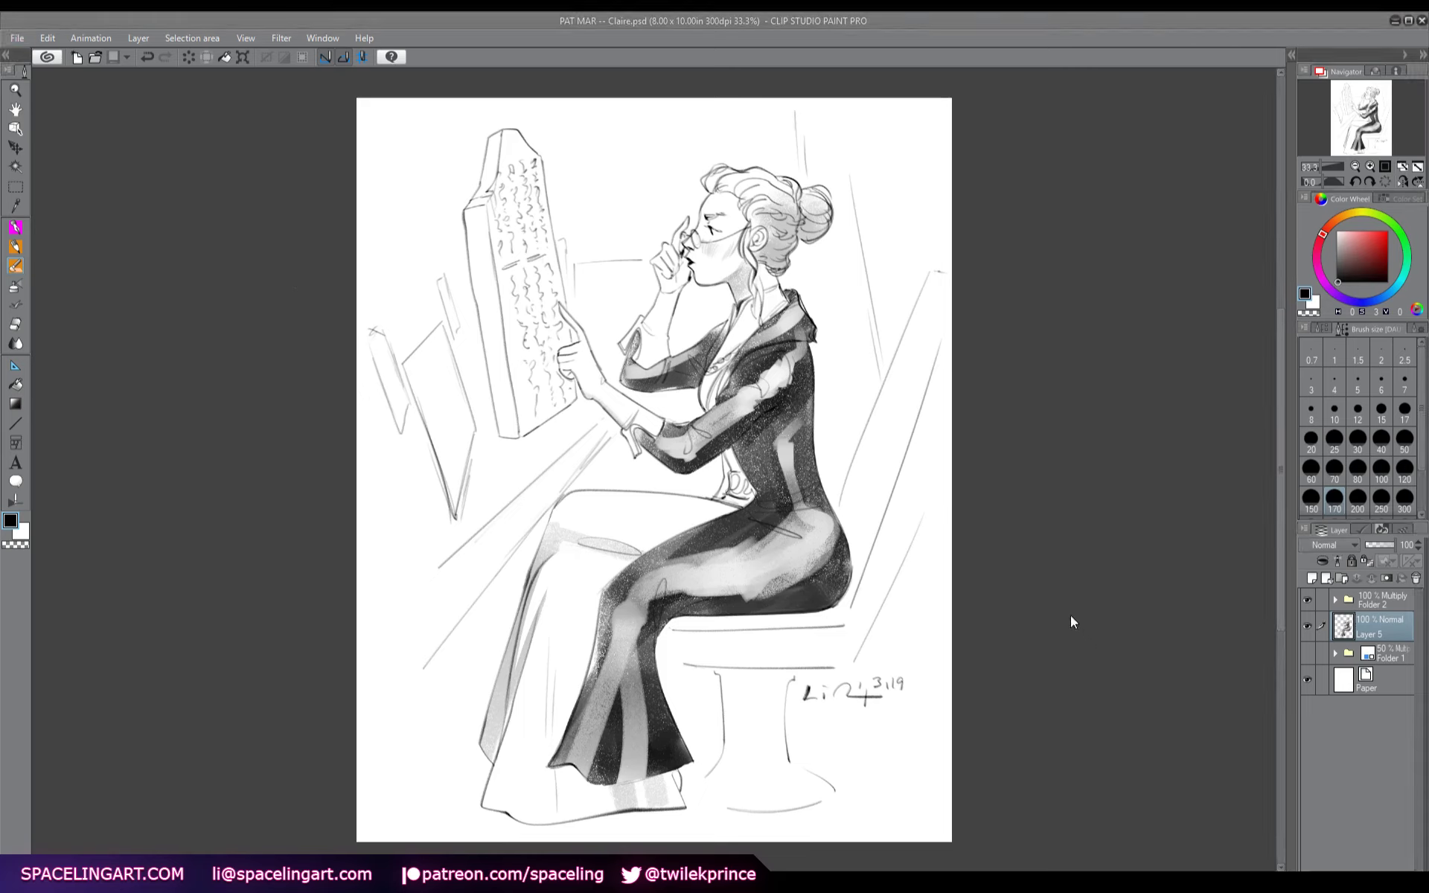
click(970, 413)
click(1094, 769)
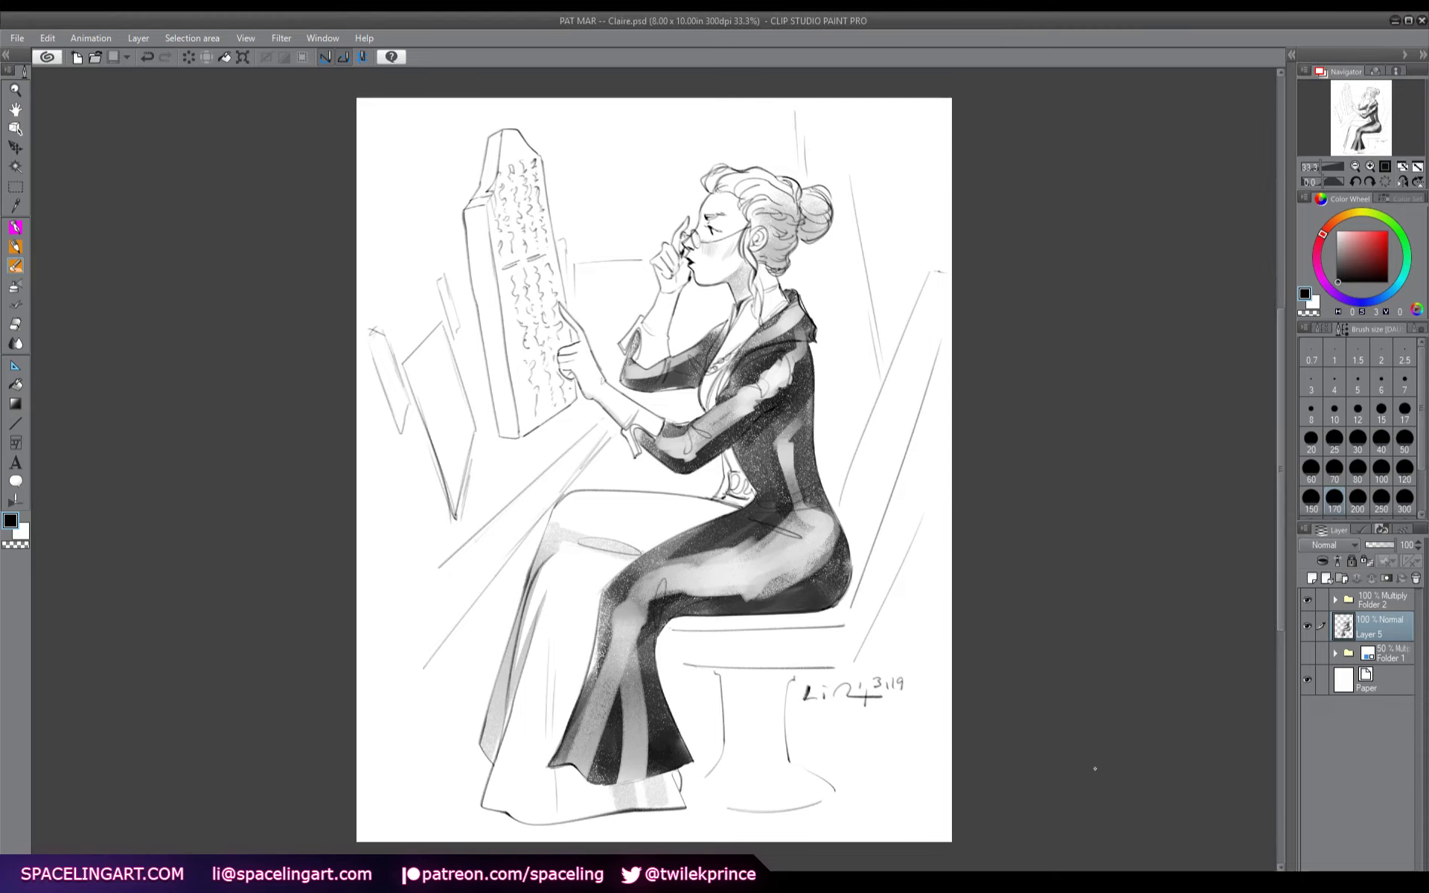
key(ctrl+w)
- Create a new 3000 x 3000 px illustration at 300 dpi with a gray paper background
key(ctrl+n)
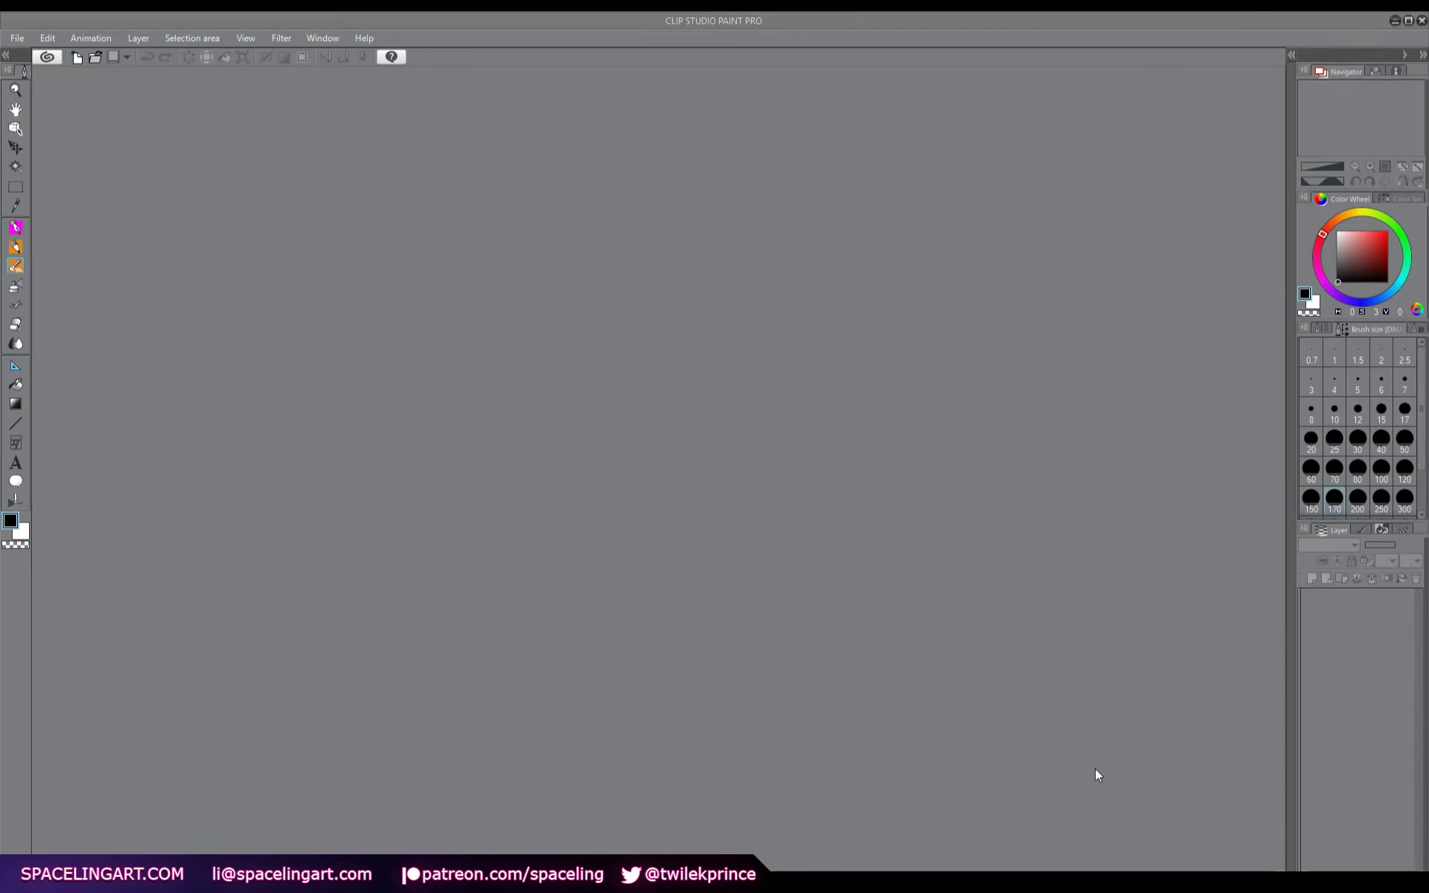
key(Return)
click(1385, 166)
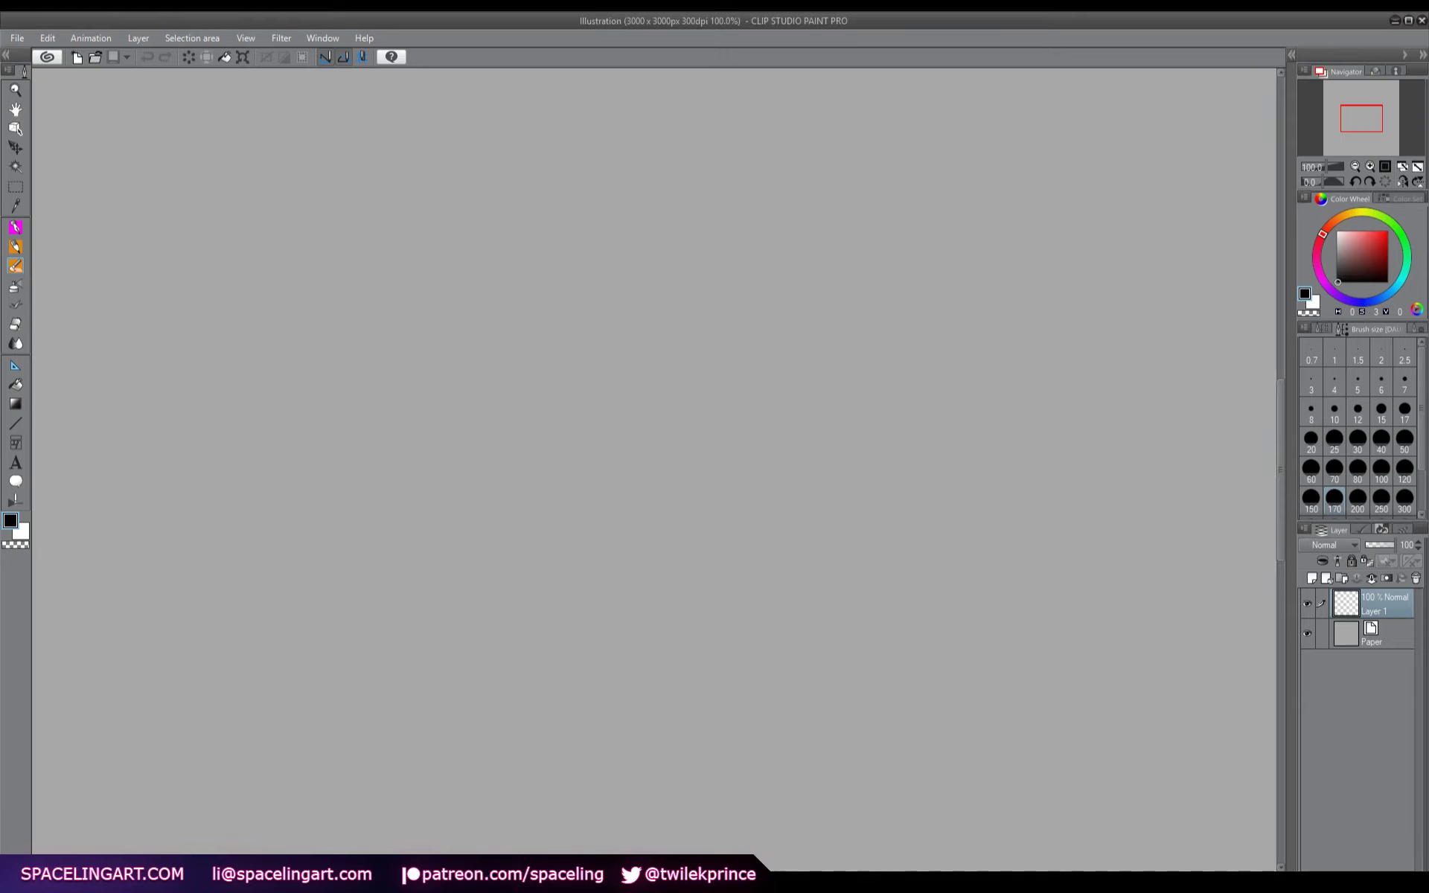
- Set up the Analog Anabelle pencil at brush size 20, trying it with test strokes and undoing them
click(16, 245)
drag(1016, 480, 1021, 606)
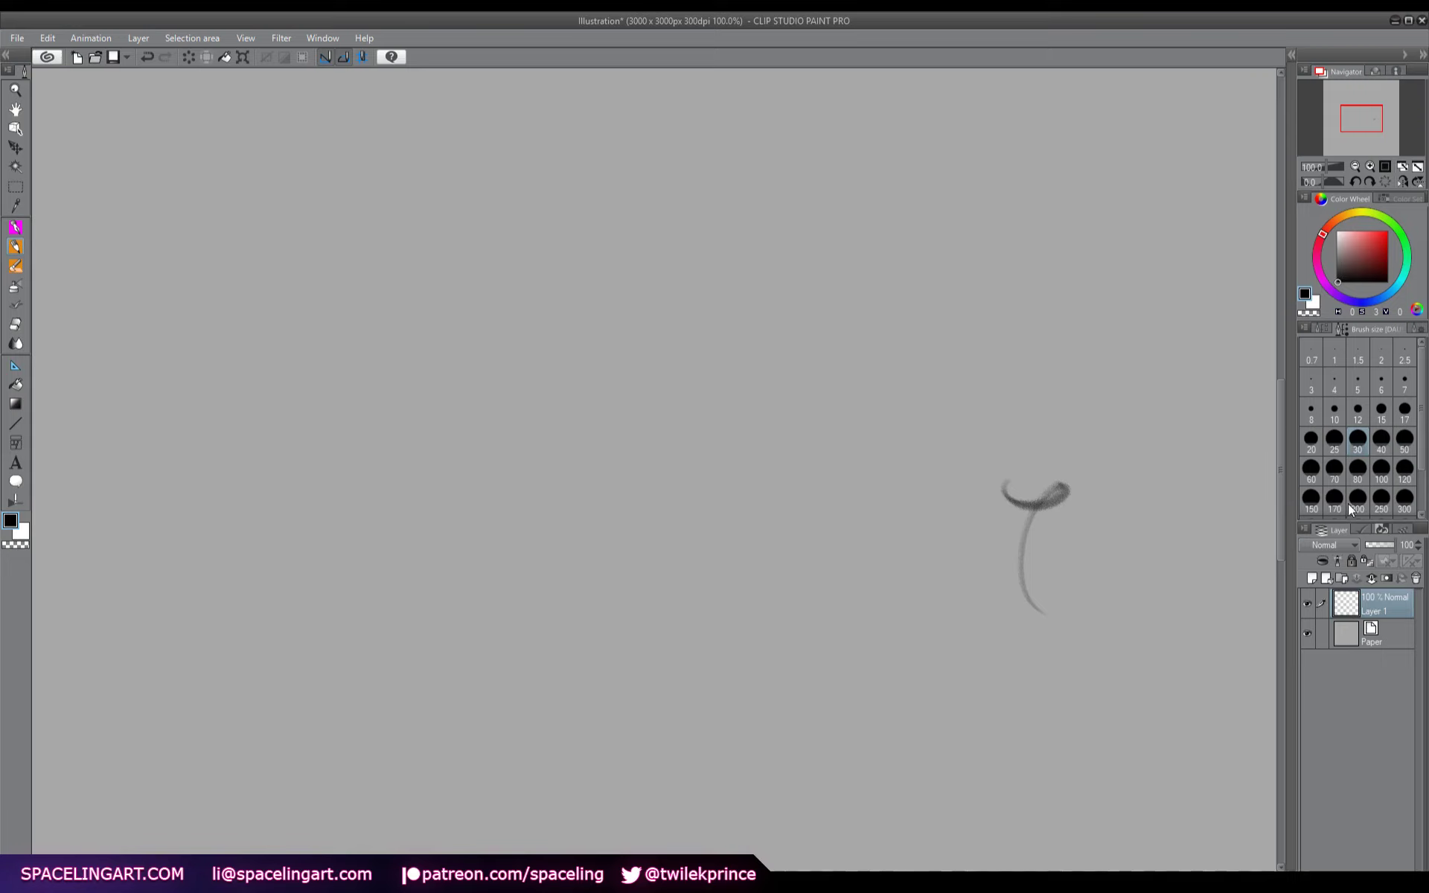
key(ctrl+z)
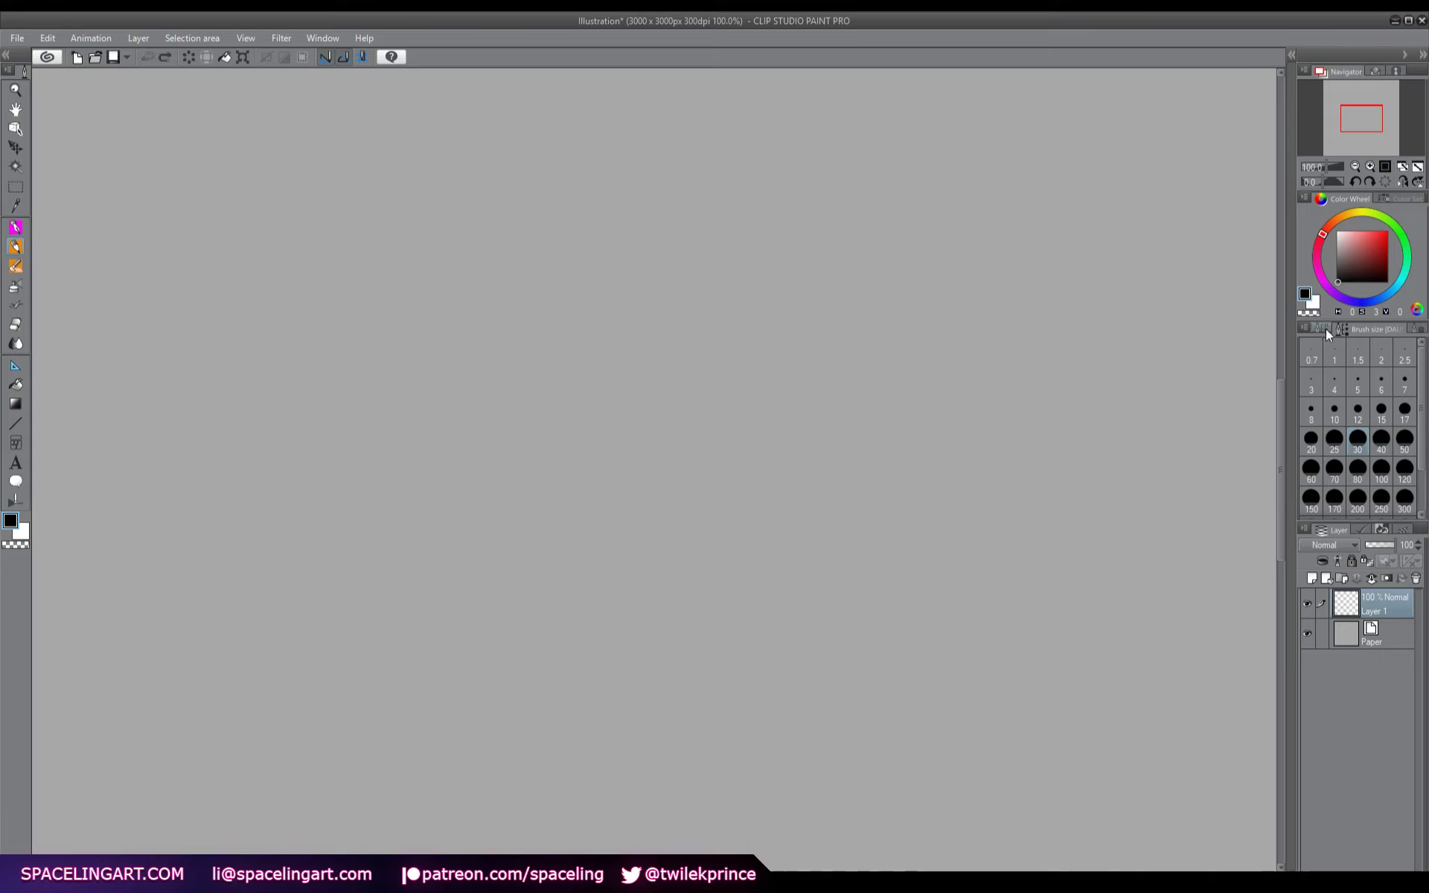
click(1326, 332)
key(comma)
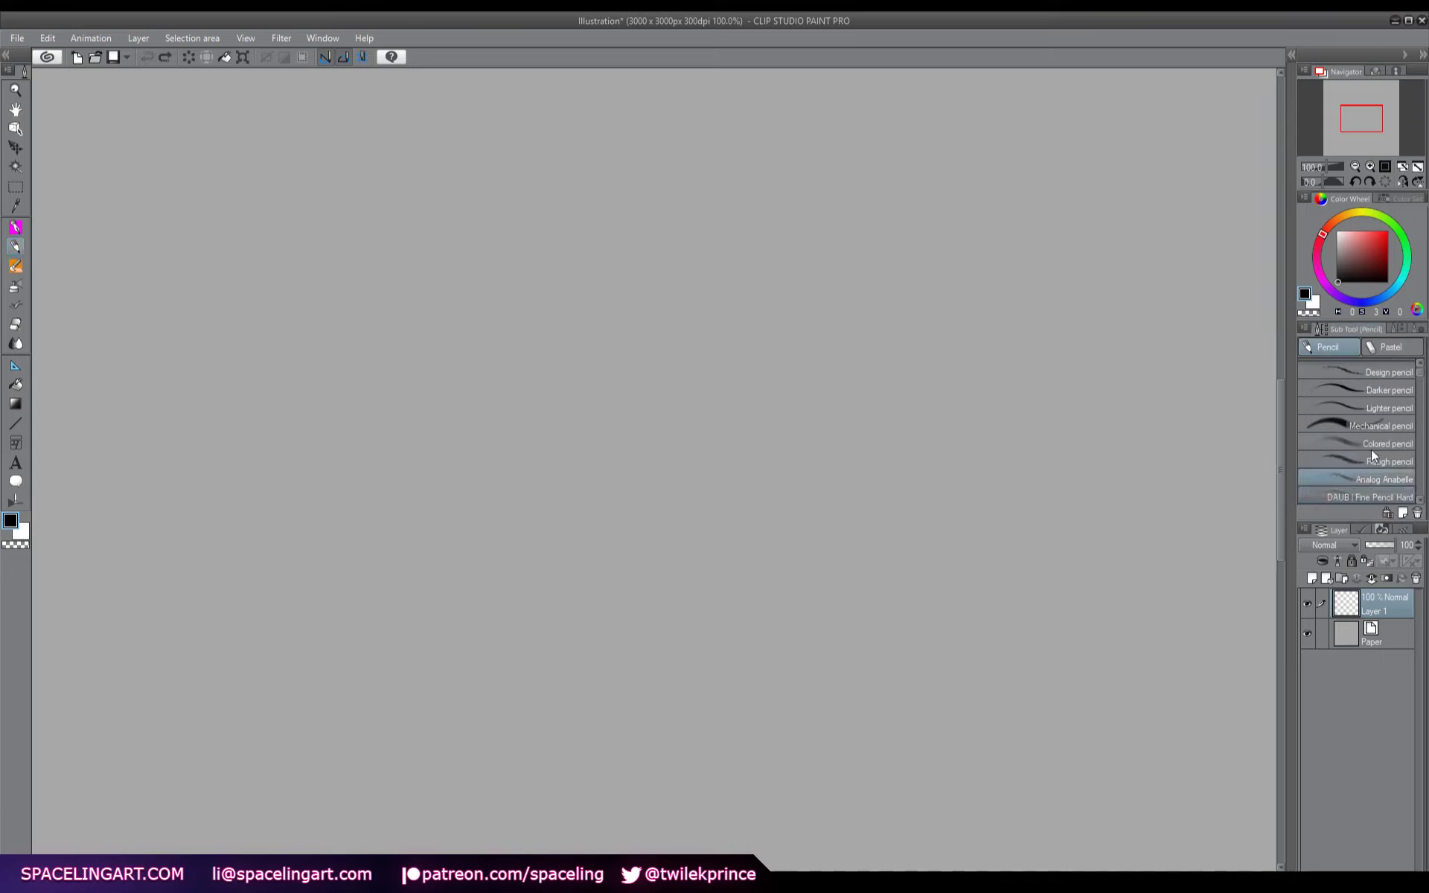
click(1402, 332)
mouse_move(906, 393)
mouse_down()
mouse_move(894, 438)
mouse_move(937, 532)
mouse_up()
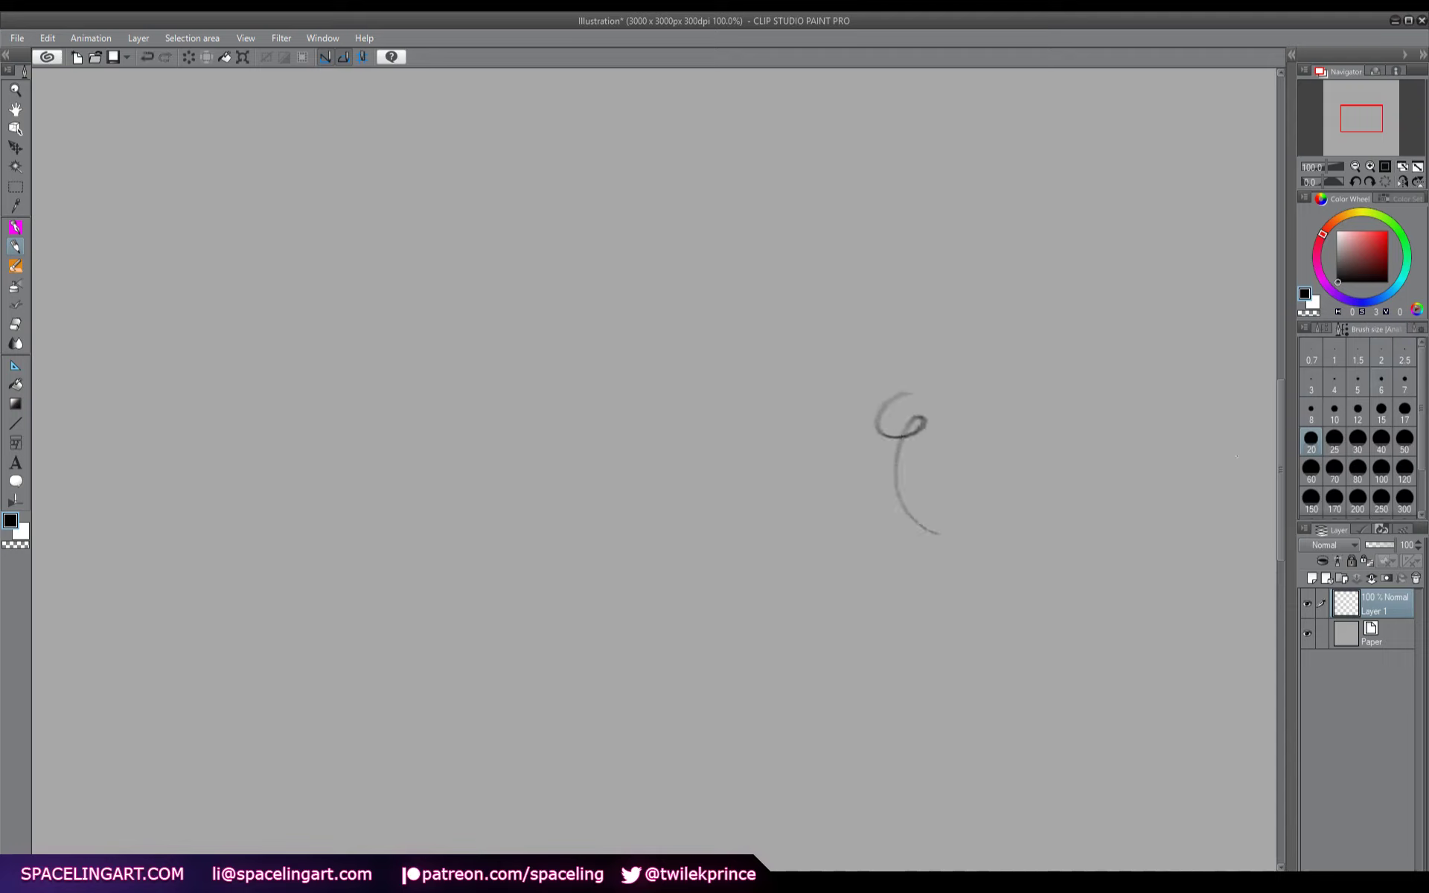
key(ctrl+z)
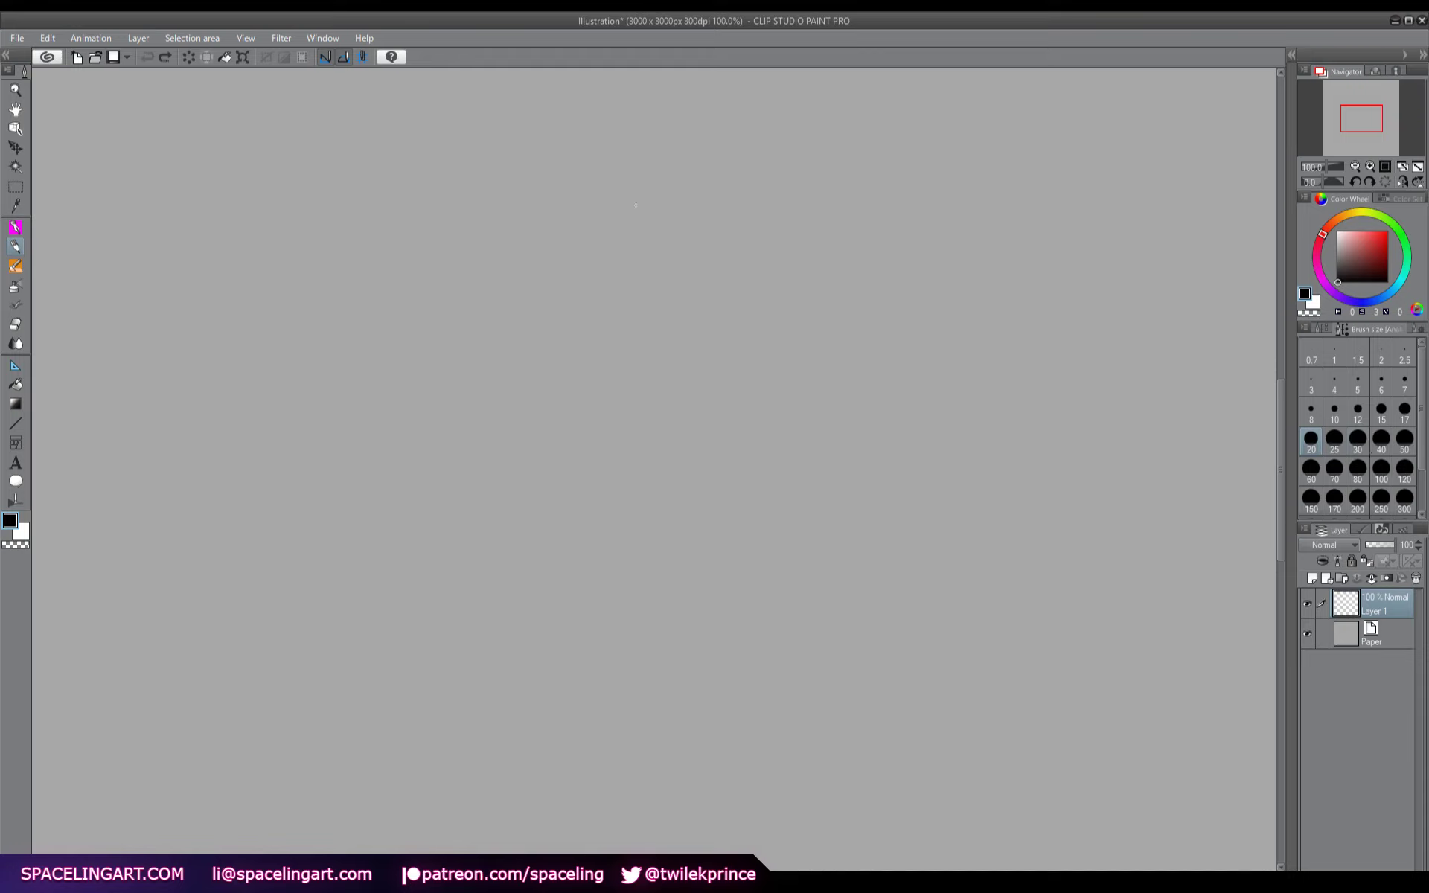
- Sketch a loose head oval, shoulder line and ribcage for a standing figure in the upper middle of the canvas
drag(636, 205, 690, 177)
mouse_move(601, 265)
mouse_down()
mouse_move(638, 248)
mouse_move(702, 254)
mouse_up()
mouse_move(617, 283)
mouse_down()
mouse_move(636, 255)
mouse_move(687, 272)
mouse_up()
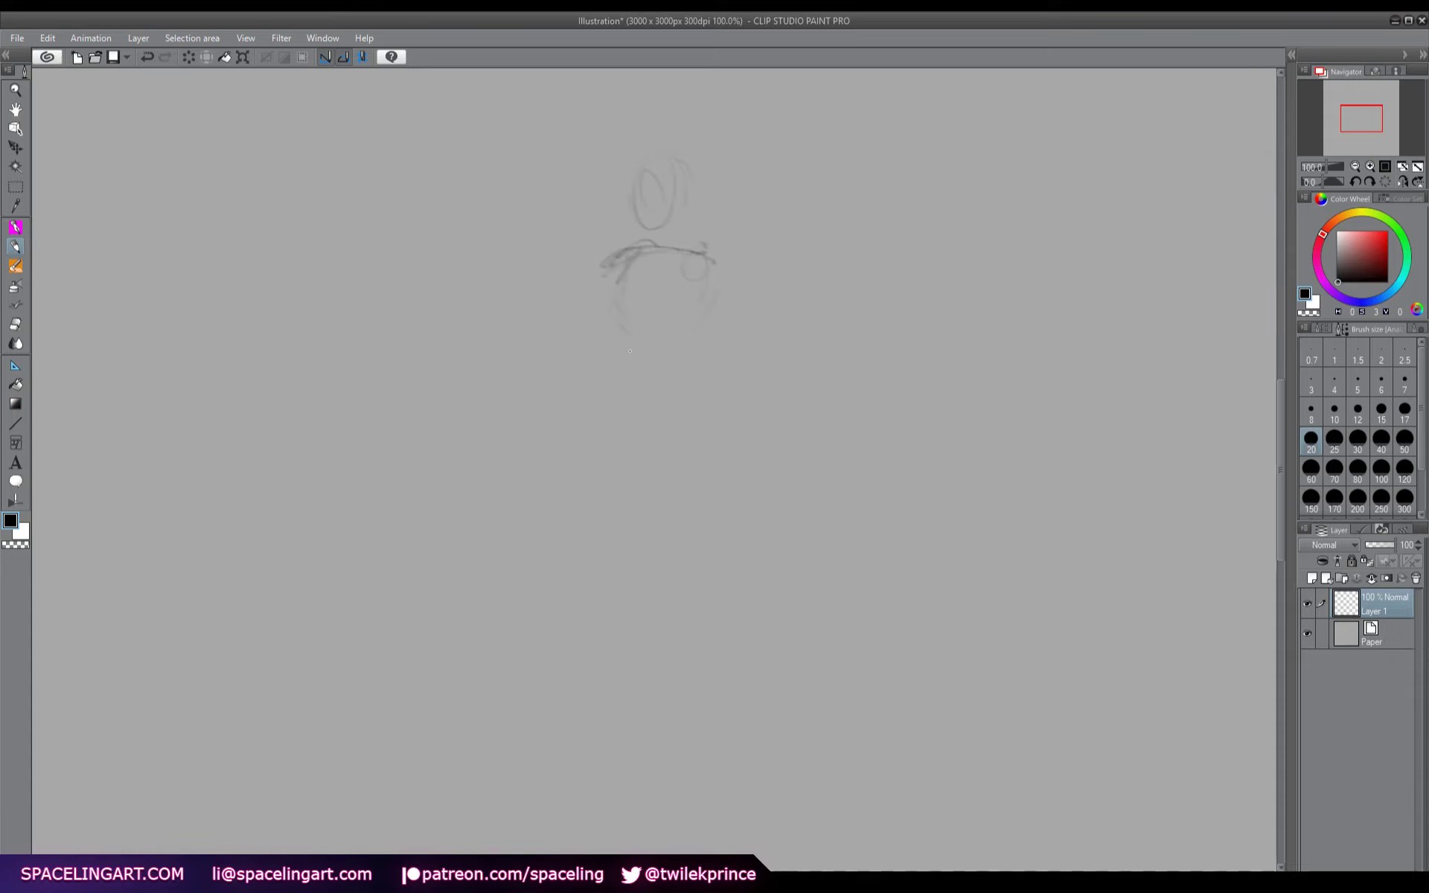
- Rough in the figure's waist, hips and both arms bent outward at the elbows
drag(629, 352, 651, 373)
drag(731, 390, 704, 347)
drag(700, 288, 753, 326)
drag(603, 347, 619, 266)
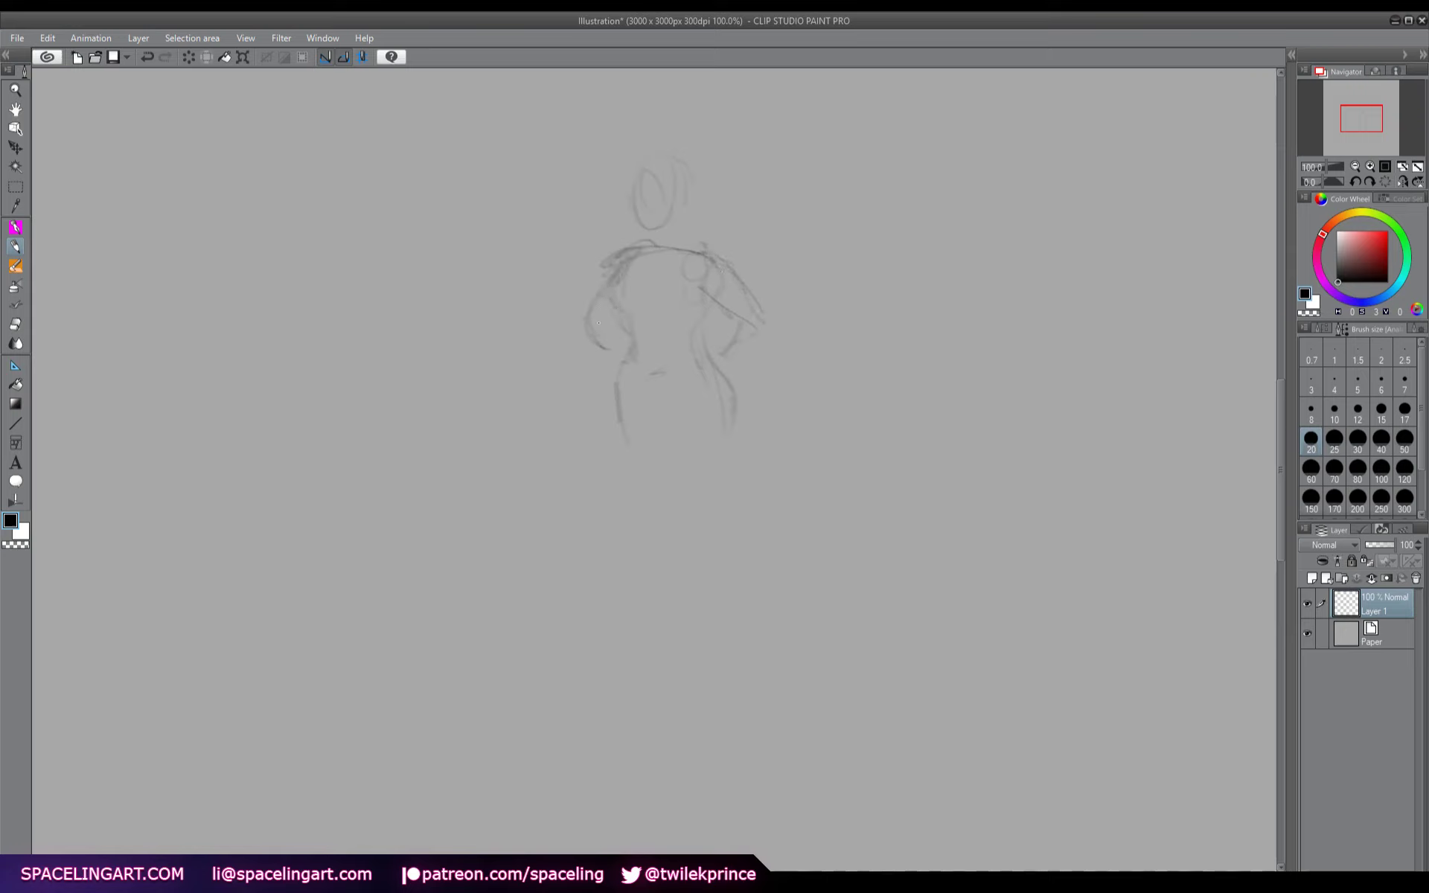
- Reinforce the contours of both bent arms and lightly rough in the hips and legs
mouse_move(608, 314)
mouse_down()
mouse_move(598, 342)
mouse_move(620, 364)
mouse_up()
mouse_move(697, 285)
mouse_down()
mouse_move(733, 291)
mouse_move(735, 330)
mouse_up()
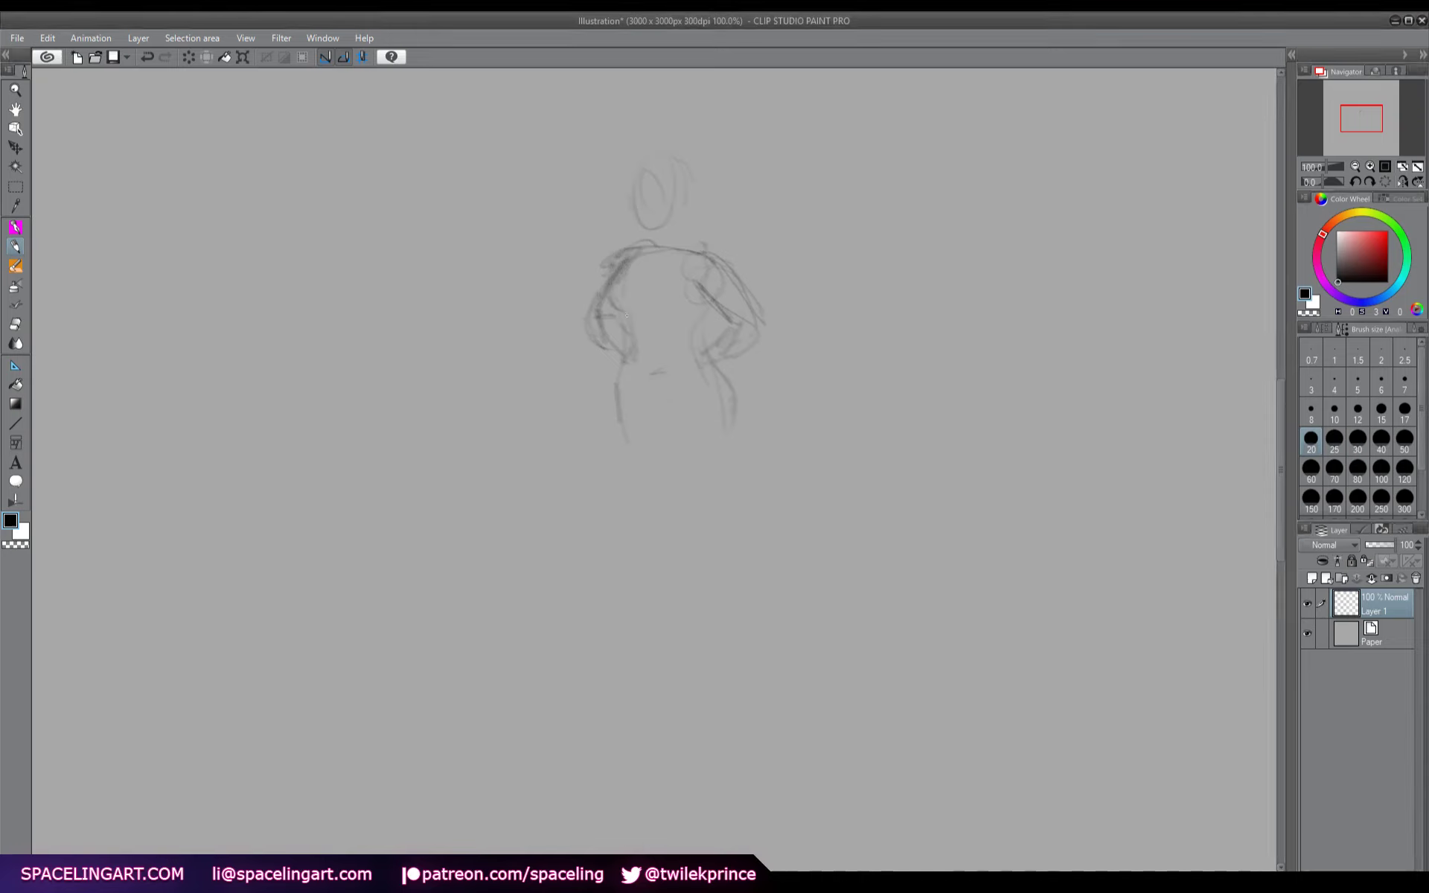
drag(627, 264, 626, 318)
drag(616, 376, 611, 395)
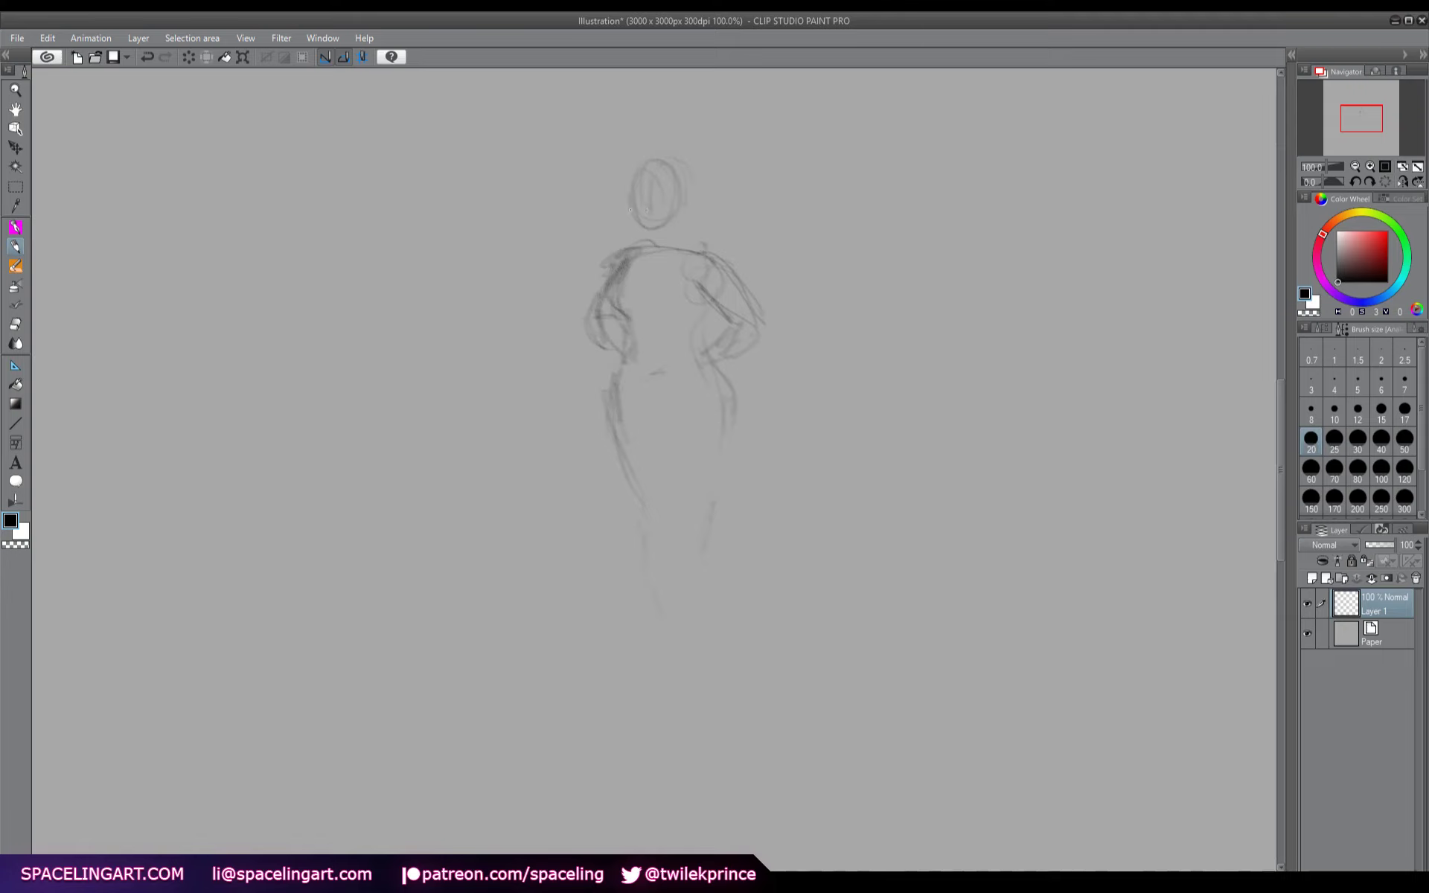
- Define the head with facial features and an ear, and darken the neck, shoulders, near arm, bust and waist
mouse_move(643, 207)
mouse_down()
mouse_move(671, 200)
mouse_move(635, 199)
mouse_move(680, 188)
mouse_move(632, 180)
mouse_move(676, 182)
mouse_move(648, 215)
mouse_move(667, 196)
mouse_move(638, 198)
mouse_move(649, 221)
mouse_move(634, 198)
mouse_move(628, 218)
mouse_move(655, 240)
mouse_move(677, 224)
mouse_move(687, 199)
mouse_move(635, 195)
mouse_move(660, 236)
mouse_move(670, 225)
mouse_move(678, 195)
mouse_up()
mouse_move(647, 223)
mouse_down()
mouse_move(660, 228)
mouse_move(663, 157)
mouse_up()
drag(652, 238, 624, 268)
mouse_move(681, 225)
mouse_down()
mouse_move(736, 279)
mouse_move(726, 267)
mouse_move(695, 283)
mouse_move(729, 319)
mouse_move(696, 356)
mouse_up()
drag(762, 325, 734, 351)
mouse_move(660, 259)
mouse_down()
mouse_move(618, 313)
mouse_move(616, 283)
mouse_move(626, 316)
mouse_move(611, 309)
mouse_move(709, 289)
mouse_move(698, 354)
mouse_move(731, 389)
mouse_move(712, 363)
mouse_move(733, 443)
mouse_up()
click(1403, 181)
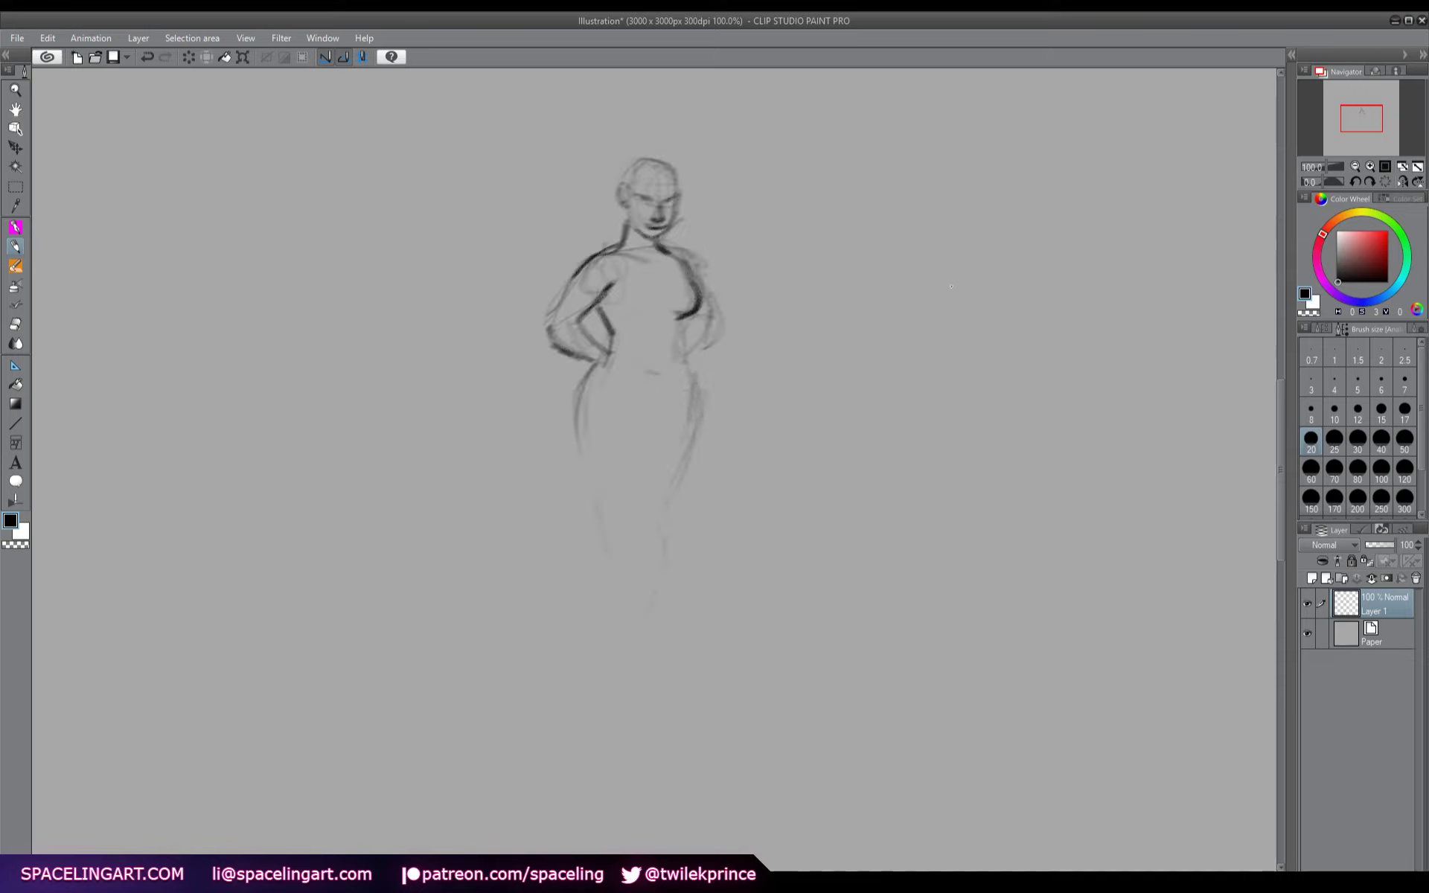
drag(681, 314, 694, 396)
- Sketch both legs tapering down from the hips to overlapping feet
drag(581, 384, 607, 518)
mouse_move(591, 457)
mouse_down()
mouse_move(640, 613)
mouse_move(650, 407)
mouse_move(672, 481)
mouse_move(635, 638)
mouse_move(649, 674)
mouse_move(697, 679)
mouse_up()
mouse_move(611, 631)
mouse_down()
mouse_move(635, 649)
mouse_move(670, 699)
mouse_up()
drag(655, 604, 664, 690)
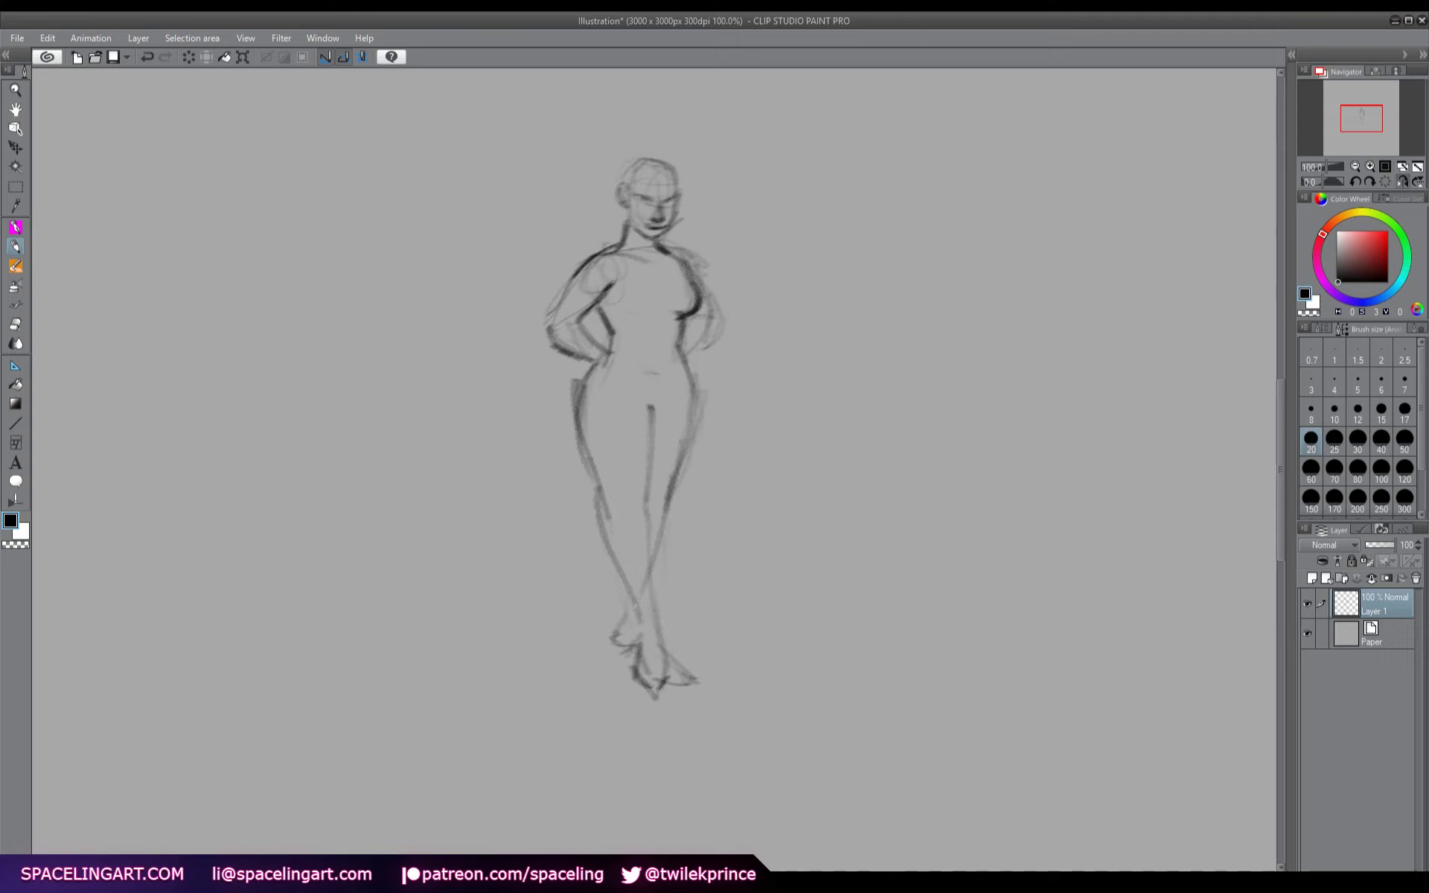
drag(621, 632, 691, 647)
- Darken the outer hip, thigh and calf contours and the line between the legs
drag(592, 372, 596, 475)
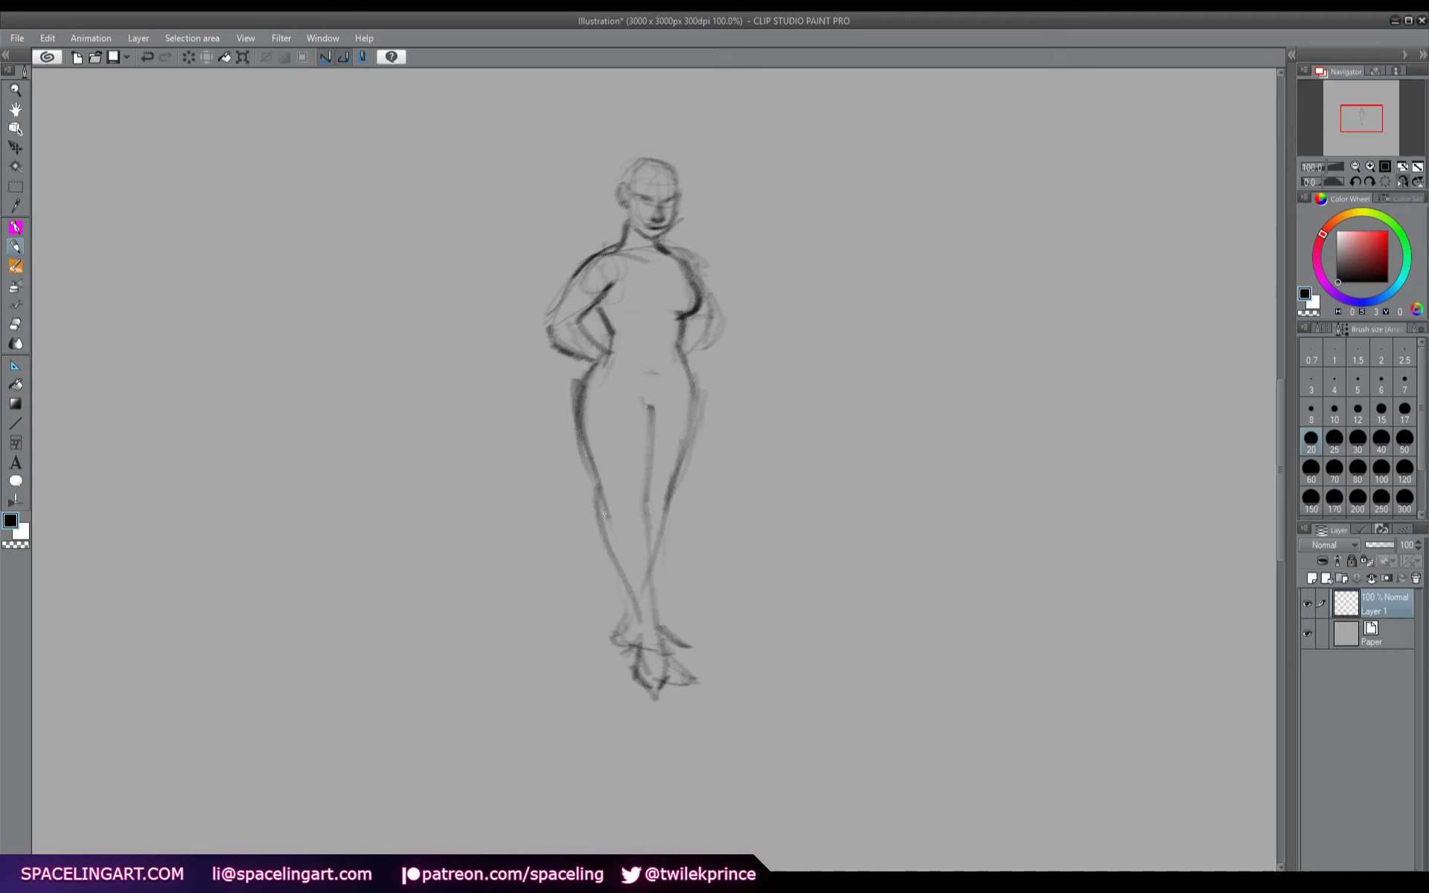
mouse_move(599, 489)
mouse_down()
mouse_move(623, 580)
mouse_move(645, 520)
mouse_up()
drag(649, 565, 646, 442)
drag(690, 394, 668, 501)
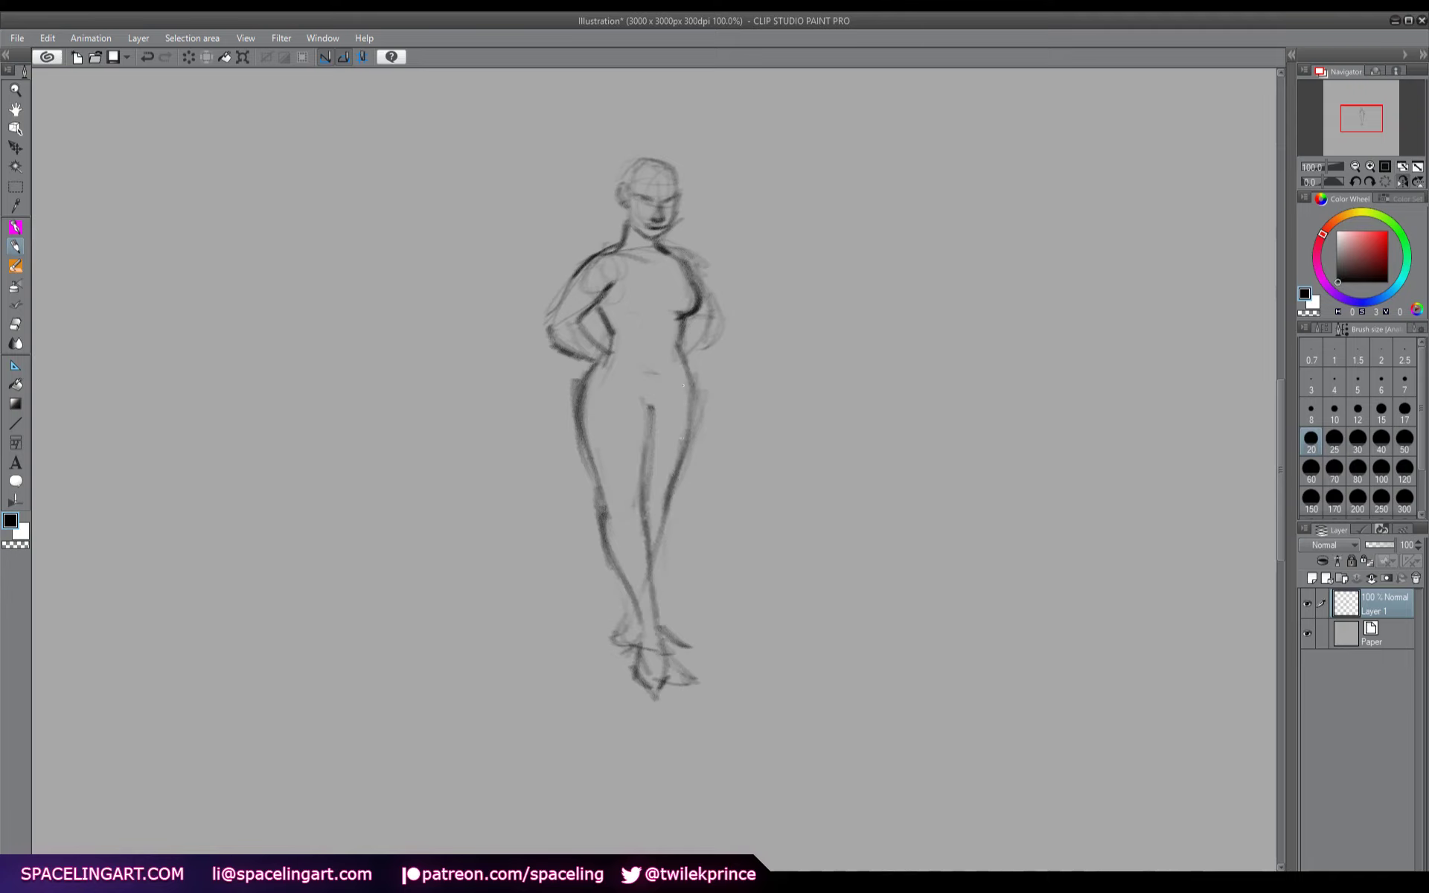
- Draw the line beneath the bust, and strengthen the near forearm with a hand resting on the hip
drag(619, 311, 688, 313)
mouse_move(558, 297)
mouse_down()
mouse_move(544, 328)
mouse_move(587, 354)
mouse_move(616, 350)
mouse_move(581, 370)
mouse_move(627, 344)
mouse_move(616, 368)
mouse_move(630, 371)
mouse_move(608, 363)
mouse_up()
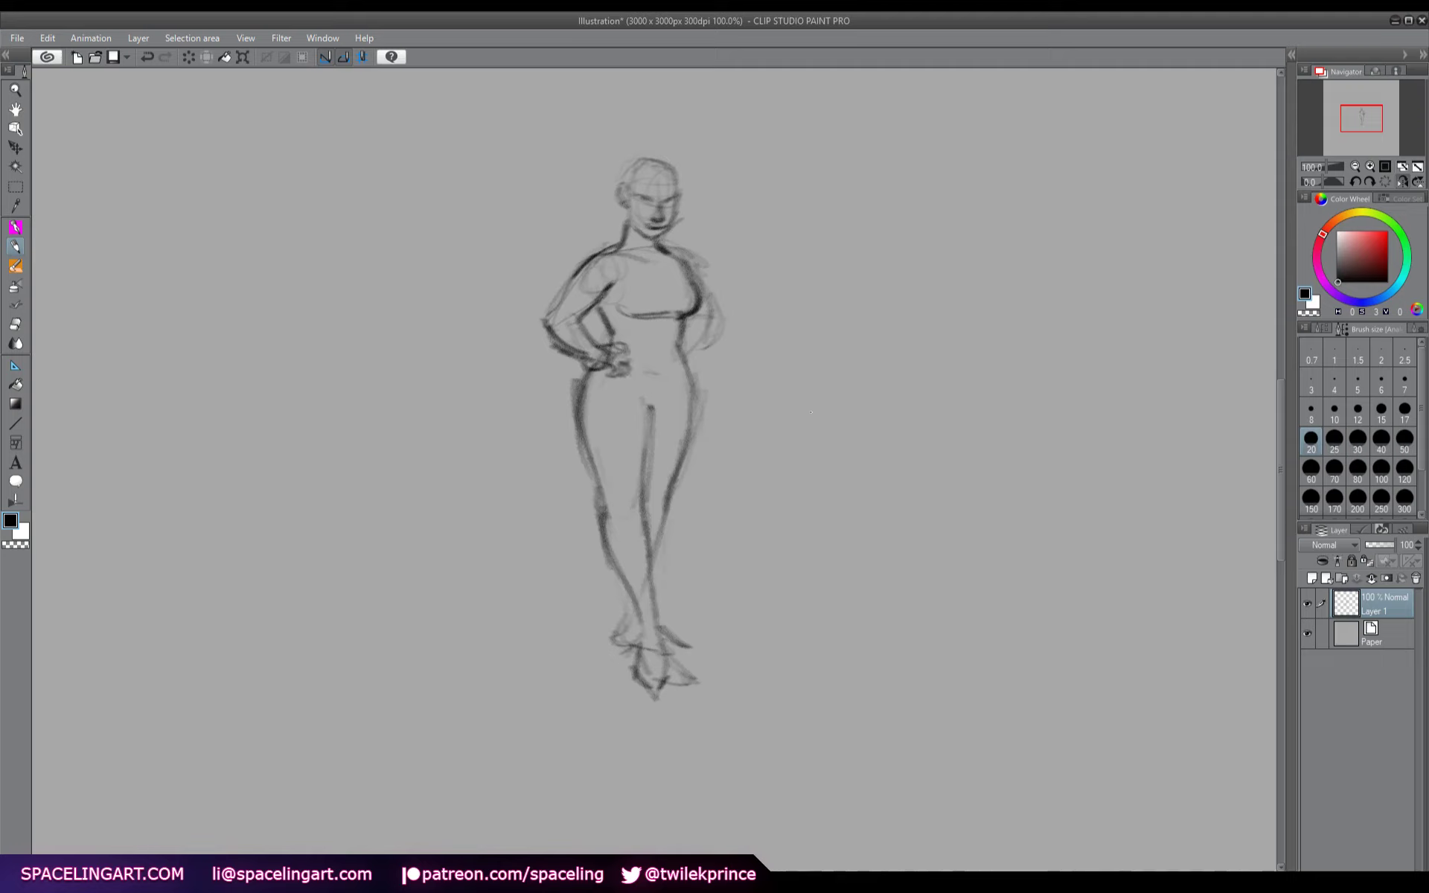
- Erase the legs, the feet and the hand on the hip
key(h)
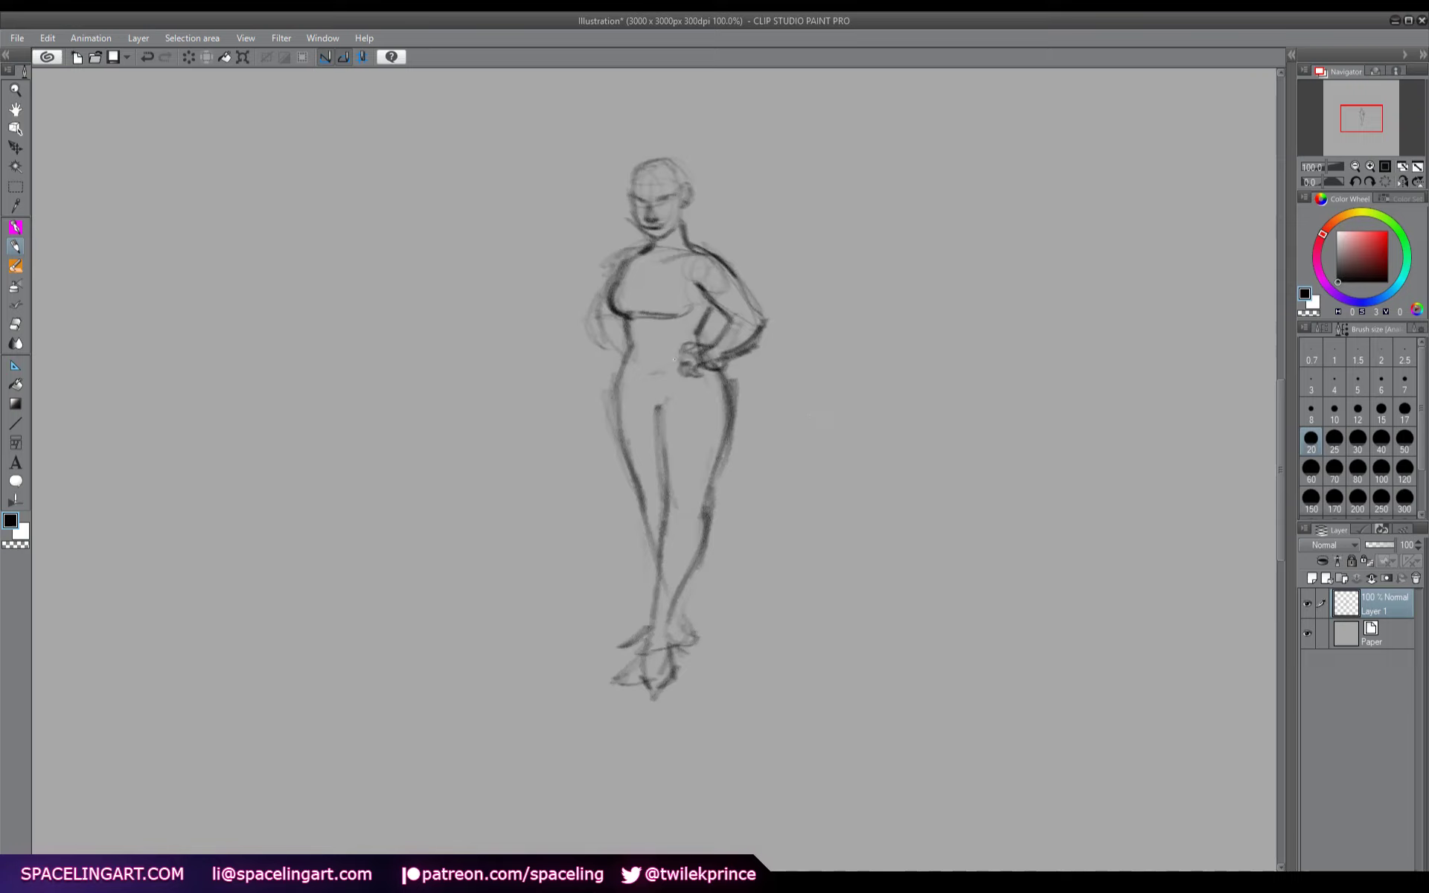
mouse_move(675, 359)
mouse_down()
mouse_move(700, 397)
mouse_move(678, 435)
mouse_move(640, 383)
mouse_move(650, 523)
mouse_move(663, 402)
mouse_move(617, 692)
mouse_move(659, 687)
mouse_move(758, 446)
mouse_up()
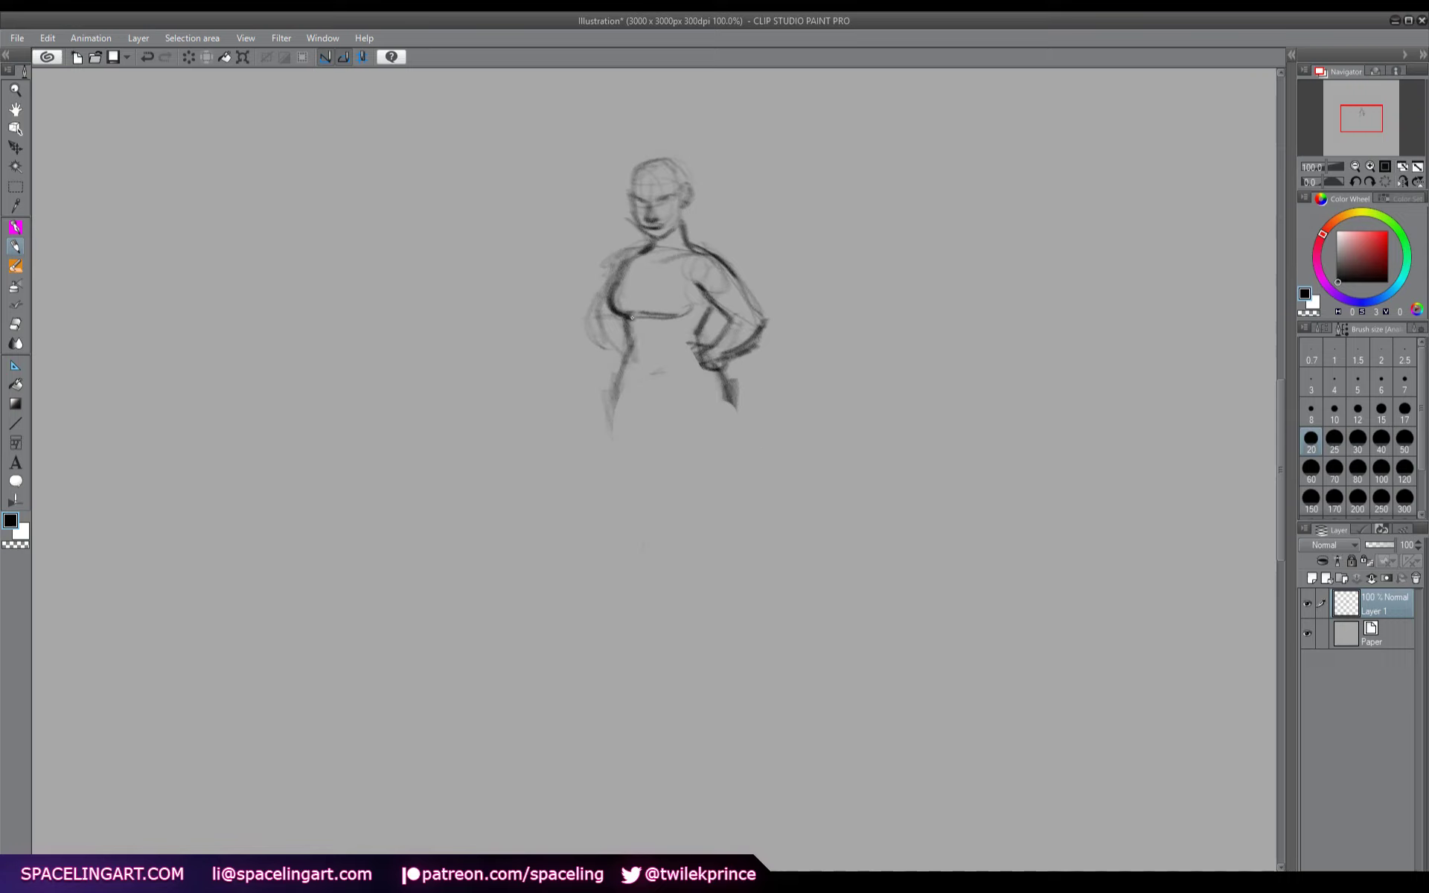
- Resketch the far hip and thigh, the groin line and the near thigh's outer curve
mouse_move(632, 317)
mouse_down()
mouse_move(606, 428)
mouse_move(632, 480)
mouse_up()
mouse_move(624, 366)
mouse_down()
mouse_move(613, 408)
mouse_move(618, 473)
mouse_up()
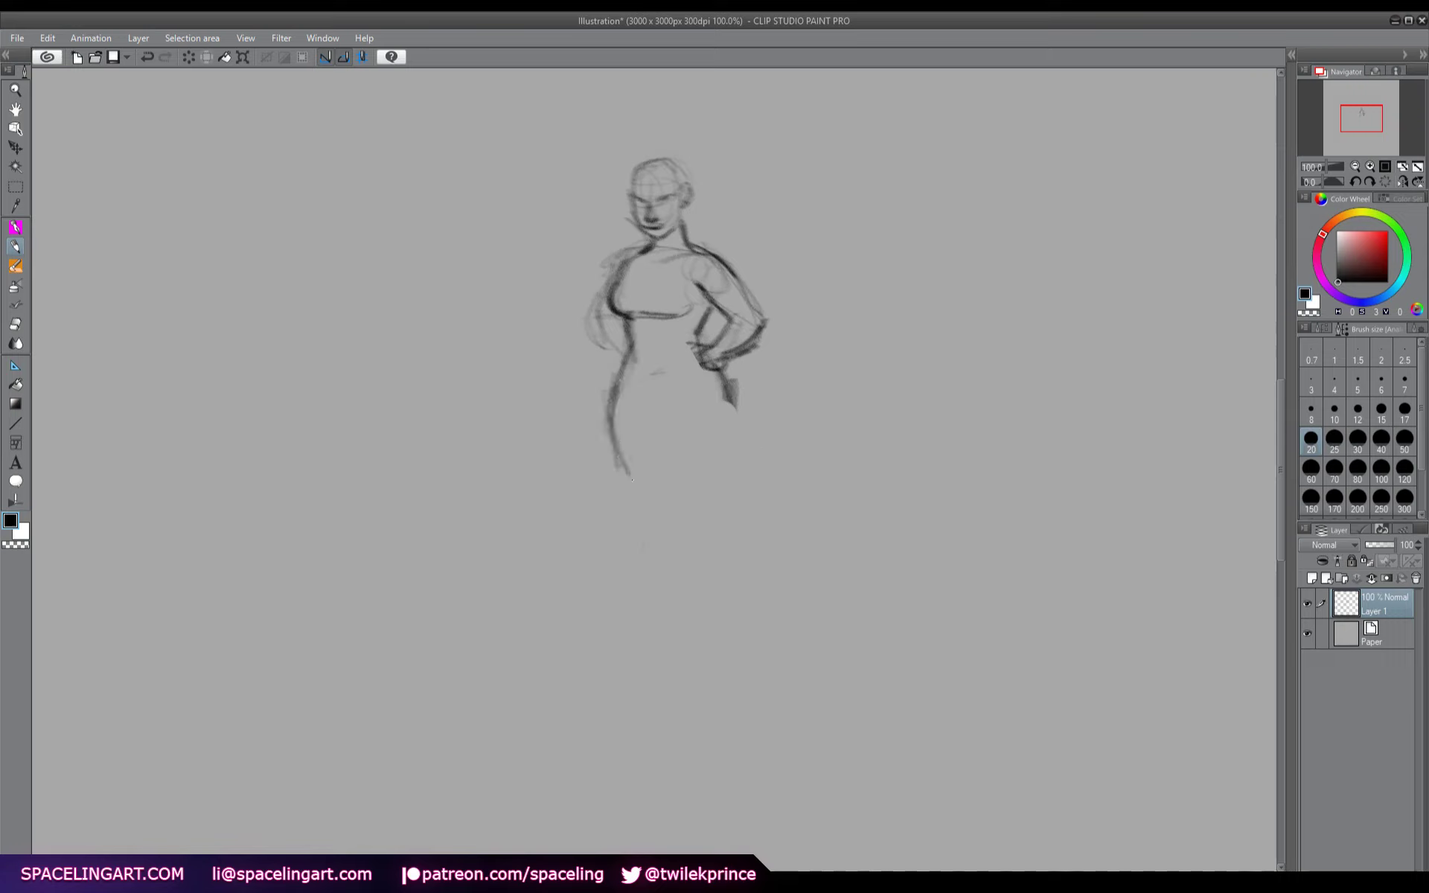
drag(615, 393, 634, 471)
drag(652, 408, 646, 427)
drag(661, 370, 650, 393)
drag(629, 361, 641, 458)
mouse_move(629, 358)
mouse_down()
mouse_move(614, 452)
mouse_move(645, 482)
mouse_up()
mouse_move(630, 354)
mouse_down()
mouse_move(620, 396)
mouse_move(725, 394)
mouse_move(672, 504)
mouse_up()
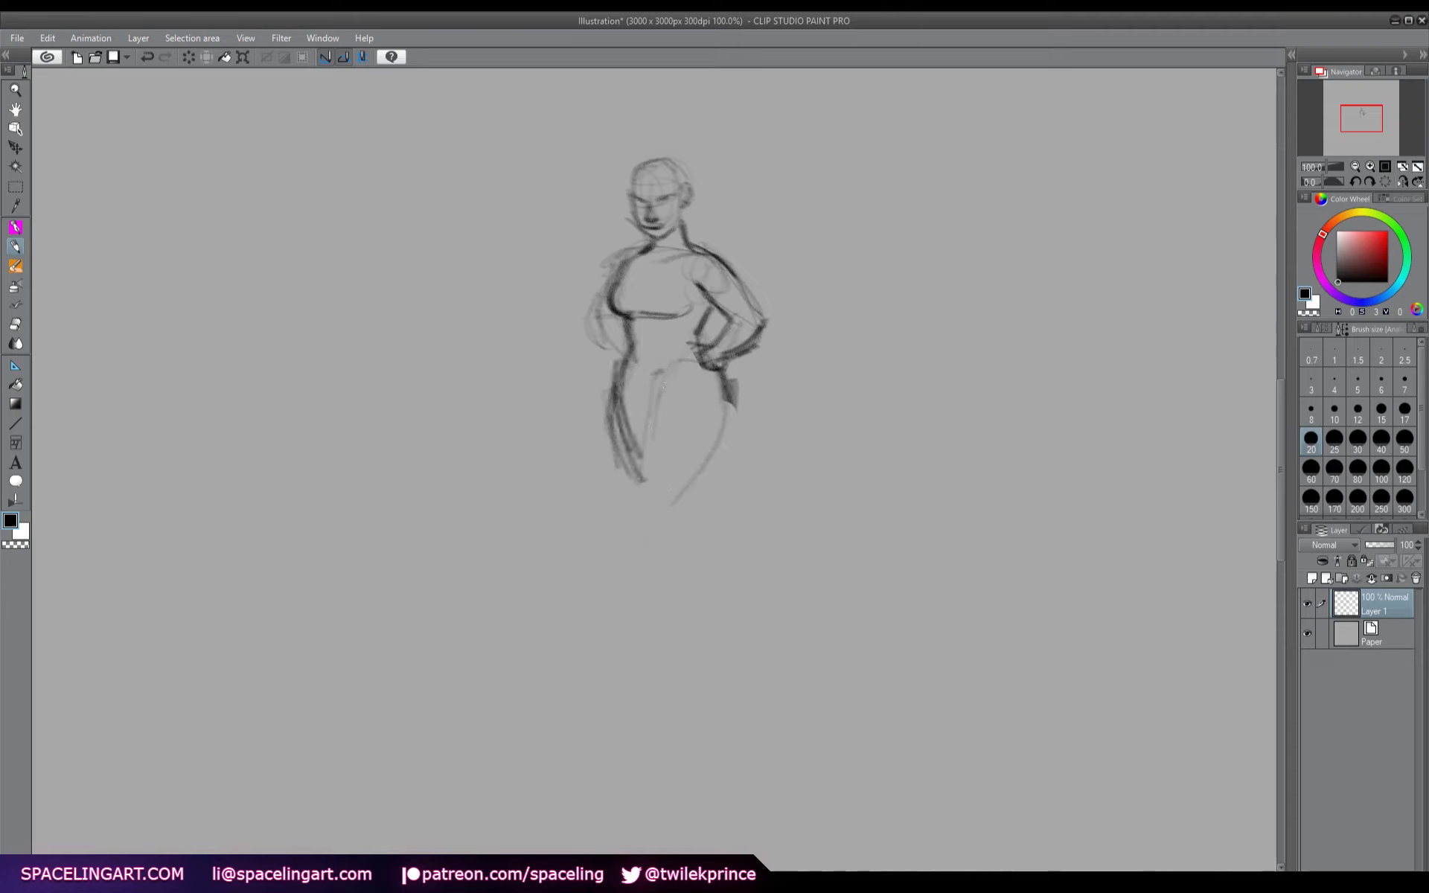
- Sketch the inner thighs, knees and lower legs down to the far foot, and darken the near thigh
mouse_move(661, 382)
mouse_down()
mouse_move(652, 523)
mouse_move(664, 557)
mouse_up()
drag(696, 495, 689, 584)
drag(719, 373, 670, 520)
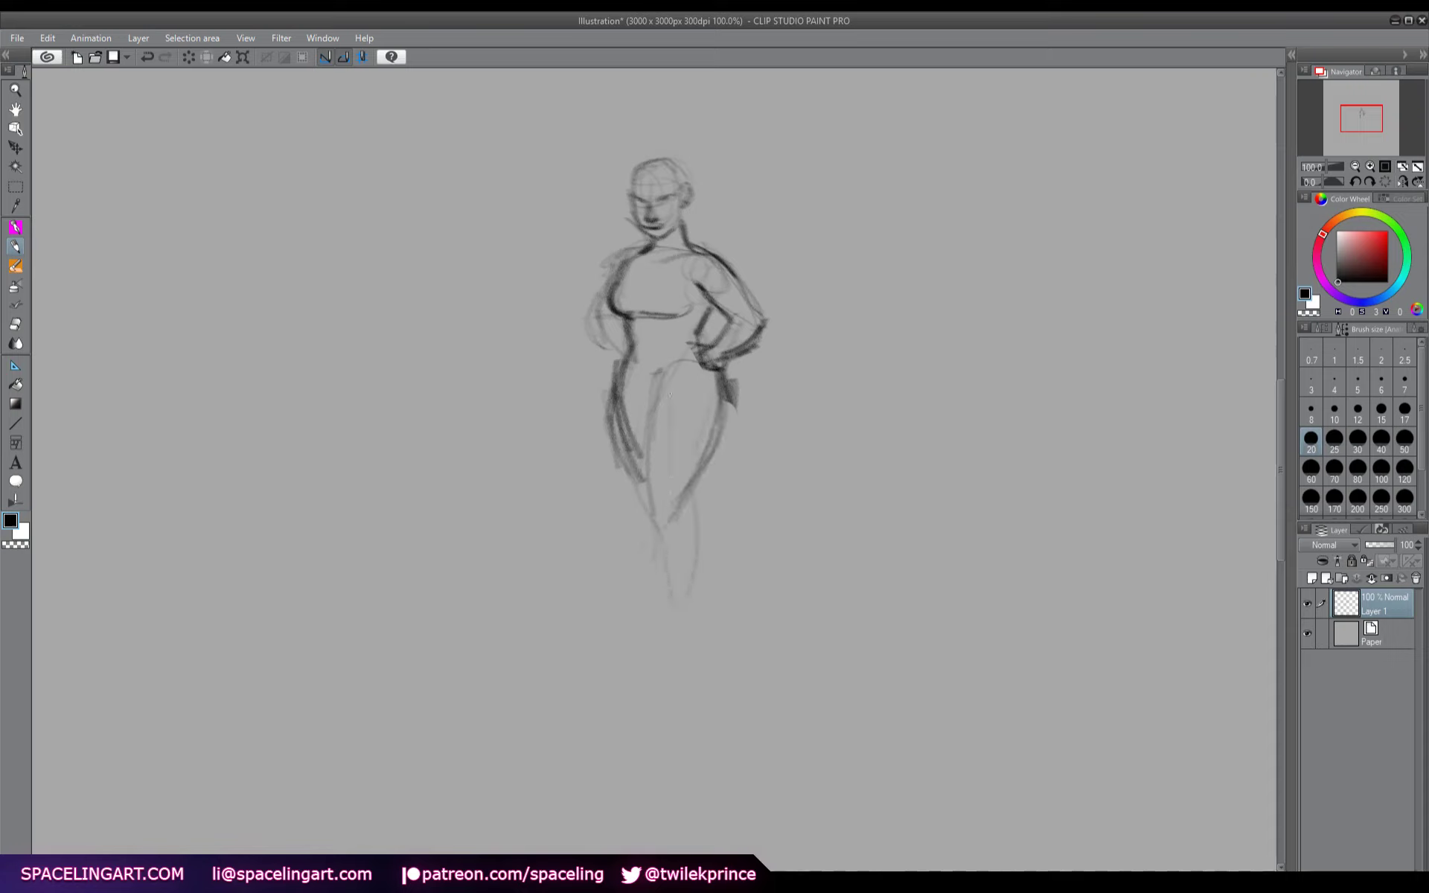
drag(652, 420, 653, 521)
drag(649, 467, 650, 587)
drag(685, 508, 658, 633)
drag(658, 561, 624, 681)
- Strengthen the near hip and thigh contour and extend the near calf down to the ankle
click(1403, 181)
drag(592, 383, 598, 472)
drag(586, 389, 619, 526)
drag(614, 525, 613, 641)
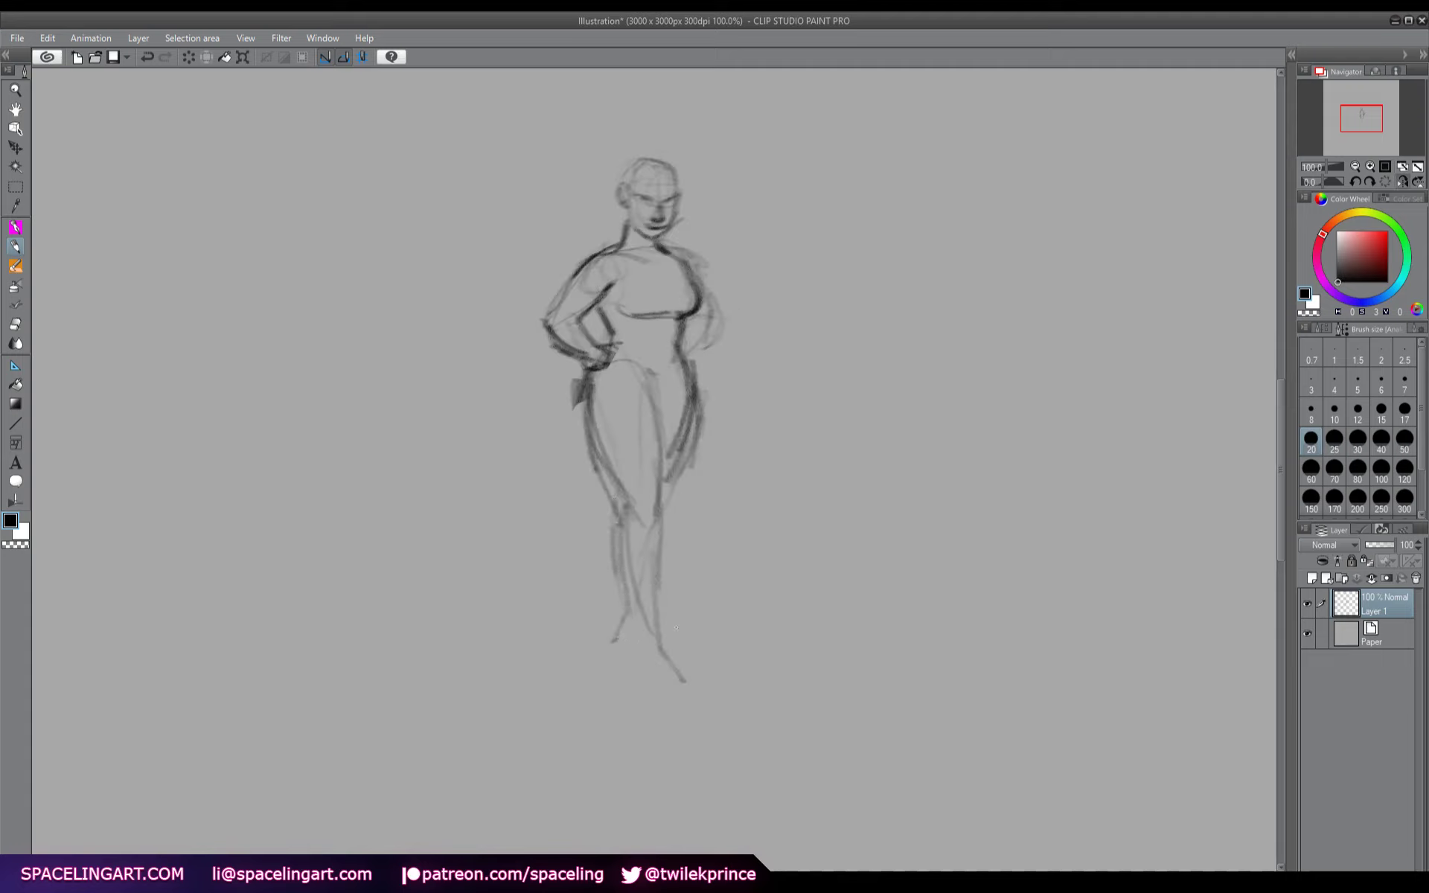
- Sketch a flat ground ellipse with guide lines around the figure's feet
mouse_move(710, 640)
mouse_down()
mouse_move(551, 666)
mouse_move(641, 690)
mouse_up()
drag(535, 679, 726, 641)
drag(629, 642, 696, 696)
- Erase the hips and legs, and resketch the near hip with short guide lines across the pelvis
mouse_move(577, 420)
mouse_down()
mouse_move(591, 379)
mouse_move(647, 662)
mouse_move(687, 658)
mouse_up()
mouse_move(659, 565)
mouse_down()
mouse_move(681, 395)
mouse_move(663, 434)
mouse_up()
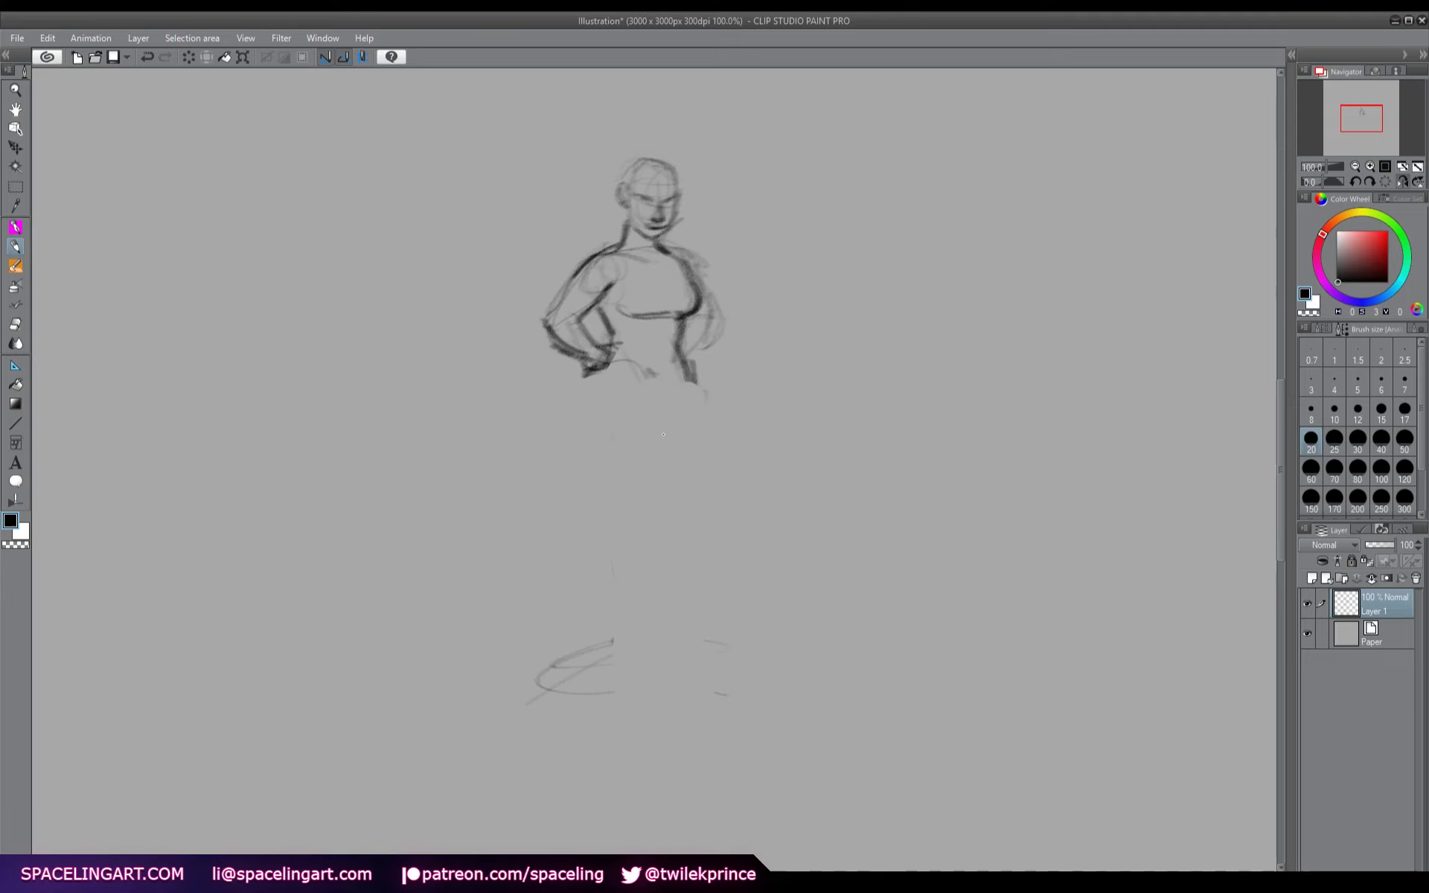
mouse_move(588, 383)
mouse_down()
mouse_move(599, 454)
mouse_move(579, 446)
mouse_up()
drag(632, 369, 669, 430)
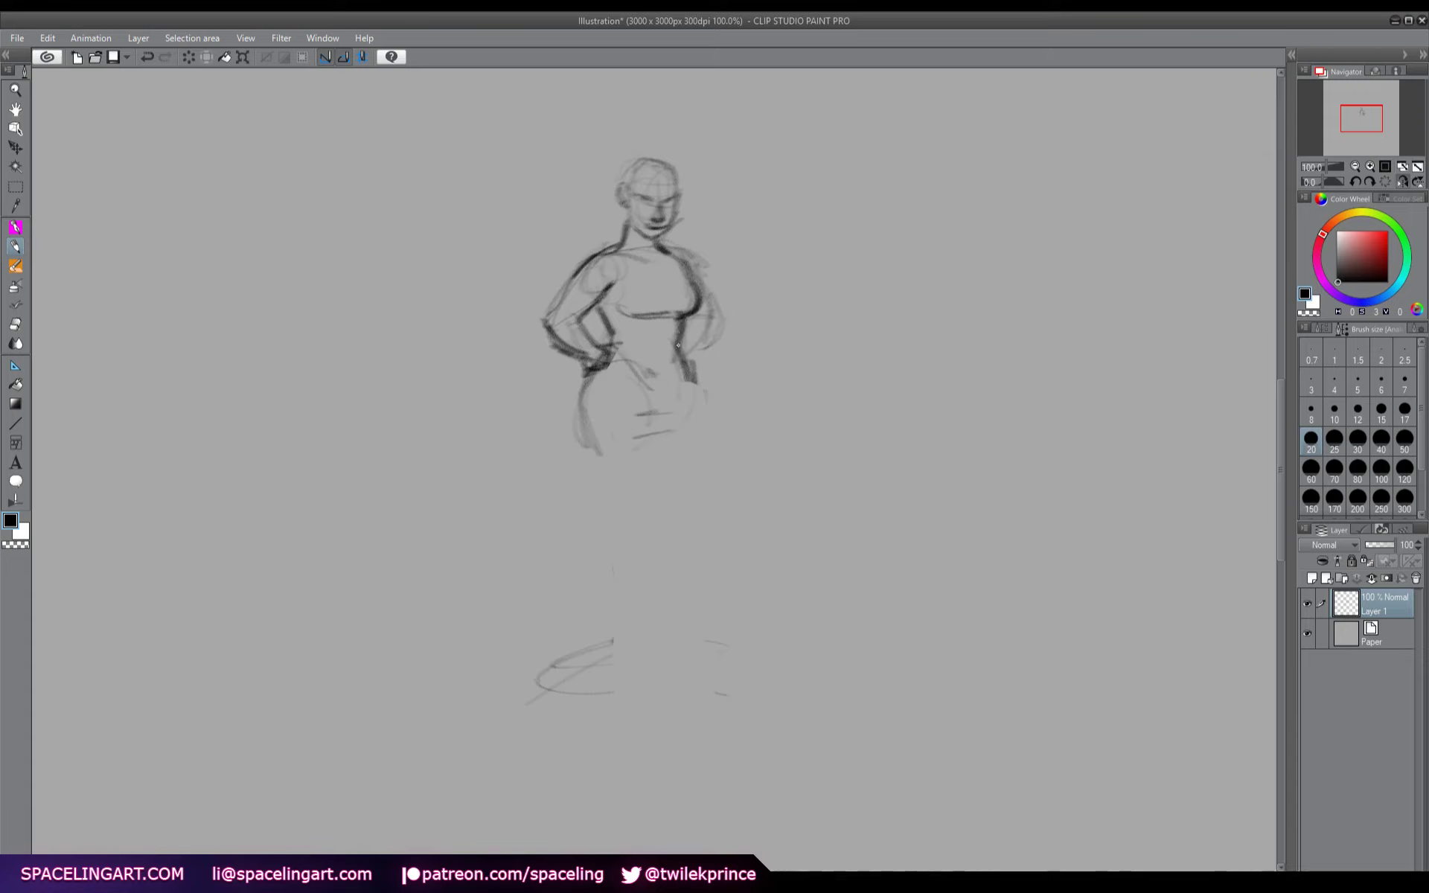
- Sketch new thighs and lower legs from the hips down to the feet standing on the ground ellipse
drag(697, 395, 665, 513)
mouse_move(582, 392)
mouse_down()
mouse_move(653, 704)
mouse_move(674, 701)
mouse_move(649, 525)
mouse_up()
mouse_move(659, 579)
mouse_down()
mouse_move(646, 409)
mouse_move(655, 553)
mouse_up()
drag(583, 387, 592, 457)
drag(587, 455, 618, 514)
drag(582, 368, 642, 661)
drag(663, 640, 653, 521)
drag(696, 439, 668, 548)
drag(661, 641, 719, 670)
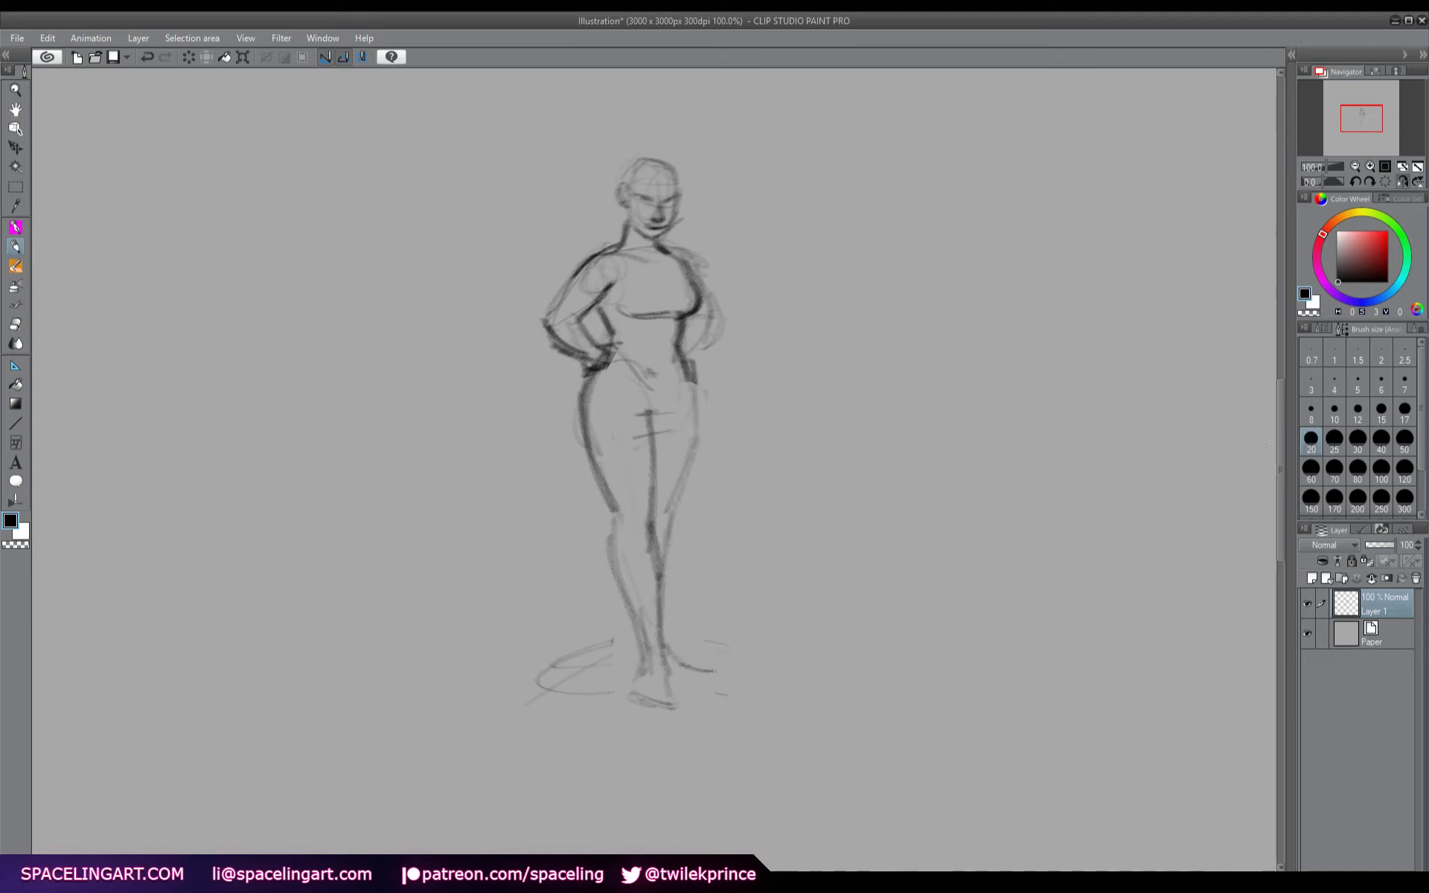
- Reinforce the far hip and thigh contour, and add strokes for the feet and heel at the ankles
click(1403, 182)
drag(615, 426, 624, 475)
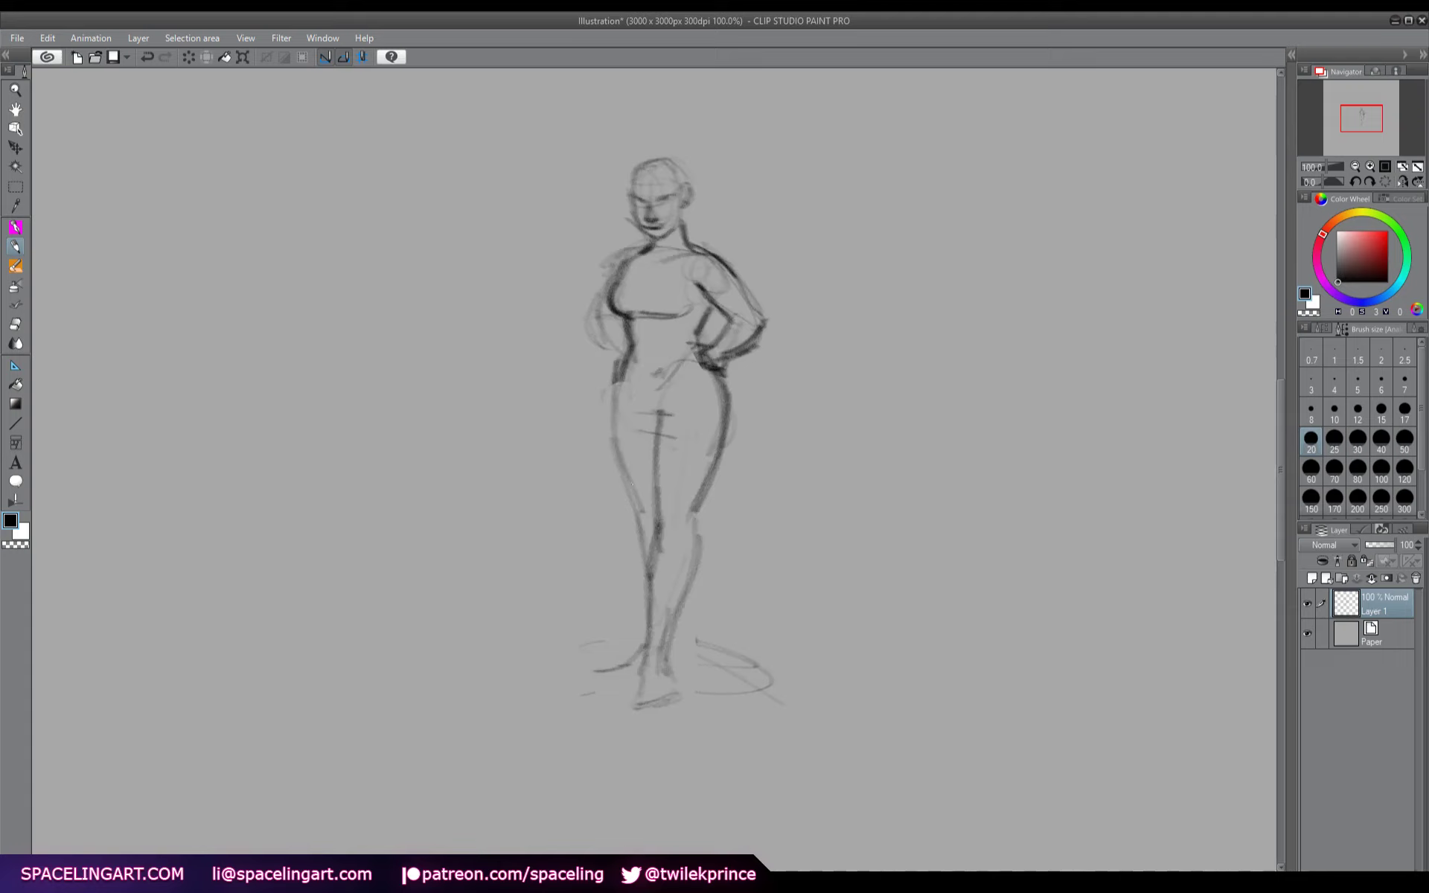
drag(629, 365, 621, 376)
mouse_move(615, 389)
mouse_down()
mouse_move(662, 599)
mouse_move(695, 672)
mouse_move(615, 679)
mouse_up()
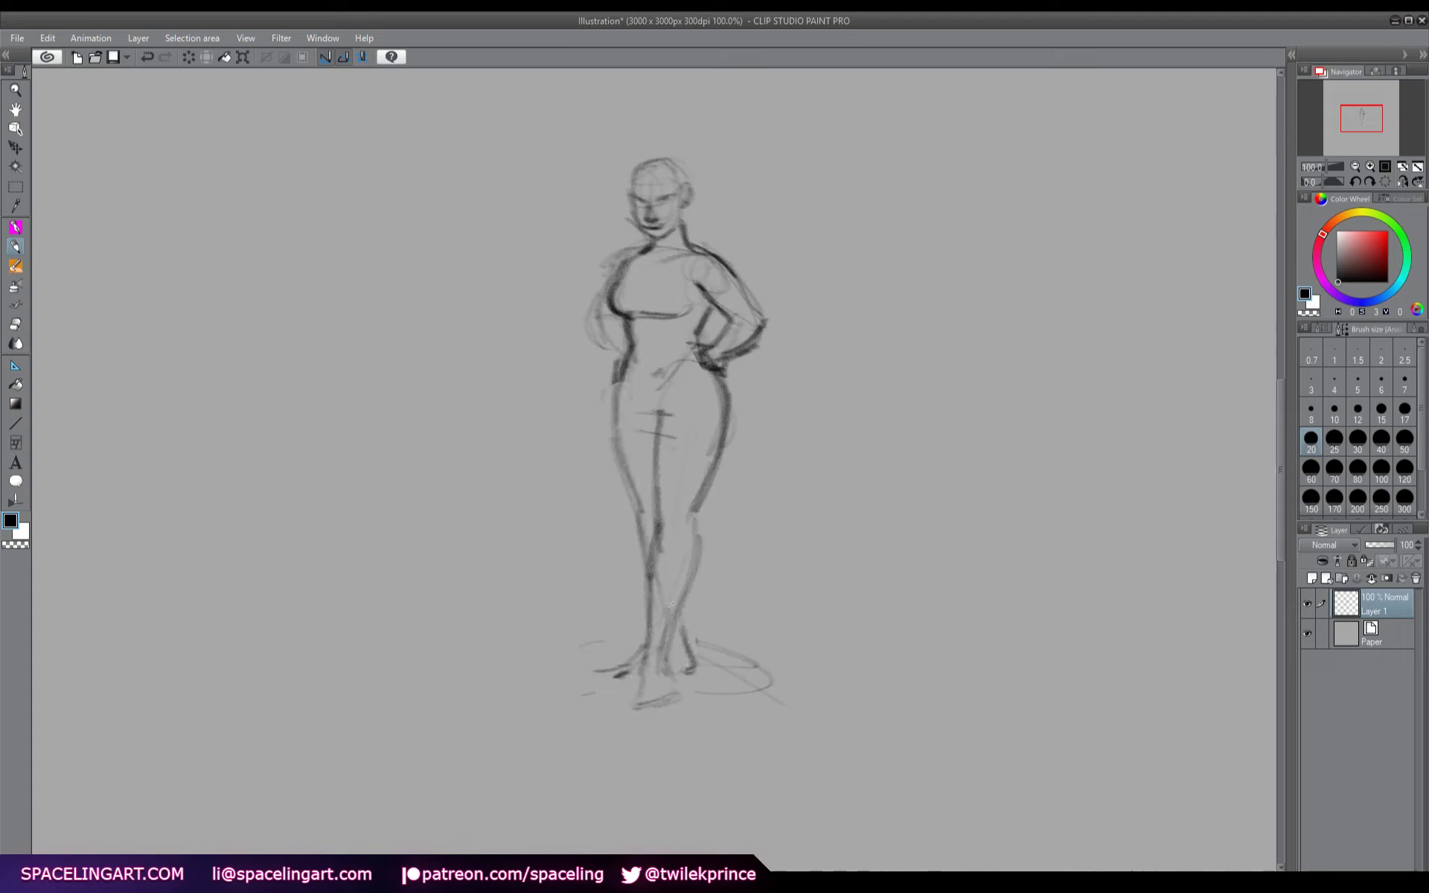
- Darken the lower leg contours, define the front foot, and strengthen the outline of the far arm
drag(658, 525, 647, 627)
drag(655, 596, 635, 694)
mouse_move(658, 657)
mouse_down()
mouse_move(674, 679)
mouse_move(636, 696)
mouse_up()
drag(639, 692, 674, 694)
mouse_move(672, 639)
mouse_down()
mouse_move(670, 662)
mouse_move(711, 362)
mouse_up()
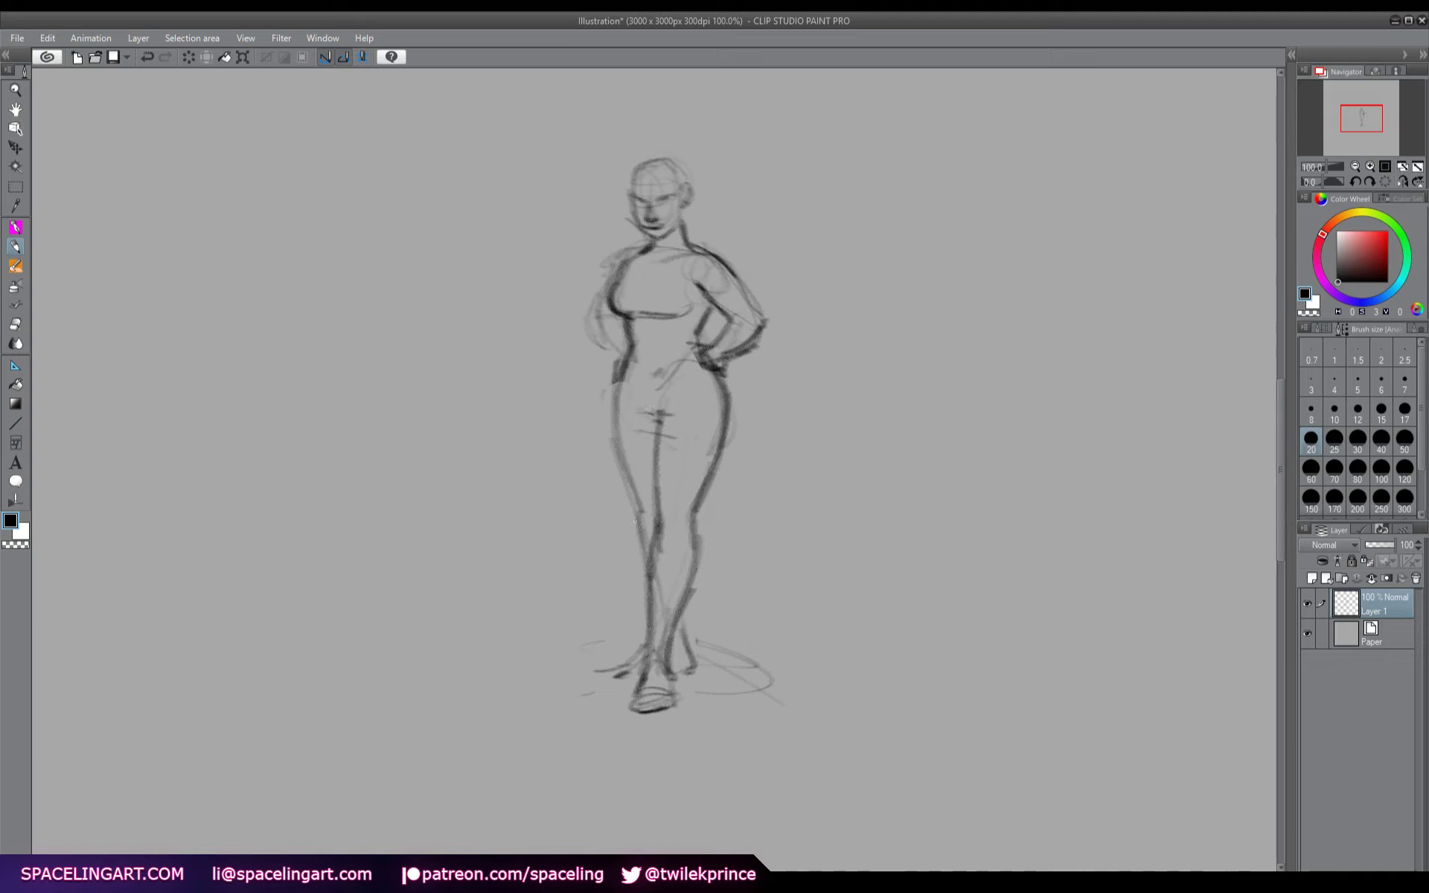
mouse_move(629, 252)
mouse_down()
mouse_move(591, 344)
mouse_move(621, 353)
mouse_up()
- Sketch long hair with a hairline across the forehead and locks falling over both shoulders
mouse_move(650, 169)
mouse_down()
mouse_move(629, 209)
mouse_move(673, 191)
mouse_move(667, 177)
mouse_move(690, 209)
mouse_move(673, 280)
mouse_up()
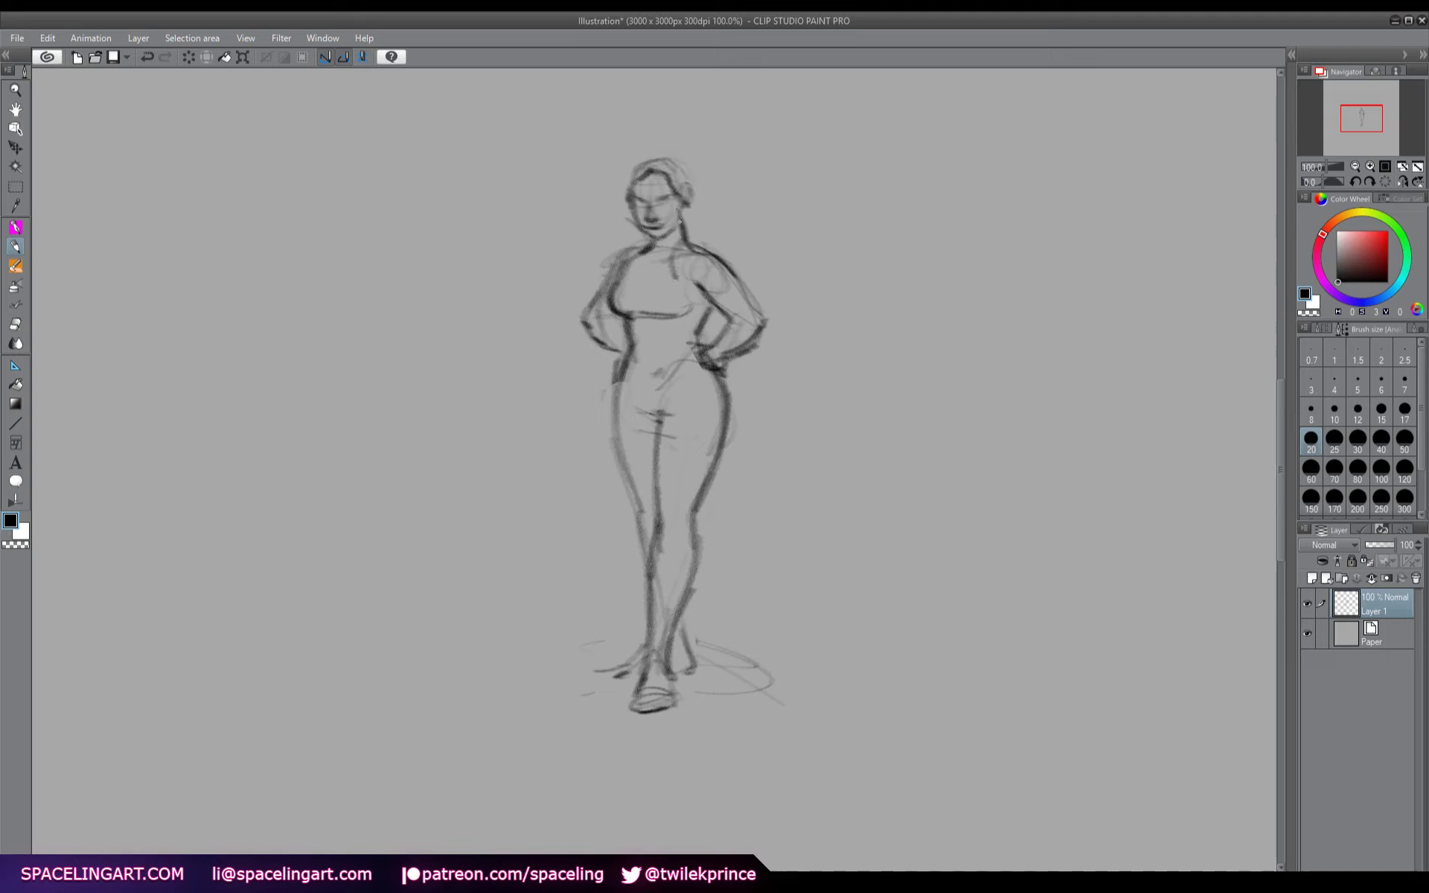
mouse_move(680, 220)
mouse_down()
mouse_move(674, 294)
mouse_move(685, 276)
mouse_up()
mouse_move(669, 155)
mouse_down()
mouse_move(629, 172)
mouse_move(616, 296)
mouse_move(632, 263)
mouse_up()
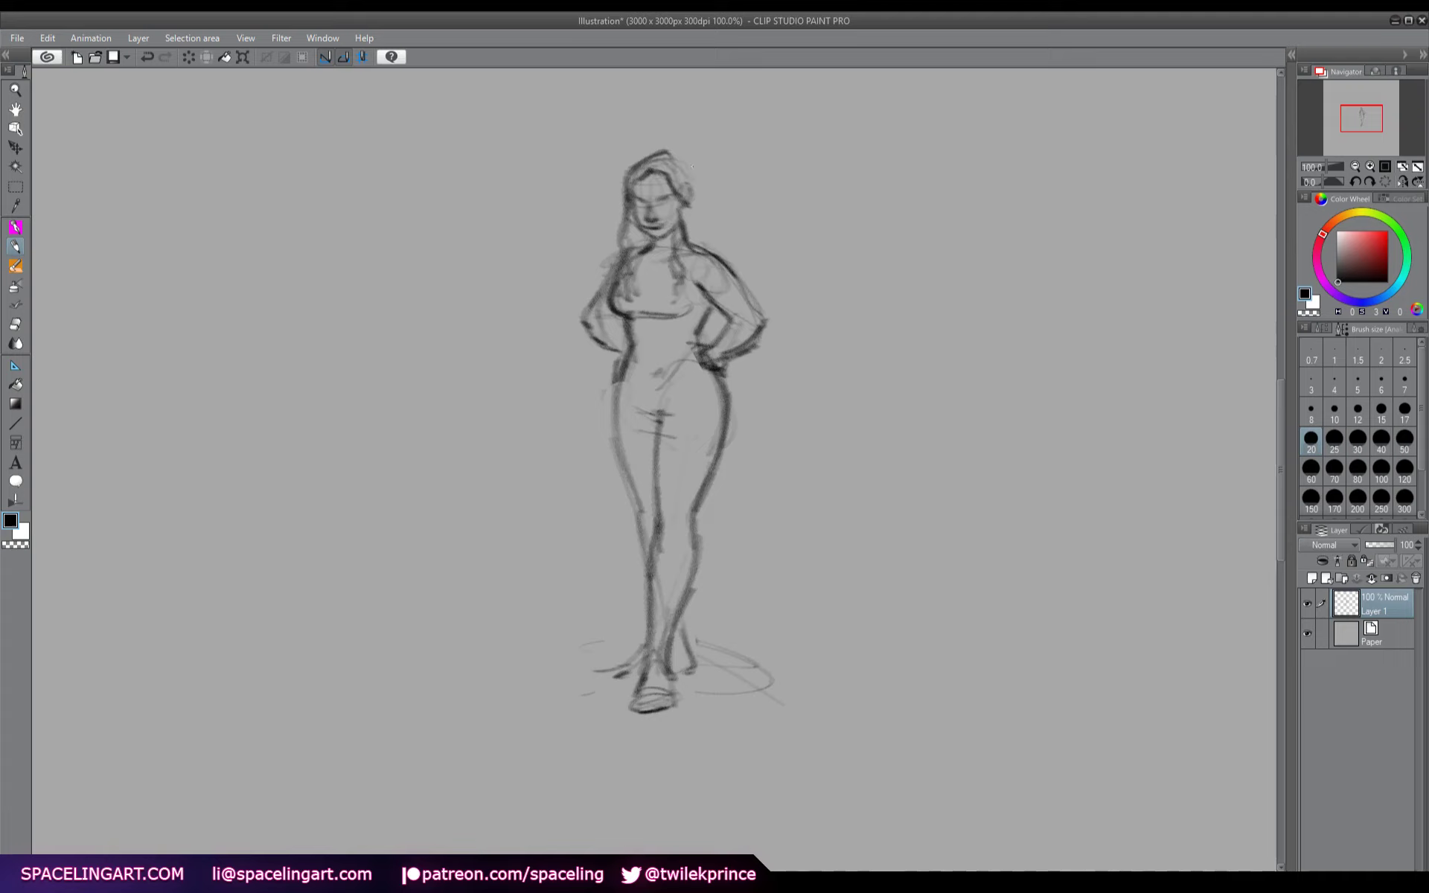
drag(673, 155, 718, 255)
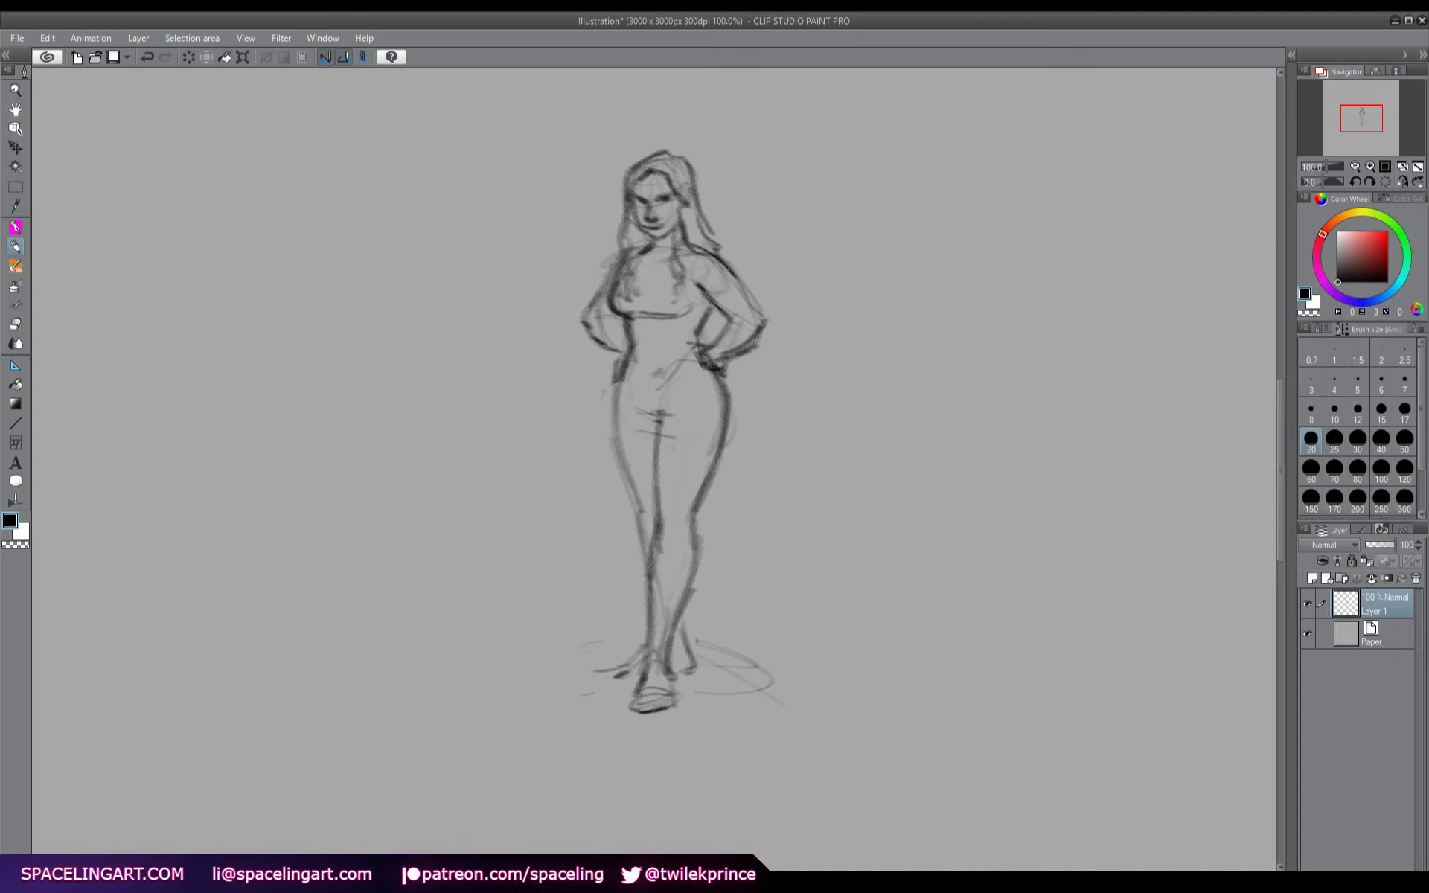
- Darken the mouth and refine the facial features with small strokes, undoing stray marks and adjusting the drawing colour
mouse_move(649, 227)
mouse_down()
mouse_move(664, 227)
mouse_move(649, 232)
mouse_move(663, 230)
mouse_move(646, 201)
mouse_move(661, 226)
mouse_move(662, 193)
mouse_move(676, 198)
mouse_up()
key(ctrl+z)
alt+click(787, 196)
drag(674, 206, 662, 215)
key(ctrl+z)
drag(1359, 268, 1337, 282)
drag(674, 207, 662, 211)
- Sketch the near hand's fingers over a boxy clutch at the hip and add long-glove lines on both arms
mouse_move(707, 347)
mouse_down()
mouse_move(689, 397)
mouse_move(698, 359)
mouse_move(691, 400)
mouse_move(718, 379)
mouse_move(701, 378)
mouse_move(711, 409)
mouse_move(677, 360)
mouse_up()
mouse_move(676, 358)
mouse_down()
mouse_move(675, 408)
mouse_move(711, 415)
mouse_move(739, 378)
mouse_move(734, 402)
mouse_up()
mouse_move(615, 265)
mouse_down()
mouse_move(584, 324)
mouse_move(597, 339)
mouse_up()
mouse_move(600, 343)
mouse_down()
mouse_move(619, 356)
mouse_move(614, 318)
mouse_up()
drag(618, 323, 632, 353)
mouse_move(695, 287)
mouse_down()
mouse_move(747, 321)
mouse_move(707, 359)
mouse_up()
drag(762, 308, 723, 359)
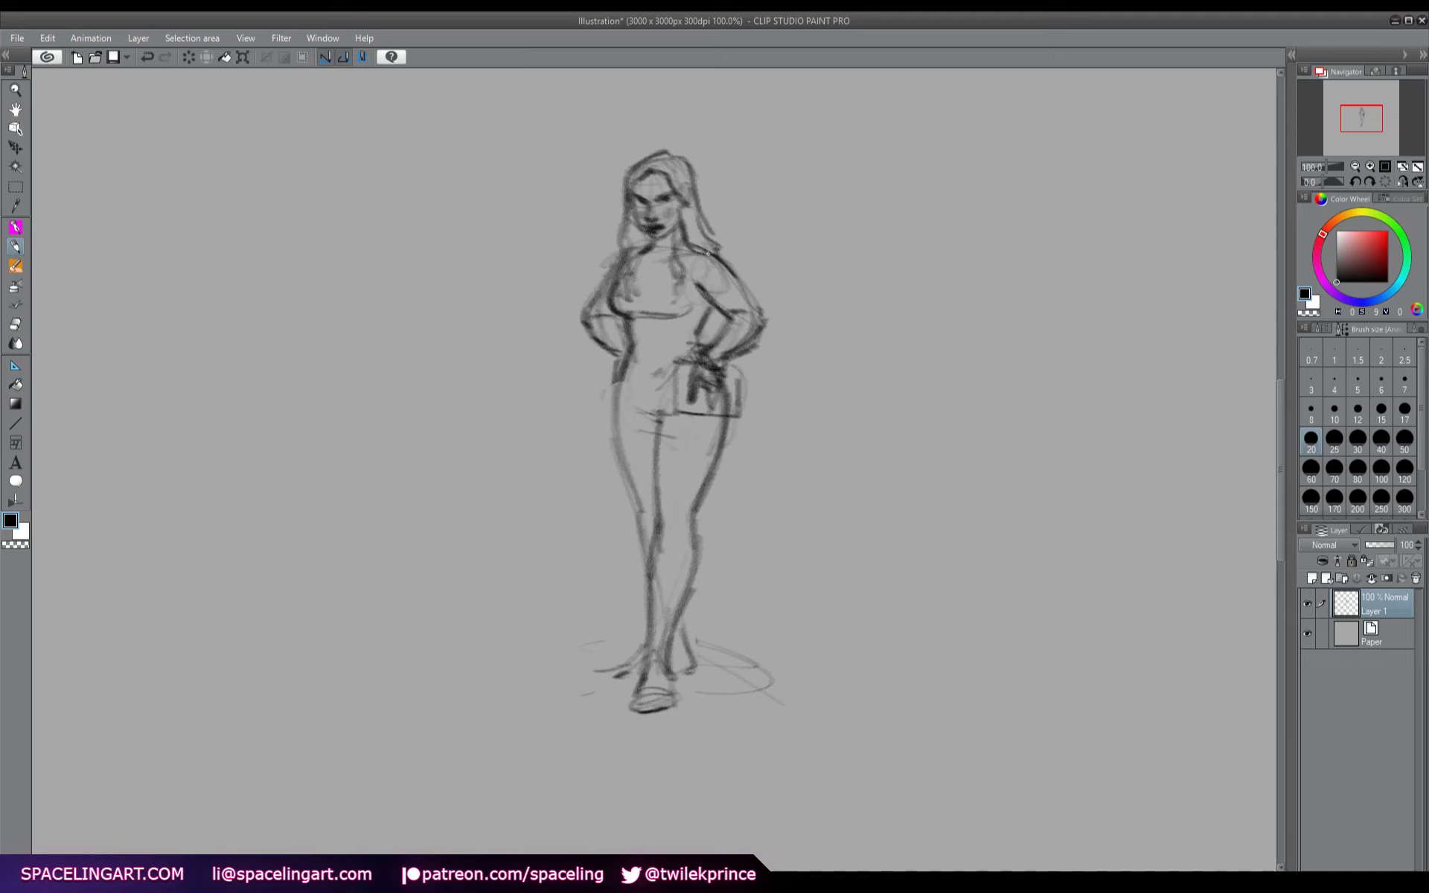
- Add dark accents along the shoulders and flick the hair tips outward on both sides
mouse_move(698, 246)
mouse_down()
mouse_move(724, 256)
mouse_move(699, 294)
mouse_move(731, 250)
mouse_move(701, 283)
mouse_move(605, 270)
mouse_move(606, 289)
mouse_move(607, 253)
mouse_move(614, 262)
mouse_up()
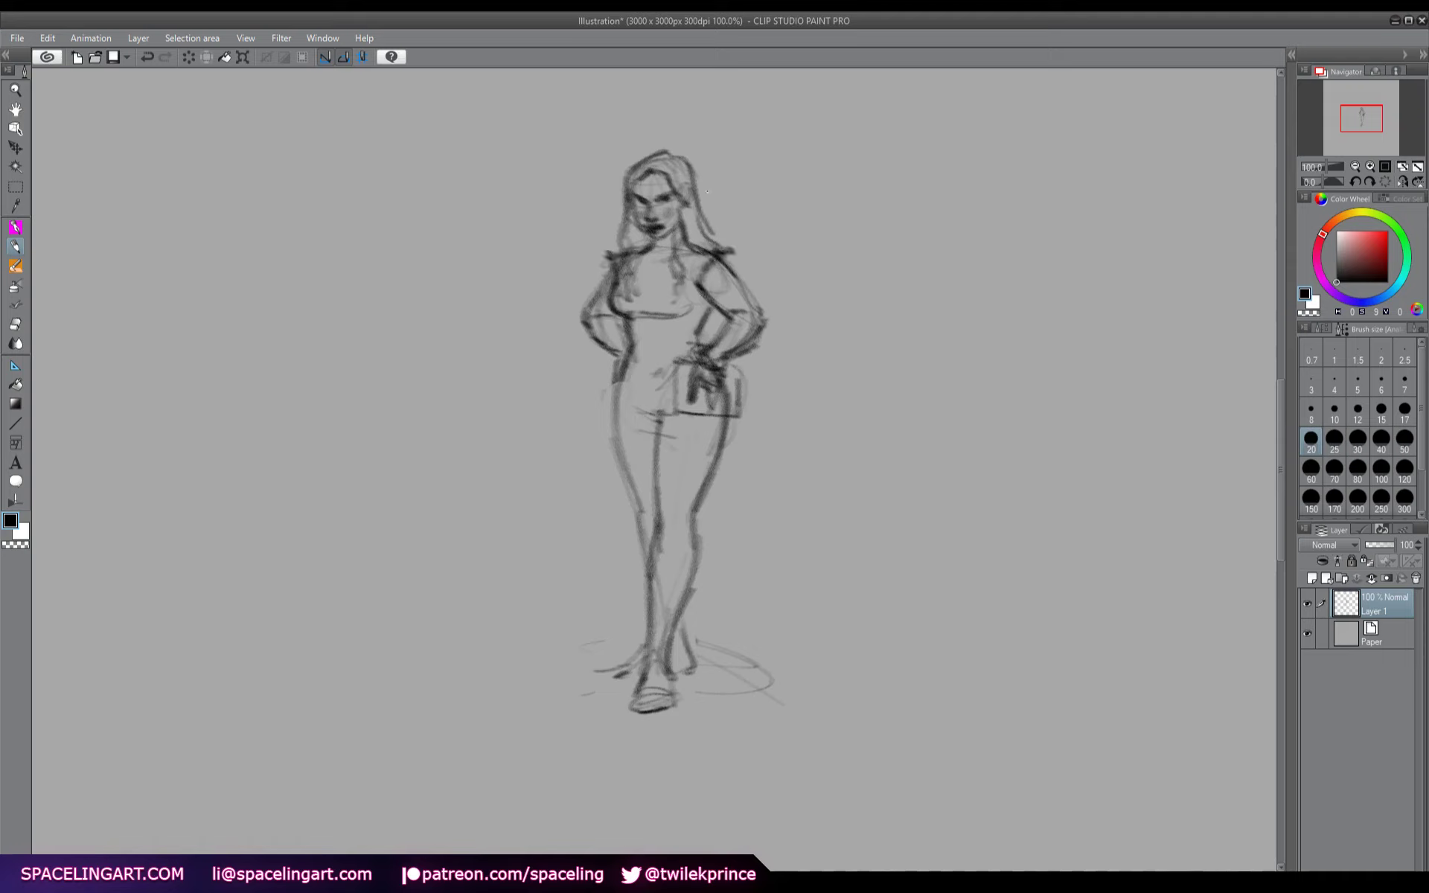
mouse_move(703, 236)
mouse_down()
mouse_move(723, 240)
mouse_move(711, 249)
mouse_up()
drag(608, 235, 618, 245)
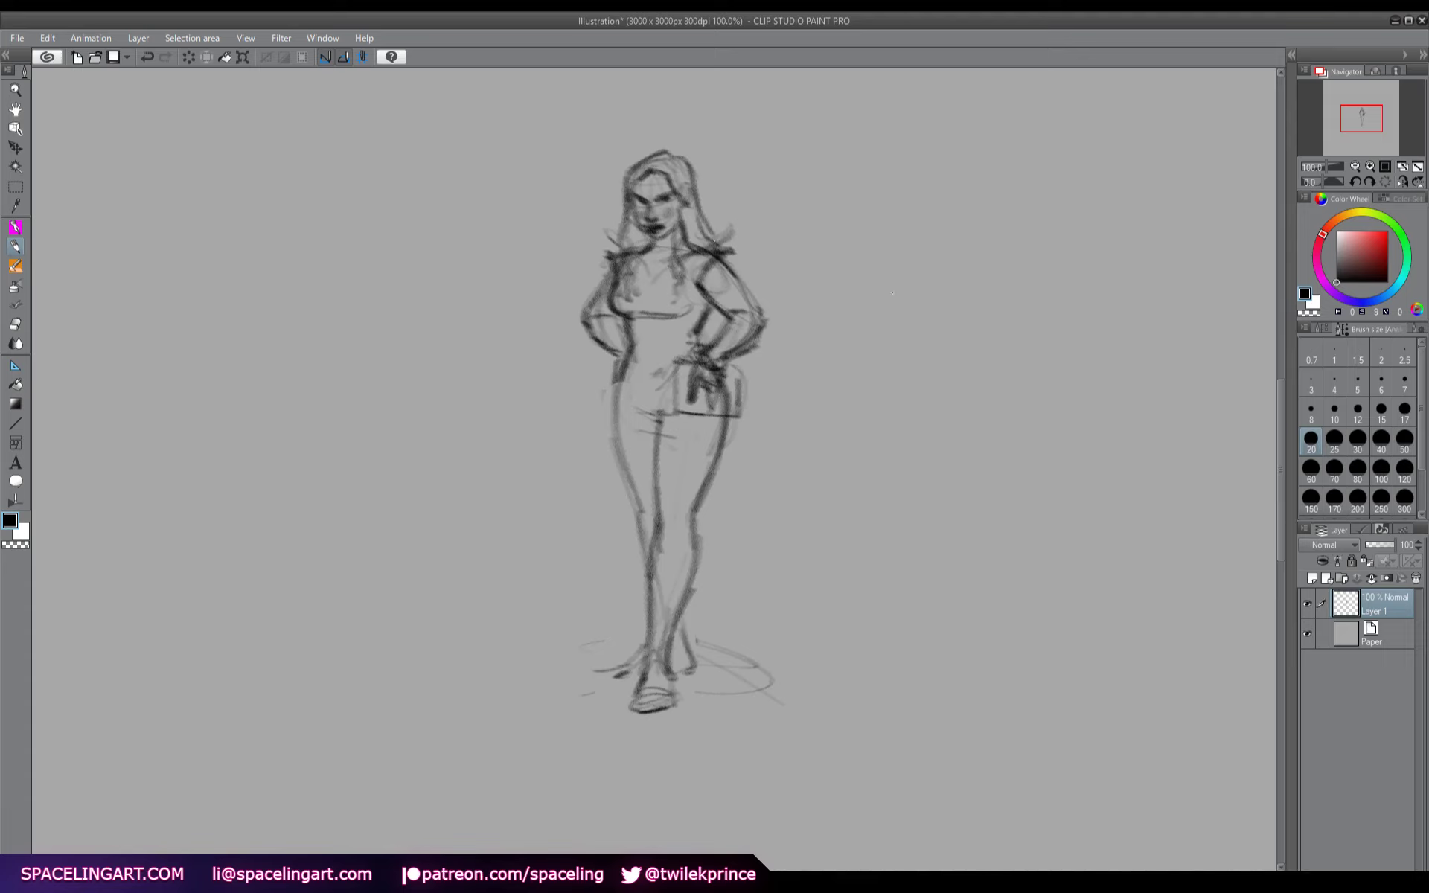
- Flip the canvas view horizontally and reinforce the waist, hip and outer leg contours as a fitted skirt outline
key(h)
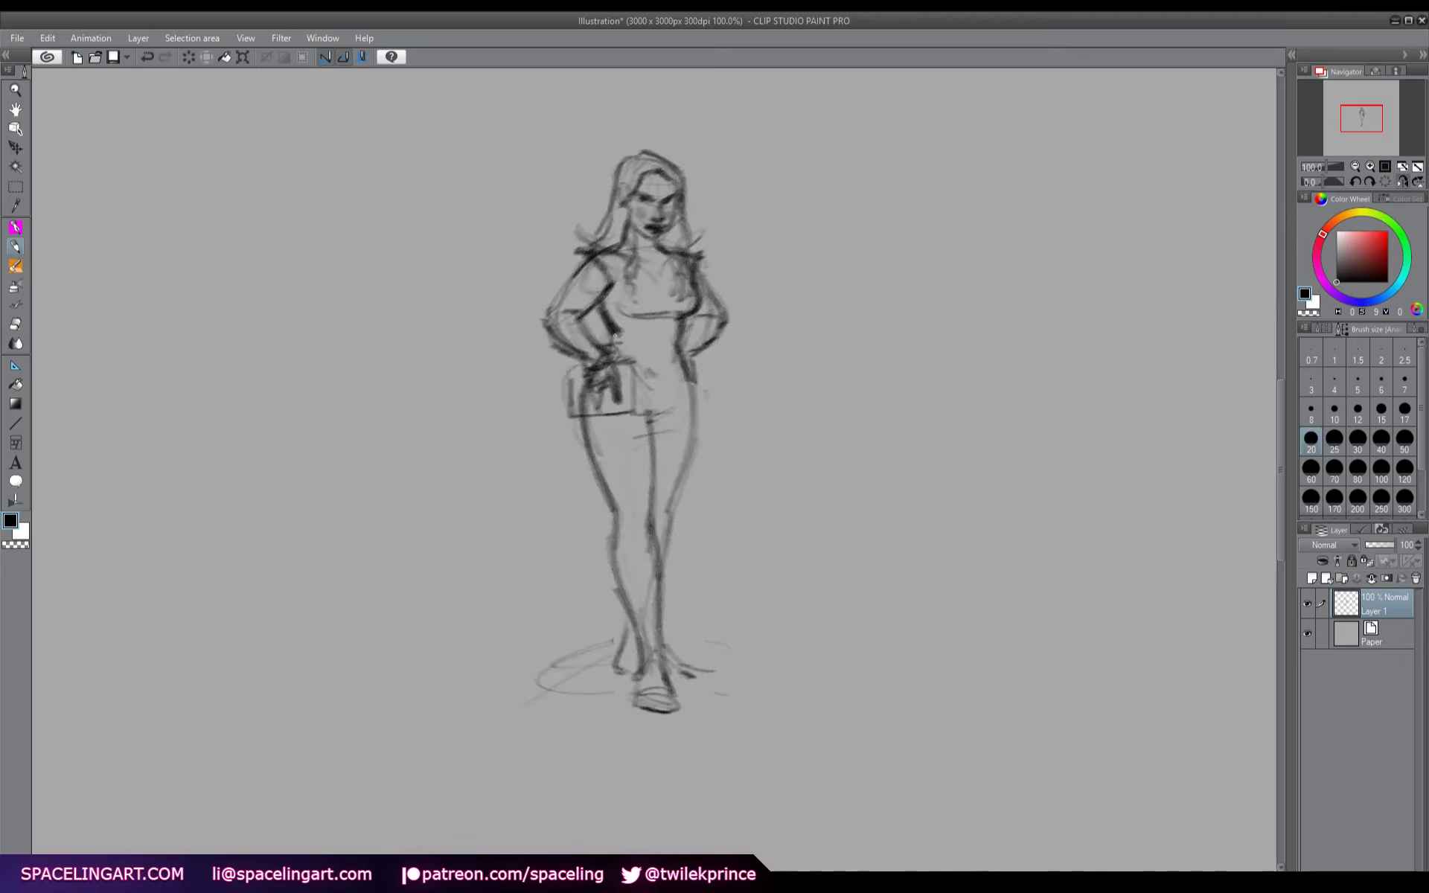
drag(571, 387, 581, 368)
drag(681, 319, 680, 362)
drag(611, 507, 634, 617)
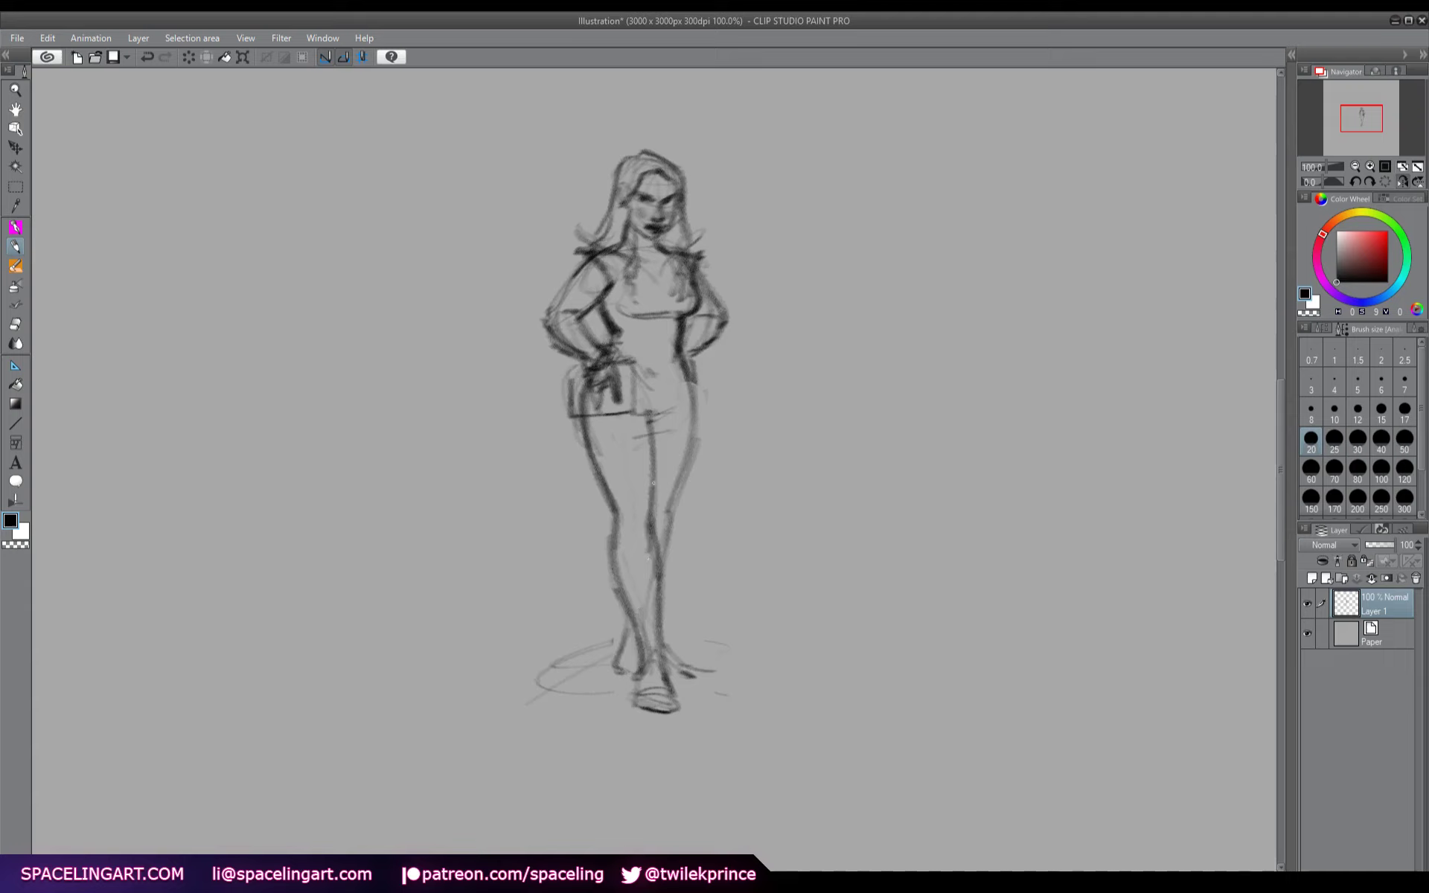
mouse_move(690, 391)
mouse_down()
mouse_move(668, 522)
mouse_move(674, 592)
mouse_up()
drag(667, 504, 681, 658)
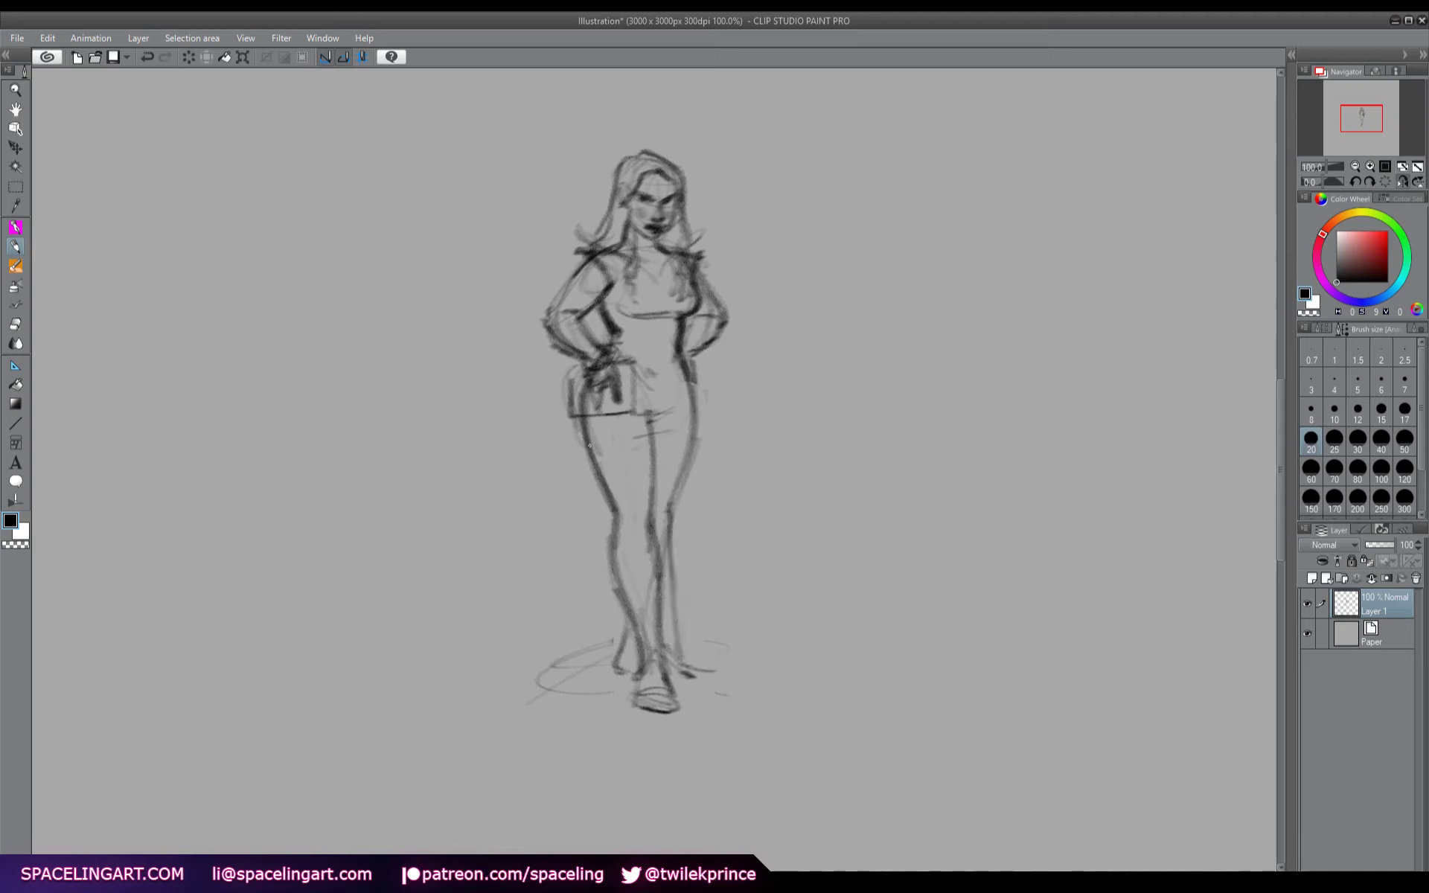
- Sketch a mermaid skirt flaring from the knees to a wavy hem around the feet
drag(619, 519, 598, 647)
drag(606, 562, 566, 692)
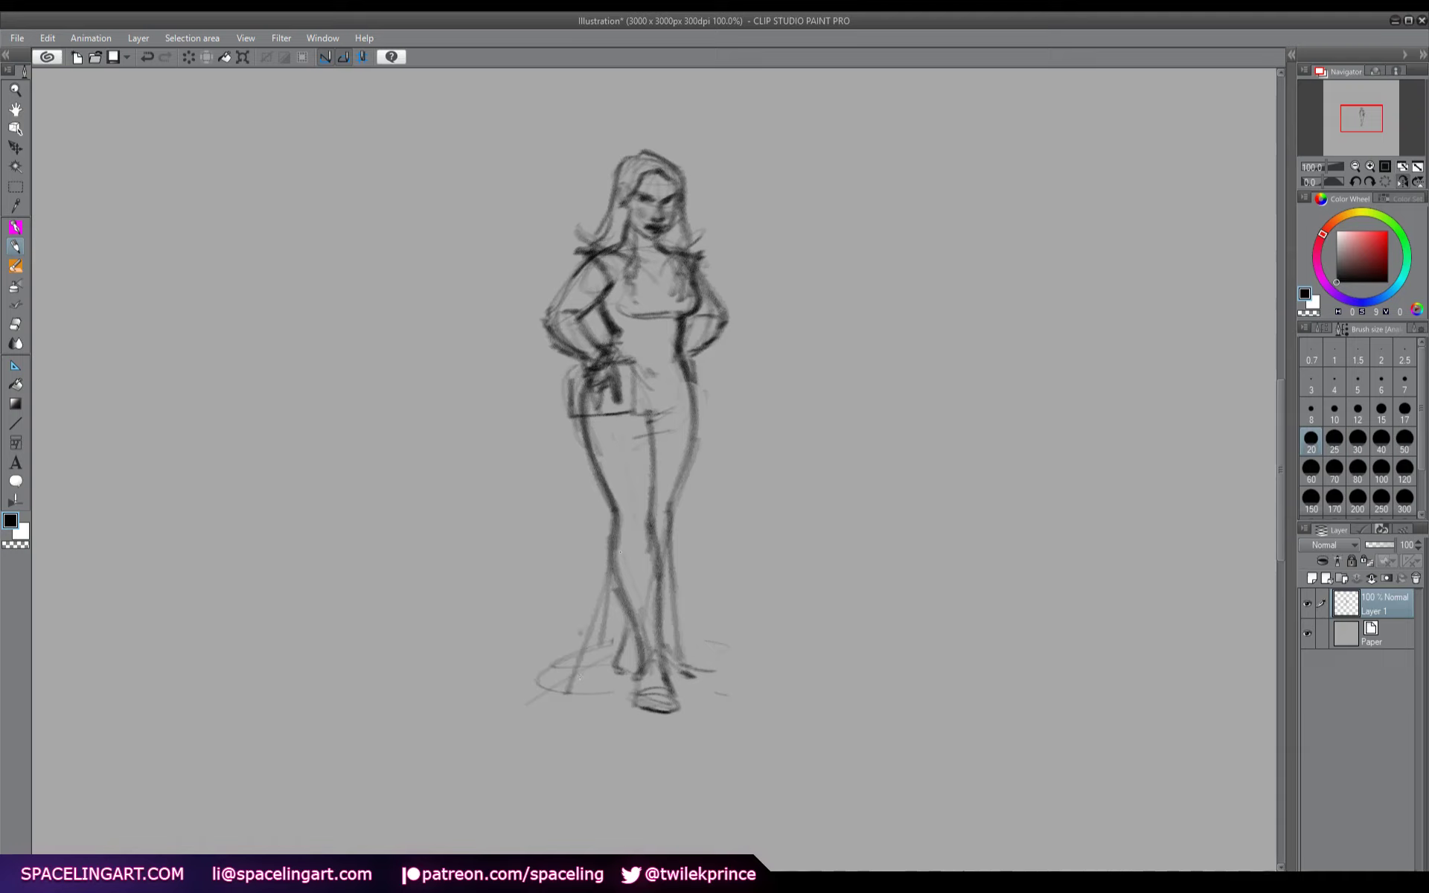
mouse_move(596, 607)
mouse_down()
mouse_move(555, 668)
mouse_move(615, 714)
mouse_move(707, 698)
mouse_up()
mouse_move(675, 712)
mouse_down()
mouse_move(609, 723)
mouse_move(698, 713)
mouse_up()
drag(679, 593, 703, 678)
drag(689, 619, 702, 692)
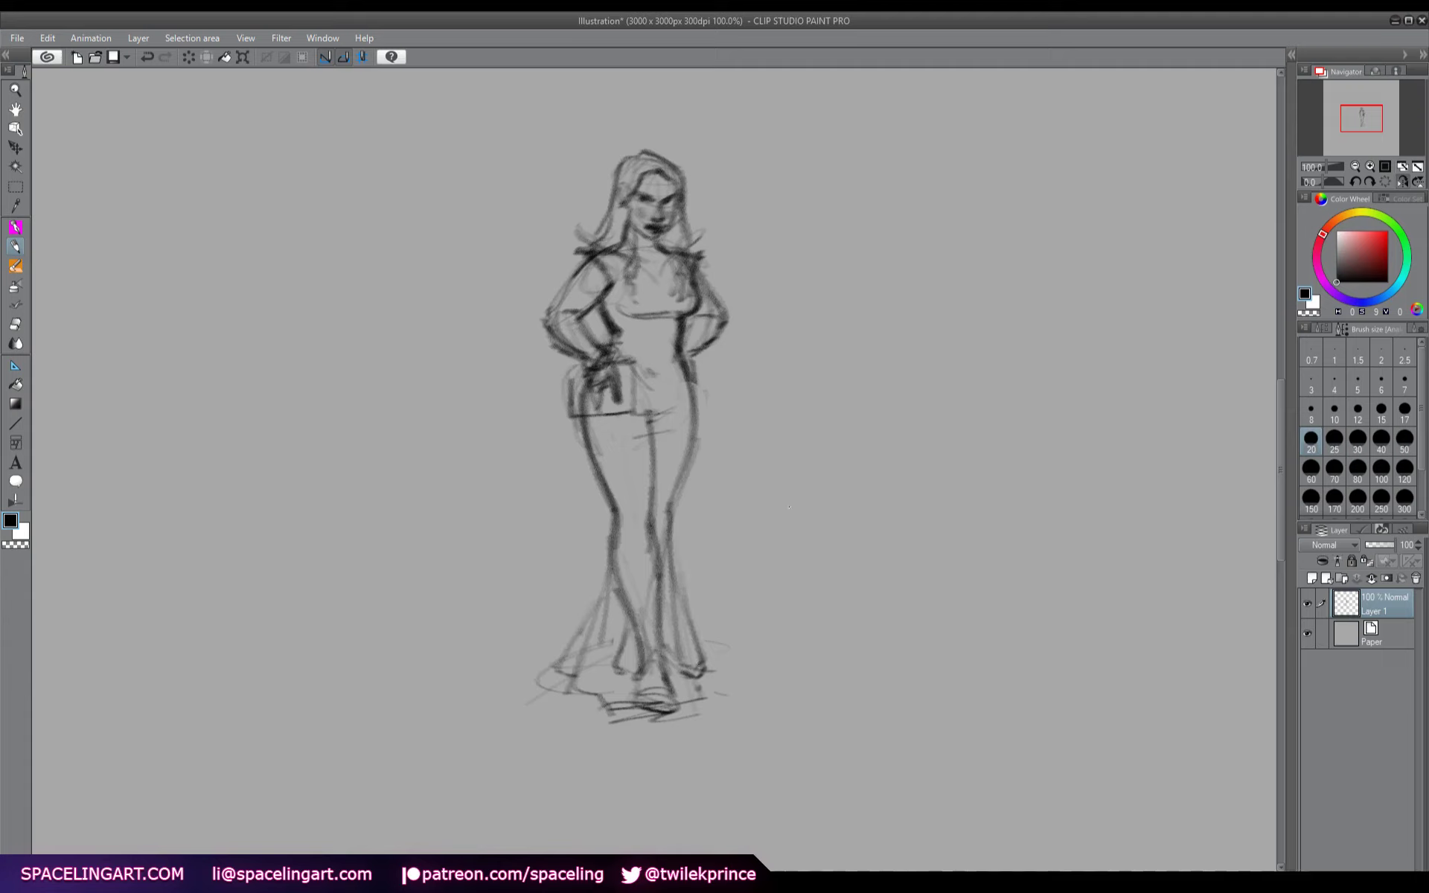
- Erase the leg, foot and pelvis construction lines inside the skirt
drag(622, 582, 600, 648)
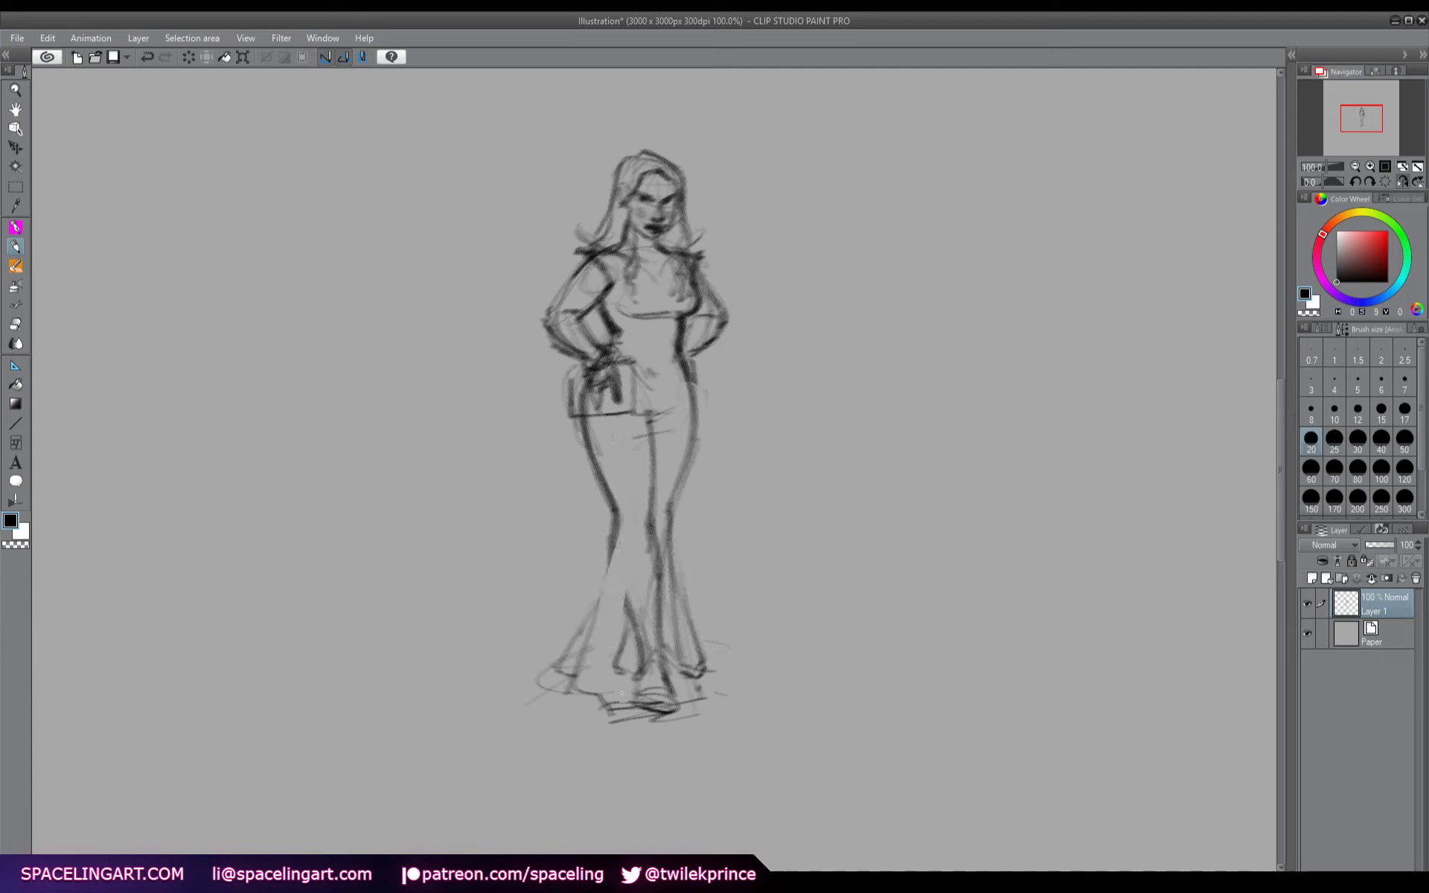
drag(618, 540, 601, 606)
drag(634, 594, 614, 679)
mouse_move(629, 687)
mouse_down()
mouse_move(661, 692)
mouse_move(649, 646)
mouse_move(644, 612)
mouse_up()
mouse_move(659, 618)
mouse_down()
mouse_move(671, 698)
mouse_move(655, 513)
mouse_up()
mouse_move(664, 554)
mouse_down()
mouse_move(680, 655)
mouse_move(651, 500)
mouse_up()
mouse_move(652, 495)
mouse_down()
mouse_move(649, 417)
mouse_move(665, 411)
mouse_up()
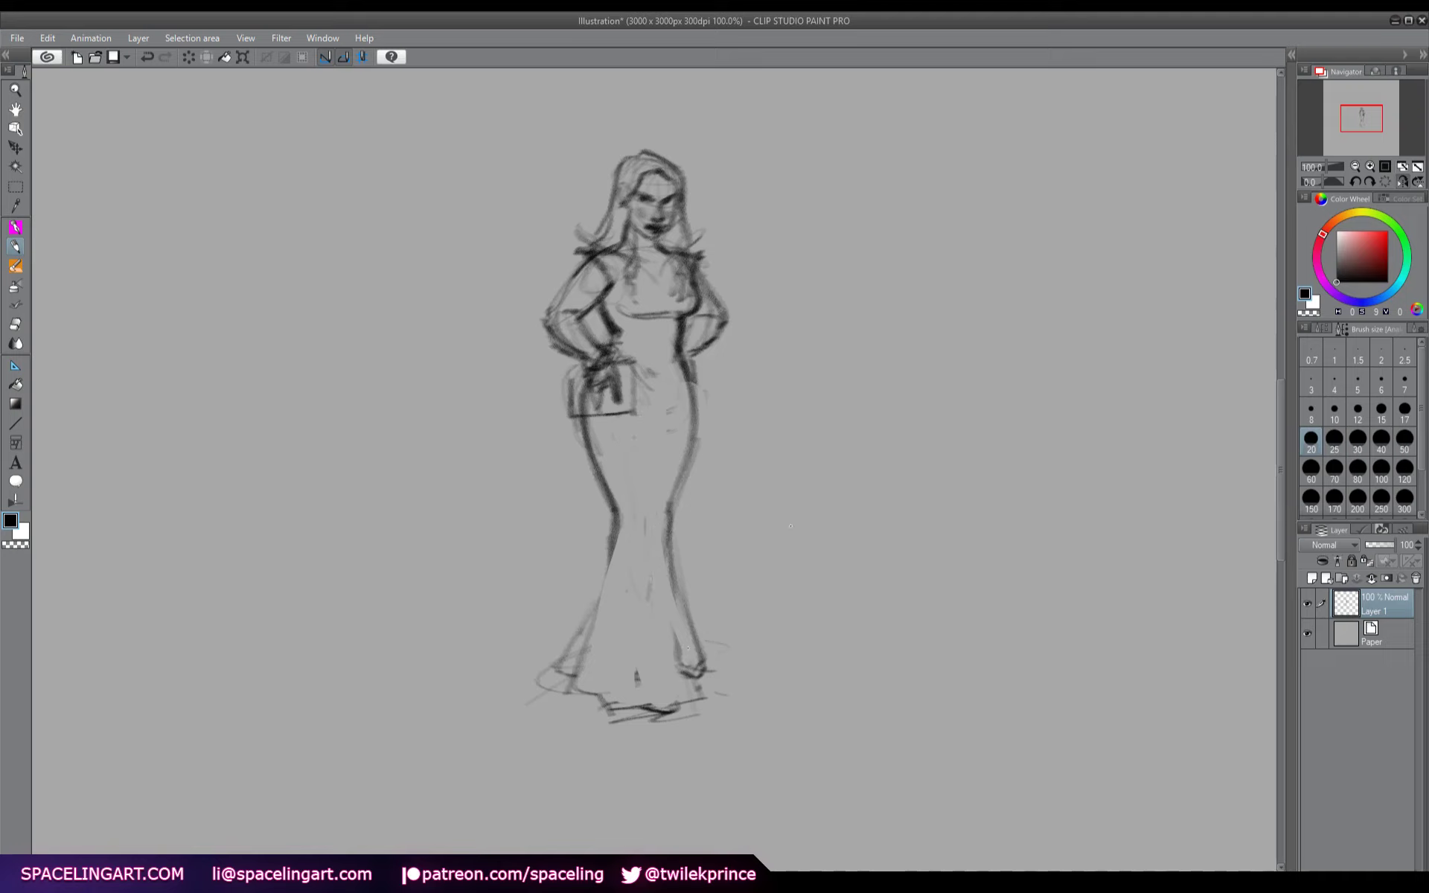
- Restore the unflipped view and rotate the whole figure sketch slightly clockwise
key(h)
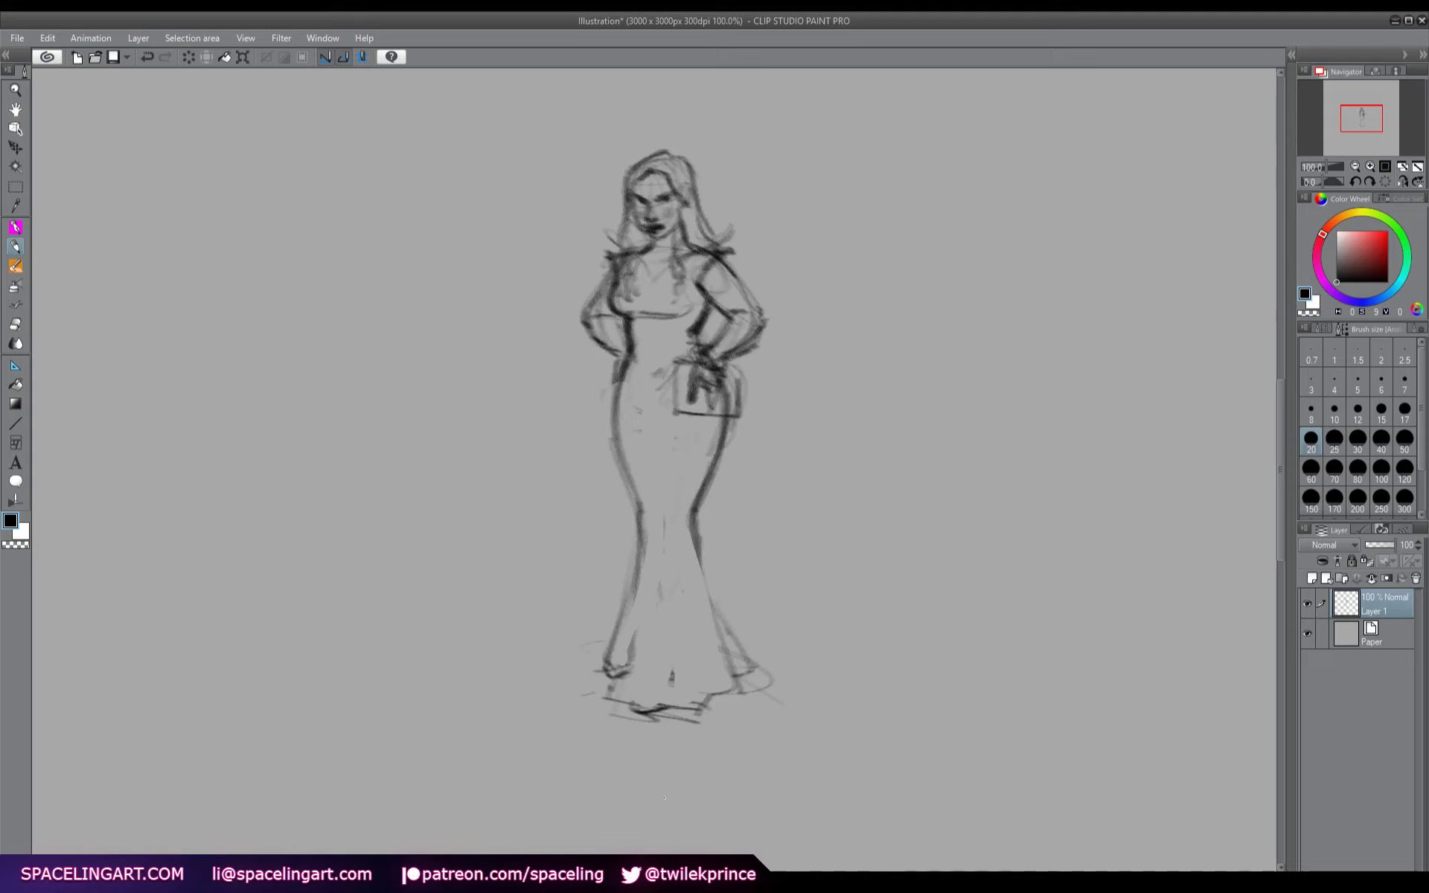
key(ctrl+t)
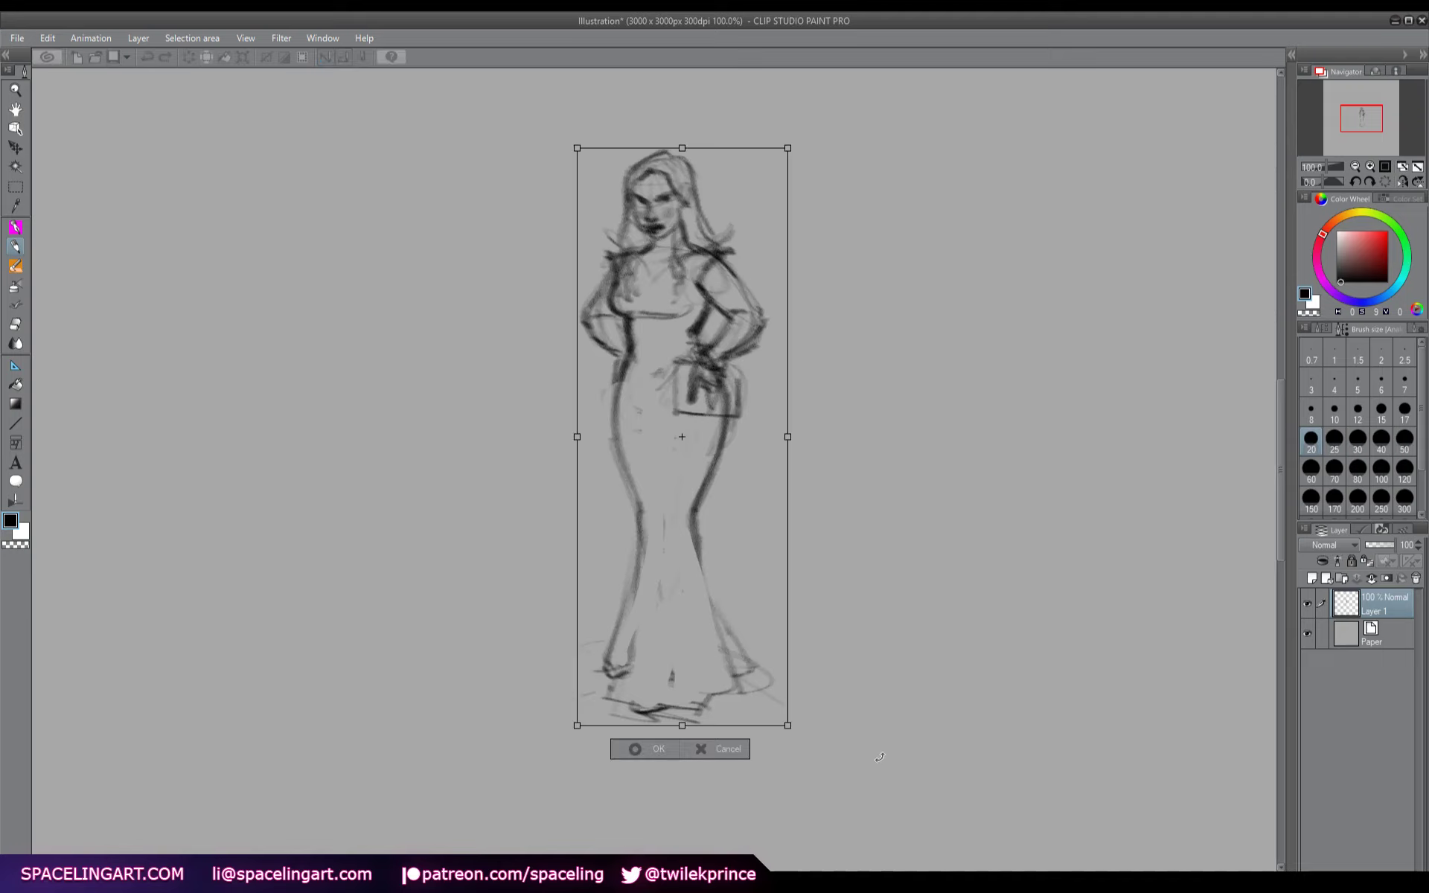
drag(897, 735, 873, 764)
click(640, 755)
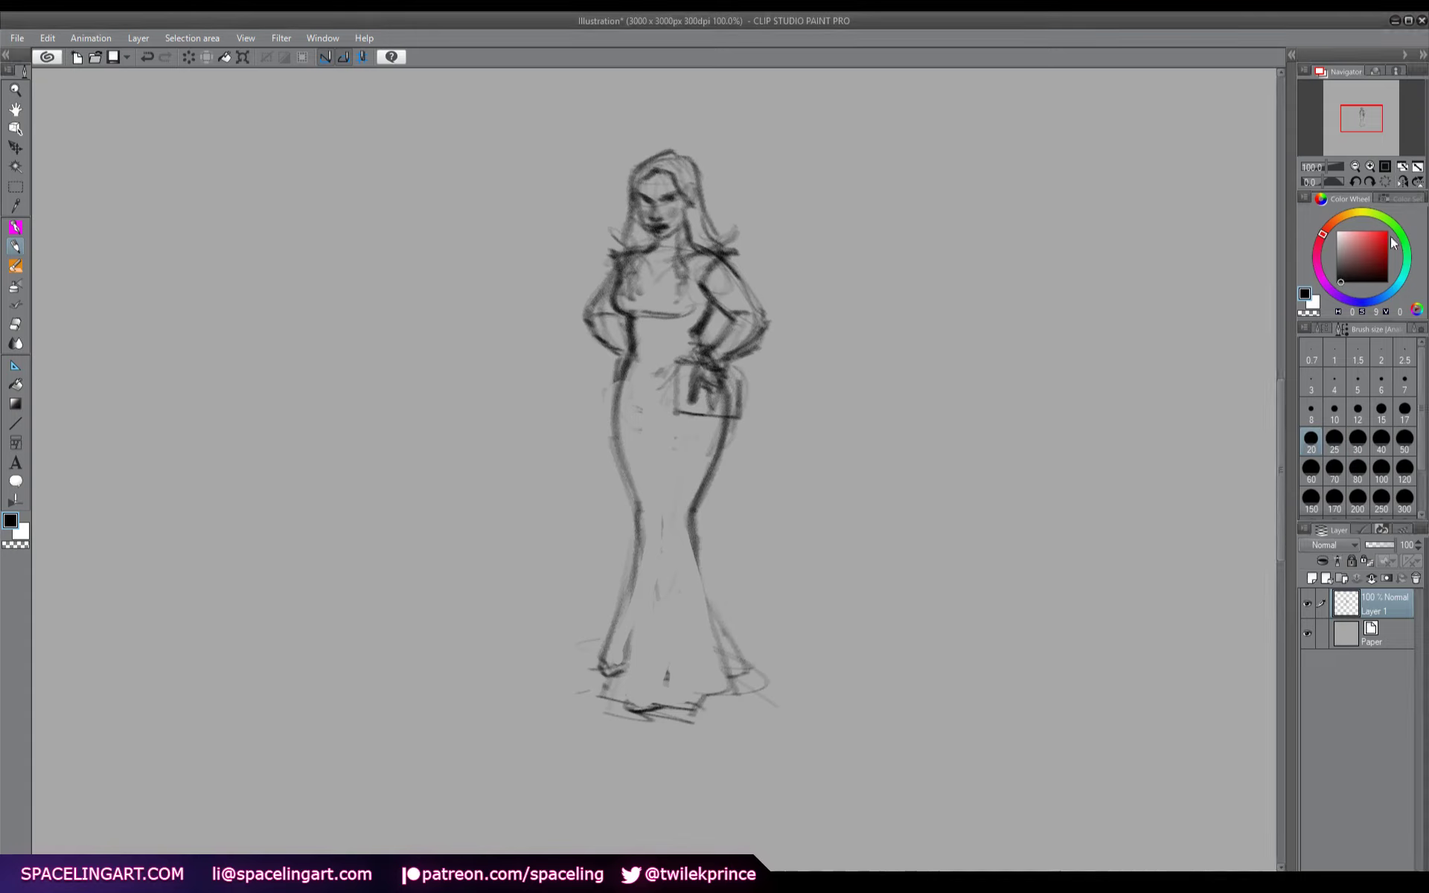
- Fit the whole canvas in view, put the sketch layer in a new folder, and duplicate the layer there
click(1417, 167)
click(1343, 580)
key(ctrl+a)
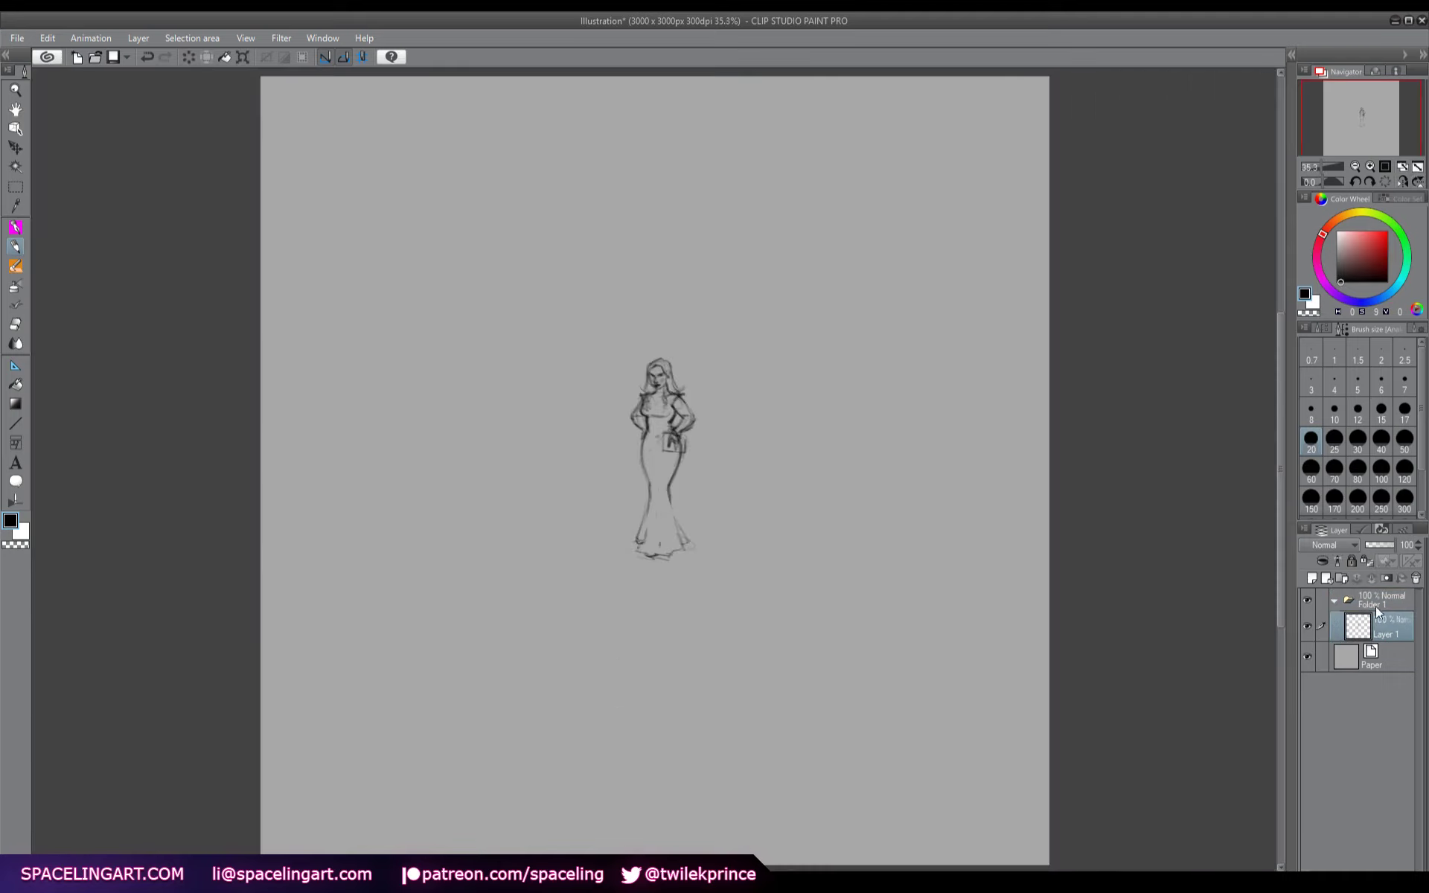
key(ctrl+c)
key(ctrl+v)
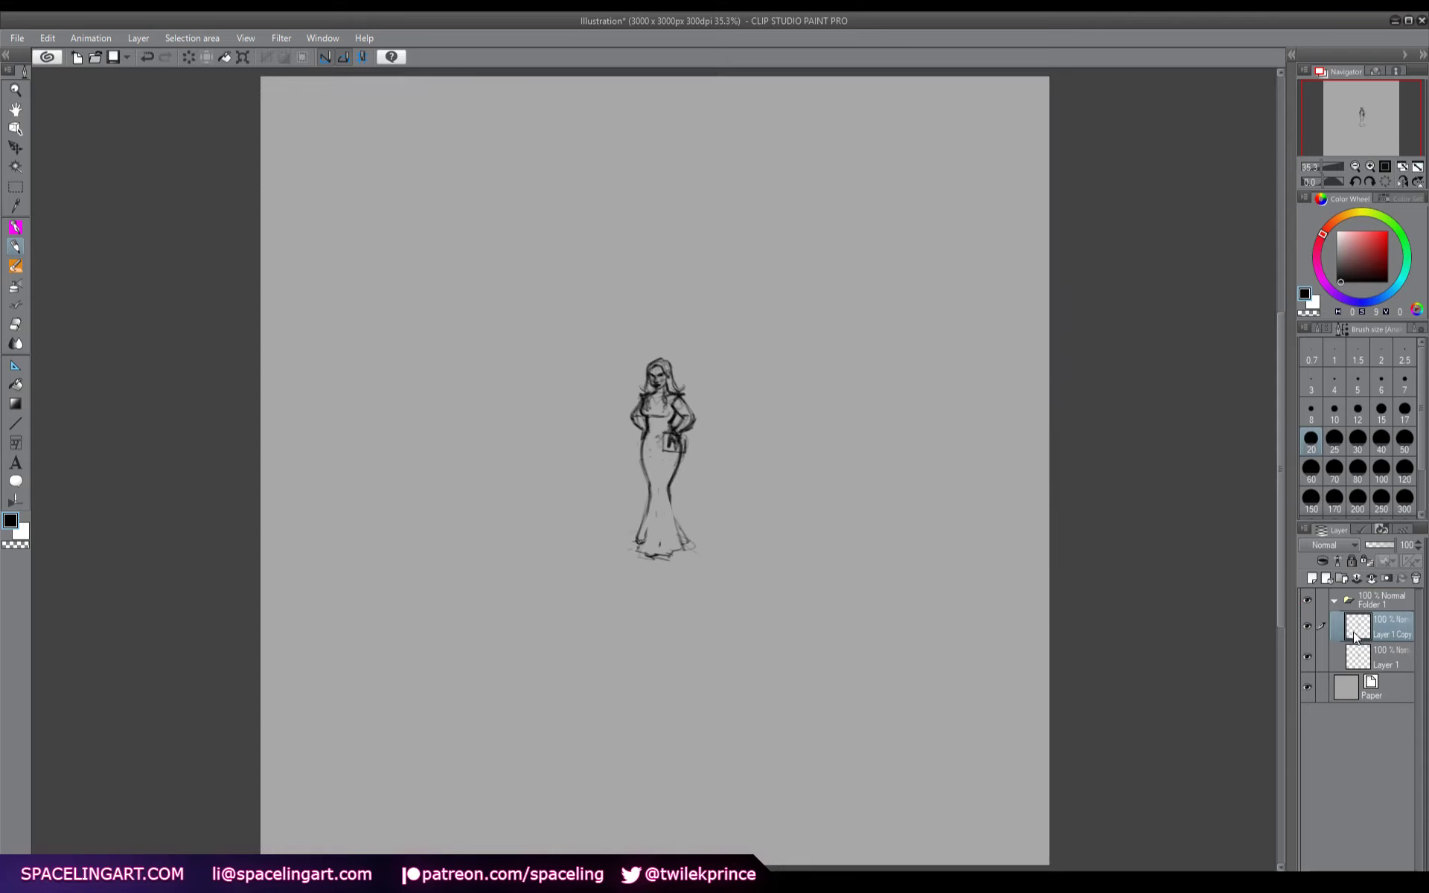
- Hide the original sketch layer, then scale the copy to nearly the full canvas height and centre it
key(ctrl+t)
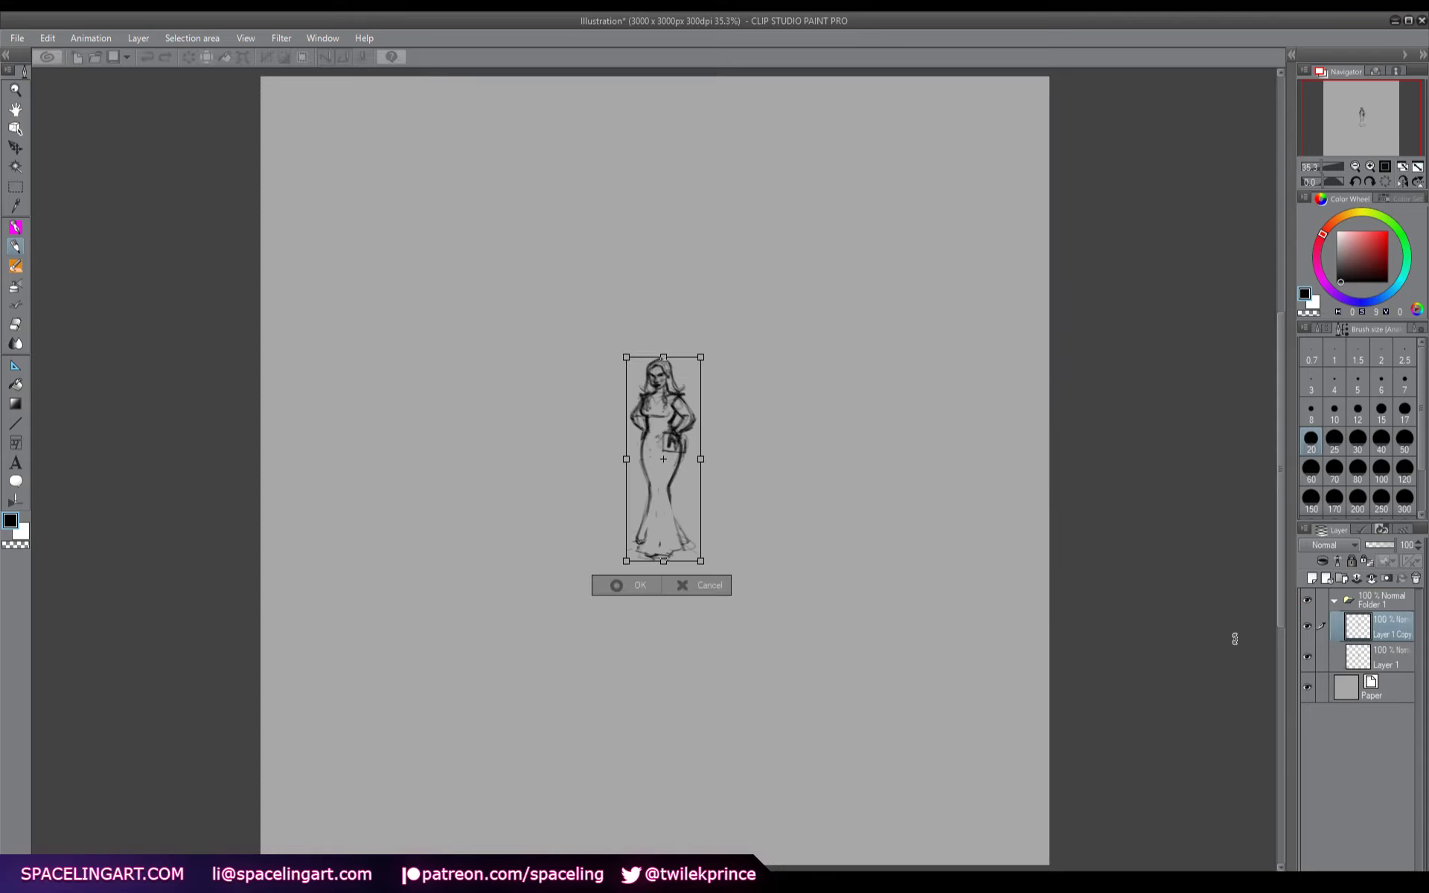
key(Return)
key(ctrl+t)
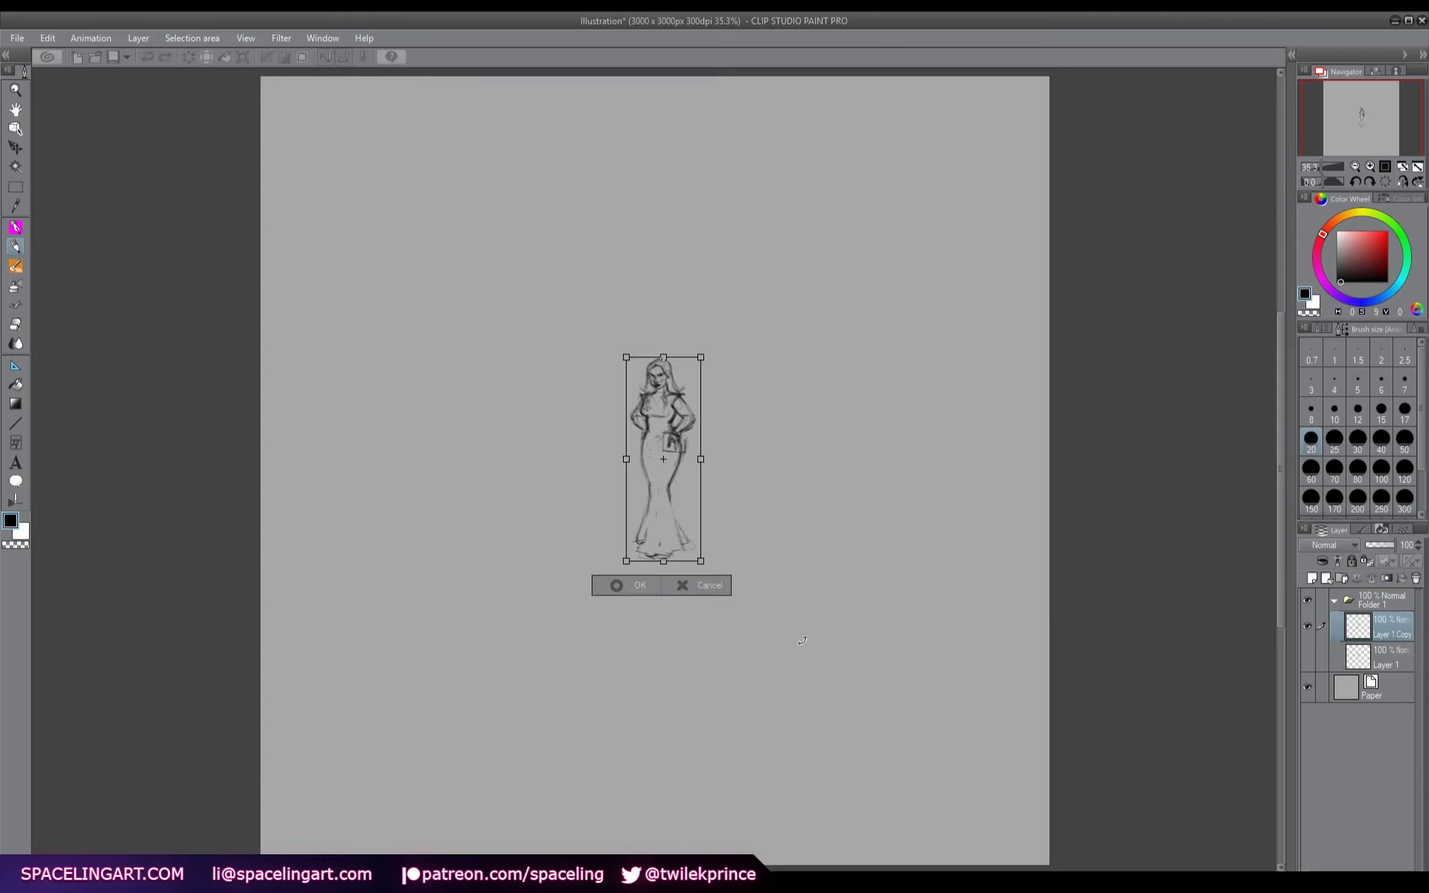
drag(701, 562, 914, 800)
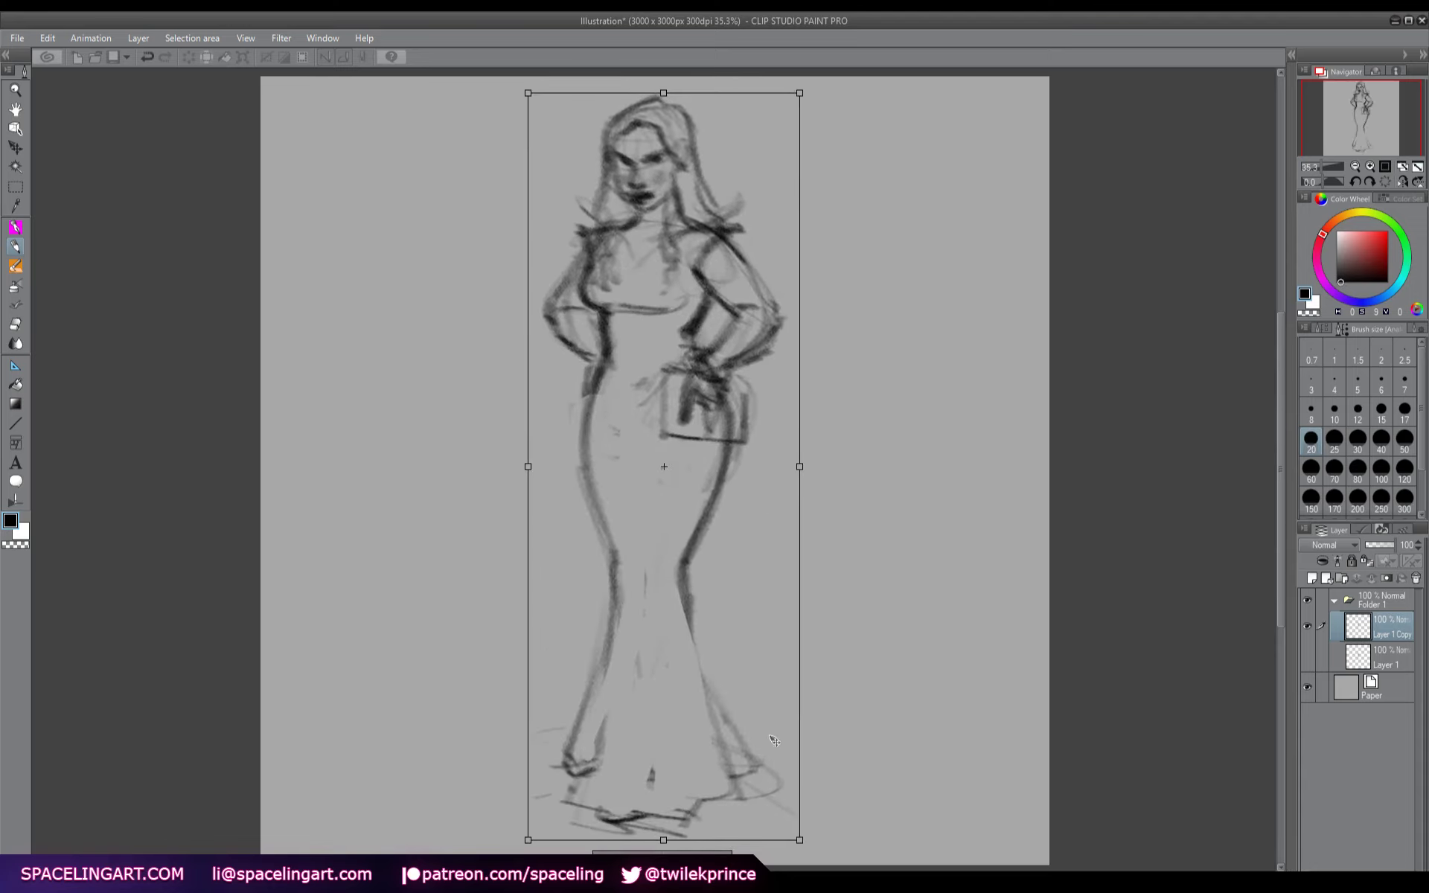
drag(674, 790, 673, 799)
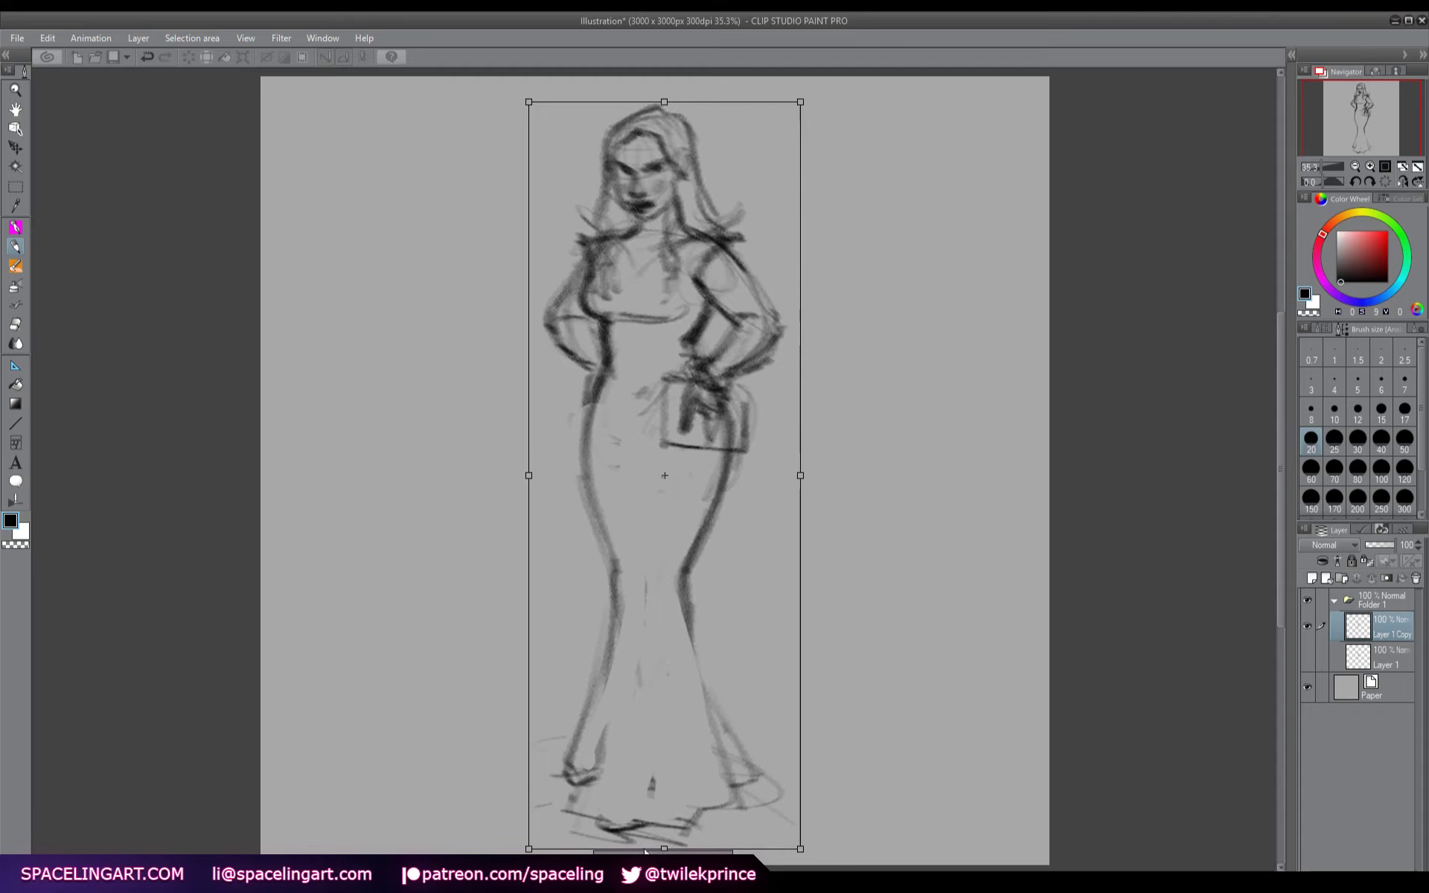
key(Return)
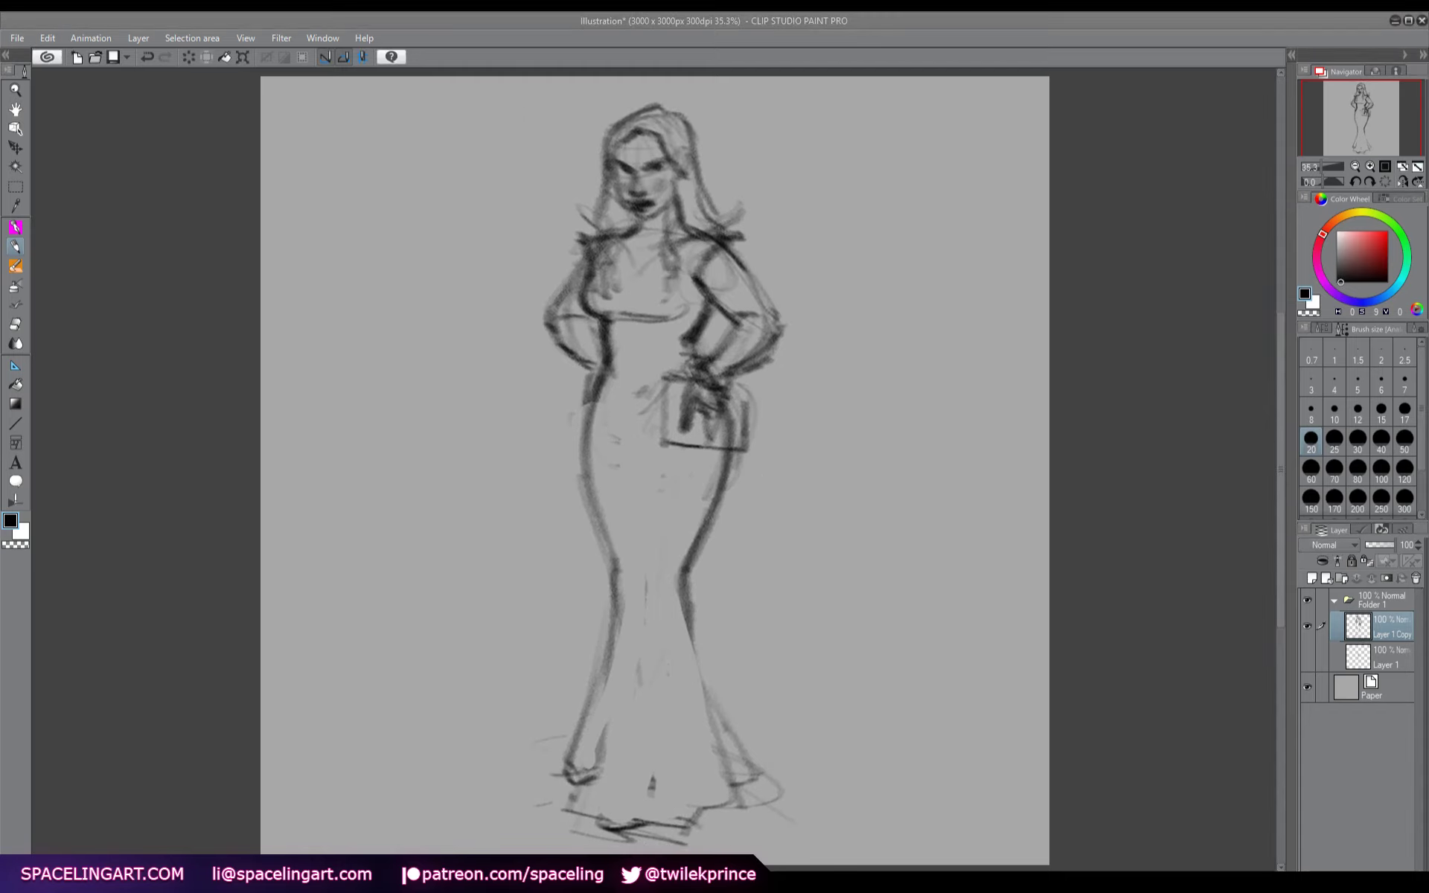
- Change the canvas size to 7 x 10 in, trimming both sides equally around the figure
key(ctrl+t)
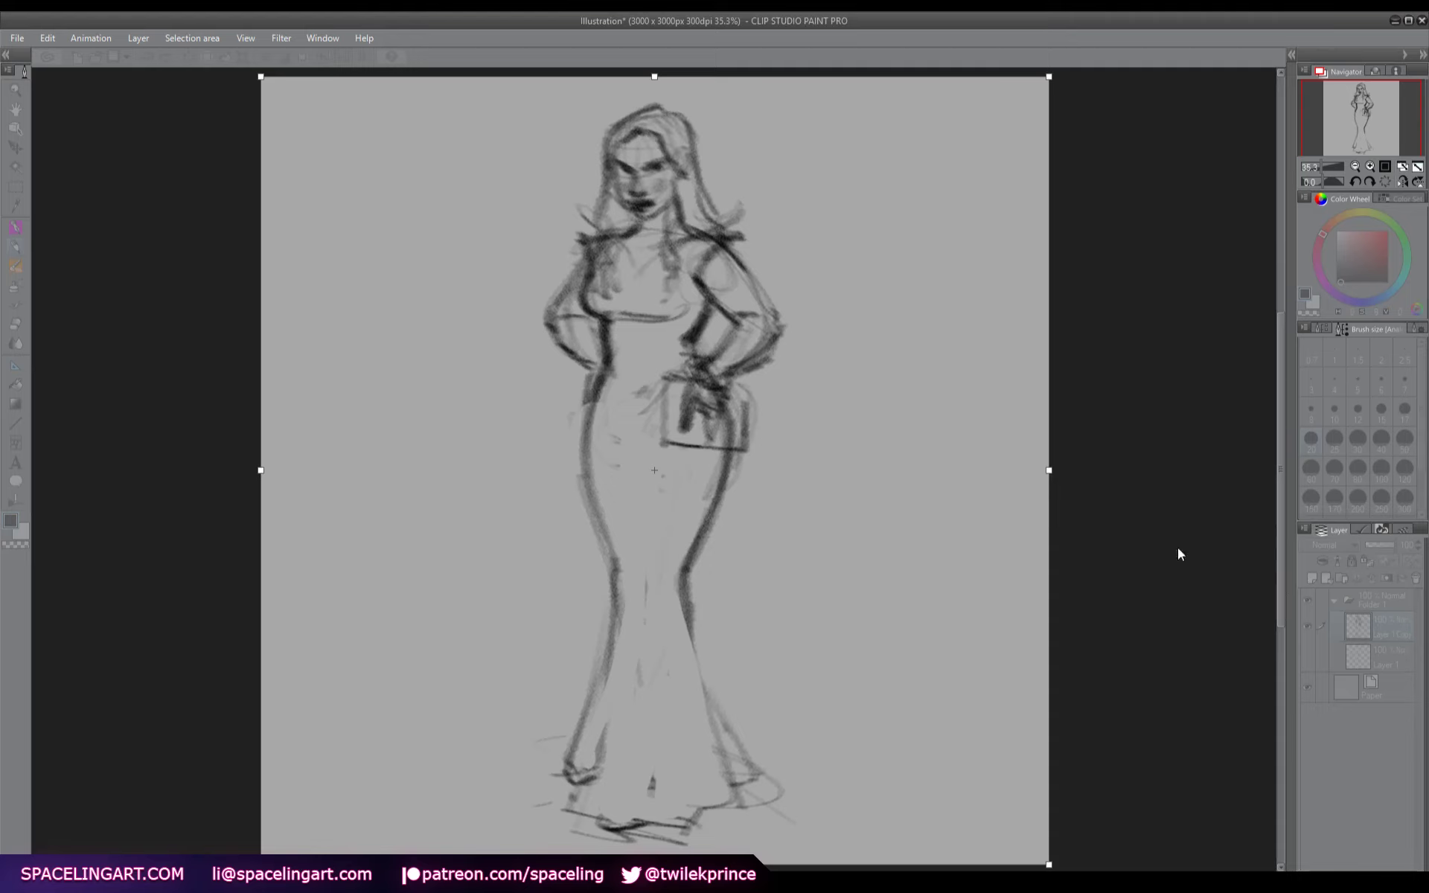
key(Down)
key(Down)
key(Down)
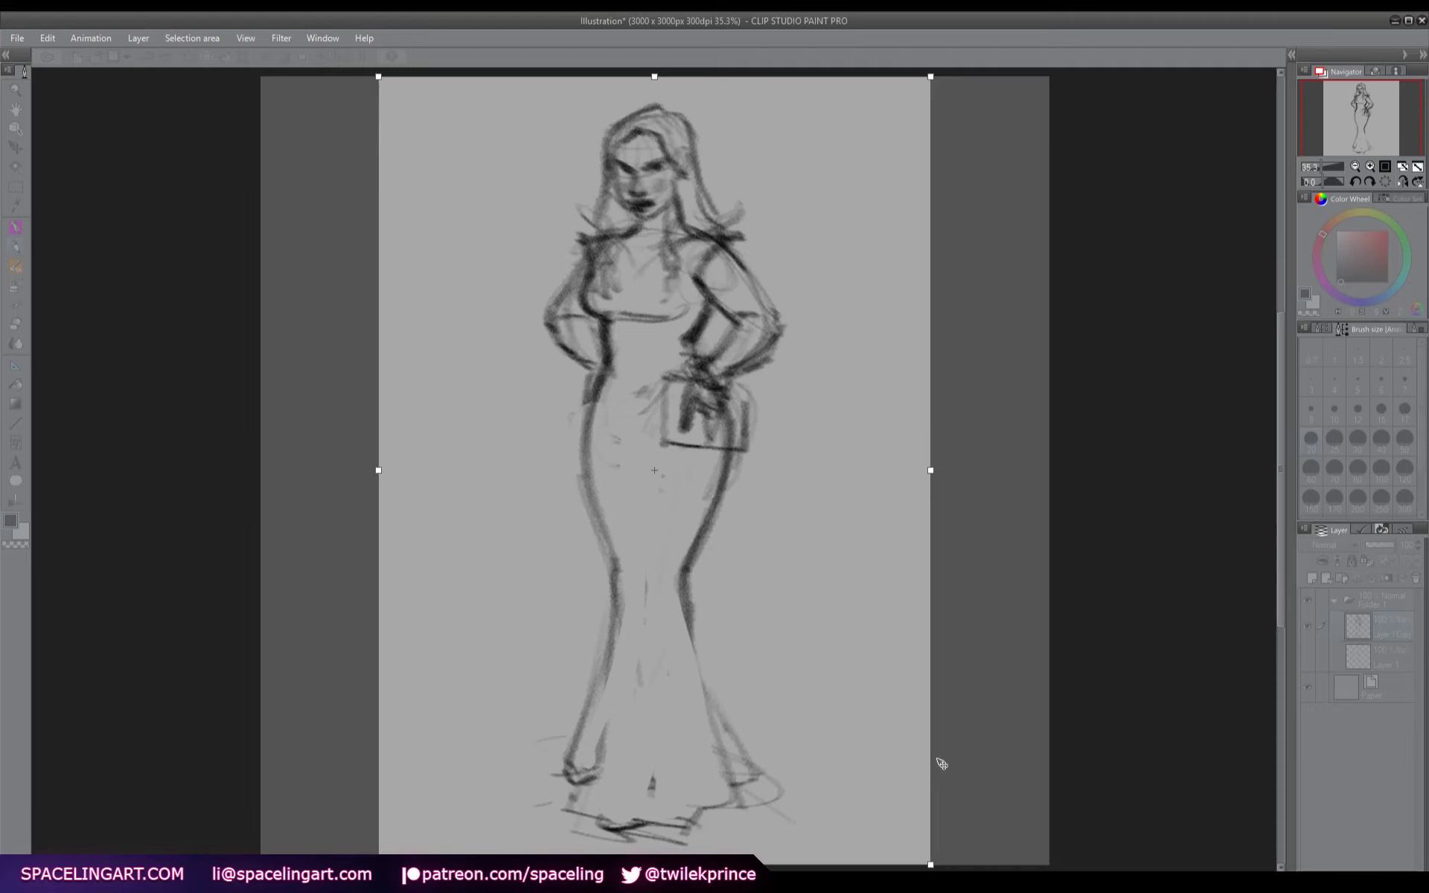
key(Return)
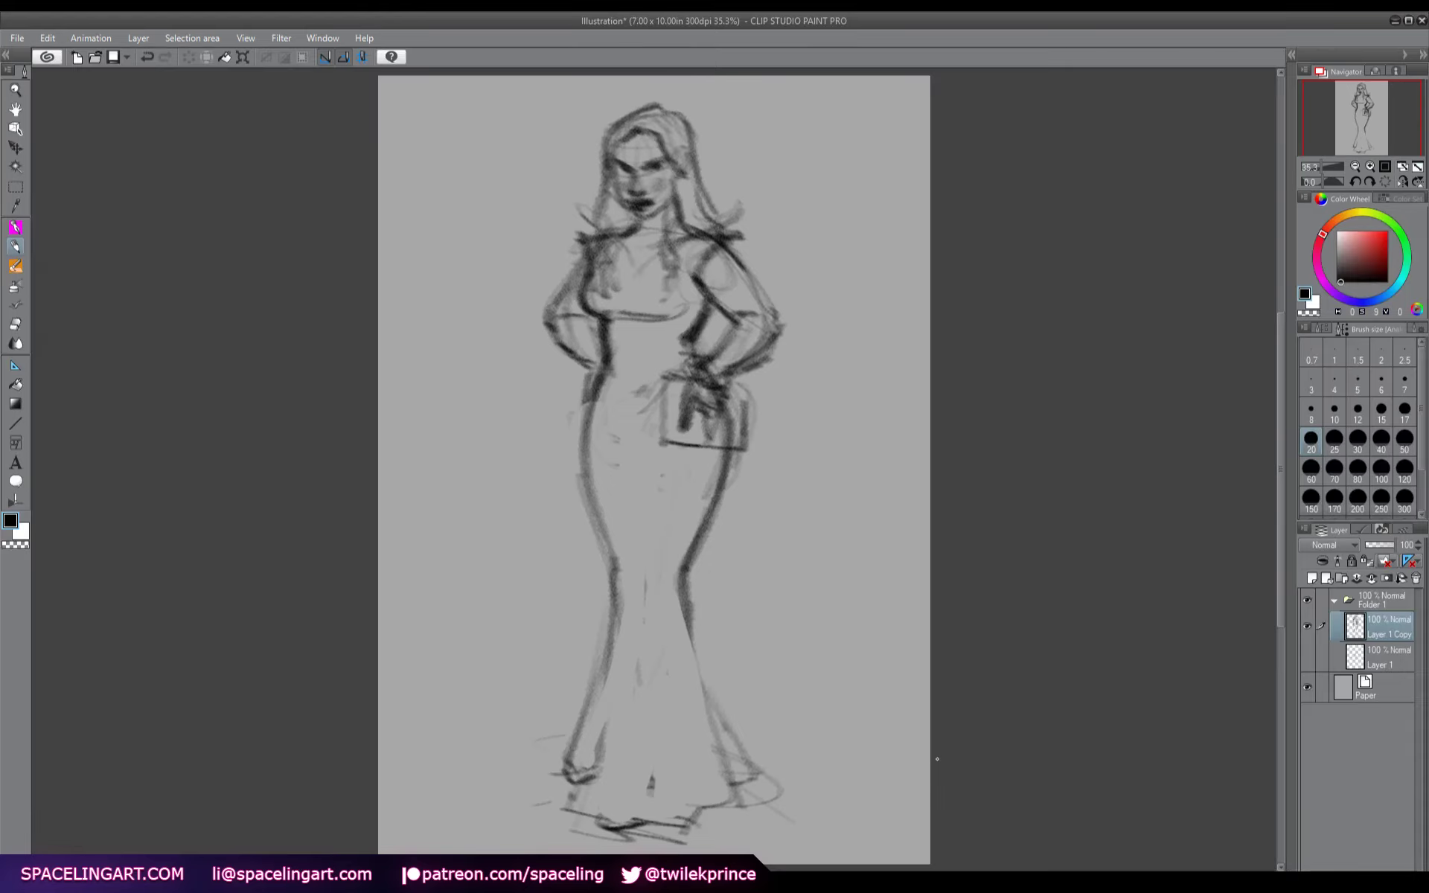
- Collapse the sketch folder, tint it blue, set it to Multiply at 50% opacity, and save the illustration as a PSD
click(1336, 600)
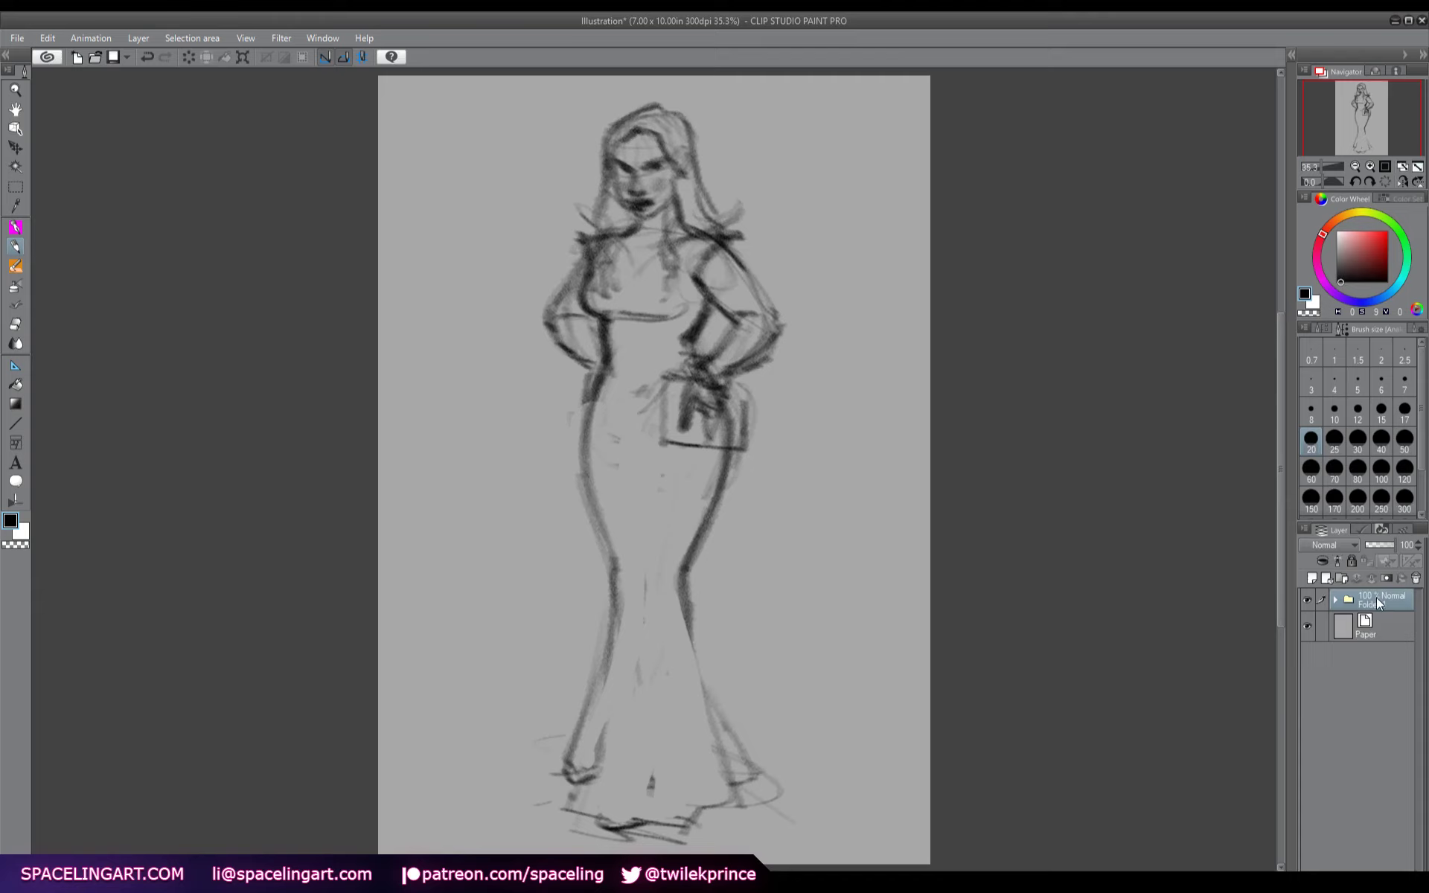
click(1312, 175)
key(ctrl+b)
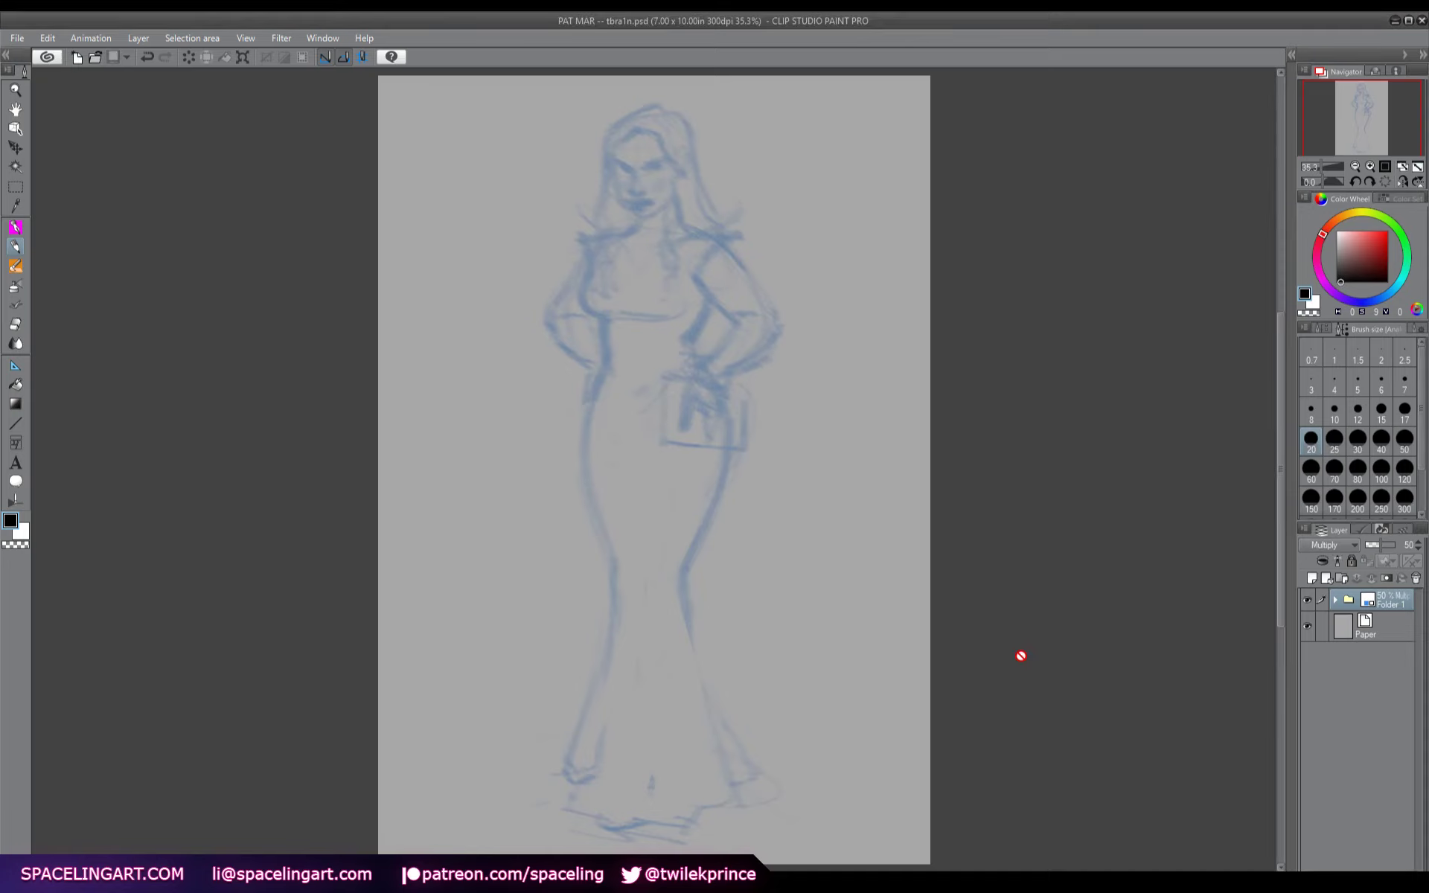
- Create a Multiply folder containing a white-filled layer and an Overlay layer filled with black
click(1341, 578)
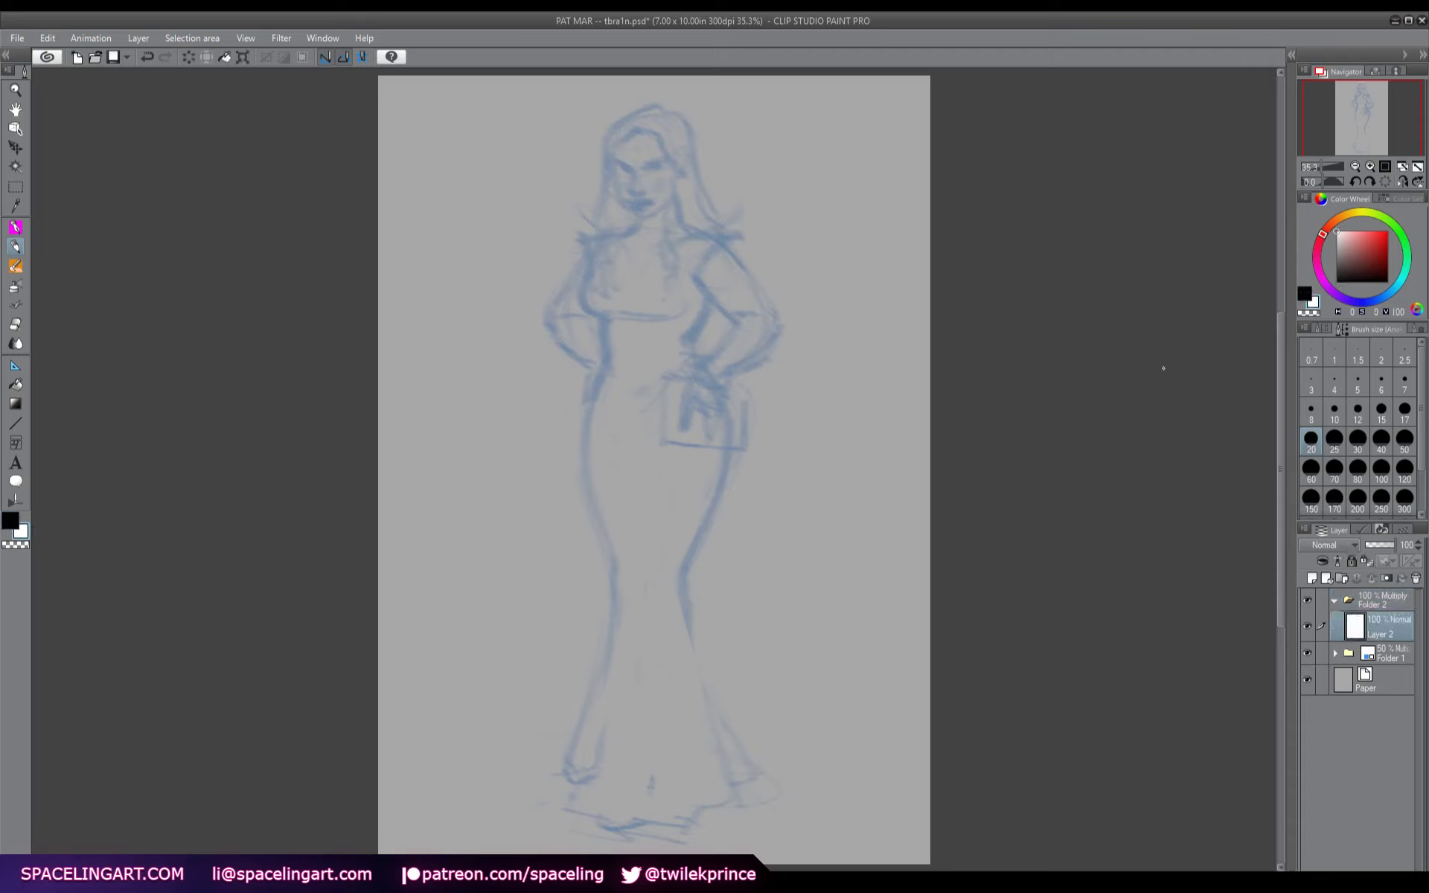
key(ctrl+shift+n)
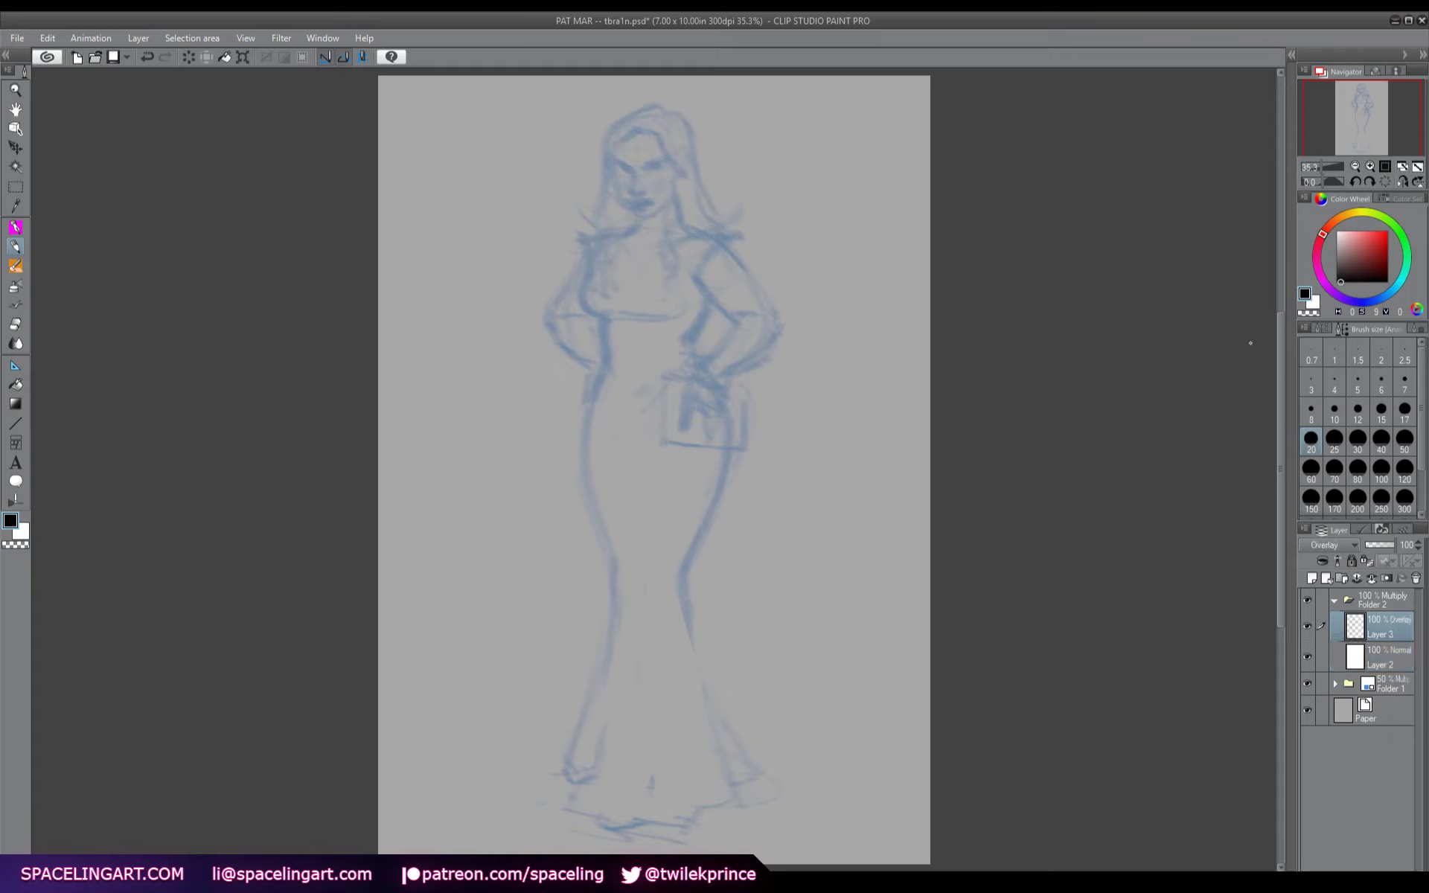
key(alt+BackSpace)
- Add a nested folder with two blank layers between the white and Overlay layers, and save the file
click(1379, 664)
click(1341, 578)
click(1310, 577)
click(1311, 578)
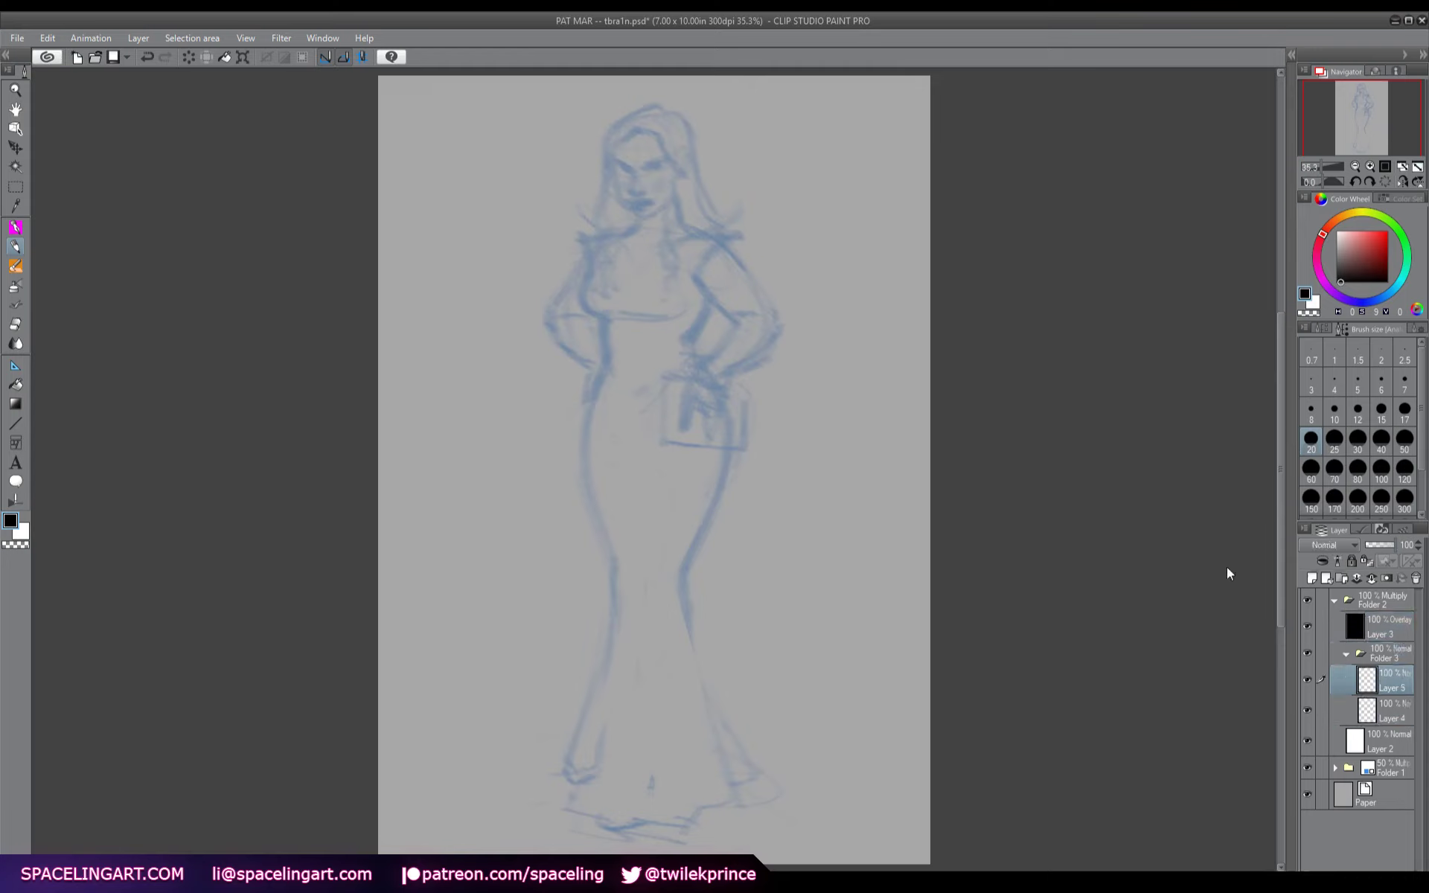
key(ctrl+s)
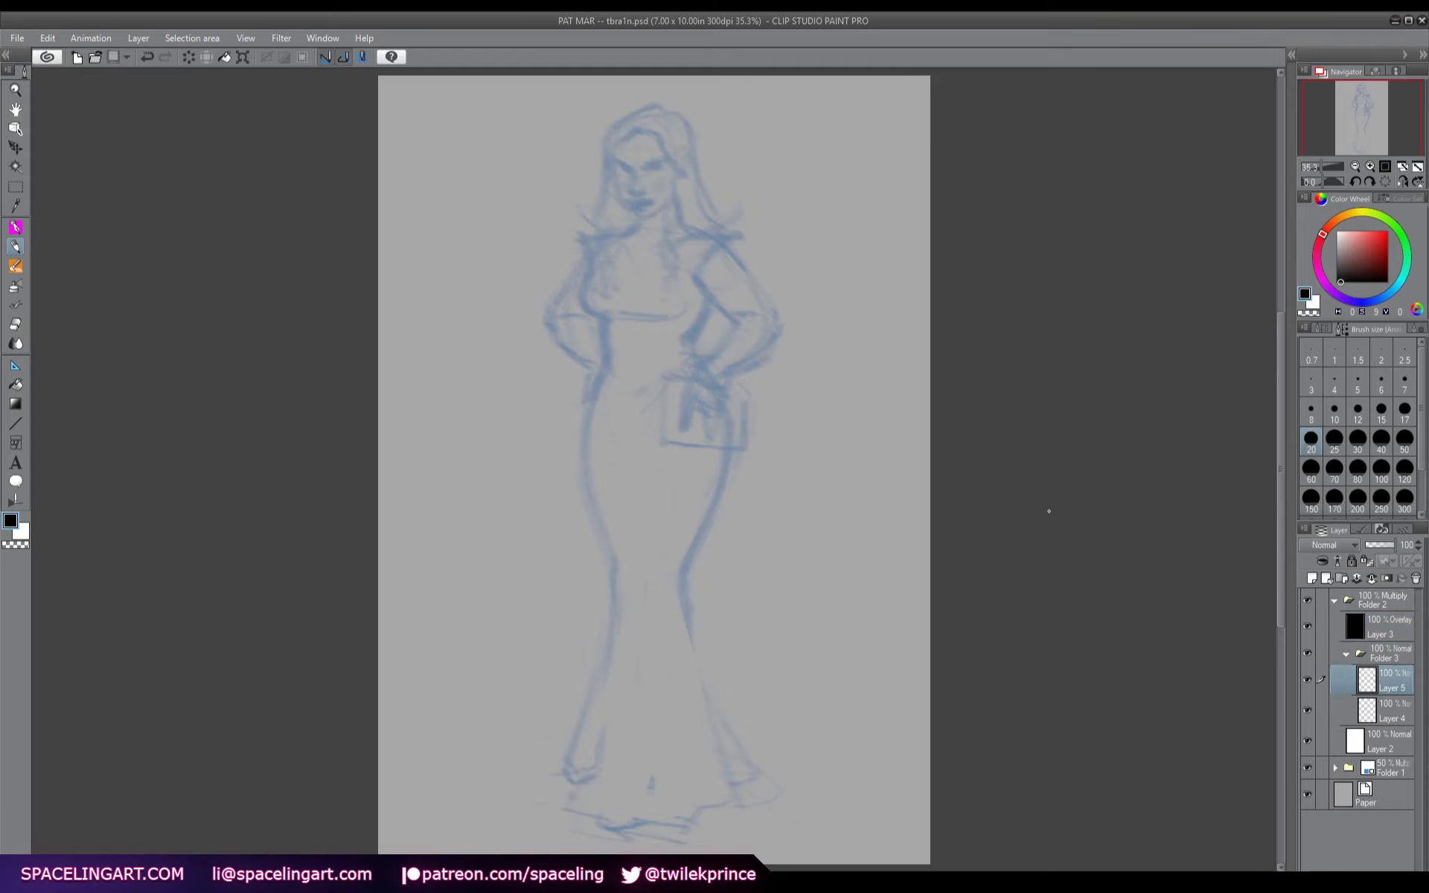
- Choose the DAUB Fine Pencil Hard brush and display its tool properties
click(1322, 329)
click(1384, 497)
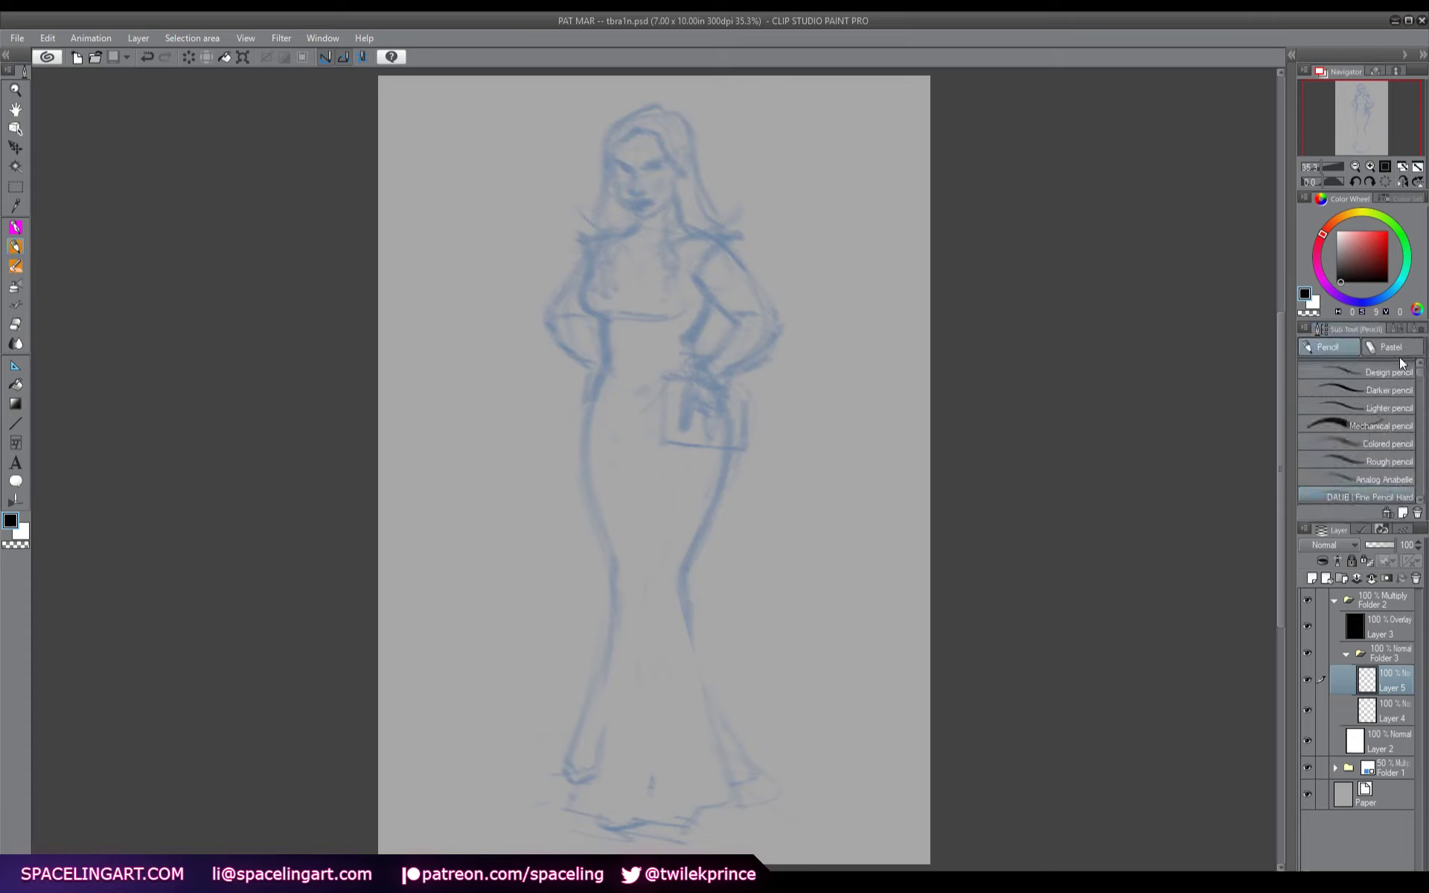
click(1397, 329)
click(1416, 332)
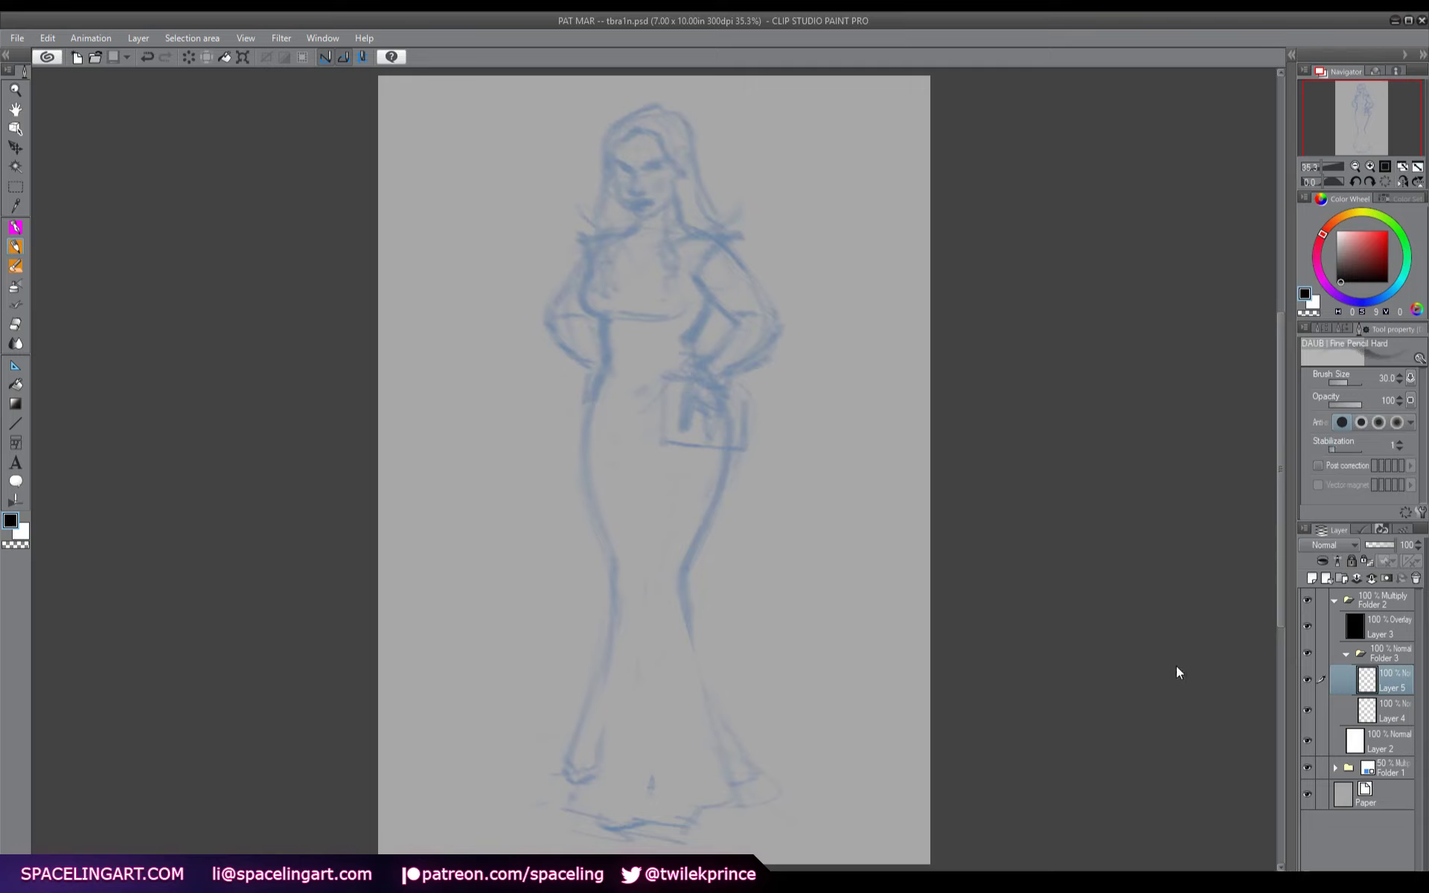
- Set the fine pencil's stabilization to 10, ready for line work around the woman's head
text(0)
click(1356, 166)
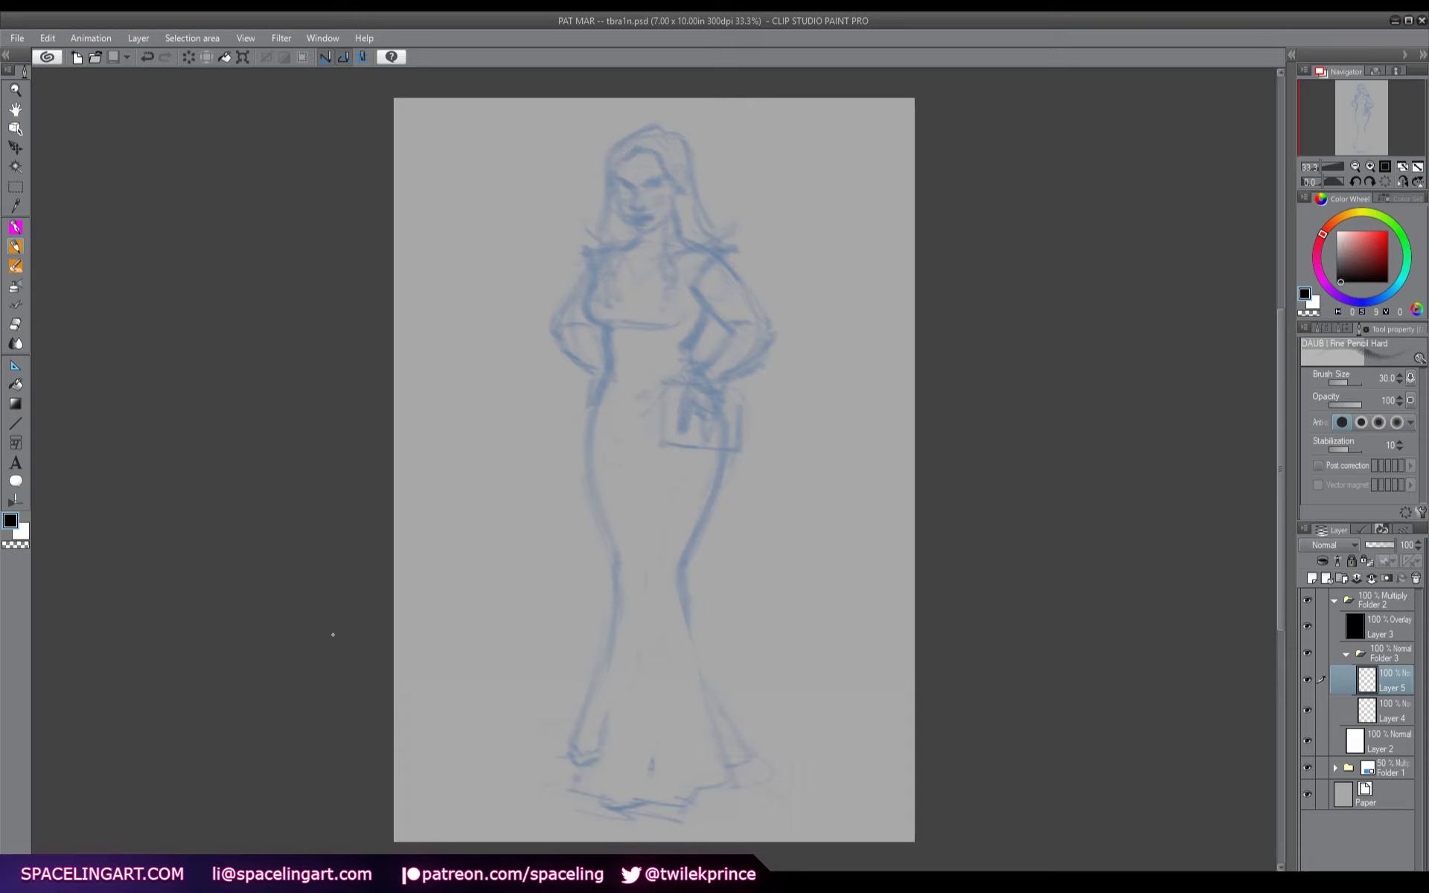
click(117, 124)
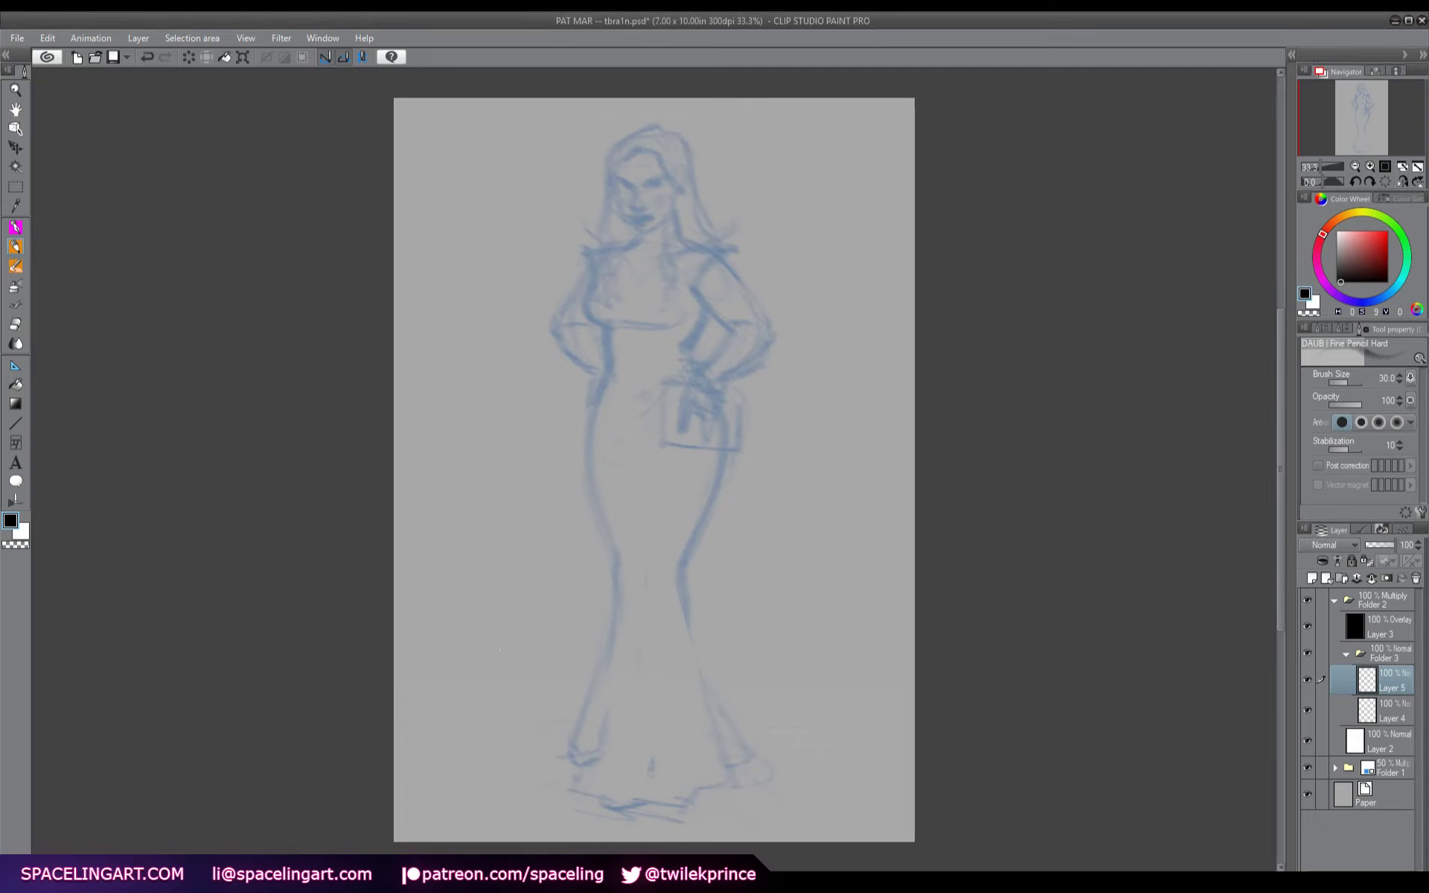
click(1384, 167)
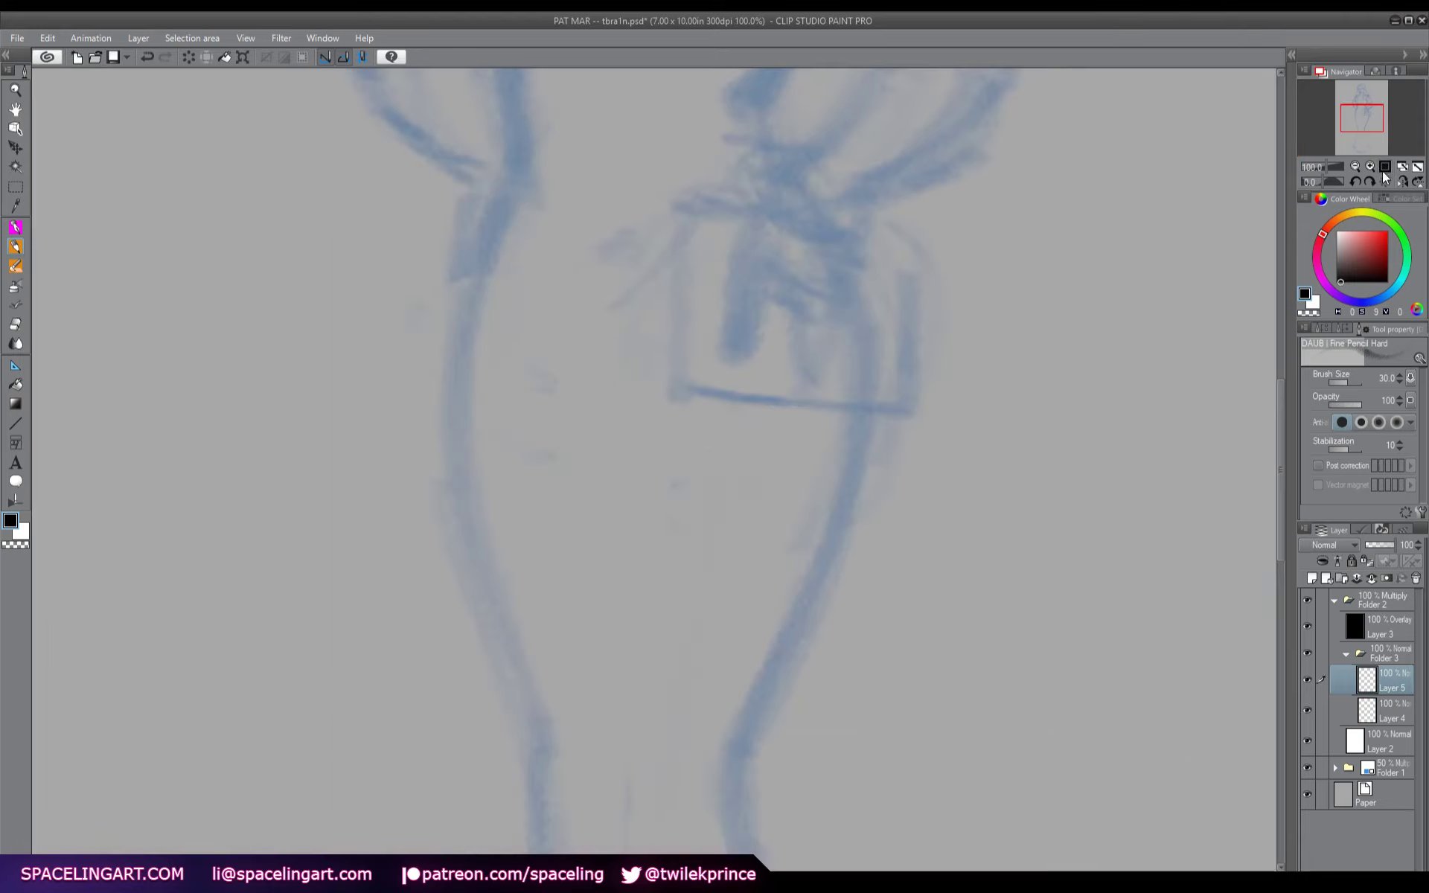
drag(1284, 384, 1283, 238)
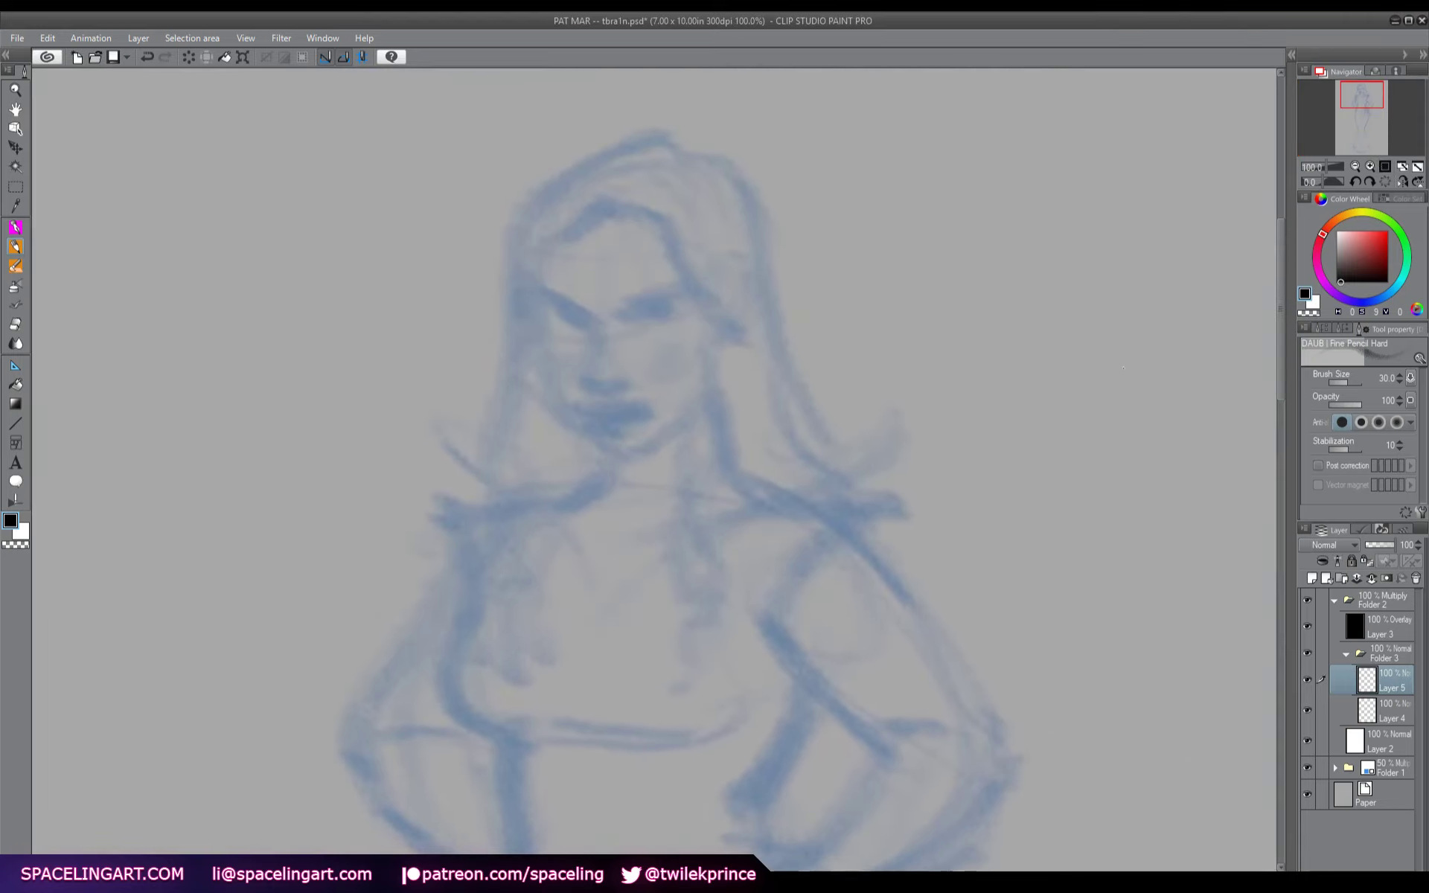
drag(811, 875, 878, 876)
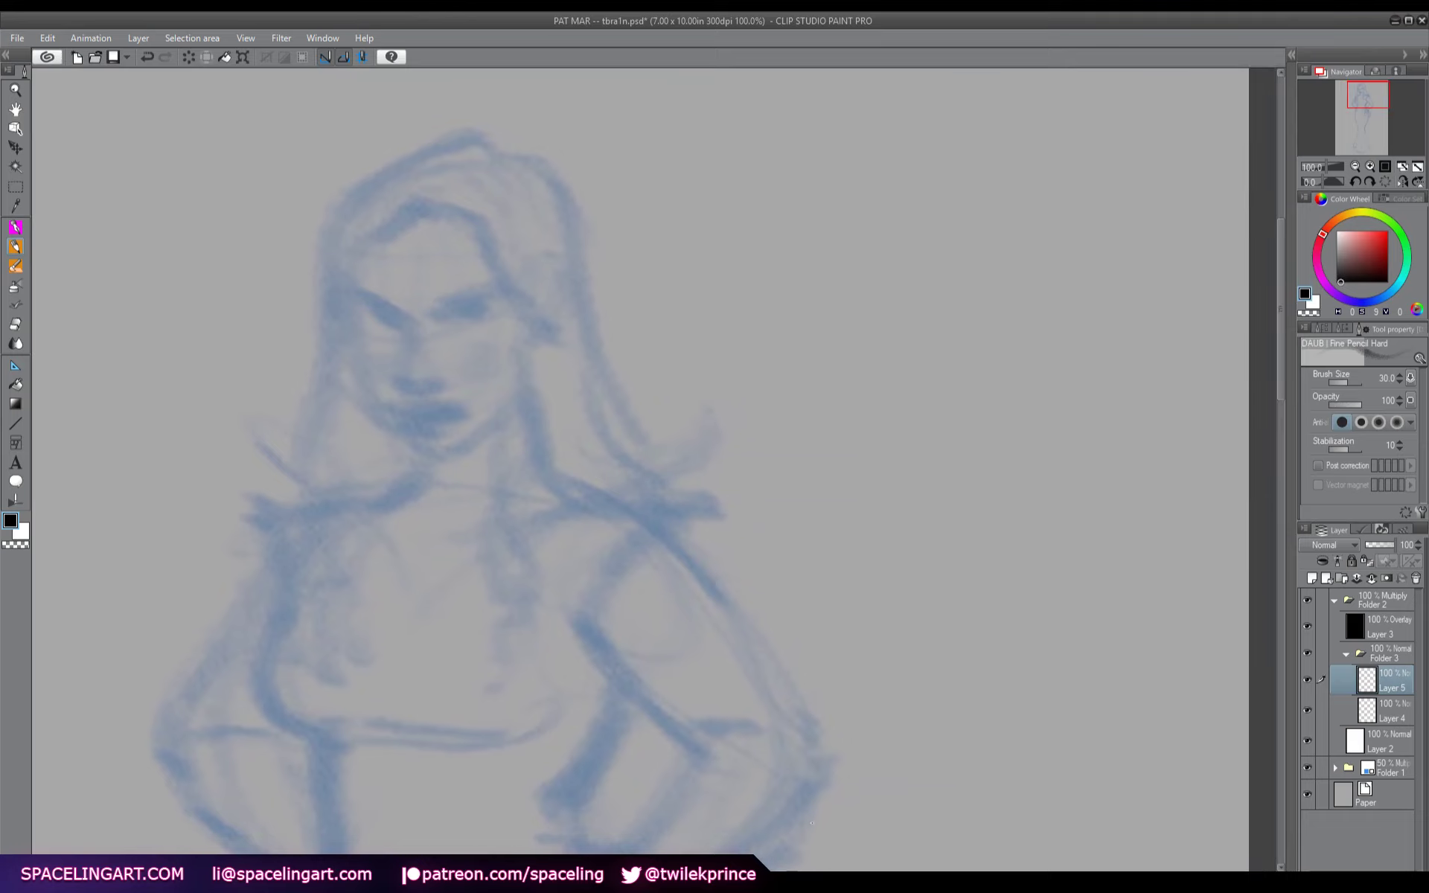
mouse_move(793, 167)
mouse_down()
mouse_move(877, 336)
mouse_move(900, 208)
mouse_up()
drag(752, 186, 826, 376)
drag(761, 238, 774, 305)
drag(771, 197, 809, 380)
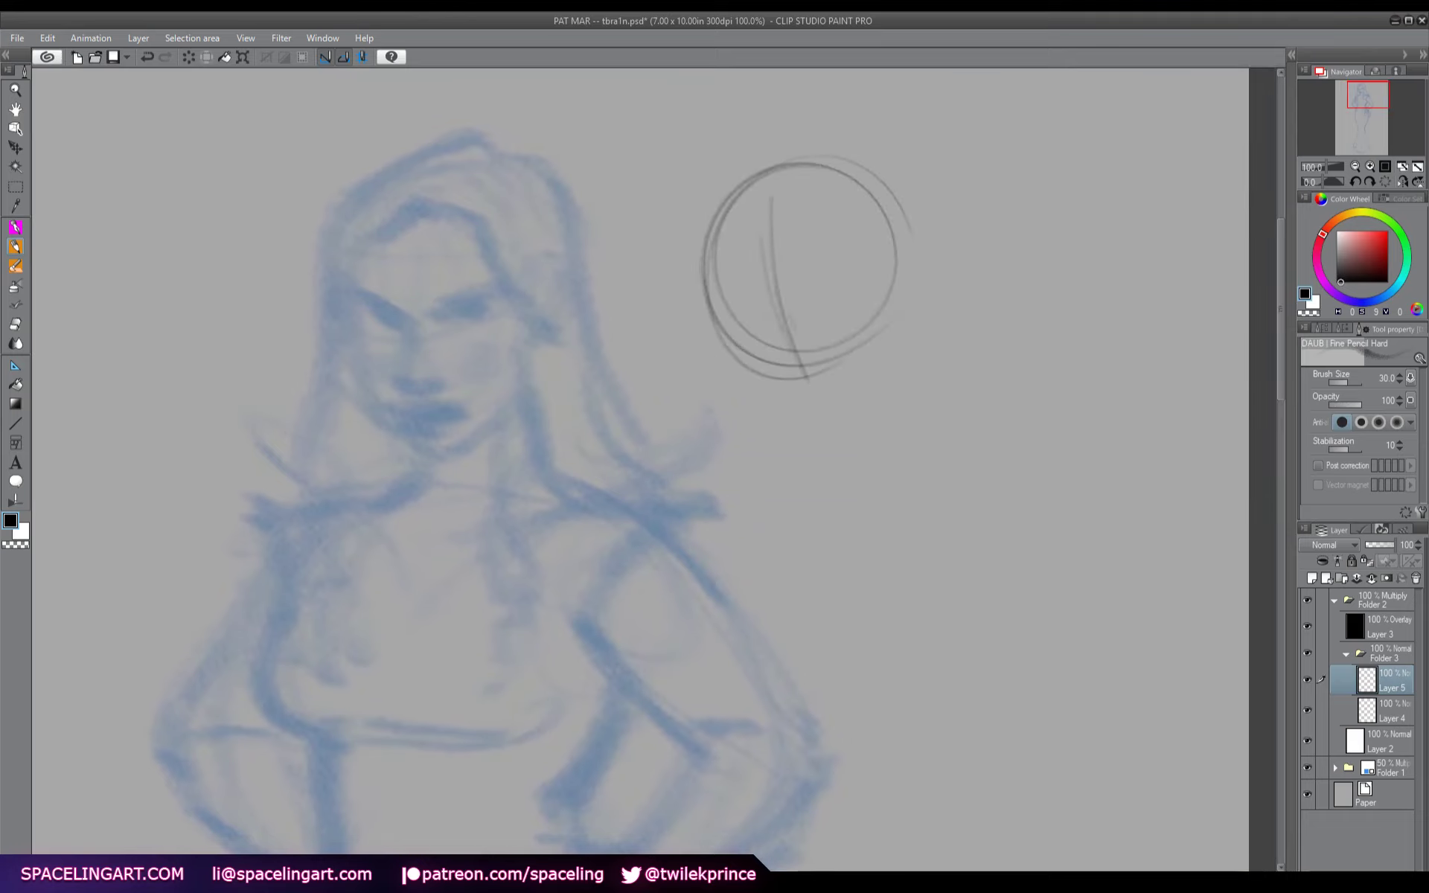
drag(764, 198, 801, 364)
click(202, 58)
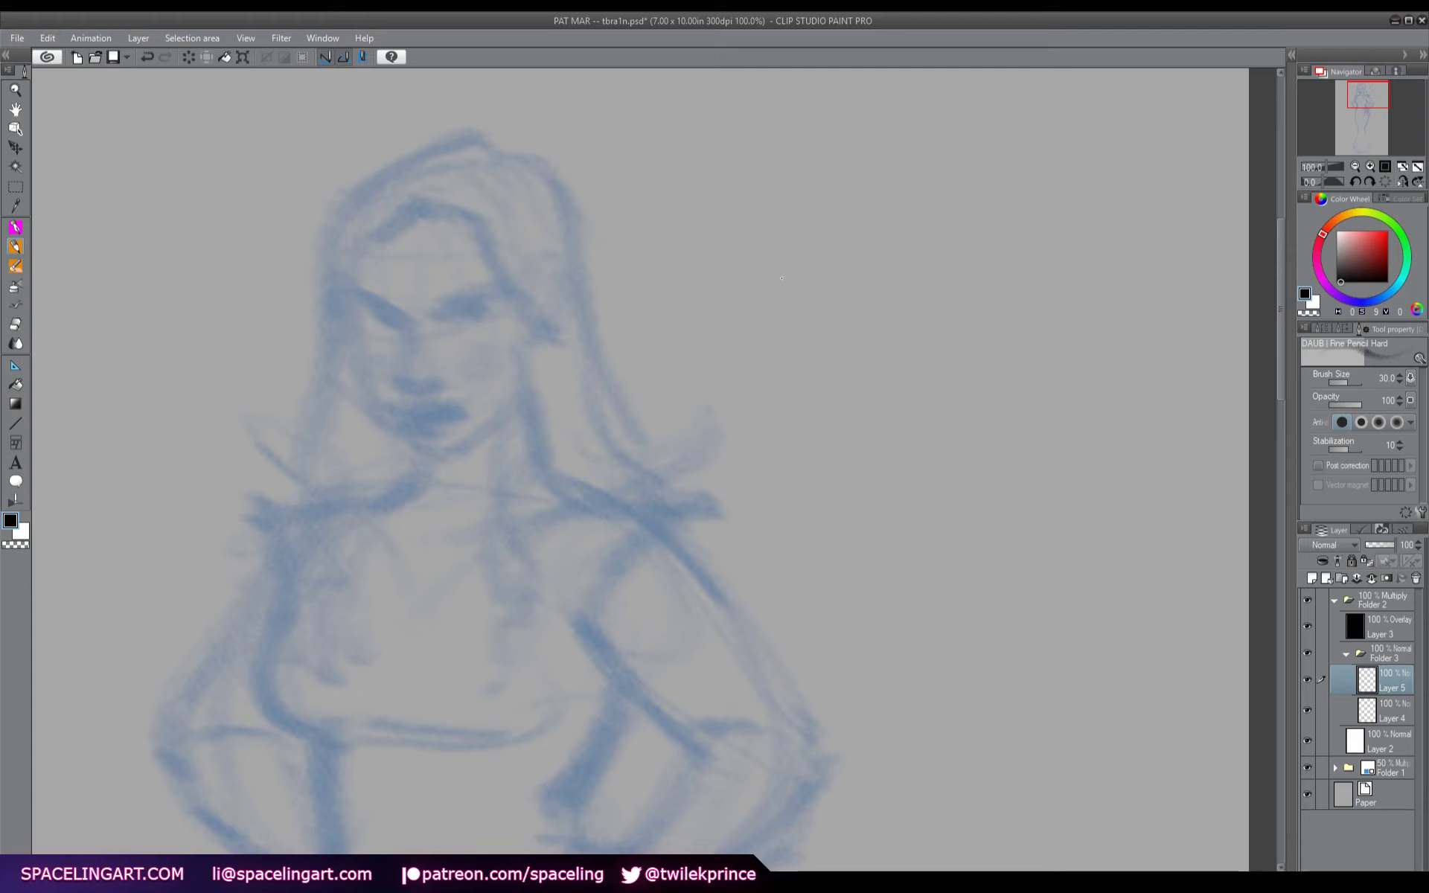
- Try a practice head circle beside the figure's head, with a vertical centre line and curved forehead and brow guides
mouse_move(718, 167)
mouse_down()
mouse_move(781, 158)
mouse_move(689, 282)
mouse_up()
drag(707, 339, 762, 358)
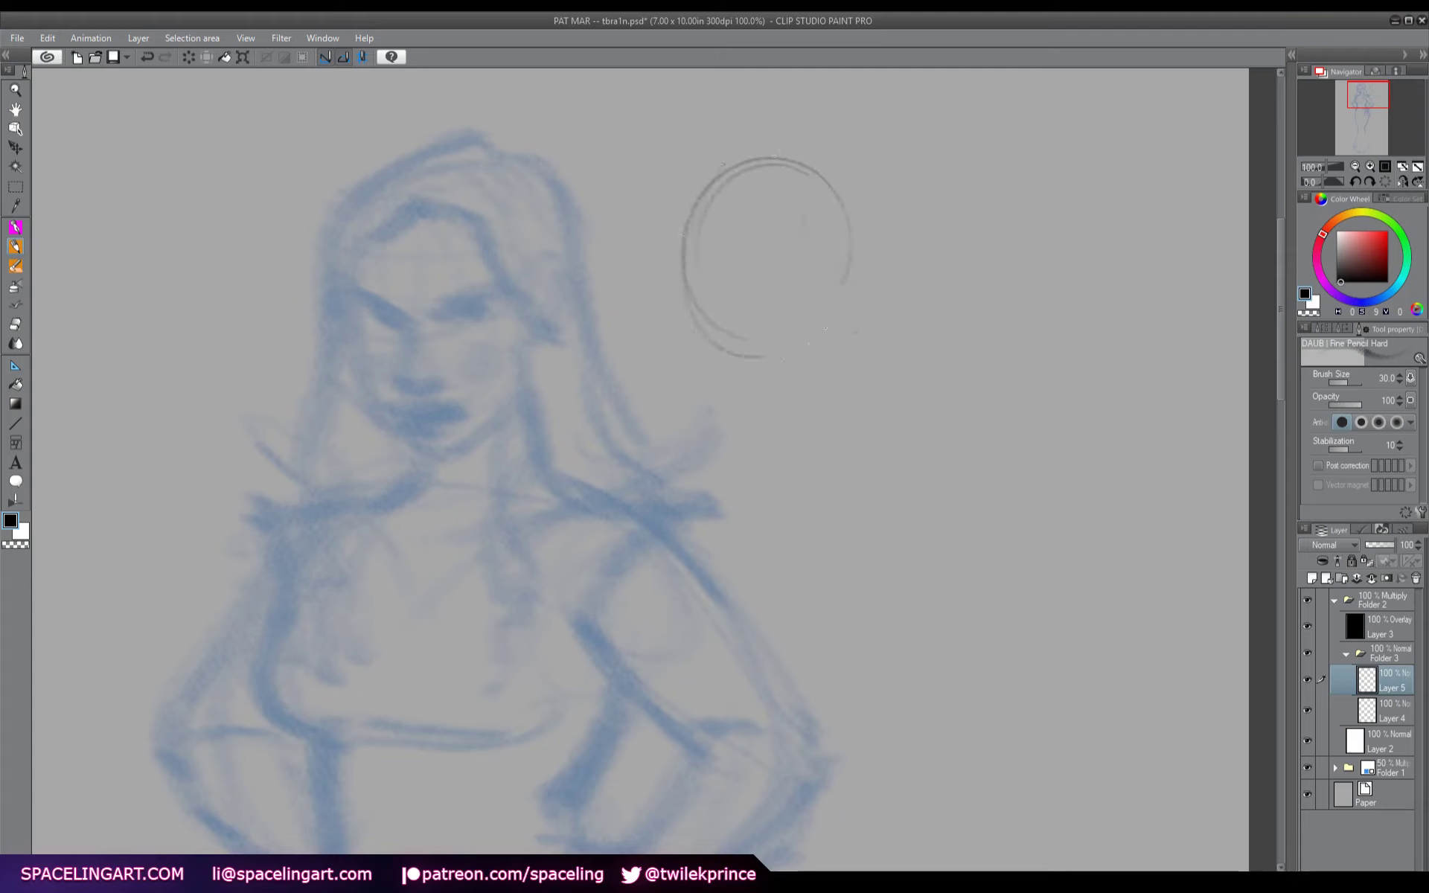
drag(850, 228, 807, 339)
mouse_move(744, 159)
mouse_down()
mouse_move(689, 249)
mouse_move(770, 371)
mouse_up()
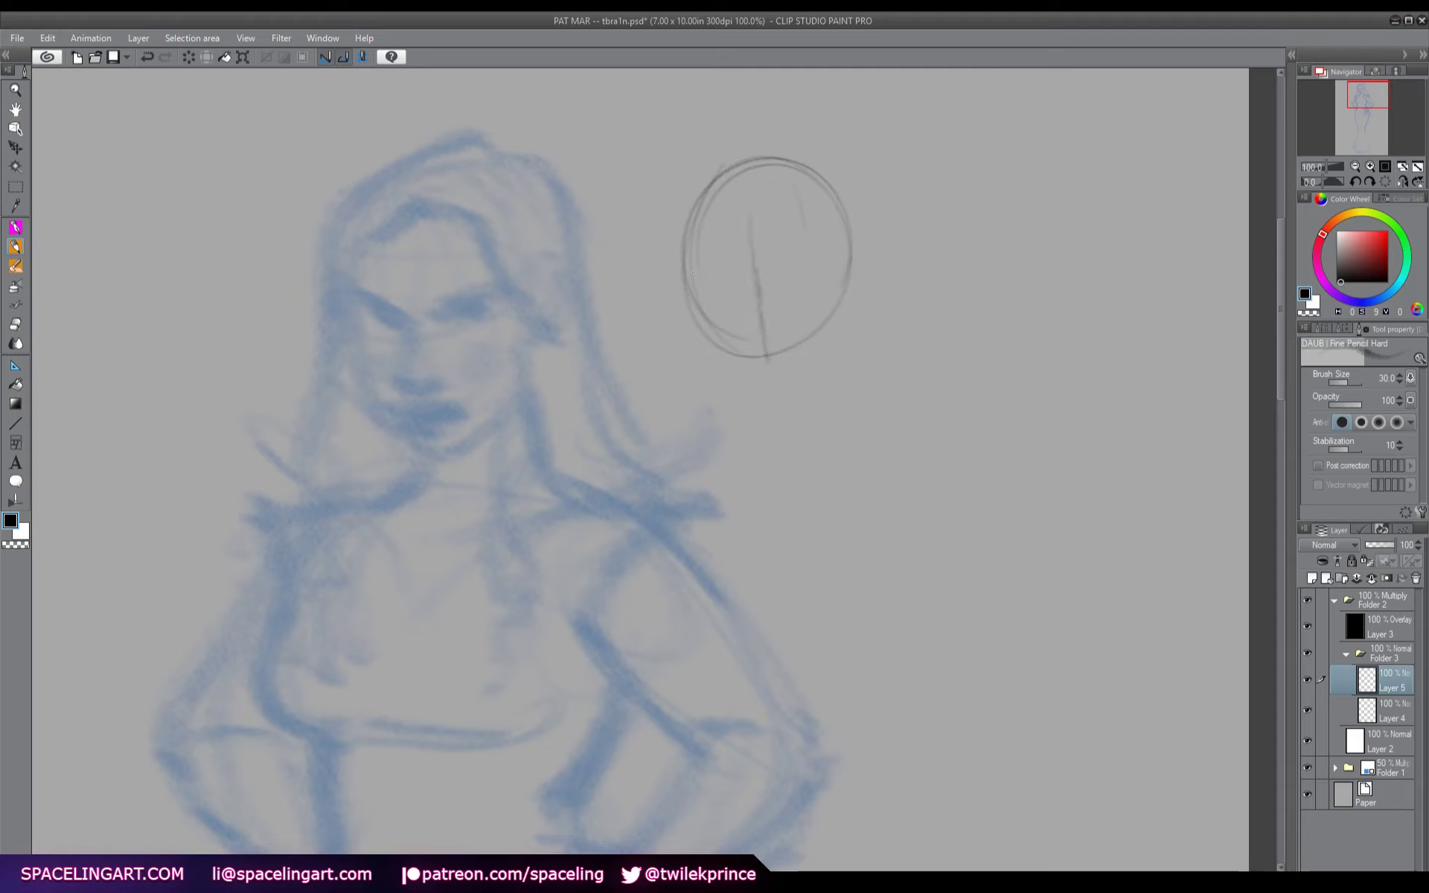
drag(790, 288, 842, 254)
drag(716, 241, 793, 242)
mouse_move(693, 297)
mouse_down()
mouse_move(766, 342)
mouse_move(805, 331)
mouse_move(846, 277)
mouse_move(844, 215)
mouse_up()
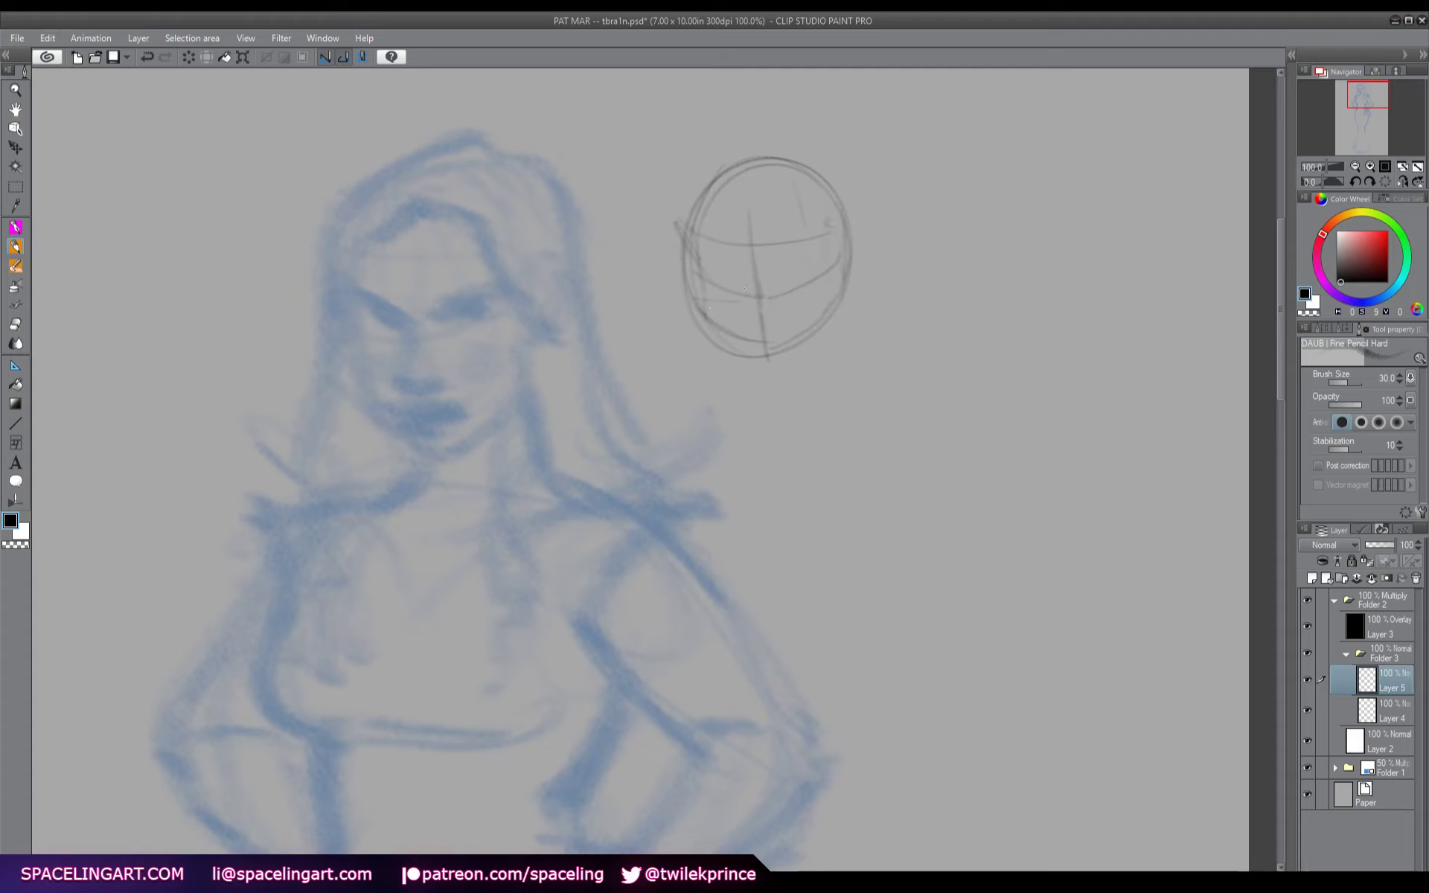
- Try frowning brows, eyes, nose and lips on the practice head, then clear the whole practice drawing
mouse_move(731, 290)
mouse_down()
mouse_move(777, 291)
mouse_move(752, 315)
mouse_move(778, 342)
mouse_up()
mouse_move(774, 285)
mouse_down()
mouse_move(801, 274)
mouse_move(723, 288)
mouse_up()
mouse_move(732, 291)
mouse_down()
mouse_move(708, 283)
mouse_move(742, 298)
mouse_move(719, 289)
mouse_move(811, 281)
mouse_up()
key(ctrl+z)
key(ctrl+z)
key(ctrl+z)
key(ctrl+z)
key(ctrl+z)
key(ctrl+z)
key(ctrl+z)
mouse_move(742, 294)
mouse_down()
mouse_move(709, 280)
mouse_move(737, 291)
mouse_move(818, 271)
mouse_move(749, 309)
mouse_move(749, 337)
mouse_move(778, 342)
mouse_up()
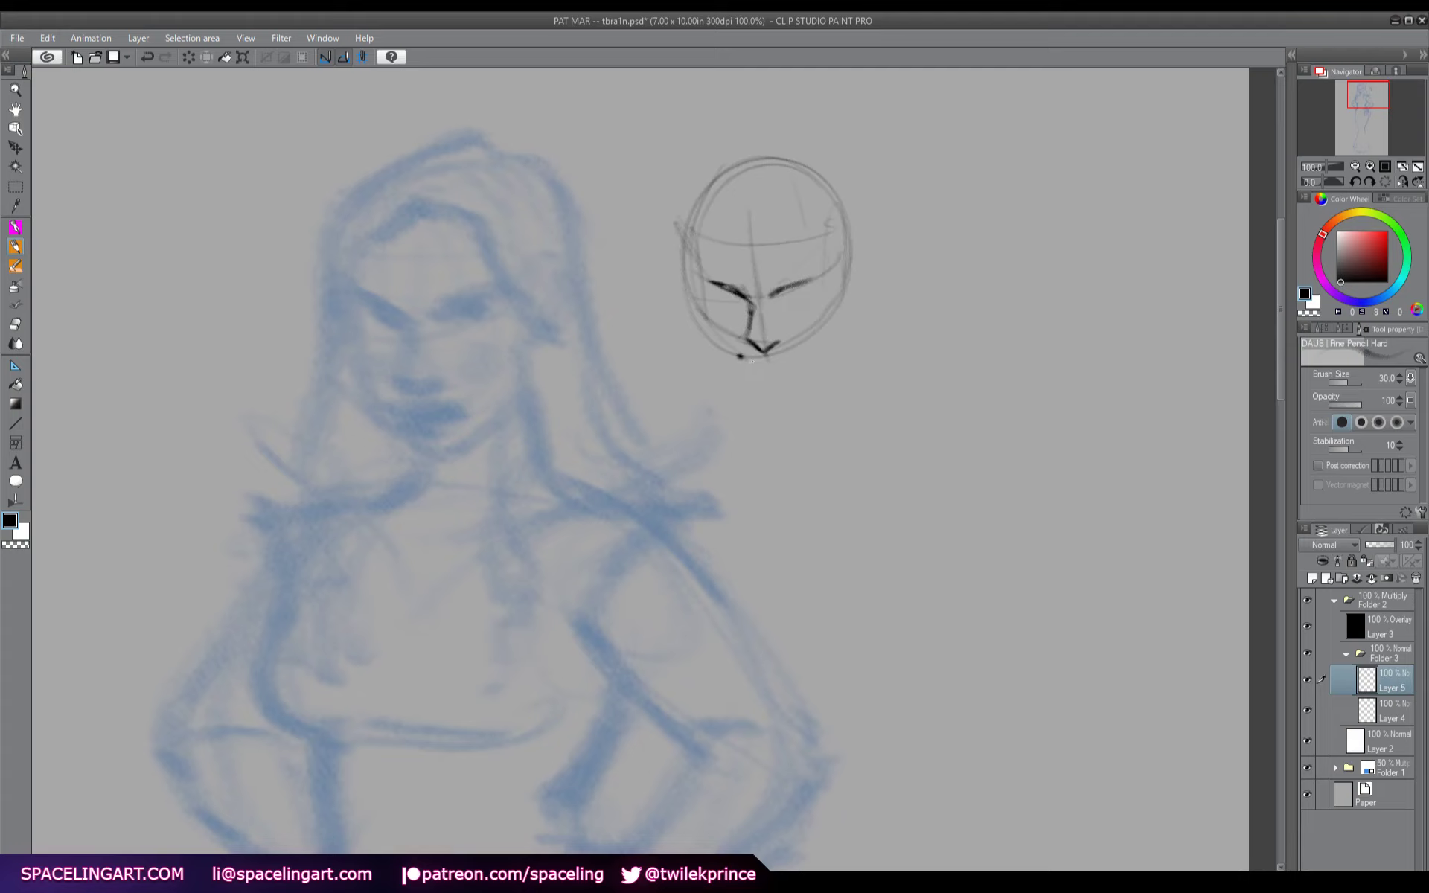
mouse_move(757, 361)
mouse_down()
mouse_move(797, 356)
mouse_move(746, 360)
mouse_move(781, 374)
mouse_up()
mouse_move(749, 331)
mouse_down()
mouse_move(712, 289)
mouse_move(739, 304)
mouse_move(806, 292)
mouse_move(777, 298)
mouse_move(787, 302)
mouse_move(804, 296)
mouse_move(774, 300)
mouse_move(811, 288)
mouse_move(766, 293)
mouse_move(806, 279)
mouse_move(700, 280)
mouse_up()
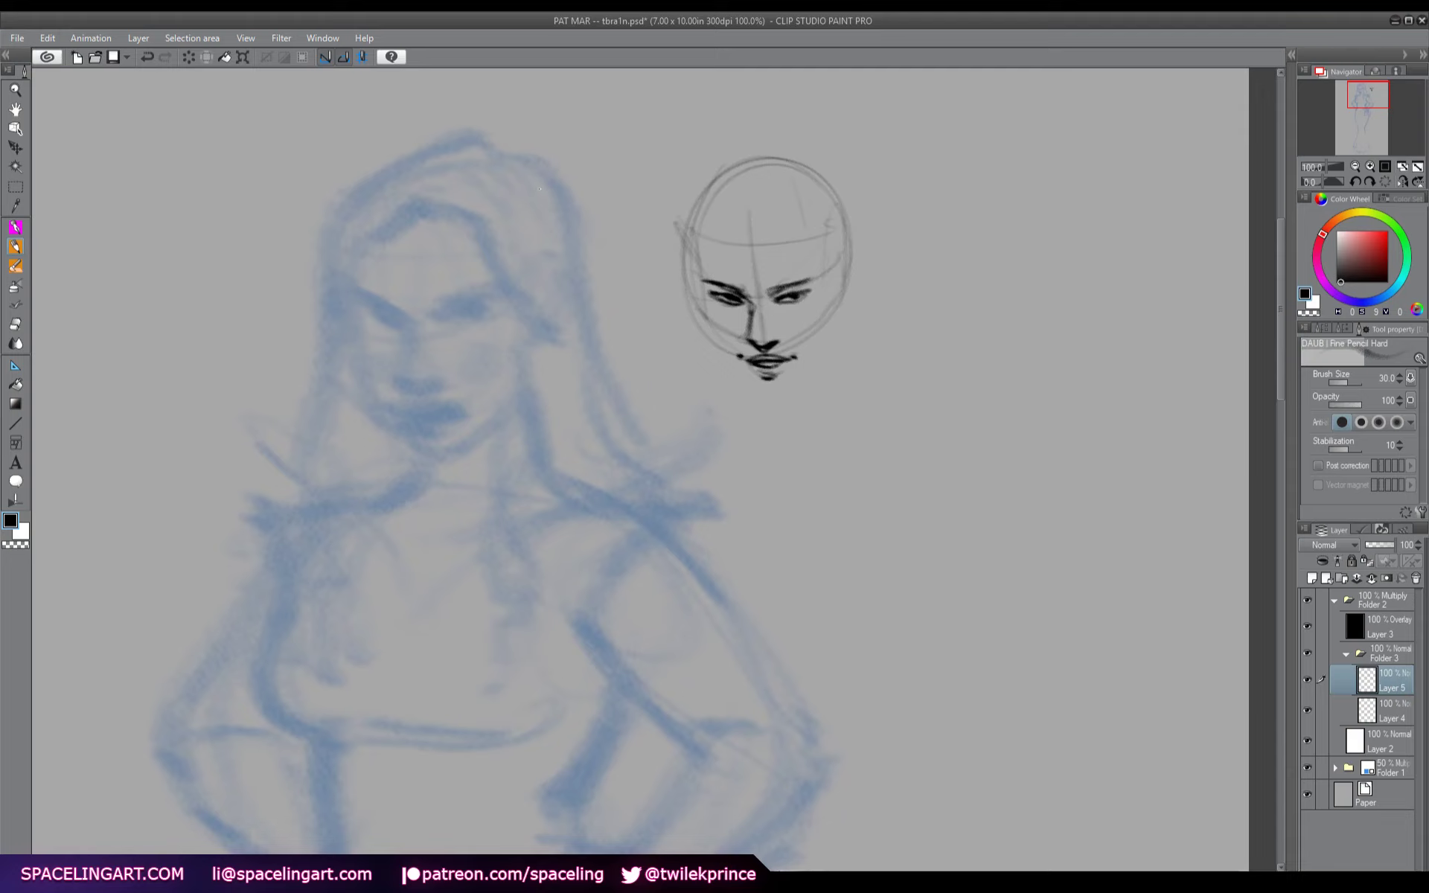
click(191, 54)
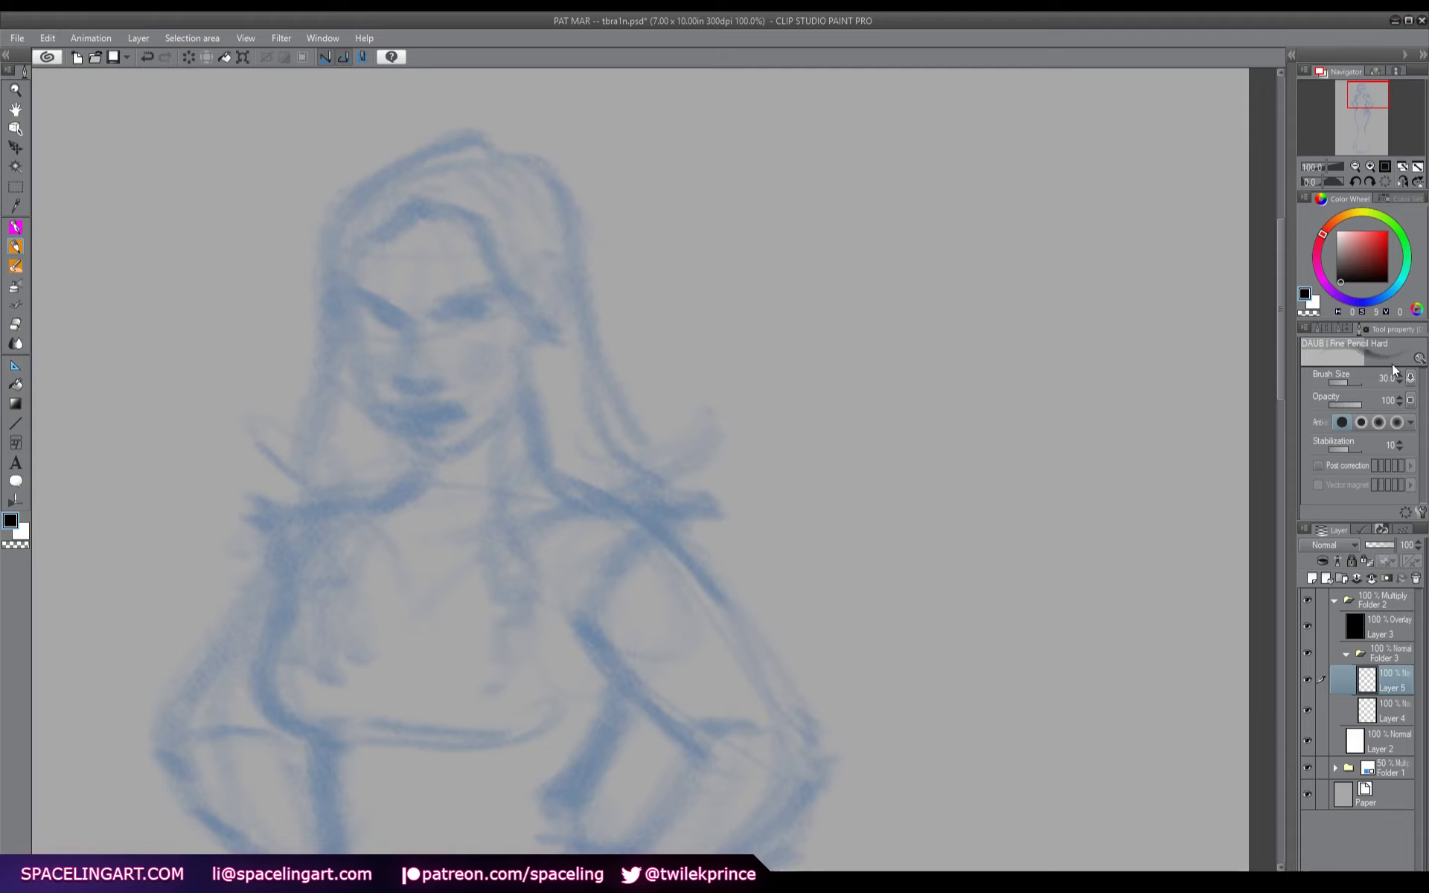
click(1339, 325)
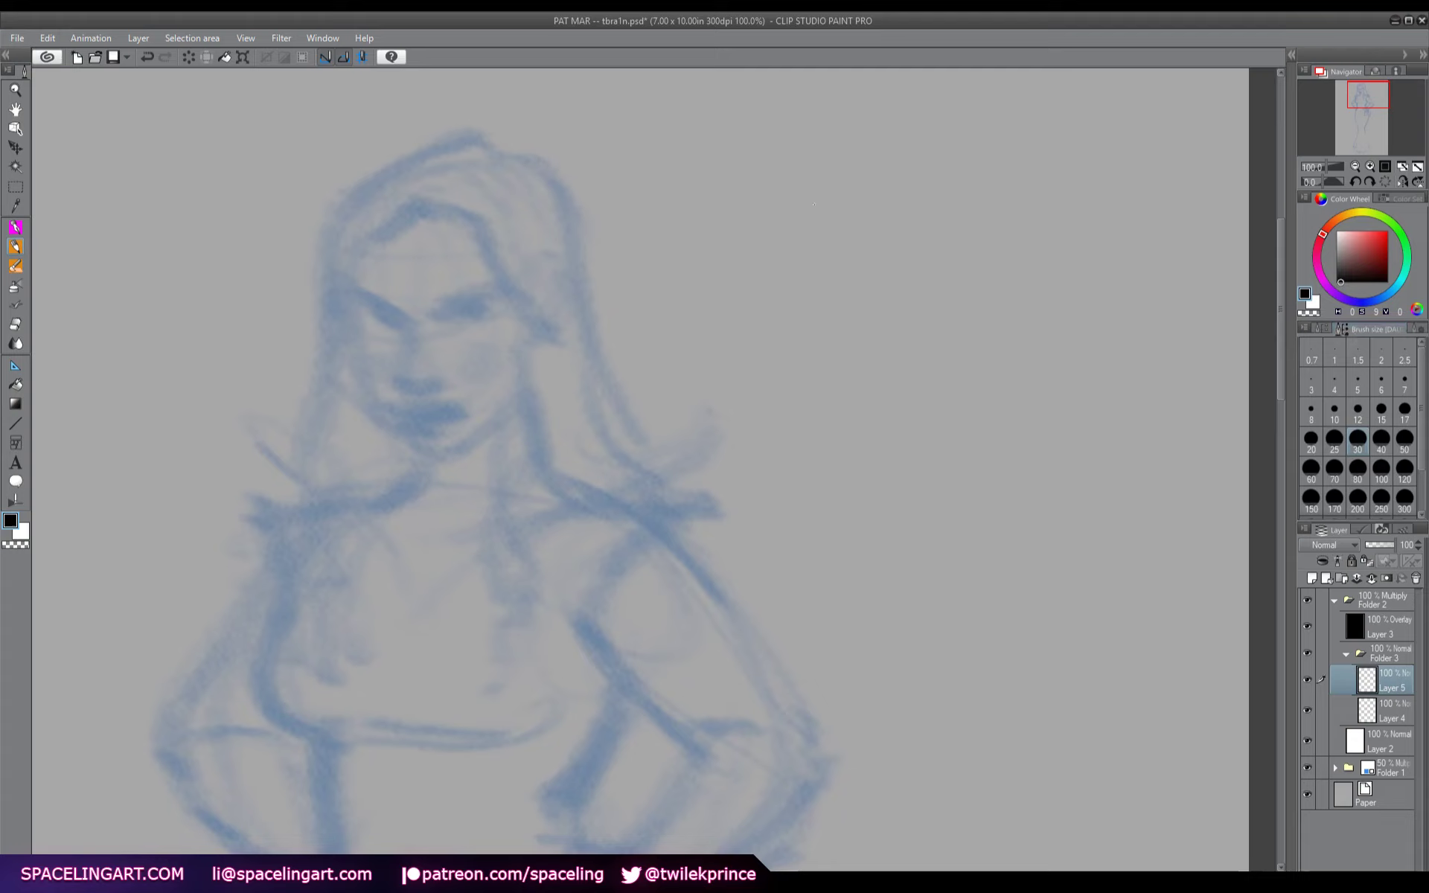
mouse_move(853, 227)
mouse_down()
mouse_move(713, 192)
mouse_move(780, 357)
mouse_up()
mouse_move(865, 296)
mouse_down()
mouse_move(679, 321)
mouse_move(790, 379)
mouse_up()
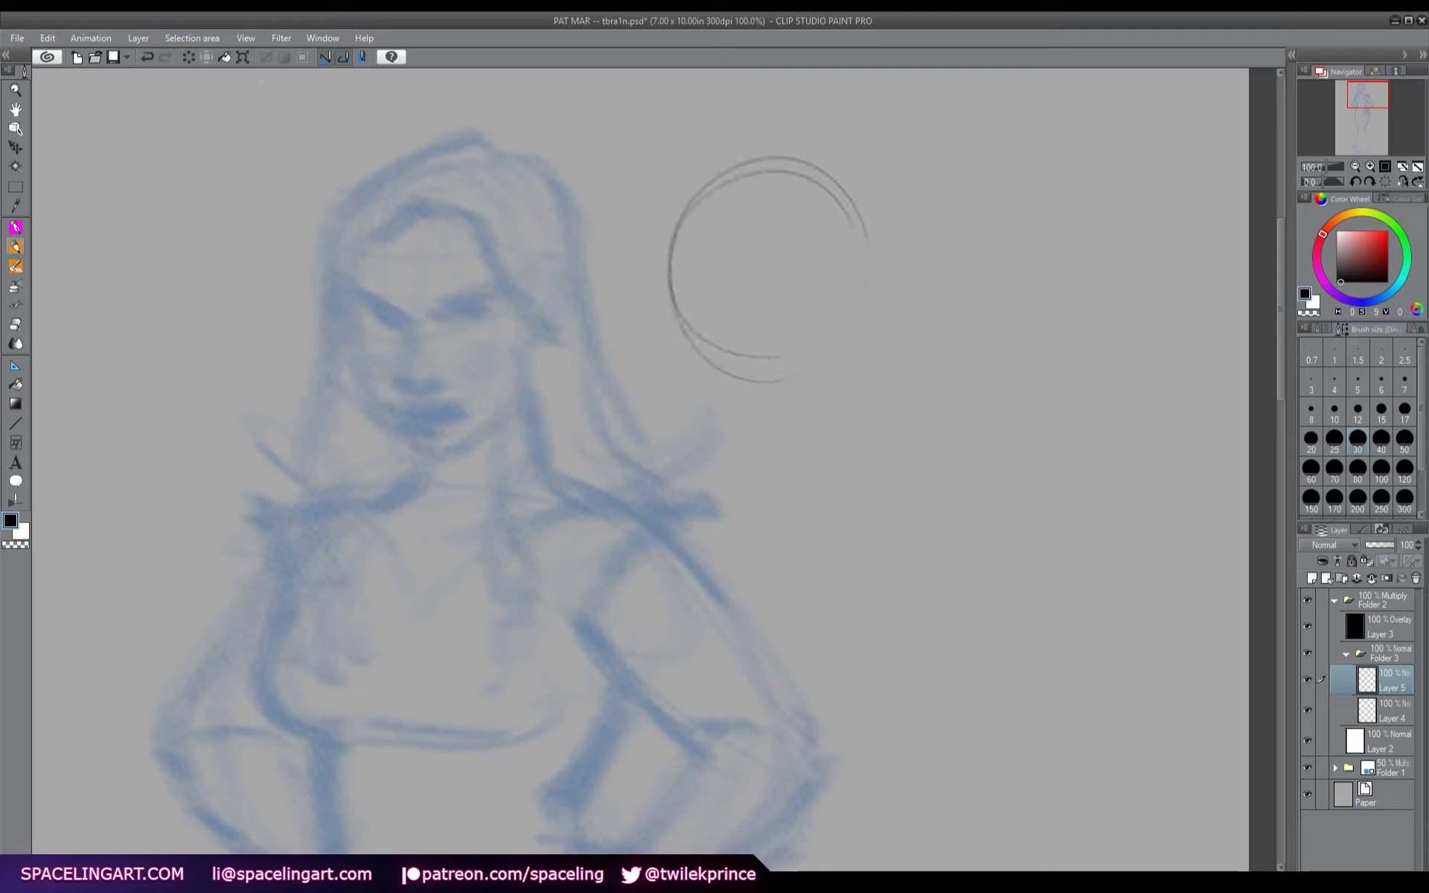
key(Delete)
- Try a freehand face with centre line, brow curve, nose, cheeks and chin beside the figure, then clear it
drag(764, 183, 786, 369)
mouse_move(678, 267)
mouse_down()
mouse_move(765, 310)
mouse_move(842, 283)
mouse_up()
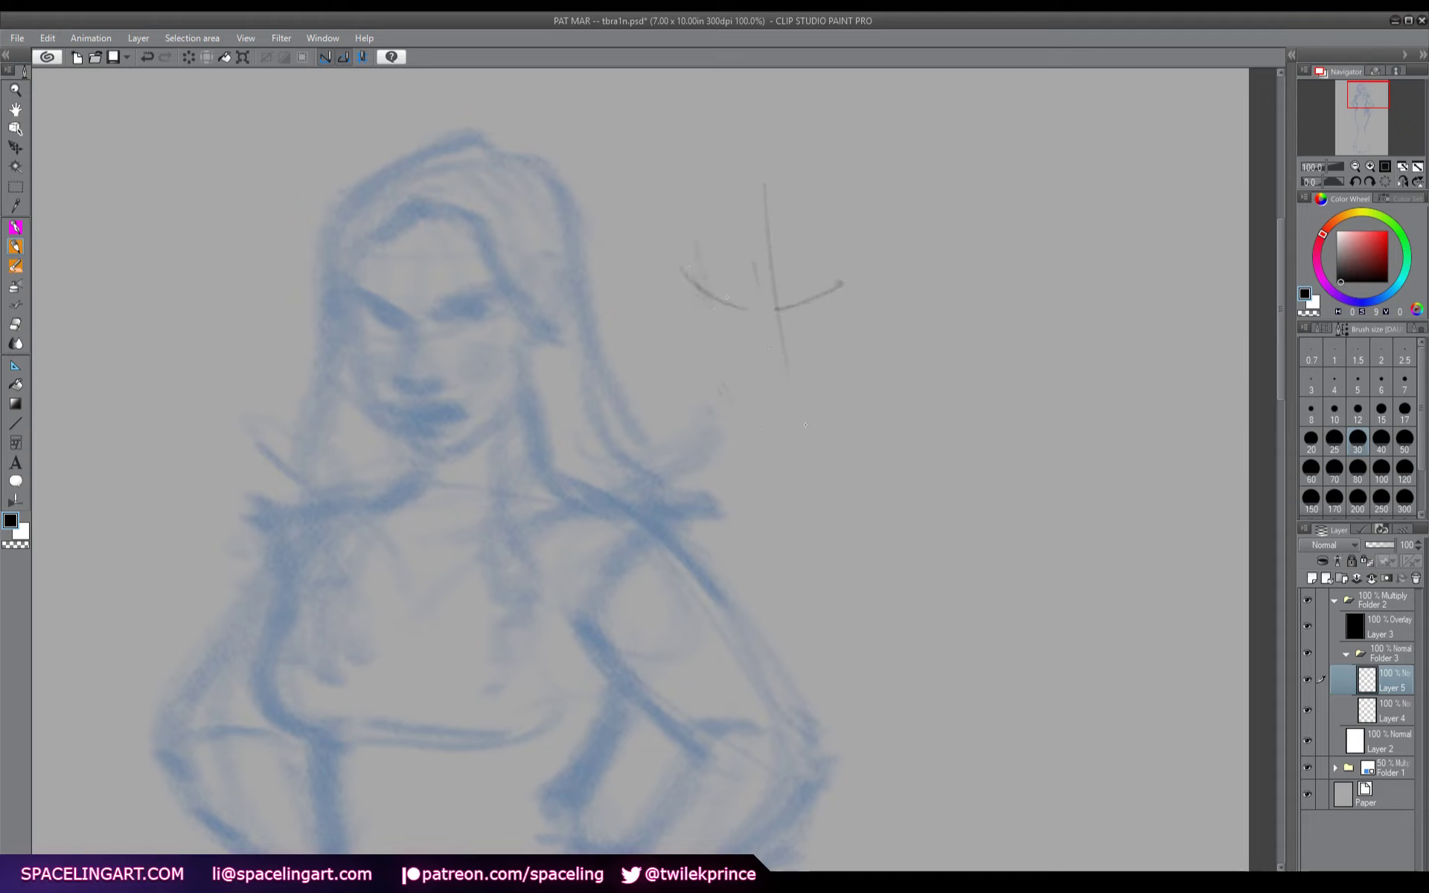
drag(755, 309, 726, 297)
mouse_move(764, 357)
mouse_down()
mouse_move(791, 358)
mouse_move(775, 368)
mouse_up()
drag(700, 306, 724, 358)
drag(828, 311, 838, 333)
drag(738, 404, 774, 417)
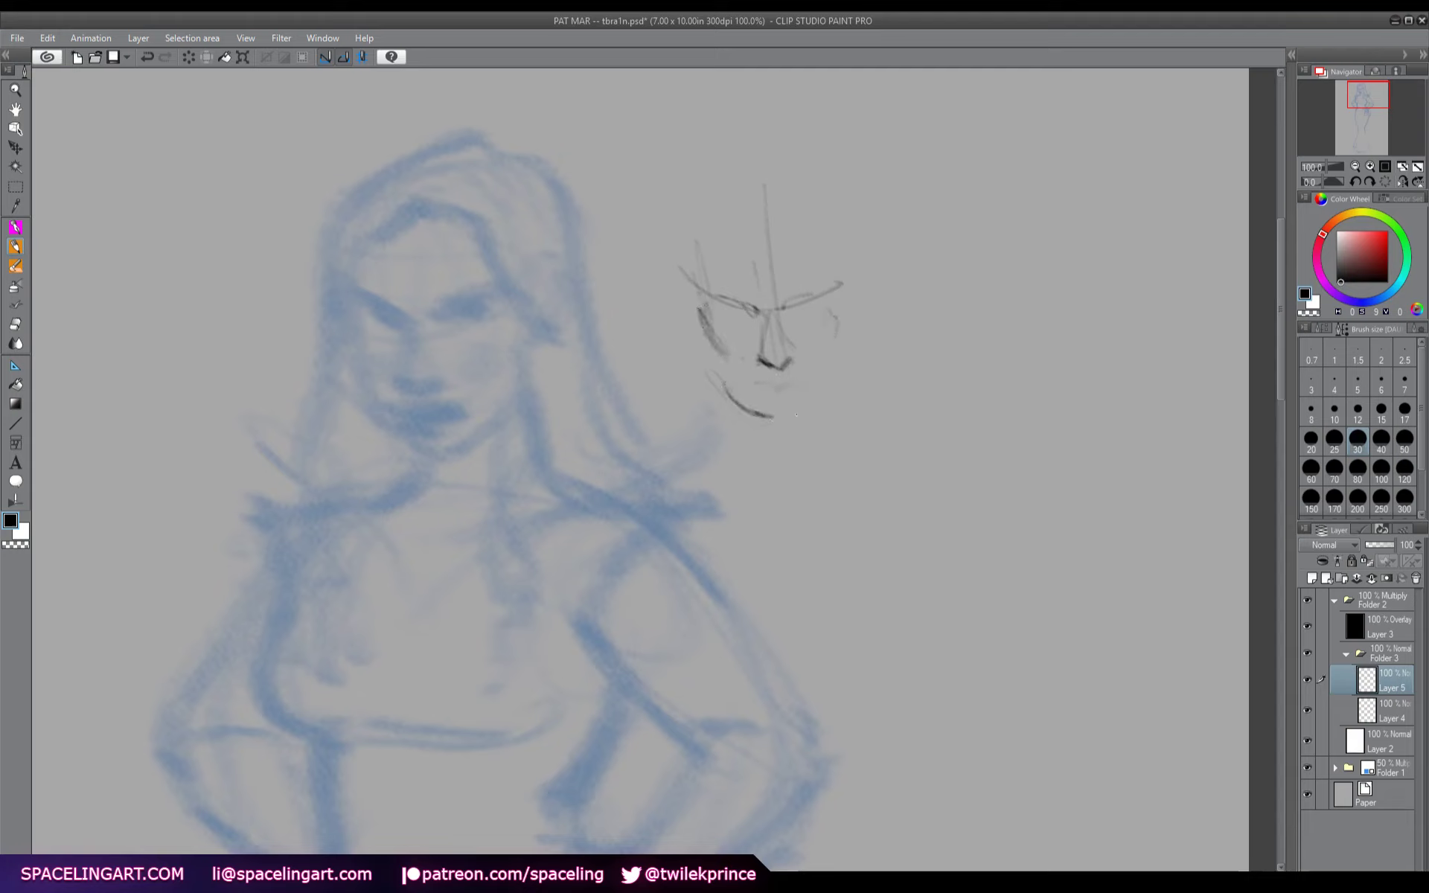
mouse_move(713, 349)
mouse_down()
mouse_move(806, 417)
mouse_move(838, 375)
mouse_up()
drag(735, 302, 760, 311)
click(188, 57)
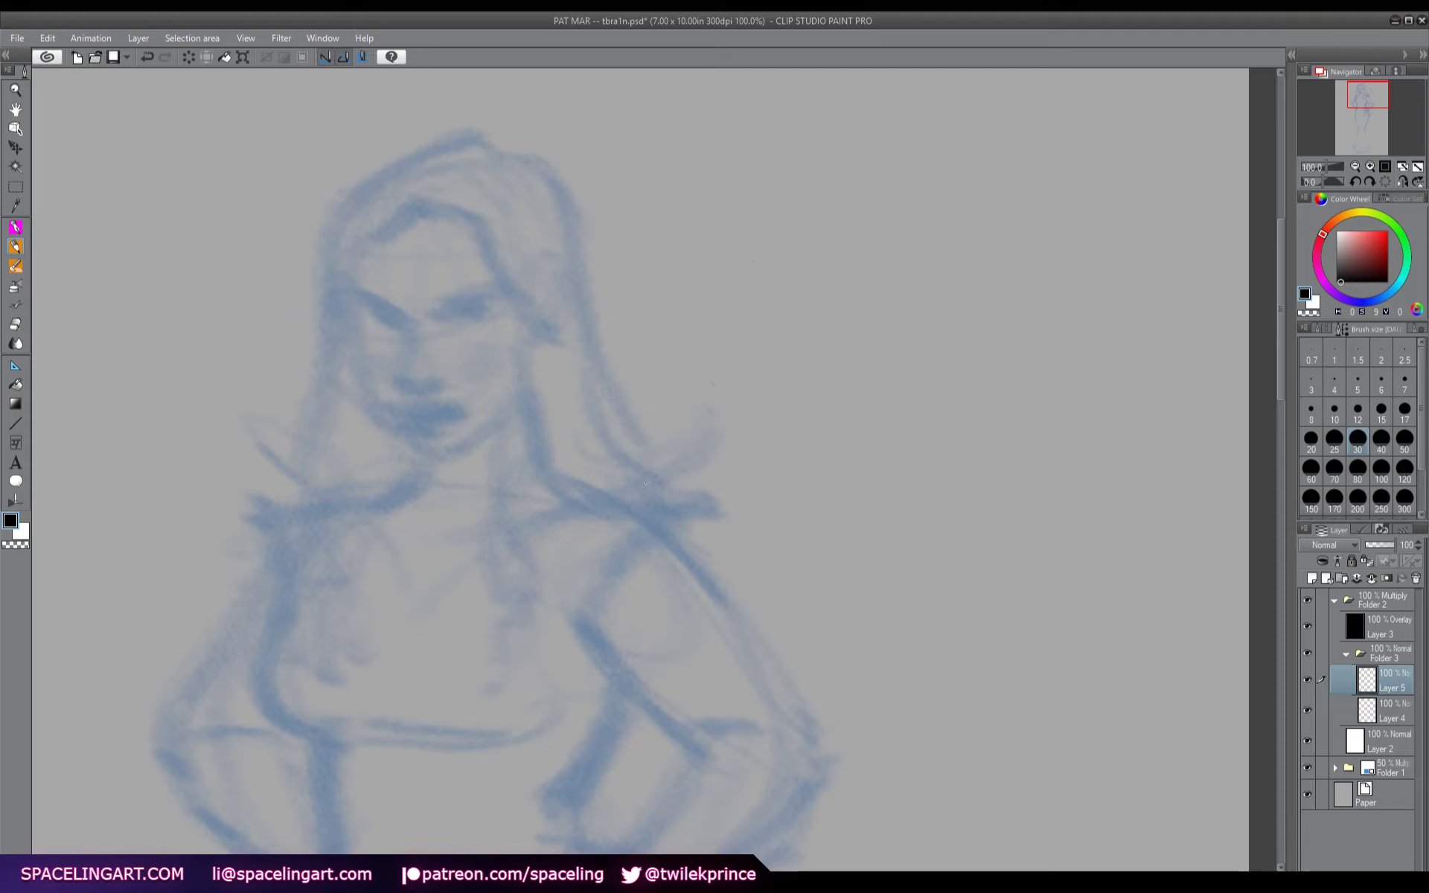
- Place a vertical symmetrical ruler on the empty canvas area beside the figure's head
click(15, 364)
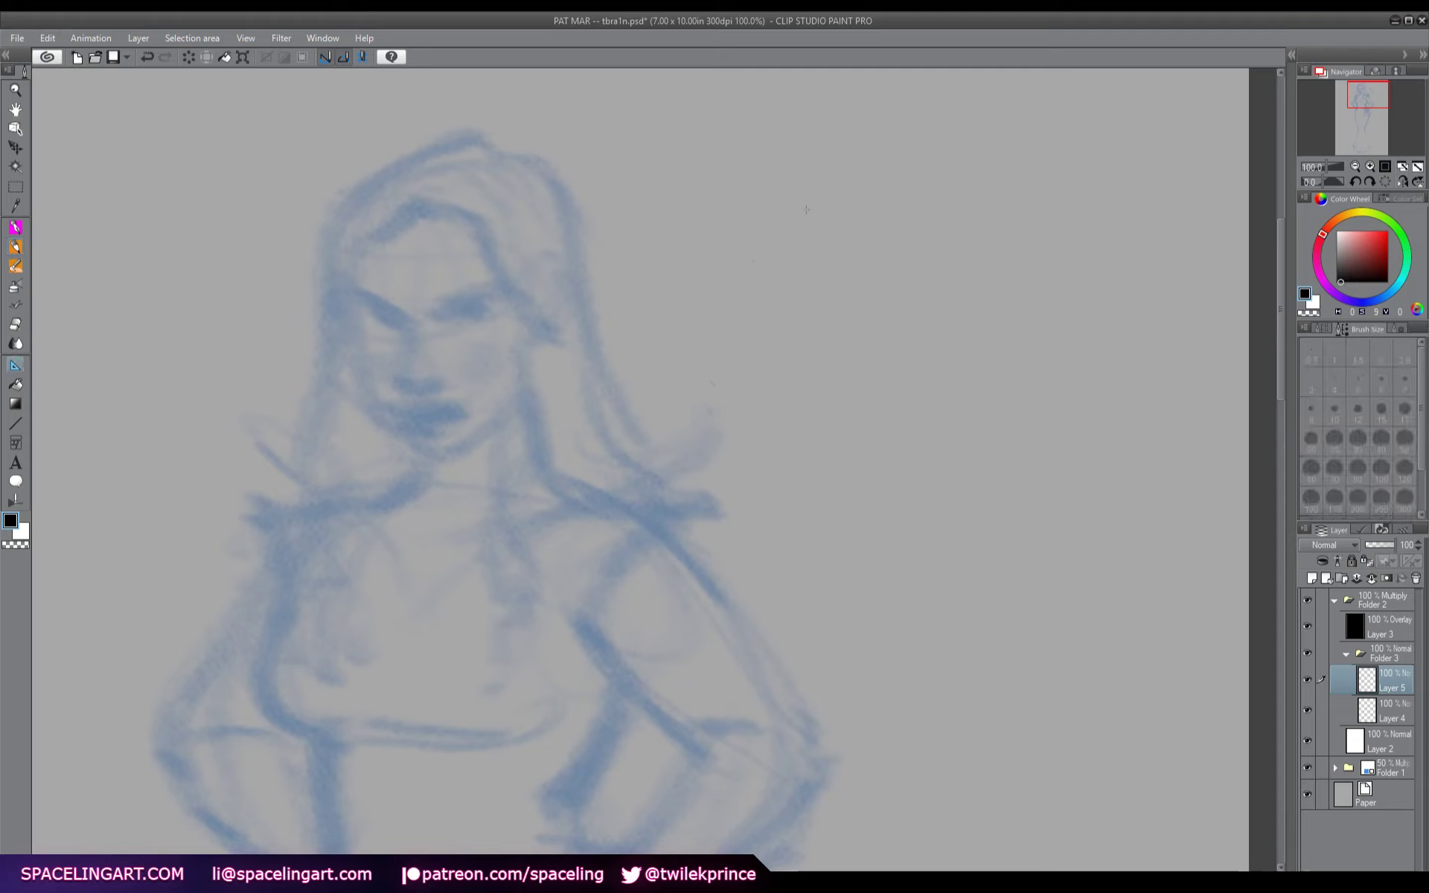
drag(822, 212, 811, 506)
key(ctrl+z)
drag(808, 212, 809, 337)
key(ctrl+z)
click(1324, 331)
drag(794, 194, 796, 223)
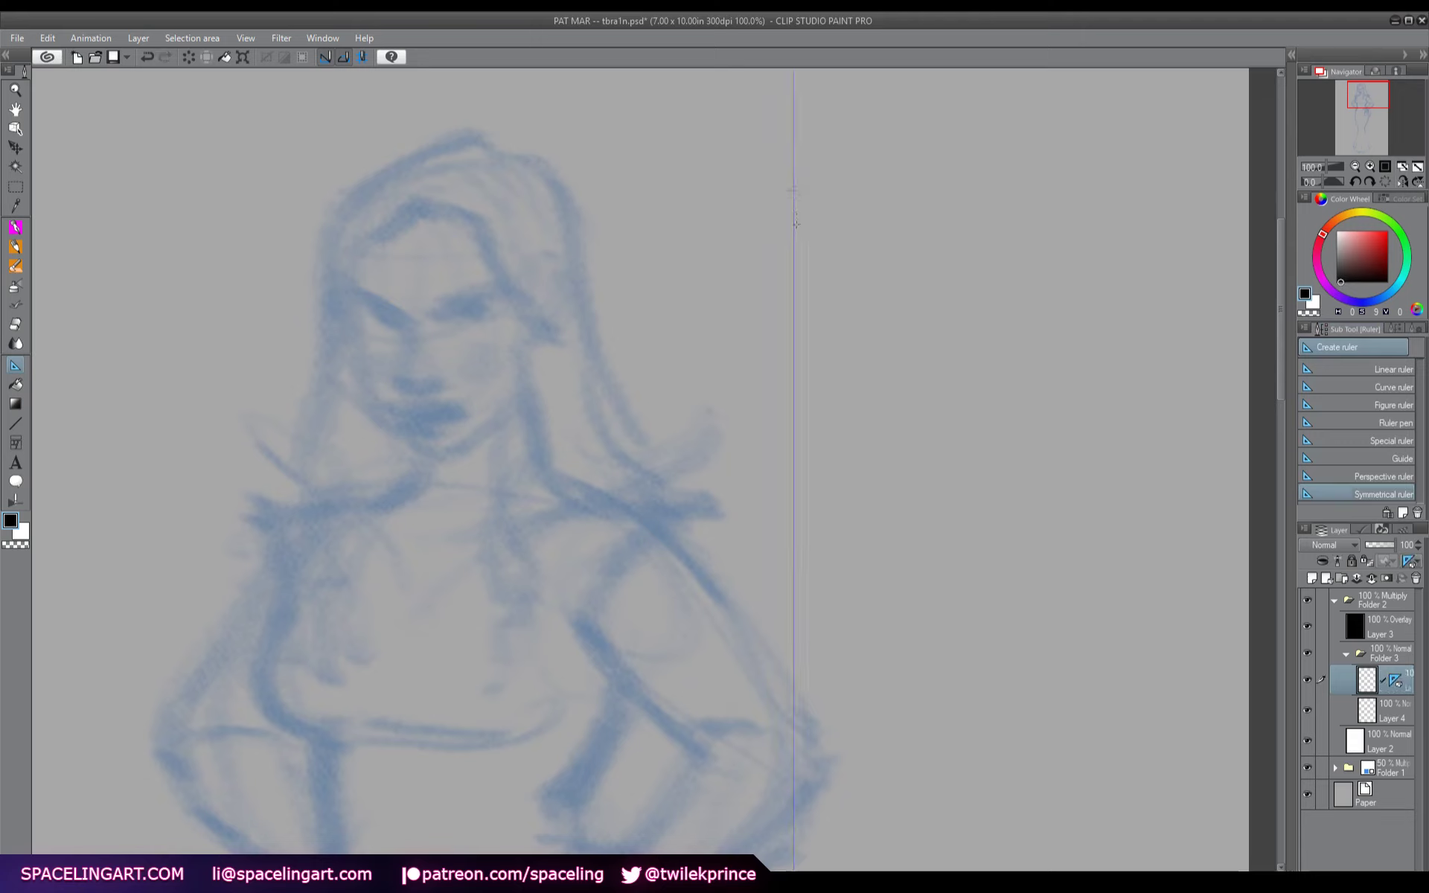
- With the DAUB Fine Pencil Hard, sketch mirrored forehead, brow and nose-base curves, side planes and a nose wedge across the symmetry line
key(p)
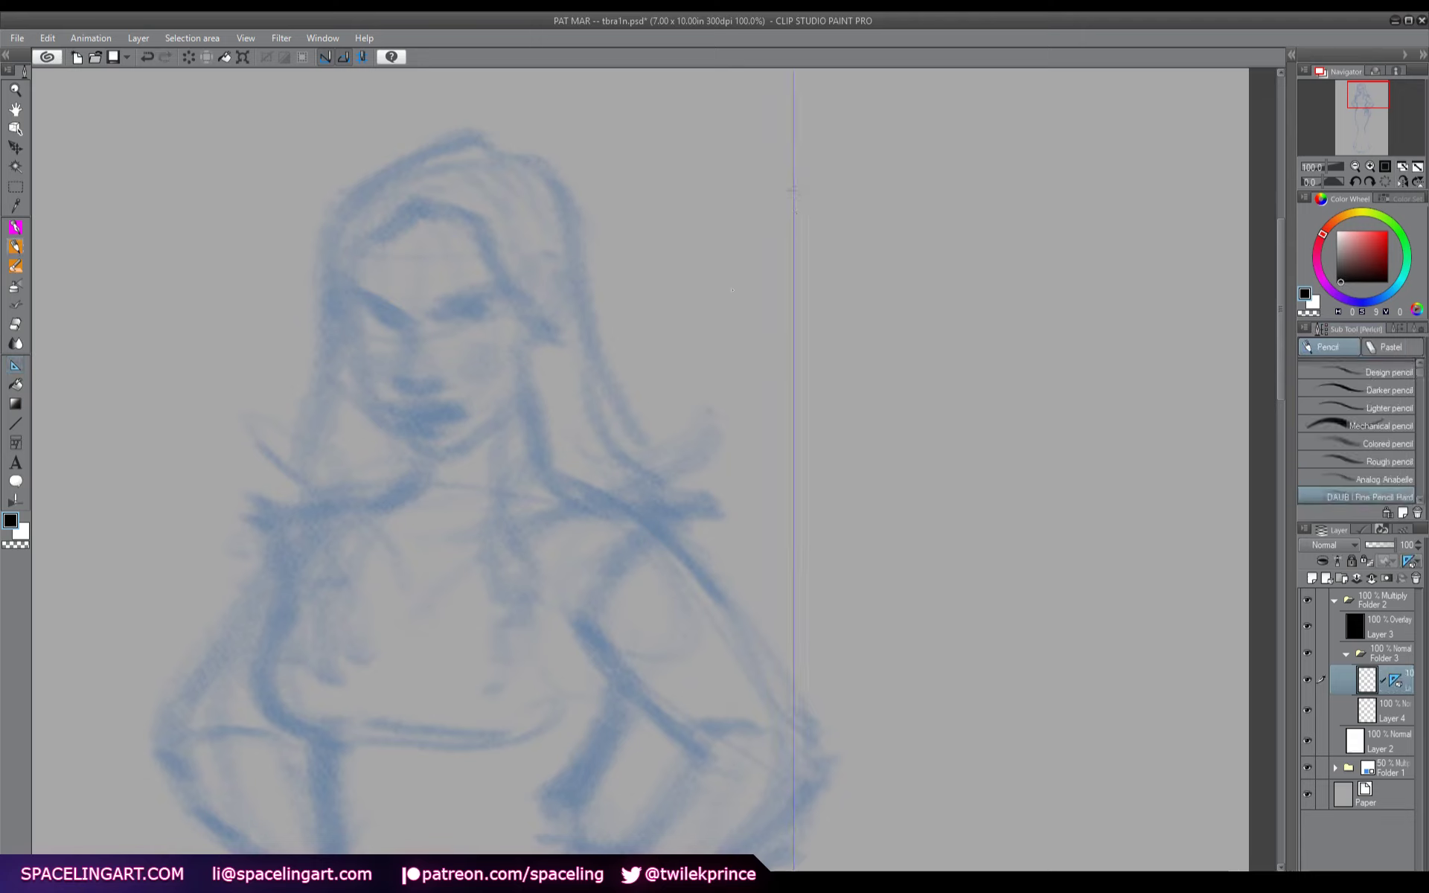
drag(701, 278, 793, 316)
mouse_move(697, 230)
mouse_down()
mouse_move(782, 258)
mouse_move(761, 252)
mouse_up()
drag(721, 331, 774, 375)
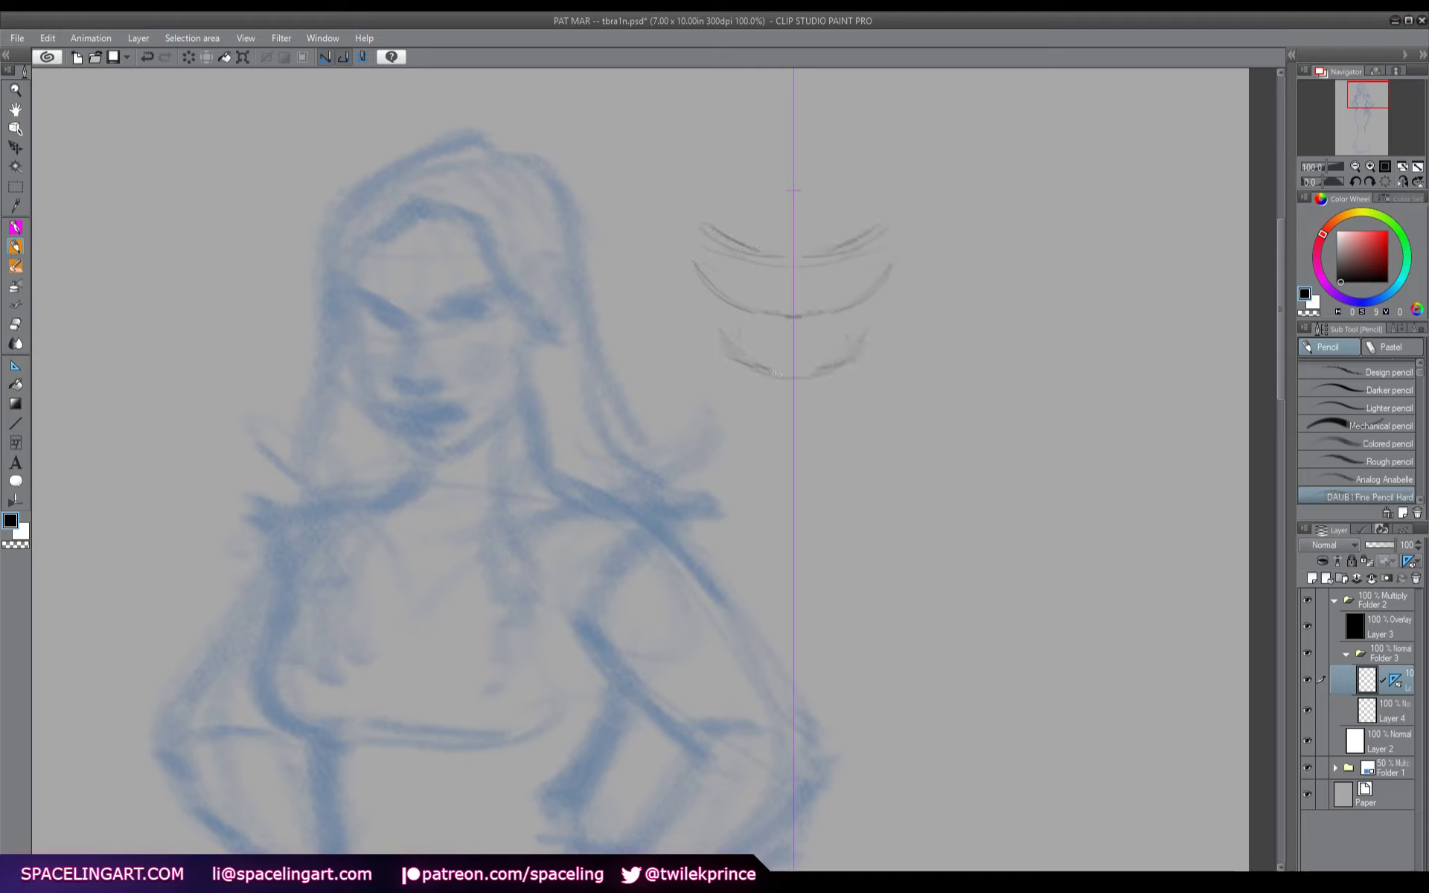
drag(708, 275, 713, 320)
mouse_move(700, 220)
mouse_down()
mouse_move(737, 350)
mouse_move(789, 372)
mouse_up()
mouse_move(778, 277)
mouse_down()
mouse_move(725, 240)
mouse_move(750, 257)
mouse_up()
mouse_move(728, 311)
mouse_down()
mouse_move(788, 325)
mouse_move(773, 372)
mouse_move(784, 378)
mouse_up()
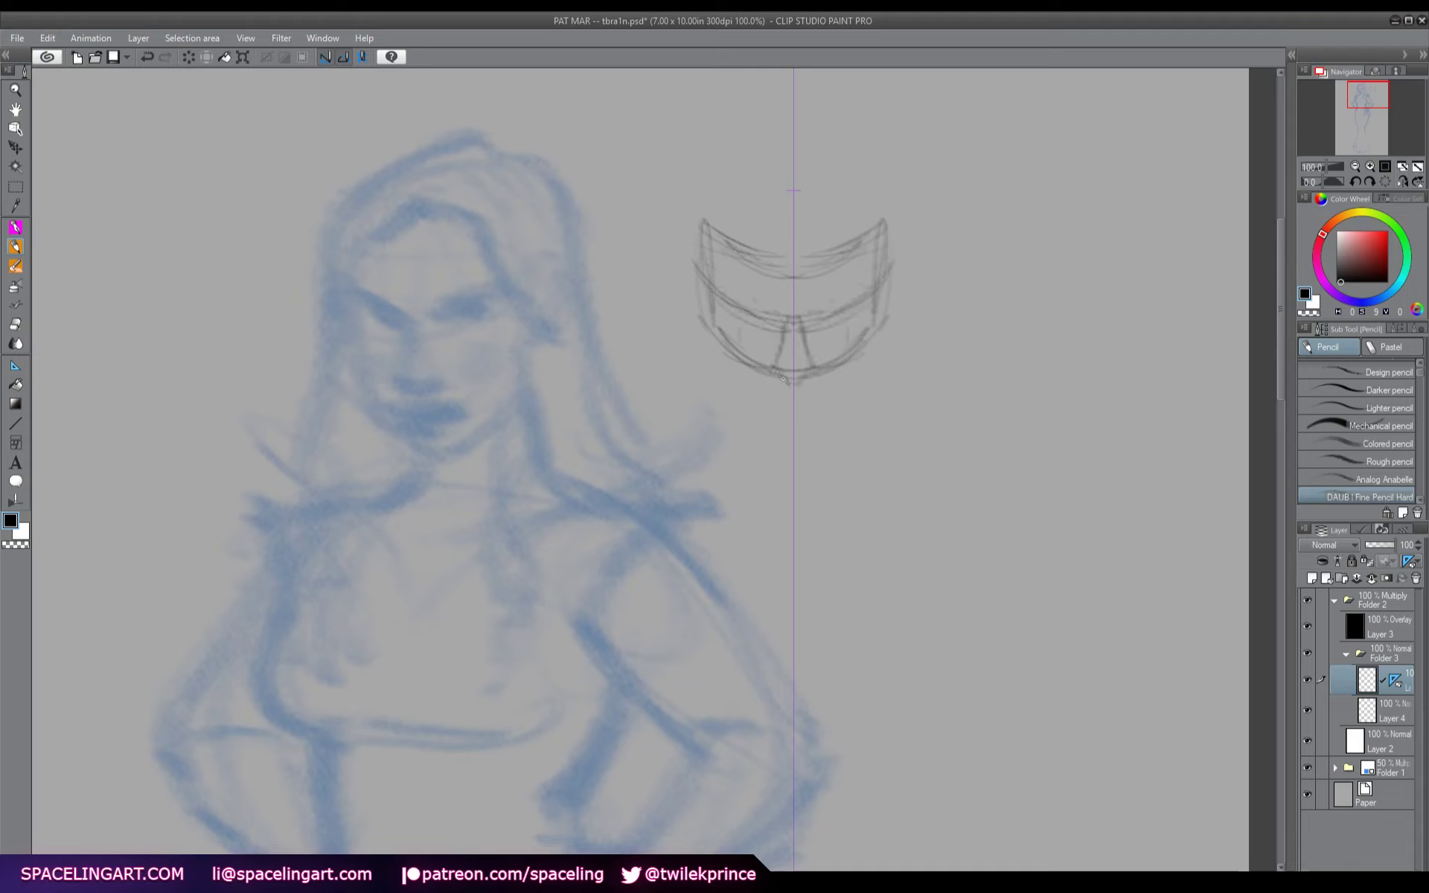
- Sketch the mirrored brows, mouth, jaw, chin, skull top and ears around the construction curves
drag(784, 320, 771, 312)
drag(710, 337, 704, 287)
drag(715, 331, 722, 376)
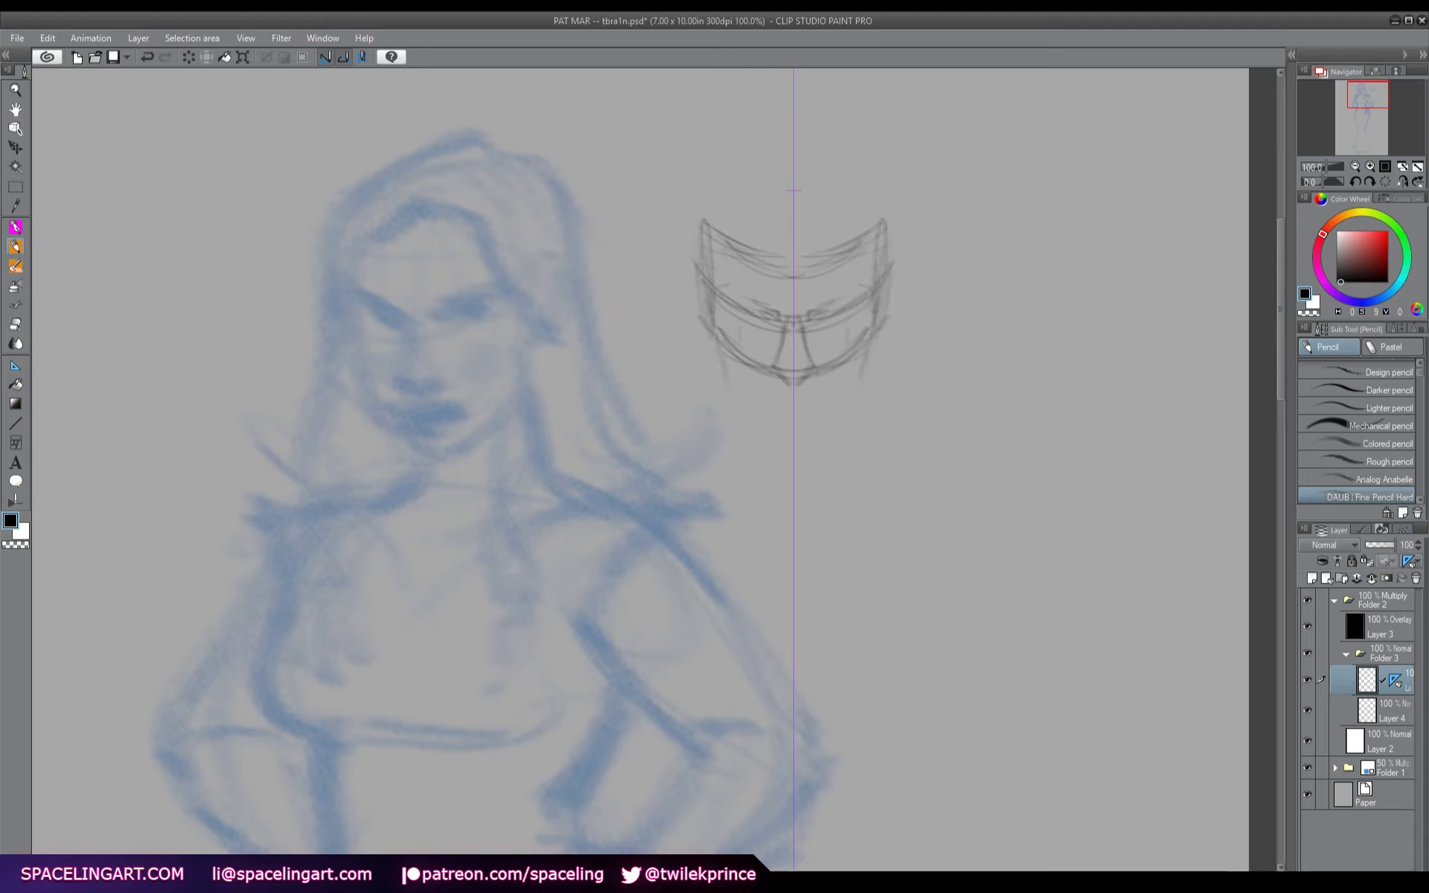
mouse_move(725, 438)
mouse_down()
mouse_move(788, 437)
mouse_move(770, 399)
mouse_up()
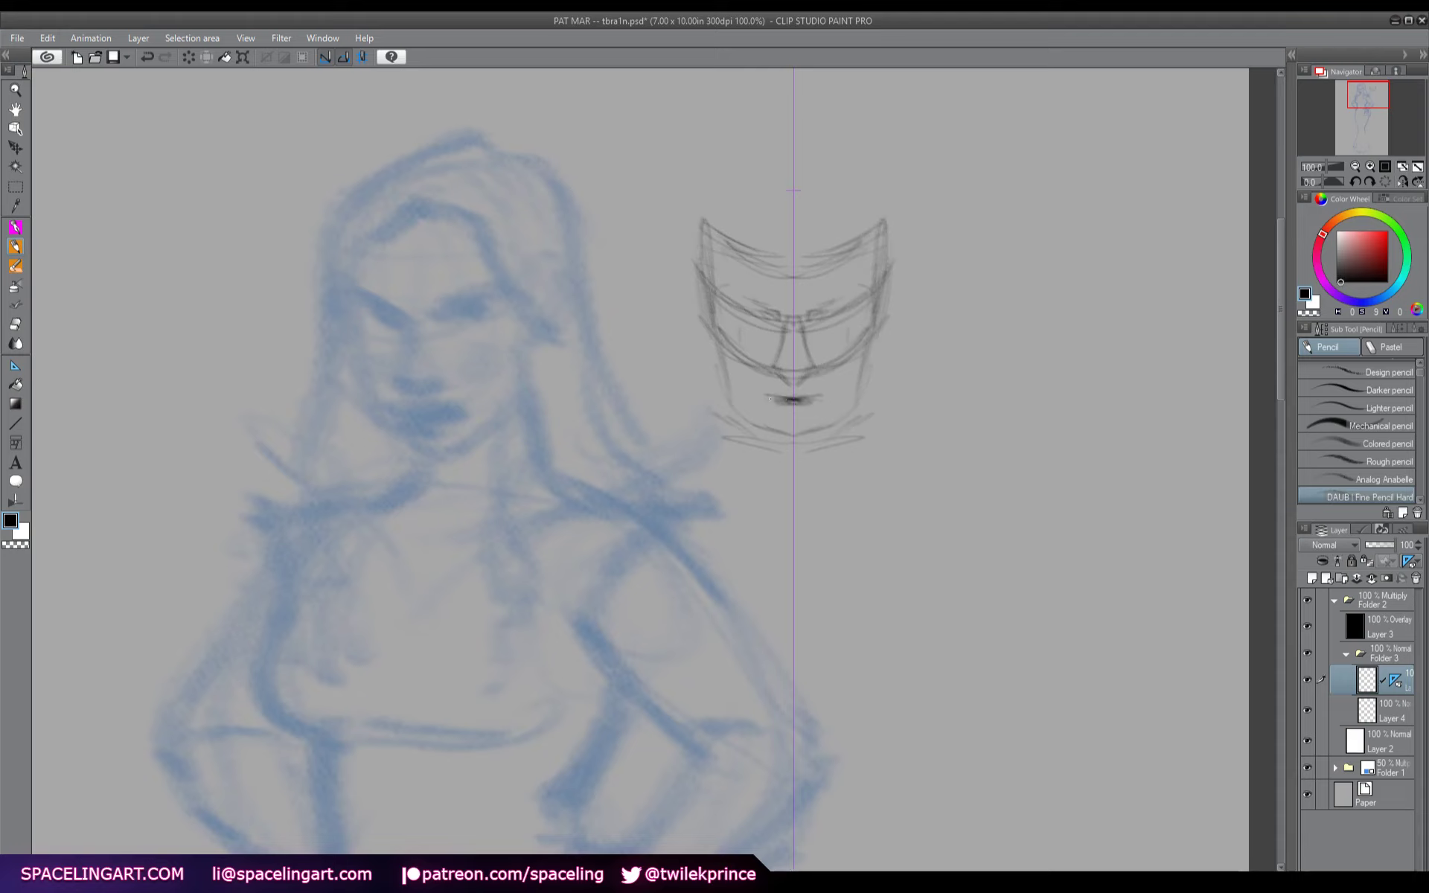
mouse_move(722, 225)
mouse_down()
mouse_move(726, 195)
mouse_move(774, 170)
mouse_up()
drag(679, 274, 695, 330)
mouse_move(692, 263)
mouse_down()
mouse_move(680, 319)
mouse_move(714, 341)
mouse_move(777, 437)
mouse_up()
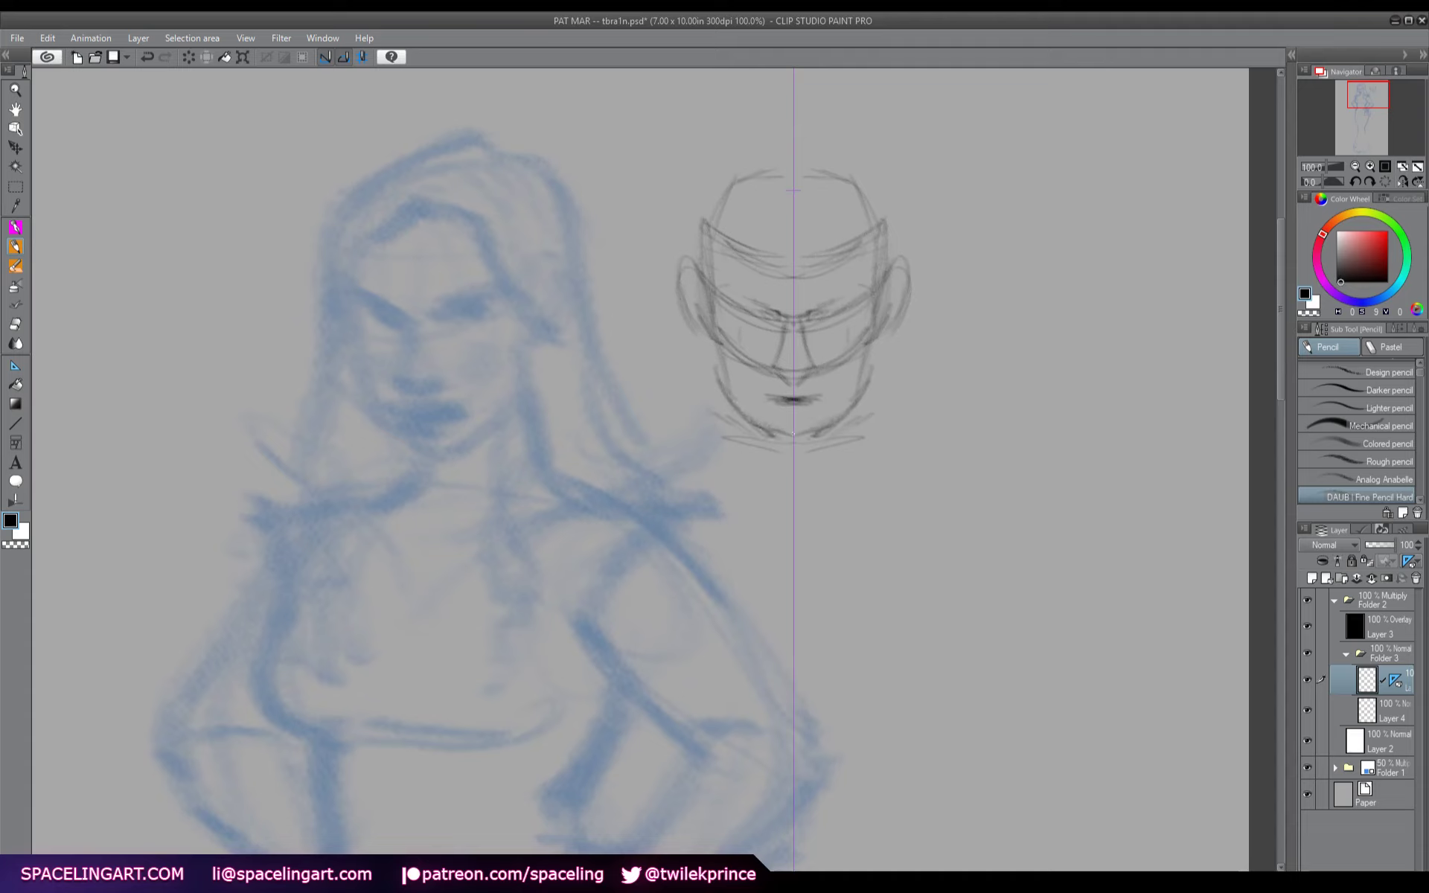
- Darken the symmetrical face's angled brows, eyes, nose, lips, cheeks and jawline with heavy pencil strokes
mouse_move(771, 314)
mouse_down()
mouse_move(731, 300)
mouse_move(771, 311)
mouse_move(730, 298)
mouse_move(759, 308)
mouse_up()
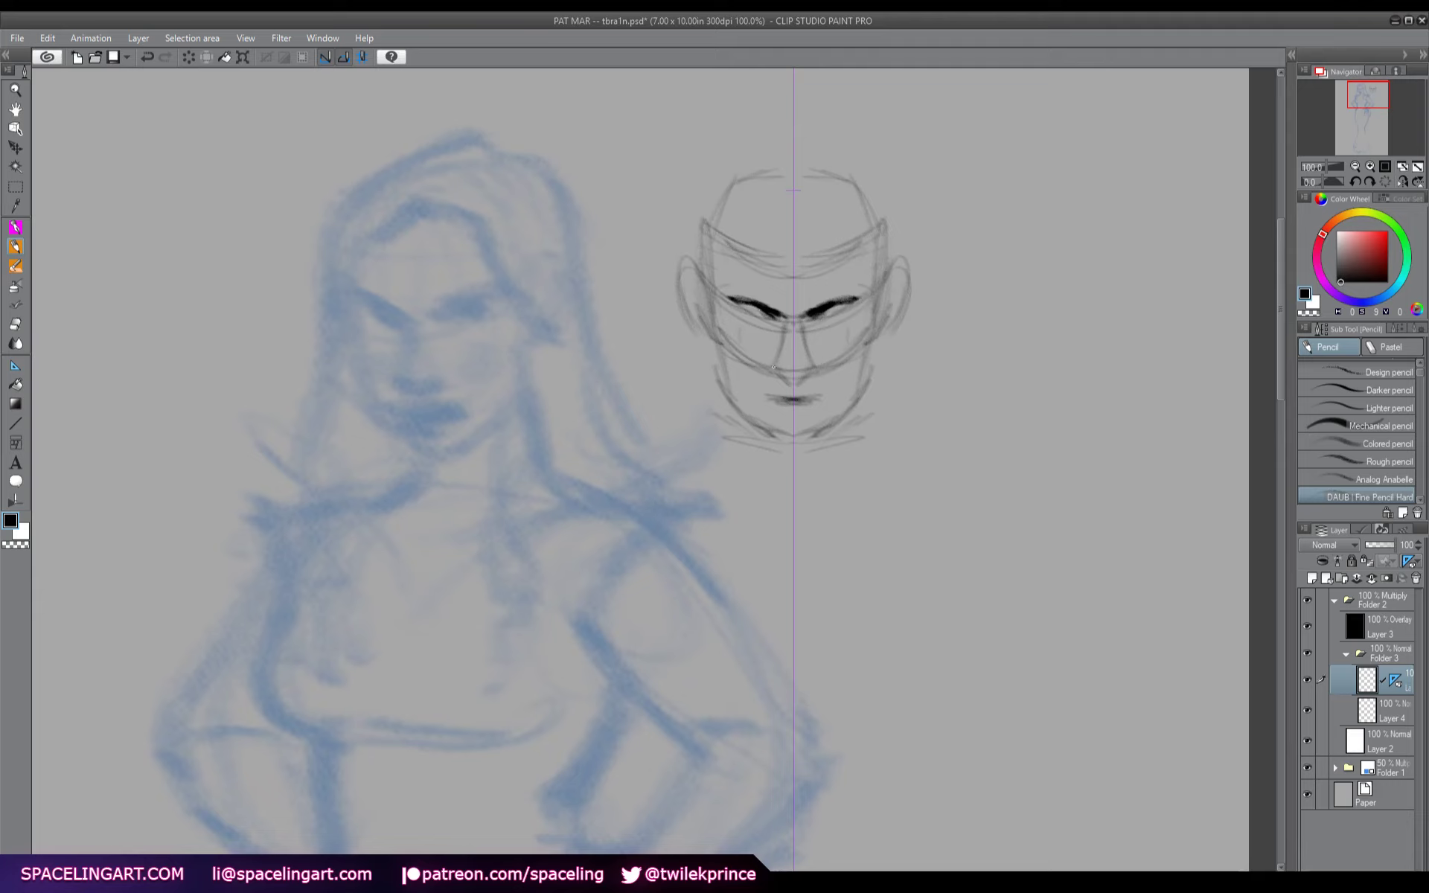
mouse_move(777, 371)
mouse_down()
mouse_move(792, 383)
mouse_move(781, 373)
mouse_move(770, 397)
mouse_move(792, 408)
mouse_move(767, 395)
mouse_move(781, 419)
mouse_move(759, 394)
mouse_move(798, 387)
mouse_up()
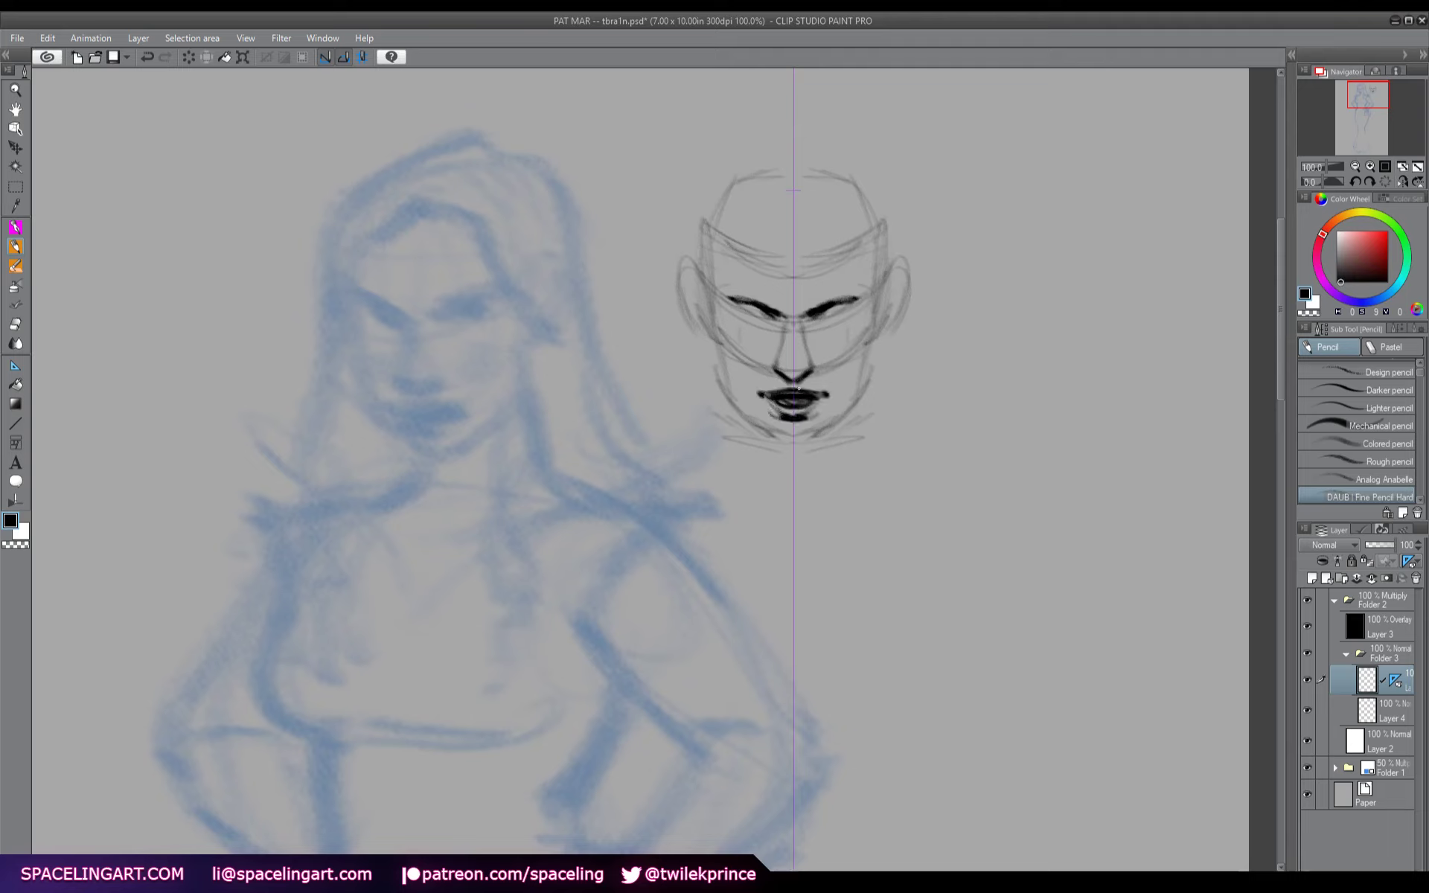
mouse_move(768, 318)
mouse_down()
mouse_move(732, 308)
mouse_move(794, 337)
mouse_move(741, 311)
mouse_move(776, 319)
mouse_move(711, 326)
mouse_move(731, 402)
mouse_move(755, 421)
mouse_move(724, 379)
mouse_move(770, 421)
mouse_up()
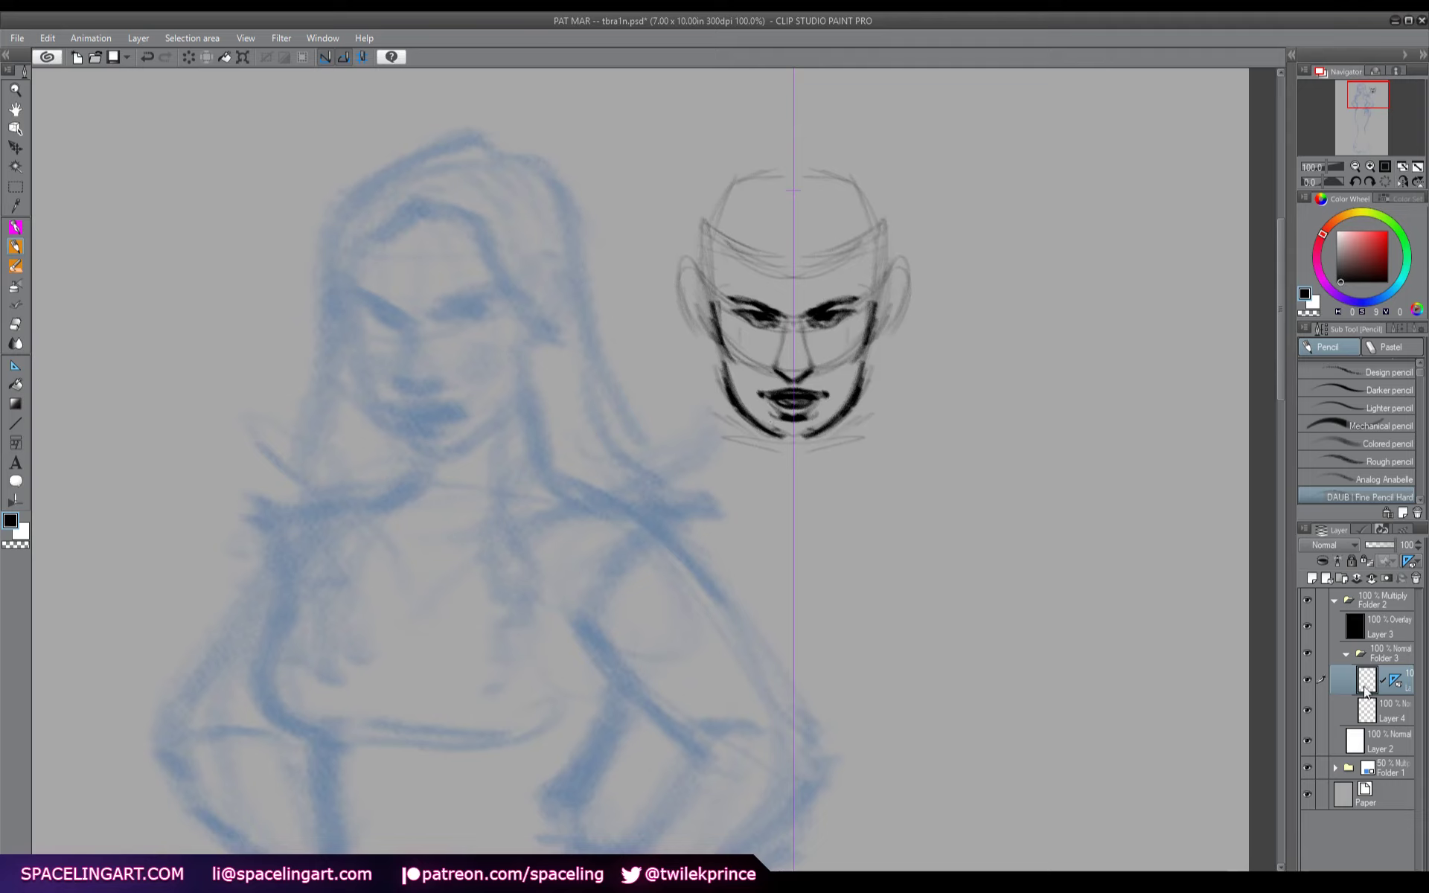
- Remove the symmetrical ruler from the face layer and add a new raster layer directly beneath that layer
drag(1394, 679, 1413, 578)
click(1362, 709)
click(1311, 578)
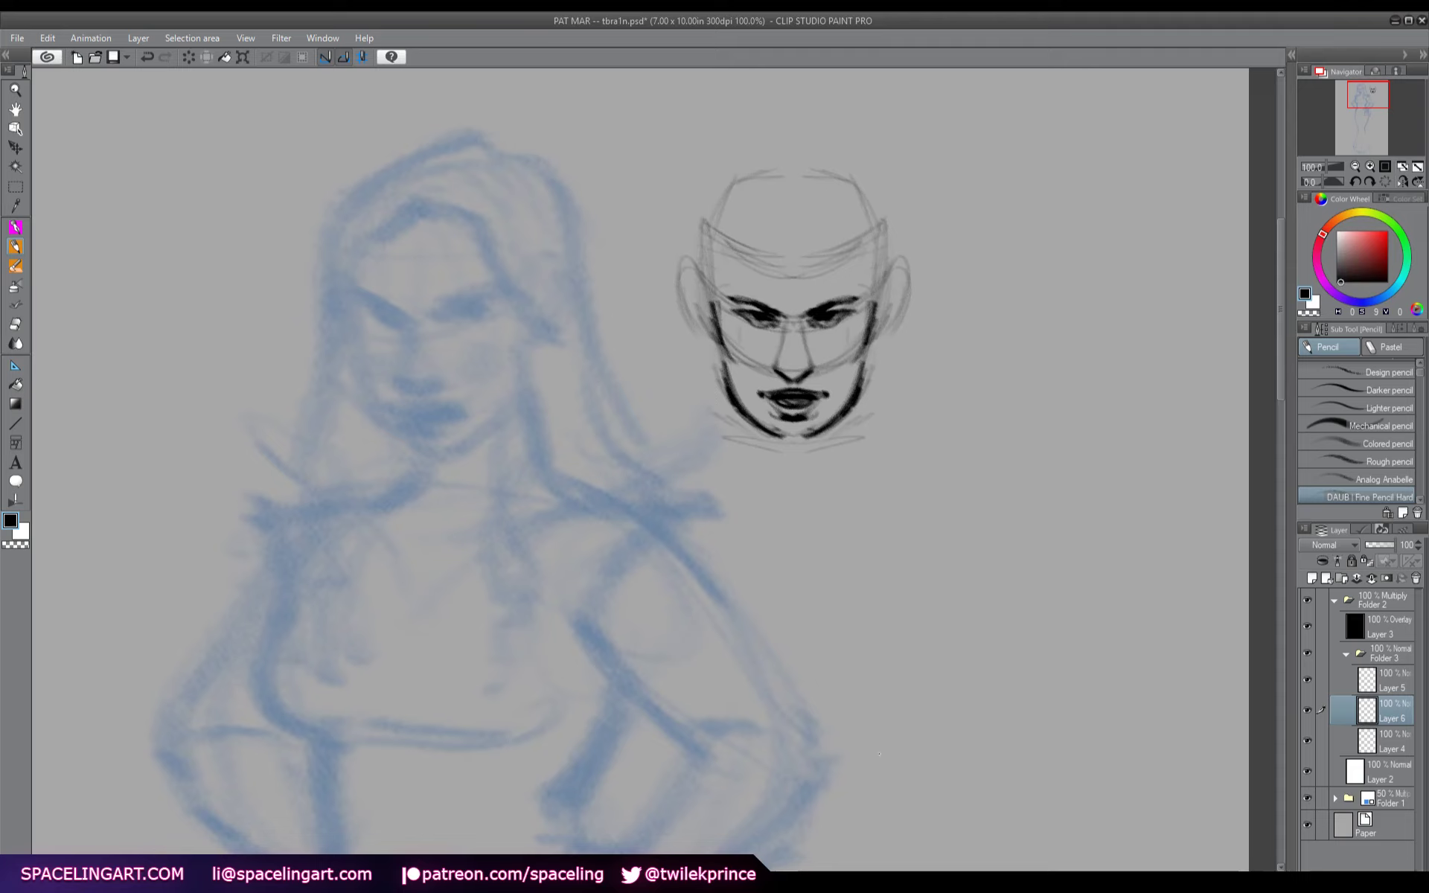
- On the reference face's layer, clean up the cheek and jaw construction lines, lighten the lips, and redraw the nose bridge
click(1352, 675)
mouse_move(782, 351)
mouse_down()
mouse_move(784, 328)
mouse_move(805, 353)
mouse_move(742, 354)
mouse_move(729, 338)
mouse_move(753, 434)
mouse_up()
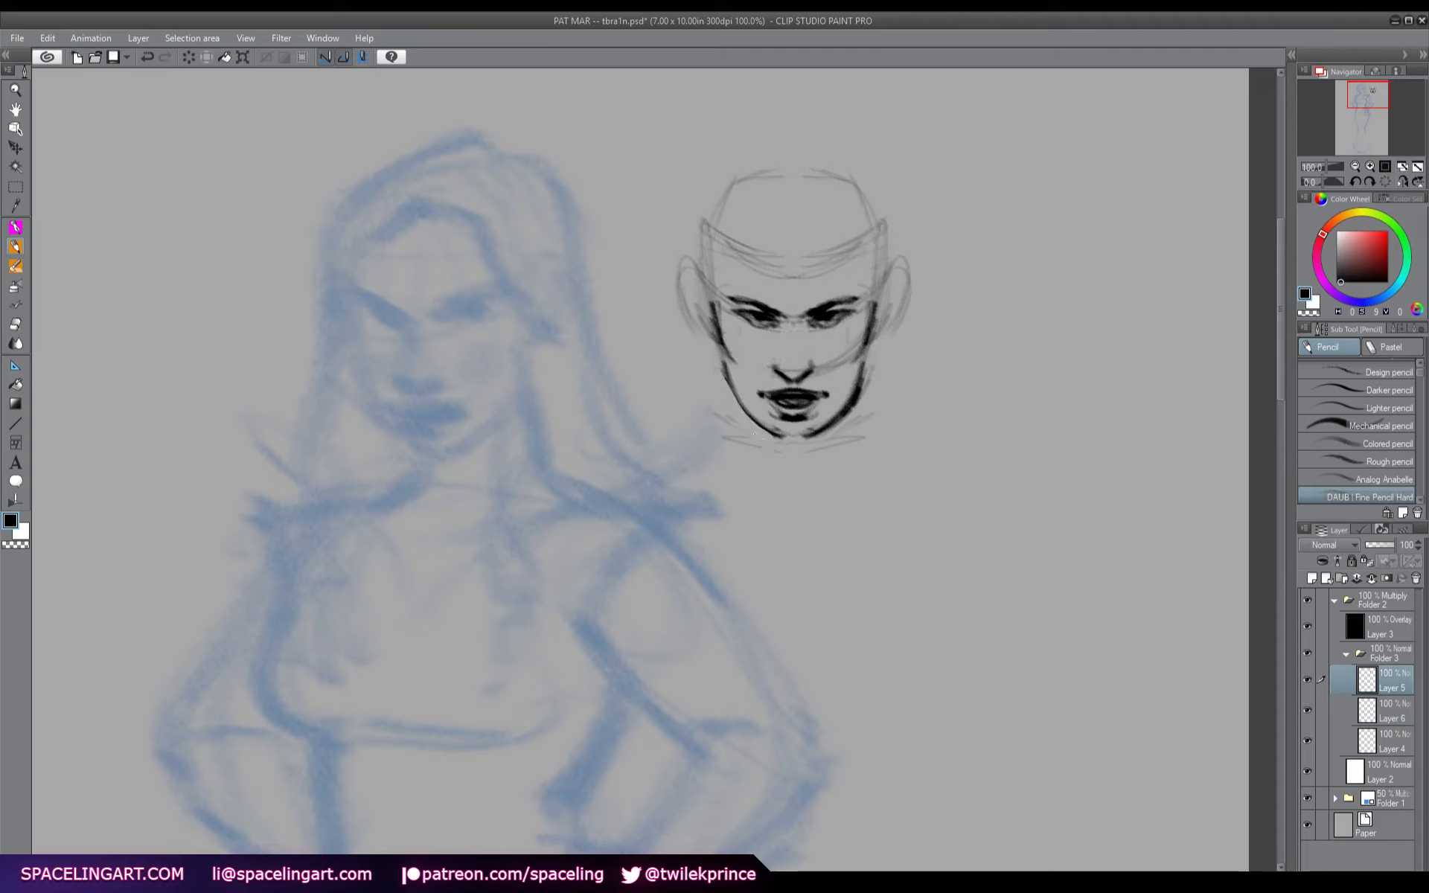
drag(841, 438, 874, 338)
mouse_move(821, 396)
mouse_down()
mouse_move(765, 393)
mouse_move(807, 402)
mouse_move(771, 391)
mouse_move(825, 367)
mouse_up()
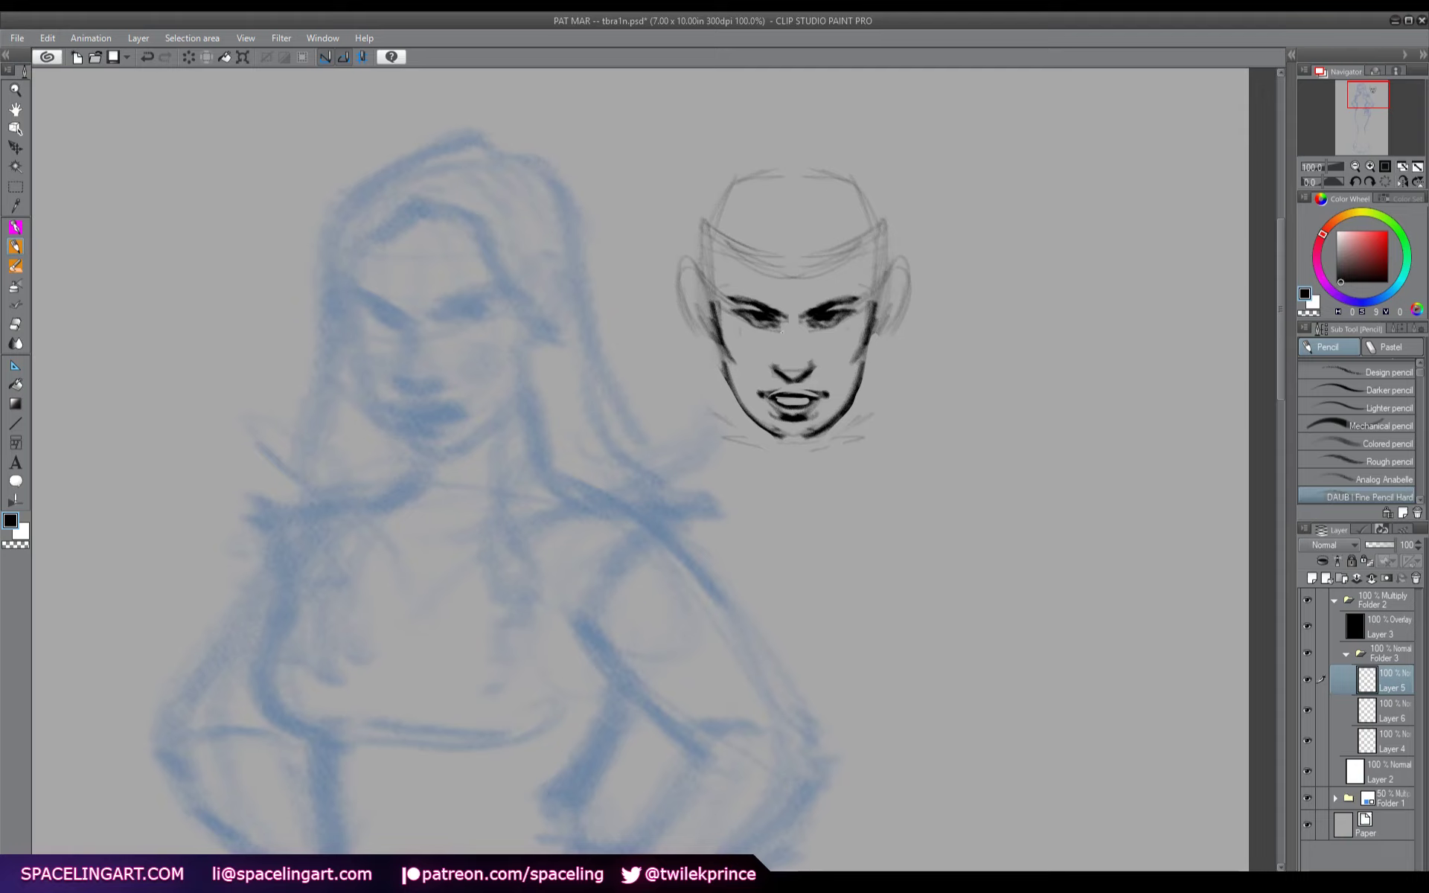
mouse_move(782, 323)
mouse_down()
mouse_move(779, 367)
mouse_move(797, 334)
mouse_move(806, 355)
mouse_move(800, 320)
mouse_move(807, 360)
mouse_move(784, 363)
mouse_move(805, 364)
mouse_move(790, 353)
mouse_move(809, 338)
mouse_move(808, 356)
mouse_move(798, 334)
mouse_move(808, 357)
mouse_move(809, 323)
mouse_up()
- On the new layer beneath the reference face, draw a light head circle over the blue sketch's head
drag(792, 335, 931, 335)
click(1370, 716)
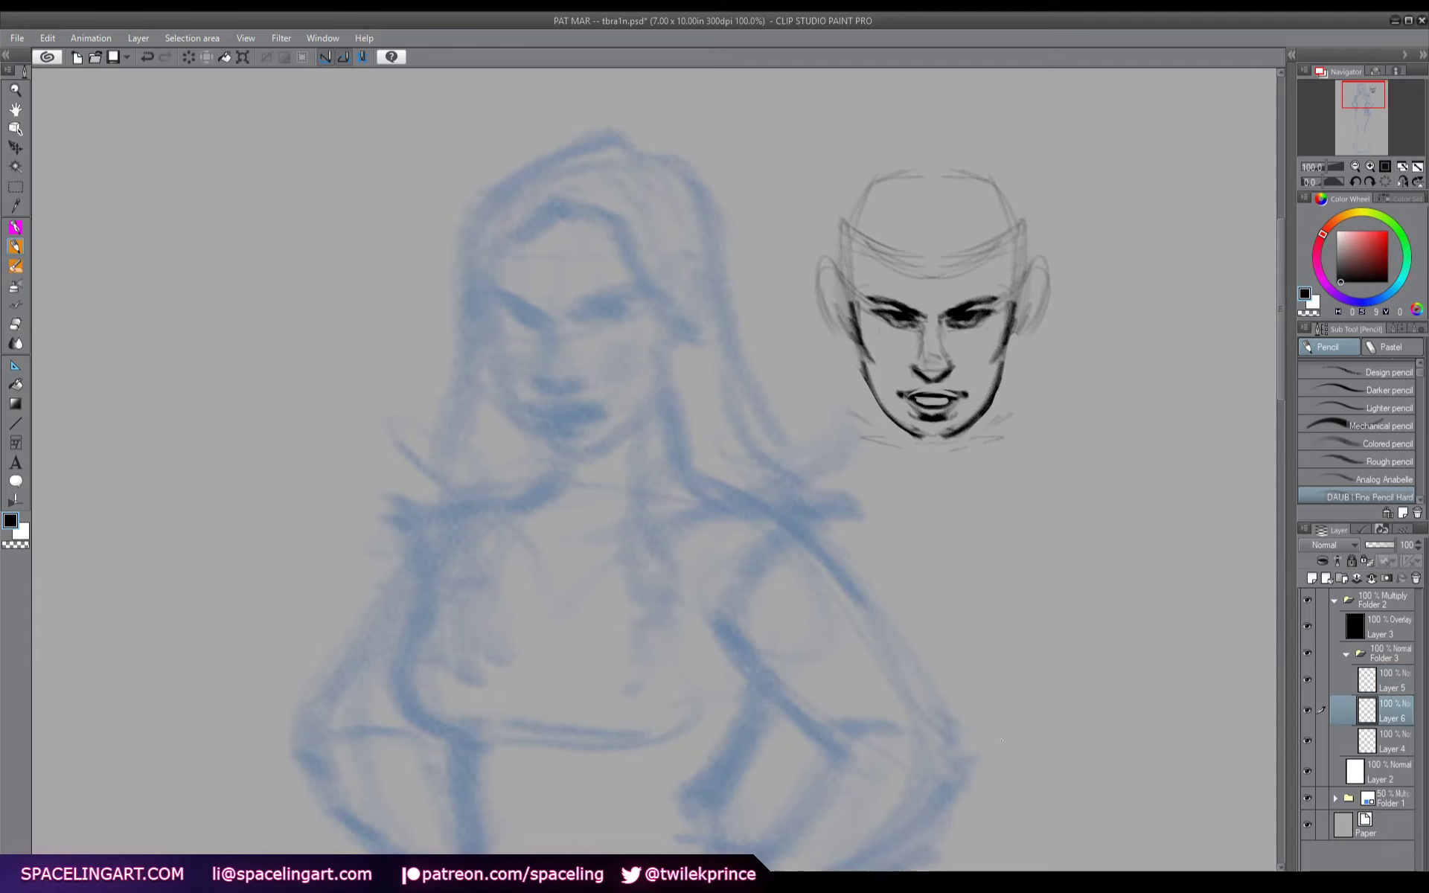
drag(564, 171, 543, 179)
mouse_move(676, 212)
mouse_down()
mouse_move(607, 177)
mouse_move(617, 391)
mouse_up()
mouse_move(673, 193)
mouse_down()
mouse_move(468, 309)
mouse_move(634, 383)
mouse_up()
click(1407, 331)
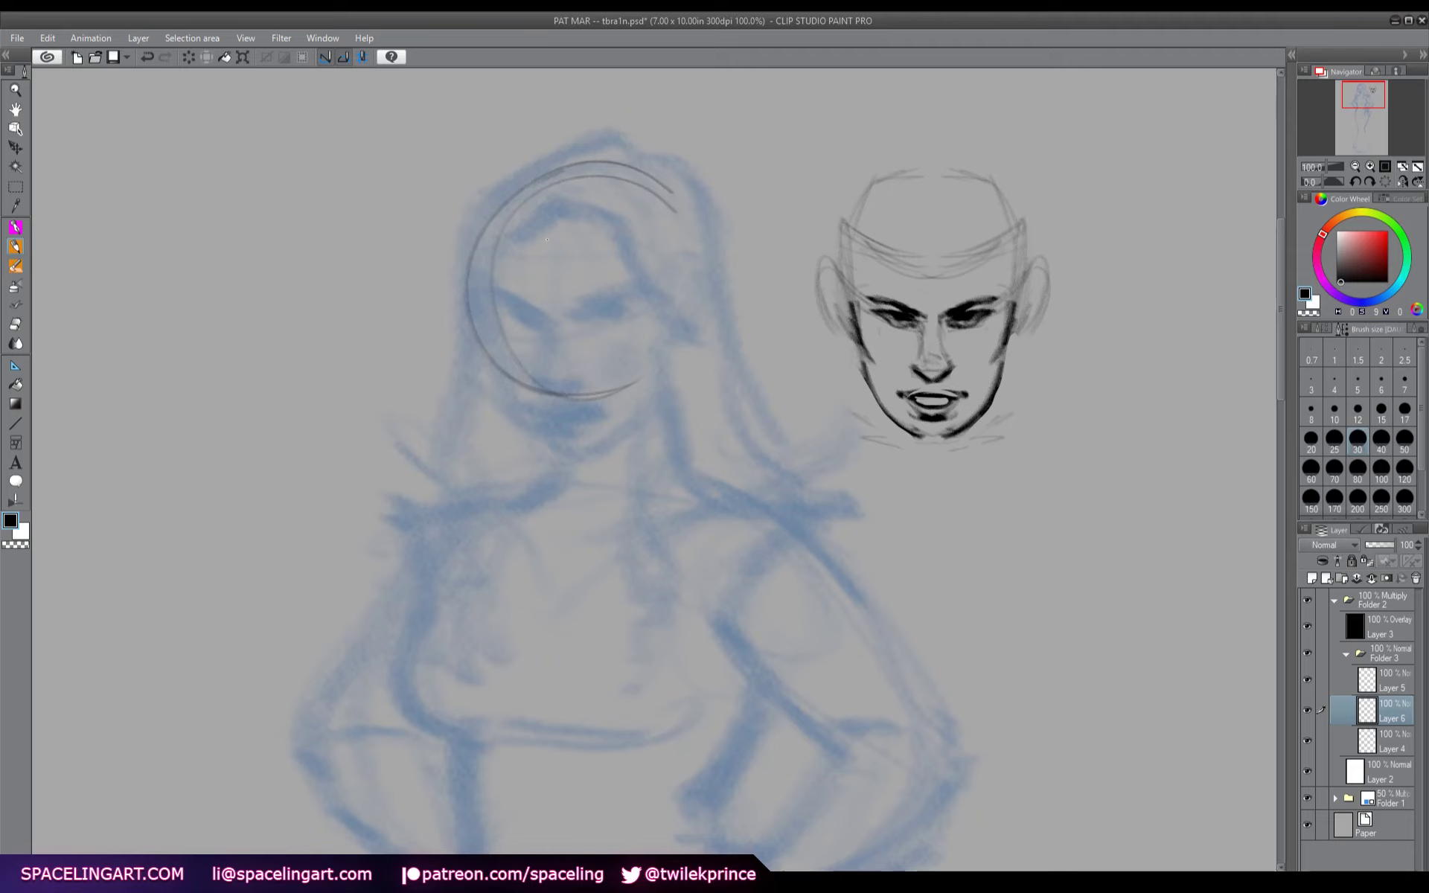
- Add a curved vertical centre line and brow, eye and forehead guidelines inside the head circle
drag(540, 248, 573, 390)
drag(467, 305, 536, 326)
drag(468, 270, 524, 311)
drag(494, 253, 621, 265)
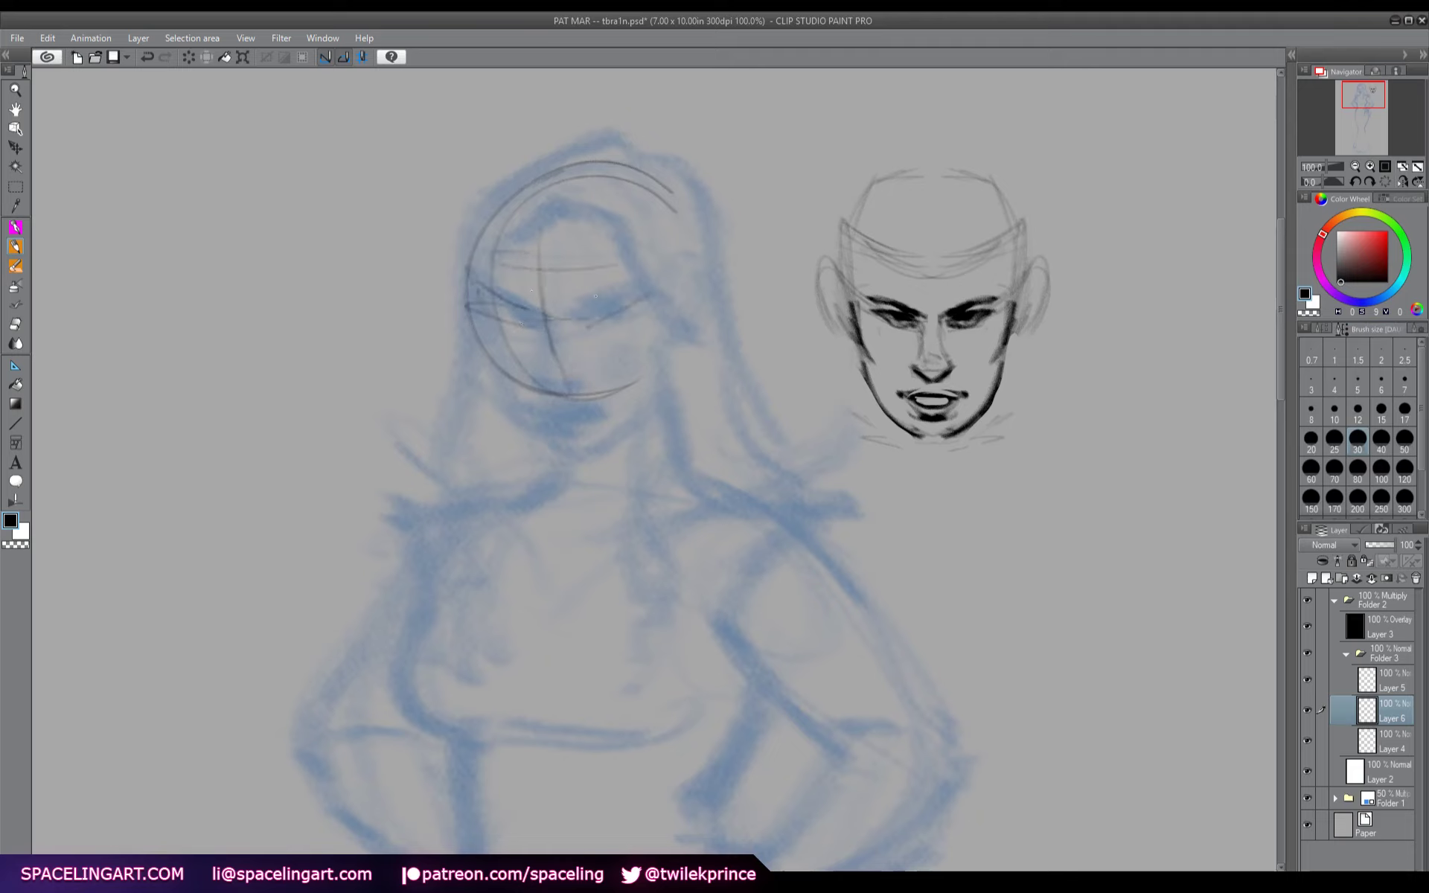
- Add brow and eye-line curves, a second centre line, and tapering cheek, jaw and chin guides to the head construction
drag(487, 339, 594, 326)
drag(467, 302, 670, 281)
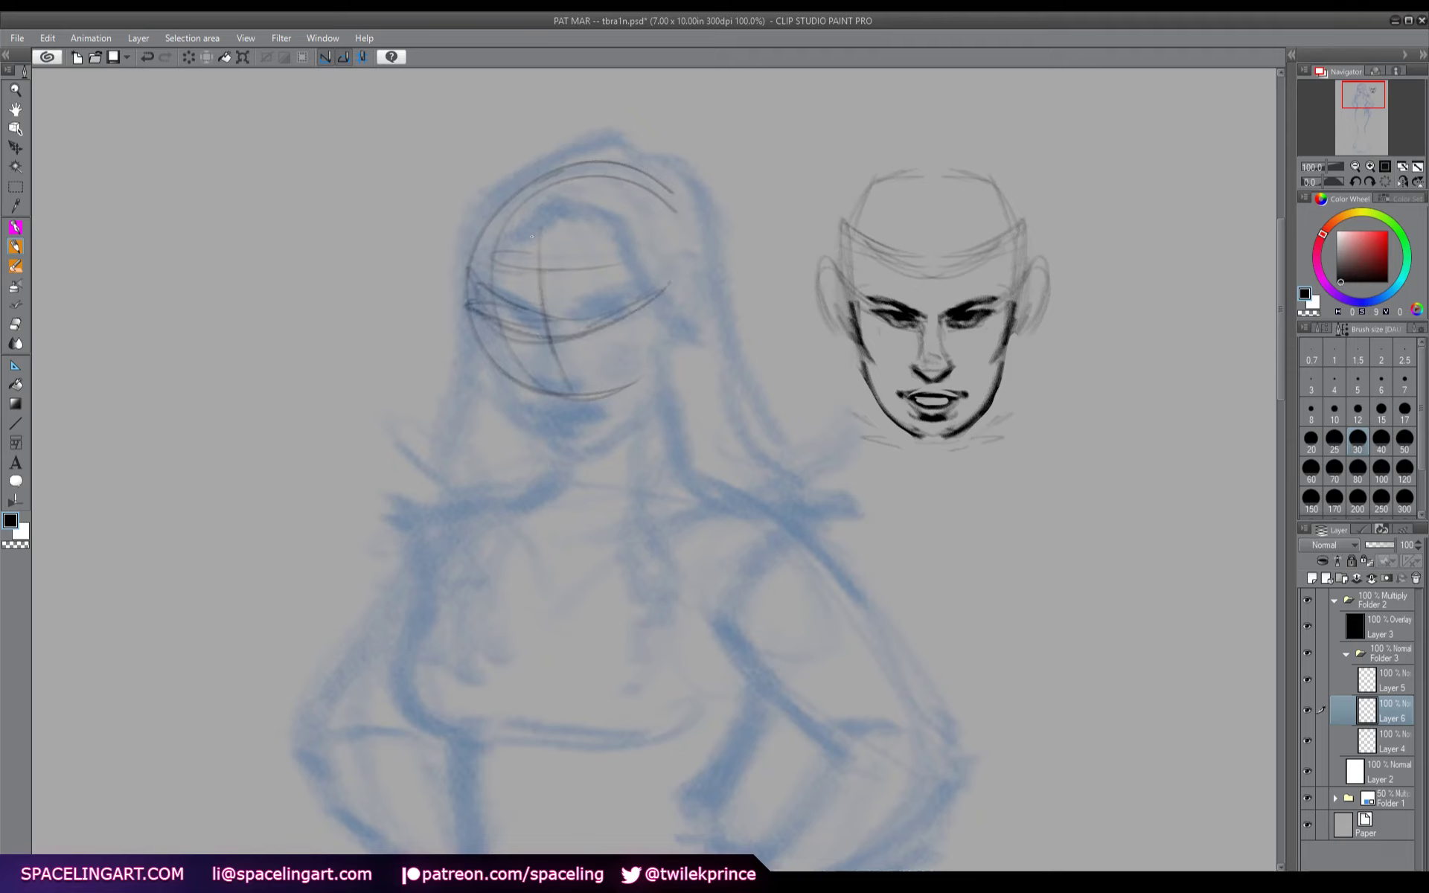
drag(533, 254, 566, 393)
drag(469, 310, 519, 437)
drag(571, 481, 621, 473)
drag(649, 332, 646, 376)
drag(658, 316, 655, 376)
drag(512, 446, 536, 454)
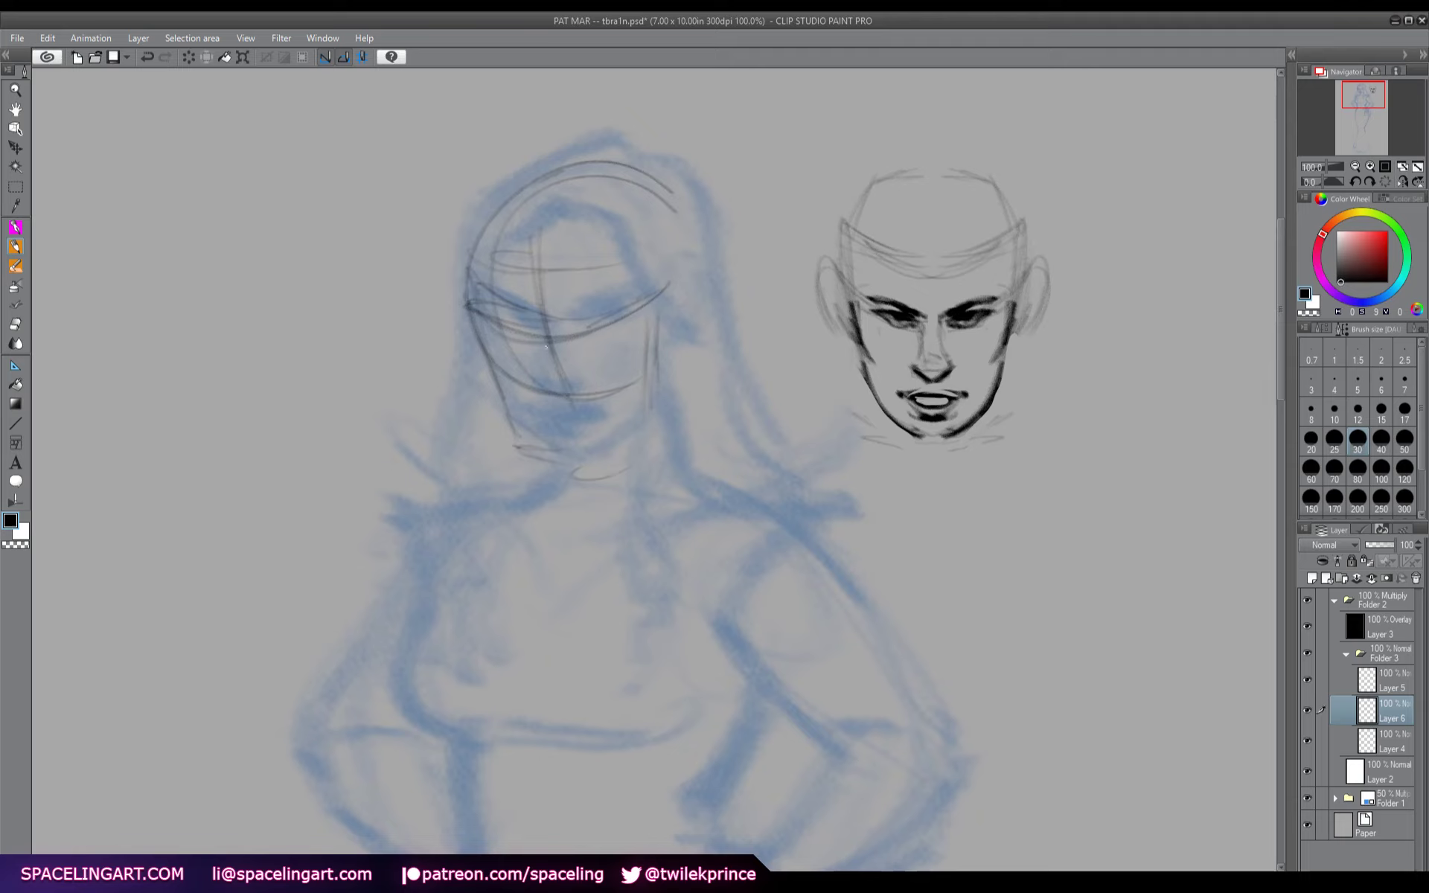
- Draw the nose bridge and nostrils, dark parted lips, and the chin along the tilted centre line
mouse_move(547, 346)
mouse_down()
mouse_move(540, 399)
mouse_move(574, 394)
mouse_move(558, 405)
mouse_up()
mouse_move(546, 348)
mouse_down()
mouse_move(533, 402)
mouse_move(557, 411)
mouse_up()
mouse_move(549, 342)
mouse_down()
mouse_move(545, 411)
mouse_move(582, 392)
mouse_up()
mouse_move(554, 346)
mouse_down()
mouse_move(585, 383)
mouse_move(584, 437)
mouse_move(588, 422)
mouse_move(552, 430)
mouse_move(599, 418)
mouse_move(565, 443)
mouse_move(593, 419)
mouse_move(546, 430)
mouse_up()
mouse_move(546, 424)
mouse_down()
mouse_move(599, 420)
mouse_move(539, 447)
mouse_move(596, 449)
mouse_move(547, 462)
mouse_move(599, 473)
mouse_up()
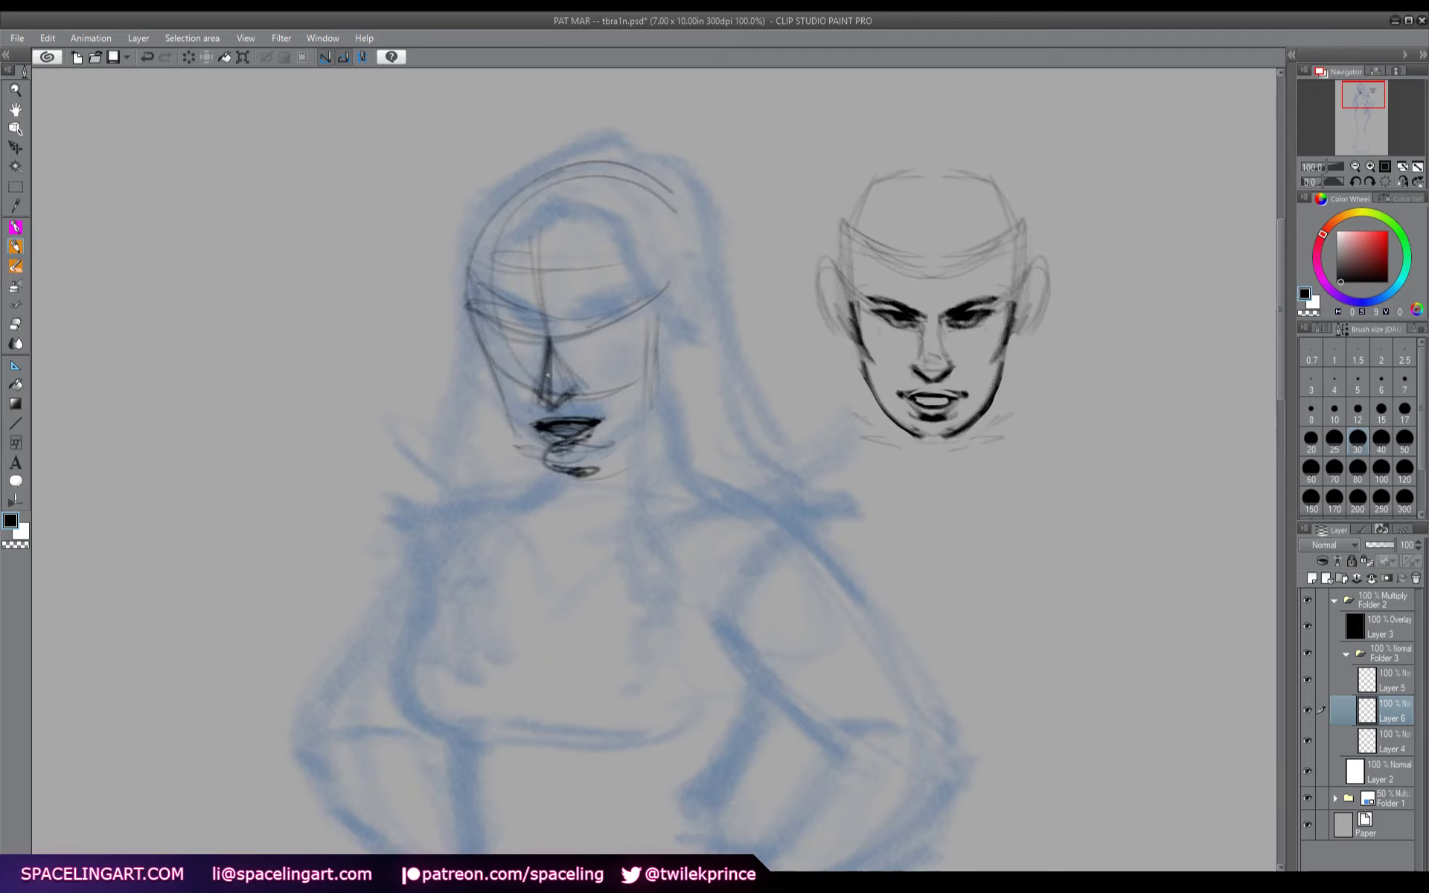
- Block in the brow lines, cheekbone contours and near jaw, and darken the lips on the tilted face
mouse_move(539, 403)
mouse_down()
mouse_move(573, 394)
mouse_move(542, 393)
mouse_move(530, 331)
mouse_move(490, 328)
mouse_move(536, 331)
mouse_up()
drag(566, 332, 625, 313)
mouse_move(500, 322)
mouse_down()
mouse_move(482, 327)
mouse_move(530, 416)
mouse_up()
drag(644, 348, 623, 396)
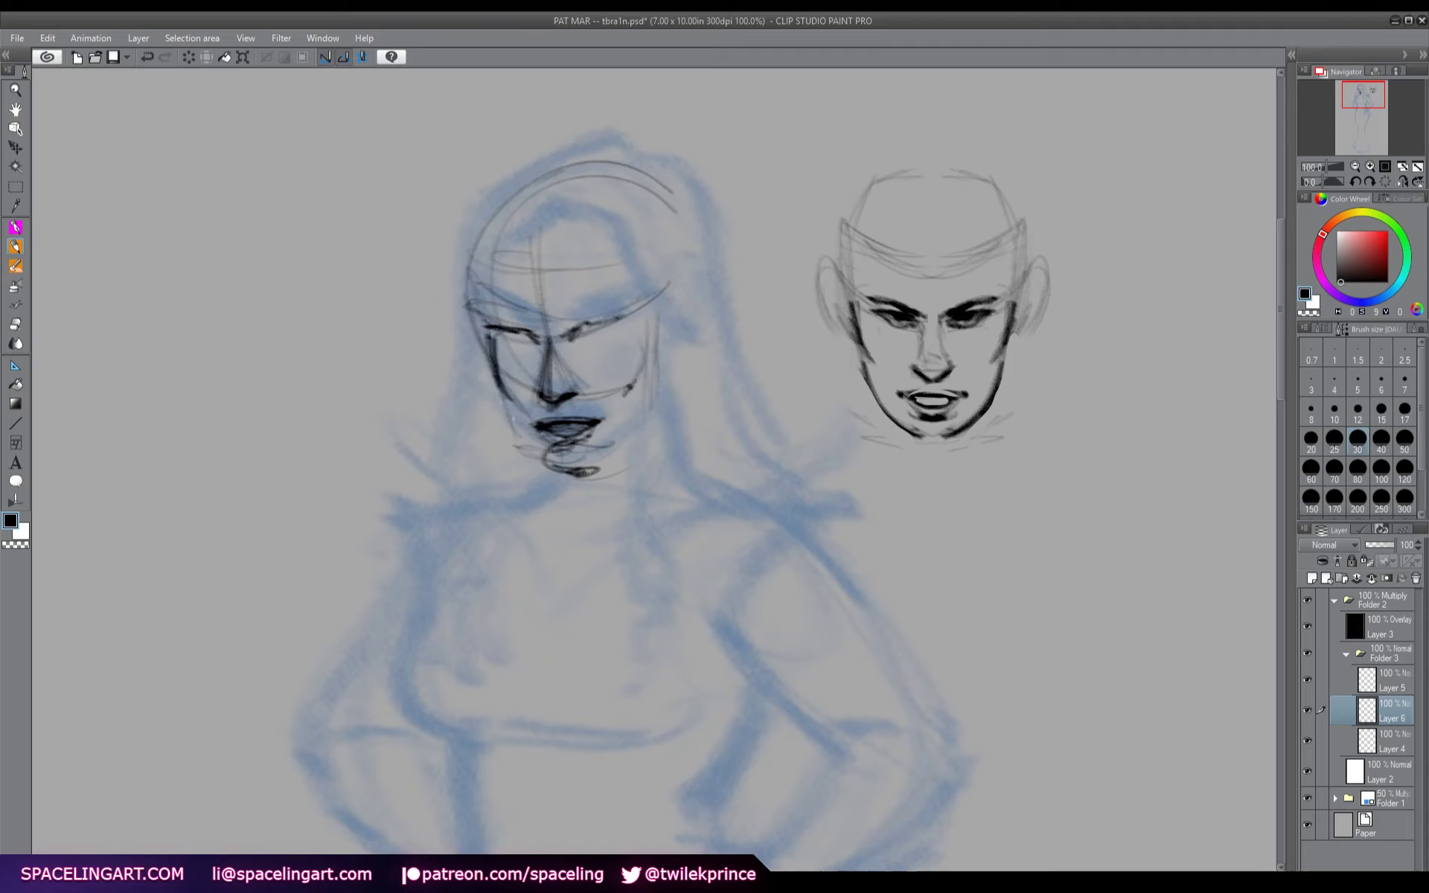
mouse_move(514, 413)
mouse_down()
mouse_move(565, 474)
mouse_move(602, 468)
mouse_up()
mouse_move(543, 421)
mouse_down()
mouse_move(530, 429)
mouse_move(593, 421)
mouse_move(582, 427)
mouse_up()
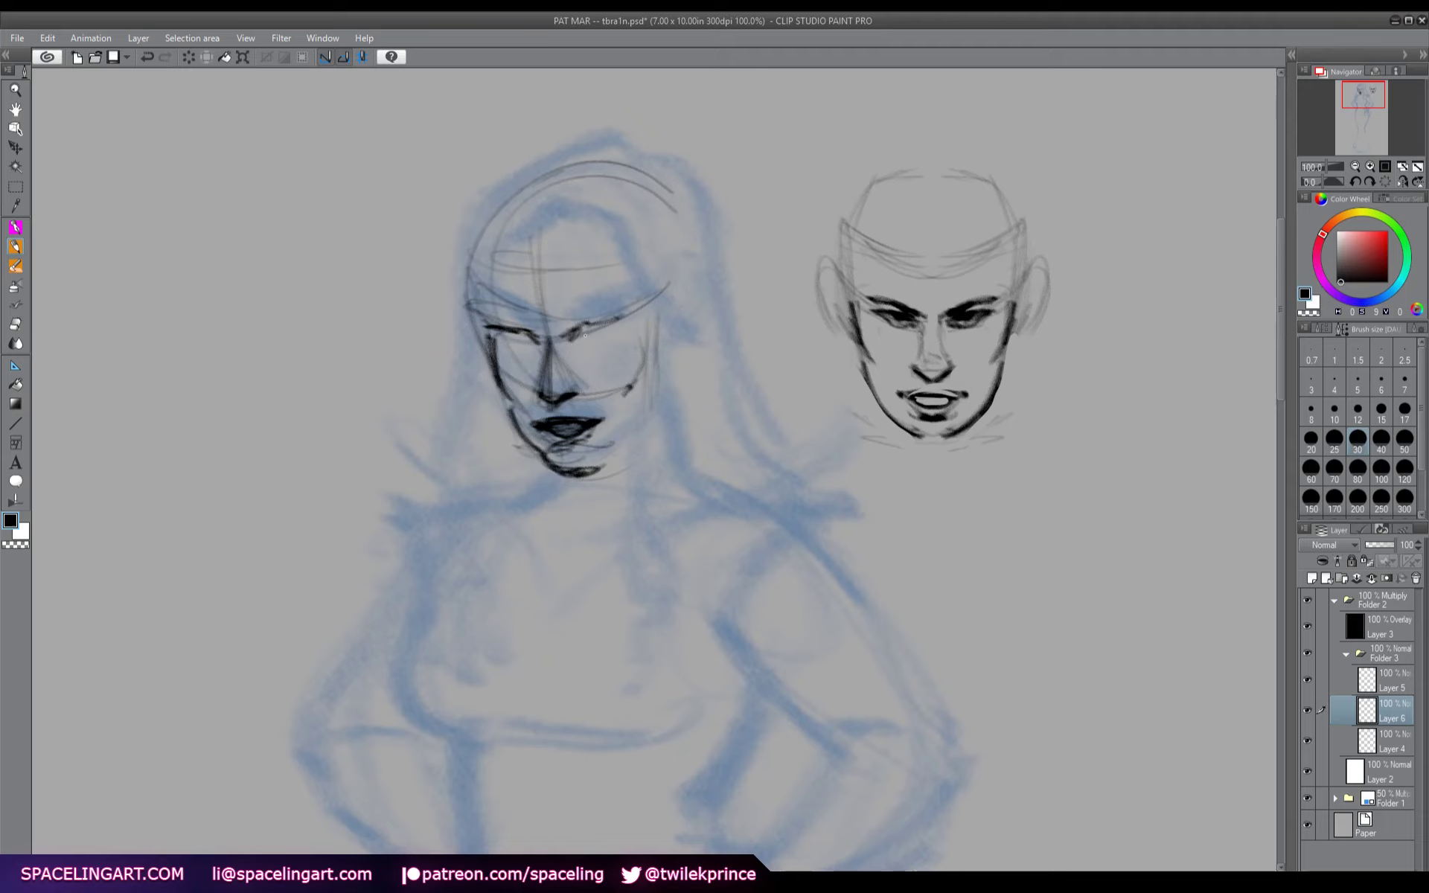
- Detail the brows and eyes of the tilted face and draw its ear and remaining jaw line
mouse_move(573, 339)
mouse_down()
mouse_move(621, 323)
mouse_move(594, 329)
mouse_up()
mouse_move(619, 323)
mouse_down()
mouse_move(592, 327)
mouse_move(620, 308)
mouse_up()
mouse_move(533, 335)
mouse_down()
mouse_move(508, 319)
mouse_move(527, 343)
mouse_move(493, 333)
mouse_move(512, 349)
mouse_move(534, 332)
mouse_move(501, 335)
mouse_move(539, 350)
mouse_up()
drag(573, 339, 612, 324)
mouse_move(584, 339)
mouse_down()
mouse_move(601, 333)
mouse_move(570, 341)
mouse_up()
drag(573, 339, 587, 329)
mouse_move(581, 345)
mouse_down()
mouse_move(618, 328)
mouse_move(541, 384)
mouse_move(585, 386)
mouse_up()
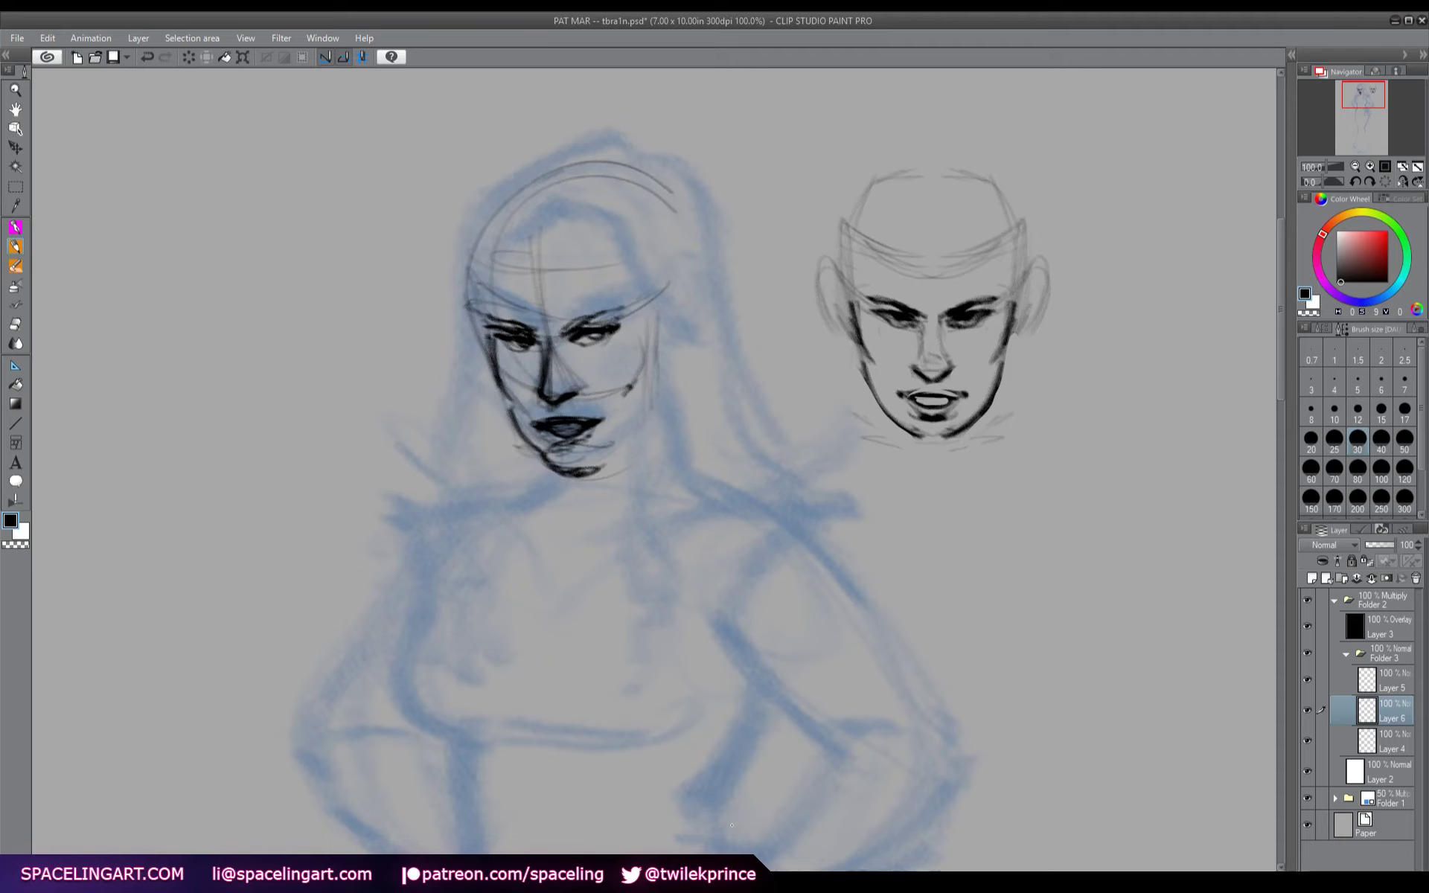
mouse_move(658, 402)
mouse_down()
mouse_move(573, 471)
mouse_move(632, 439)
mouse_move(573, 473)
mouse_move(661, 356)
mouse_up()
mouse_move(669, 301)
mouse_down()
mouse_move(689, 332)
mouse_move(661, 350)
mouse_move(624, 441)
mouse_up()
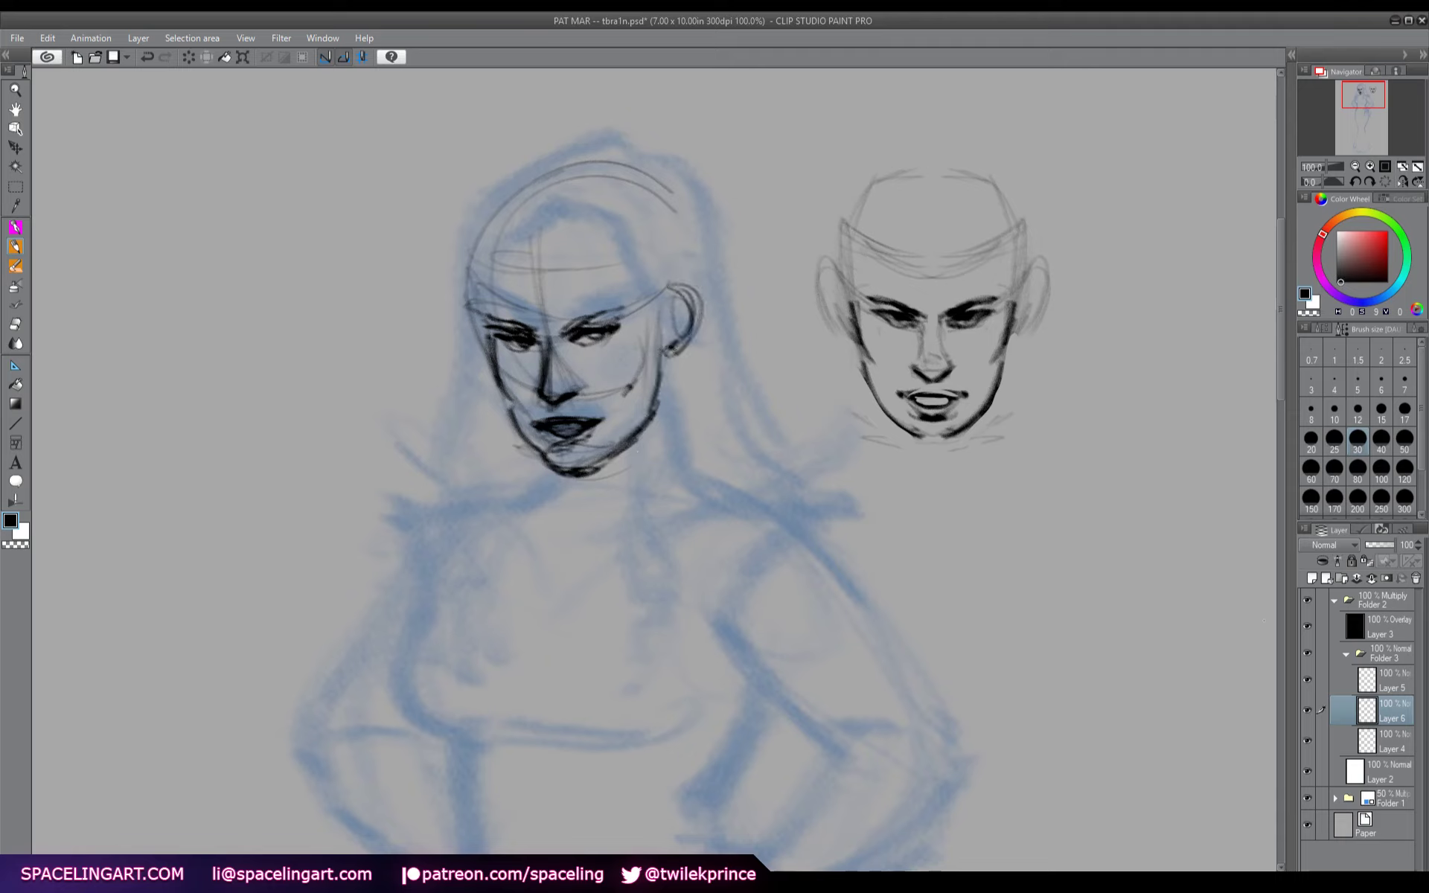
- Delete the layer with the tilted face and move the reference face over the blue sketch's head
click(1416, 579)
click(1371, 680)
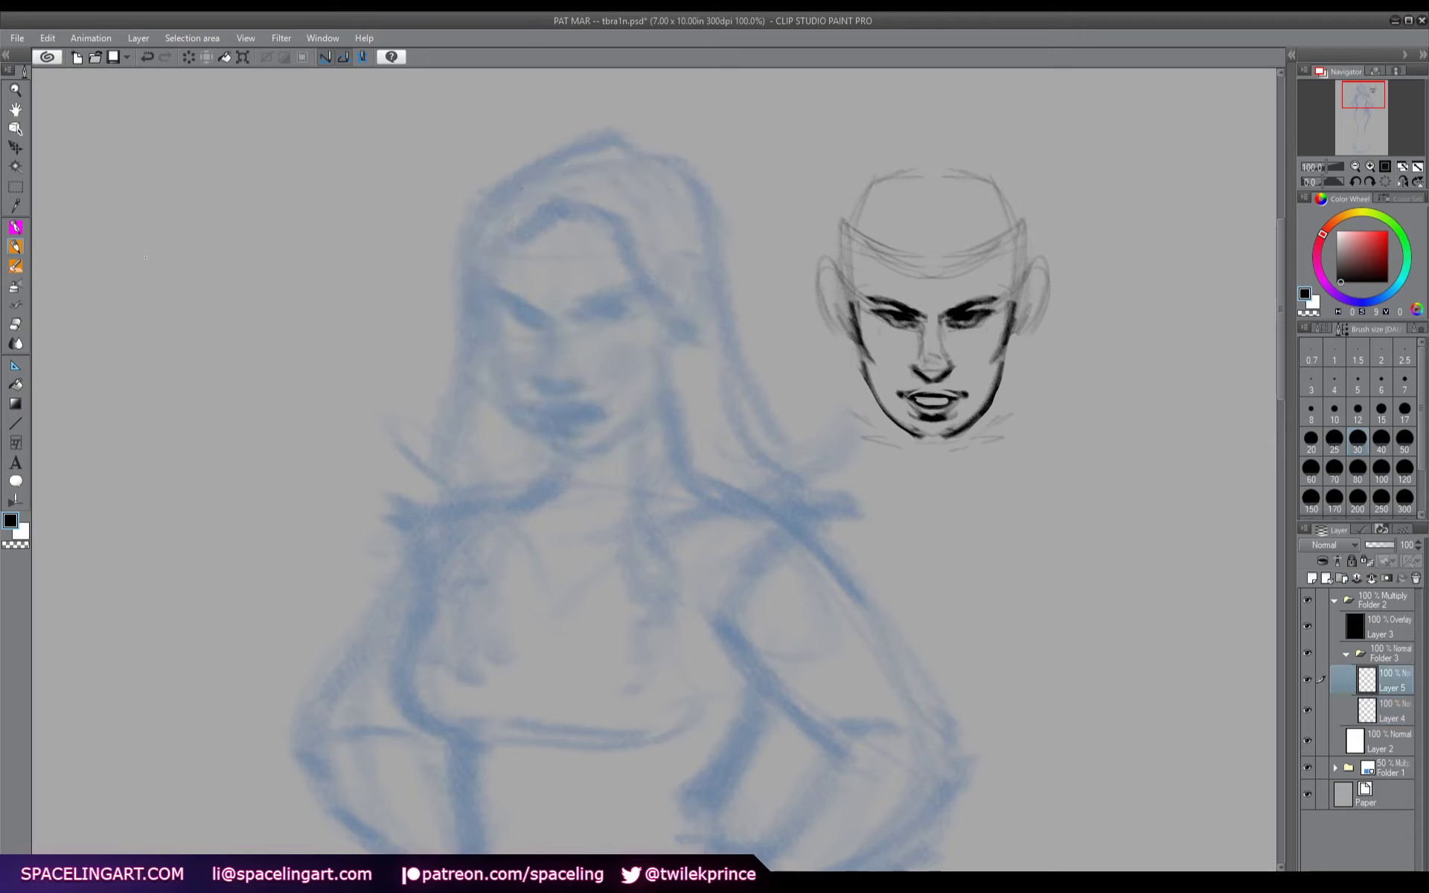
click(15, 147)
mouse_move(973, 418)
mouse_down()
mouse_move(662, 447)
mouse_move(634, 422)
mouse_up()
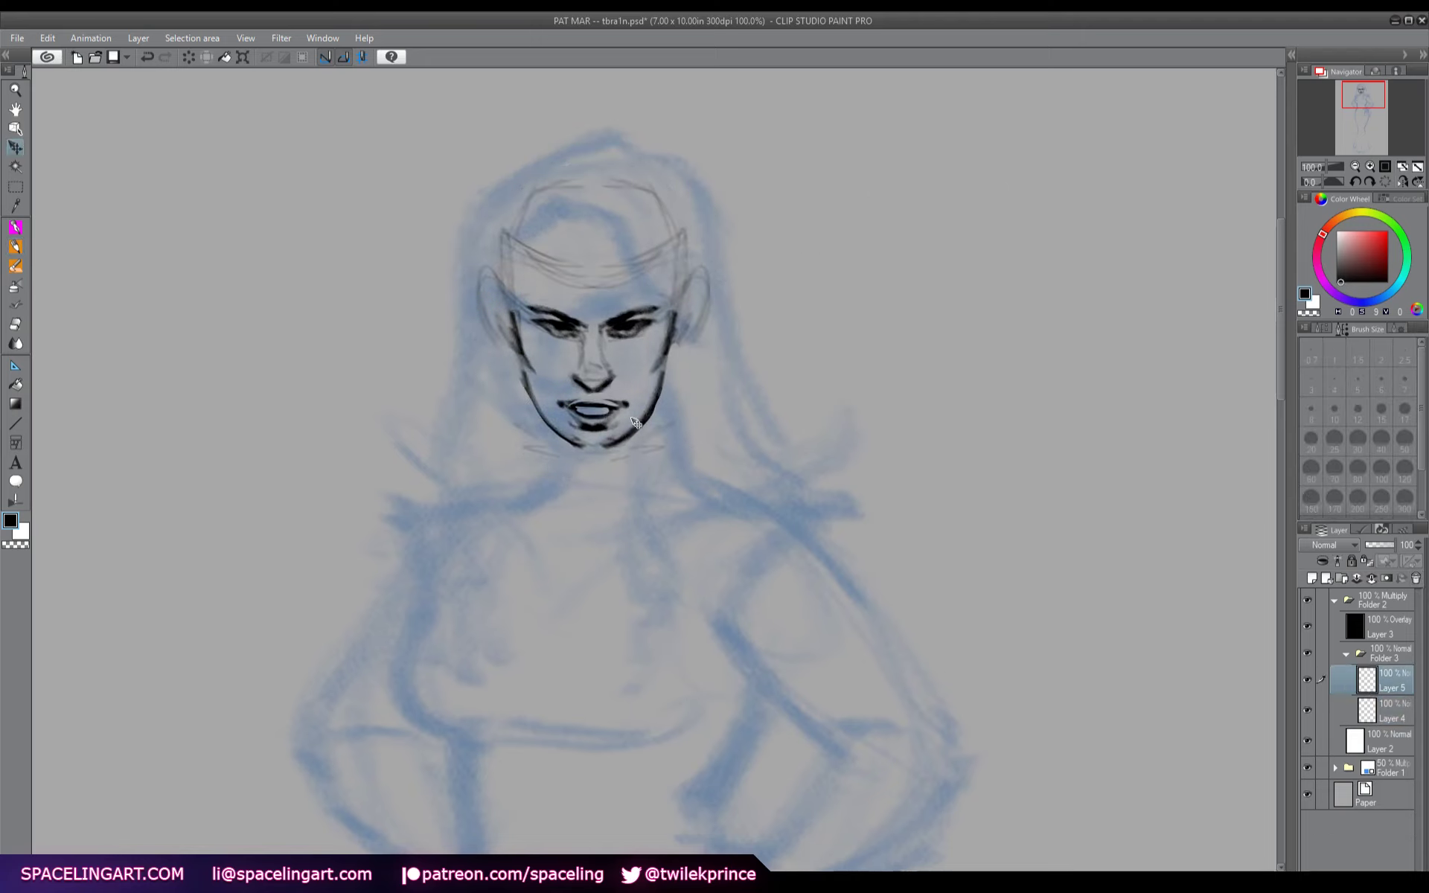
- Transform the reference face so its size and position fit the blue sketch's head
key(ctrl+t)
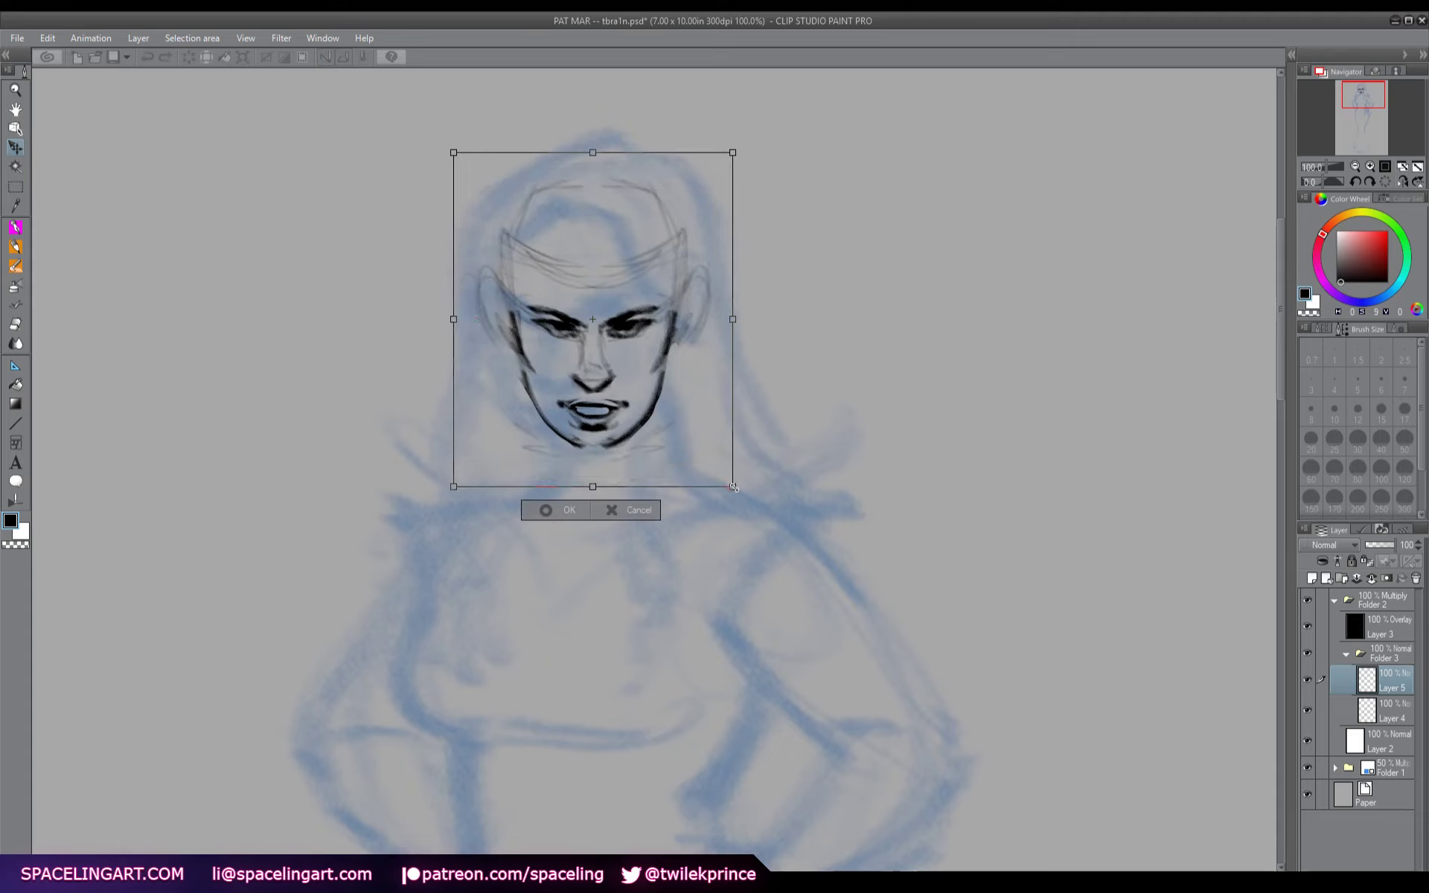
drag(733, 487, 725, 478)
mouse_move(686, 415)
mouse_down()
mouse_move(723, 378)
mouse_move(810, 407)
mouse_move(681, 411)
mouse_up()
click(553, 492)
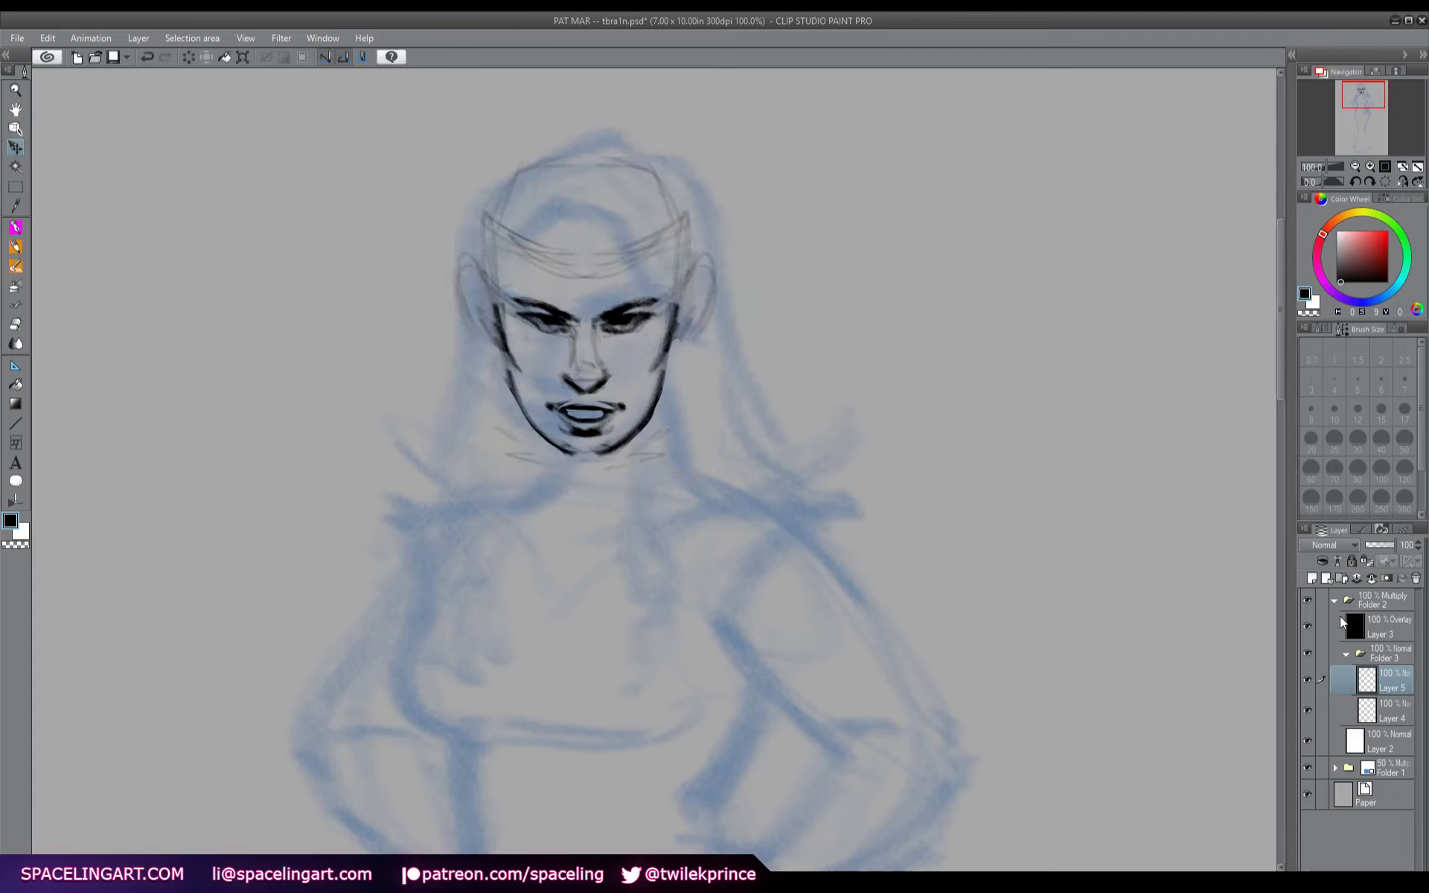
- Lower the reference face layer's opacity to 30% and add a new raster layer directly beneath it
click(1374, 544)
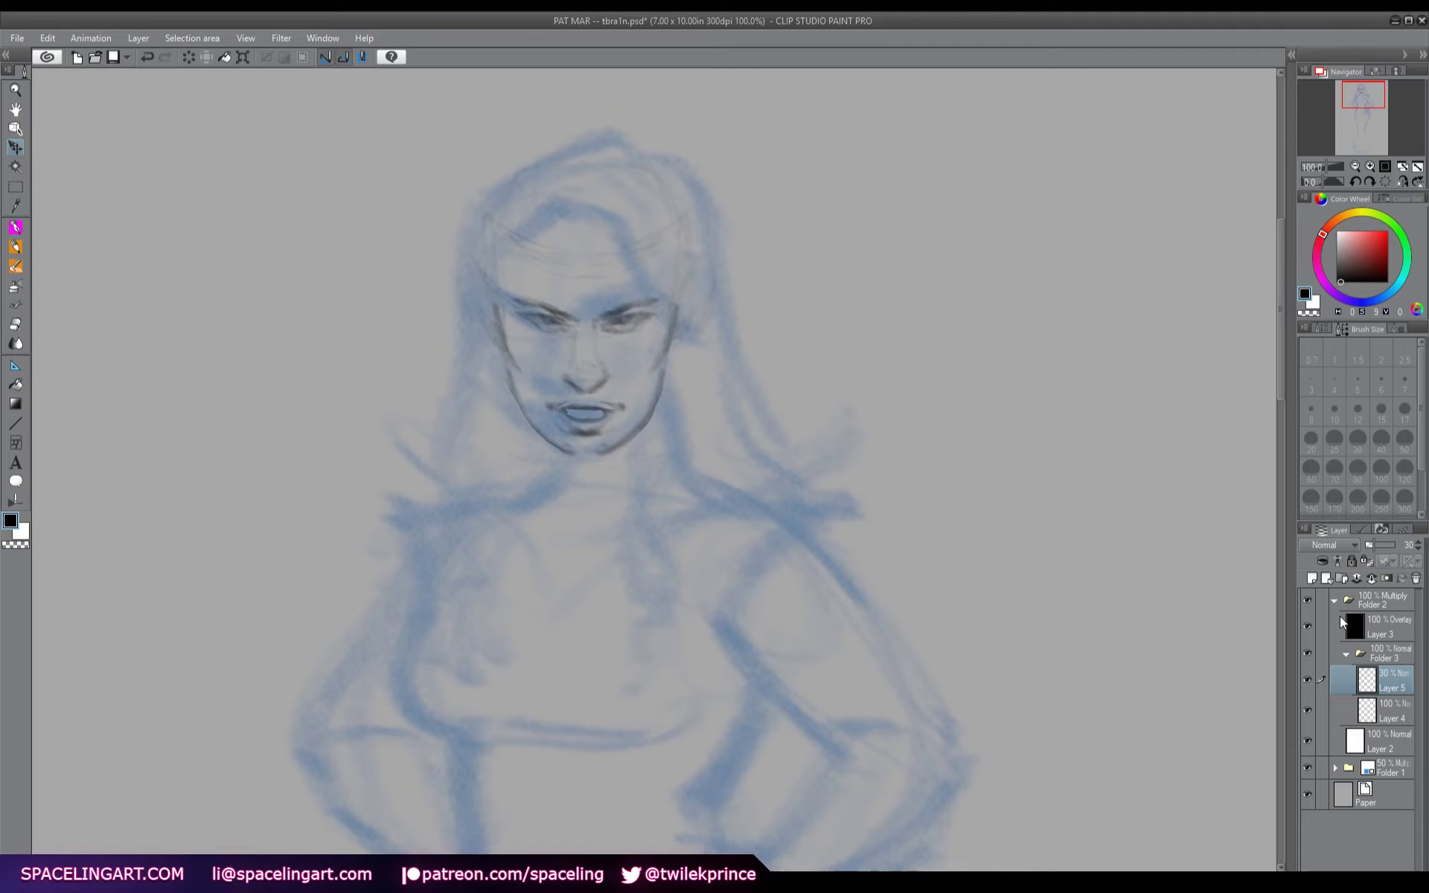
click(1370, 717)
click(1311, 578)
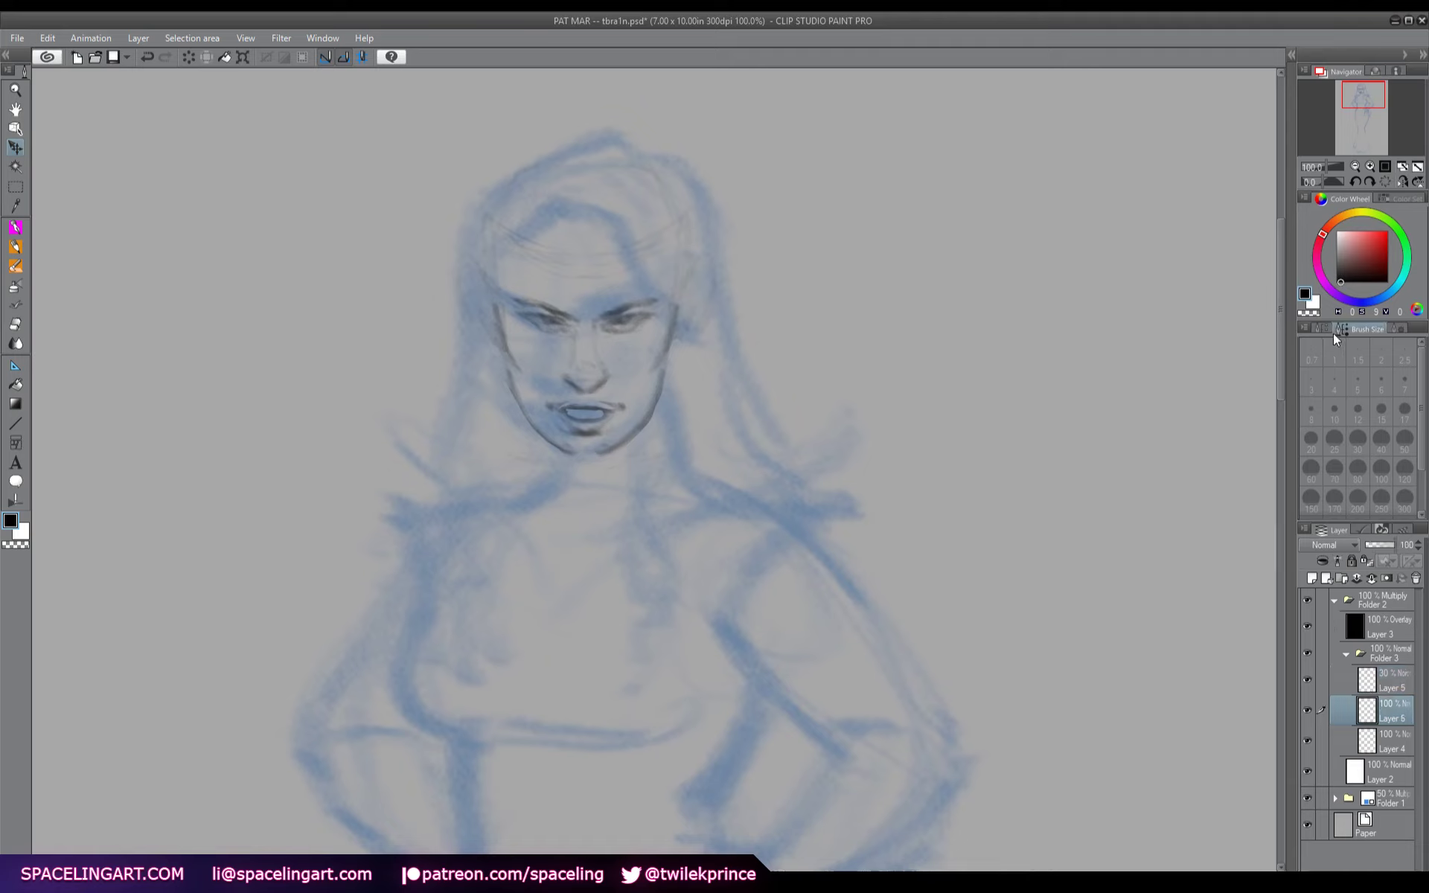
click(1399, 328)
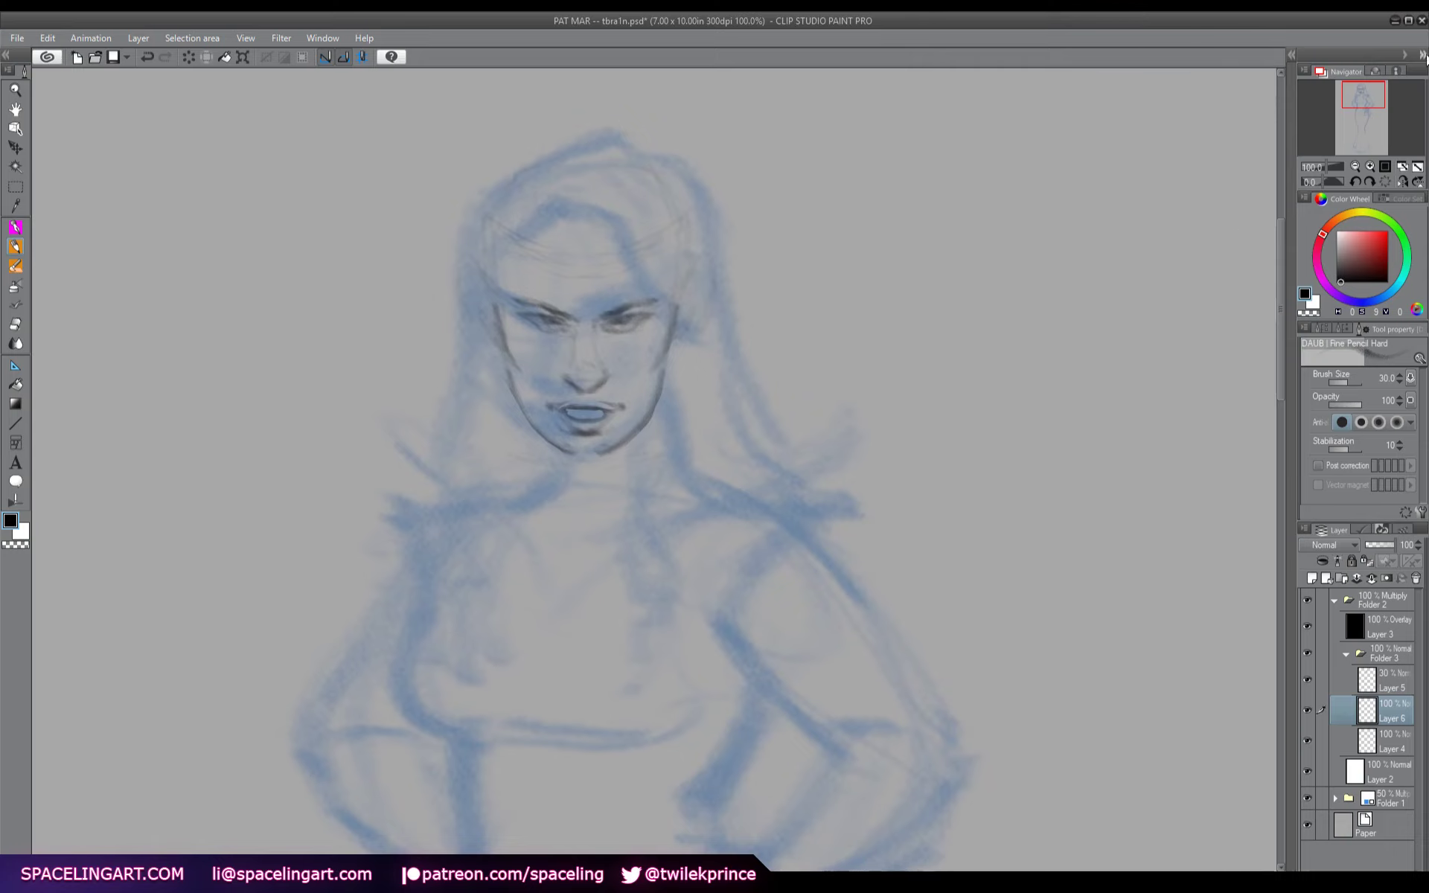
- Viewing the whole figure, nudge and transform the faded reference face to line up with the blue head
click(1412, 171)
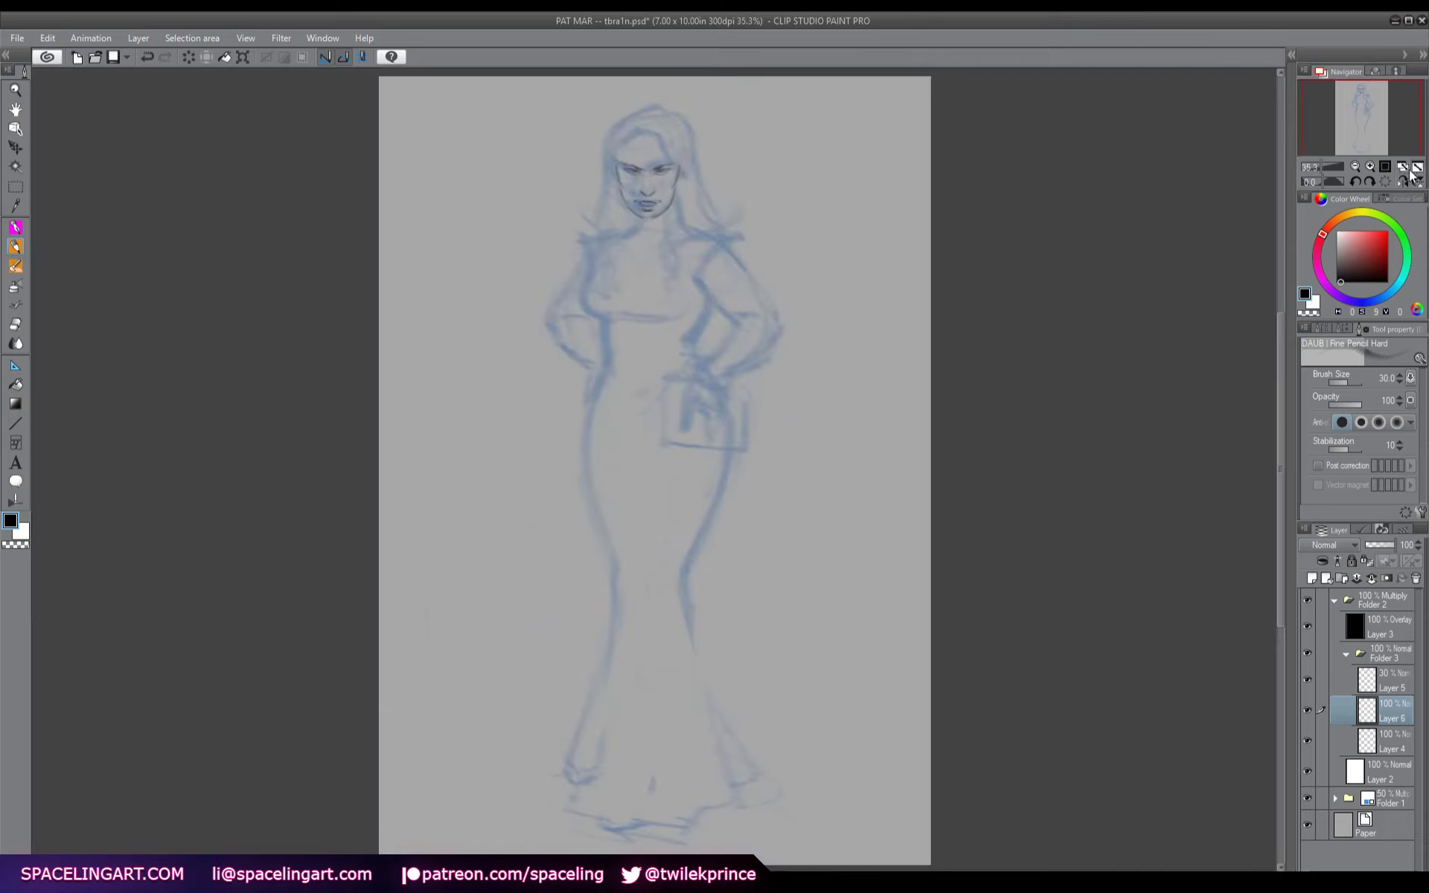
click(1355, 165)
click(1366, 680)
key(k)
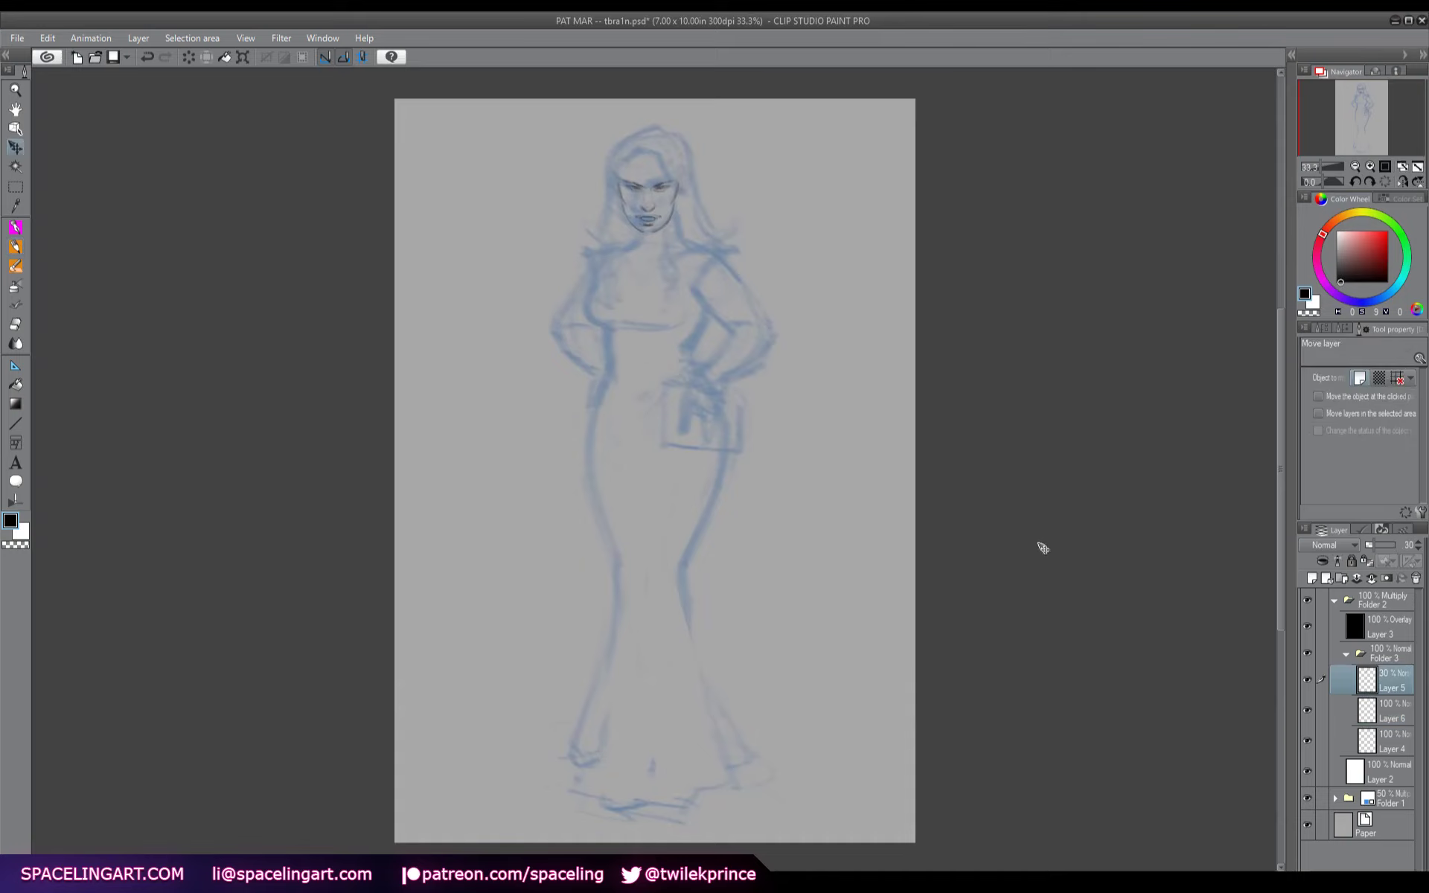
mouse_move(660, 231)
mouse_down()
mouse_move(677, 214)
mouse_move(669, 231)
mouse_move(696, 239)
mouse_up()
key(ctrl+t)
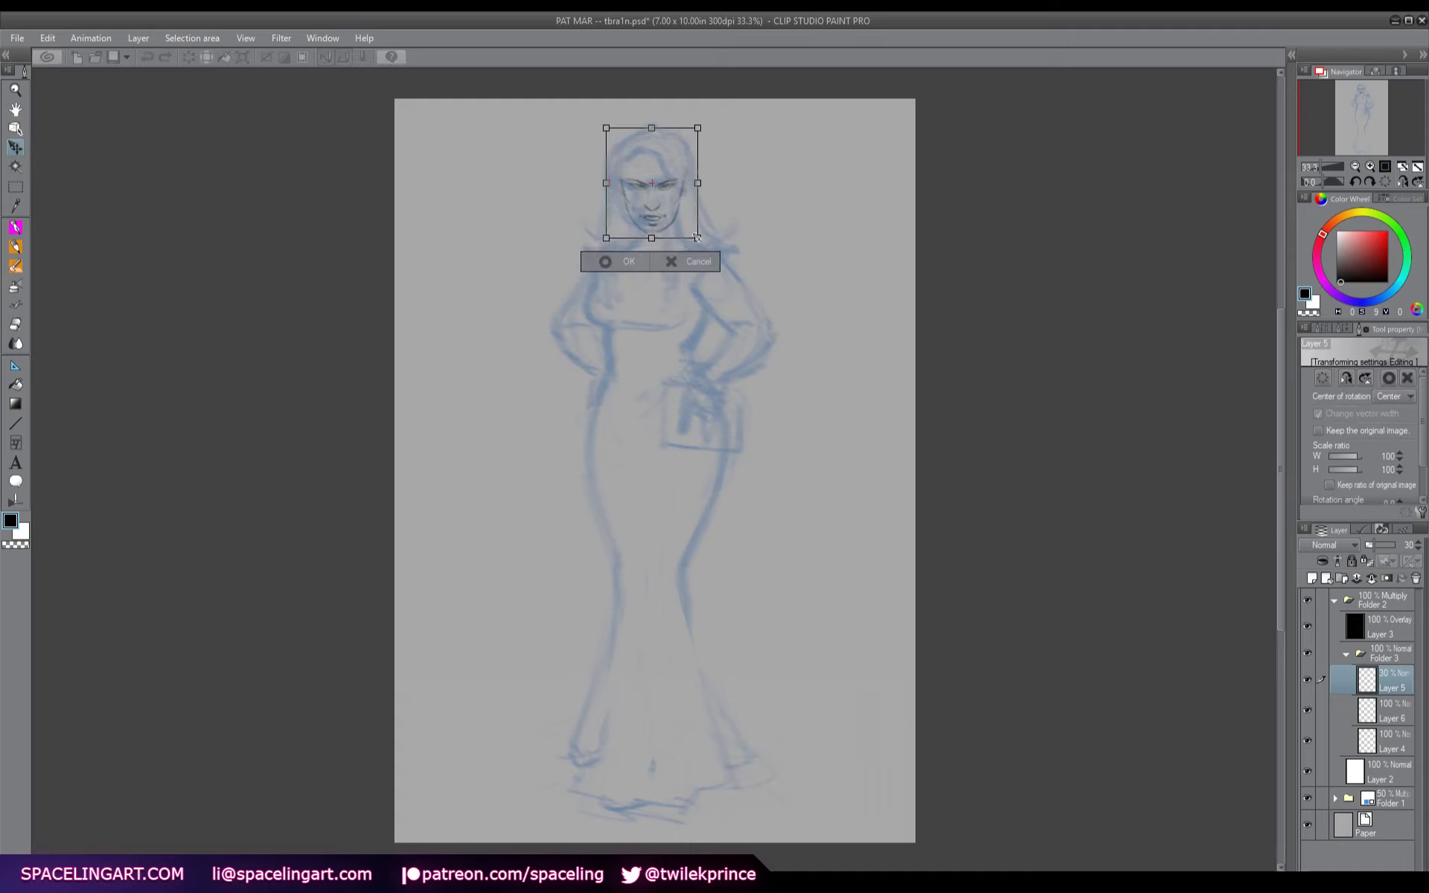
key(Return)
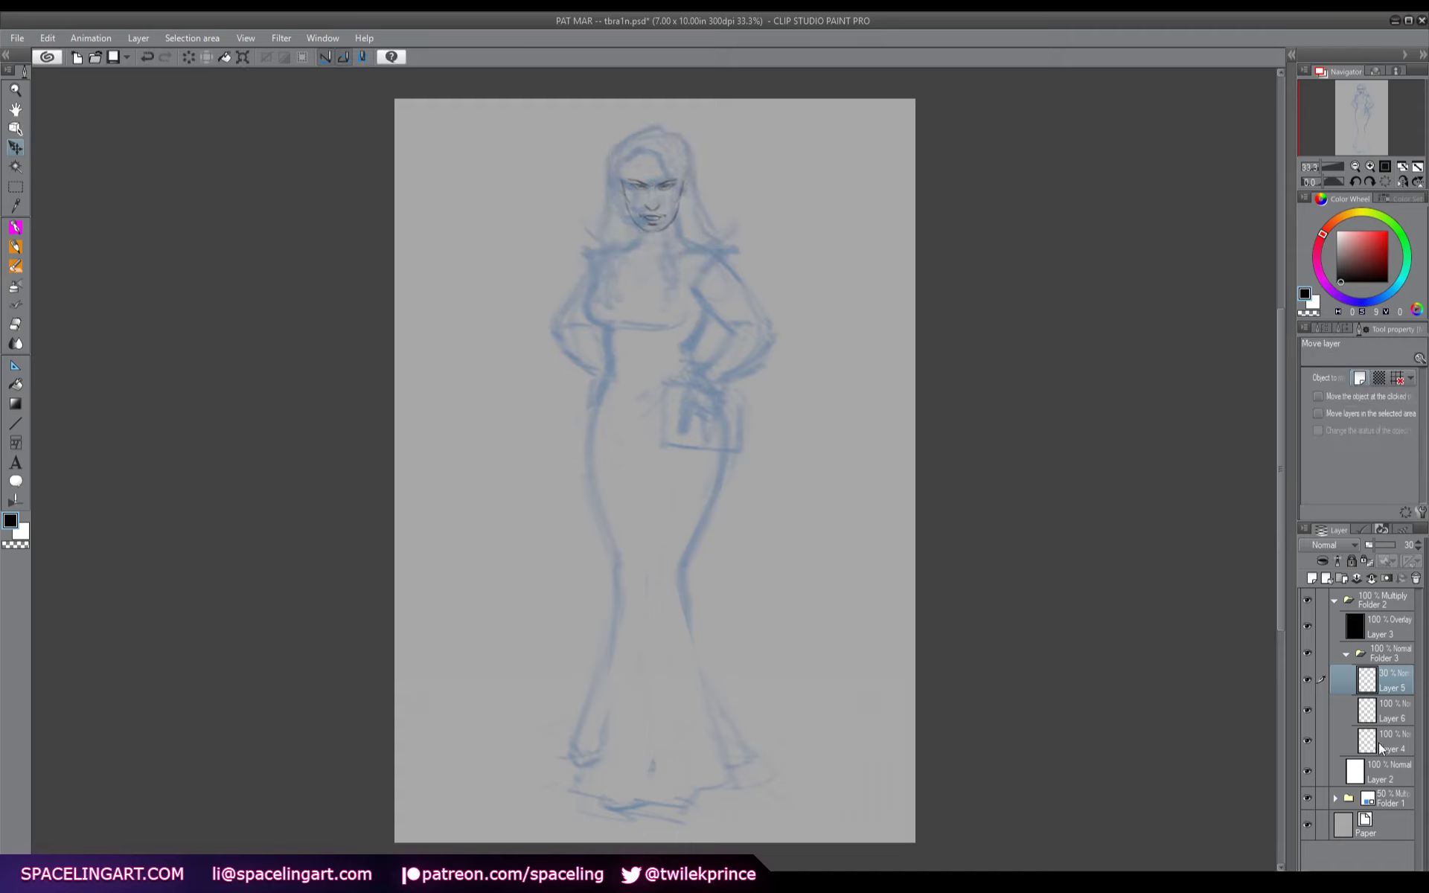
- On the new layer, pencil the brows, eyes, nose, mouth and swept hairline, toggling the reference face's visibility to check
click(1311, 705)
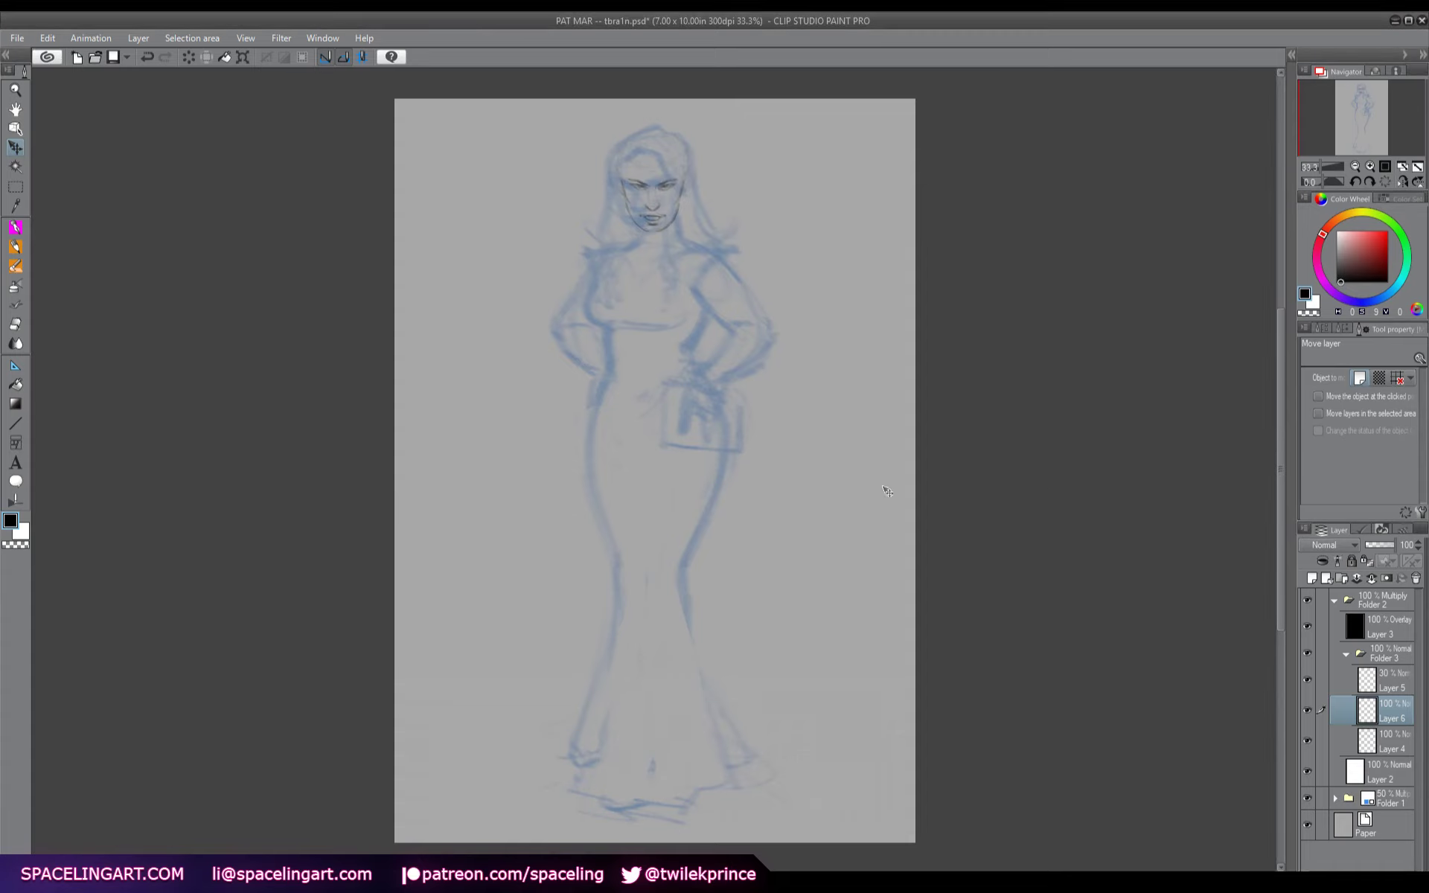
key(p)
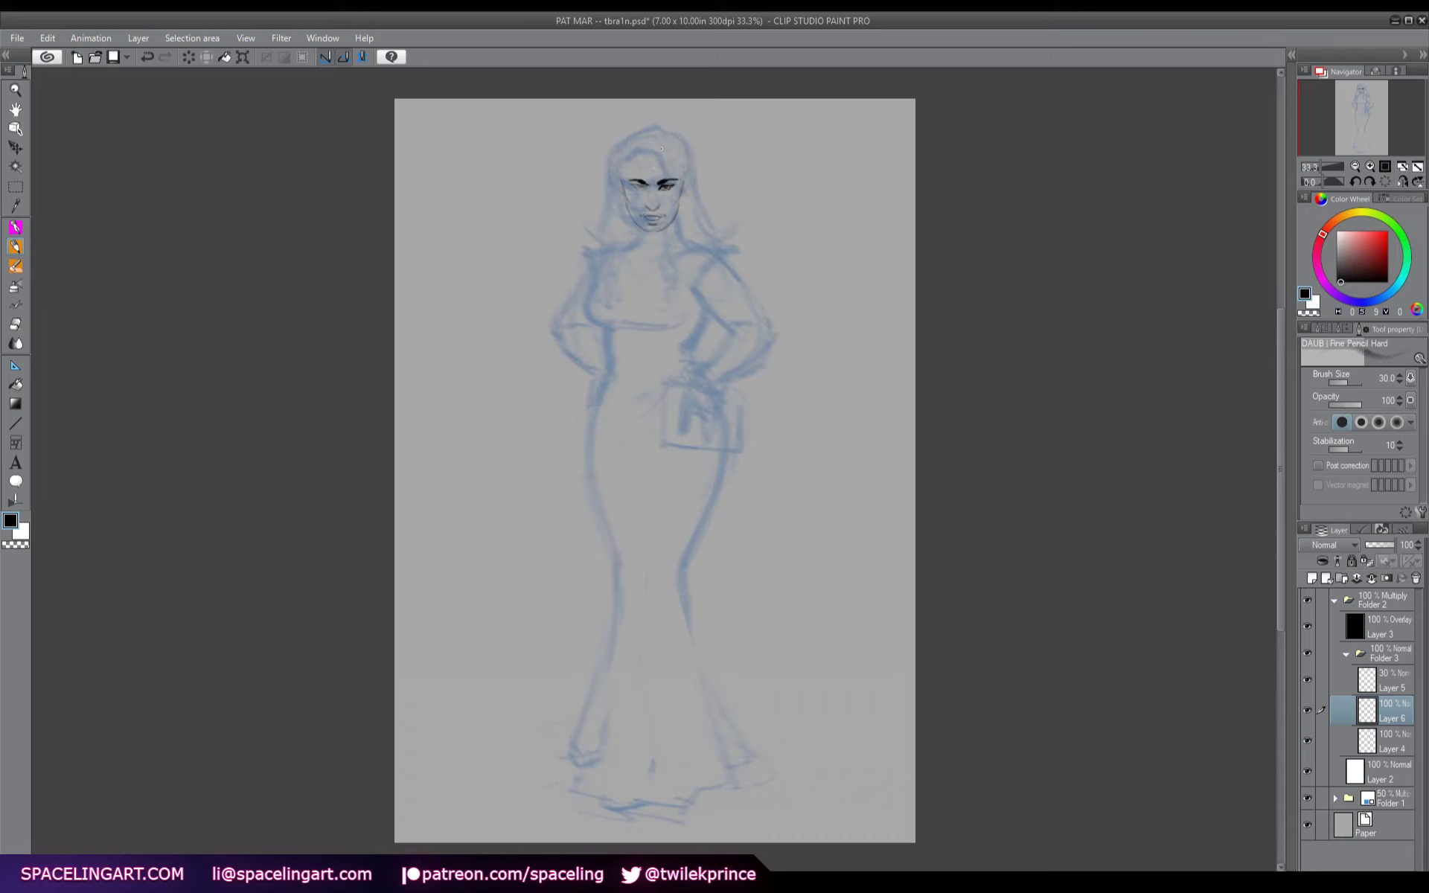
mouse_move(655, 152)
mouse_down()
mouse_move(619, 193)
mouse_move(665, 154)
mouse_move(688, 186)
mouse_up()
click(1308, 679)
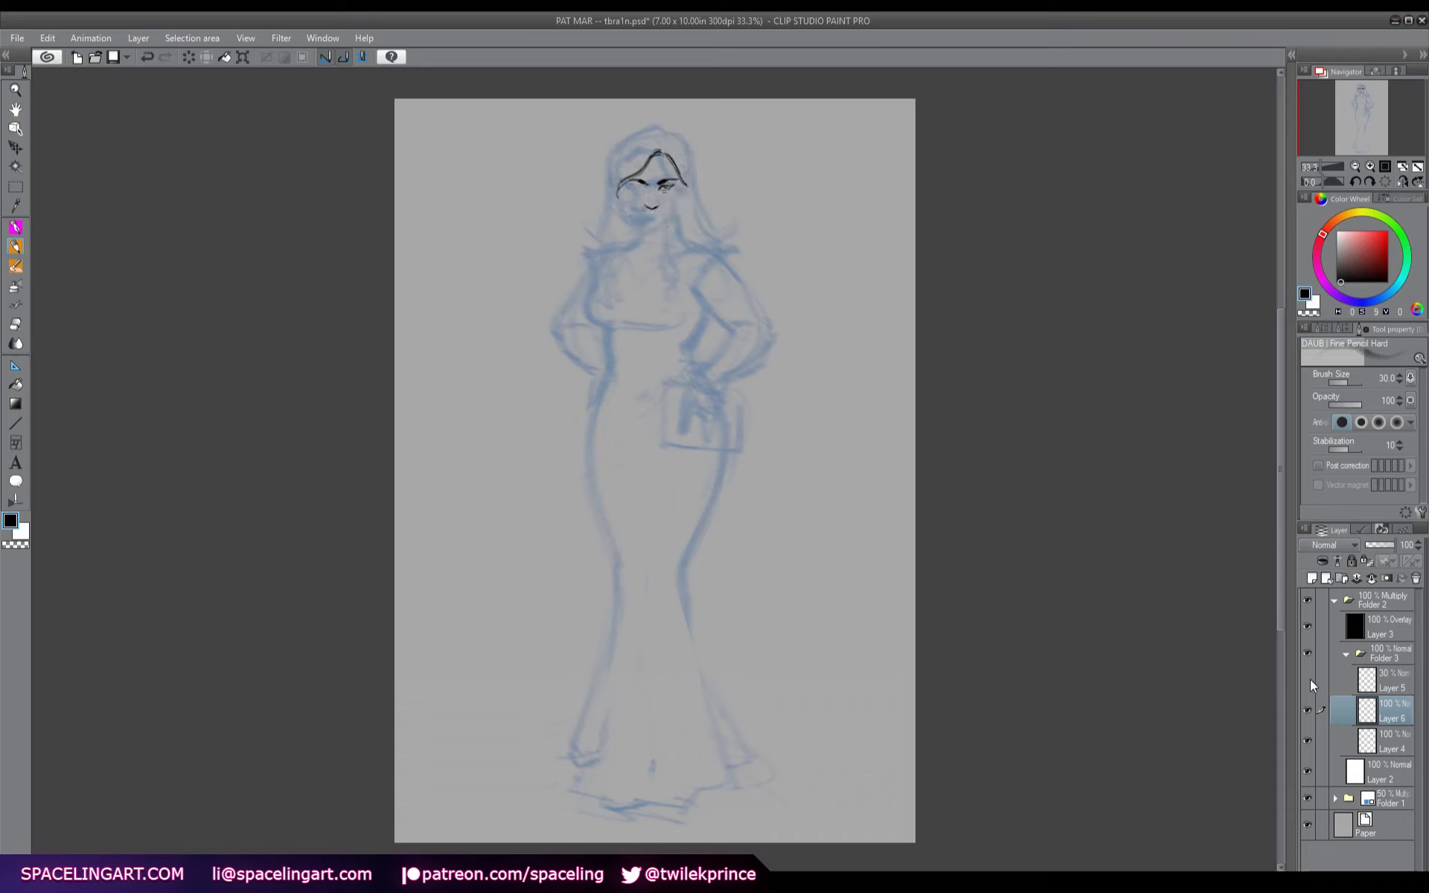
click(1308, 679)
drag(645, 221, 659, 221)
click(1307, 681)
click(1308, 681)
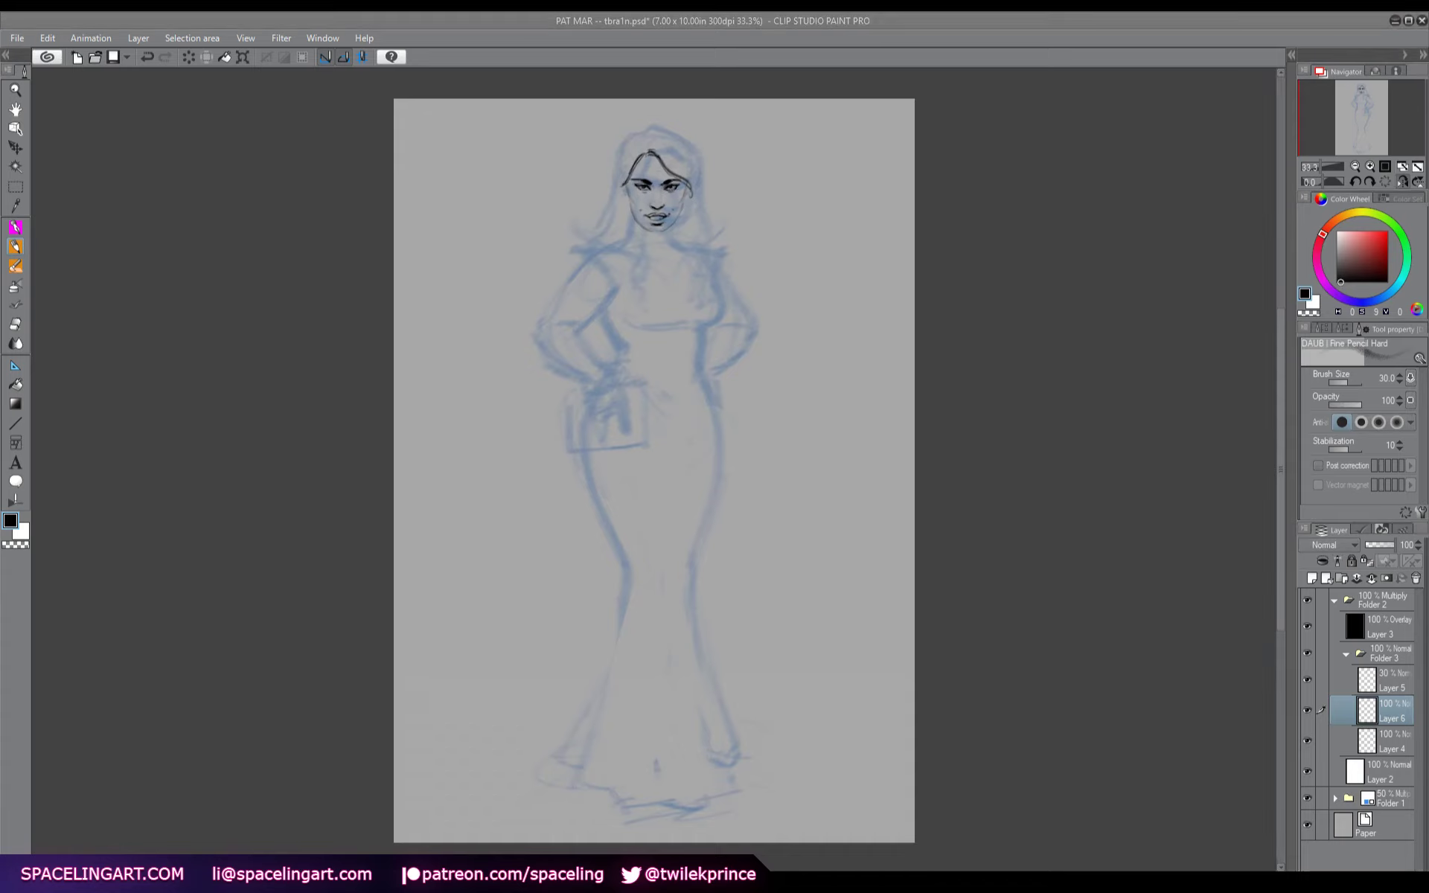
- Restore the unmirrored view, outline the cheeks and jaw of the new face, and hide the reference face layer
key(h)
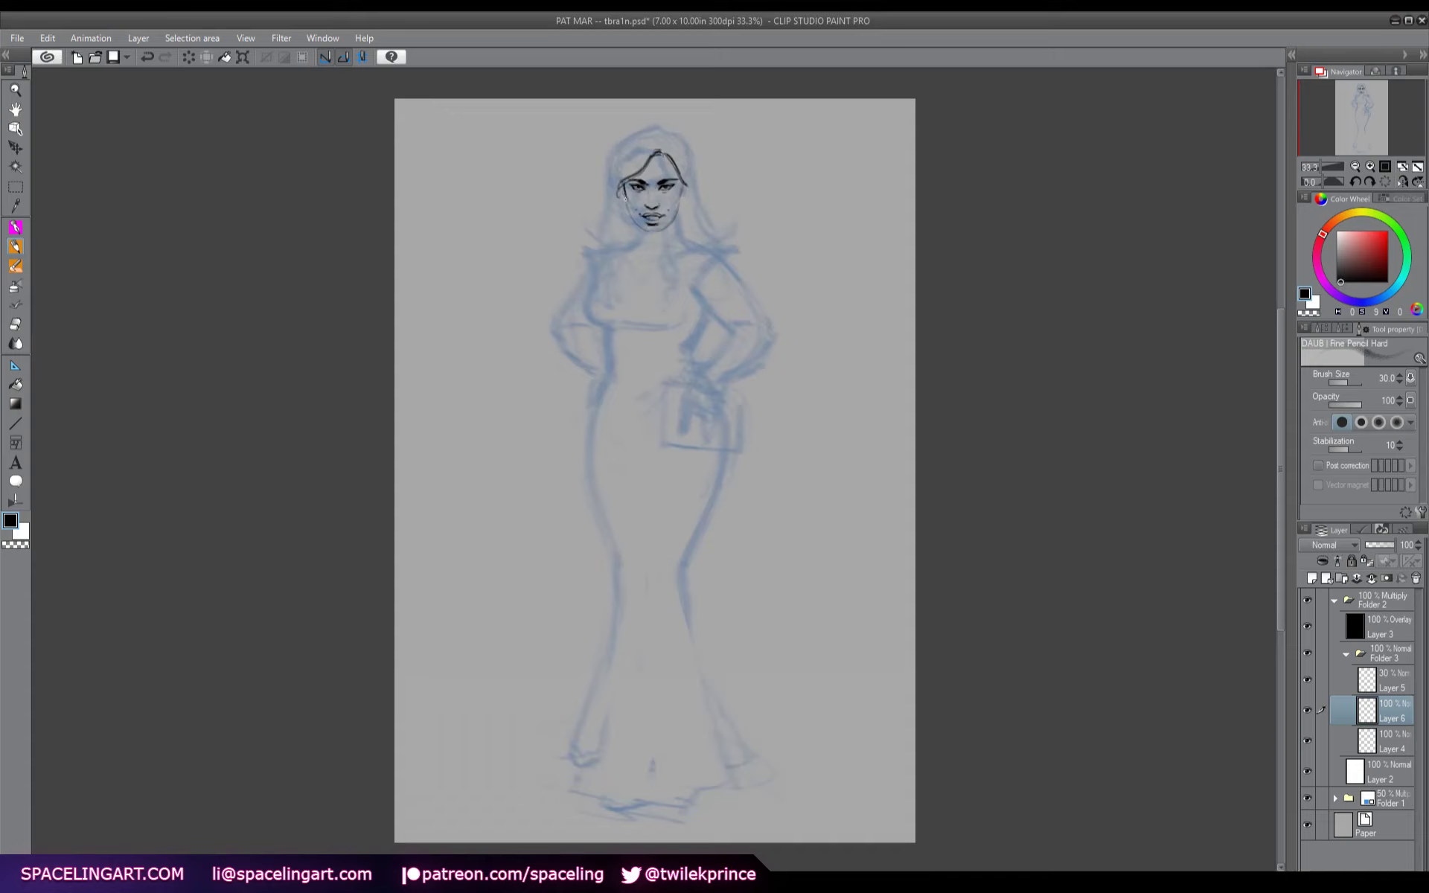
mouse_move(624, 191)
mouse_down()
mouse_move(632, 216)
mouse_move(661, 231)
mouse_up()
click(1306, 680)
- Outline the crown and one long side of the hair in near-black and delete the hidden reference face layer
alt+click(745, 180)
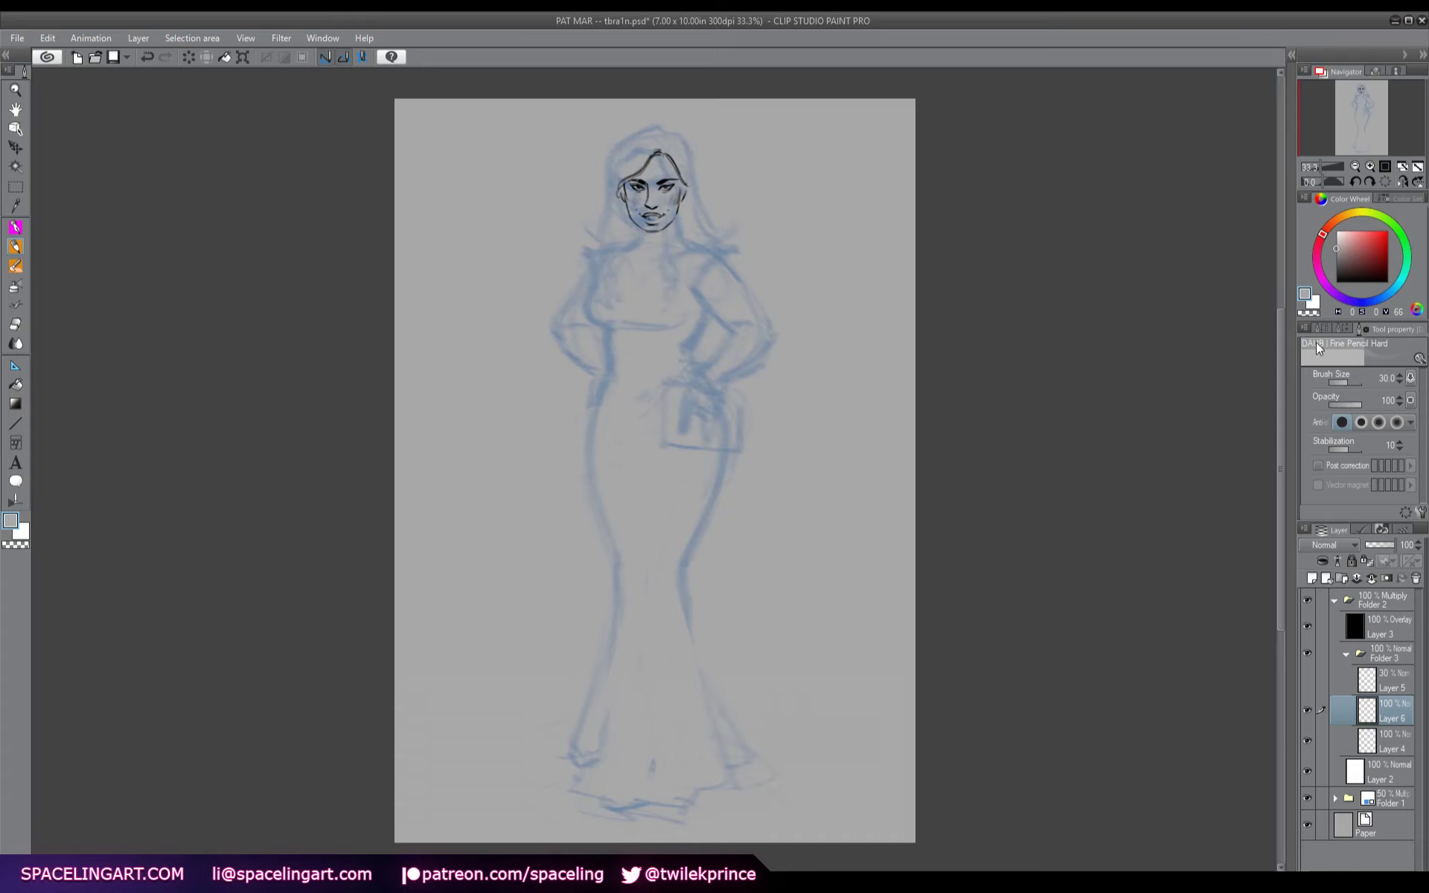
click(1336, 281)
mouse_move(633, 138)
mouse_down()
mouse_move(610, 170)
mouse_move(605, 238)
mouse_move(609, 163)
mouse_up()
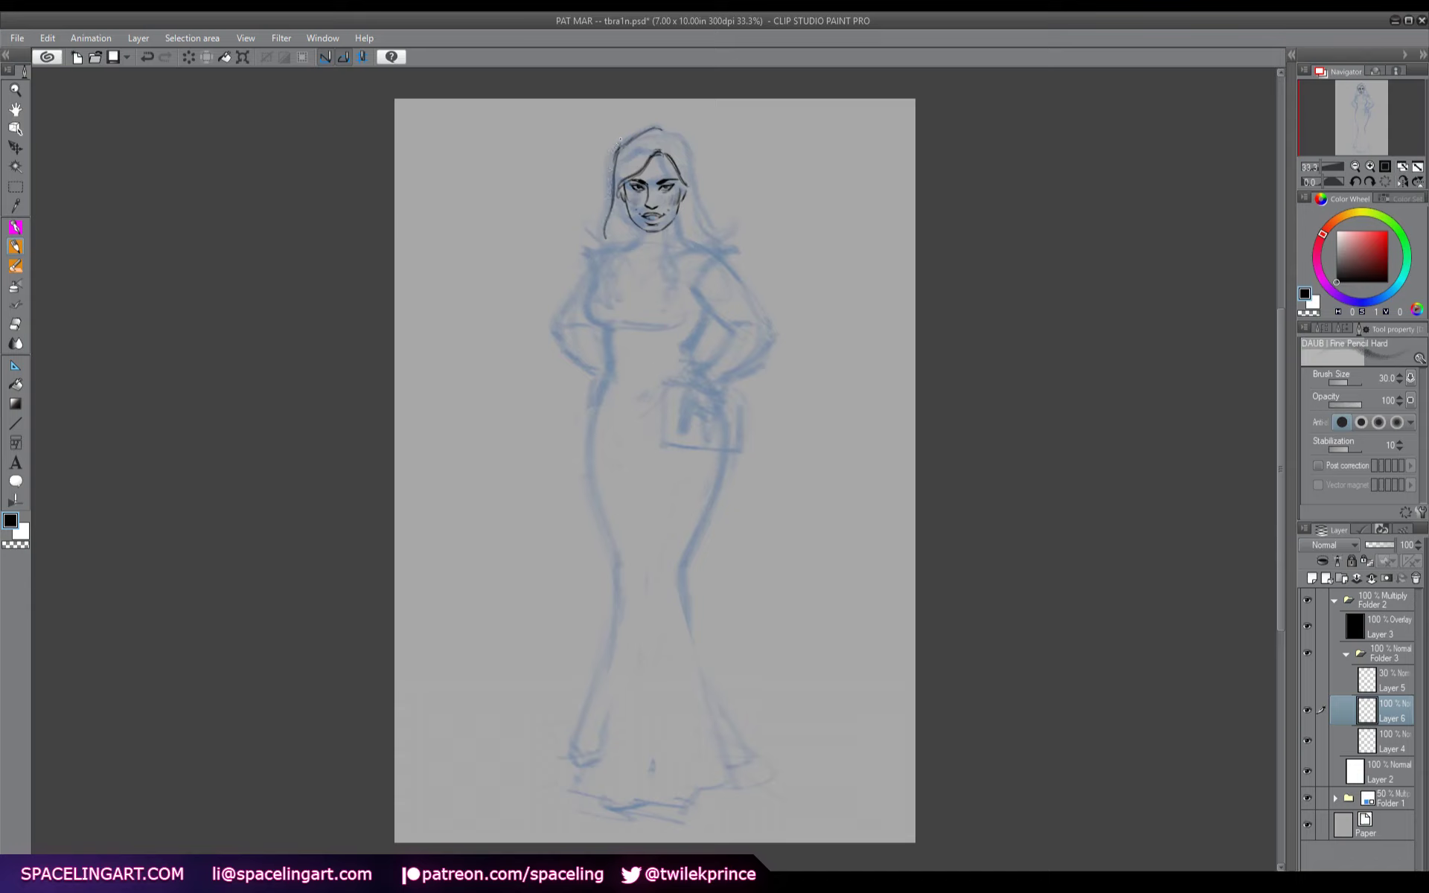
click(1380, 680)
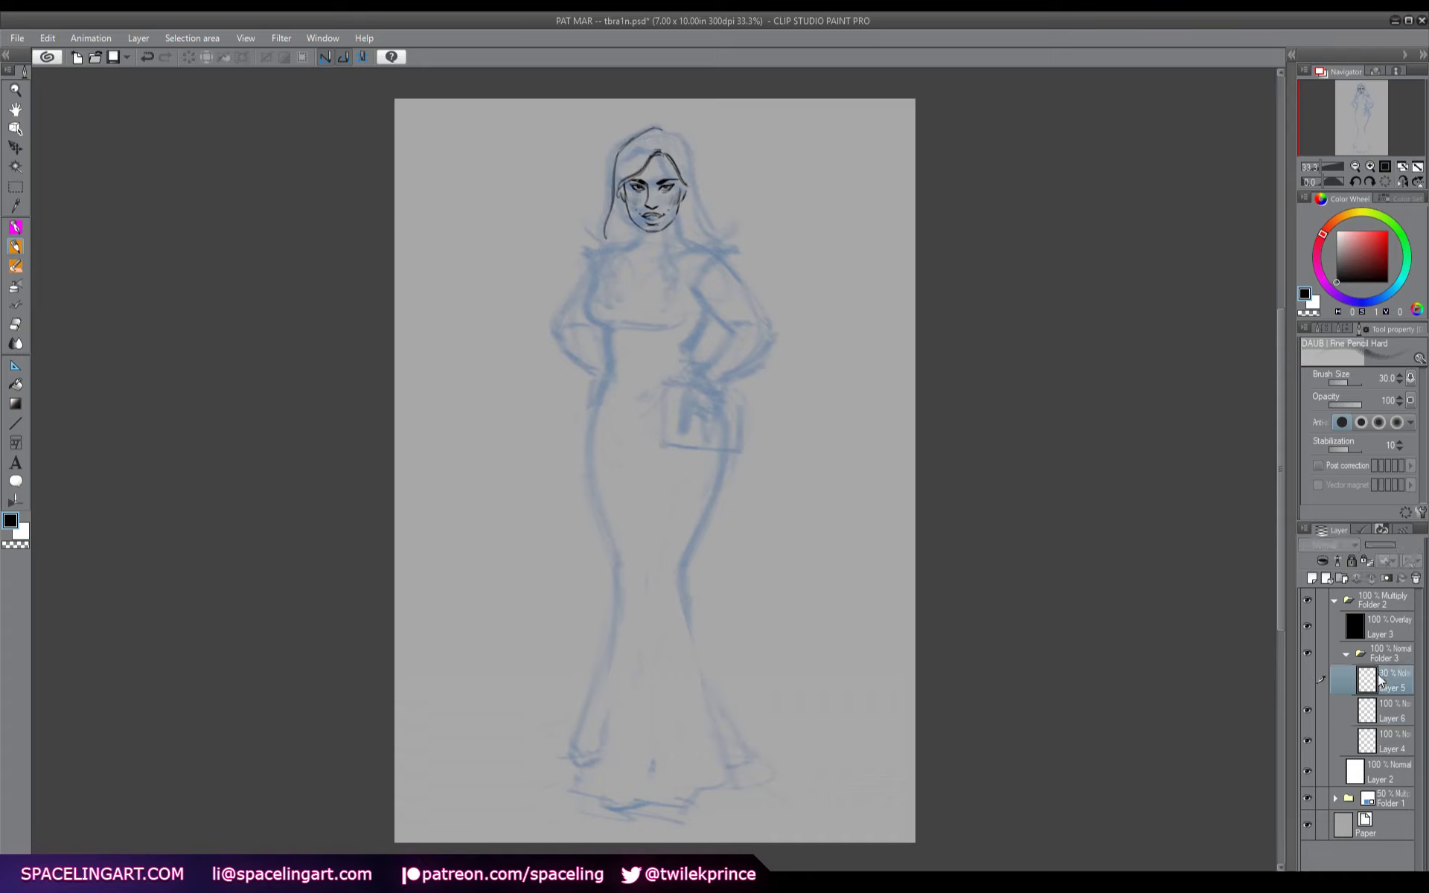
click(1416, 579)
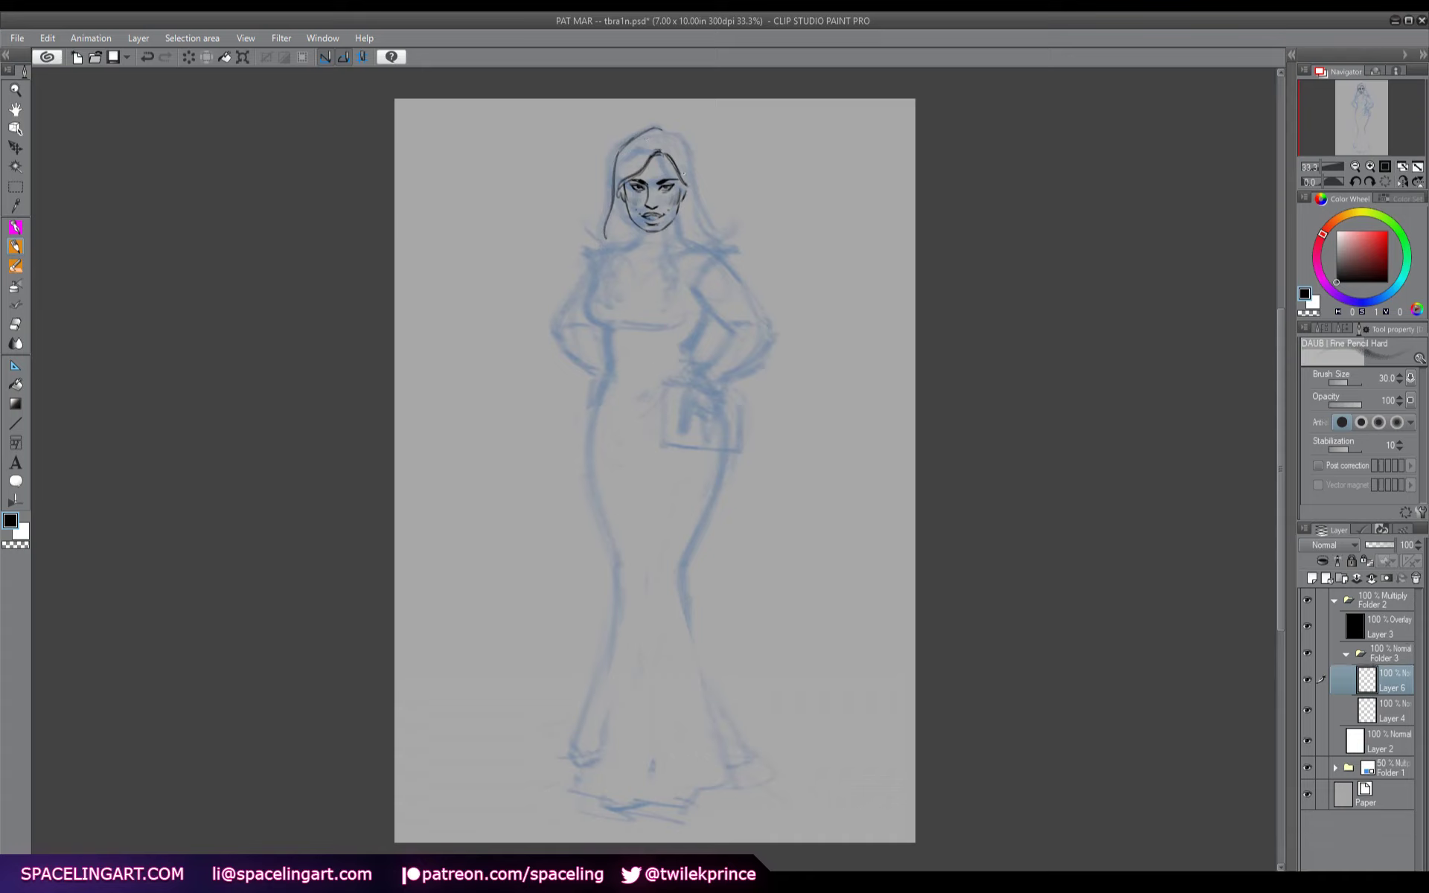
- Outline the other side of the hair, the neck, and both sides of the gown's bodice down to the waist
drag(677, 134, 694, 195)
drag(638, 230, 638, 243)
drag(588, 253, 611, 368)
drag(699, 310, 691, 354)
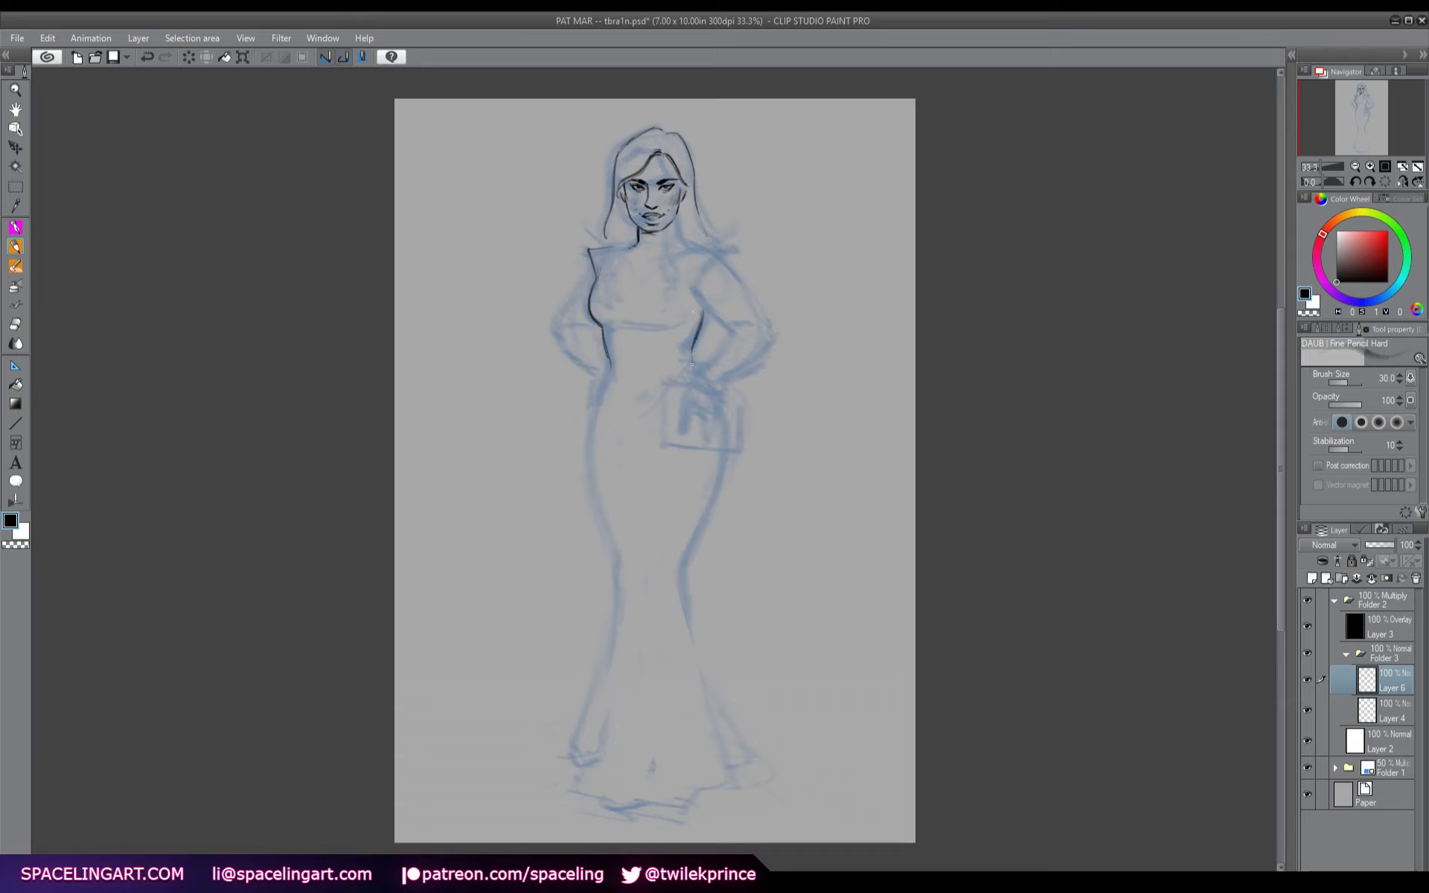
- In a mirrored view, draw the upper arm and elbow crease beside the purse, plus the pointed cap sleeves
key(h)
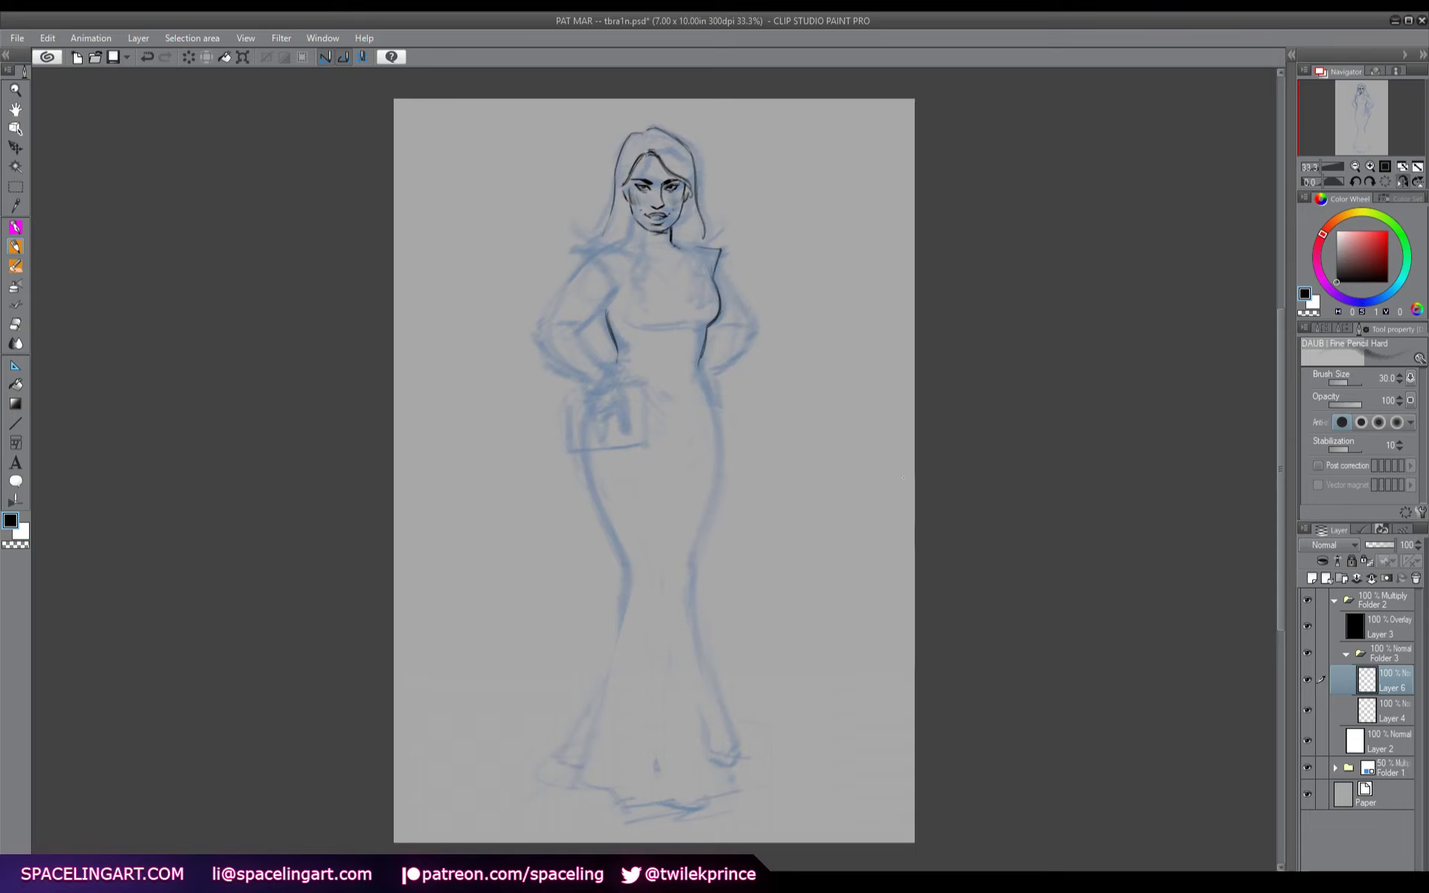
drag(598, 252, 542, 329)
mouse_move(581, 323)
mouse_down()
mouse_move(615, 290)
mouse_move(612, 328)
mouse_up()
drag(582, 257, 619, 287)
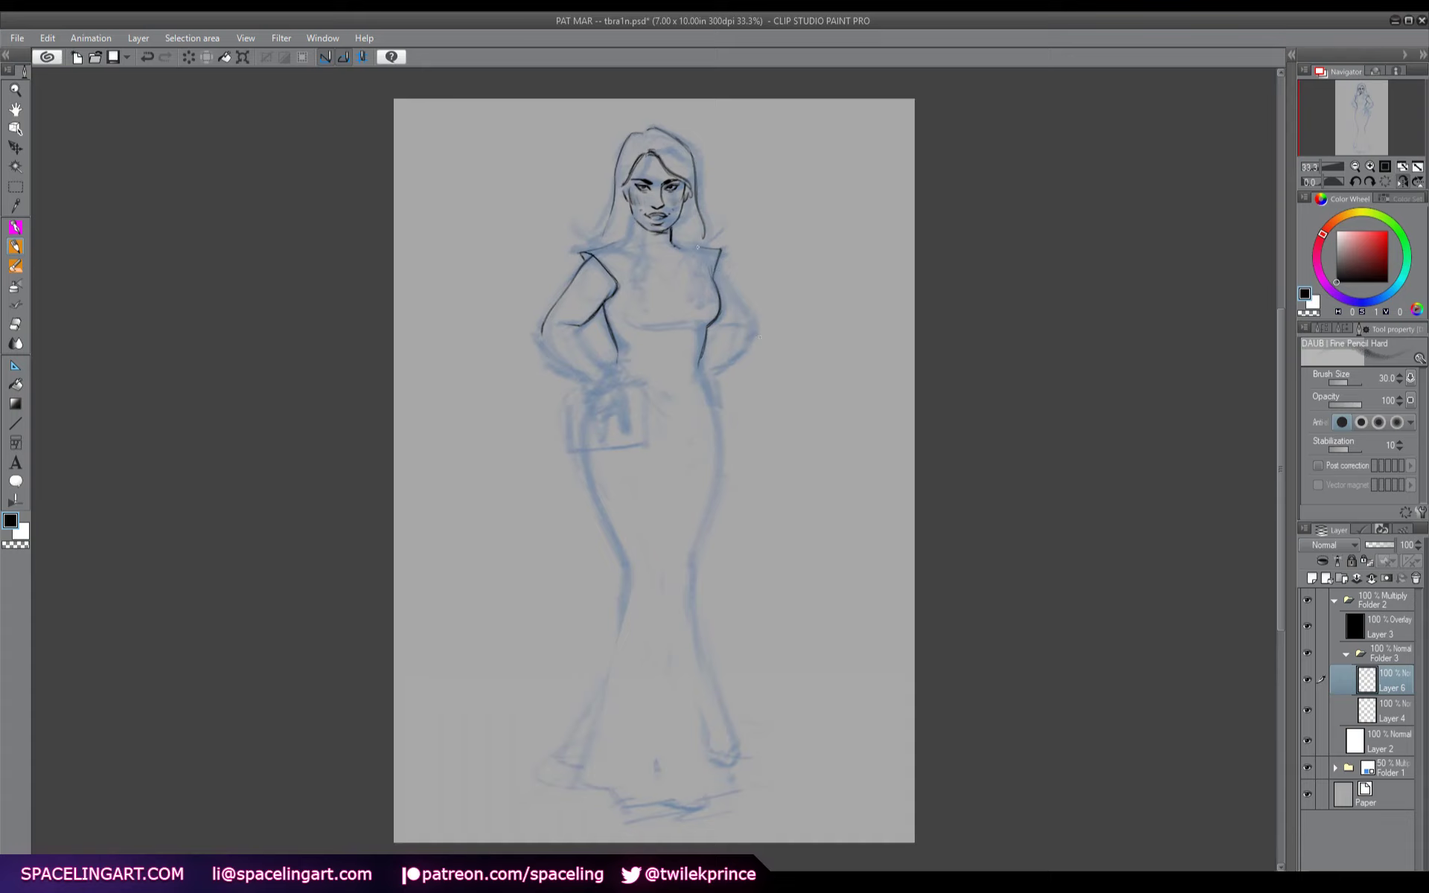
drag(698, 246, 723, 250)
key(h)
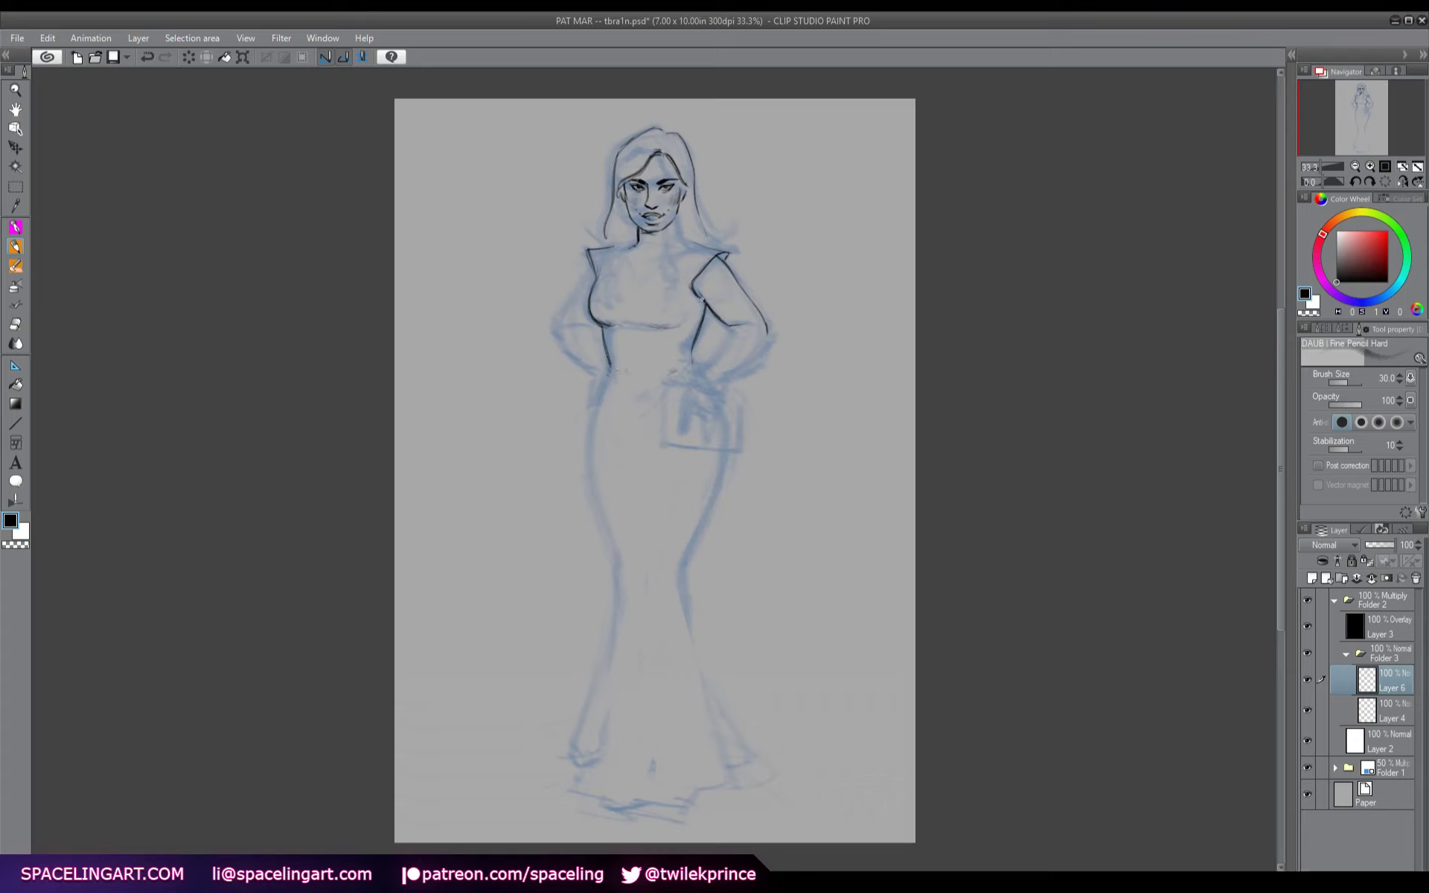
- Outline the gown from waist and hips down to the knees, with the flared mermaid skirt and wavy hem
drag(695, 324, 690, 369)
mouse_move(602, 386)
mouse_down()
mouse_move(591, 459)
mouse_move(596, 407)
mouse_move(594, 486)
mouse_move(620, 581)
mouse_move(619, 532)
mouse_move(599, 707)
mouse_up()
mouse_move(618, 614)
mouse_down()
mouse_move(568, 742)
mouse_move(587, 758)
mouse_move(582, 784)
mouse_move(629, 812)
mouse_move(737, 777)
mouse_up()
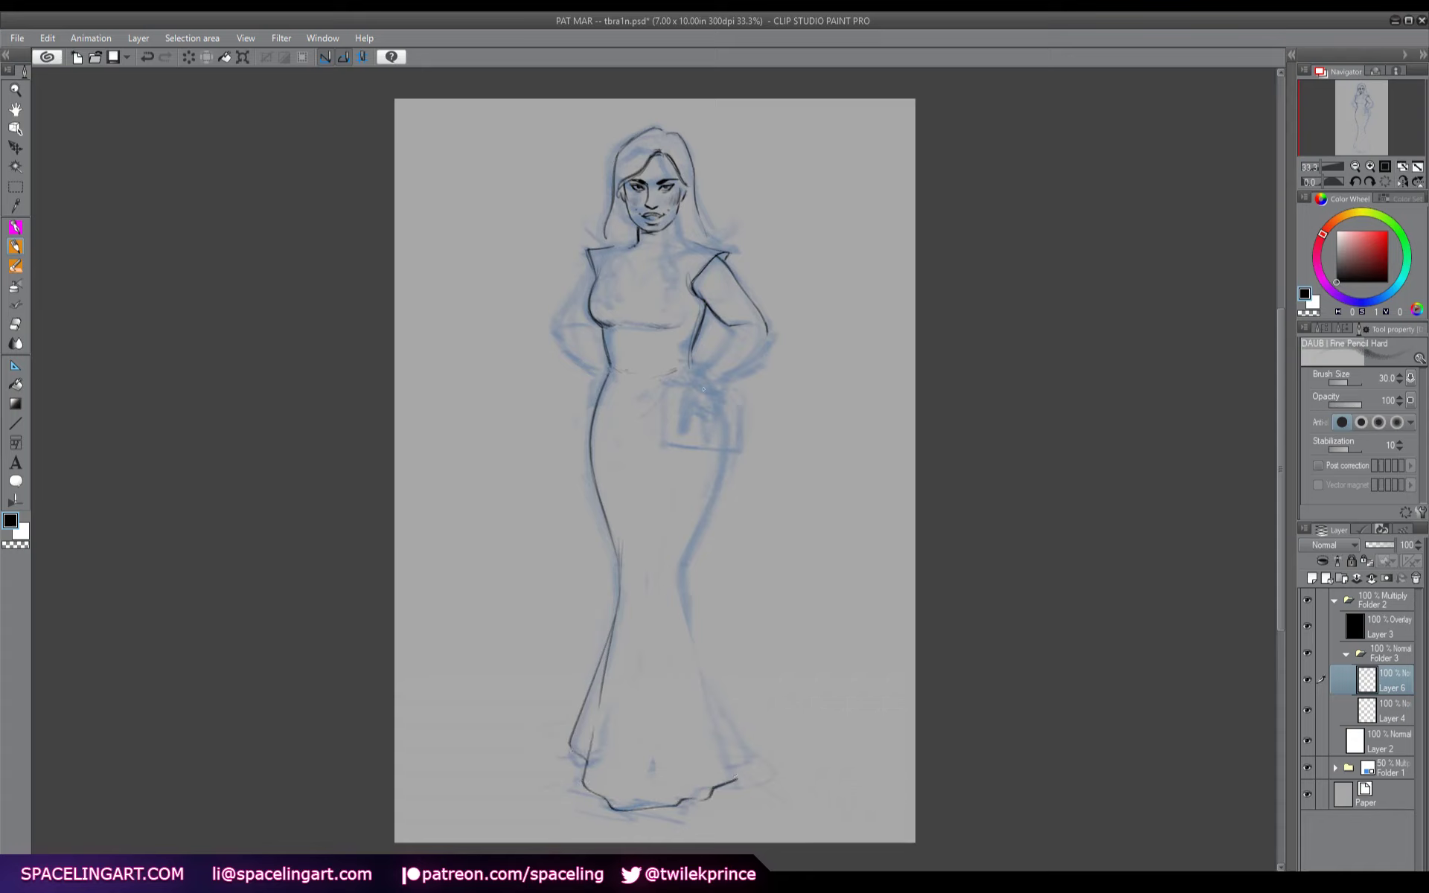
mouse_move(718, 403)
mouse_down()
mouse_move(718, 492)
mouse_move(686, 595)
mouse_move(678, 579)
mouse_move(708, 713)
mouse_move(730, 738)
mouse_move(733, 782)
mouse_up()
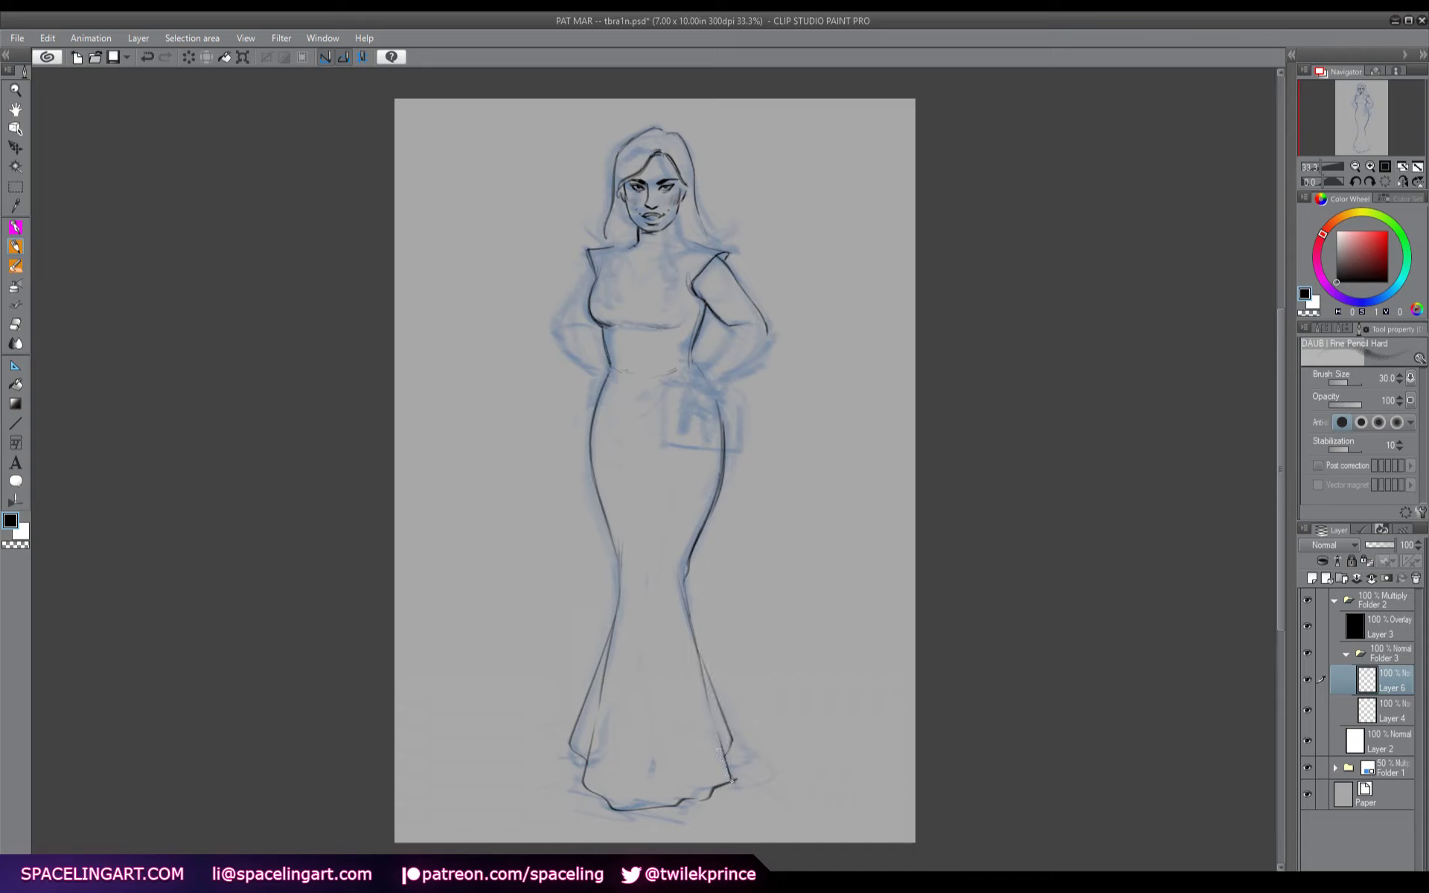
drag(726, 401, 722, 488)
- Refine the gown's hip and thigh contour in a mirrored view, undo the last stroke, and save the document
key(h)
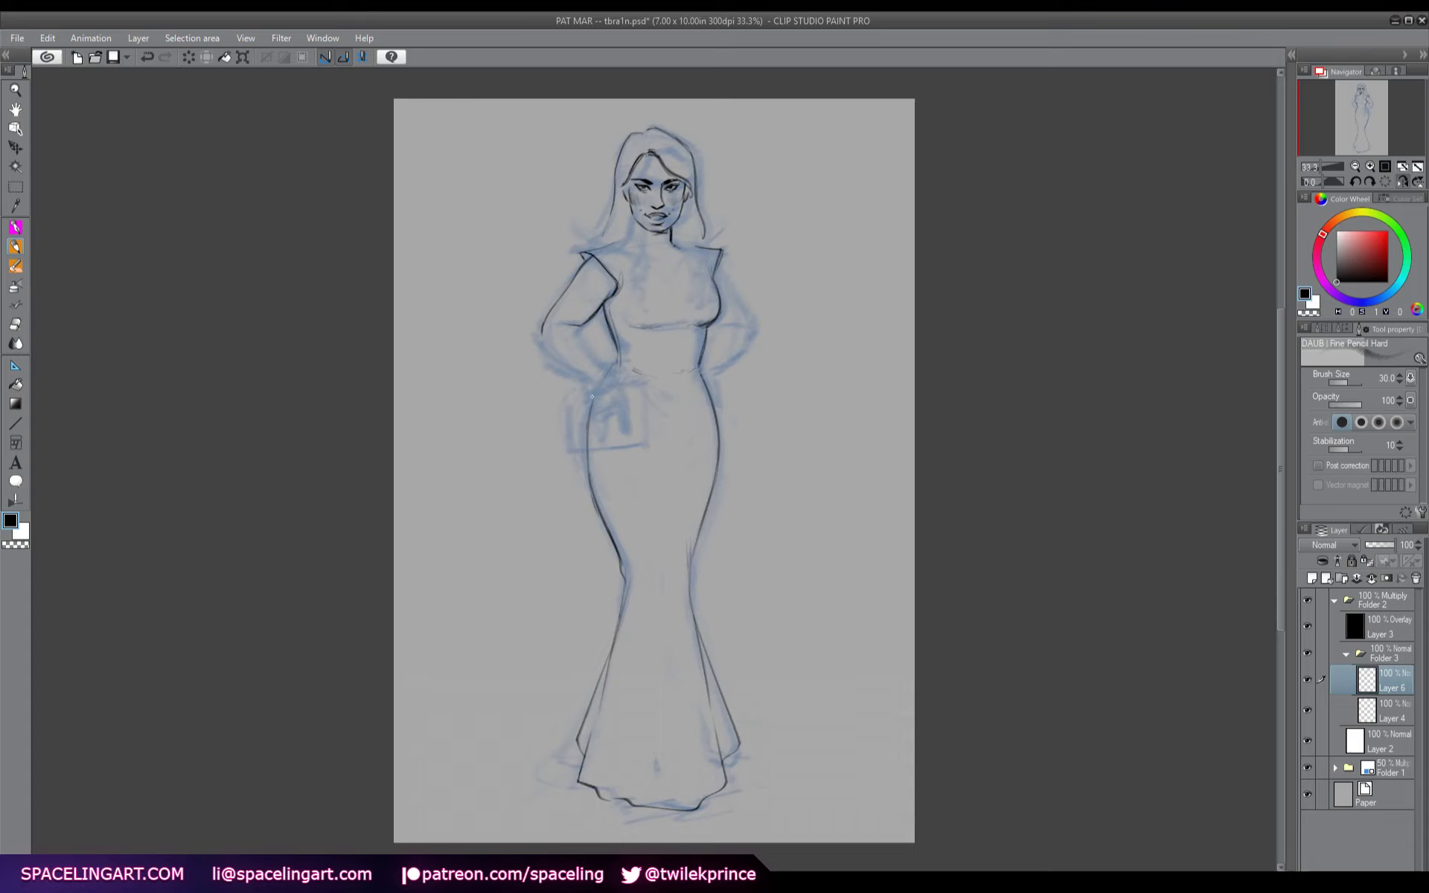
drag(592, 396, 616, 535)
mouse_move(606, 369)
mouse_down()
mouse_move(585, 448)
mouse_move(588, 414)
mouse_move(589, 479)
mouse_move(616, 585)
mouse_up()
key(ctrl+z)
key(h)
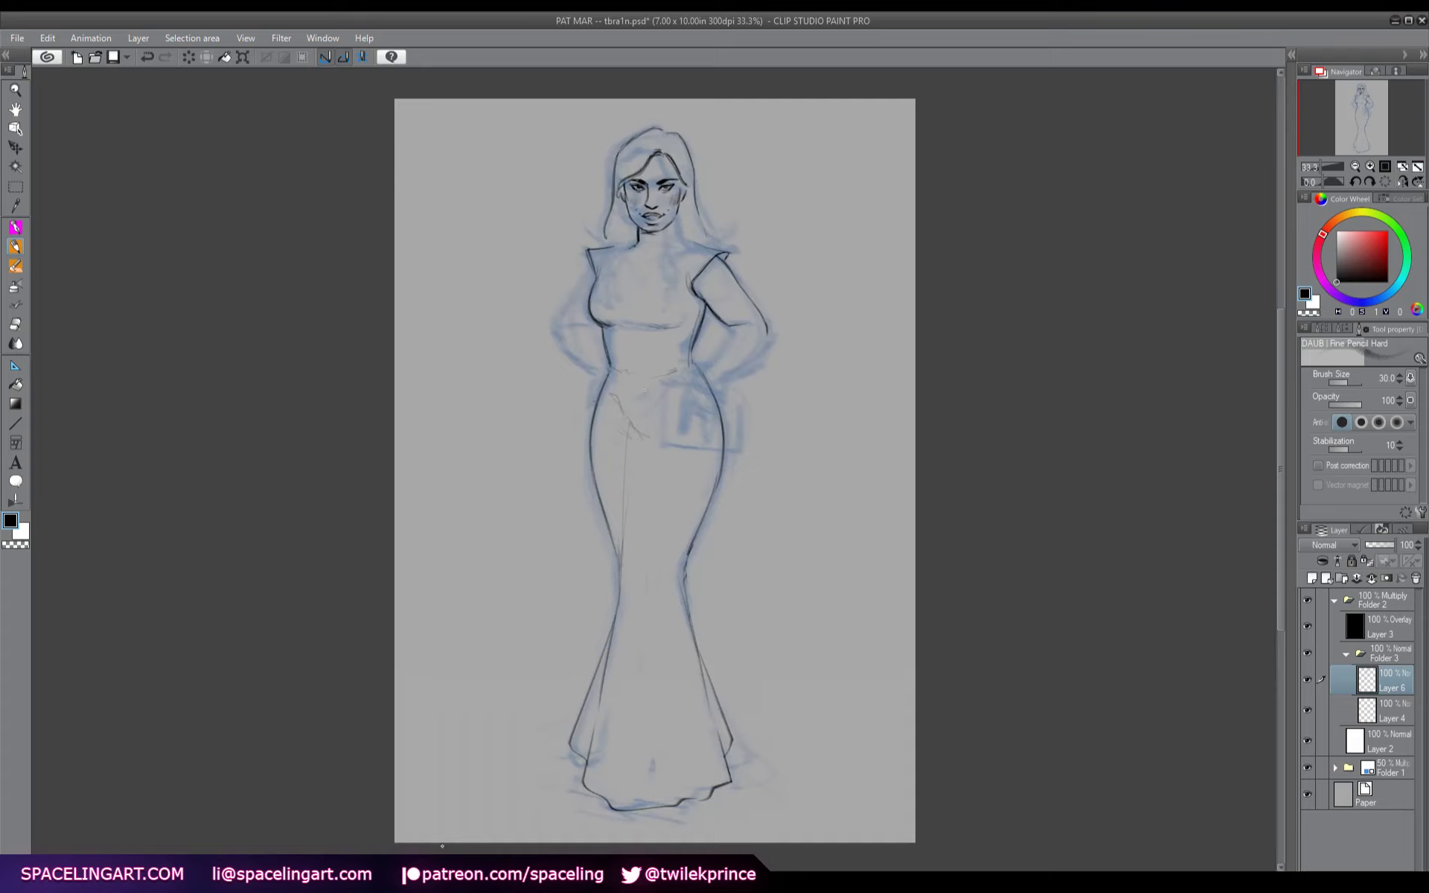
key(ctrl+s)
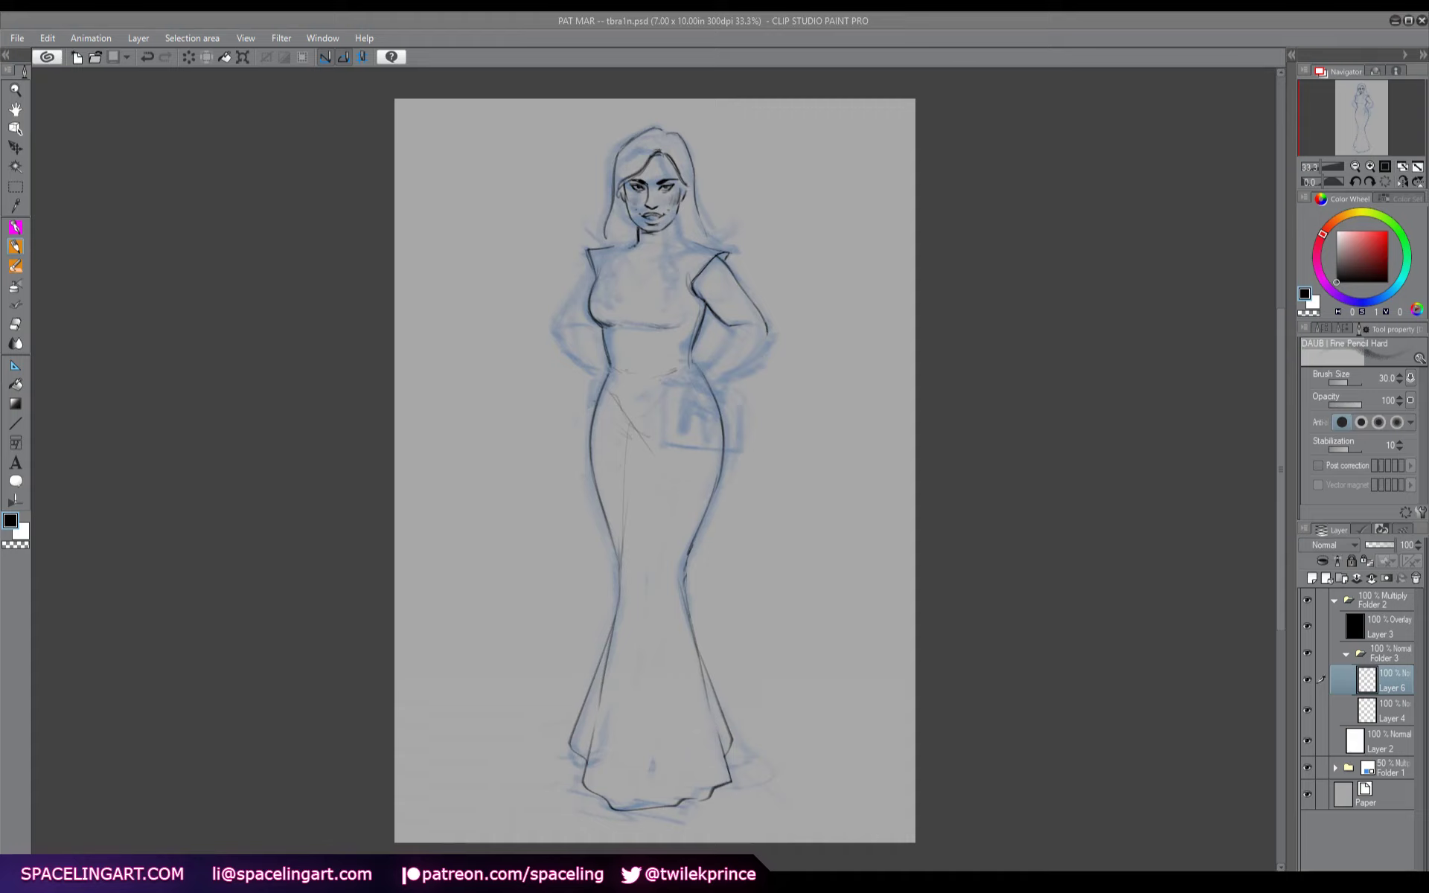
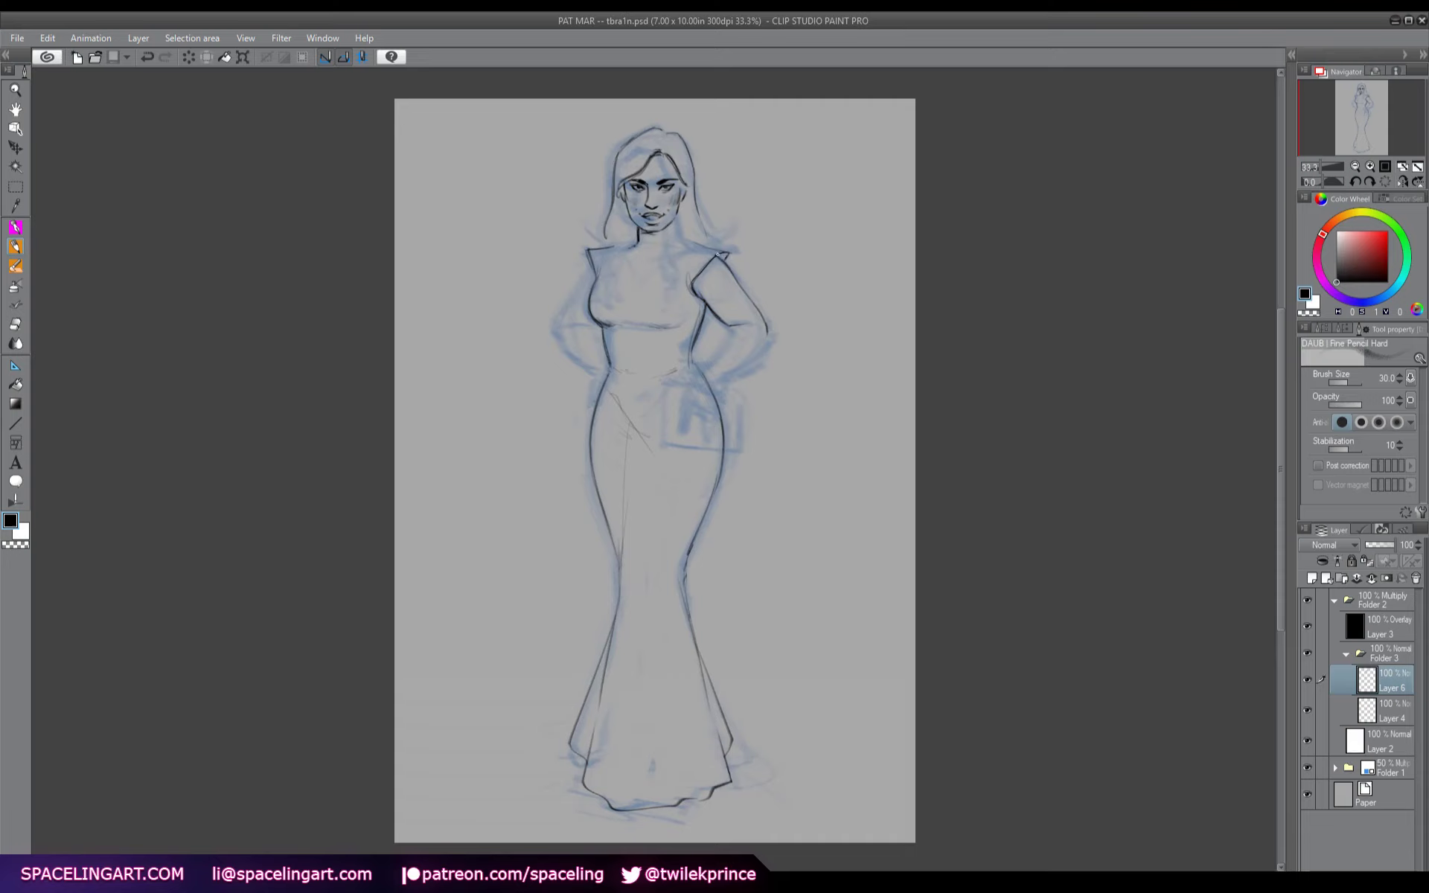
- Darken the pointed cap sleeve above the purse and draw long fold lines from the knees down the flared skirt
drag(717, 255, 721, 253)
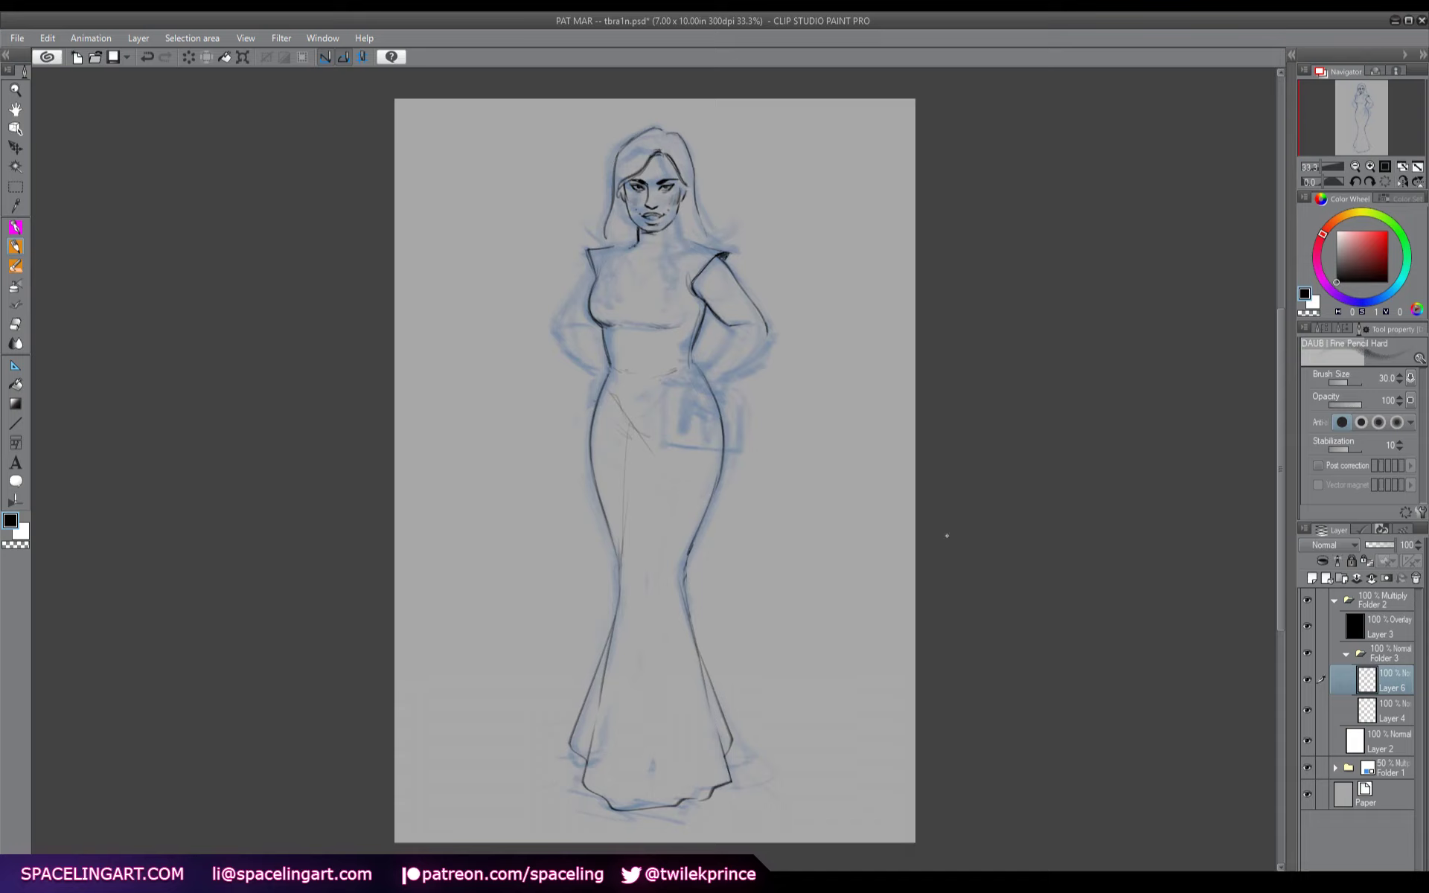
drag(620, 384, 635, 414)
mouse_move(723, 467)
mouse_down()
mouse_move(663, 622)
mouse_move(673, 798)
mouse_up()
- Outline the bent arm opposite the purse from shoulder to wrist, plus the forearm leading to the purse
drag(583, 272, 559, 330)
key(ctrl+z)
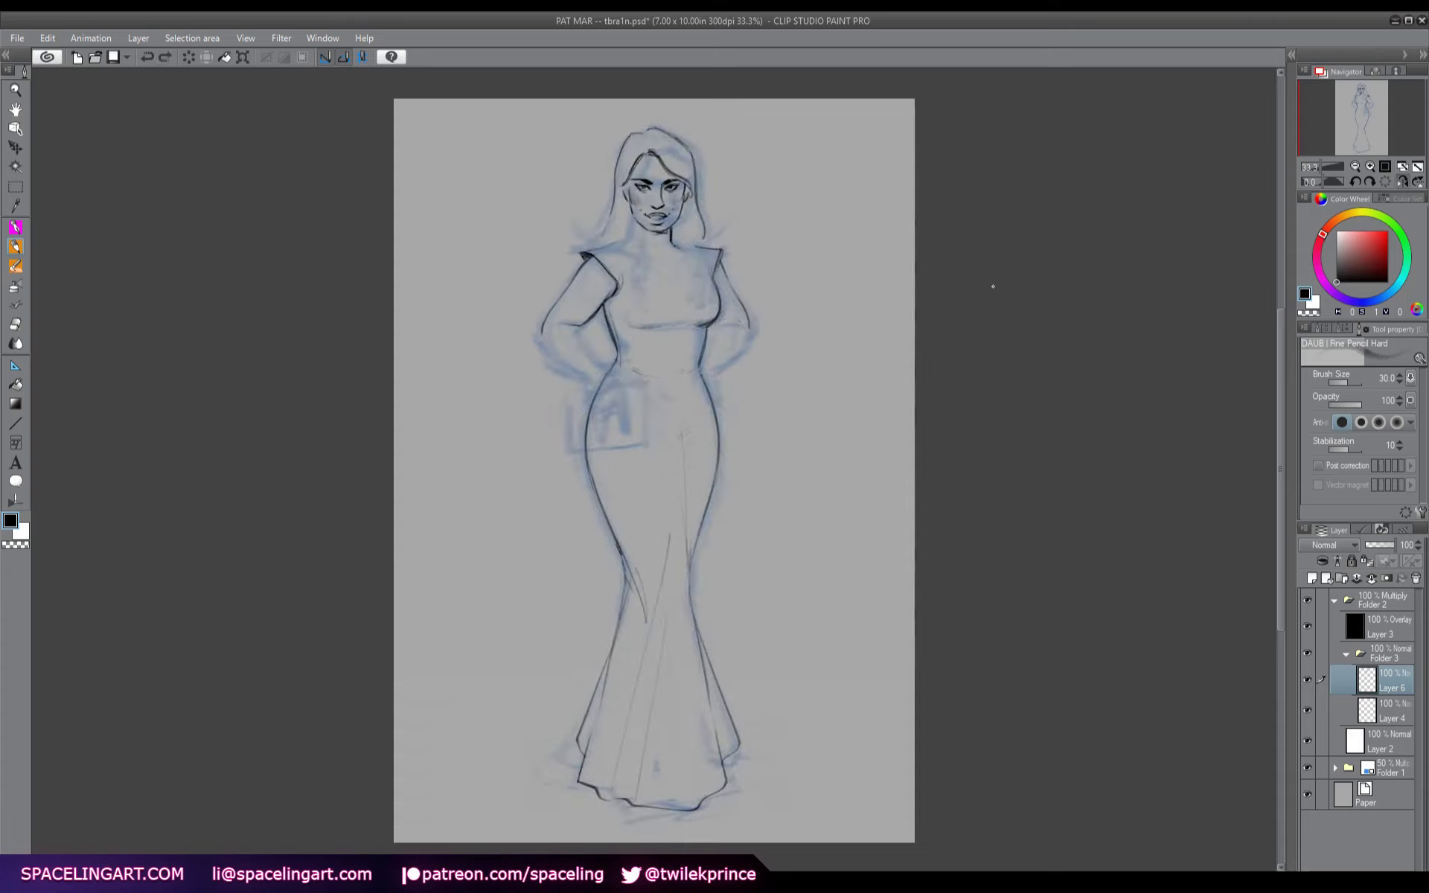
key(ctrl+y)
key(ctrl+z)
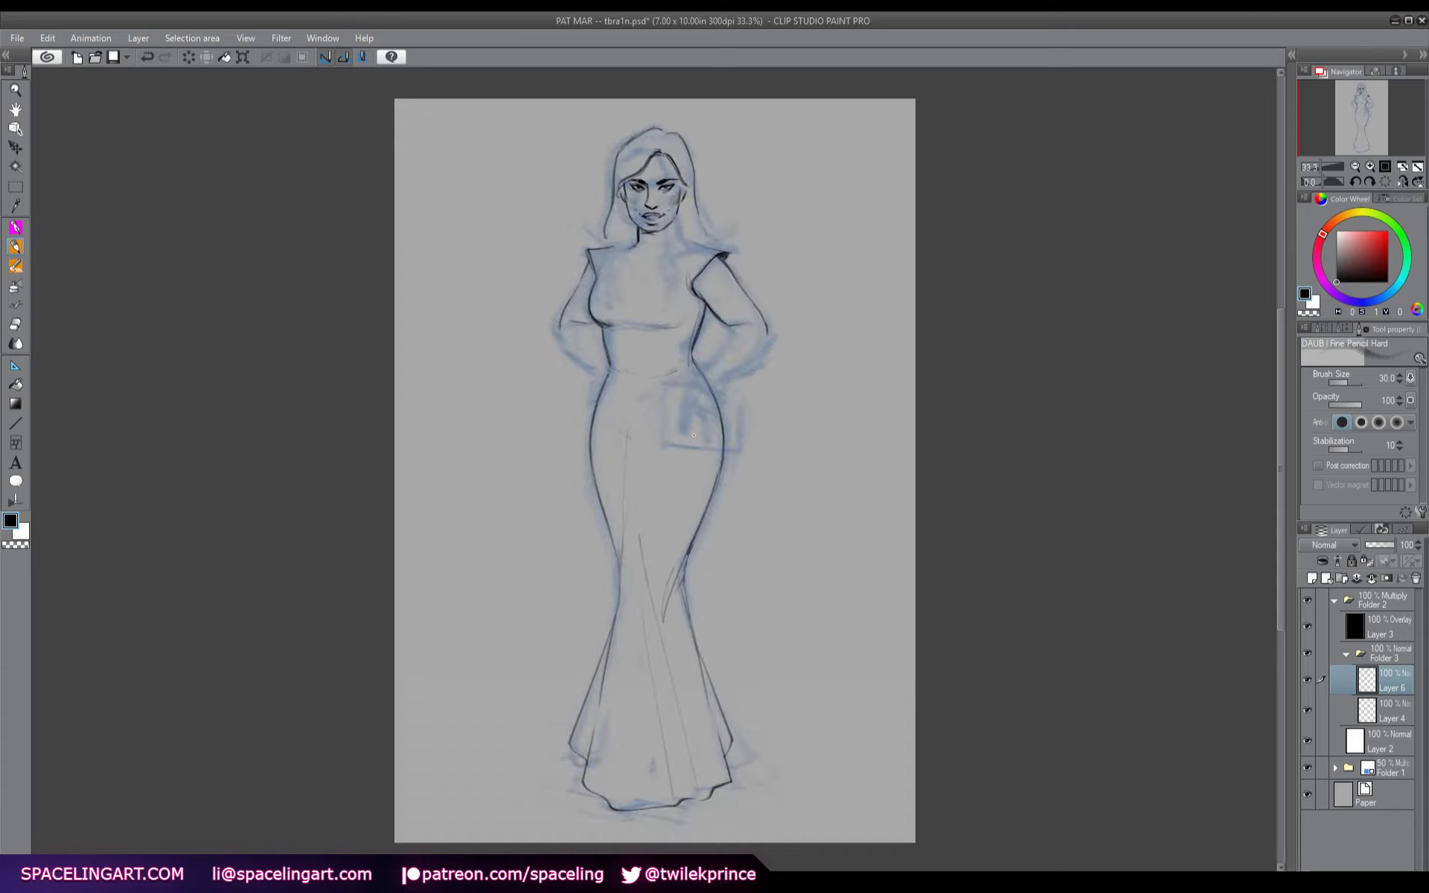
mouse_move(724, 329)
mouse_down()
mouse_move(704, 359)
mouse_move(714, 379)
mouse_move(766, 332)
mouse_move(722, 375)
mouse_up()
drag(560, 331, 606, 367)
mouse_move(629, 255)
mouse_down()
mouse_move(659, 260)
mouse_move(671, 240)
mouse_move(606, 247)
mouse_move(612, 281)
mouse_move(649, 262)
mouse_move(667, 282)
mouse_move(709, 245)
mouse_up()
mouse_move(707, 245)
mouse_down()
mouse_move(674, 278)
mouse_move(710, 244)
mouse_up()
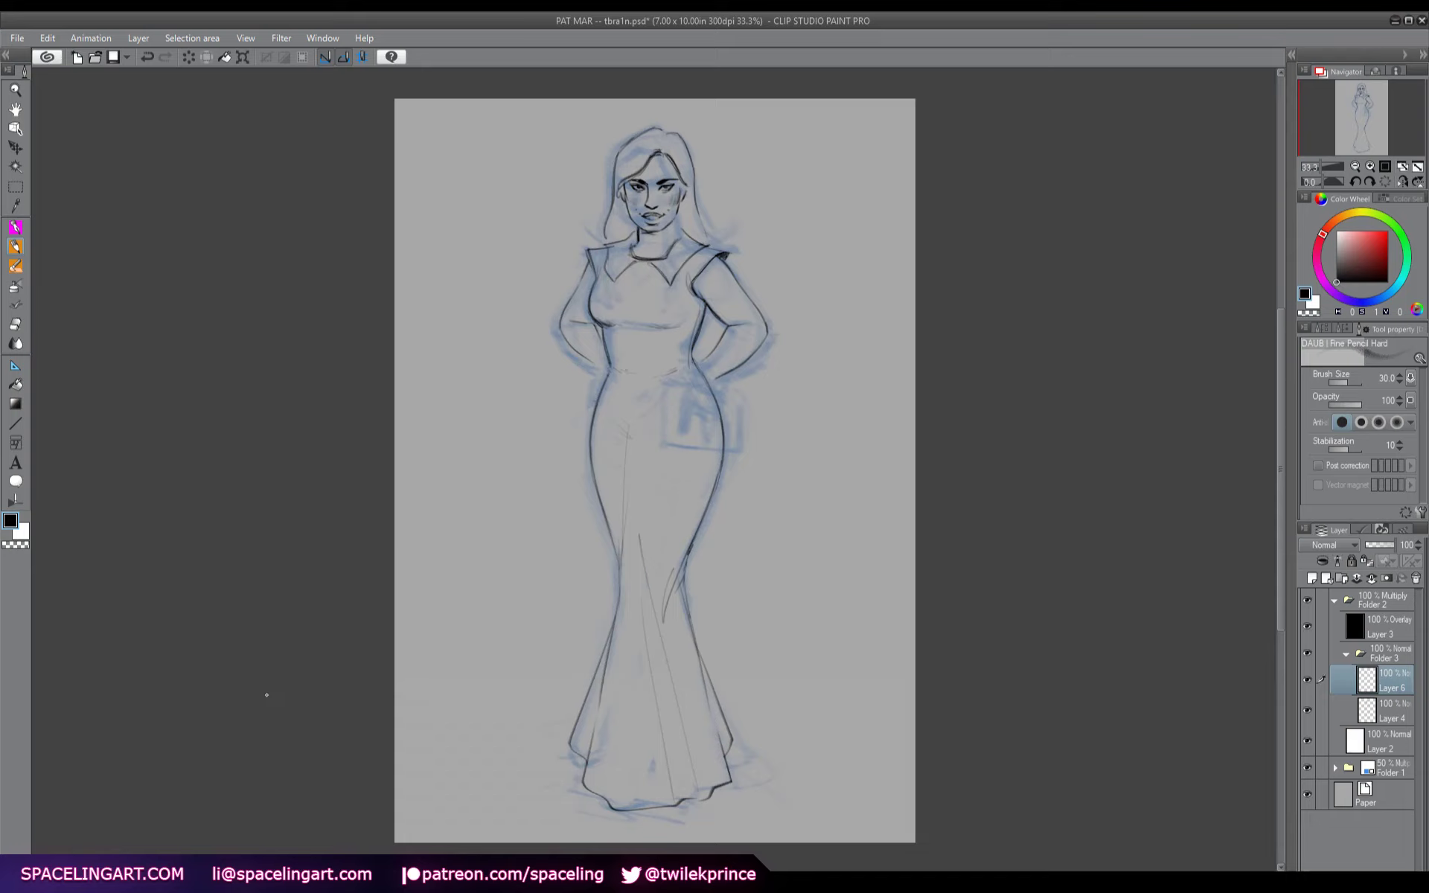
click(188, 58)
- Draw the neck shading and a small V-shaped collar at the base of the throat
drag(675, 225, 655, 236)
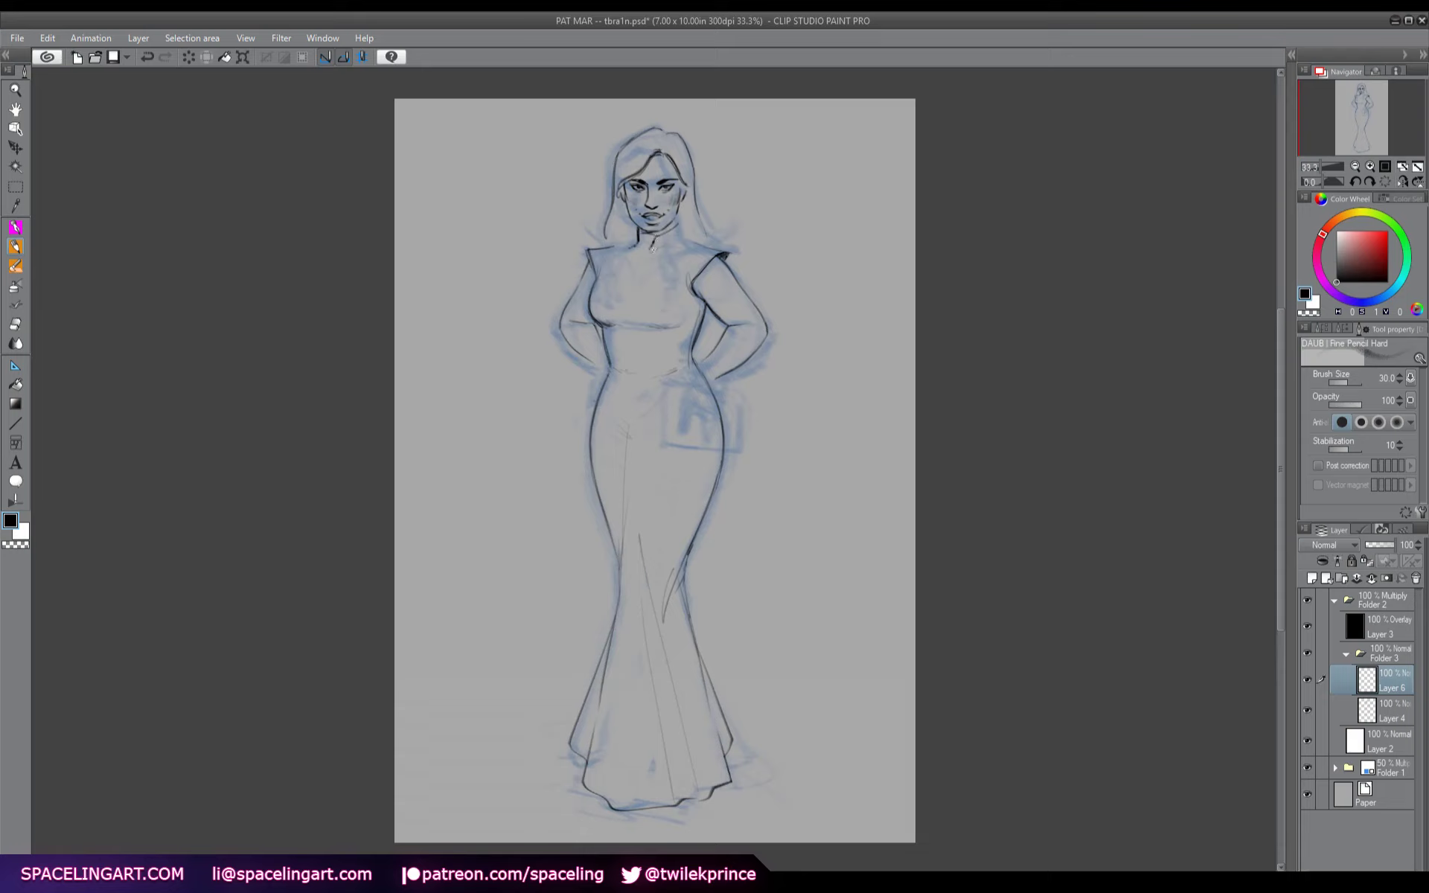
drag(649, 253, 682, 236)
drag(656, 235, 648, 256)
key(h)
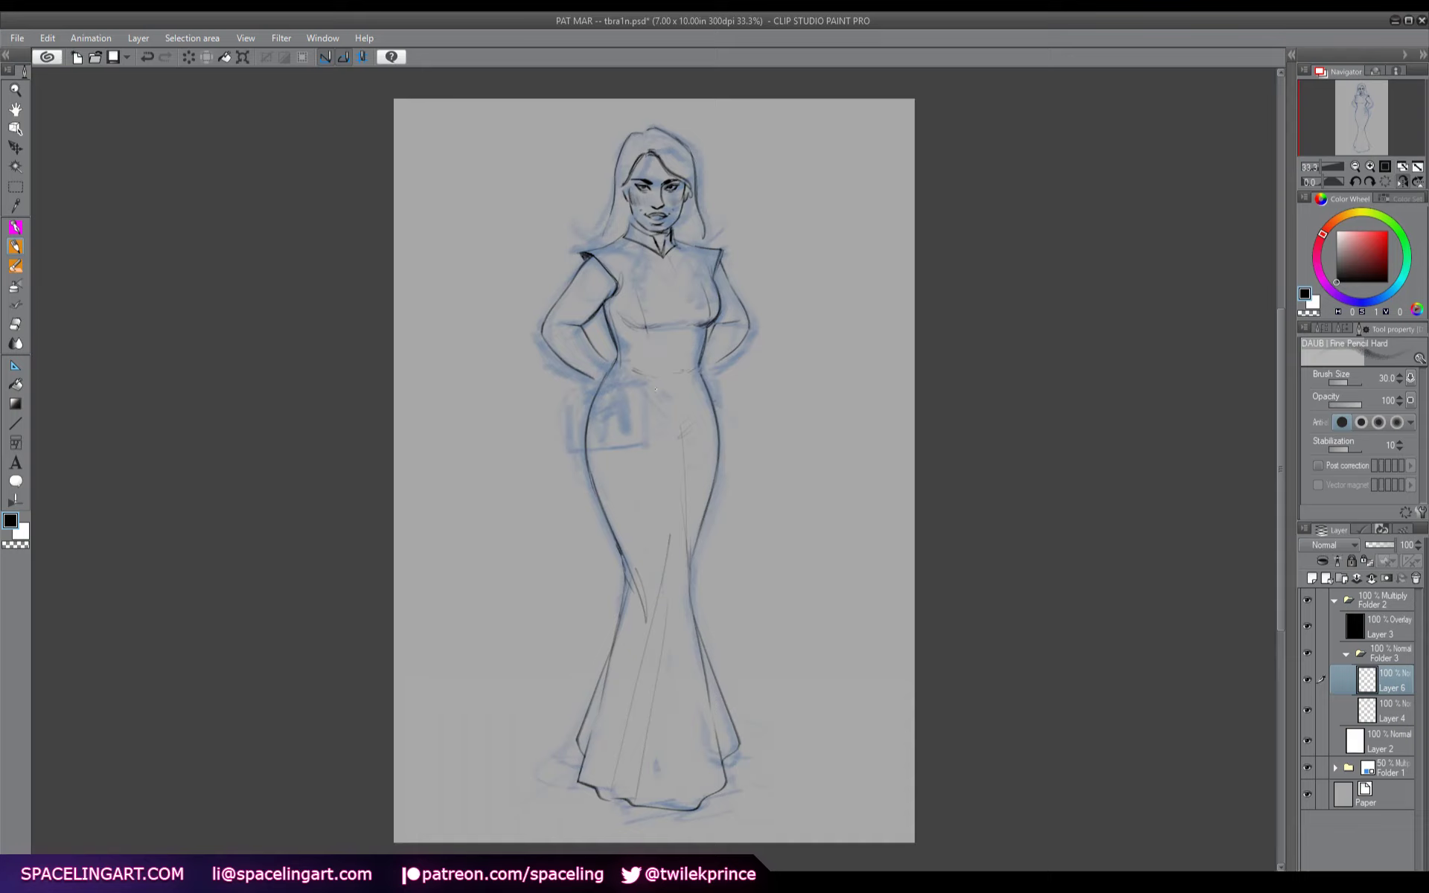
mouse_move(635, 354)
mouse_down()
mouse_move(684, 432)
mouse_move(697, 369)
mouse_move(686, 437)
mouse_up()
key(ctrl+z)
key(ctrl+z)
key(h)
drag(606, 321, 603, 323)
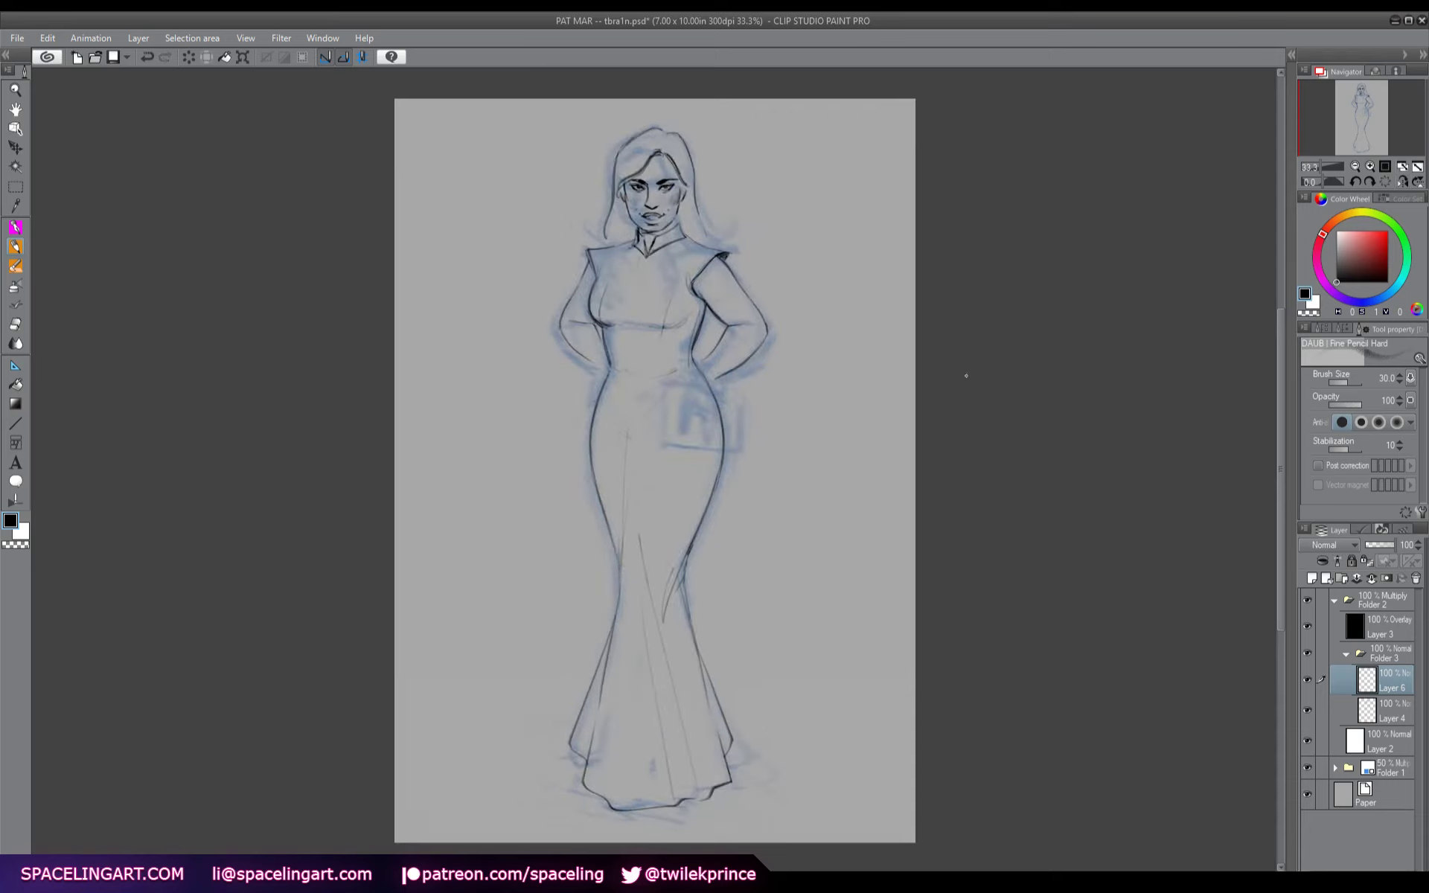
key(ctrl+z)
key(ctrl+z)
key(h)
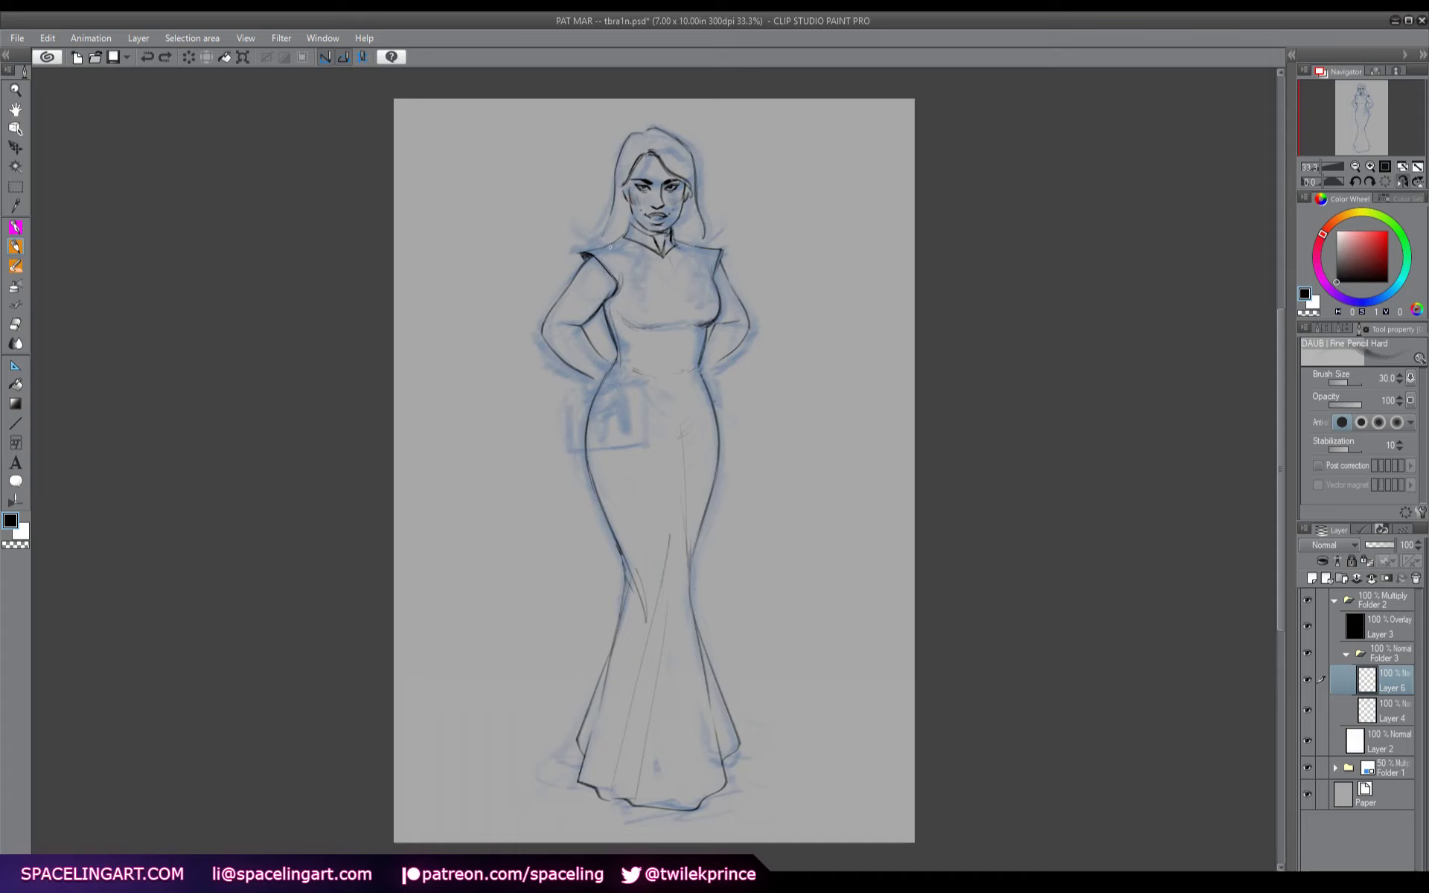
- Draw long wavy locks of hair falling over both shoulders onto the bodice, redoing the first stroke
drag(610, 246, 600, 309)
key(ctrl+z)
drag(603, 243, 612, 298)
key(h)
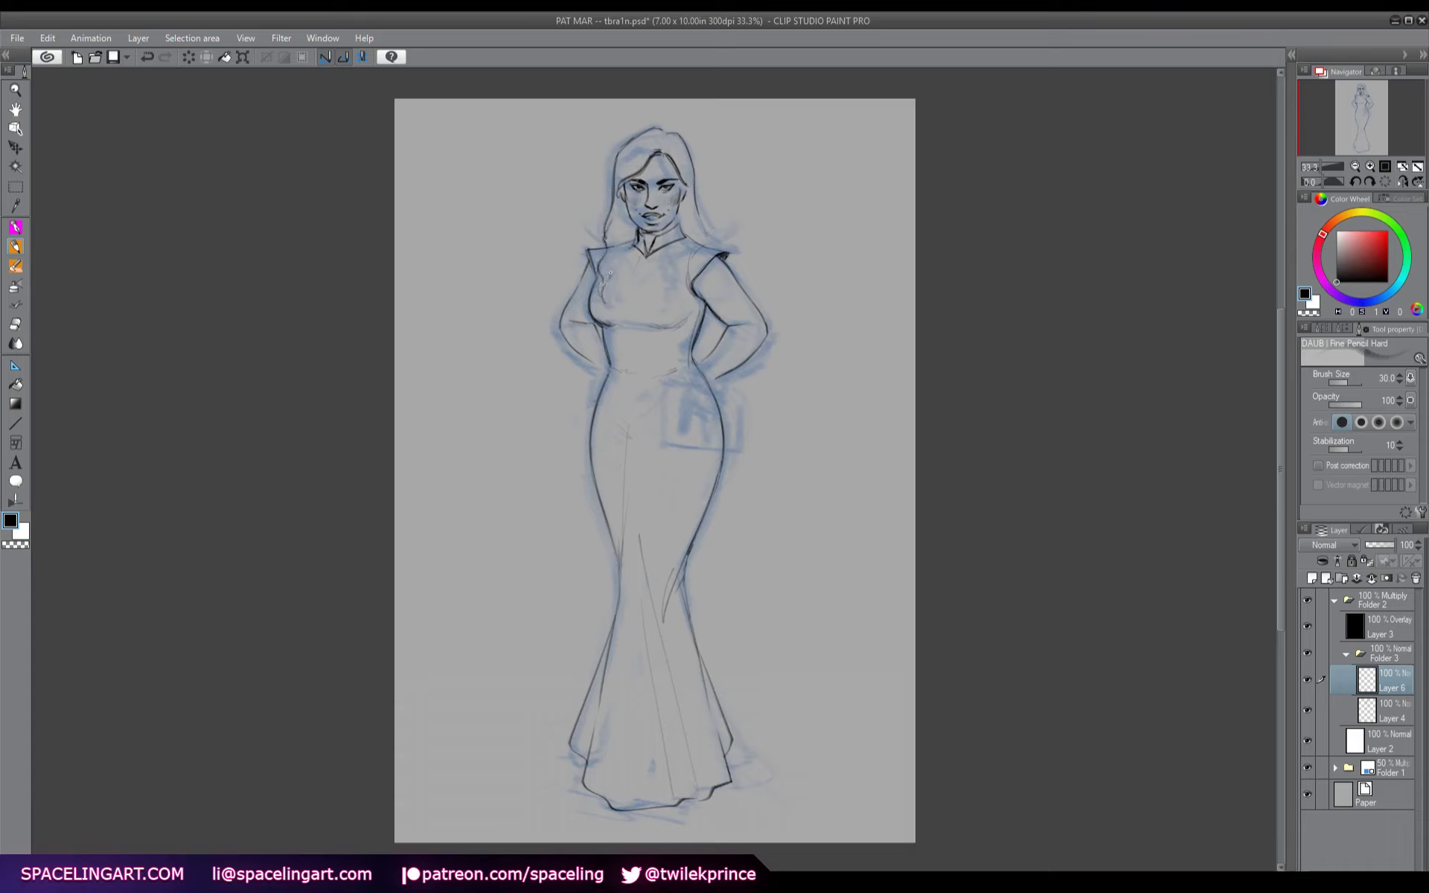
mouse_move(626, 249)
mouse_down()
mouse_move(620, 270)
mouse_move(623, 246)
mouse_up()
mouse_move(675, 252)
mouse_down()
mouse_move(657, 310)
mouse_move(674, 279)
mouse_move(677, 314)
mouse_move(697, 214)
mouse_move(710, 243)
mouse_up()
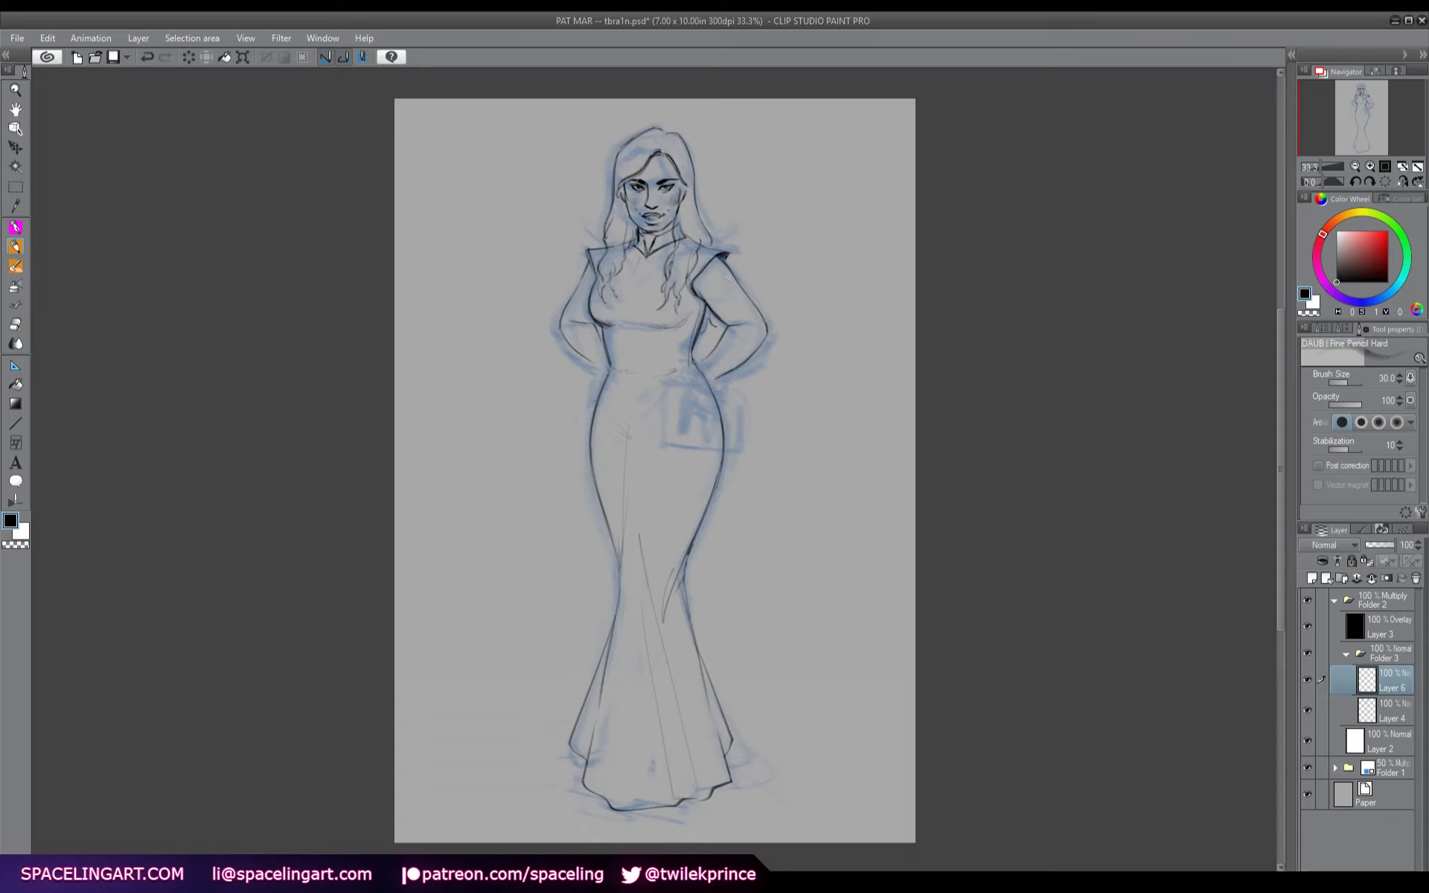
- On Layer 6, add hair strands framing the face and running over the crown of the head
click(1370, 708)
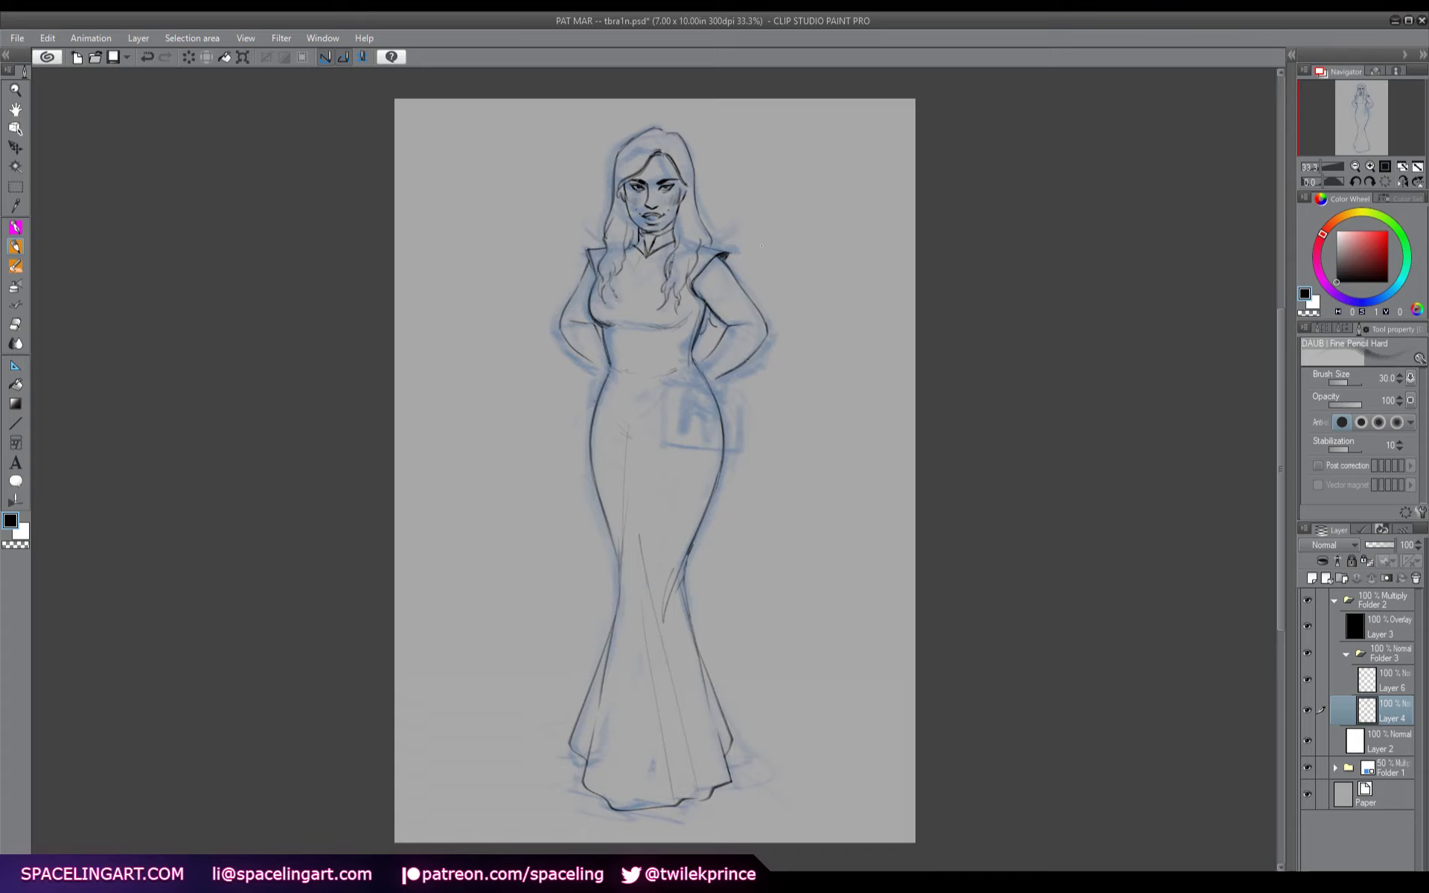
click(1376, 668)
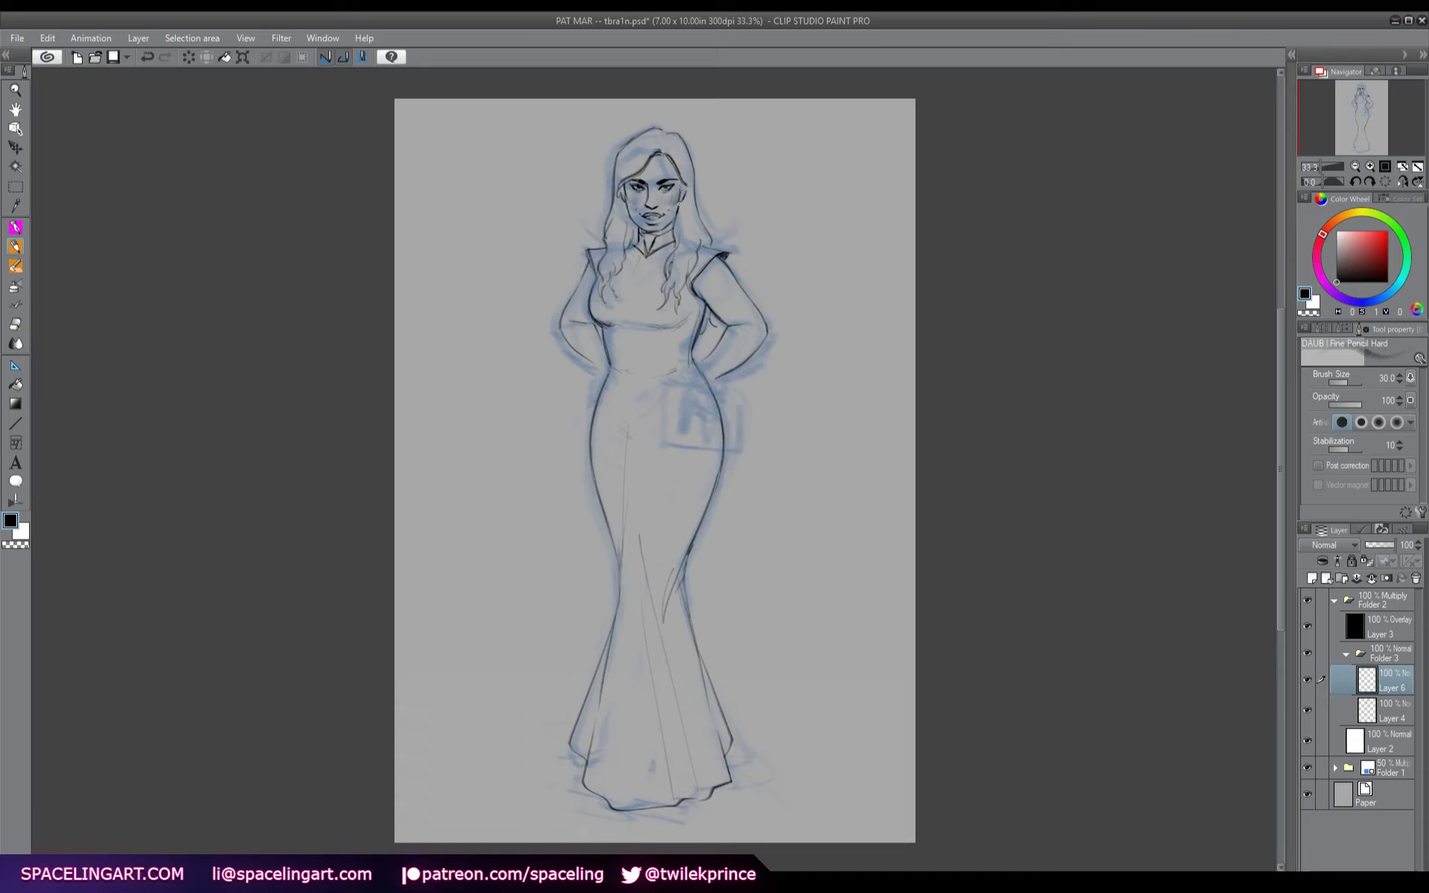
mouse_move(686, 179)
mouse_down()
mouse_move(693, 192)
mouse_move(626, 173)
mouse_up()
drag(618, 213, 612, 237)
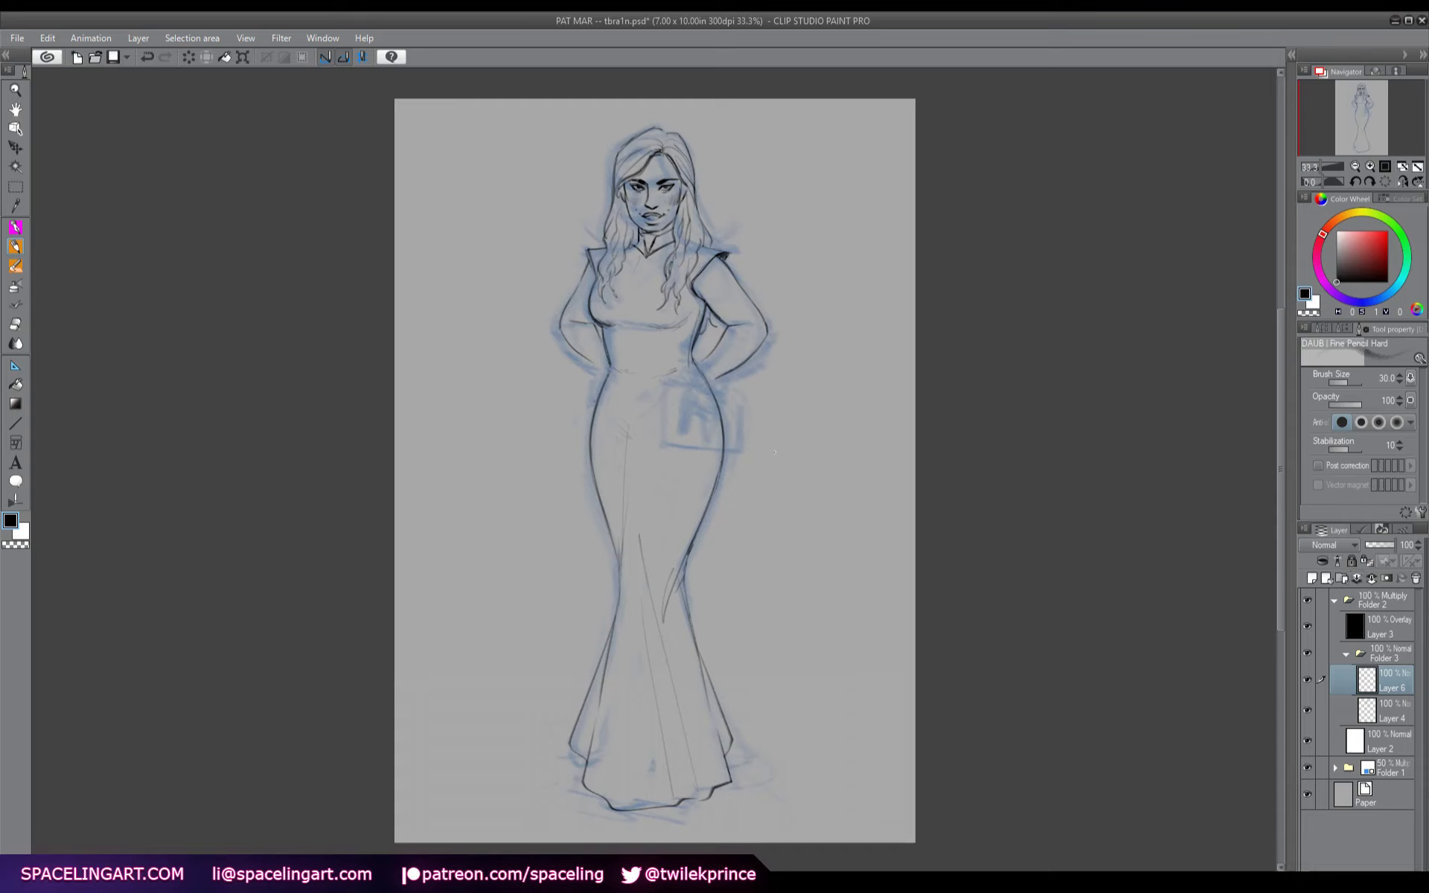
drag(674, 131, 630, 144)
- Draw the hand and fingers resting over the hip, and outline the rectangular purse they hold
mouse_move(700, 361)
mouse_down()
mouse_move(684, 367)
mouse_move(683, 421)
mouse_up()
drag(696, 407, 703, 424)
mouse_move(664, 383)
mouse_down()
mouse_move(665, 438)
mouse_move(727, 443)
mouse_up()
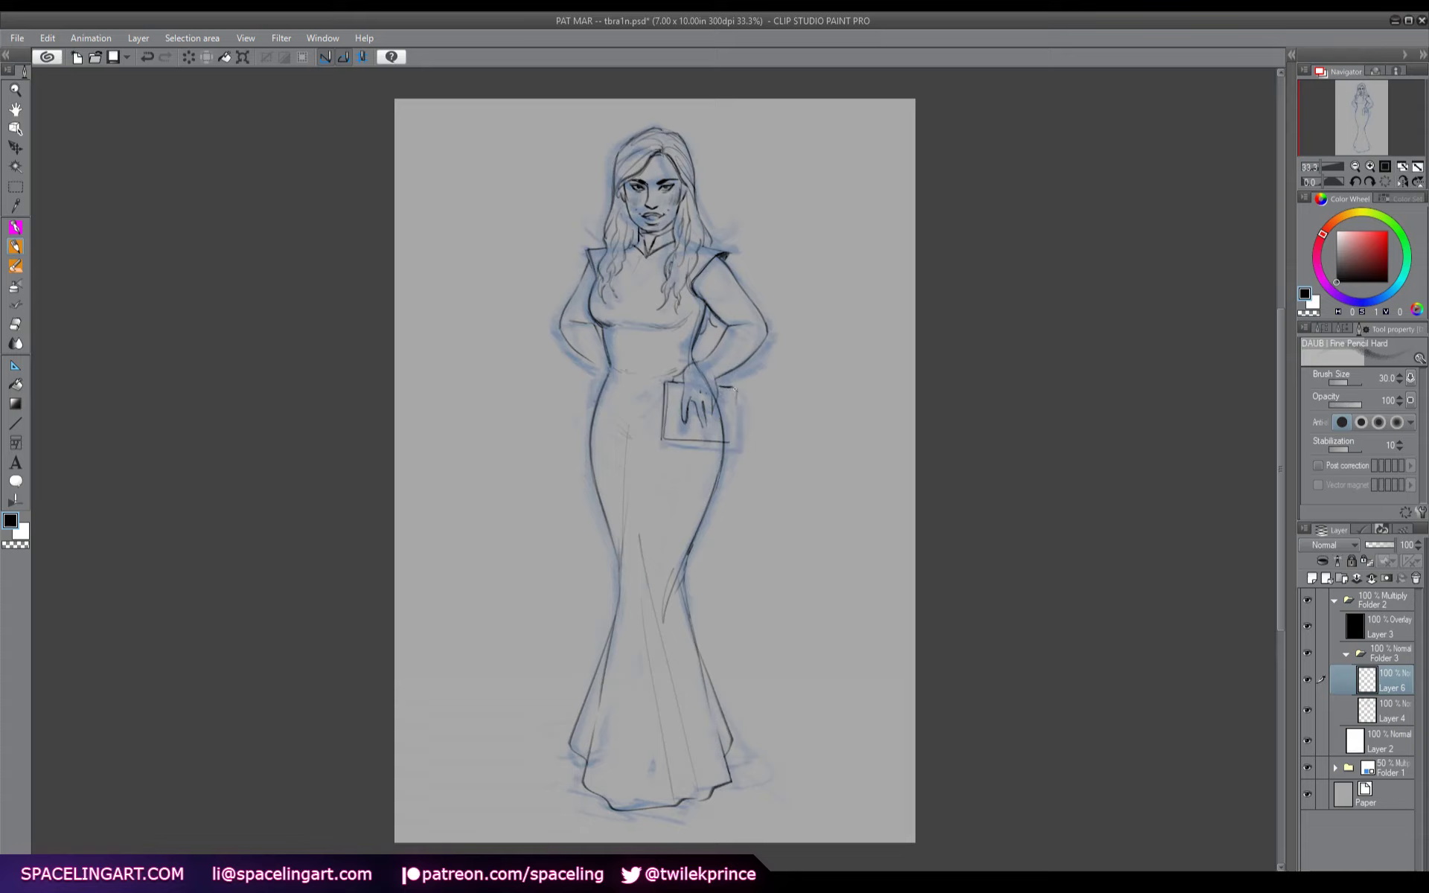
mouse_move(735, 388)
mouse_down()
mouse_move(731, 439)
mouse_move(735, 386)
mouse_up()
drag(667, 440, 727, 444)
- Draw the sleeve's hem line across the forearm above the purse on Layer 6
click(1372, 717)
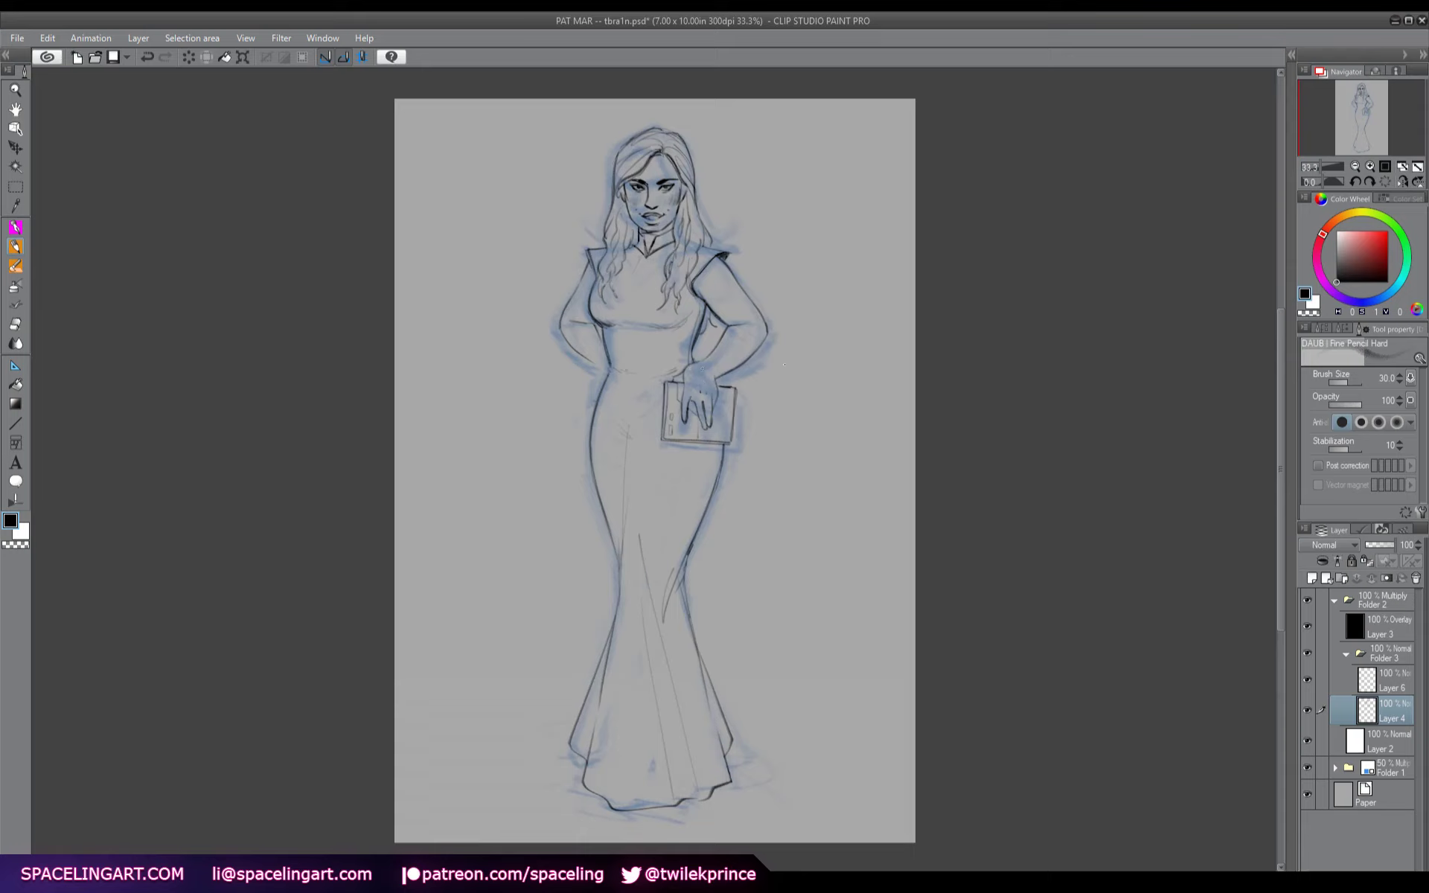
click(1370, 681)
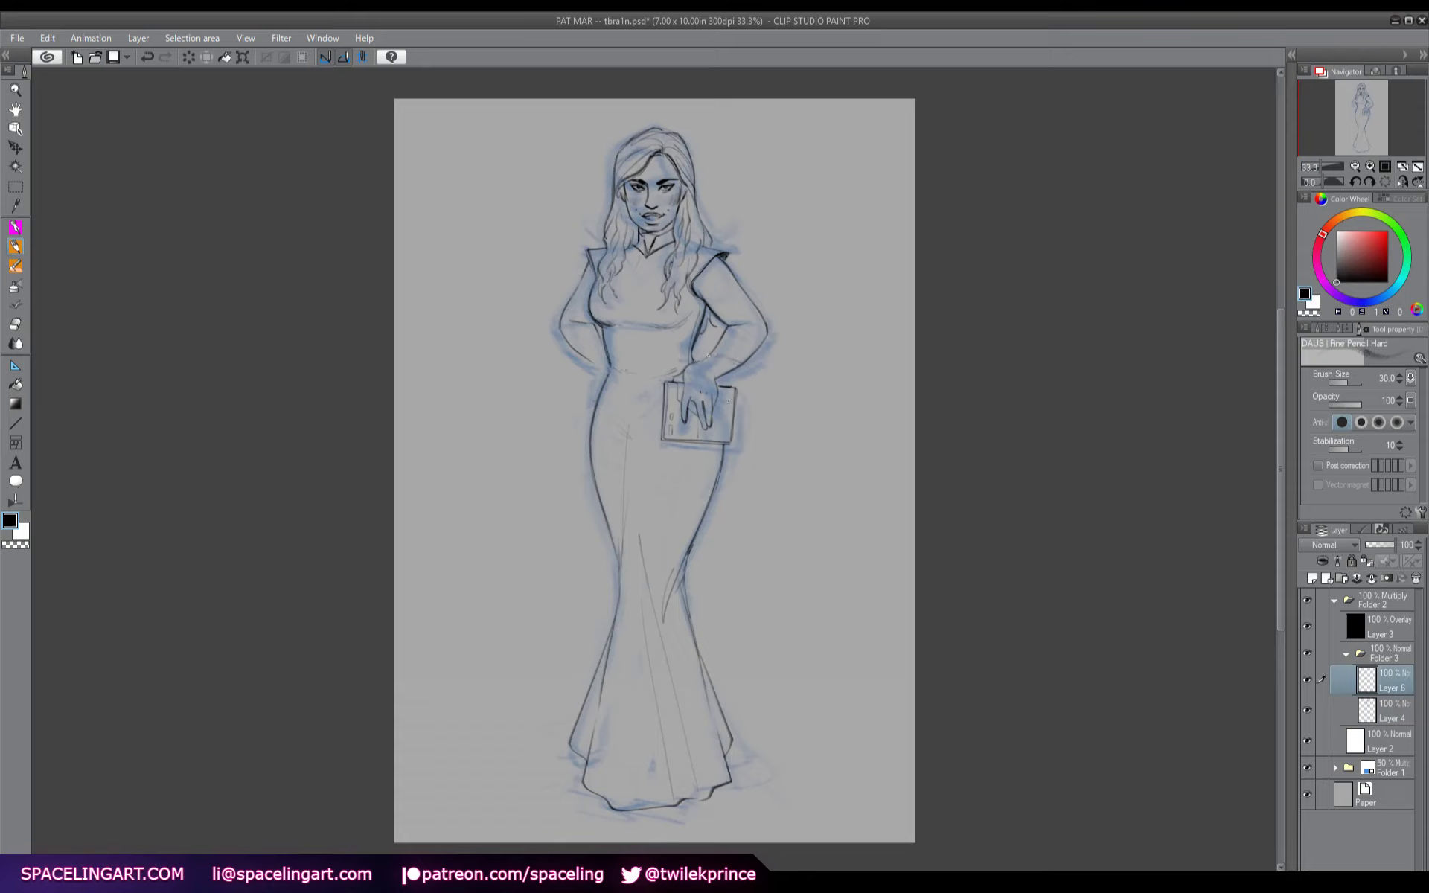
mouse_move(719, 350)
mouse_down()
mouse_move(761, 347)
mouse_move(742, 363)
mouse_up()
key(alt+bracketleft)
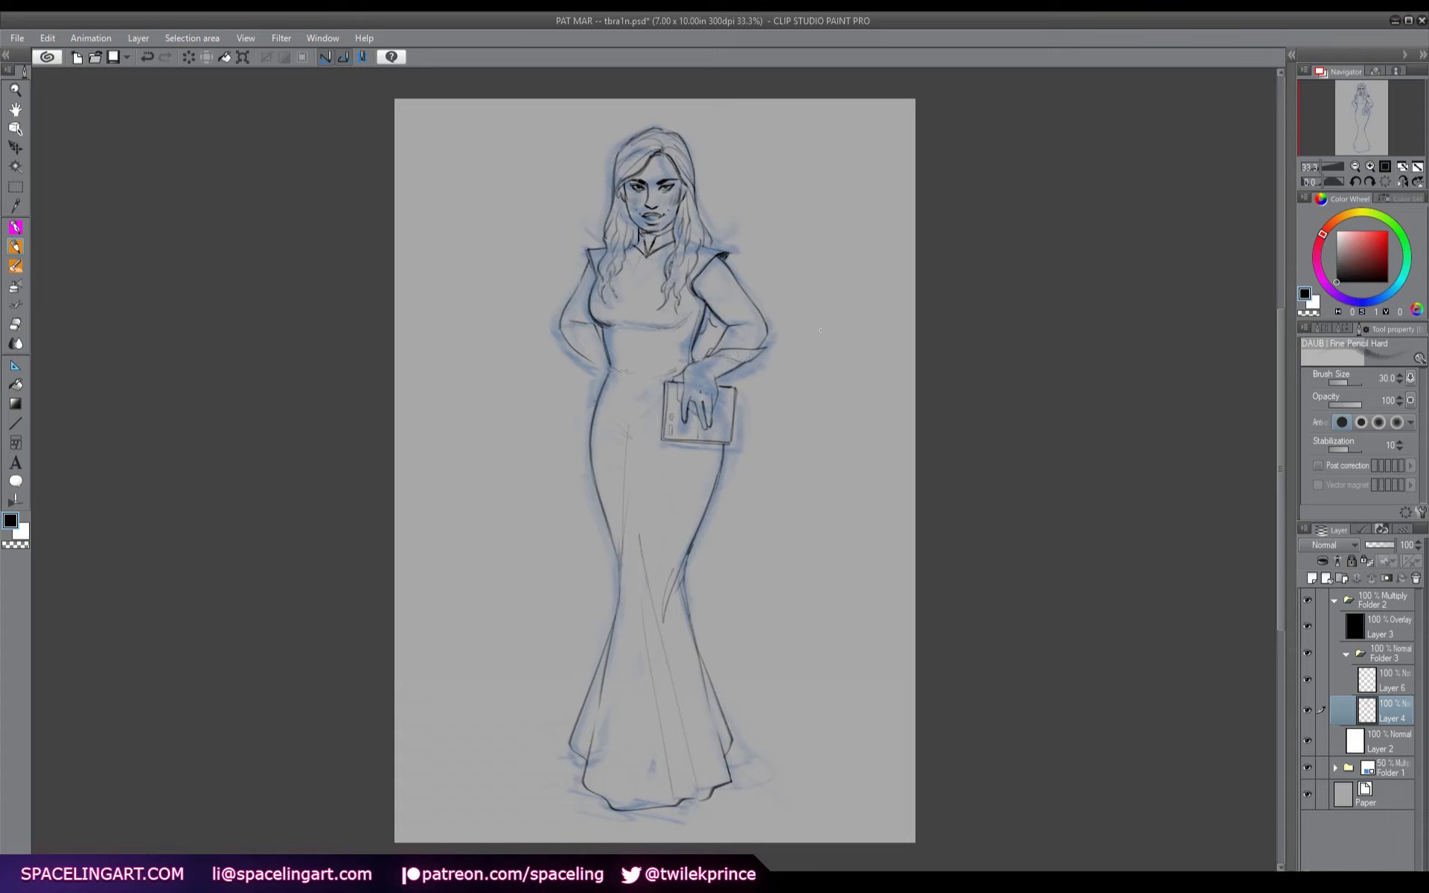
key(alt+bracketright)
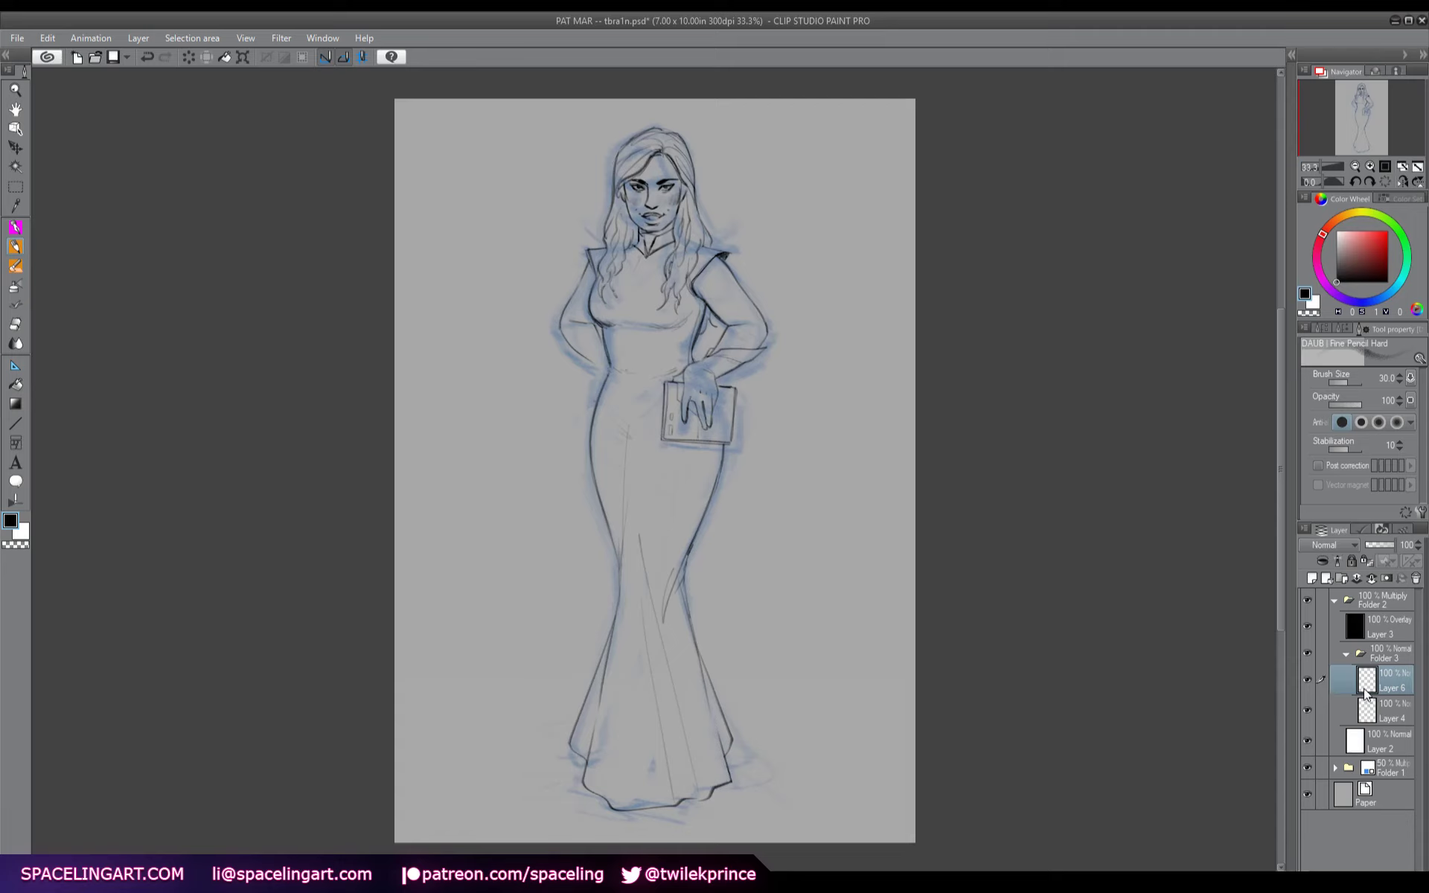
key(alt+bracketleft)
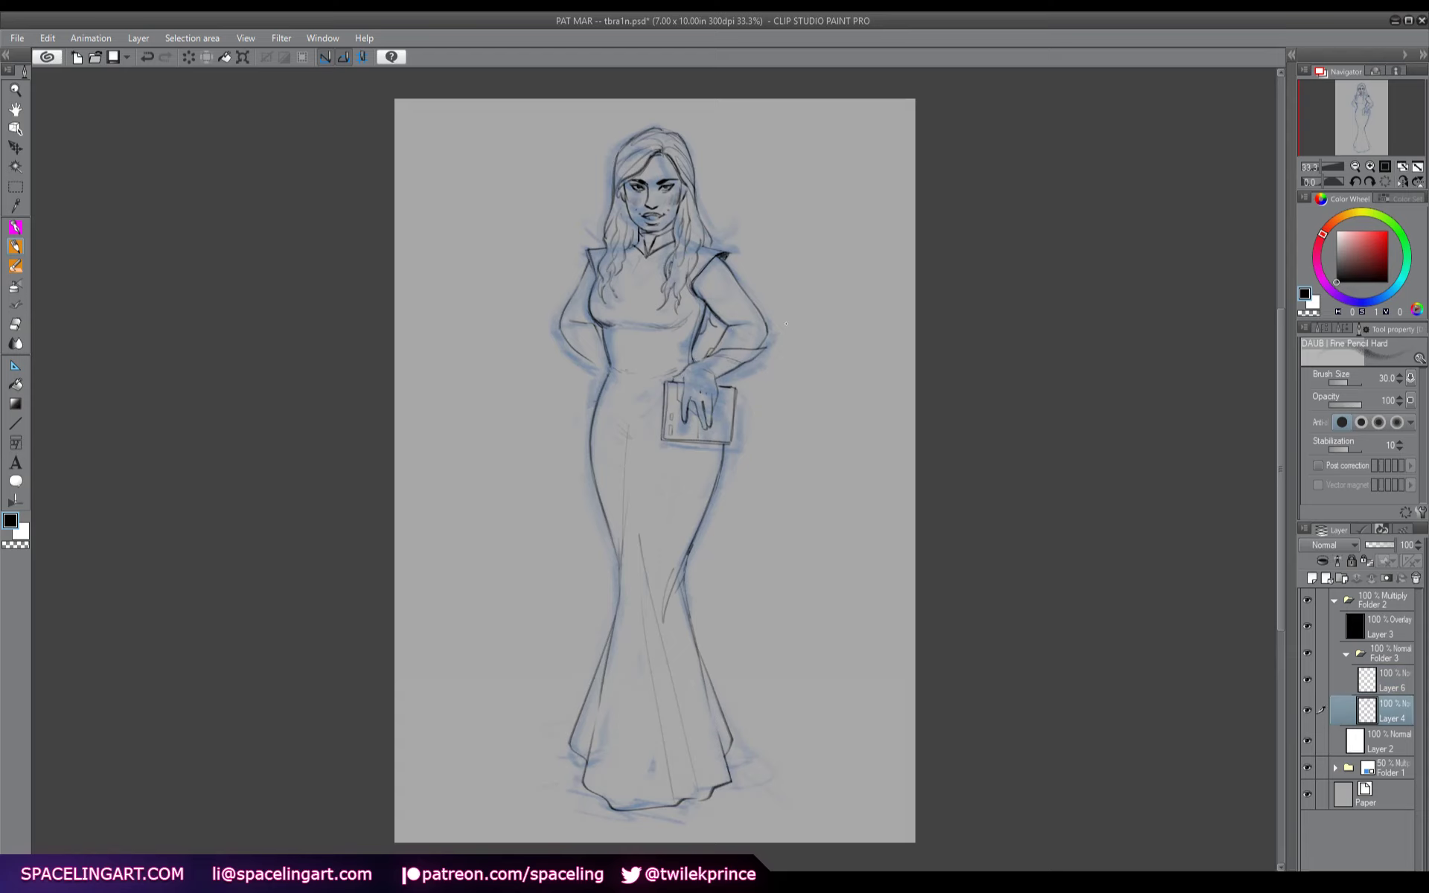
key(alt+bracketright)
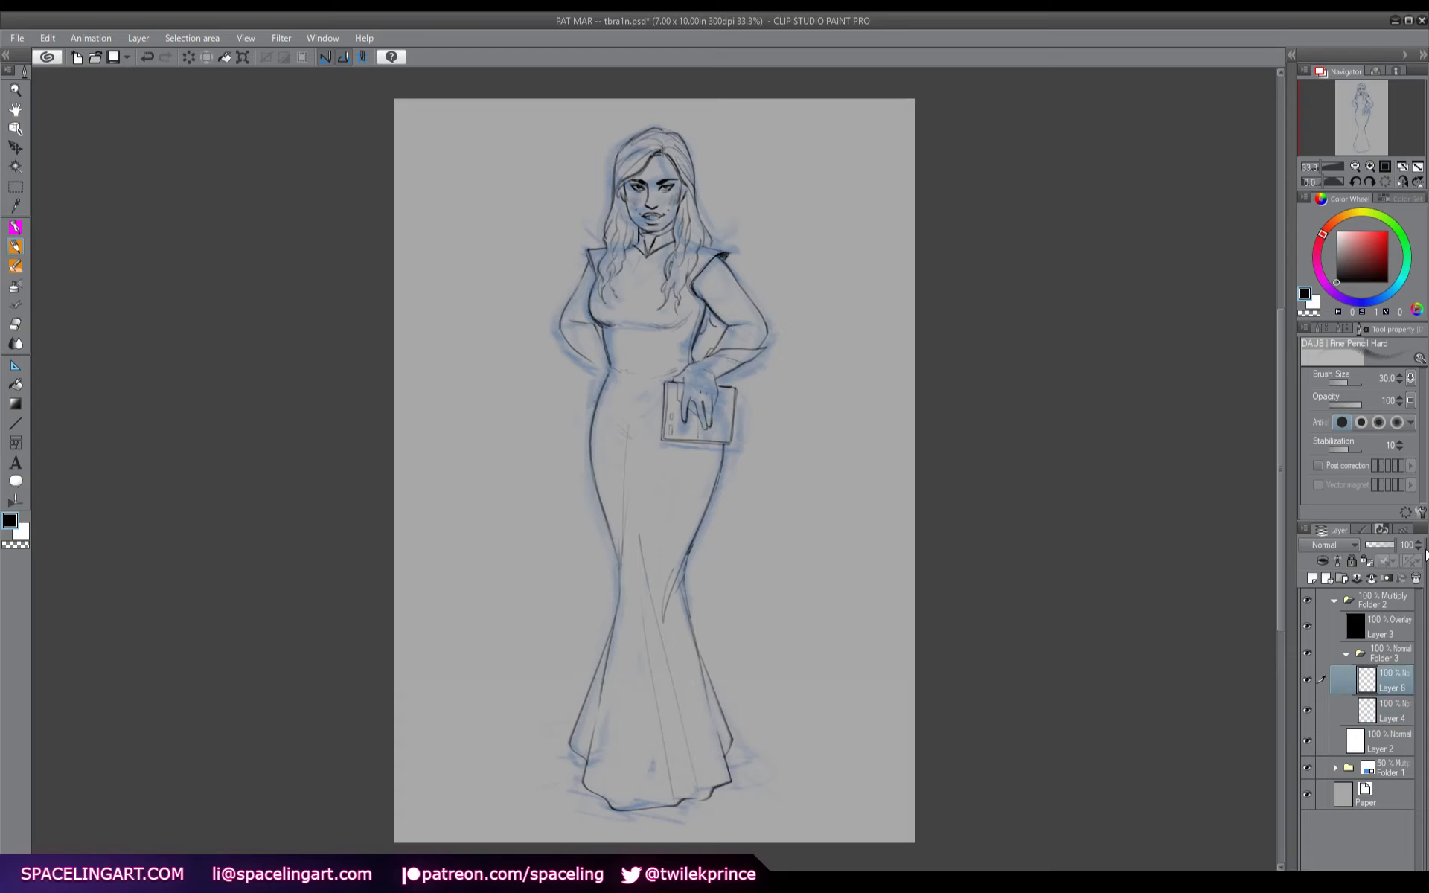
- In a mirrored view, draw the opposite sleeve's hem across the forearm and the hand resting on the hip
key(h)
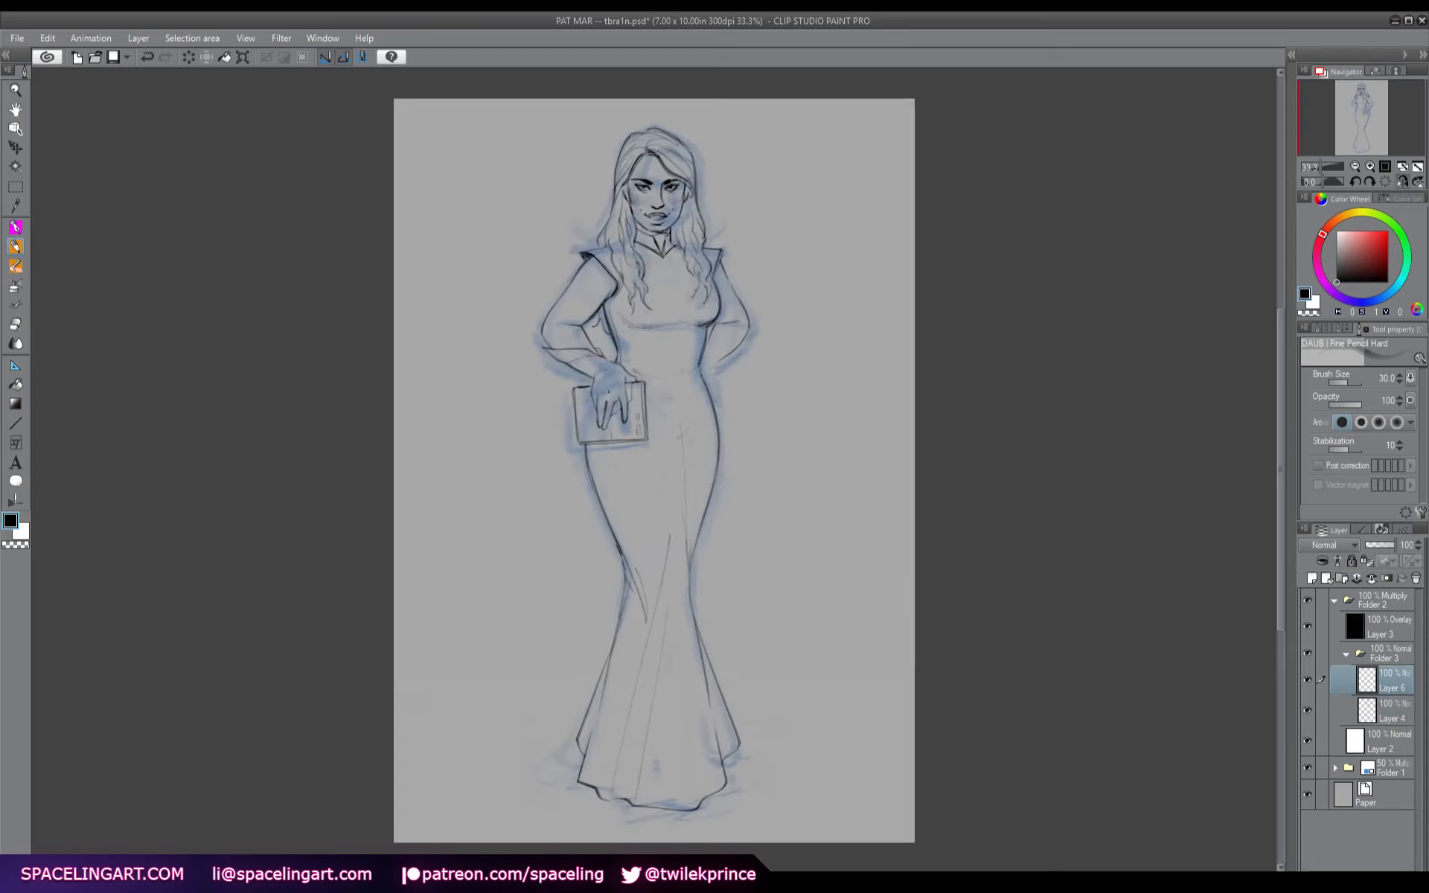
mouse_move(706, 353)
mouse_down()
mouse_move(739, 343)
mouse_move(729, 355)
mouse_up()
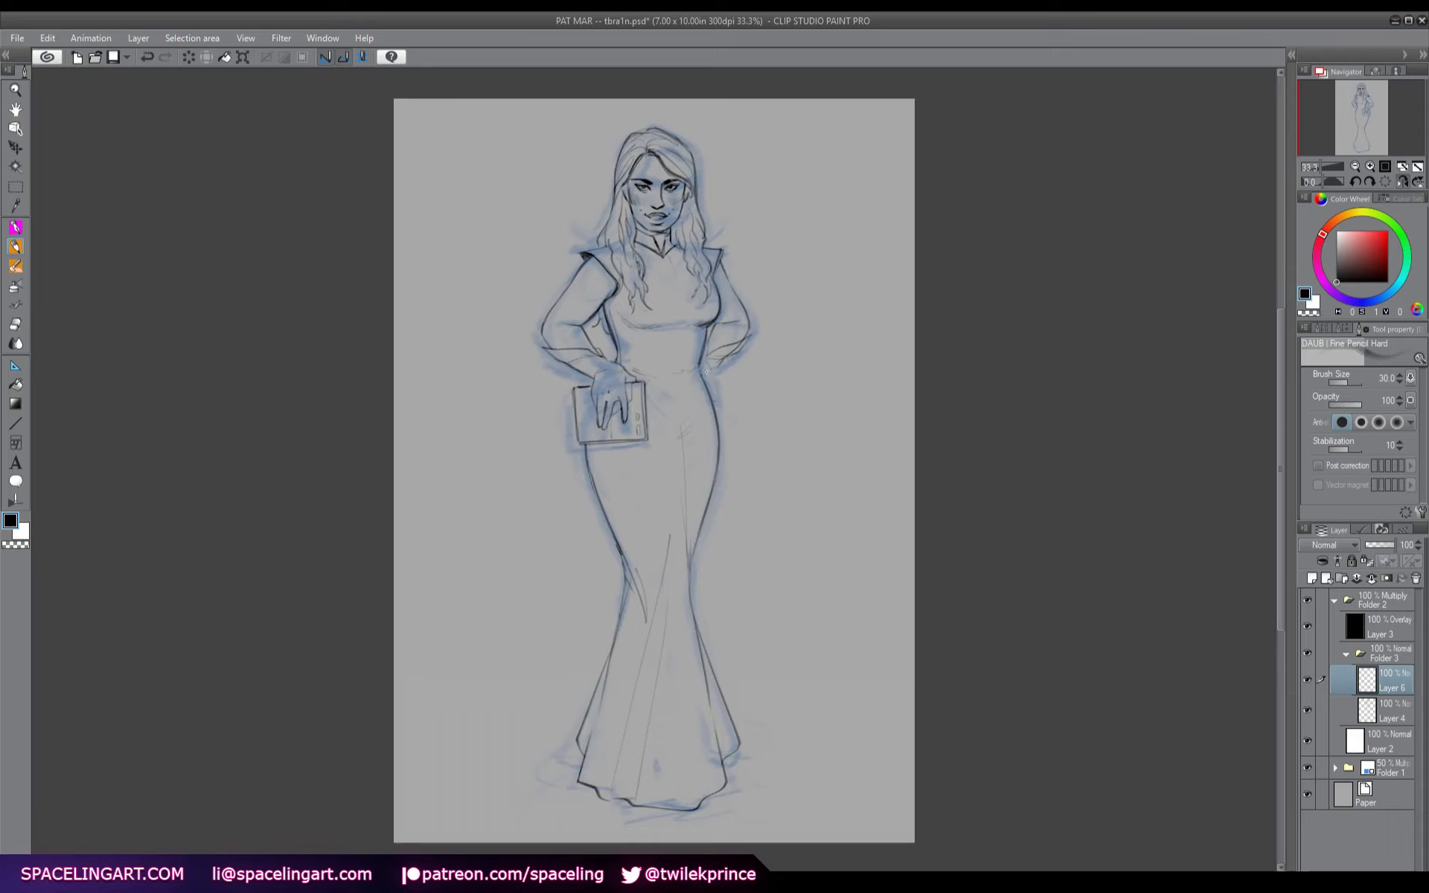
mouse_move(711, 381)
mouse_down()
mouse_move(717, 415)
mouse_move(720, 367)
mouse_up()
key(h)
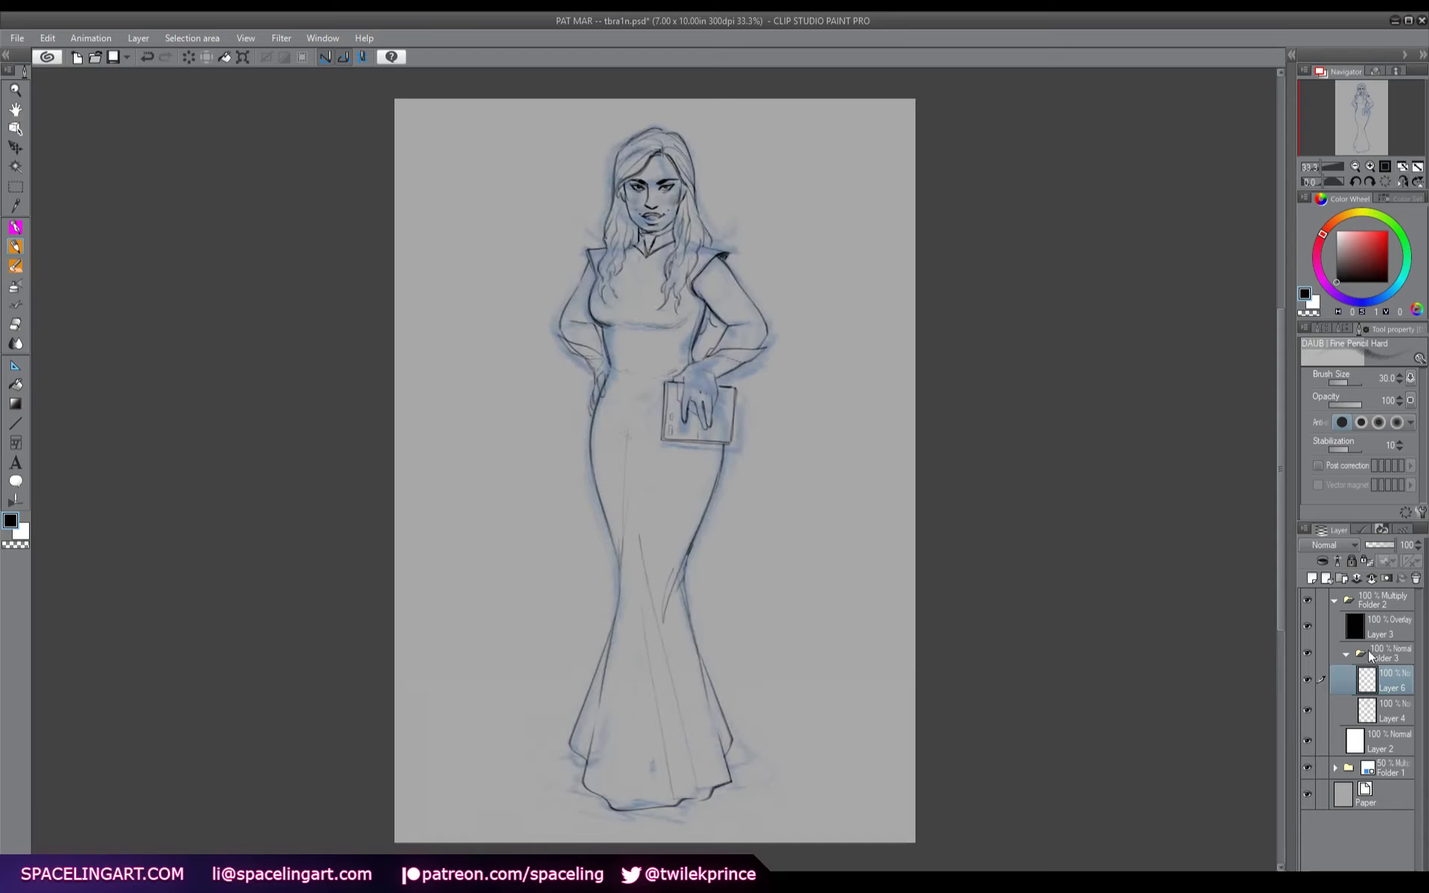
- Draw a curved fold from the purse down across the gown's knees on Layer 6, and reinforce both waist contours
click(1367, 711)
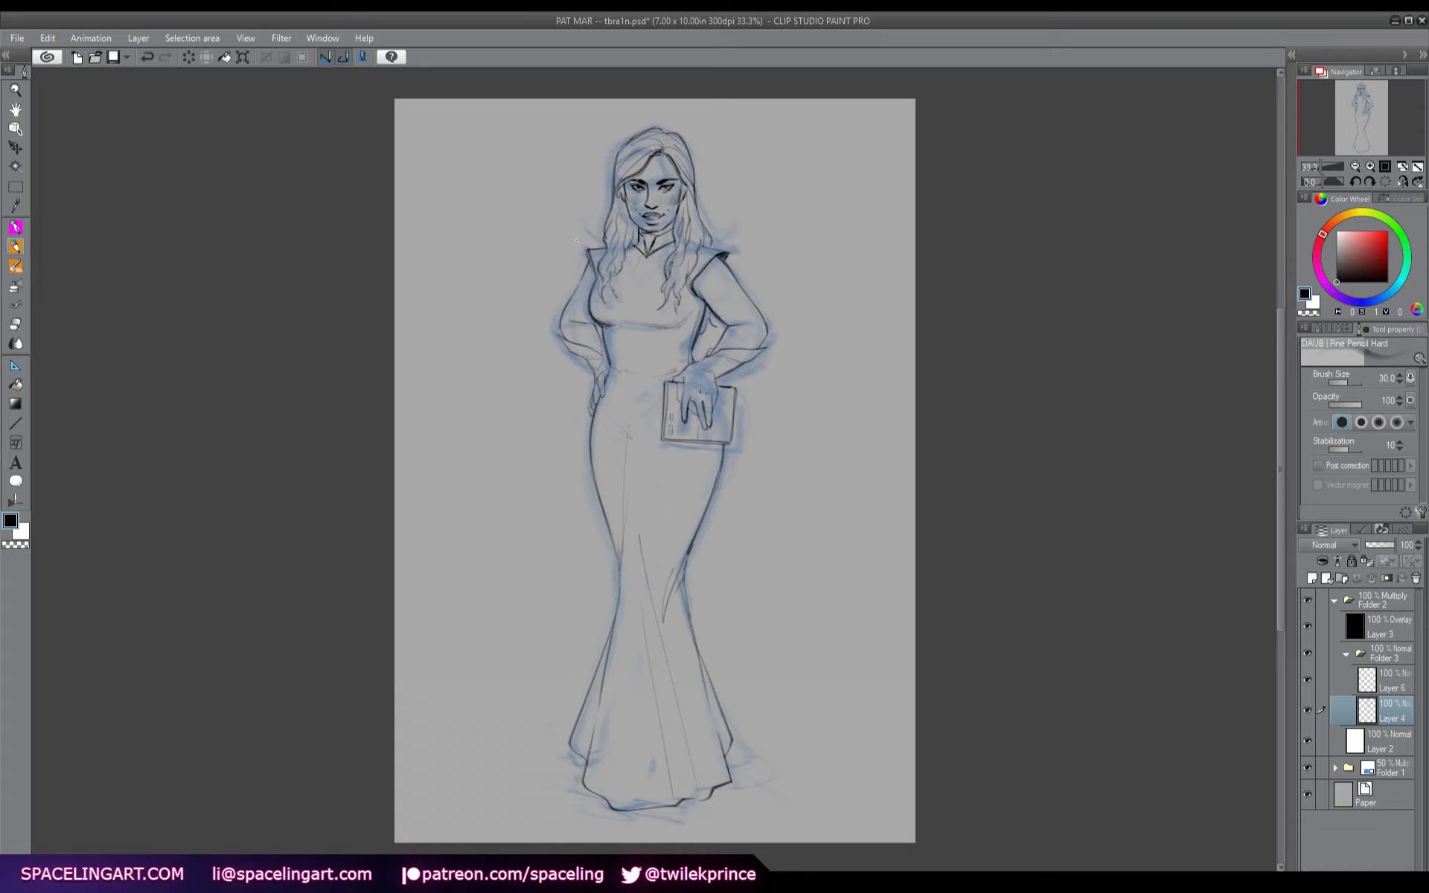
click(1373, 683)
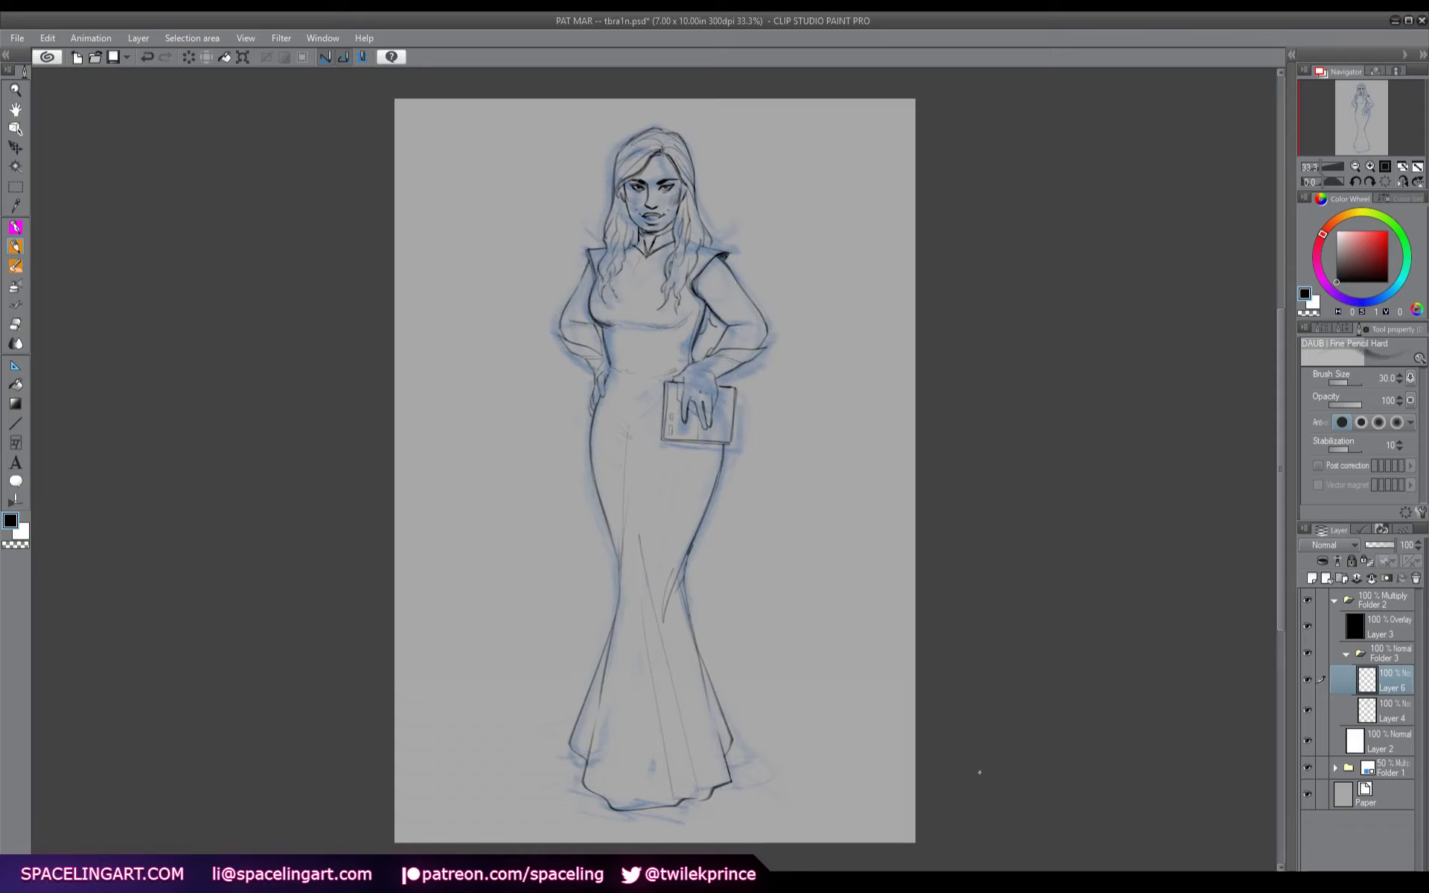
drag(702, 454, 684, 519)
drag(618, 694, 669, 624)
key(ctrl+z)
click(1357, 578)
drag(608, 333, 612, 360)
drag(692, 338, 695, 359)
- Hide the blue sketch in Folder 1 and check the line work in a mirrored view
click(1307, 767)
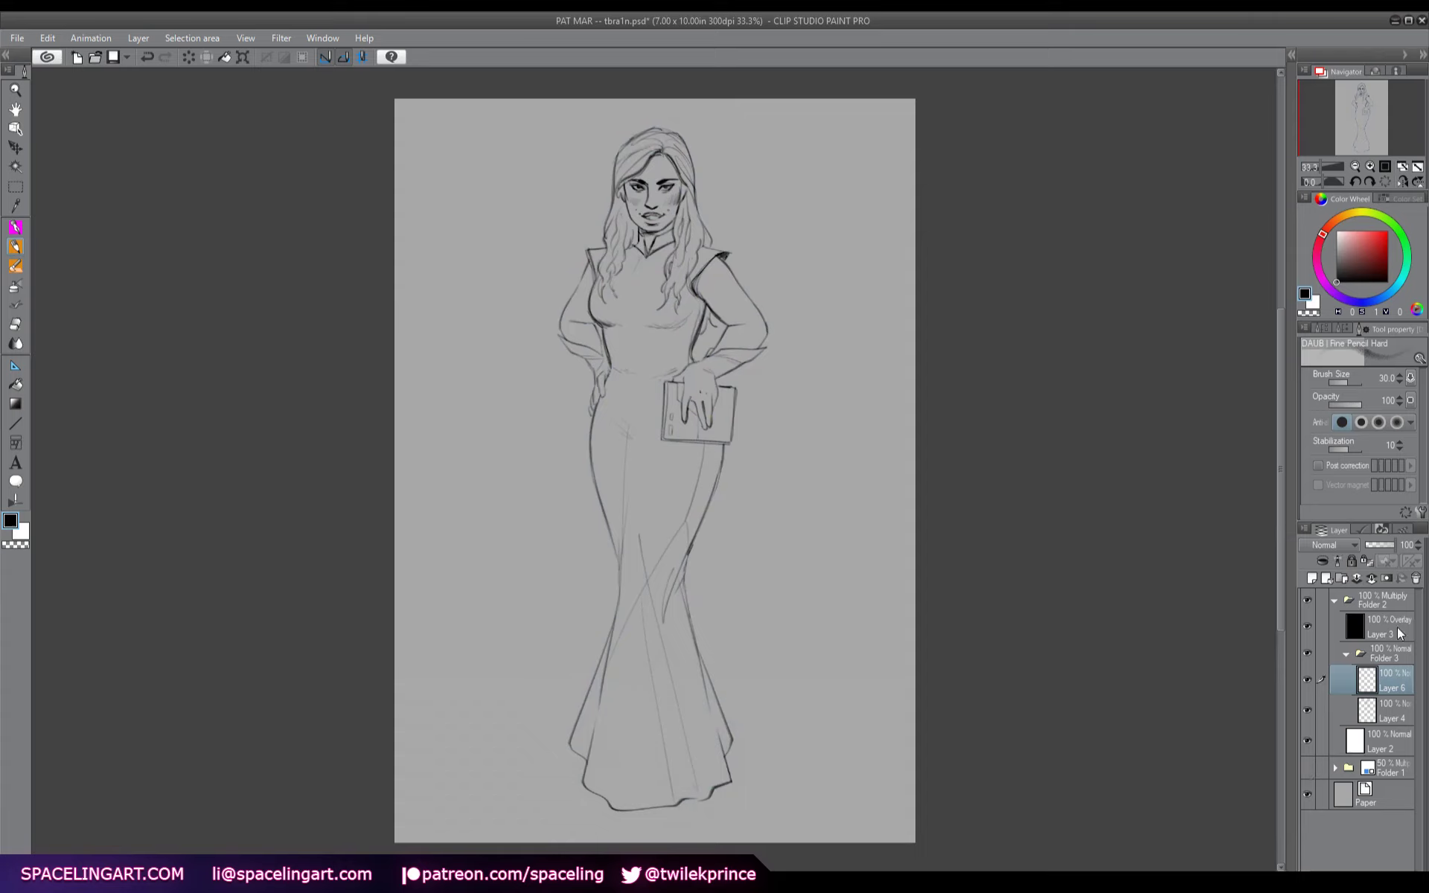
key(x)
key(c)
key(x)
key(h)
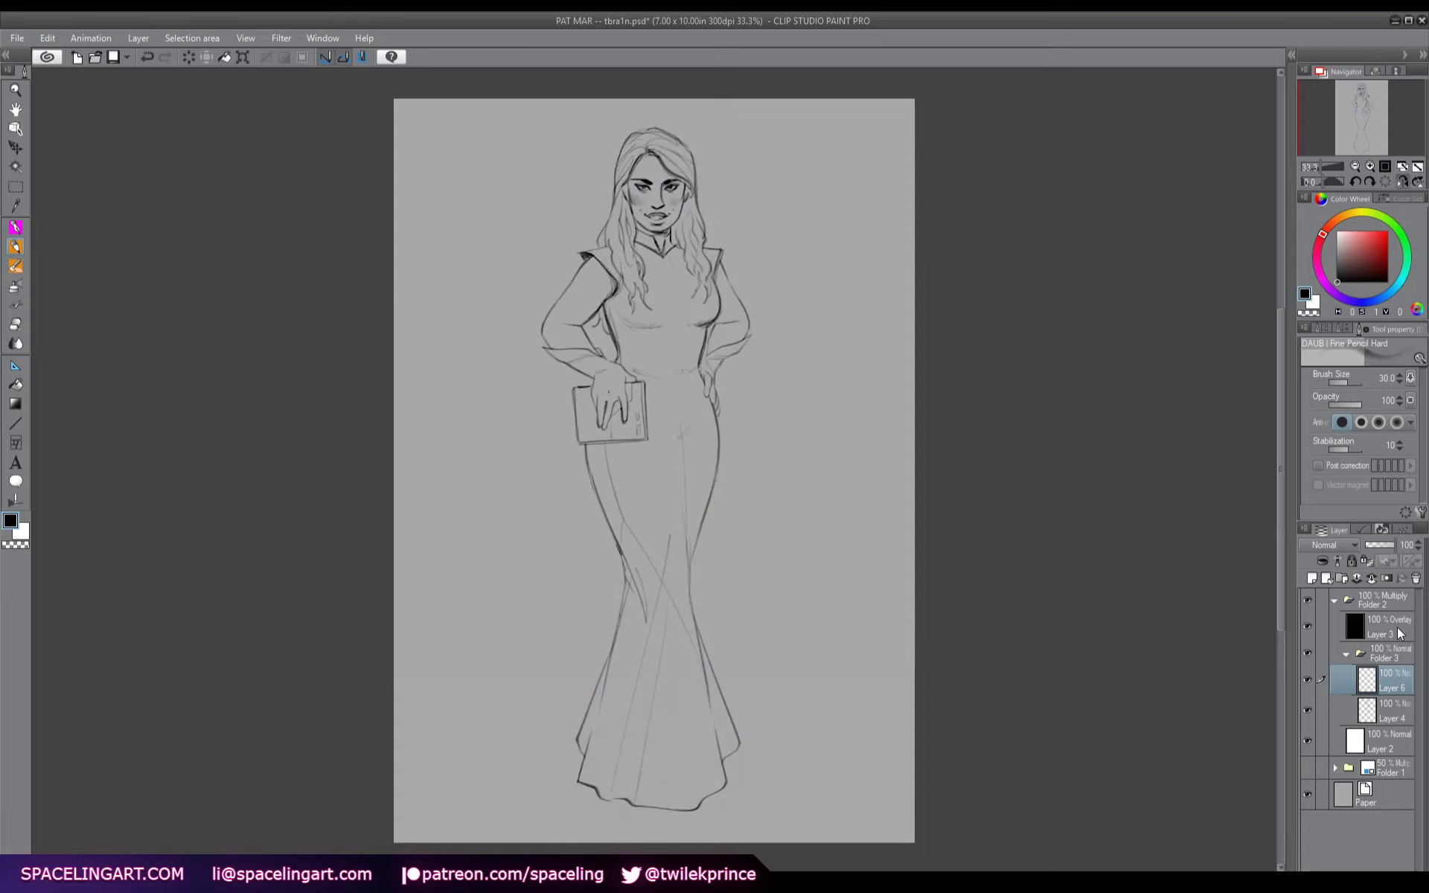
key(h)
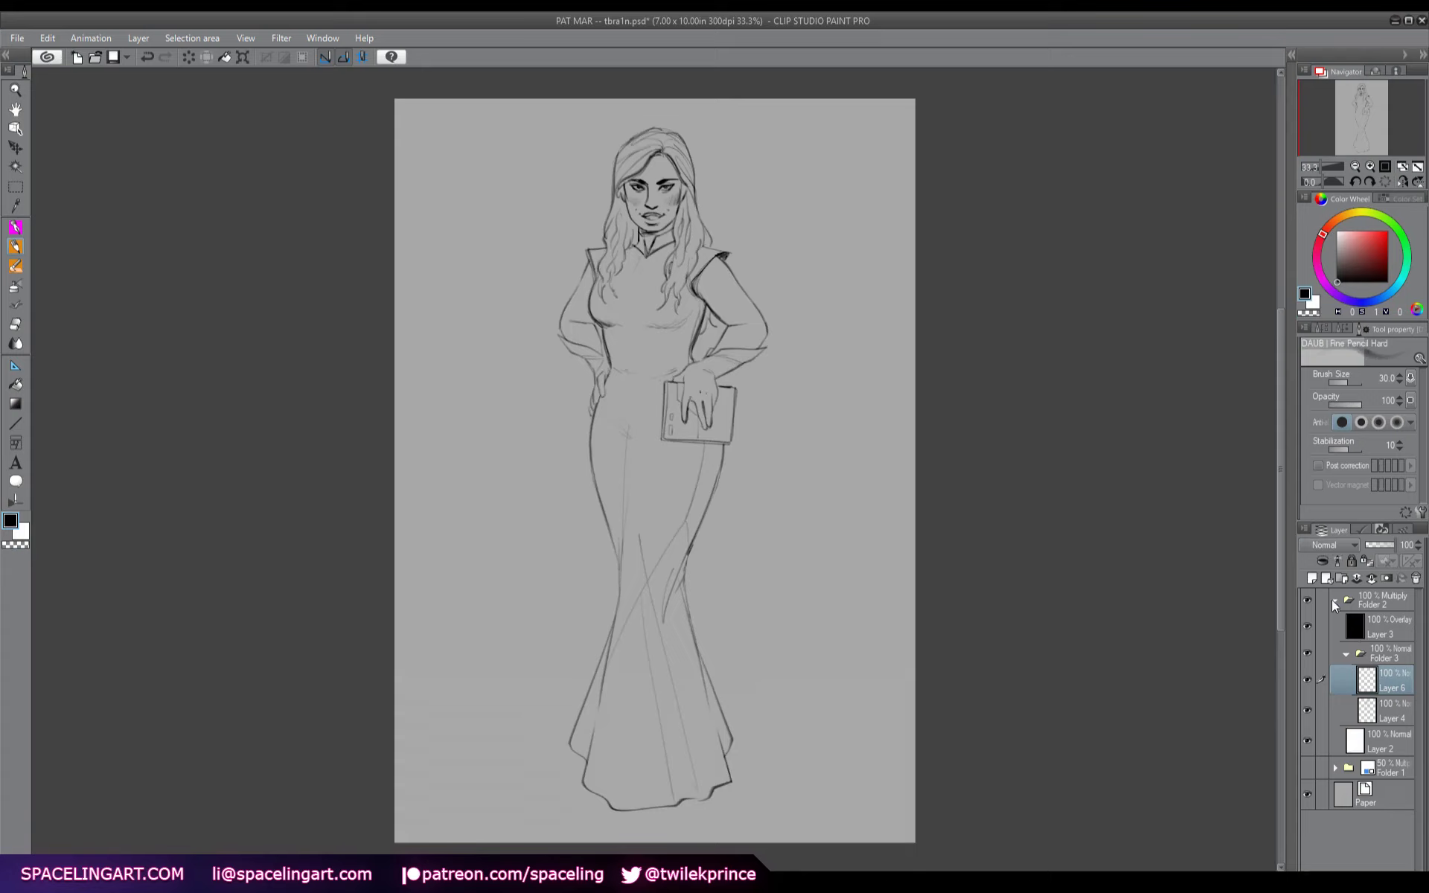
click(1334, 600)
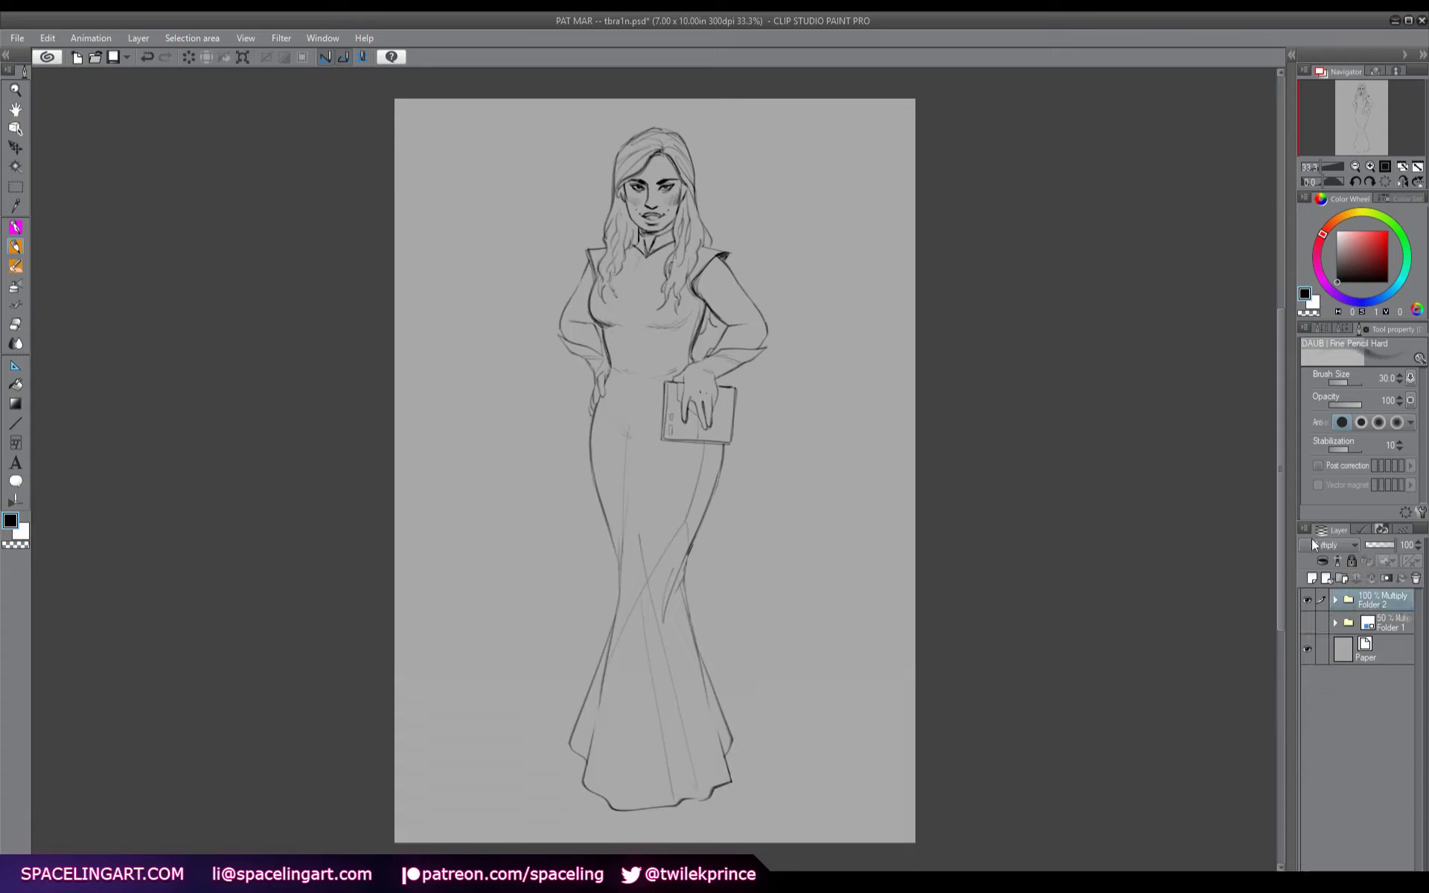
key(ctrl+e)
key(ctrl+z)
click(1336, 600)
- On Layer 6, set the pencil's stabilization to 0 and write the artist's signature and date beside the skirt's hem
click(1371, 688)
click(1346, 449)
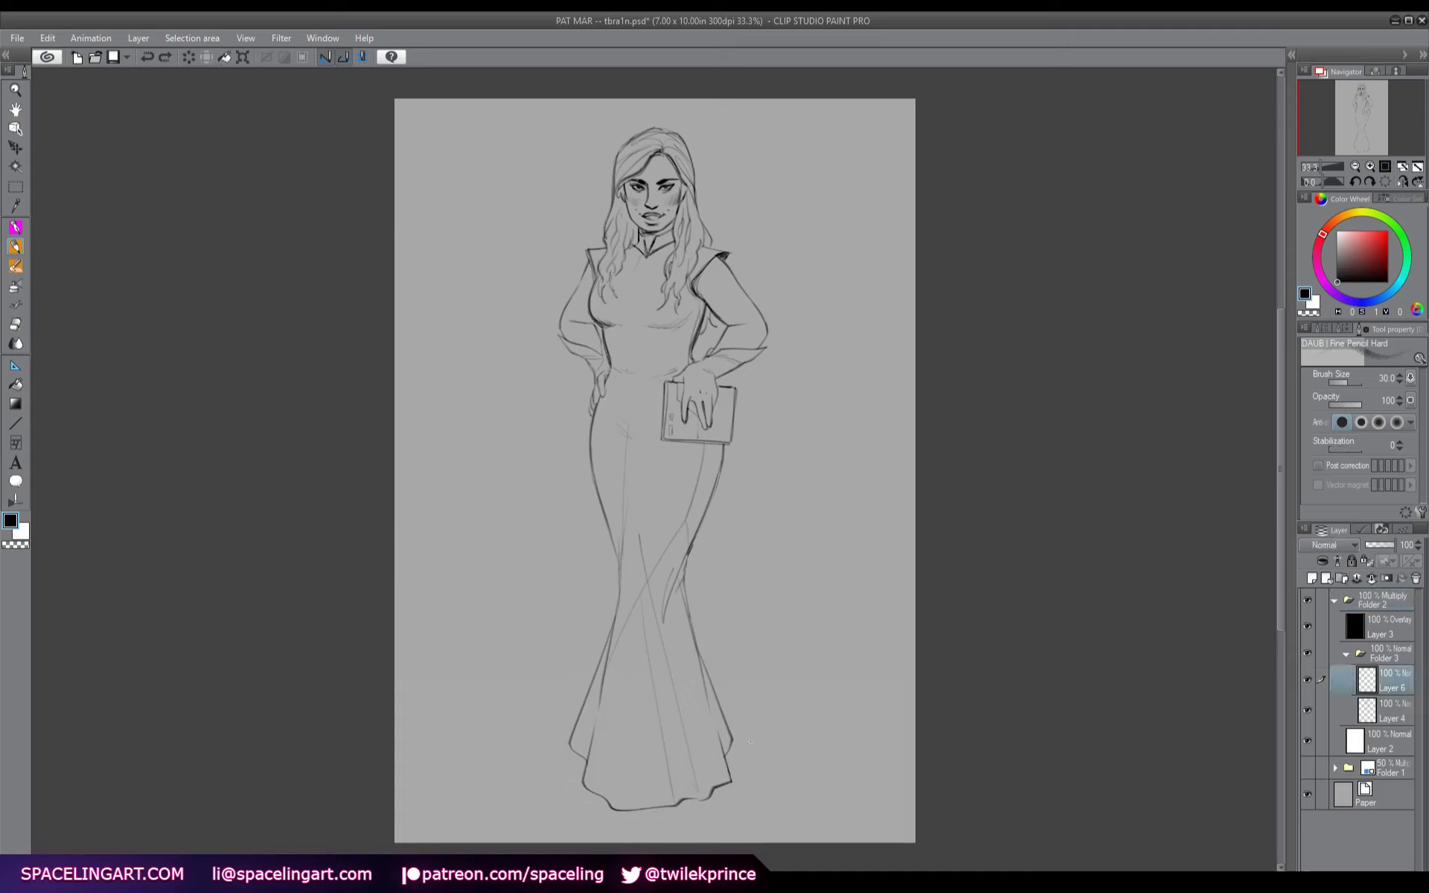
drag(747, 749, 762, 760)
drag(777, 759, 825, 754)
drag(807, 748, 805, 760)
- Merge Folder 2 into a single layer and convert its brightness to opacity
click(1334, 600)
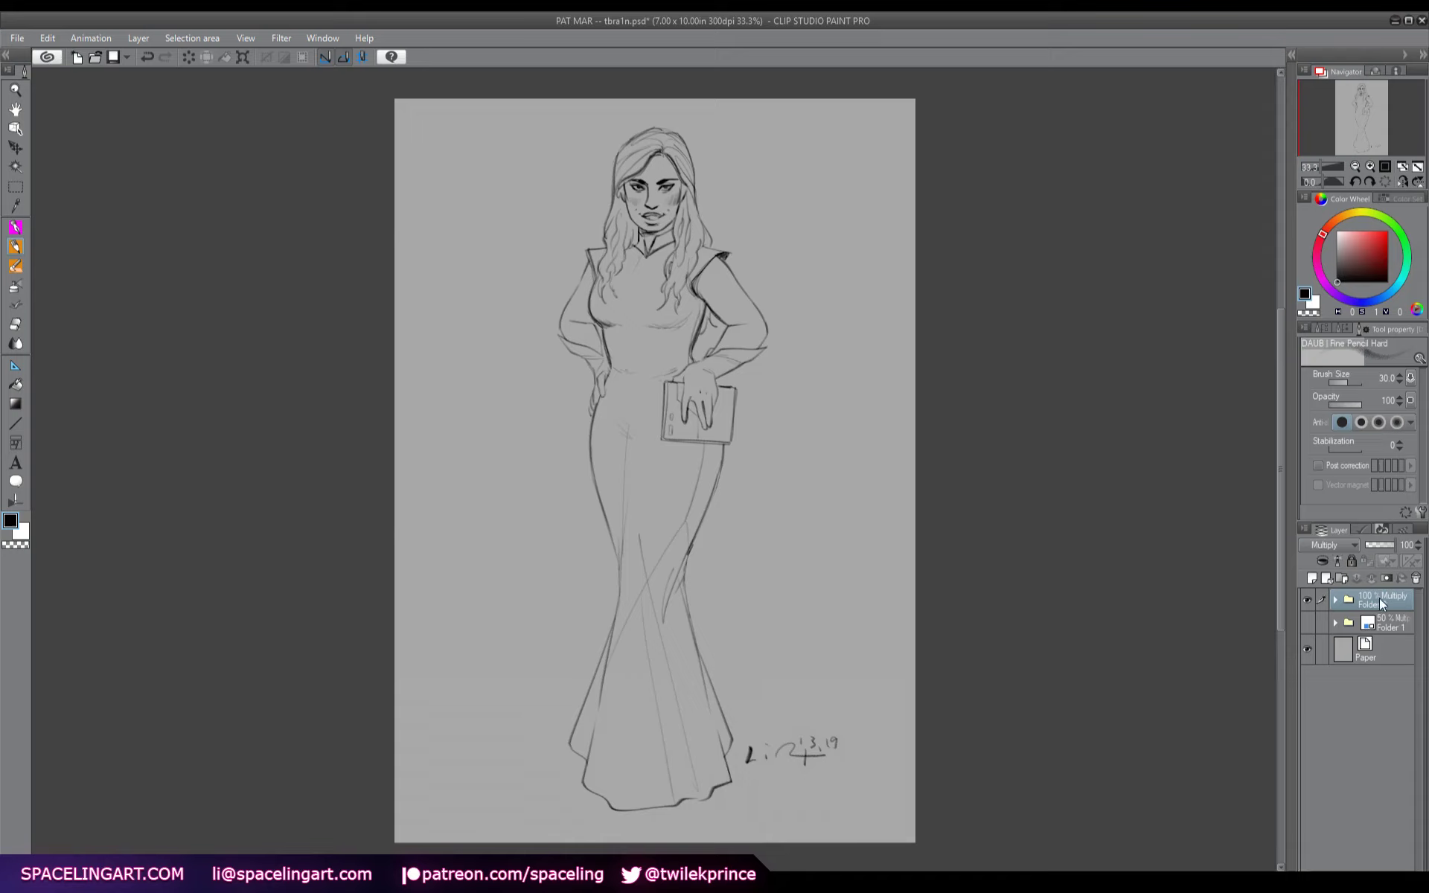
key(shift+alt+e)
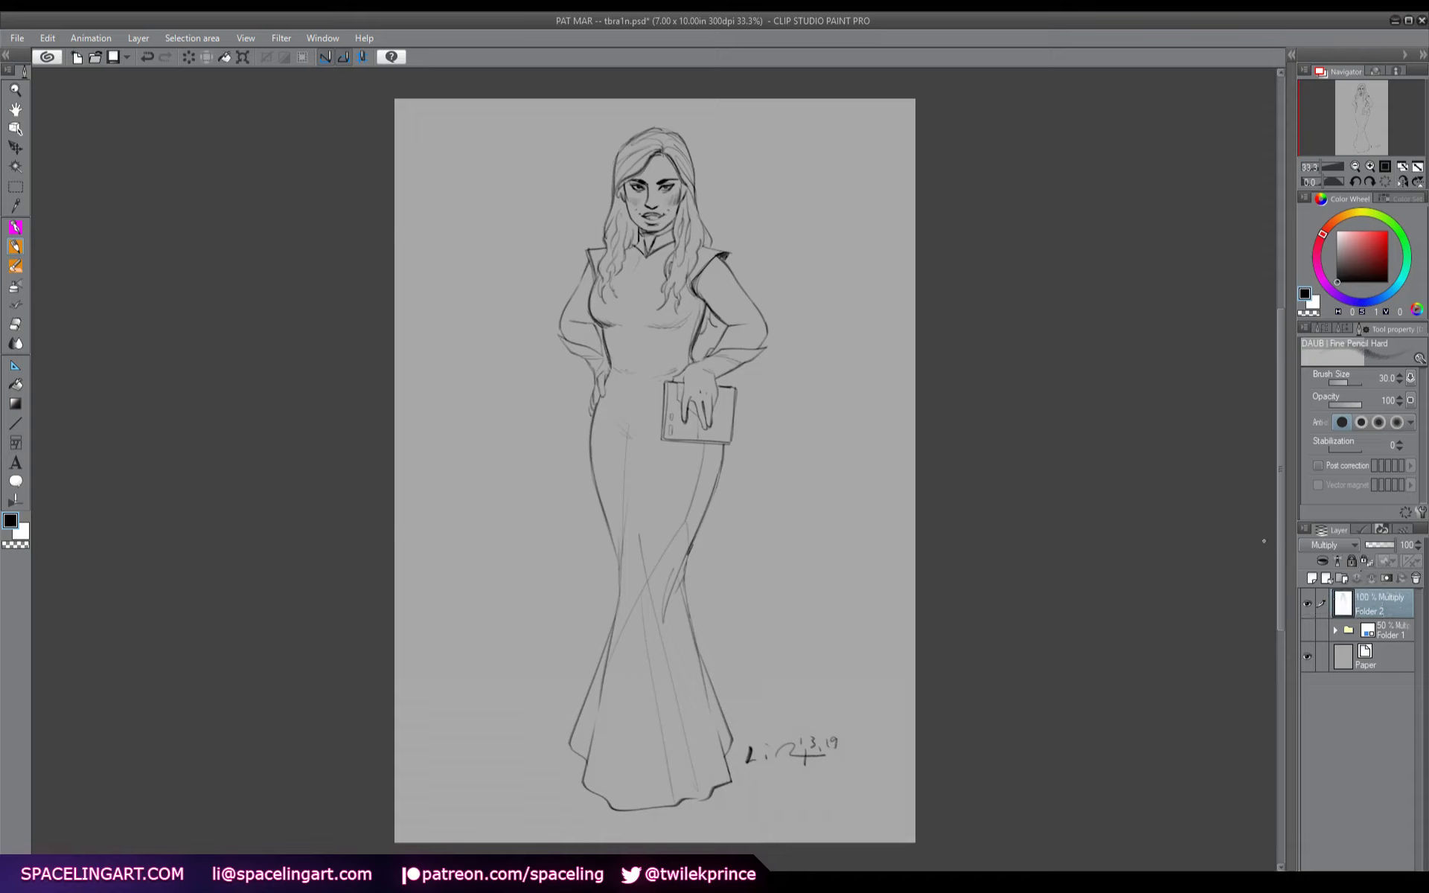
click(47, 39)
click(175, 309)
- Change the paper colour to white, and add a new folder containing an empty raster layer above Folder 1
double_click(1343, 656)
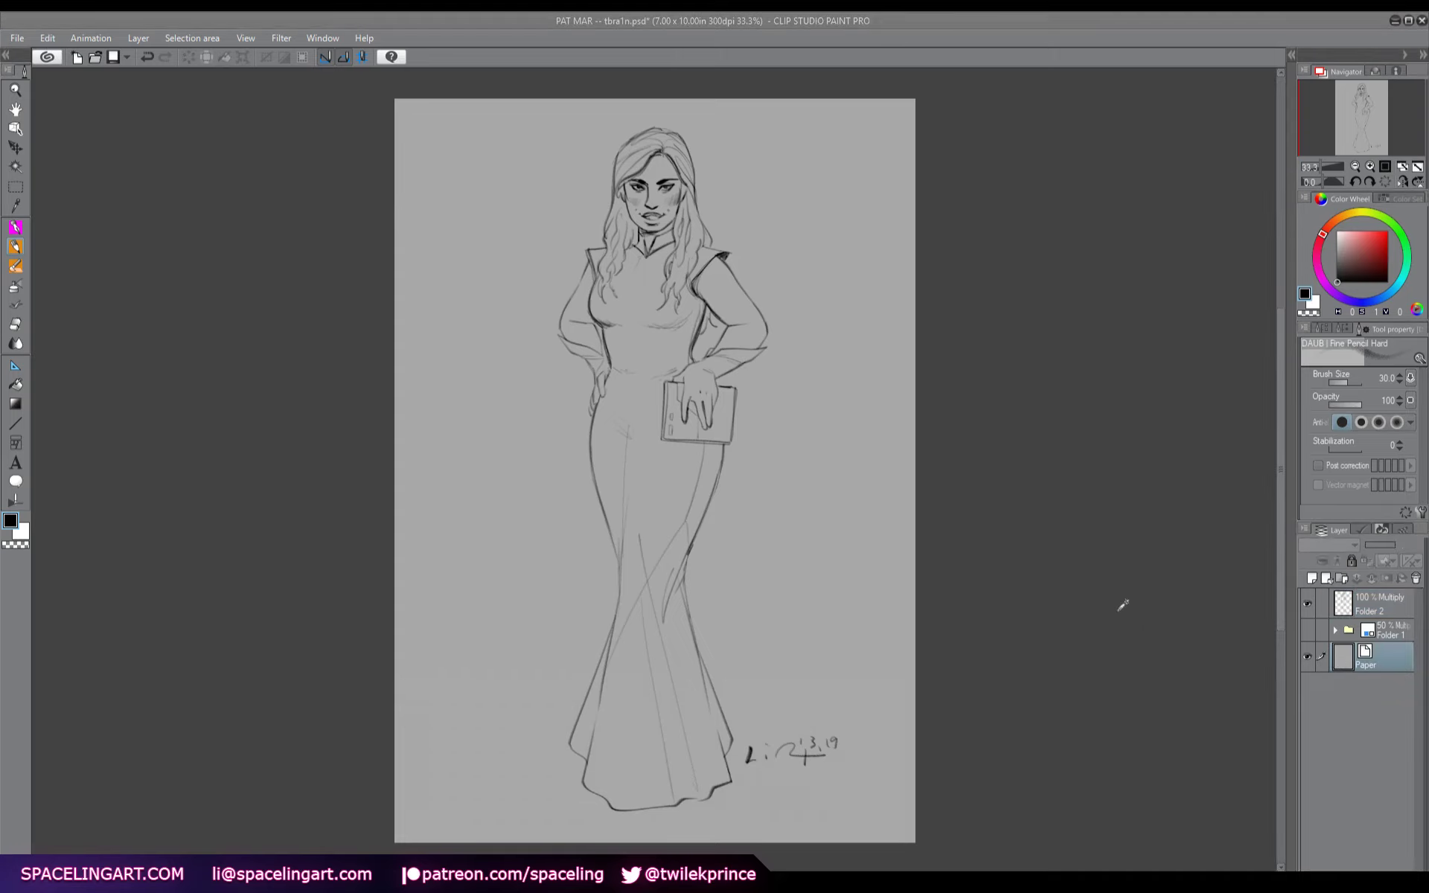
click(1157, 483)
click(1383, 631)
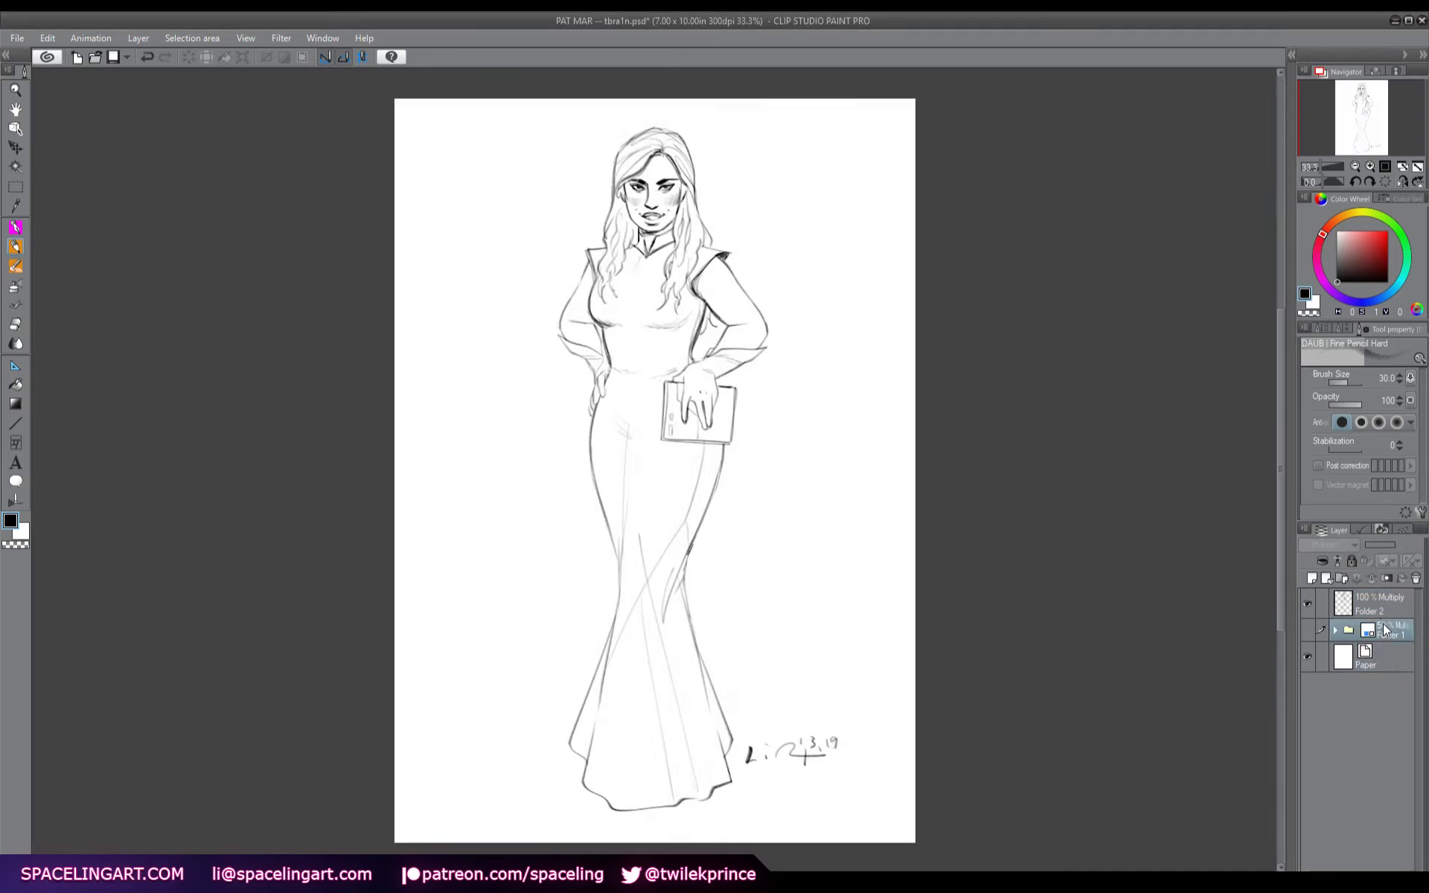
click(1342, 578)
click(1313, 578)
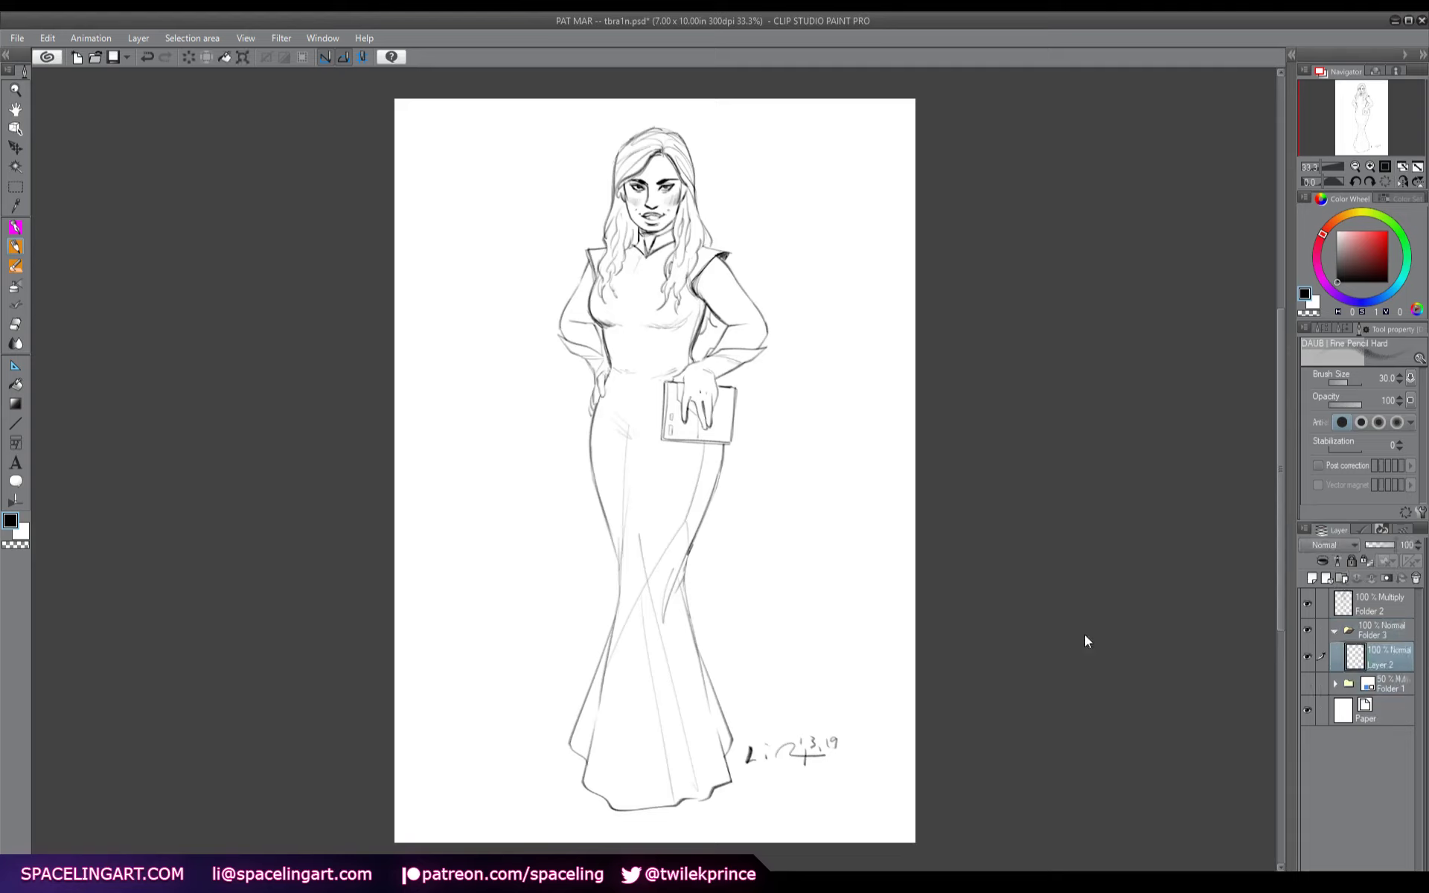
- Save the drawing and try a stroke of the DAUB Square Oil Brush across the lower skirt, removing it again
key(ctrl+s)
key(b)
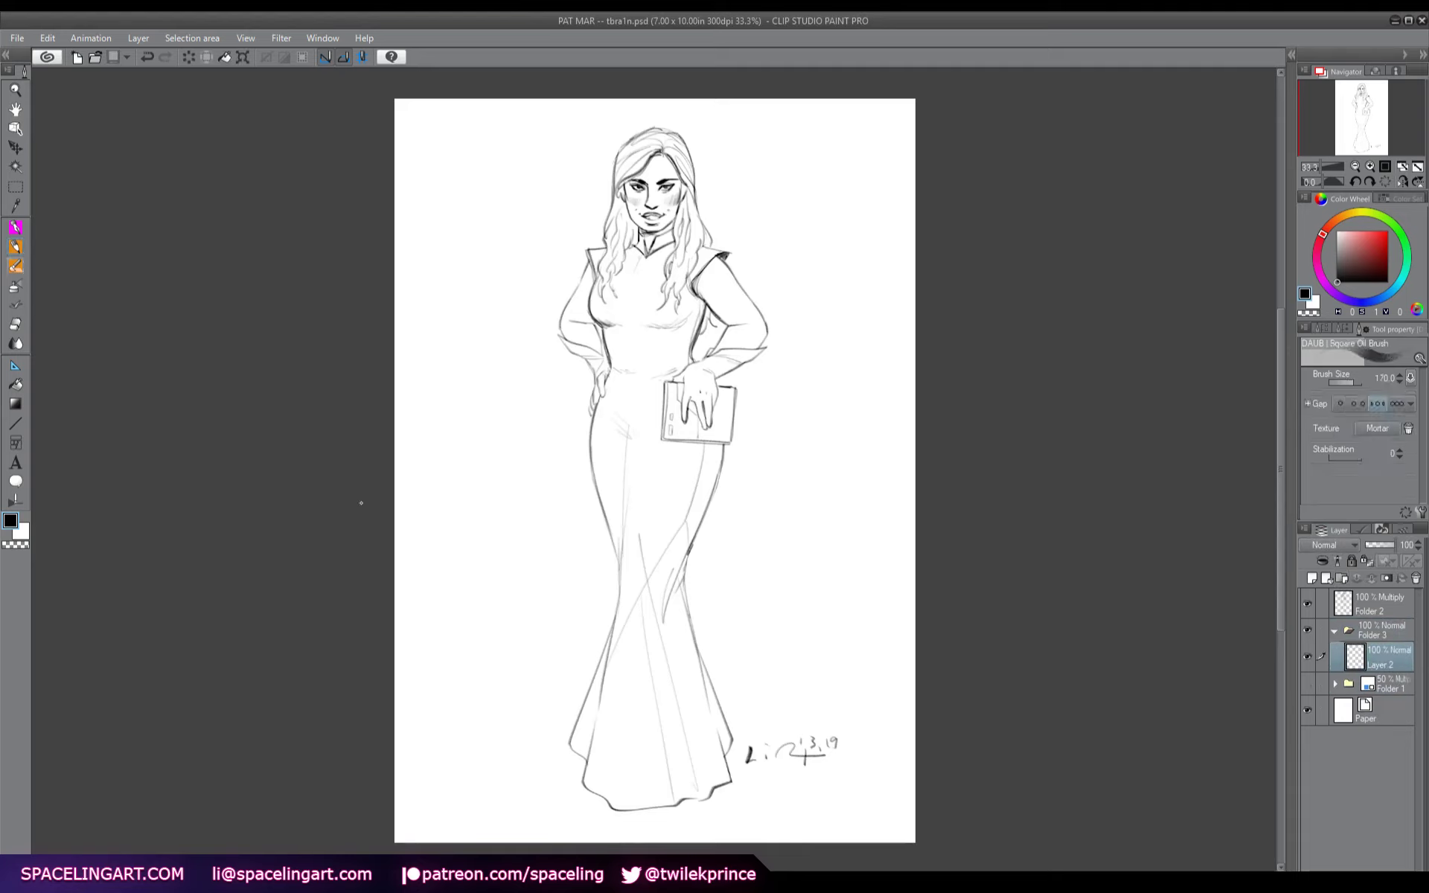
click(1349, 332)
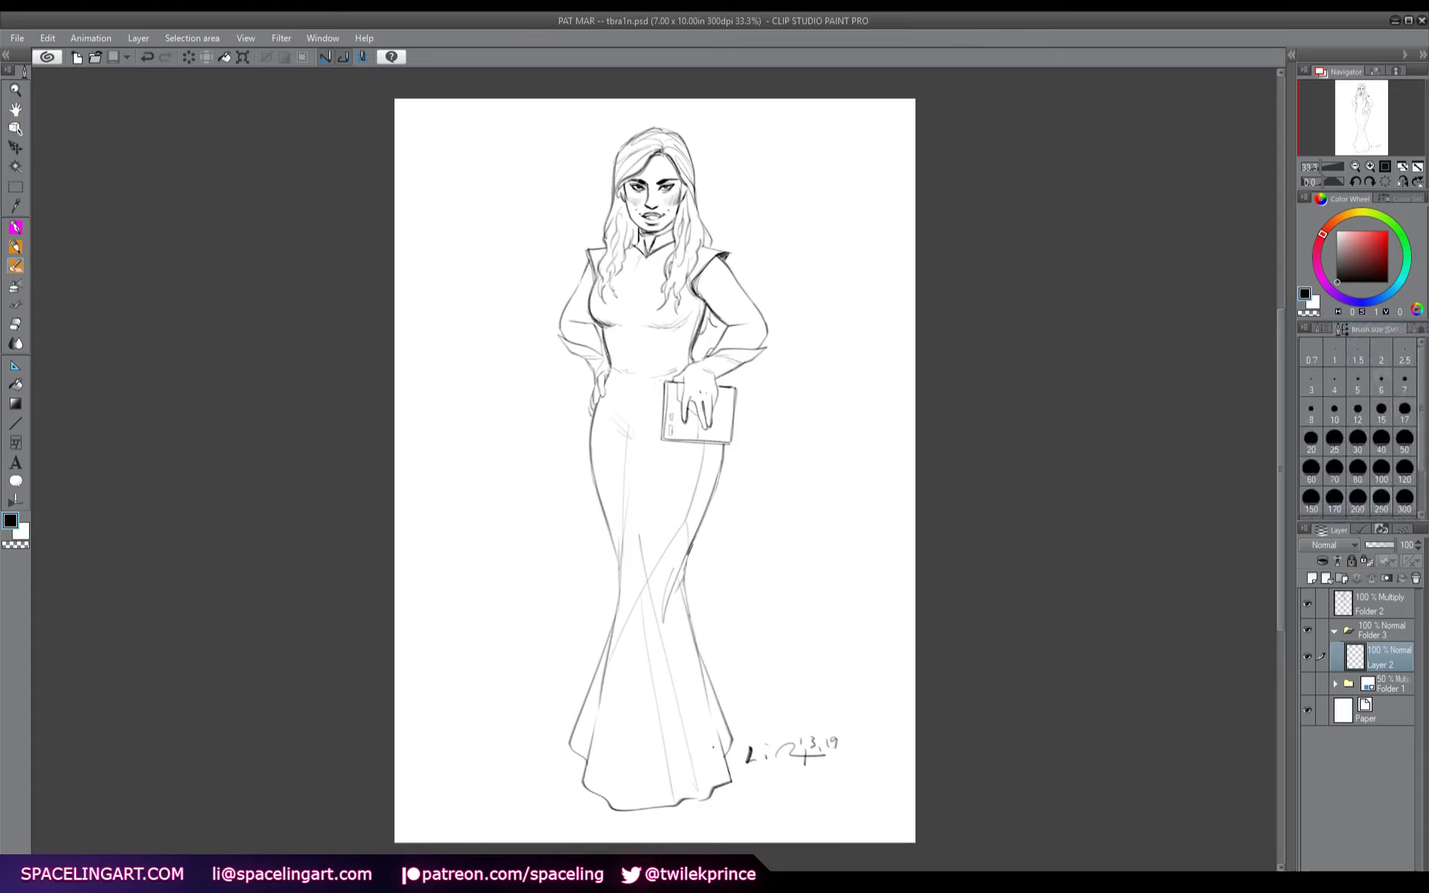
mouse_move(637, 730)
mouse_down()
mouse_move(613, 772)
mouse_move(650, 800)
mouse_move(674, 803)
mouse_move(707, 736)
mouse_up()
key(ctrl+z)
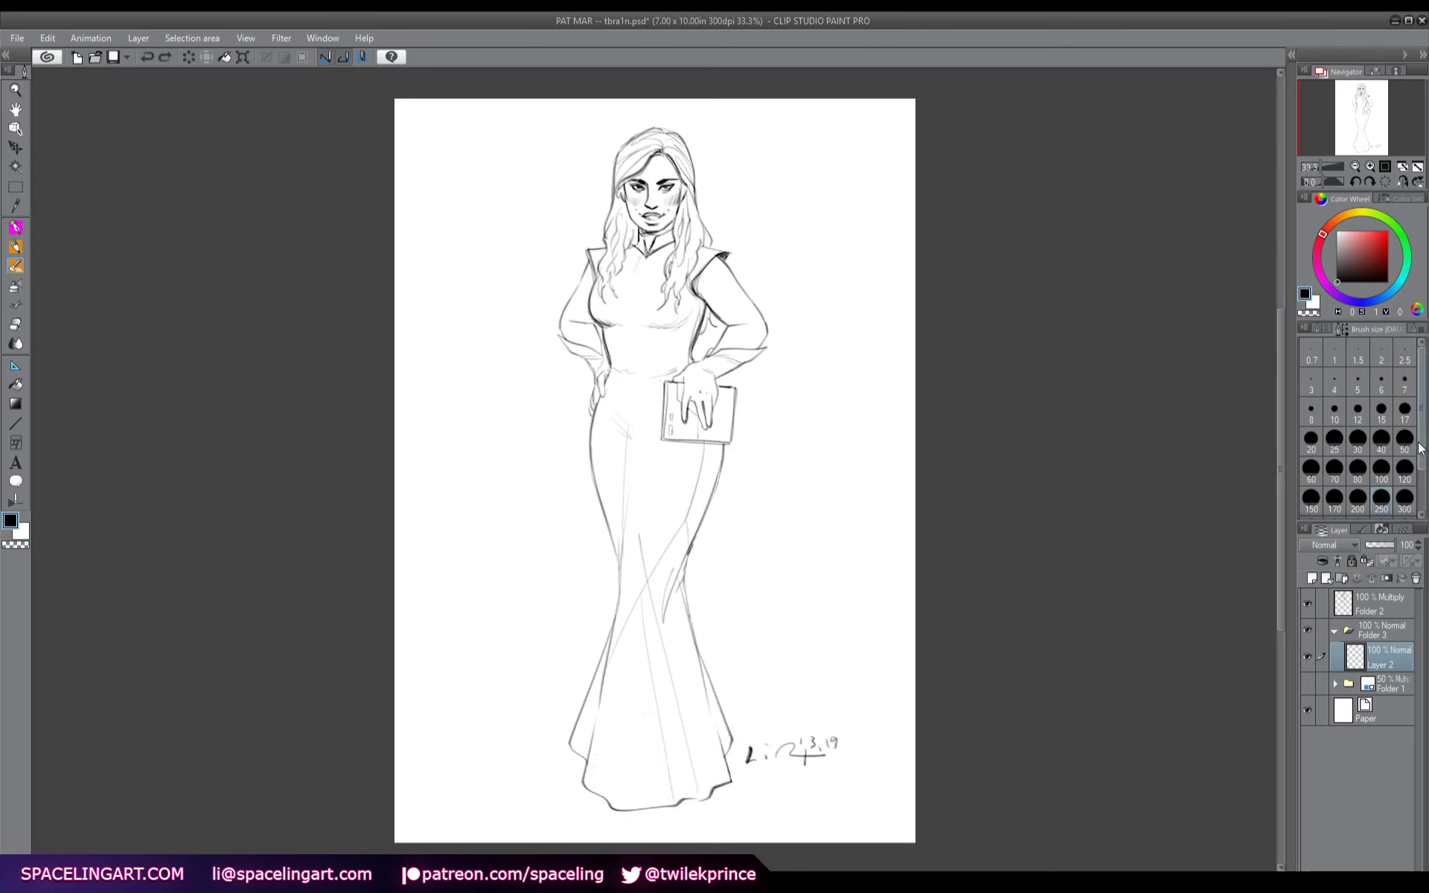
- Using brush size 600, cover the whole figure on Layer 2 with textured black, and lighten the torso area with white
scroll(1358, 447, down, 2)
click(1358, 485)
mouse_move(647, 782)
mouse_down()
mouse_move(669, 767)
mouse_move(633, 737)
mouse_move(635, 620)
mouse_move(670, 489)
mouse_move(647, 440)
mouse_move(644, 293)
mouse_move(700, 283)
mouse_up()
mouse_move(674, 765)
mouse_down()
mouse_move(655, 788)
mouse_move(632, 596)
mouse_move(651, 302)
mouse_move(733, 257)
mouse_up()
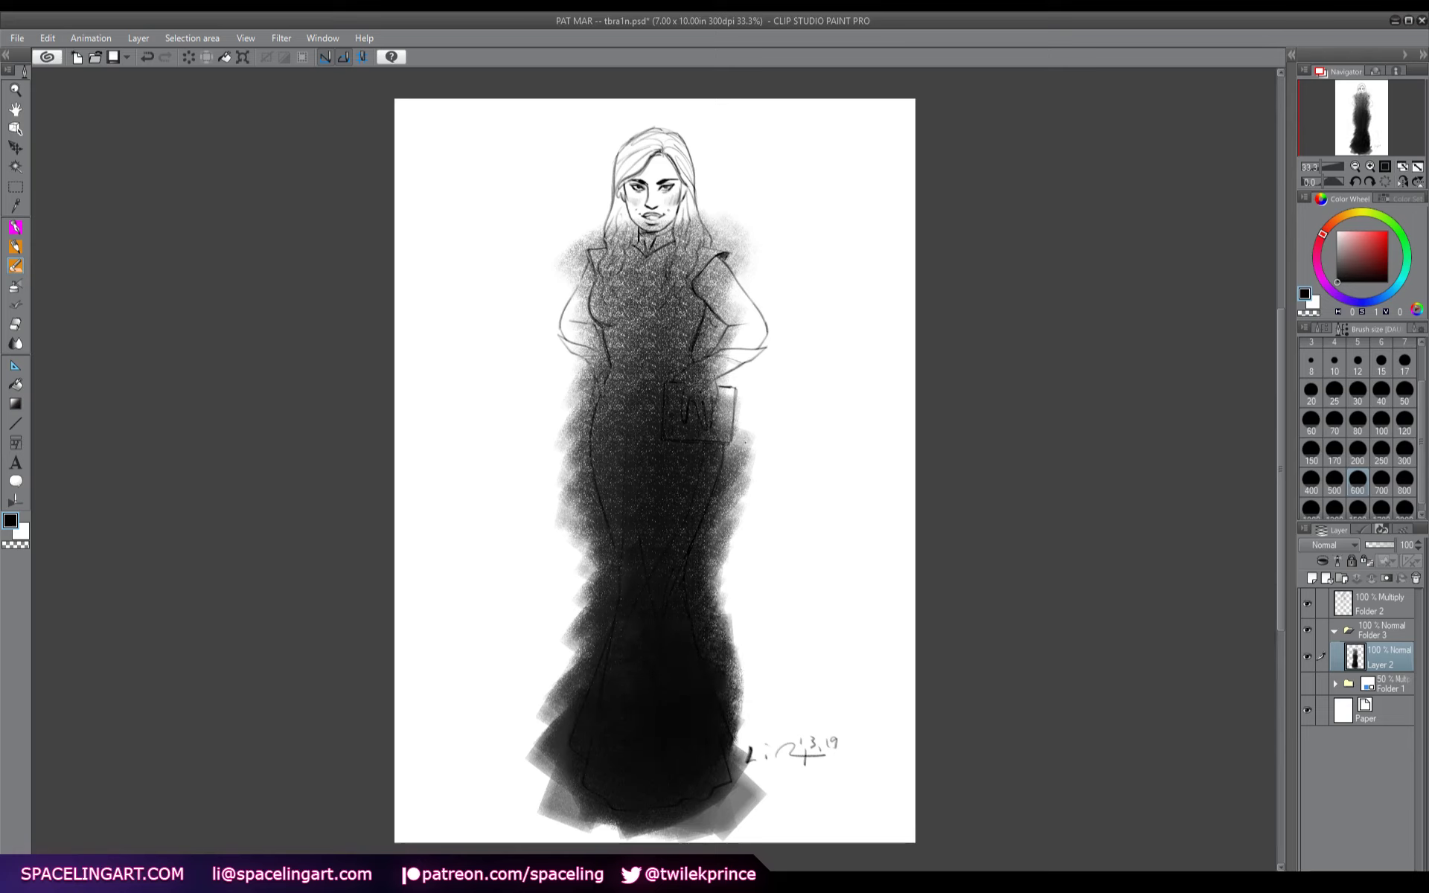
mouse_move(701, 201)
mouse_down()
mouse_move(707, 123)
mouse_move(618, 137)
mouse_move(599, 186)
mouse_move(664, 210)
mouse_move(651, 233)
mouse_move(687, 168)
mouse_move(637, 287)
mouse_up()
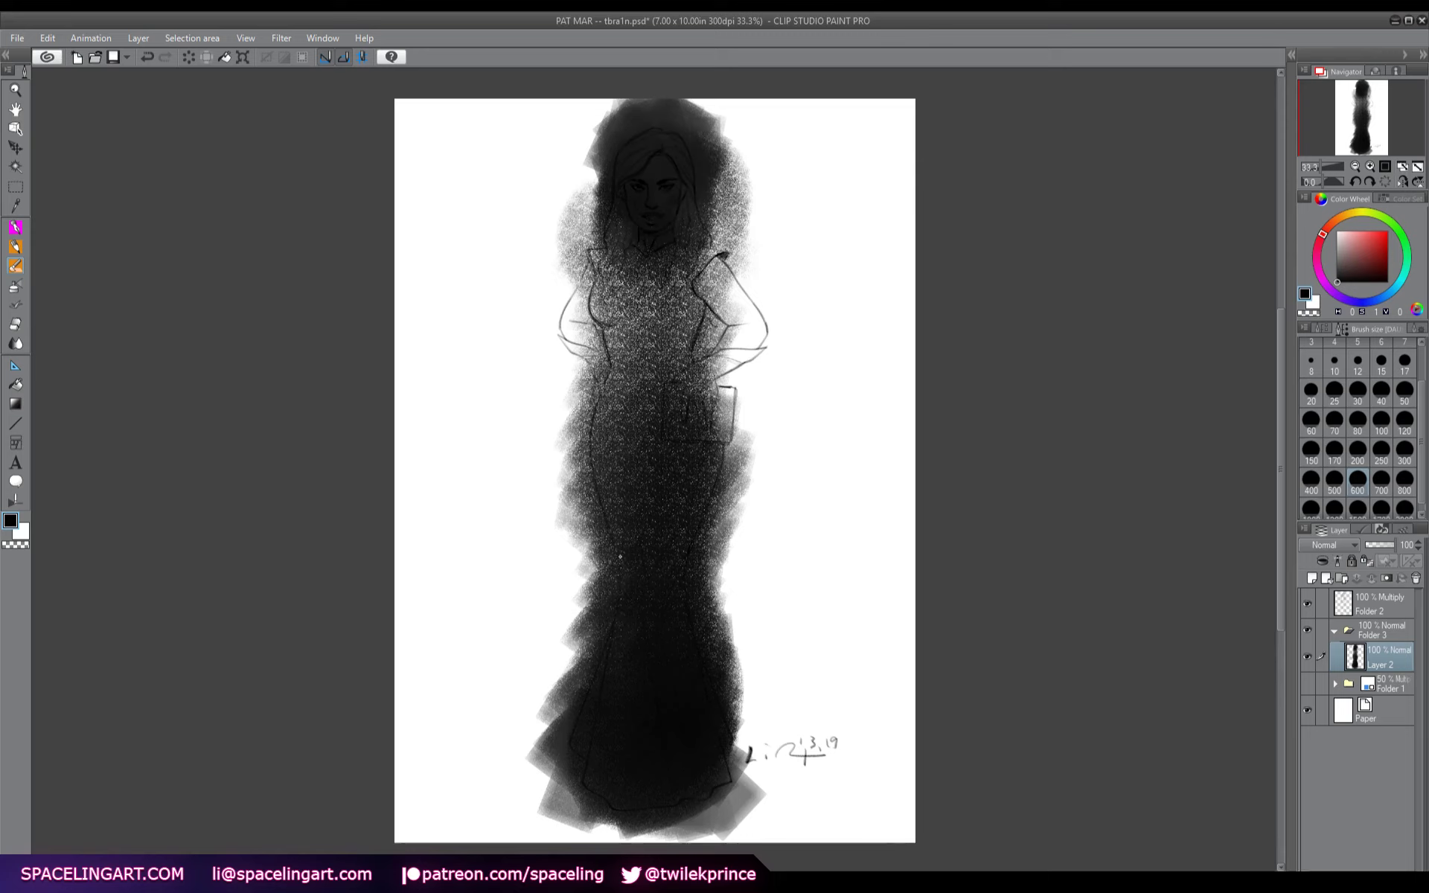
mouse_move(619, 411)
mouse_down()
mouse_move(688, 286)
mouse_move(638, 335)
mouse_move(662, 361)
mouse_move(631, 283)
mouse_move(610, 364)
mouse_move(674, 536)
mouse_move(725, 521)
mouse_move(690, 402)
mouse_move(595, 447)
mouse_move(715, 327)
mouse_move(633, 267)
mouse_move(669, 256)
mouse_move(654, 305)
mouse_move(670, 380)
mouse_move(648, 417)
mouse_up()
key(x)
key(x)
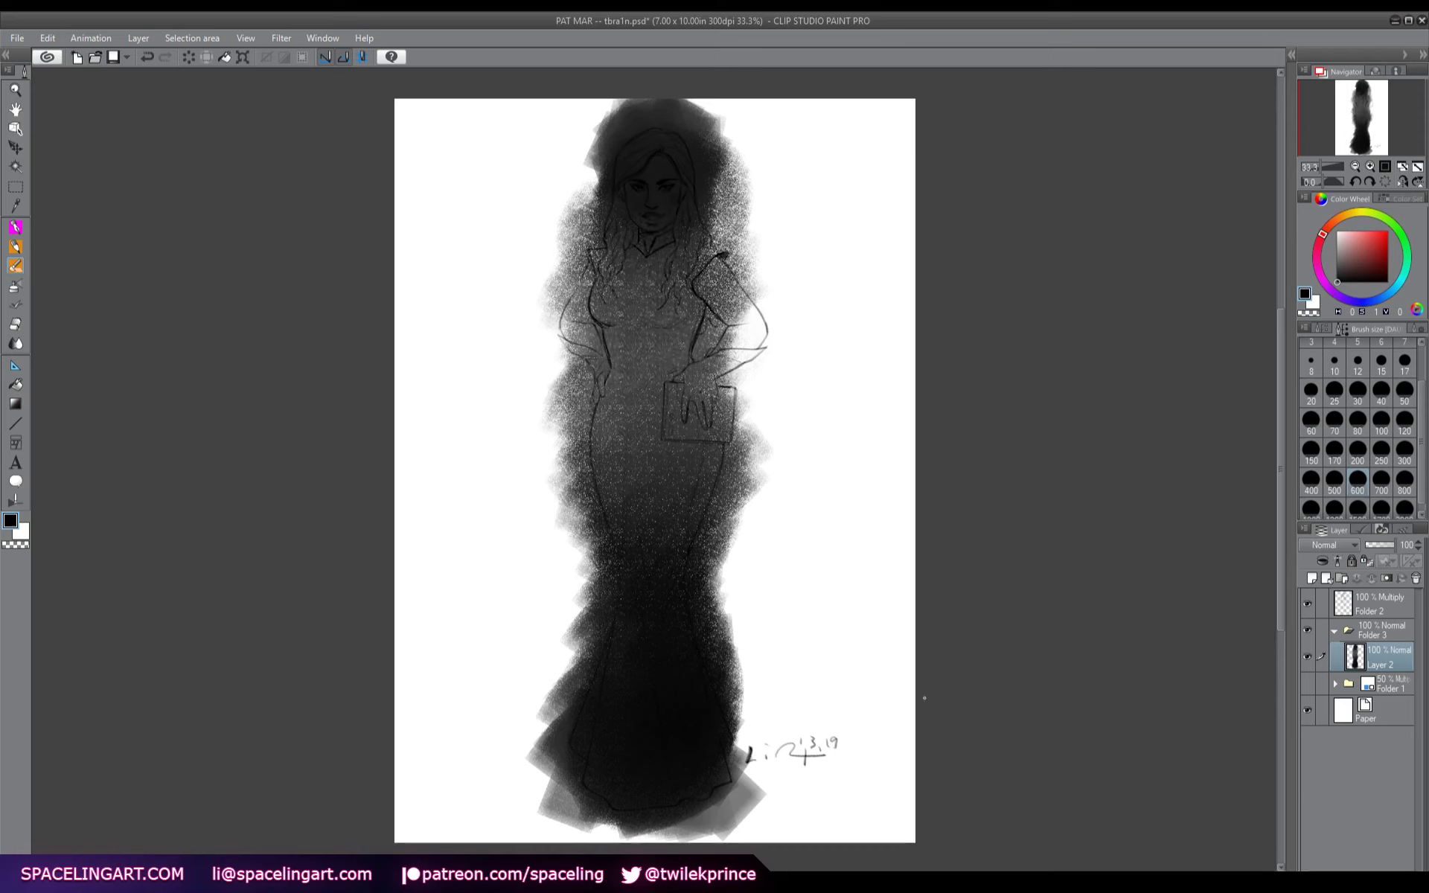
- Add a mask to Layer 2, clear it to hide the paint, and reveal the tone across the thighs at brush size 250
click(1386, 578)
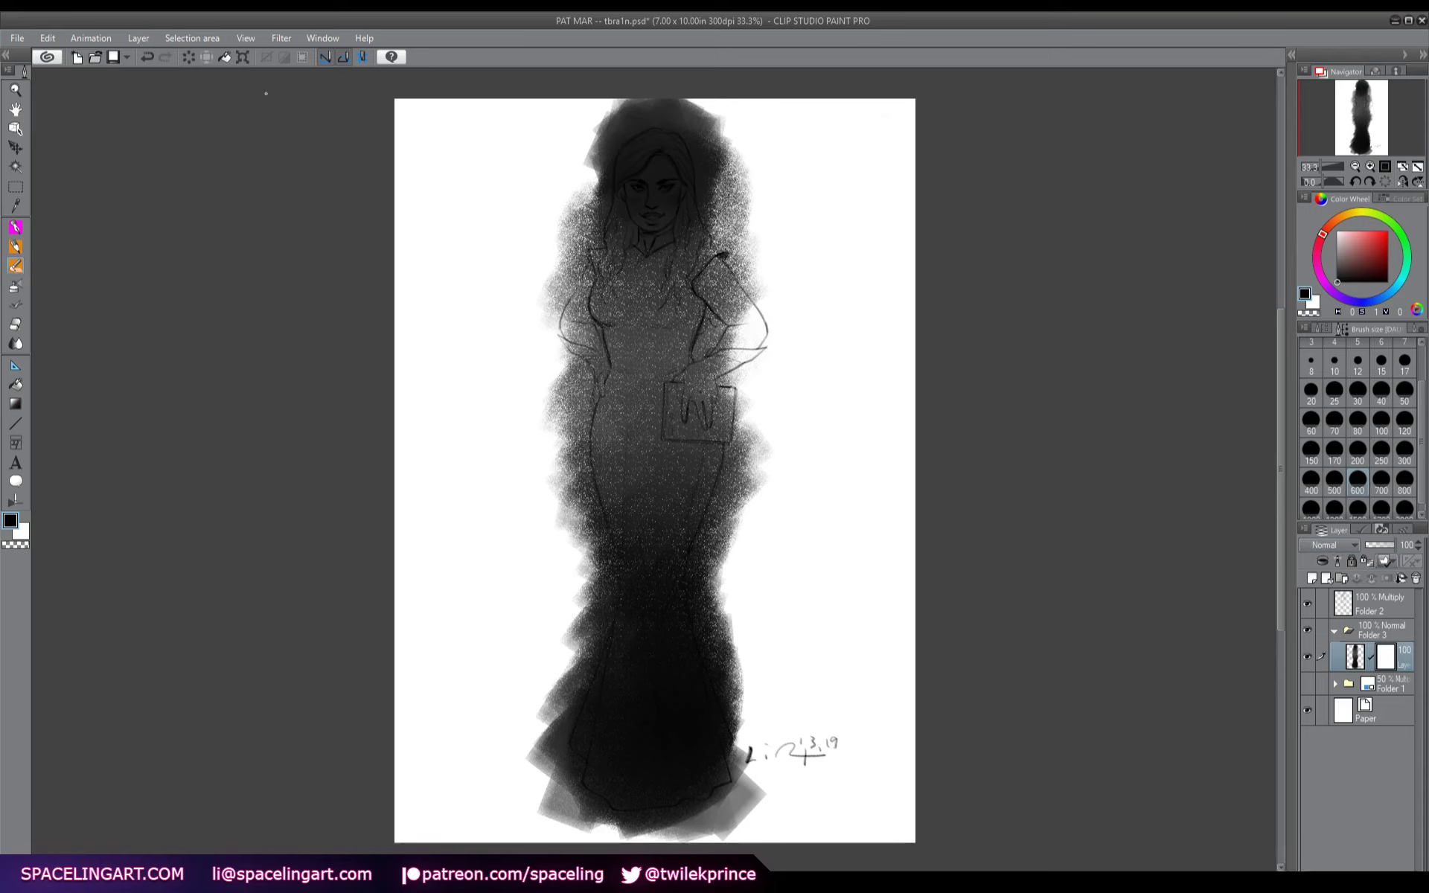
click(188, 56)
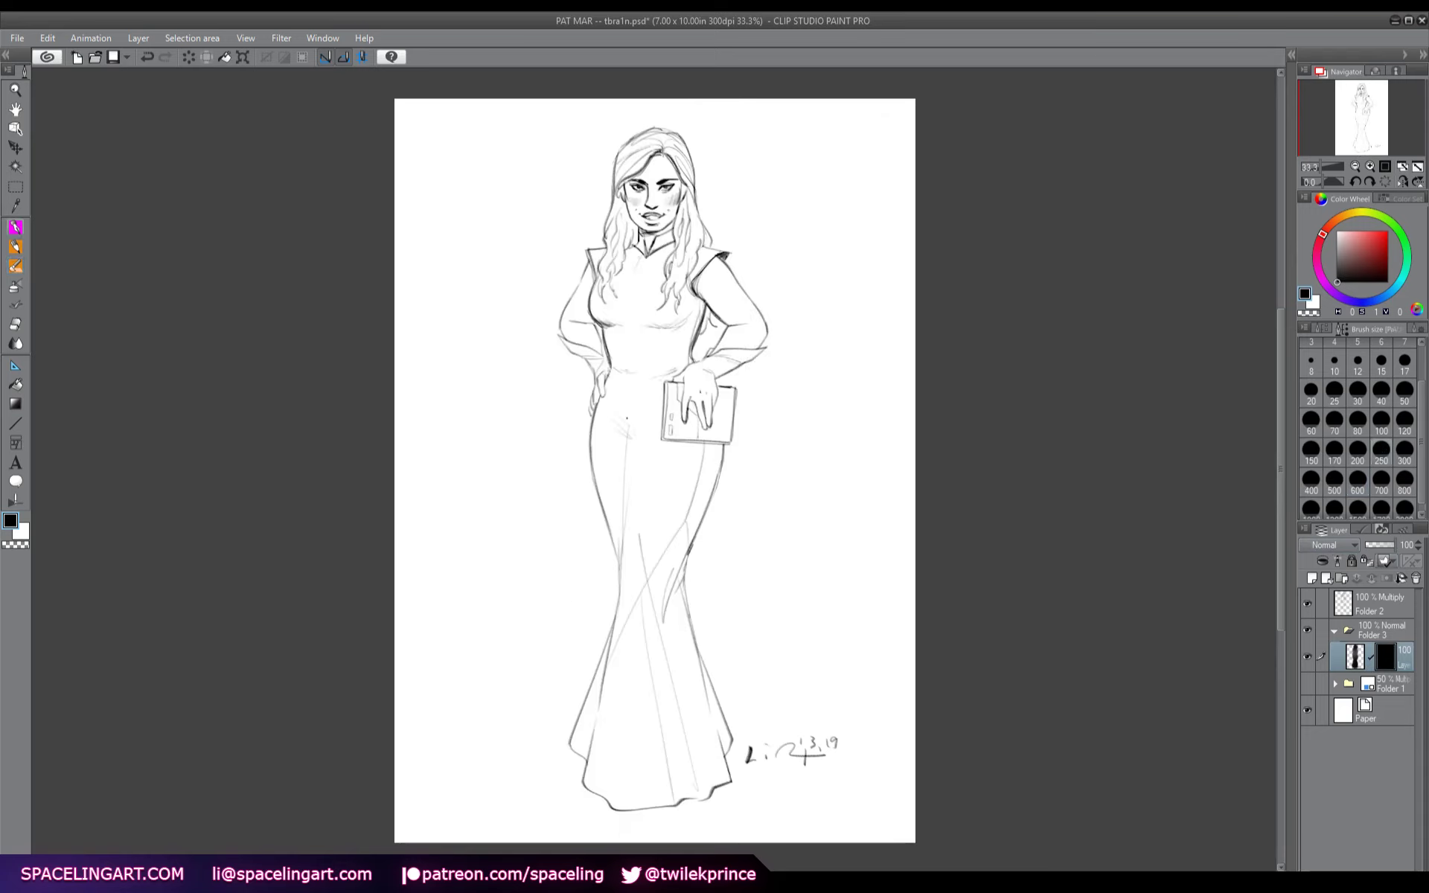
mouse_move(629, 413)
mouse_down()
mouse_move(634, 540)
mouse_move(596, 457)
mouse_move(602, 406)
mouse_move(607, 447)
mouse_move(615, 411)
mouse_up()
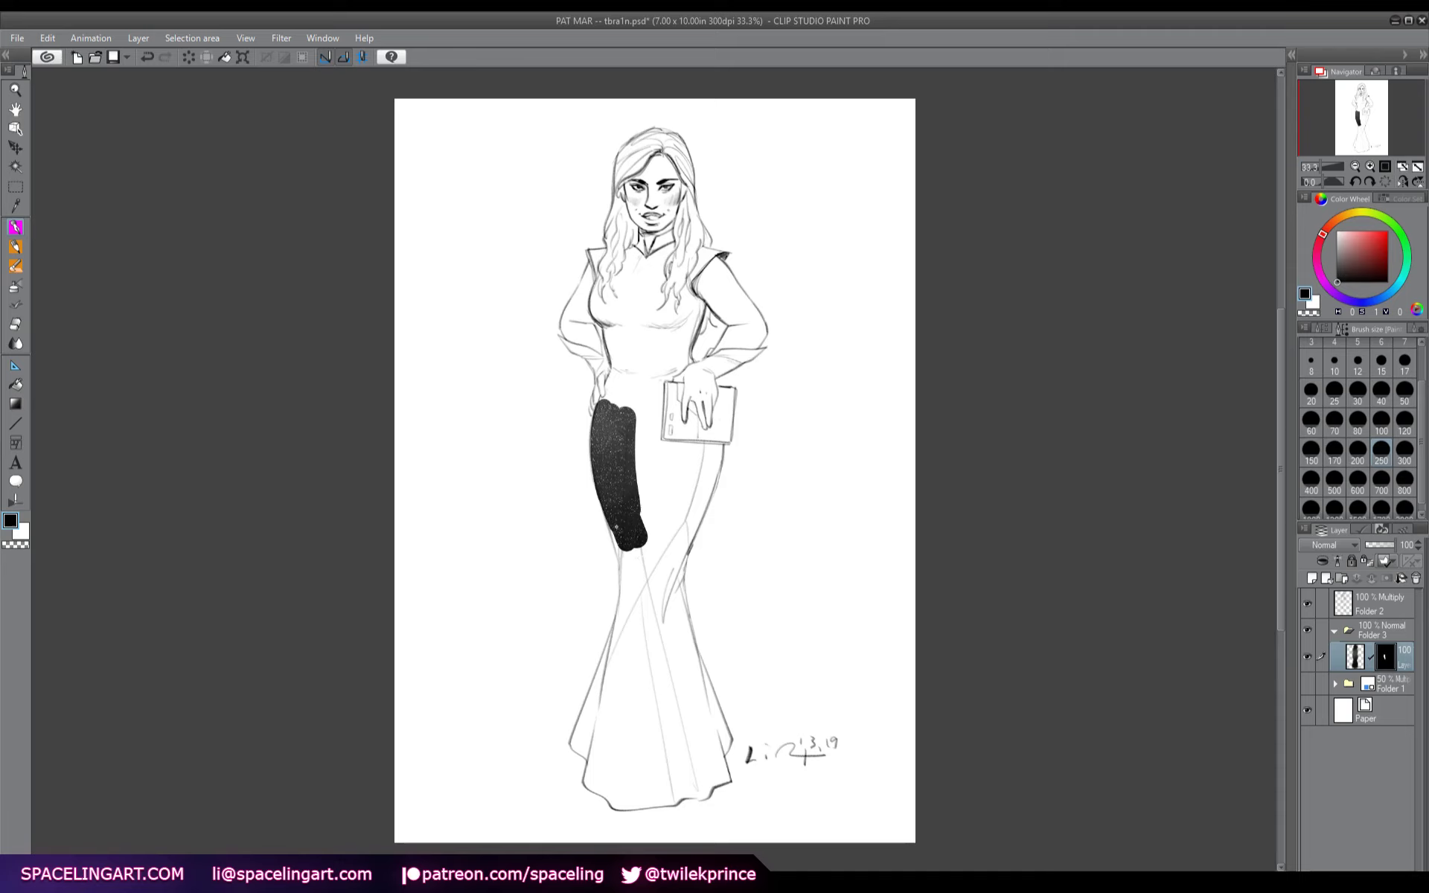
mouse_move(617, 527)
mouse_down()
mouse_move(633, 588)
mouse_move(645, 544)
mouse_move(655, 579)
mouse_move(681, 491)
mouse_move(666, 592)
mouse_move(703, 484)
mouse_move(696, 543)
mouse_up()
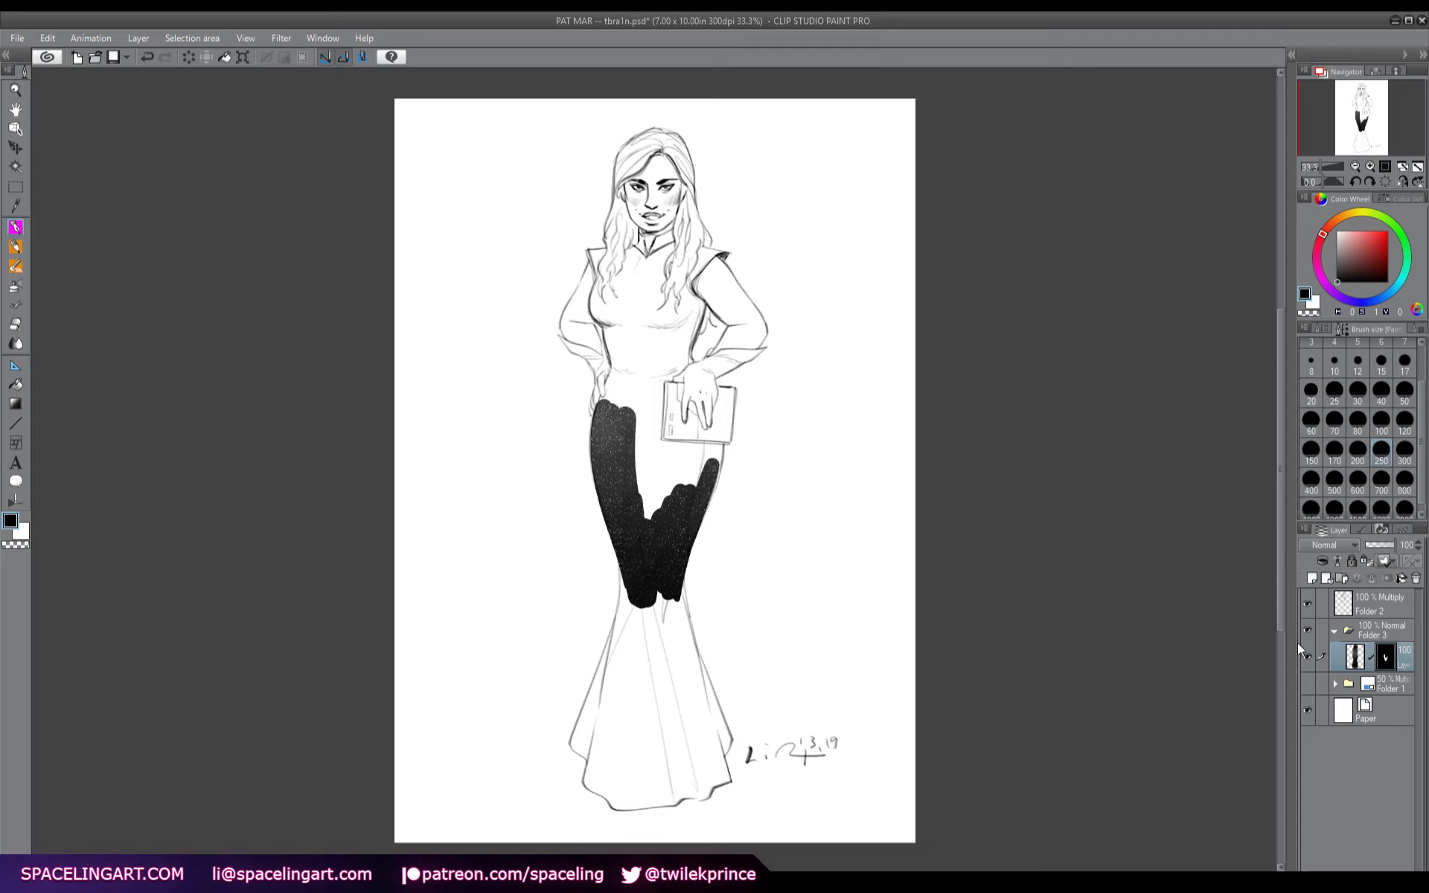
- Set Layer 2's opacity to 75% and extend the revealed tone up to the waist and over the hips
text(75)
key(Return)
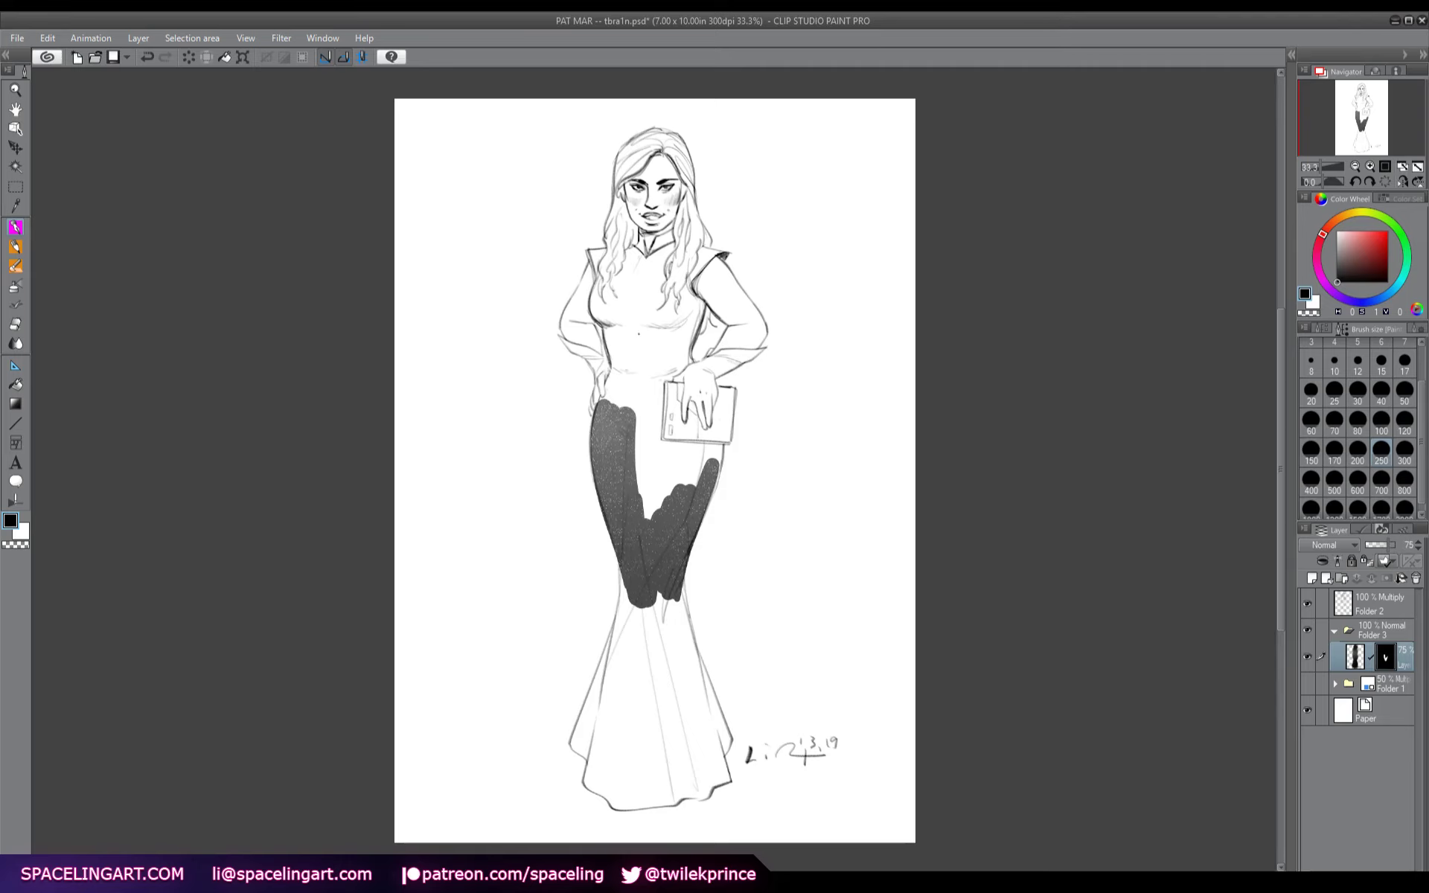
drag(639, 333, 611, 392)
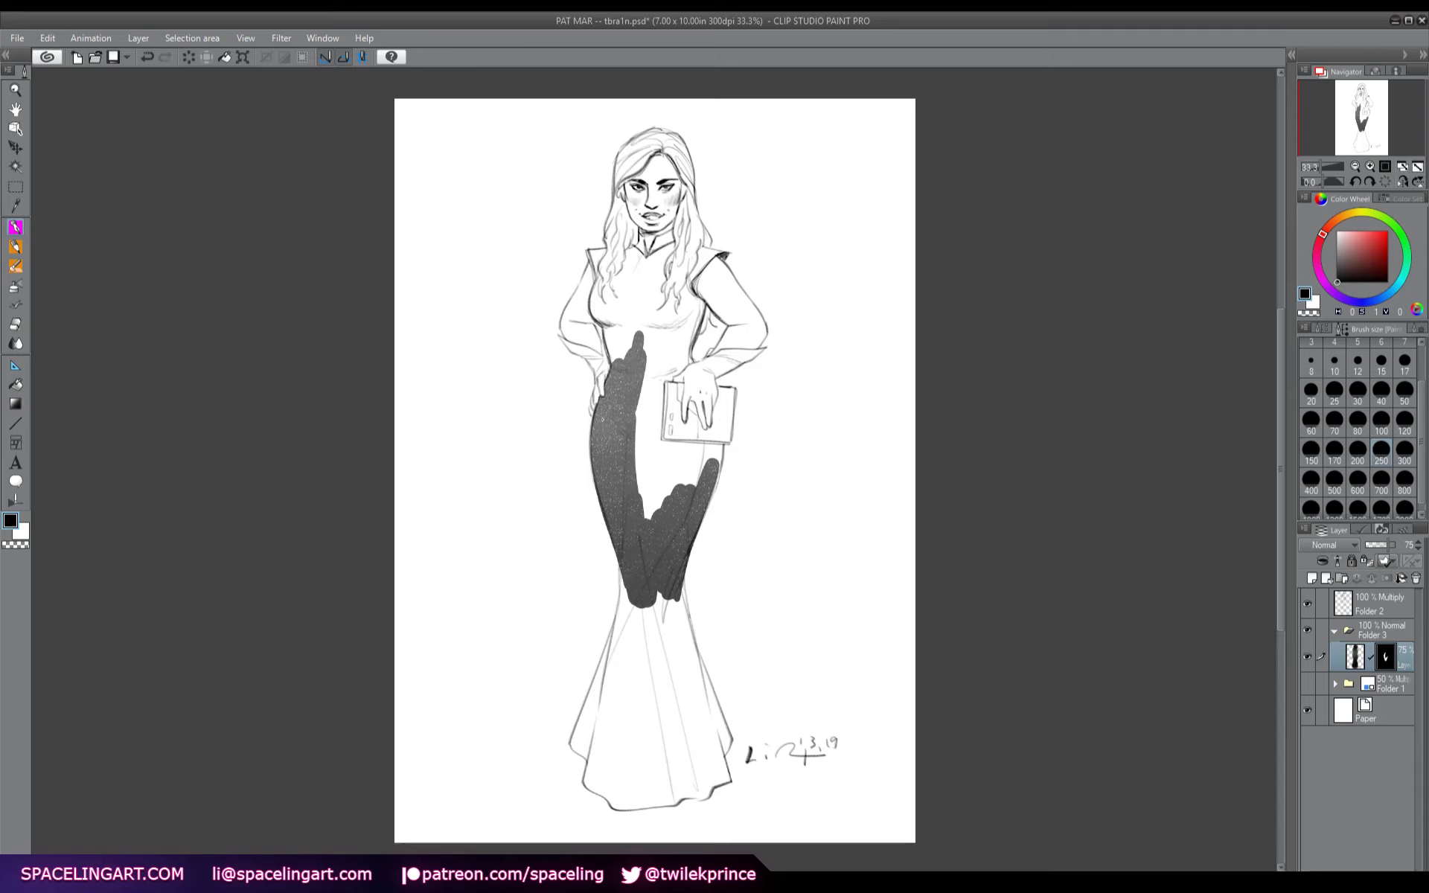
mouse_move(634, 452)
mouse_down()
mouse_move(644, 506)
mouse_move(682, 478)
mouse_up()
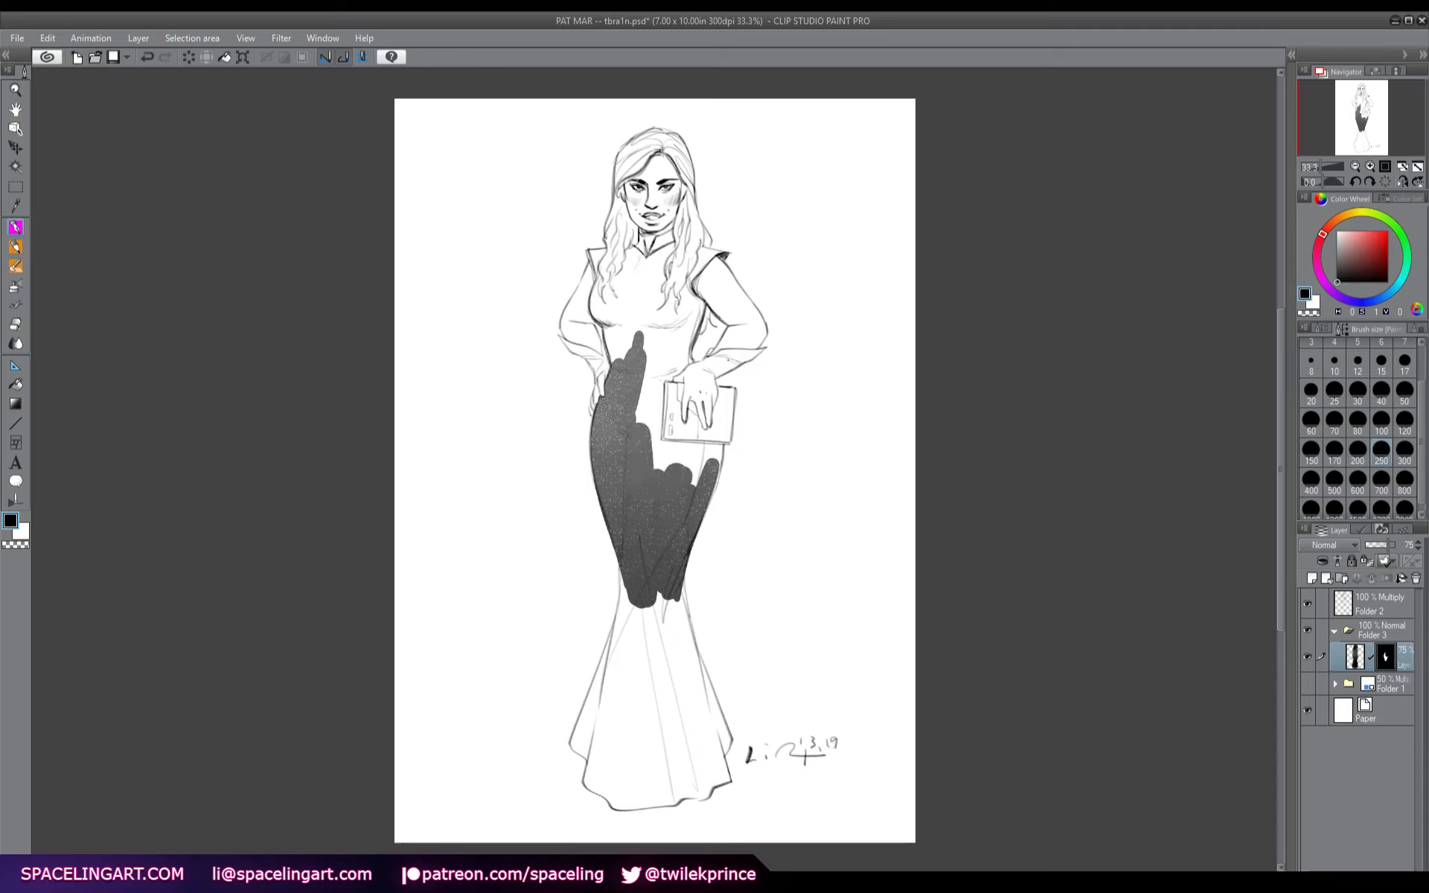
- Reveal the dark tone on the mask over the bodice, collar and long hair, undoing stray strokes
drag(731, 358, 718, 380)
key(ctrl+z)
key(ctrl+z)
mouse_move(635, 318)
mouse_down()
mouse_move(623, 312)
mouse_move(609, 358)
mouse_move(626, 299)
mouse_move(612, 358)
mouse_move(596, 255)
mouse_up()
key(ctrl+z)
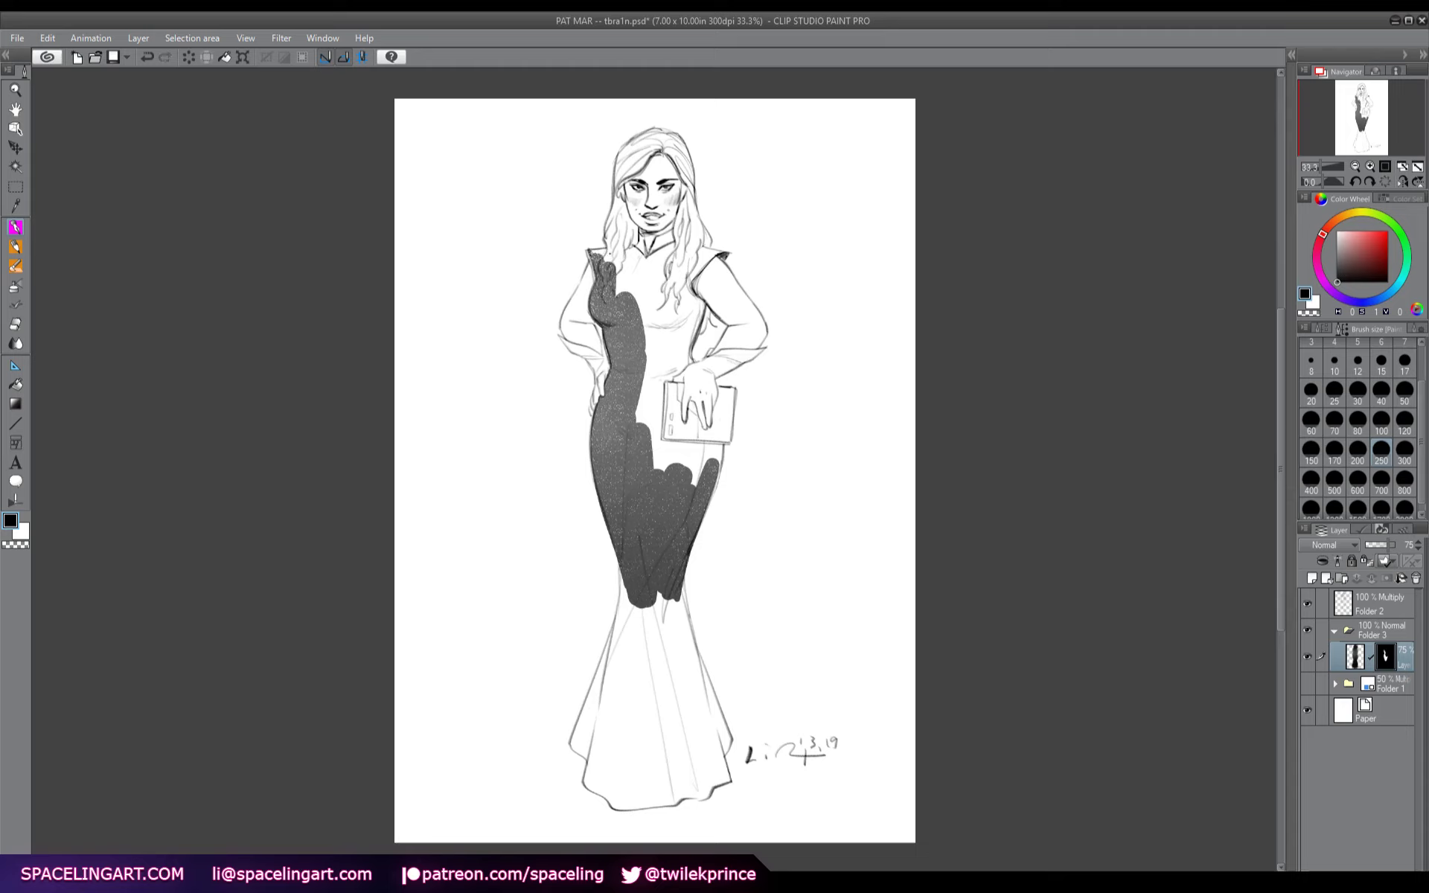
mouse_move(597, 255)
mouse_down()
mouse_move(632, 264)
mouse_move(636, 235)
mouse_move(645, 258)
mouse_move(683, 236)
mouse_move(641, 266)
mouse_move(680, 236)
mouse_move(645, 306)
mouse_move(673, 266)
mouse_move(685, 323)
mouse_move(702, 313)
mouse_move(675, 264)
mouse_move(687, 238)
mouse_move(708, 256)
mouse_move(687, 227)
mouse_move(695, 247)
mouse_move(708, 240)
mouse_move(697, 218)
mouse_move(696, 232)
mouse_move(678, 221)
mouse_move(690, 189)
mouse_move(674, 136)
mouse_move(640, 145)
mouse_move(616, 192)
mouse_move(653, 142)
mouse_up()
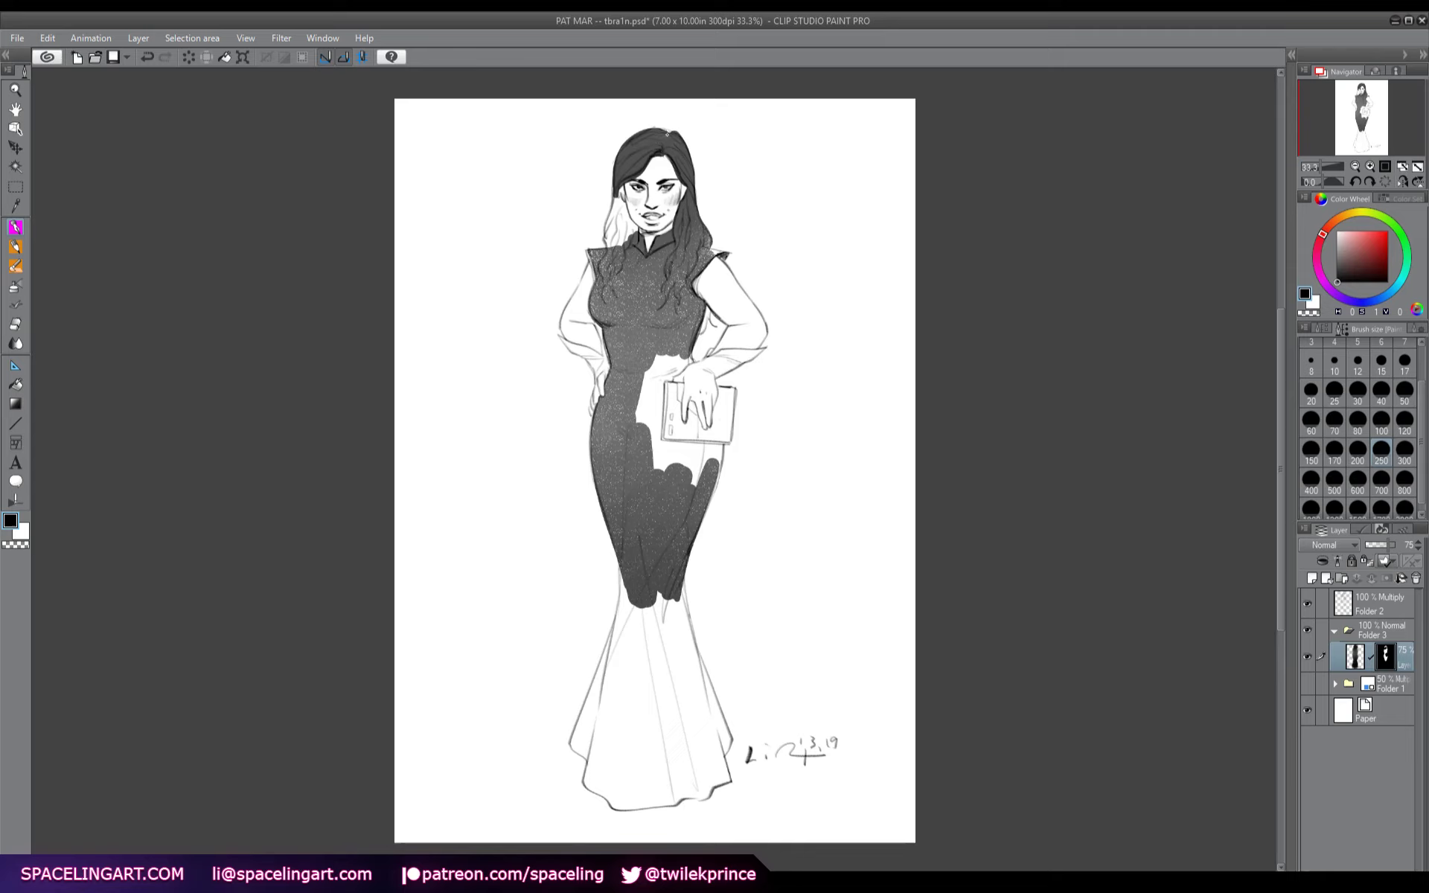
mouse_move(615, 198)
mouse_down()
mouse_move(609, 243)
mouse_move(615, 227)
mouse_move(636, 232)
mouse_move(624, 202)
mouse_up()
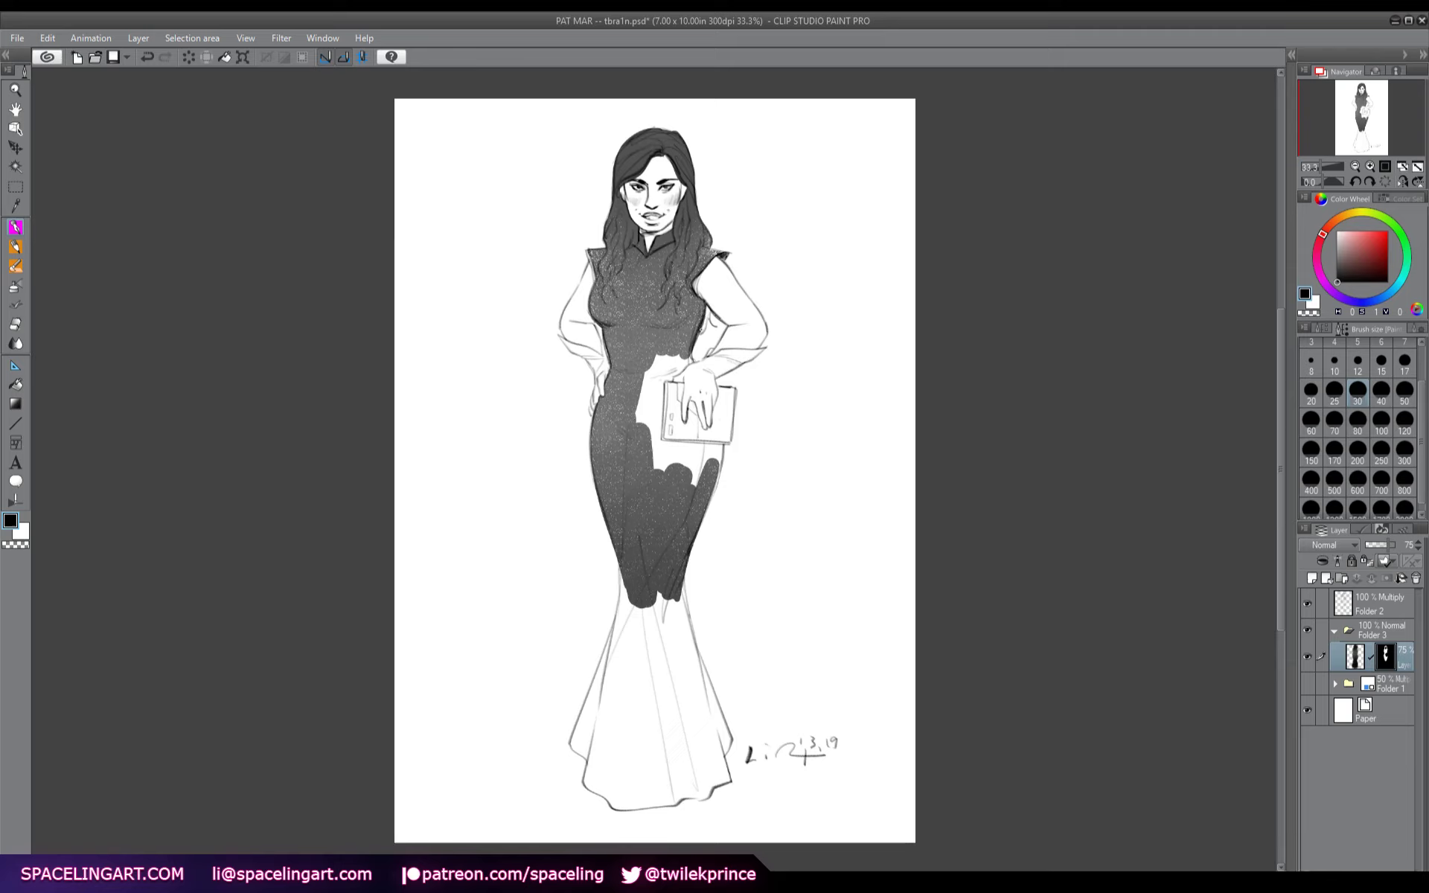
- Reveal the dark tone over the waist and both gloved hands, fading it out along the forearms, at brush size 80
drag(707, 311, 711, 325)
click(1358, 421)
mouse_move(638, 386)
mouse_down()
mouse_move(640, 422)
mouse_move(651, 367)
mouse_move(656, 470)
mouse_move(657, 356)
mouse_move(689, 378)
mouse_move(692, 361)
mouse_up()
mouse_move(703, 365)
mouse_down()
mouse_move(684, 418)
mouse_move(696, 402)
mouse_move(705, 429)
mouse_move(716, 407)
mouse_move(700, 364)
mouse_move(737, 352)
mouse_move(731, 367)
mouse_up()
drag(609, 361, 588, 420)
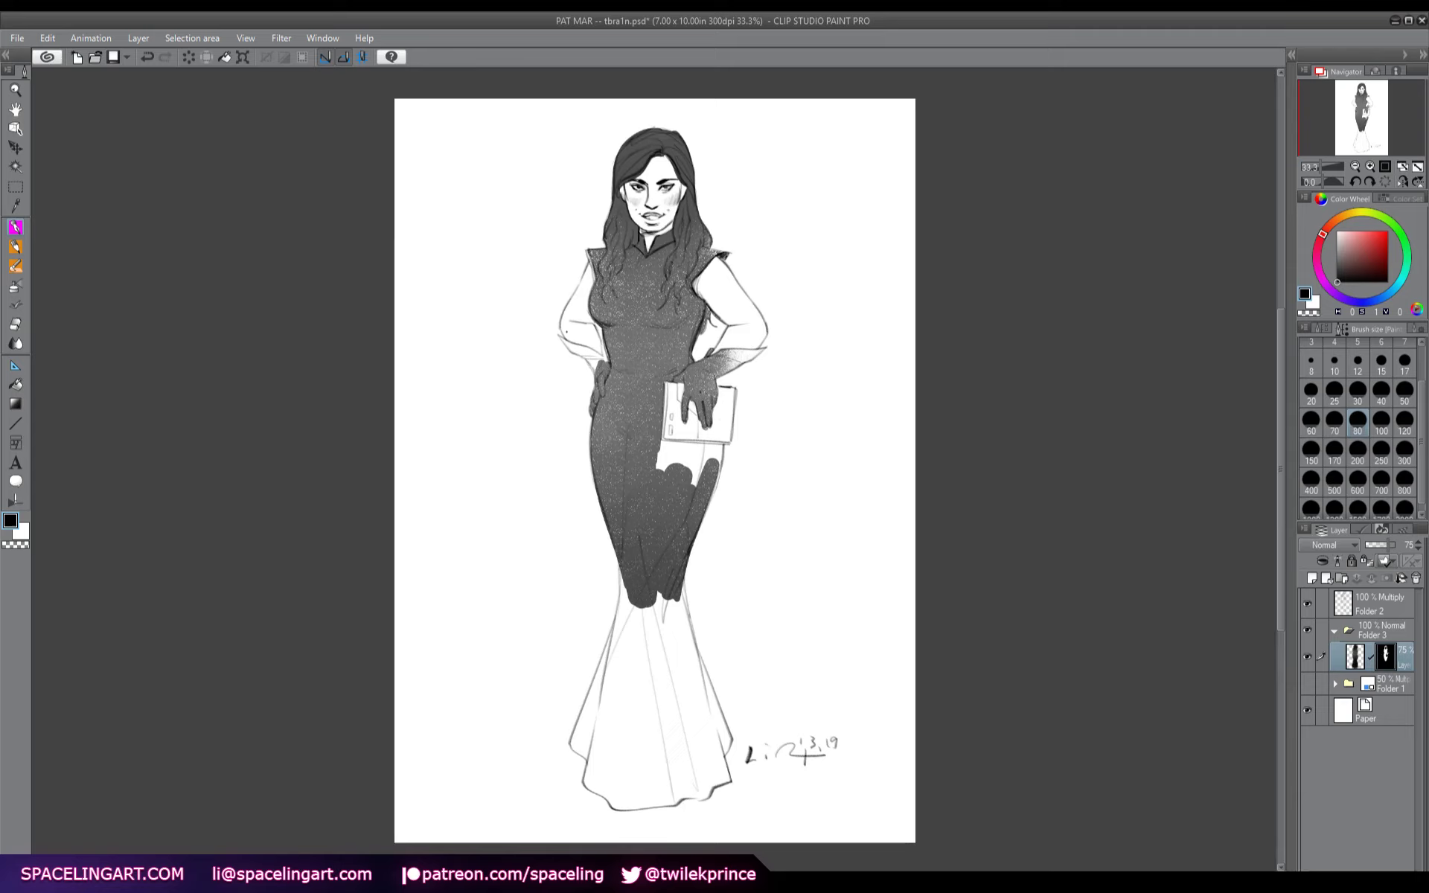
mouse_move(597, 359)
mouse_down()
mouse_move(585, 373)
mouse_move(569, 344)
mouse_move(603, 343)
mouse_up()
- Reveal the tone over the remaining hip and the flared lower skirt, following its side outlines
mouse_move(640, 605)
mouse_down()
mouse_move(598, 728)
mouse_move(628, 788)
mouse_move(631, 718)
mouse_move(709, 721)
mouse_move(669, 642)
mouse_move(663, 671)
mouse_move(657, 589)
mouse_up()
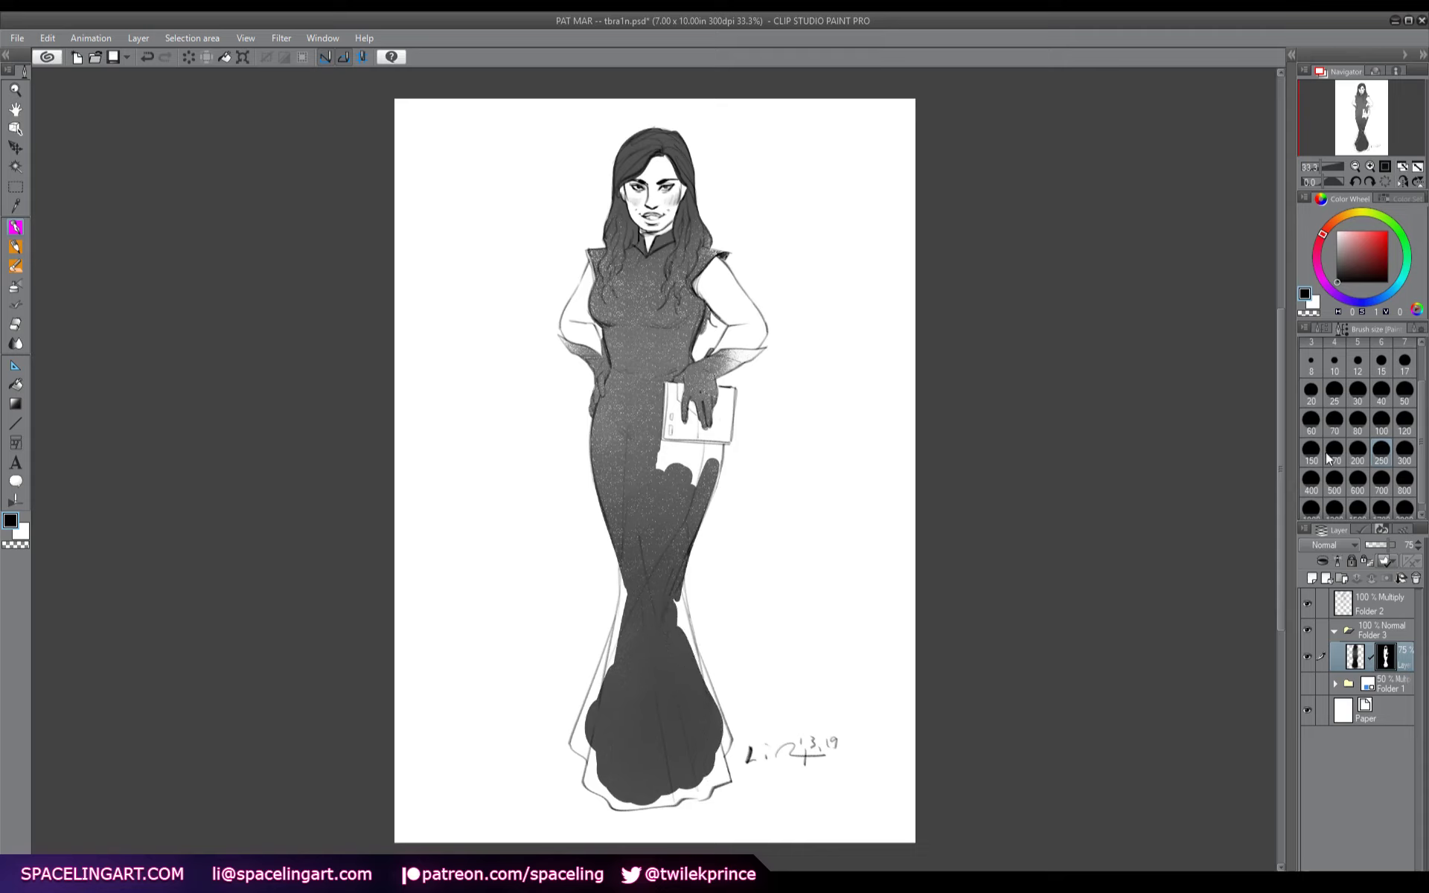
mouse_move(695, 468)
mouse_down()
mouse_move(722, 447)
mouse_move(701, 447)
mouse_move(694, 480)
mouse_move(658, 460)
mouse_move(675, 445)
mouse_move(657, 446)
mouse_move(711, 454)
mouse_up()
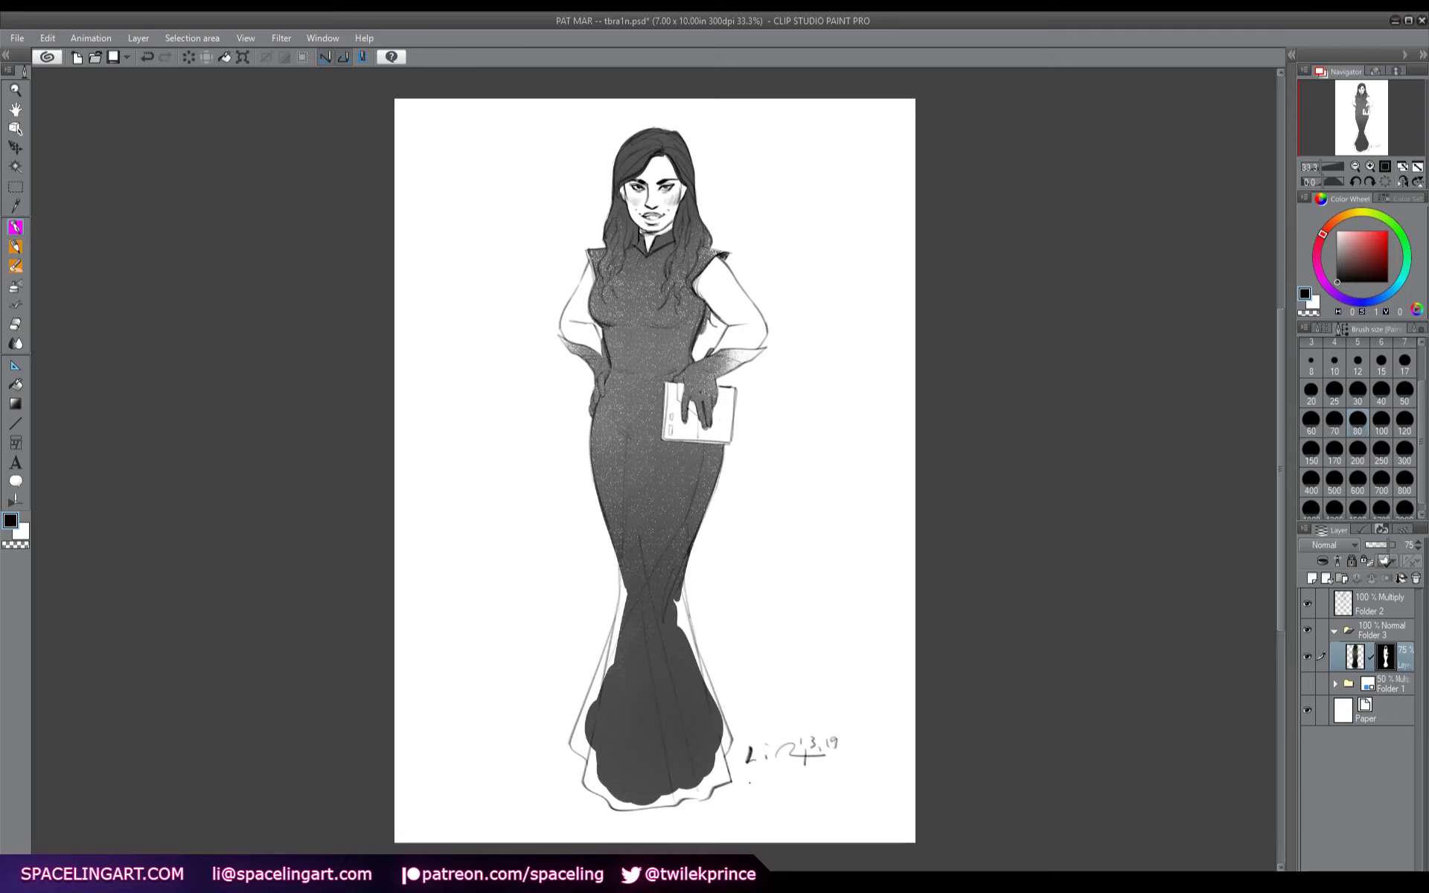
mouse_move(671, 601)
mouse_down()
mouse_move(690, 647)
mouse_move(683, 584)
mouse_move(715, 711)
mouse_move(694, 631)
mouse_up()
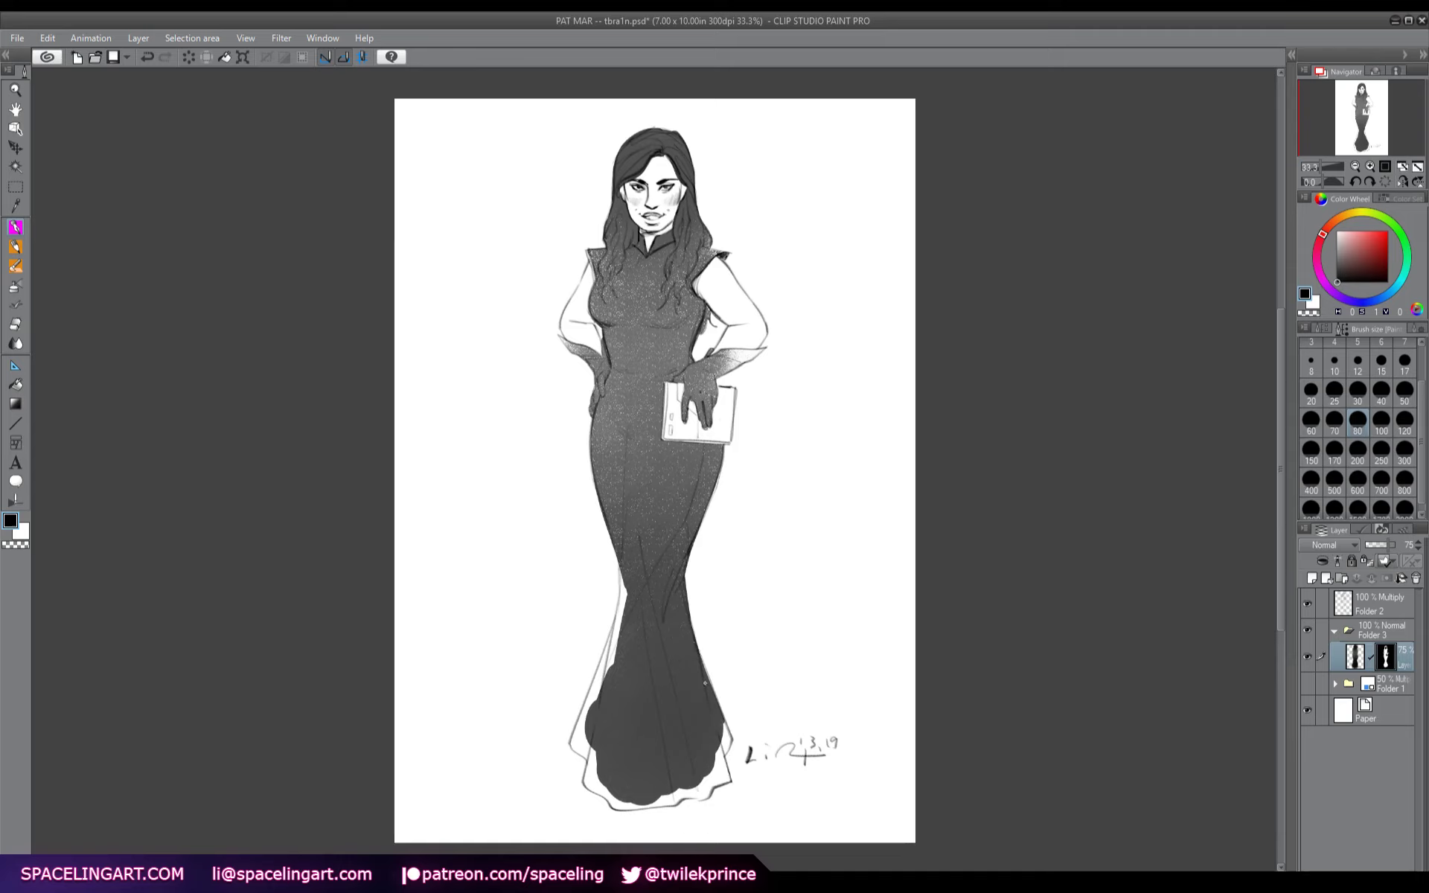
drag(721, 721, 723, 729)
mouse_move(623, 611)
mouse_down()
mouse_move(621, 566)
mouse_move(617, 640)
mouse_move(623, 603)
mouse_move(573, 744)
mouse_move(584, 755)
mouse_move(582, 733)
mouse_move(592, 787)
mouse_move(604, 793)
mouse_move(607, 778)
mouse_up()
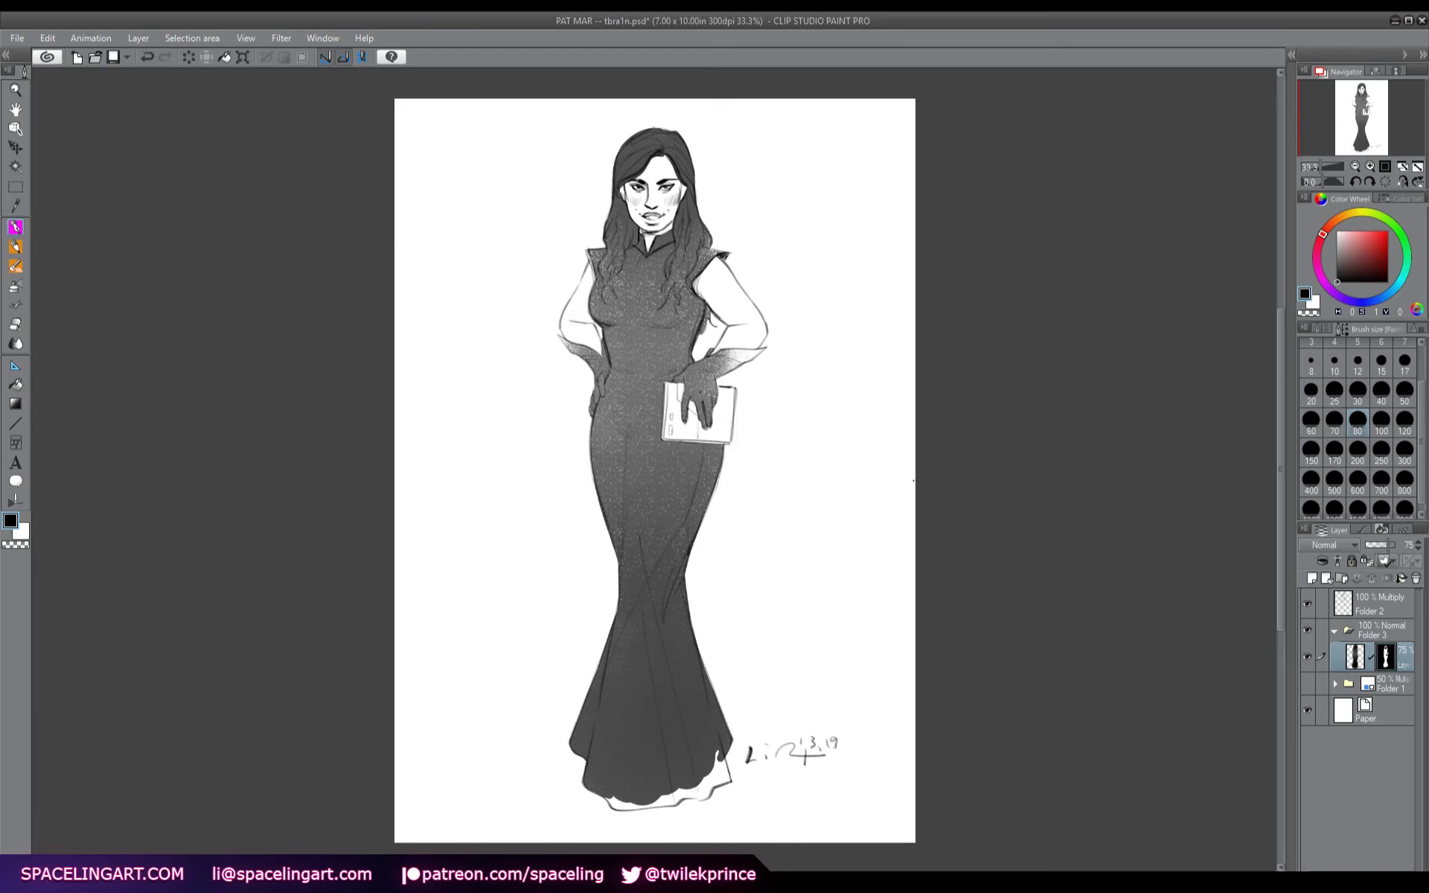
- Rotate the canvas sideways, fill the mask along the skirt's scalloped hem, and reset the rotation
key(asciicircum)
key(asciicircum)
key(asciicircum)
key(asciicircum)
key(asciicircum)
key(asciicircum)
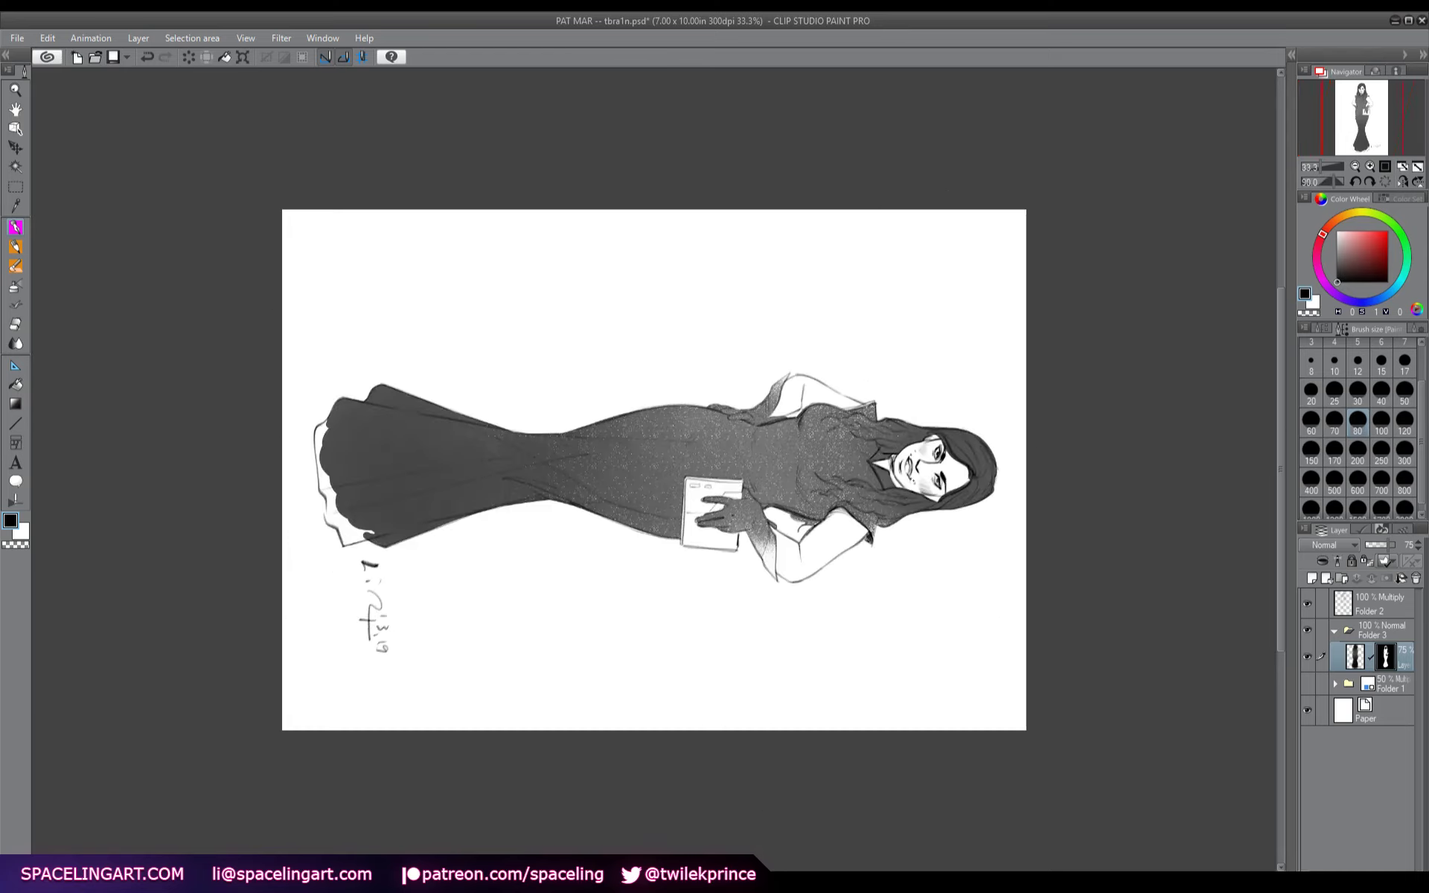
mouse_move(329, 423)
mouse_down()
mouse_move(317, 442)
mouse_move(329, 503)
mouse_move(326, 433)
mouse_up()
mouse_move(333, 500)
mouse_down()
mouse_move(344, 539)
mouse_move(348, 522)
mouse_move(364, 536)
mouse_up()
click(1385, 180)
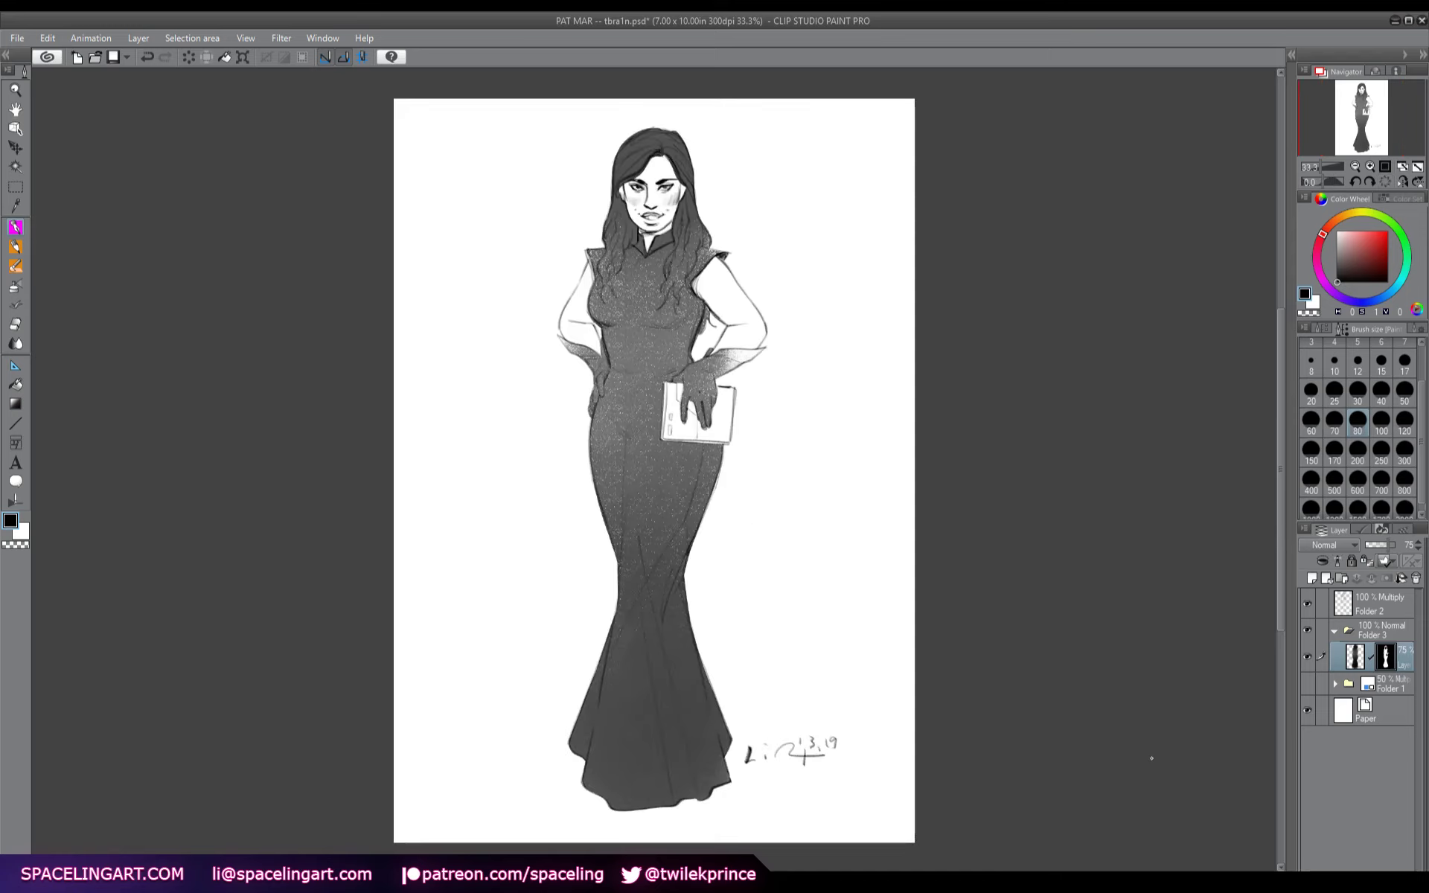
click(1369, 606)
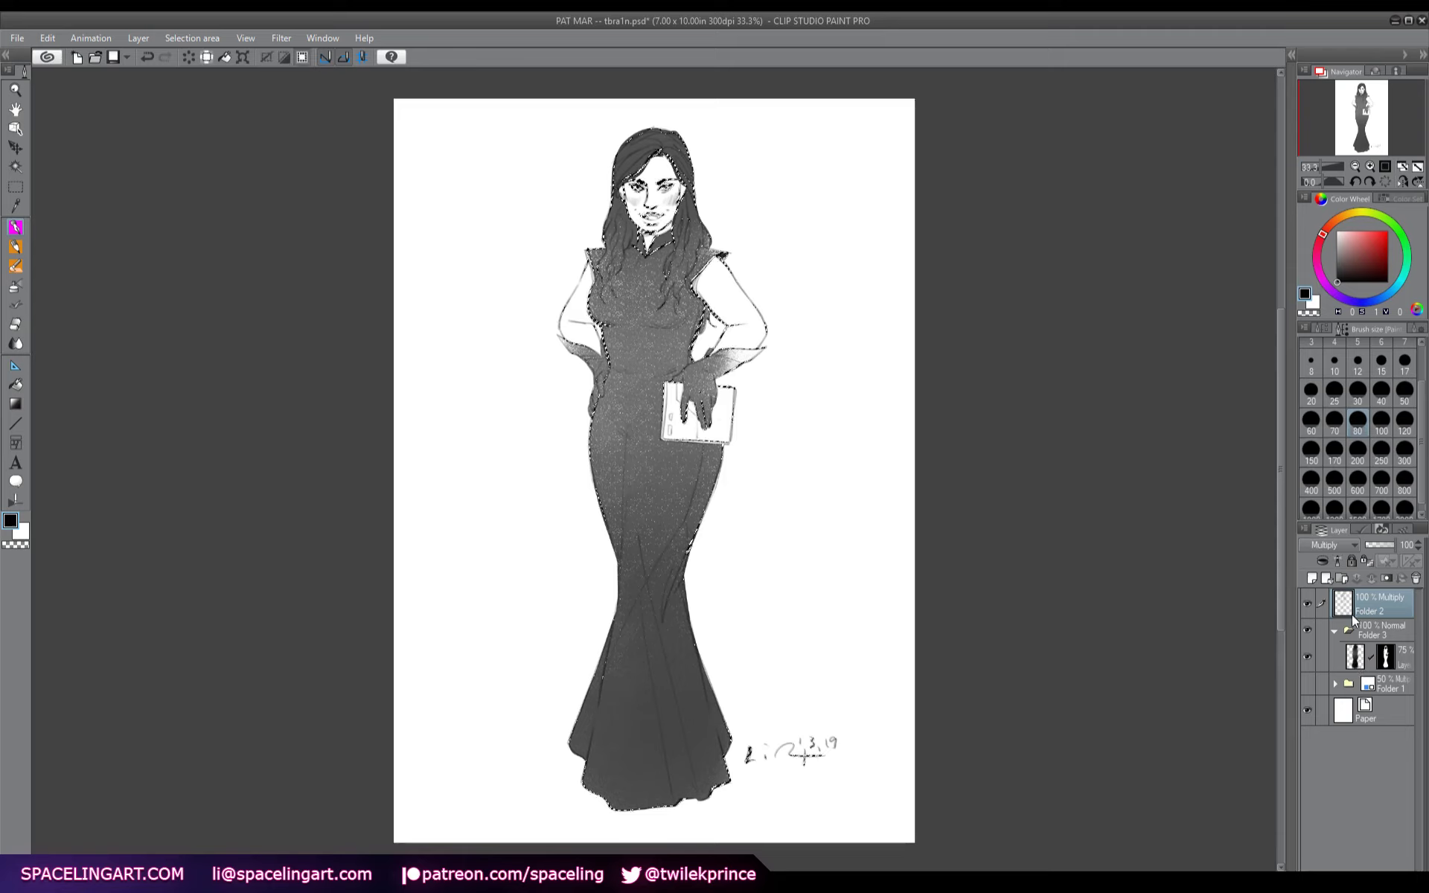
click(1356, 659)
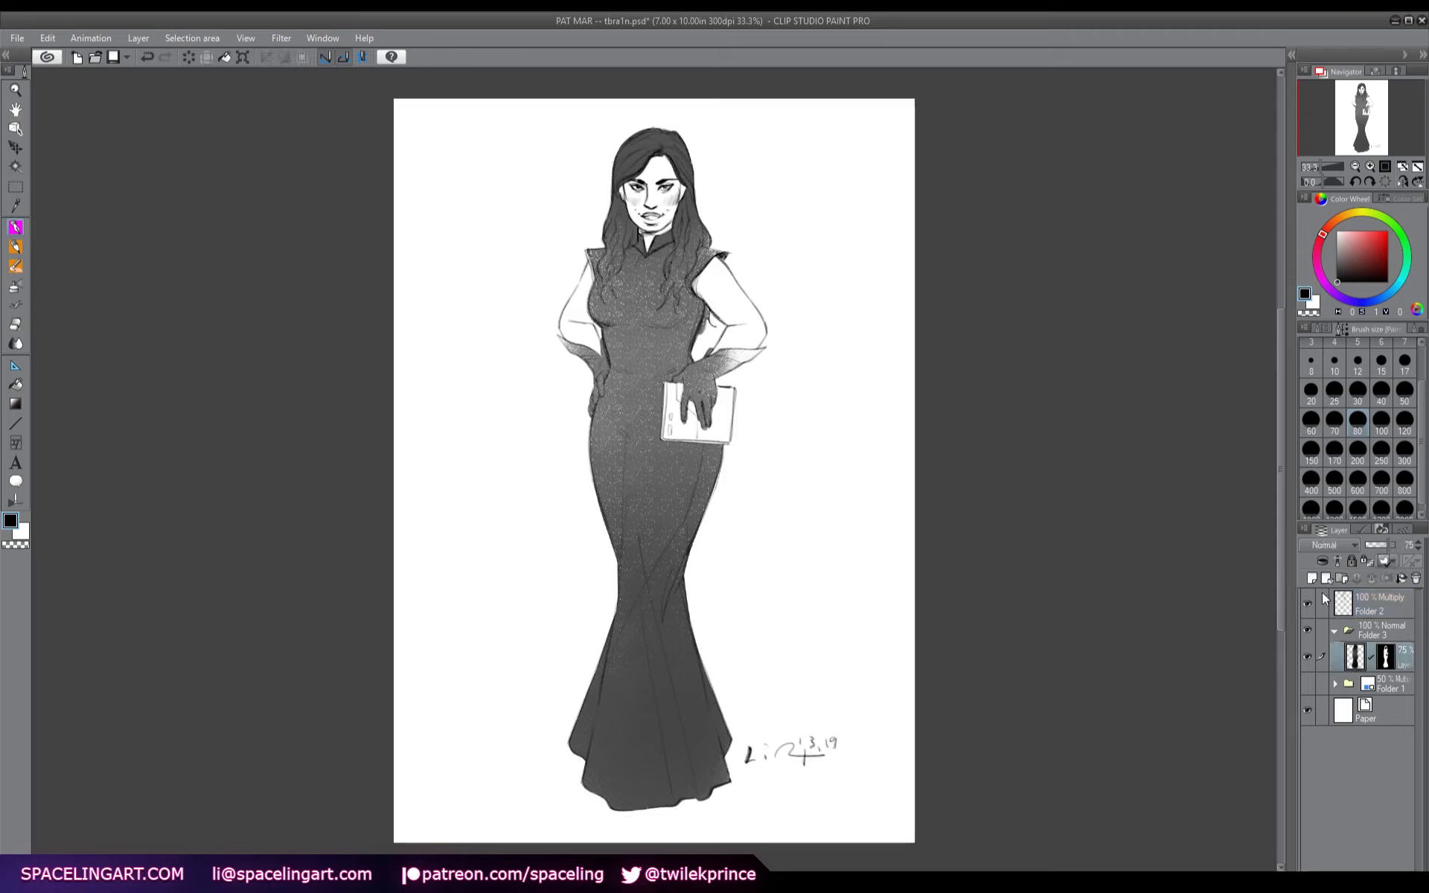
key(ctrl+shift+n)
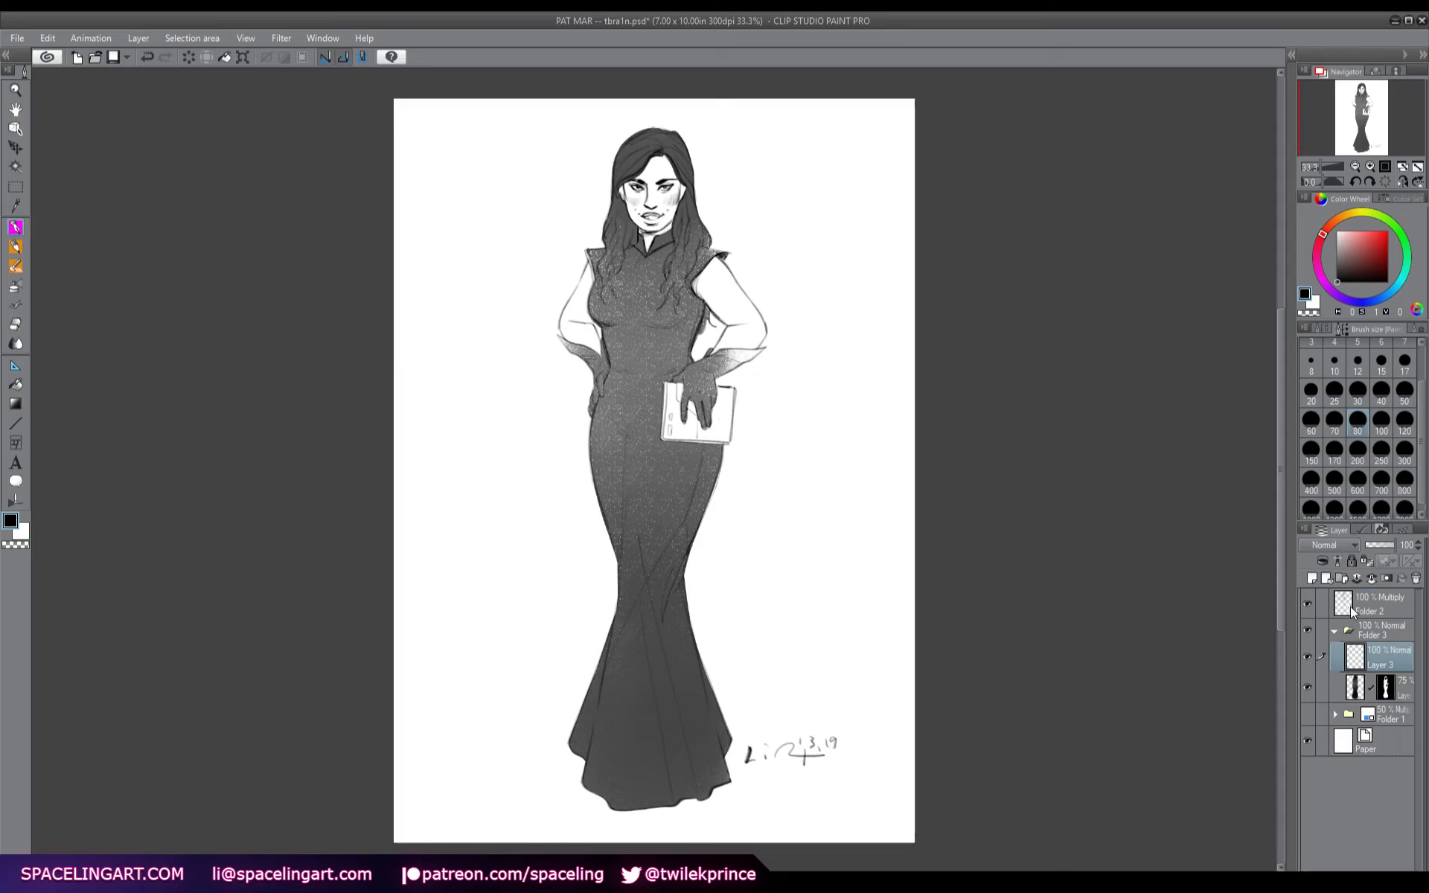
key(ctrl+z)
- Copy the entire line art of the Folder 2 layer and paste it above Layer 2 inside Folder 3
click(1351, 609)
key(ctrl+a)
key(ctrl+c)
key(ctrl+d)
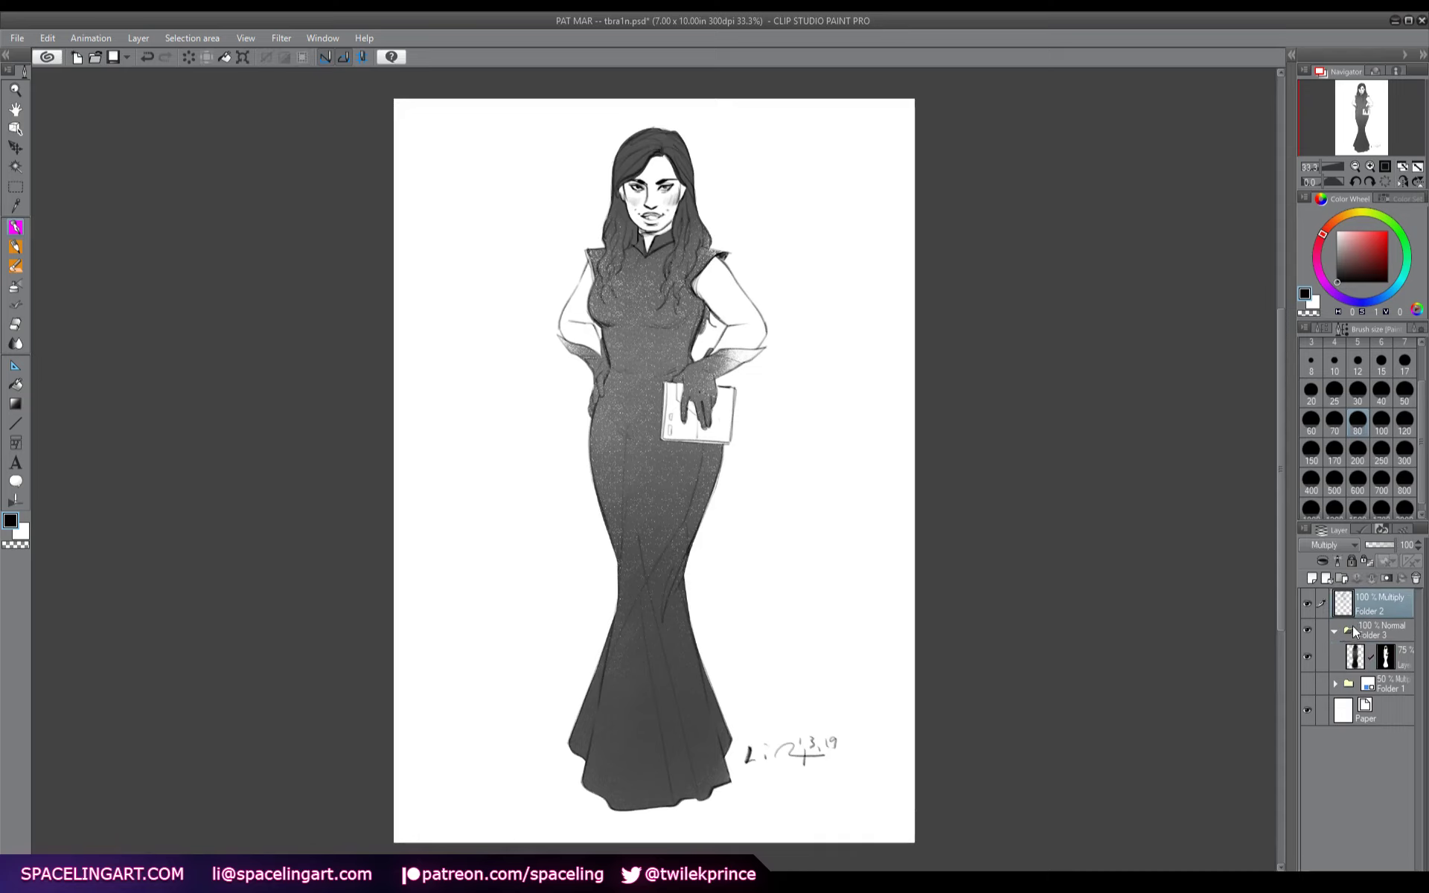
click(1356, 656)
key(ctrl+v)
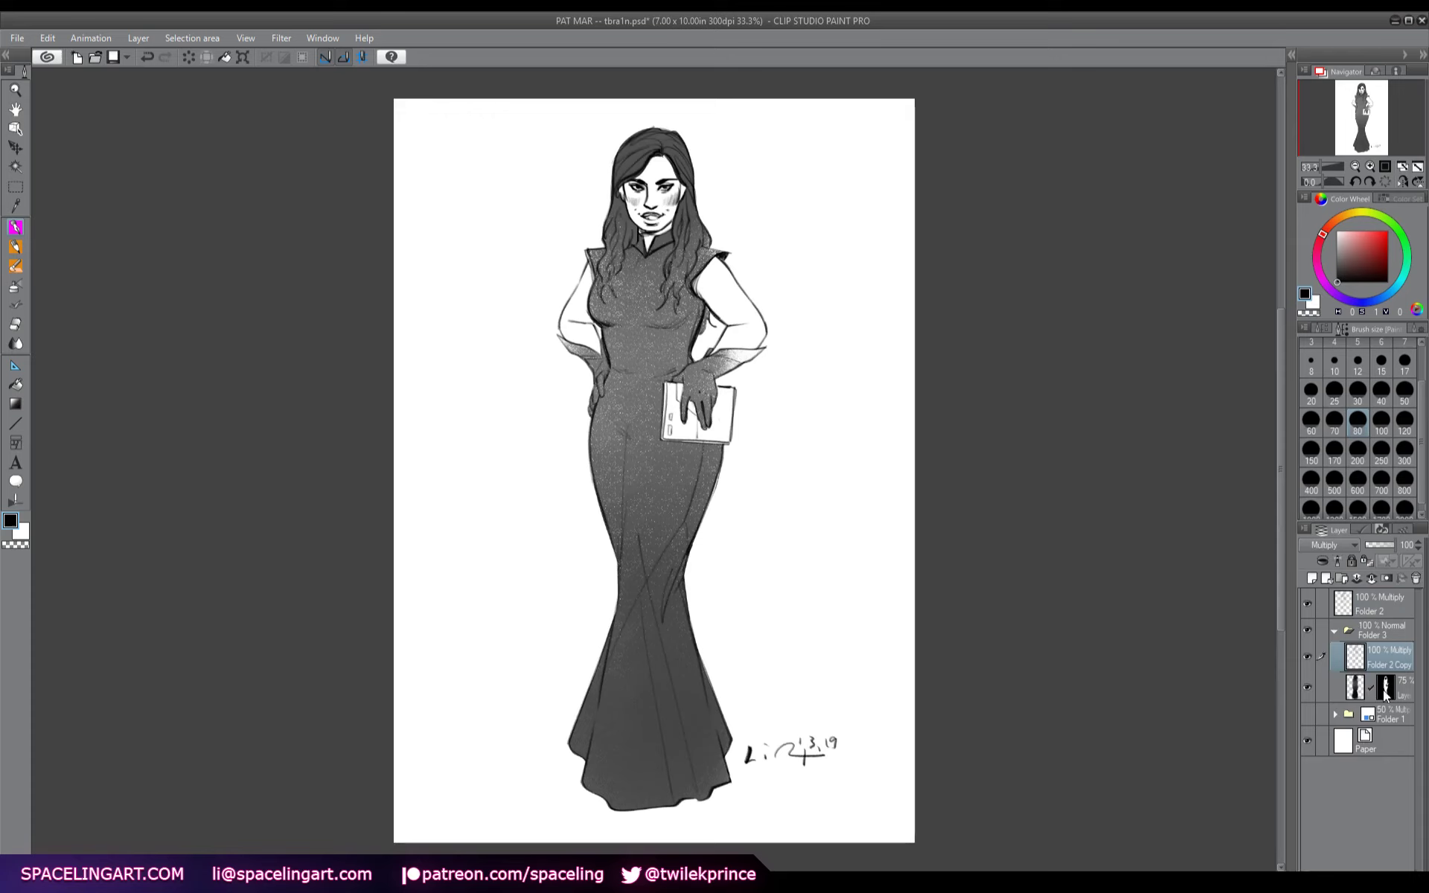
- Mask the pasted line art with the shape of Layer 2's mask, compare it hidden and shown, and merge it into Layer 2
ctrl+click(1386, 686)
click(1386, 580)
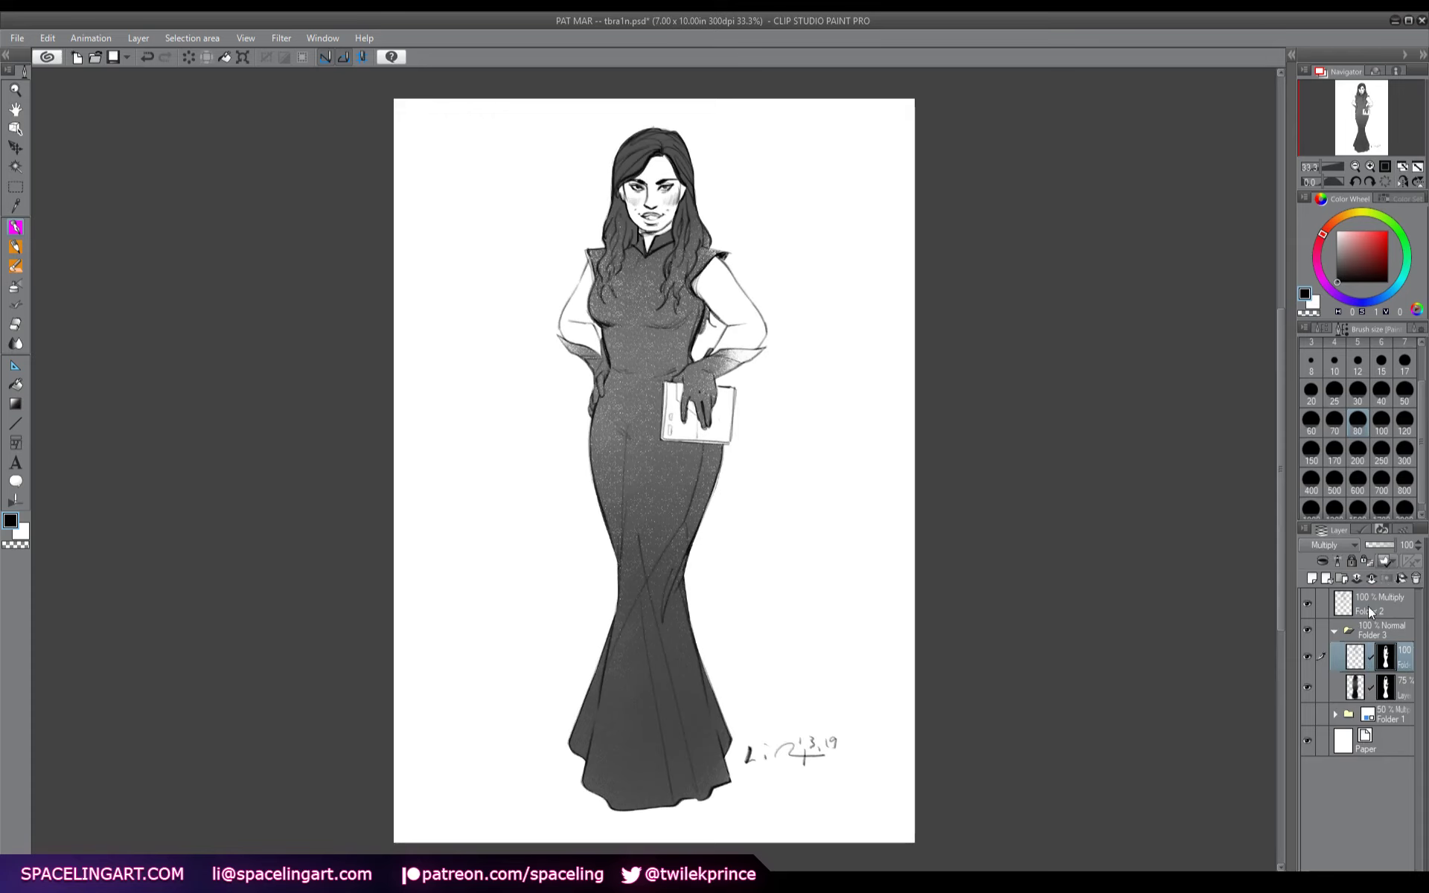
click(1308, 655)
click(1307, 656)
key(ctrl+e)
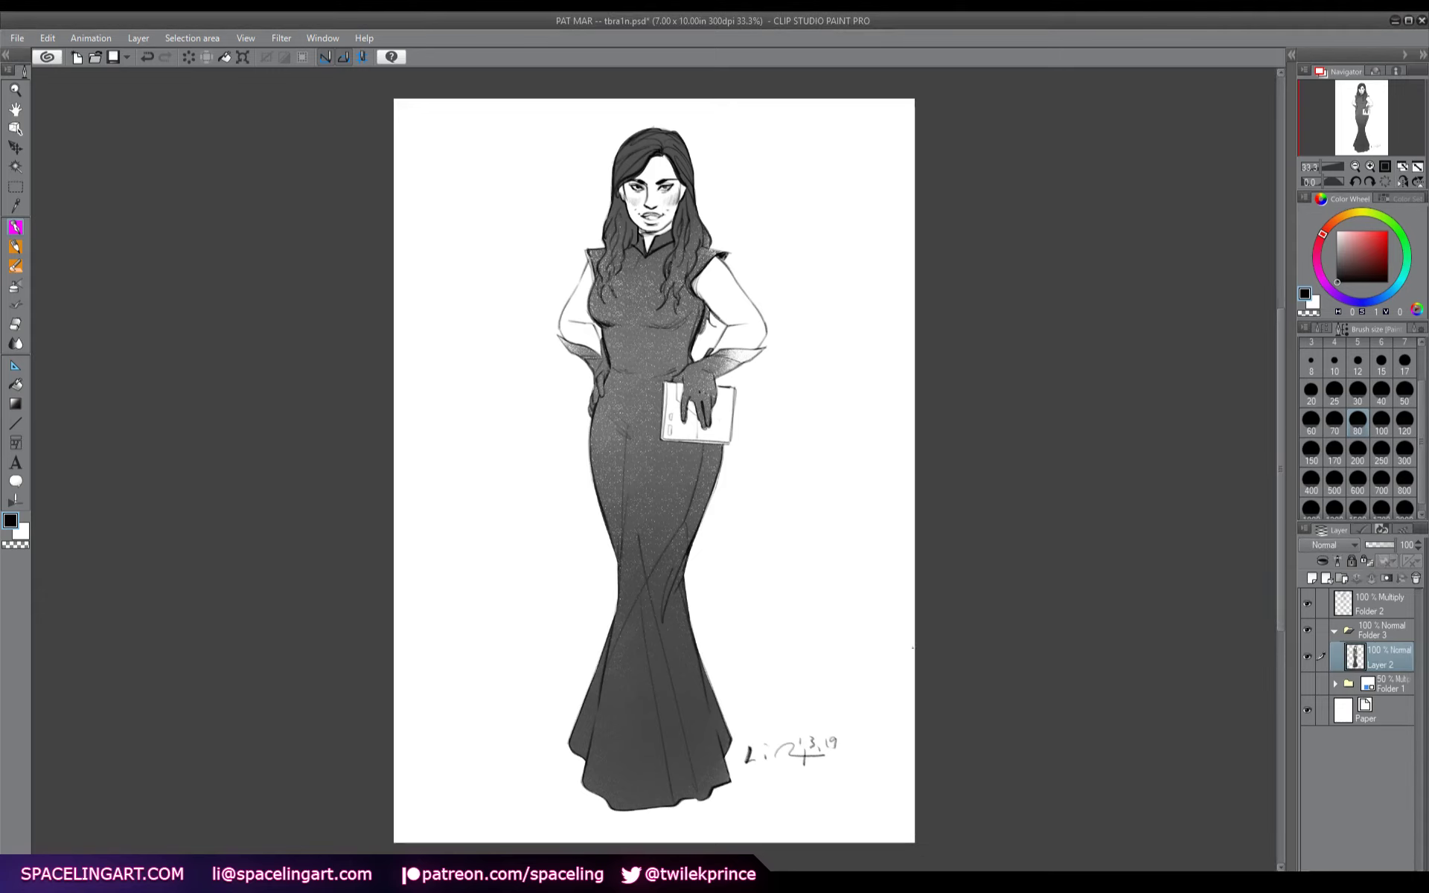
- Add a raster layer above Layer 2 and set it to Multiply at 30% opacity
click(1311, 579)
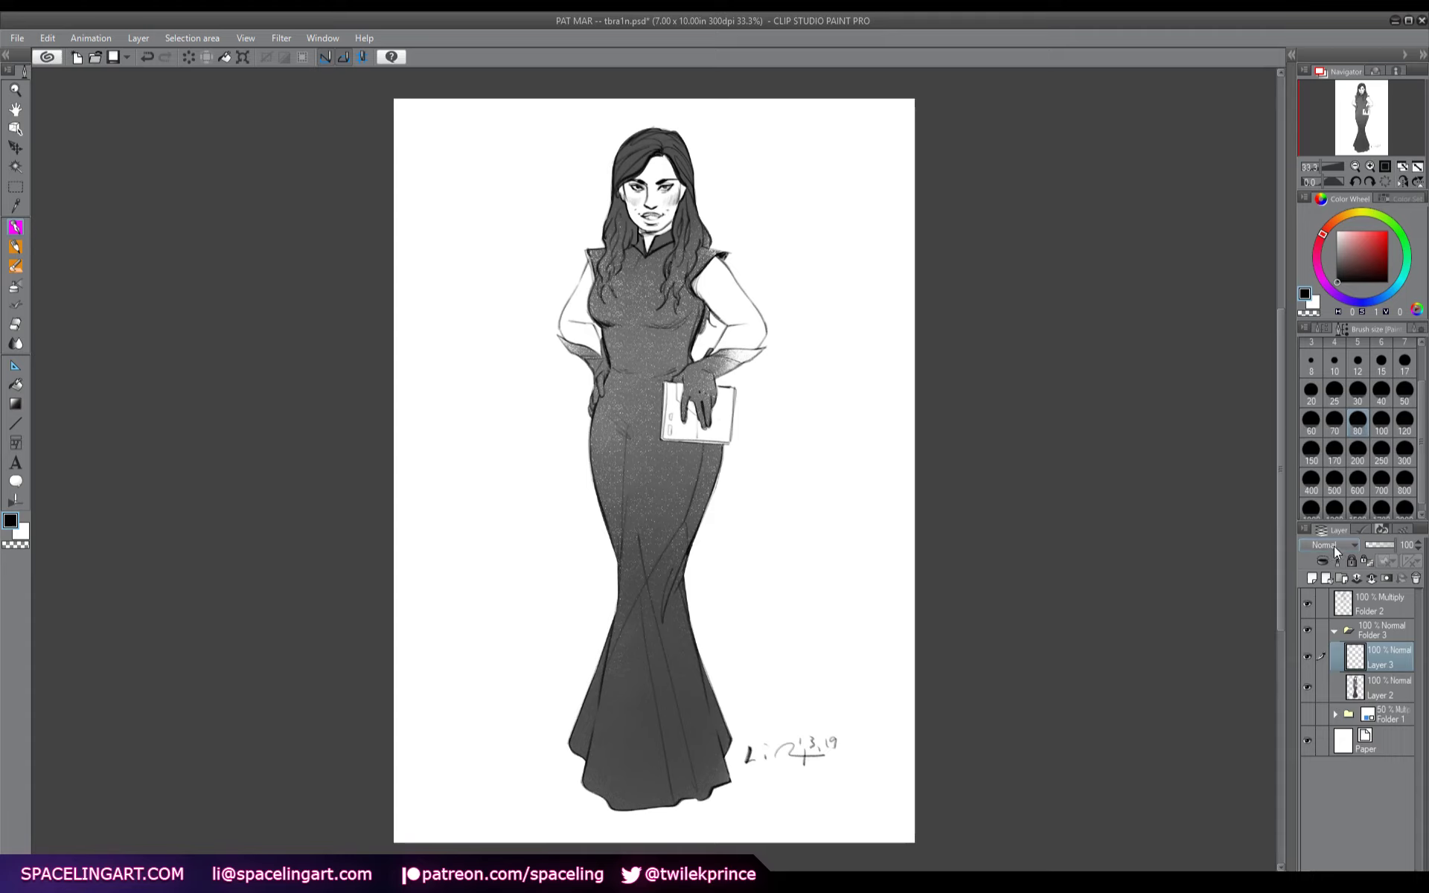
scroll(1334, 546, down, 2)
key(3)
- Shade the face and both bare arms in black with the Square Oil Brush at size 100
key(b)
click(1382, 430)
mouse_move(663, 234)
mouse_down()
mouse_move(625, 224)
mouse_move(663, 226)
mouse_move(630, 192)
mouse_move(662, 201)
mouse_up()
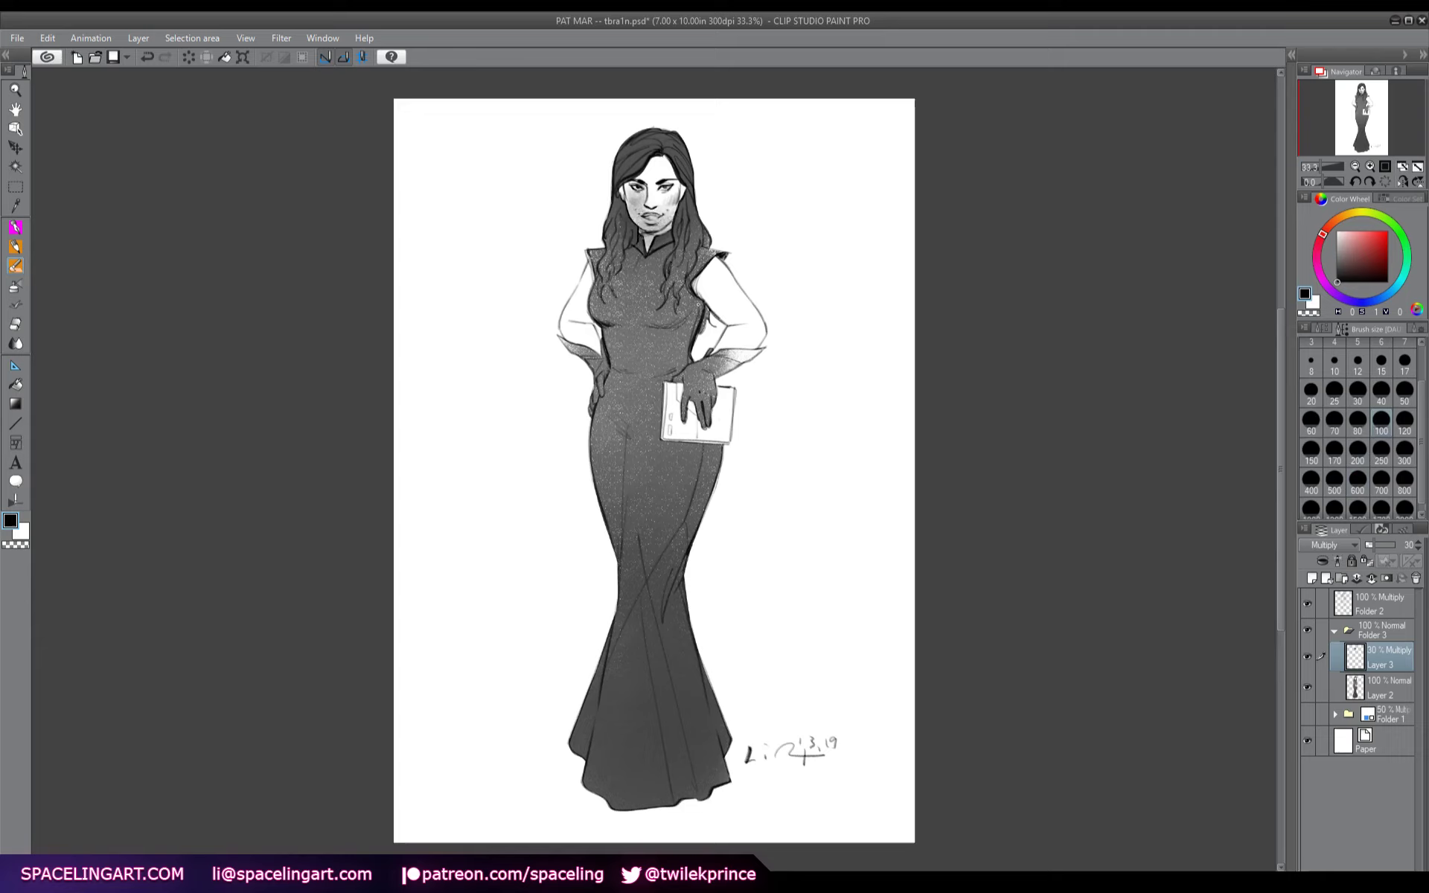
mouse_move(698, 304)
mouse_down()
mouse_move(712, 313)
mouse_move(707, 297)
mouse_move(744, 360)
mouse_up()
drag(590, 320, 591, 332)
mouse_move(596, 277)
mouse_down()
mouse_move(592, 296)
mouse_move(595, 273)
mouse_up()
- Add a mask to the shading layer, clear it, and reveal the shadows on the face and the outer arm at brush size 80
click(1383, 579)
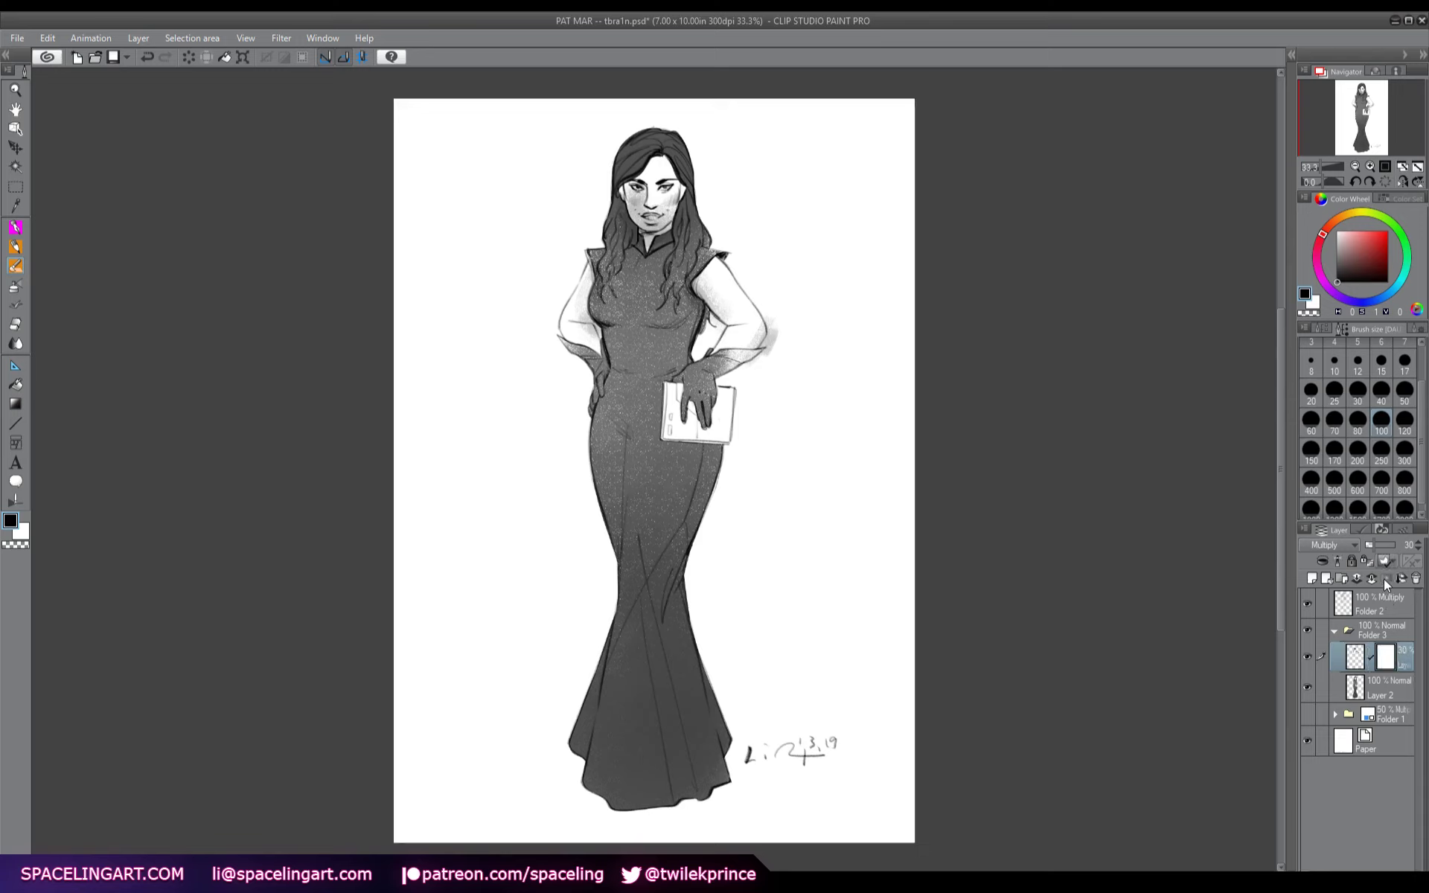
click(16, 227)
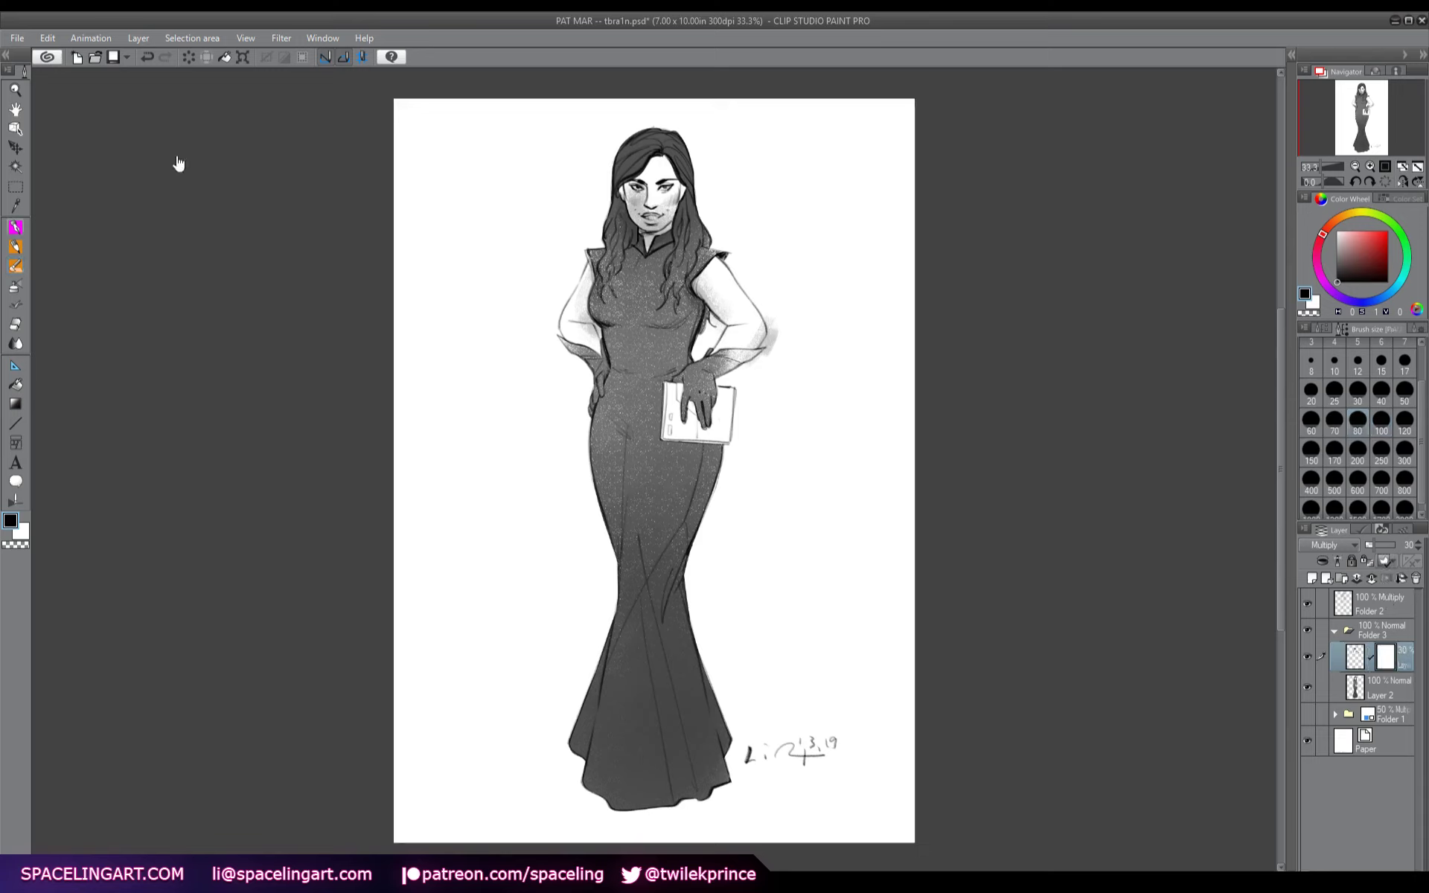
click(187, 58)
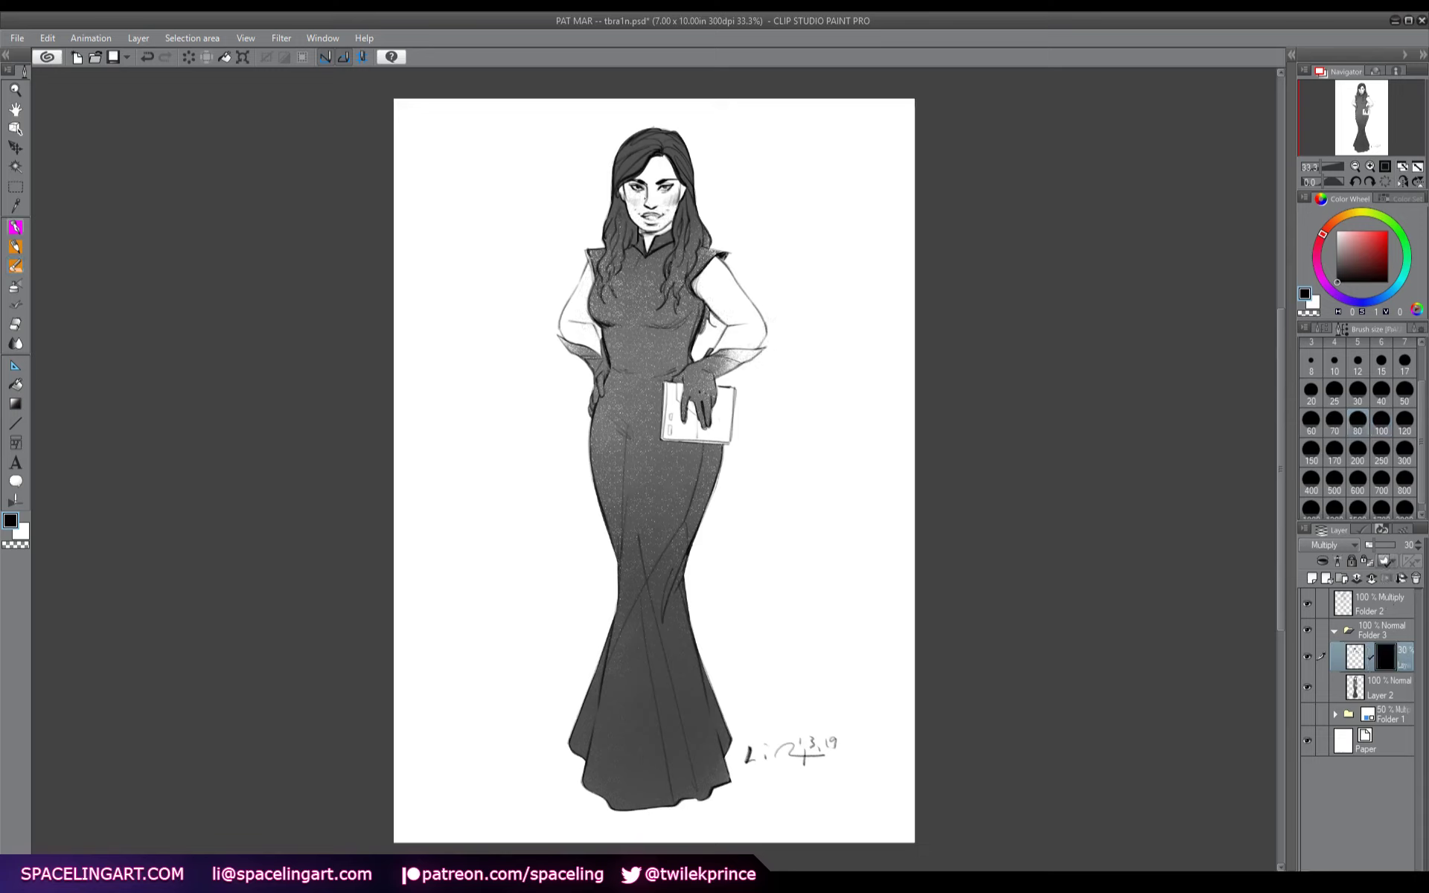
mouse_move(644, 193)
mouse_down()
mouse_move(641, 234)
mouse_move(658, 233)
mouse_move(638, 221)
mouse_up()
mouse_move(695, 284)
mouse_down()
mouse_move(725, 323)
mouse_move(699, 274)
mouse_up()
drag(754, 332, 760, 345)
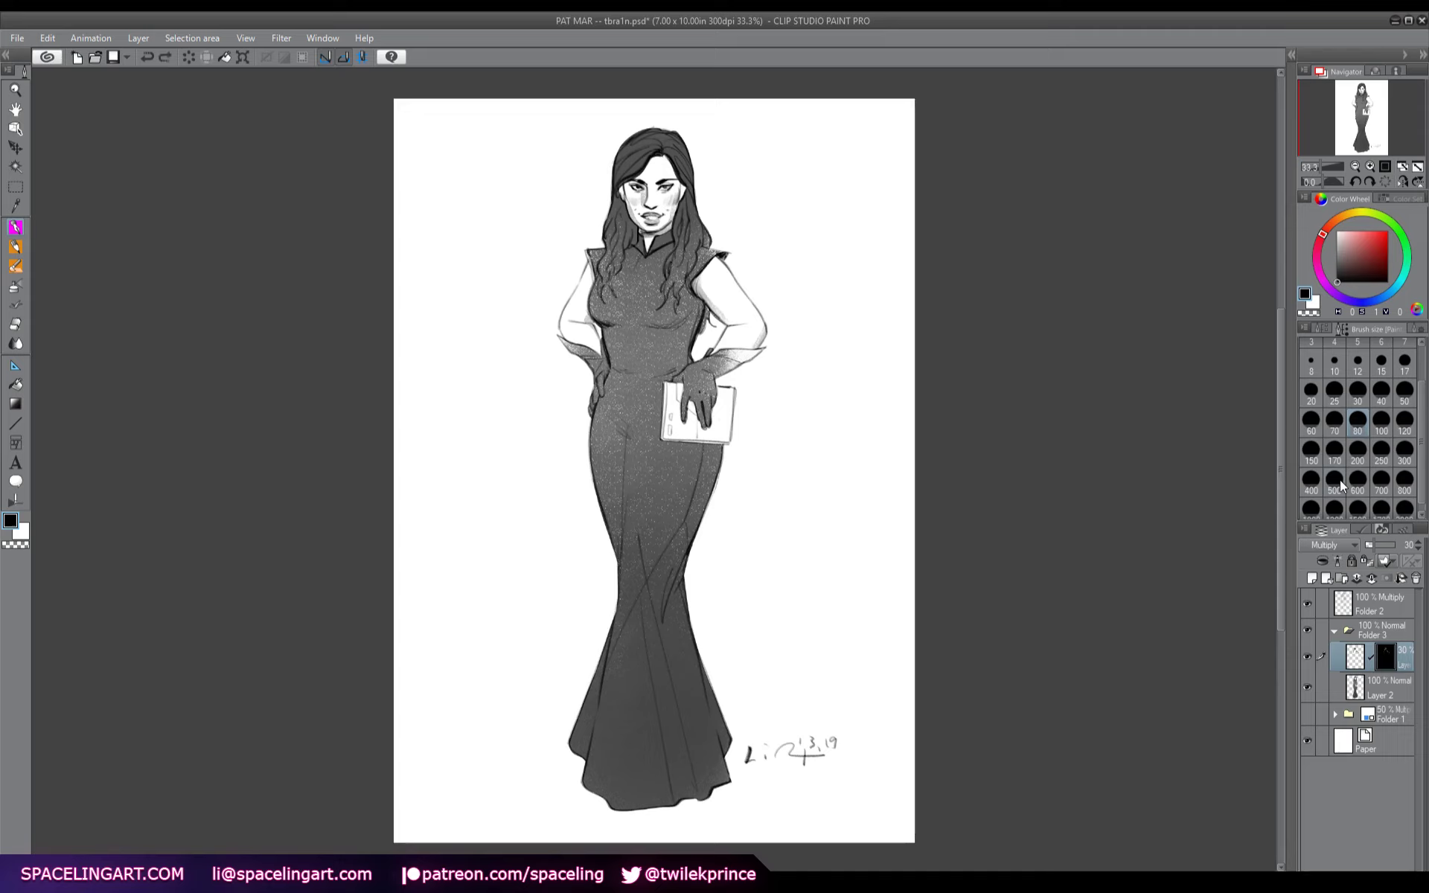
- Apply the mask to the Multiply shading layer, shade the long hair in black, and save the drawing
click(1367, 578)
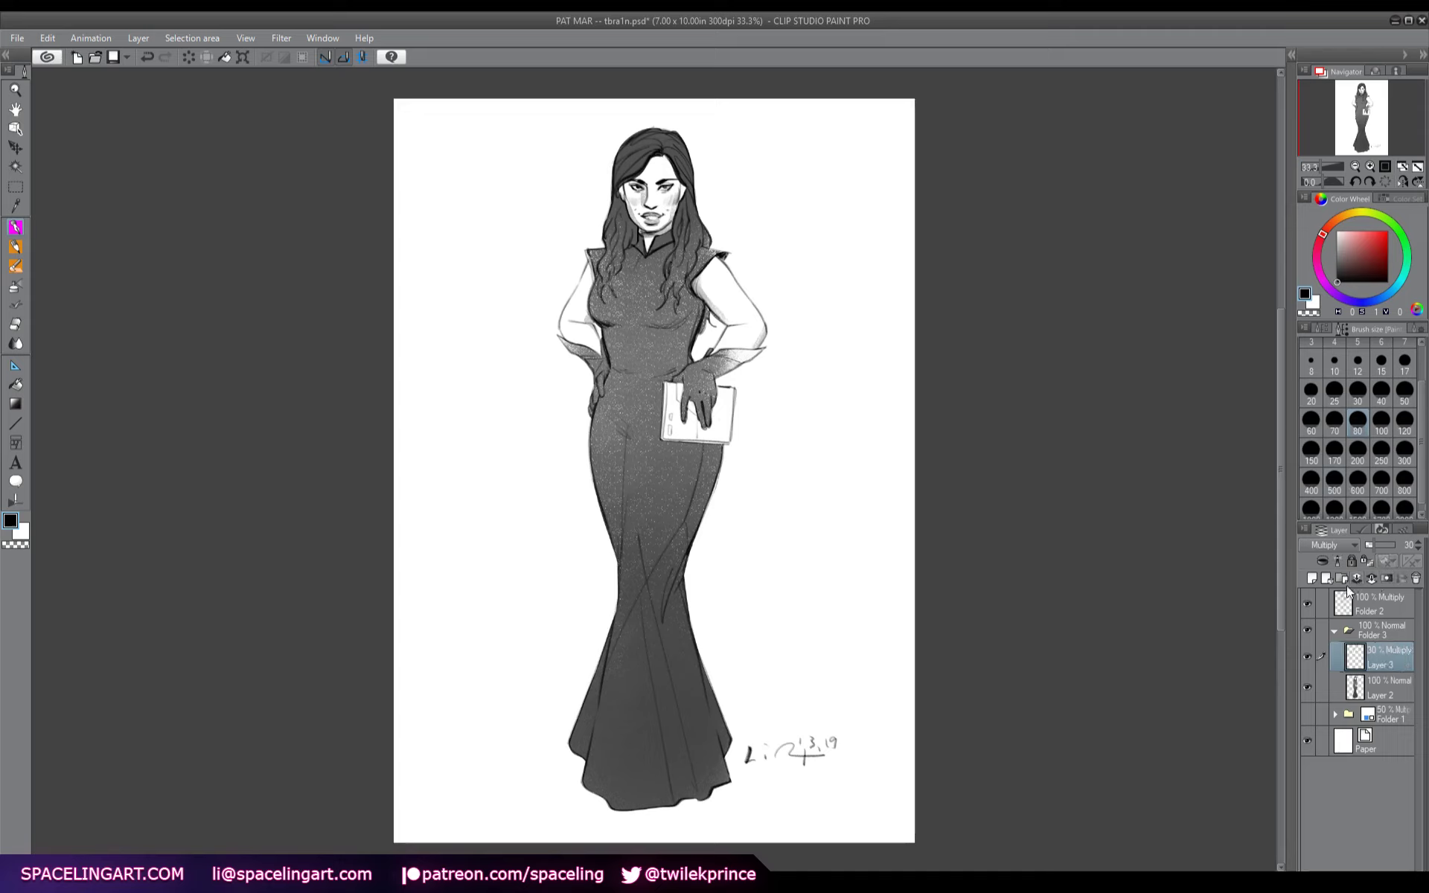
mouse_move(625, 239)
mouse_down()
mouse_move(602, 275)
mouse_move(616, 230)
mouse_move(633, 240)
mouse_move(619, 206)
mouse_move(637, 158)
mouse_move(622, 155)
mouse_move(644, 139)
mouse_move(641, 160)
mouse_move(653, 137)
mouse_move(689, 186)
mouse_move(677, 247)
mouse_move(695, 216)
mouse_move(706, 237)
mouse_move(669, 259)
mouse_move(667, 296)
mouse_move(693, 246)
mouse_up()
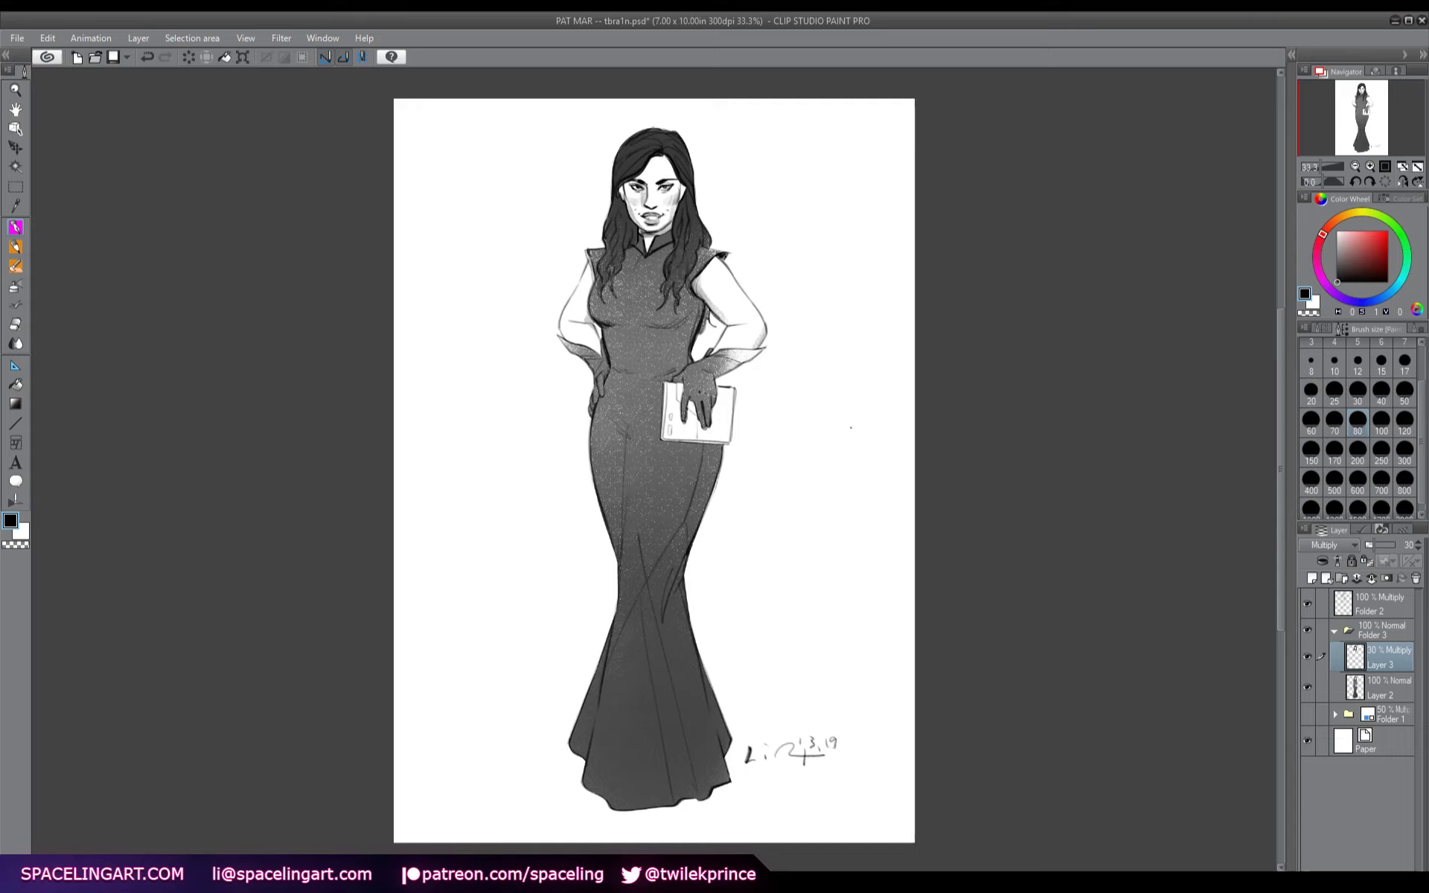
key(ctrl+s)
- Merge Folder 3 into a single layer, check the figure in mirrored view, and save the file
click(1353, 630)
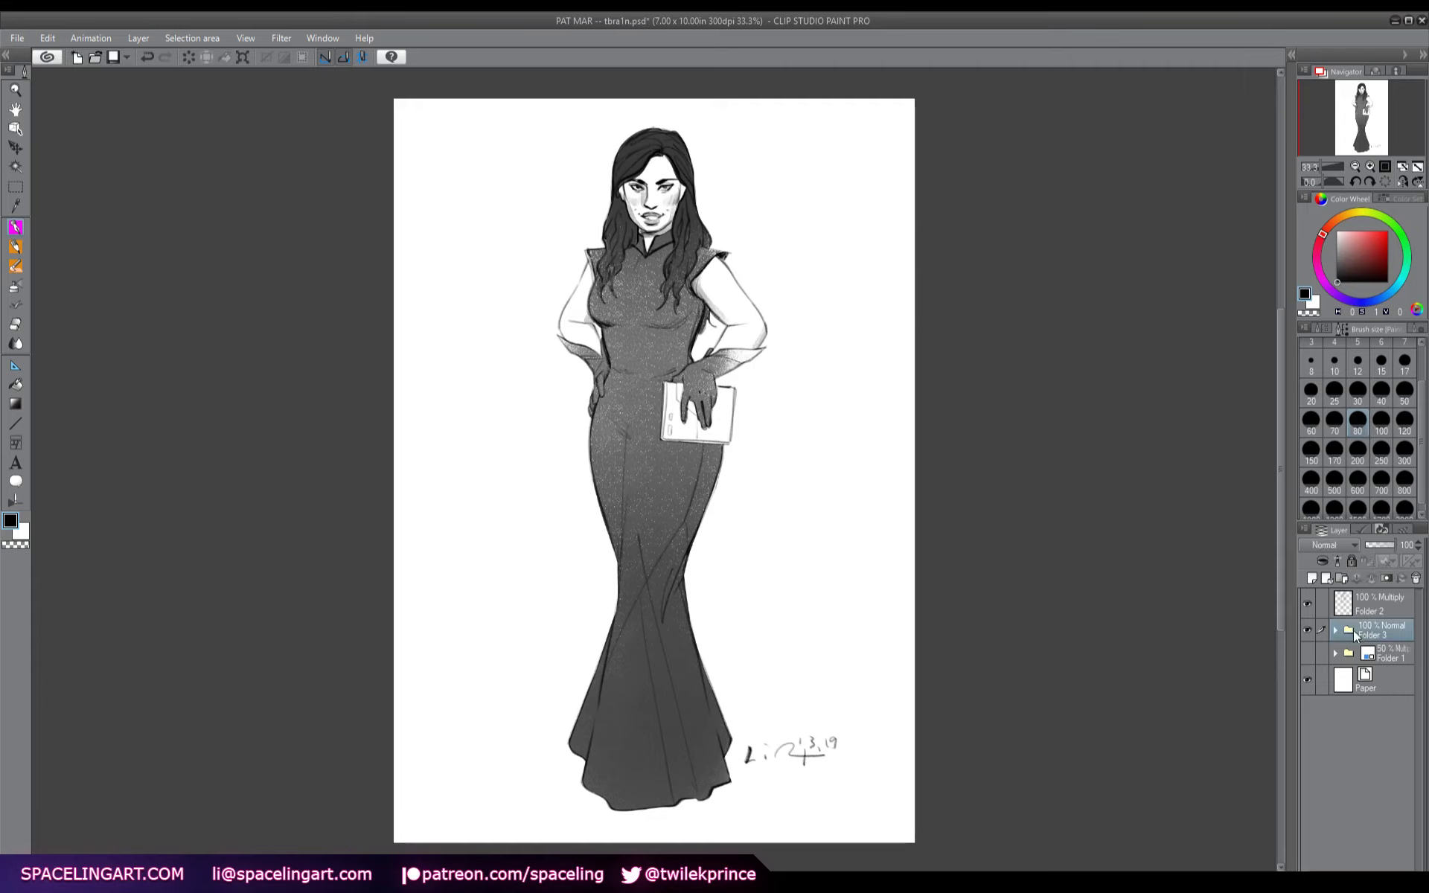
key(shift+alt+e)
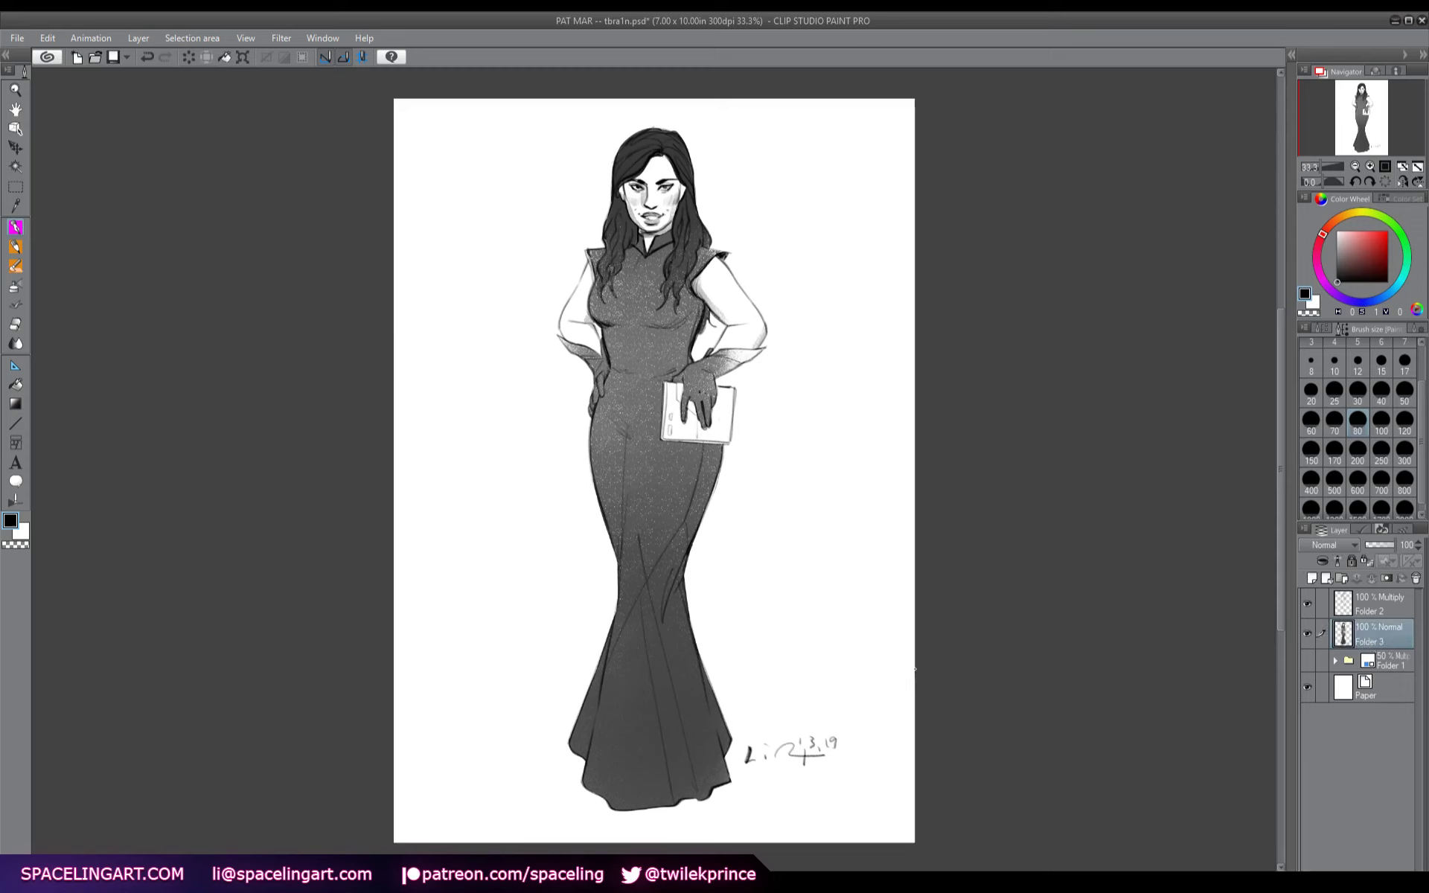
key(h)
key(h)
key(ctrl+s)
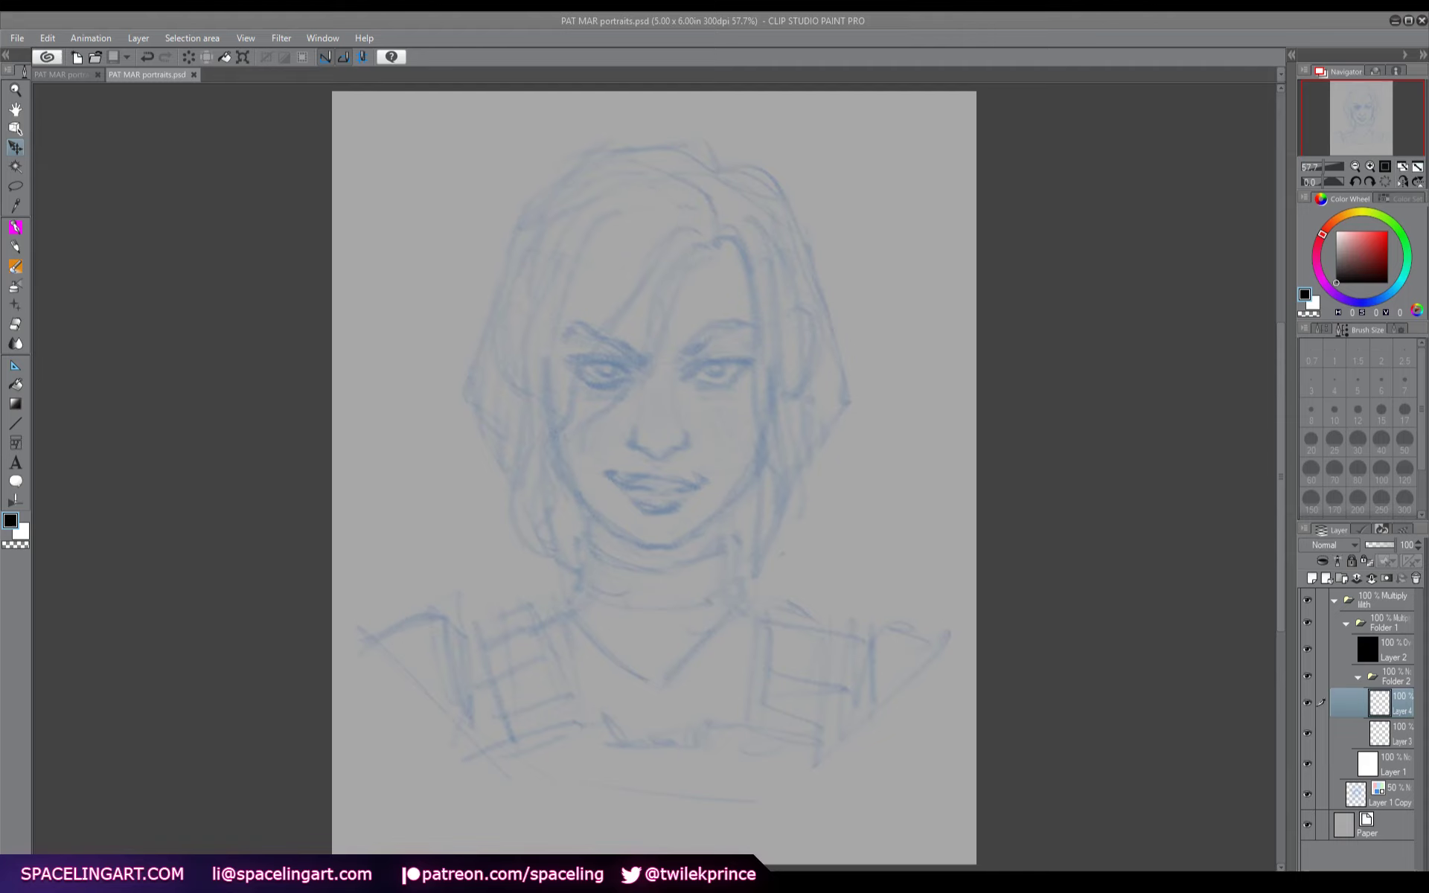
- Select the DAUB Fine Pencil Hard brush for the PAT MAR portraits drawing, undoing a trial stroke
click(1154, 774)
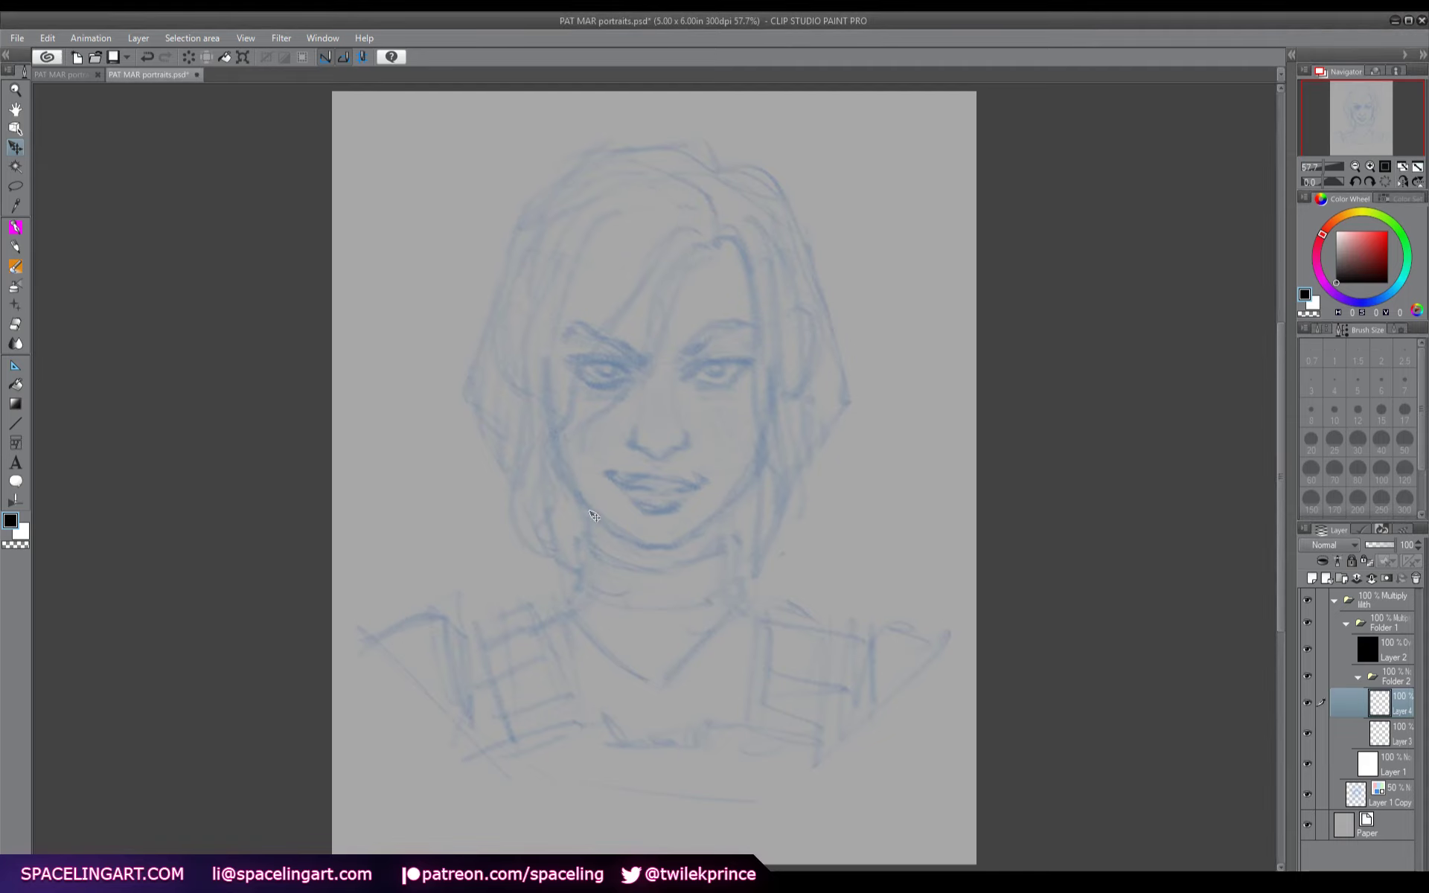
click(23, 247)
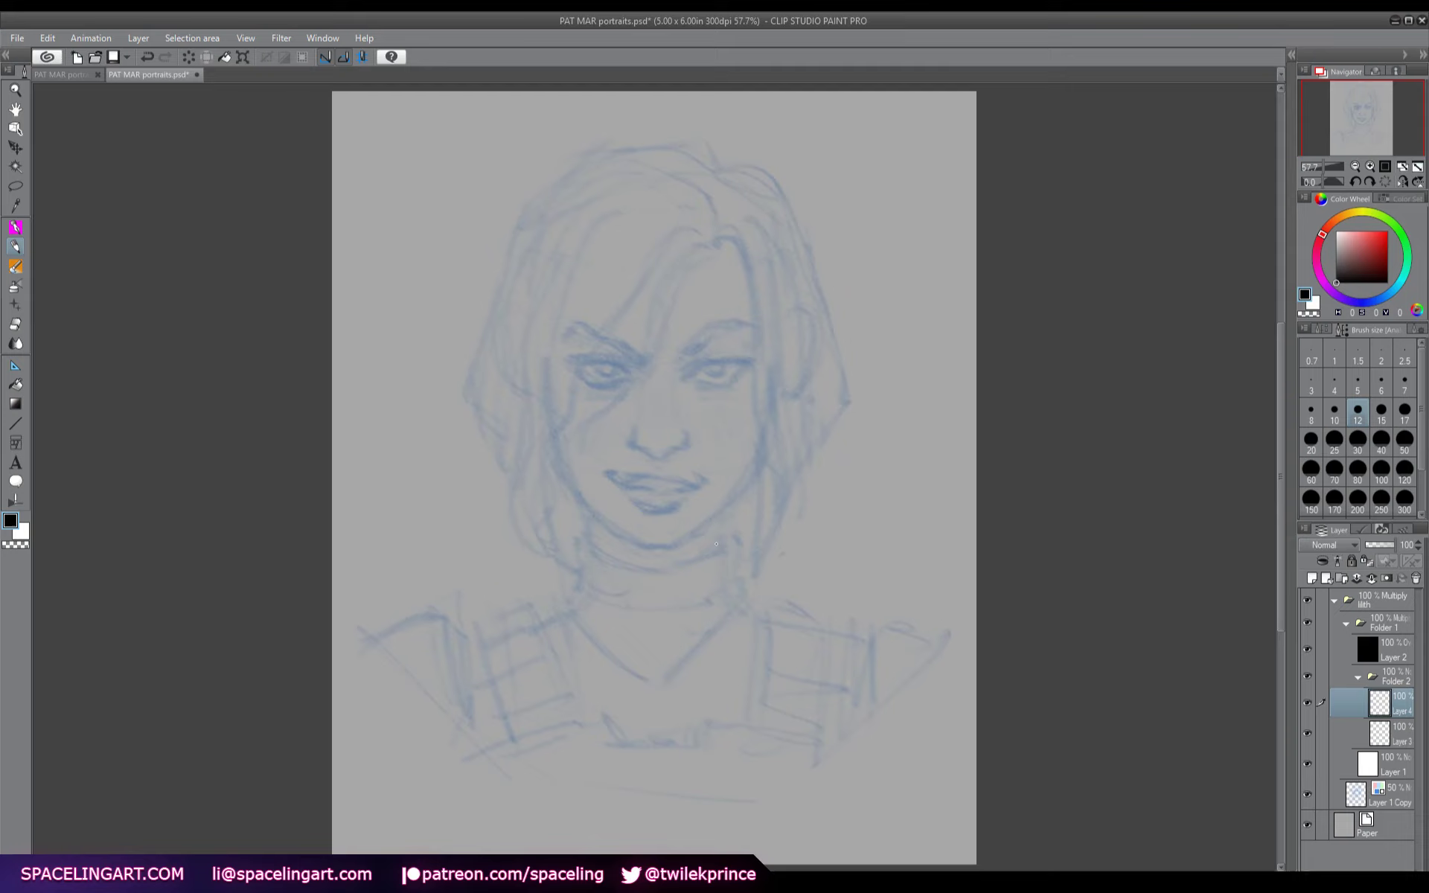
click(1328, 329)
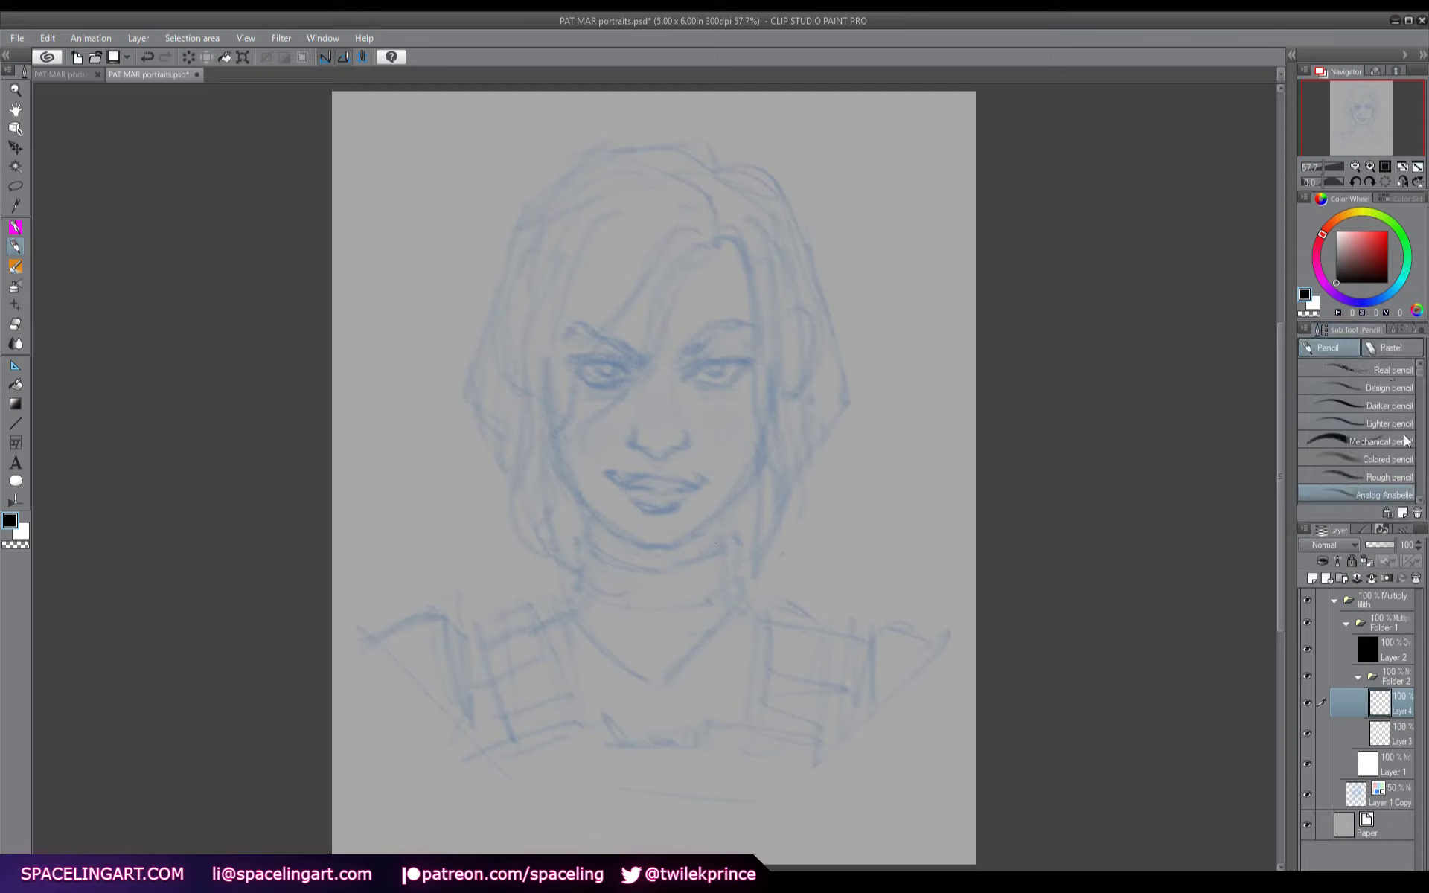
click(1395, 331)
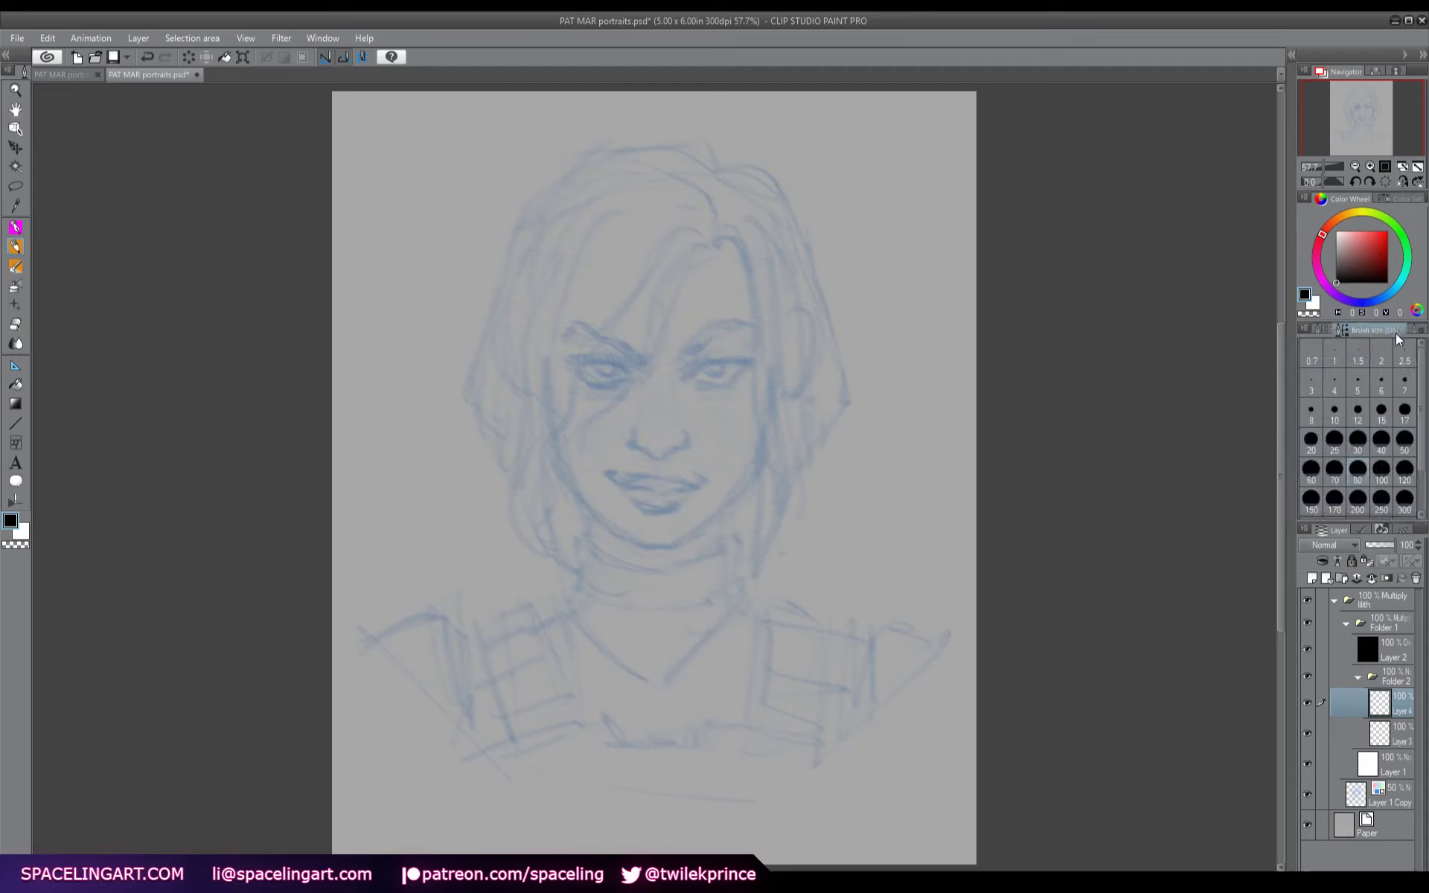
mouse_move(776, 411)
mouse_down()
mouse_move(850, 514)
mouse_move(811, 570)
mouse_up()
key(ctrl+z)
- Try the pencil at brush size 30 with a scribble across the face, and undo it
click(1410, 332)
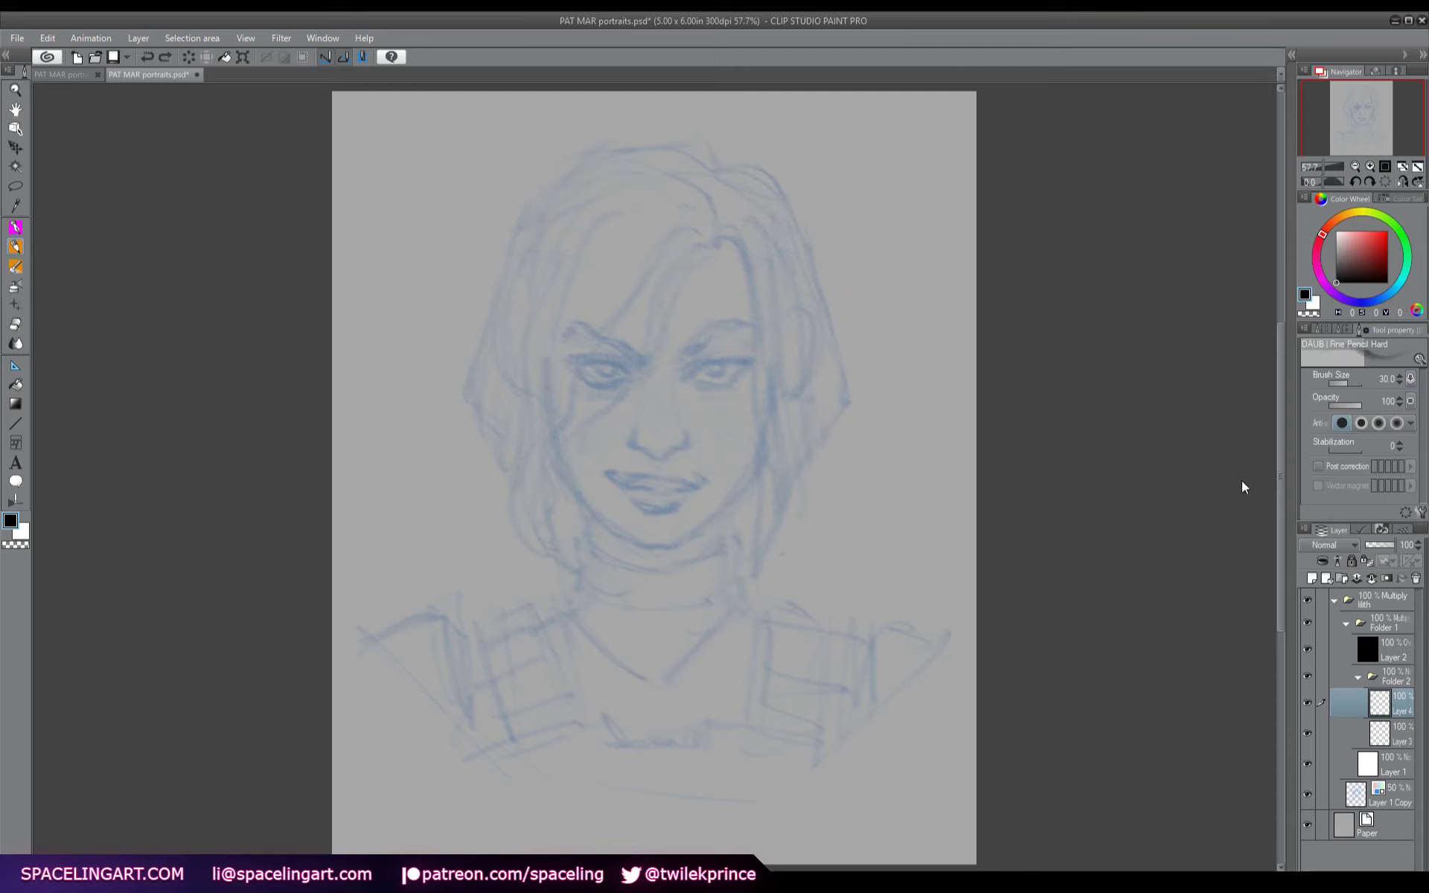
key(ctrl+Up)
click(1338, 329)
mouse_move(732, 355)
mouse_down()
mouse_move(730, 497)
mouse_move(899, 392)
mouse_up()
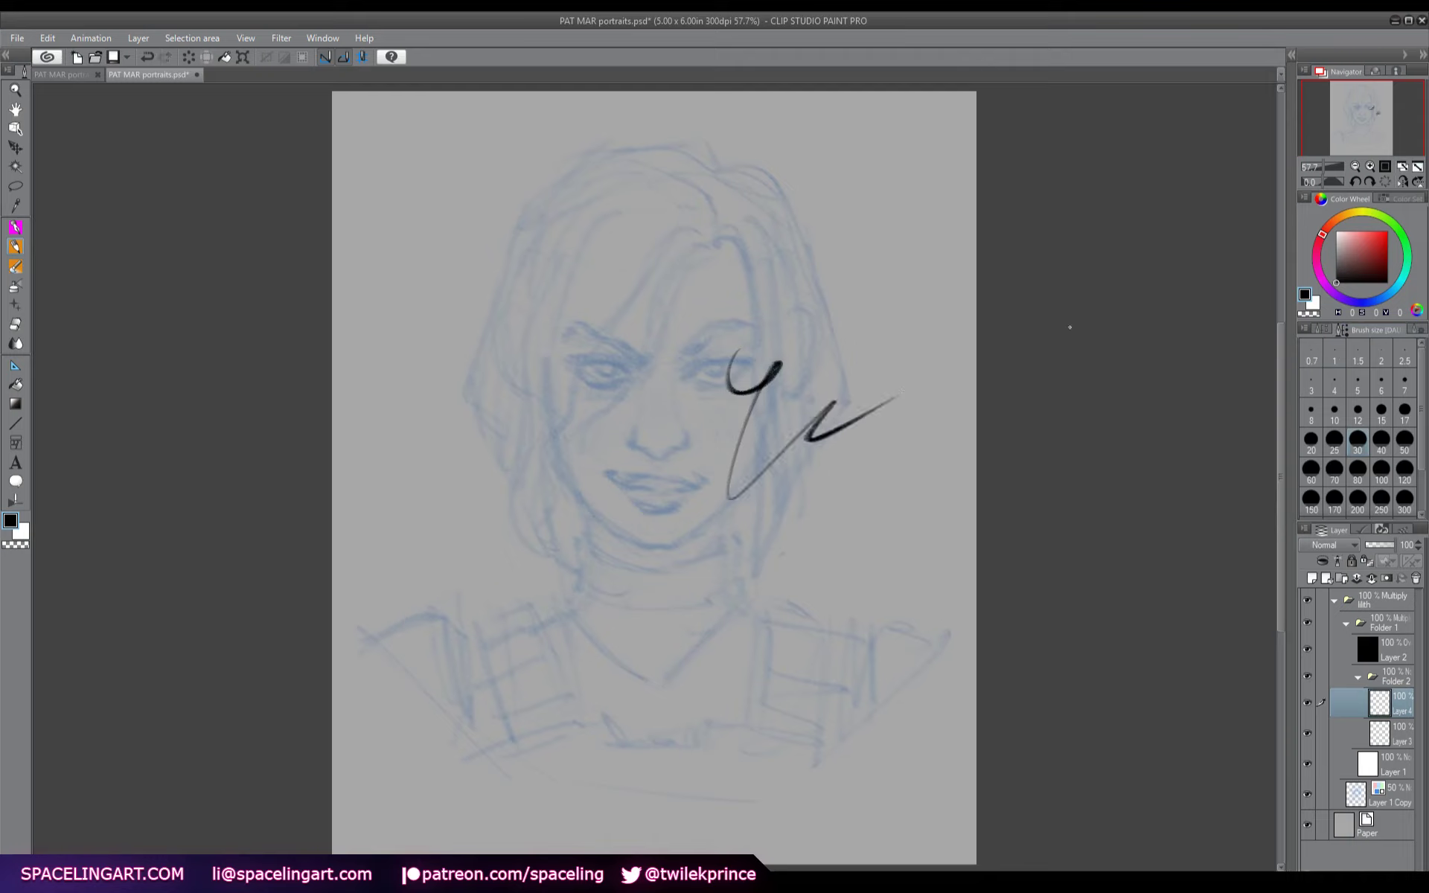
key(ctrl+z)
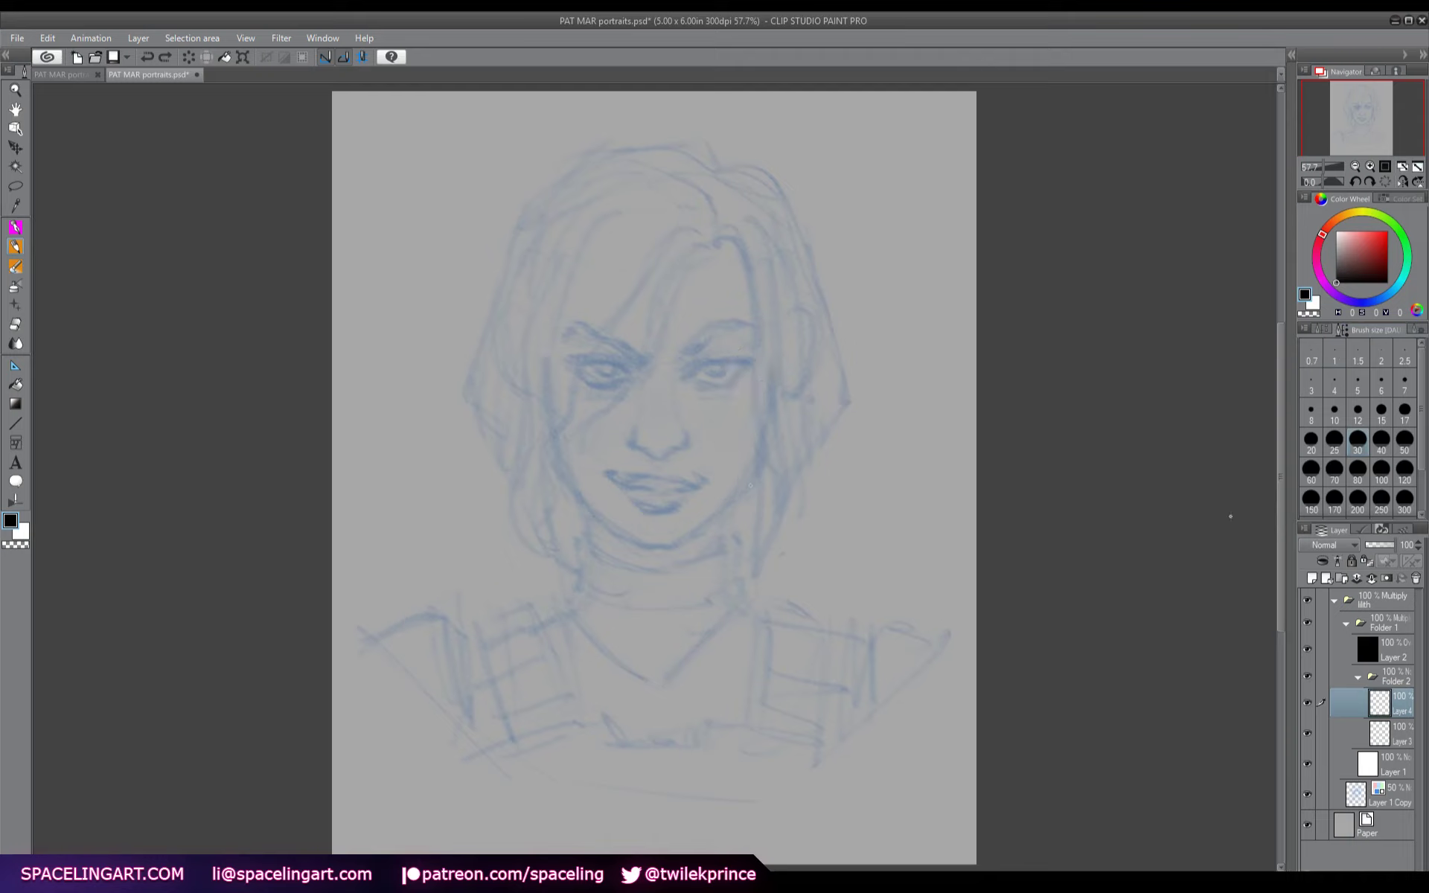
- Draw the uncovered eye and its eyebrow over the blue sketch at brush size 25, checking them without the sketch
click(1337, 449)
mouse_move(687, 375)
mouse_down()
mouse_move(751, 361)
mouse_move(688, 375)
mouse_move(757, 353)
mouse_move(700, 342)
mouse_move(723, 324)
mouse_move(684, 348)
mouse_move(747, 323)
mouse_move(705, 325)
mouse_move(756, 320)
mouse_up()
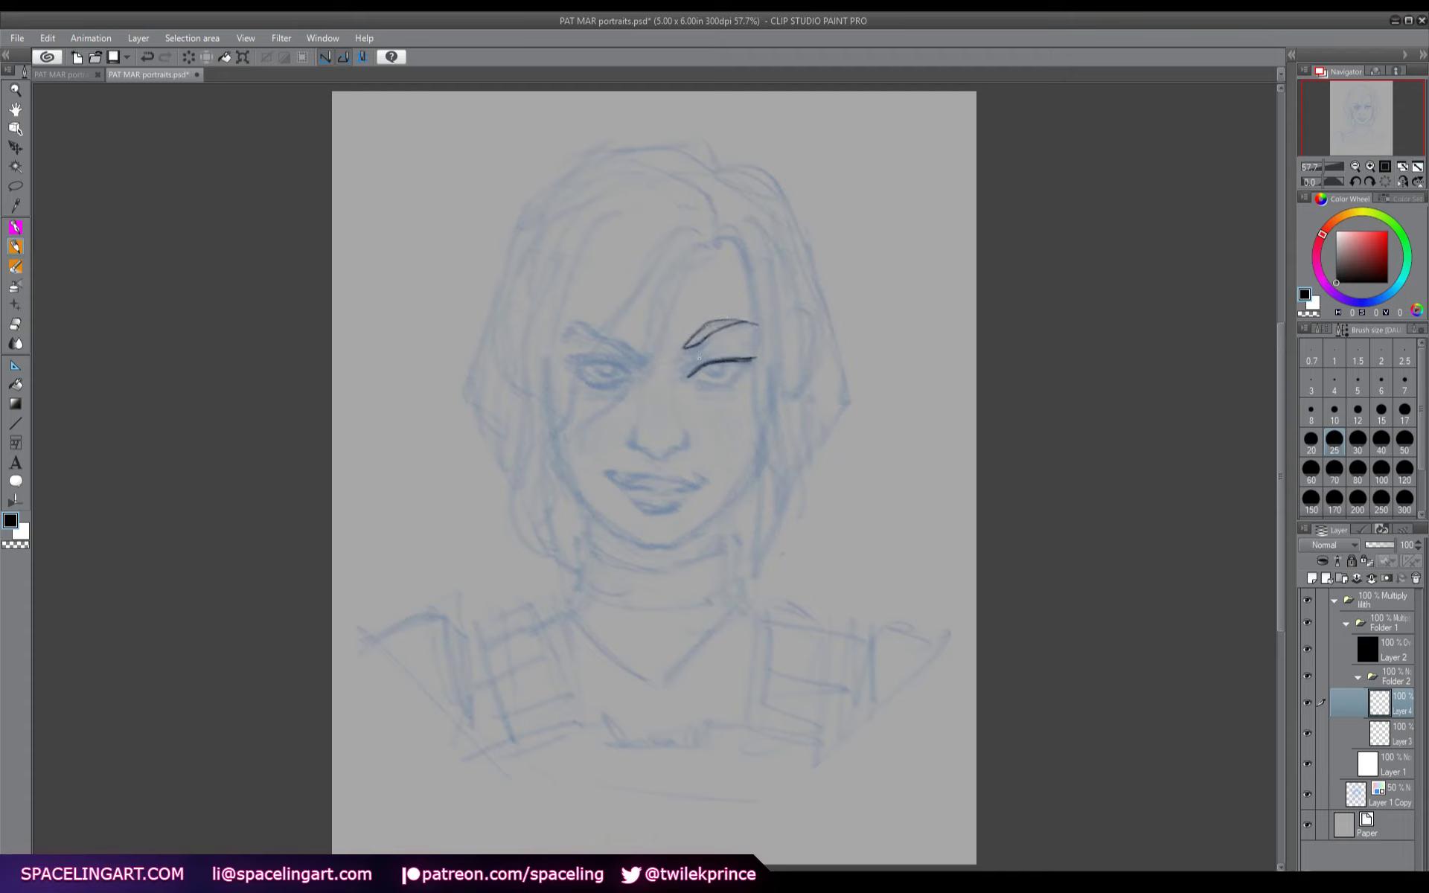
drag(680, 374, 686, 356)
mouse_move(691, 370)
mouse_down()
mouse_move(738, 354)
mouse_move(708, 384)
mouse_move(745, 365)
mouse_move(713, 374)
mouse_up()
key(ctrl+z)
click(1306, 789)
click(1308, 793)
- Draw the nose and the lips over the sketch
mouse_move(635, 419)
mouse_down()
mouse_move(633, 444)
mouse_move(681, 447)
mouse_up()
drag(1281, 468, 1281, 480)
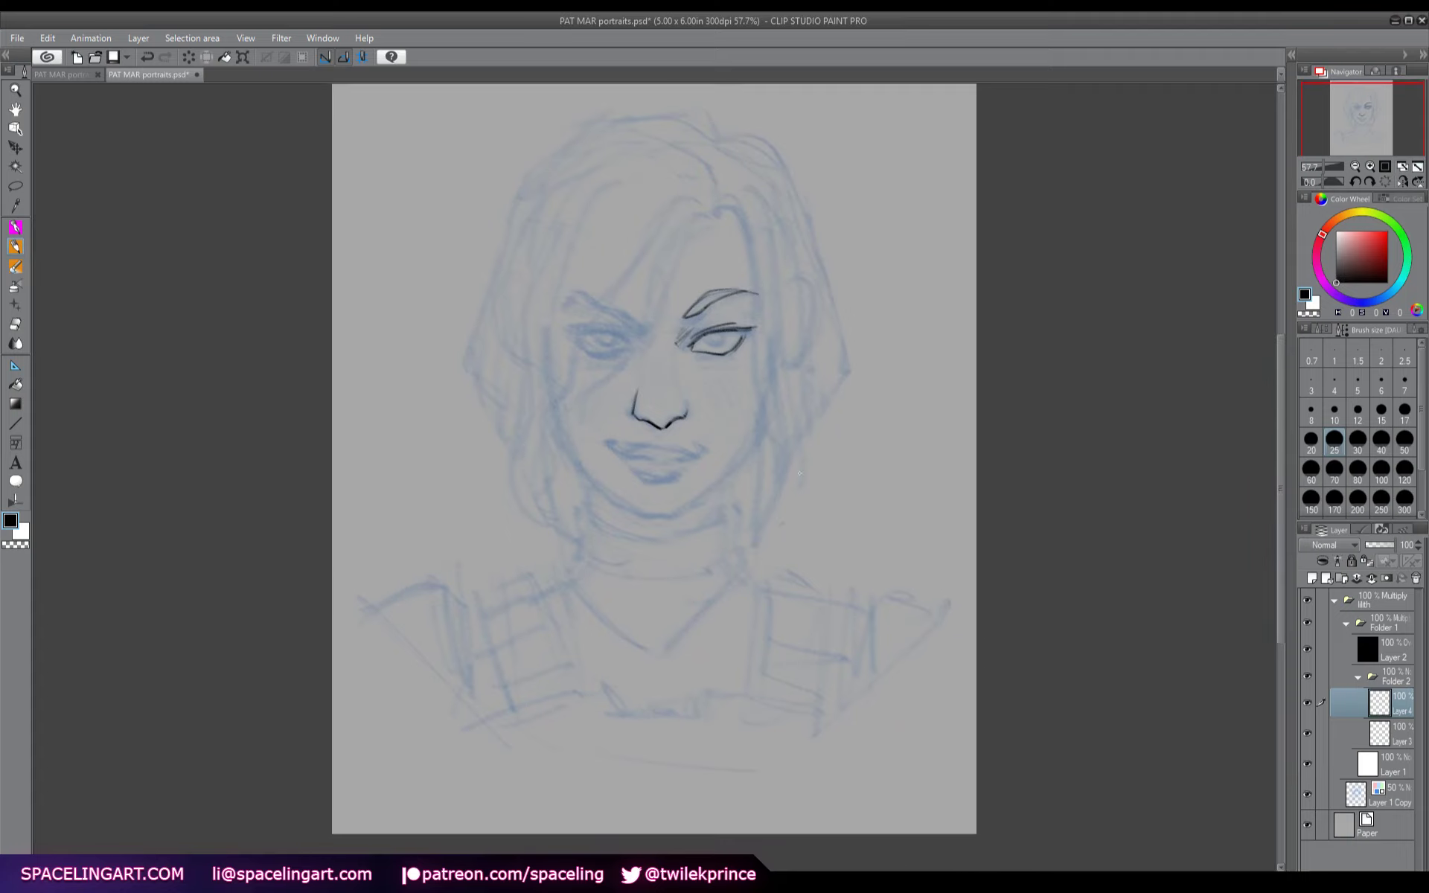
mouse_move(604, 444)
mouse_down()
mouse_move(703, 453)
mouse_move(650, 444)
mouse_move(697, 455)
mouse_move(630, 465)
mouse_move(675, 479)
mouse_move(640, 482)
mouse_move(686, 480)
mouse_up()
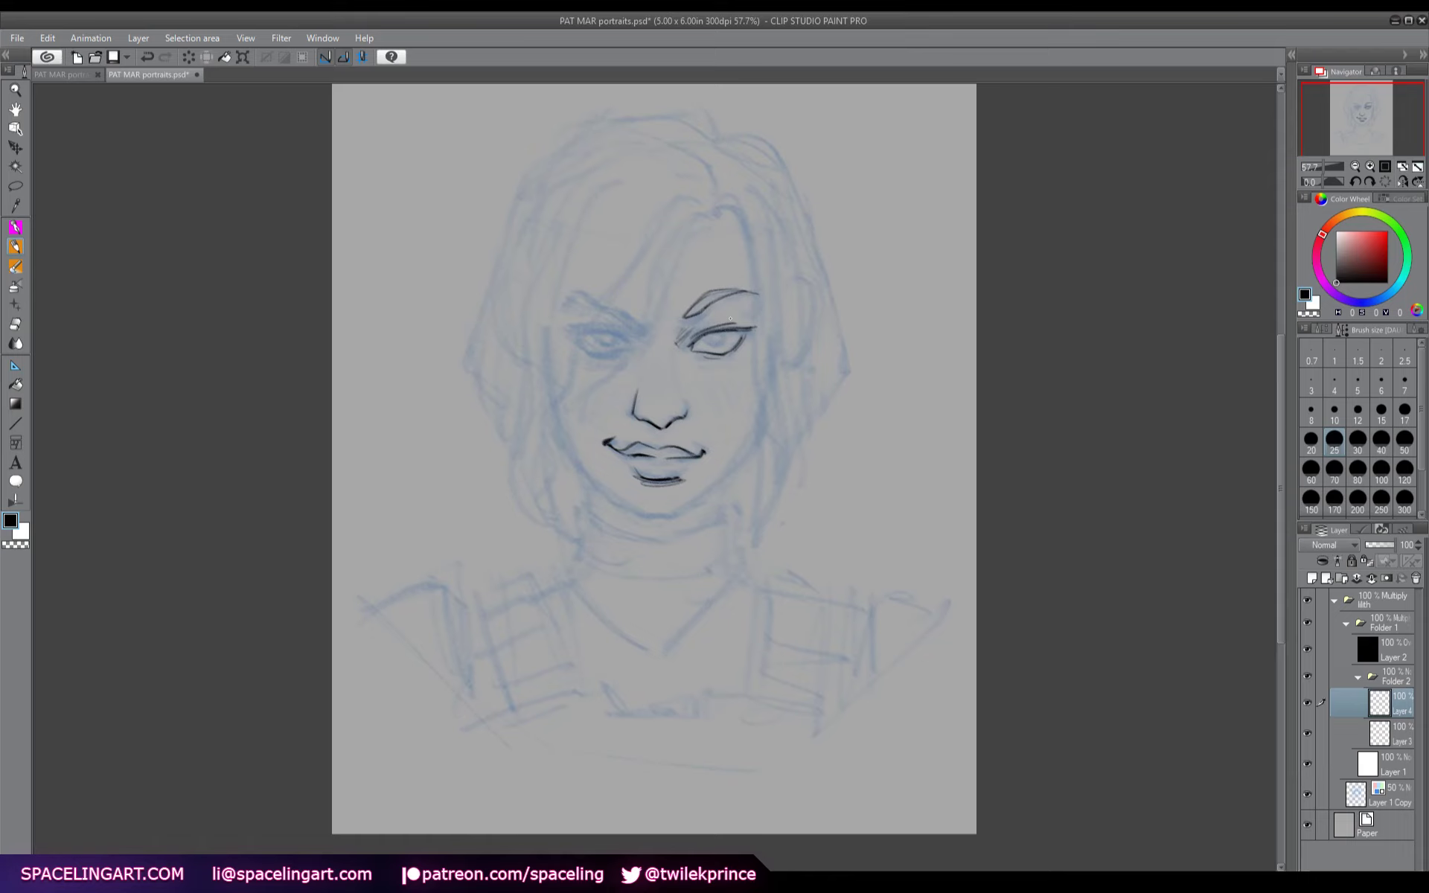
- Draw the second eye and eyebrow in mirrored view, hatch the cheeks and nose, and keep black as the drawing colour
key(h)
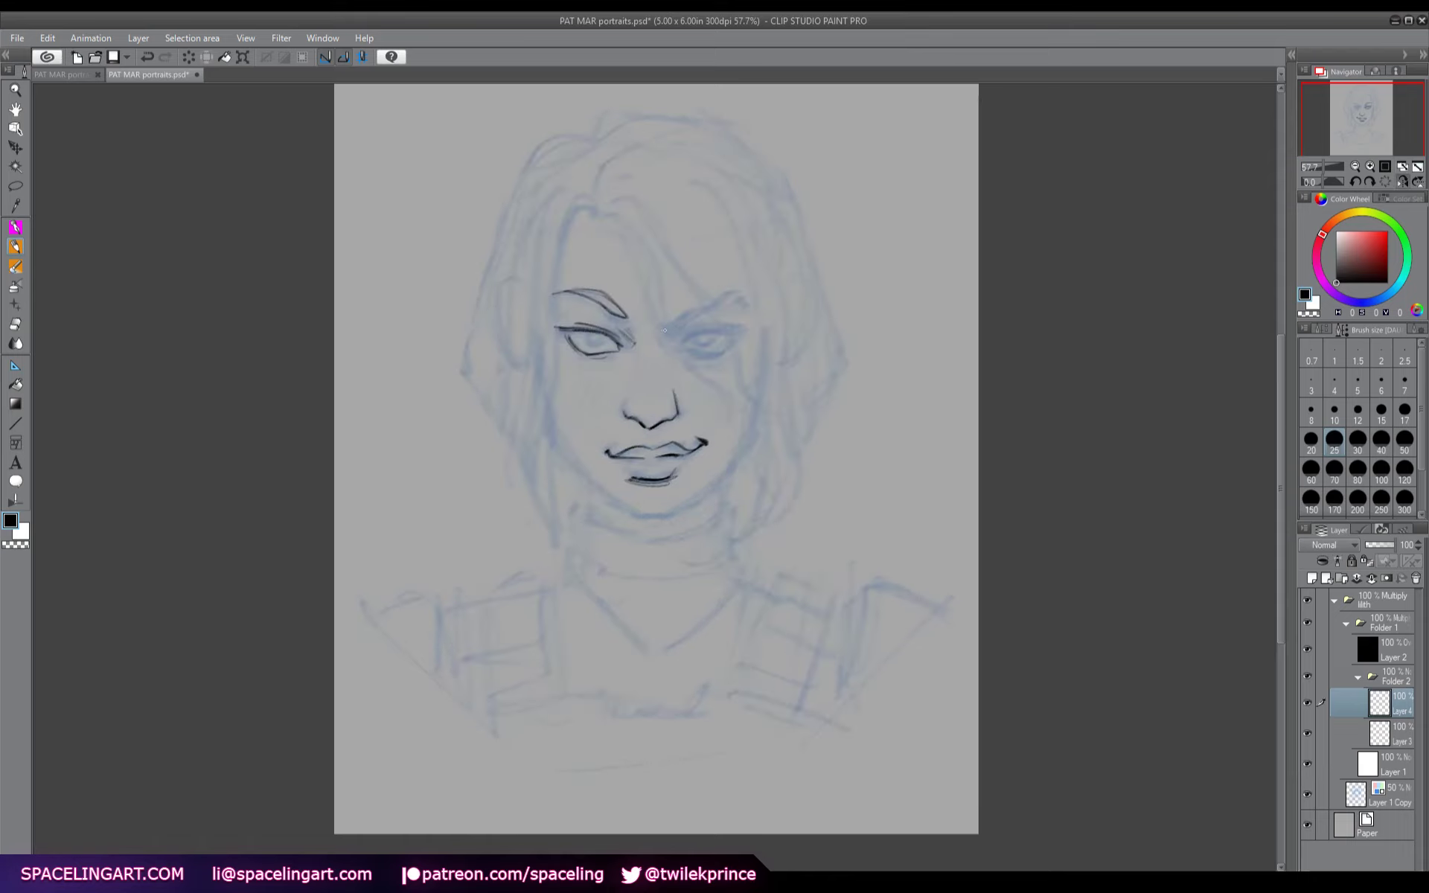
mouse_move(678, 332)
mouse_down()
mouse_move(659, 329)
mouse_move(740, 294)
mouse_up()
mouse_move(696, 330)
mouse_down()
mouse_move(748, 328)
mouse_move(730, 326)
mouse_up()
mouse_move(682, 347)
mouse_down()
mouse_move(706, 354)
mouse_move(735, 336)
mouse_up()
alt+click(599, 401)
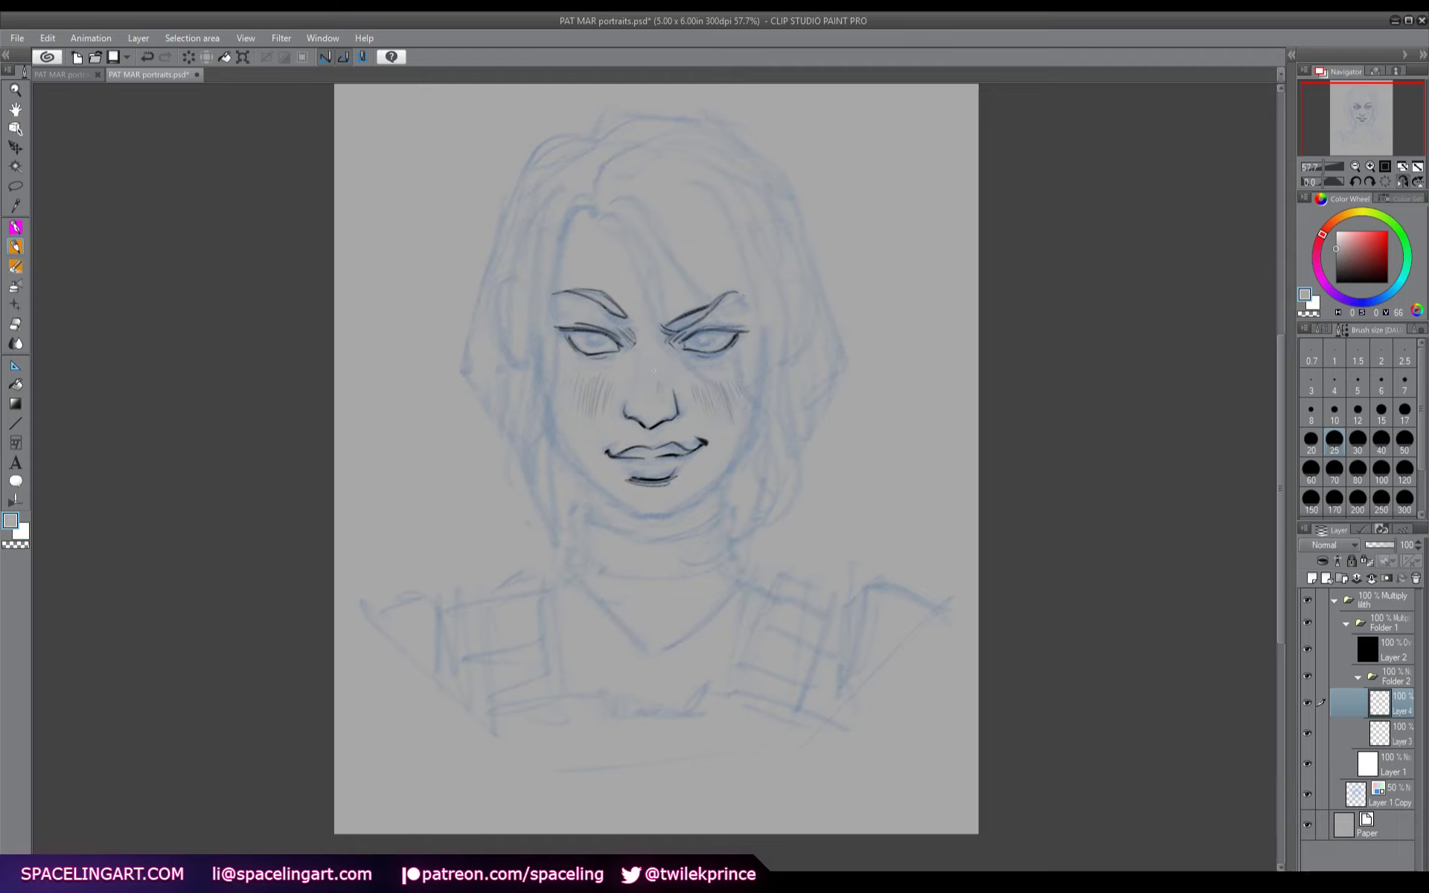
click(1337, 282)
click(1306, 794)
click(1307, 793)
- Draw the hair strands from the parting down beside the uncovered eye, and the ear behind them
mouse_move(592, 210)
mouse_down()
mouse_move(569, 231)
mouse_move(529, 496)
mouse_up()
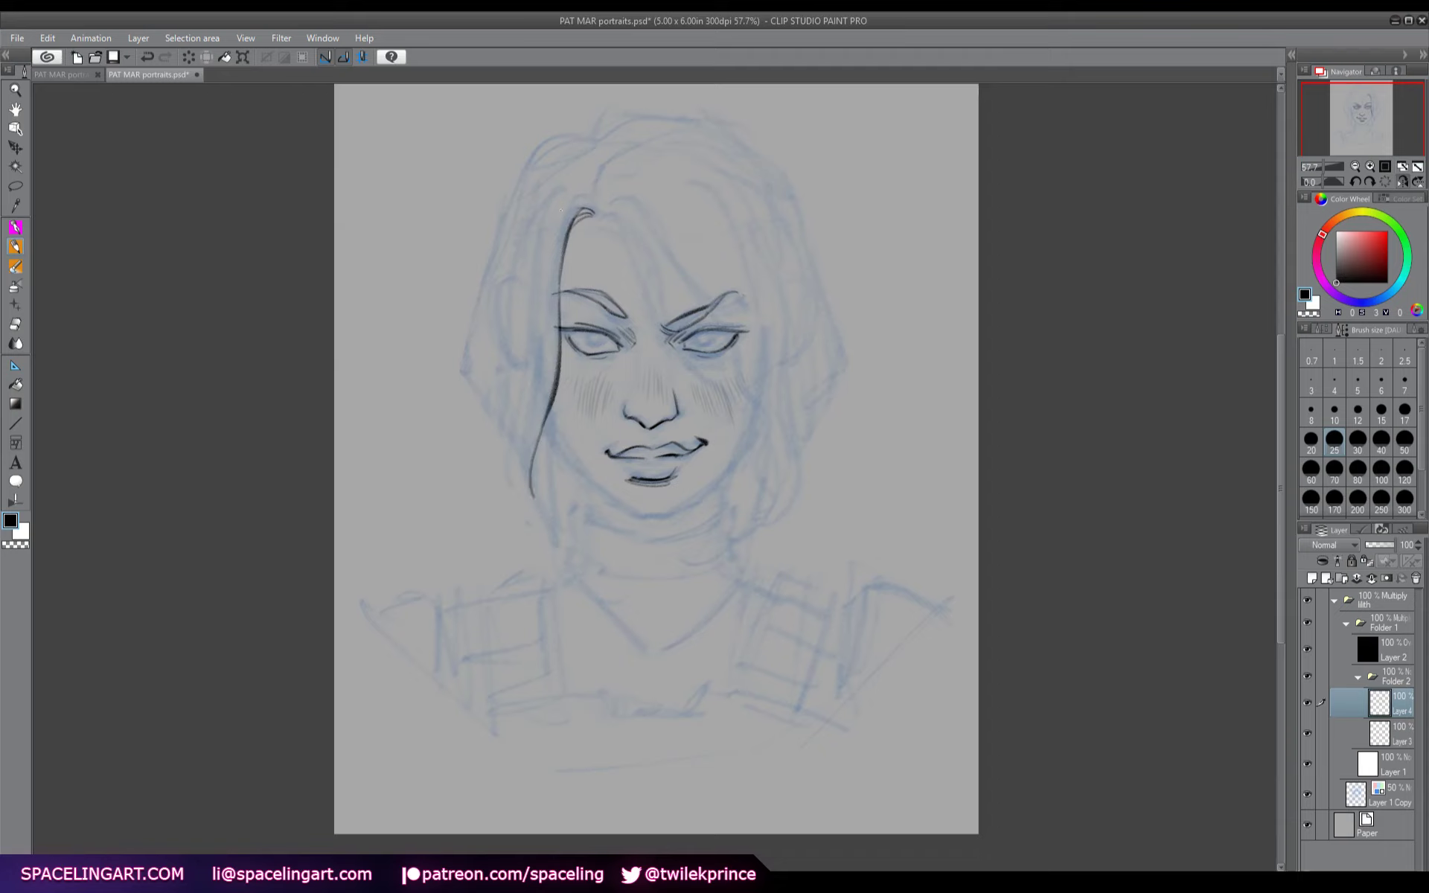
mouse_move(561, 211)
mouse_down()
mouse_move(529, 312)
mouse_move(535, 376)
mouse_move(542, 350)
mouse_move(531, 471)
mouse_move(551, 537)
mouse_up()
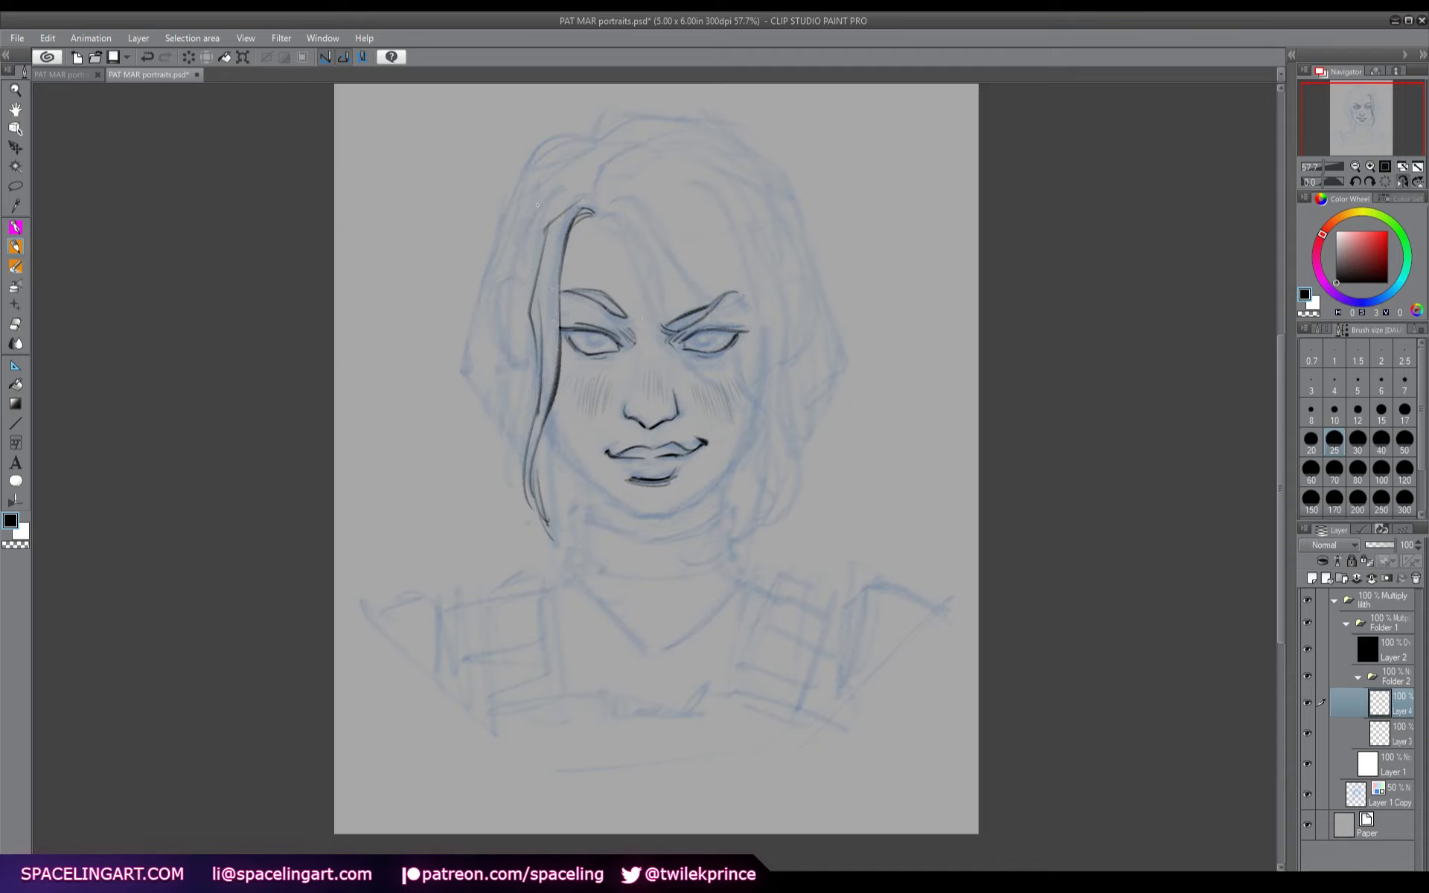
mouse_move(534, 214)
mouse_down()
mouse_move(514, 447)
mouse_move(555, 515)
mouse_up()
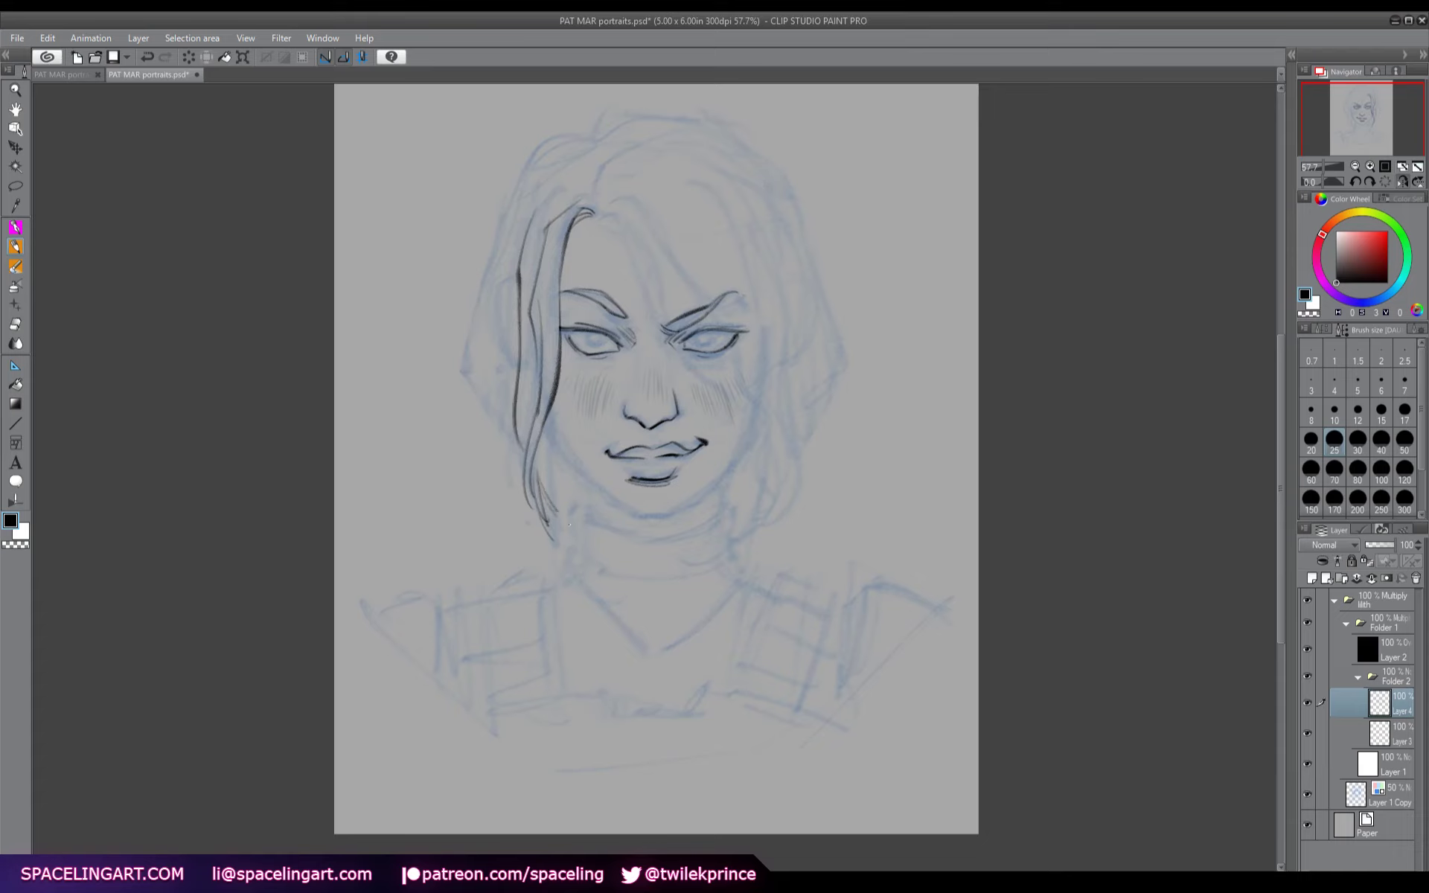
drag(547, 447, 576, 529)
drag(524, 368, 533, 436)
key(h)
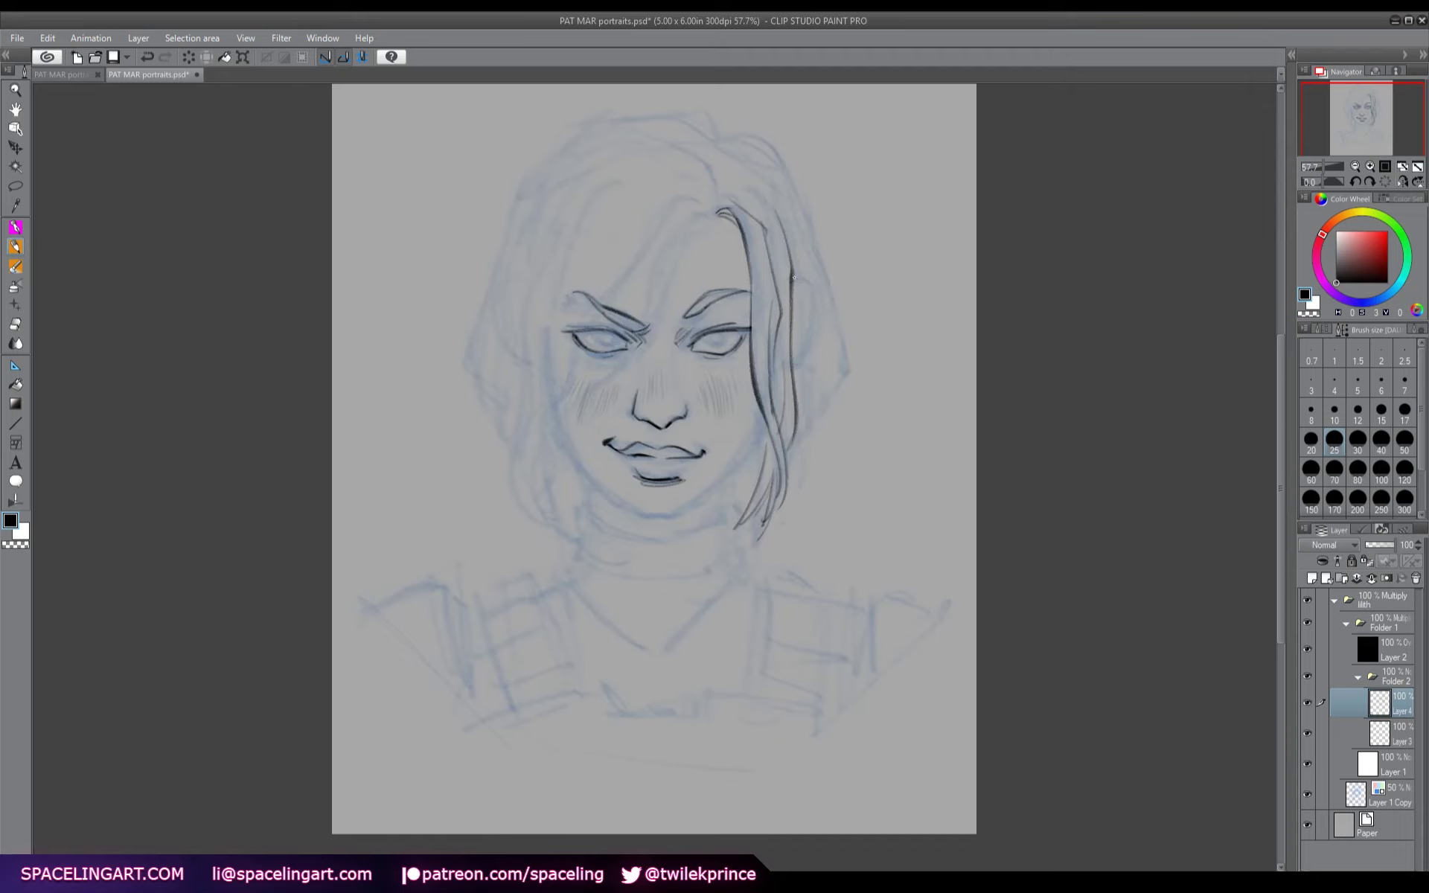
mouse_move(793, 277)
mouse_down()
mouse_move(809, 294)
mouse_move(801, 363)
mouse_move(811, 314)
mouse_move(793, 300)
mouse_move(797, 333)
mouse_up()
- Draw the long fringe strands sweeping from the parting across the eye down to the jaw
mouse_move(713, 214)
mouse_down()
mouse_move(671, 292)
mouse_move(674, 279)
mouse_move(575, 438)
mouse_move(579, 413)
mouse_move(554, 474)
mouse_up()
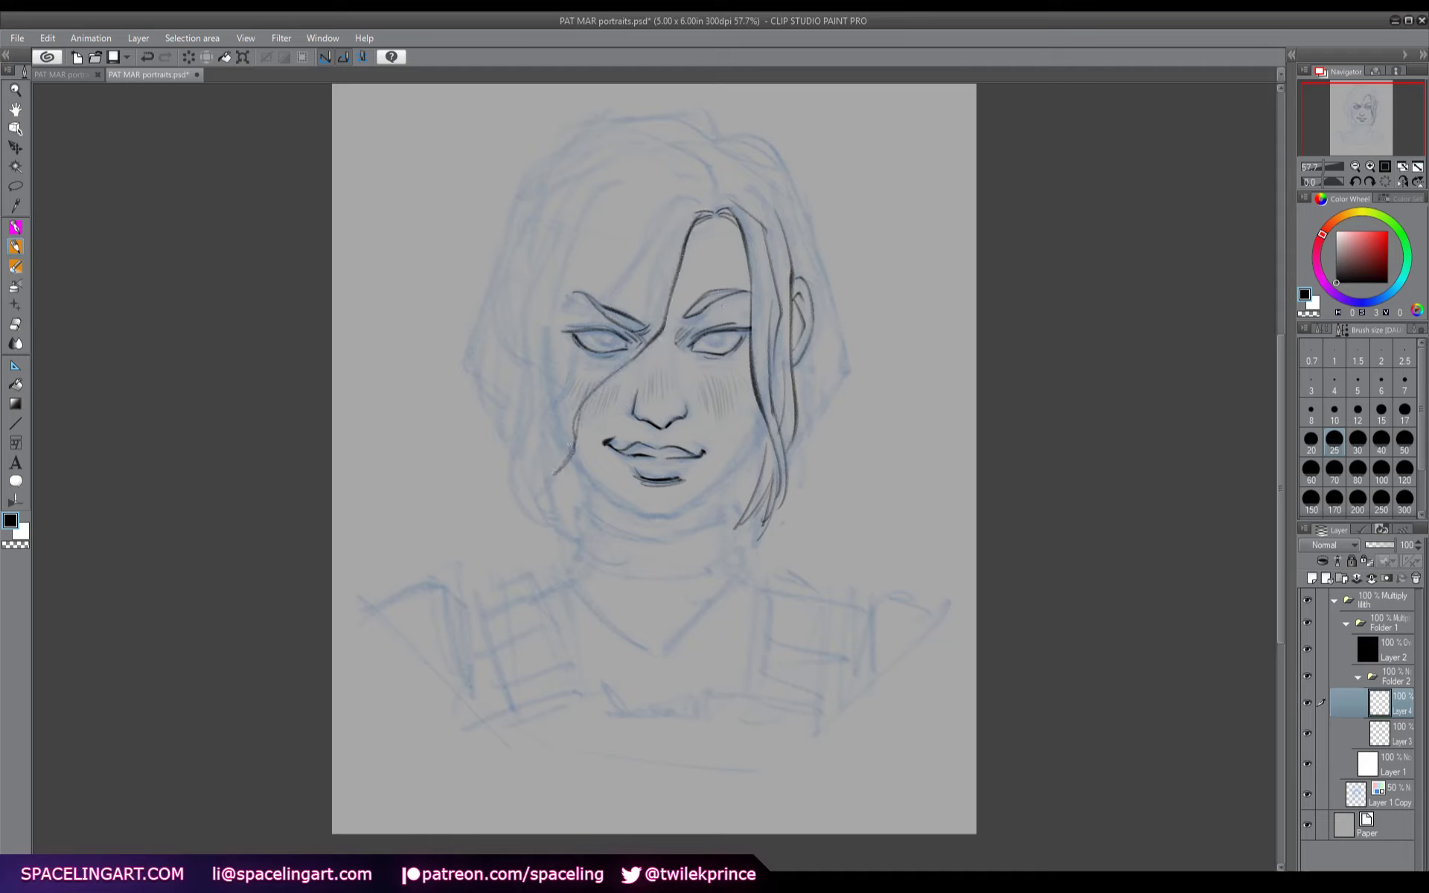
drag(586, 383, 569, 449)
mouse_move(666, 279)
mouse_down()
mouse_move(694, 207)
mouse_move(710, 209)
mouse_move(653, 232)
mouse_move(554, 365)
mouse_up()
mouse_move(616, 293)
mouse_down()
mouse_move(545, 377)
mouse_move(509, 462)
mouse_move(524, 498)
mouse_up()
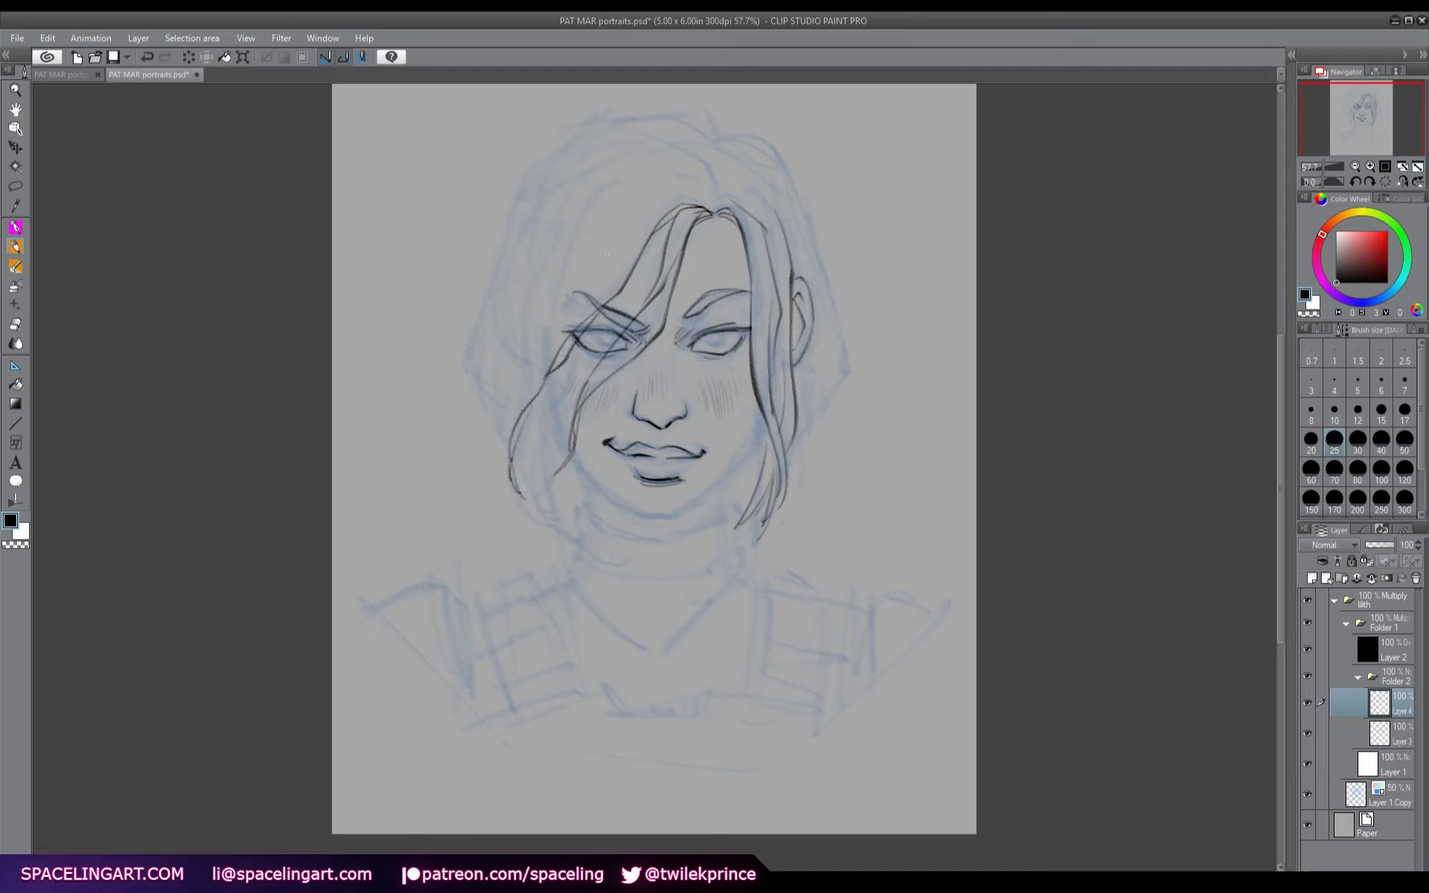
mouse_move(711, 205)
mouse_down()
mouse_move(695, 188)
mouse_move(634, 221)
mouse_up()
mouse_move(716, 198)
mouse_down()
mouse_move(709, 179)
mouse_move(716, 195)
mouse_up()
mouse_move(598, 269)
mouse_down()
mouse_move(564, 332)
mouse_move(578, 299)
mouse_up()
drag(580, 297, 561, 339)
mouse_move(573, 344)
mouse_down()
mouse_move(539, 468)
mouse_move(515, 449)
mouse_move(558, 542)
mouse_move(543, 470)
mouse_move(584, 533)
mouse_move(562, 485)
mouse_up()
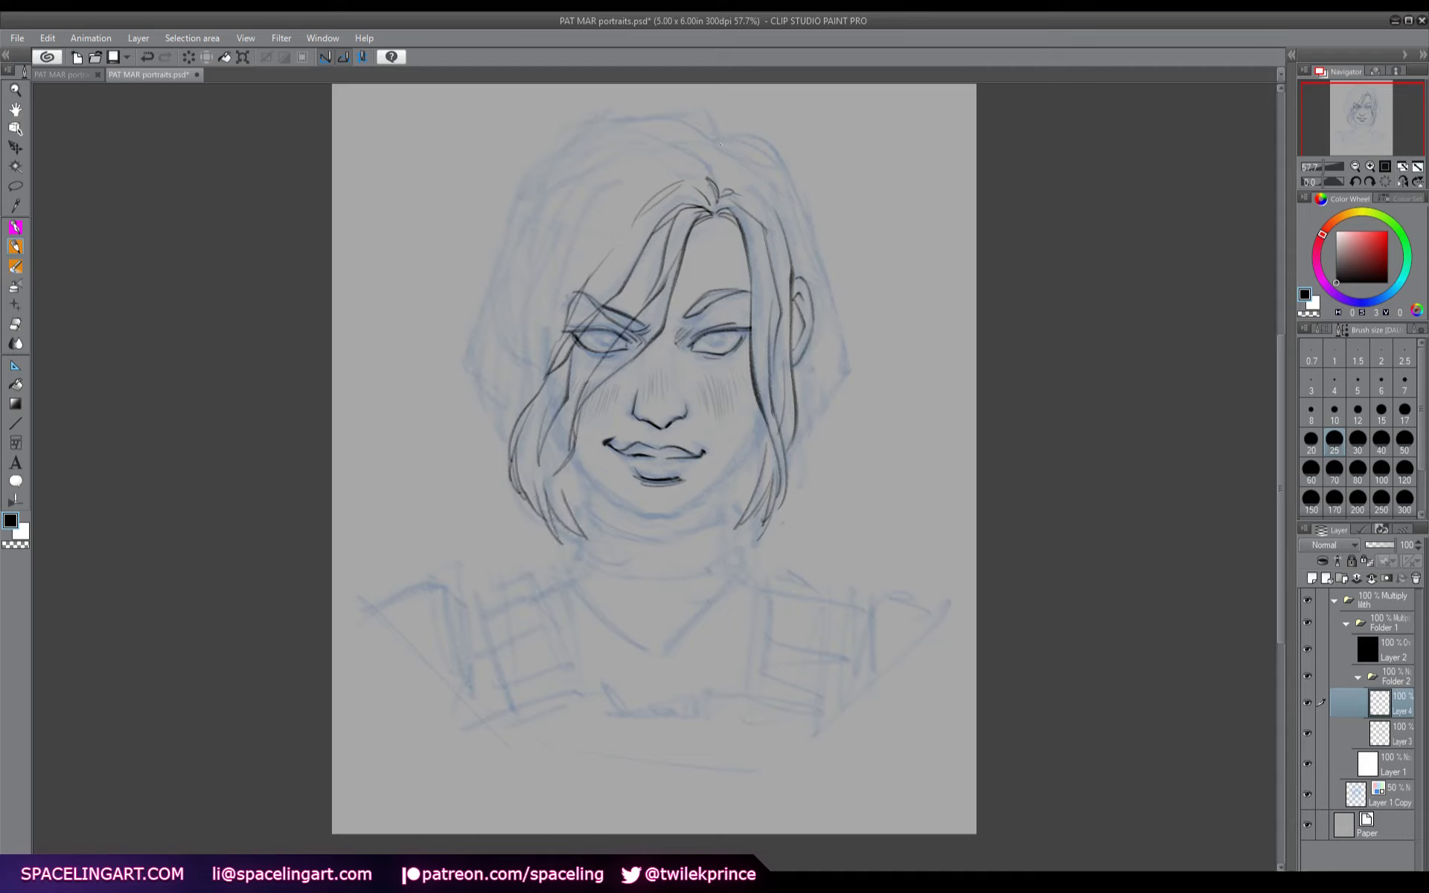
- Outline the crown and outer hair on the fringe side, adding the ear and the flicked ends behind it
mouse_move(713, 132)
mouse_down()
mouse_move(682, 117)
mouse_move(701, 130)
mouse_move(589, 123)
mouse_move(605, 113)
mouse_move(525, 177)
mouse_move(498, 261)
mouse_up()
mouse_move(556, 192)
mouse_down()
mouse_move(530, 261)
mouse_move(512, 422)
mouse_up()
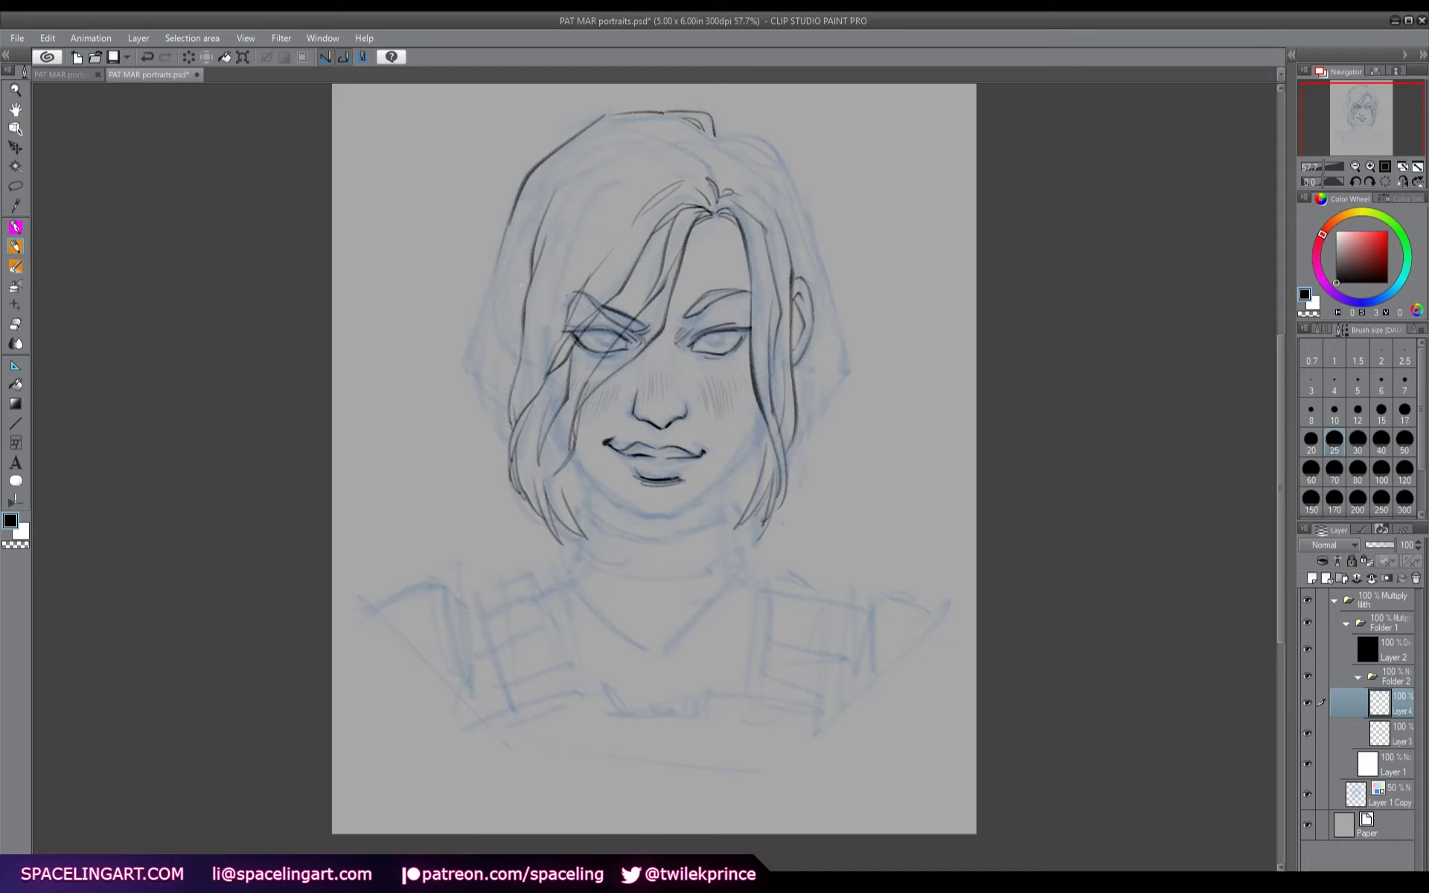
mouse_move(521, 298)
mouse_down()
mouse_move(519, 259)
mouse_move(546, 183)
mouse_move(526, 226)
mouse_move(558, 158)
mouse_move(594, 143)
mouse_up()
drag(515, 283, 515, 361)
drag(517, 306, 517, 349)
drag(500, 250, 473, 371)
mouse_move(490, 316)
mouse_down()
mouse_move(480, 402)
mouse_move(508, 439)
mouse_up()
drag(494, 397, 496, 369)
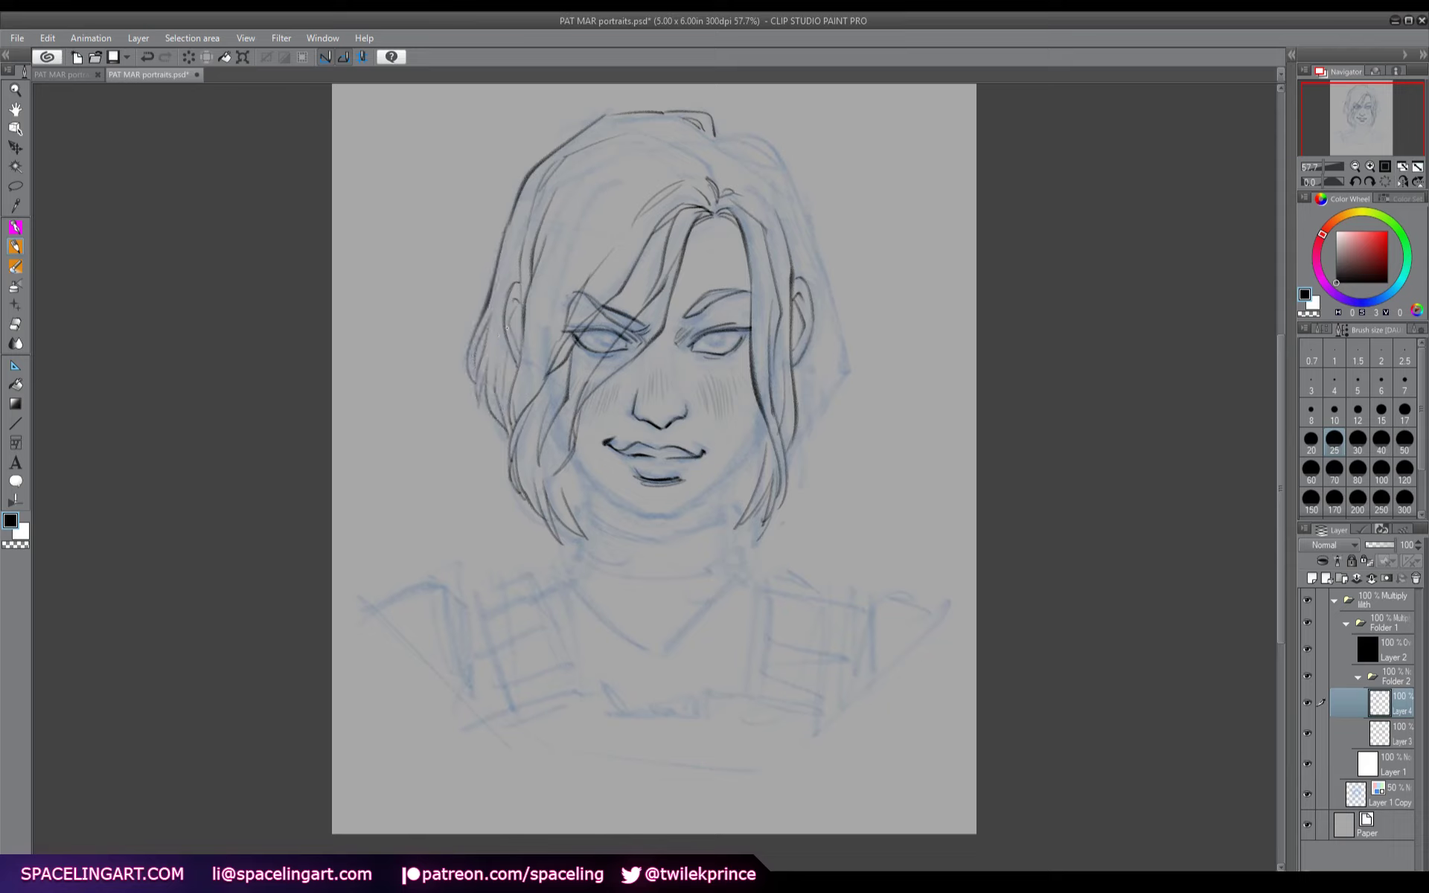
- Add inner strand lines flowing from the parting through the hair on the fringe side
mouse_move(514, 205)
mouse_down()
mouse_move(503, 291)
mouse_move(517, 254)
mouse_move(618, 170)
mouse_up()
drag(704, 175, 673, 155)
mouse_move(598, 219)
mouse_down()
mouse_move(564, 257)
mouse_move(537, 338)
mouse_move(547, 290)
mouse_move(512, 419)
mouse_up()
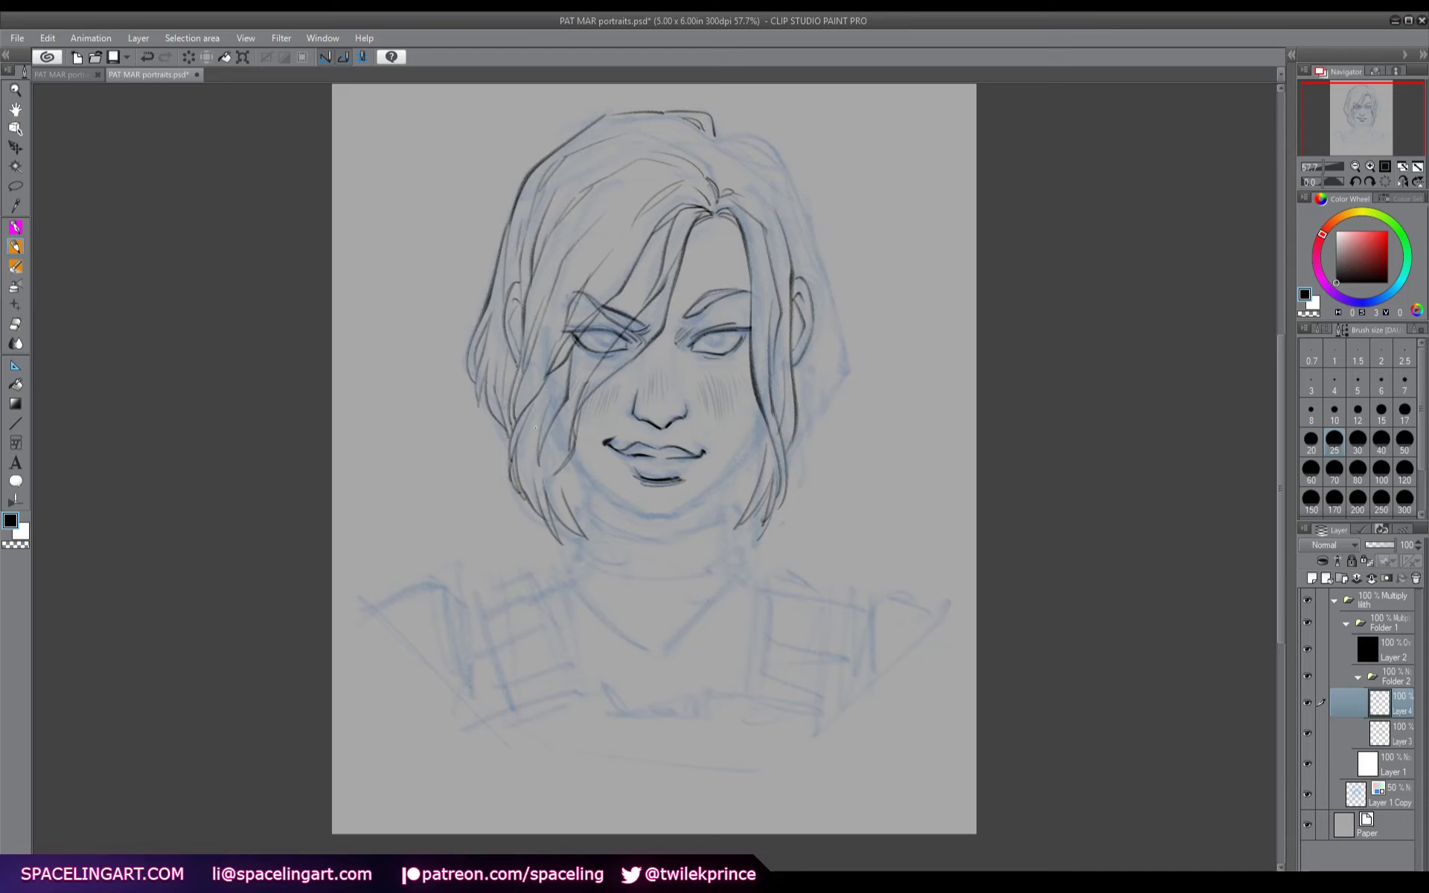
- Outline the outer hair on the opposite side of the parting in mirrored view, with strands at the crown
key(h)
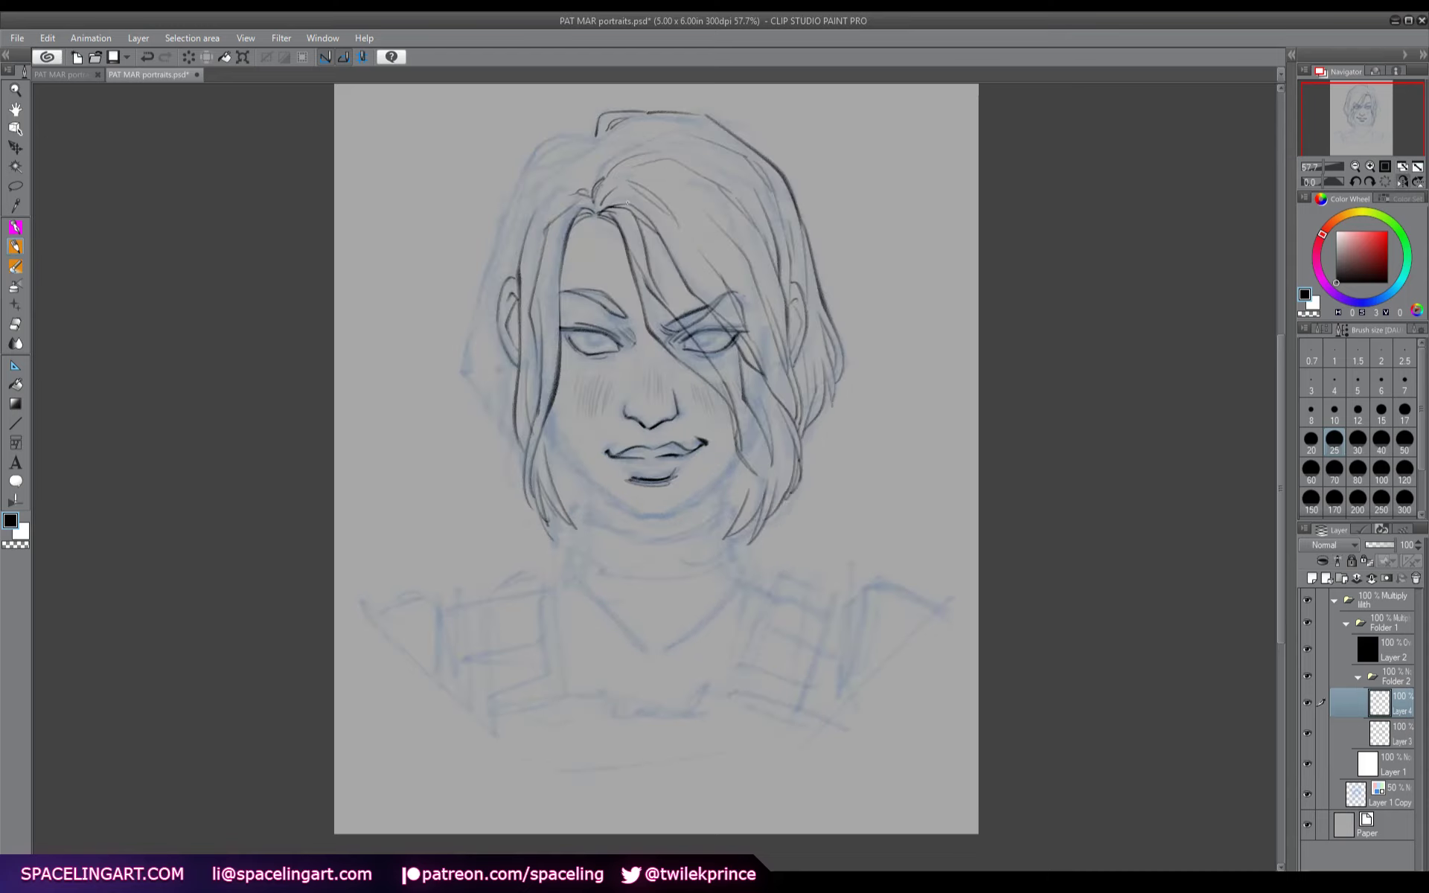
mouse_move(594, 135)
mouse_down()
mouse_move(565, 124)
mouse_move(544, 150)
mouse_move(567, 123)
mouse_move(572, 134)
mouse_move(546, 142)
mouse_move(581, 134)
mouse_move(526, 165)
mouse_move(540, 153)
mouse_move(469, 327)
mouse_move(481, 311)
mouse_move(466, 367)
mouse_up()
mouse_move(485, 313)
mouse_down()
mouse_move(467, 376)
mouse_move(512, 439)
mouse_up()
mouse_move(569, 154)
mouse_down()
mouse_move(551, 184)
mouse_move(665, 131)
mouse_up()
drag(603, 147, 654, 129)
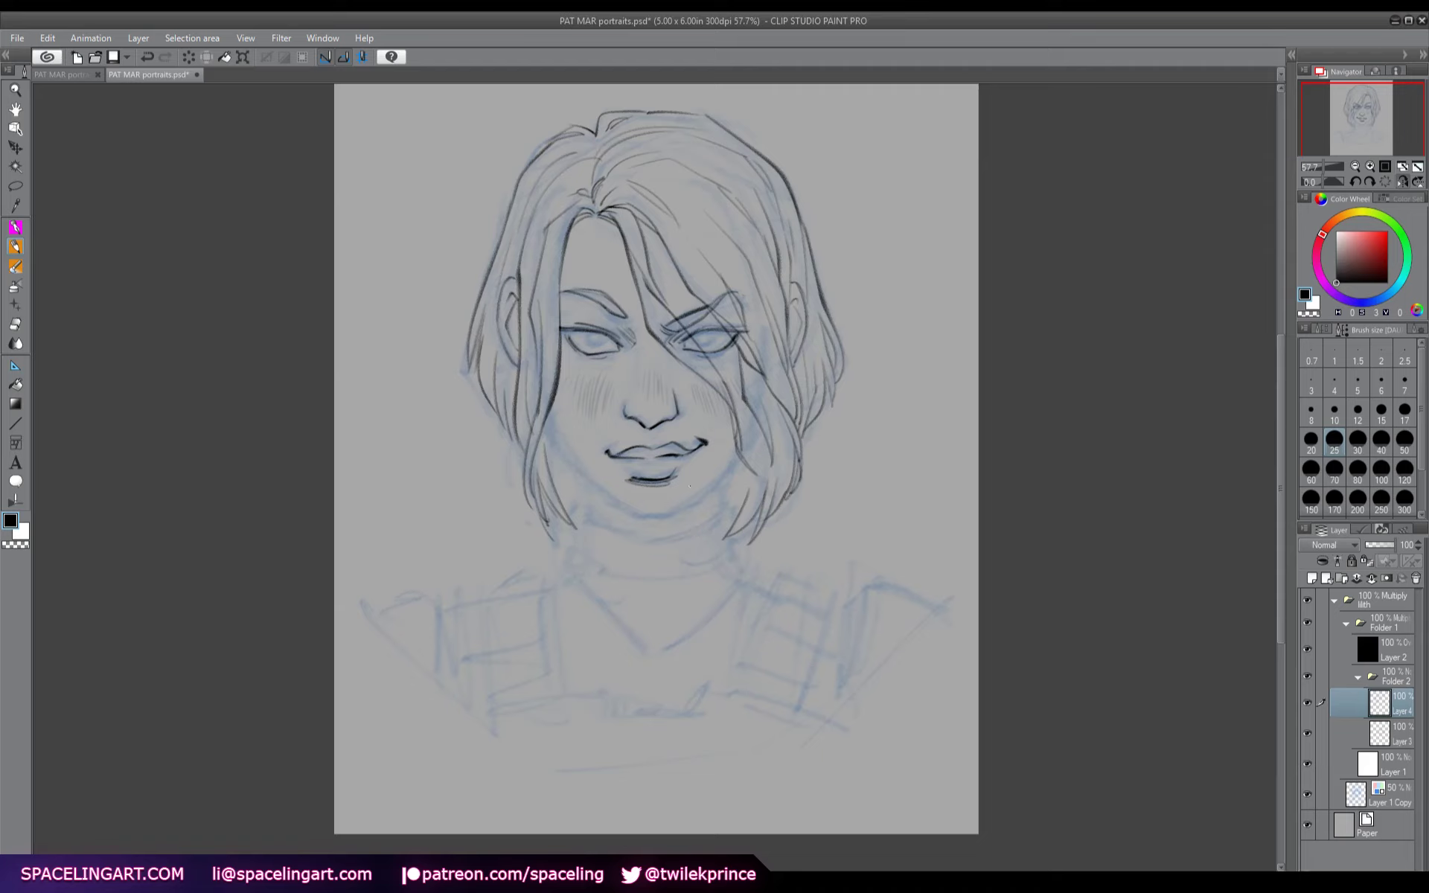
- Draw the chin and jawline on both sides of the face, checking them in both view orientations
mouse_move(633, 513)
mouse_down()
mouse_move(690, 506)
mouse_move(757, 426)
mouse_up()
key(h)
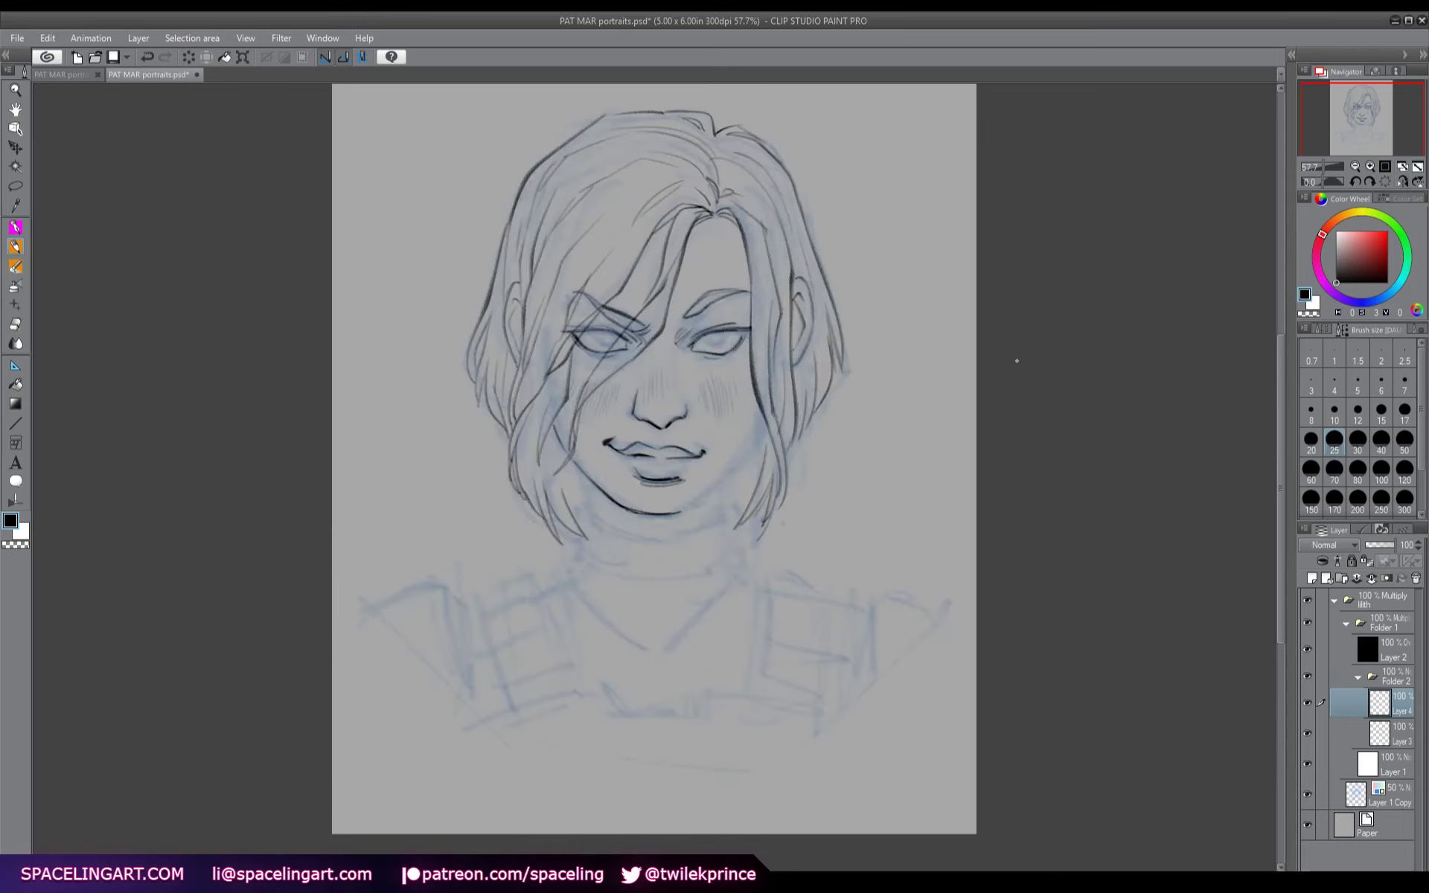
drag(678, 512, 762, 423)
drag(763, 424, 718, 484)
- Draw the neck, the high collar, the V-shaped neckline and the start of both shoulders
drag(579, 474, 586, 506)
mouse_move(729, 473)
mouse_down()
mouse_move(736, 505)
mouse_move(735, 491)
mouse_up()
mouse_move(580, 473)
mouse_down()
mouse_move(585, 508)
mouse_move(632, 522)
mouse_move(735, 504)
mouse_move(596, 516)
mouse_move(704, 521)
mouse_move(573, 508)
mouse_move(568, 553)
mouse_move(638, 643)
mouse_move(743, 571)
mouse_up()
mouse_move(732, 496)
mouse_down()
mouse_move(744, 570)
mouse_move(724, 540)
mouse_move(694, 577)
mouse_up()
mouse_move(719, 560)
mouse_down()
mouse_move(648, 583)
mouse_move(658, 601)
mouse_move(605, 613)
mouse_move(537, 577)
mouse_up()
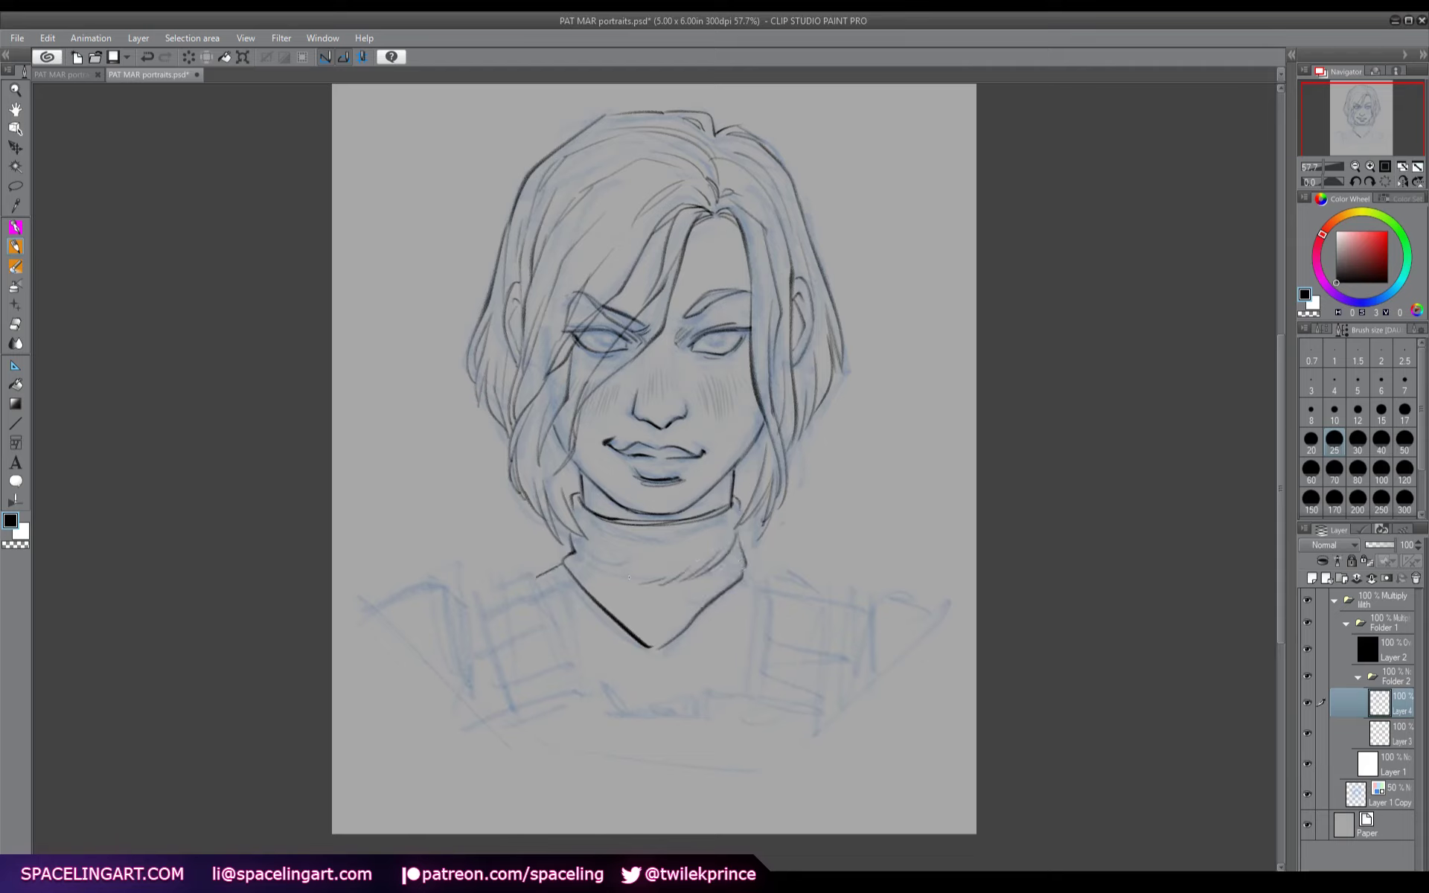
drag(747, 569, 766, 580)
- Mask Layer 3 to hide the eye and eyebrow lines under the fringe, apply the mask, and reselect Layer 4
click(1382, 733)
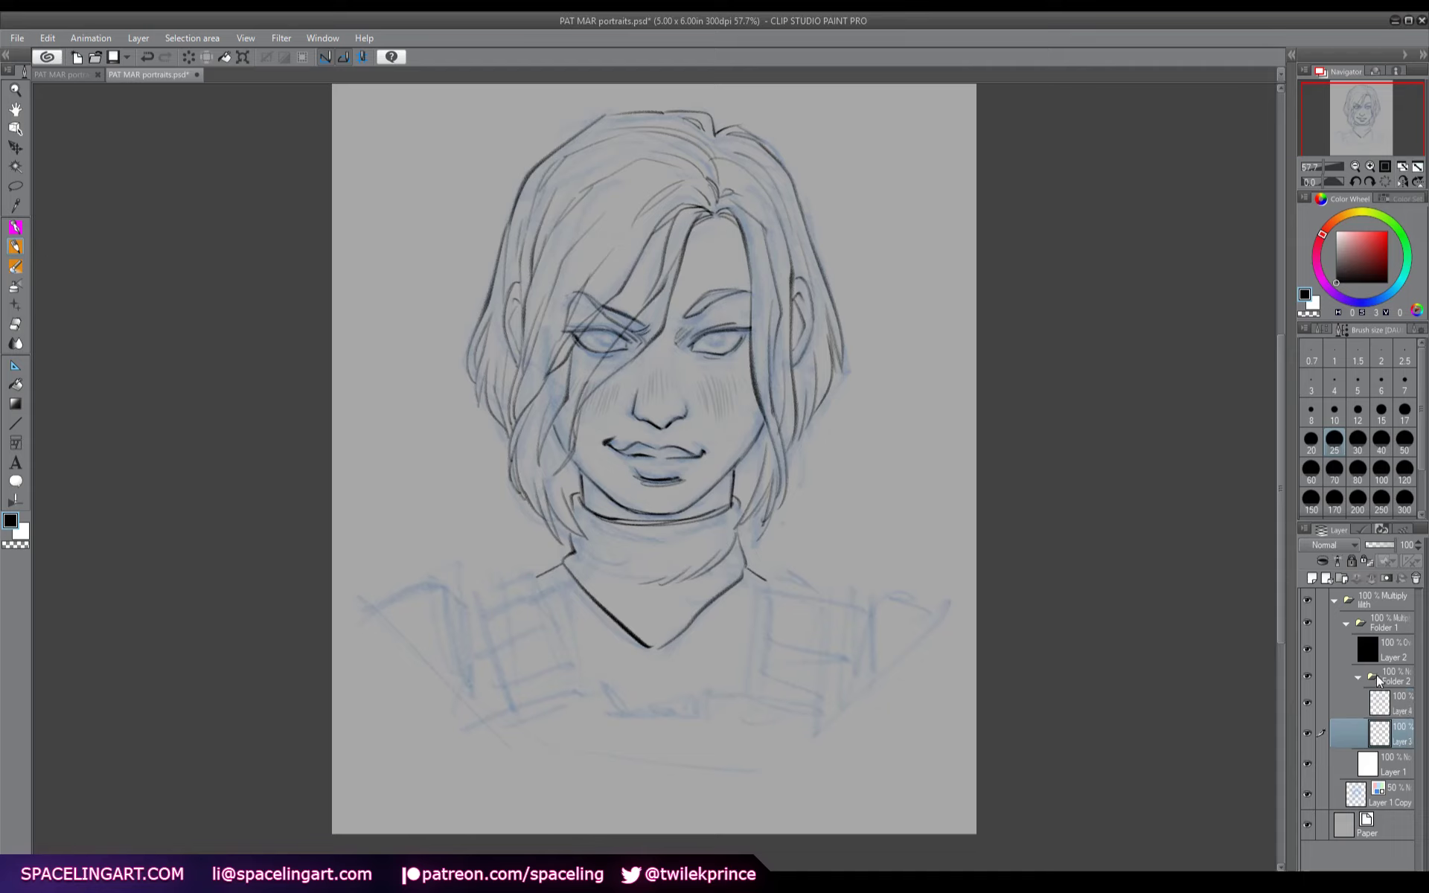
click(1386, 578)
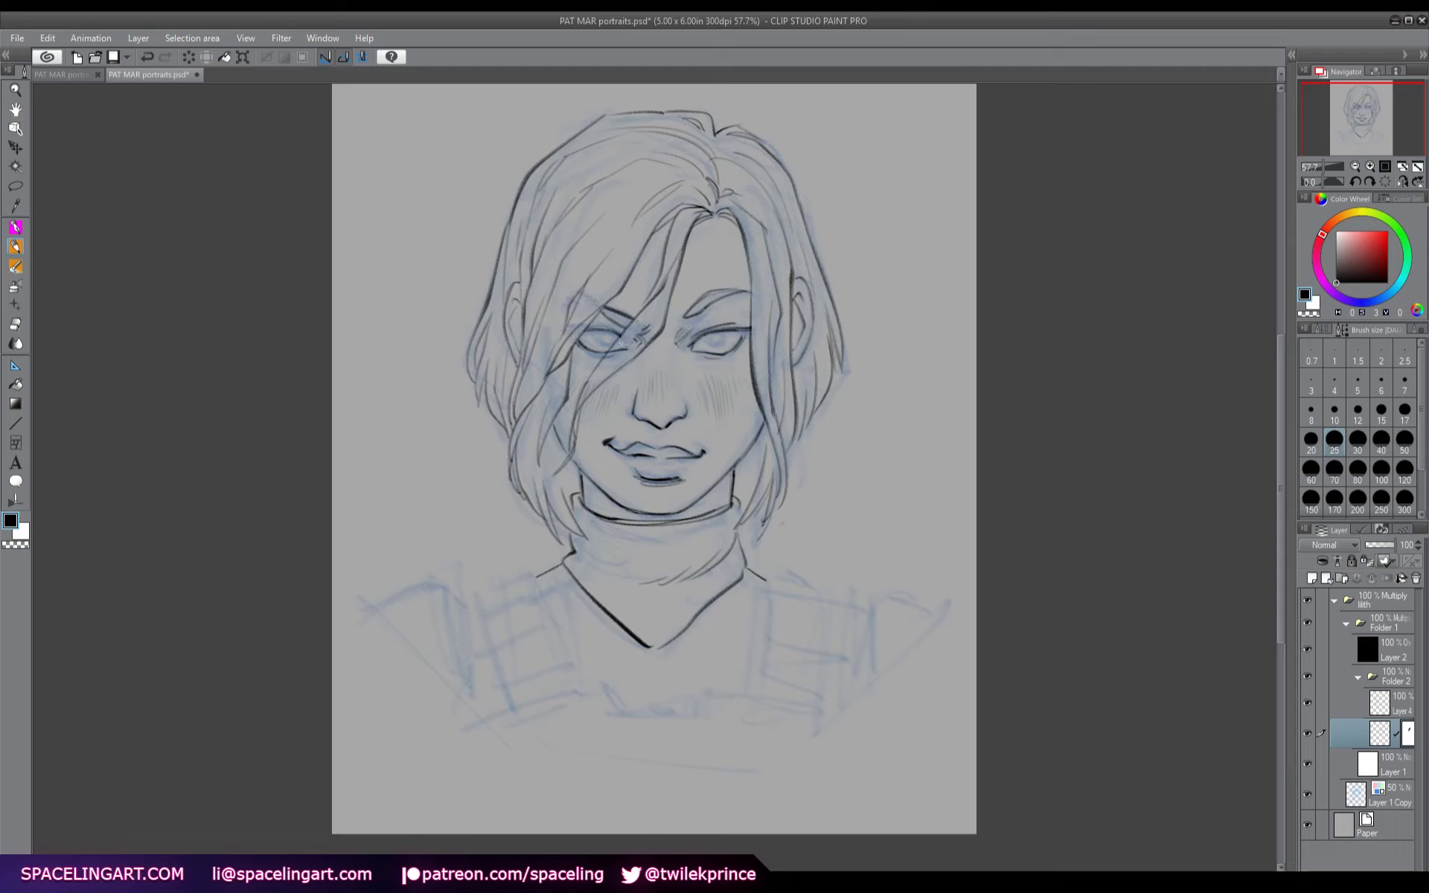
drag(623, 347, 634, 345)
click(1402, 580)
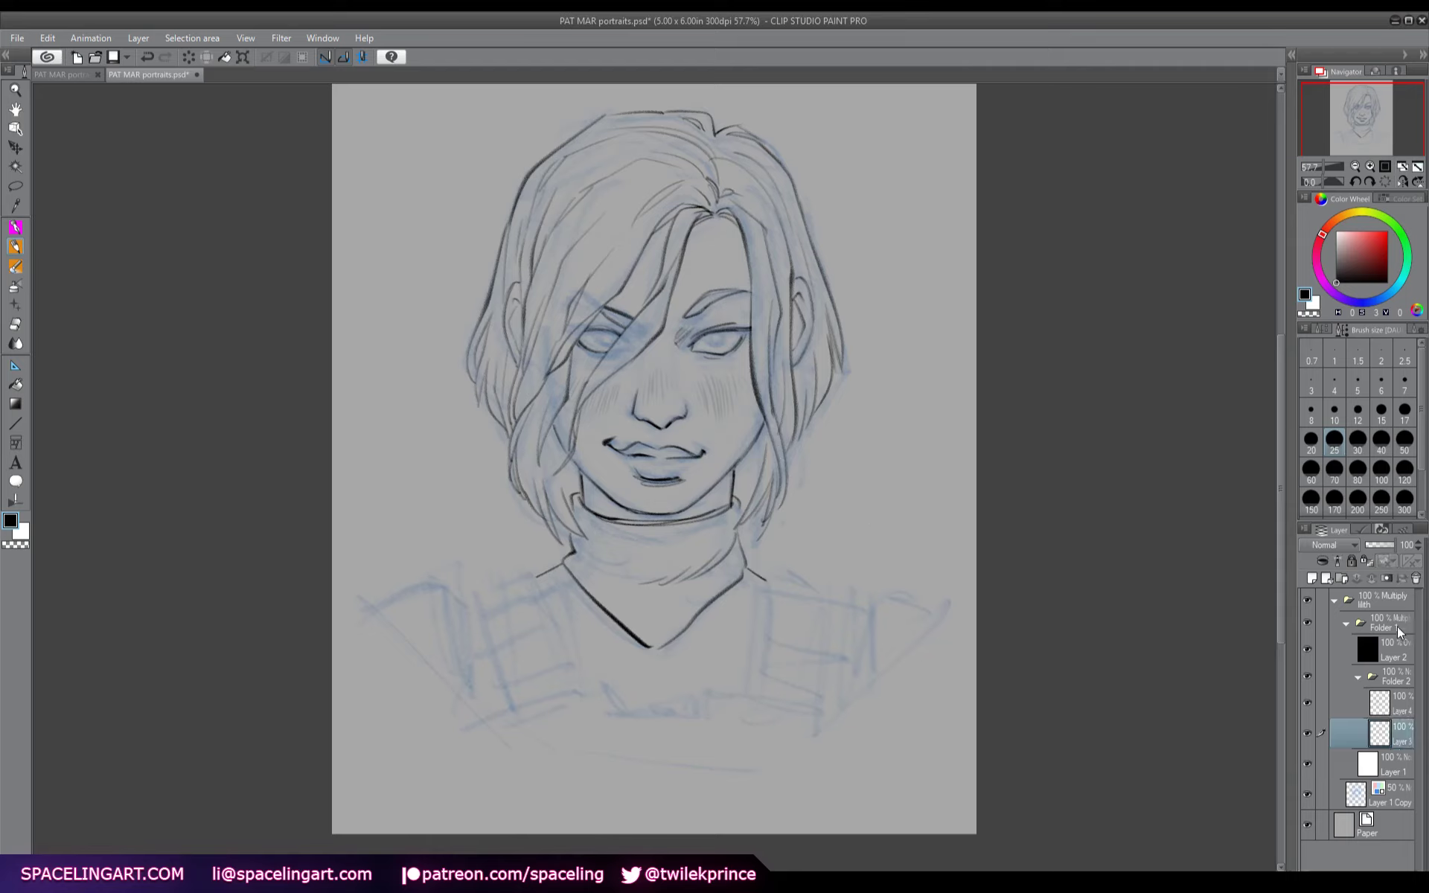
click(1349, 709)
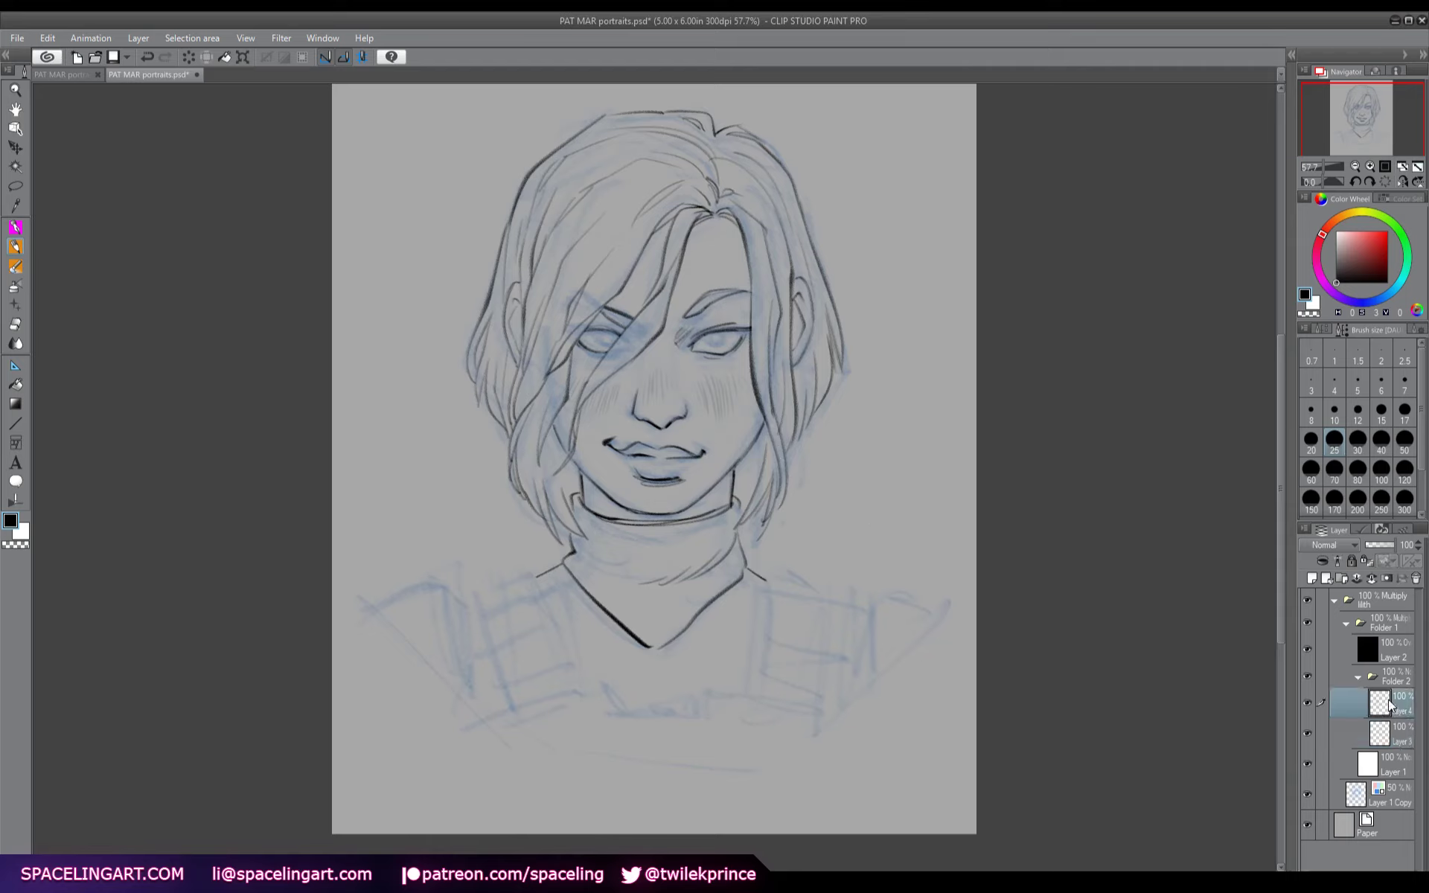
- Check the line art without the blue sketch, and add fine strands to the fringe and both sides of the hair
click(1307, 793)
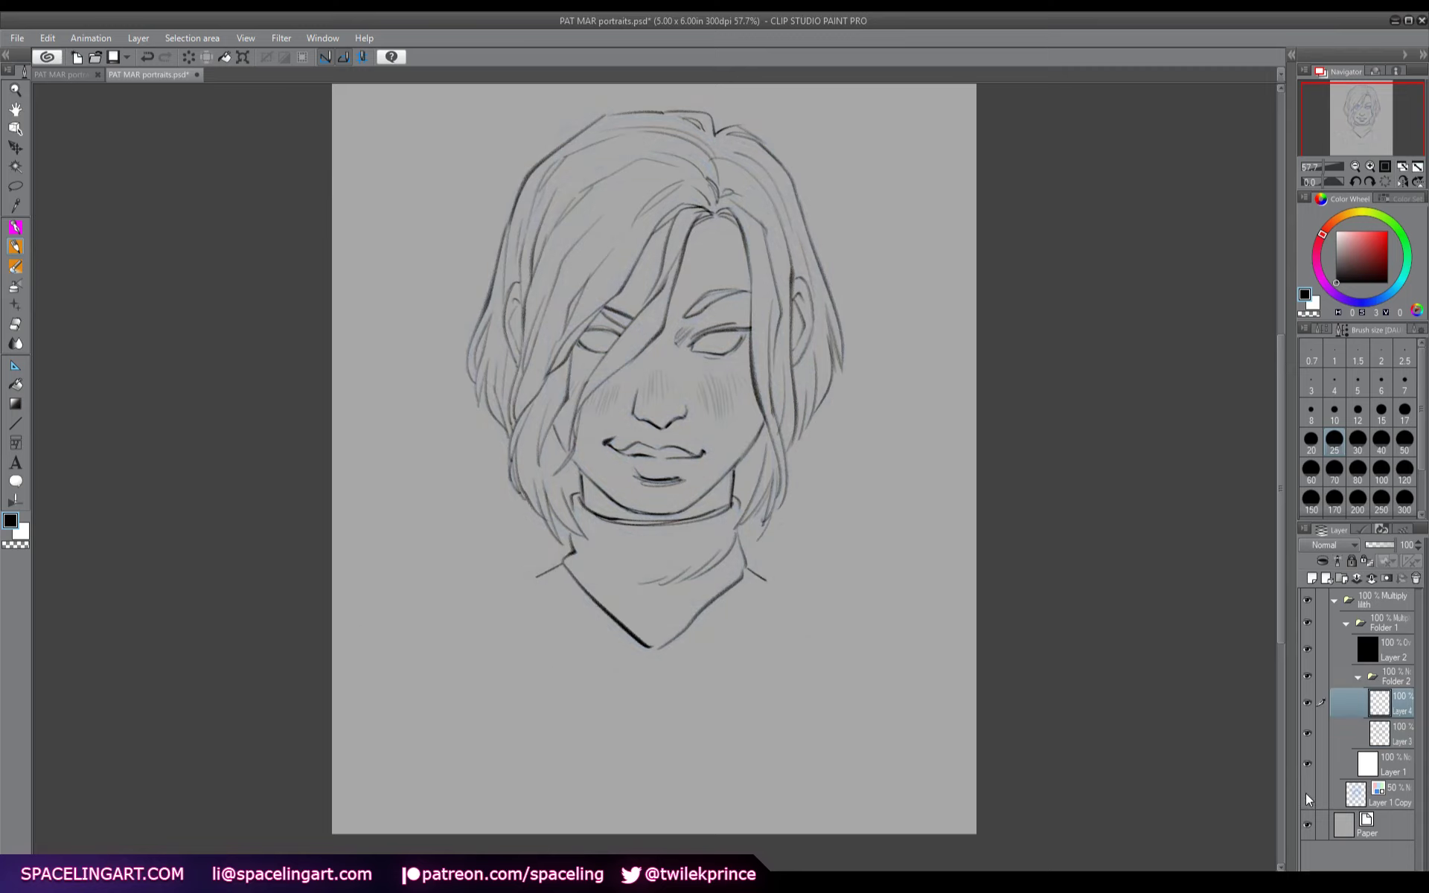
click(1307, 795)
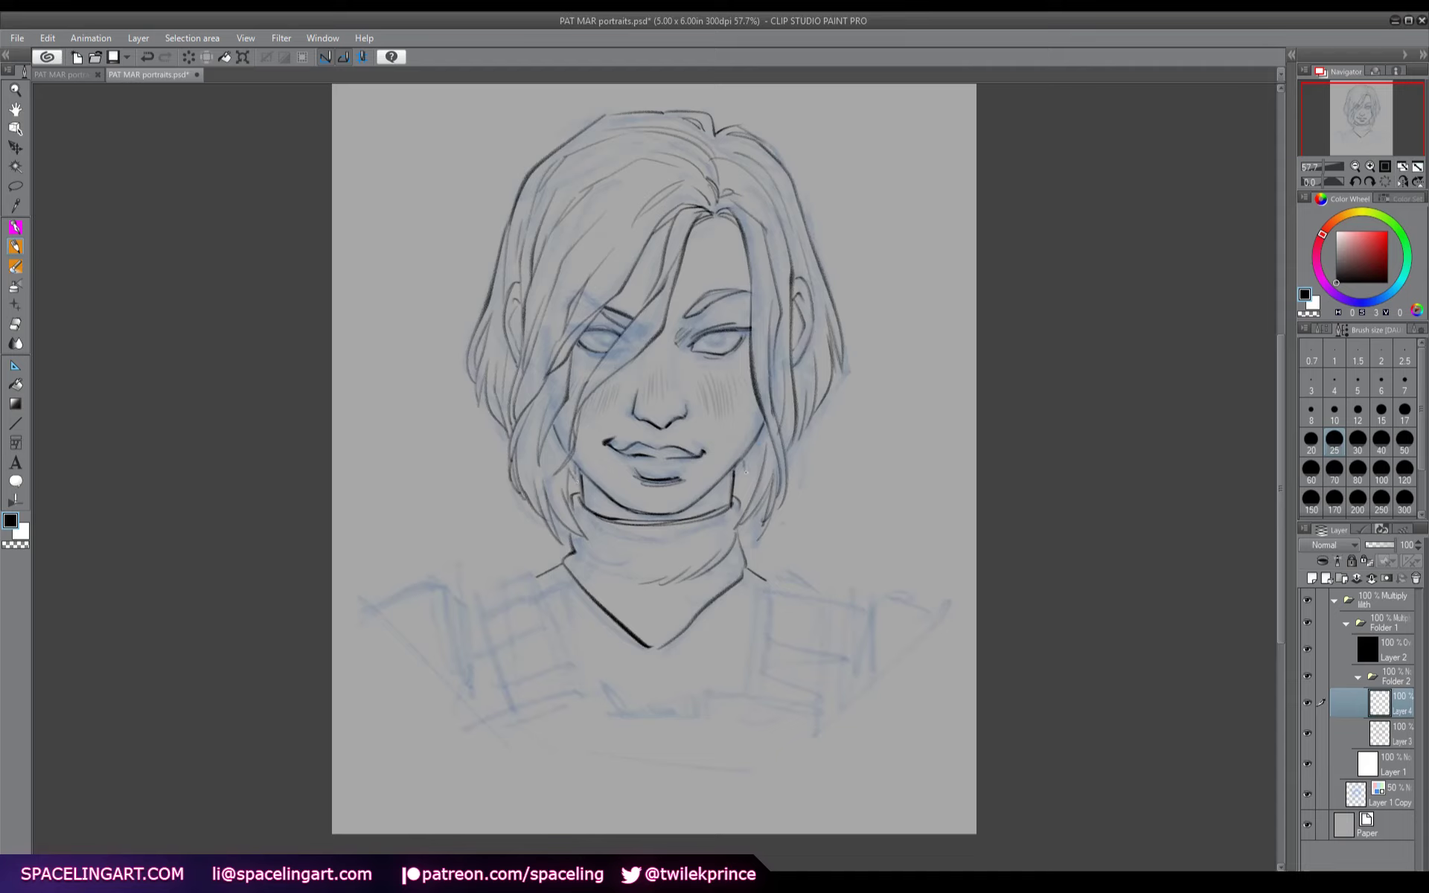
drag(757, 456, 745, 482)
drag(608, 290, 591, 305)
mouse_move(599, 288)
mouse_down()
mouse_move(568, 330)
mouse_move(574, 308)
mouse_move(561, 294)
mouse_move(549, 315)
mouse_move(541, 252)
mouse_move(511, 229)
mouse_up()
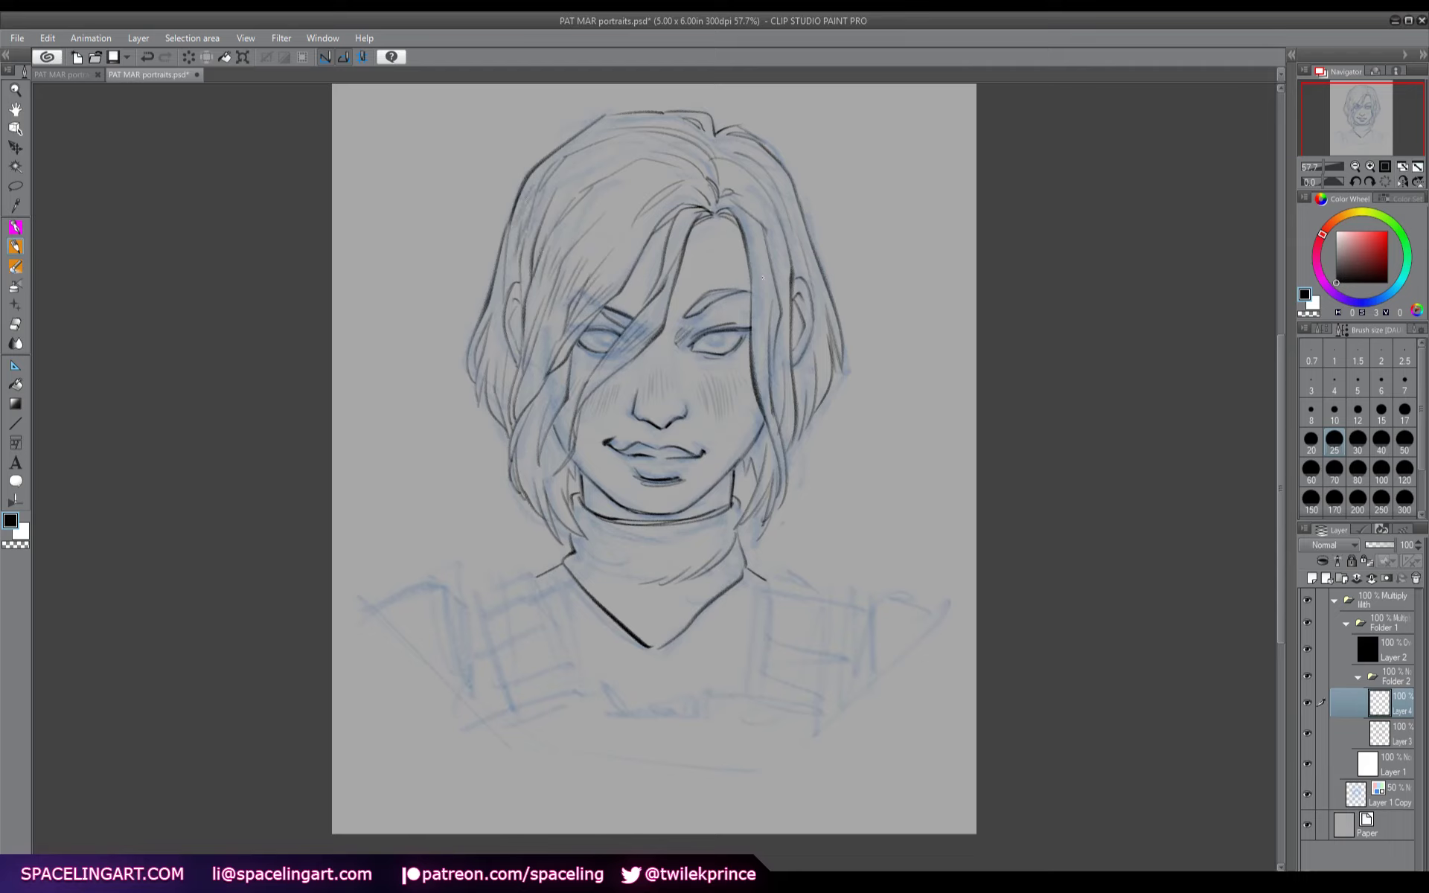
mouse_move(759, 289)
mouse_down()
mouse_move(784, 246)
mouse_move(827, 304)
mouse_up()
- Draw the curved, segmented straps over both shoulders, following the sketch
mouse_move(506, 703)
mouse_down()
mouse_move(560, 676)
mouse_move(494, 649)
mouse_move(550, 638)
mouse_move(573, 680)
mouse_move(549, 638)
mouse_move(501, 624)
mouse_move(550, 604)
mouse_move(558, 634)
mouse_move(494, 661)
mouse_up()
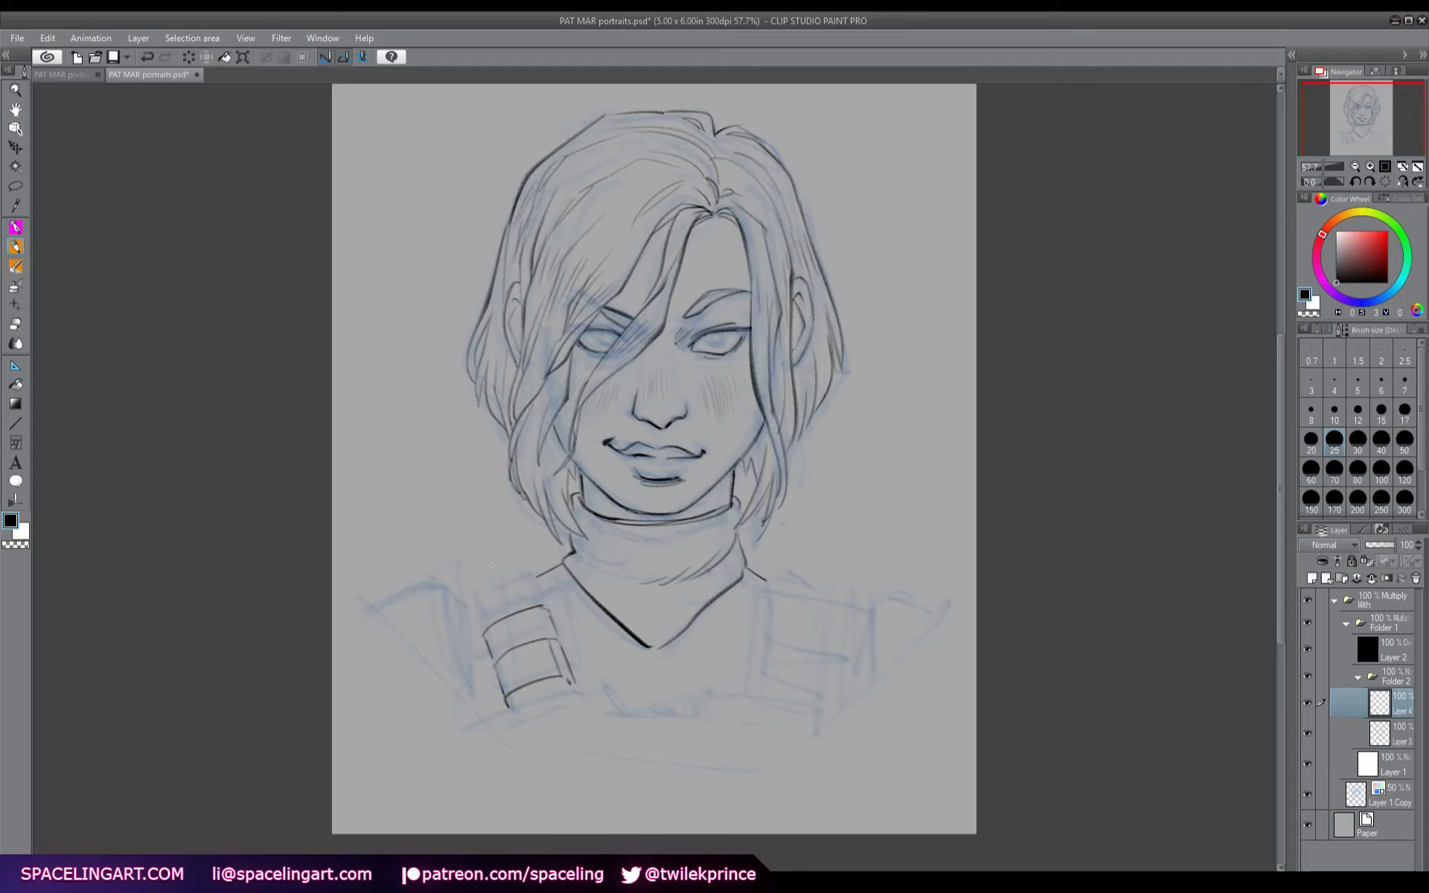
mouse_move(479, 603)
mouse_down()
mouse_move(538, 587)
mouse_move(518, 570)
mouse_move(539, 573)
mouse_up()
drag(537, 576, 540, 592)
mouse_move(765, 579)
mouse_down()
mouse_move(768, 604)
mouse_move(826, 610)
mouse_move(831, 648)
mouse_move(791, 662)
mouse_move(829, 678)
mouse_move(761, 694)
mouse_move(822, 706)
mouse_up()
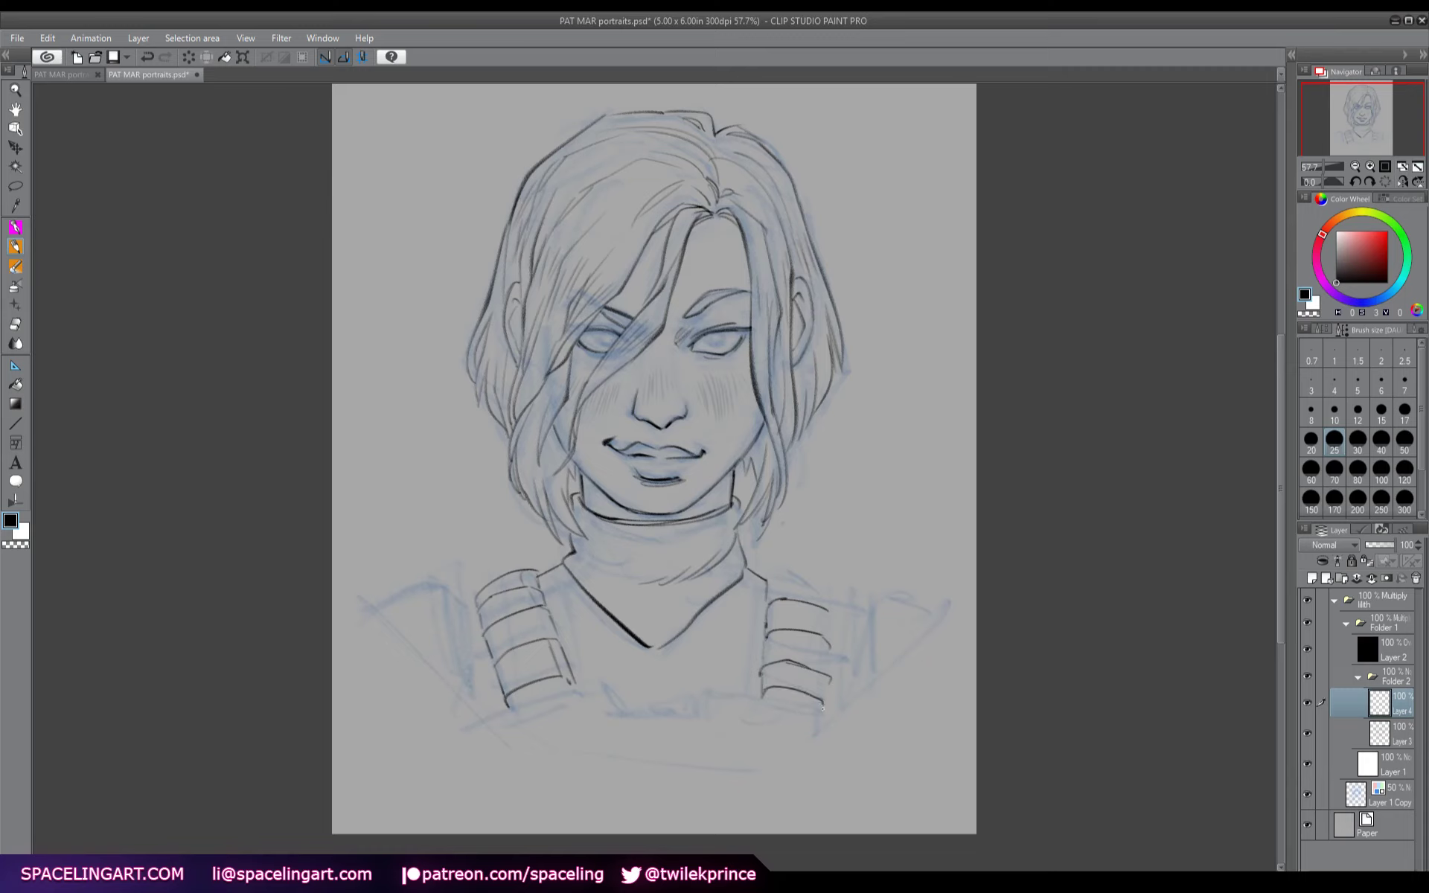
mouse_move(779, 658)
mouse_down()
mouse_move(764, 575)
mouse_move(778, 569)
mouse_move(829, 602)
mouse_move(779, 594)
mouse_move(822, 582)
mouse_move(823, 706)
mouse_up()
- Outline the chest plate's notched upper edge and centre seam, and the shoulder plates and arm openings on both sides
mouse_move(492, 719)
mouse_down()
mouse_move(594, 684)
mouse_move(613, 718)
mouse_move(704, 712)
mouse_move(690, 715)
mouse_move(709, 692)
mouse_move(813, 716)
mouse_up()
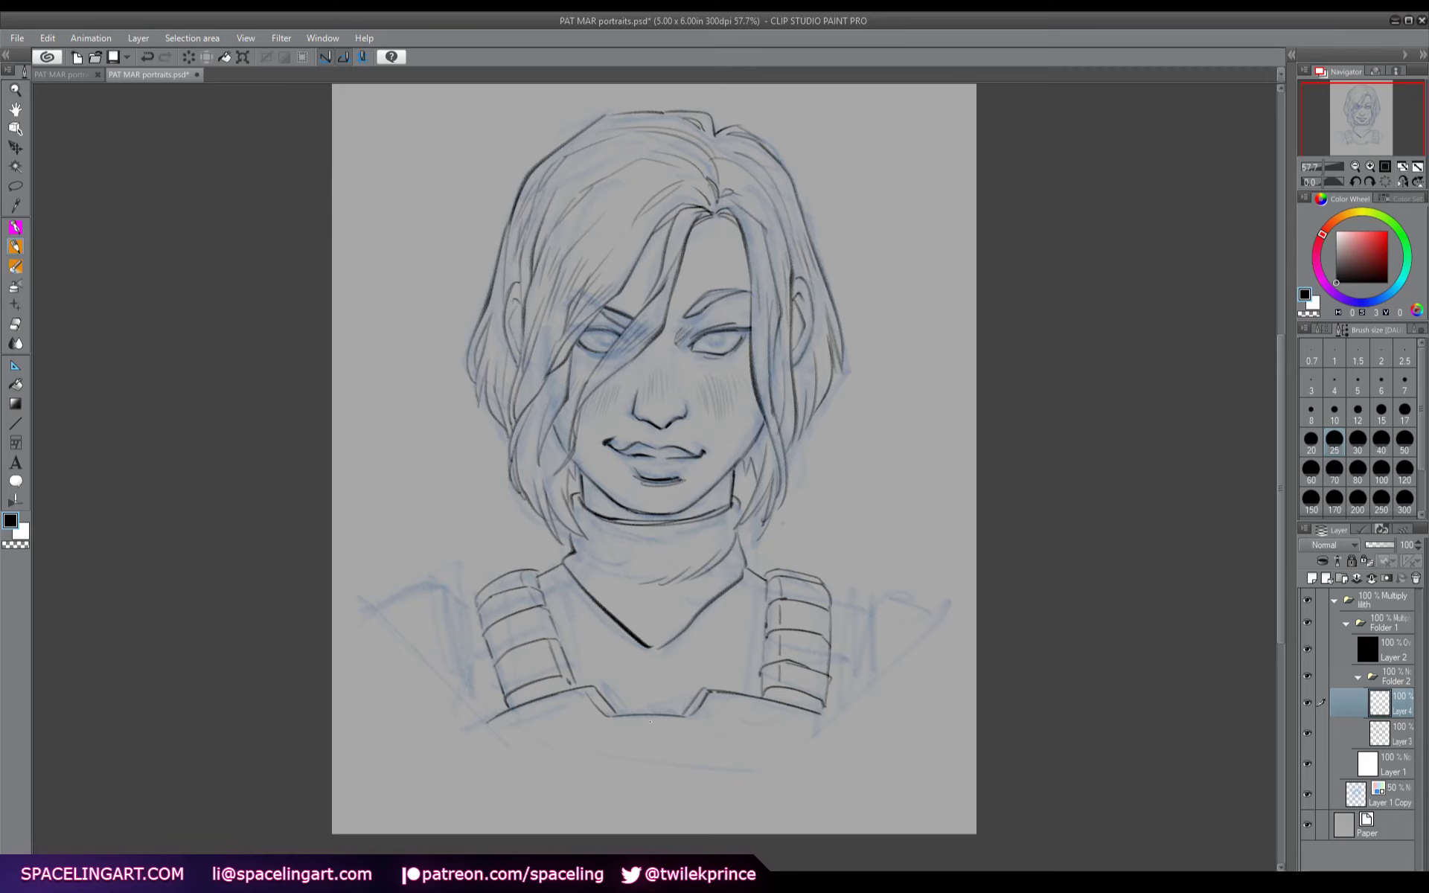
drag(650, 714, 651, 772)
mouse_move(463, 601)
mouse_down()
mouse_move(454, 726)
mouse_move(466, 604)
mouse_move(422, 602)
mouse_move(371, 632)
mouse_up()
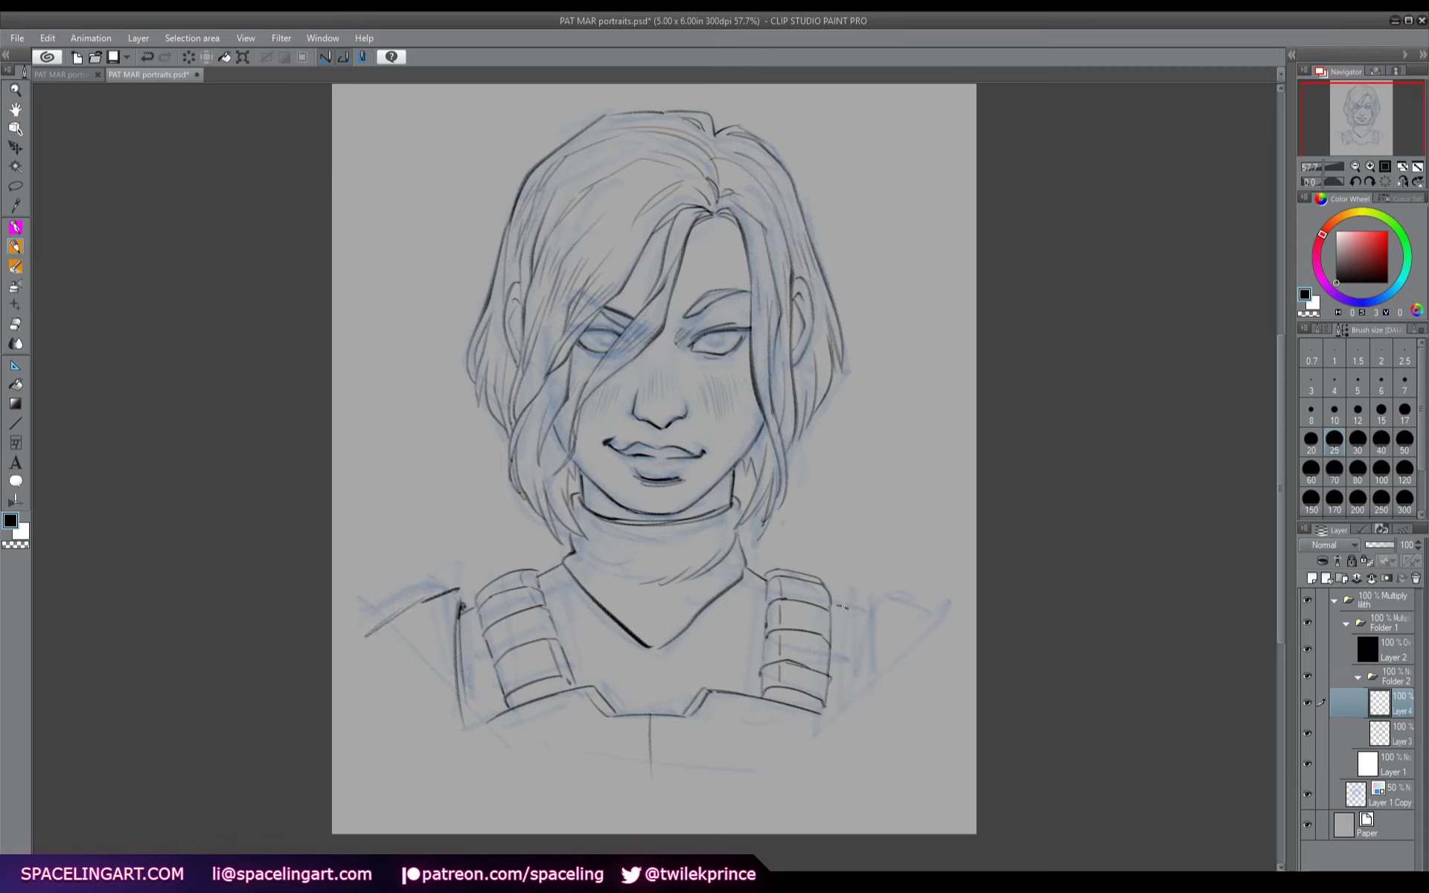
drag(837, 605, 860, 611)
drag(462, 609, 472, 605)
mouse_move(835, 601)
mouse_down()
mouse_move(861, 622)
mouse_move(850, 712)
mouse_move(862, 593)
mouse_move(942, 642)
mouse_up()
- Hatch shadows on the neck under the chin and inside the hair on both sides of the jaw
drag(584, 478, 628, 510)
drag(582, 481, 659, 519)
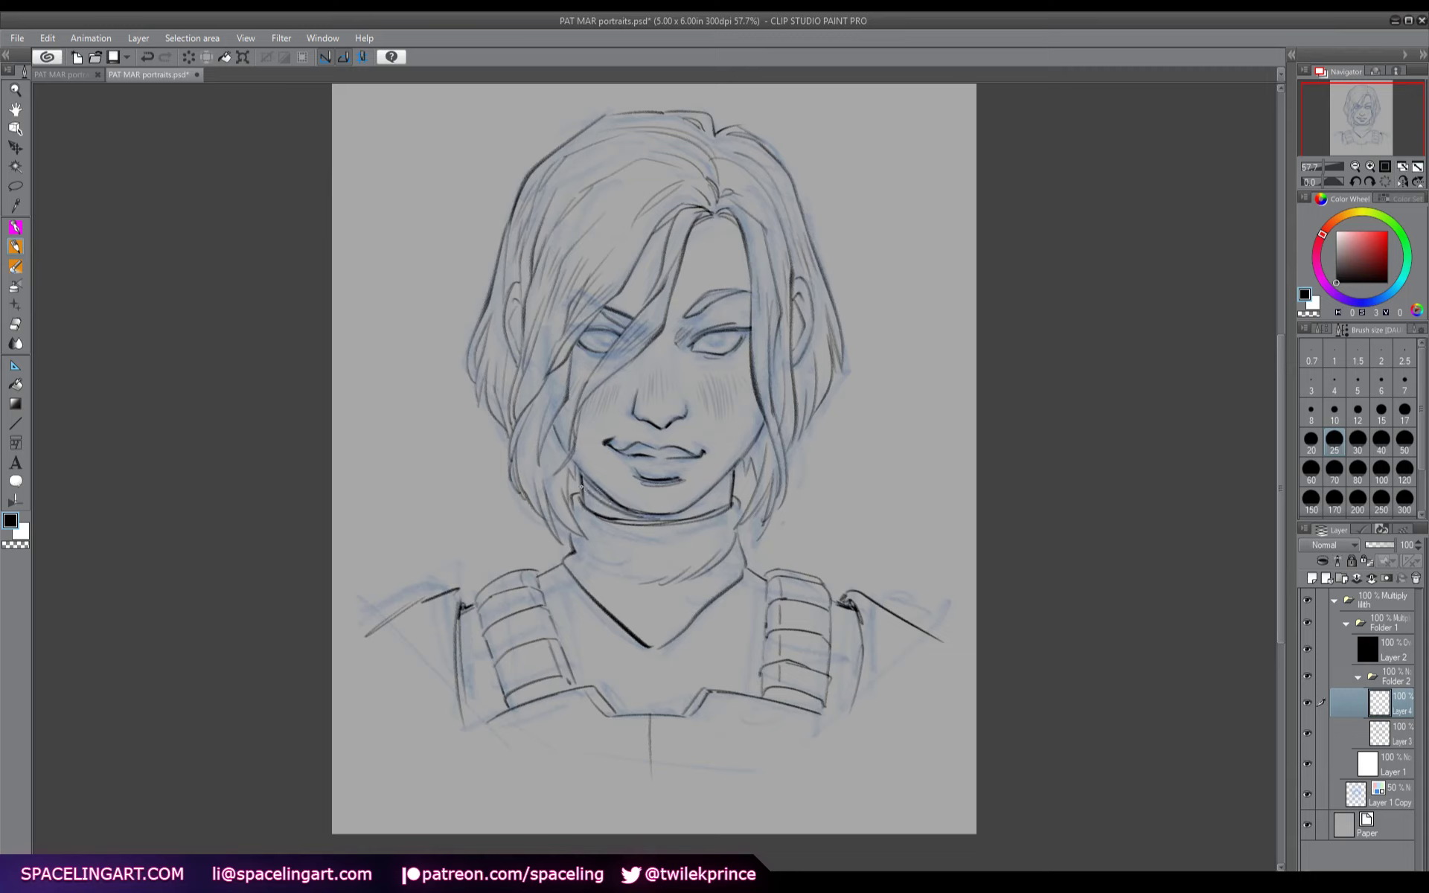
drag(581, 488, 661, 519)
mouse_move(745, 453)
mouse_down()
mouse_move(758, 455)
mouse_move(747, 462)
mouse_up()
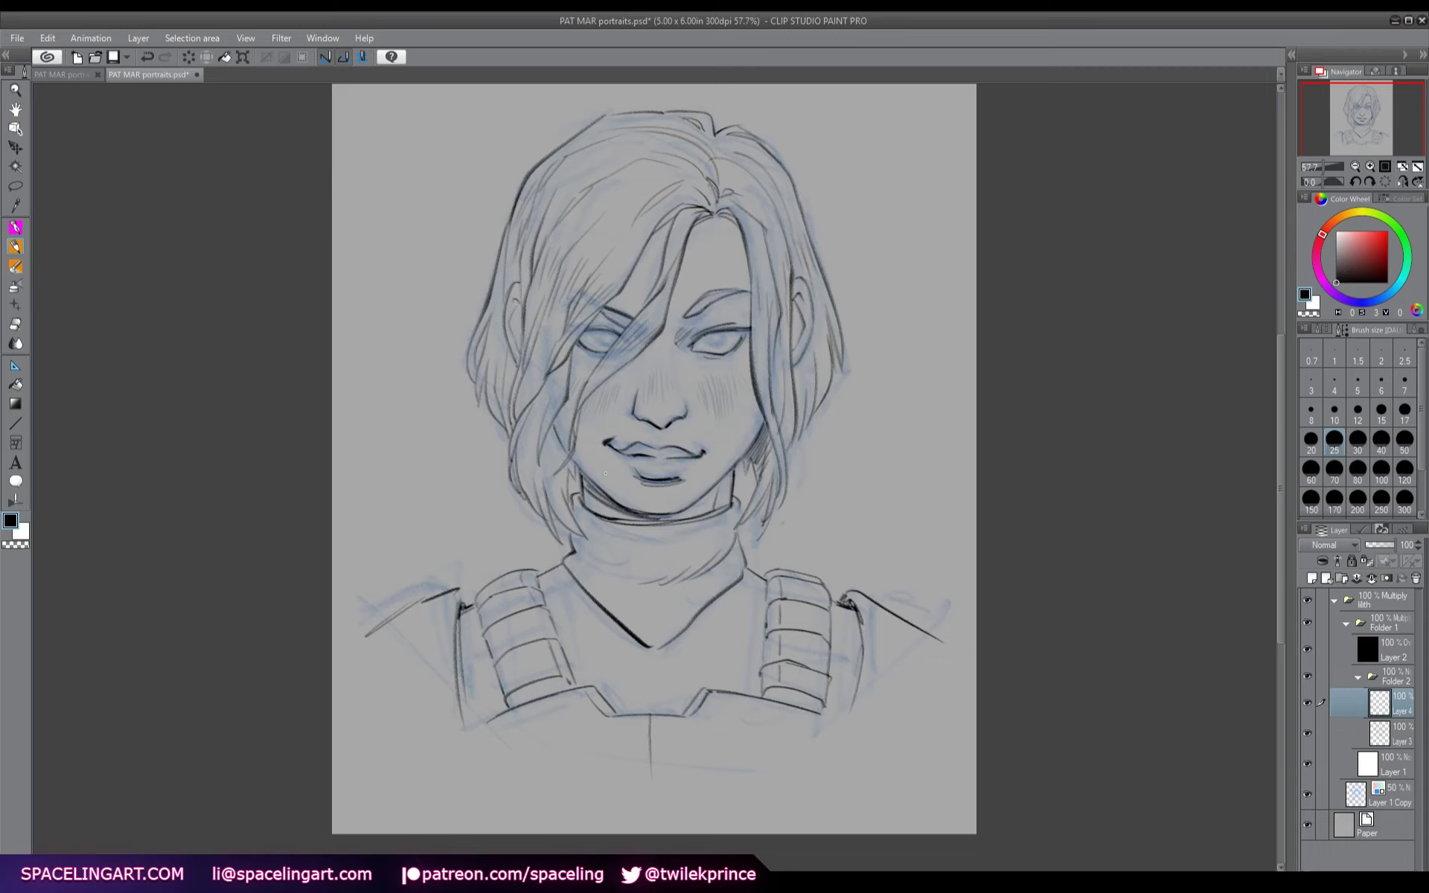
mouse_move(553, 430)
mouse_down()
mouse_move(552, 472)
mouse_move(572, 473)
mouse_up()
- Hide the blue sketch layer, and sign and date the portrait above the shoulder strap
click(1307, 794)
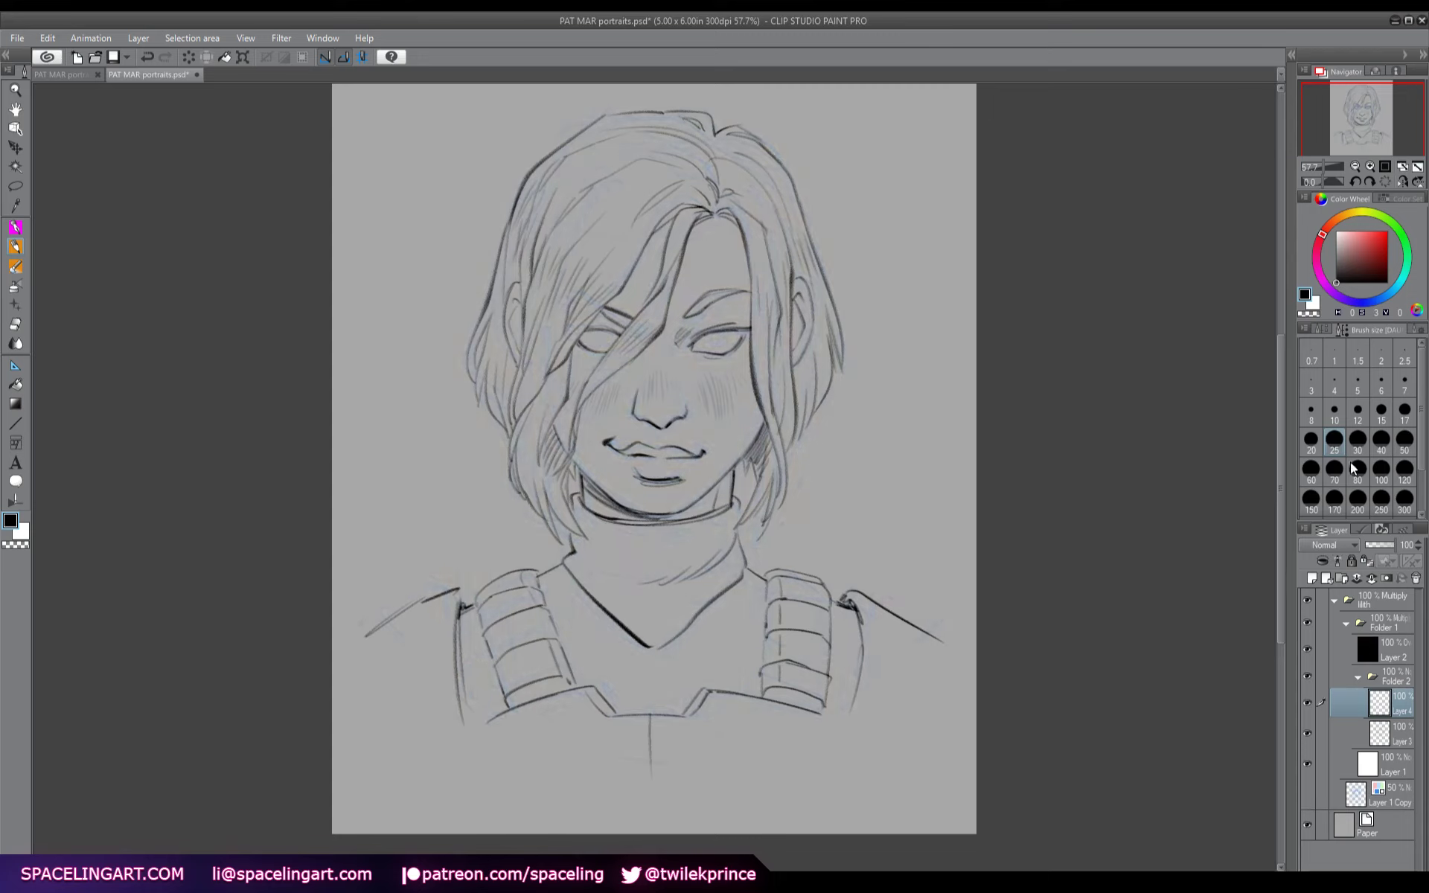
click(1404, 330)
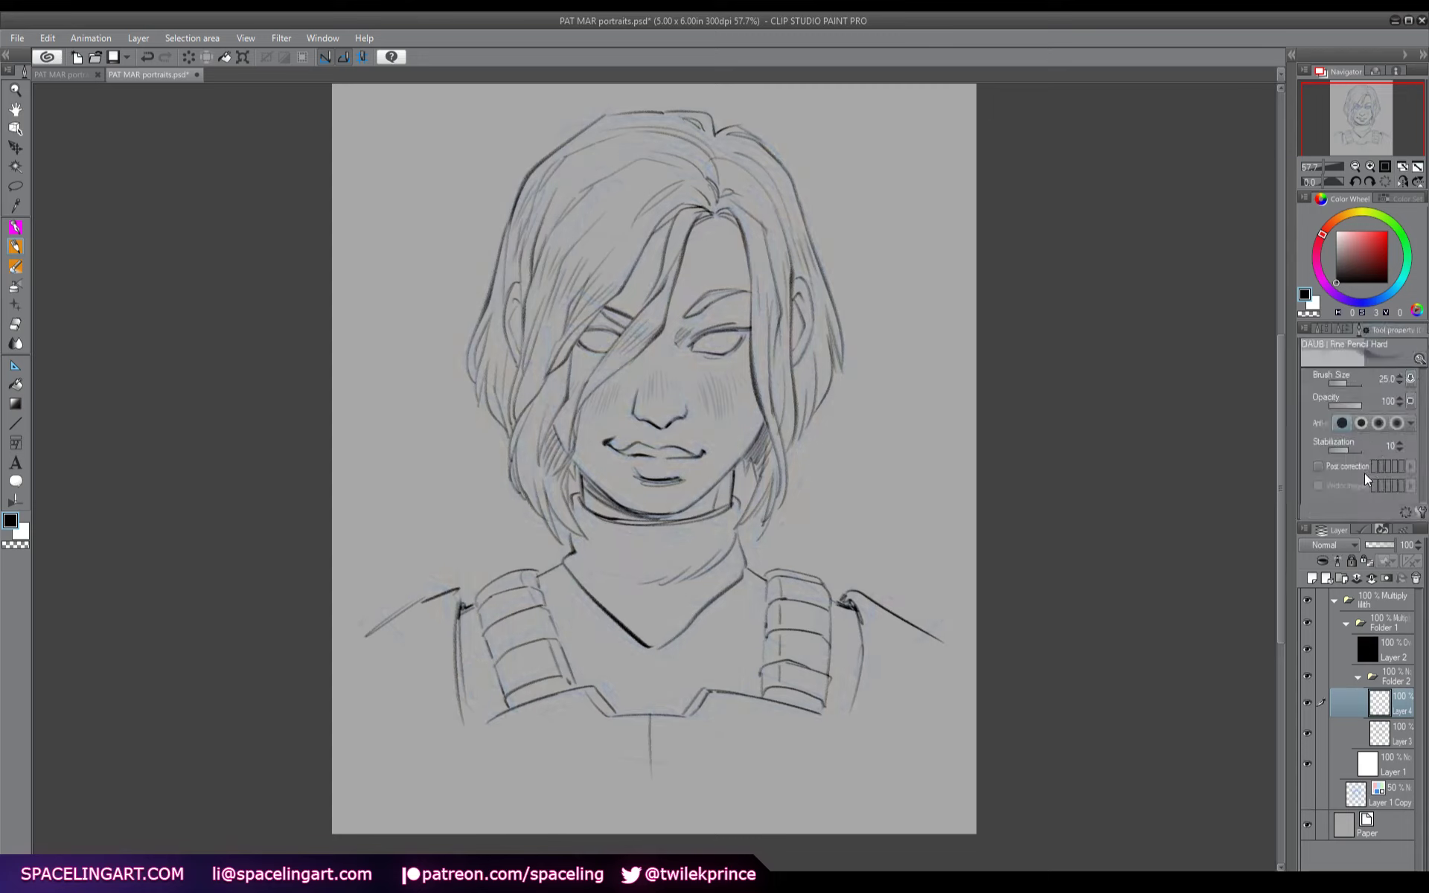
click(1342, 329)
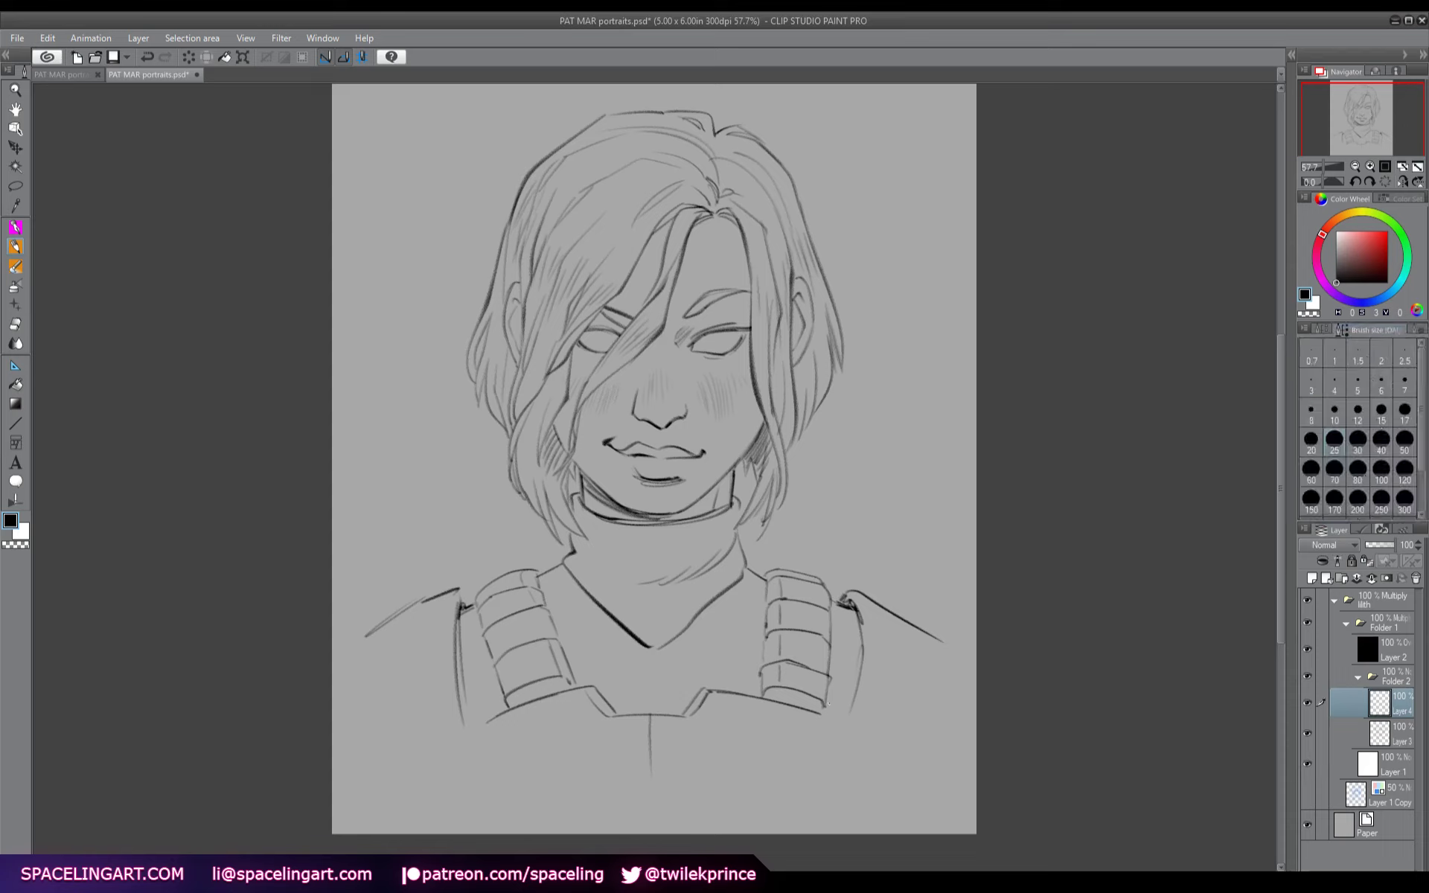
drag(781, 555, 841, 567)
drag(832, 573, 890, 571)
drag(899, 566, 896, 579)
click(1415, 165)
click(1355, 166)
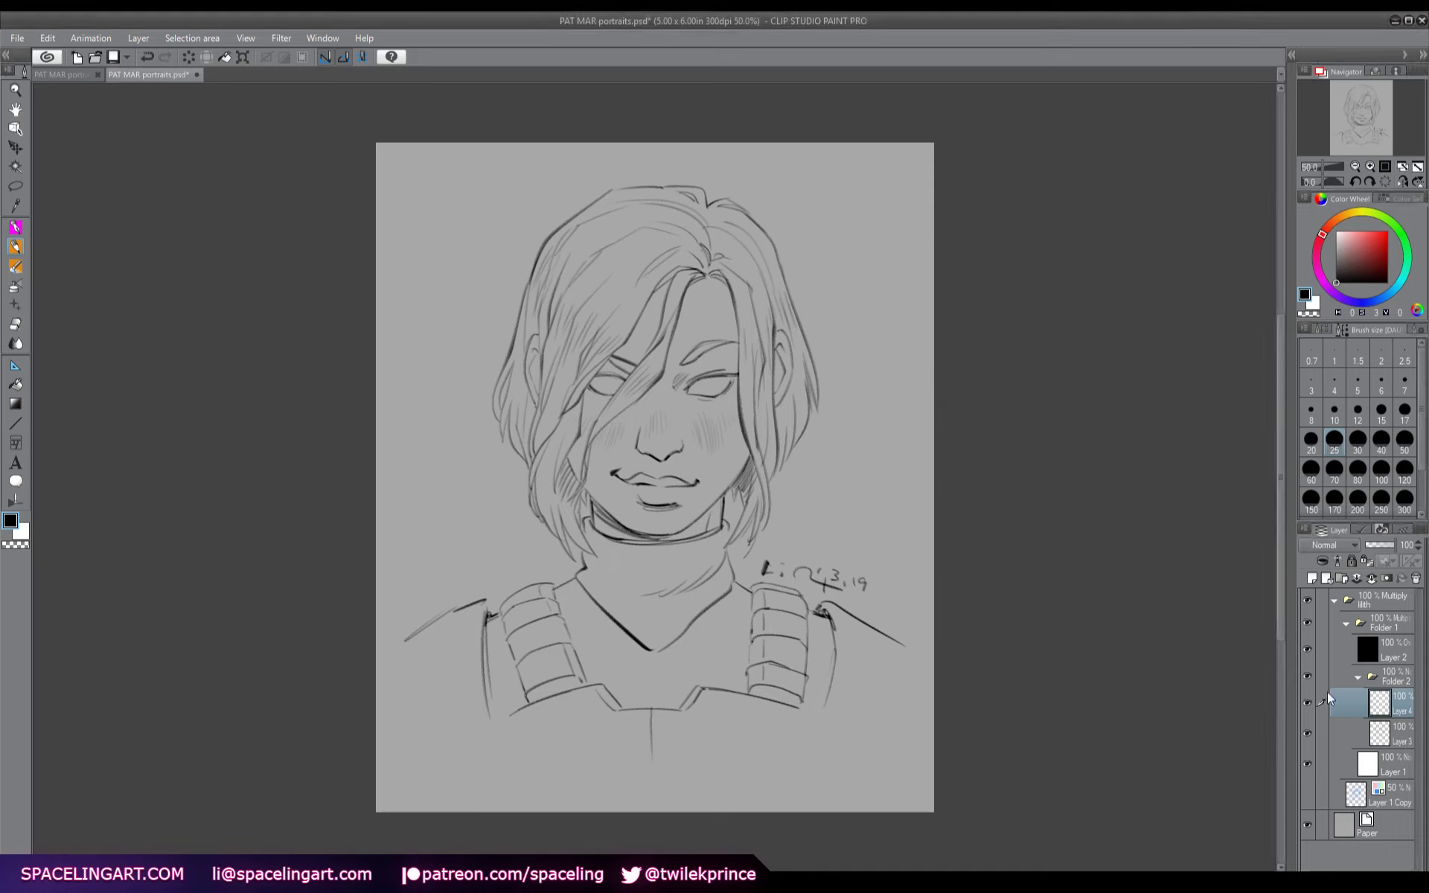
- Merge Folder 1 into a single layer with its brightness converted to opacity, and make the paper white
click(1346, 624)
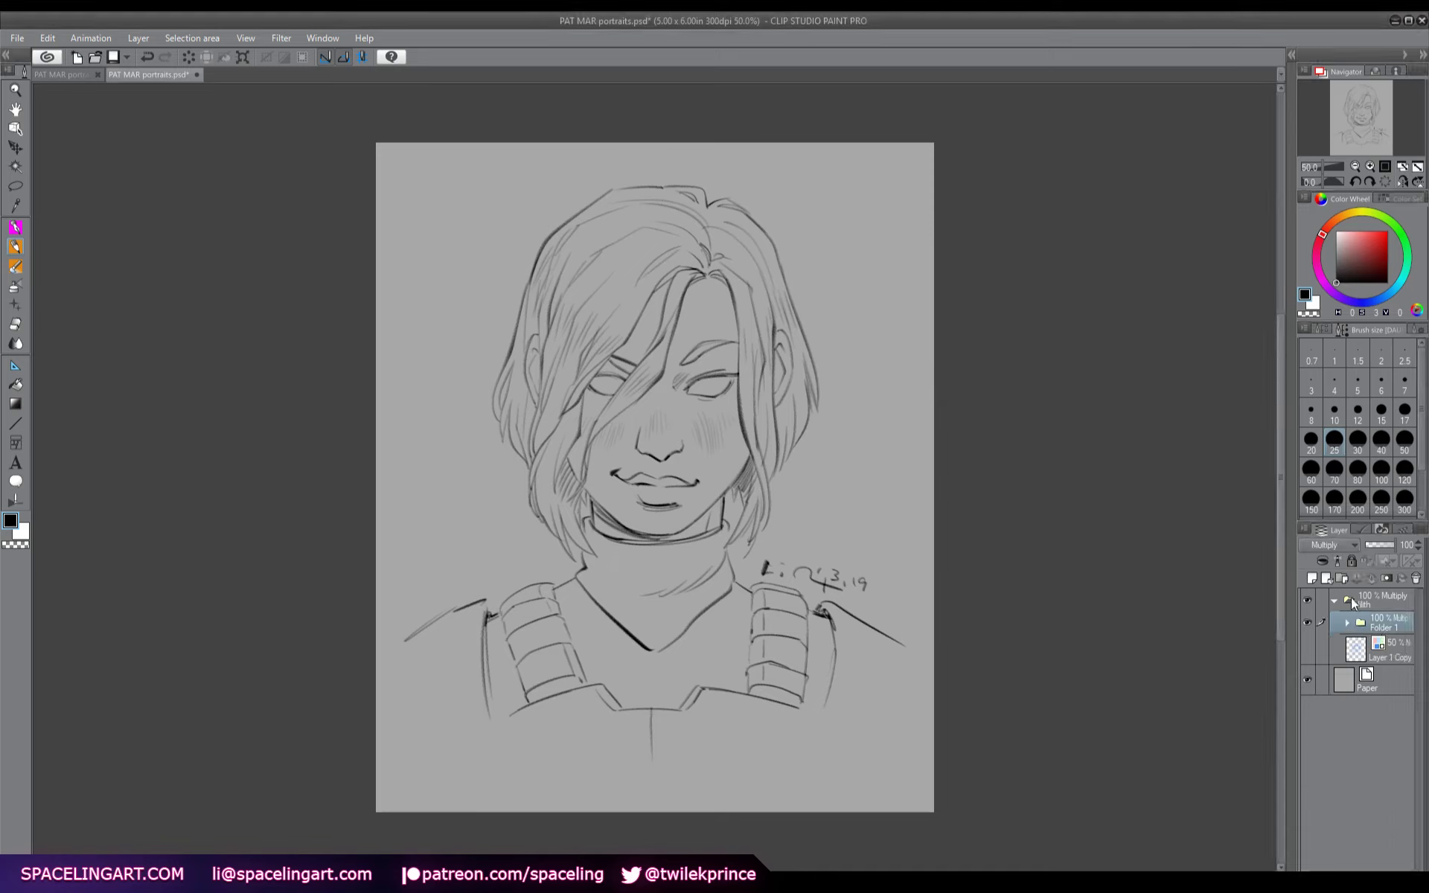
key(shift+alt+e)
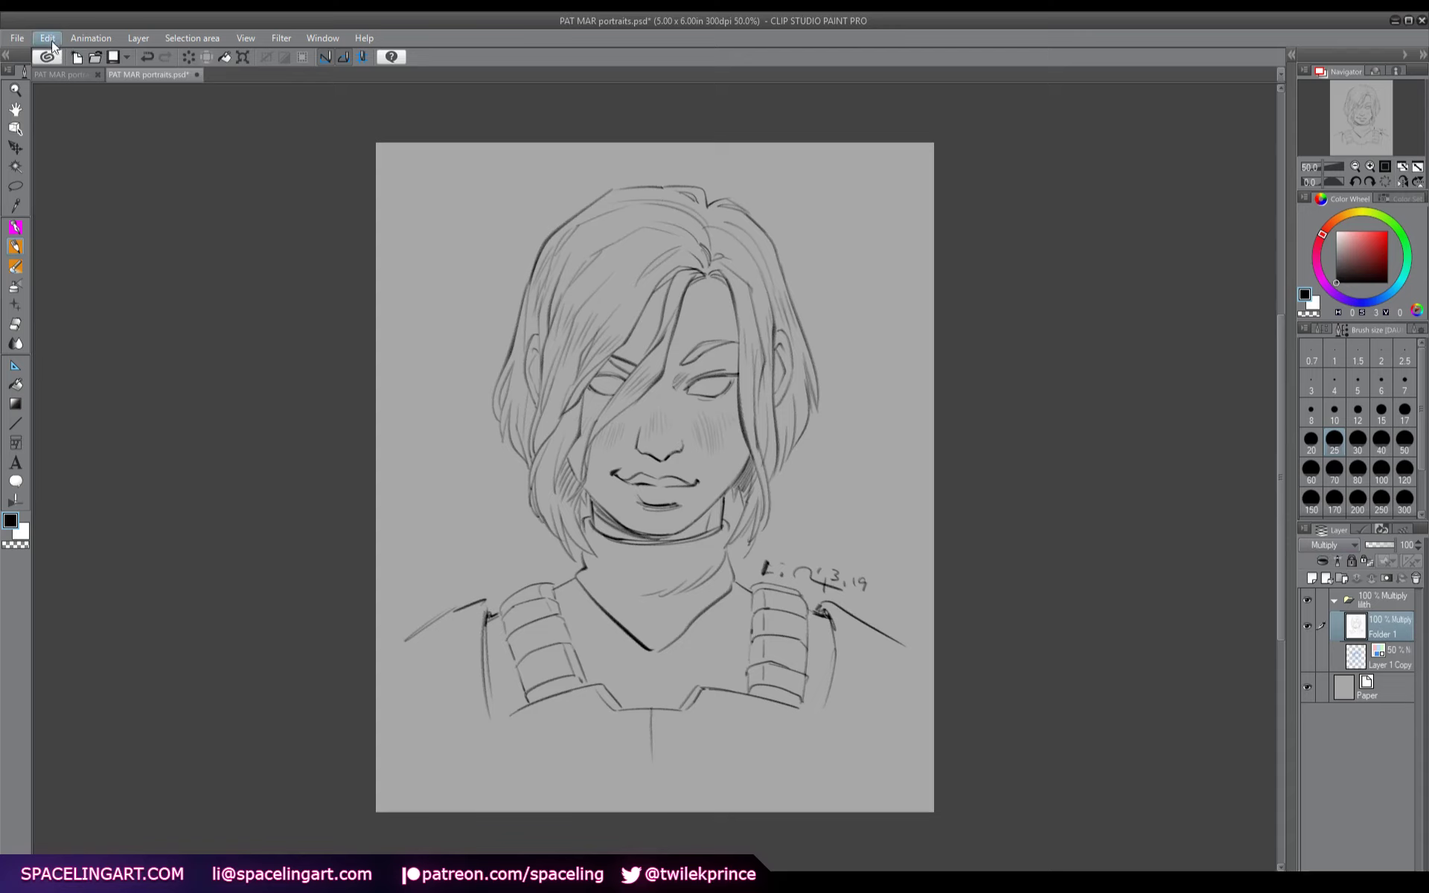
click(1336, 694)
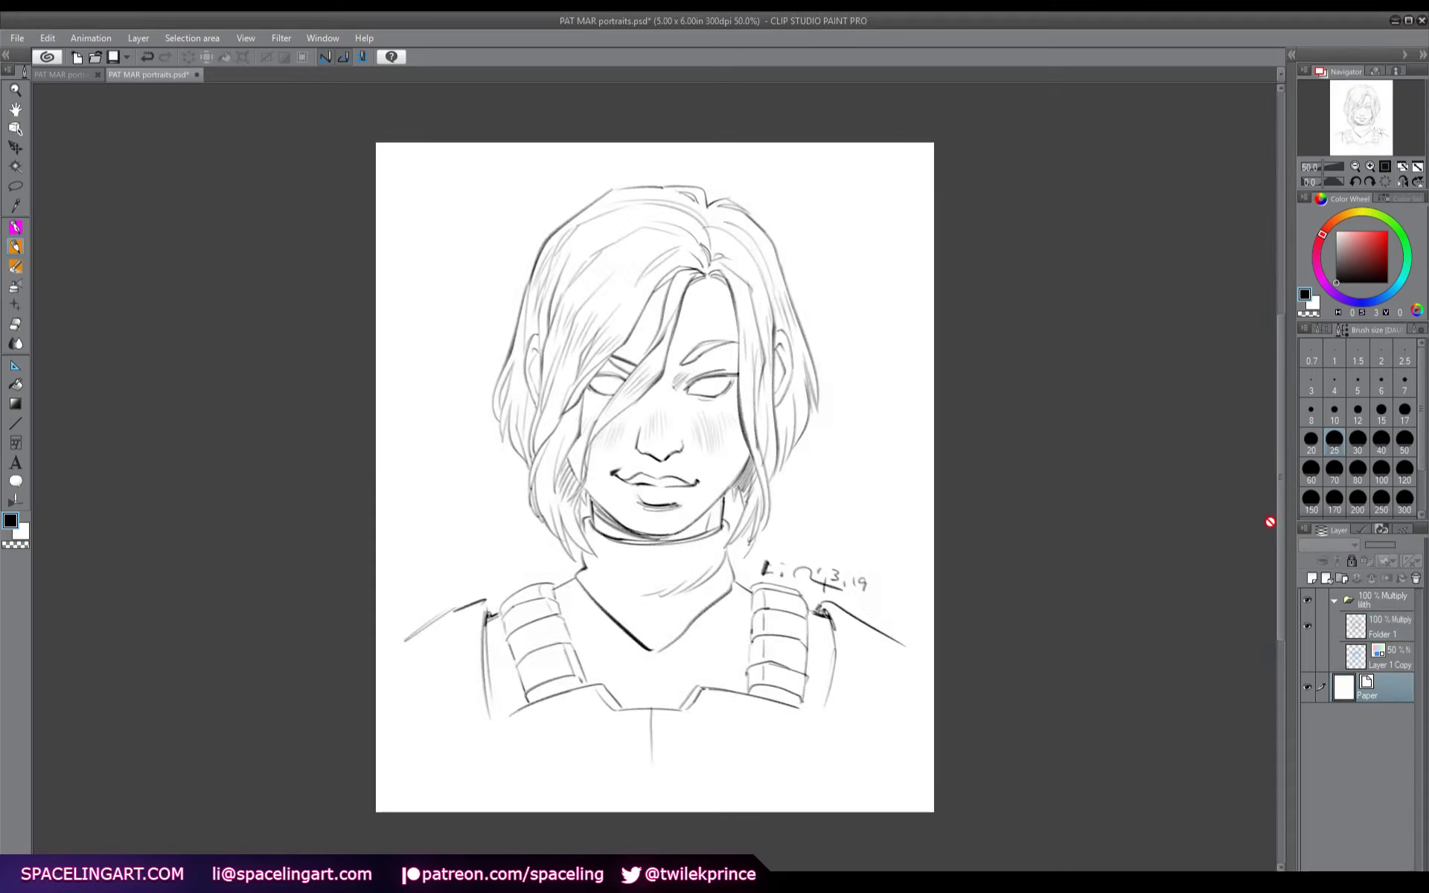
- Create a folder above Layer 1 Copy and put a blue fill layer in it, deleting the fill's own mask
click(1392, 655)
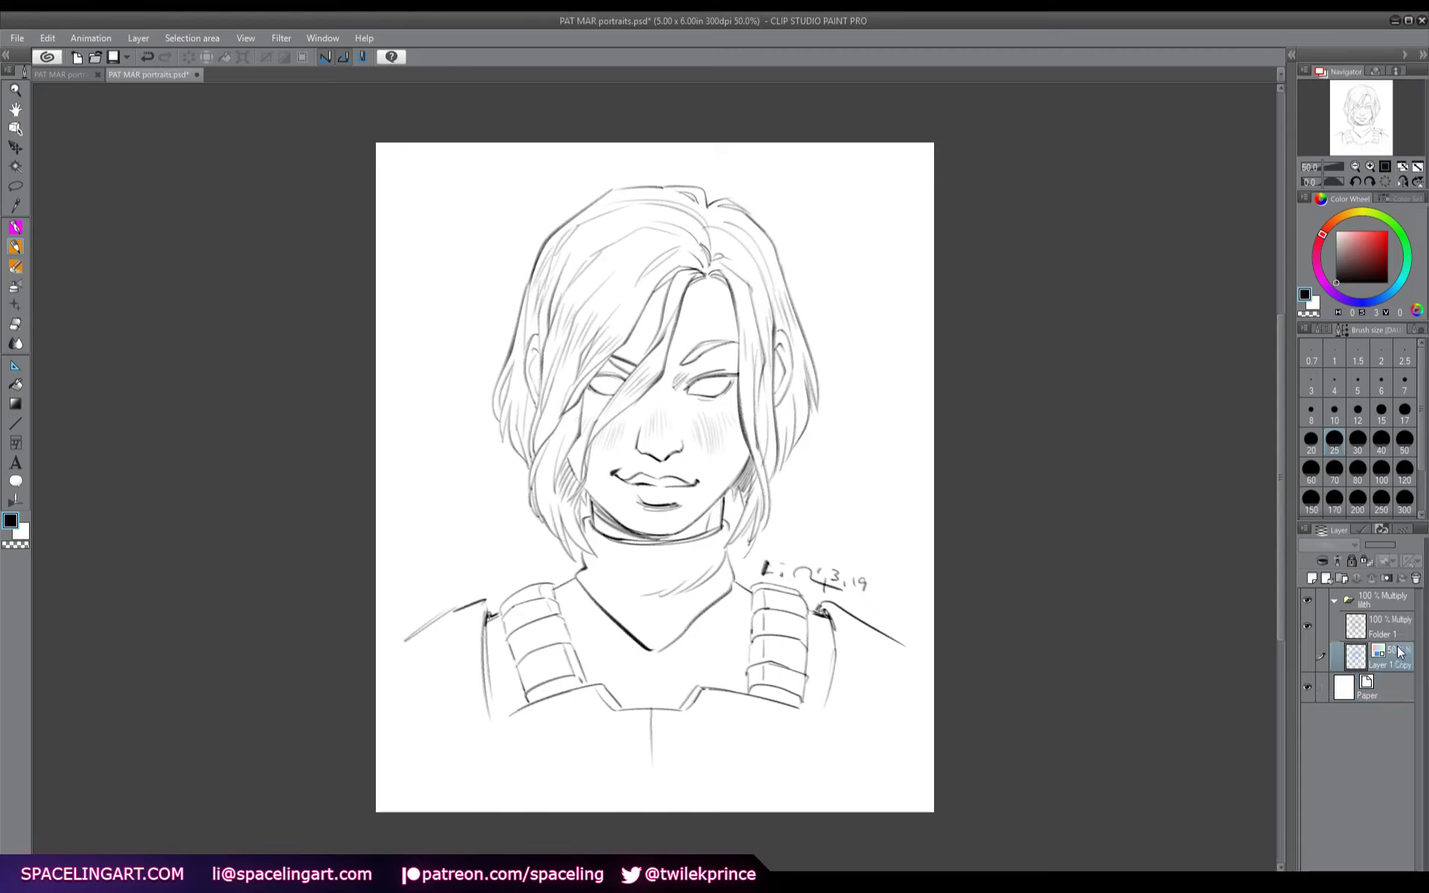
click(1343, 580)
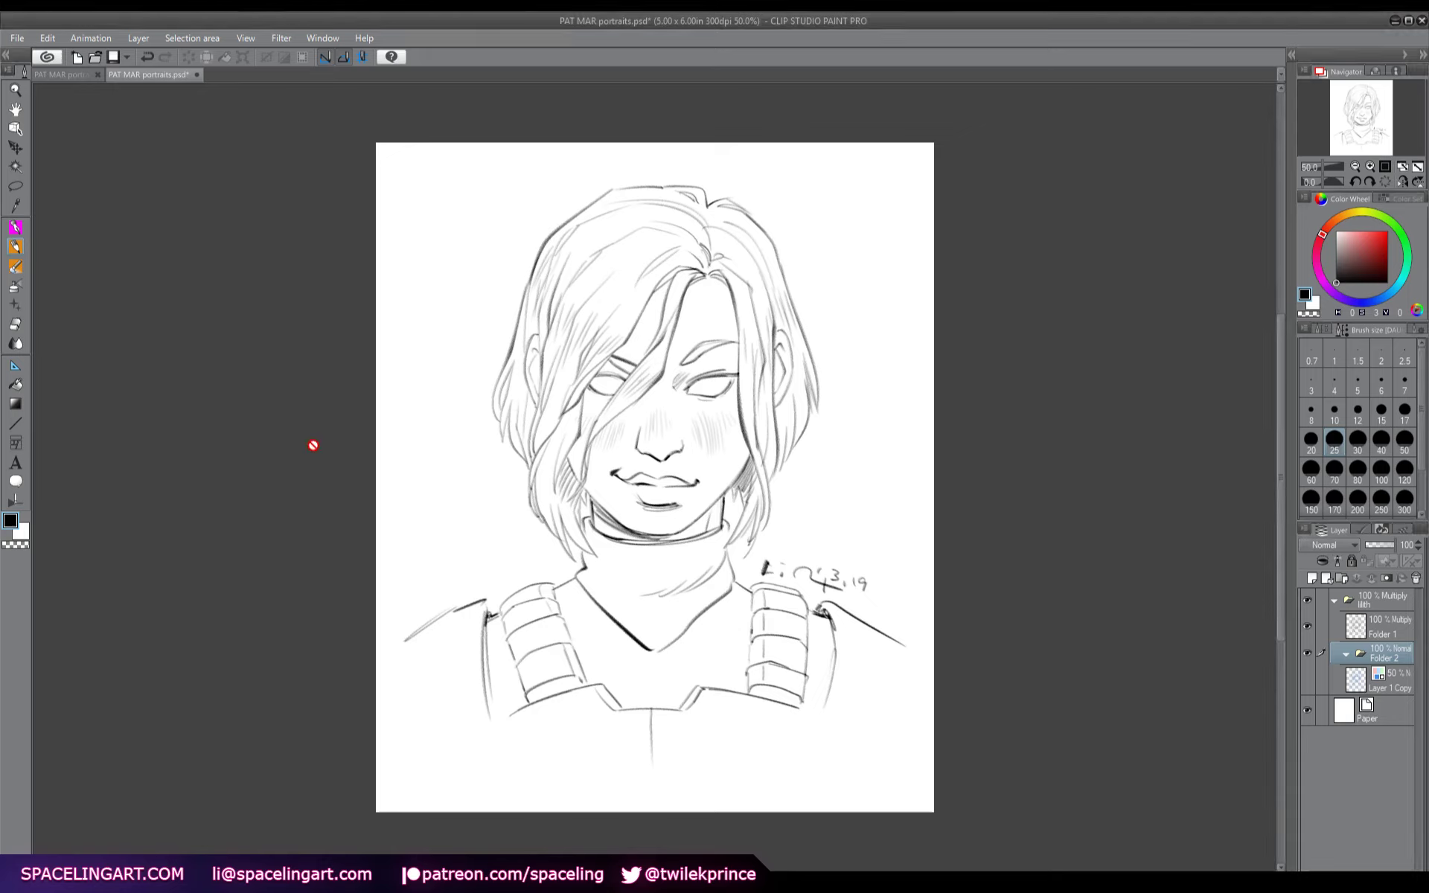
click(16, 269)
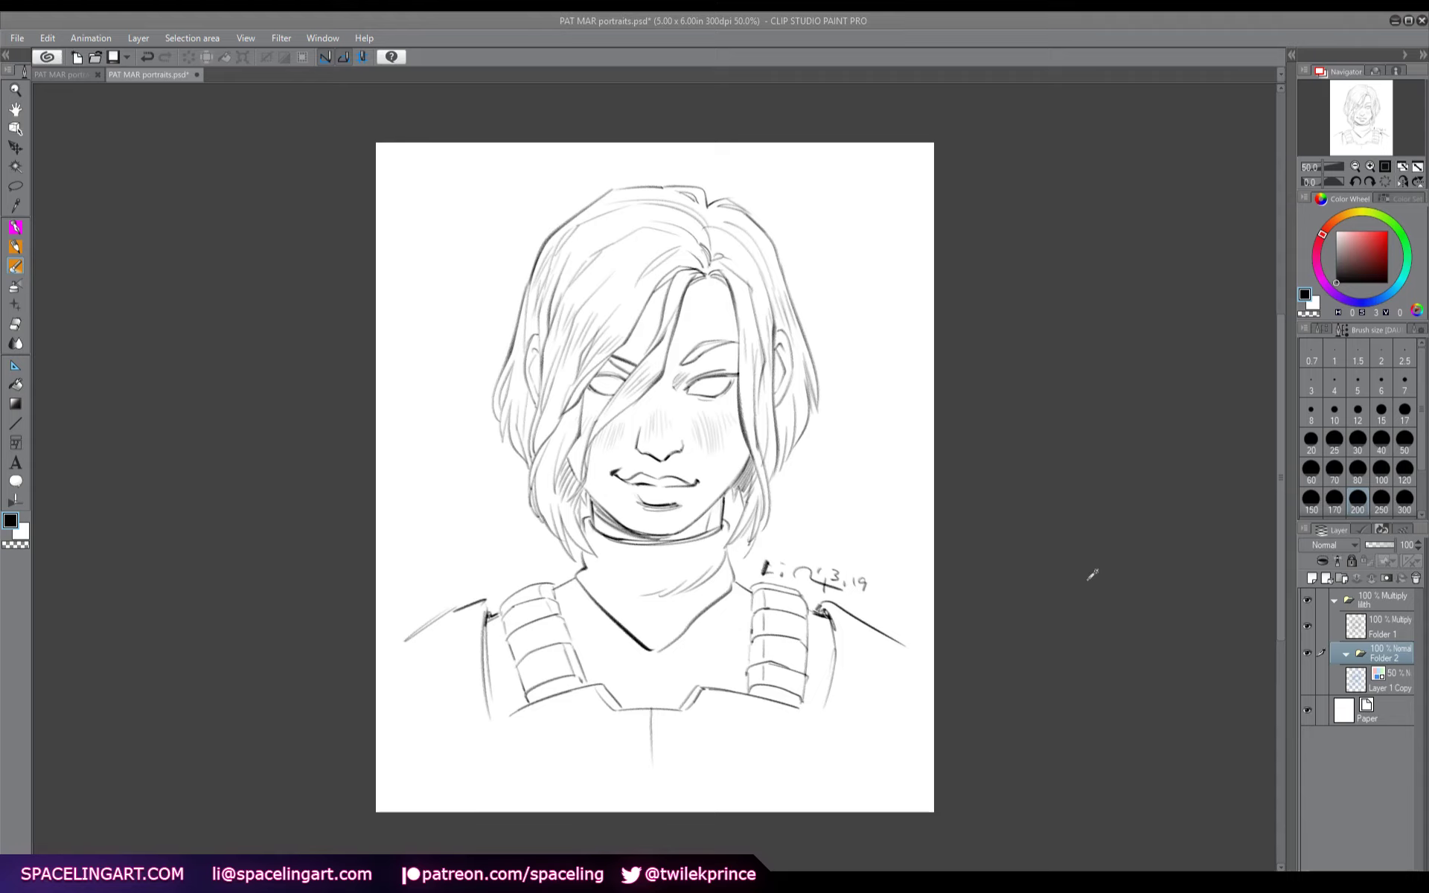
key(ctrl+f)
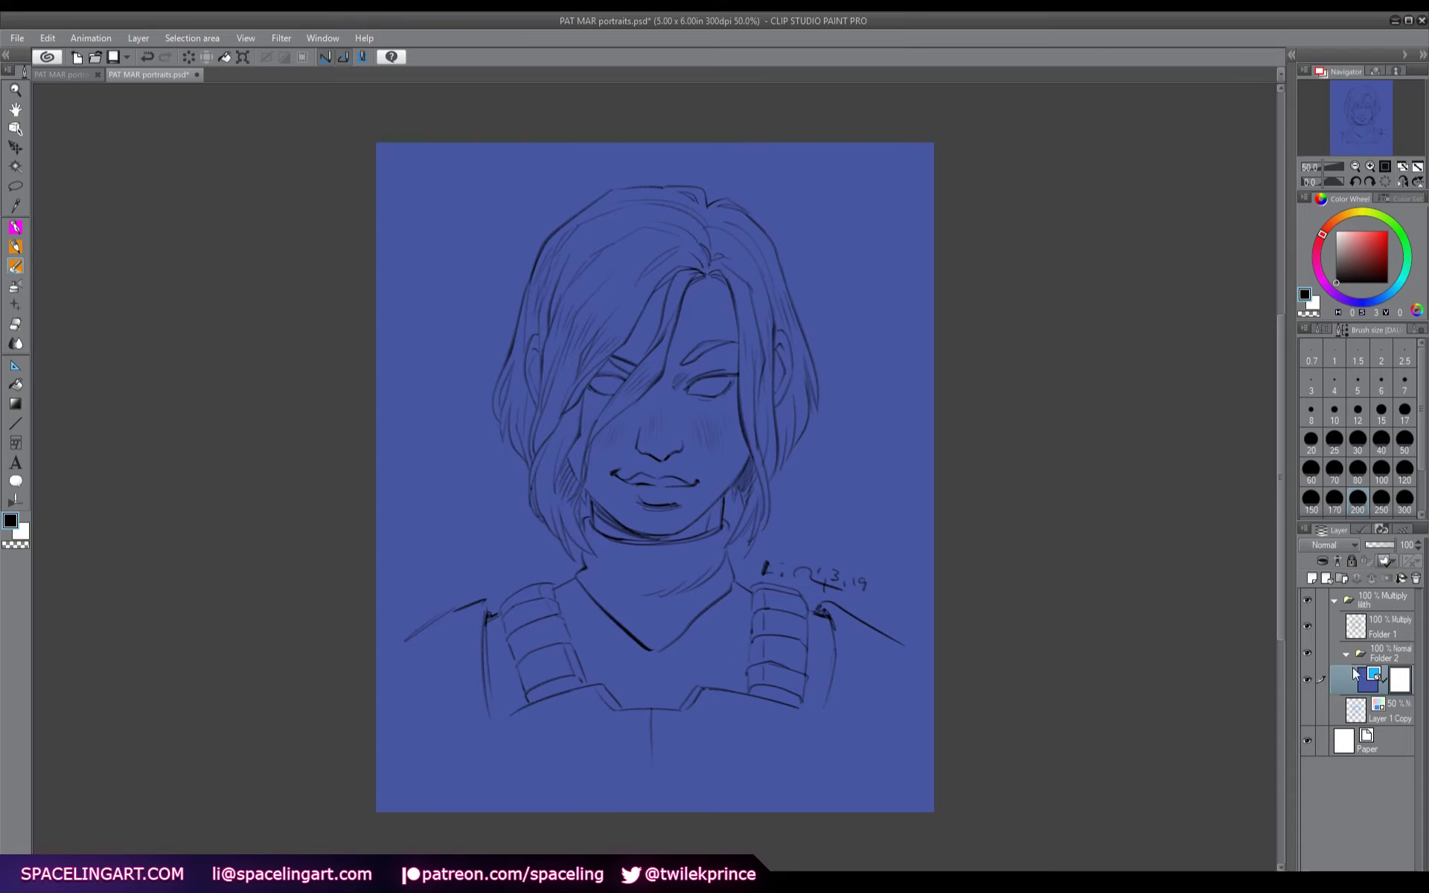
click(1416, 579)
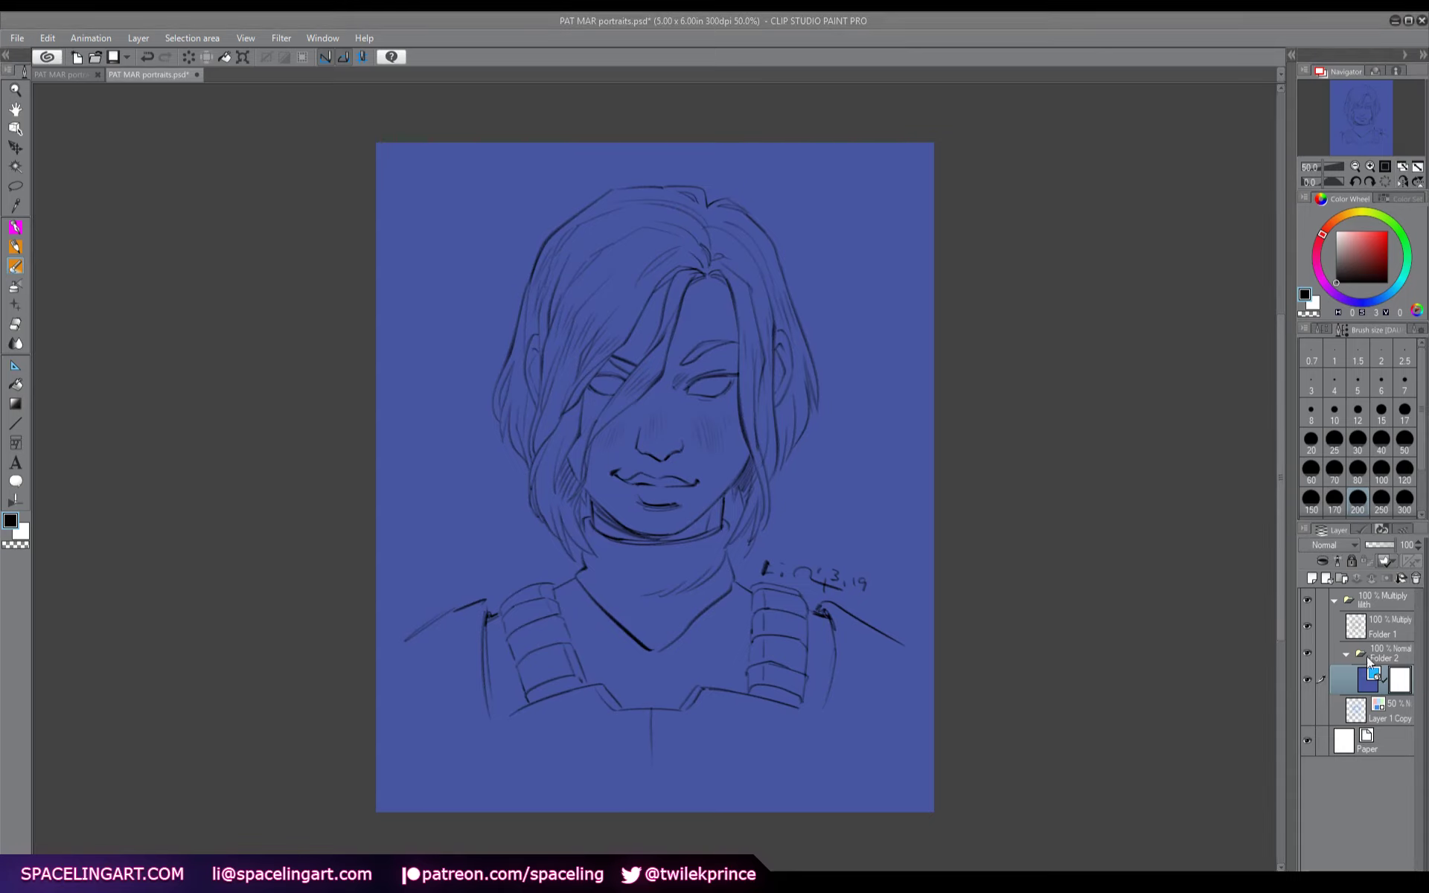
click(728, 344)
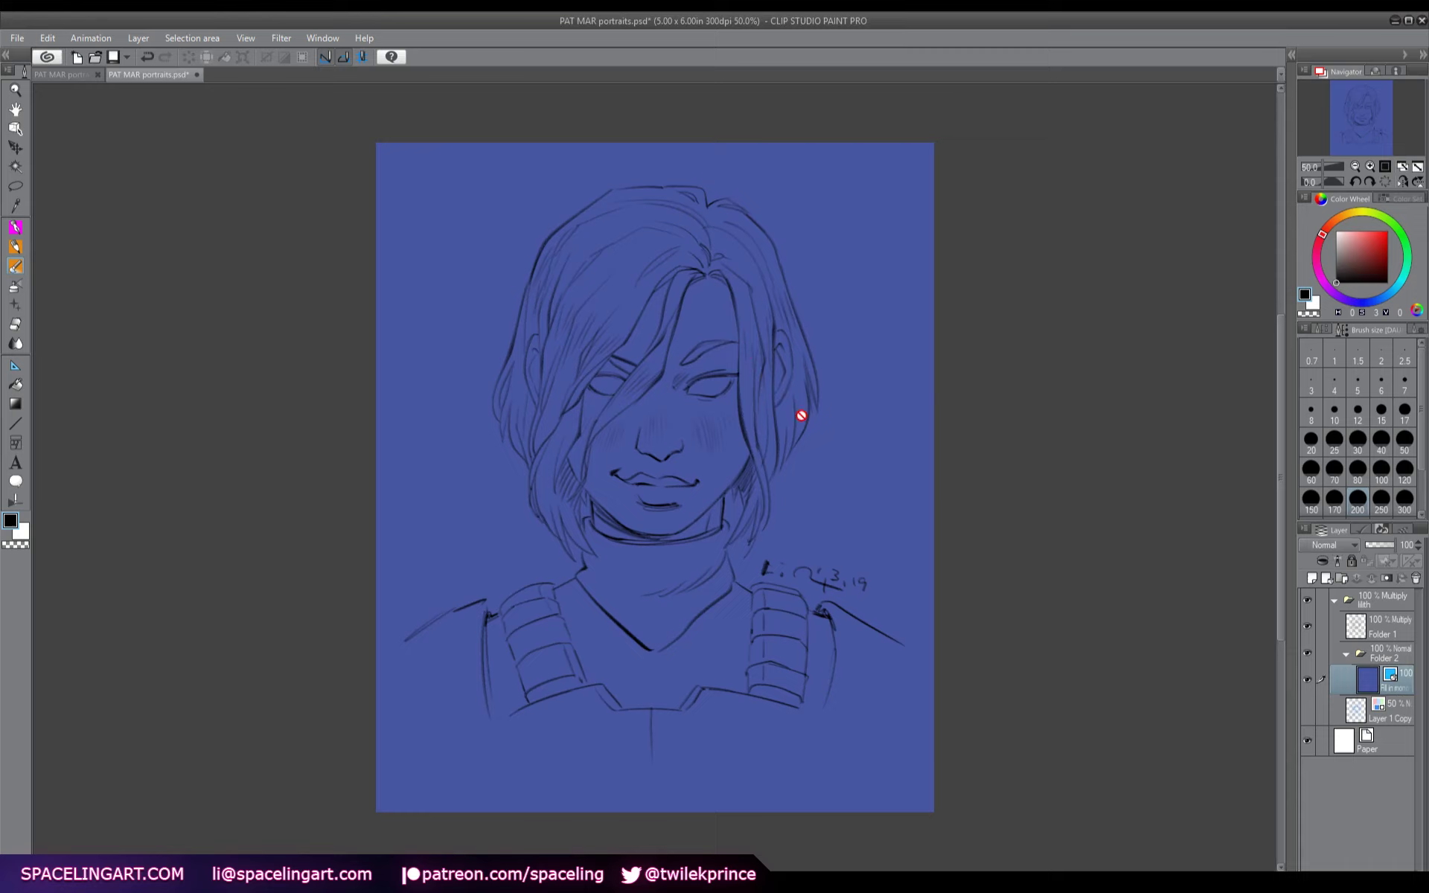
- Collapse Folder 2, add a layer mask to it, and invert the mask to black
click(1346, 655)
click(1385, 577)
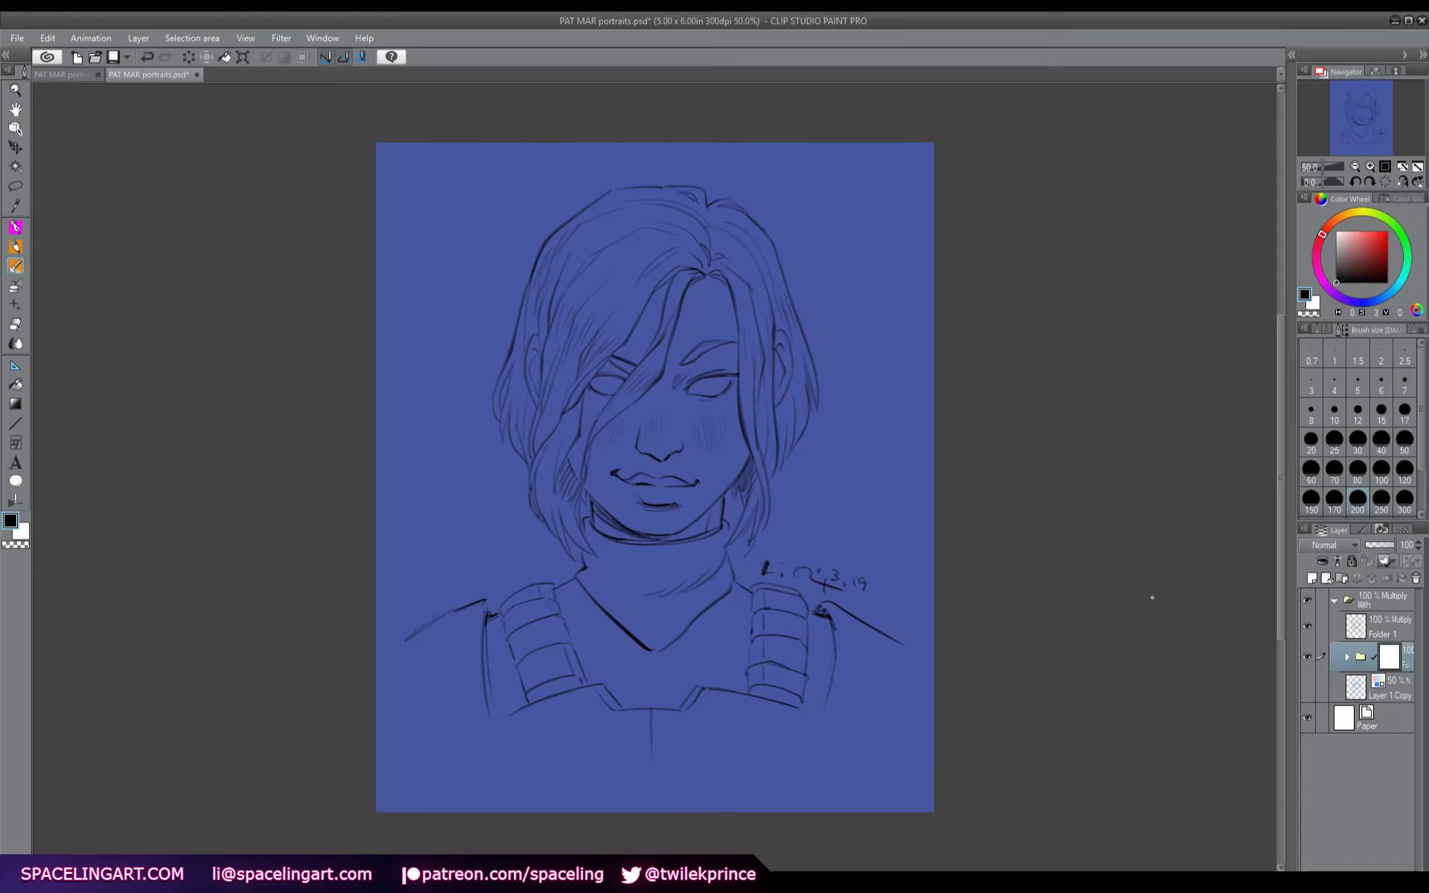
key(ctrl+i)
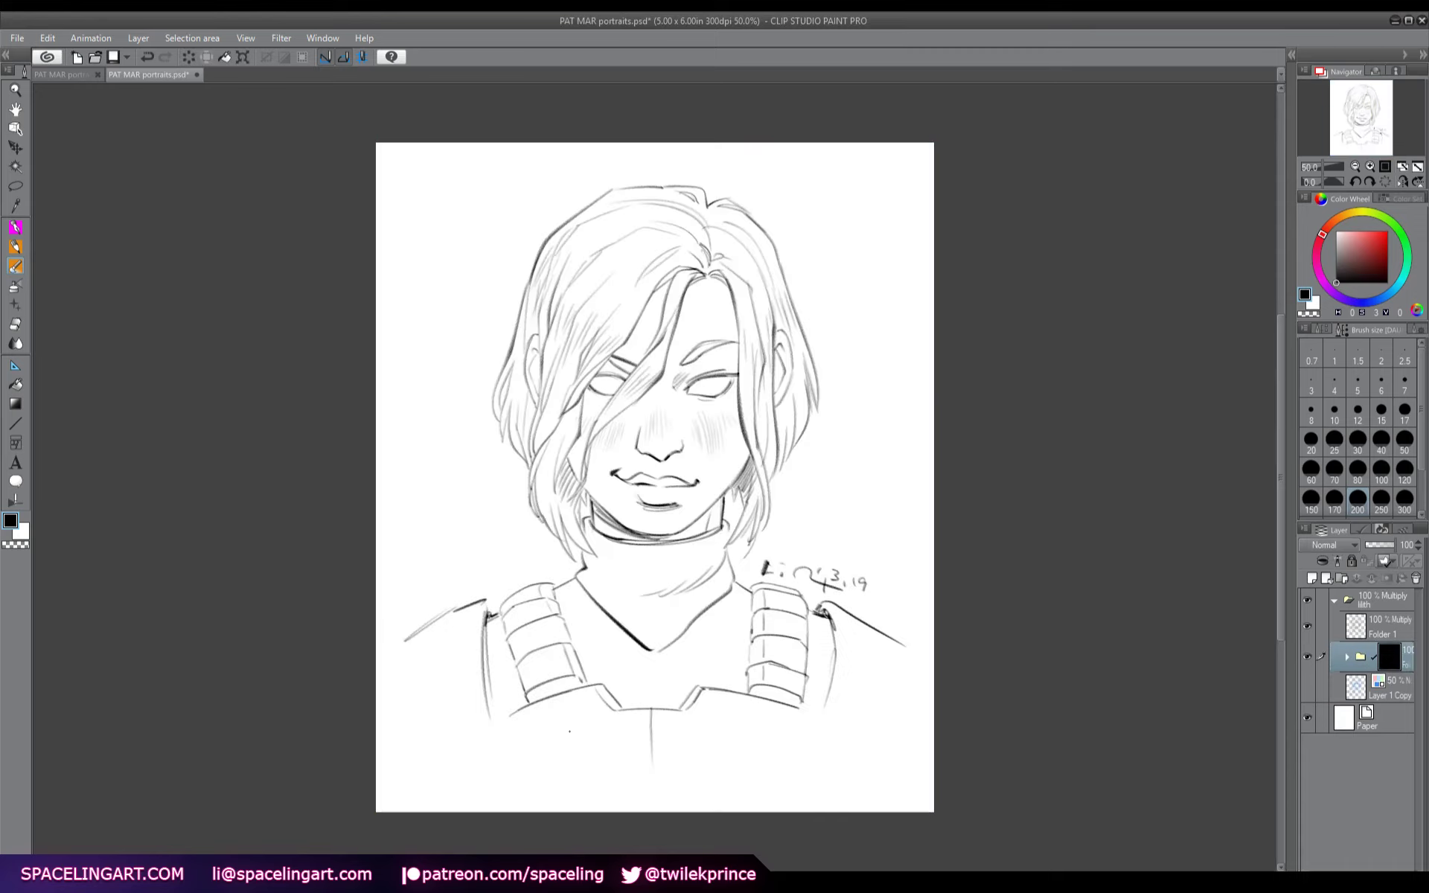
- Paint on the folder mask with the DAUB Square Oil Brush at size 300 to reveal blue over the shoulders and chest
click(1323, 331)
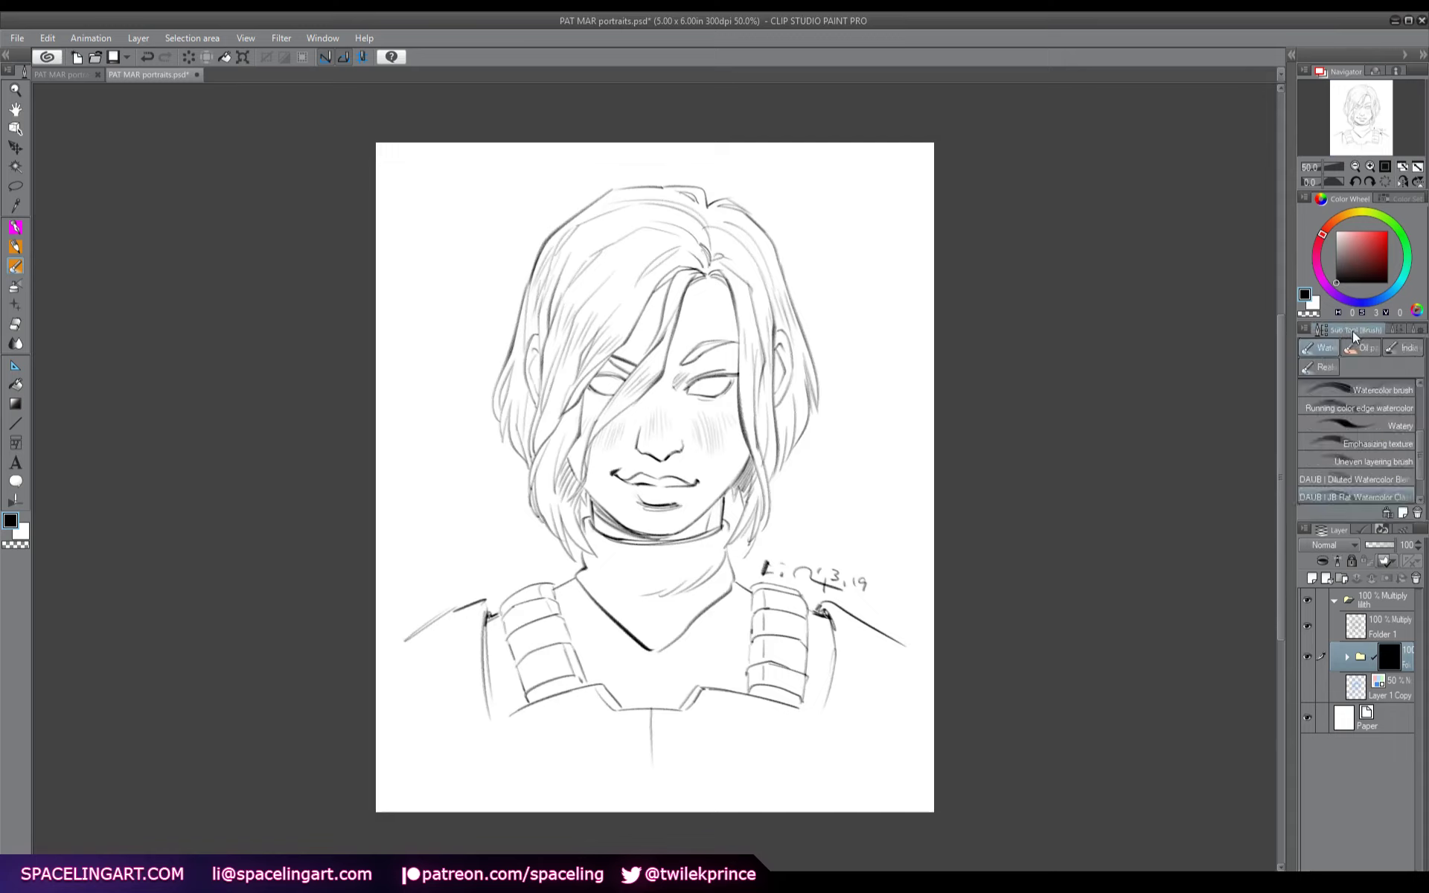
click(1364, 346)
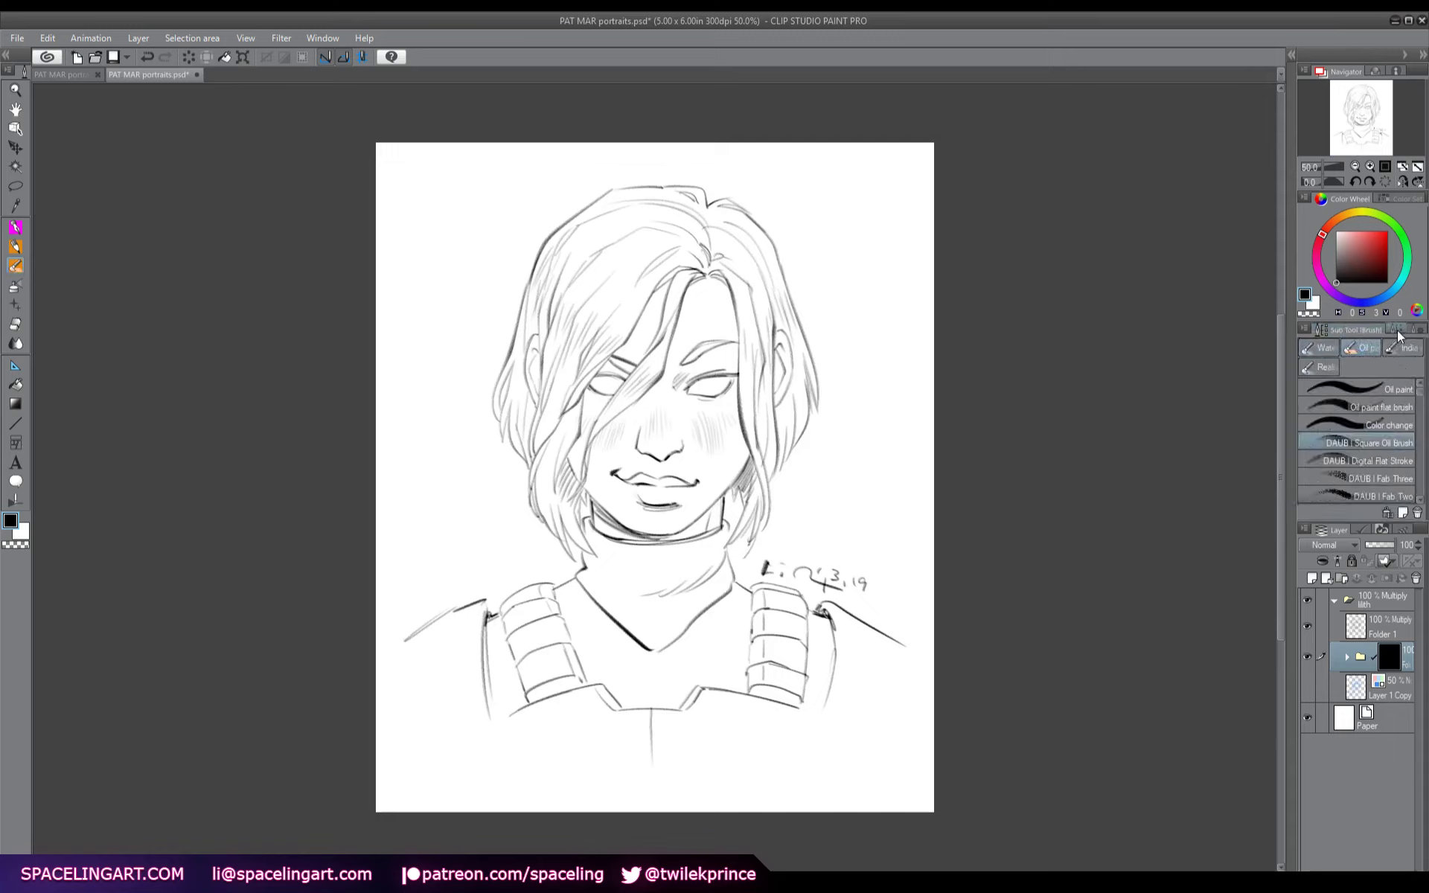
click(1396, 330)
scroll(1369, 502, down, 2)
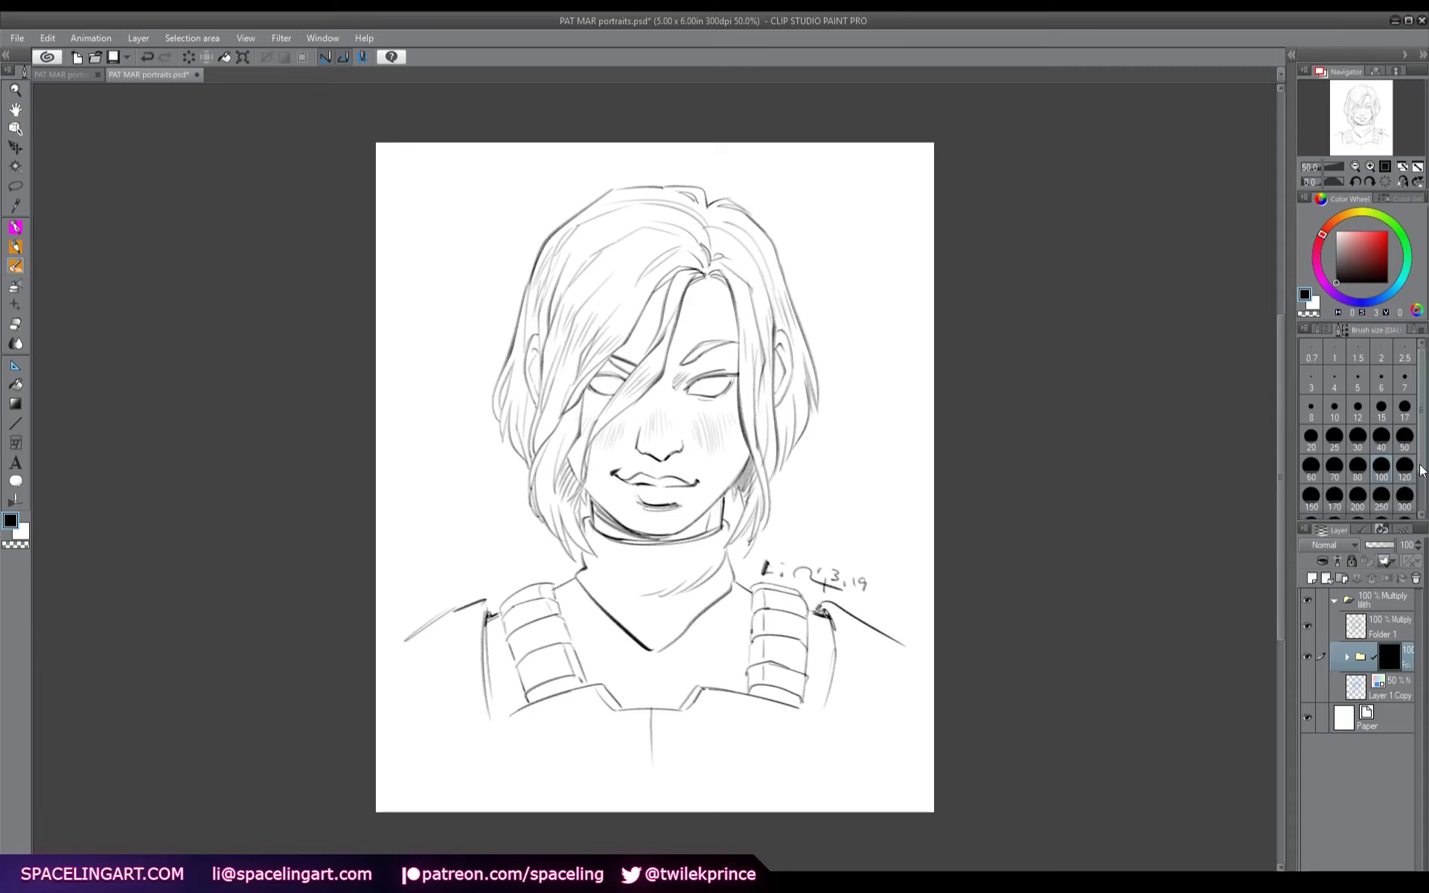
click(1359, 494)
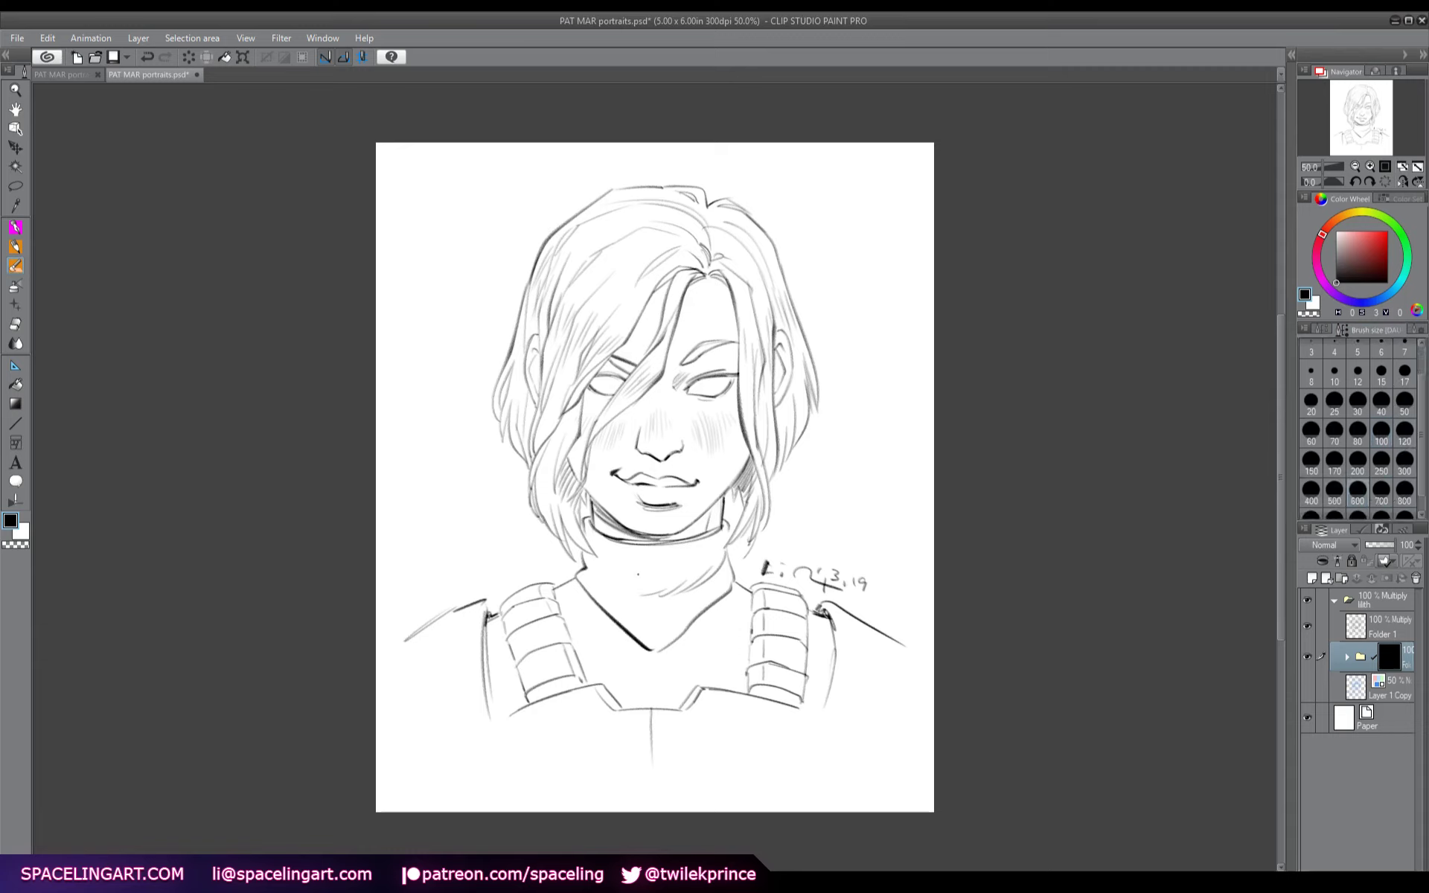
mouse_move(638, 574)
mouse_down()
mouse_move(492, 655)
mouse_move(462, 714)
mouse_move(747, 662)
mouse_move(991, 533)
mouse_up()
key(ctrl+z)
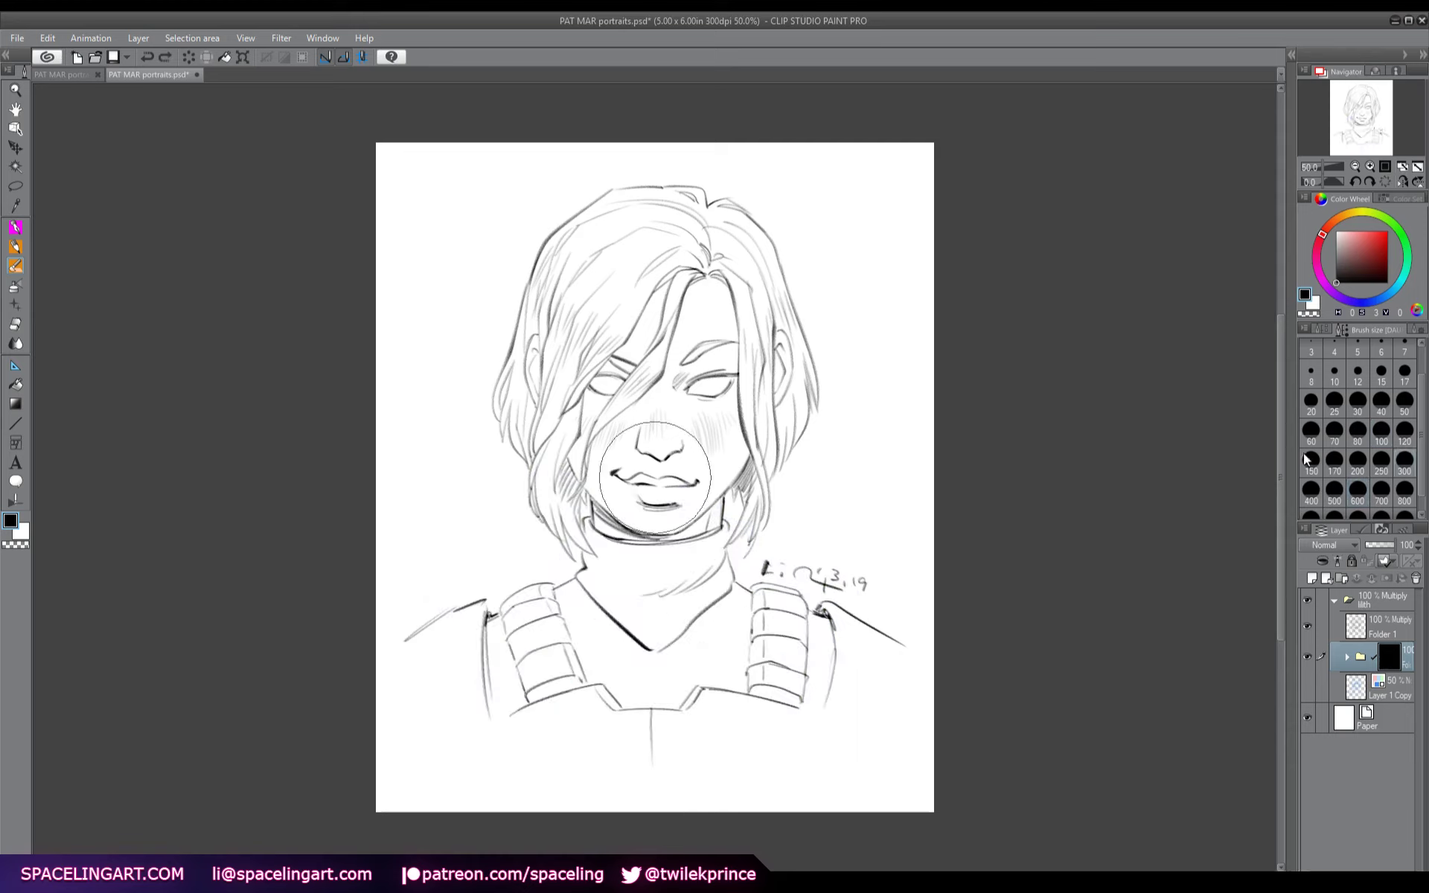
mouse_move(513, 573)
mouse_down()
mouse_move(503, 656)
mouse_move(531, 719)
mouse_move(506, 652)
mouse_move(532, 648)
mouse_move(501, 699)
mouse_move(617, 641)
mouse_move(595, 681)
mouse_move(627, 722)
mouse_move(760, 726)
mouse_move(774, 652)
mouse_move(812, 711)
mouse_move(833, 649)
mouse_move(720, 670)
mouse_move(541, 590)
mouse_move(717, 666)
mouse_move(777, 649)
mouse_move(834, 668)
mouse_move(858, 636)
mouse_move(821, 634)
mouse_move(775, 700)
mouse_move(498, 632)
mouse_move(817, 774)
mouse_up()
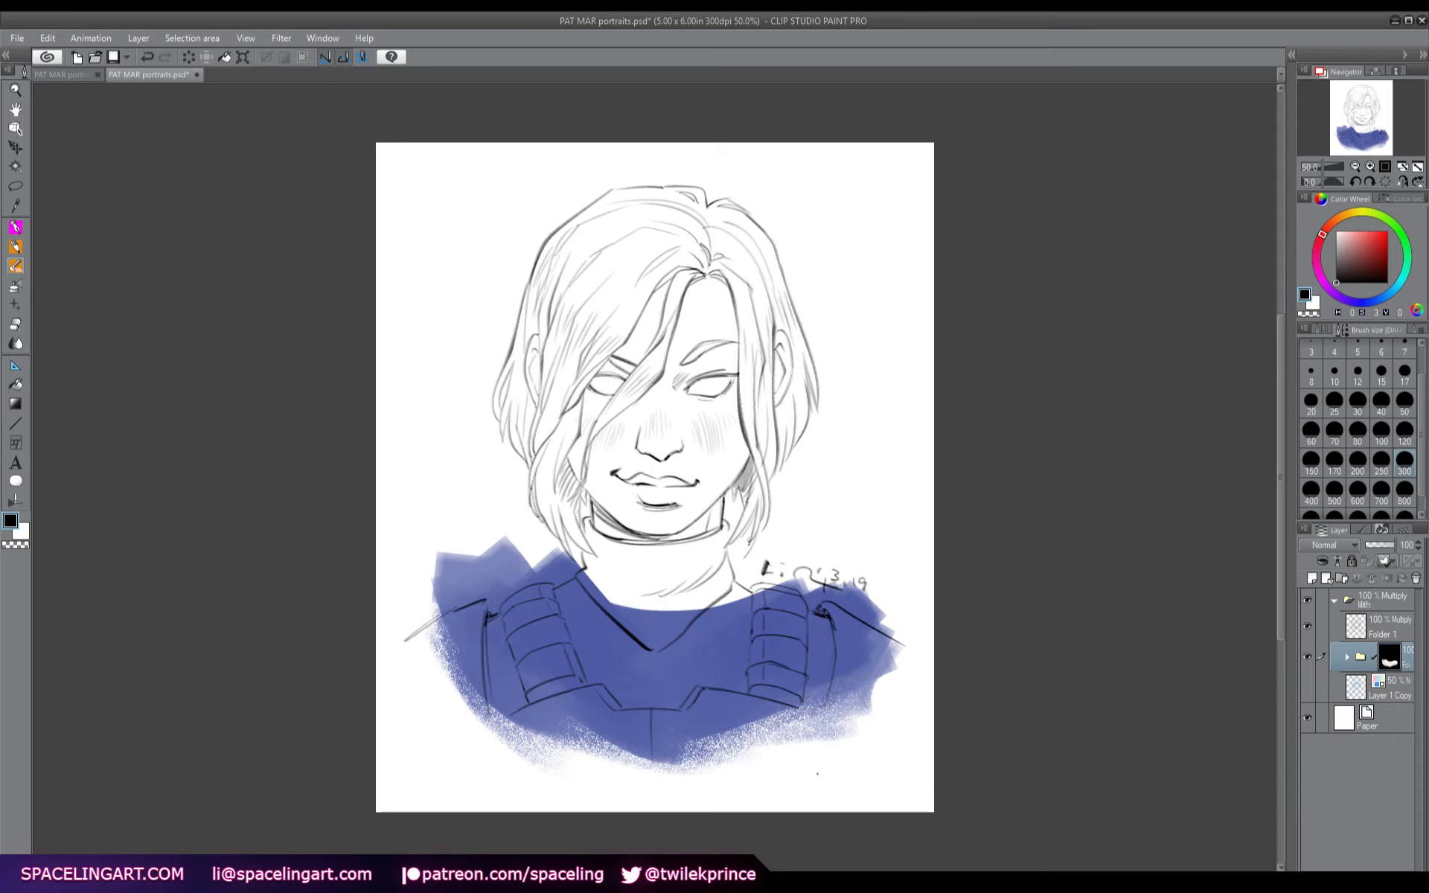
- Check the mask's painted area as a selection, deselect it, and trim the blue back to both shoulder outlines
ctrl+click(1389, 656)
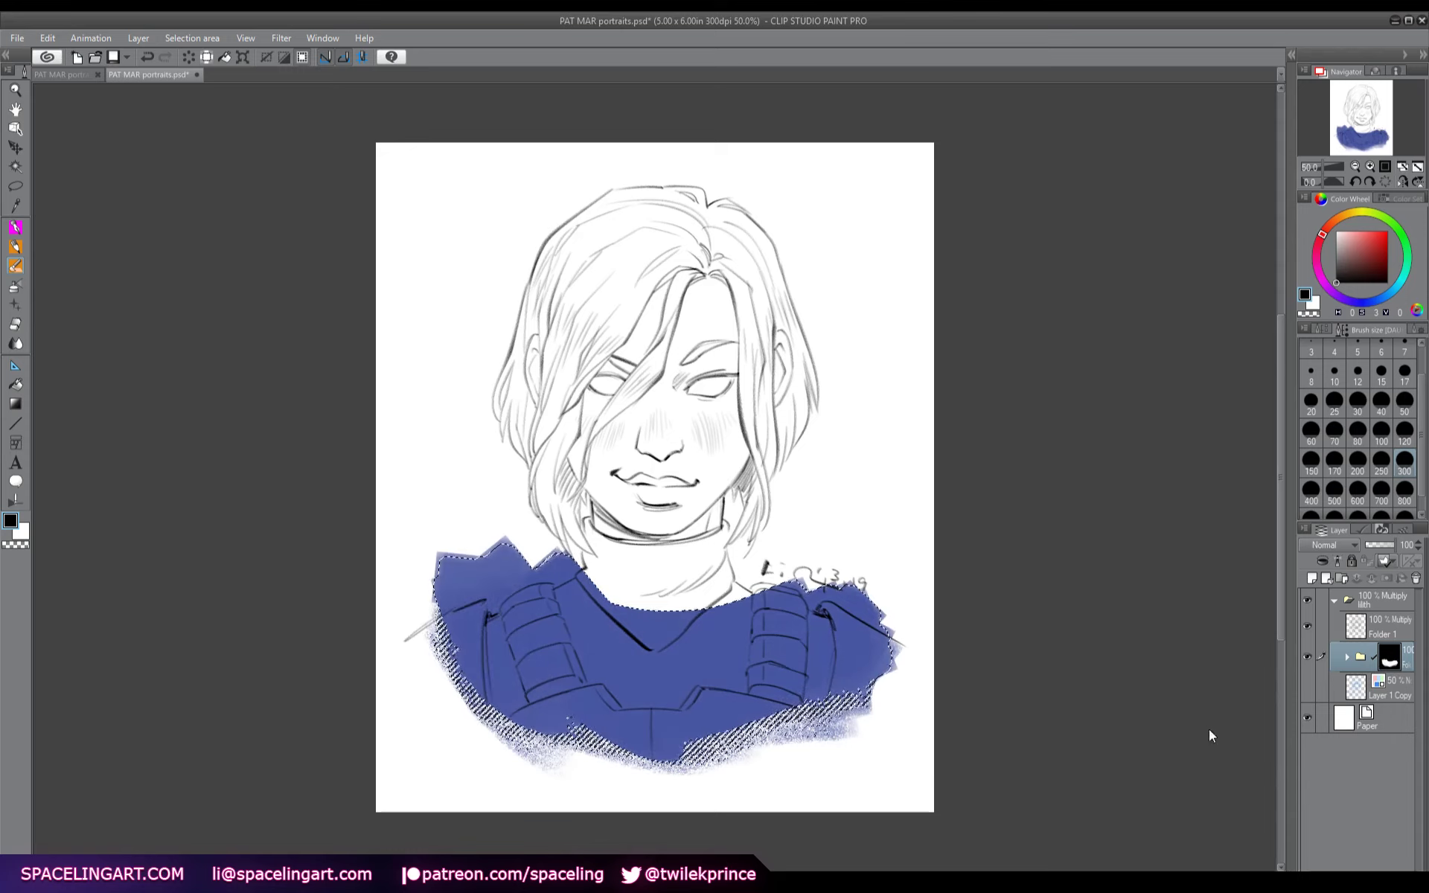
key(ctrl+d)
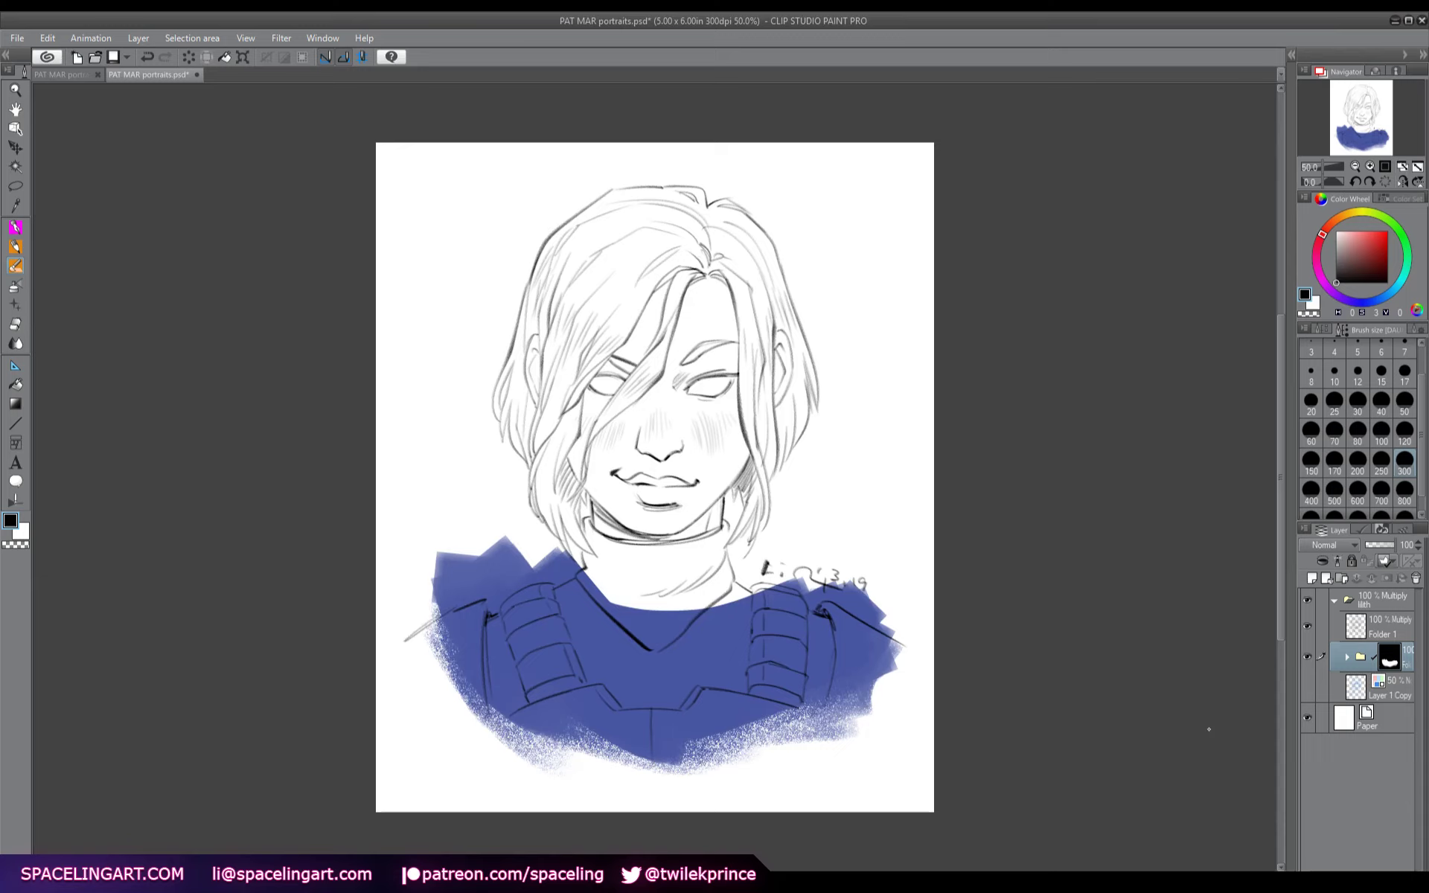
mouse_move(451, 615)
mouse_down()
mouse_move(416, 618)
mouse_move(494, 592)
mouse_move(516, 547)
mouse_move(445, 545)
mouse_move(493, 610)
mouse_move(543, 580)
mouse_move(512, 571)
mouse_move(556, 581)
mouse_move(546, 550)
mouse_up()
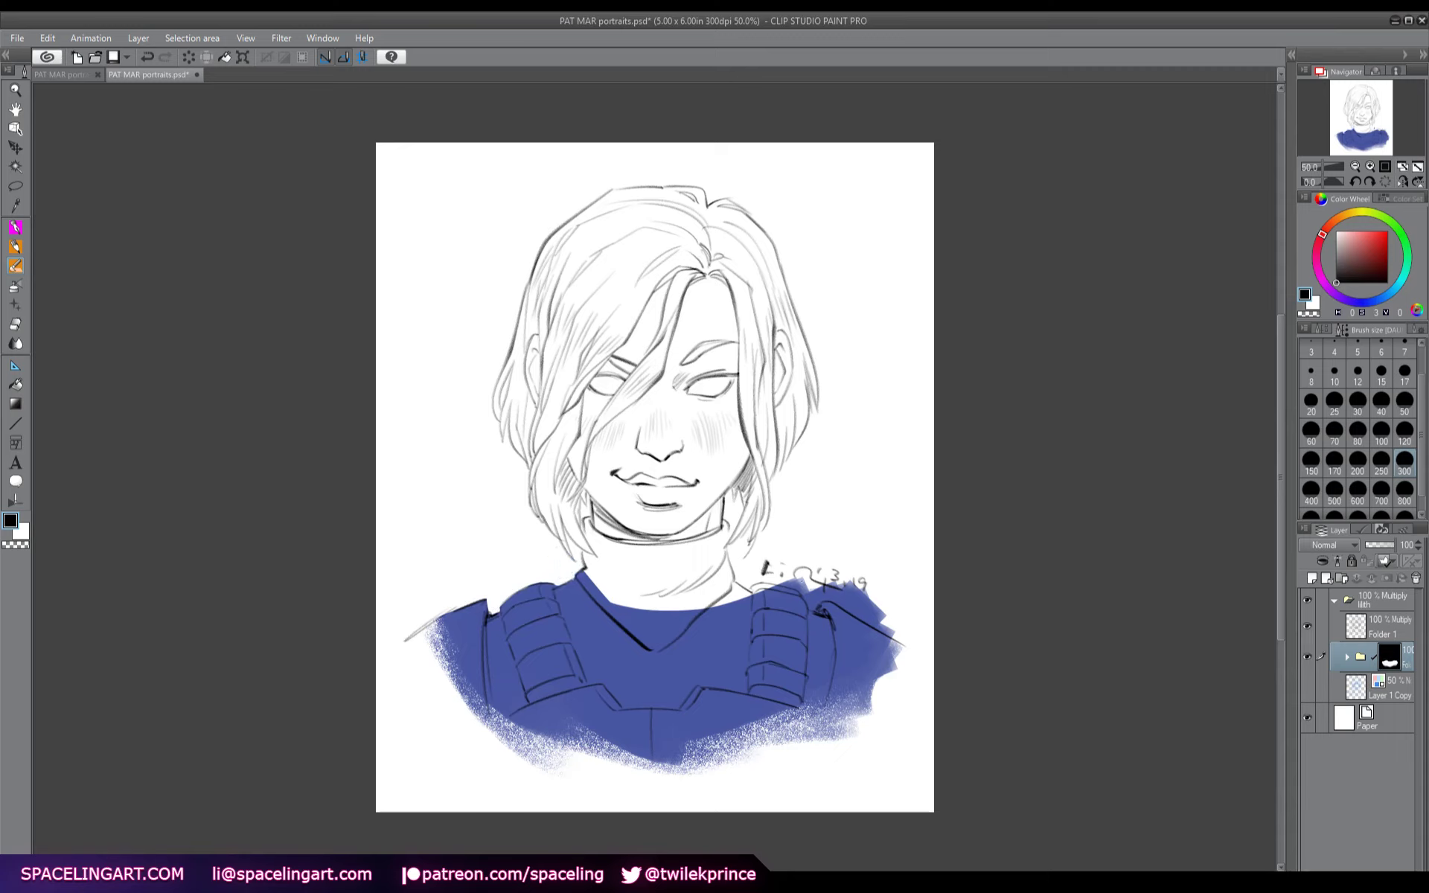
mouse_move(781, 580)
mouse_down()
mouse_move(813, 606)
mouse_move(863, 585)
mouse_move(827, 595)
mouse_move(889, 629)
mouse_move(874, 606)
mouse_up()
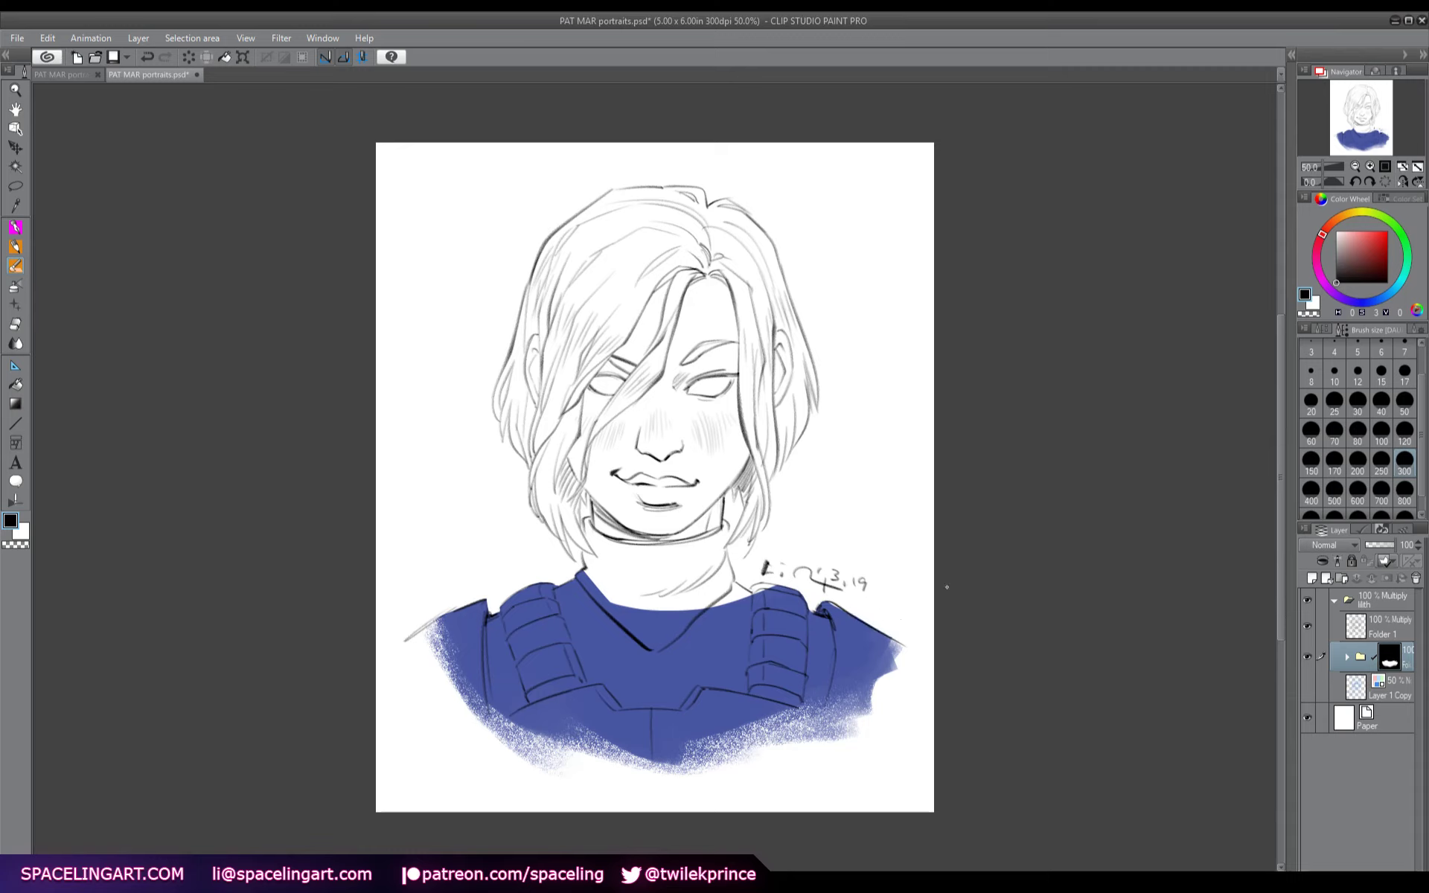
- Paint on the folder mask to reveal blue over the face and neck, refining the swept hair's inner area at brush size 80
click(16, 226)
mouse_move(692, 268)
mouse_down()
mouse_move(596, 386)
mouse_move(633, 469)
mouse_move(637, 595)
mouse_move(653, 611)
mouse_move(689, 506)
mouse_move(674, 450)
mouse_move(718, 417)
mouse_move(699, 333)
mouse_move(677, 381)
mouse_up()
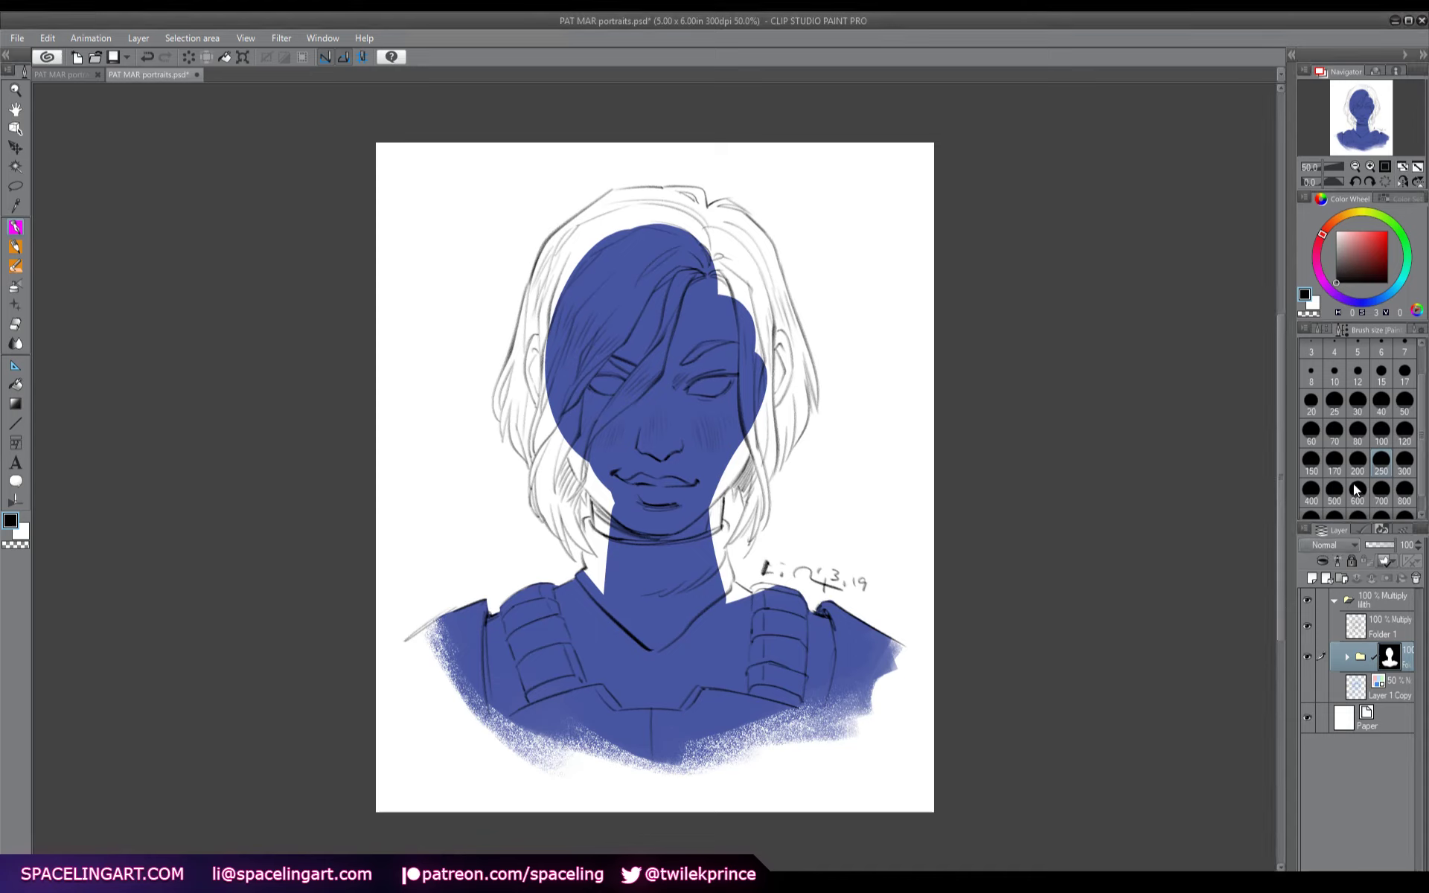
click(1381, 431)
click(1357, 429)
mouse_move(685, 220)
mouse_down()
mouse_move(575, 281)
mouse_move(531, 374)
mouse_move(550, 496)
mouse_move(571, 509)
mouse_move(556, 445)
mouse_move(568, 438)
mouse_move(591, 475)
mouse_move(612, 477)
mouse_move(606, 511)
mouse_up()
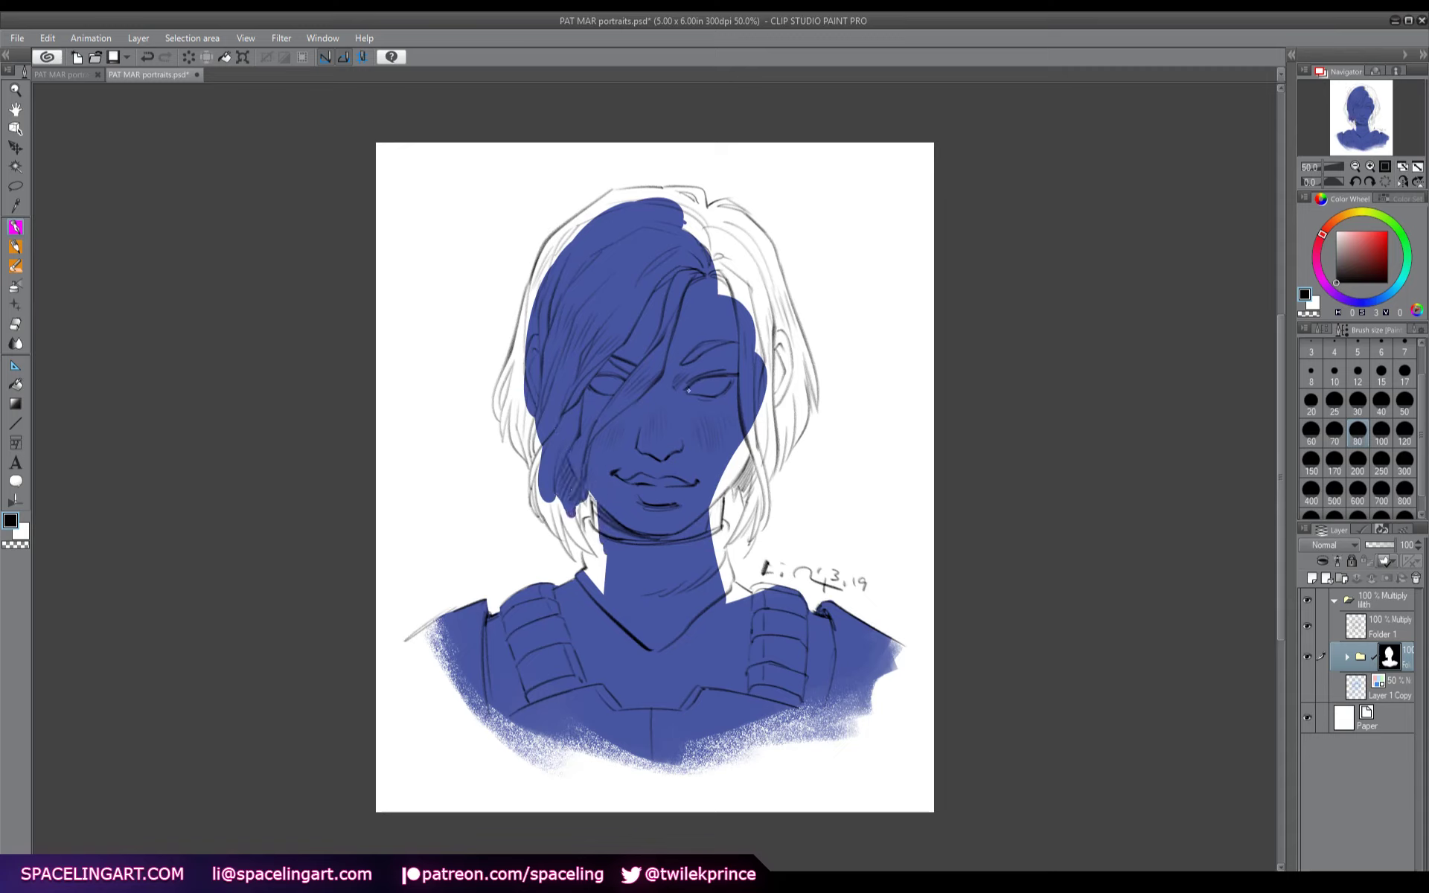
- Undo the last mask stroke, and reveal blue over the high collar and the lower locks on the fringe side
key(ctrl+z)
drag(600, 508, 597, 527)
mouse_move(595, 540)
mouse_down()
mouse_move(602, 592)
mouse_move(588, 523)
mouse_move(592, 552)
mouse_move(598, 540)
mouse_up()
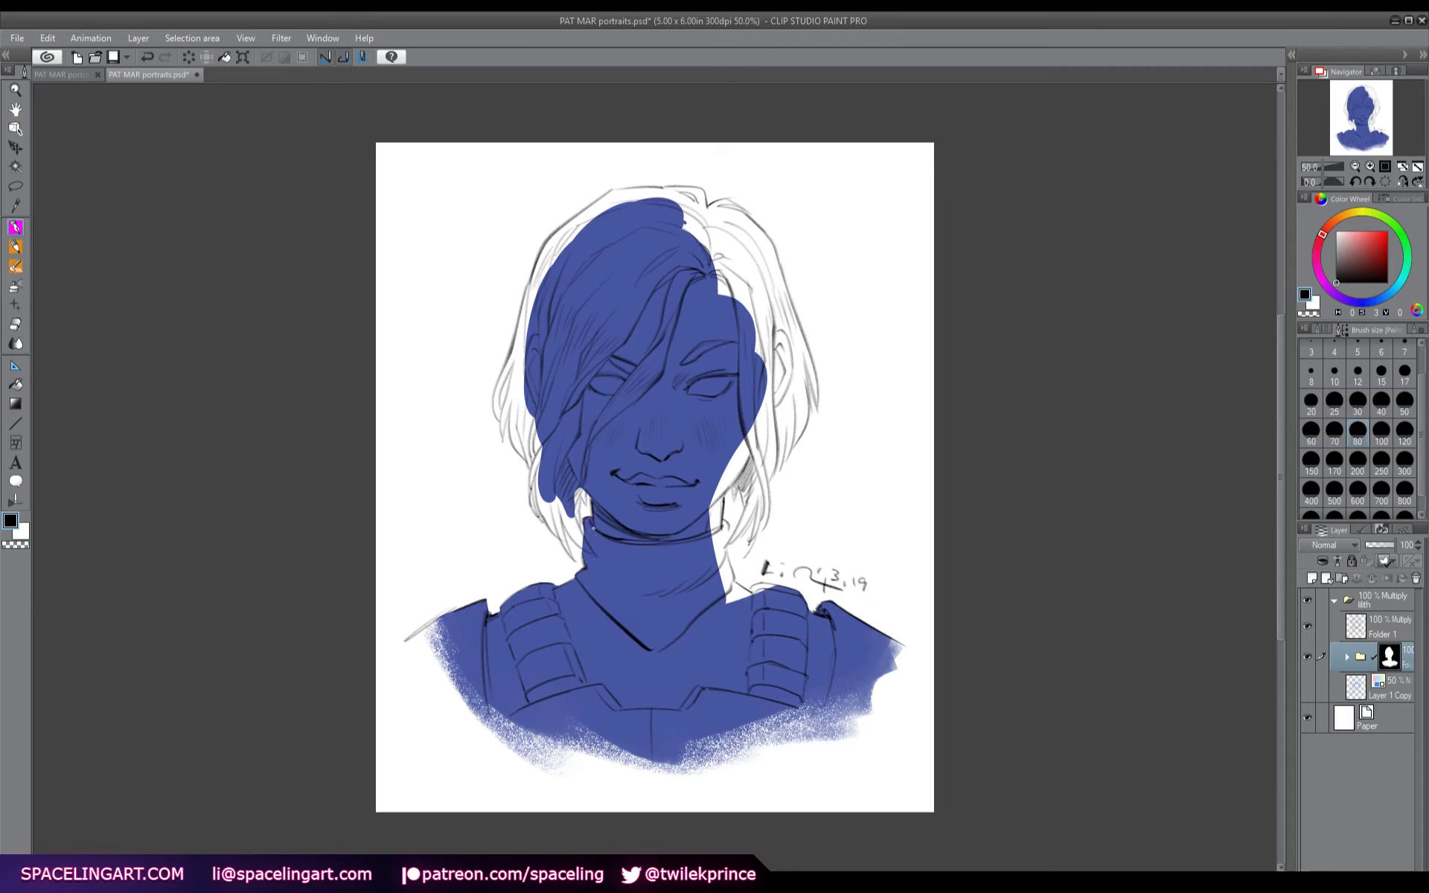
mouse_move(578, 475)
mouse_down()
mouse_move(568, 523)
mouse_move(558, 502)
mouse_move(587, 552)
mouse_move(569, 525)
mouse_move(587, 547)
mouse_move(568, 474)
mouse_up()
mouse_move(575, 527)
mouse_down()
mouse_move(578, 491)
mouse_move(585, 506)
mouse_up()
mouse_move(537, 450)
mouse_down()
mouse_move(529, 510)
mouse_move(538, 498)
mouse_move(573, 559)
mouse_up()
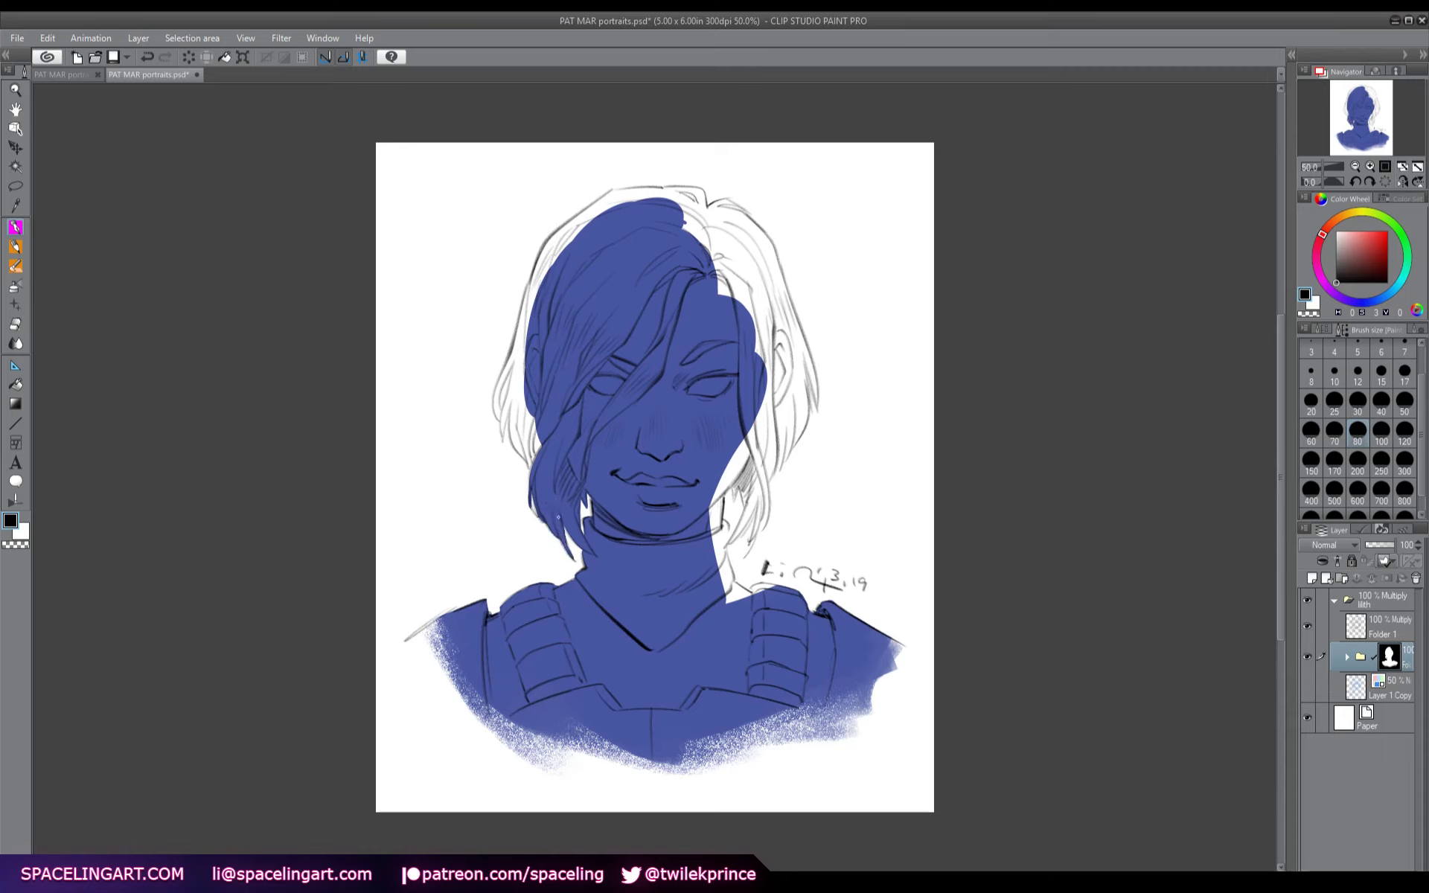
- Extend the blue mask to the outer hair on the fringe side, the far jaw edge and the crown's outline
mouse_move(531, 461)
mouse_down()
mouse_move(514, 421)
mouse_move(530, 451)
mouse_move(535, 415)
mouse_up()
mouse_move(529, 331)
mouse_down()
mouse_move(541, 273)
mouse_move(496, 411)
mouse_up()
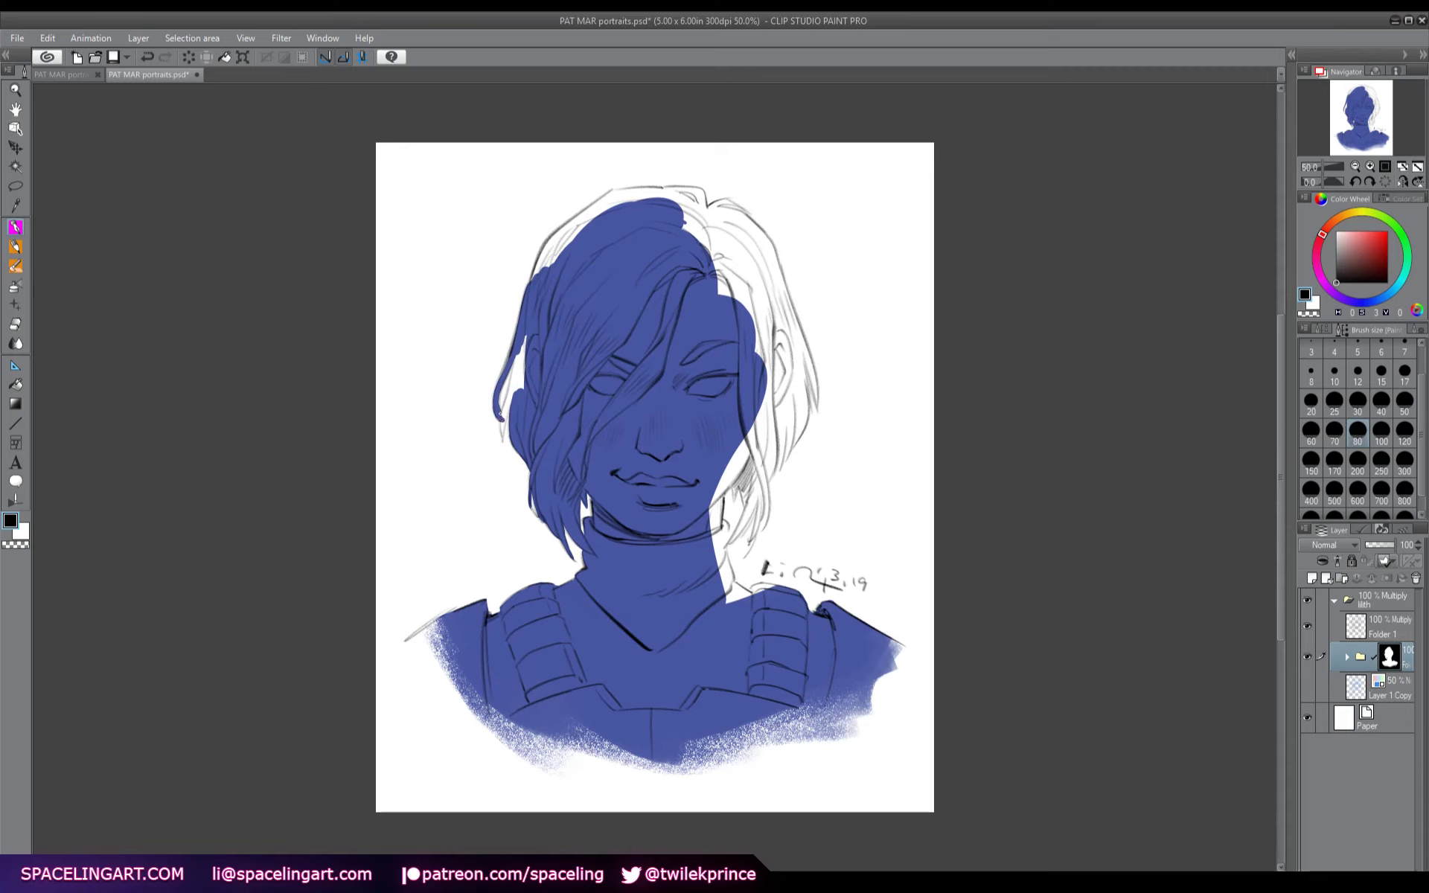
mouse_move(518, 352)
mouse_down()
mouse_move(501, 437)
mouse_move(527, 330)
mouse_move(525, 381)
mouse_up()
mouse_move(712, 539)
mouse_down()
mouse_move(711, 497)
mouse_move(718, 484)
mouse_move(719, 527)
mouse_move(760, 388)
mouse_up()
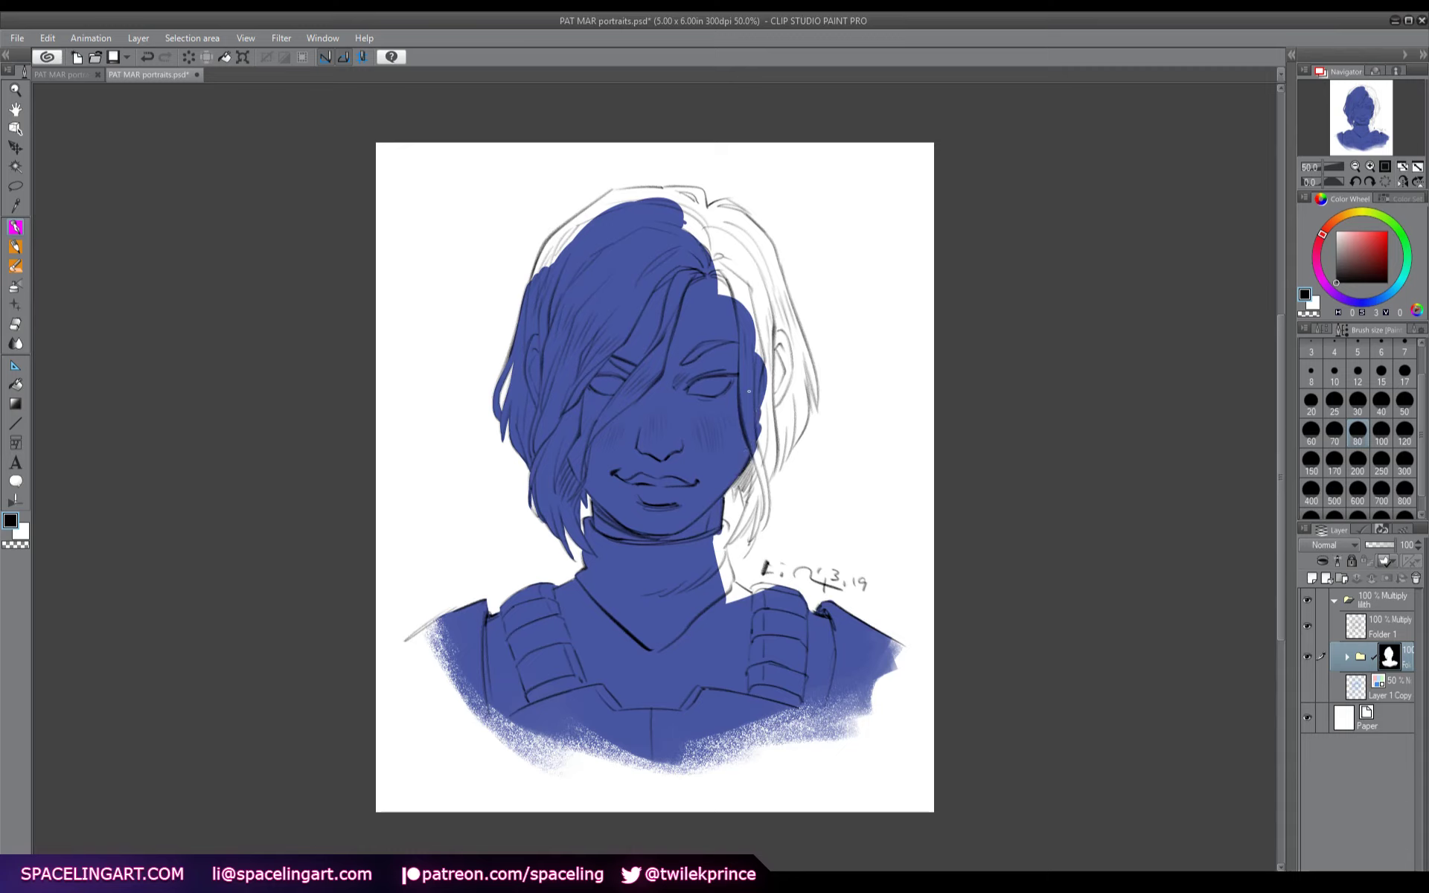
mouse_move(646, 212)
mouse_down()
mouse_move(612, 193)
mouse_move(559, 233)
mouse_move(536, 275)
mouse_move(589, 221)
mouse_up()
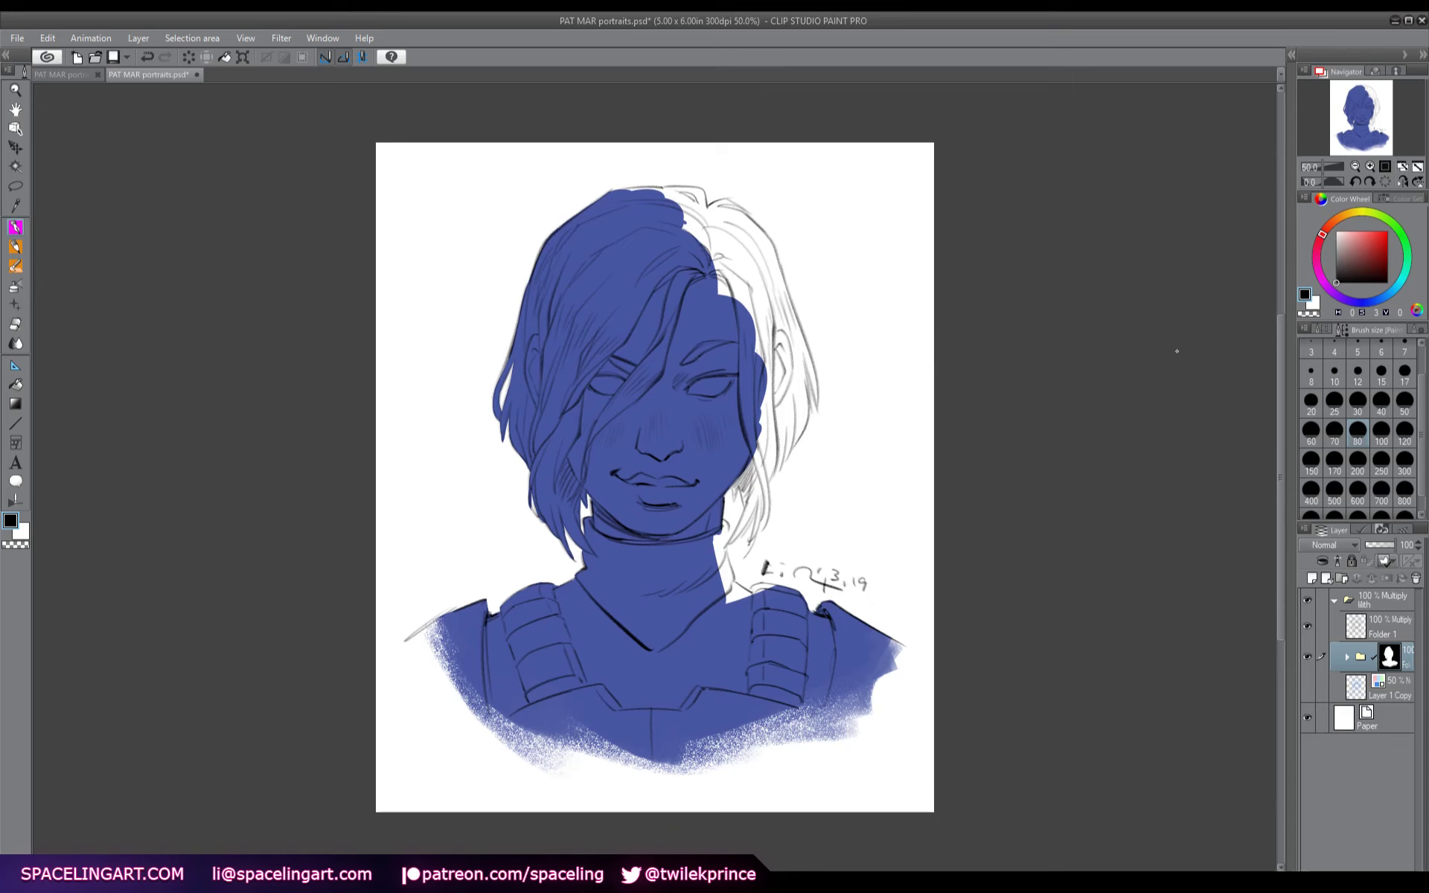
- Set the brush size to 50, mirror the canvas view, and fill the mask along the collar's unpainted side and down to the shoulder
click(1406, 408)
click(1403, 180)
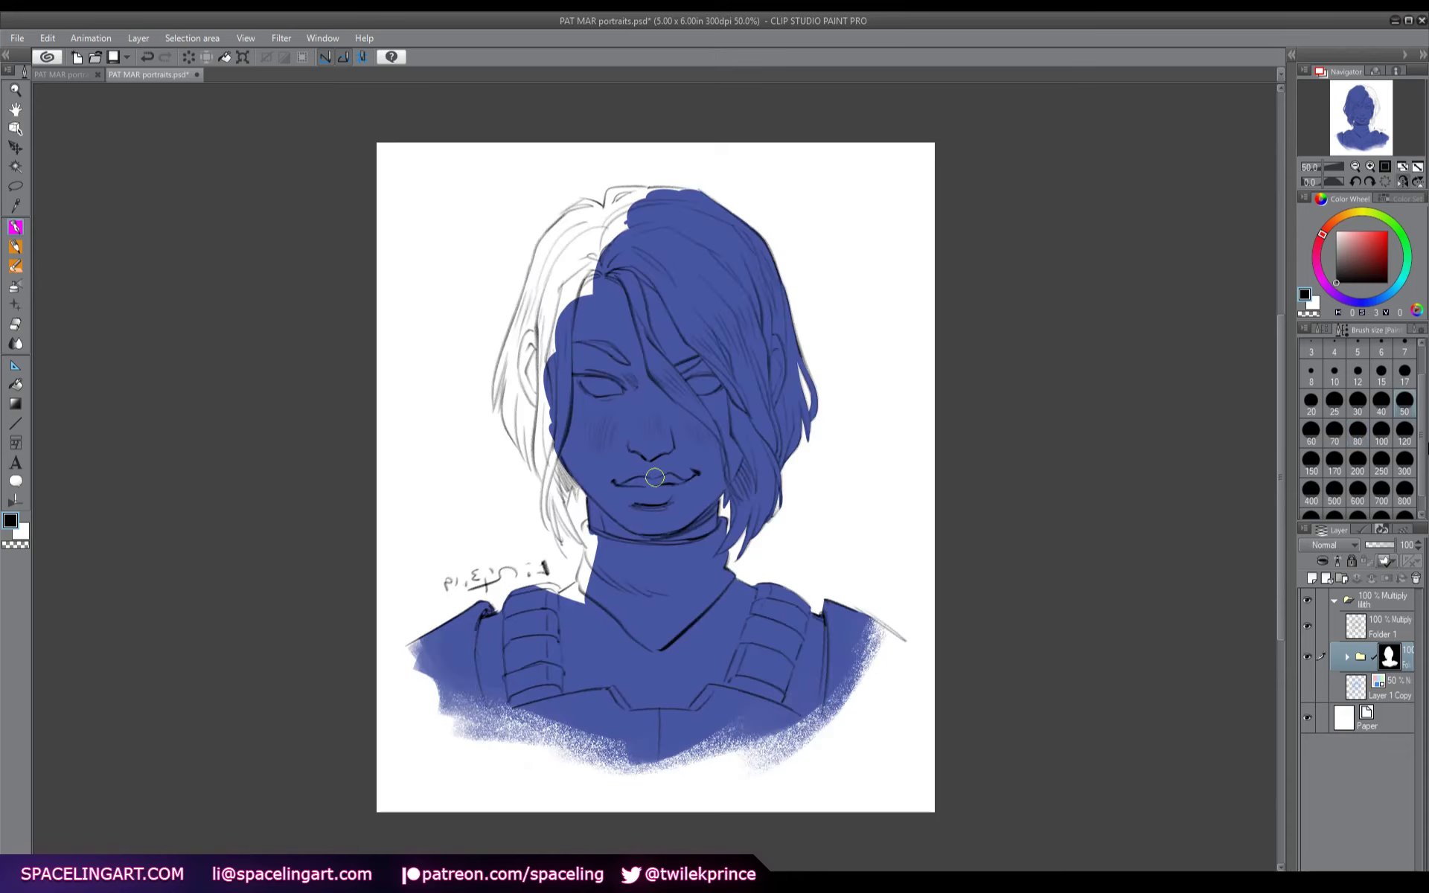
mouse_move(590, 524)
mouse_down()
mouse_move(585, 592)
mouse_move(595, 532)
mouse_up()
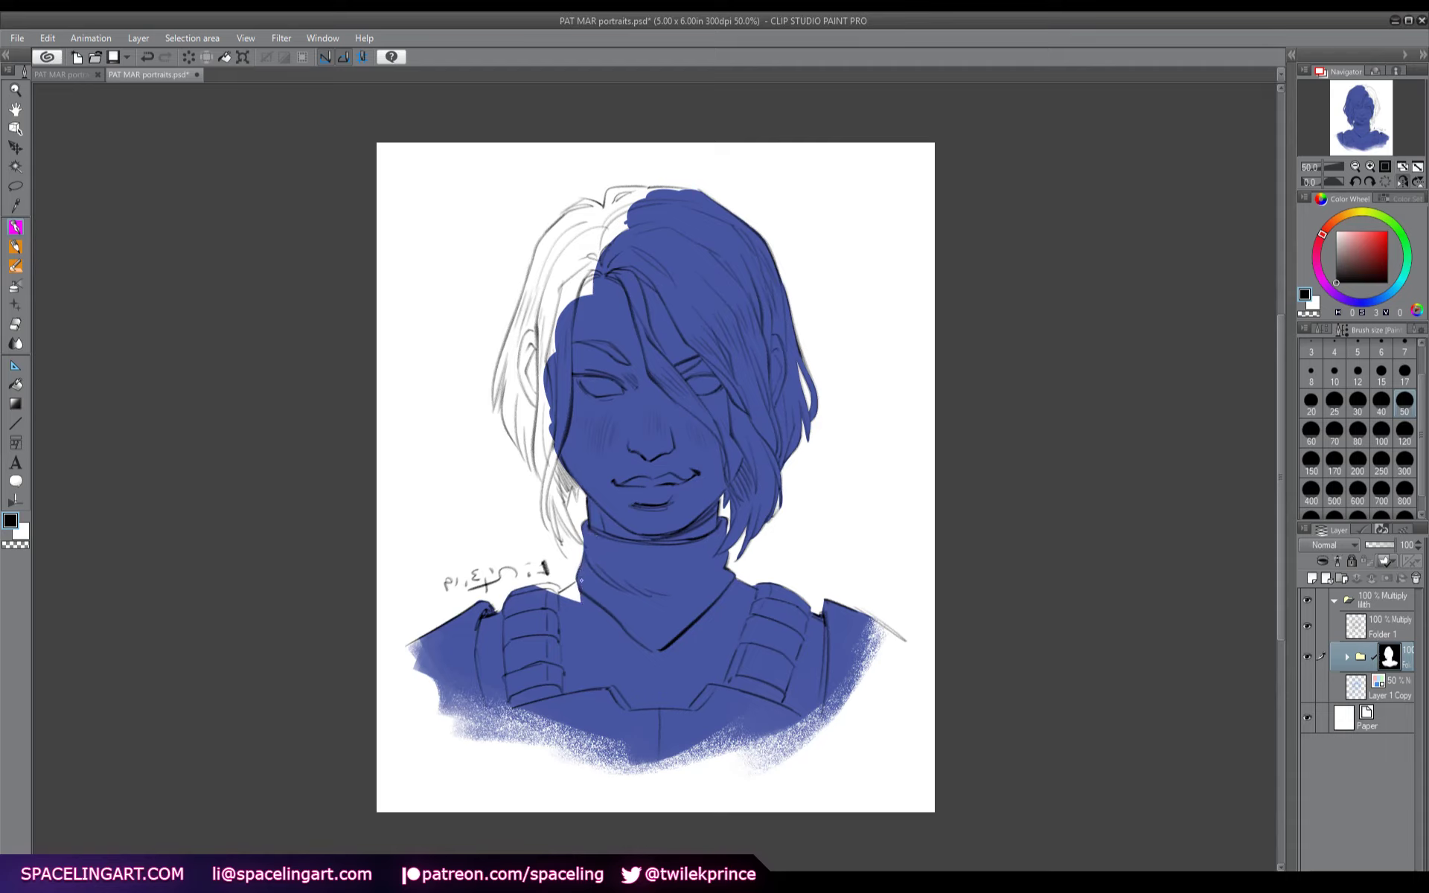
drag(587, 597, 557, 589)
- Reveal blue over the remaining side hair, ear and parting area on the white half of the head
mouse_move(539, 287)
mouse_down()
mouse_move(494, 388)
mouse_move(493, 412)
mouse_move(513, 338)
mouse_move(510, 434)
mouse_up()
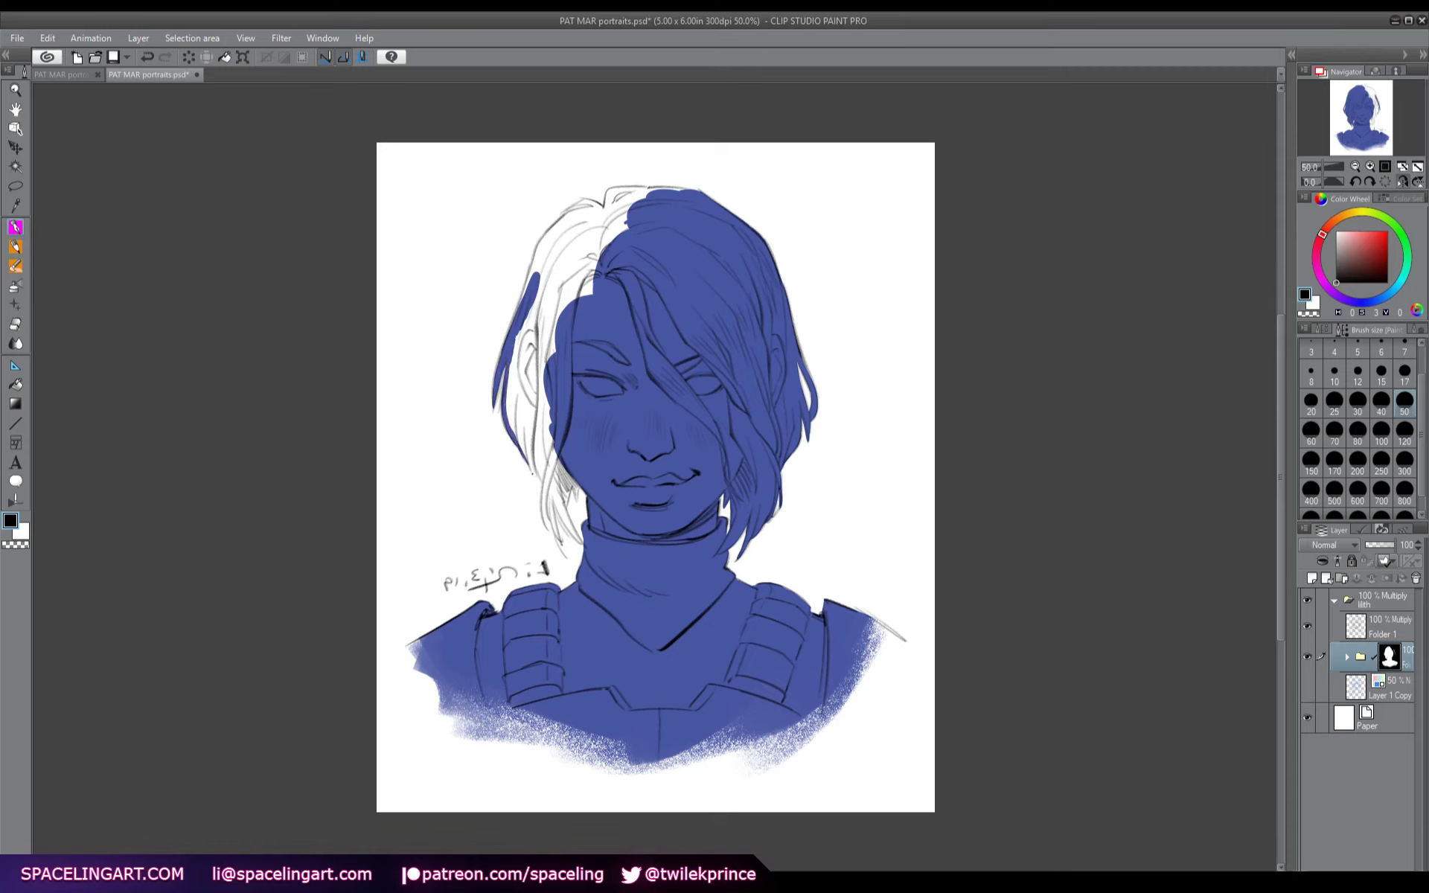
mouse_move(521, 411)
mouse_down()
mouse_move(527, 465)
mouse_move(530, 452)
mouse_move(553, 491)
mouse_up()
mouse_move(532, 430)
mouse_down()
mouse_move(520, 409)
mouse_move(517, 438)
mouse_move(514, 368)
mouse_move(549, 433)
mouse_up()
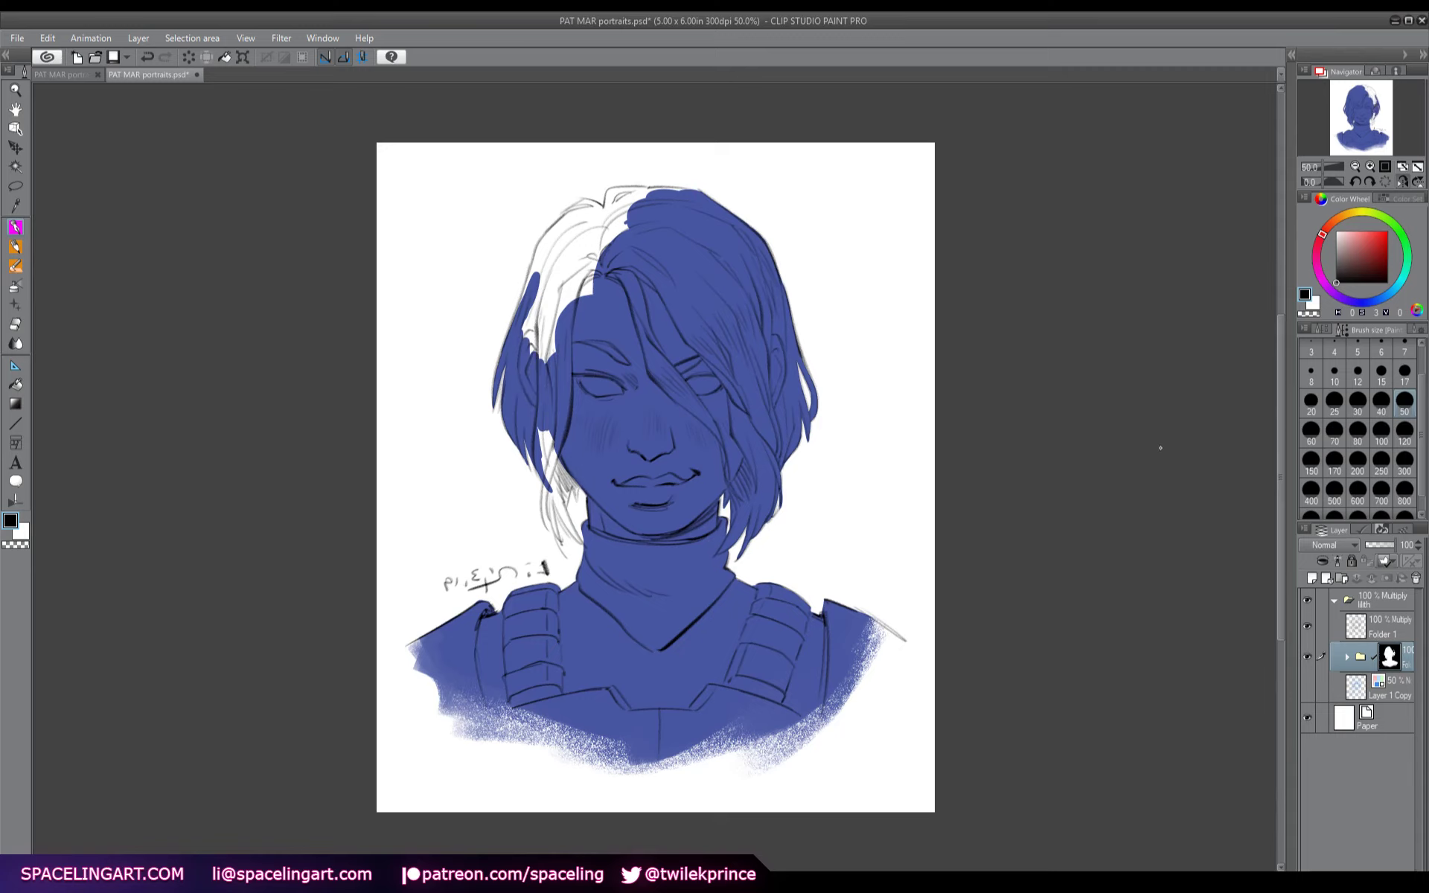
mouse_move(592, 279)
mouse_down()
mouse_move(568, 305)
mouse_move(563, 285)
mouse_move(534, 307)
mouse_move(580, 230)
mouse_move(631, 207)
mouse_up()
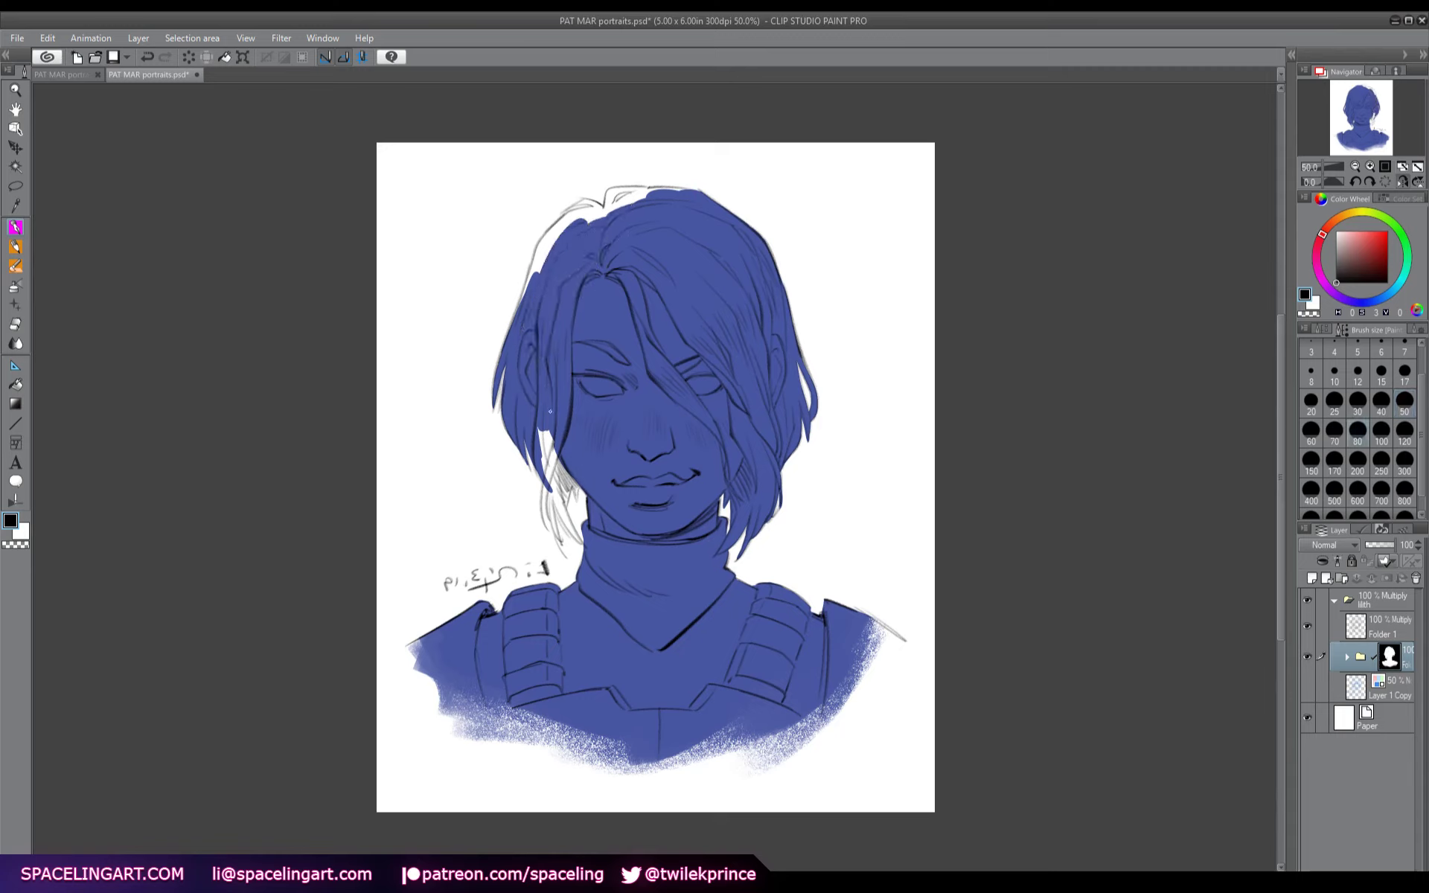
mouse_move(550, 411)
mouse_down()
mouse_move(548, 469)
mouse_move(567, 505)
mouse_move(566, 469)
mouse_up()
- Fill the mask out to the lower locks and crown outline at brush size 50, and restore the unmirrored view
click(1400, 406)
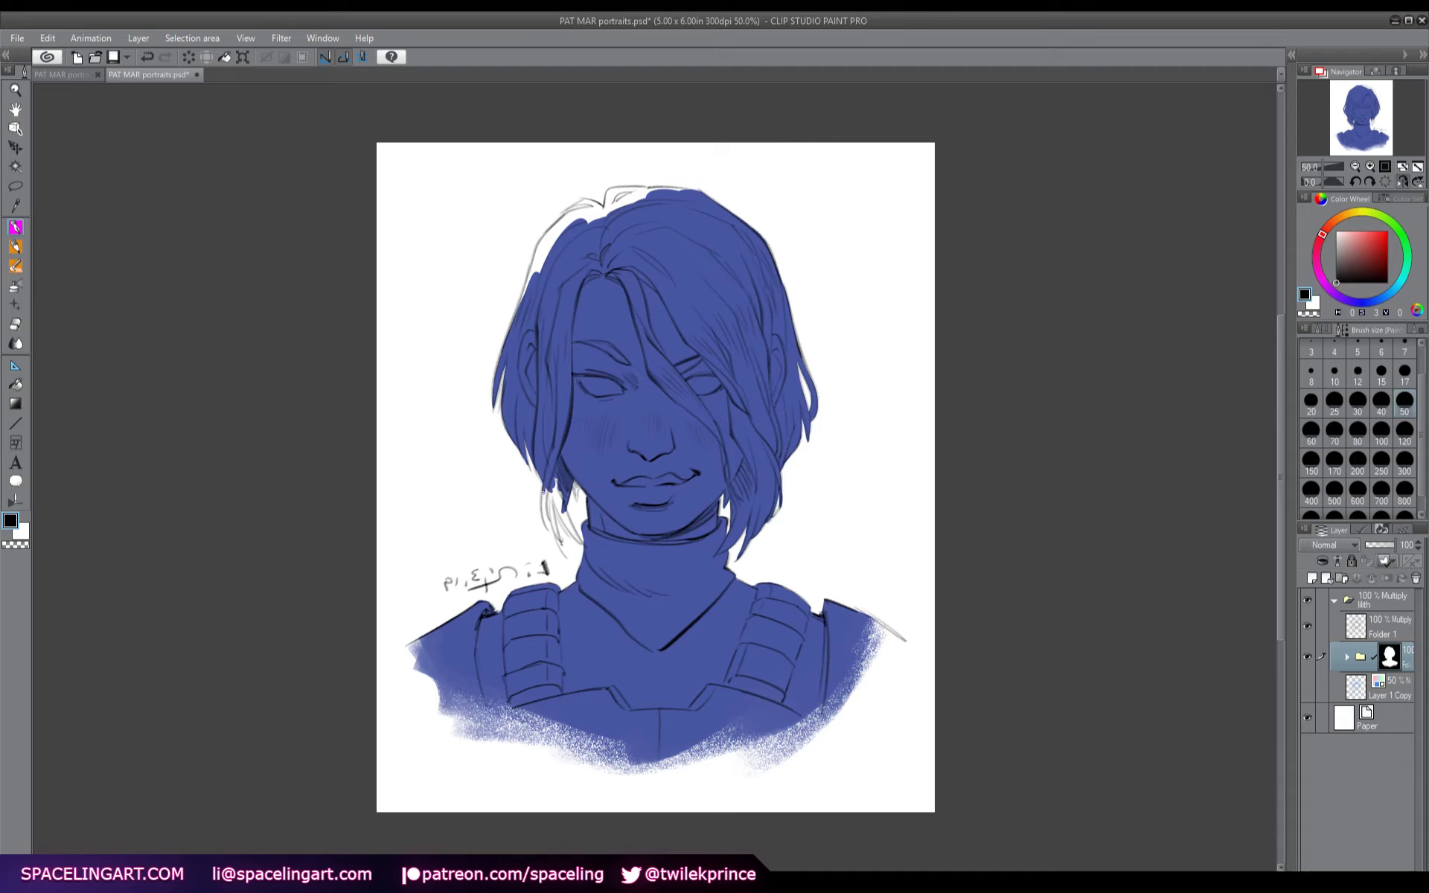
mouse_move(542, 485)
mouse_down()
mouse_move(550, 530)
mouse_move(551, 480)
mouse_move(561, 542)
mouse_move(551, 499)
mouse_move(577, 542)
mouse_move(556, 484)
mouse_move(558, 502)
mouse_up()
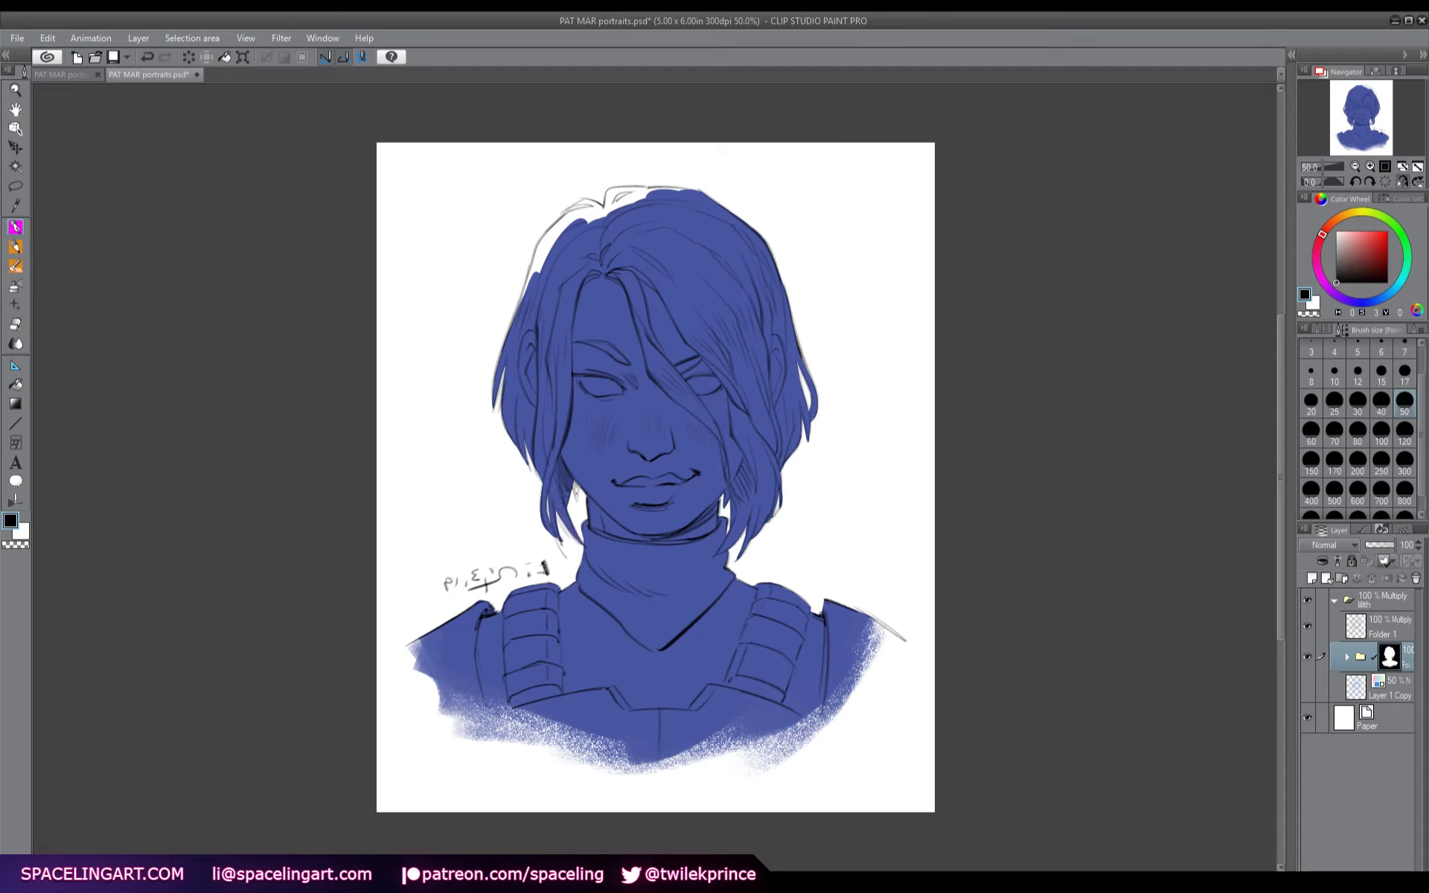
drag(576, 503, 579, 476)
mouse_move(594, 221)
mouse_down()
mouse_move(571, 215)
mouse_move(549, 233)
mouse_move(510, 346)
mouse_up()
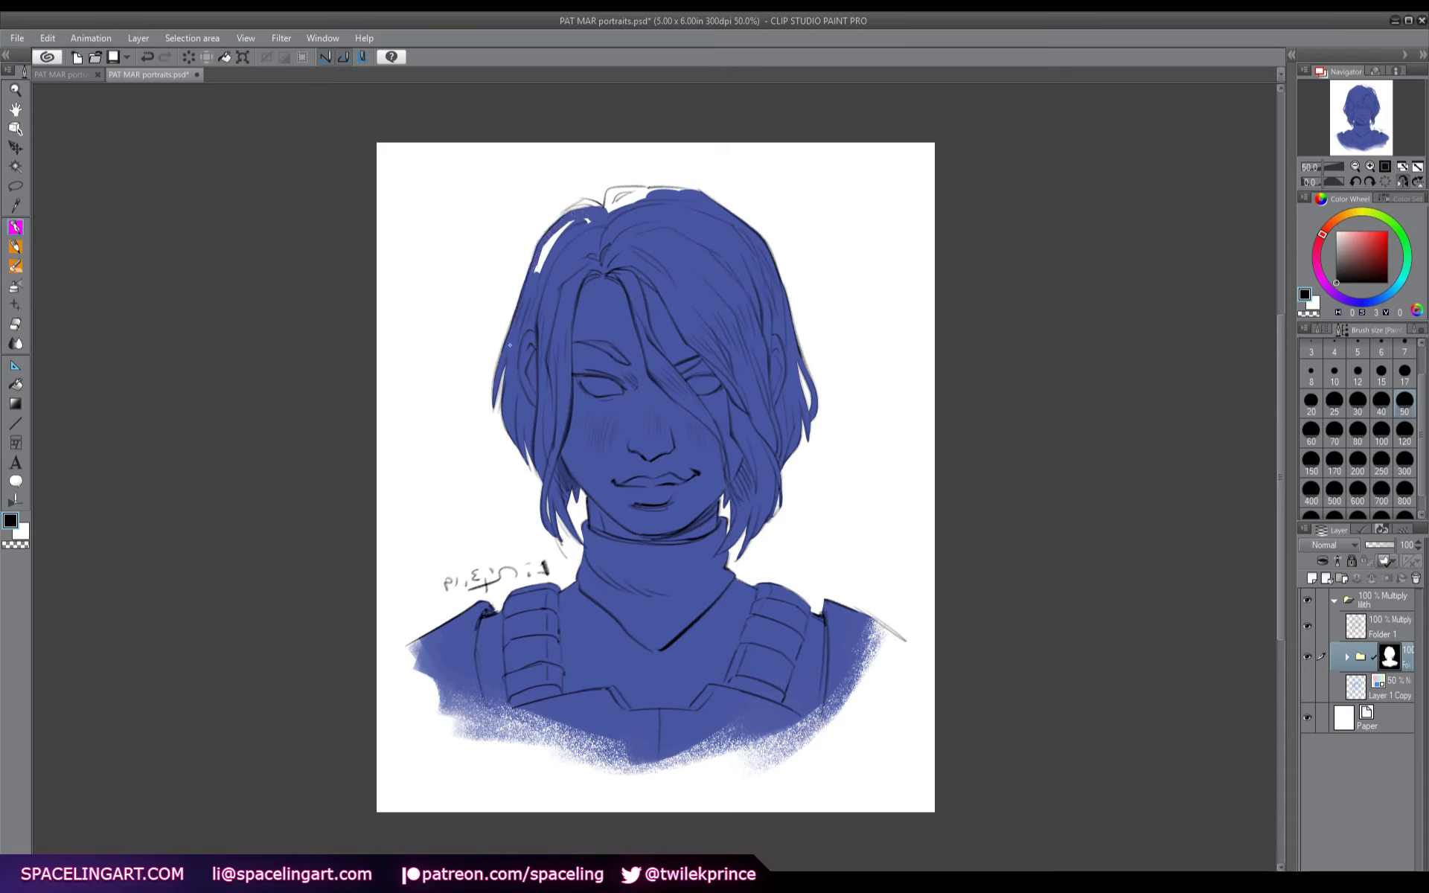
mouse_move(534, 274)
mouse_down()
mouse_move(552, 237)
mouse_move(588, 219)
mouse_up()
mouse_move(581, 202)
mouse_down()
mouse_move(620, 184)
mouse_move(635, 195)
mouse_move(611, 210)
mouse_move(640, 192)
mouse_move(629, 204)
mouse_move(611, 191)
mouse_move(706, 193)
mouse_up()
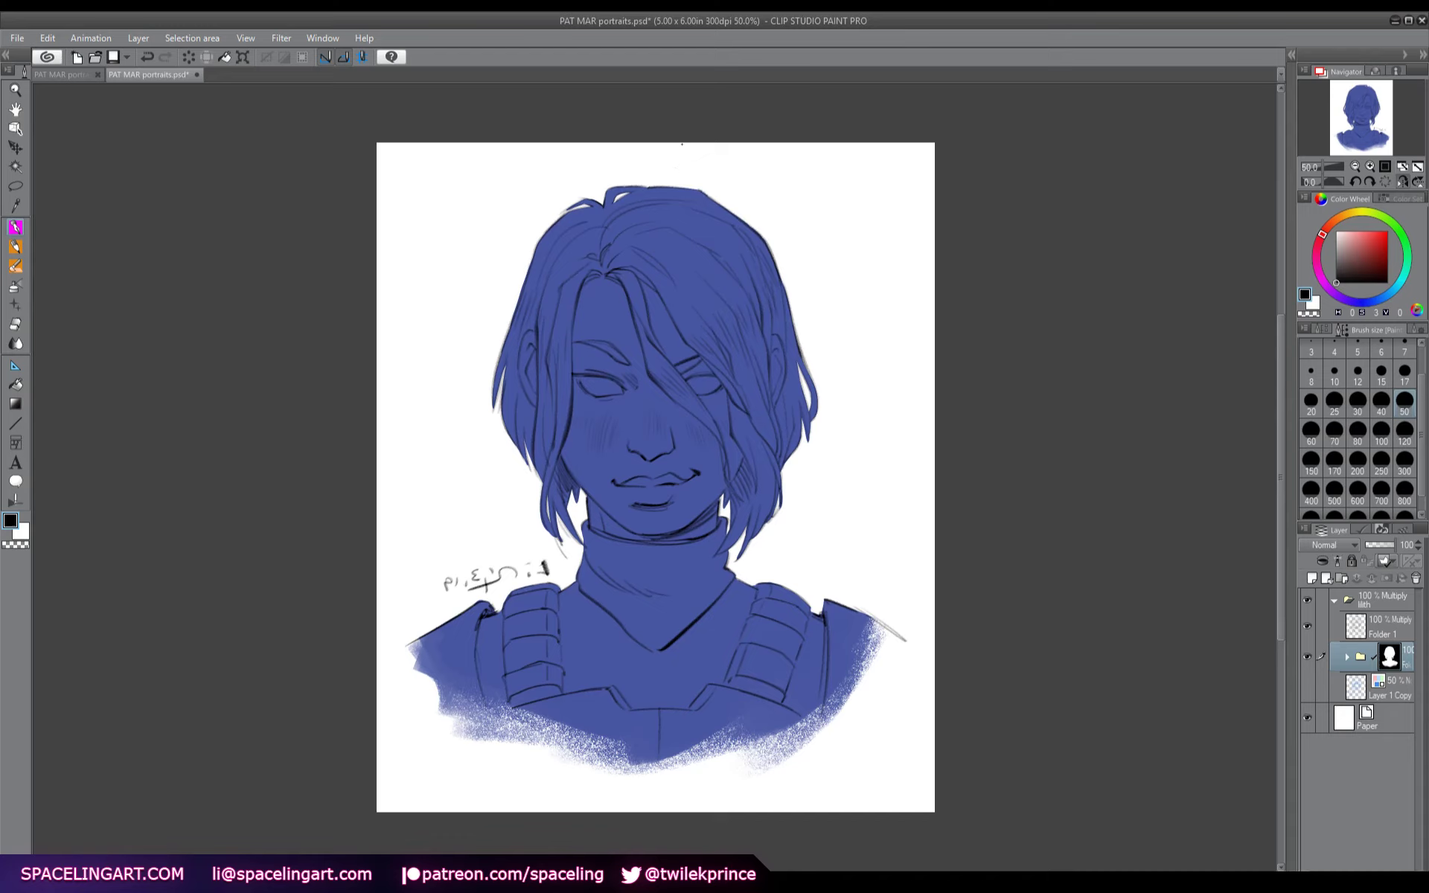
key(h)
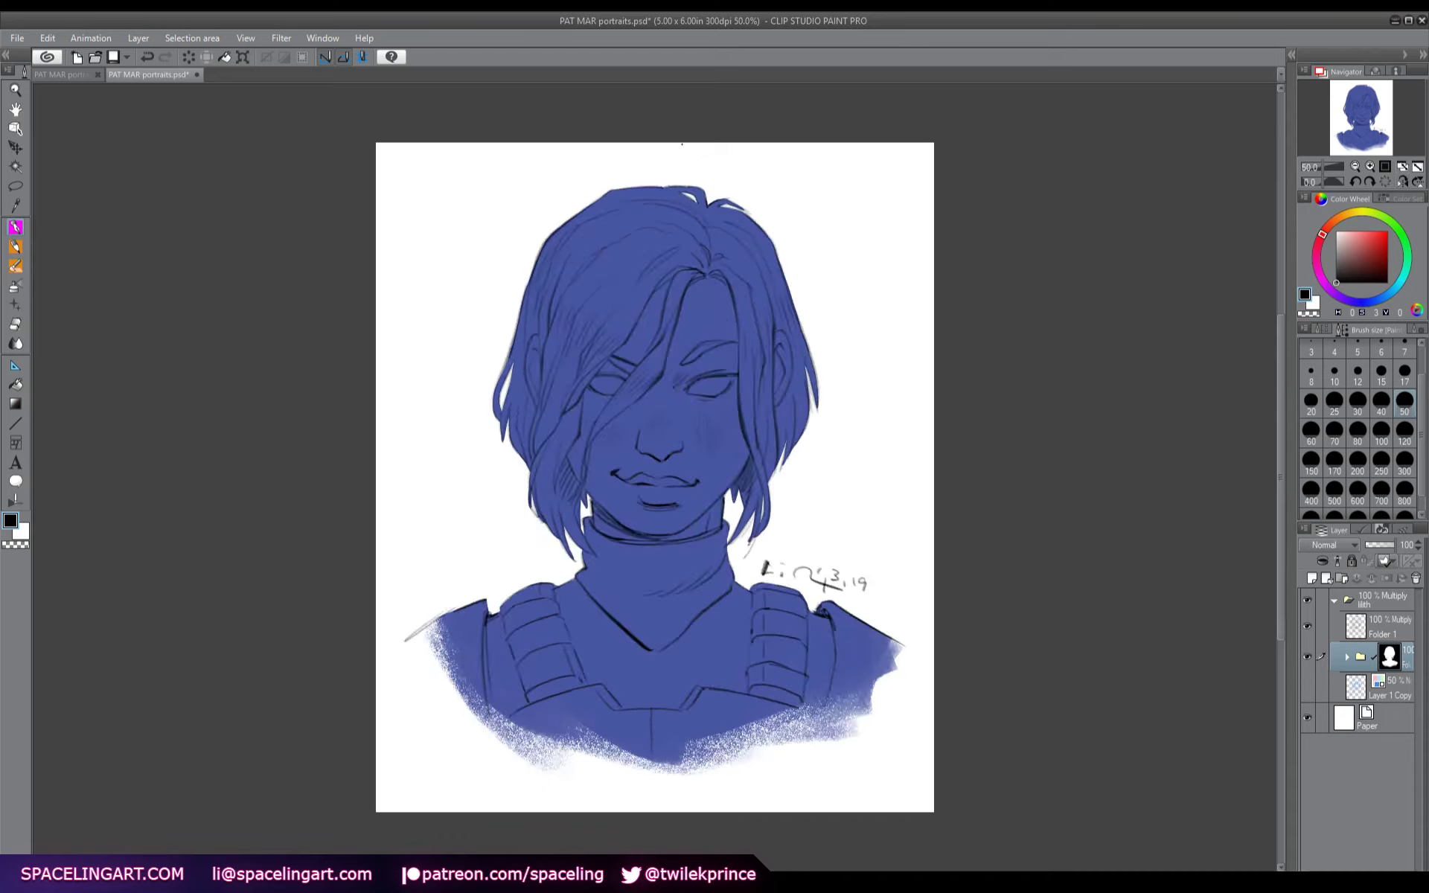
- Add a Multiply layer above the blue fill in the masked folder, sample the fill's blue, and undo a test stroke on the hair
click(1347, 658)
click(1340, 688)
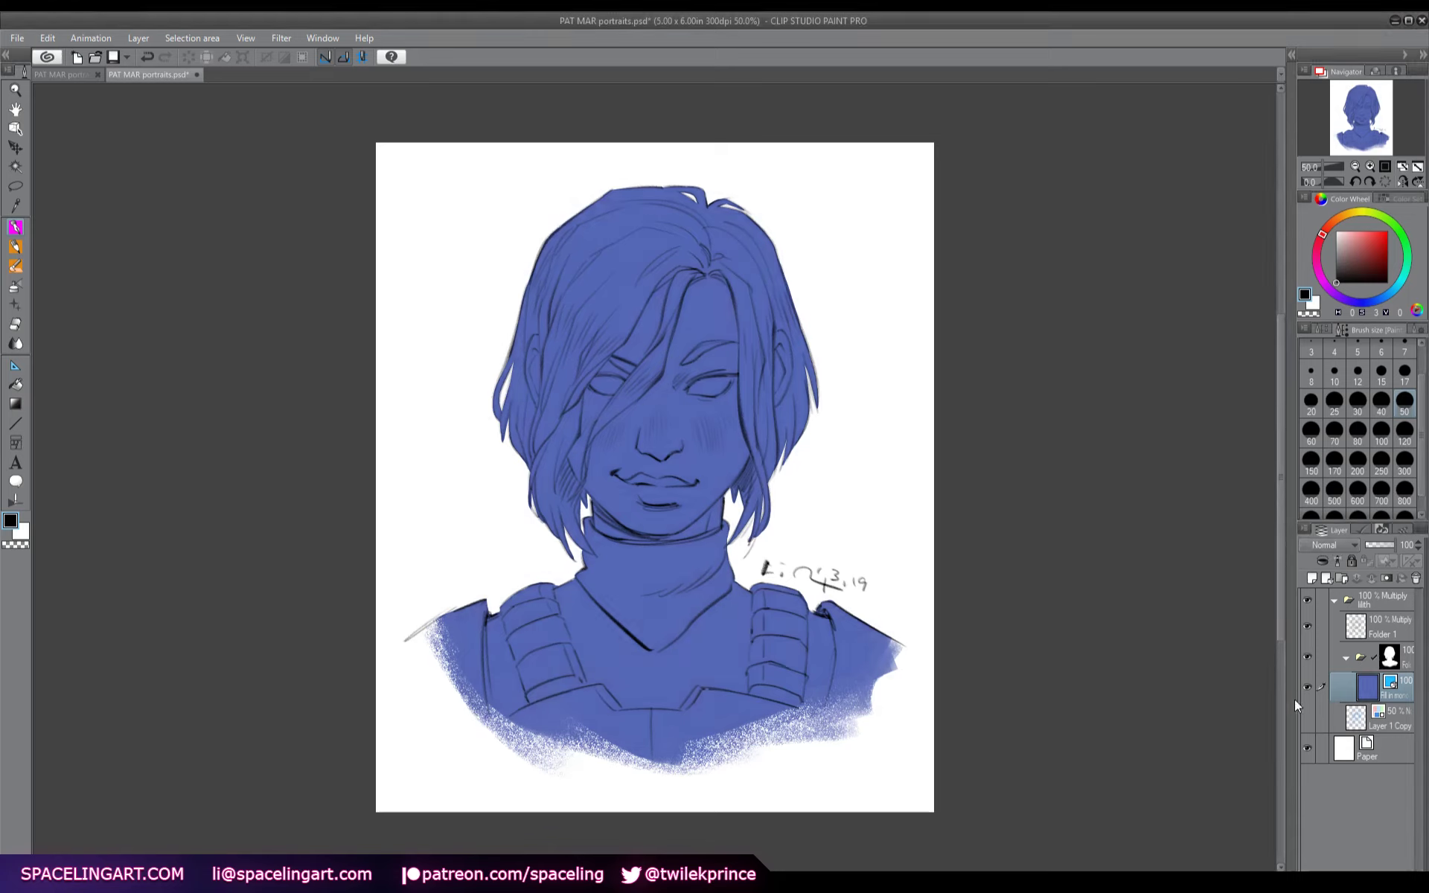
click(1311, 578)
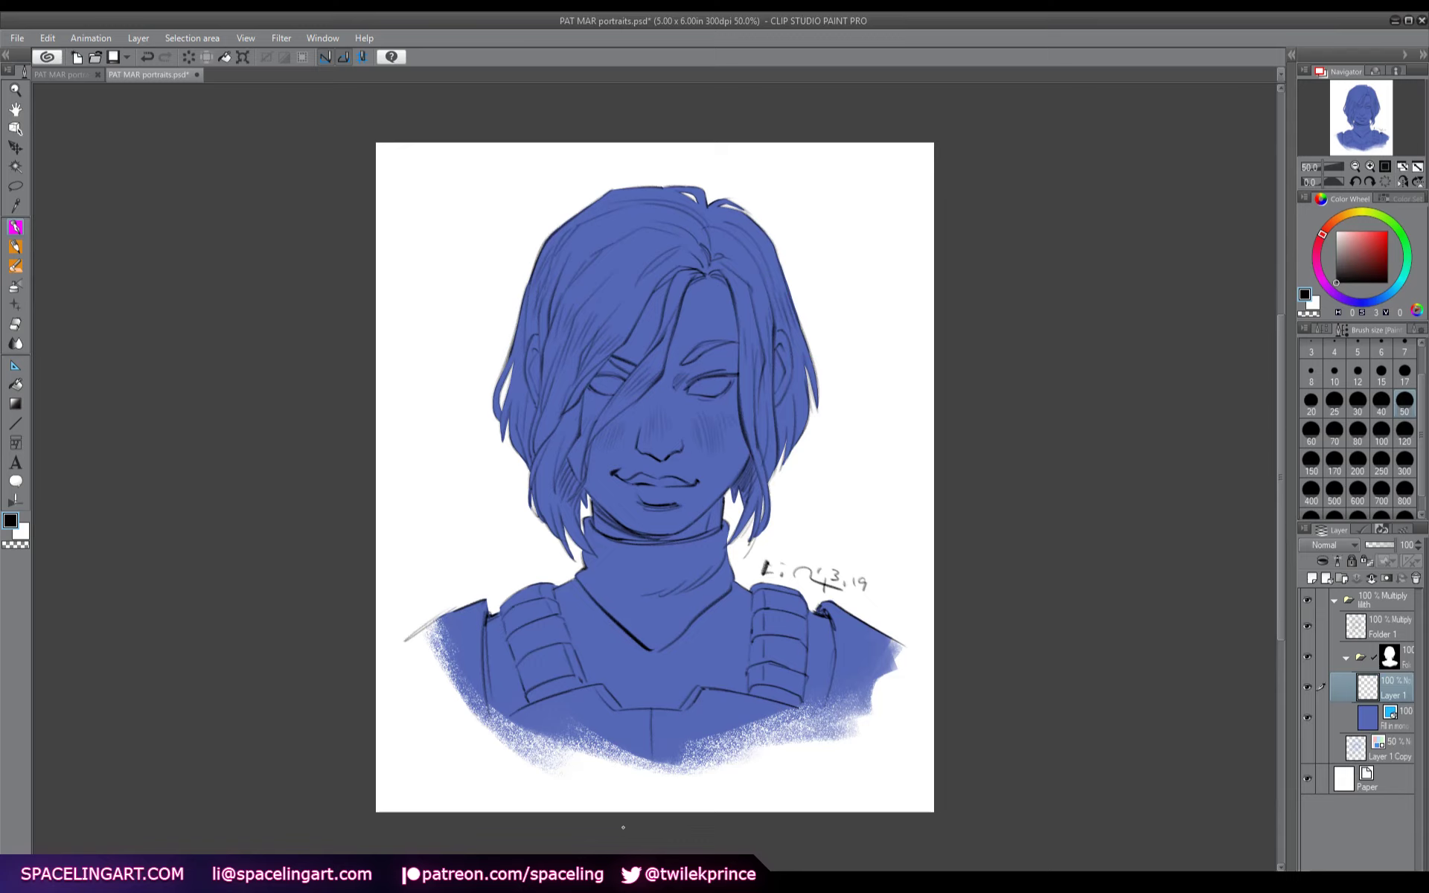
alt+click(632, 596)
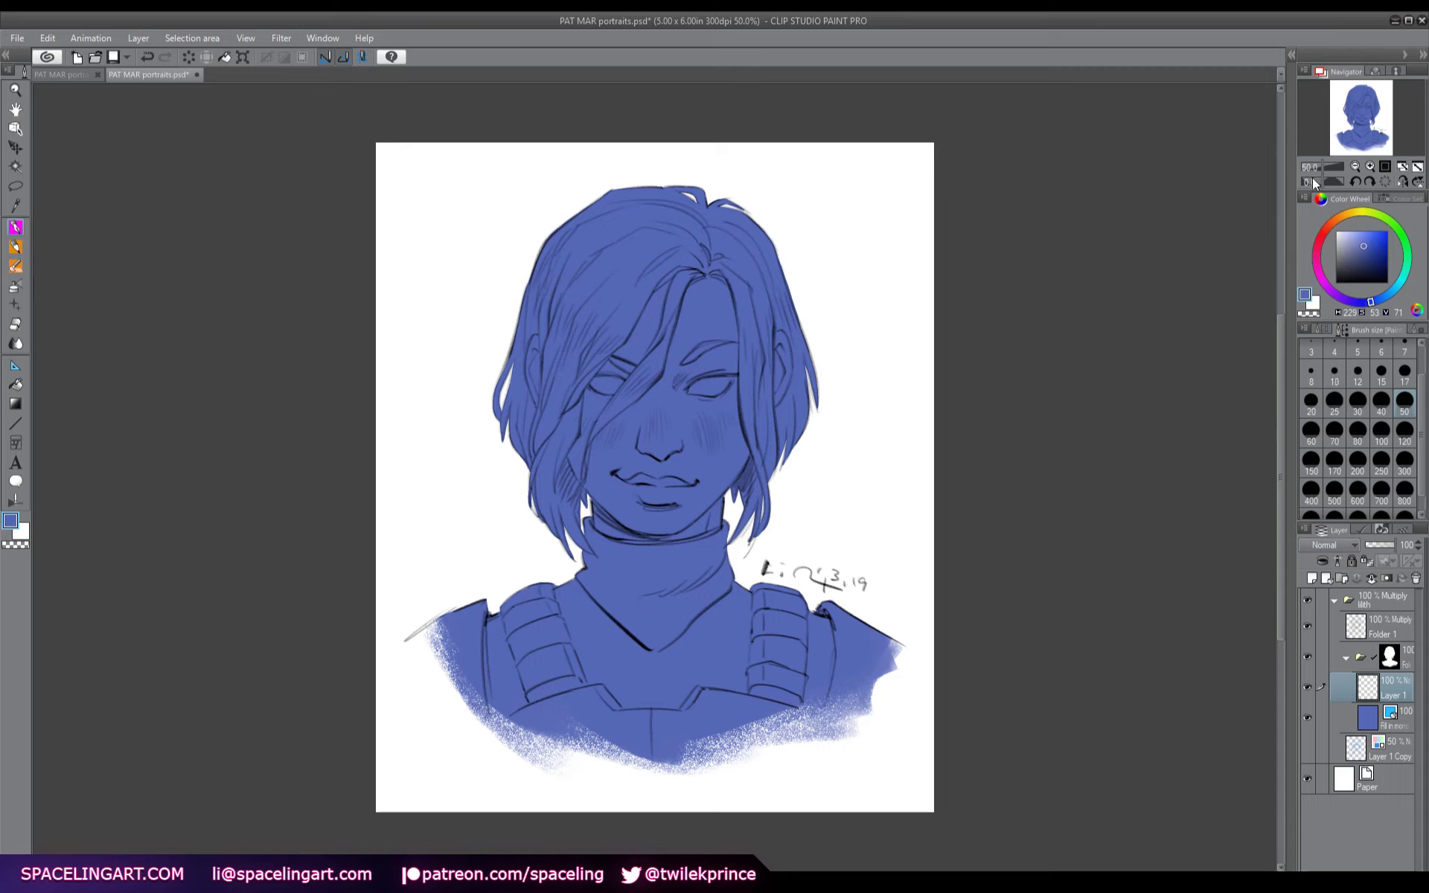
mouse_move(632, 250)
mouse_down()
mouse_move(612, 294)
mouse_move(649, 249)
mouse_up()
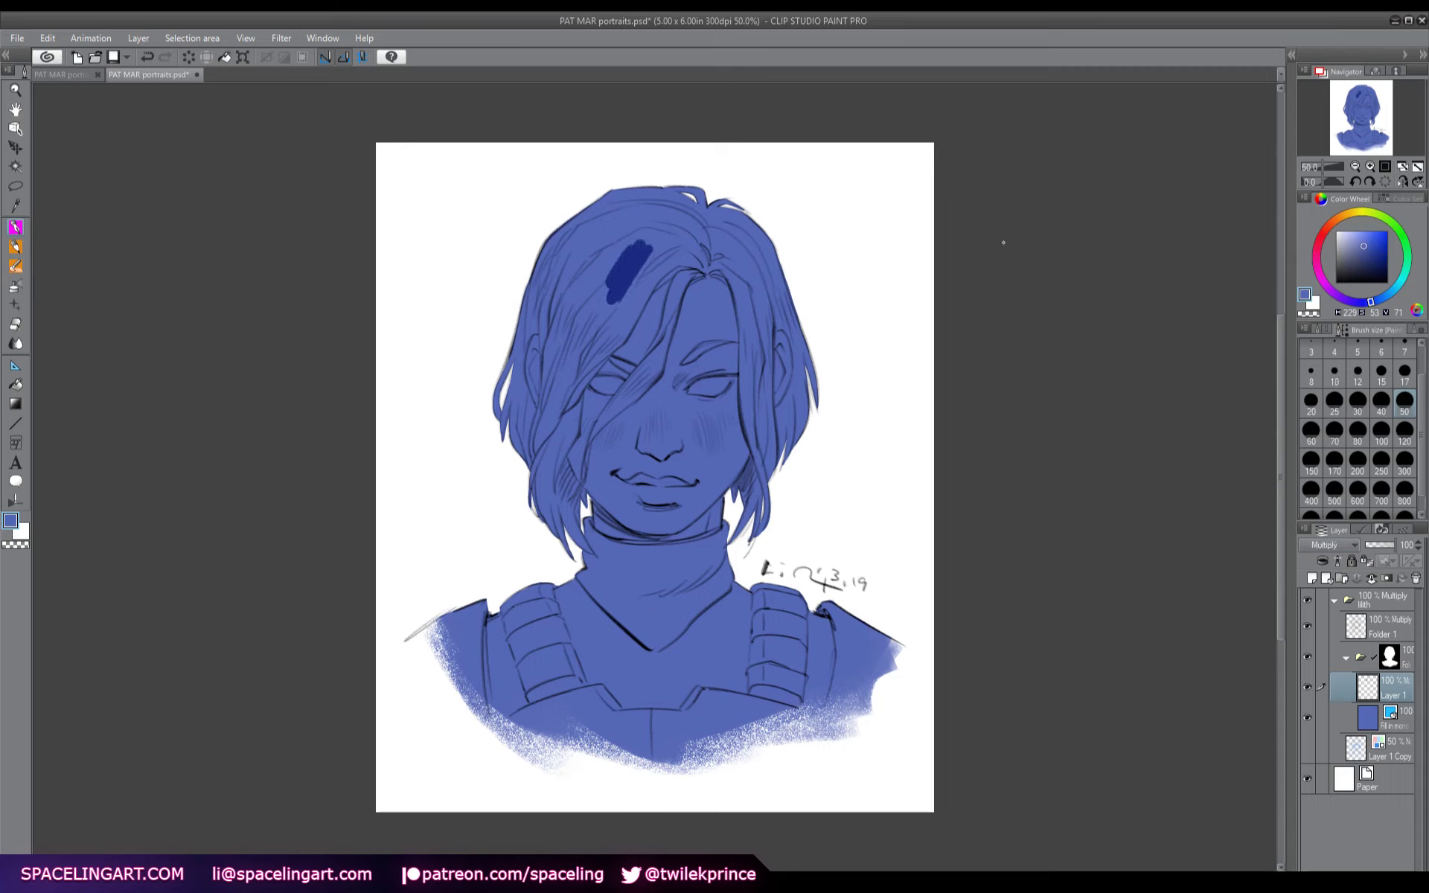
key(ctrl+z)
- Shift the colour's hue to 219 and paint the swept fringe, crown and eyebrow dark blue at brush size 80
click(1377, 300)
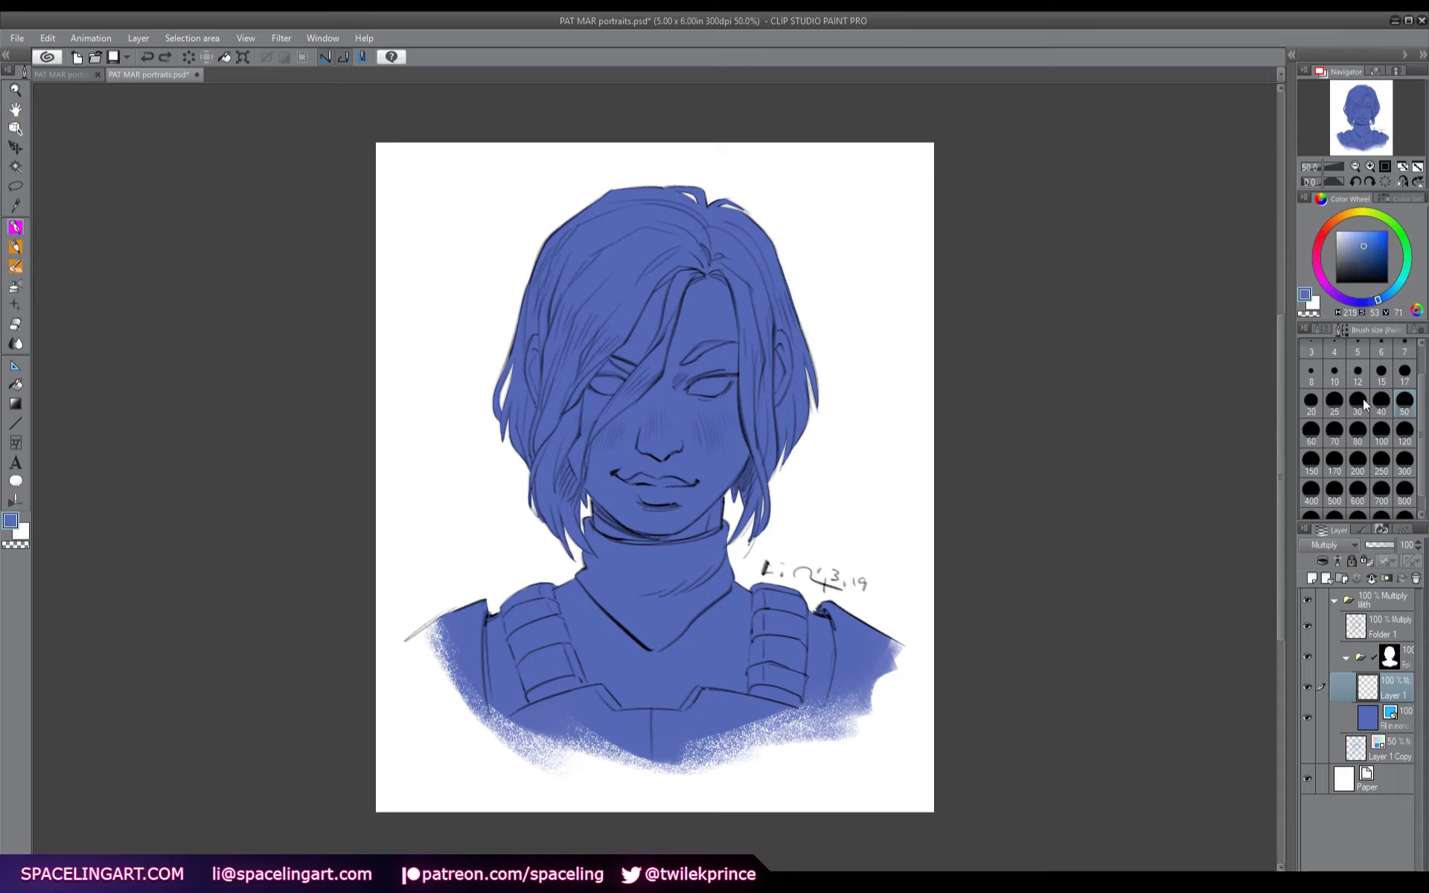
click(1357, 429)
mouse_move(686, 223)
mouse_down()
mouse_move(596, 210)
mouse_move(547, 245)
mouse_move(497, 426)
mouse_move(521, 462)
mouse_move(538, 447)
mouse_move(516, 364)
mouse_move(525, 383)
mouse_up()
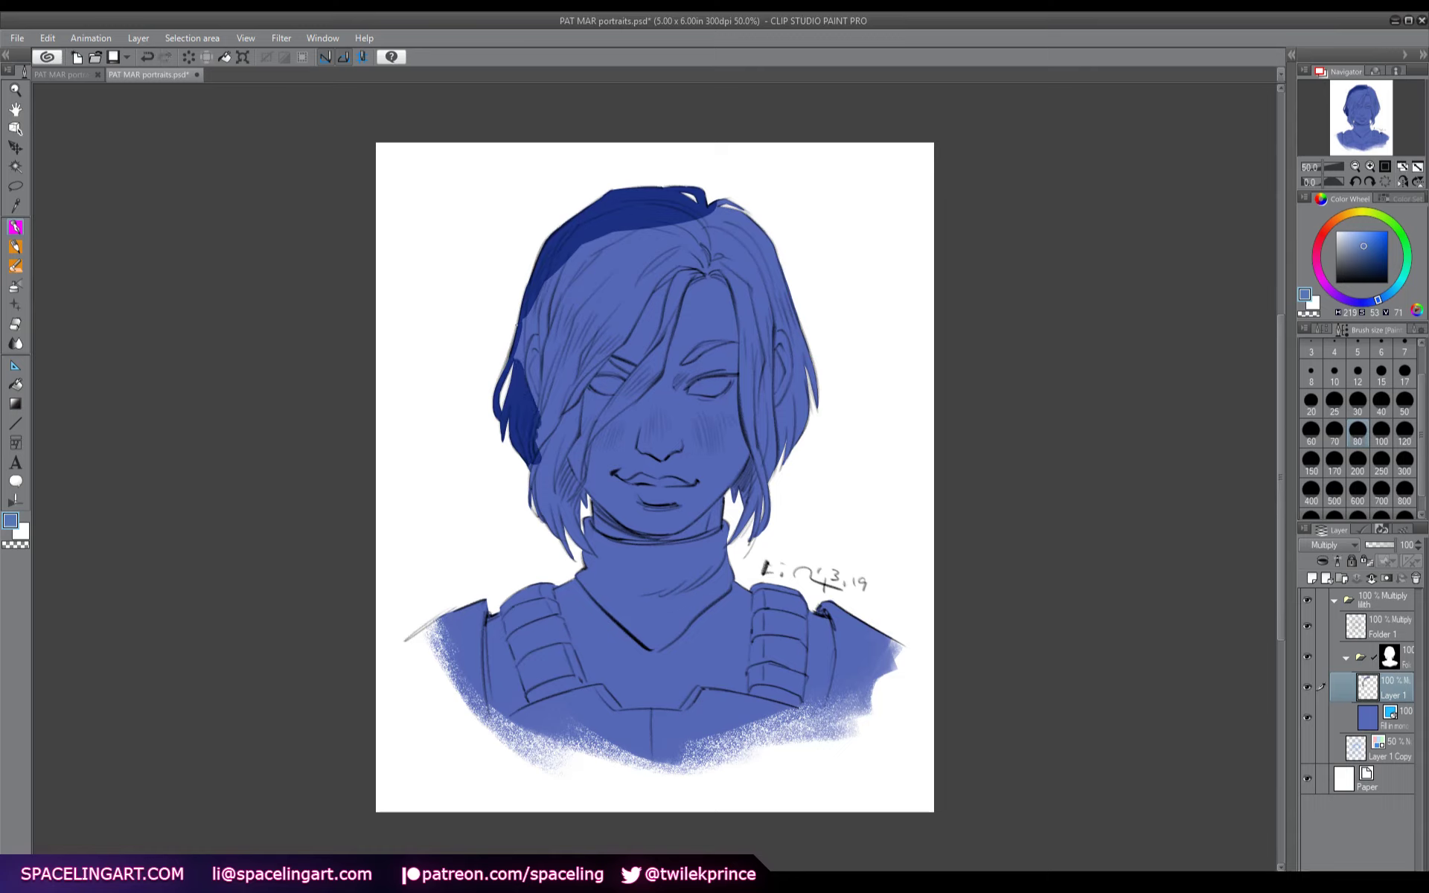
mouse_move(517, 325)
mouse_down()
mouse_move(551, 271)
mouse_move(548, 403)
mouse_move(547, 378)
mouse_move(528, 462)
mouse_move(552, 524)
mouse_move(560, 478)
mouse_move(584, 497)
mouse_move(565, 467)
mouse_move(584, 500)
mouse_move(571, 481)
mouse_move(543, 506)
mouse_up()
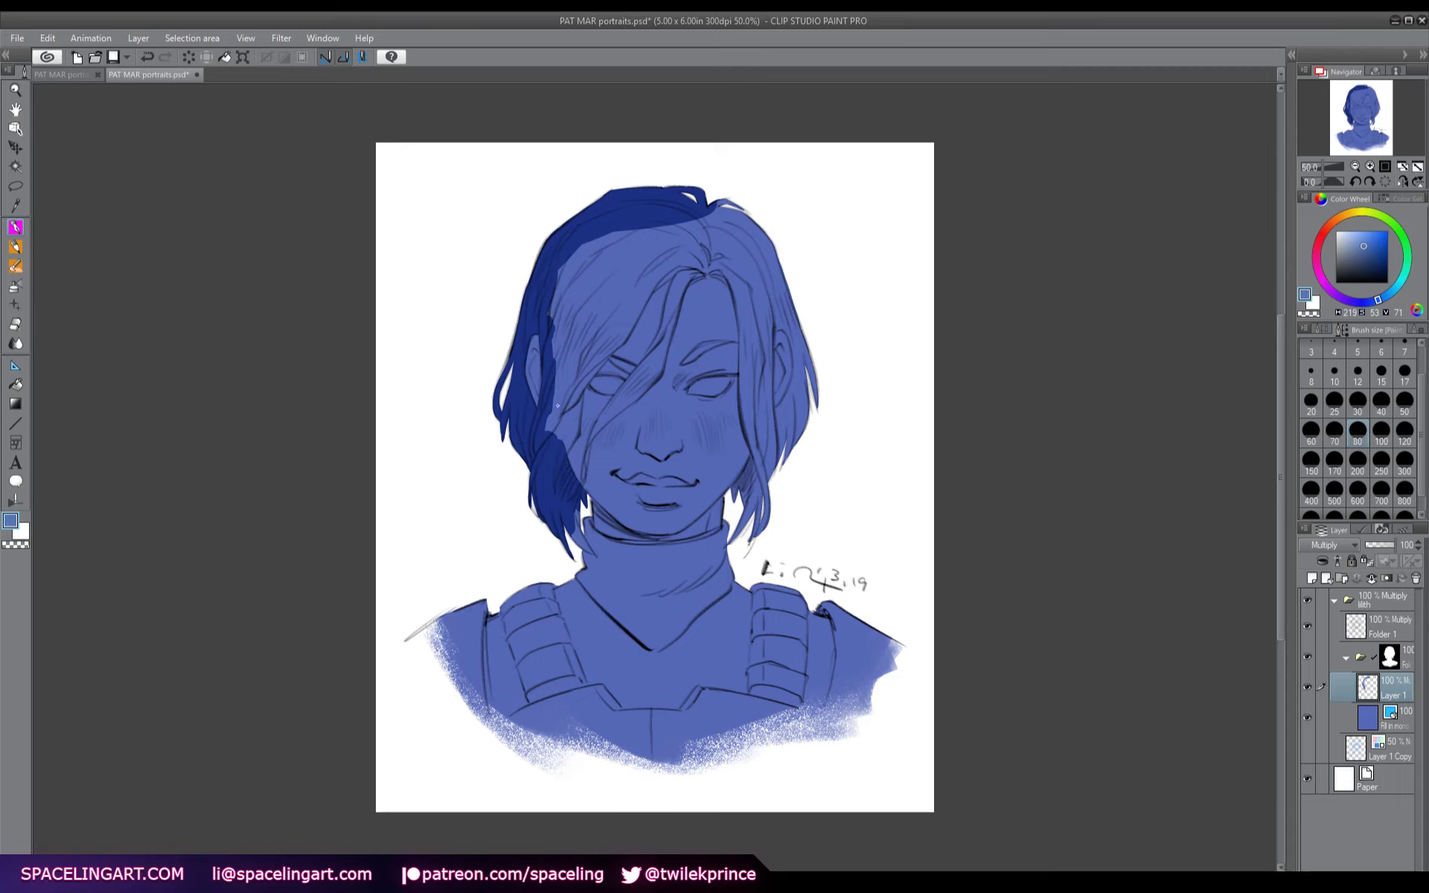
mouse_move(558, 405)
mouse_down()
mouse_move(561, 455)
mouse_move(579, 378)
mouse_move(555, 324)
mouse_move(565, 260)
mouse_move(574, 251)
mouse_move(602, 352)
mouse_move(653, 283)
mouse_move(688, 266)
mouse_move(642, 281)
mouse_move(618, 330)
mouse_move(637, 275)
mouse_move(624, 322)
mouse_move(595, 330)
mouse_move(600, 241)
mouse_move(663, 206)
mouse_move(751, 213)
mouse_move(675, 277)
mouse_move(658, 365)
mouse_move(688, 267)
mouse_move(692, 283)
mouse_move(713, 242)
mouse_up()
mouse_move(642, 367)
mouse_down()
mouse_move(586, 453)
mouse_move(657, 371)
mouse_move(616, 407)
mouse_move(618, 363)
mouse_move(702, 348)
mouse_up()
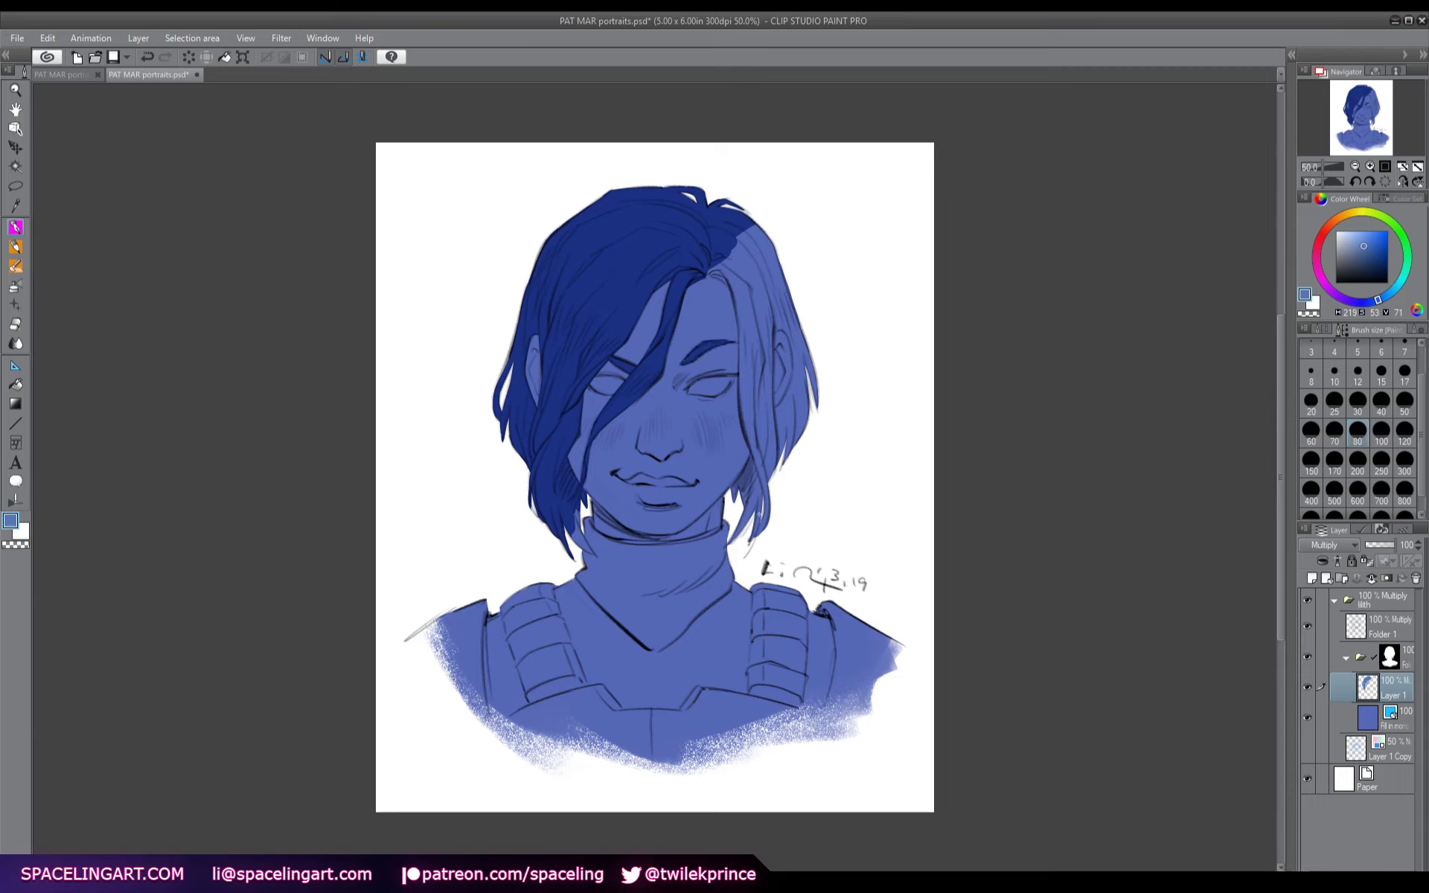
- Paint the remaining lock tips and all the hair on the far side of the parting dark blue, leaving the ear uncovered
mouse_move(571, 534)
mouse_down()
mouse_move(592, 553)
mouse_move(579, 508)
mouse_up()
mouse_move(764, 505)
mouse_down()
mouse_move(756, 535)
mouse_move(738, 533)
mouse_move(750, 494)
mouse_move(734, 490)
mouse_move(761, 439)
mouse_move(760, 497)
mouse_up()
mouse_move(813, 398)
mouse_down()
mouse_move(778, 463)
mouse_move(785, 409)
mouse_move(772, 421)
mouse_move(794, 381)
mouse_move(811, 388)
mouse_up()
drag(802, 312, 789, 365)
mouse_move(781, 308)
mouse_down()
mouse_move(790, 335)
mouse_move(770, 329)
mouse_move(786, 275)
mouse_move(780, 305)
mouse_up()
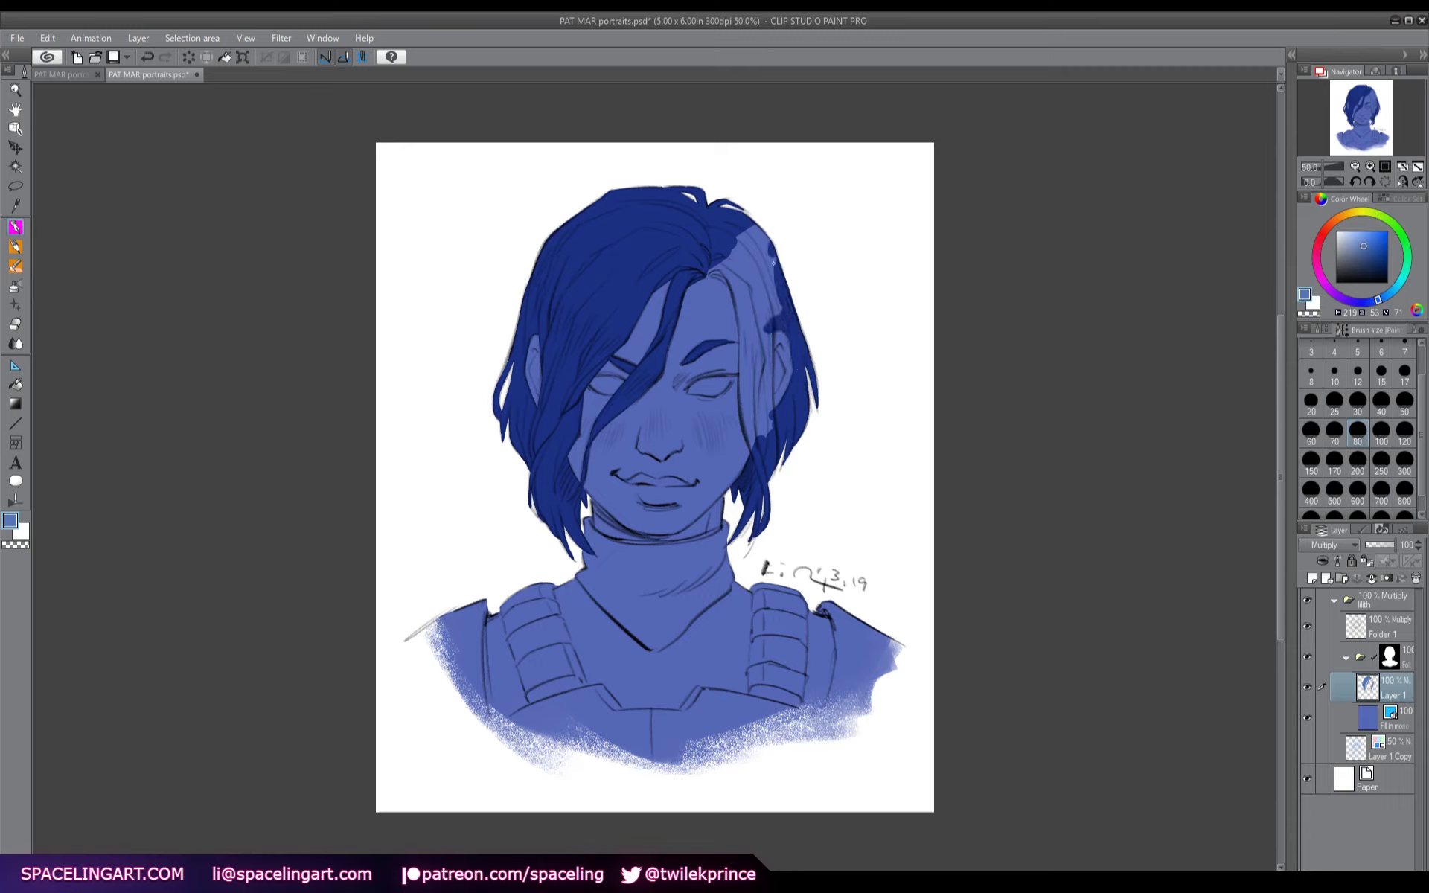
mouse_move(774, 224)
mouse_down()
mouse_move(749, 283)
mouse_move(774, 287)
mouse_move(759, 294)
mouse_move(772, 430)
mouse_move(760, 363)
mouse_move(754, 451)
mouse_move(731, 272)
mouse_move(753, 399)
mouse_move(753, 320)
mouse_up()
mouse_move(709, 270)
mouse_down()
mouse_move(733, 286)
mouse_move(731, 268)
mouse_up()
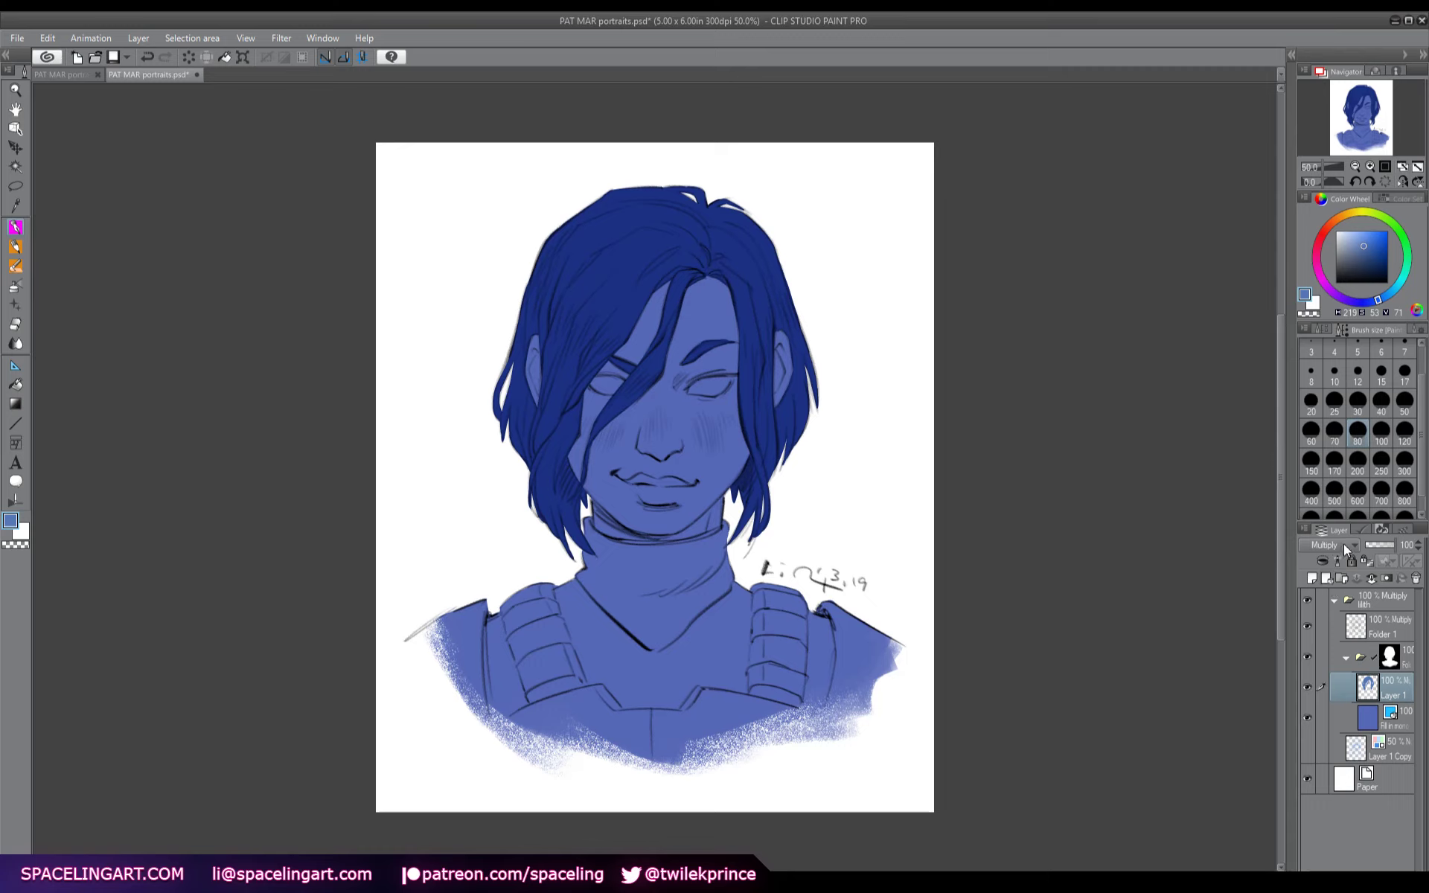
- Sample the hair's dark blue, switch the hair layer to Normal blending, and recolour its painted area with the sampled colour
alt+click(733, 265)
key(ctrl+z)
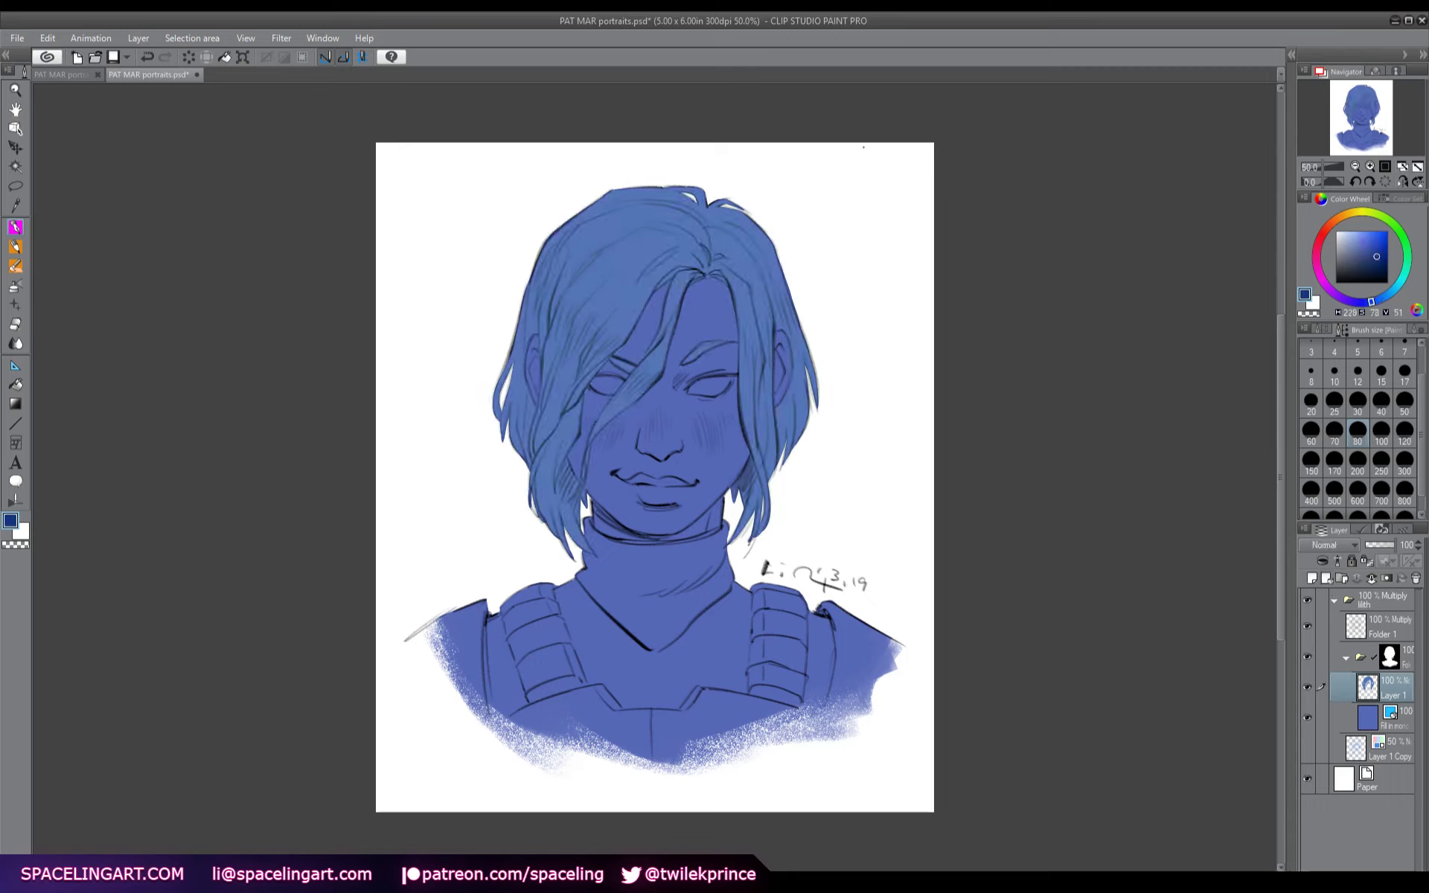
click(46, 39)
key(ctrl+y)
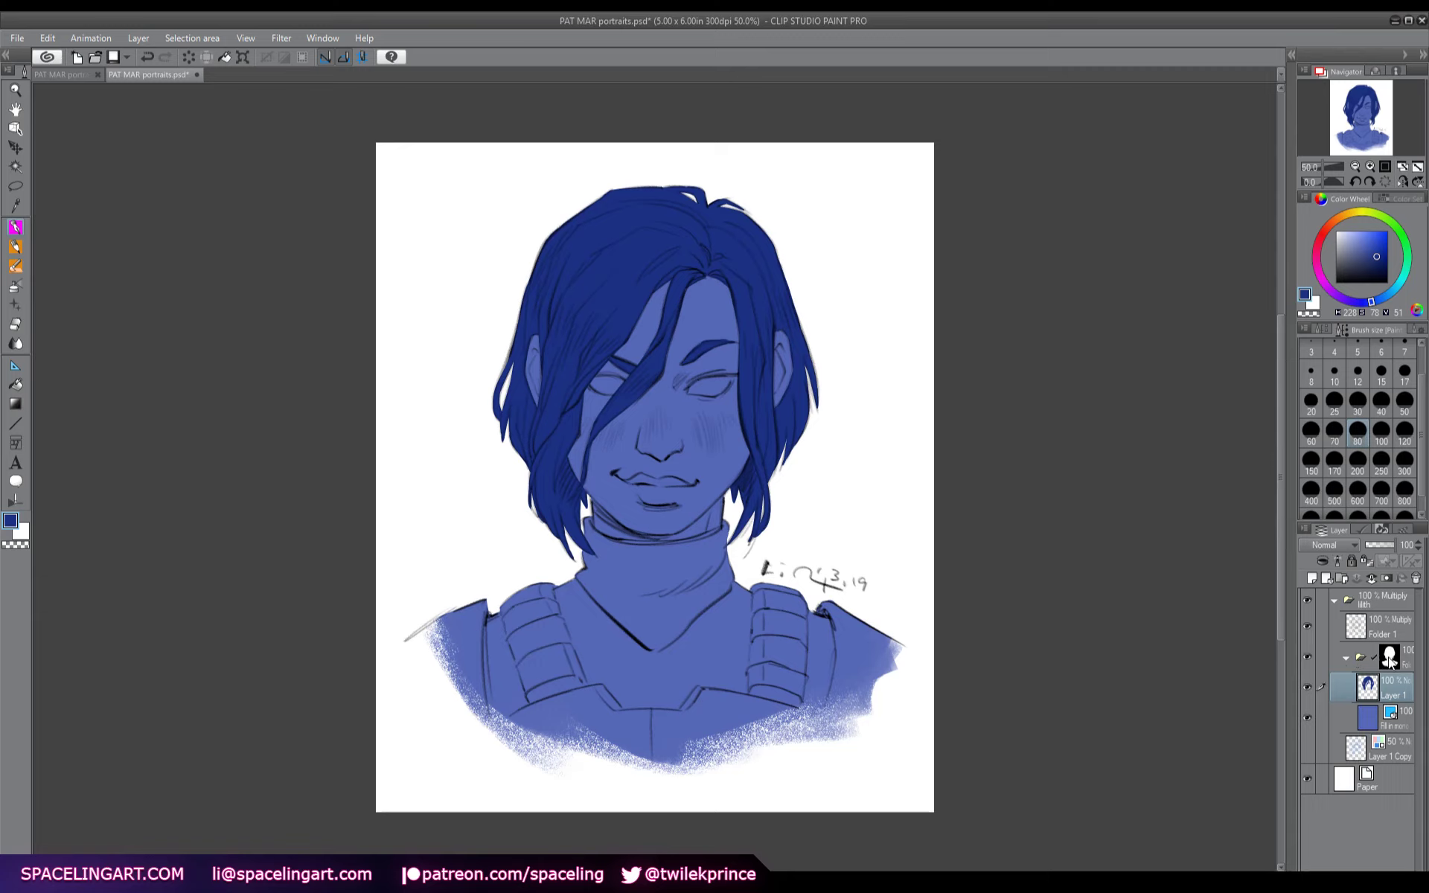
- Put the Multiply line-art layer into a new folder set to Through blending
click(1381, 629)
click(1342, 578)
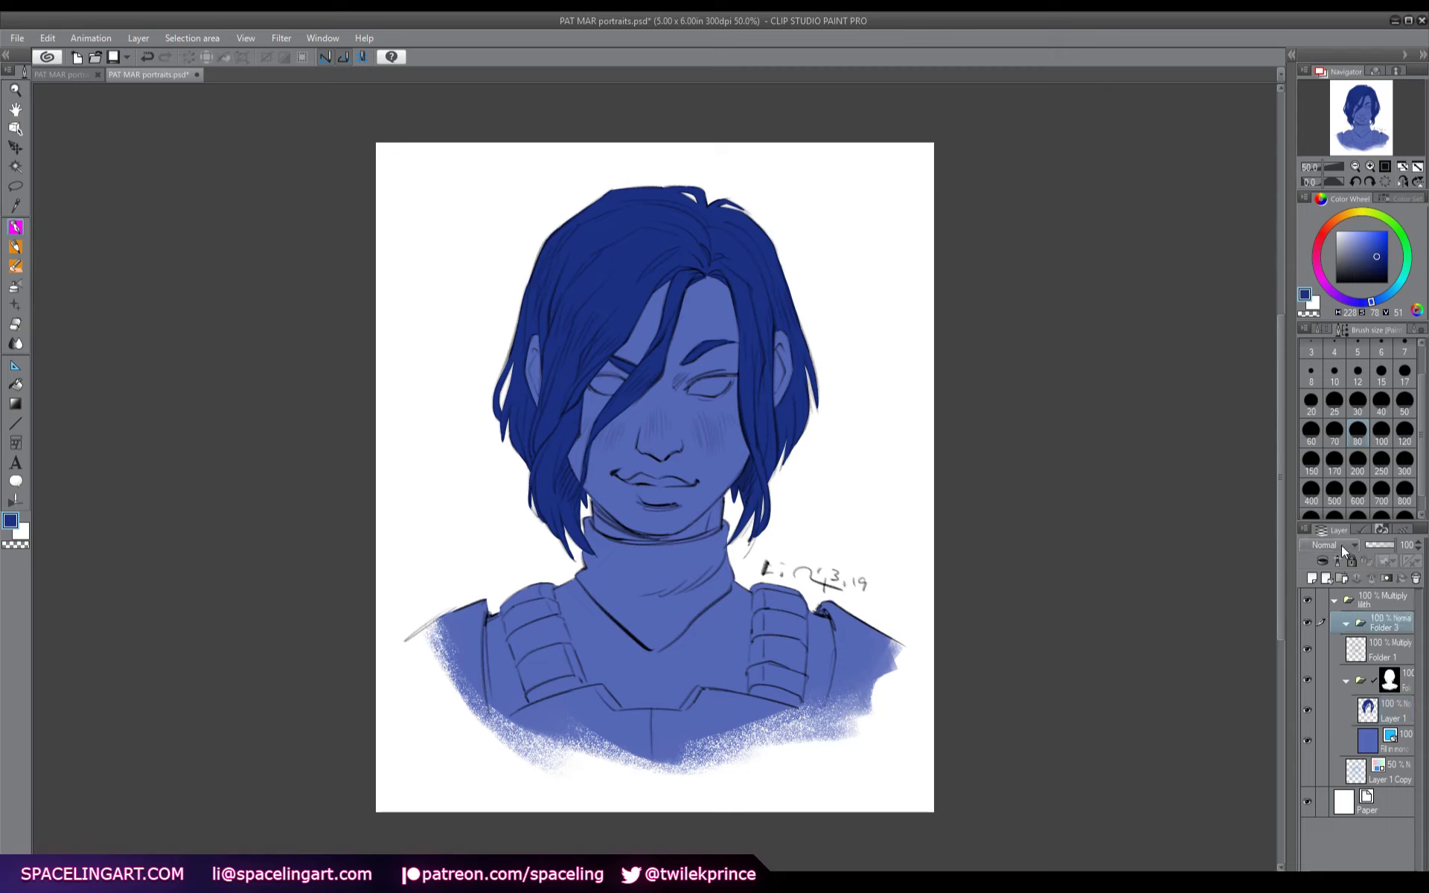
drag(1371, 654, 1367, 625)
- Duplicate the line-art layer inside its folder and change the copy's blending mode
key(ctrl+a)
key(ctrl+c)
key(ctrl+v)
key(ctrl+d)
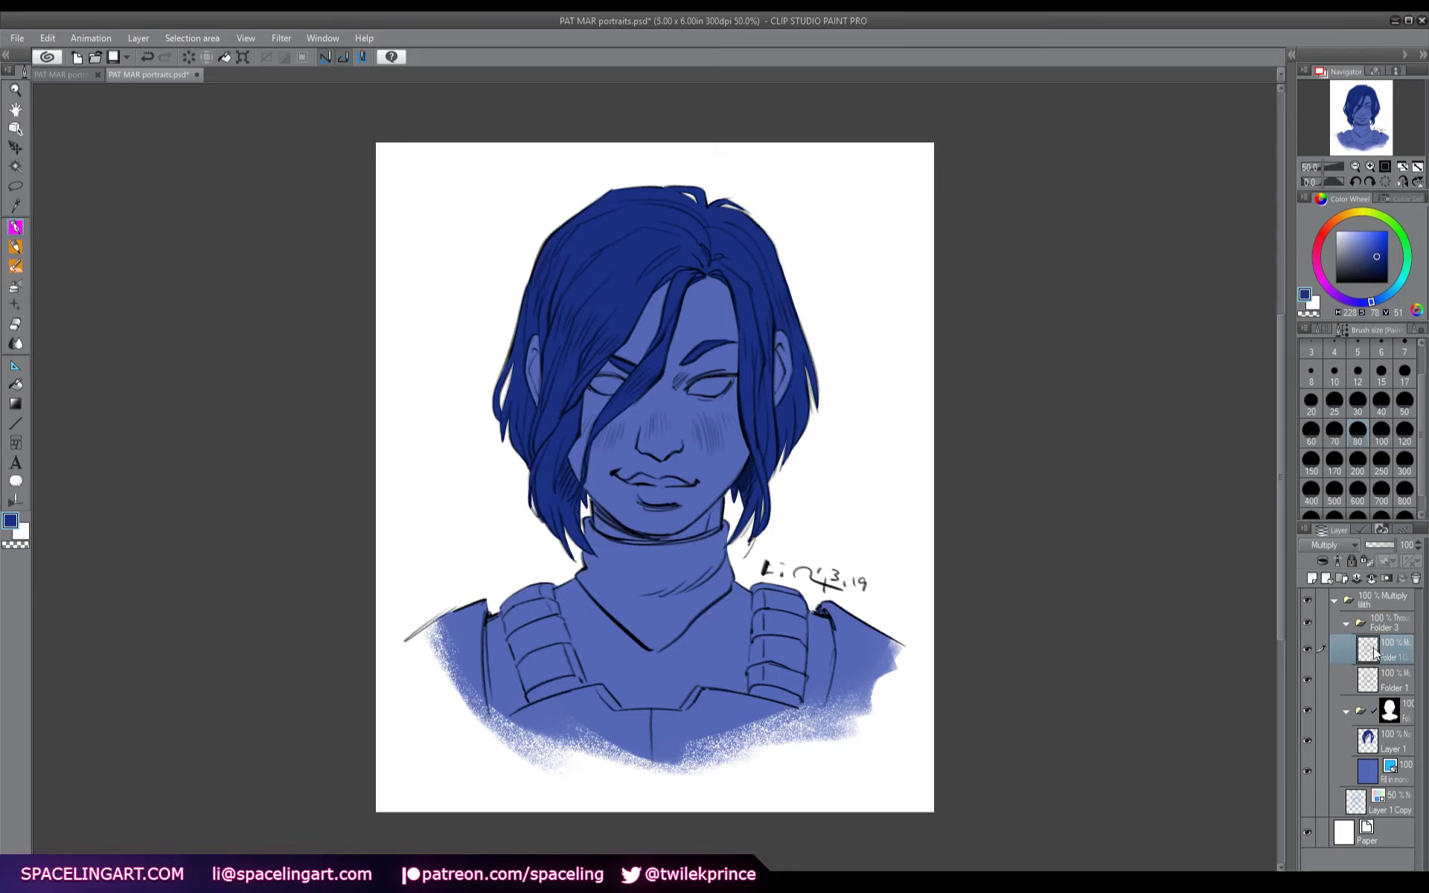
click(1341, 545)
click(1322, 357)
- Select the original Multiply line-art layer and recolour its lines with a pale pink
click(1373, 681)
alt+click(713, 476)
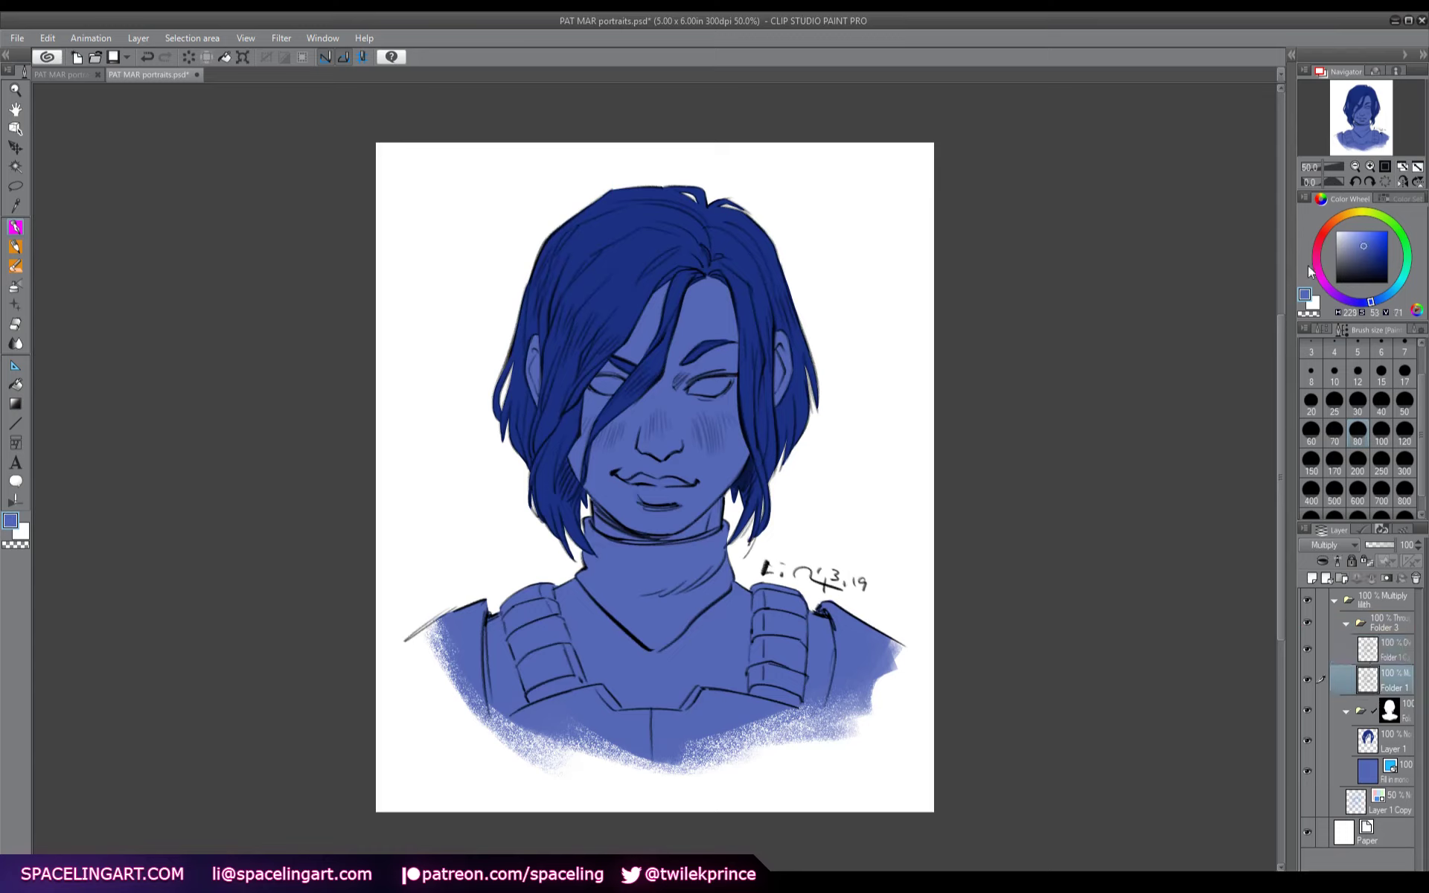
click(1343, 240)
click(1322, 236)
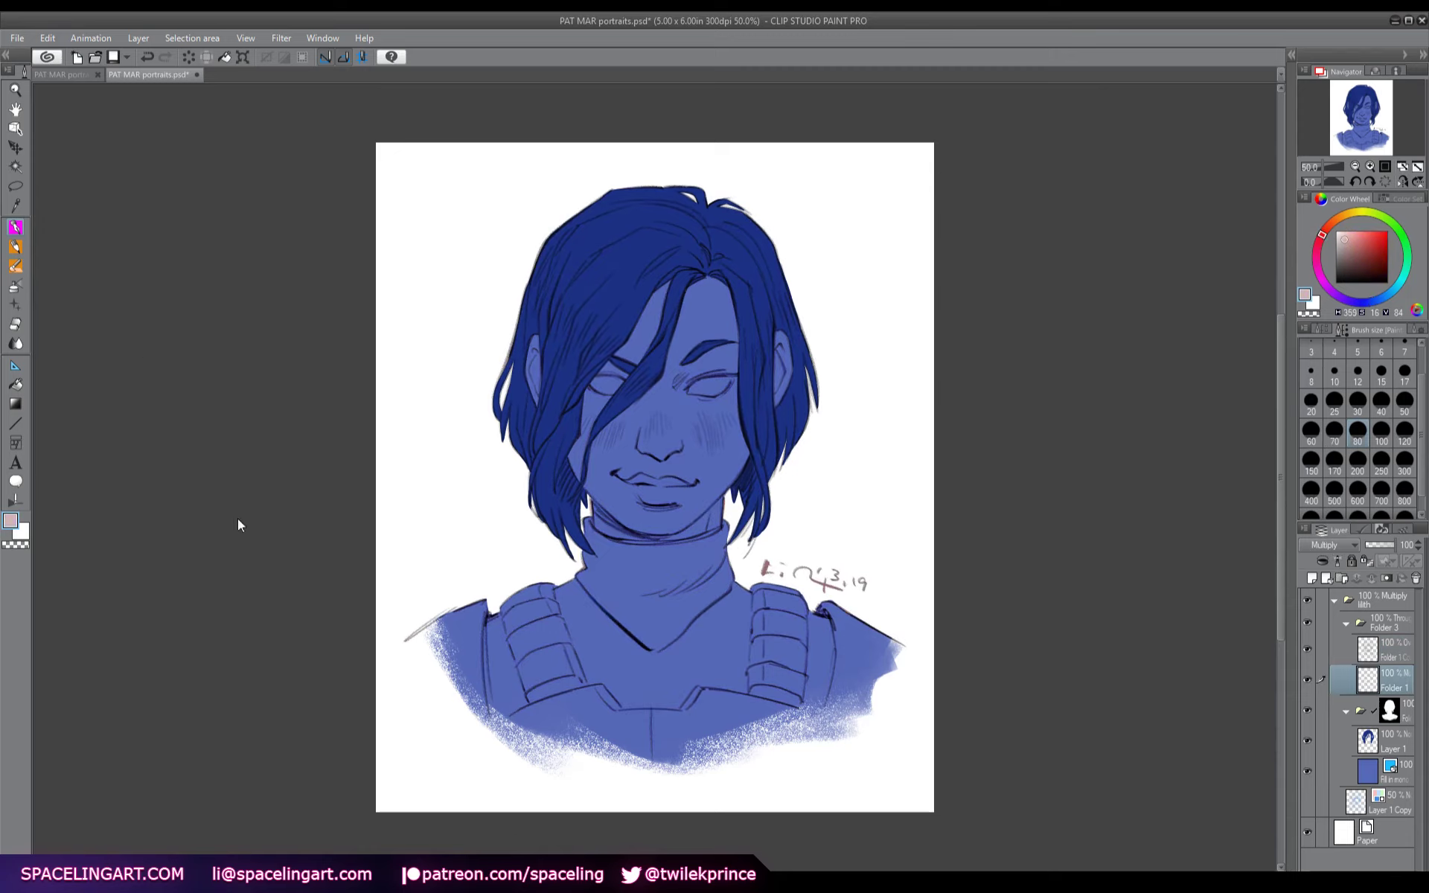
- Load the silhouette mask as a selection, mask the outermost folder with it, and remove the mask from the inner colour folder
ctrl+click(1390, 712)
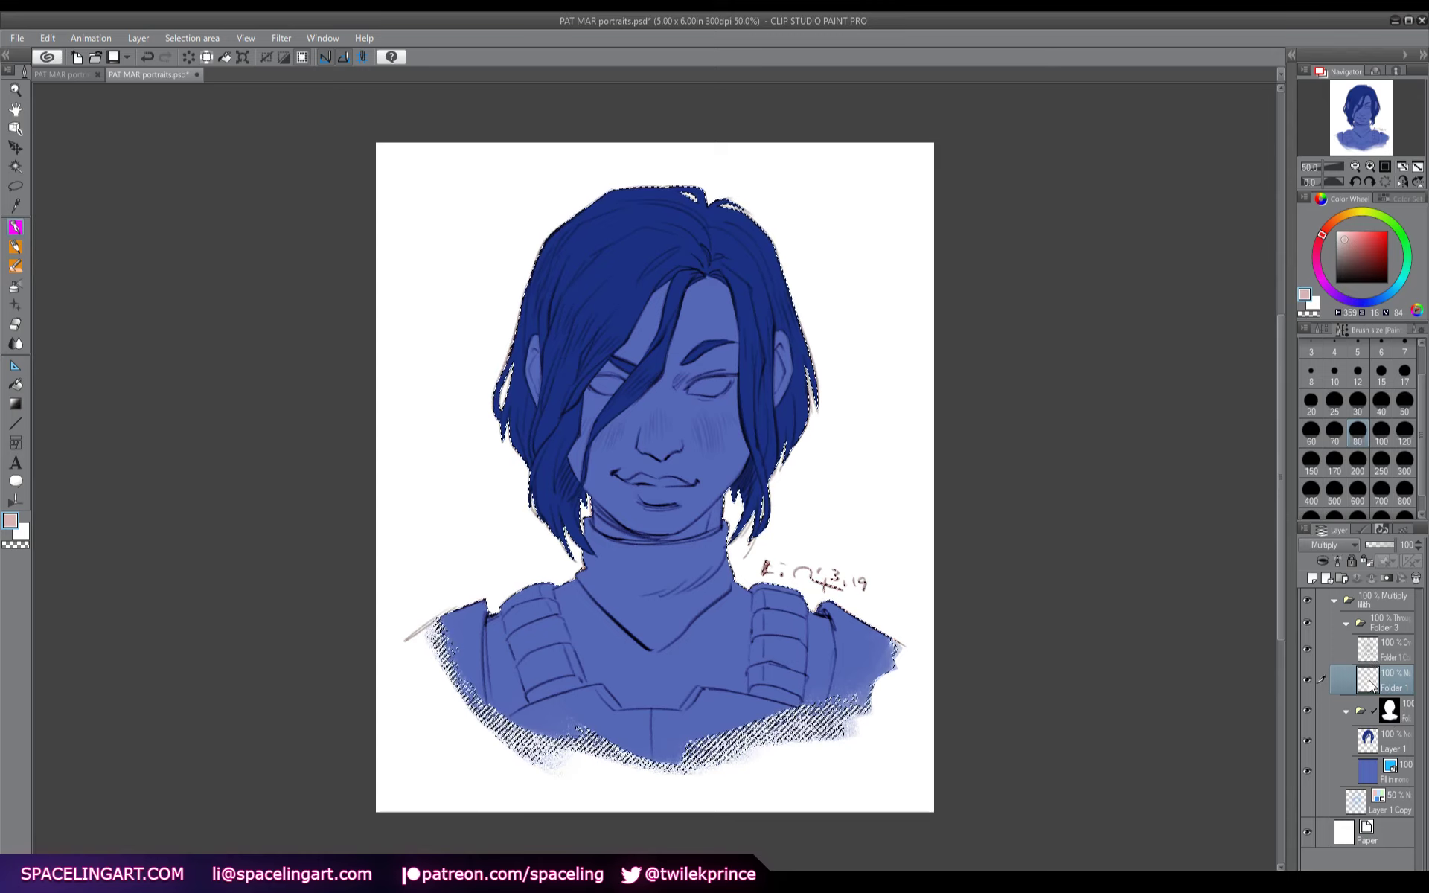
click(1397, 602)
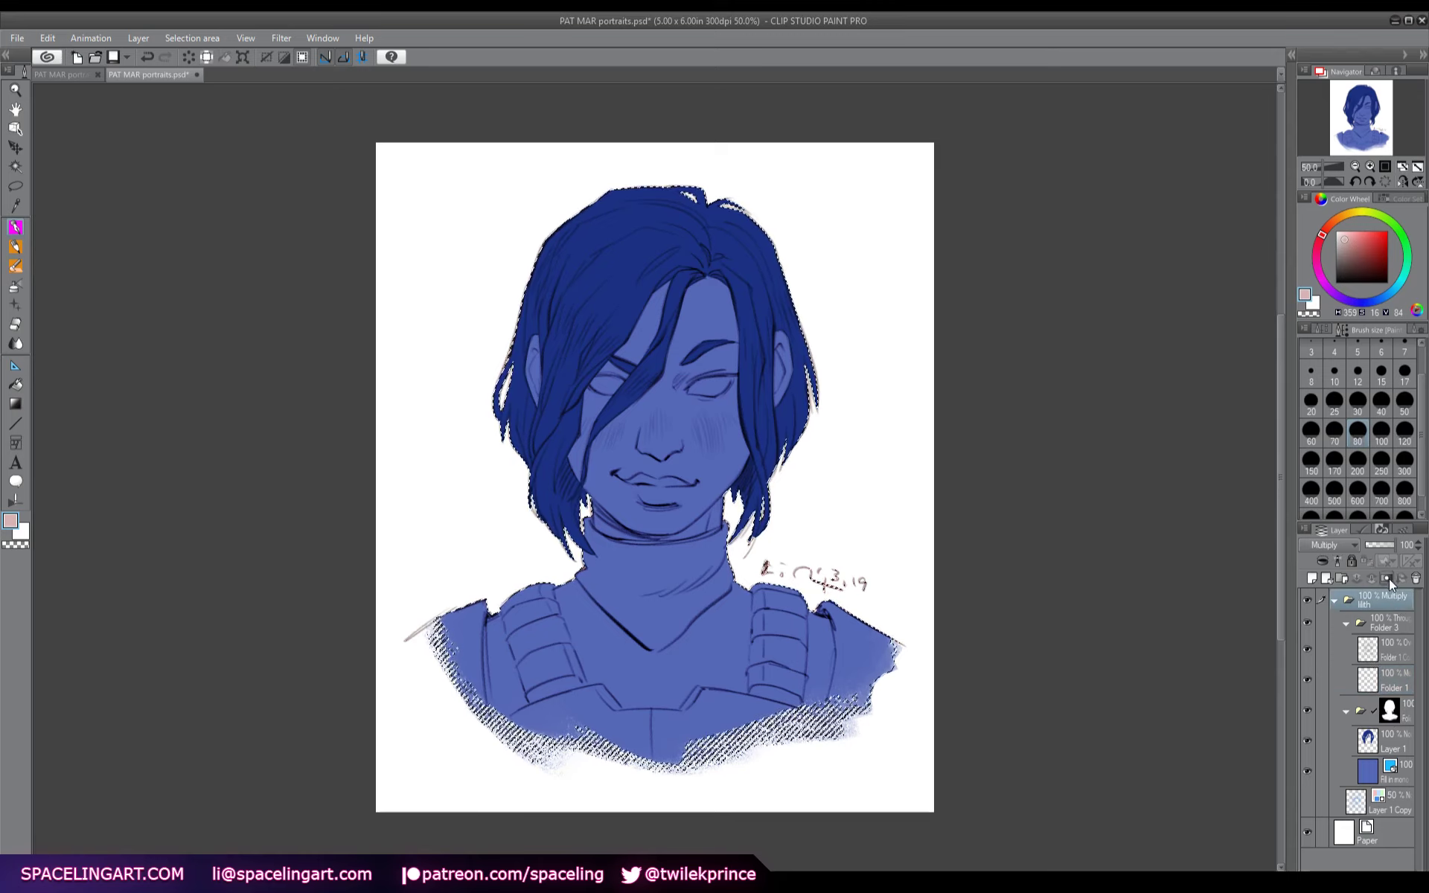
click(1389, 578)
click(1397, 728)
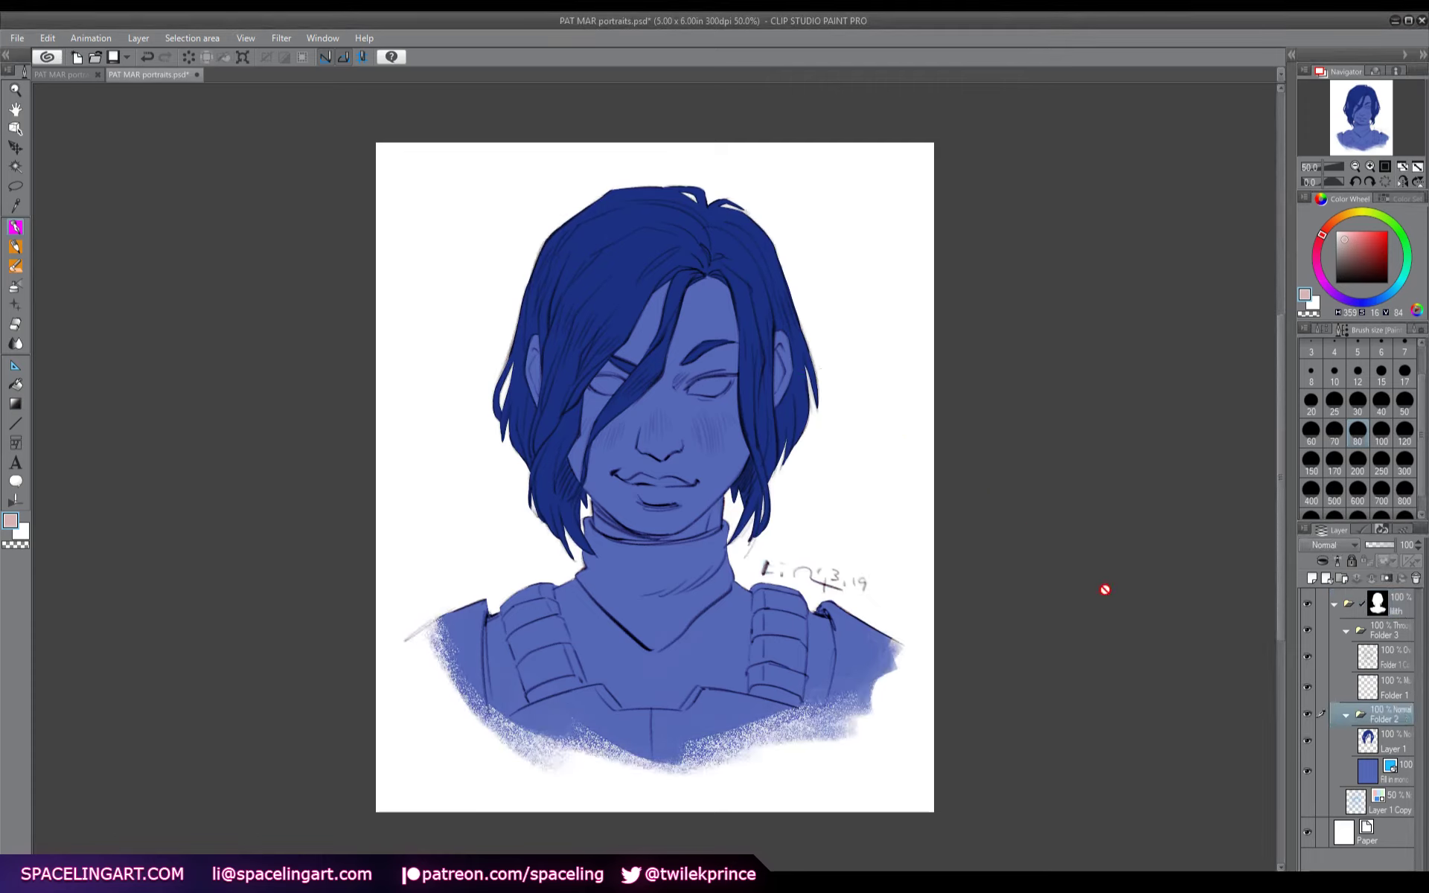
- Collapse the line-art folder, add a new layer between the hair layer and the blue fill, and save the file
click(1346, 631)
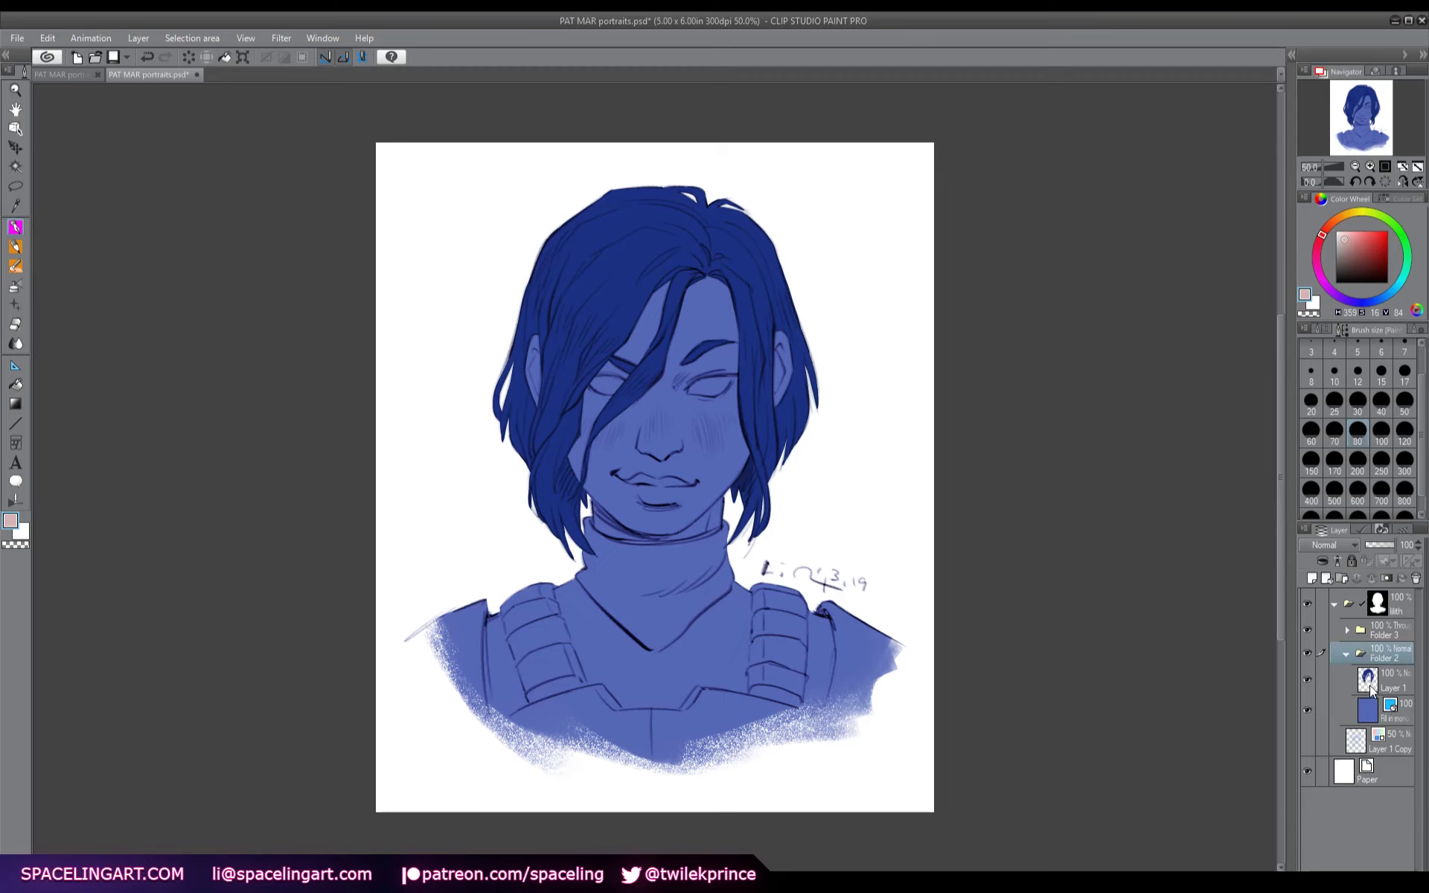
click(1370, 683)
click(1367, 719)
click(1312, 578)
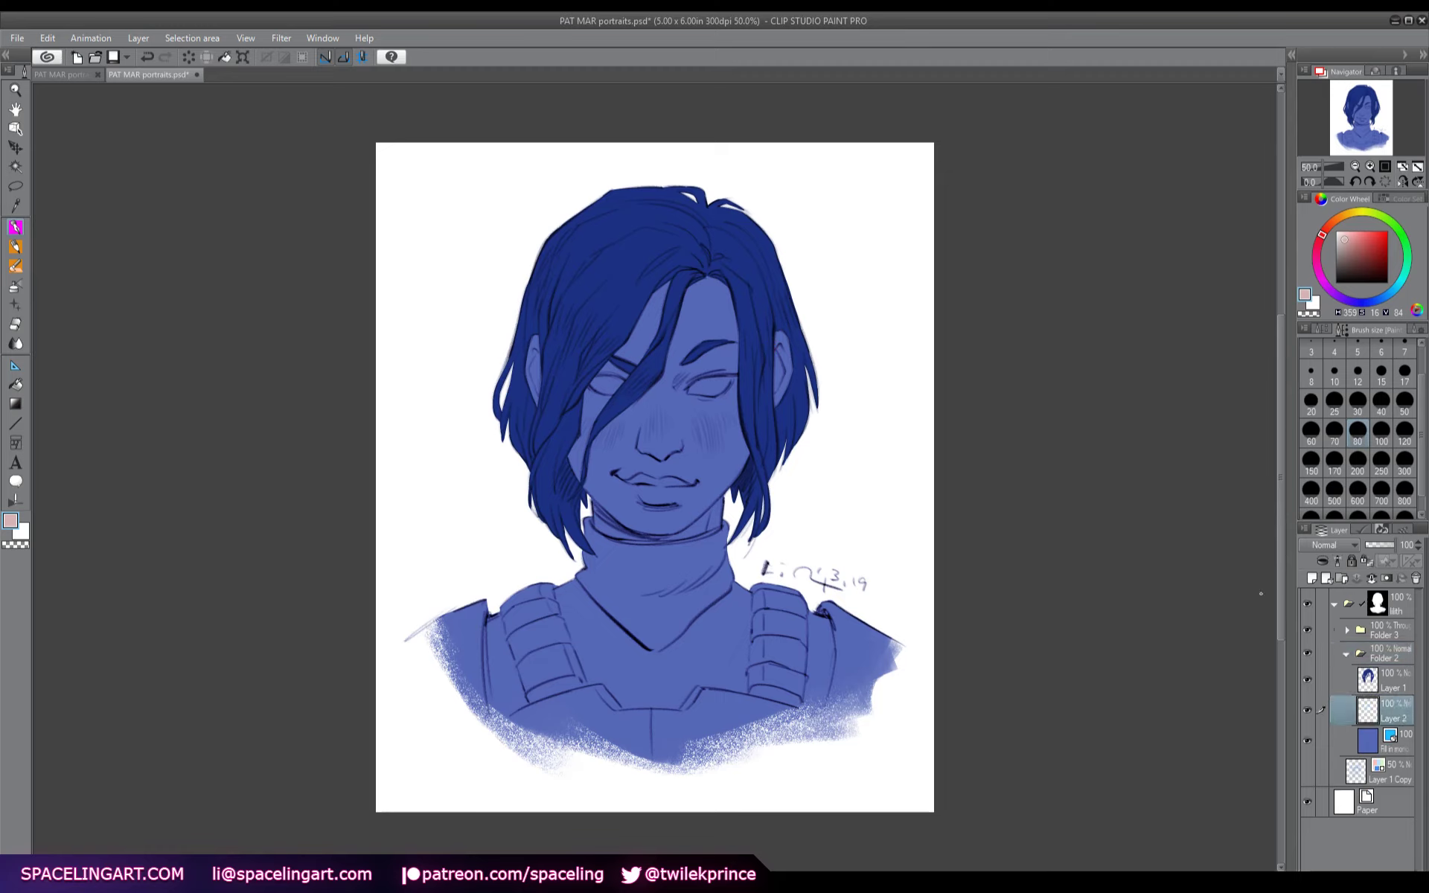
key(ctrl+s)
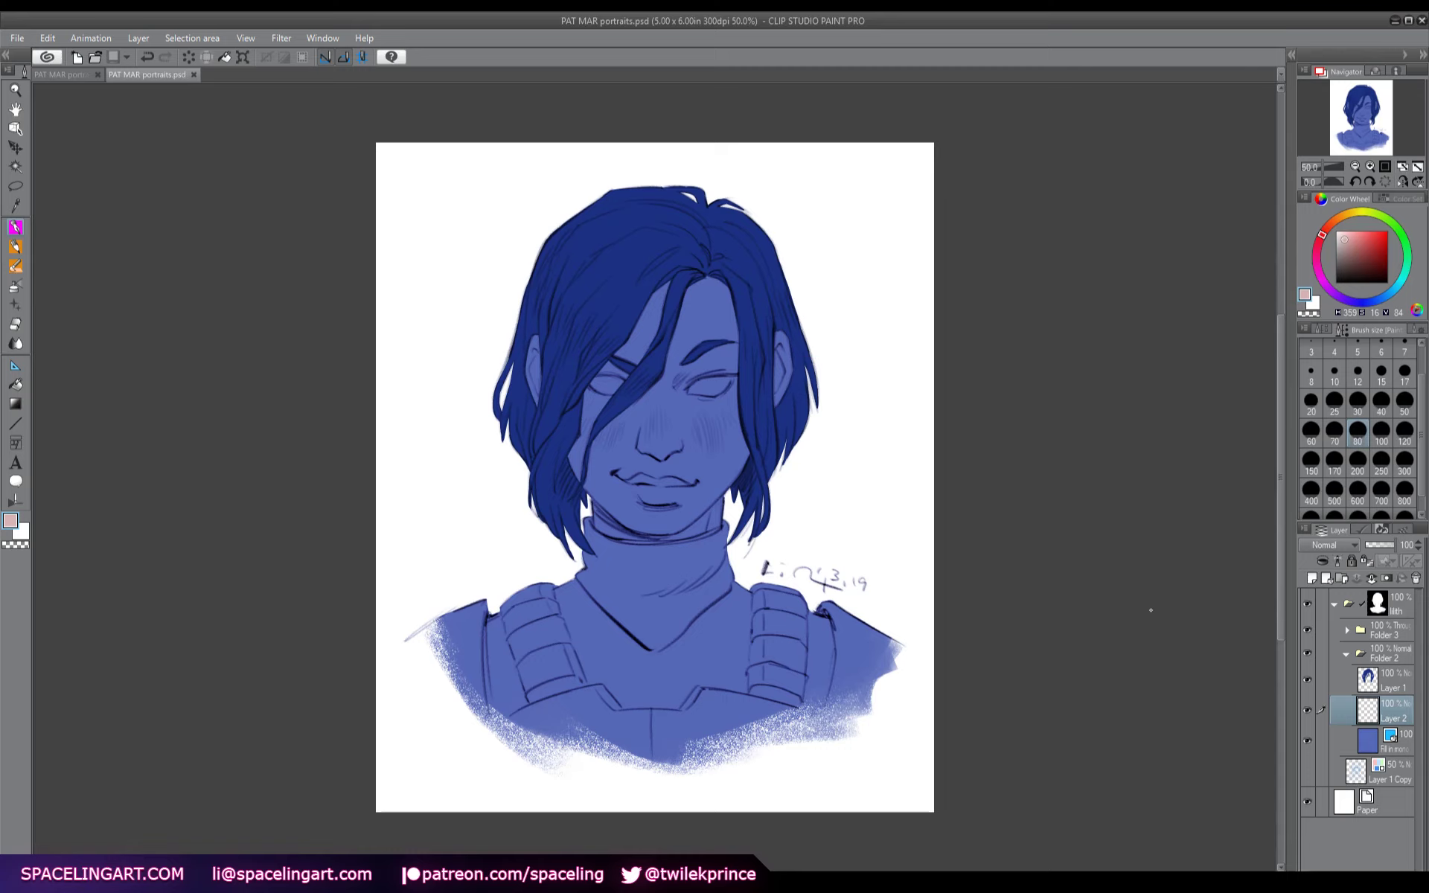
- Choose a dark red (H 5, S 84, V 46) and fill in both eyes on the new layer
click(1324, 231)
click(1380, 259)
drag(1380, 257, 1379, 259)
mouse_move(707, 385)
mouse_down()
mouse_move(689, 388)
mouse_move(725, 380)
mouse_up()
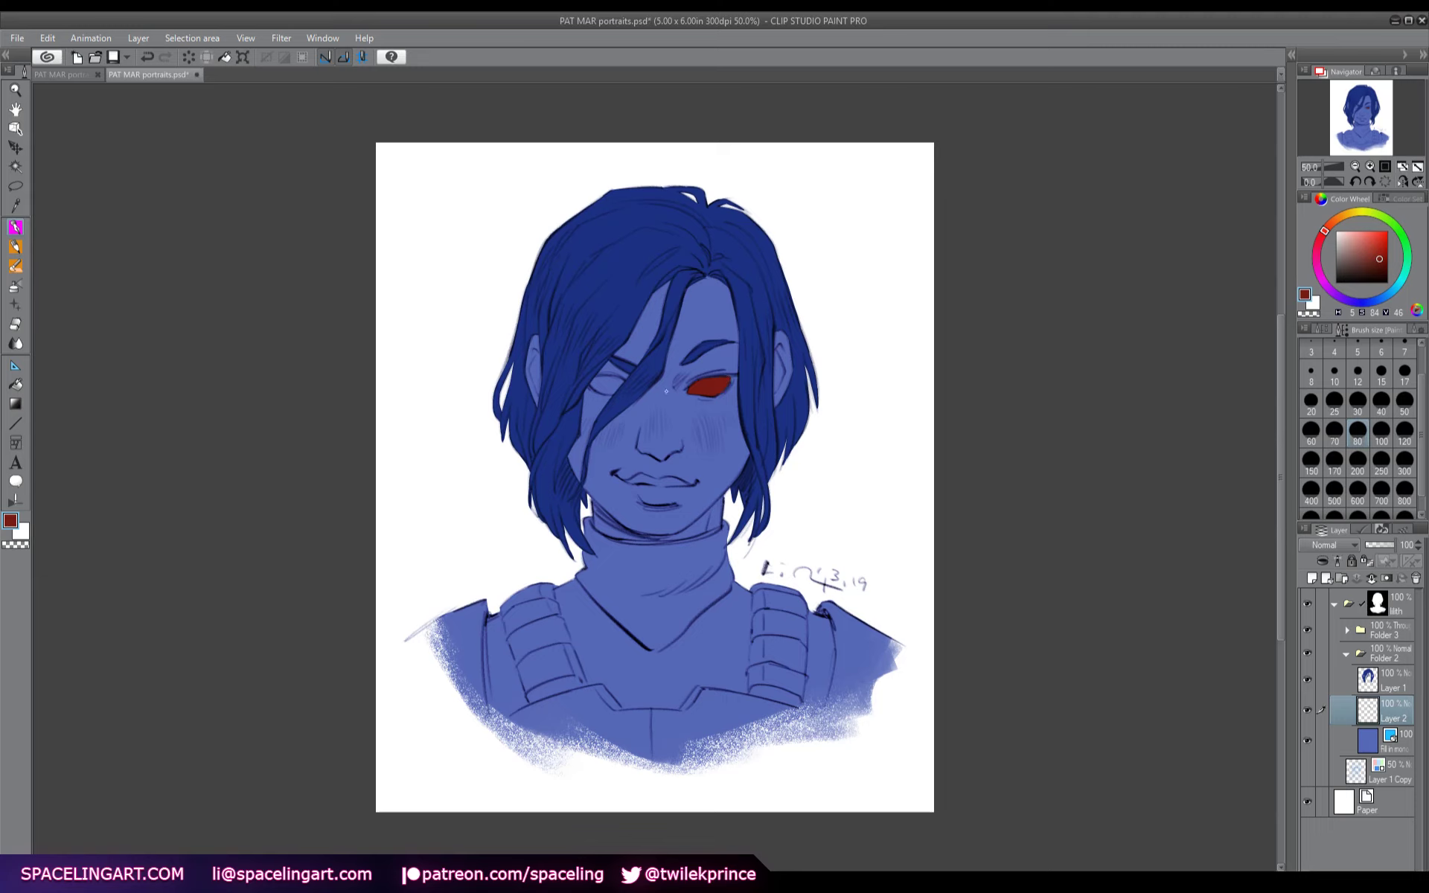
drag(593, 383, 622, 382)
- Darken the red to V 41 and add a layer clipped to the eye layer with Add (Glow) blending
click(1382, 262)
drag(1382, 262, 1380, 262)
click(1311, 577)
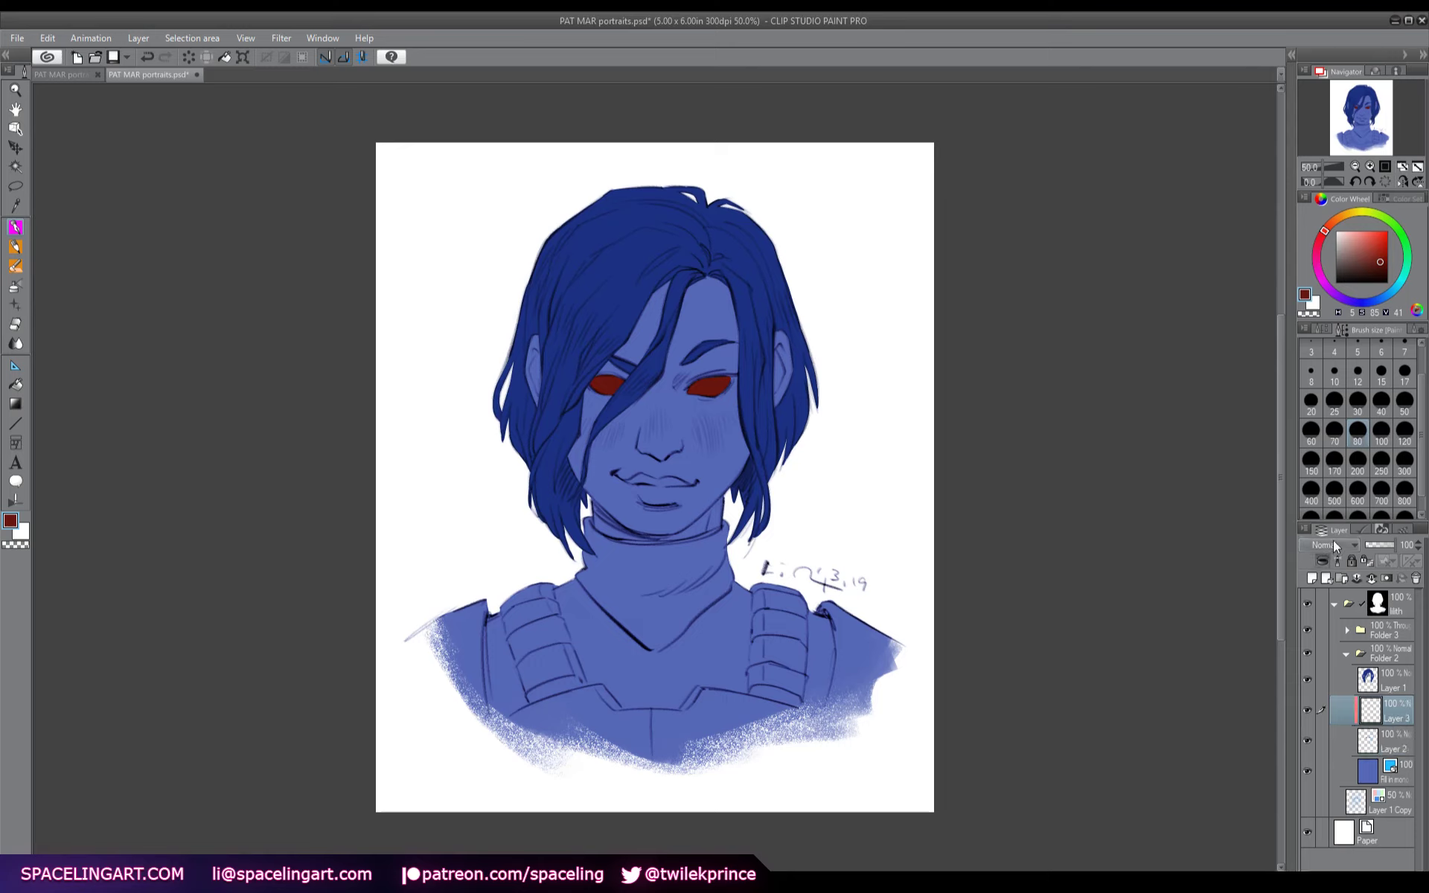
click(1328, 306)
- Try airbrushing a soft red glow over both eyes at brush size 50
click(16, 286)
click(1361, 436)
click(1405, 408)
drag(611, 381, 614, 384)
drag(707, 383, 716, 385)
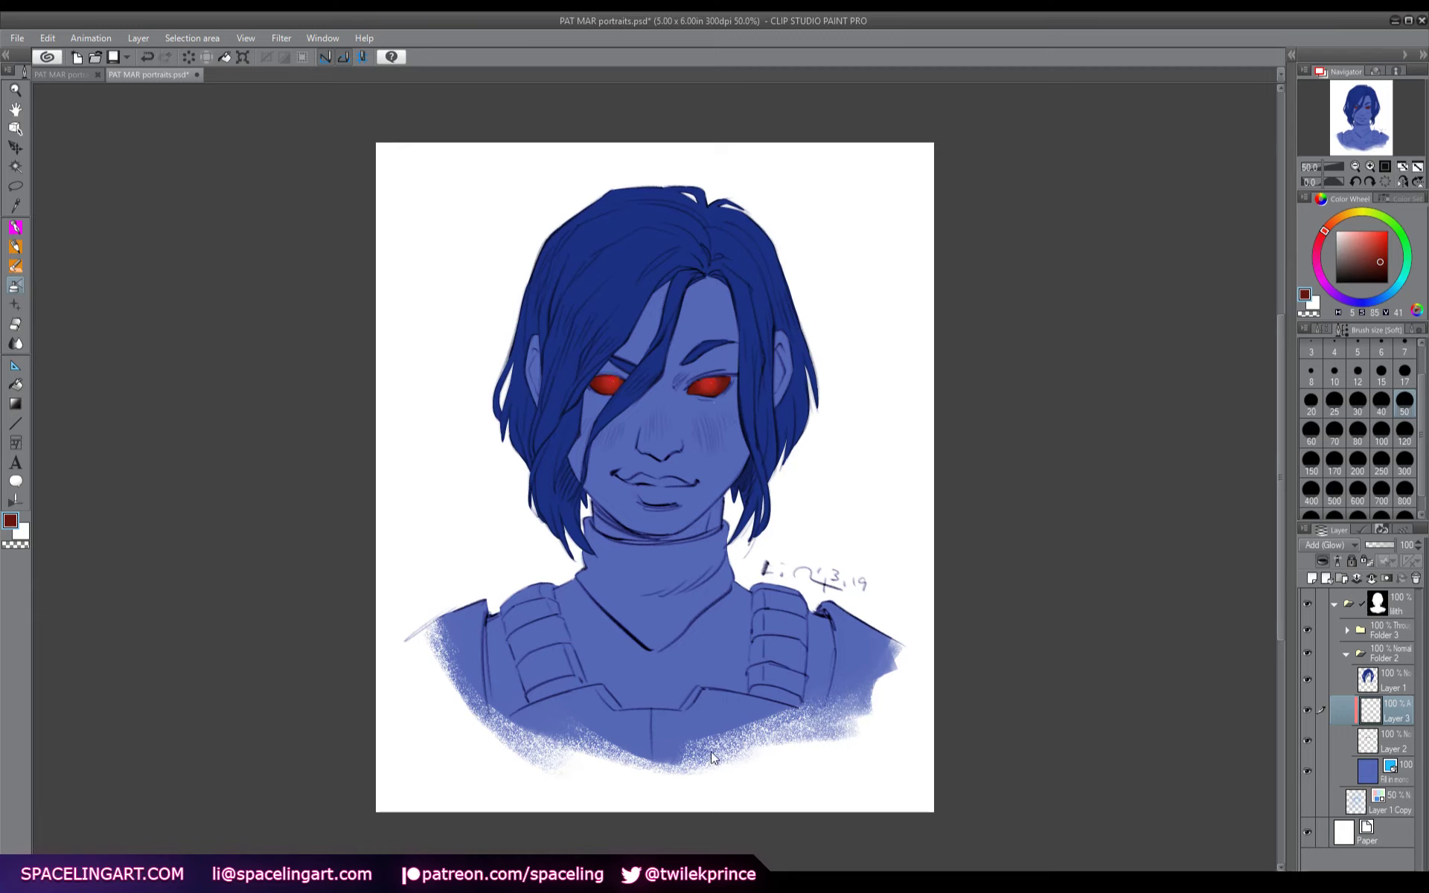
key(ctrl+z)
key(ctrl+z)
- Paint a bright, hard-edged glowing spot in the centre of each eye with the pen
key(p)
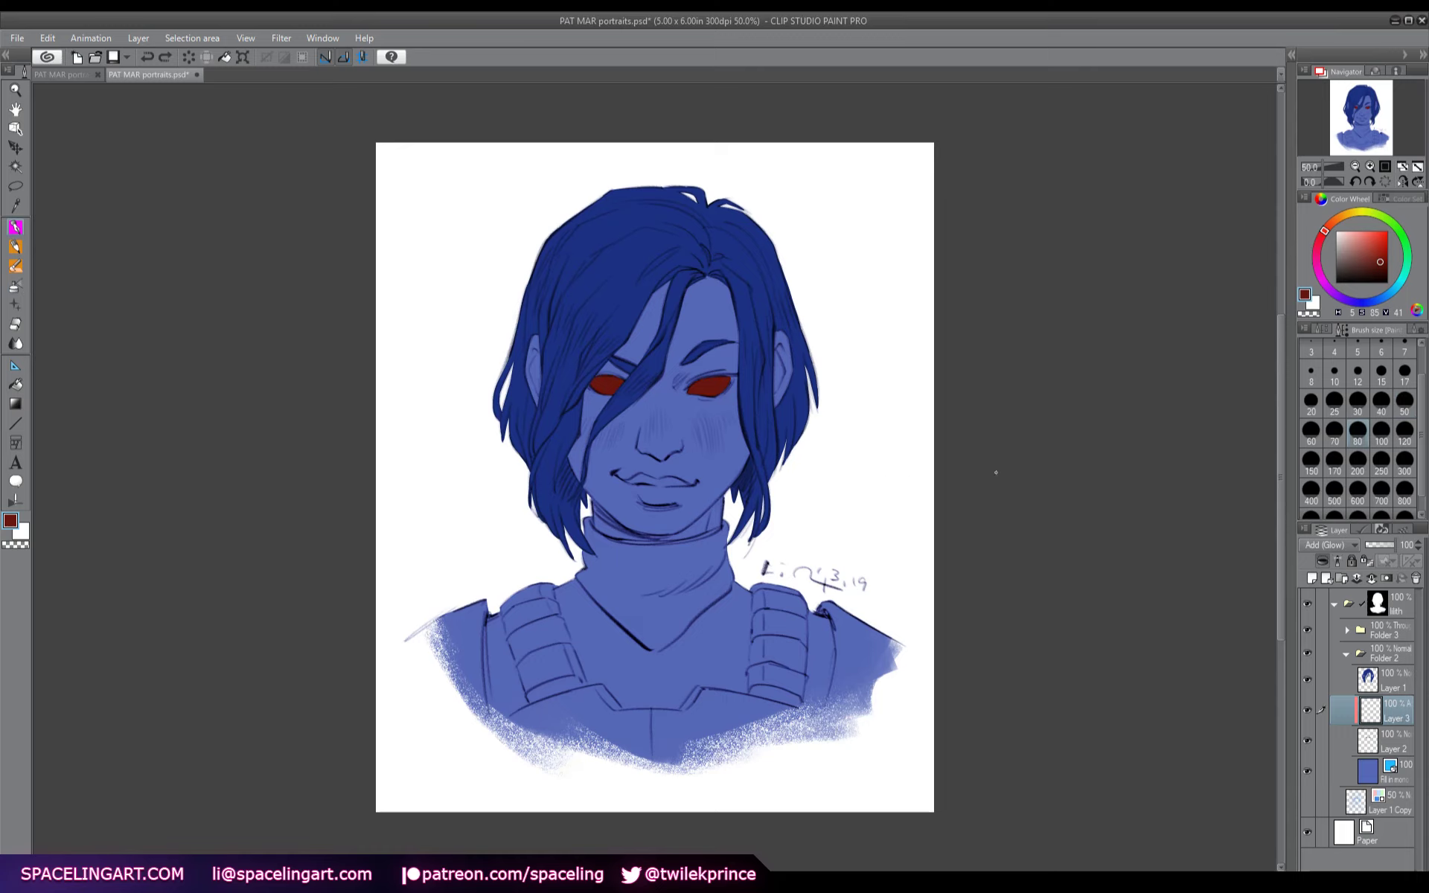
click(608, 384)
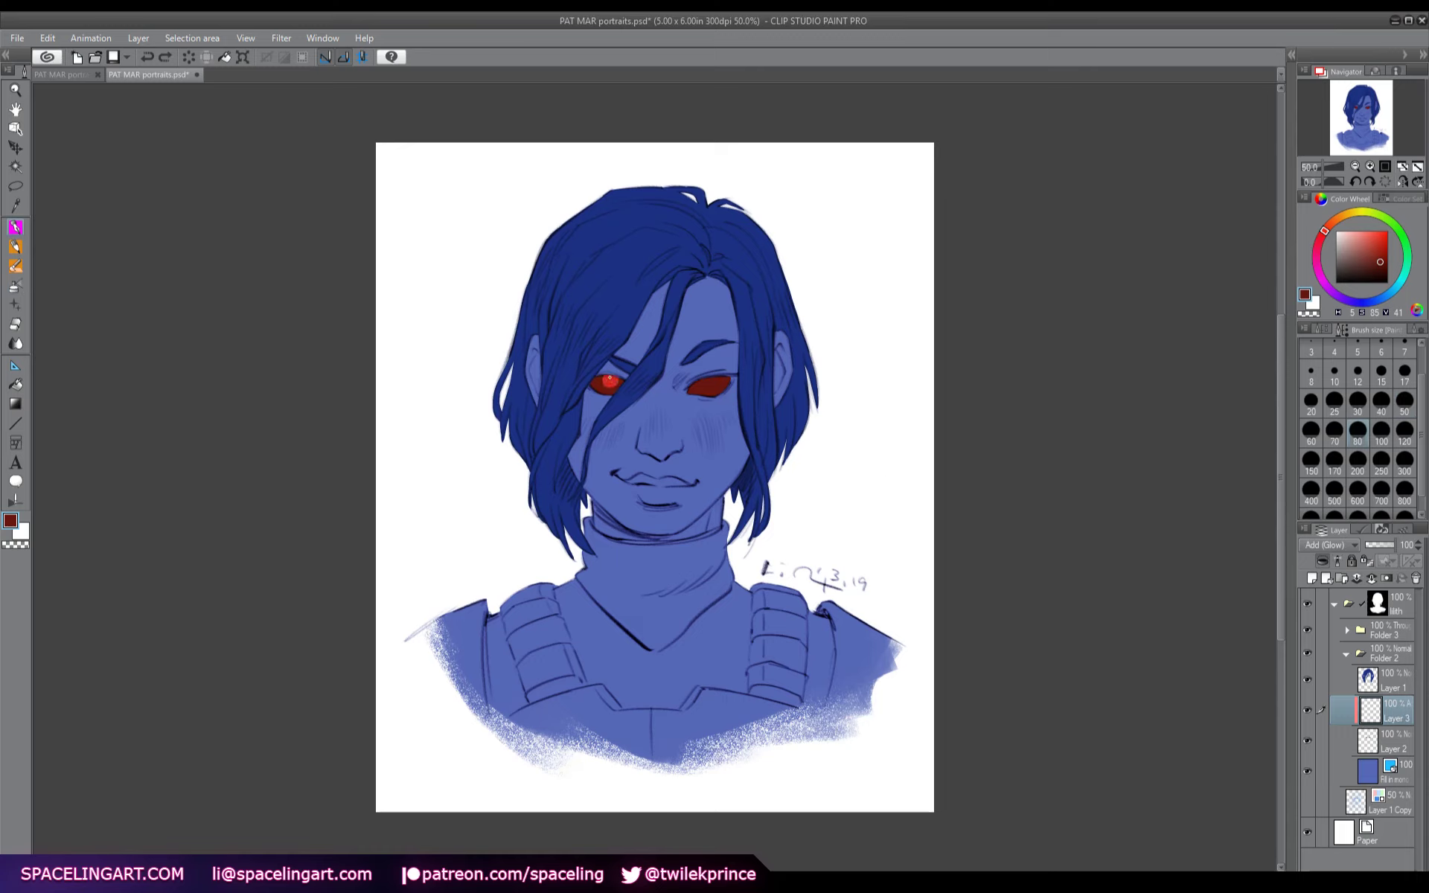
drag(706, 381, 710, 383)
click(709, 384)
- Add a new layer above the line-art folder with Add (Glow) blending and ready the soft airbrush at size 80
click(1396, 631)
click(1312, 579)
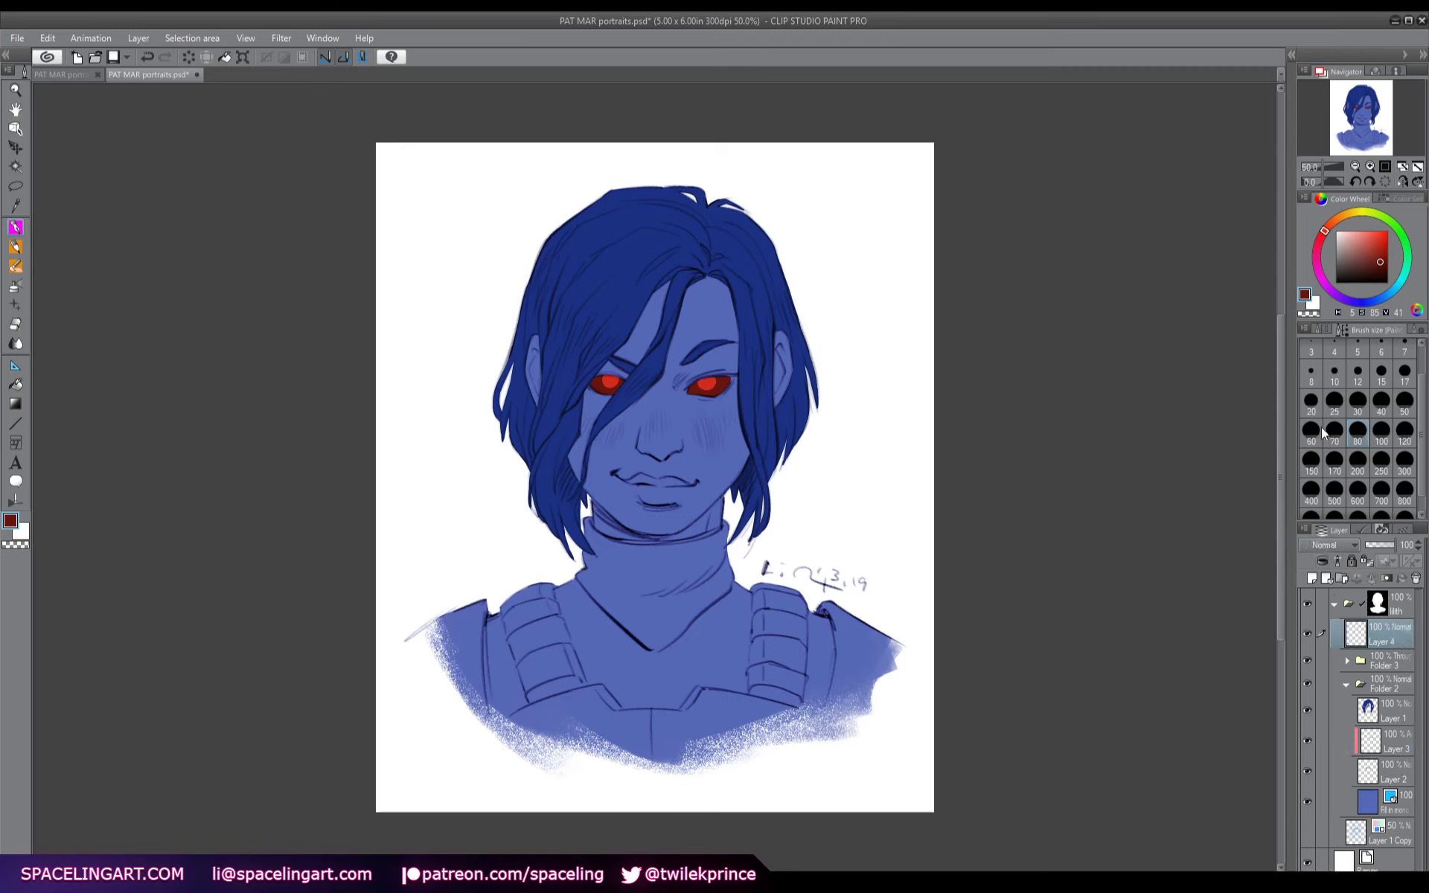
click(16, 266)
click(16, 287)
click(1357, 436)
- Try airbrushing a dark red outer glow over both eyes, testing a smaller brush size
drag(605, 384, 625, 386)
key(ctrl+z)
key(bracketleft)
mouse_move(606, 386)
mouse_down()
mouse_move(728, 381)
mouse_move(715, 384)
mouse_up()
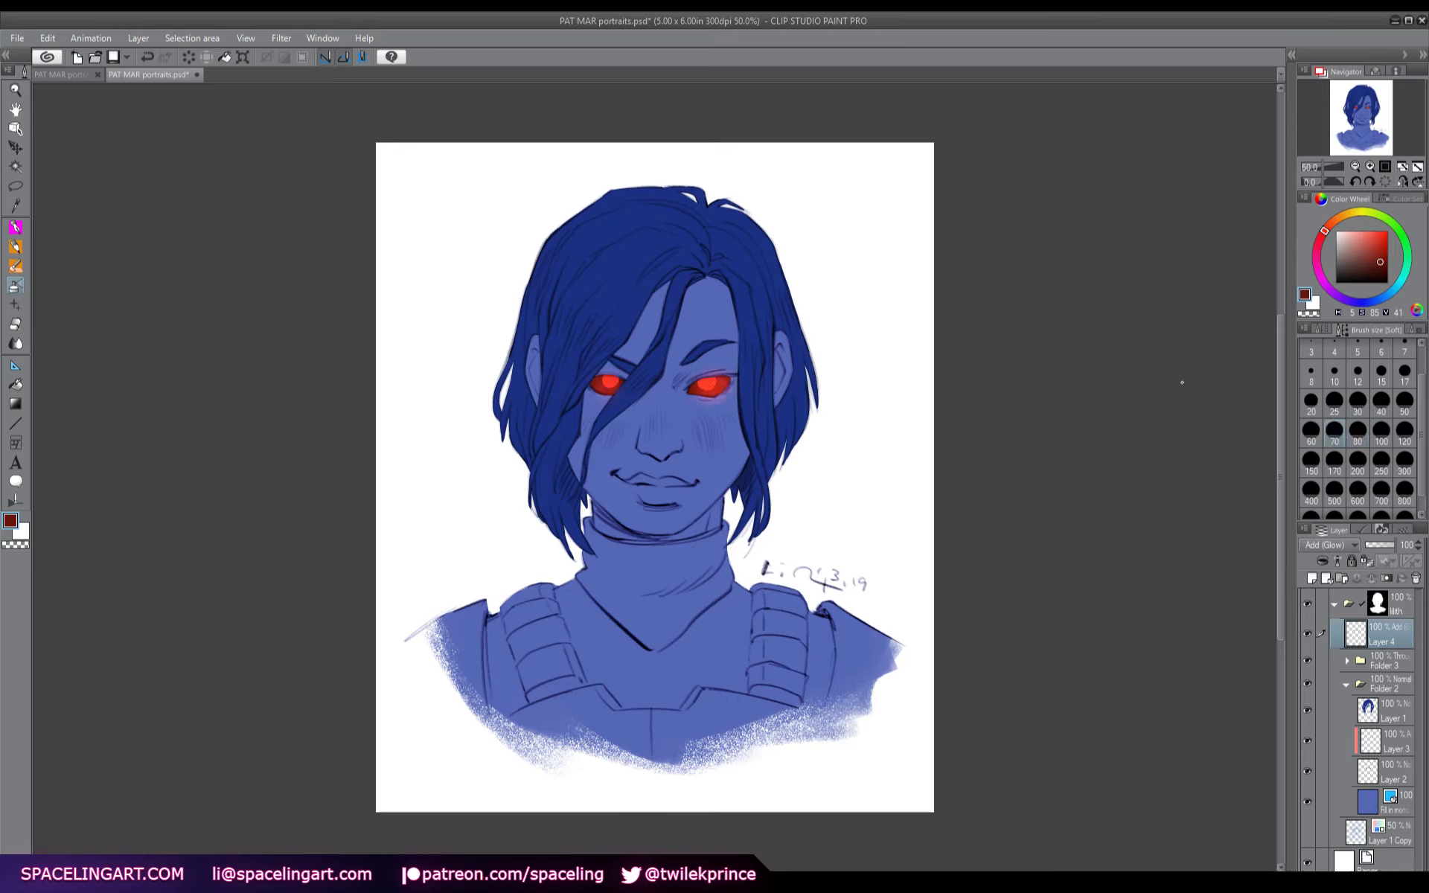
key(ctrl+z)
- Try a bright red (H 5, S 84, V 100) outer glow around both eyes, varying the airbrush size up to 80
click(1380, 231)
drag(701, 386, 730, 381)
key(ctrl+z)
drag(715, 384, 716, 389)
drag(618, 388, 626, 398)
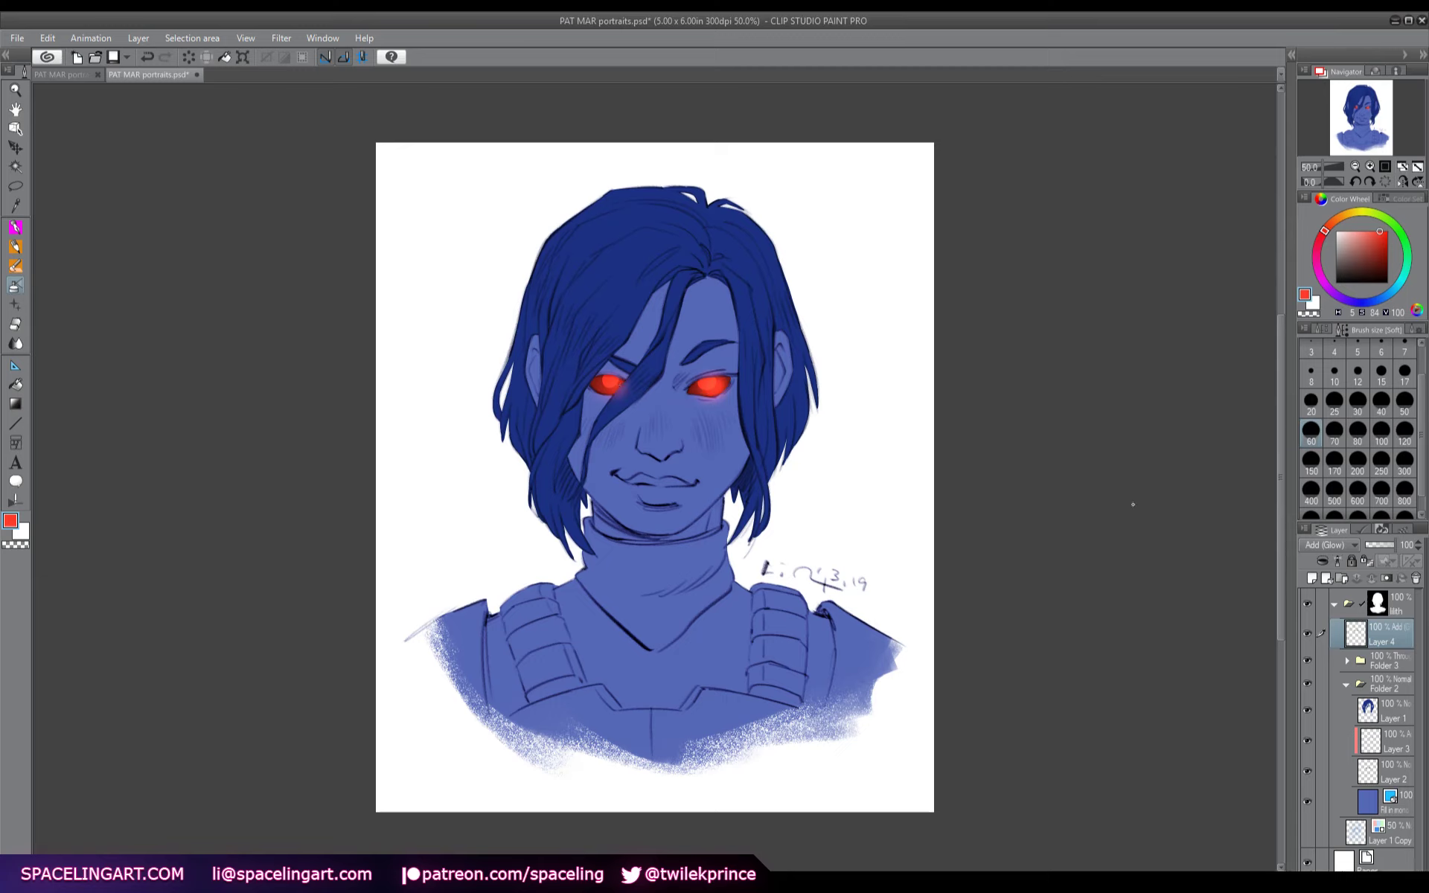
key(ctrl+z)
key(ctrl+z)
drag(707, 388, 709, 390)
click(614, 392)
key(ctrl+z)
key(ctrl+z)
click(1362, 439)
drag(706, 392, 705, 405)
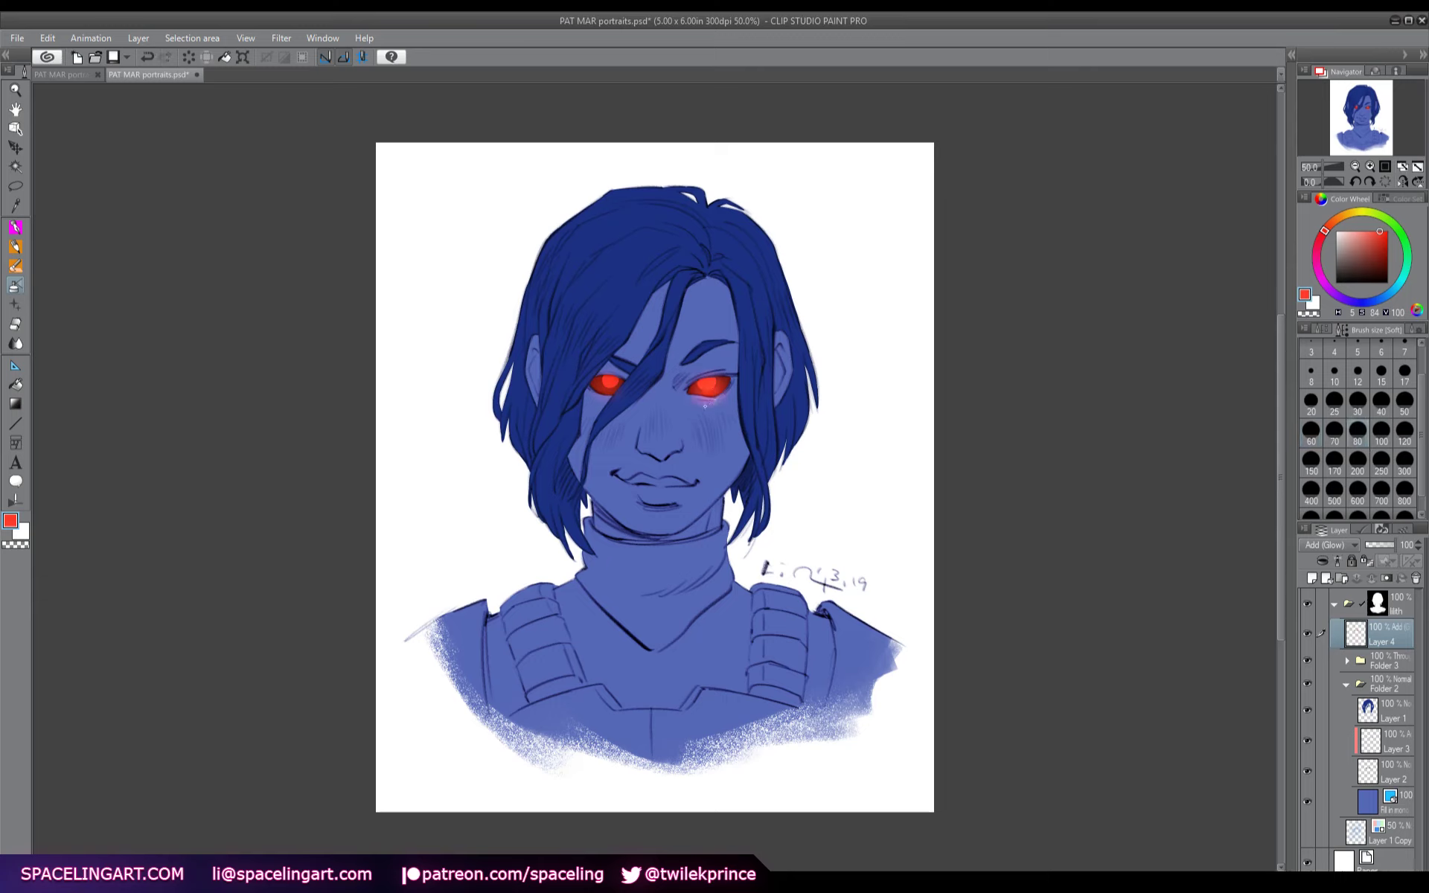
click(608, 384)
- Hide the outer glow layer and make the clipped Add (Glow) eye layer active
key(6)
click(1394, 544)
click(1374, 748)
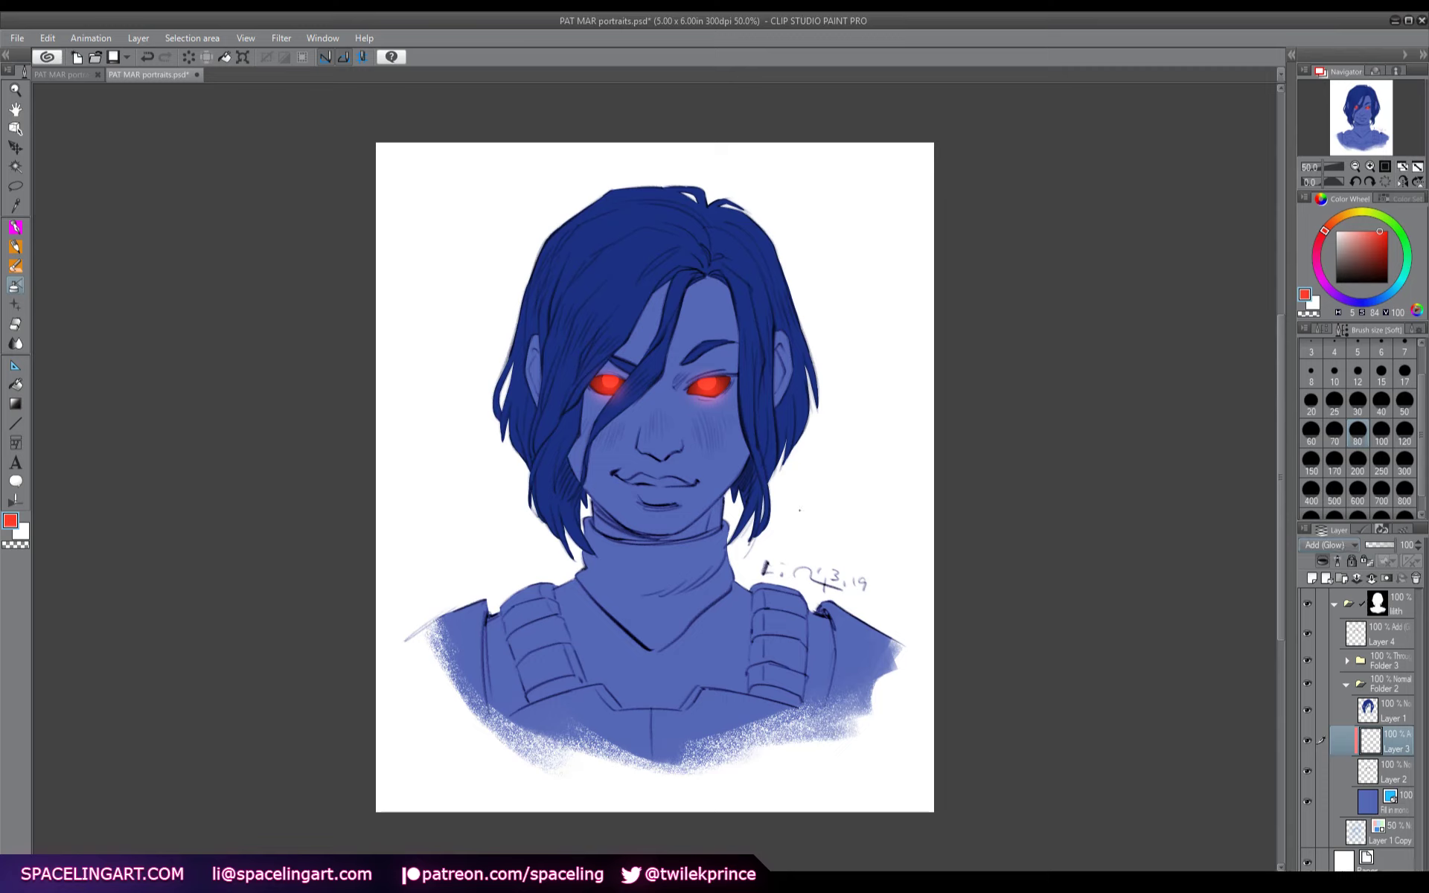
click(1308, 634)
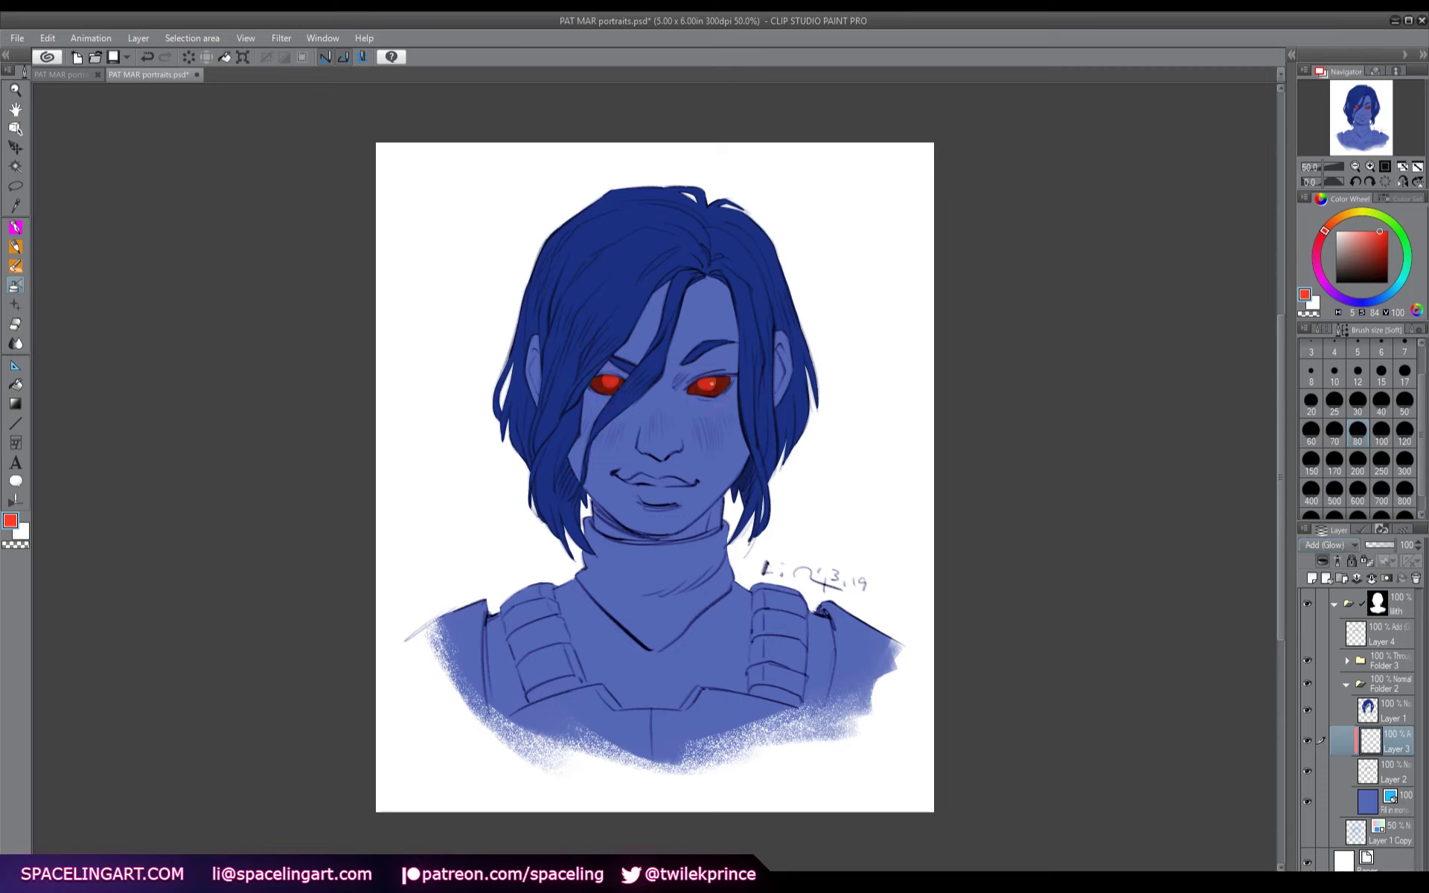
- Airbrush both eyes brighter red on the clipped glow layer, undoing the trial strokes and showing the outer glow layer again
mouse_move(712, 384)
mouse_down()
mouse_move(699, 387)
mouse_move(720, 390)
mouse_up()
key(ctrl+z)
alt+click(712, 388)
drag(707, 386, 718, 390)
click(706, 389)
drag(609, 387, 619, 388)
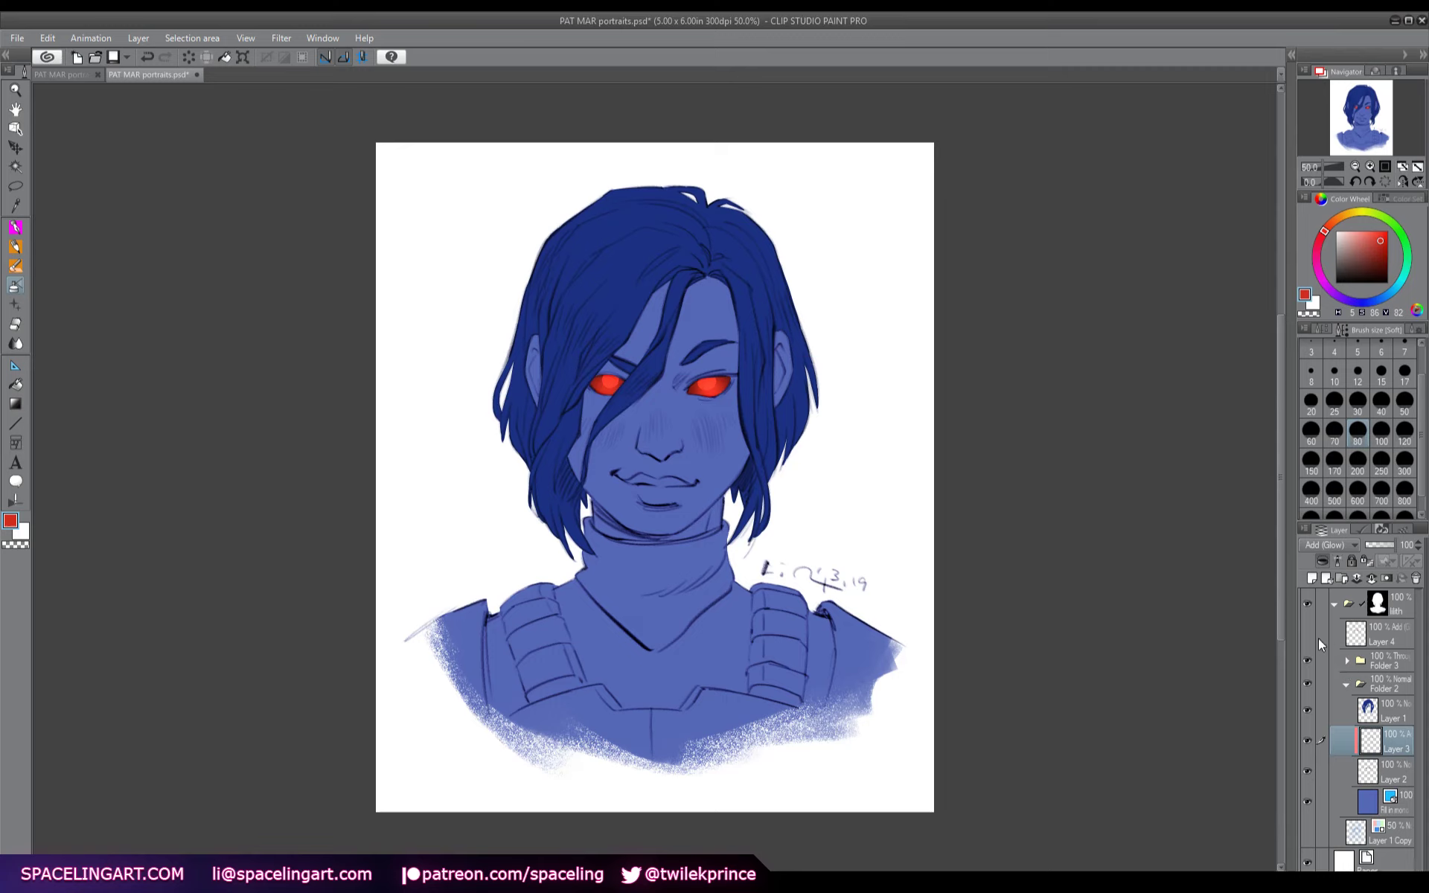
key(ctrl+z)
key(ctrl+z)
key(ctrl+z)
drag(707, 383, 715, 383)
drag(612, 381, 609, 379)
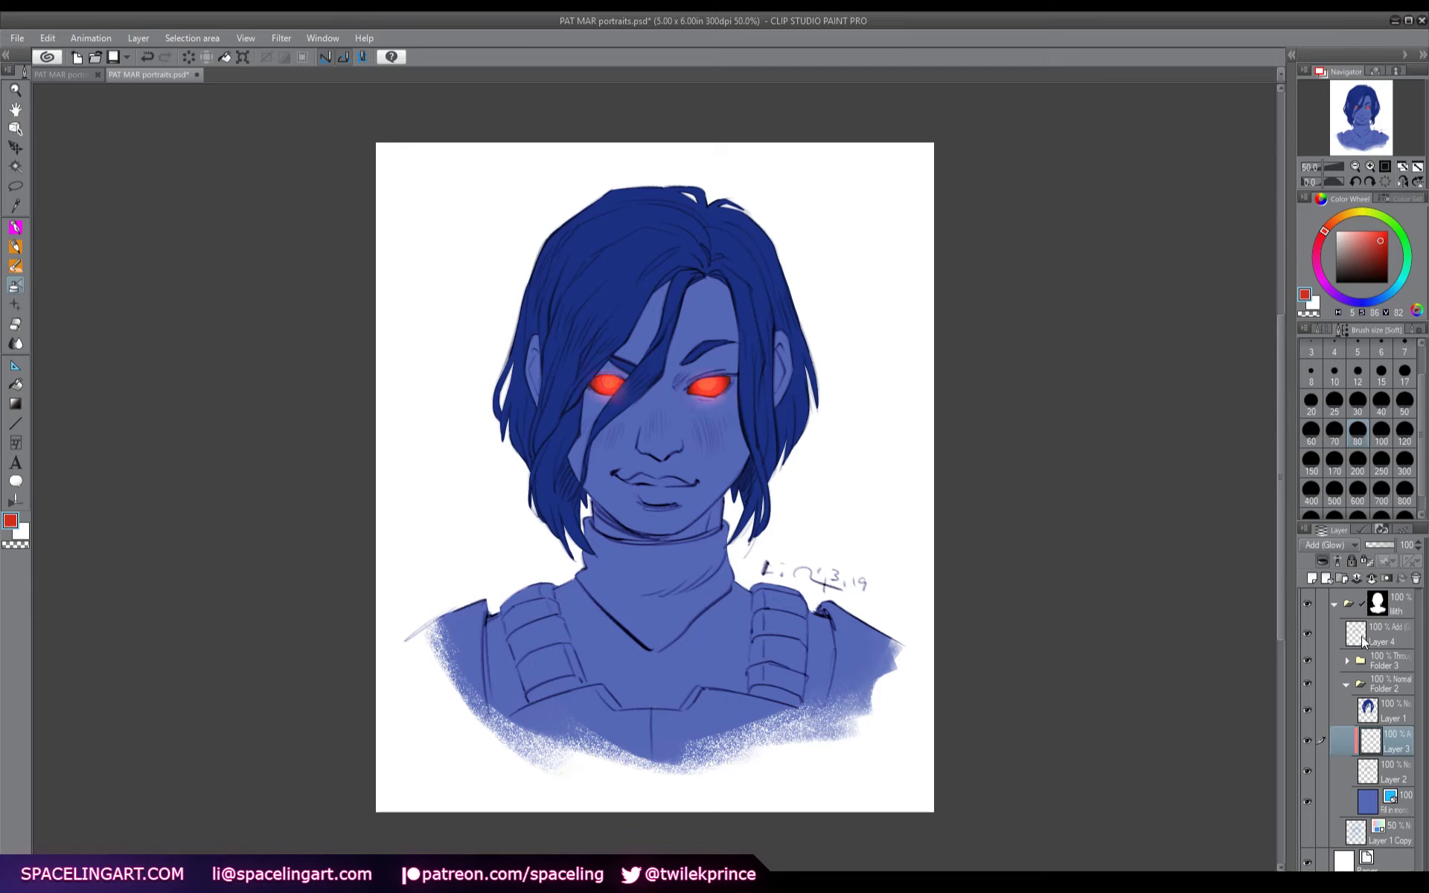
- Try the outer glow layer at lower opacities, including 50%, and restore it to 100%
click(1361, 634)
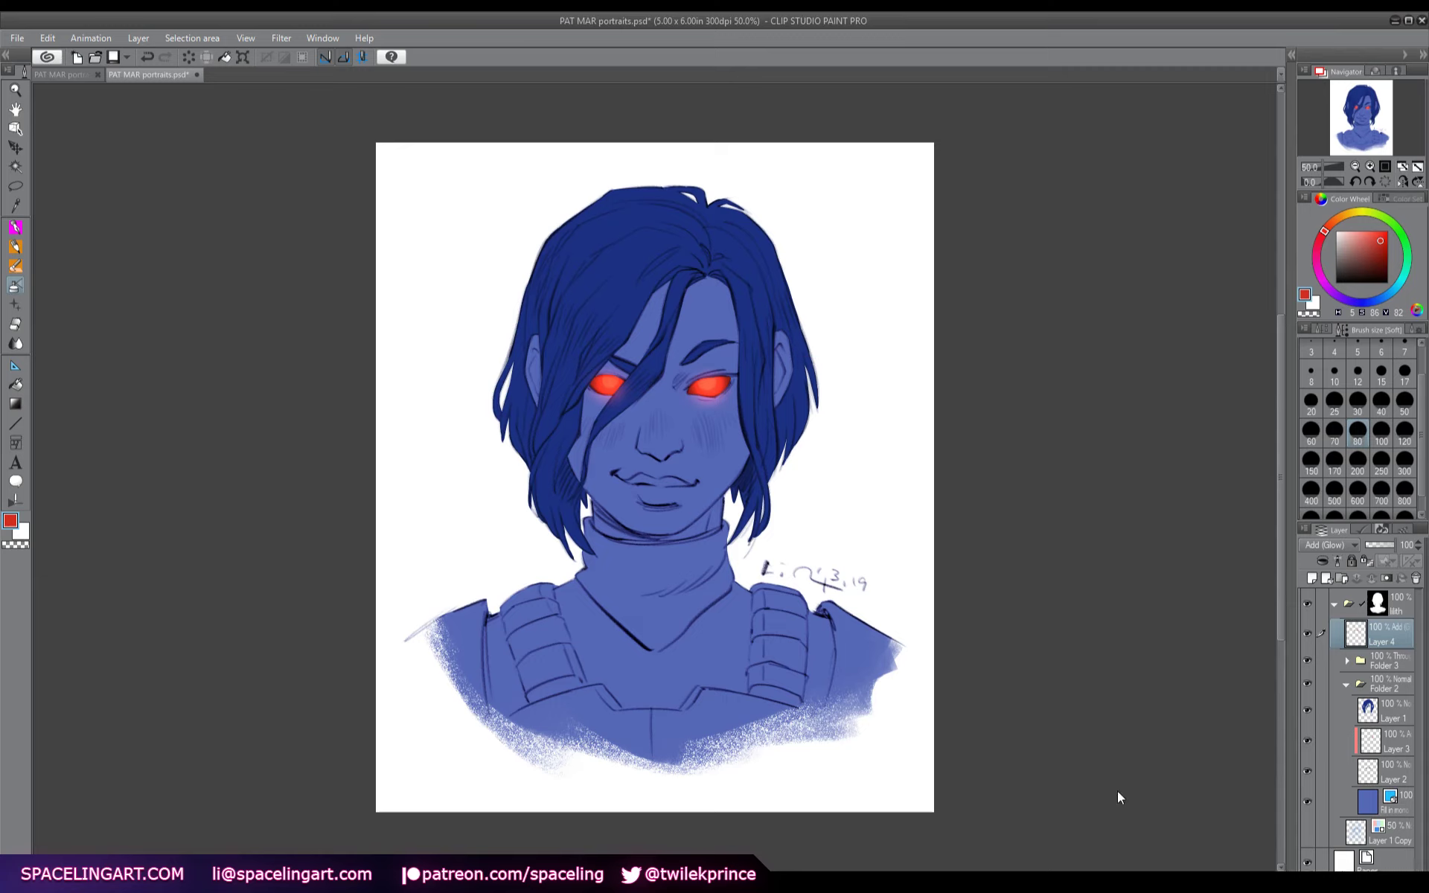
key(5)
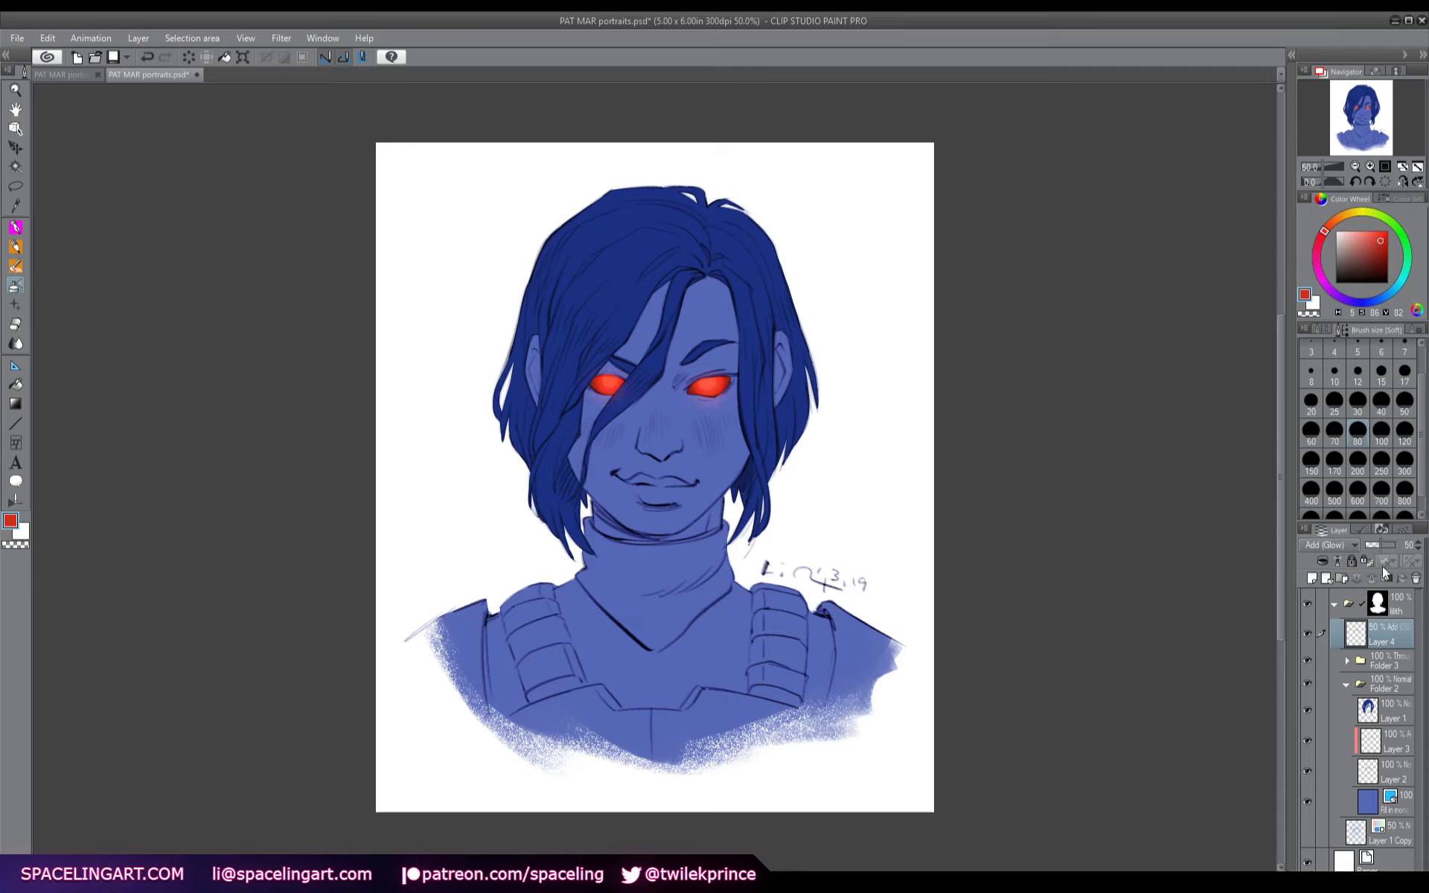
key(3)
key(0)
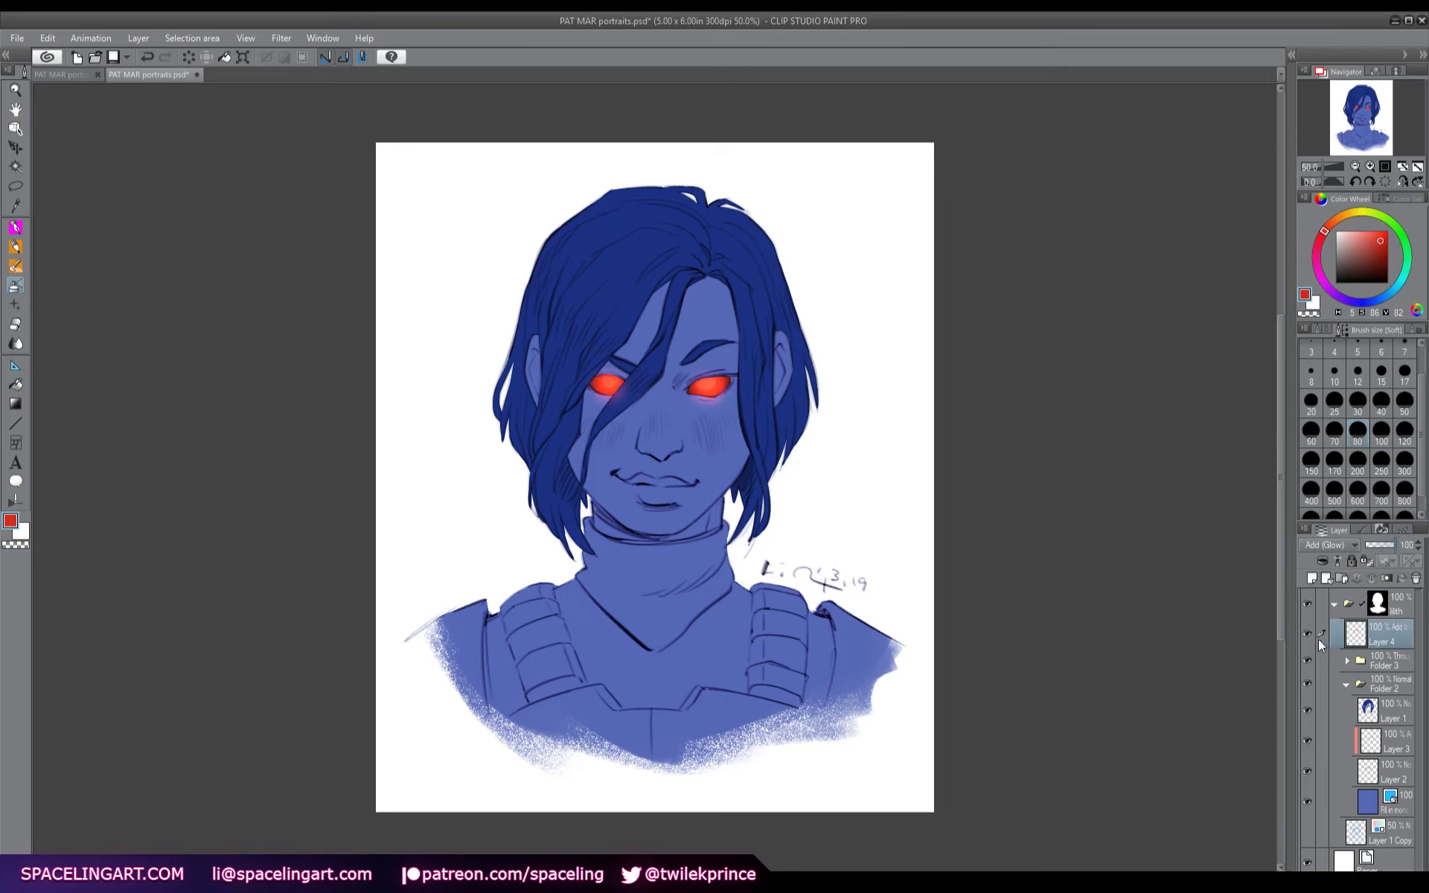
- Sample the eyes' dark red, clear the outer glow layer, and airbrush a faint glow around both eyes at brush size 100
click(1307, 743)
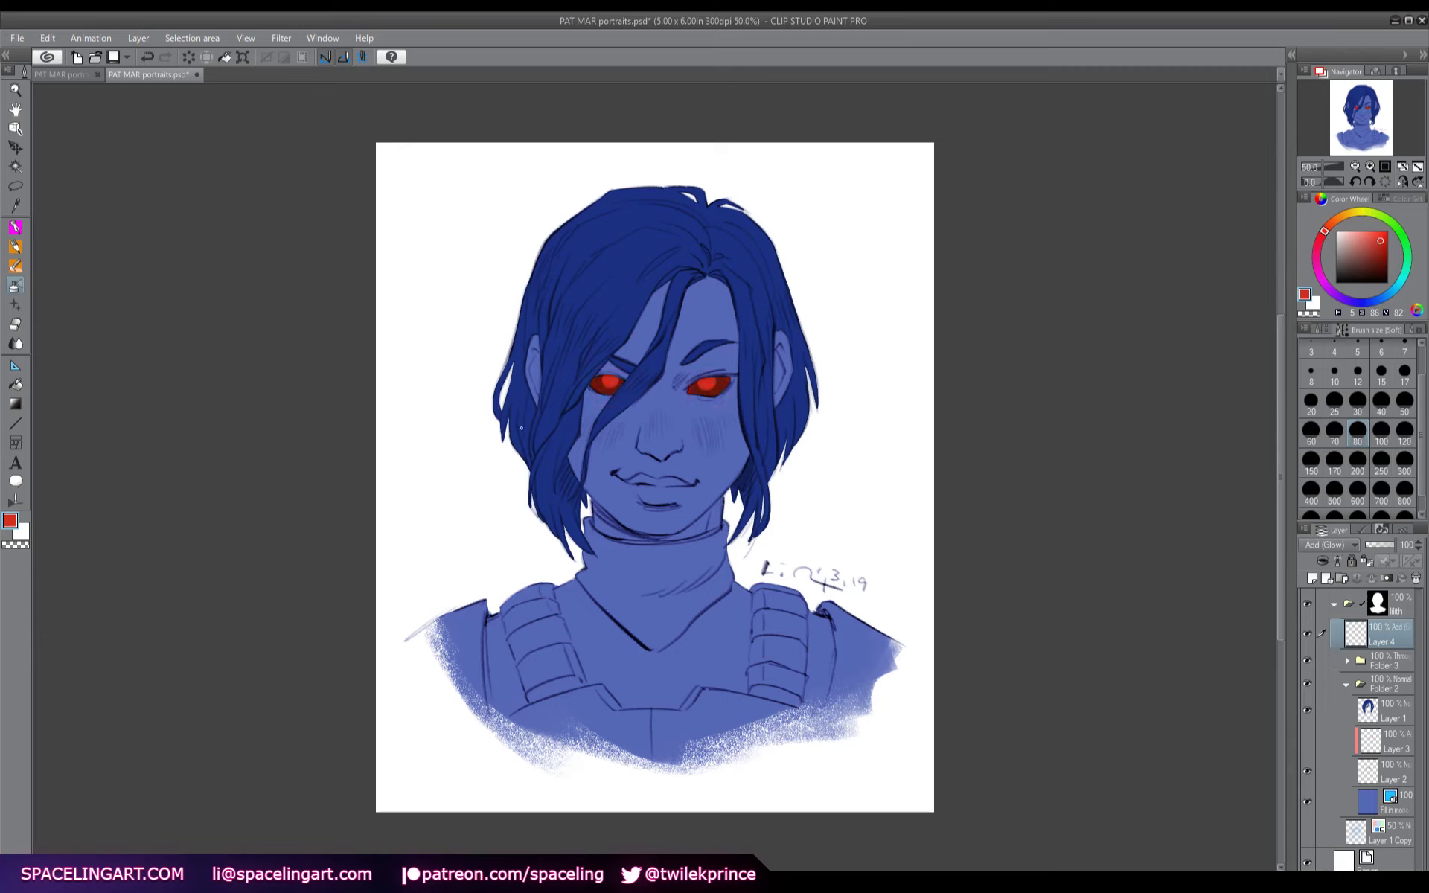
alt+click(598, 387)
click(1308, 741)
click(1381, 441)
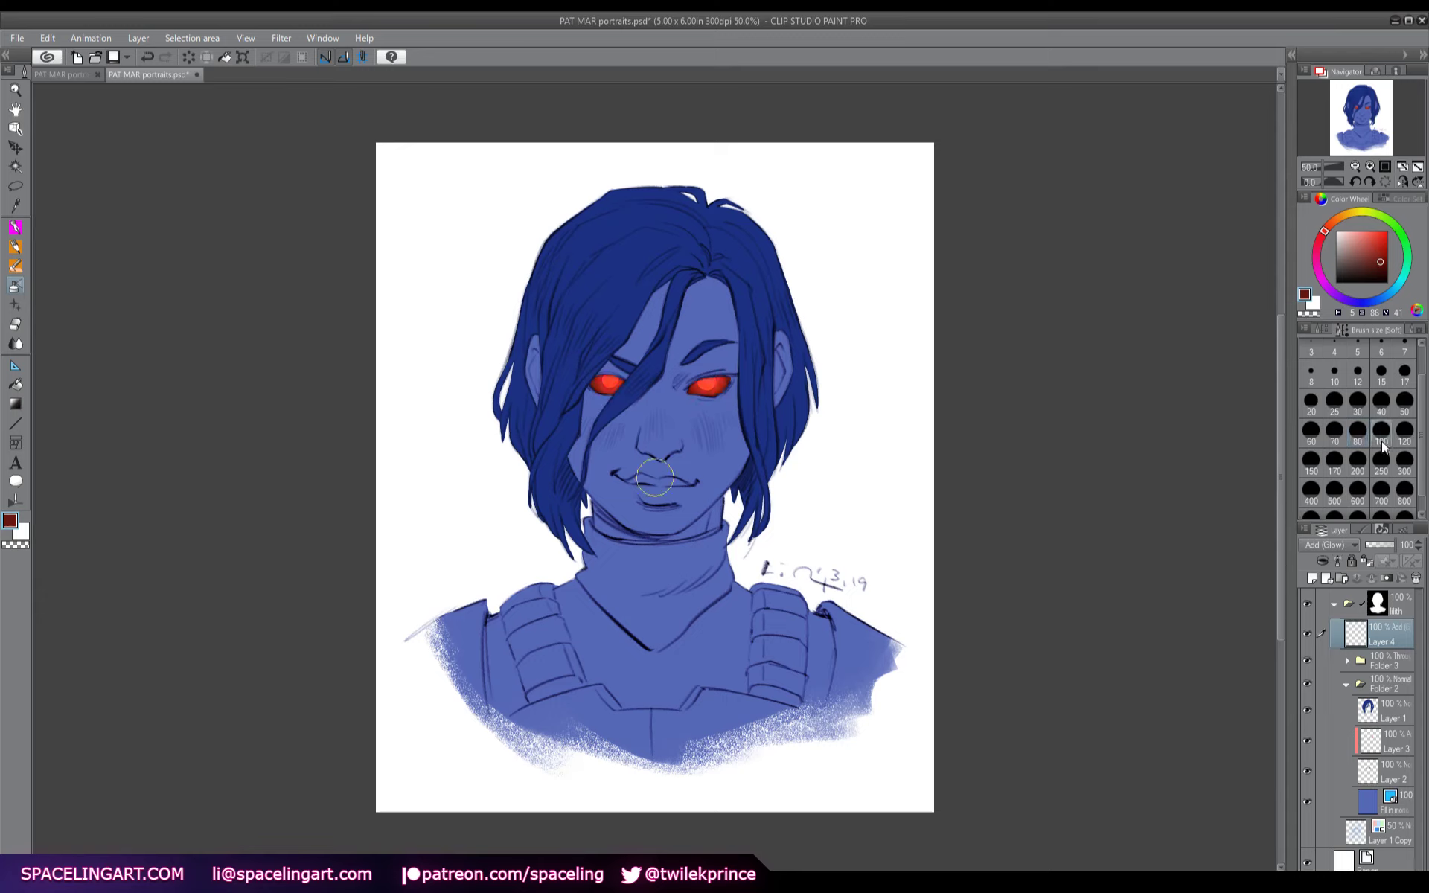
drag(701, 390, 690, 409)
click(188, 58)
drag(710, 393, 715, 389)
drag(601, 389, 605, 384)
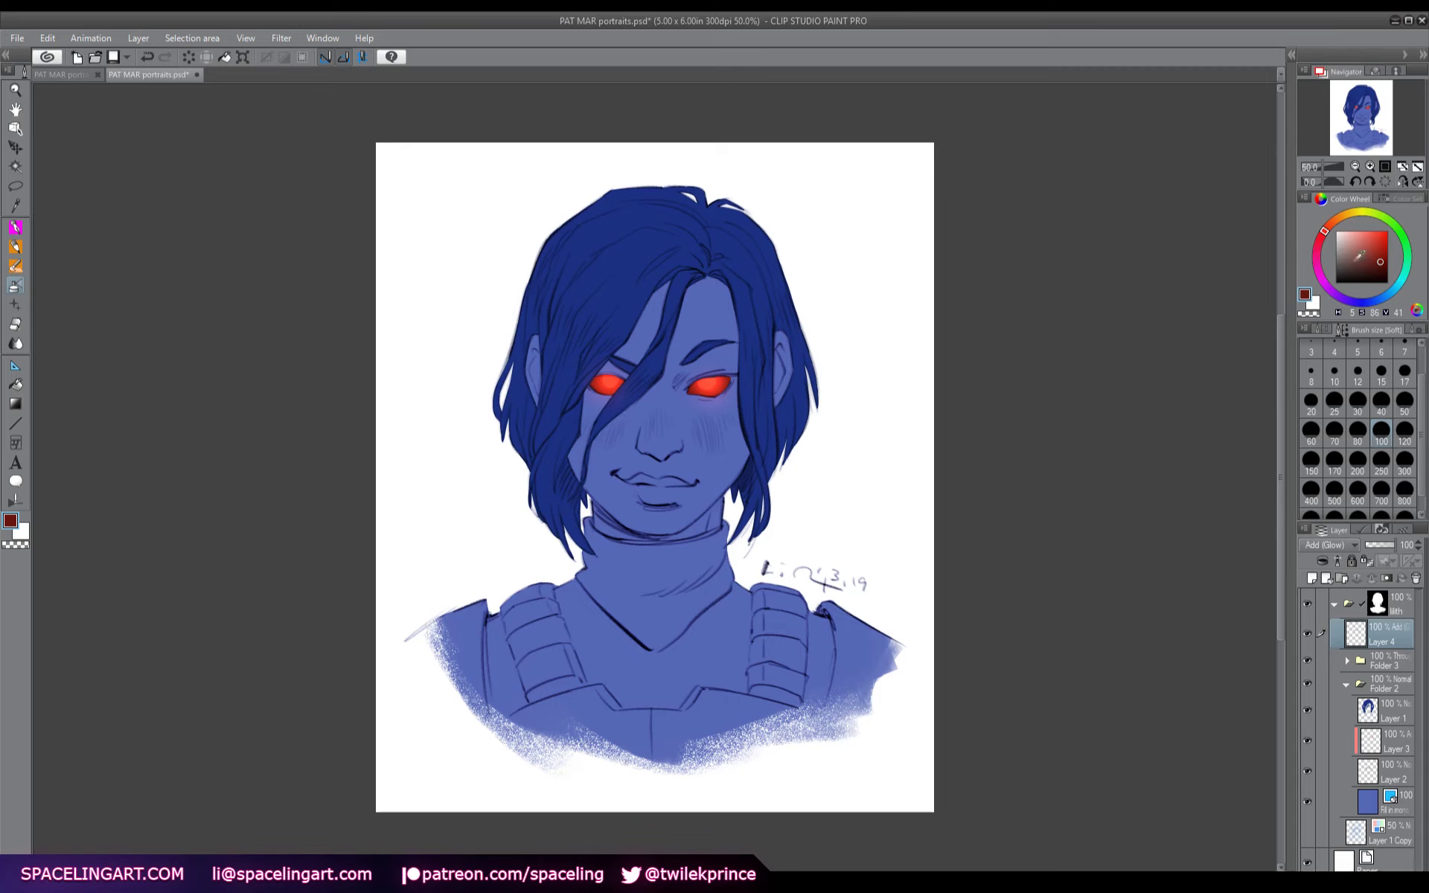
- Switch to white and dot a small highlight in each eye with the pen
drag(1359, 253, 1218, 197)
key(p)
click(610, 379)
- Merge the clipped glow layer into the eye layer, compare with the outer glow hidden and shown, and save the file
click(1388, 742)
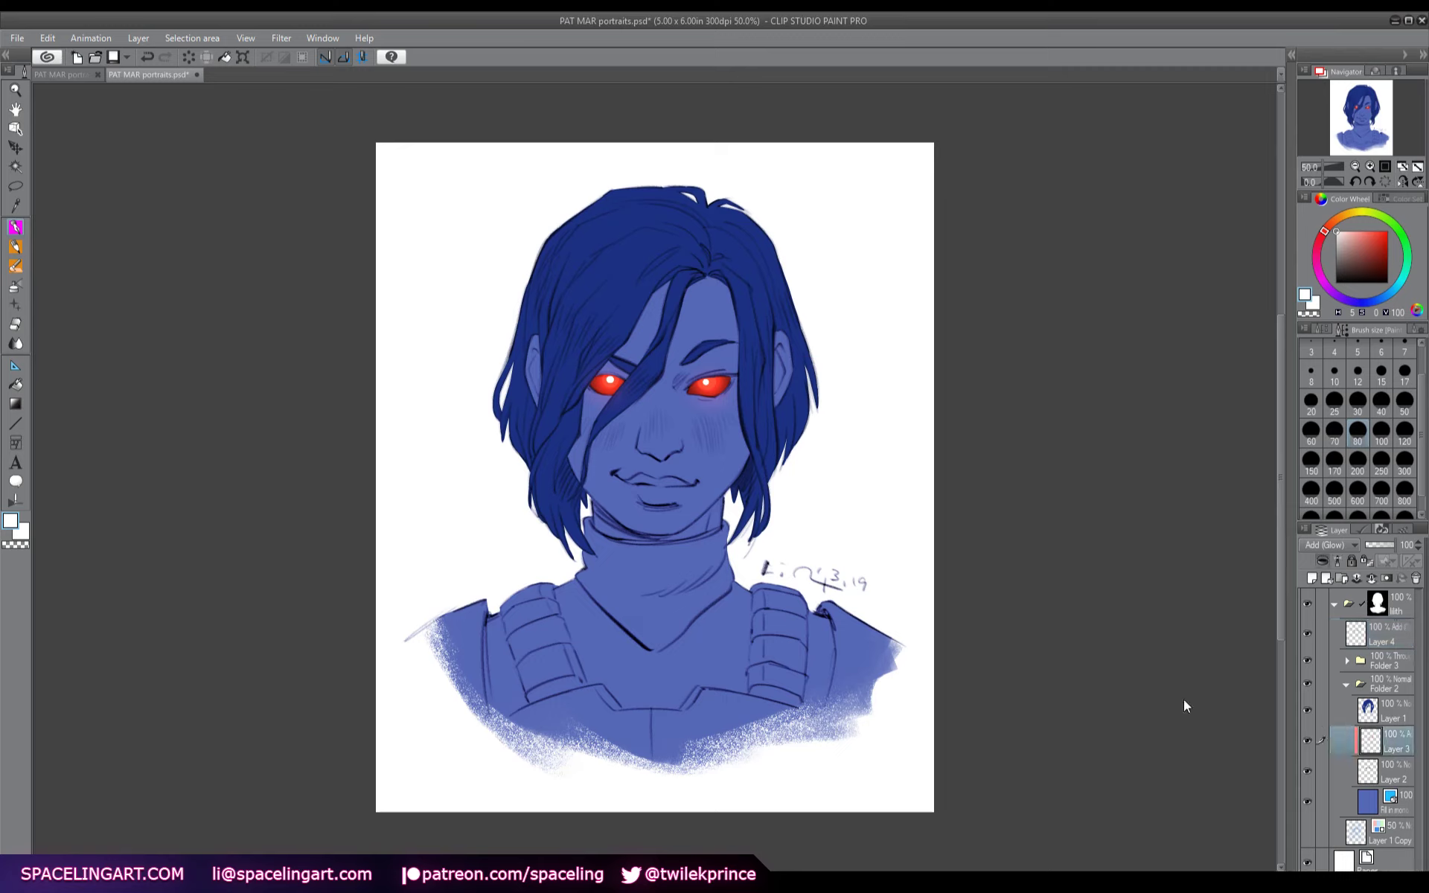
key(ctrl+z)
key(ctrl+z)
click(1372, 579)
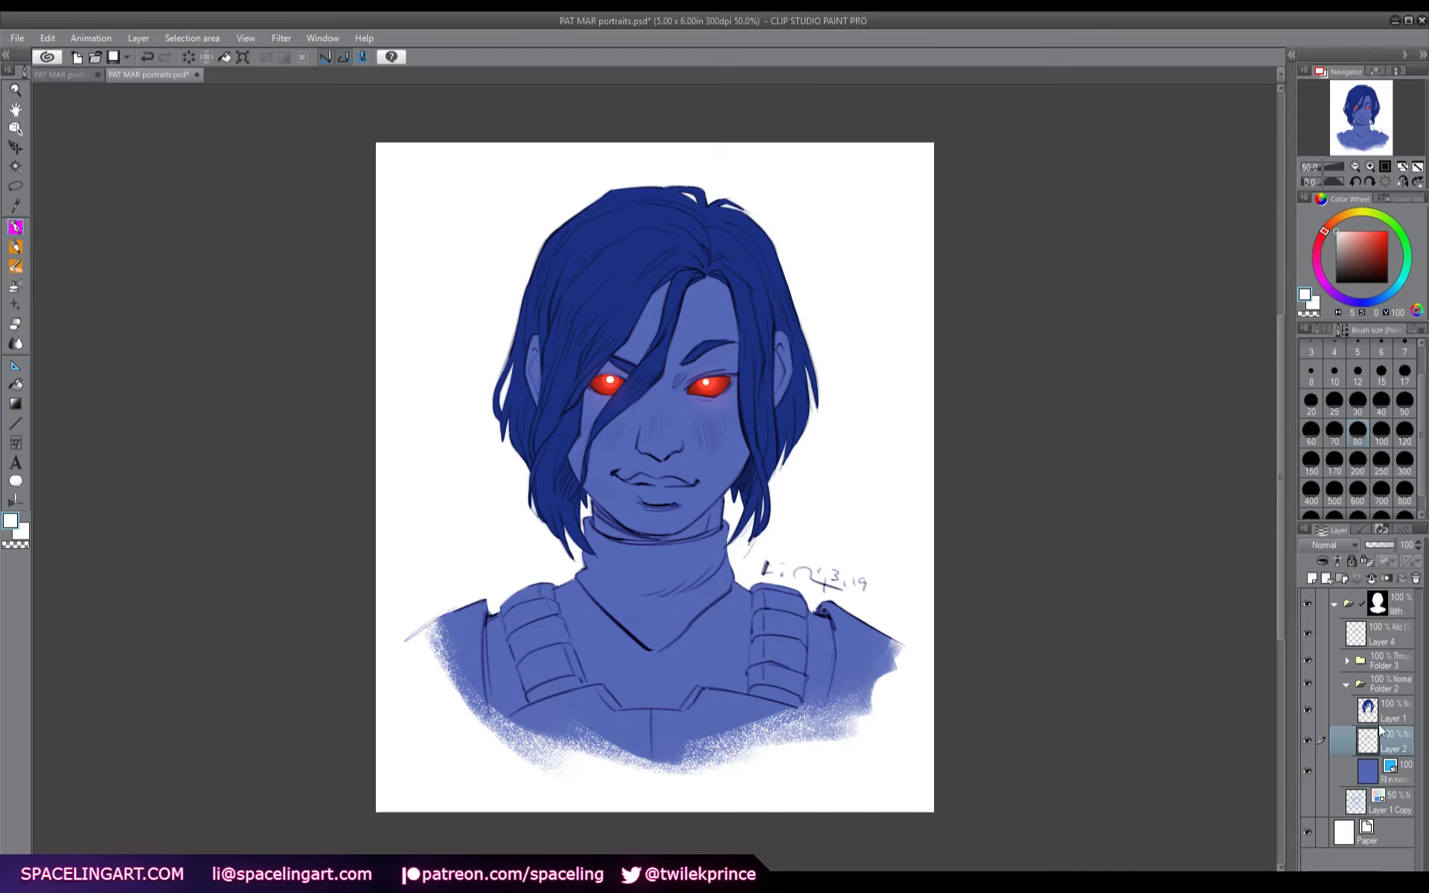
click(1308, 633)
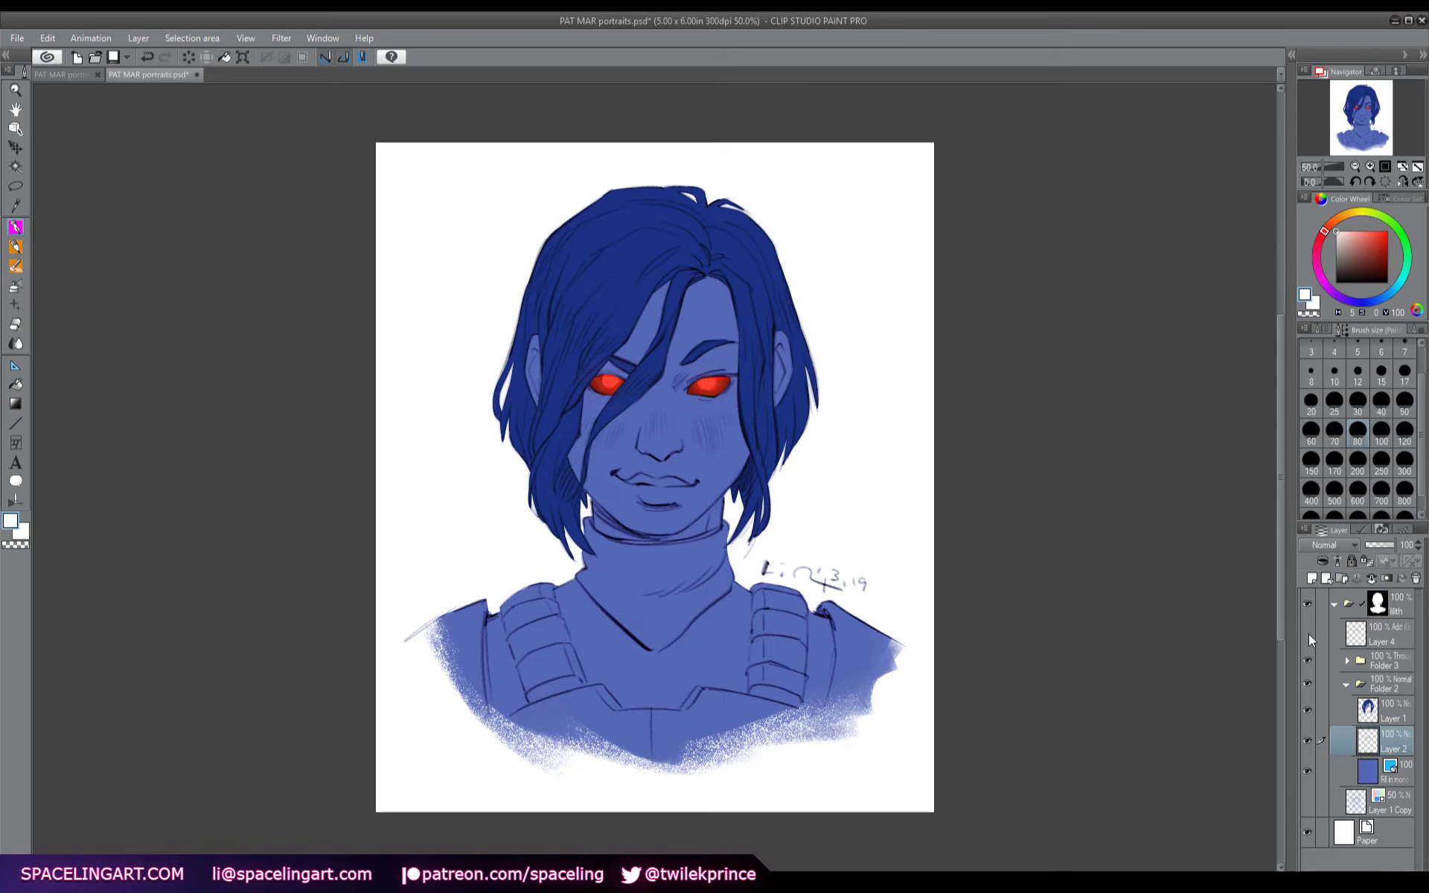
click(1307, 633)
key(ctrl+s)
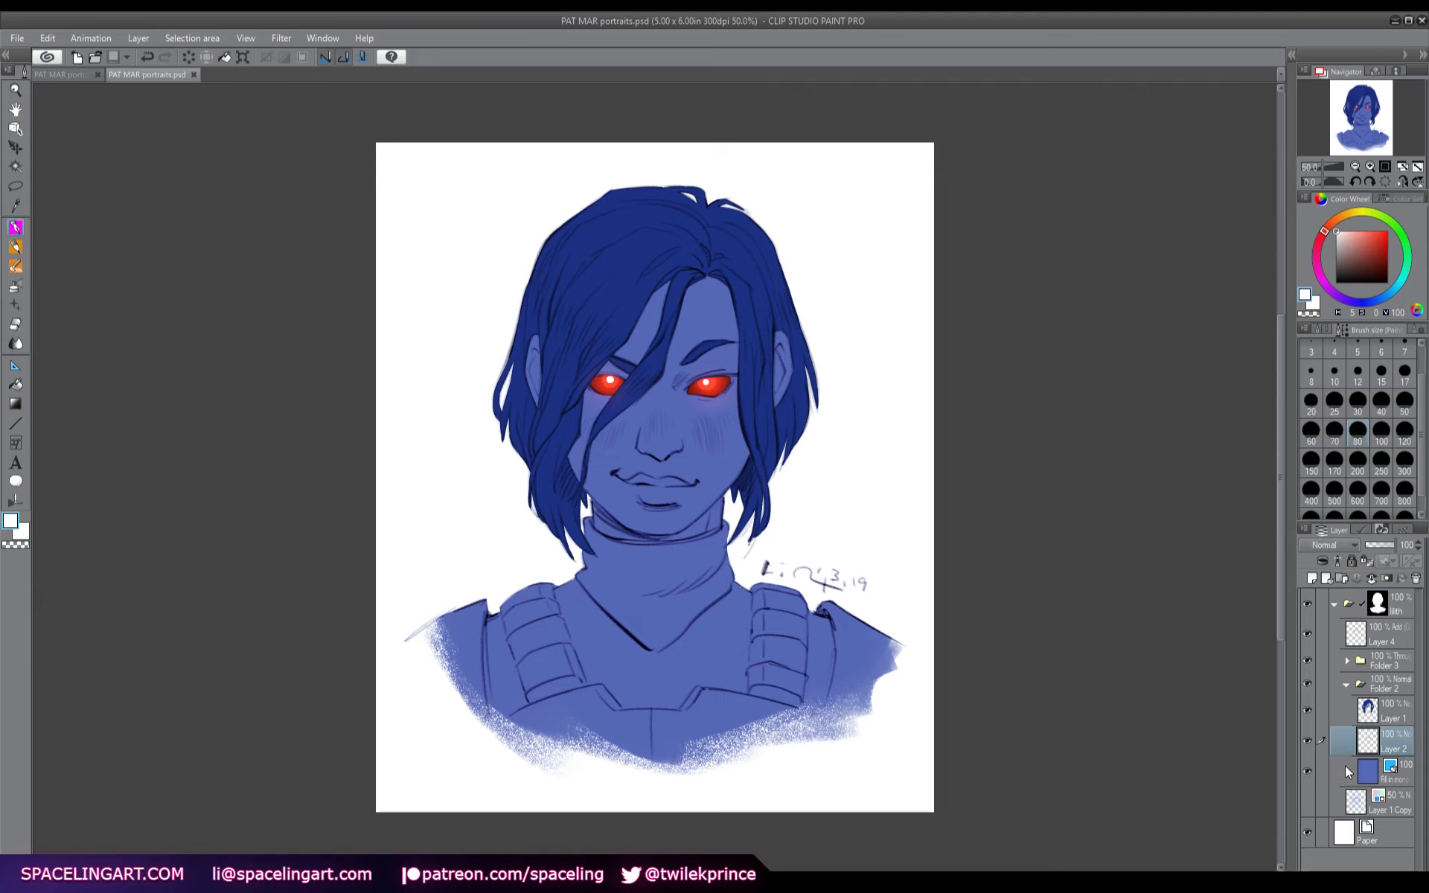
- Merge the hair layer down into the eye layer and add a new layer directly above the blue fill
click(1384, 715)
click(1373, 579)
click(1375, 739)
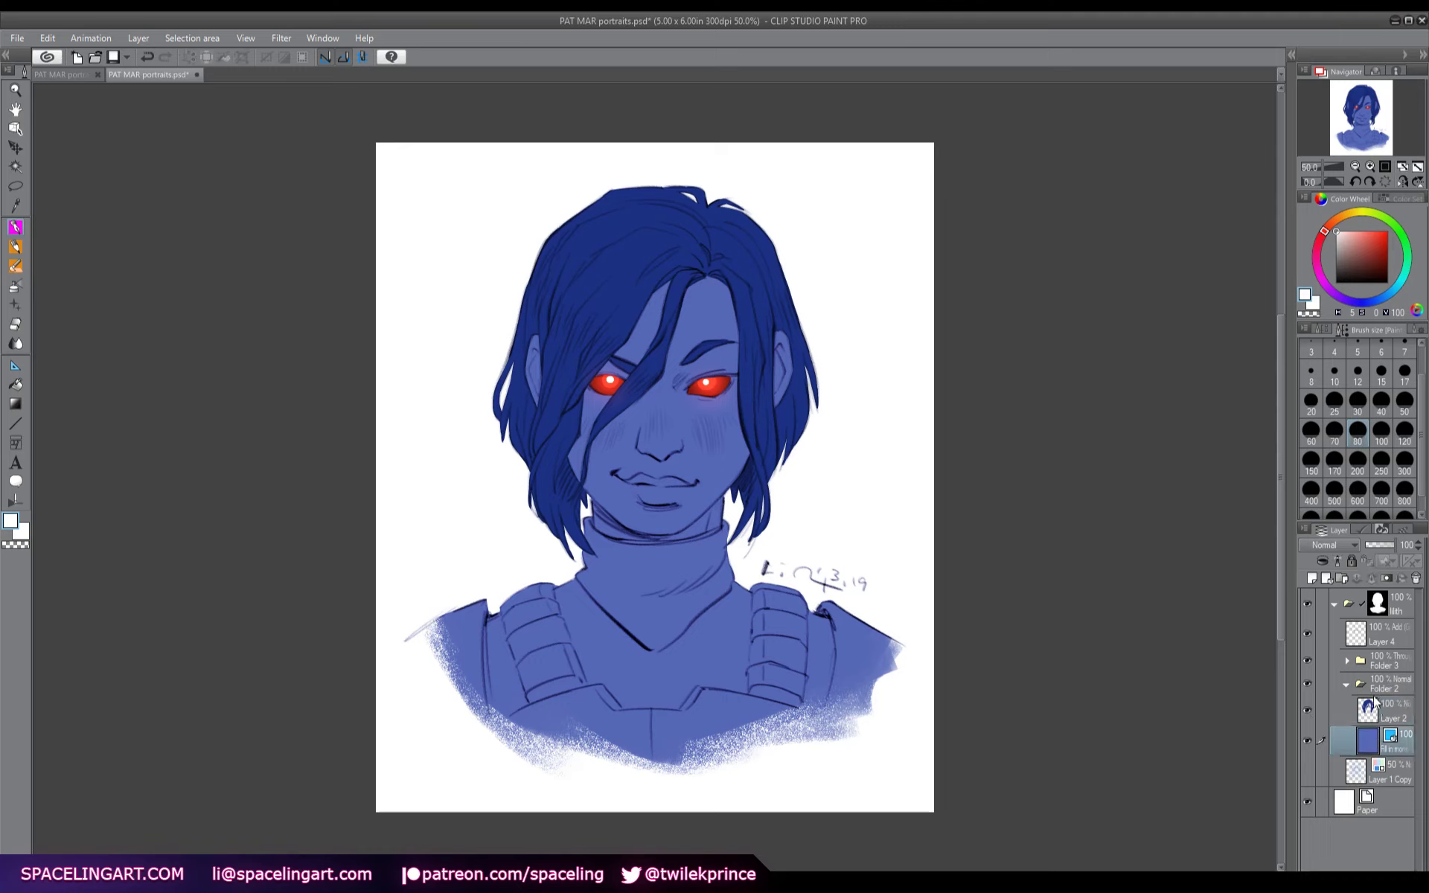
click(1312, 579)
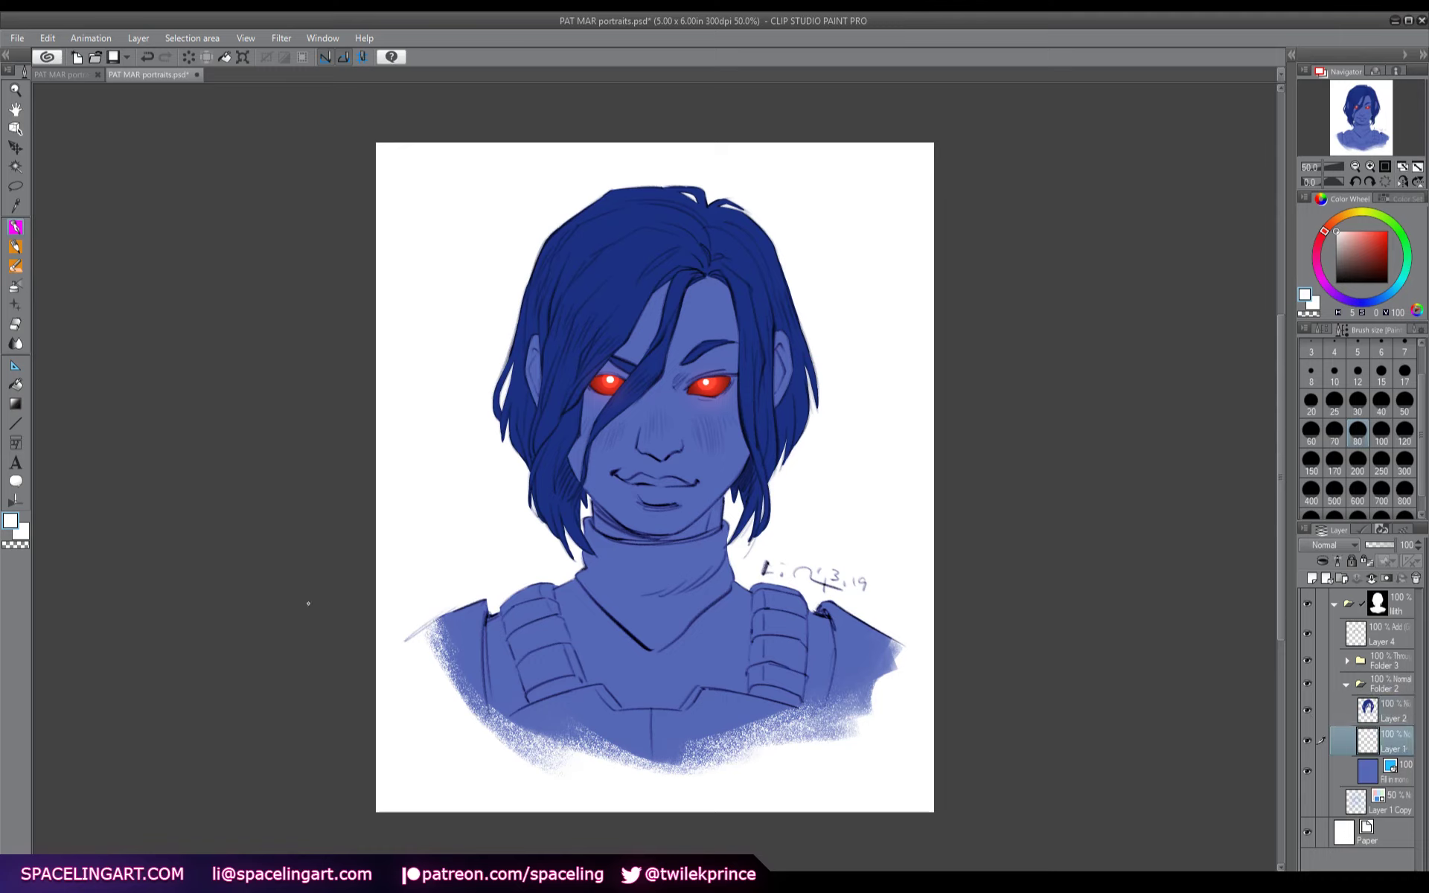
- Try airbrushing the lips with a darker, muted blue based on the sampled skin colour, and undo the stroke
click(15, 288)
alt+click(591, 531)
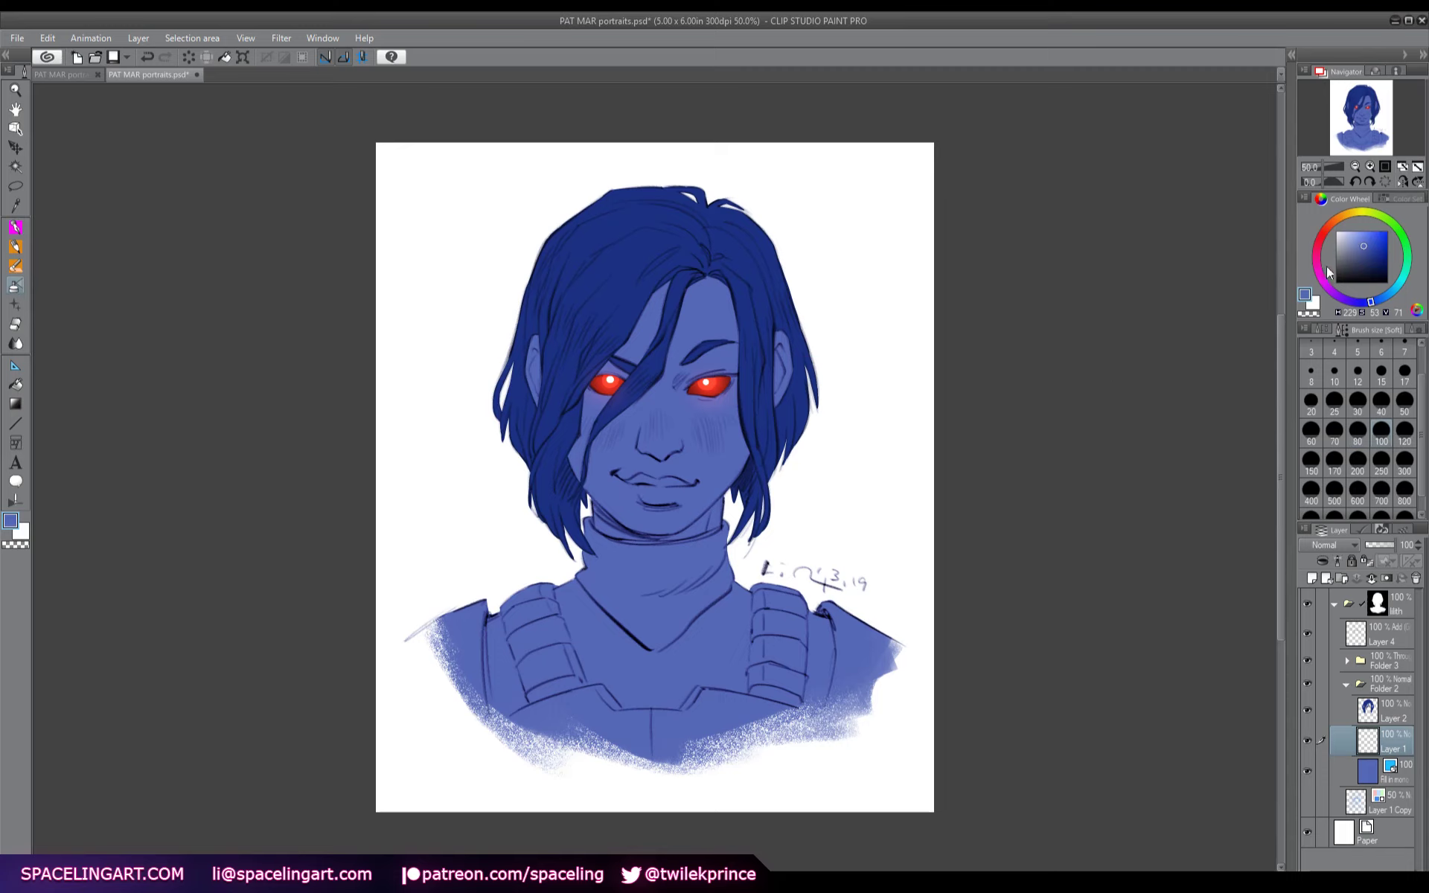
drag(1349, 252, 1352, 257)
click(1378, 299)
key(ctrl+z)
click(1370, 301)
drag(1367, 250, 1360, 259)
drag(644, 480, 679, 487)
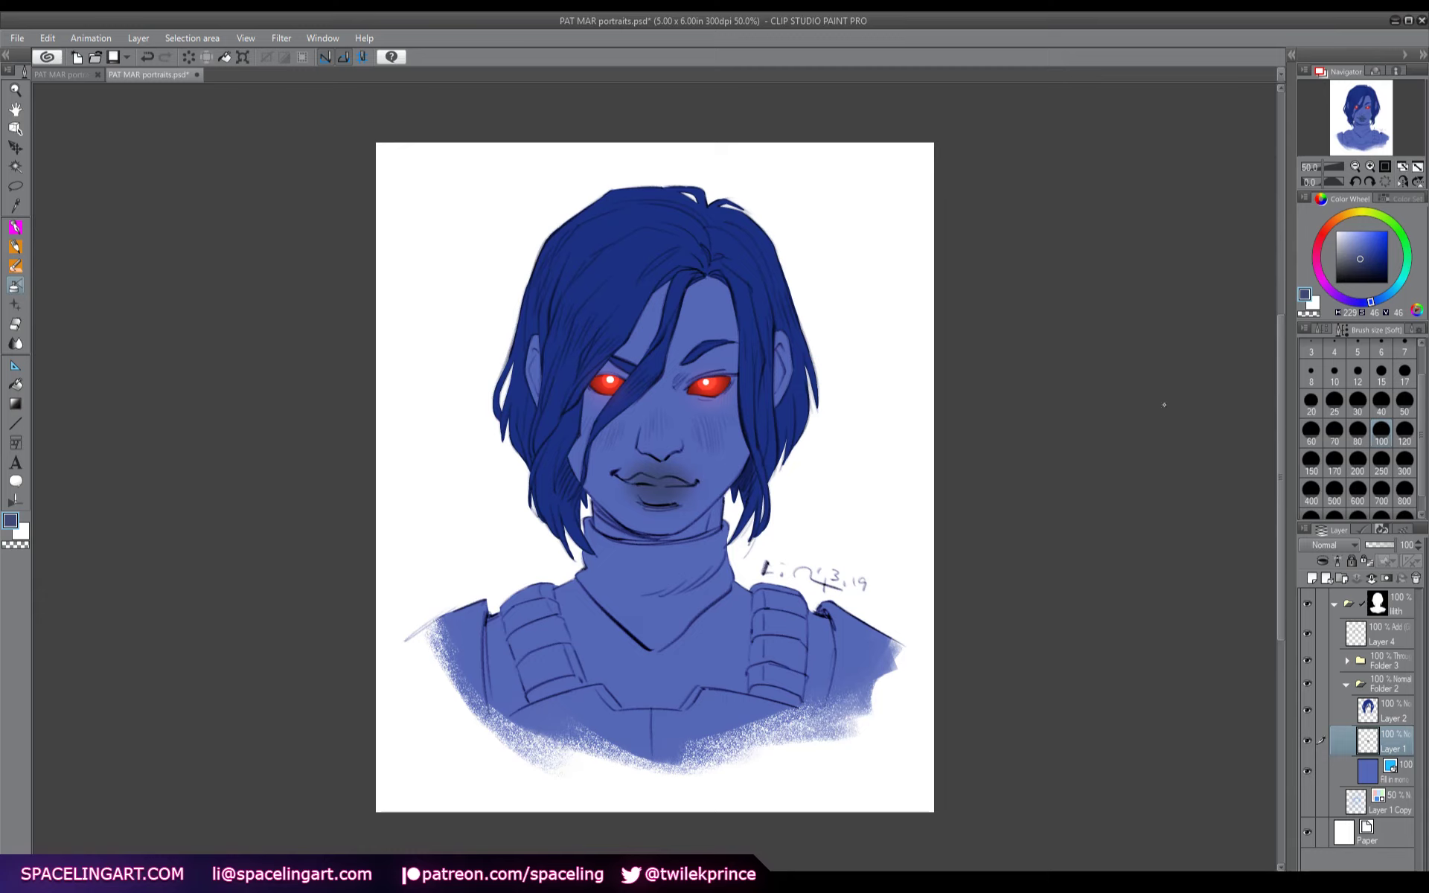
key(ctrl+z)
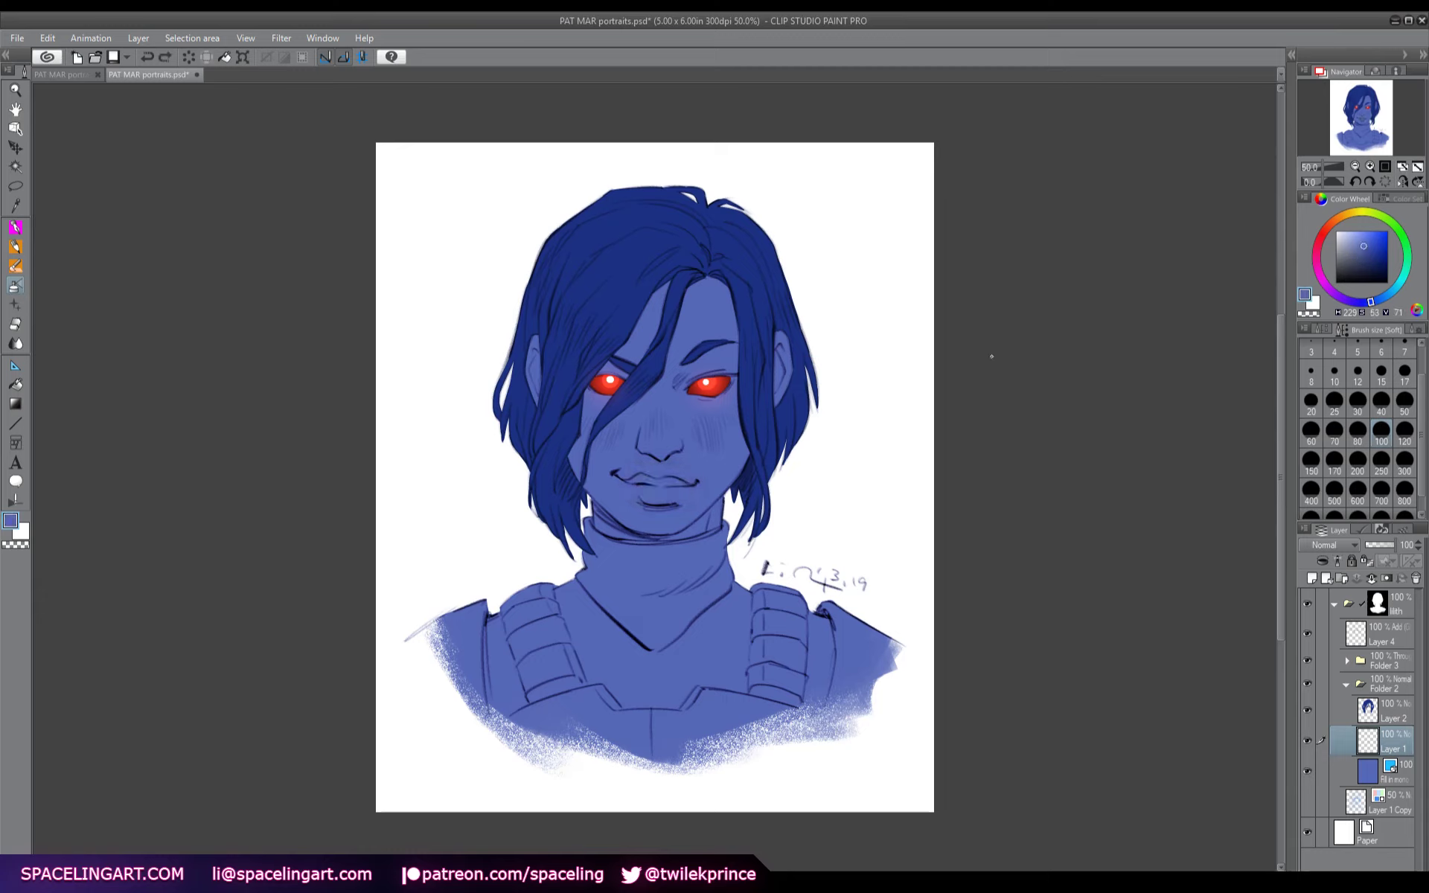
- Airbrush a muted teal-blue over the lips and recolour it with a darker shade of the same hue
click(1378, 300)
click(1362, 256)
drag(646, 480, 659, 485)
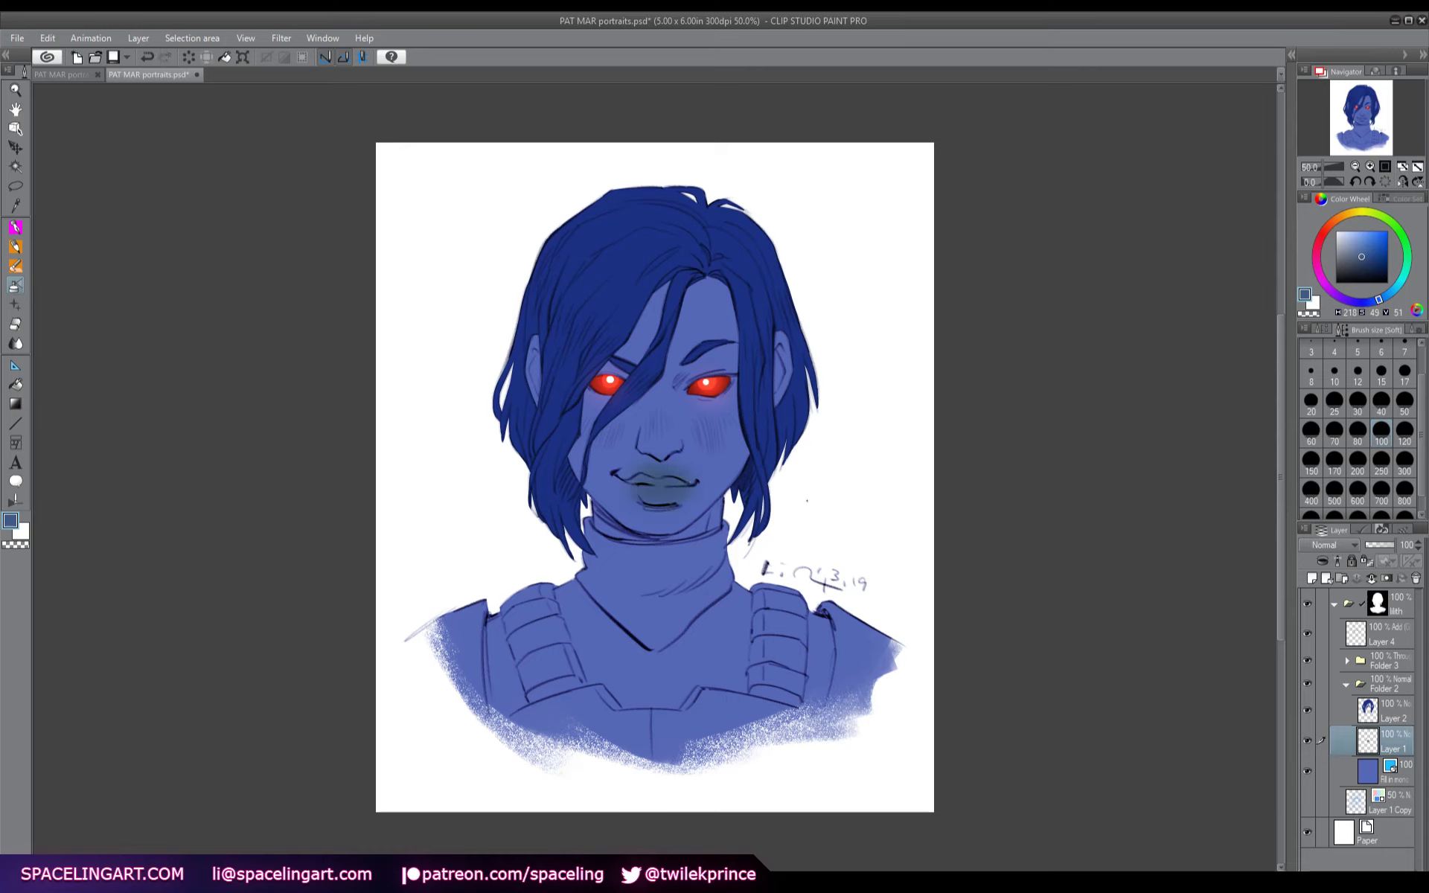
click(1366, 261)
click(48, 37)
click(86, 267)
- Mask out the lip colour, reveal it inside the lip outline with the pen at size 50, and apply the mask
click(15, 227)
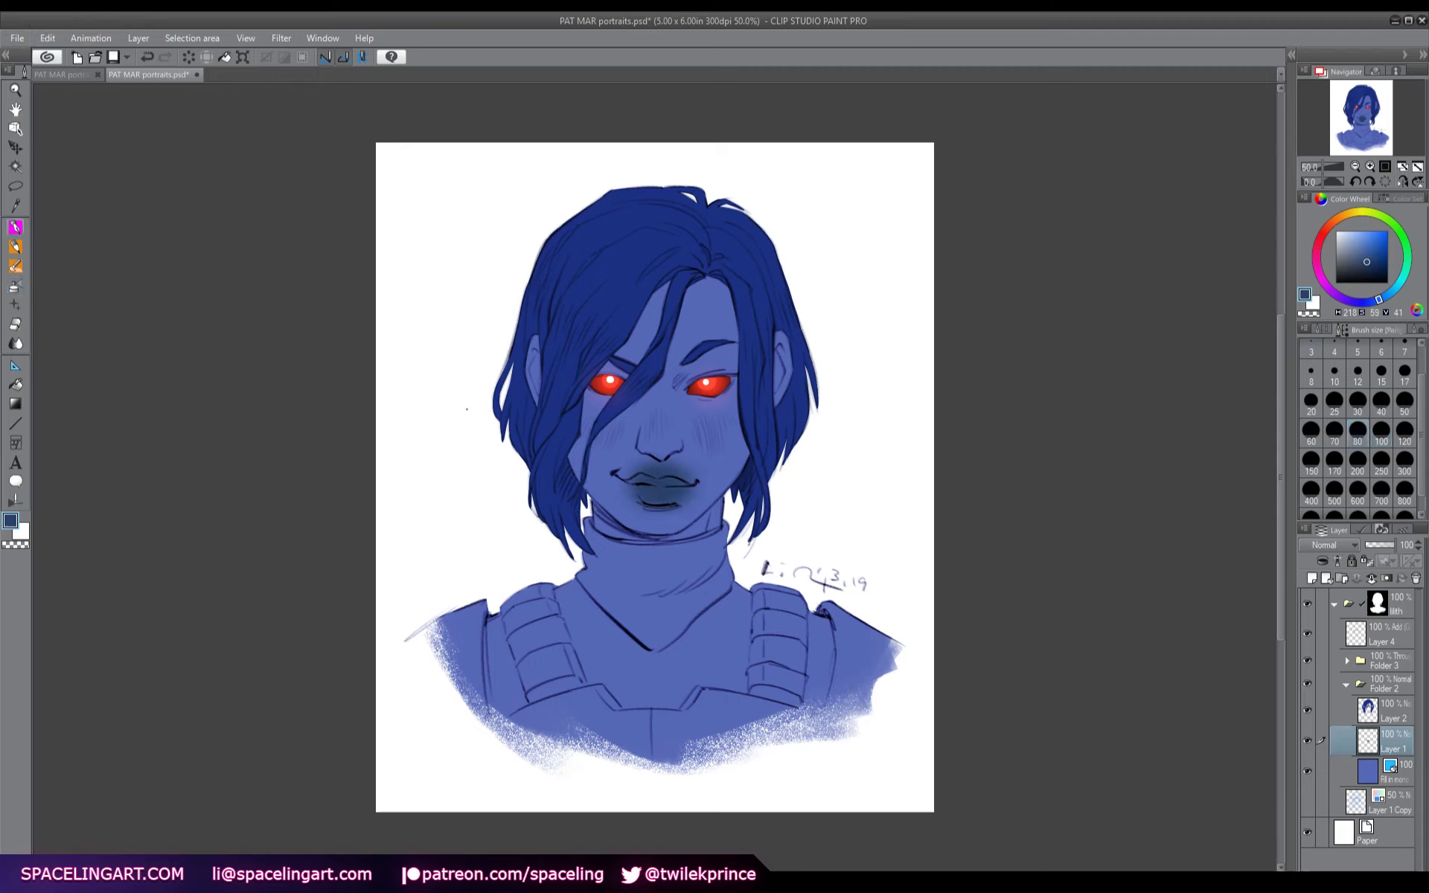
click(1386, 579)
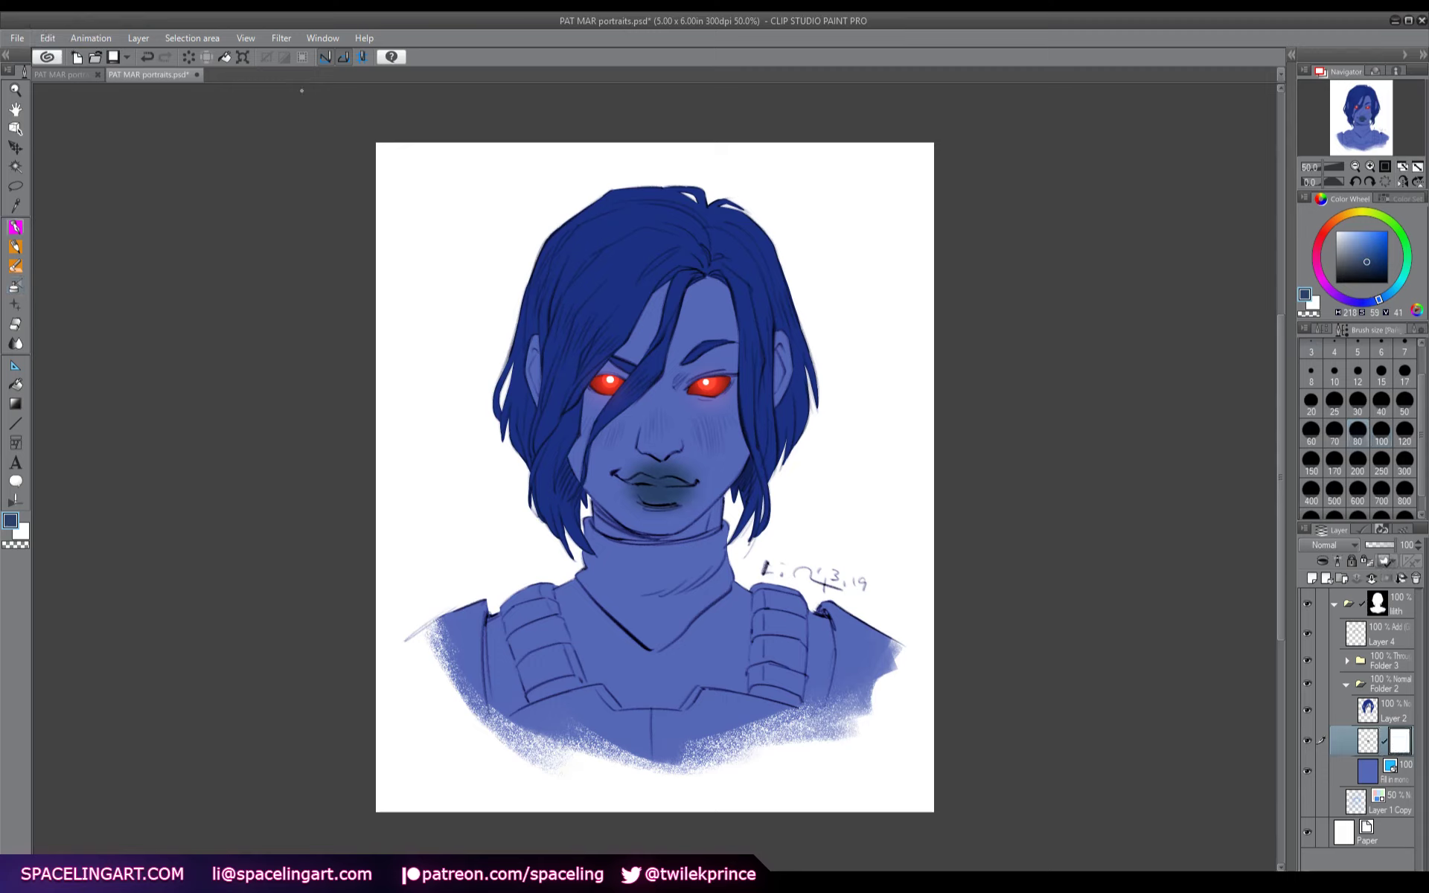
click(189, 57)
click(1405, 408)
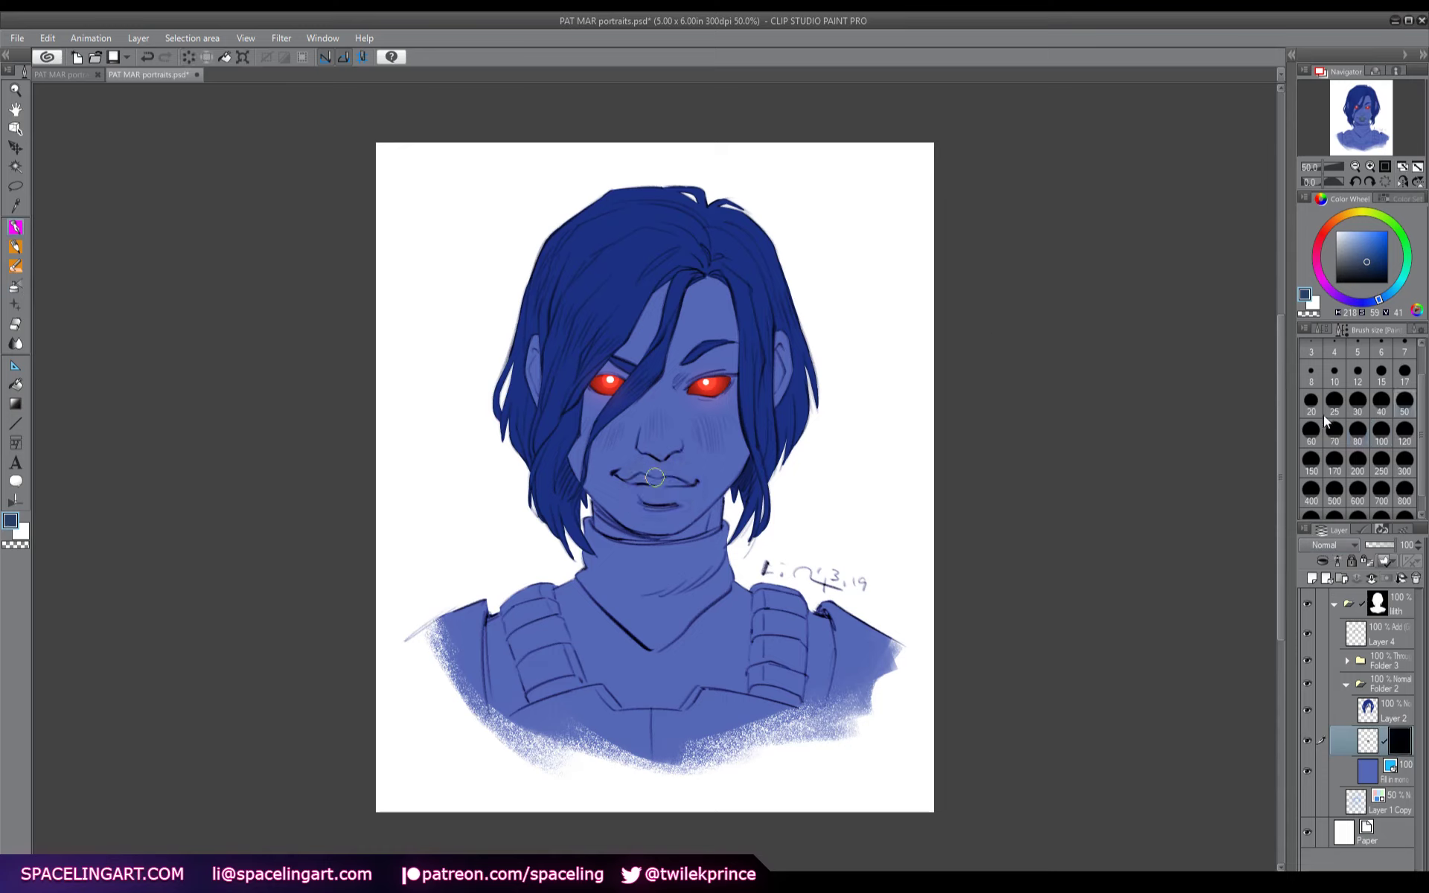
mouse_move(639, 476)
mouse_down()
mouse_move(664, 463)
mouse_move(680, 489)
mouse_move(645, 484)
mouse_move(655, 499)
mouse_move(640, 505)
mouse_move(683, 491)
mouse_up()
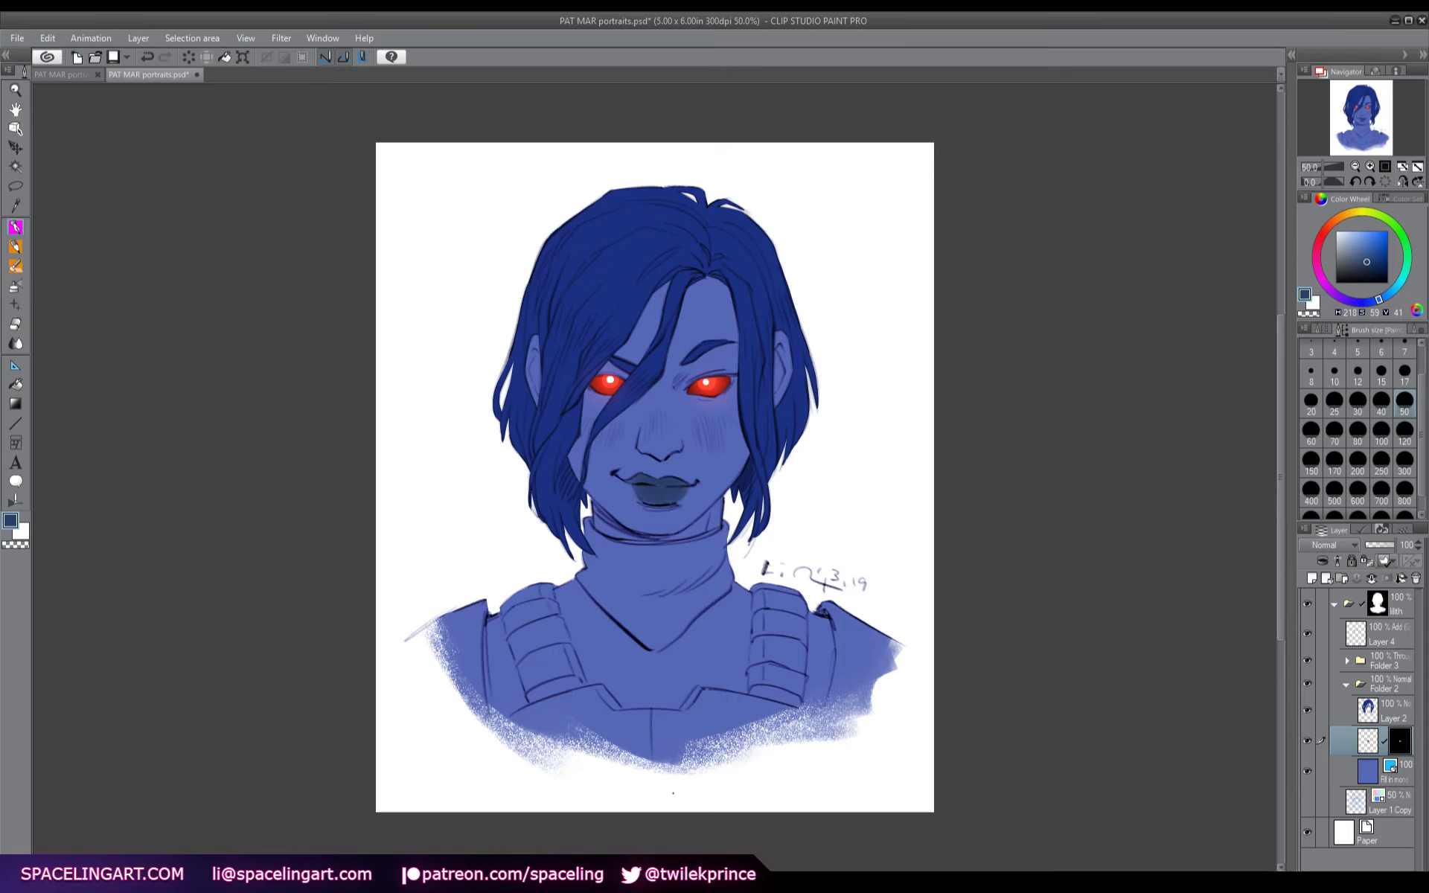
click(1402, 579)
- Add a new layer directly above the lip layer and switch to the Transparent watercolor brush
click(1371, 715)
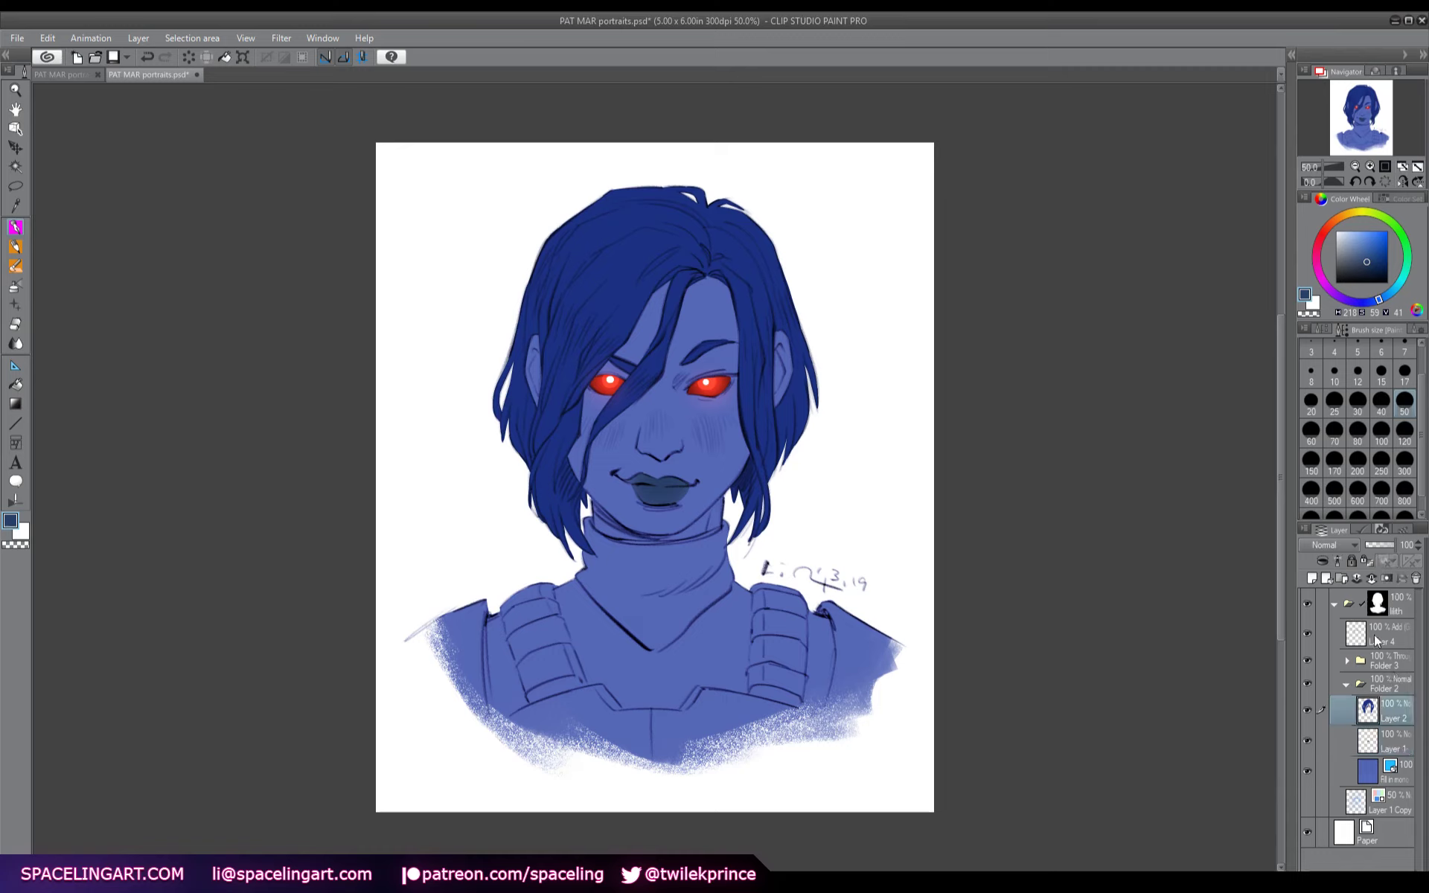
click(1381, 744)
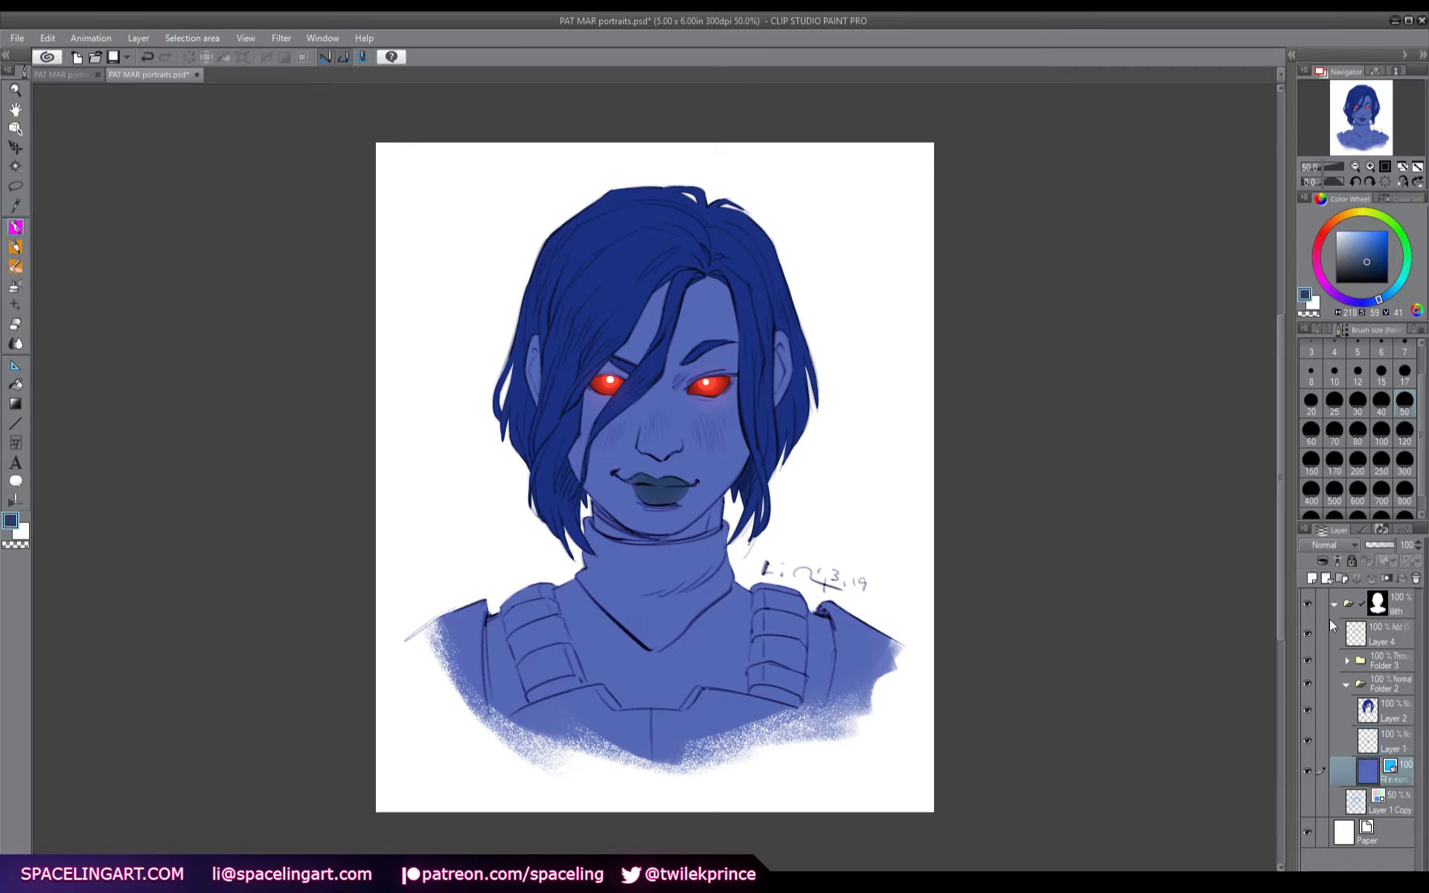
click(1307, 579)
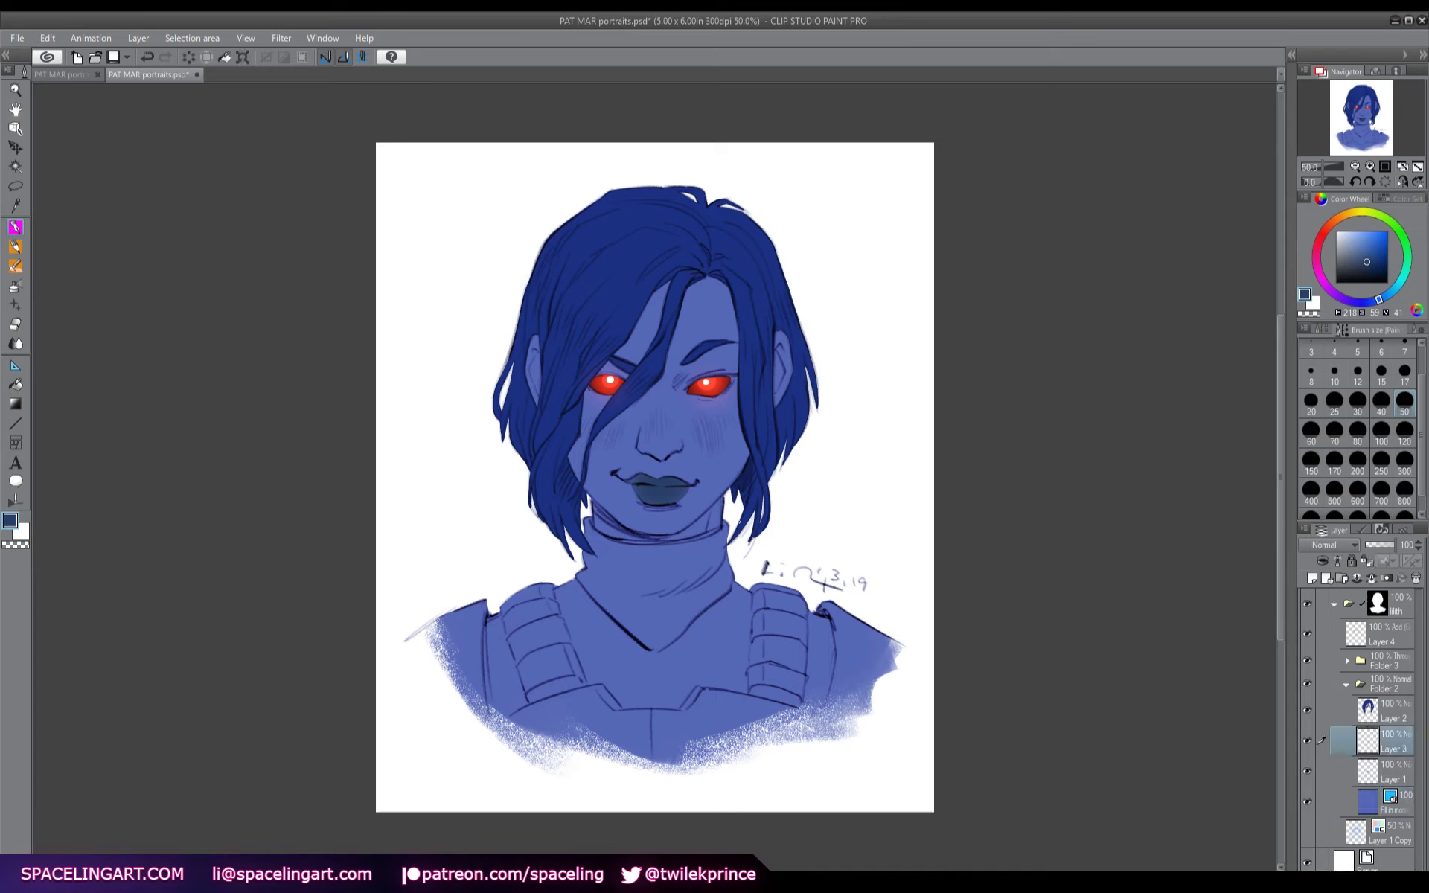
key(b)
click(1321, 331)
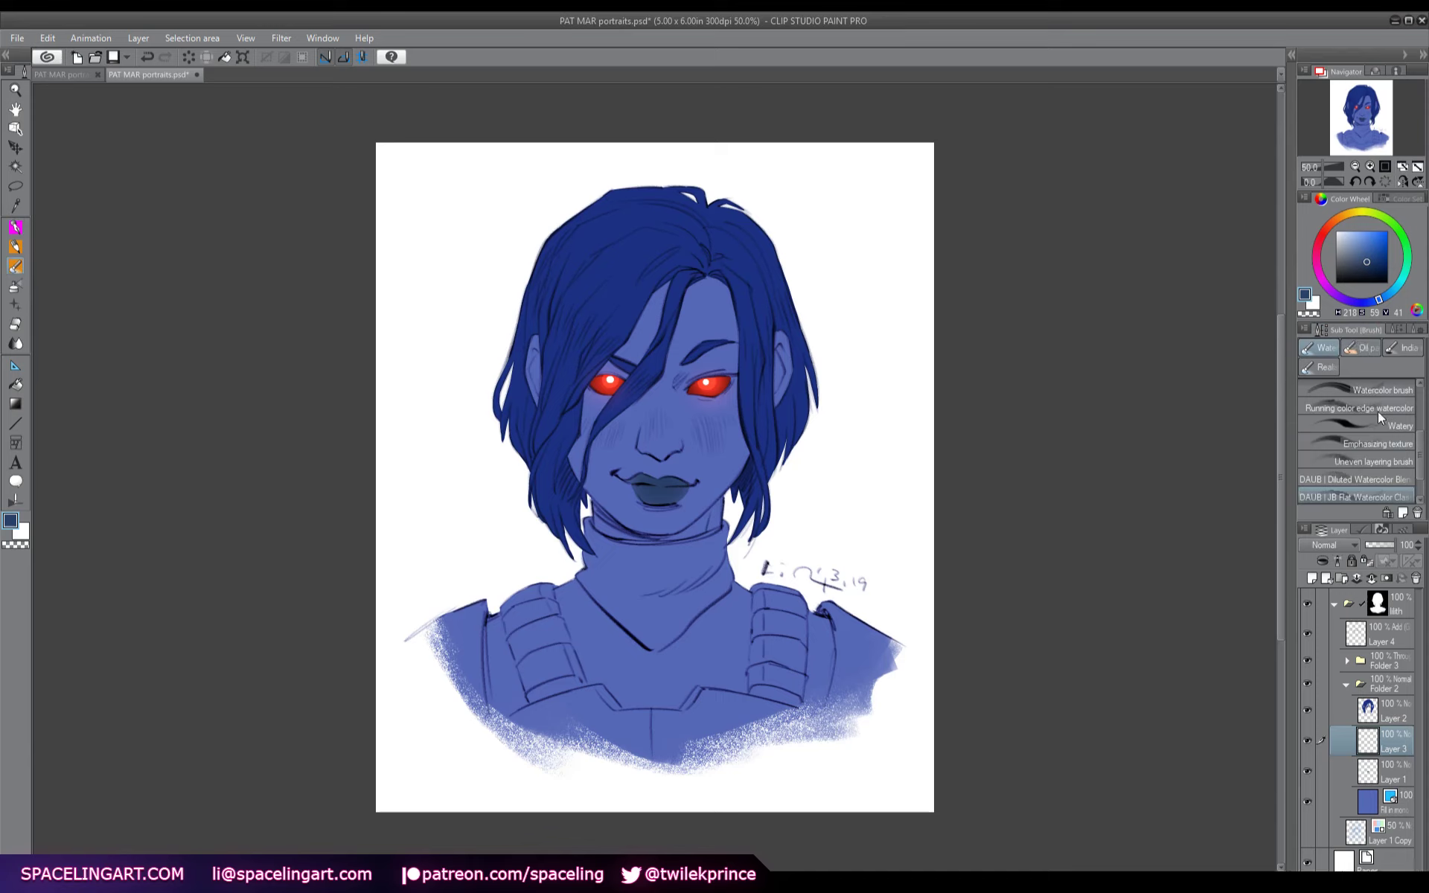
scroll(1377, 411, up, 3)
click(1378, 406)
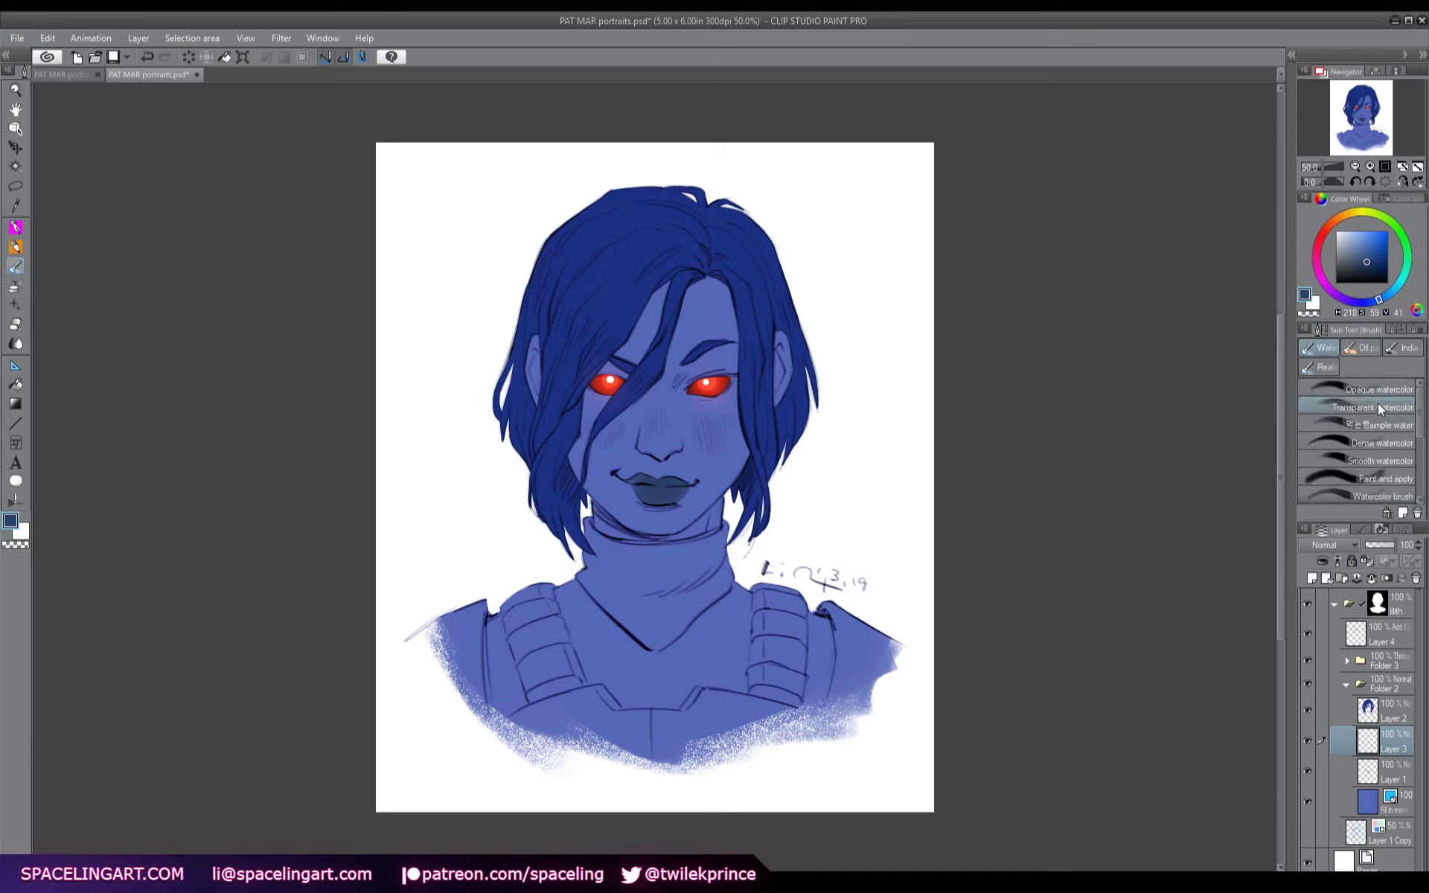
click(1402, 331)
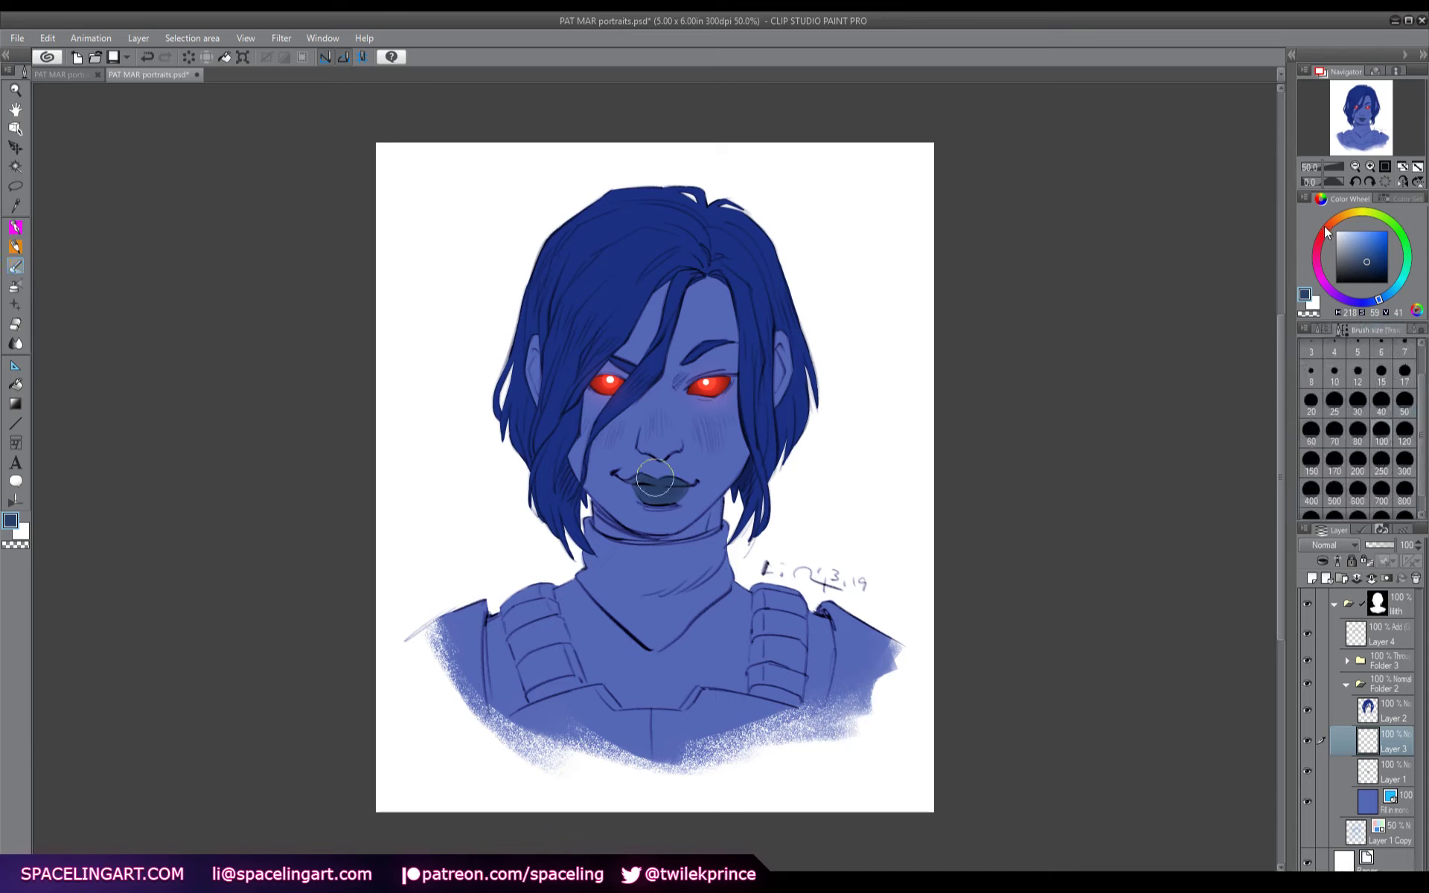
- Set the new layer to Multiply and brush a pale pink blush across the cheeks and around the eyes at size 100
click(1324, 233)
click(1346, 237)
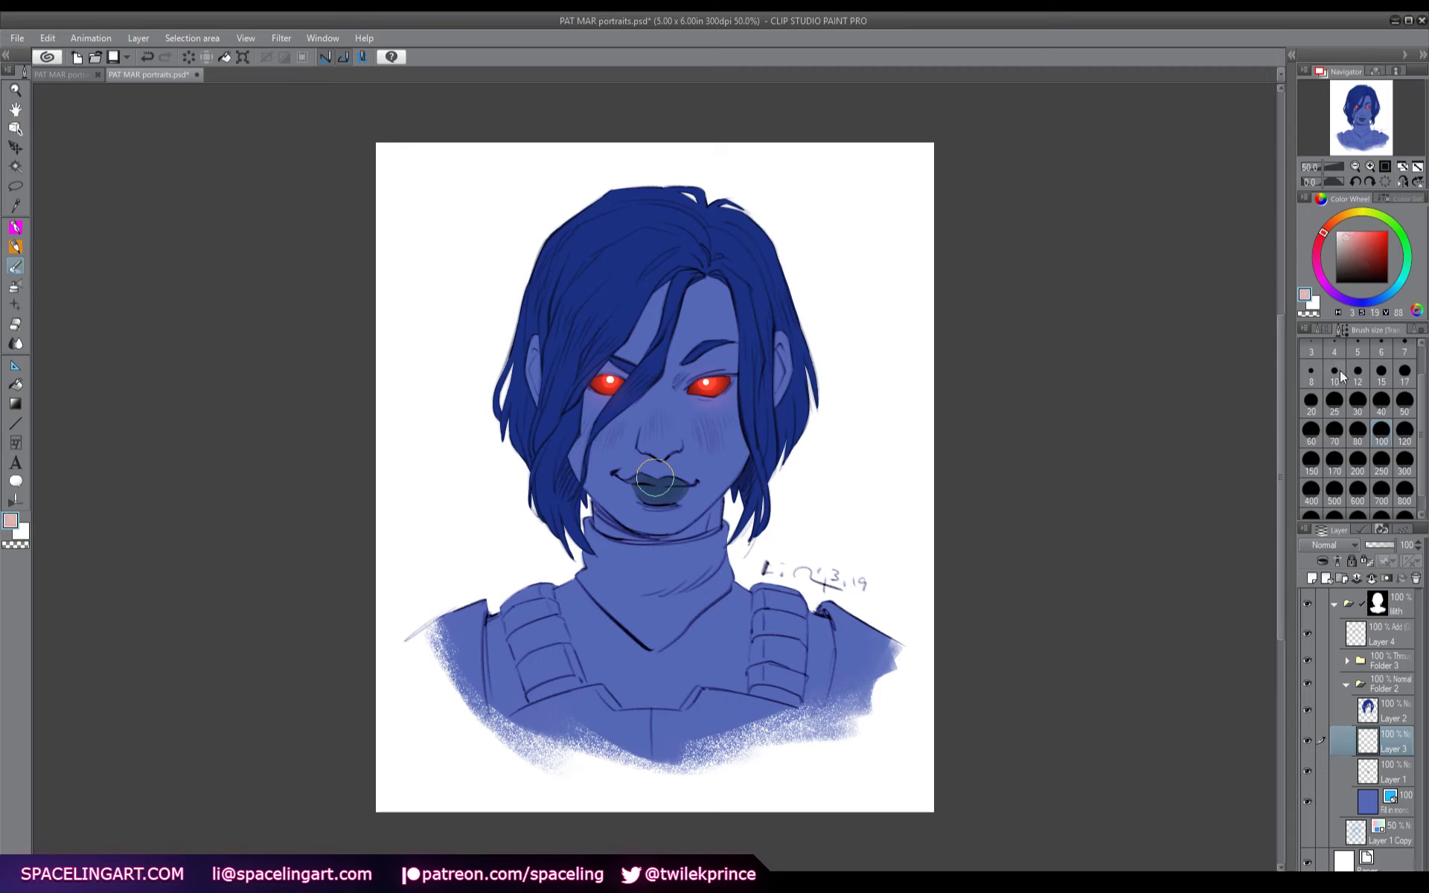
click(1332, 546)
click(1321, 180)
mouse_move(592, 418)
mouse_down()
mouse_move(646, 406)
mouse_move(743, 421)
mouse_move(710, 403)
mouse_up()
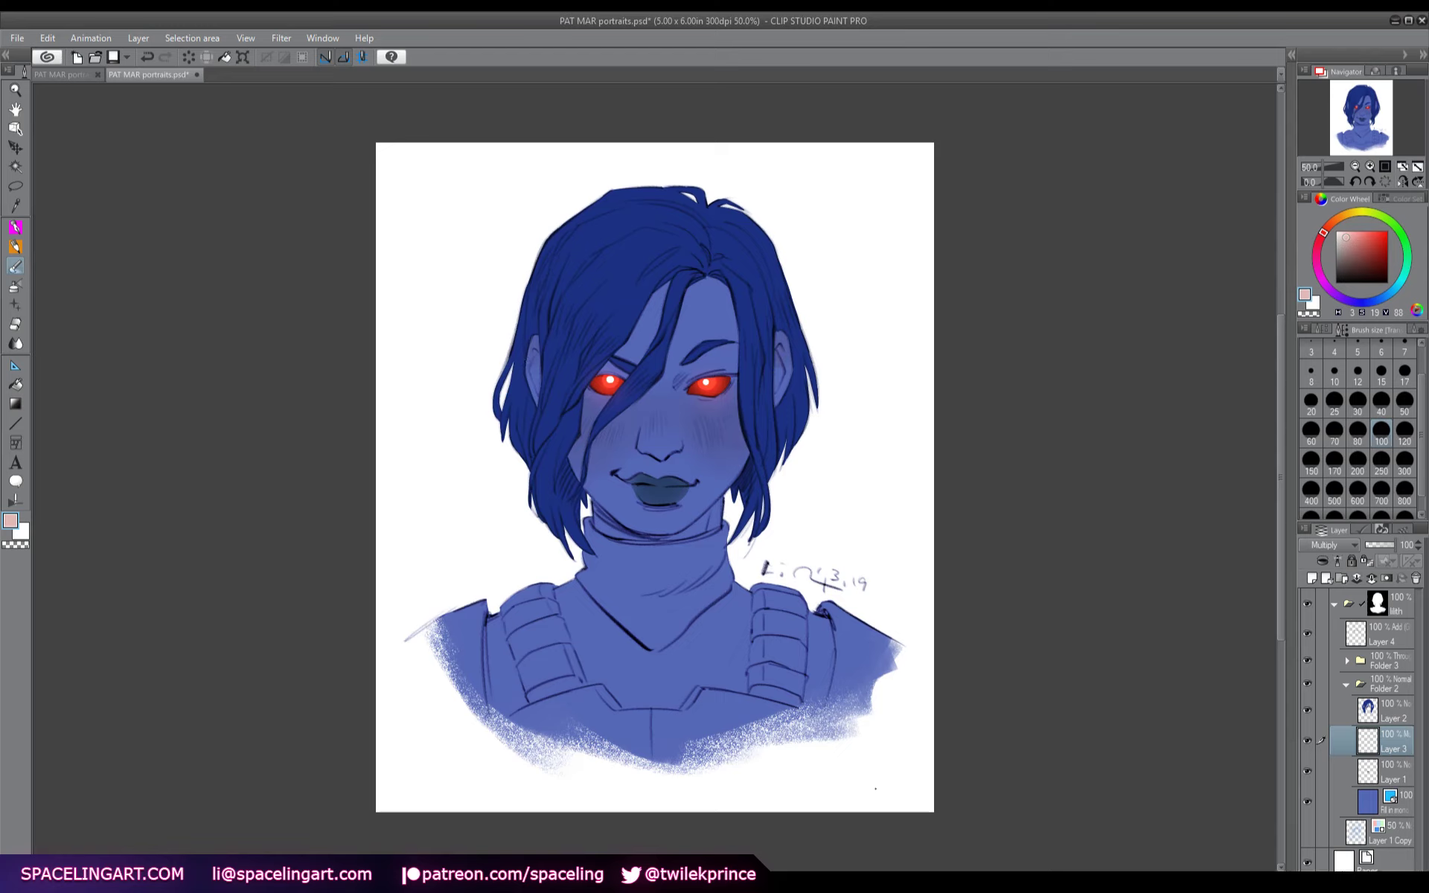
- Duplicate the blush layer and set the lower copy to Hue blending at 10% opacity
key(ctrl+a)
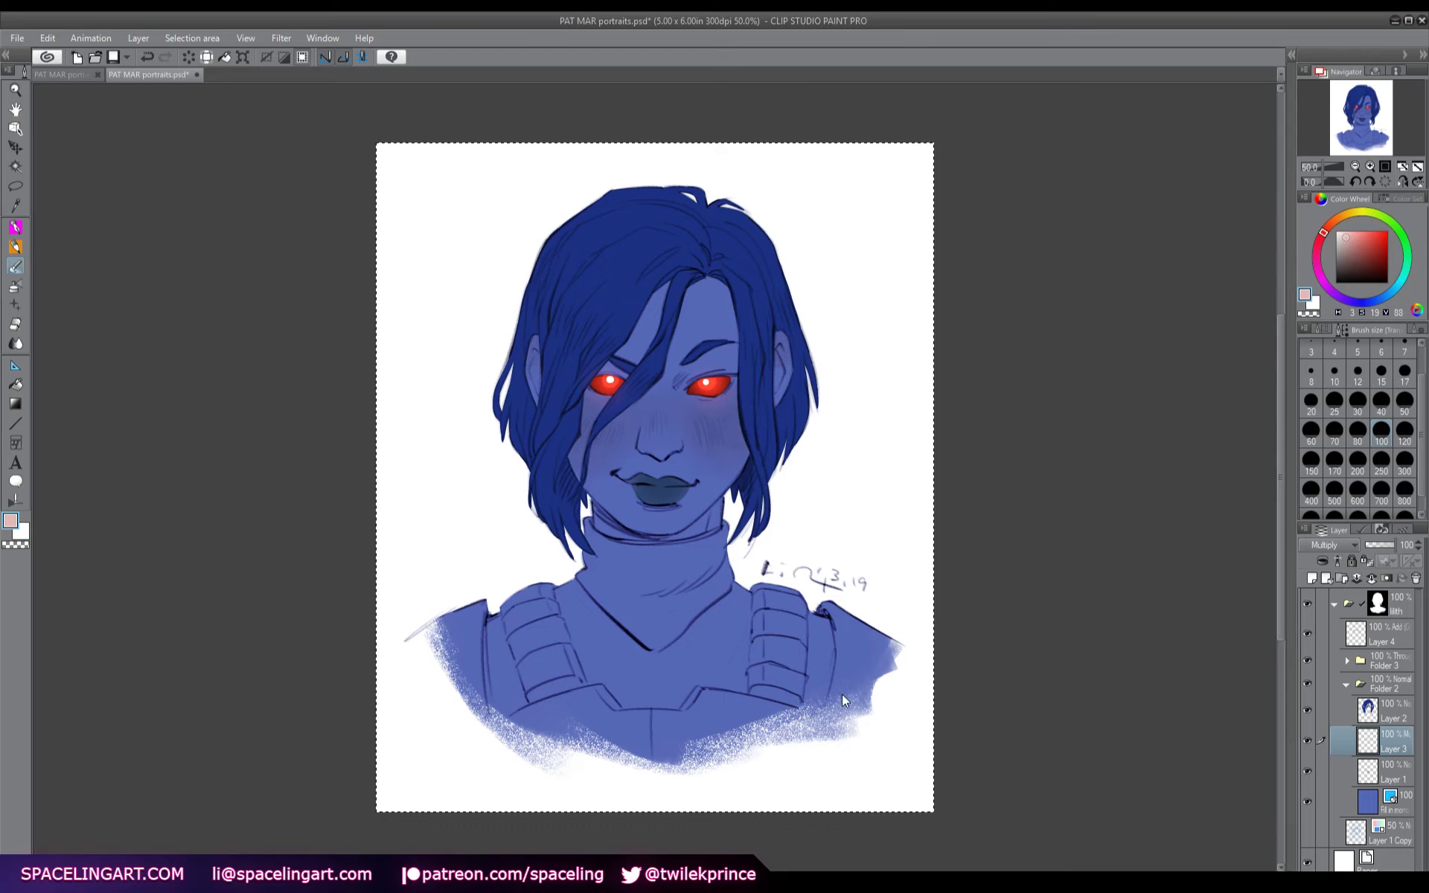
key(ctrl+c)
key(ctrl+v)
click(1386, 763)
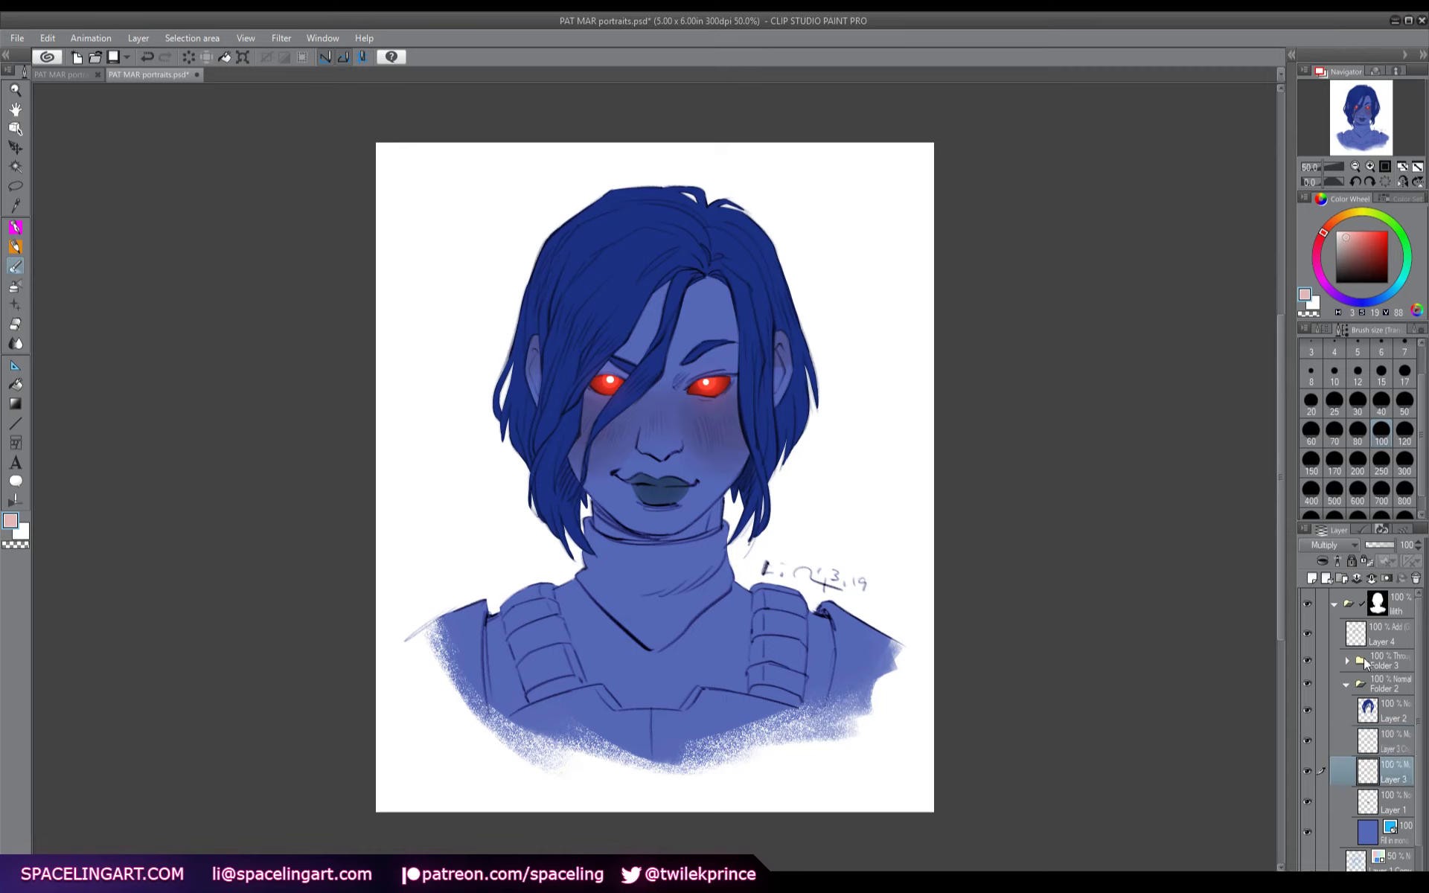
click(1324, 527)
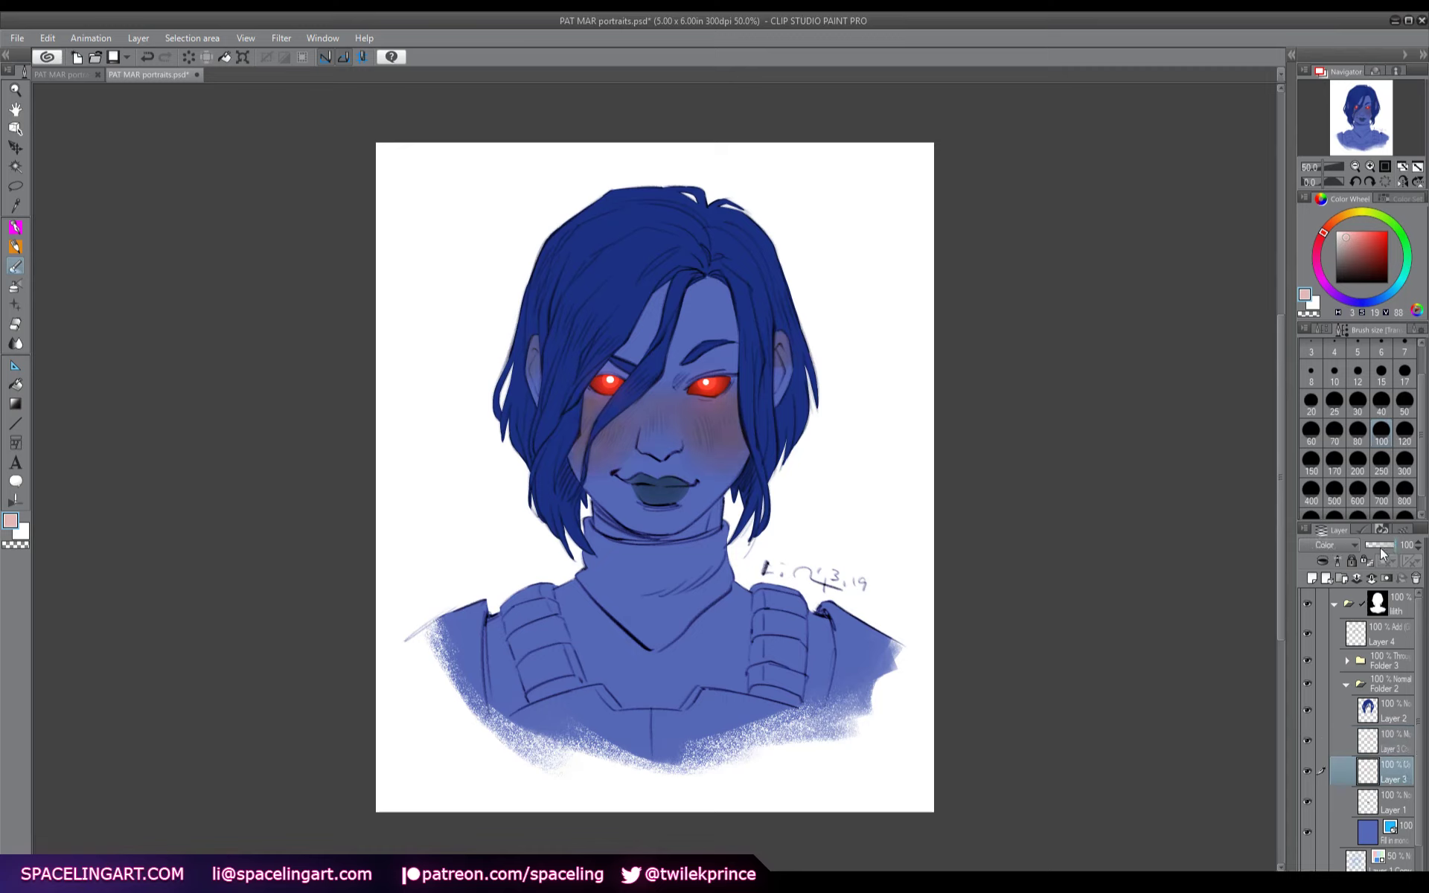
click(1350, 544)
click(1330, 499)
key(ctrl+z)
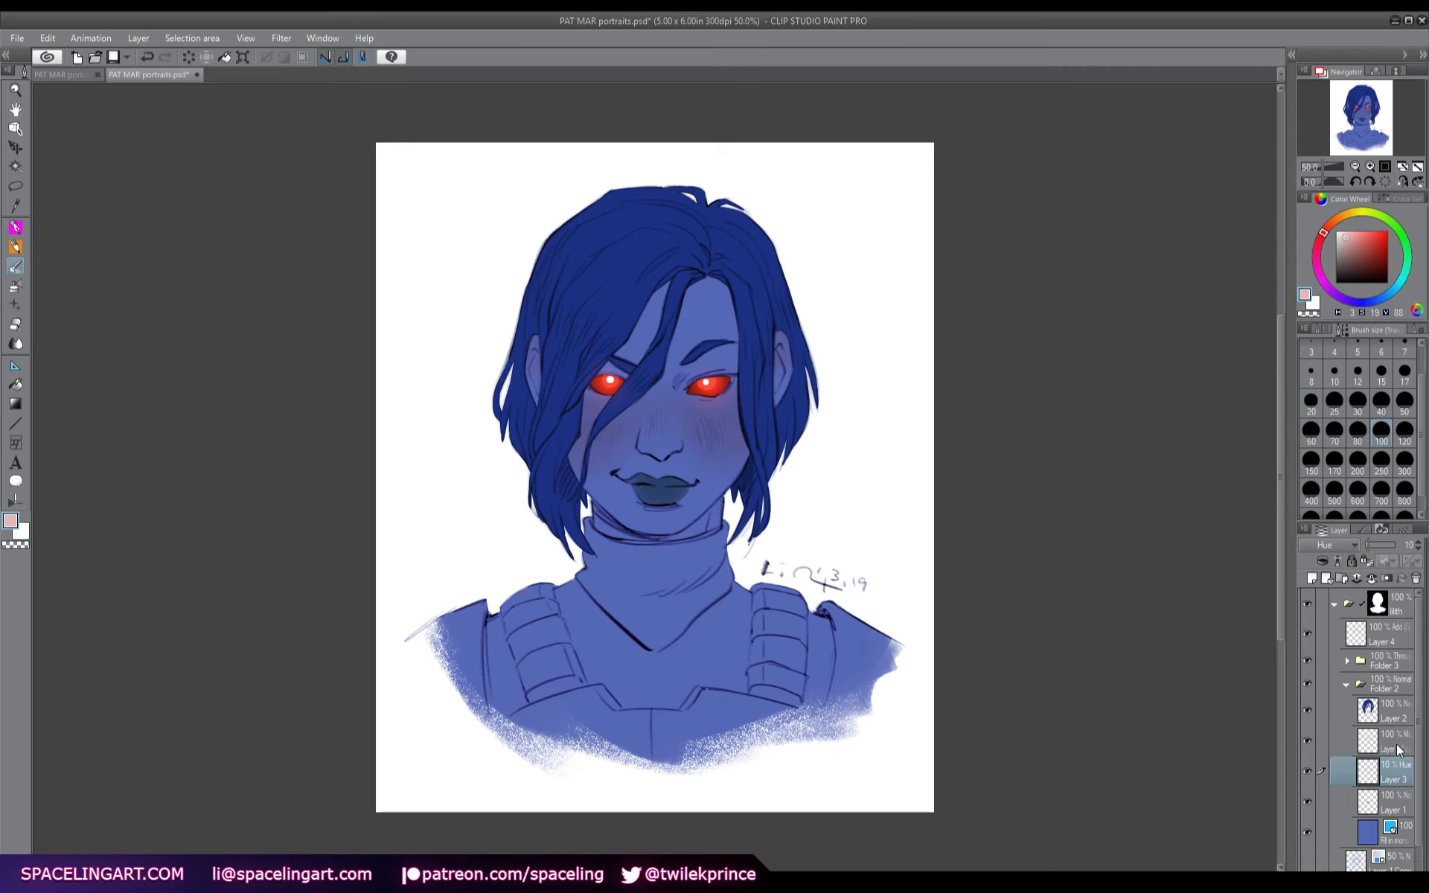
- Add a layer above the blue fill and paint the torso and lower collar dark blue-grey with the pen at size 200
click(1366, 830)
click(1314, 579)
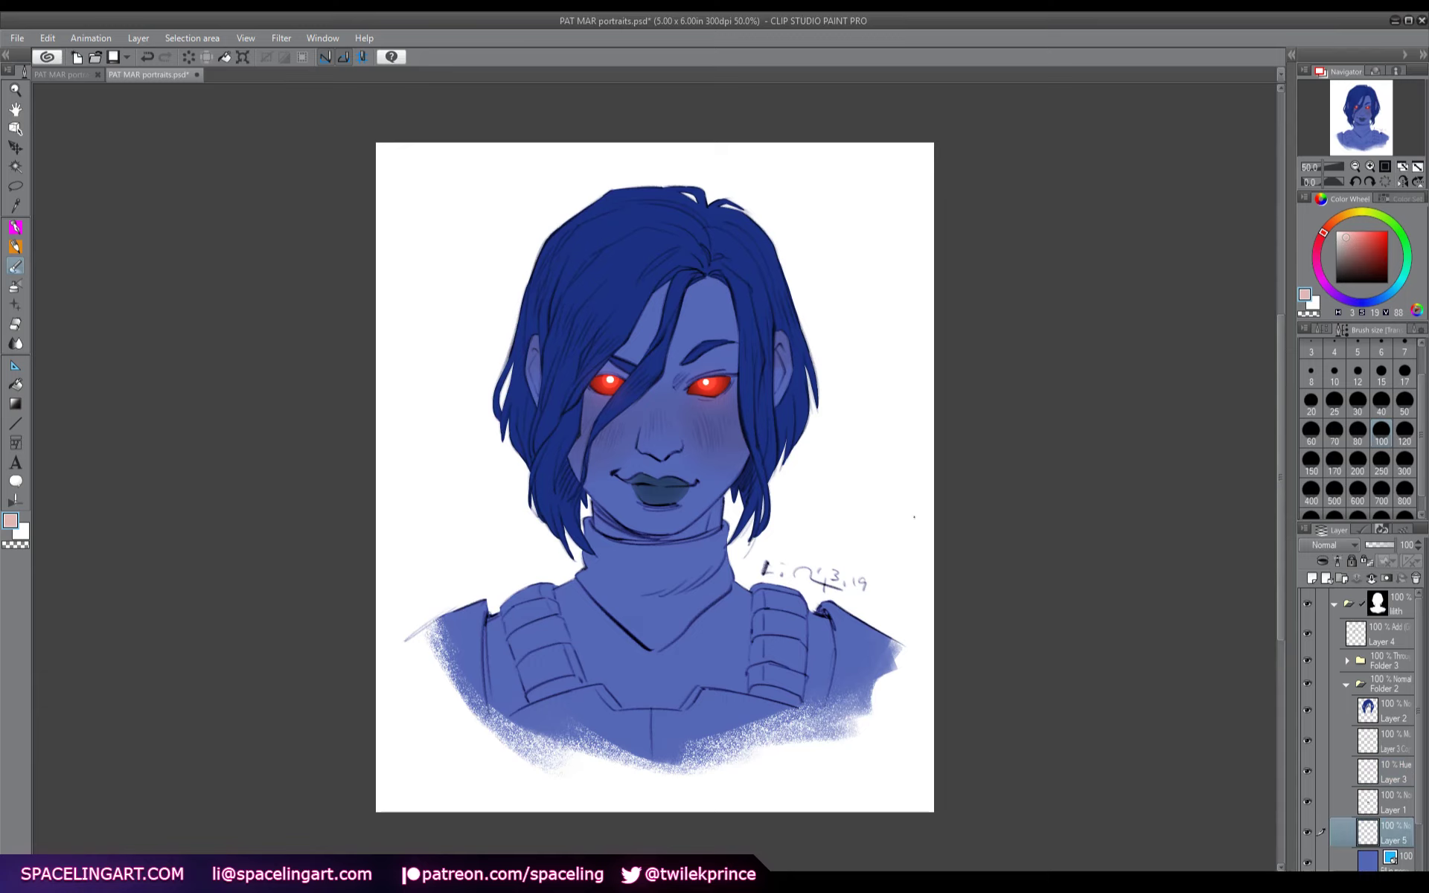
click(18, 227)
alt+click(629, 579)
click(1353, 303)
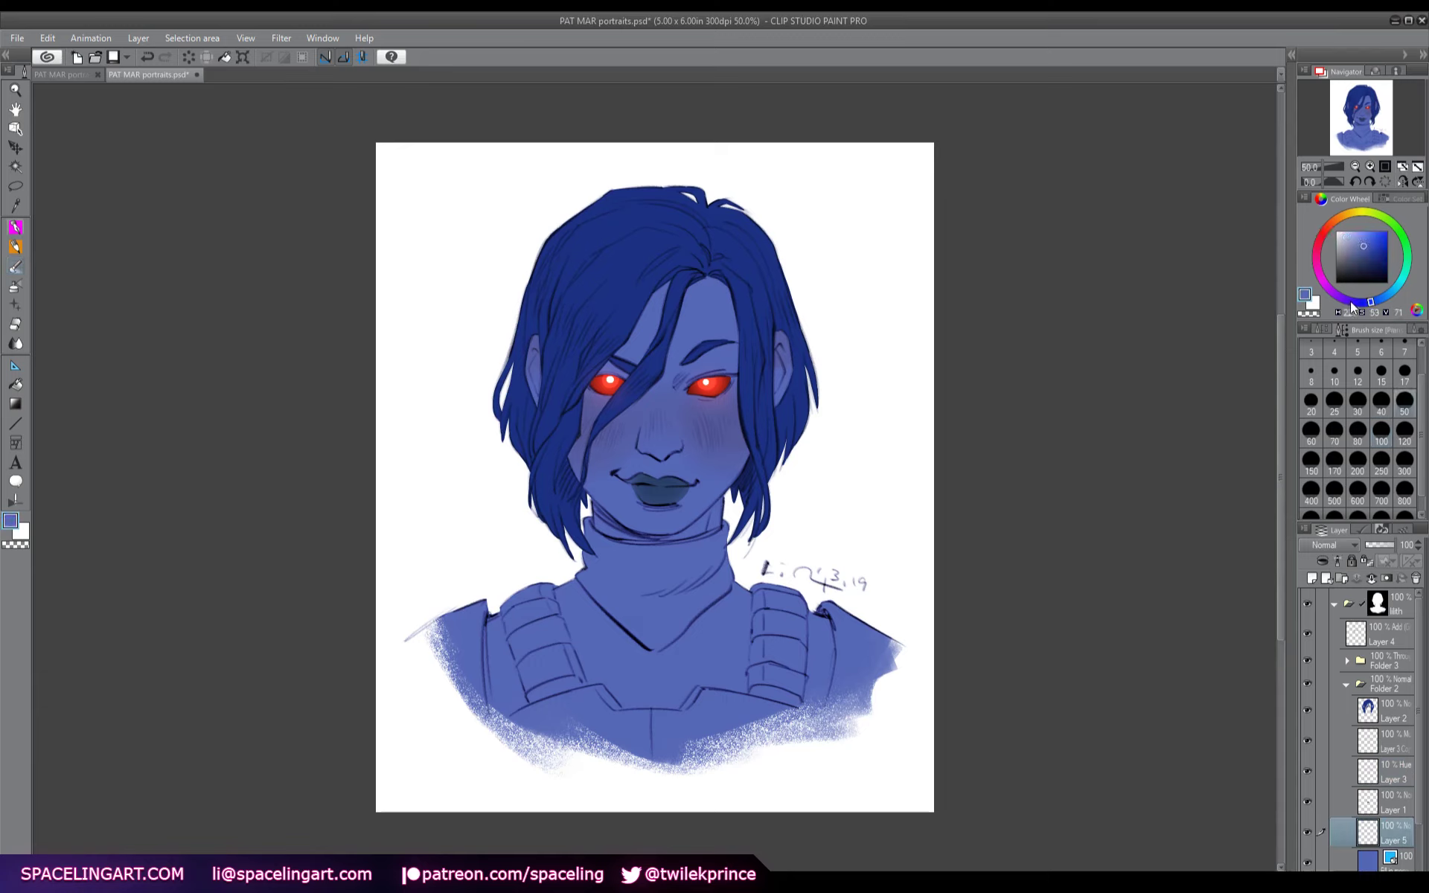
drag(1355, 259, 1345, 271)
click(1343, 270)
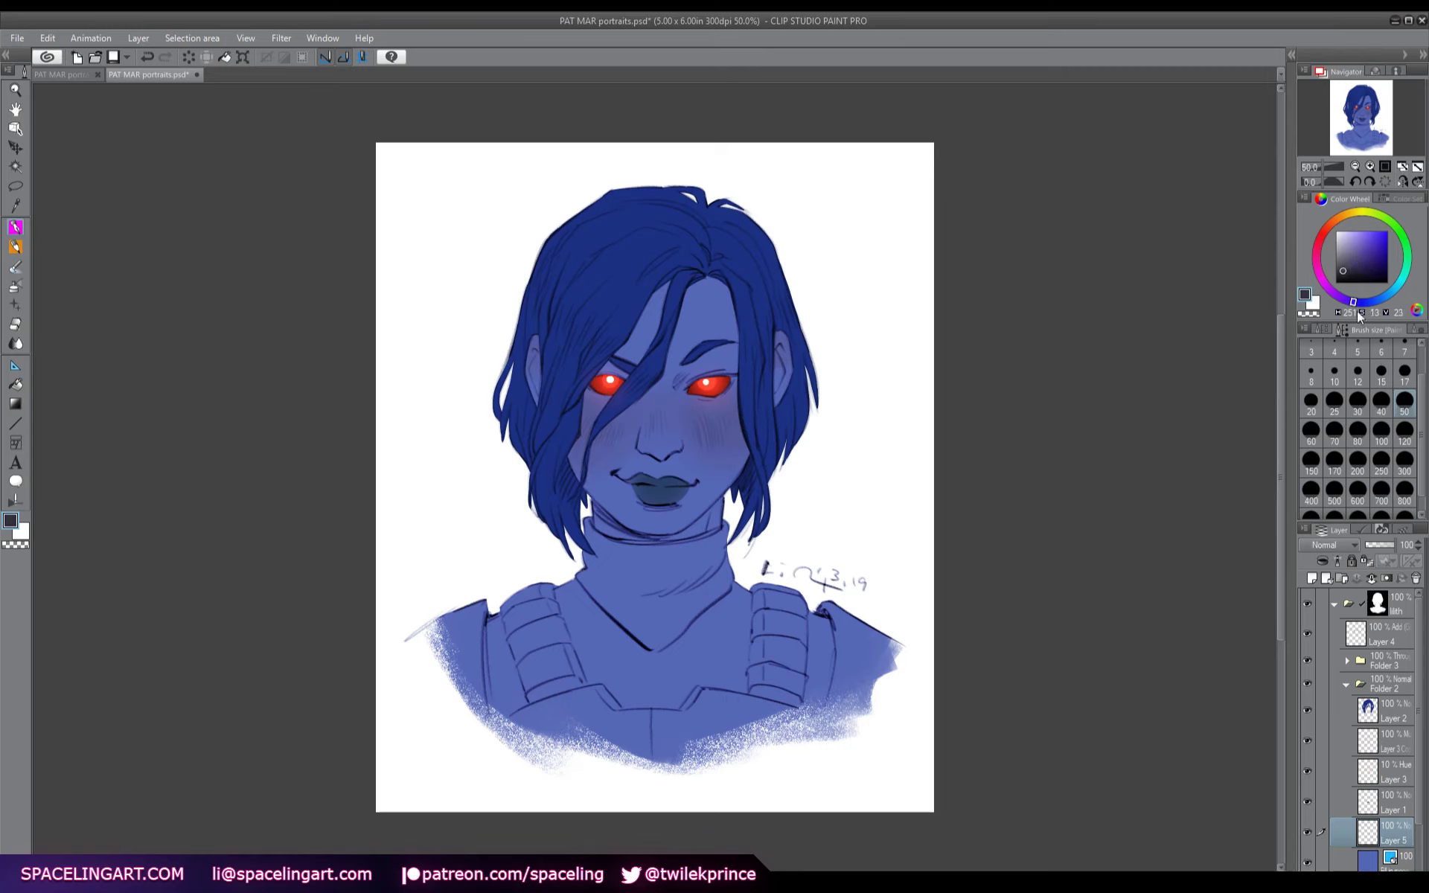
click(1362, 465)
mouse_move(695, 624)
mouse_down()
mouse_move(676, 678)
mouse_move(493, 619)
mouse_move(649, 652)
mouse_move(694, 703)
mouse_move(796, 692)
mouse_move(779, 705)
mouse_move(673, 625)
mouse_move(524, 620)
mouse_move(530, 599)
mouse_move(564, 588)
mouse_move(709, 570)
mouse_up()
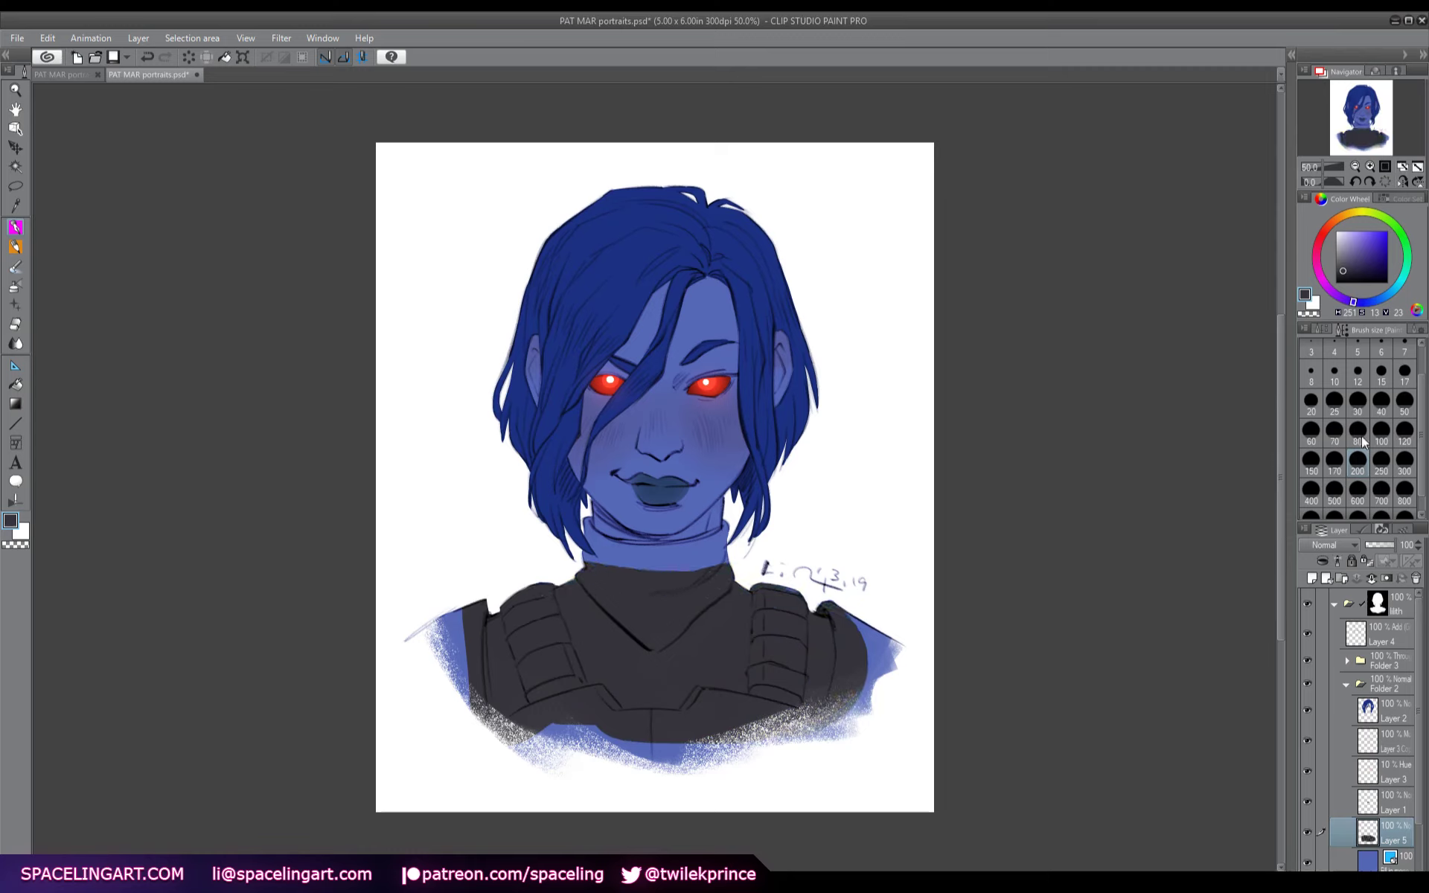
- Fill the rest of the turtleneck collar up to the chin with the dark grey at brush size 80
click(1359, 438)
mouse_move(588, 513)
mouse_down()
mouse_move(629, 565)
mouse_move(603, 548)
mouse_move(669, 555)
mouse_move(621, 544)
mouse_move(722, 527)
mouse_up()
drag(673, 559, 730, 563)
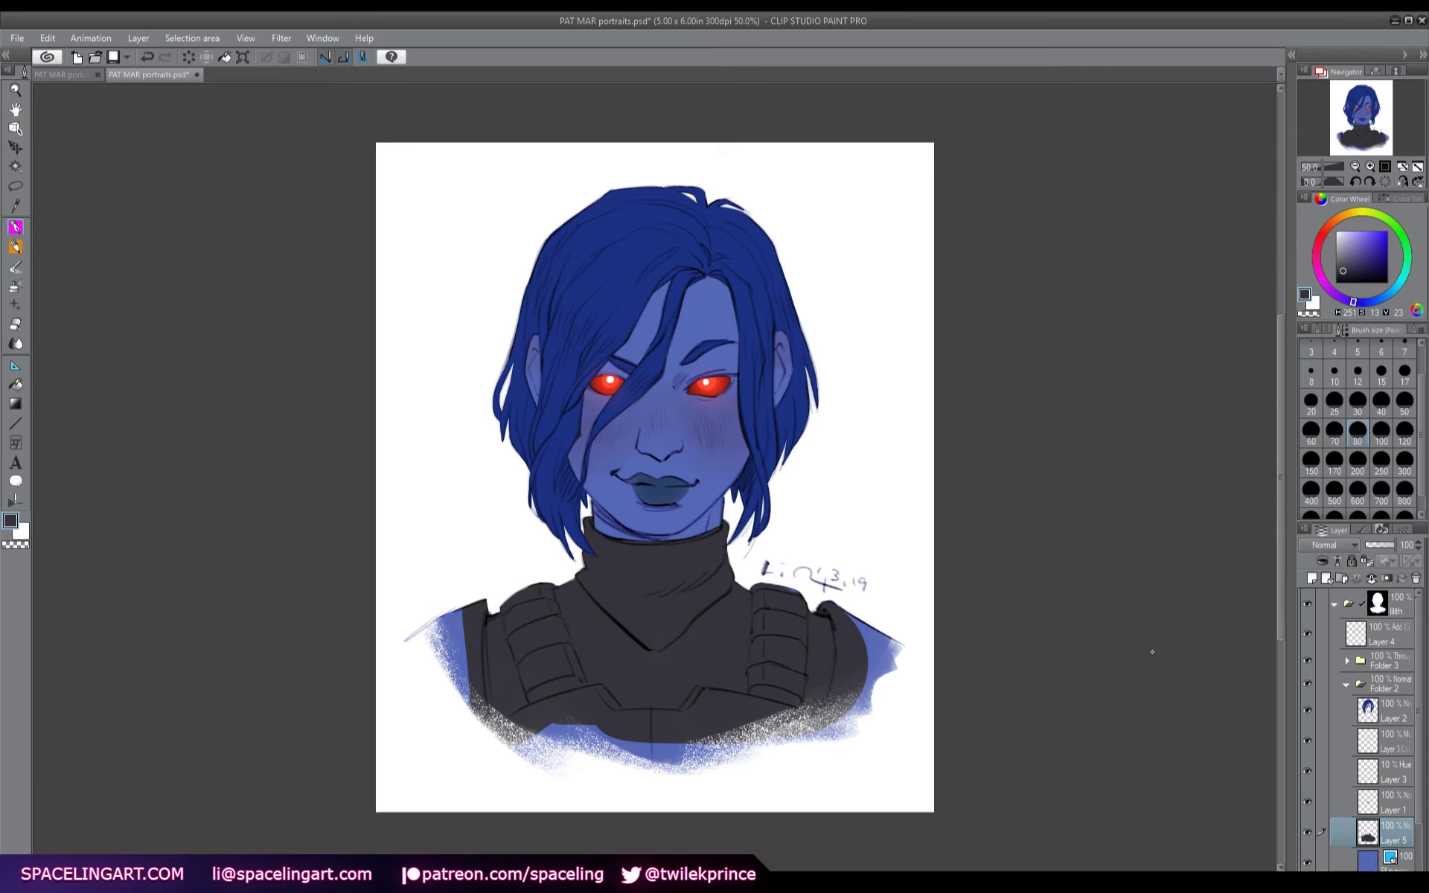
- Add a layer above the dark clothing and paint the shoulder plate beside the signature in pale beige
click(1314, 577)
drag(1354, 307, 1350, 216)
click(1340, 237)
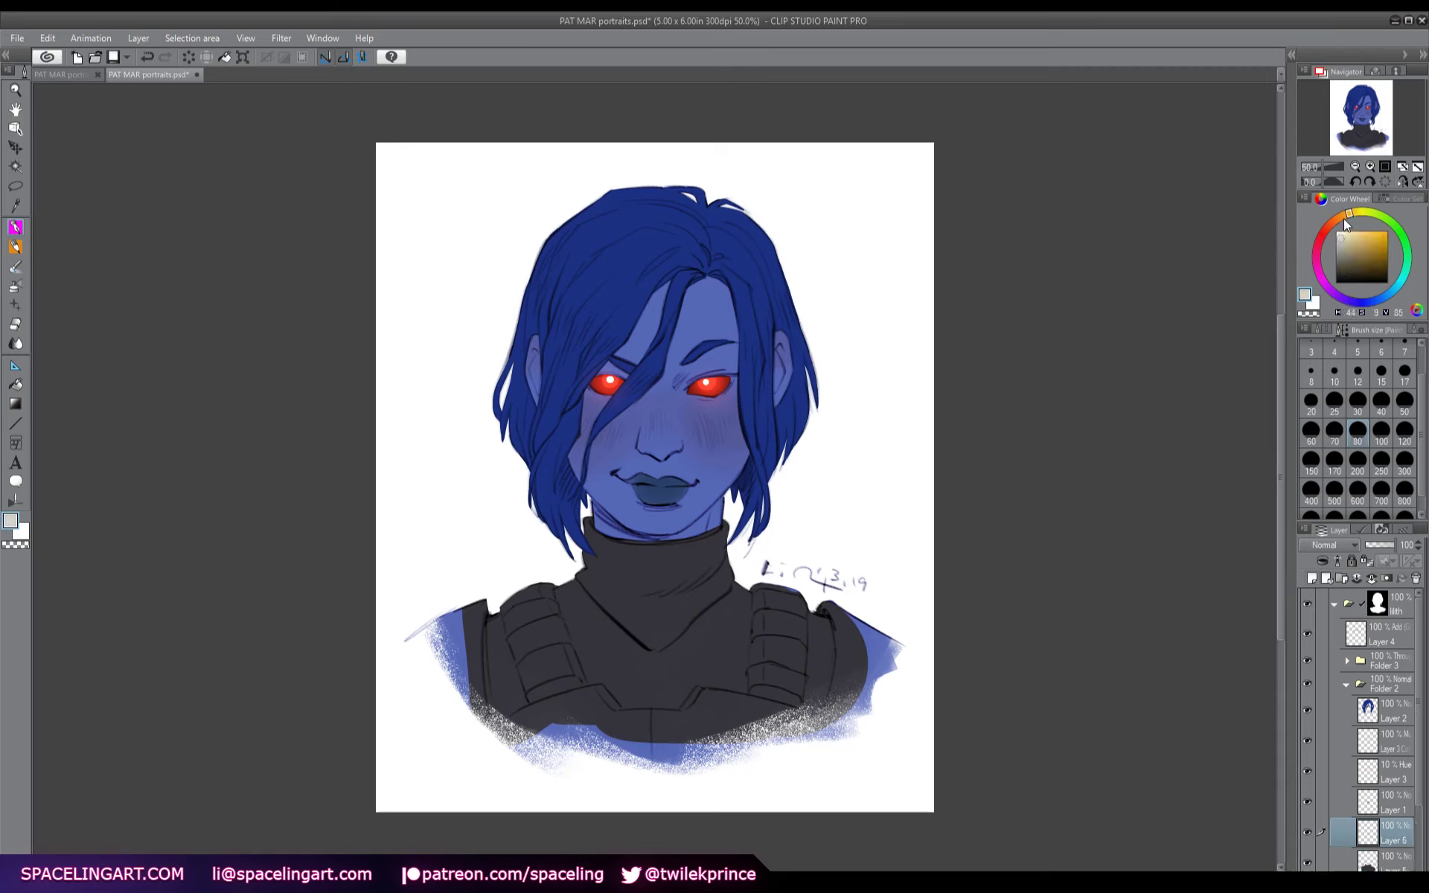
click(1346, 213)
mouse_move(848, 657)
mouse_down()
mouse_move(831, 732)
mouse_move(844, 677)
mouse_move(827, 606)
mouse_move(863, 673)
mouse_move(847, 626)
mouse_move(842, 739)
mouse_move(862, 631)
mouse_move(845, 738)
mouse_move(887, 679)
mouse_up()
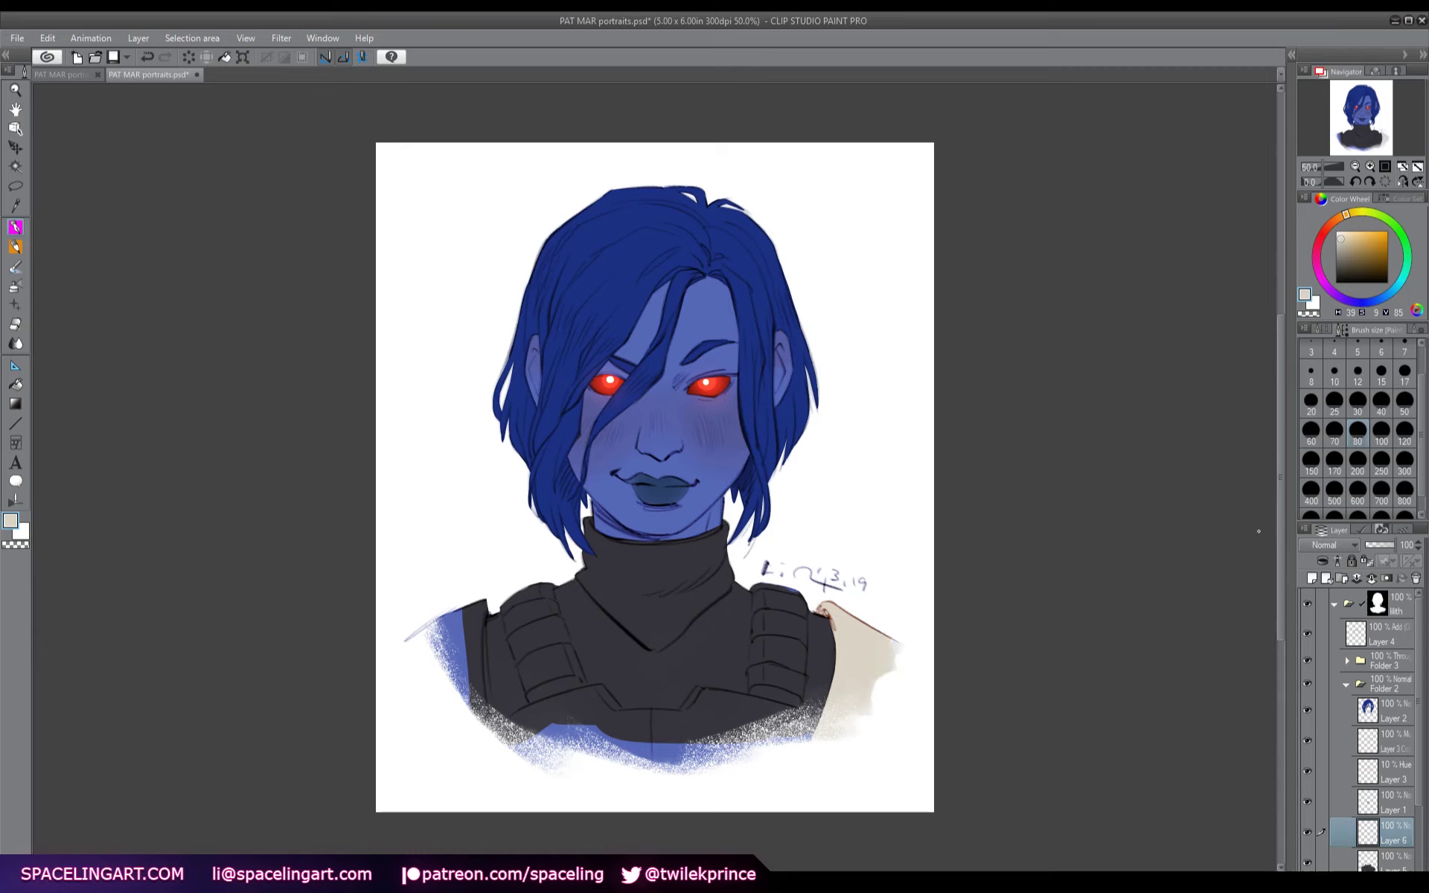
- Paint the opposite shoulder plate pale beige at brush size 200 and refine its inner edge at size 80
click(1358, 462)
mouse_move(409, 626)
mouse_down()
mouse_move(459, 669)
mouse_move(476, 714)
mouse_move(482, 607)
mouse_up()
click(1356, 435)
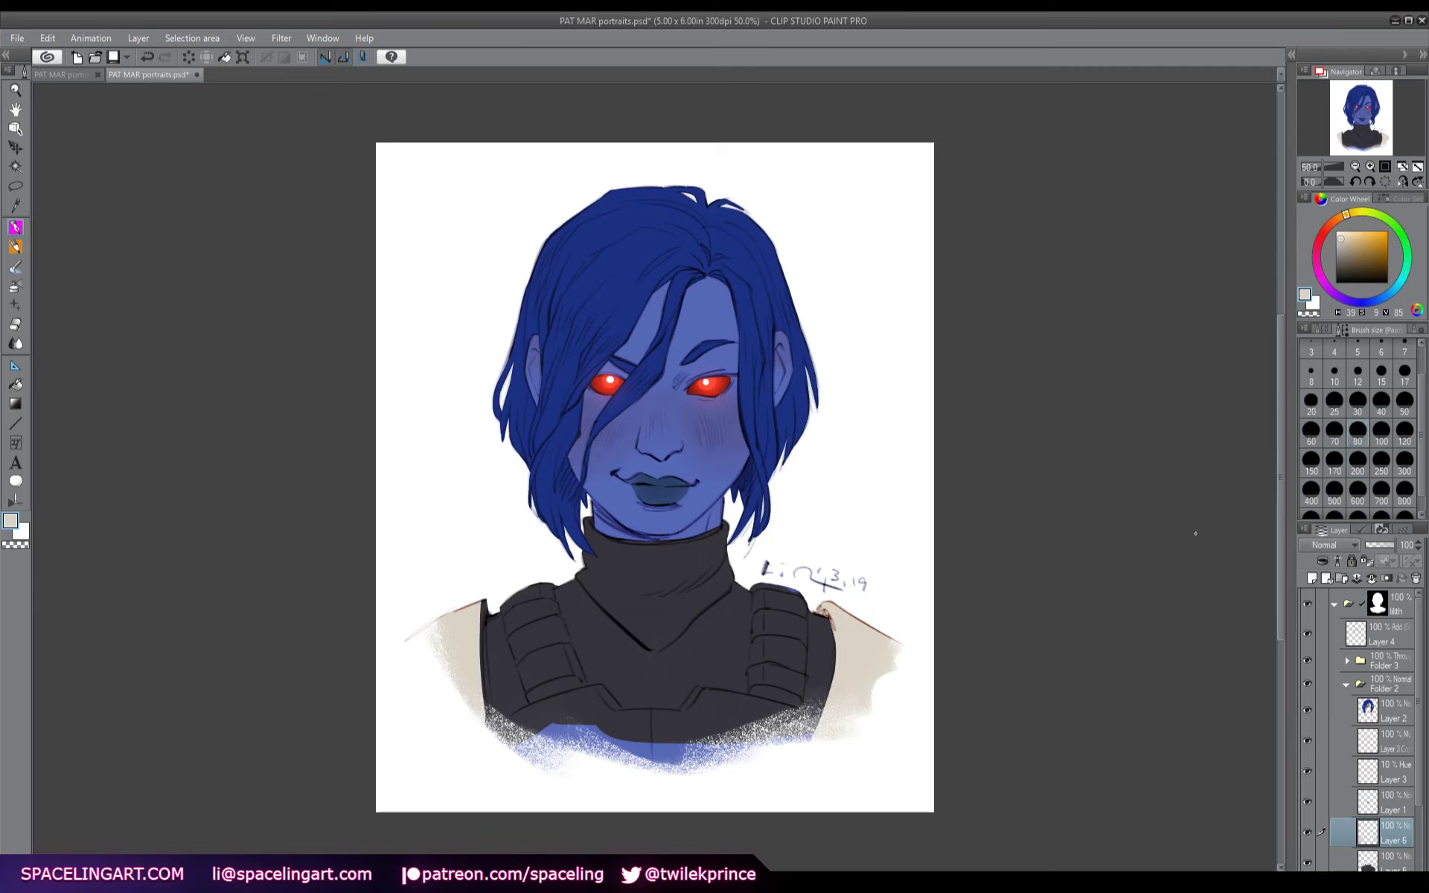
mouse_move(485, 602)
mouse_down()
mouse_move(492, 733)
mouse_move(487, 657)
mouse_up()
- Fill the chest plate with the pale beige, following its notched upper edge on both sides
mouse_move(503, 740)
mouse_down()
mouse_move(590, 689)
mouse_move(623, 718)
mouse_up()
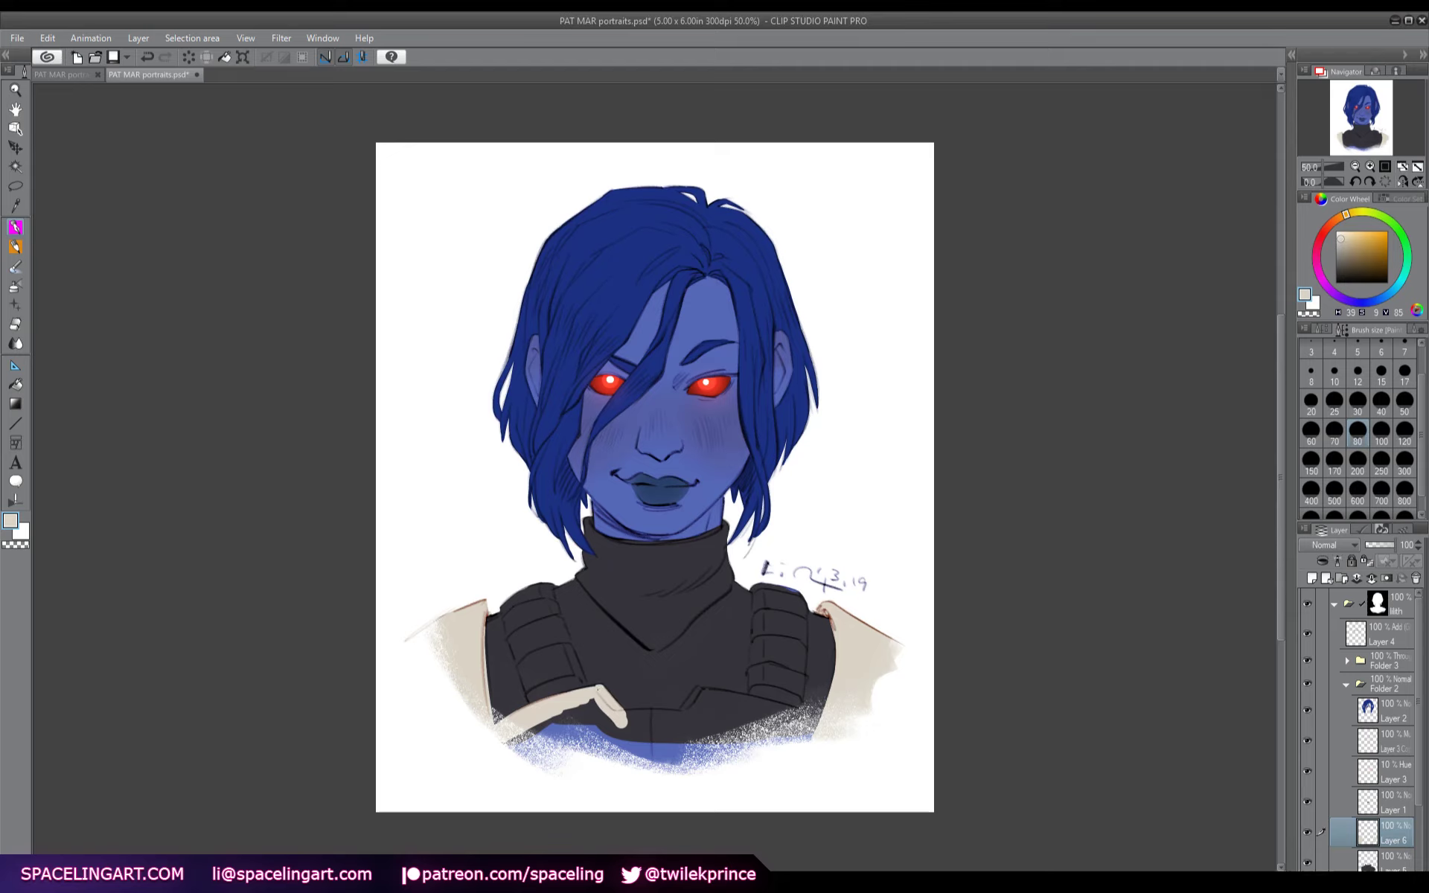
drag(524, 732, 595, 703)
mouse_move(530, 766)
mouse_down()
mouse_move(613, 726)
mouse_move(688, 770)
mouse_move(722, 753)
mouse_move(614, 737)
mouse_move(595, 712)
mouse_move(699, 727)
mouse_move(696, 692)
mouse_move(783, 705)
mouse_move(711, 714)
mouse_move(833, 742)
mouse_up()
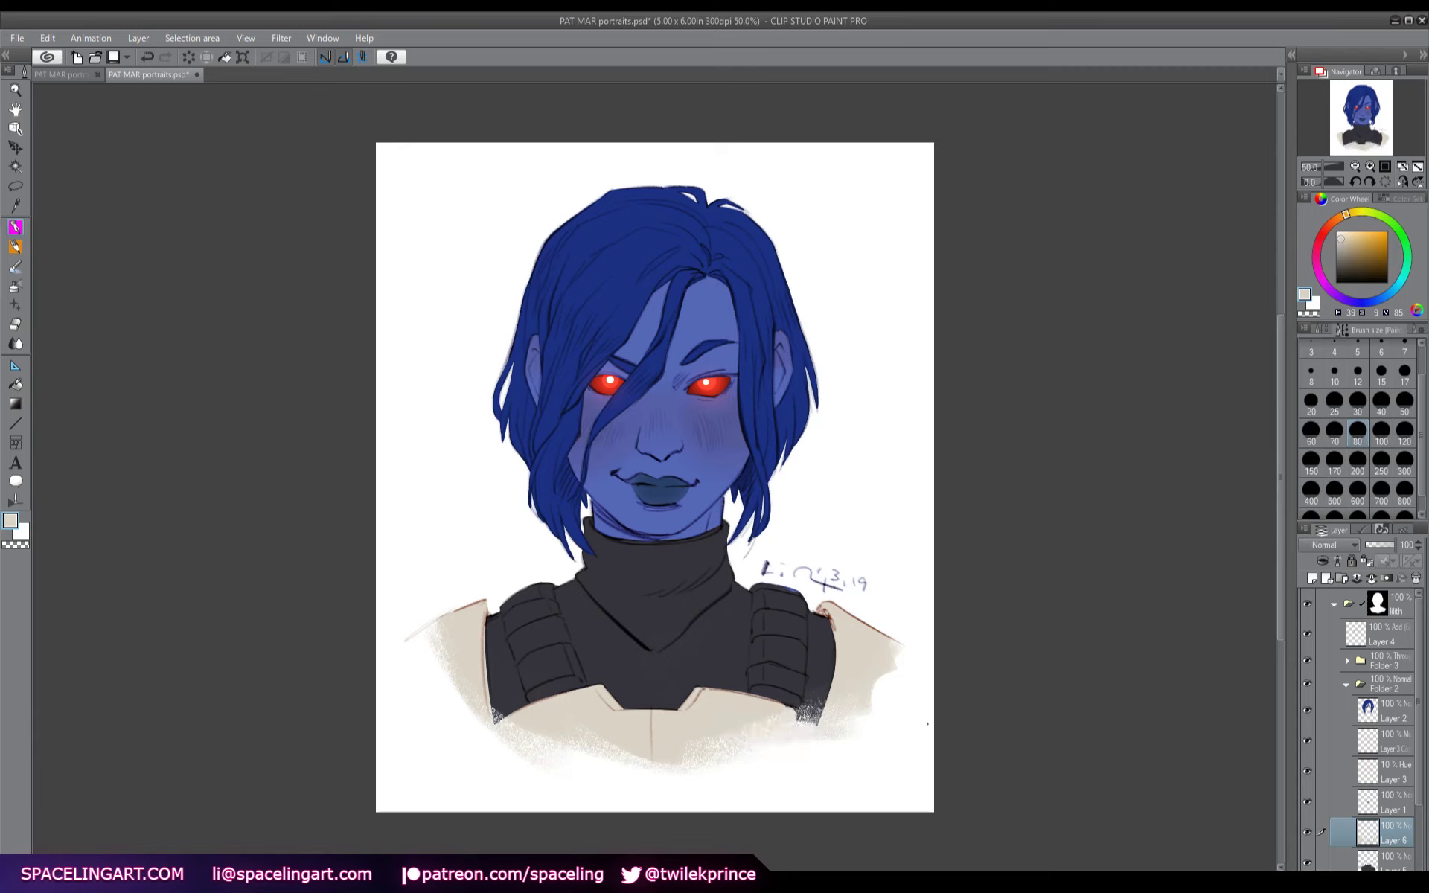
drag(713, 683, 768, 694)
drag(697, 690, 741, 692)
- Paint both segmented shoulder straps pale beige and touch up the armour edge beside the signature-side strap
mouse_move(782, 599)
mouse_down()
mouse_move(797, 595)
mouse_move(753, 588)
mouse_move(753, 699)
mouse_move(783, 703)
mouse_up()
mouse_move(786, 640)
mouse_down()
mouse_move(801, 722)
mouse_move(798, 634)
mouse_move(801, 666)
mouse_up()
mouse_move(804, 603)
mouse_down()
mouse_move(803, 689)
mouse_move(791, 607)
mouse_move(787, 640)
mouse_up()
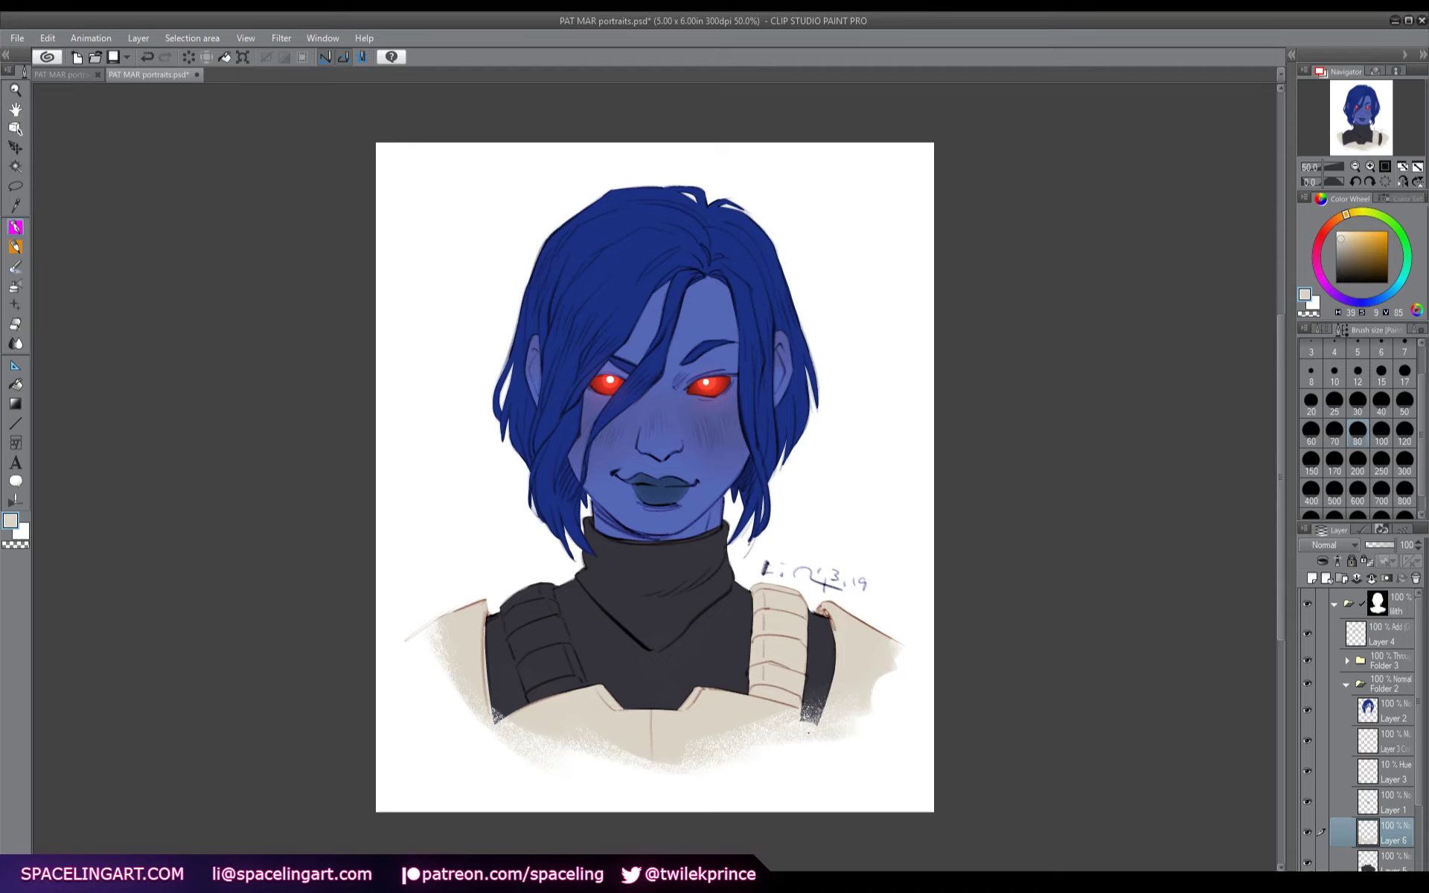
mouse_move(809, 727)
mouse_down()
mouse_move(807, 713)
mouse_move(820, 716)
mouse_up()
mouse_move(542, 588)
mouse_down()
mouse_move(530, 648)
mouse_move(514, 637)
mouse_move(525, 669)
mouse_move(509, 622)
mouse_move(531, 696)
mouse_up()
mouse_move(550, 609)
mouse_down()
mouse_move(555, 692)
mouse_move(584, 688)
mouse_move(555, 612)
mouse_move(533, 607)
mouse_up()
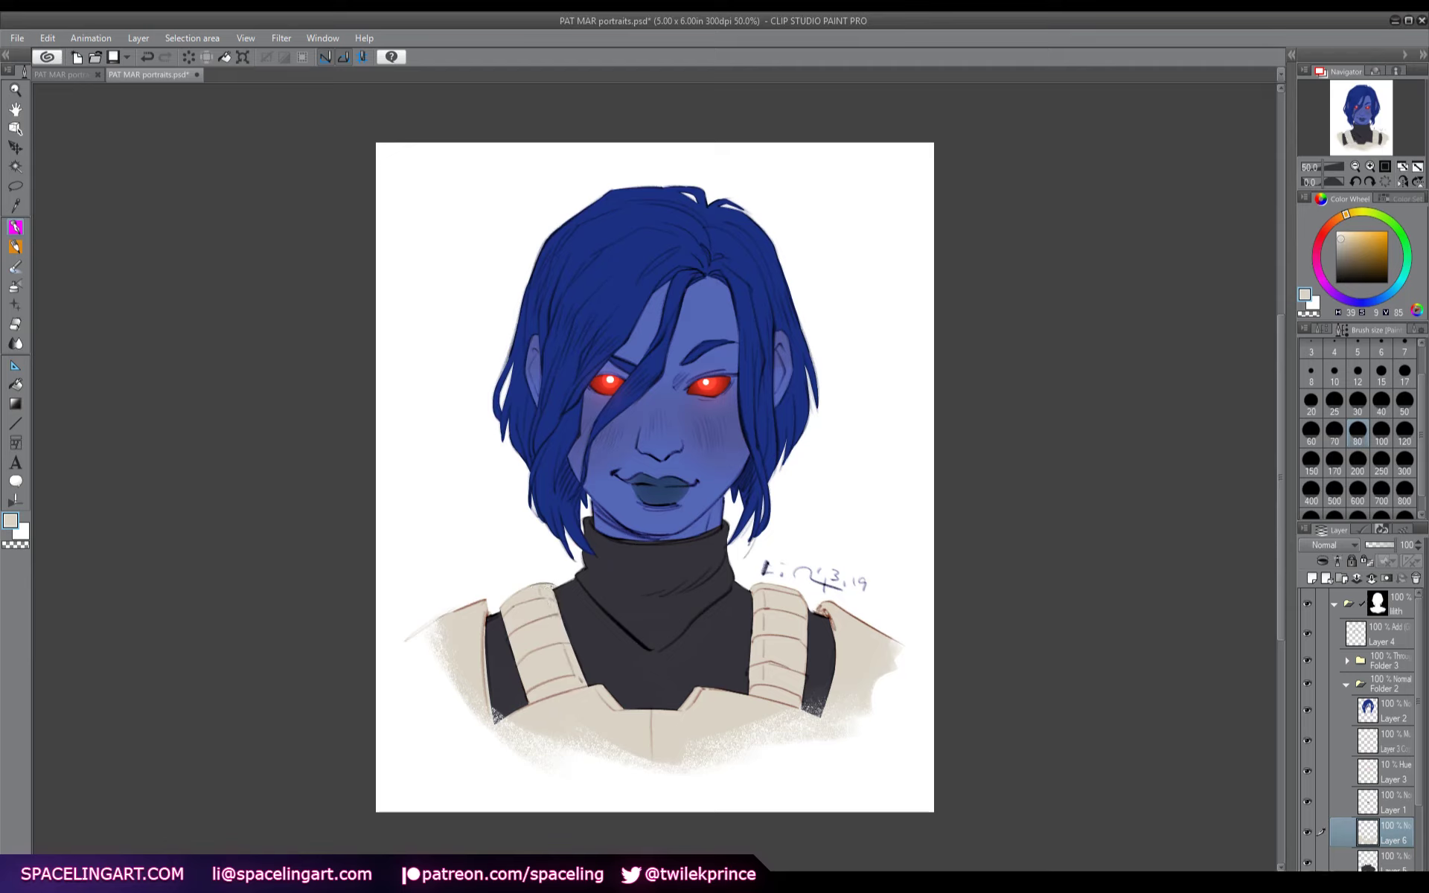
- Add a clipped Multiply layer above the beige armour and darken the lowest segment of both straps at brush size 50
click(1312, 578)
click(1324, 177)
click(1404, 403)
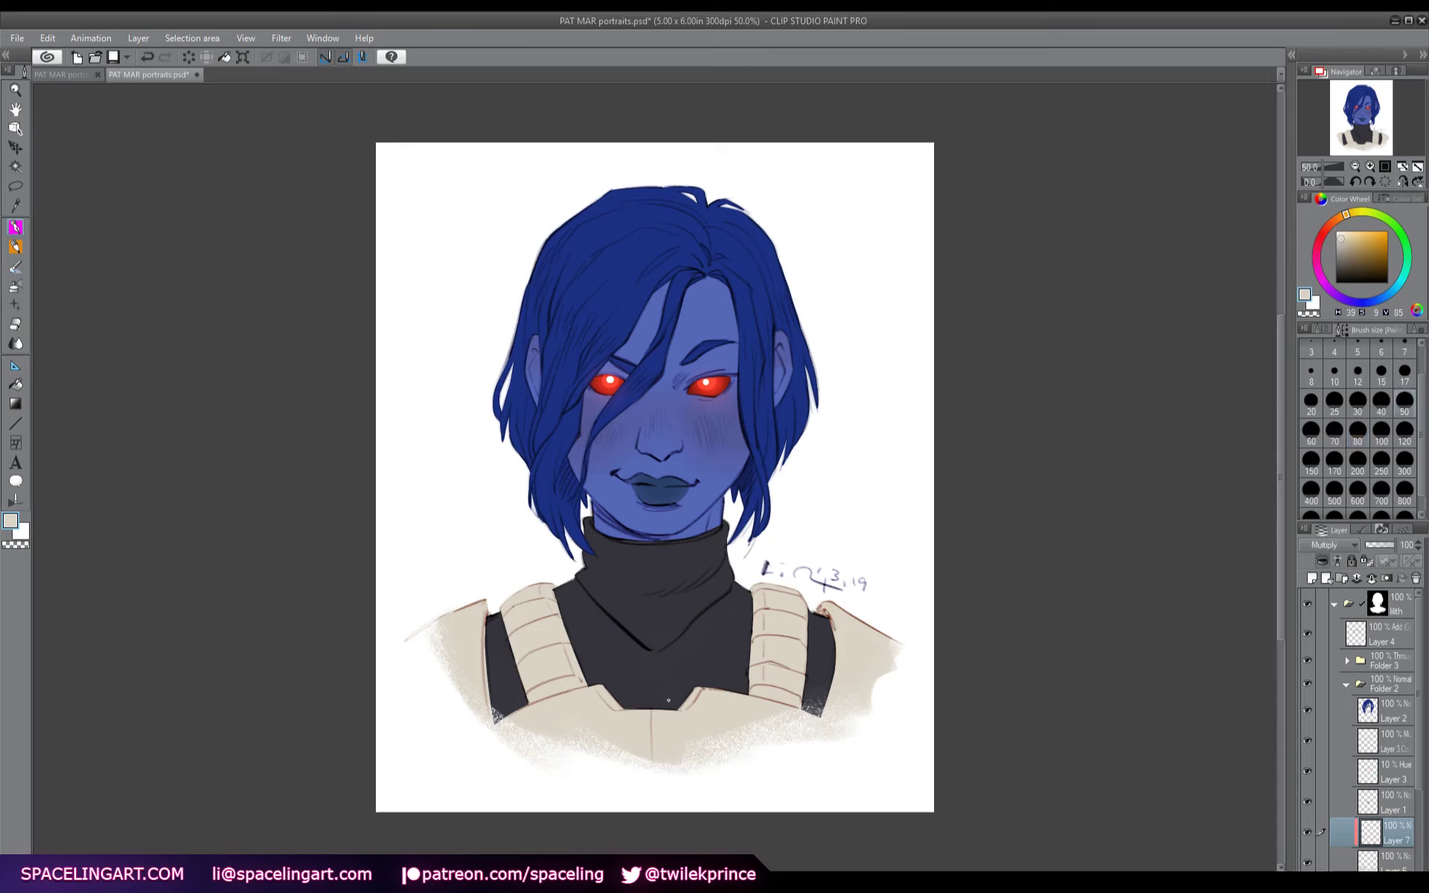
mouse_move(570, 682)
mouse_down()
mouse_move(529, 691)
mouse_move(575, 684)
mouse_up()
mouse_move(783, 689)
mouse_down()
mouse_move(748, 705)
mouse_move(760, 697)
mouse_up()
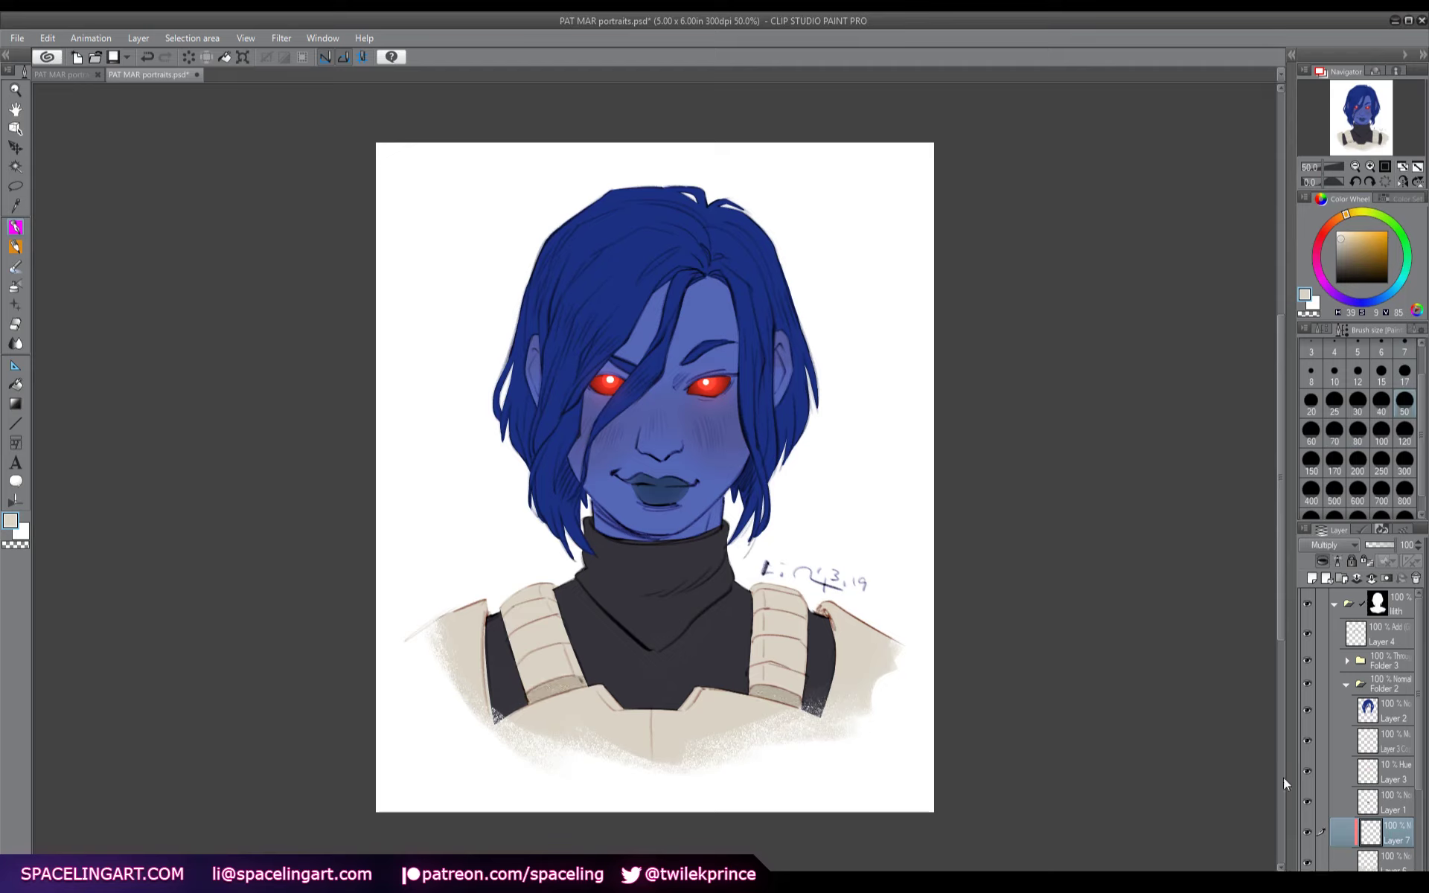
- Paint the central chest plate muted light blue on the clipped Multiply layer, keeping the plate's outer corners beige
scroll(1371, 692, down, 2)
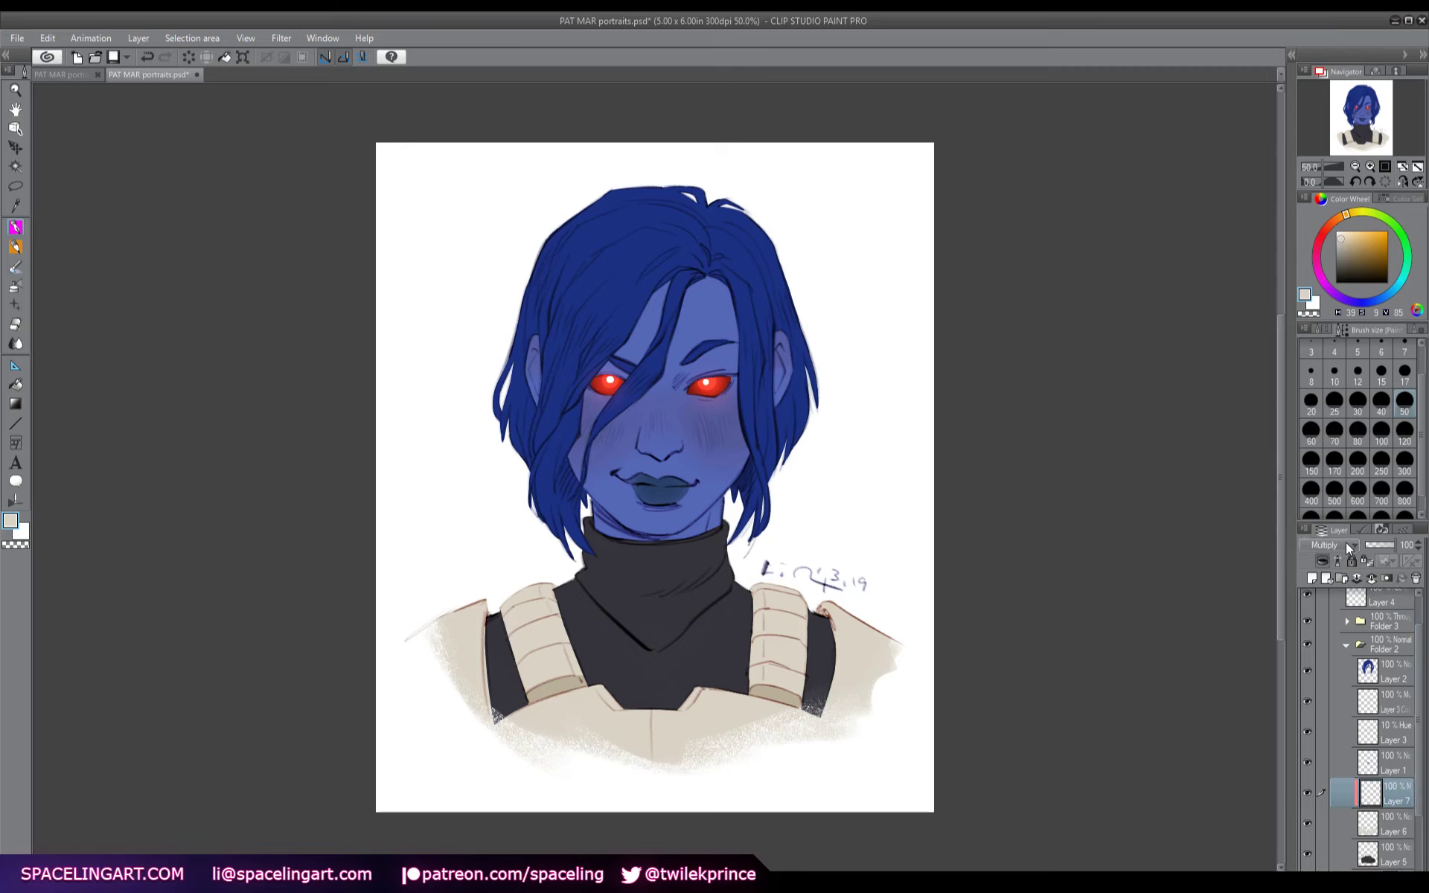
click(1392, 289)
drag(1349, 238, 1356, 244)
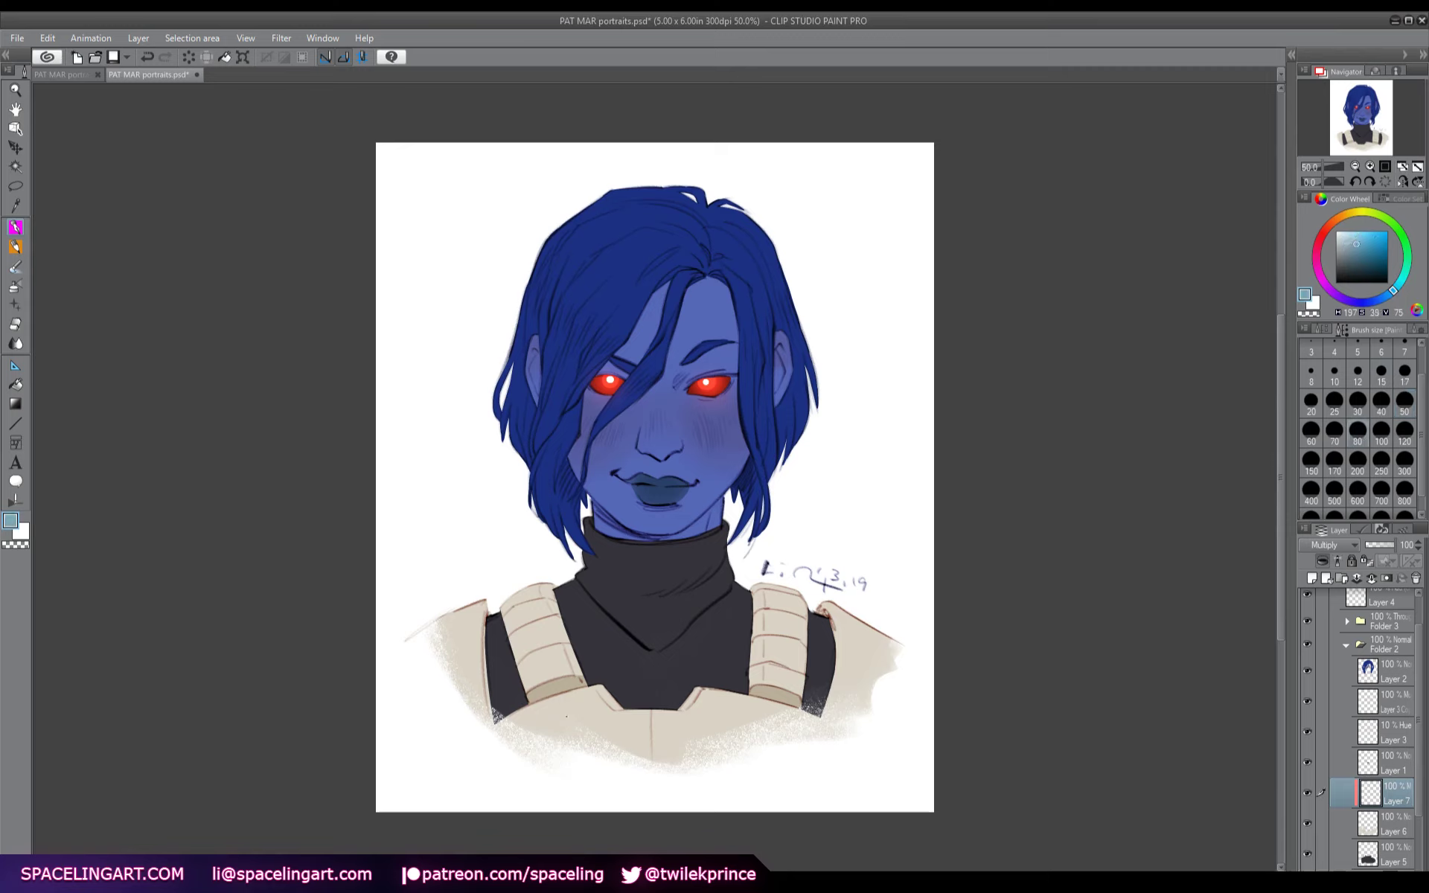
mouse_move(556, 712)
mouse_down()
mouse_move(521, 717)
mouse_move(597, 688)
mouse_move(617, 715)
mouse_move(566, 730)
mouse_move(572, 753)
mouse_move(524, 766)
mouse_up()
mouse_move(609, 731)
mouse_down()
mouse_move(622, 753)
mouse_move(726, 768)
mouse_move(752, 744)
mouse_move(696, 703)
mouse_move(669, 733)
mouse_move(610, 727)
mouse_move(718, 699)
mouse_move(804, 718)
mouse_move(759, 722)
mouse_move(788, 740)
mouse_move(807, 740)
mouse_move(807, 716)
mouse_move(774, 702)
mouse_move(789, 741)
mouse_move(811, 725)
mouse_up()
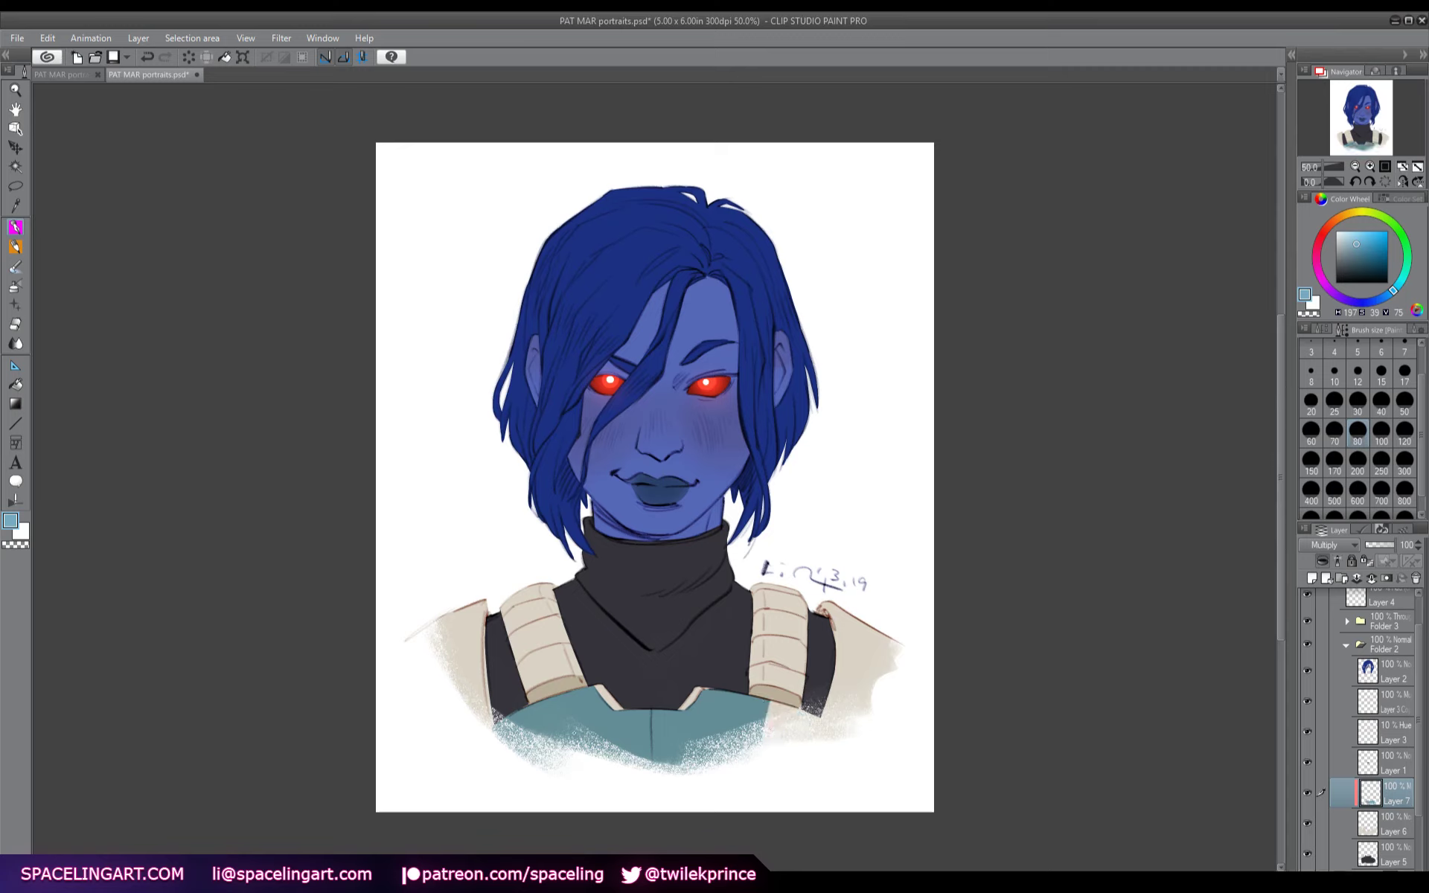
mouse_move(558, 707)
mouse_down()
mouse_move(537, 736)
mouse_move(492, 738)
mouse_up()
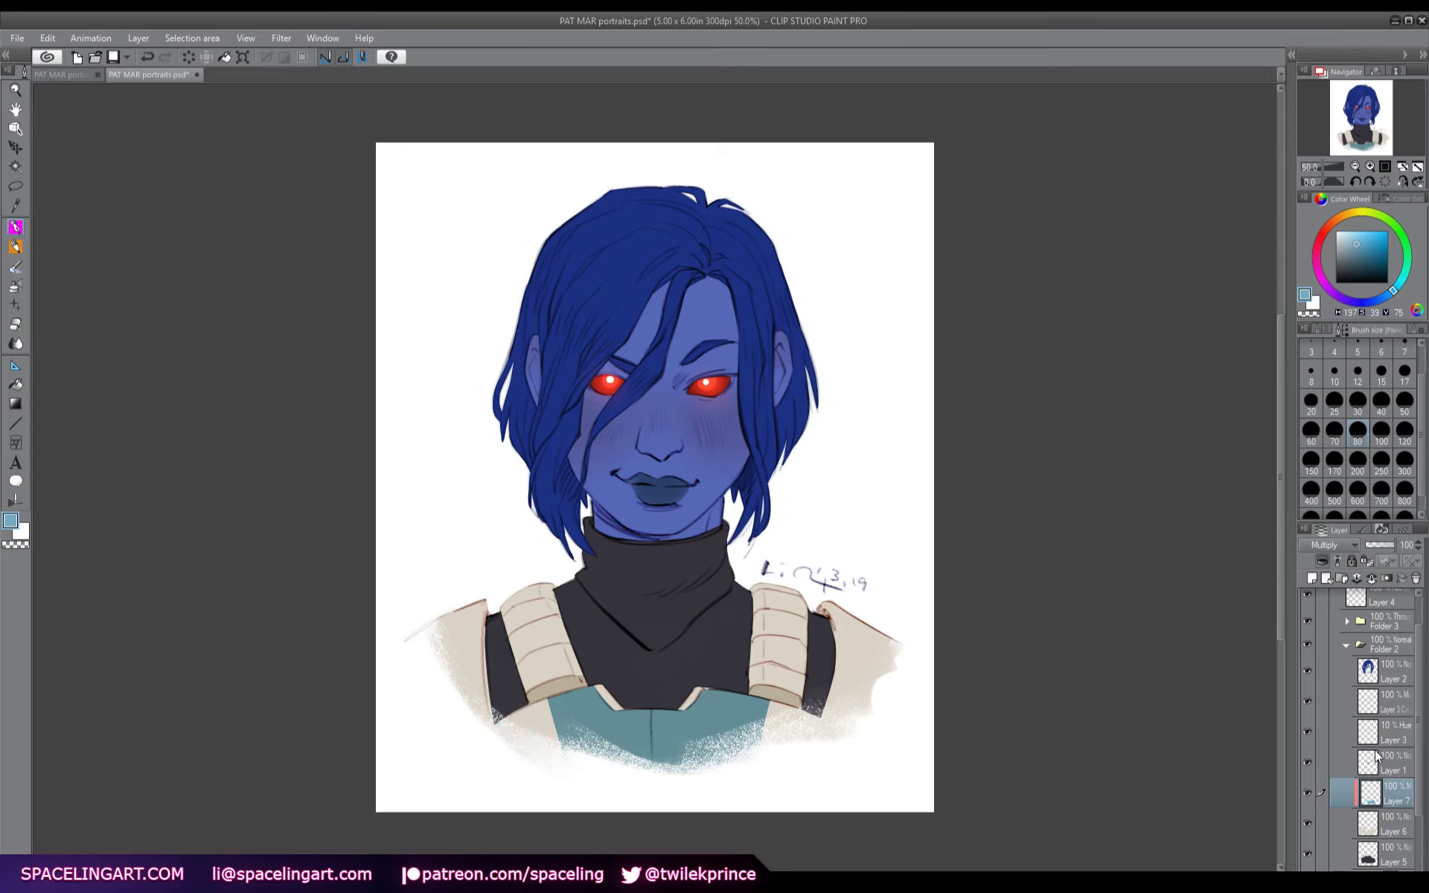
- Merge the flat-colour folder Folder 2 into a single layer and place the glow layer, Layer 4, inside Folder 3
click(1346, 645)
click(1390, 682)
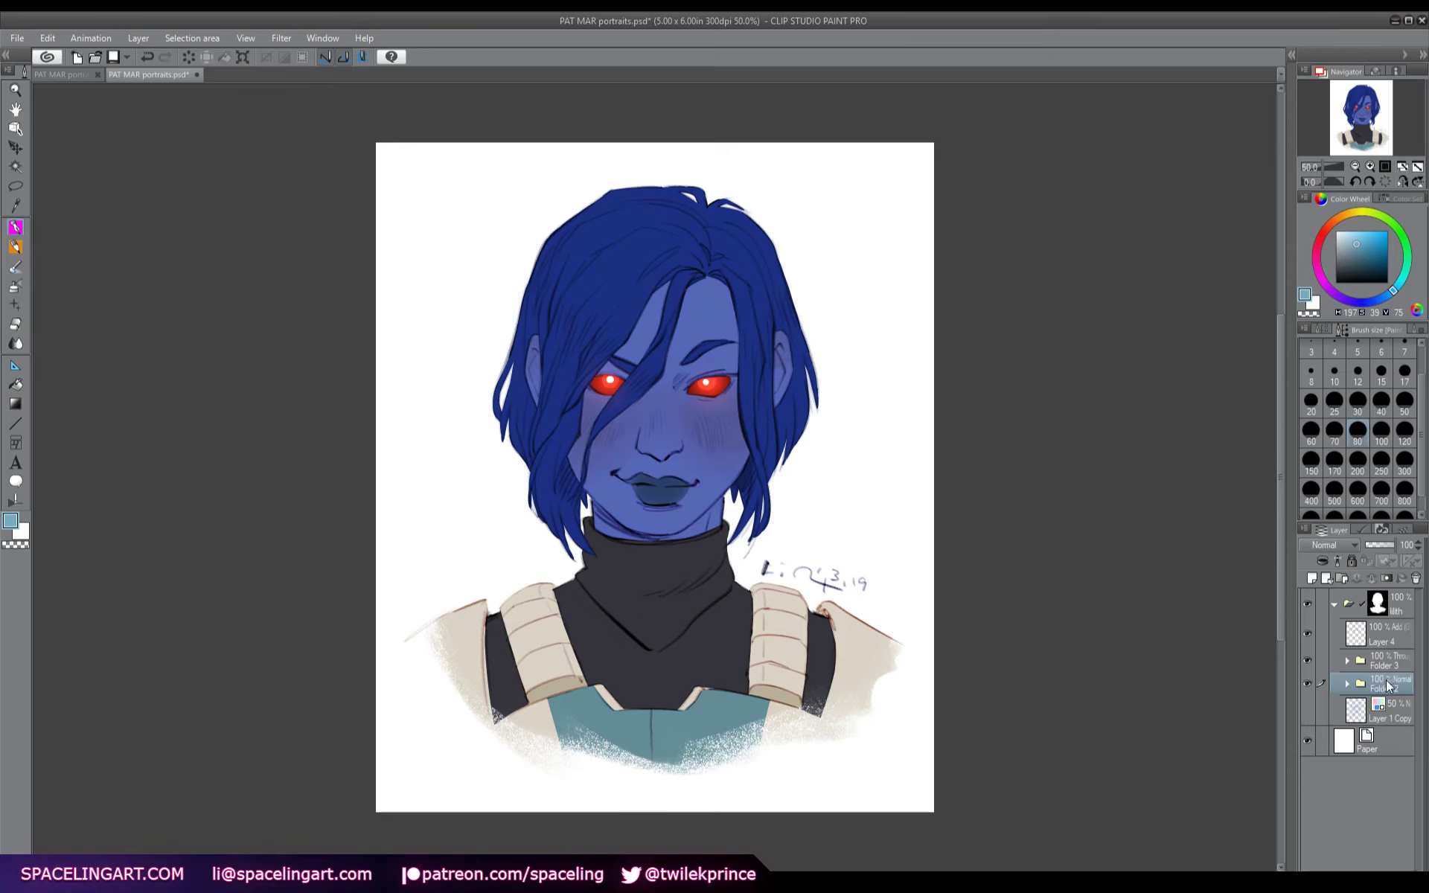
key(shift+alt+e)
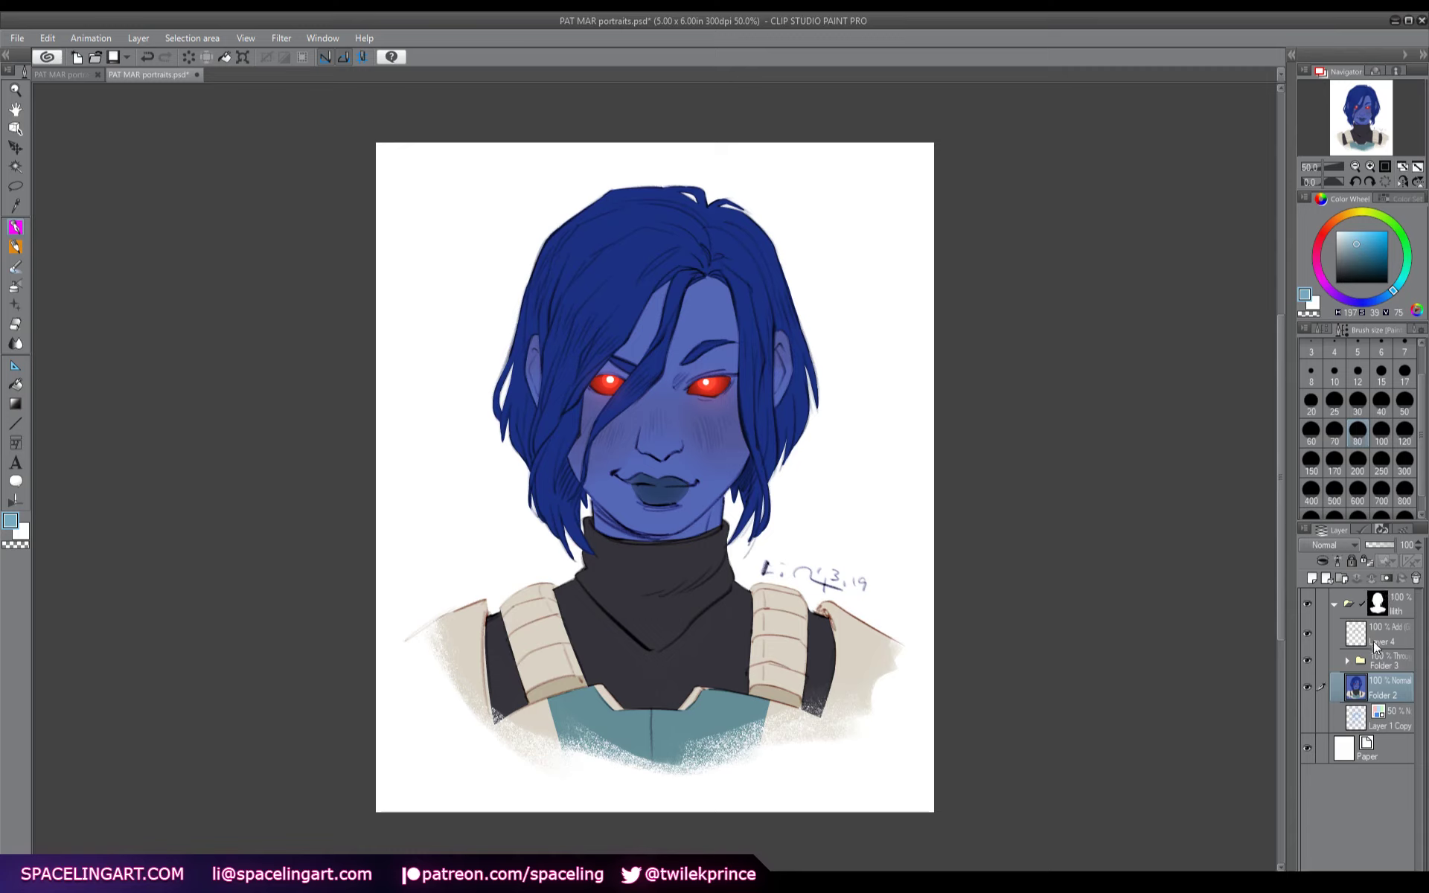
click(1347, 661)
drag(1377, 634, 1391, 672)
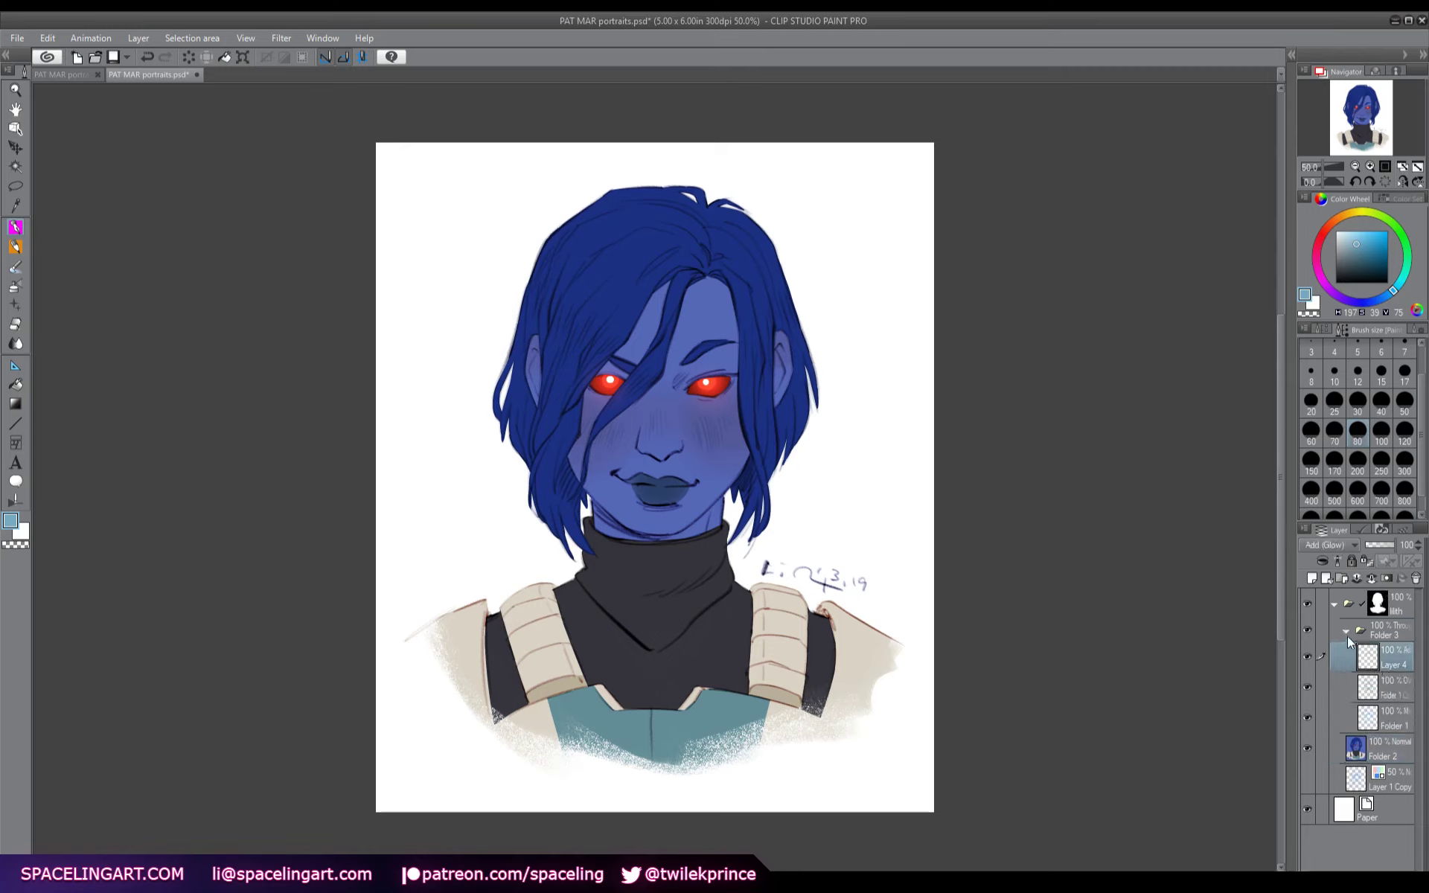
click(1346, 630)
- Create a new layer folder above the merged colours with an empty Multiply layer inside, and save the file
click(1383, 656)
click(1344, 580)
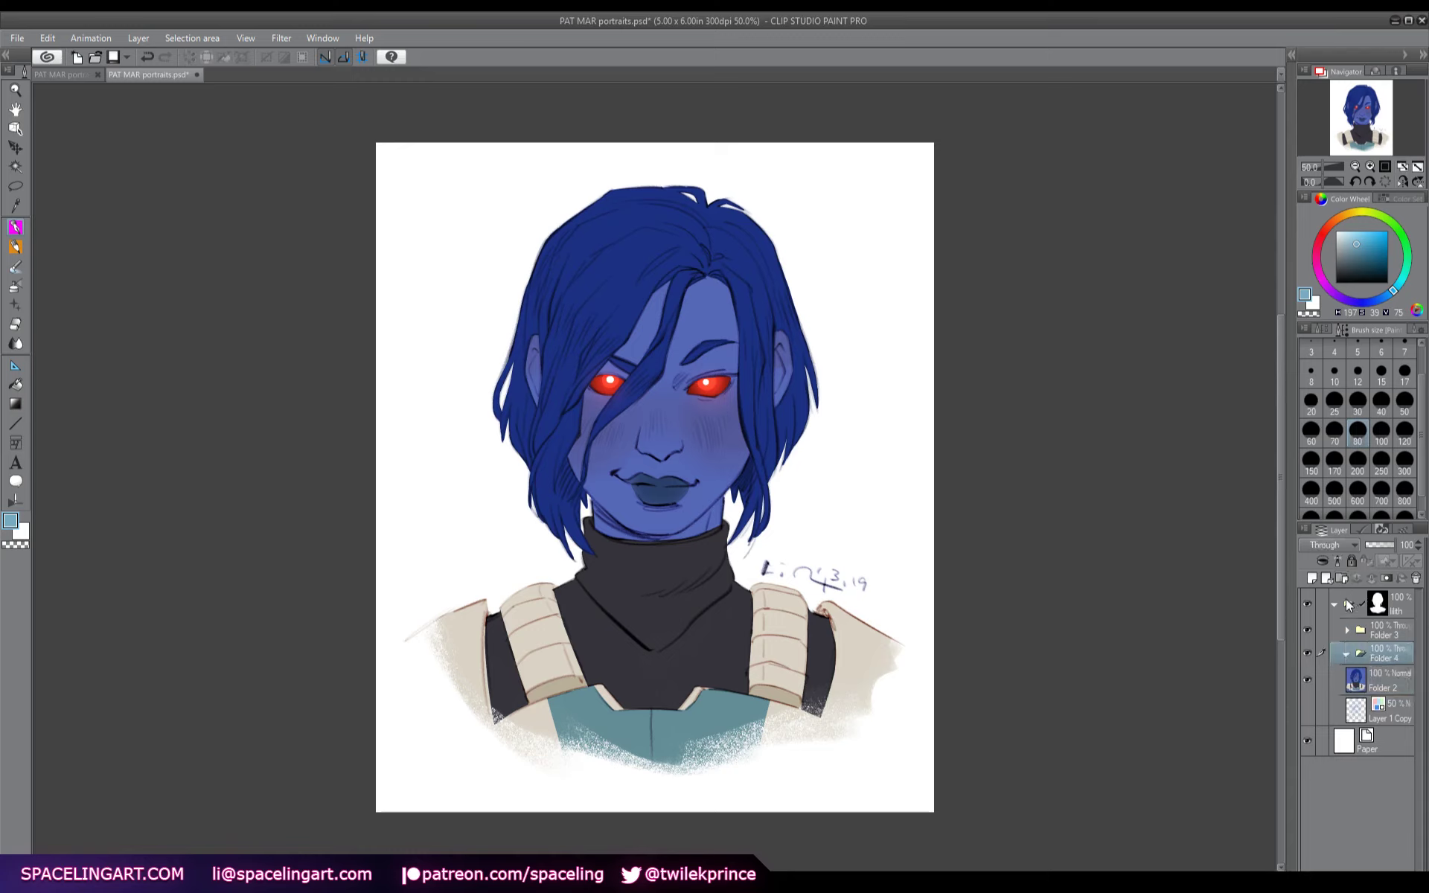
click(1312, 578)
key(shift+alt+m)
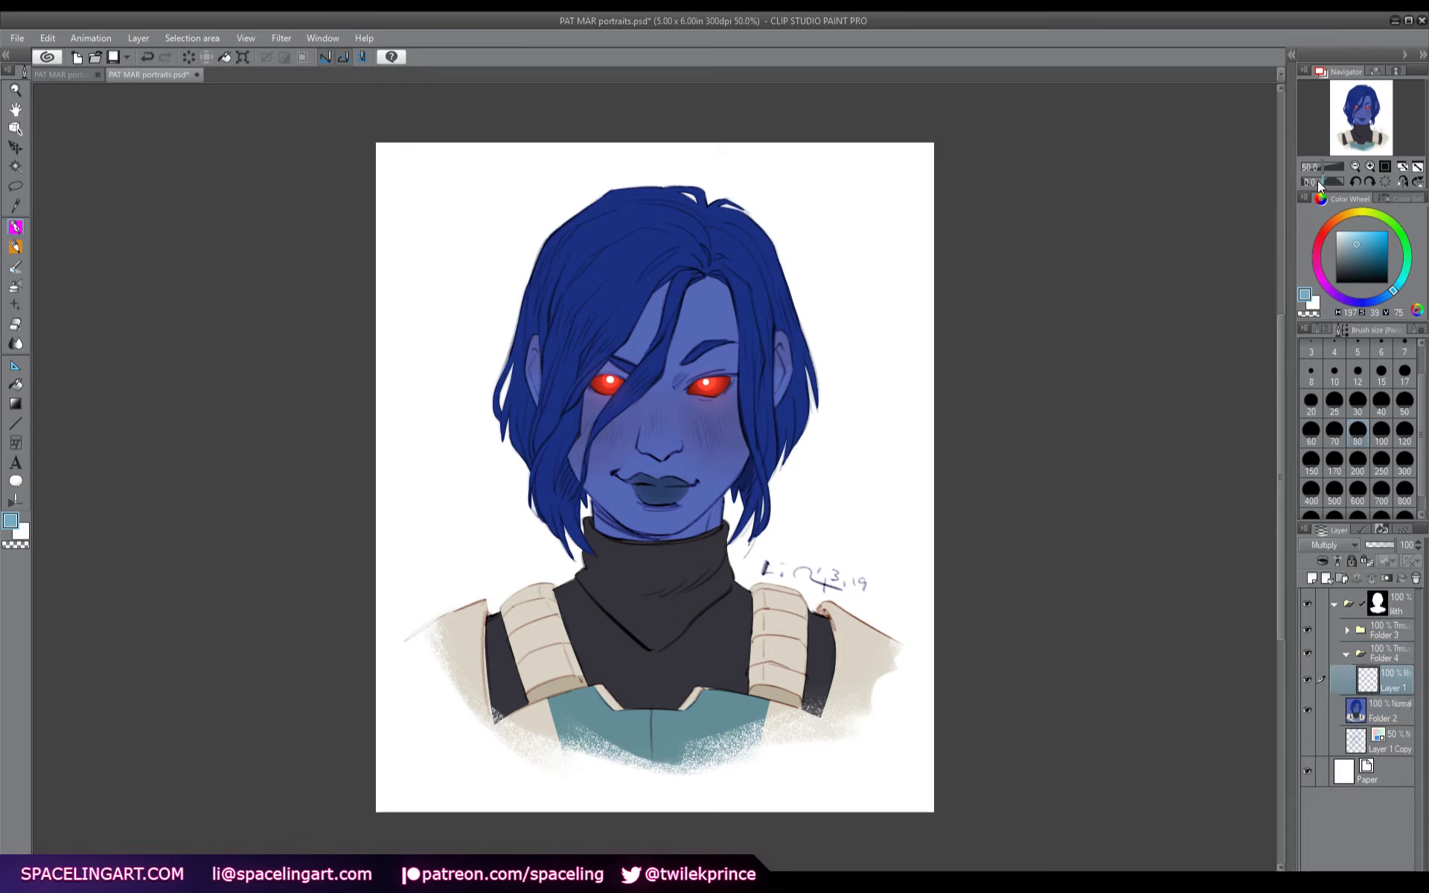
key(ctrl+s)
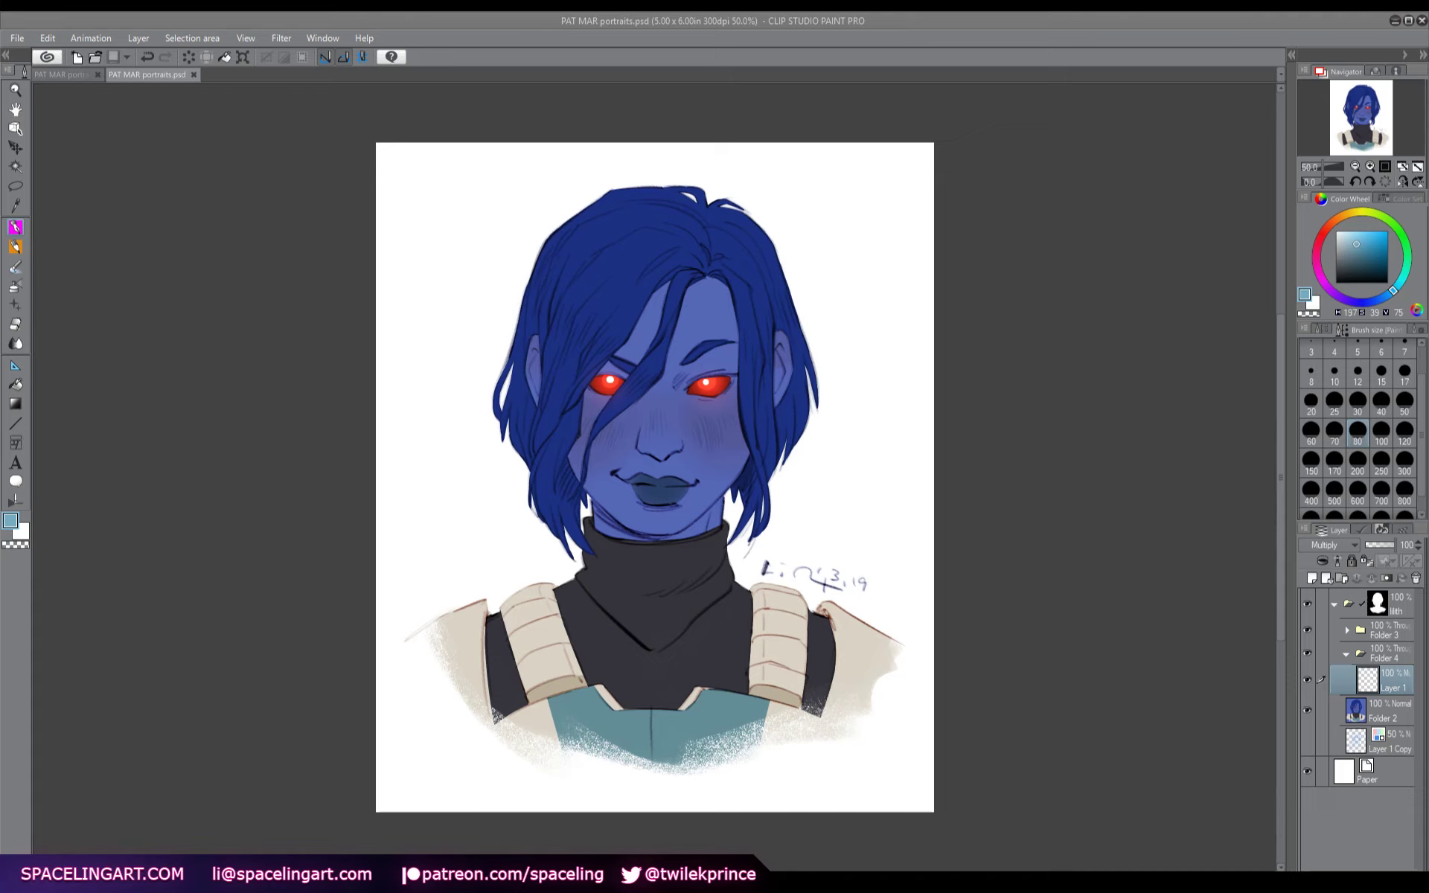
- Choose a soft muted pink as the shading colour for the Multiply layer
click(237, 276)
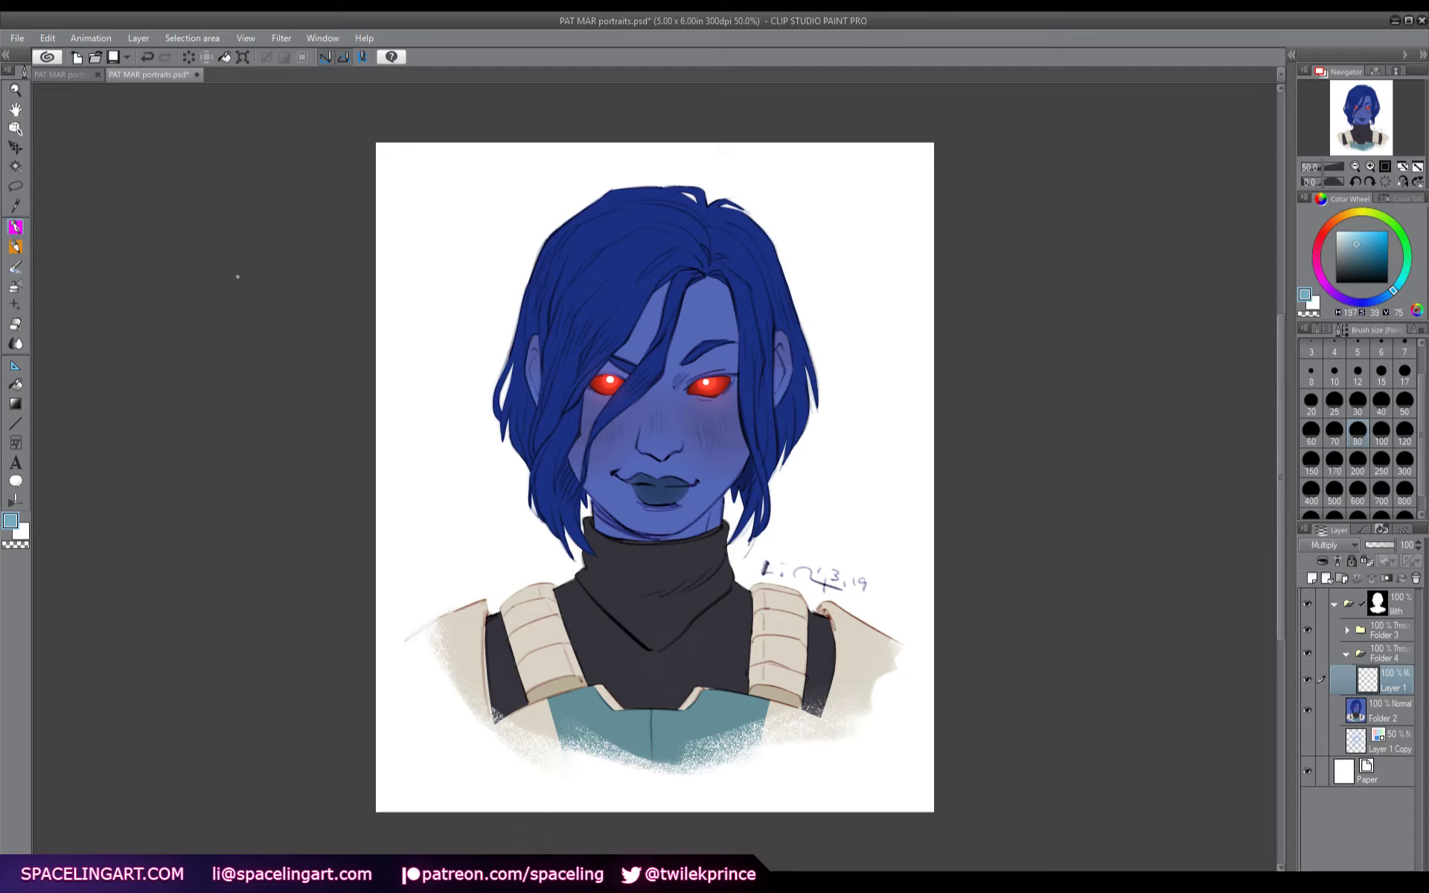
click(16, 268)
click(1324, 233)
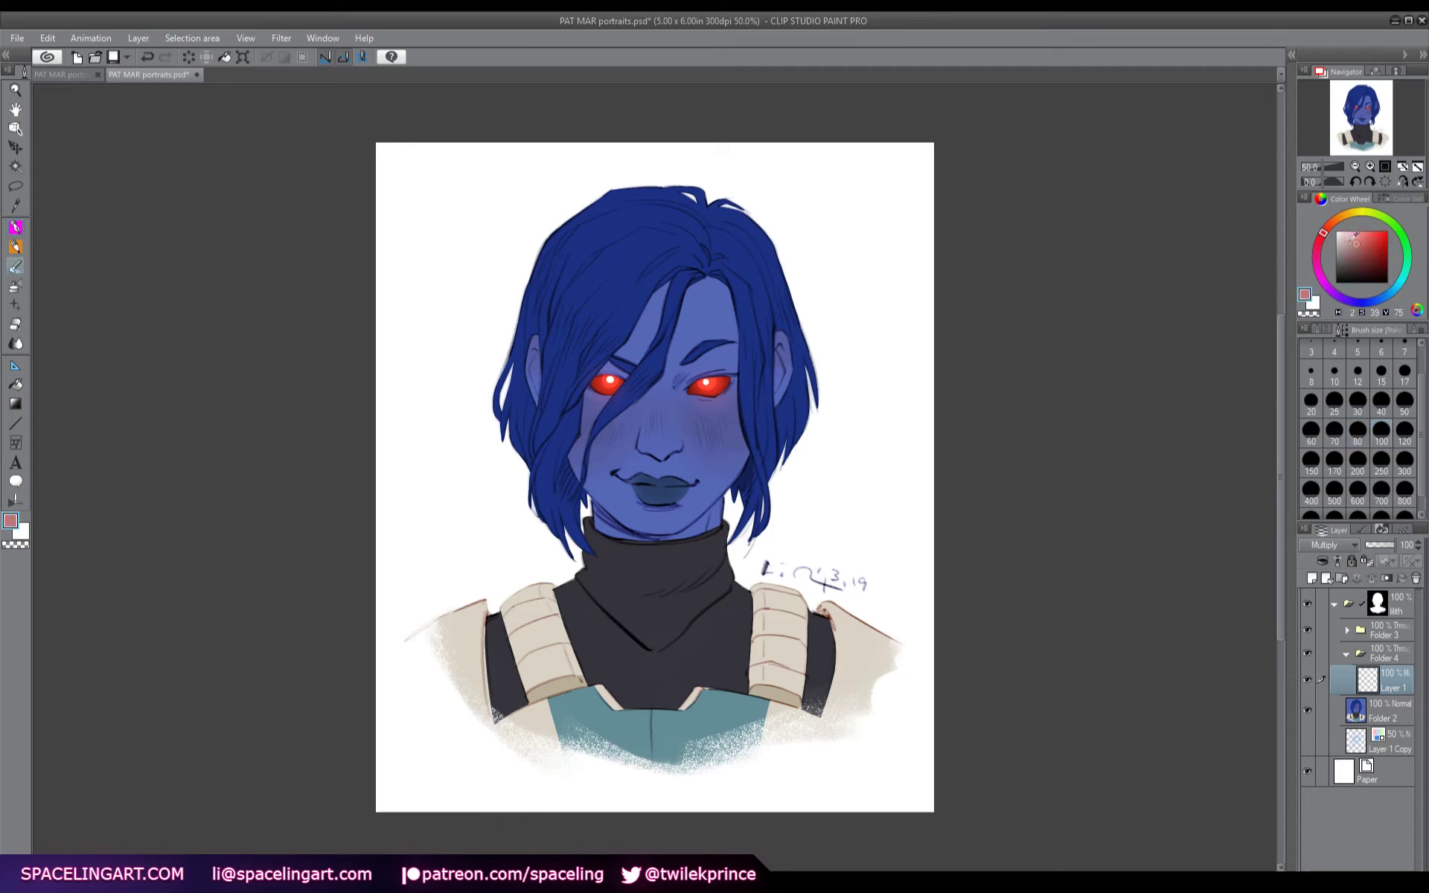
click(1353, 241)
click(1347, 463)
drag(632, 442, 639, 390)
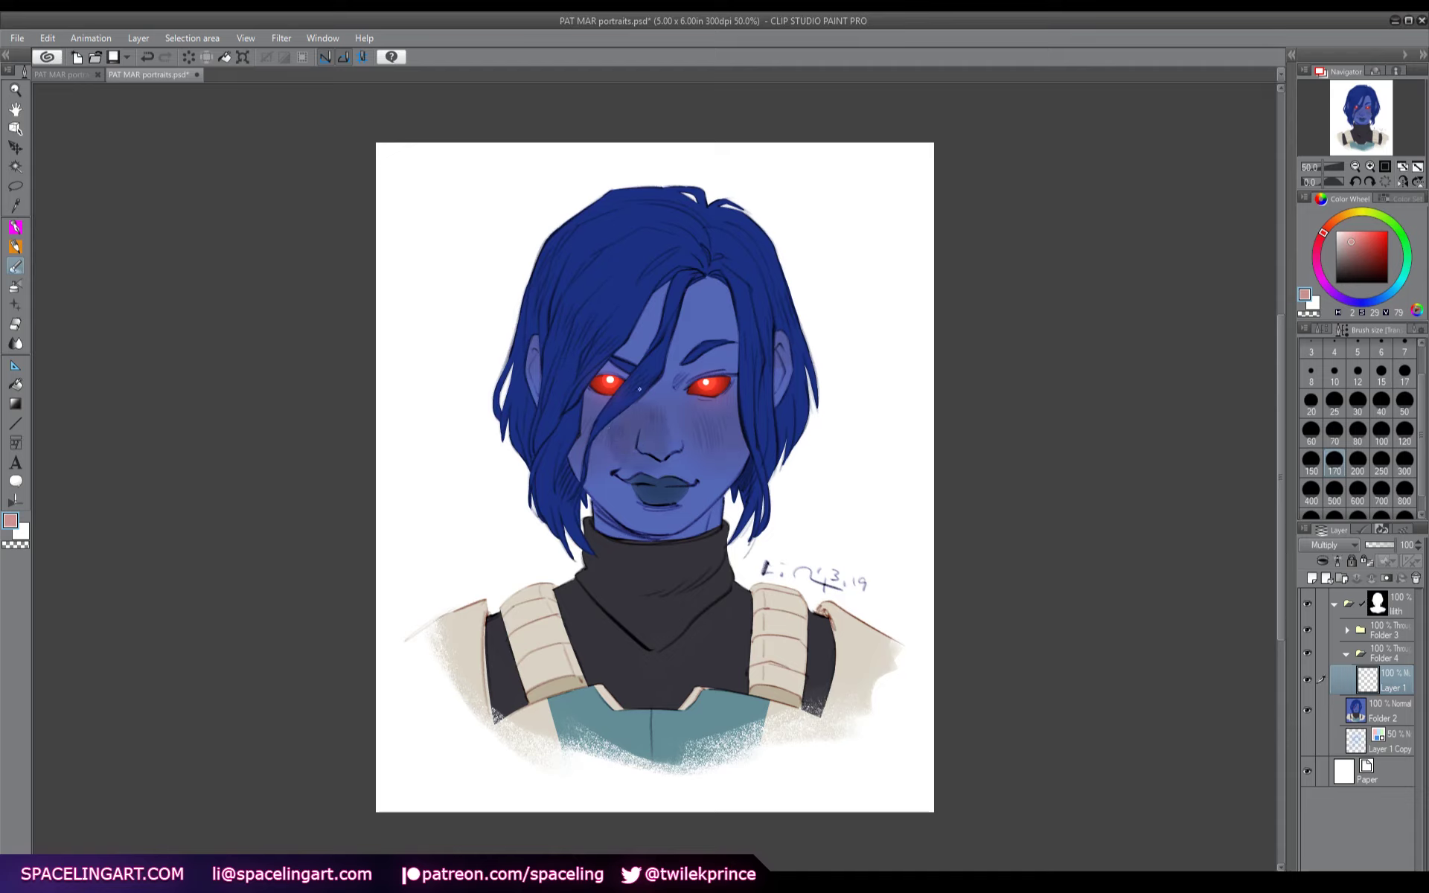
key(ctrl+z)
key(ctrl+z)
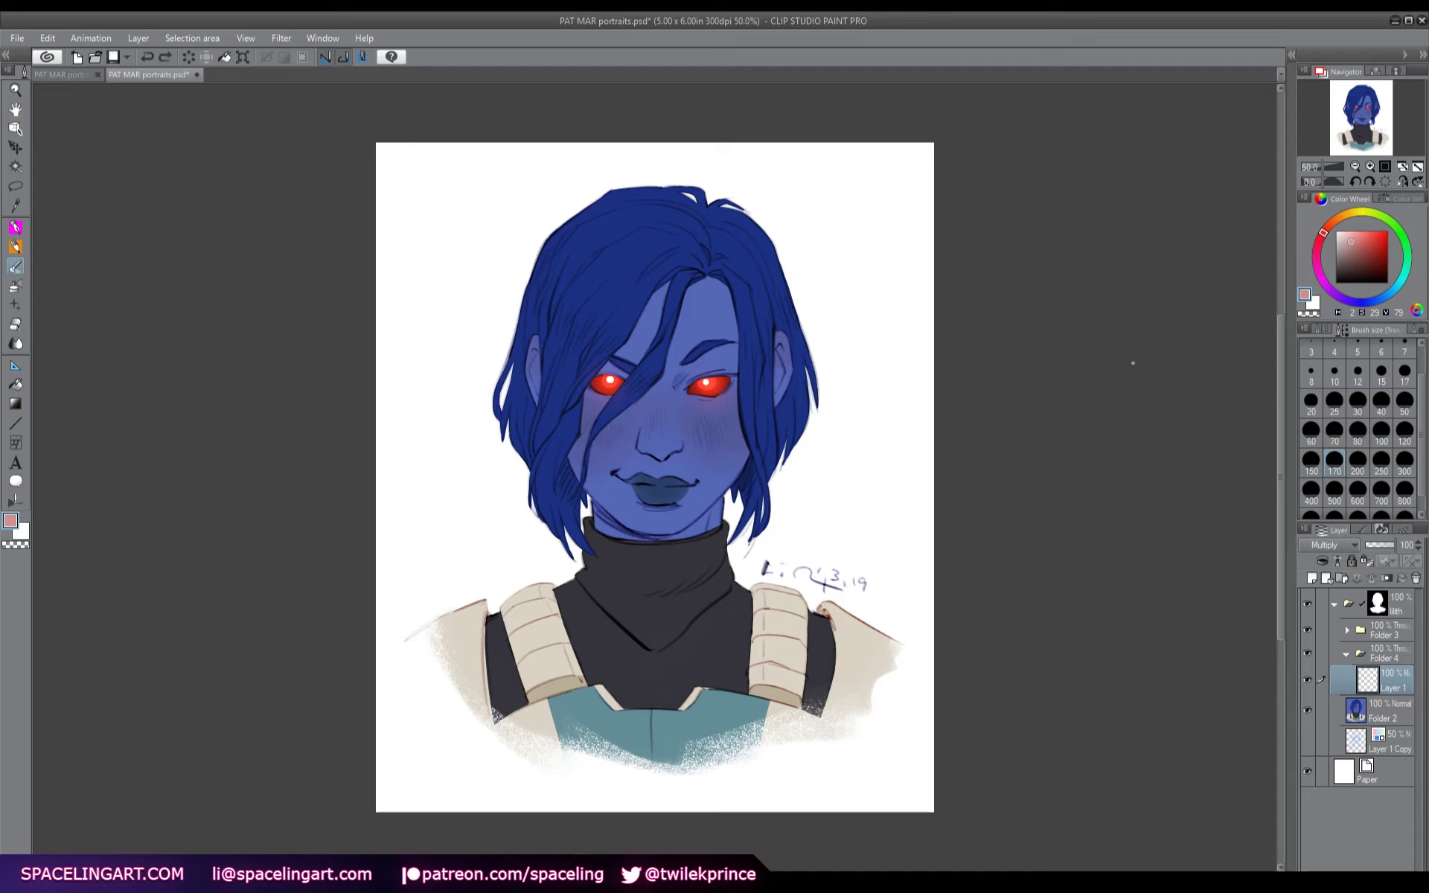
- Brush soft pink shading over the hair beside the cheek, the fringe and around the visible eye at brush size 200
click(1322, 329)
click(1393, 329)
click(1361, 460)
mouse_move(560, 525)
mouse_down()
mouse_move(552, 461)
mouse_move(538, 462)
mouse_move(534, 396)
mouse_up()
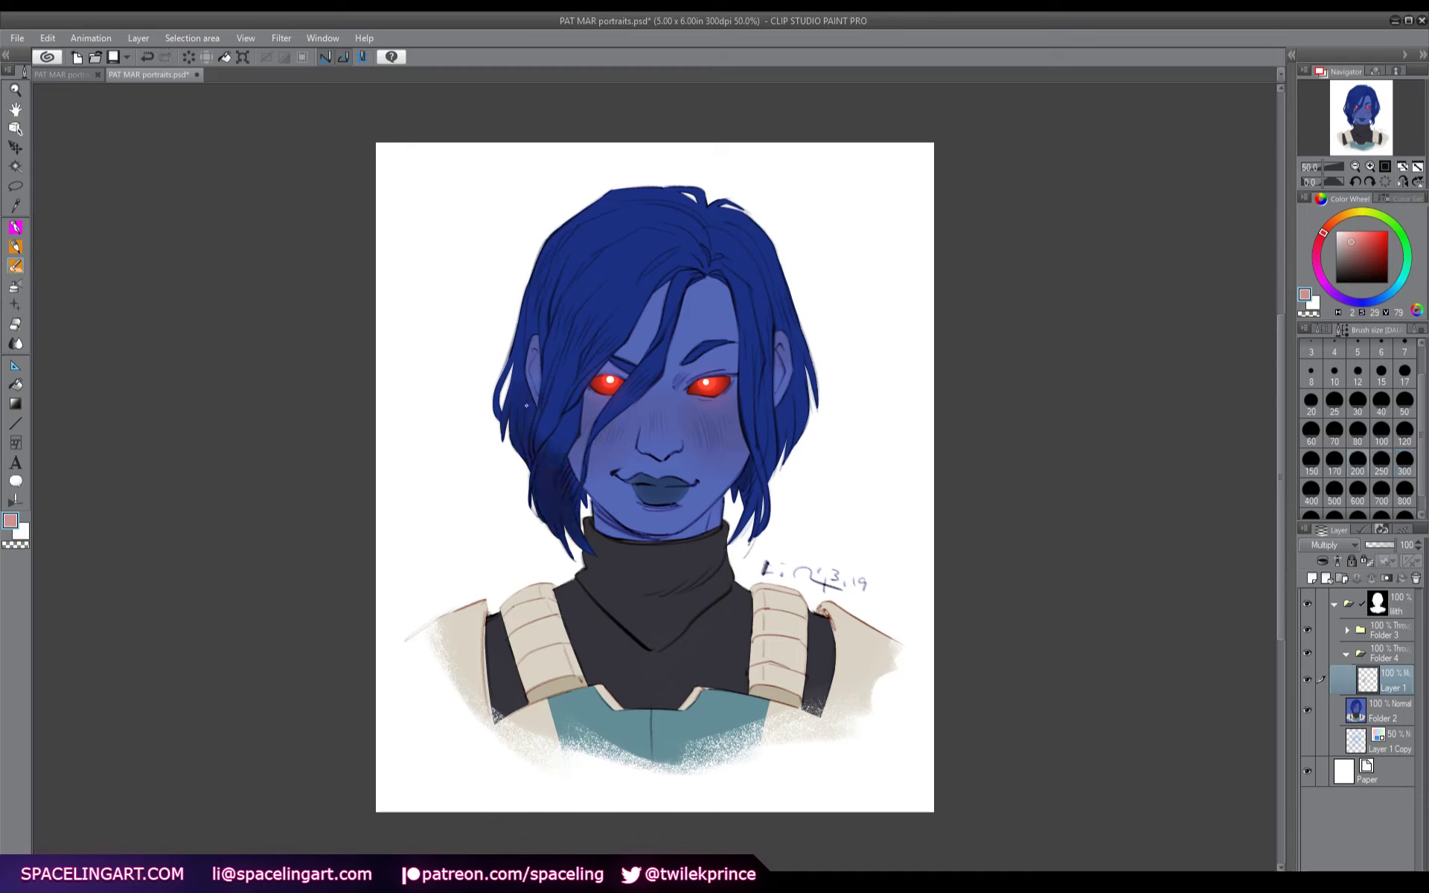
drag(560, 449, 579, 403)
drag(647, 368, 606, 402)
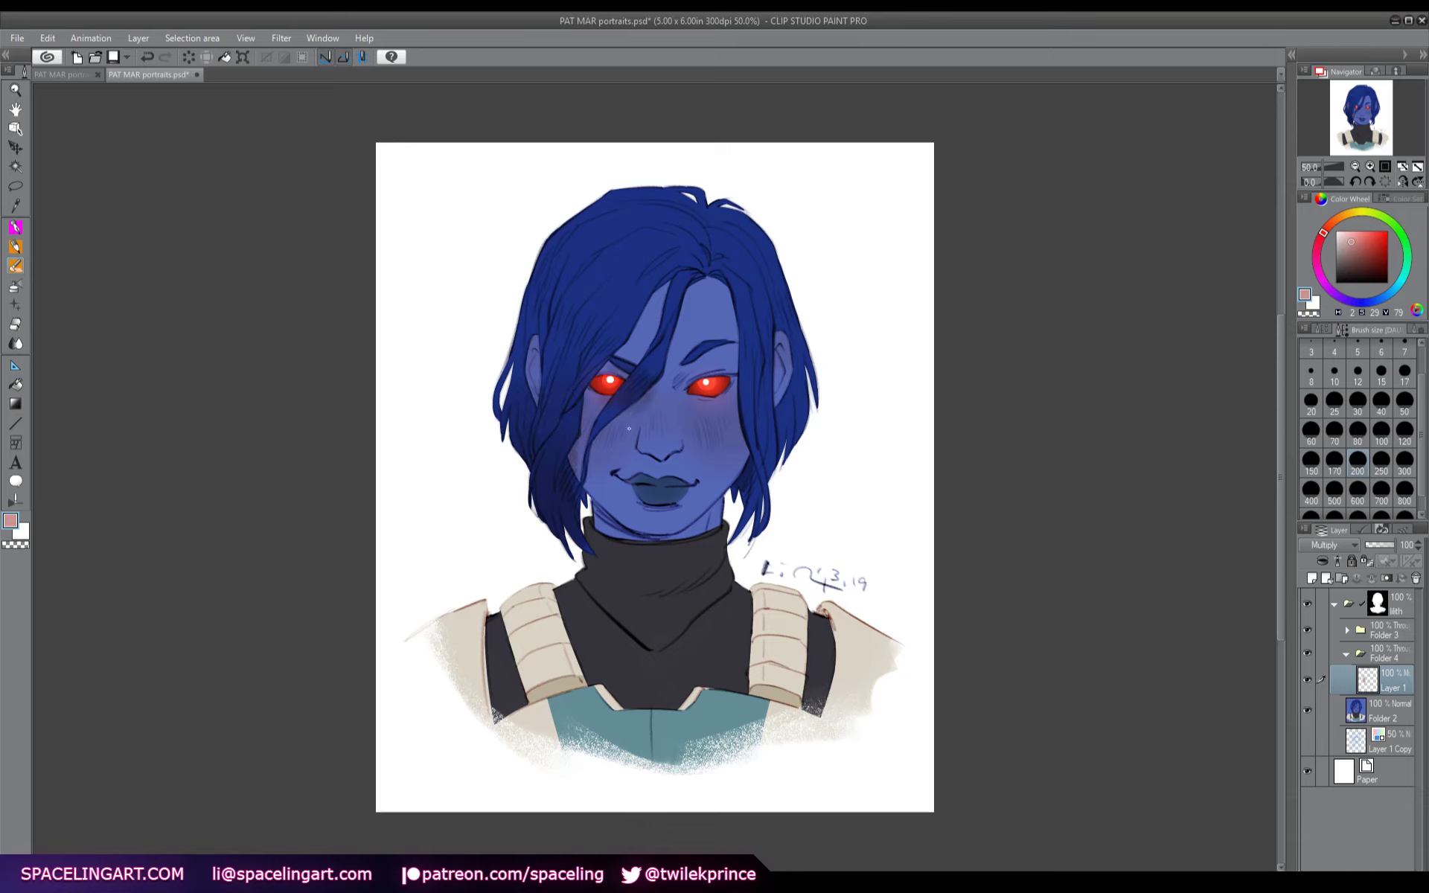
drag(693, 378, 707, 359)
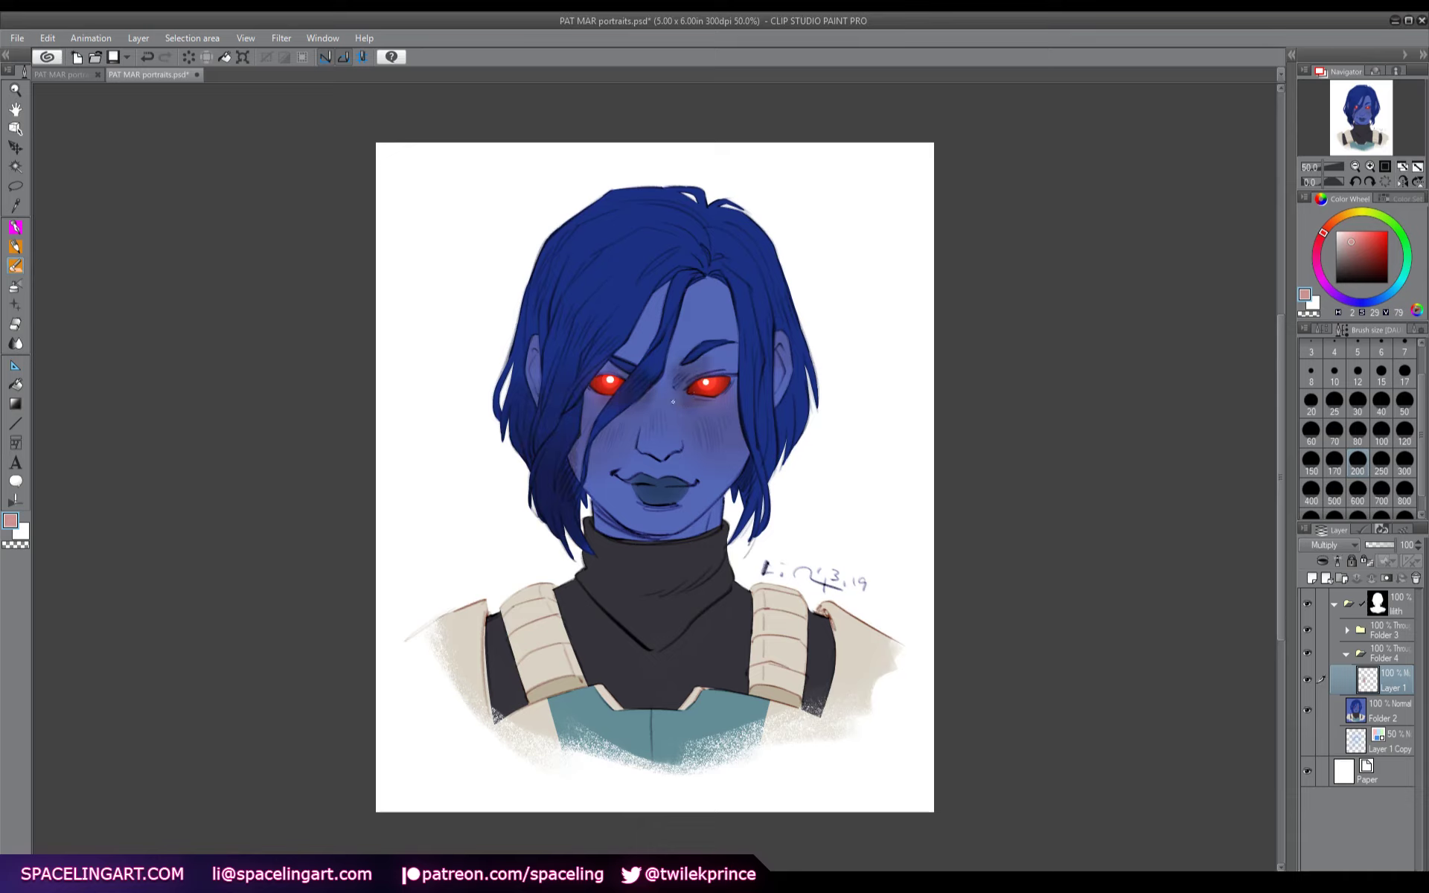
- Shade the nose, jaw, neck and upper turtleneck with soft pink strokes
mouse_move(673, 433)
mouse_down()
mouse_move(645, 454)
mouse_move(659, 464)
mouse_up()
mouse_move(700, 528)
mouse_down()
mouse_move(646, 556)
mouse_move(674, 565)
mouse_up()
drag(718, 482, 592, 558)
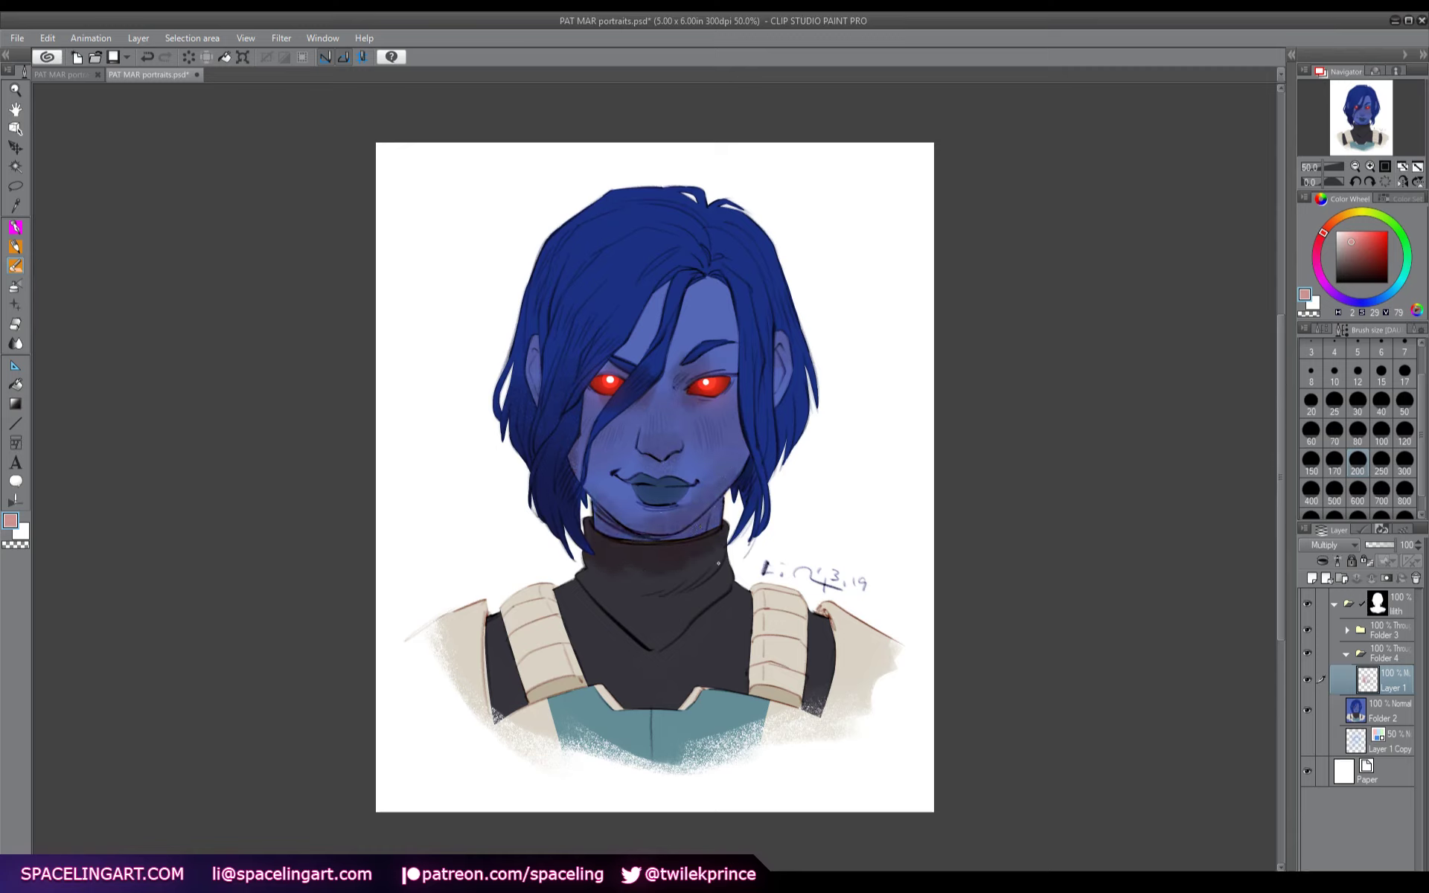
drag(723, 552, 695, 576)
- Extend the pink shading over the turtleneck's sides, both shoulder straps and the outer shoulder armour
drag(583, 576, 547, 590)
drag(725, 579, 757, 590)
mouse_move(554, 588)
mouse_down()
mouse_move(527, 612)
mouse_move(540, 686)
mouse_move(495, 601)
mouse_move(429, 634)
mouse_move(442, 663)
mouse_up()
mouse_move(786, 584)
mouse_down()
mouse_move(753, 592)
mouse_move(780, 703)
mouse_up()
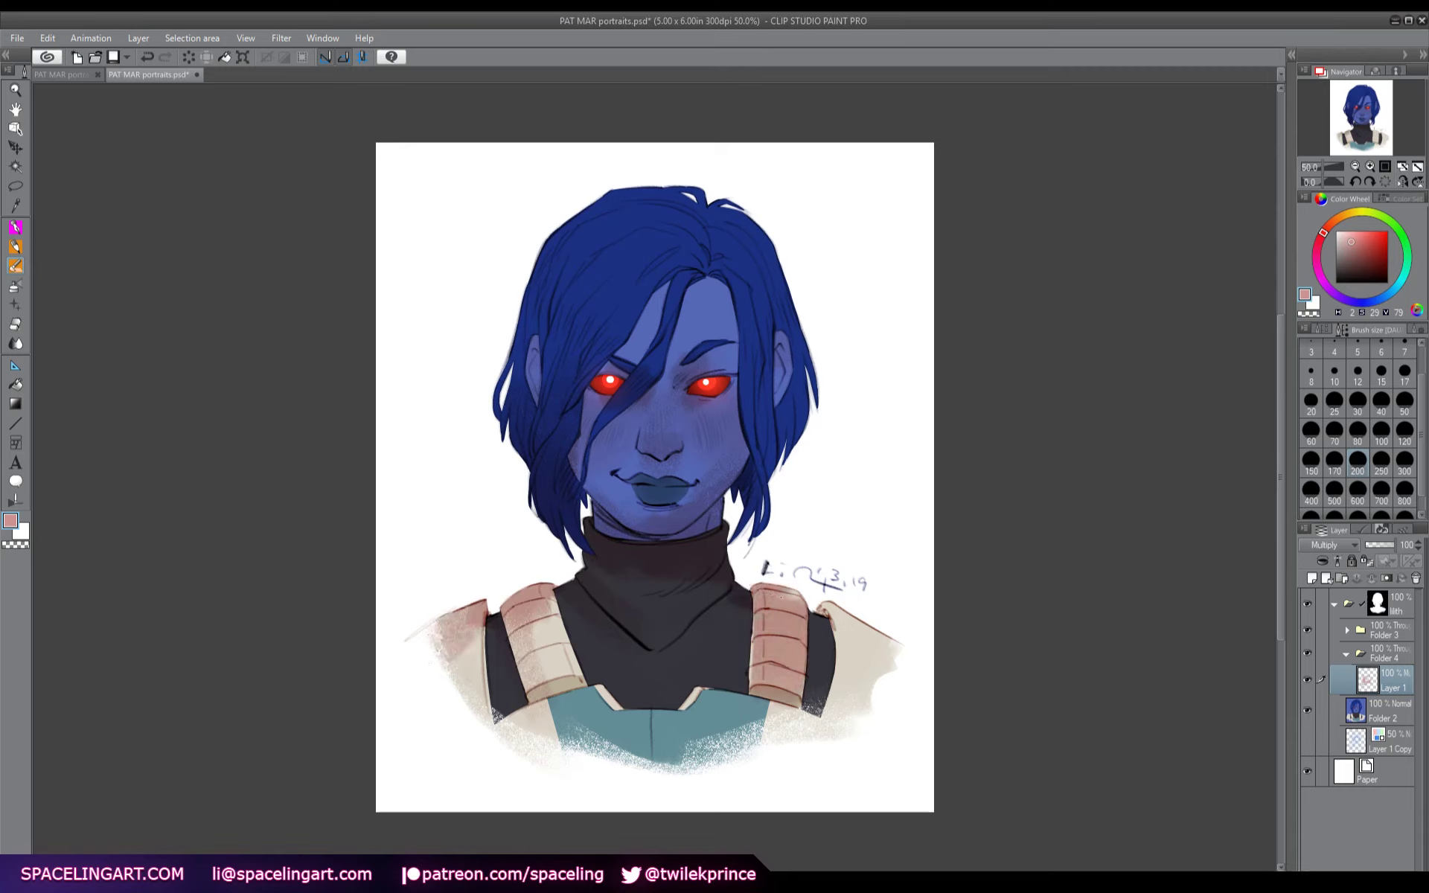
mouse_move(819, 605)
mouse_down()
mouse_move(872, 640)
mouse_move(828, 717)
mouse_up()
- Brush the pink shading into the hair on both sides, up to the crown and along the forehead hairline
mouse_move(763, 527)
mouse_down()
mouse_move(771, 439)
mouse_move(748, 456)
mouse_up()
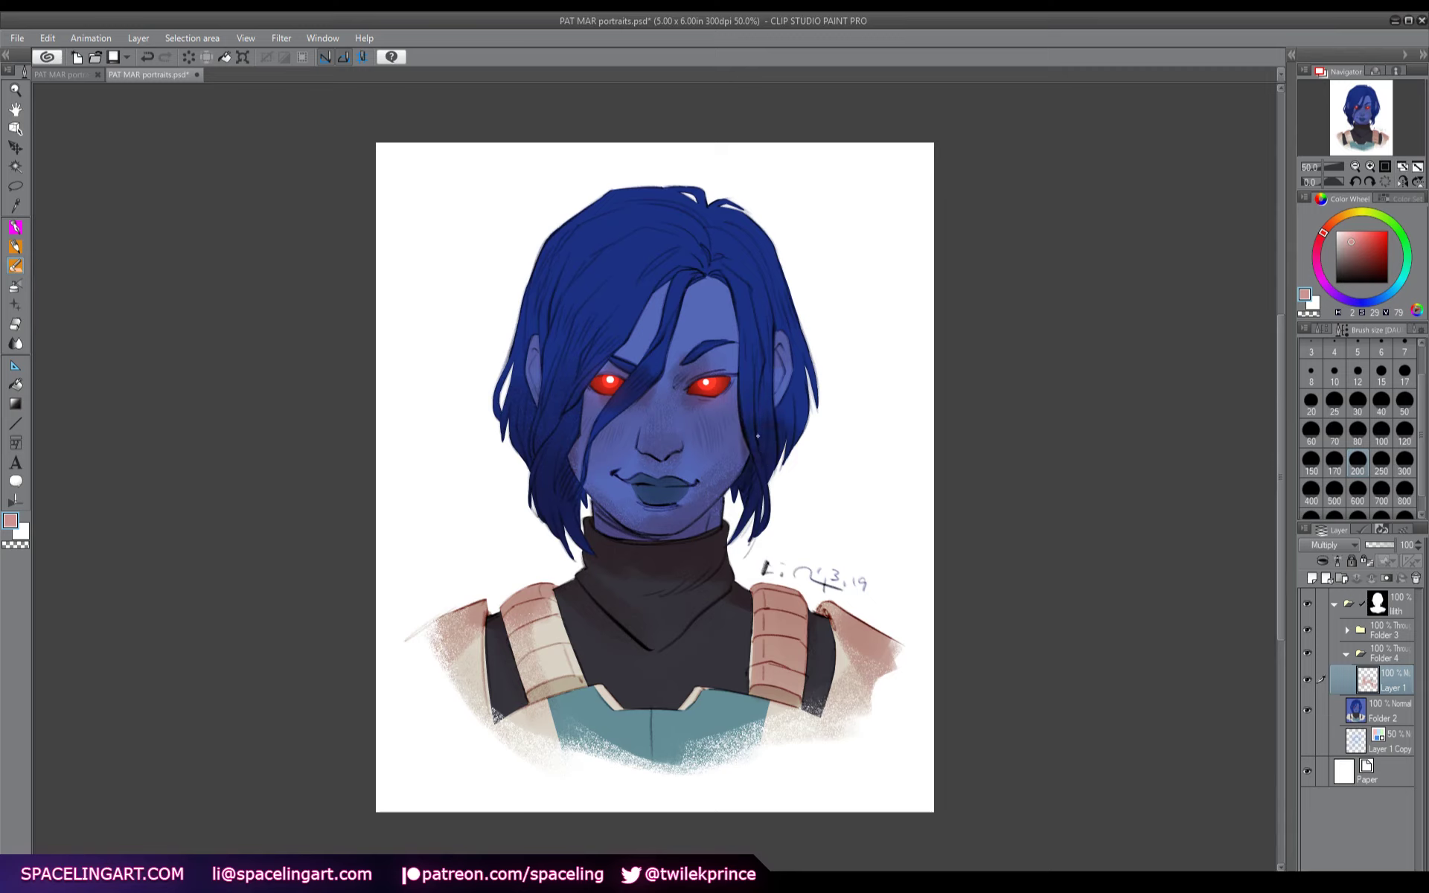
mouse_move(768, 371)
mouse_down()
mouse_move(778, 413)
mouse_move(785, 342)
mouse_move(731, 372)
mouse_up()
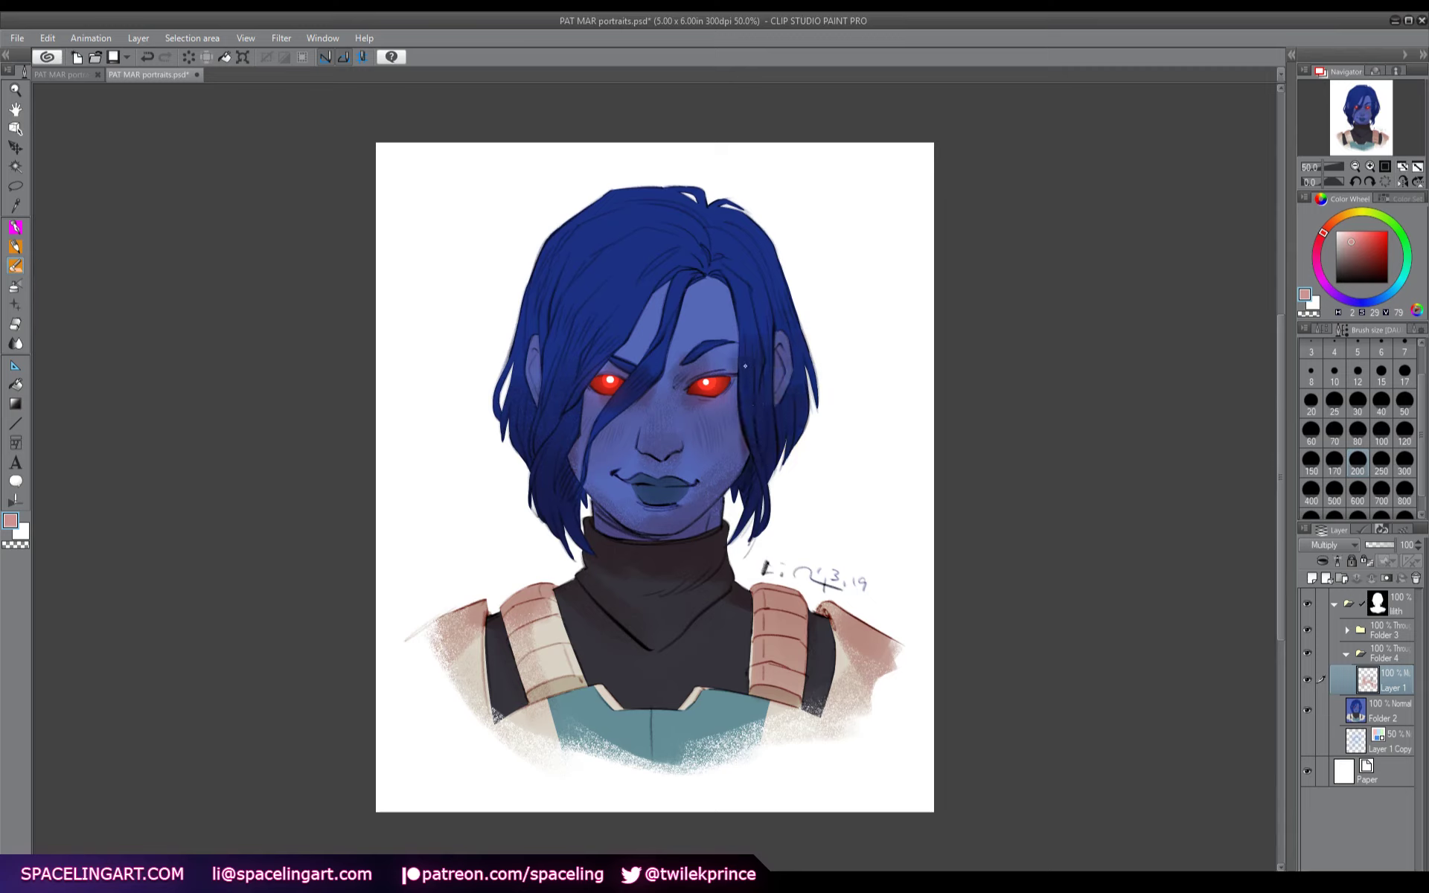
drag(541, 402, 527, 348)
drag(539, 281, 593, 215)
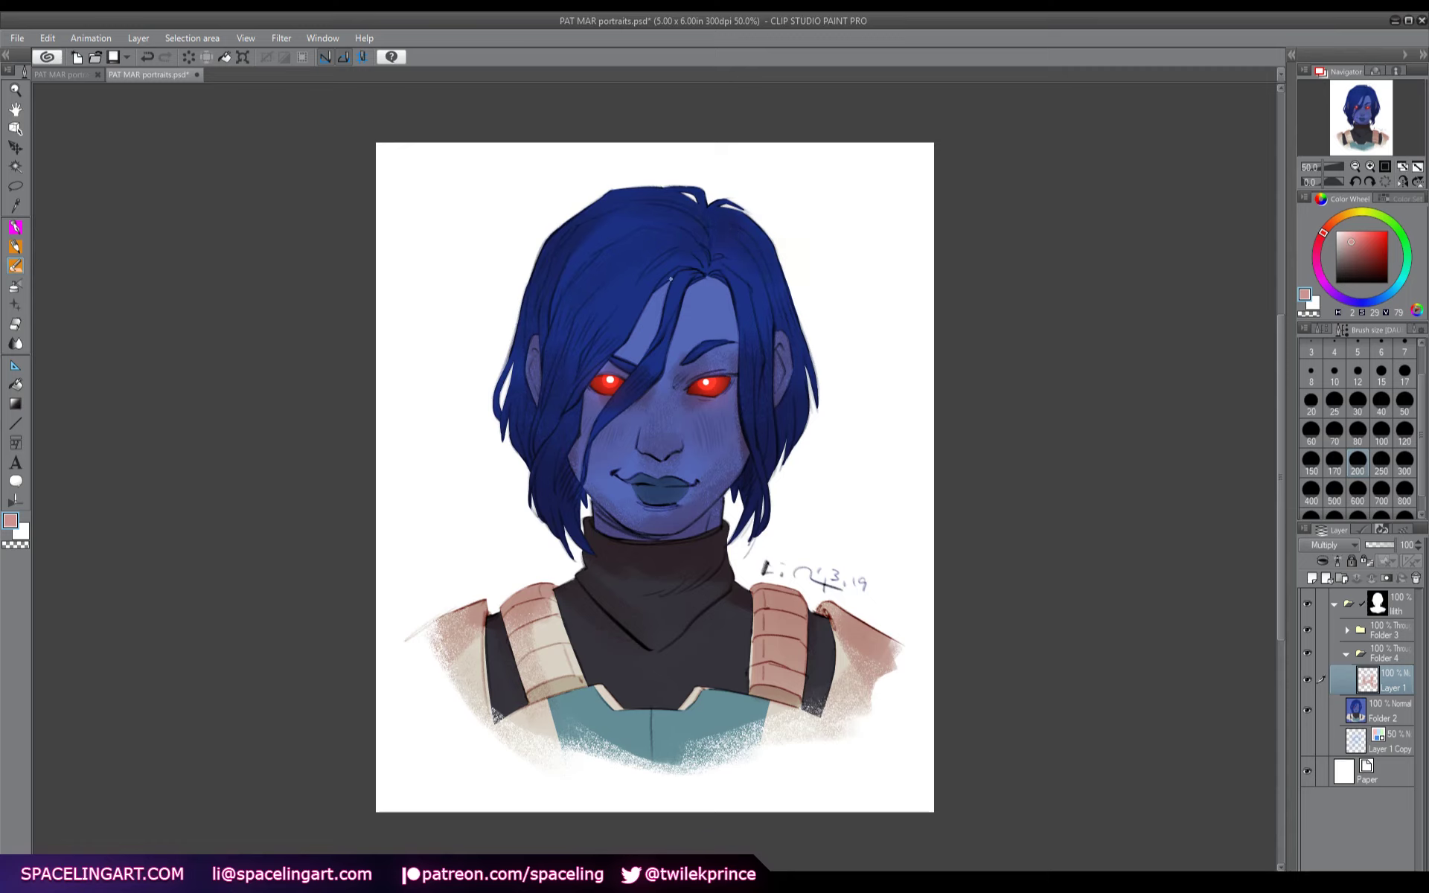
mouse_move(666, 289)
mouse_down()
mouse_move(655, 304)
mouse_move(701, 299)
mouse_up()
- Add an inverted mask to the pink shading layer and reveal shadows around the nose and forehead hairline
click(1383, 581)
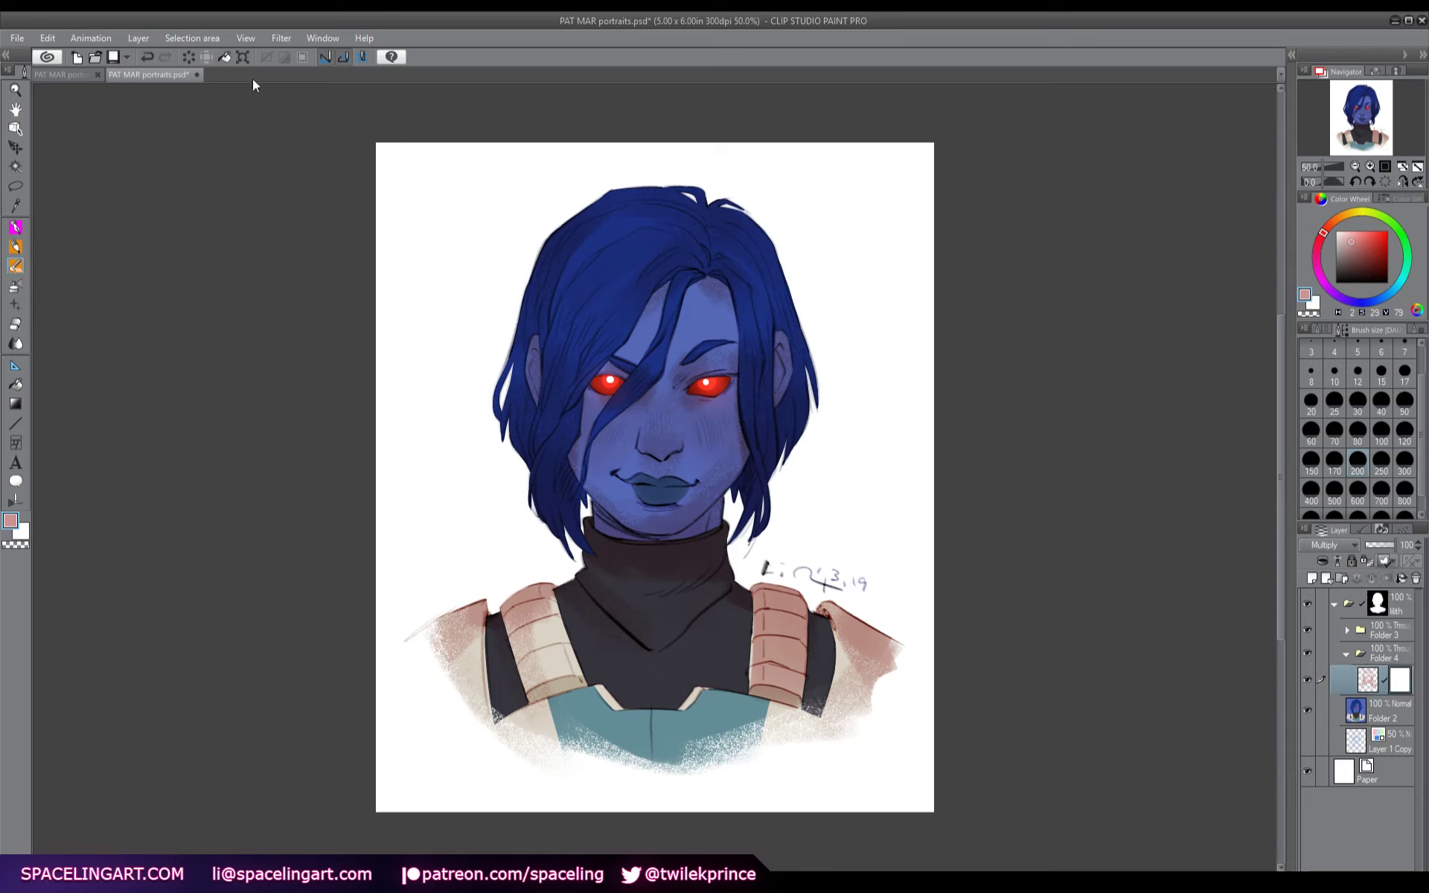
key(ctrl+i)
click(18, 233)
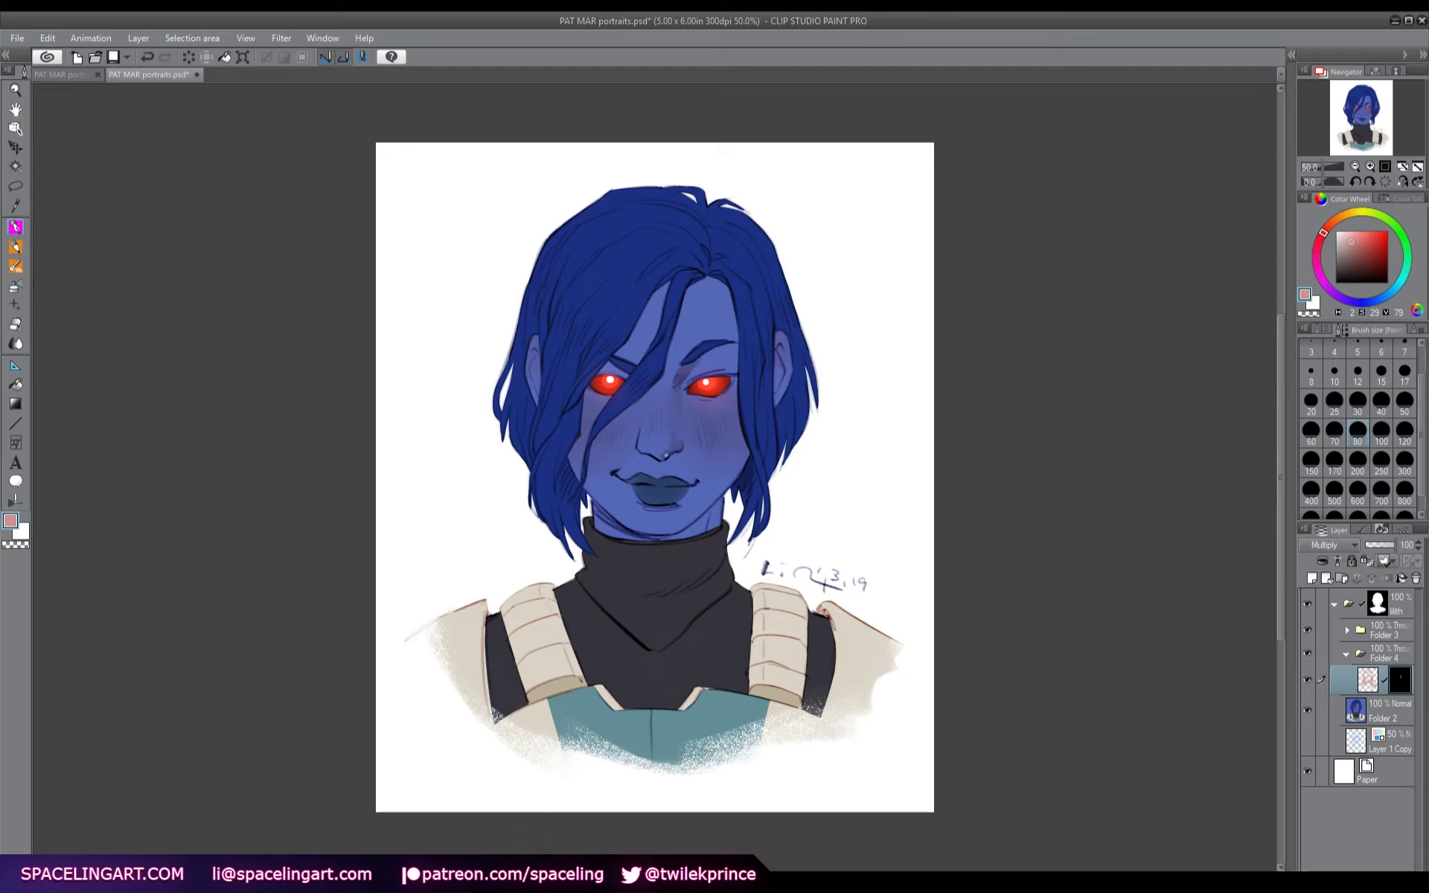
drag(646, 456, 675, 451)
drag(698, 281, 730, 297)
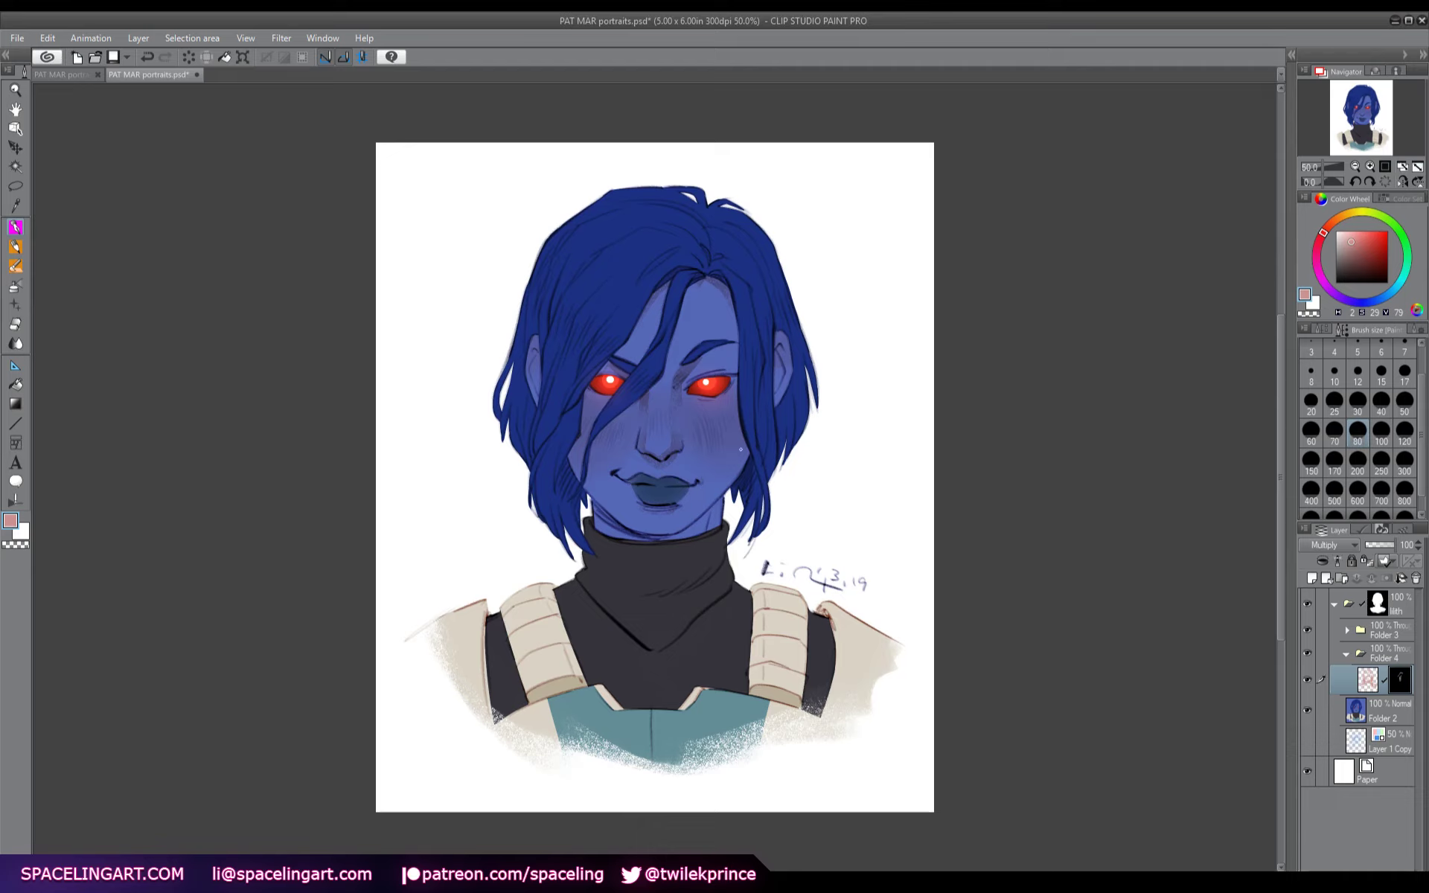
mouse_move(741, 450)
mouse_down()
mouse_move(686, 510)
mouse_move(698, 496)
mouse_up()
key(ctrl+z)
drag(745, 445, 747, 376)
key(ctrl+z)
- Reveal shadows on the mask along the jaw and face edges, under the chin on the turtleneck and in the lower hair
drag(672, 520, 718, 488)
mouse_move(577, 444)
mouse_down()
mouse_move(567, 525)
mouse_move(561, 463)
mouse_move(575, 523)
mouse_up()
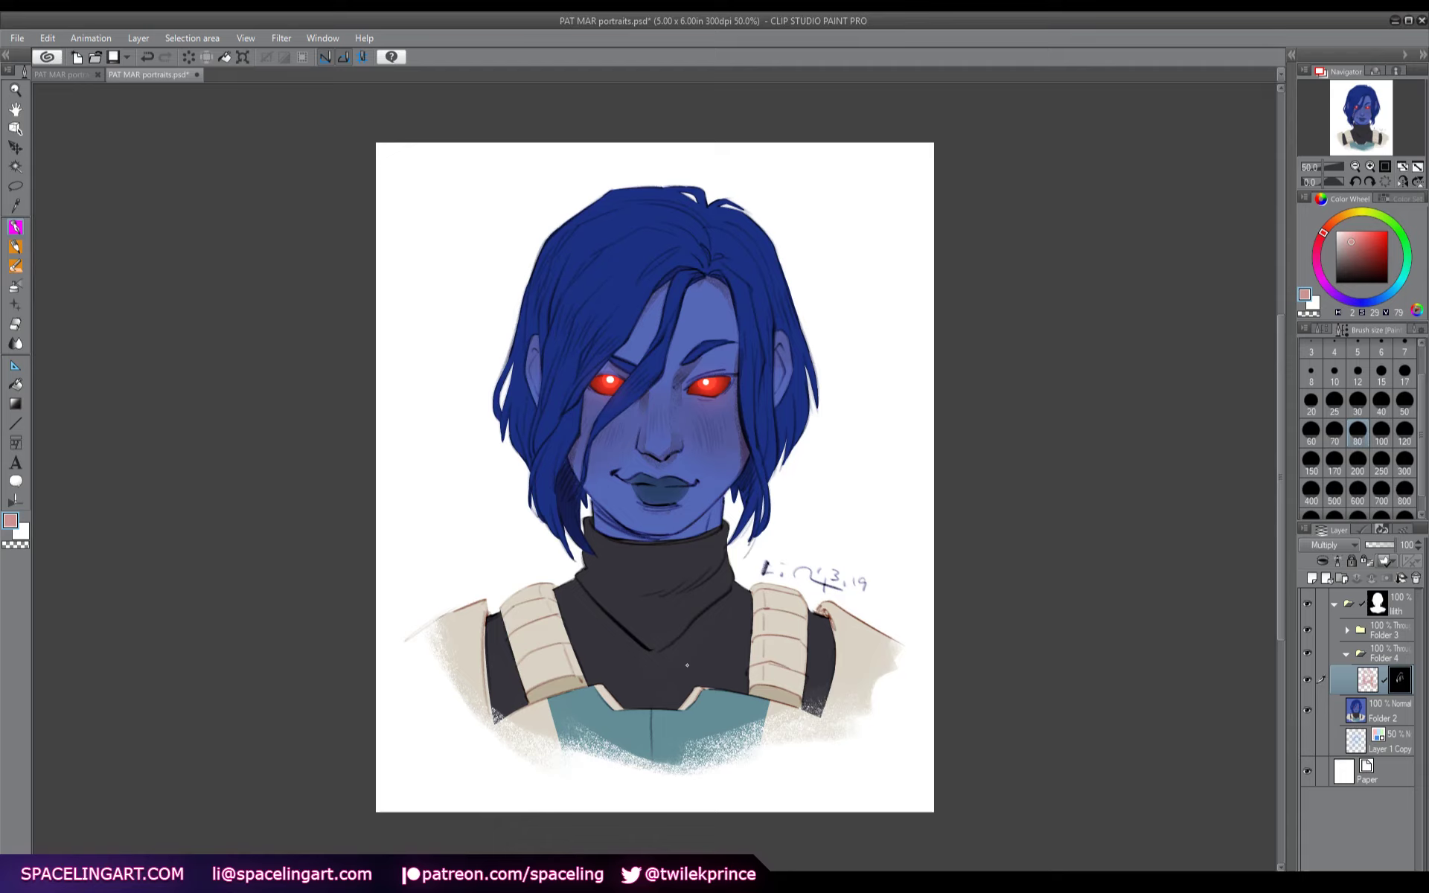
mouse_move(592, 524)
mouse_down()
mouse_move(689, 570)
mouse_move(718, 525)
mouse_move(681, 543)
mouse_move(694, 530)
mouse_up()
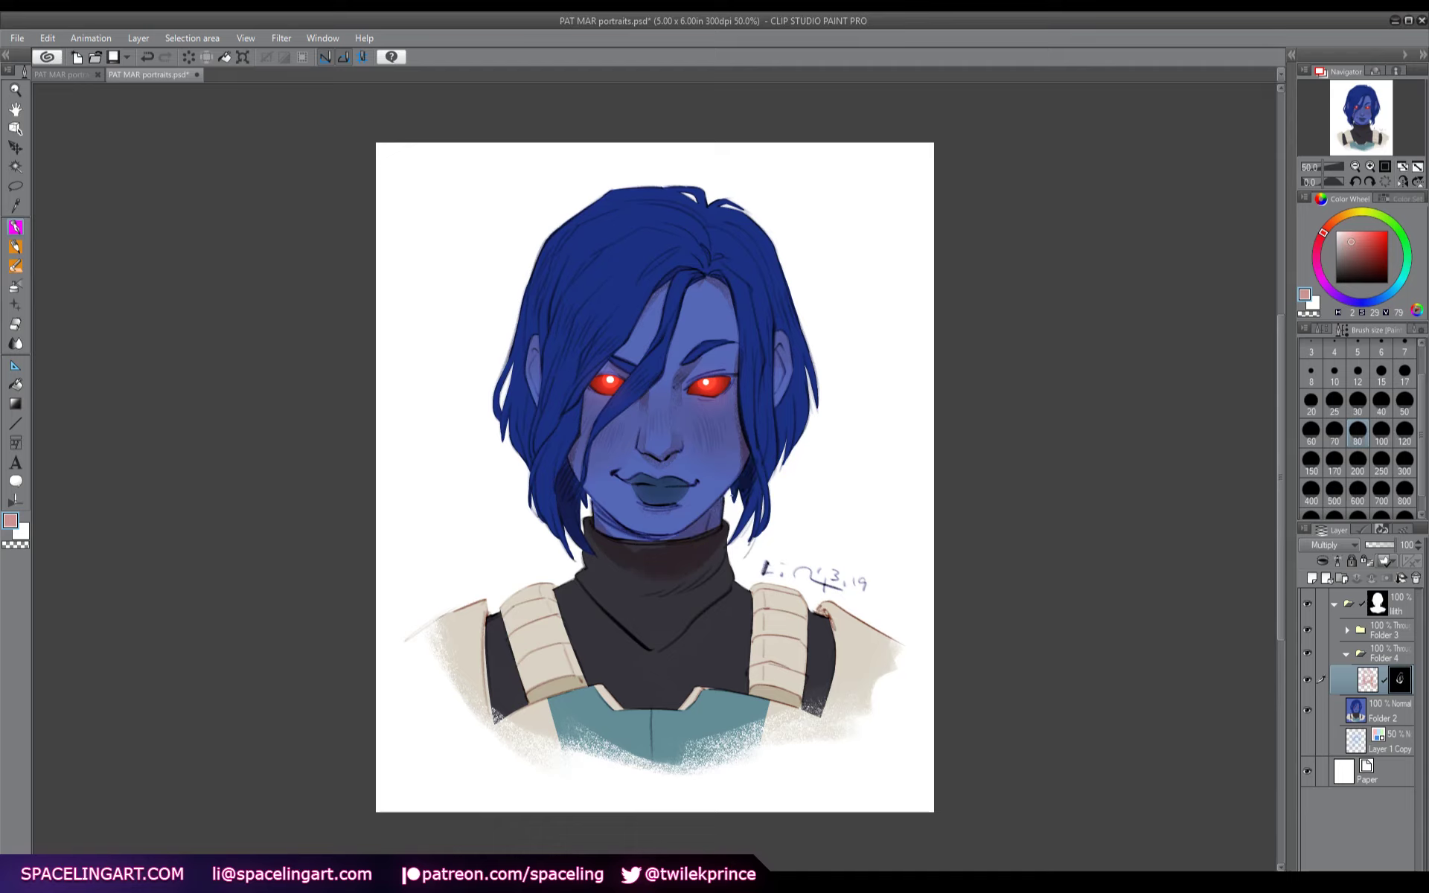
drag(765, 498, 753, 441)
mouse_move(546, 444)
mouse_down()
mouse_move(530, 482)
mouse_move(559, 449)
mouse_up()
mouse_move(560, 454)
mouse_down()
mouse_move(552, 476)
mouse_move(625, 538)
mouse_move(605, 515)
mouse_move(668, 538)
mouse_up()
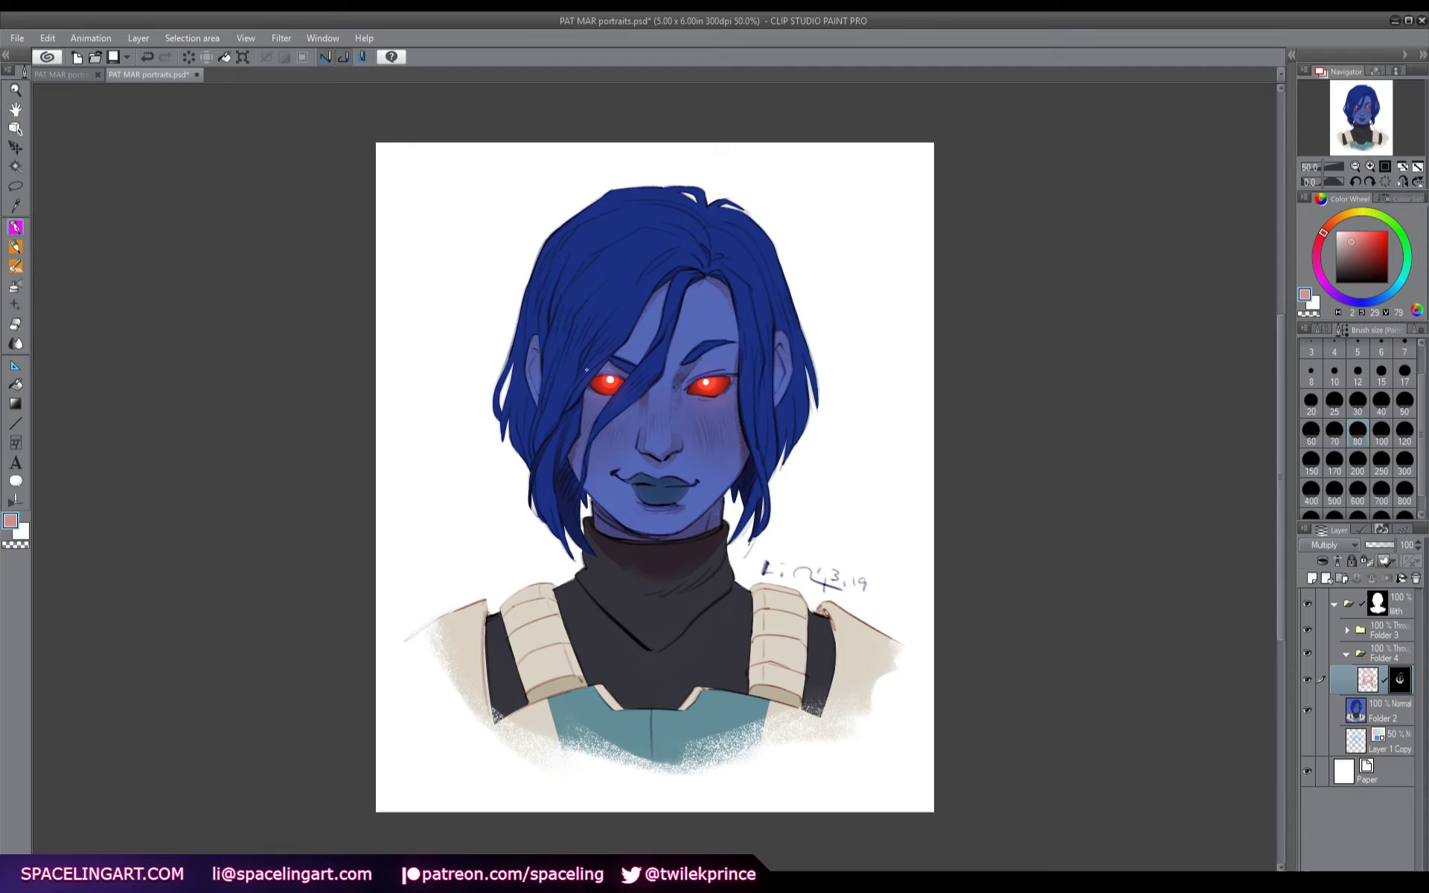
- Reveal shadows on the mask in the hair around and below both ears
drag(534, 340, 529, 462)
drag(516, 432, 532, 455)
drag(570, 374, 547, 432)
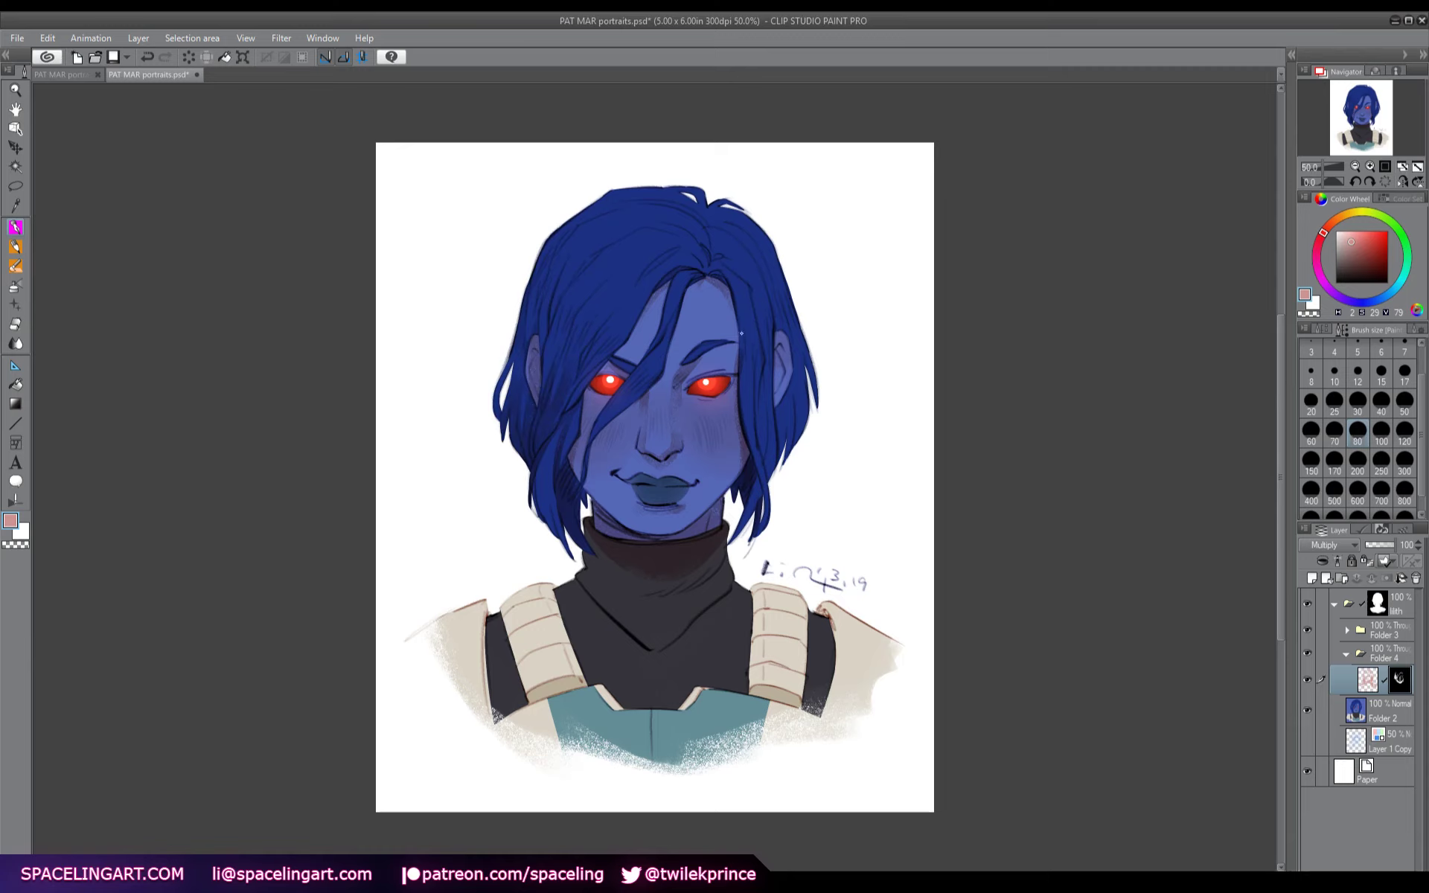
mouse_move(753, 348)
mouse_down()
mouse_move(772, 476)
mouse_move(780, 446)
mouse_up()
drag(768, 479, 765, 497)
drag(779, 363, 786, 428)
drag(783, 399, 794, 463)
mouse_move(789, 359)
mouse_down()
mouse_move(797, 403)
mouse_move(779, 385)
mouse_up()
drag(787, 334, 804, 440)
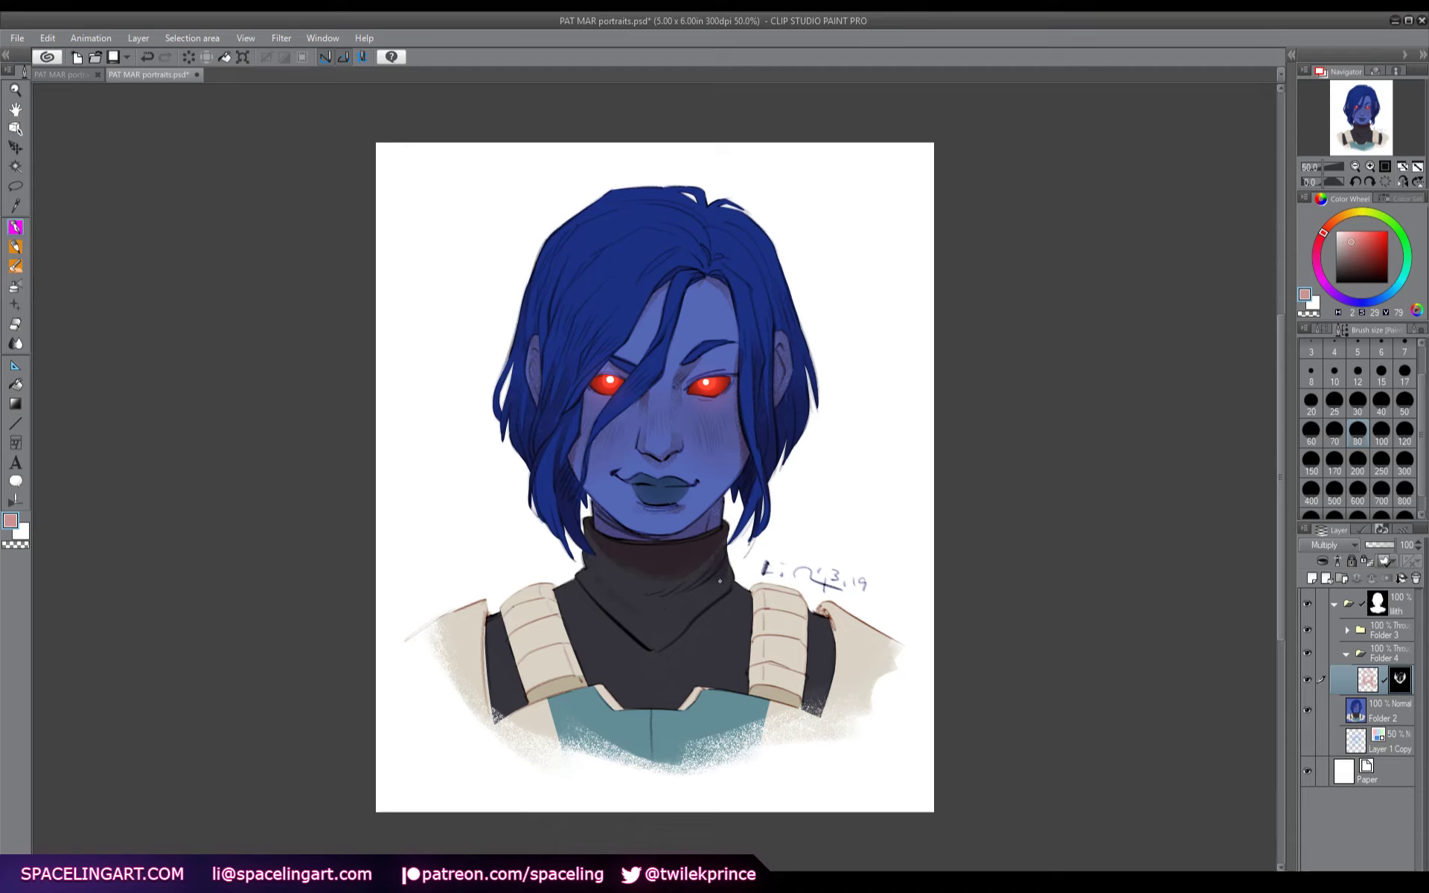
- Reveal narrow shadows on the mask along the inner edges of both shoulder straps and the shoulder armour
drag(752, 584, 754, 689)
drag(759, 614, 764, 695)
drag(822, 609, 836, 633)
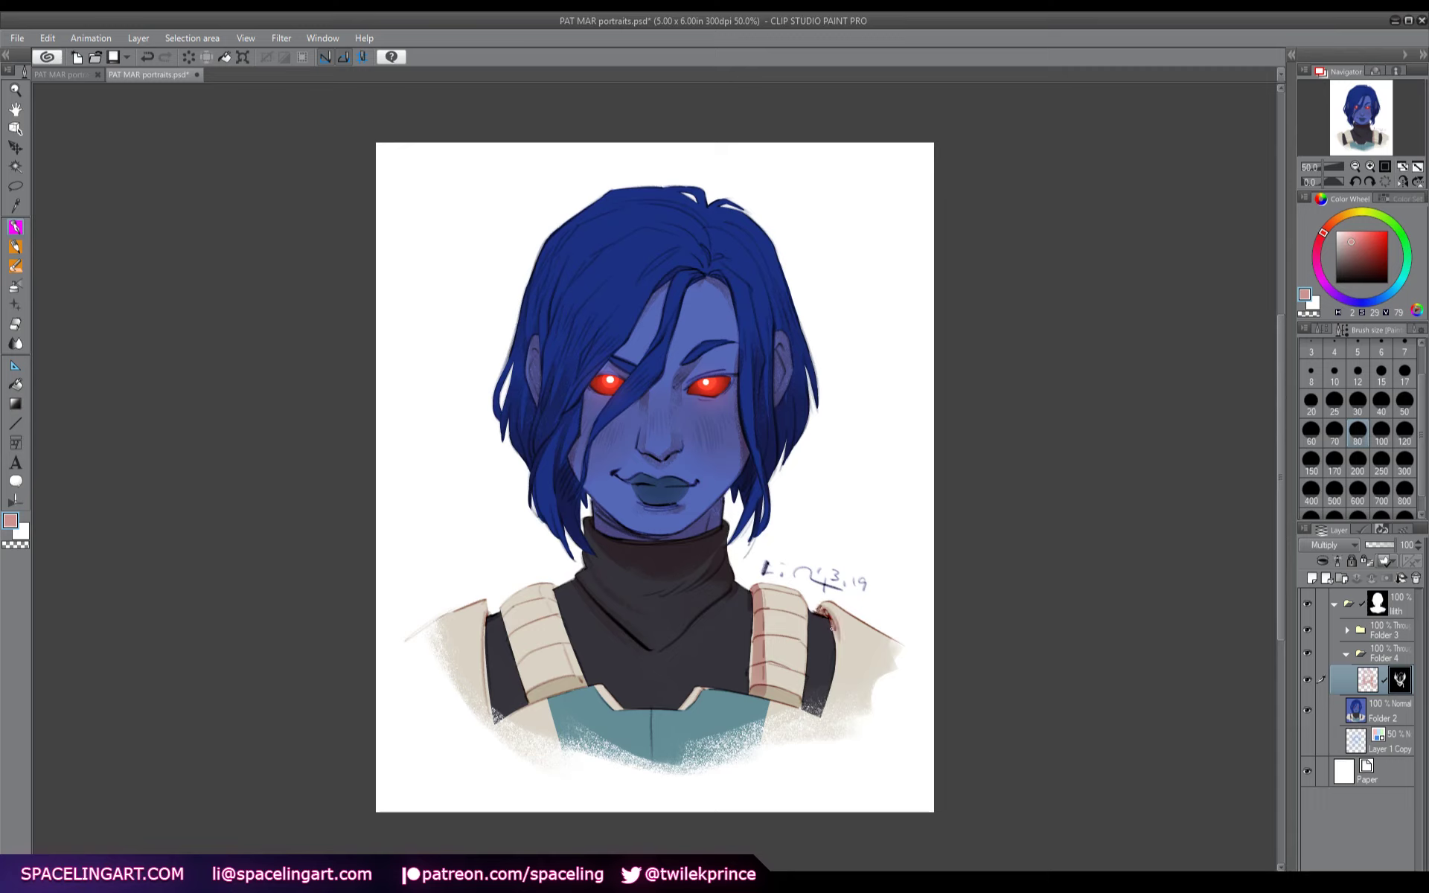
mouse_move(556, 586)
mouse_down()
mouse_move(548, 616)
mouse_move(484, 633)
mouse_up()
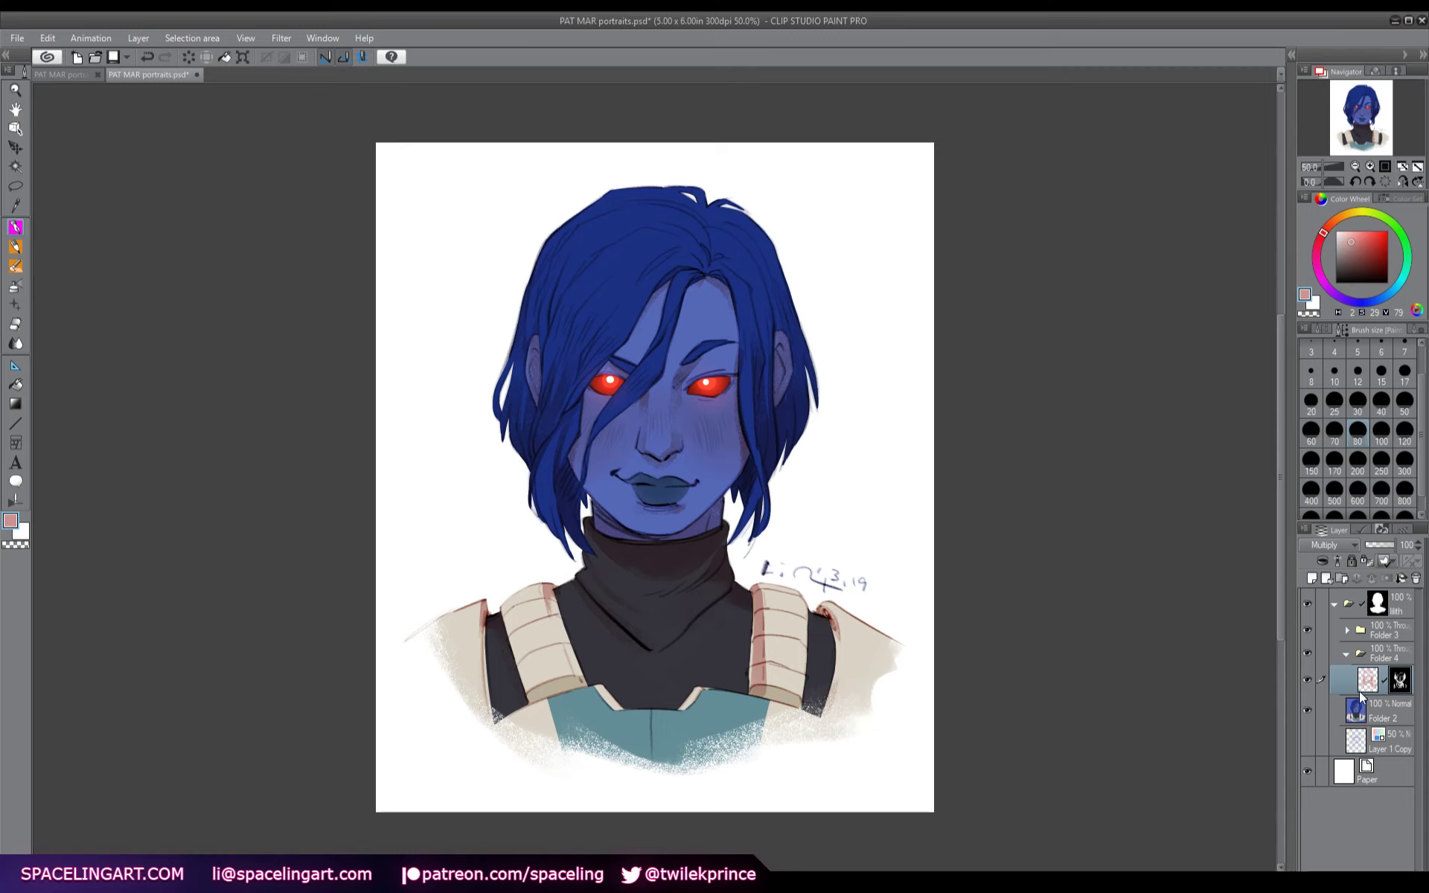
- Apply the shading layer's mask and add a clipped Multiply layer above it, masked by the inverse of the shadow selection
click(1401, 578)
click(1311, 577)
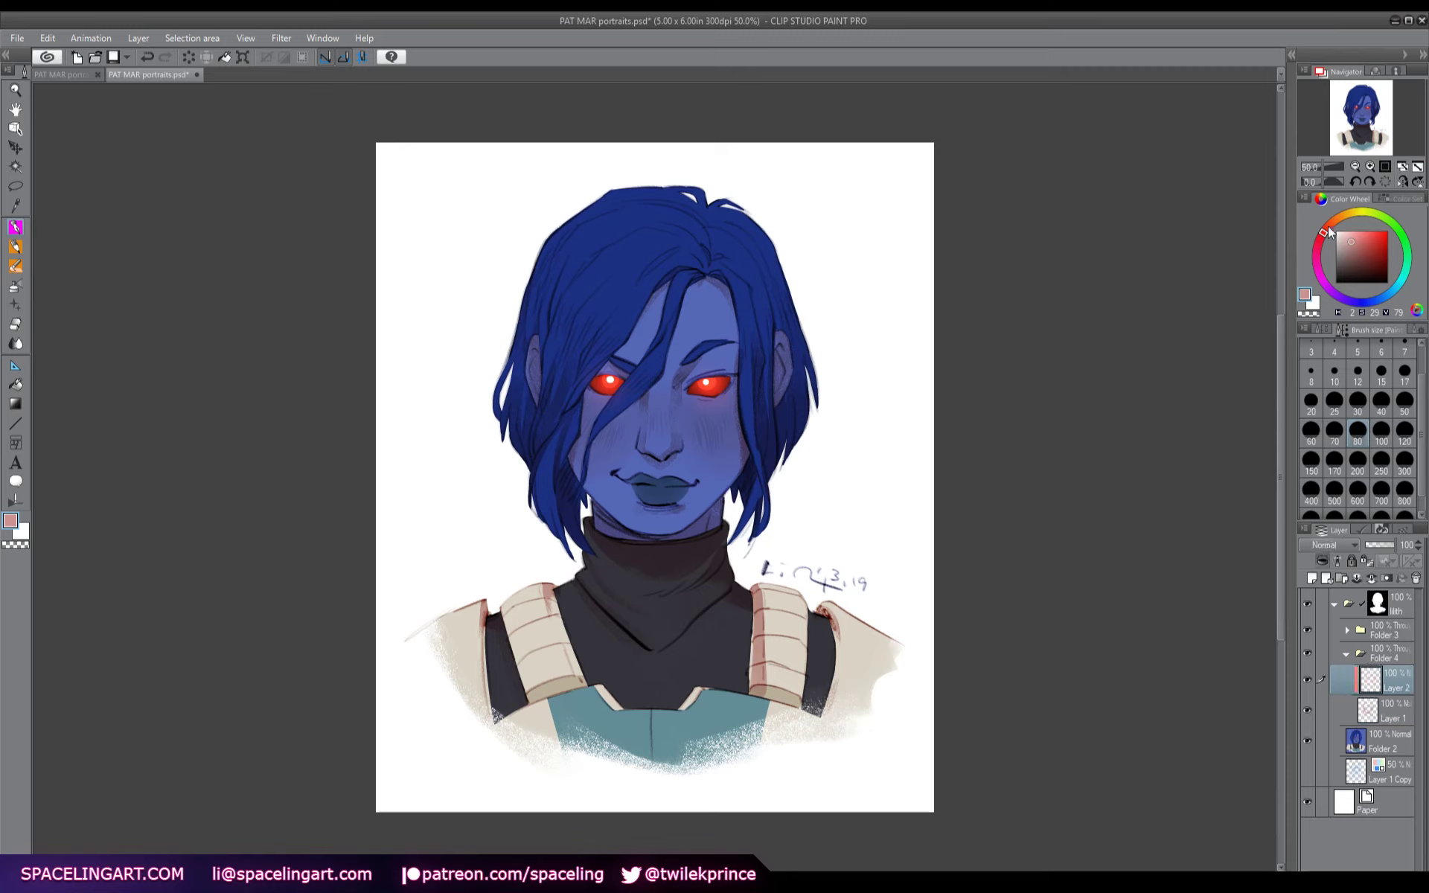
ctrl+click(1368, 710)
key(ctrl+shift+i)
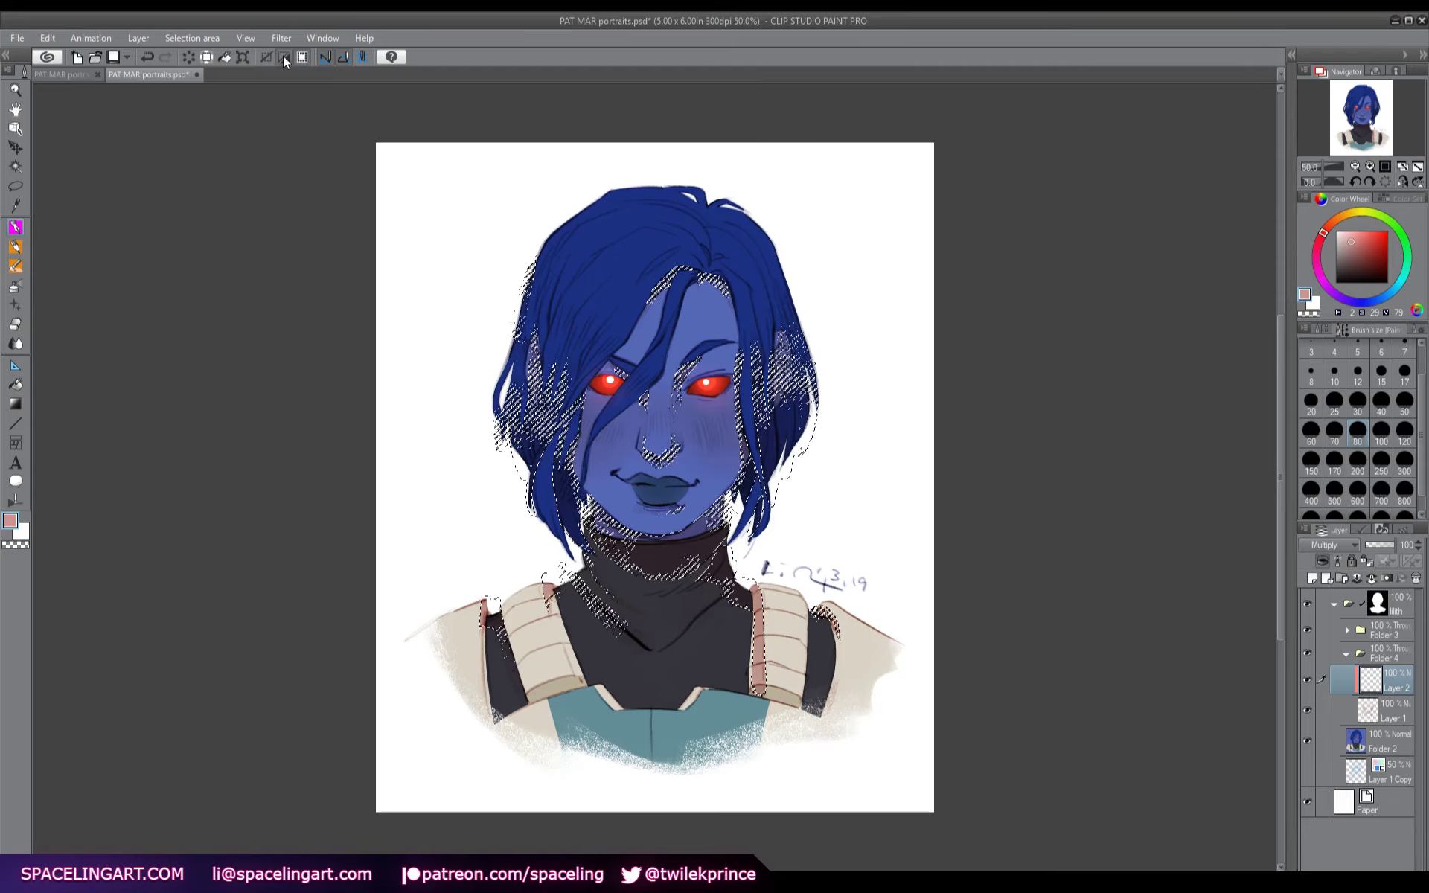
click(1385, 577)
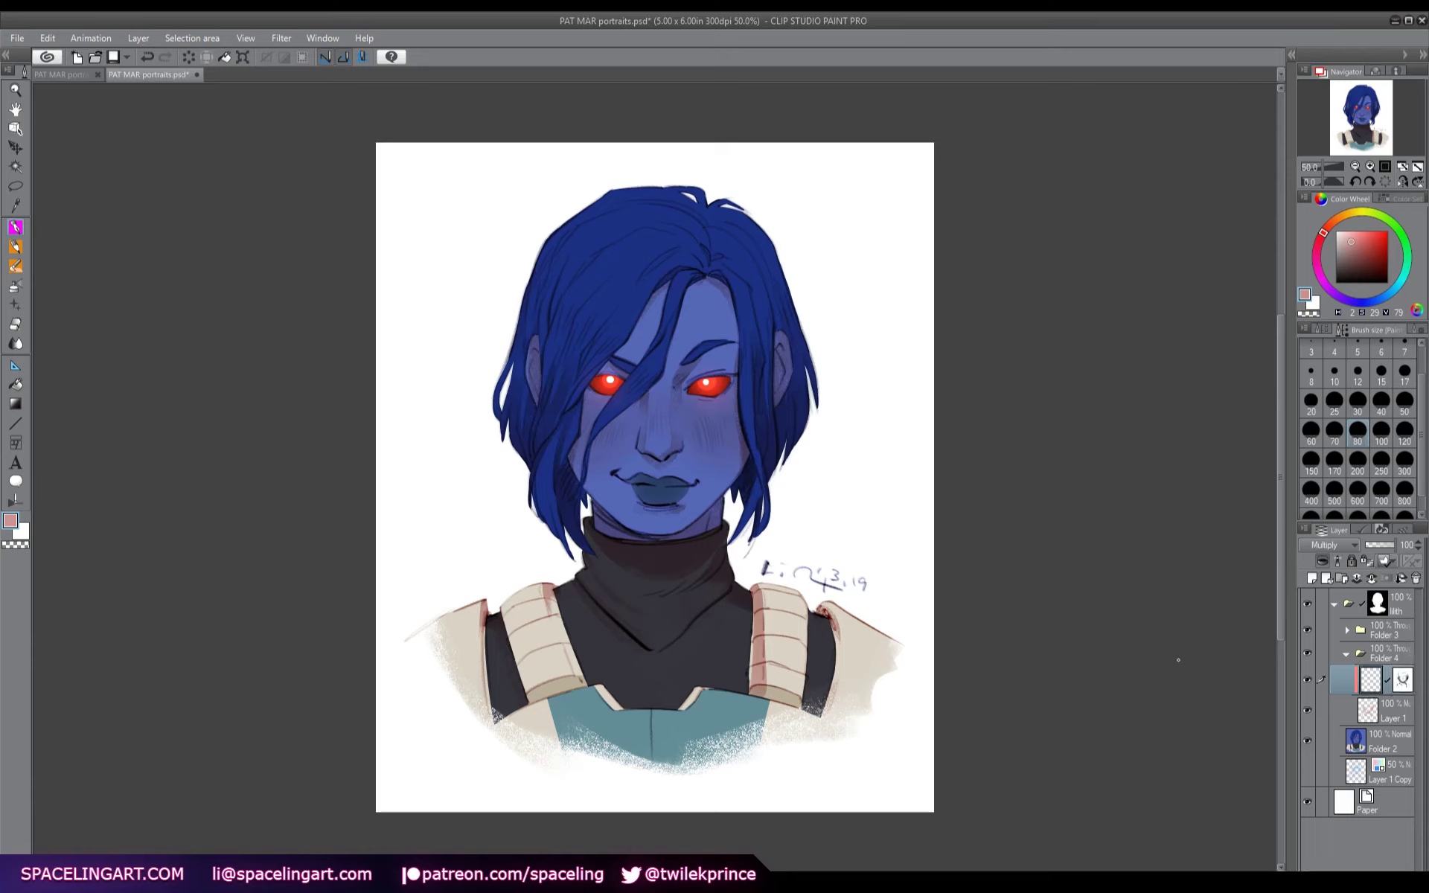
- Fill the clipped Multiply layer with muted purple and compare the portrait with and without it
click(1345, 300)
click(1356, 242)
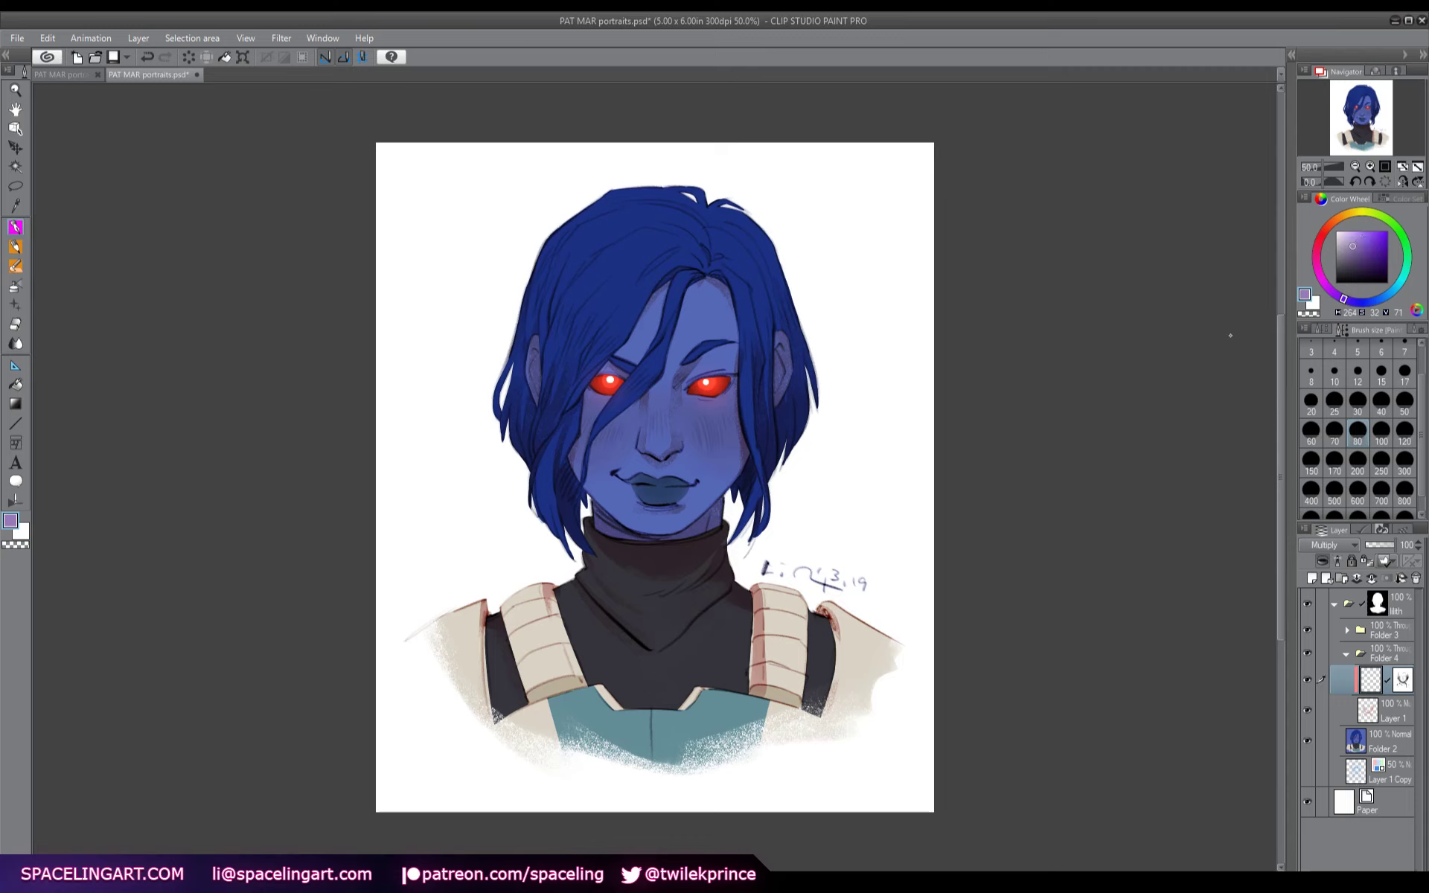
key(alt+BackSpace)
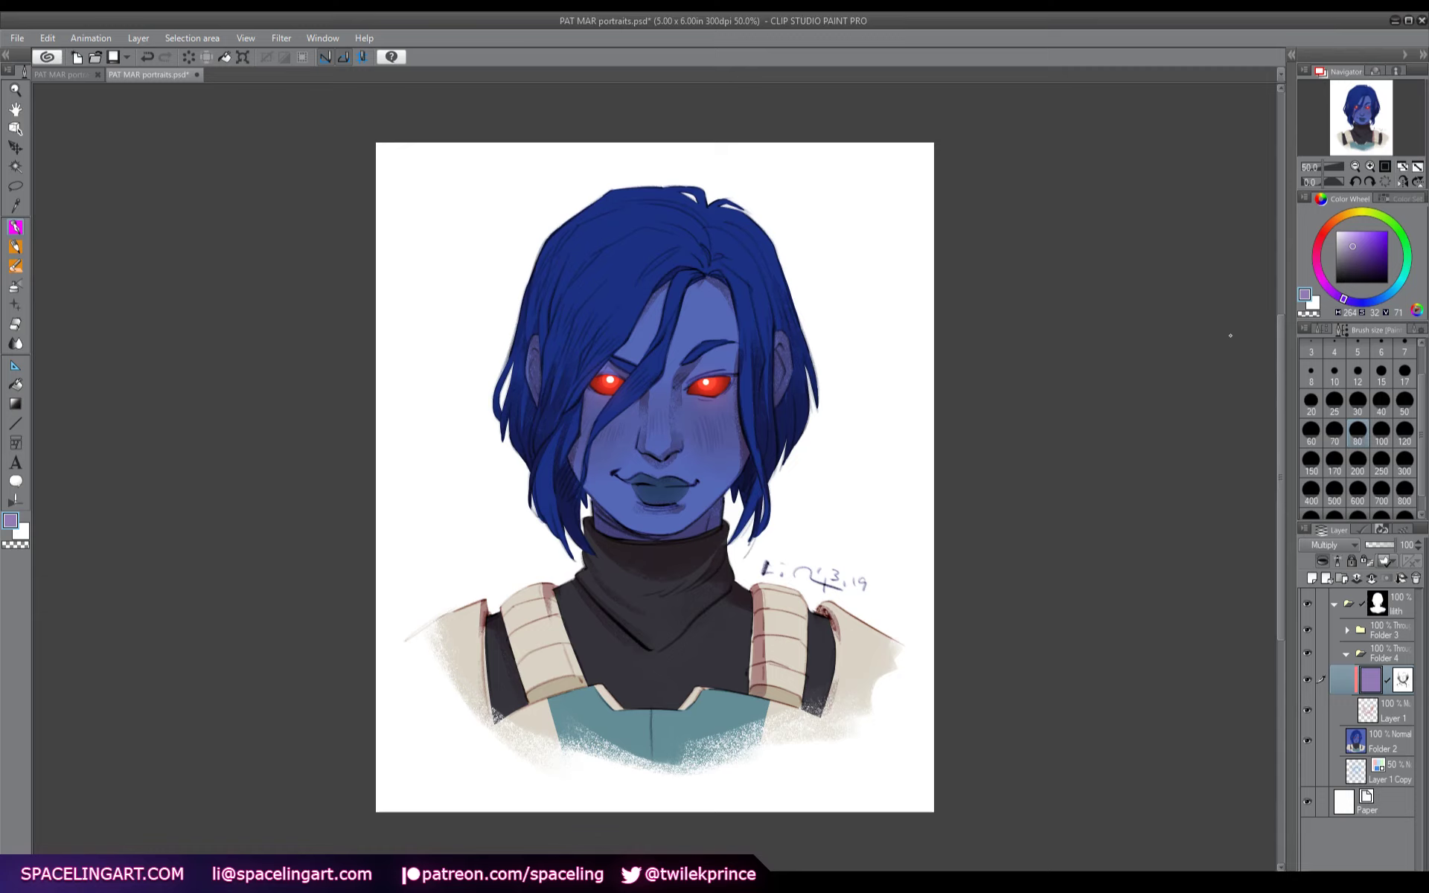
click(1307, 679)
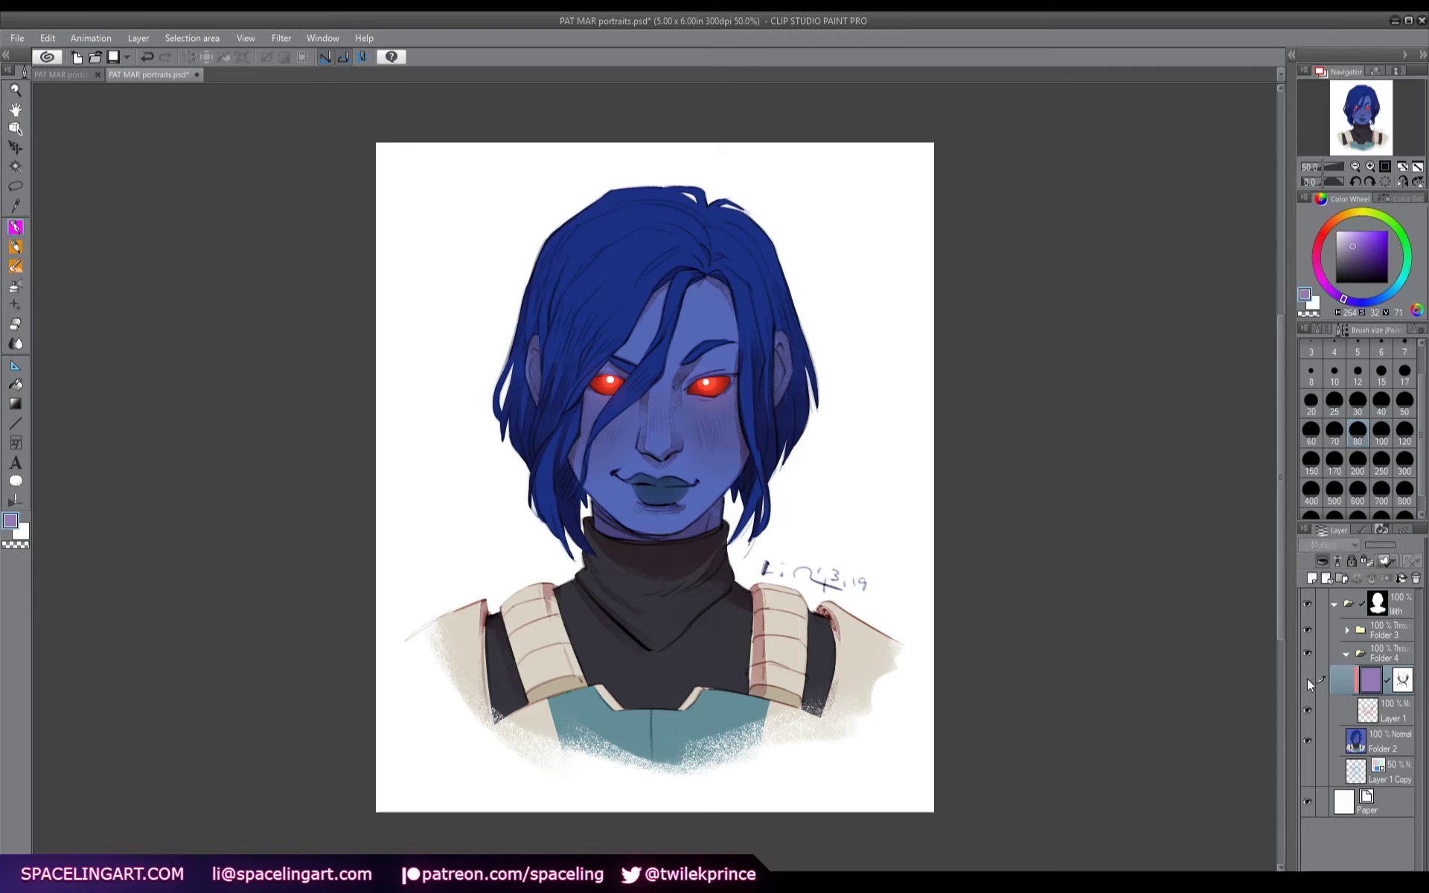
click(1306, 678)
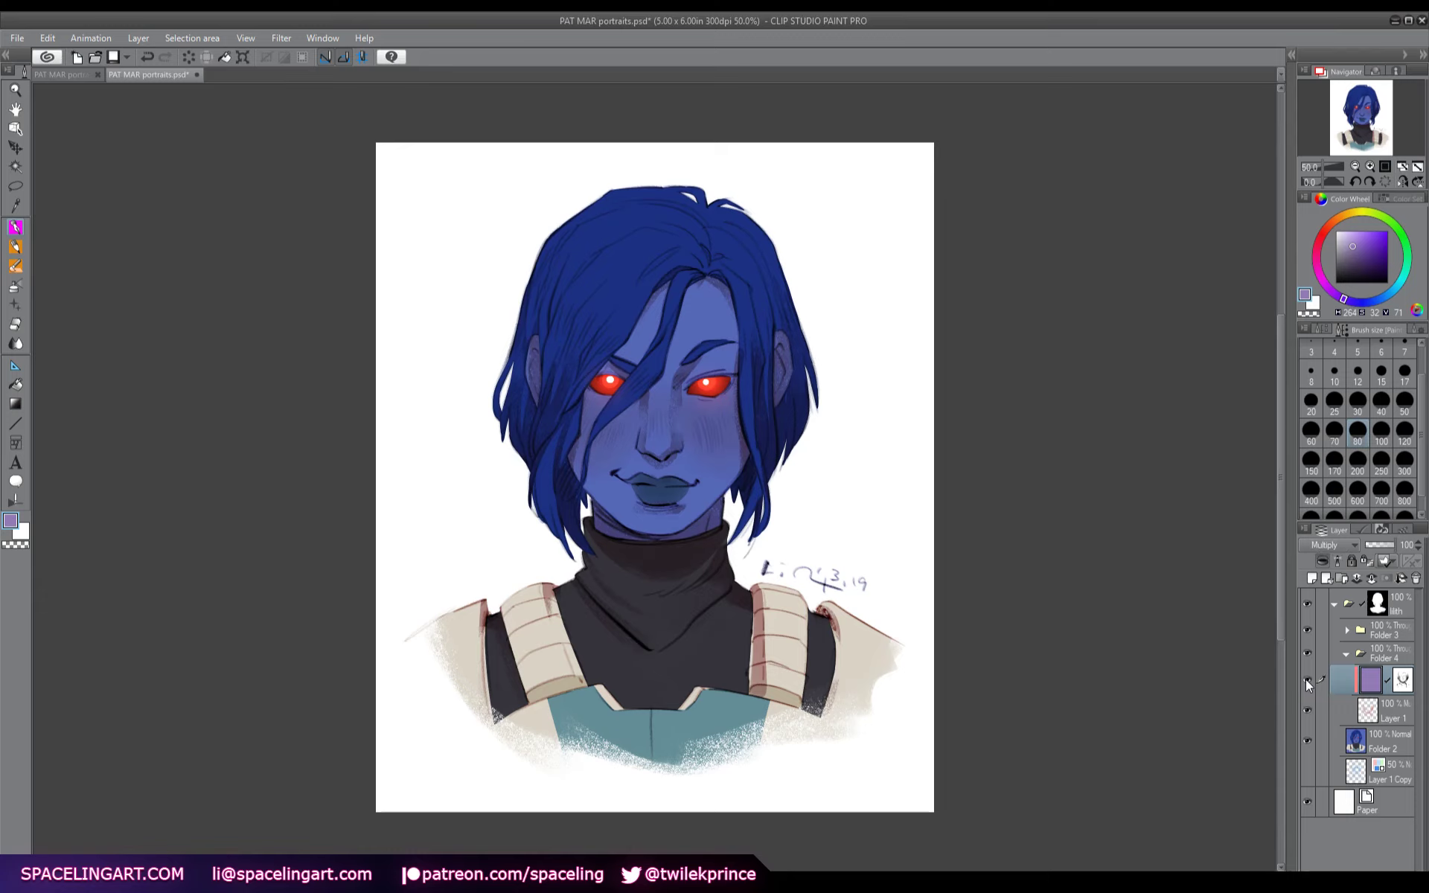
click(1306, 680)
click(1307, 678)
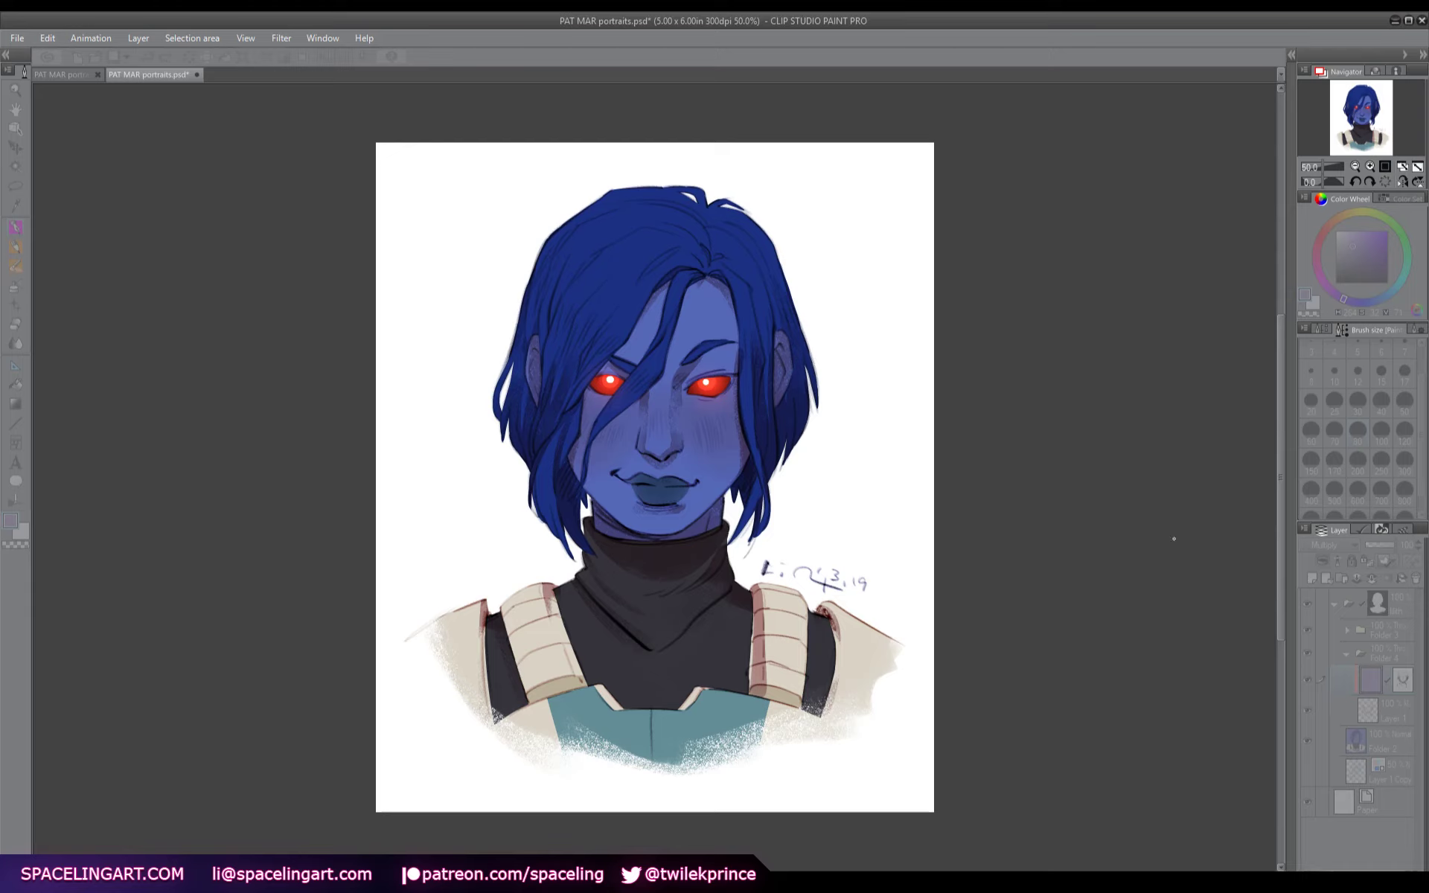
- Compare the portrait with and without the clipped purple Multiply layer and delete that layer
click(1307, 678)
click(1306, 678)
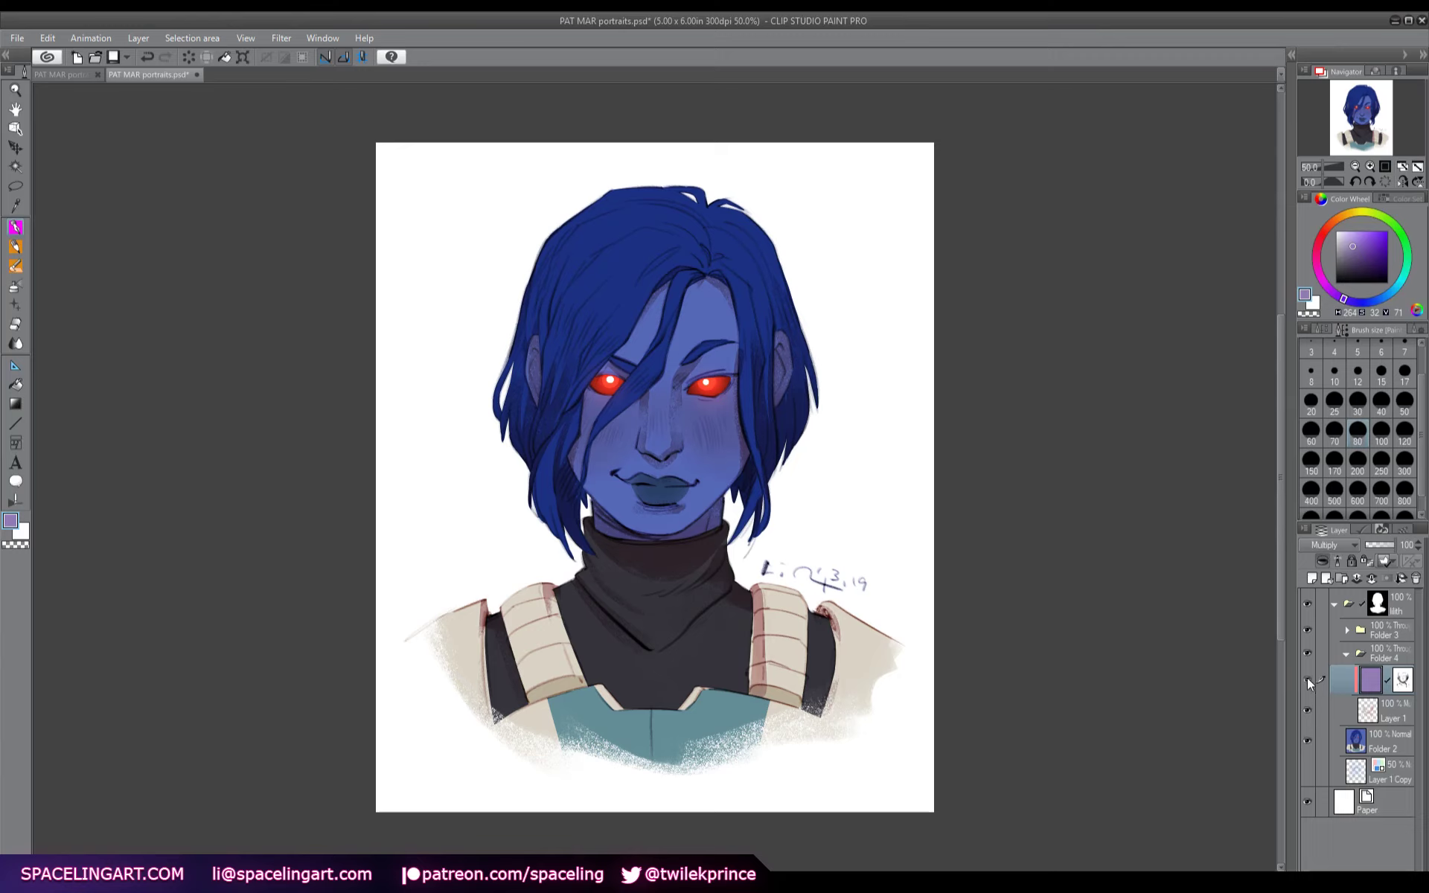
click(1415, 578)
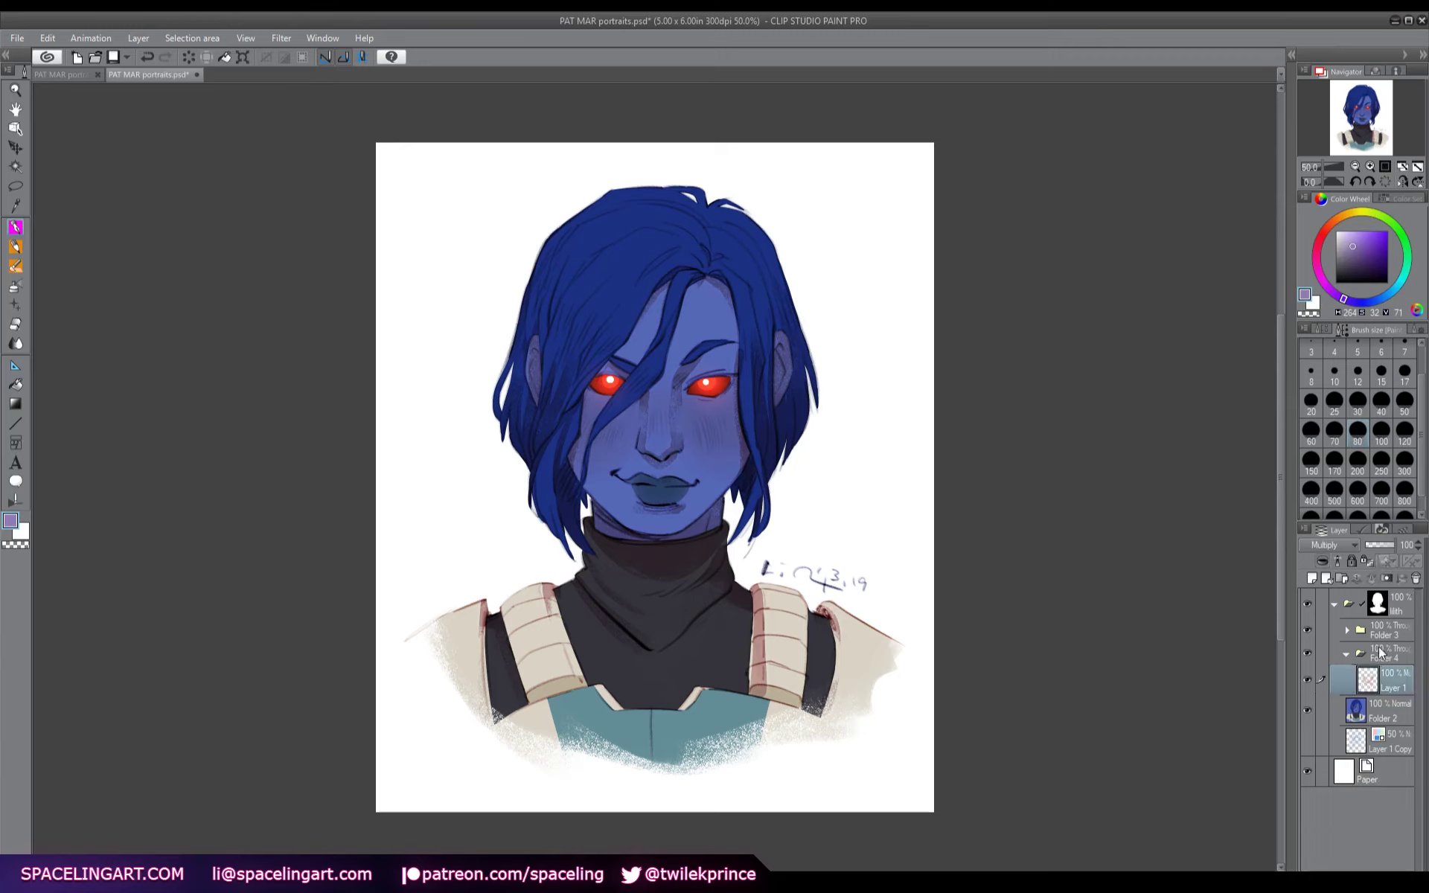
- Add a new layer in Overlay mode beneath the remaining shading layer and save the file
click(1312, 578)
drag(1382, 673, 1394, 718)
click(1332, 544)
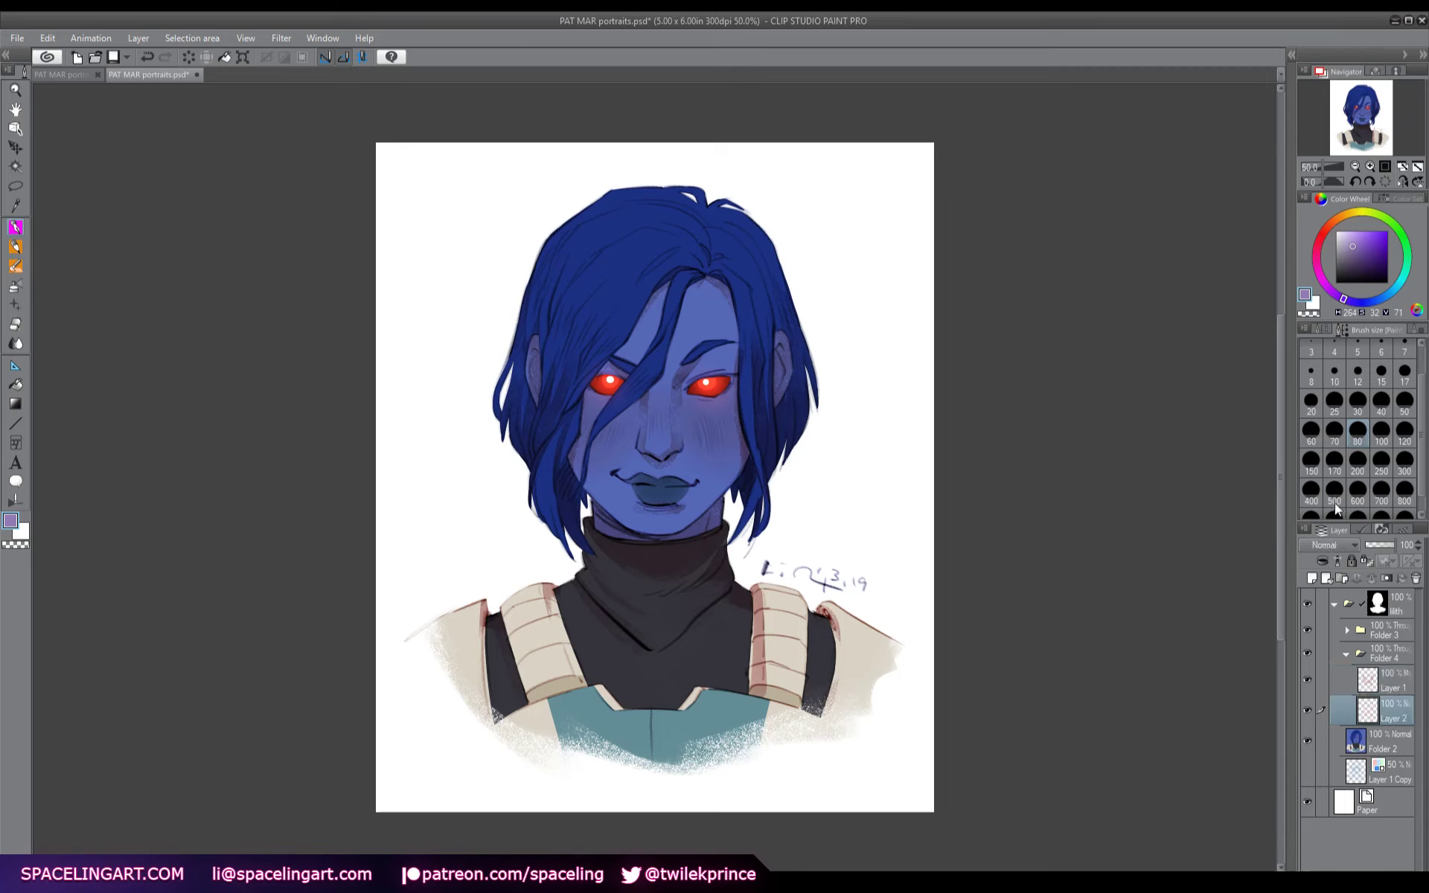
click(1304, 328)
key(b)
key(ctrl+s)
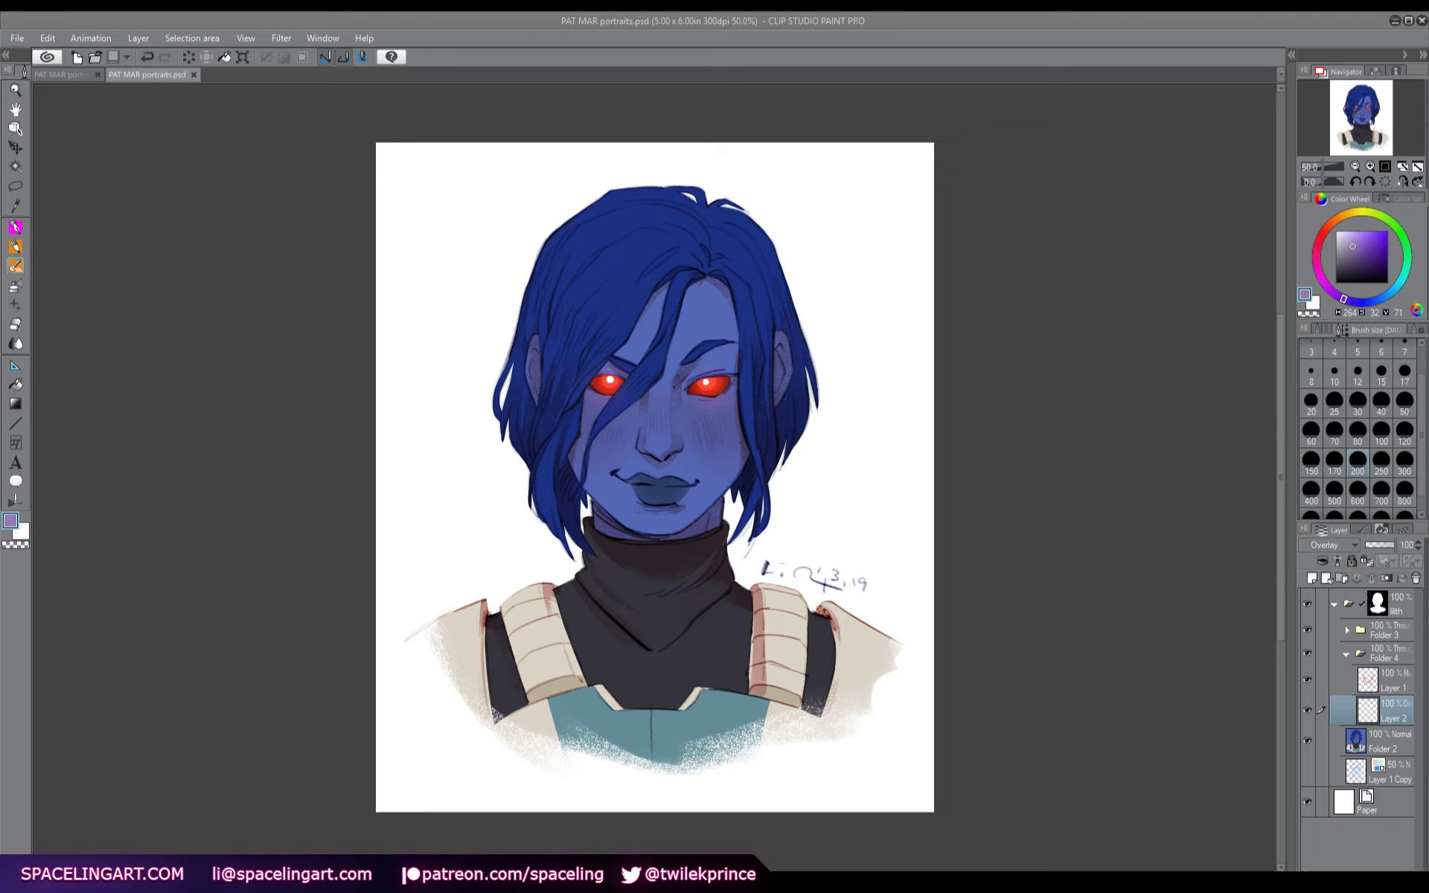
click(177, 261)
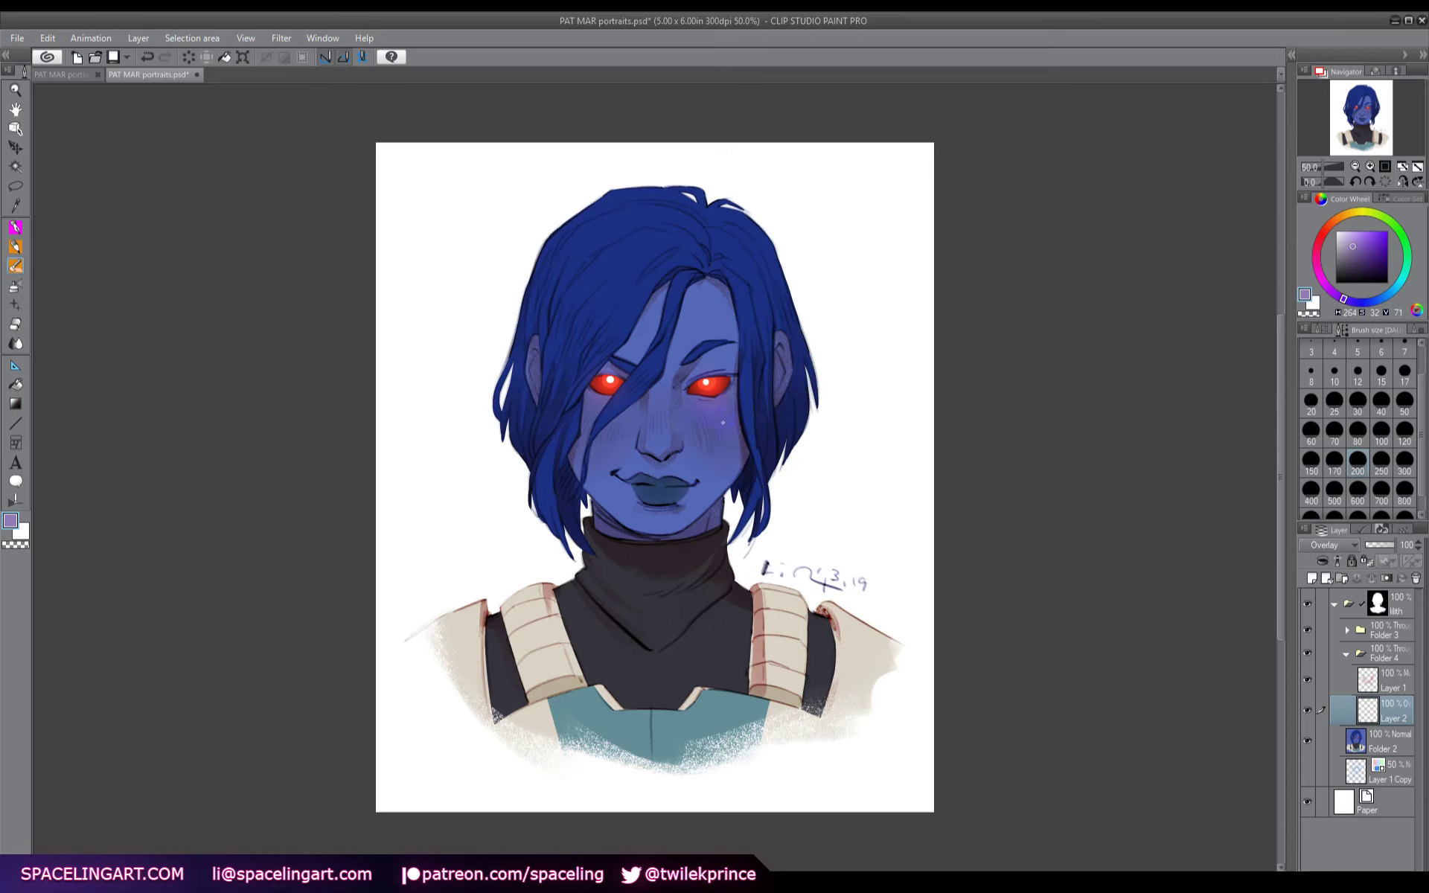
key(ctrl+z)
alt+click(696, 505)
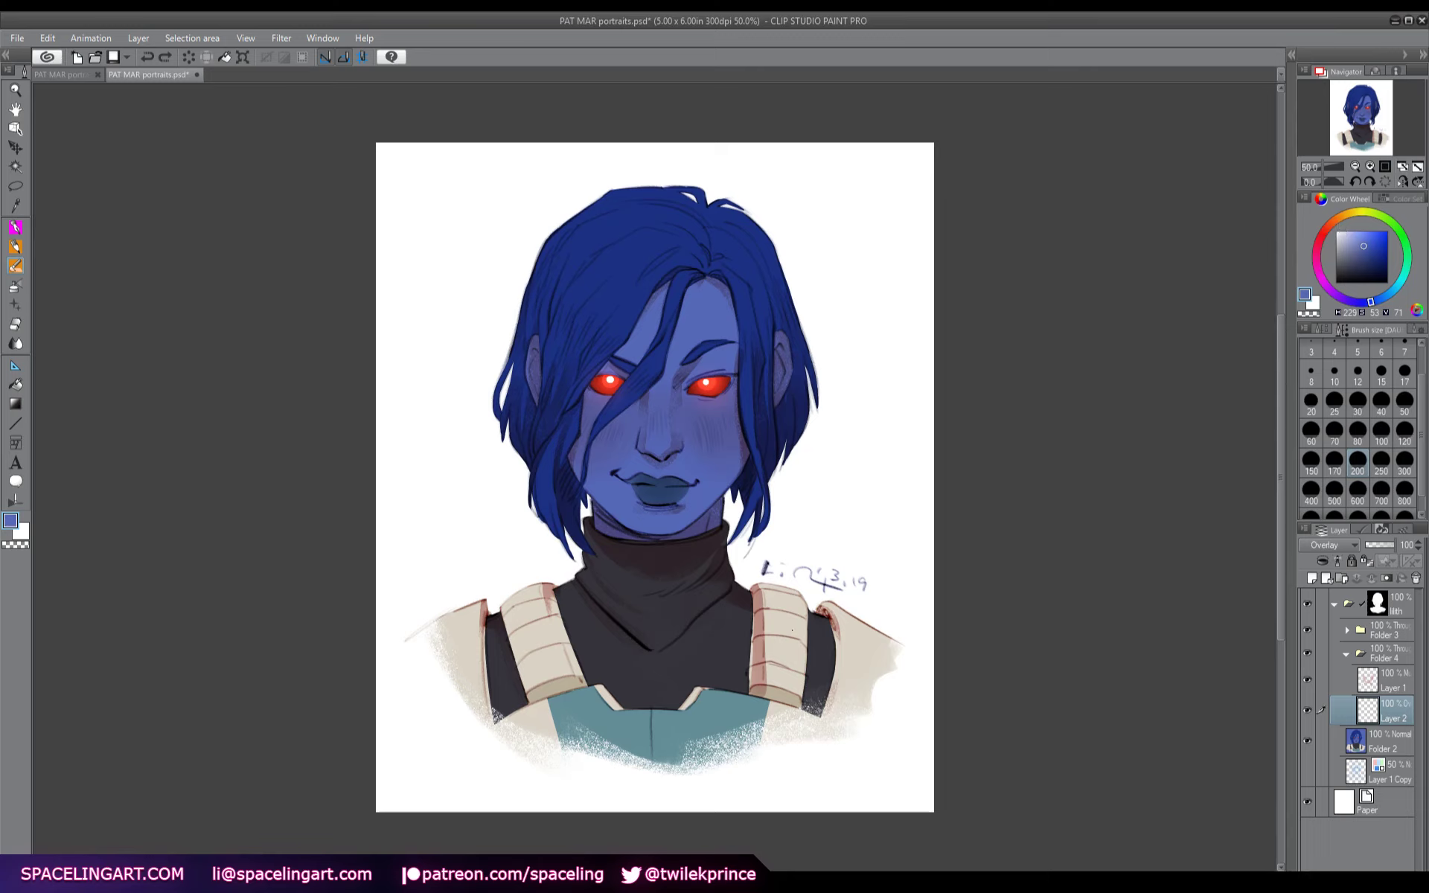
alt+click(777, 632)
drag(716, 419, 721, 442)
key(ctrl+z)
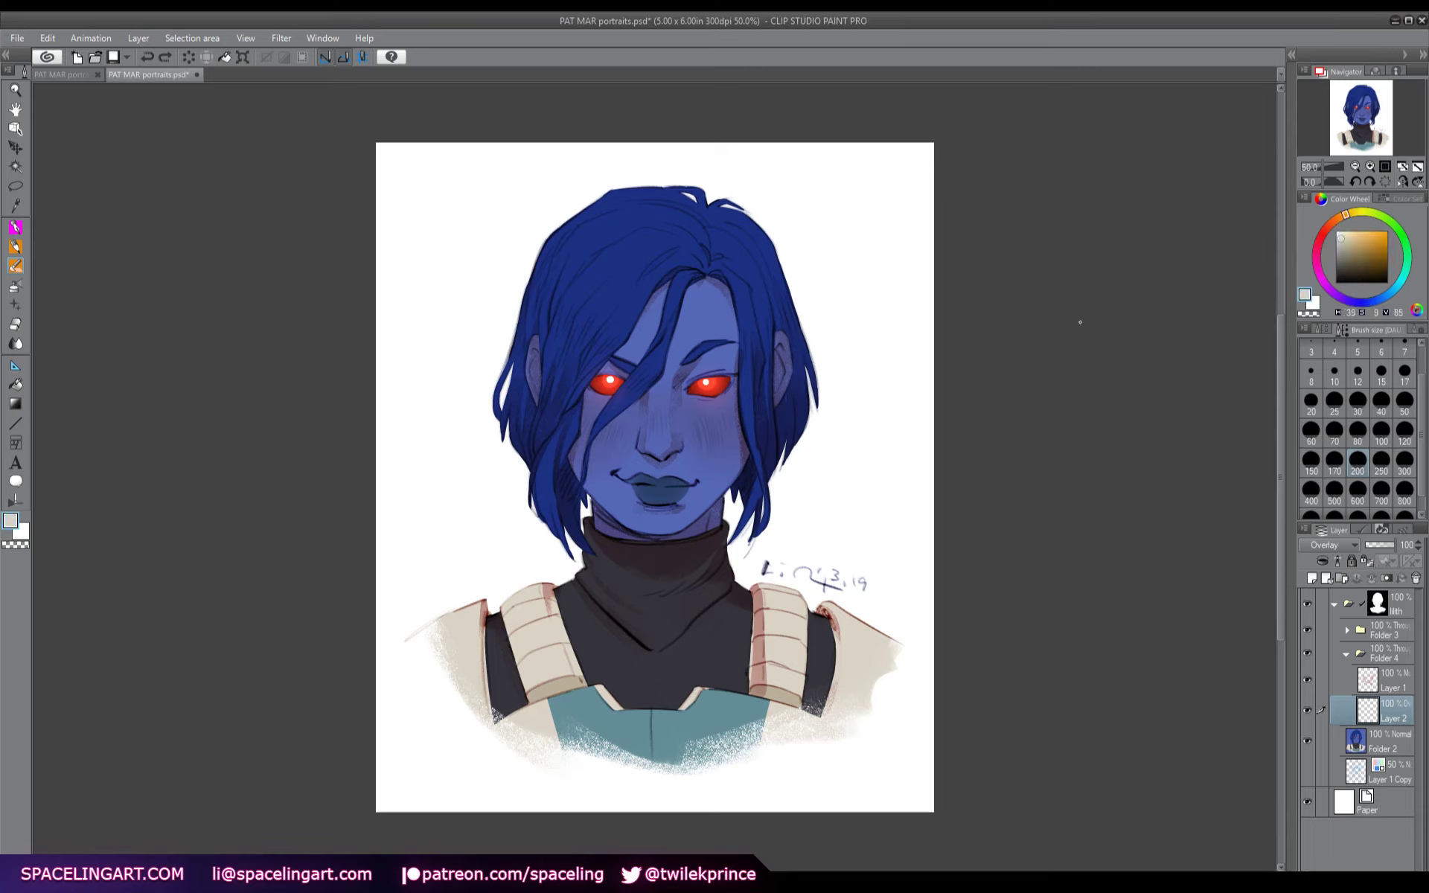
- Brush soft pale-blue light at size 120 over the cheeks, nose, chin and forehead on the Overlay layer
click(1390, 291)
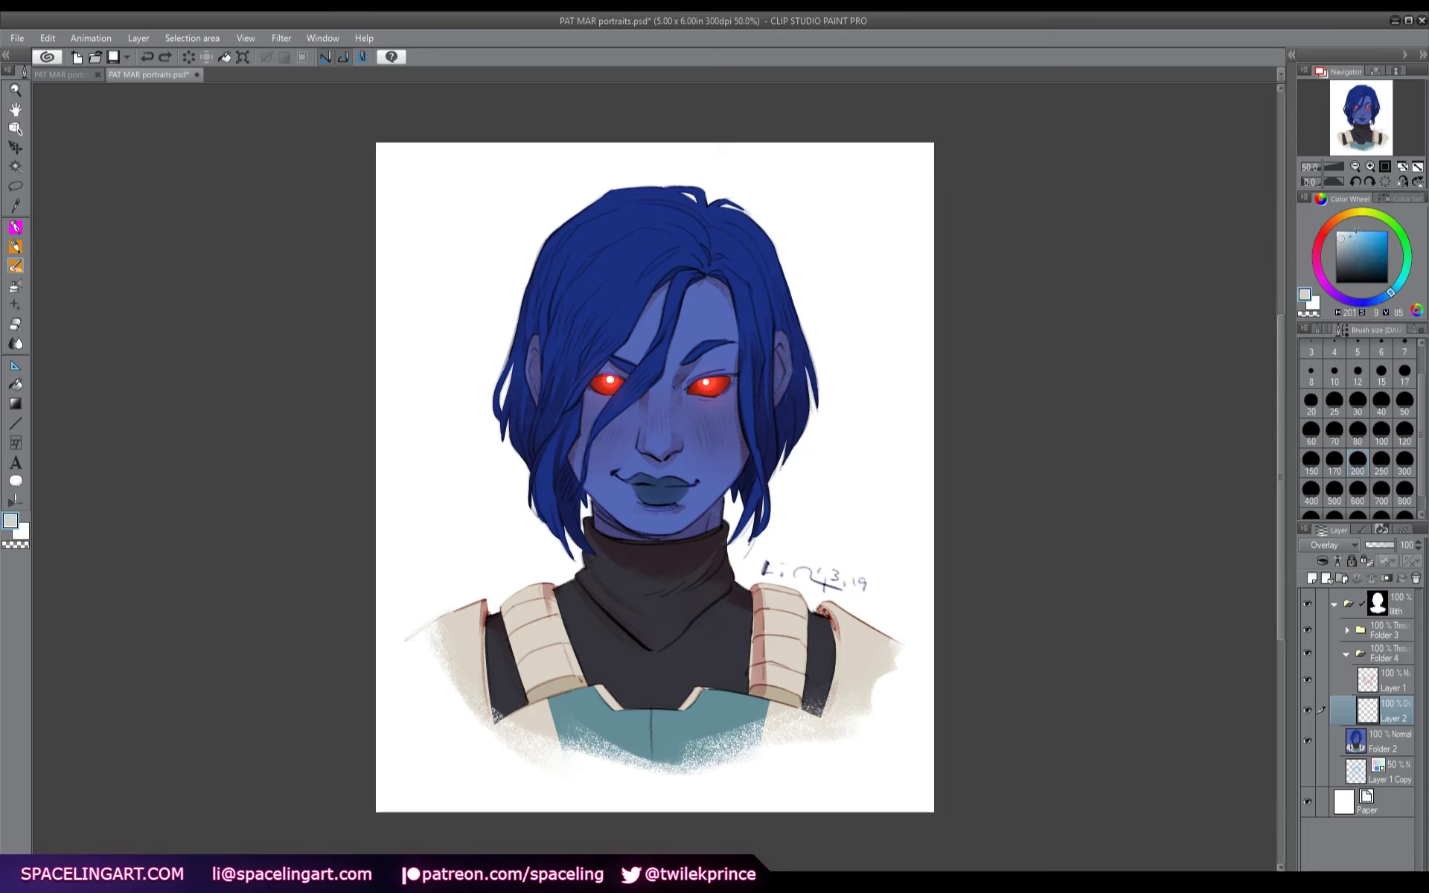
click(1348, 241)
click(1387, 444)
mouse_move(724, 409)
mouse_down()
mouse_move(702, 436)
mouse_move(706, 473)
mouse_up()
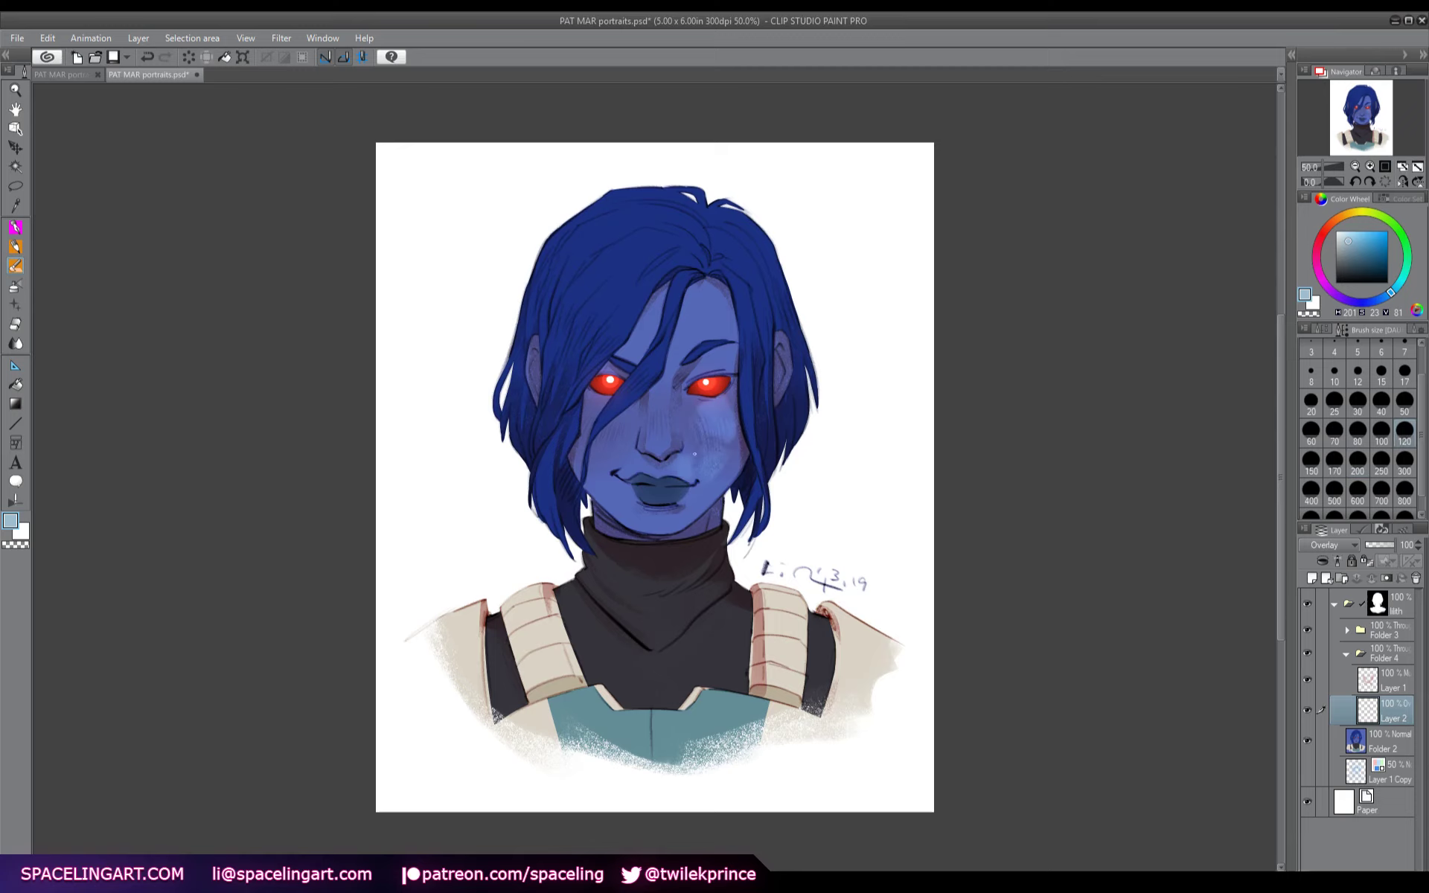
mouse_move(660, 441)
mouse_down()
mouse_move(667, 412)
mouse_move(599, 430)
mouse_move(617, 458)
mouse_up()
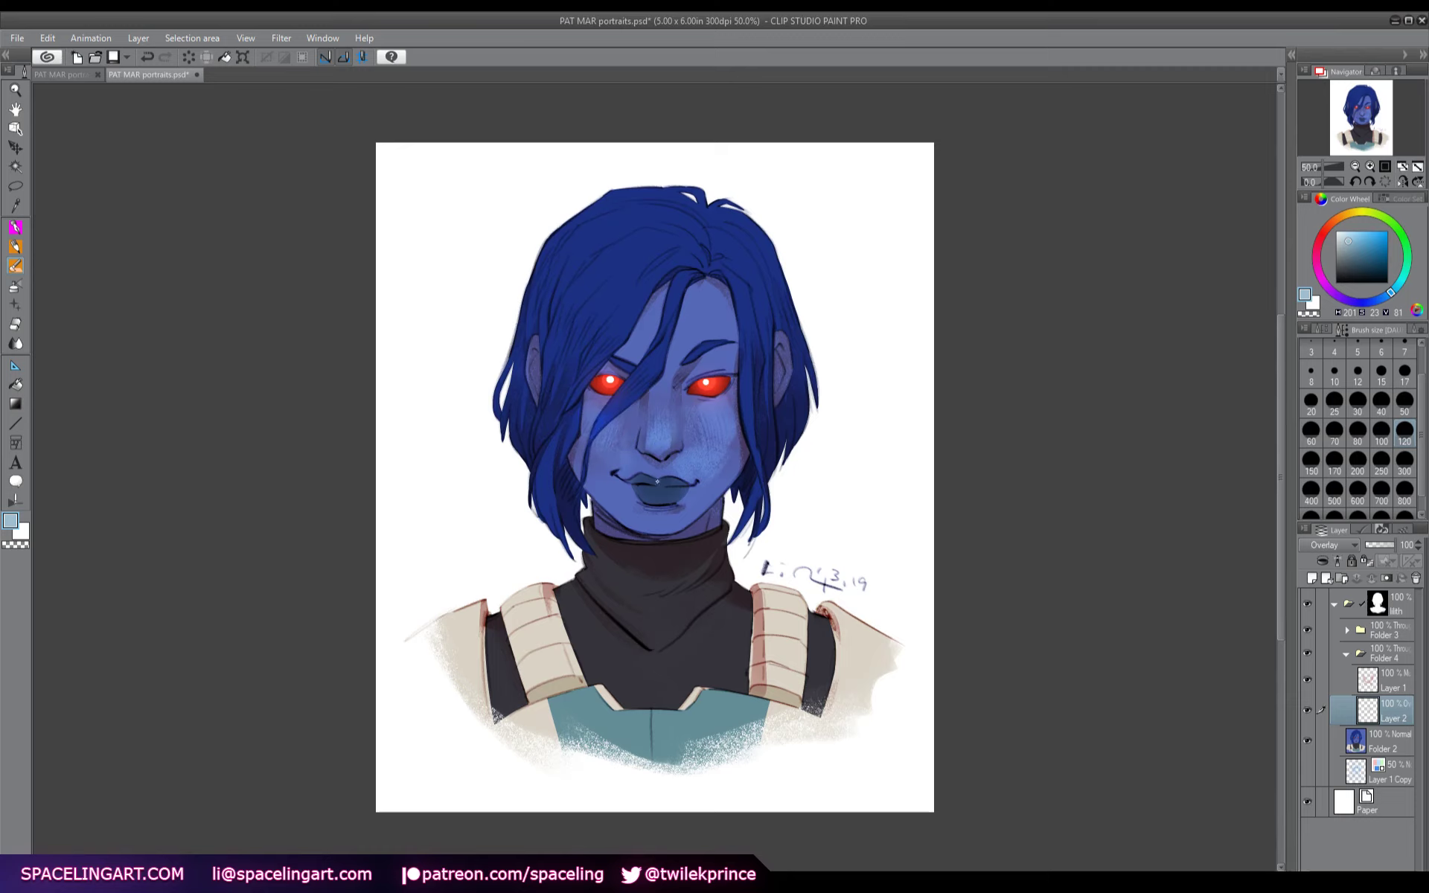
drag(661, 510, 639, 510)
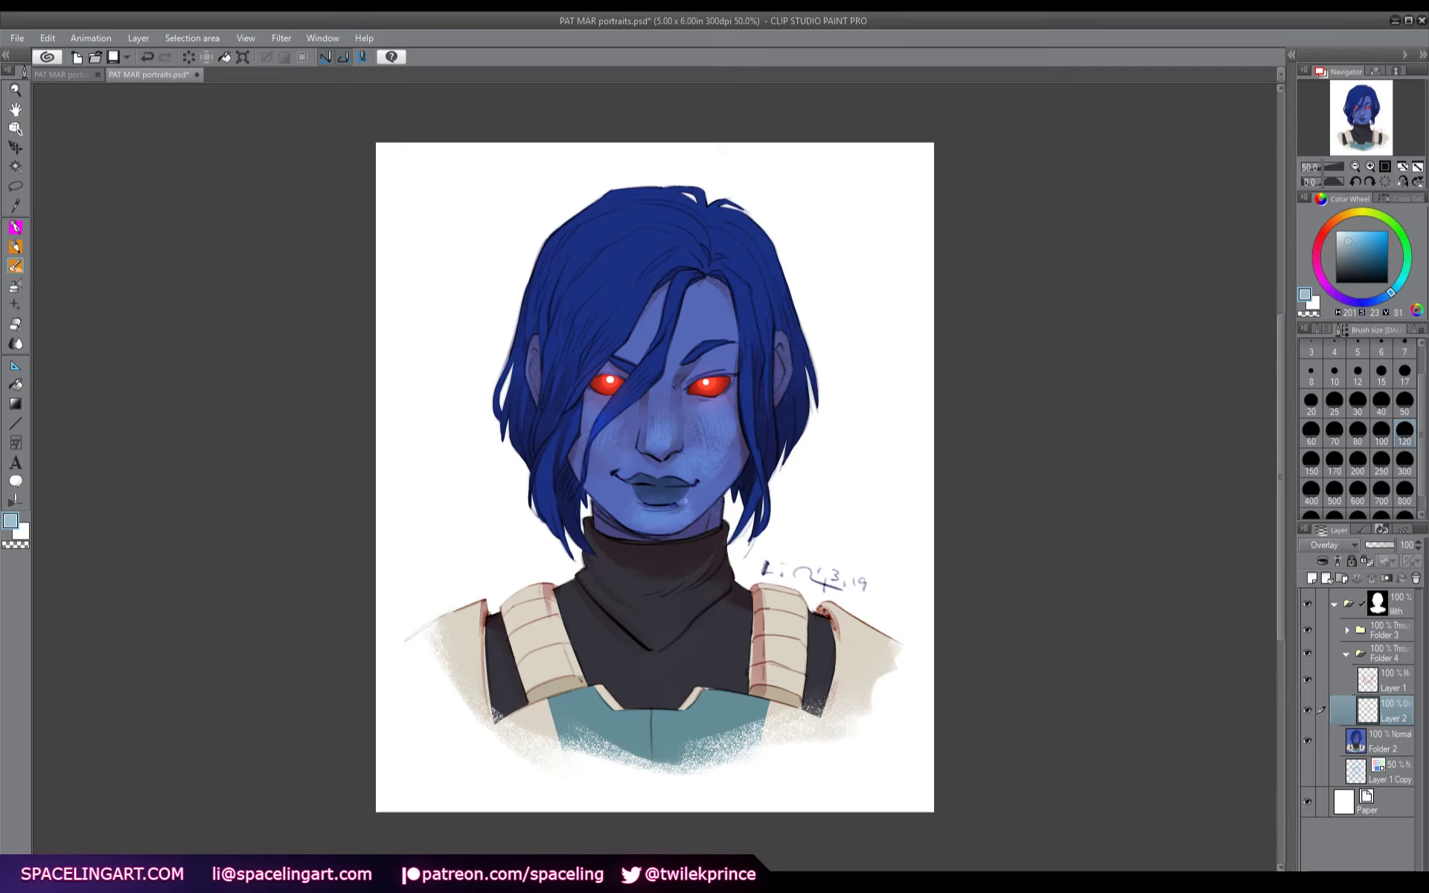
mouse_move(693, 339)
mouse_down()
mouse_move(705, 332)
mouse_move(657, 339)
mouse_up()
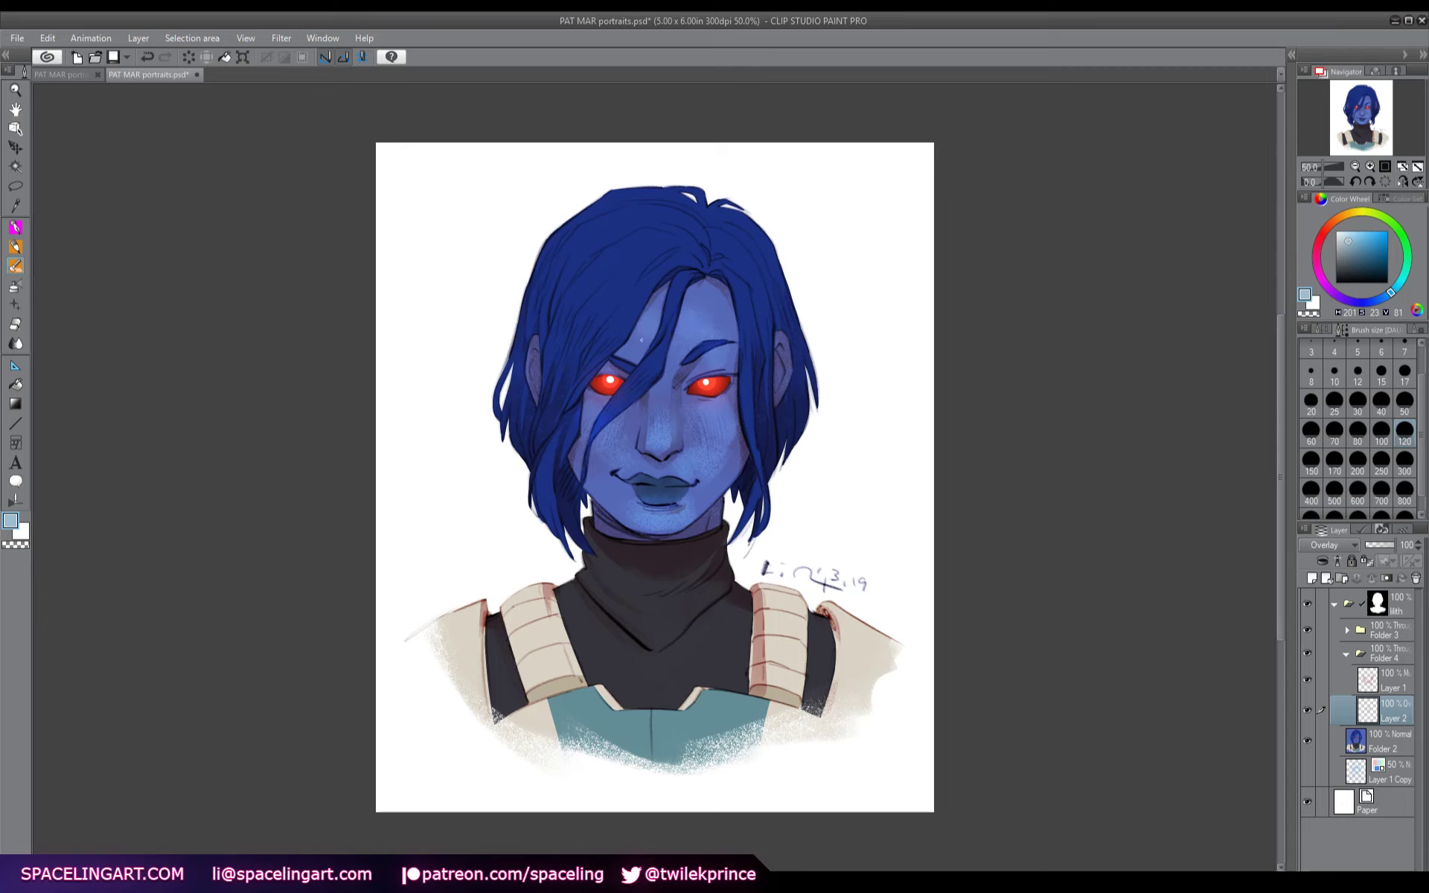
- Brush the same pale-blue light over the crown of the hair, turtleneck, shoulder straps, chest plate and shoulder armour
mouse_move(746, 292)
mouse_down()
mouse_move(759, 320)
mouse_move(777, 300)
mouse_move(753, 231)
mouse_up()
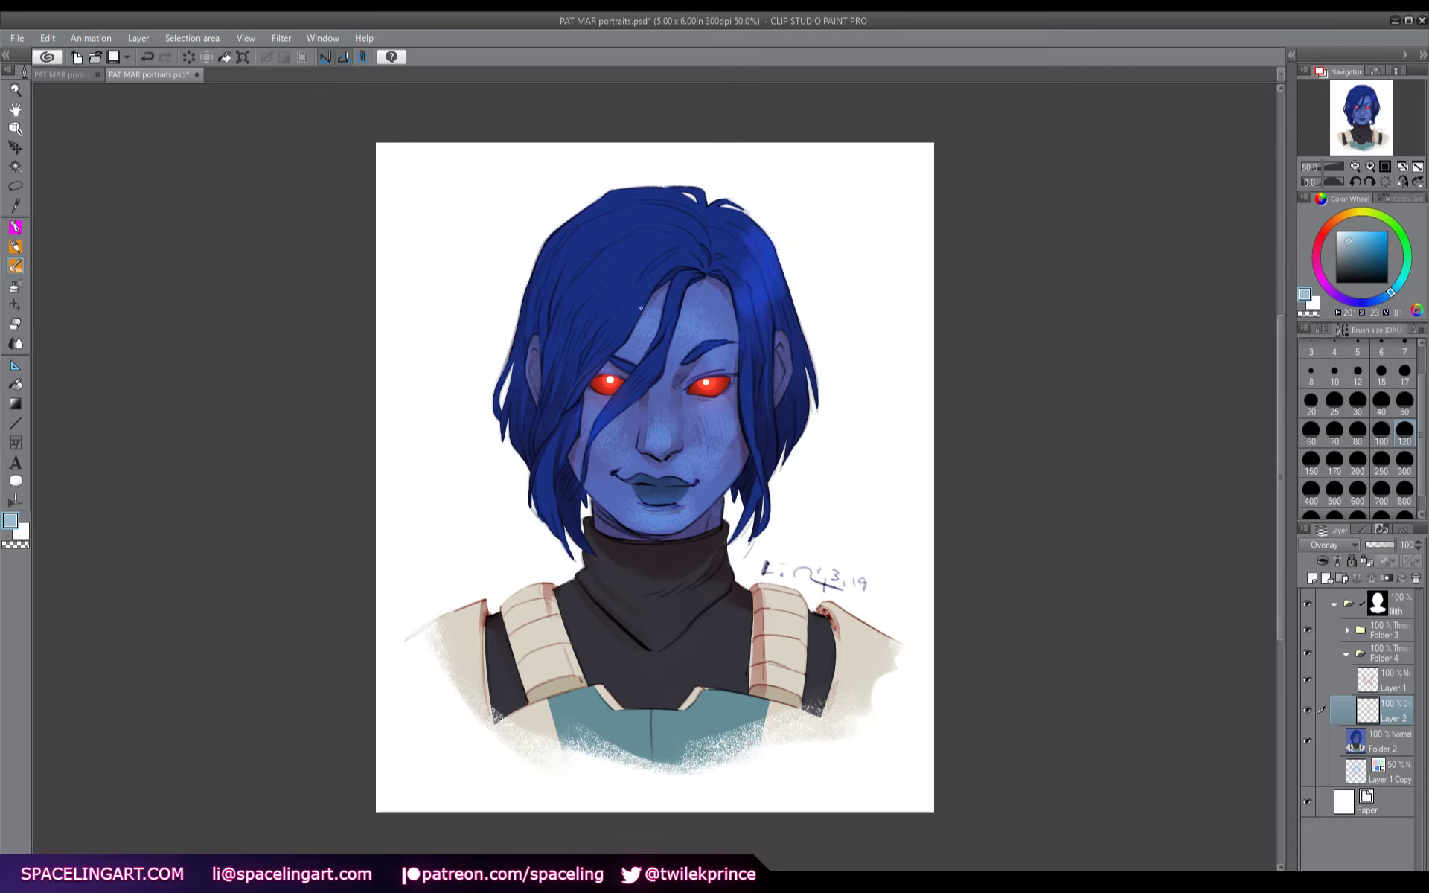
mouse_move(641, 308)
mouse_down()
mouse_move(649, 274)
mouse_move(627, 251)
mouse_move(547, 311)
mouse_move(605, 224)
mouse_move(580, 226)
mouse_move(625, 200)
mouse_up()
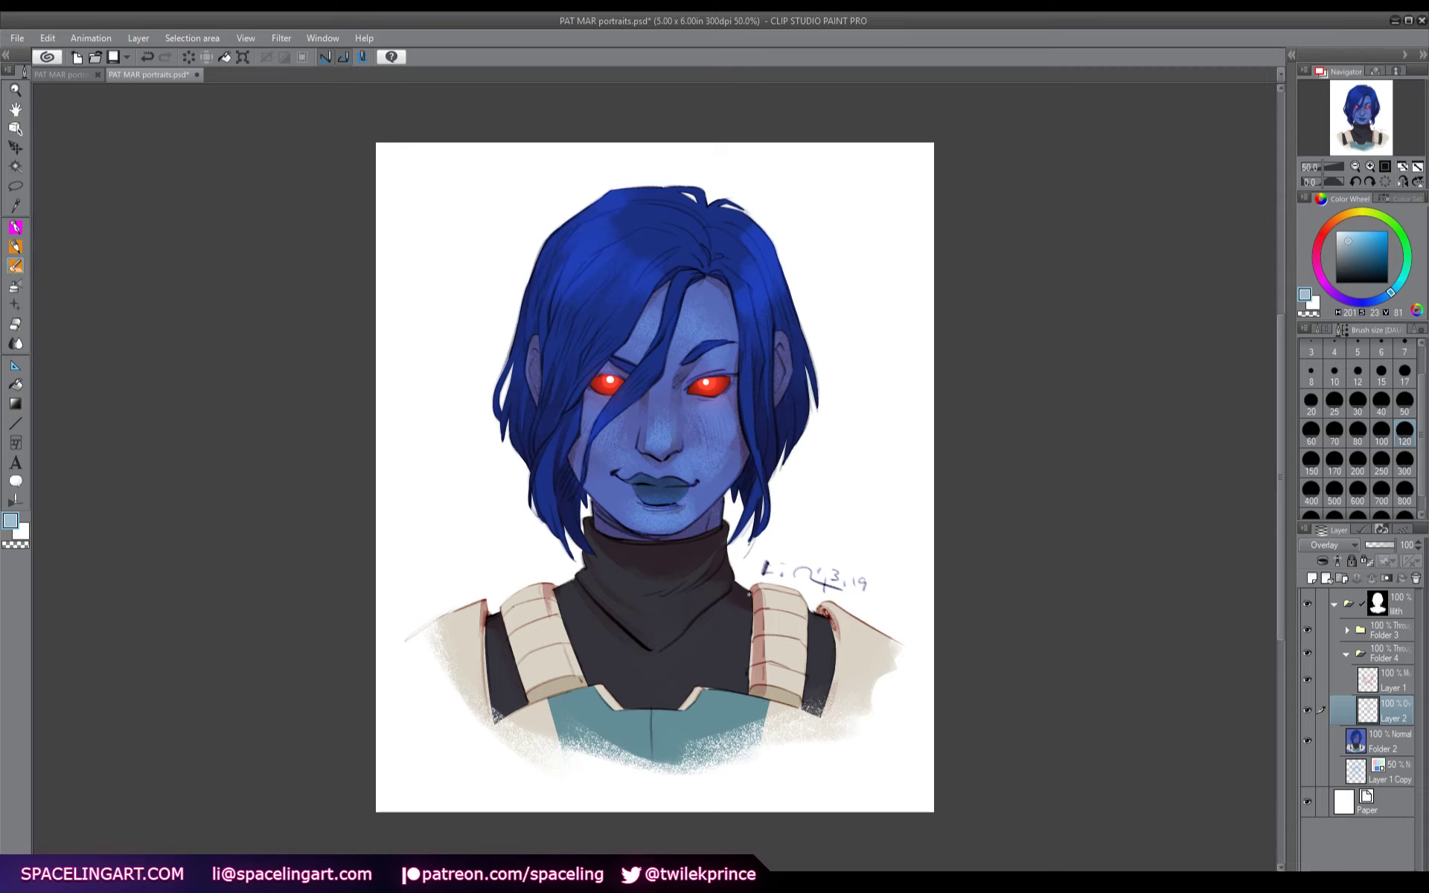
mouse_move(598, 555)
mouse_down()
mouse_move(677, 591)
mouse_move(667, 640)
mouse_move(632, 659)
mouse_move(676, 689)
mouse_up()
drag(782, 595, 789, 640)
drag(521, 590, 532, 637)
mouse_move(591, 716)
mouse_down()
mouse_move(610, 733)
mouse_move(696, 741)
mouse_move(578, 697)
mouse_move(692, 741)
mouse_up()
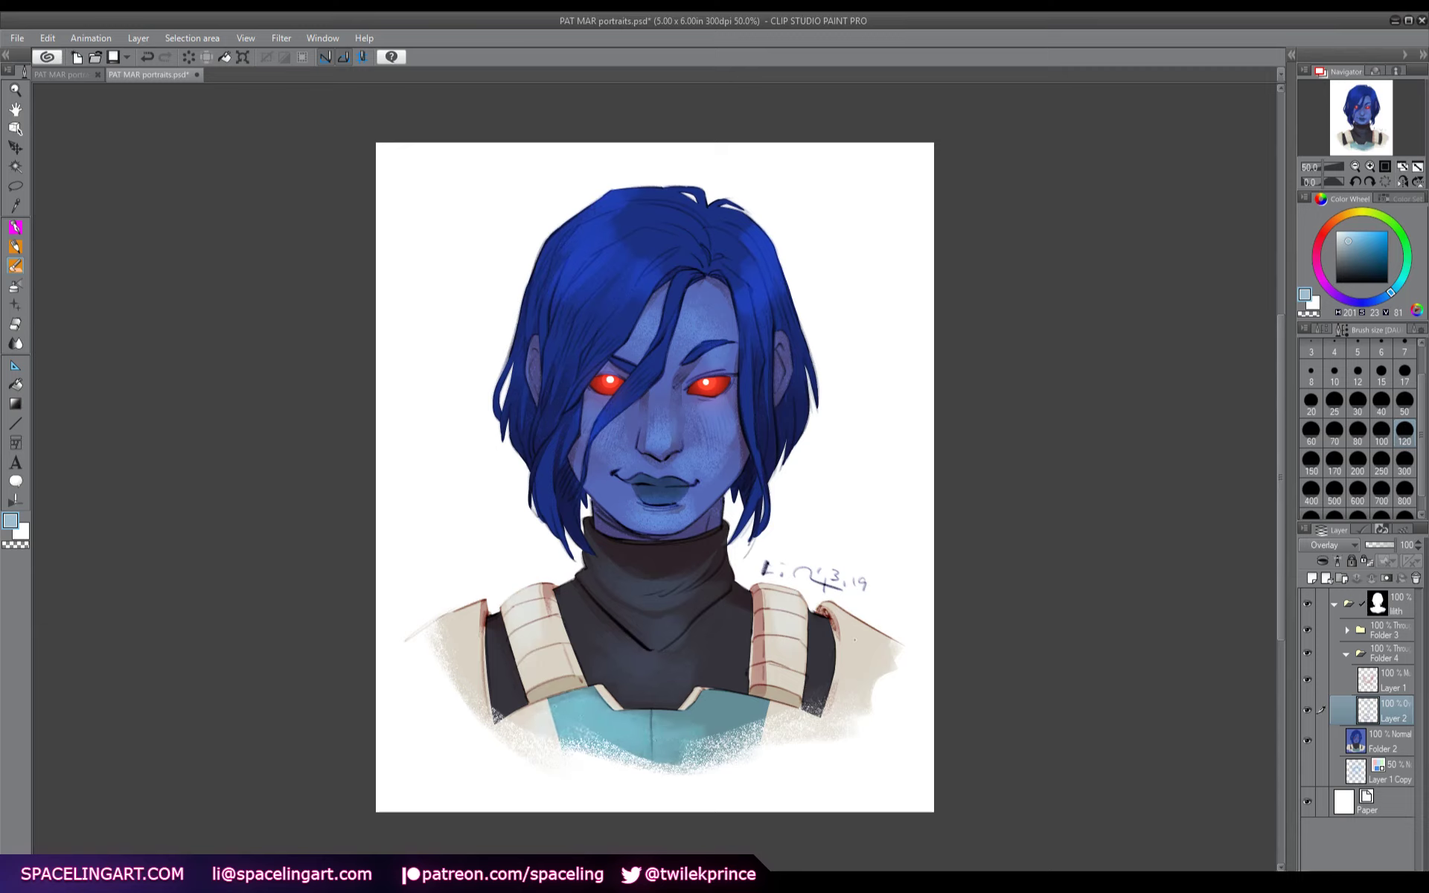
mouse_move(837, 617)
mouse_down()
mouse_move(878, 647)
mouse_move(855, 662)
mouse_up()
drag(443, 609, 463, 659)
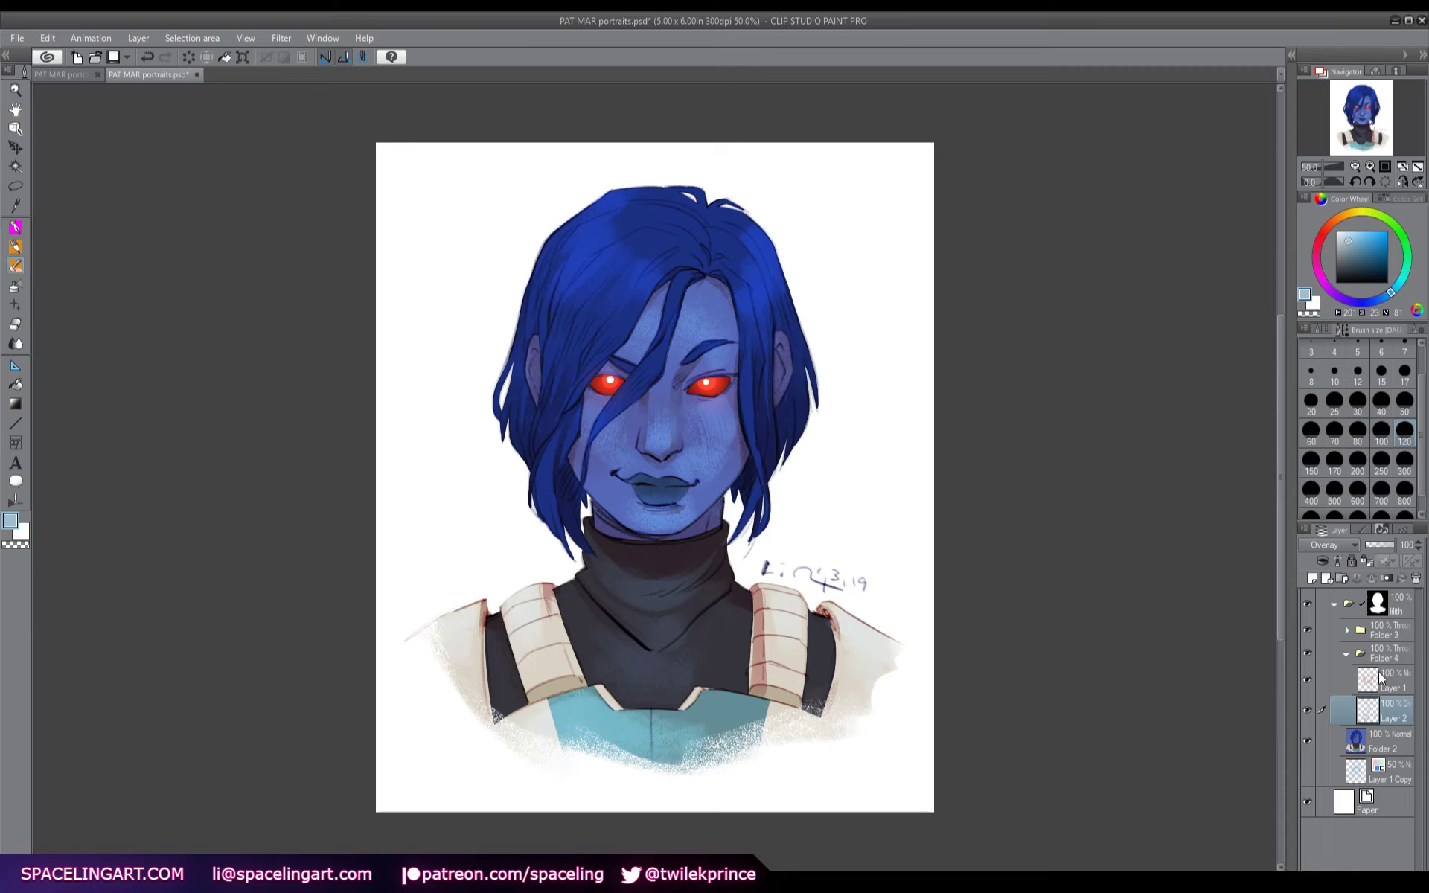
- Add a mask to the Overlay layer and clear it to hide all the highlights
click(1390, 579)
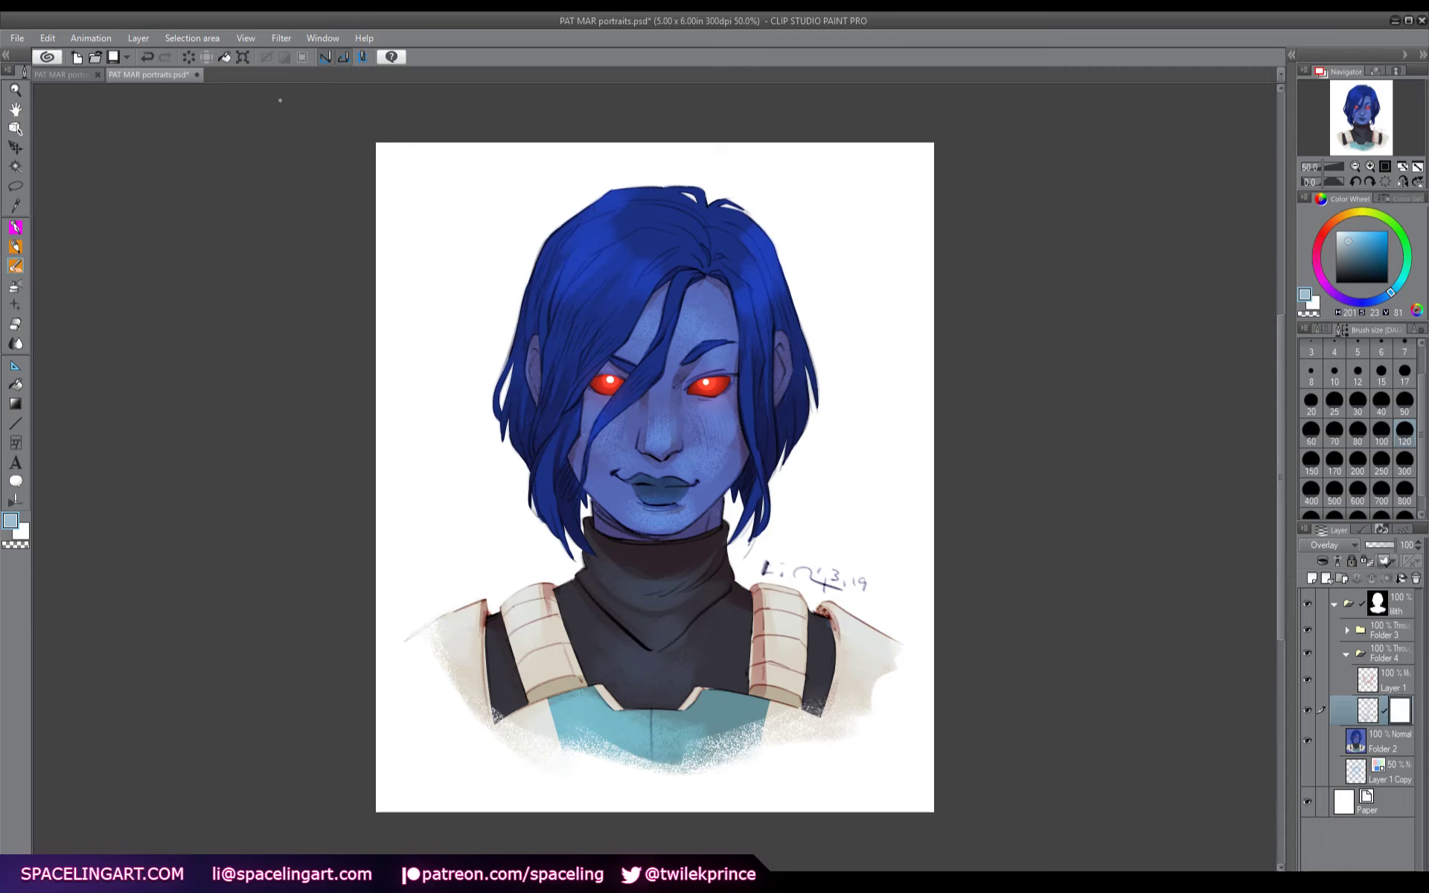
click(189, 57)
click(16, 228)
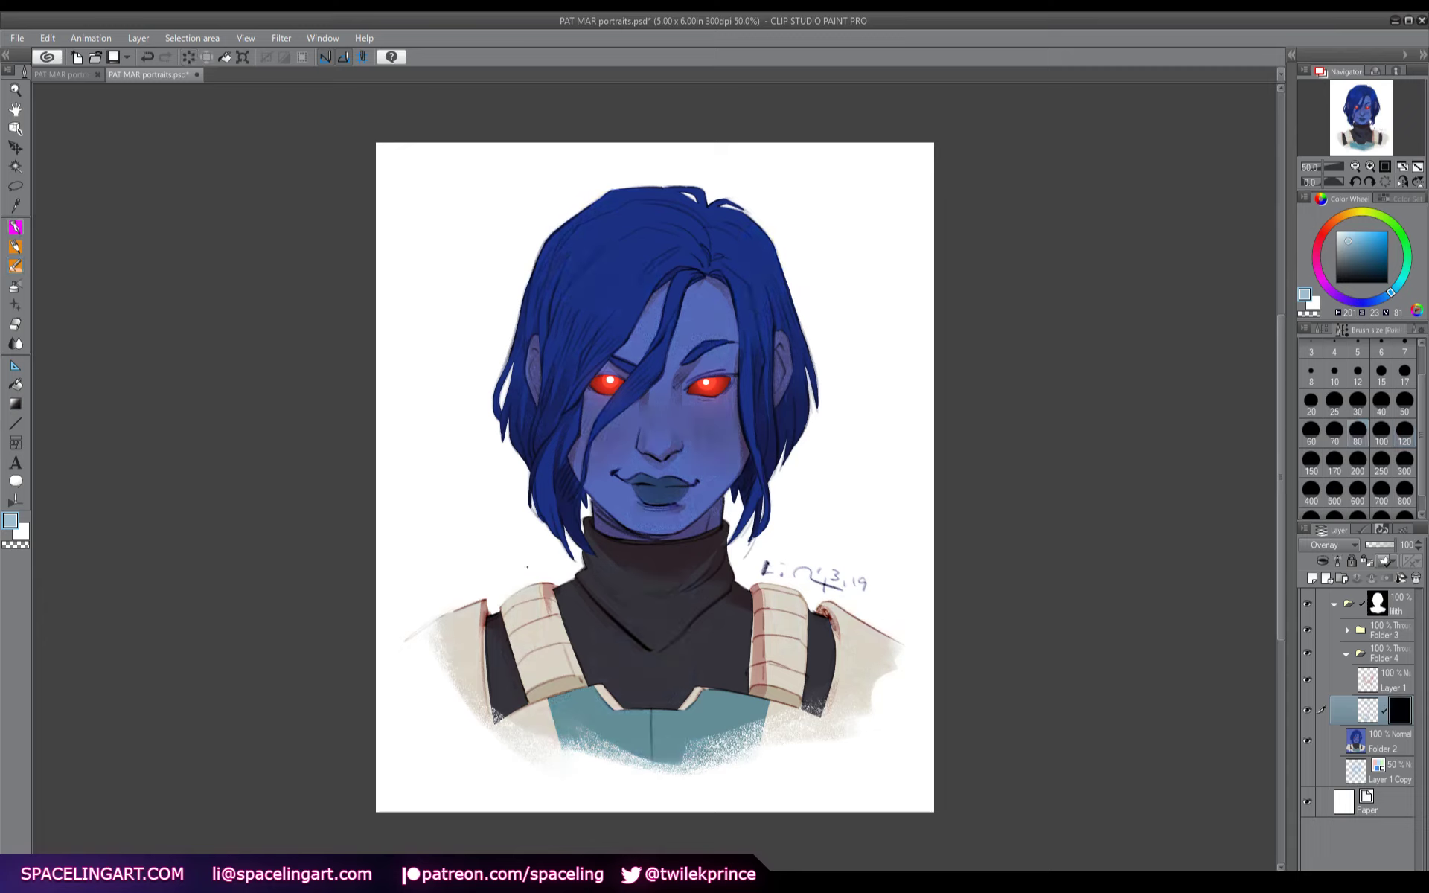
drag(661, 437, 662, 411)
key(ctrl+z)
key(ctrl+z)
- Reveal the highlights on the mask over the cheeks, brow, forehead and chin
mouse_move(726, 409)
mouse_down()
mouse_move(680, 466)
mouse_move(726, 439)
mouse_move(708, 432)
mouse_move(725, 421)
mouse_up()
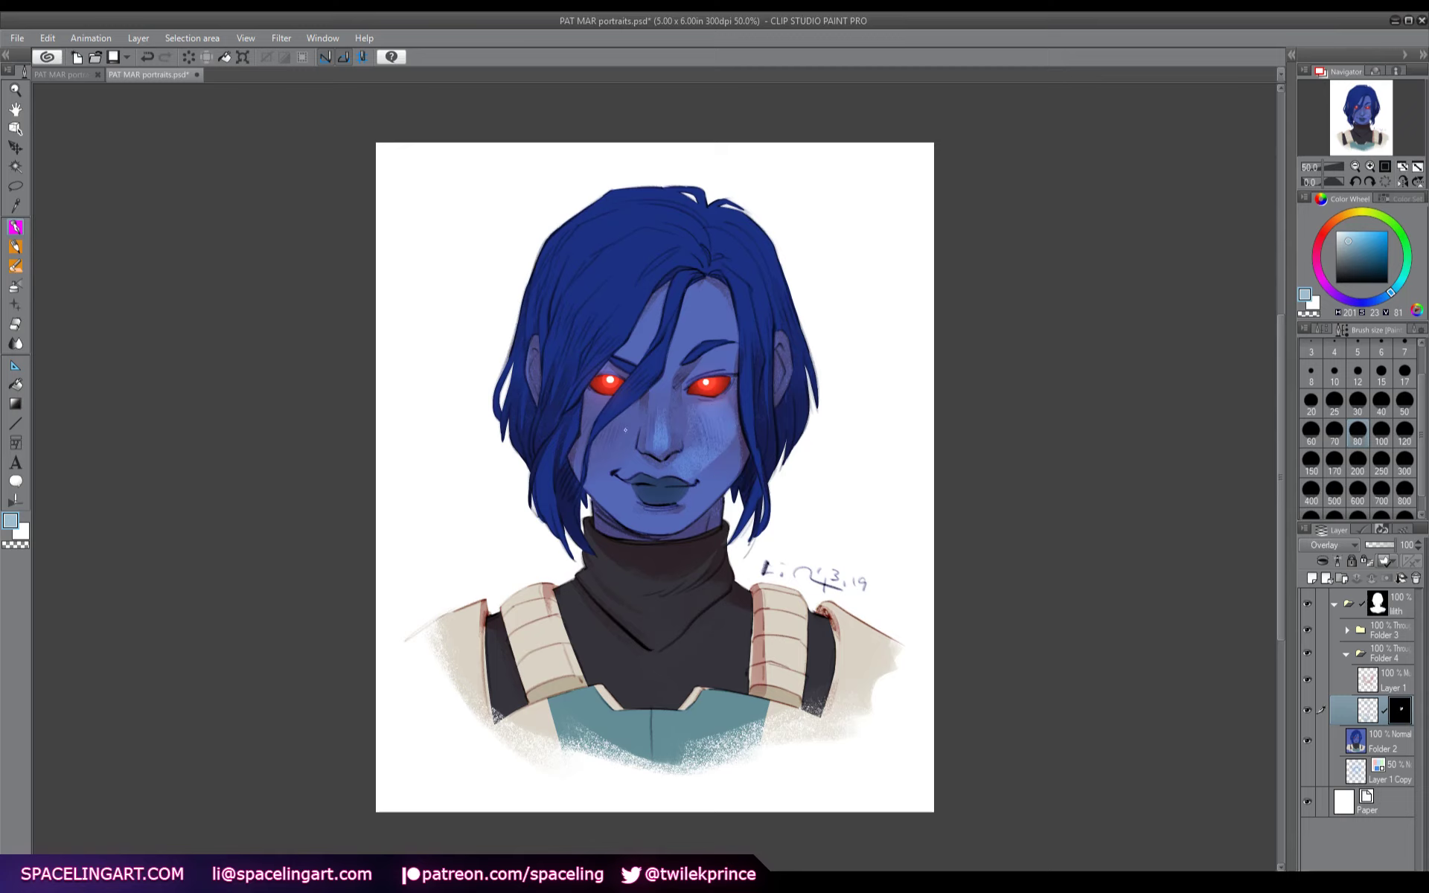
drag(614, 433, 619, 455)
mouse_move(702, 367)
mouse_down()
mouse_move(723, 355)
mouse_move(703, 332)
mouse_move(644, 335)
mouse_up()
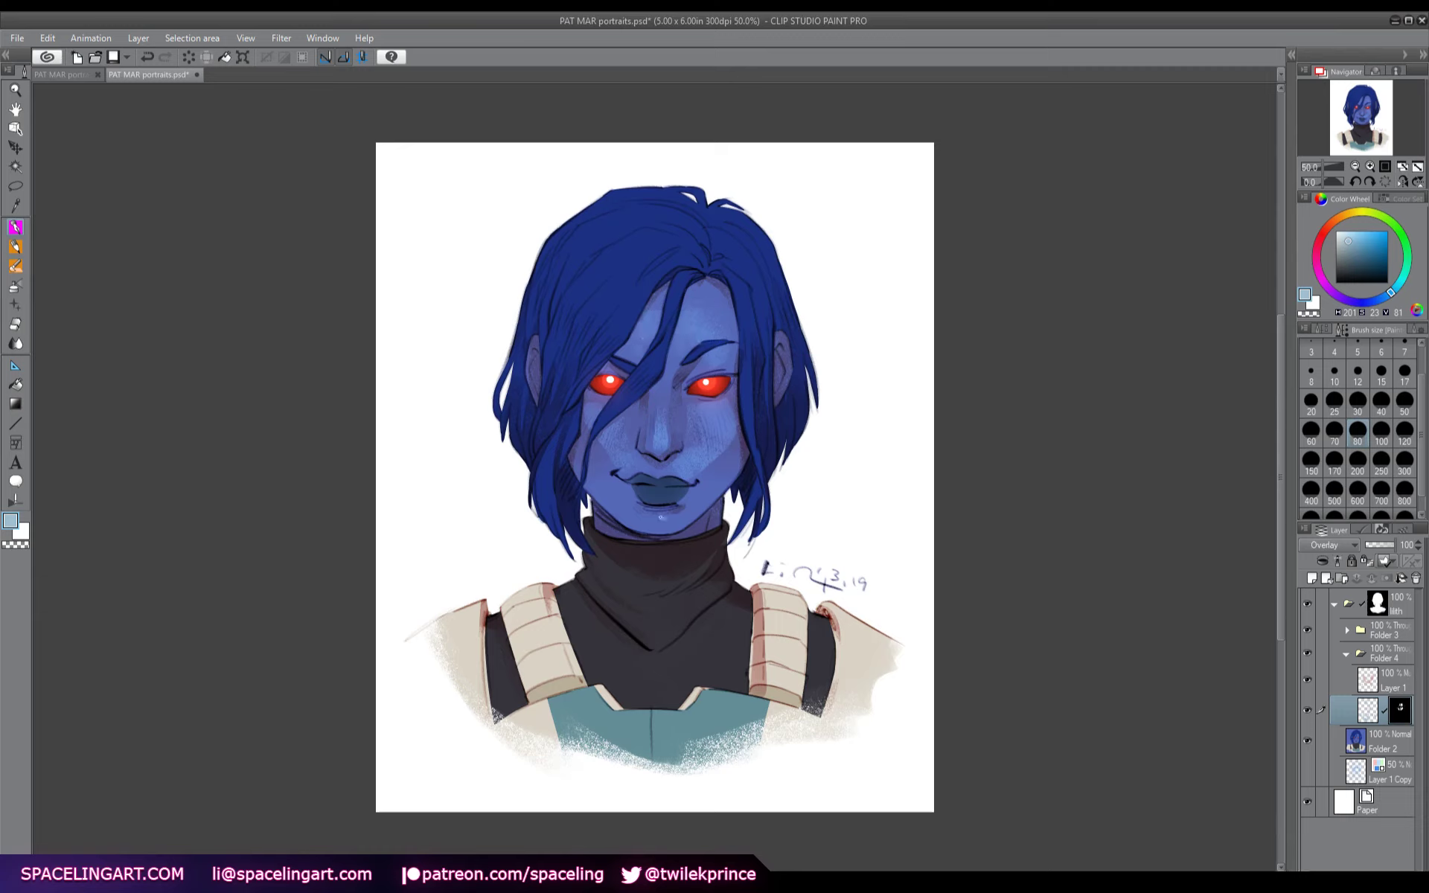
drag(661, 517, 647, 518)
- Reveal the highlights on the mask over the turtleneck folds, shoulder straps, chest plate and shoulder armour
mouse_move(619, 588)
mouse_down()
mouse_move(681, 587)
mouse_move(676, 618)
mouse_up()
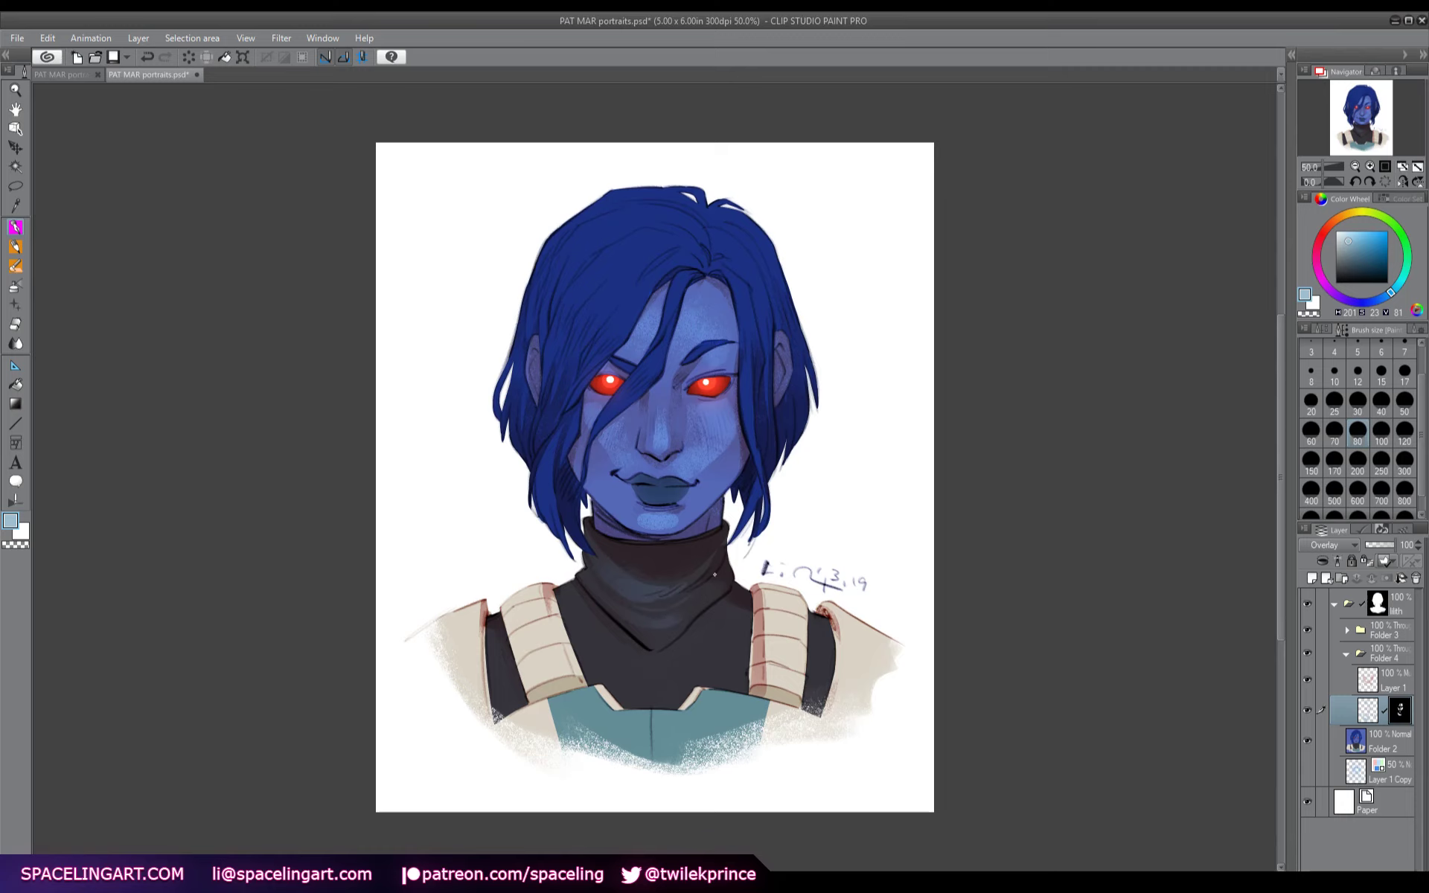
mouse_move(616, 650)
mouse_down()
mouse_move(642, 673)
mouse_move(628, 688)
mouse_move(688, 665)
mouse_up()
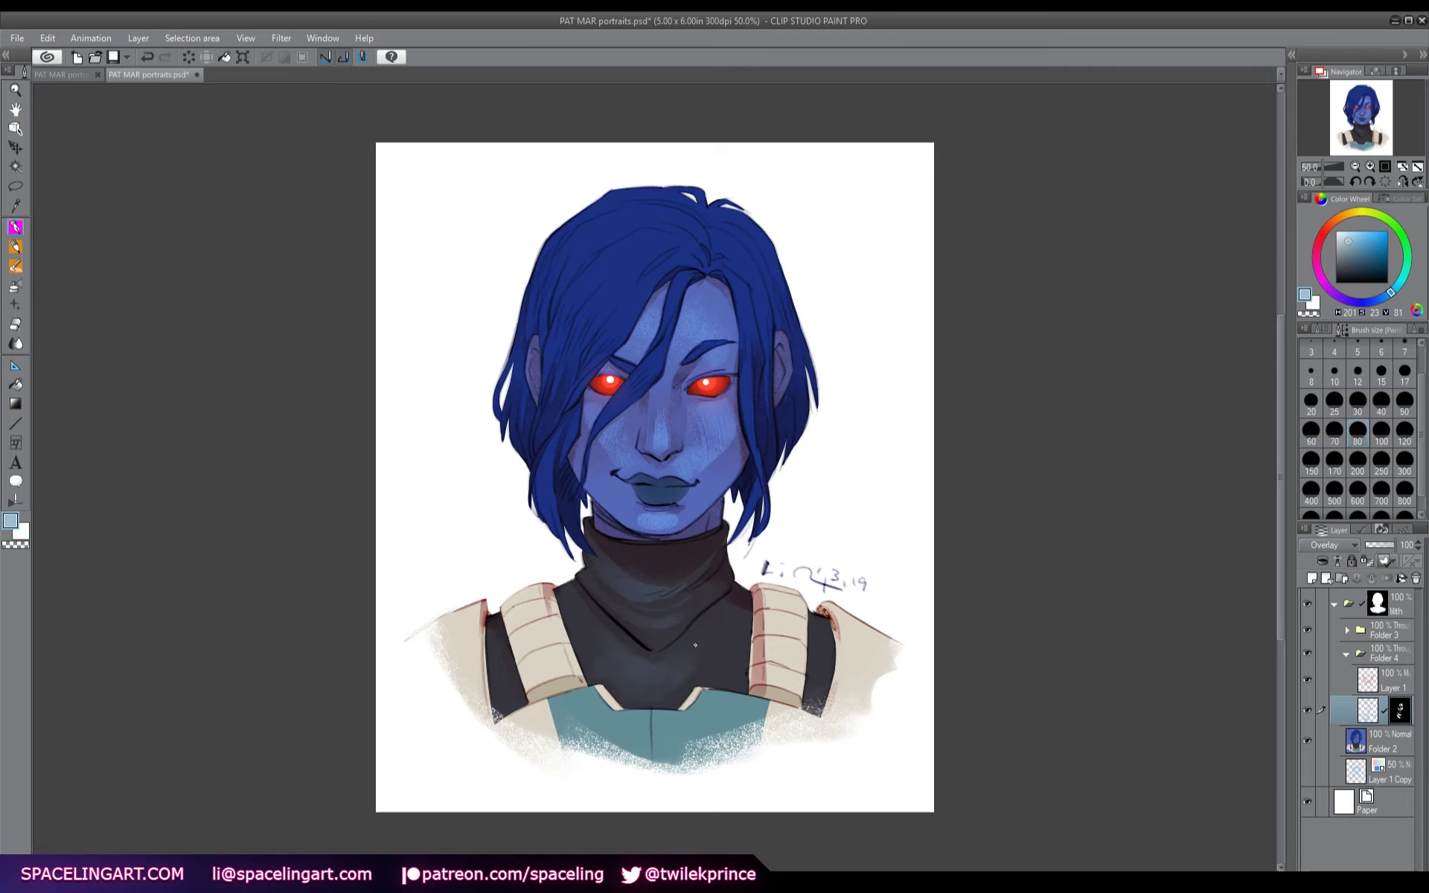
drag(782, 598, 787, 640)
drag(515, 638, 535, 590)
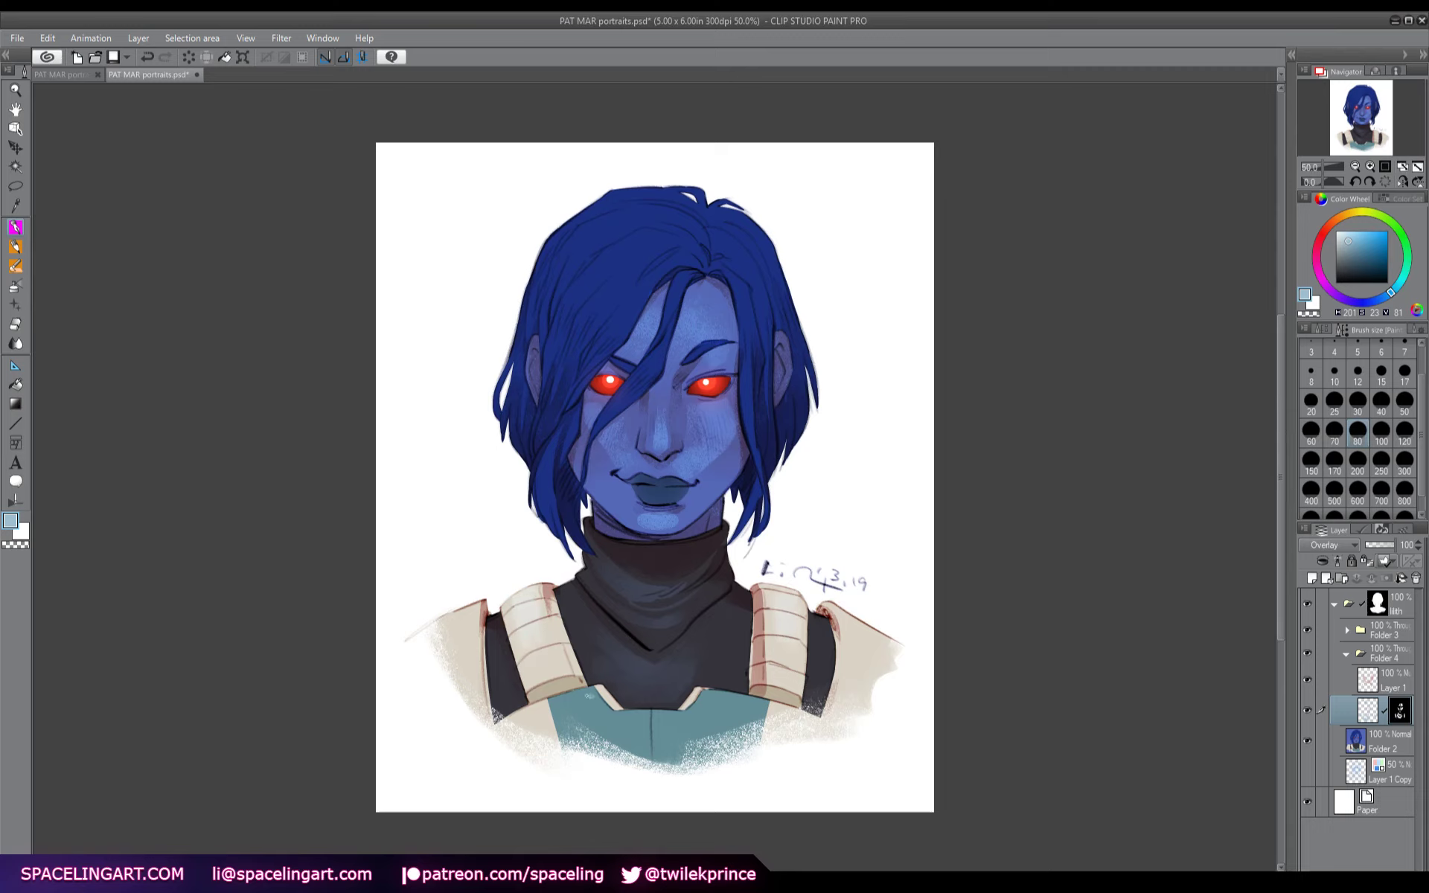
mouse_move(588, 696)
mouse_down()
mouse_move(545, 753)
mouse_move(595, 697)
mouse_move(618, 730)
mouse_move(650, 727)
mouse_move(644, 752)
mouse_move(647, 732)
mouse_move(627, 716)
mouse_move(673, 741)
mouse_move(704, 708)
mouse_move(653, 718)
mouse_move(651, 780)
mouse_up()
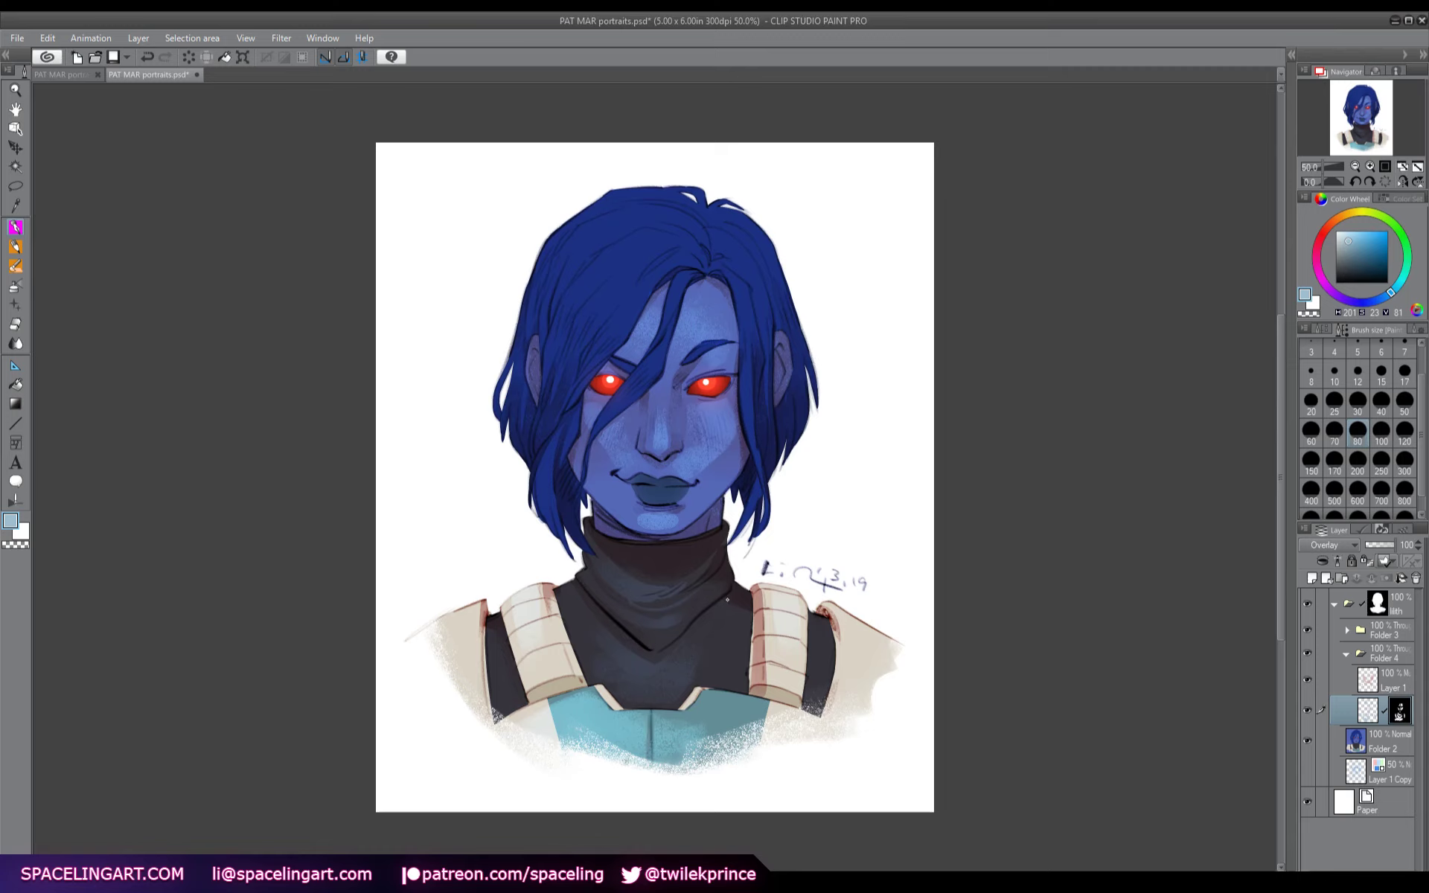
mouse_move(432, 624)
mouse_down()
mouse_move(434, 656)
mouse_move(514, 587)
mouse_up()
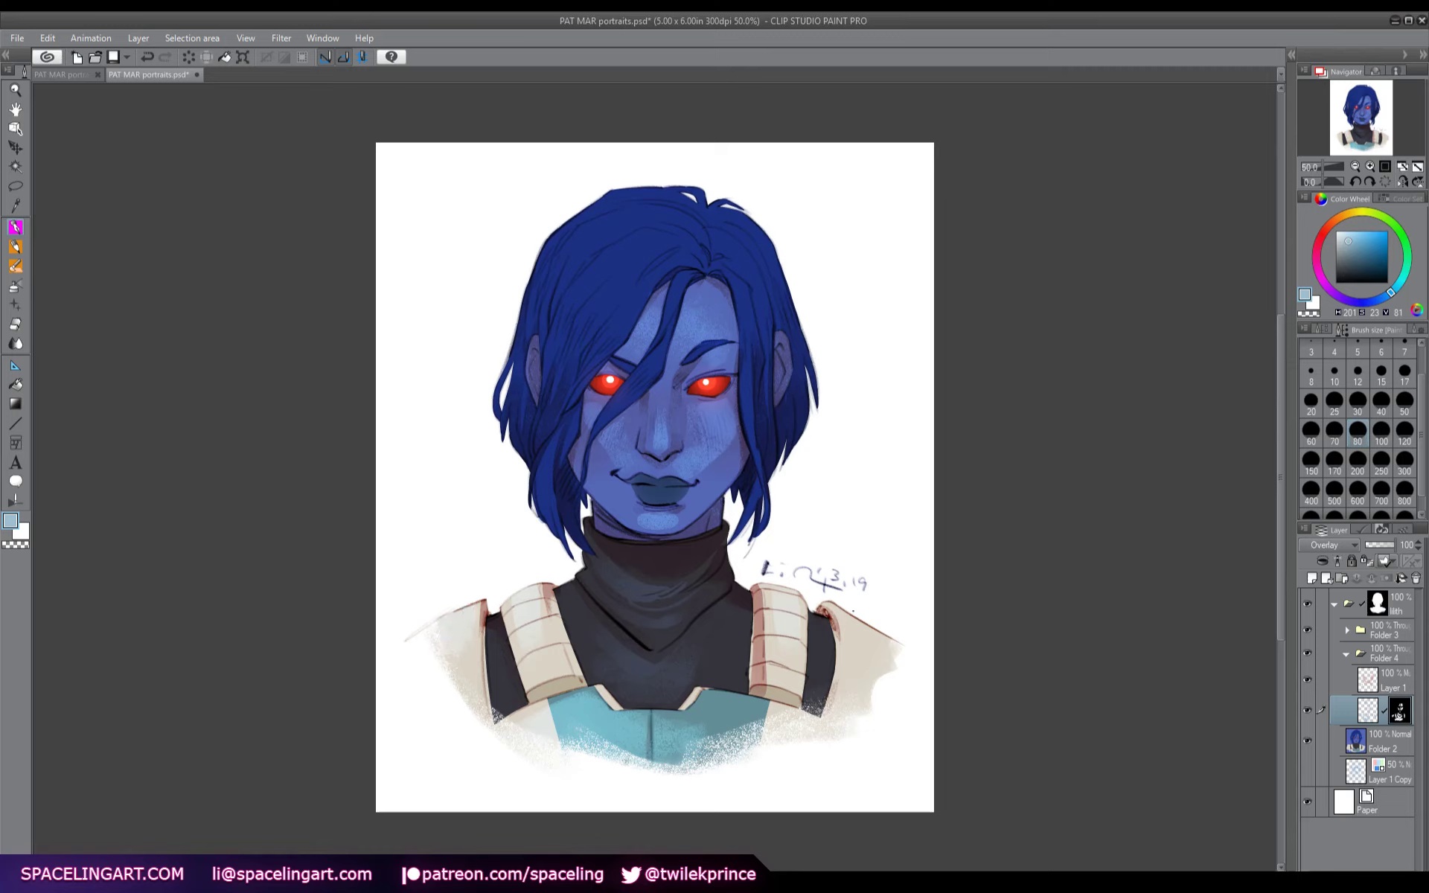
mouse_move(852, 610)
mouse_down()
mouse_move(884, 644)
mouse_move(848, 635)
mouse_up()
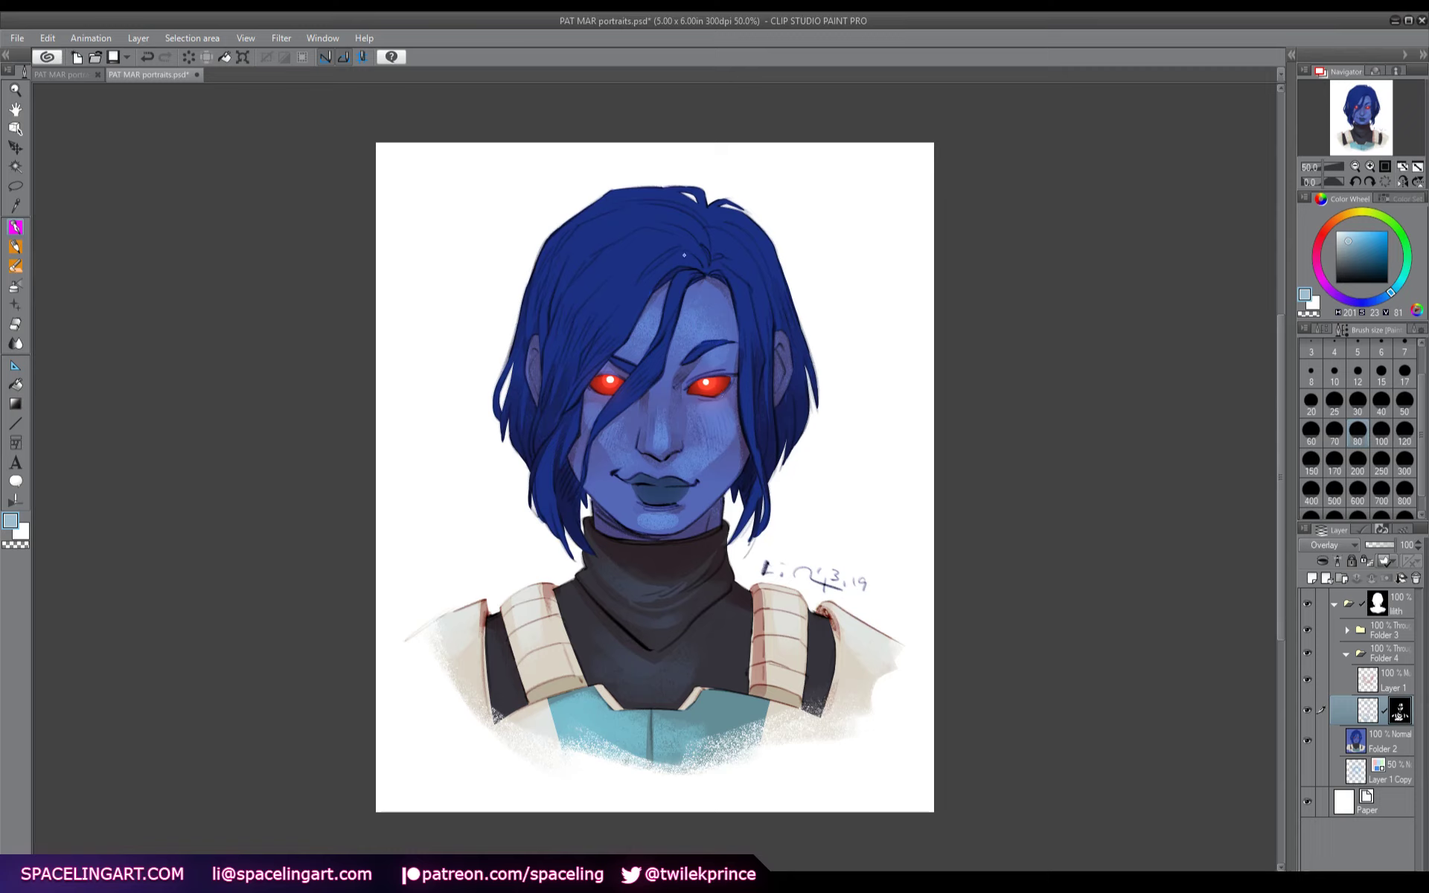
- Reveal strand-shaped highlights on the mask across the crown and both sides of the hair
mouse_move(659, 274)
mouse_down()
mouse_move(592, 367)
mouse_move(634, 295)
mouse_move(677, 282)
mouse_move(646, 370)
mouse_move(610, 410)
mouse_move(675, 246)
mouse_move(628, 253)
mouse_move(554, 379)
mouse_move(624, 245)
mouse_move(652, 255)
mouse_move(579, 339)
mouse_move(678, 240)
mouse_move(593, 246)
mouse_move(560, 291)
mouse_up()
drag(607, 221, 566, 276)
drag(595, 213, 623, 203)
drag(749, 292, 745, 307)
mouse_move(781, 241)
mouse_down()
mouse_move(743, 295)
mouse_move(758, 246)
mouse_up()
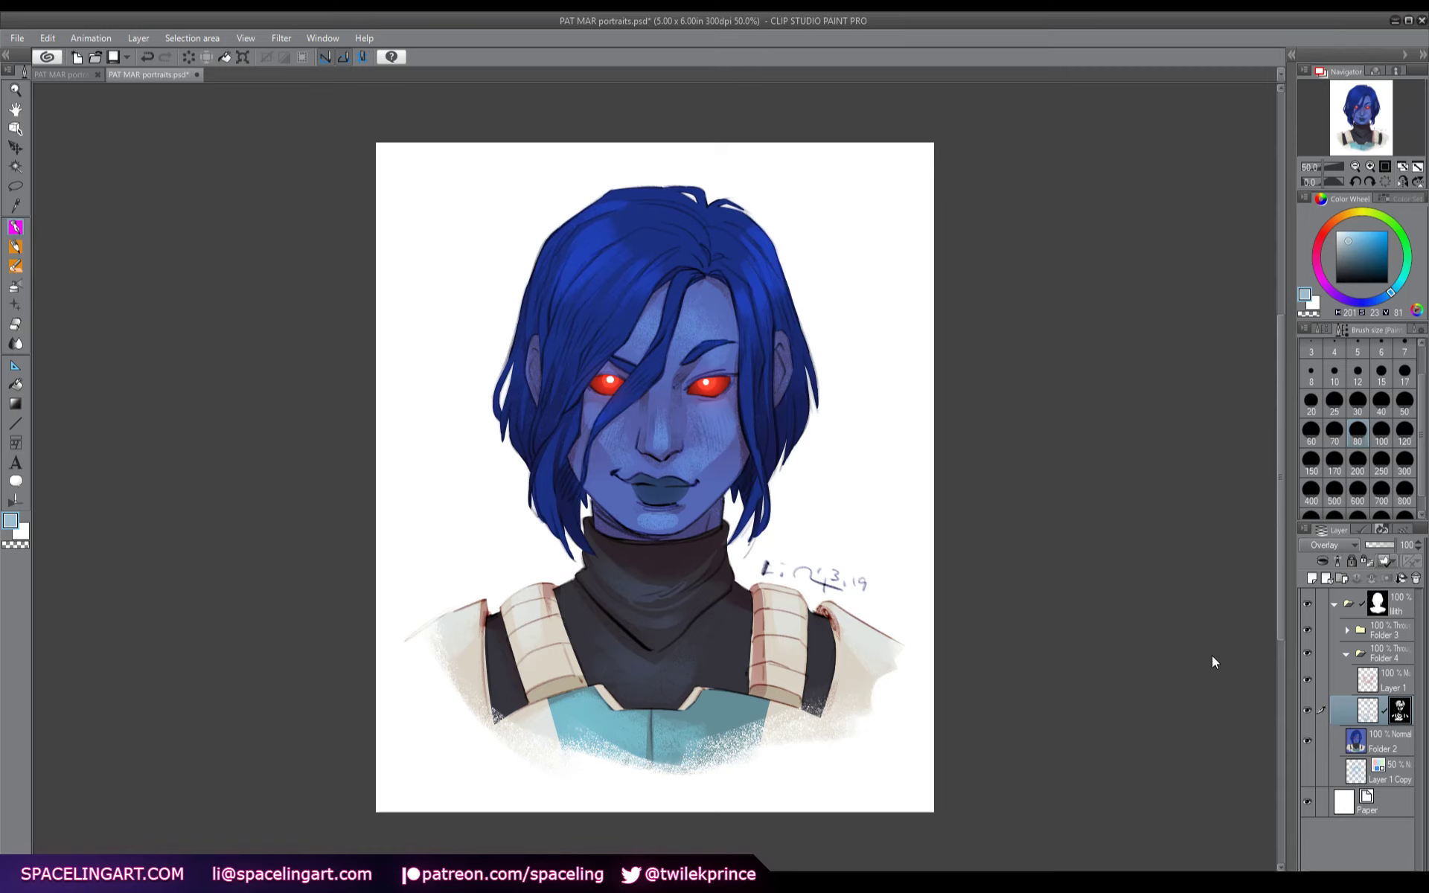
- Duplicate the masked highlight layer at 50% opacity and set the lower copy's blending mode to Hue
key(5)
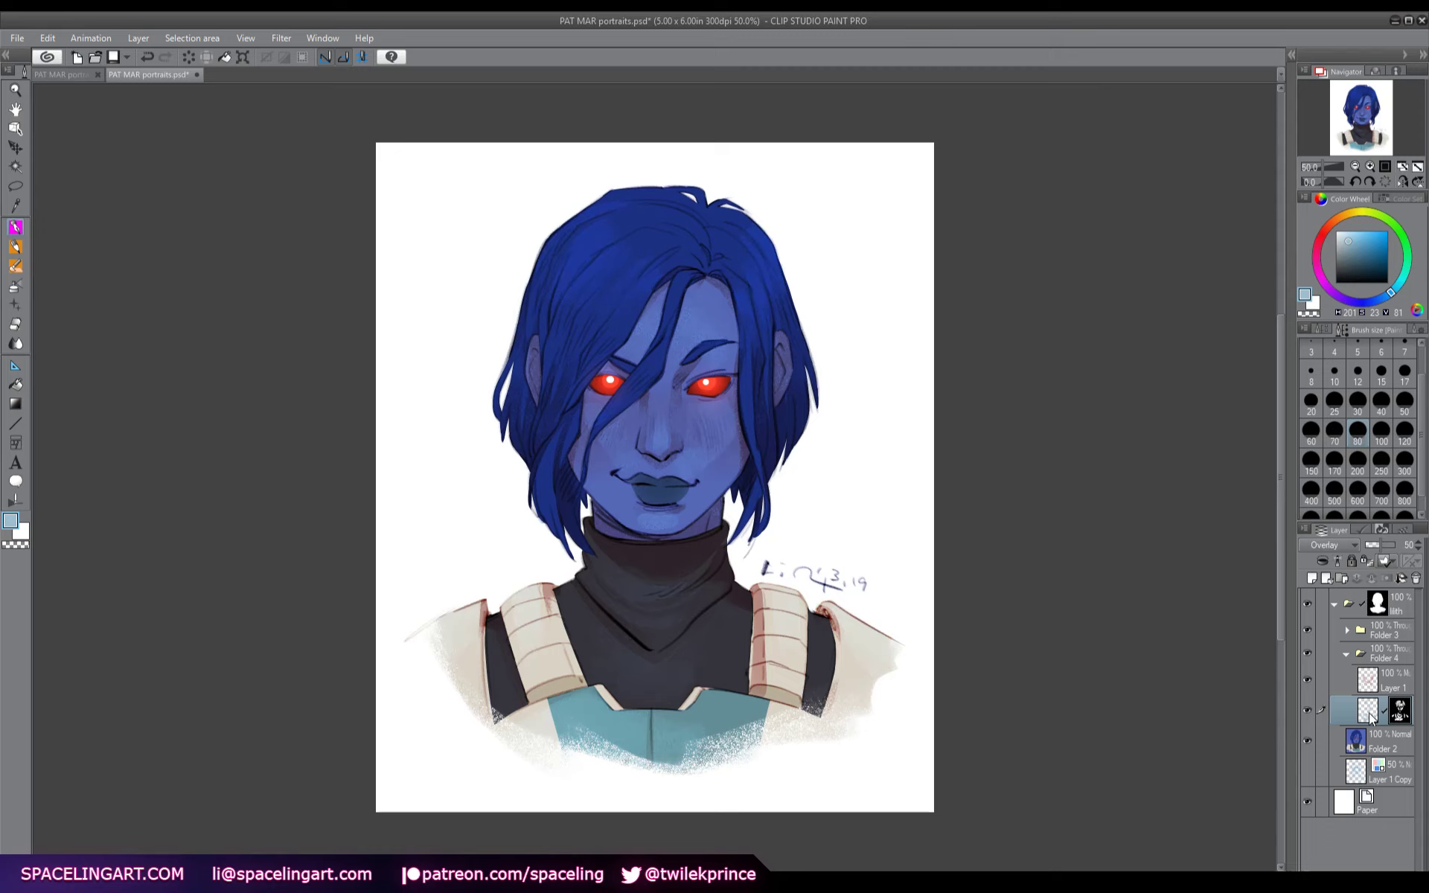
key(ctrl+a)
key(ctrl+c)
key(ctrl+v)
click(1368, 738)
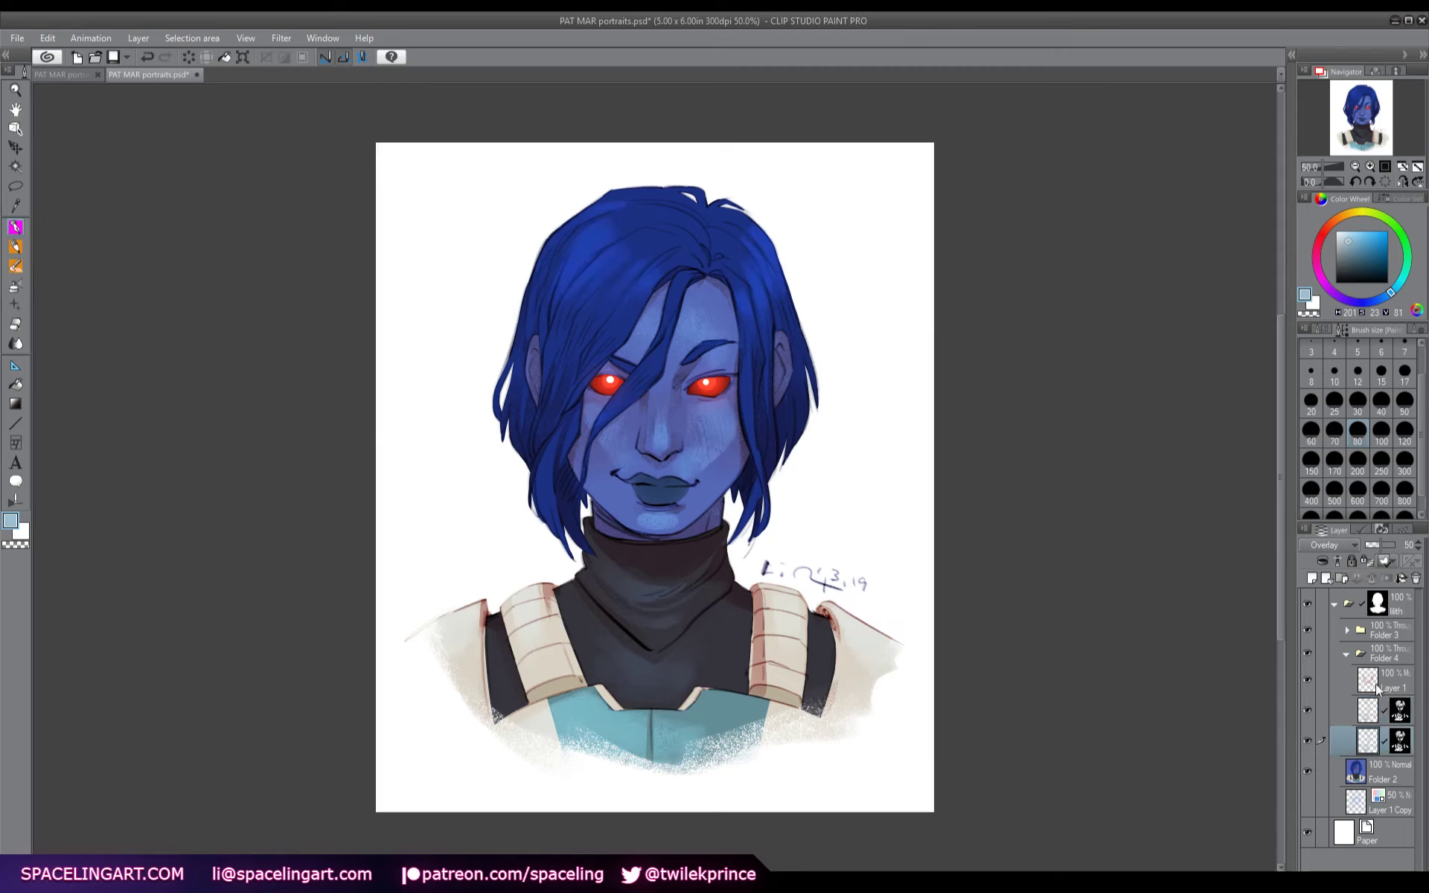
click(1313, 489)
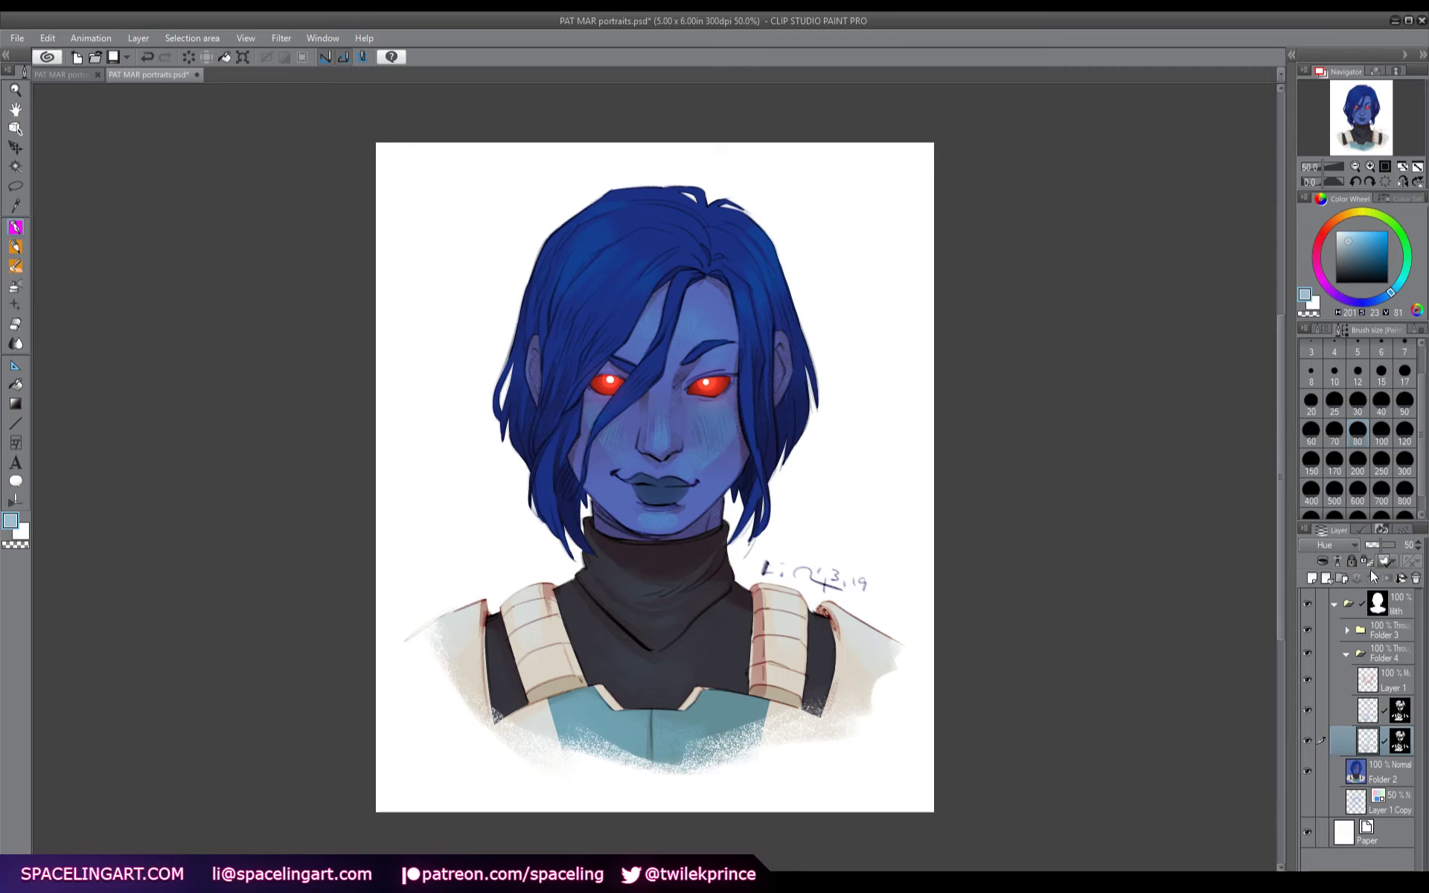
- Try different opacities for the Hue layer and settle on 25%
drag(1383, 545, 1400, 545)
text(25)
drag(1377, 546, 1397, 546)
key(ctrl+z)
- Collapse the shading folder and the finished portrait's folder and save the file
click(1346, 655)
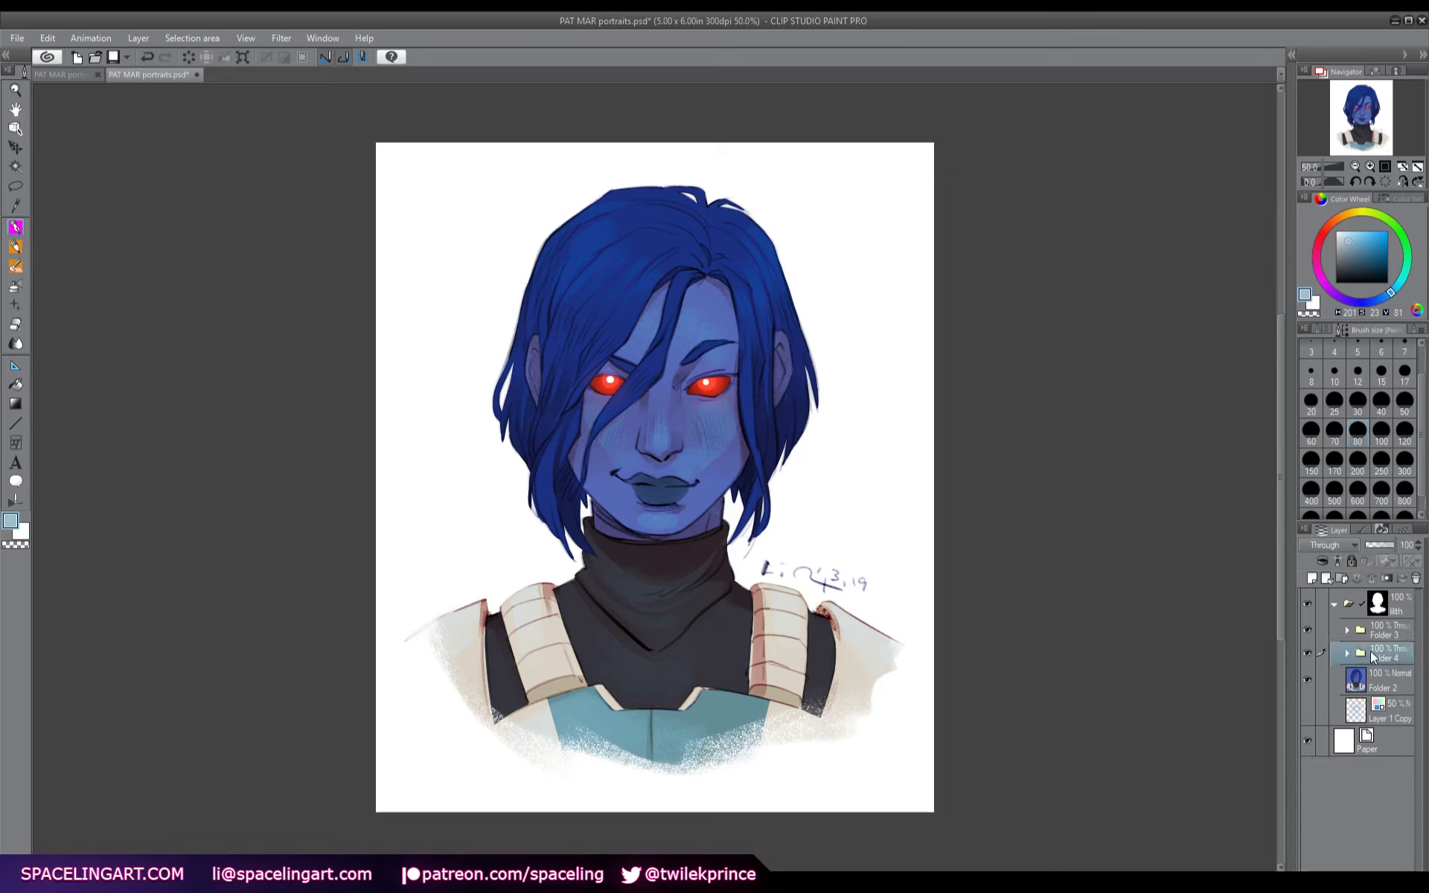
click(1334, 603)
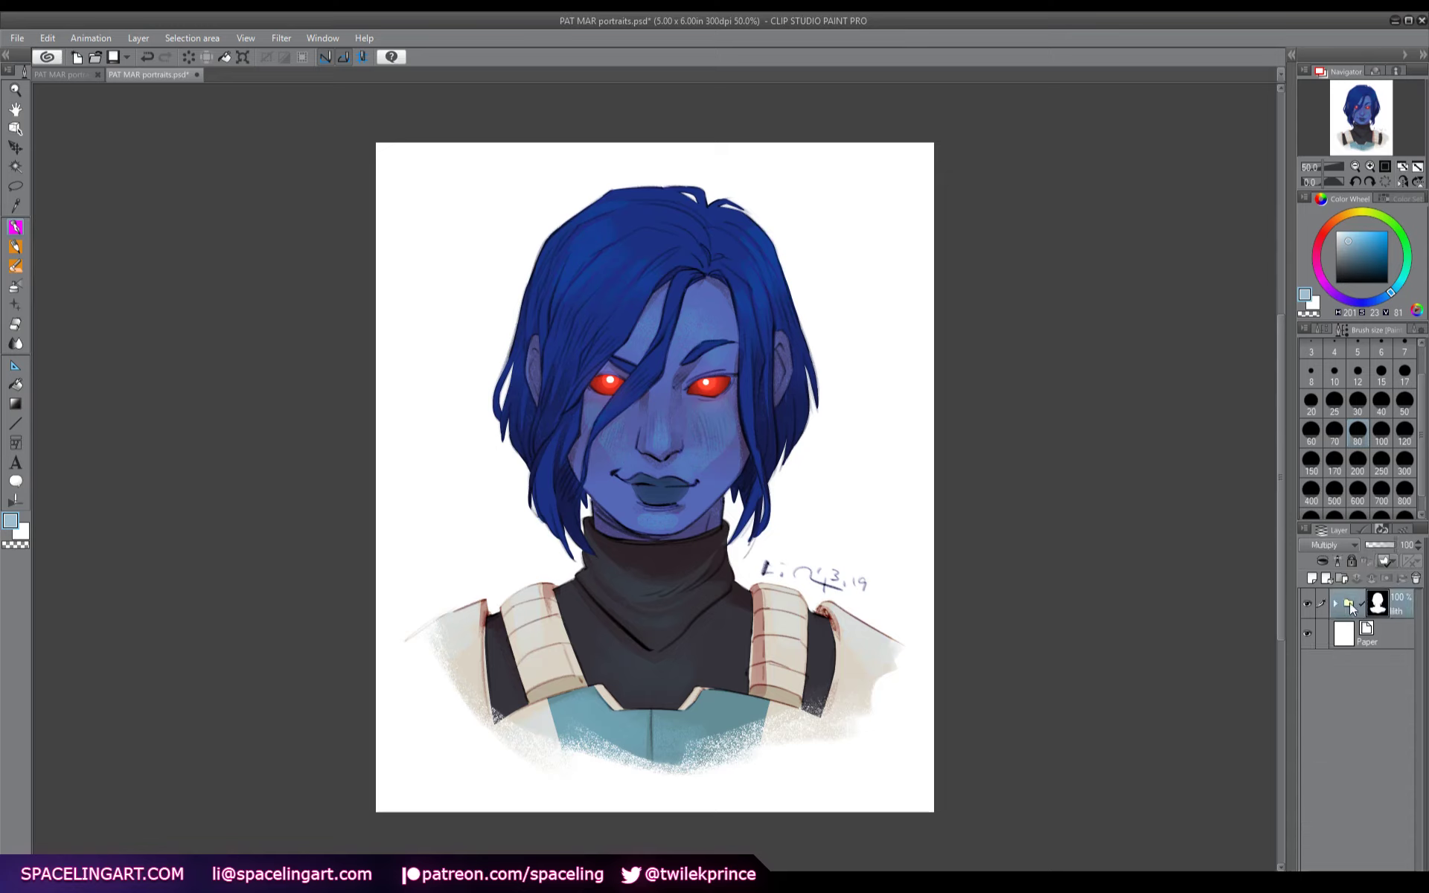
key(ctrl+s)
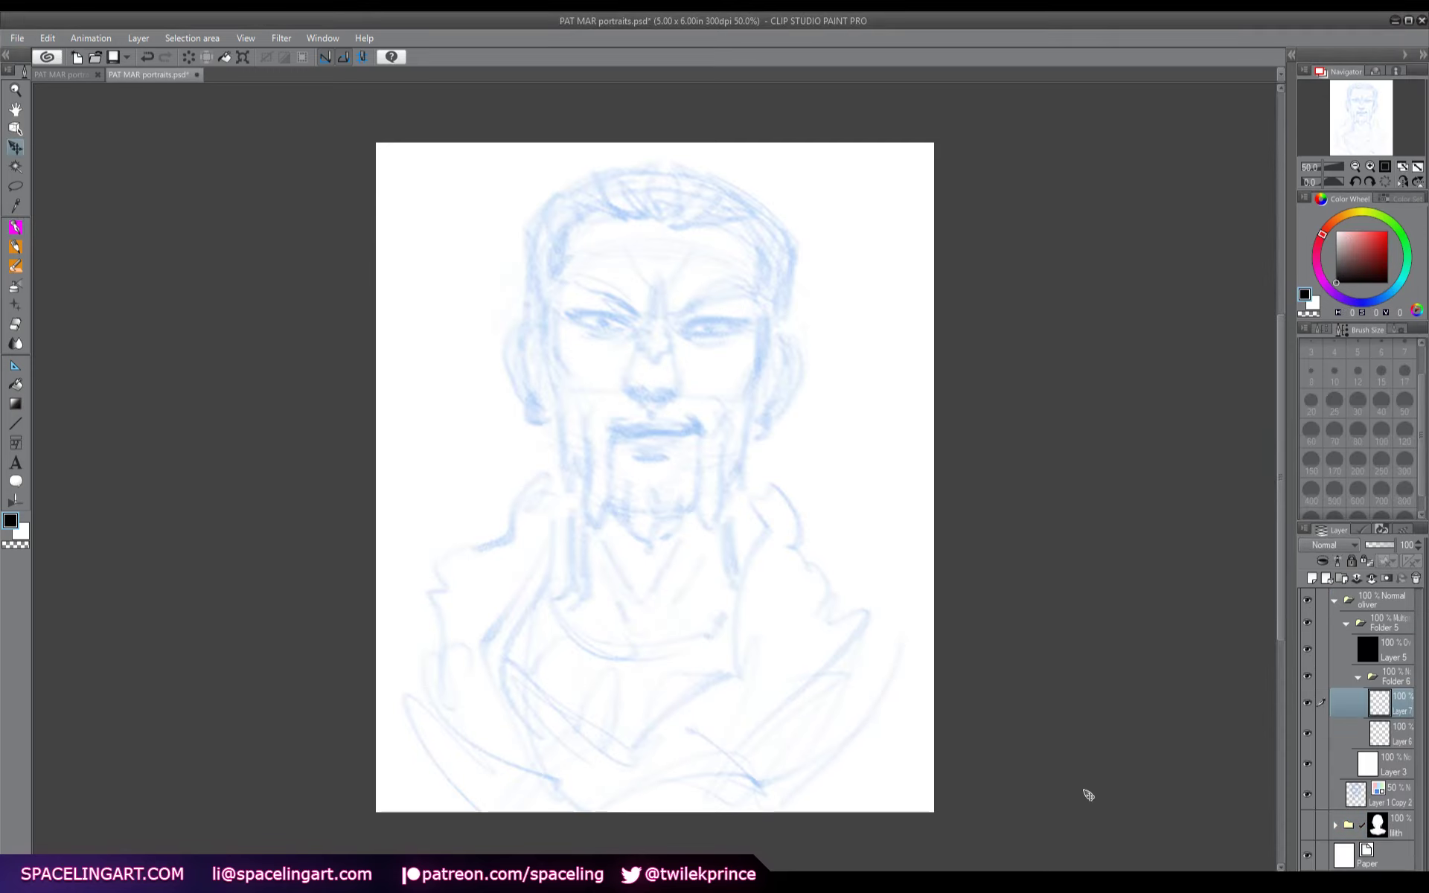
- Try a first stroke on the eye with the DAUB Fine Pencil Hard brush, set stabilization to 10 and undo the stroke
click(19, 248)
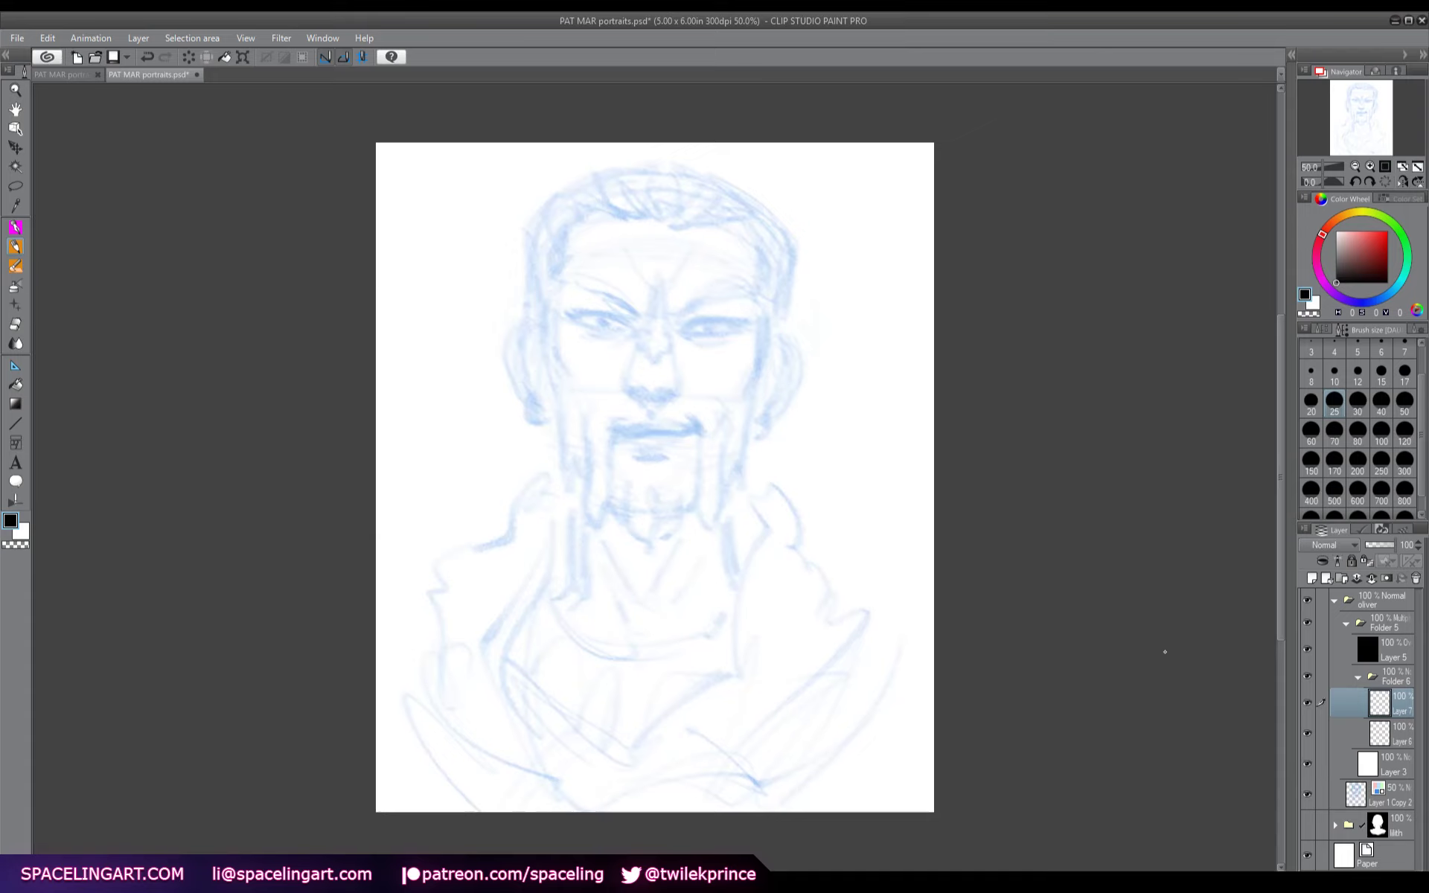
key(minus)
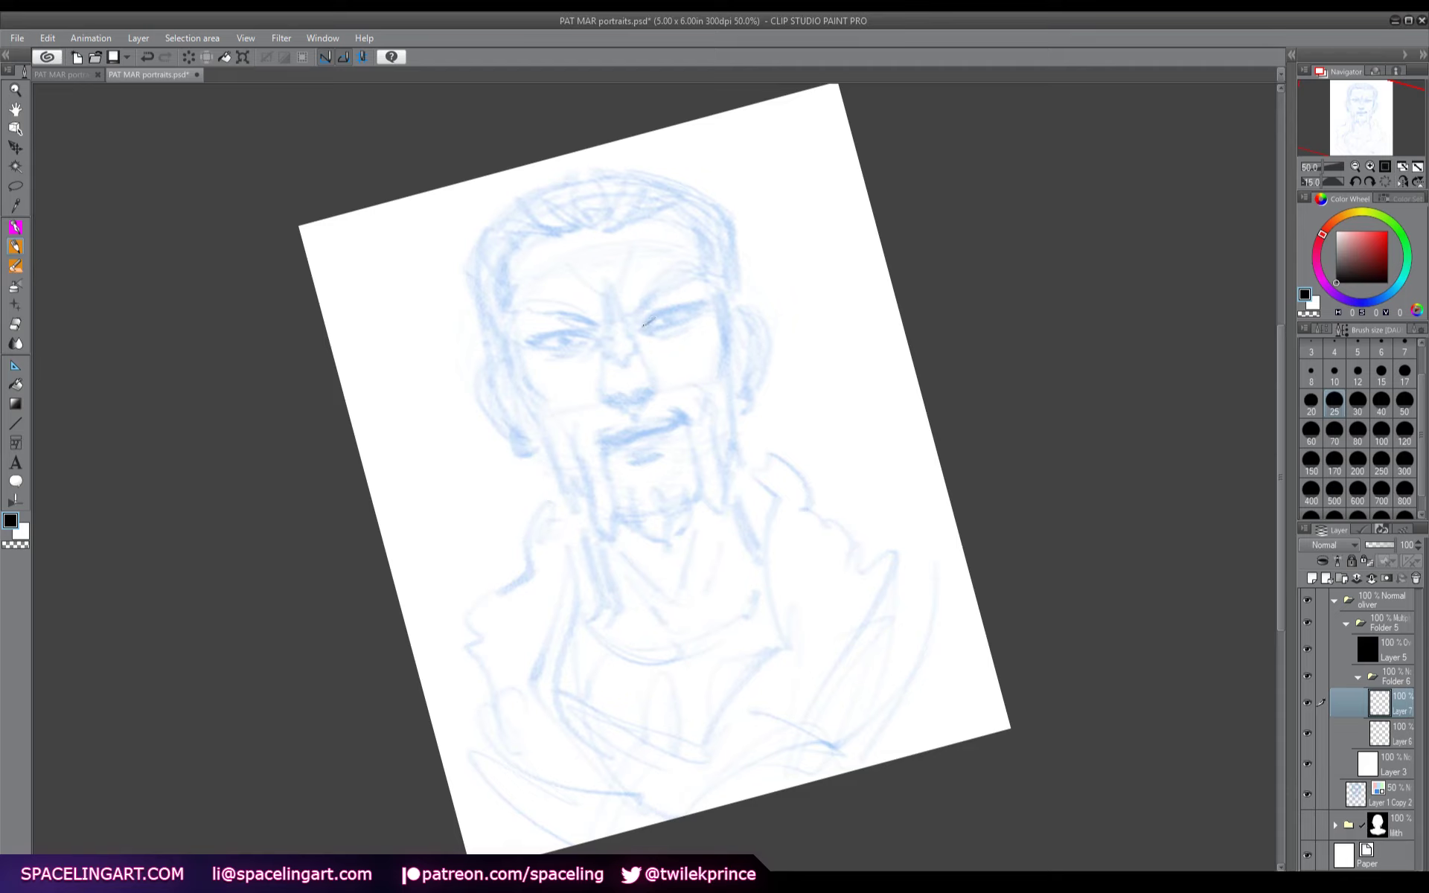
drag(643, 324, 695, 305)
click(1412, 330)
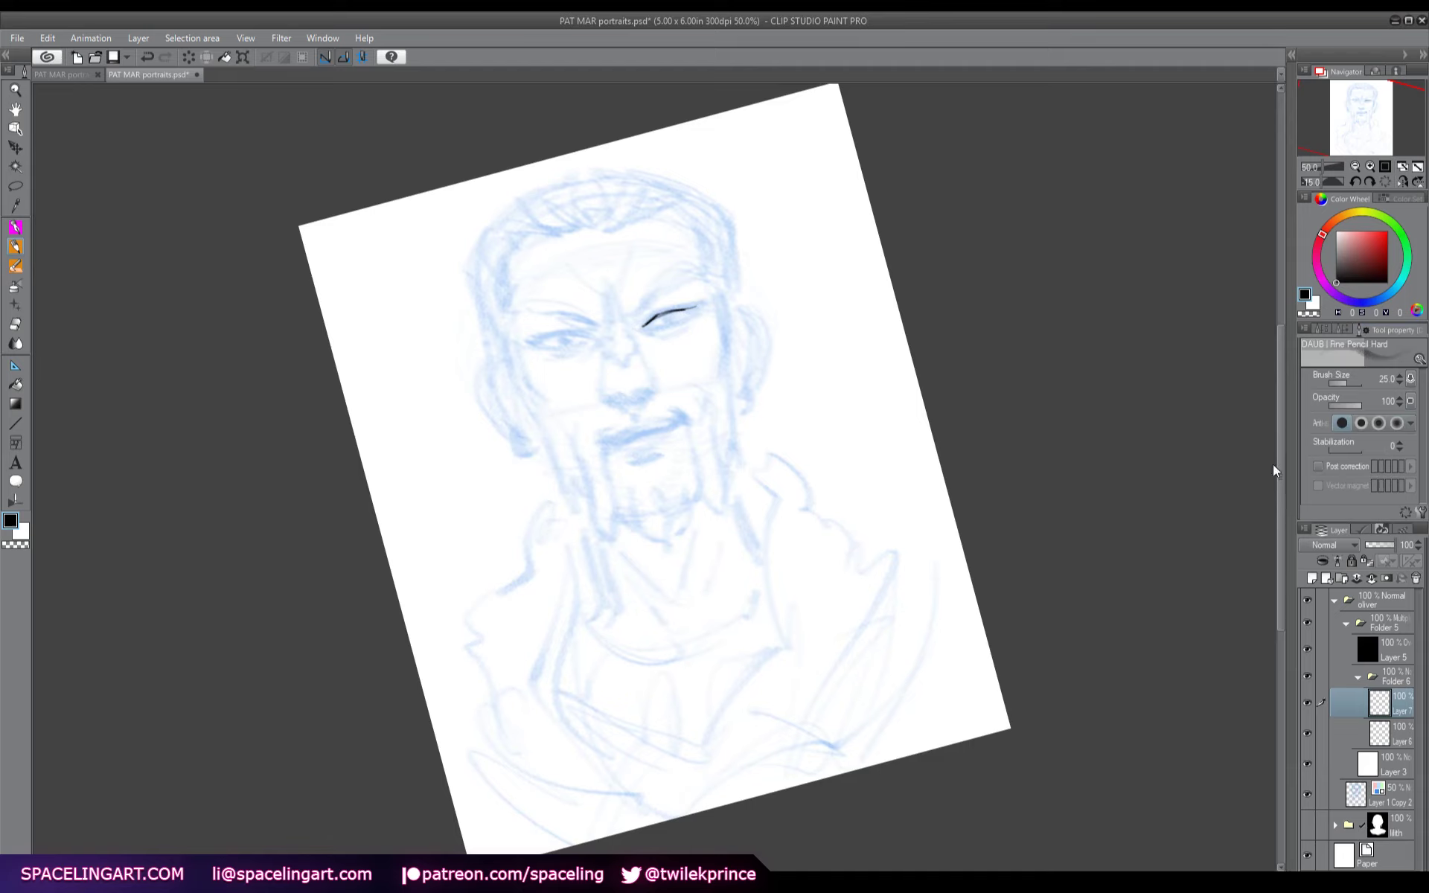
text(10)
key(ctrl+z)
- Ink the man's eye on the viewer's right with its lids, pupil and under-eye line, plus the eyebrow and frown line above
drag(653, 318, 700, 305)
mouse_move(629, 316)
mouse_down()
mouse_move(698, 281)
mouse_move(631, 269)
mouse_move(668, 311)
mouse_move(694, 302)
mouse_move(670, 320)
mouse_move(695, 308)
mouse_up()
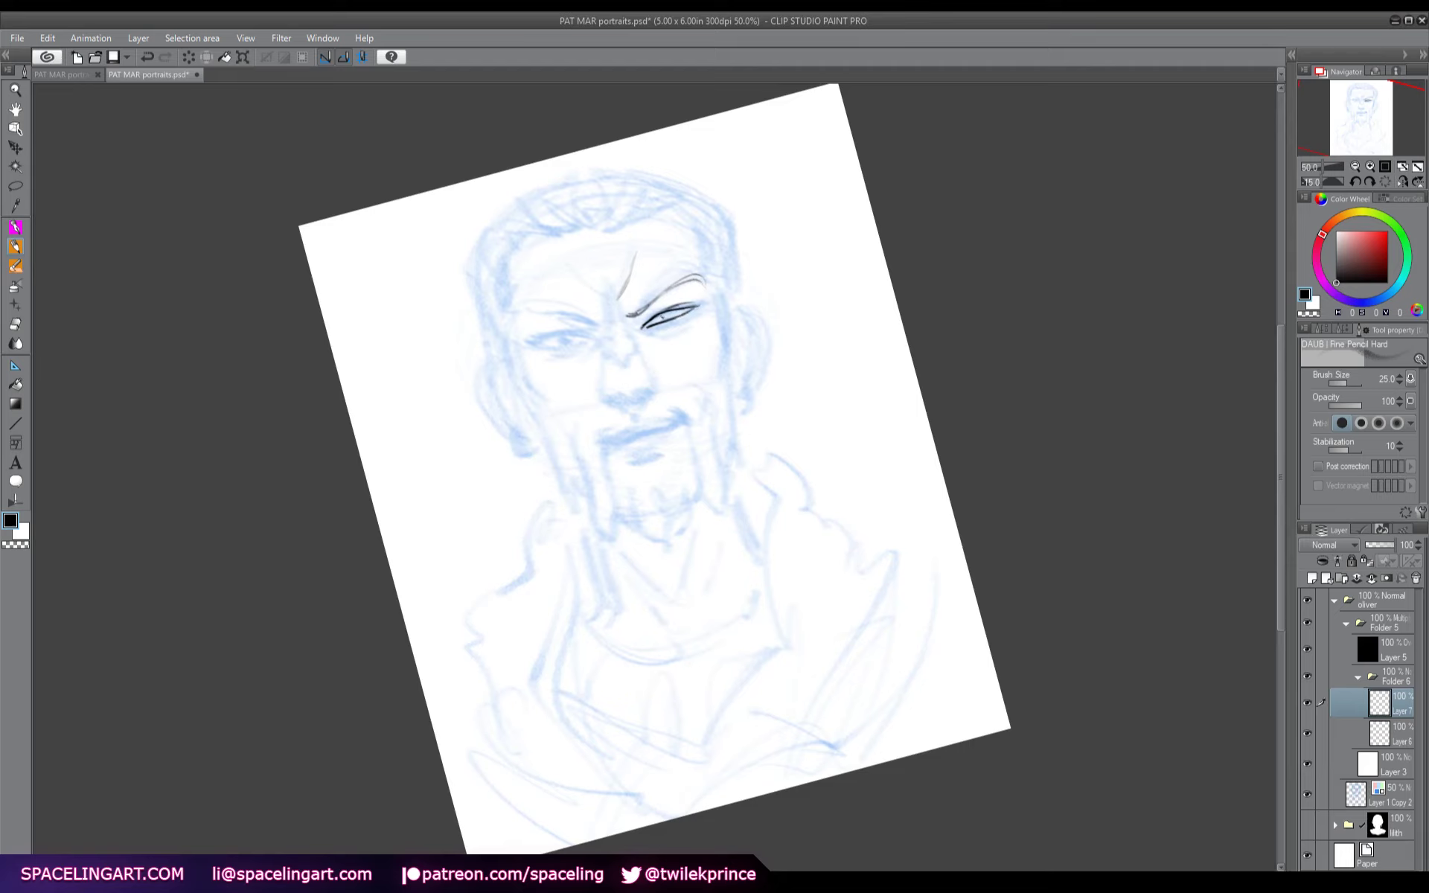
drag(661, 311, 666, 318)
drag(657, 332, 674, 327)
- Mirror and tilt the canvas, then ink the man's other eye with its angled eyebrow and frown line
key(h)
key(minus)
key(minus)
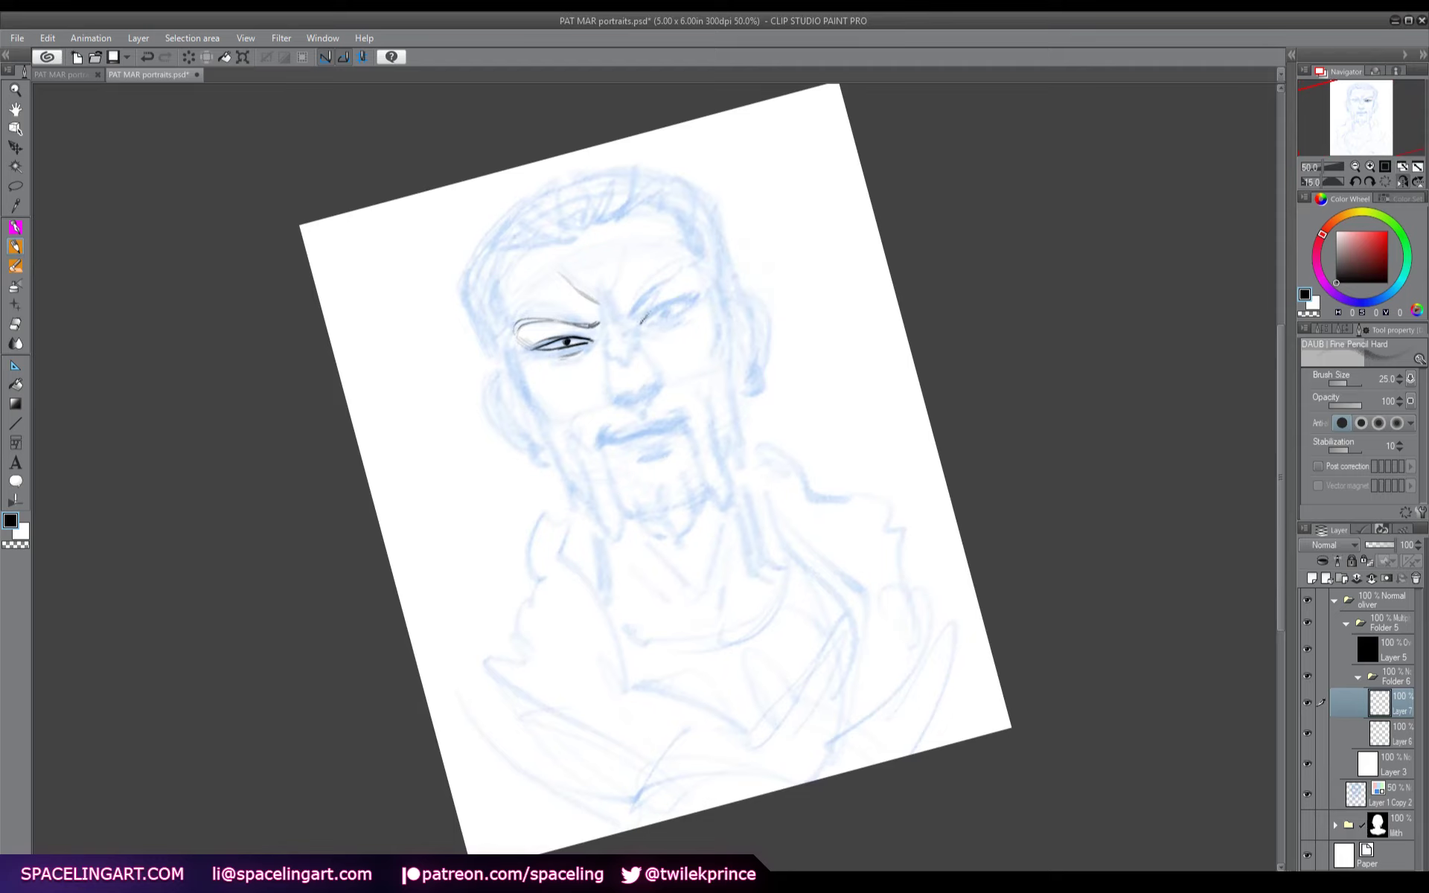
drag(641, 321, 697, 294)
mouse_move(629, 316)
mouse_down()
mouse_move(652, 287)
mouse_move(690, 278)
mouse_move(662, 276)
mouse_up()
mouse_move(609, 300)
mouse_down()
mouse_move(618, 276)
mouse_move(675, 313)
mouse_move(693, 296)
mouse_move(634, 320)
mouse_move(640, 309)
mouse_up()
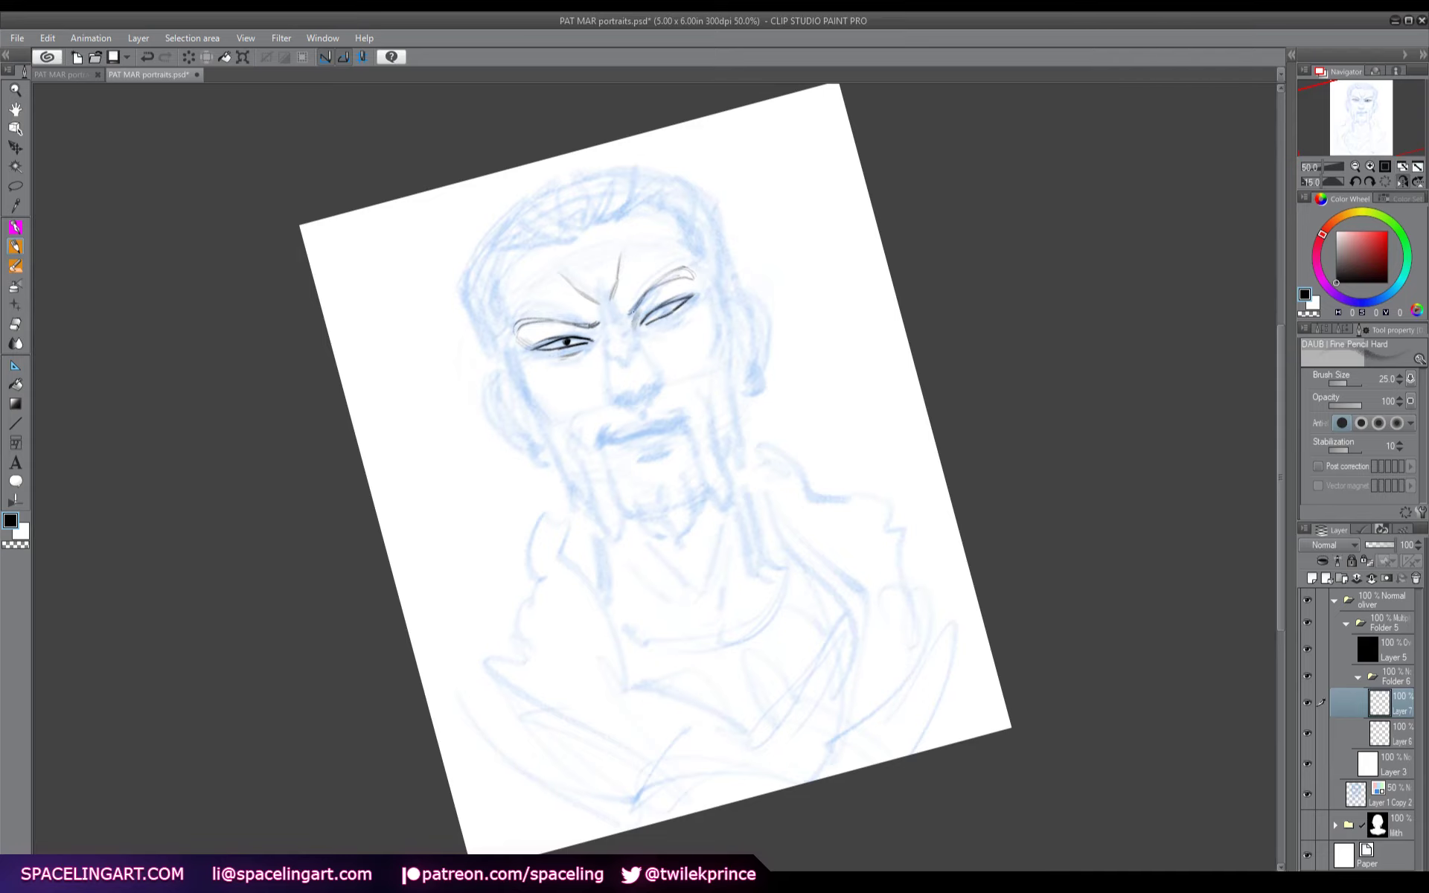
- Restore the canvas to its upright, unmirrored view and ink the nose's lower contour and the line of the lips
click(1385, 181)
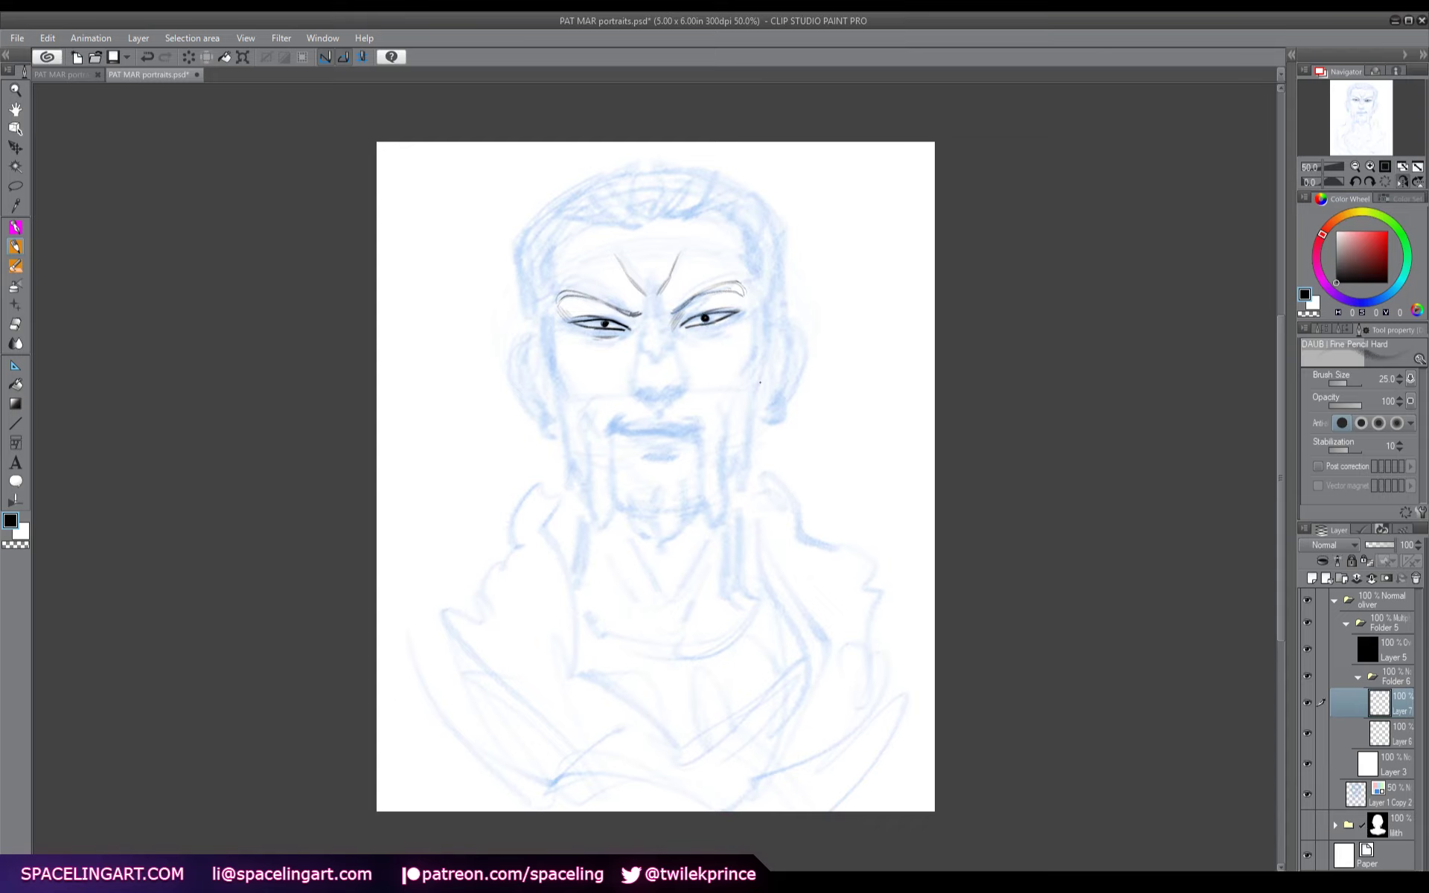
key(h)
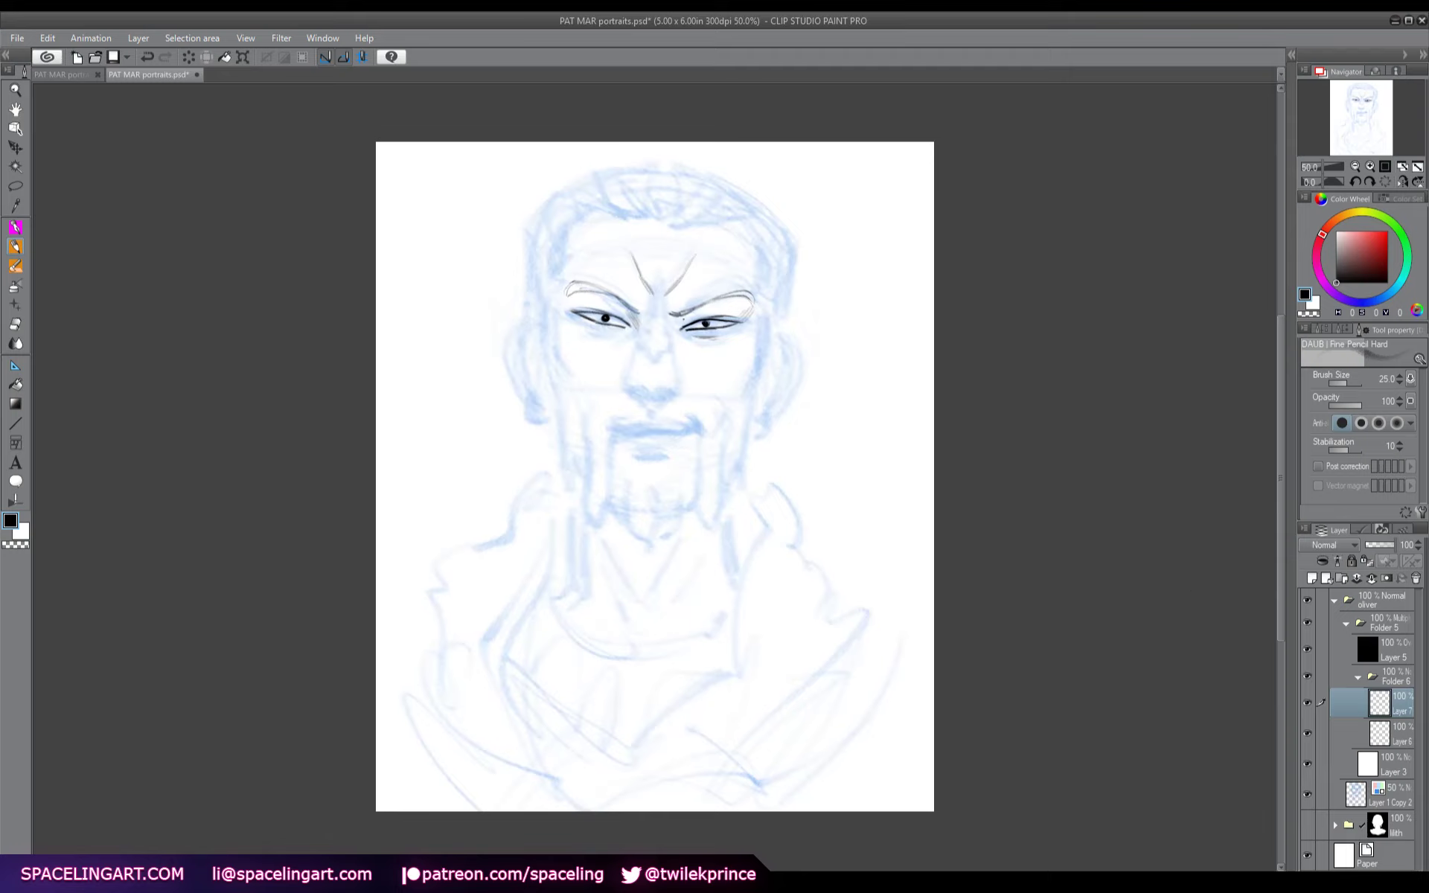
drag(680, 320, 671, 322)
drag(659, 390, 673, 389)
drag(618, 431, 696, 421)
drag(619, 430, 681, 420)
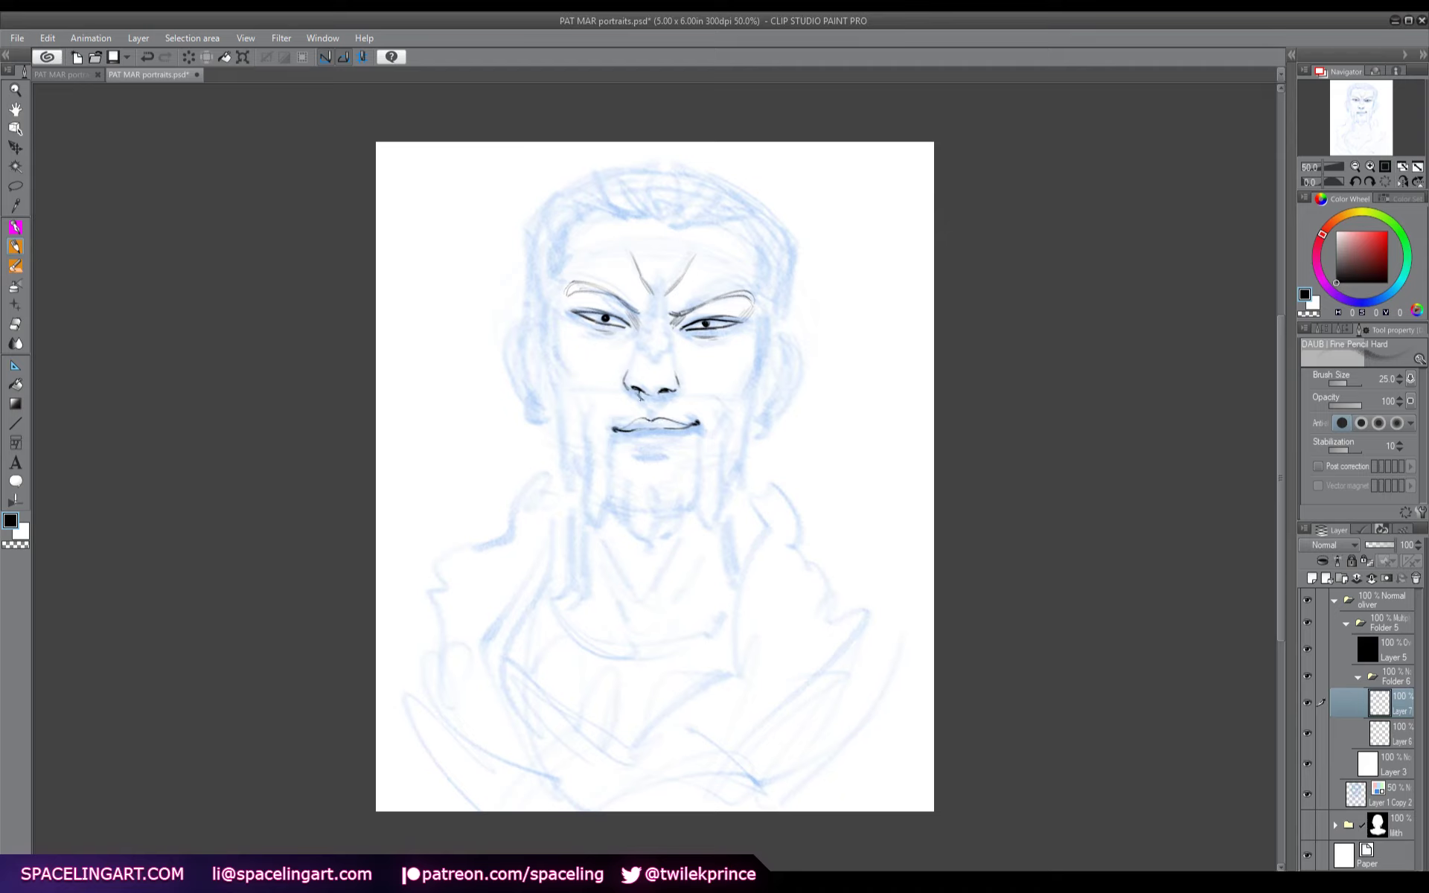
- Ink the nostril details, the jagged marking over the nose bridge and its vertical lines running up the forehead
mouse_move(640, 395)
mouse_down()
mouse_move(649, 408)
mouse_move(659, 398)
mouse_move(634, 388)
mouse_move(673, 390)
mouse_up()
drag(658, 253, 644, 308)
drag(634, 344, 649, 357)
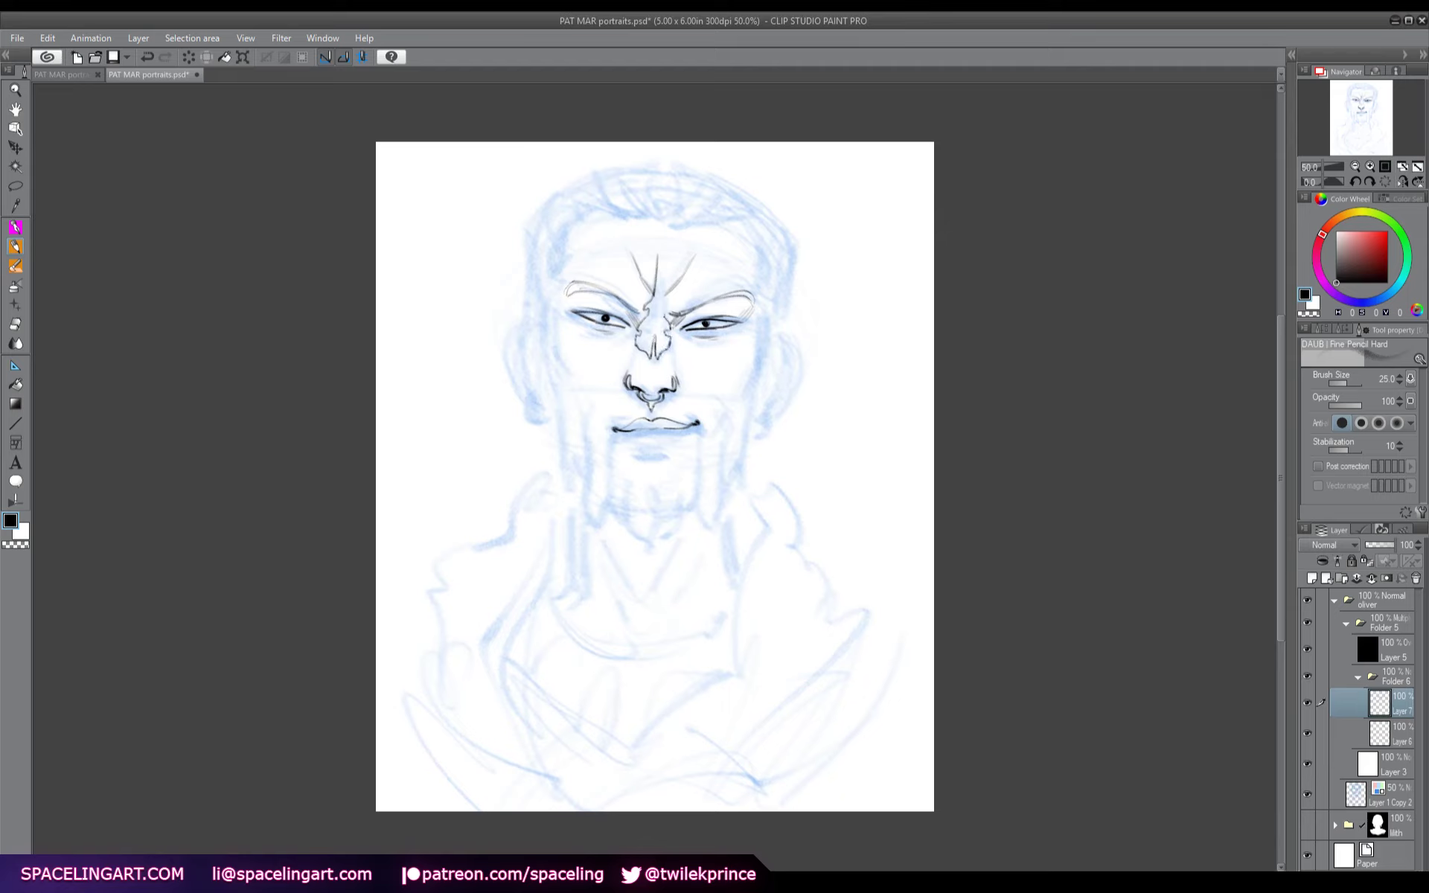
drag(664, 297, 656, 253)
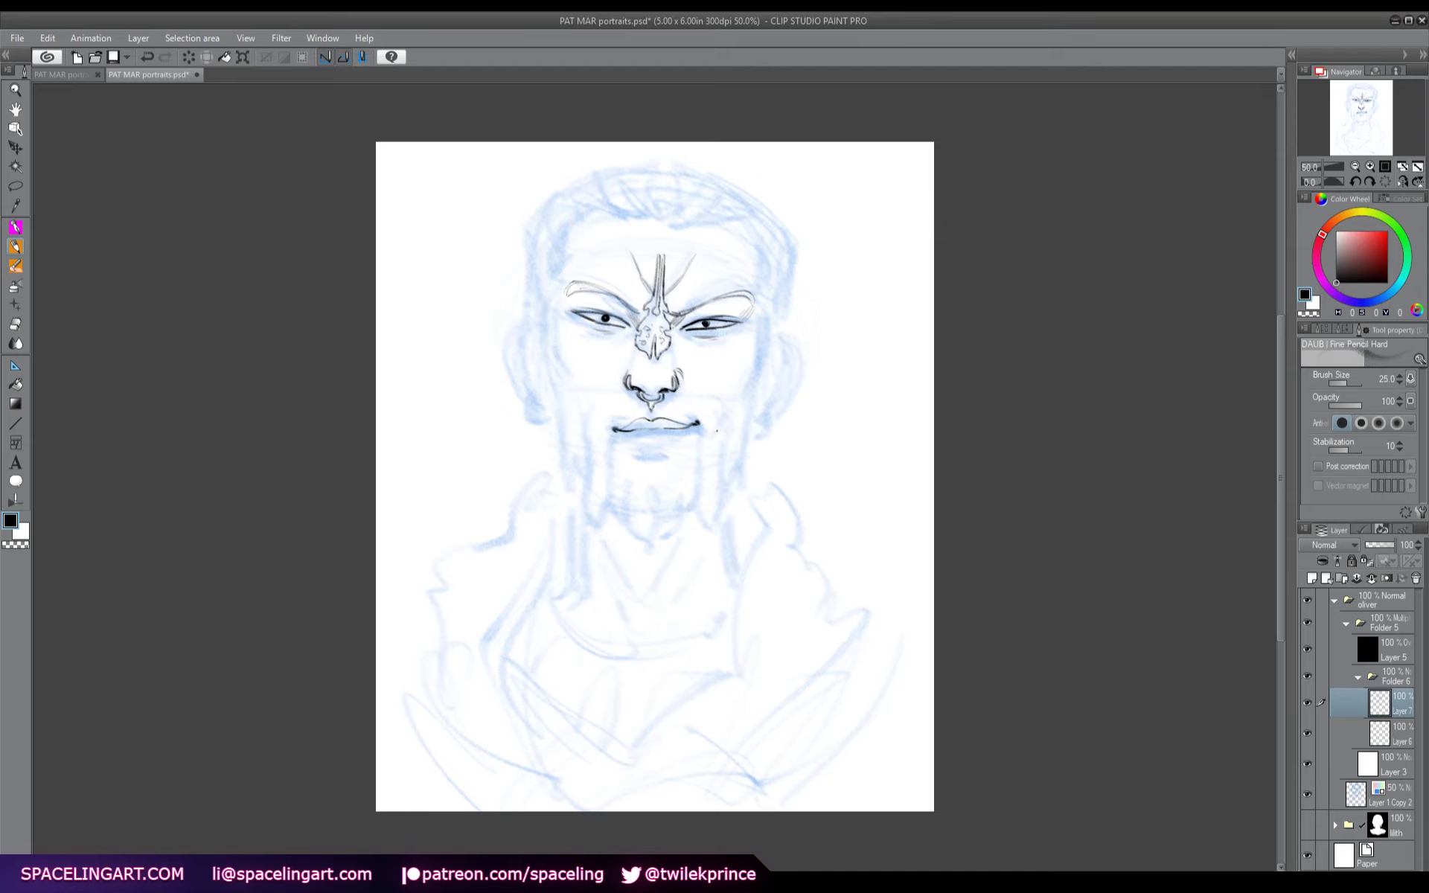
drag(644, 393, 661, 391)
click(1308, 793)
click(1308, 793)
drag(667, 349, 666, 385)
drag(674, 340, 665, 390)
key(ctrl+z)
key(ctrl+z)
key(ctrl+z)
key(ctrl+z)
- Ink the line along the side of the nose and the short shadow lines under the lower lip
drag(664, 360, 660, 387)
drag(627, 449, 669, 453)
drag(641, 457, 666, 459)
- Ink the two long moustache strands hanging beside the mouth and the jagged, pointed goatee between them
mouse_move(687, 400)
mouse_down()
mouse_move(708, 425)
mouse_move(696, 495)
mouse_move(711, 534)
mouse_move(724, 426)
mouse_move(721, 439)
mouse_up()
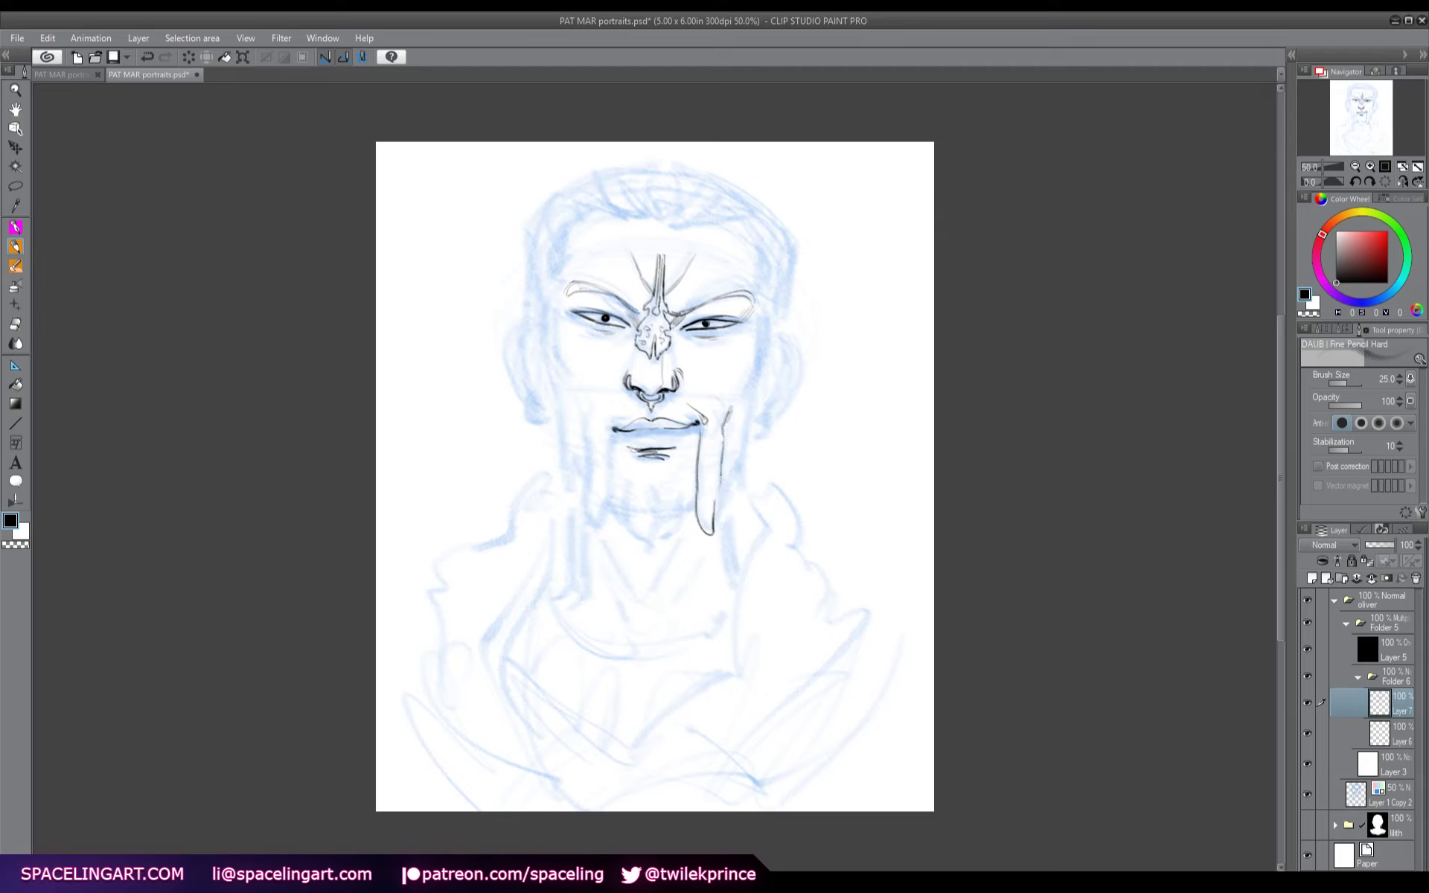
drag(700, 524, 713, 530)
drag(584, 414, 595, 524)
mouse_move(599, 527)
mouse_down()
mouse_move(608, 431)
mouse_move(647, 508)
mouse_move(644, 549)
mouse_move(657, 520)
mouse_move(652, 542)
mouse_move(660, 533)
mouse_up()
mouse_move(681, 499)
mouse_down()
mouse_move(675, 526)
mouse_move(604, 513)
mouse_move(612, 524)
mouse_up()
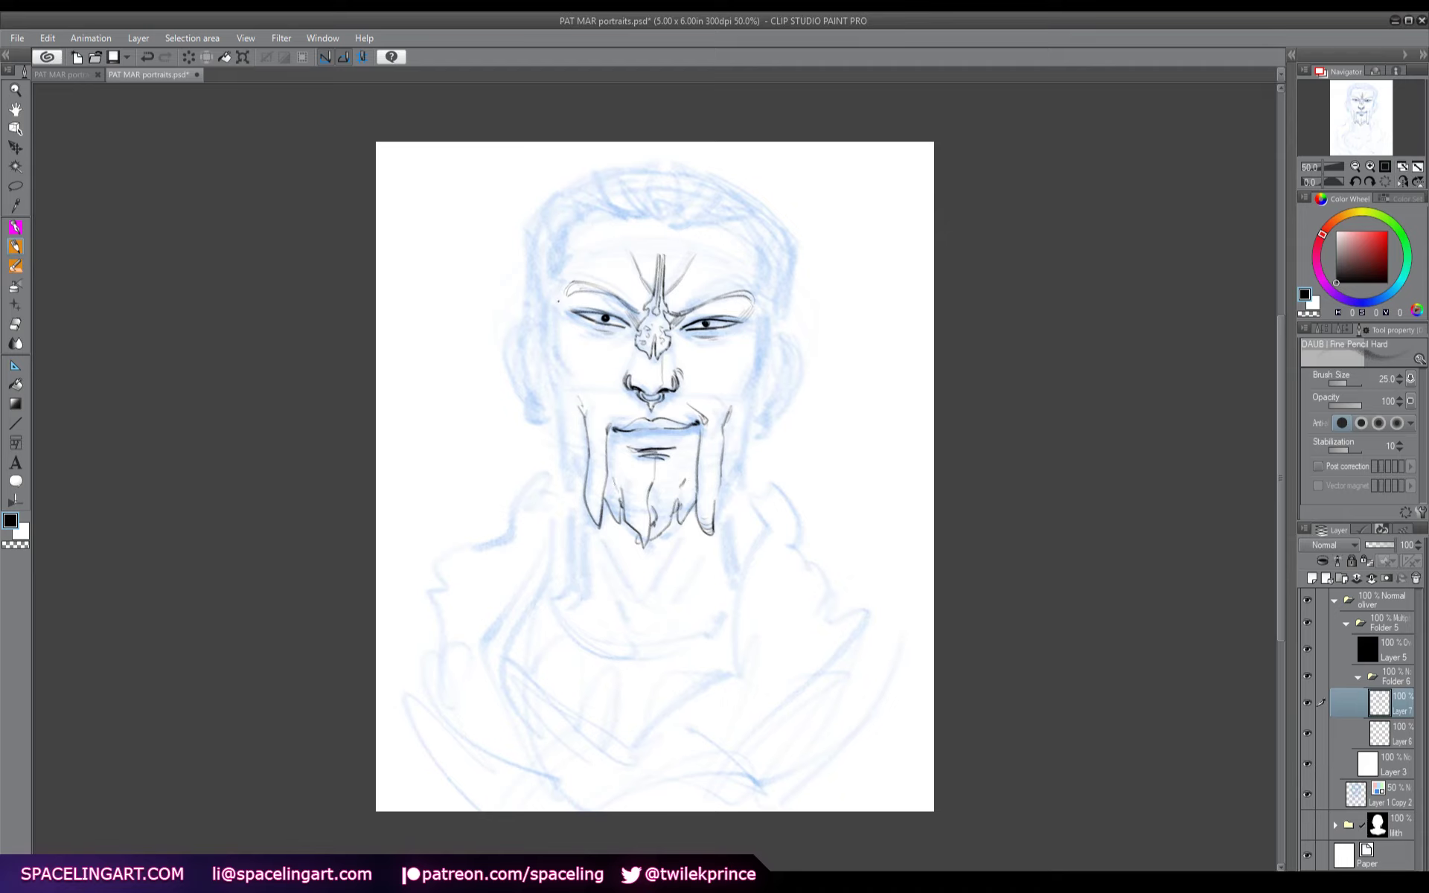
- Ink the face contours from both temples down the cheeks, ending in ragged beard tips along the jaw
mouse_move(561, 311)
mouse_down()
mouse_move(560, 354)
mouse_move(583, 391)
mouse_up()
drag(760, 339, 733, 393)
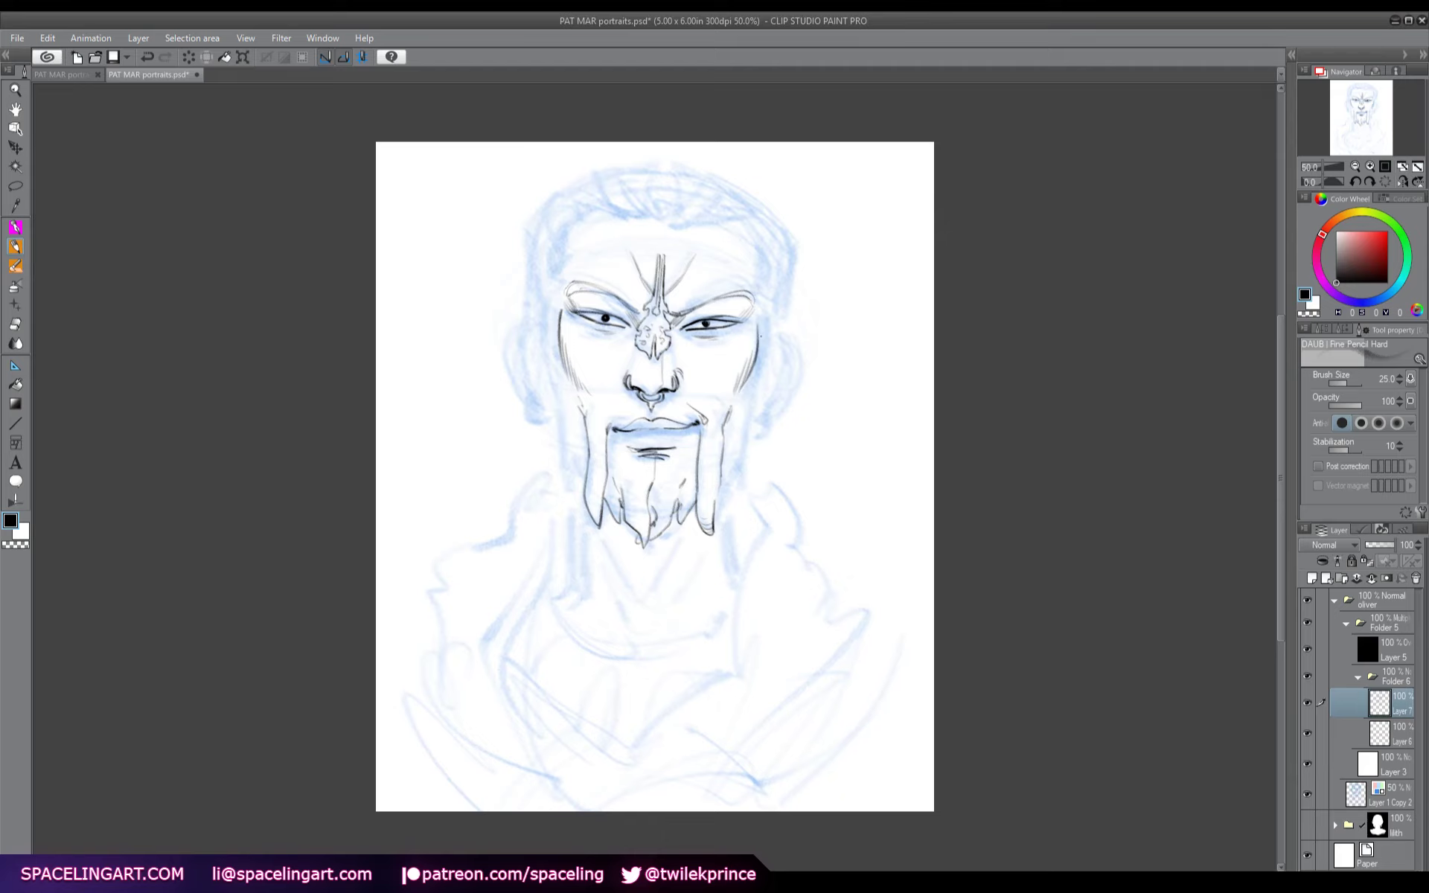
mouse_move(556, 359)
mouse_down()
mouse_move(568, 462)
mouse_move(585, 473)
mouse_up()
drag(752, 373, 722, 479)
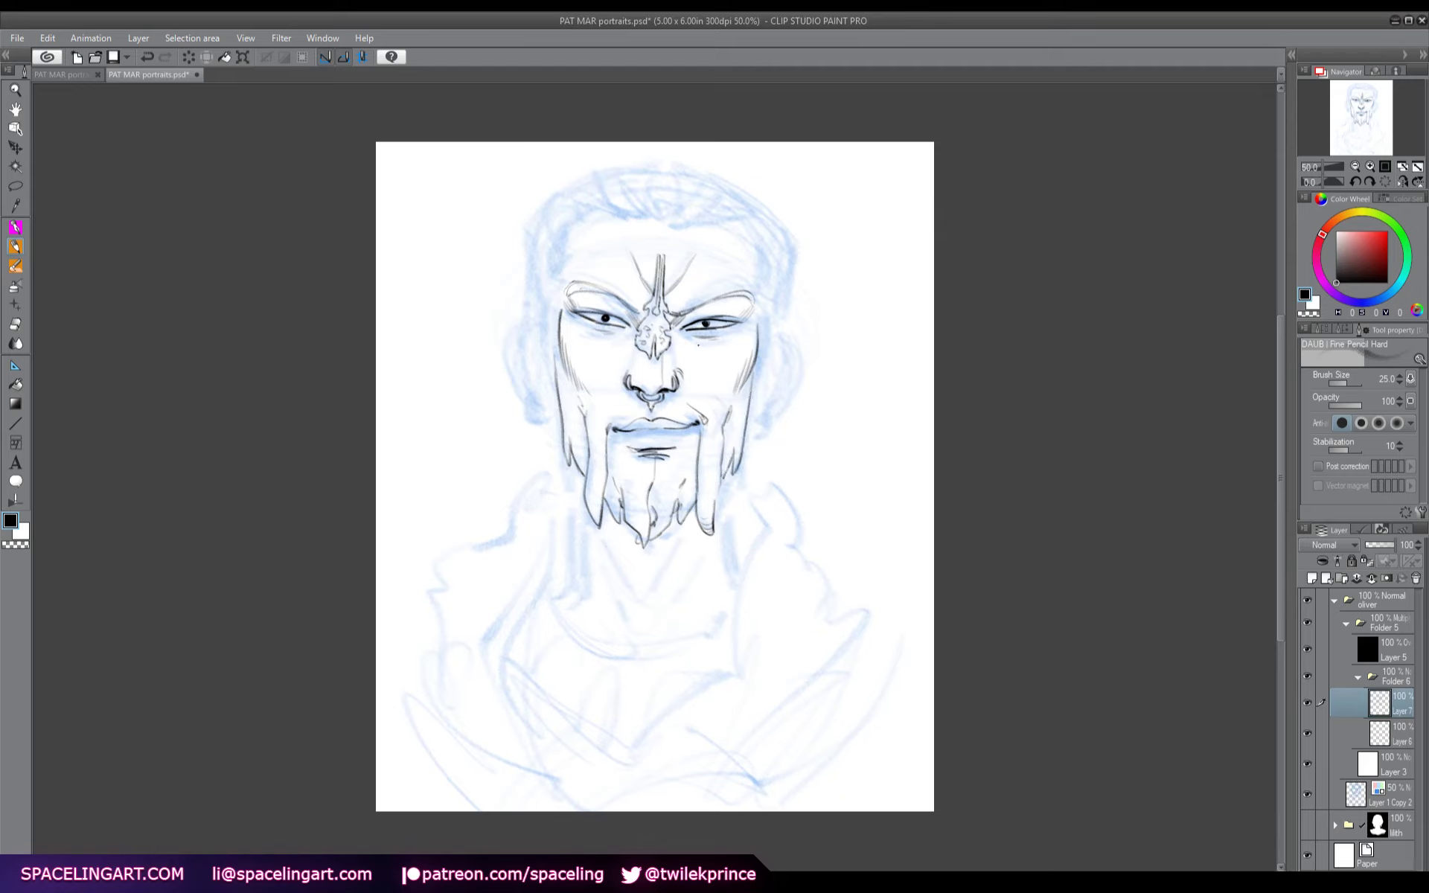
- Ink the speckled skin texture on the viewer's-right cheek, brow and forehead, with light hatching on the opposite cheek
mouse_move(707, 343)
mouse_down()
mouse_move(688, 405)
mouse_move(715, 383)
mouse_up()
mouse_move(725, 364)
mouse_down()
mouse_move(722, 381)
mouse_move(712, 358)
mouse_move(715, 404)
mouse_up()
mouse_move(686, 286)
mouse_down()
mouse_move(678, 301)
mouse_move(704, 311)
mouse_up()
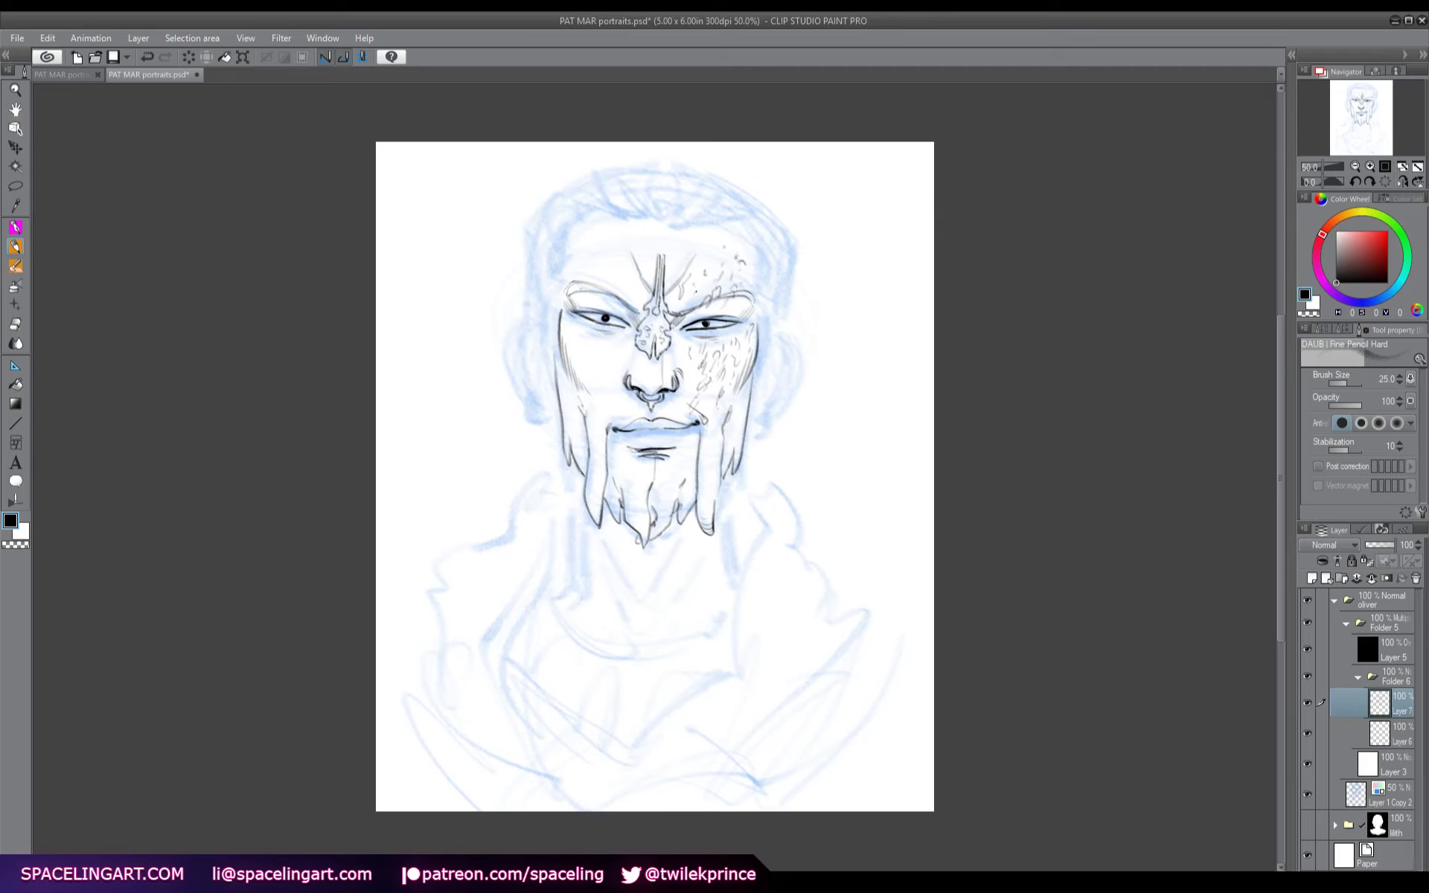
drag(695, 311, 679, 324)
drag(630, 366, 623, 374)
- Return the drawing colour to black and ink both ears with their inner folds and earrings
alt+click(778, 400)
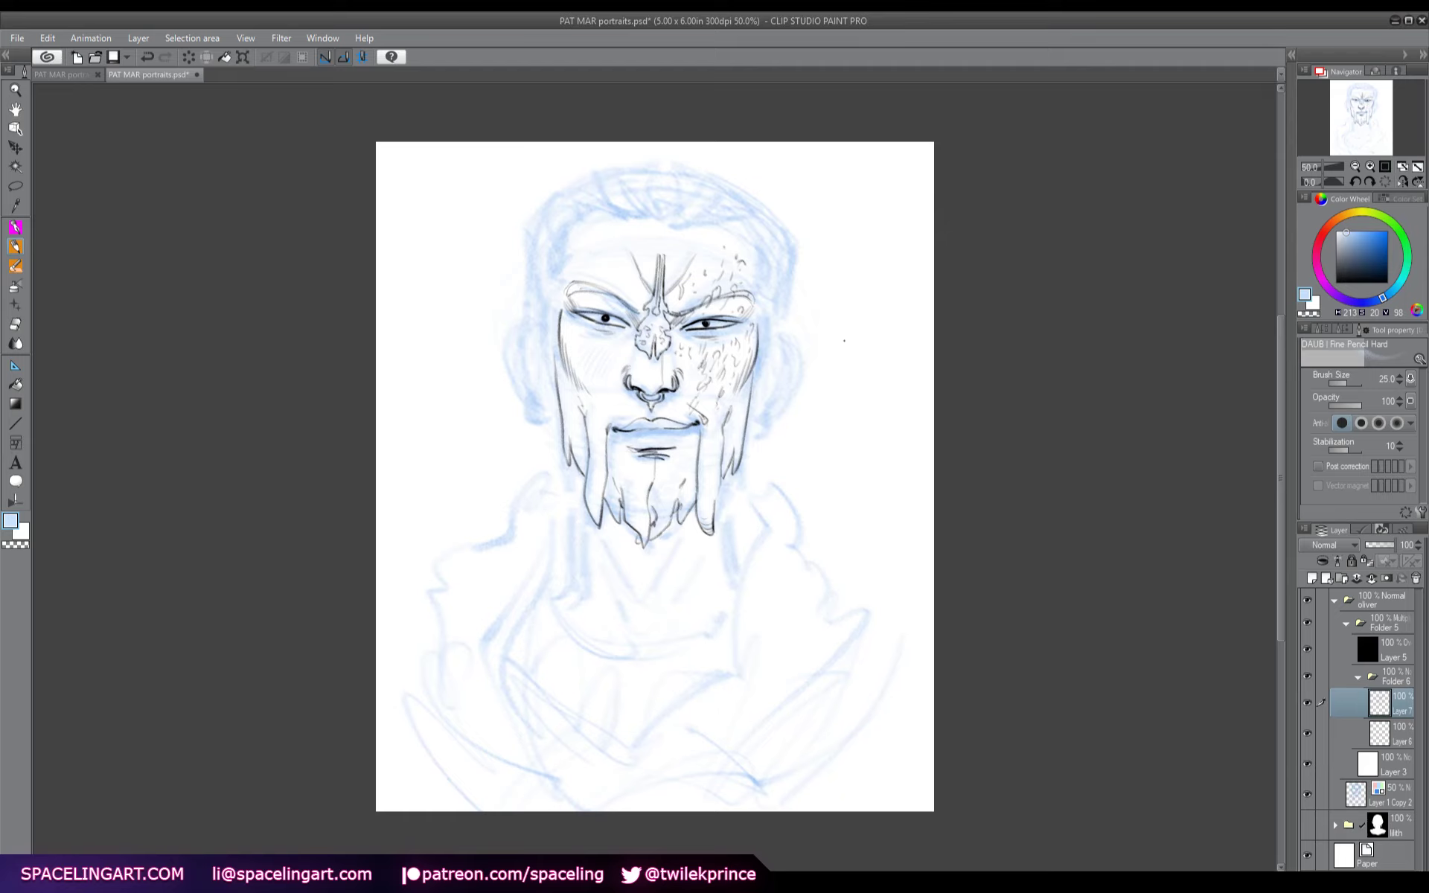
click(1337, 282)
drag(787, 347, 755, 417)
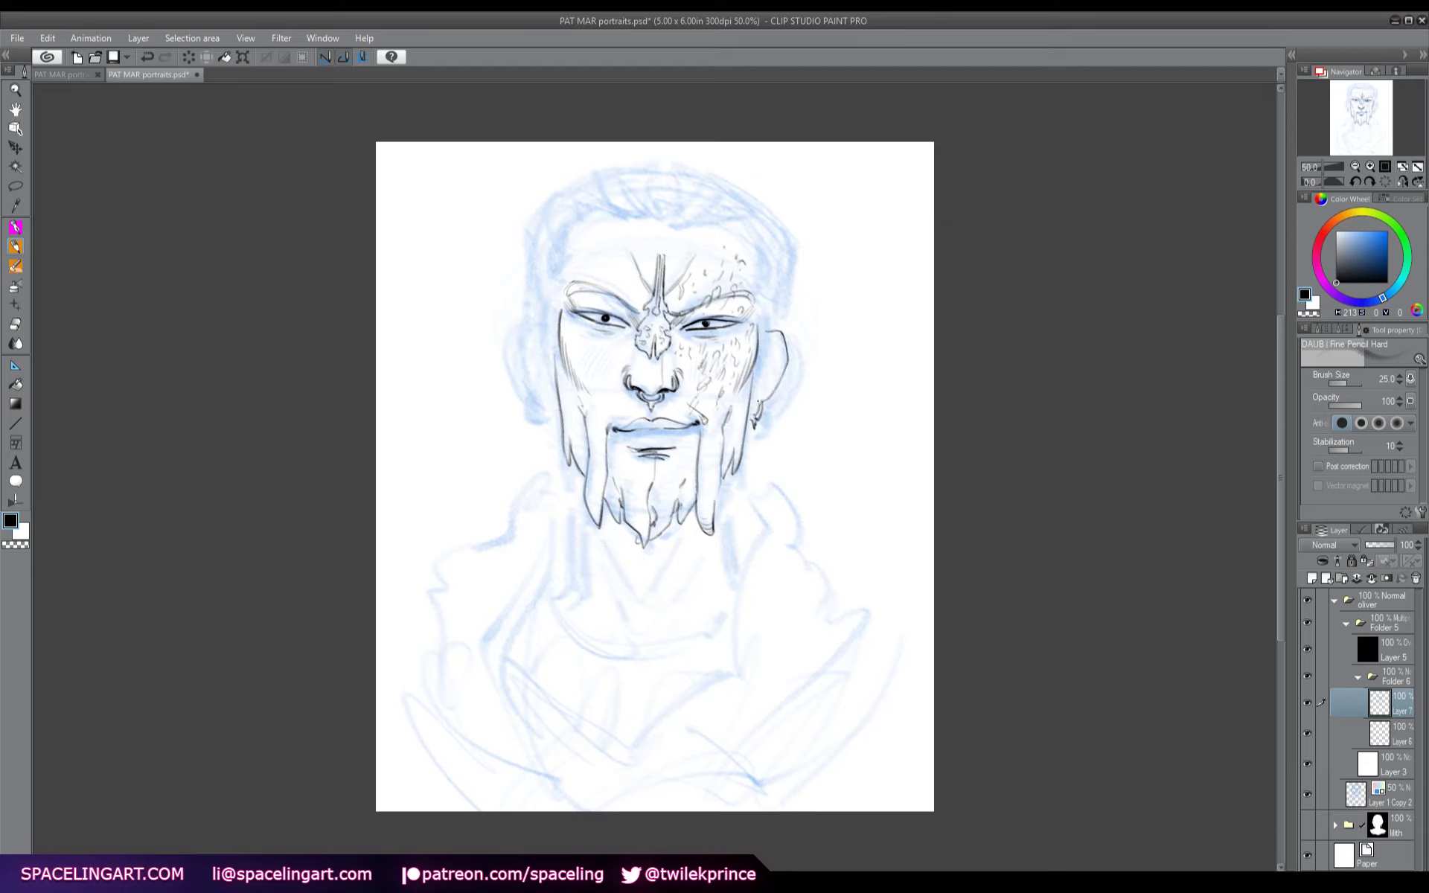
drag(780, 341, 760, 381)
mouse_move(544, 325)
mouse_down()
mouse_move(523, 361)
mouse_move(550, 424)
mouse_up()
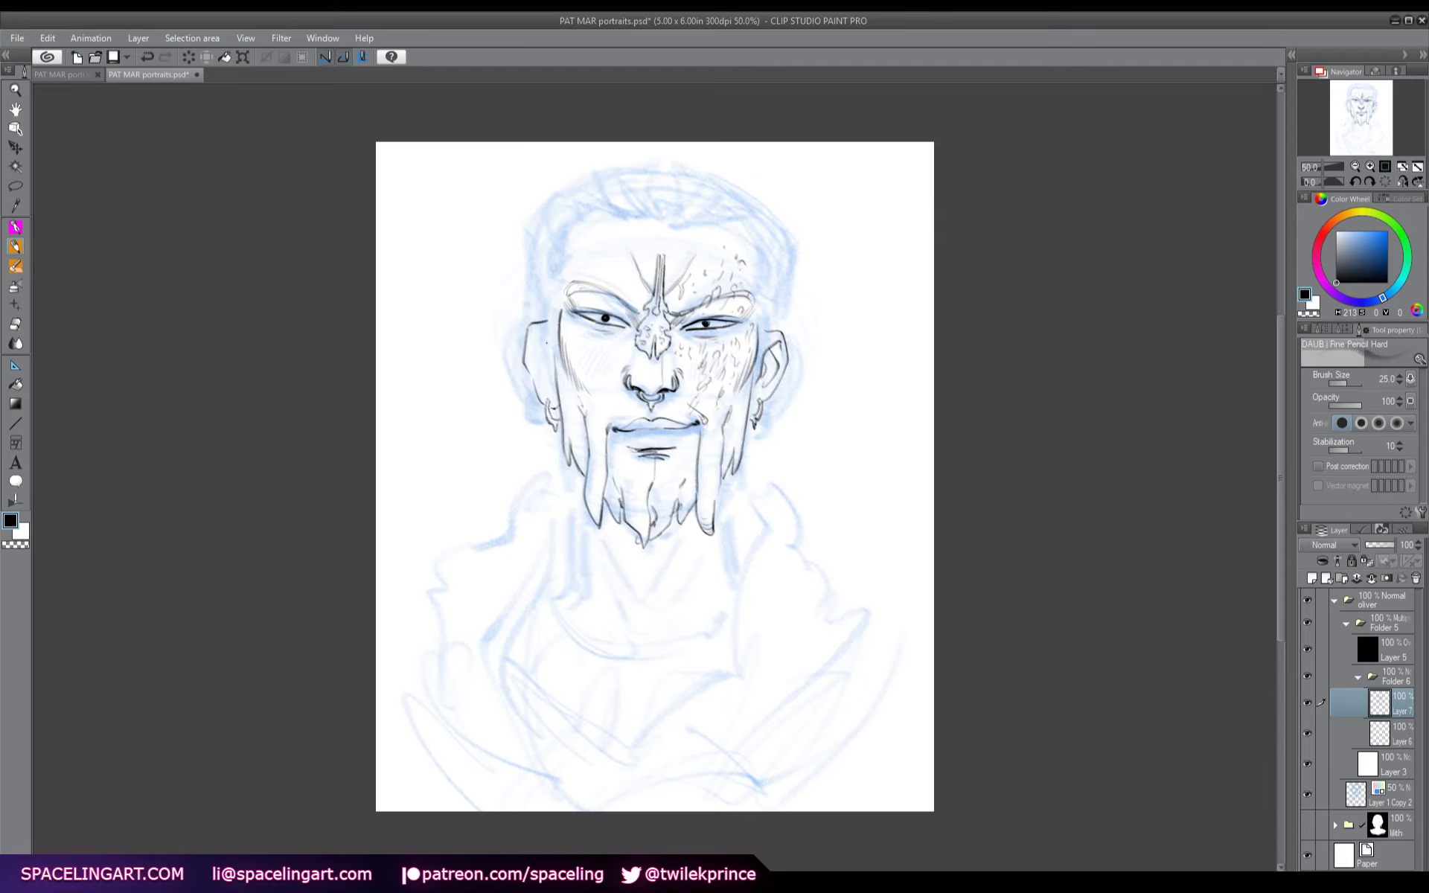
mouse_move(540, 336)
mouse_down()
mouse_move(547, 394)
mouse_move(547, 378)
mouse_up()
- Mirror the canvas, touch up the ear and cheek, and ink the swept-back hairline strands with the hair's outer contour
key(h)
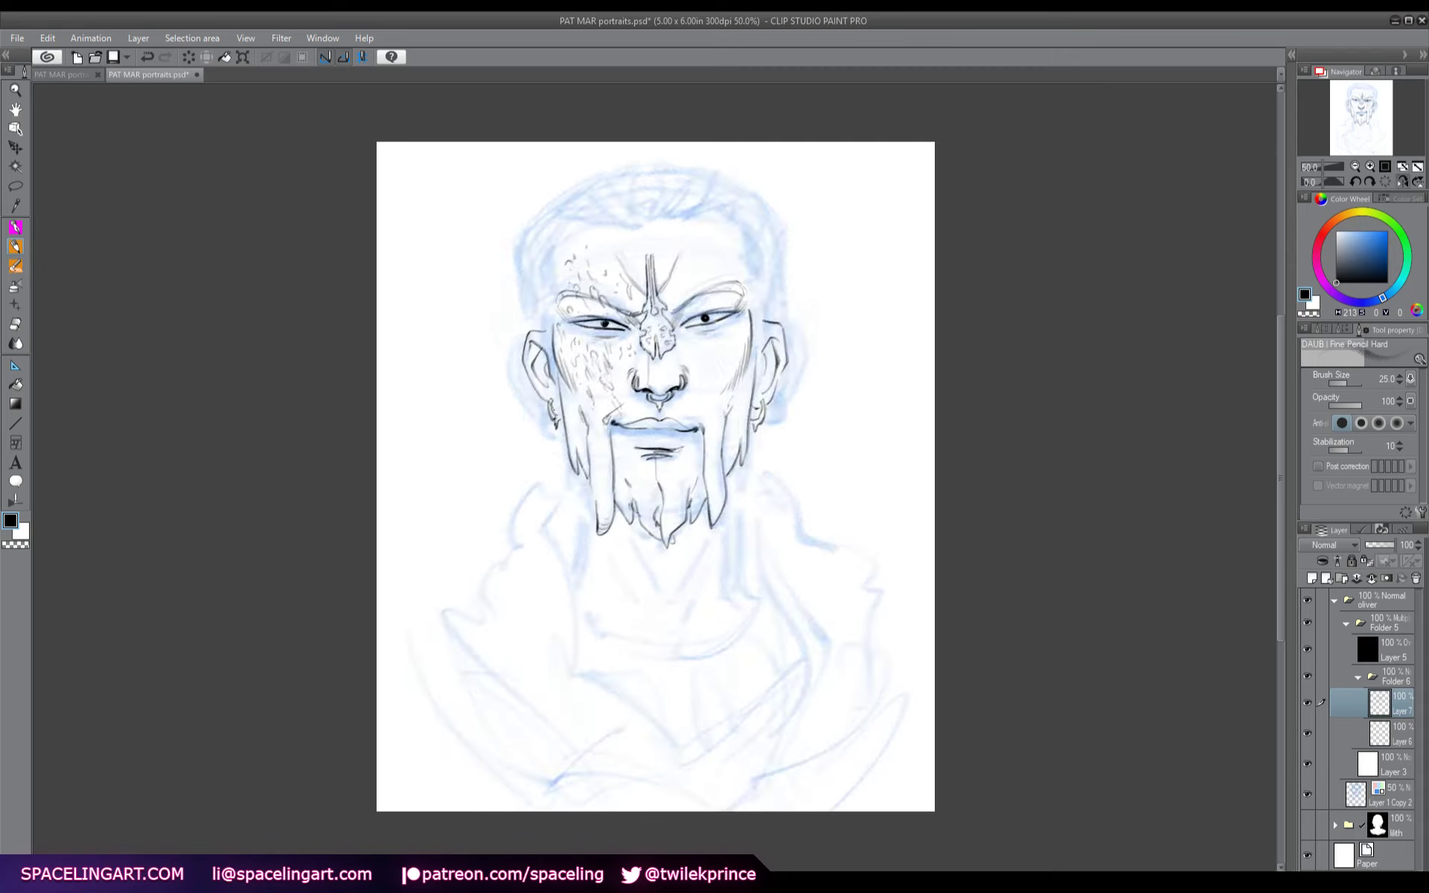
drag(777, 381, 770, 401)
drag(592, 404, 578, 413)
mouse_move(573, 197)
mouse_down()
mouse_move(624, 219)
mouse_move(673, 220)
mouse_up()
drag(692, 204, 678, 218)
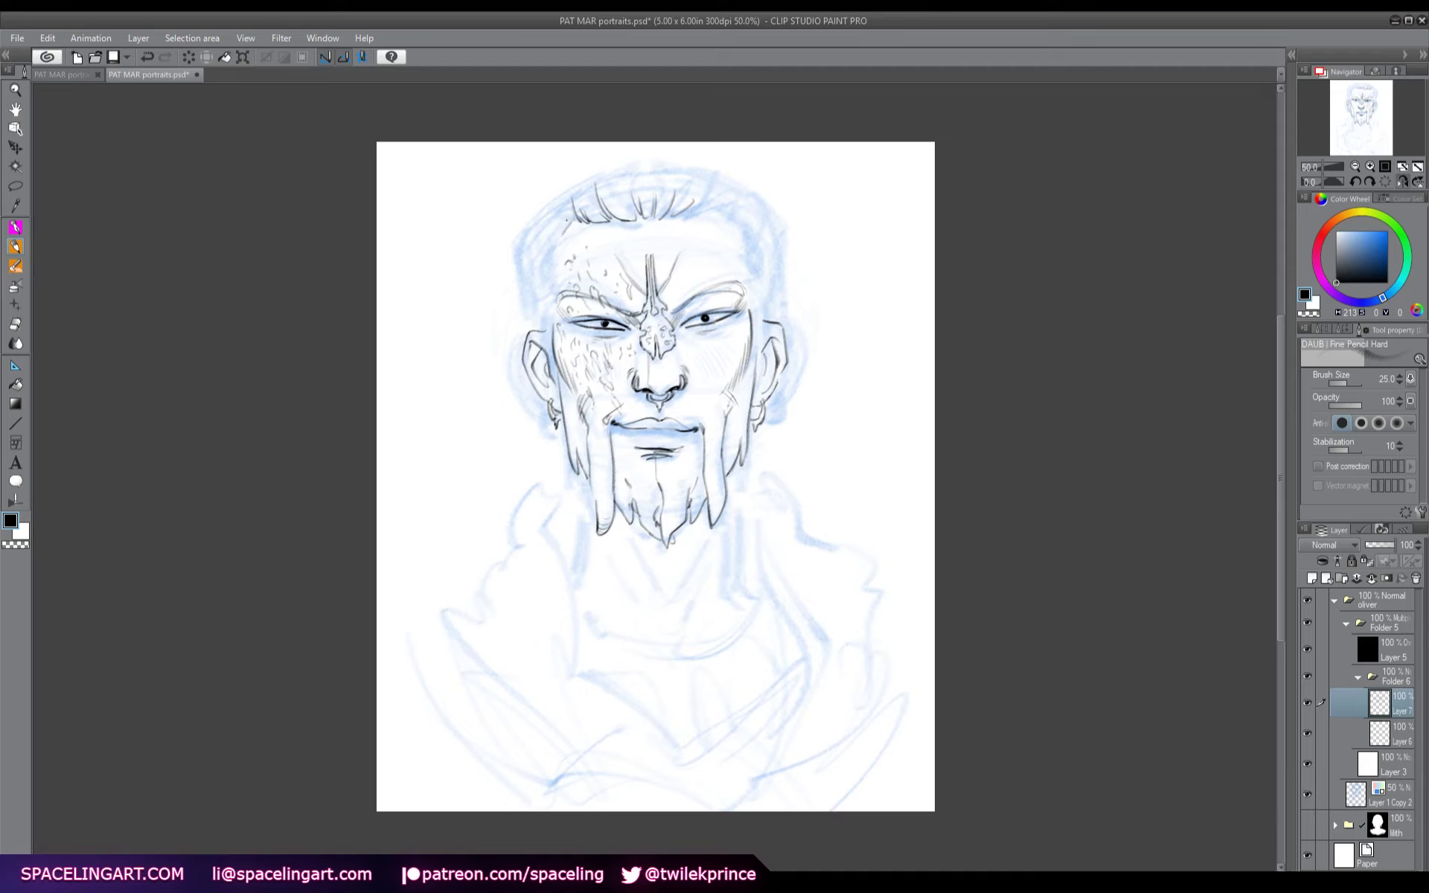
mouse_move(567, 218)
mouse_down()
mouse_move(529, 281)
mouse_move(552, 311)
mouse_move(539, 323)
mouse_up()
mouse_move(620, 165)
mouse_down()
mouse_move(572, 181)
mouse_move(532, 221)
mouse_move(533, 320)
mouse_up()
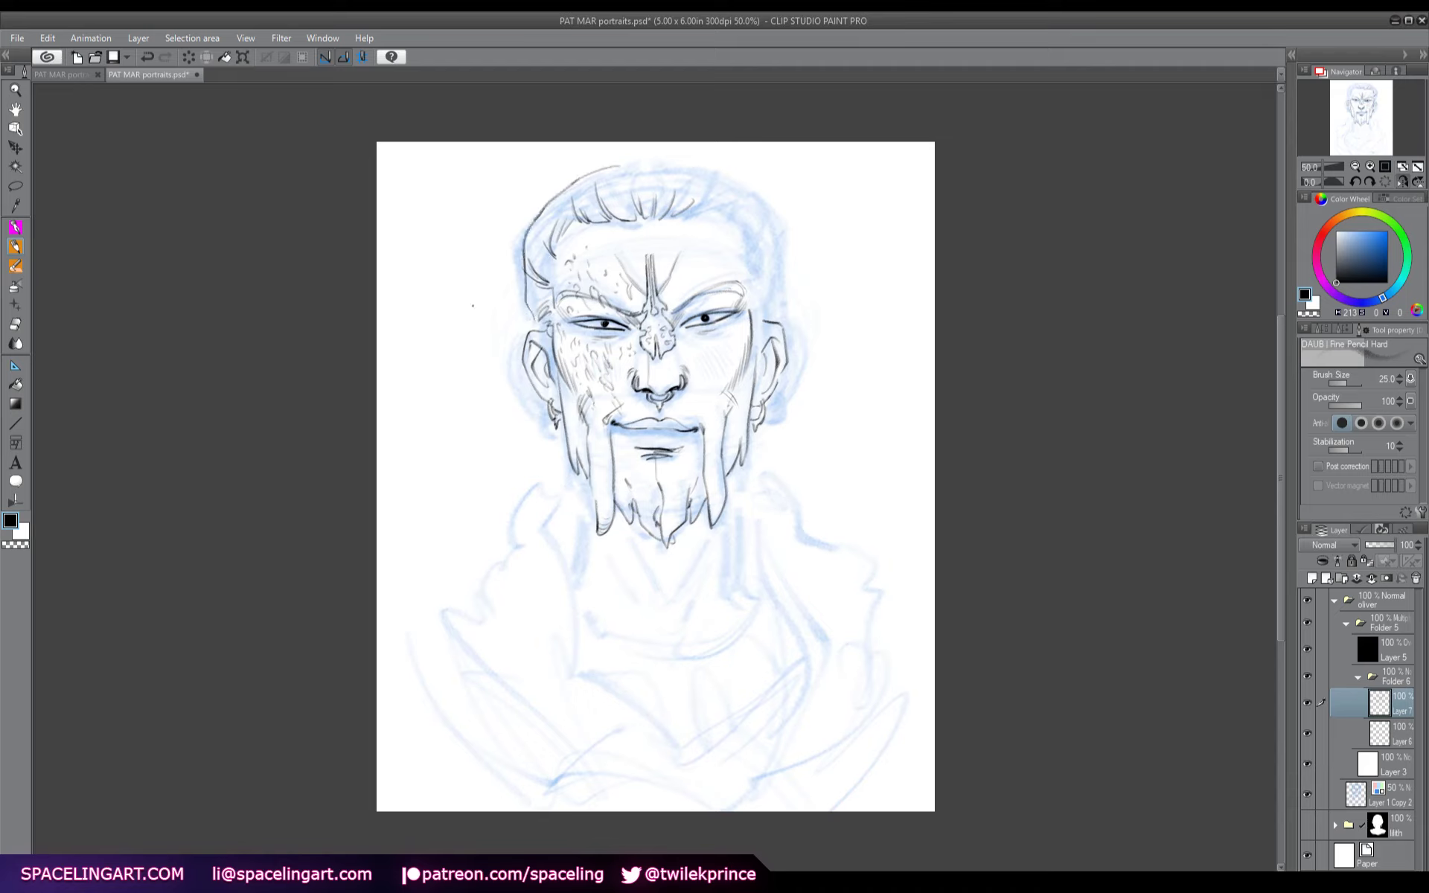
mouse_move(625, 161)
mouse_down()
mouse_move(700, 159)
mouse_move(766, 205)
mouse_up()
- Unmirror the canvas and ink the swept-back strands across the crown and down the viewer's-left side, with short temple hairs
click(1403, 181)
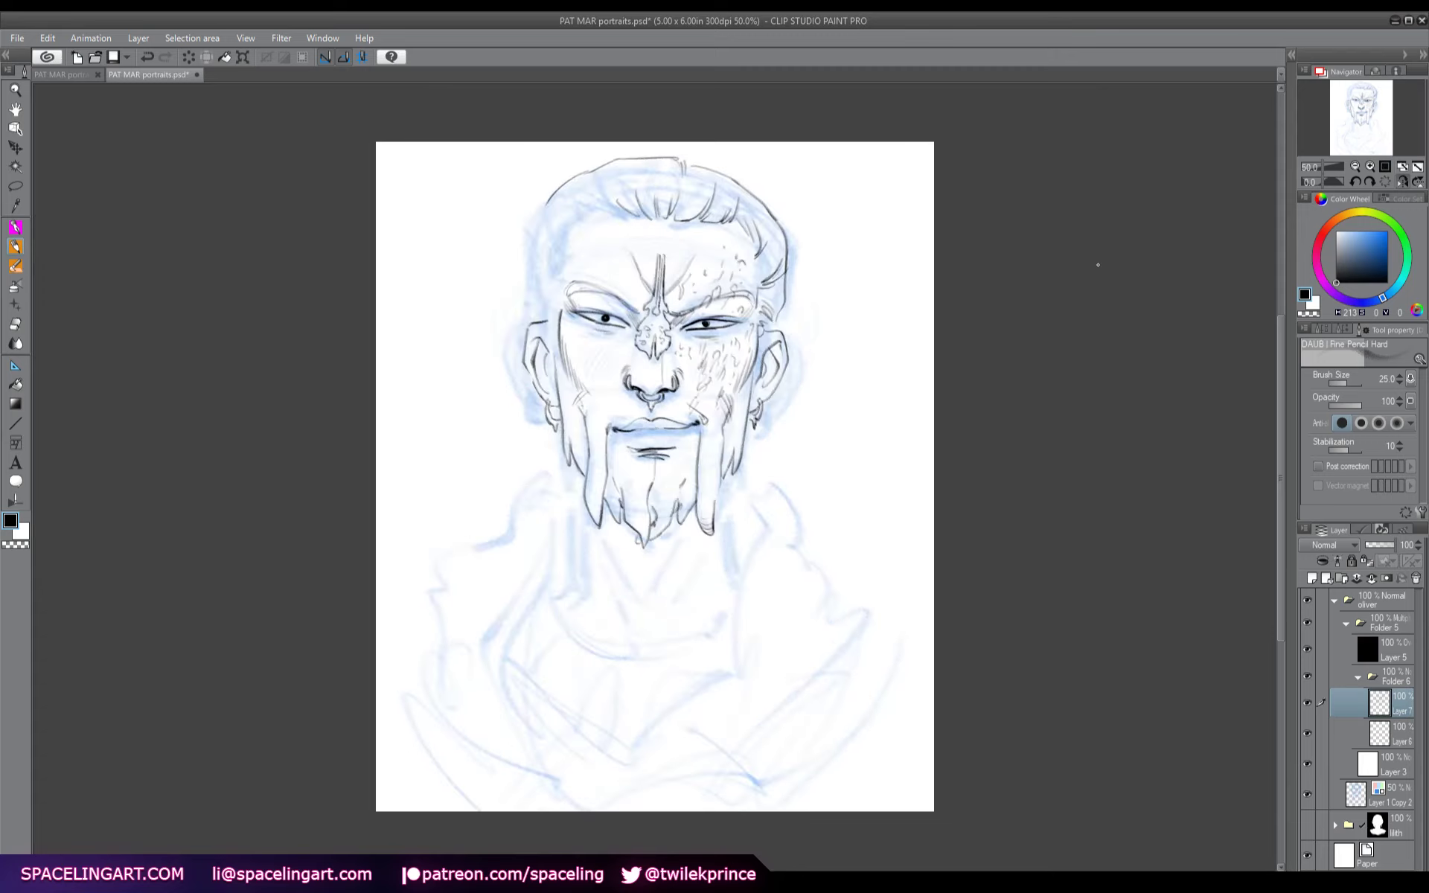
drag(594, 186, 595, 214)
mouse_move(586, 184)
mouse_down()
mouse_move(591, 213)
mouse_move(642, 217)
mouse_up()
drag(667, 168, 673, 212)
drag(700, 168, 695, 215)
drag(737, 185, 713, 219)
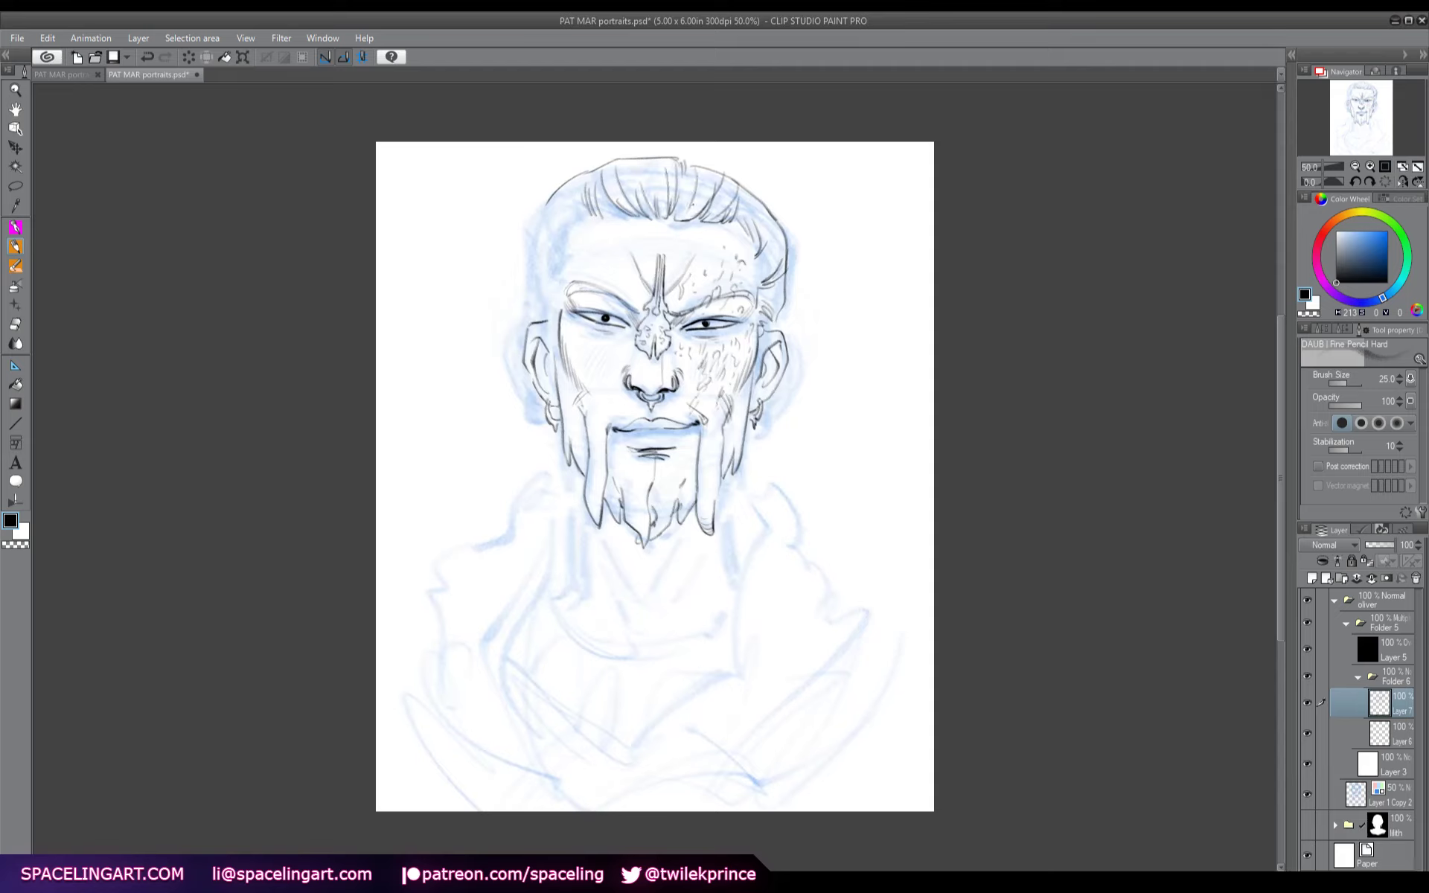
drag(637, 155, 641, 217)
drag(549, 201, 567, 233)
drag(540, 219, 562, 242)
mouse_move(539, 238)
mouse_down()
mouse_move(558, 247)
mouse_move(539, 283)
mouse_up()
mouse_move(562, 270)
mouse_down()
mouse_move(536, 293)
mouse_move(558, 353)
mouse_up()
drag(762, 316, 756, 359)
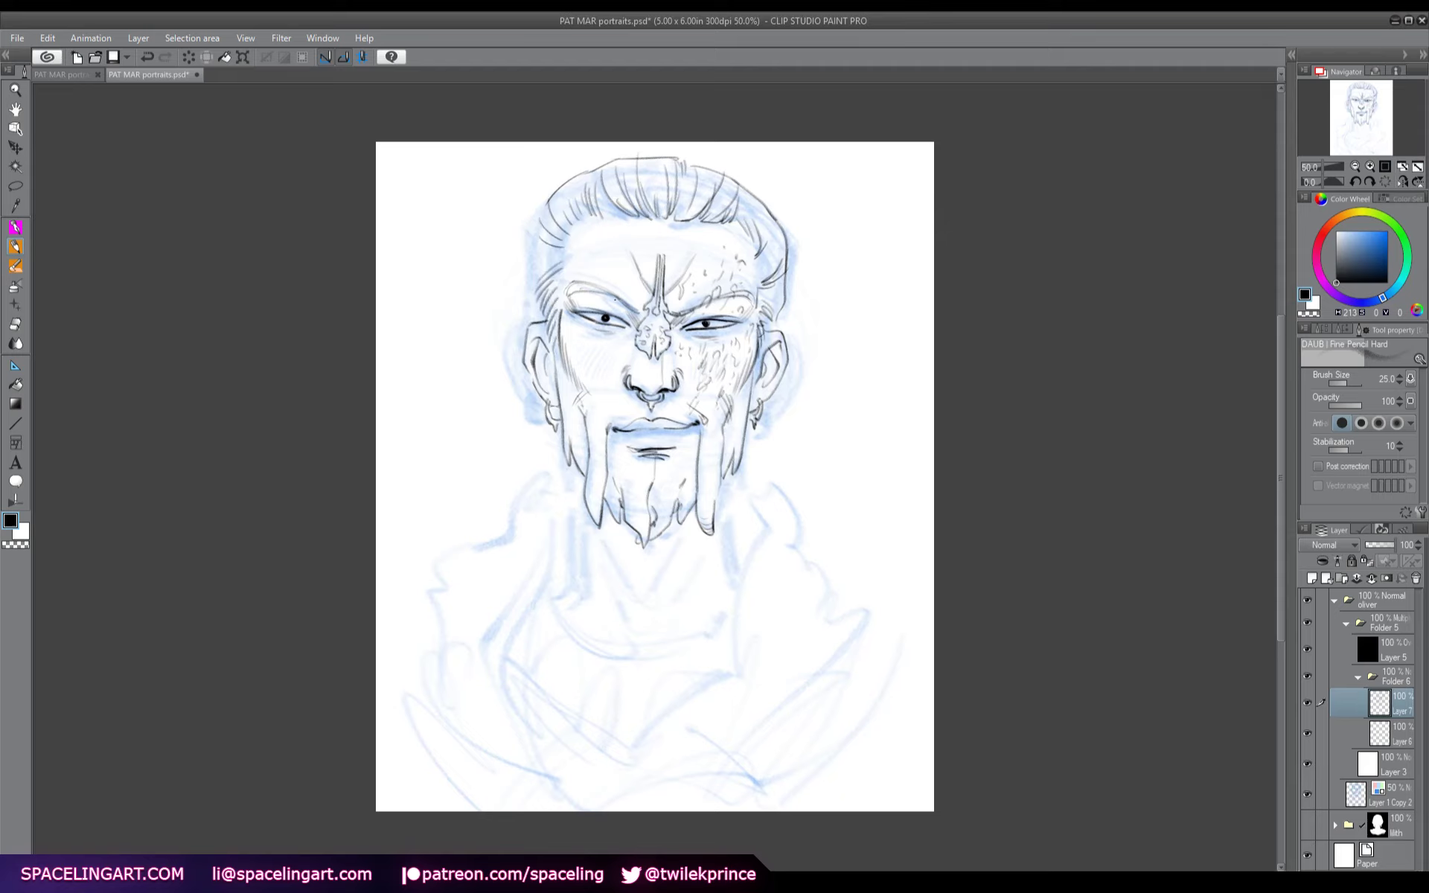
- Ink the hair's outer edge on the viewer's left and fill in denser strands along both temples
drag(537, 228, 538, 319)
drag(564, 249, 546, 264)
drag(563, 251, 536, 280)
mouse_move(574, 221)
mouse_down()
mouse_move(558, 245)
mouse_move(578, 218)
mouse_up()
mouse_move(620, 201)
mouse_down()
mouse_move(594, 219)
mouse_move(578, 188)
mouse_up()
drag(580, 212, 551, 286)
drag(563, 282, 551, 309)
mouse_move(742, 213)
mouse_down()
mouse_move(754, 295)
mouse_move(755, 232)
mouse_up()
drag(777, 216, 765, 239)
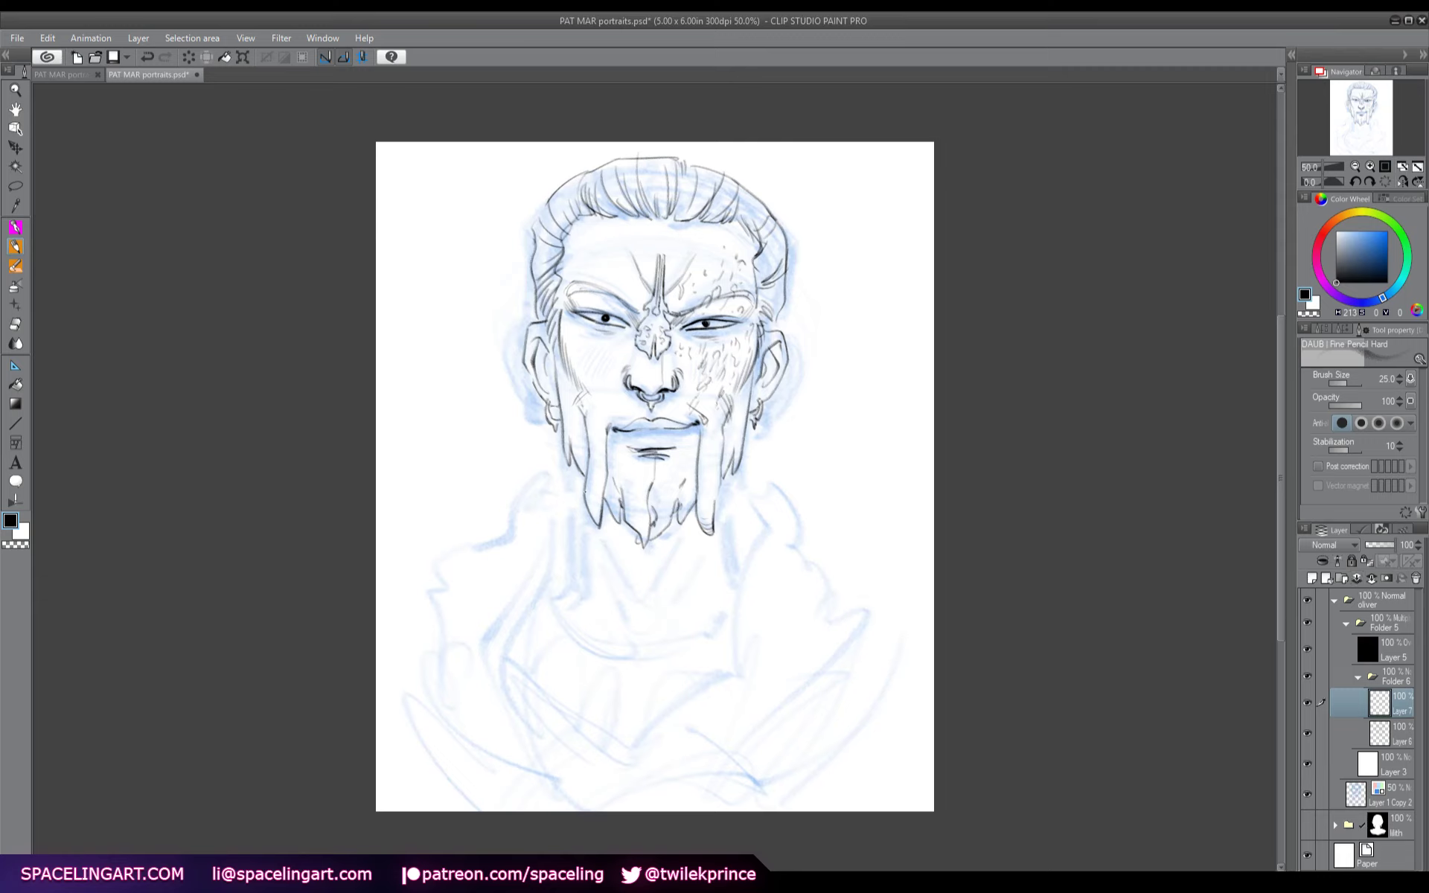
- Ink the viewer's-left side of the neck and the nested V-shaped lines down the throat below the beard
mouse_move(573, 462)
mouse_down()
mouse_move(566, 571)
mouse_move(621, 552)
mouse_move(637, 587)
mouse_move(686, 540)
mouse_up()
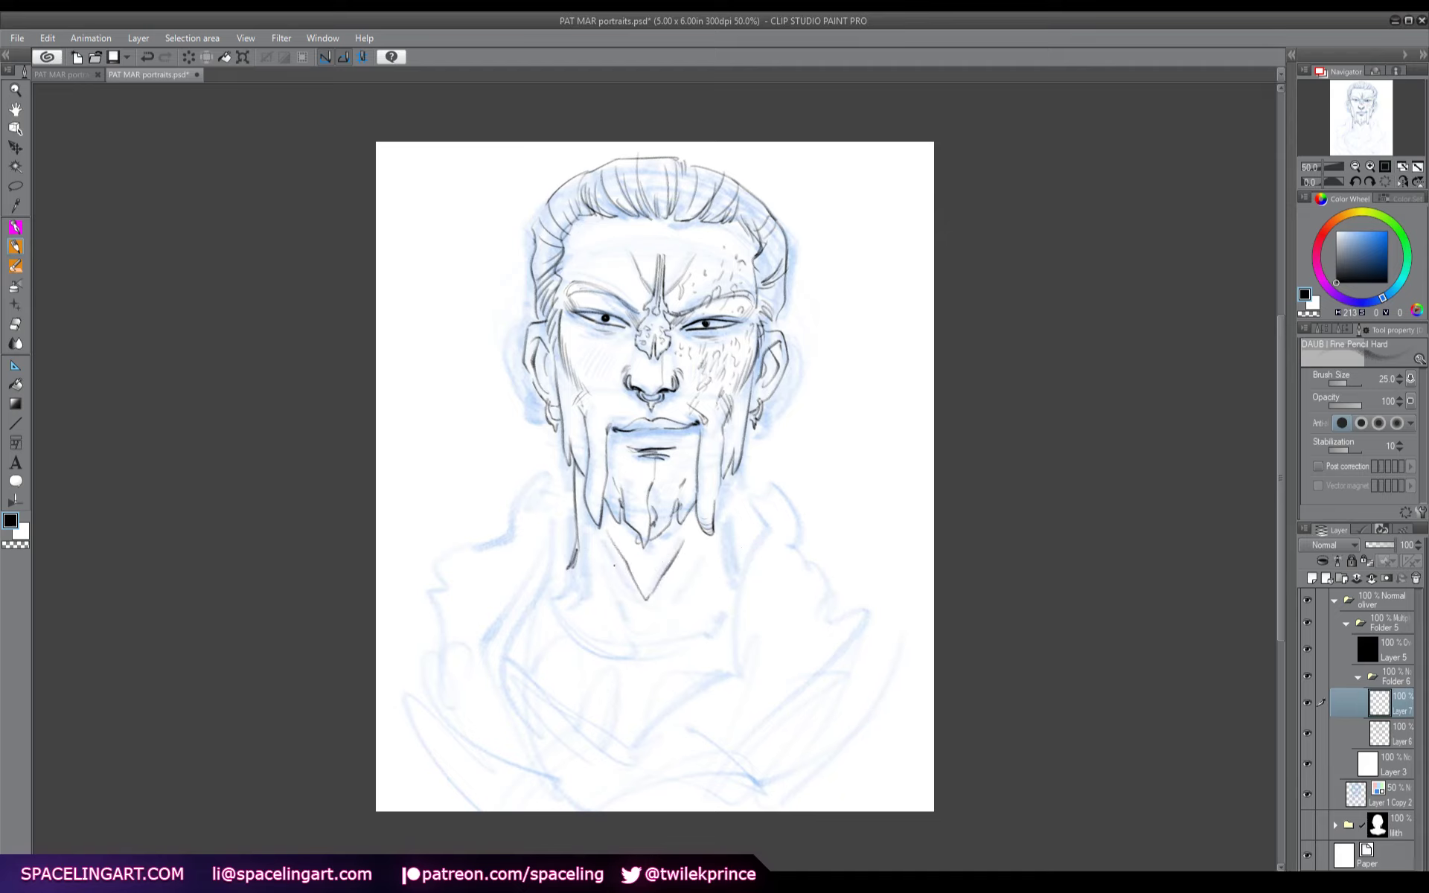
mouse_move(598, 543)
mouse_down()
mouse_move(633, 616)
mouse_move(673, 592)
mouse_move(696, 550)
mouse_up()
mouse_move(591, 582)
mouse_down()
mouse_move(625, 663)
mouse_move(707, 577)
mouse_up()
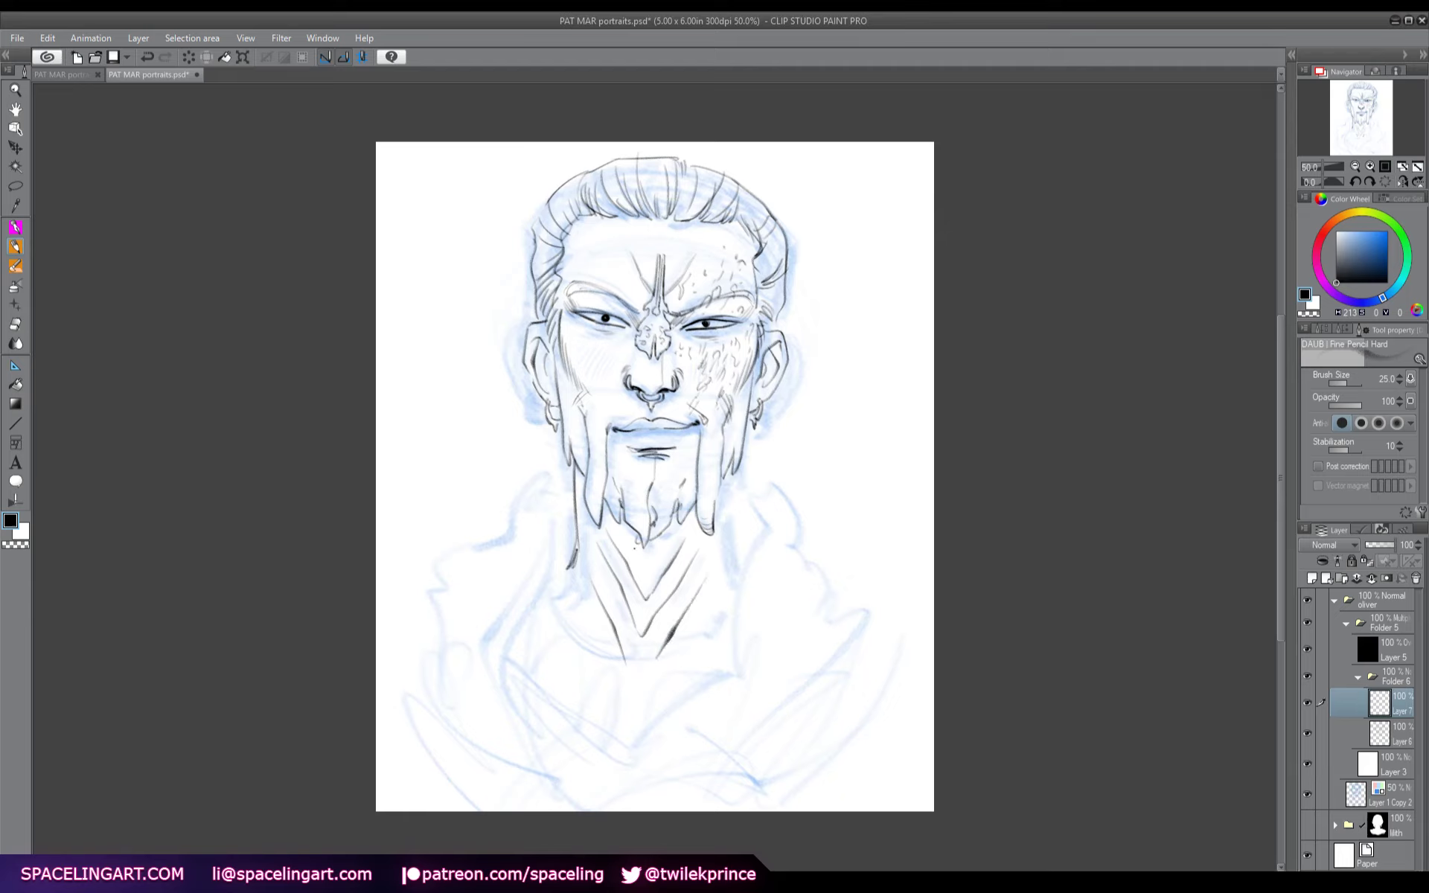
drag(631, 542, 670, 536)
- Ink the viewer's-right side of the neck and the hood's folds, lapel and pointed shoulder edge on that side
mouse_move(727, 476)
mouse_down()
mouse_move(737, 562)
mouse_move(719, 750)
mouse_move(810, 607)
mouse_move(776, 673)
mouse_up()
drag(749, 450, 787, 521)
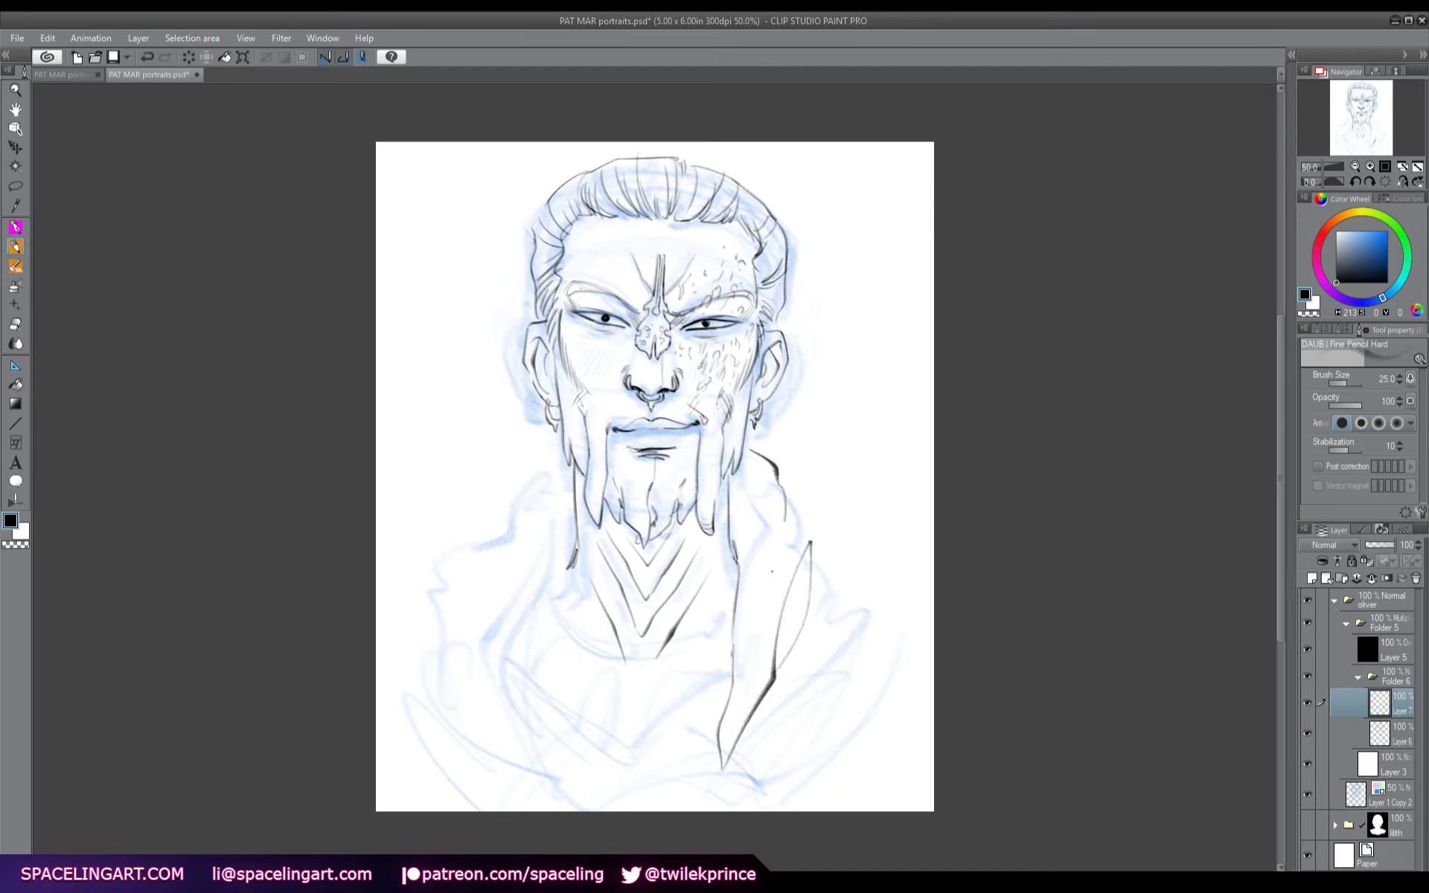
mouse_move(769, 575)
mouse_down()
mouse_move(793, 491)
mouse_move(771, 582)
mouse_up()
mouse_move(799, 506)
mouse_down()
mouse_move(861, 606)
mouse_move(823, 675)
mouse_move(751, 740)
mouse_up()
mouse_move(765, 724)
mouse_down()
mouse_move(869, 644)
mouse_move(889, 653)
mouse_move(871, 641)
mouse_move(890, 655)
mouse_up()
drag(890, 655, 851, 622)
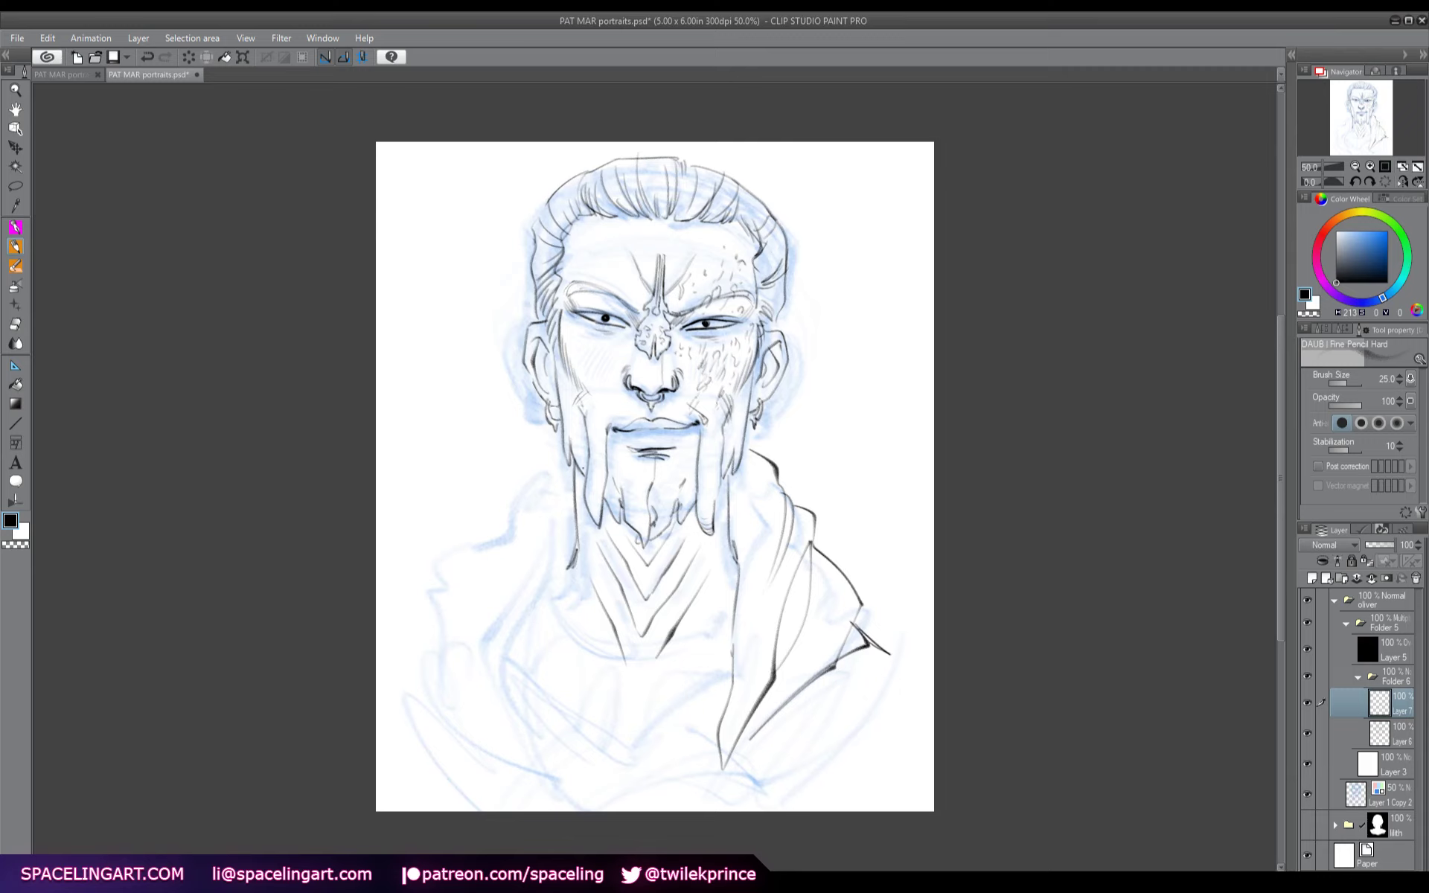
- Ink the hood's outer contour, inner folds and lapel on the viewer's left, down to its lower point
mouse_move(560, 460)
mouse_down()
mouse_move(446, 552)
mouse_move(417, 603)
mouse_move(467, 704)
mouse_up()
mouse_move(572, 521)
mouse_down()
mouse_move(549, 625)
mouse_move(556, 771)
mouse_move(535, 566)
mouse_move(554, 489)
mouse_move(521, 525)
mouse_move(492, 696)
mouse_up()
mouse_move(487, 529)
mouse_down()
mouse_move(503, 708)
mouse_move(533, 750)
mouse_up()
drag(550, 779, 510, 652)
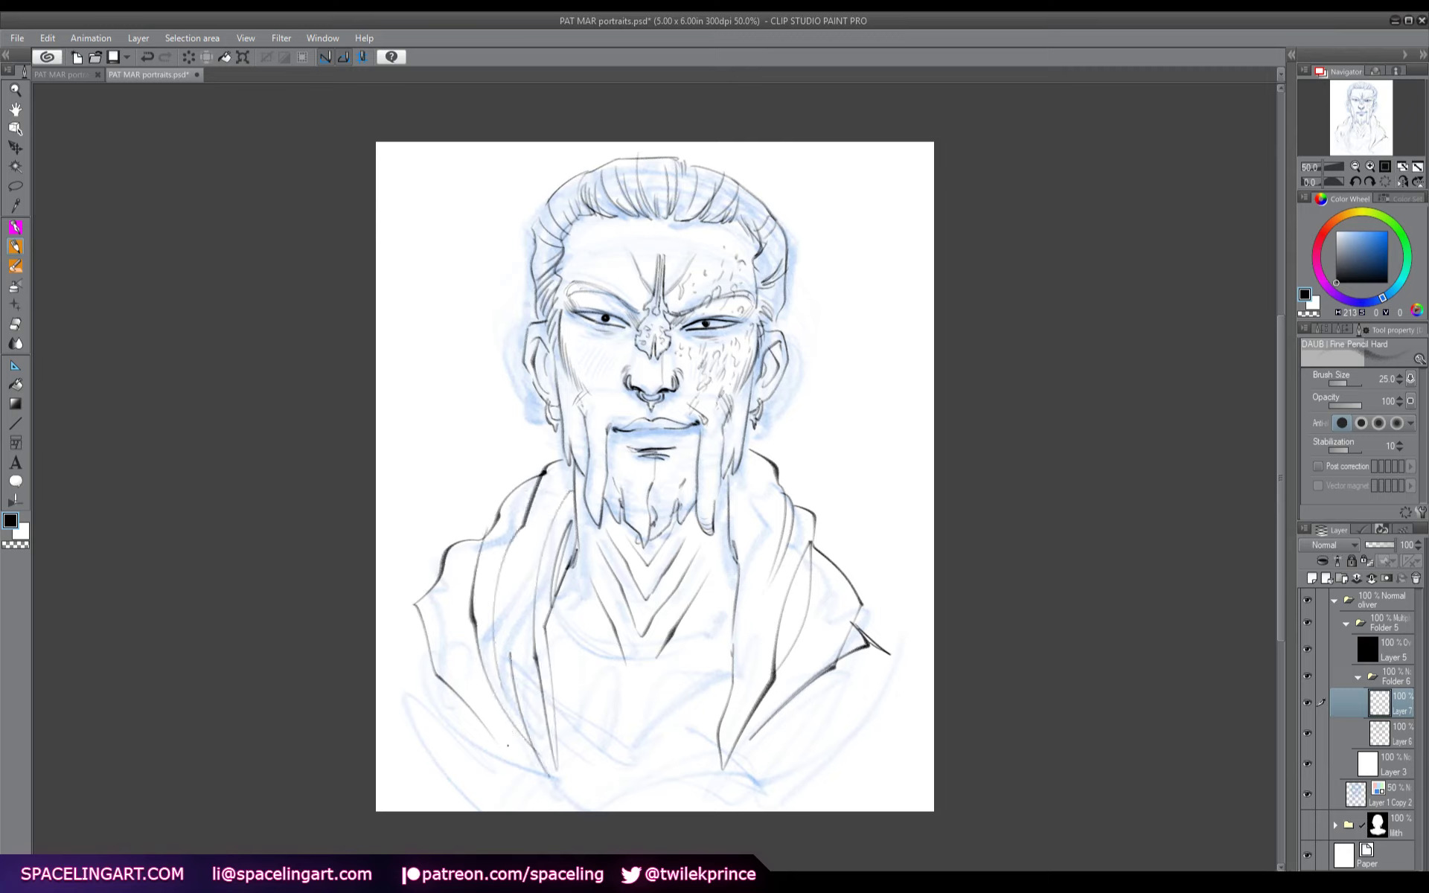
drag(503, 736, 555, 791)
- Ink the shirt's curved neckline and the pointed collar band with its segments and crossing lines on the chest
mouse_move(554, 599)
mouse_down()
mouse_move(707, 617)
mouse_move(734, 584)
mouse_up()
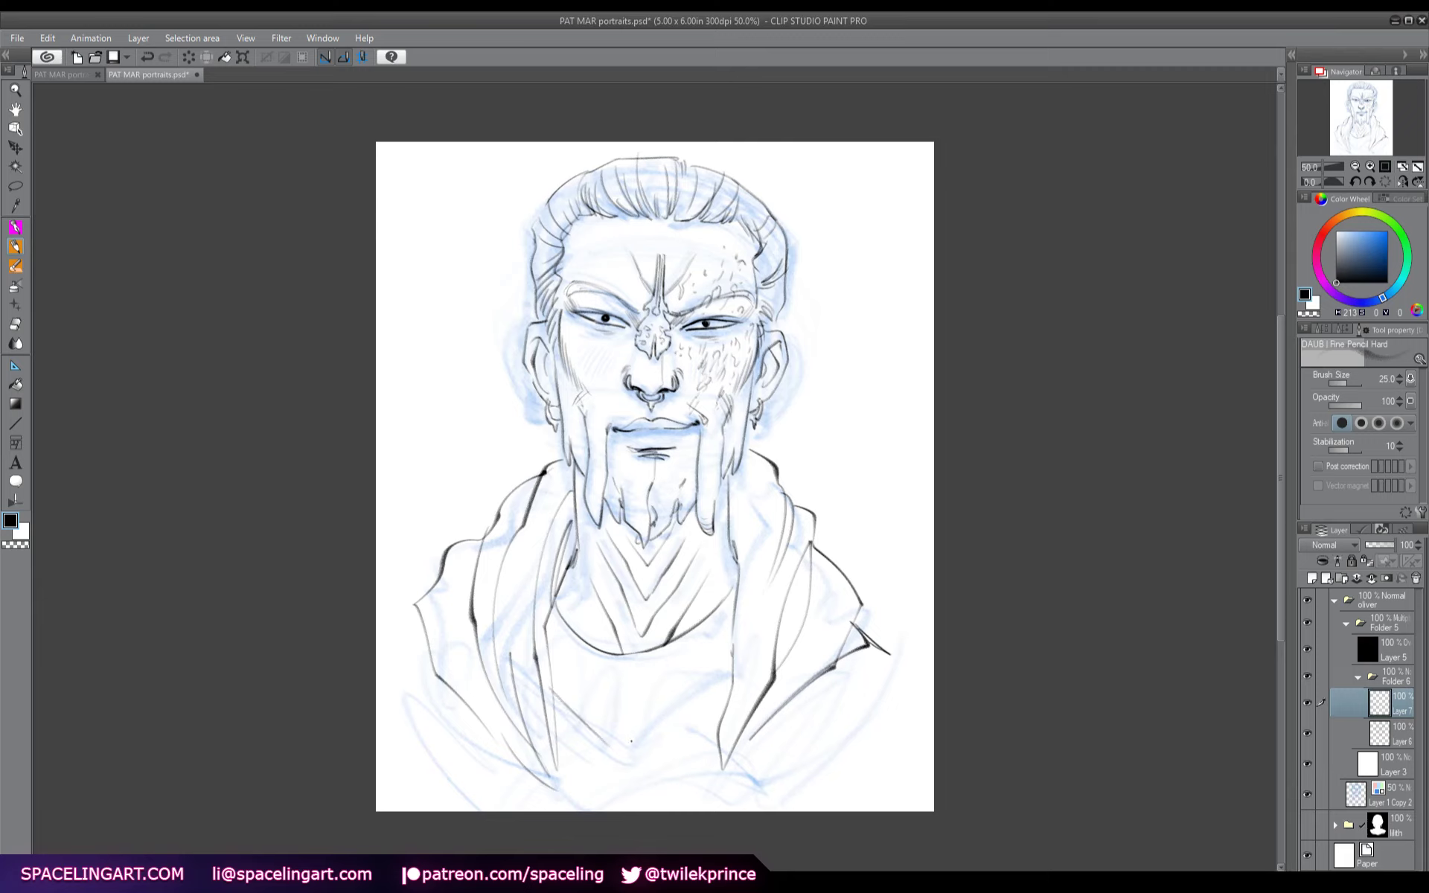
drag(631, 748, 713, 682)
mouse_move(600, 750)
mouse_down()
mouse_move(568, 773)
mouse_move(679, 777)
mouse_up()
mouse_move(567, 634)
mouse_down()
mouse_move(552, 655)
mouse_move(569, 658)
mouse_move(567, 704)
mouse_up()
mouse_move(600, 666)
mouse_down()
mouse_move(584, 703)
mouse_move(615, 736)
mouse_move(663, 655)
mouse_up()
mouse_move(665, 658)
mouse_down()
mouse_move(664, 698)
mouse_move(681, 689)
mouse_up()
mouse_move(670, 651)
mouse_down()
mouse_move(696, 637)
mouse_move(722, 667)
mouse_move(730, 651)
mouse_up()
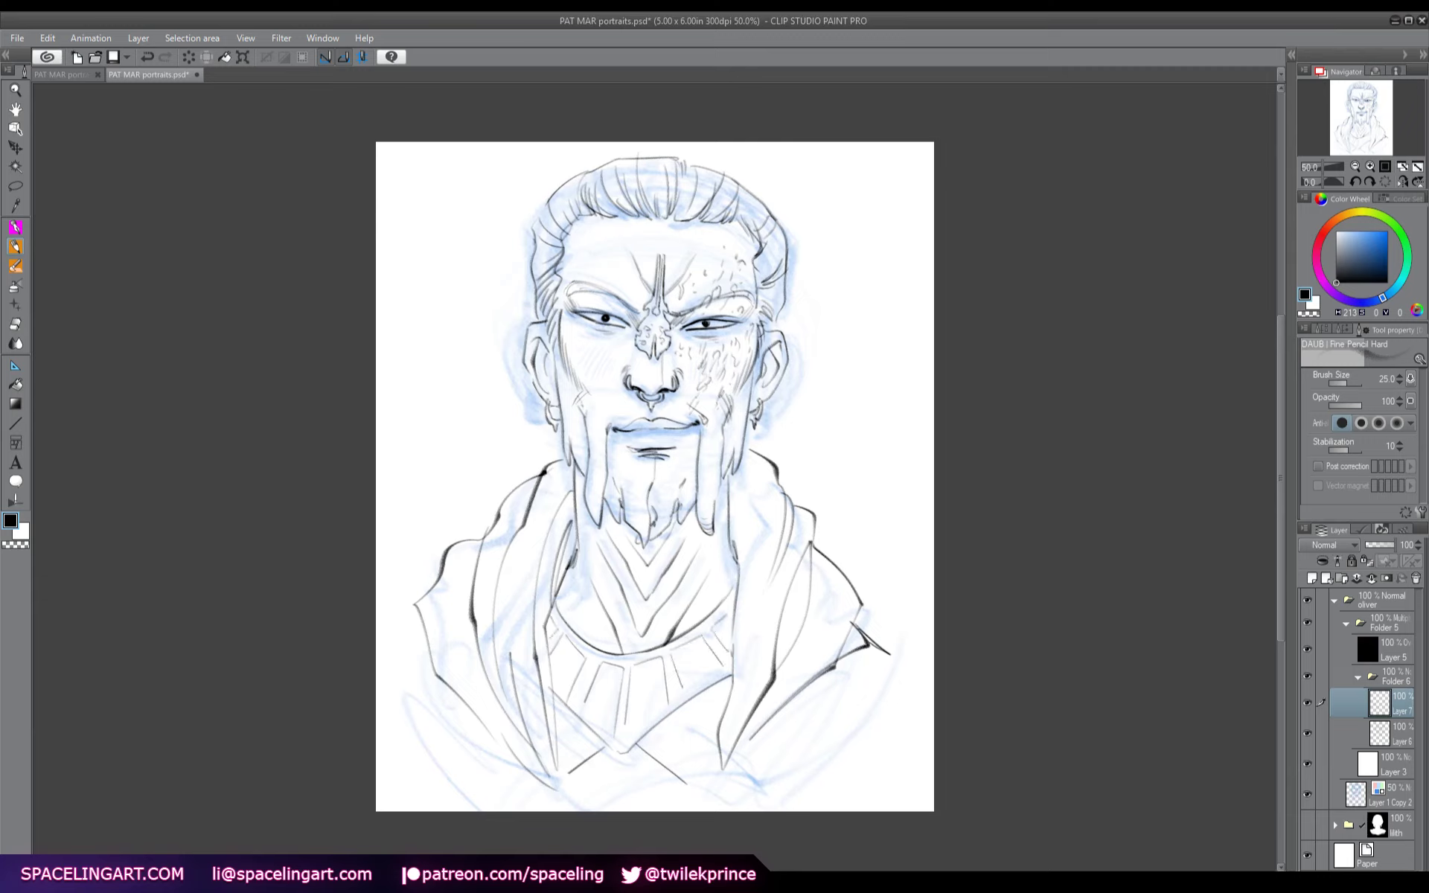
- Hatch the shadows inside the hood along both sides of the neck
drag(575, 491, 572, 547)
drag(570, 524, 558, 575)
drag(574, 478, 544, 546)
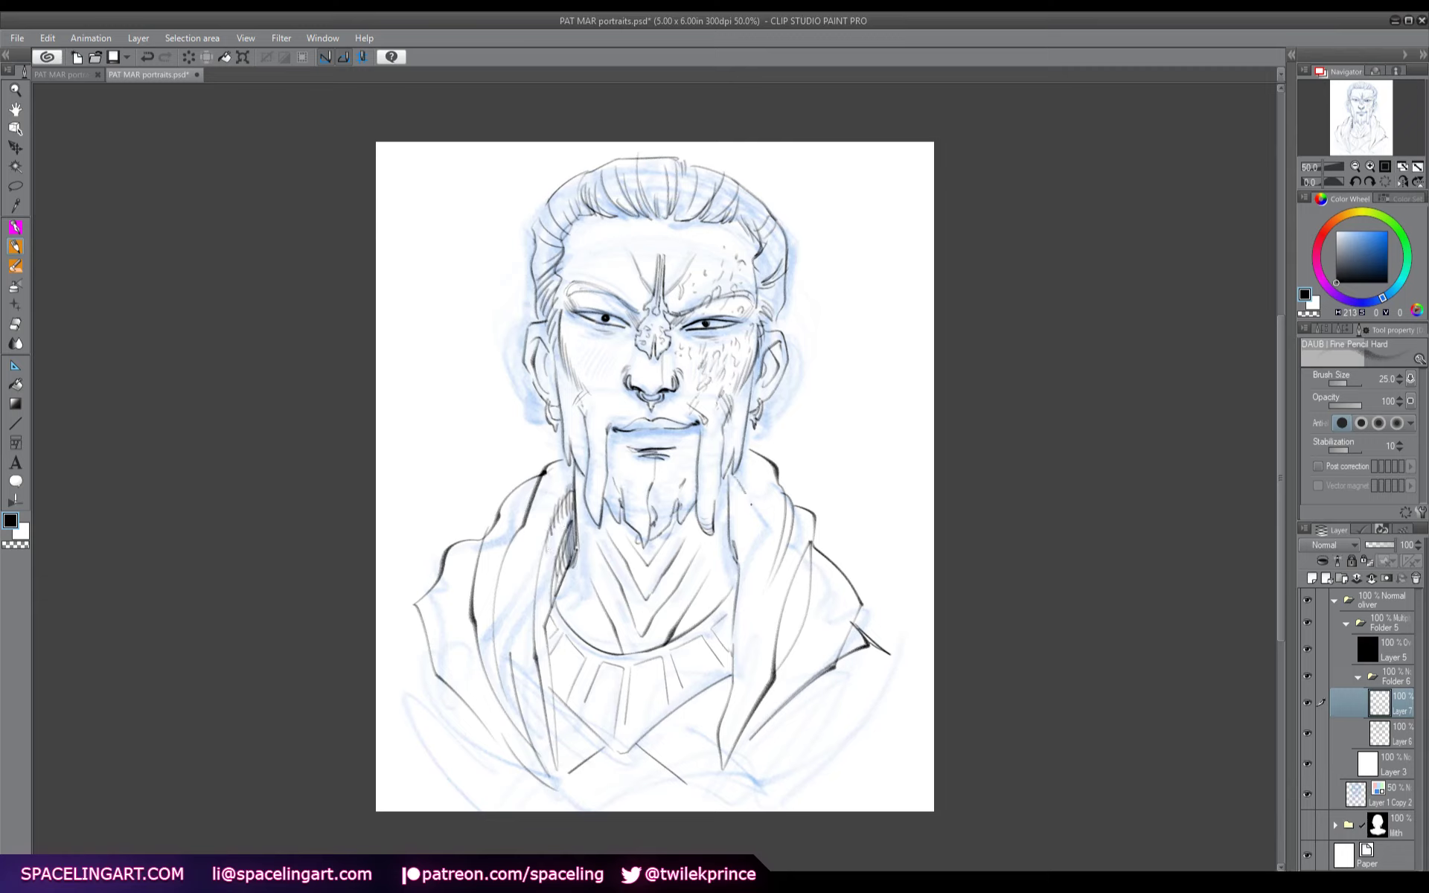
drag(753, 495, 741, 624)
drag(745, 562, 728, 702)
mouse_move(747, 517)
mouse_down()
mouse_move(736, 565)
mouse_move(729, 530)
mouse_move(742, 599)
mouse_up()
drag(740, 470, 733, 494)
drag(745, 468, 738, 510)
drag(754, 487, 740, 515)
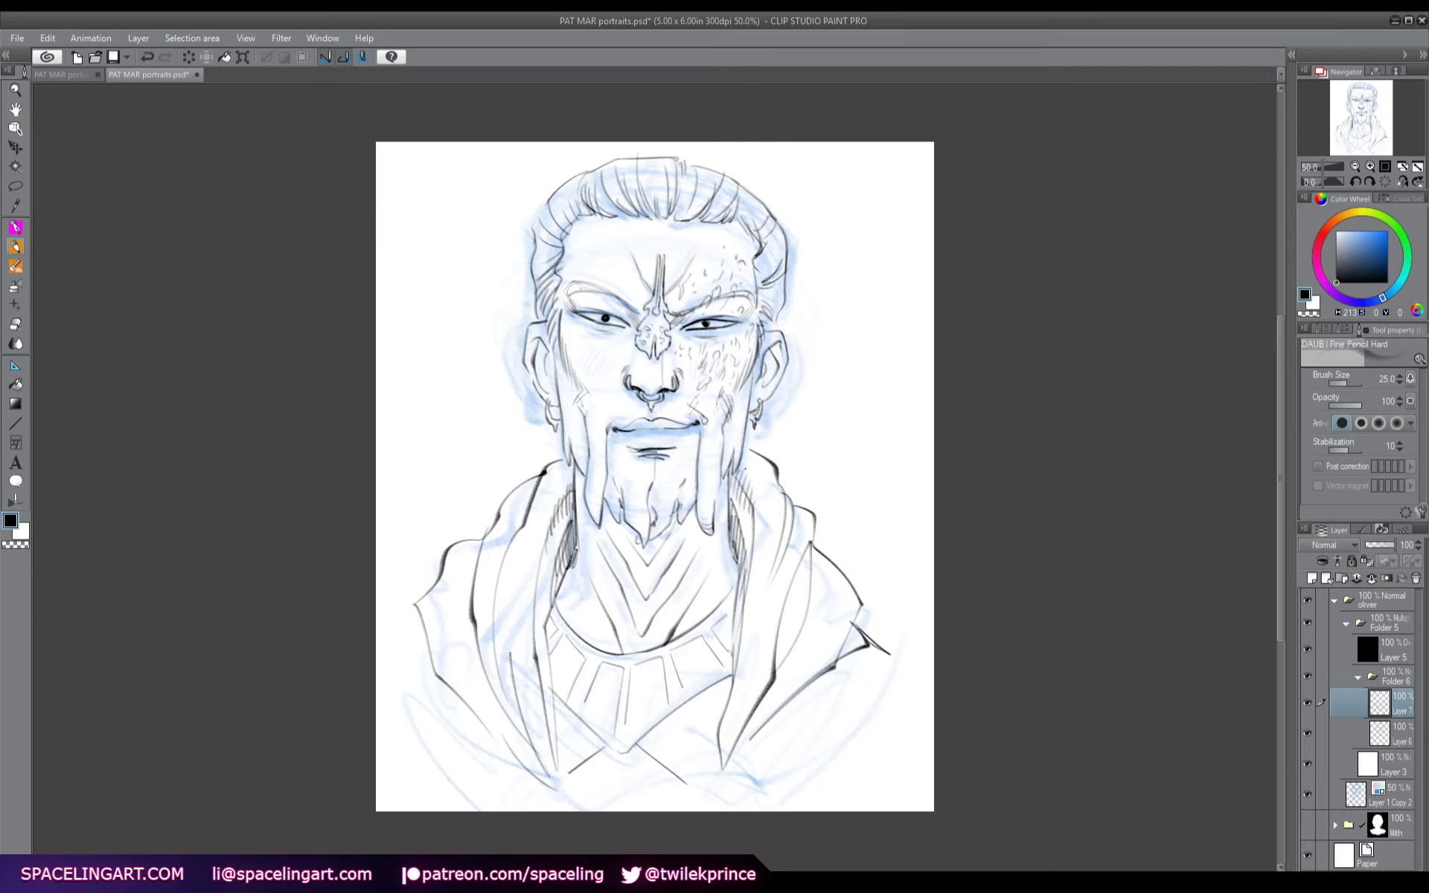
- Add shading strokes to both lower cheeks and sign and date the portrait above the viewer's-left shoulder
drag(582, 366, 563, 426)
drag(752, 362, 723, 430)
drag(448, 522, 506, 480)
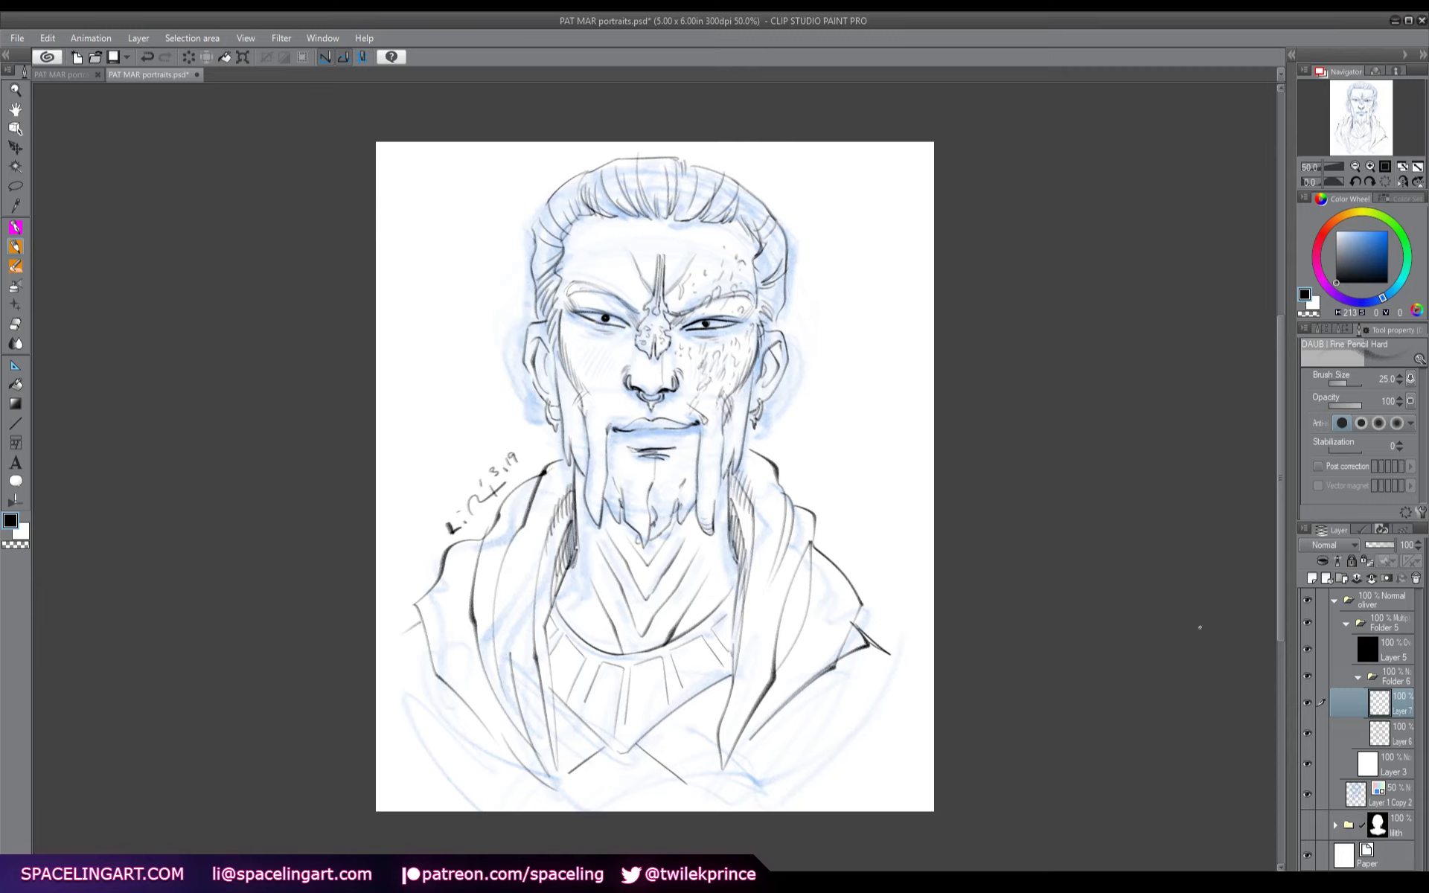
- Merge Folder 5 into a single Multiply line-art layer and make its white areas transparent
click(1344, 628)
click(1369, 627)
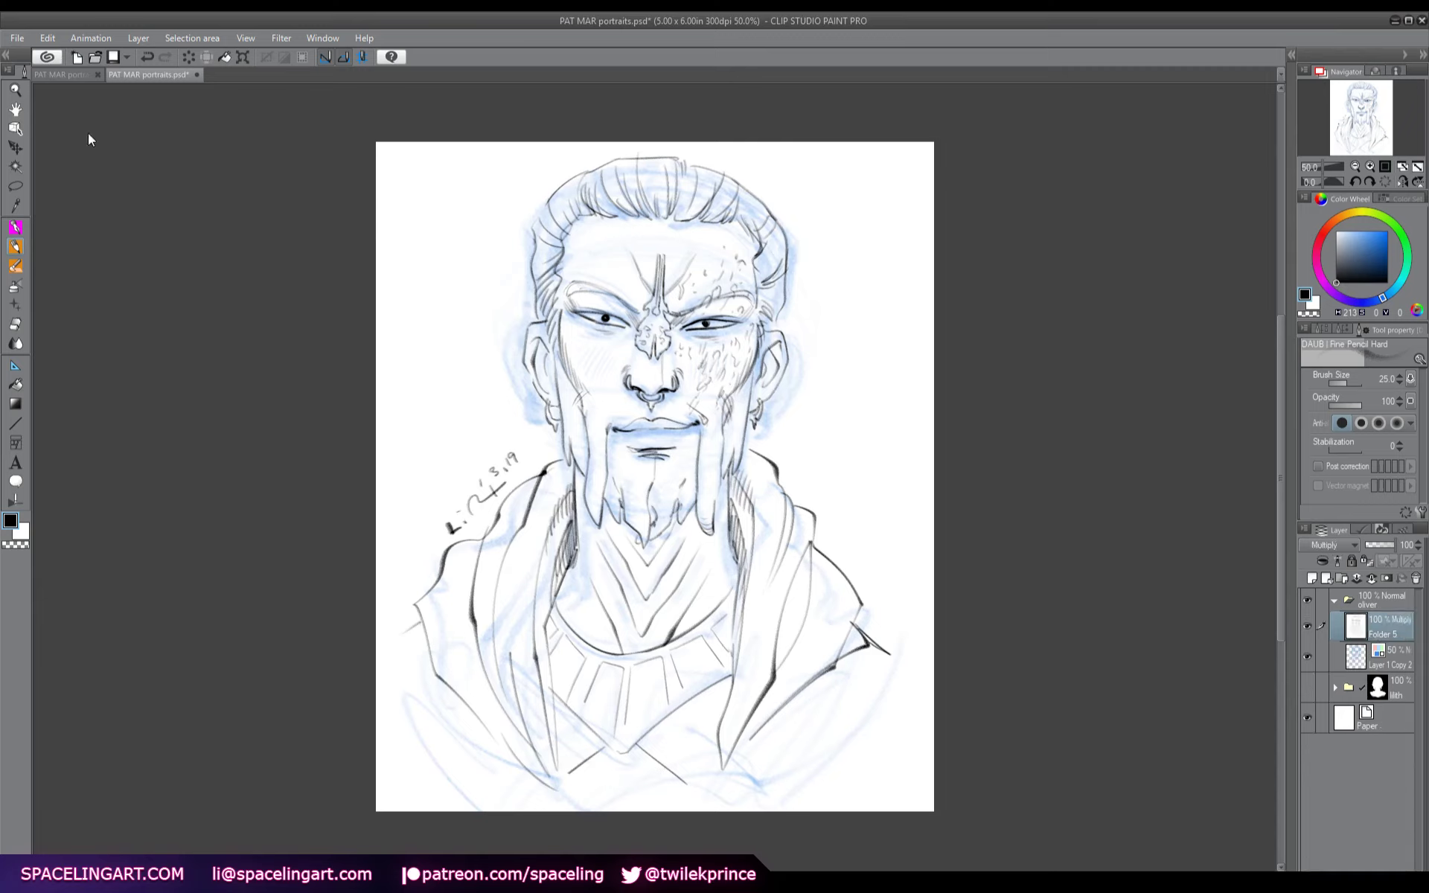
click(134, 296)
- Hide the blue sketch layer and shift the whole portrait folder slightly toward the viewer's right, checking the placement in mirrored view
click(1307, 657)
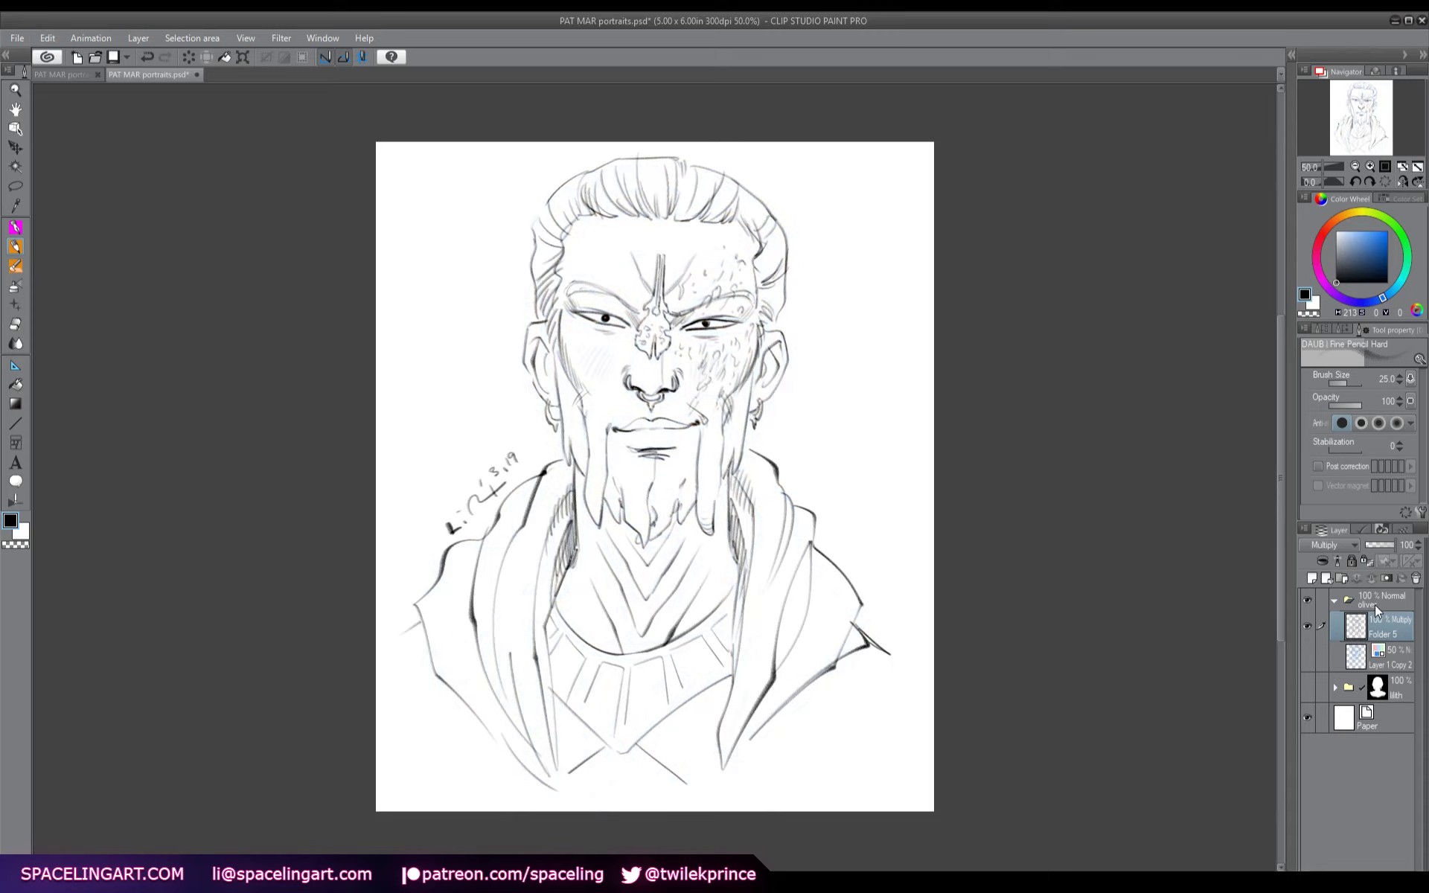
click(1378, 600)
key(k)
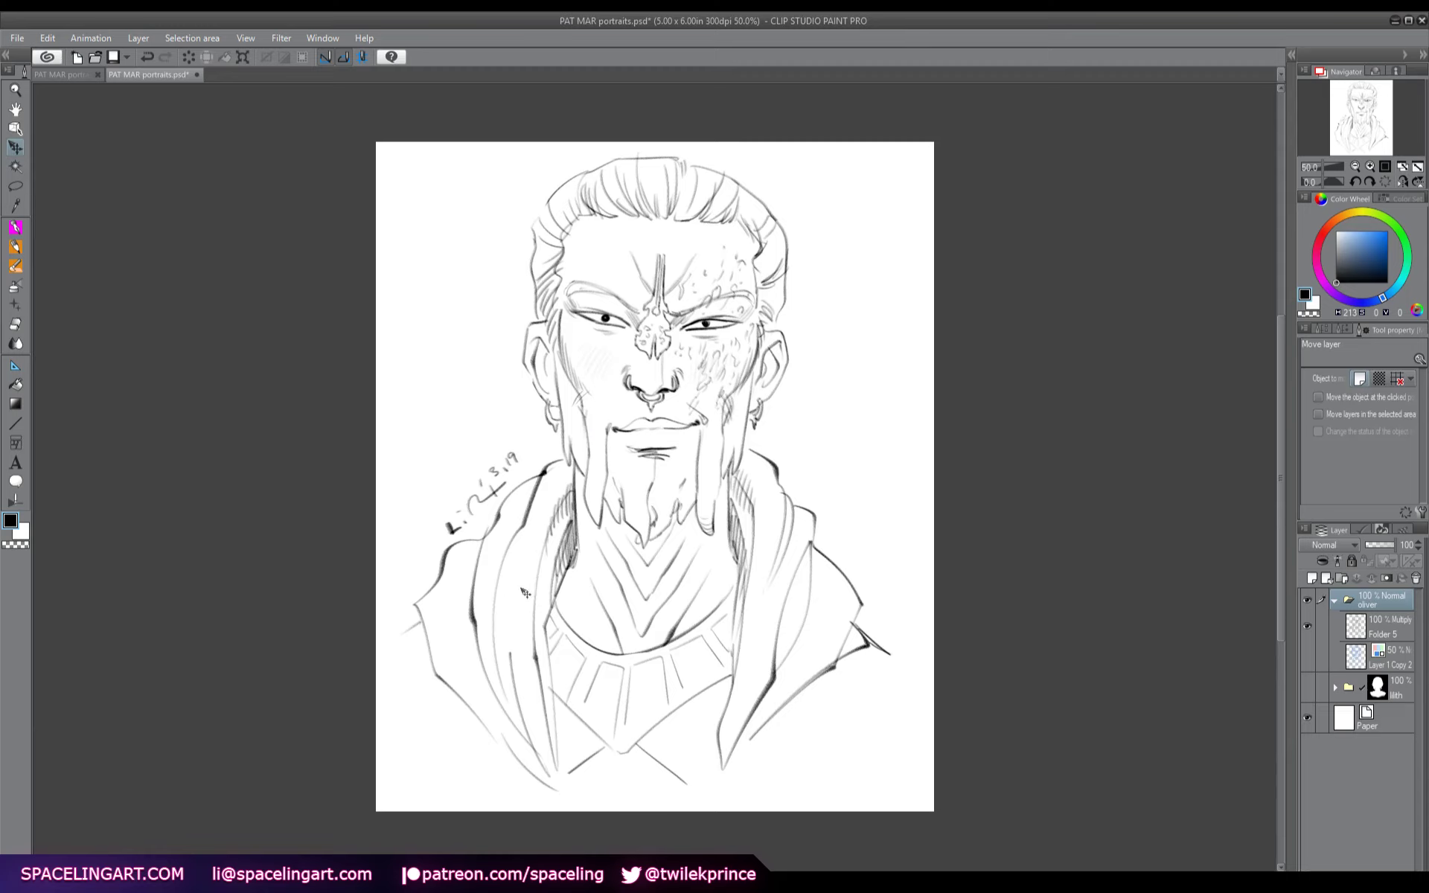
mouse_move(783, 617)
mouse_down()
mouse_move(846, 632)
mouse_move(802, 619)
mouse_up()
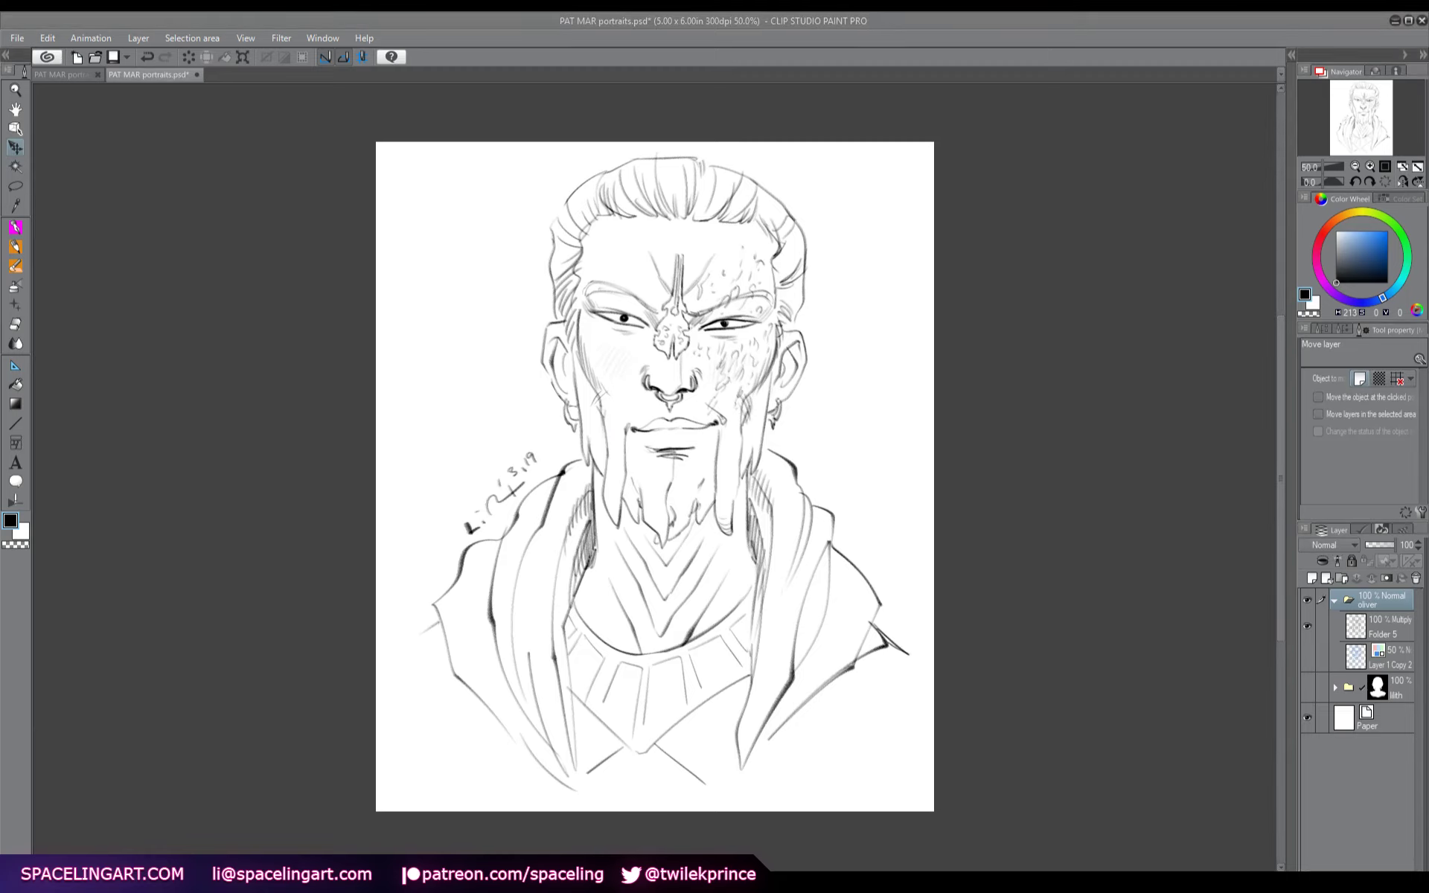
key(h)
key(ctrl+z)
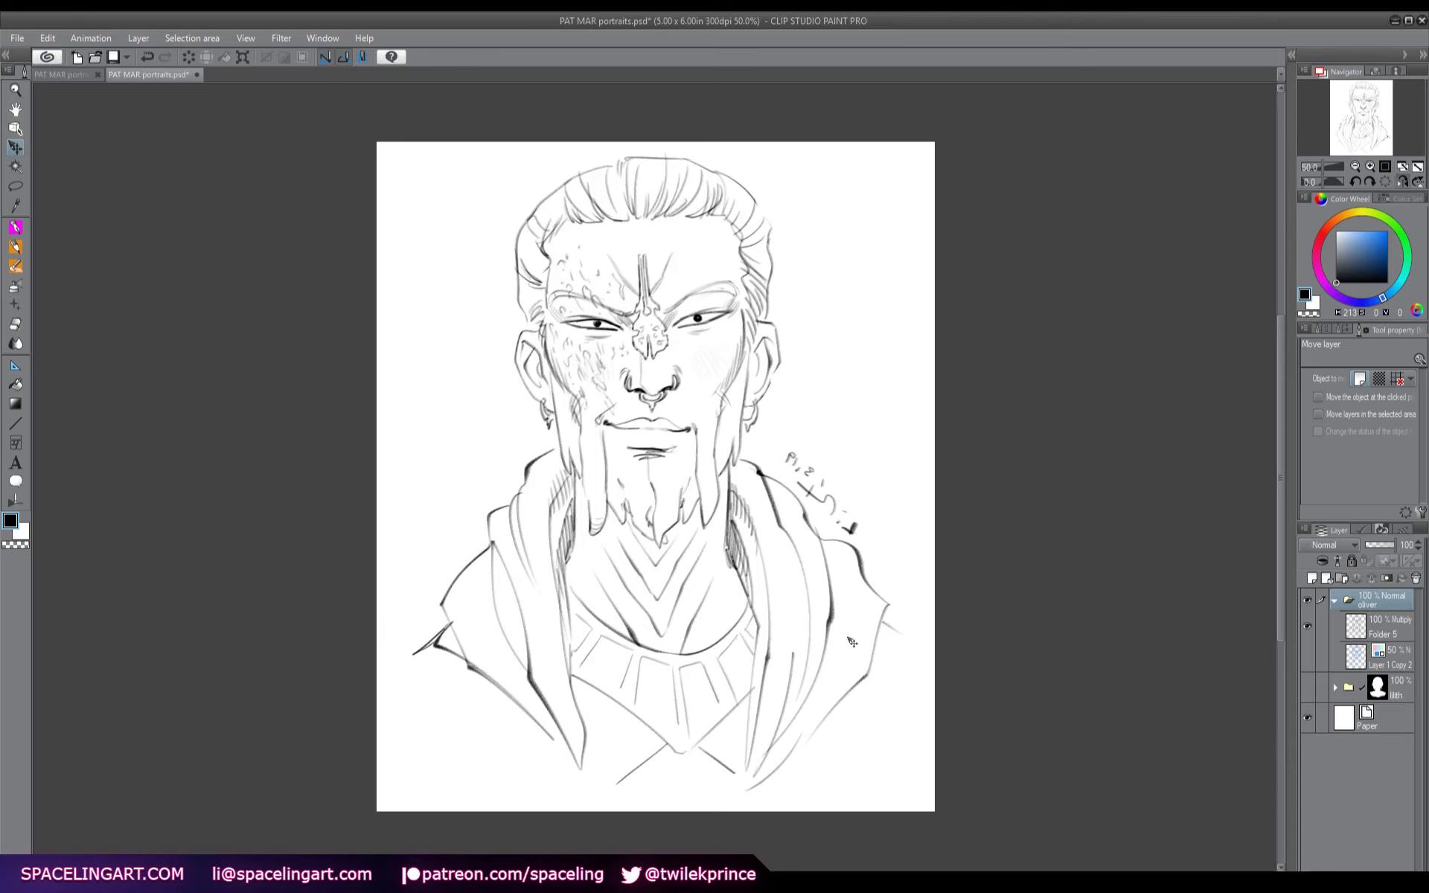
key(h)
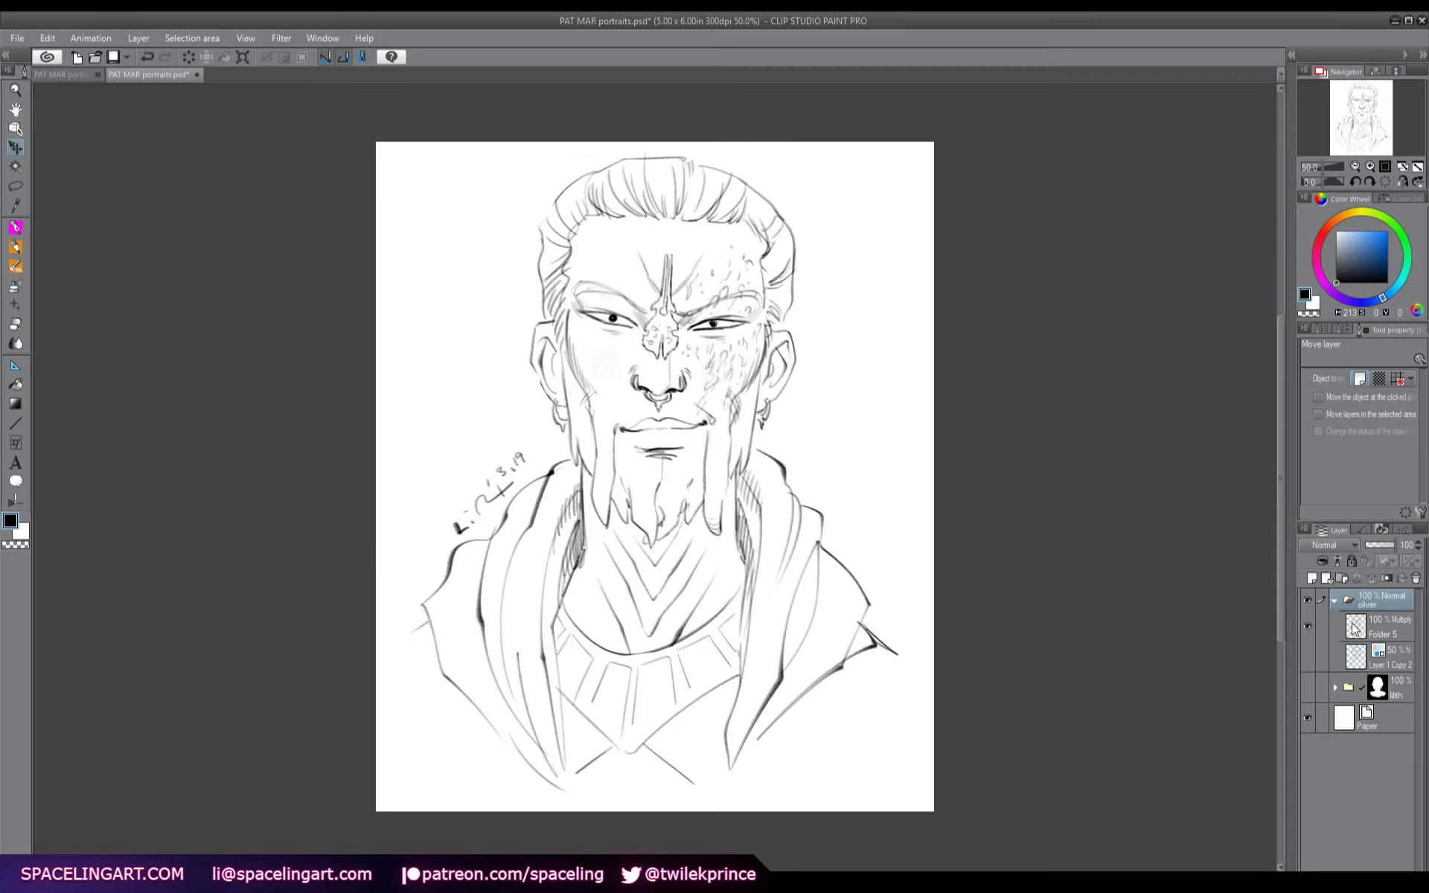
- Create a new folder inside the portrait's folder, move the merged line-art layer into it and collapse it
click(1386, 633)
click(1342, 579)
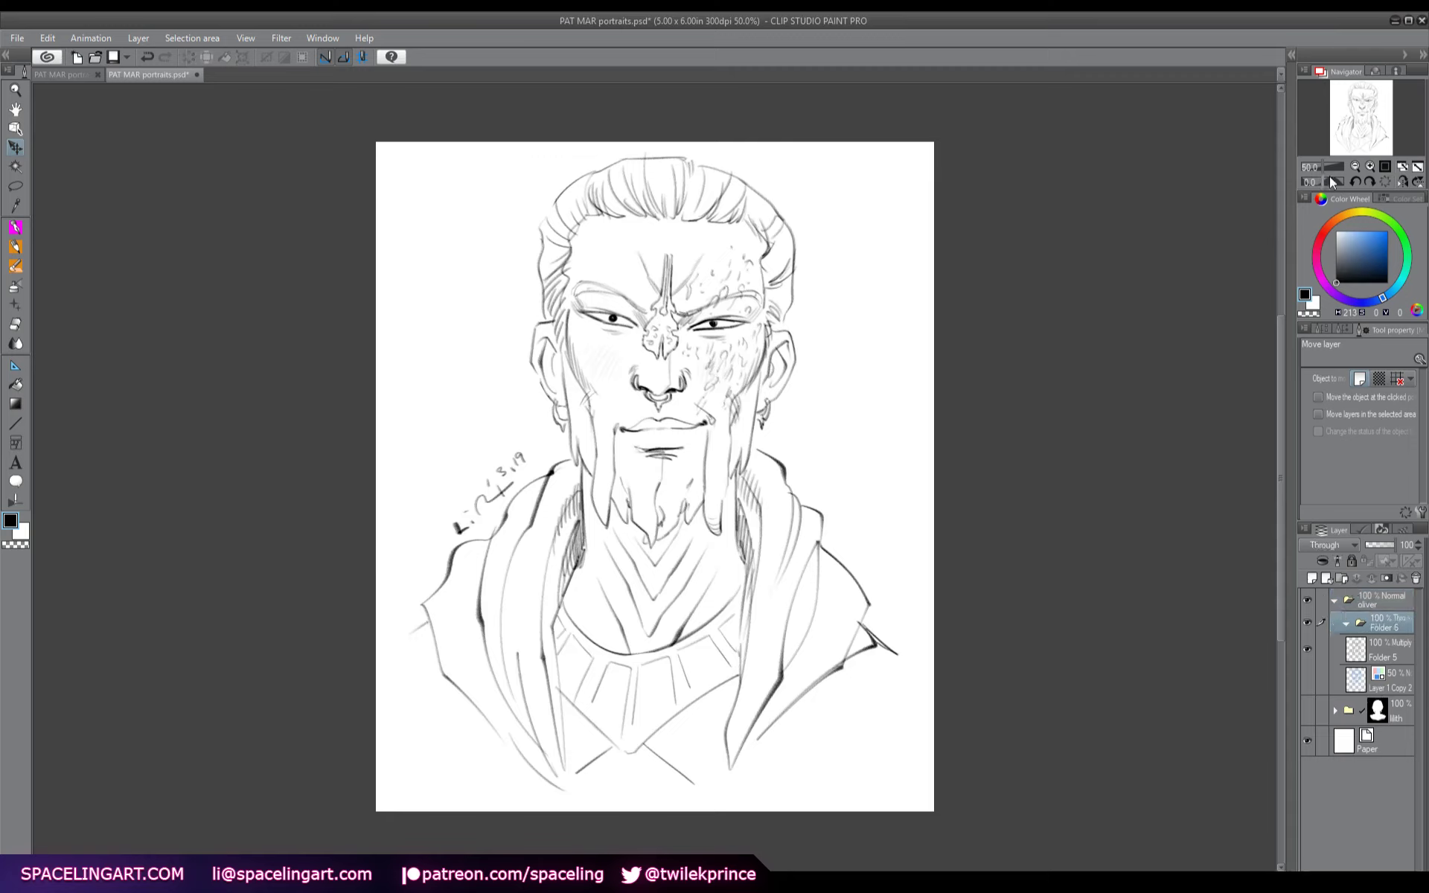
drag(1374, 650, 1369, 633)
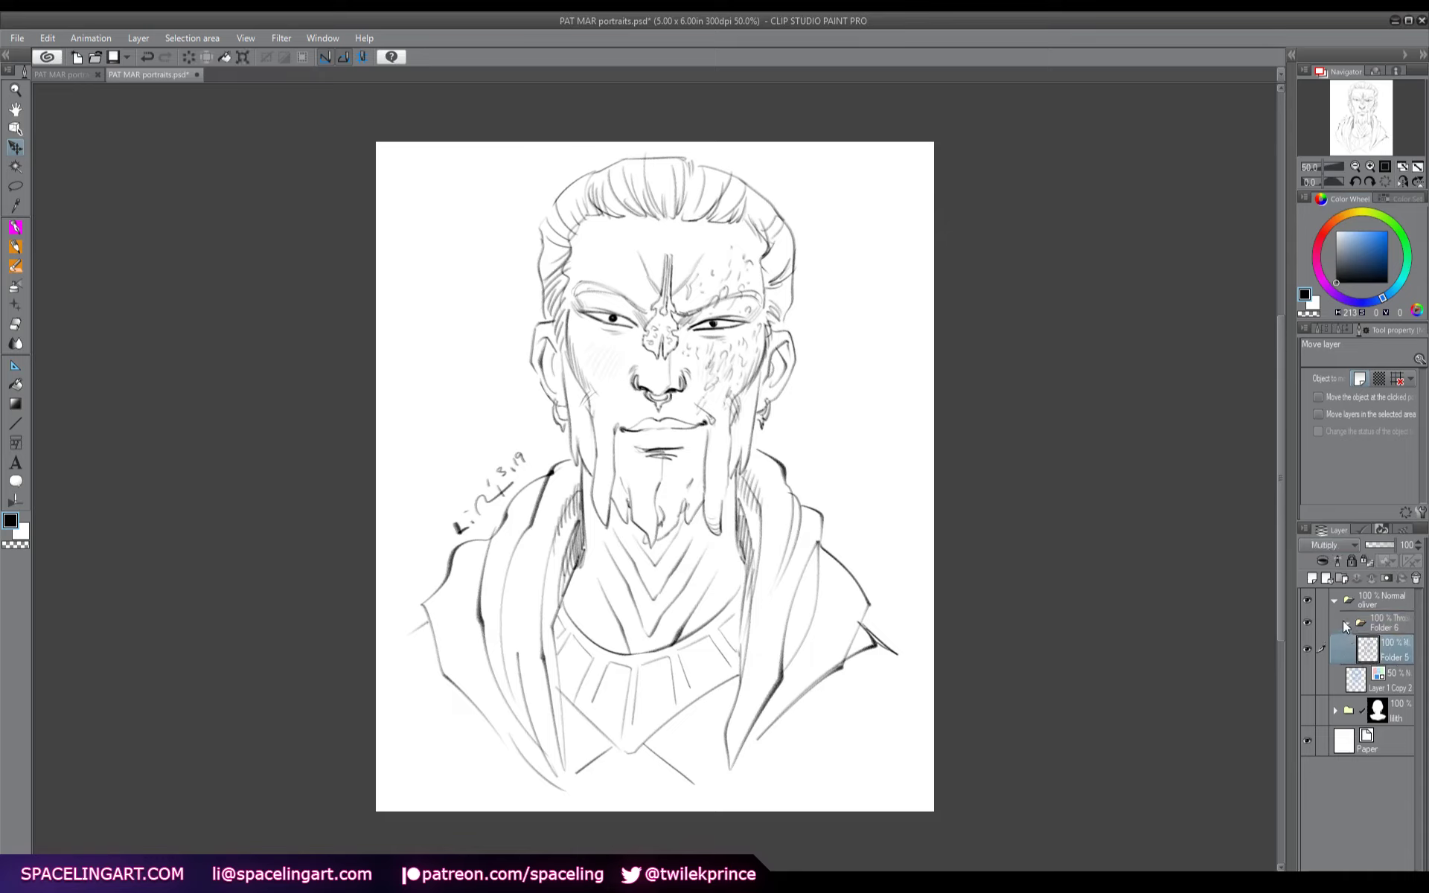
click(1346, 627)
- Create a second folder beneath the line-art folder and paste the dark red fill layer into it
click(1360, 653)
click(1338, 581)
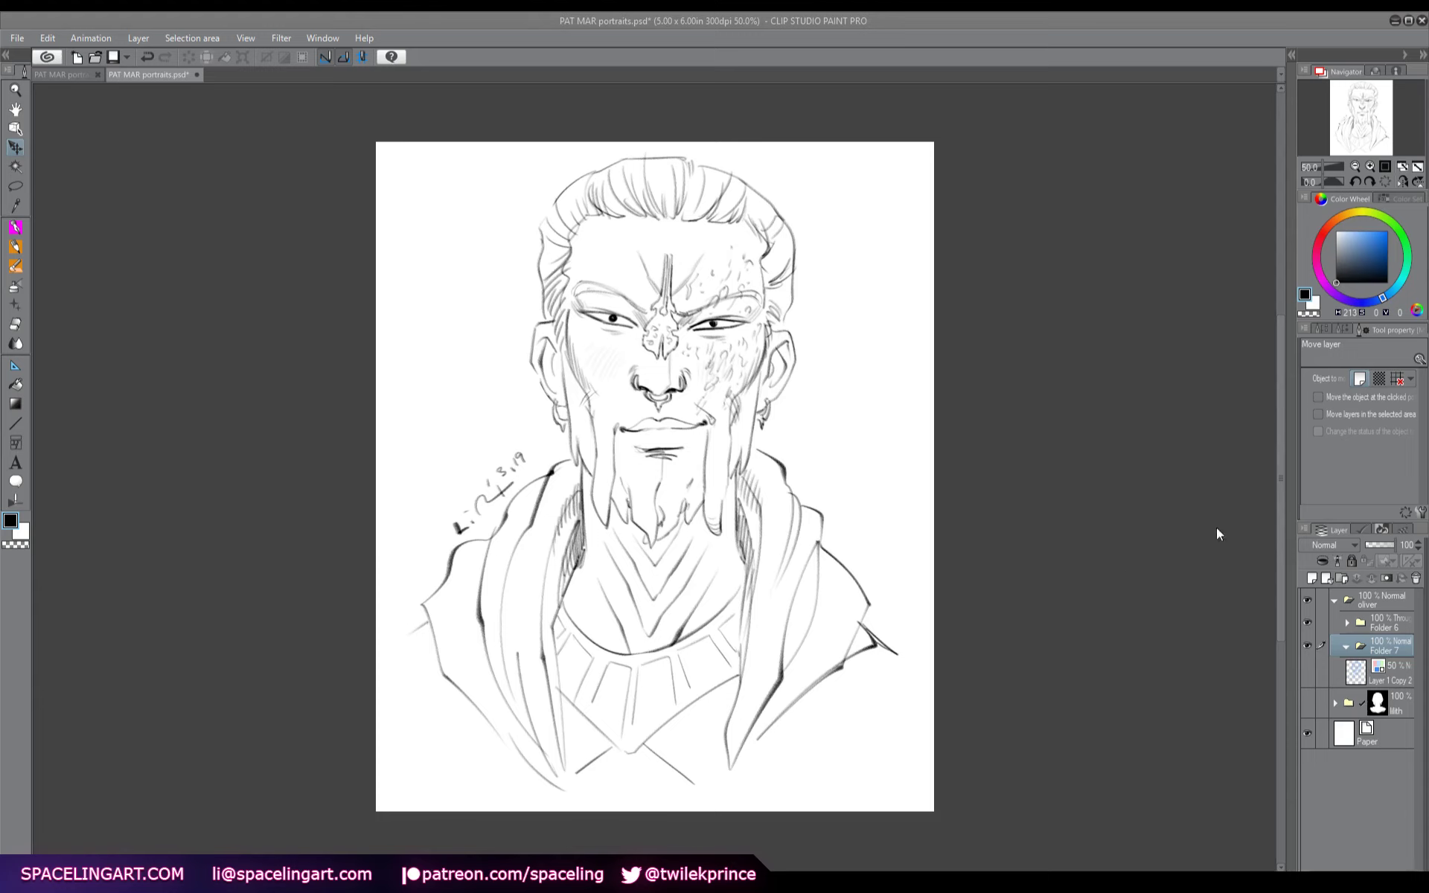
key(ctrl+v)
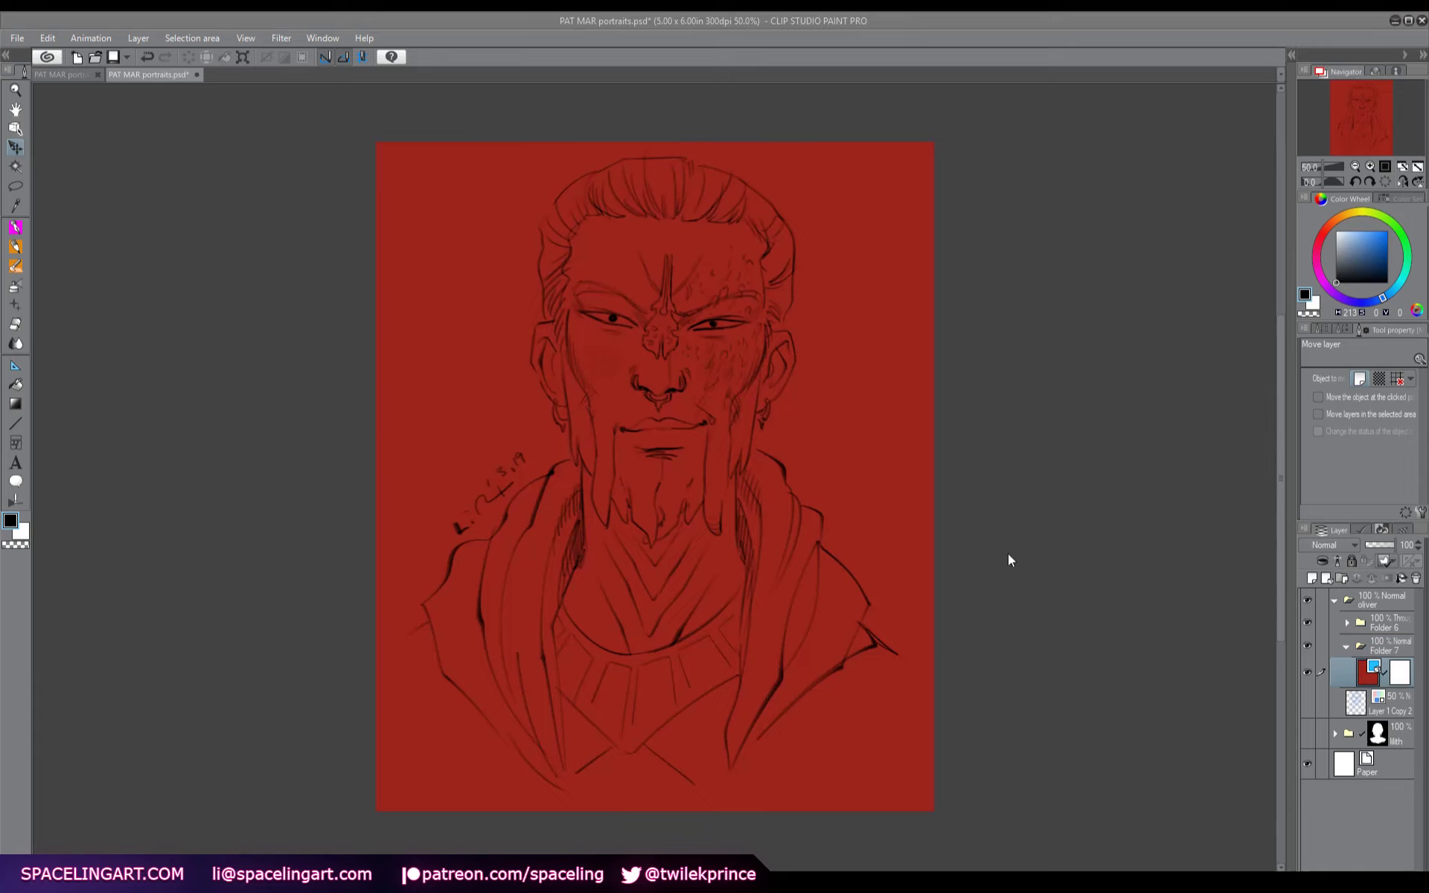
- Add a layer mask to the red base folder, collapse the folder and clear the mask so the fill is fully hidden
click(1288, 487)
click(1392, 648)
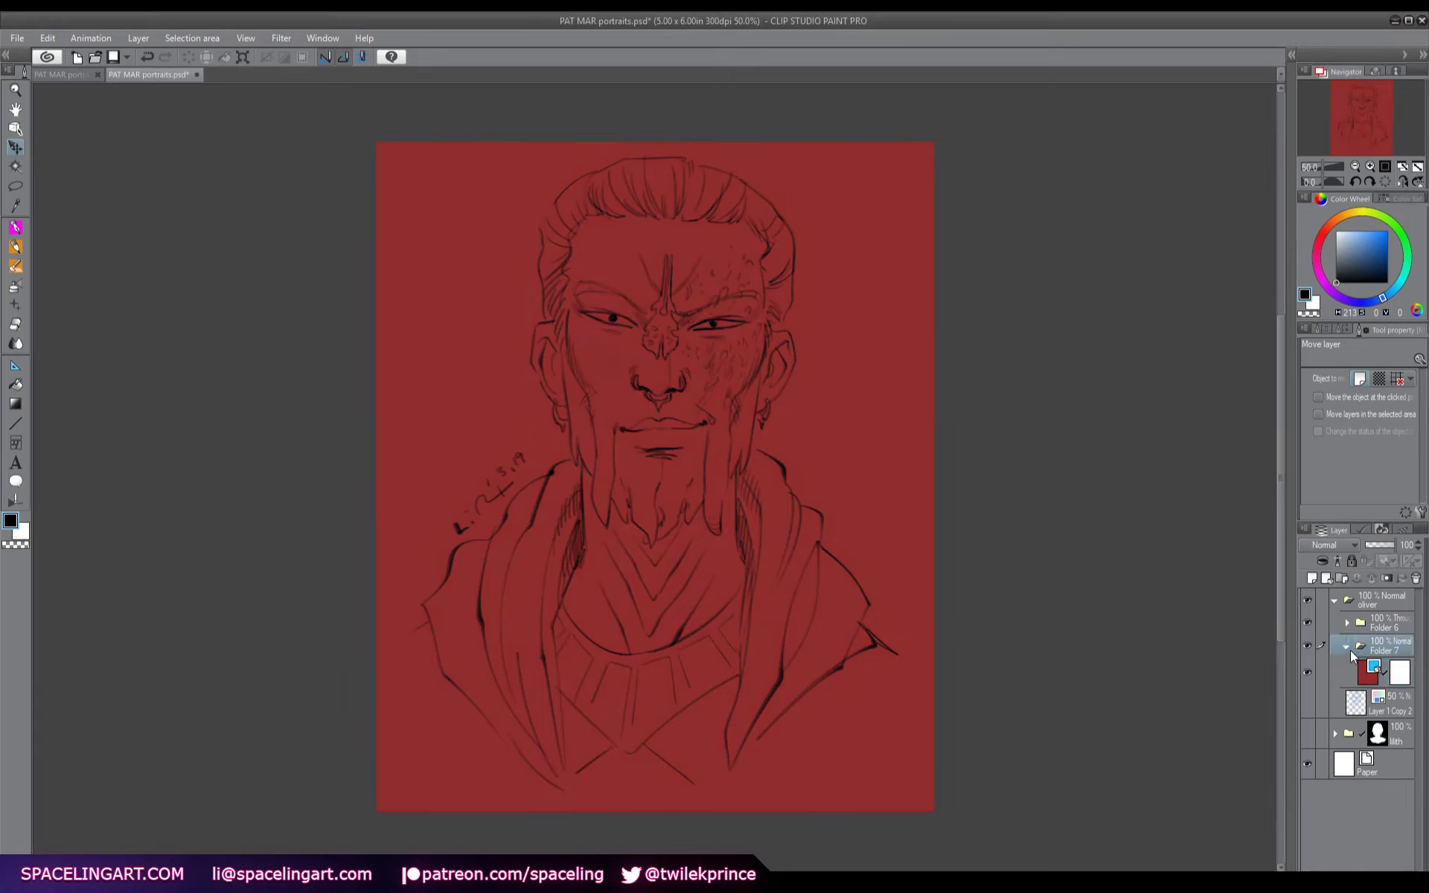
click(1345, 646)
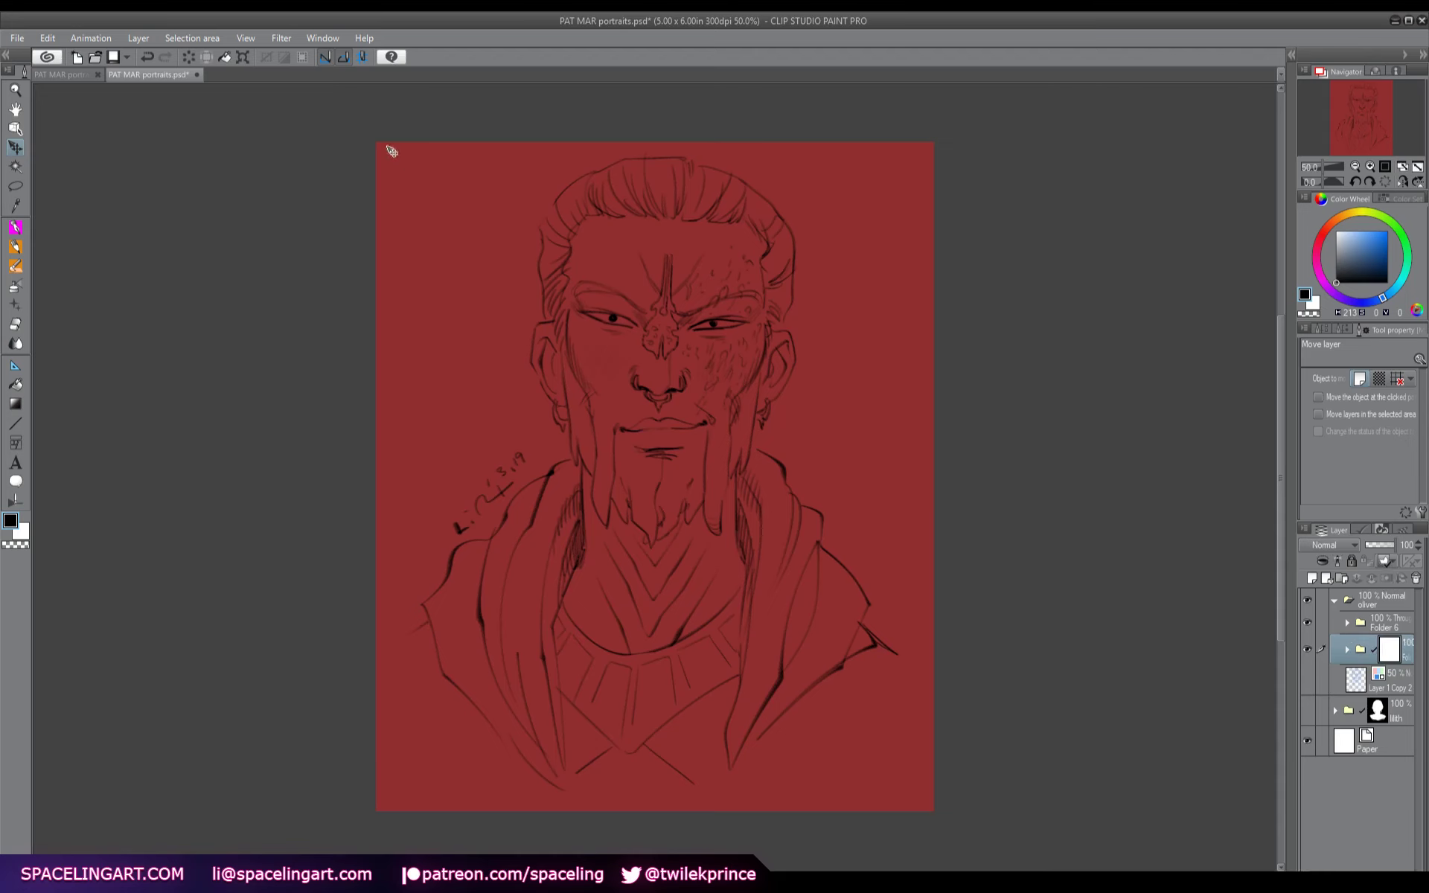
click(188, 56)
- Paint the red base into the mask over the shoulders and chest with the DAUB Square Oil Brush at size 300
click(16, 265)
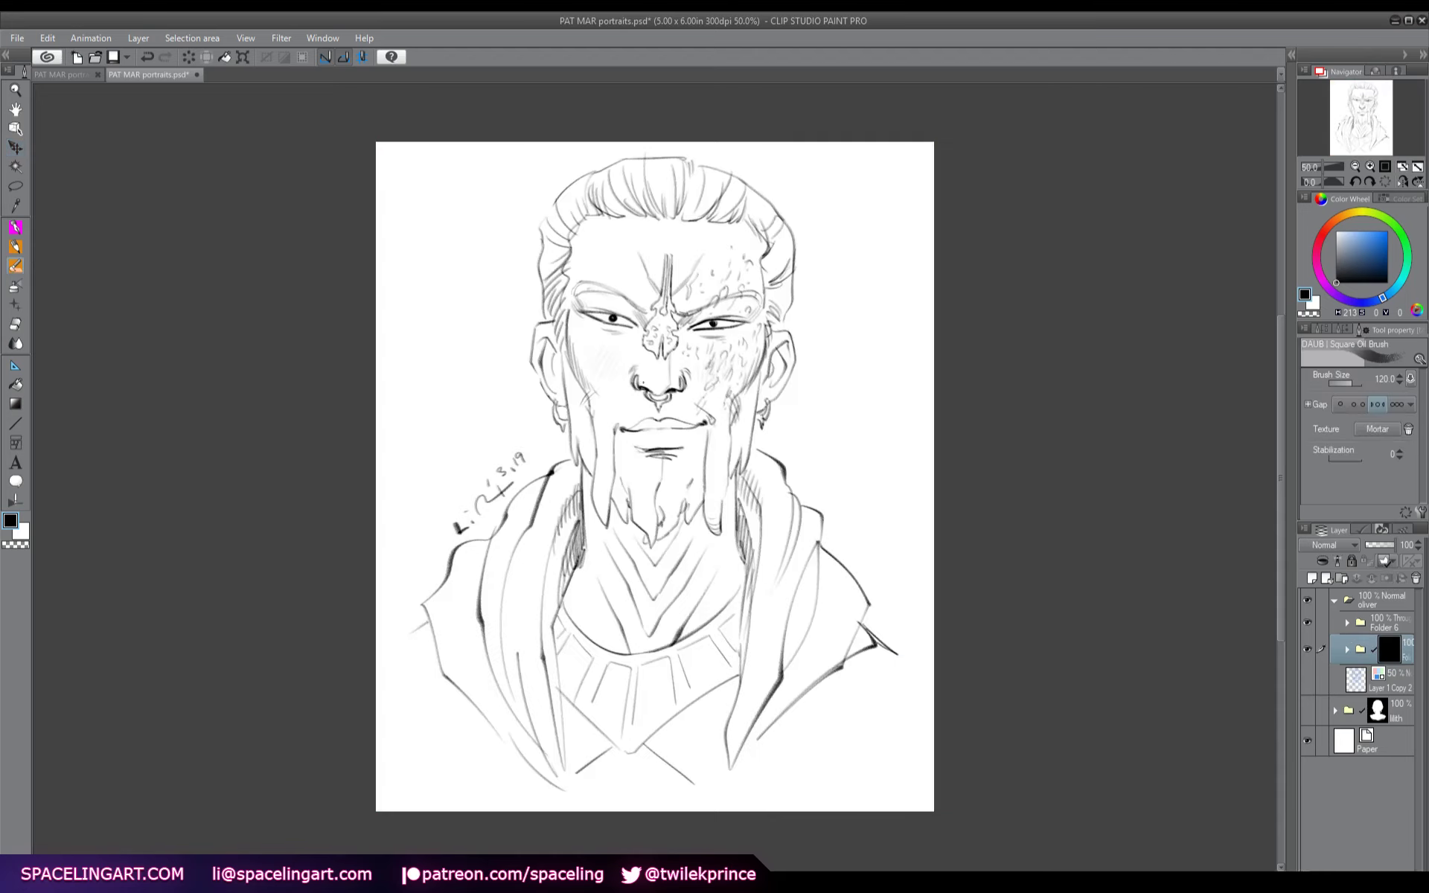
click(1340, 330)
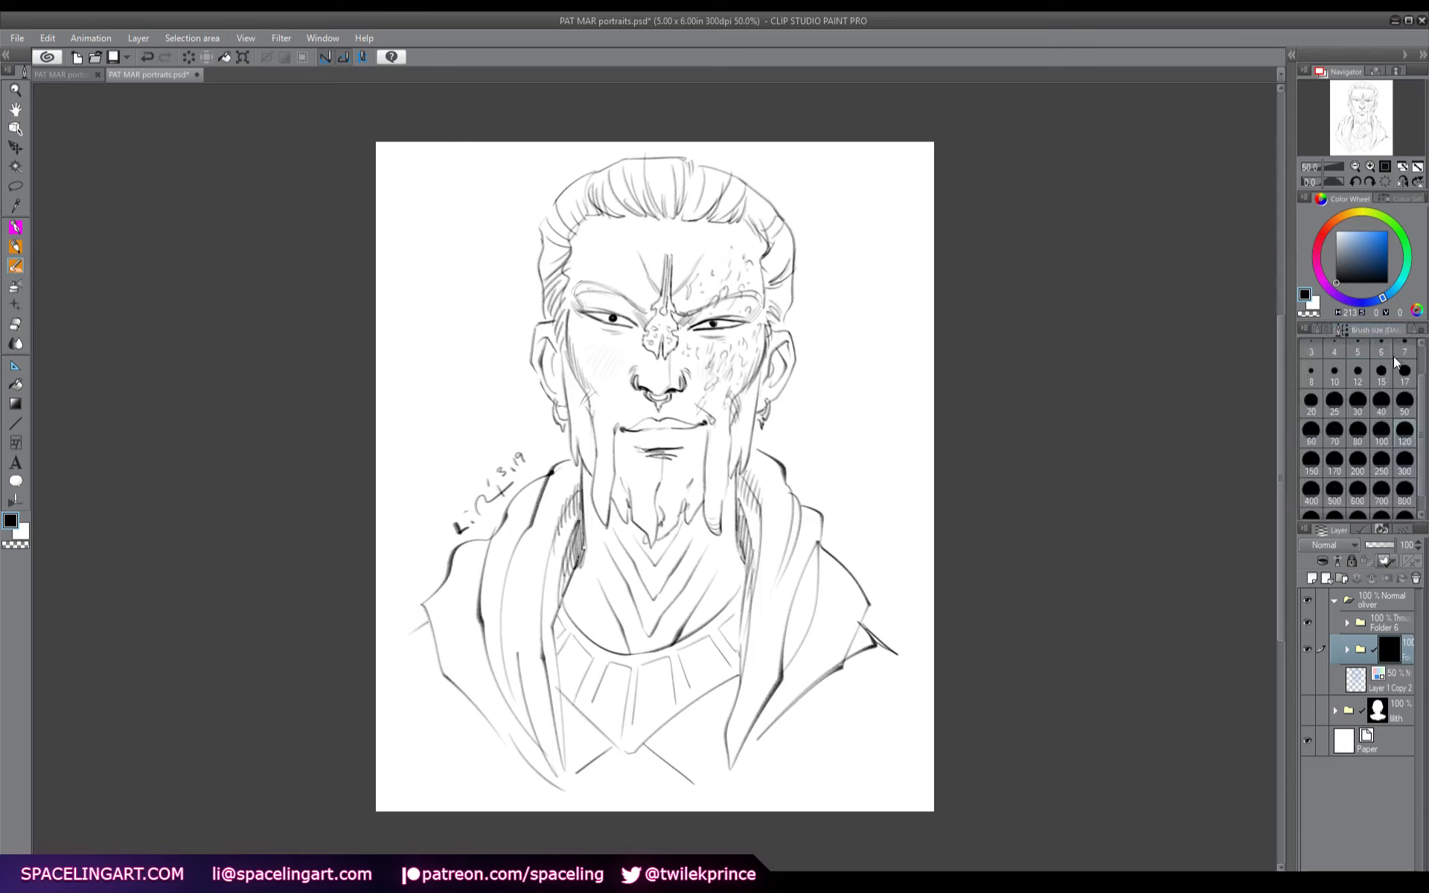
click(1405, 463)
mouse_move(461, 596)
mouse_down()
mouse_move(611, 734)
mouse_move(613, 719)
mouse_move(509, 613)
mouse_move(633, 685)
mouse_move(600, 727)
mouse_move(650, 761)
mouse_move(735, 697)
mouse_move(715, 683)
mouse_move(776, 683)
mouse_move(747, 724)
mouse_move(860, 620)
mouse_move(820, 673)
mouse_move(828, 651)
mouse_move(495, 610)
mouse_move(529, 646)
mouse_move(673, 708)
mouse_move(501, 573)
mouse_move(580, 618)
mouse_move(776, 629)
mouse_move(585, 626)
mouse_move(751, 626)
mouse_move(486, 548)
mouse_move(504, 608)
mouse_move(766, 633)
mouse_move(439, 604)
mouse_move(610, 742)
mouse_move(740, 709)
mouse_move(835, 630)
mouse_move(811, 655)
mouse_move(740, 658)
mouse_move(774, 613)
mouse_move(561, 582)
mouse_move(710, 603)
mouse_move(792, 593)
mouse_move(461, 528)
mouse_up()
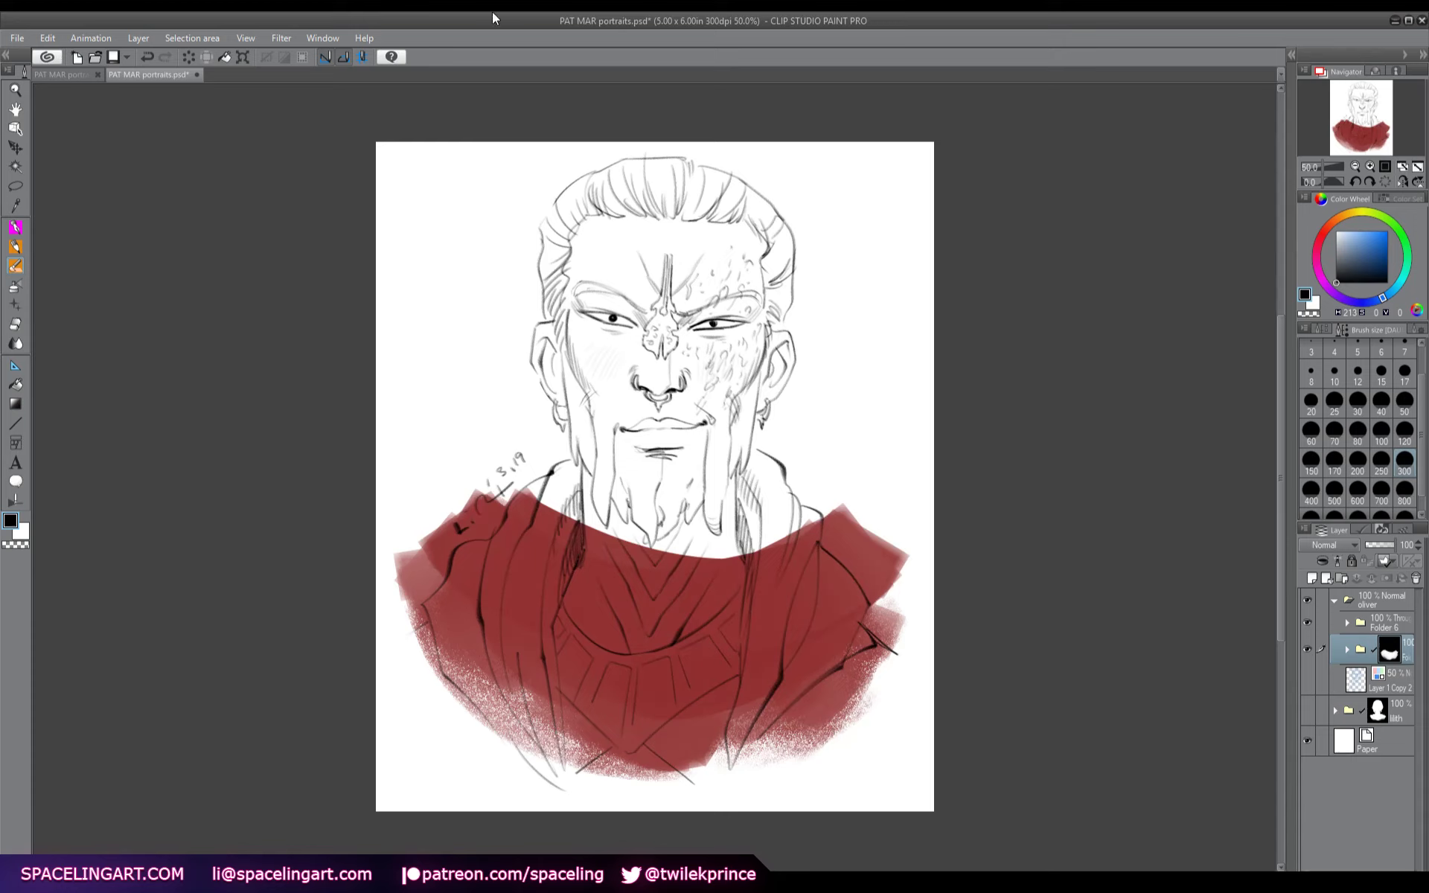
- Fill the mask's painted area solid using its selection, deselect, and erase the red overspill outside both shoulder outlines
ctrl+click(1390, 654)
key(alt+Delete)
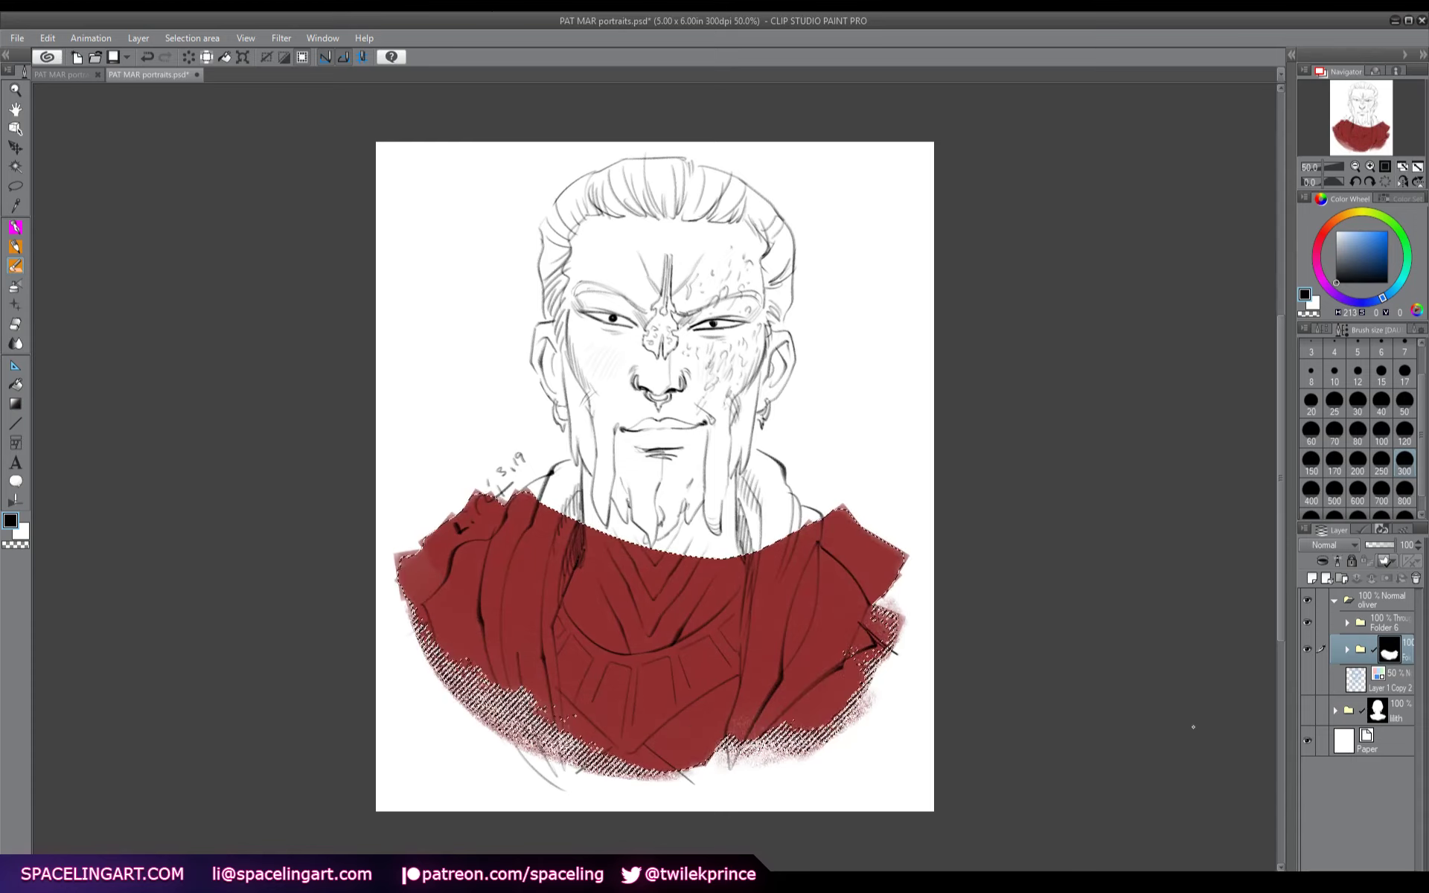
key(ctrl+d)
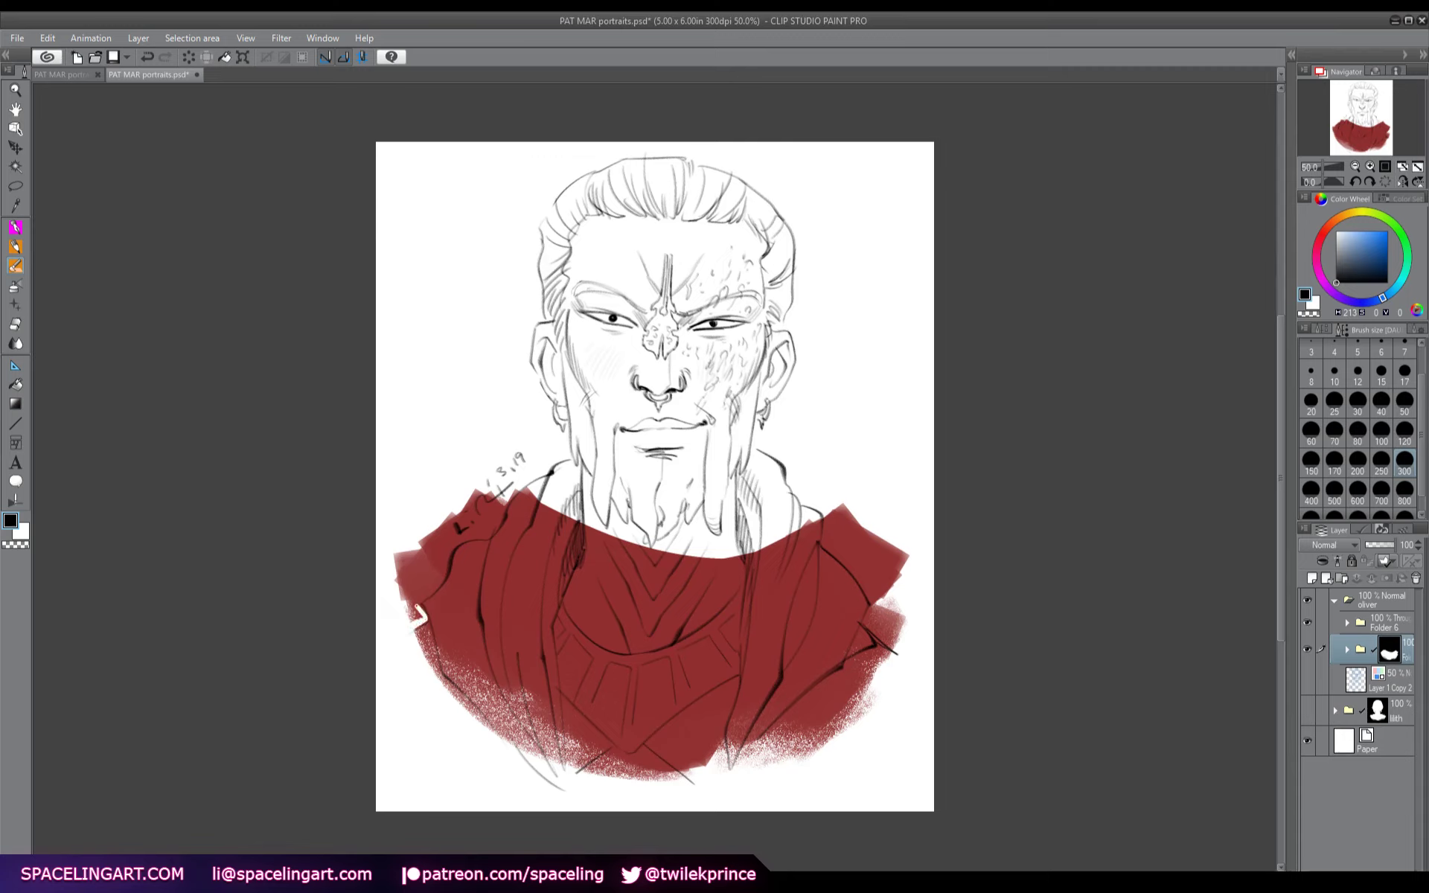
mouse_move(420, 614)
mouse_down()
mouse_move(409, 604)
mouse_move(424, 584)
mouse_move(432, 595)
mouse_move(451, 533)
mouse_move(406, 566)
mouse_move(446, 513)
mouse_move(468, 514)
mouse_move(456, 540)
mouse_move(482, 535)
mouse_move(506, 497)
mouse_move(497, 519)
mouse_move(465, 529)
mouse_up()
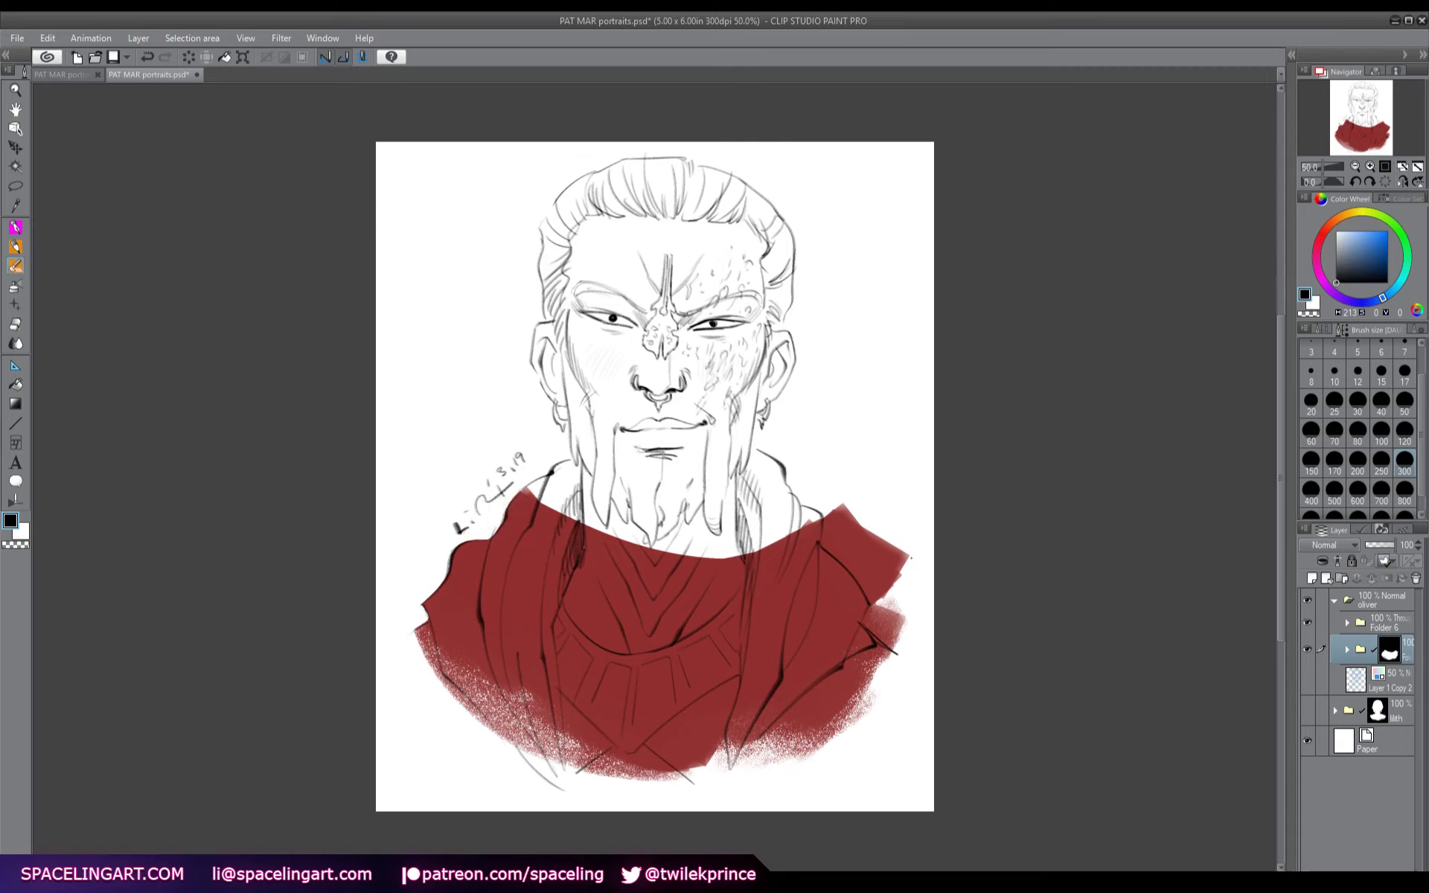
mouse_move(900, 565)
mouse_down()
mouse_move(843, 515)
mouse_move(827, 530)
mouse_move(873, 605)
mouse_move(848, 554)
mouse_move(886, 606)
mouse_move(898, 600)
mouse_move(875, 640)
mouse_move(873, 607)
mouse_move(886, 611)
mouse_up()
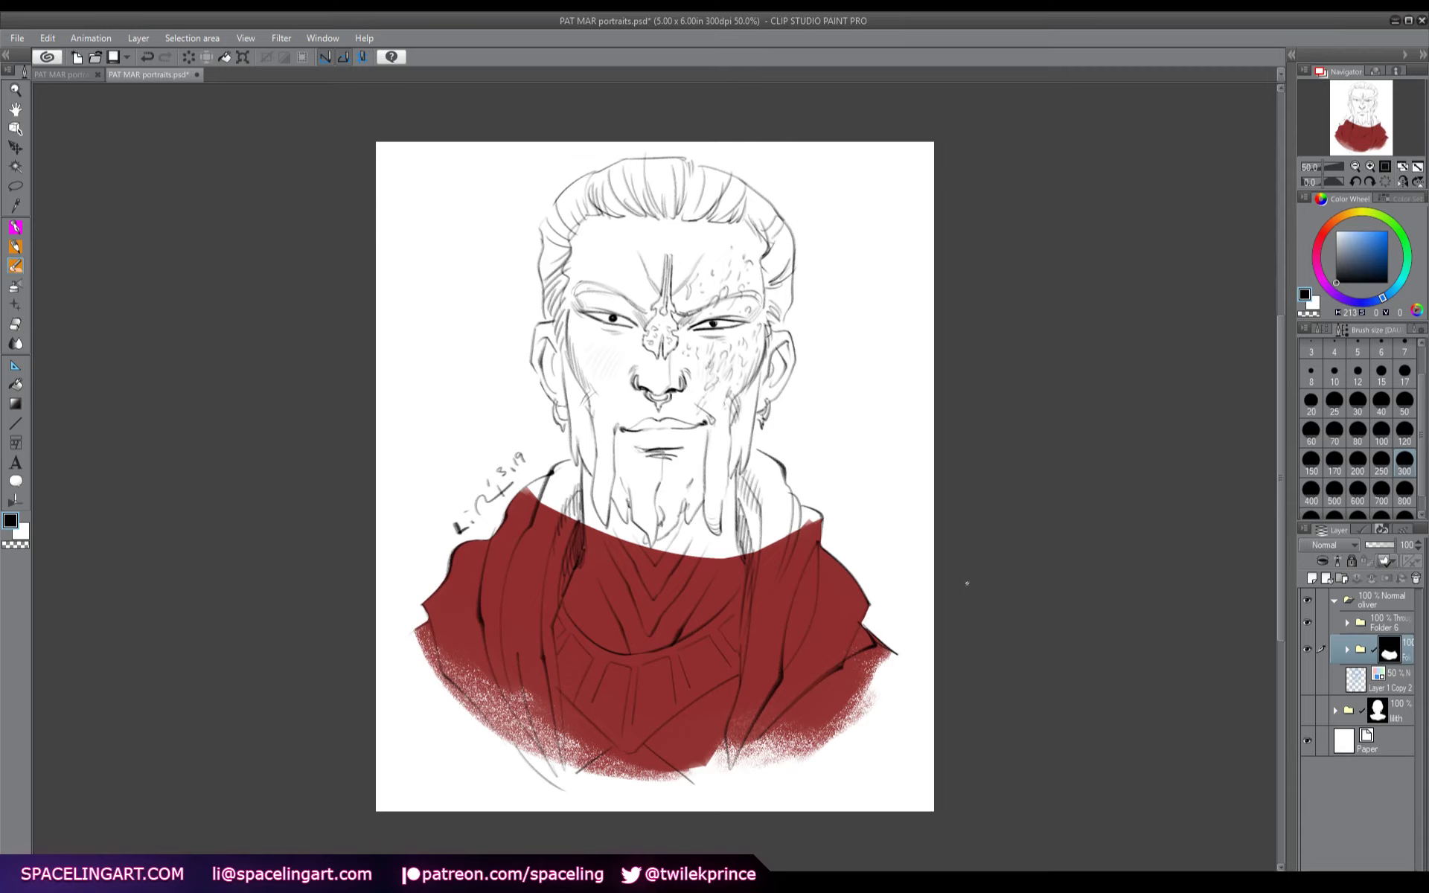
- Block in the head and neck with the pen at size 250, and extend the red along the hood's signature-side edge at size 80
click(23, 230)
mouse_move(666, 251)
mouse_down()
mouse_move(598, 286)
mouse_move(585, 350)
mouse_move(572, 341)
mouse_move(603, 363)
mouse_move(616, 457)
mouse_move(601, 395)
mouse_move(594, 520)
mouse_move(562, 500)
mouse_move(594, 542)
mouse_move(668, 533)
mouse_move(719, 547)
mouse_move(751, 517)
mouse_move(760, 481)
mouse_move(773, 556)
mouse_move(789, 531)
mouse_move(724, 391)
mouse_move(725, 437)
mouse_move(755, 367)
mouse_move(760, 251)
mouse_move(714, 199)
mouse_move(650, 218)
mouse_move(625, 291)
mouse_move(647, 436)
mouse_move(648, 322)
mouse_move(667, 326)
mouse_move(687, 427)
mouse_move(699, 268)
mouse_move(715, 358)
mouse_move(744, 275)
mouse_up()
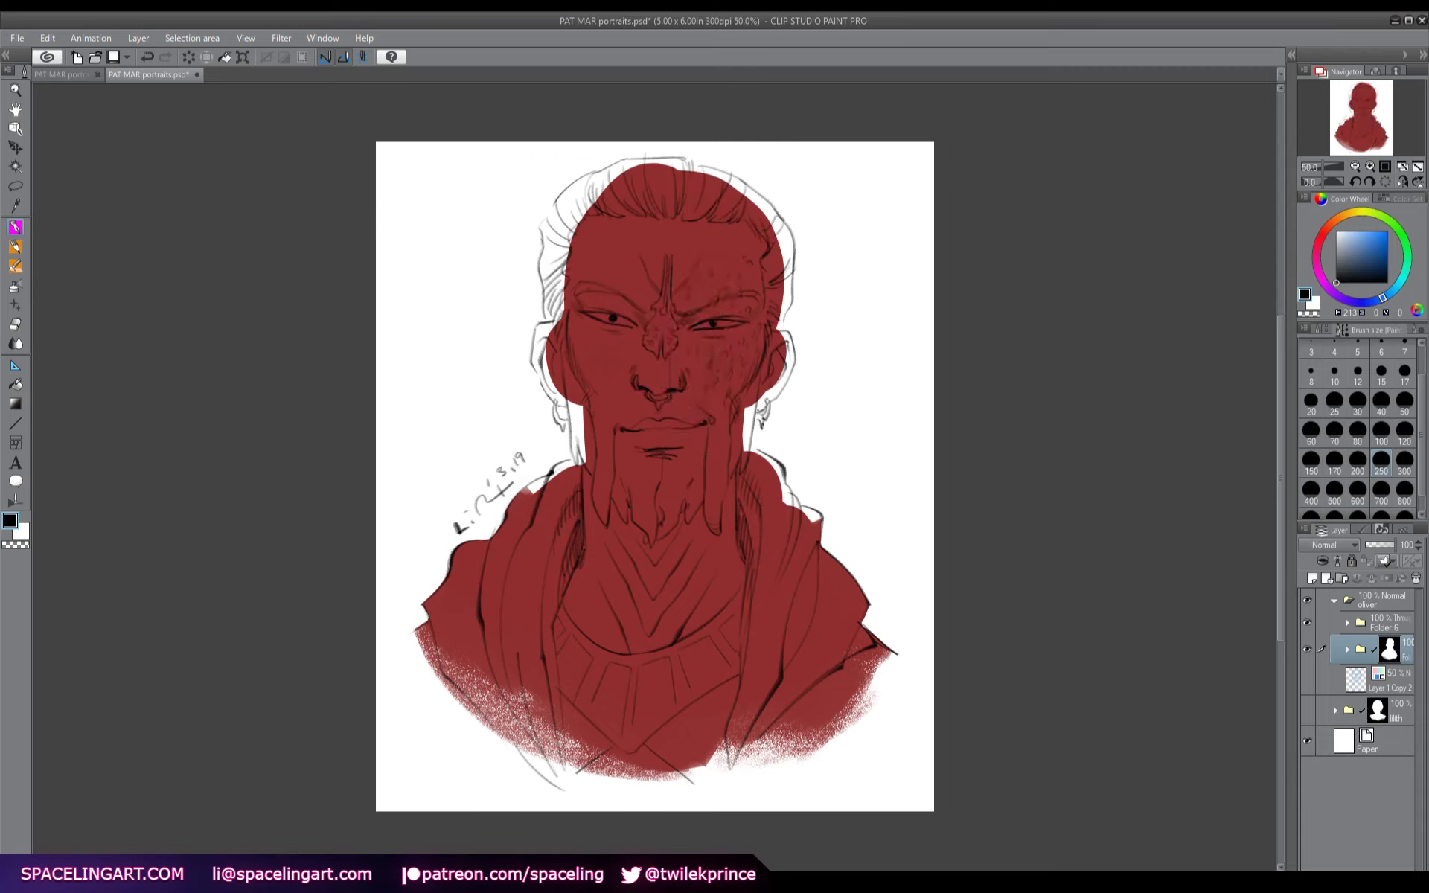
click(1354, 436)
drag(535, 494, 589, 461)
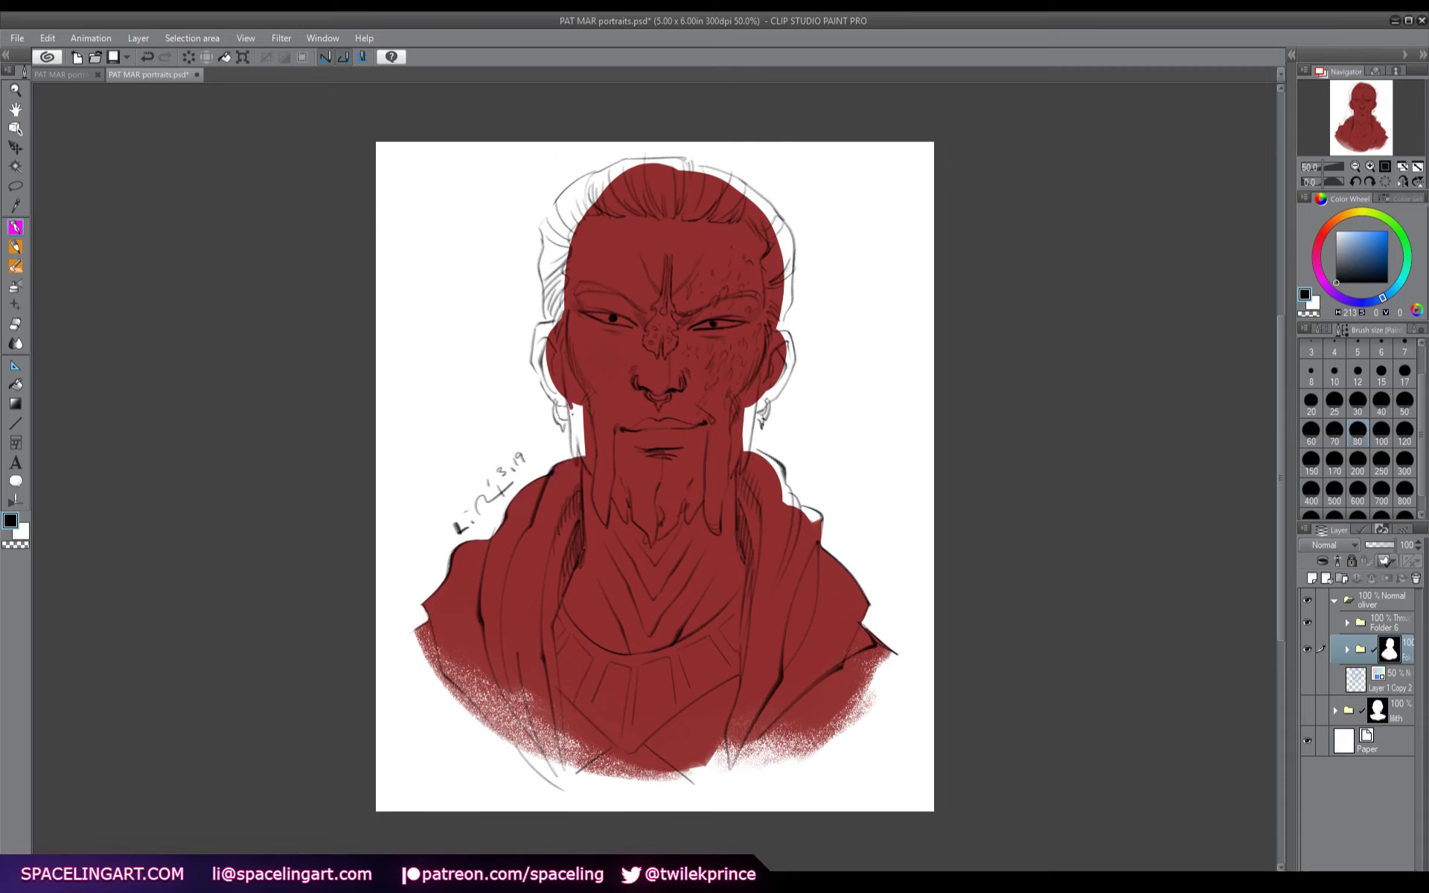
- Extend the red base to the outlines of the signature-side jaw, ear, earring and hair, and of the opposite ear
mouse_move(572, 406)
mouse_down()
mouse_move(577, 465)
mouse_move(585, 417)
mouse_up()
mouse_move(561, 329)
mouse_down()
mouse_move(539, 326)
mouse_move(536, 343)
mouse_move(561, 399)
mouse_move(547, 335)
mouse_up()
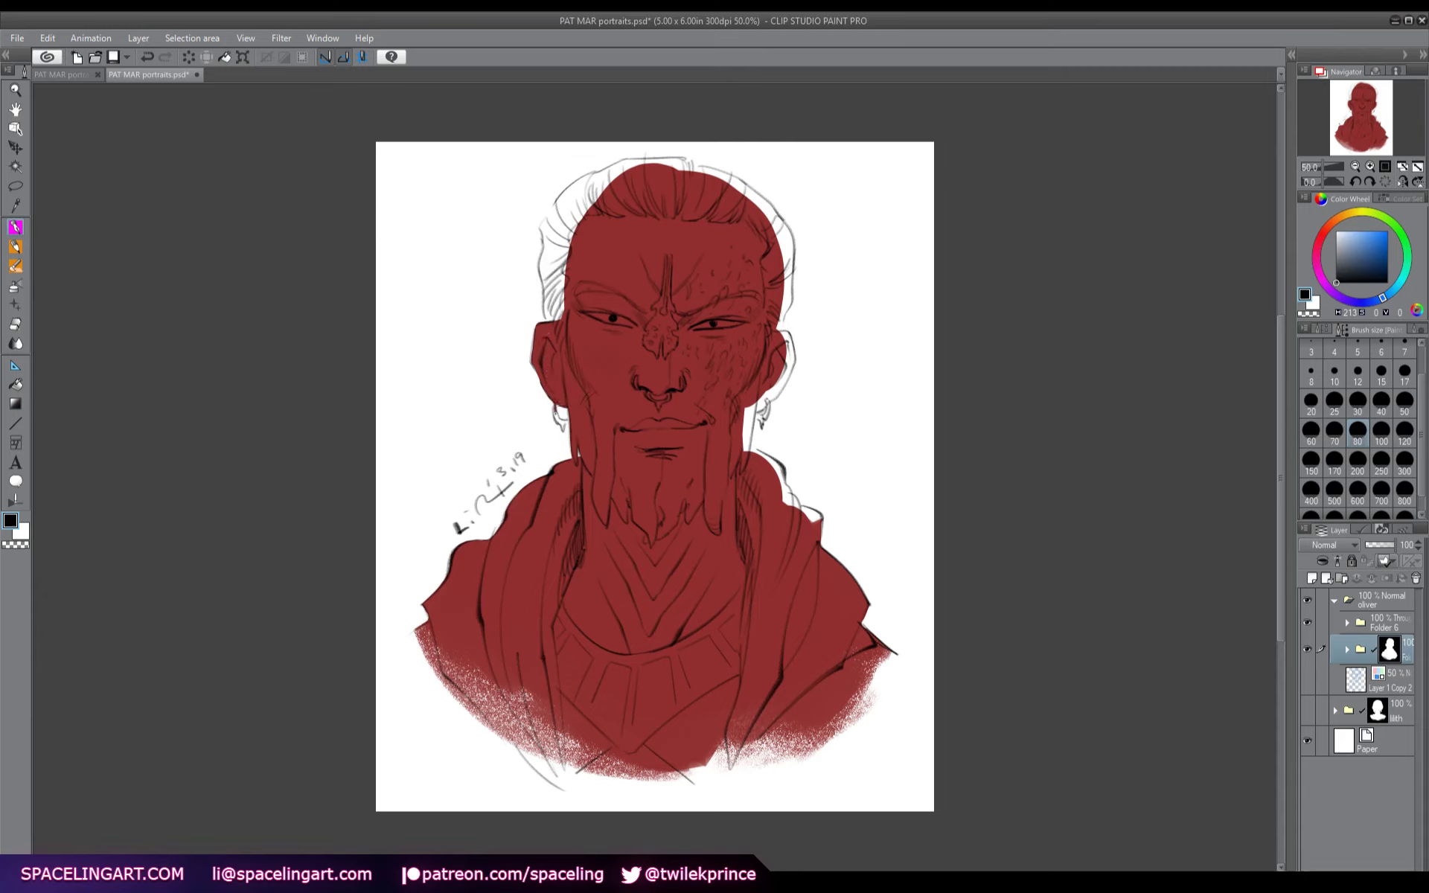
drag(560, 415, 569, 425)
mouse_move(577, 245)
mouse_down()
mouse_move(543, 226)
mouse_move(551, 322)
mouse_move(550, 238)
mouse_move(561, 313)
mouse_move(571, 228)
mouse_move(543, 223)
mouse_move(594, 206)
mouse_up()
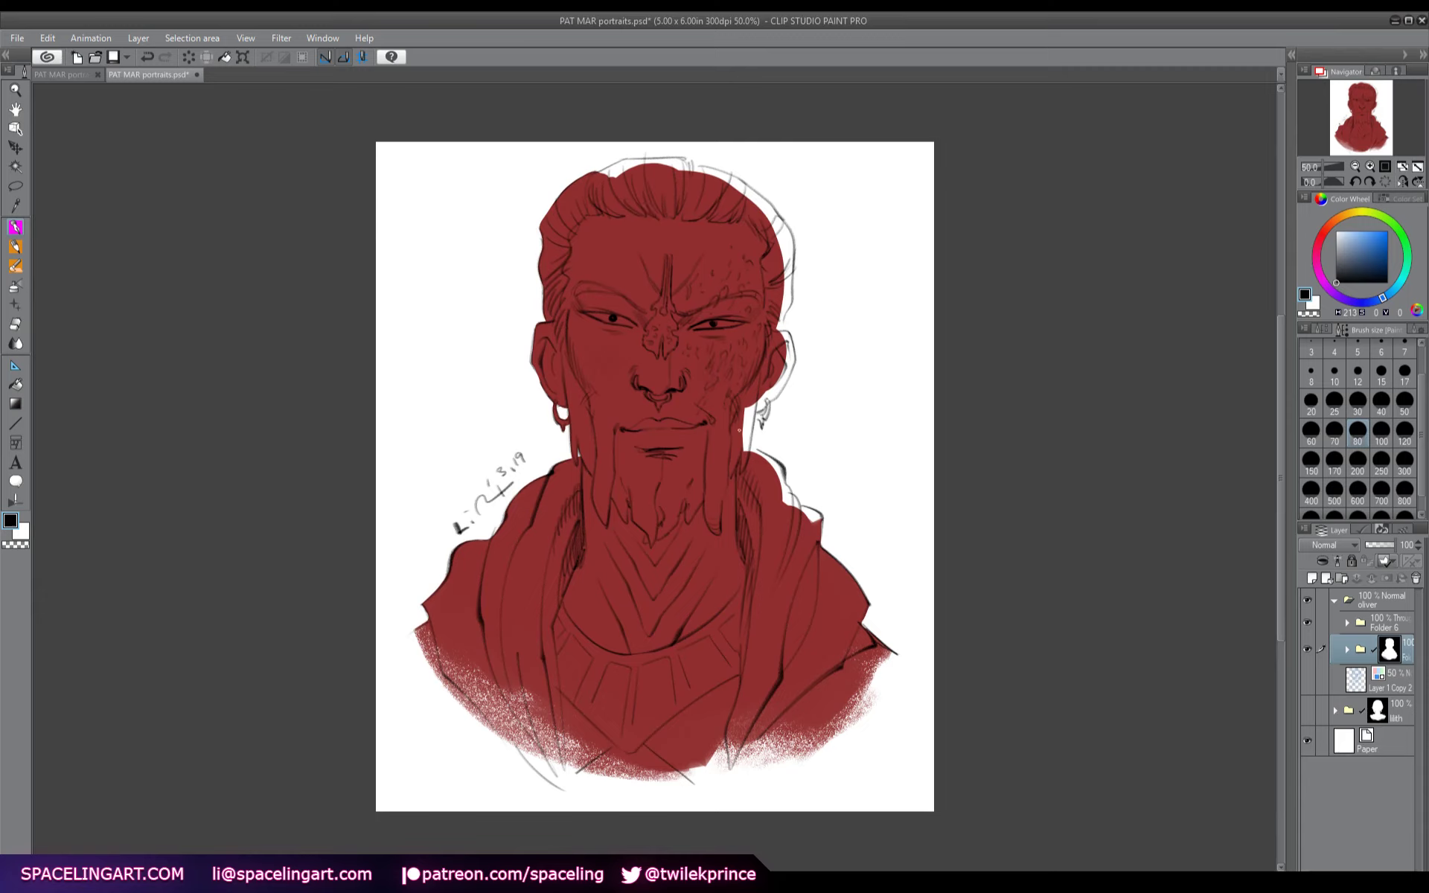
mouse_move(740, 445)
mouse_down()
mouse_move(786, 373)
mouse_move(788, 367)
mouse_up()
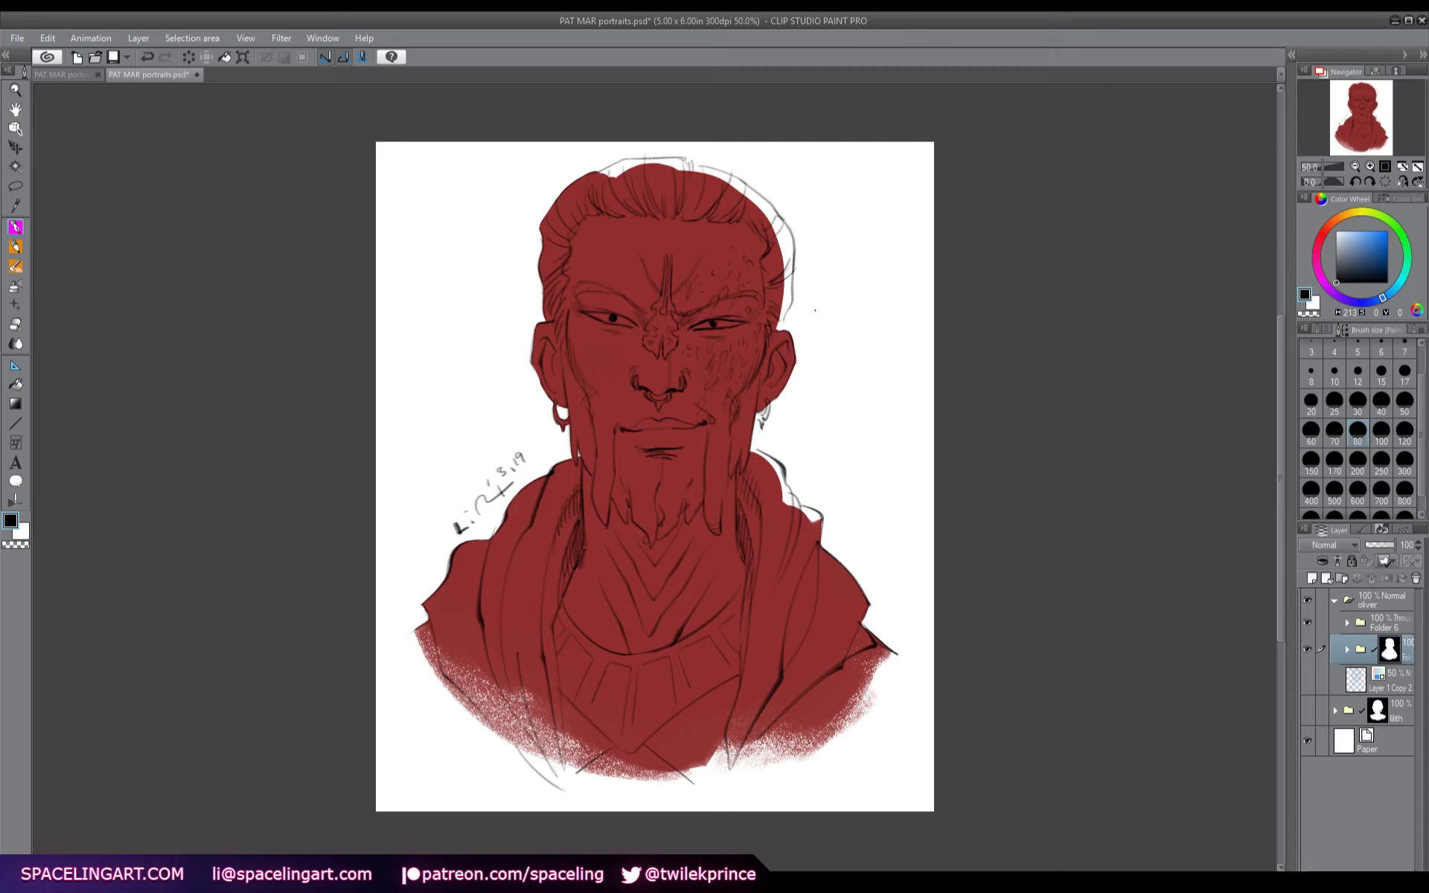
- In mirrored view, extend the red base to the scarred side's hood, earring and hair outlines, and restore the normal view
key(h)
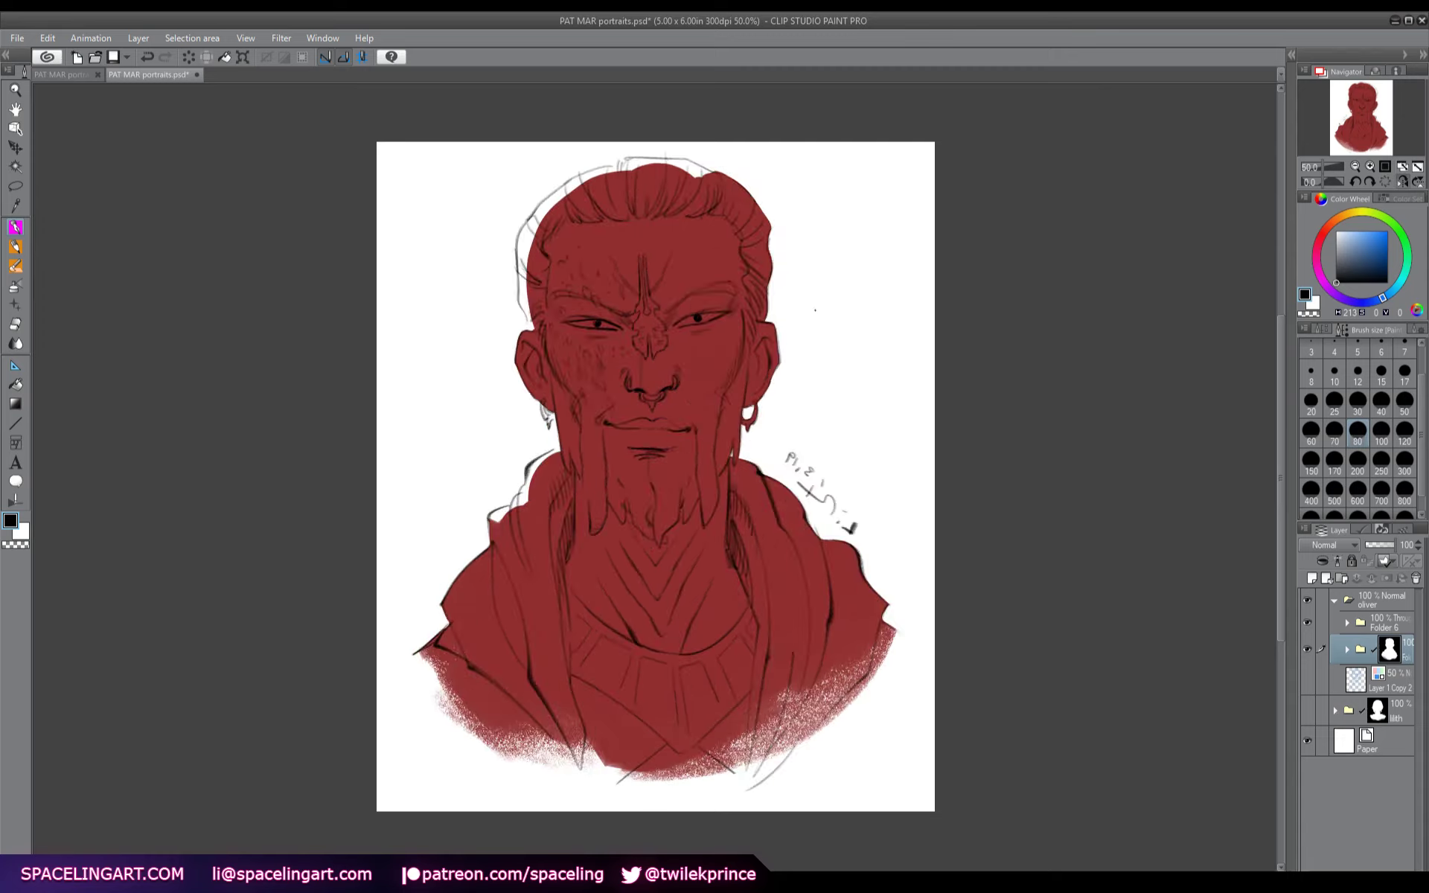
drag(548, 485, 538, 463)
drag(491, 525, 499, 520)
drag(542, 403, 554, 419)
mouse_move(537, 274)
mouse_down()
mouse_move(530, 239)
mouse_move(533, 333)
mouse_move(530, 316)
mouse_up()
mouse_move(525, 236)
mouse_down()
mouse_move(581, 179)
mouse_move(666, 161)
mouse_move(702, 174)
mouse_up()
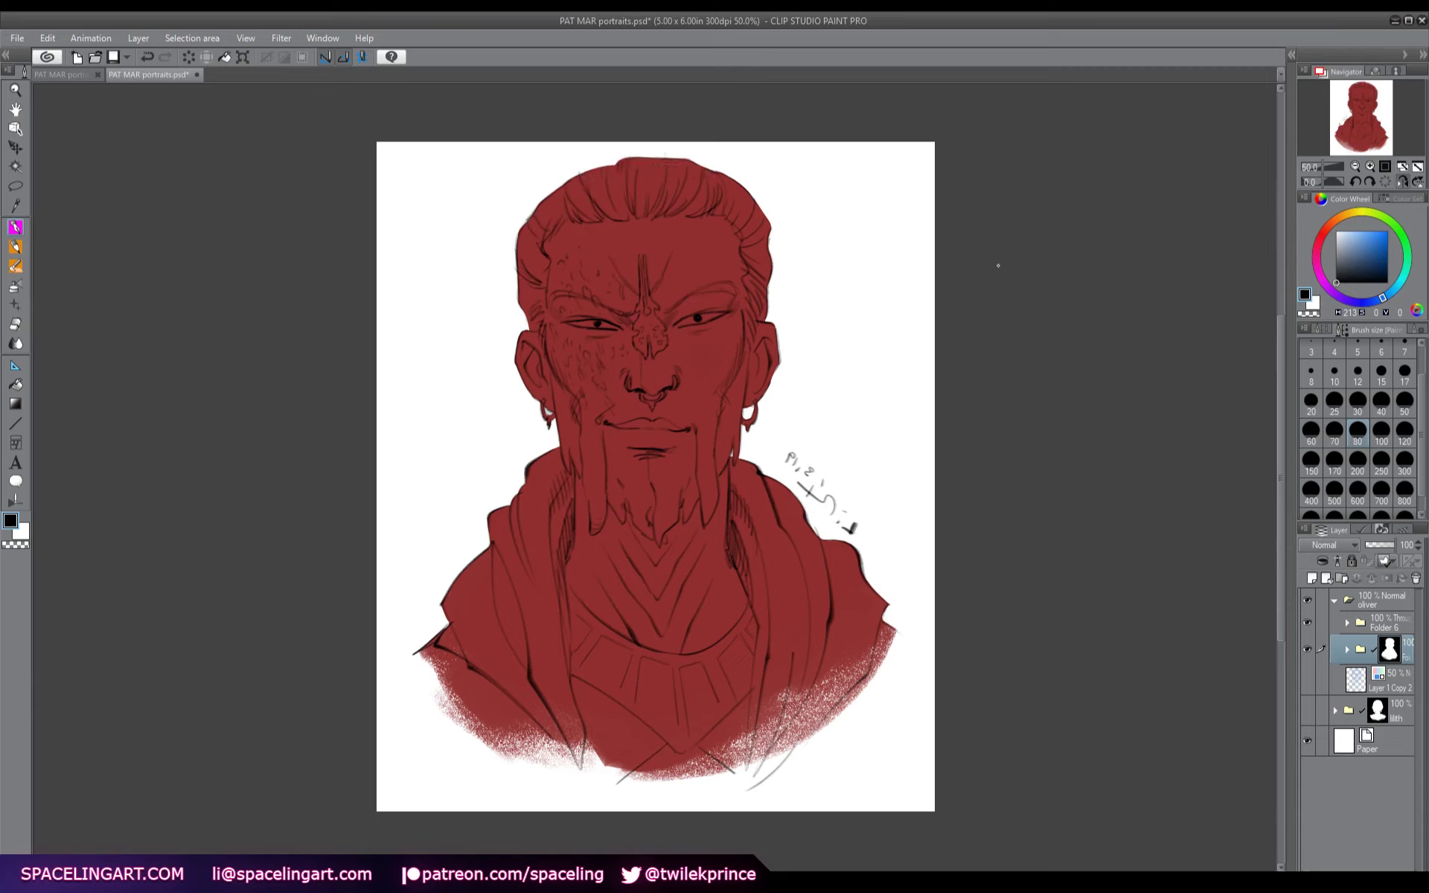
key(h)
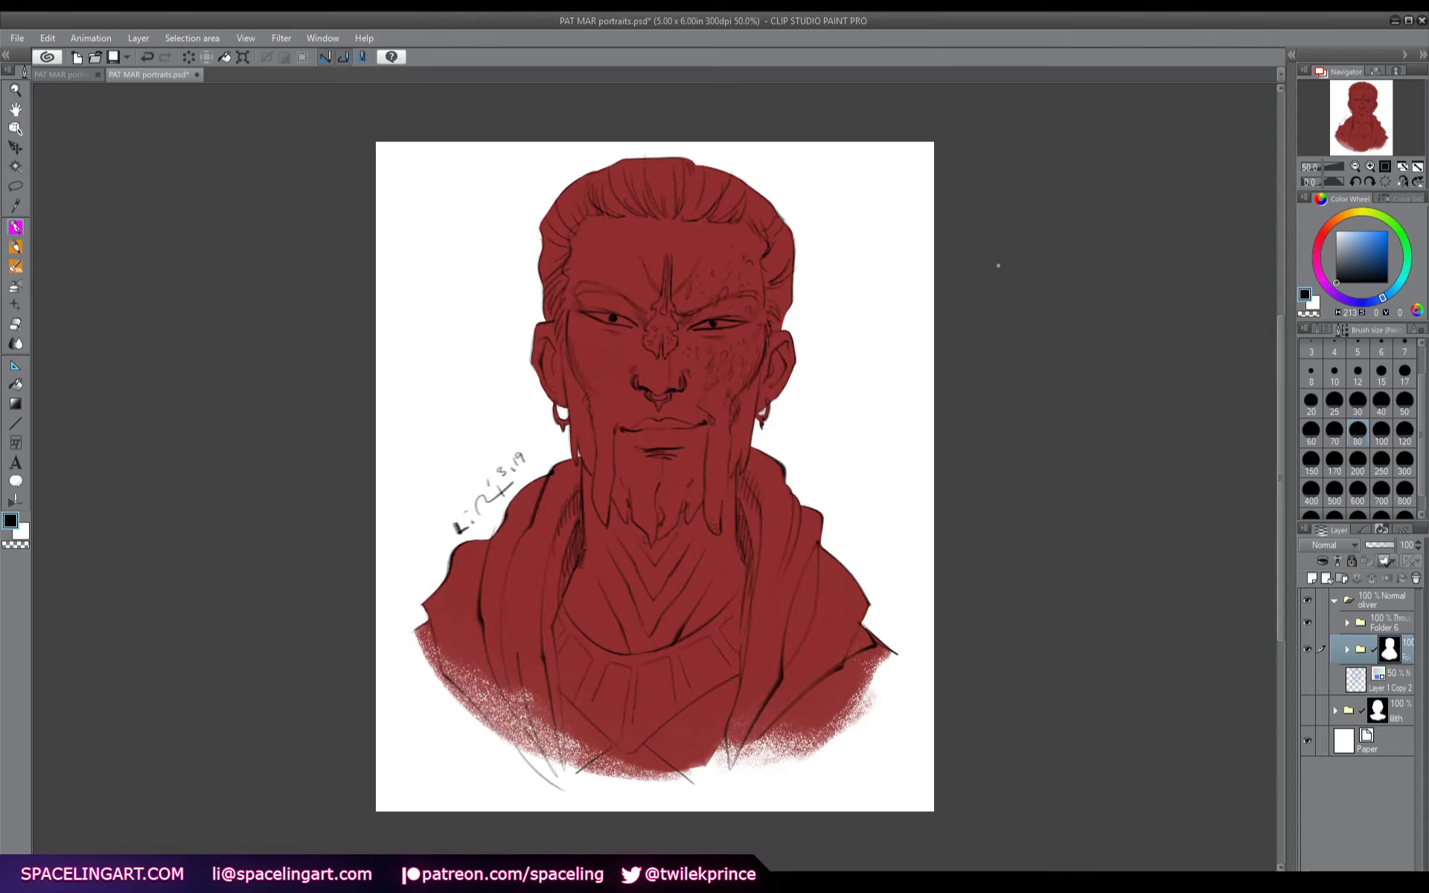
- Load the red folder's mask as a selection, mask the whole portrait folder with it, and delete the red folder's own mask
click(1347, 624)
ctrl+click(1389, 680)
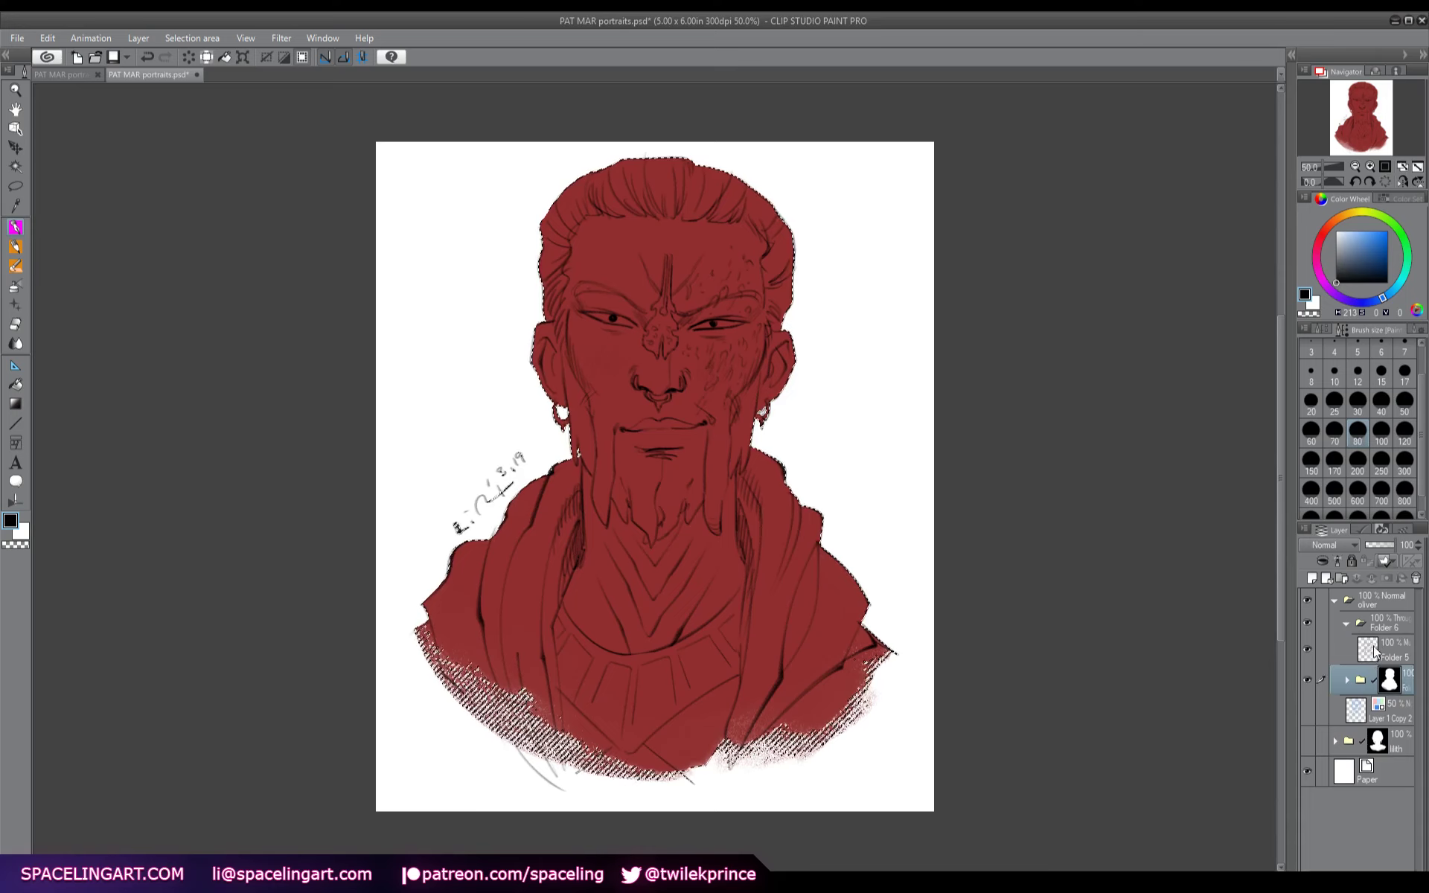
click(1383, 600)
click(1387, 579)
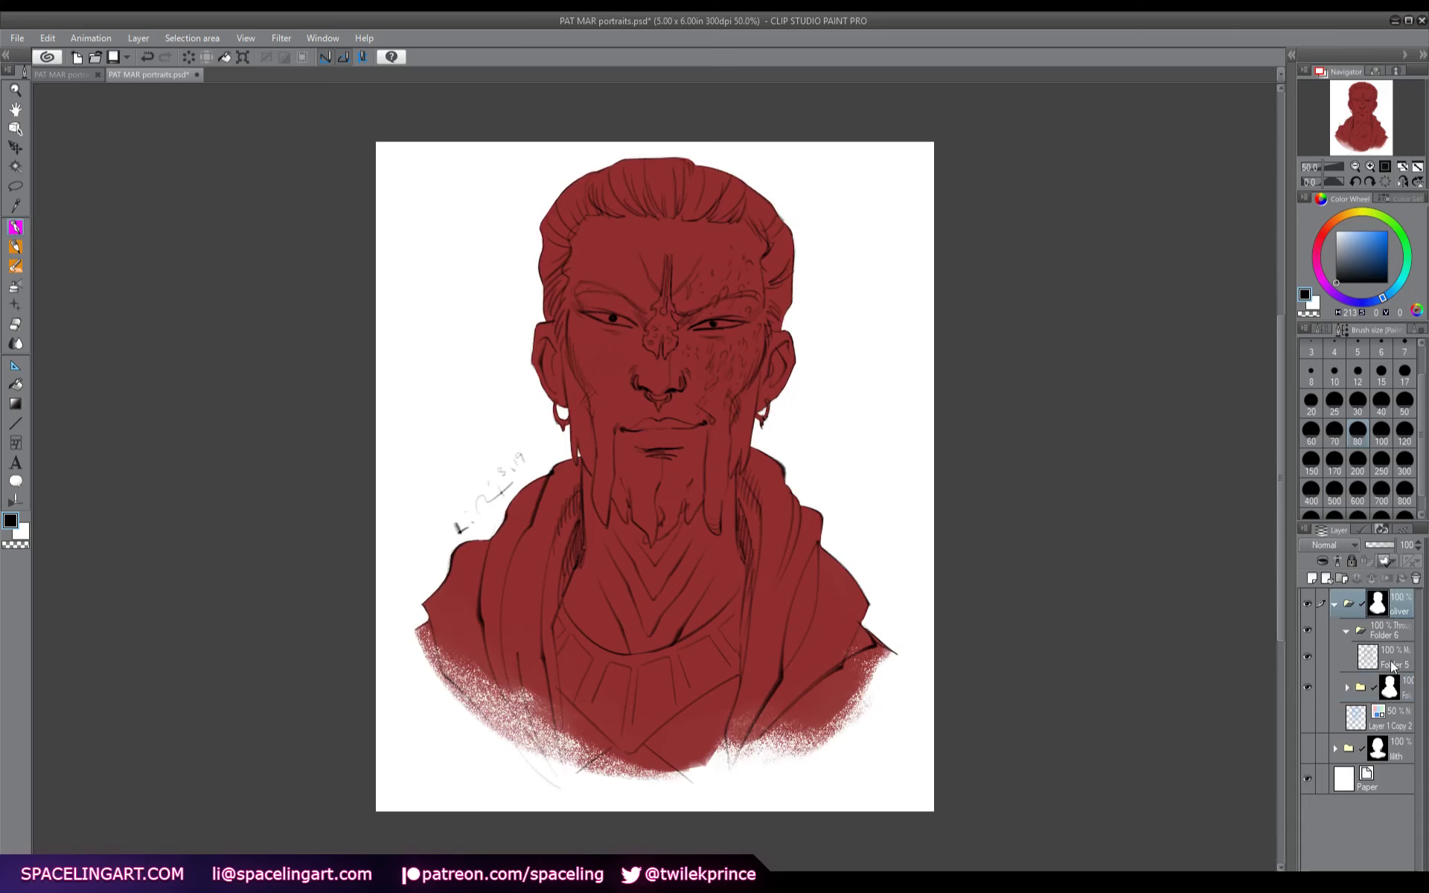
click(1397, 690)
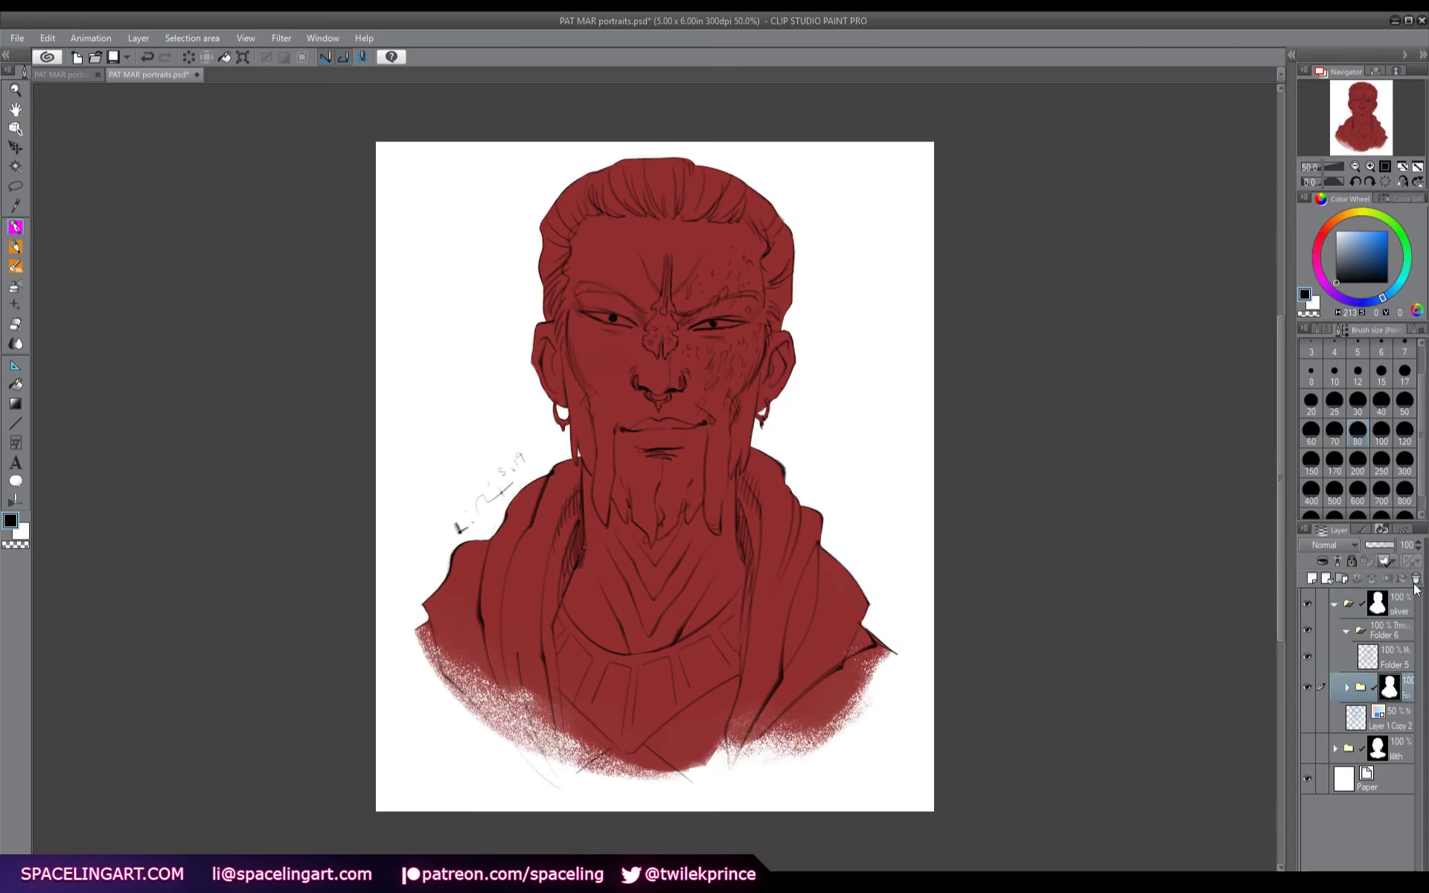
click(734, 341)
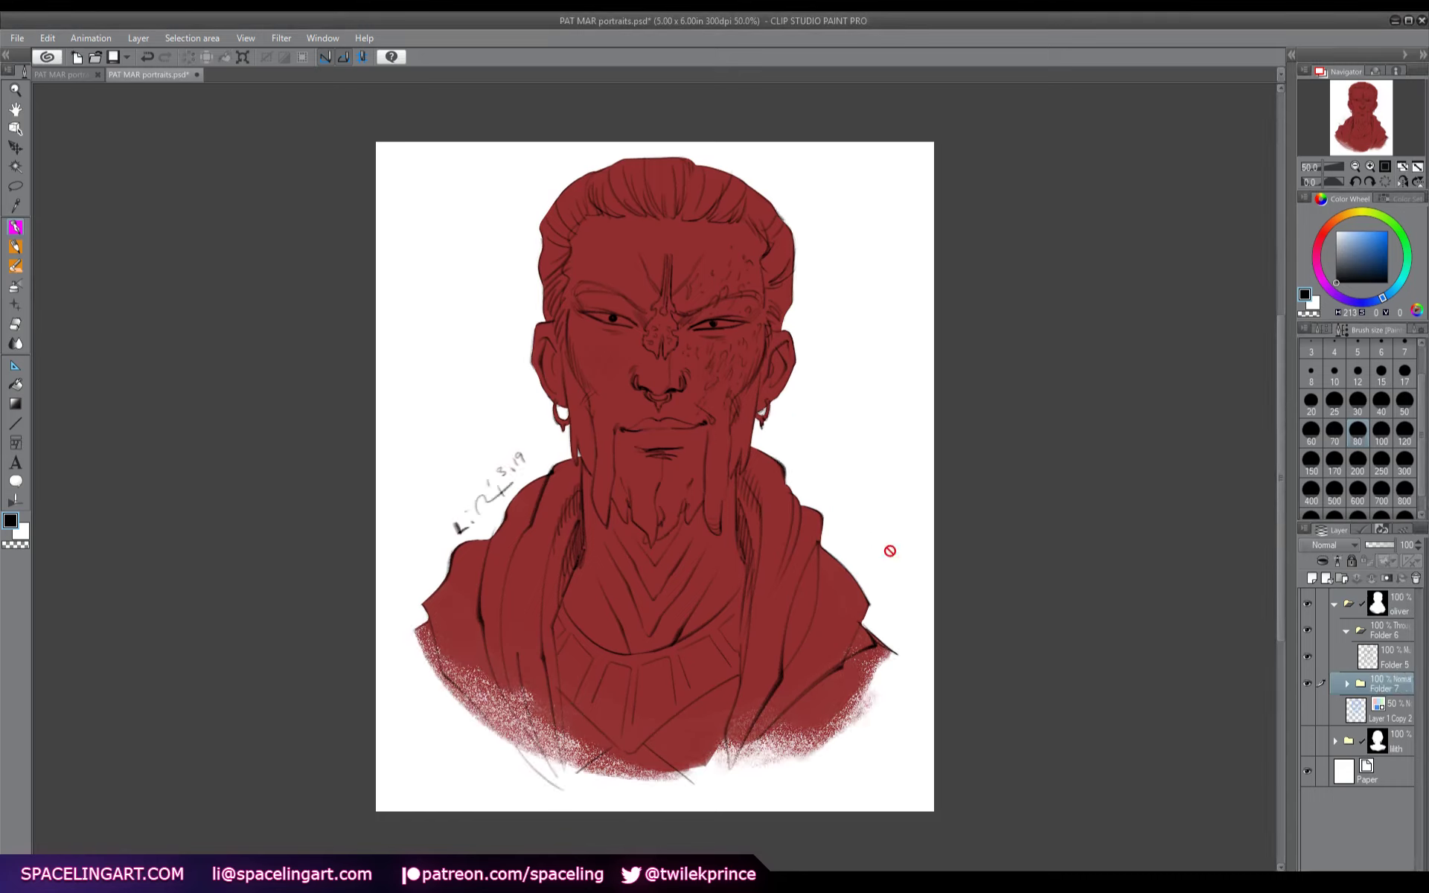
- Duplicate the merged line-art layer inside its folder
click(1368, 666)
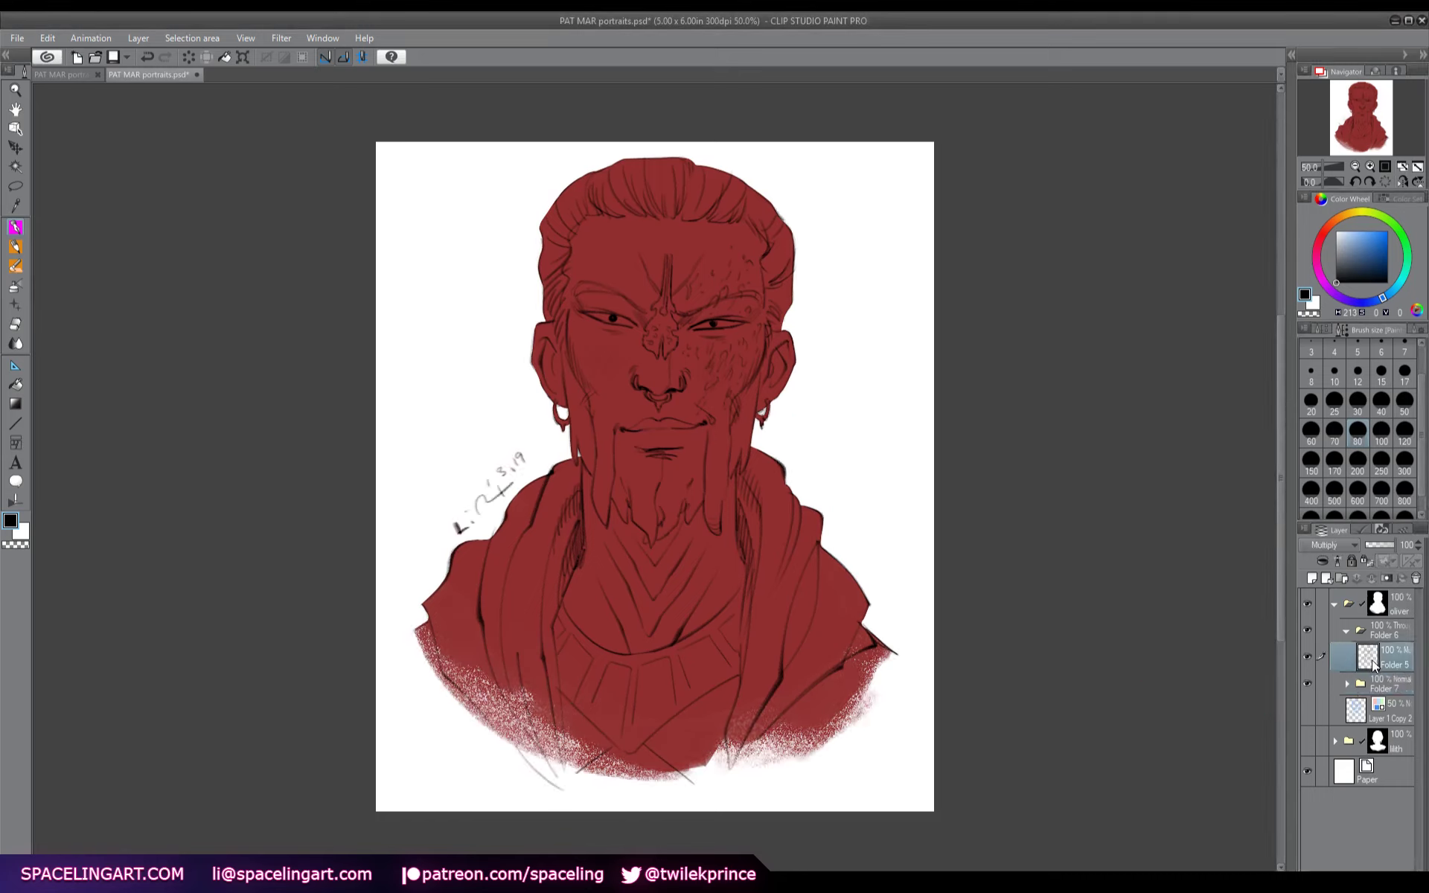
key(ctrl+c)
key(ctrl+v)
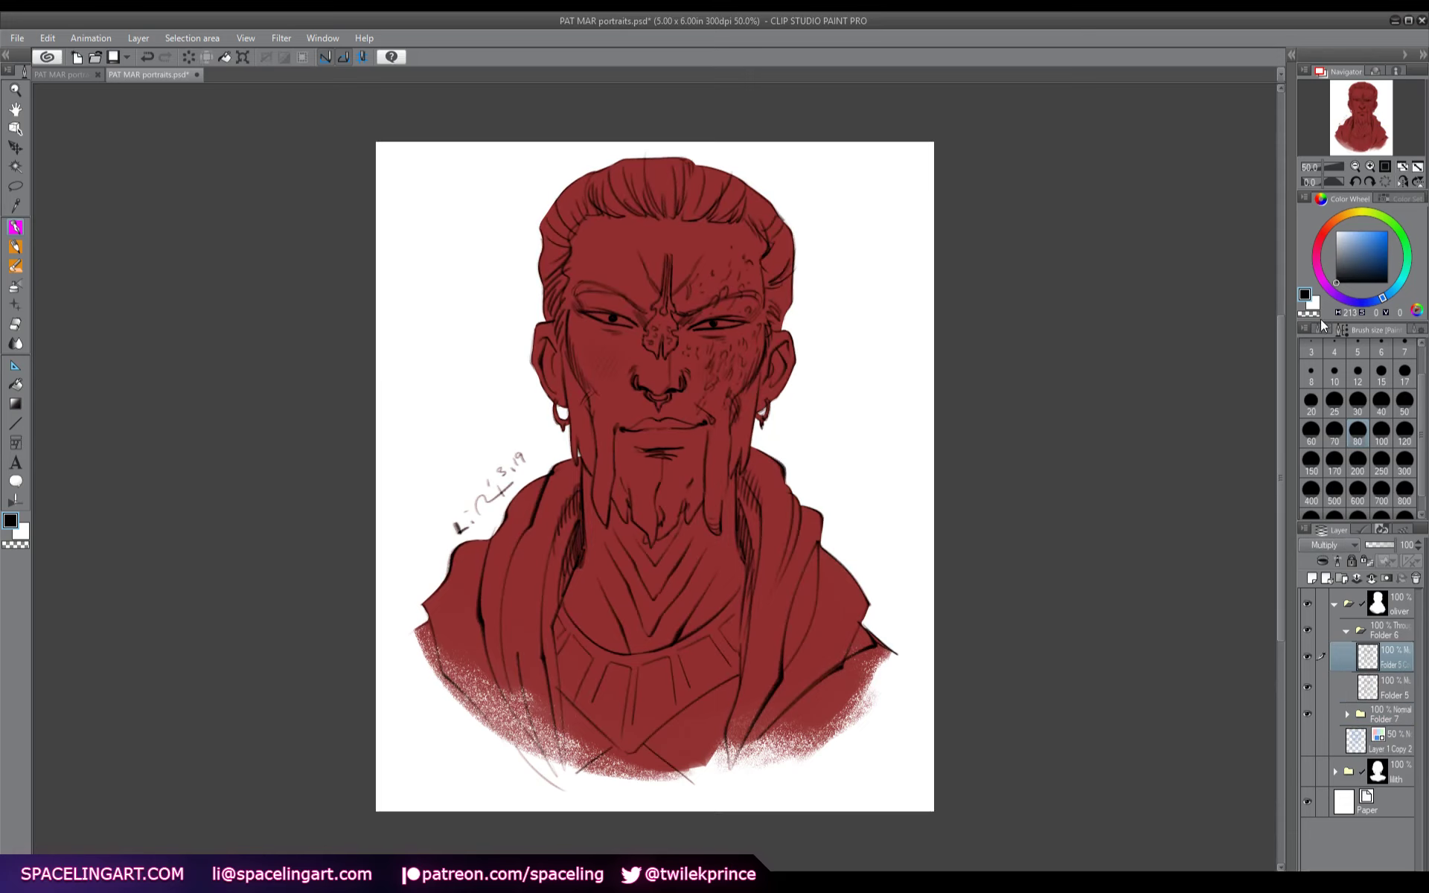
- Recolour the lines of the lower line-art layer with a light pink drawing colour
click(1367, 691)
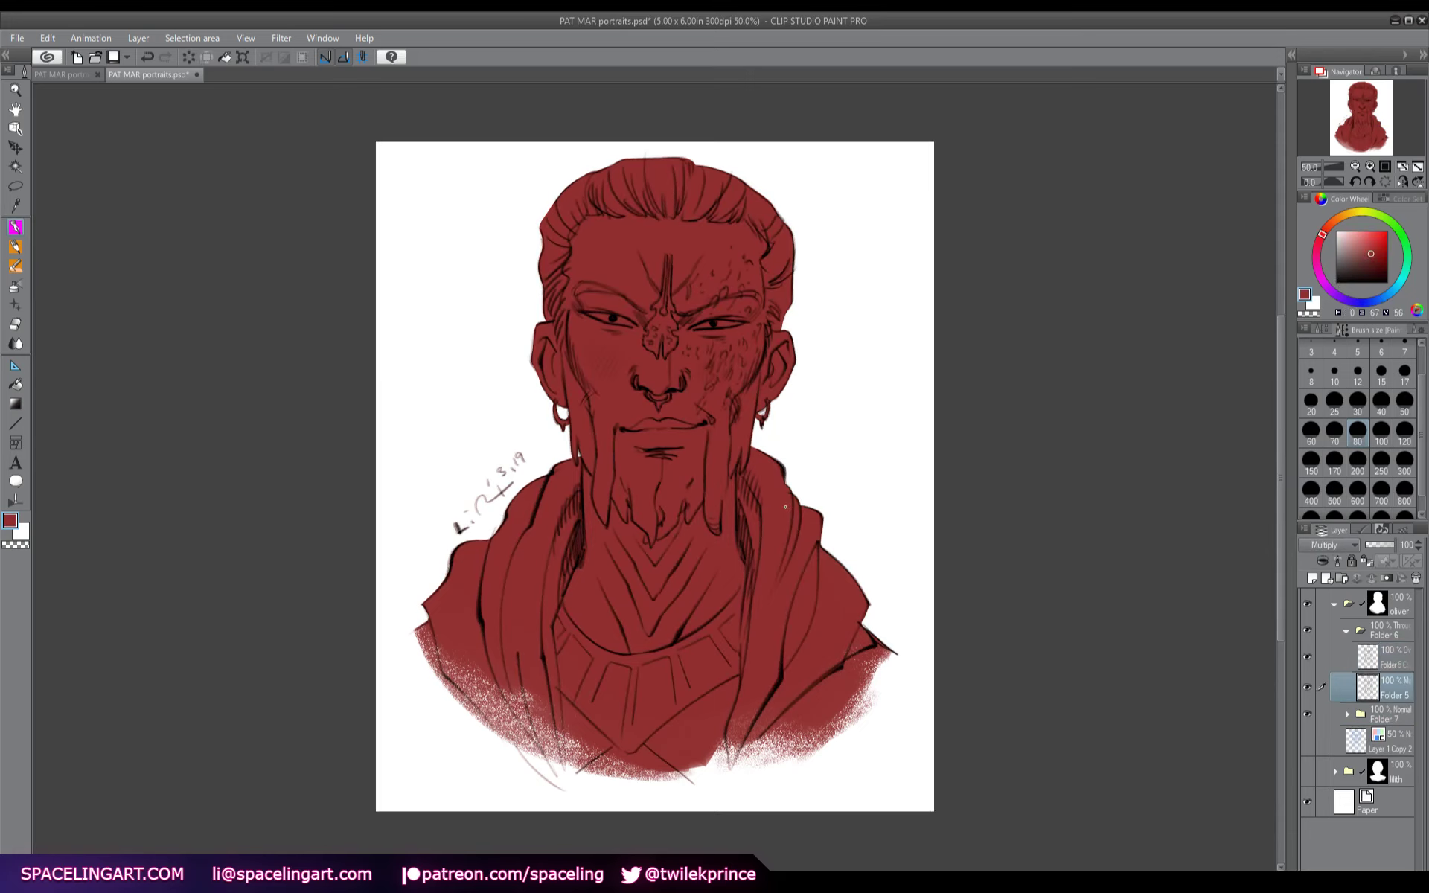
click(1317, 259)
click(1346, 237)
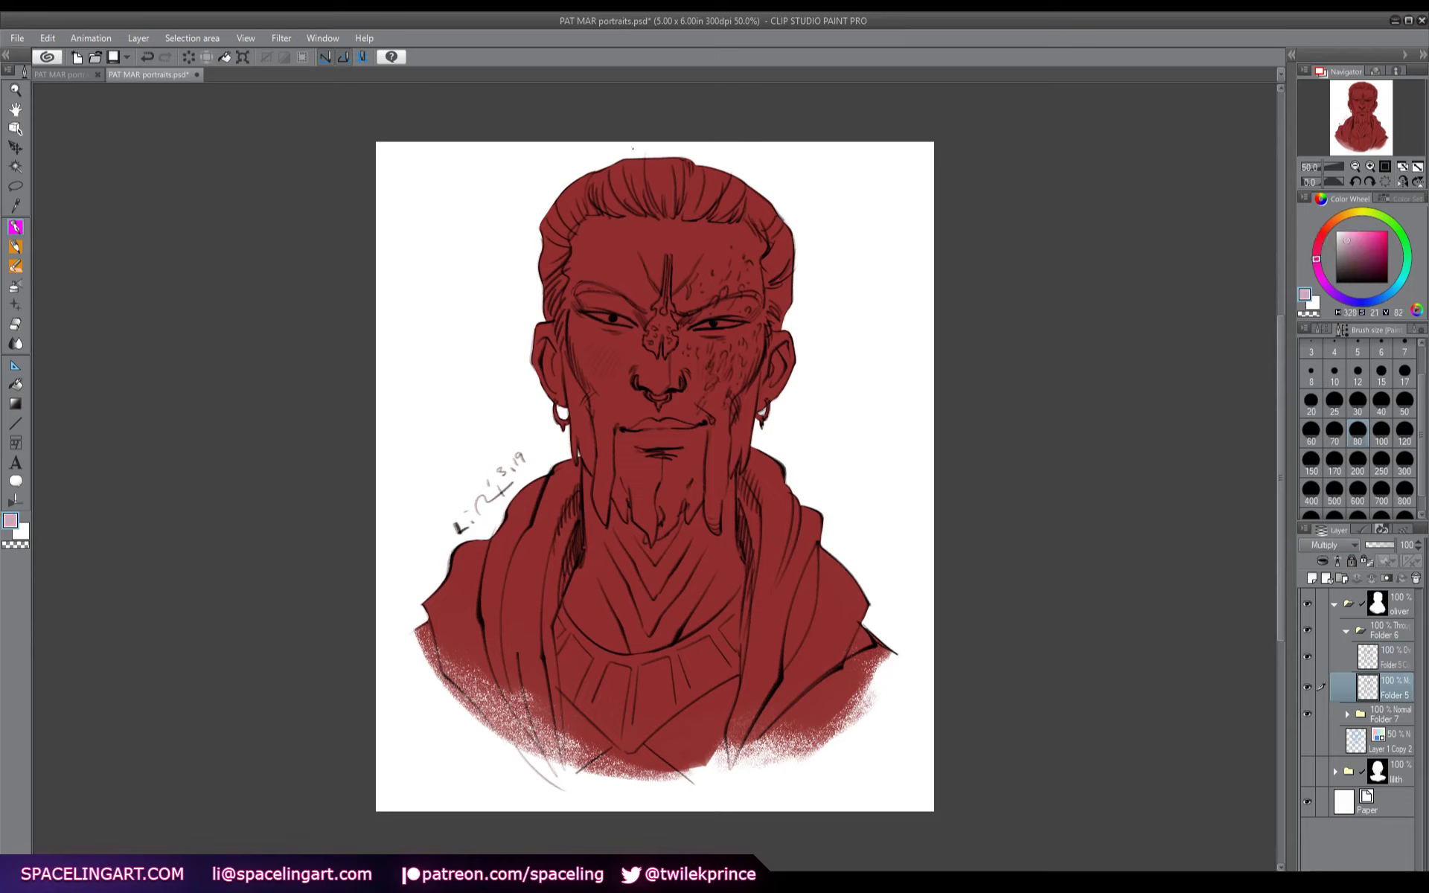
click(46, 38)
click(125, 249)
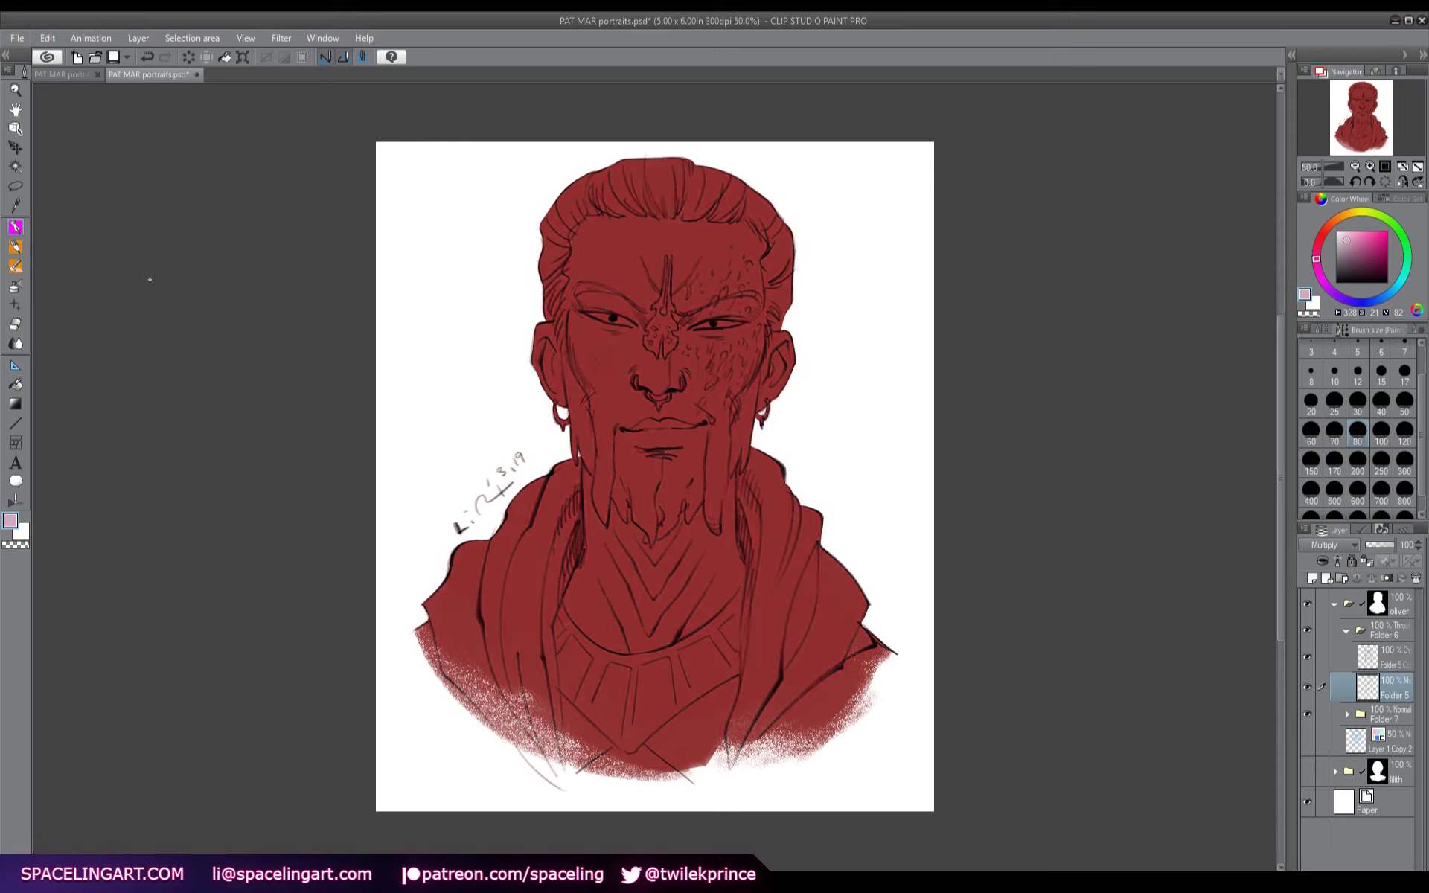
- Collapse the line-art folder, add a new raster layer above the red fill in Folder 7, and save the file
click(1347, 631)
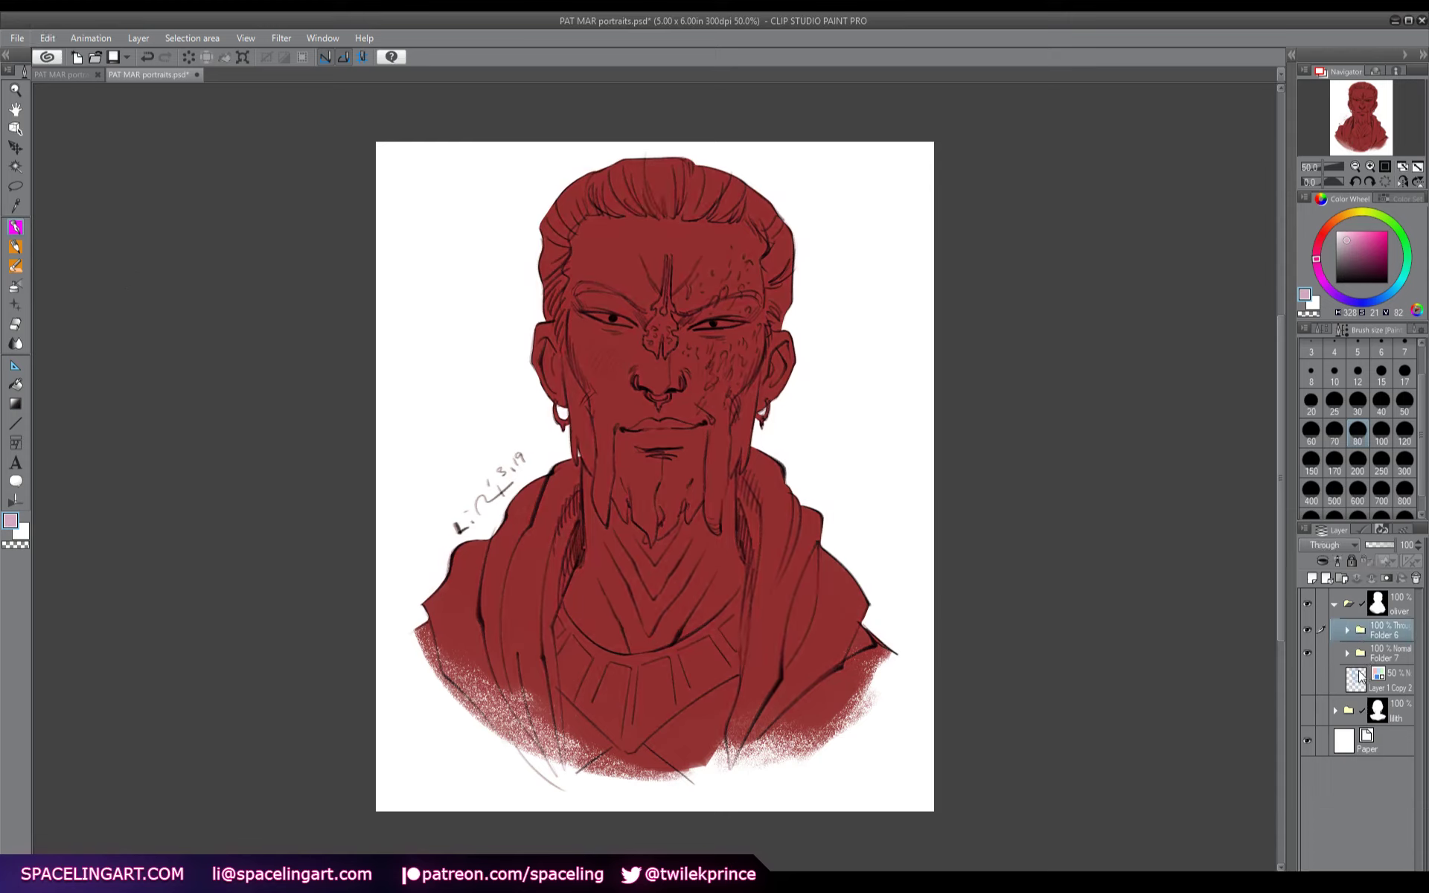
click(1346, 654)
click(1363, 672)
click(1312, 578)
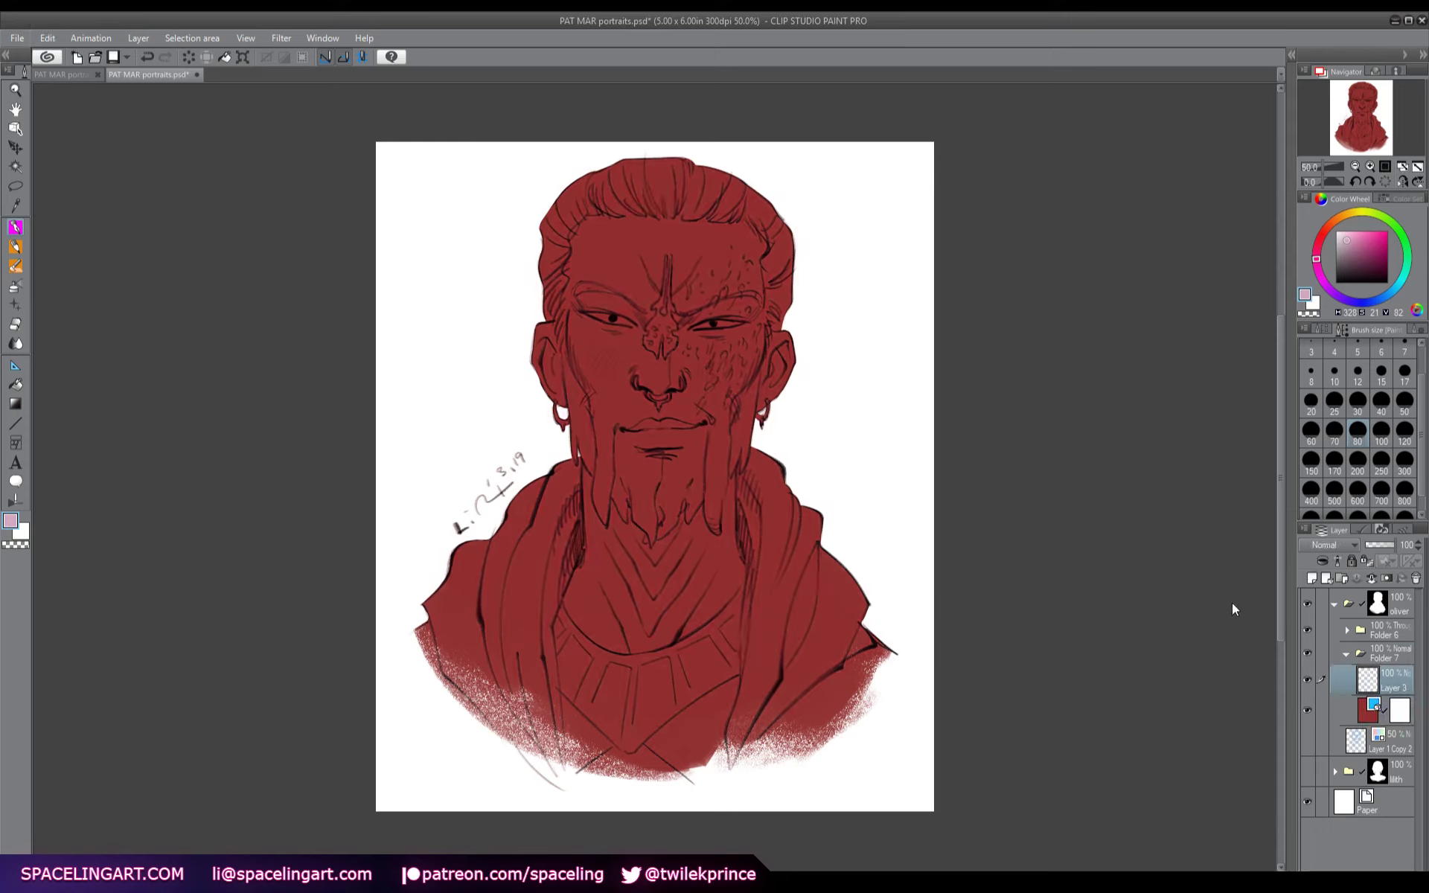
key(ctrl+s)
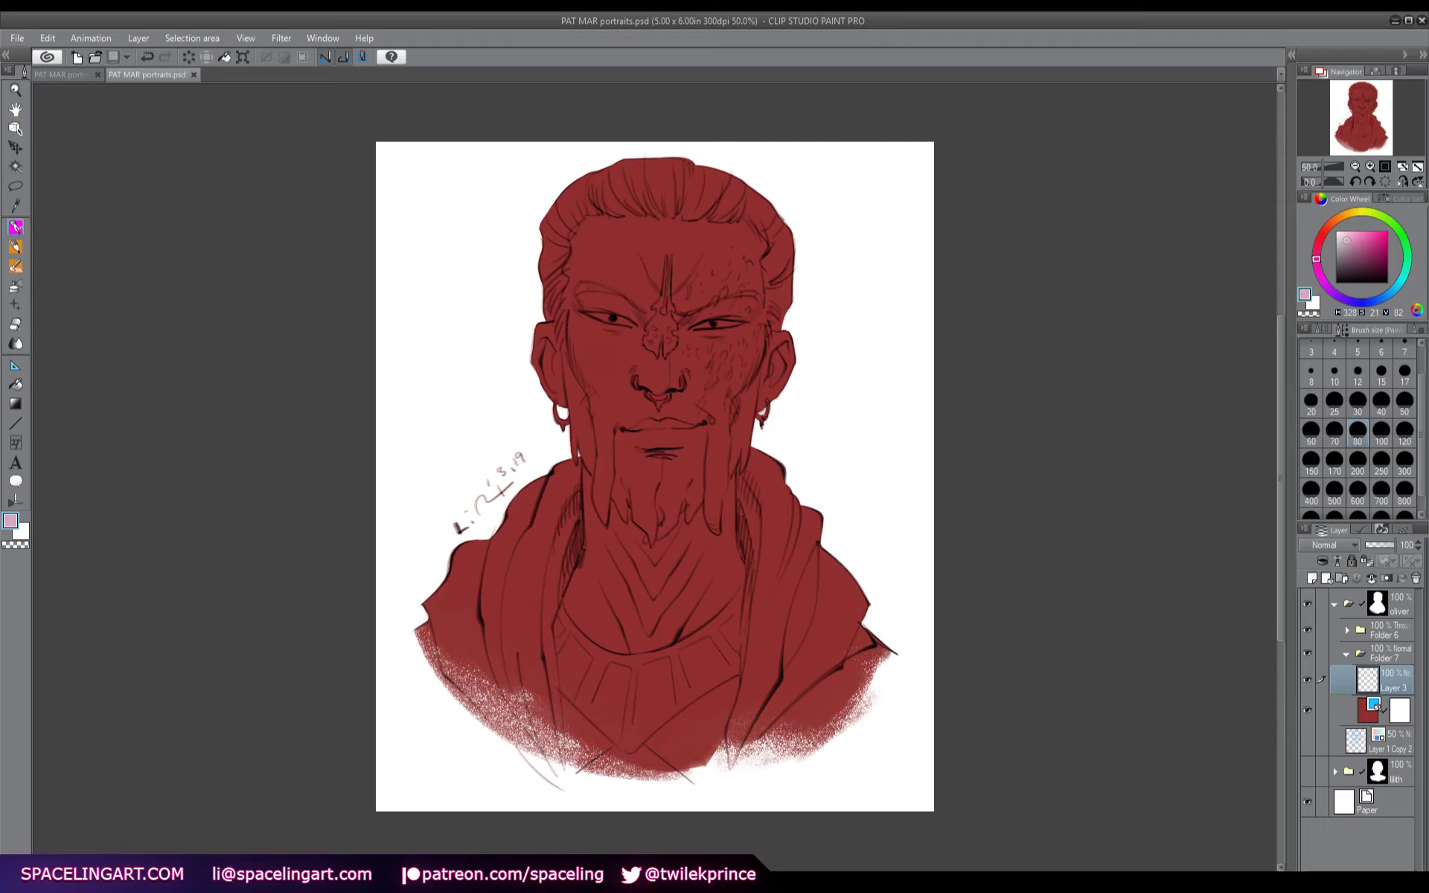
- Paint the hooded jacket and shirt with a dark blue-grey flat colour on the new layer, covering the large areas at size 250
click(1378, 302)
click(1345, 273)
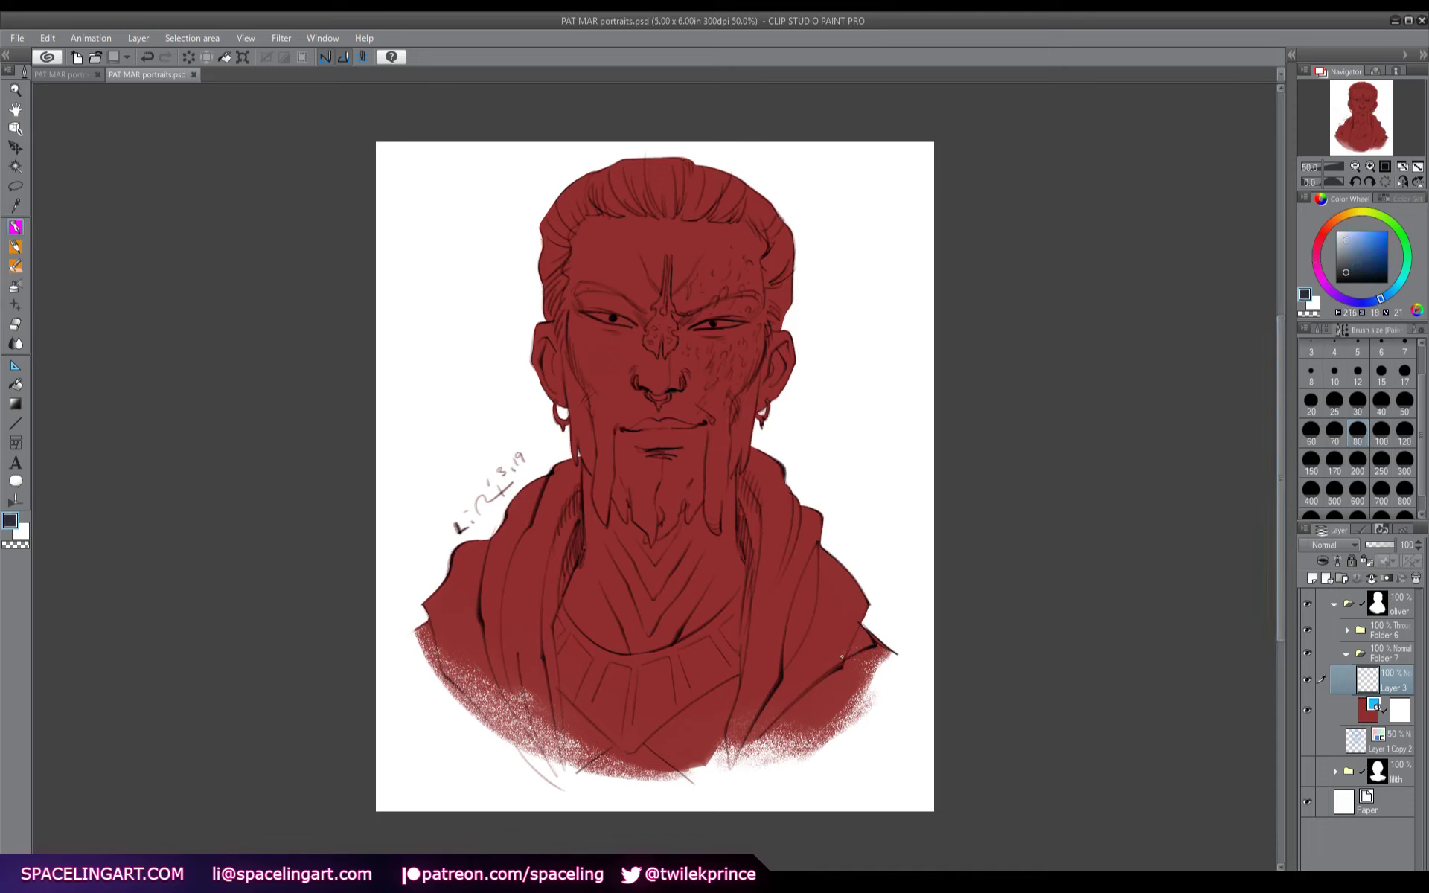
mouse_move(842, 656)
mouse_down()
mouse_move(867, 647)
mouse_move(804, 737)
mouse_move(855, 715)
mouse_up()
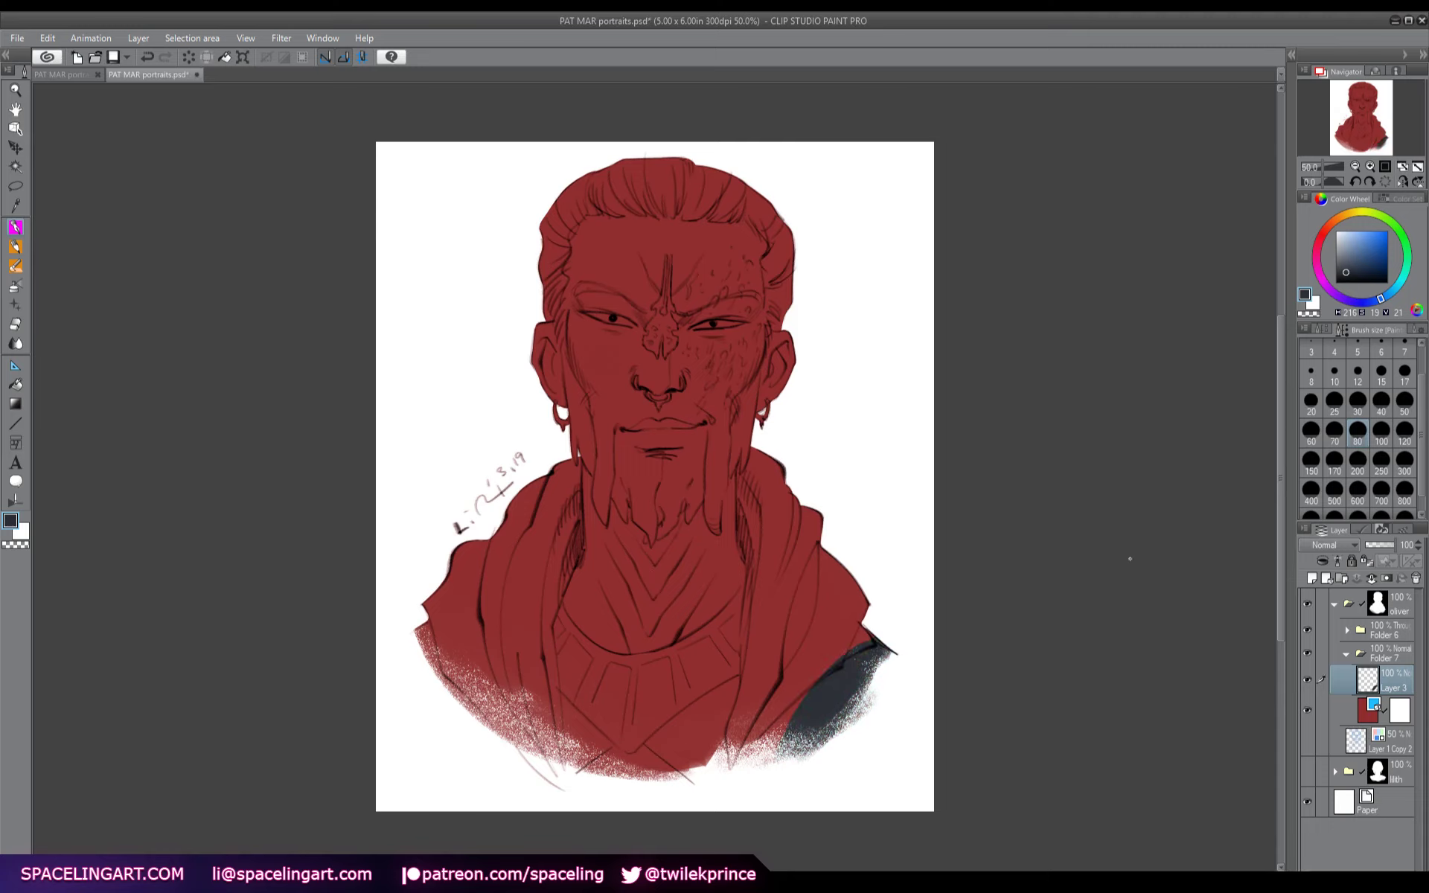
mouse_move(867, 632)
mouse_down()
mouse_move(733, 755)
mouse_move(670, 733)
mouse_move(767, 647)
mouse_move(793, 521)
mouse_up()
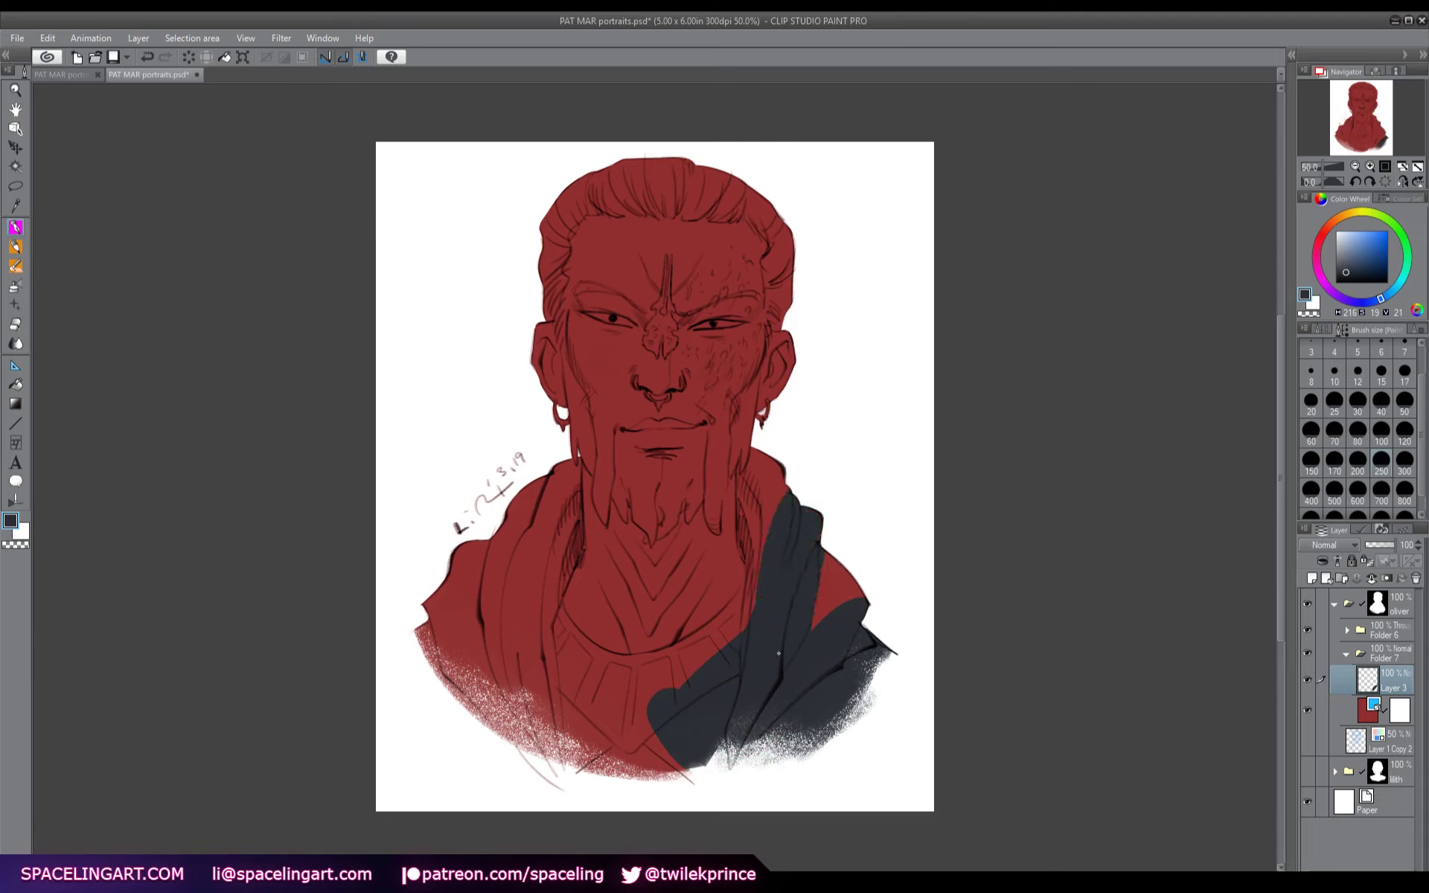
mouse_move(778, 654)
mouse_down()
mouse_move(862, 599)
mouse_move(784, 510)
mouse_move(765, 528)
mouse_move(781, 458)
mouse_move(792, 573)
mouse_move(757, 644)
mouse_move(678, 684)
mouse_move(548, 645)
mouse_move(555, 678)
mouse_move(512, 709)
mouse_move(580, 737)
mouse_move(653, 716)
mouse_up()
mouse_move(513, 715)
mouse_down()
mouse_move(447, 648)
mouse_move(465, 566)
mouse_move(491, 610)
mouse_move(525, 536)
mouse_move(544, 573)
mouse_move(554, 506)
mouse_move(564, 520)
mouse_up()
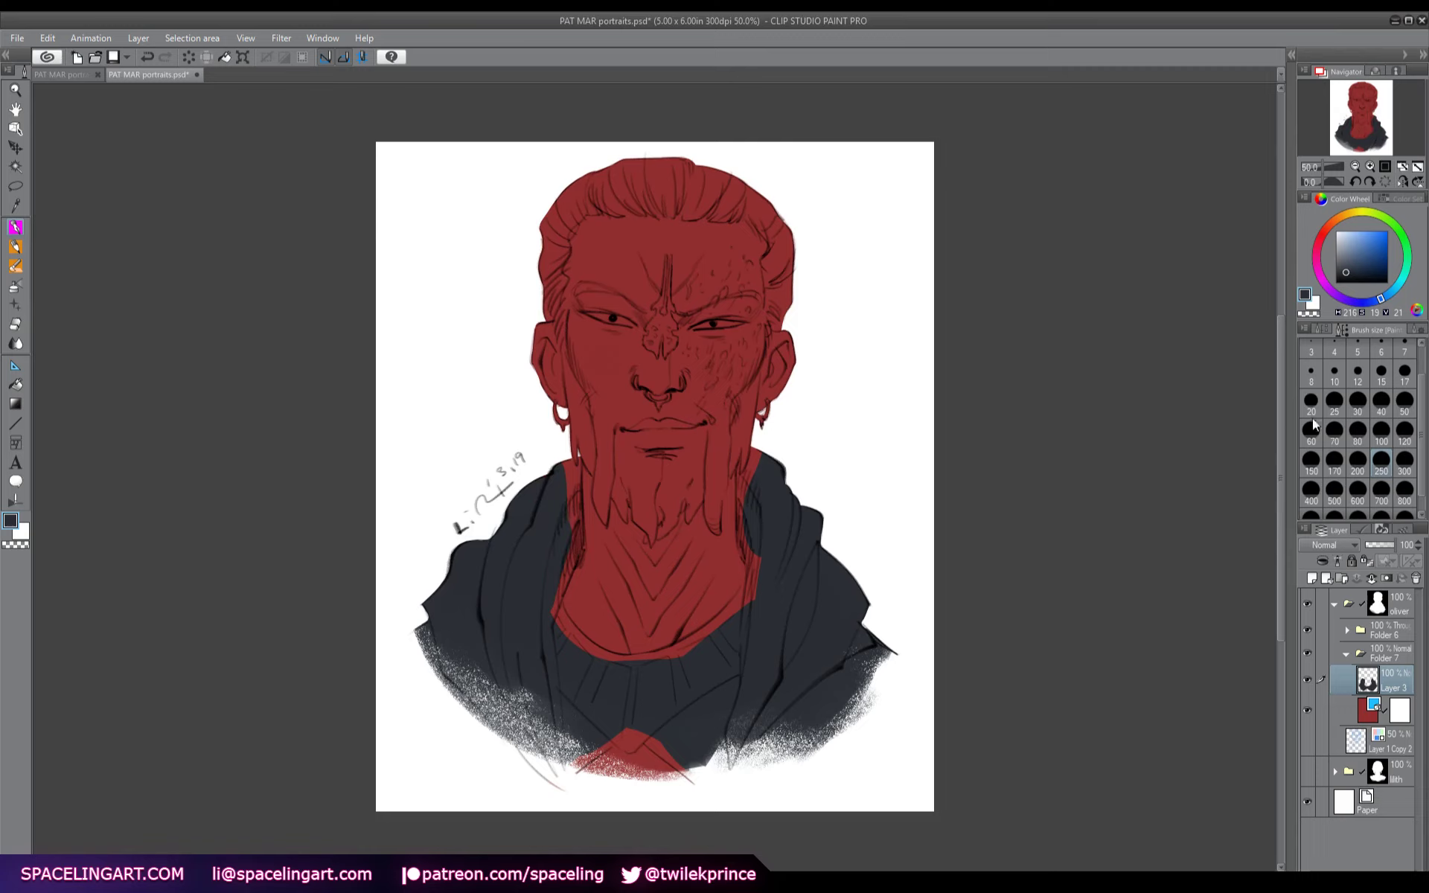
- Refine the dark clothing flat at size 80 along the hood's inner edges, the shirt's lower point and the neckline
click(1358, 431)
mouse_move(760, 477)
mouse_down()
mouse_move(753, 451)
mouse_move(742, 477)
mouse_up()
drag(738, 477, 749, 608)
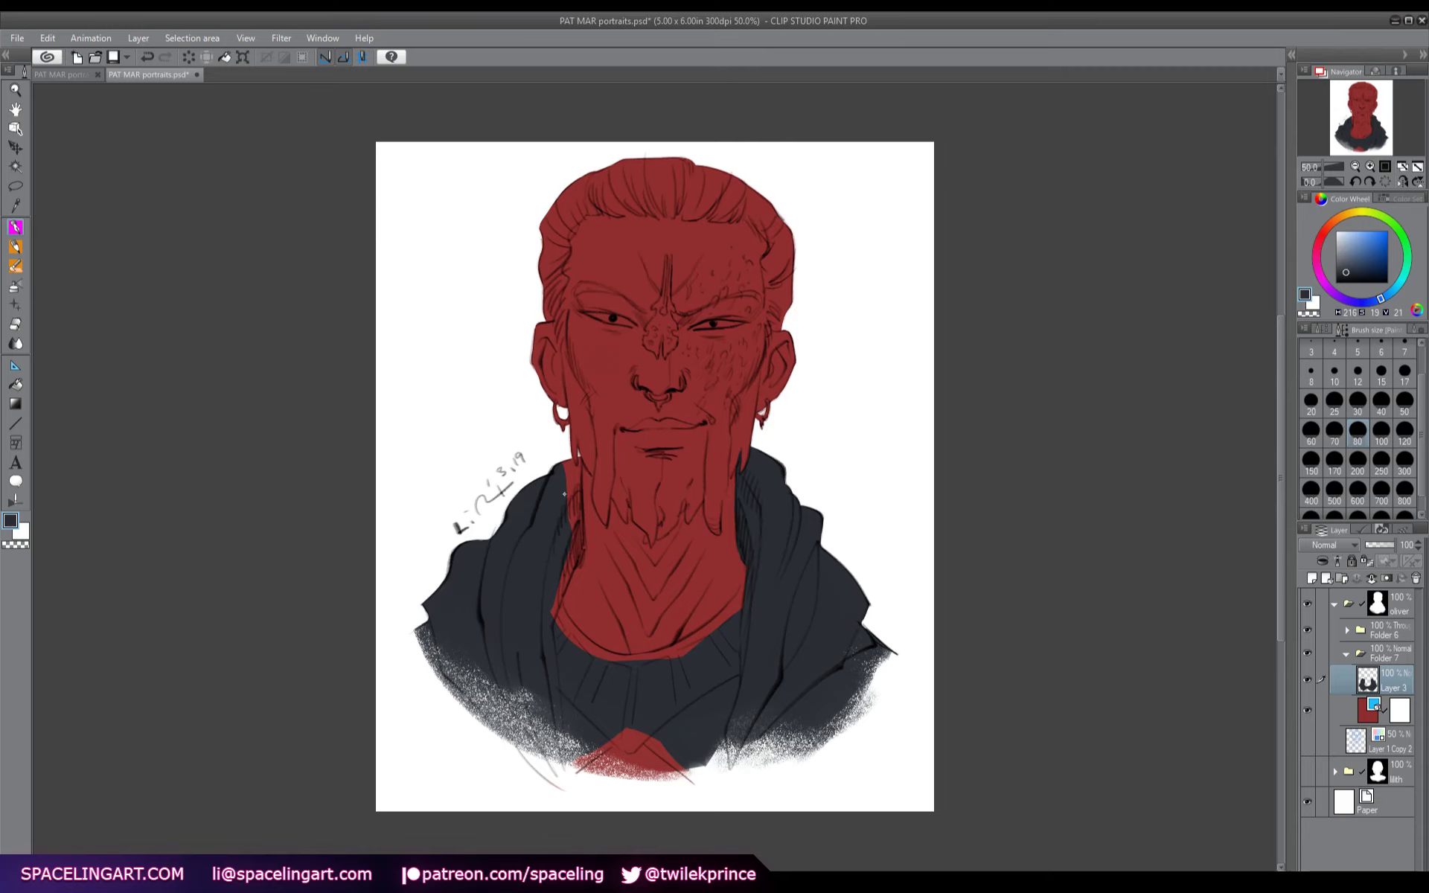
mouse_move(564, 493)
mouse_down()
mouse_move(579, 456)
mouse_move(579, 517)
mouse_move(563, 515)
mouse_move(574, 489)
mouse_move(580, 544)
mouse_move(555, 593)
mouse_up()
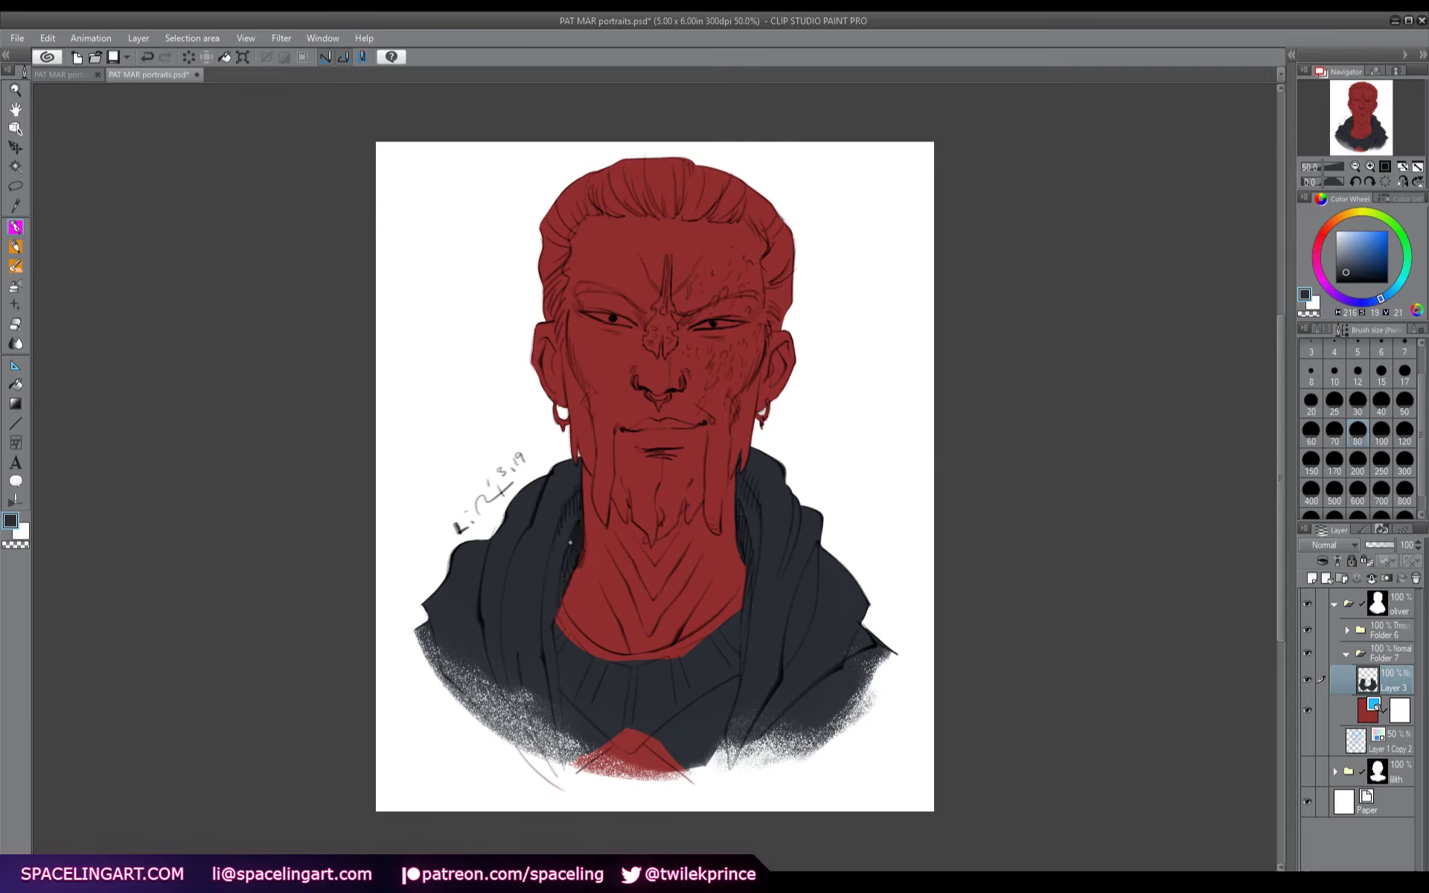
mouse_move(626, 731)
mouse_down()
mouse_move(577, 764)
mouse_move(683, 769)
mouse_up()
drag(644, 732, 624, 741)
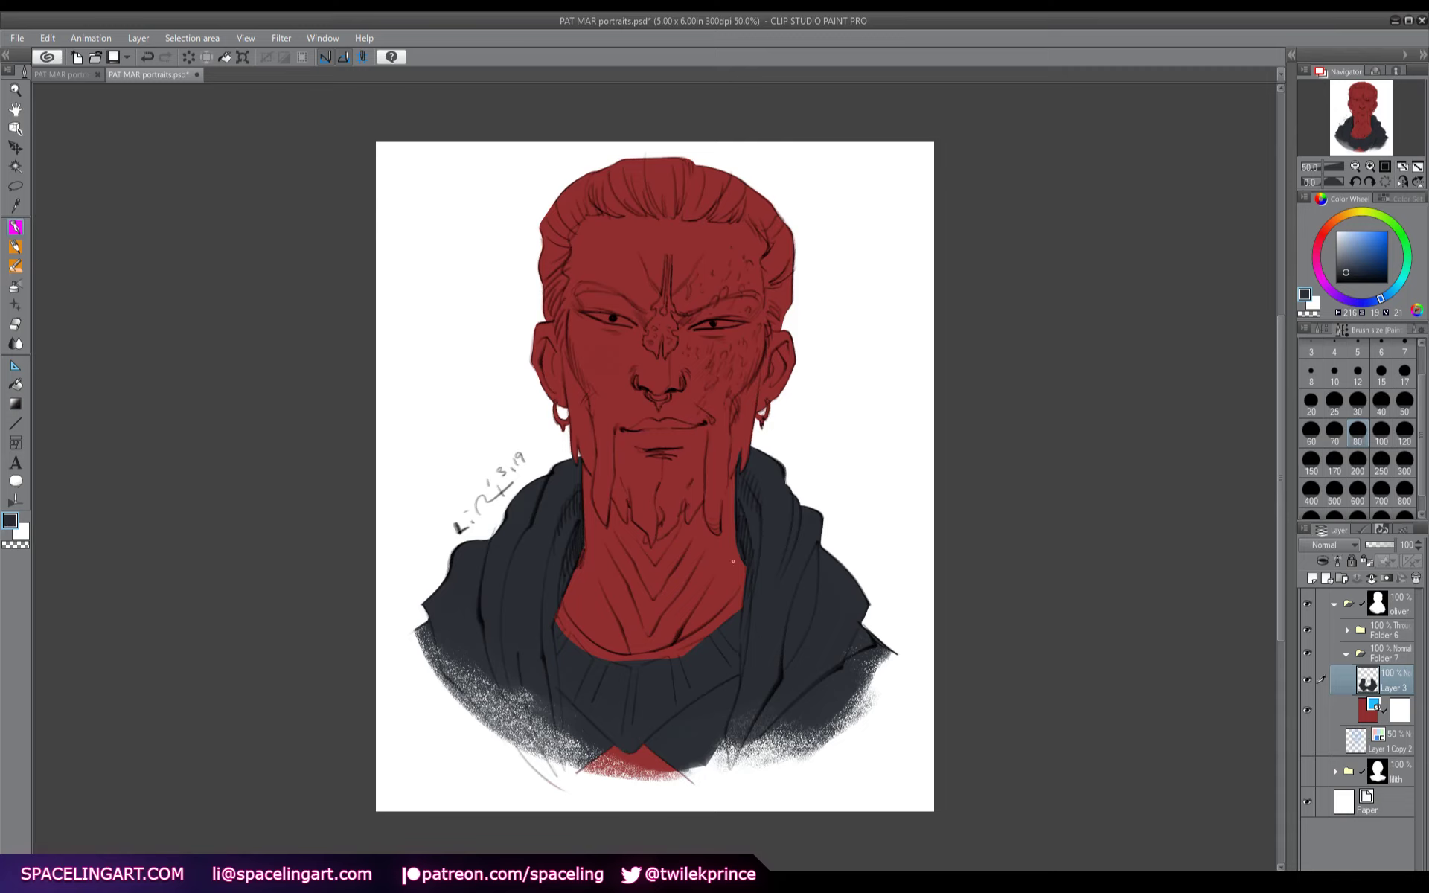
mouse_move(668, 656)
mouse_down()
mouse_move(749, 586)
mouse_move(632, 658)
mouse_move(656, 659)
mouse_move(591, 649)
mouse_move(544, 604)
mouse_up()
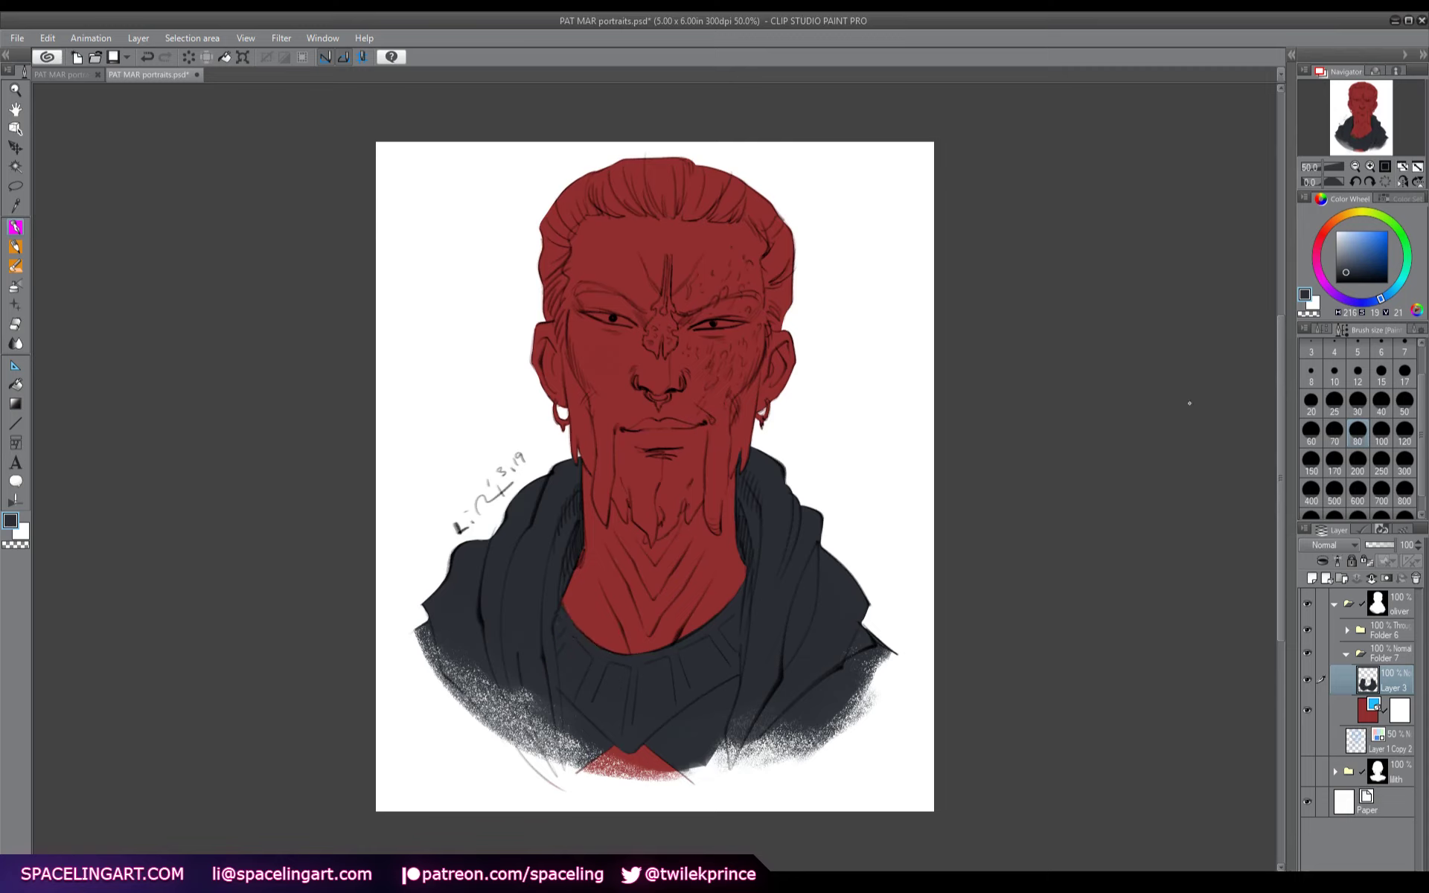
- Paint the hair in a dark purple-grey flat colour on the clothing layer
drag(1370, 302, 1349, 301)
mouse_move(658, 160)
mouse_down()
mouse_move(570, 192)
mouse_move(546, 317)
mouse_move(570, 209)
mouse_move(600, 195)
mouse_move(594, 211)
mouse_move(602, 198)
mouse_move(643, 204)
mouse_move(682, 162)
mouse_move(635, 209)
mouse_move(669, 202)
mouse_move(661, 211)
mouse_move(668, 195)
mouse_move(681, 209)
mouse_move(664, 214)
mouse_move(694, 201)
mouse_move(684, 215)
mouse_move(714, 196)
mouse_move(699, 165)
mouse_move(719, 180)
mouse_move(716, 213)
mouse_move(727, 217)
mouse_move(723, 198)
mouse_move(781, 227)
mouse_move(766, 240)
mouse_move(743, 213)
mouse_move(788, 250)
mouse_move(767, 336)
mouse_move(783, 324)
mouse_move(776, 256)
mouse_move(790, 302)
mouse_up()
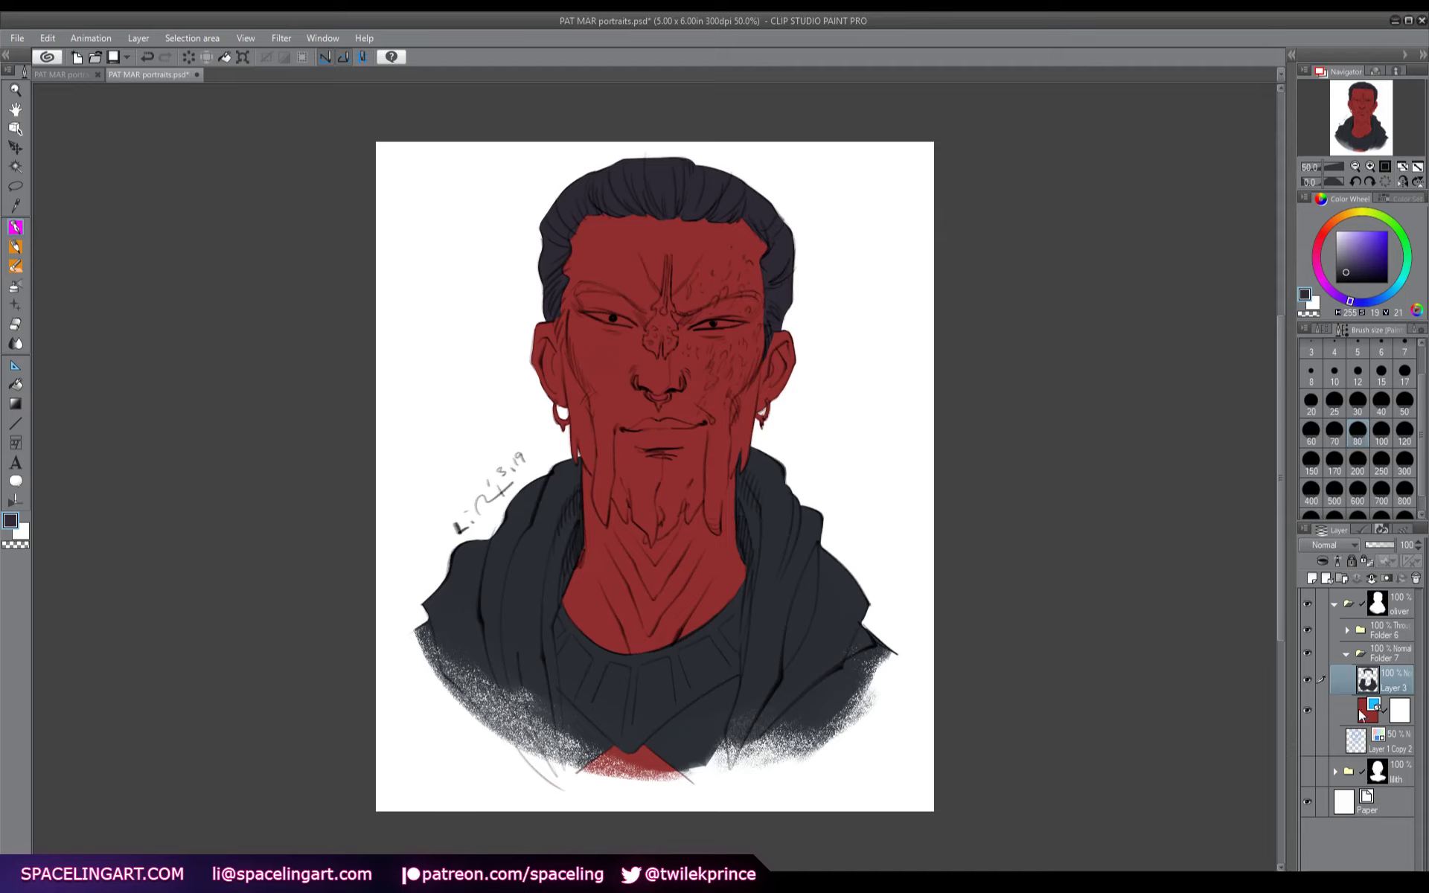
- Paint the hood's two front bands a lighter grey-blue at size 120 on a new Screen layer, and merge it into the clothing flat
click(1312, 579)
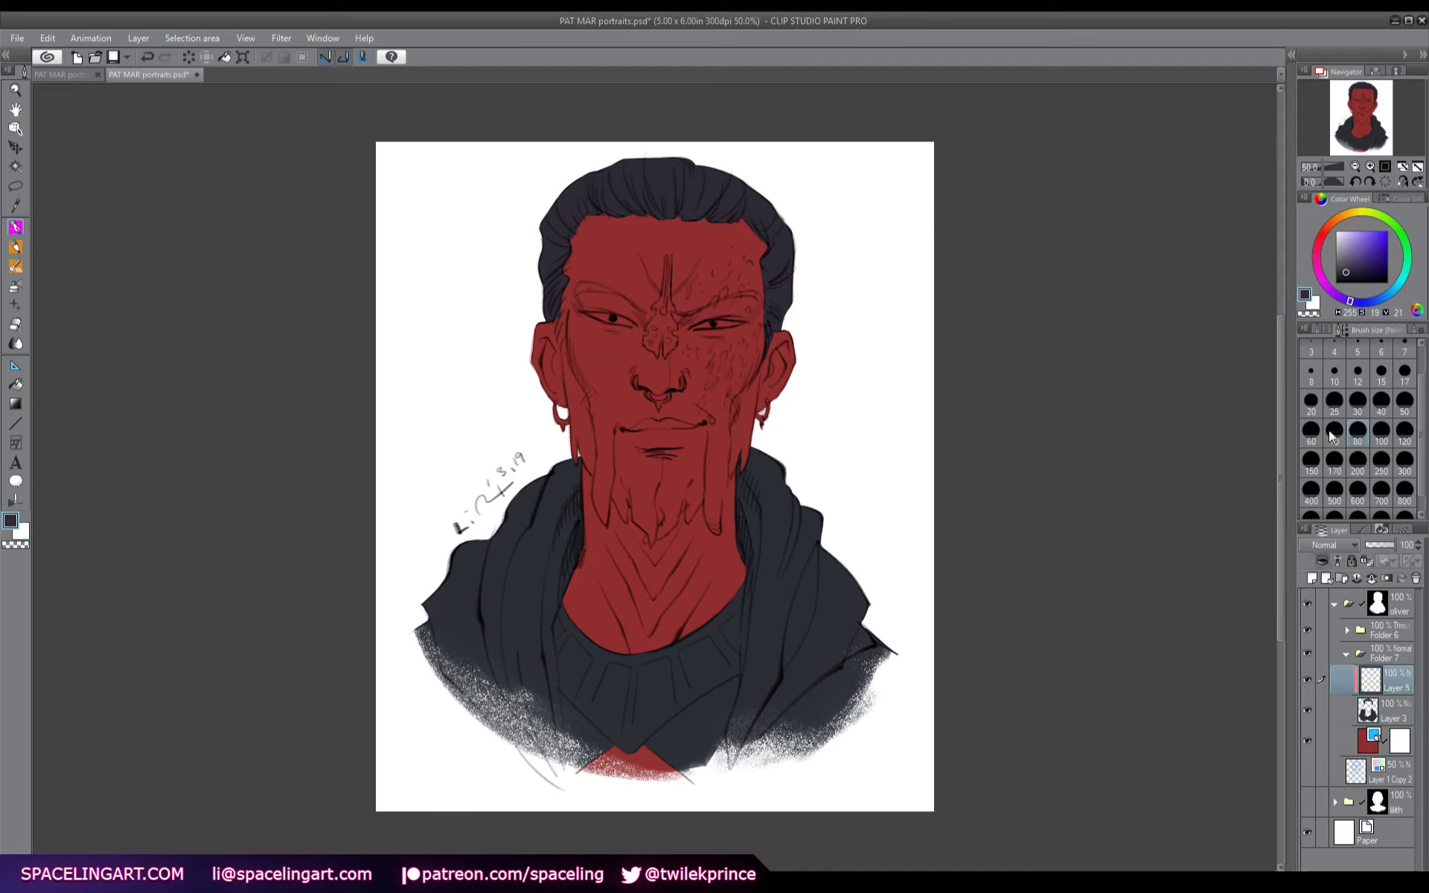
click(1391, 292)
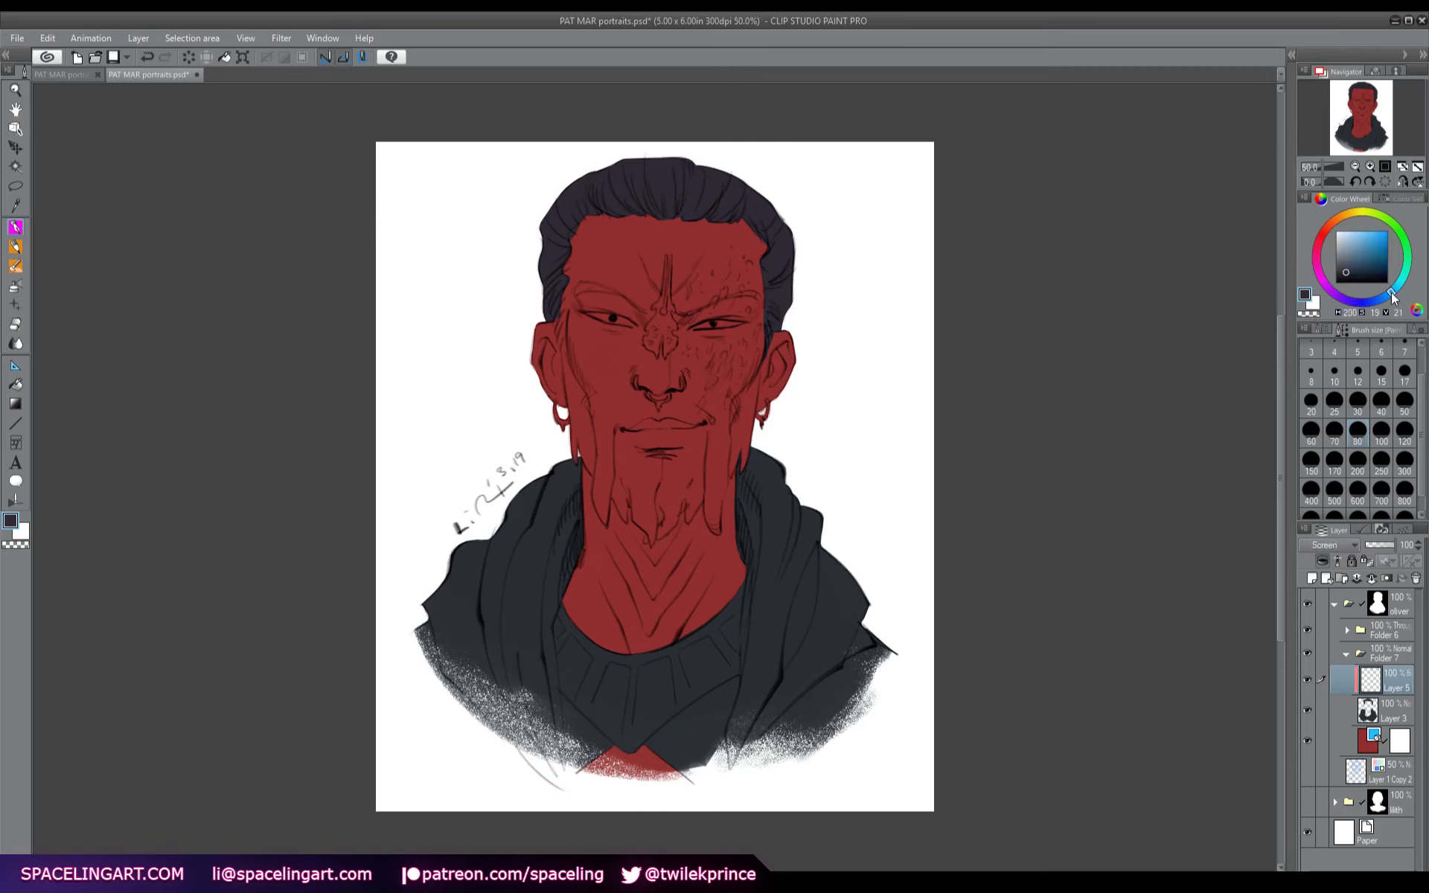
click(1404, 432)
mouse_move(572, 467)
mouse_down()
mouse_move(528, 573)
mouse_move(521, 756)
mouse_up()
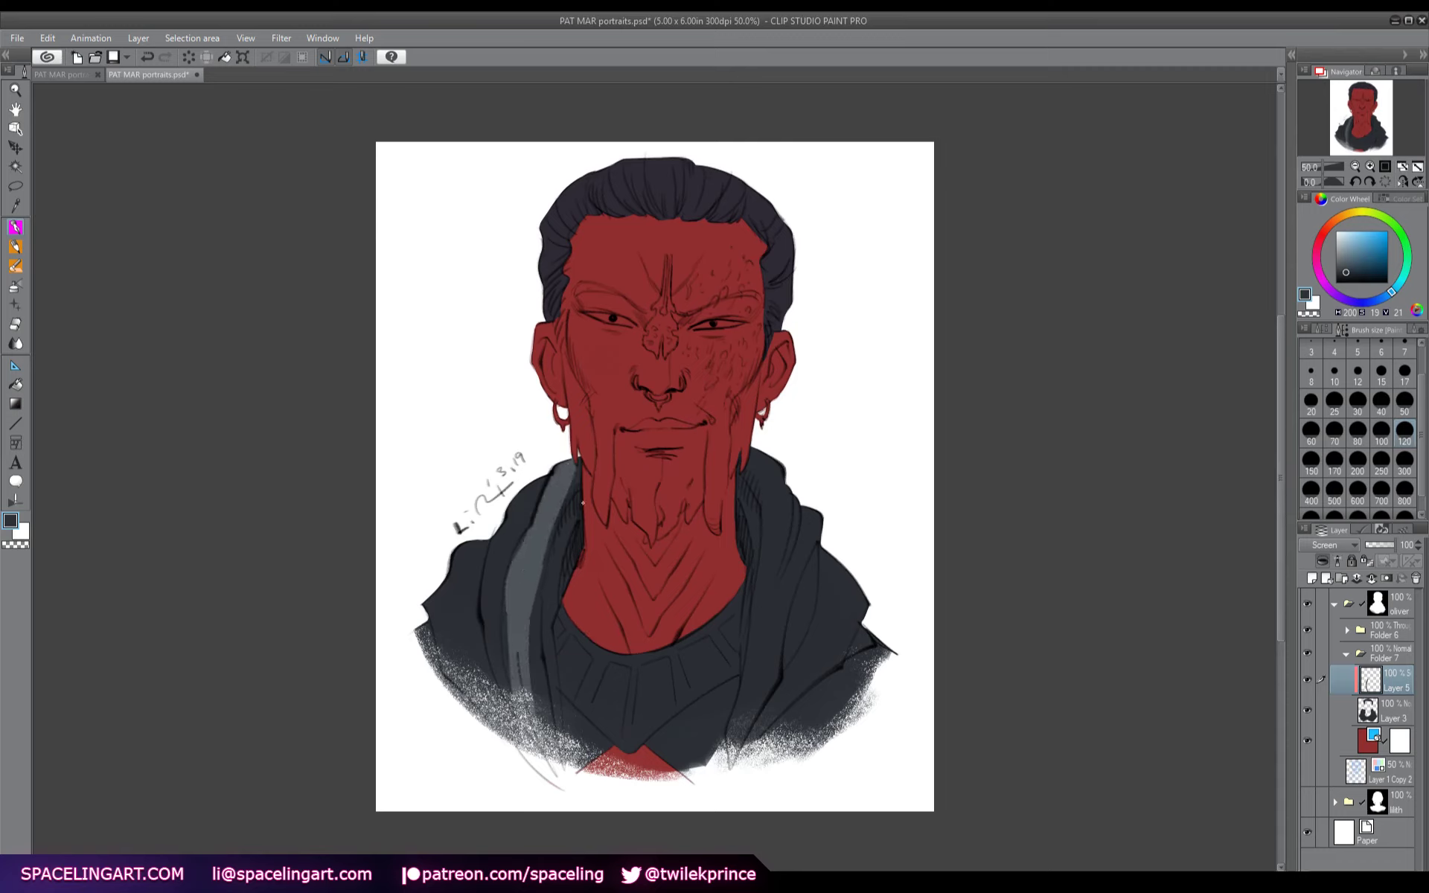
drag(579, 465, 567, 499)
mouse_move(760, 451)
mouse_down()
mouse_move(779, 486)
mouse_move(766, 655)
mouse_move(727, 765)
mouse_up()
drag(768, 549, 758, 646)
drag(765, 513, 749, 692)
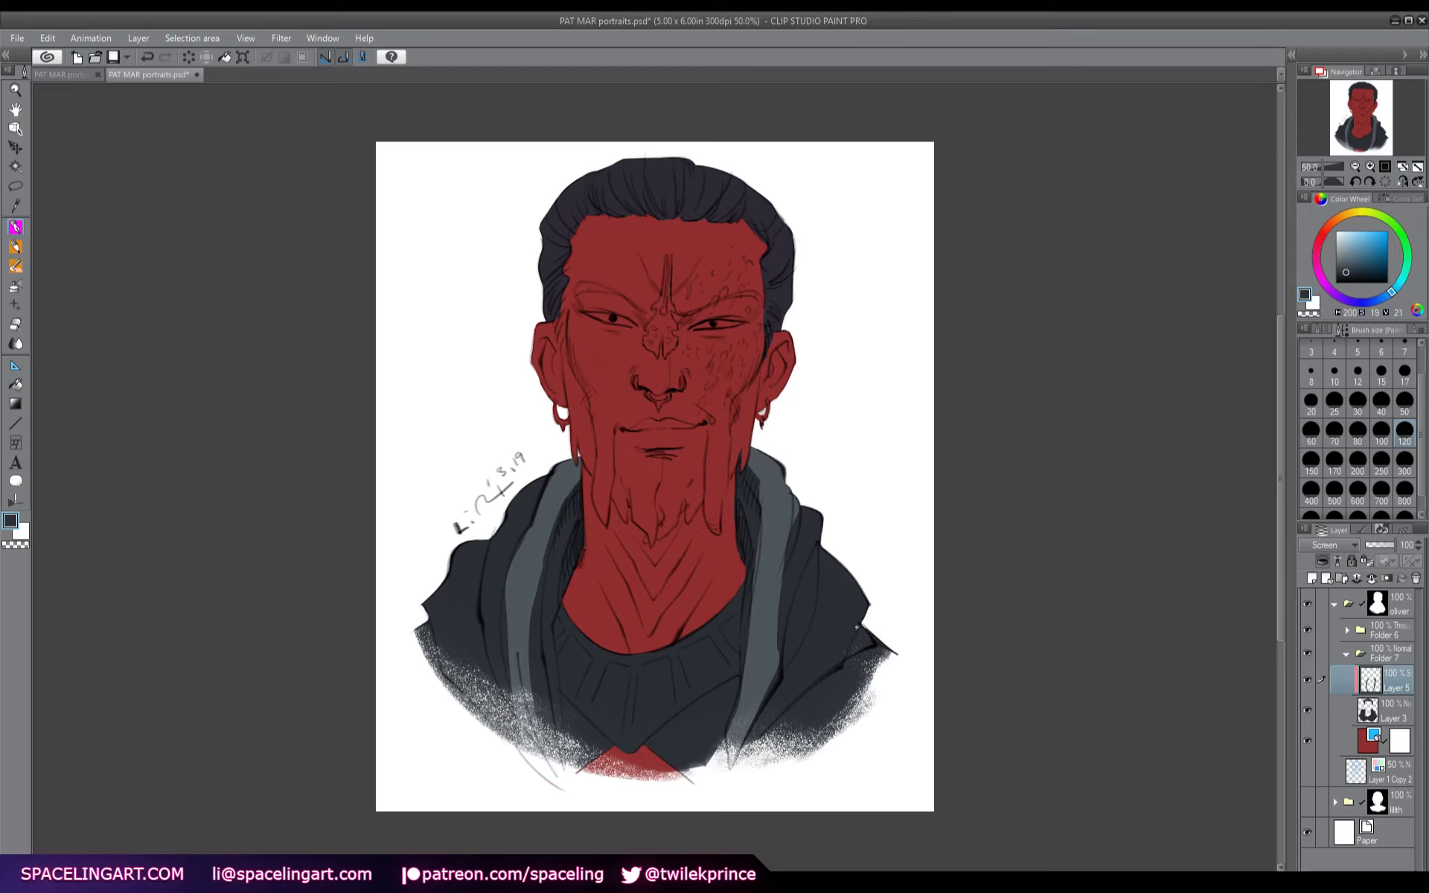
click(1373, 579)
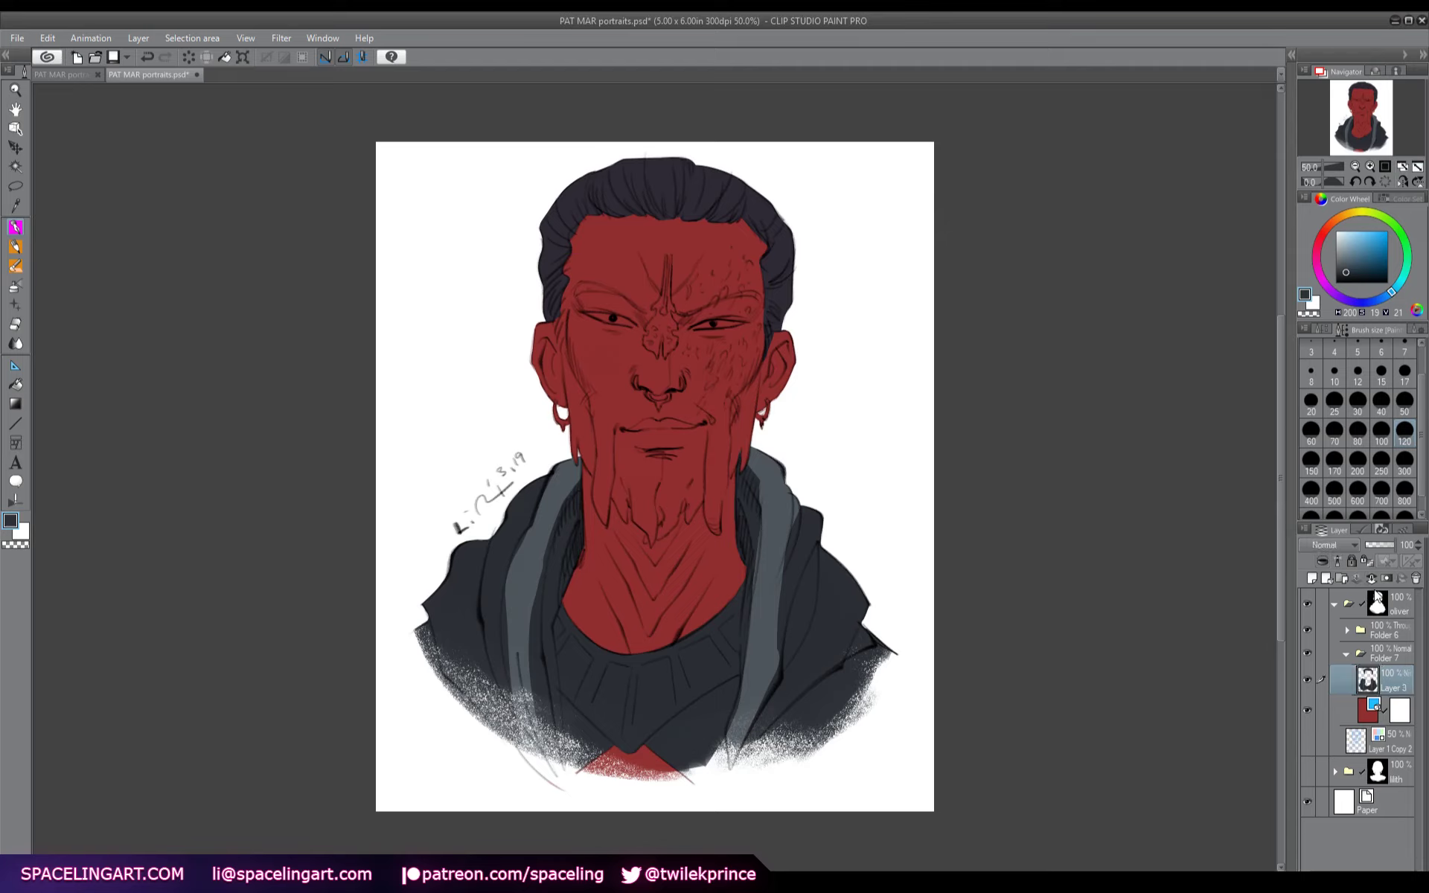
- Add a raster layer above the red fill and paint the earrings in golden ochre at size 50
click(1361, 718)
click(1312, 579)
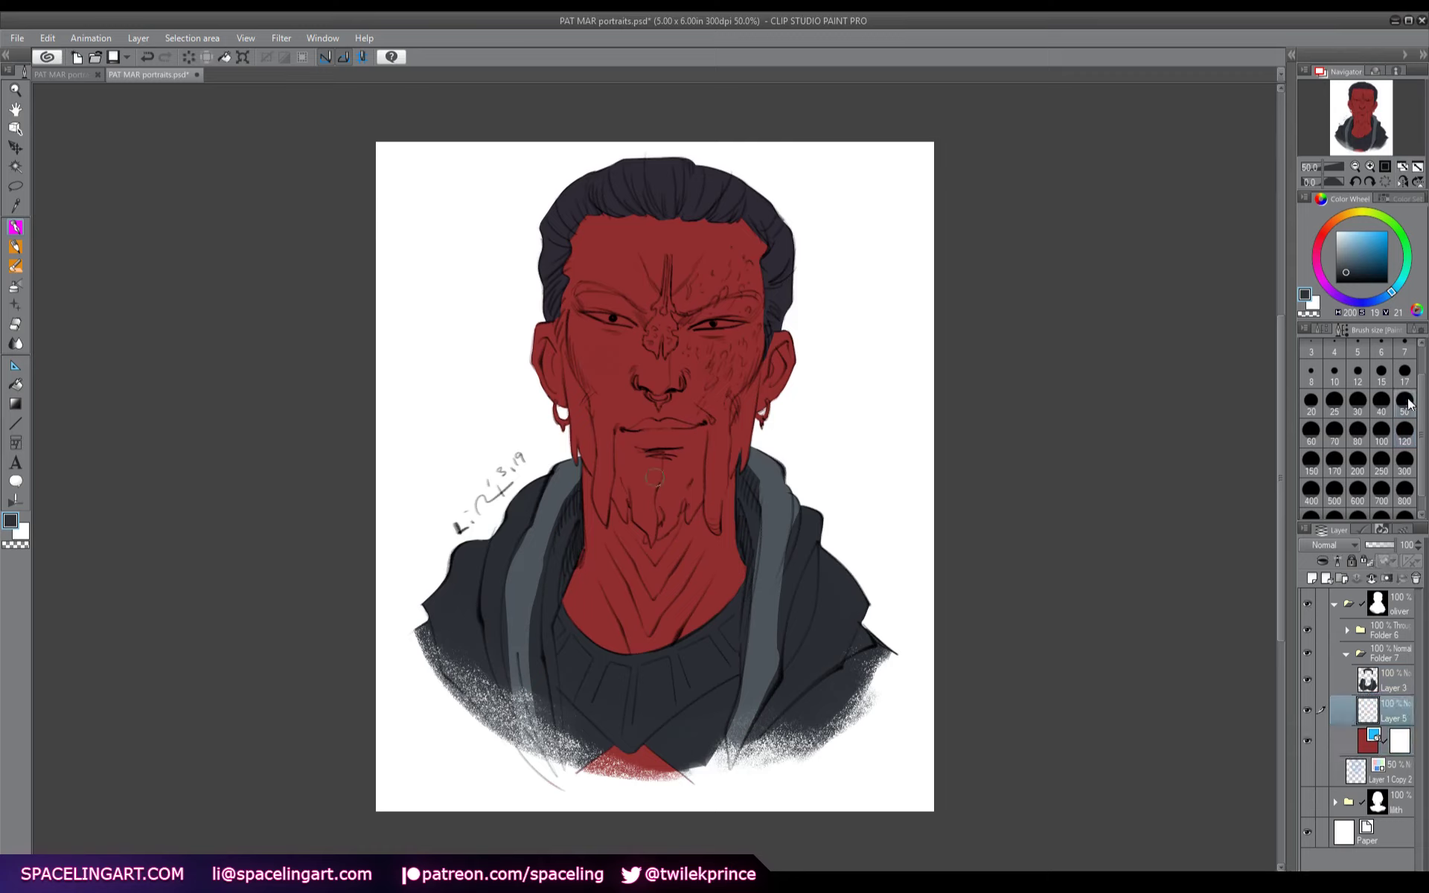
click(1344, 215)
click(1373, 249)
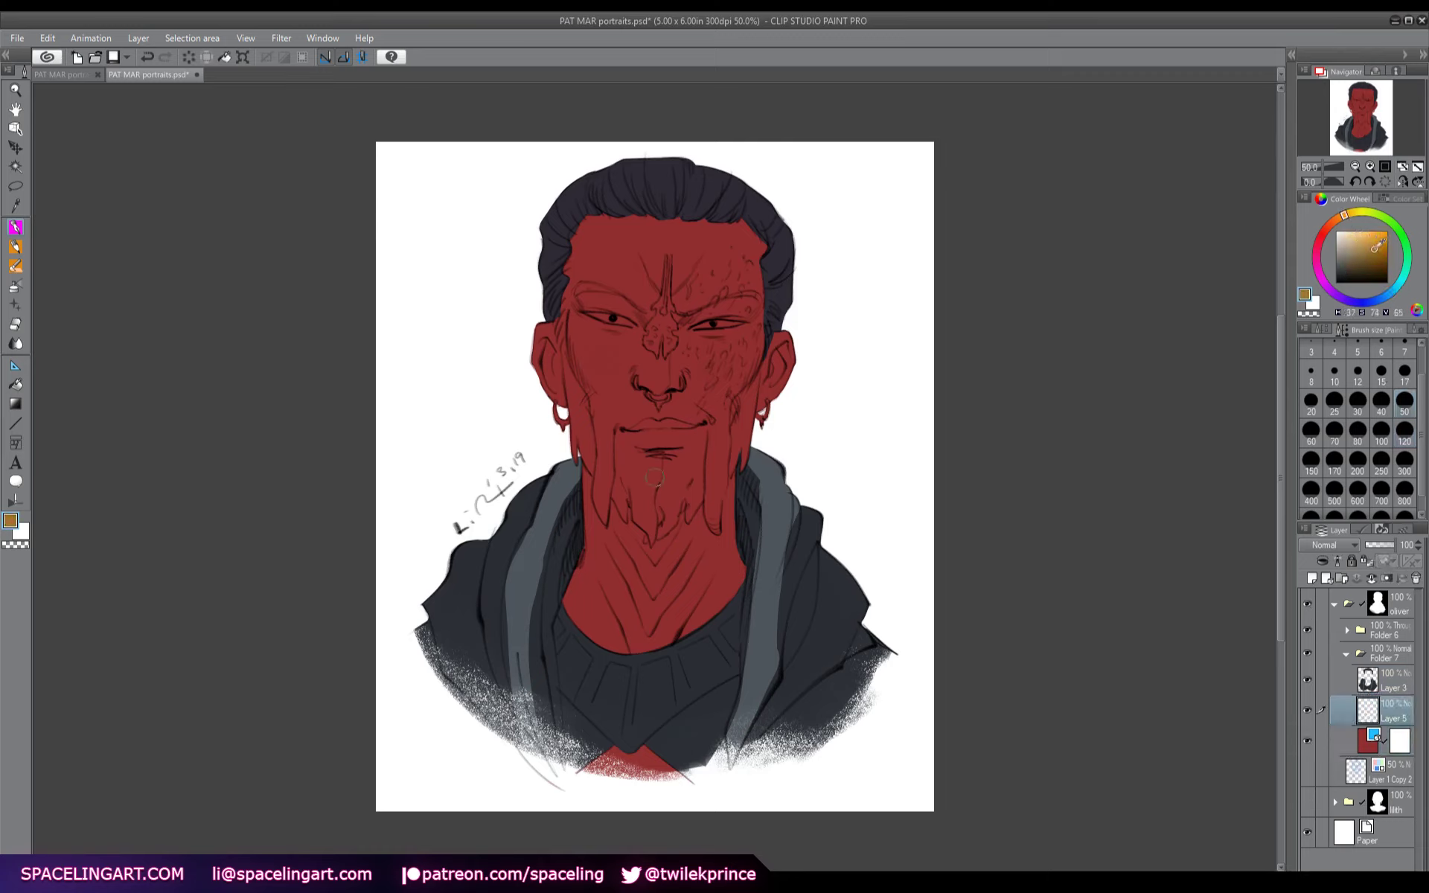
click(1373, 248)
drag(555, 408, 563, 425)
drag(762, 413, 767, 402)
- Paint the forehead and nose-bridge ornament golden ochre, and tidy its edges with transparent colour
drag(665, 266, 663, 294)
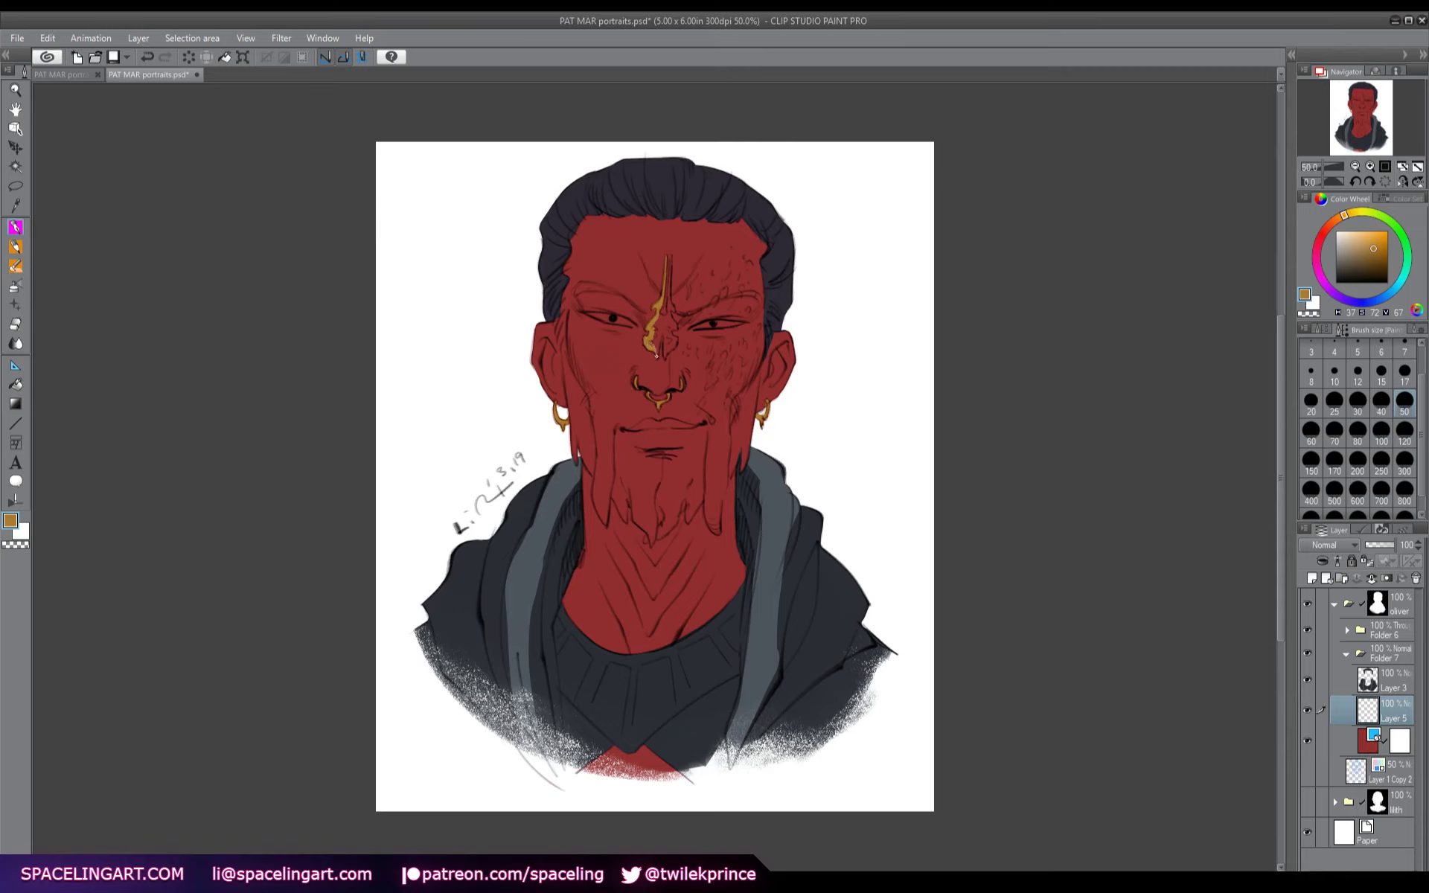
mouse_move(655, 314)
mouse_down()
mouse_move(664, 353)
mouse_move(669, 316)
mouse_up()
drag(669, 263, 669, 287)
key(x)
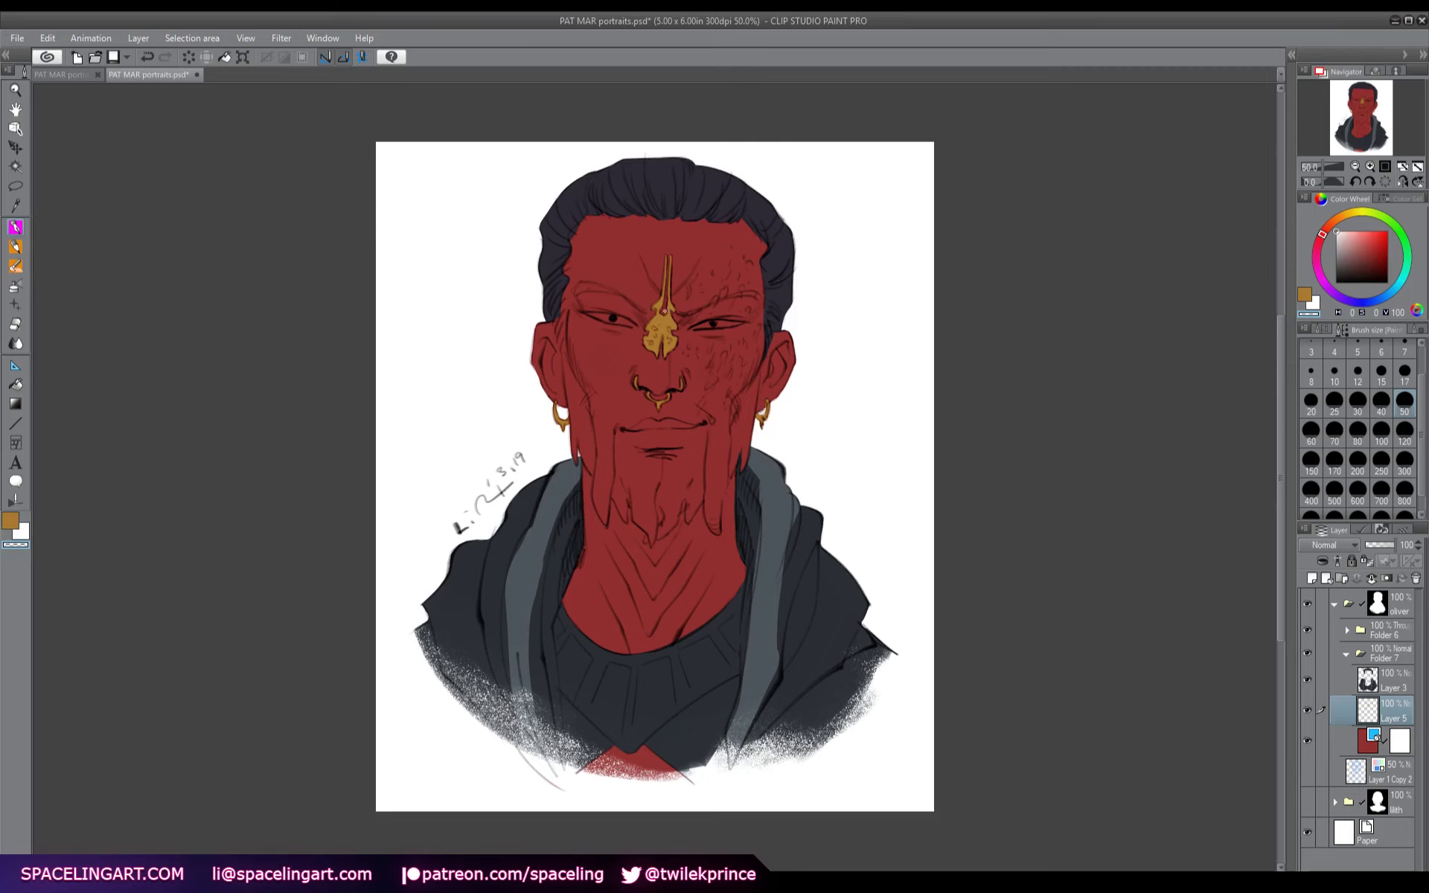
key(x)
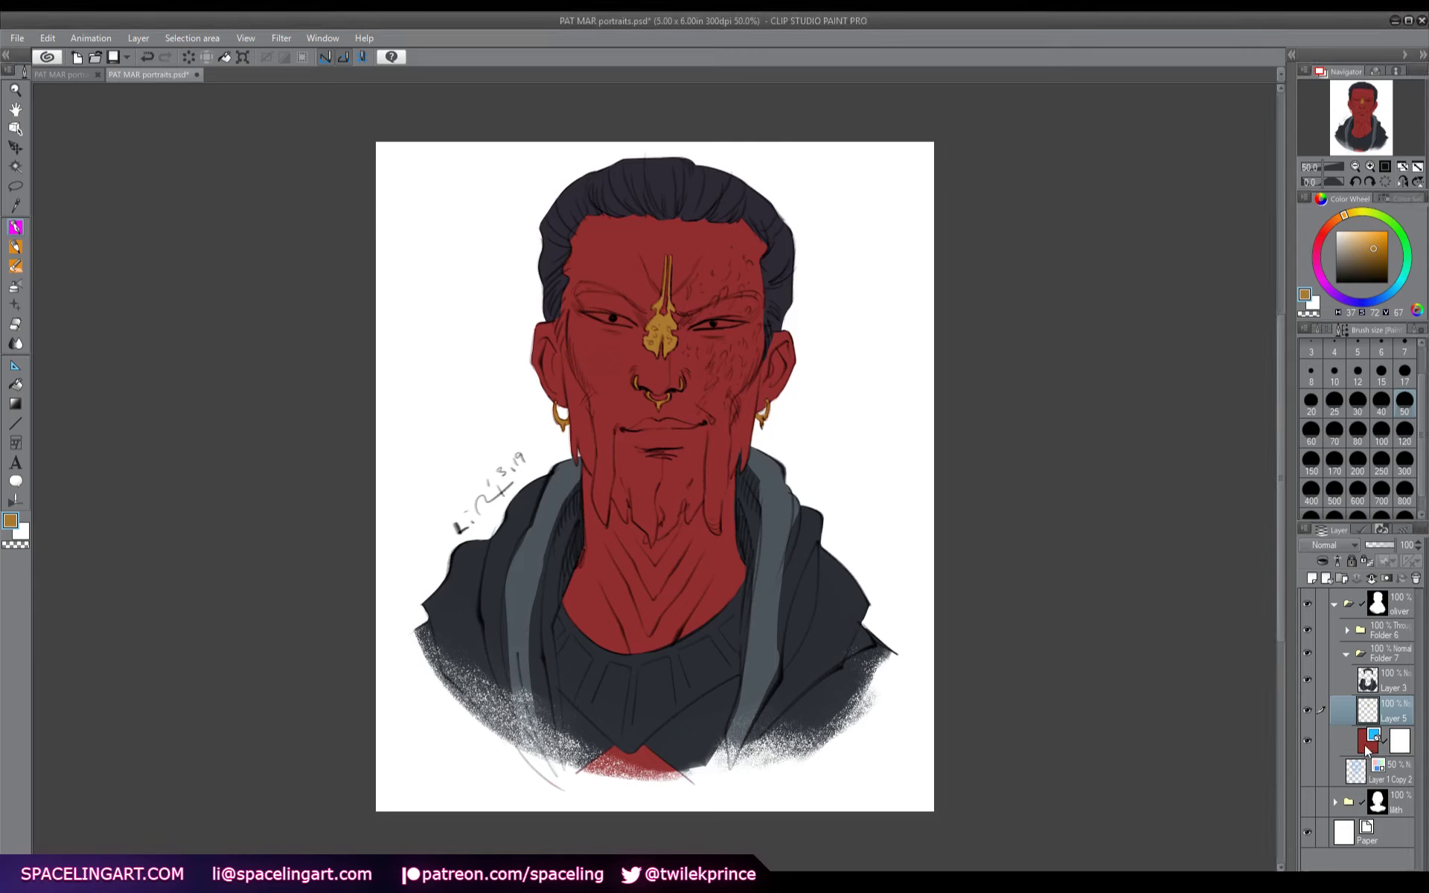
- Add a Multiply layer above the red fill and set the Transparent watercolor brush to size 100 with a muted grey-blue
click(1311, 579)
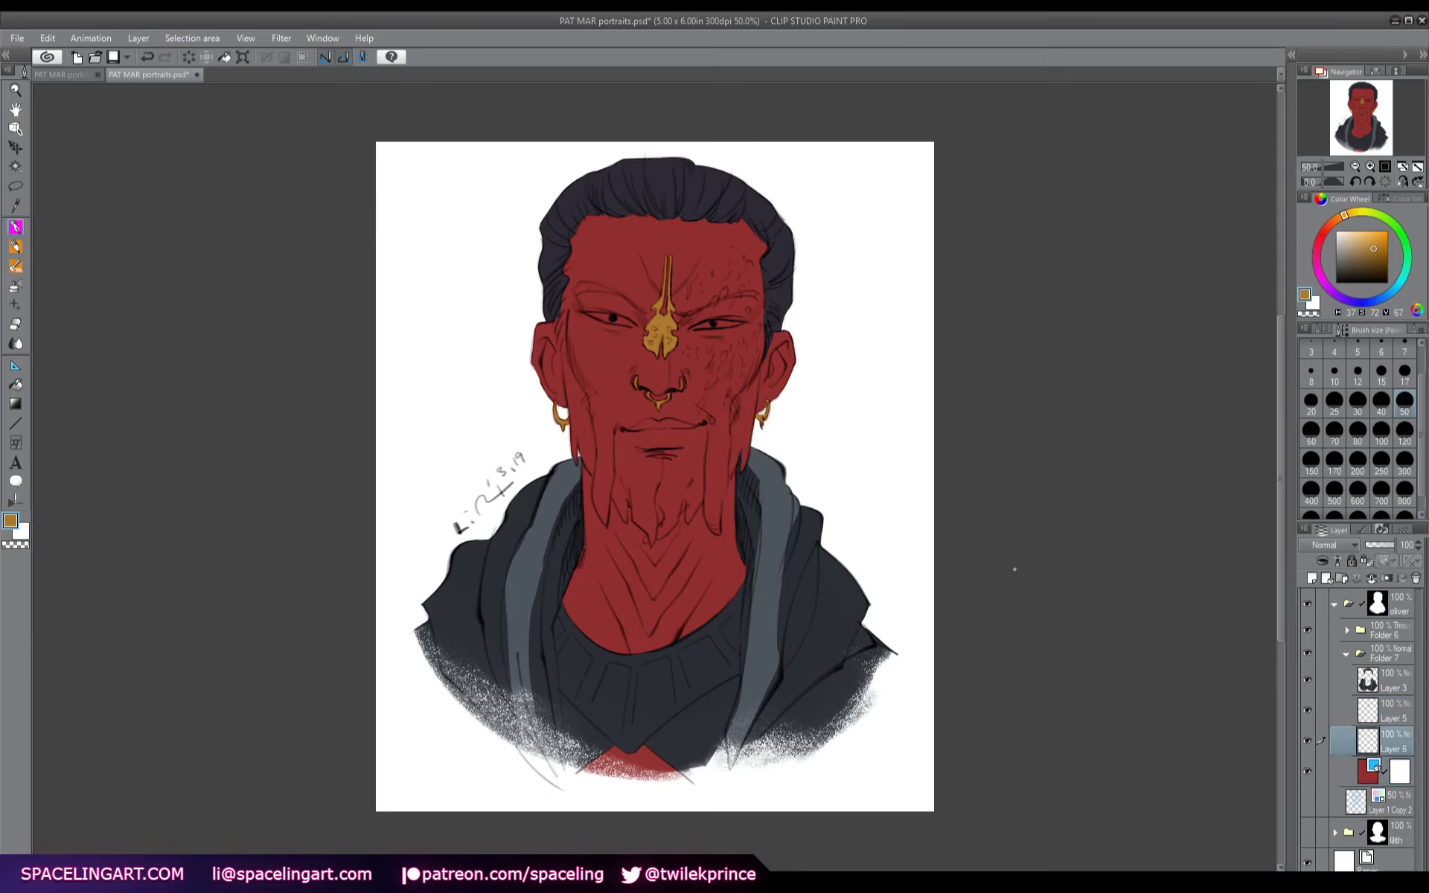
click(23, 270)
click(1322, 330)
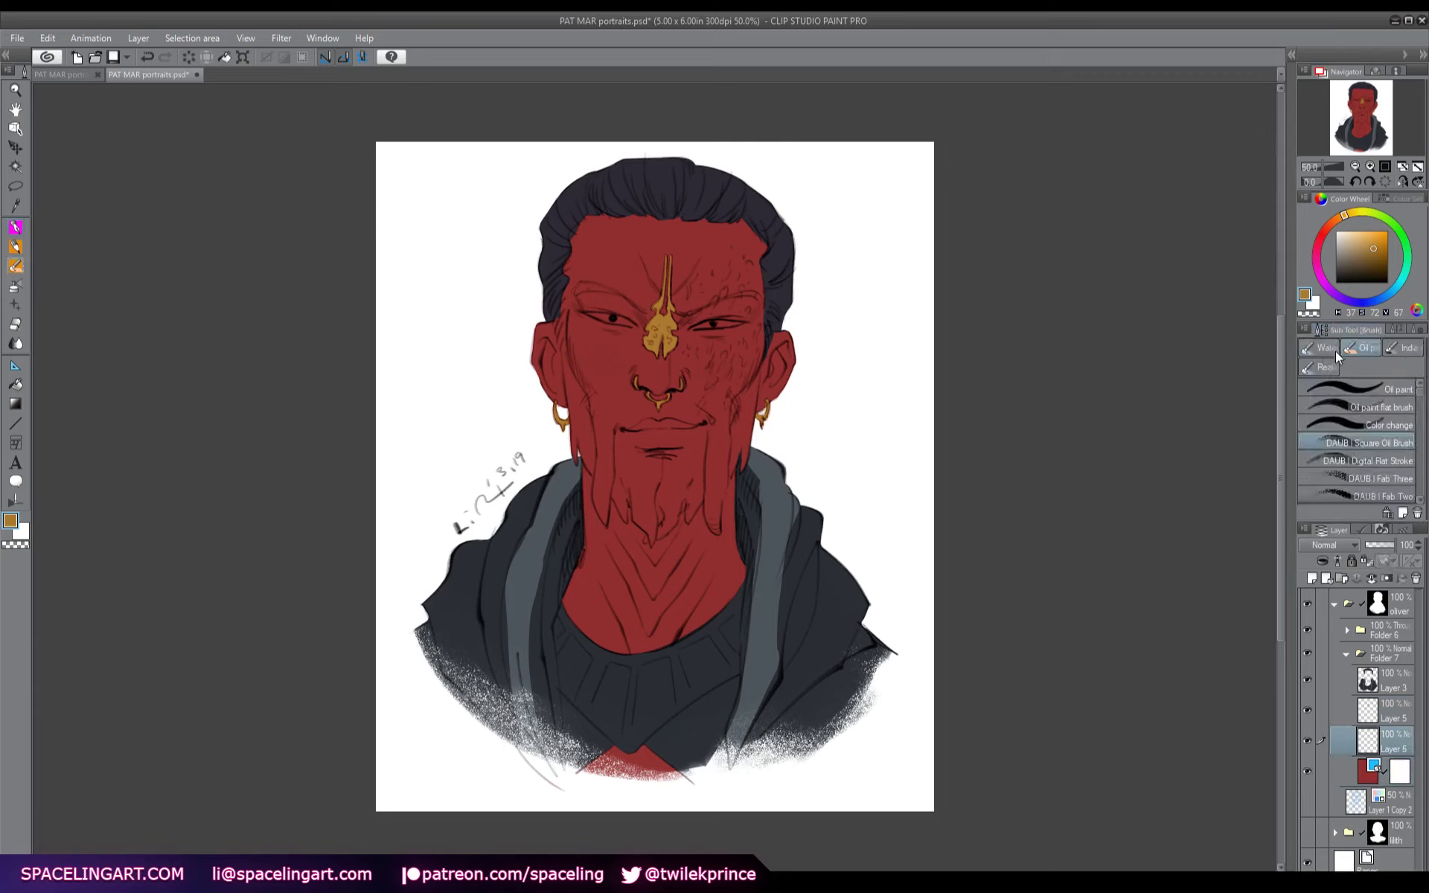
click(1397, 330)
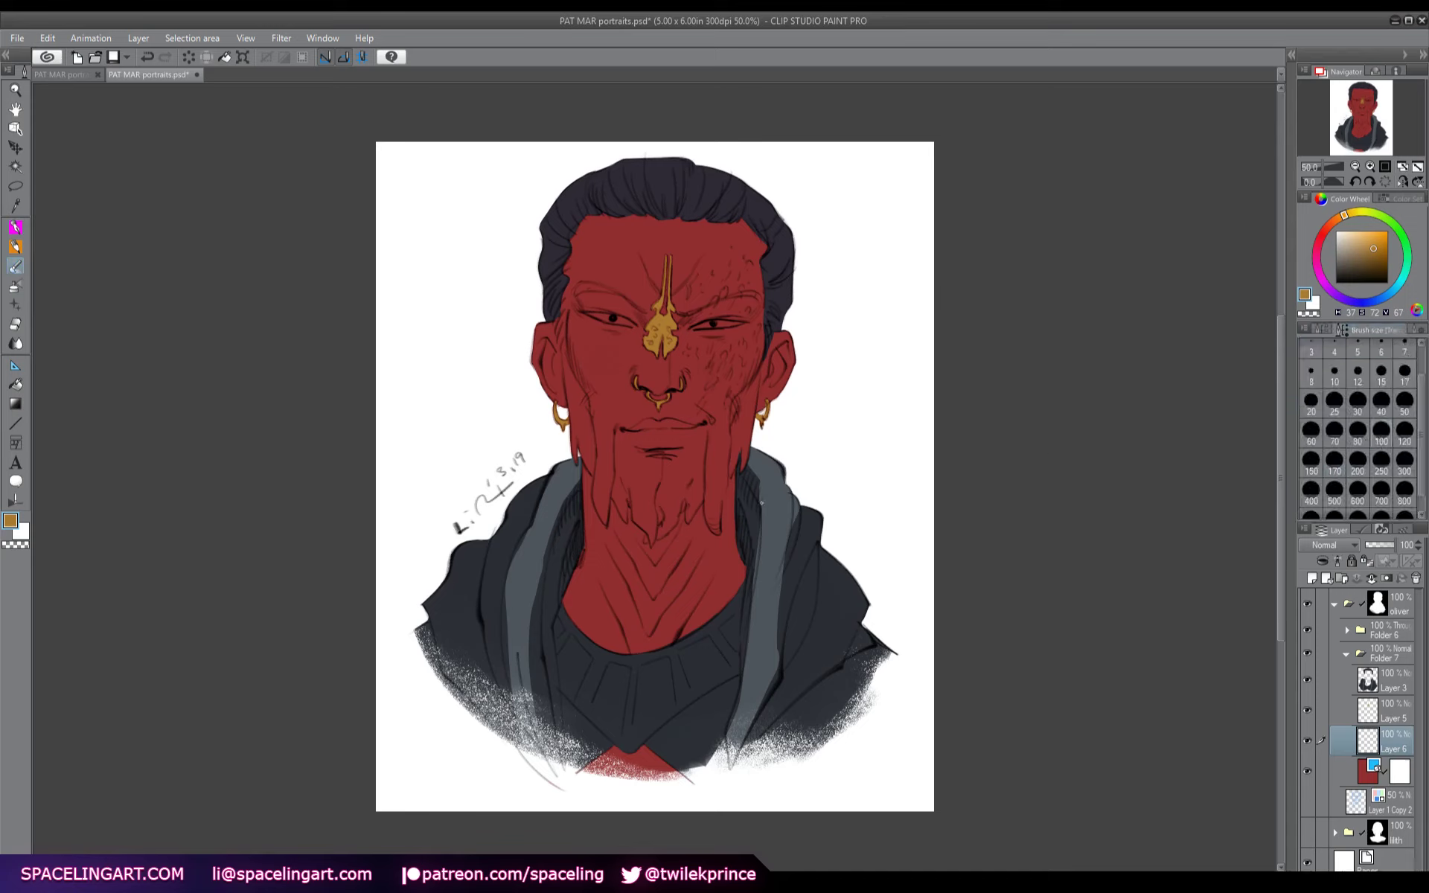
alt+click(729, 482)
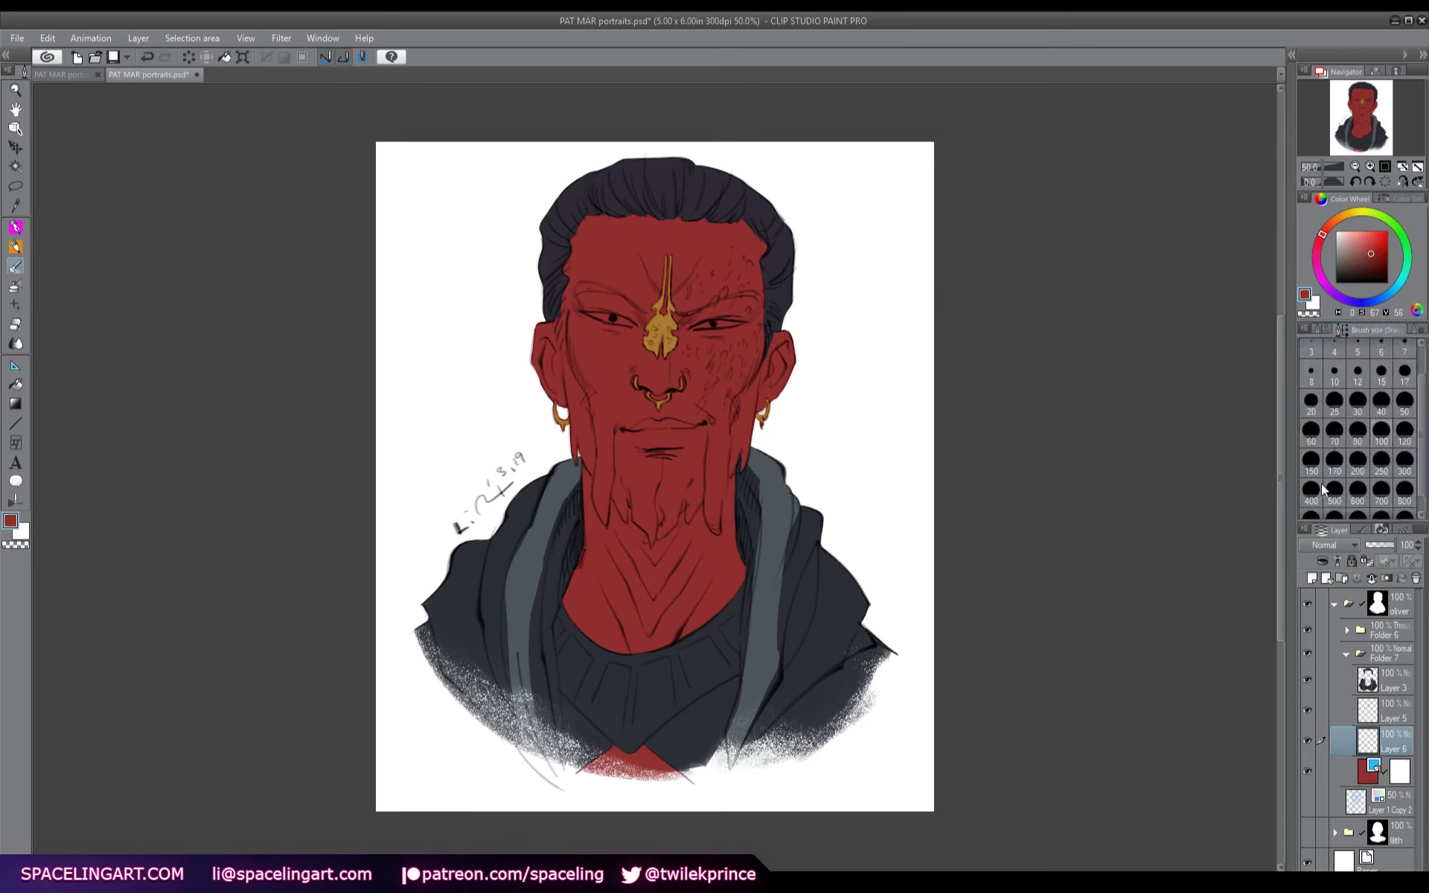
click(1334, 544)
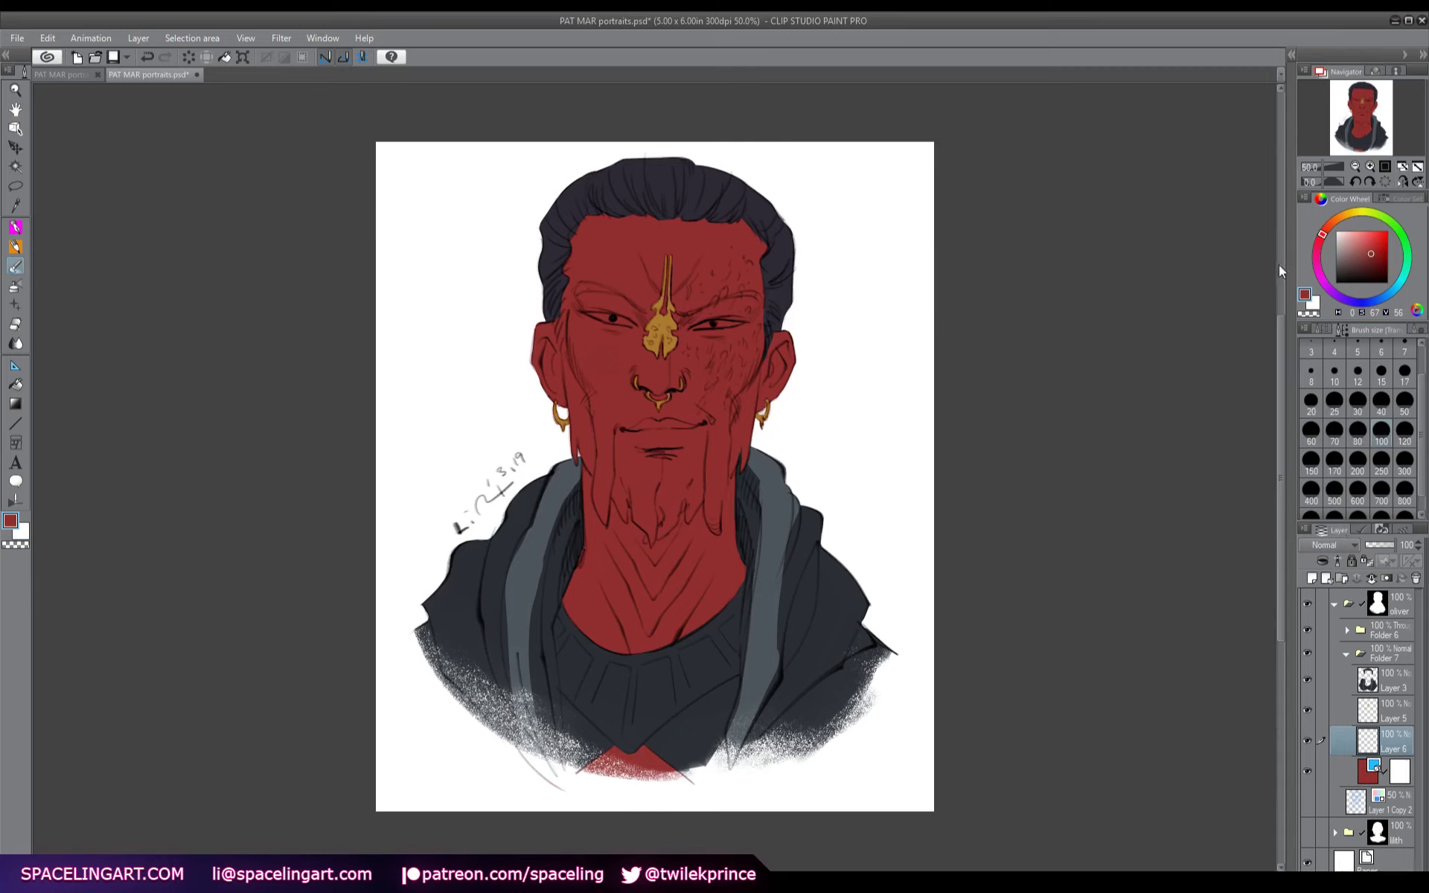
click(1320, 177)
click(1384, 297)
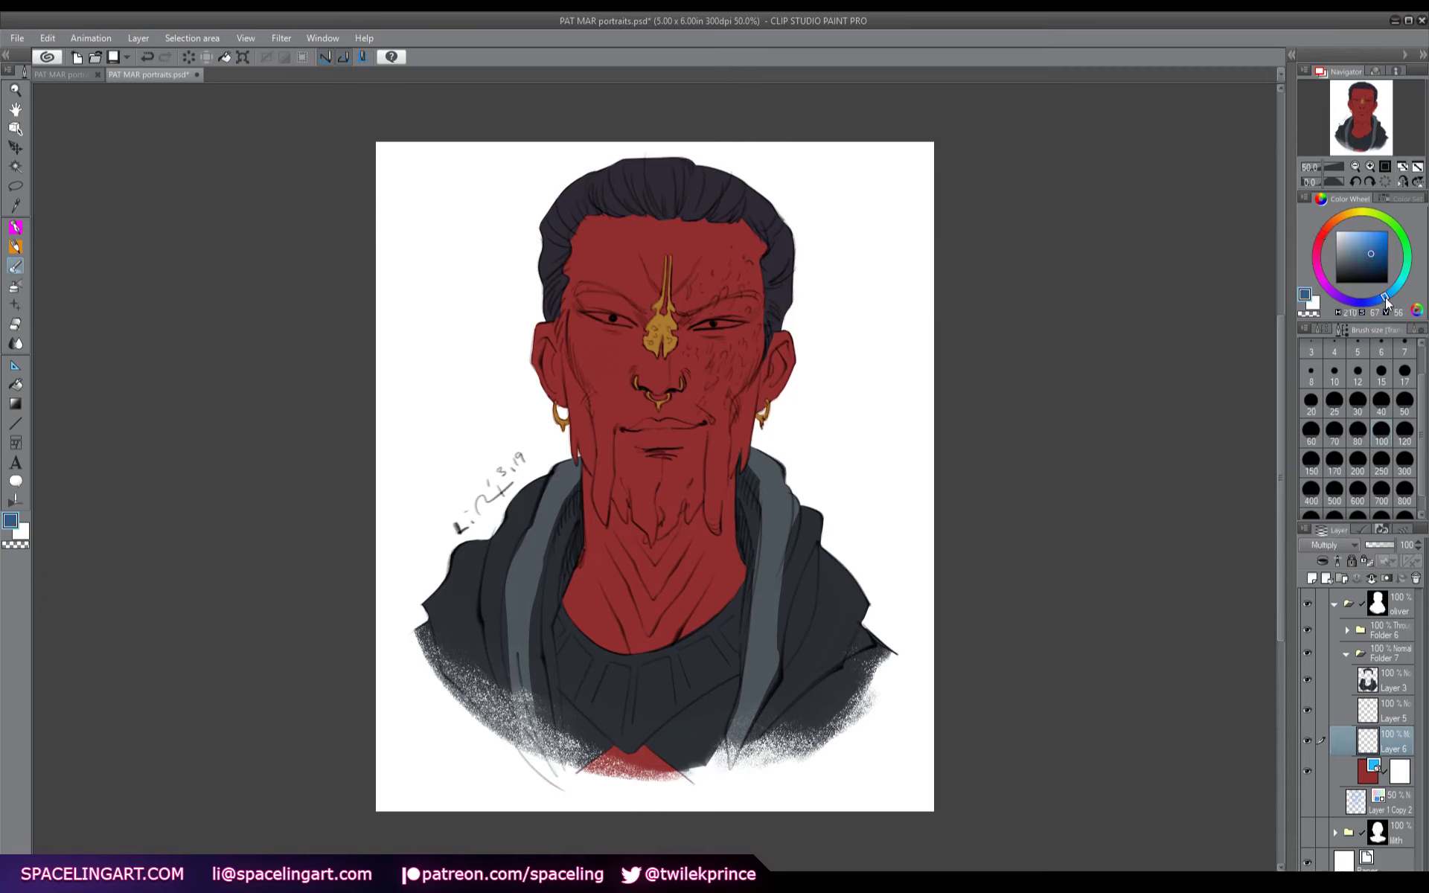
drag(1367, 255, 1346, 259)
- Shade the lids and sockets of both eyes at brush size 70 on the Multiply layer
mouse_move(714, 321)
mouse_down()
mouse_move(688, 339)
mouse_move(743, 314)
mouse_up()
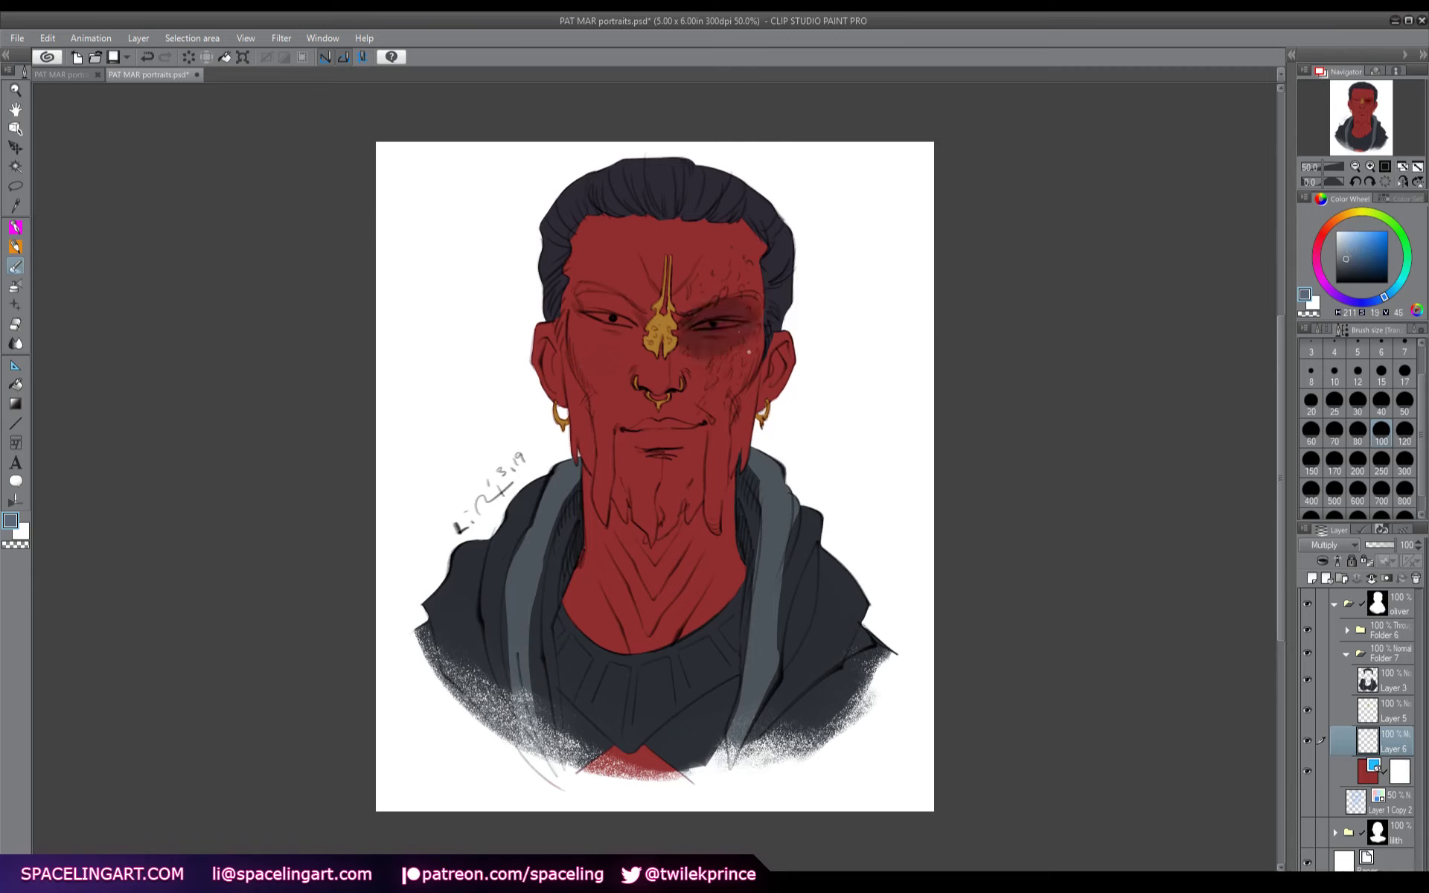
key(ctrl+z)
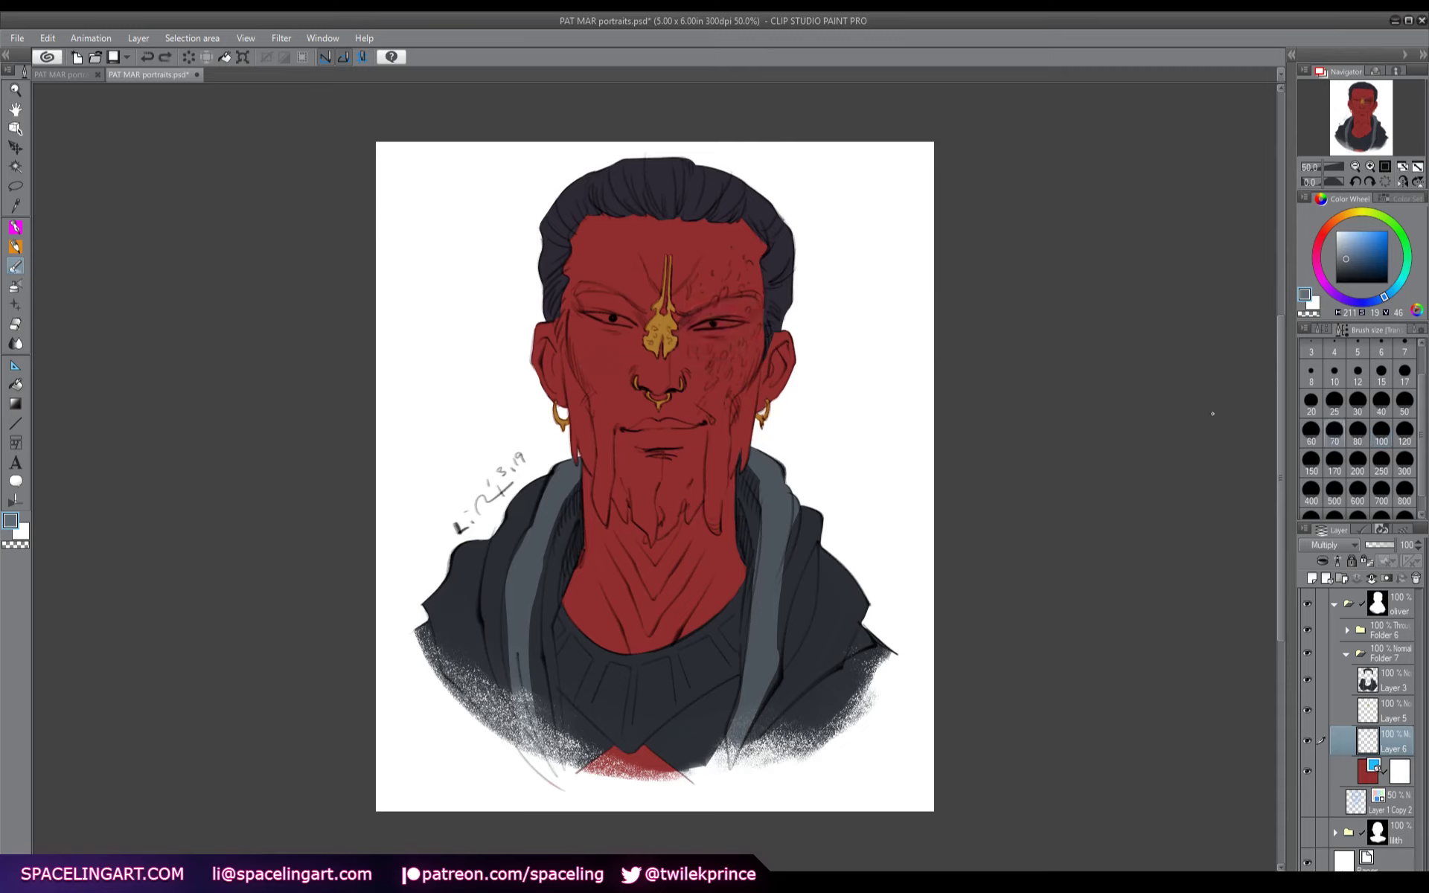
mouse_move(713, 319)
mouse_down()
mouse_move(688, 335)
mouse_move(746, 317)
mouse_move(748, 301)
mouse_move(686, 336)
mouse_move(725, 330)
mouse_up()
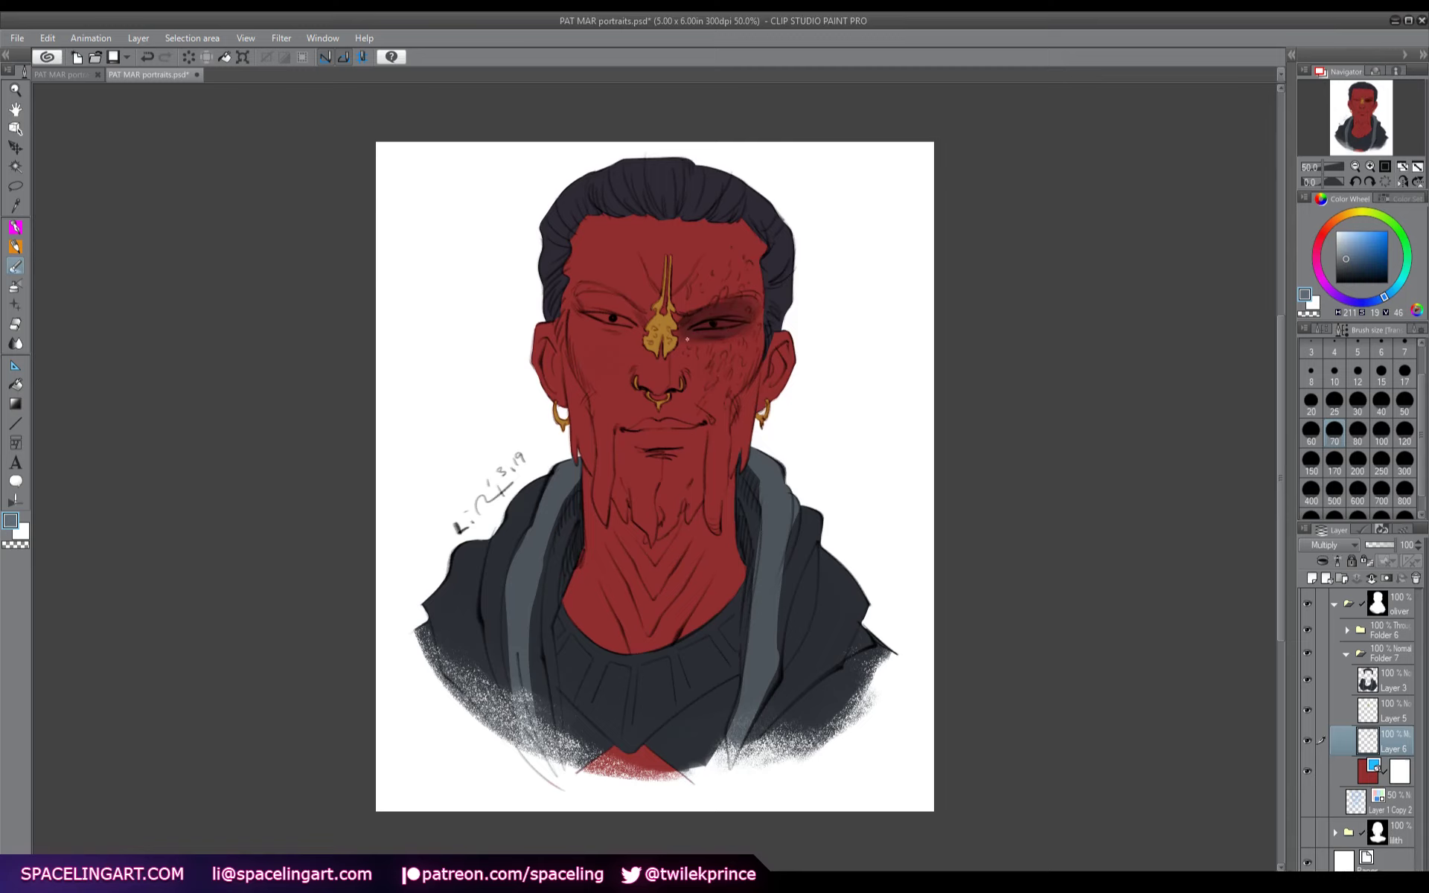
mouse_move(614, 316)
mouse_down()
mouse_move(592, 312)
mouse_move(622, 318)
mouse_move(588, 294)
mouse_move(622, 335)
mouse_move(600, 339)
mouse_up()
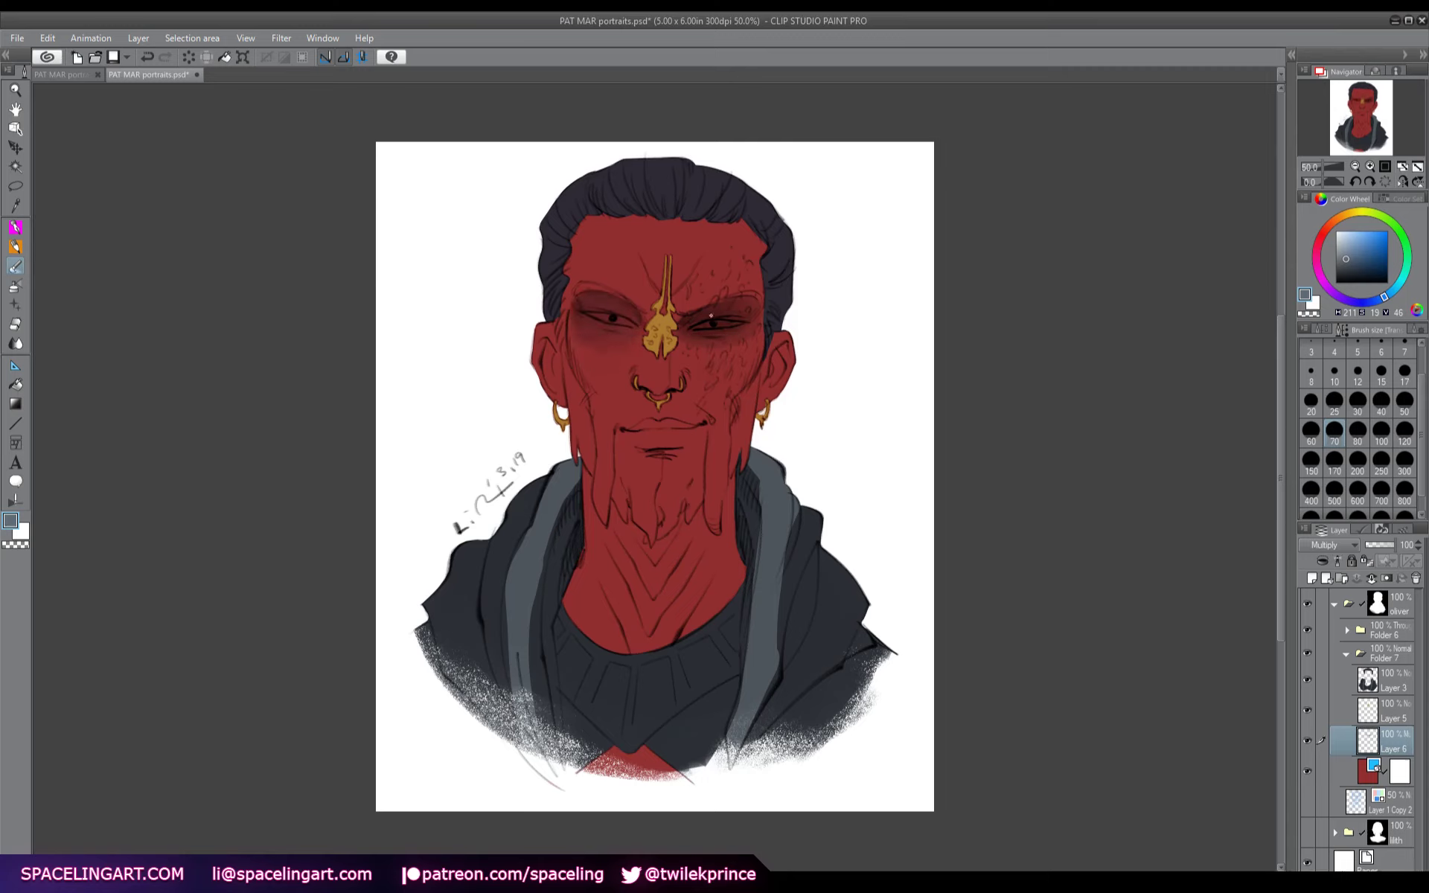
drag(612, 316, 627, 318)
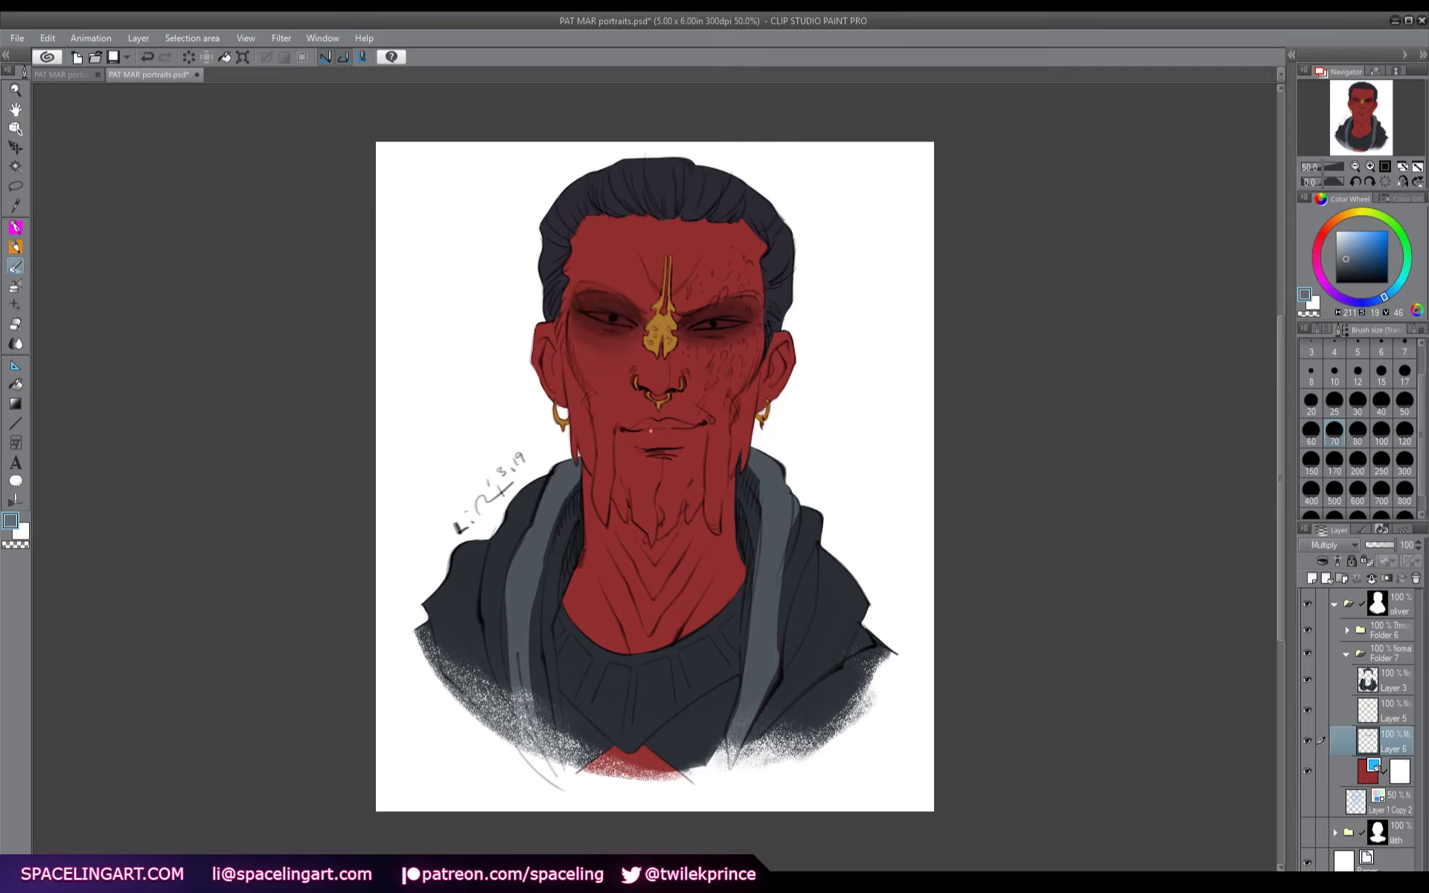
- Darken the lips at brush sizes 70 and 40, and soften the shading below the eyes with transparent colour
mouse_move(651, 430)
mouse_down()
mouse_move(681, 430)
mouse_move(671, 425)
mouse_up()
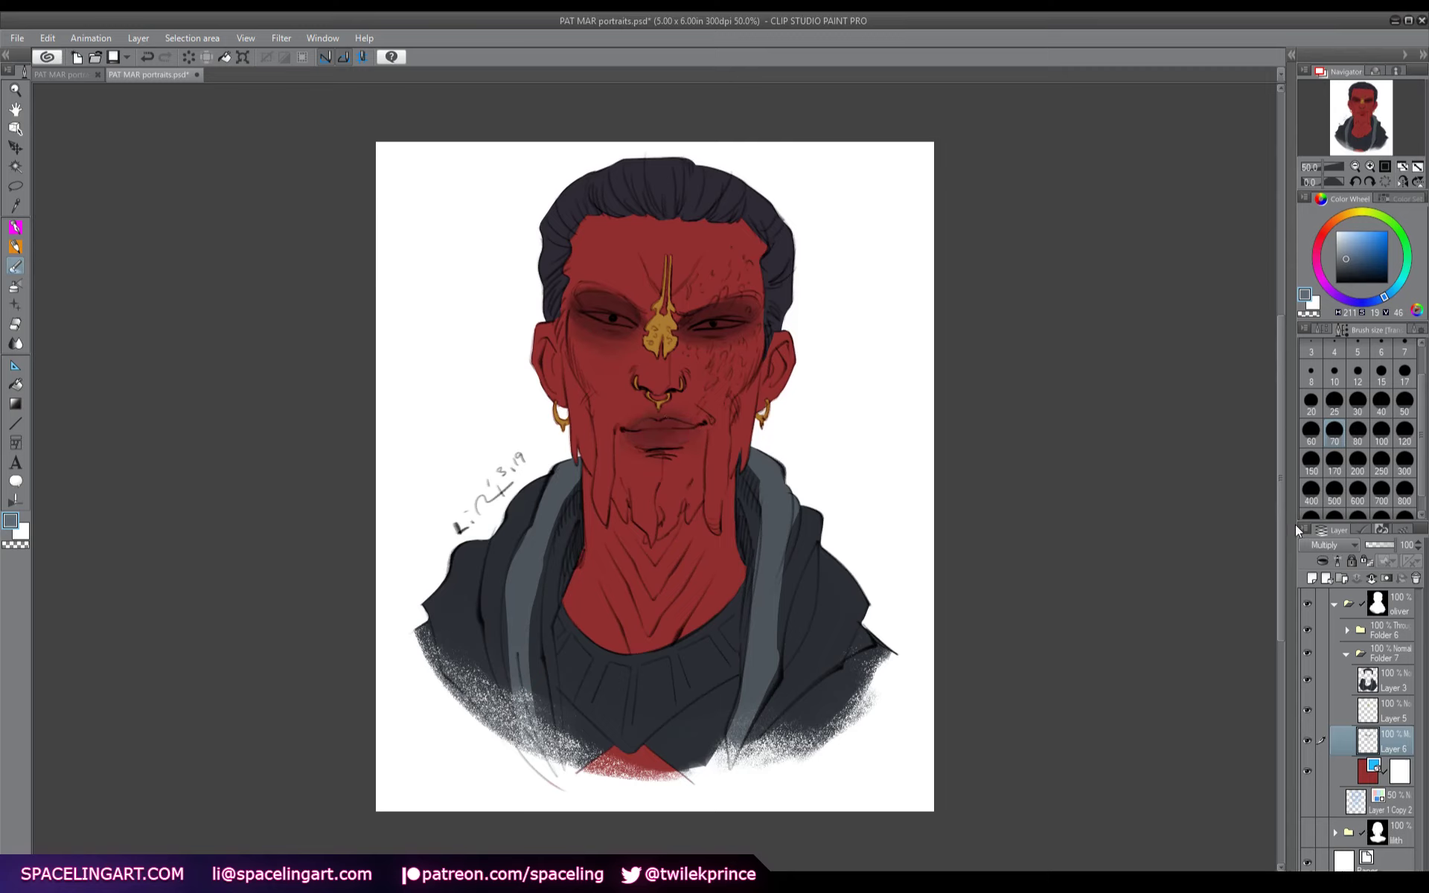
click(1381, 402)
mouse_move(658, 430)
mouse_down()
mouse_move(647, 425)
mouse_move(681, 428)
mouse_move(665, 431)
mouse_up()
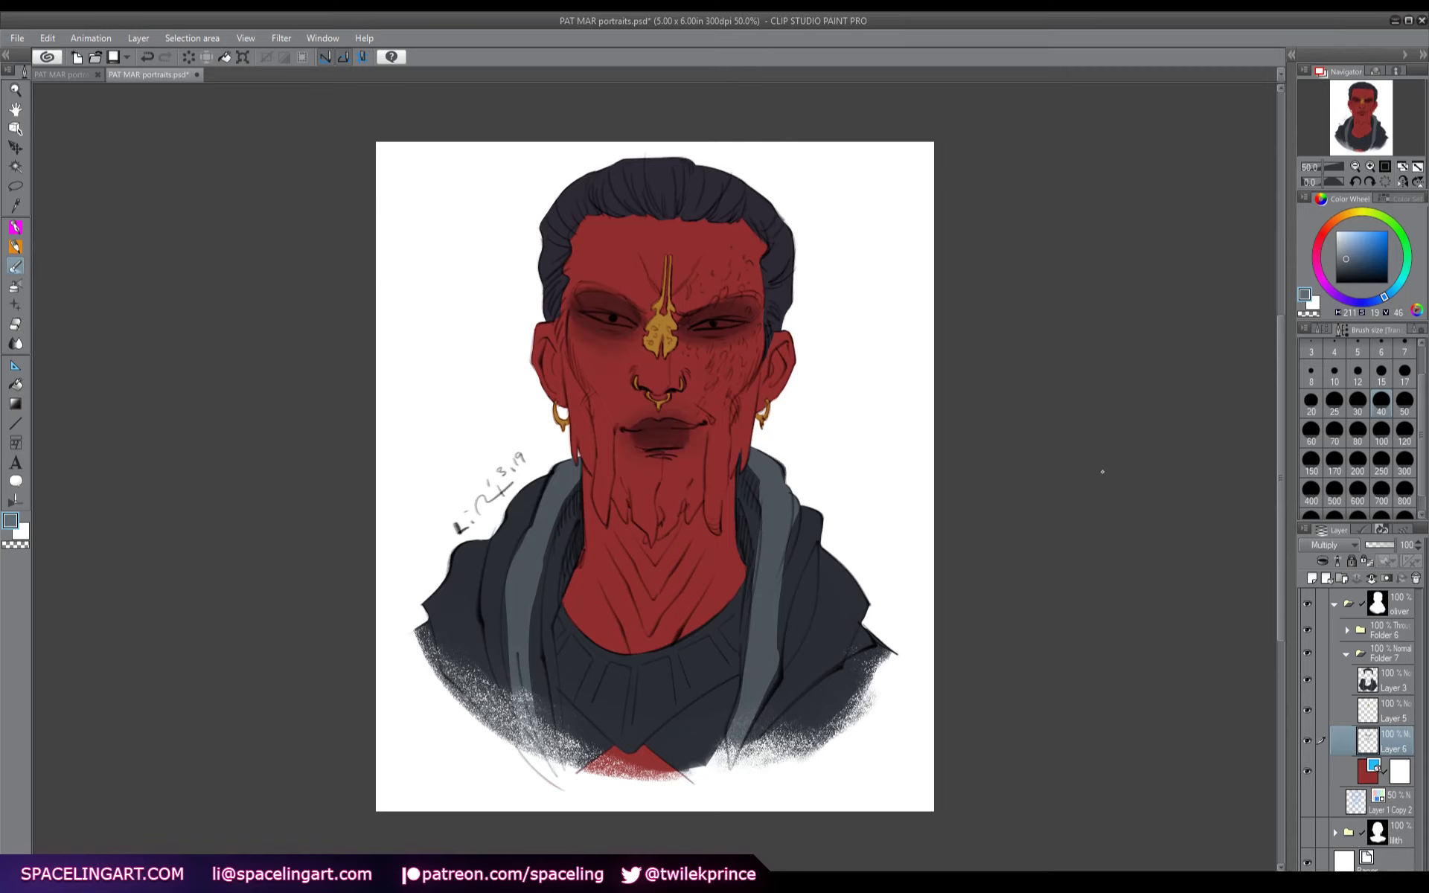
key(x)
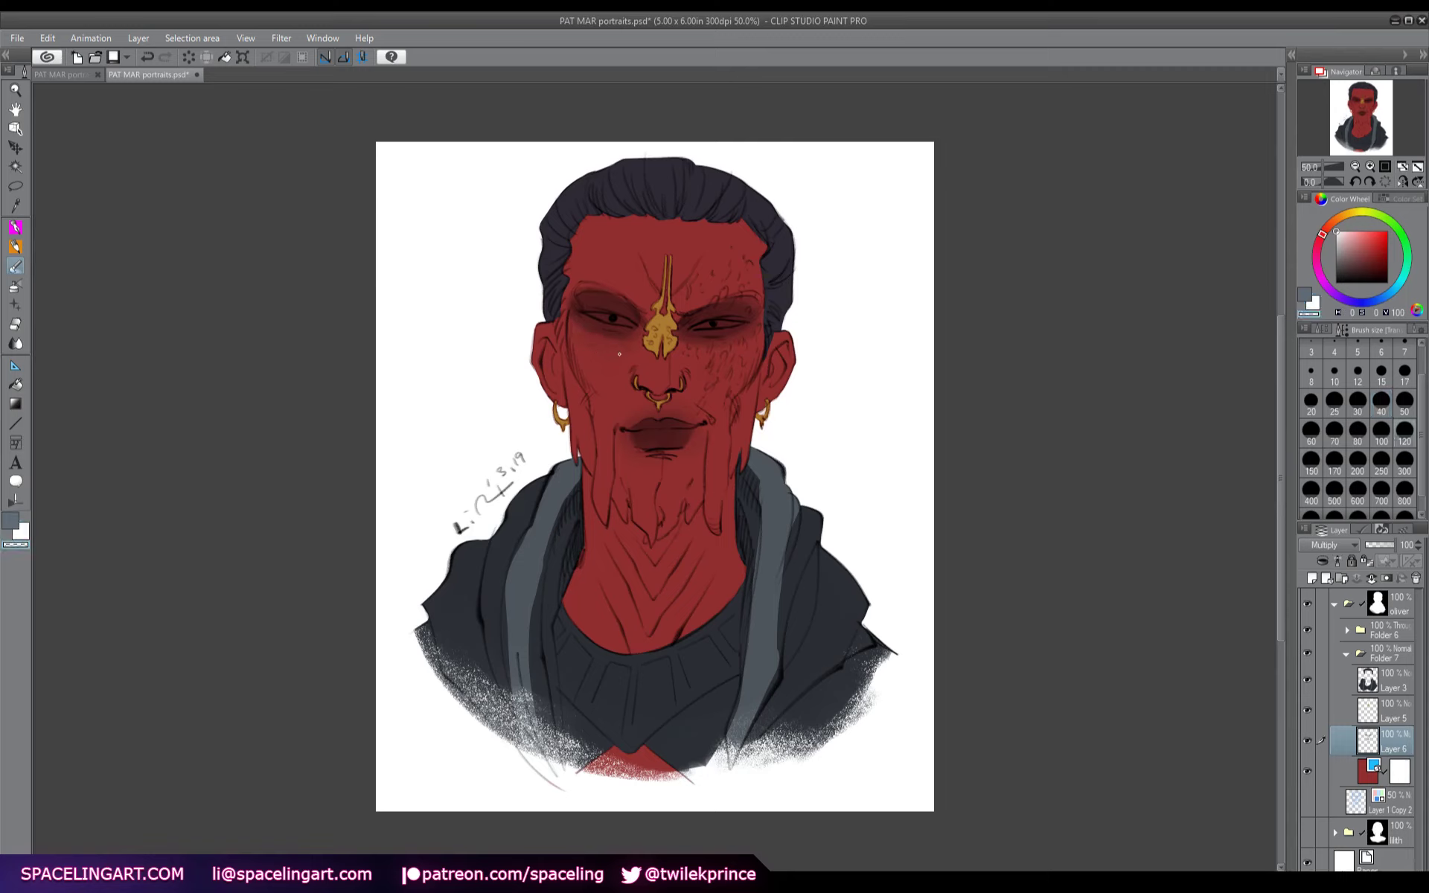
drag(693, 351, 704, 355)
key(x)
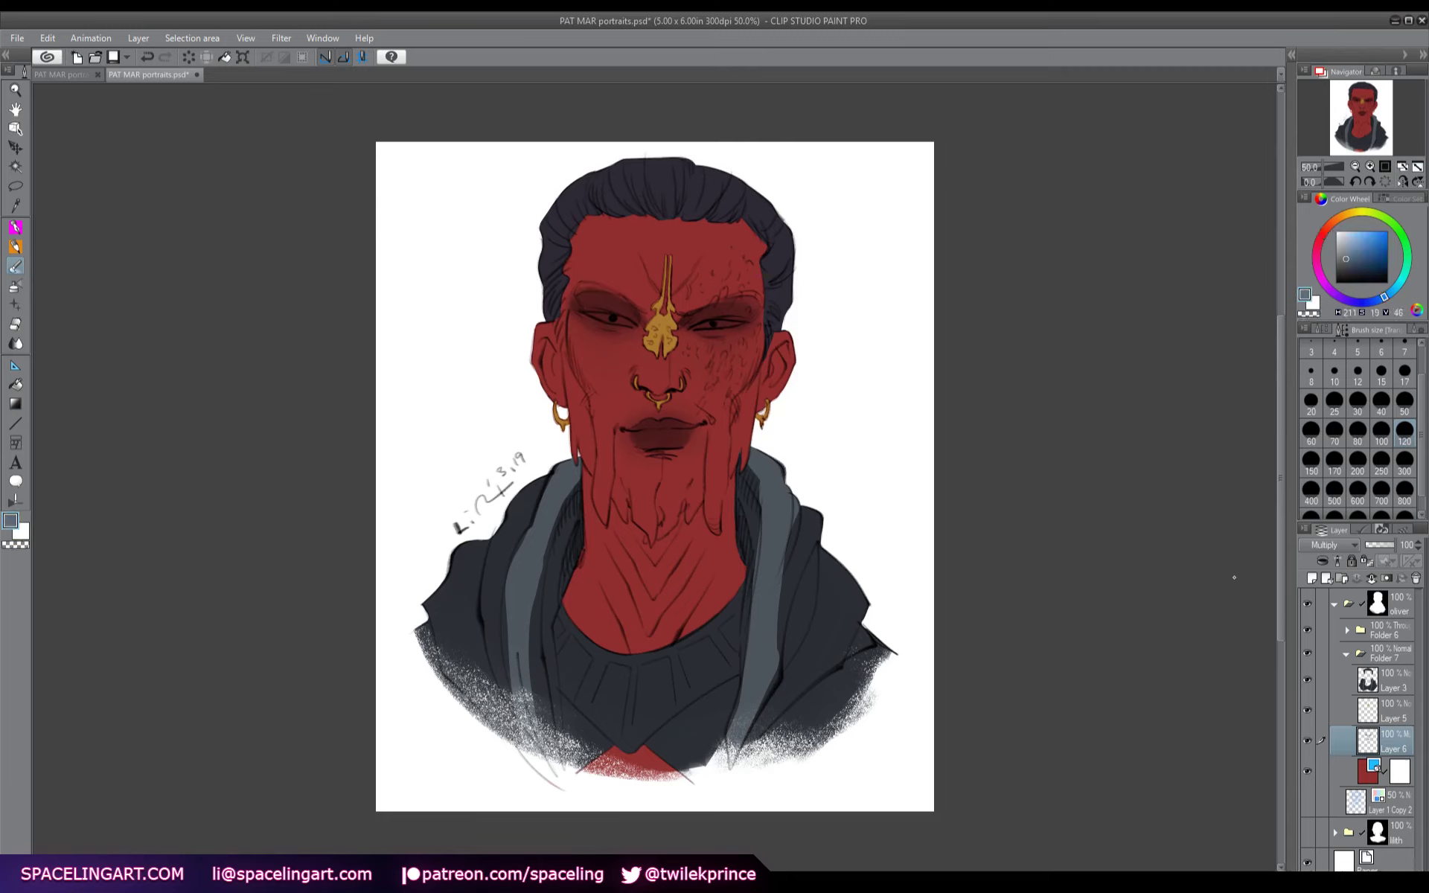
- Add a new raster layer above the Multiply shading and paint the whites of both eyes dark grey with the pen at size 50
click(1312, 578)
key(p)
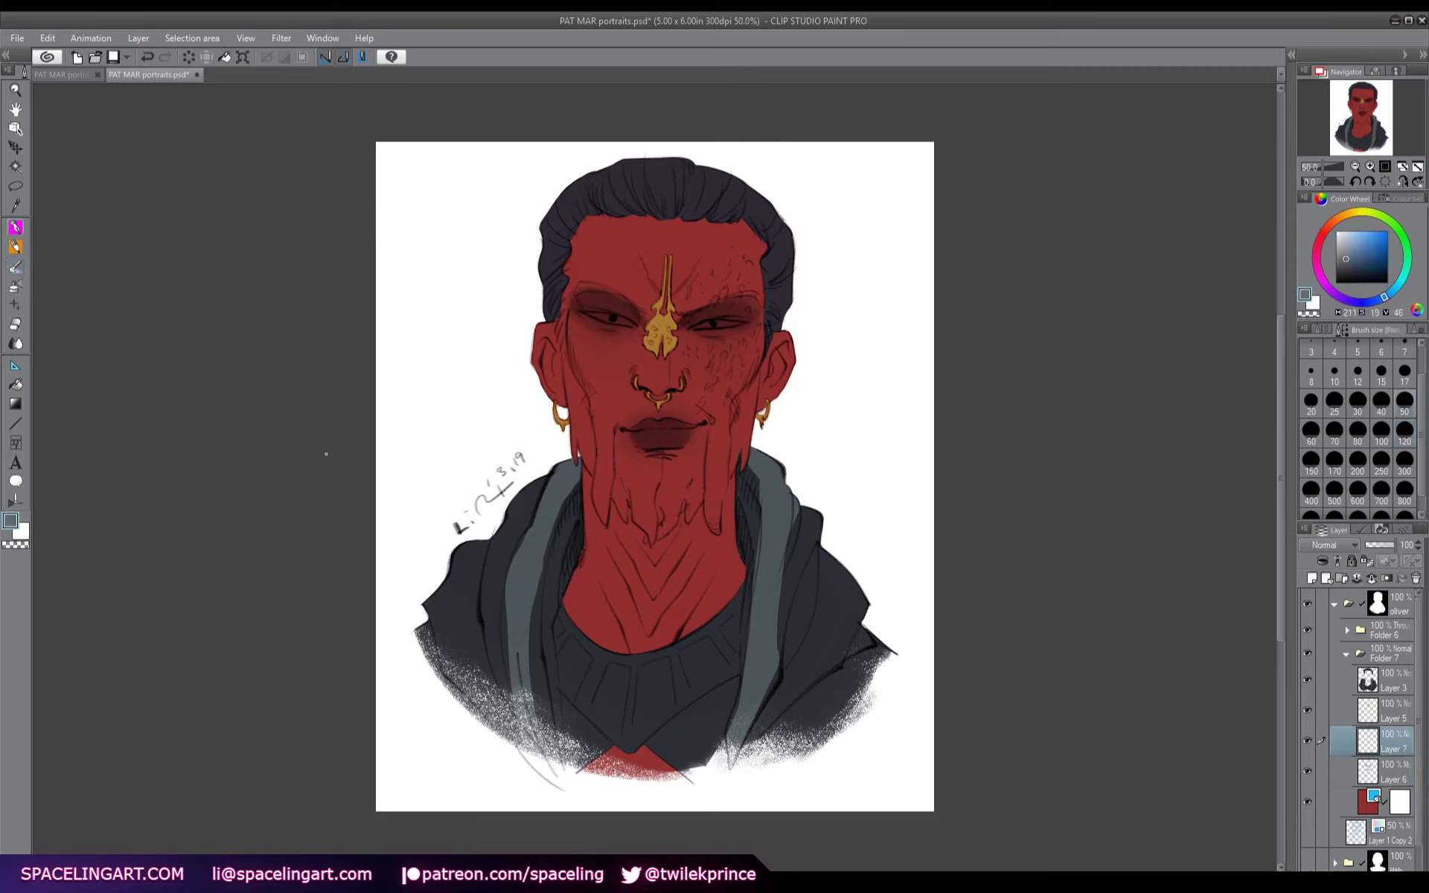
alt+click(723, 331)
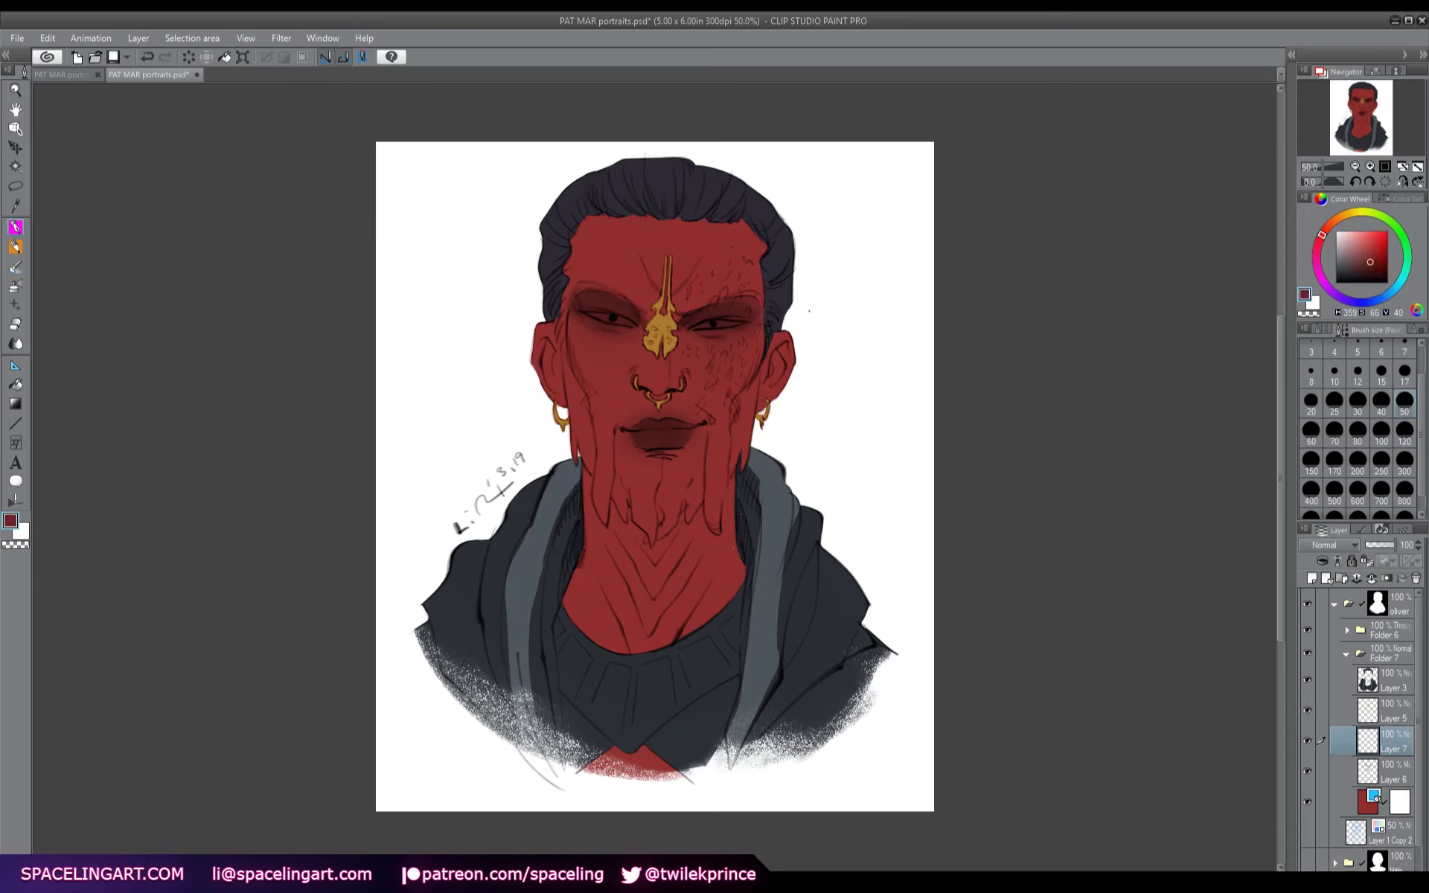
drag(1360, 264, 1342, 263)
drag(592, 314, 628, 323)
alt+click(701, 319)
- Paint both irises in a bright orange on the eye layer
click(1341, 265)
click(1382, 240)
drag(1382, 240, 1380, 242)
click(1330, 223)
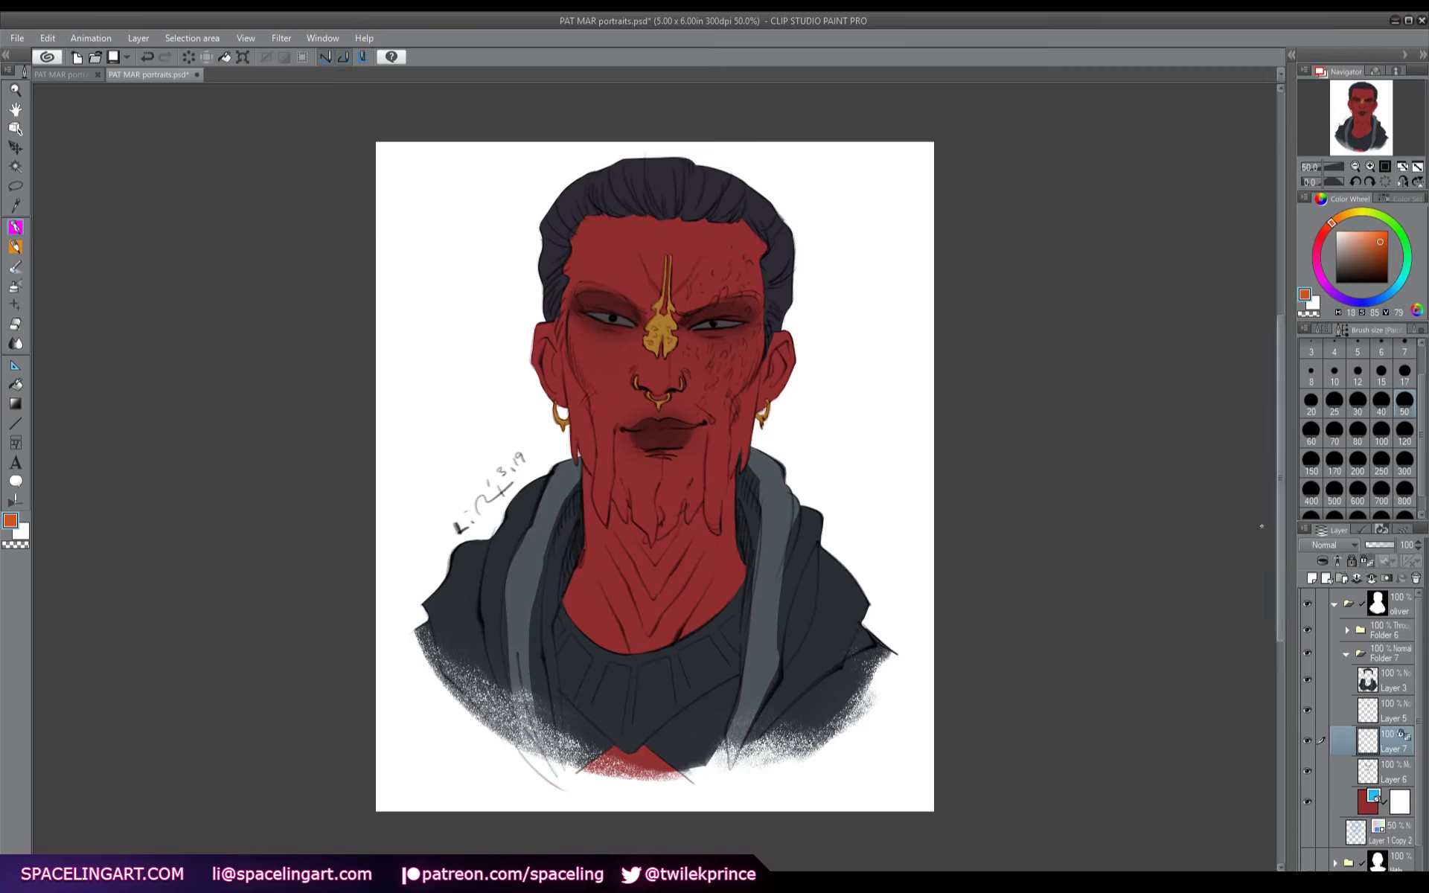
drag(705, 325, 719, 324)
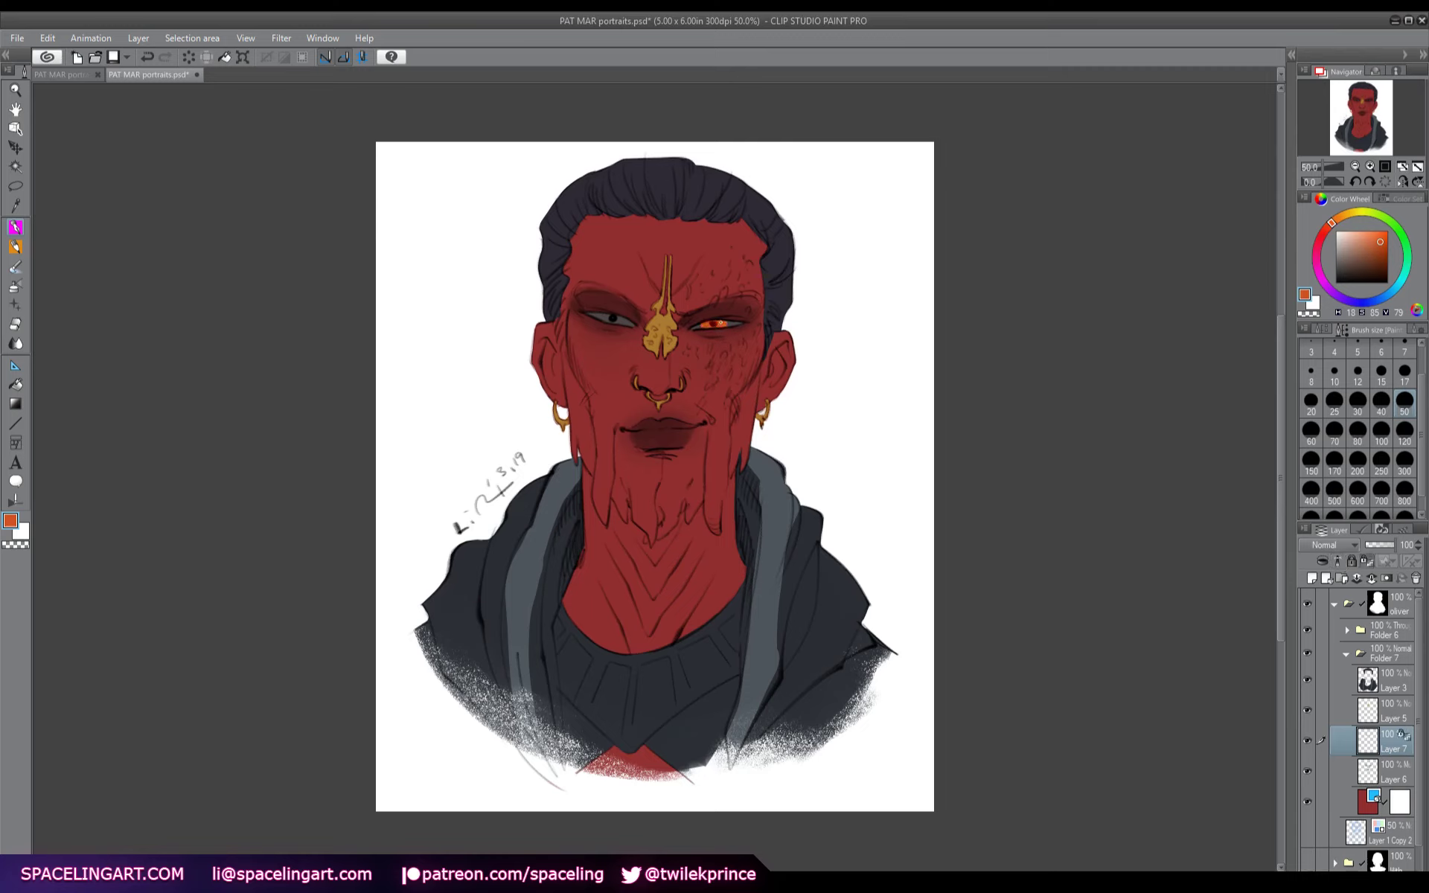
drag(601, 316, 606, 319)
- Merge Folder 7 into one layer, add an Add (Glow) layer at the top of Folder 6, and select the soft airbrush
click(1347, 654)
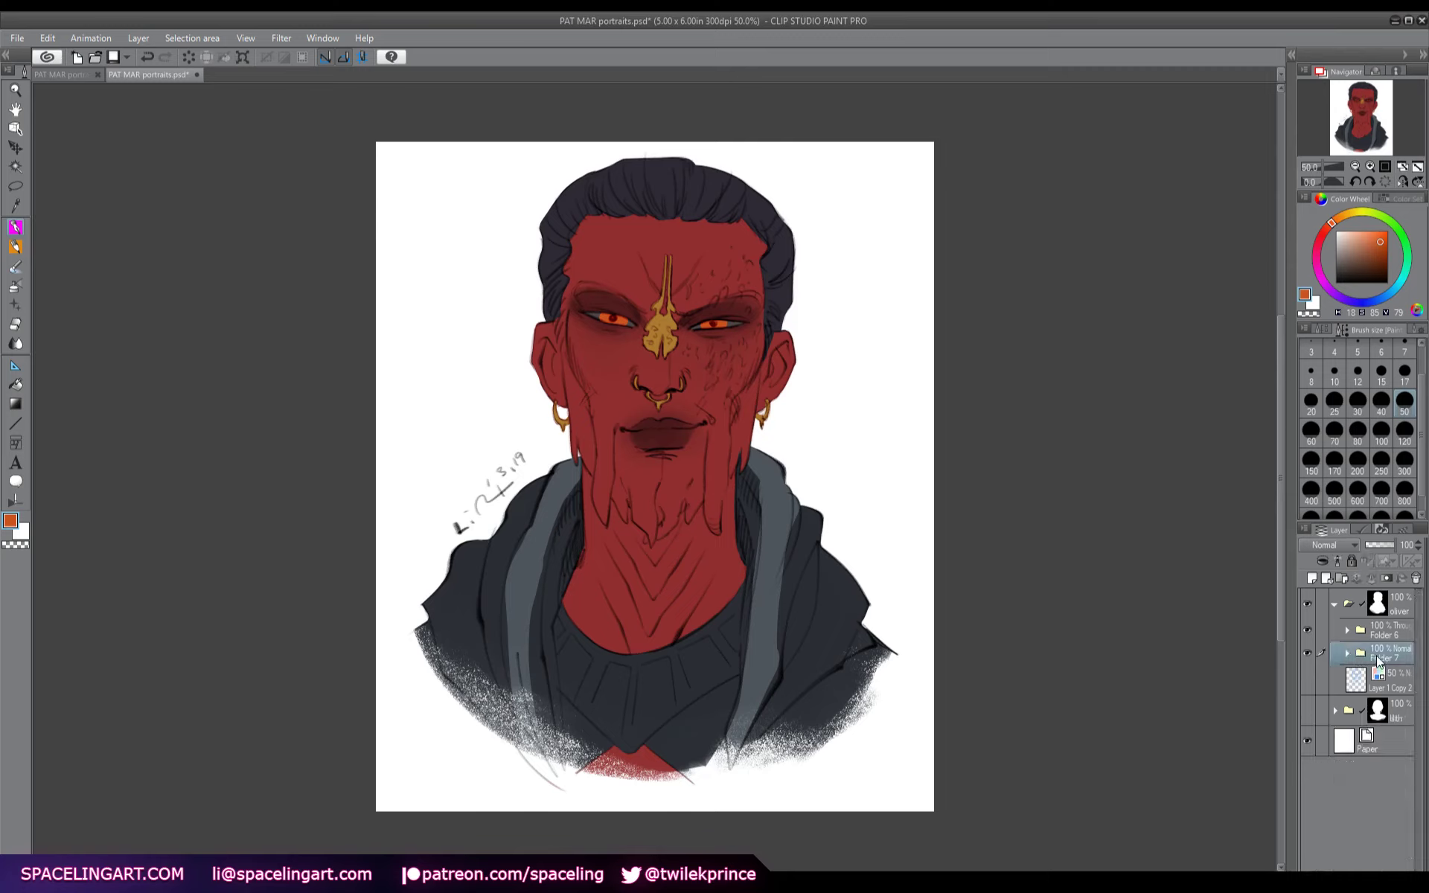
click(1348, 629)
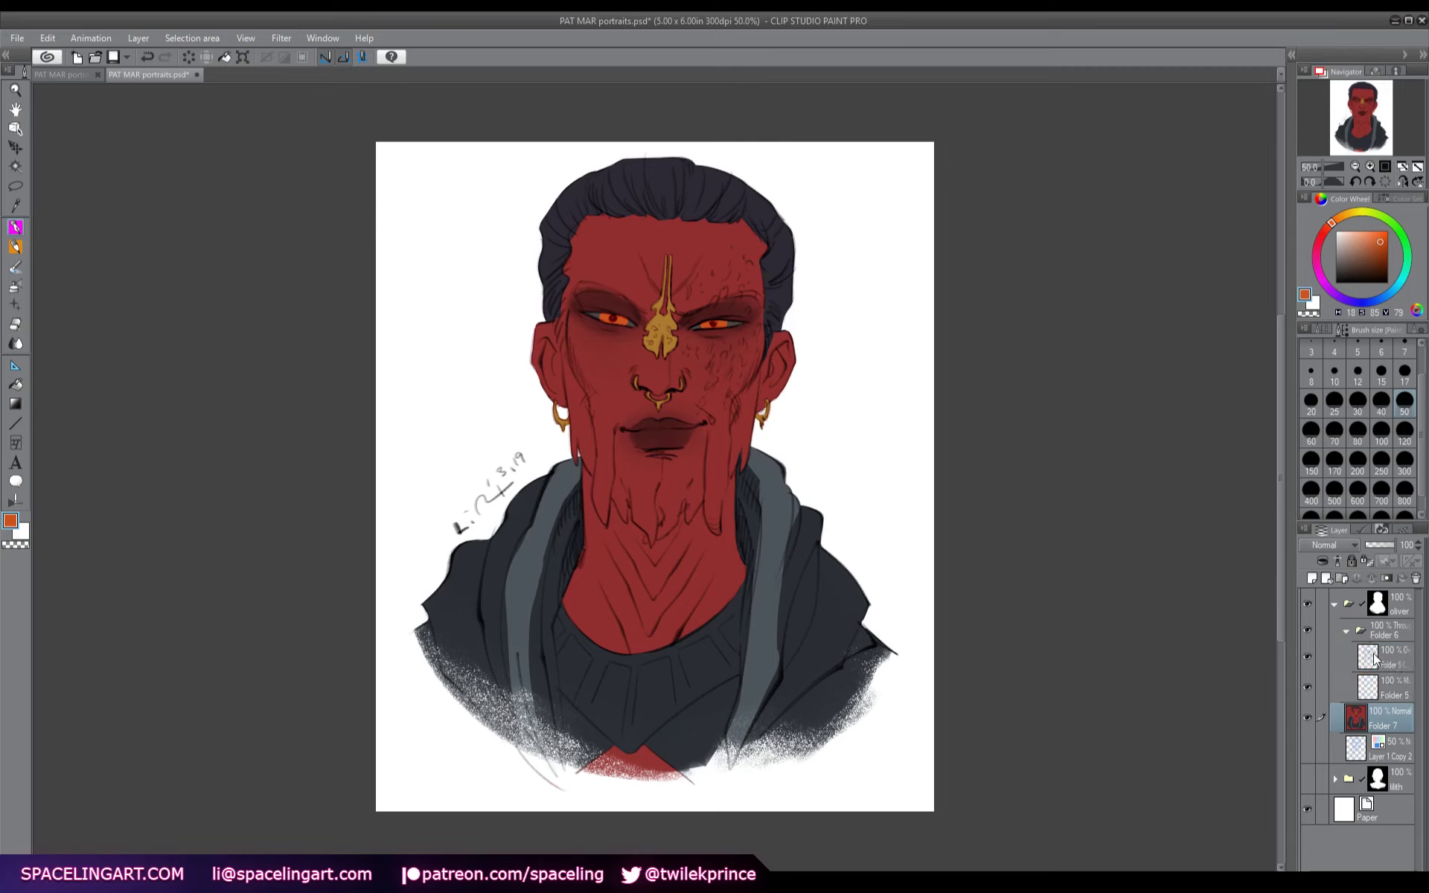
click(1388, 656)
click(1313, 578)
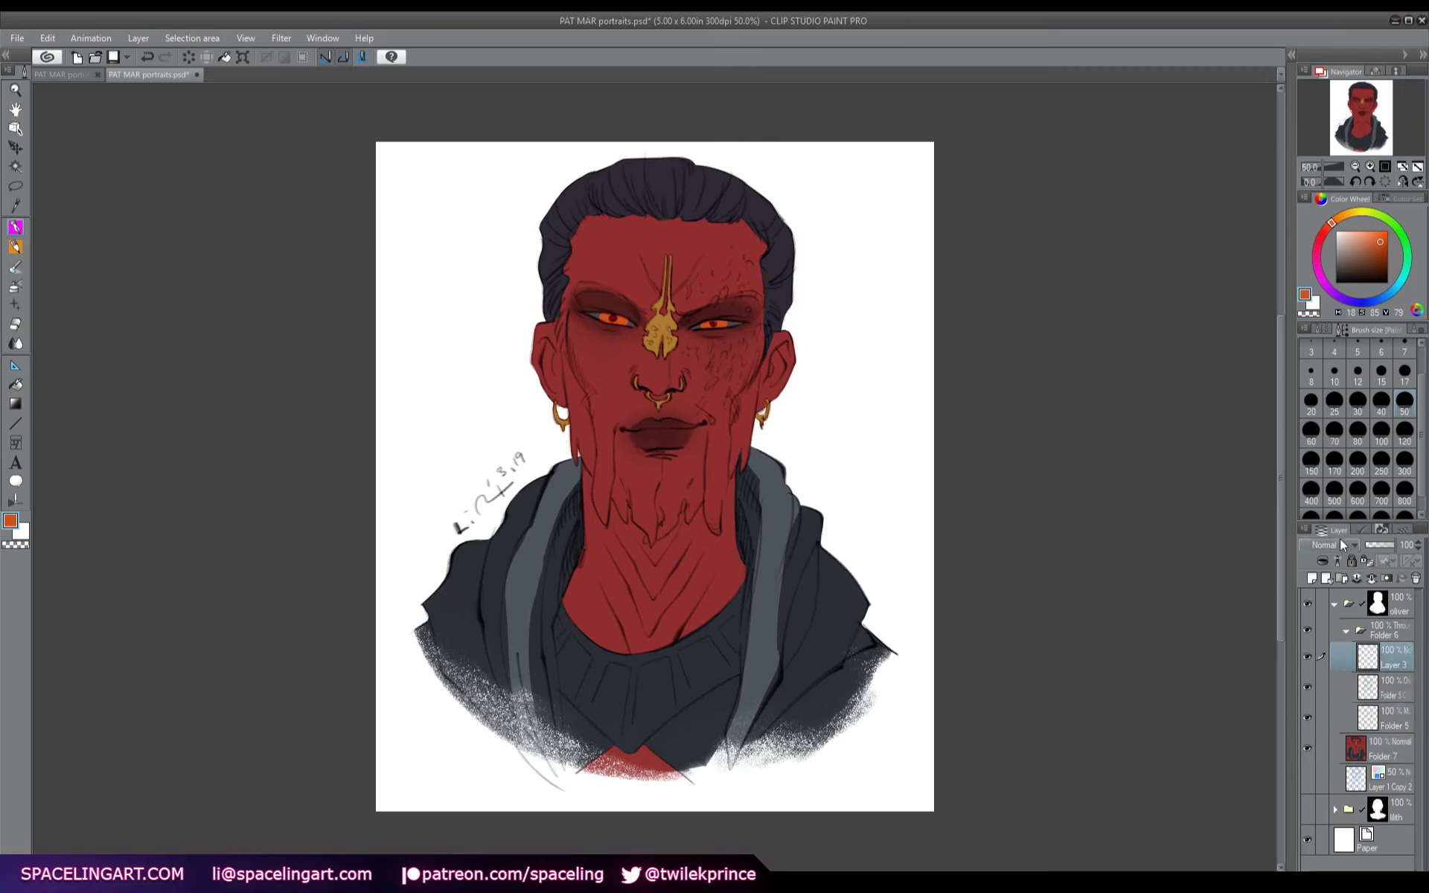
click(1339, 541)
click(1323, 306)
click(15, 287)
drag(715, 323, 716, 325)
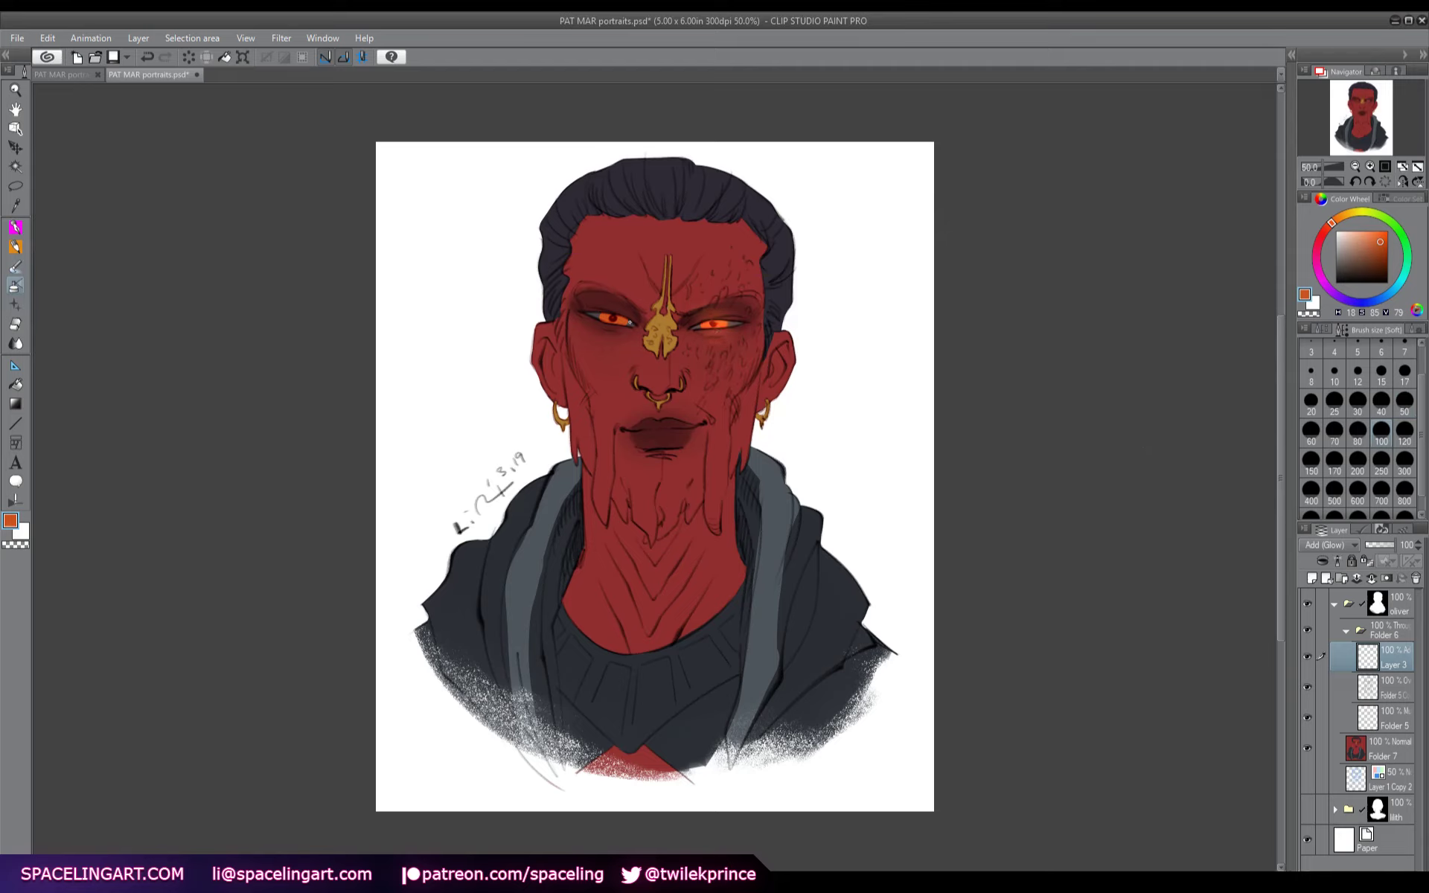
drag(629, 322, 621, 322)
key(ctrl+z)
key(ctrl+z)
- Airbrush an orange glow over both irises at size 70 on the Add (Glow) layer
click(1335, 432)
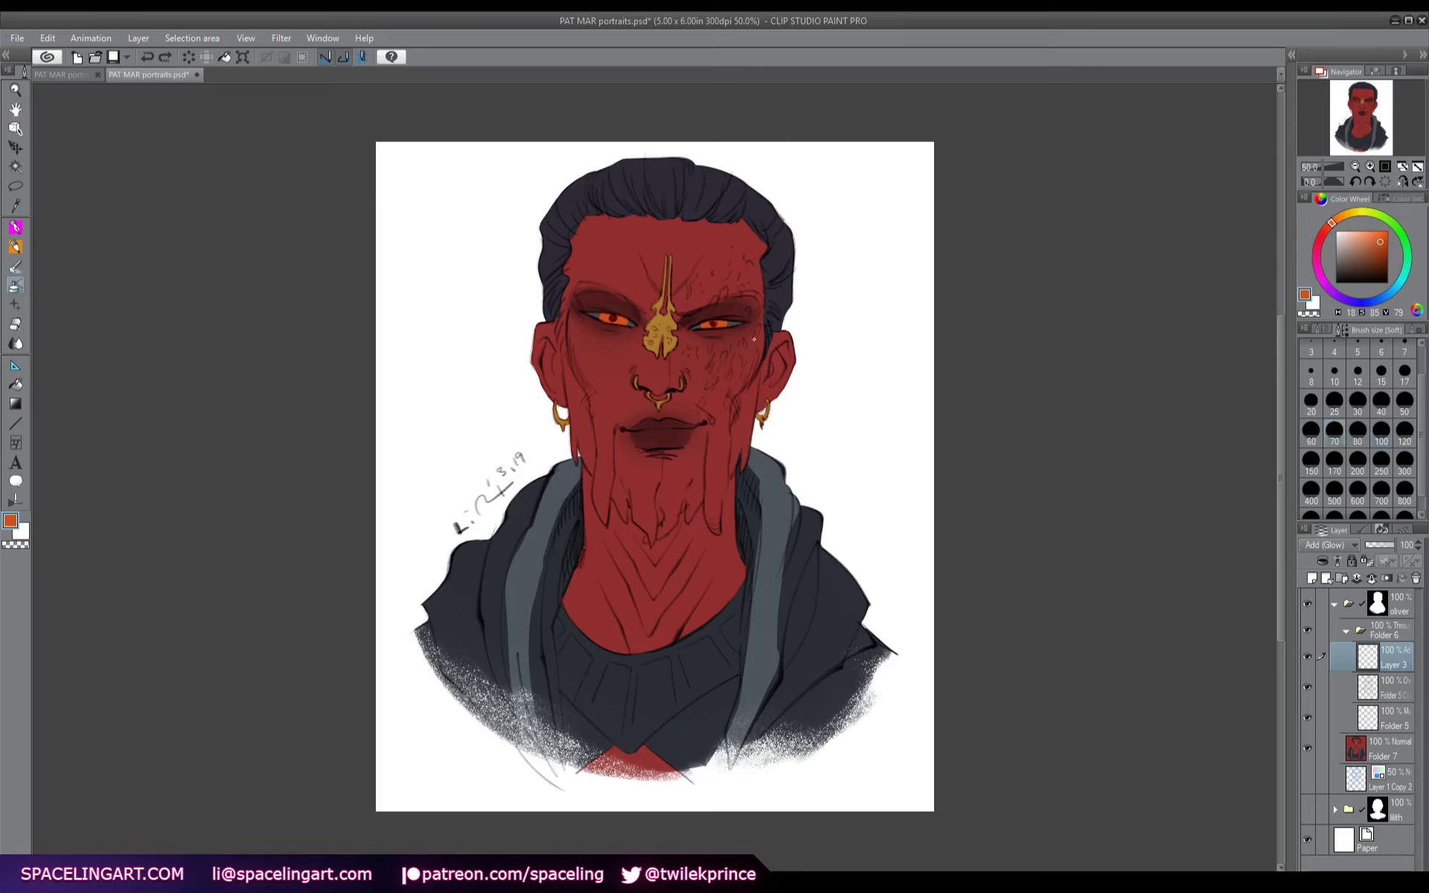
drag(712, 325, 708, 326)
drag(614, 320, 611, 318)
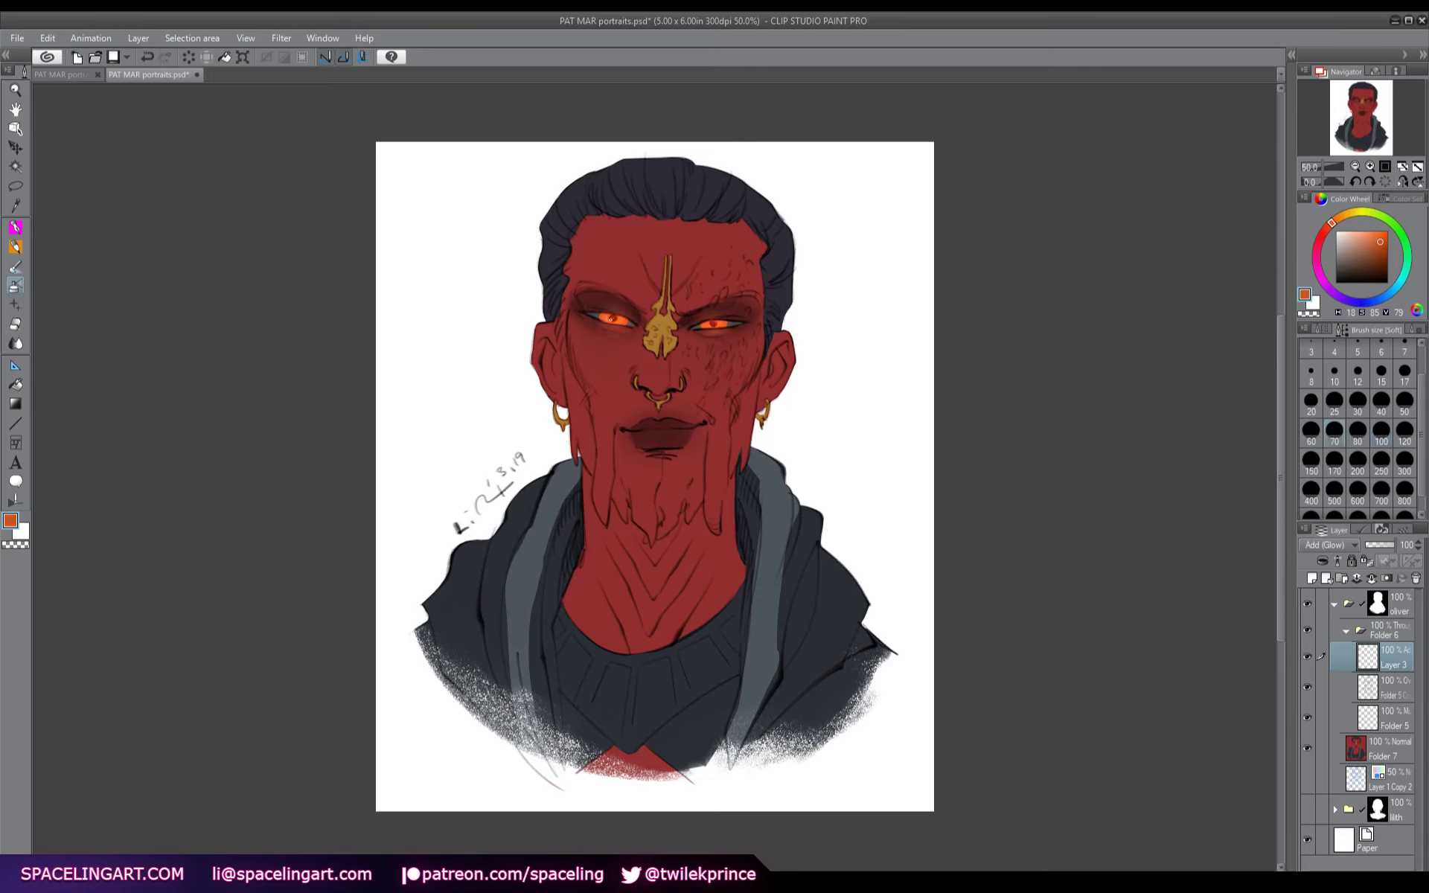
- Dot white highlights into the centre of both glowing eyes with the pen at size 50 on the Add (Glow) layer
key(p)
key(x)
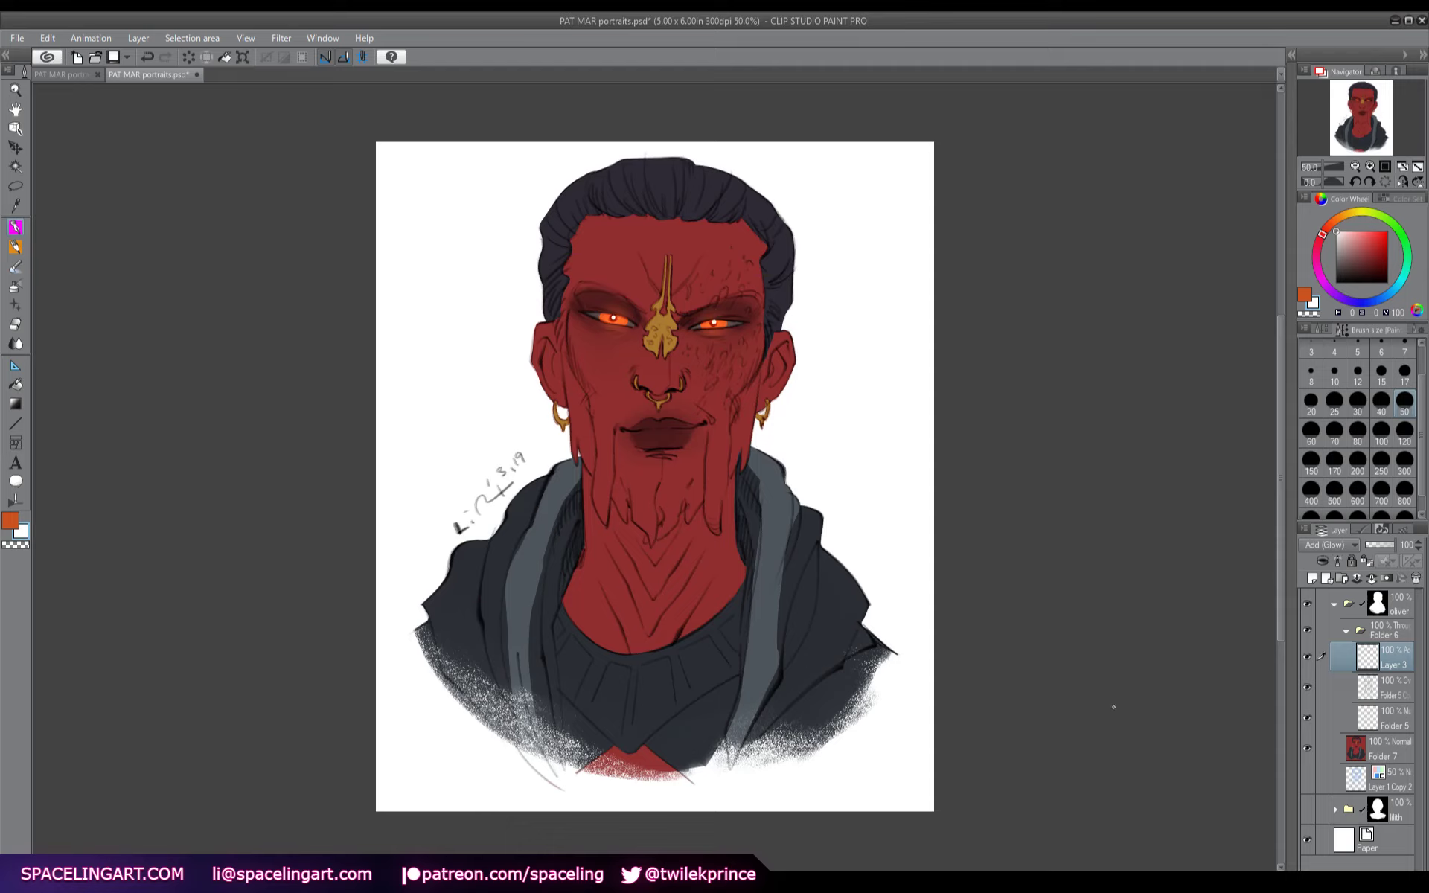
- Create a new folder between Folder 6 and the merged Folder 7 layer, holding a new raster layer set to Multiply
click(1369, 720)
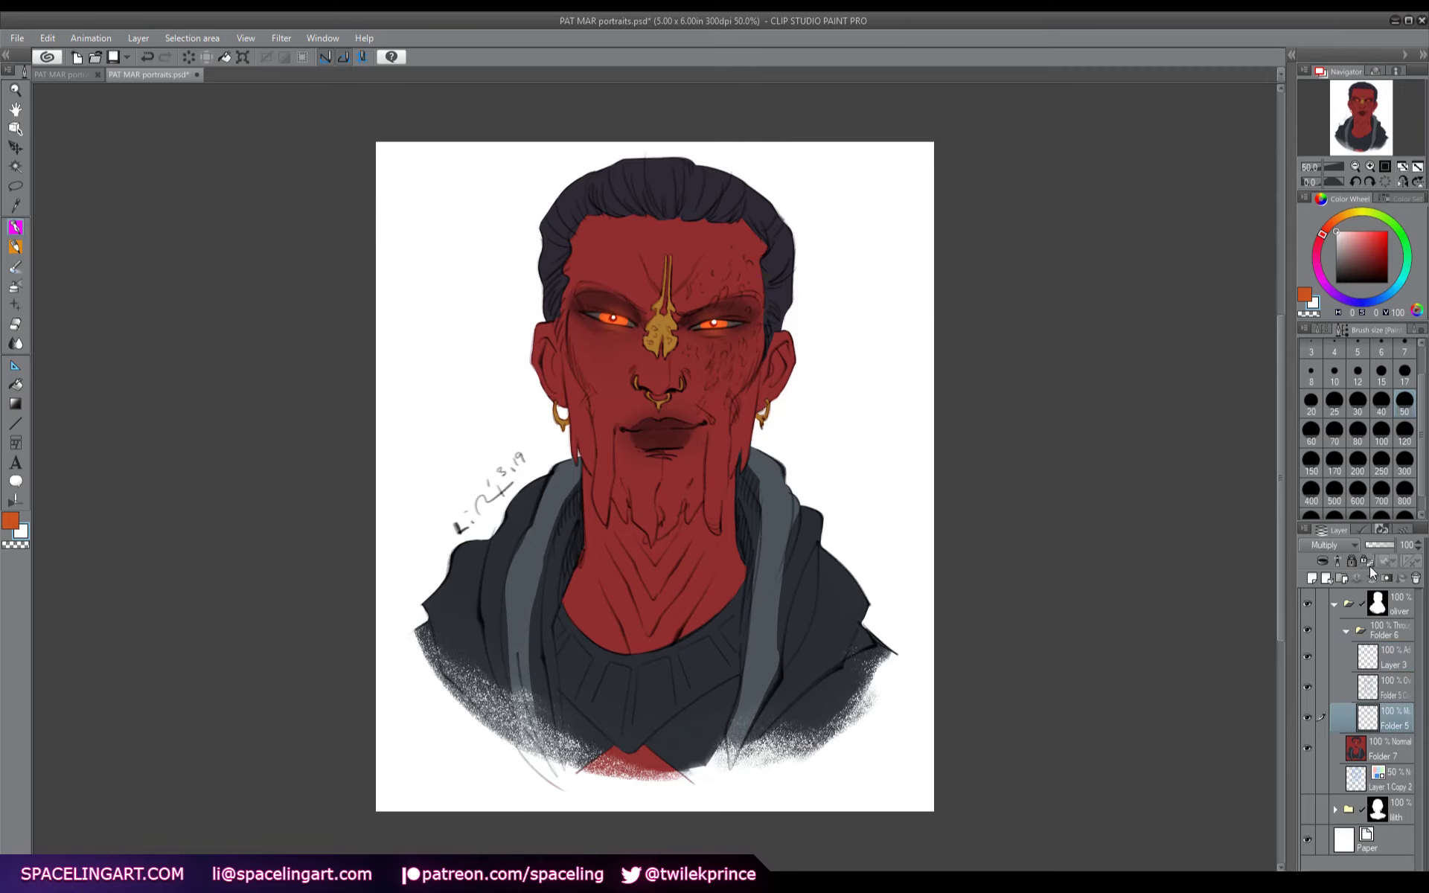
click(1305, 295)
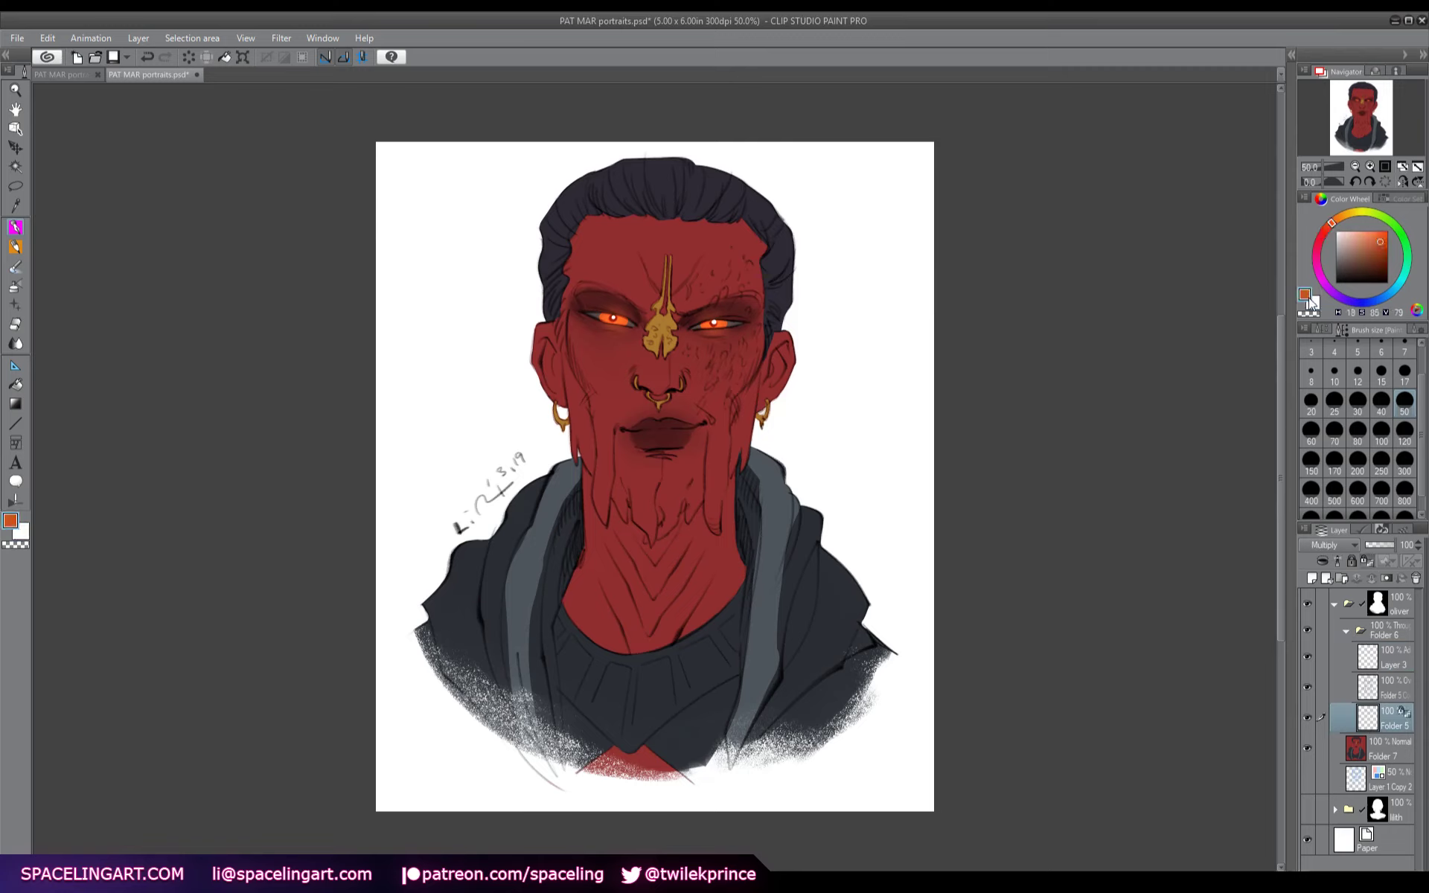
click(1374, 301)
mouse_move(1366, 250)
mouse_down()
mouse_move(1356, 240)
mouse_move(1359, 254)
mouse_up()
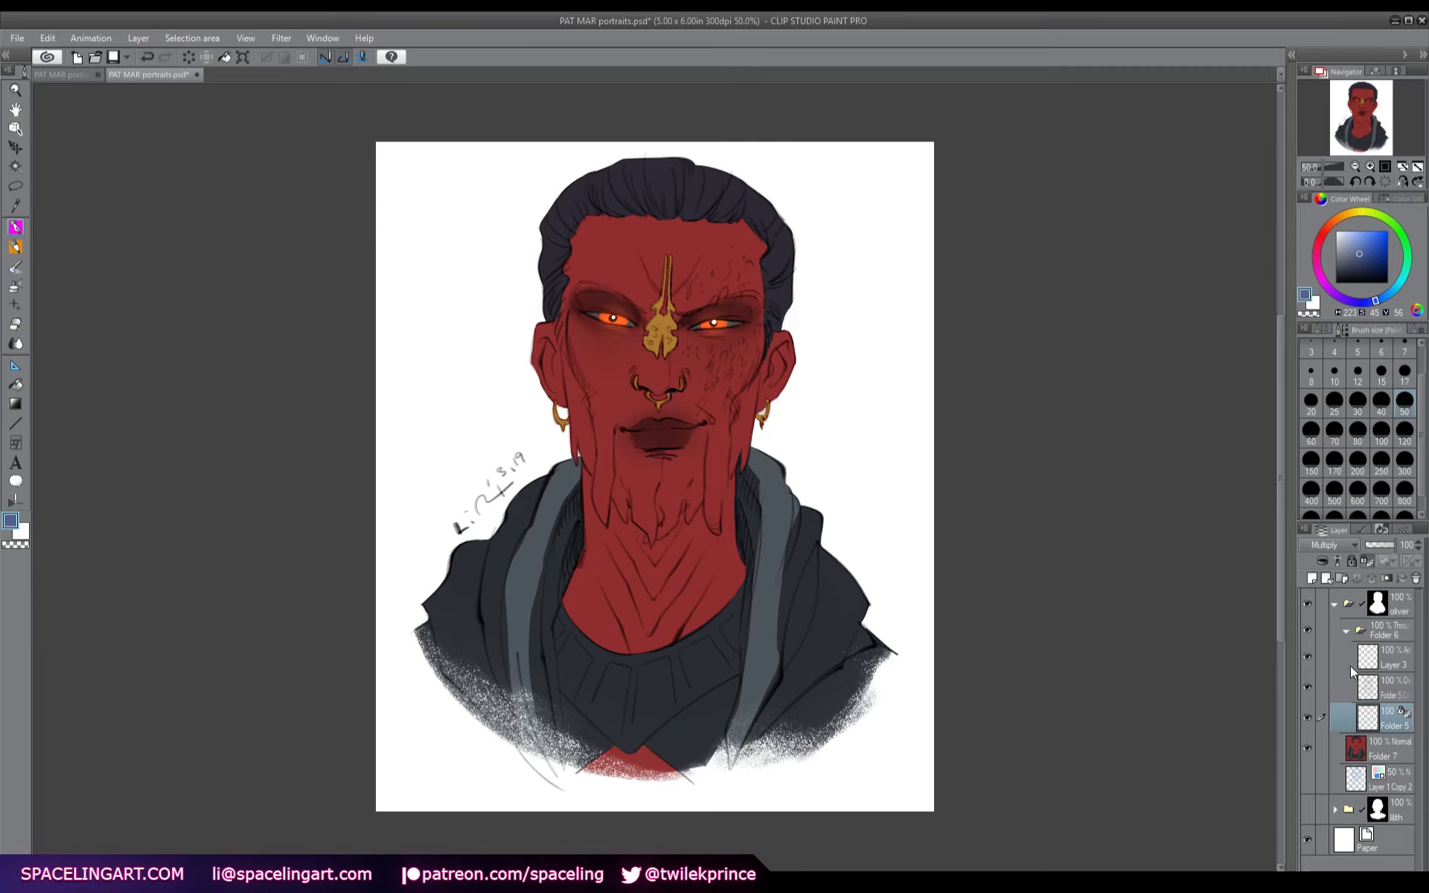
click(1381, 630)
click(1346, 630)
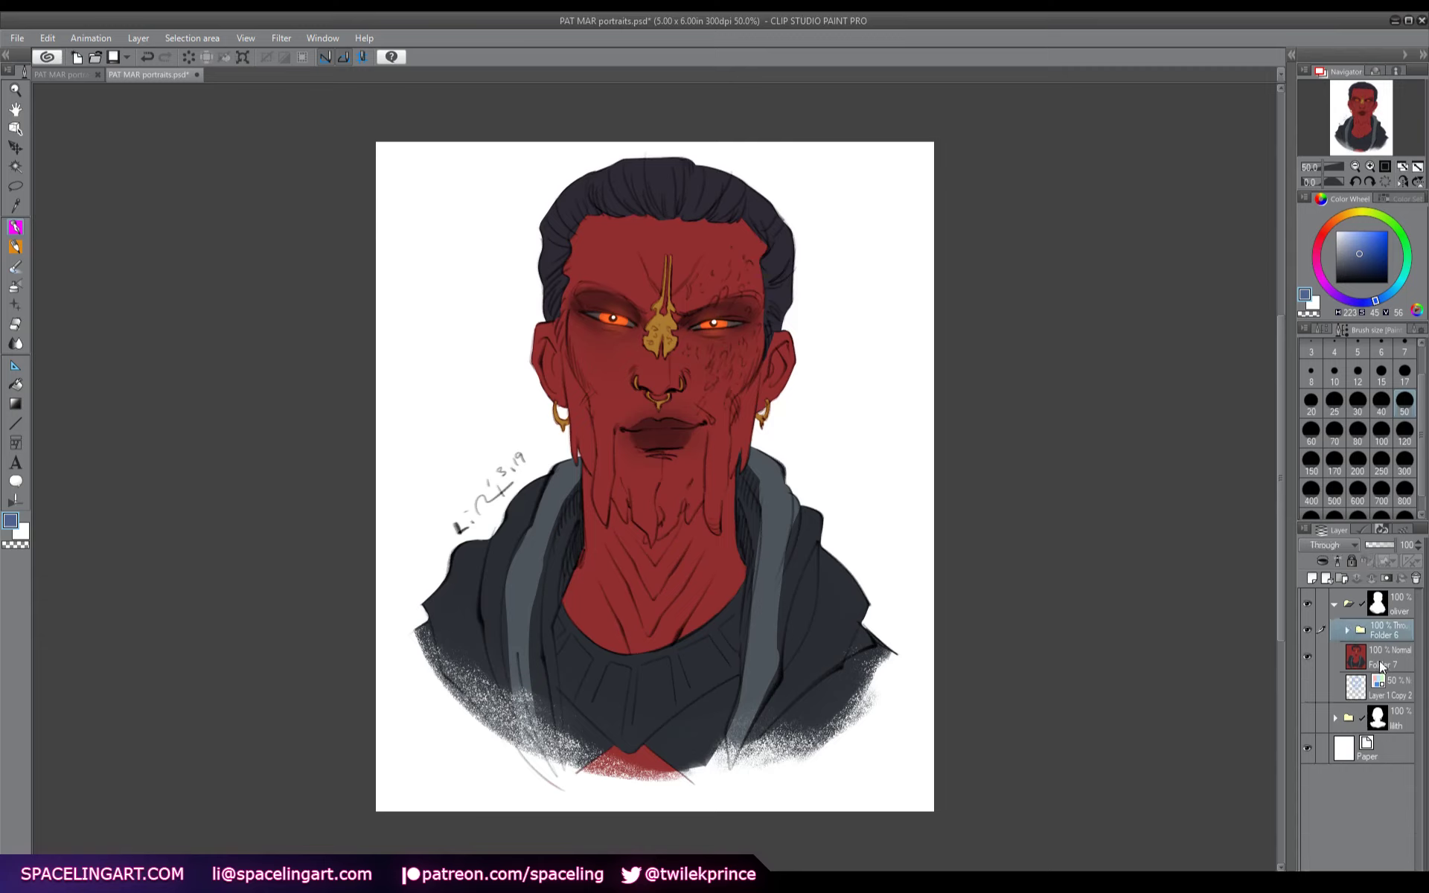
click(1342, 578)
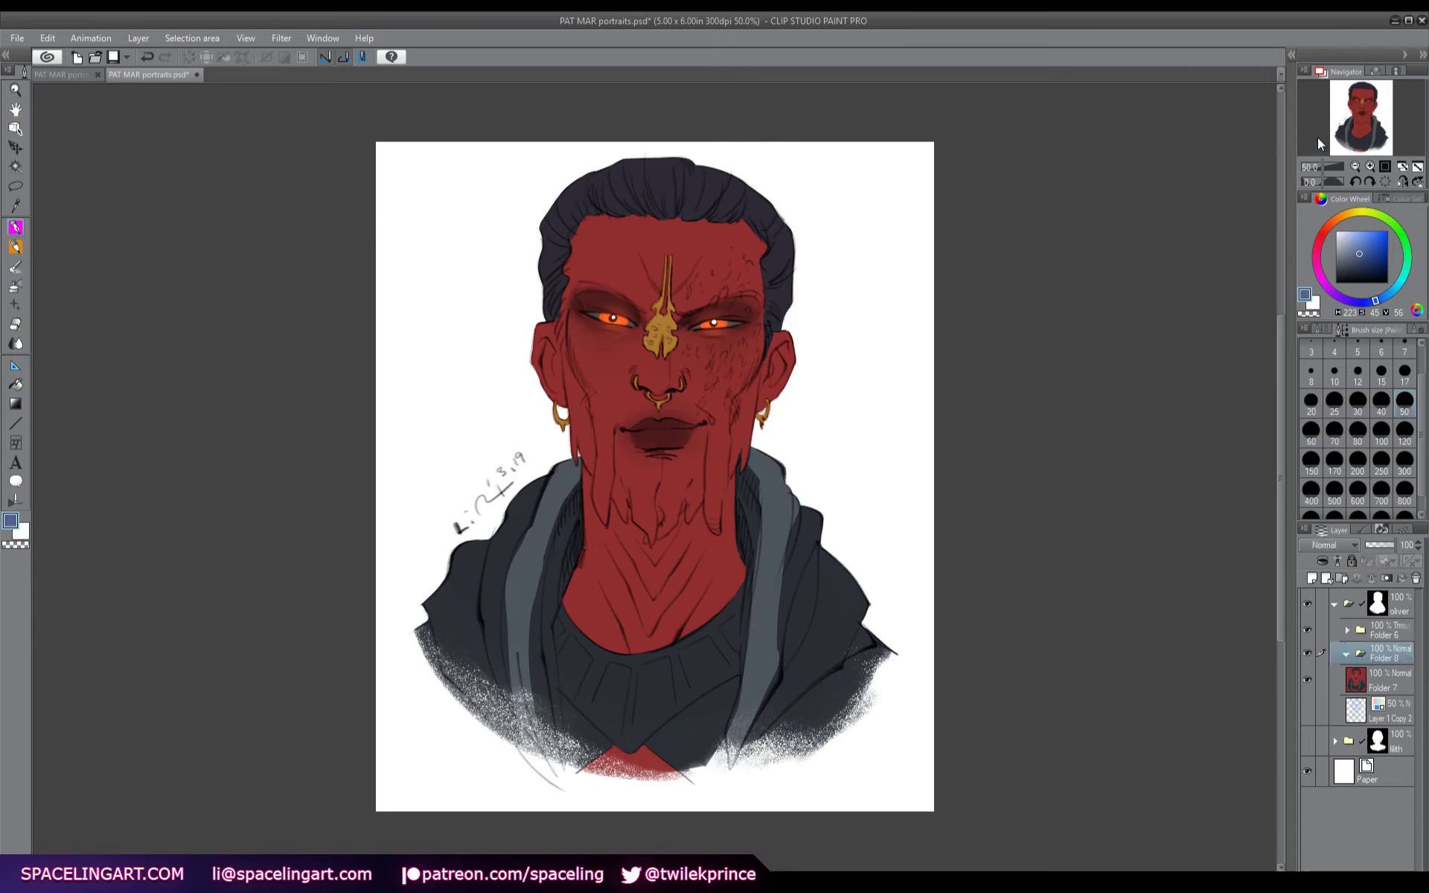
click(1310, 577)
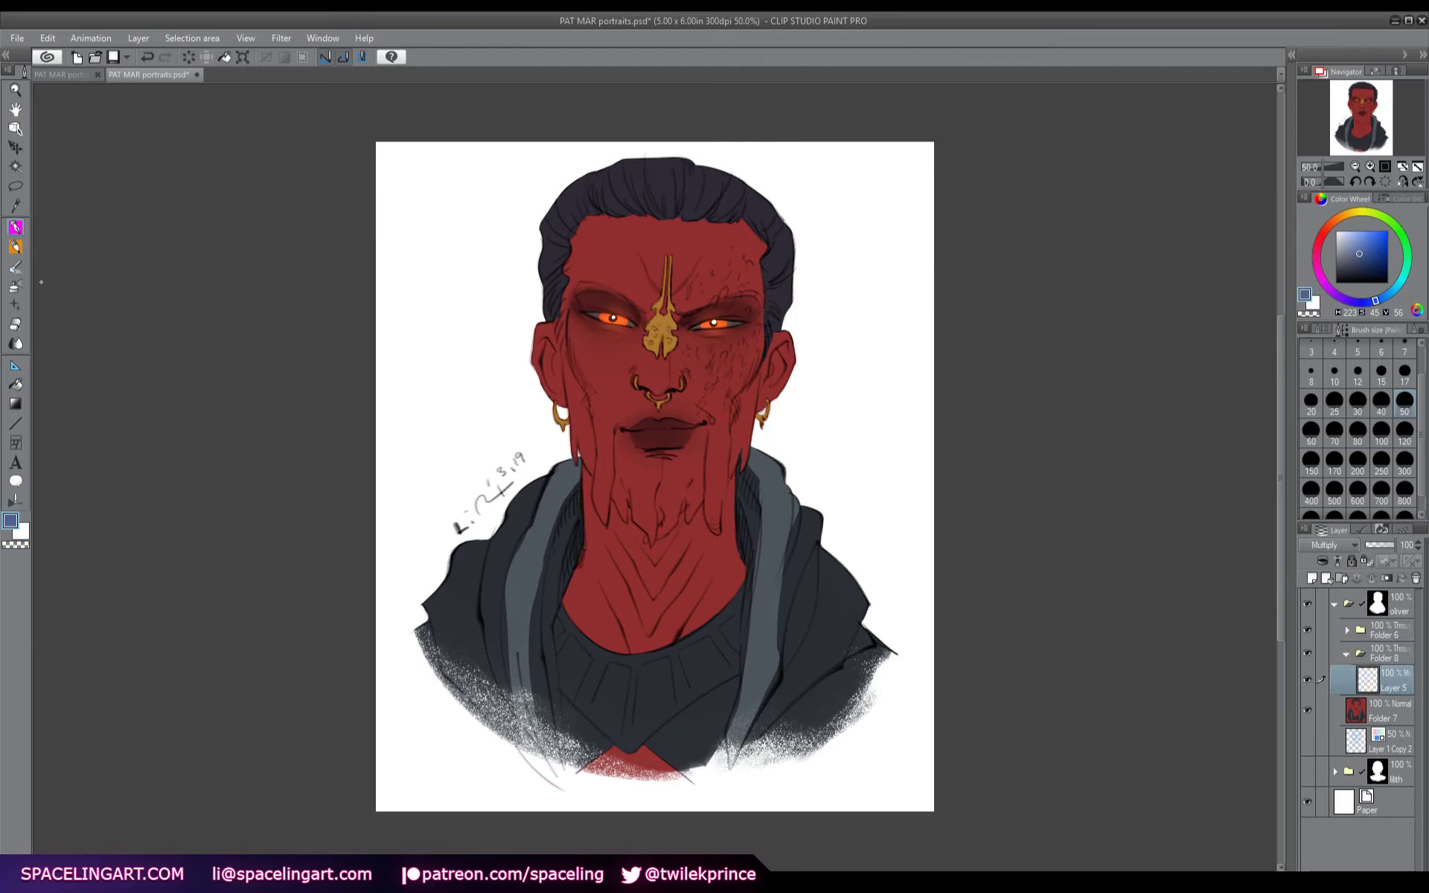
- Shade the speckled side of the face and the adjoining hood edge in muted purple with an oil paint brush at size 300
click(15, 266)
click(1323, 330)
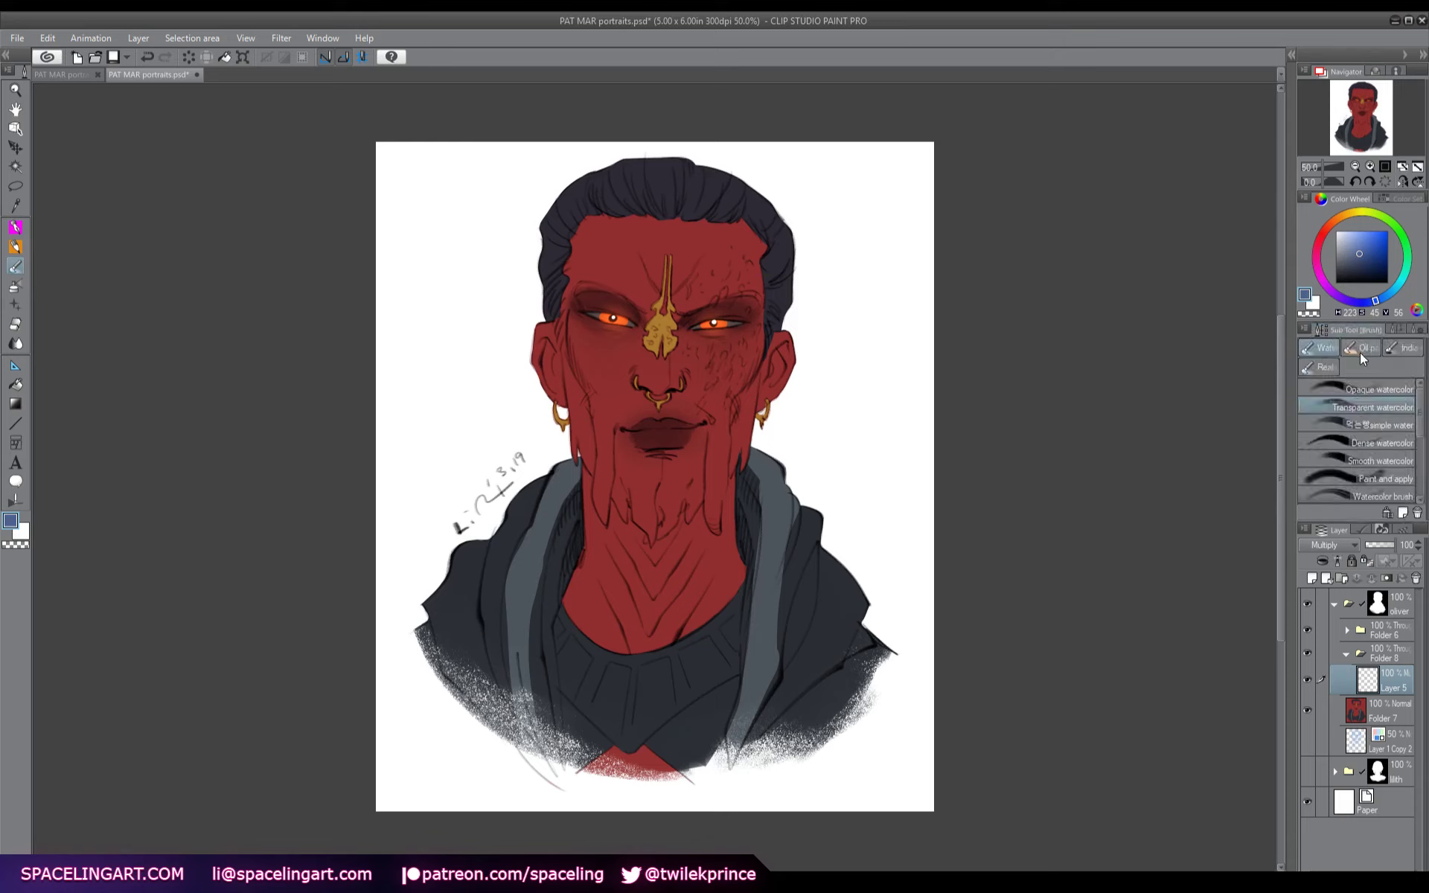
click(1361, 349)
click(1388, 329)
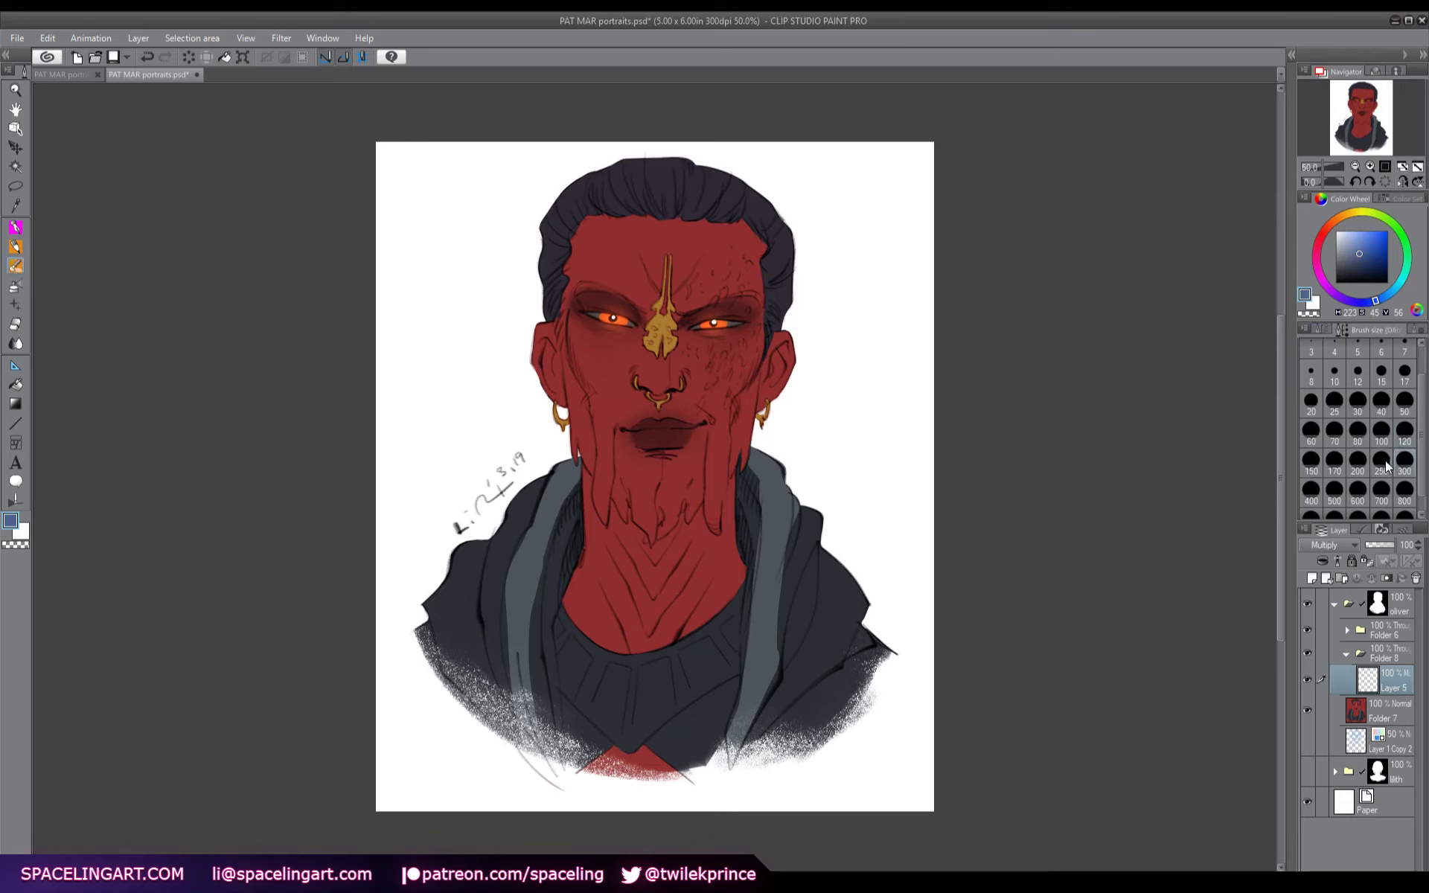
click(1340, 297)
click(1355, 245)
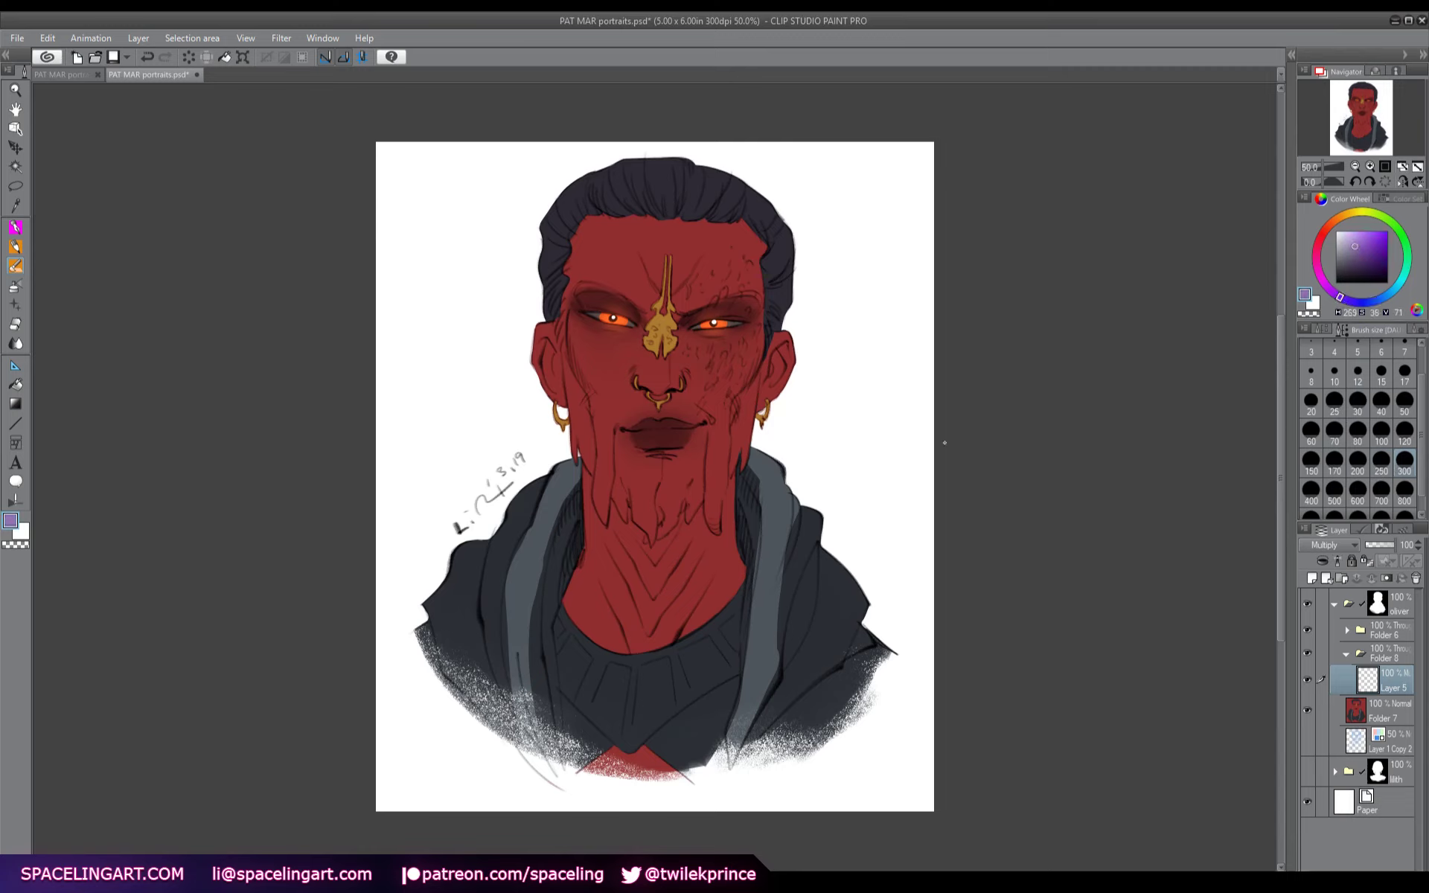
mouse_move(763, 394)
mouse_down()
mouse_move(747, 432)
mouse_move(748, 381)
mouse_move(752, 494)
mouse_move(793, 465)
mouse_move(778, 521)
mouse_up()
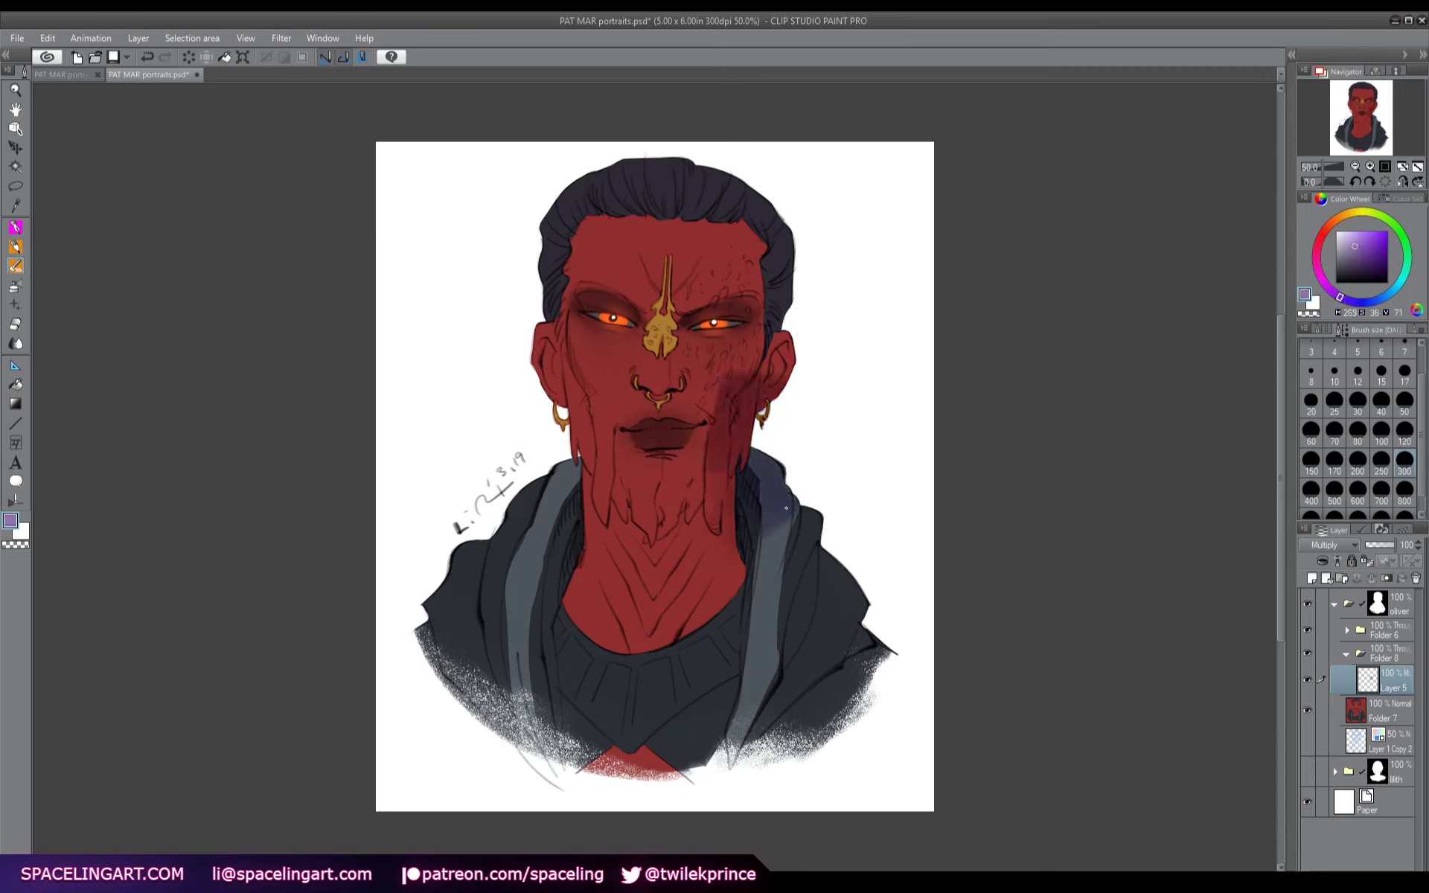
mouse_move(762, 361)
mouse_down()
mouse_move(701, 425)
mouse_move(778, 390)
mouse_move(794, 312)
mouse_move(748, 399)
mouse_move(777, 313)
mouse_move(775, 229)
mouse_move(745, 230)
mouse_up()
- Paint purple shadows over the unspeckled side of the face, the nose, the beard and the upper neck
mouse_move(545, 328)
mouse_down()
mouse_move(577, 405)
mouse_move(597, 406)
mouse_move(591, 470)
mouse_up()
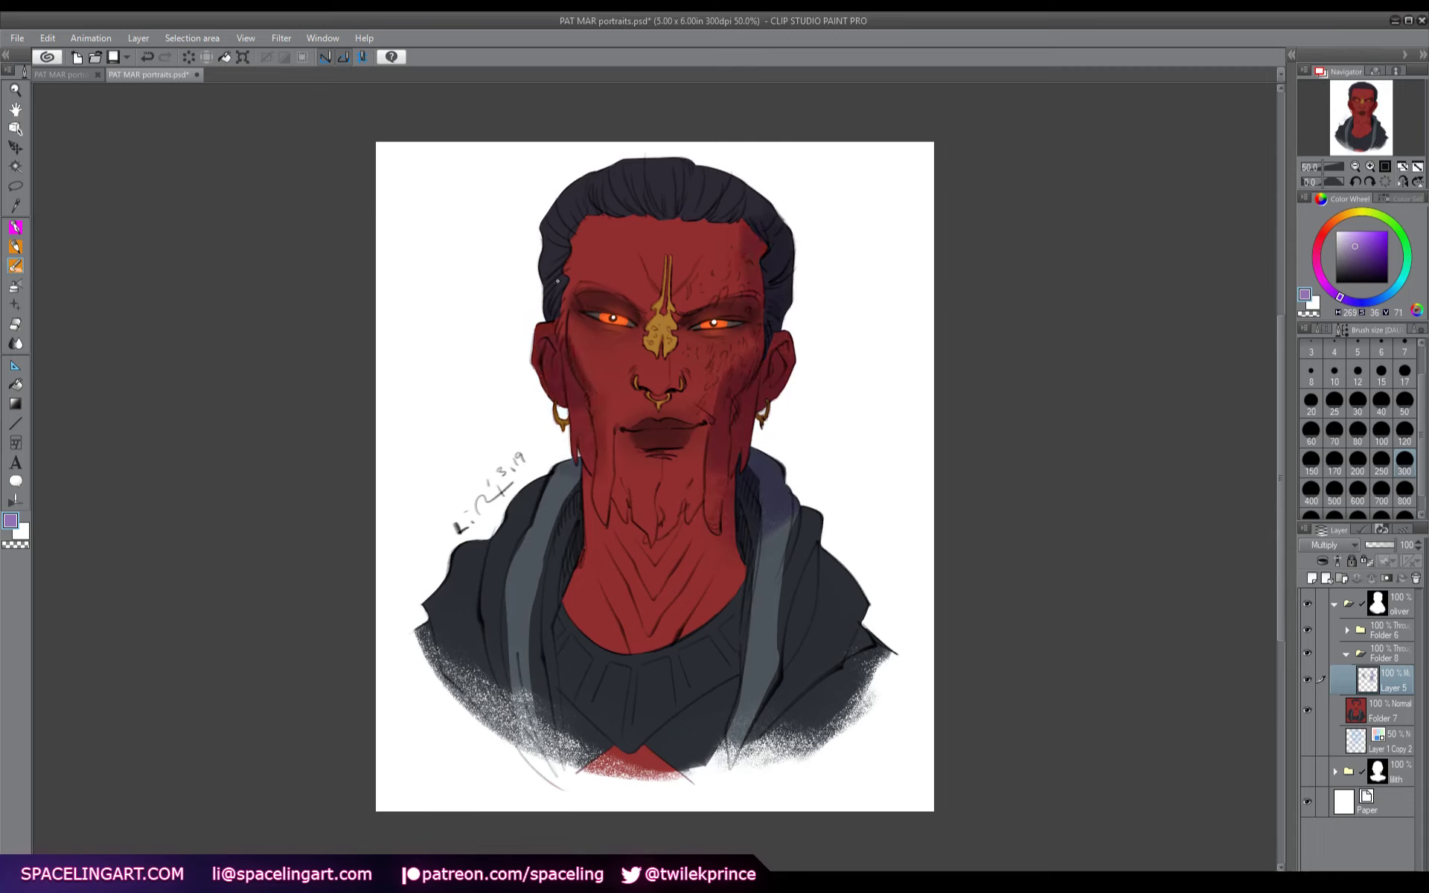
drag(557, 280, 574, 327)
drag(581, 238, 577, 279)
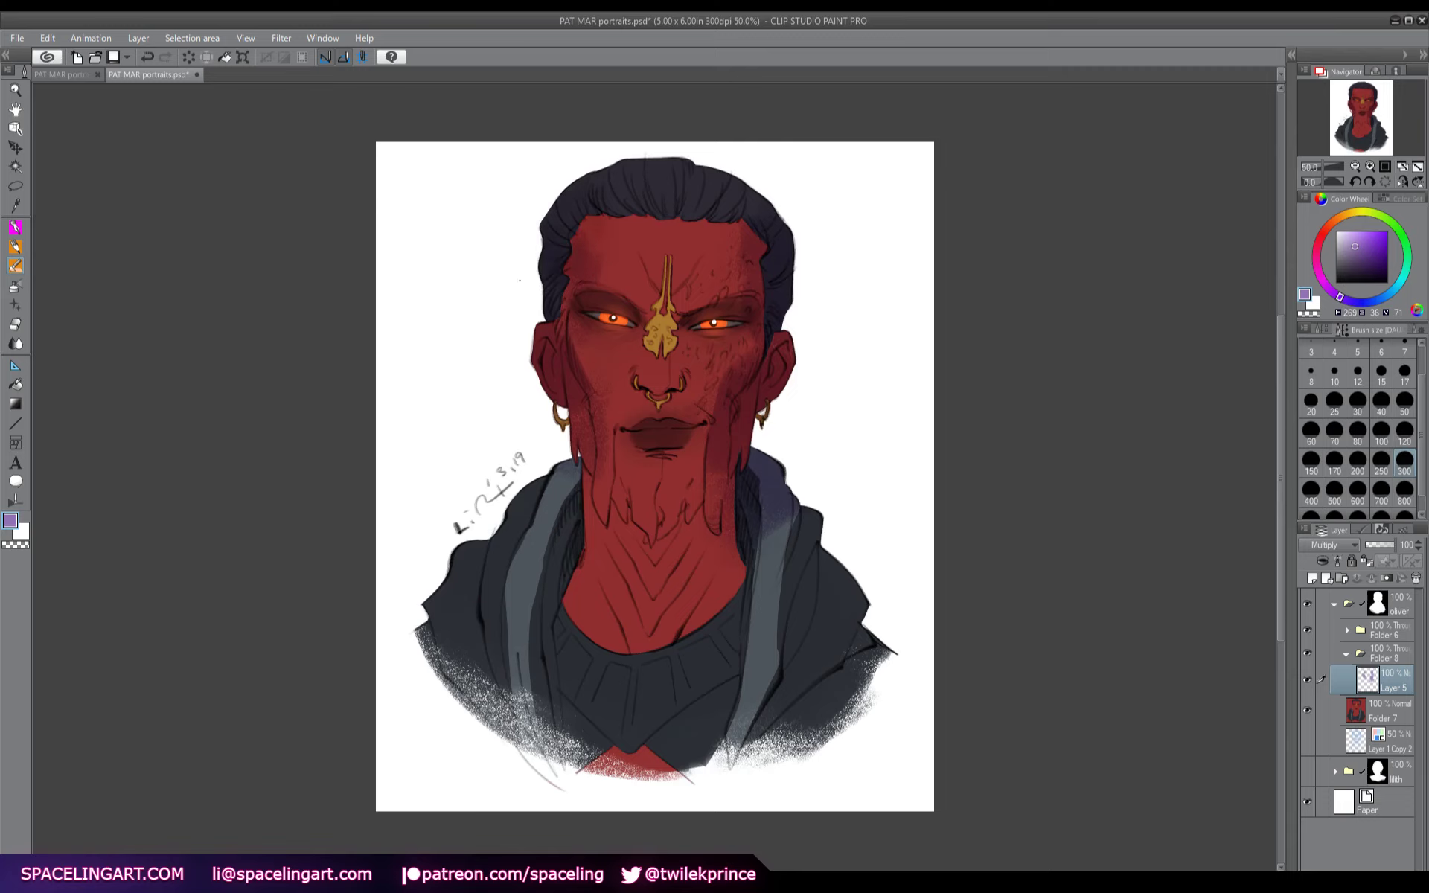
drag(557, 202, 574, 235)
drag(664, 385, 655, 346)
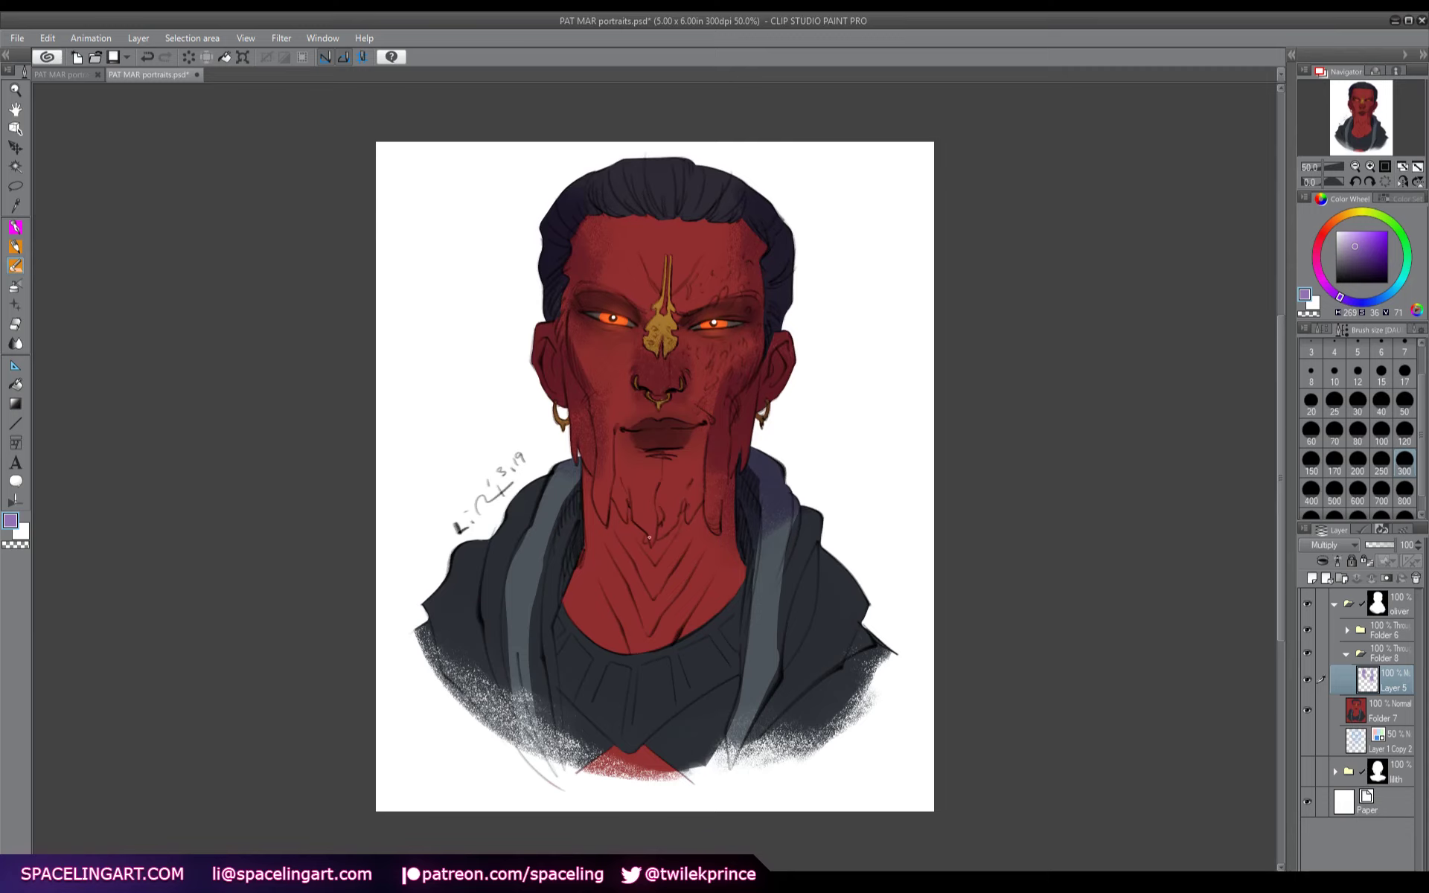
mouse_move(603, 528)
mouse_down()
mouse_move(629, 547)
mouse_move(561, 495)
mouse_move(652, 570)
mouse_move(733, 534)
mouse_move(593, 563)
mouse_move(676, 534)
mouse_move(615, 496)
mouse_move(712, 512)
mouse_move(689, 544)
mouse_up()
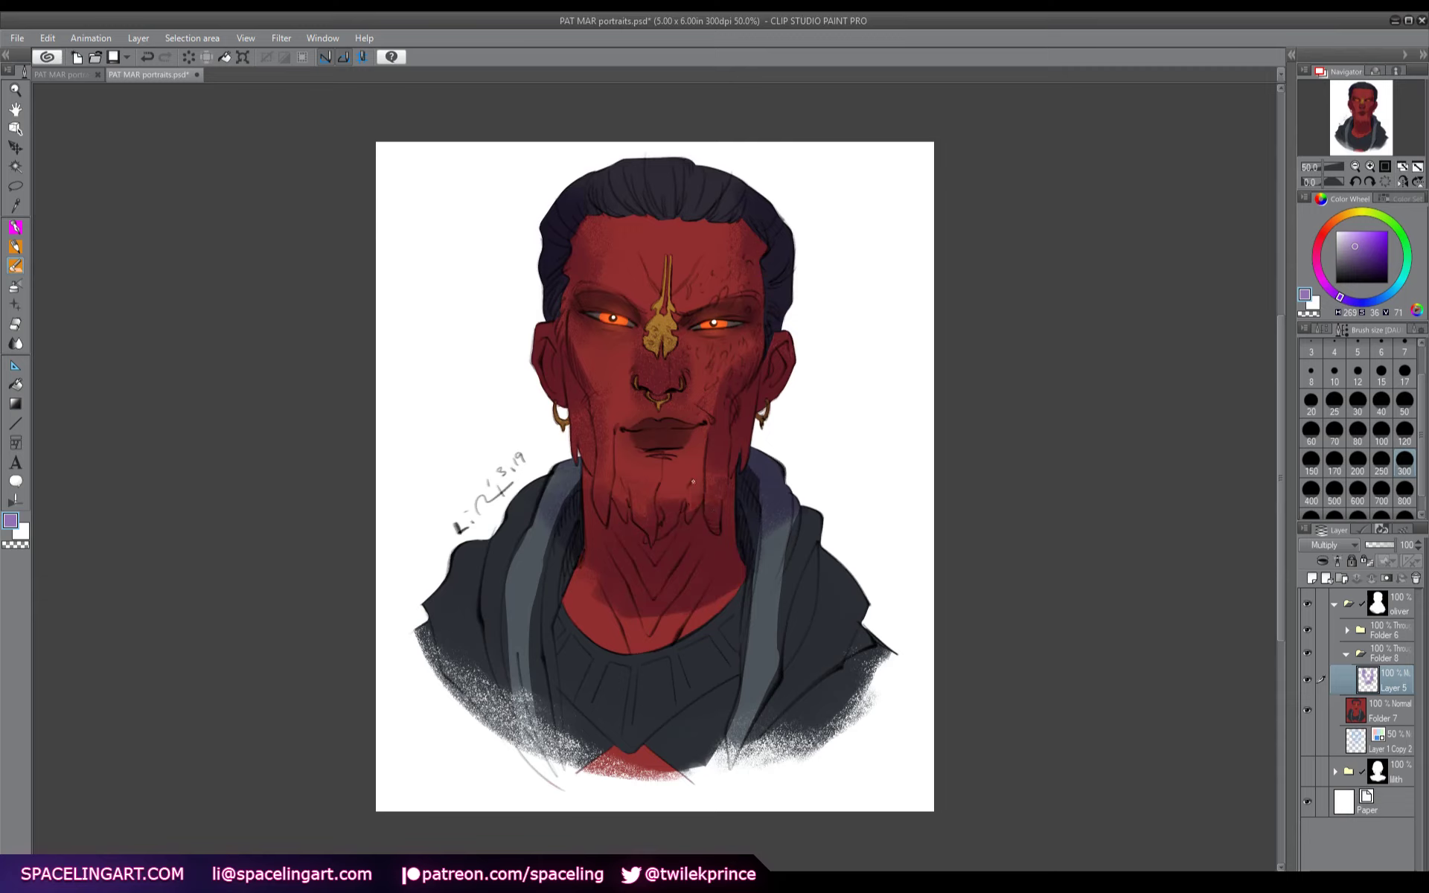
- Extend the purple shading over the hood, shoulders and side of the neck, and deepen the area below the lower lip at size 80
mouse_move(766, 510)
mouse_down()
mouse_move(804, 565)
mouse_move(800, 671)
mouse_move(836, 507)
mouse_move(829, 715)
mouse_up()
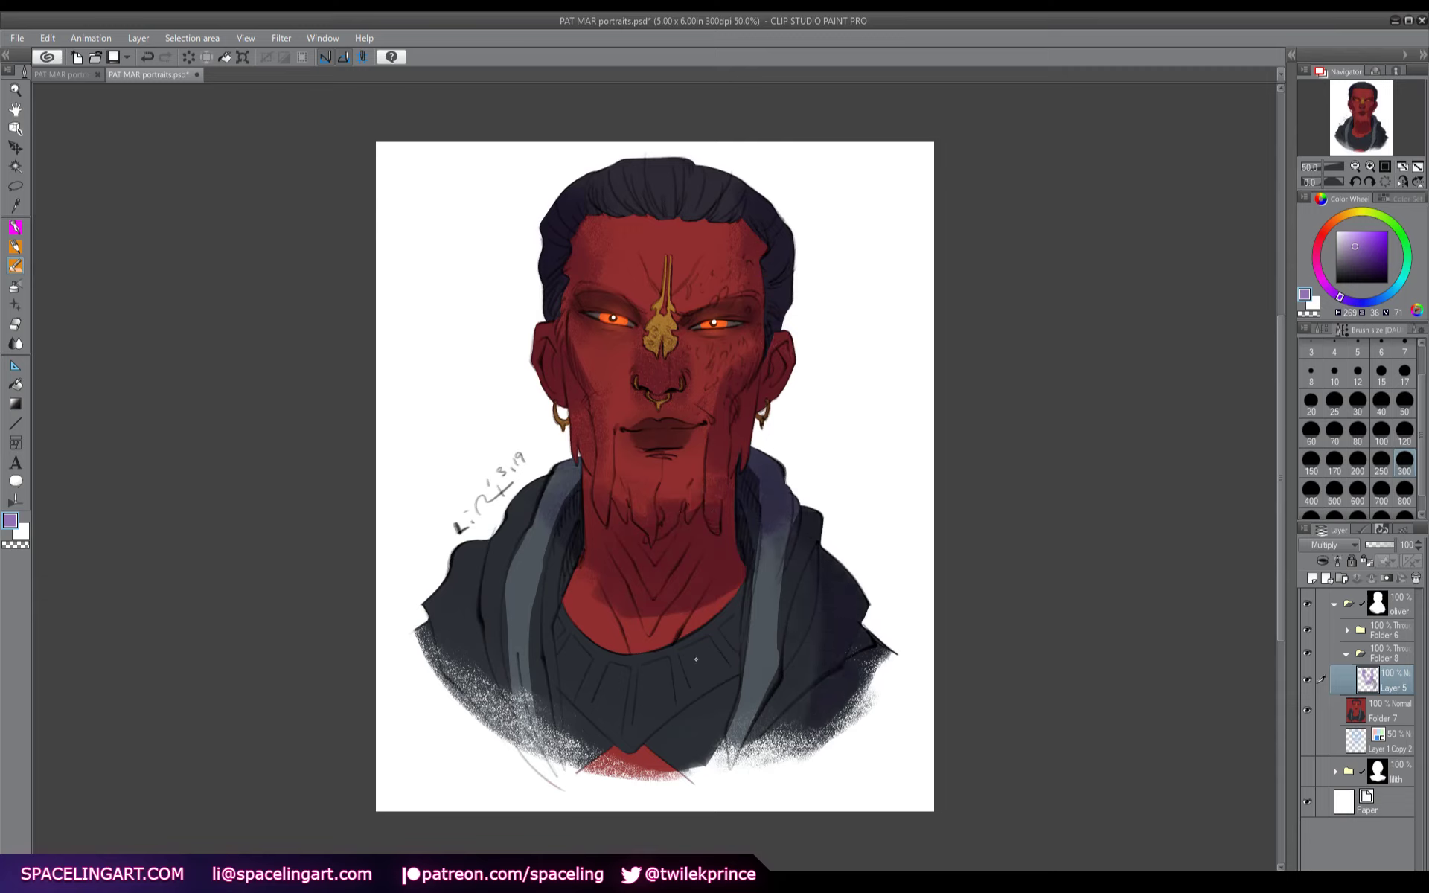
drag(554, 484, 495, 670)
drag(458, 566, 424, 647)
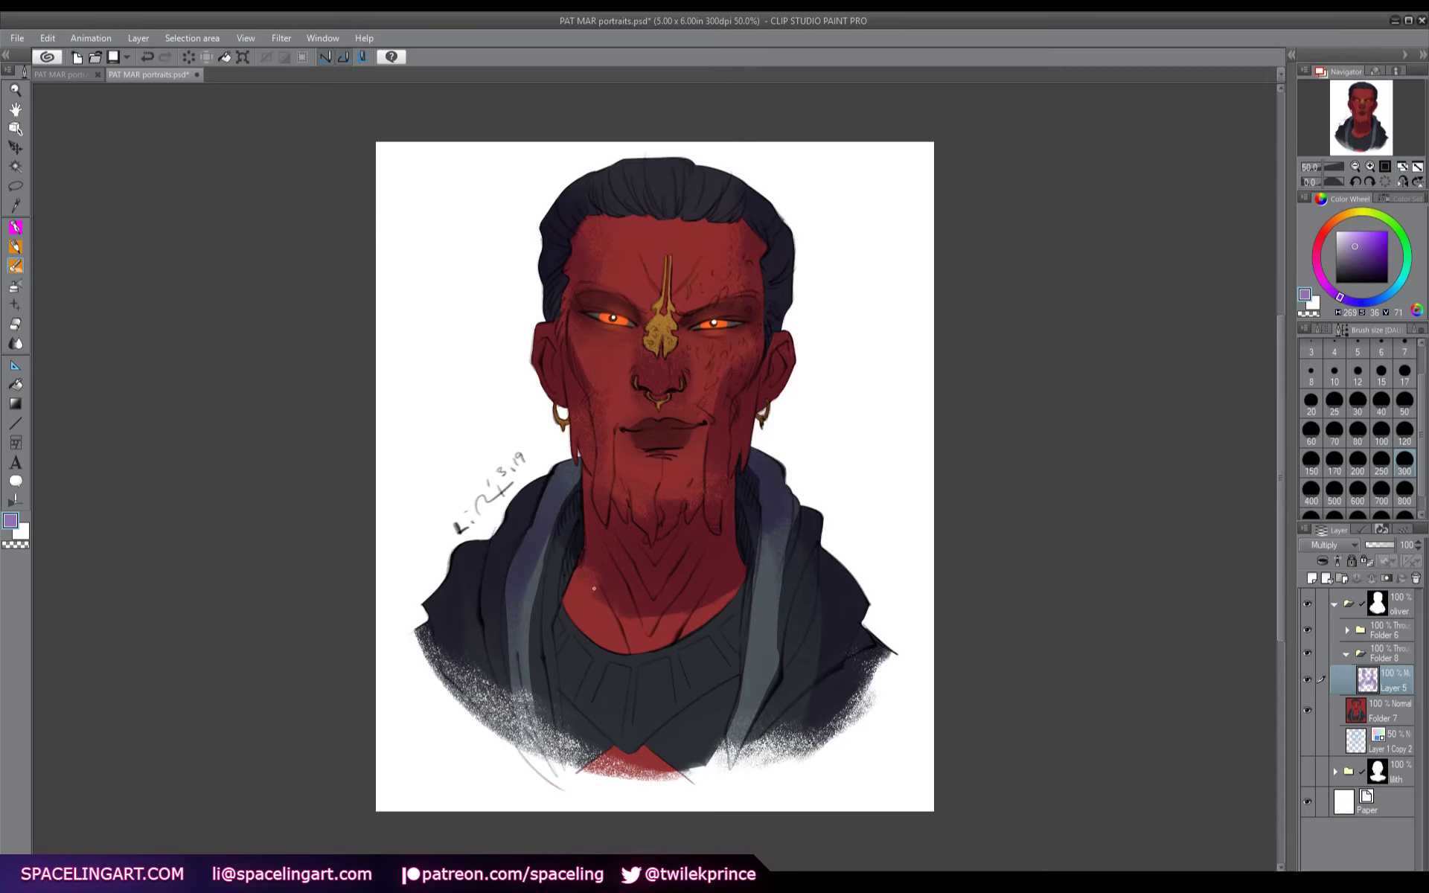
drag(594, 588, 569, 601)
click(1362, 440)
mouse_move(676, 457)
mouse_down()
mouse_move(634, 457)
mouse_move(678, 458)
mouse_up()
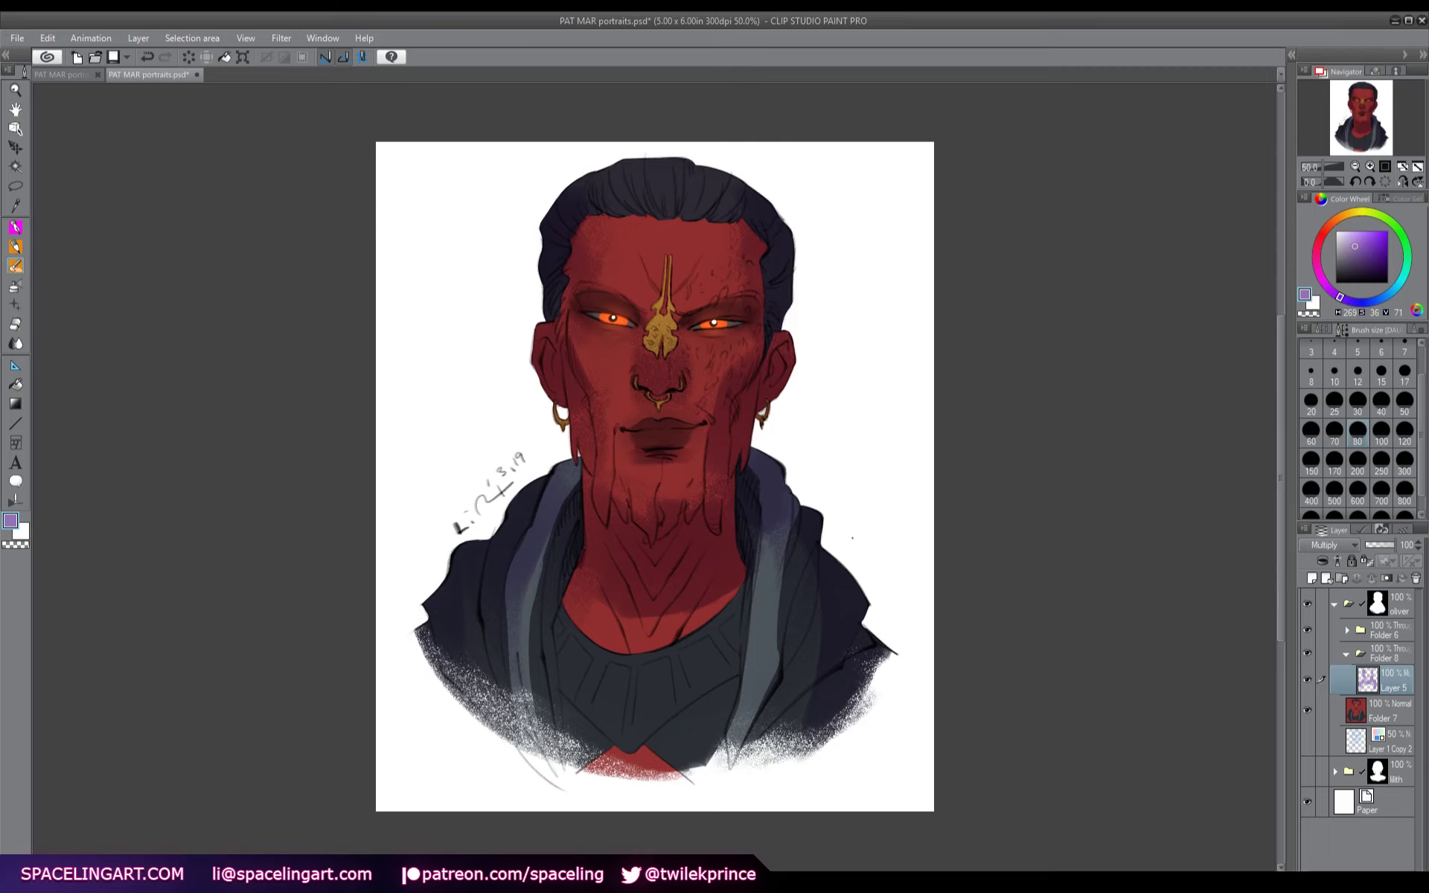
- Add a layer mask to the Multiply shading, fill it black, and reveal the shadows around the nose with the pen at size 50
click(1386, 577)
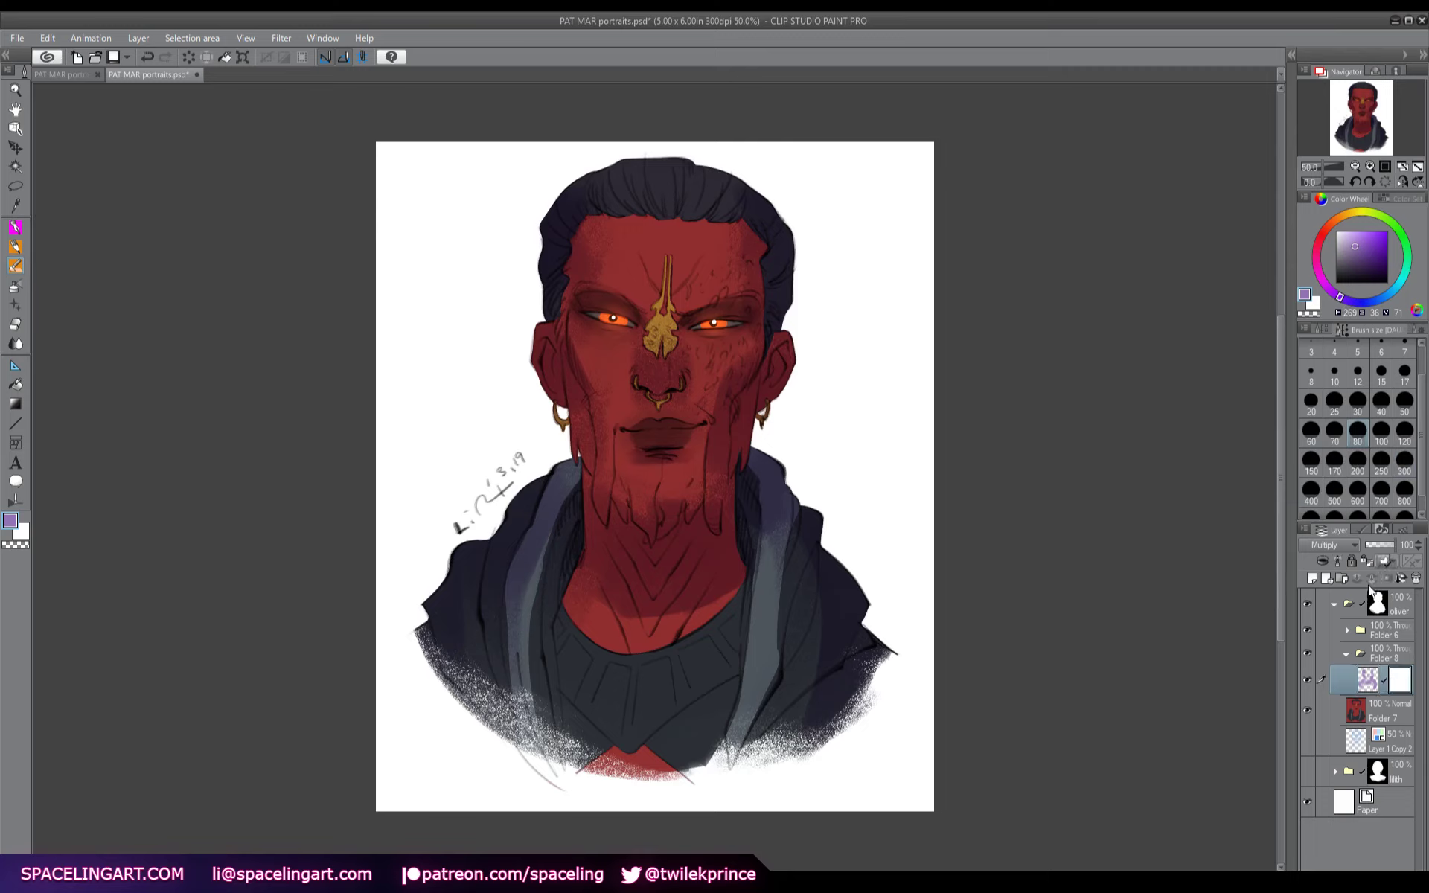
click(221, 60)
click(18, 233)
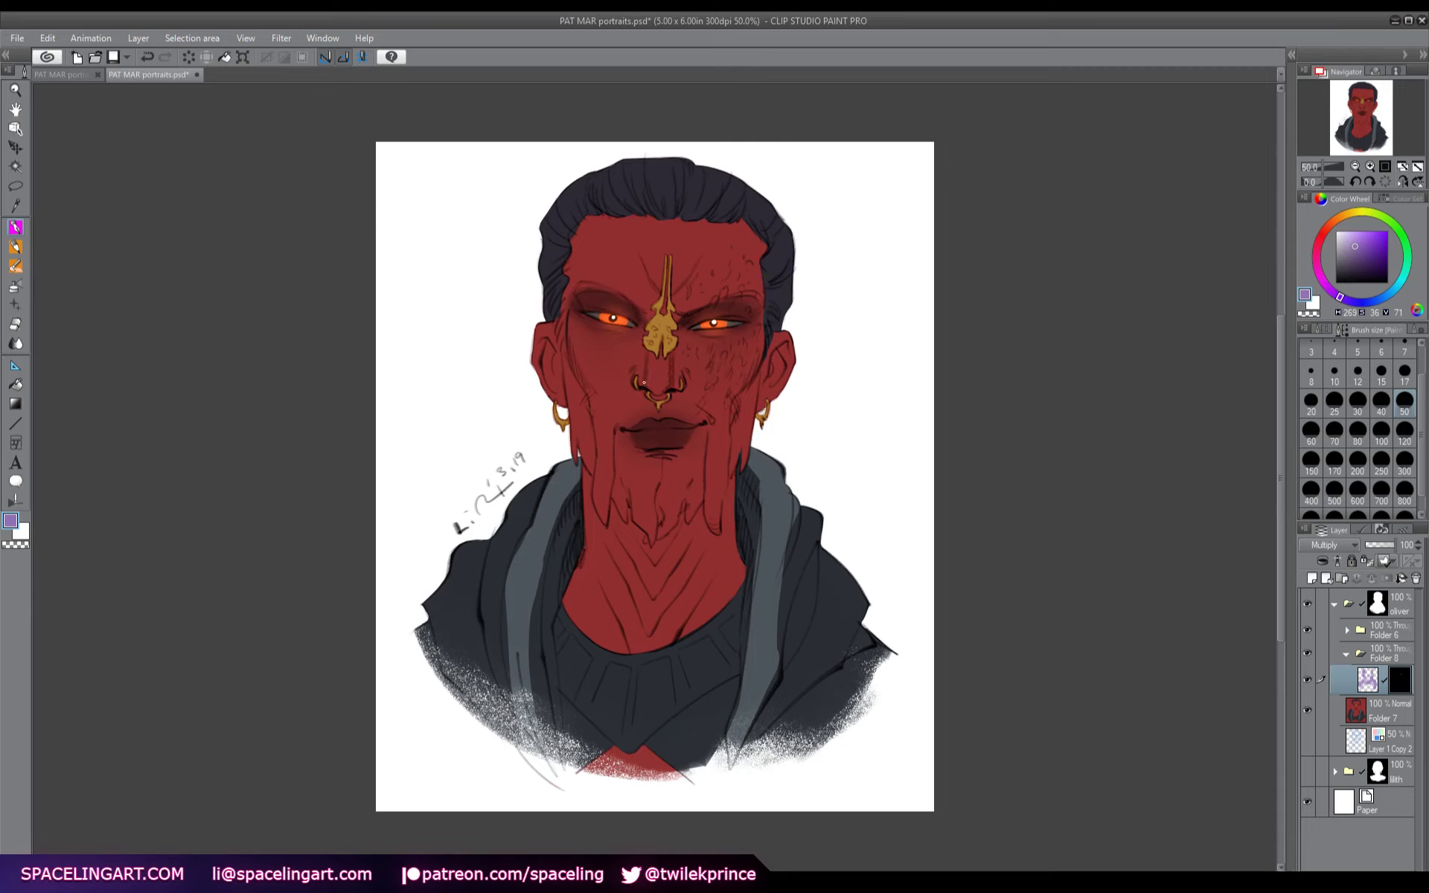
mouse_move(631, 380)
mouse_down()
mouse_move(658, 404)
mouse_move(677, 350)
mouse_move(684, 380)
mouse_up()
- Reveal the shading in the mask along the speckled side's cheek, jaw, ear, temple and forehead edge
drag(763, 328, 731, 472)
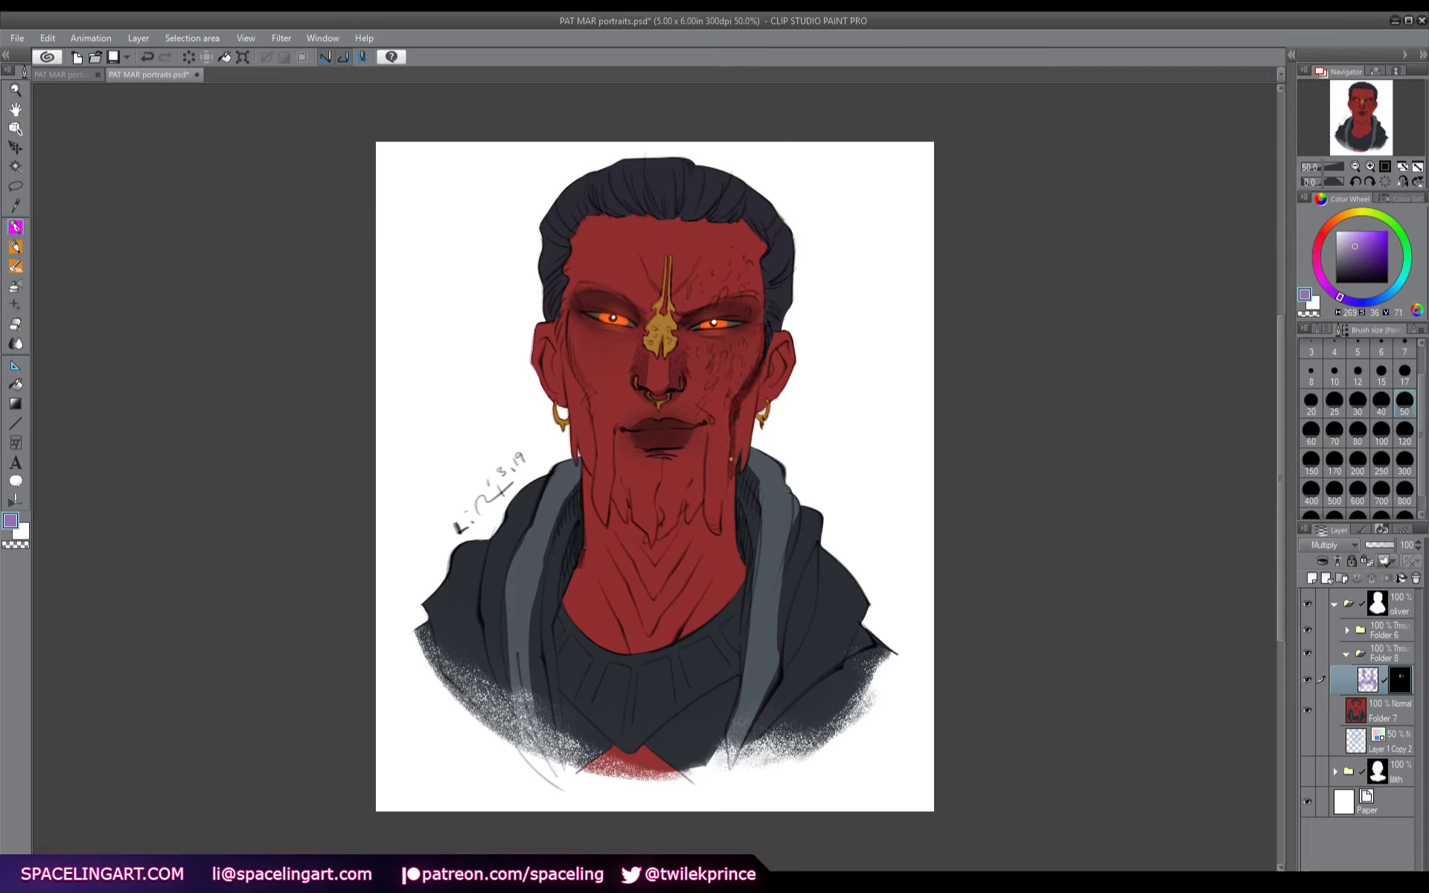
mouse_move(738, 417)
mouse_down()
mouse_move(741, 467)
mouse_move(748, 451)
mouse_up()
drag(748, 399, 743, 418)
drag(750, 389, 756, 411)
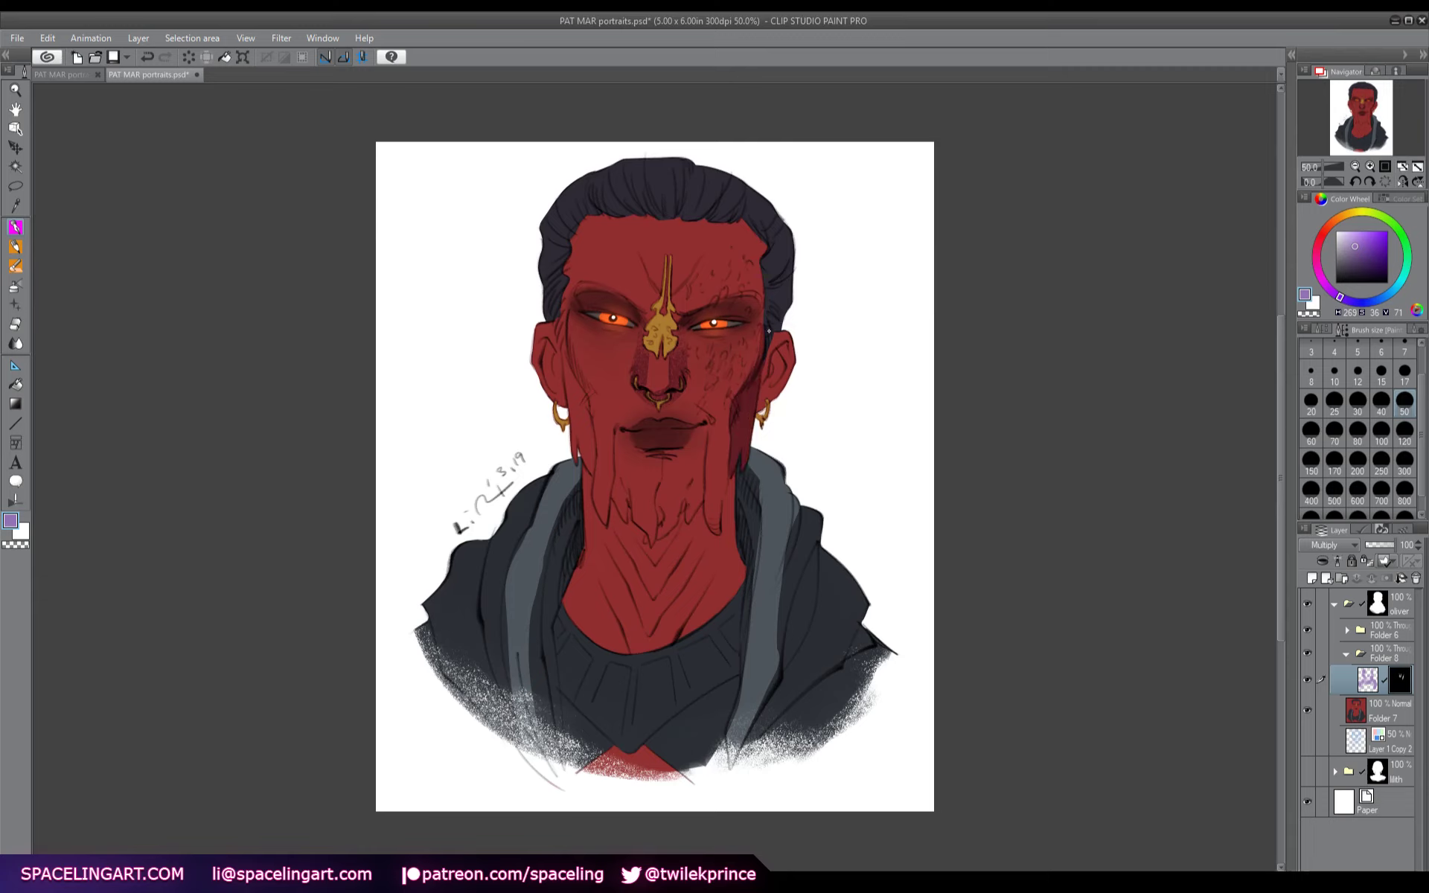
mouse_move(771, 335)
mouse_down()
mouse_move(759, 420)
mouse_move(778, 330)
mouse_up()
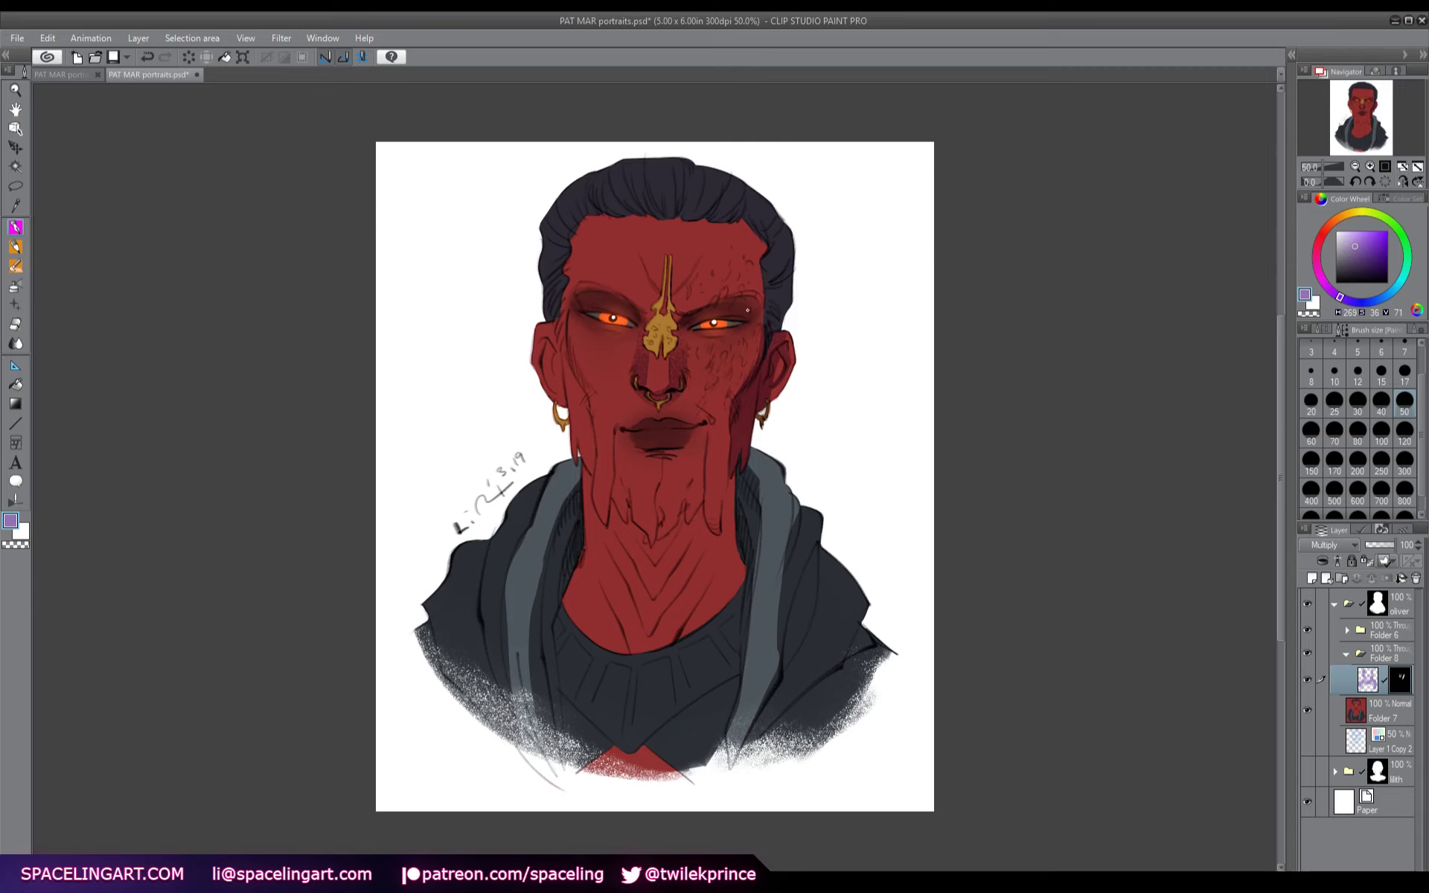
mouse_move(746, 303)
mouse_down()
mouse_move(750, 297)
mouse_move(762, 246)
mouse_move(760, 312)
mouse_move(780, 319)
mouse_move(806, 249)
mouse_move(767, 255)
mouse_move(771, 222)
mouse_move(740, 192)
mouse_up()
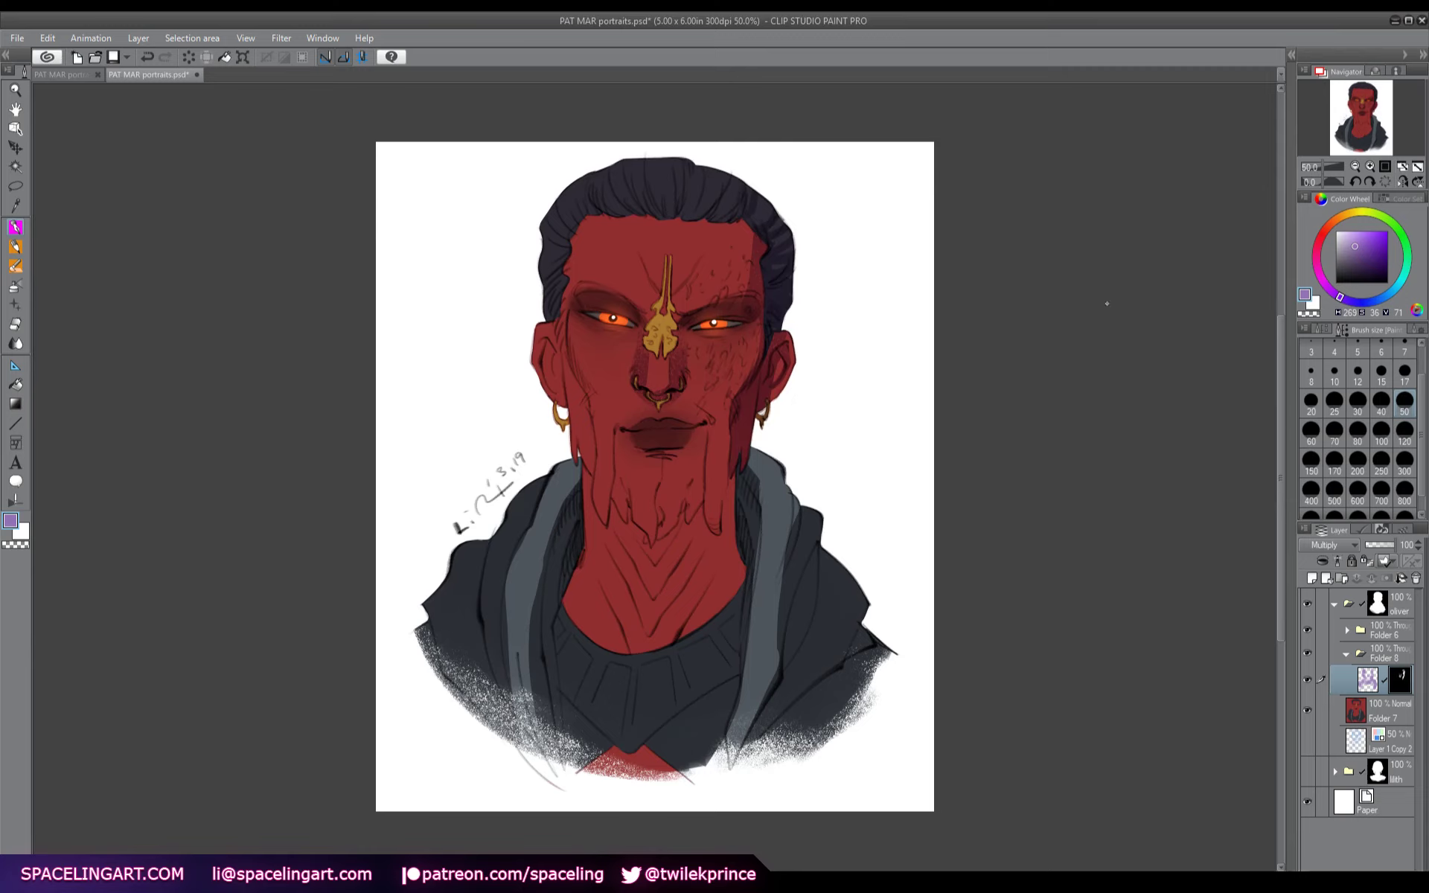
- Reveal the mask's shadows below the lower lip, along the unspeckled side of the face, and at the temples and hair
drag(664, 449, 660, 449)
mouse_move(591, 442)
mouse_down()
mouse_move(579, 392)
mouse_move(569, 385)
mouse_move(568, 424)
mouse_move(553, 406)
mouse_move(547, 343)
mouse_move(543, 386)
mouse_move(552, 319)
mouse_move(582, 395)
mouse_up()
mouse_move(563, 335)
mouse_down()
mouse_move(561, 277)
mouse_move(577, 246)
mouse_move(565, 275)
mouse_move(545, 231)
mouse_move(566, 237)
mouse_move(570, 200)
mouse_move(599, 212)
mouse_move(583, 268)
mouse_up()
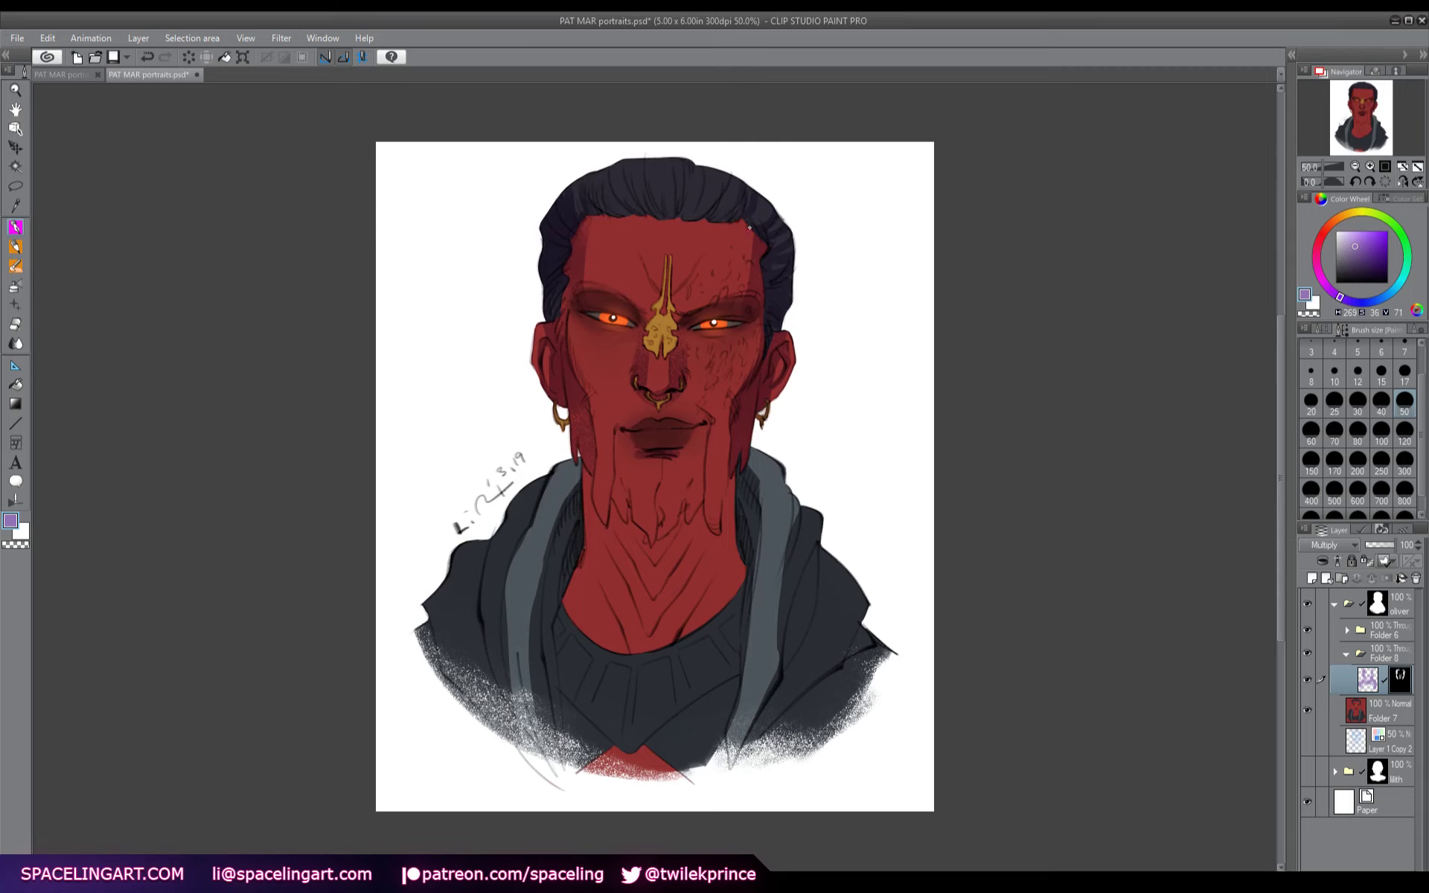
drag(750, 228, 748, 276)
- Reveal the beard's shading and its cast shadow across the neck in the mask, filling the larger areas at size 80
drag(657, 498, 660, 525)
drag(583, 557, 741, 551)
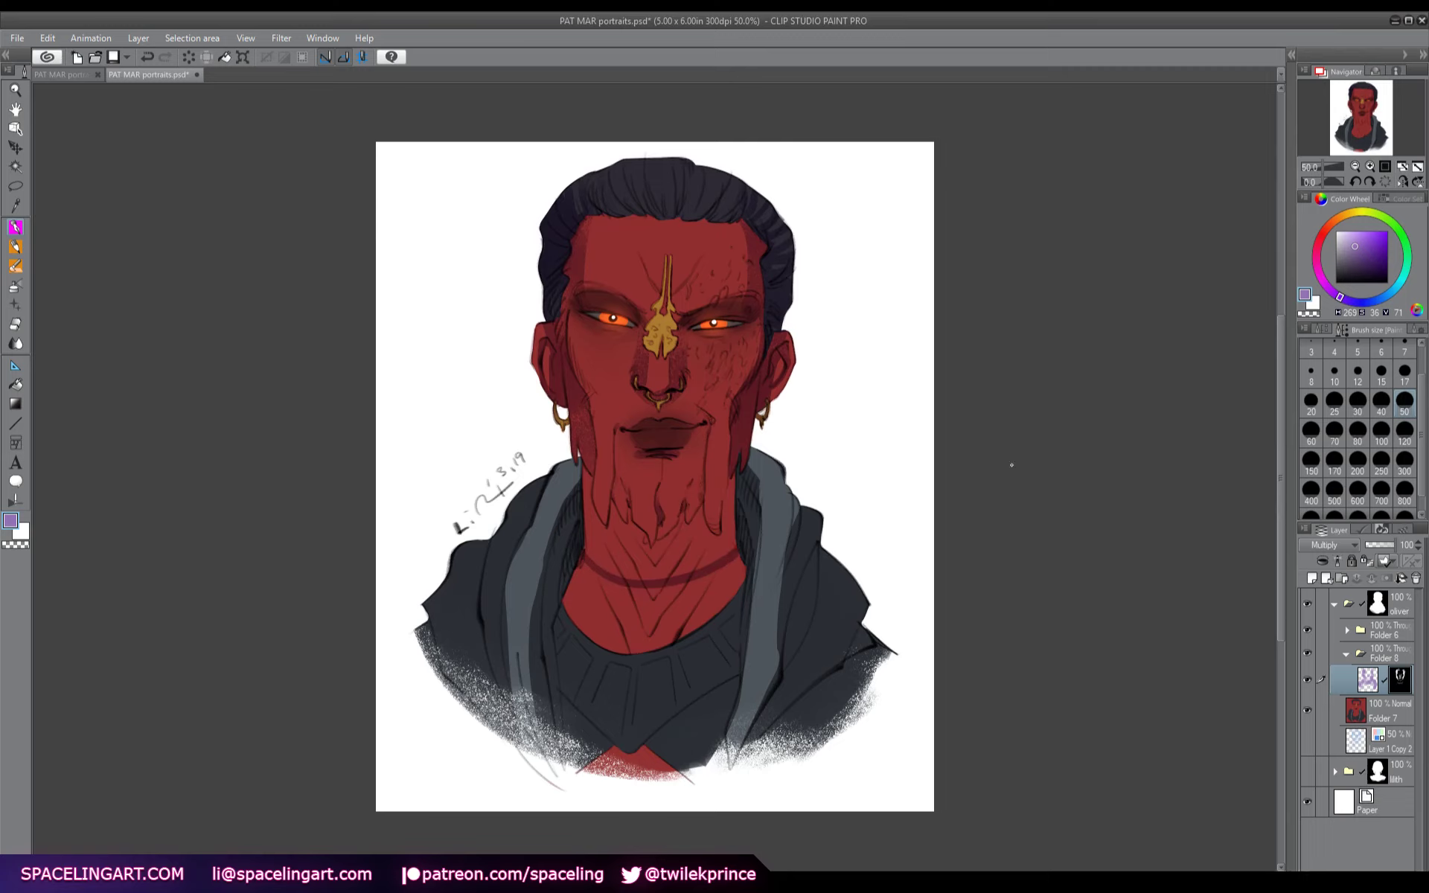
key(ctrl+z)
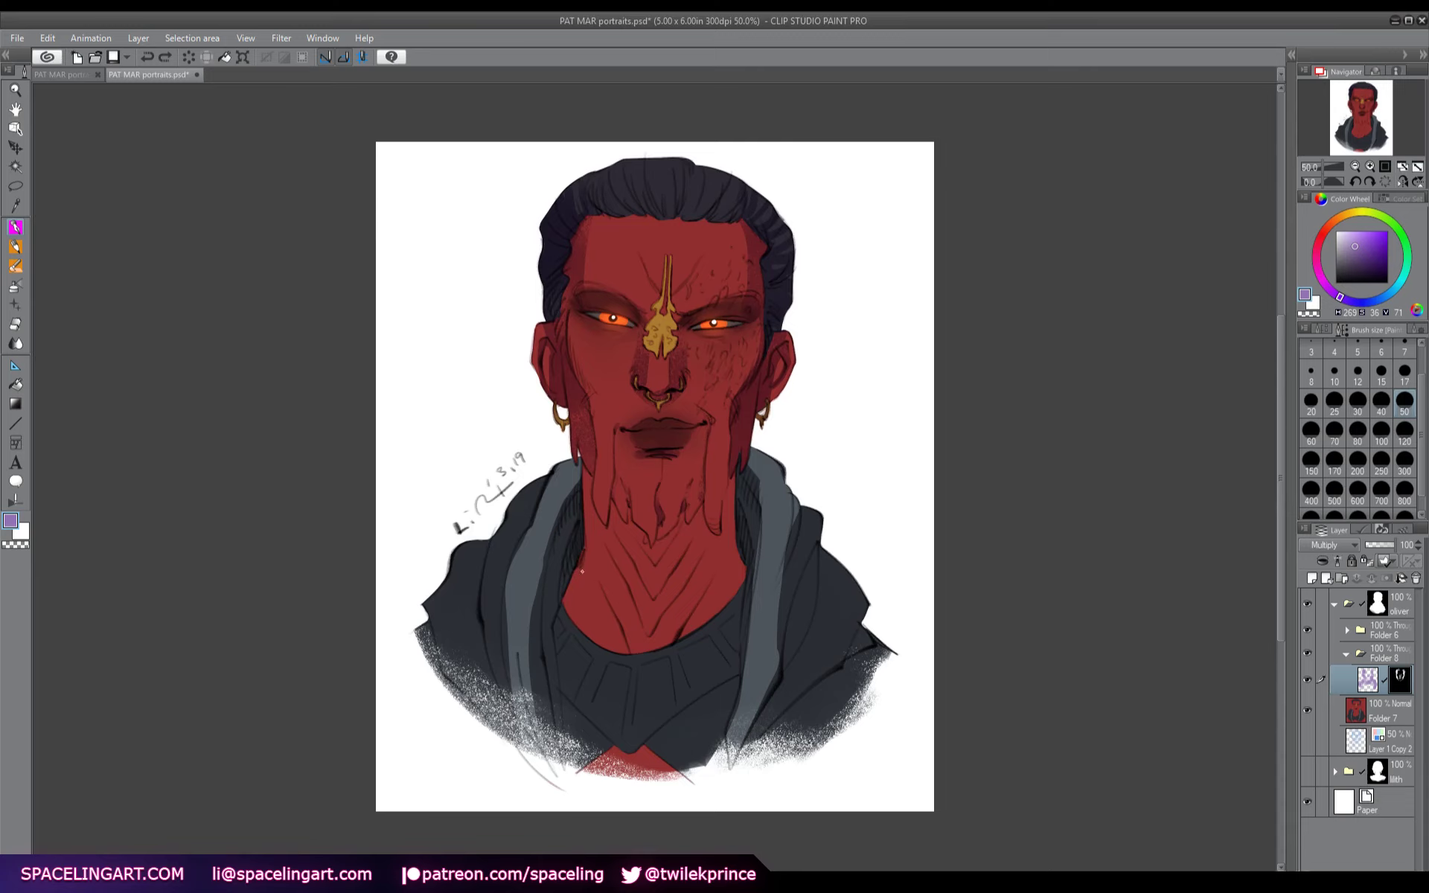
mouse_move(572, 588)
mouse_down()
mouse_move(621, 599)
mouse_move(735, 538)
mouse_up()
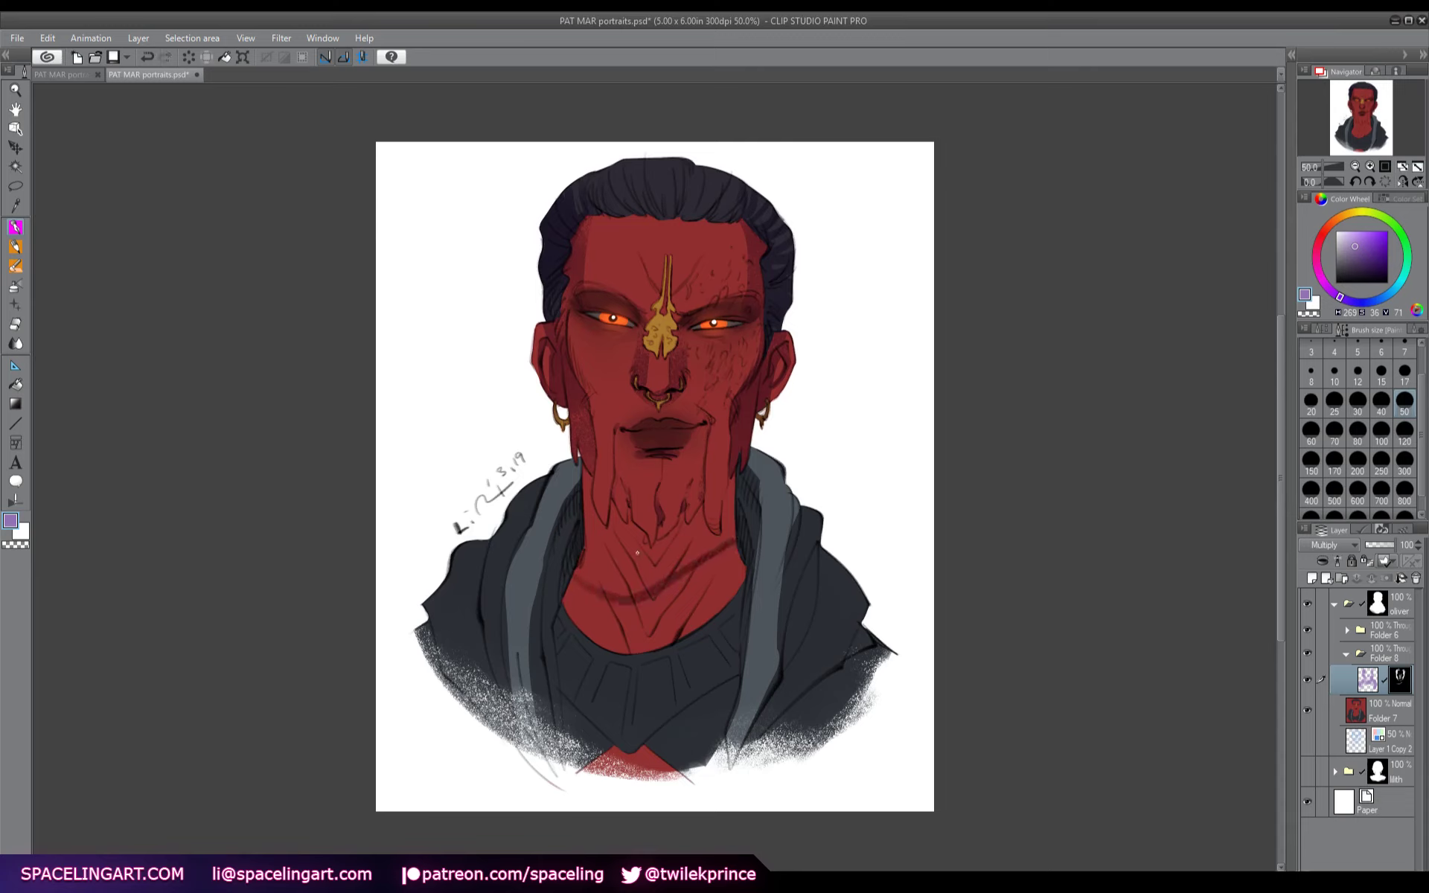
click(1352, 435)
mouse_move(589, 521)
mouse_down()
mouse_move(610, 587)
mouse_move(639, 595)
mouse_move(651, 569)
mouse_move(728, 538)
mouse_up()
mouse_move(634, 597)
mouse_down()
mouse_move(643, 631)
mouse_move(670, 580)
mouse_move(701, 567)
mouse_up()
- Reveal the fold shadows in the mask on the hood and shoulder below the speckled side of the face
mouse_move(681, 634)
mouse_down()
mouse_move(735, 533)
mouse_move(735, 450)
mouse_move(750, 592)
mouse_move(752, 466)
mouse_move(780, 455)
mouse_move(791, 480)
mouse_move(752, 465)
mouse_move(804, 498)
mouse_move(787, 495)
mouse_move(776, 655)
mouse_move(804, 508)
mouse_move(811, 605)
mouse_move(779, 673)
mouse_move(863, 651)
mouse_up()
drag(848, 644, 815, 696)
drag(865, 626, 816, 687)
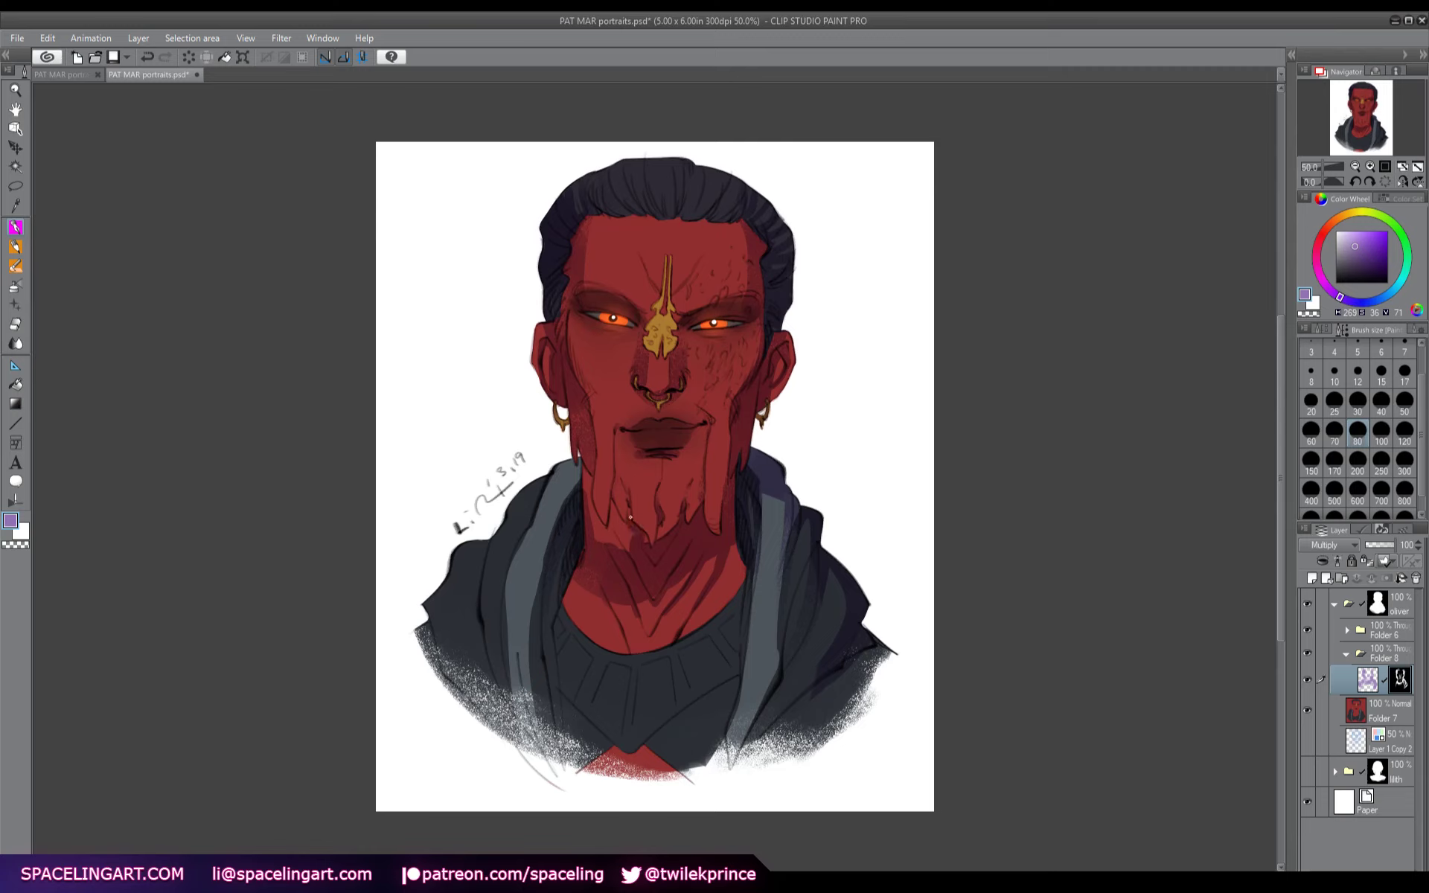
- Reveal the remaining shadows under the beard, on the opposite hood and shoulder, and along both sides of the neck
drag(630, 529, 624, 549)
mouse_move(602, 538)
mouse_down()
mouse_move(584, 463)
mouse_move(543, 503)
mouse_move(554, 478)
mouse_move(578, 474)
mouse_move(509, 570)
mouse_move(506, 638)
mouse_up()
drag(488, 542, 454, 673)
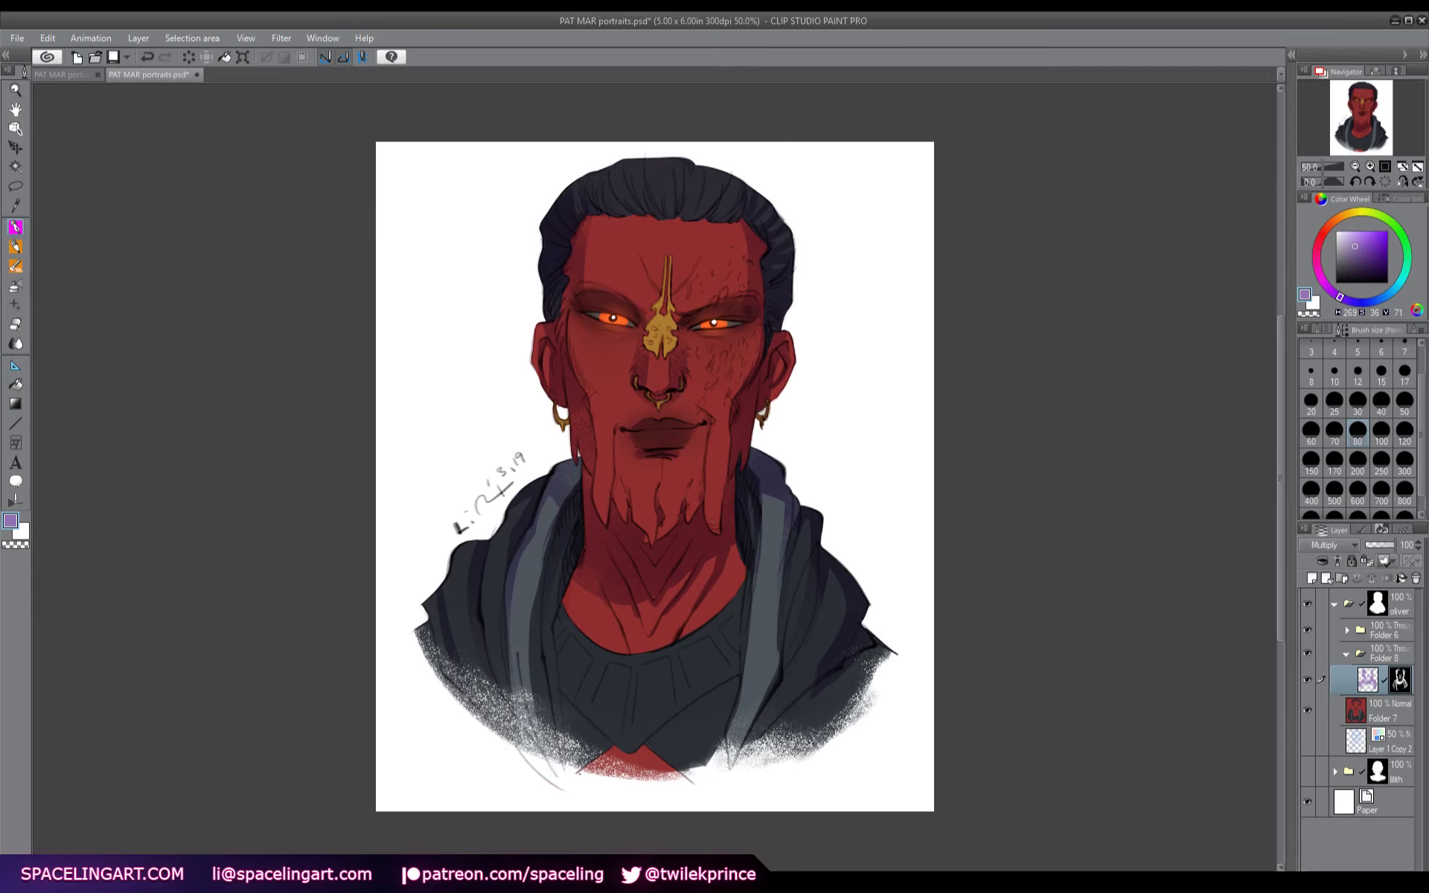
drag(741, 562, 738, 619)
drag(577, 581, 573, 599)
- Apply the layer mask to the Multiply shading layer and add a new raster layer set to Overlay directly beneath it
click(1401, 579)
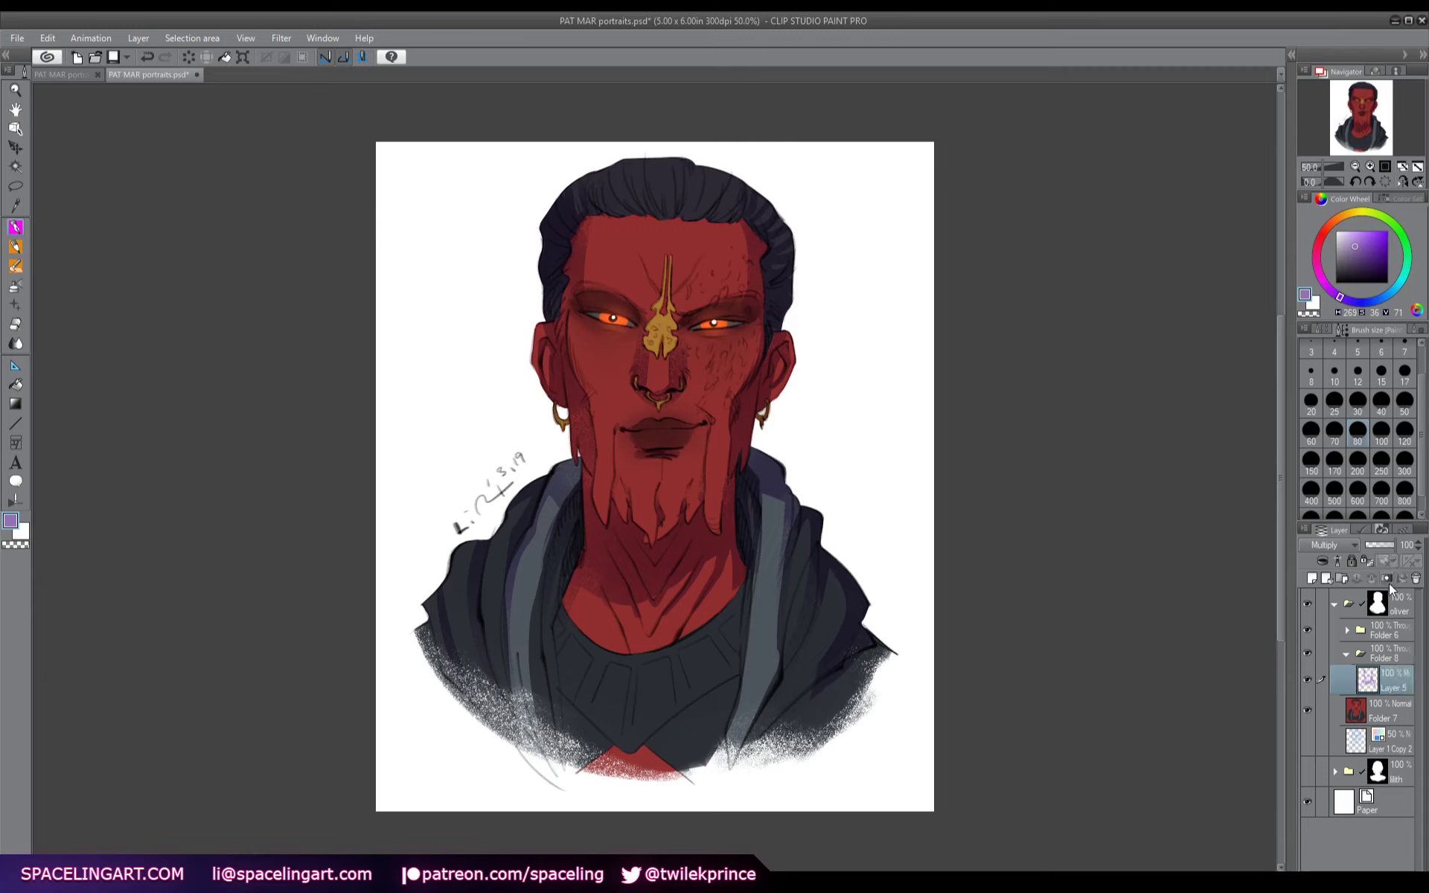
click(1312, 578)
drag(1384, 720, 1384, 722)
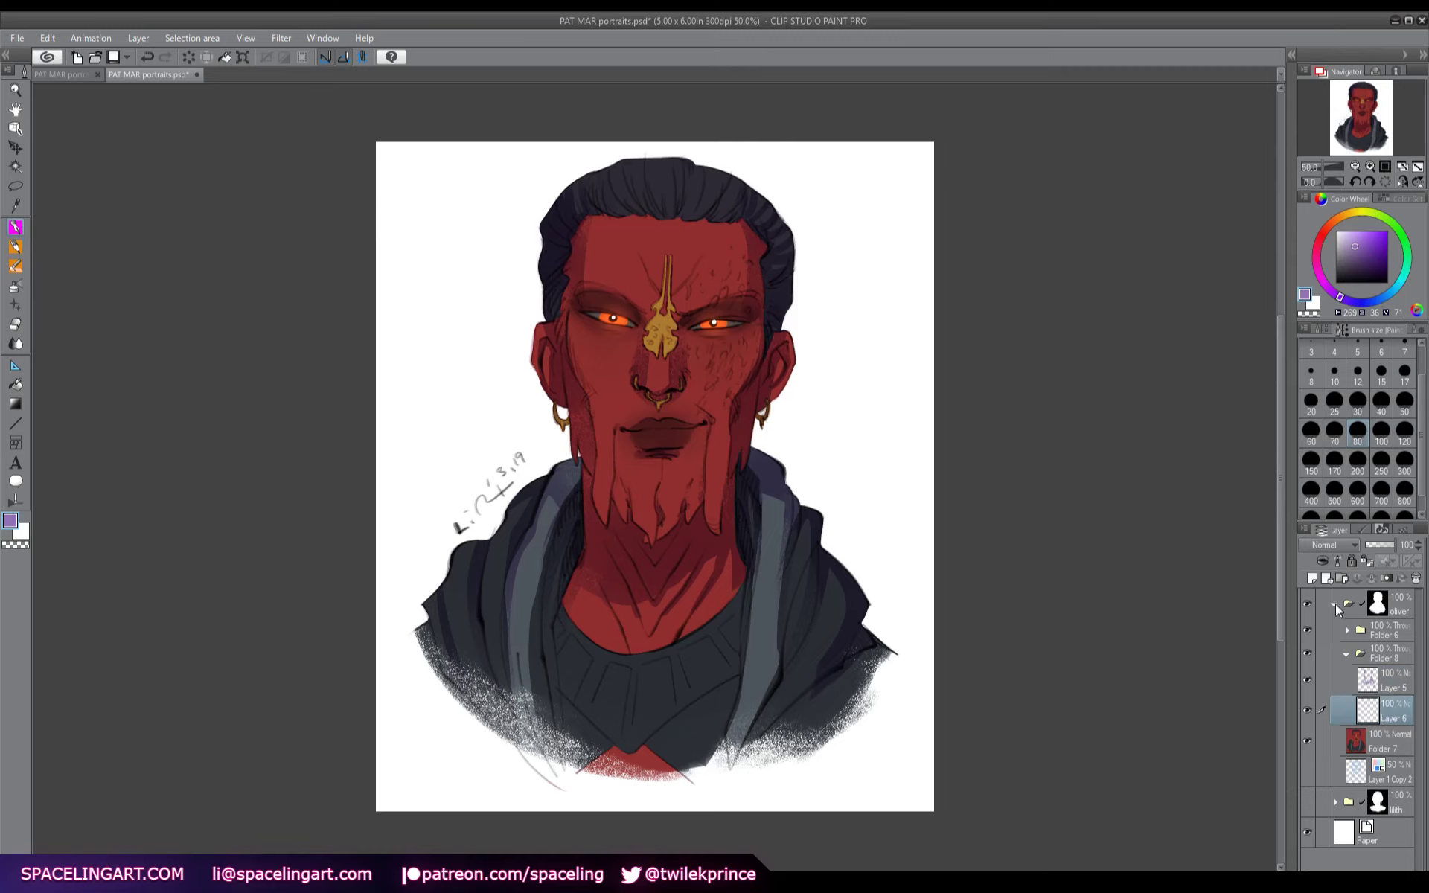
click(1338, 551)
- Sample the skin red, shift it to a pale orange highlight colour, and switch to the soft brush for the Overlay layer
alt+click(613, 404)
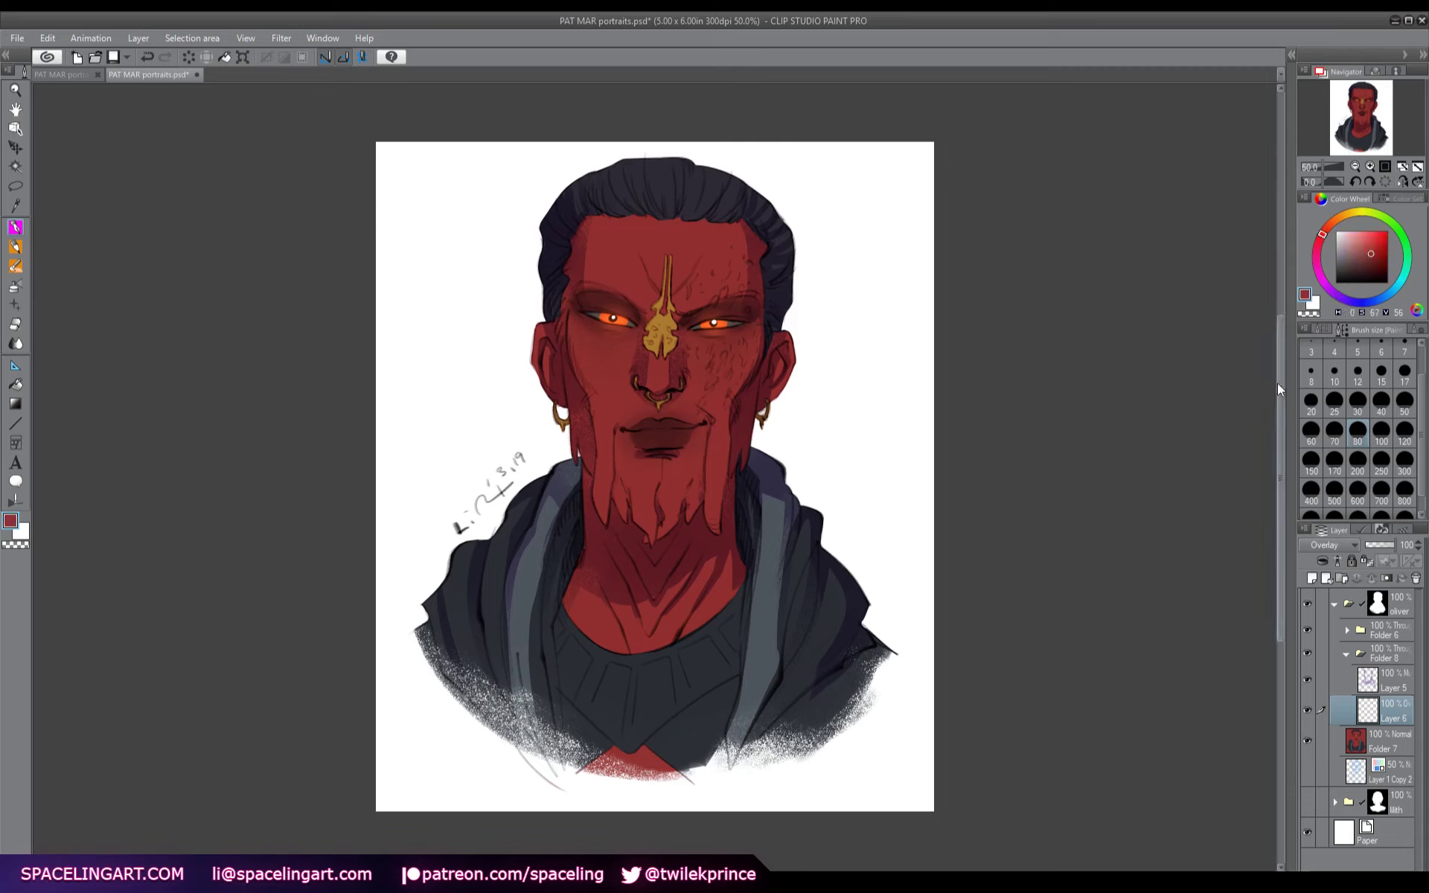
click(1355, 242)
click(1340, 217)
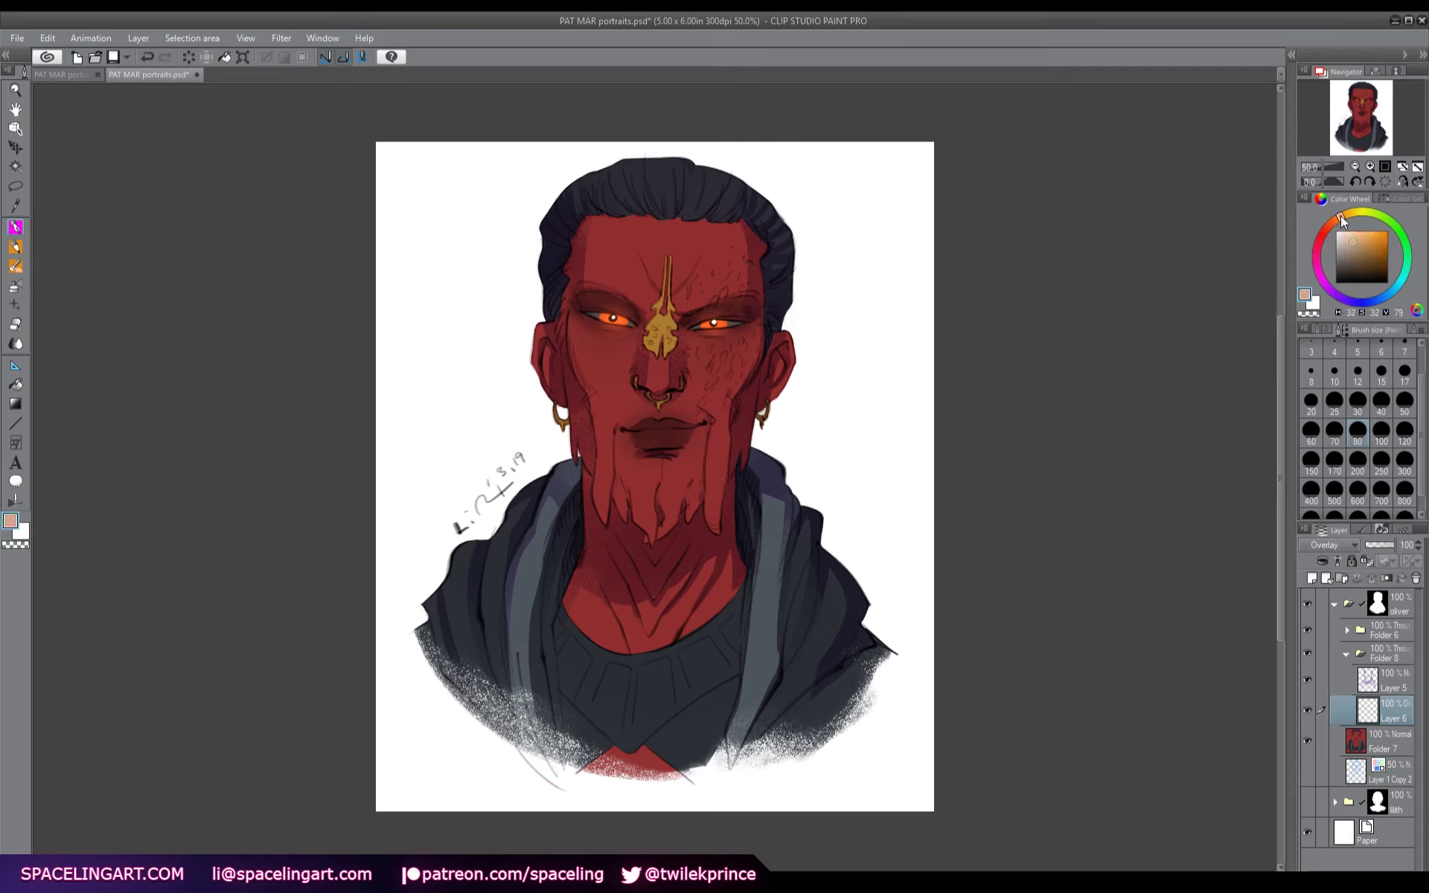
click(15, 268)
- Brush soft pale orange highlights over the cheeks, mouth area, nose and forehead on the Overlay layer at size 100
drag(720, 360, 728, 399)
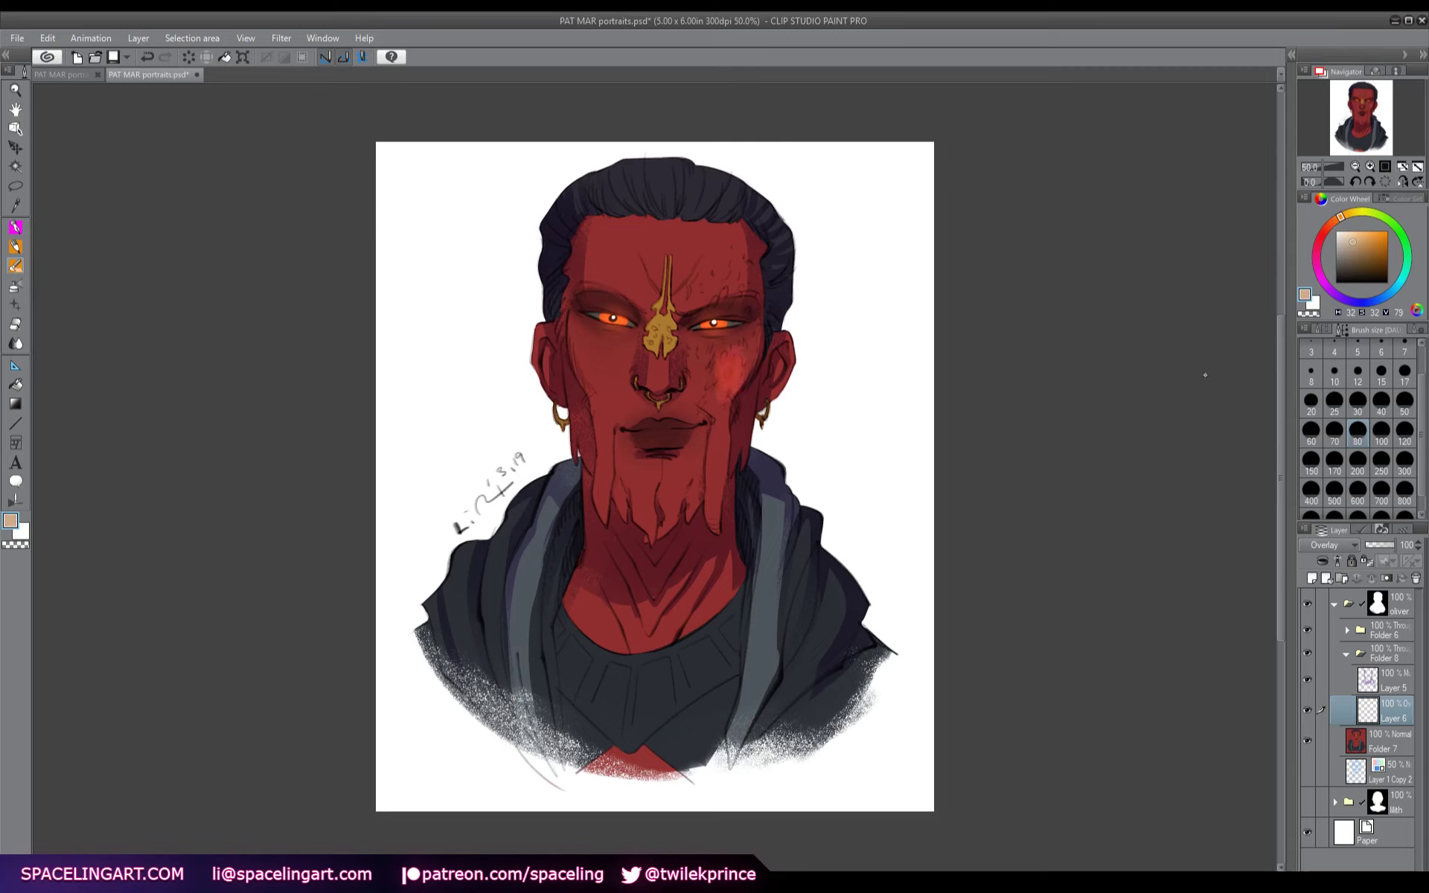
key(ctrl+z)
click(1381, 430)
click(595, 350)
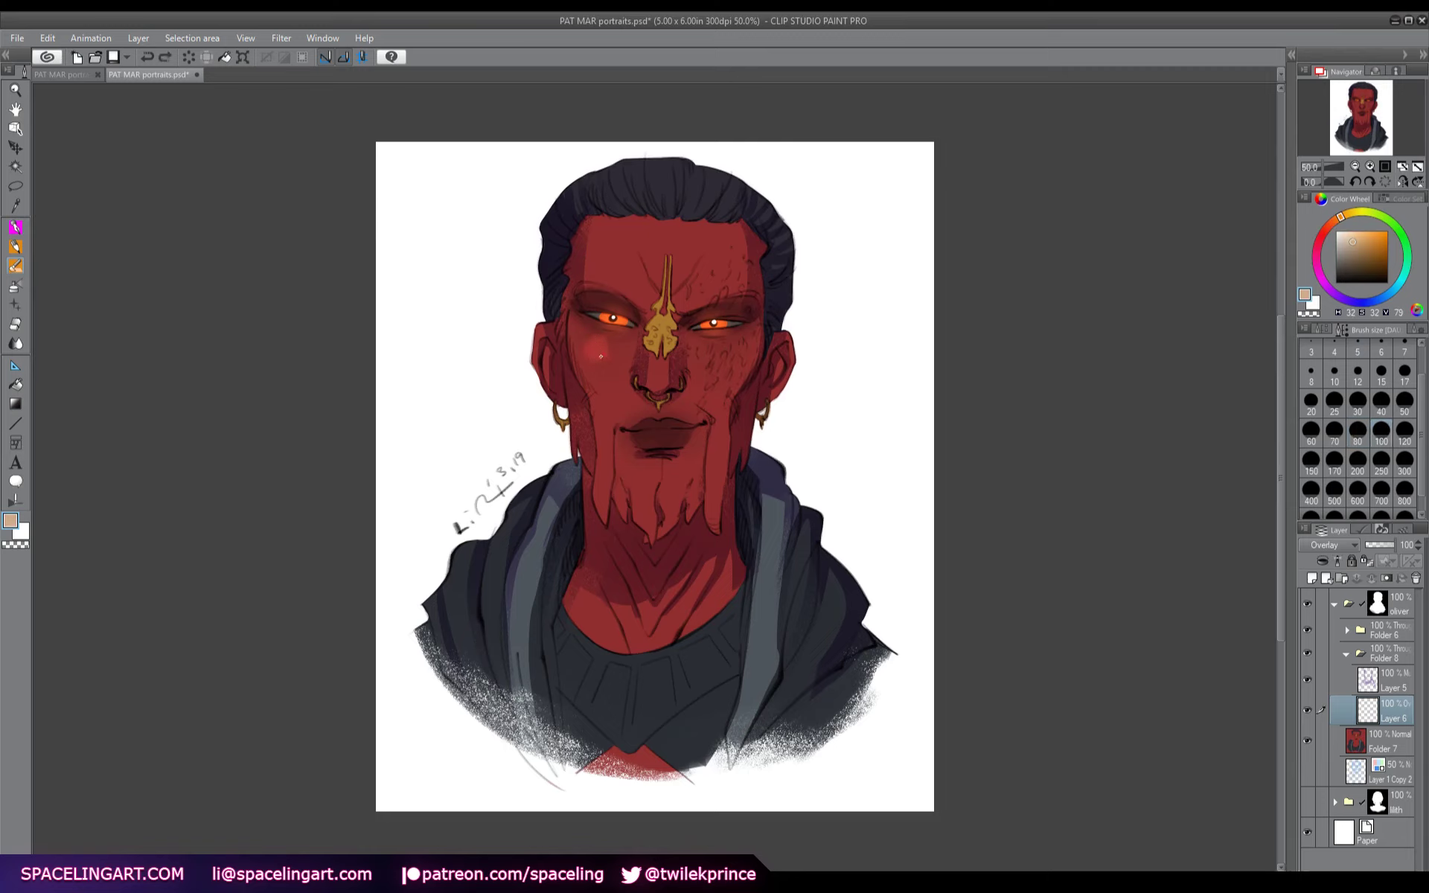
mouse_move(601, 357)
mouse_down()
mouse_move(624, 381)
mouse_move(621, 348)
mouse_up()
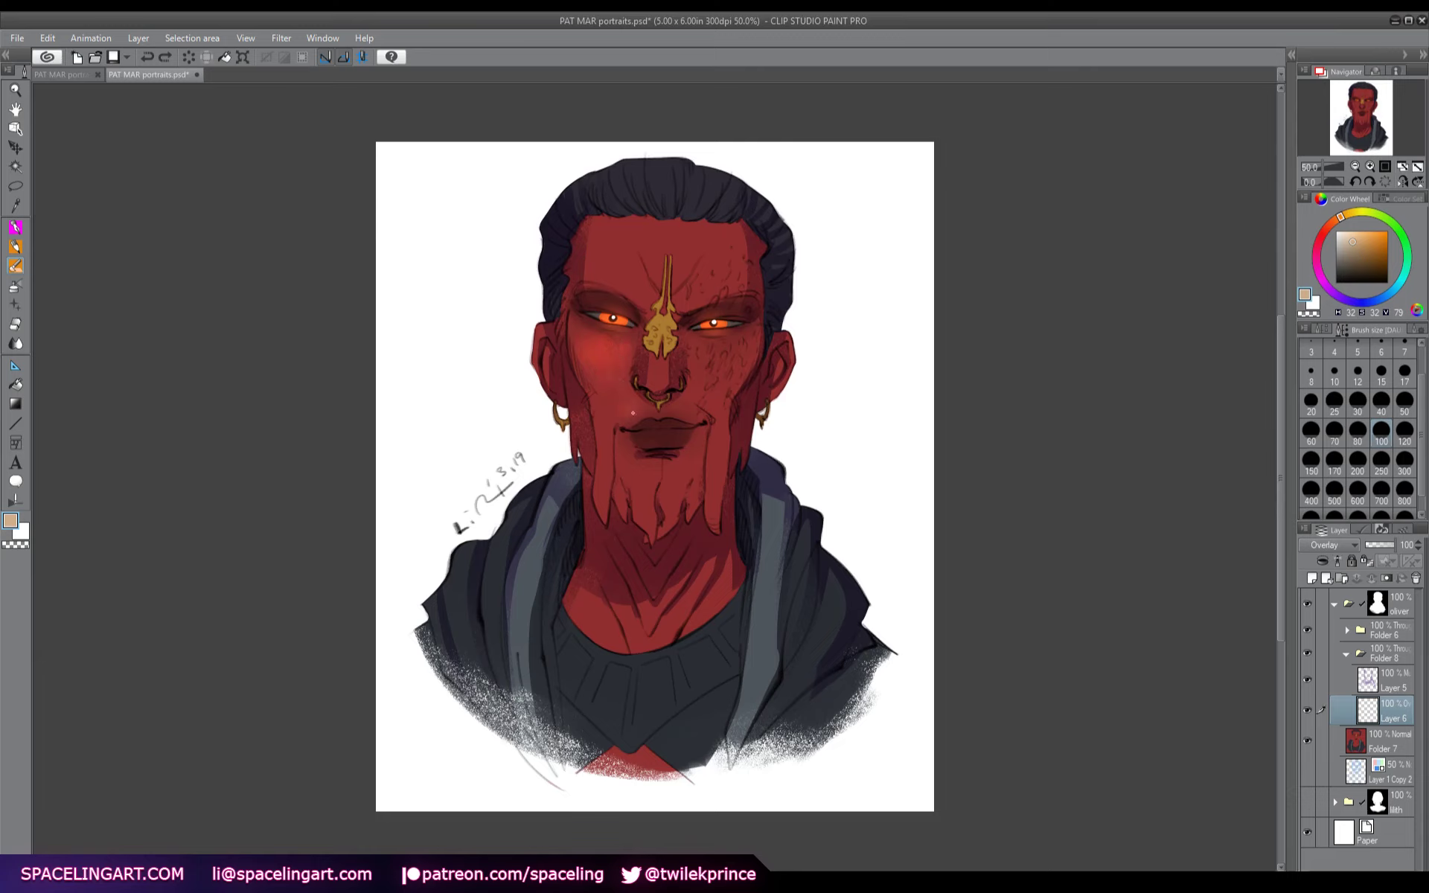
mouse_move(642, 409)
mouse_down()
mouse_move(678, 408)
mouse_move(735, 353)
mouse_move(715, 358)
mouse_move(731, 375)
mouse_up()
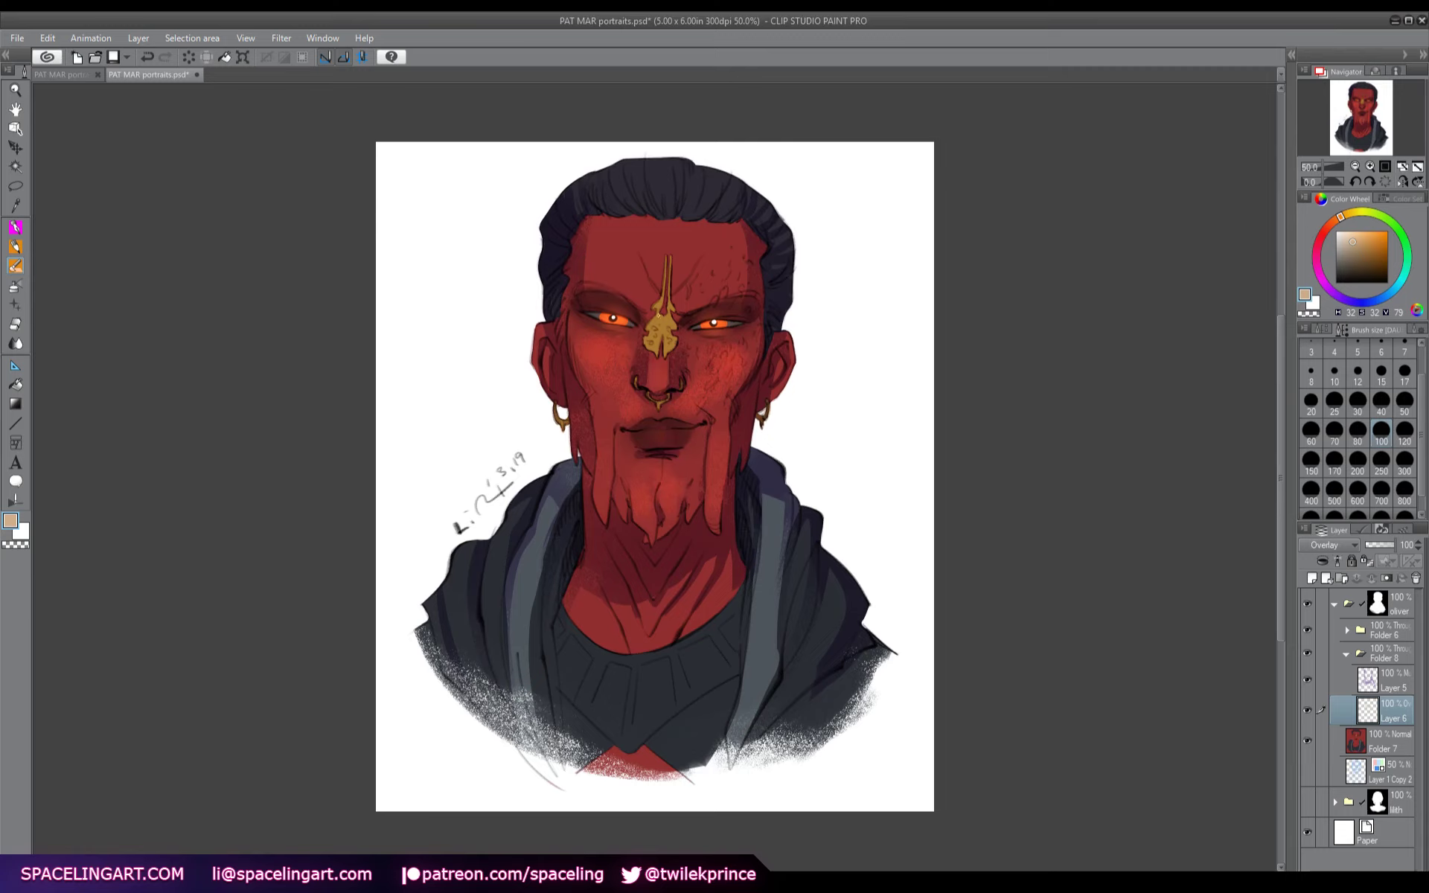
drag(659, 324, 663, 343)
drag(622, 280, 624, 266)
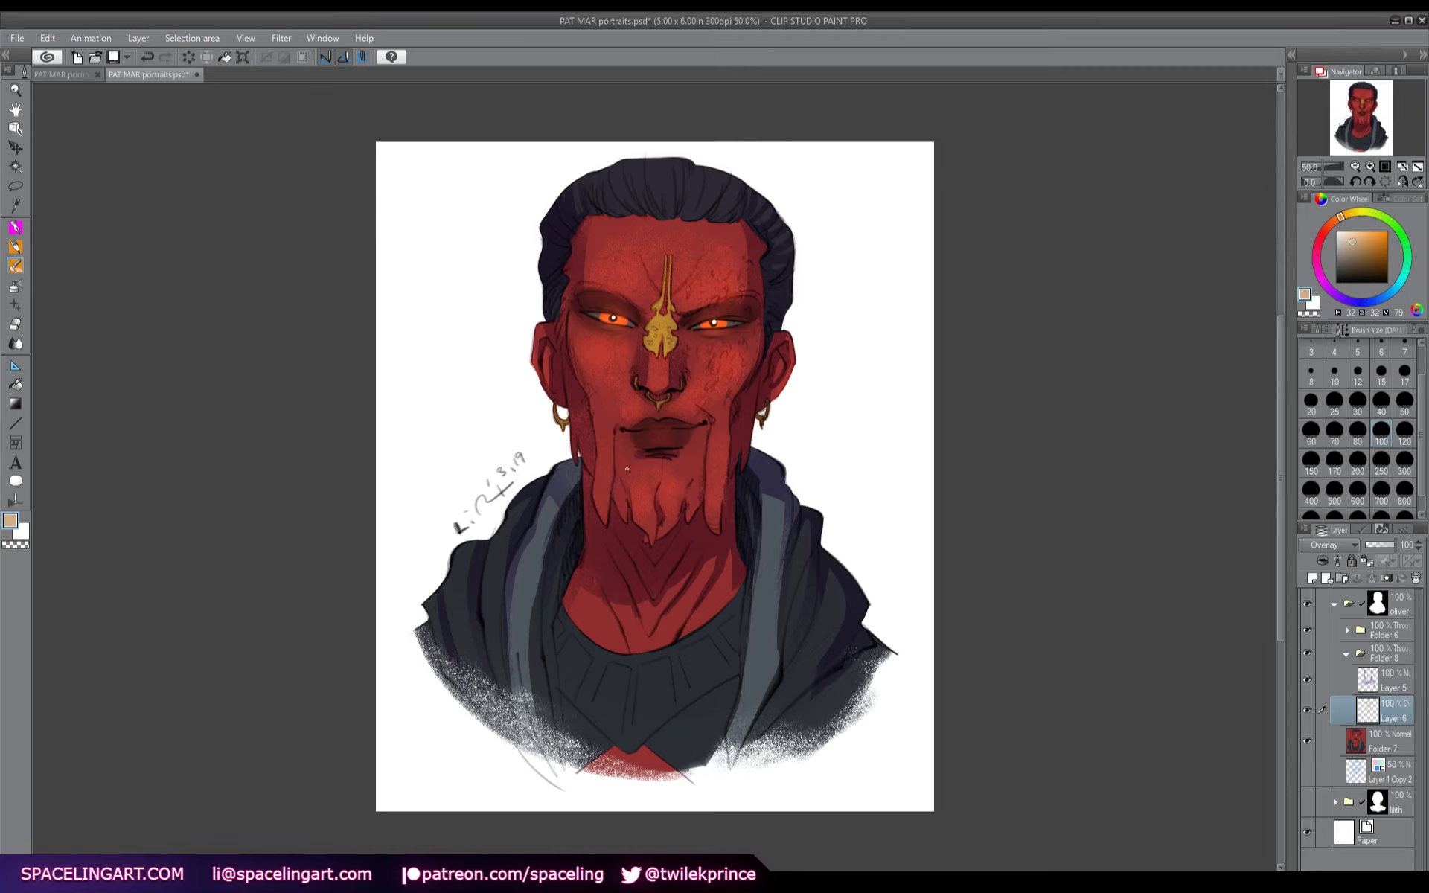
- Spread the pale orange glow over the hair, neck, shirt and both sides of the hood at size 200
key(ctrl+z)
key(ctrl+y)
click(1357, 462)
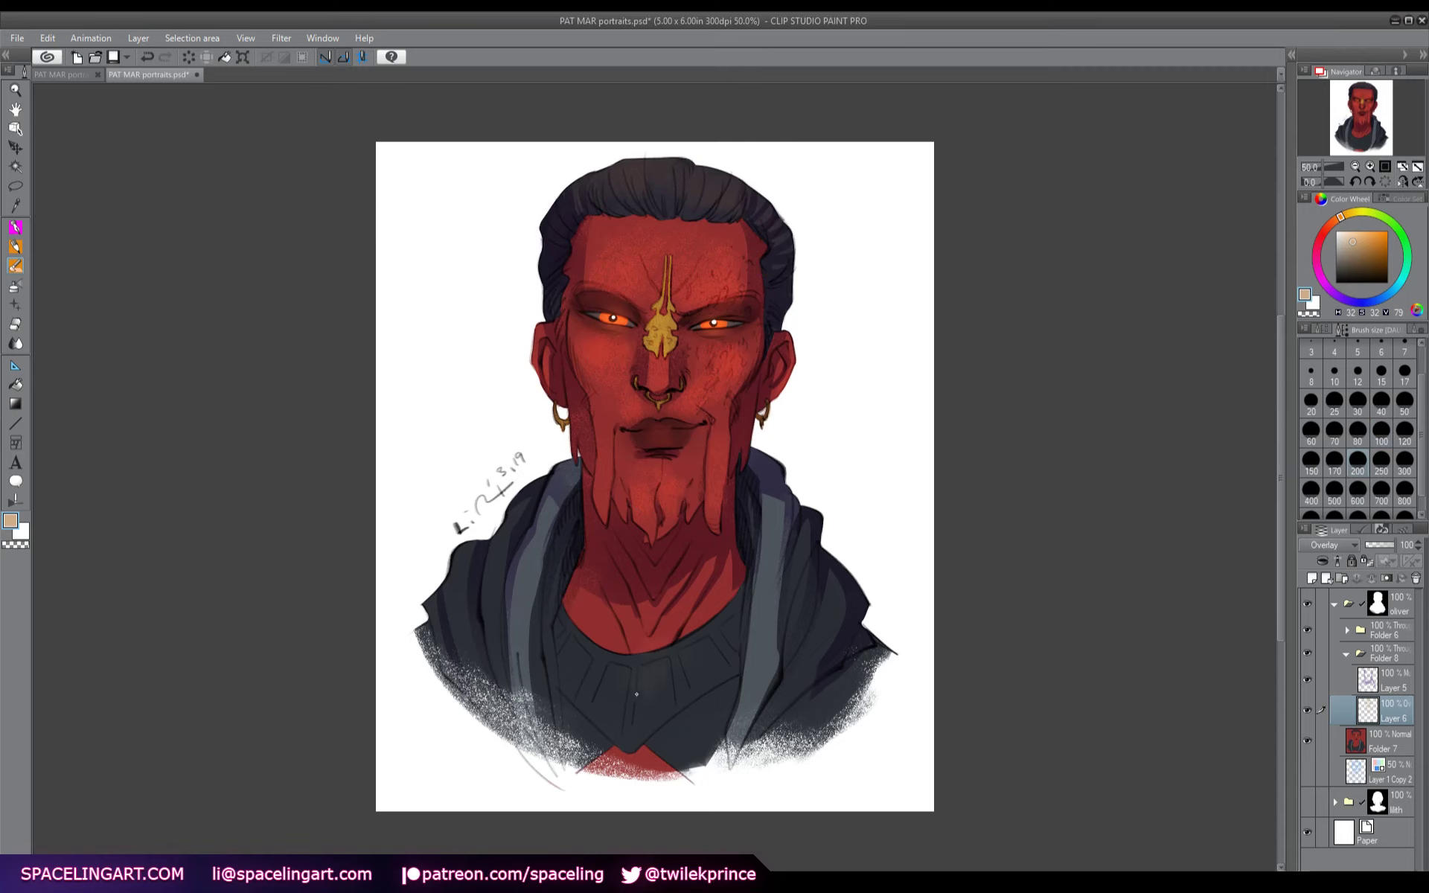
mouse_move(636, 693)
mouse_down()
mouse_move(591, 720)
mouse_move(585, 674)
mouse_move(627, 656)
mouse_move(636, 736)
mouse_move(656, 720)
mouse_move(584, 719)
mouse_up()
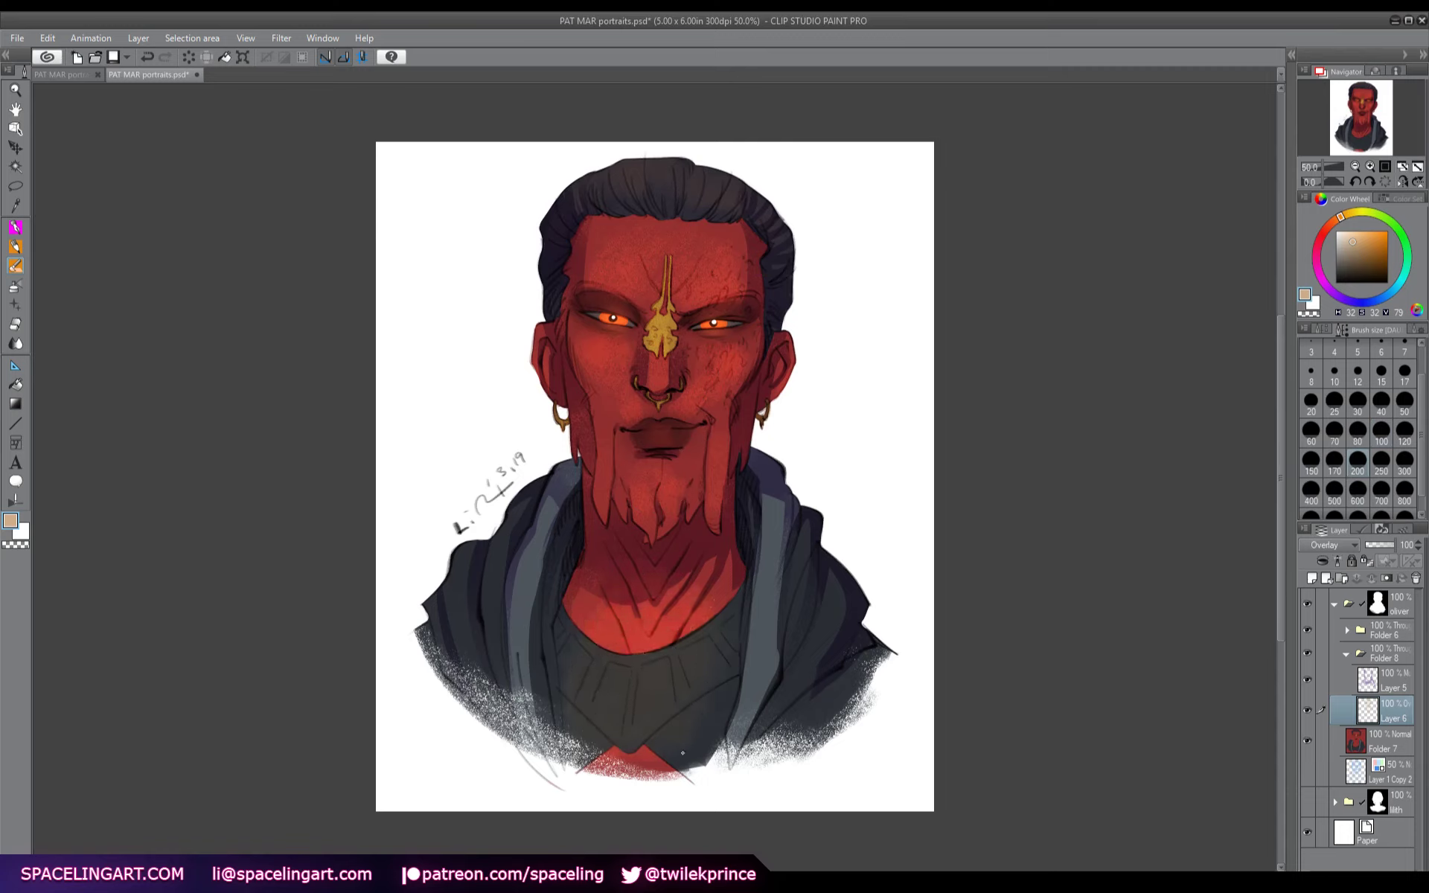
drag(774, 521, 778, 662)
drag(789, 599, 840, 701)
drag(529, 562, 469, 595)
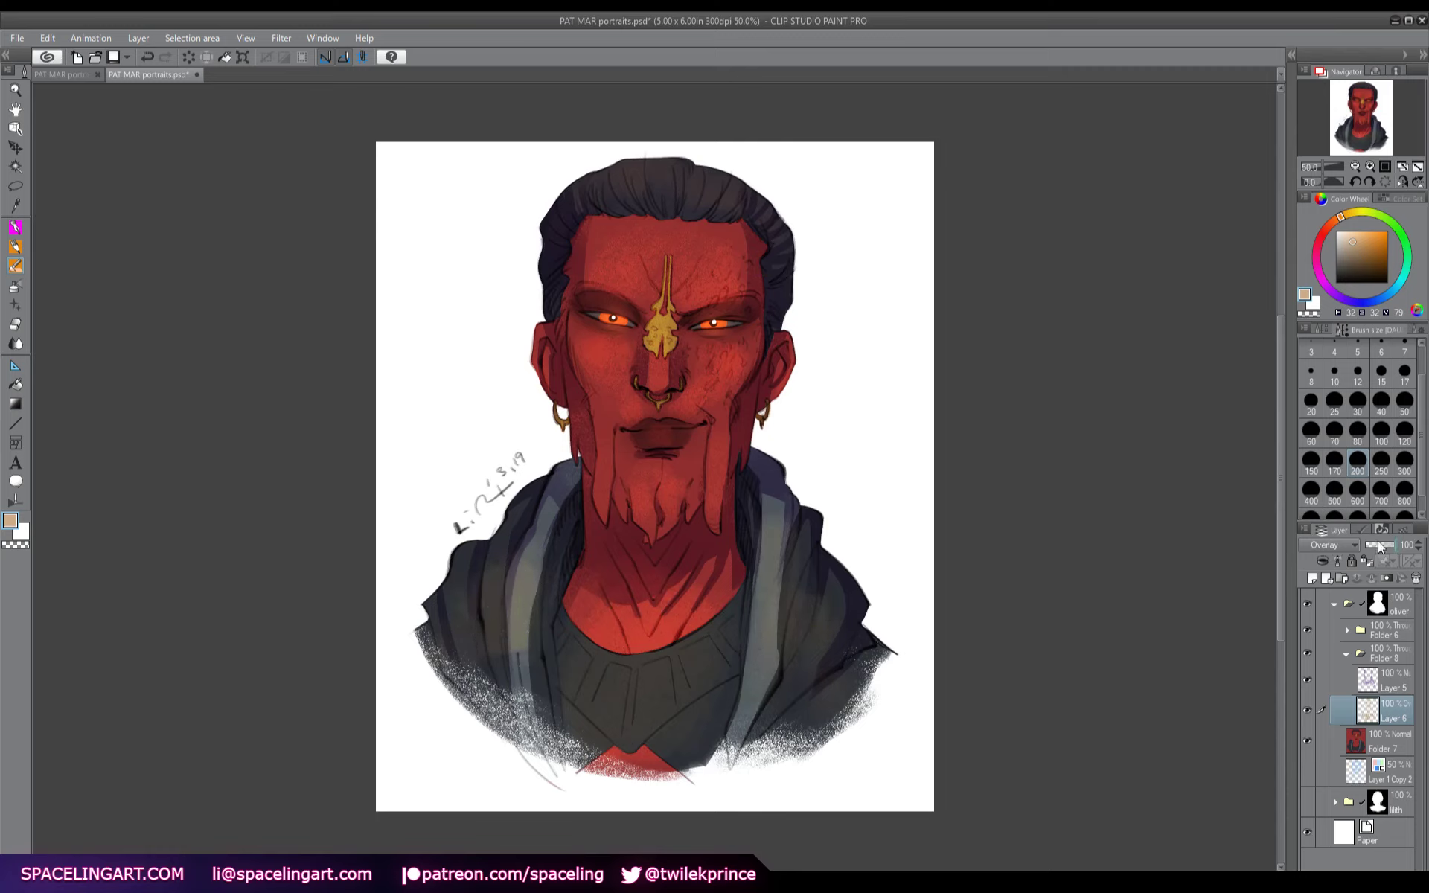
- Add a layer mask to the Overlay highlight layer, black it out to hide all highlights, and switch to the inking brush
click(1386, 578)
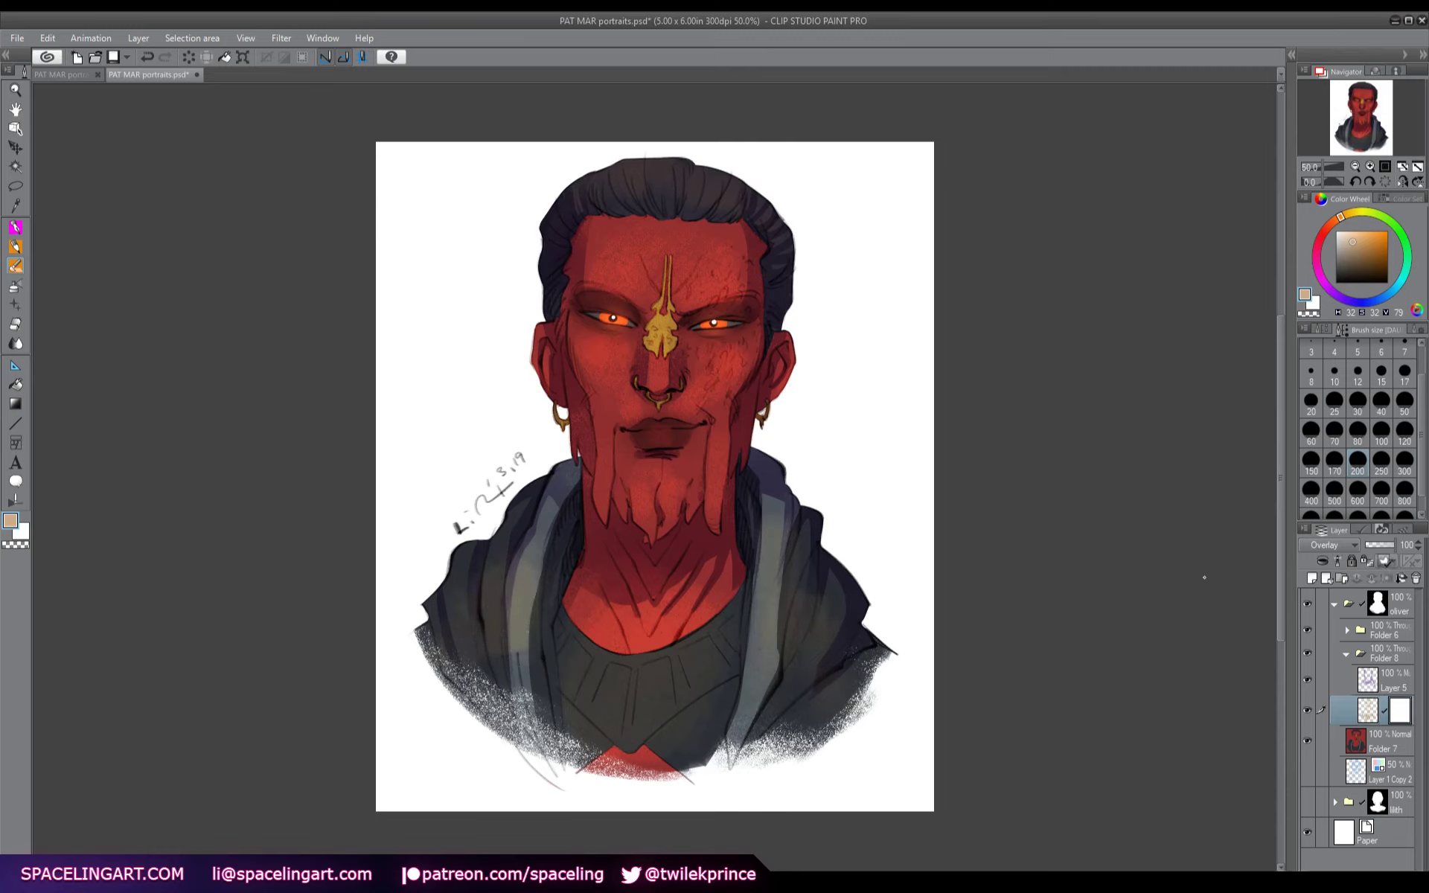
click(192, 58)
click(16, 227)
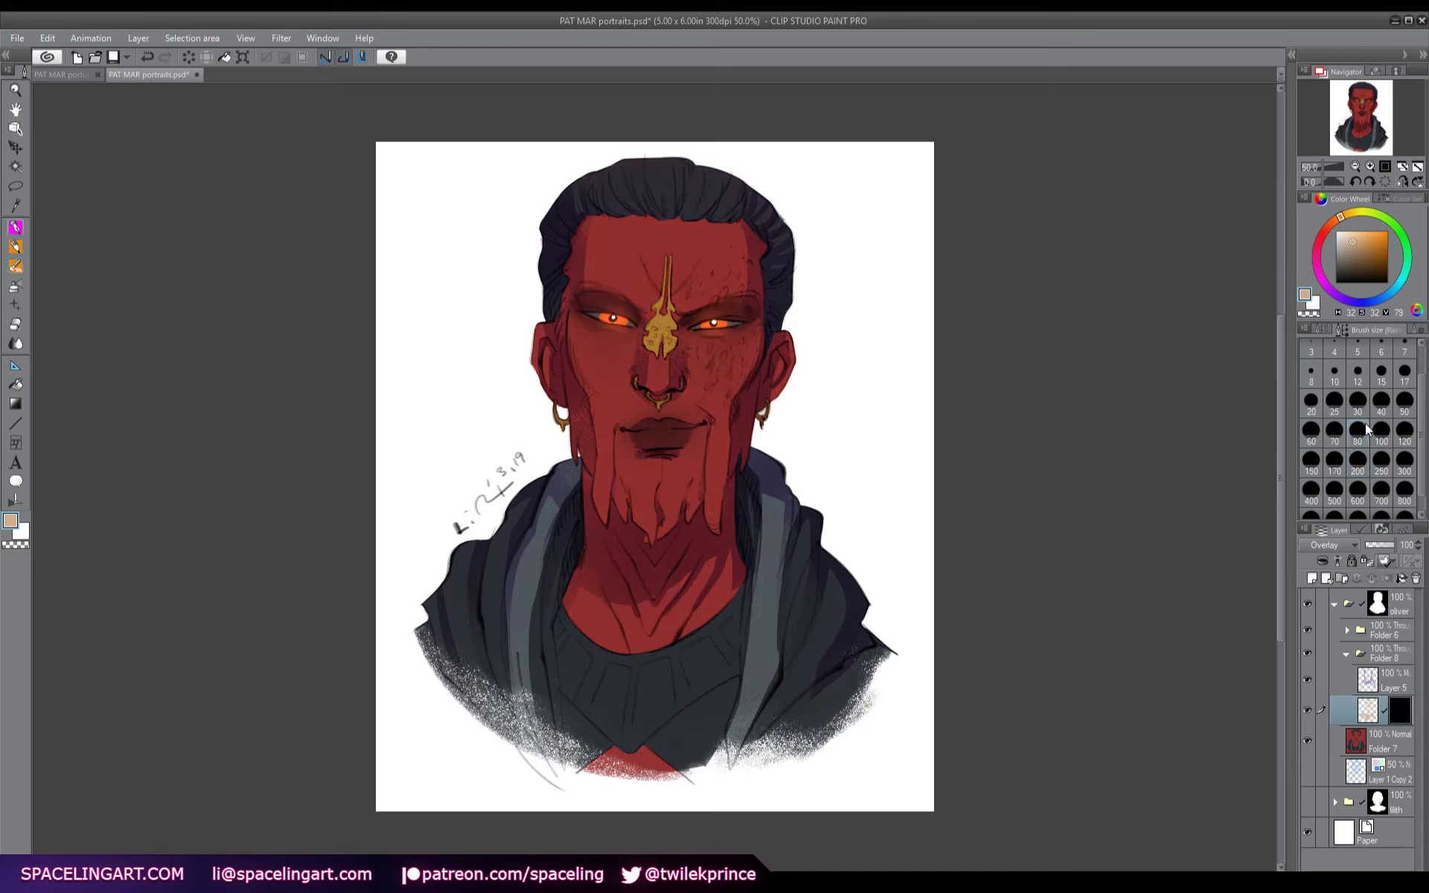
- Reveal the highlights in the mask on both cheeks, the beard below the mouth and the forehead
mouse_move(738, 349)
mouse_down()
mouse_move(678, 414)
mouse_move(715, 356)
mouse_move(745, 355)
mouse_up()
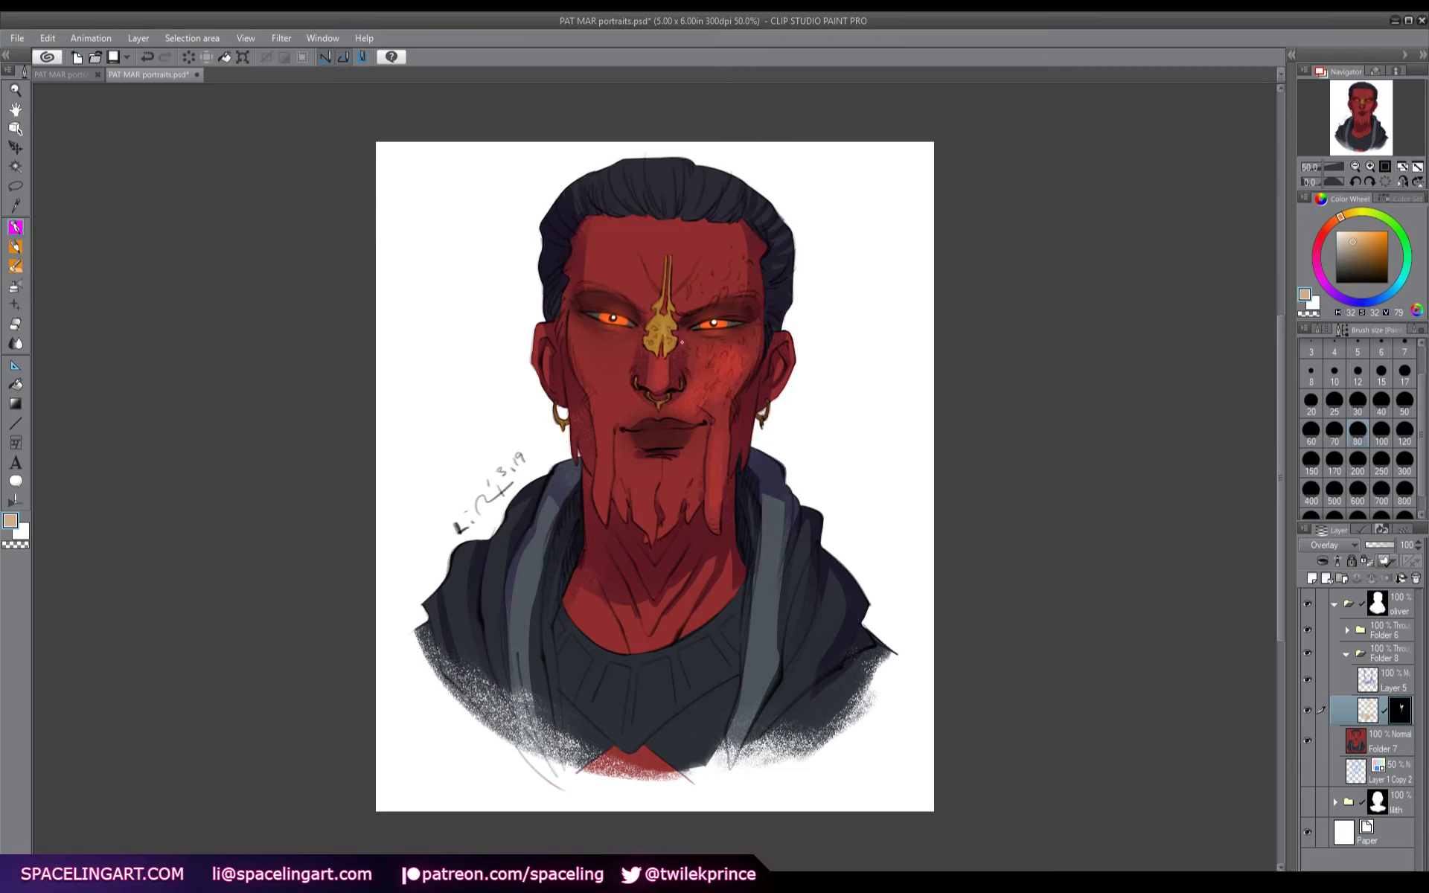
drag(621, 385, 590, 344)
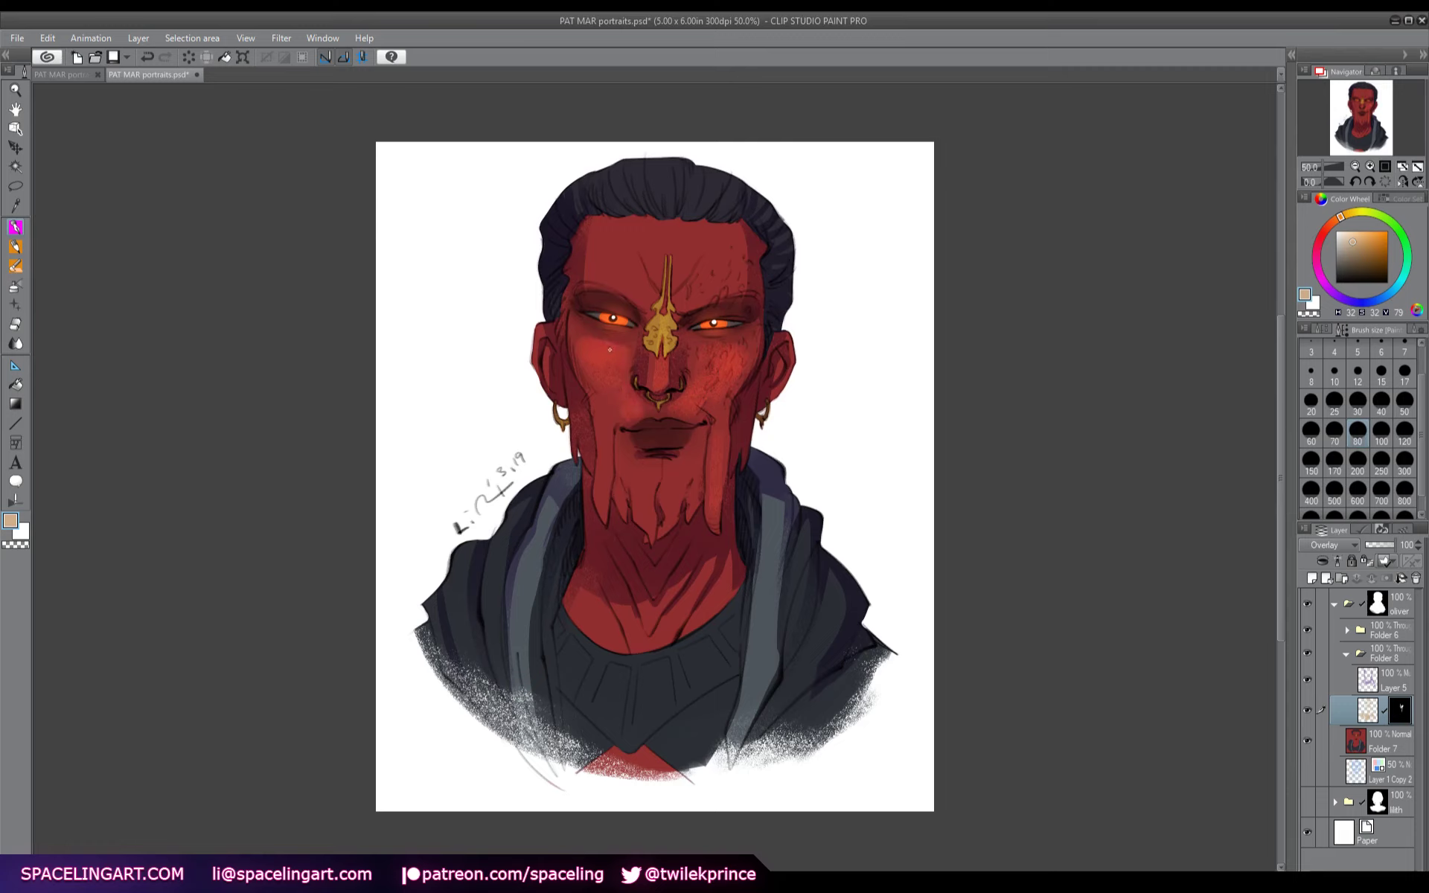
drag(596, 338, 619, 340)
mouse_move(641, 513)
mouse_down()
mouse_move(640, 487)
mouse_move(671, 507)
mouse_up()
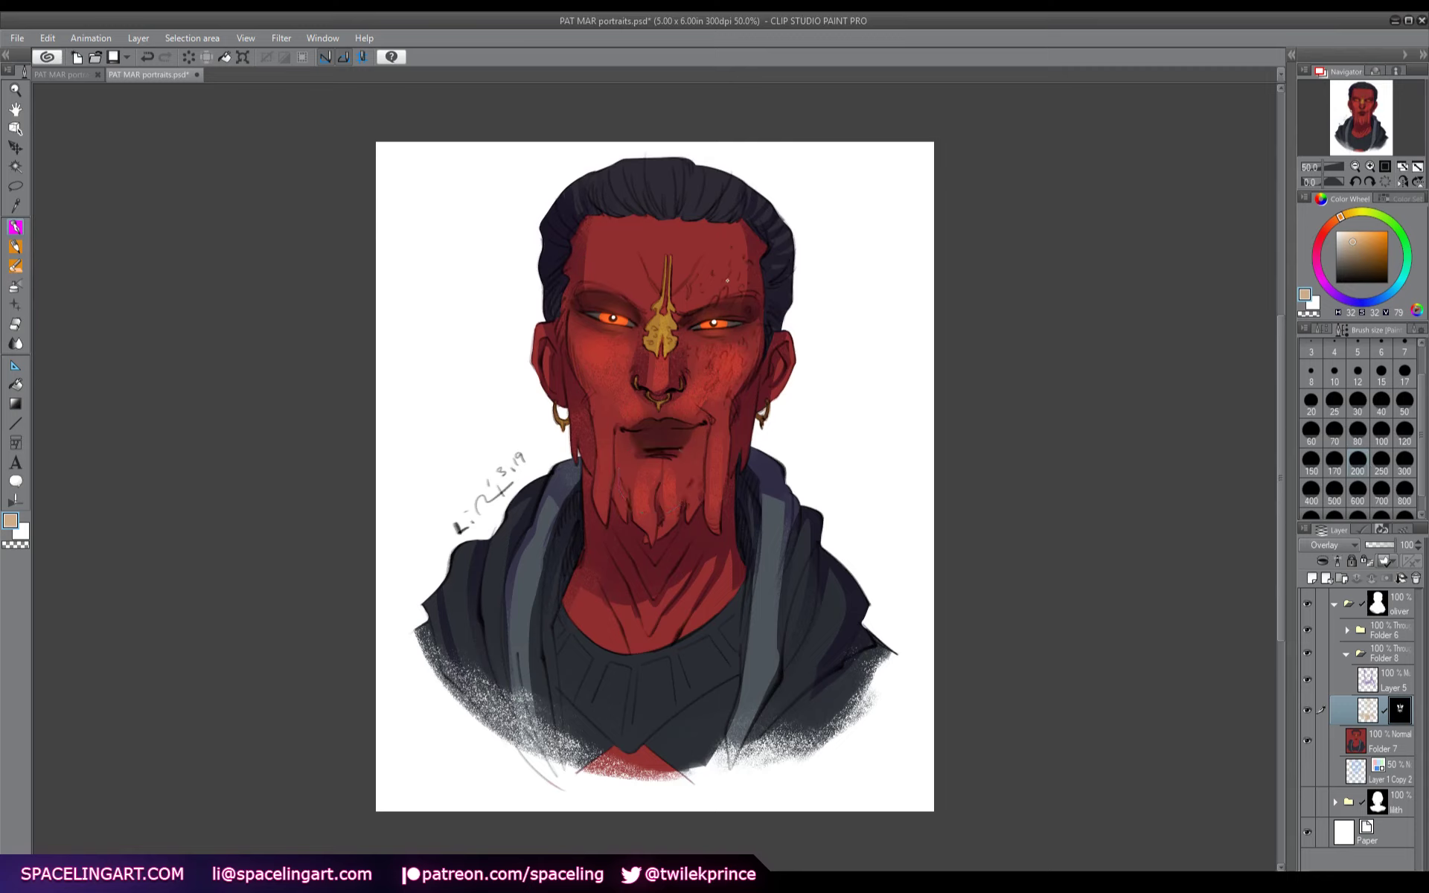
mouse_move(733, 299)
mouse_down()
mouse_move(703, 264)
mouse_move(705, 286)
mouse_move(590, 286)
mouse_move(623, 242)
mouse_move(686, 243)
mouse_up()
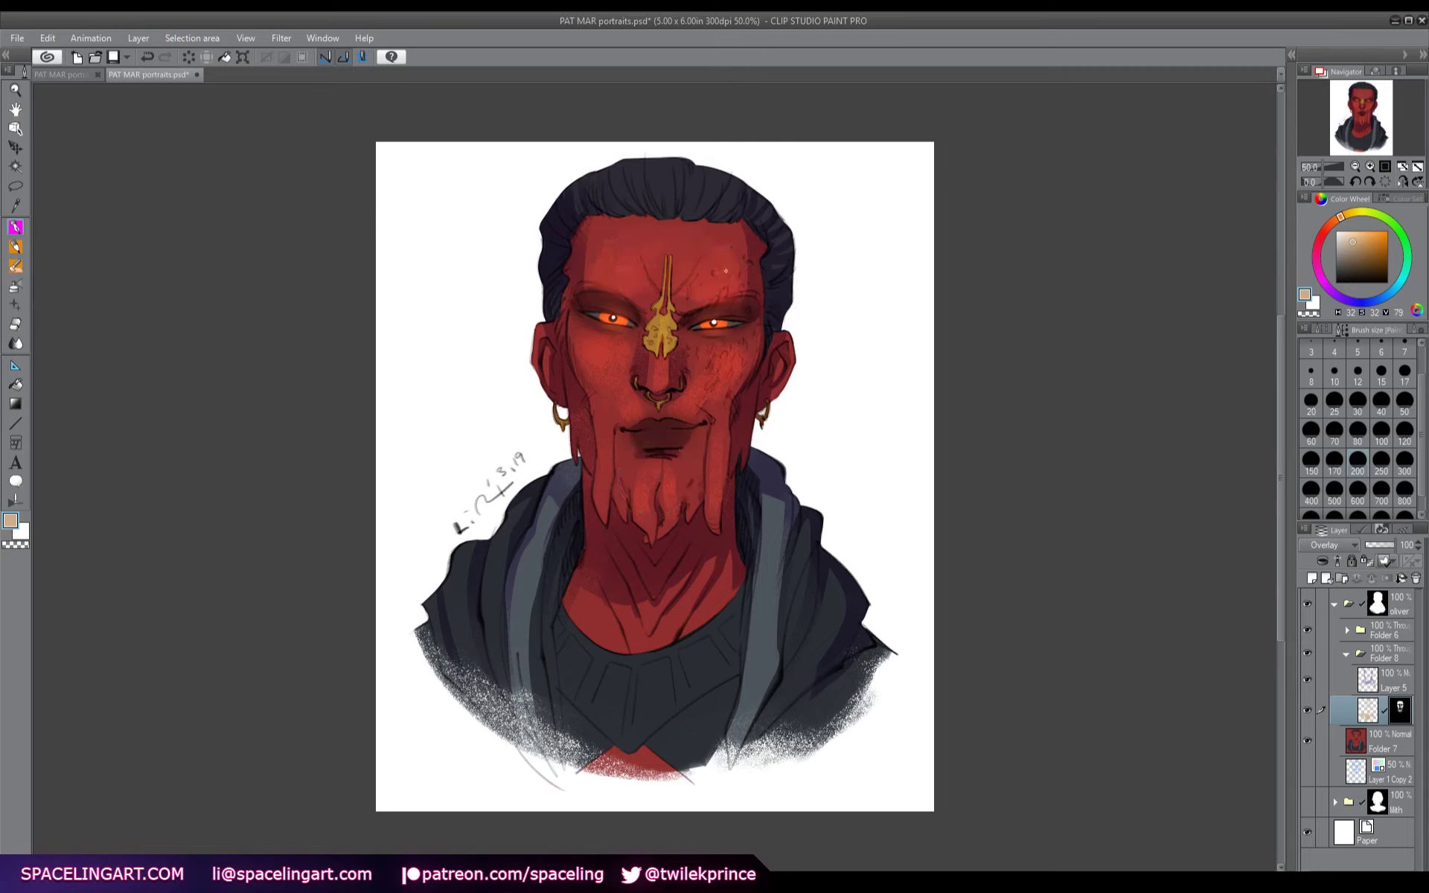
- Reveal textured highlight marks at size 80 on the cheek and forehead of the speckled side of the face
click(1358, 430)
mouse_move(728, 372)
mouse_down()
mouse_move(713, 396)
mouse_move(736, 374)
mouse_move(713, 365)
mouse_up()
mouse_move(726, 283)
mouse_down()
mouse_move(717, 300)
mouse_move(694, 303)
mouse_move(702, 295)
mouse_up()
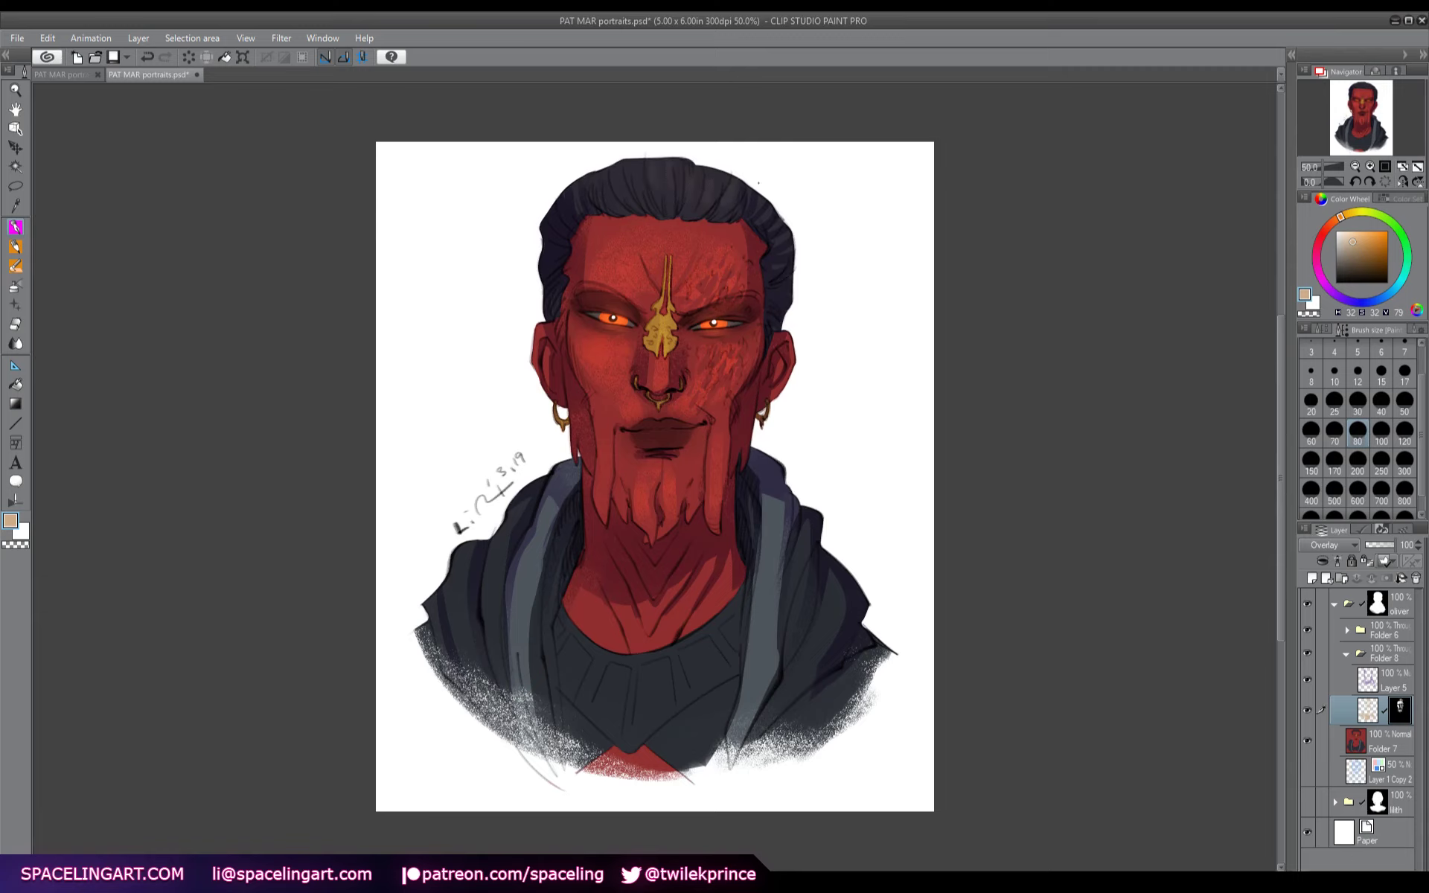
- Reveal streaks of highlight in the hair, then the lit planes of the neck and the front of the shirt
drag(640, 155, 630, 192)
drag(621, 165, 613, 196)
mouse_move(620, 606)
mouse_down()
mouse_move(637, 640)
mouse_move(628, 606)
mouse_move(649, 645)
mouse_move(668, 623)
mouse_move(665, 640)
mouse_move(699, 579)
mouse_up()
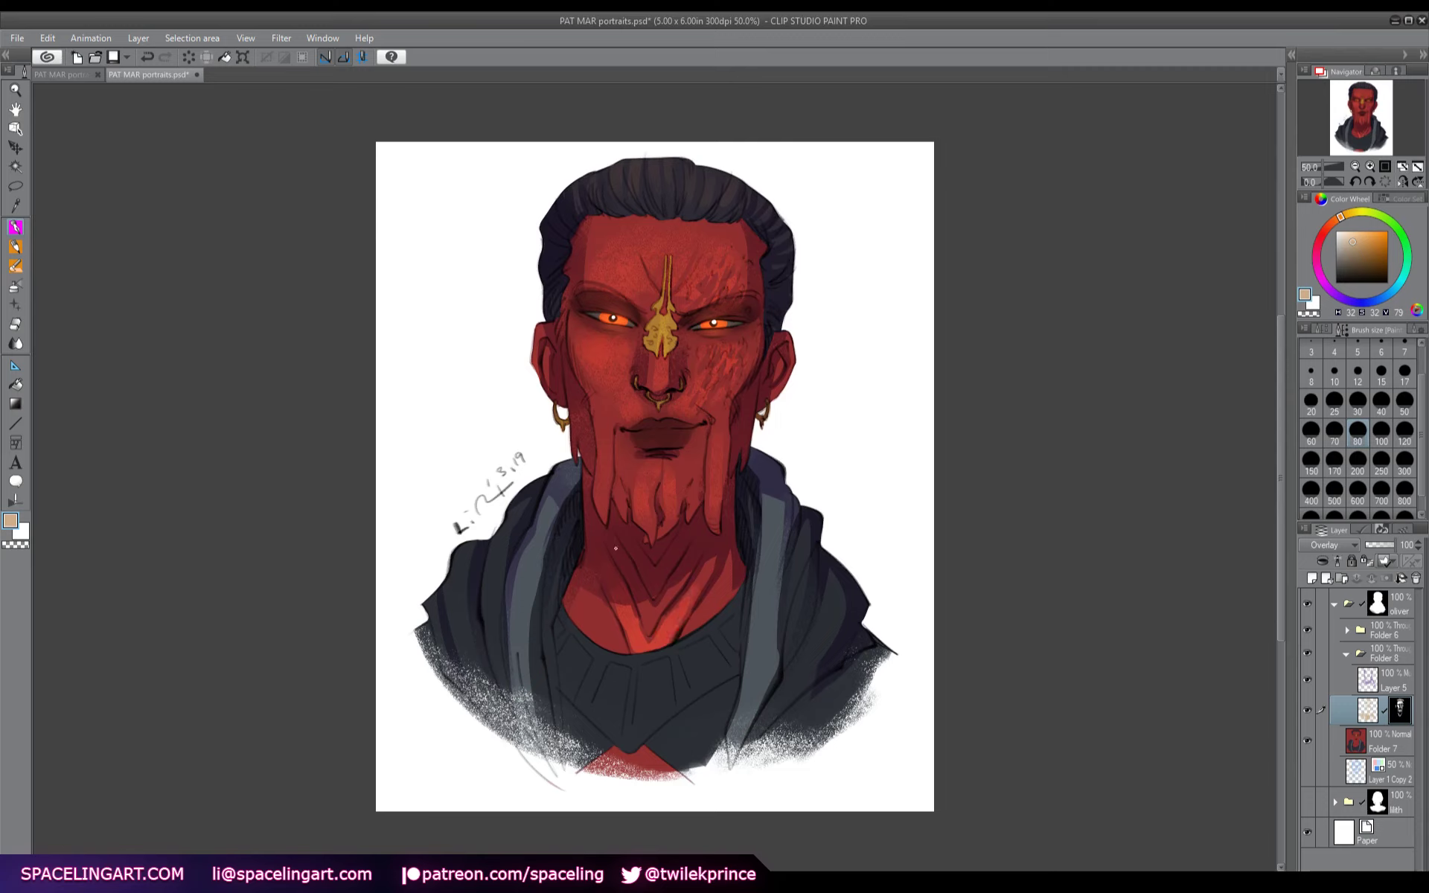
mouse_move(615, 547)
mouse_down()
mouse_move(649, 629)
mouse_move(685, 574)
mouse_up()
mouse_move(600, 607)
mouse_down()
mouse_move(614, 646)
mouse_move(618, 629)
mouse_move(594, 624)
mouse_move(570, 681)
mouse_move(588, 748)
mouse_move(625, 745)
mouse_move(654, 715)
mouse_move(685, 729)
mouse_move(697, 692)
mouse_move(703, 706)
mouse_up()
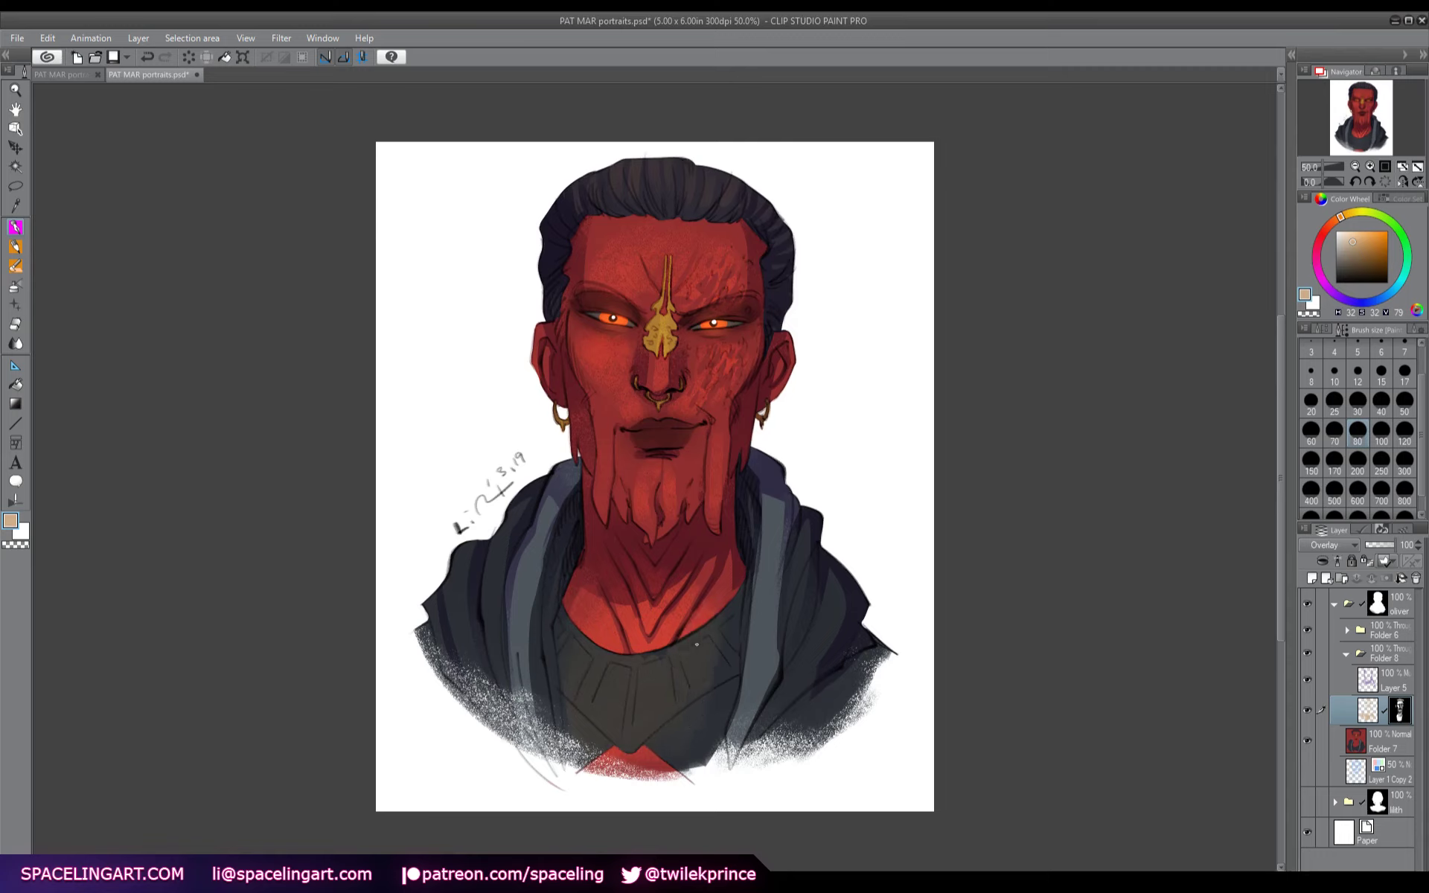
- Reveal the highlights in the mask along the hood edges and the cloth folds on both shoulders
drag(537, 548, 521, 661)
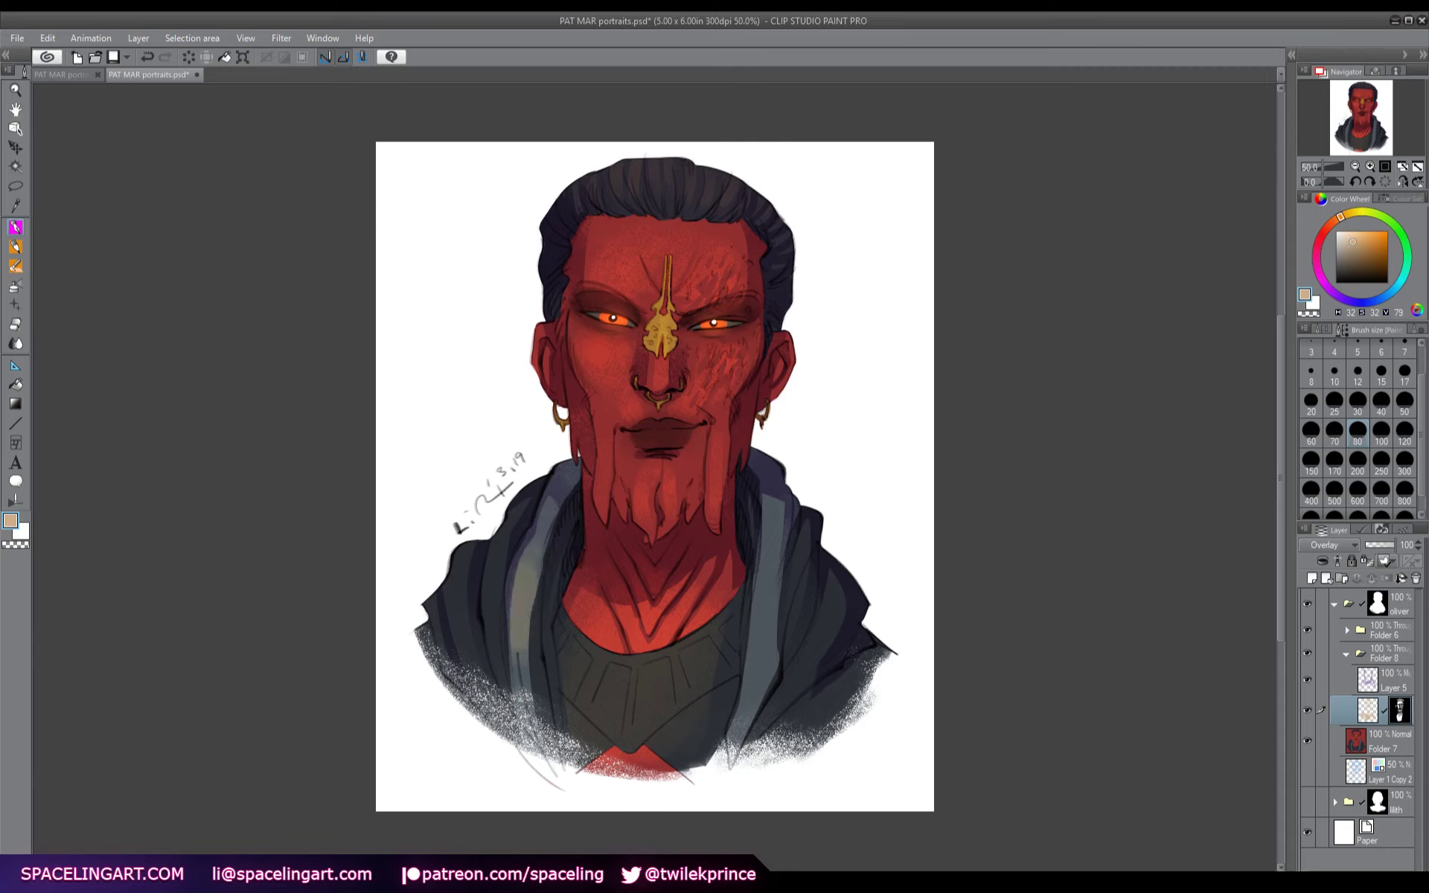
drag(498, 567, 487, 655)
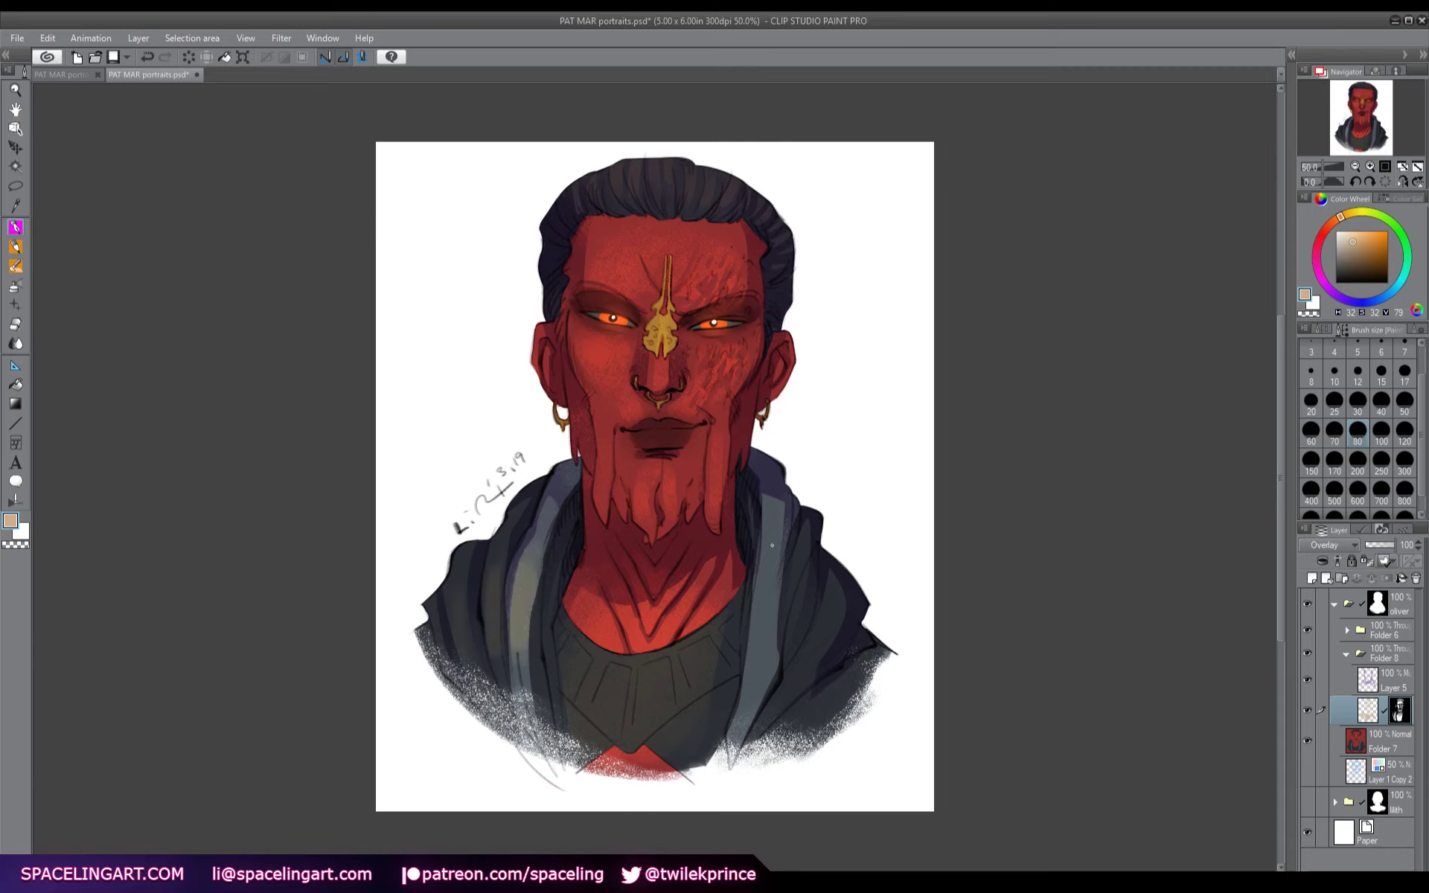
drag(772, 541, 757, 676)
mouse_move(798, 605)
mouse_down()
mouse_move(791, 646)
mouse_move(817, 647)
mouse_up()
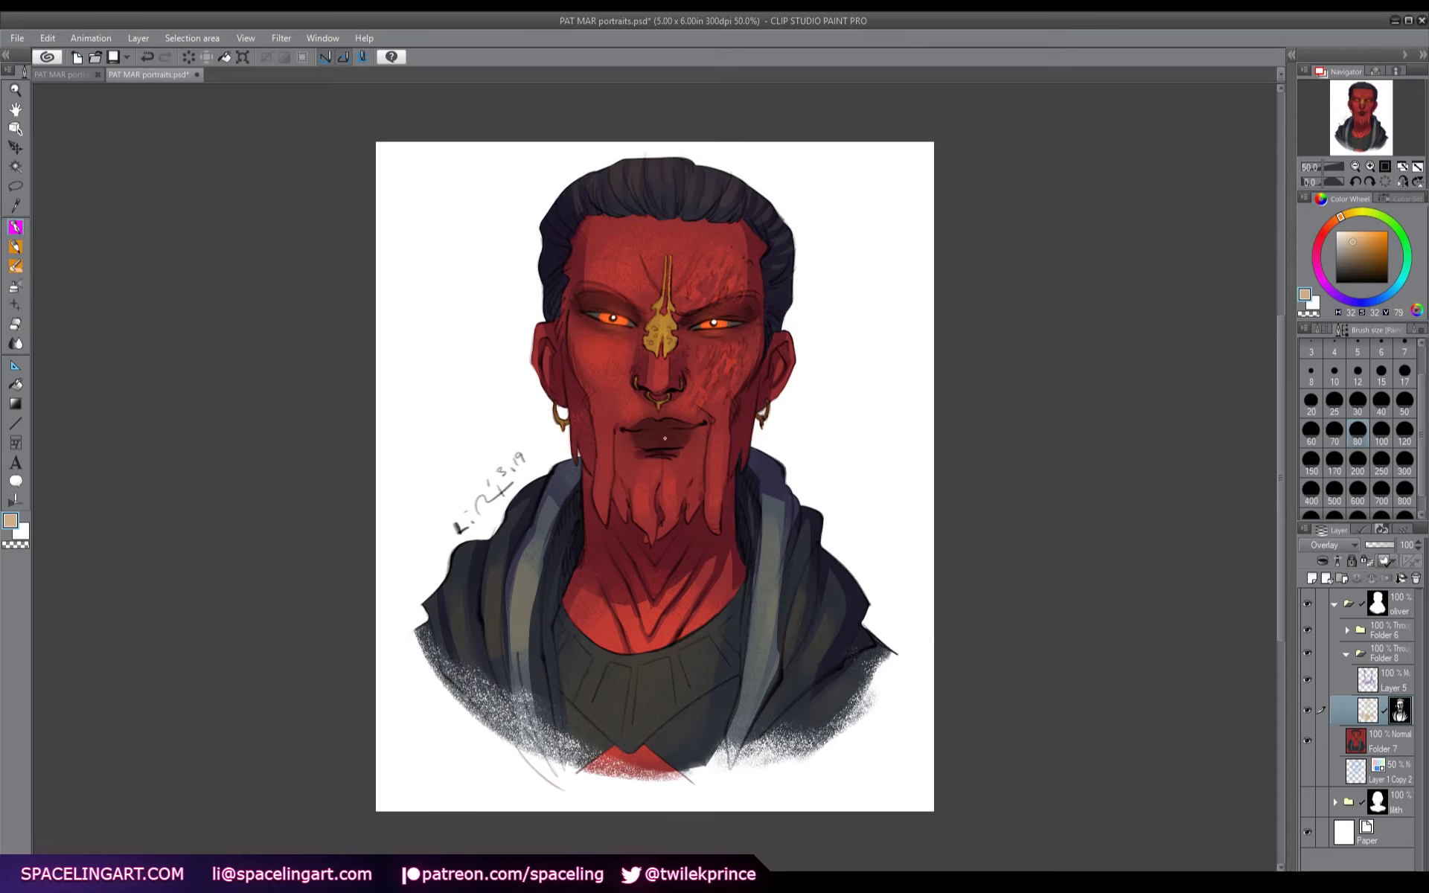
- Duplicate the masked Overlay highlight layer and set the lower copy's blending mode to Hue
key(ctrl+a)
key(ctrl+c)
key(ctrl+v)
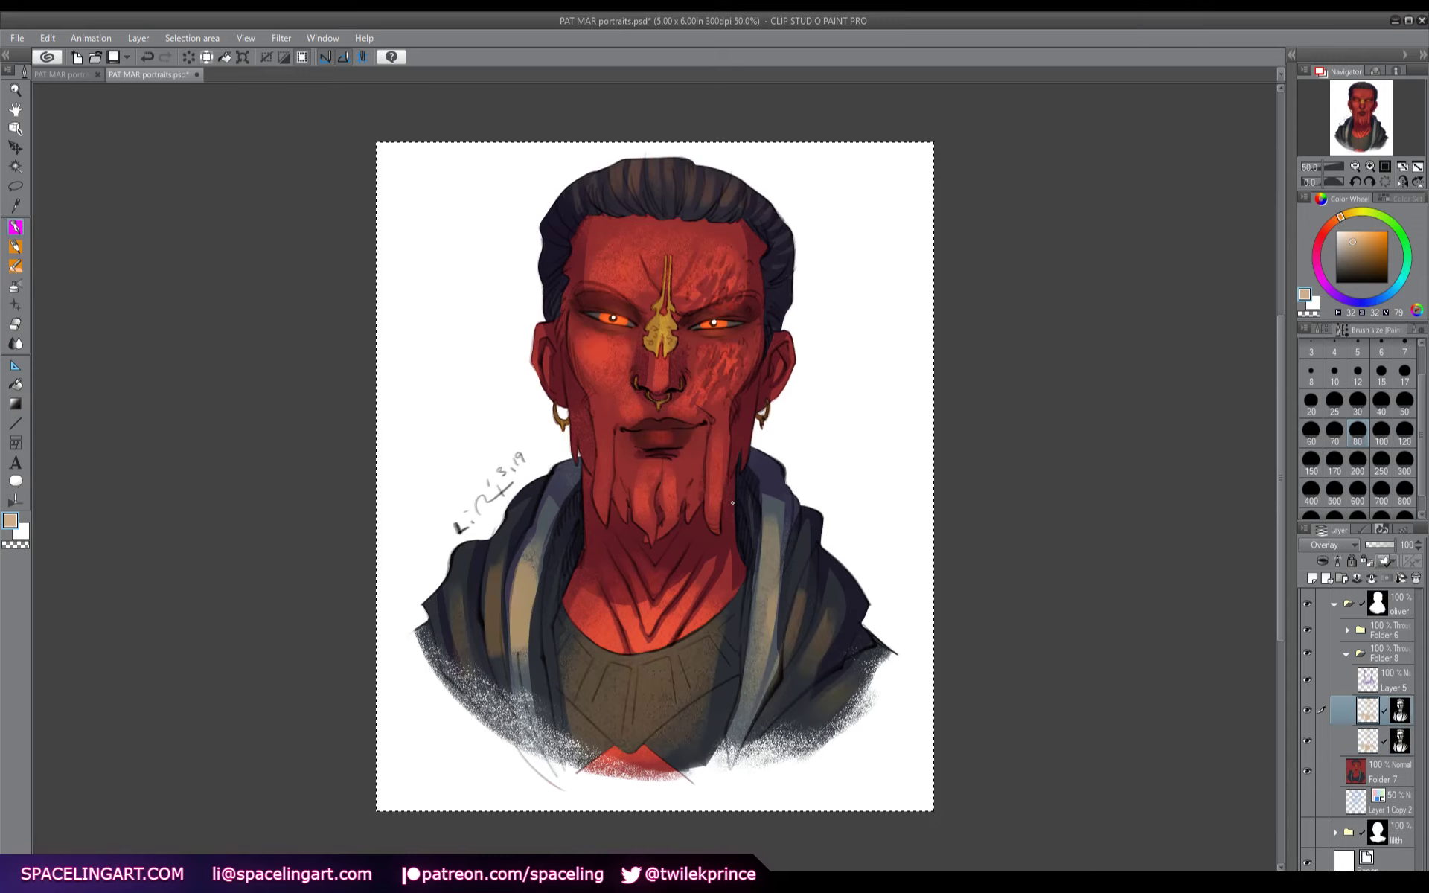
click(1369, 737)
click(1328, 545)
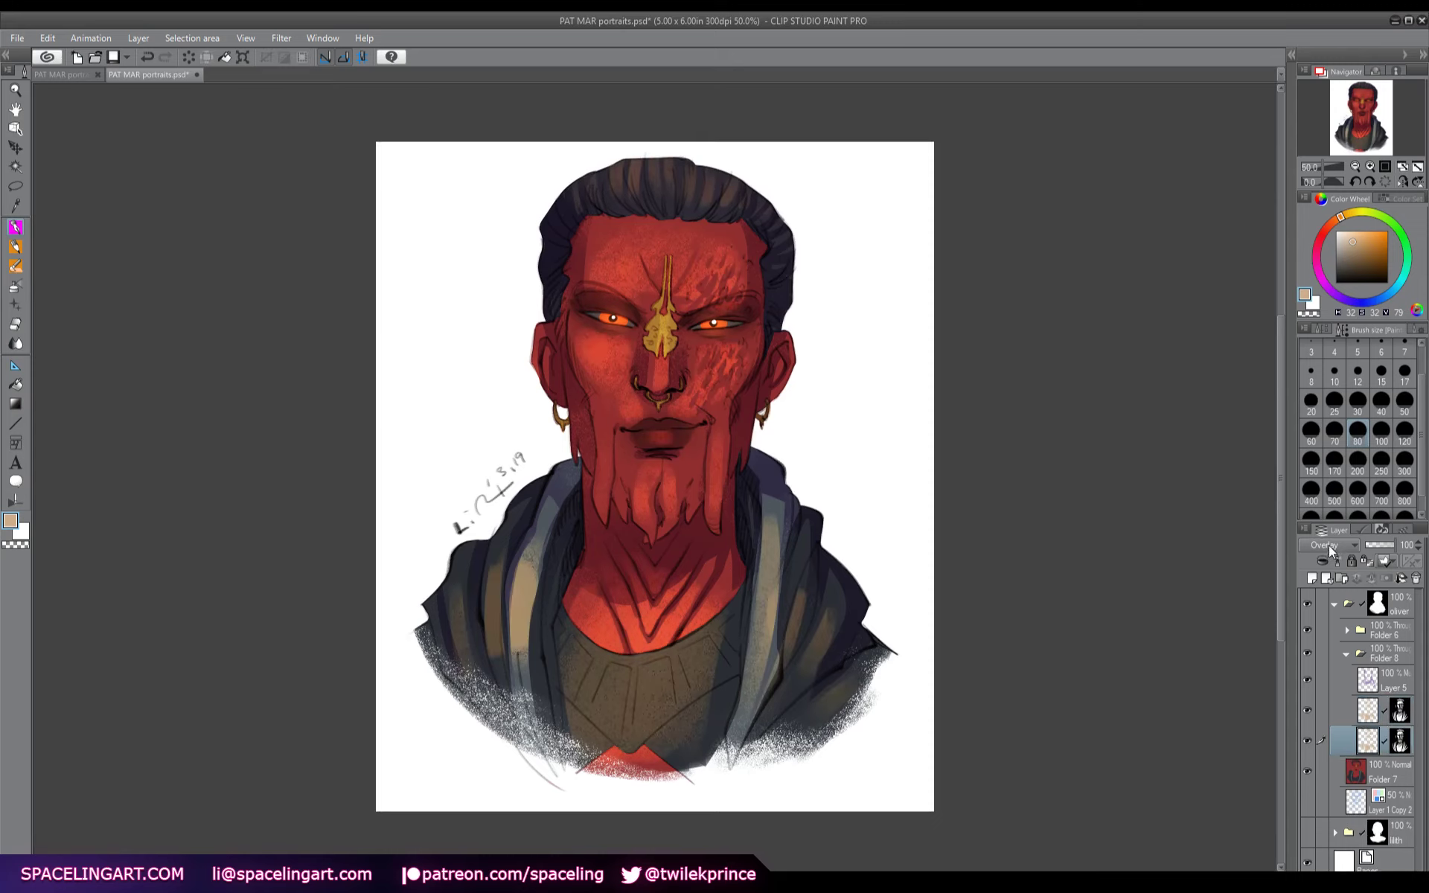
click(1316, 494)
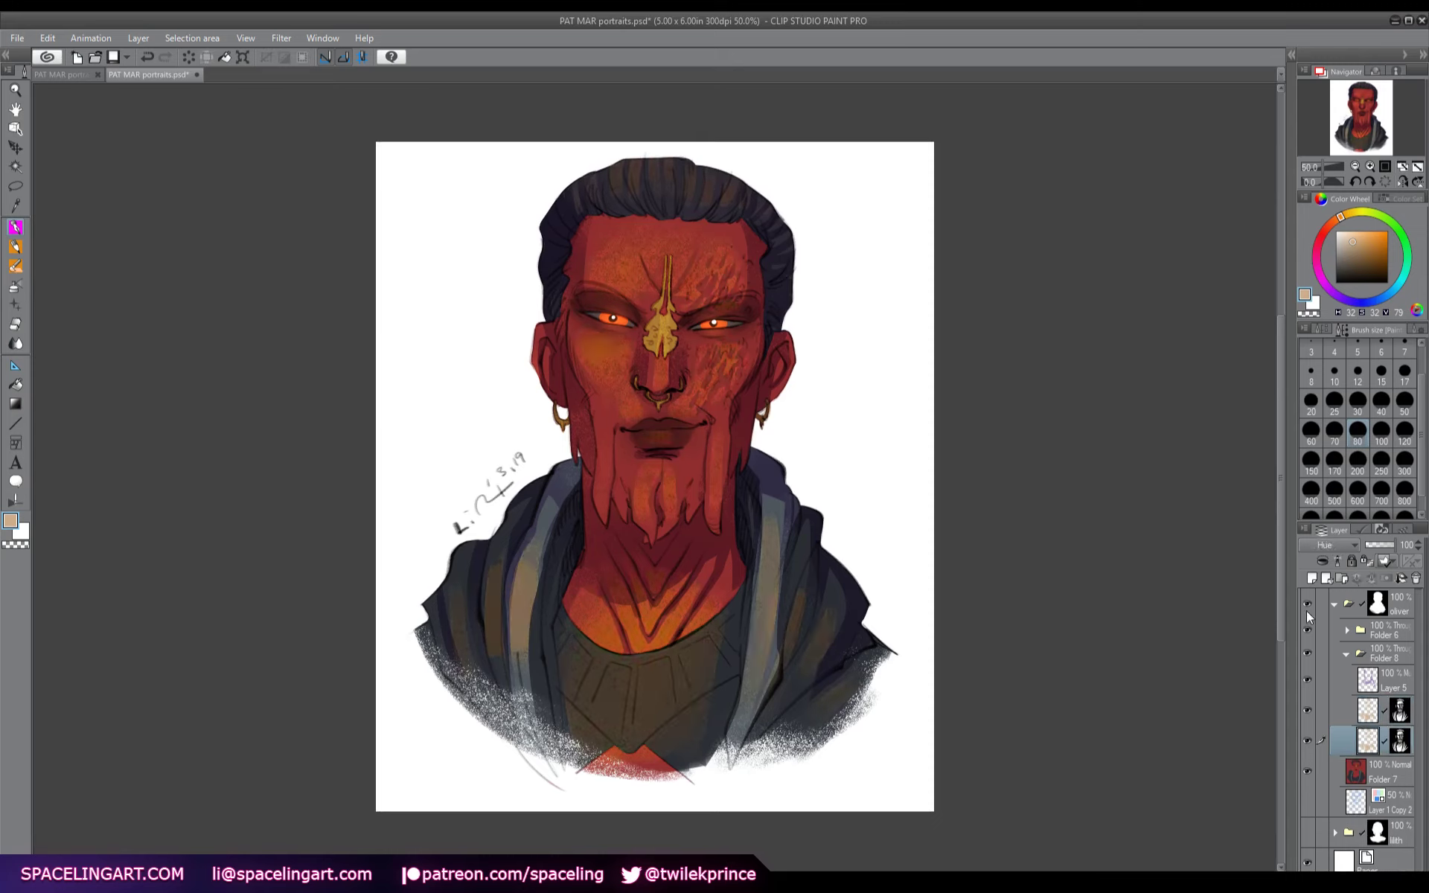
key(3)
- Collapse Folder 8 holding the shading and highlight layers and save the portrait document
click(1347, 655)
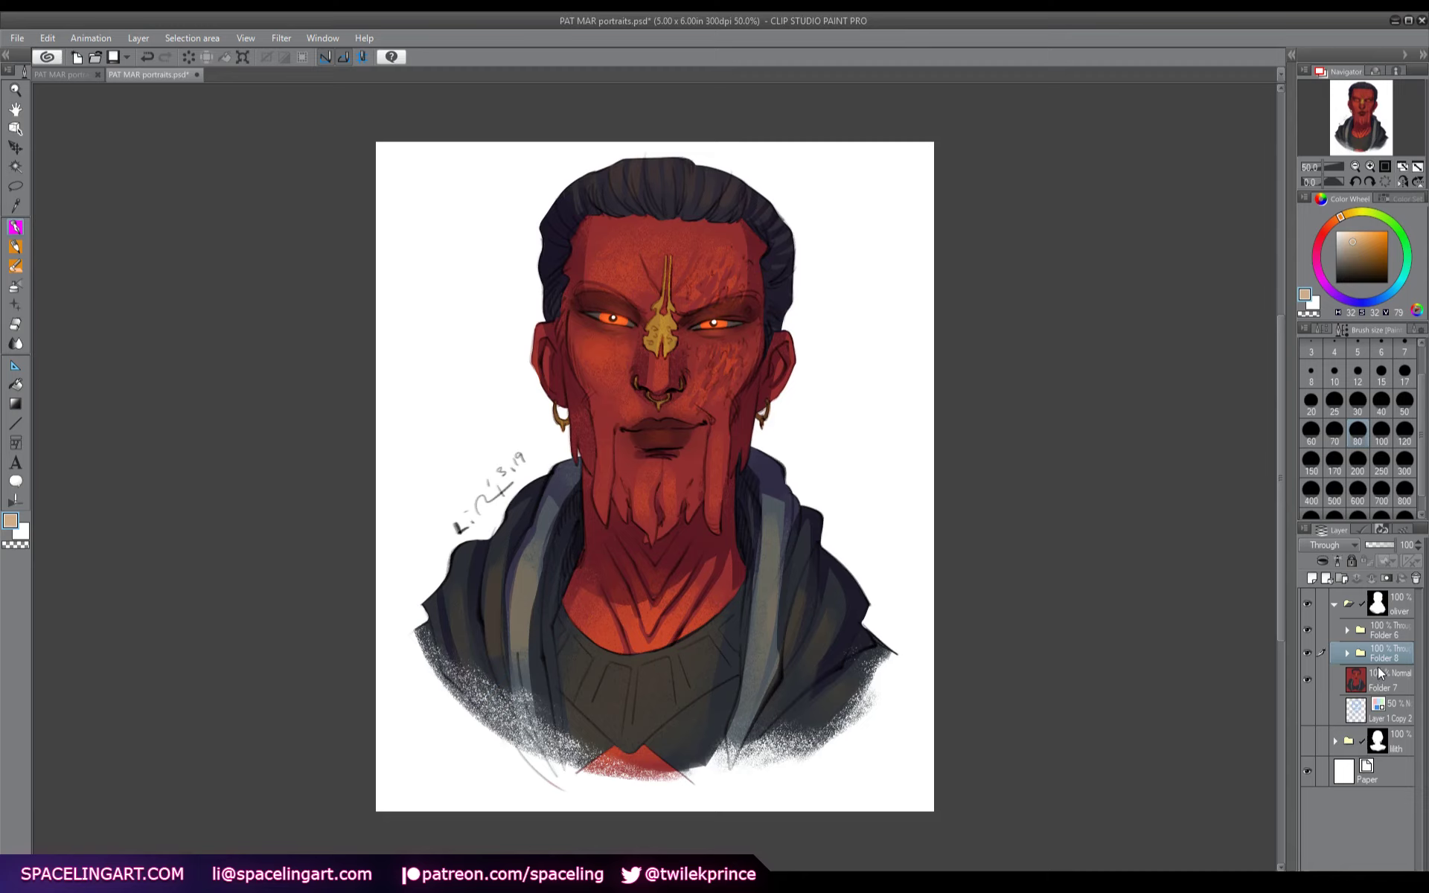
key(ctrl+s)
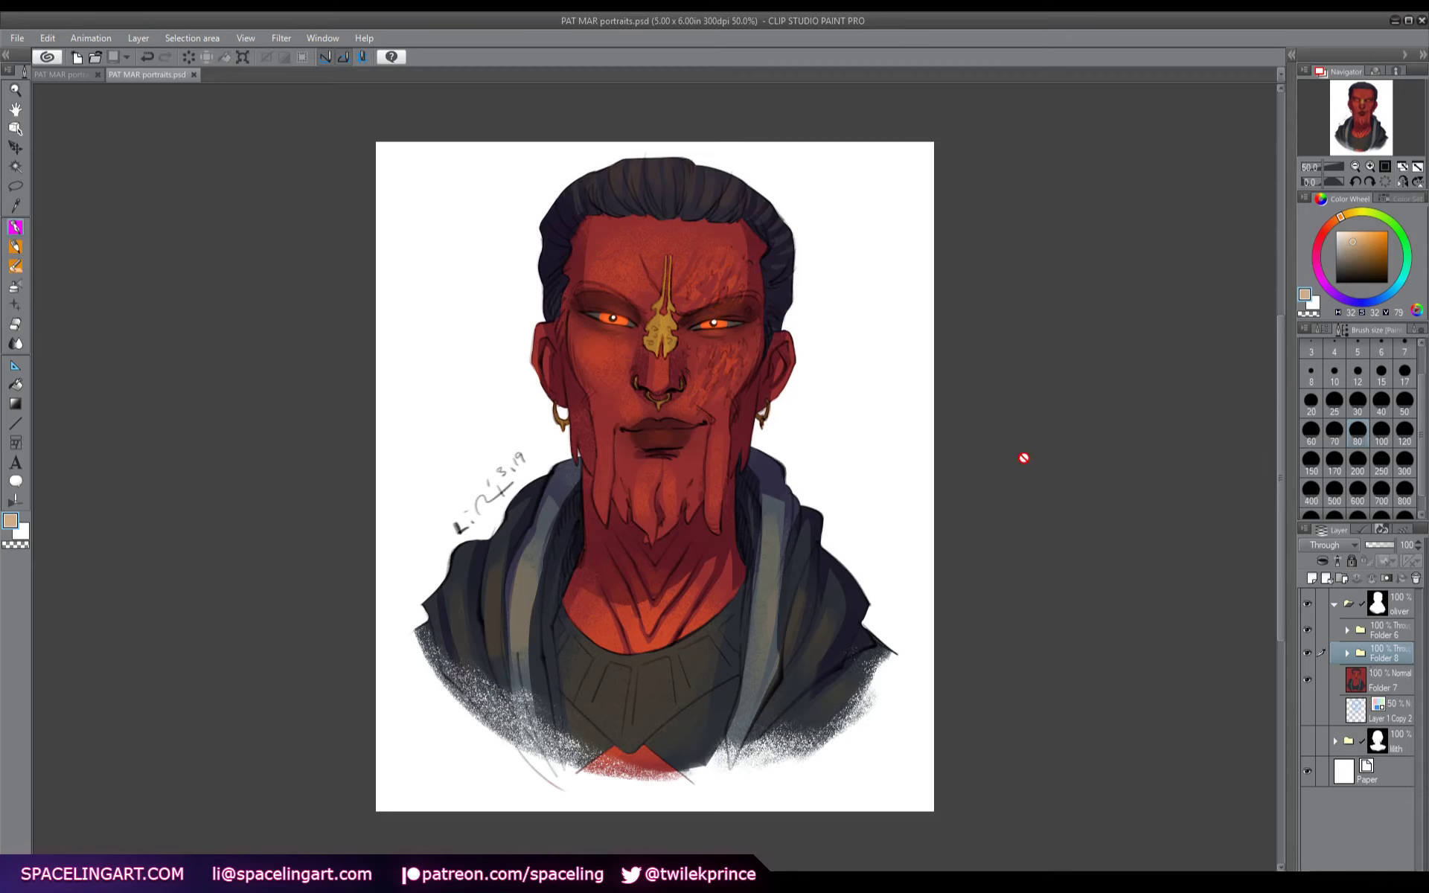
click(18, 42)
click(332, 283)
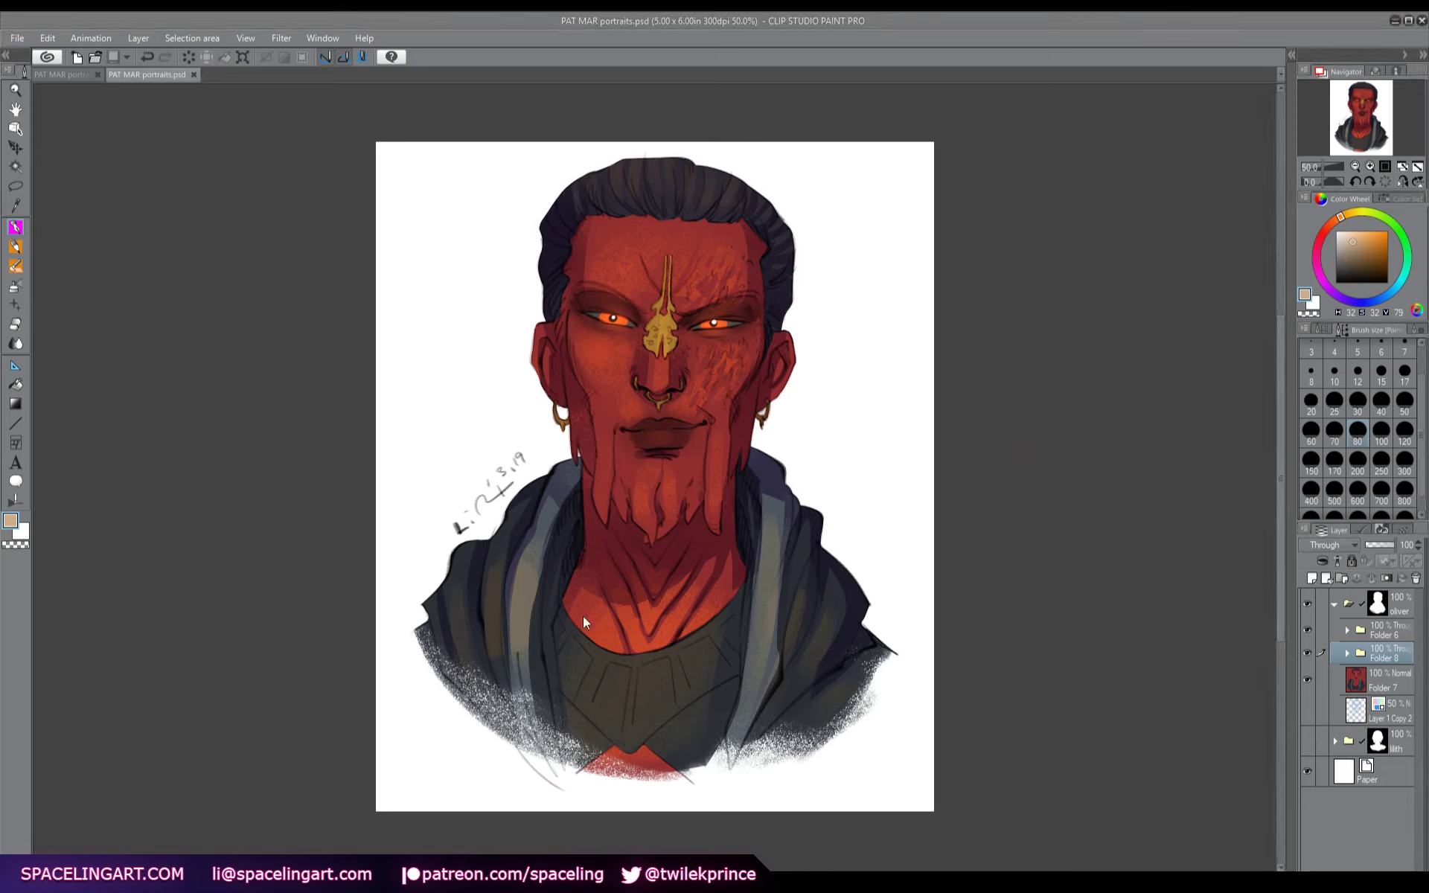
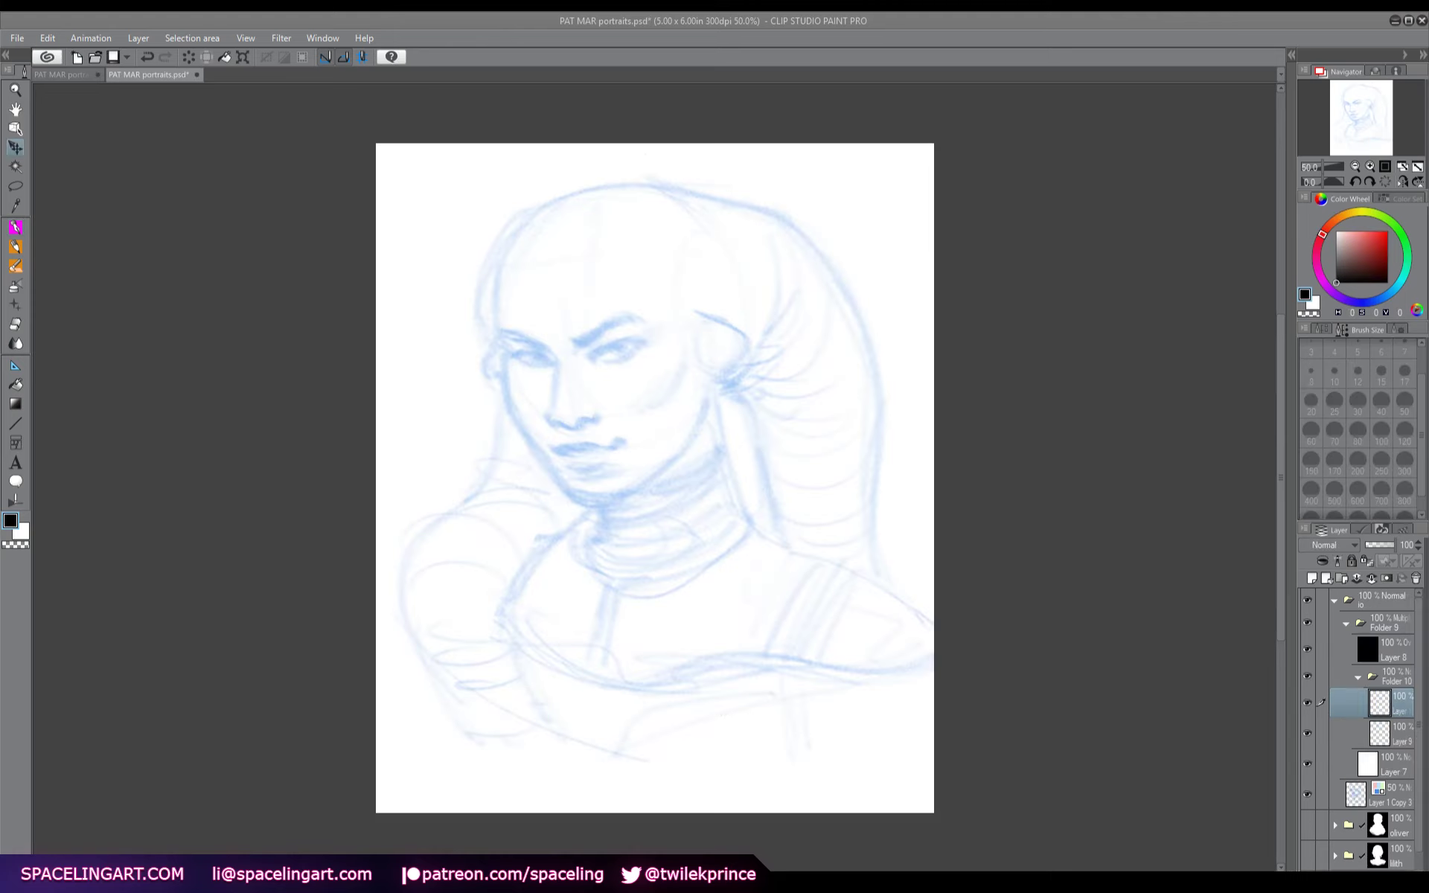
- Ready the DAUB Fine Pencil Hard brush at size 25 and save the portraits document
key(p)
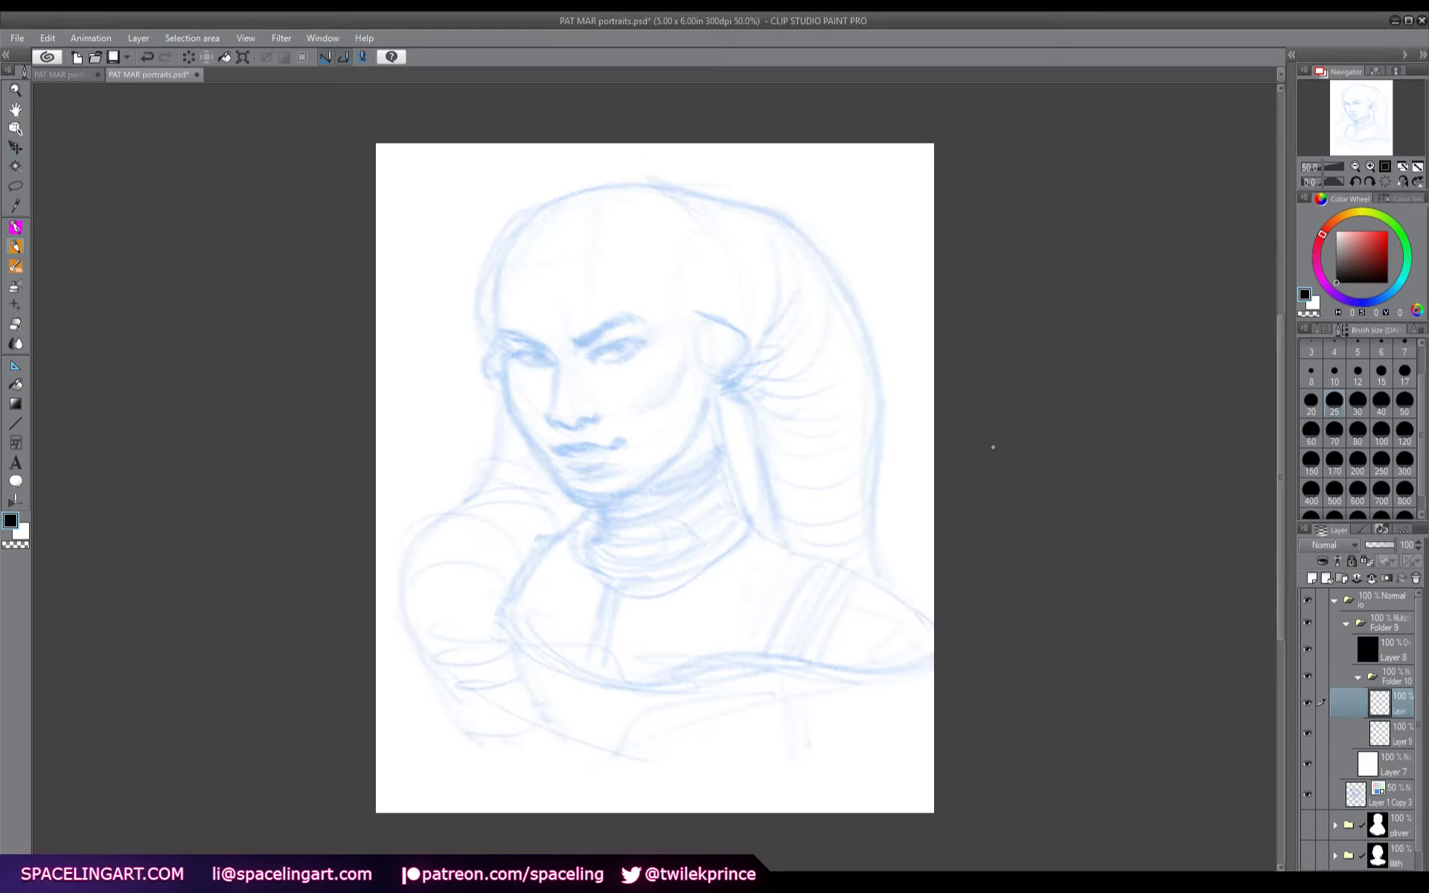
click(1414, 329)
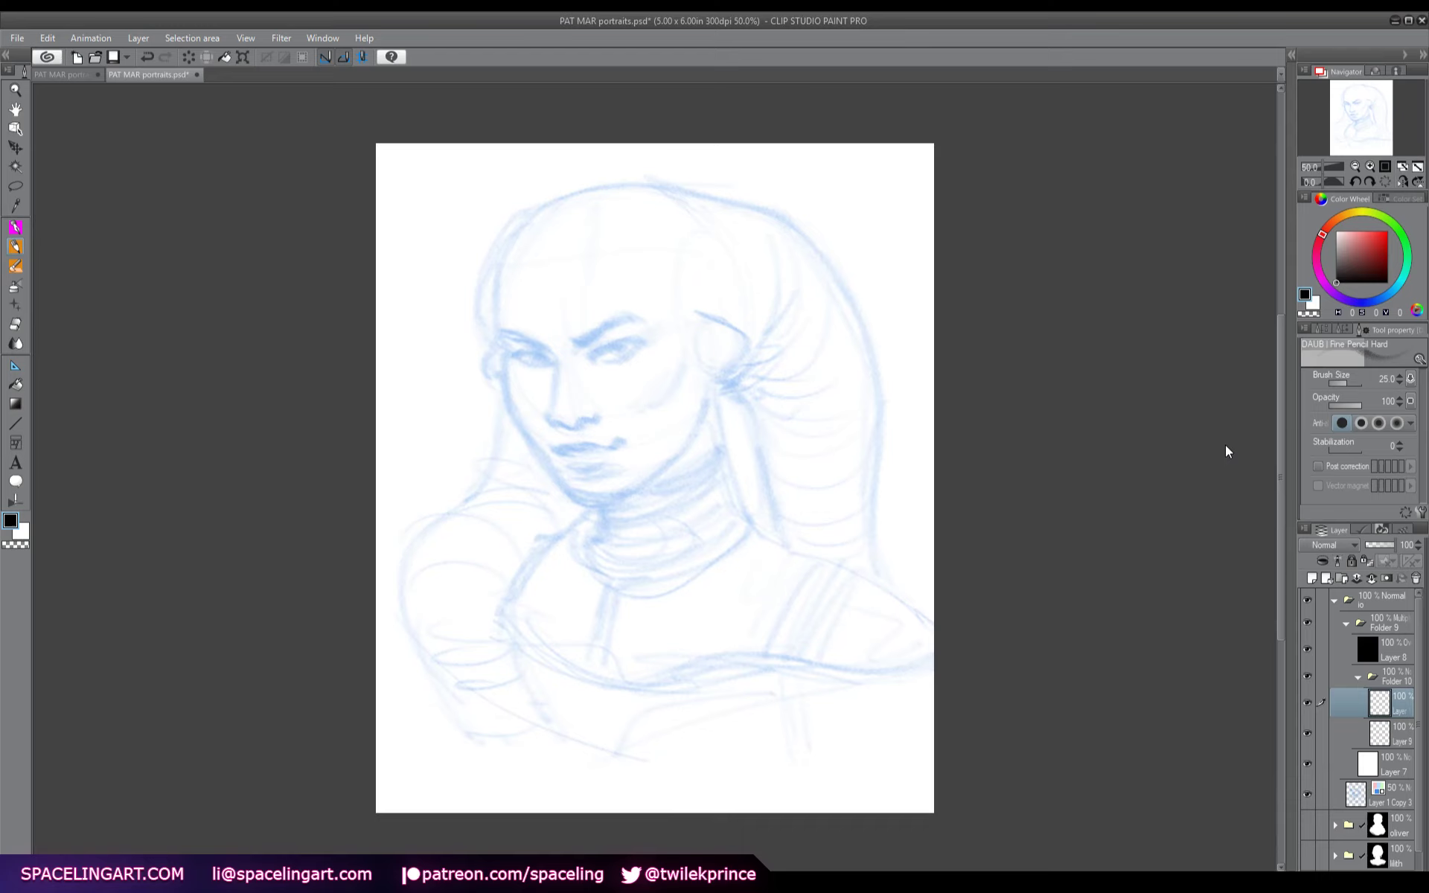
key(ctrl+Up)
click(1342, 329)
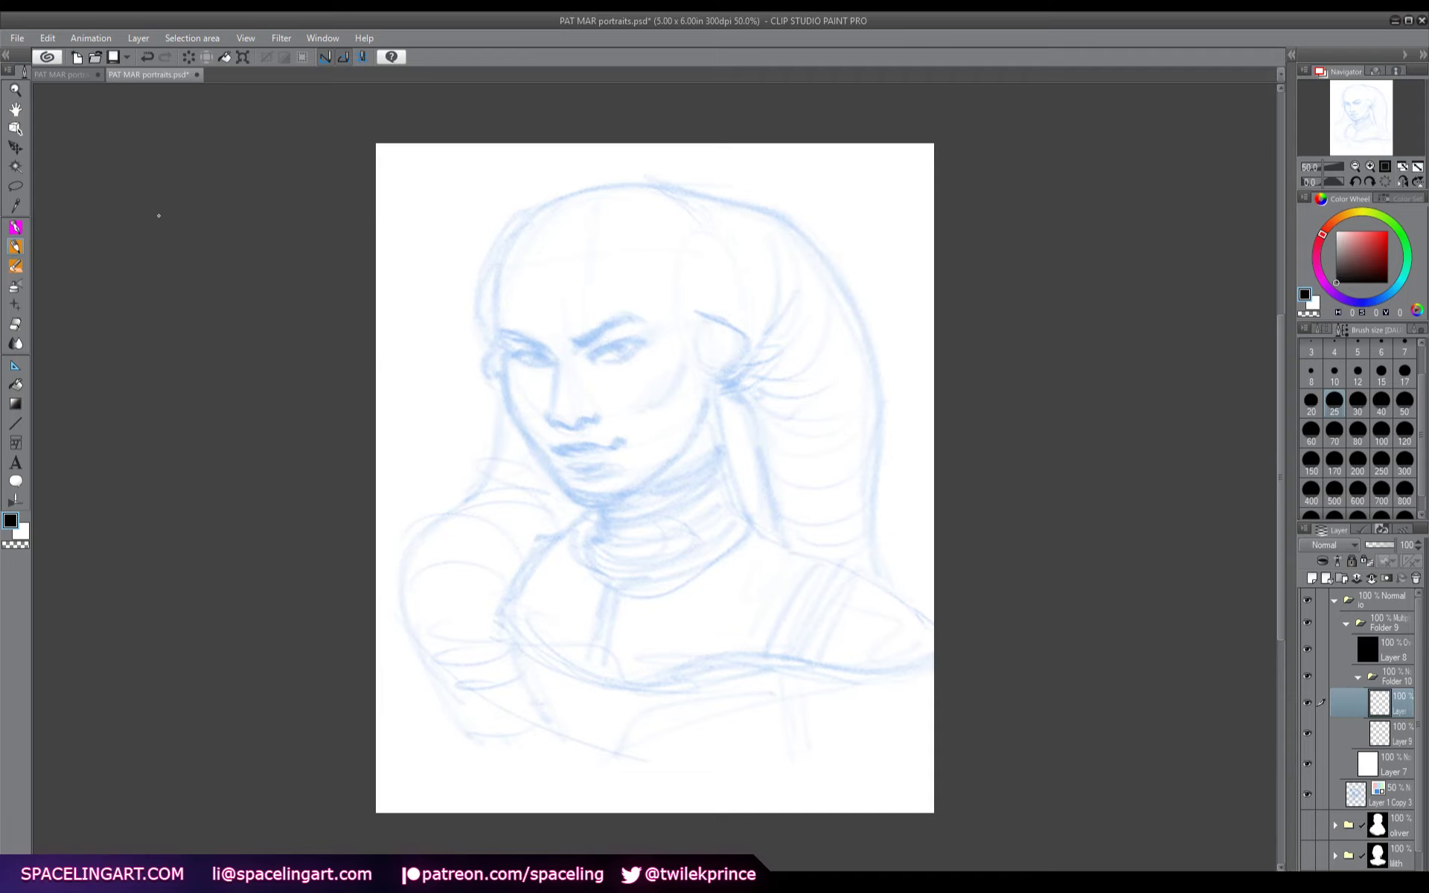
key(ctrl+s)
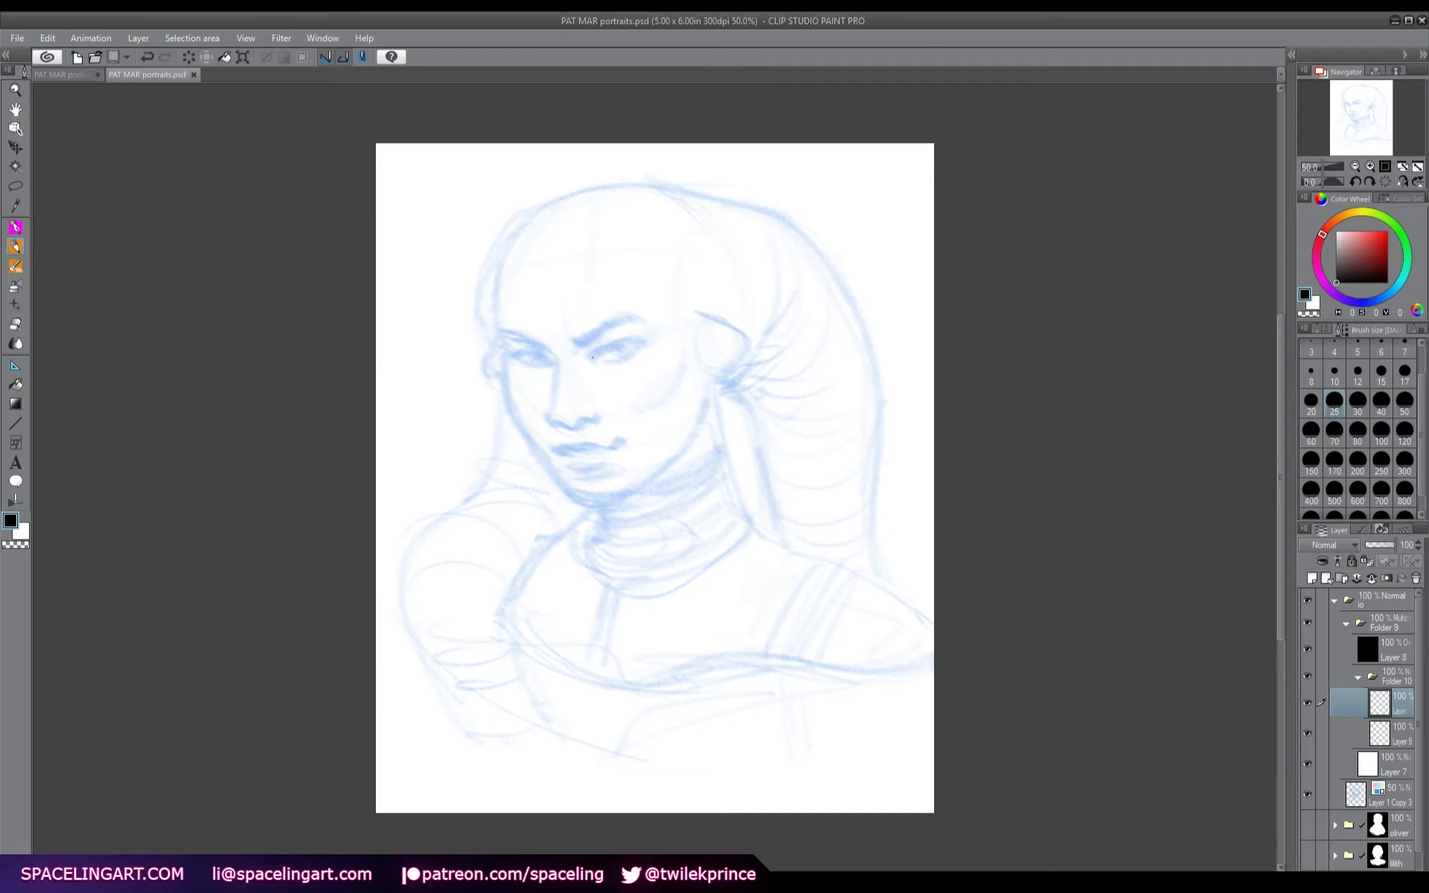
- Draw the near eye's lids and iris over the blue sketch, together with the angled eyebrow above it
drag(592, 358, 634, 342)
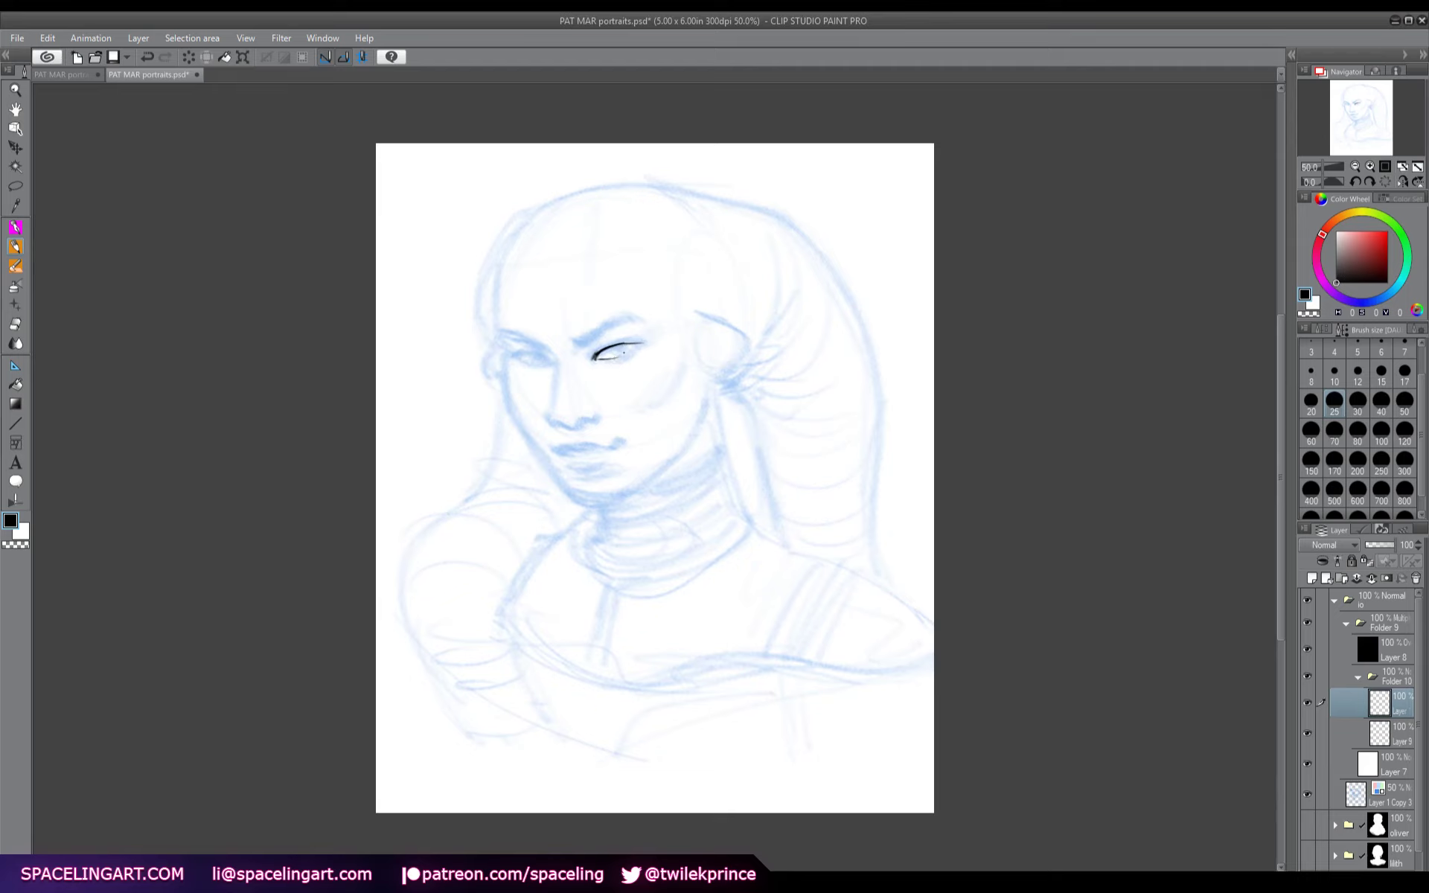
drag(618, 358, 637, 344)
drag(572, 343, 639, 326)
key(ctrl+z)
click(581, 359)
drag(584, 344, 579, 358)
drag(612, 346, 618, 352)
- Line the nose bridge and nostrils, then the lips with the smirking mouth corners and the shadow below
click(553, 394)
mouse_move(555, 363)
mouse_down()
mouse_move(560, 423)
mouse_move(580, 426)
mouse_up()
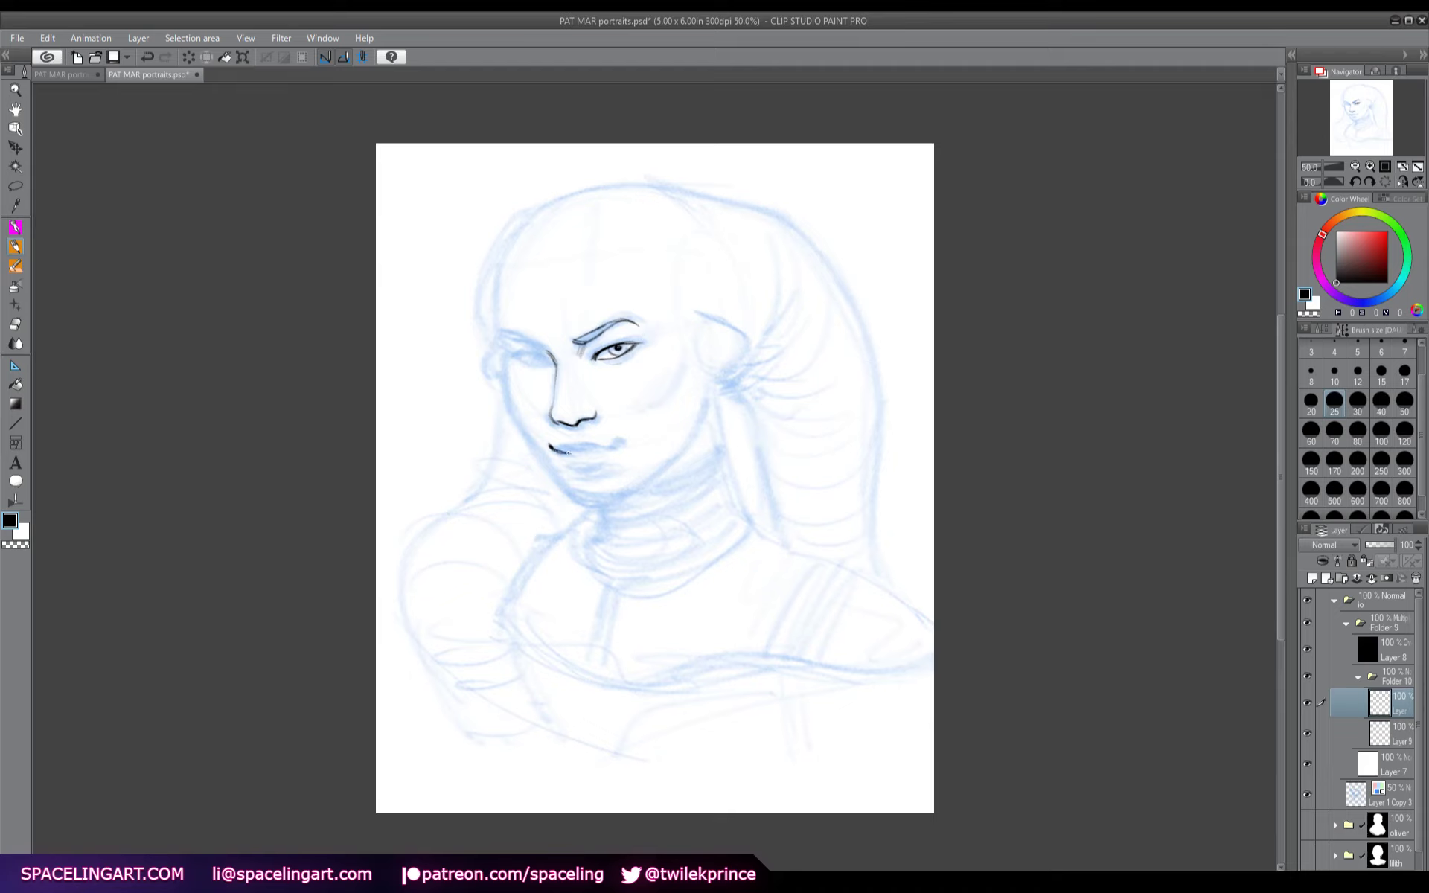
drag(596, 450, 617, 439)
drag(560, 444, 605, 447)
drag(562, 461, 609, 467)
- Hatch the shading along the near cheekbone and shift the drawing colour's hue to blue
drag(686, 361, 652, 405)
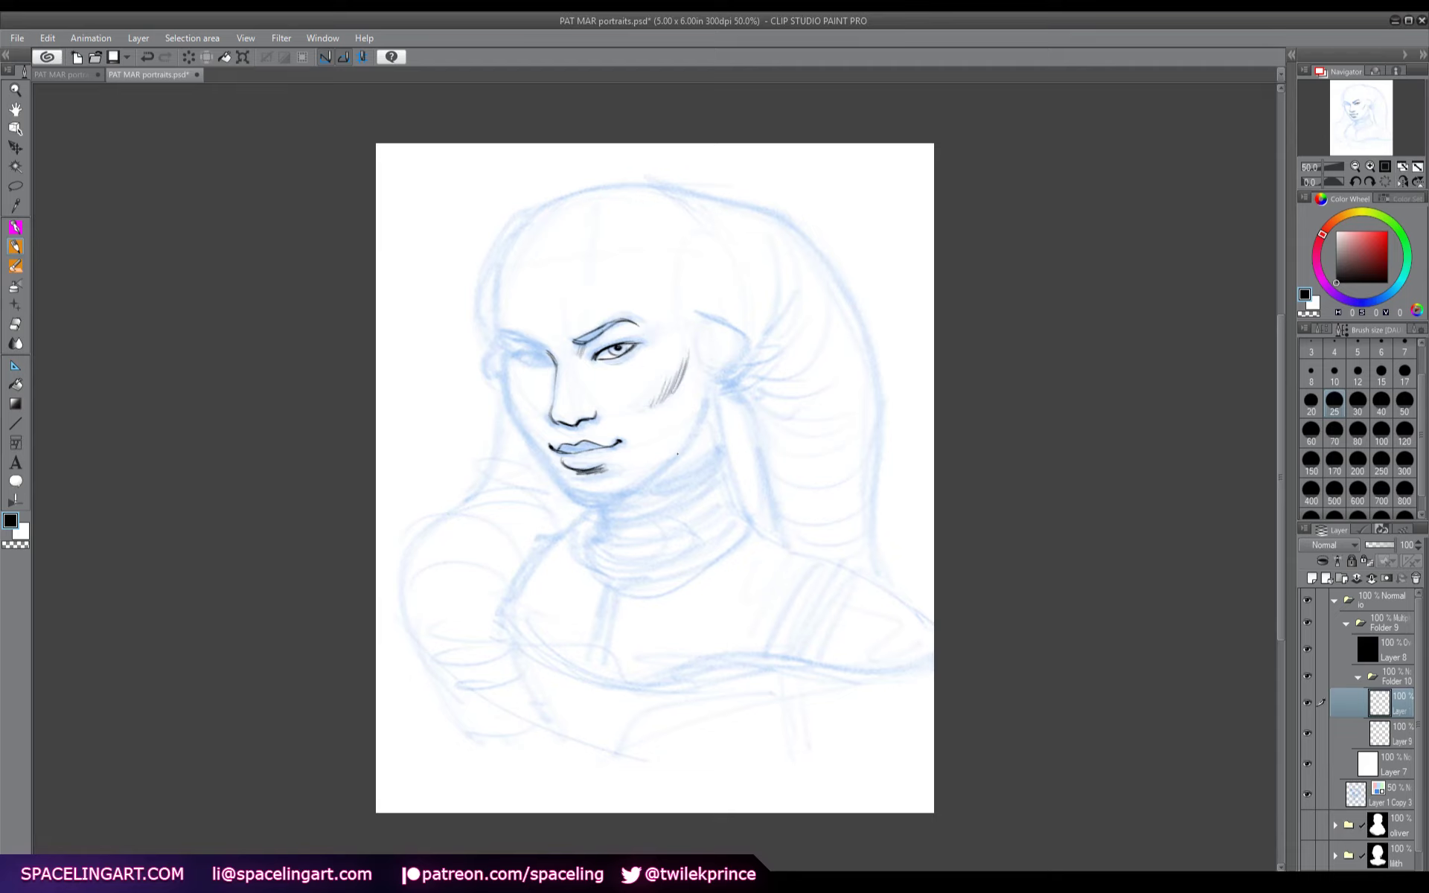
alt+click(645, 380)
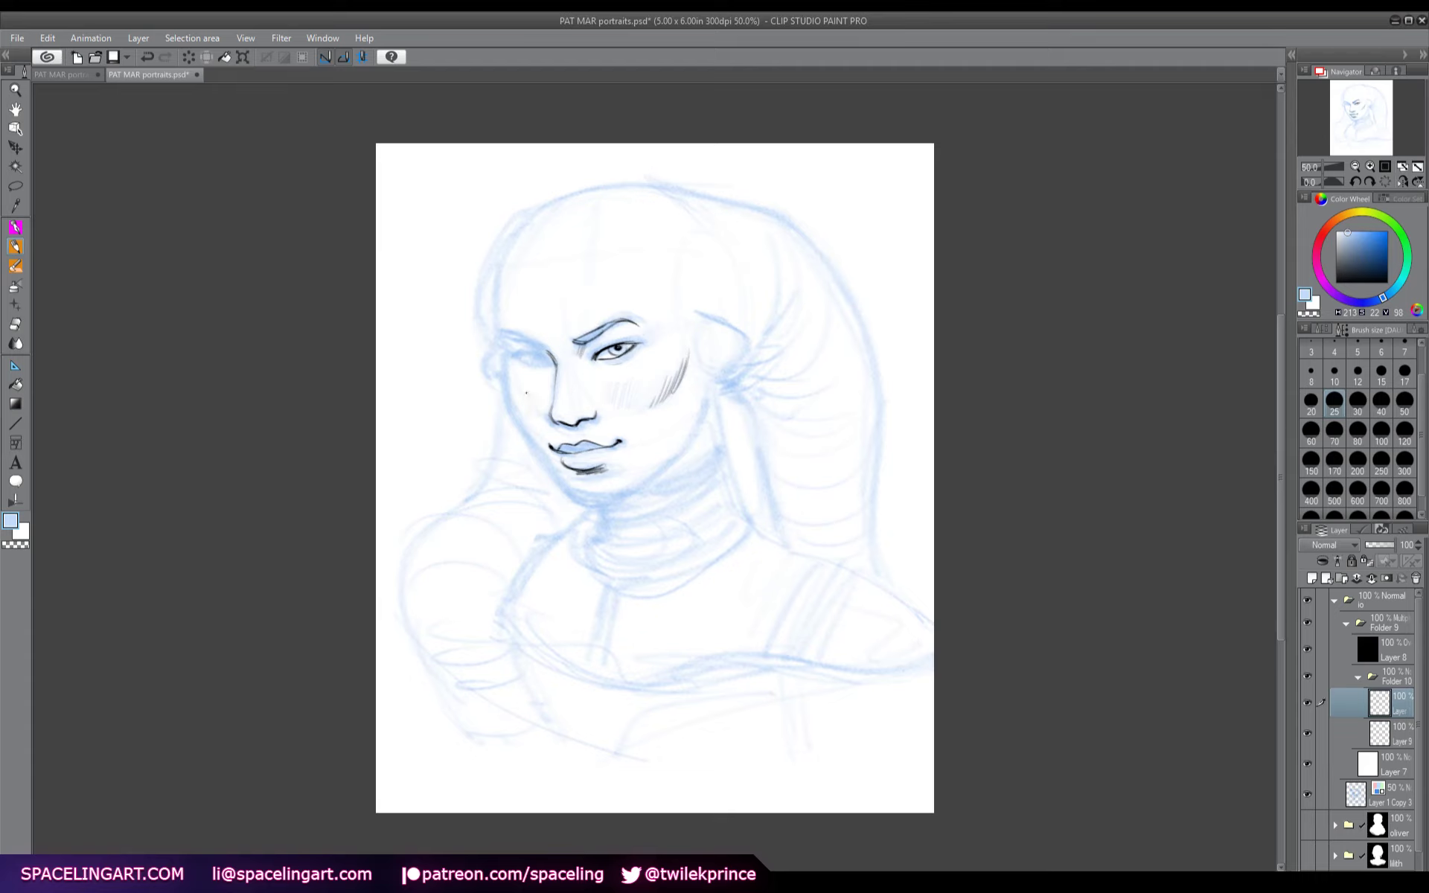
drag(1382, 260, 1313, 299)
- Draw the far eye's lids and iris and its eyebrow, comparing the strokes in mirrored view
key(h)
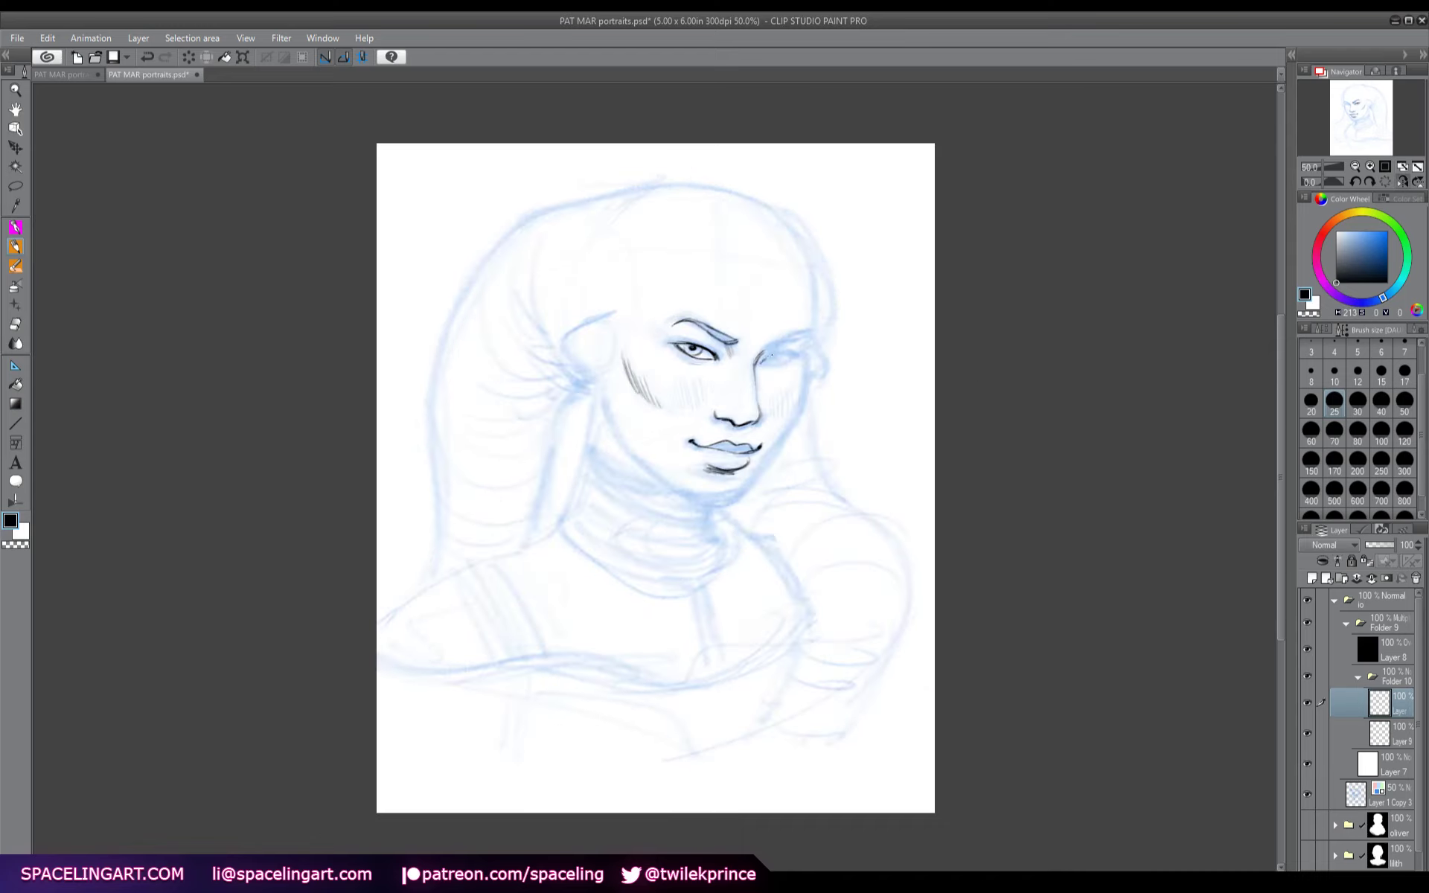
drag(771, 359, 801, 353)
key(h)
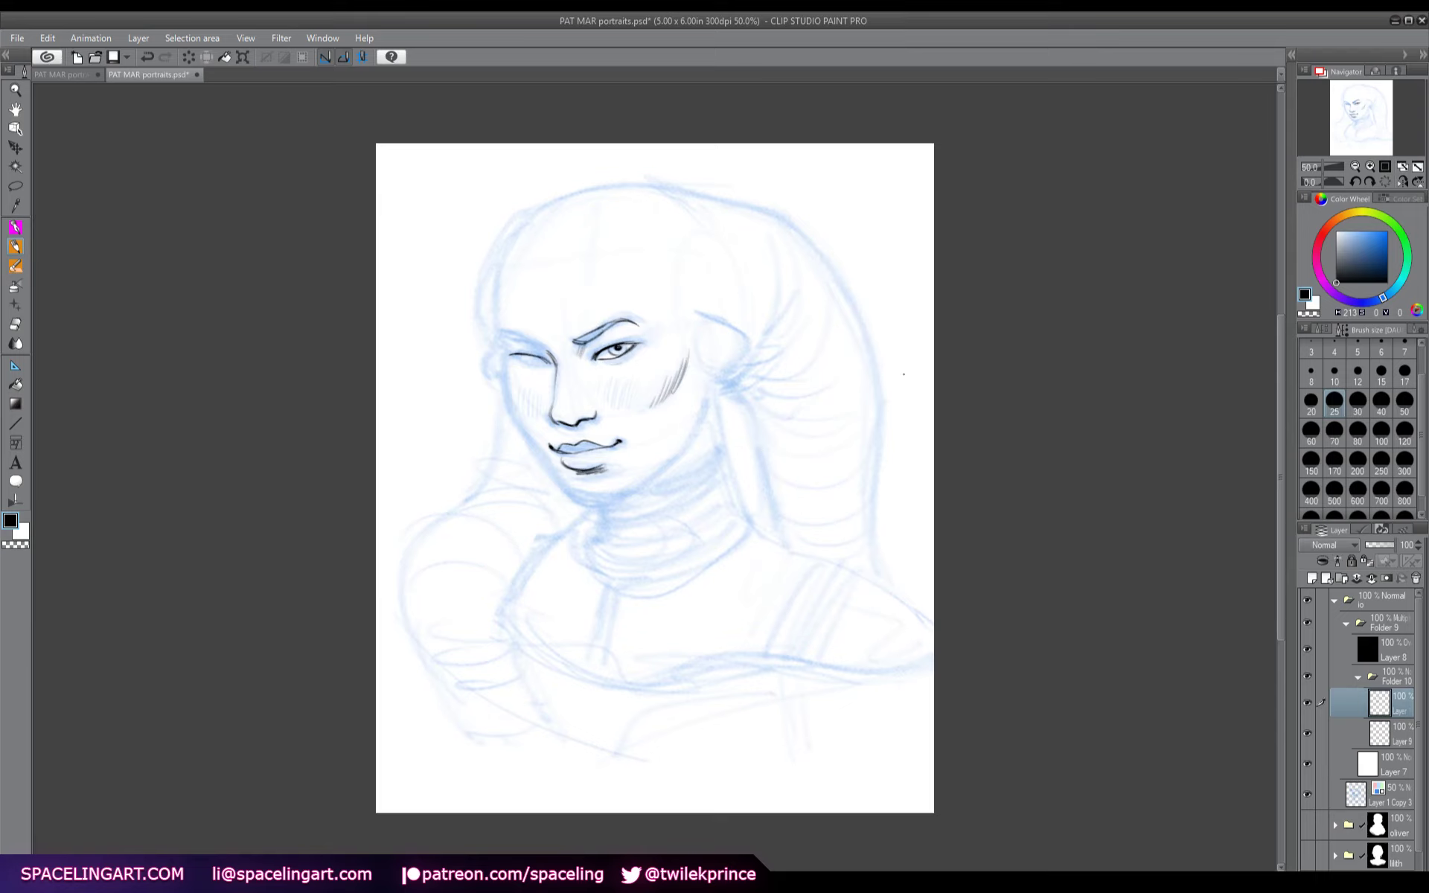
key(h)
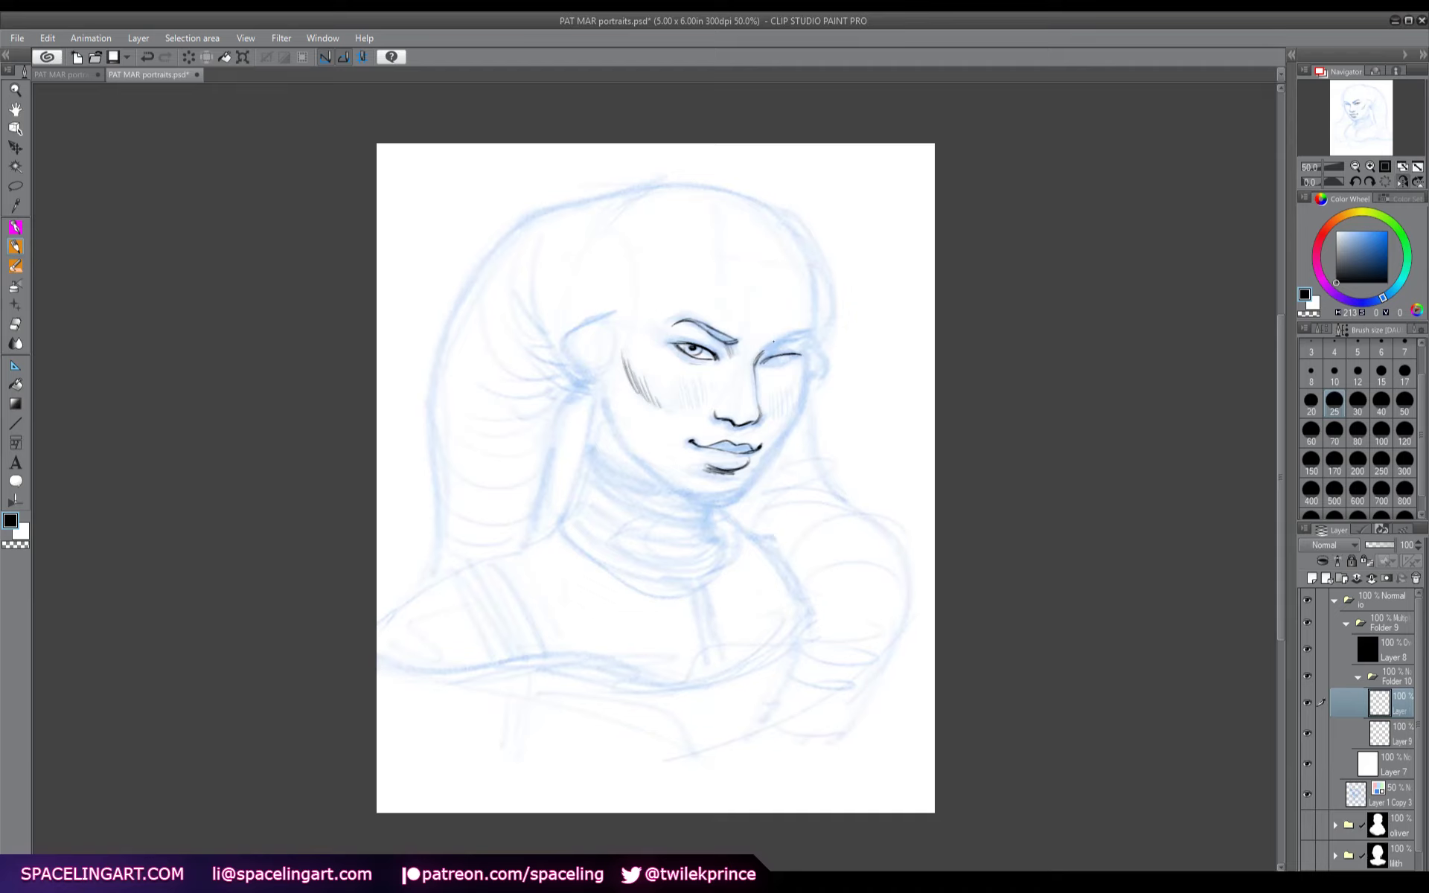
mouse_move(767, 349)
mouse_down()
mouse_move(812, 331)
mouse_move(764, 363)
mouse_move(782, 365)
mouse_up()
drag(778, 355, 772, 363)
key(h)
key(h)
key(ctrl+z)
key(ctrl+z)
key(ctrl+y)
key(ctrl+y)
key(h)
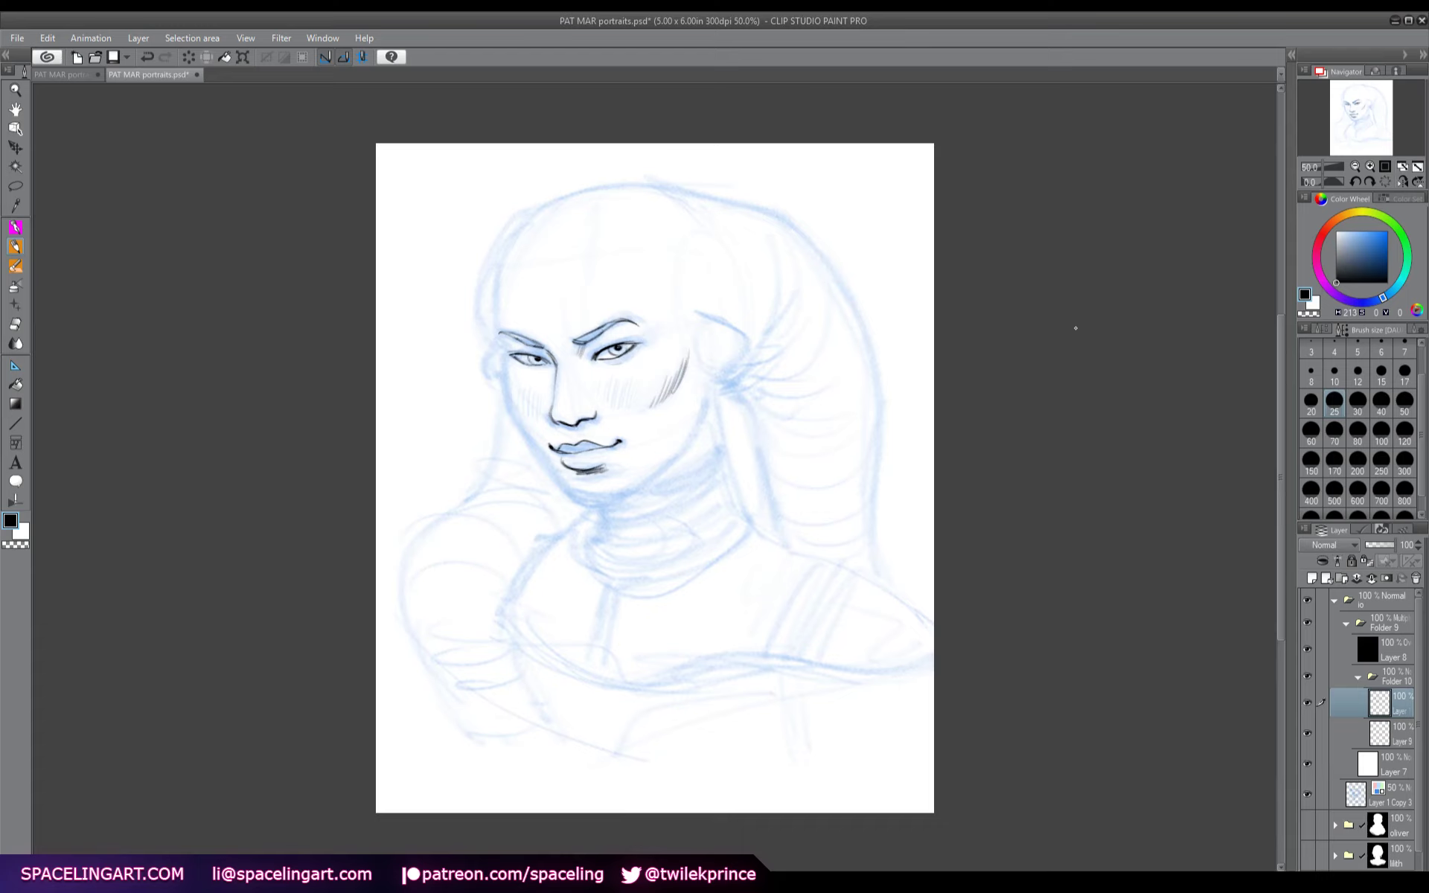
- Outline the face from the far brow and cheek around the chin and up the near jaw
key(h)
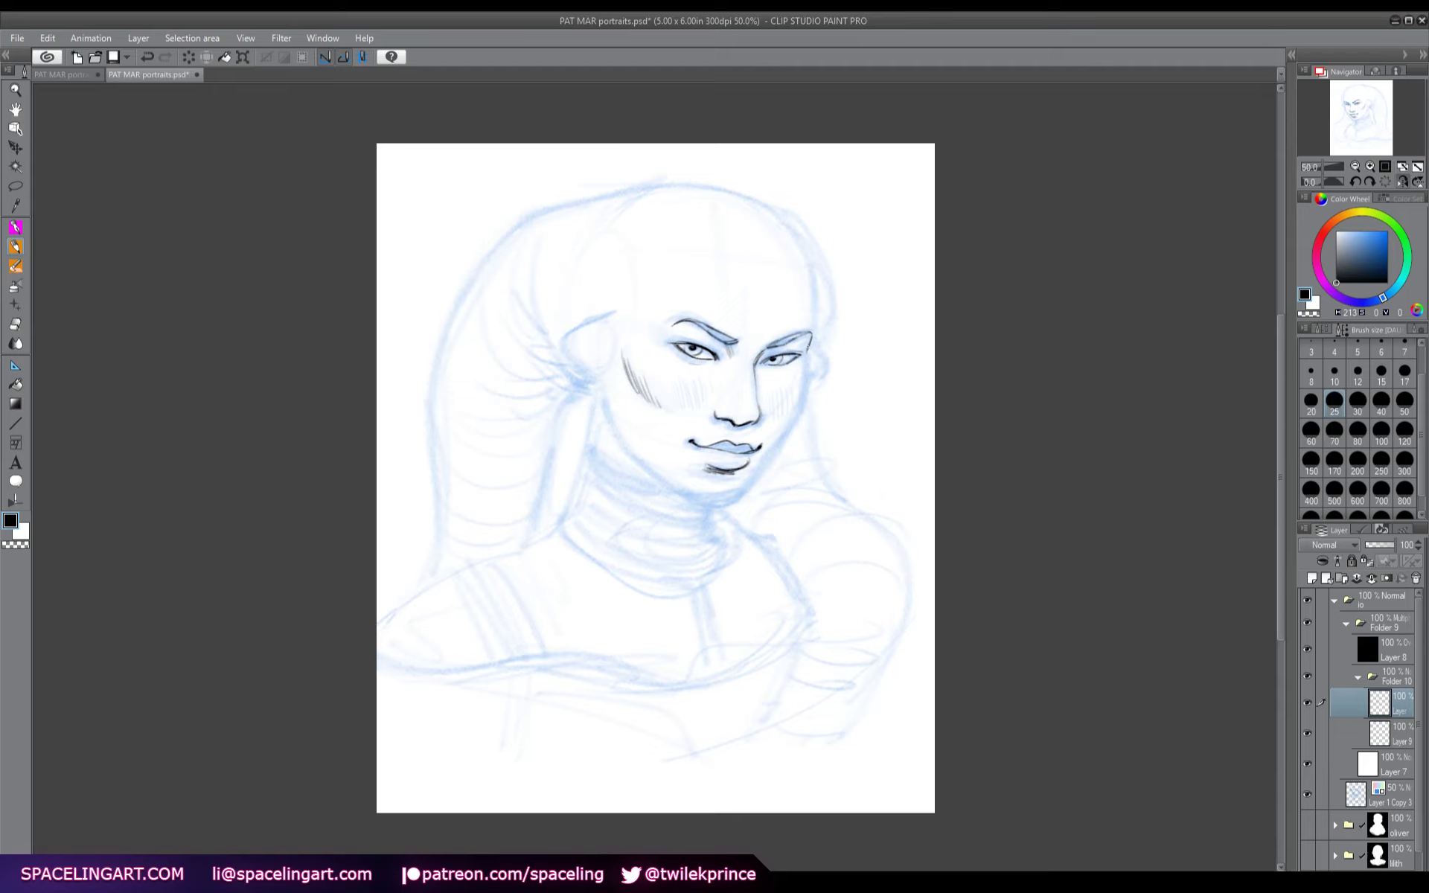
mouse_move(805, 350)
mouse_down()
mouse_move(799, 409)
mouse_move(742, 485)
mouse_up()
key(h)
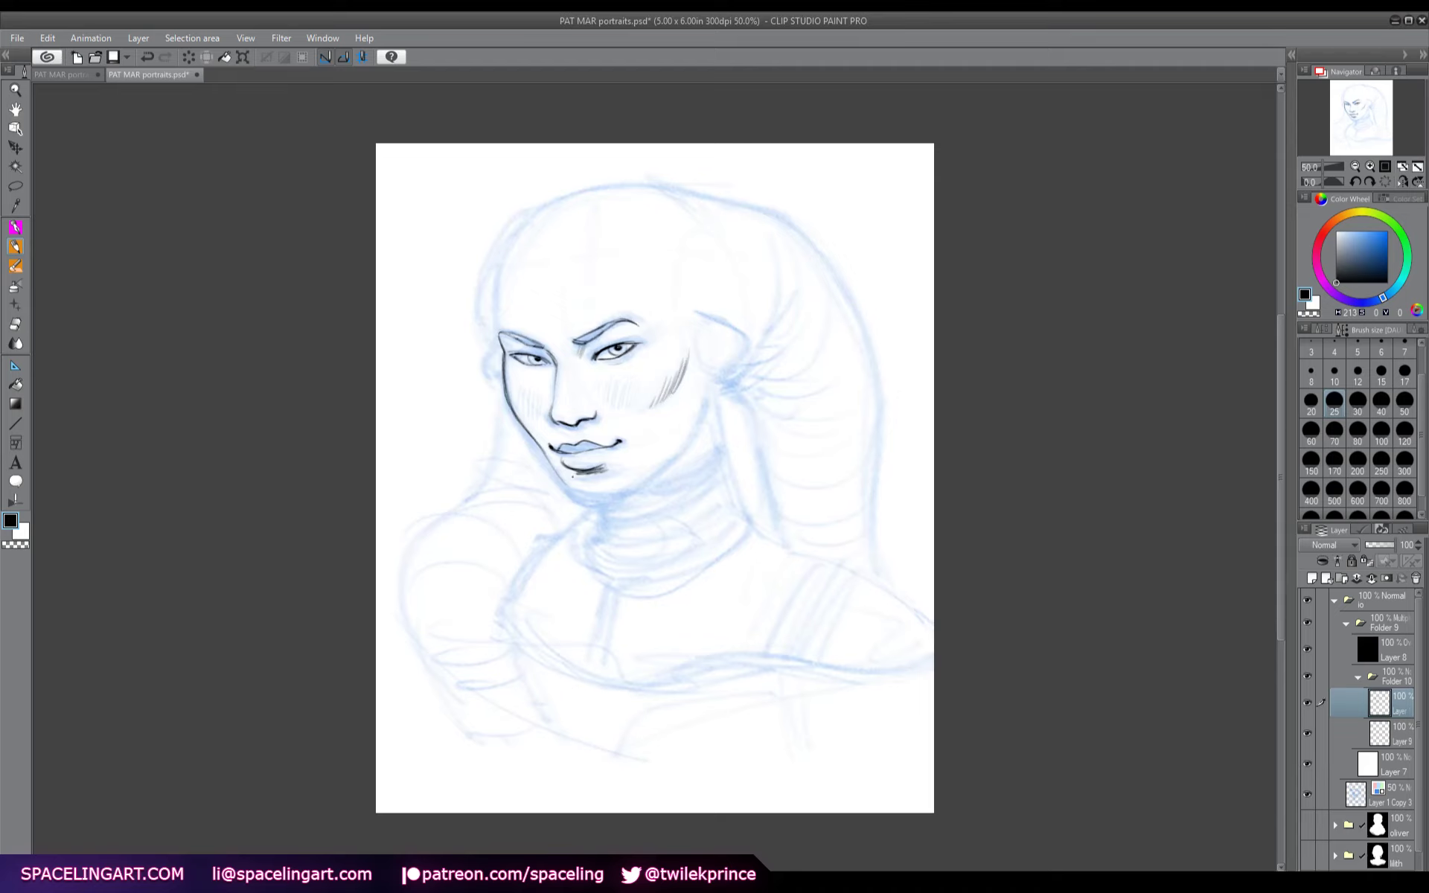
mouse_move(567, 488)
mouse_down()
mouse_move(618, 492)
mouse_move(562, 472)
mouse_move(643, 482)
mouse_up()
mouse_move(707, 381)
mouse_down()
mouse_move(702, 413)
mouse_move(645, 483)
mouse_up()
- Outline the small far ear and the pointed cone-shaped near ear
drag(499, 341, 503, 377)
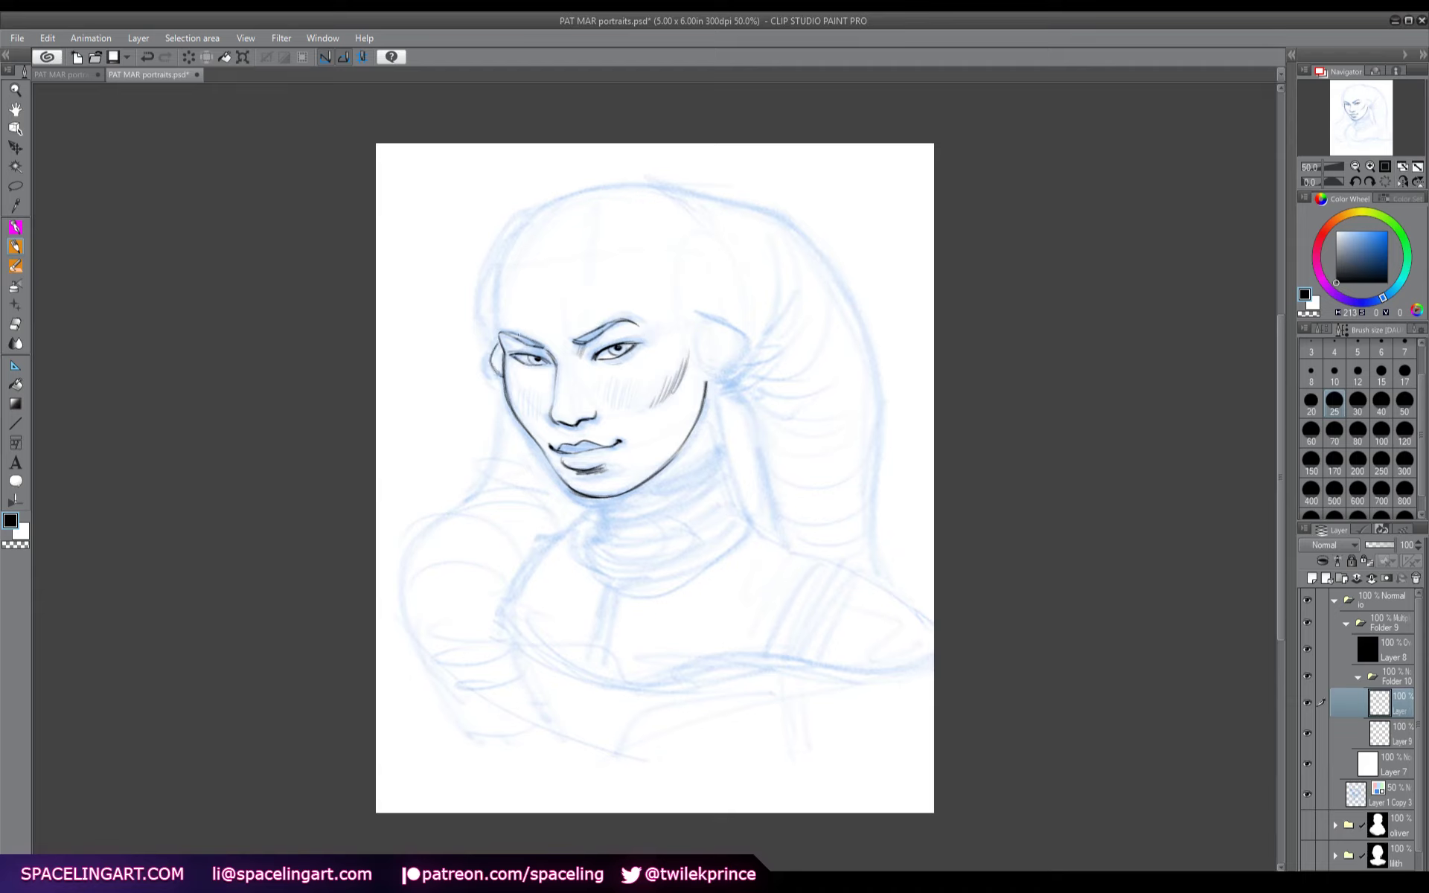
mouse_move(698, 312)
mouse_down()
mouse_move(741, 342)
mouse_move(691, 375)
mouse_up()
drag(710, 317, 738, 334)
- Outline the top of the skull and continue the long outer edge of the near head-tail to the shoulder
mouse_move(495, 314)
mouse_down()
mouse_move(520, 229)
mouse_move(505, 260)
mouse_move(536, 211)
mouse_move(592, 186)
mouse_up()
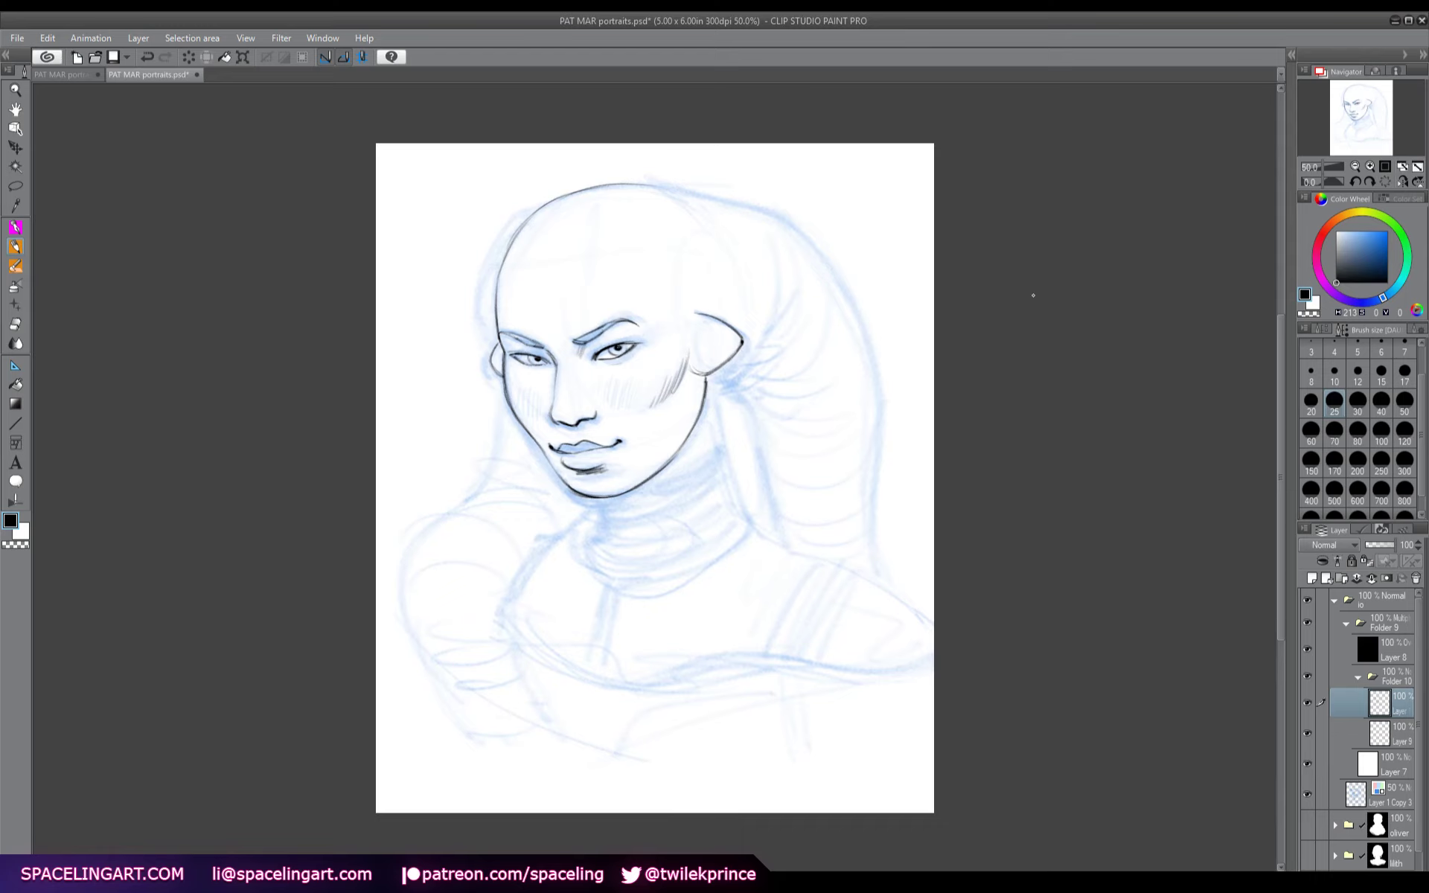
key(h)
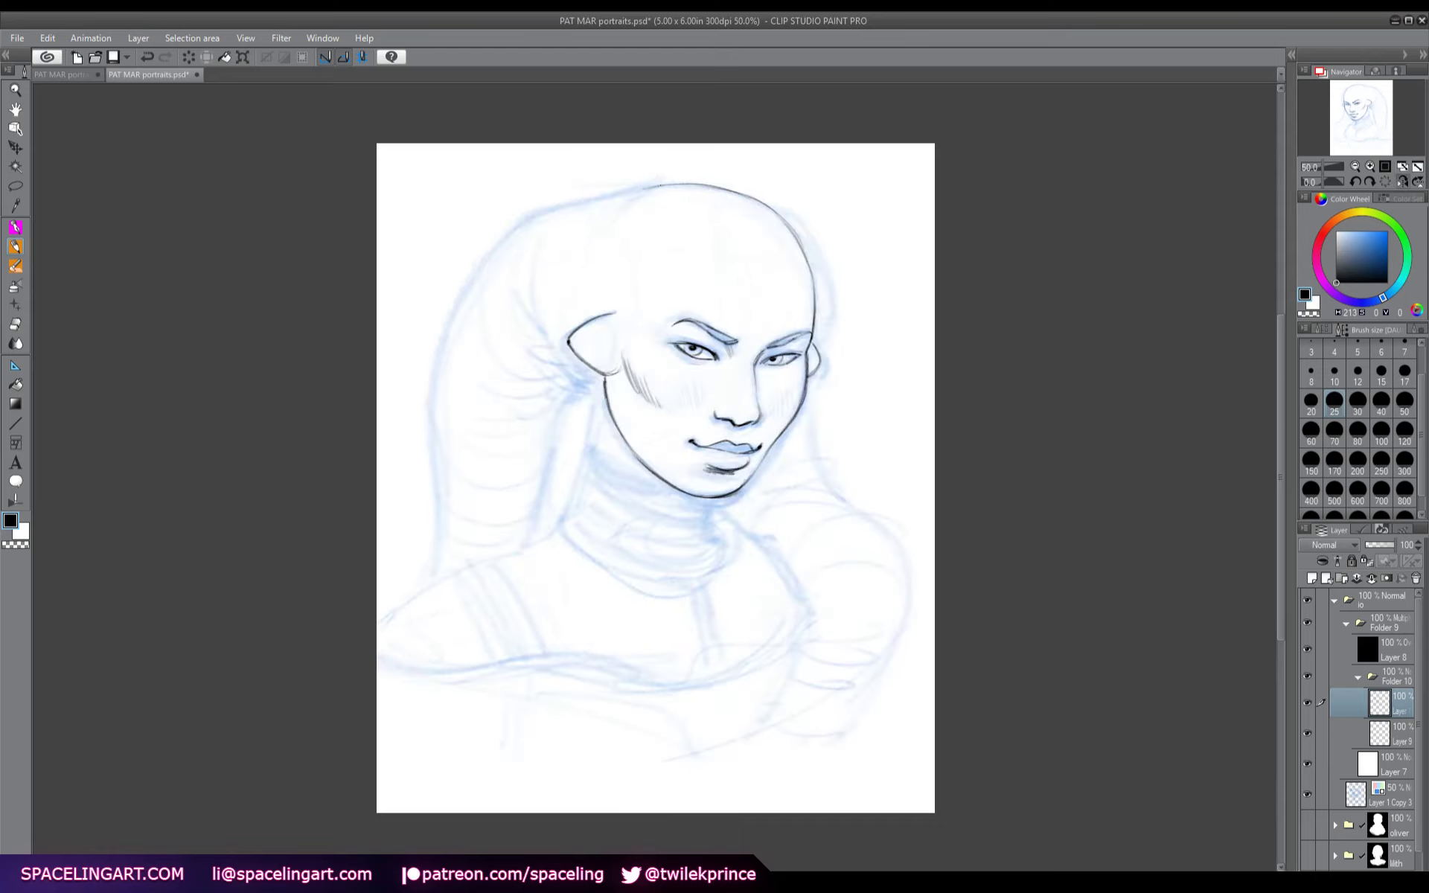
mouse_move(661, 184)
mouse_down()
mouse_move(579, 198)
mouse_move(506, 232)
mouse_move(518, 224)
mouse_move(464, 293)
mouse_move(478, 269)
mouse_move(444, 389)
mouse_move(440, 544)
mouse_move(442, 505)
mouse_move(422, 597)
mouse_up()
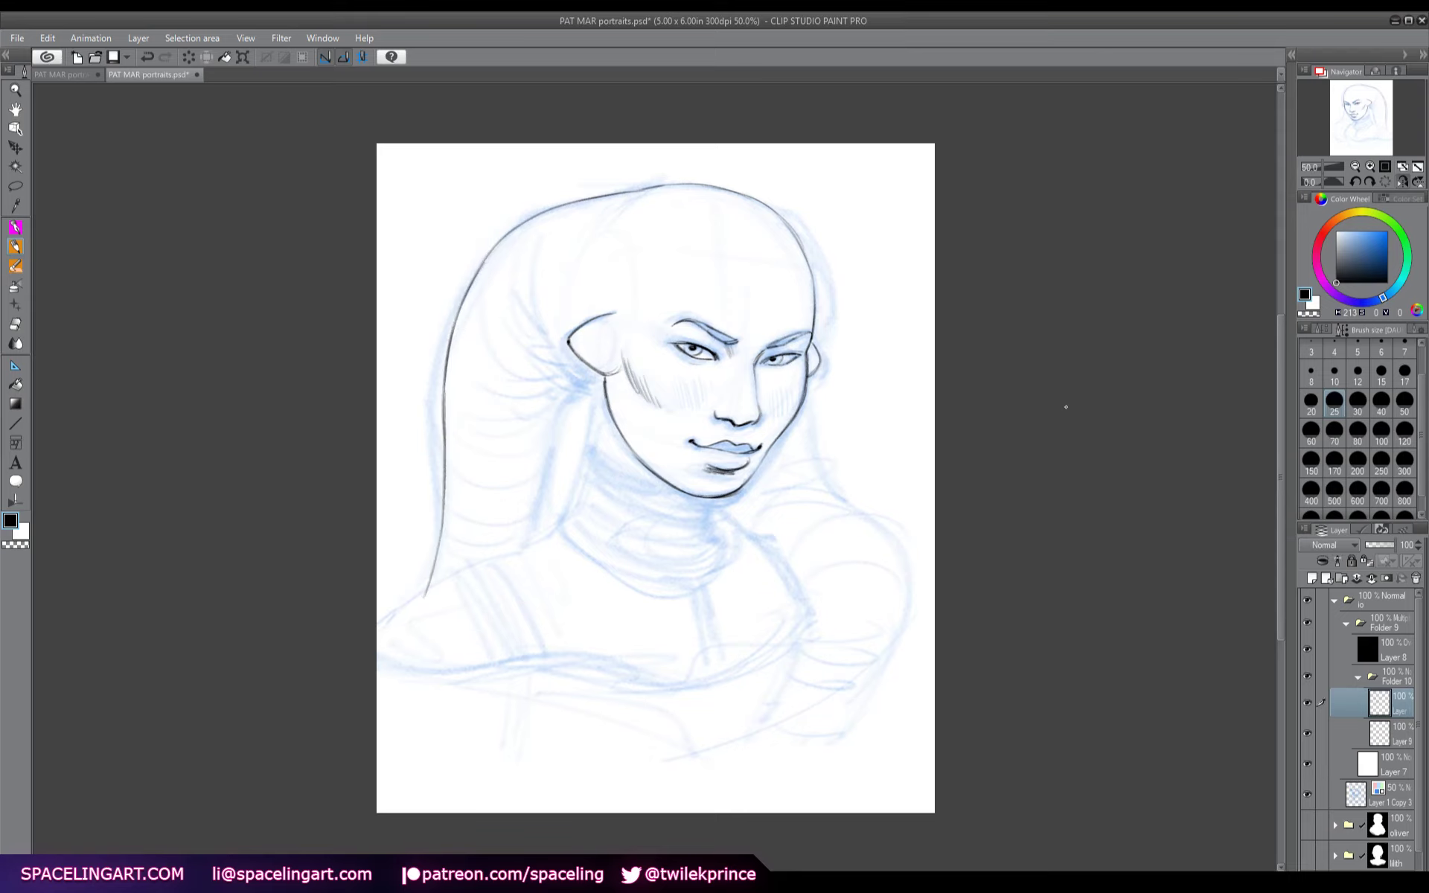
key(h)
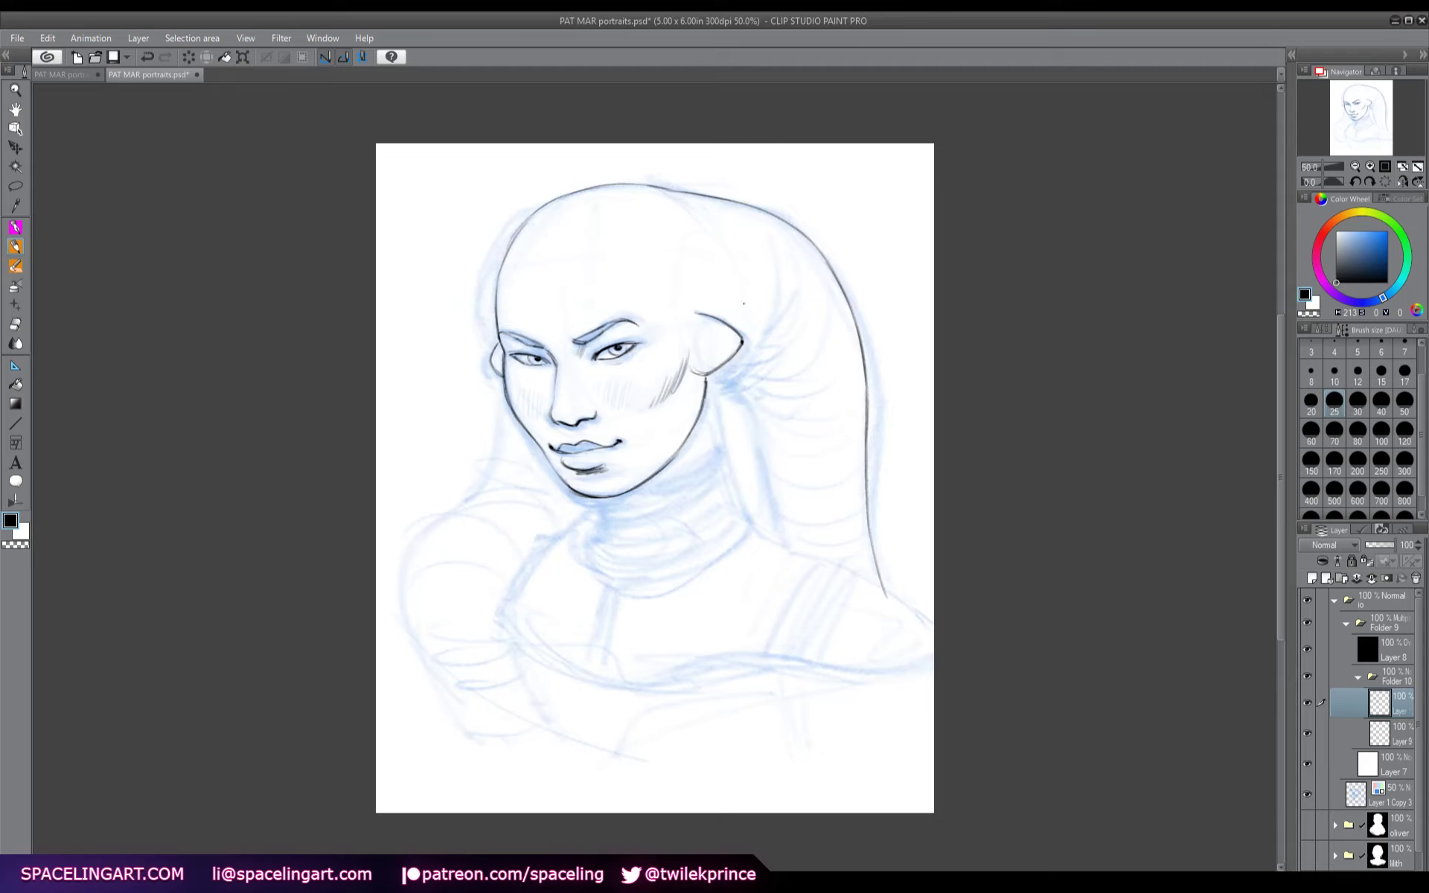
- Add curved crease lines radiating from behind the near ear across the head-tail
drag(731, 320, 729, 273)
mouse_move(737, 280)
mouse_down()
mouse_move(735, 299)
mouse_move(760, 273)
mouse_up()
drag(746, 334, 759, 294)
mouse_move(739, 367)
mouse_down()
mouse_move(804, 284)
mouse_move(809, 359)
mouse_up()
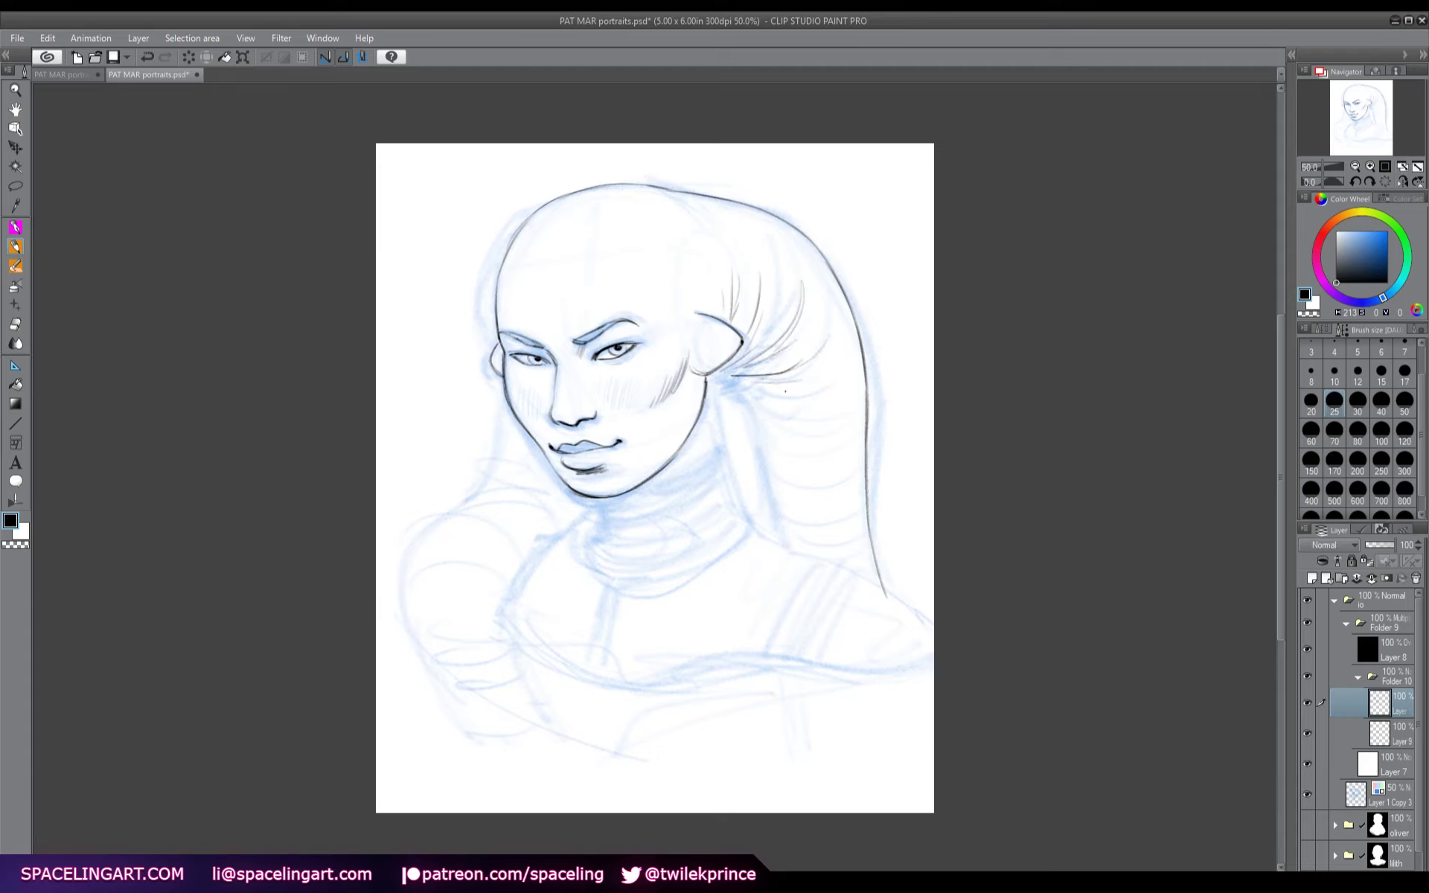
mouse_move(754, 407)
mouse_down()
mouse_move(837, 390)
mouse_move(856, 352)
mouse_move(749, 408)
mouse_move(857, 407)
mouse_up()
- Draw the near head-tail's inner edge below the ear and the back of the neck beside it
key(h)
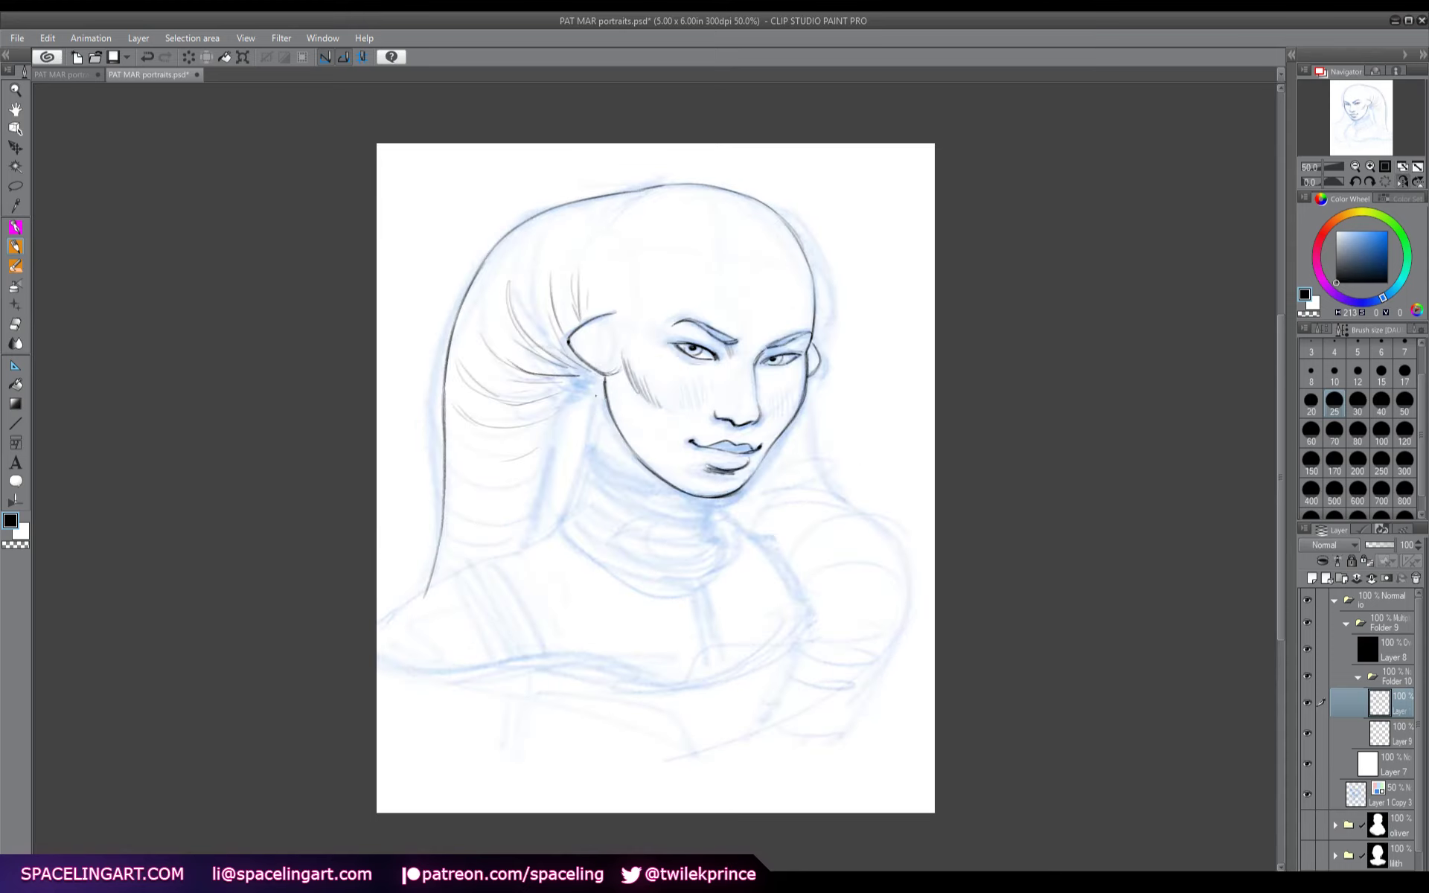
mouse_move(596, 372)
mouse_down()
mouse_move(573, 387)
mouse_move(557, 479)
mouse_up()
drag(565, 421, 539, 541)
mouse_move(581, 385)
mouse_down()
mouse_move(593, 376)
mouse_move(590, 429)
mouse_up()
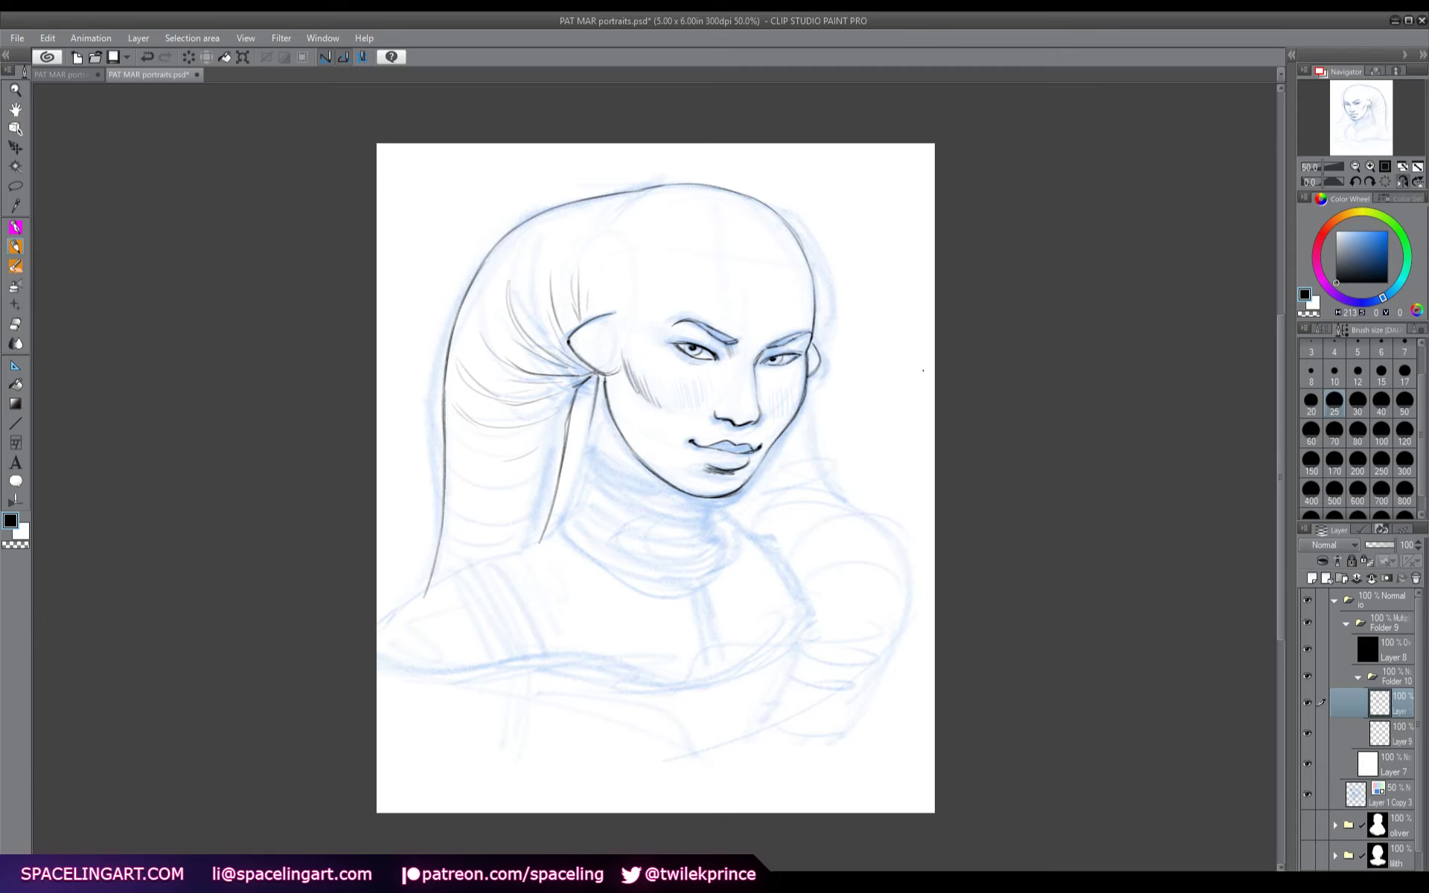
click(1403, 182)
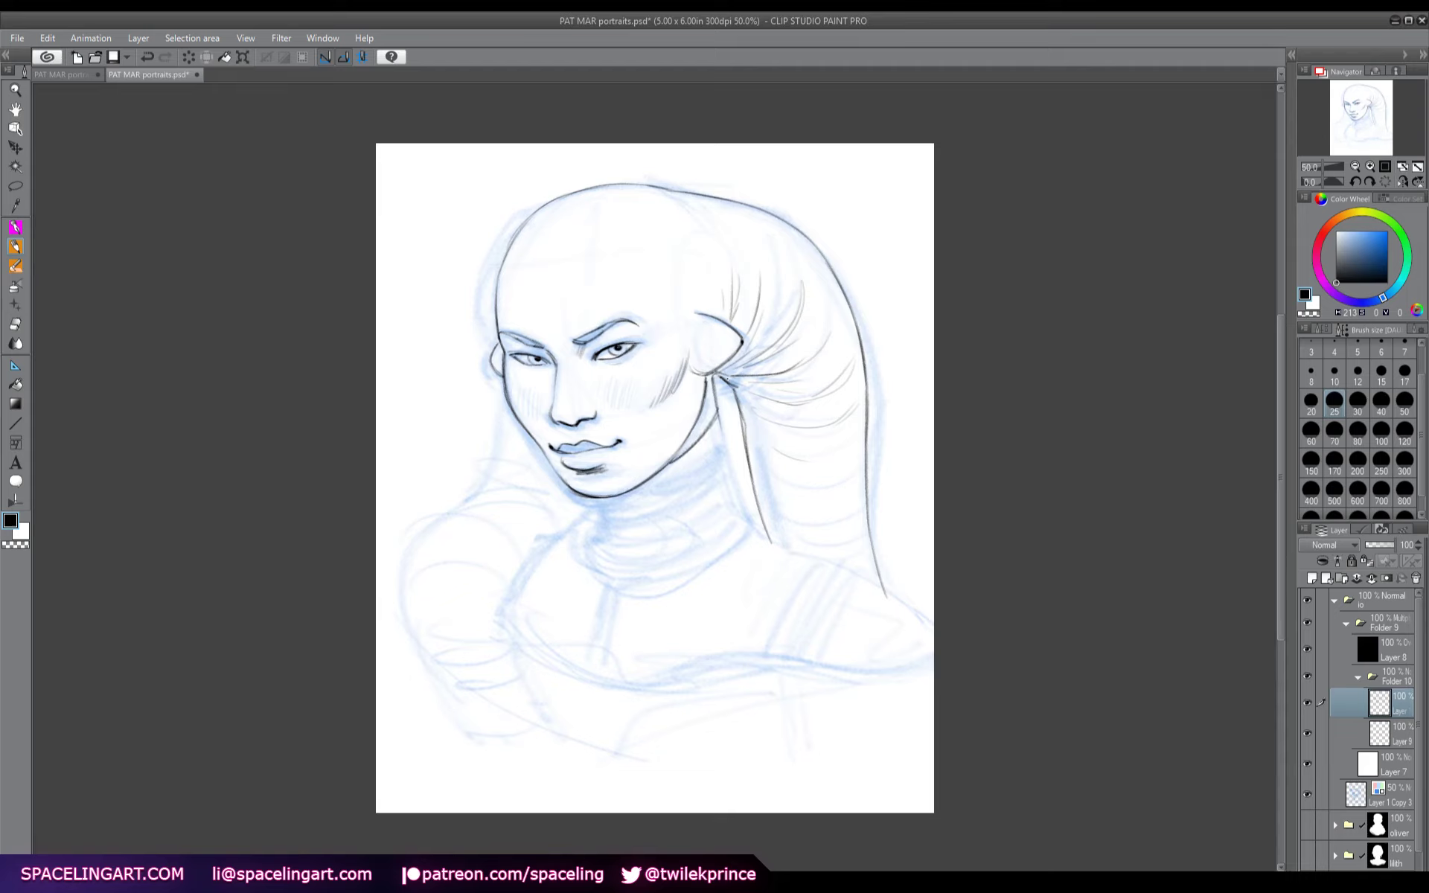
drag(719, 408, 751, 516)
- Draw the front of the neck, the base of the collar and the centre seam of the chest piece
mouse_move(594, 504)
mouse_down()
mouse_move(594, 555)
mouse_move(619, 583)
mouse_move(592, 659)
mouse_up()
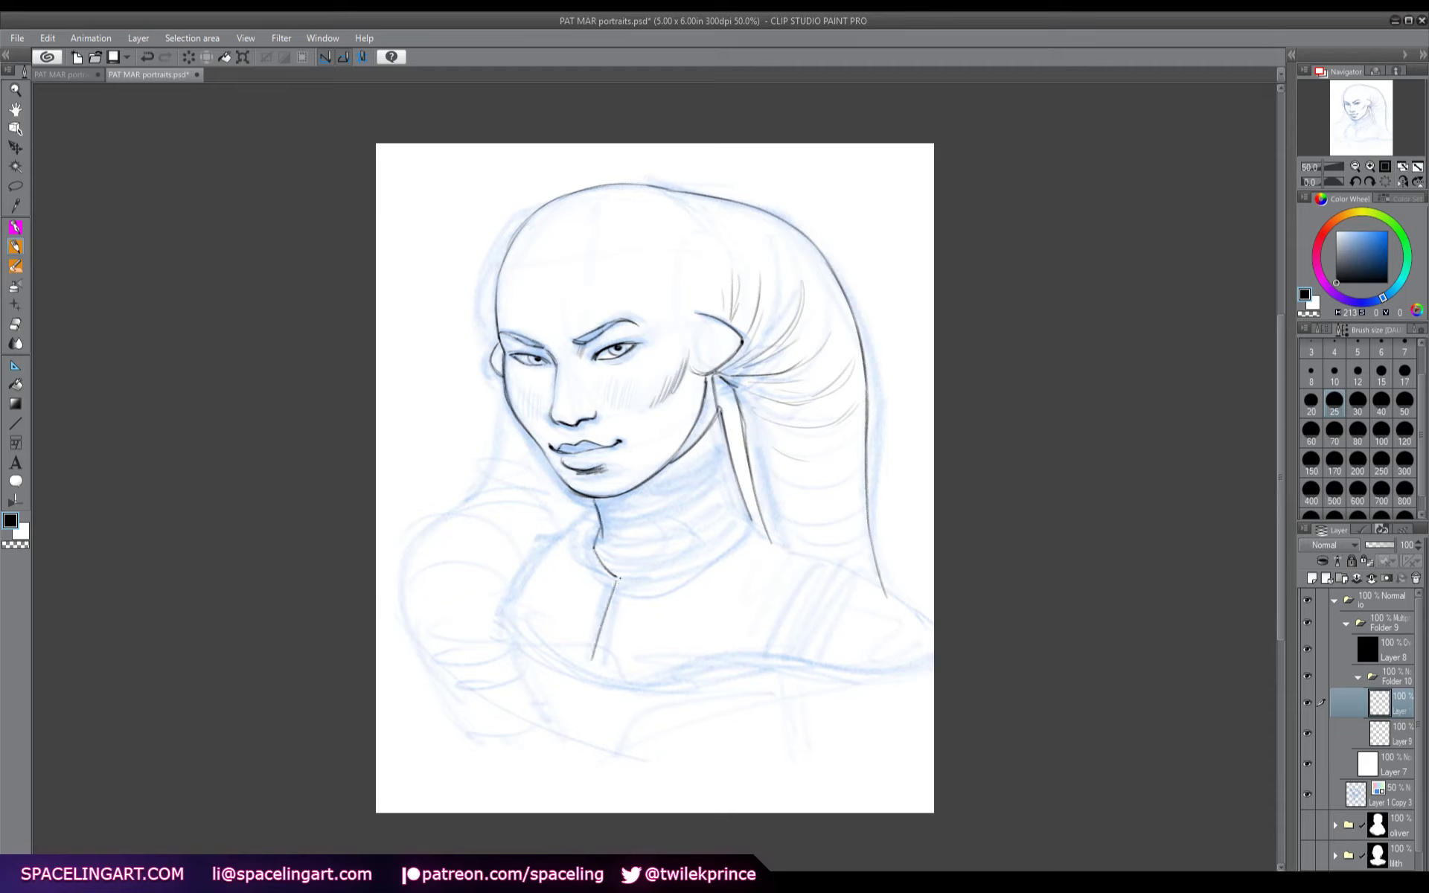
mouse_move(622, 577)
mouse_down()
mouse_move(600, 657)
mouse_move(617, 603)
mouse_move(745, 519)
mouse_up()
key(ctrl+z)
key(ctrl+z)
- Outline the near shoulder with its curved seam and draw the chest piece's lower hem
key(h)
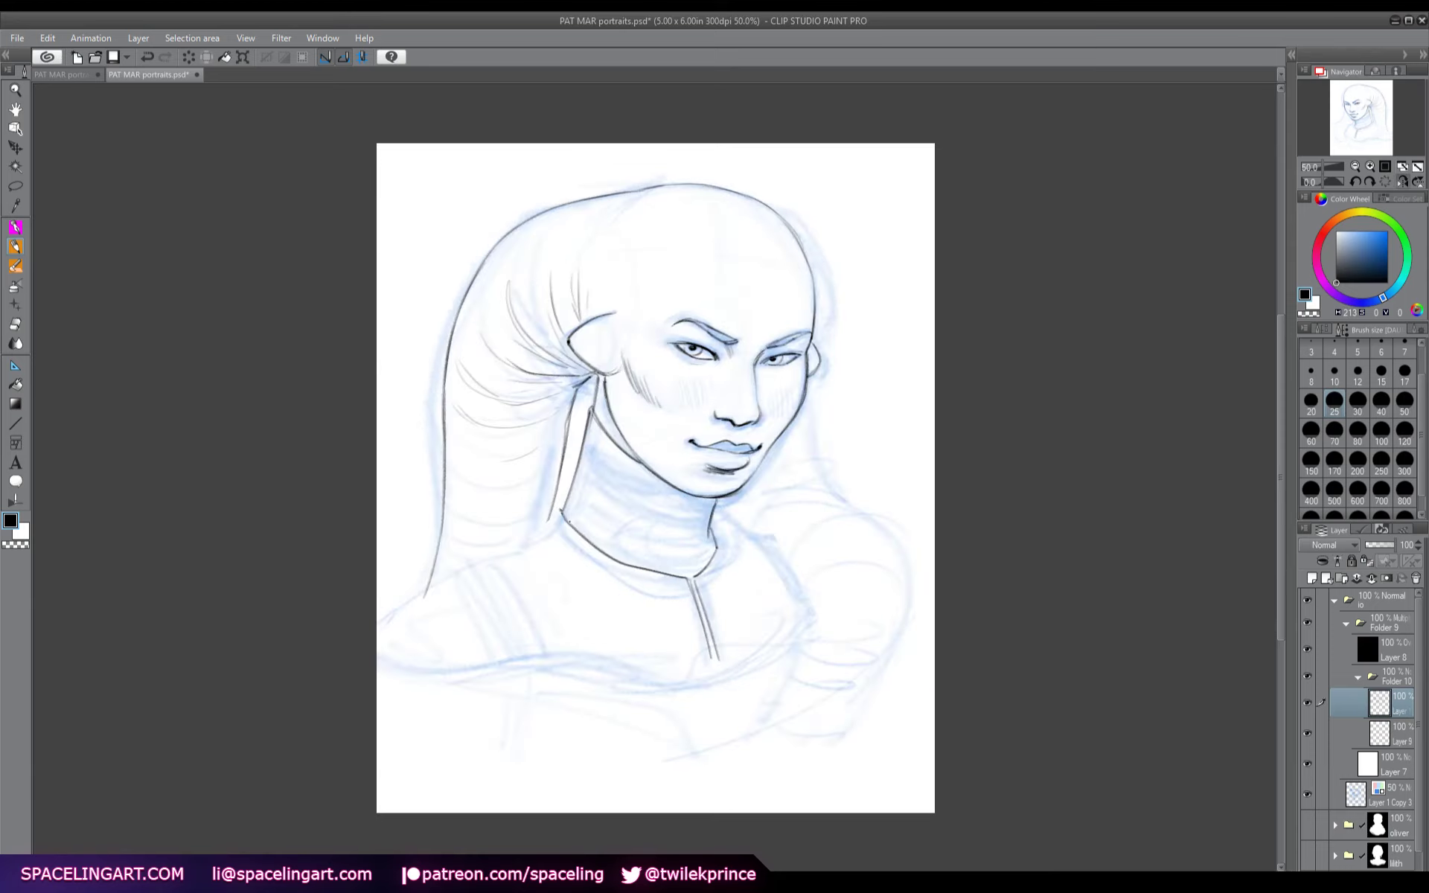
mouse_move(560, 512)
mouse_down()
mouse_move(469, 567)
mouse_move(498, 588)
mouse_move(521, 651)
mouse_up()
mouse_move(474, 565)
mouse_down()
mouse_move(500, 588)
mouse_move(527, 661)
mouse_up()
mouse_move(467, 568)
mouse_down()
mouse_move(512, 620)
mouse_move(465, 567)
mouse_move(393, 612)
mouse_up()
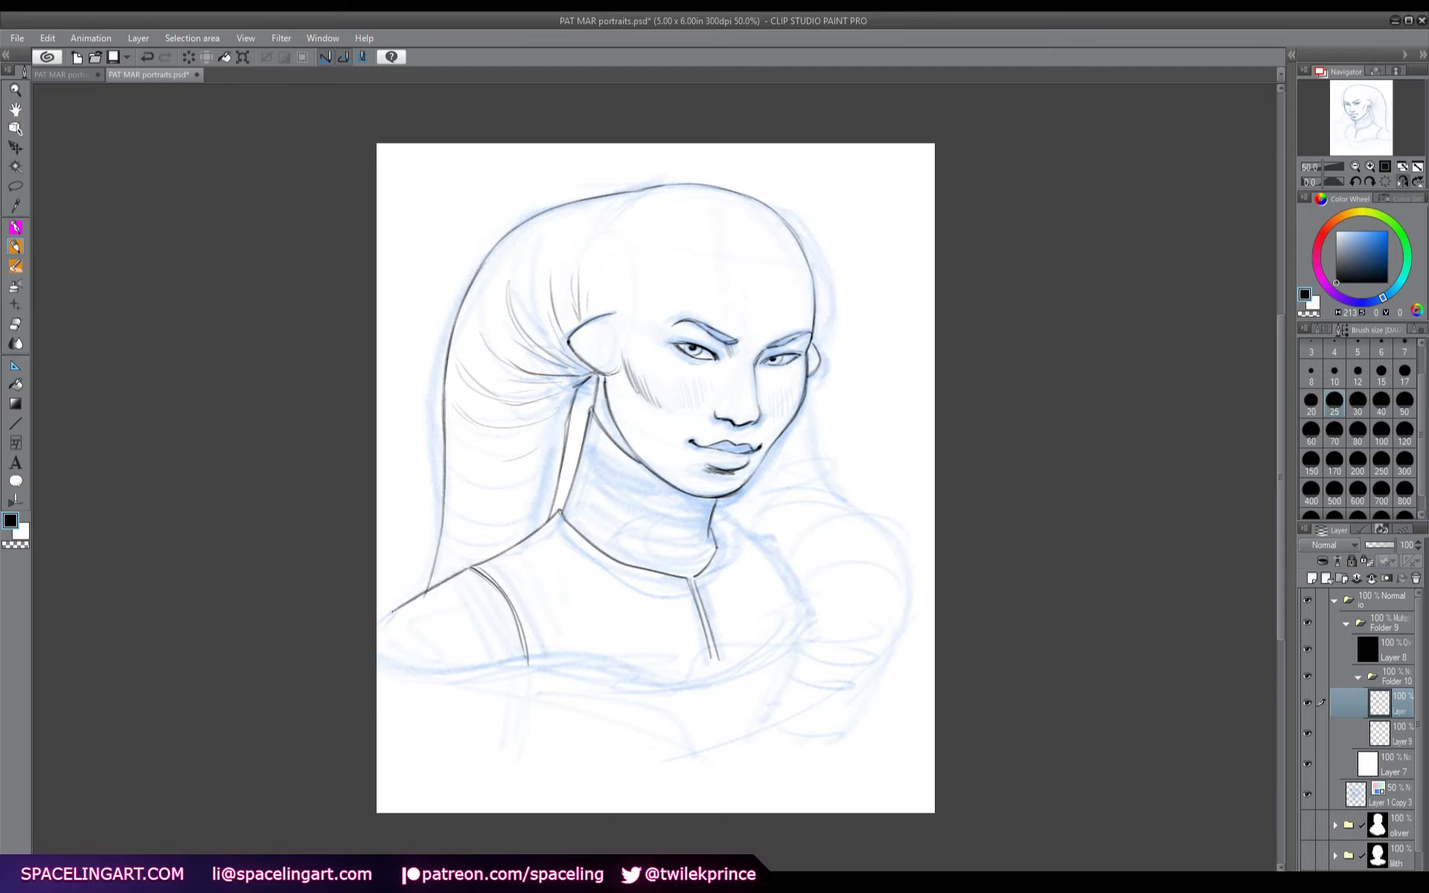
mouse_move(384, 672)
mouse_down()
mouse_move(459, 687)
mouse_move(527, 664)
mouse_move(716, 693)
mouse_move(797, 639)
mouse_up()
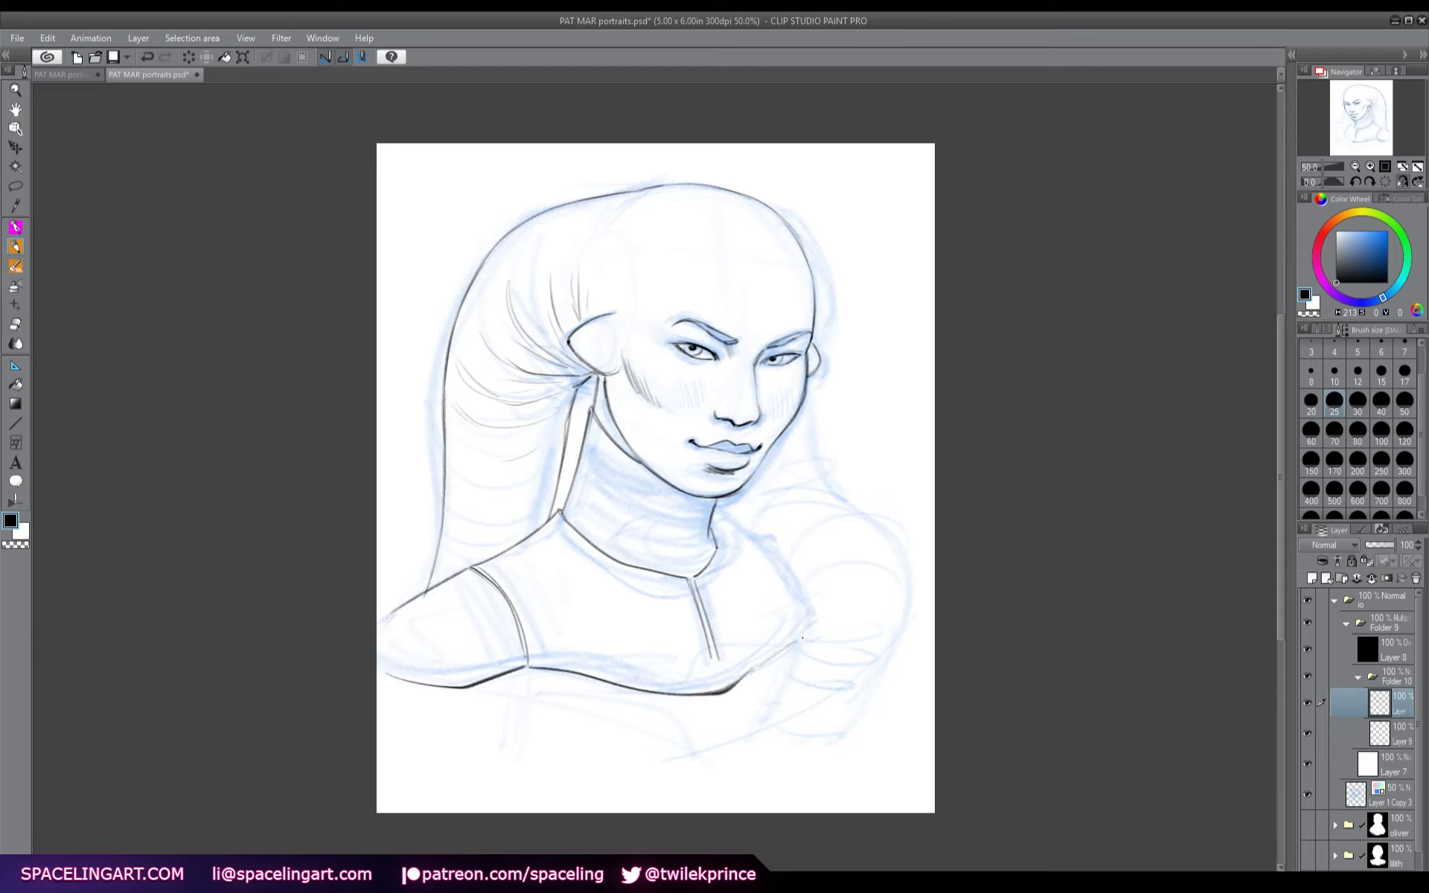
drag(733, 686, 800, 639)
- Extend and darken the chest piece's centre seam to the hem and add a dark accent beside the neck
drag(712, 658, 722, 694)
drag(694, 584, 718, 685)
drag(709, 645, 720, 697)
key(ctrl+z)
drag(716, 513, 732, 525)
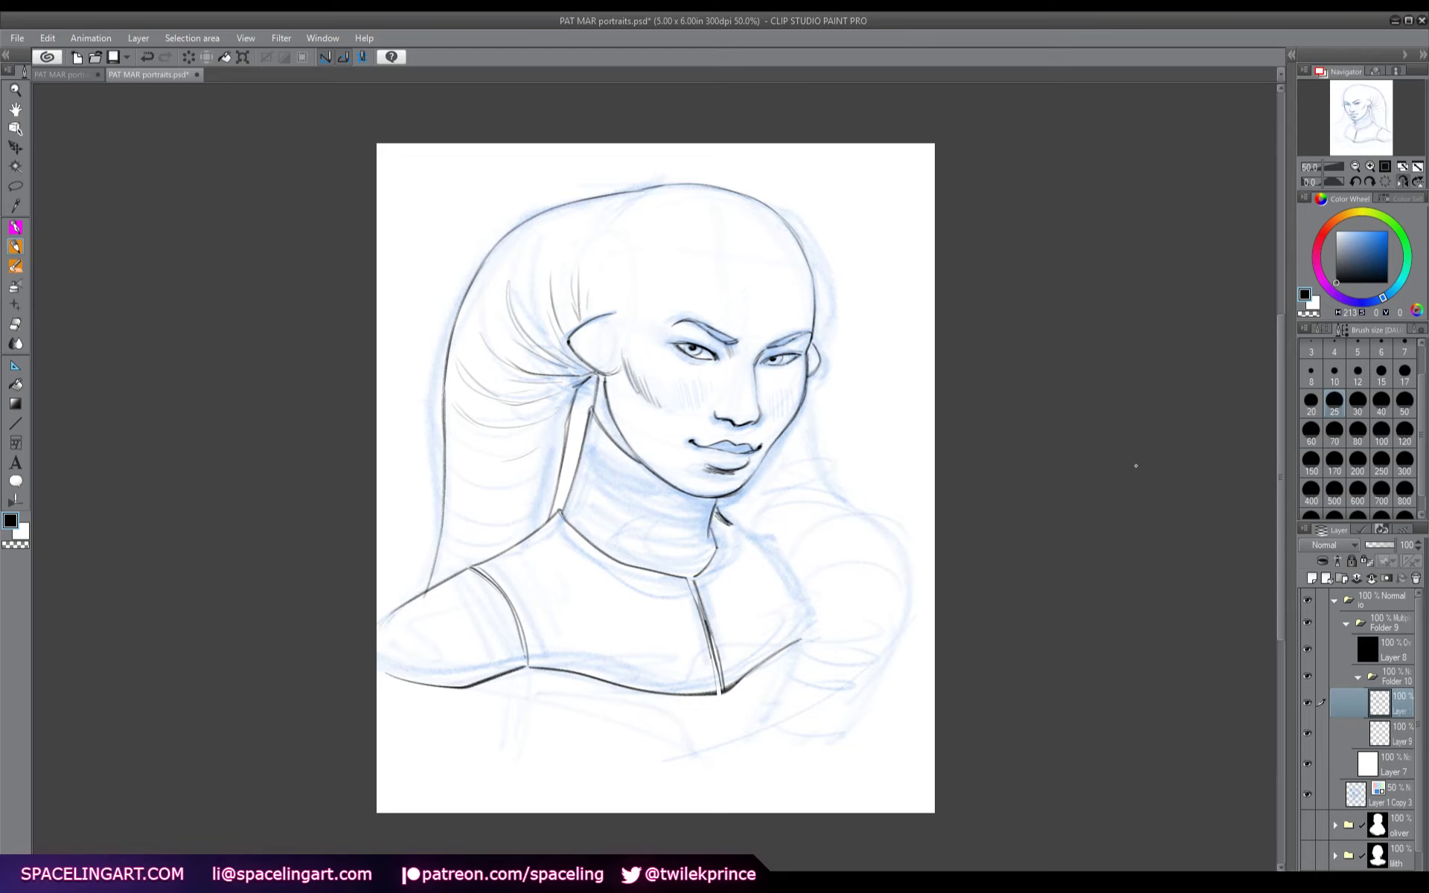
- Draw the wrapped folds of the high collar and hatch the shadow beneath the chin
key(h)
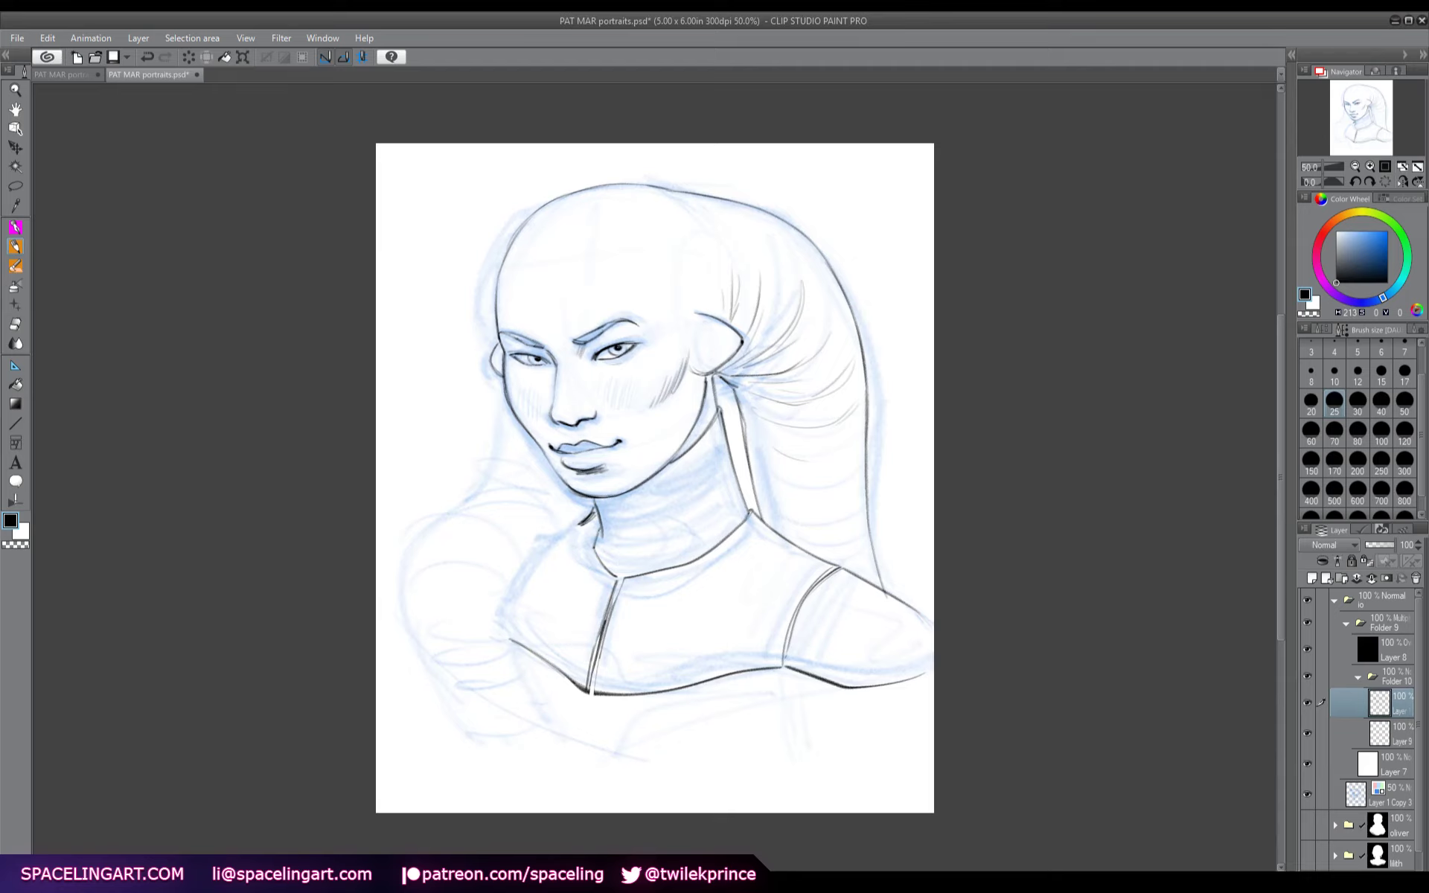
mouse_move(607, 549)
mouse_down()
mouse_move(643, 553)
mouse_move(629, 553)
mouse_move(739, 494)
mouse_up()
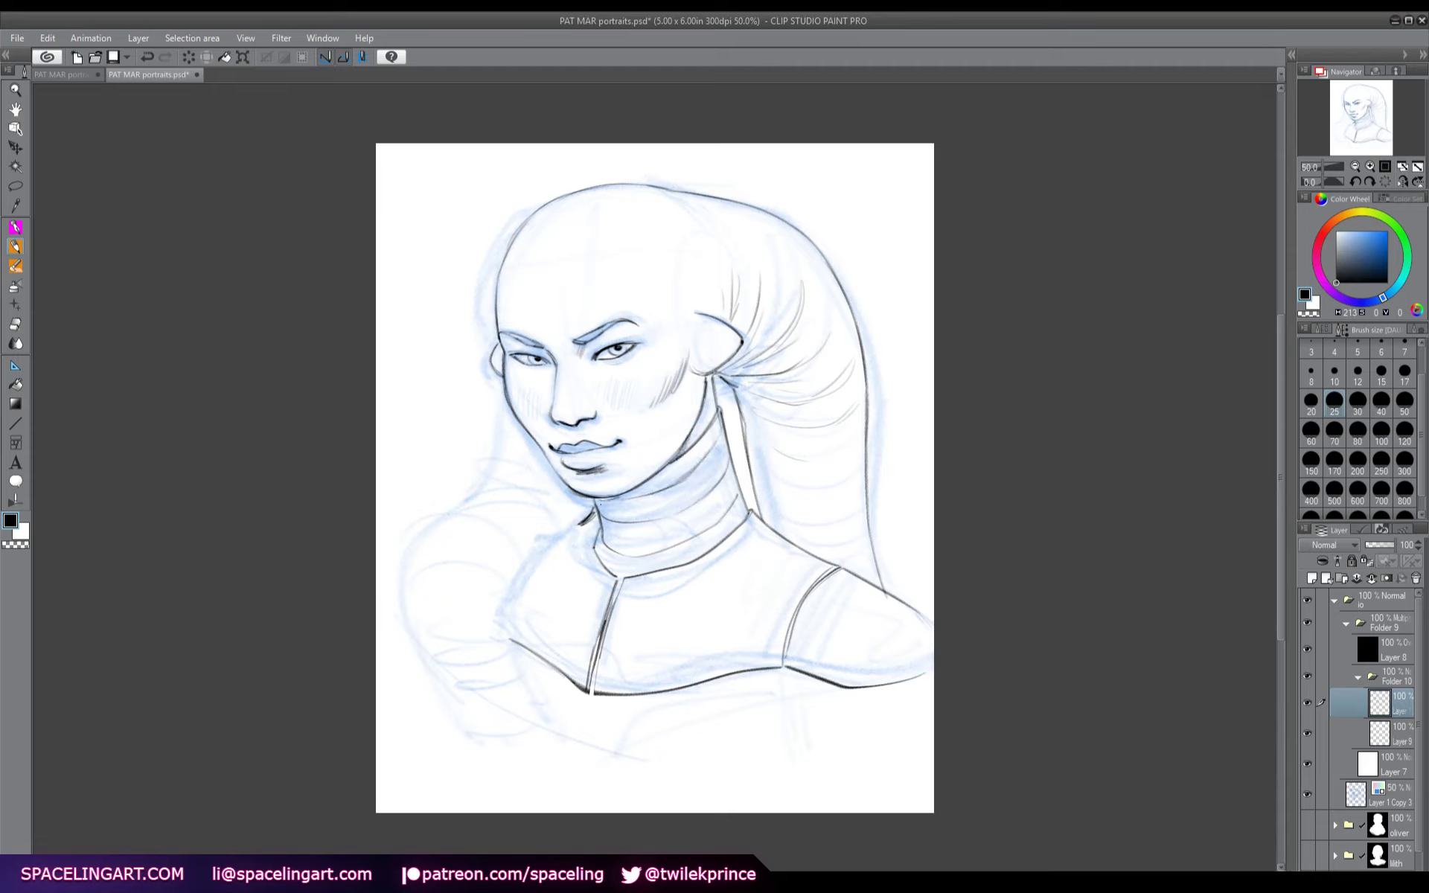
drag(613, 507, 646, 489)
mouse_move(627, 503)
mouse_down()
mouse_move(655, 478)
mouse_move(640, 496)
mouse_up()
drag(648, 487, 660, 474)
- Add parallel inner trim lines along the chest panels, collar base, shoulder band and shoulder cap
mouse_move(631, 587)
mouse_down()
mouse_move(611, 685)
mouse_move(775, 659)
mouse_move(826, 567)
mouse_up()
drag(634, 586, 747, 526)
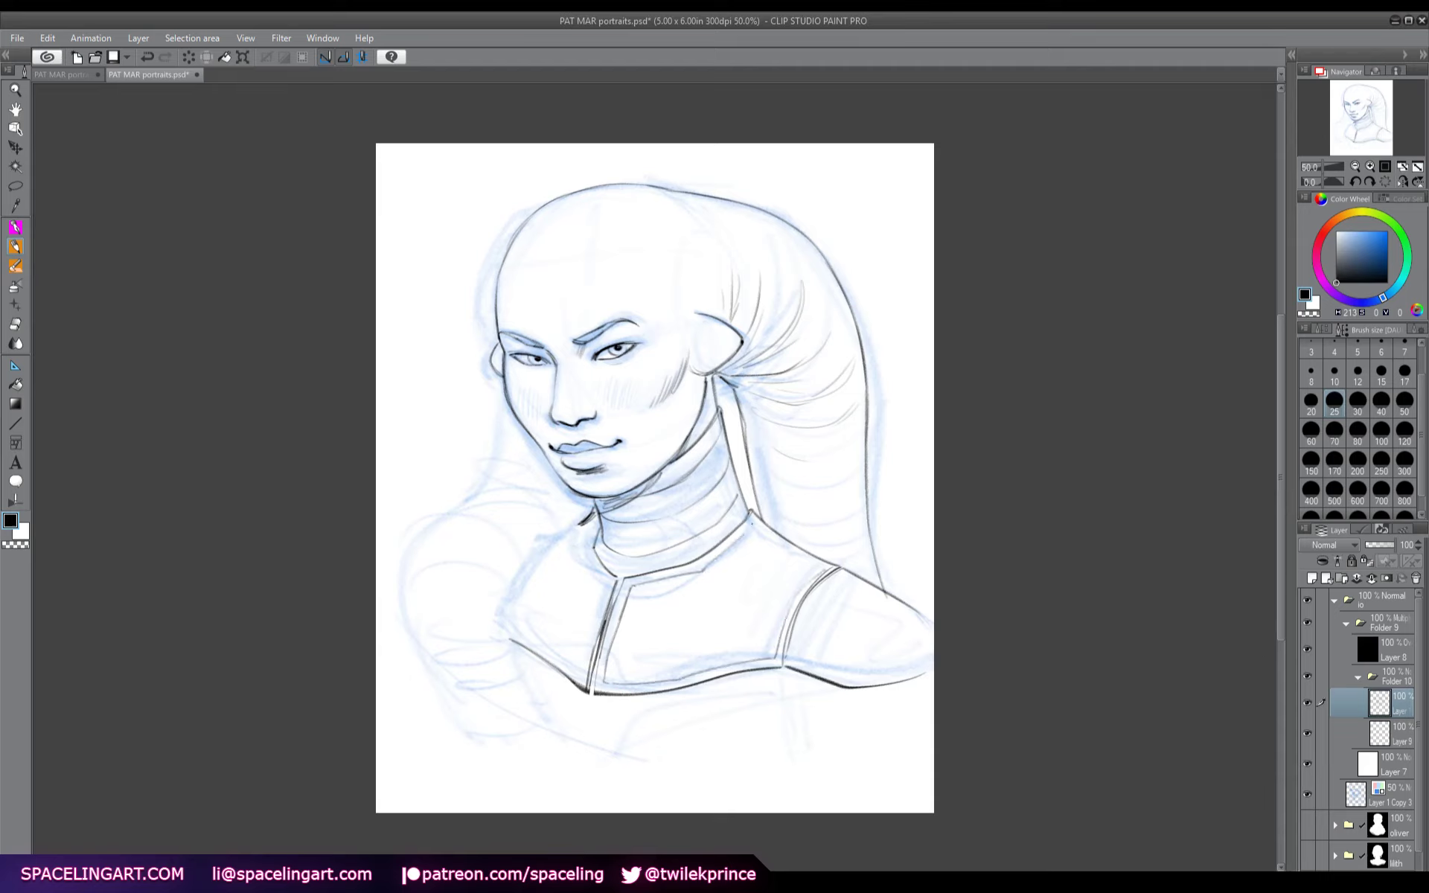
mouse_move(594, 526)
mouse_down()
mouse_move(602, 582)
mouse_move(579, 669)
mouse_move(509, 629)
mouse_up()
drag(858, 573, 809, 668)
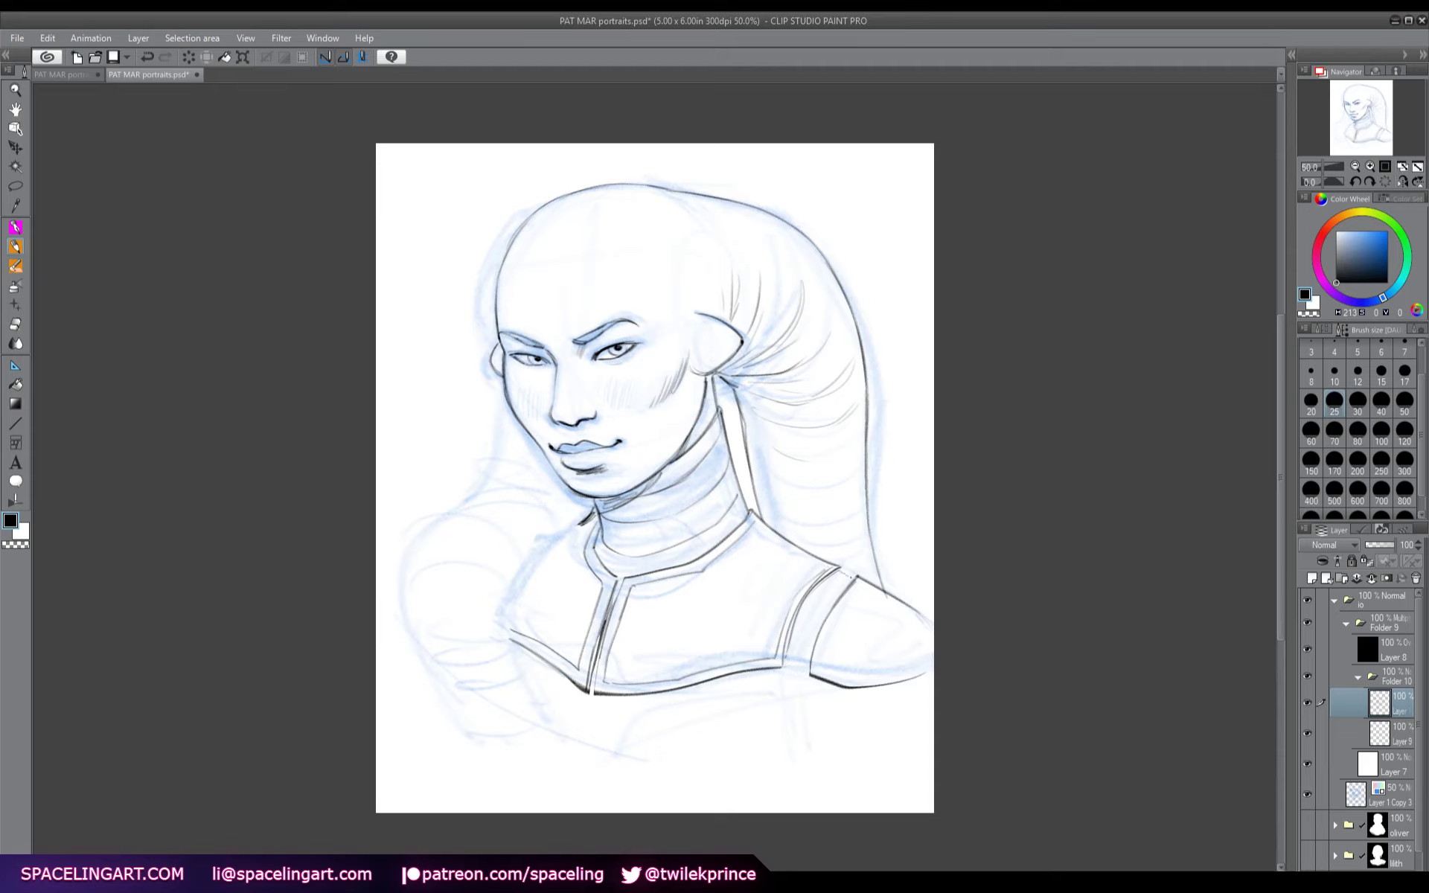
mouse_move(840, 570)
mouse_down()
mouse_move(873, 588)
mouse_move(844, 608)
mouse_move(819, 669)
mouse_move(919, 664)
mouse_up()
- Outline the far head-tail with its crease lines and draw the torso seams below the chest piece
mouse_move(499, 378)
mouse_down()
mouse_move(485, 465)
mouse_move(511, 439)
mouse_move(539, 467)
mouse_move(469, 485)
mouse_up()
mouse_move(540, 482)
mouse_down()
mouse_move(506, 503)
mouse_move(473, 480)
mouse_move(434, 512)
mouse_move(400, 583)
mouse_move(414, 662)
mouse_move(474, 739)
mouse_up()
mouse_move(559, 776)
mouse_down()
mouse_move(508, 633)
mouse_move(519, 560)
mouse_move(562, 517)
mouse_move(593, 512)
mouse_move(541, 549)
mouse_up()
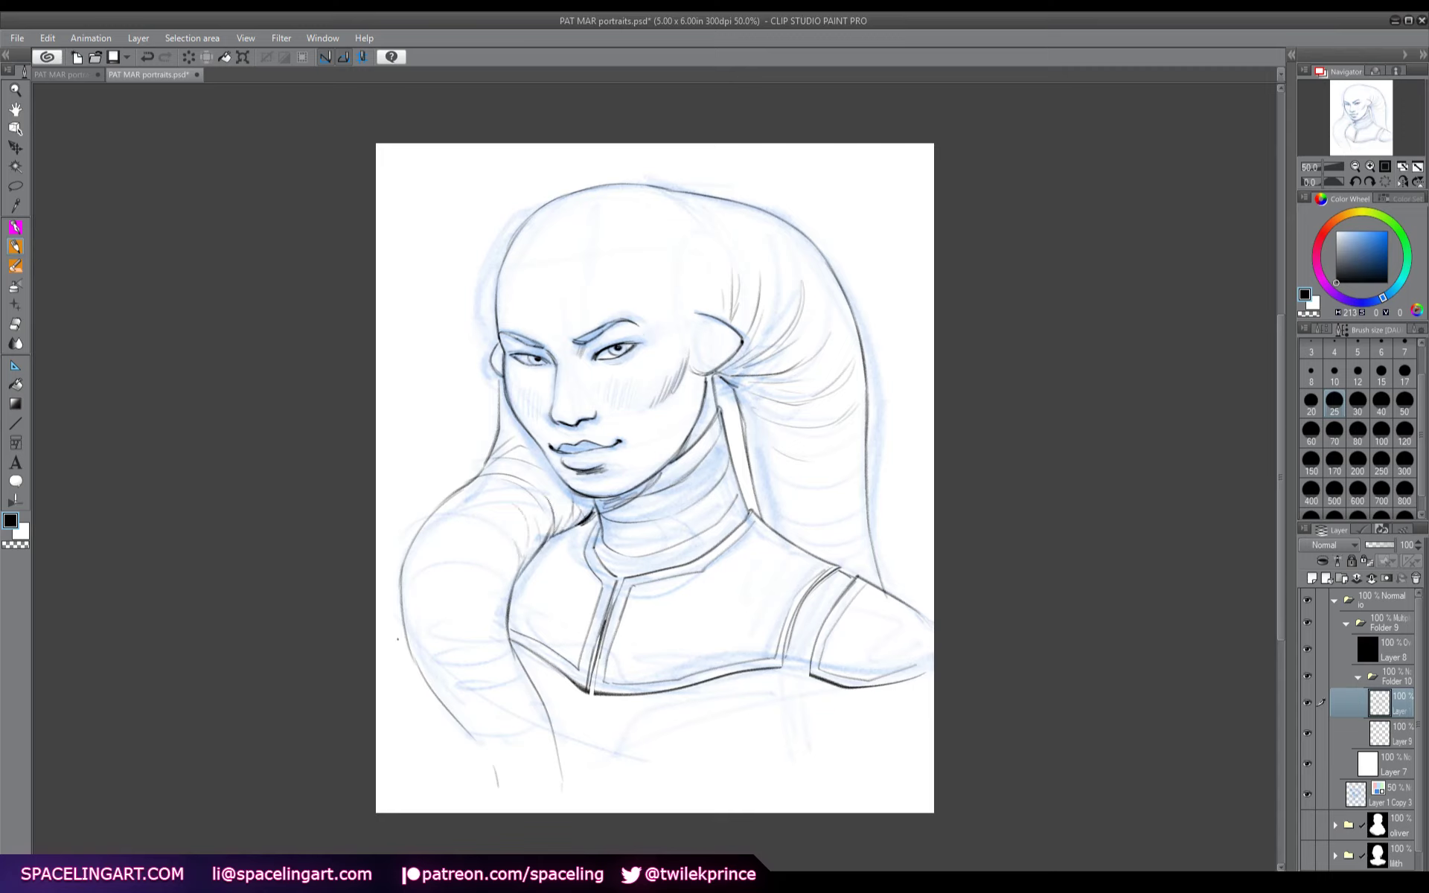
mouse_move(437, 678)
mouse_down()
mouse_move(487, 668)
mouse_move(465, 680)
mouse_move(506, 685)
mouse_move(474, 735)
mouse_move(525, 724)
mouse_move(532, 758)
mouse_up()
mouse_move(631, 774)
mouse_down()
mouse_move(650, 725)
mouse_move(757, 685)
mouse_move(798, 712)
mouse_move(810, 688)
mouse_move(804, 748)
mouse_up()
drag(811, 733, 810, 760)
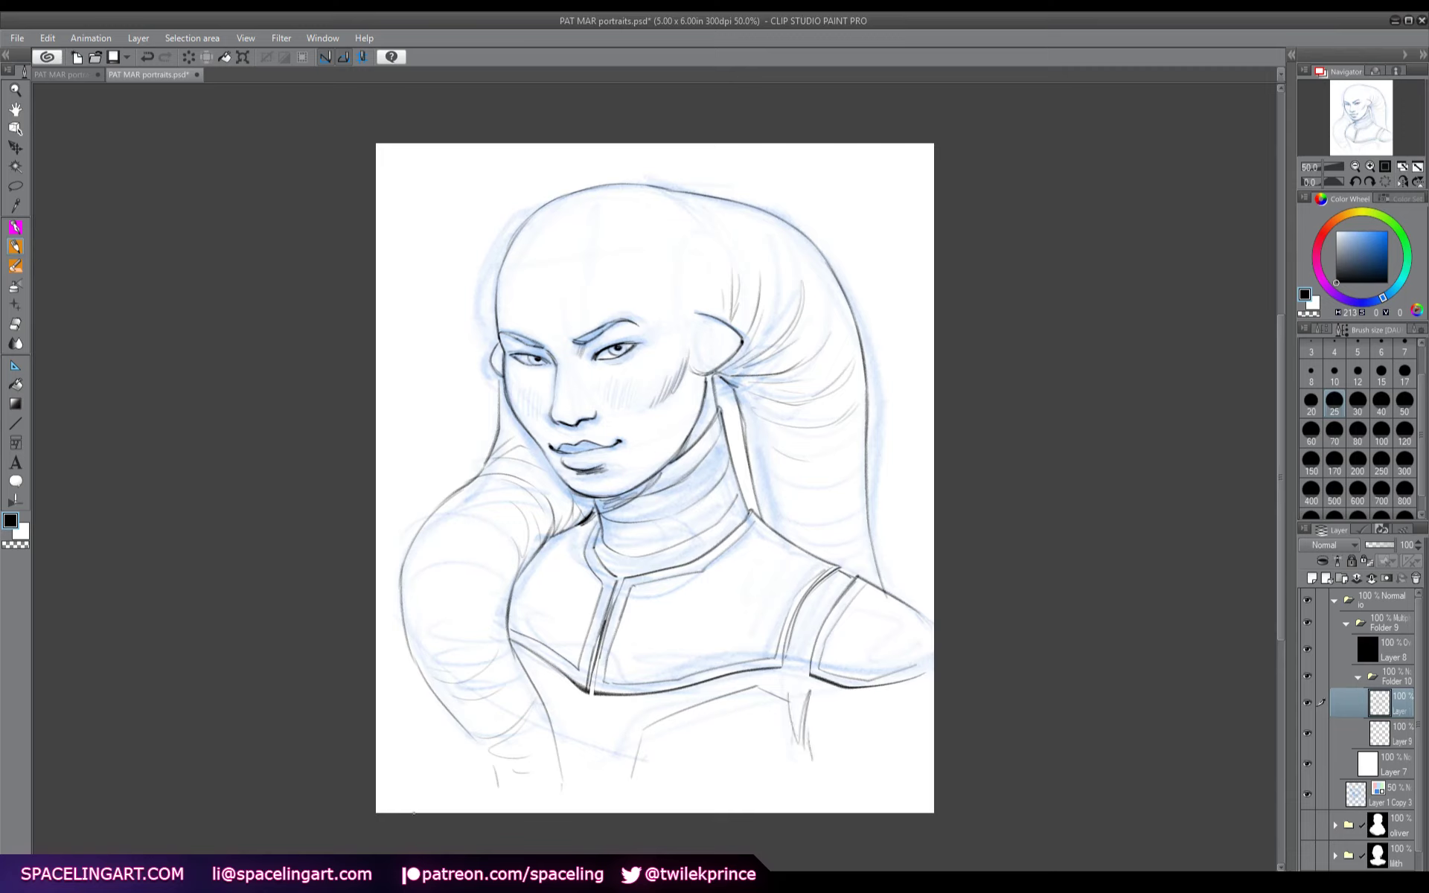
- Add a zigzag trim to the shoulder band and outline the bulge behind the far side of the head
drag(837, 579, 808, 634)
mouse_move(531, 210)
mouse_down()
mouse_move(482, 290)
mouse_move(485, 269)
mouse_move(492, 337)
mouse_up()
click(1415, 331)
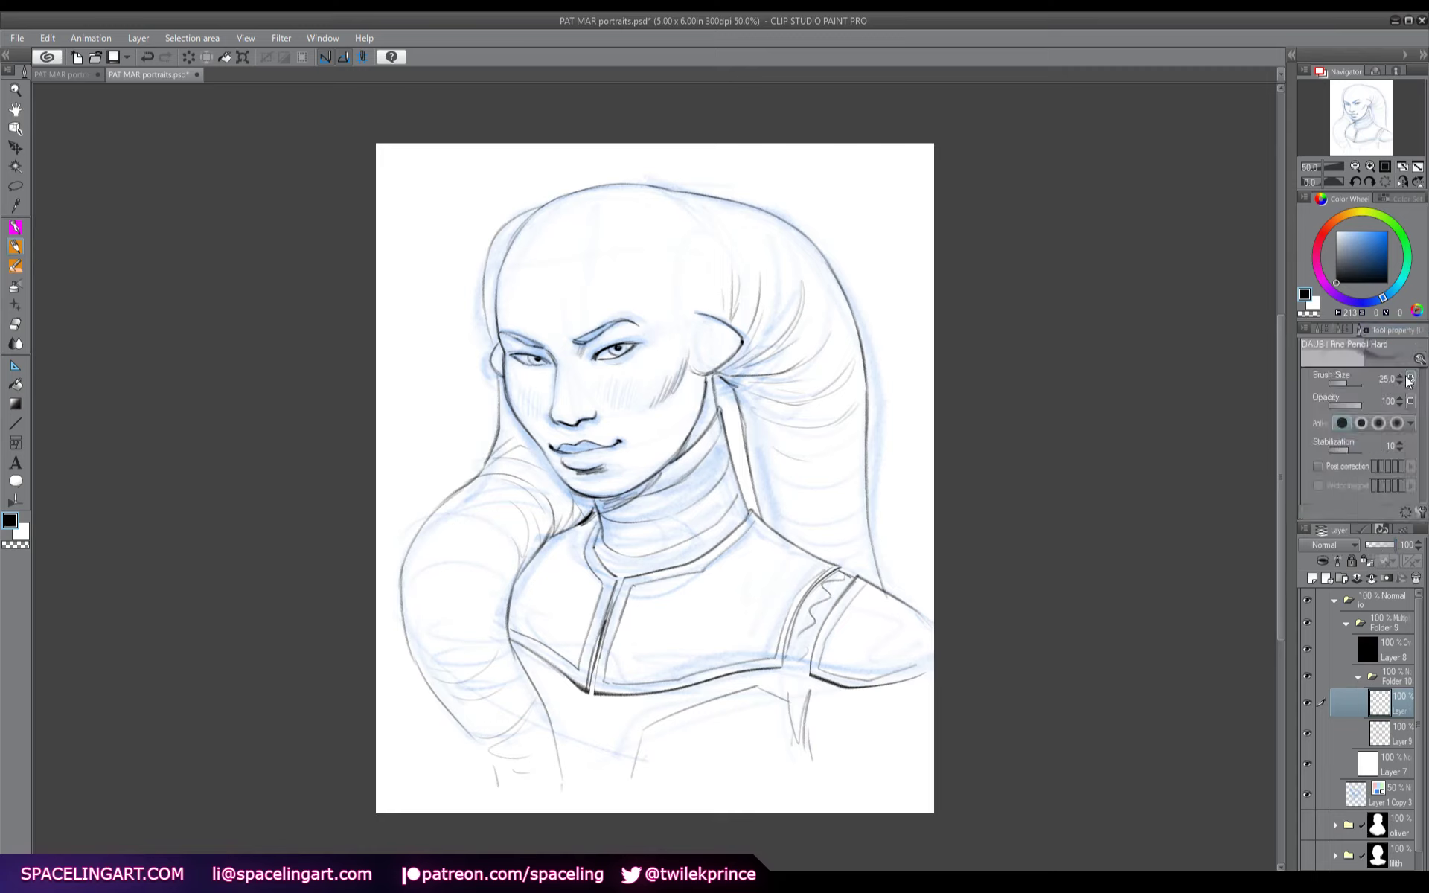
click(1347, 329)
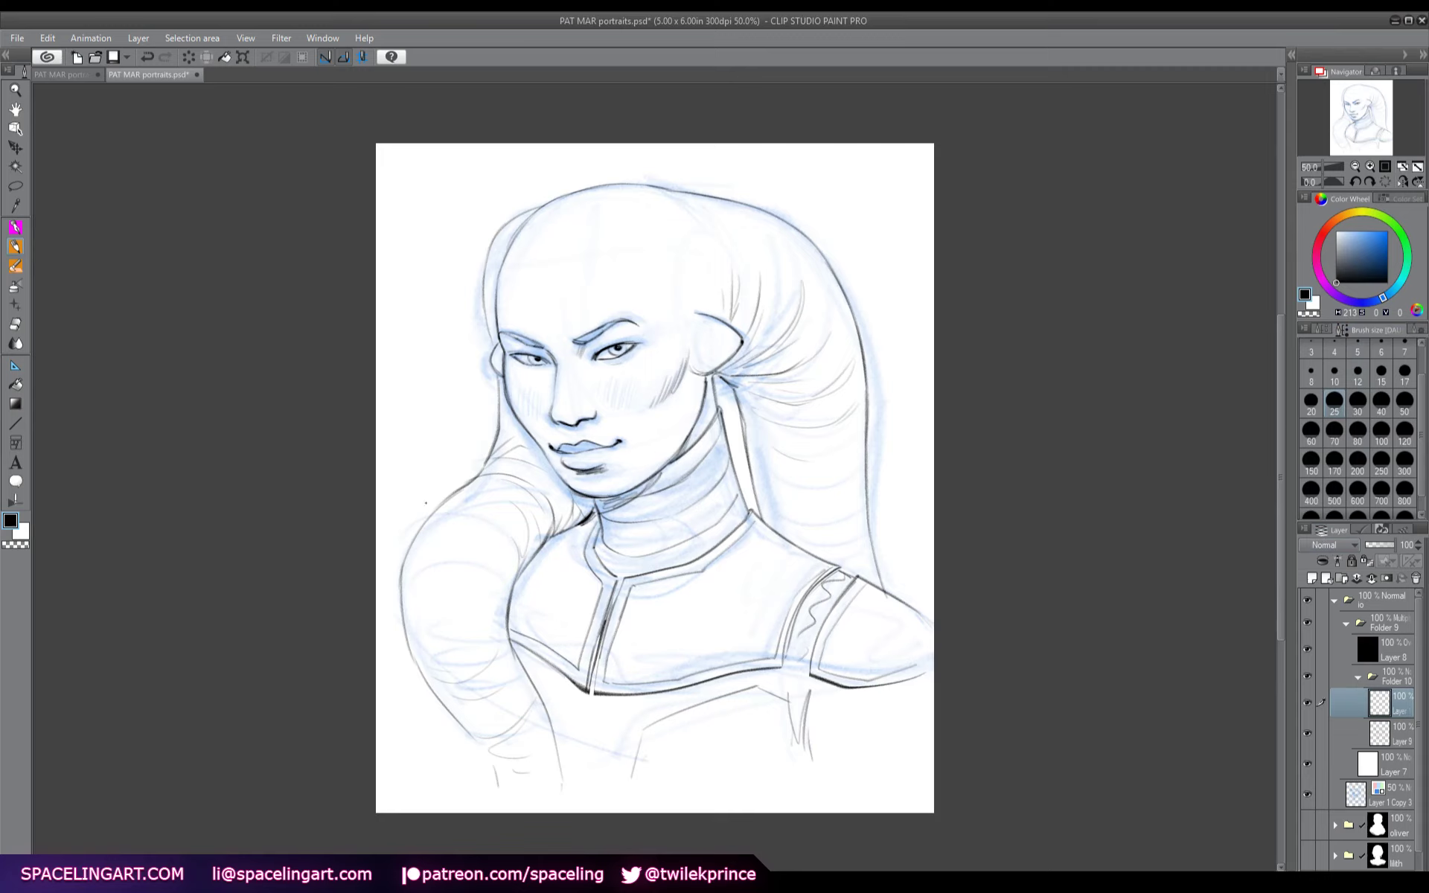
- Sign and date the drawing beside the looped head-tail, and add jagged markings on the far side of the forehead and cheek
mouse_move(422, 492)
mouse_down()
mouse_move(470, 455)
mouse_move(460, 447)
mouse_up()
click(1345, 627)
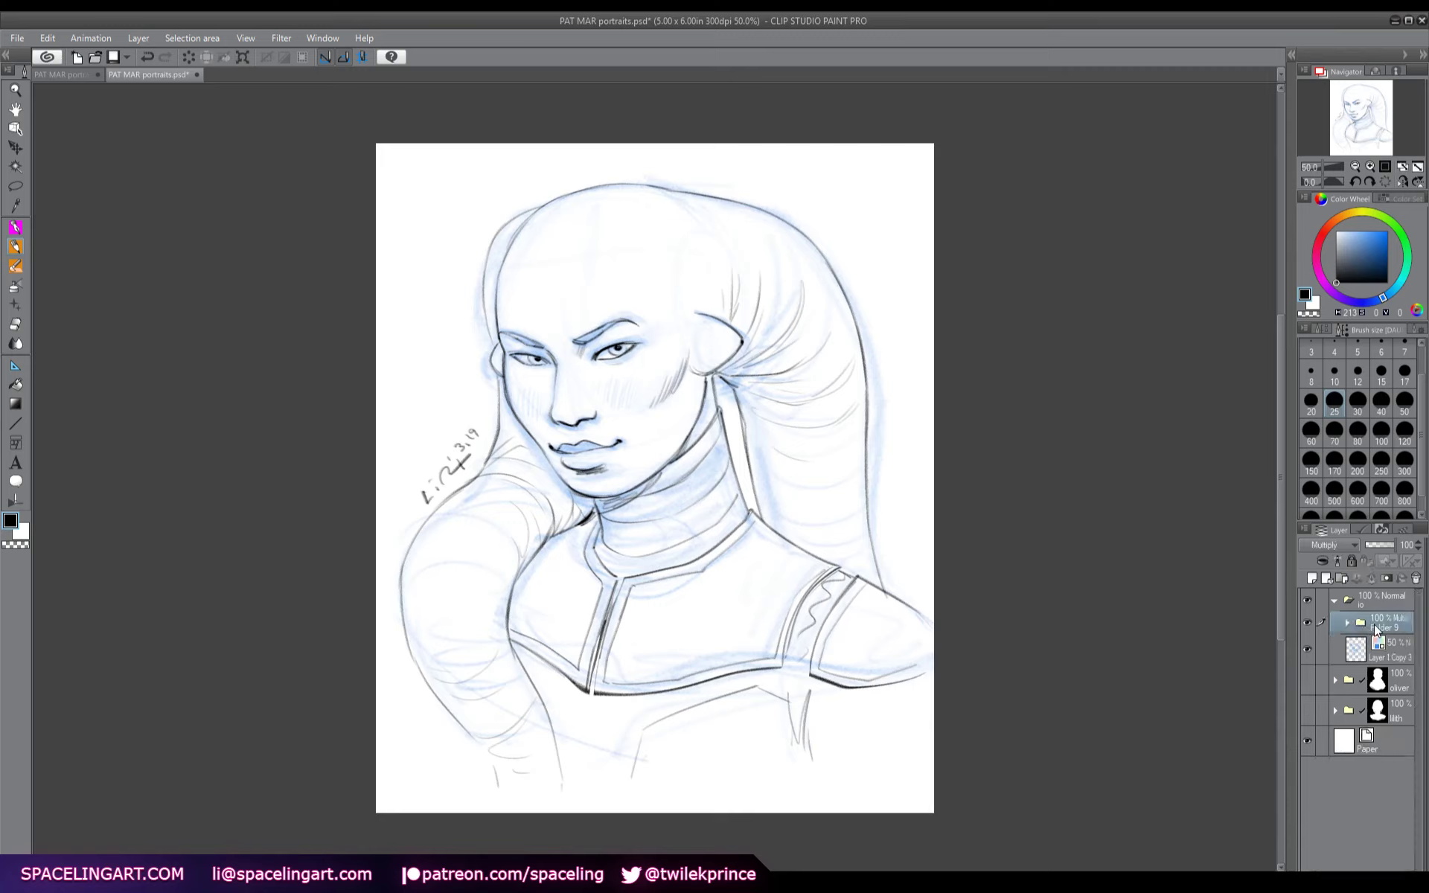
click(1347, 623)
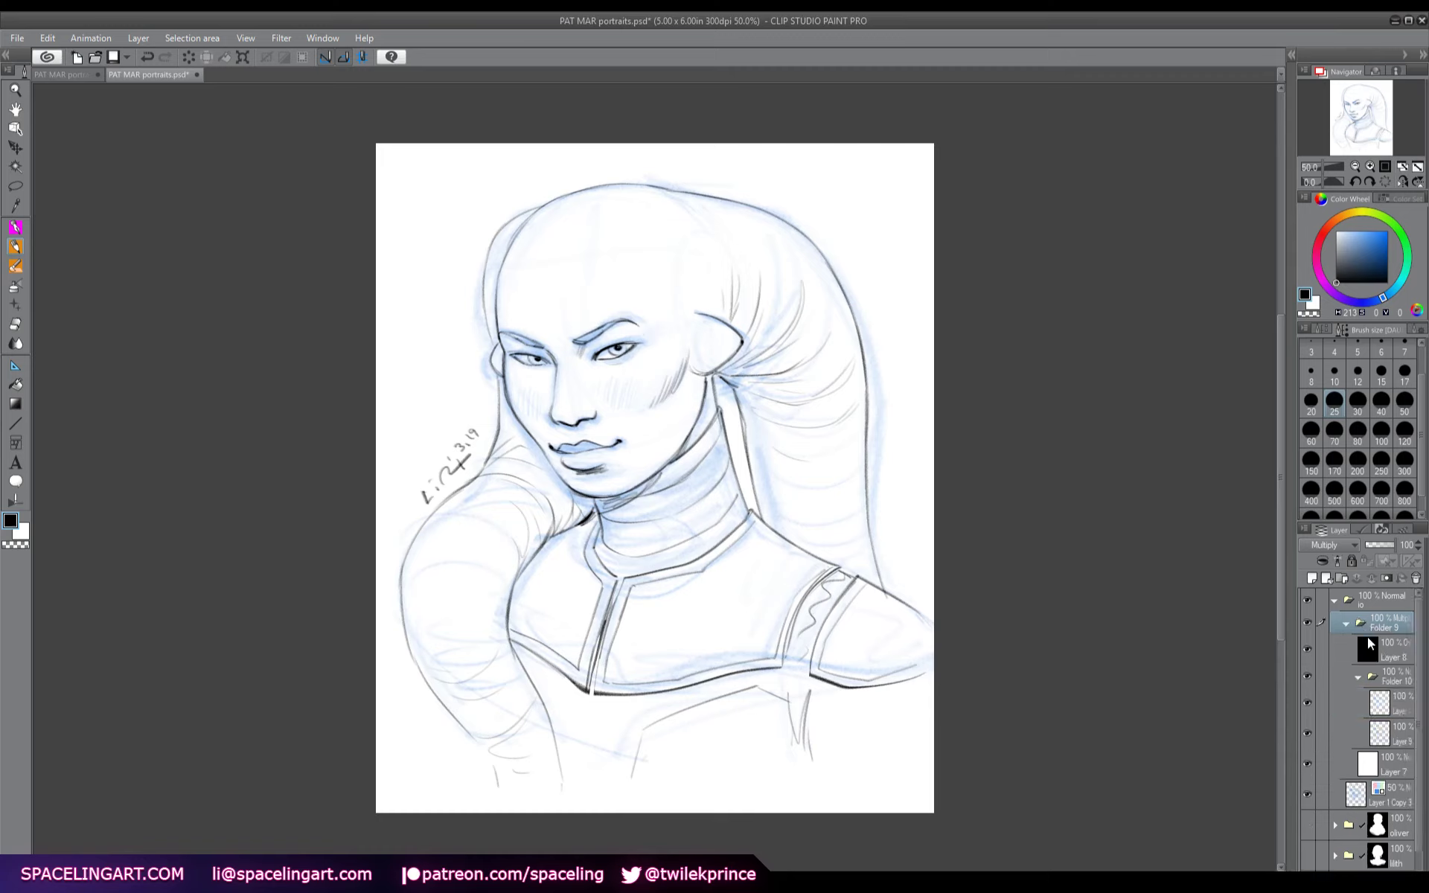
click(1382, 706)
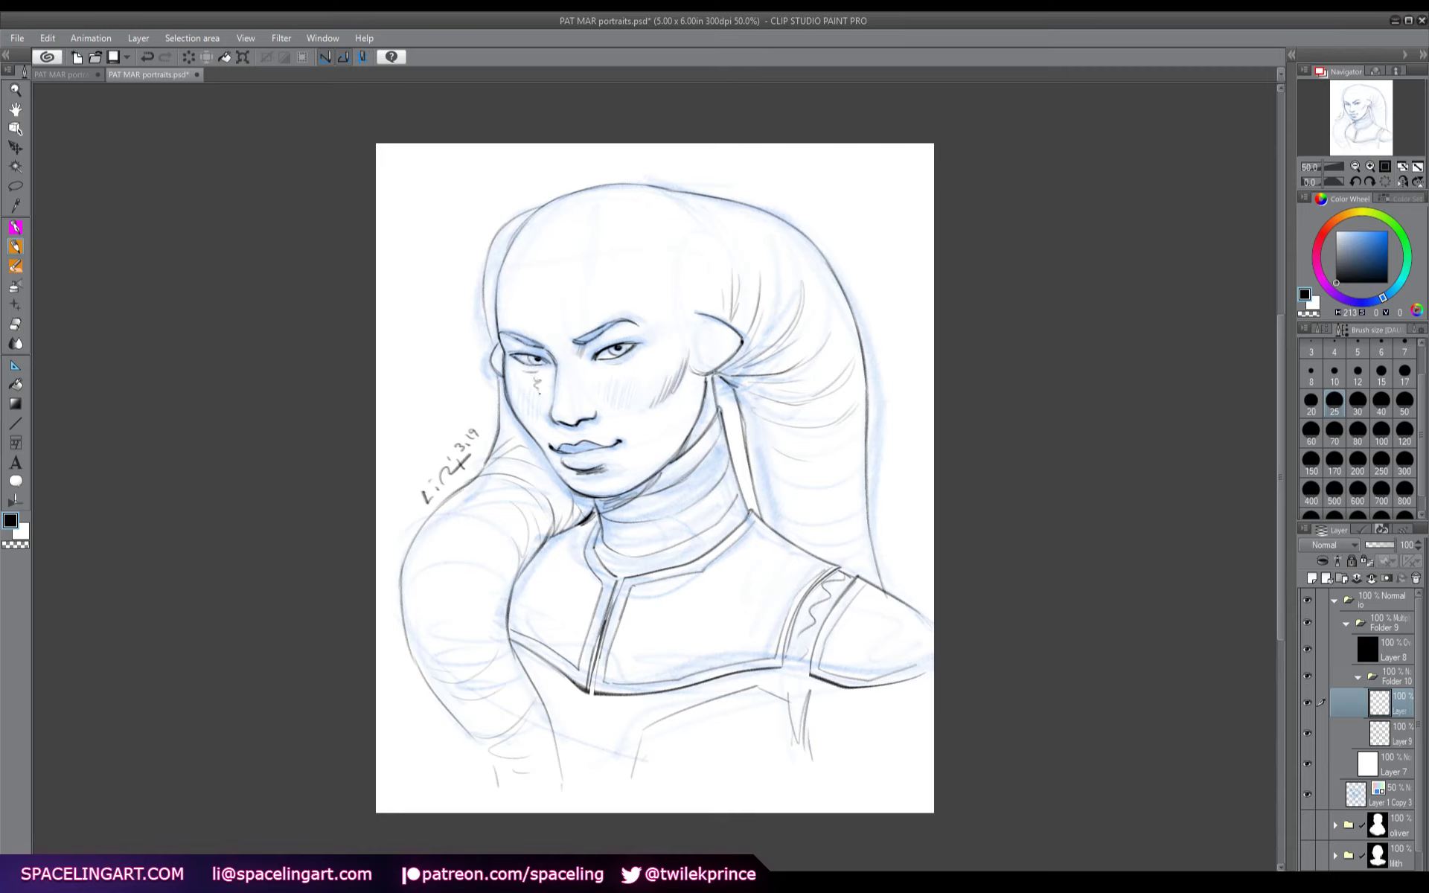
mouse_move(504, 274)
mouse_down()
mouse_move(525, 288)
mouse_move(533, 332)
mouse_up()
mouse_move(513, 416)
mouse_down()
mouse_move(530, 409)
mouse_move(519, 388)
mouse_up()
- Merge the line art folder into a single Multiply layer and hide the blue sketch layer
click(1346, 623)
click(1374, 625)
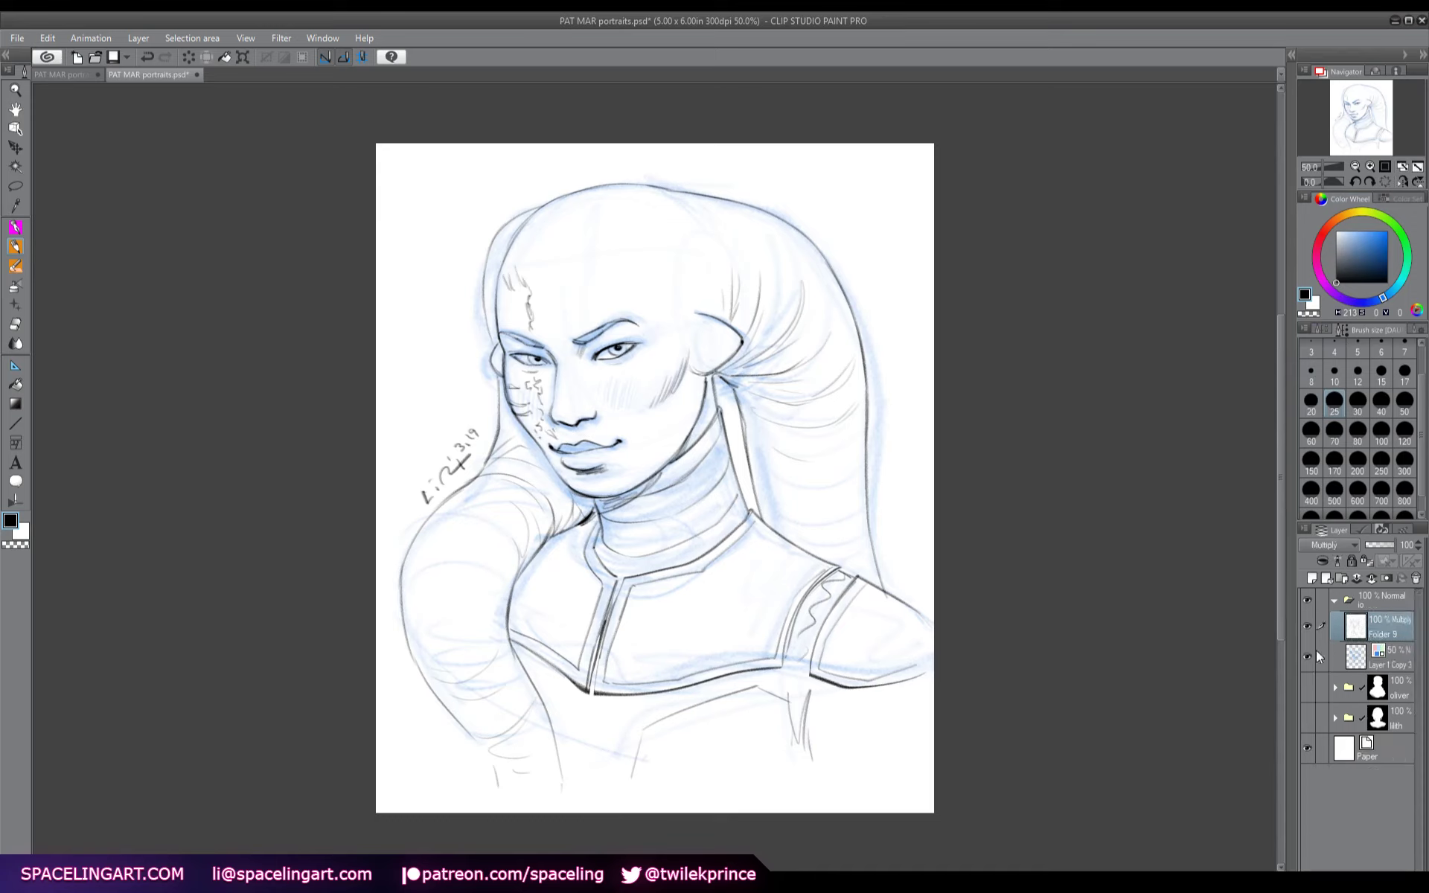
click(1308, 656)
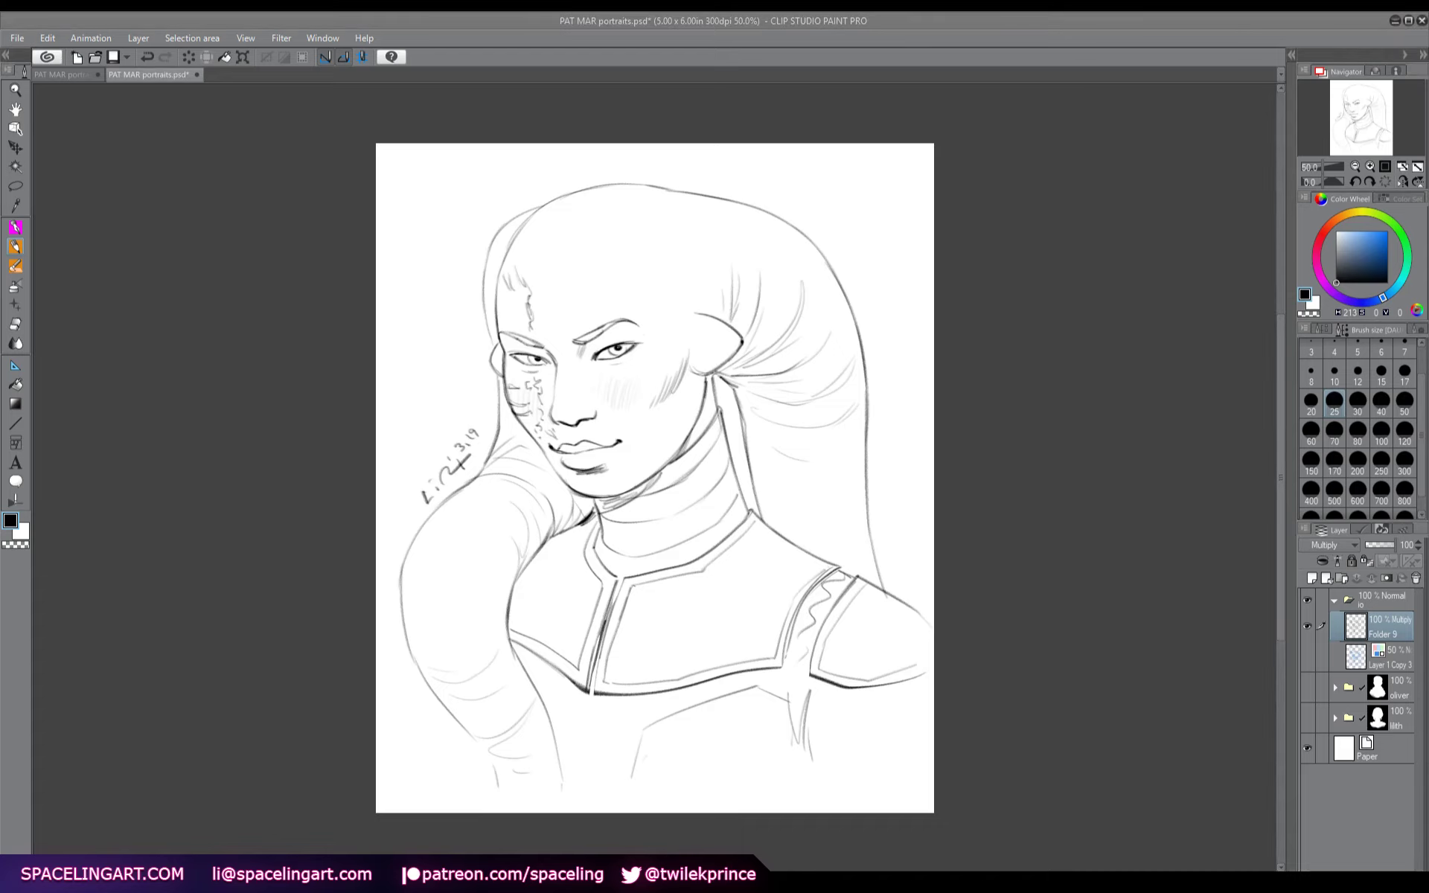
- Group the merged line art layer in a new folder and set the folder's blending mode to Through
key(ctrl+g)
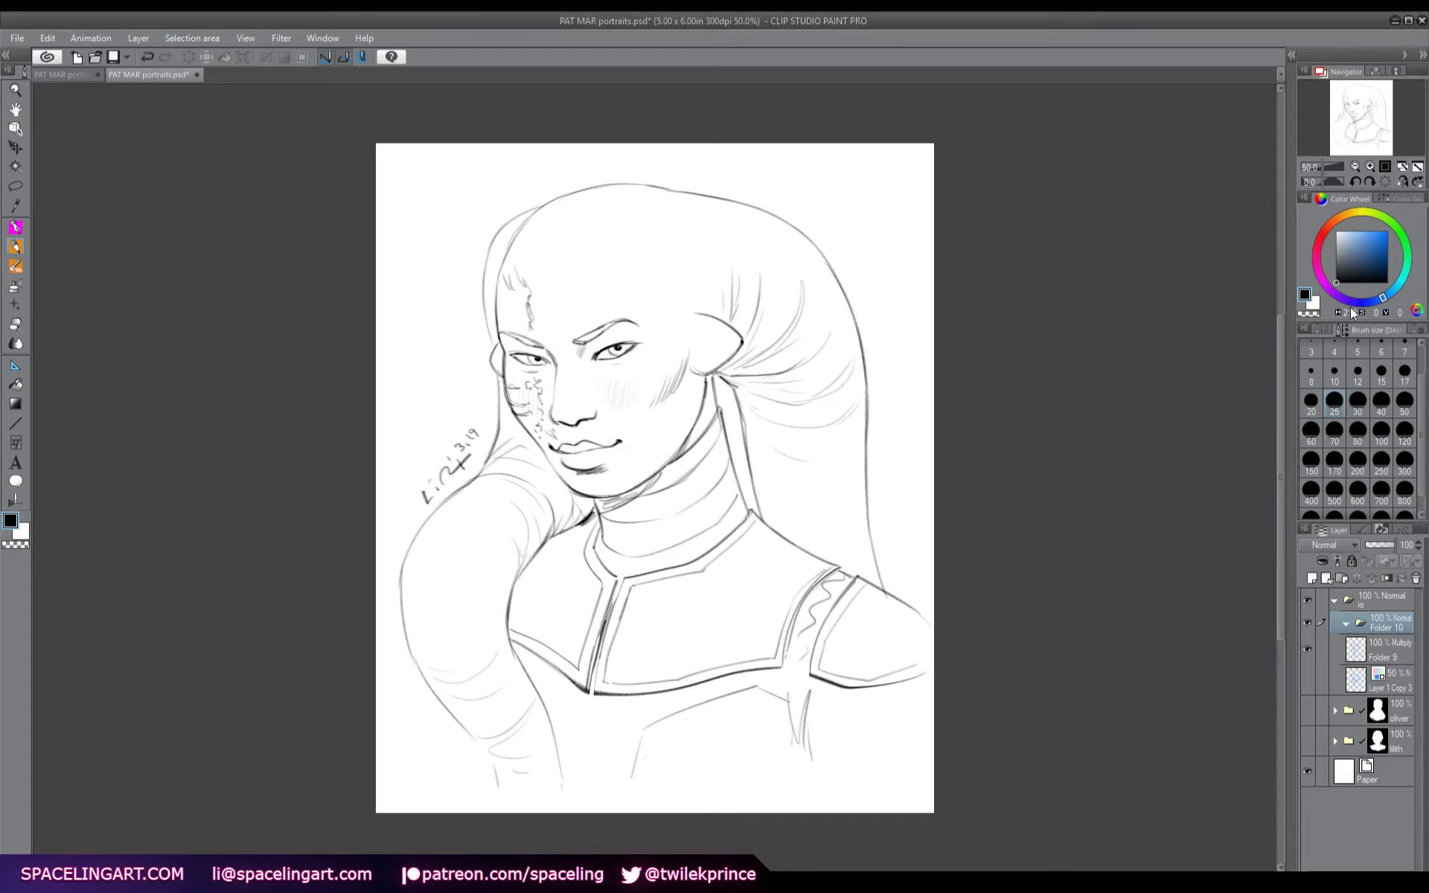
drag(1389, 645, 1389, 623)
click(1347, 623)
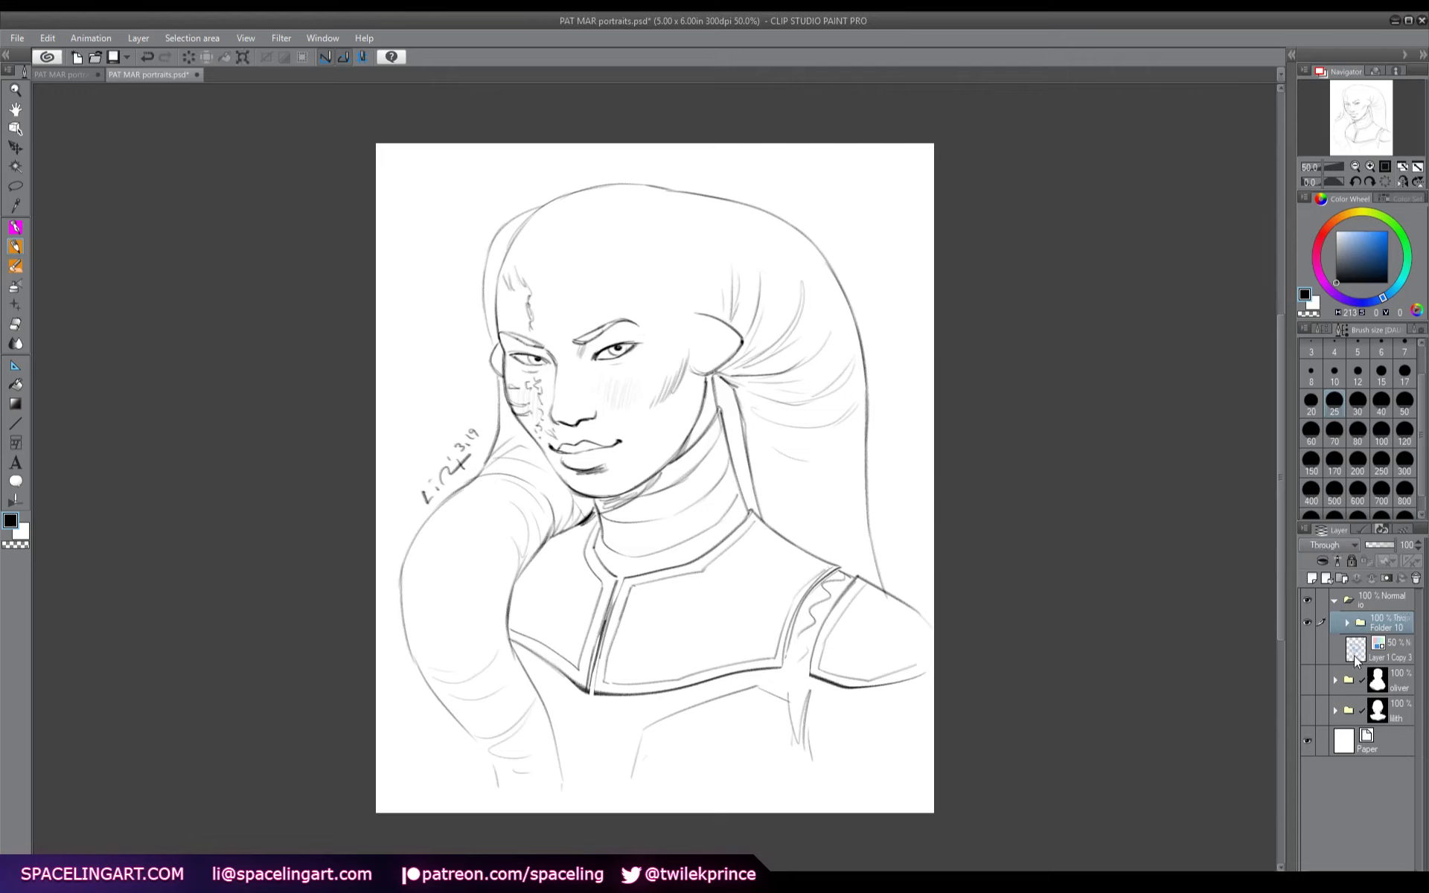
- Create a new folder above the blue sketch layer and add a flat yellow fill layer inside it
click(1355, 649)
click(1342, 578)
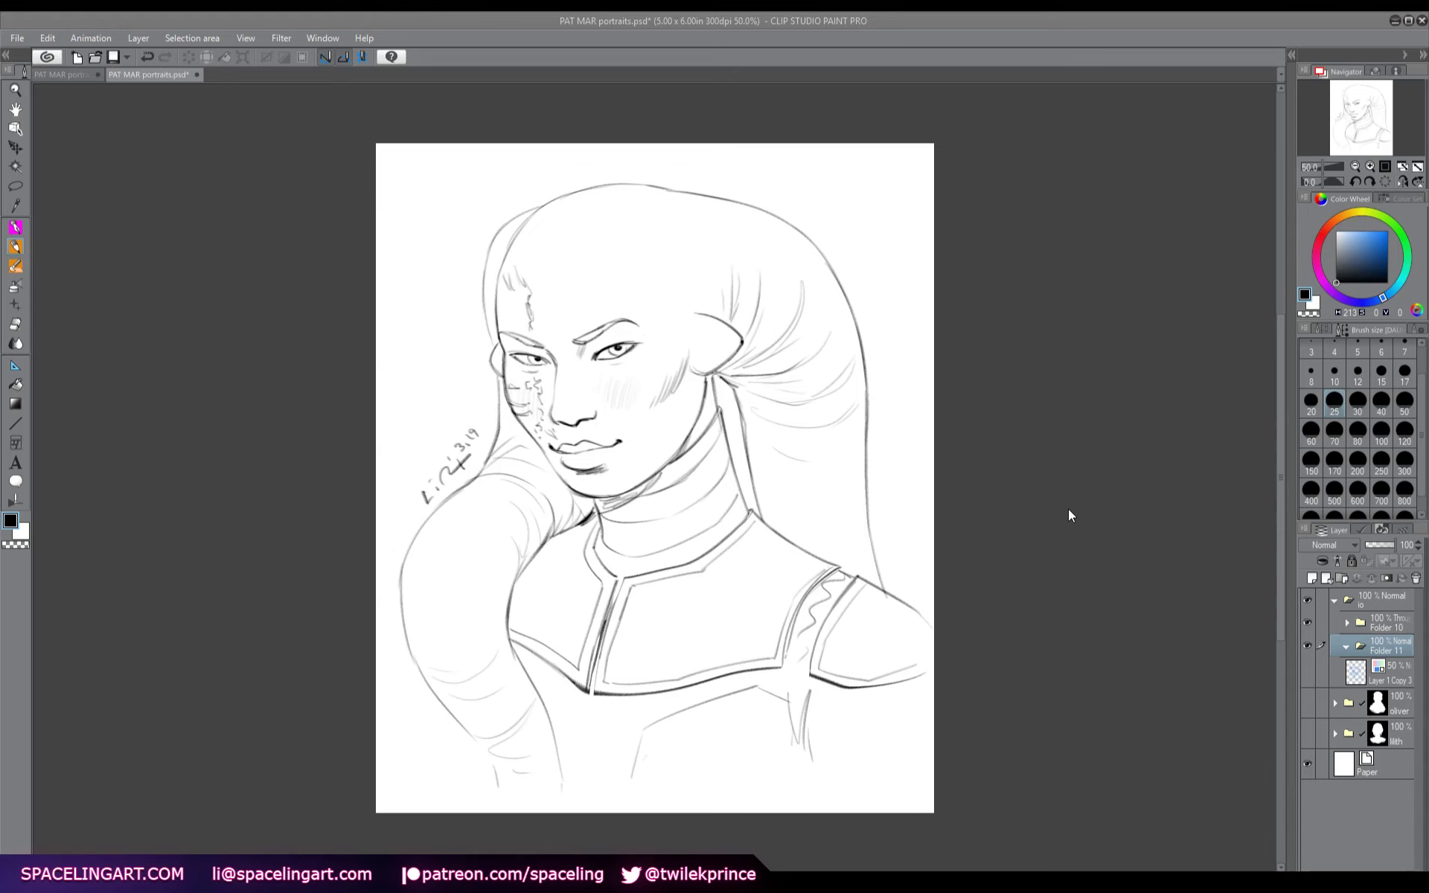
key(Return)
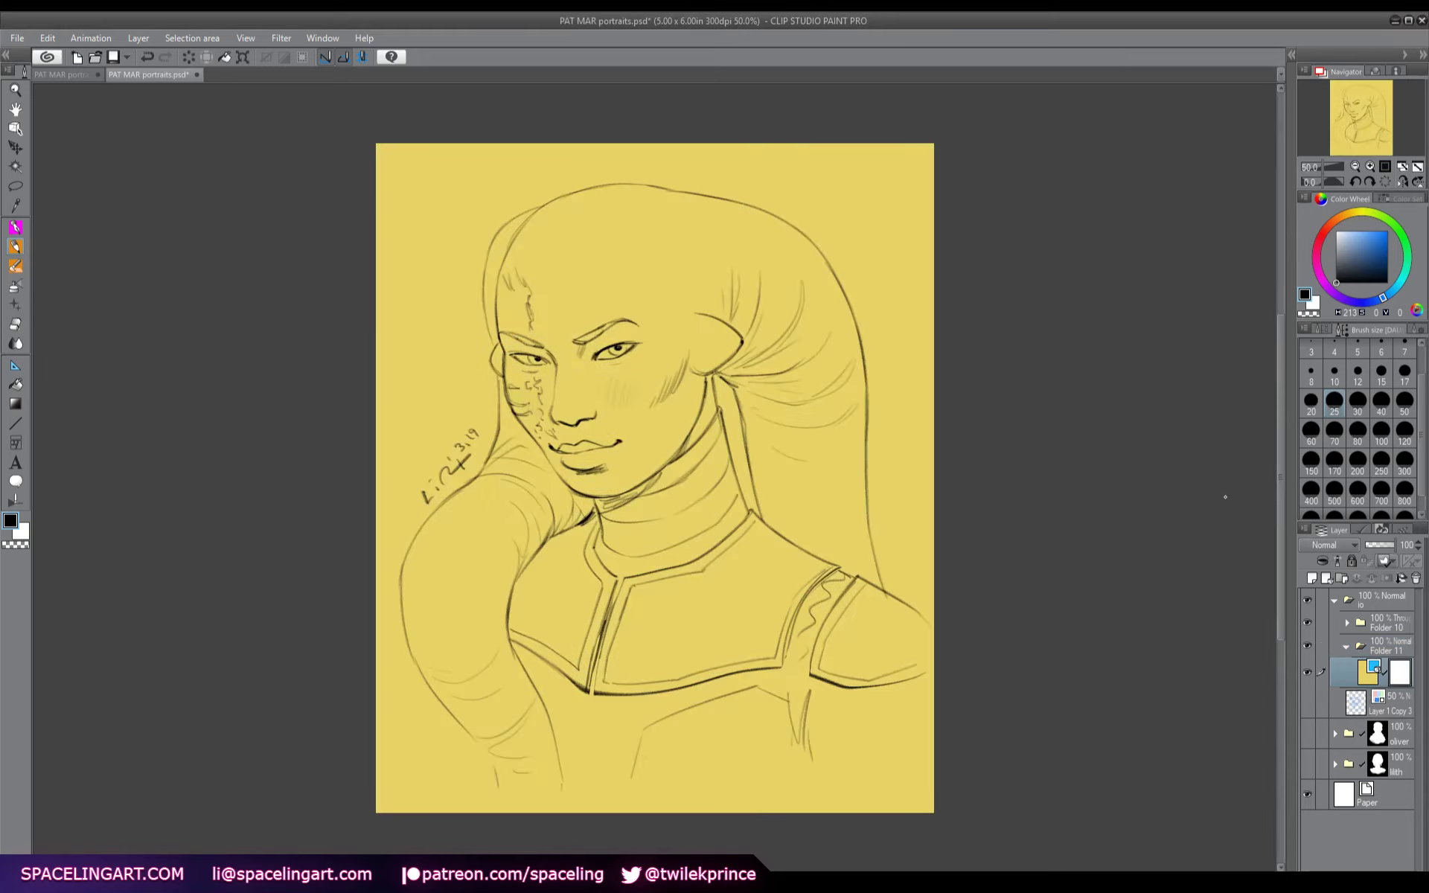
- Add a layer mask to the yellow fill's folder and clear the mask to hide the whole fill
click(1346, 648)
click(1387, 579)
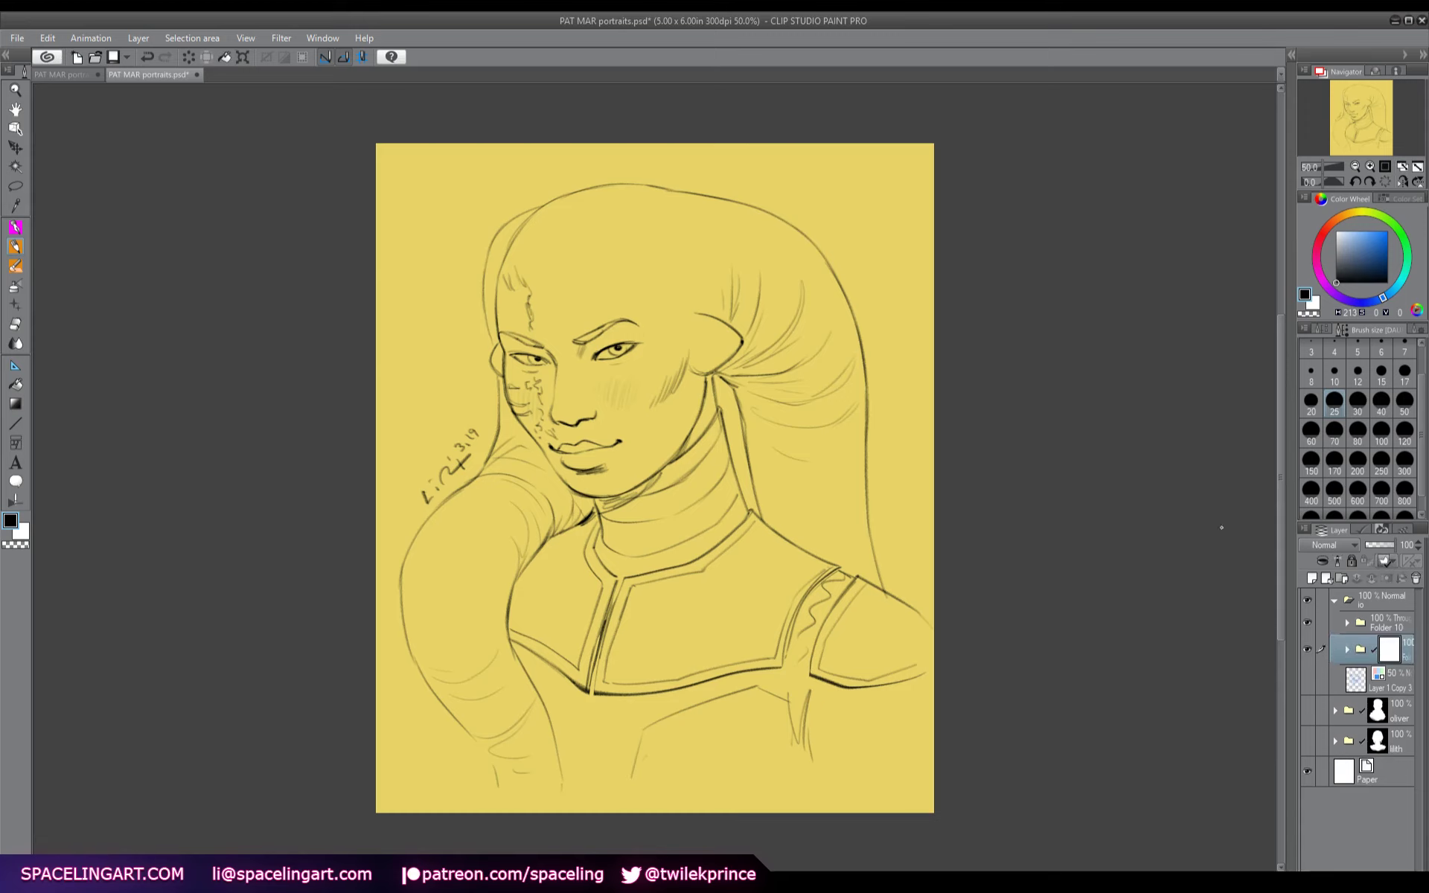
click(189, 56)
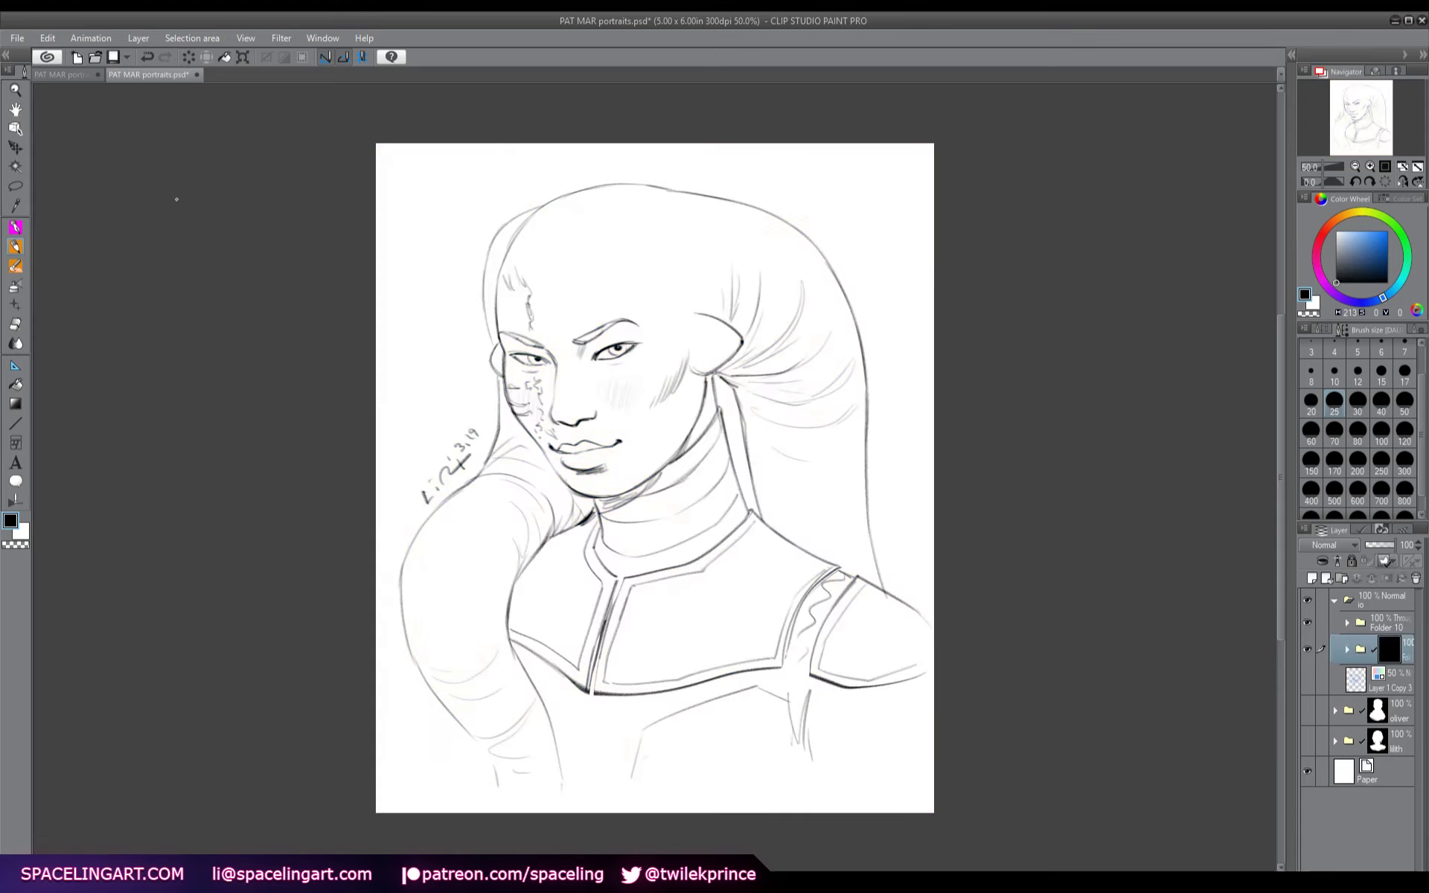
- Paint the chest and shoulder area into the yellow folder's mask with a size 300 brush, leaving a rough lower edge
click(16, 266)
mouse_move(425, 618)
mouse_down()
mouse_move(454, 662)
mouse_move(636, 730)
mouse_move(673, 674)
mouse_move(794, 664)
mouse_move(856, 610)
mouse_move(588, 737)
mouse_move(852, 673)
mouse_move(583, 766)
mouse_move(744, 640)
mouse_move(506, 607)
mouse_move(818, 581)
mouse_move(484, 618)
mouse_move(447, 540)
mouse_move(863, 502)
mouse_move(912, 588)
mouse_up()
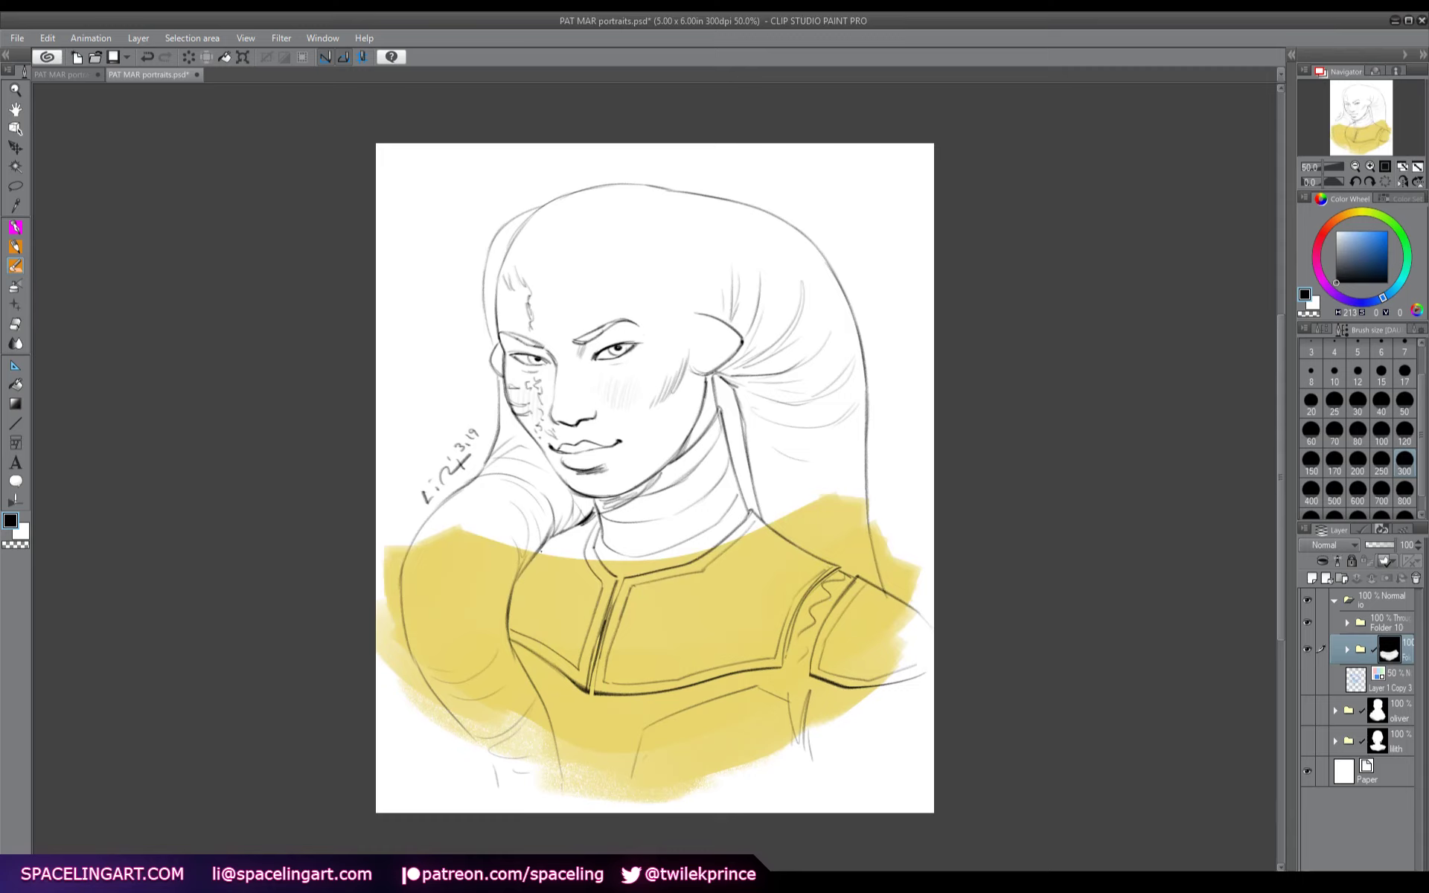
ctrl+click(1379, 649)
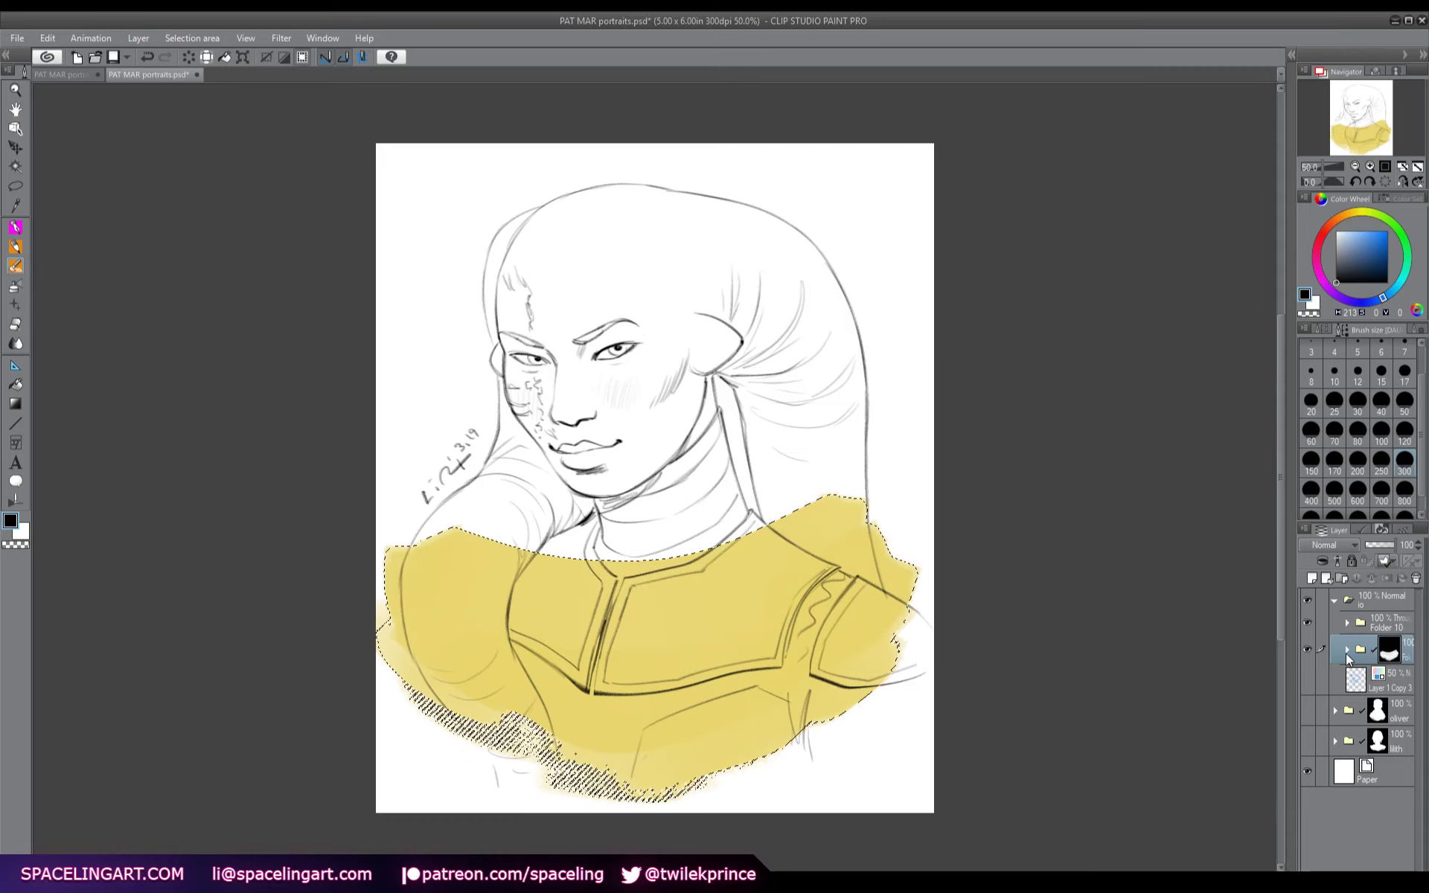
key(ctrl+d)
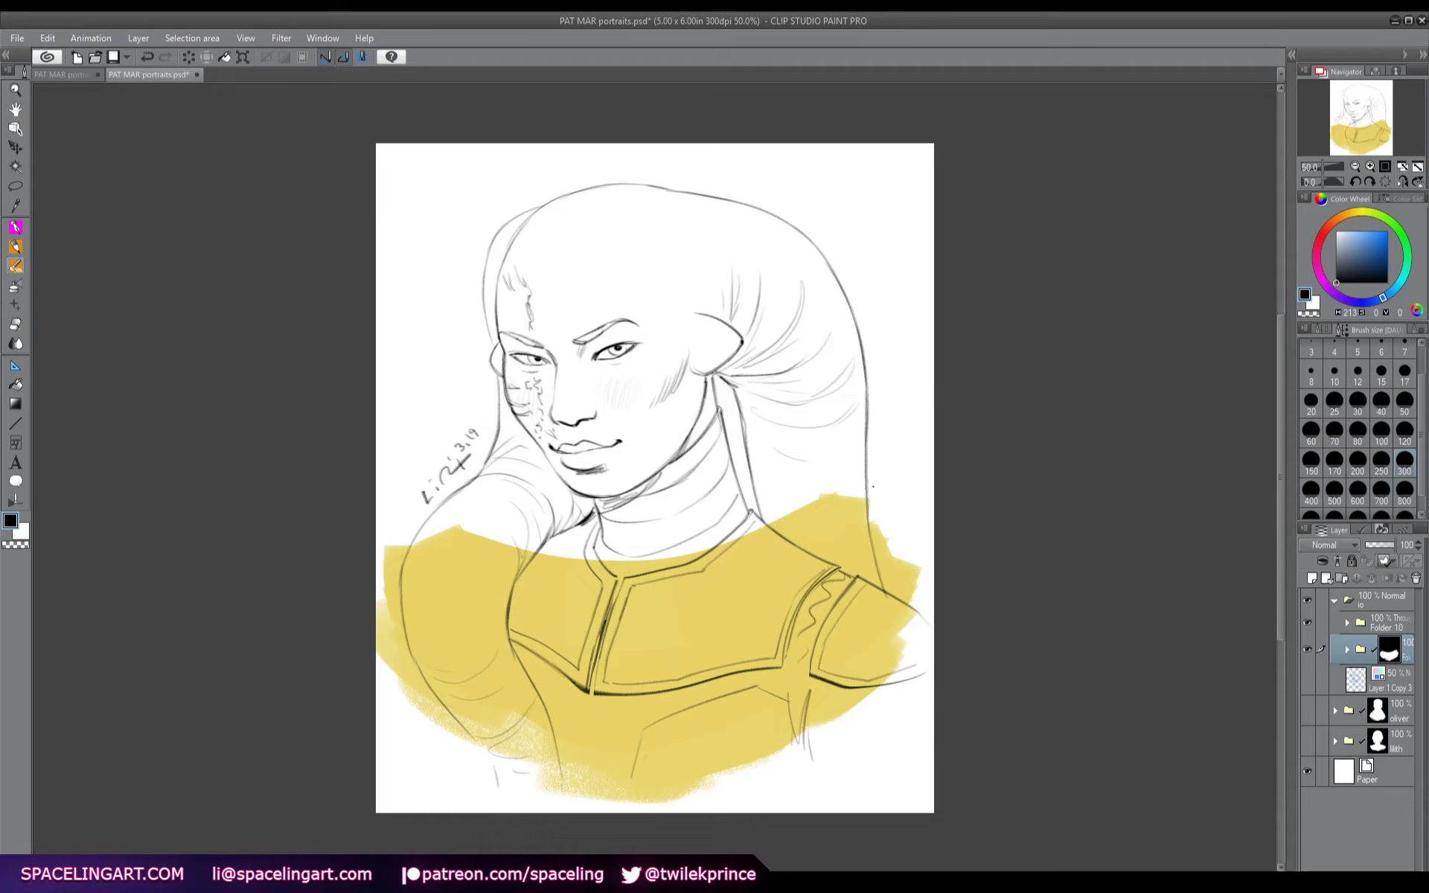
- Trim the excess yellow outside the looped head-tail and refine the mask along the shoulder outline
mouse_move(870, 522)
mouse_down()
mouse_move(889, 588)
mouse_move(922, 606)
mouse_move(893, 581)
mouse_move(884, 532)
mouse_move(920, 570)
mouse_up()
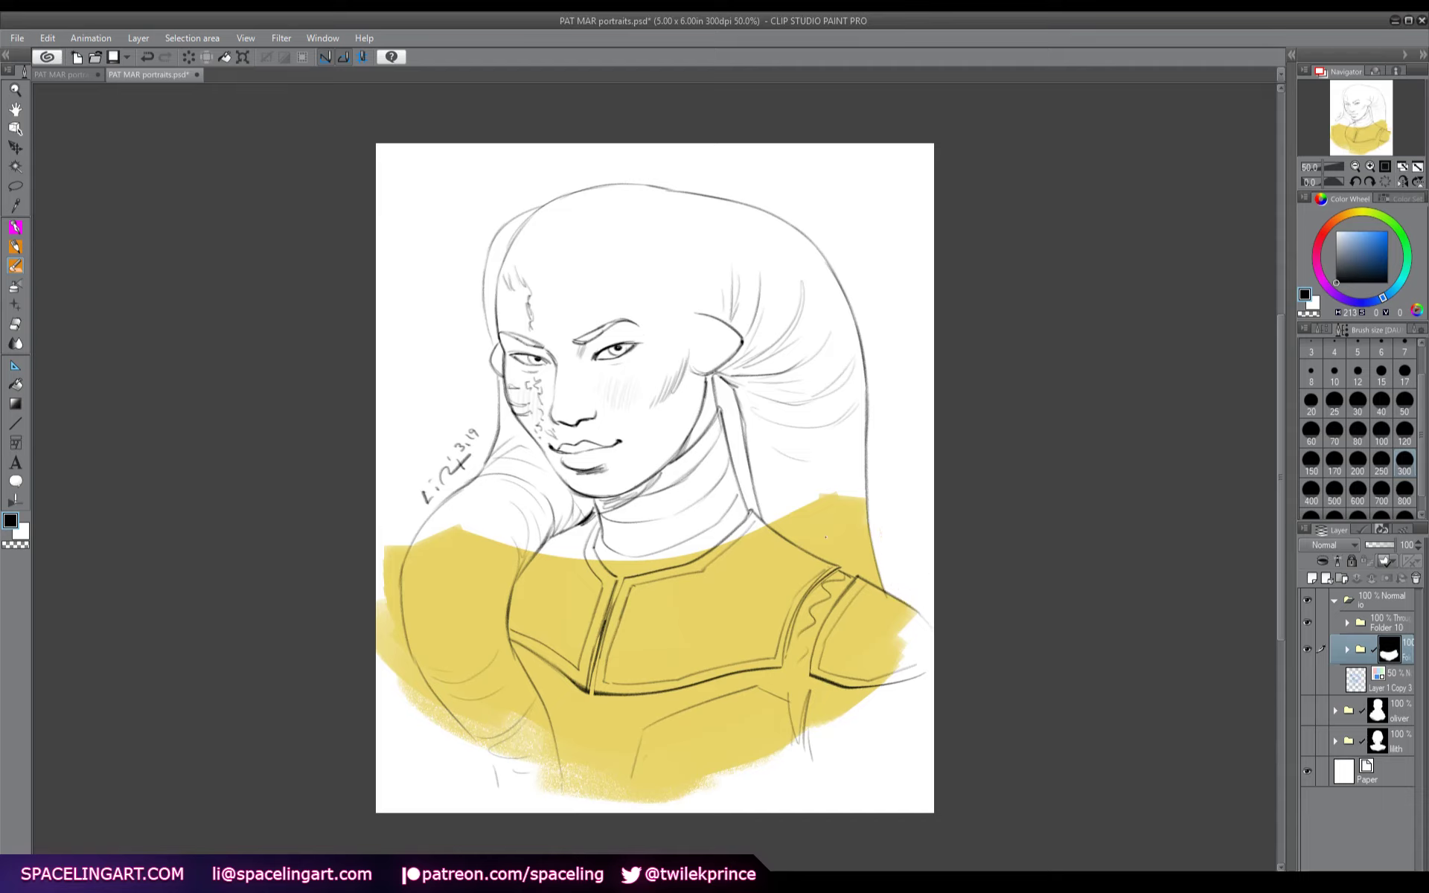
mouse_move(387, 534)
mouse_down()
mouse_move(380, 589)
mouse_move(399, 641)
mouse_move(402, 550)
mouse_move(370, 619)
mouse_move(423, 716)
mouse_move(473, 753)
mouse_move(419, 685)
mouse_move(457, 731)
mouse_move(401, 634)
mouse_up()
drag(429, 692, 386, 629)
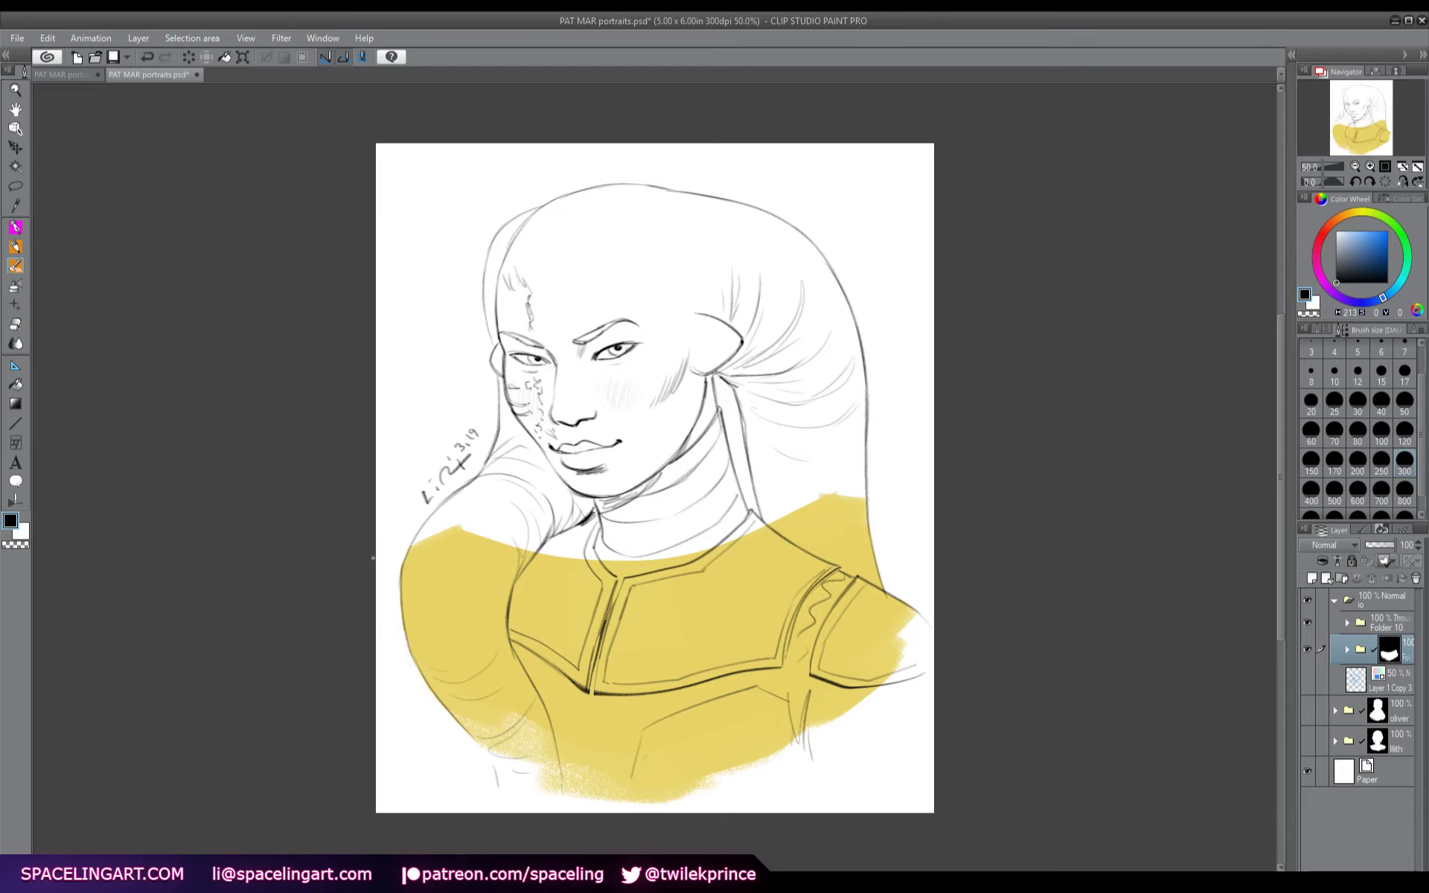
- Fill the head, neck and head-tails in the mask at brush size 250, and refine the far side's edge at size 80
key(p)
click(1380, 465)
mouse_move(647, 260)
mouse_down()
mouse_move(597, 264)
mouse_move(503, 309)
mouse_move(513, 339)
mouse_move(516, 306)
mouse_move(530, 439)
mouse_move(508, 484)
mouse_move(440, 521)
mouse_move(573, 512)
mouse_move(633, 539)
mouse_move(554, 446)
mouse_move(655, 536)
mouse_move(685, 472)
mouse_move(736, 513)
mouse_move(688, 361)
mouse_move(648, 461)
mouse_move(704, 348)
mouse_move(770, 413)
mouse_move(785, 505)
mouse_move(737, 417)
mouse_move(774, 335)
mouse_move(833, 491)
mouse_move(831, 375)
mouse_move(781, 253)
mouse_move(655, 201)
mouse_move(632, 328)
mouse_move(557, 288)
mouse_move(741, 273)
mouse_move(800, 363)
mouse_move(681, 314)
mouse_up()
click(1357, 430)
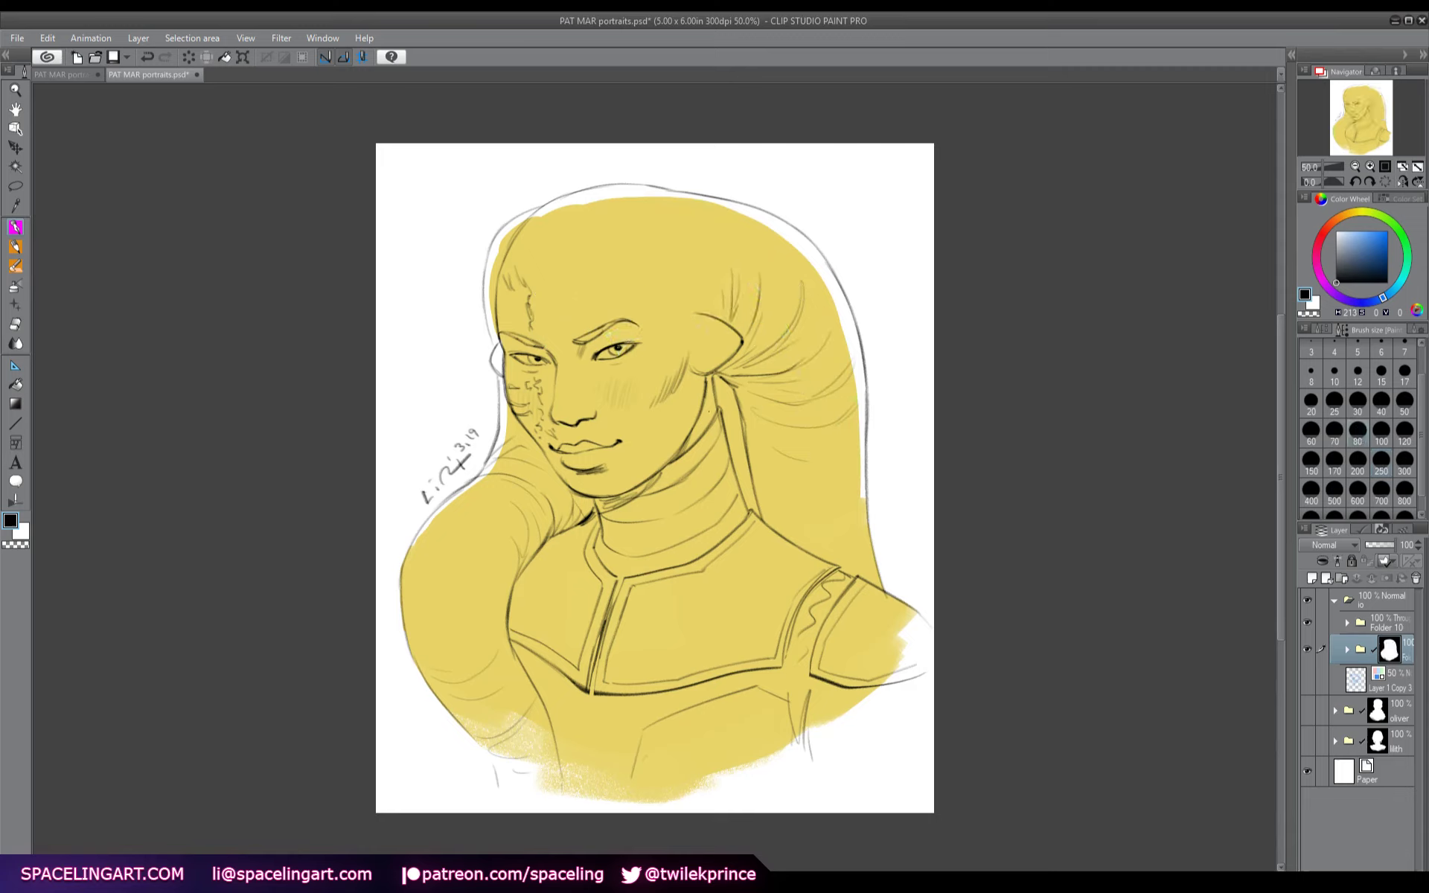
mouse_move(542, 211)
mouse_down()
mouse_move(497, 242)
mouse_move(503, 230)
mouse_move(488, 294)
mouse_move(503, 433)
mouse_up()
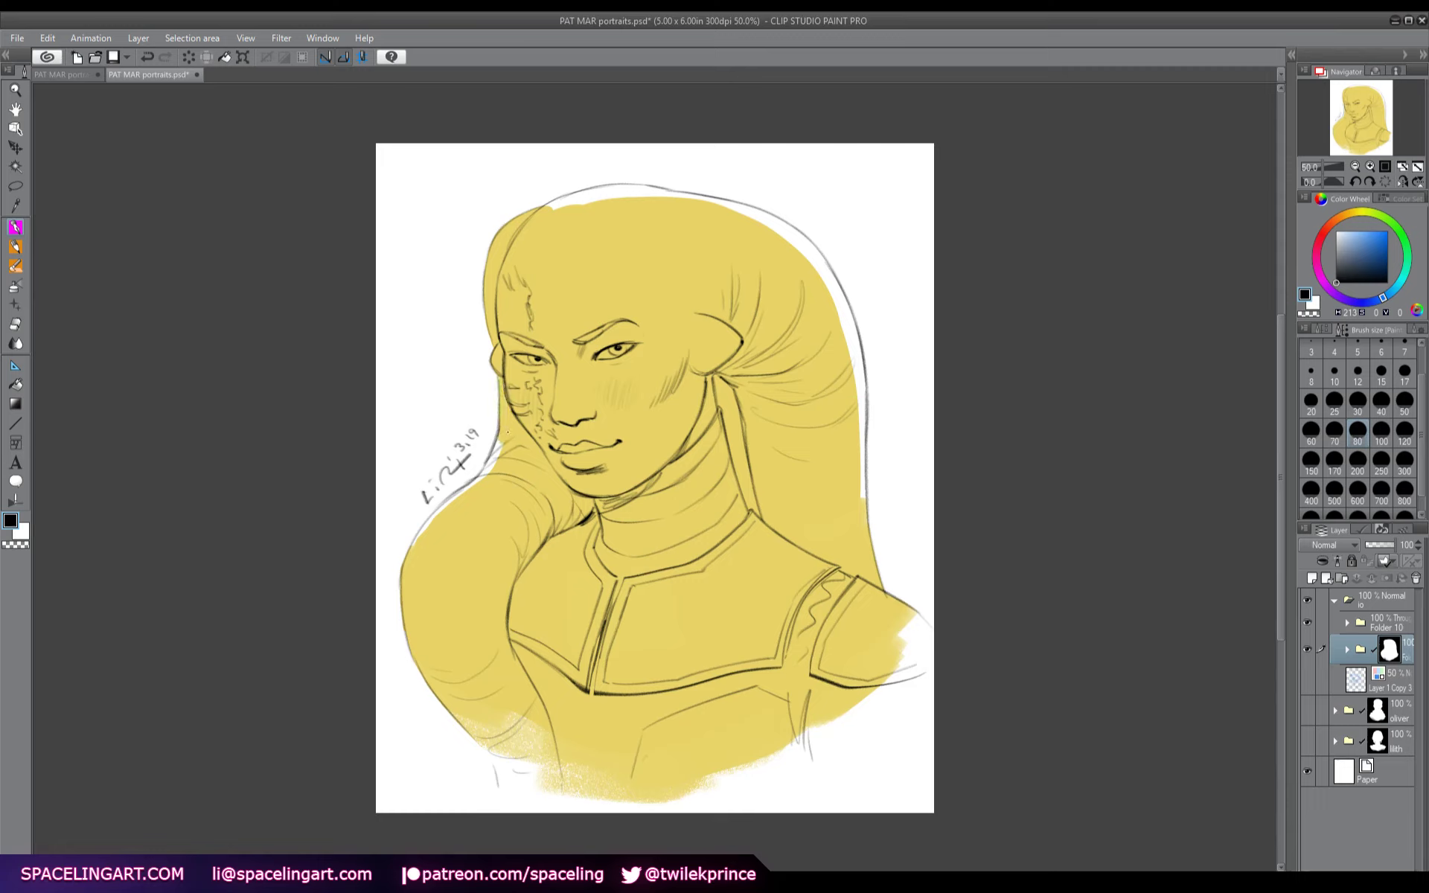
drag(507, 432, 420, 536)
- Mirror the canvas view and erase the yellow from the gap between the neck and the hanging head-tail
key(x)
key(c)
key(h)
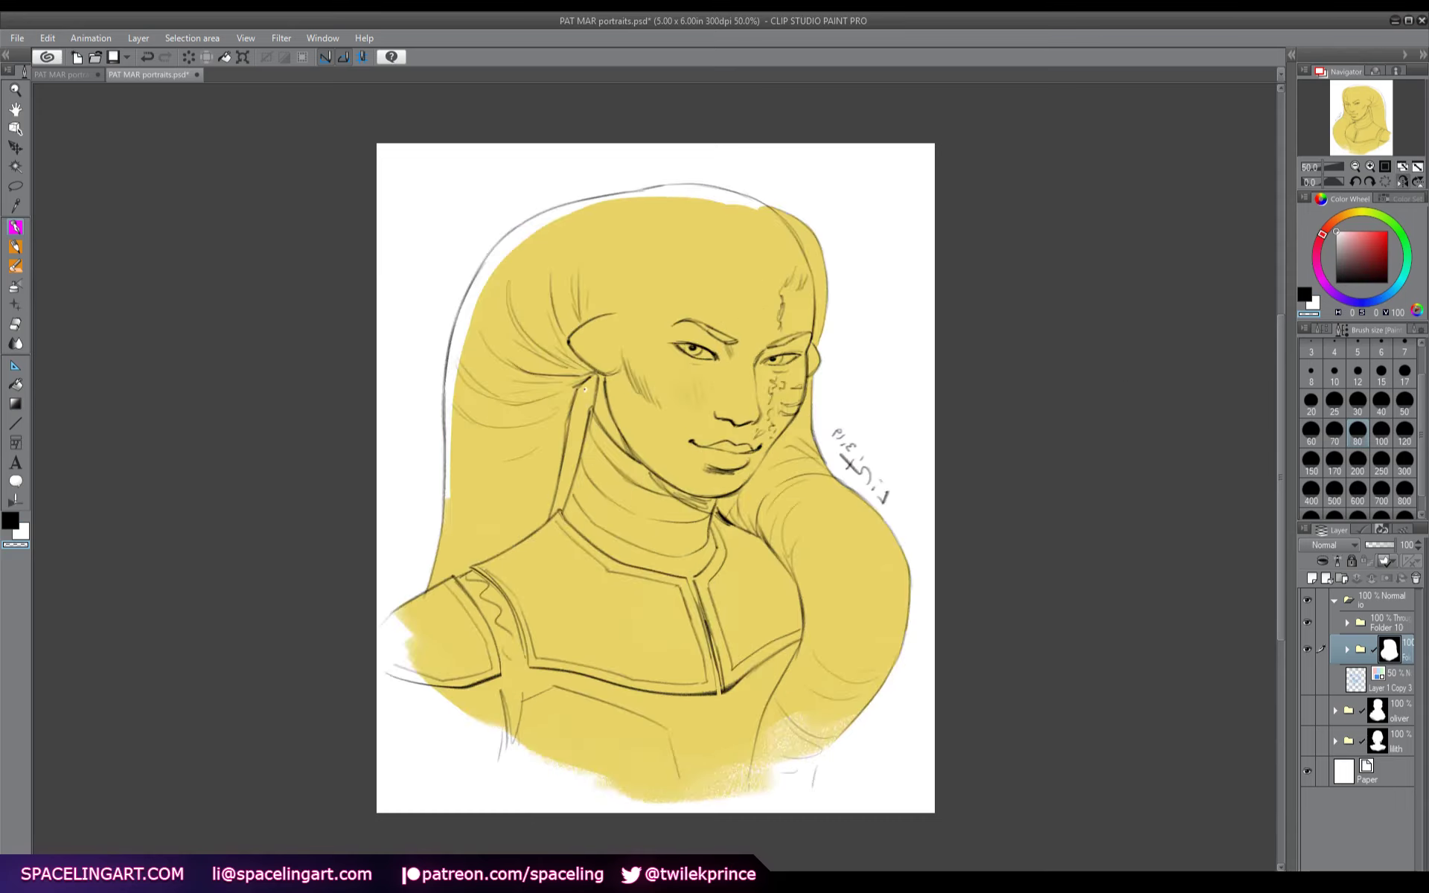
mouse_move(584, 386)
mouse_down()
mouse_move(553, 515)
mouse_move(587, 381)
mouse_up()
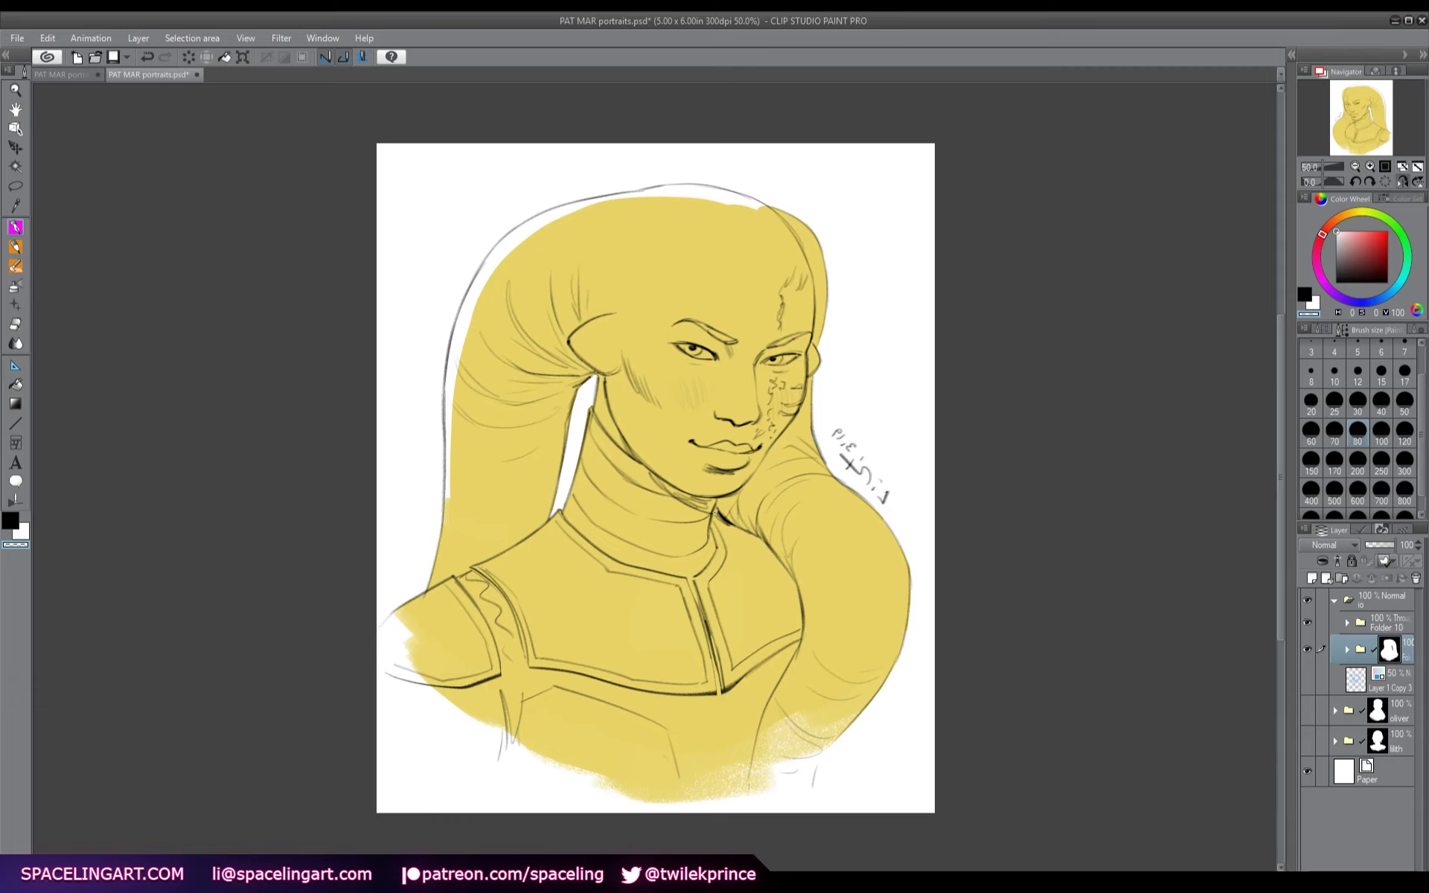
- Extend the mask out to the hanging head-tail and top of the head outlines, and restore the unmirrored view
key(c)
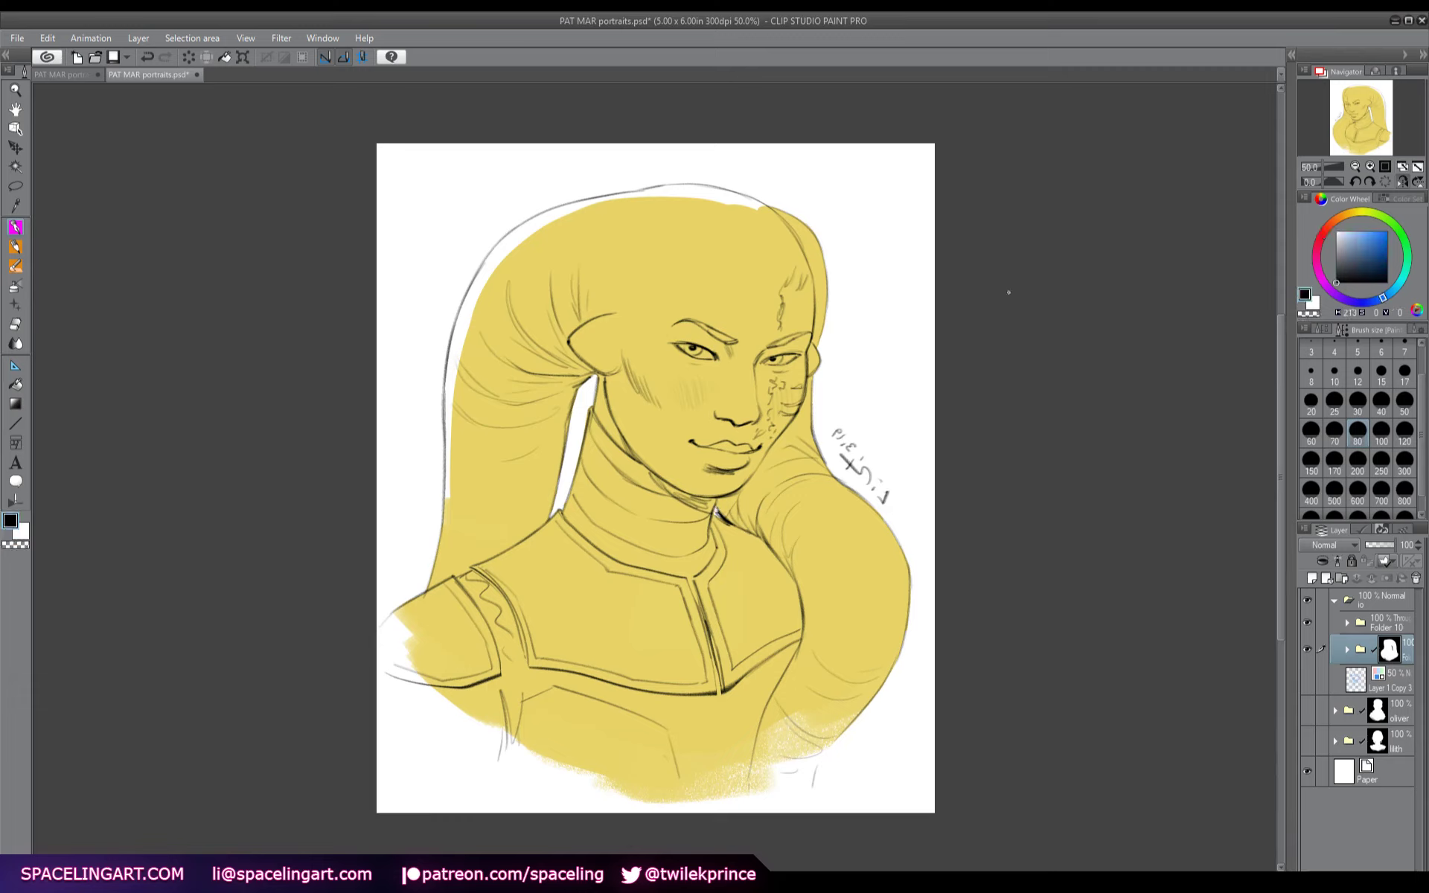
mouse_move(522, 248)
mouse_down()
mouse_move(465, 321)
mouse_move(464, 308)
mouse_move(446, 502)
mouse_up()
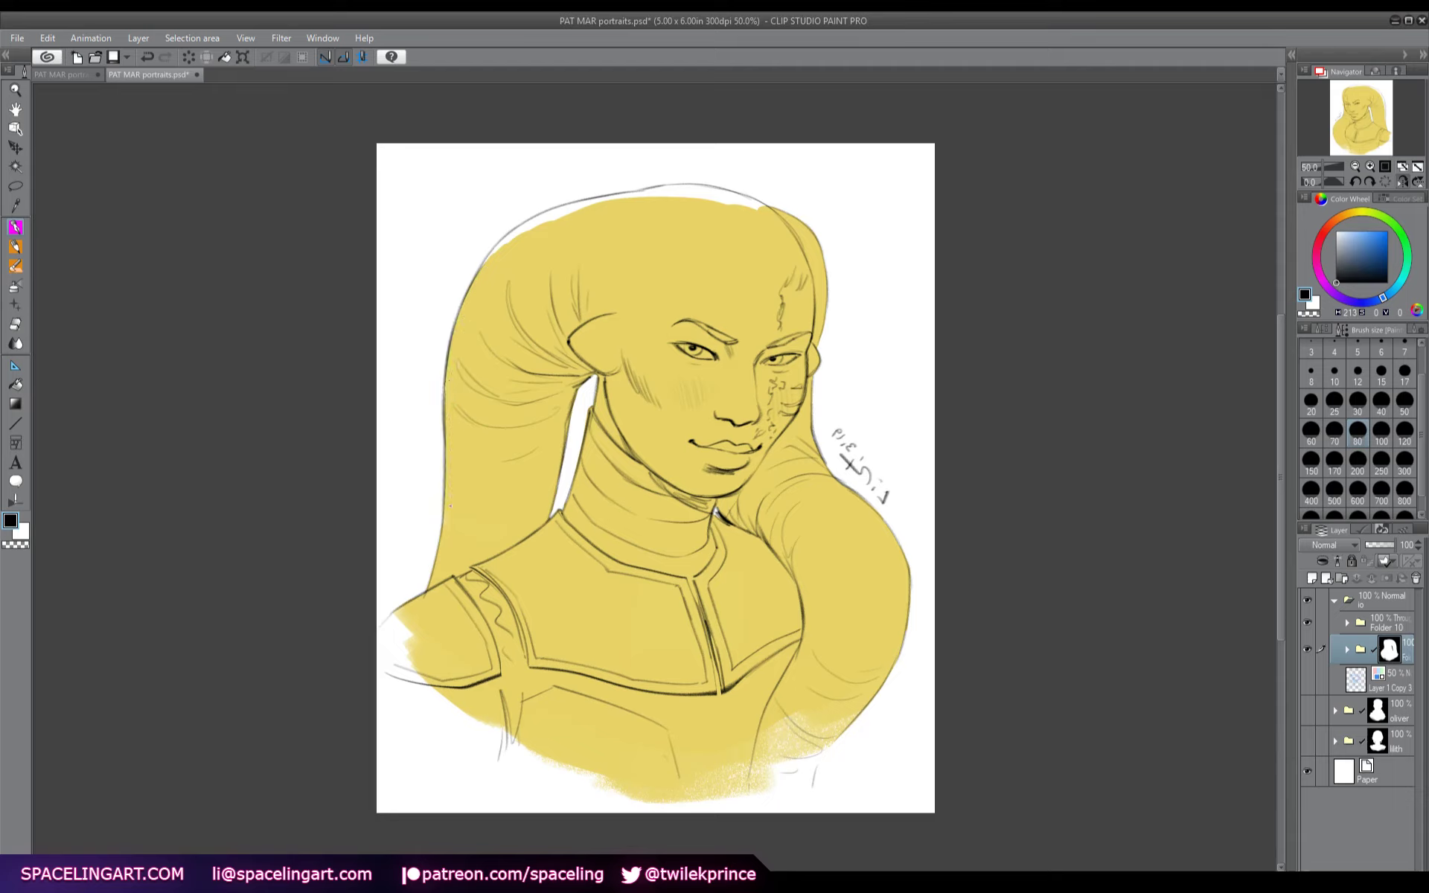
mouse_move(480, 268)
mouse_down()
mouse_move(526, 226)
mouse_move(588, 204)
mouse_move(737, 194)
mouse_move(721, 199)
mouse_up()
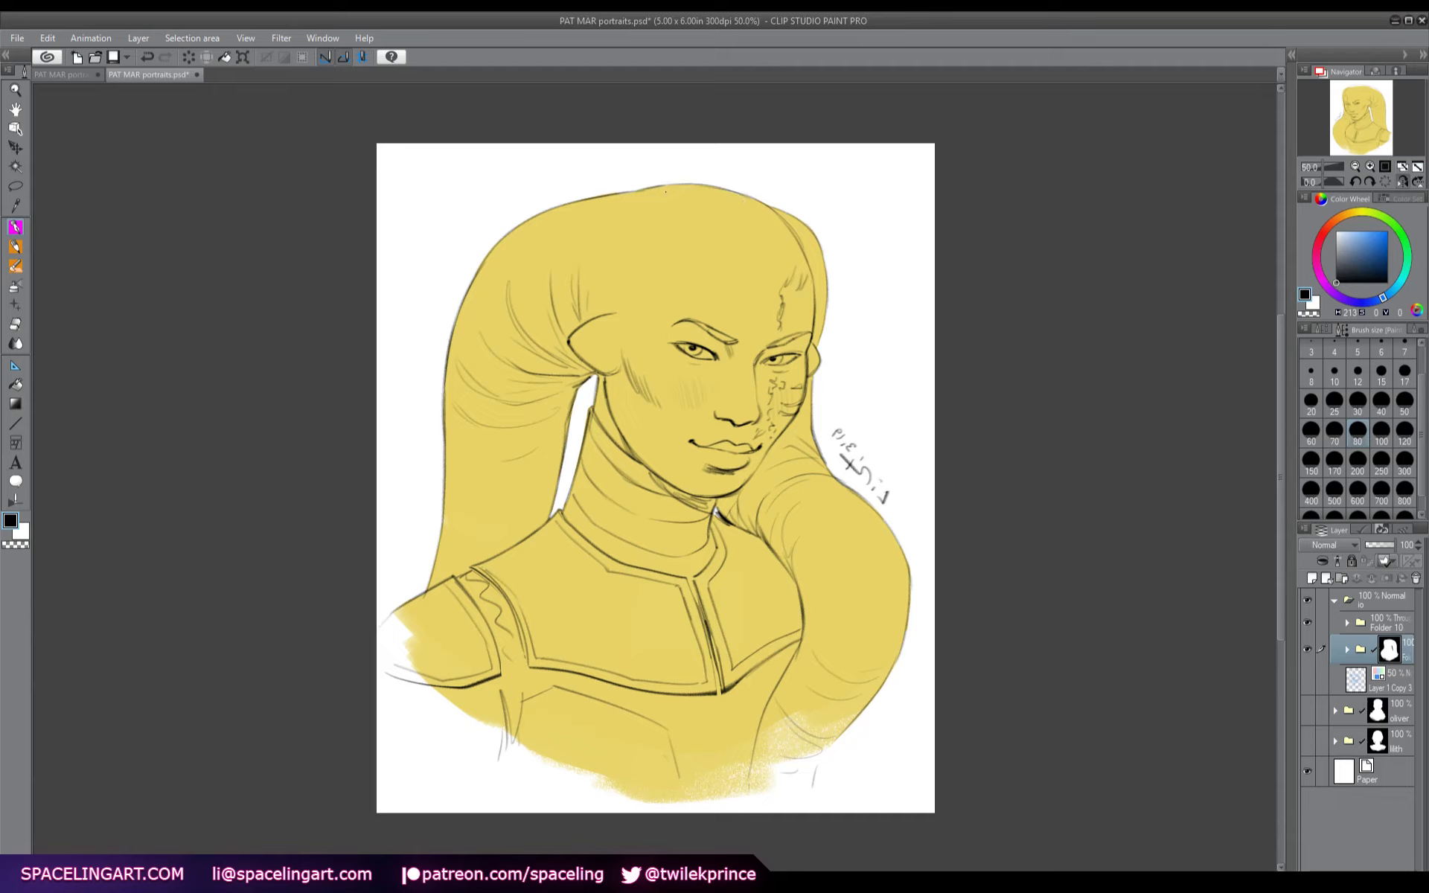
drag(748, 195, 814, 238)
key(h)
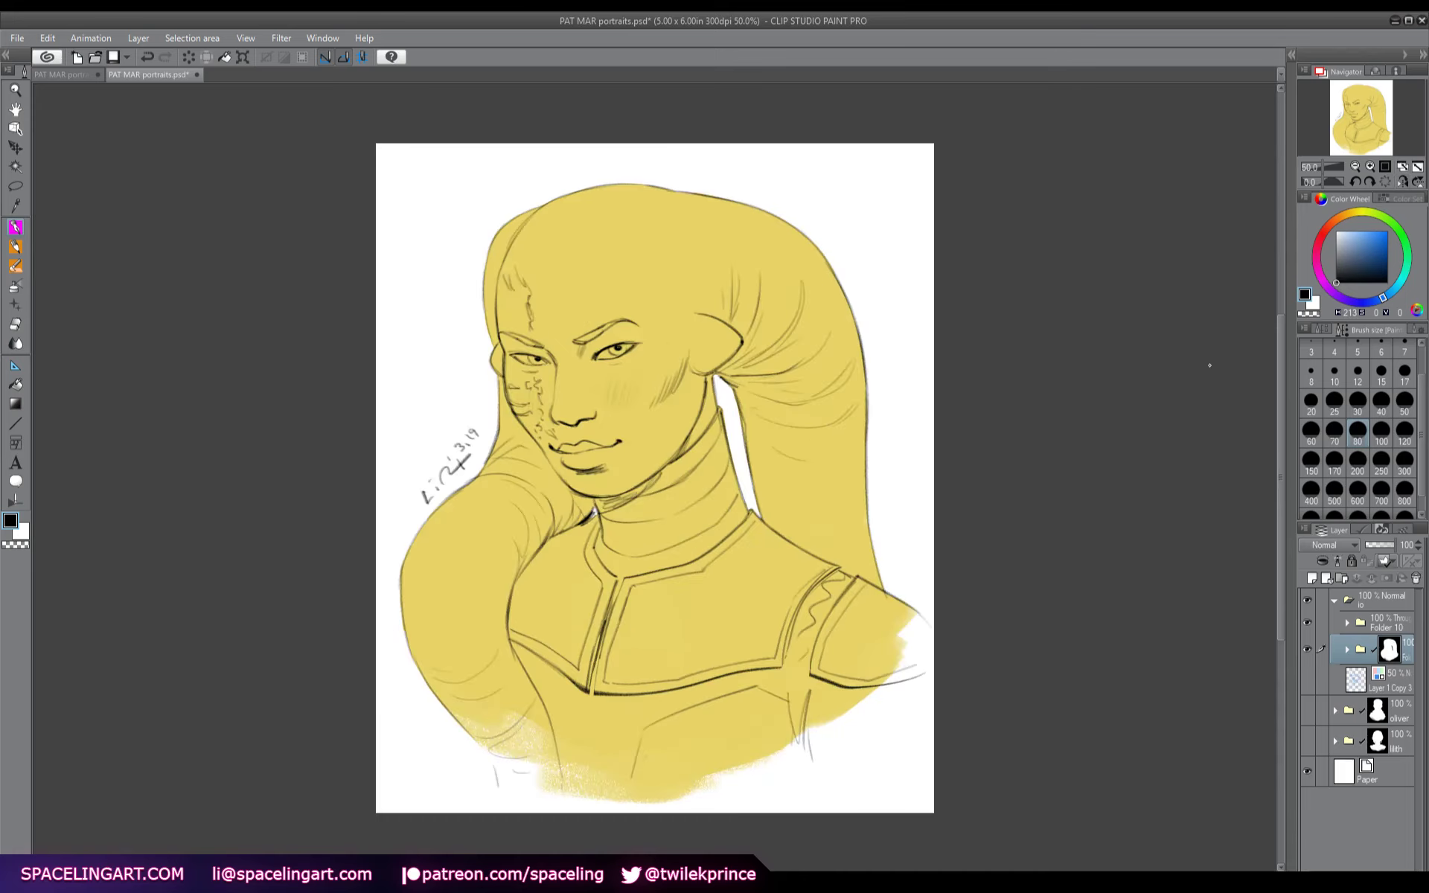
- Duplicate the merged line art layer and set the copy's blending mode to Overlay
click(1347, 623)
click(1369, 653)
key(ctrl+a)
key(ctrl+c)
key(ctrl+v)
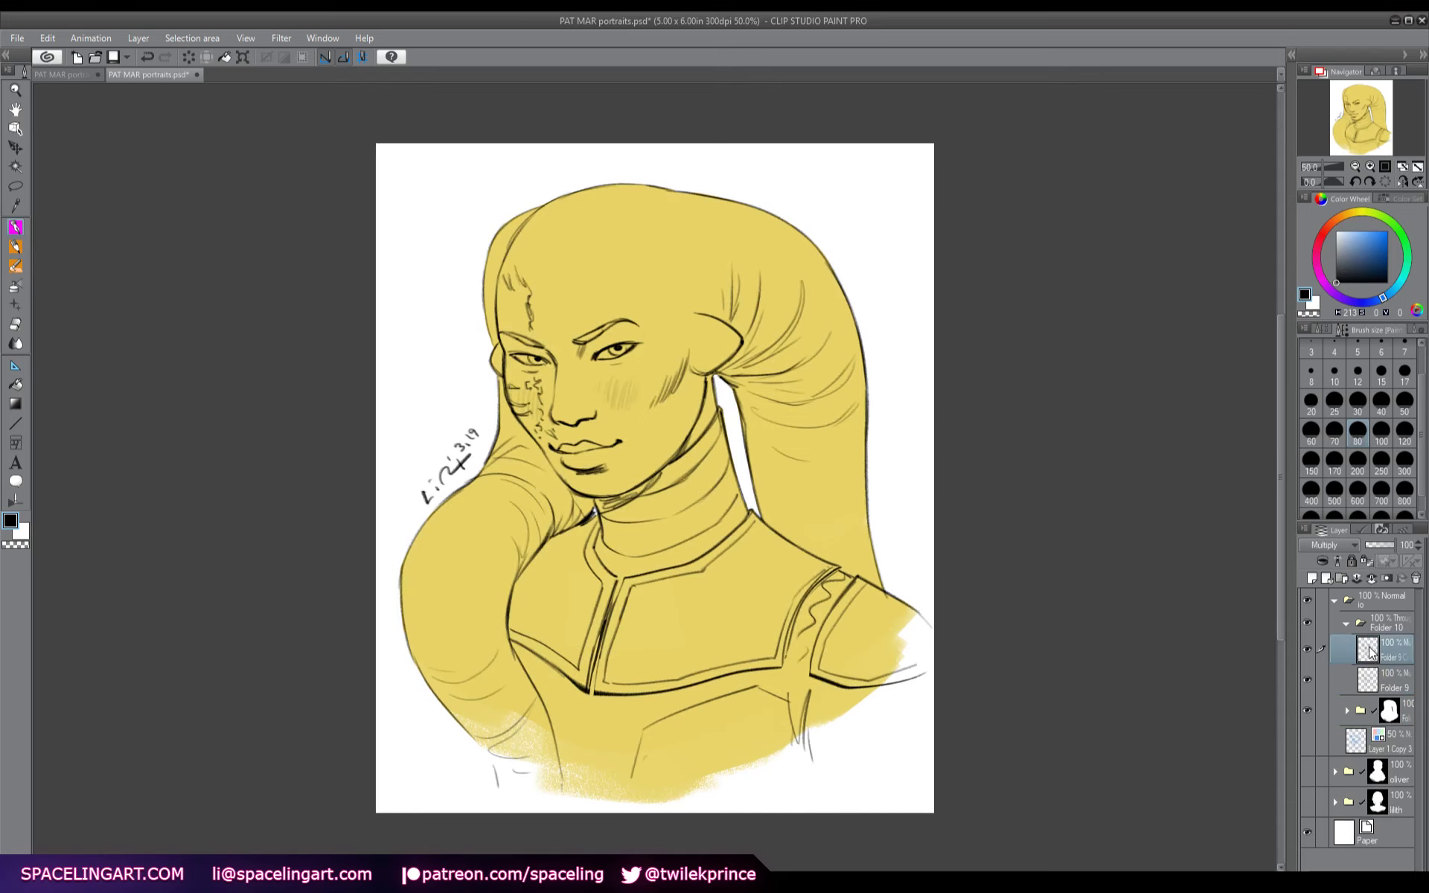
click(1313, 327)
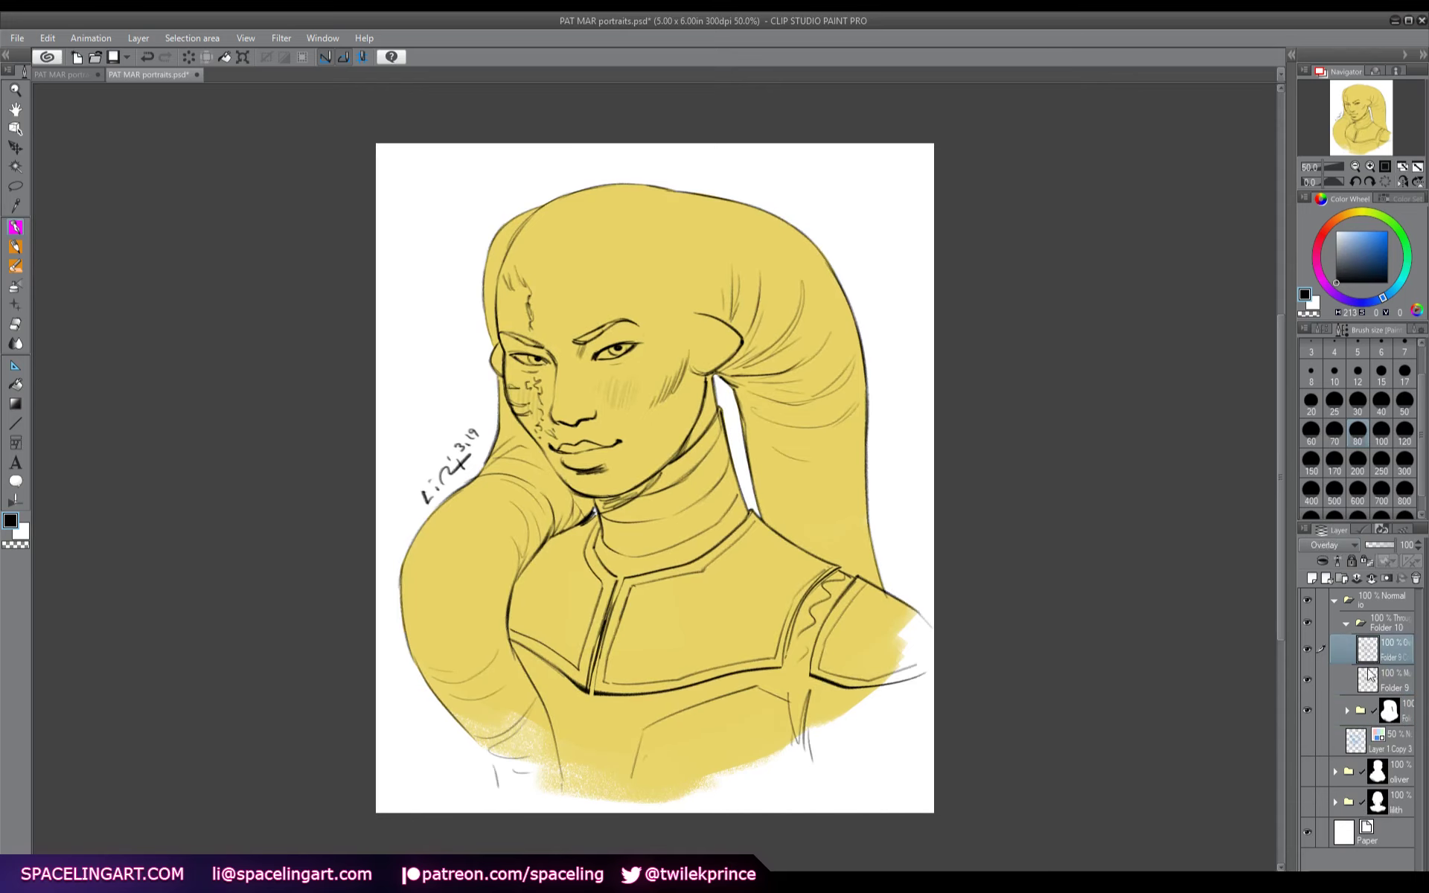
- Recolour the lower Multiply line art layer with a muted, dusty pink
click(1367, 675)
click(1363, 236)
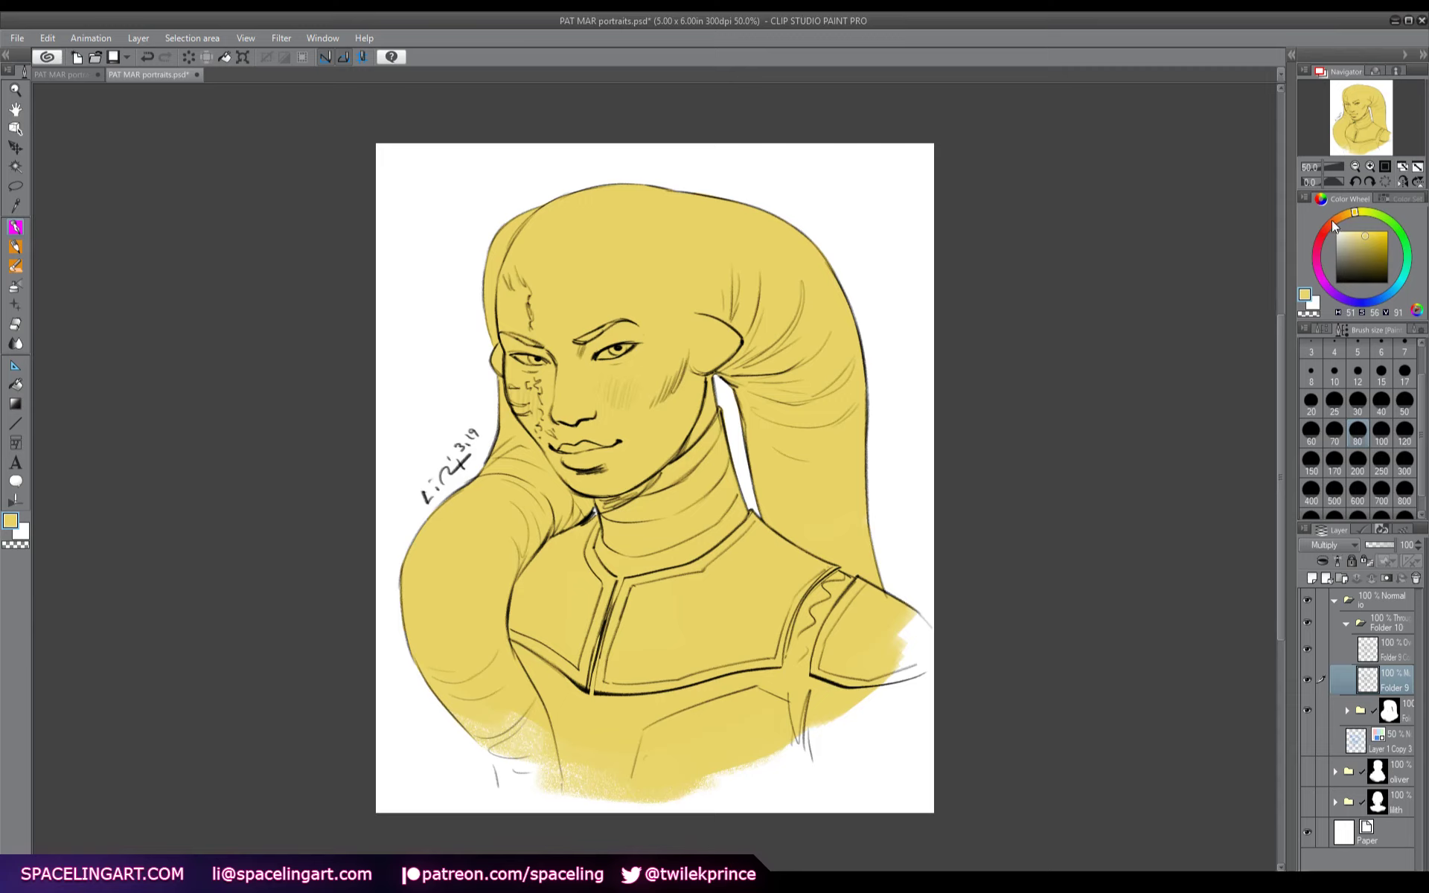
click(1323, 235)
drag(1362, 236, 1347, 239)
click(46, 38)
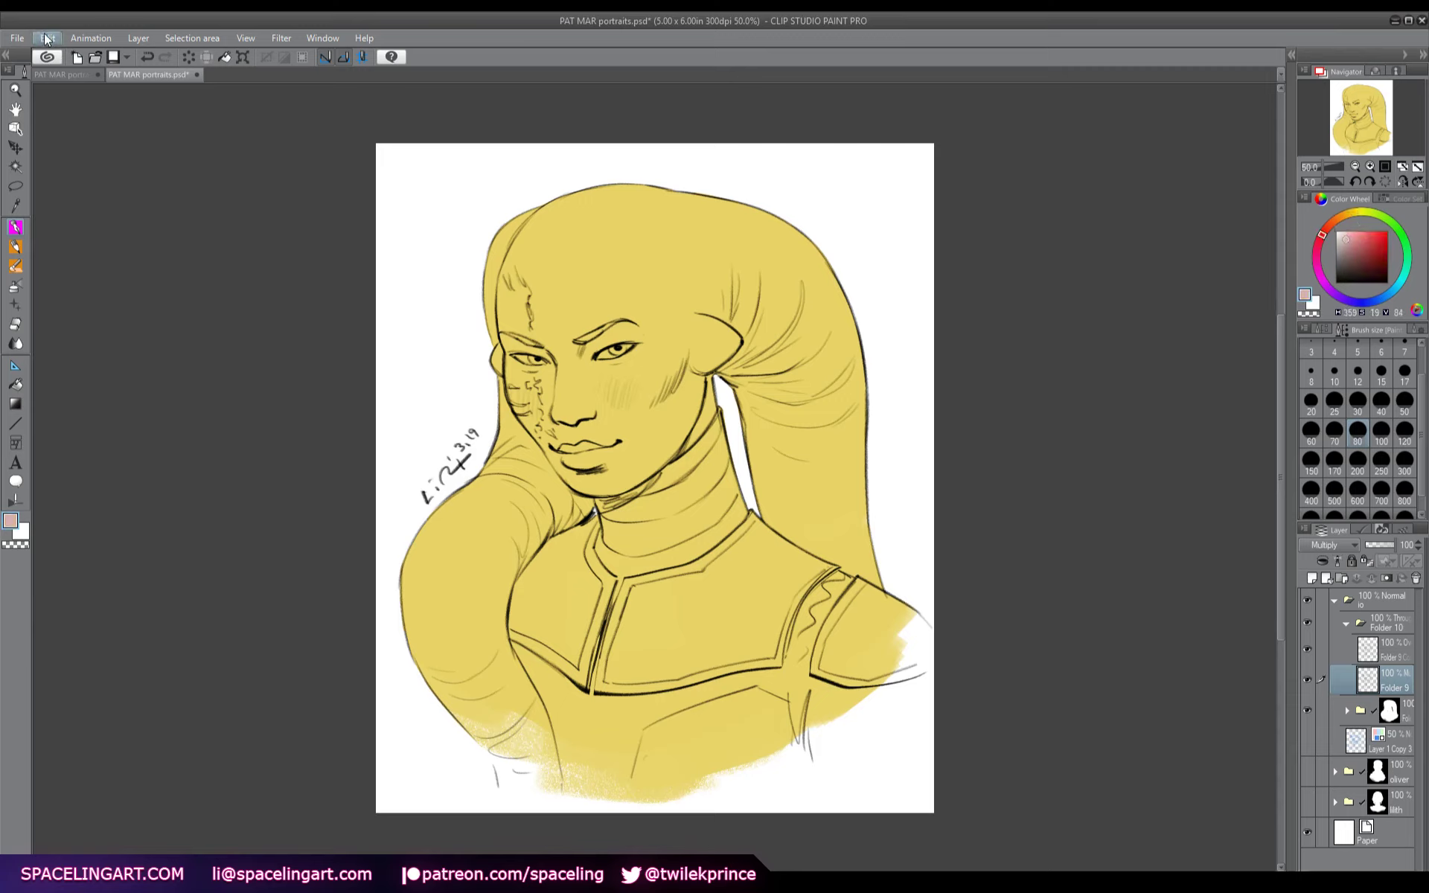
click(123, 249)
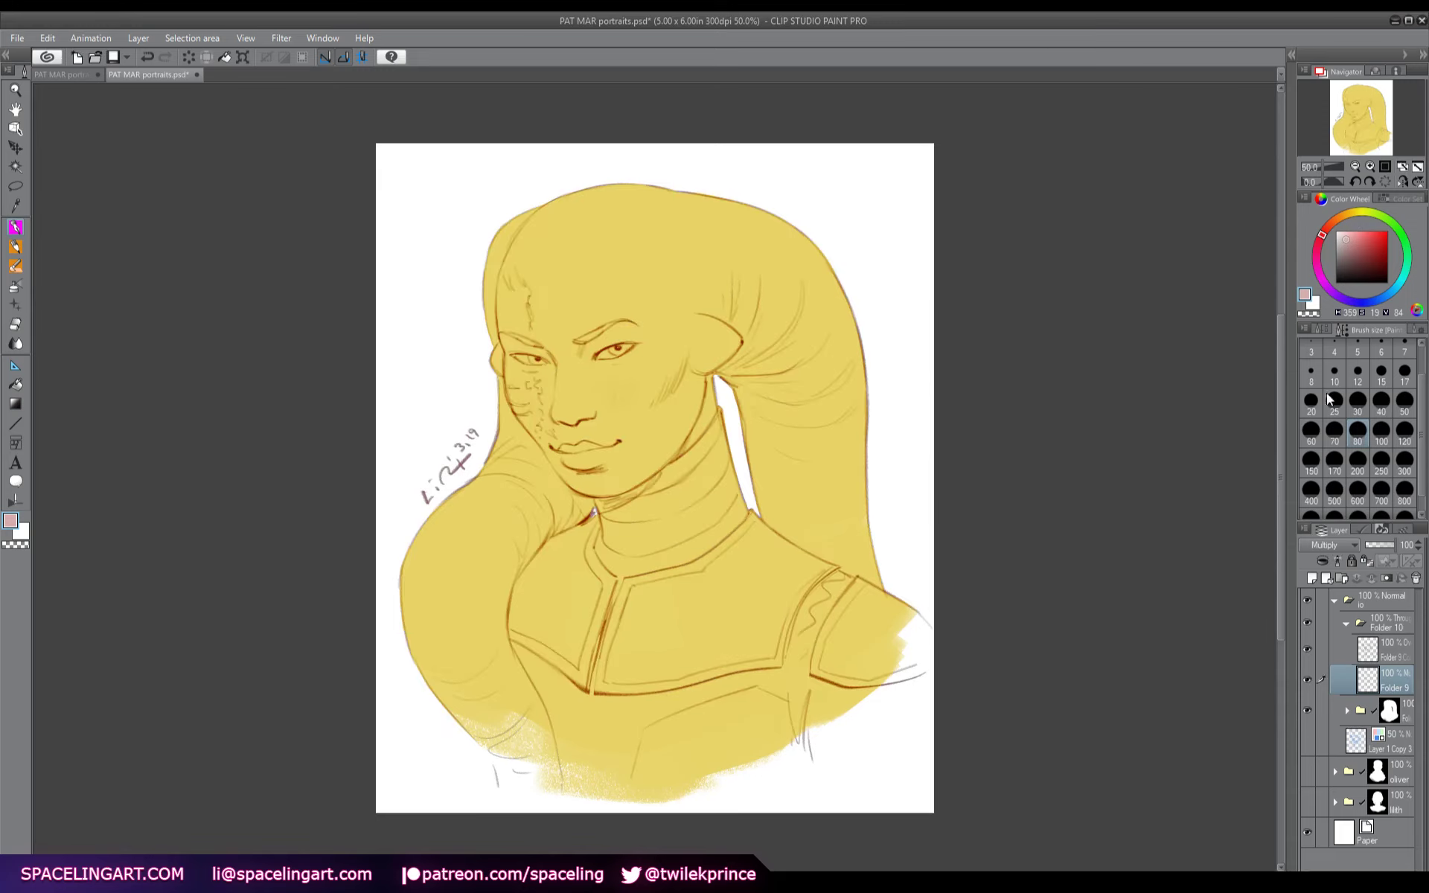
click(1347, 242)
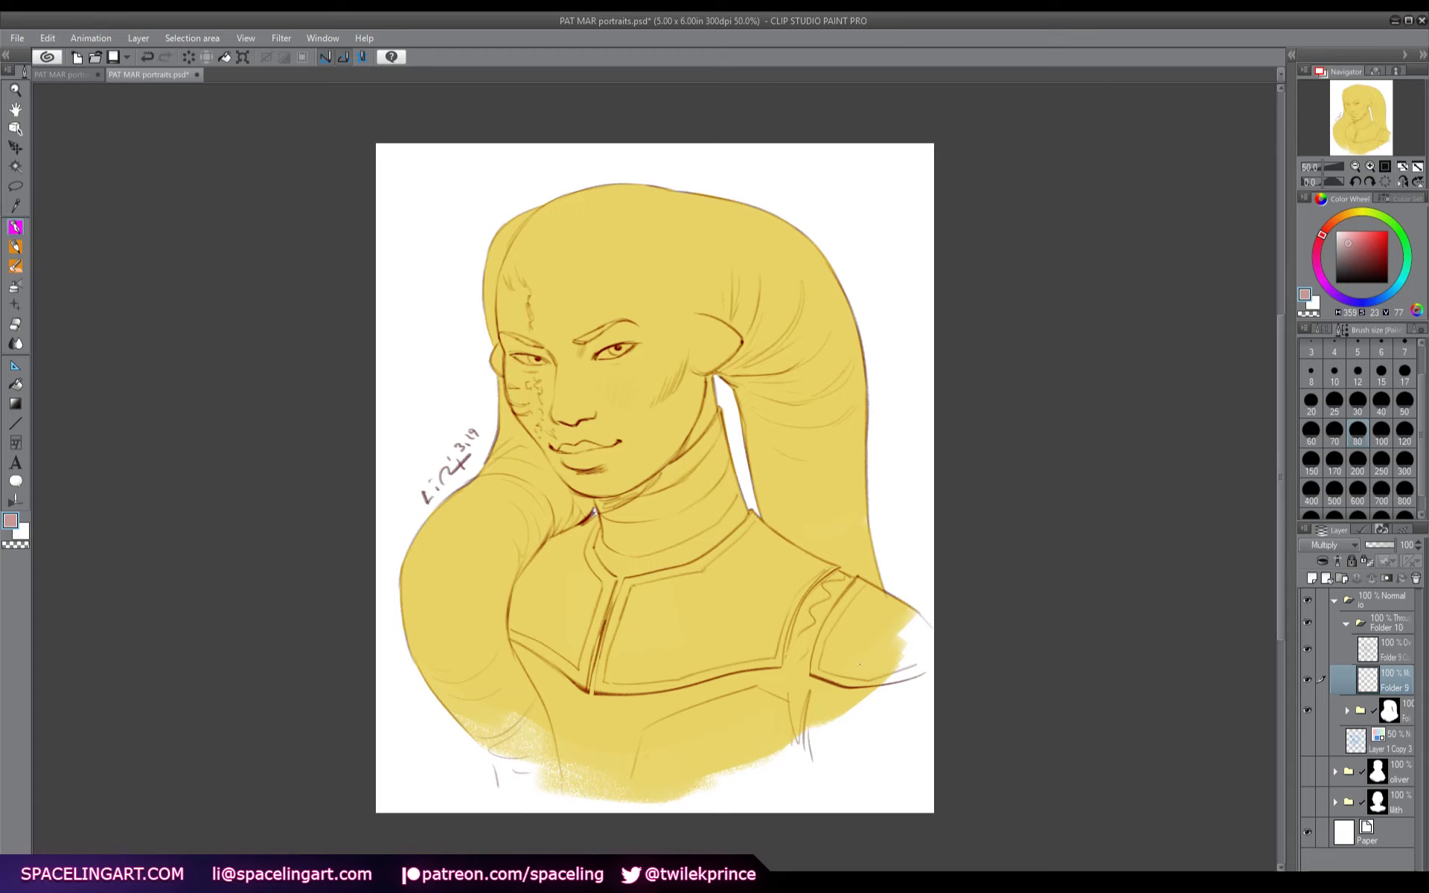
- Select the yellow silhouette from its mask and add it as a layer mask on the portrait's parent folder
ctrl+click(1369, 680)
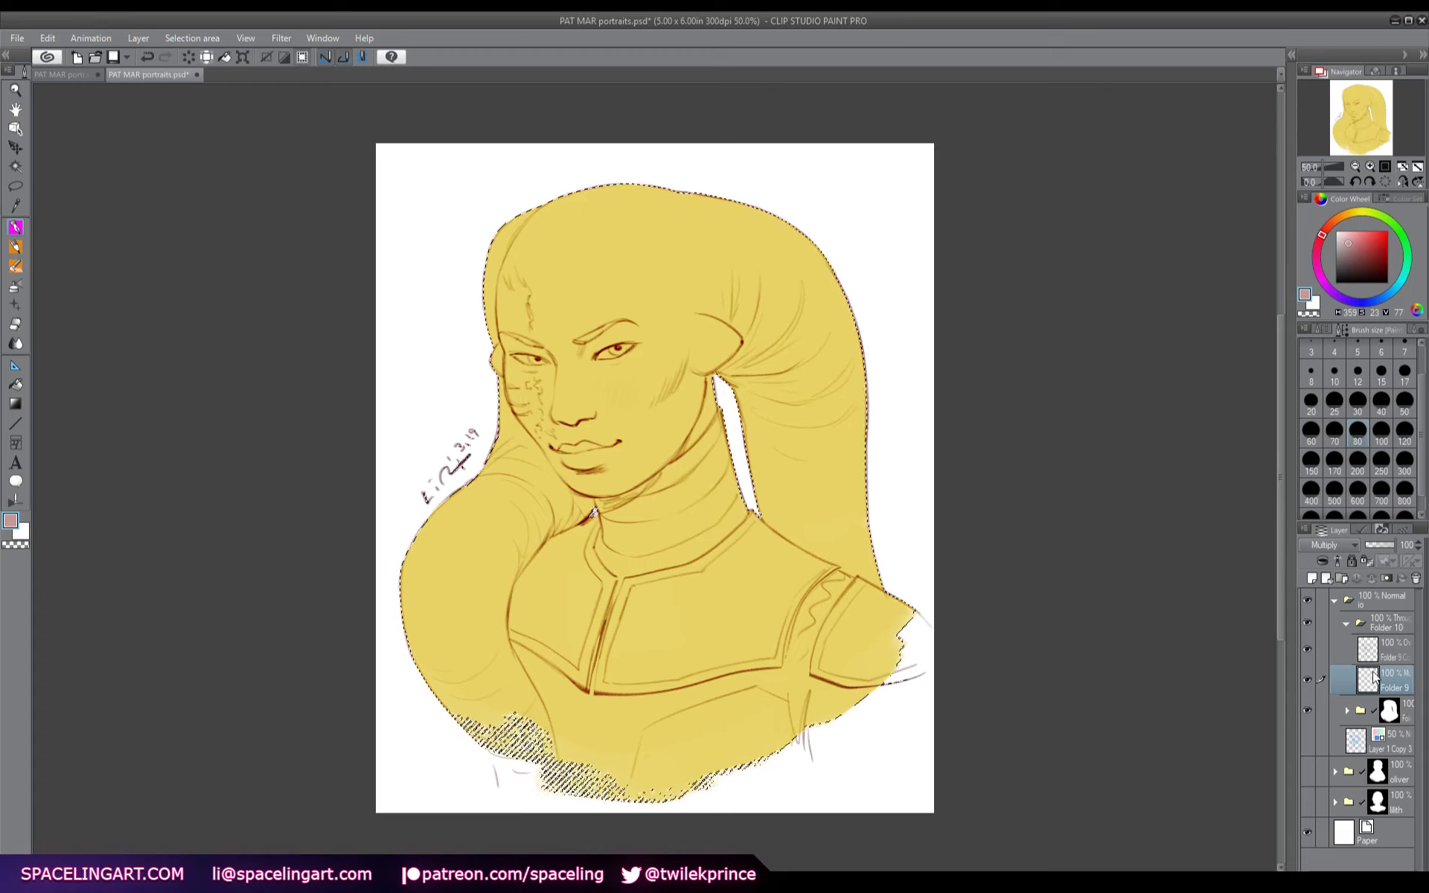
click(1393, 603)
click(1388, 578)
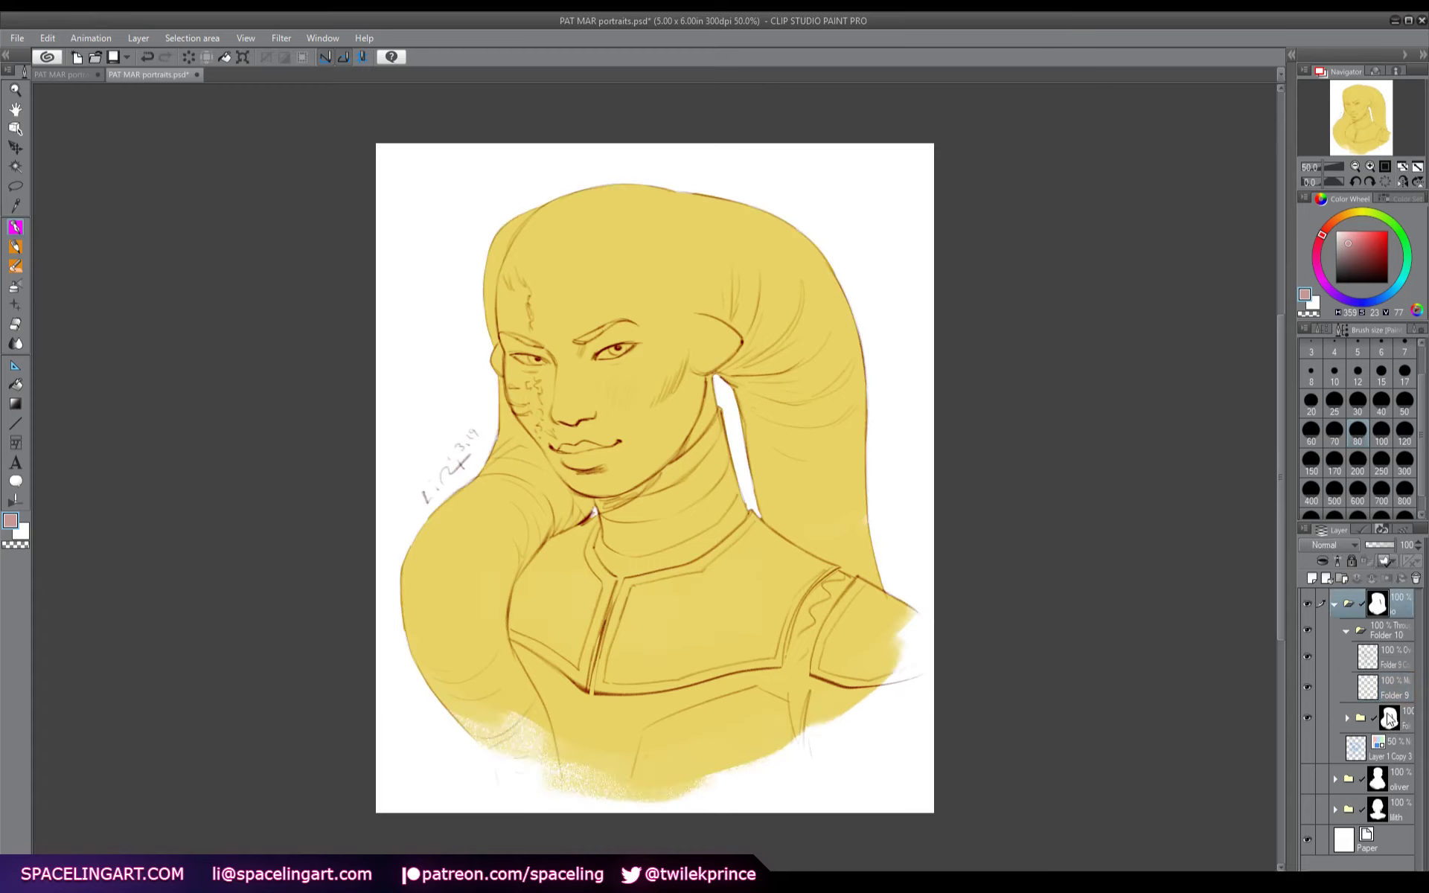
click(1391, 719)
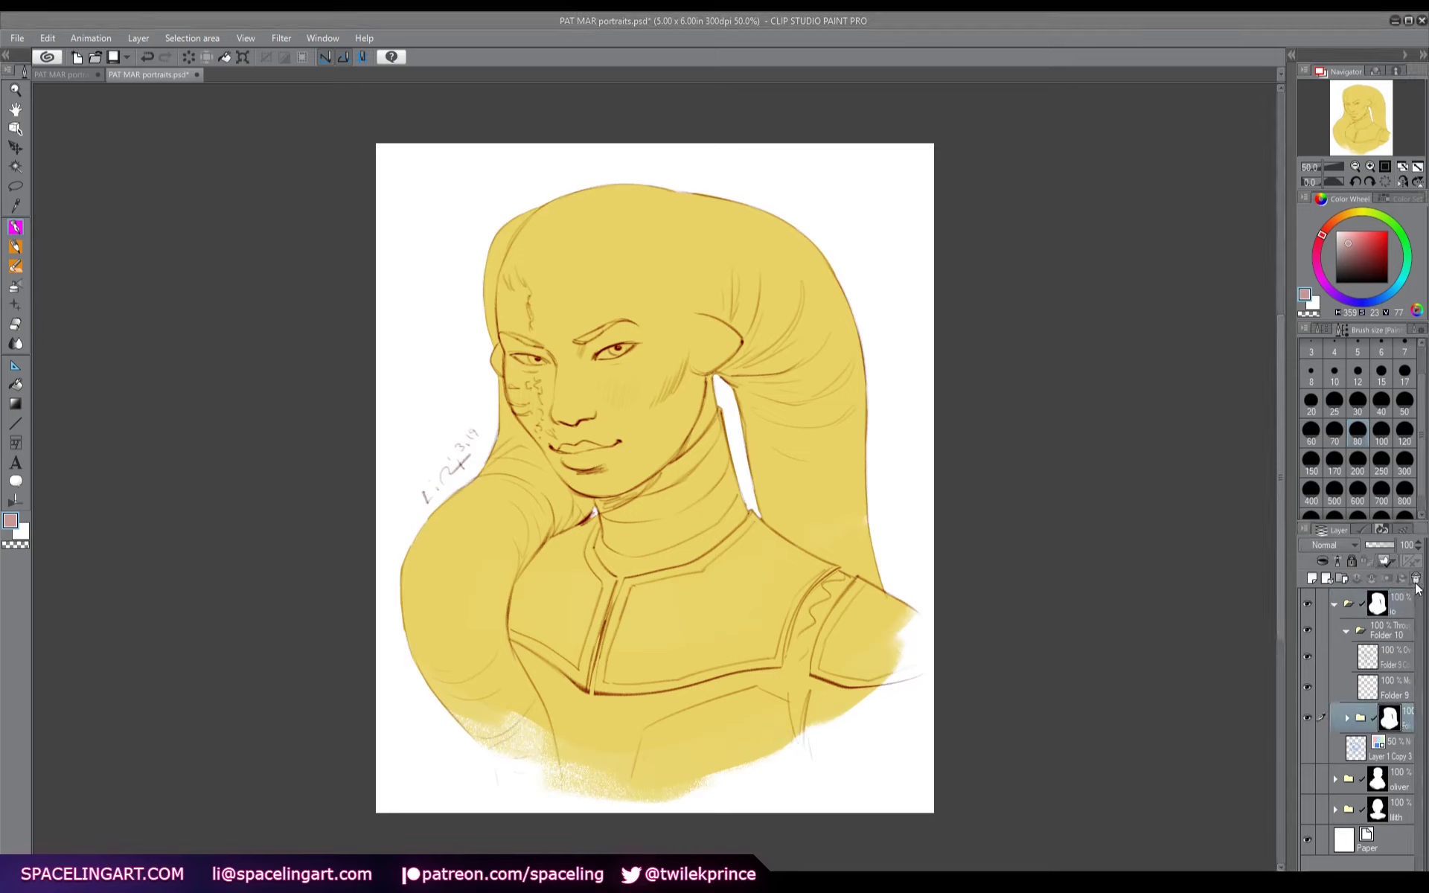
click(725, 348)
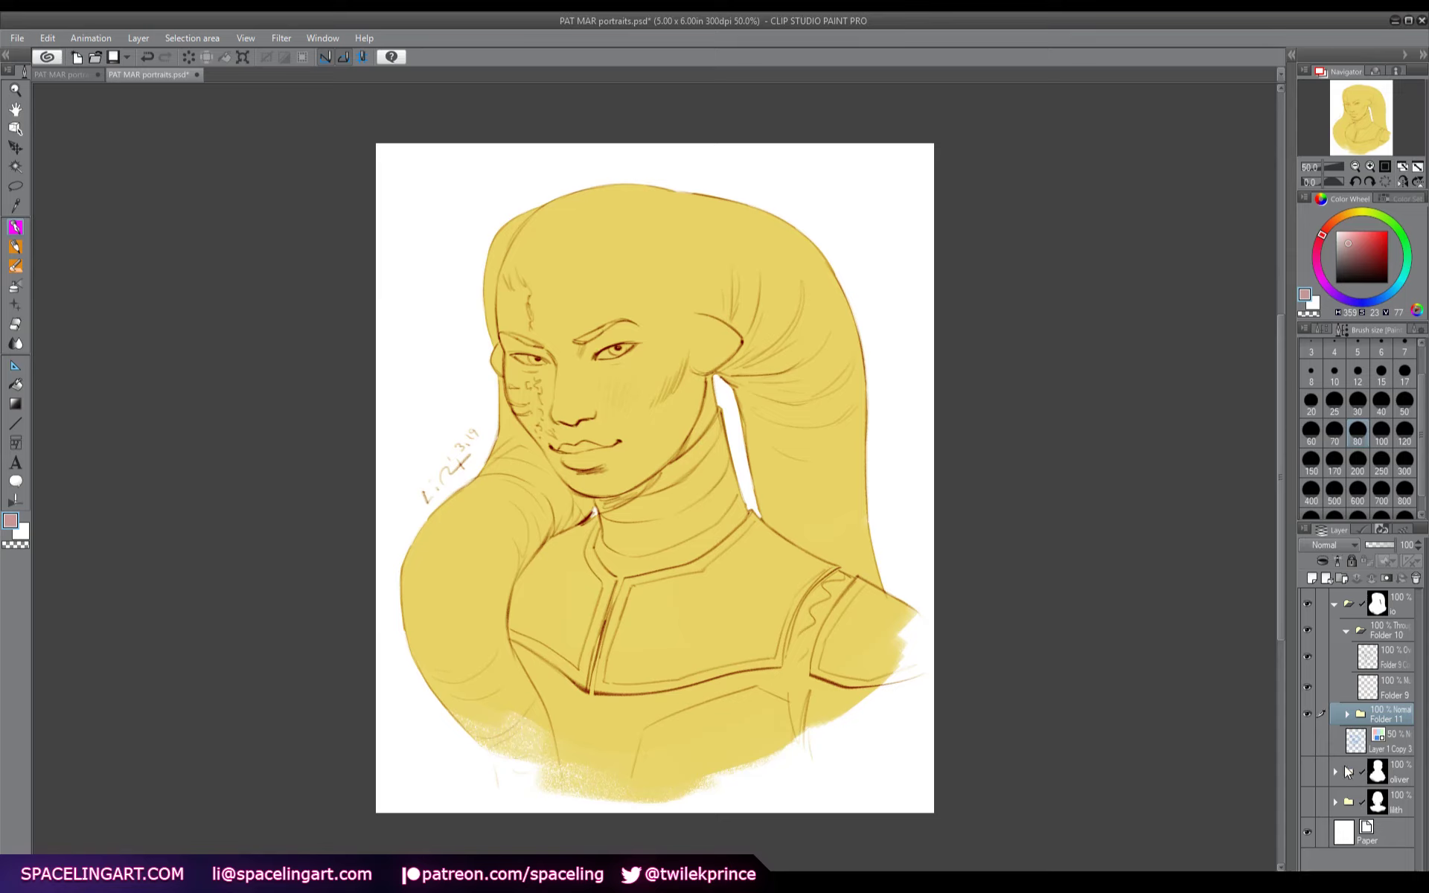
key(ctrl+z)
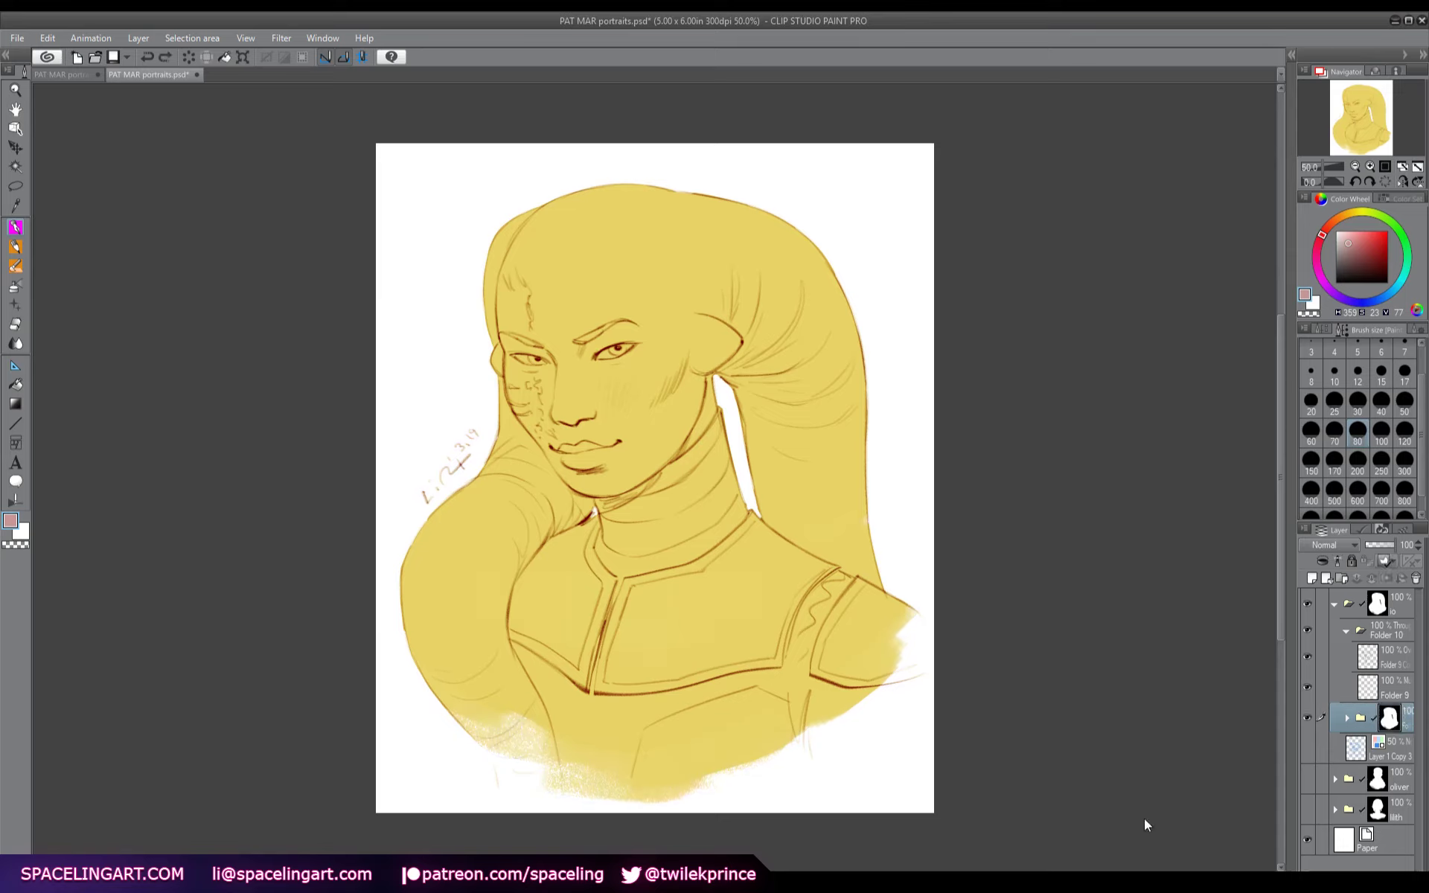
- Remove the mask from the inner colour folder, select the empty layer inside that folder, and save the file
key(ctrl+y)
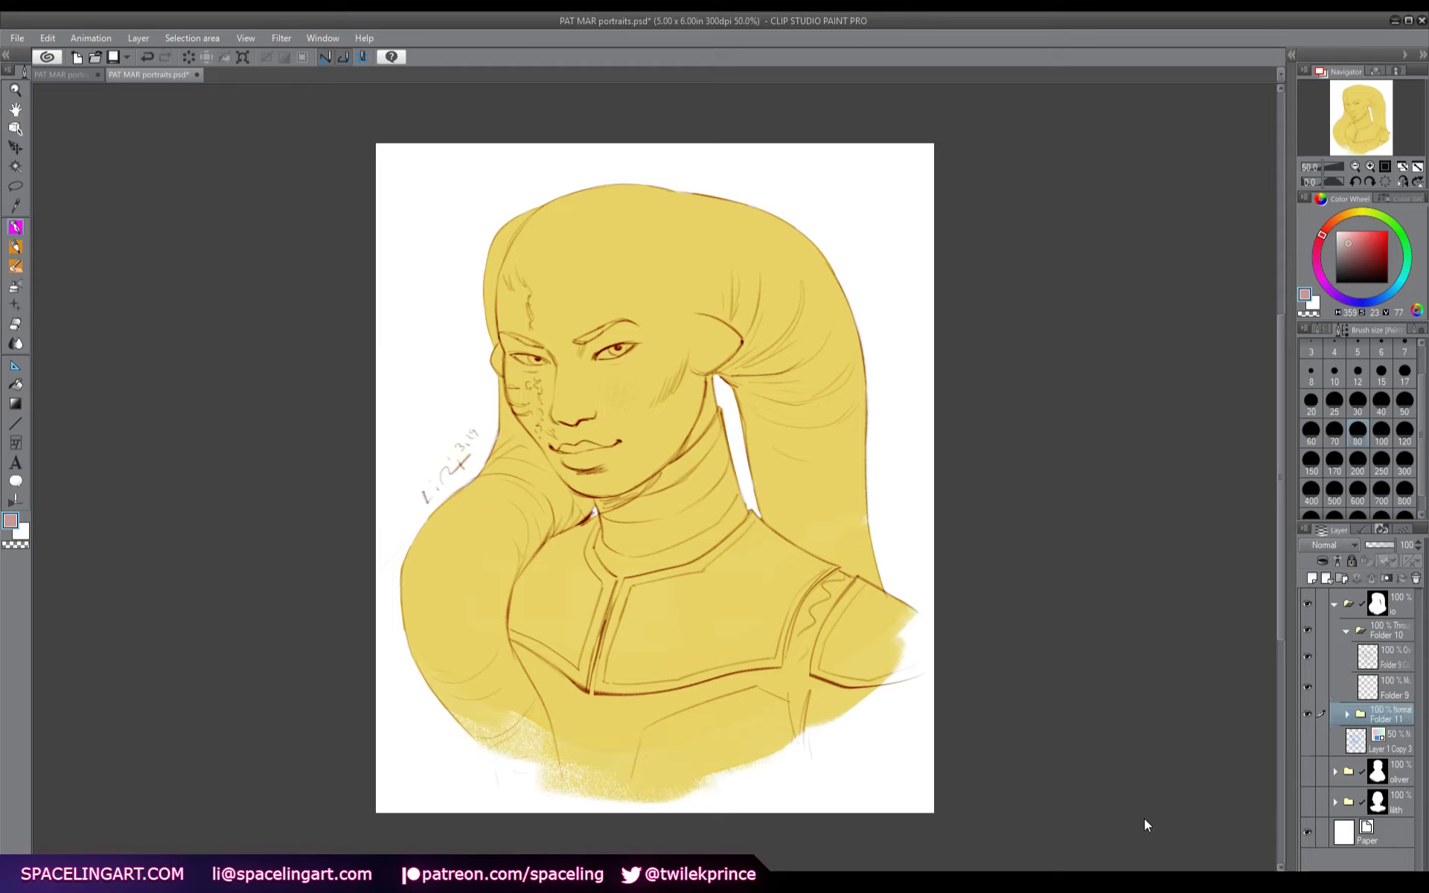
click(1347, 631)
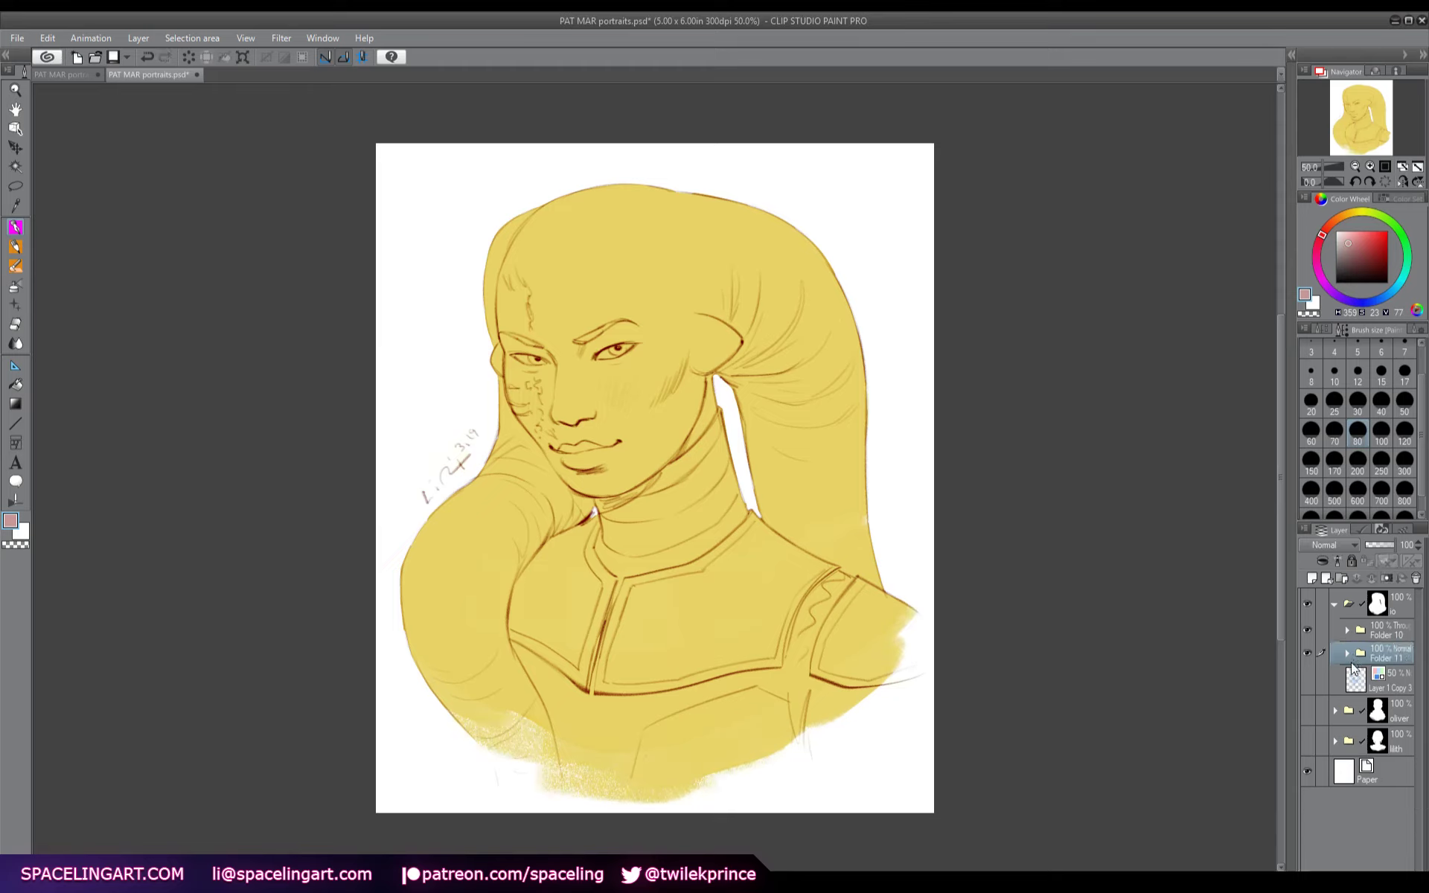
click(1346, 653)
click(1370, 681)
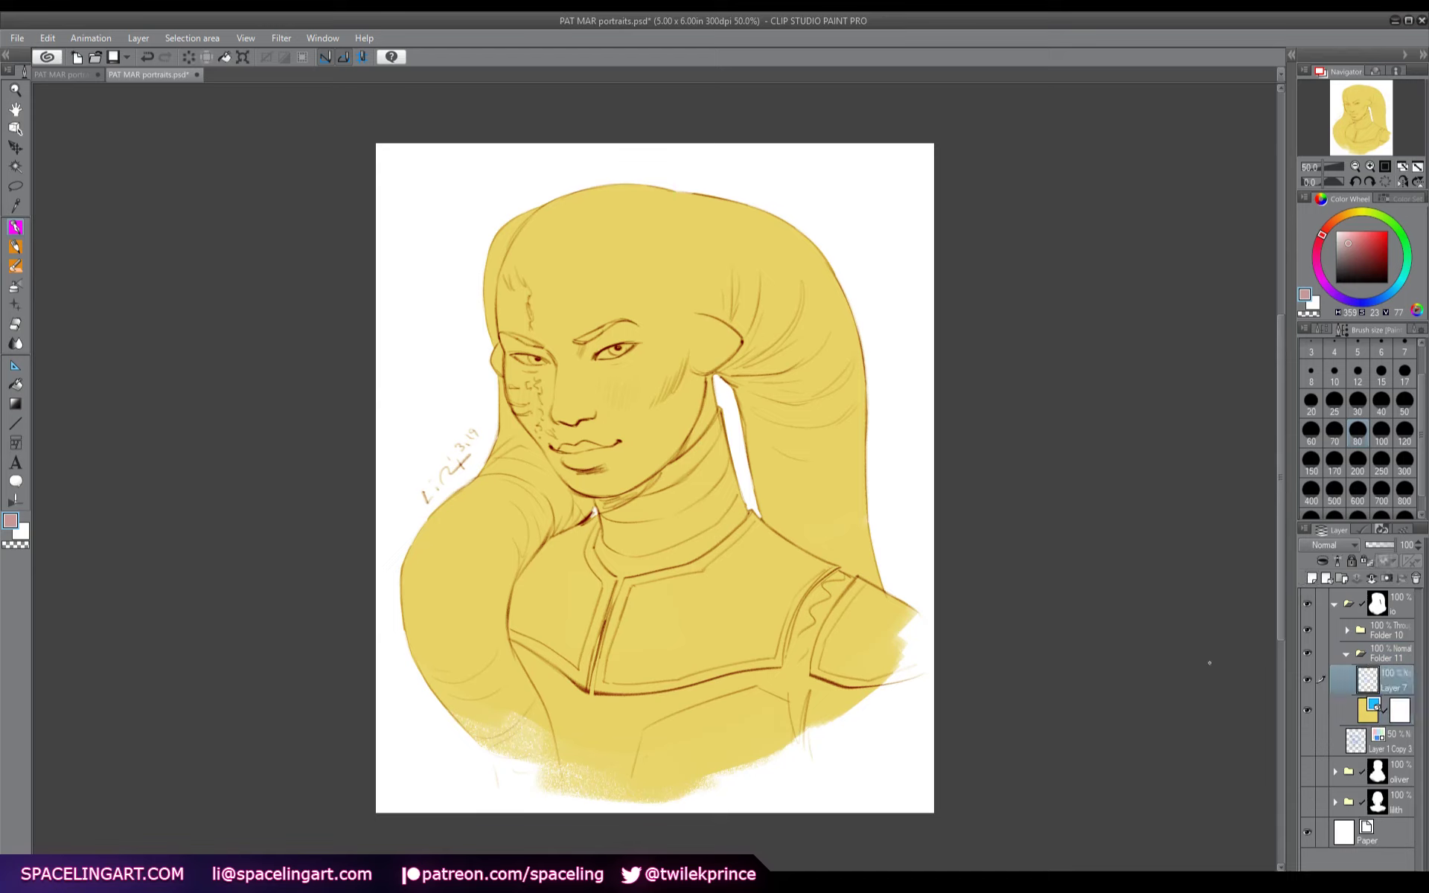
key(ctrl+s)
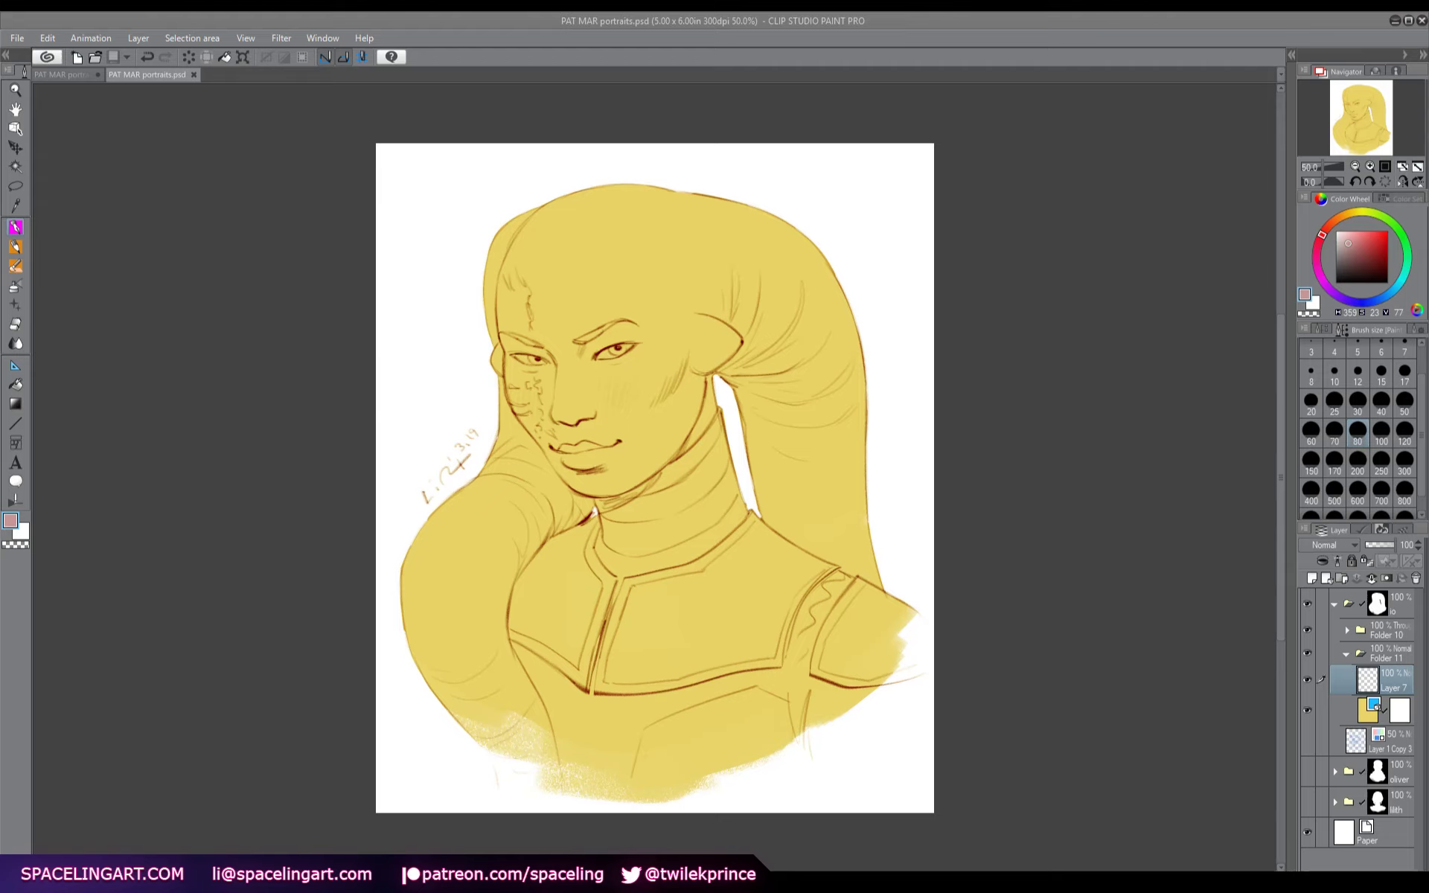
- Block in the torso, shoulder and lower collar of the suit with a very dark, muted blue-violet
click(984, 768)
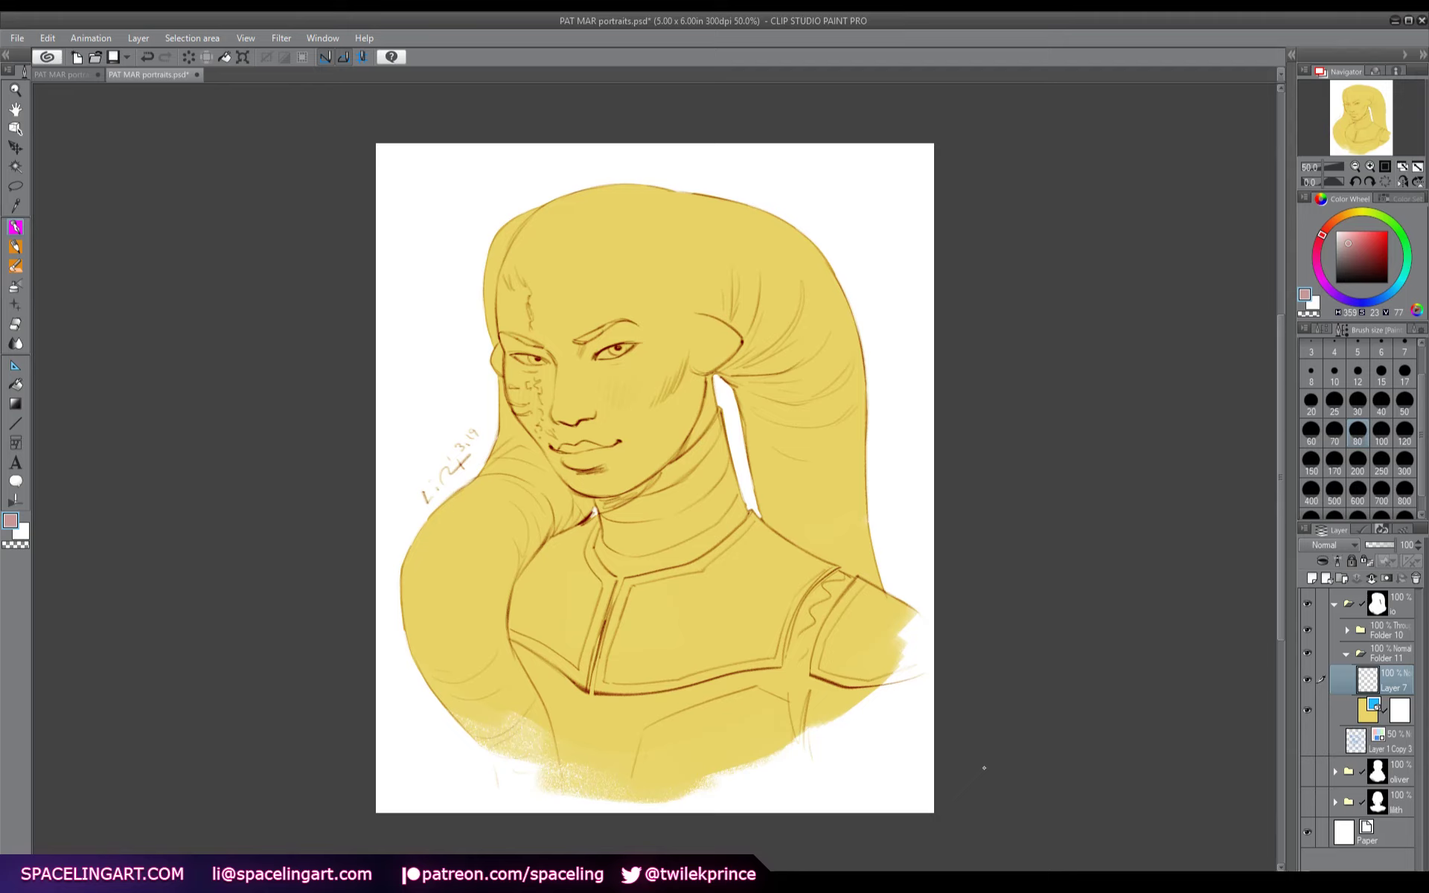
scroll(1280, 556, down, 1)
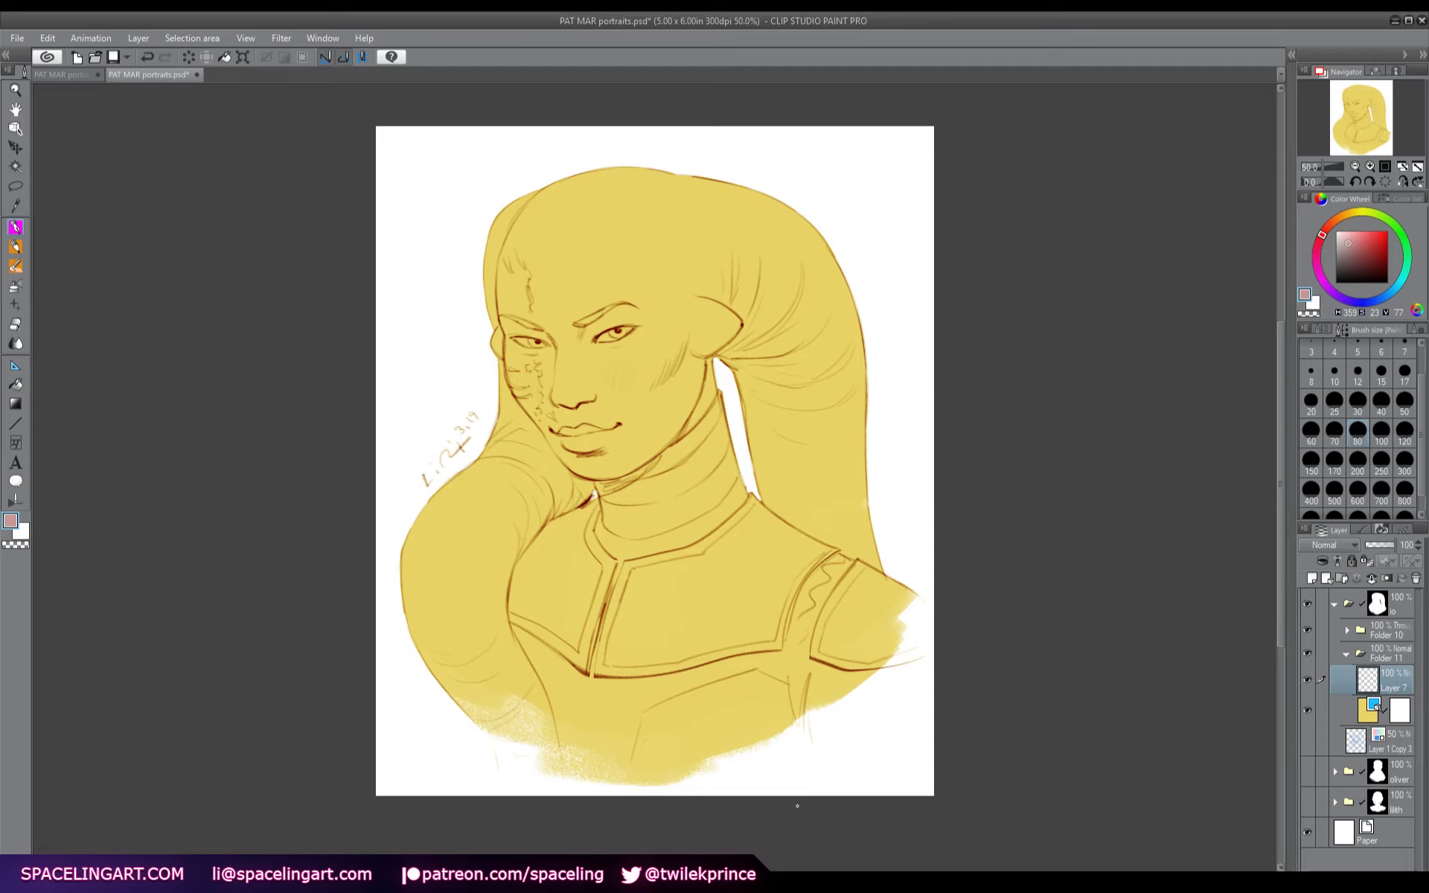
alt+click(833, 670)
drag(1342, 259, 1342, 272)
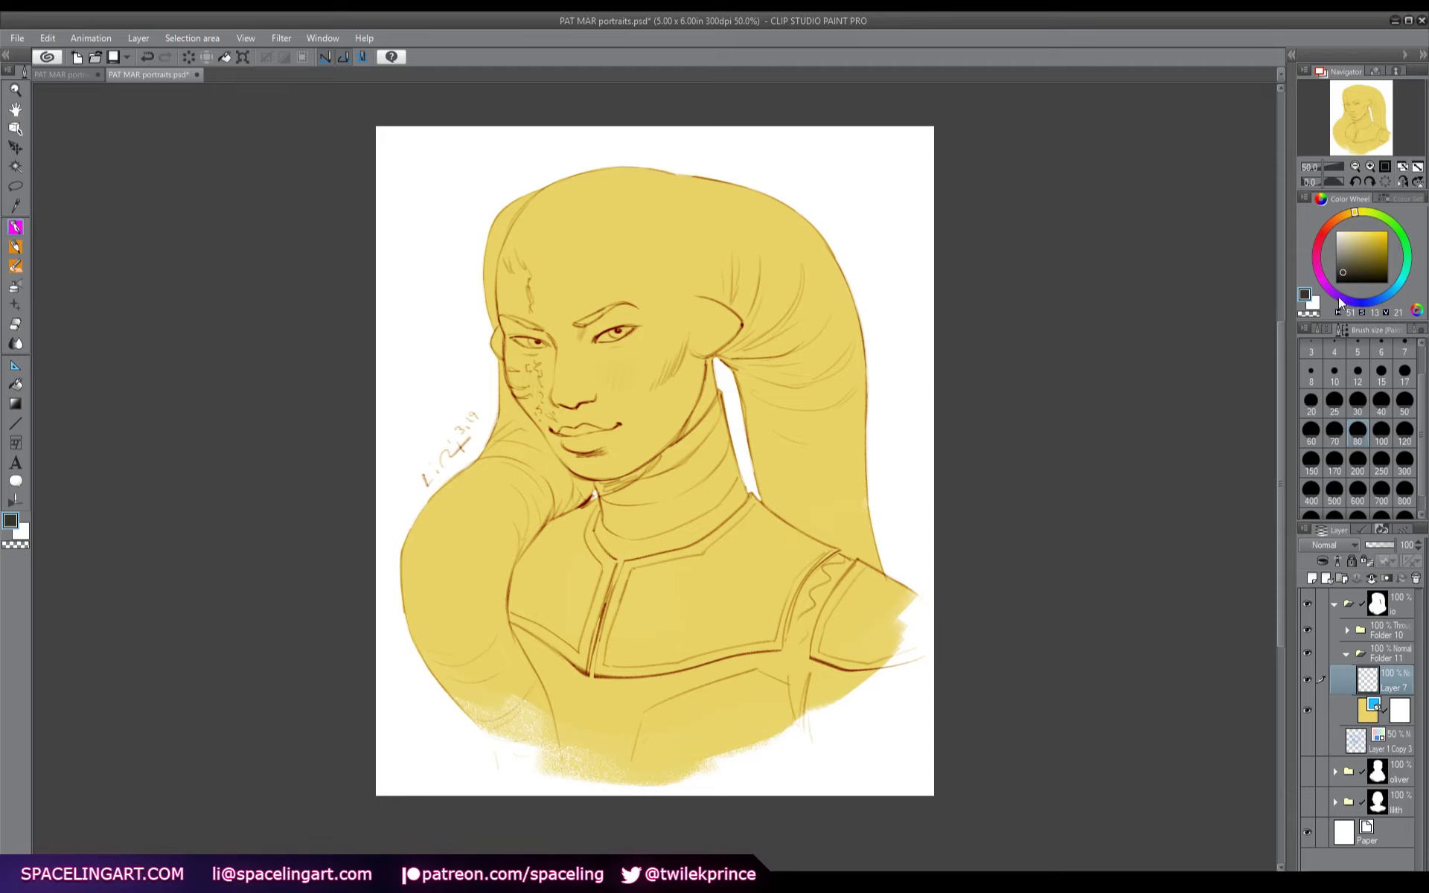
click(1343, 299)
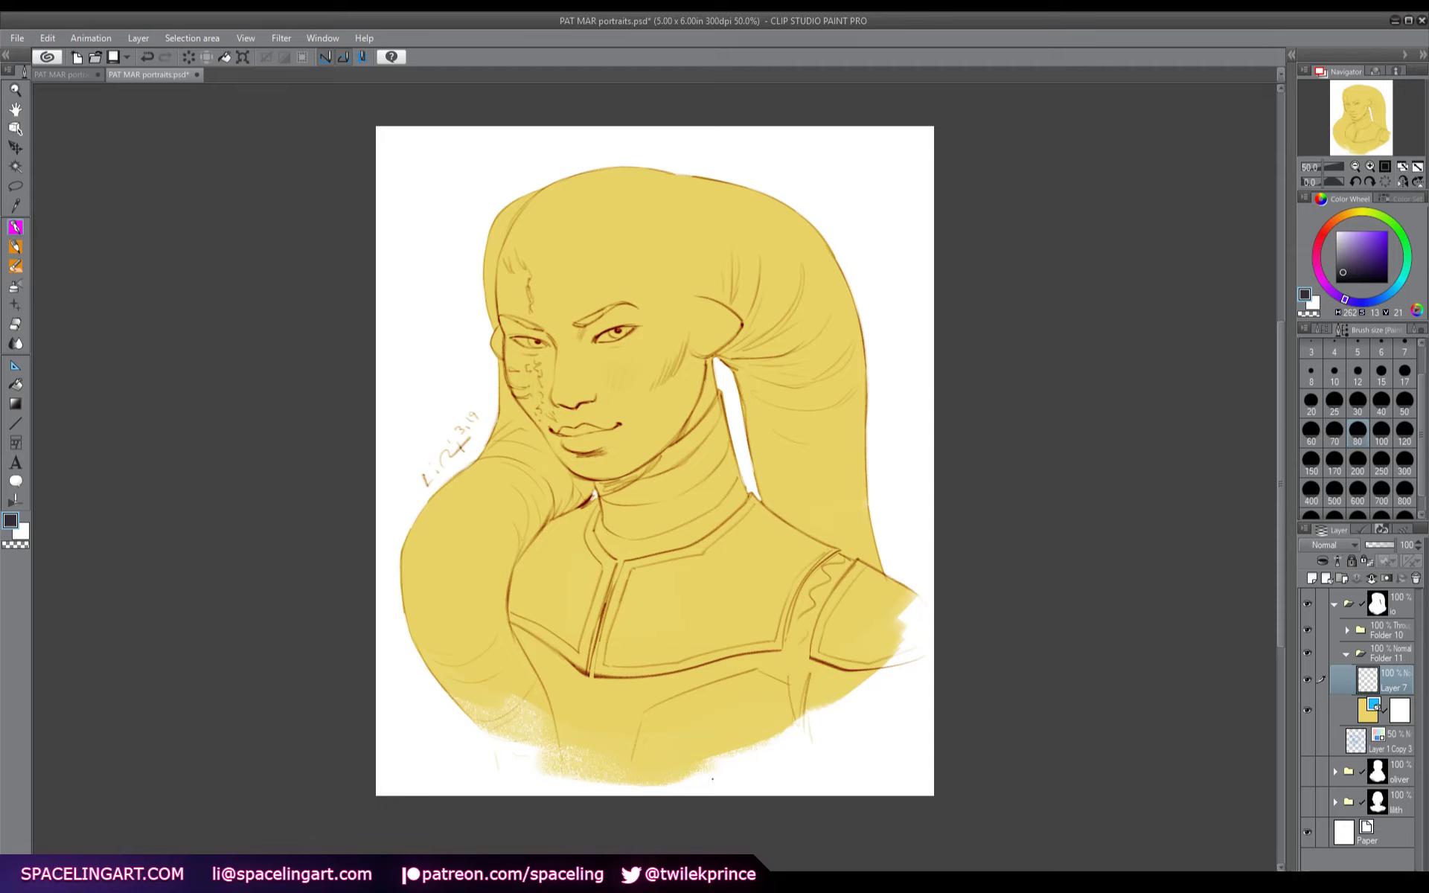
drag(611, 619, 607, 740)
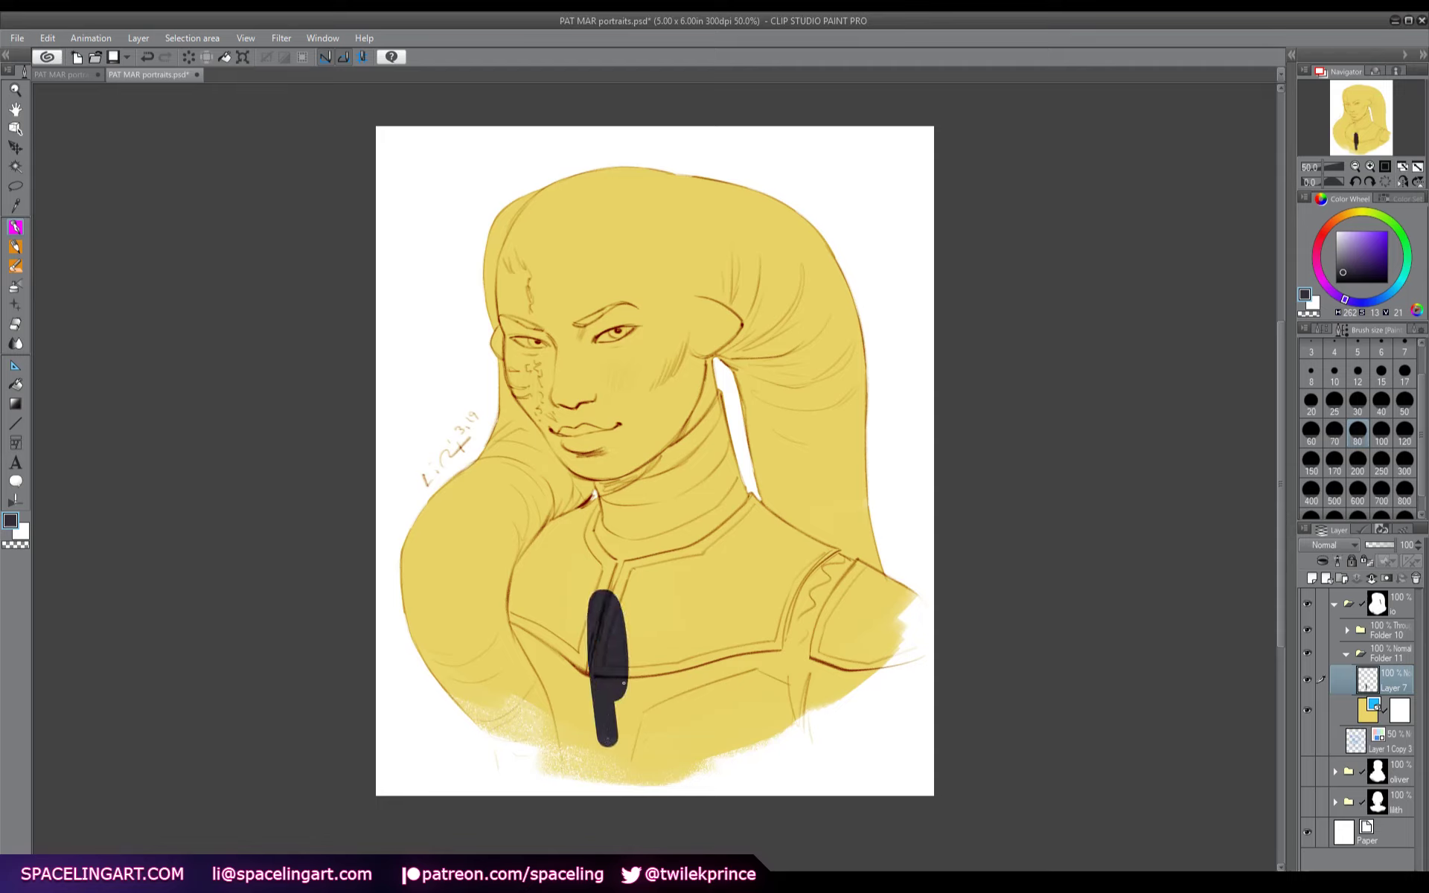
mouse_move(609, 604)
mouse_down()
mouse_move(550, 568)
mouse_move(528, 599)
mouse_move(517, 572)
mouse_move(514, 623)
mouse_move(511, 605)
mouse_move(555, 698)
mouse_move(534, 657)
mouse_move(570, 784)
mouse_move(560, 705)
mouse_move(576, 784)
mouse_move(667, 754)
mouse_move(661, 701)
mouse_move(624, 748)
mouse_move(600, 752)
mouse_move(535, 612)
mouse_move(606, 581)
mouse_move(564, 551)
mouse_move(545, 556)
mouse_move(626, 525)
mouse_move(695, 460)
mouse_move(643, 524)
mouse_move(703, 551)
mouse_move(678, 547)
mouse_move(856, 573)
mouse_move(797, 663)
mouse_move(912, 661)
mouse_move(897, 625)
mouse_up()
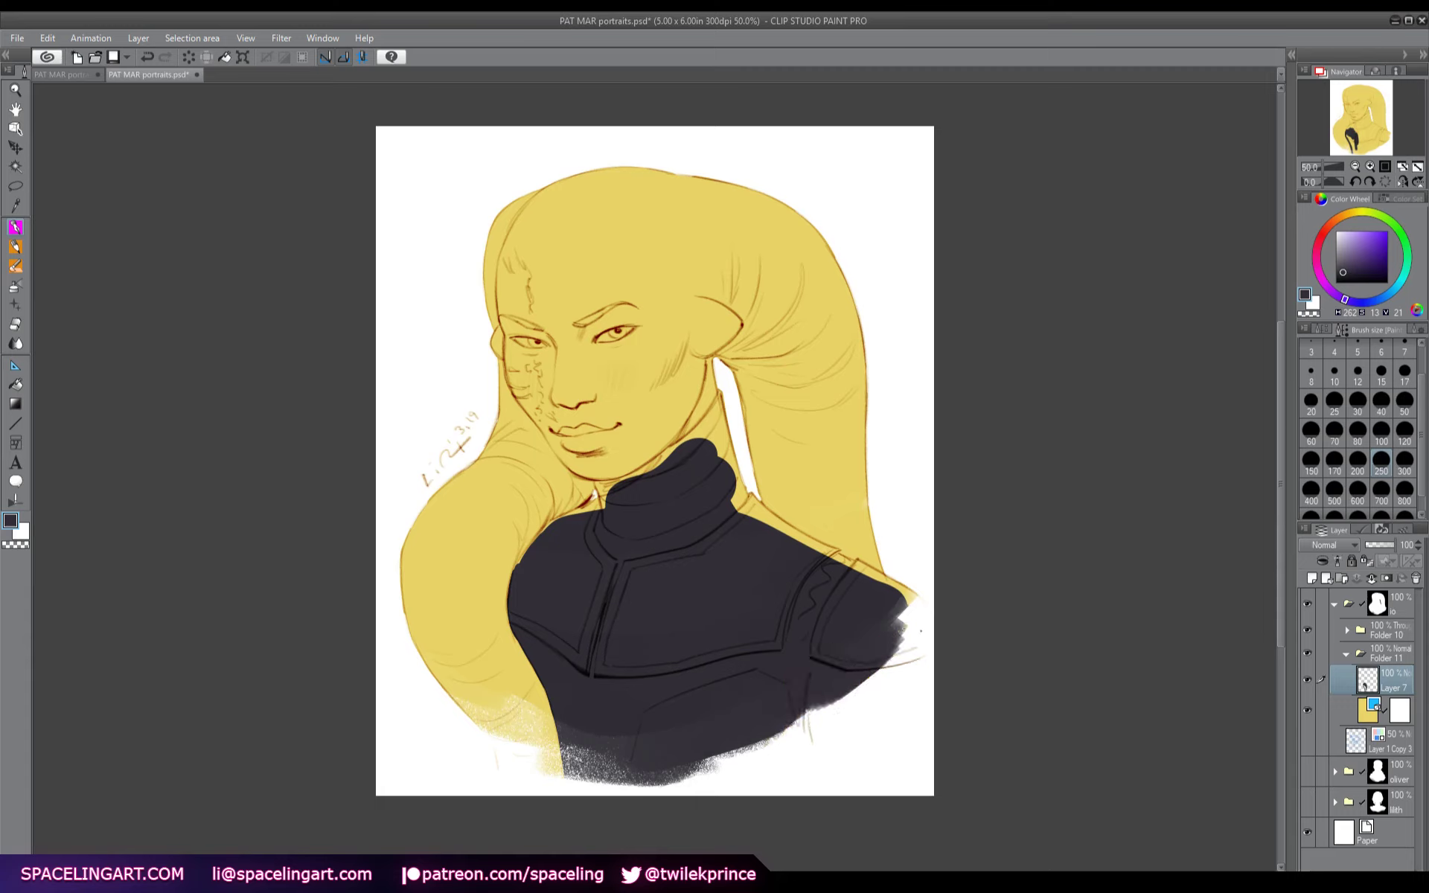
- Extend the dark suit fill out to the high collar, head-tail edge and shoulder outlines, checking it in a mirrored view
mouse_move(602, 505)
mouse_down()
mouse_move(548, 530)
mouse_move(524, 562)
mouse_up()
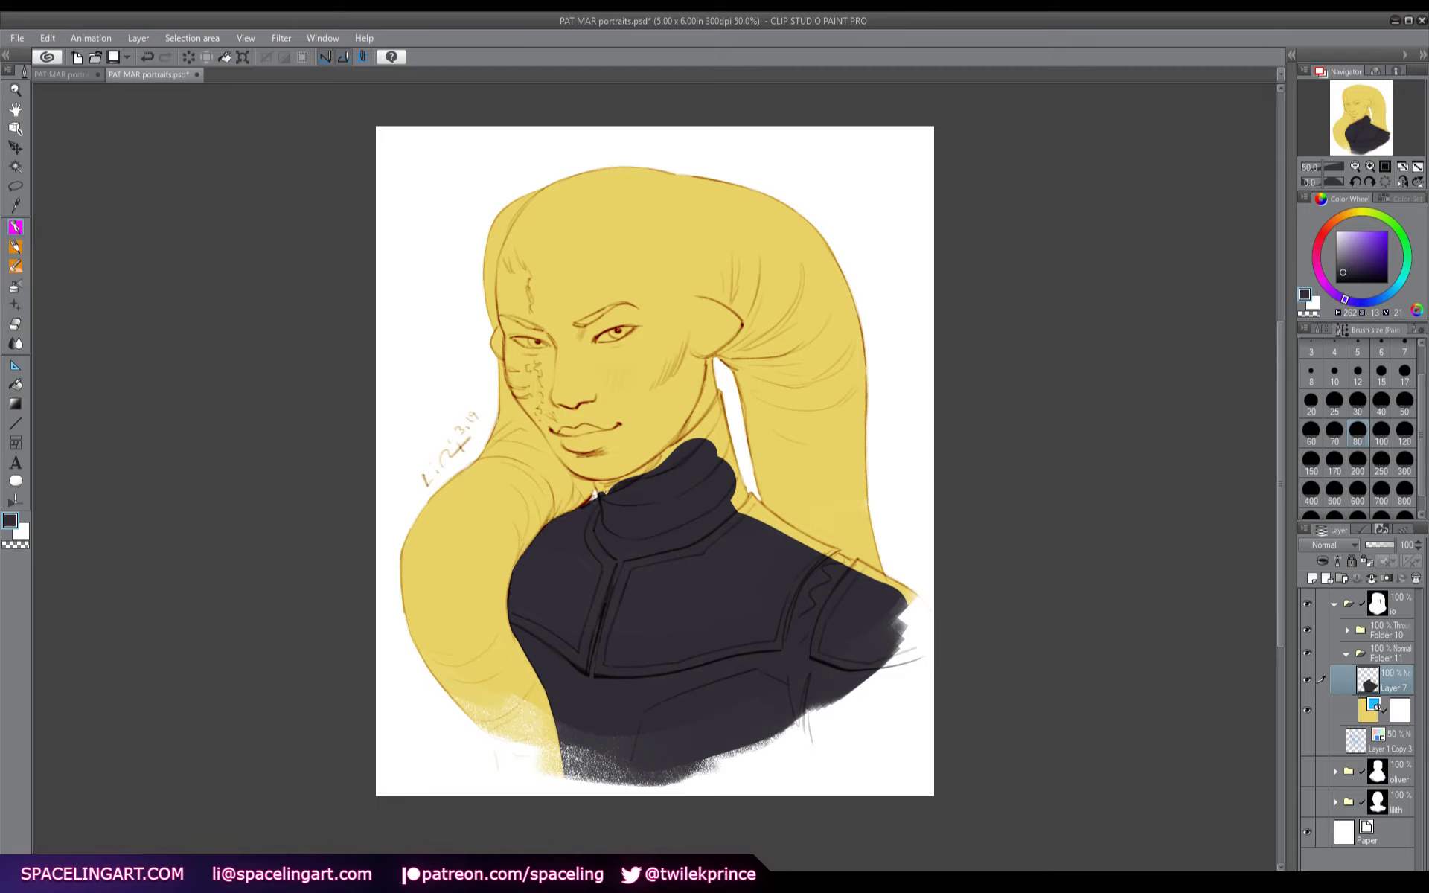
mouse_move(595, 483)
mouse_down()
mouse_move(679, 446)
mouse_move(720, 391)
mouse_move(753, 517)
mouse_up()
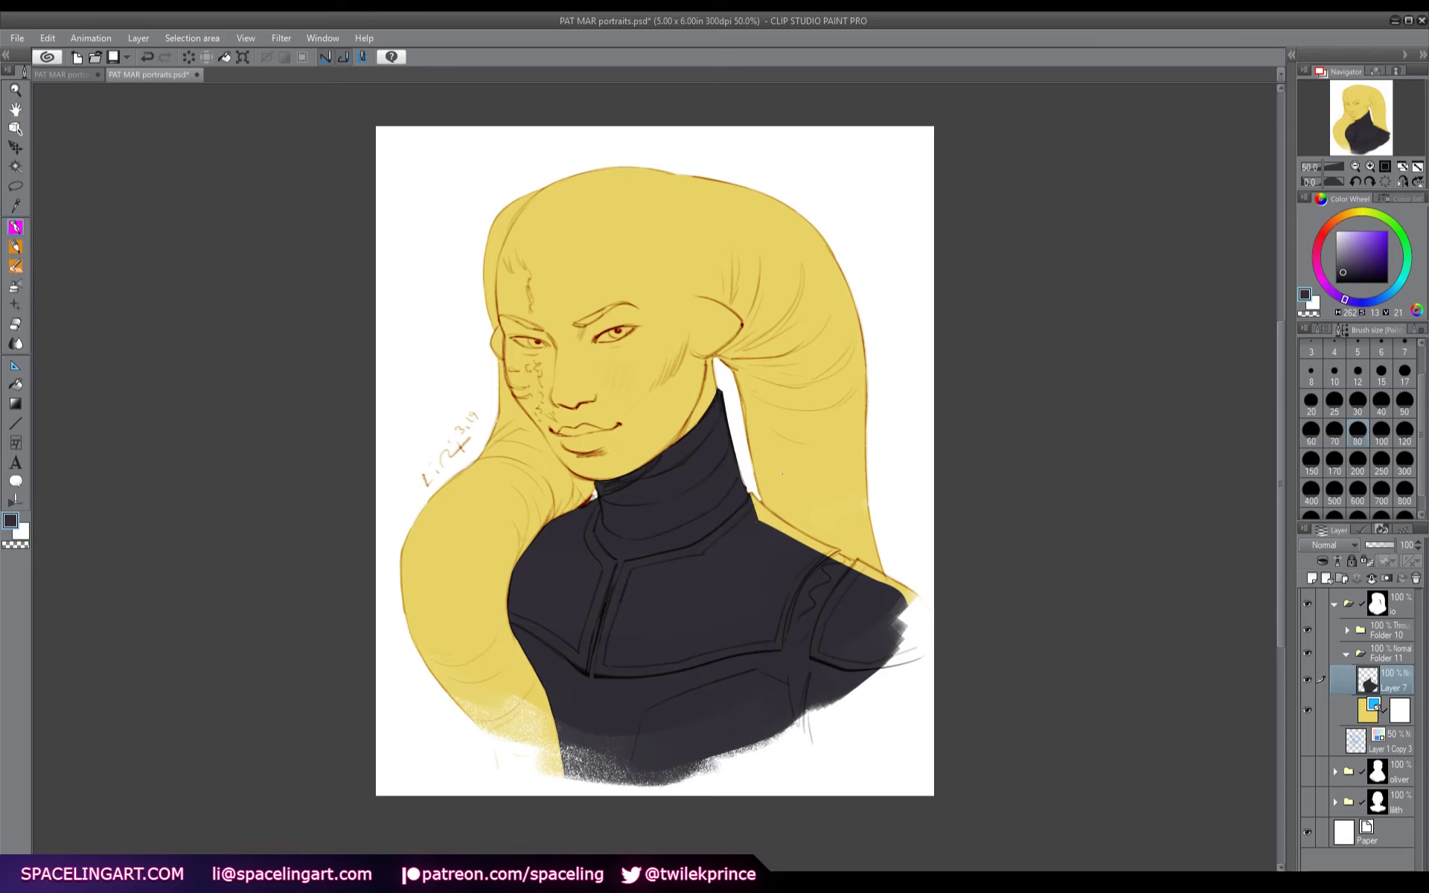
key(h)
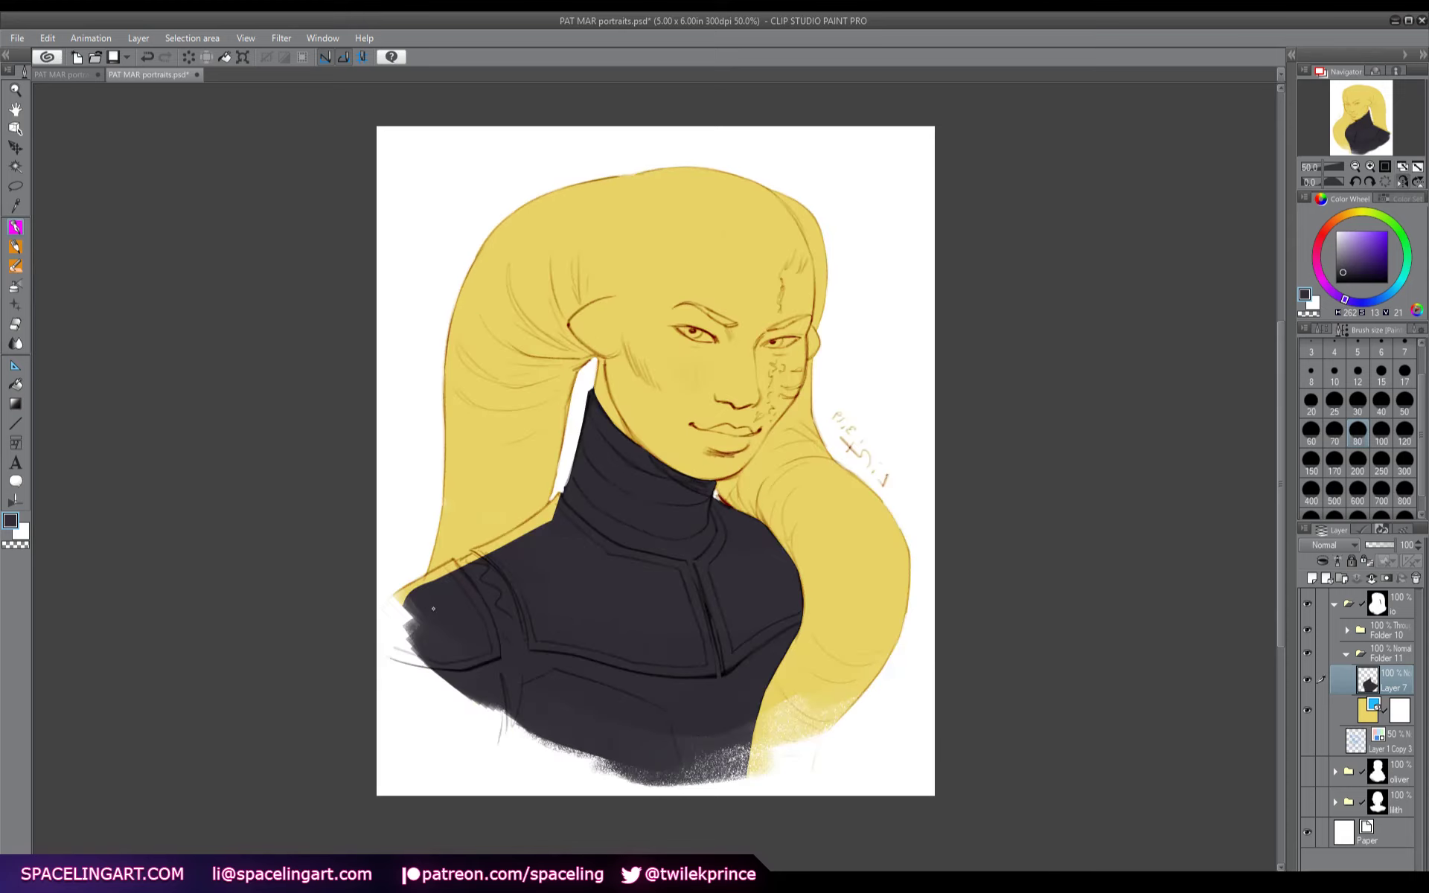
mouse_move(434, 609)
mouse_down()
mouse_move(402, 594)
mouse_move(561, 498)
mouse_move(536, 527)
mouse_move(565, 493)
mouse_up()
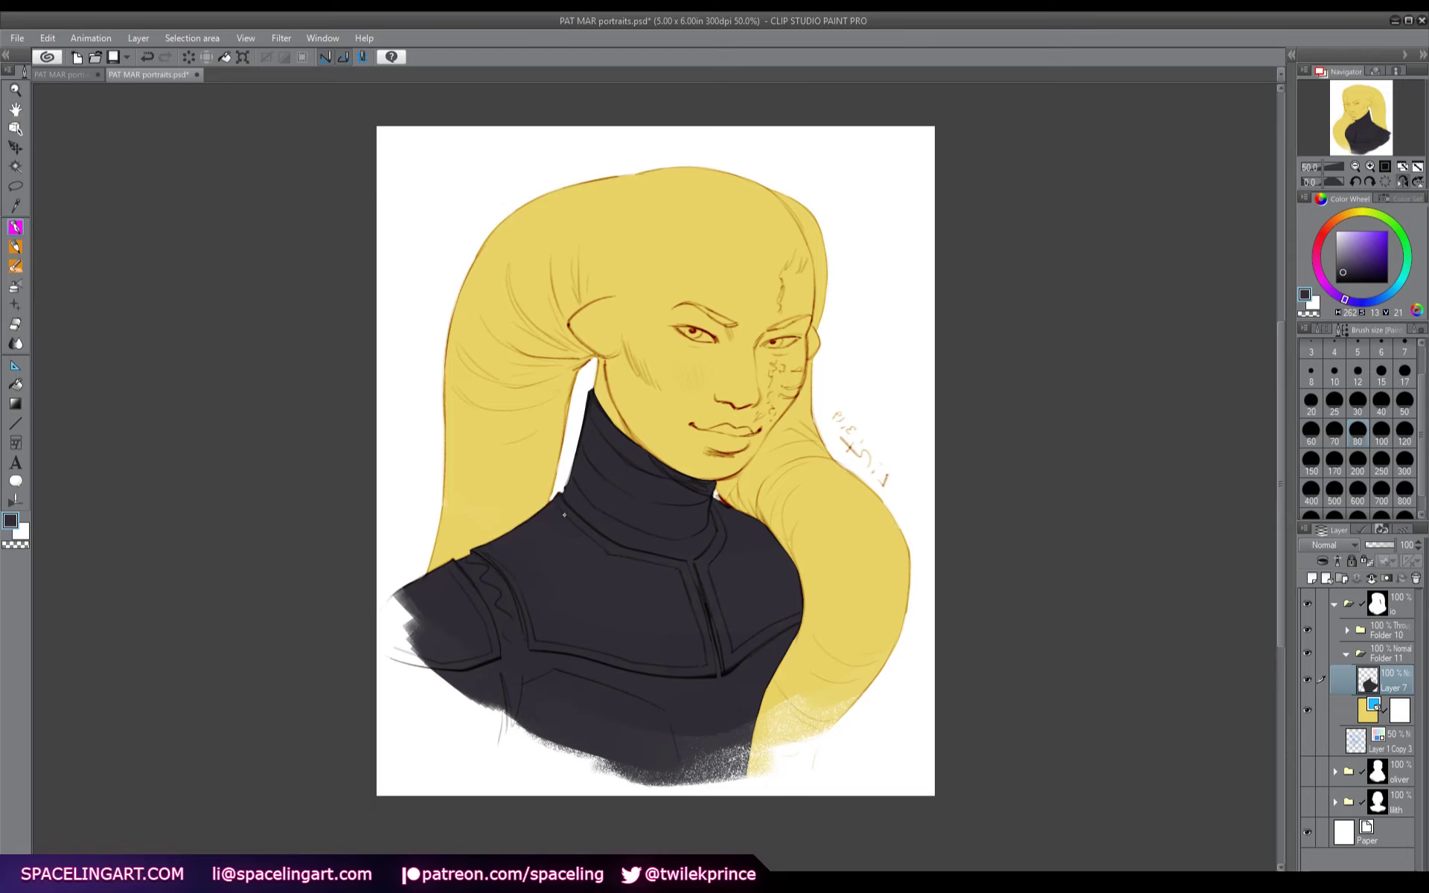
key(h)
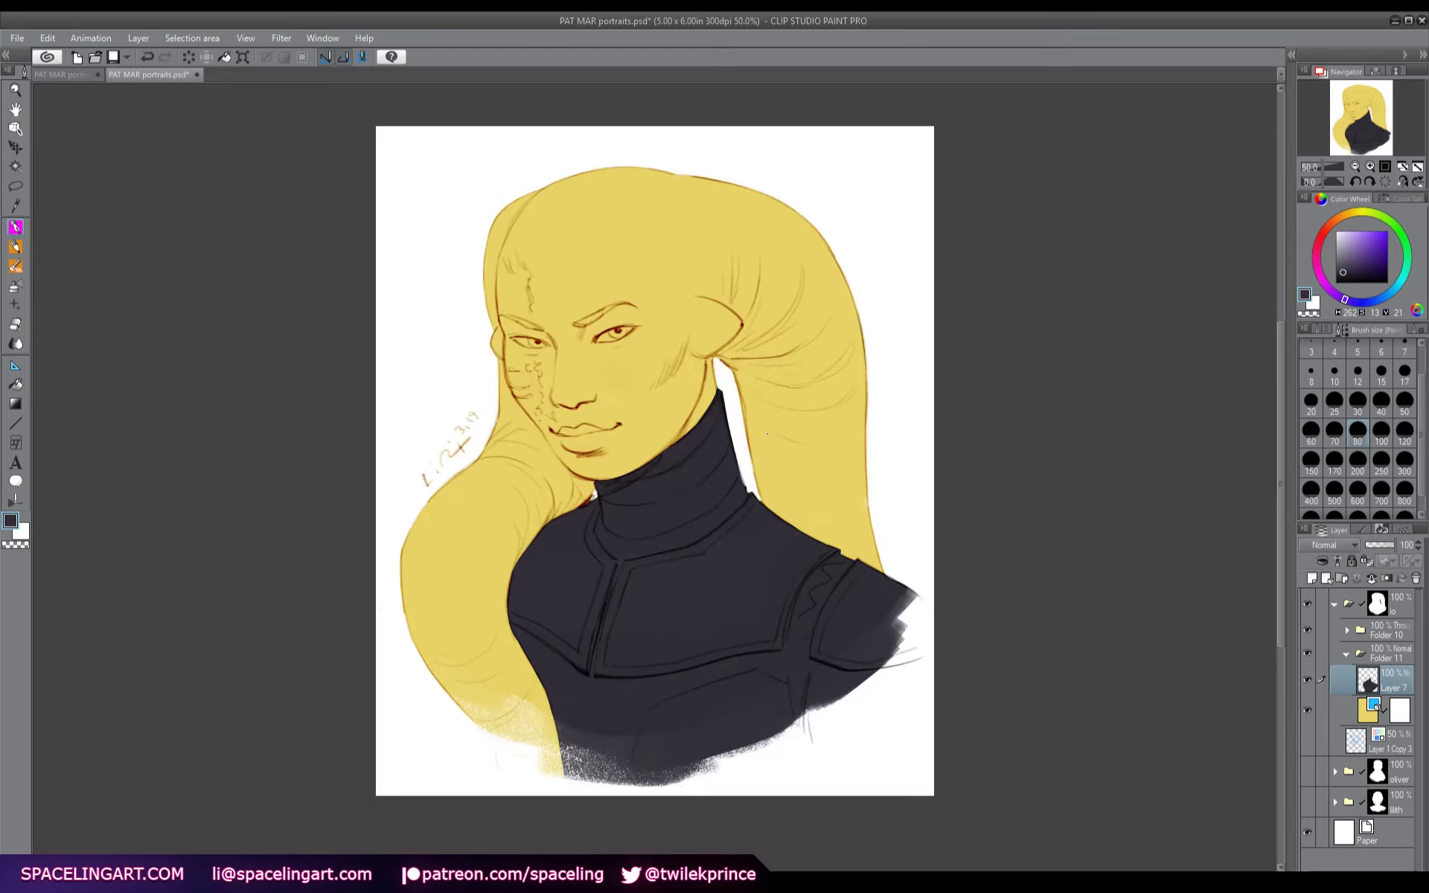
- Add a clipped Screen layer above the dark suit and brush a soft lighter tone over the chest and shoulder
click(1311, 578)
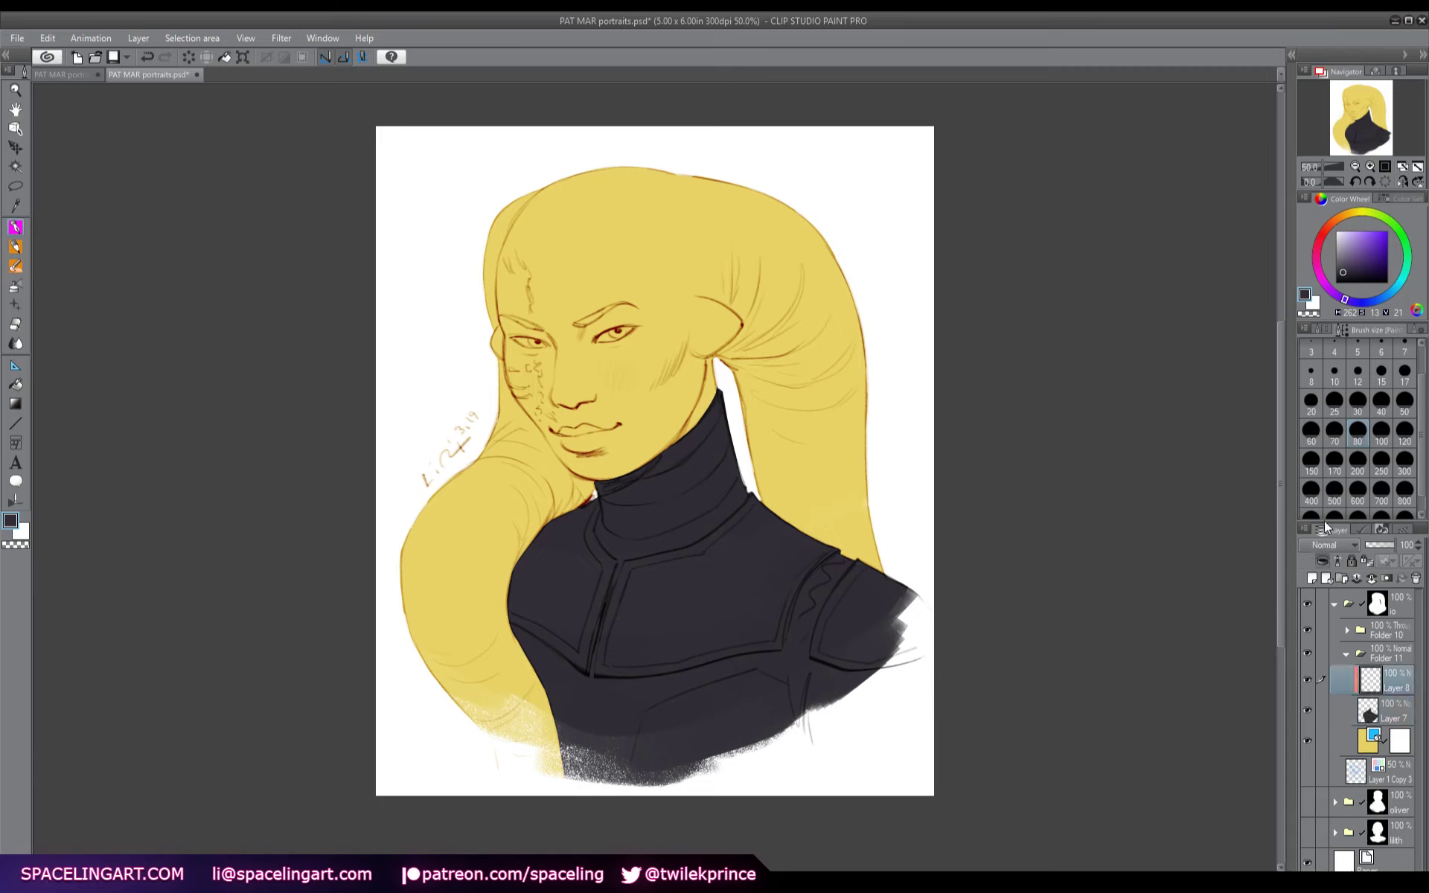
click(1319, 244)
key(b)
mouse_move(767, 530)
mouse_down()
mouse_move(736, 502)
mouse_move(625, 568)
mouse_move(600, 647)
mouse_move(600, 535)
mouse_move(611, 569)
mouse_move(586, 673)
mouse_move(548, 634)
mouse_move(609, 671)
mouse_move(592, 671)
mouse_move(793, 629)
mouse_up()
mouse_move(826, 551)
mouse_down()
mouse_move(809, 677)
mouse_move(839, 660)
mouse_up()
- Mask the Screen tone so it shows only on the chest and shoulder trim bands, and merge it into the suit layer
click(1387, 578)
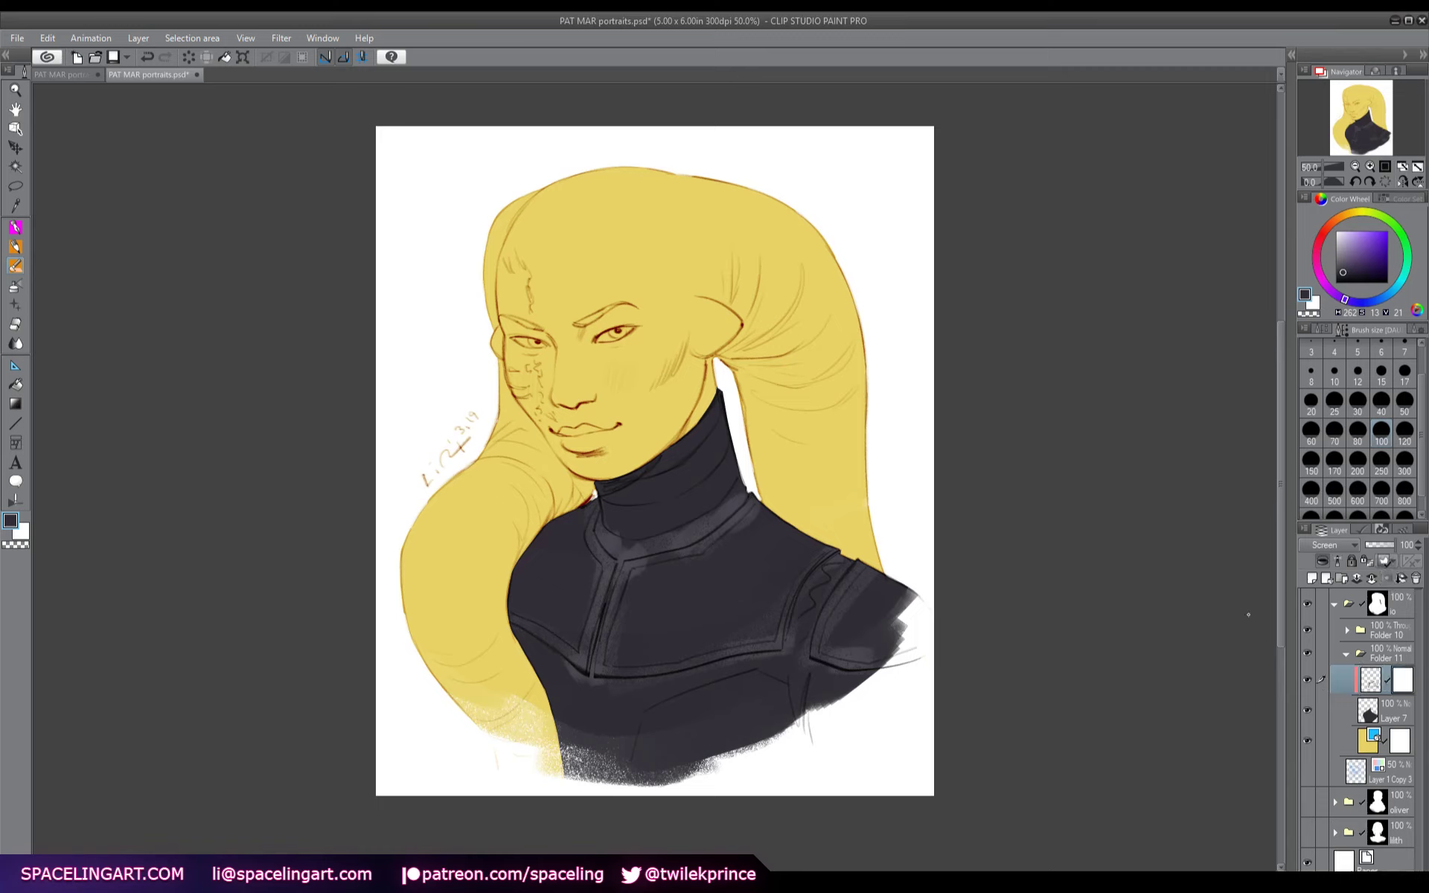
click(188, 57)
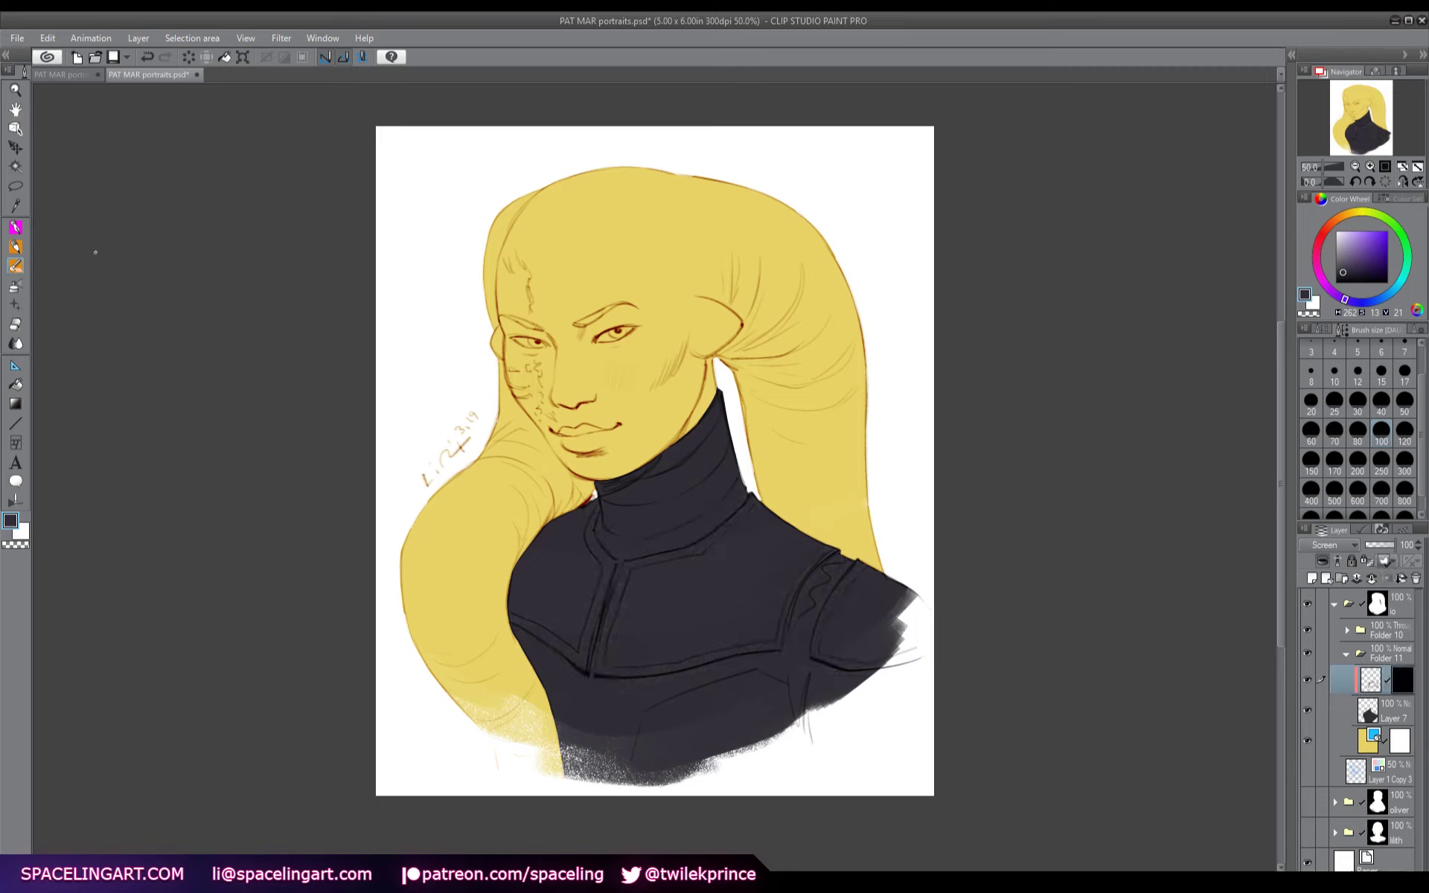
click(15, 227)
mouse_move(593, 516)
mouse_down()
mouse_move(611, 570)
mouse_move(585, 661)
mouse_up()
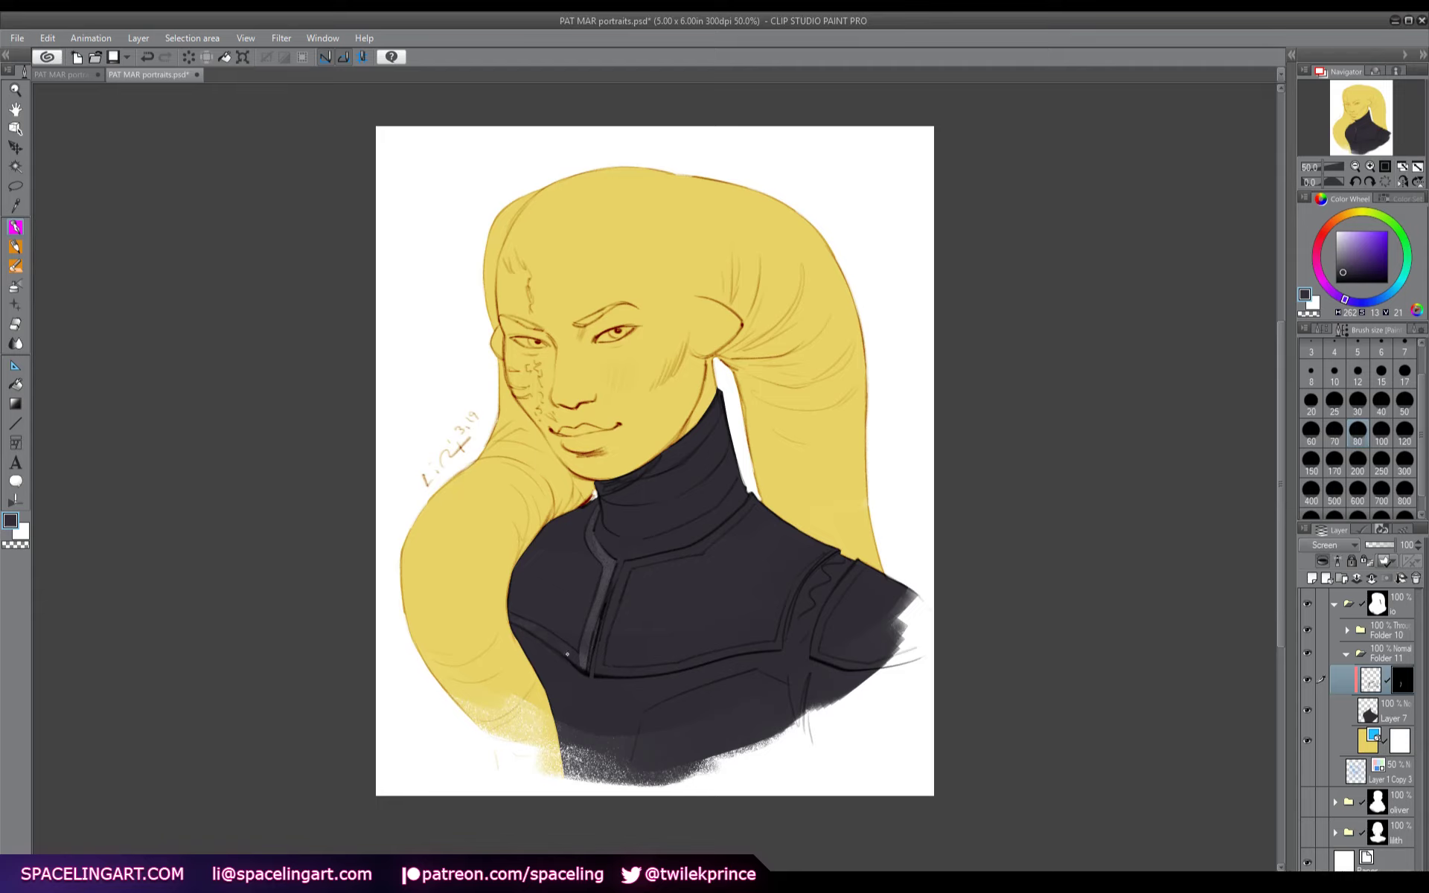
drag(567, 654, 584, 667)
drag(626, 577, 598, 668)
drag(699, 660, 780, 642)
mouse_move(631, 565)
mouse_down()
mouse_move(699, 553)
mouse_move(751, 500)
mouse_up()
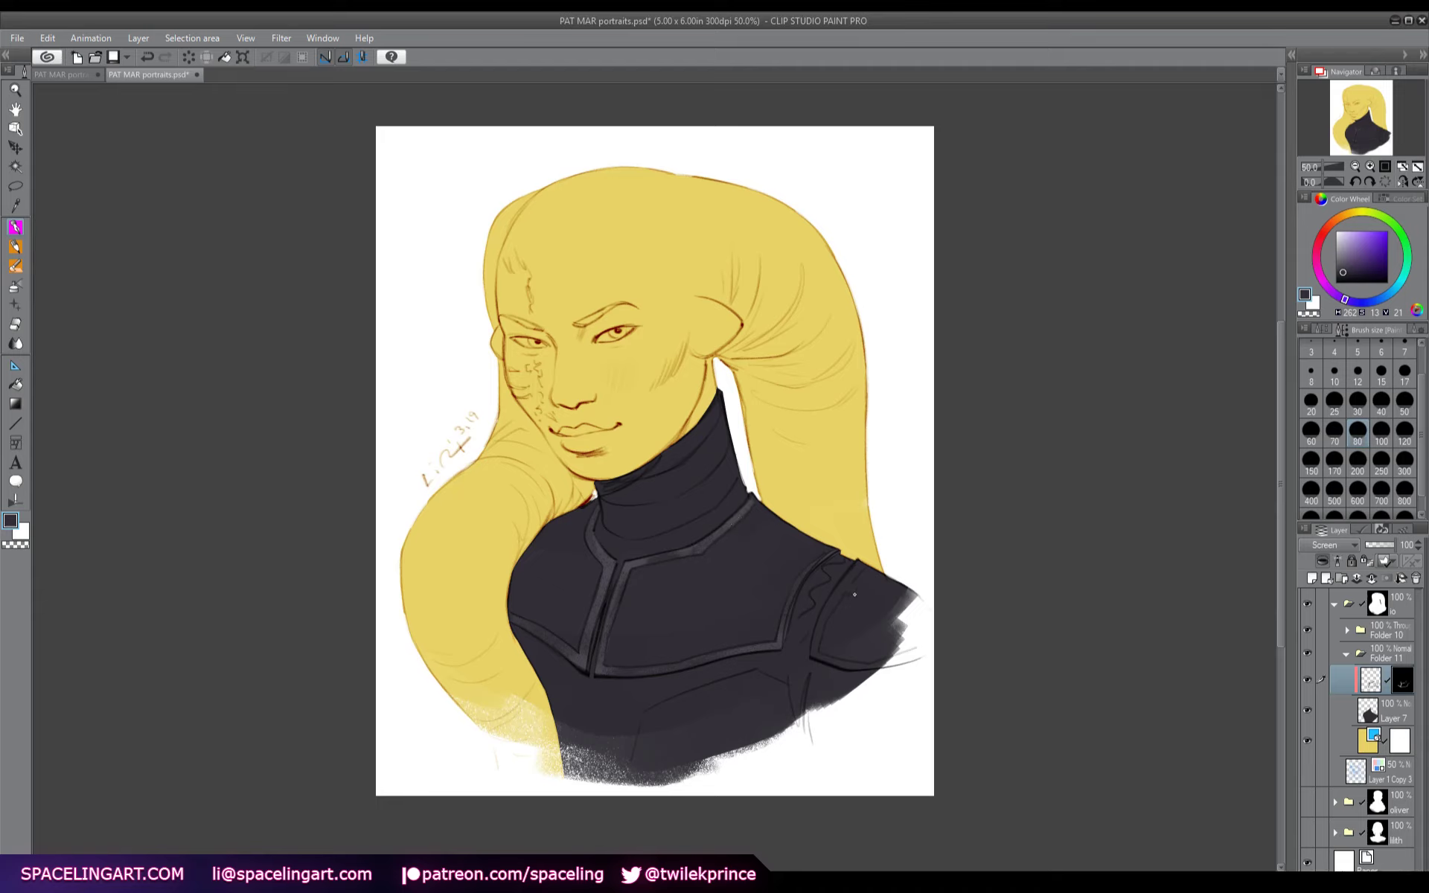
mouse_move(848, 575)
mouse_down()
mouse_move(815, 658)
mouse_move(872, 665)
mouse_up()
click(1371, 578)
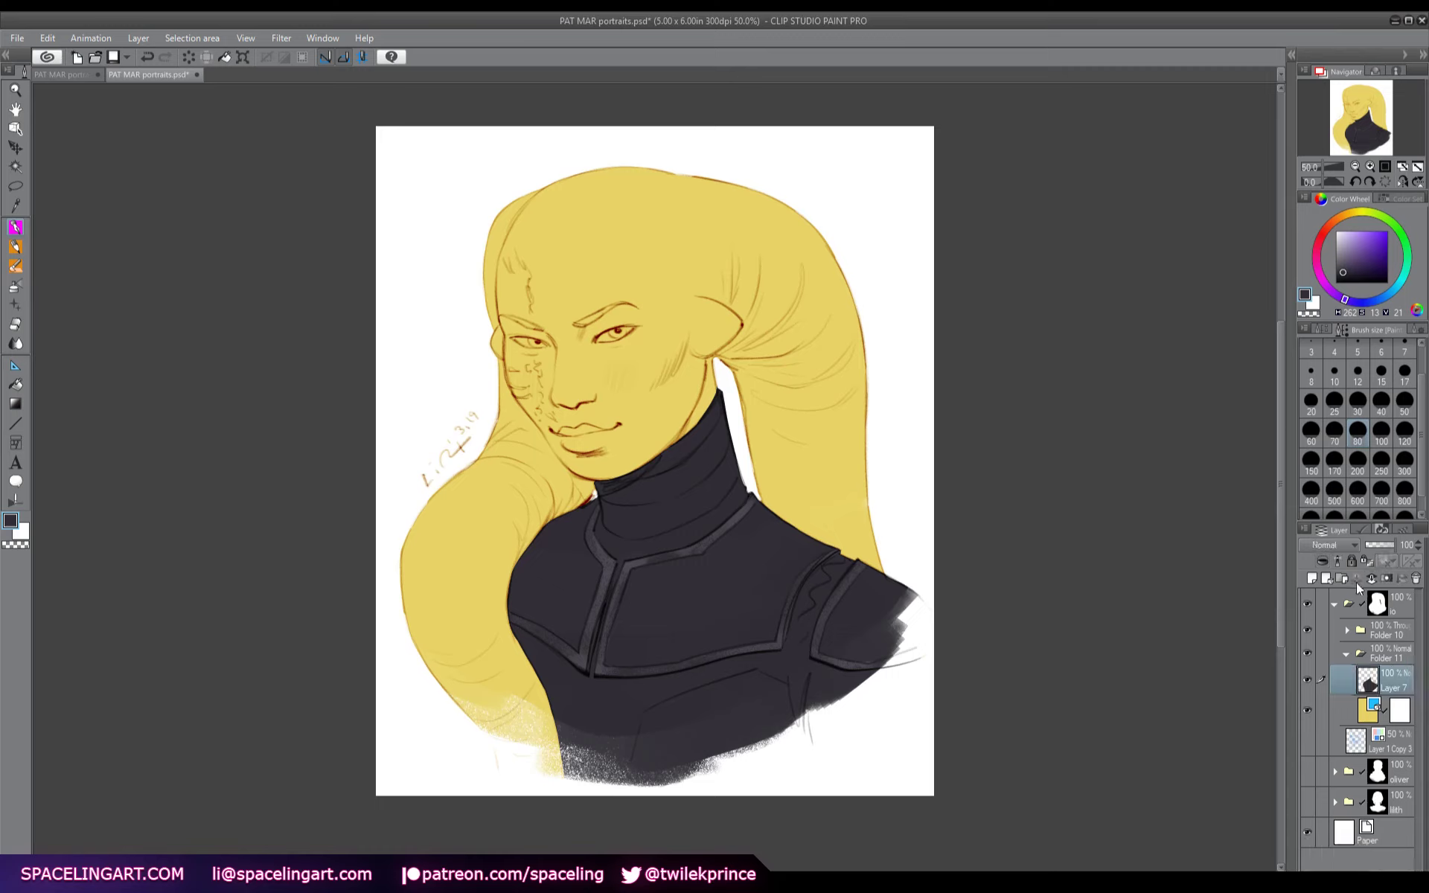
- Add a clipped layer above the suit and paint the panels below the chest plate and under the arm brick red
click(1311, 579)
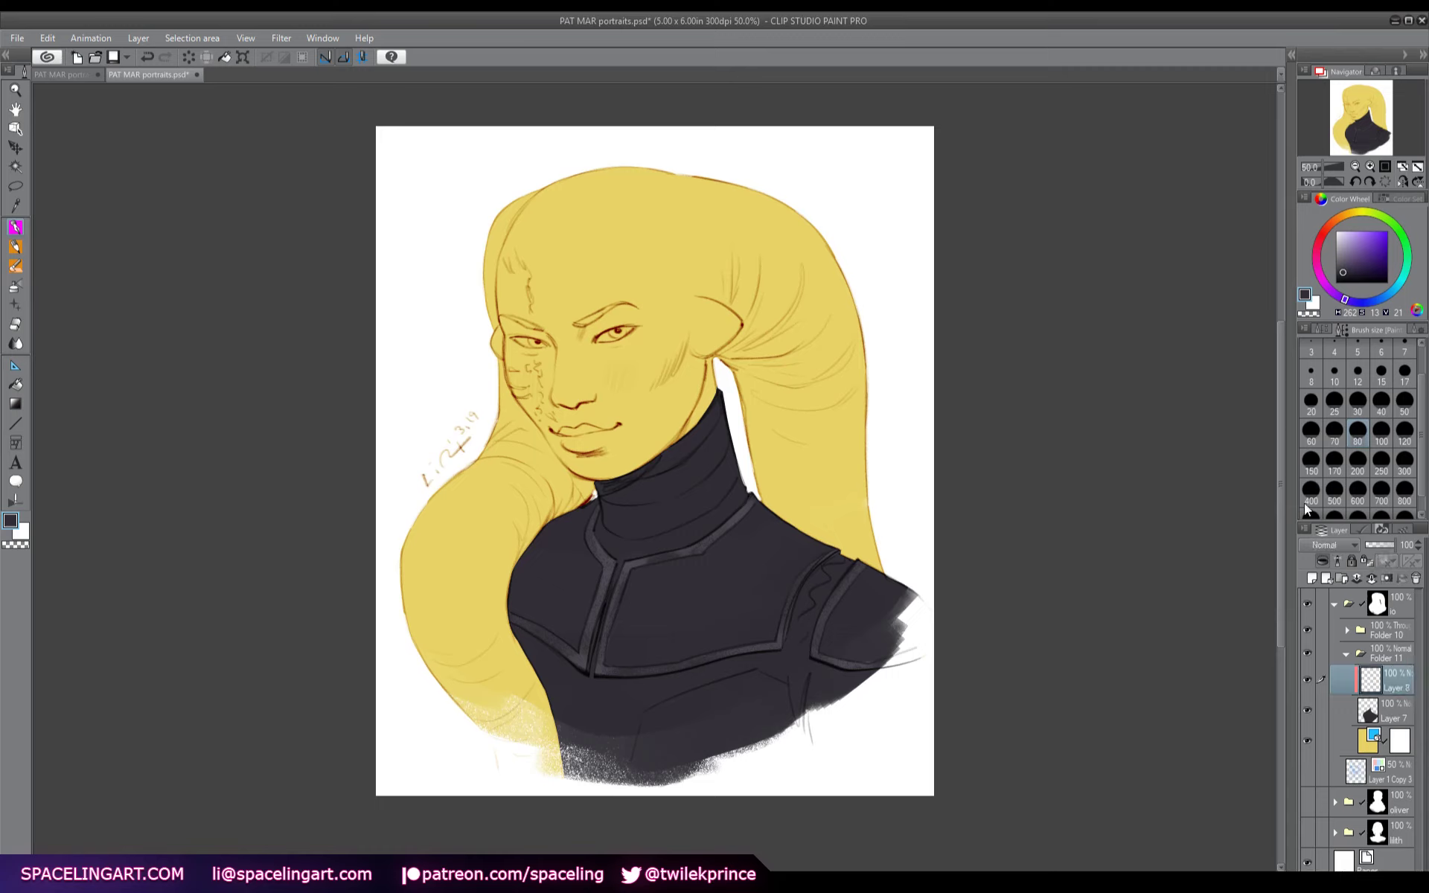
click(1327, 227)
click(1371, 254)
click(1370, 260)
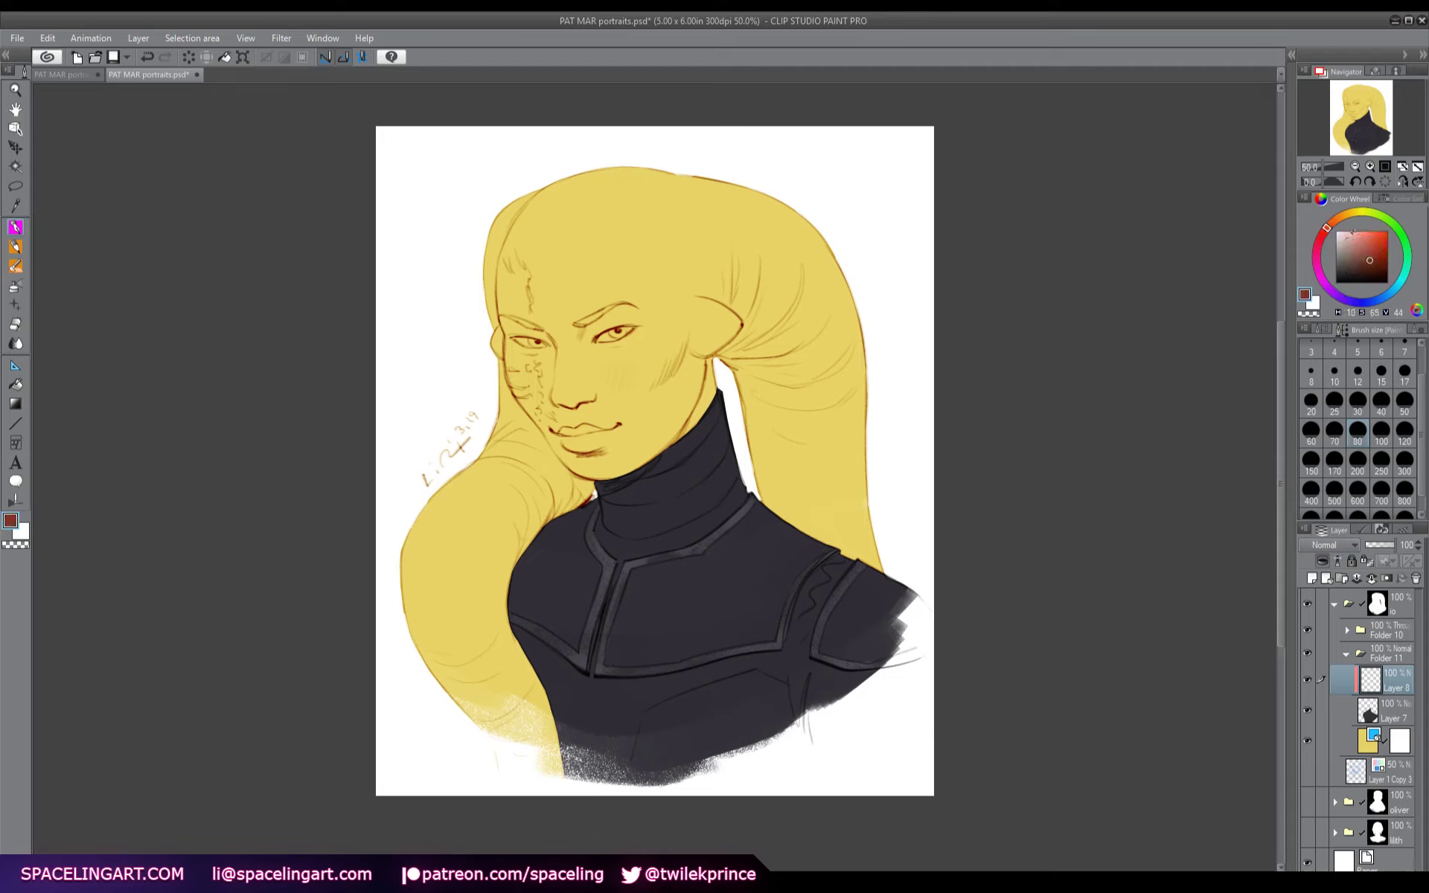
drag(1325, 242, 1324, 231)
click(1369, 254)
scroll(1279, 522, down, 2)
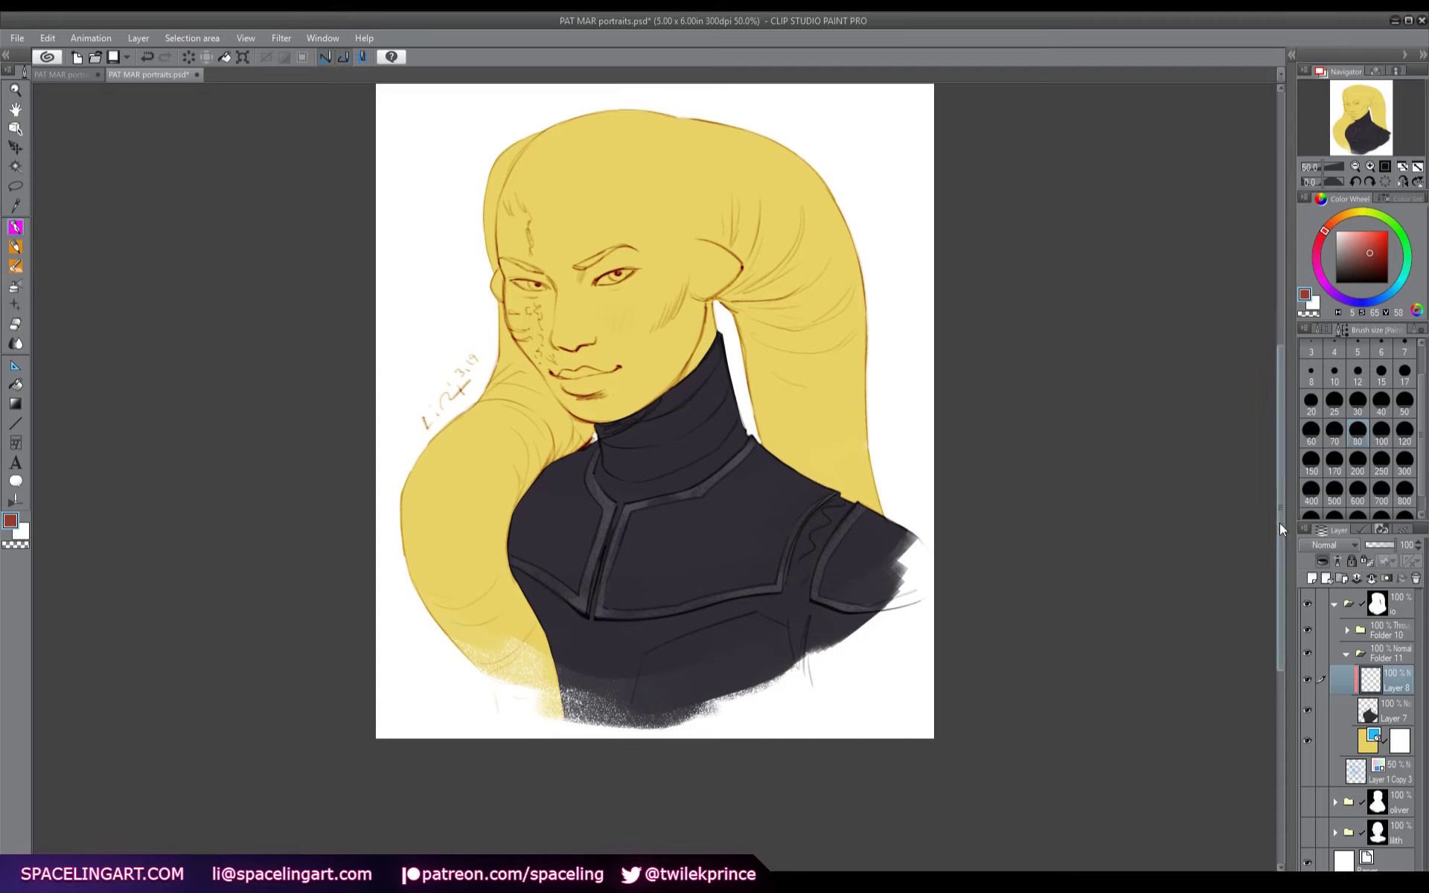
mouse_move(607, 720)
mouse_down()
mouse_move(624, 649)
mouse_move(639, 646)
mouse_move(643, 688)
mouse_move(602, 640)
mouse_move(574, 718)
mouse_move(556, 640)
mouse_move(514, 577)
mouse_move(605, 642)
mouse_move(594, 612)
mouse_move(648, 634)
mouse_move(715, 617)
mouse_move(642, 648)
mouse_up()
mouse_move(718, 613)
mouse_down()
mouse_move(765, 604)
mouse_move(795, 619)
mouse_move(795, 649)
mouse_move(809, 617)
mouse_move(837, 633)
mouse_move(818, 610)
mouse_move(875, 617)
mouse_move(853, 629)
mouse_up()
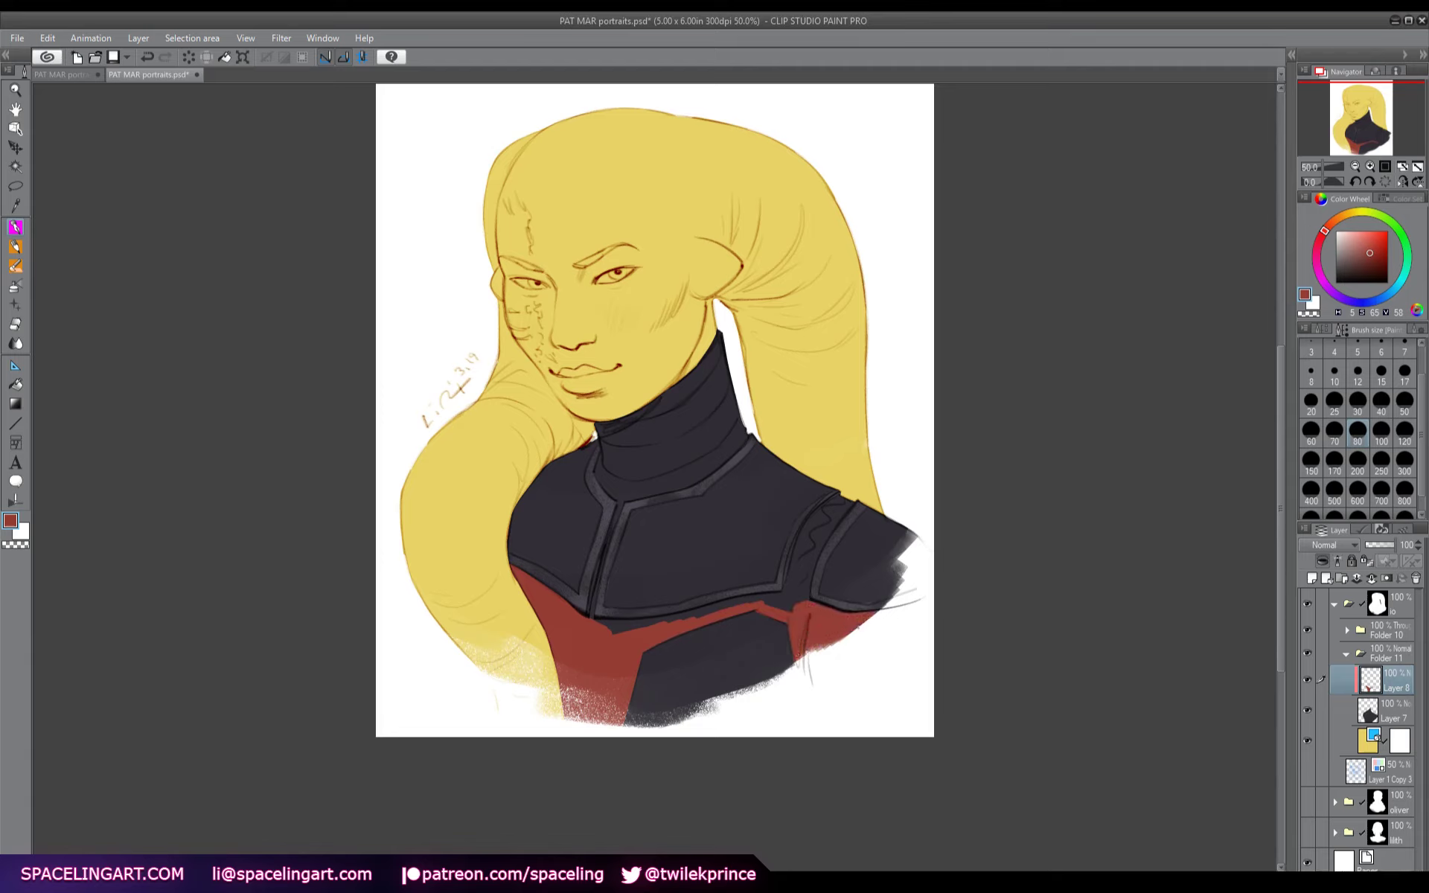
- Paint the shoulder band red and fill the remaining dark gaps along the chest plate's lower edge with the same red
drag(825, 535, 809, 543)
mouse_move(799, 551)
mouse_down()
mouse_move(838, 500)
mouse_move(816, 520)
mouse_move(811, 538)
mouse_move(844, 508)
mouse_move(804, 575)
mouse_move(814, 548)
mouse_move(804, 607)
mouse_move(821, 537)
mouse_move(785, 611)
mouse_up()
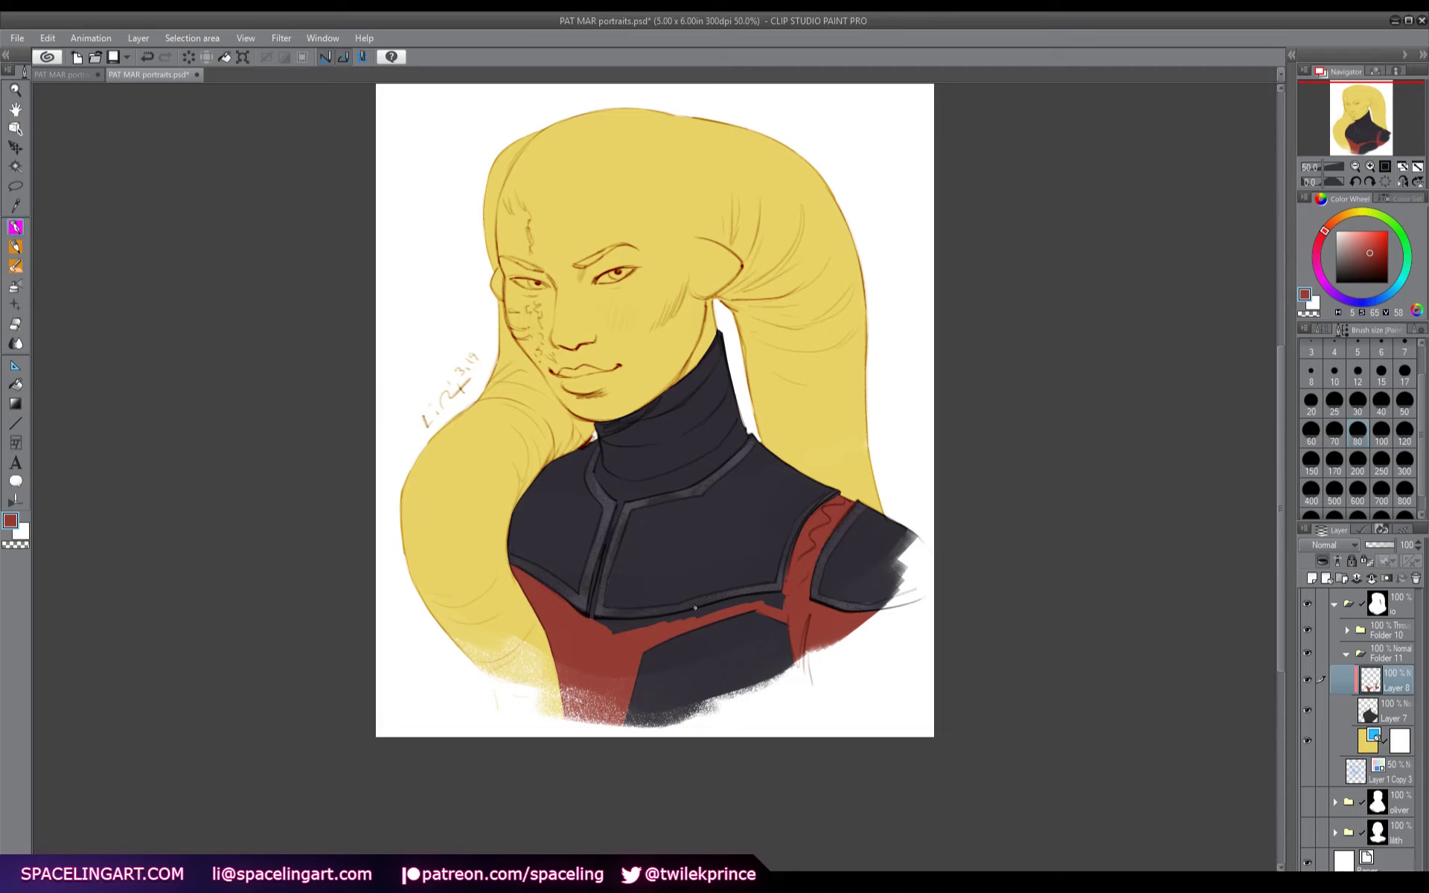
mouse_move(611, 629)
mouse_down()
mouse_move(595, 622)
mouse_move(785, 606)
mouse_up()
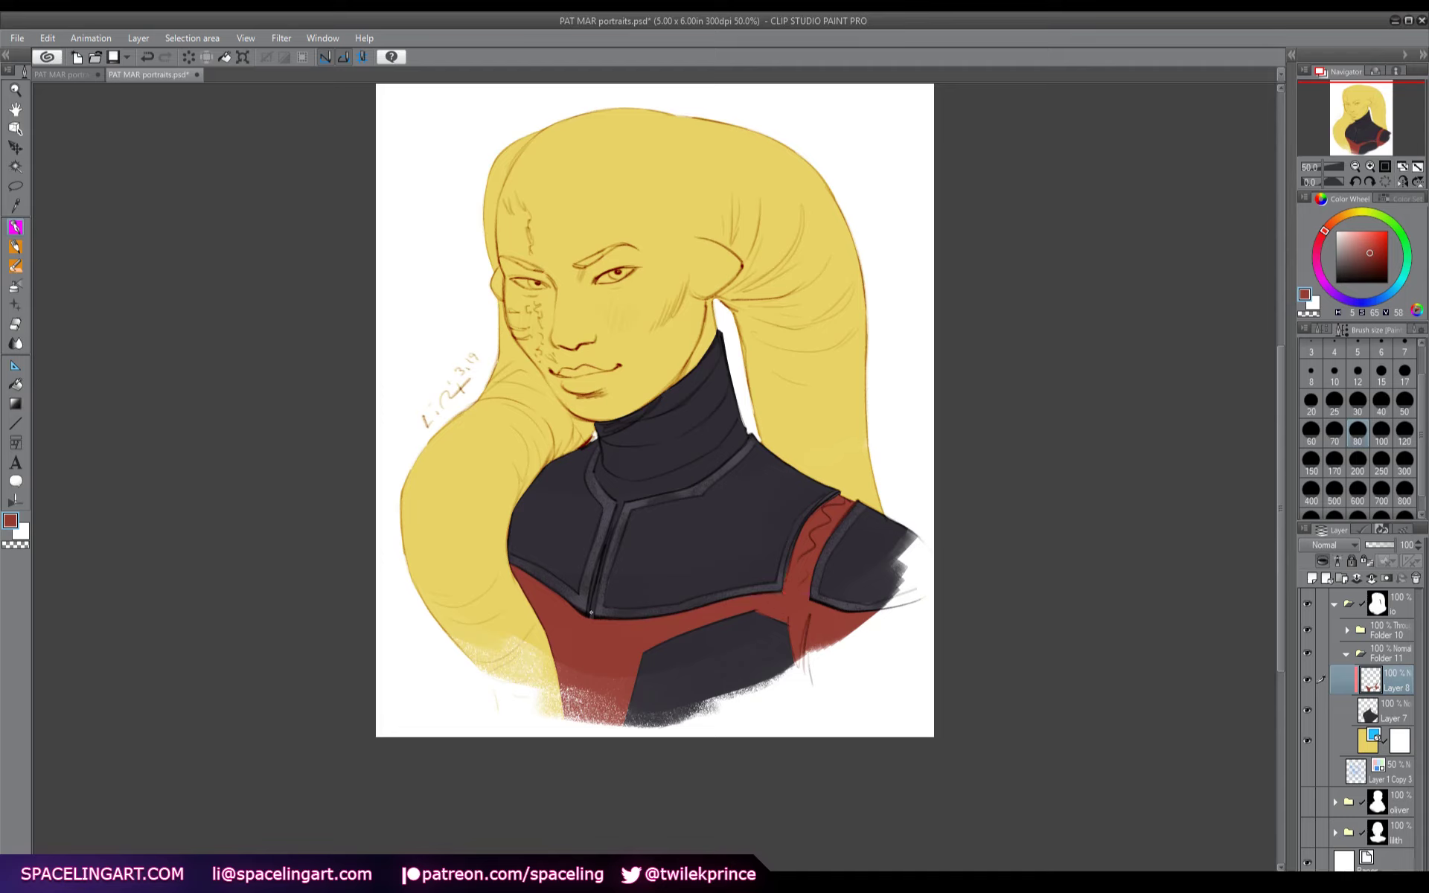
drag(593, 620, 593, 606)
- Paint thin red stripes along the top edge and middle of the high collar with a size 50 brush
click(1405, 401)
mouse_move(720, 334)
mouse_down()
mouse_move(659, 408)
mouse_move(662, 388)
mouse_move(637, 420)
mouse_move(597, 426)
mouse_move(686, 407)
mouse_move(726, 346)
mouse_up()
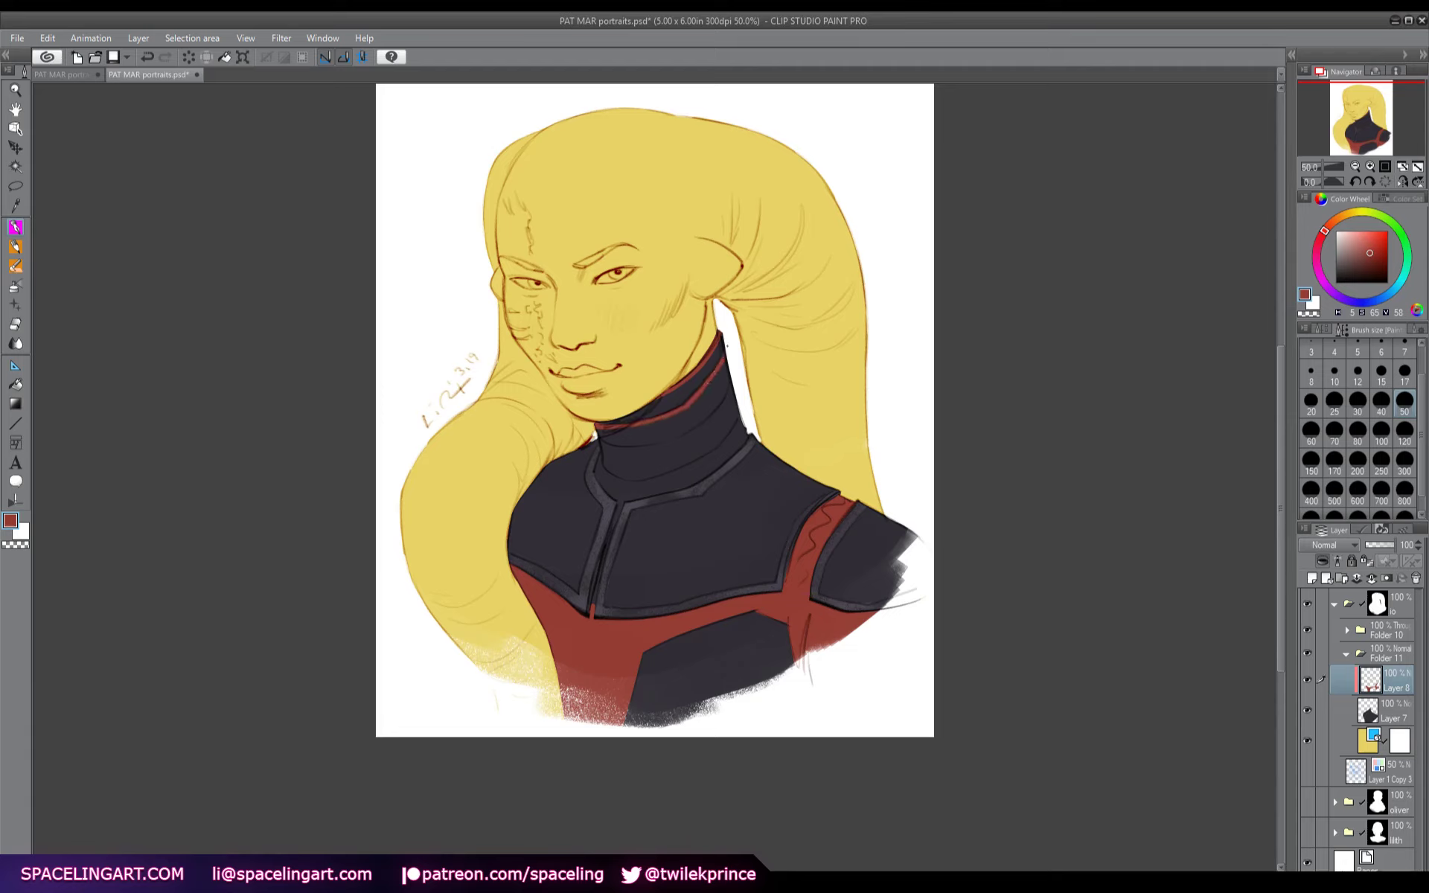
mouse_move(600, 439)
mouse_down()
mouse_move(640, 444)
mouse_move(624, 450)
mouse_move(678, 434)
mouse_move(669, 442)
mouse_move(730, 384)
mouse_up()
drag(618, 444, 683, 430)
- Merge the red layer into the suit layer and add a new layer directly above the yellow base fill
click(1371, 580)
click(1368, 716)
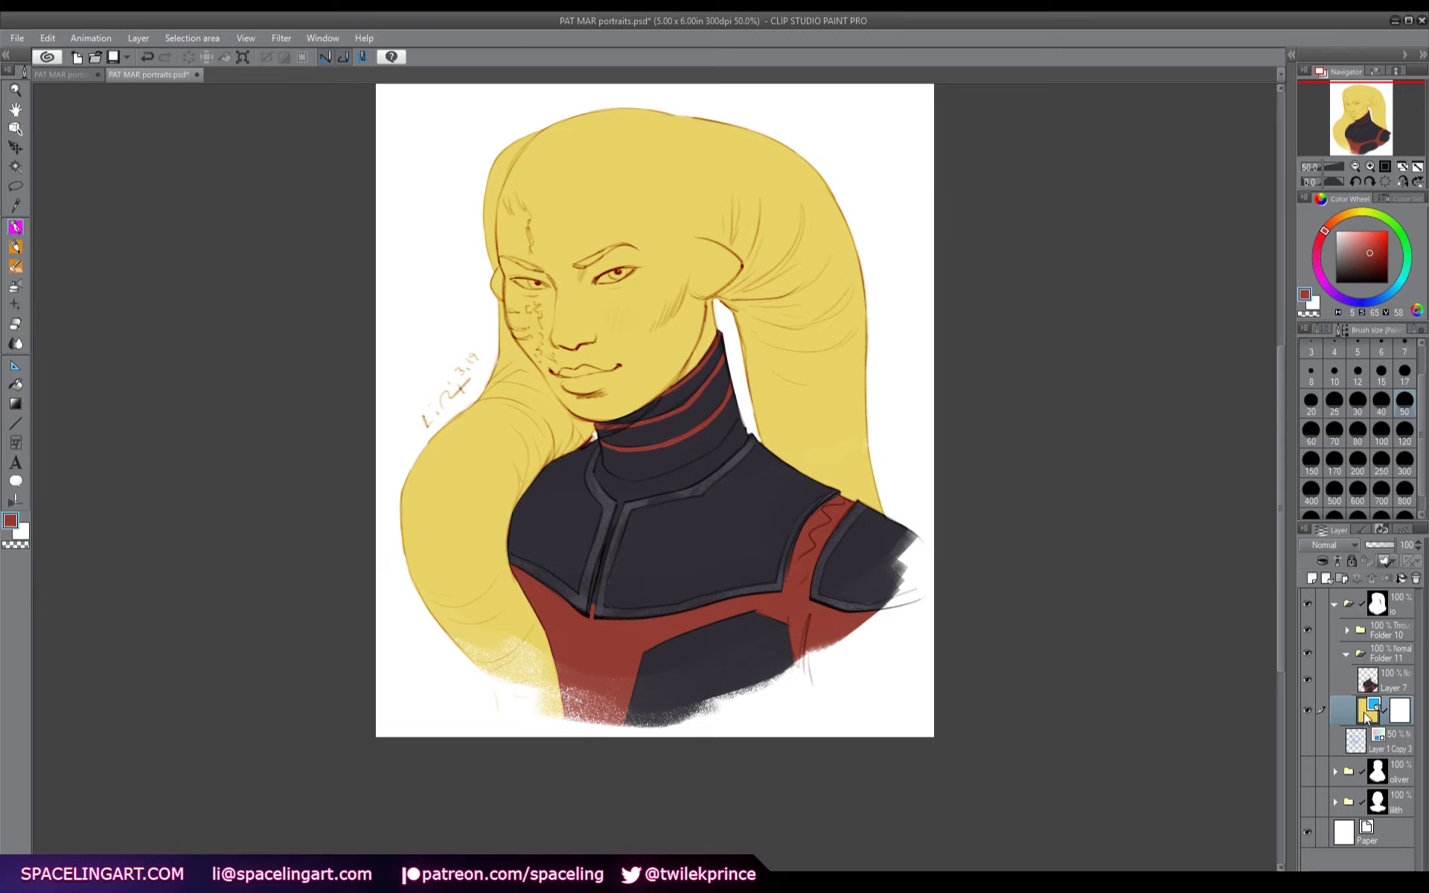
click(1313, 578)
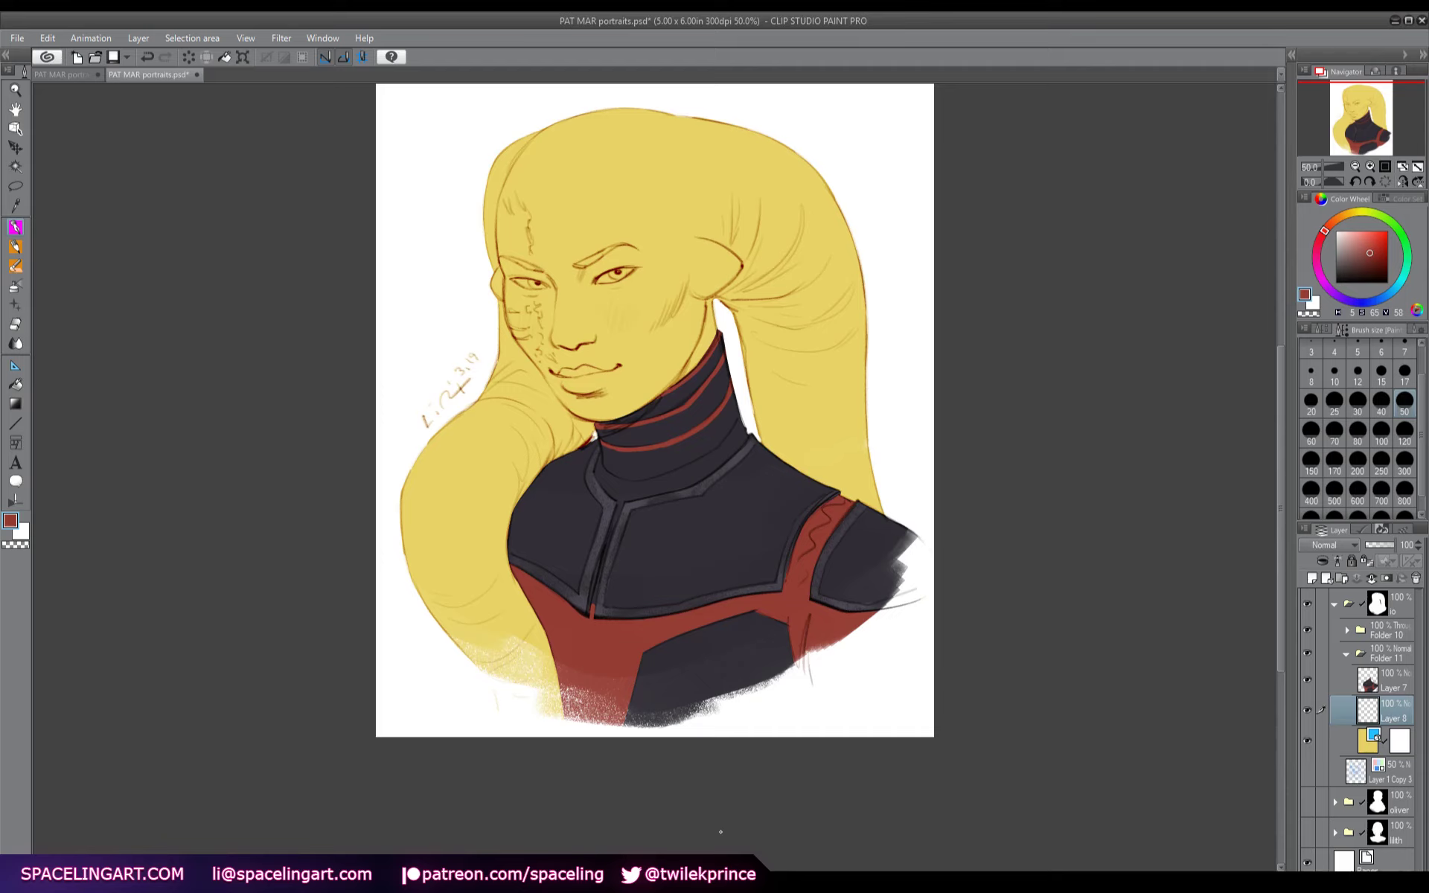
alt+click(641, 363)
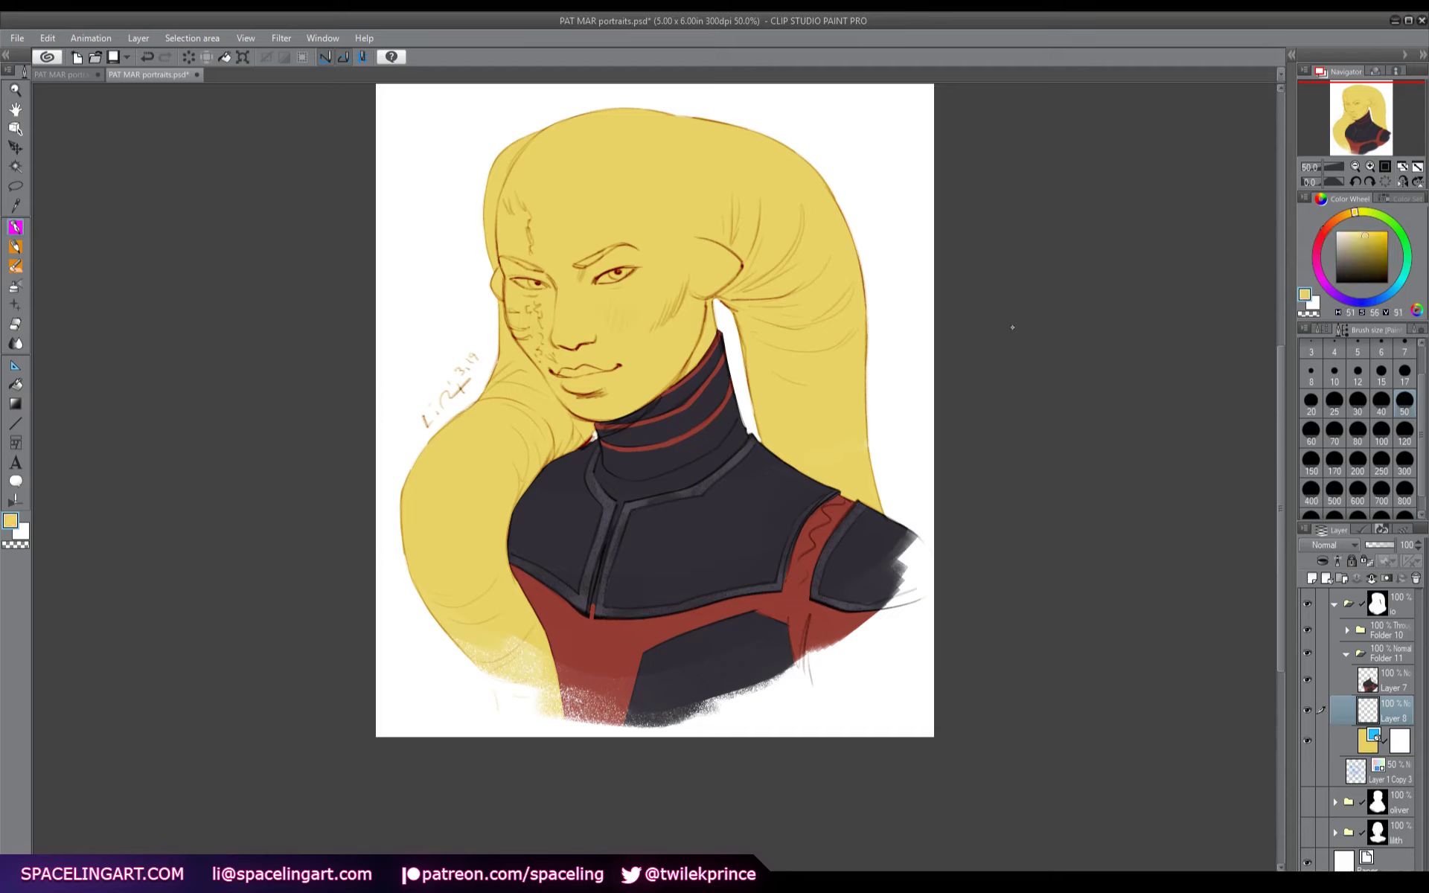
click(1342, 218)
click(1357, 246)
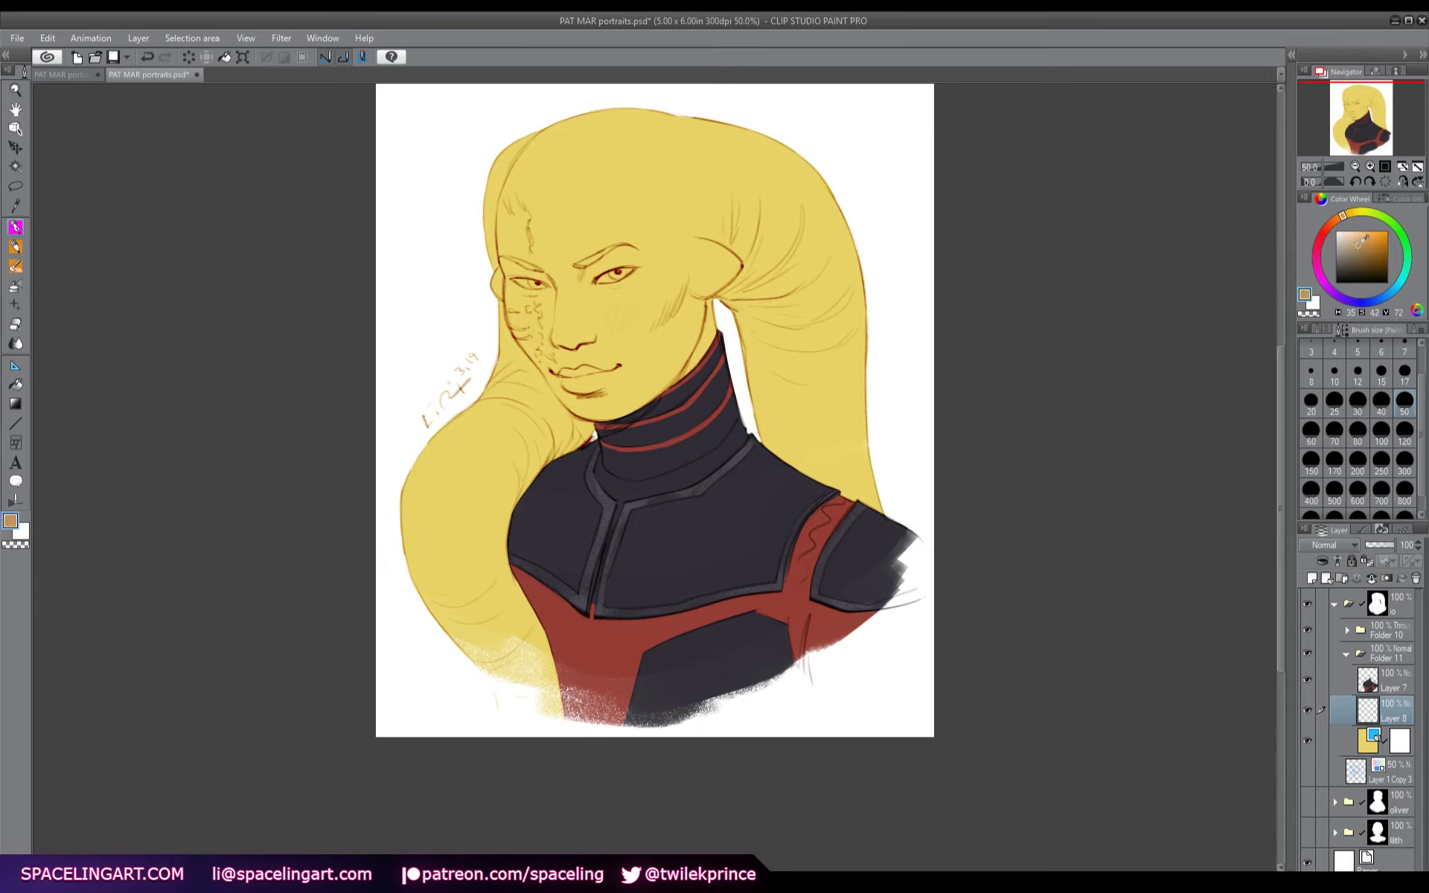
drag(575, 379, 562, 372)
key(ctrl+z)
- Set the new layer to Multiply and airbrush the lips in a muted, dusty pink with a soft size 100 brush
click(16, 287)
click(1380, 435)
alt+click(818, 357)
drag(1352, 235, 1346, 240)
click(1332, 223)
click(1334, 545)
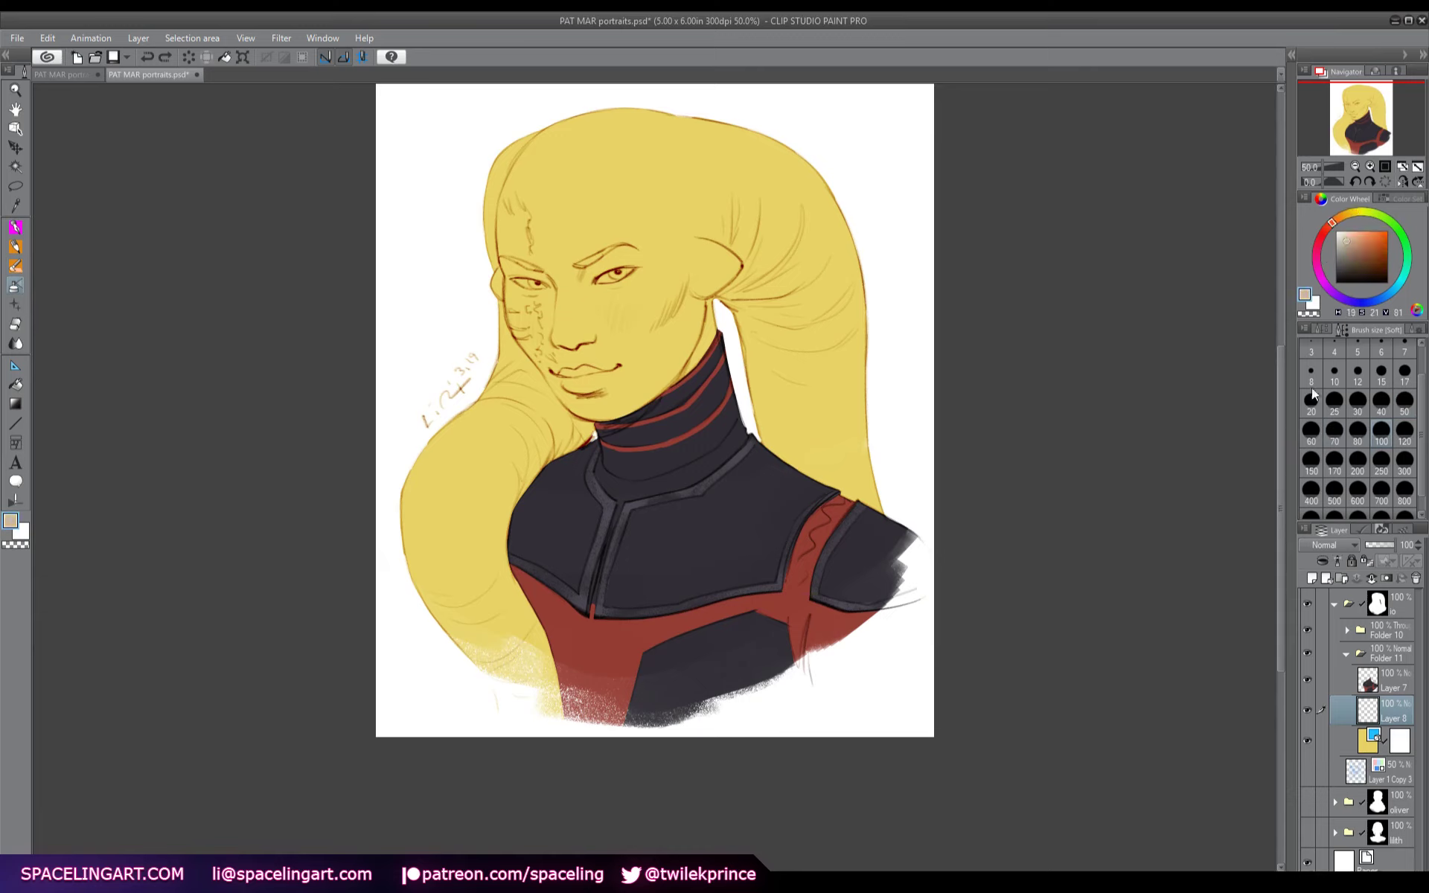
click(1318, 176)
click(1324, 233)
click(1323, 235)
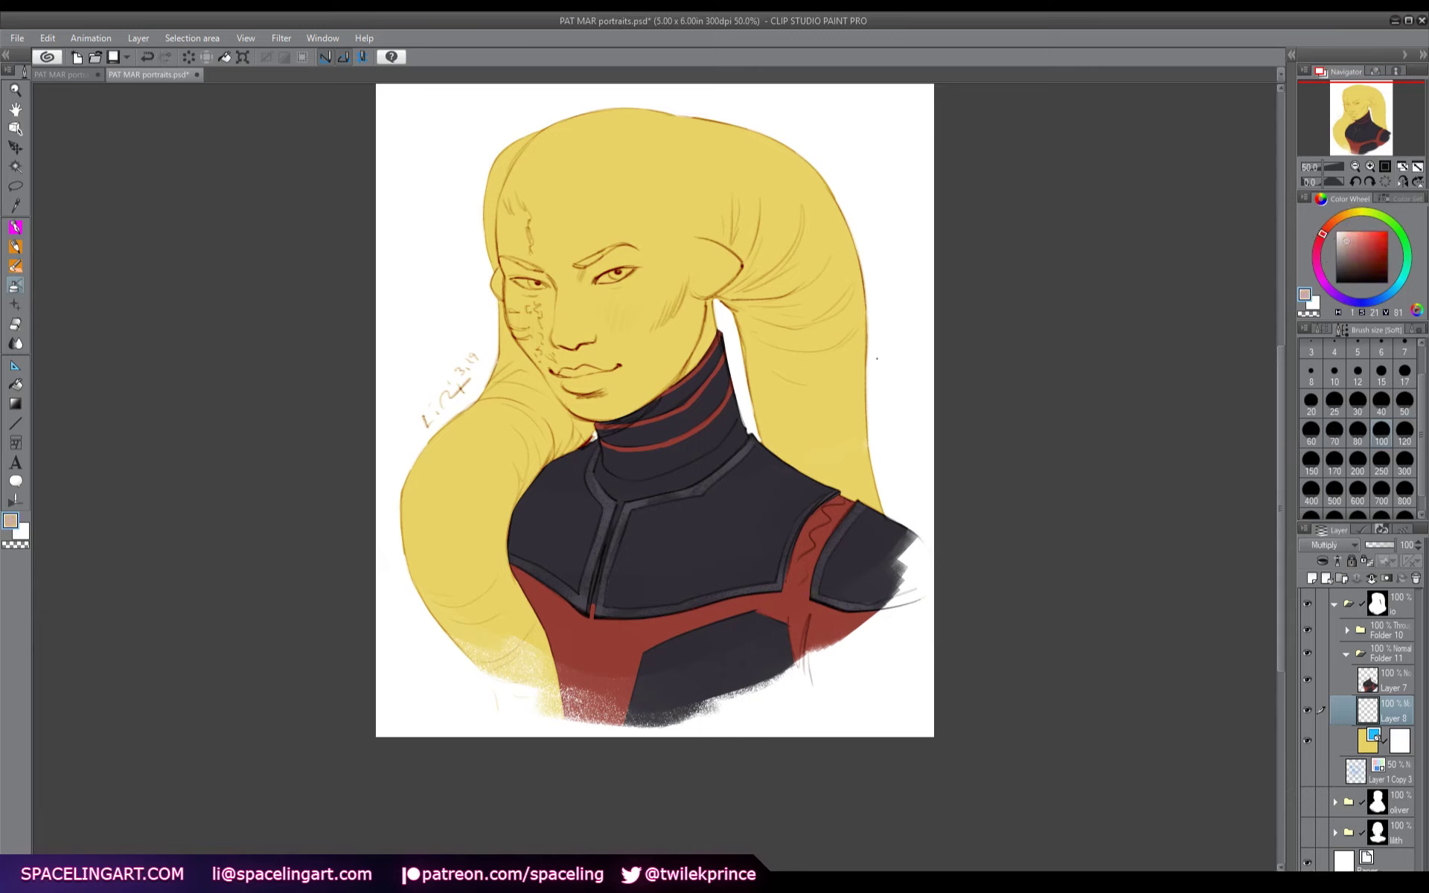
mouse_move(573, 370)
mouse_down()
mouse_move(595, 381)
mouse_move(569, 372)
mouse_up()
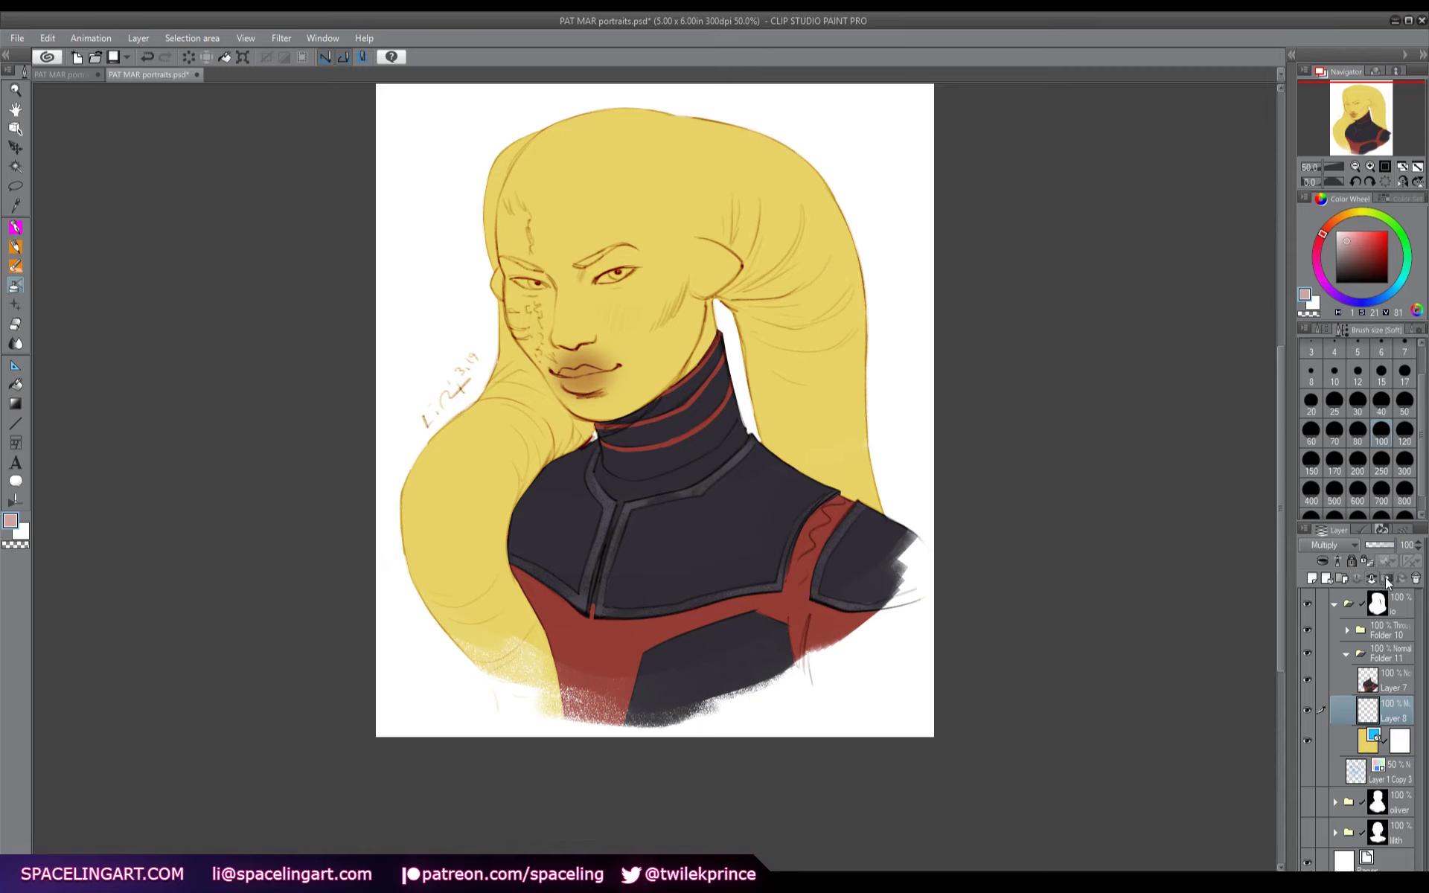
- Mask the airbrushed lip colour, reveal only the lips by painting the mask with the pen, and apply the mask to the layer
click(1386, 578)
click(240, 57)
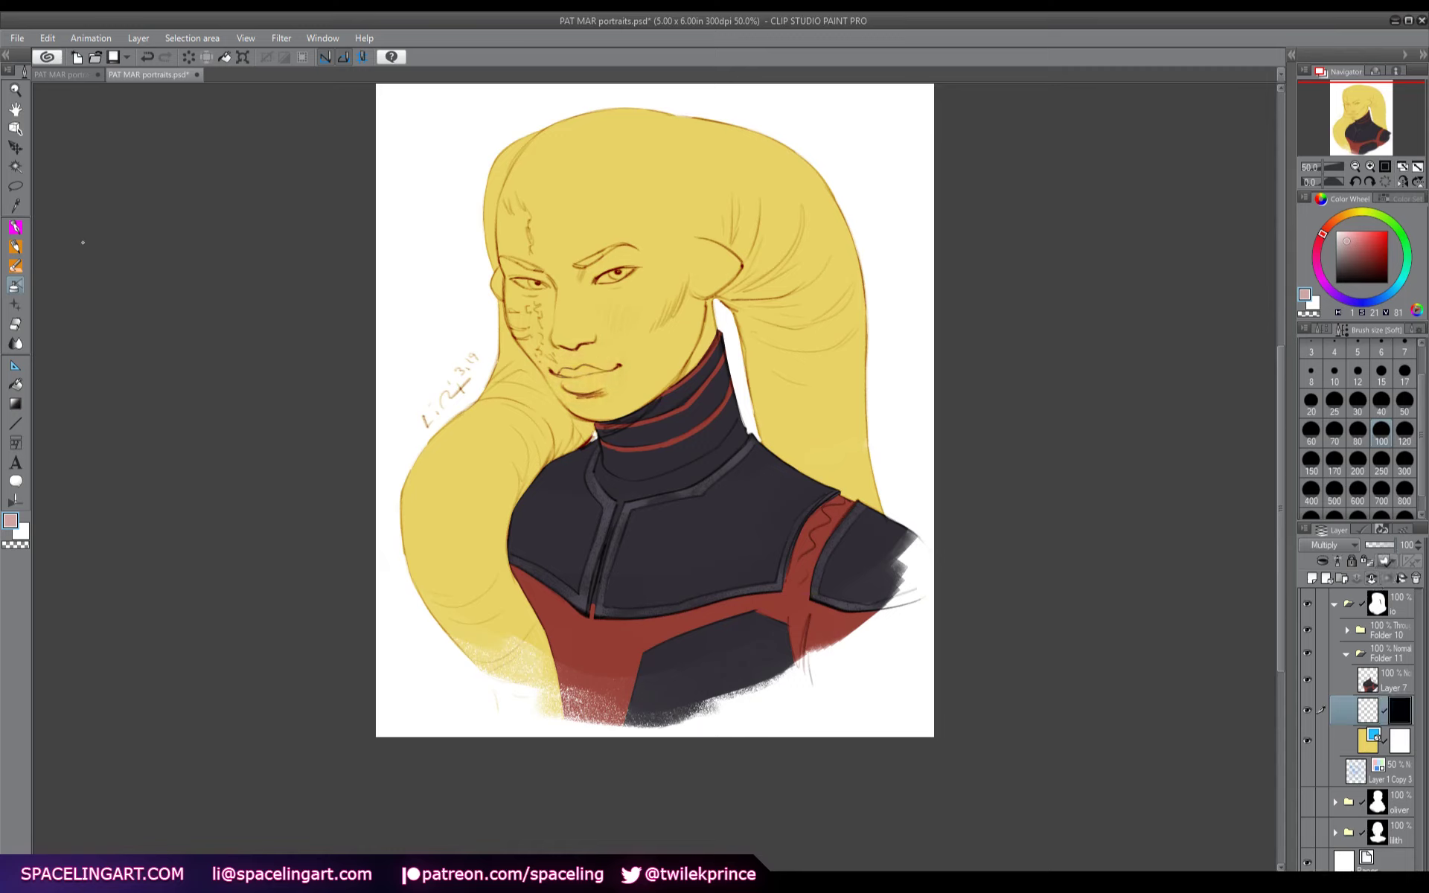
key(p)
click(564, 373)
click(588, 369)
drag(564, 378, 605, 370)
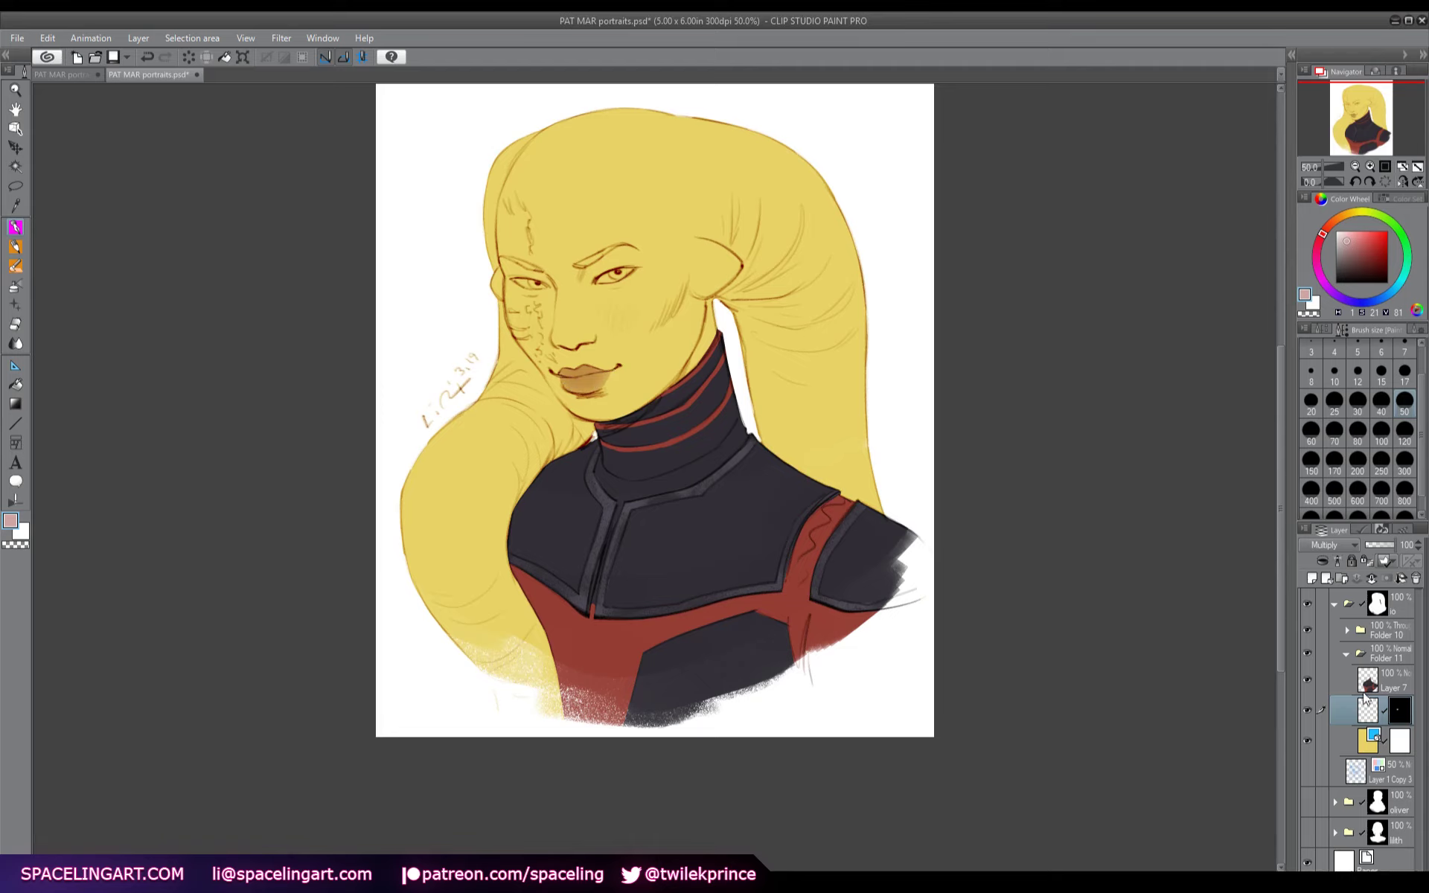
click(1401, 579)
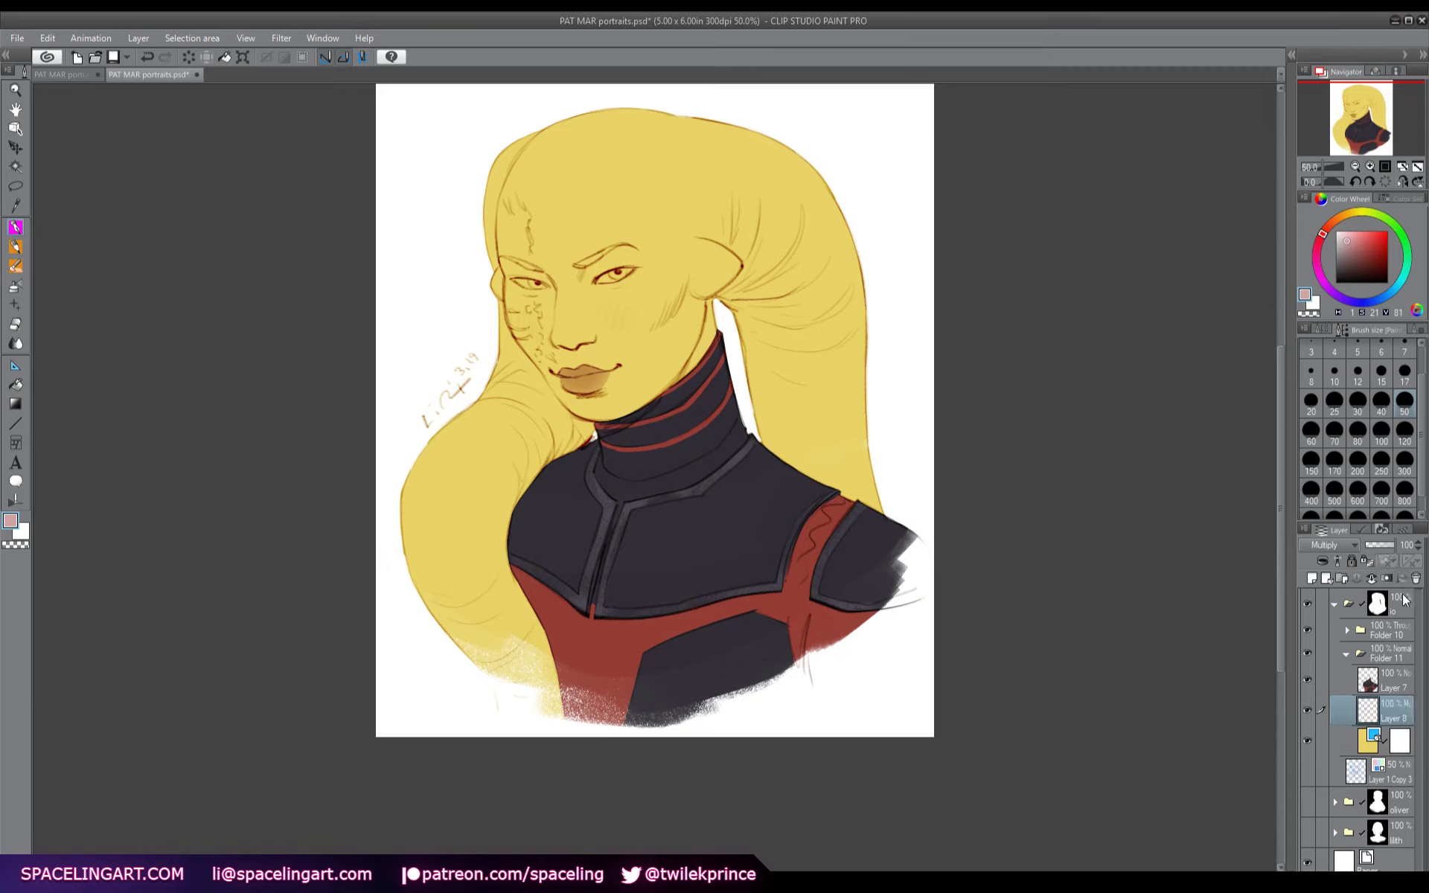
- Add a Multiply layer directly above the yellow base and paint a soft dusty-pink blush on both cheeks with a size 120 brush
click(1374, 739)
click(1313, 578)
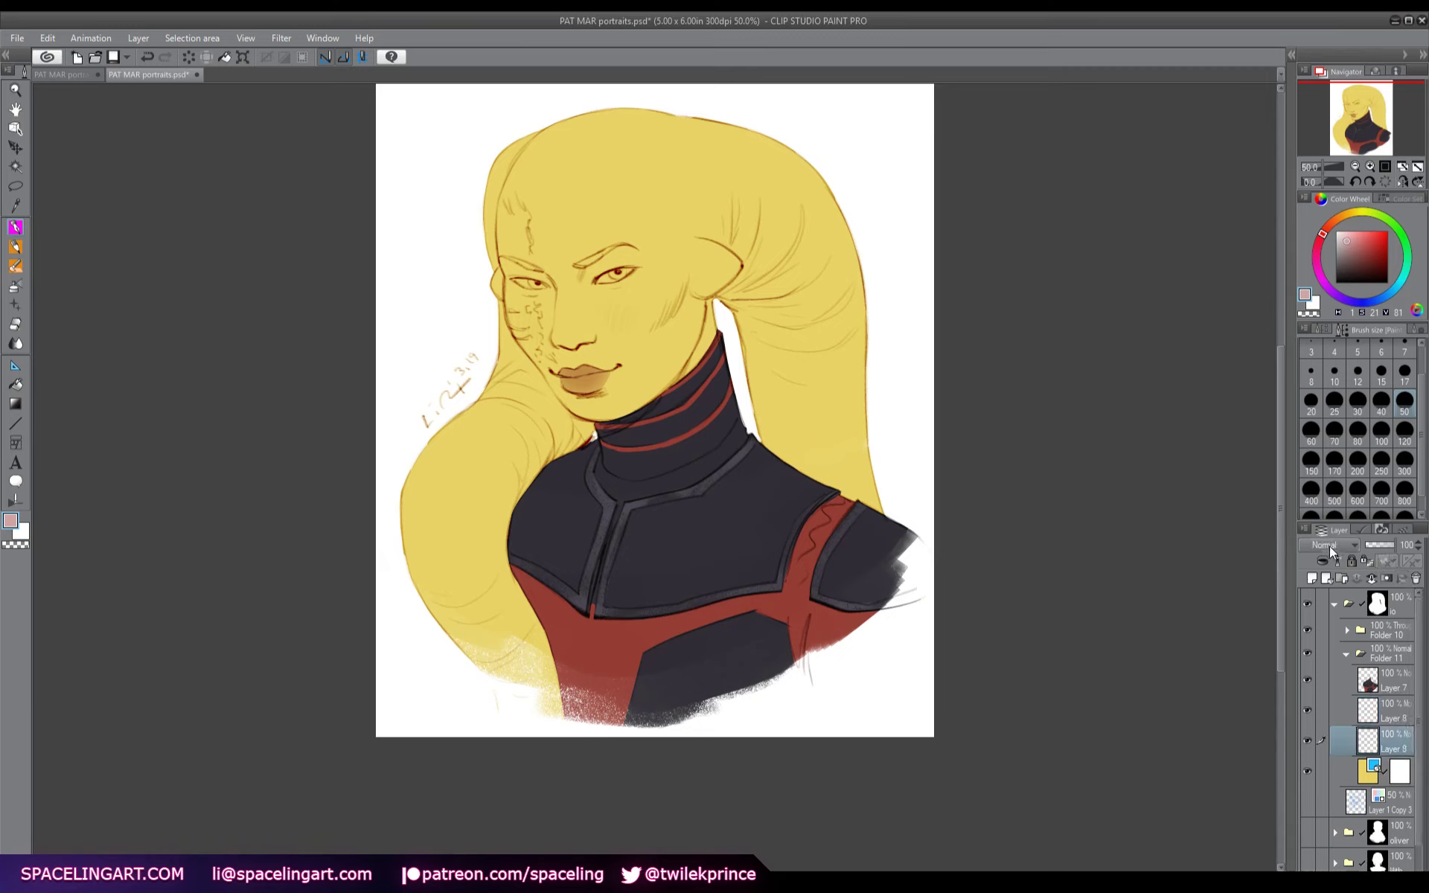
click(1320, 239)
click(1347, 238)
key(b)
click(1319, 330)
click(1332, 348)
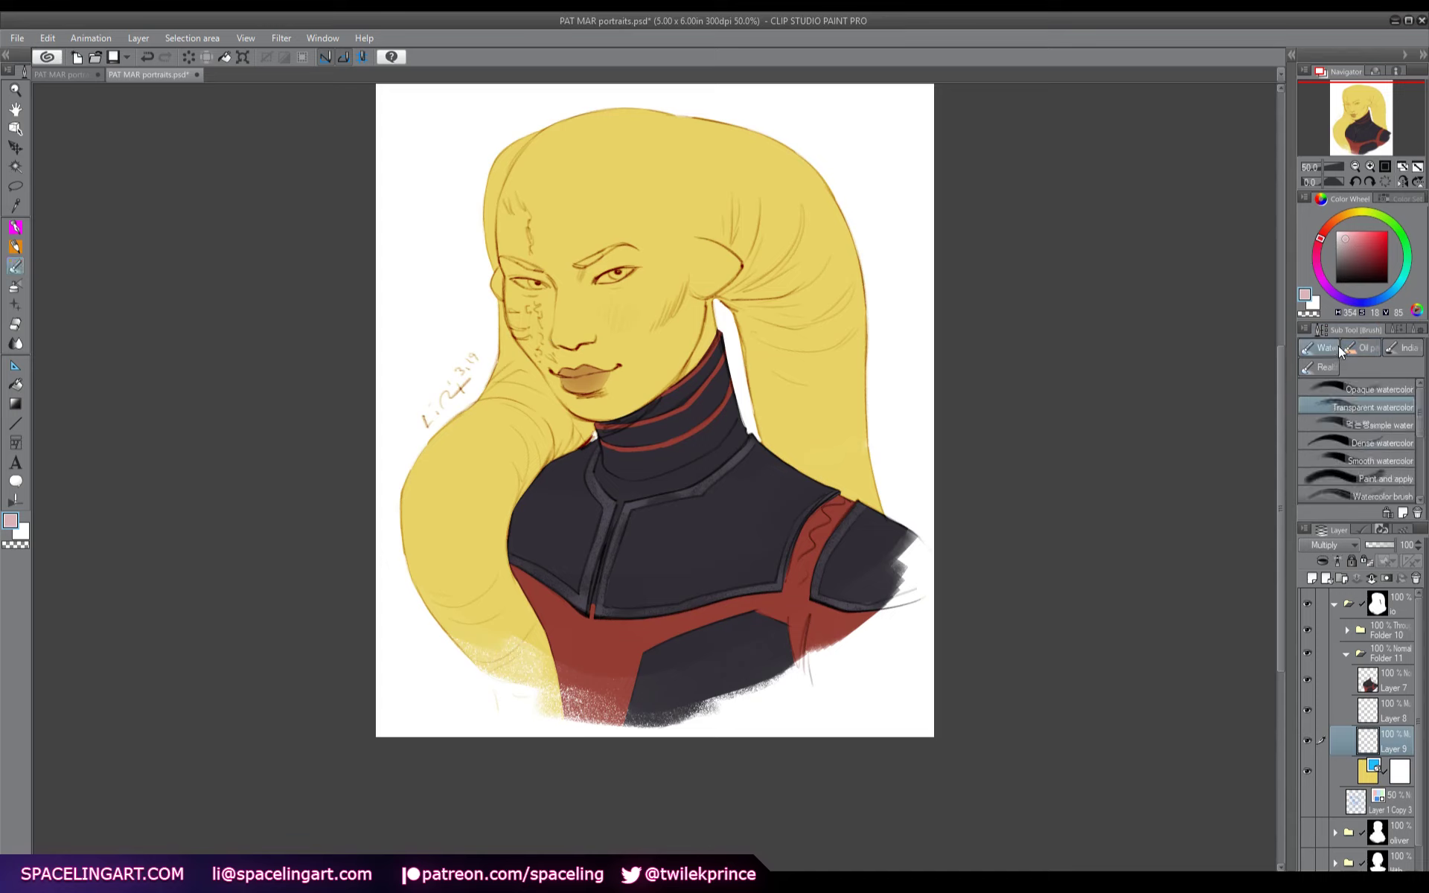
click(1390, 330)
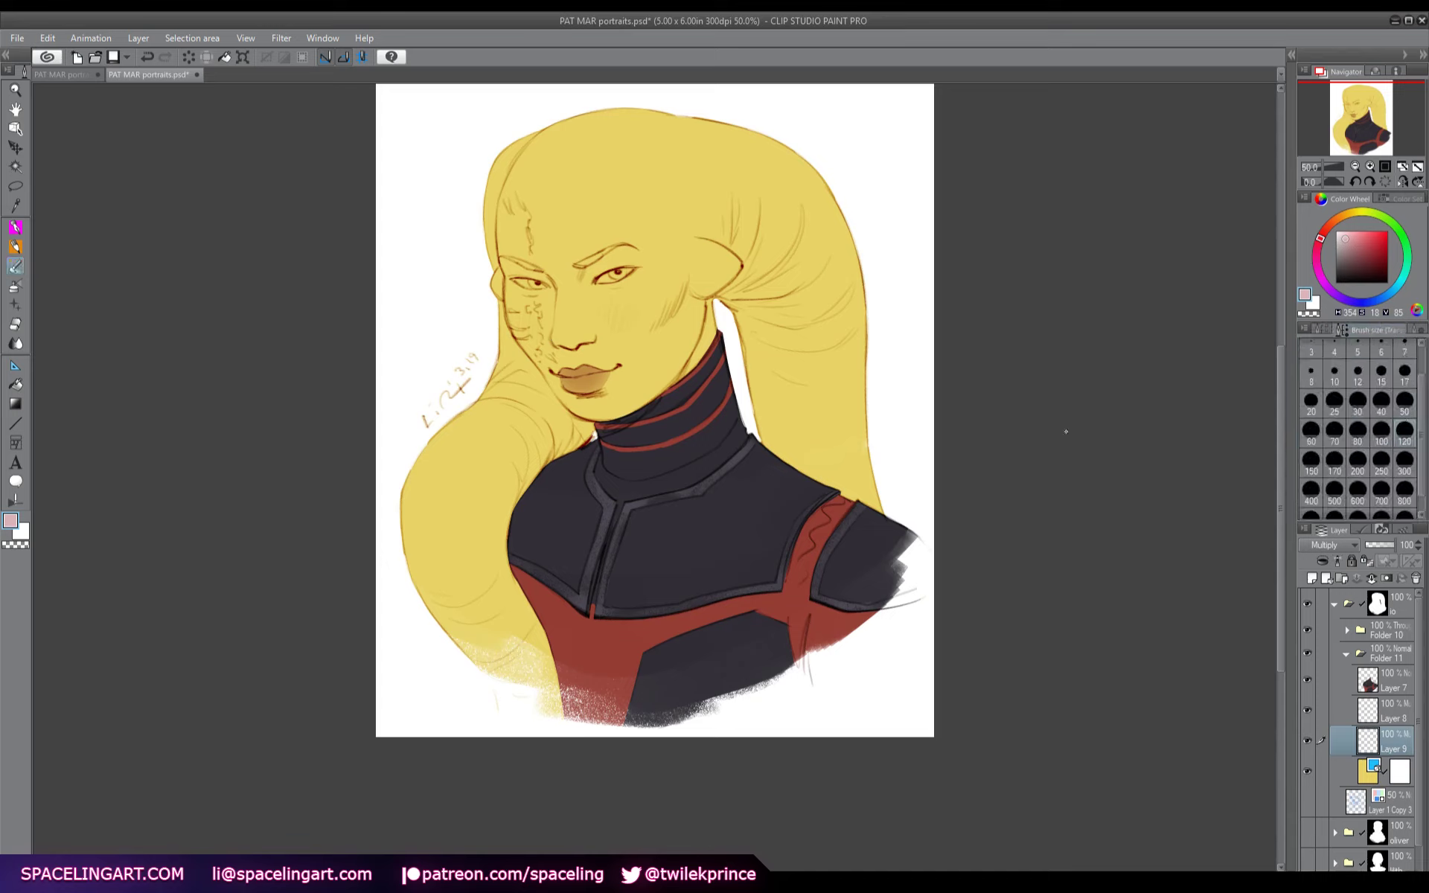
drag(646, 304, 620, 317)
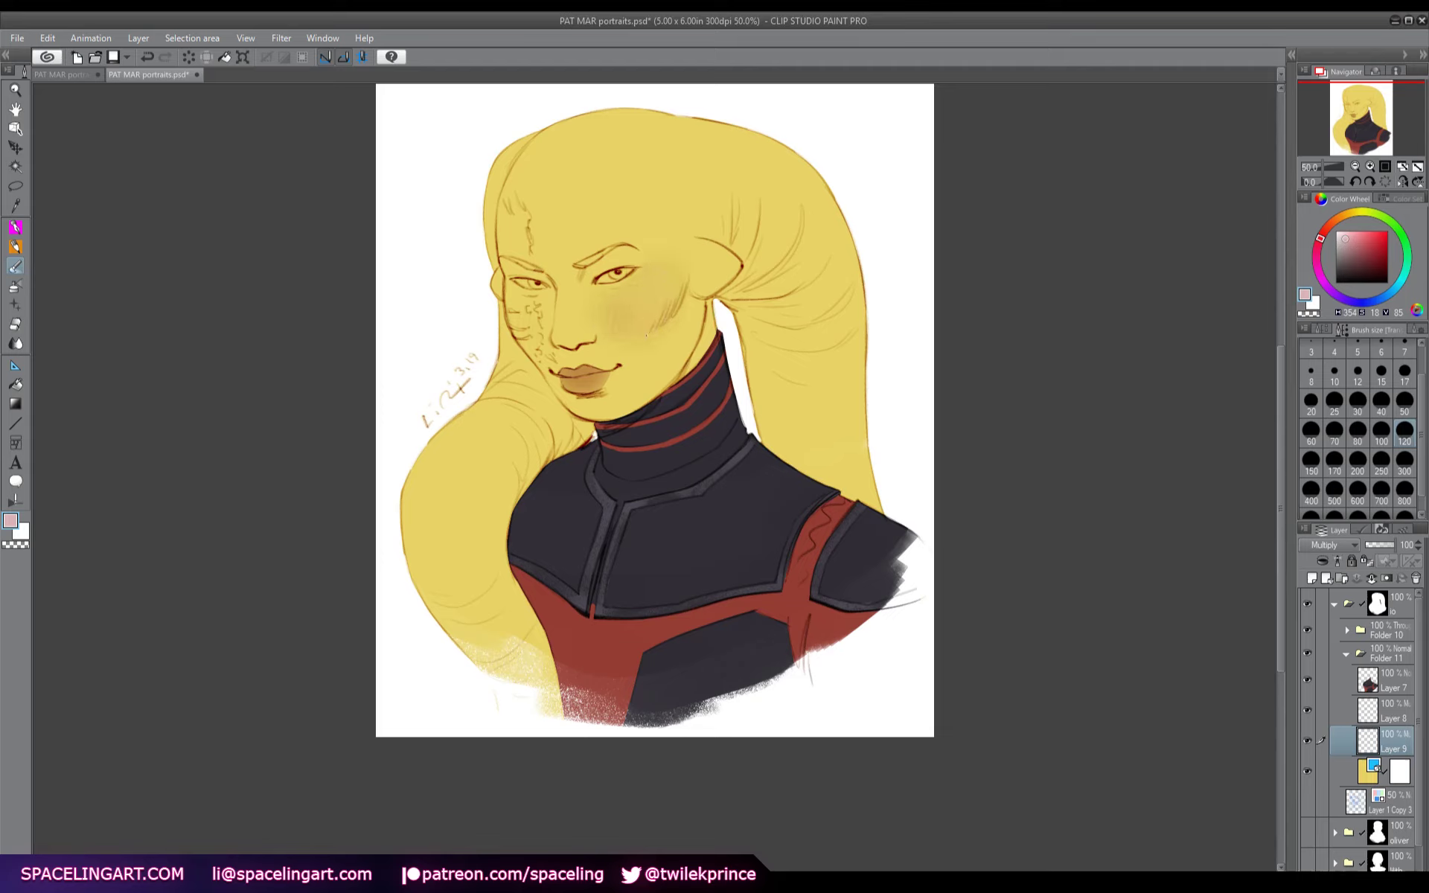
drag(522, 296, 502, 325)
drag(654, 297, 646, 302)
drag(504, 310, 513, 320)
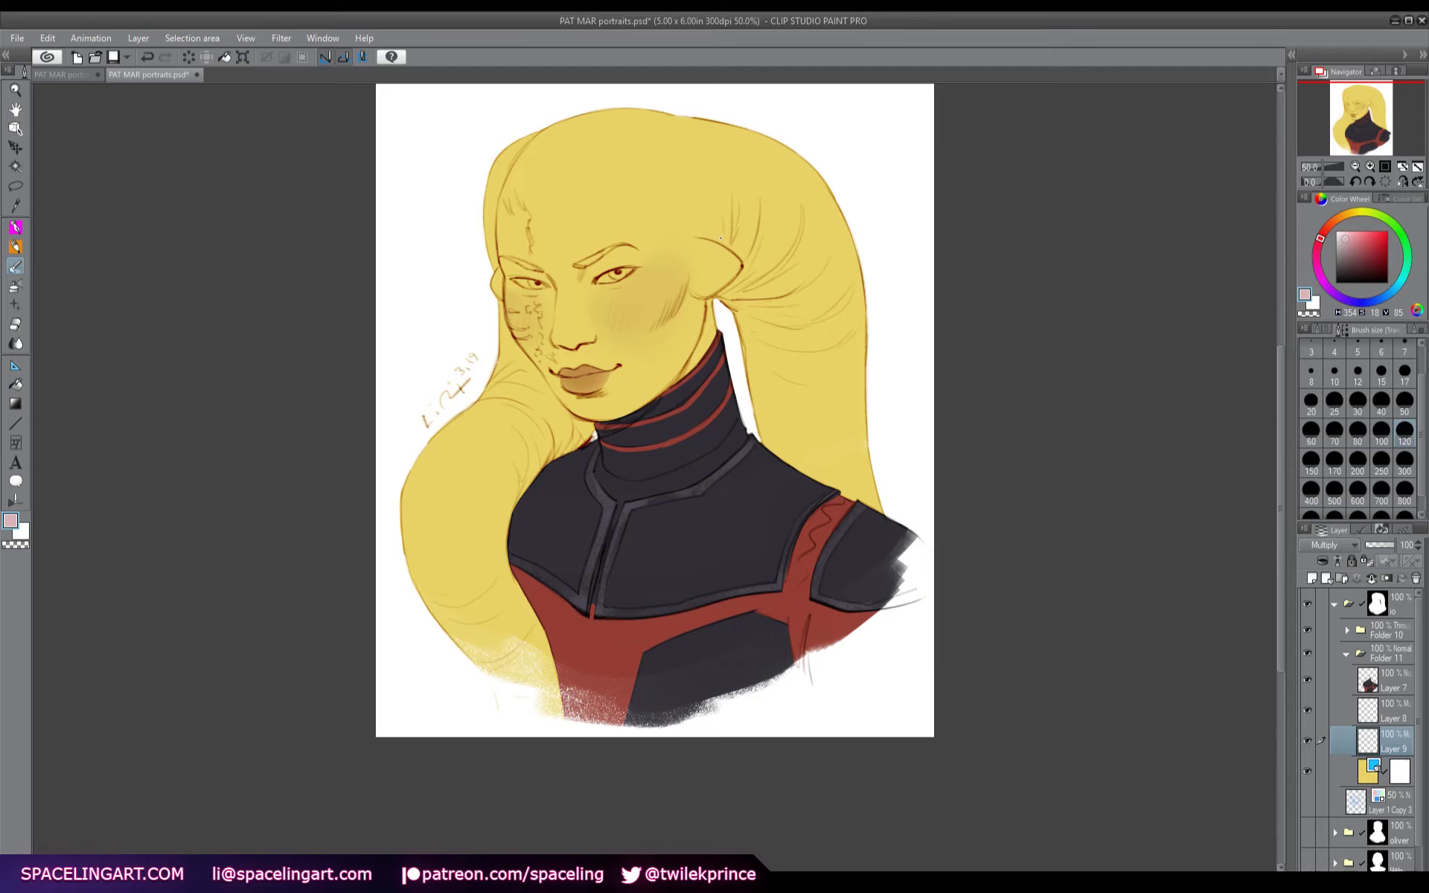
- Merge the lip layer down into the blush layer and add a new layer above it
click(1367, 708)
click(1371, 579)
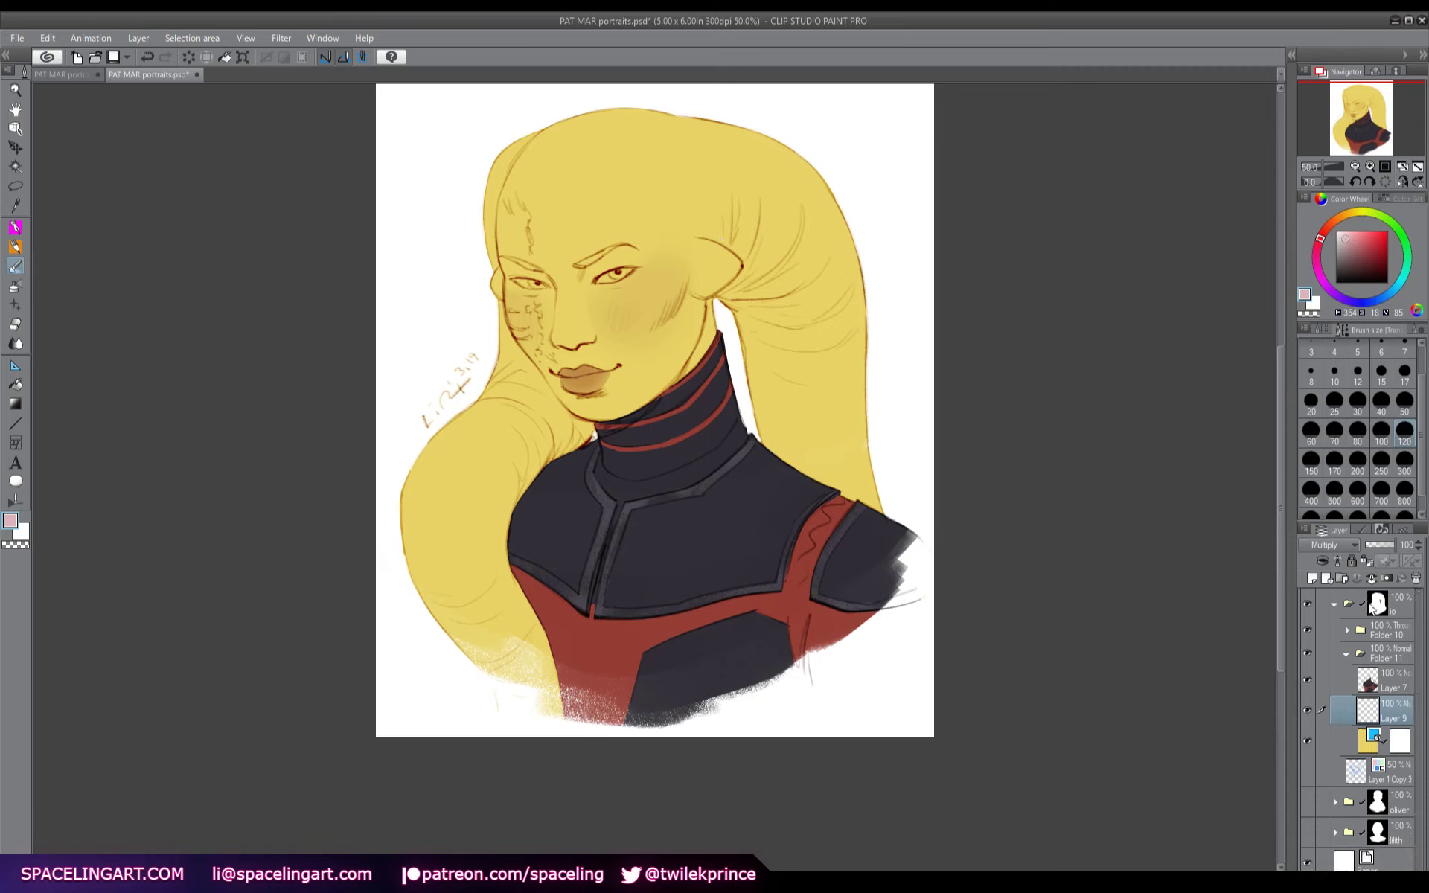
click(1311, 579)
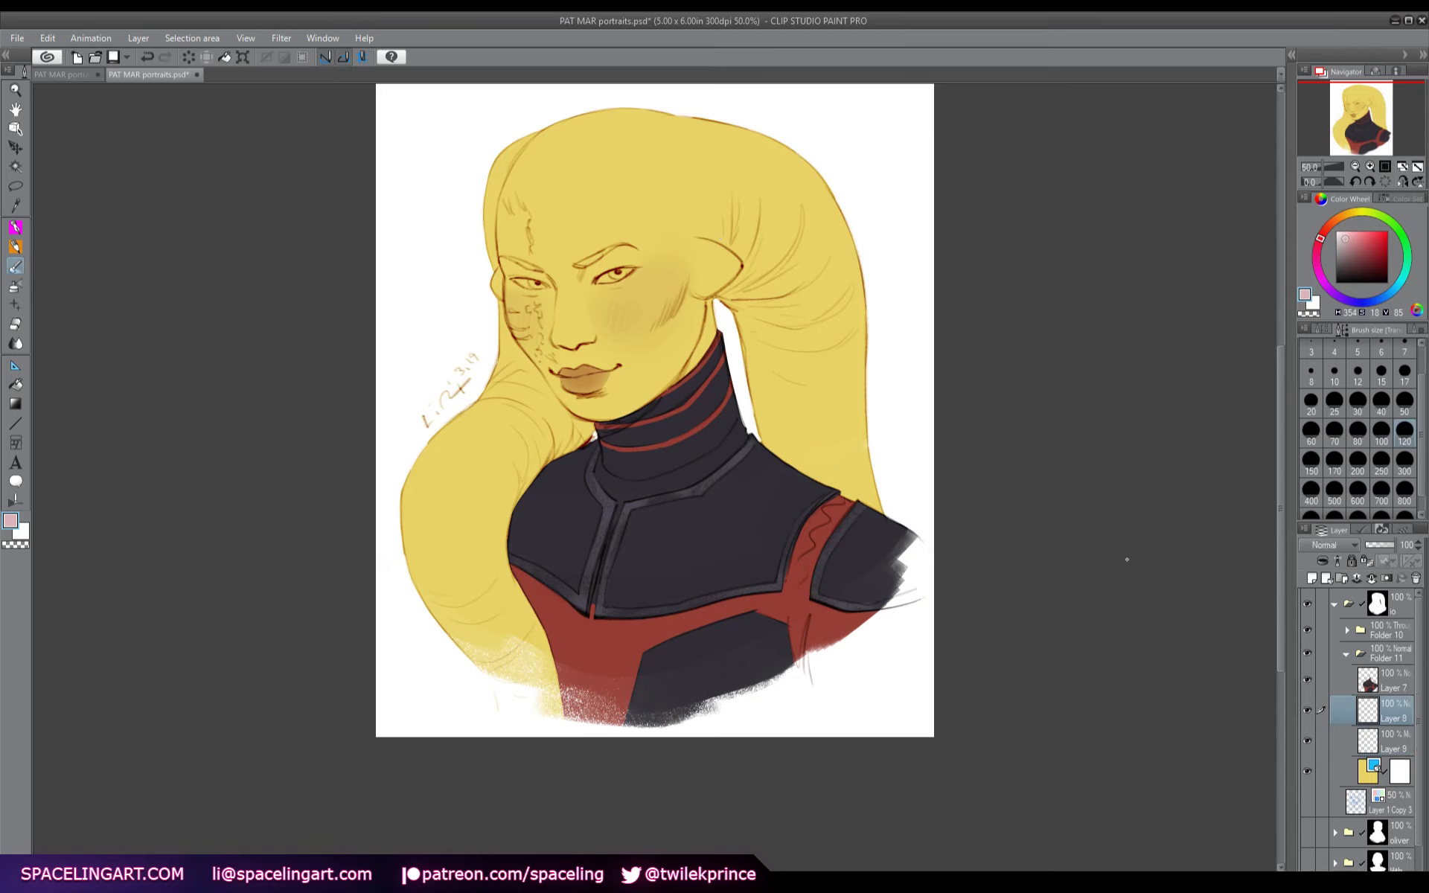
- Set the new layer to Multiply and paint a muted blue-grey wedge from under the near eye to the jaw with a size 50 pen
key(p)
click(1389, 296)
click(1347, 245)
click(1344, 255)
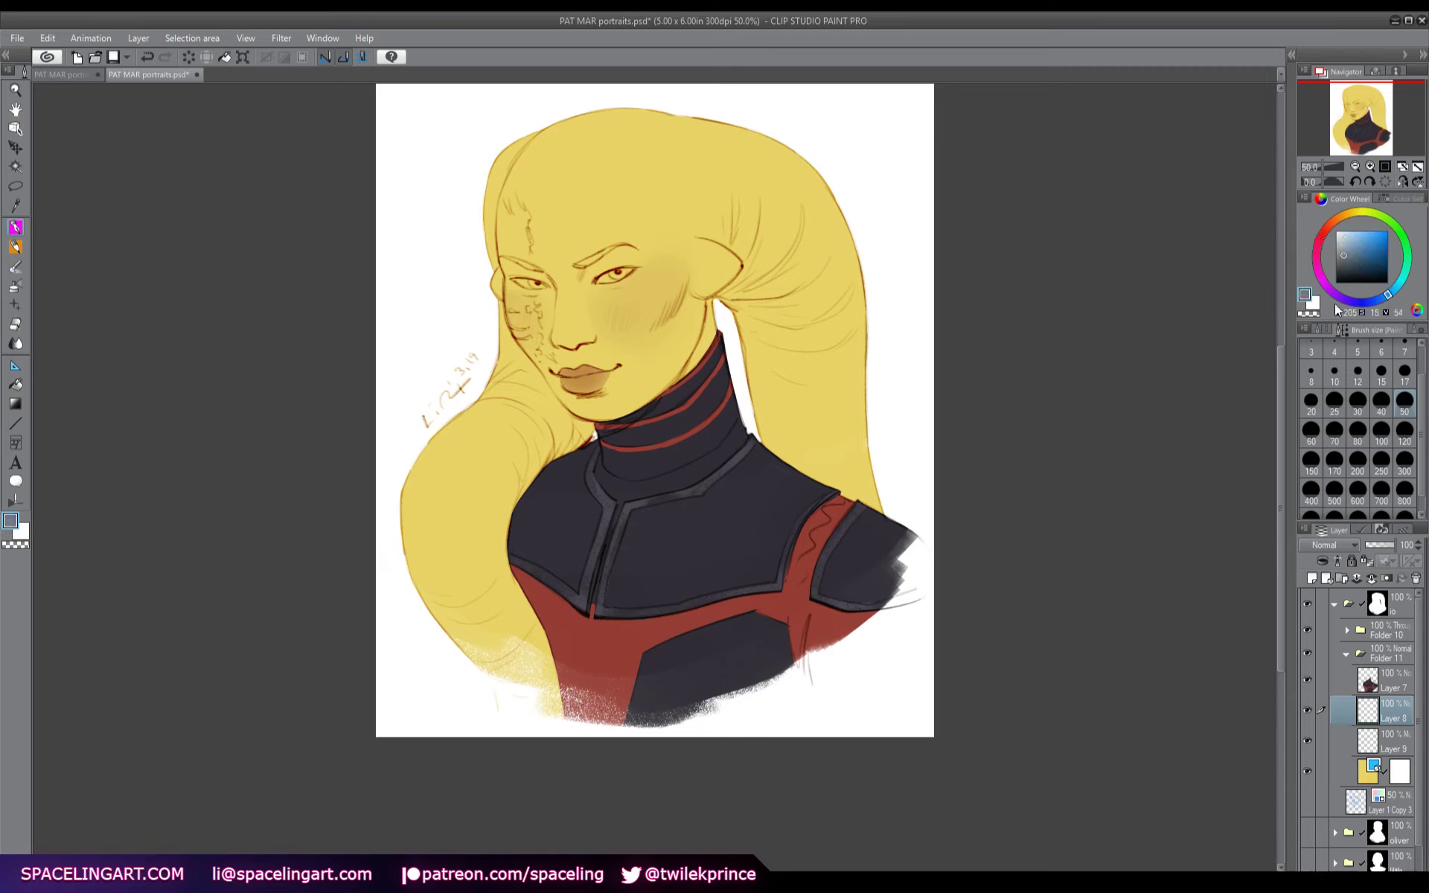
click(1313, 178)
drag(605, 301, 680, 387)
drag(601, 297, 695, 368)
mouse_move(620, 321)
mouse_down()
mouse_move(678, 378)
mouse_move(689, 370)
mouse_up()
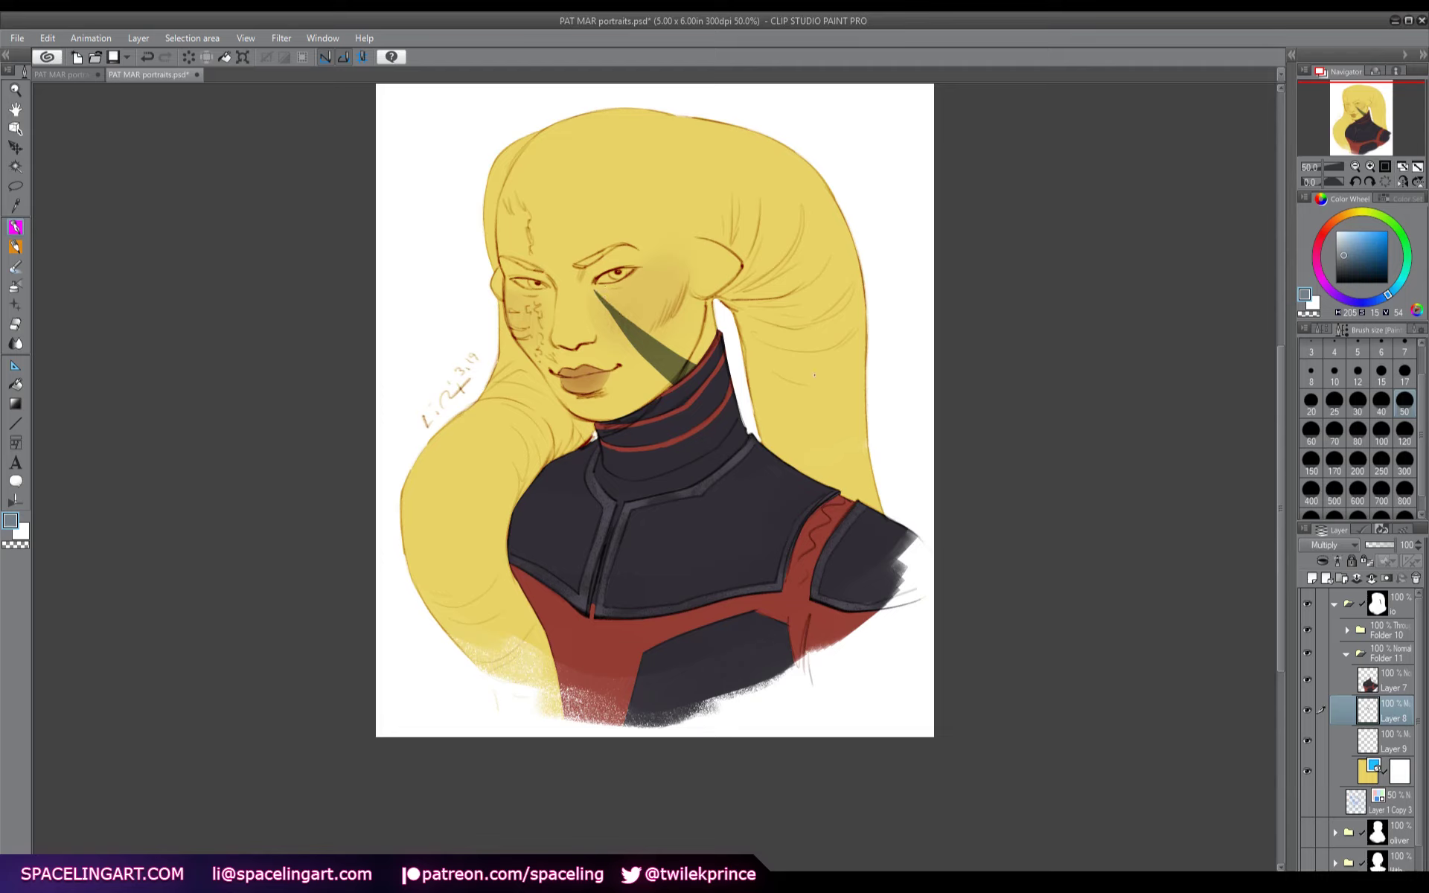
drag(692, 381, 672, 392)
- Paint a blue-grey marking down the chin and a tapered wedge below the far eye across the cheek
mouse_move(578, 391)
mouse_down()
mouse_move(576, 414)
mouse_move(582, 398)
mouse_move(627, 414)
mouse_move(581, 413)
mouse_move(612, 419)
mouse_up()
drag(546, 300, 532, 375)
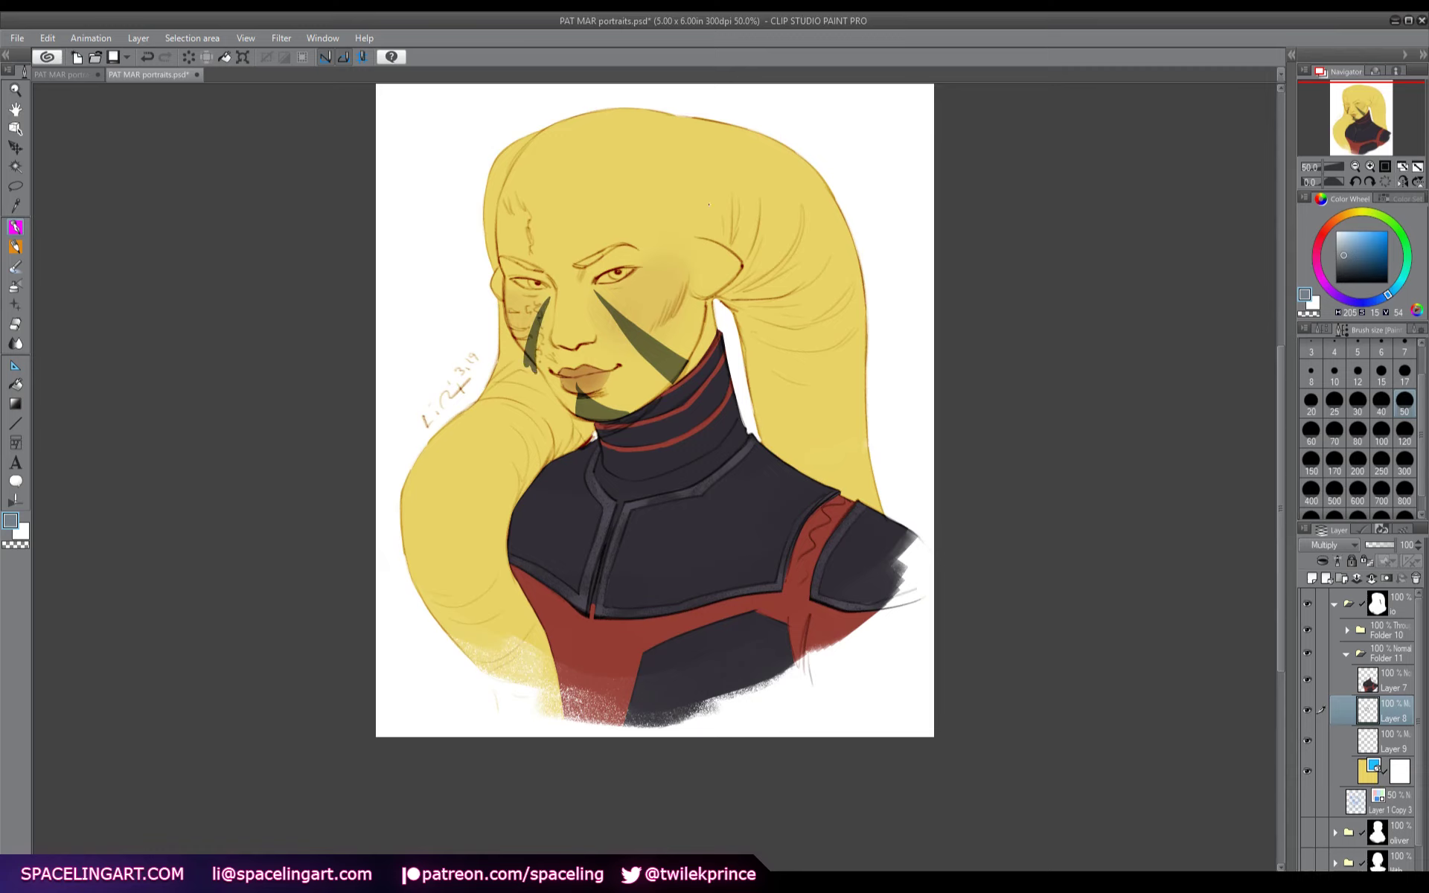
drag(549, 297, 526, 338)
drag(548, 298, 537, 318)
- Paint two adjacent lightning-bolt markings on the centre of the forehead, running down from the top of the head
mouse_move(584, 227)
mouse_down()
mouse_move(622, 155)
mouse_move(594, 179)
mouse_move(600, 158)
mouse_move(567, 160)
mouse_move(603, 110)
mouse_up()
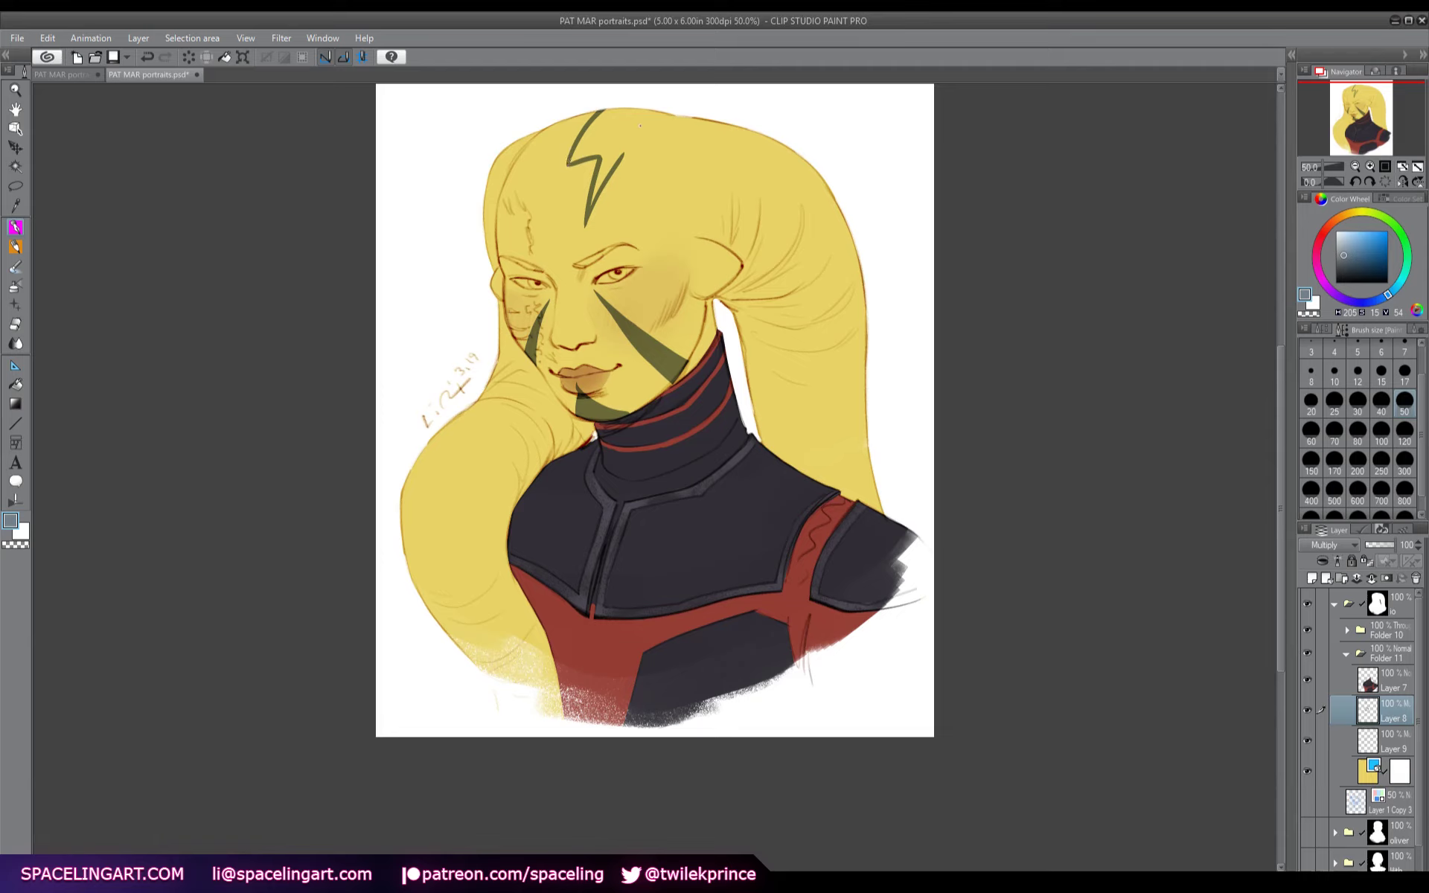
mouse_move(595, 146)
mouse_down()
mouse_move(632, 138)
mouse_move(625, 154)
mouse_move(600, 136)
mouse_move(629, 109)
mouse_move(583, 153)
mouse_move(615, 158)
mouse_move(594, 189)
mouse_move(615, 157)
mouse_up()
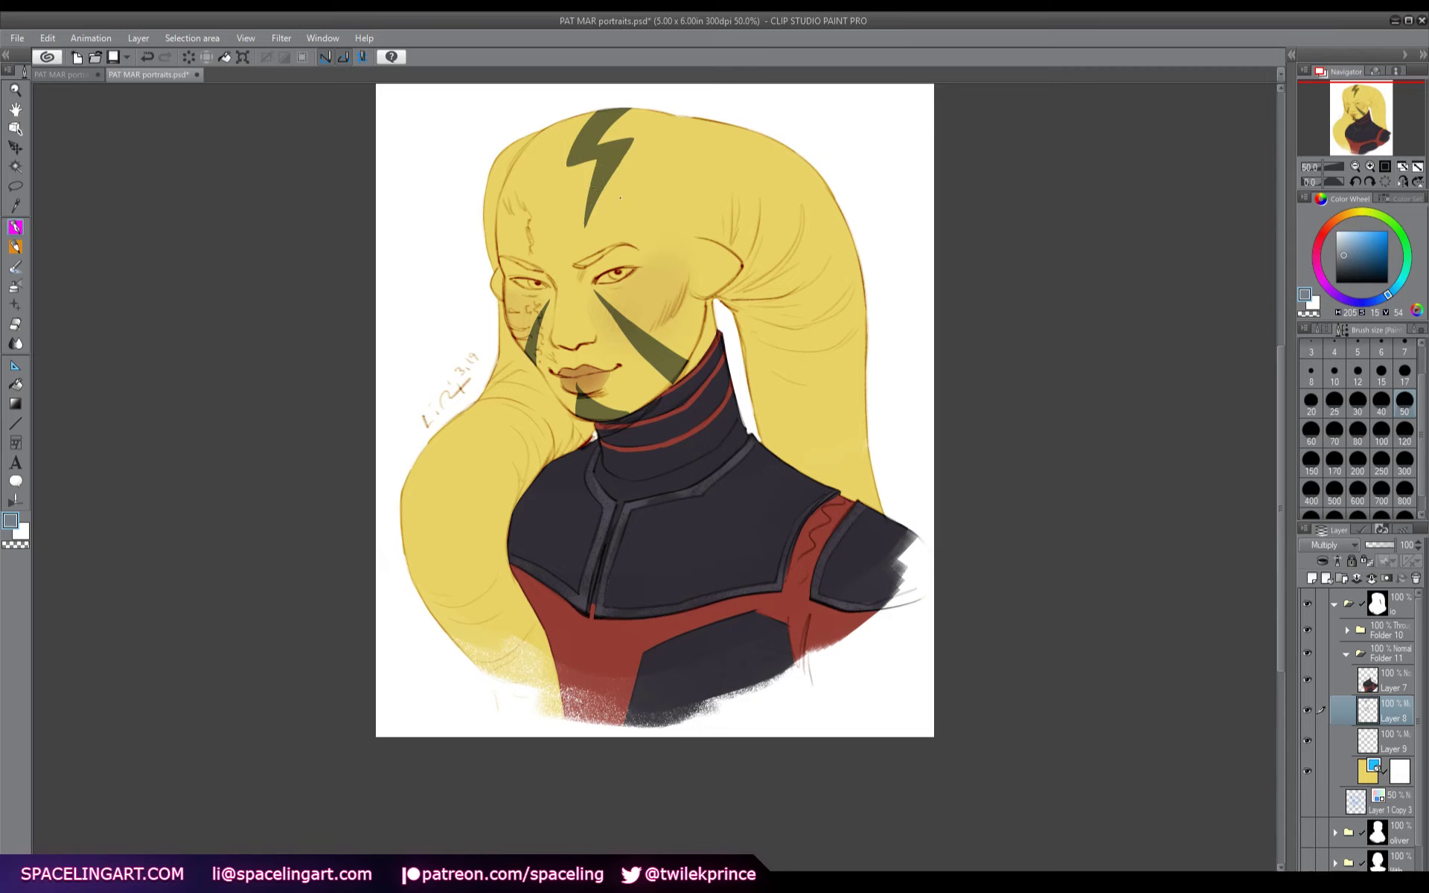
mouse_move(599, 214)
mouse_down()
mouse_move(664, 126)
mouse_move(628, 125)
mouse_move(634, 111)
mouse_move(648, 121)
mouse_move(627, 126)
mouse_up()
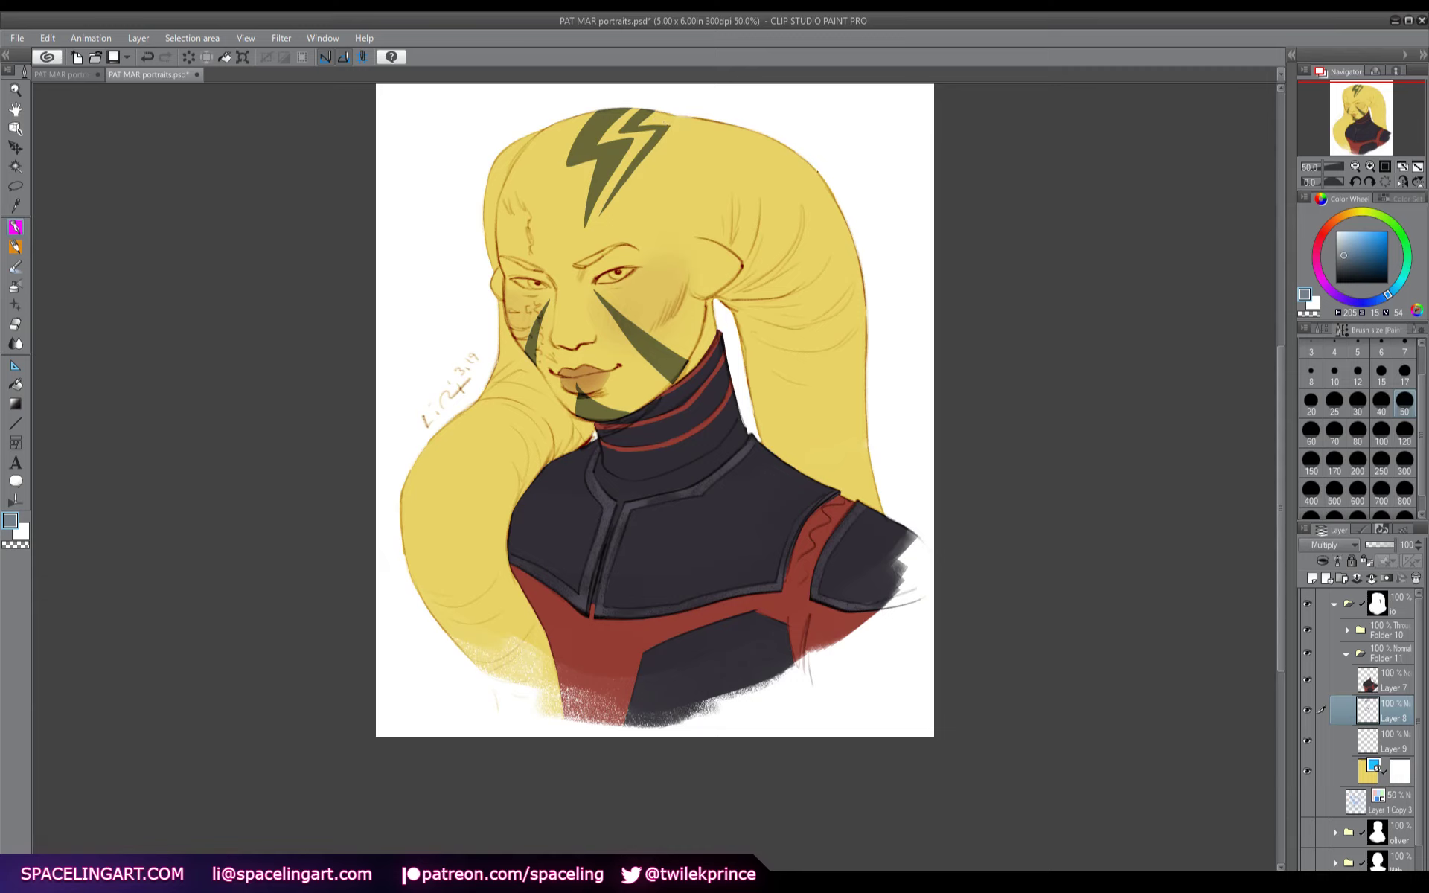
drag(565, 174, 611, 97)
- Paint matching jagged markings on the far side of the forehead, using a mirrored view
key(h)
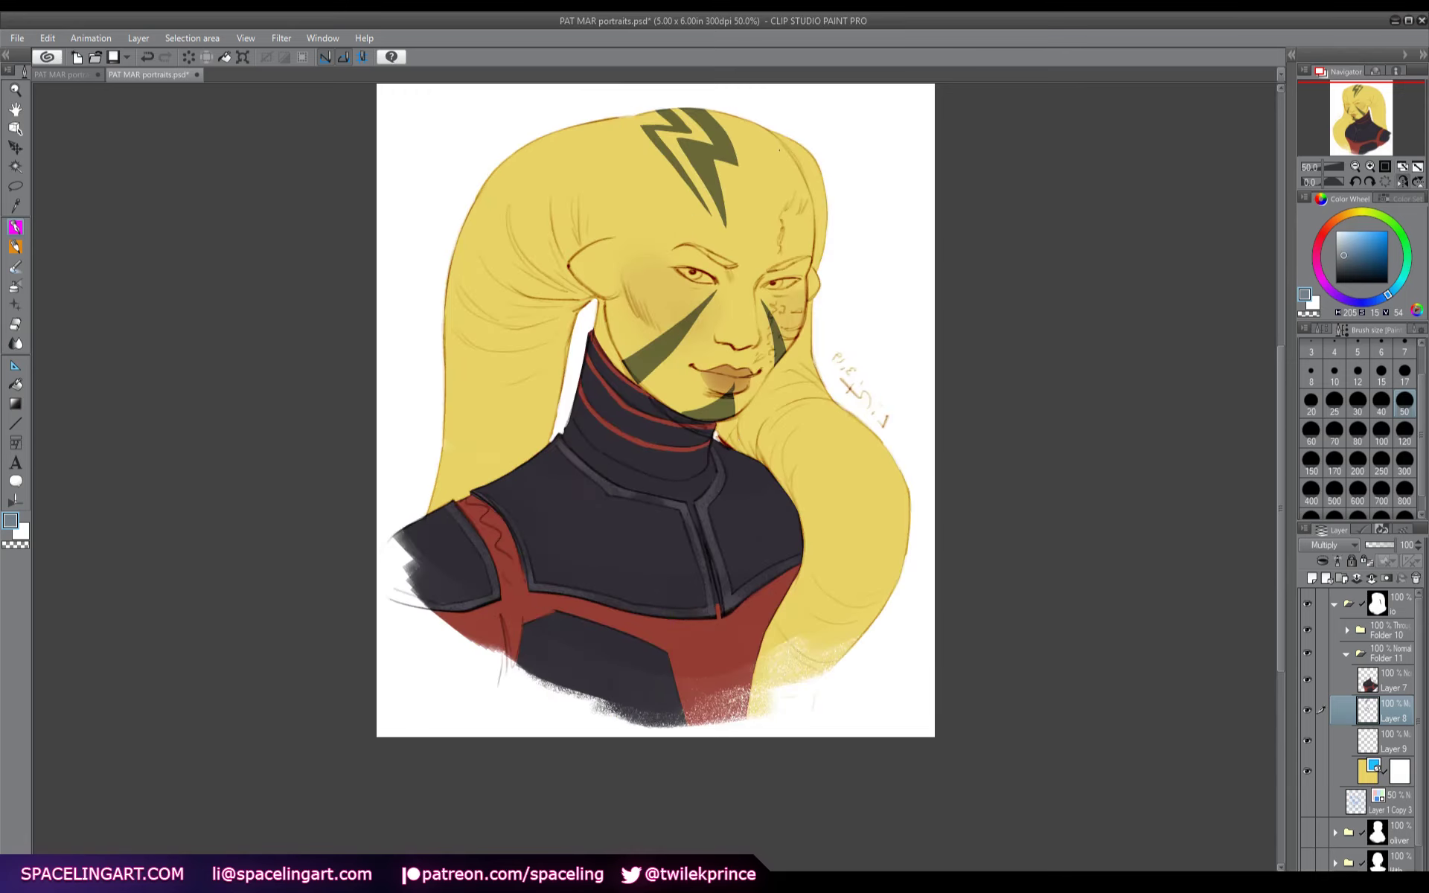
mouse_move(776, 137)
mouse_down()
mouse_move(801, 170)
mouse_move(786, 154)
mouse_move(780, 168)
mouse_move(784, 149)
mouse_move(807, 176)
mouse_move(788, 227)
mouse_move(810, 179)
mouse_move(804, 216)
mouse_up()
key(h)
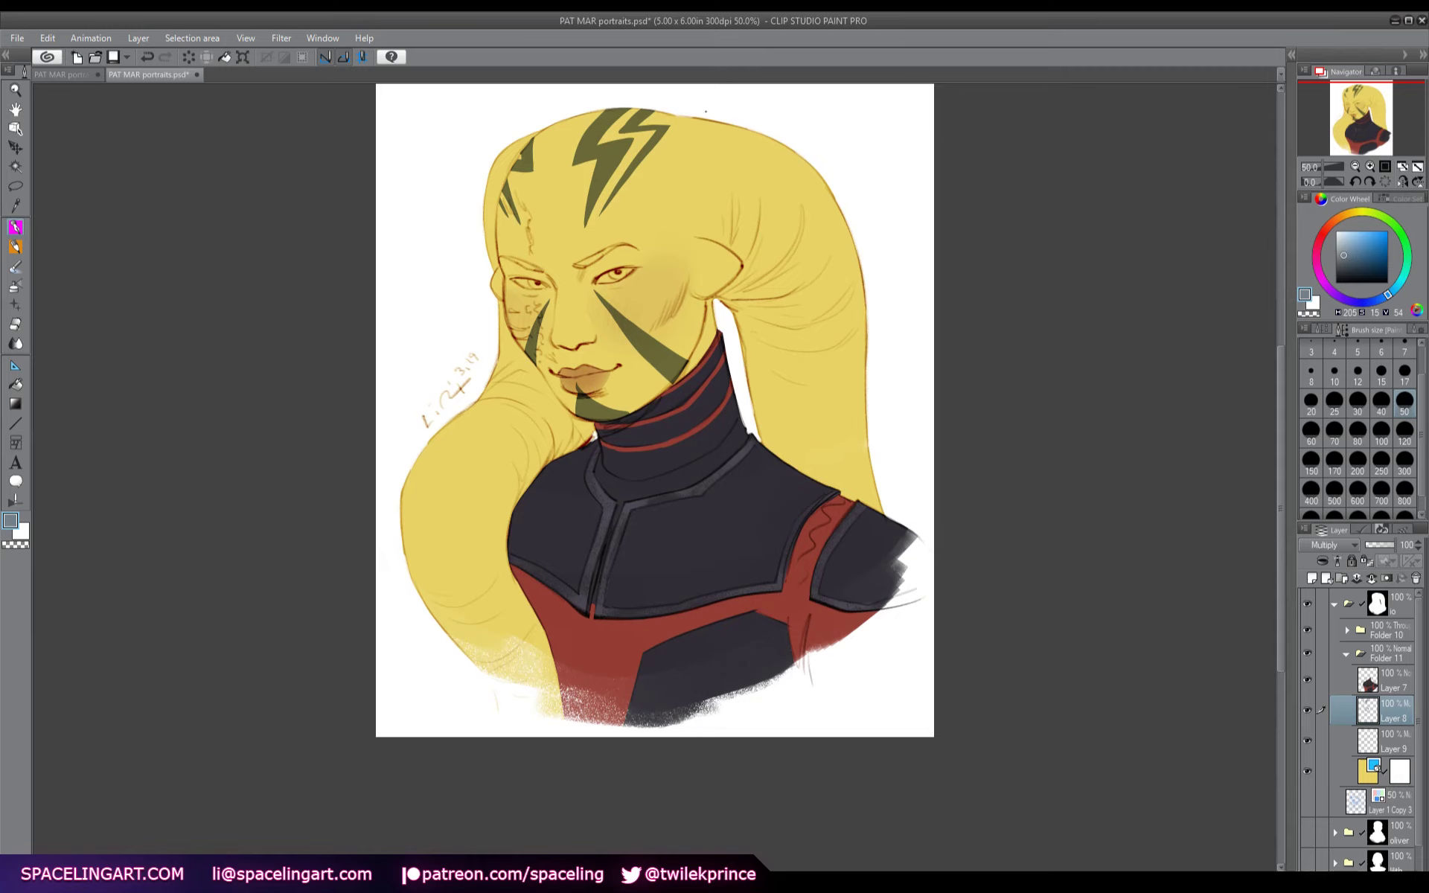
- Paint tapered stripes along the near head-tail, from the top of the head down to the shoulder
mouse_move(704, 115)
mouse_down()
mouse_move(717, 231)
mouse_move(723, 134)
mouse_move(709, 113)
mouse_move(759, 209)
mouse_move(736, 268)
mouse_move(768, 149)
mouse_move(764, 199)
mouse_move(811, 216)
mouse_move(746, 286)
mouse_move(832, 212)
mouse_move(791, 256)
mouse_move(822, 182)
mouse_up()
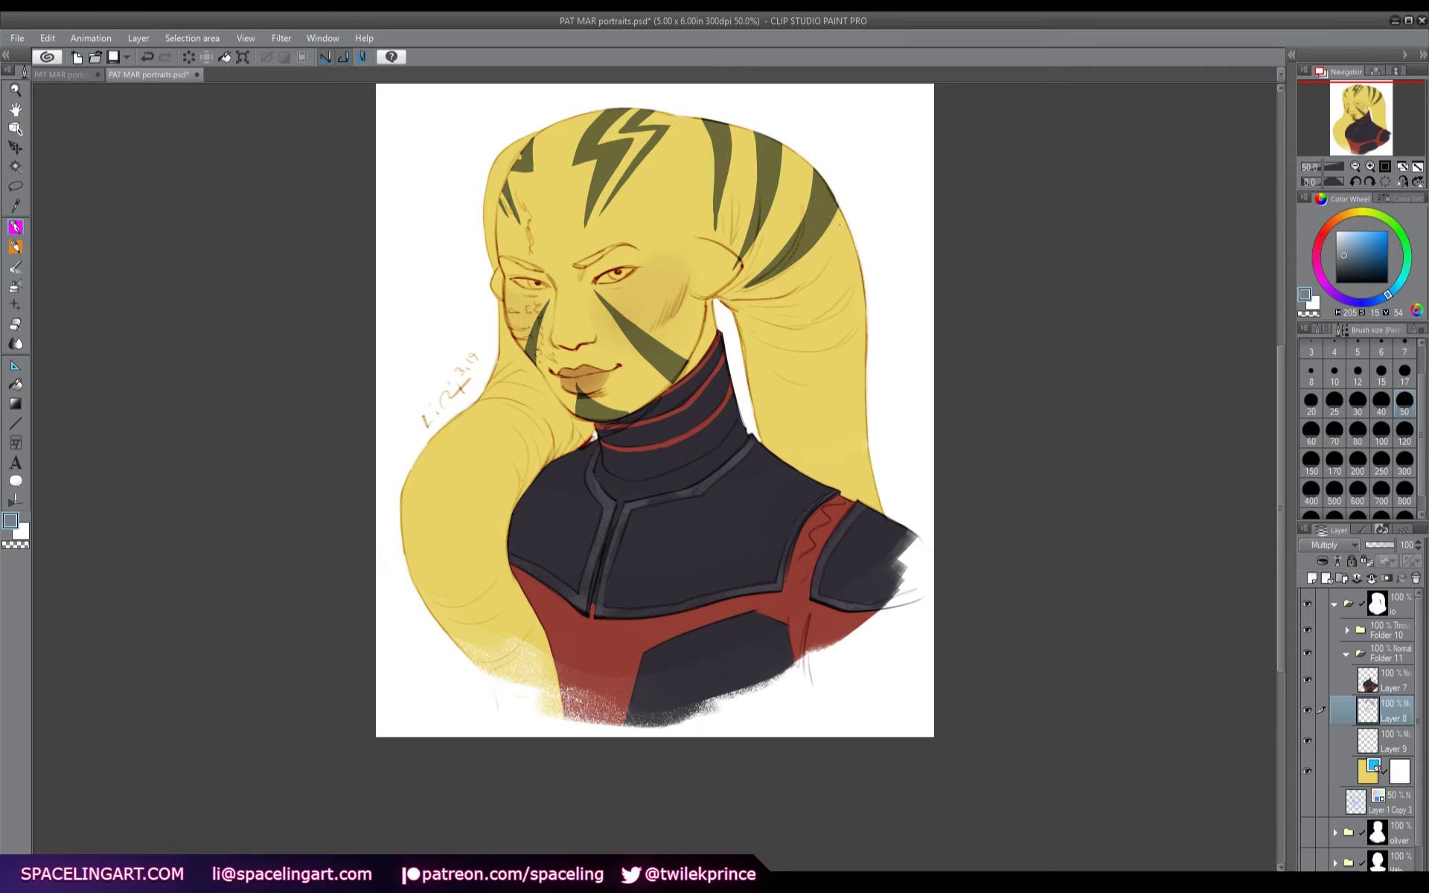
mouse_move(859, 264)
mouse_down()
mouse_move(742, 303)
mouse_move(841, 301)
mouse_move(870, 271)
mouse_move(798, 303)
mouse_move(855, 277)
mouse_up()
mouse_move(871, 329)
mouse_down()
mouse_move(768, 344)
mouse_move(817, 348)
mouse_move(833, 389)
mouse_move(768, 394)
mouse_move(867, 408)
mouse_move(865, 395)
mouse_move(793, 441)
mouse_move(776, 433)
mouse_move(878, 450)
mouse_move(813, 480)
mouse_move(879, 493)
mouse_up()
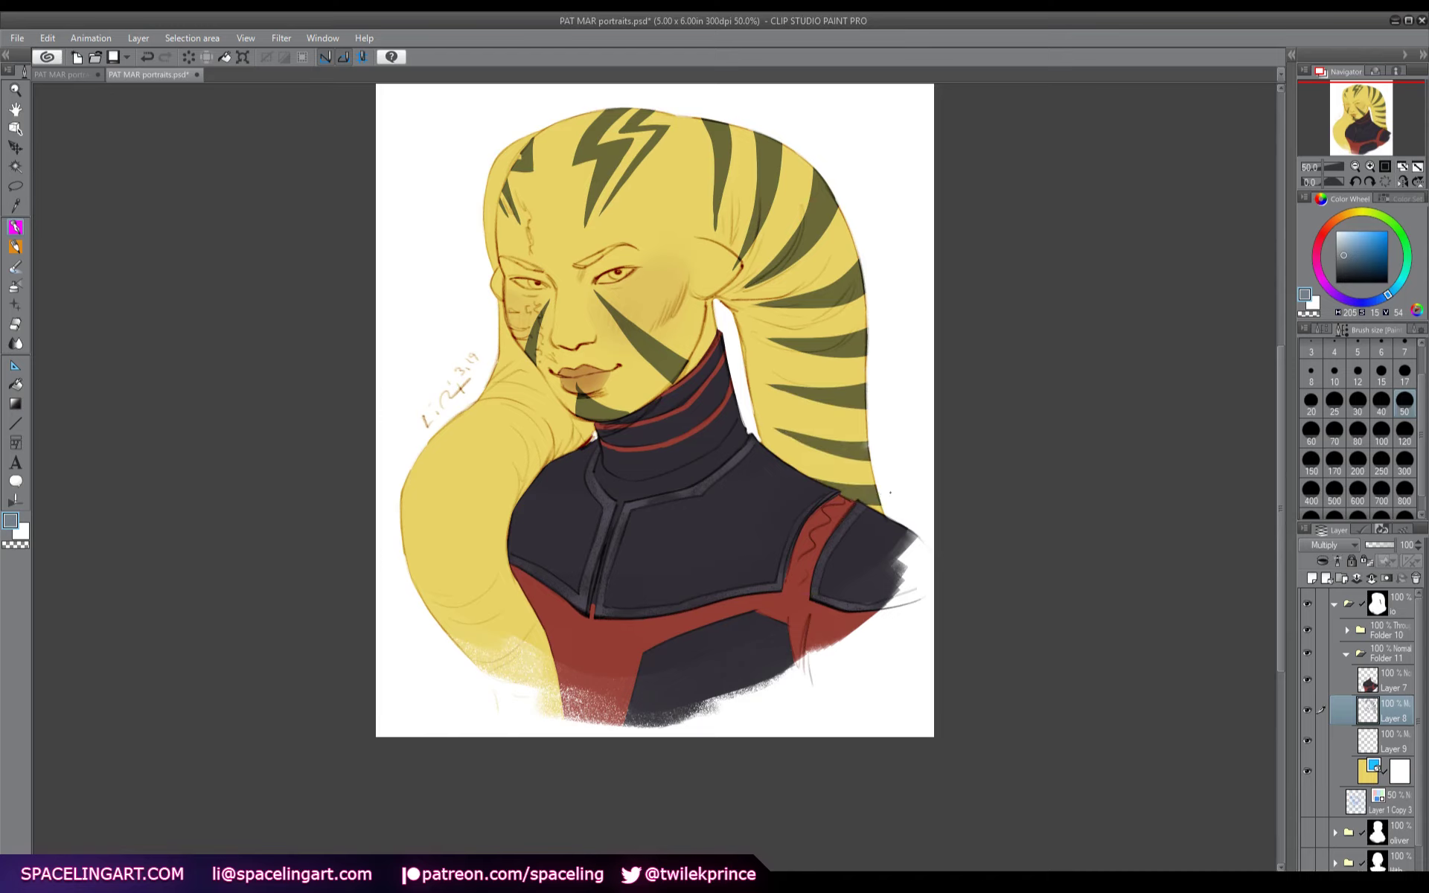
- Mirror the view and paint tapered stripes on the far head-tail, from beside the forehead down to its upper bend
key(h)
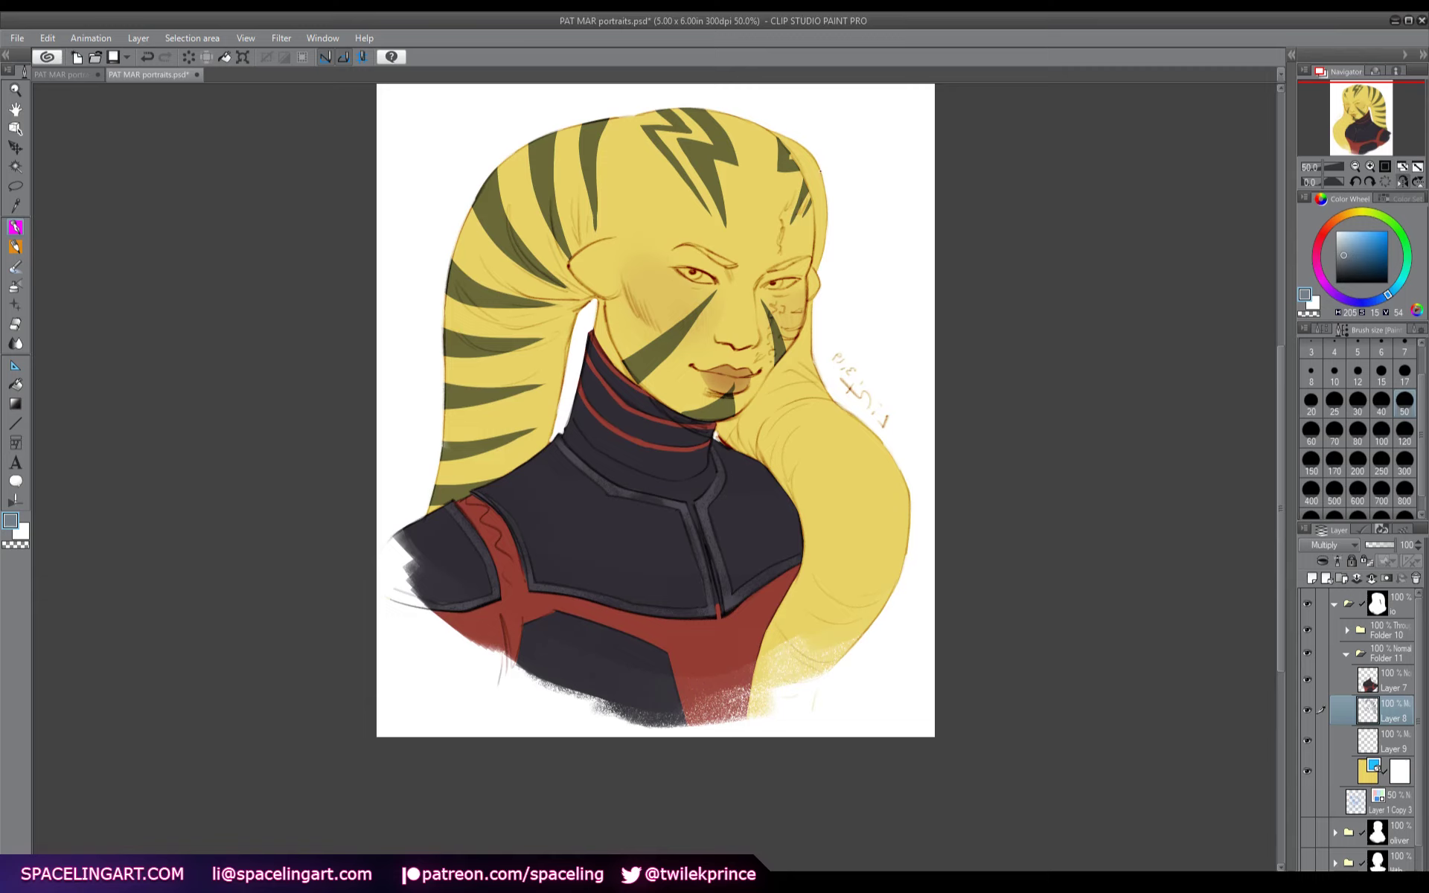
mouse_move(774, 131)
mouse_down()
mouse_move(817, 163)
mouse_move(827, 193)
mouse_move(820, 180)
mouse_up()
drag(827, 242, 816, 198)
drag(824, 253, 817, 267)
mouse_move(810, 323)
mouse_down()
mouse_move(828, 374)
mouse_move(751, 414)
mouse_up()
mouse_move(825, 374)
mouse_down()
mouse_move(762, 402)
mouse_move(793, 376)
mouse_move(830, 408)
mouse_move(774, 438)
mouse_up()
mouse_move(790, 406)
mouse_down()
mouse_move(856, 415)
mouse_move(785, 416)
mouse_move(772, 448)
mouse_move(903, 474)
mouse_up()
mouse_move(890, 459)
mouse_down()
mouse_move(806, 452)
mouse_move(794, 484)
mouse_move(805, 444)
mouse_move(878, 435)
mouse_up()
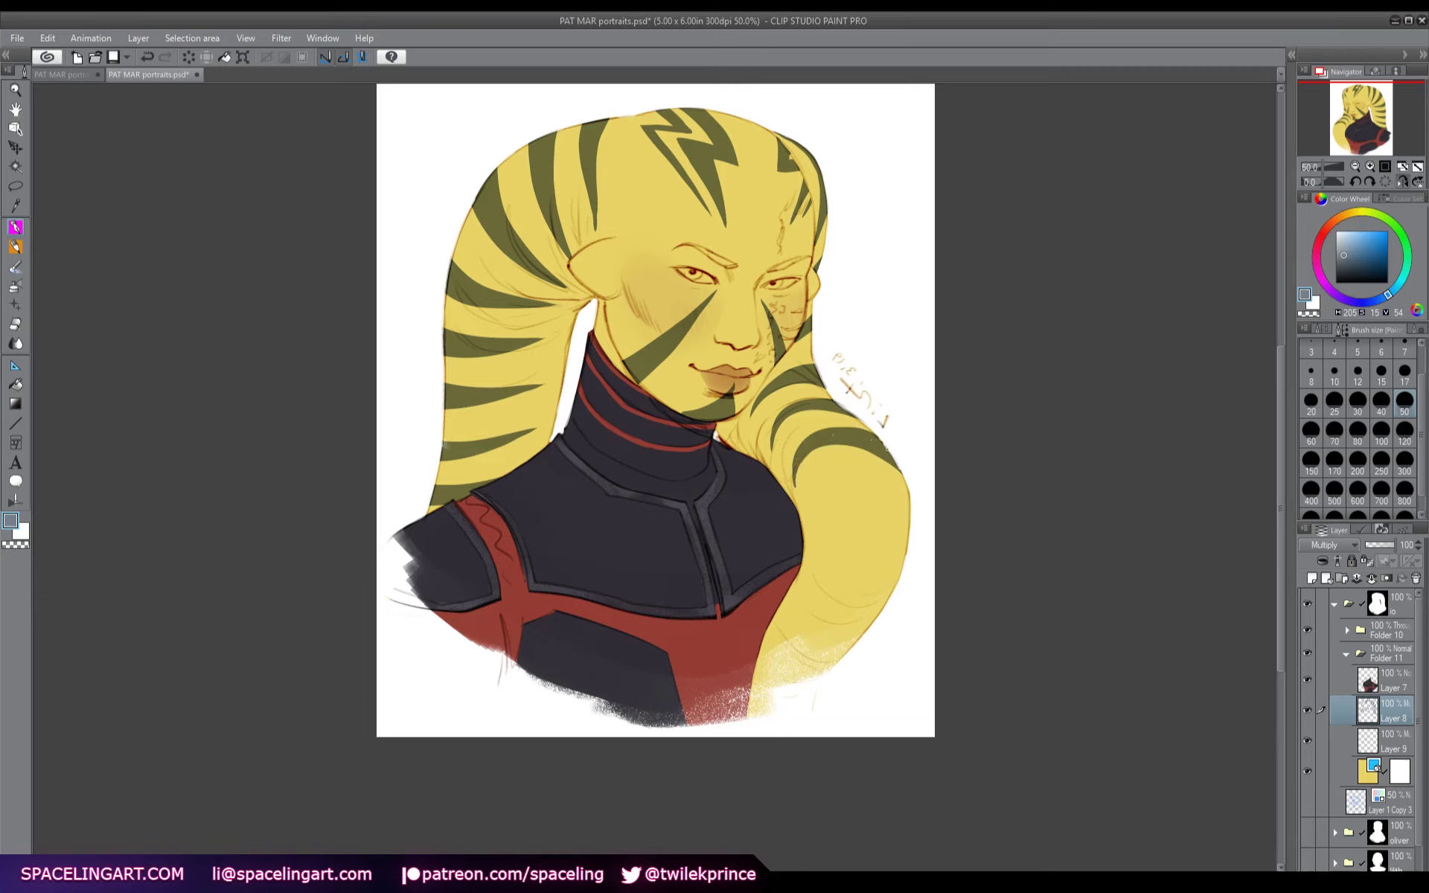
- Continue the tapered stripes around the outer curve of the far head-tail down to its faded lower end
mouse_move(915, 541)
mouse_down()
mouse_move(828, 497)
mouse_move(809, 510)
mouse_move(908, 543)
mouse_up()
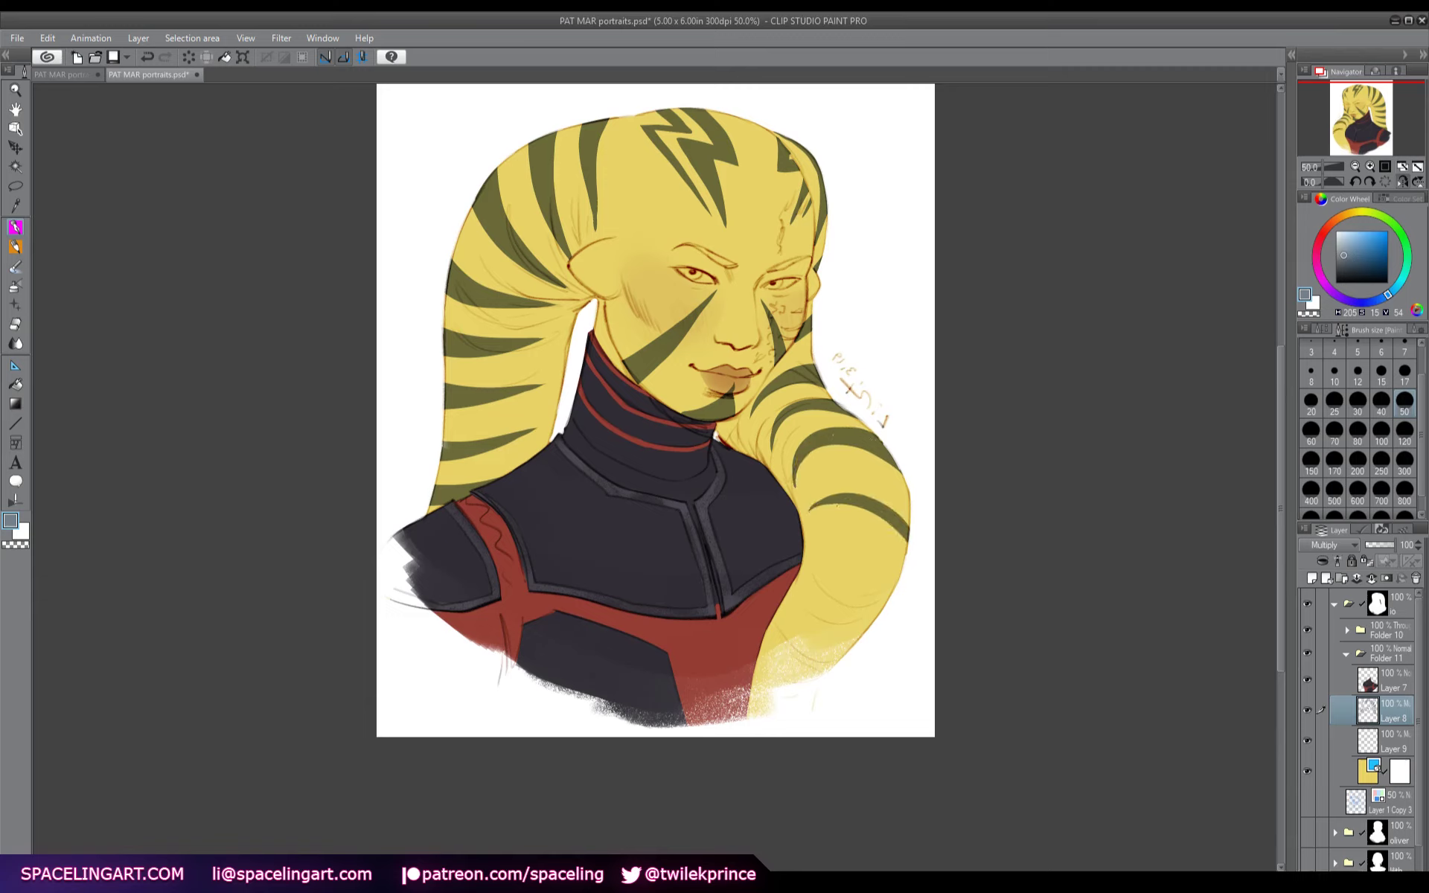
mouse_move(841, 493)
mouse_down()
mouse_move(902, 505)
mouse_move(911, 526)
mouse_up()
drag(827, 556, 900, 579)
drag(815, 548, 901, 588)
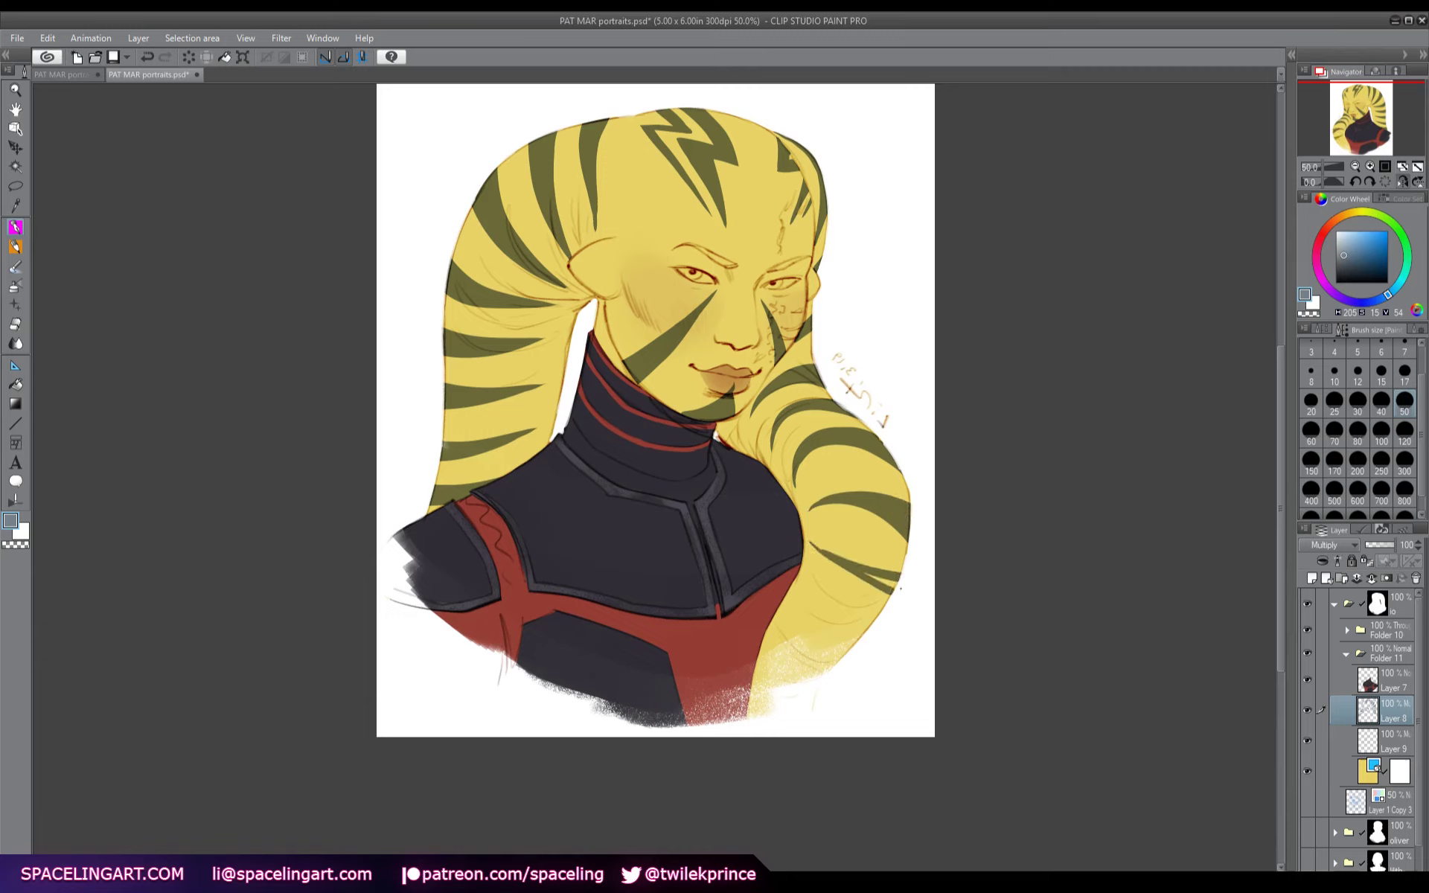
mouse_move(831, 555)
mouse_down()
mouse_move(901, 583)
mouse_move(861, 572)
mouse_move(896, 588)
mouse_up()
mouse_move(809, 585)
mouse_down()
mouse_move(890, 642)
mouse_move(835, 613)
mouse_move(877, 630)
mouse_move(798, 627)
mouse_move(844, 672)
mouse_move(771, 647)
mouse_move(840, 698)
mouse_move(770, 654)
mouse_move(787, 684)
mouse_up()
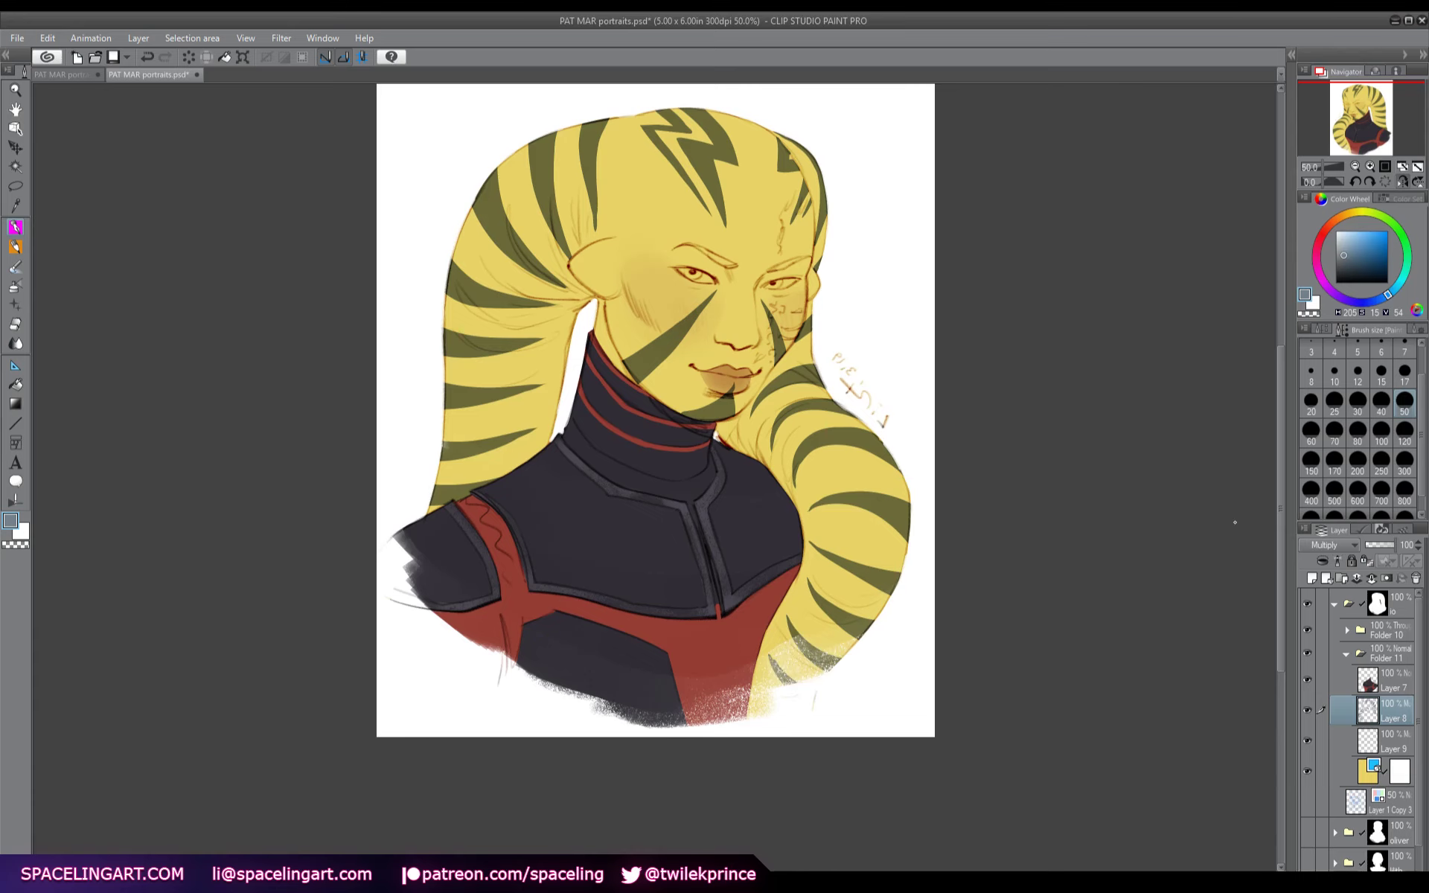
- Return the view to normal and recolour all the markings on the stripe layer to a darker desaturated navy
key(h)
drag(1280, 504, 1280, 474)
click(1371, 300)
click(1347, 262)
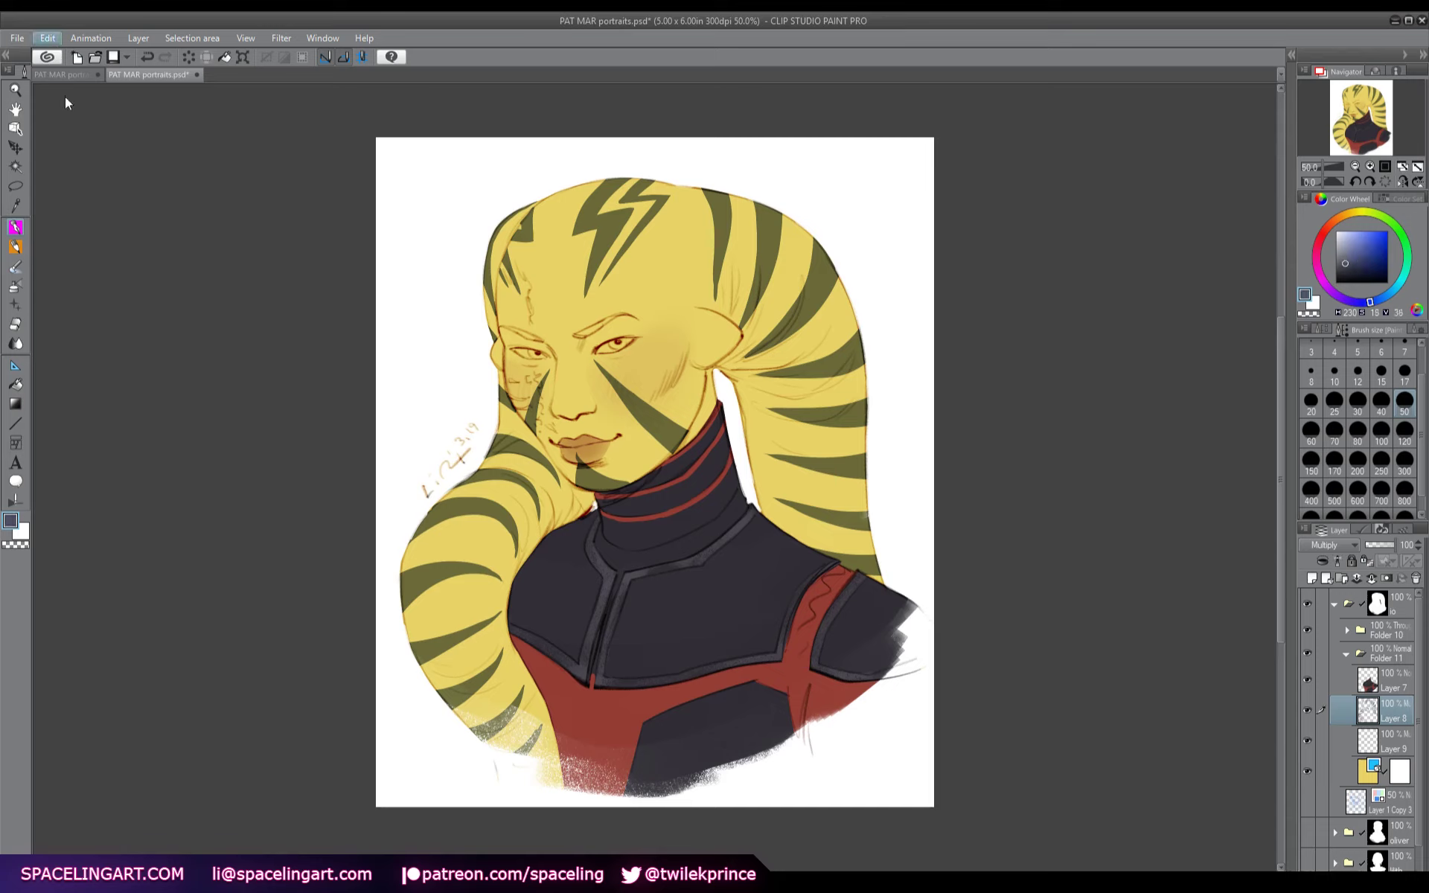
click(106, 246)
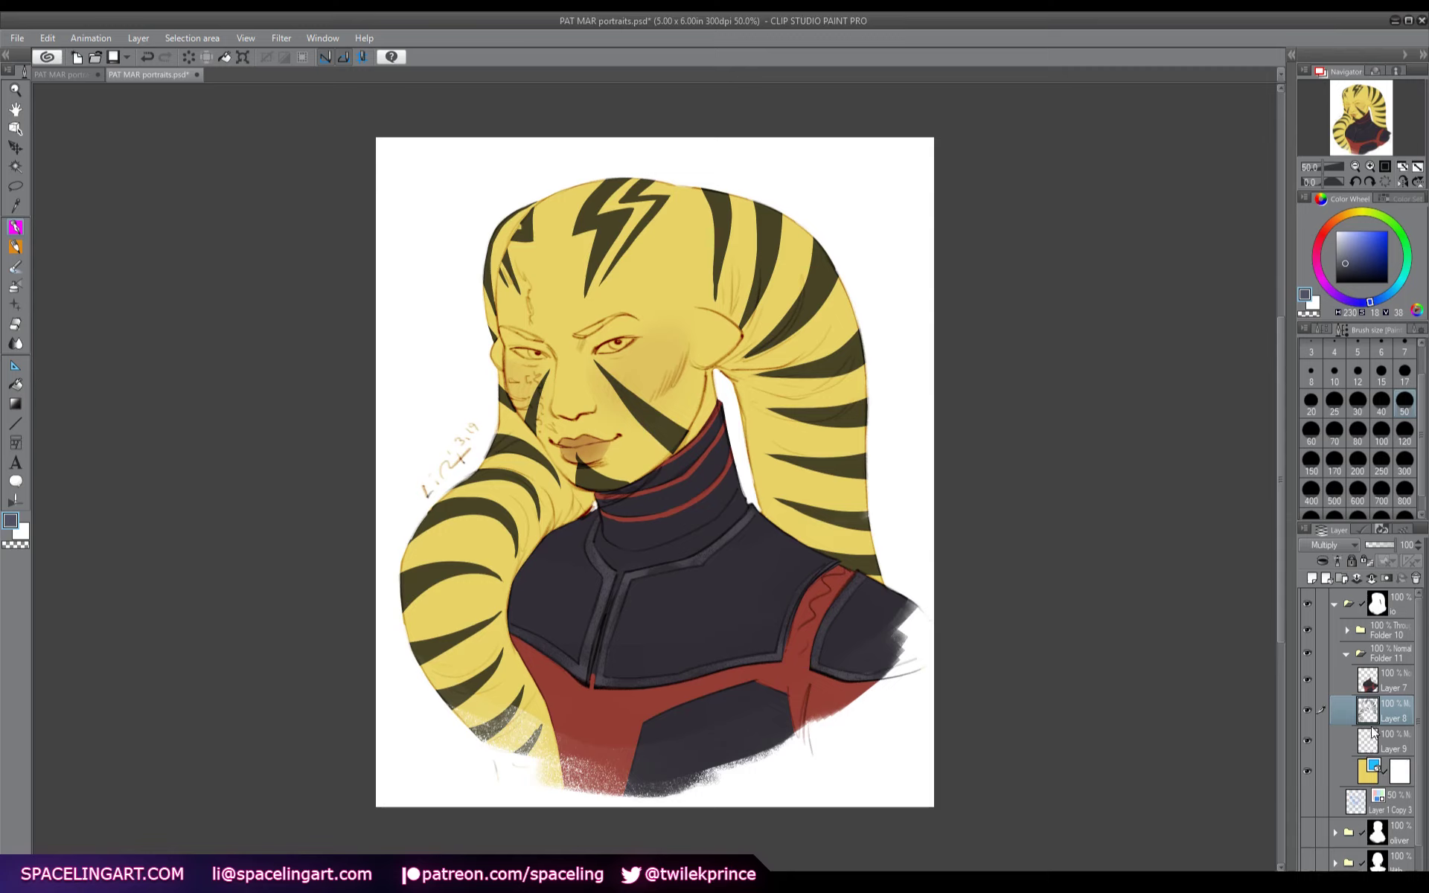
- Paint both eyebrows in a very dark grey-brown on the merged lip and blush layer with the size 50 pen
click(1365, 745)
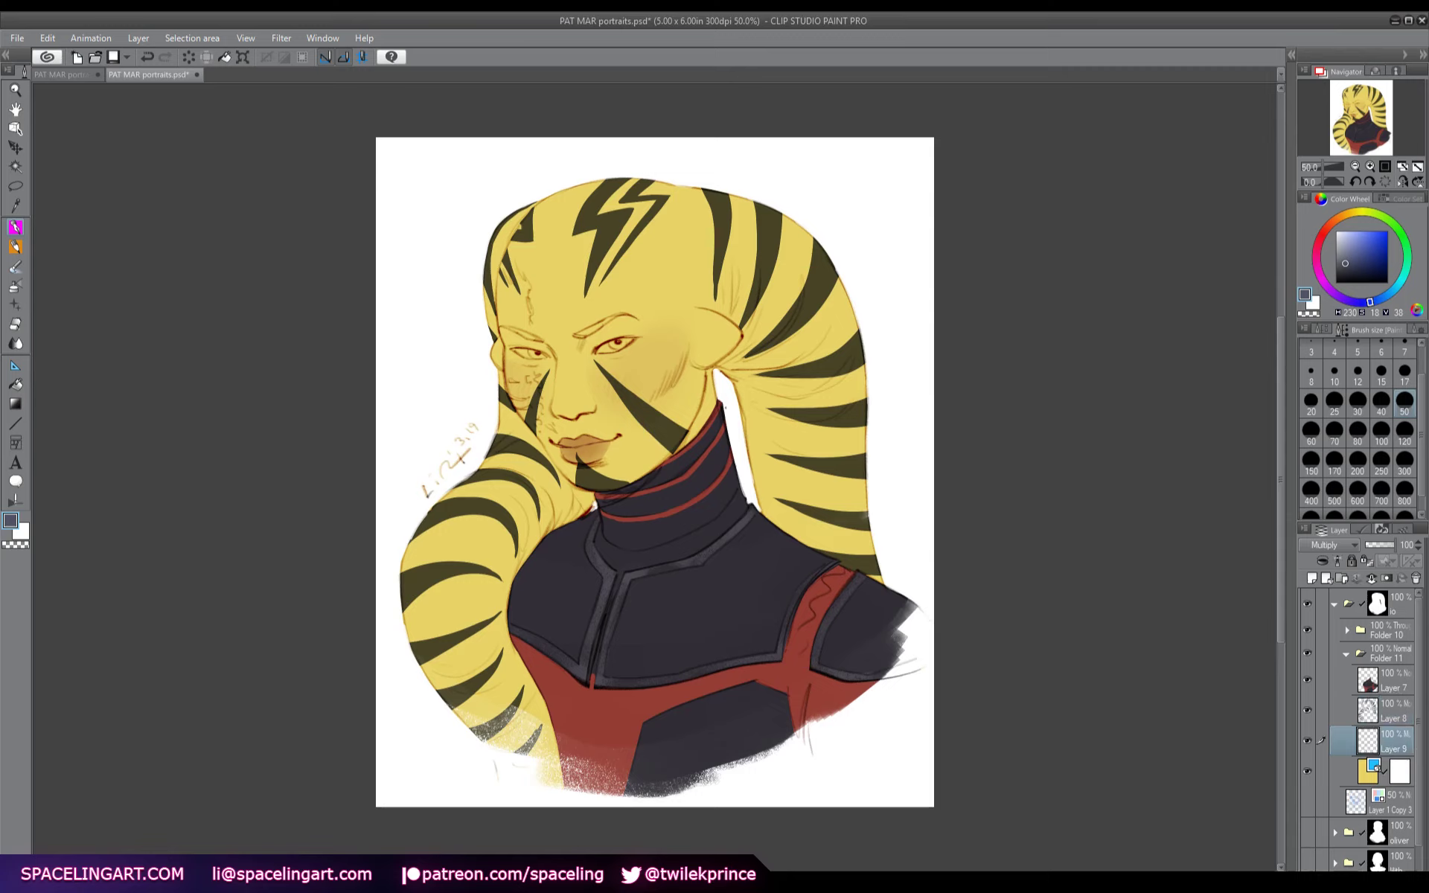
alt+click(707, 367)
drag(595, 328, 585, 335)
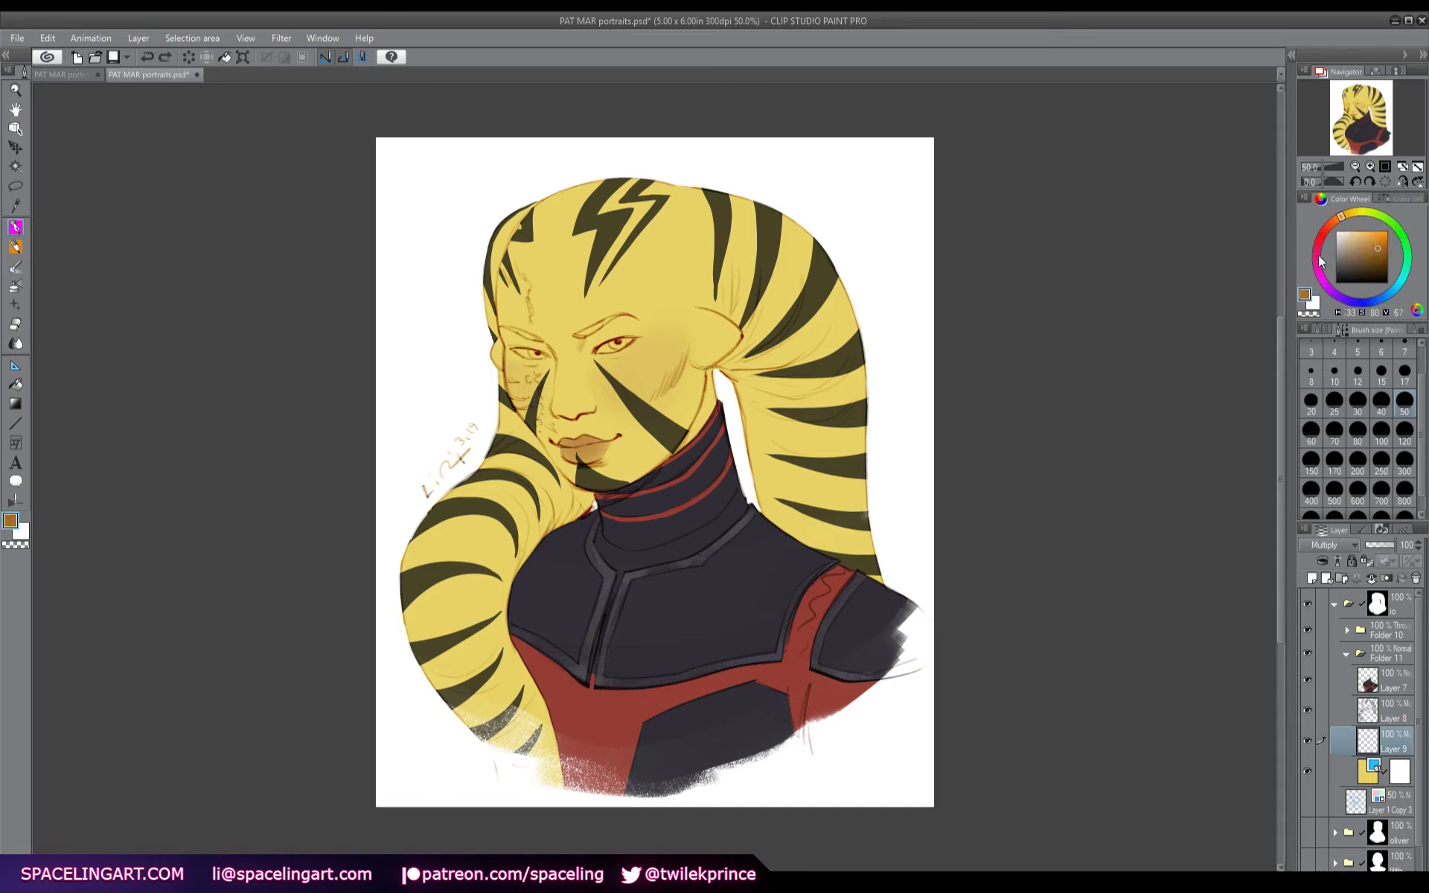
click(1346, 272)
drag(579, 335, 637, 318)
key(h)
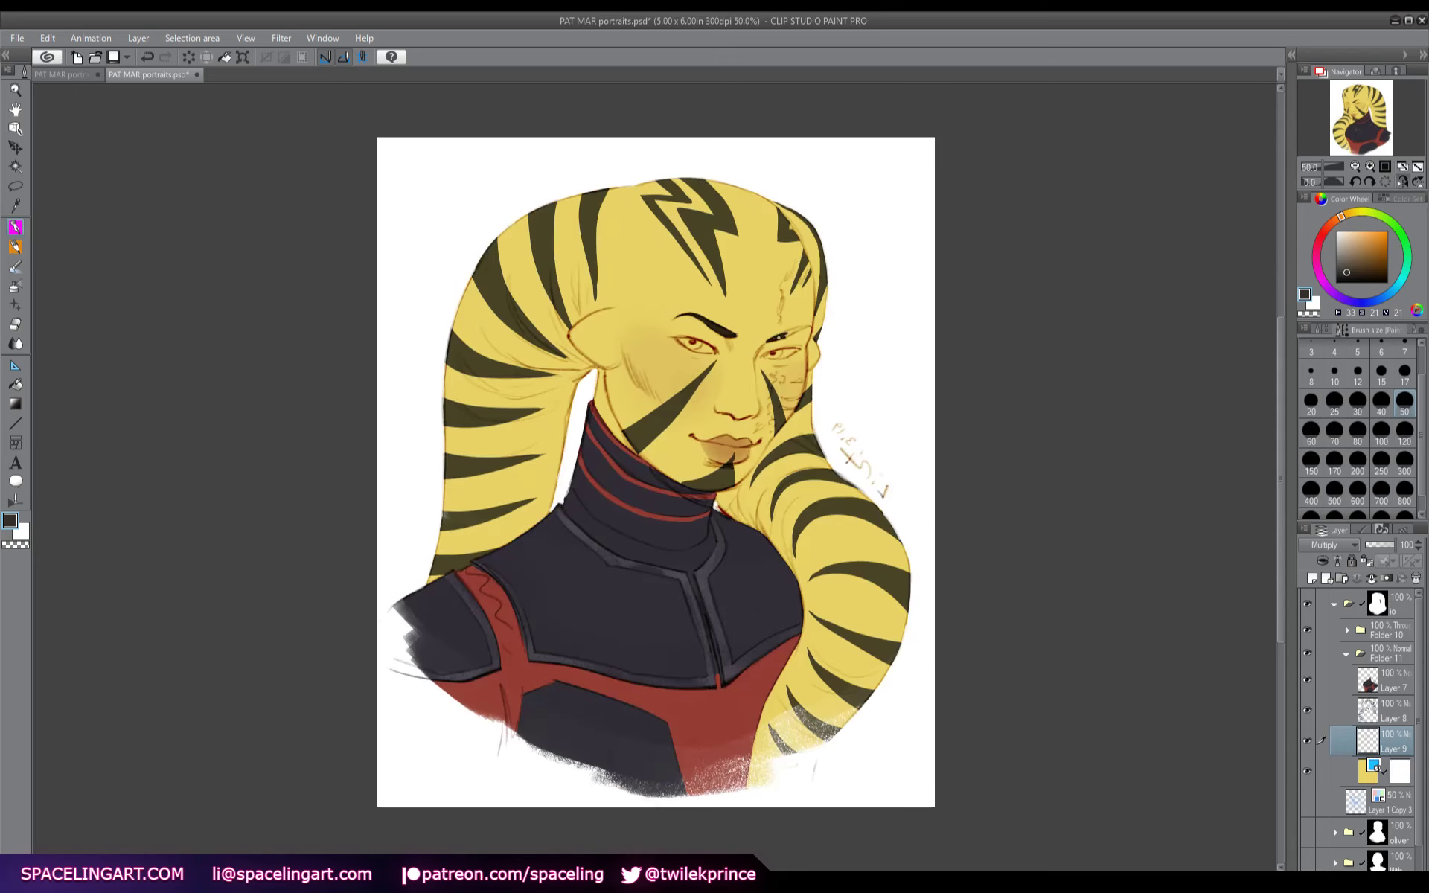
drag(785, 335, 807, 326)
key(h)
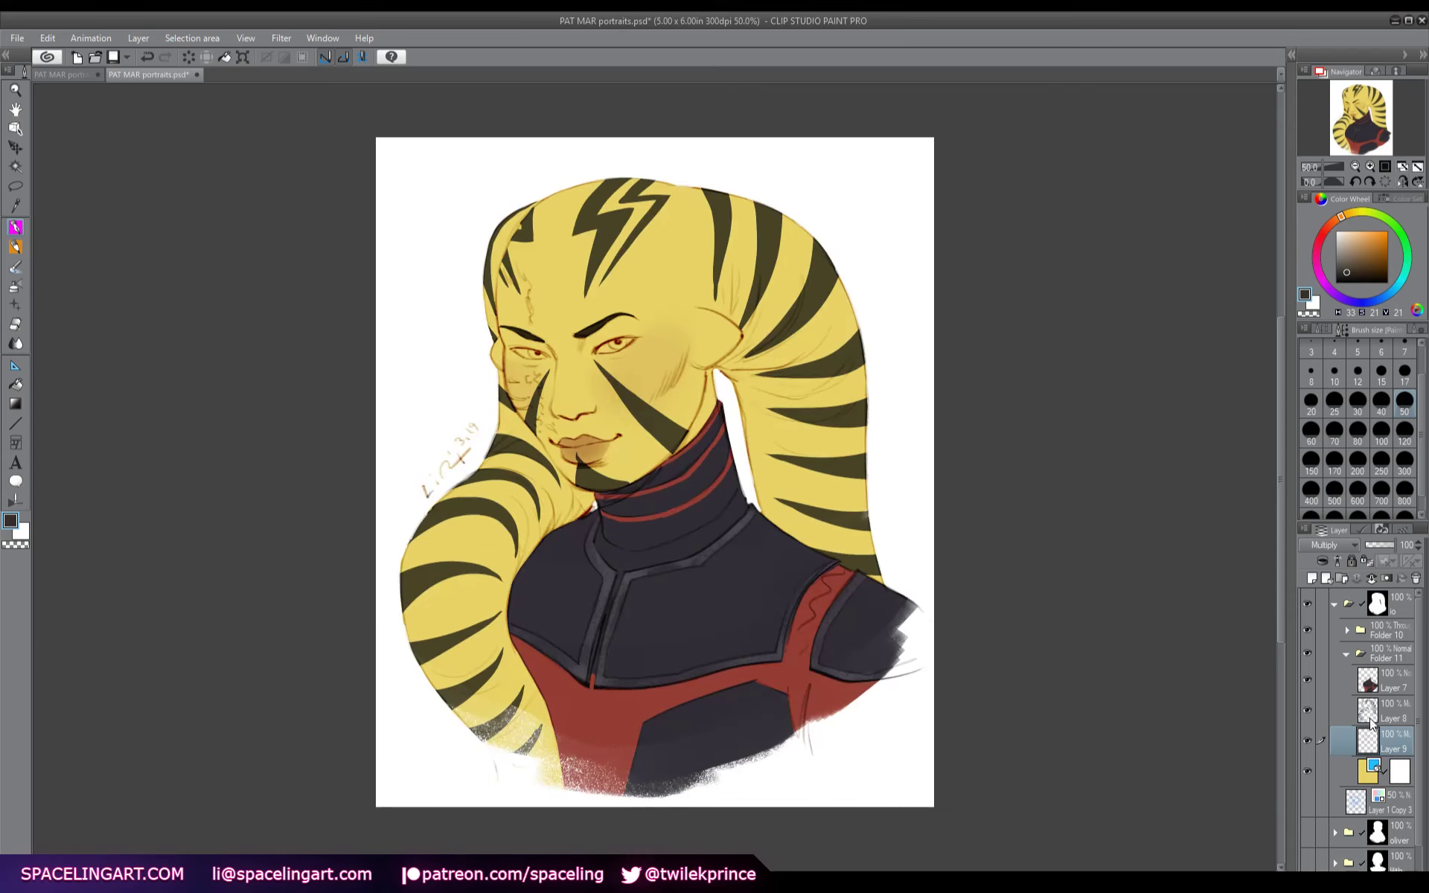
- Add a new layer directly above the yellow base and paint the scars on the far side of the forehead and cheek in ochre
click(1347, 771)
click(1312, 579)
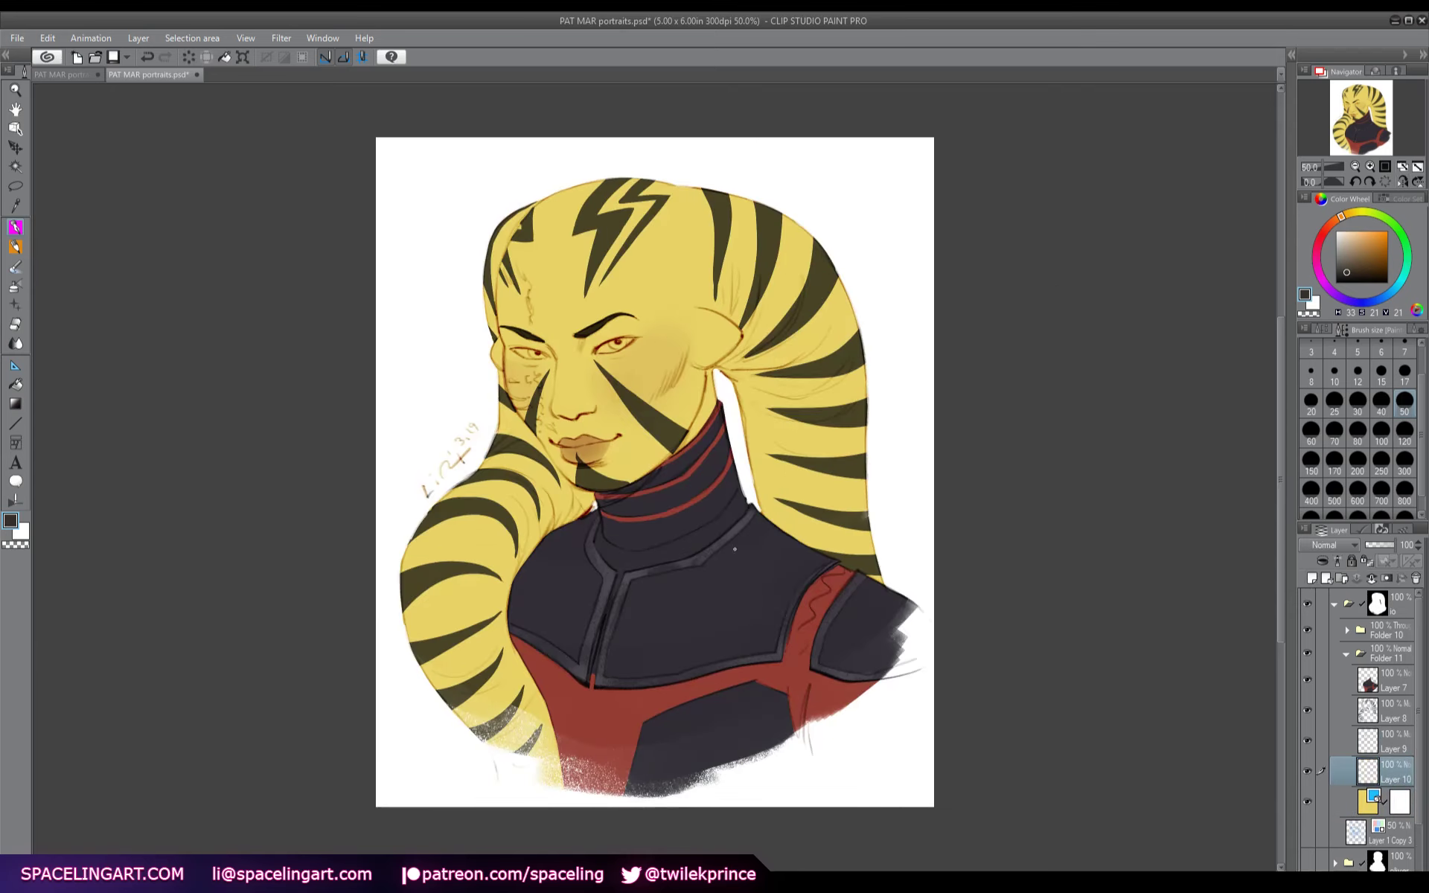
alt+click(578, 442)
drag(511, 397, 528, 410)
drag(507, 269, 510, 283)
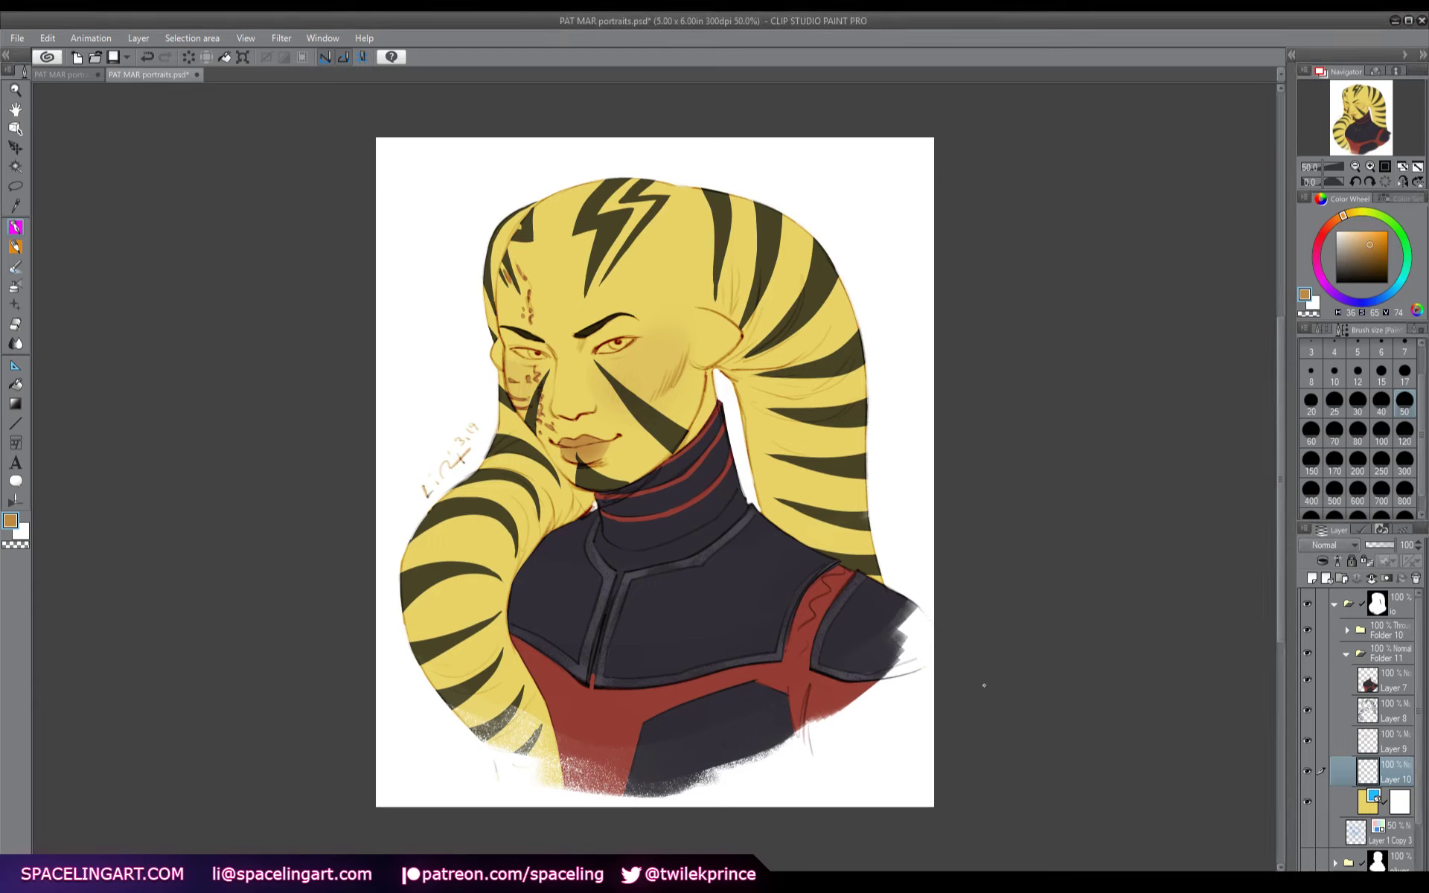
- Add a new layer directly above the yellow base and paint the whites of both eyes in light grey
click(1311, 579)
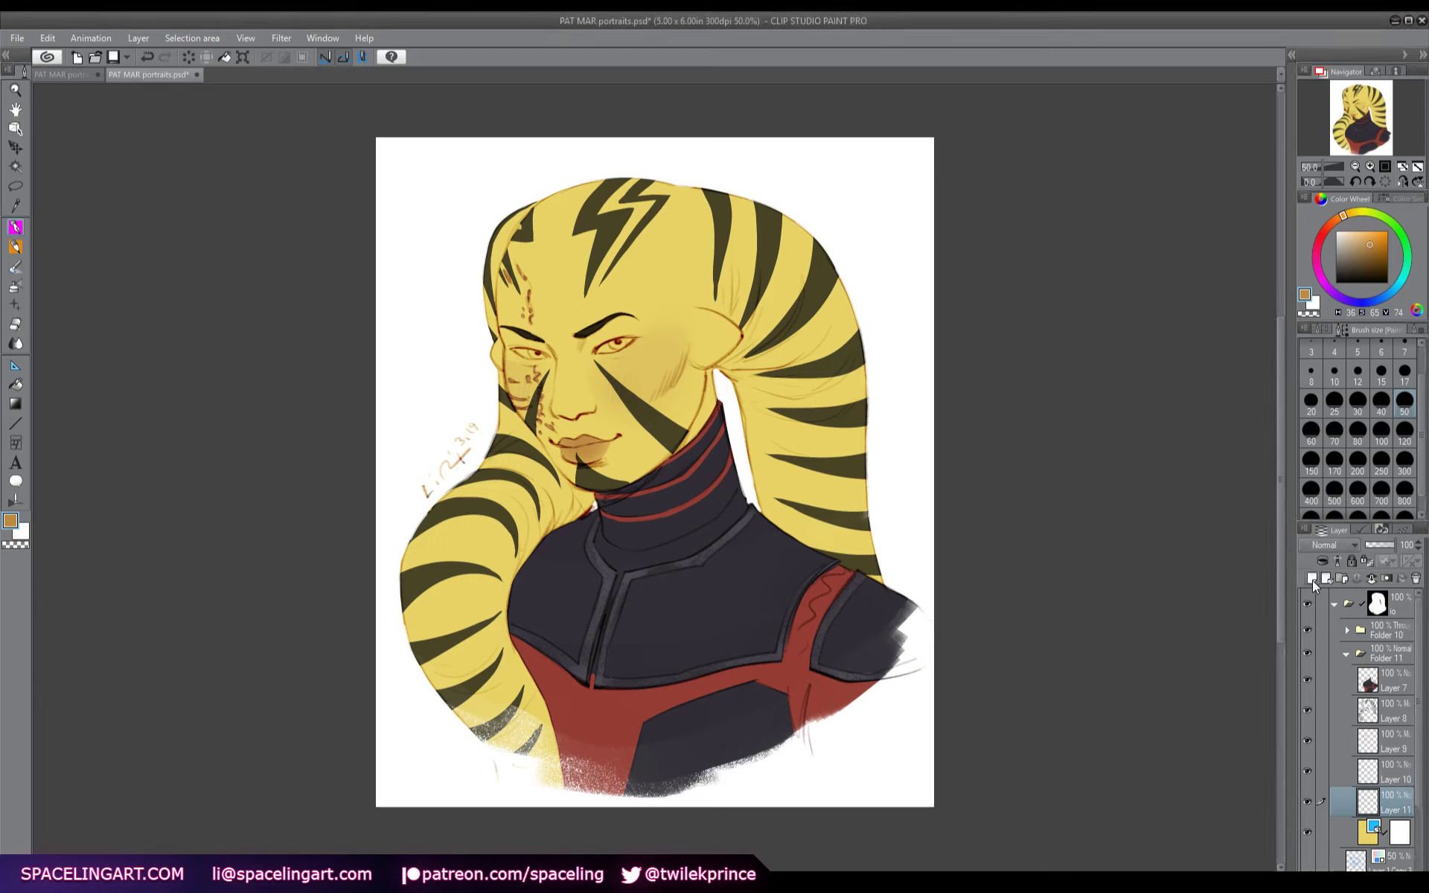
click(1355, 213)
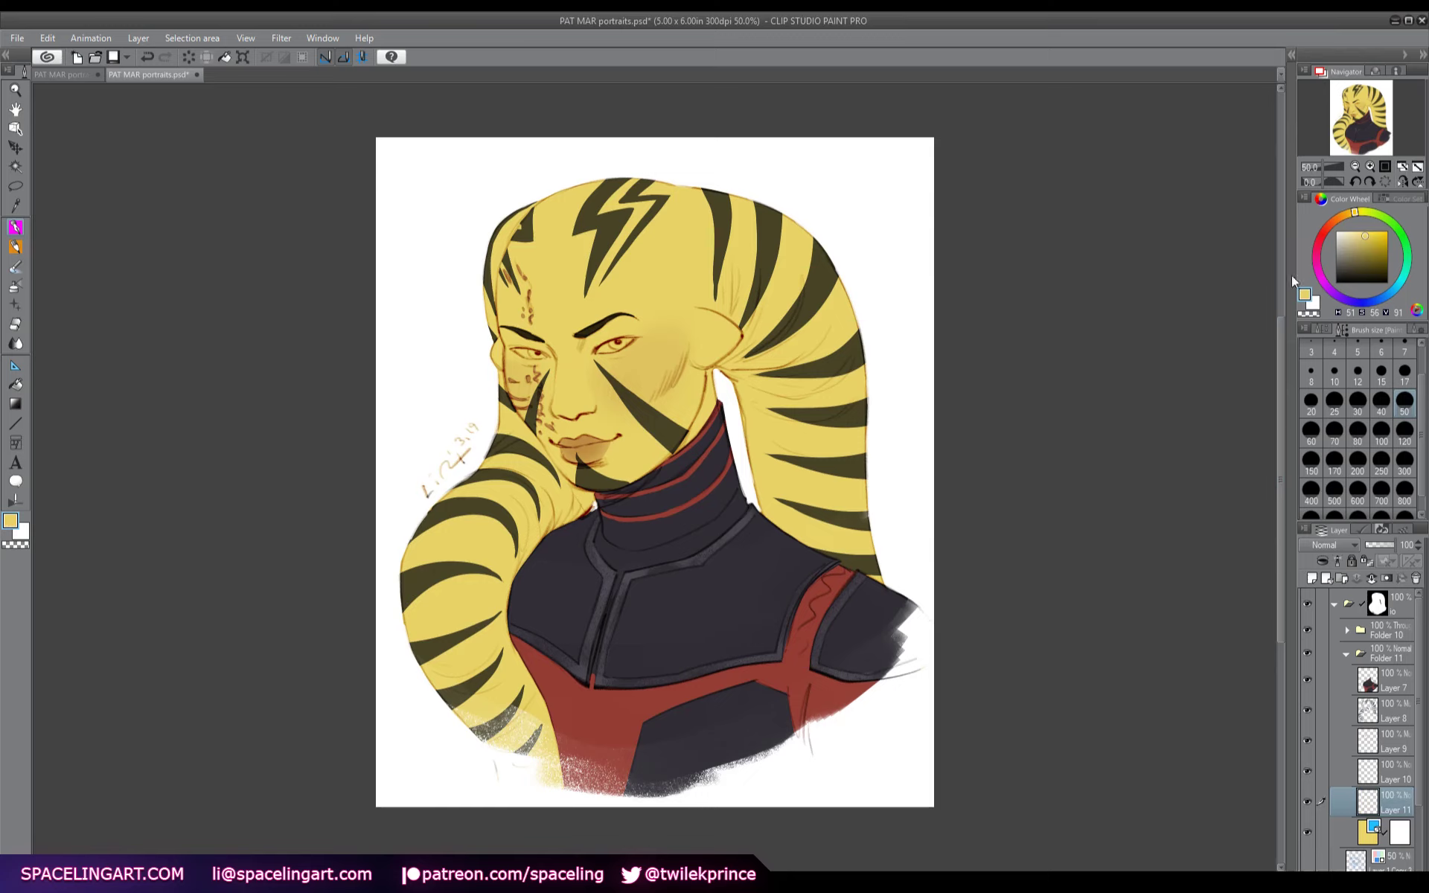
click(1338, 241)
click(1339, 240)
drag(605, 348, 622, 344)
mouse_move(536, 351)
mouse_down()
mouse_move(515, 350)
mouse_move(532, 351)
mouse_up()
- Add a layer clipped to the eye whites and paint both irises in a muted medium blue
click(1312, 579)
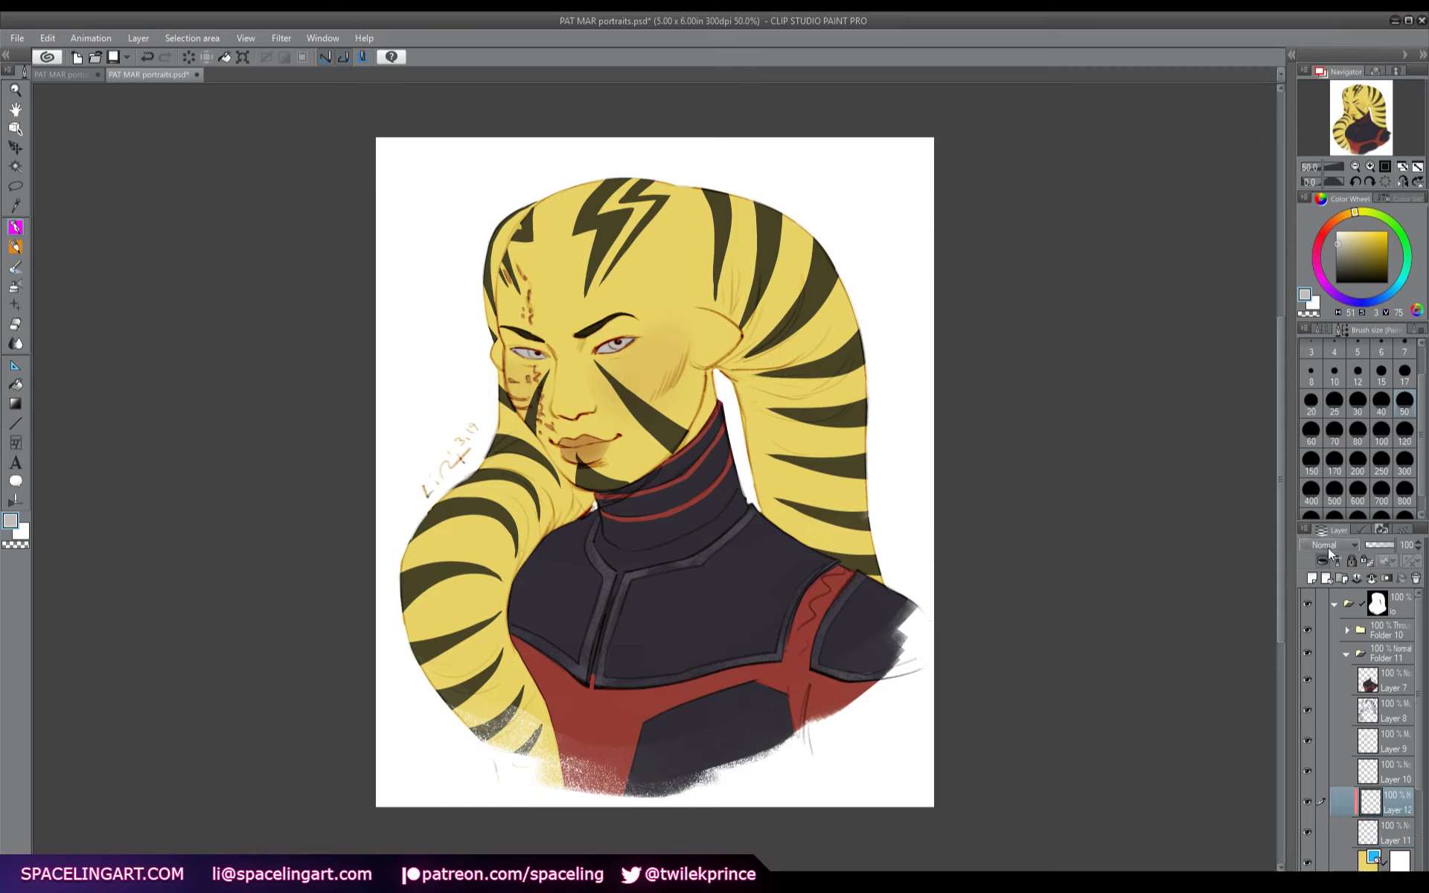
click(1371, 302)
drag(1358, 258, 1352, 248)
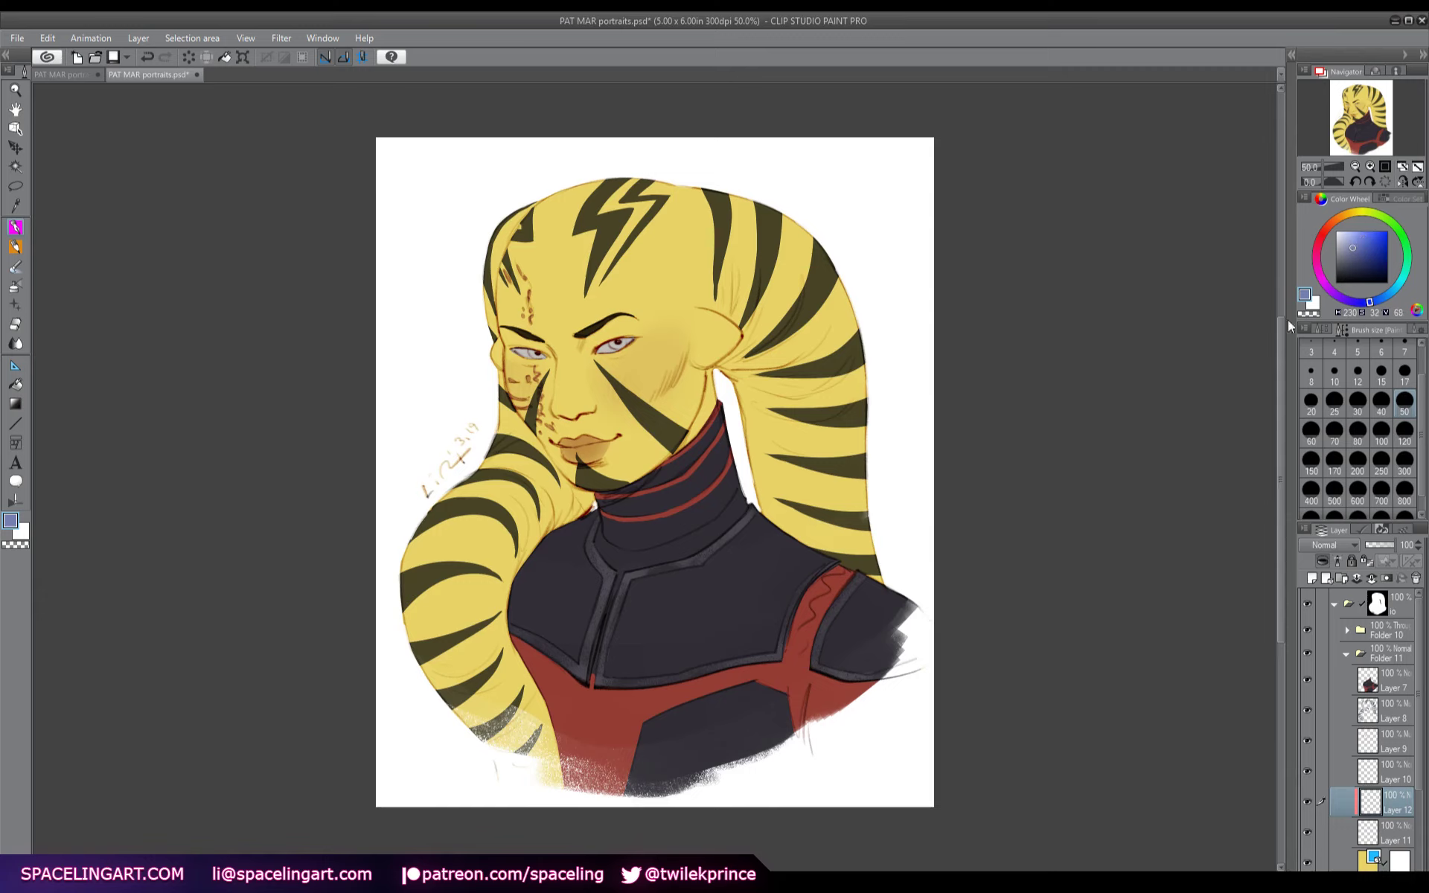
drag(609, 344, 627, 342)
drag(530, 352, 541, 357)
- Merge the flat colour folder into one layer and add a Through-mode folder above it containing a new Multiply layer
click(1344, 655)
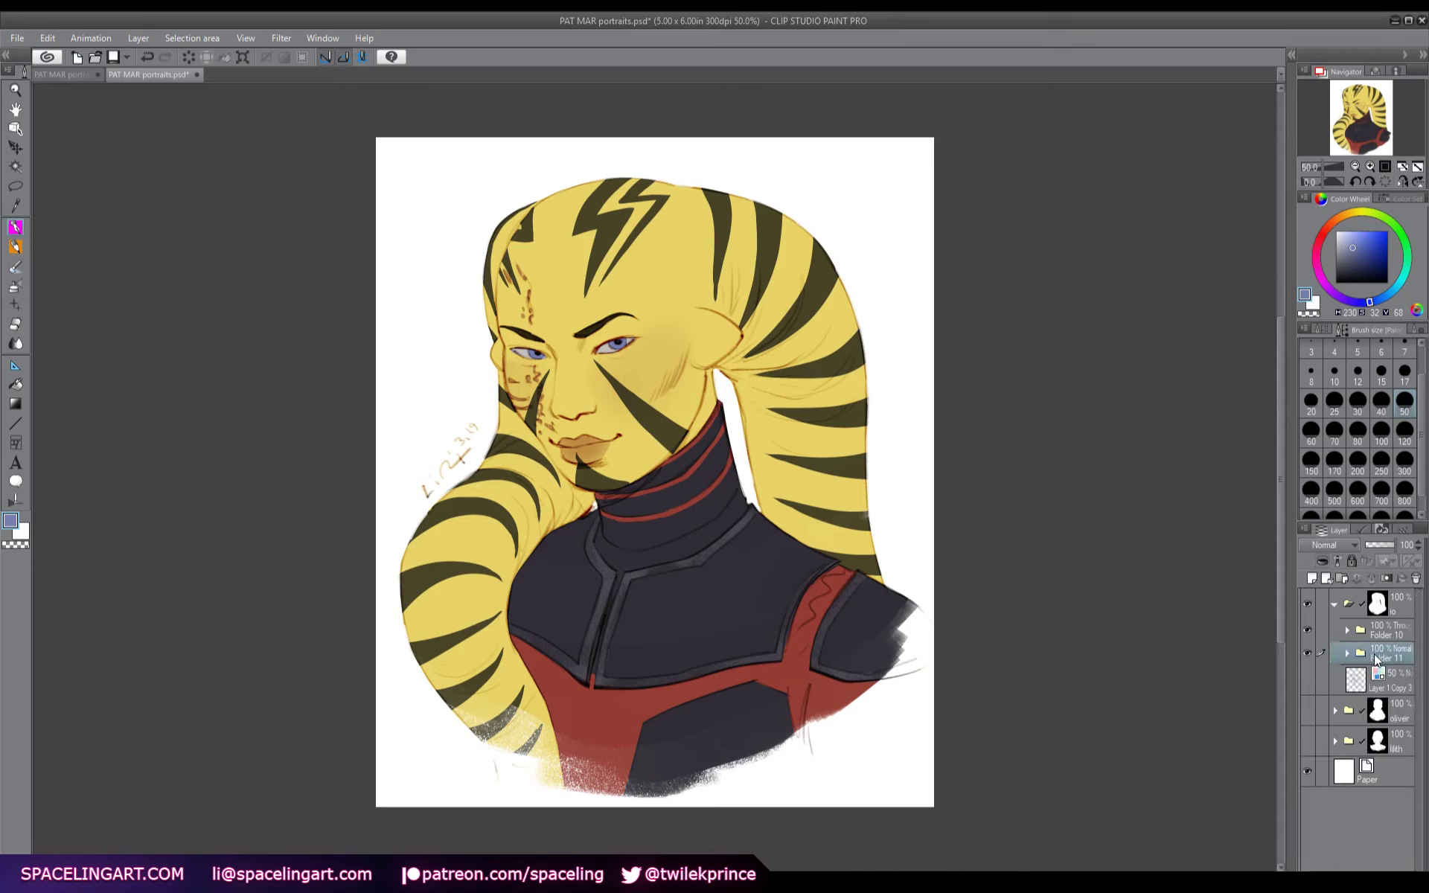
click(1374, 654)
click(1343, 578)
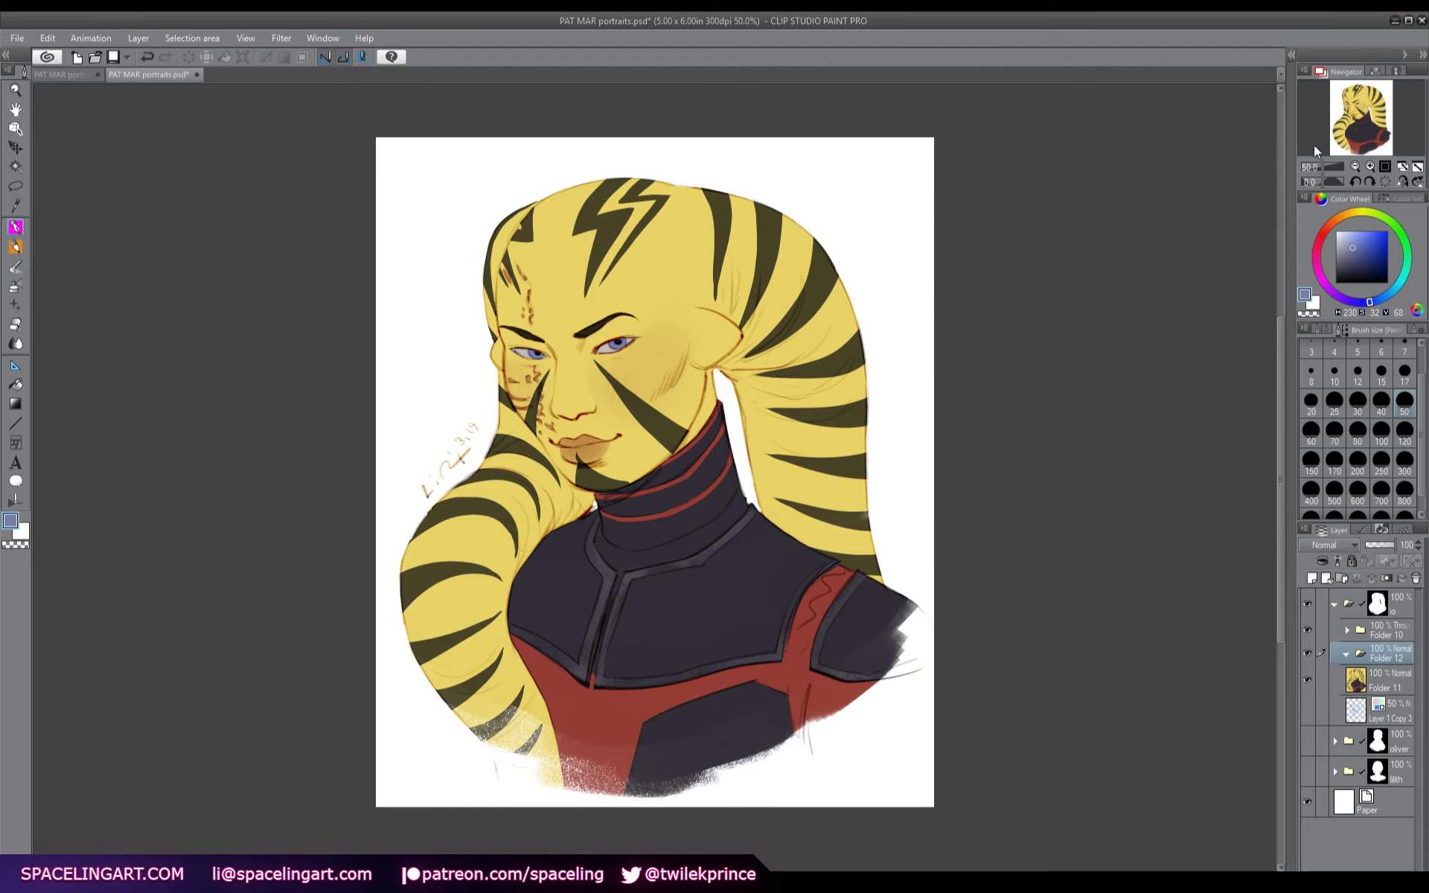
click(1312, 579)
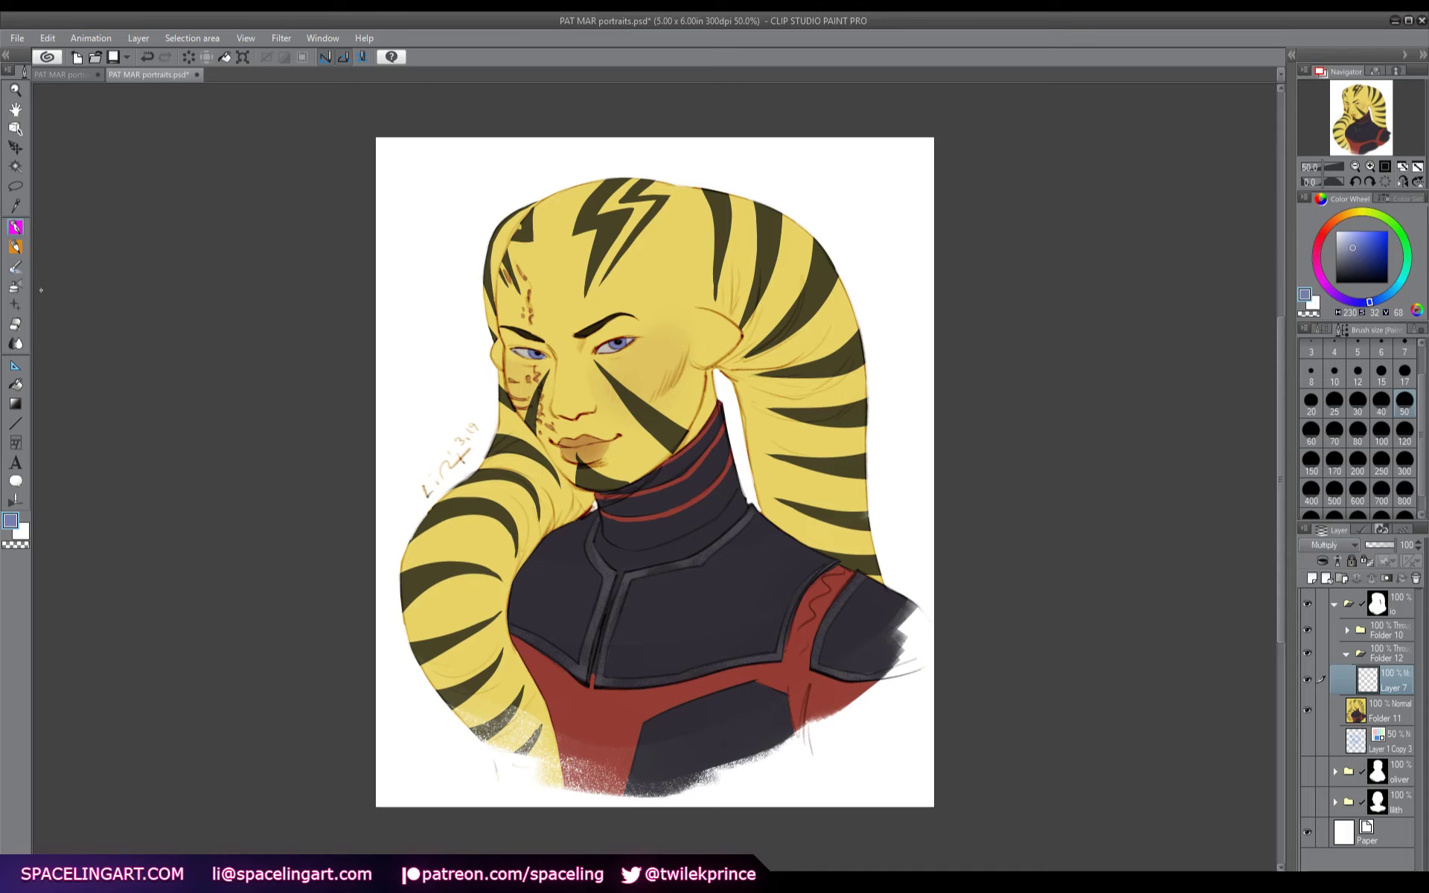
- Prepare an oil paint brush with a light, desaturated pinkish mauve for shading on the new Multiply layer
key(b)
click(1323, 331)
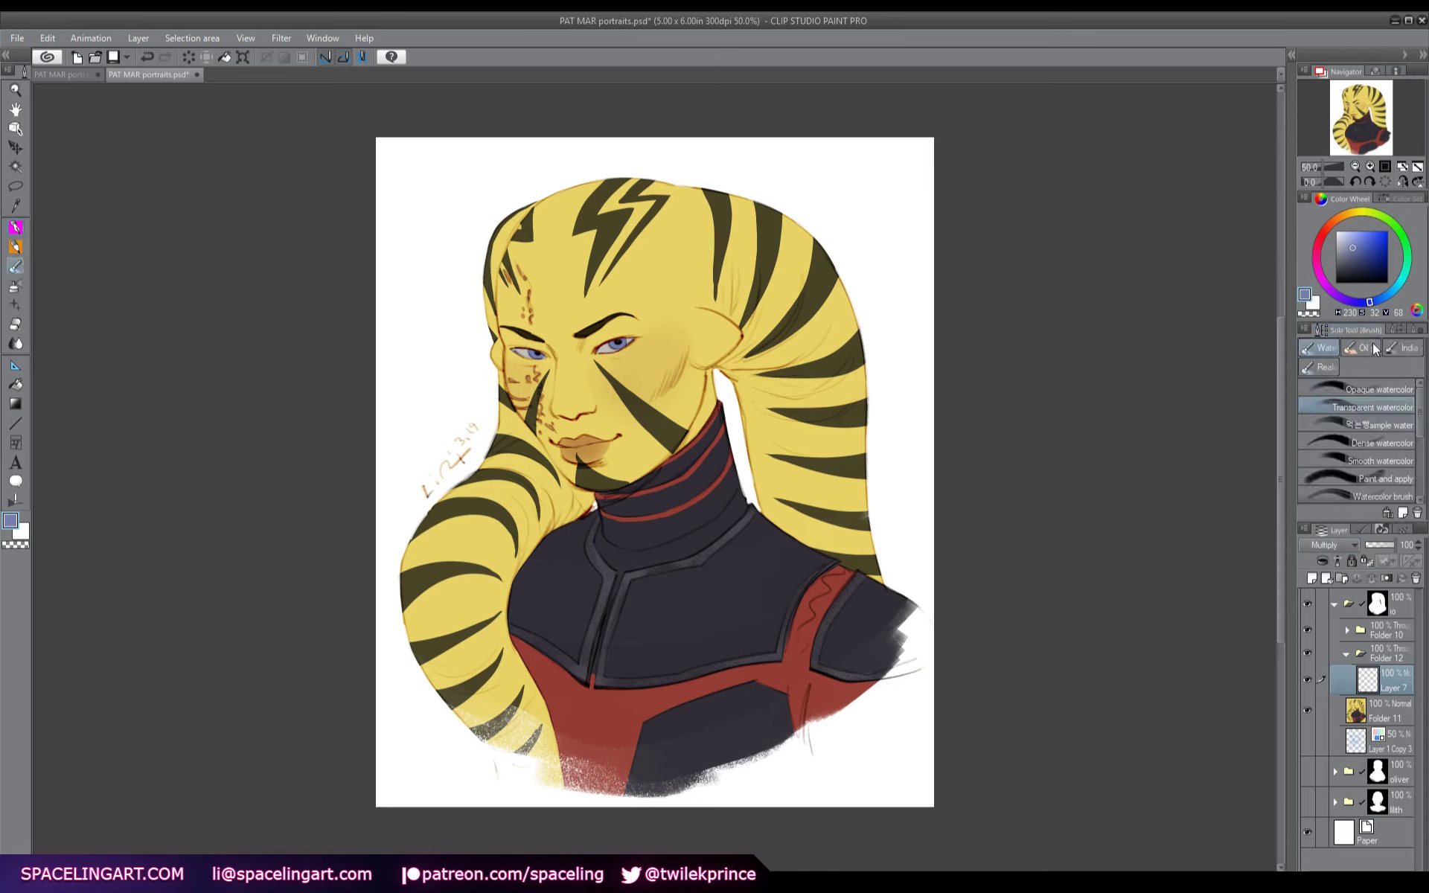
click(1366, 345)
click(1394, 330)
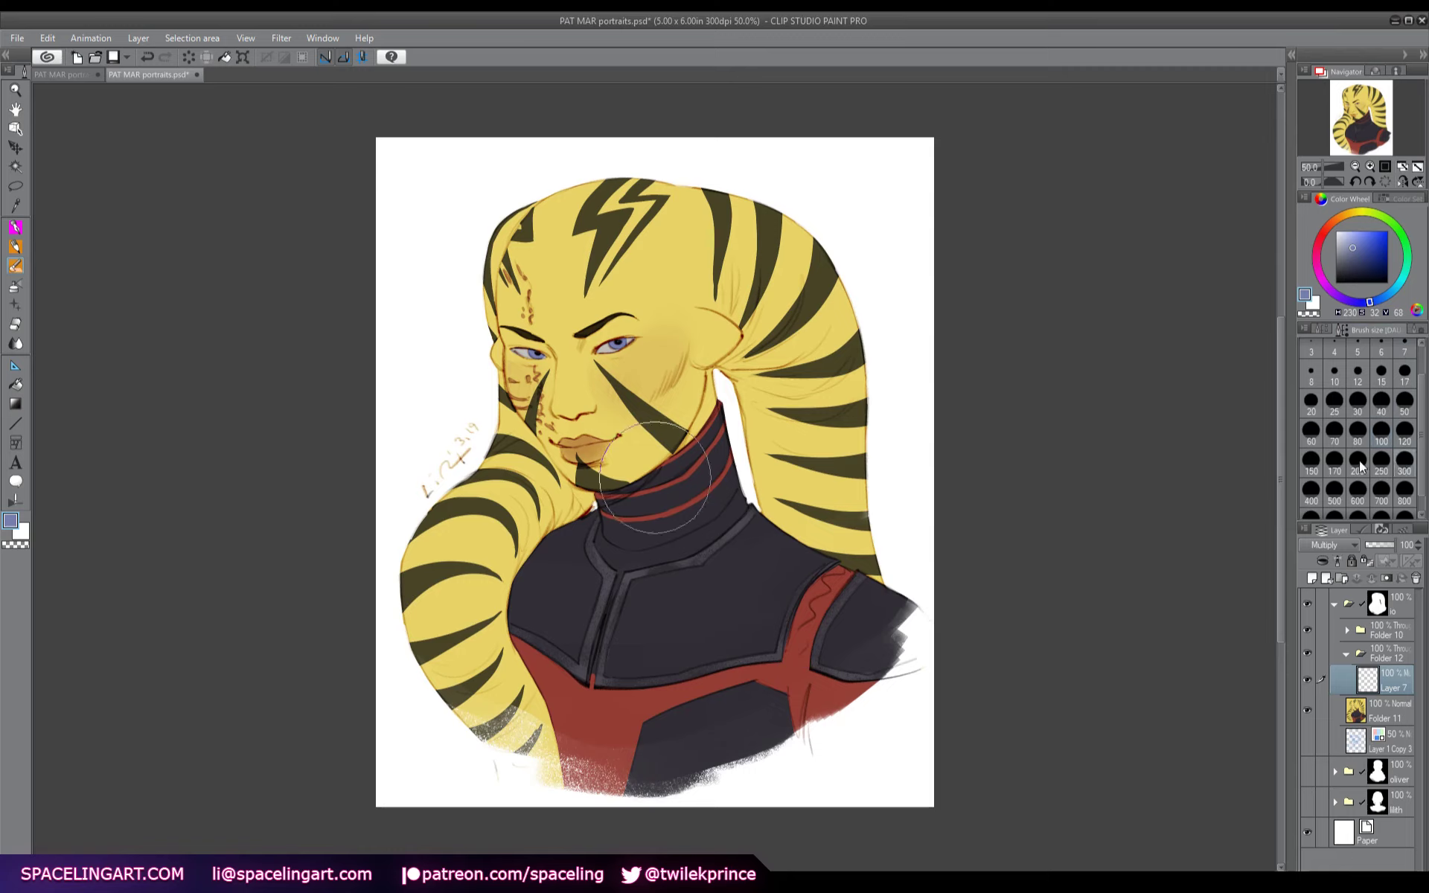
click(1326, 286)
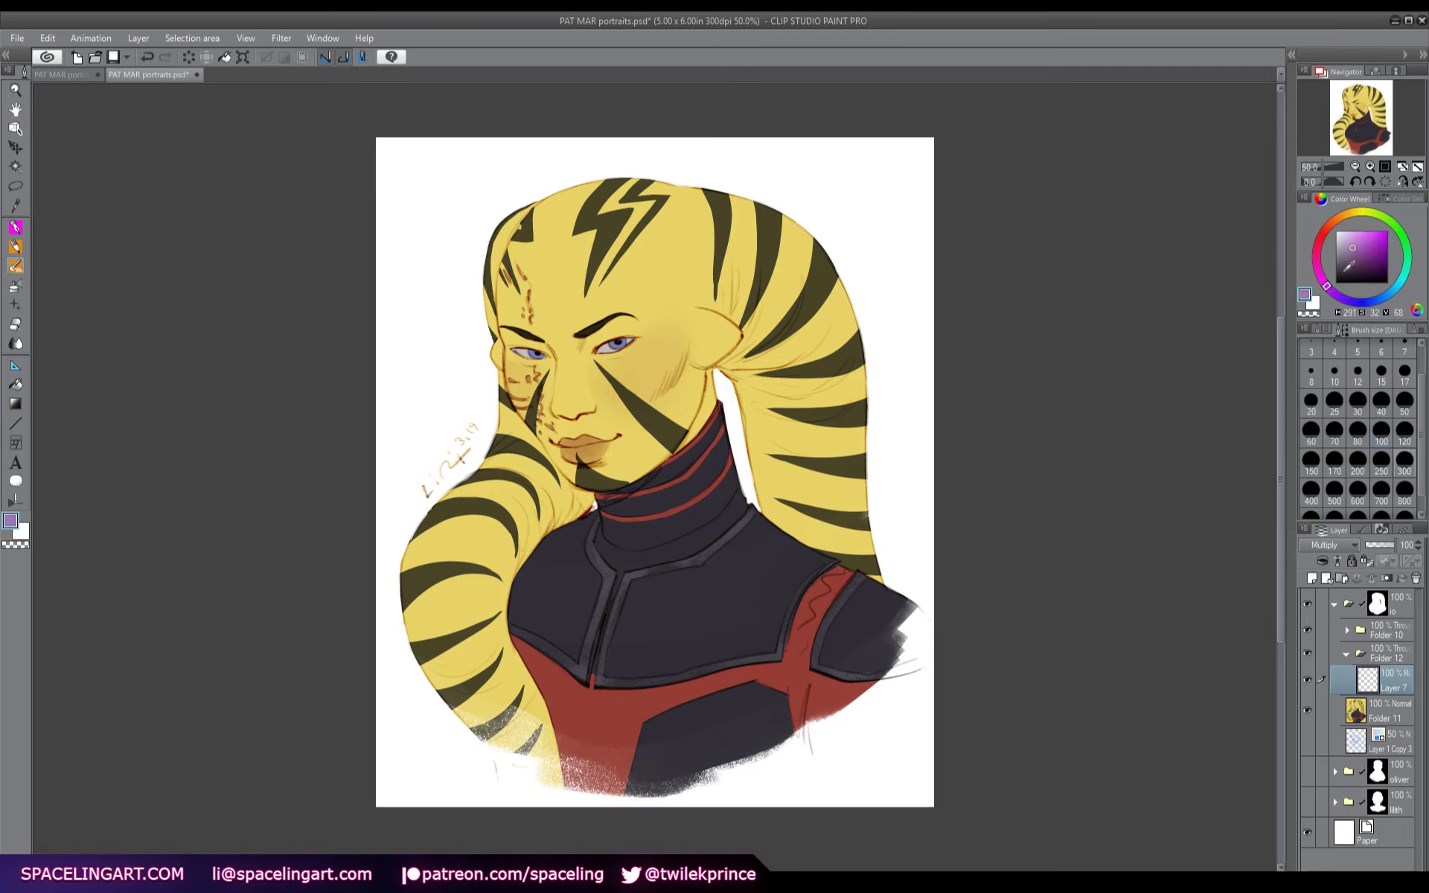
click(1347, 245)
click(1317, 264)
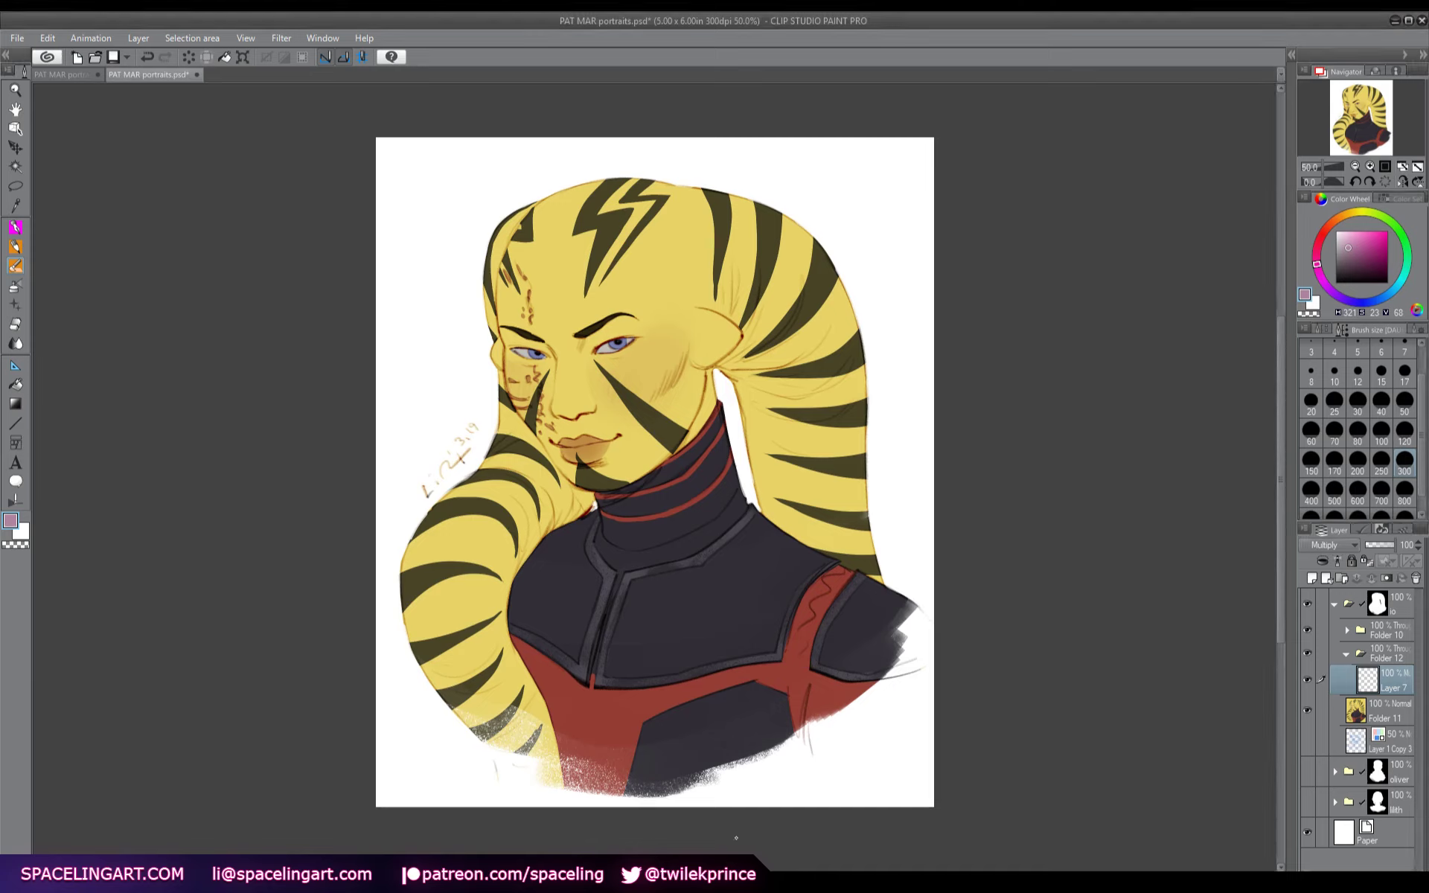
- Brush dusty-pink Multiply shading on Layer 7 over the cheek, jaw, far head-tail and chest, reducing the brush size to 250
mouse_move(696, 390)
mouse_down()
mouse_move(707, 402)
mouse_move(667, 448)
mouse_move(707, 428)
mouse_up()
key(h)
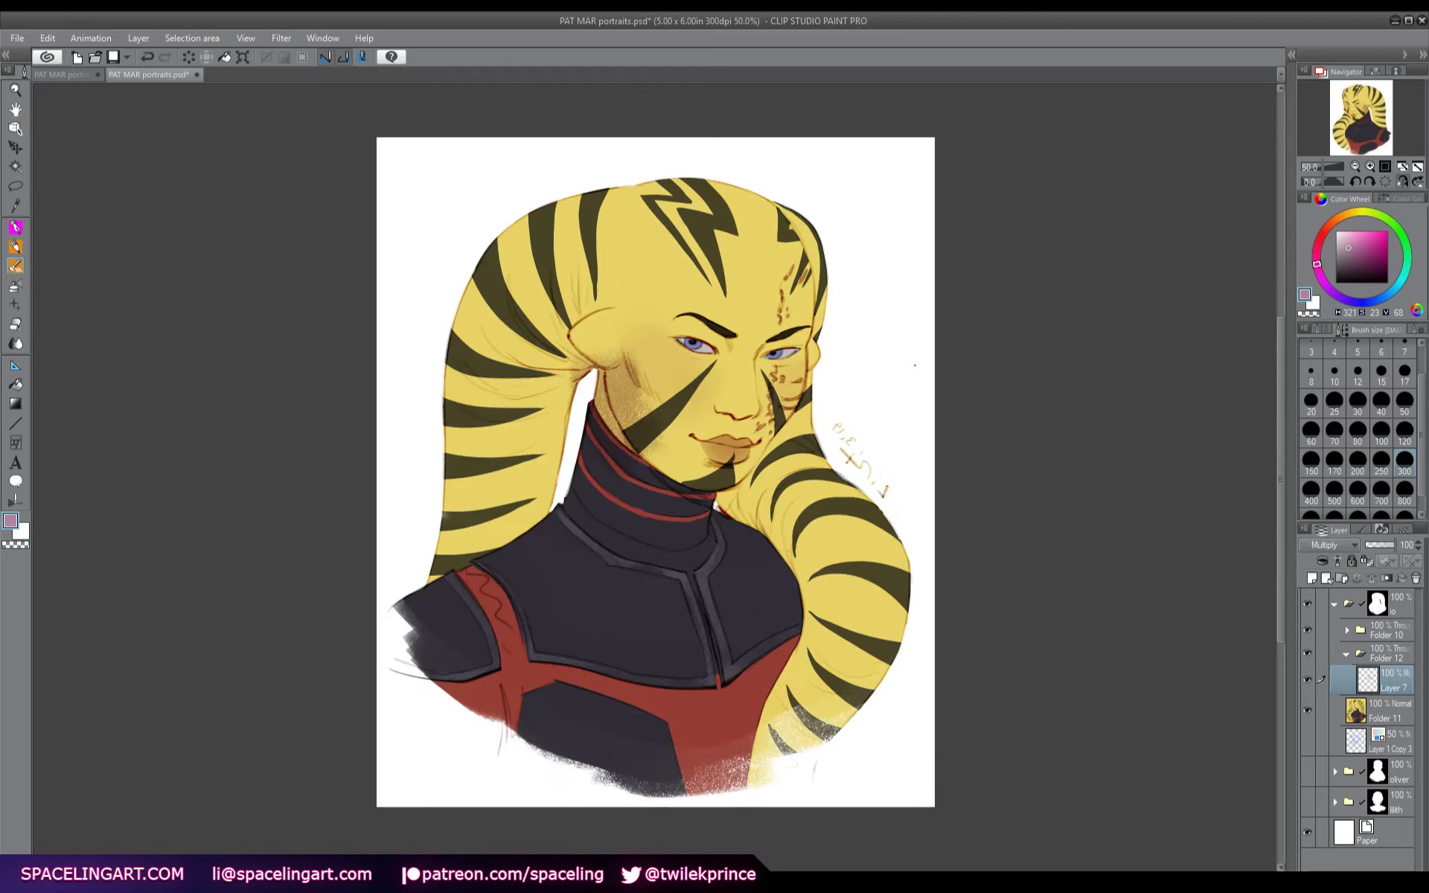
click(1381, 459)
mouse_move(821, 392)
mouse_down()
mouse_move(736, 519)
mouse_move(811, 469)
mouse_move(813, 539)
mouse_move(910, 592)
mouse_move(908, 542)
mouse_move(867, 722)
mouse_move(910, 580)
mouse_move(817, 748)
mouse_move(833, 745)
mouse_move(884, 563)
mouse_move(766, 774)
mouse_up()
mouse_move(746, 555)
mouse_down()
mouse_move(716, 549)
mouse_move(652, 465)
mouse_move(603, 491)
mouse_up()
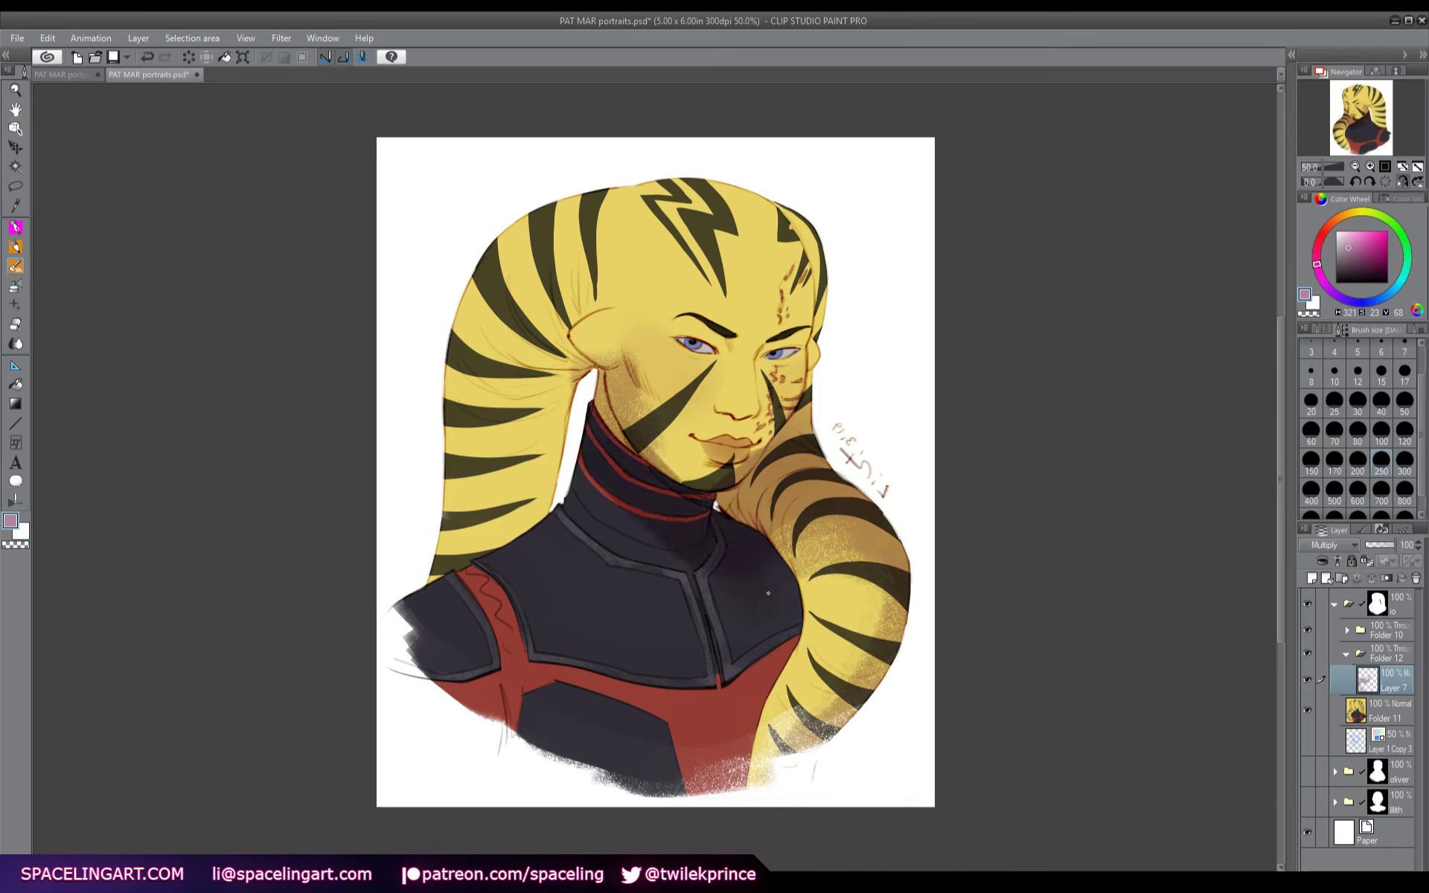
- Shade the nose, far side of the face, near cheek and area below the lips, using a smaller size 170 brush
mouse_move(695, 489)
mouse_down()
mouse_move(746, 409)
mouse_move(745, 342)
mouse_up()
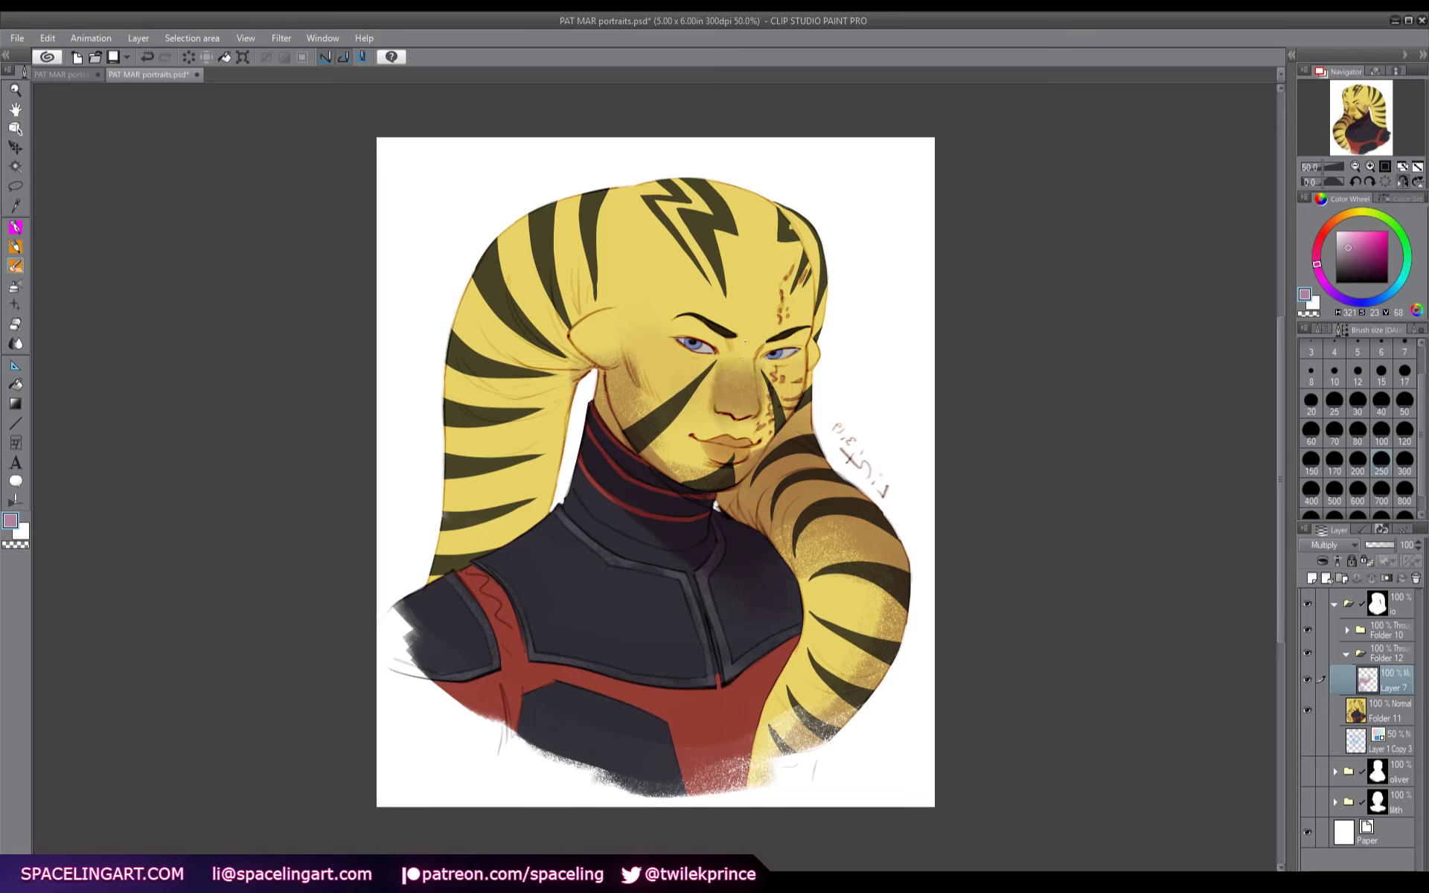
key(ctrl+z)
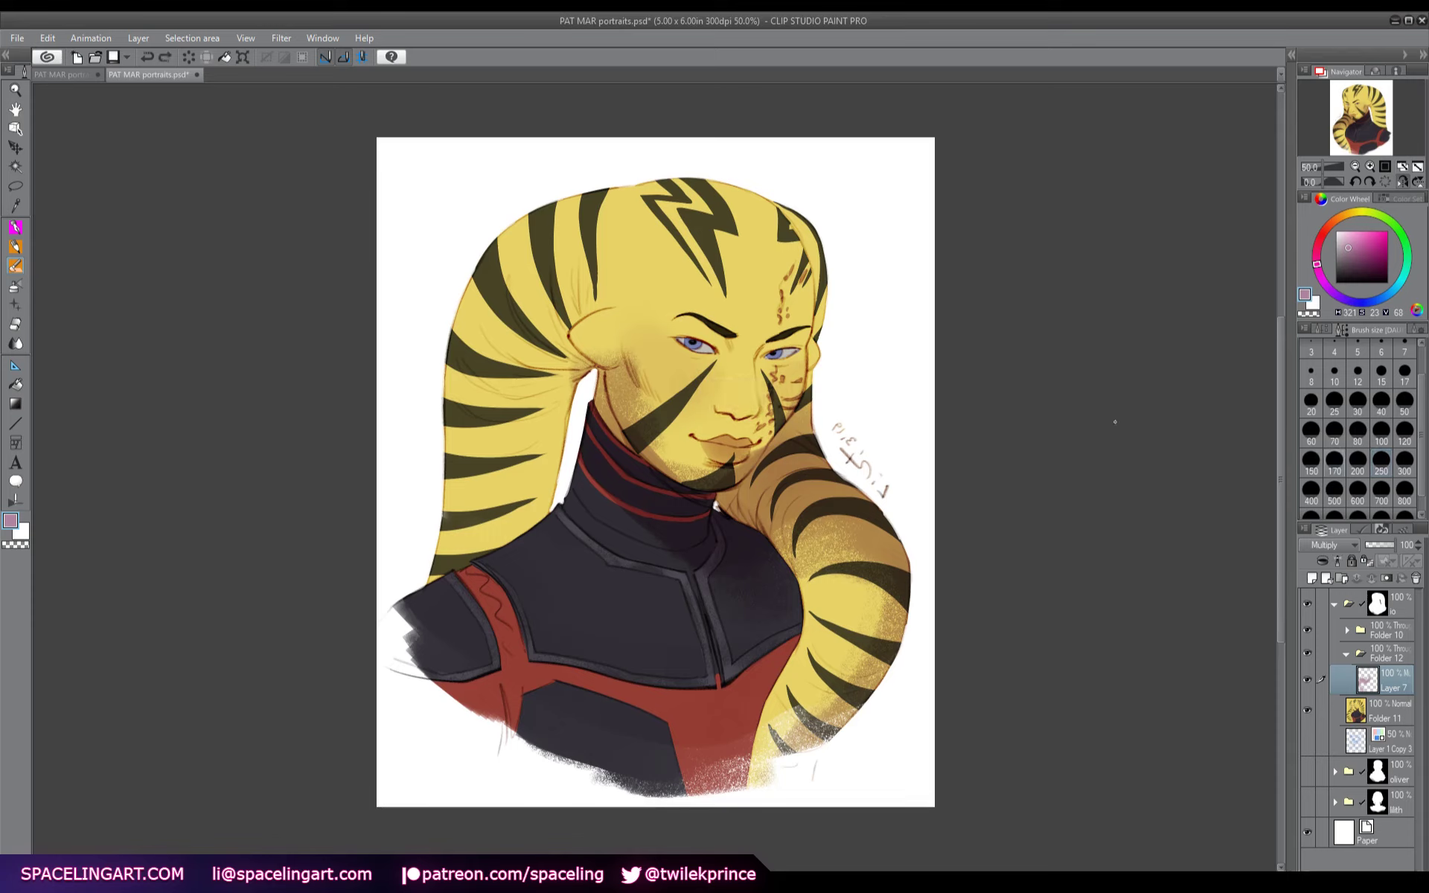
mouse_move(739, 424)
mouse_down()
mouse_move(763, 427)
mouse_move(757, 449)
mouse_move(821, 338)
mouse_move(811, 240)
mouse_up()
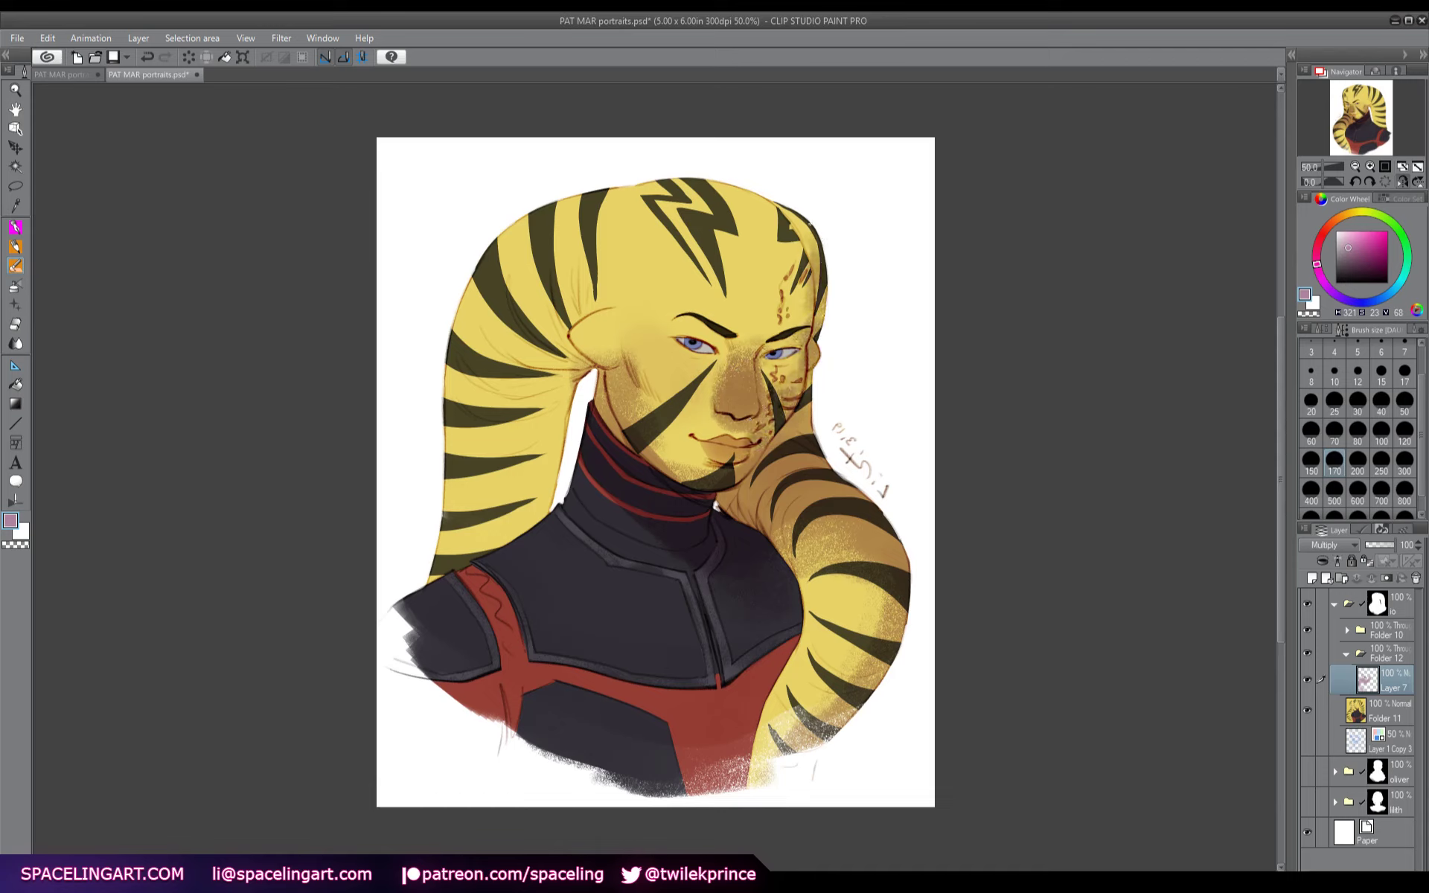
mouse_move(728, 347)
mouse_down()
mouse_move(718, 364)
mouse_move(683, 335)
mouse_move(642, 406)
mouse_up()
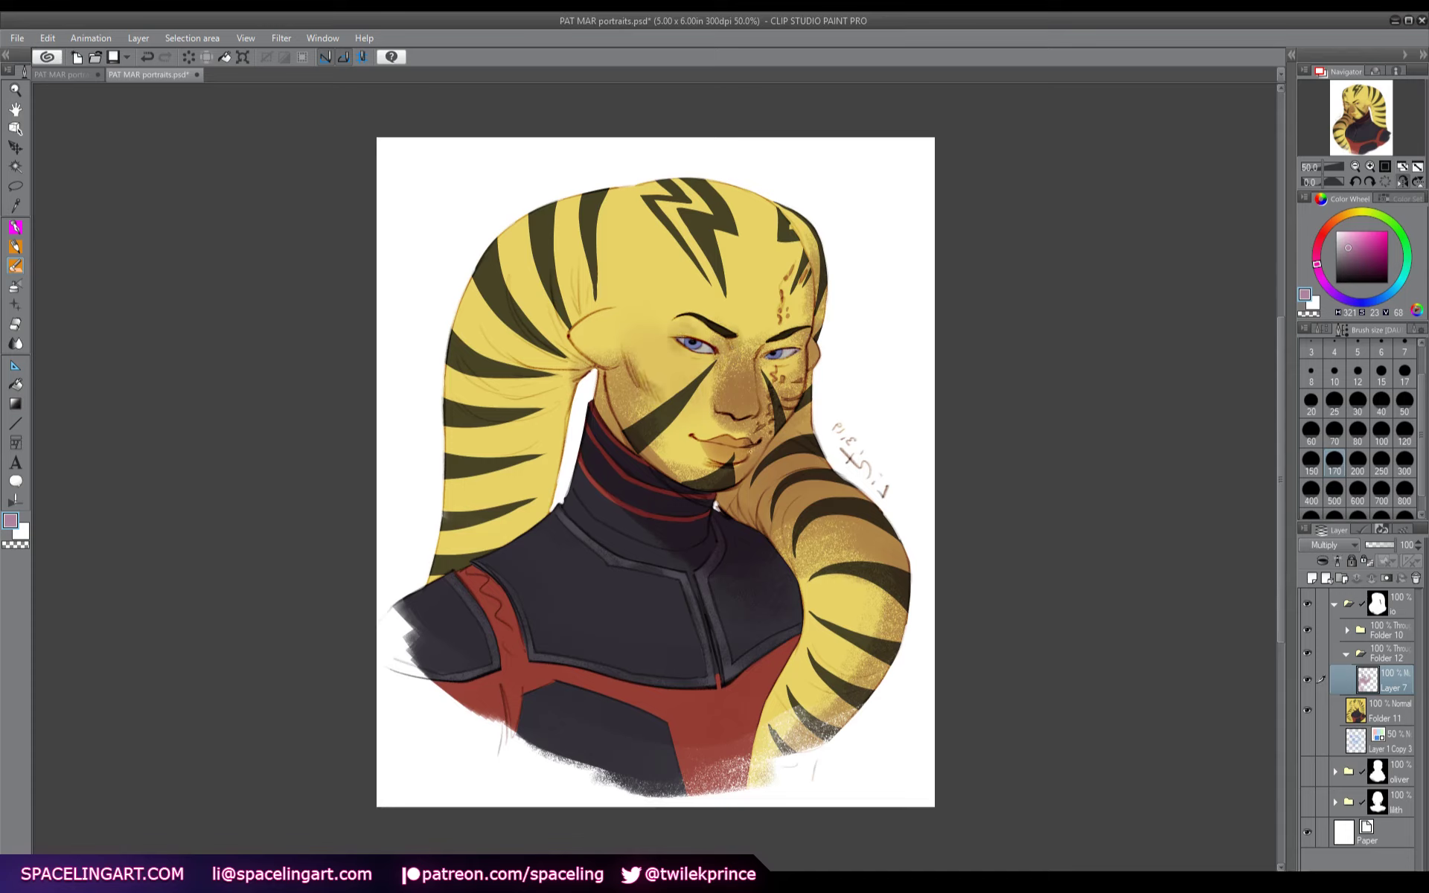
mouse_move(743, 456)
mouse_down()
mouse_move(735, 466)
mouse_move(726, 445)
mouse_move(718, 463)
mouse_move(682, 468)
mouse_up()
- Brush shading onto the near head-tail, far edge of the forehead, shoulder and lower torso, leaving the canvas unmirrored
mouse_move(616, 343)
mouse_down()
mouse_move(562, 404)
mouse_move(549, 500)
mouse_up()
mouse_move(567, 372)
mouse_down()
mouse_move(567, 346)
mouse_move(549, 344)
mouse_move(524, 416)
mouse_move(524, 517)
mouse_up()
mouse_move(587, 296)
mouse_down()
mouse_move(553, 328)
mouse_move(599, 304)
mouse_up()
mouse_move(774, 208)
mouse_down()
mouse_move(809, 250)
mouse_move(747, 198)
mouse_move(734, 204)
mouse_up()
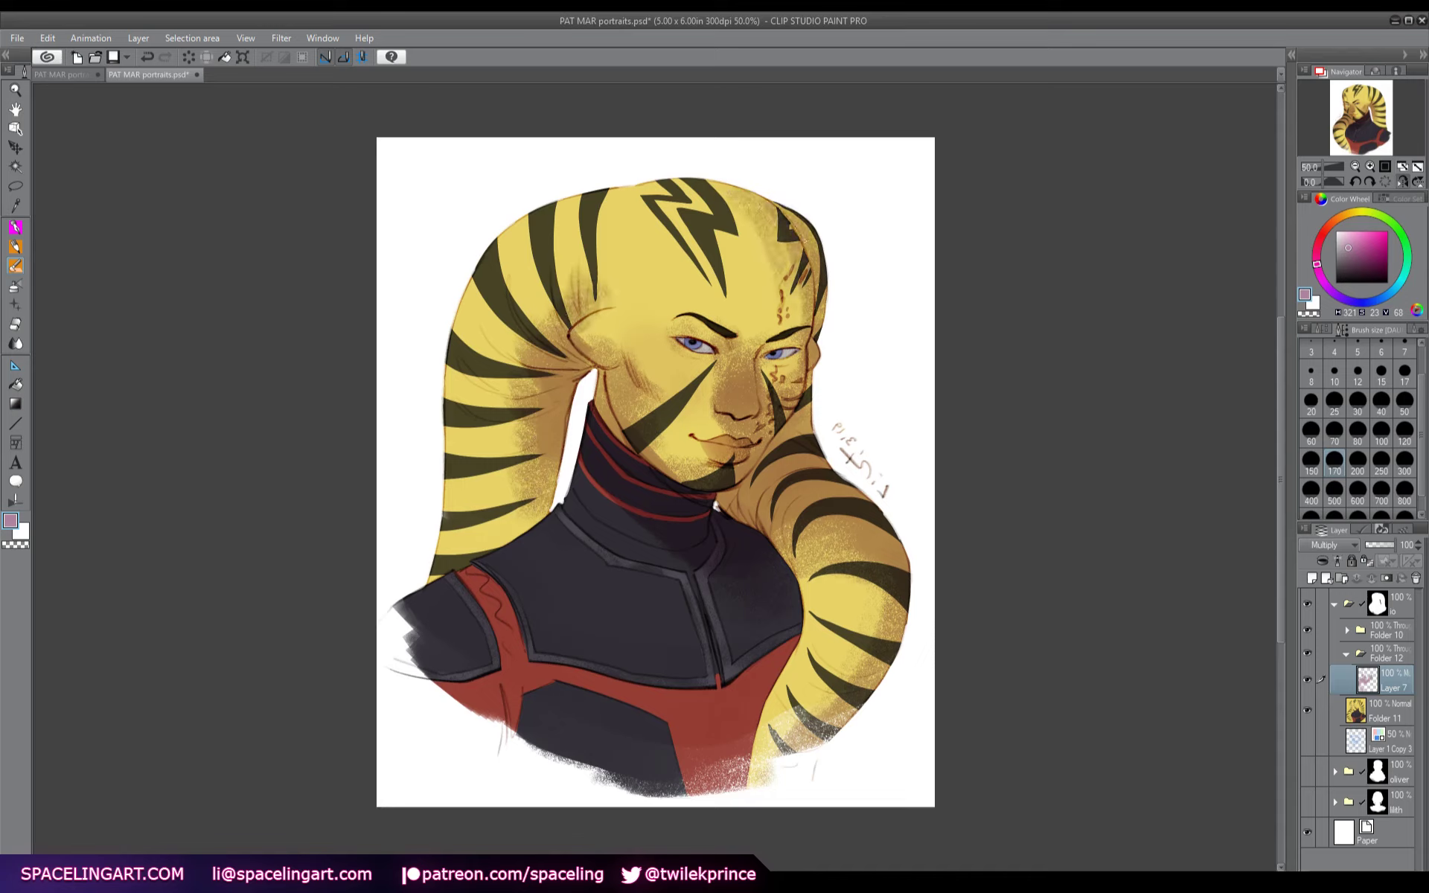
drag(798, 290, 793, 329)
drag(525, 525, 369, 624)
mouse_move(524, 720)
mouse_down()
mouse_move(510, 668)
mouse_move(530, 692)
mouse_up()
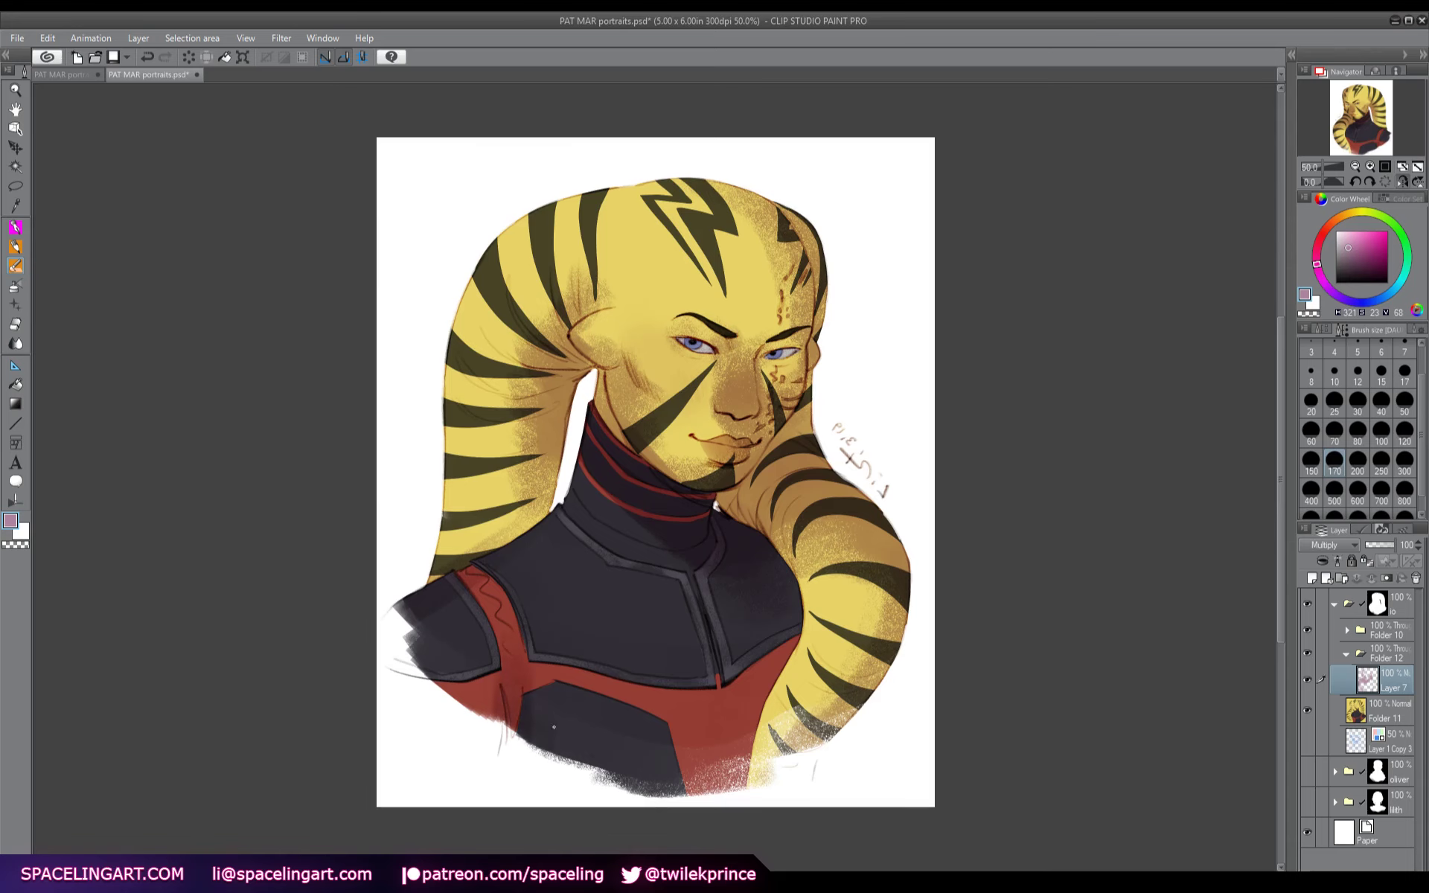
drag(750, 670, 782, 652)
key(h)
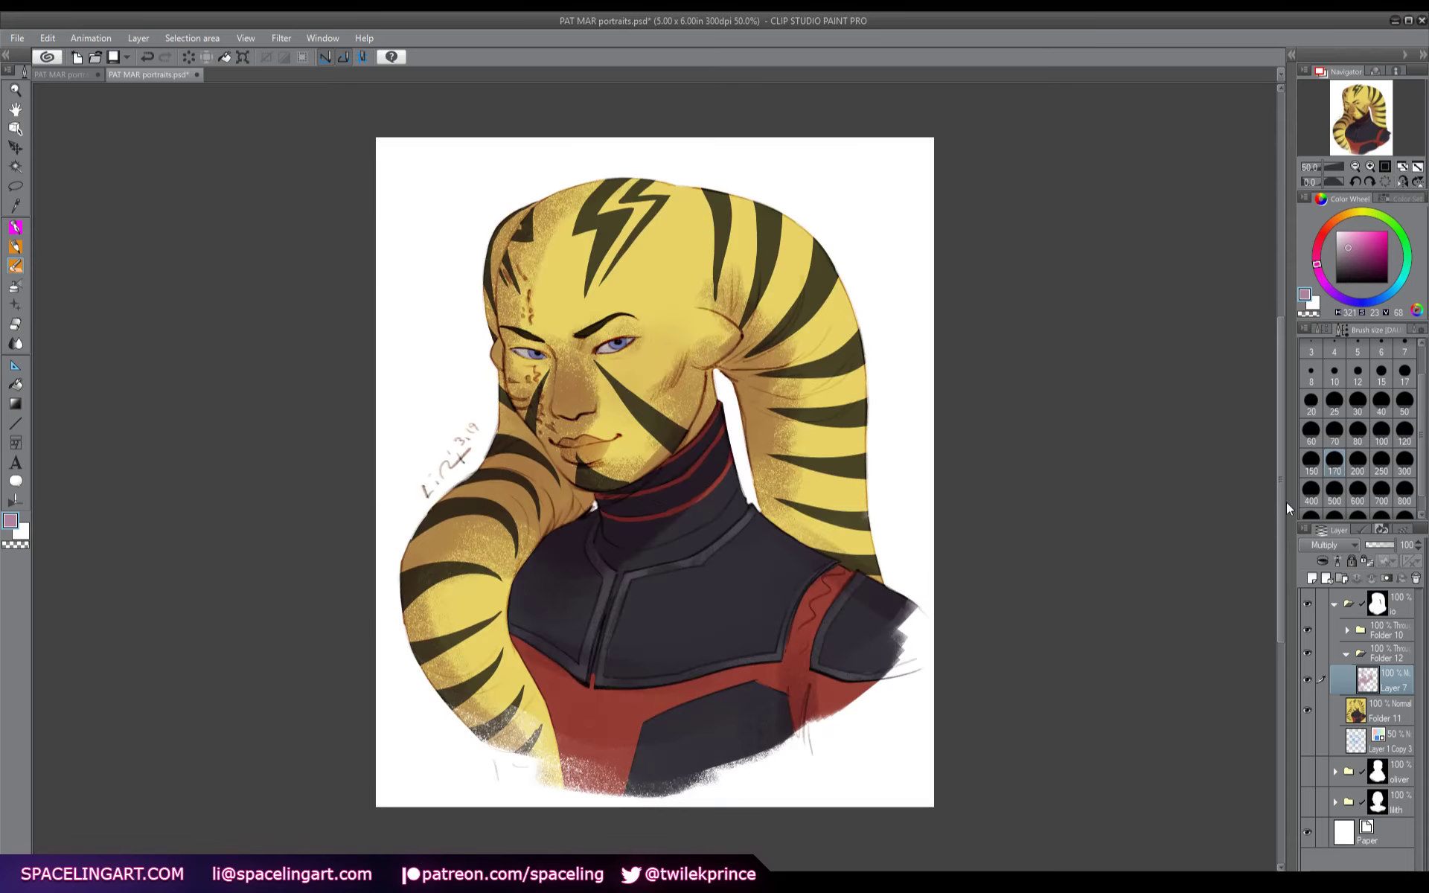
- Add a layer mask to Layer 7 and recolour its shading to a lighter pink, hue 321, saturation 21, value 81
click(1386, 576)
click(1345, 238)
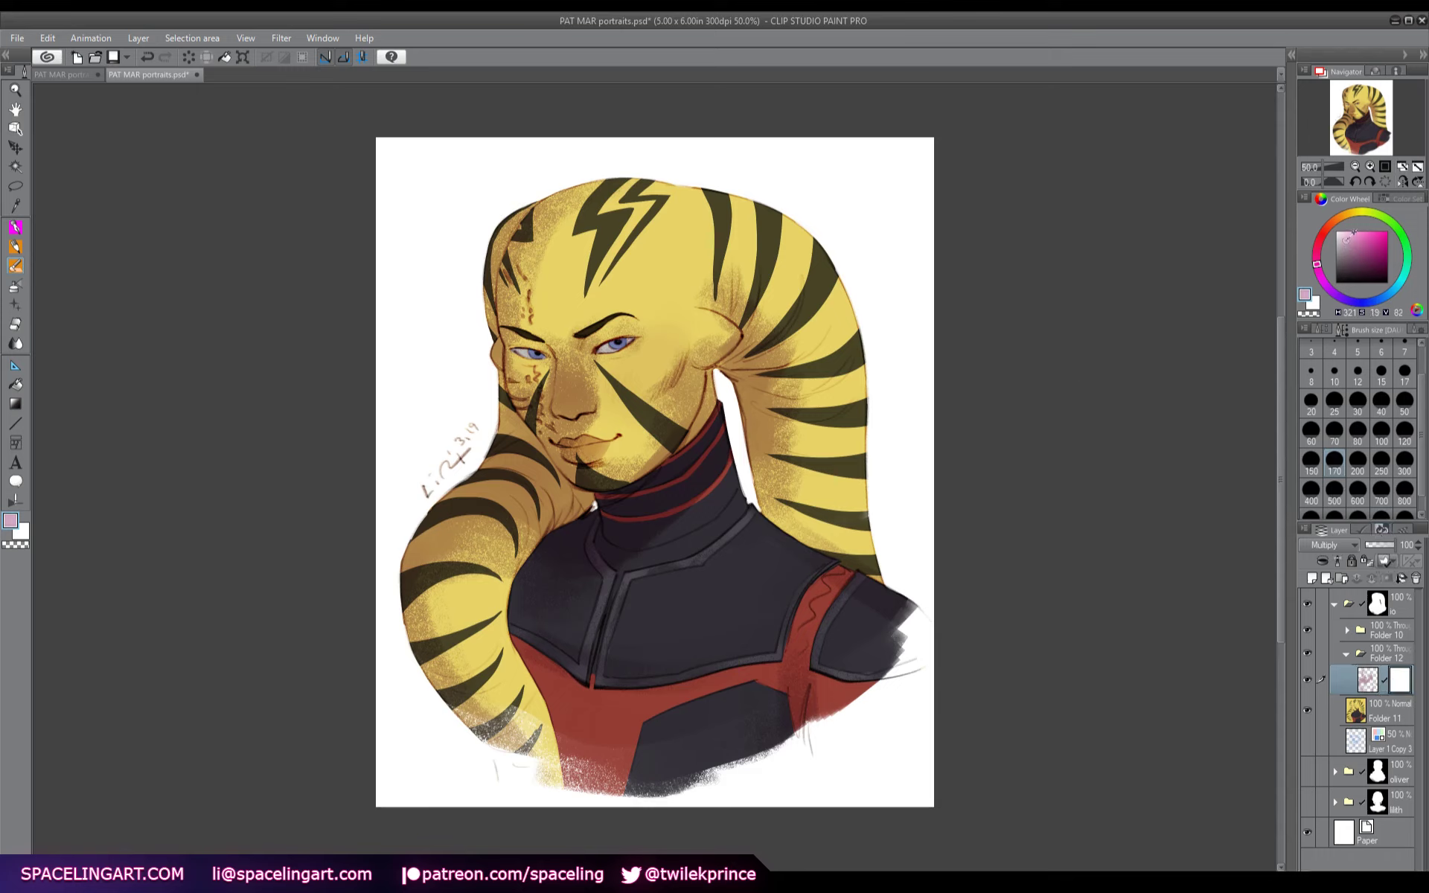
click(1346, 240)
click(47, 38)
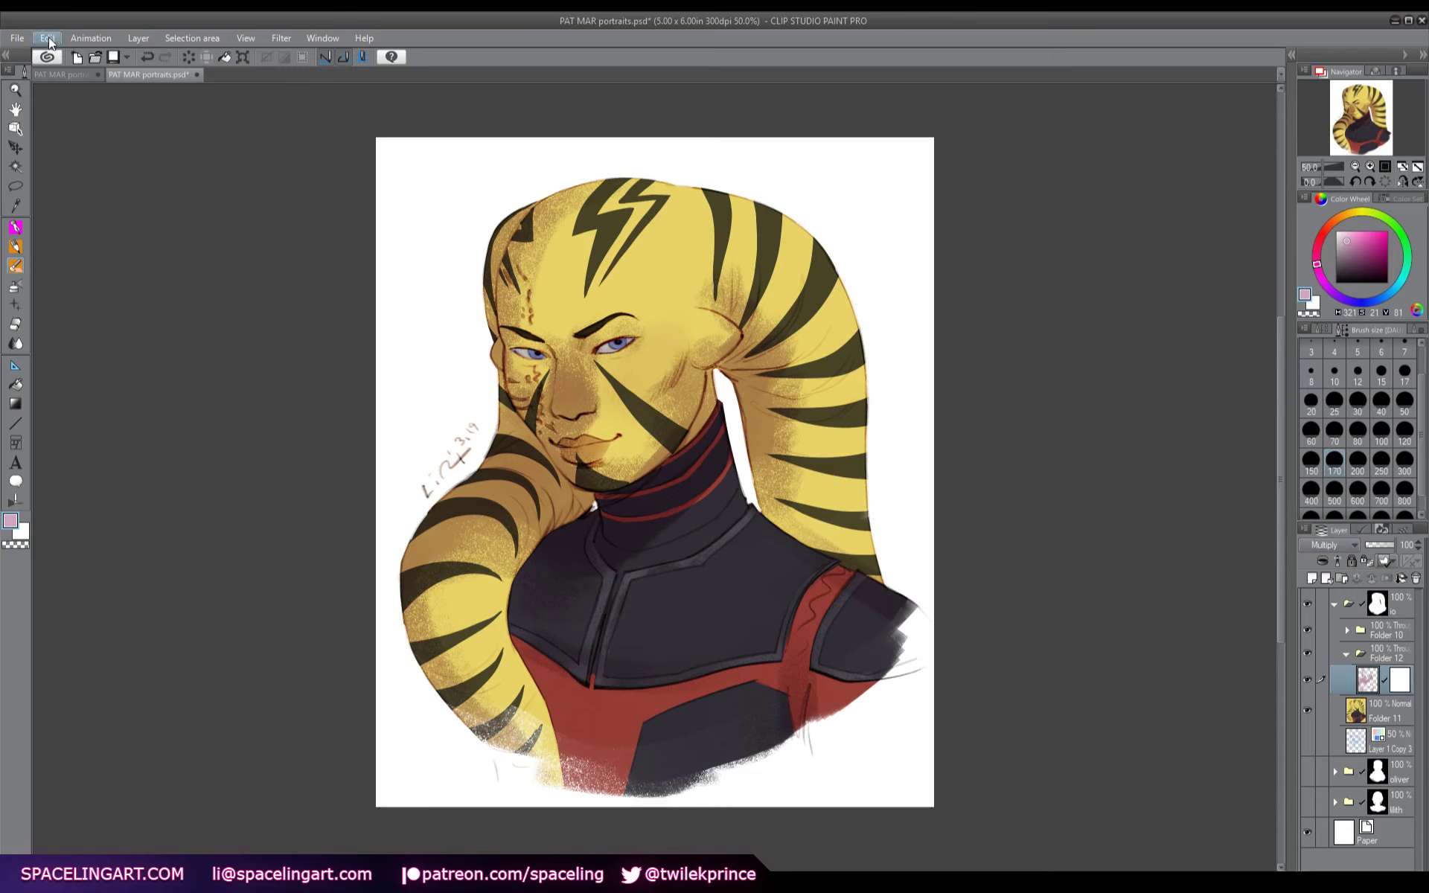
click(110, 256)
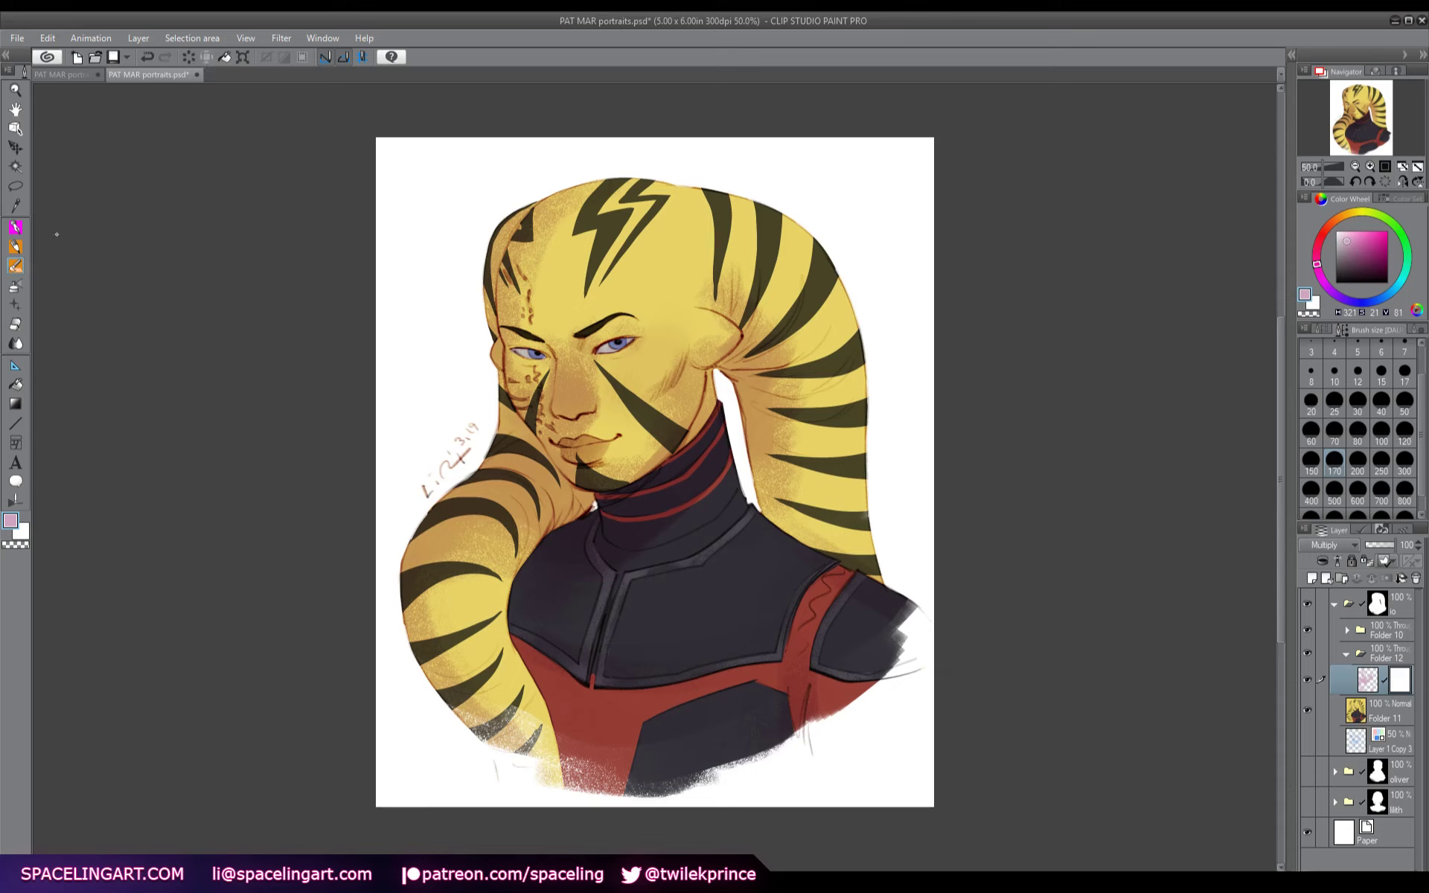
- Clear the mask to hide all shading, and reveal it with a size 50 brush beside the nose, mouth and upper far head-tail
click(18, 229)
click(190, 57)
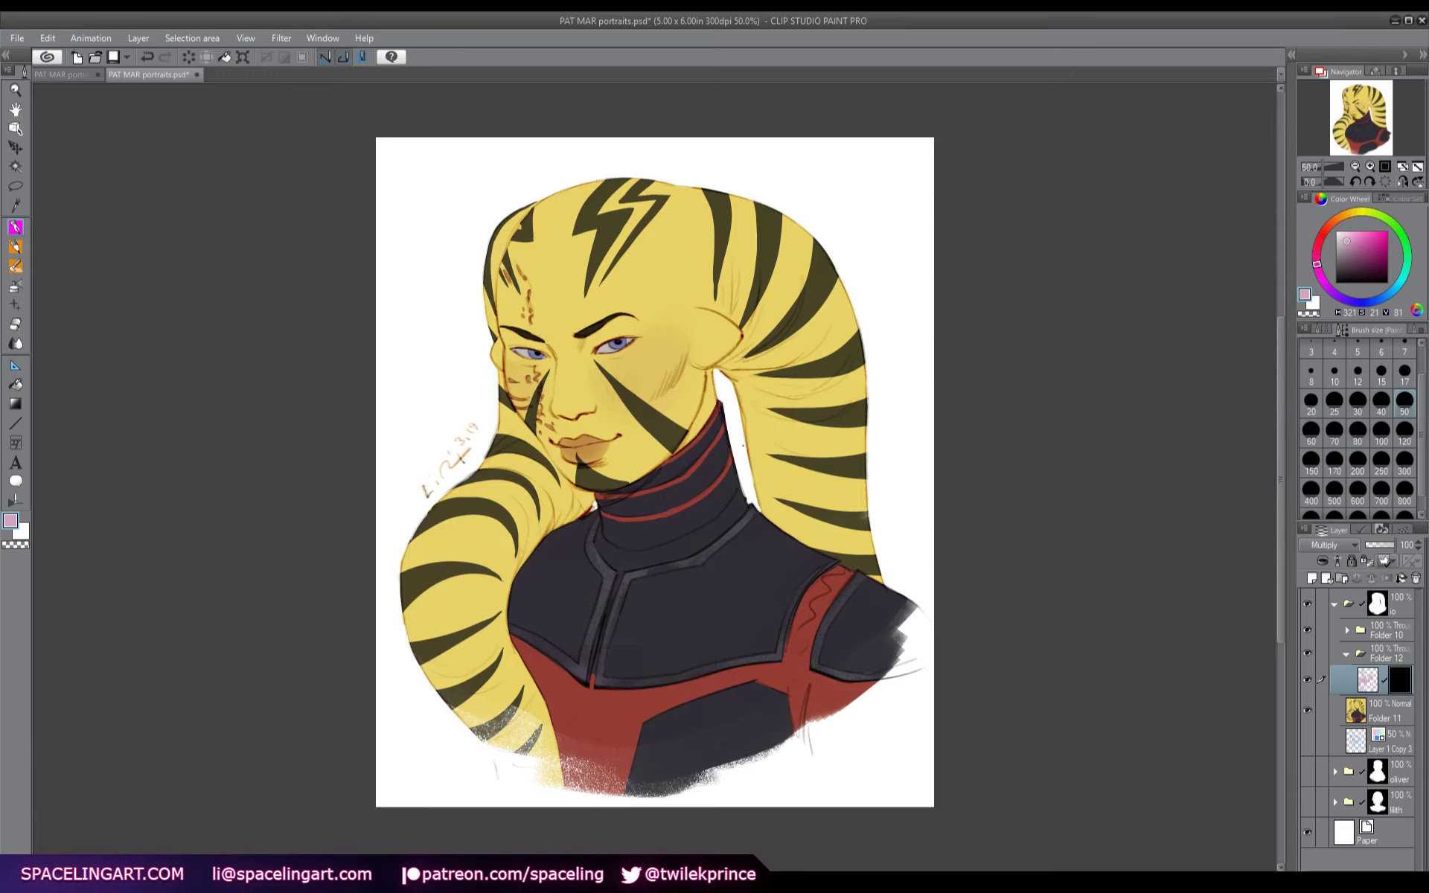
mouse_move(553, 356)
mouse_down()
mouse_move(542, 414)
mouse_move(579, 426)
mouse_move(551, 444)
mouse_move(569, 442)
mouse_up()
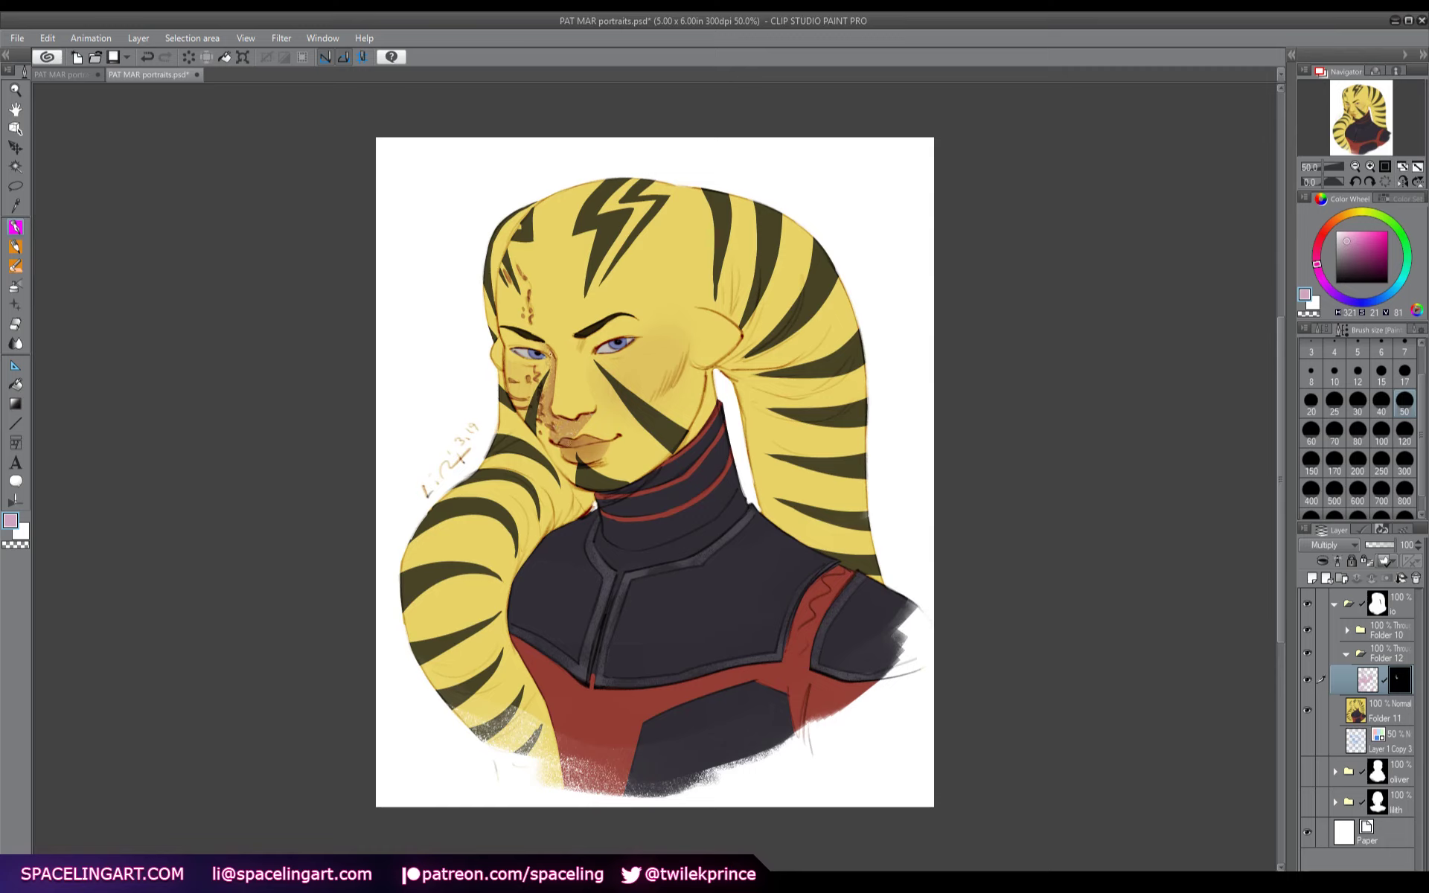
drag(555, 365, 553, 415)
drag(590, 335, 582, 345)
mouse_move(561, 446)
mouse_down()
mouse_move(582, 466)
mouse_move(612, 457)
mouse_move(567, 472)
mouse_move(610, 487)
mouse_move(509, 468)
mouse_up()
mouse_move(508, 464)
mouse_down()
mouse_move(552, 525)
mouse_move(543, 541)
mouse_move(572, 524)
mouse_move(522, 565)
mouse_up()
drag(566, 515, 527, 557)
mouse_move(557, 495)
mouse_down()
mouse_move(539, 536)
mouse_move(573, 516)
mouse_move(557, 497)
mouse_up()
- Mirror the canvas and reveal shading on the upper far head-tail, far cheek and forehead edge with a size 80 brush
key(h)
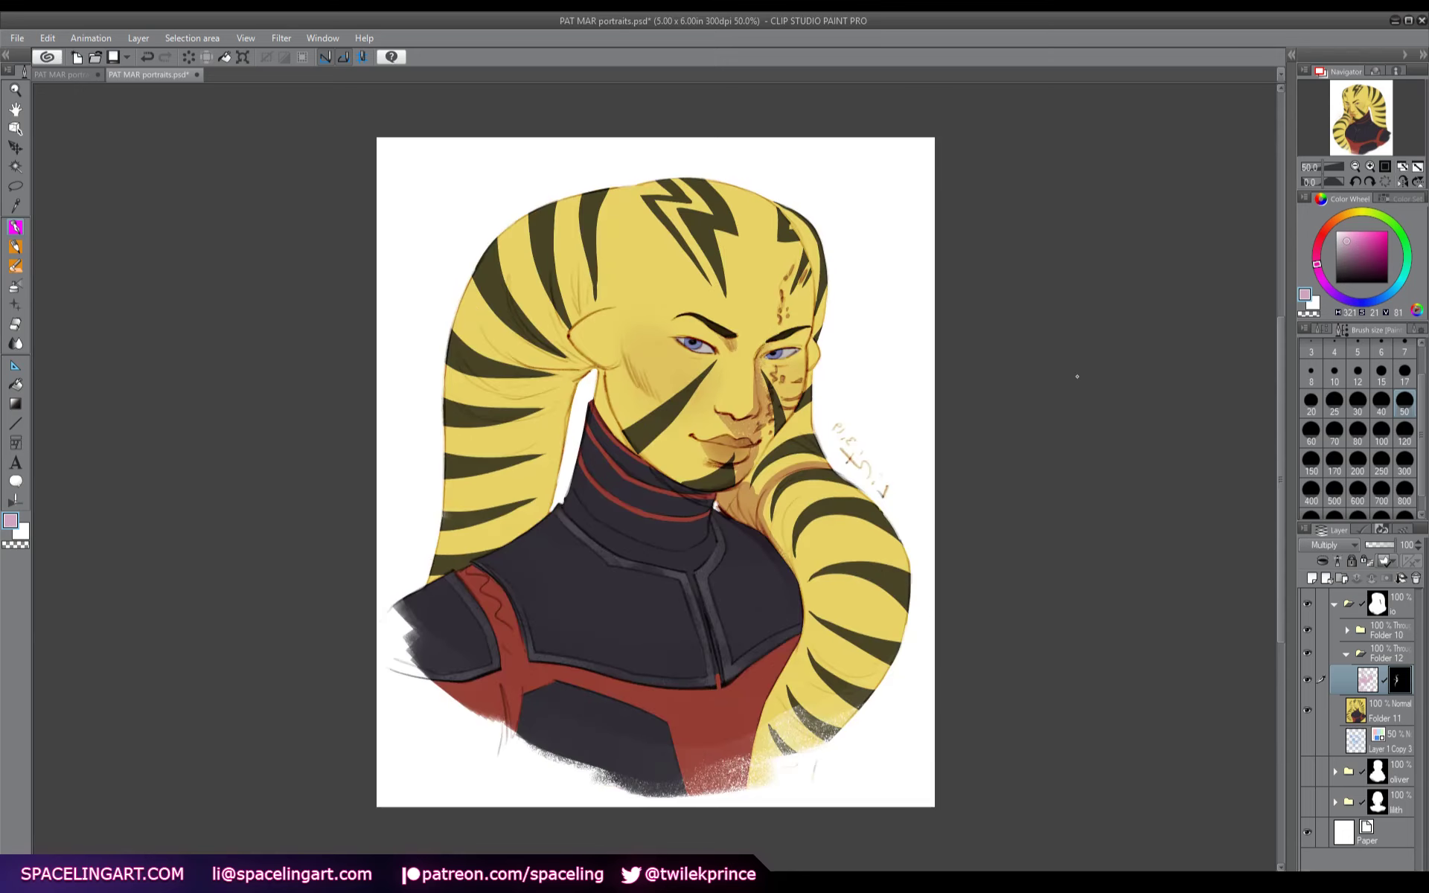
click(1358, 429)
mouse_move(758, 482)
mouse_down()
mouse_move(747, 461)
mouse_move(772, 423)
mouse_up()
mouse_move(755, 486)
mouse_down()
mouse_move(811, 445)
mouse_move(807, 414)
mouse_move(788, 430)
mouse_move(808, 398)
mouse_move(783, 417)
mouse_move(797, 355)
mouse_up()
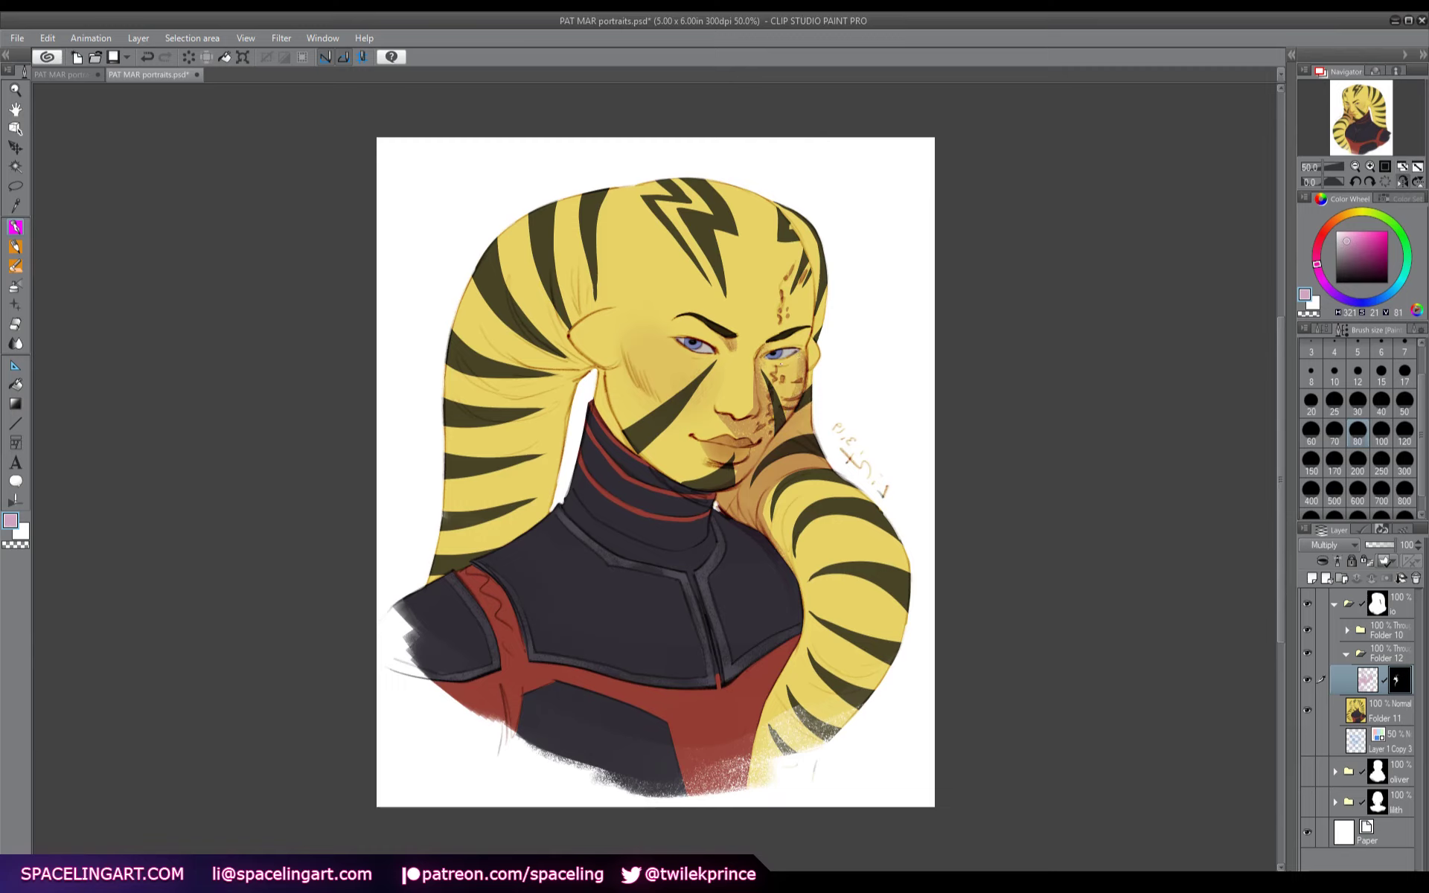
mouse_move(780, 408)
mouse_down()
mouse_move(810, 362)
mouse_move(797, 331)
mouse_move(812, 283)
mouse_move(745, 191)
mouse_up()
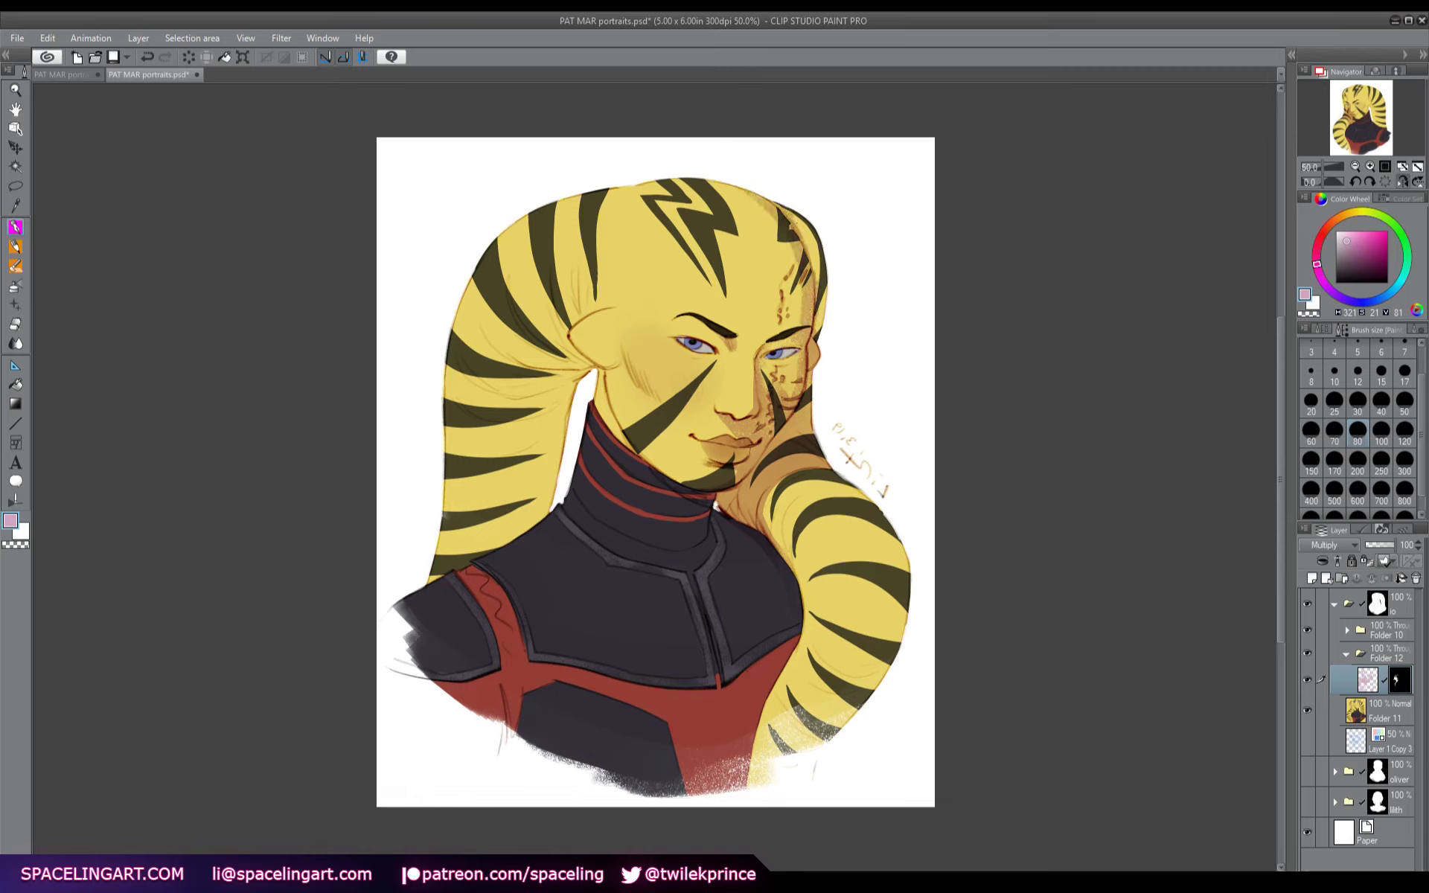
drag(821, 329, 797, 220)
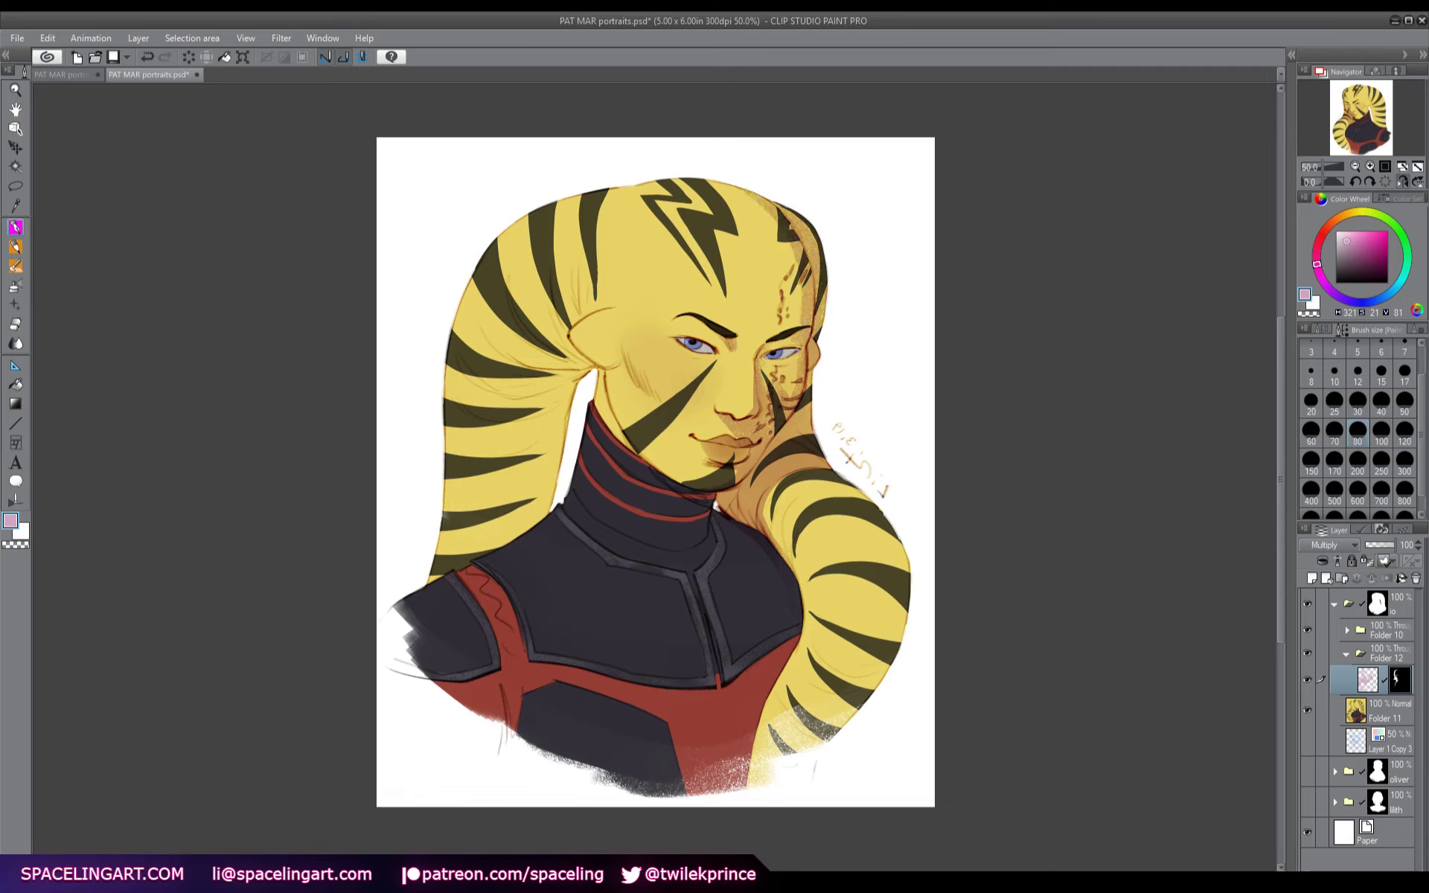
drag(666, 327, 715, 362)
key(ctrl+z)
key(ctrl+z)
key(h)
drag(596, 355, 572, 365)
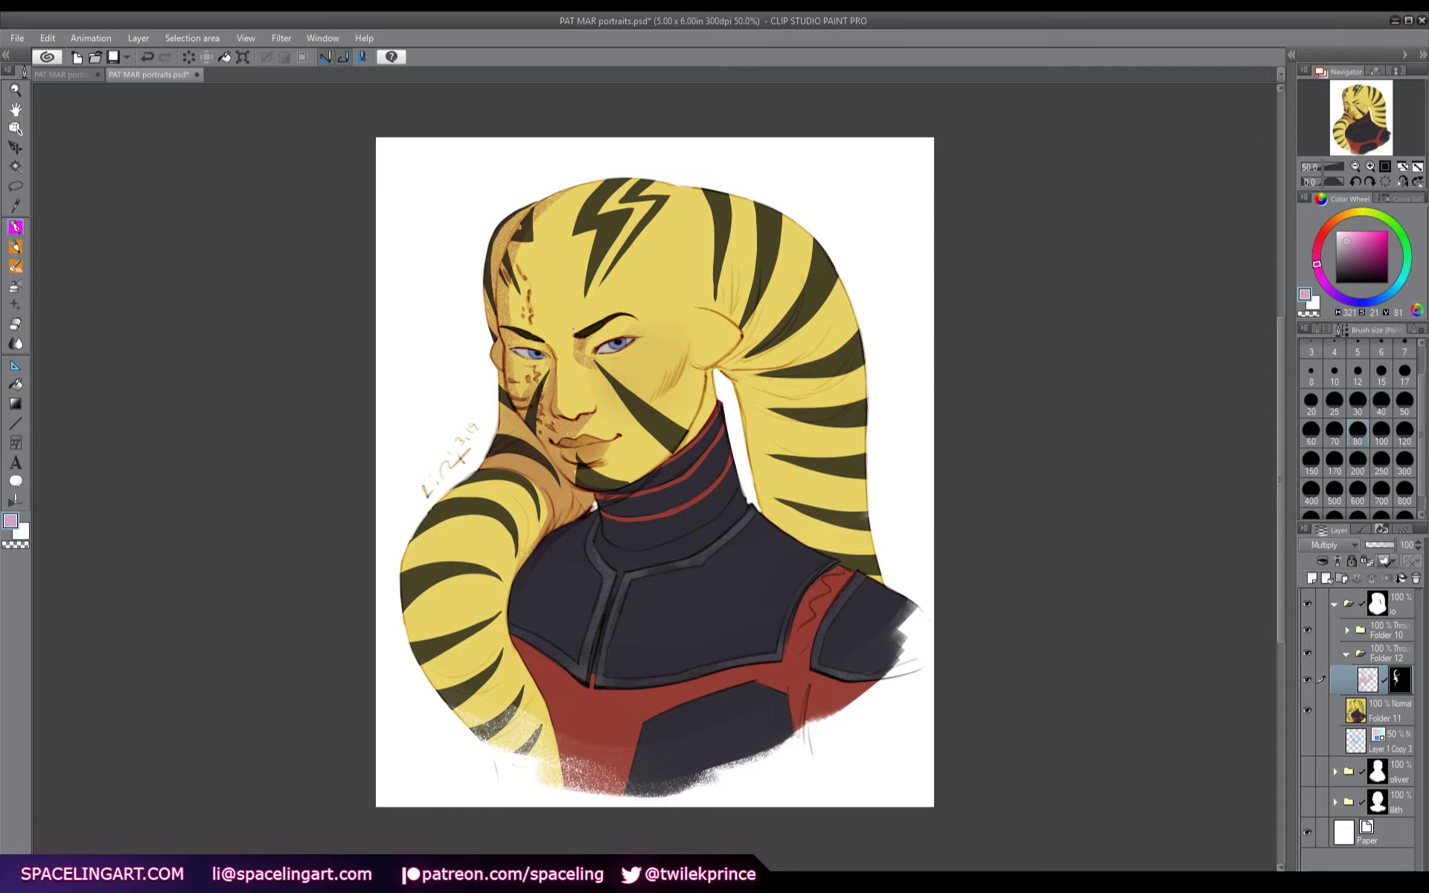
key(ctrl+z)
key(ctrl+z)
- Reveal shading on the near cheek, collar, both head-tails and torso, and apply the mask to Layer 7
mouse_move(683, 352)
mouse_down()
mouse_move(656, 395)
mouse_move(702, 407)
mouse_move(638, 532)
mouse_up()
mouse_move(705, 451)
mouse_down()
mouse_move(623, 551)
mouse_move(537, 599)
mouse_move(555, 550)
mouse_move(629, 515)
mouse_move(599, 497)
mouse_move(671, 468)
mouse_move(699, 427)
mouse_up()
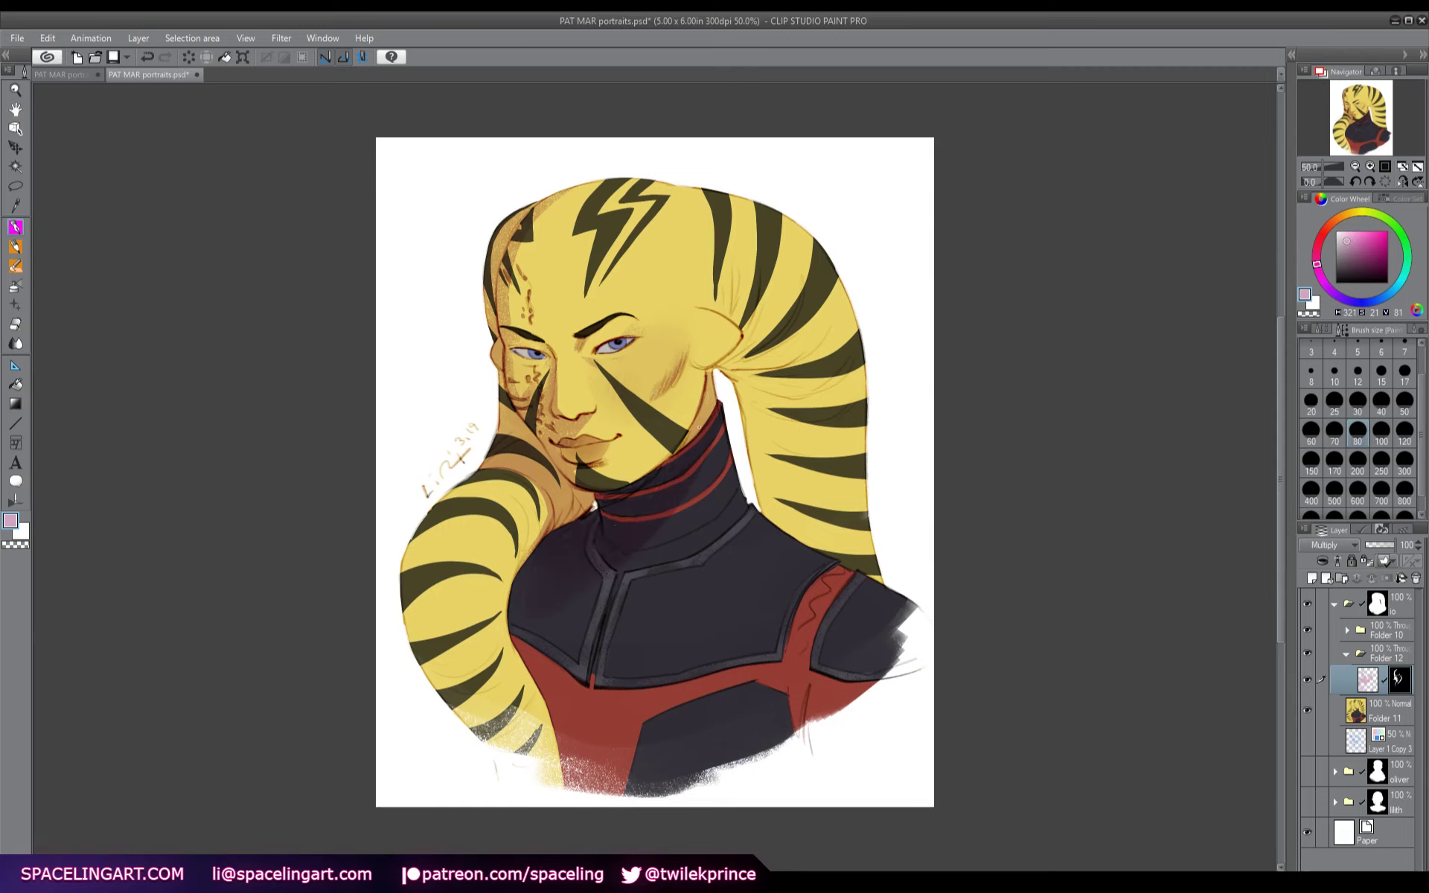
mouse_move(735, 341)
mouse_down()
mouse_move(783, 441)
mouse_move(784, 520)
mouse_move(759, 460)
mouse_move(773, 455)
mouse_move(760, 471)
mouse_move(747, 392)
mouse_move(718, 364)
mouse_move(705, 257)
mouse_move(713, 308)
mouse_move(733, 269)
mouse_move(749, 297)
mouse_move(746, 337)
mouse_move(783, 349)
mouse_up()
mouse_move(535, 522)
mouse_down()
mouse_move(543, 493)
mouse_move(480, 476)
mouse_move(530, 543)
mouse_up()
mouse_move(439, 494)
mouse_down()
mouse_move(516, 535)
mouse_move(545, 506)
mouse_move(516, 572)
mouse_move(489, 535)
mouse_move(511, 582)
mouse_move(450, 512)
mouse_move(418, 543)
mouse_up()
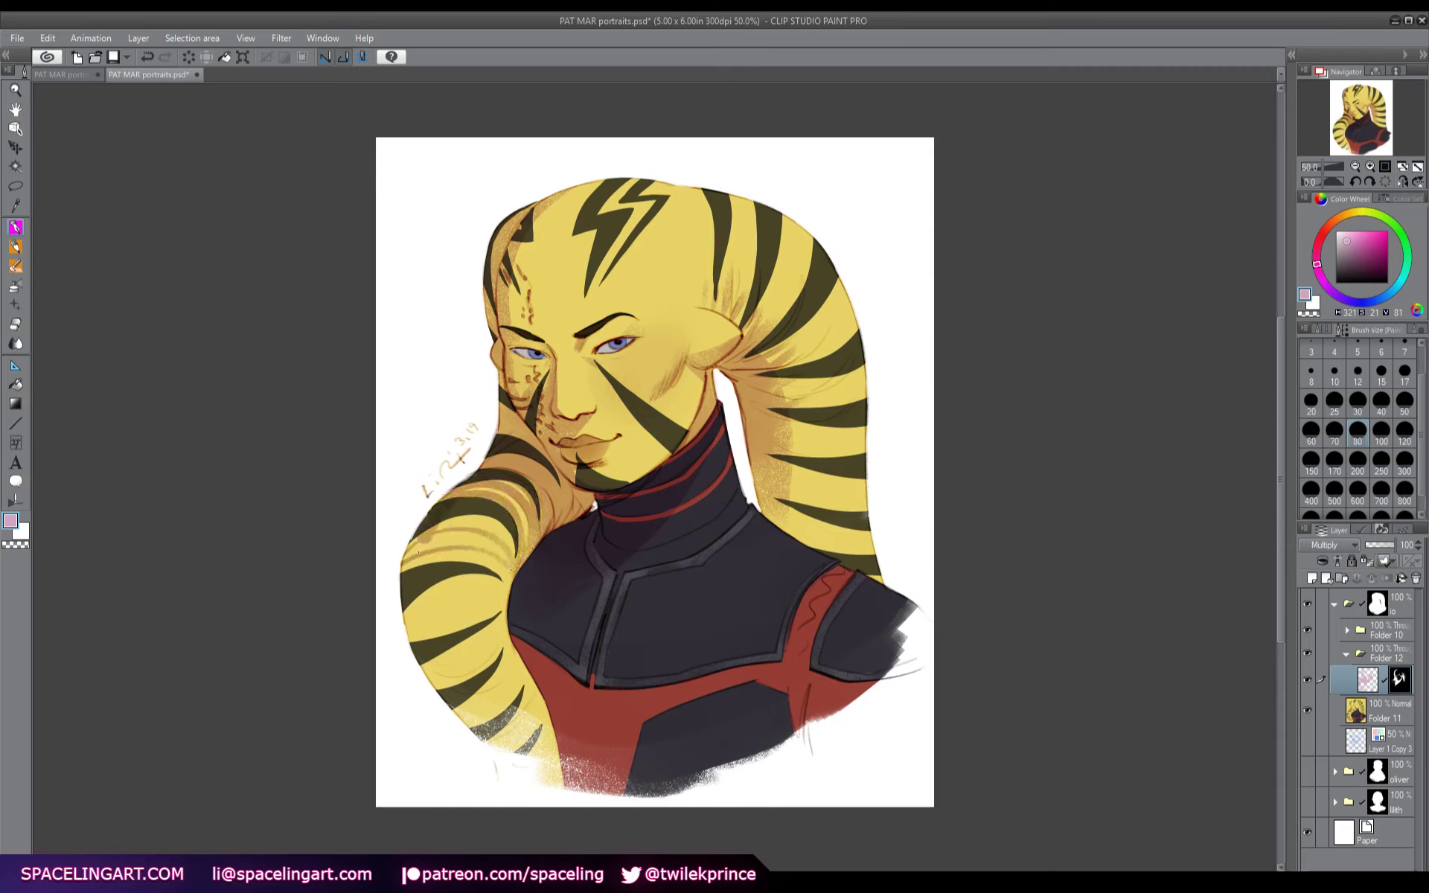
mouse_move(440, 685)
mouse_down()
mouse_move(413, 535)
mouse_move(405, 640)
mouse_move(494, 471)
mouse_move(445, 508)
mouse_move(450, 702)
mouse_move(433, 677)
mouse_move(518, 802)
mouse_move(419, 655)
mouse_move(457, 674)
mouse_up()
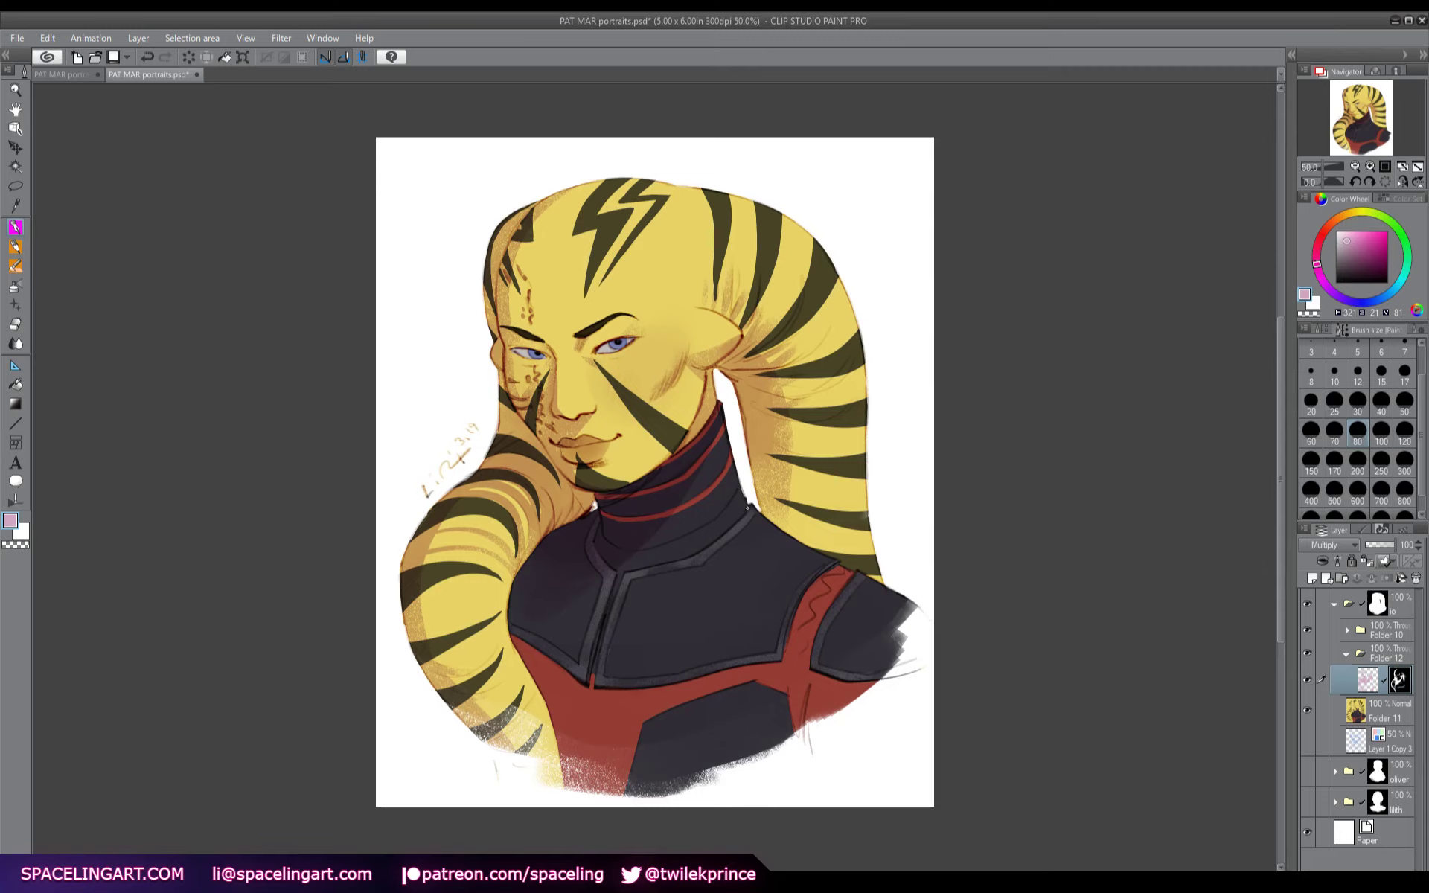
drag(808, 678, 797, 729)
click(1387, 578)
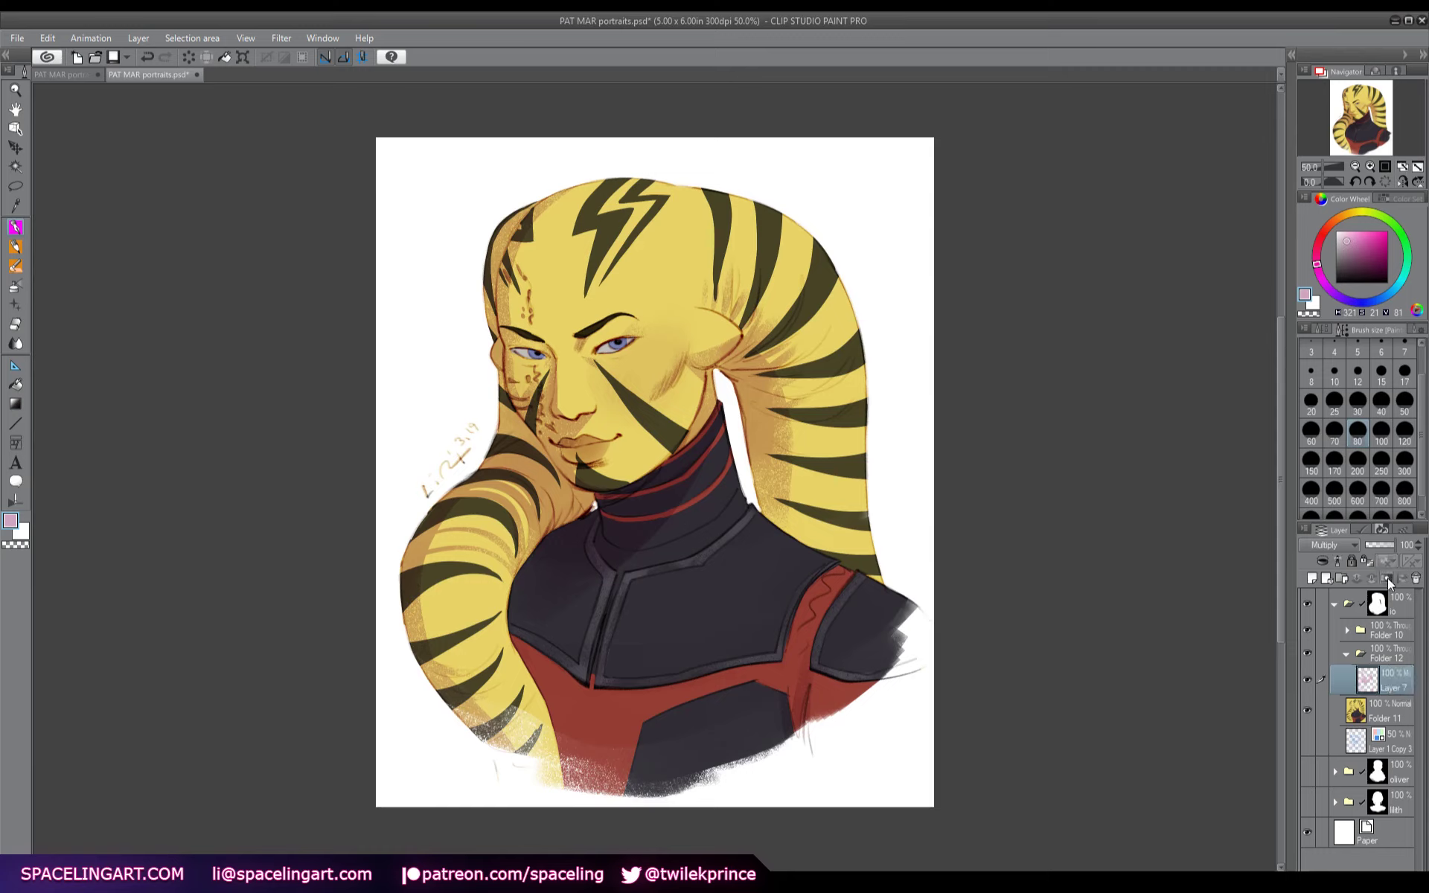
- Add a clipped Multiply layer above Layer 7 and brush muted blue shading over the upper far head-tail
click(1312, 579)
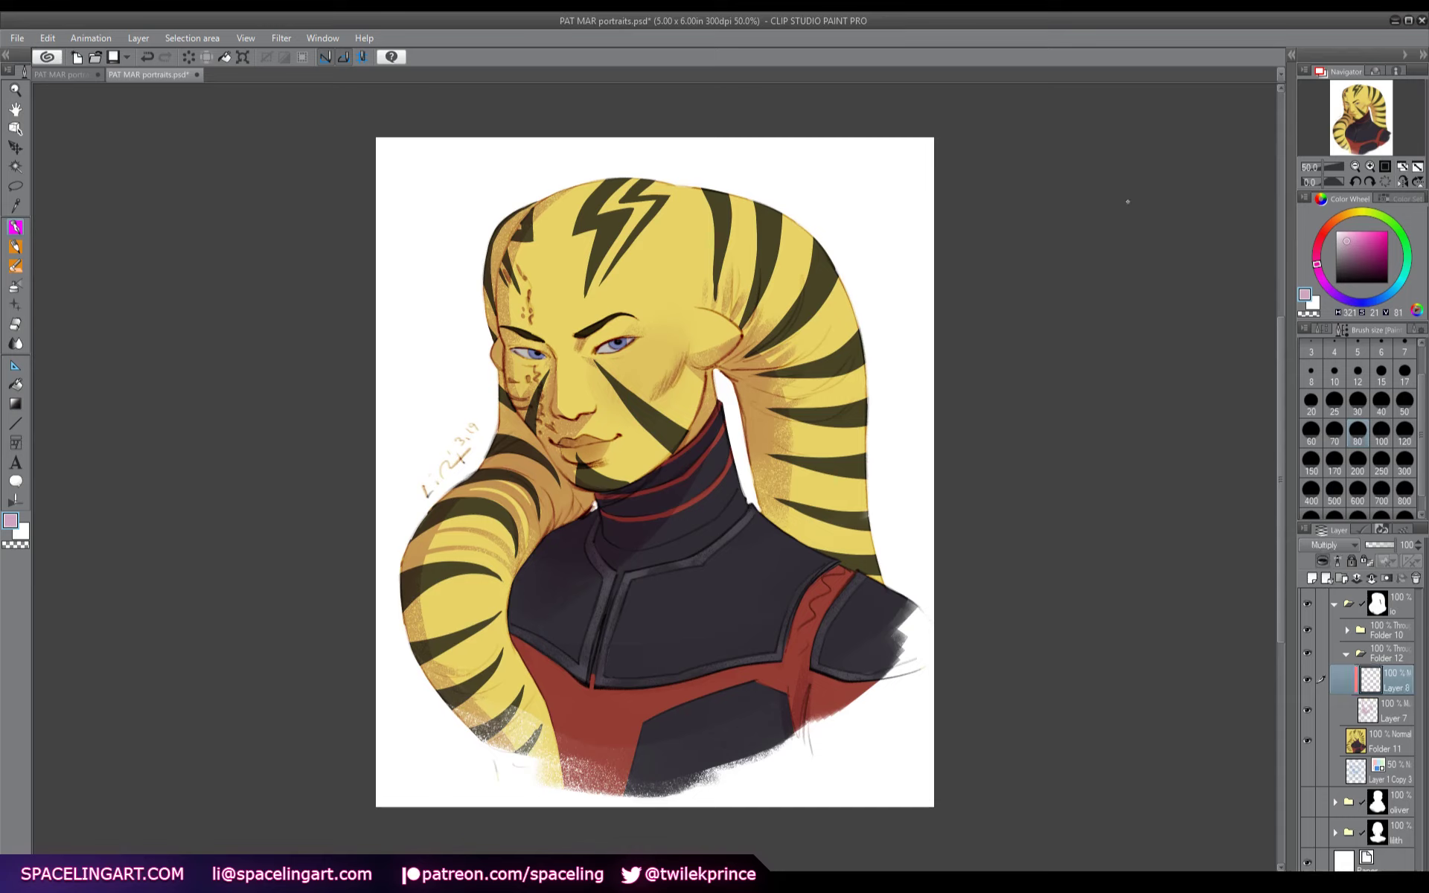
key(b)
click(1376, 298)
click(1355, 243)
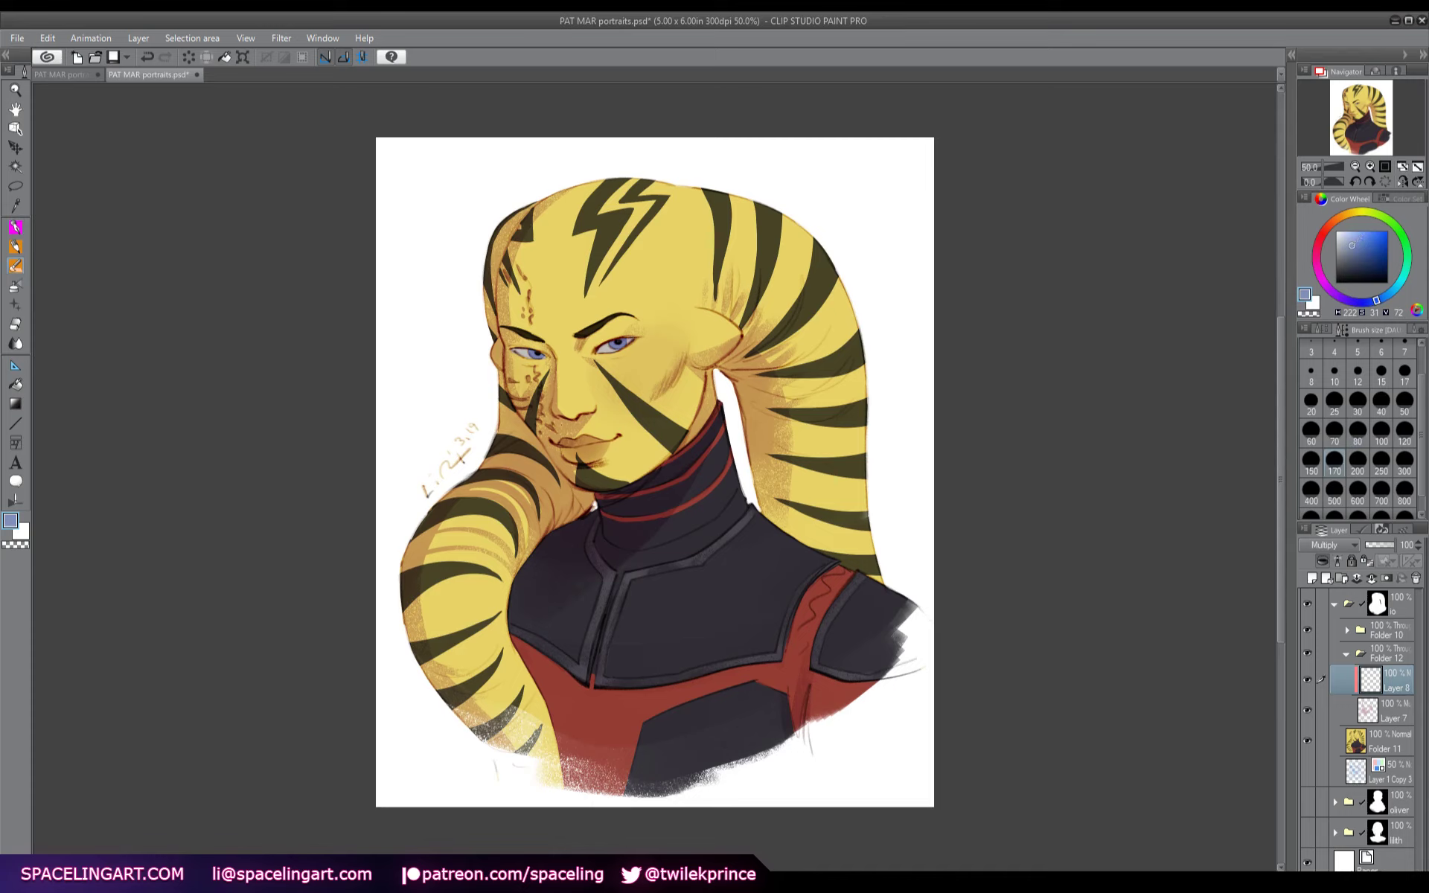
mouse_move(506, 386)
mouse_down()
mouse_move(513, 427)
mouse_move(584, 507)
mouse_up()
drag(492, 458, 552, 504)
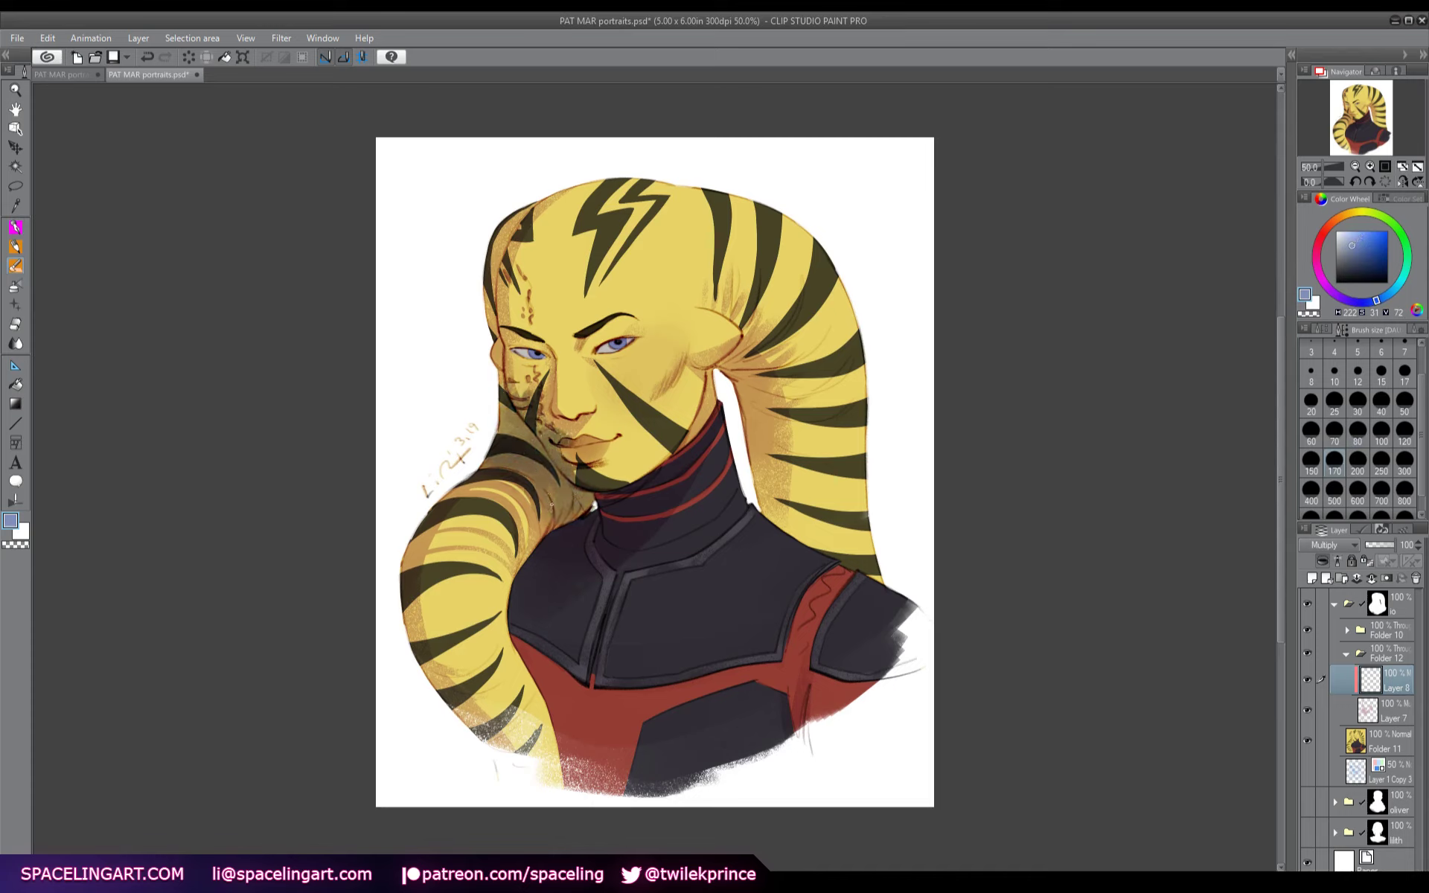
- Deepen the far head-tail's shading with a blue-violet tone and clean up the spill on the face
click(1350, 301)
drag(520, 494, 492, 497)
drag(504, 355, 507, 237)
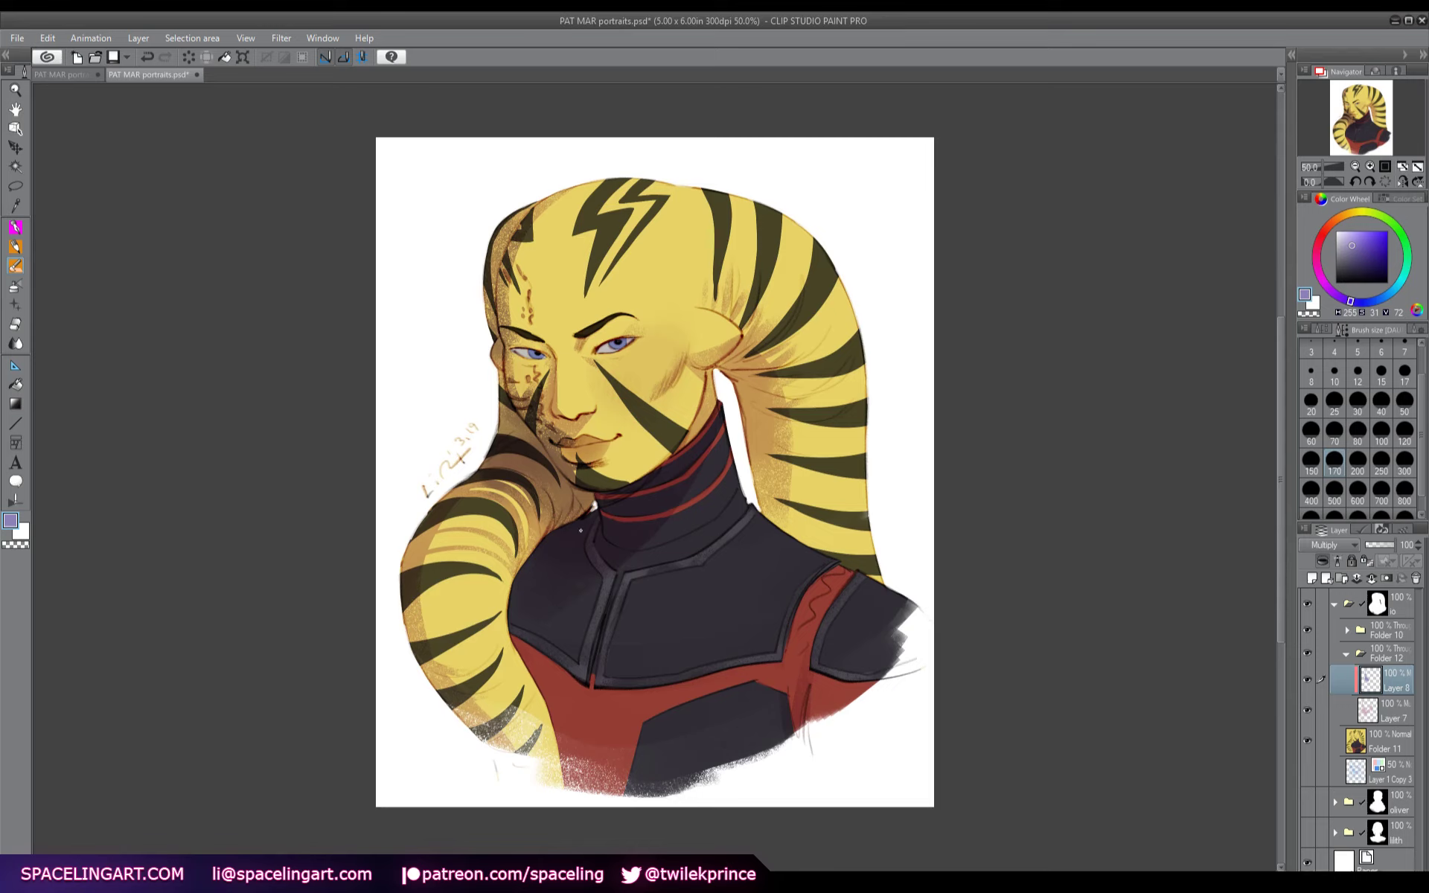
mouse_move(571, 478)
mouse_down()
mouse_move(495, 358)
mouse_move(515, 335)
mouse_up()
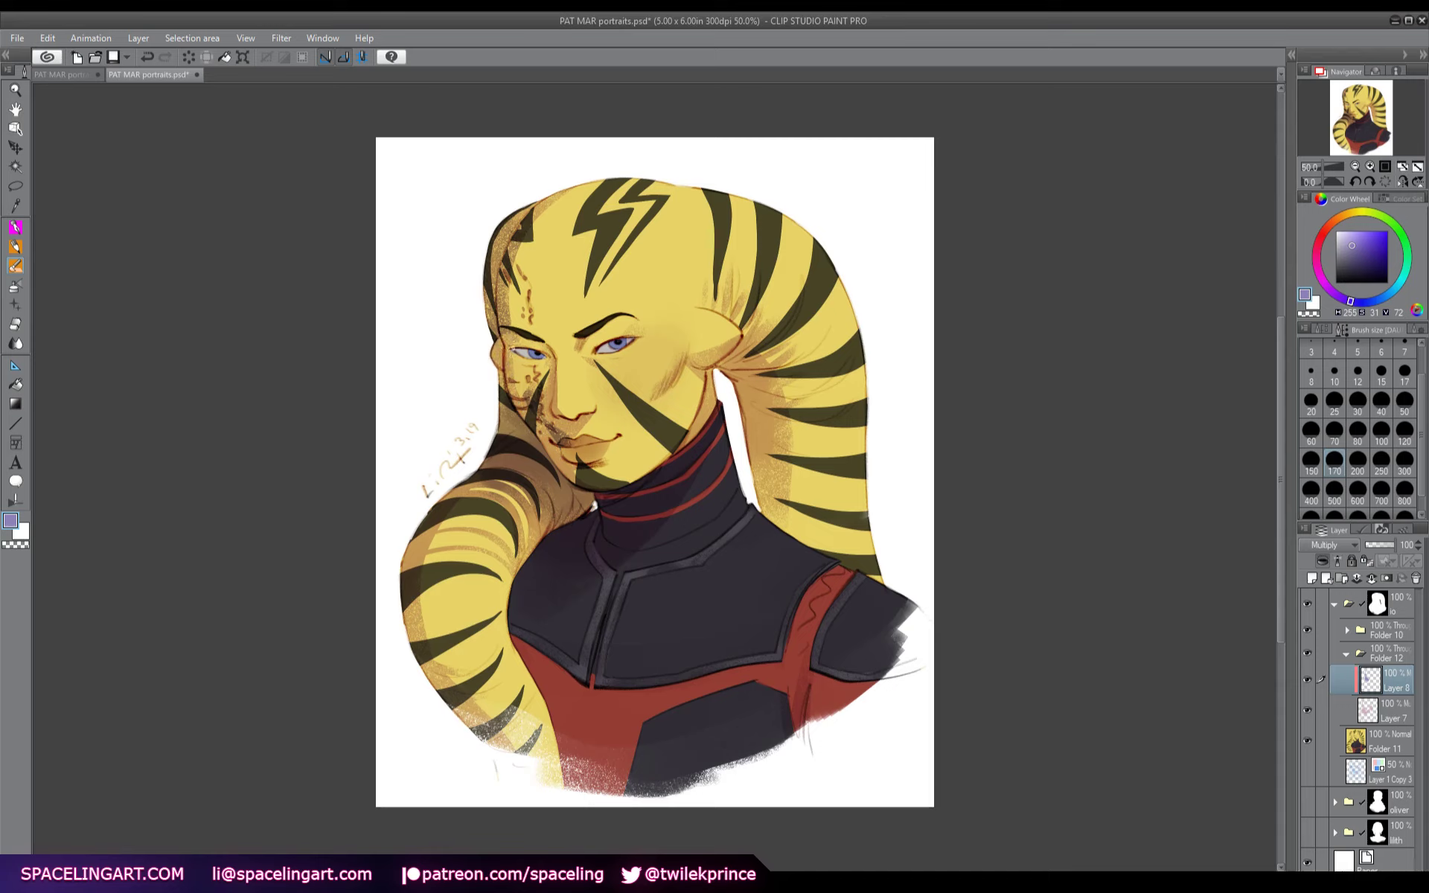
drag(523, 389, 565, 446)
mouse_move(512, 335)
mouse_down()
mouse_move(502, 284)
mouse_move(520, 242)
mouse_up()
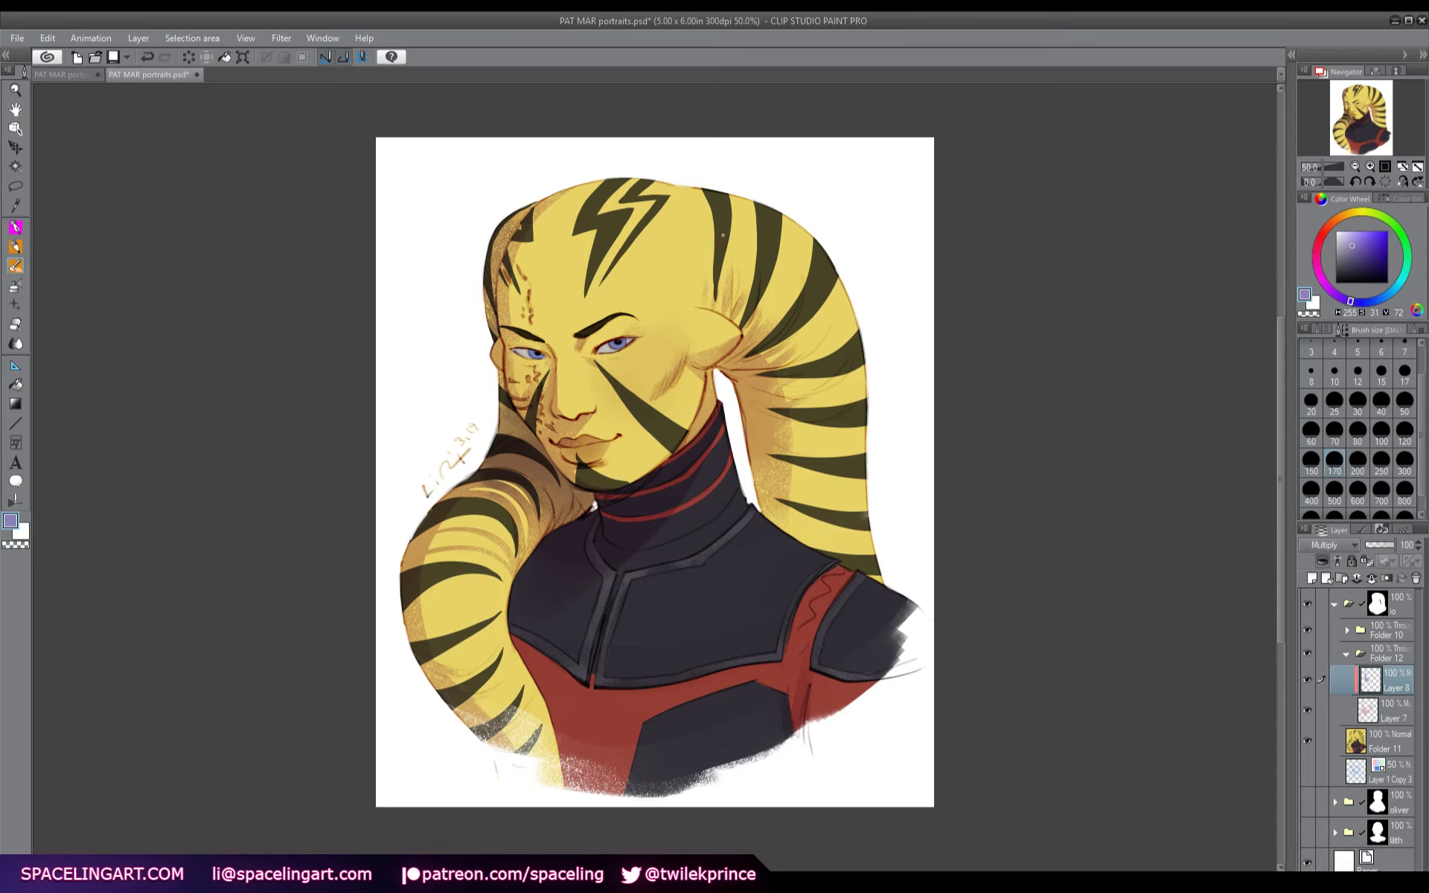
- Merge the violet shading layer into Layer 7 and place a new empty layer beneath it
click(1371, 579)
click(1310, 579)
drag(1394, 688, 1396, 726)
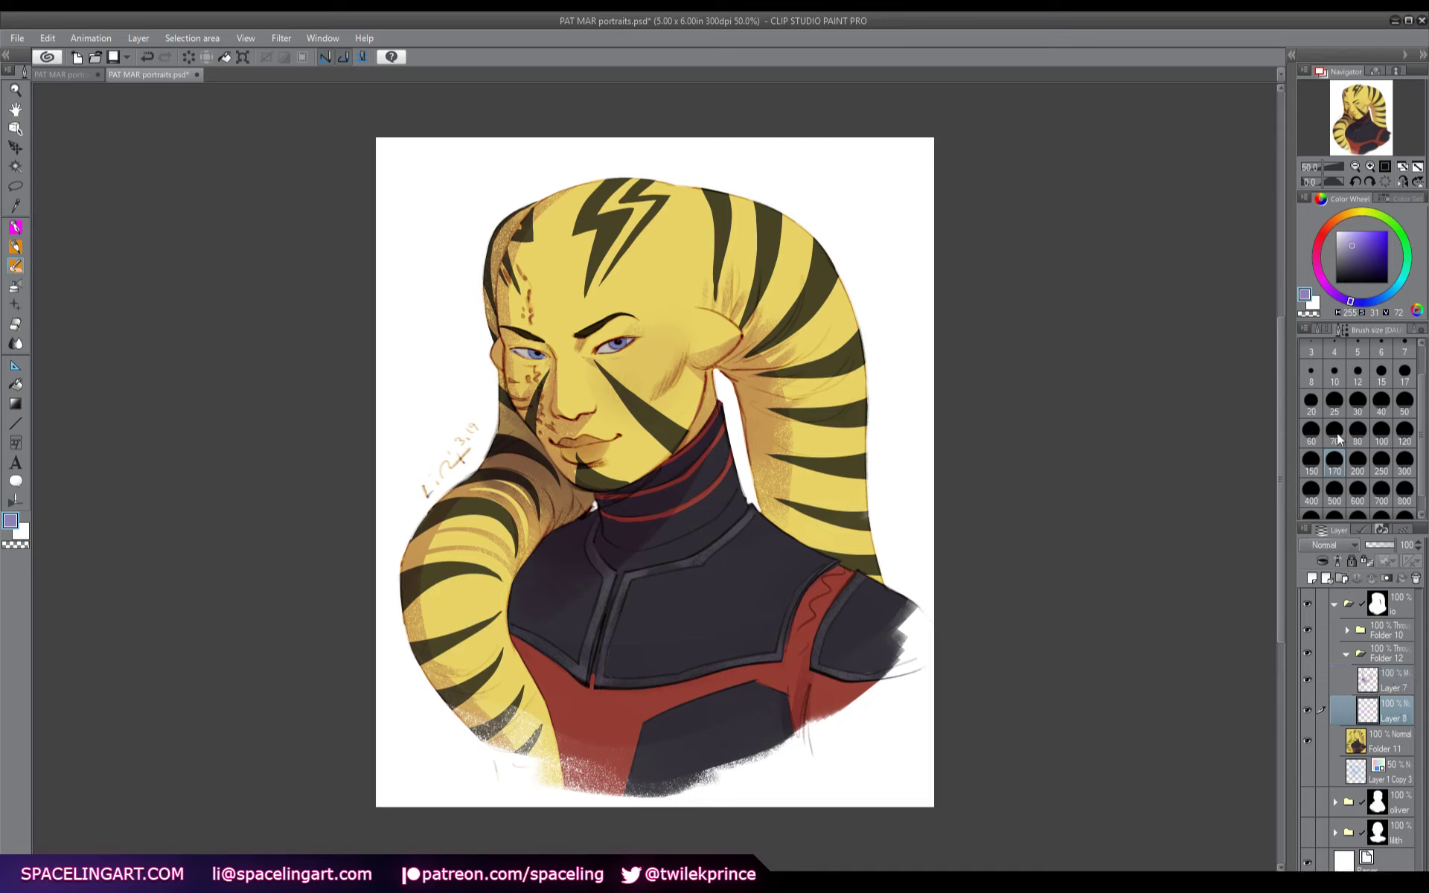
- Set the new layer to Overlay and brush pale orange light over the face
click(1318, 322)
alt+click(845, 494)
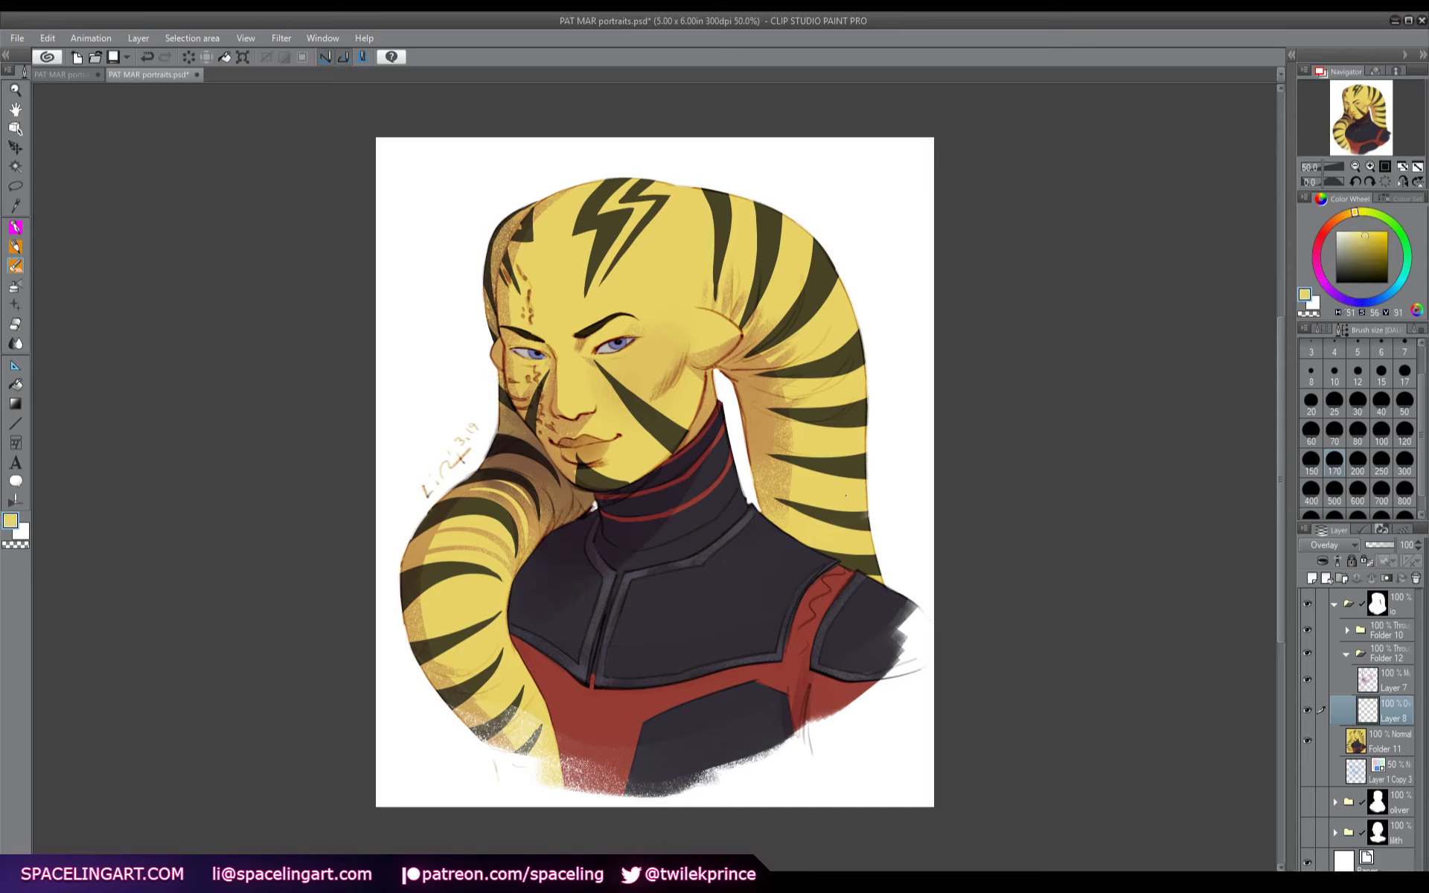
click(1339, 218)
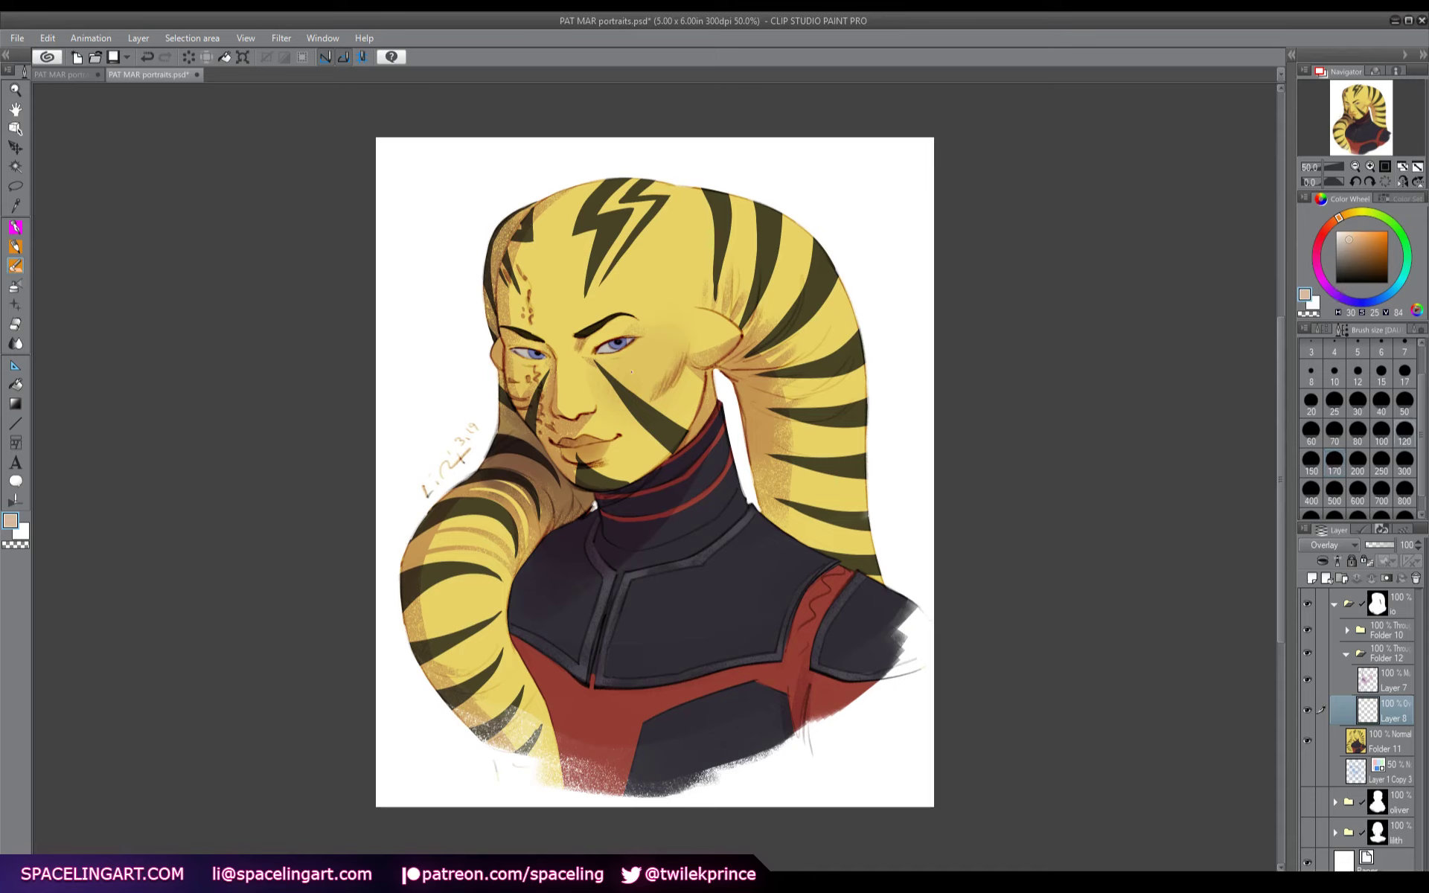
mouse_move(631, 371)
mouse_down()
mouse_move(629, 398)
mouse_move(575, 378)
mouse_up()
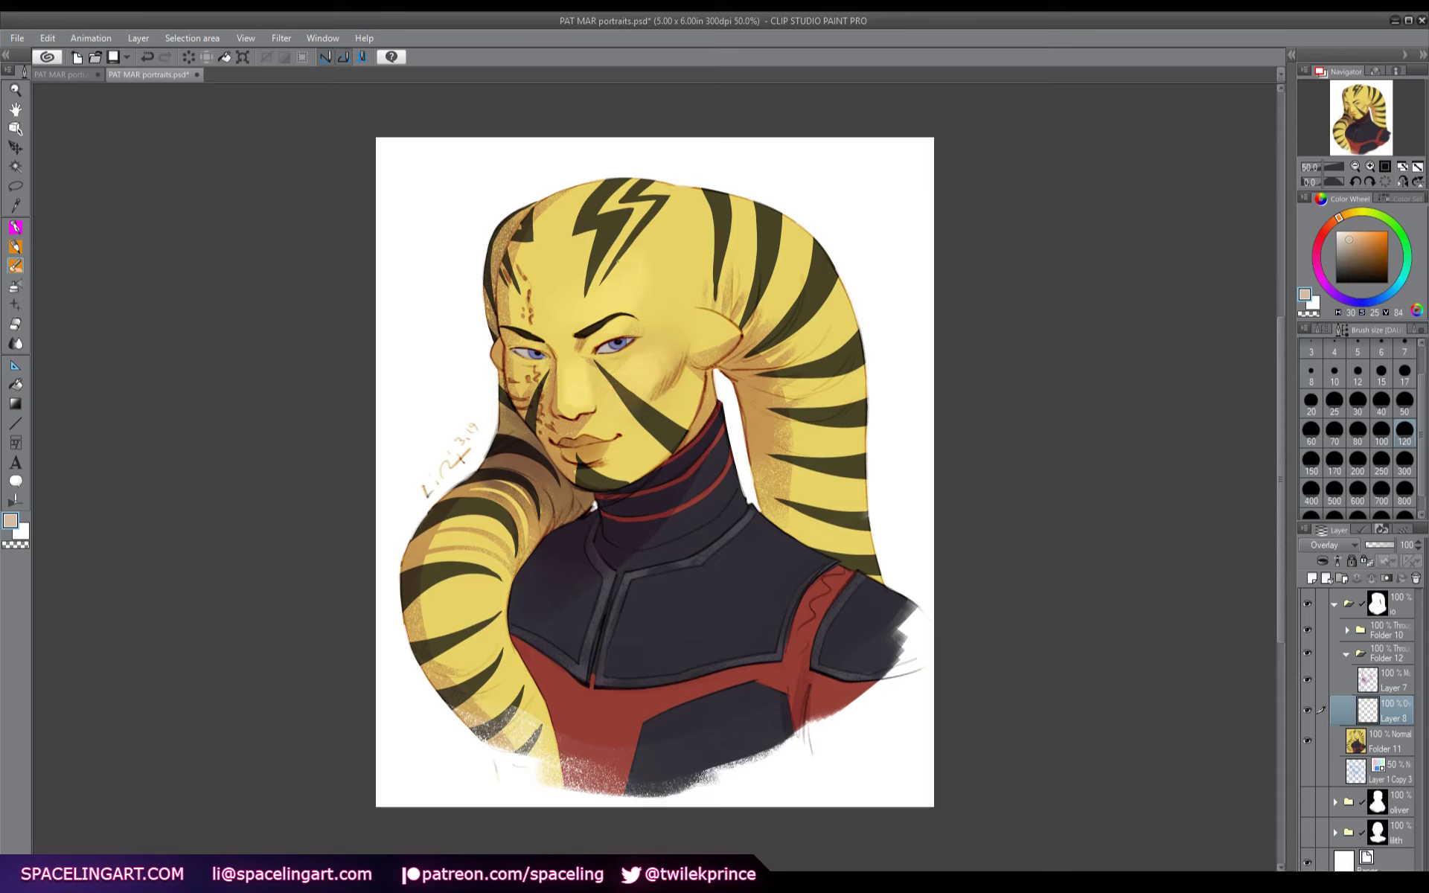
drag(527, 372, 531, 400)
- Brush pale orange Overlay light over the chin, collar, near shoulder and near head-tail with a size 120 brush
mouse_move(611, 457)
mouse_down()
mouse_move(596, 469)
mouse_move(645, 447)
mouse_move(587, 433)
mouse_move(650, 438)
mouse_move(740, 535)
mouse_move(911, 641)
mouse_up()
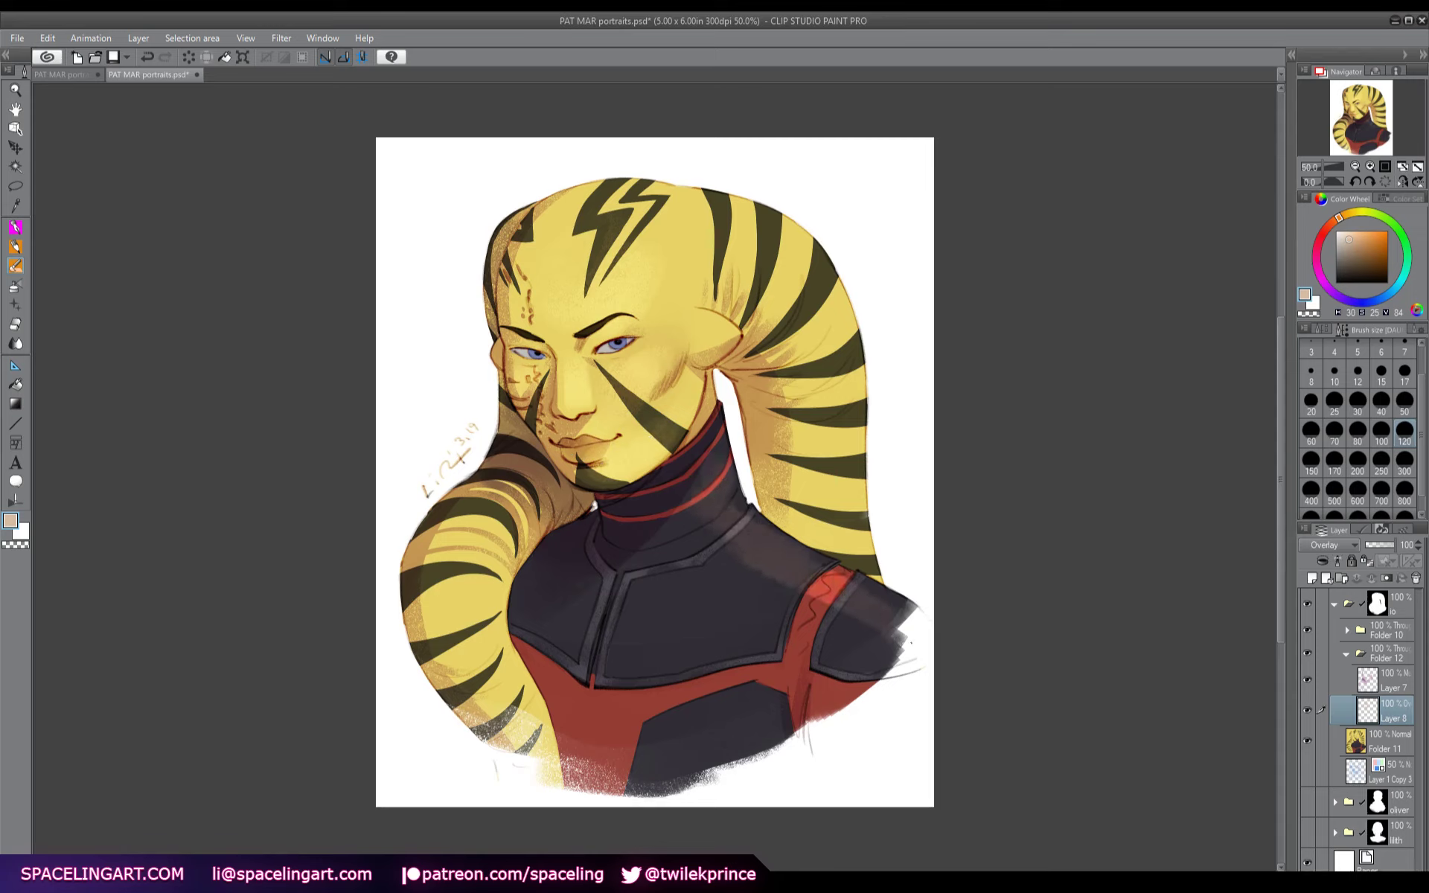
drag(712, 517, 705, 527)
mouse_move(845, 517)
mouse_down()
mouse_move(830, 369)
mouse_move(741, 242)
mouse_up()
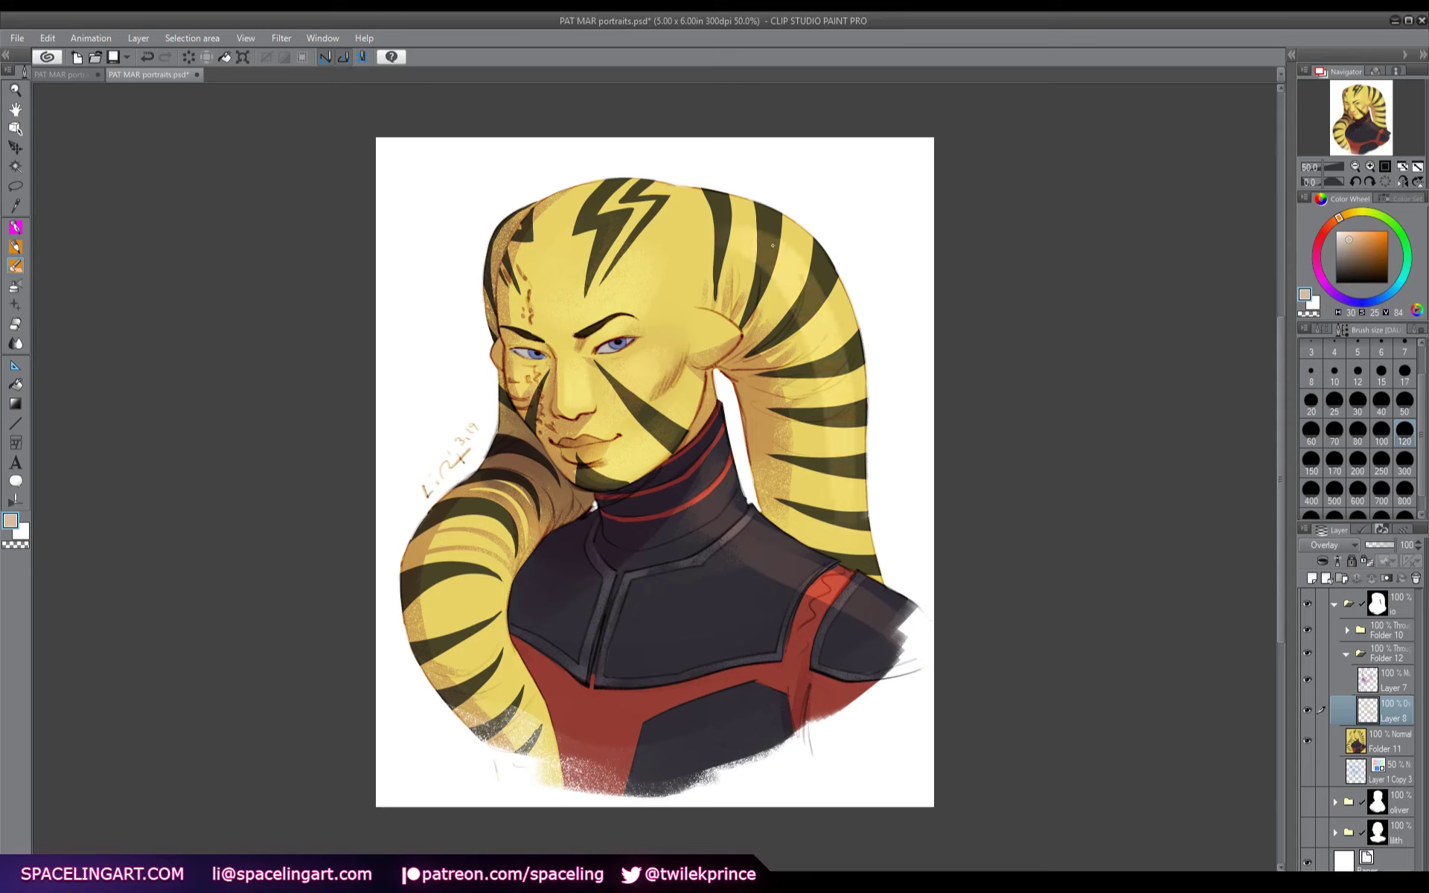
drag(805, 346, 702, 216)
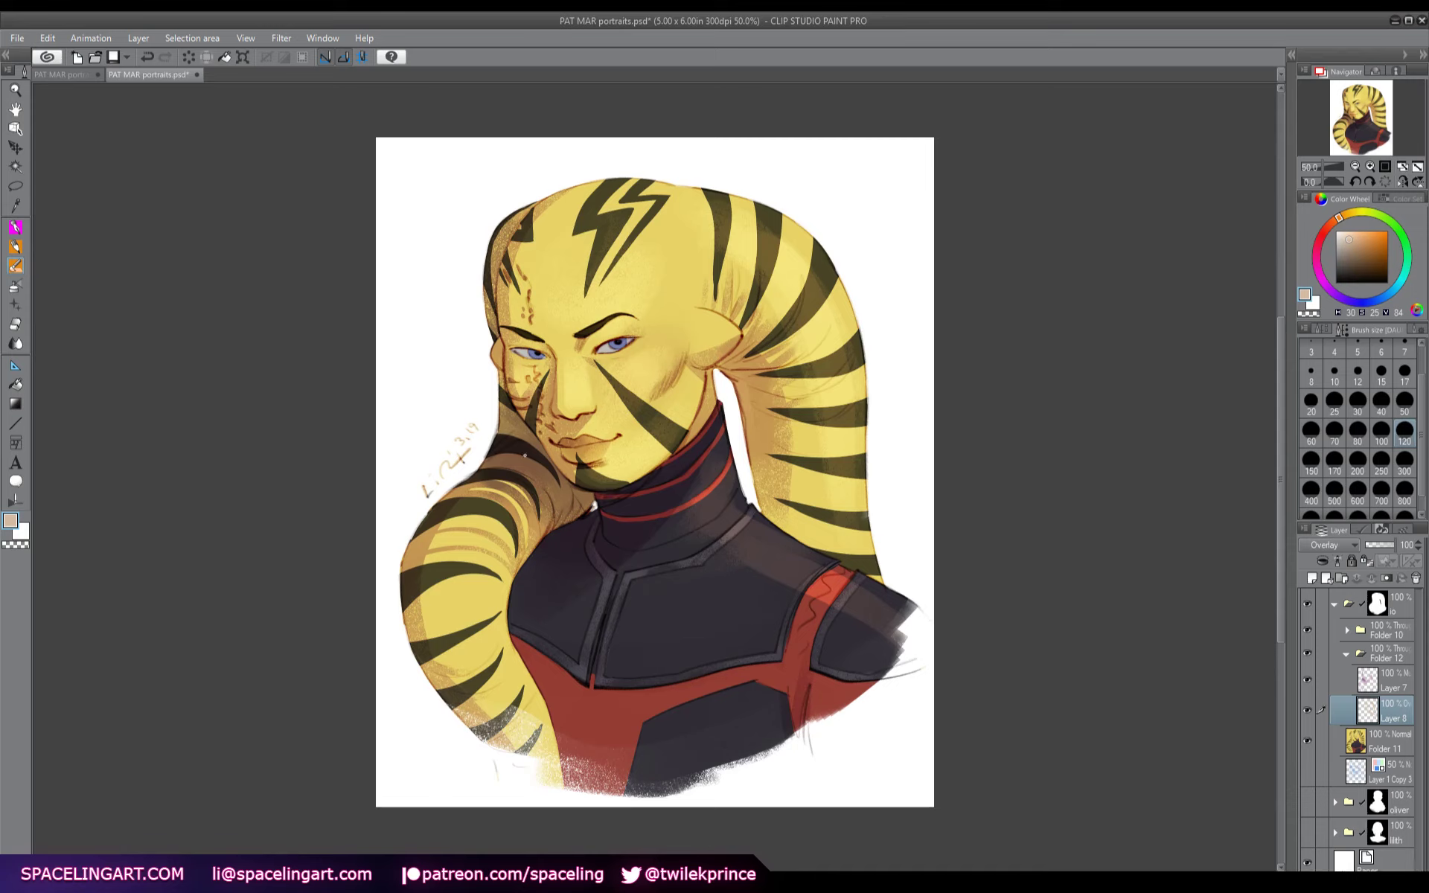
- Finish the Overlay light on the near head-tail and duplicate Layer 8, setting the lower of the two layers to Hue
mouse_move(525, 455)
mouse_down()
mouse_move(458, 588)
mouse_move(516, 733)
mouse_up()
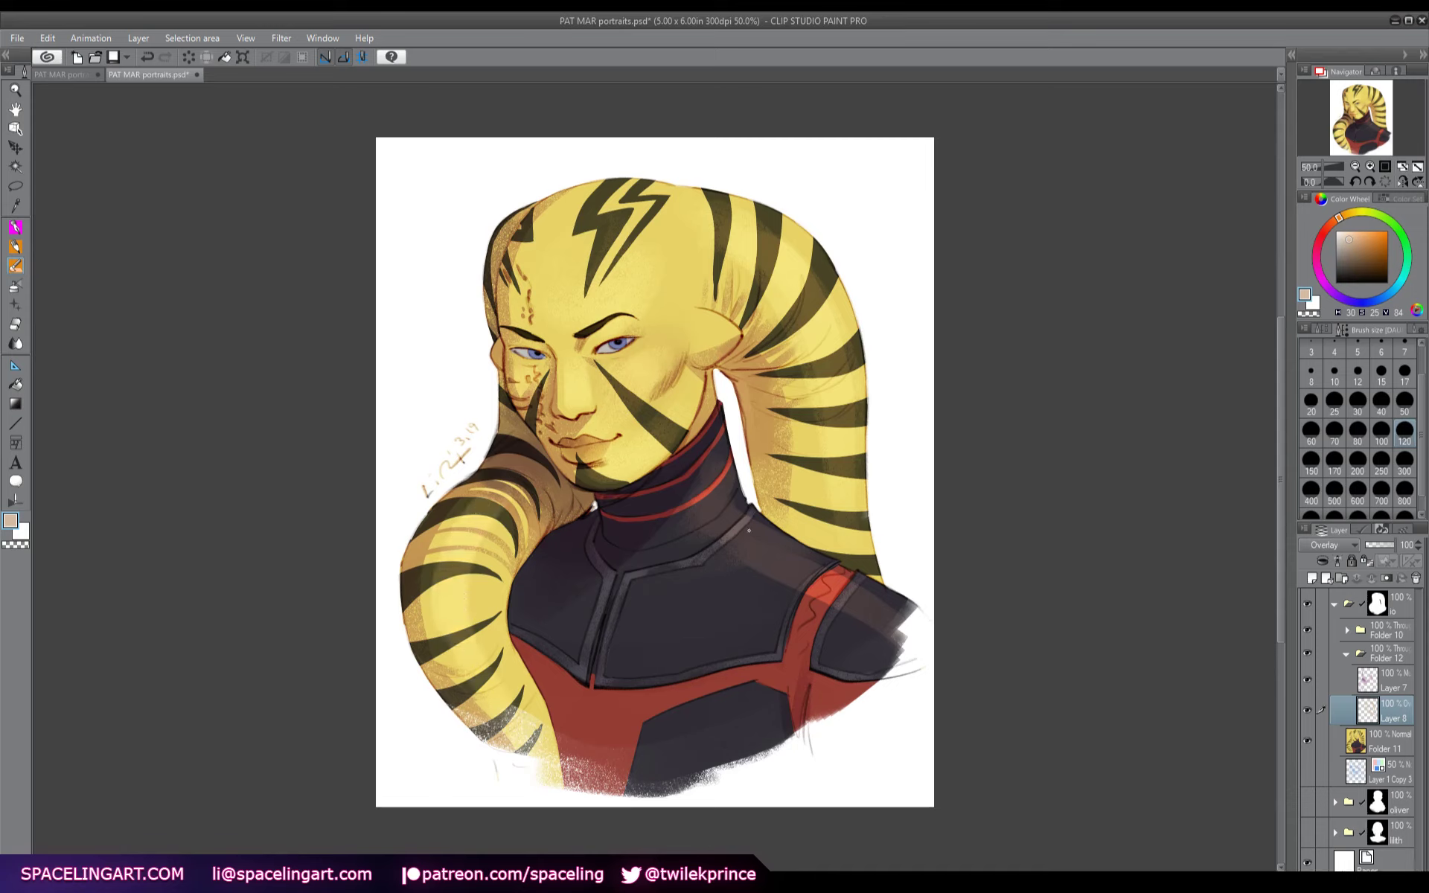
key(ctrl+a)
key(ctrl+c)
key(ctrl+v)
key(ctrl+d)
click(1372, 738)
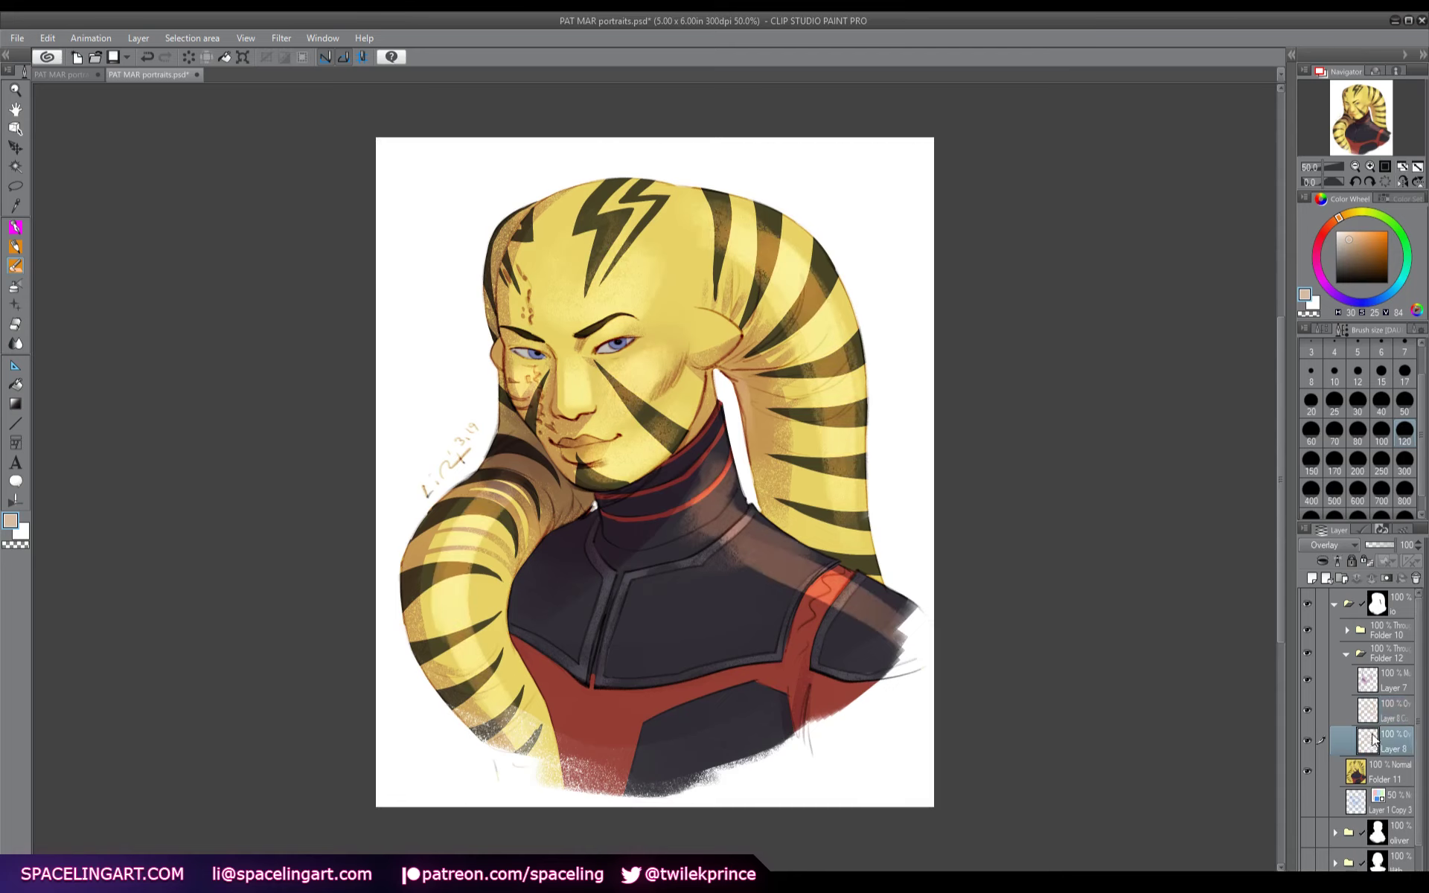
click(1330, 510)
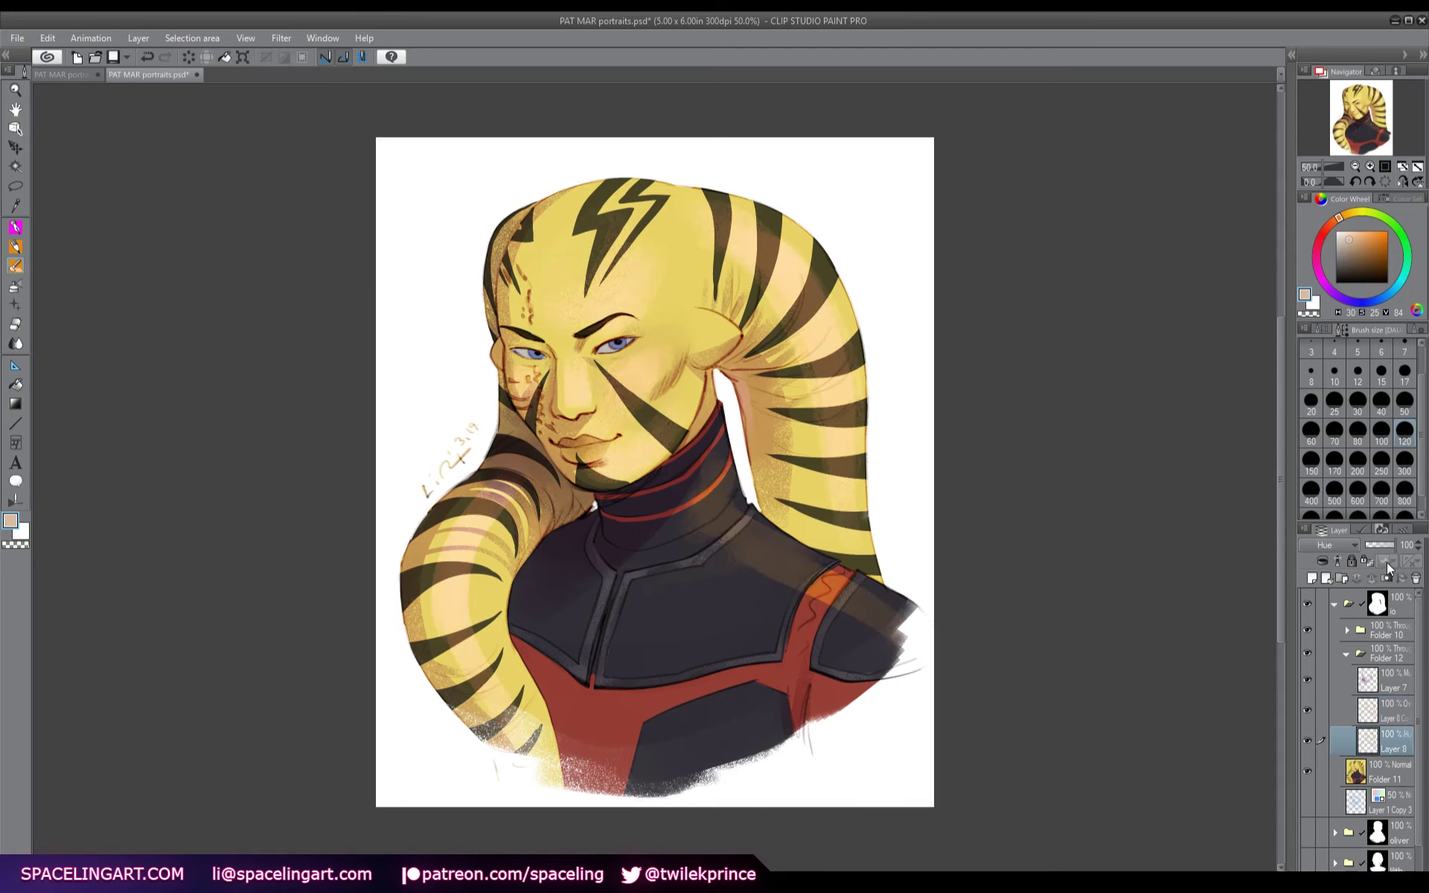
key(3)
- Add a new layer at the top of Folder 10 and prepare a white brush at size 20
click(1346, 654)
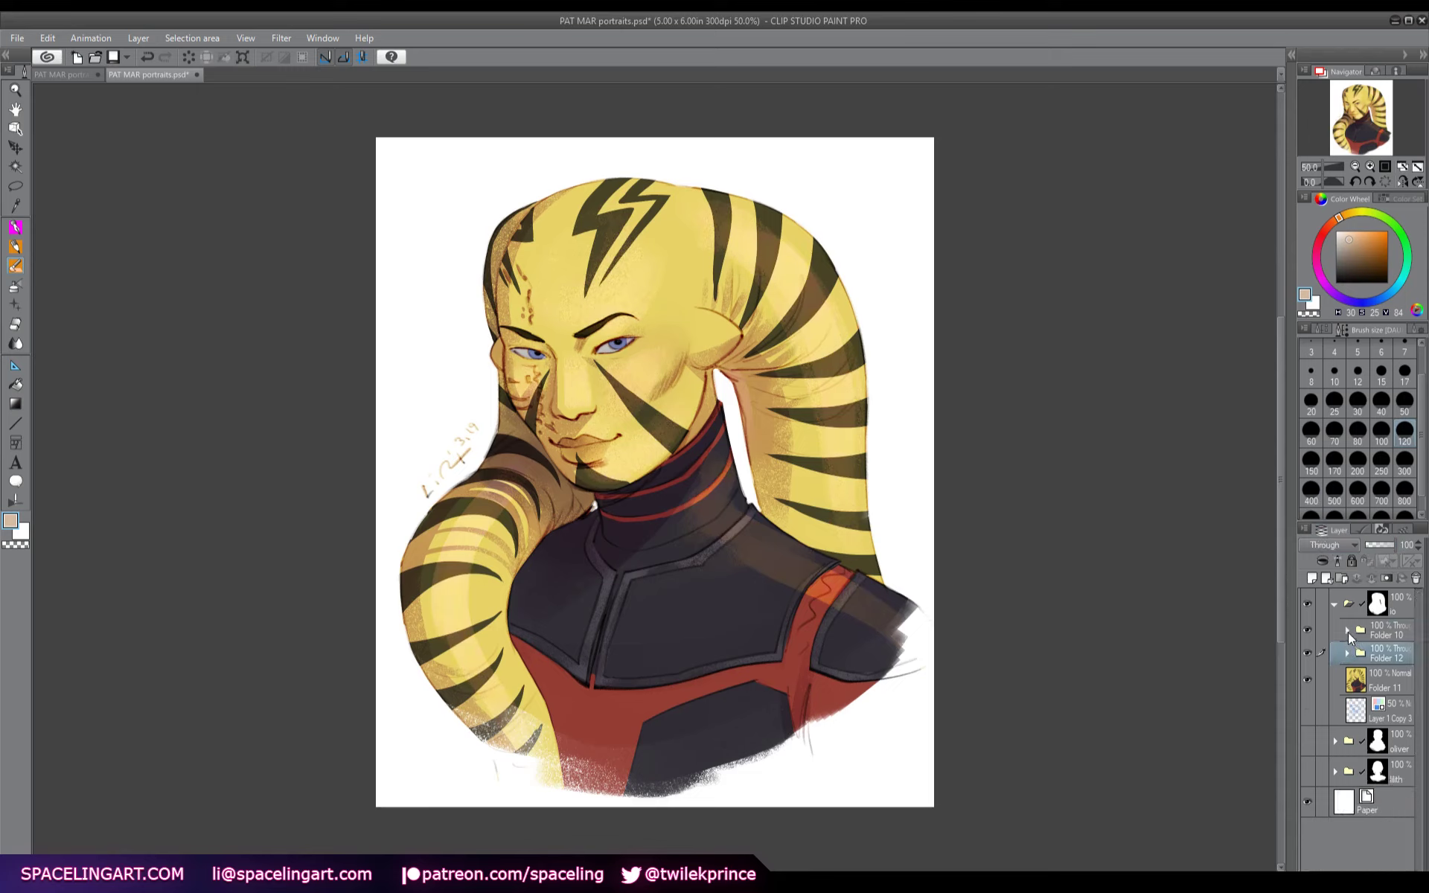
click(1347, 630)
click(1349, 657)
click(1311, 579)
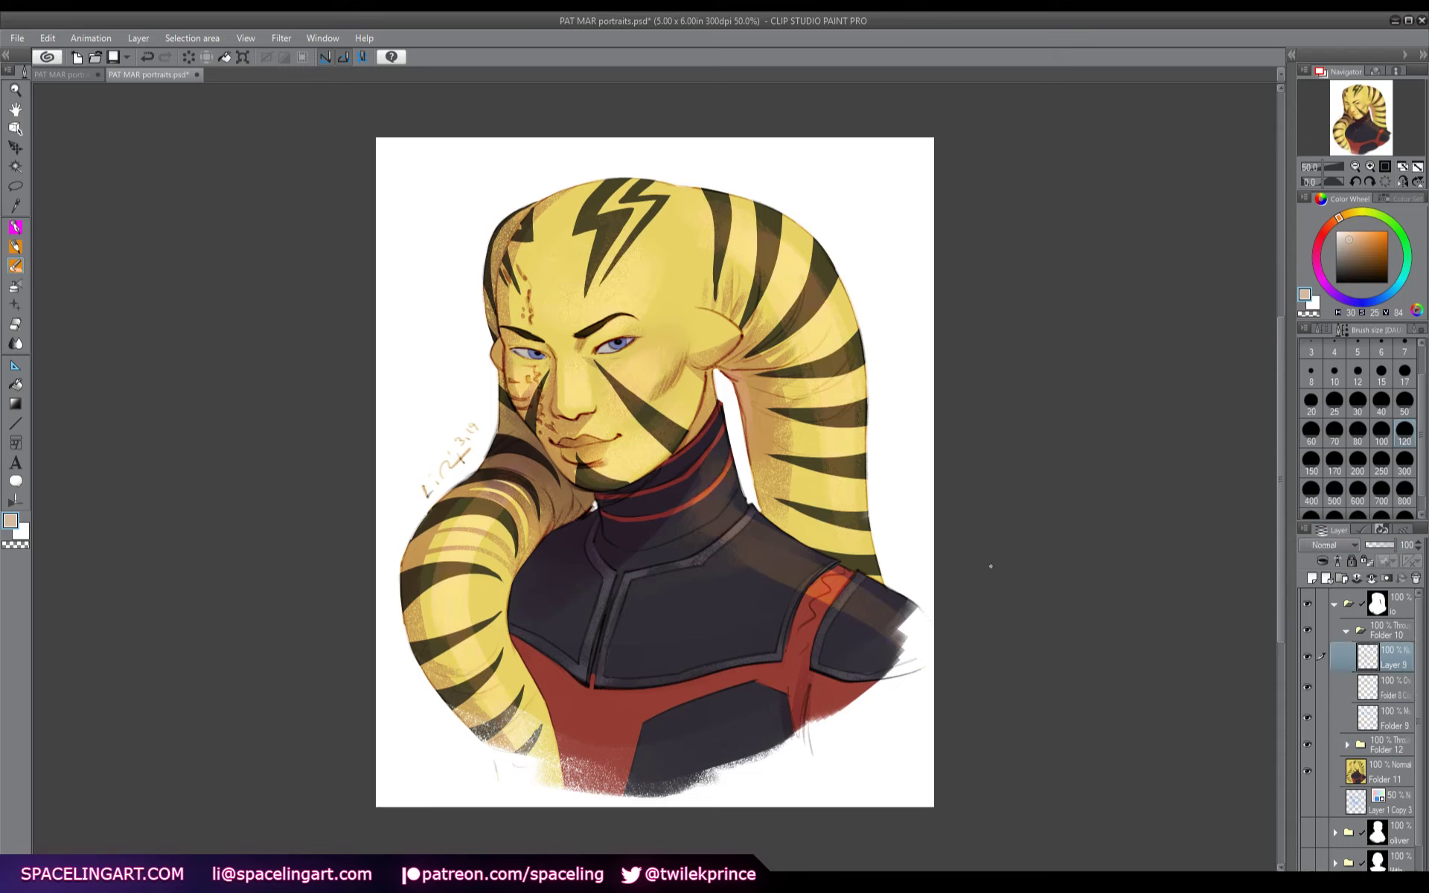
click(16, 227)
key(x)
click(1318, 407)
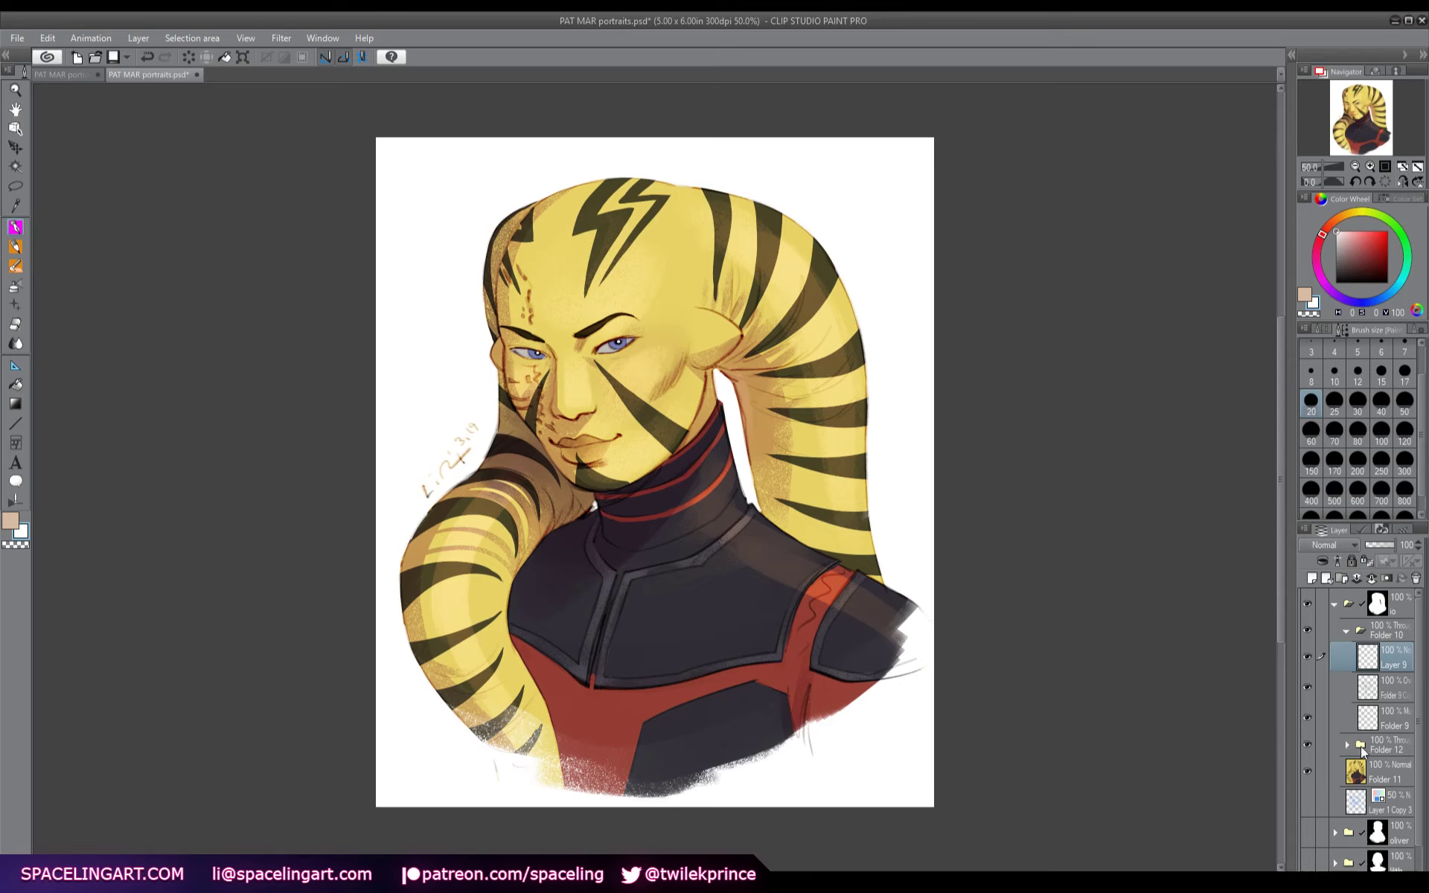
- Darken the signature on the Folder 11 layer with the suit's red and save the file
click(1346, 632)
click(1359, 682)
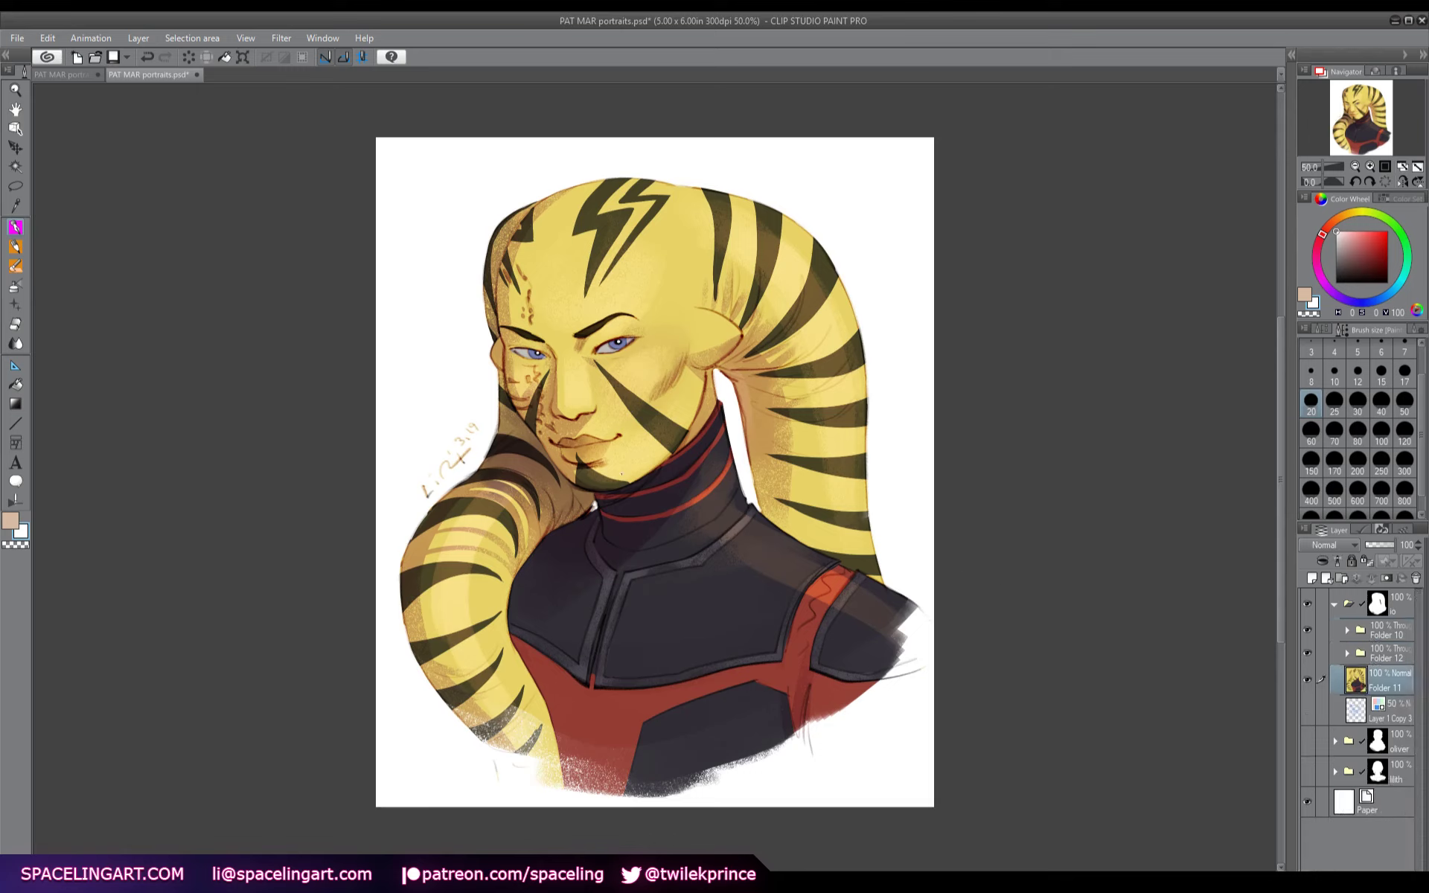
alt+click(552, 671)
drag(453, 462, 470, 451)
key(ctrl+z)
key(ctrl+s)
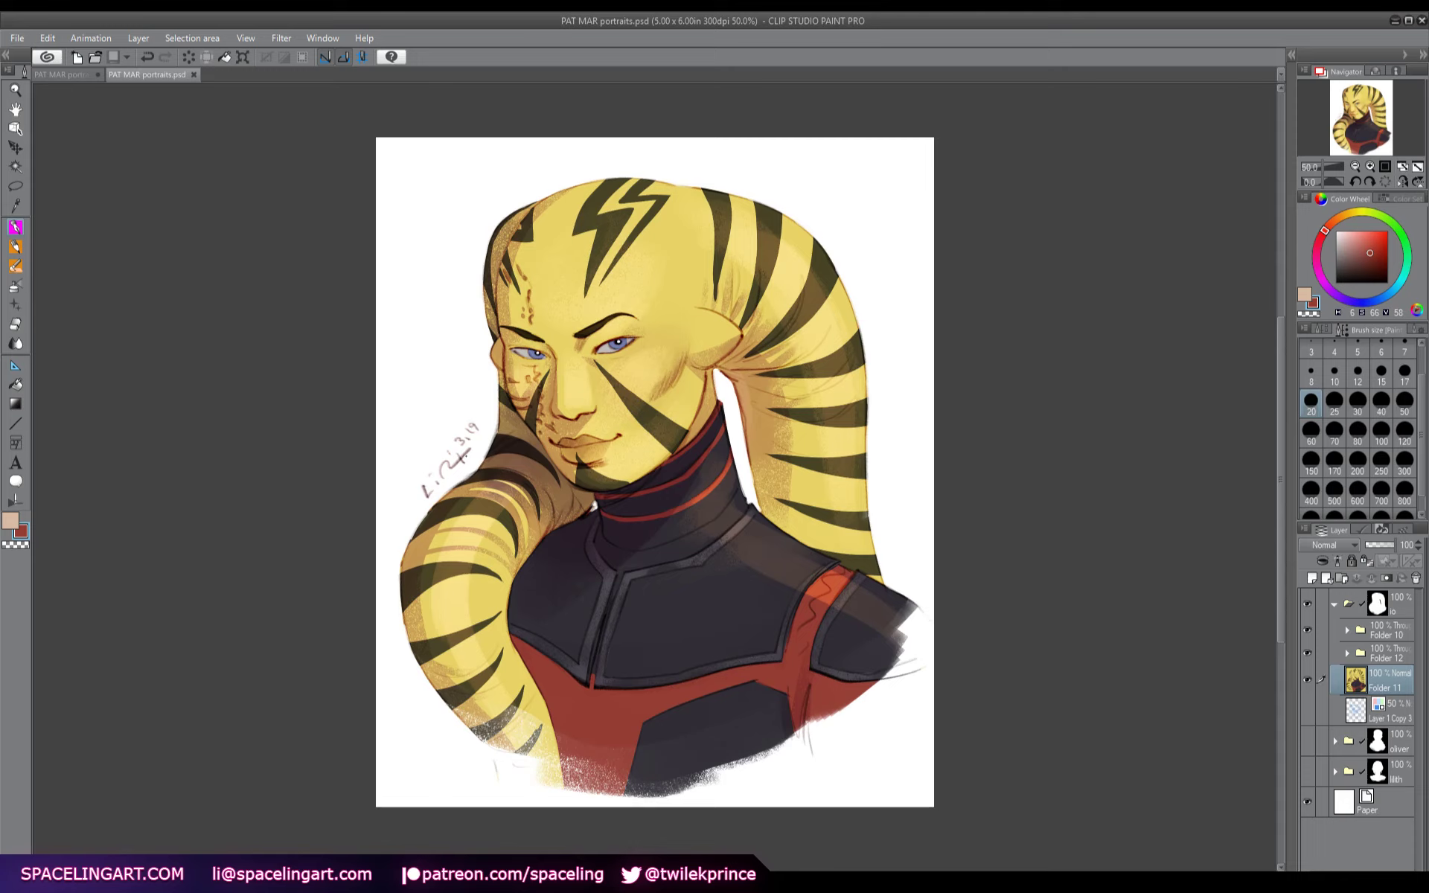
- Ink both narrowed eyes of the elf portrait in black over the blue sketch with a size 25 brush
key(alt)
key(alt)
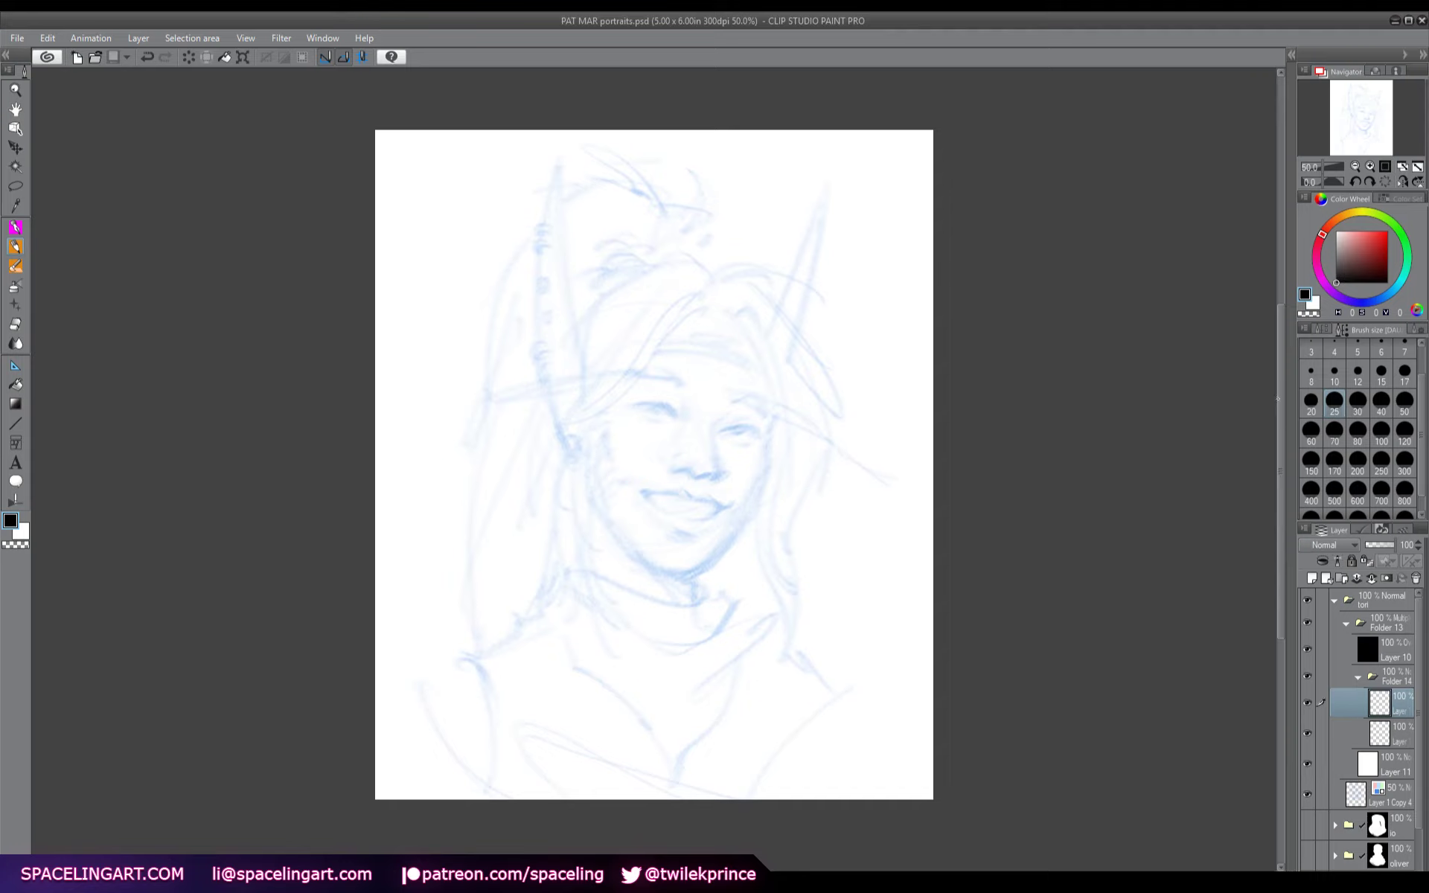
drag(1282, 404, 1280, 415)
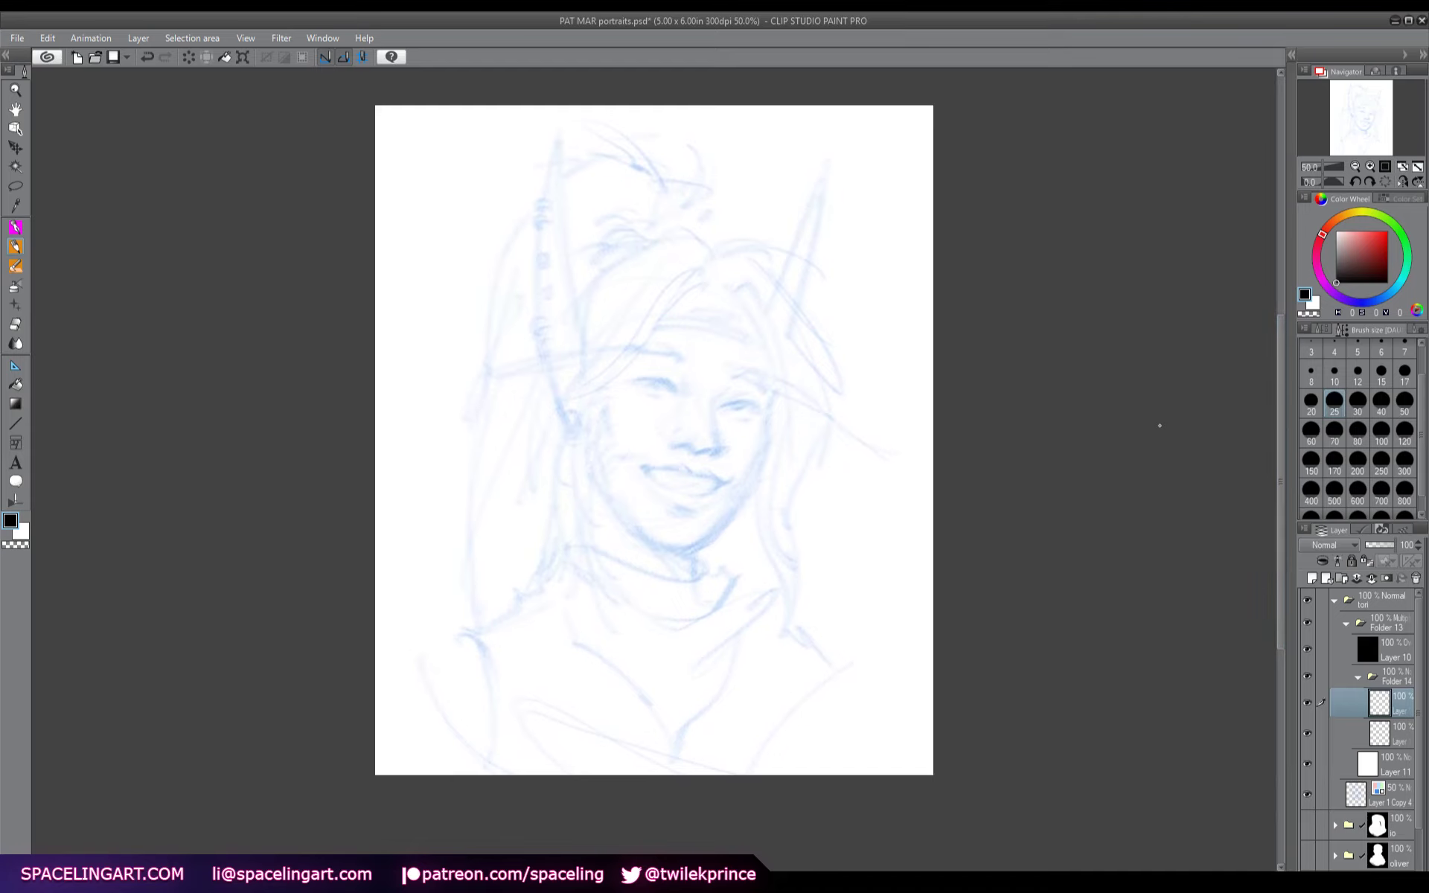
key(h)
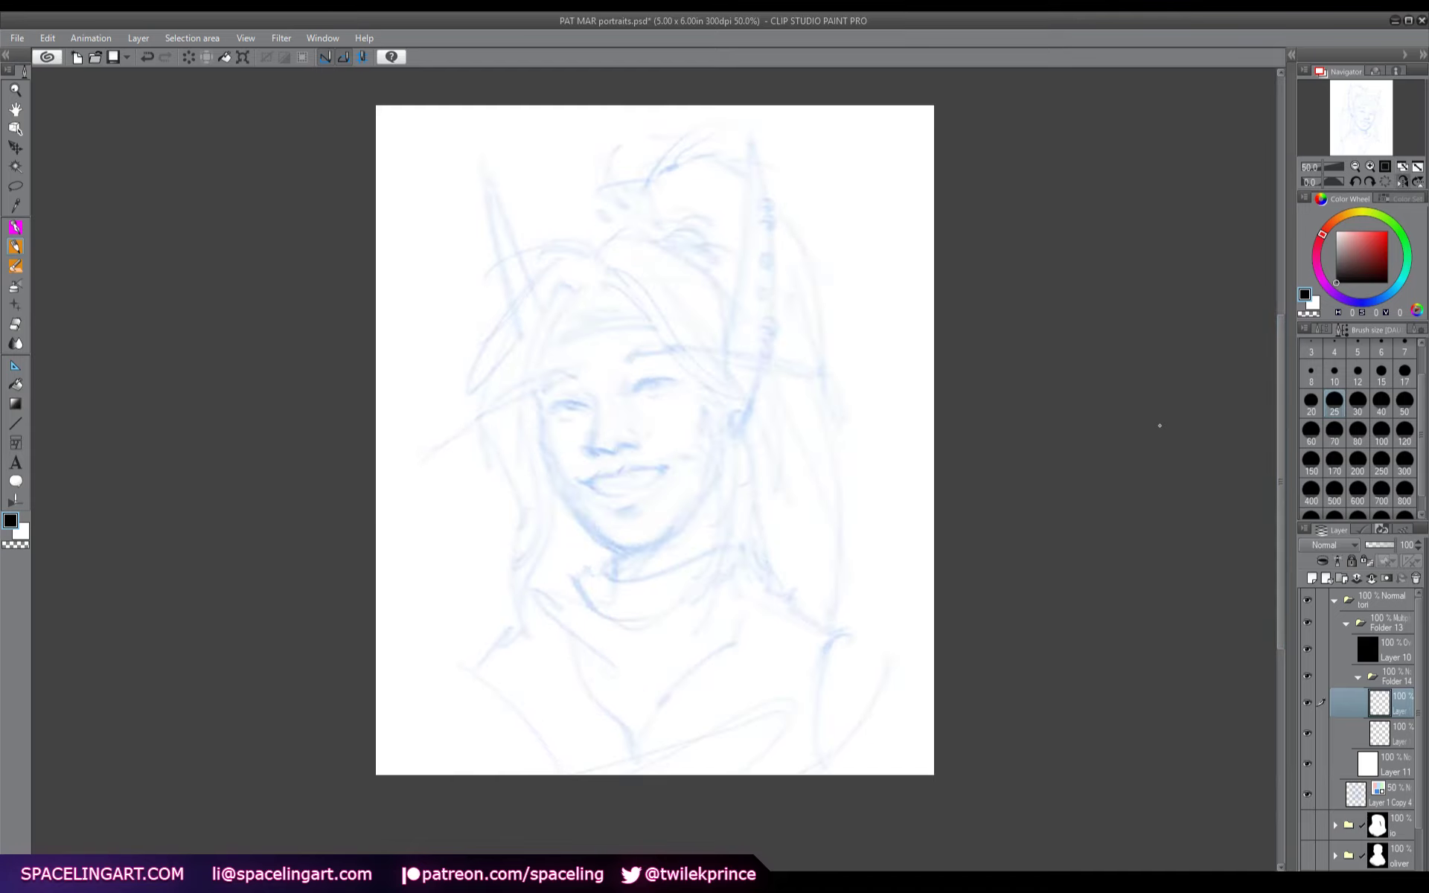
drag(630, 390, 664, 381)
drag(575, 400, 590, 403)
key(h)
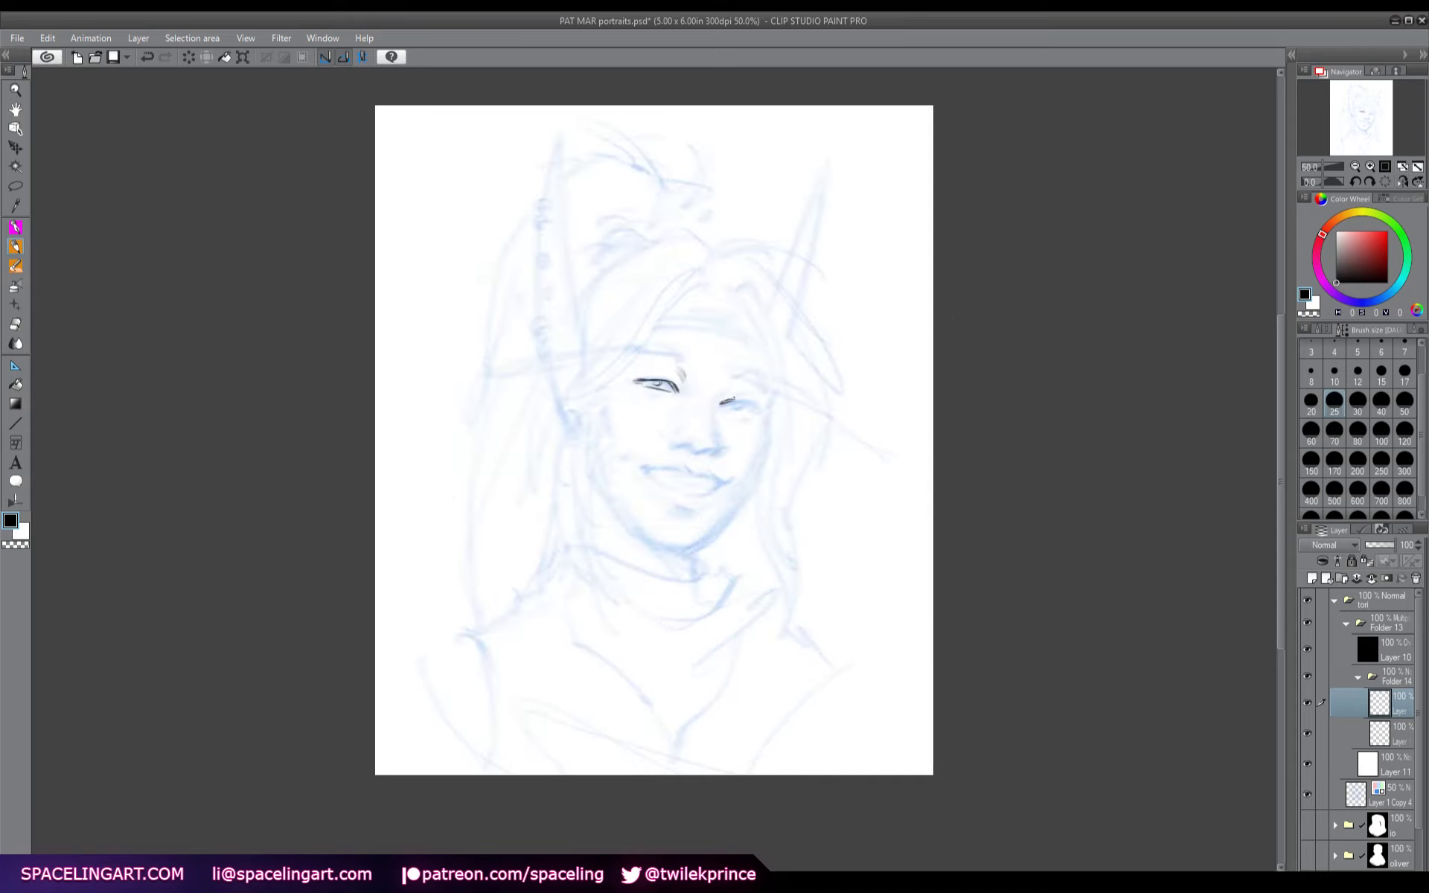
drag(731, 398, 752, 404)
drag(728, 405, 752, 409)
- Ink the bridge of the nose and the lips of the open smile over the sketch
key(h)
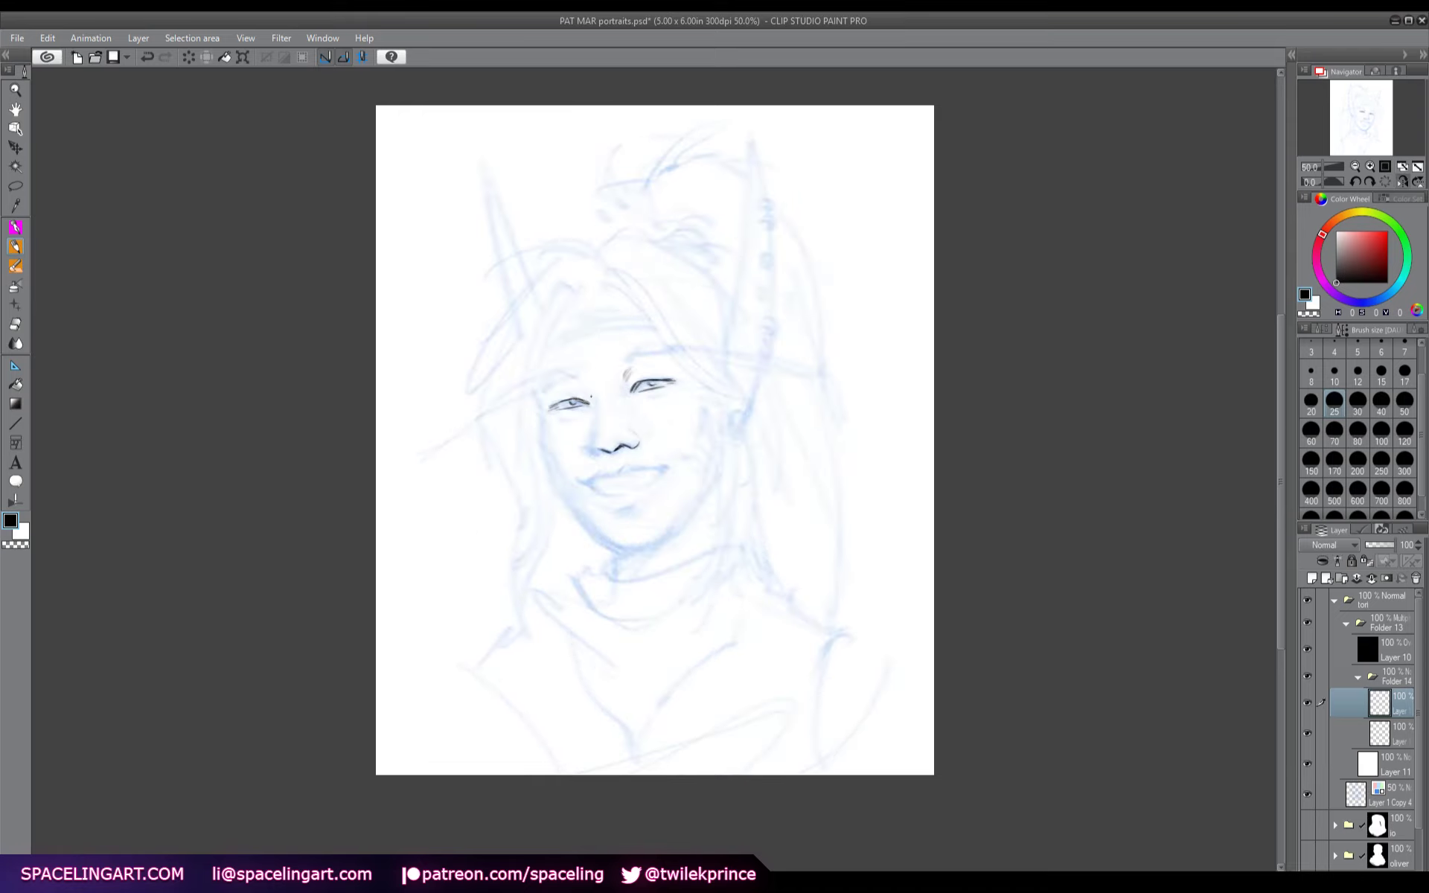
mouse_move(596, 390)
mouse_down()
mouse_move(585, 402)
mouse_move(600, 453)
mouse_up()
drag(1279, 451, 1280, 459)
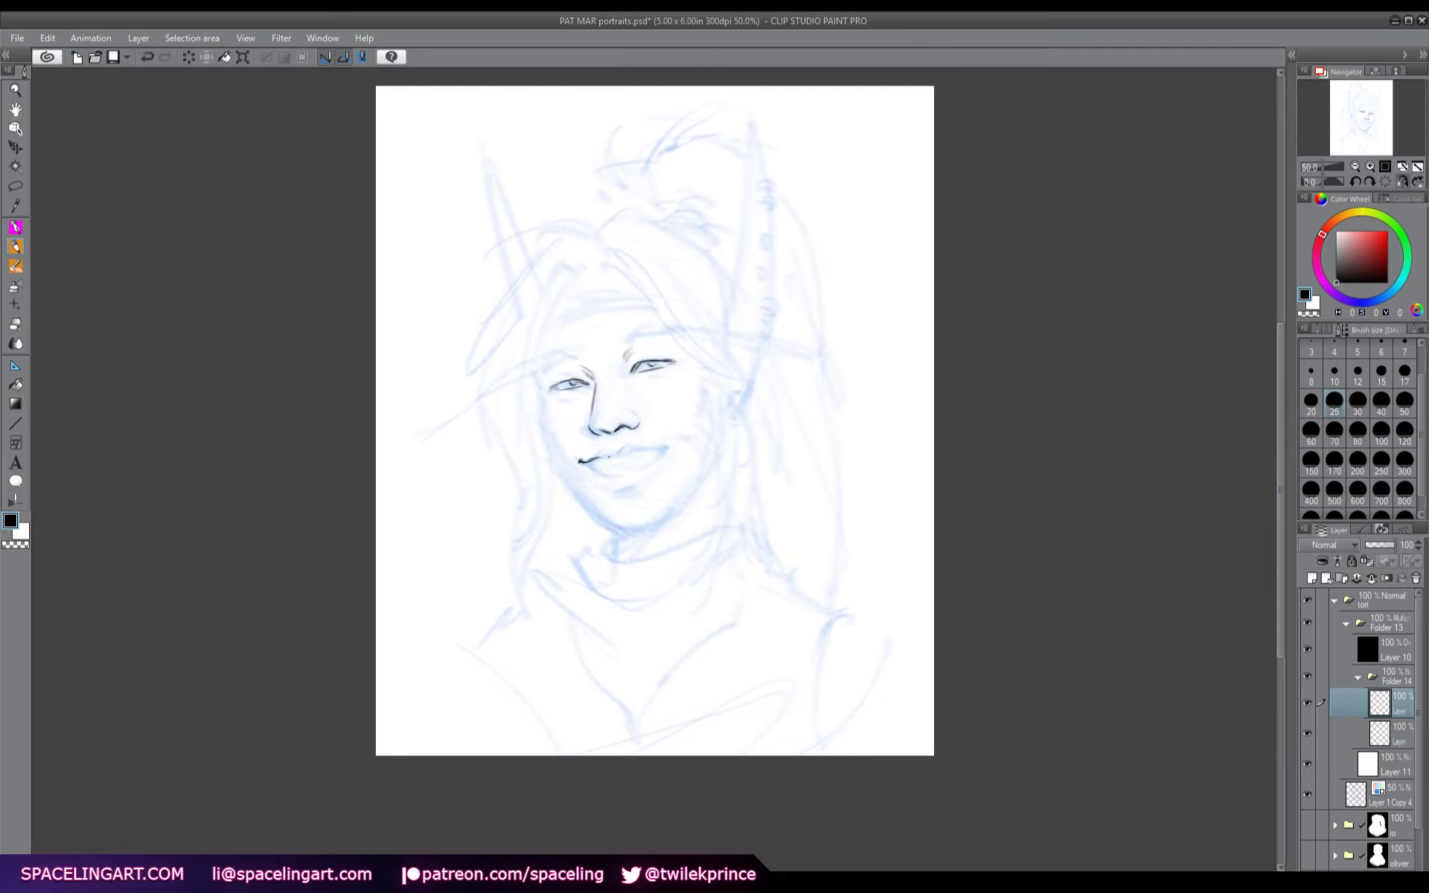
drag(625, 451, 659, 449)
drag(619, 450, 643, 445)
drag(595, 470, 656, 453)
key(h)
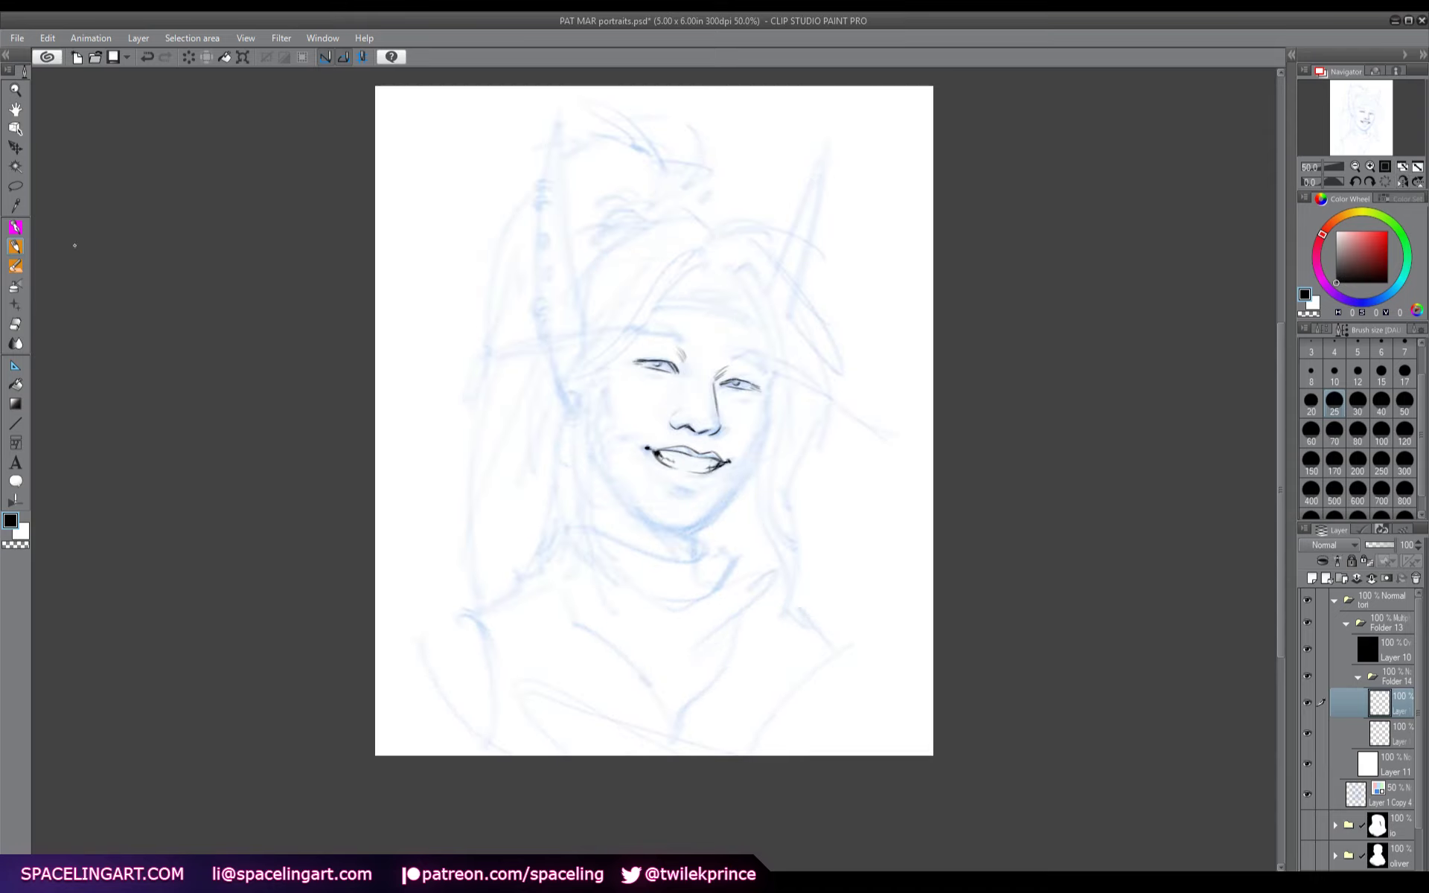
- Lasso the inked mouth, shift it slightly toward the near cheek and clear the selection
click(15, 187)
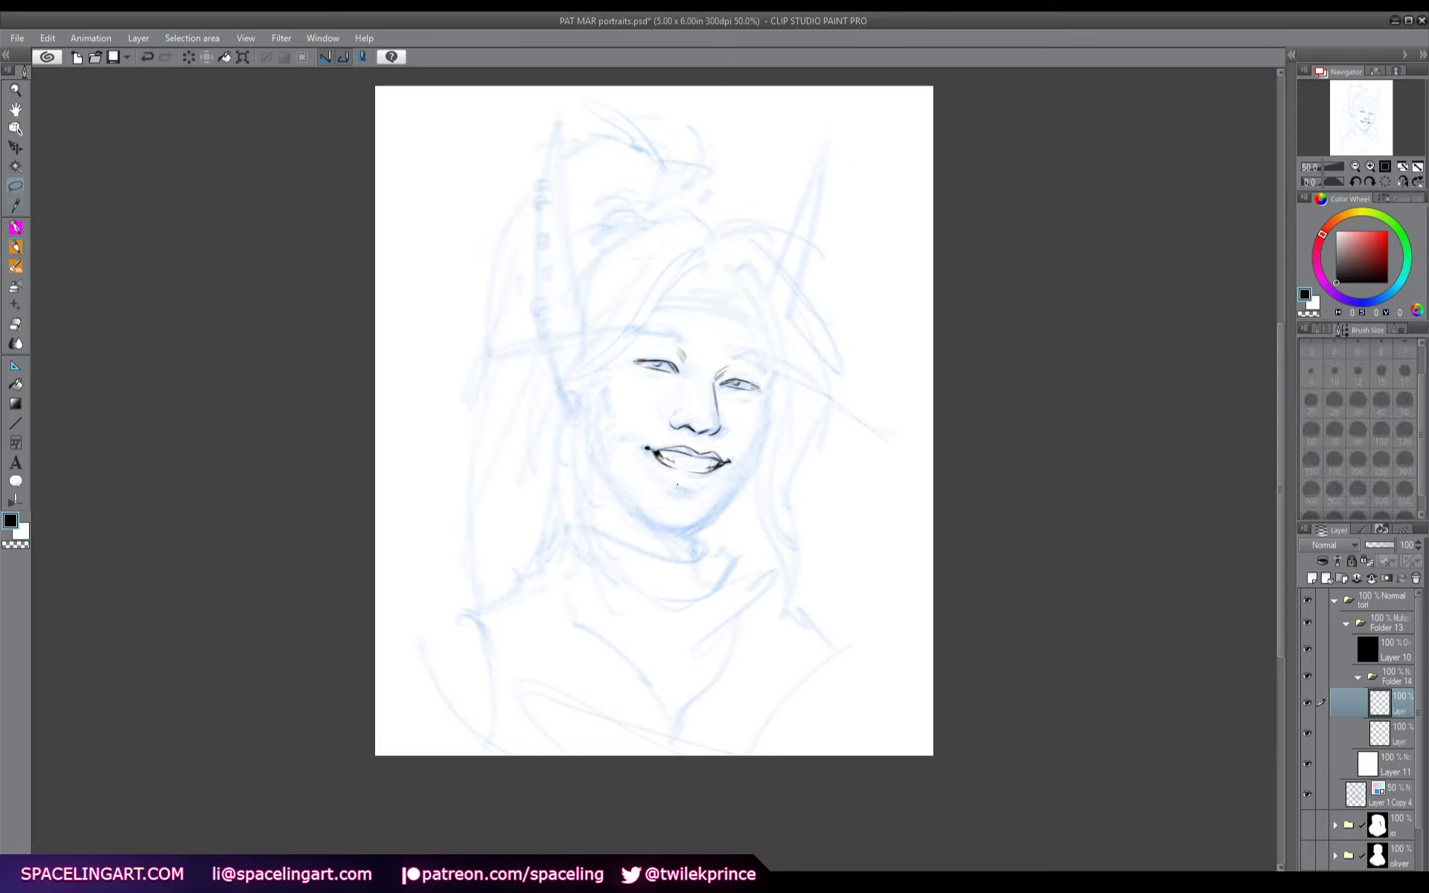
mouse_move(677, 485)
mouse_down()
mouse_move(746, 456)
mouse_move(651, 434)
mouse_move(642, 473)
mouse_move(709, 474)
mouse_up()
click(15, 147)
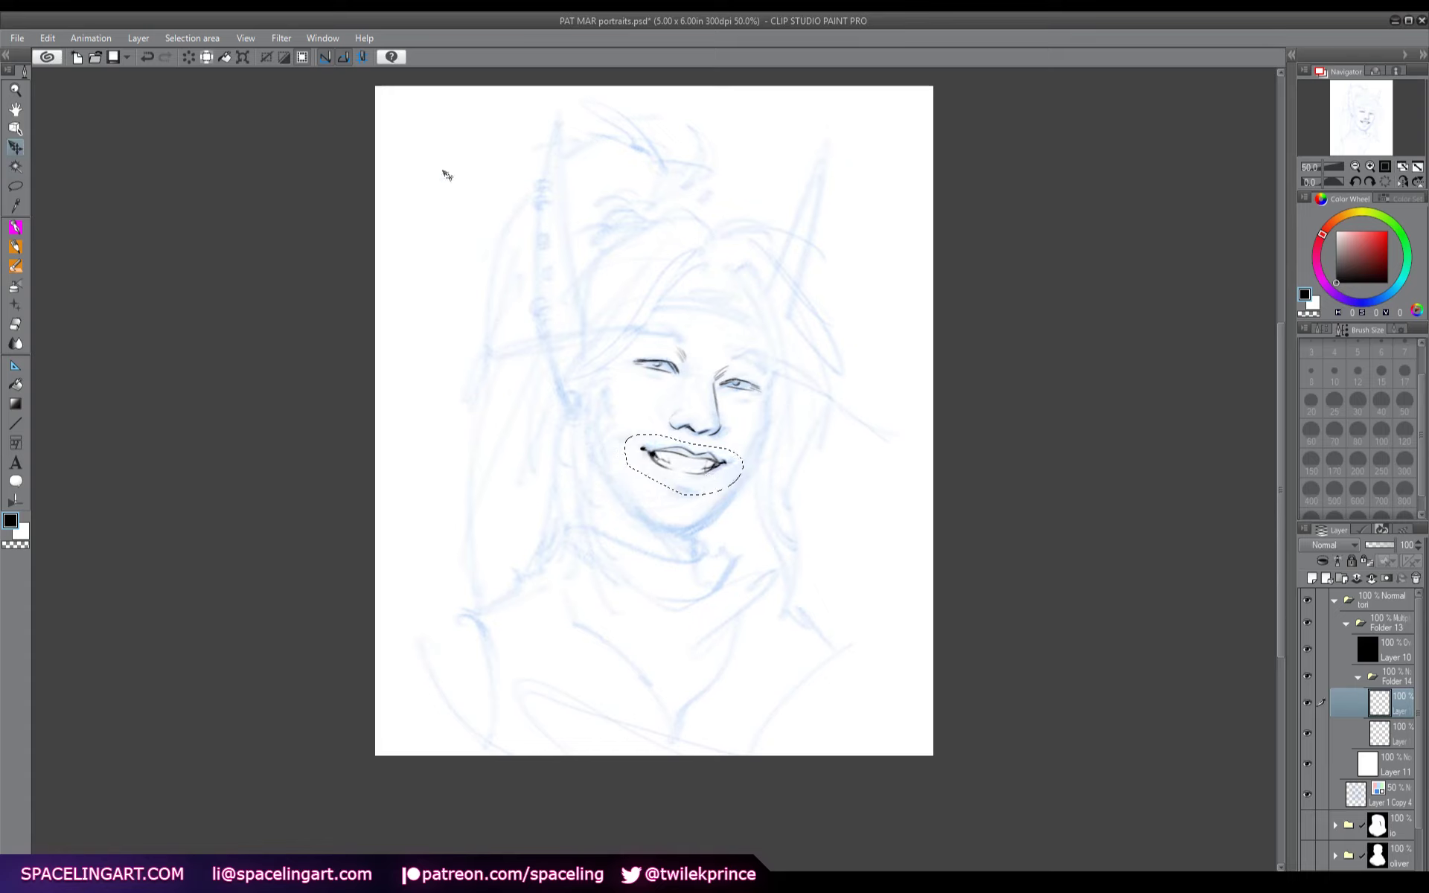
click(267, 57)
key(h)
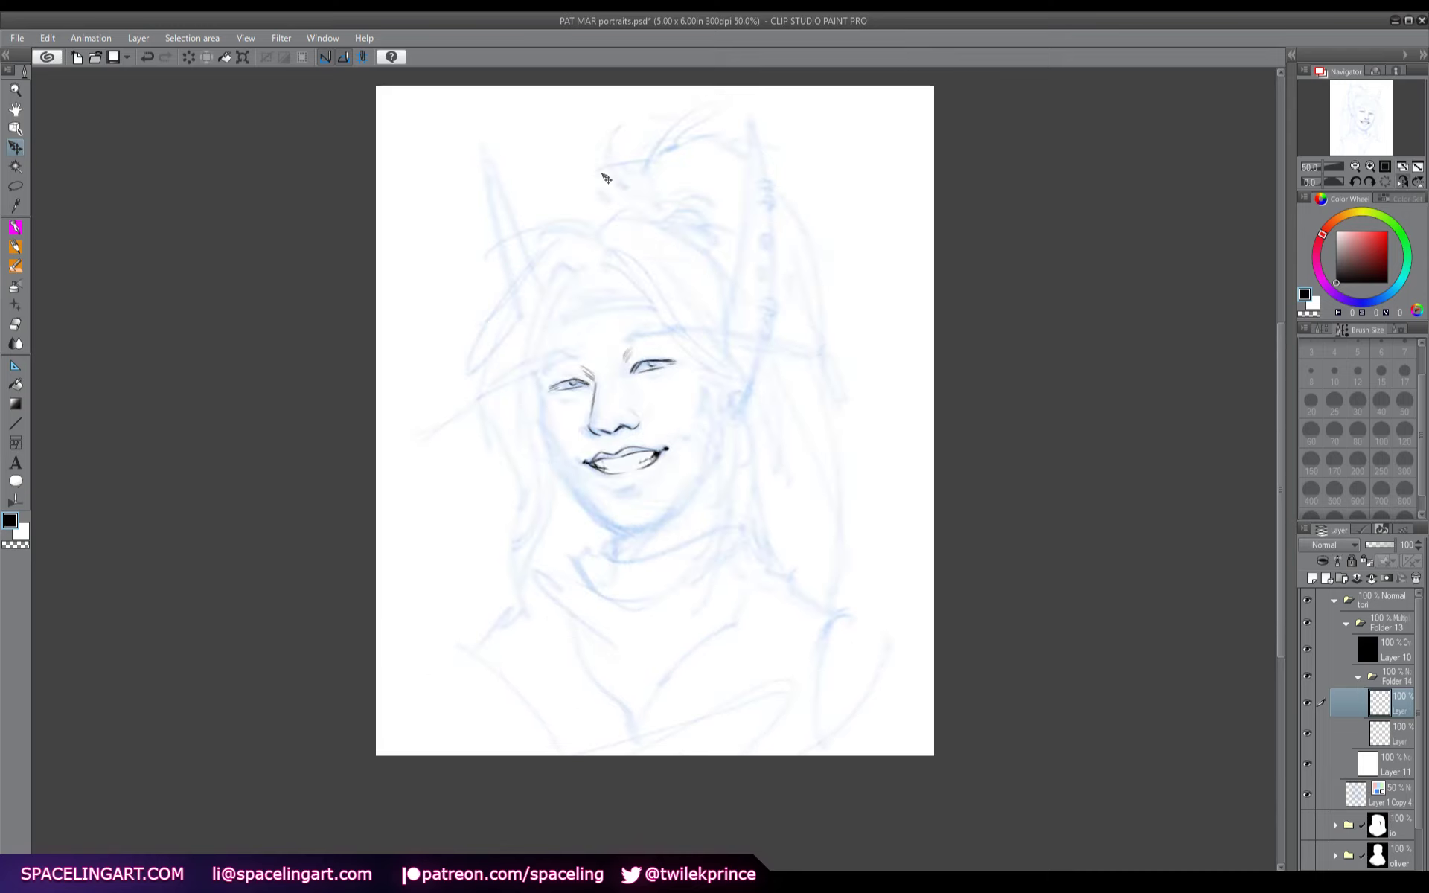
- Ink the creases under the eyes, the dimples beside the mouth and the contour of the far cheek
click(18, 250)
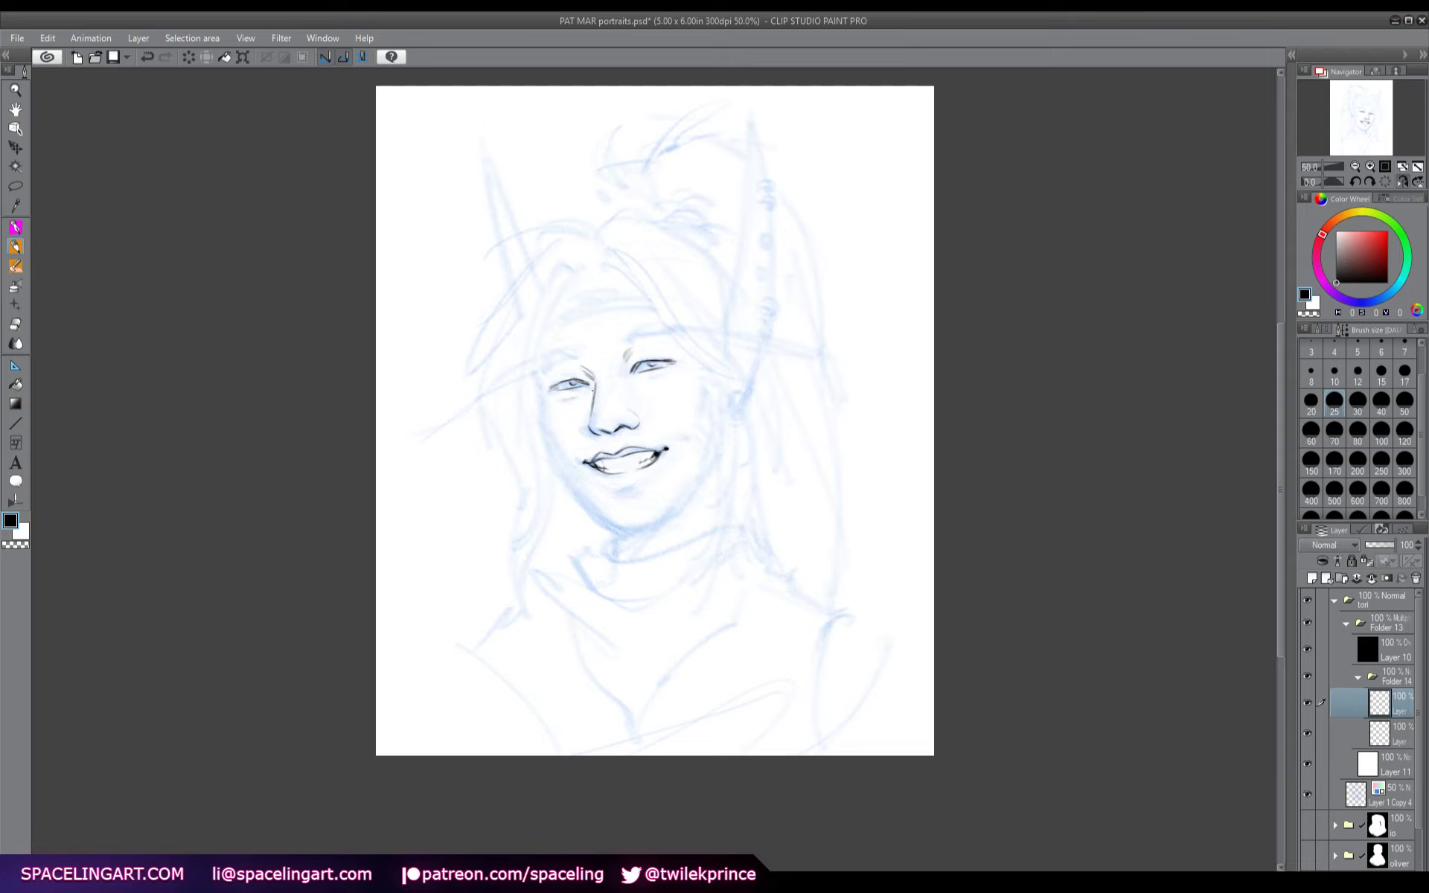
drag(649, 376, 666, 381)
key(h)
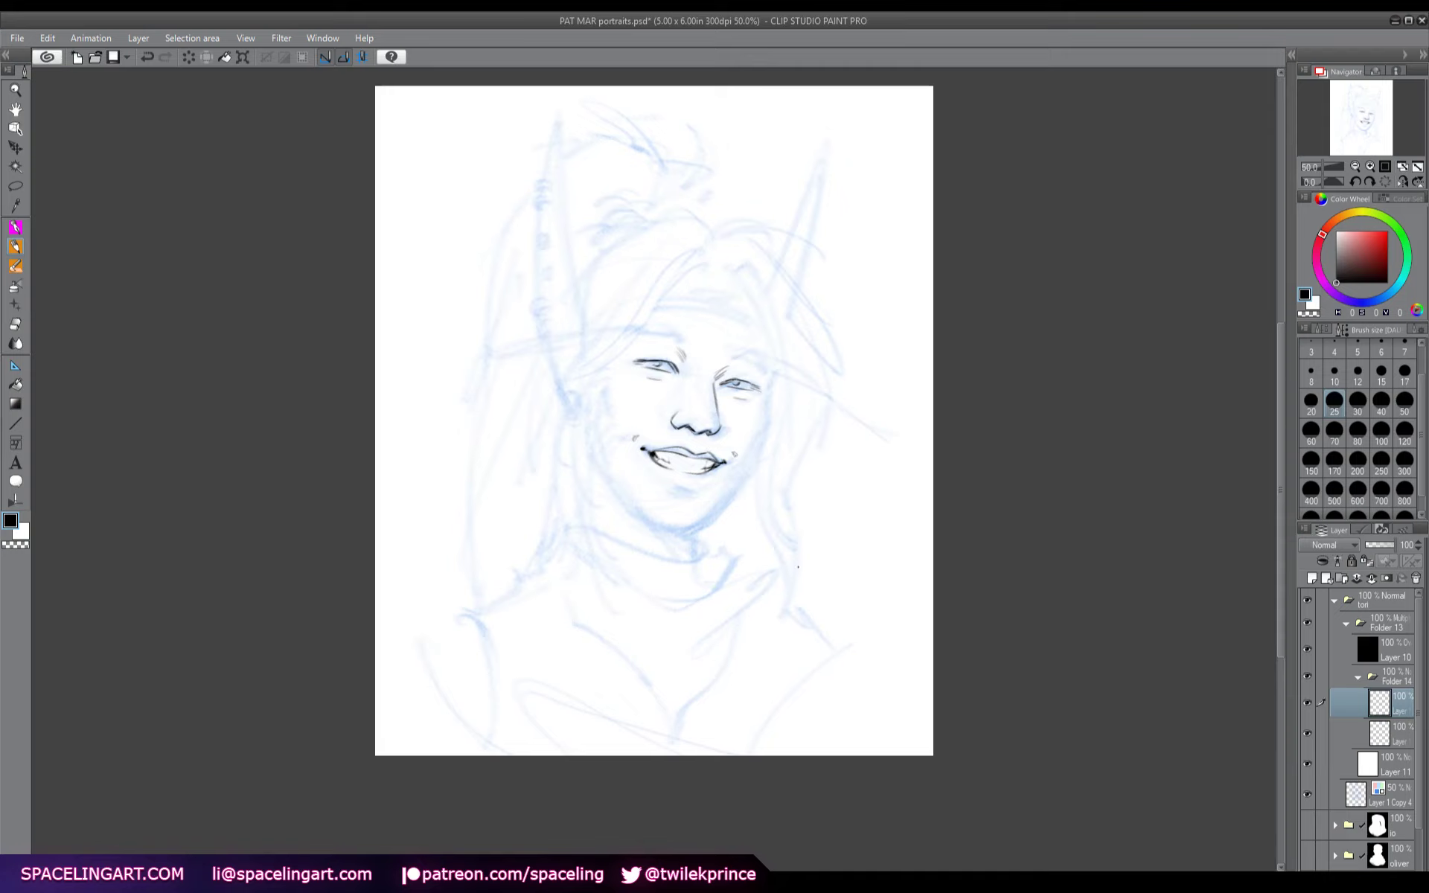
mouse_move(771, 376)
mouse_down()
mouse_move(764, 437)
mouse_move(717, 509)
mouse_up()
key(h)
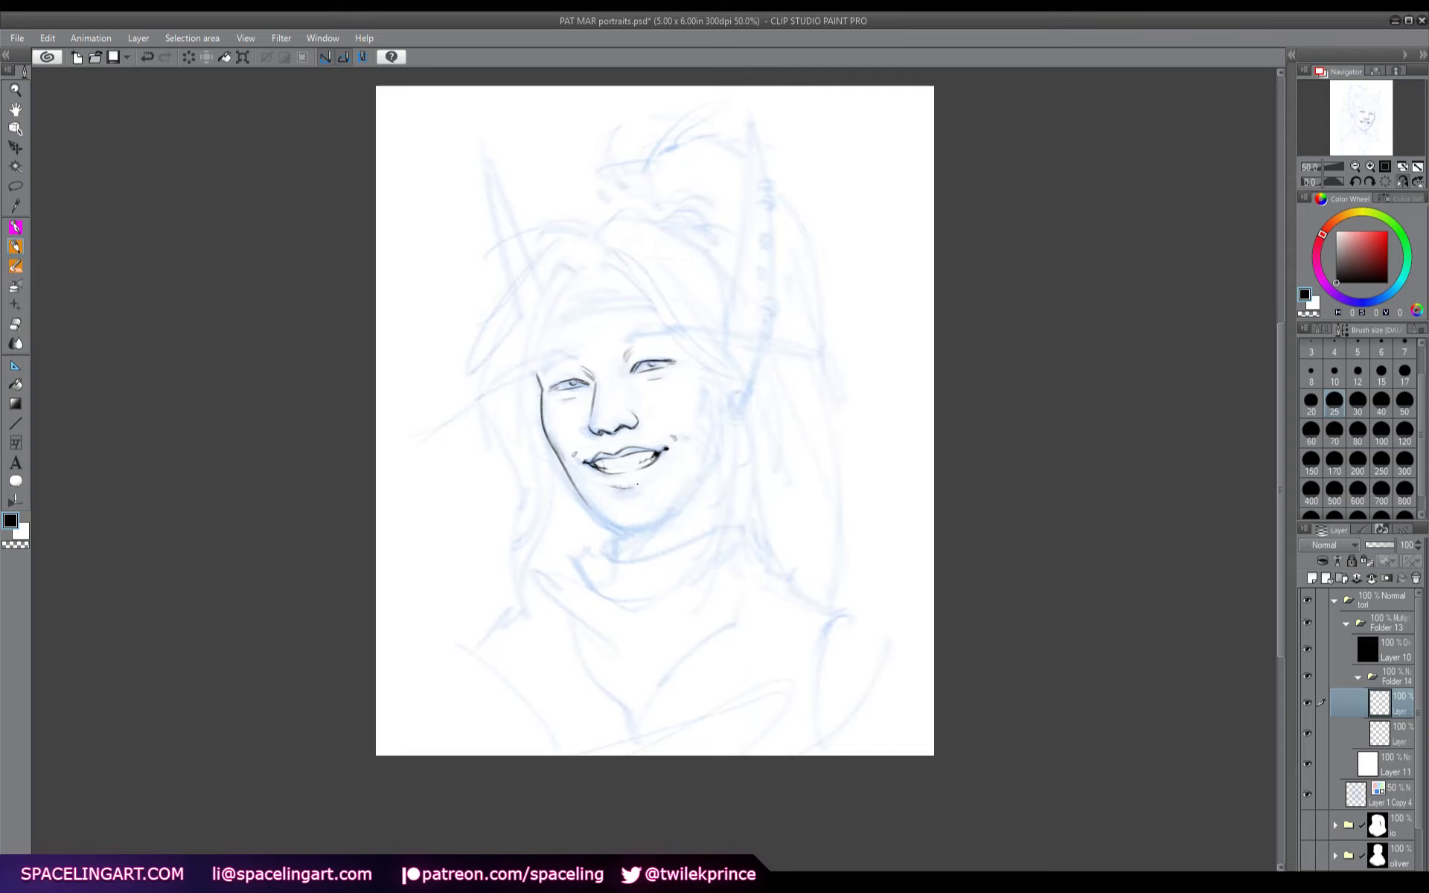
- Ink the shadow under the lower lip and the crease at the inner near brow, and rework the far jaw line
drag(617, 487, 641, 488)
drag(580, 495, 638, 528)
mouse_move(552, 451)
mouse_down()
mouse_move(605, 524)
mouse_move(567, 476)
mouse_move(640, 528)
mouse_up()
drag(625, 364, 630, 352)
drag(620, 364, 627, 353)
alt+click(616, 406)
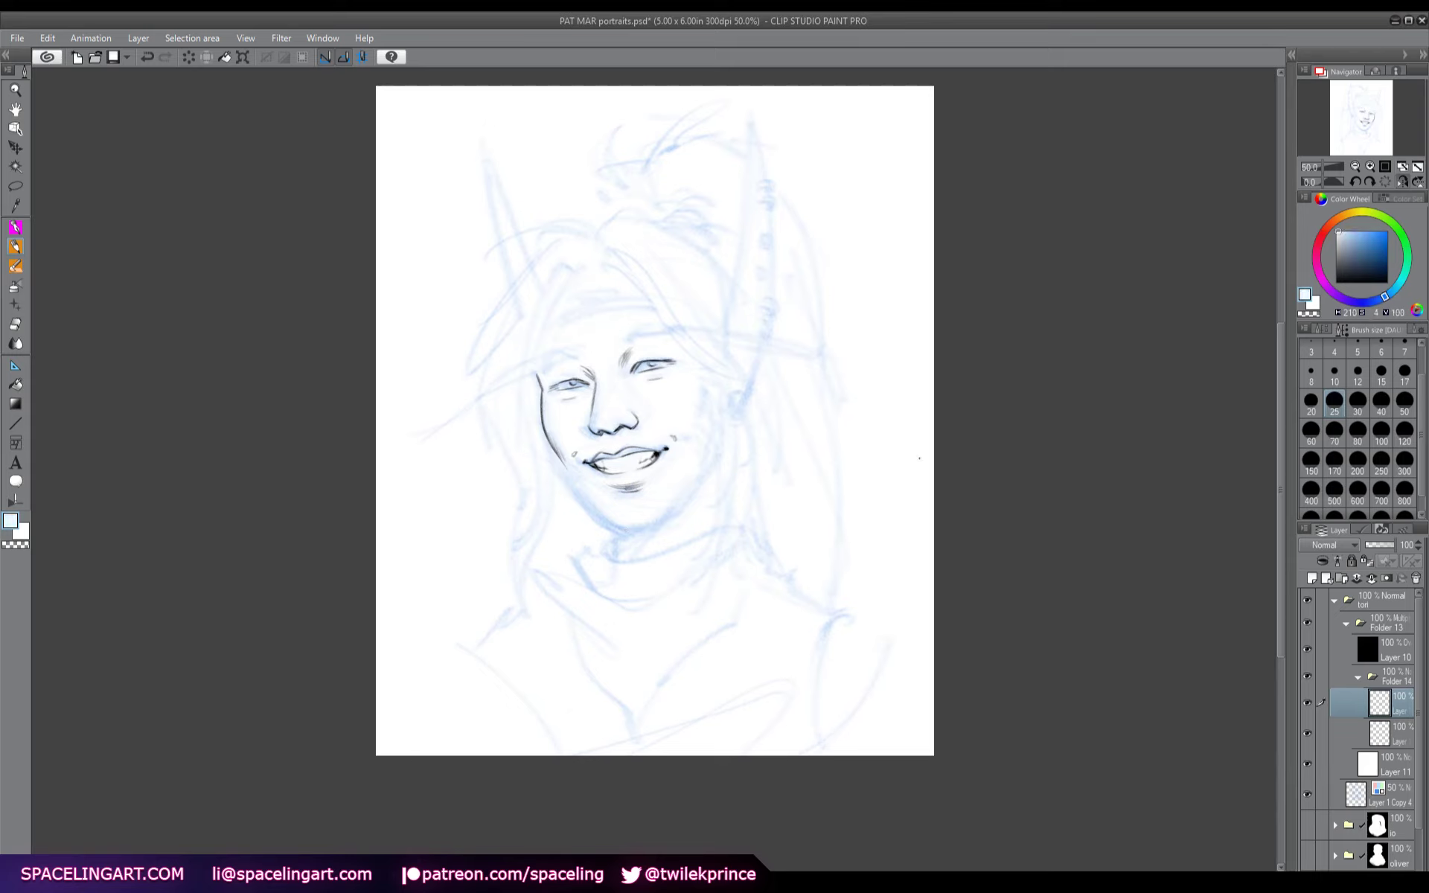
- Return the brush to black and ink the full jaw, the chin and the neck line, with light cheek hatching
alt+click(622, 527)
click(1337, 282)
mouse_move(560, 457)
mouse_down()
mouse_move(590, 506)
mouse_move(647, 526)
mouse_move(713, 456)
mouse_up()
mouse_move(717, 398)
mouse_down()
mouse_move(713, 457)
mouse_move(685, 498)
mouse_move(618, 538)
mouse_move(618, 560)
mouse_up()
drag(625, 532, 649, 527)
drag(633, 533, 708, 497)
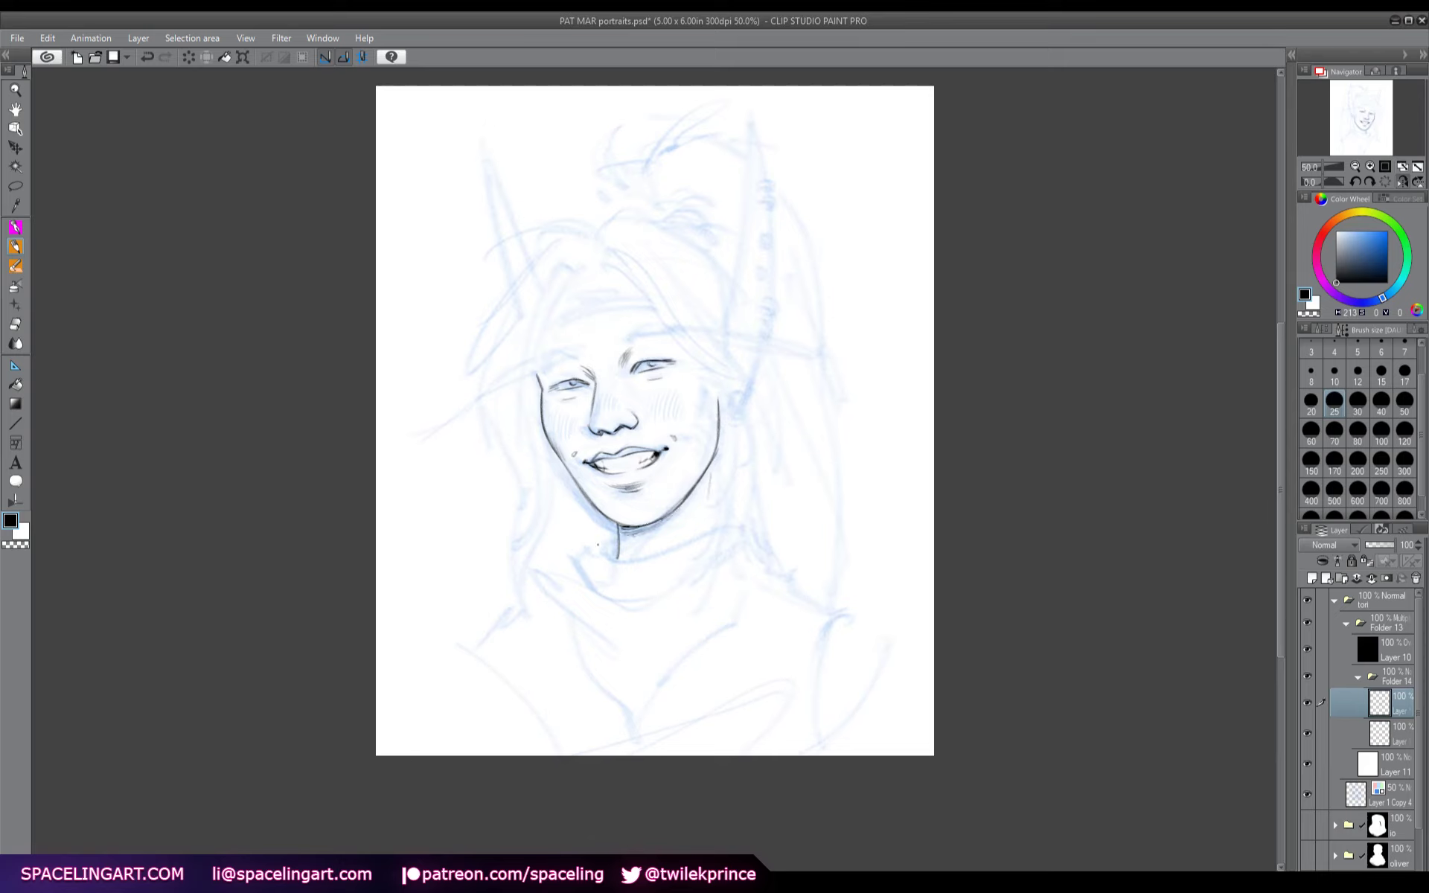
- Ink the draped cowl around the neck with its collar, folds and outer edges, and add strokes on the neck
mouse_move(583, 543)
mouse_down()
mouse_move(611, 560)
mouse_move(768, 523)
mouse_up()
mouse_move(614, 544)
mouse_down()
mouse_move(610, 560)
mouse_move(588, 535)
mouse_move(548, 573)
mouse_move(665, 630)
mouse_move(765, 583)
mouse_up()
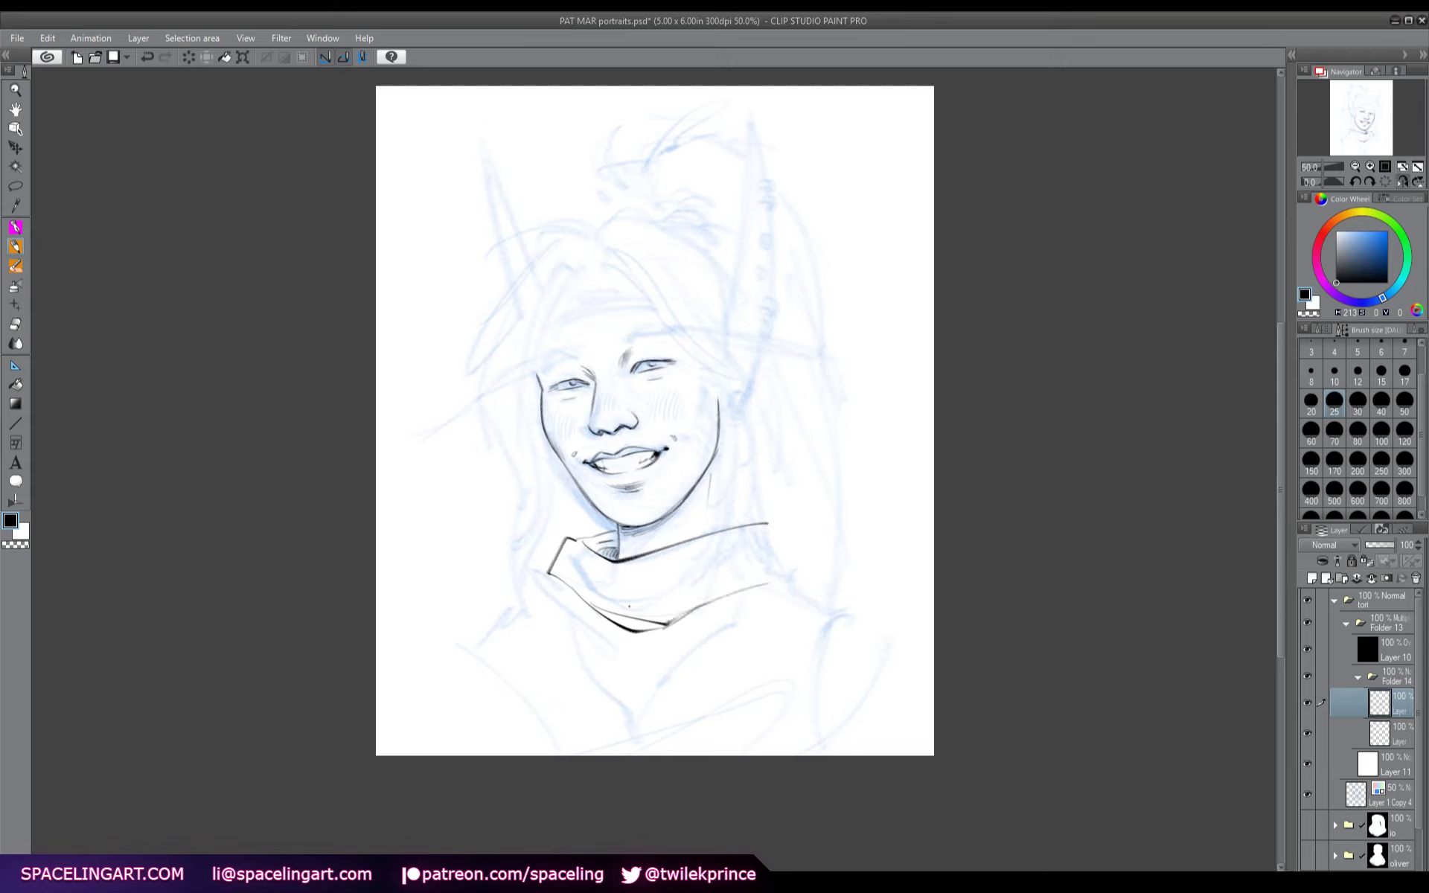
mouse_move(554, 577)
mouse_down()
mouse_move(546, 586)
mouse_move(685, 653)
mouse_move(722, 622)
mouse_up()
mouse_move(536, 576)
mouse_down()
mouse_move(519, 604)
mouse_move(526, 661)
mouse_move(622, 752)
mouse_move(713, 693)
mouse_up()
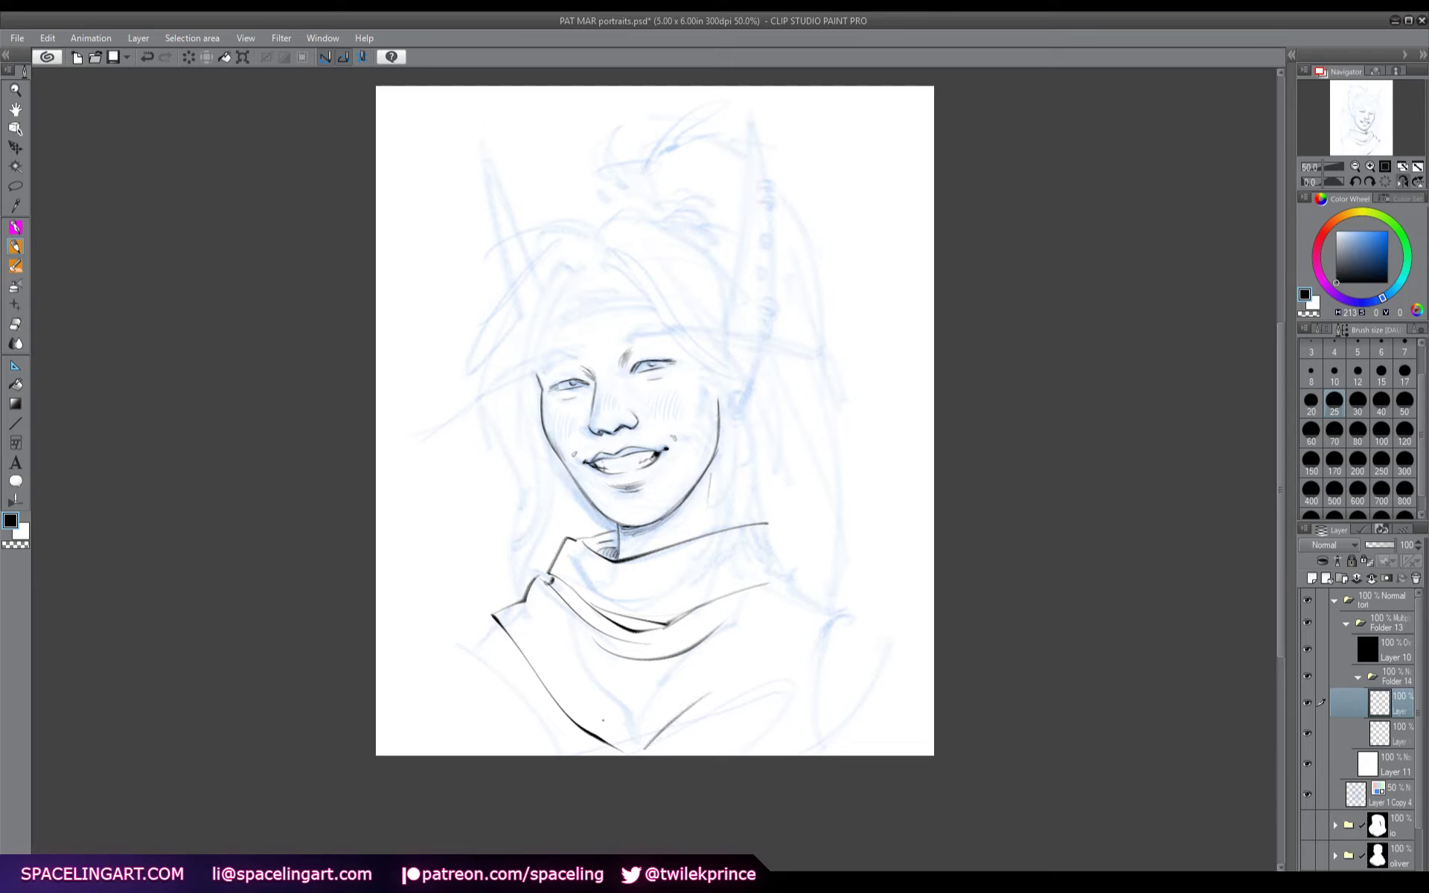
mouse_move(603, 716)
mouse_down()
mouse_move(672, 708)
mouse_move(743, 662)
mouse_move(748, 675)
mouse_move(795, 617)
mouse_move(835, 609)
mouse_up()
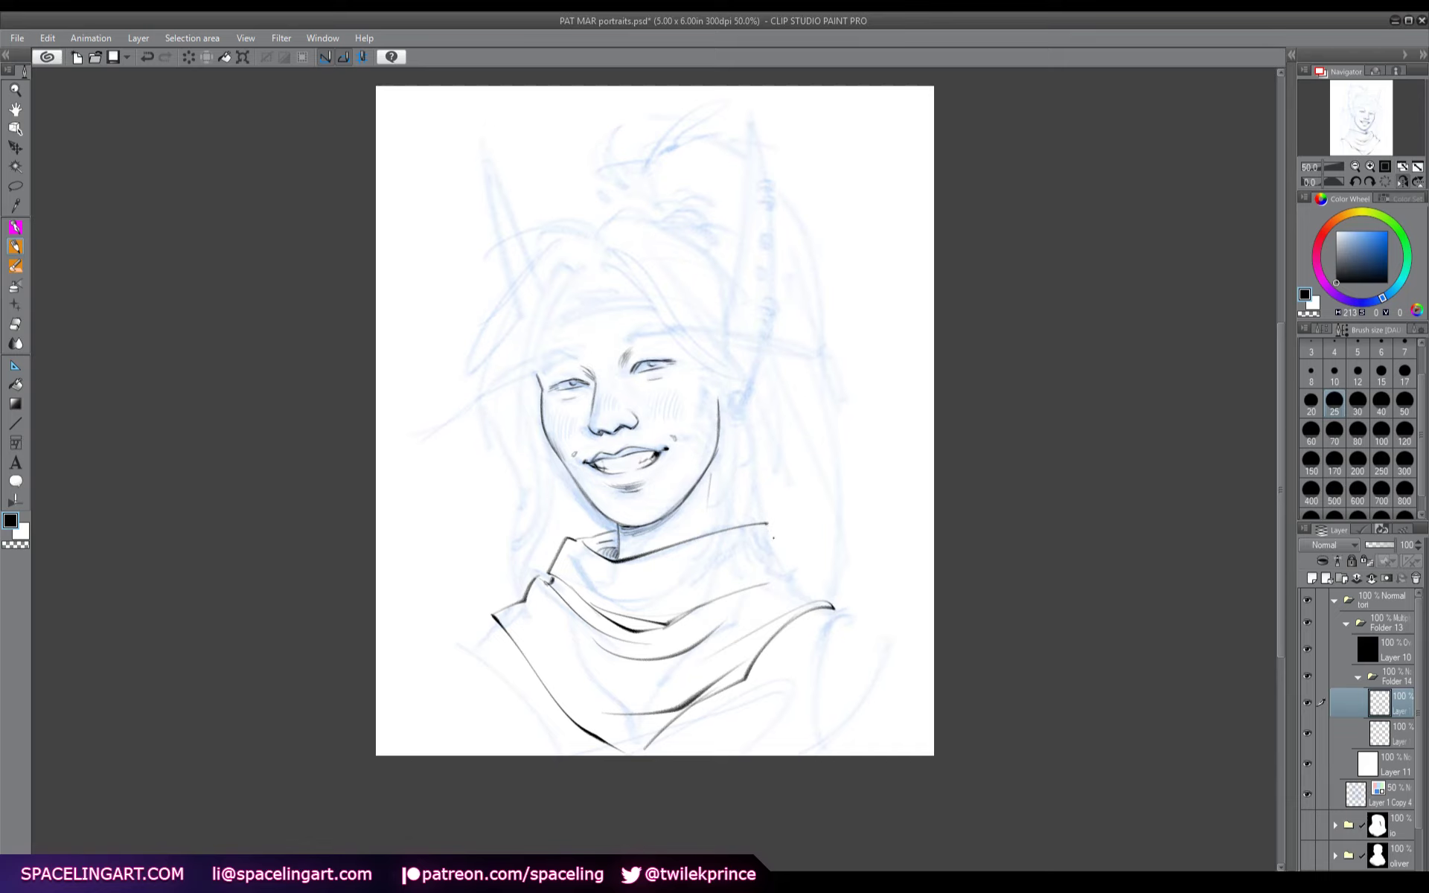
mouse_move(767, 524)
mouse_down()
mouse_move(791, 575)
mouse_move(839, 609)
mouse_up()
mouse_move(709, 493)
mouse_down()
mouse_move(706, 521)
mouse_move(648, 549)
mouse_up()
key(h)
key(h)
- Ink the headband across the forehead with its upper and lower edges and fabric folds
mouse_move(535, 345)
mouse_down()
mouse_move(537, 375)
mouse_move(577, 318)
mouse_move(667, 311)
mouse_up()
drag(564, 286, 638, 273)
mouse_move(543, 311)
mouse_down()
mouse_move(598, 288)
mouse_move(554, 311)
mouse_up()
mouse_move(573, 306)
mouse_down()
mouse_move(675, 304)
mouse_move(677, 287)
mouse_up()
drag(672, 279, 643, 288)
drag(547, 321, 531, 348)
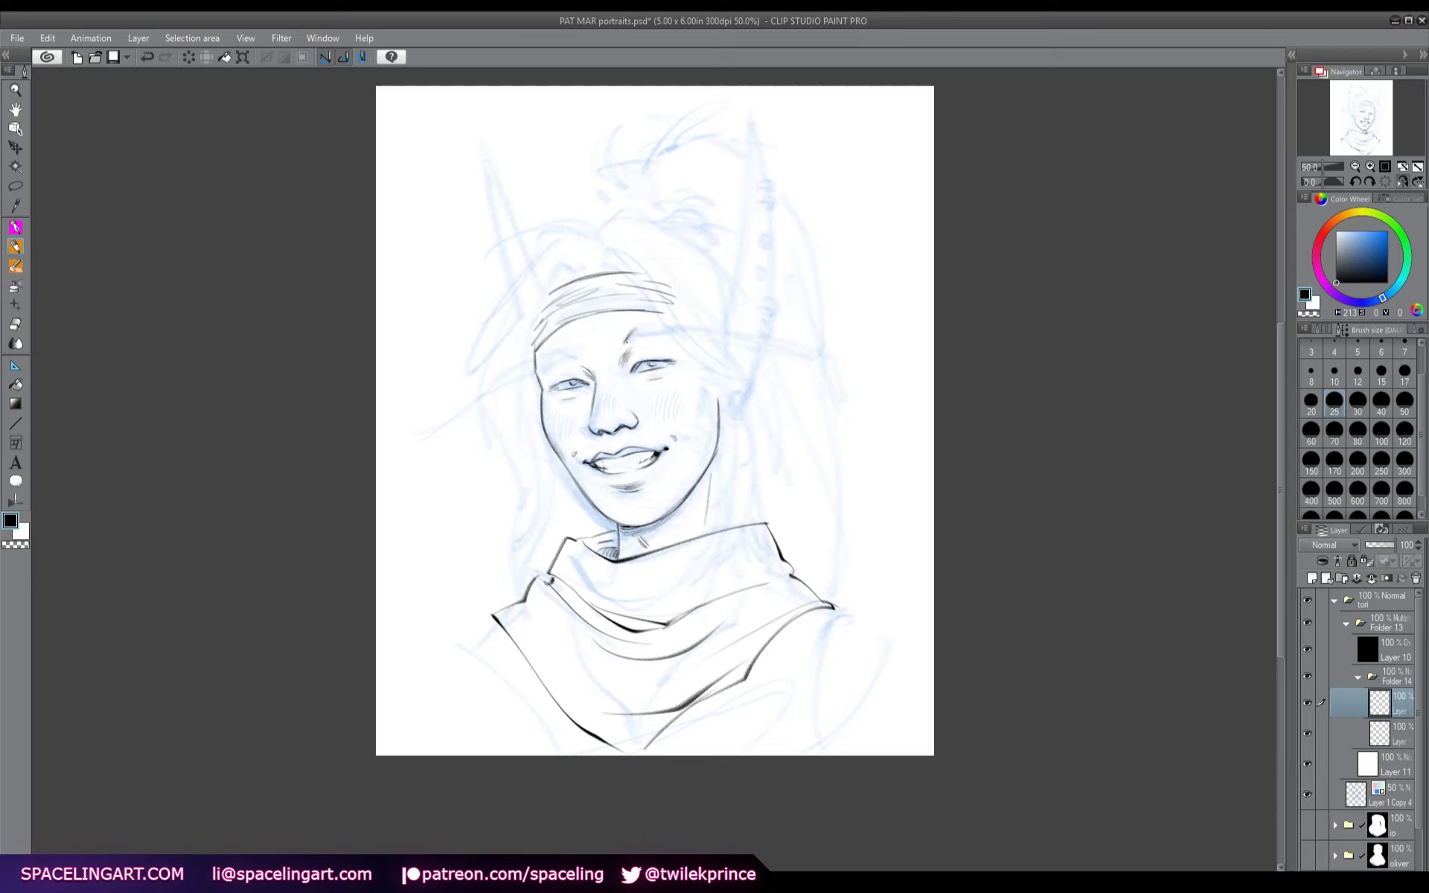
- Ink the long eyebrows sweeping past both sides of the face and transfer the lines to the layer below
drag(666, 330, 832, 350)
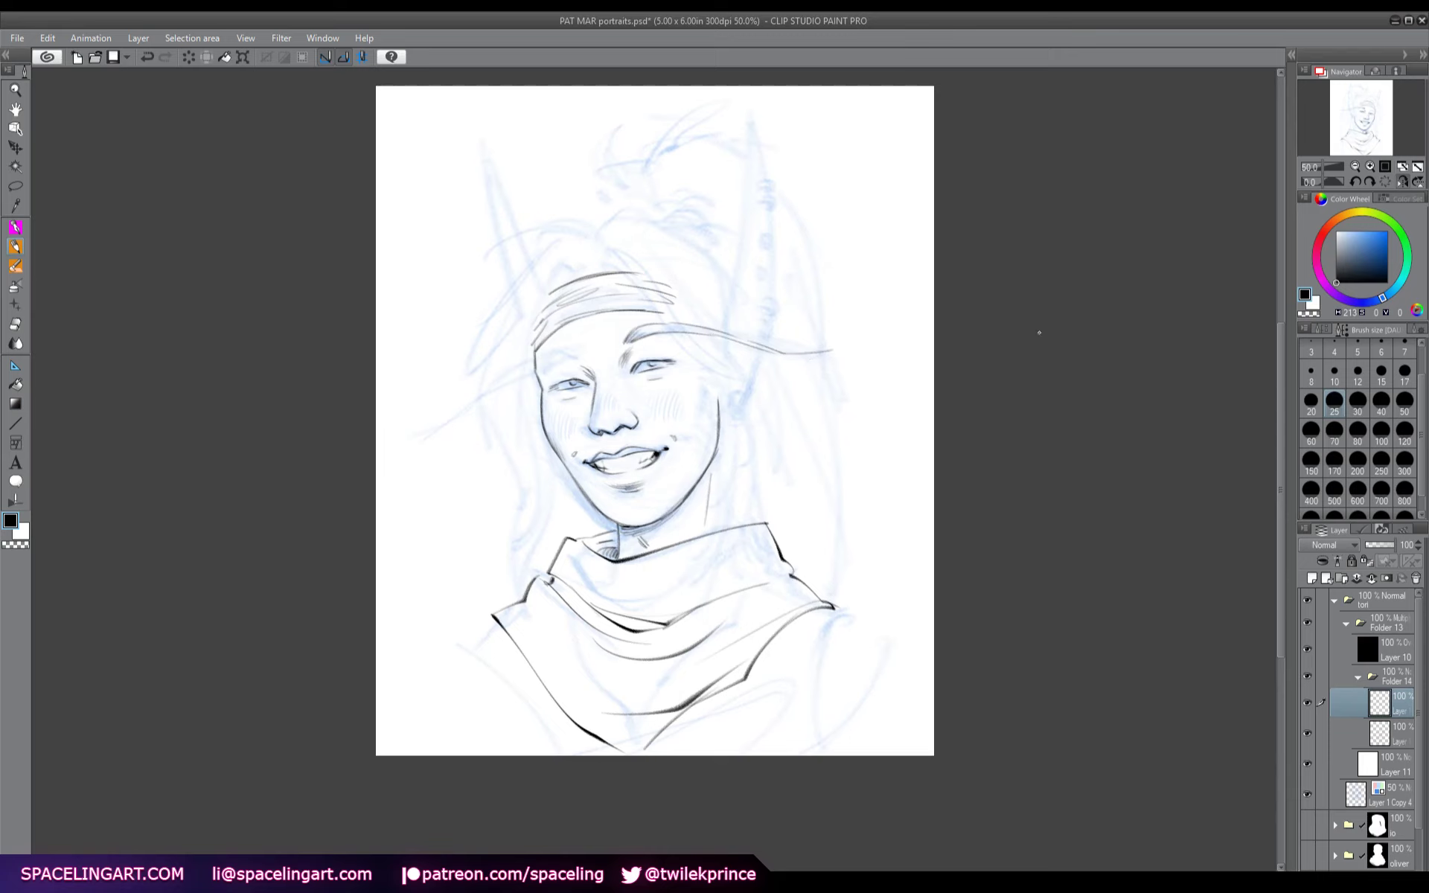
key(h)
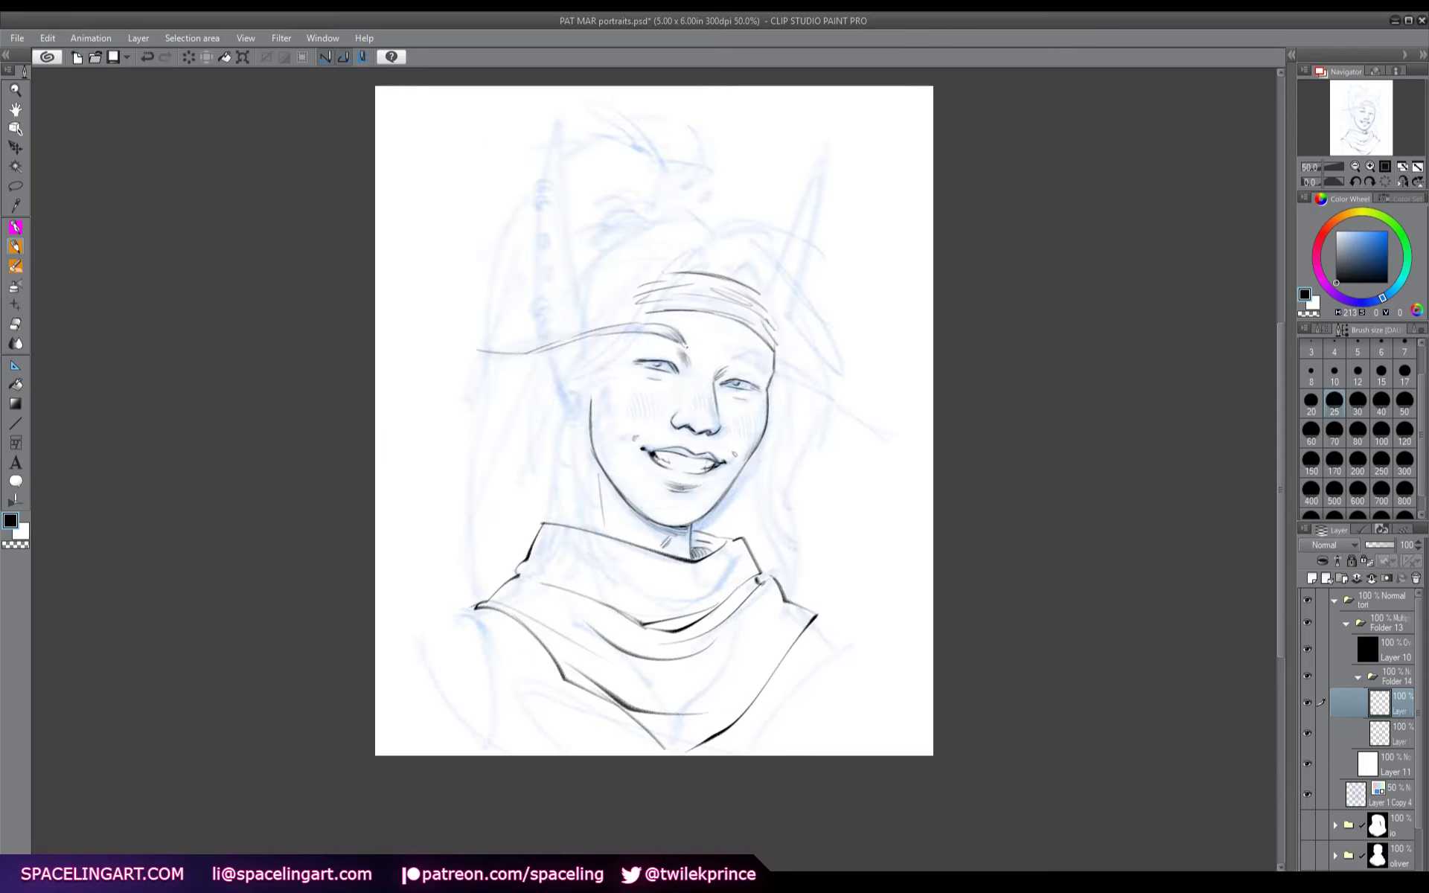
mouse_move(727, 359)
mouse_down()
mouse_move(772, 359)
mouse_move(761, 349)
mouse_move(842, 409)
mouse_move(876, 411)
mouse_up()
click(1359, 577)
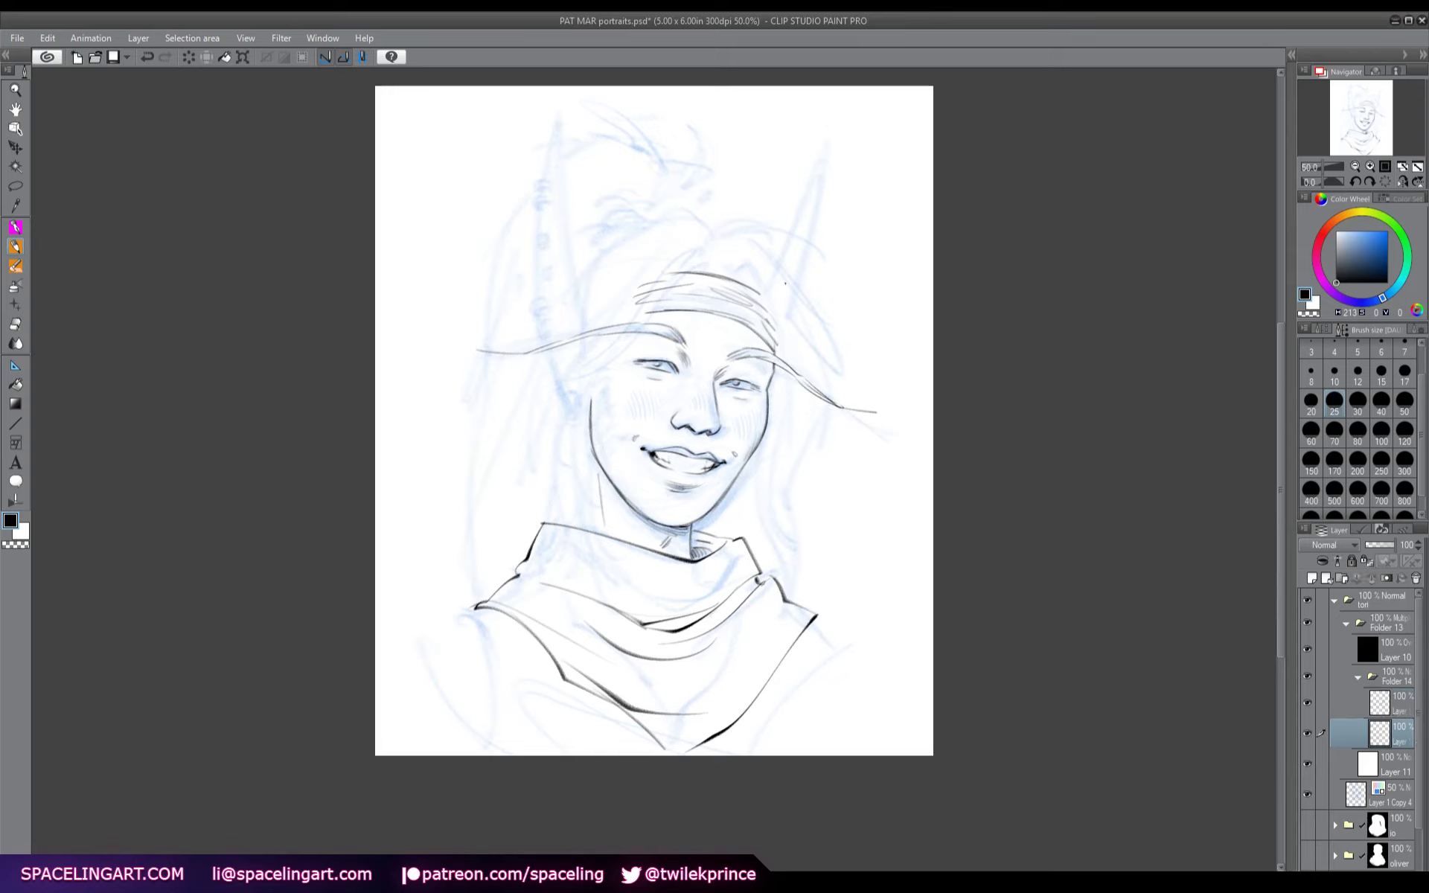
click(1375, 699)
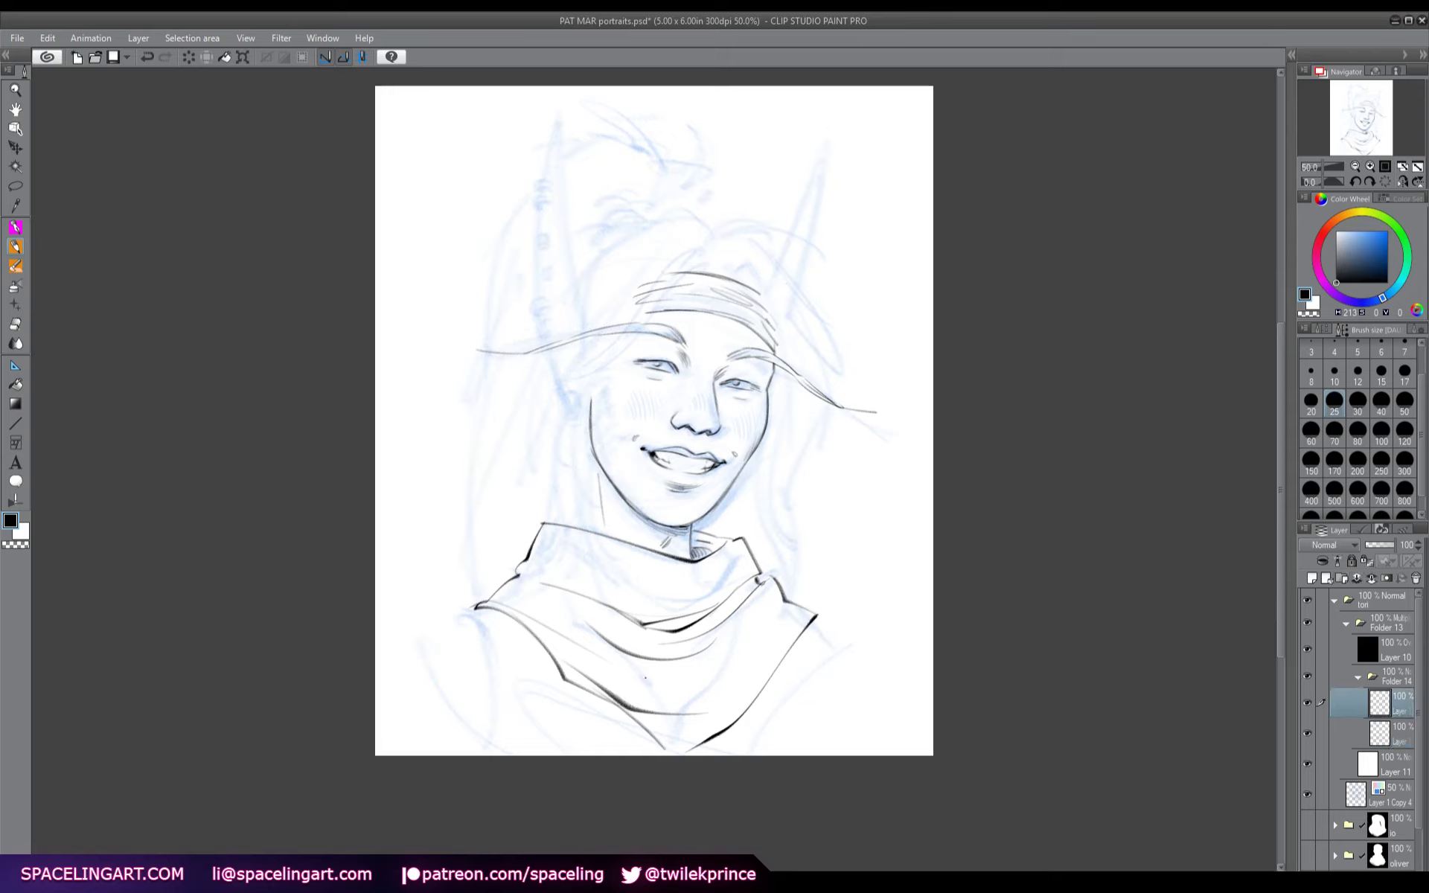
- Add hatched shading to the neck inside the cowl, the side of the nose and the near side of the face
mouse_move(692, 521)
mouse_down()
mouse_move(694, 558)
mouse_move(705, 546)
mouse_move(710, 559)
mouse_move(690, 532)
mouse_up()
mouse_move(717, 384)
mouse_down()
mouse_move(723, 428)
mouse_move(722, 410)
mouse_up()
key(h)
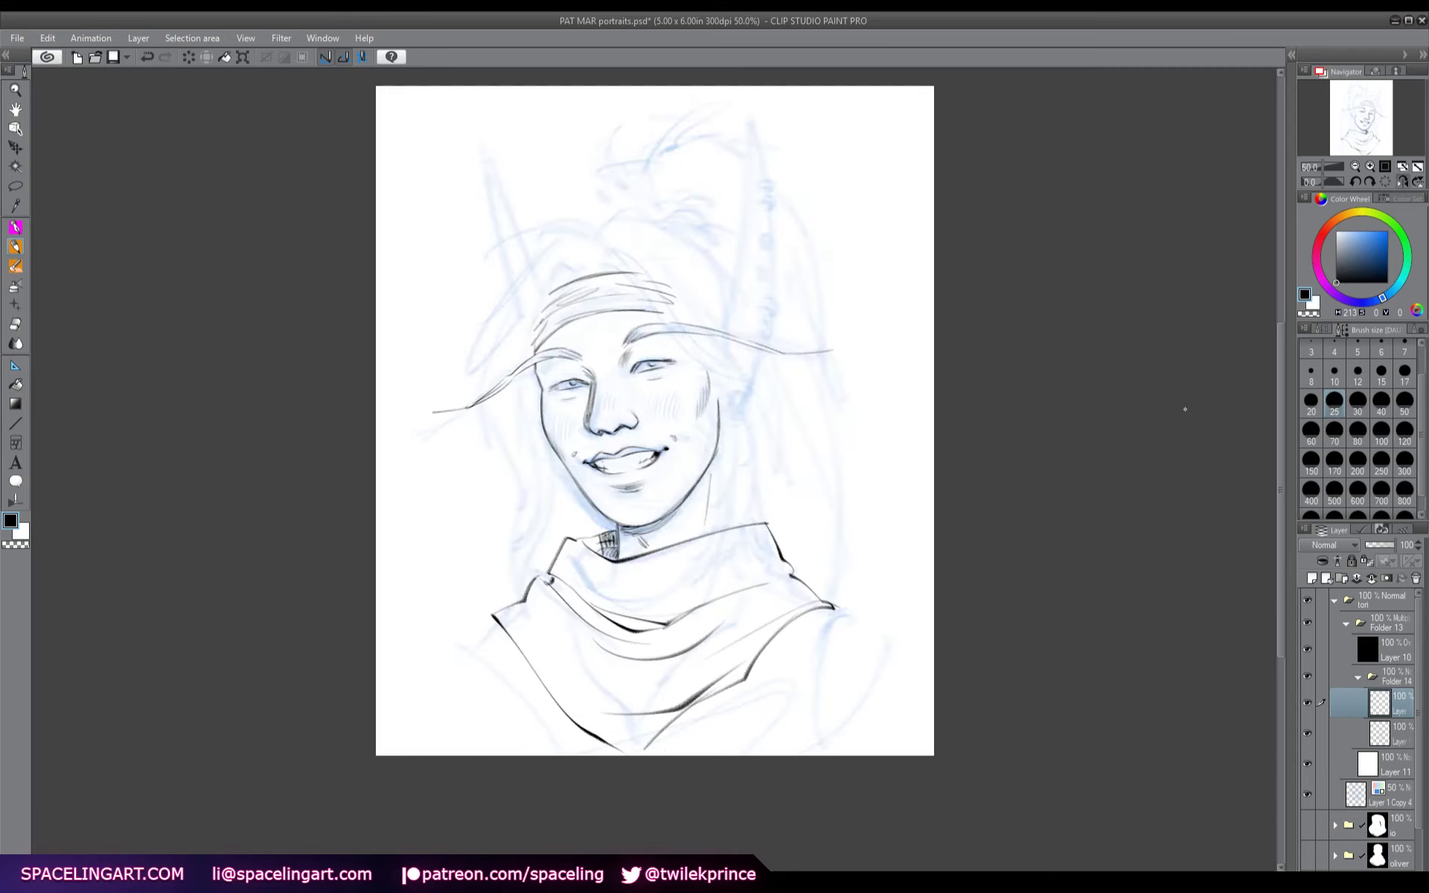
- Ink the long pointed near ear with its inner folds and round earring, and outline the far ear
scroll(1280, 532, up, 1)
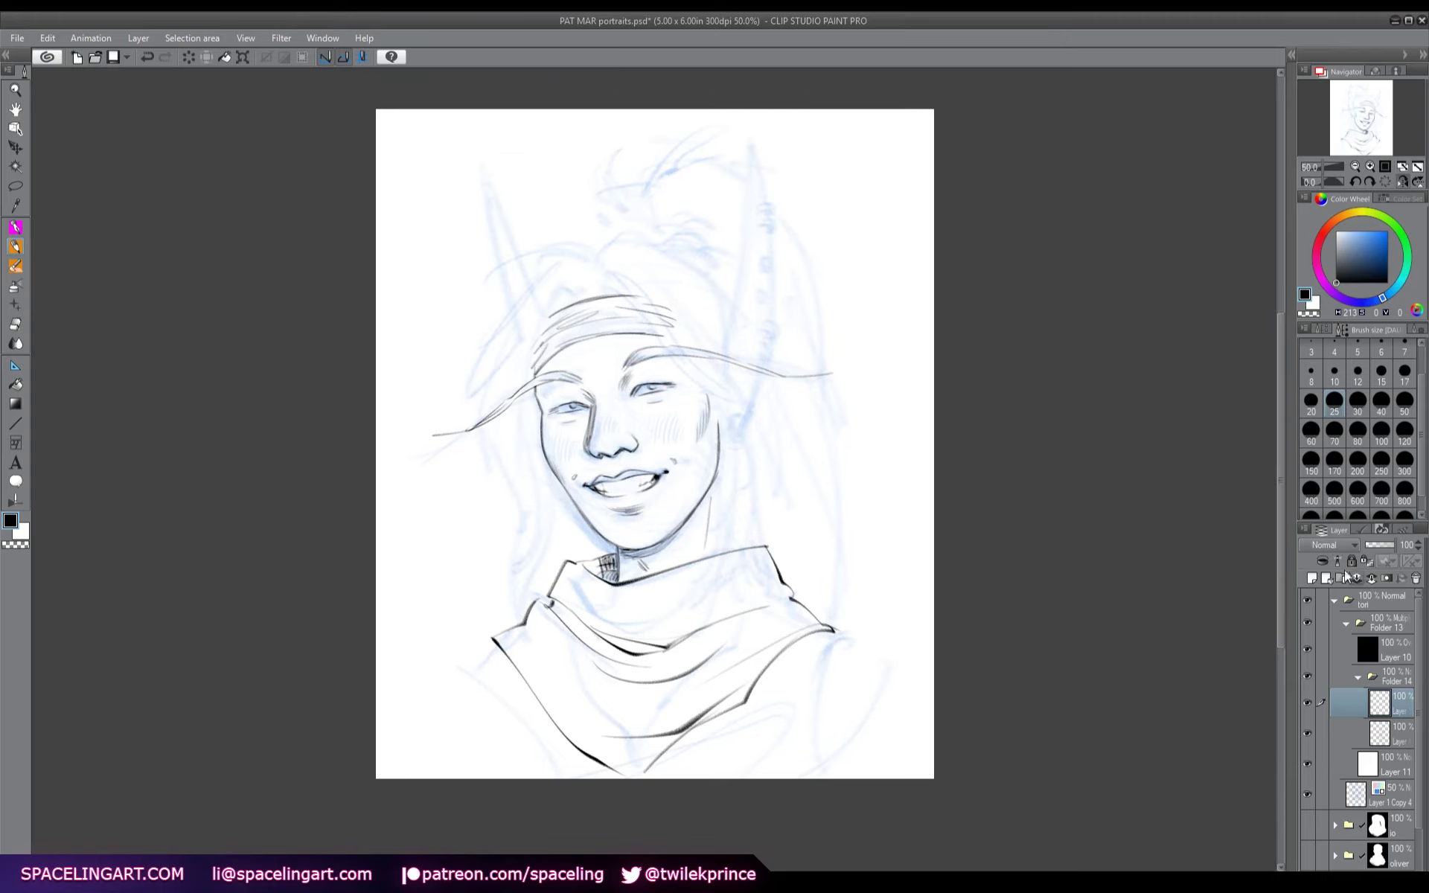
mouse_move(722, 349)
mouse_down()
mouse_move(746, 138)
mouse_move(769, 301)
mouse_move(765, 362)
mouse_move(732, 436)
mouse_move(746, 220)
mouse_up()
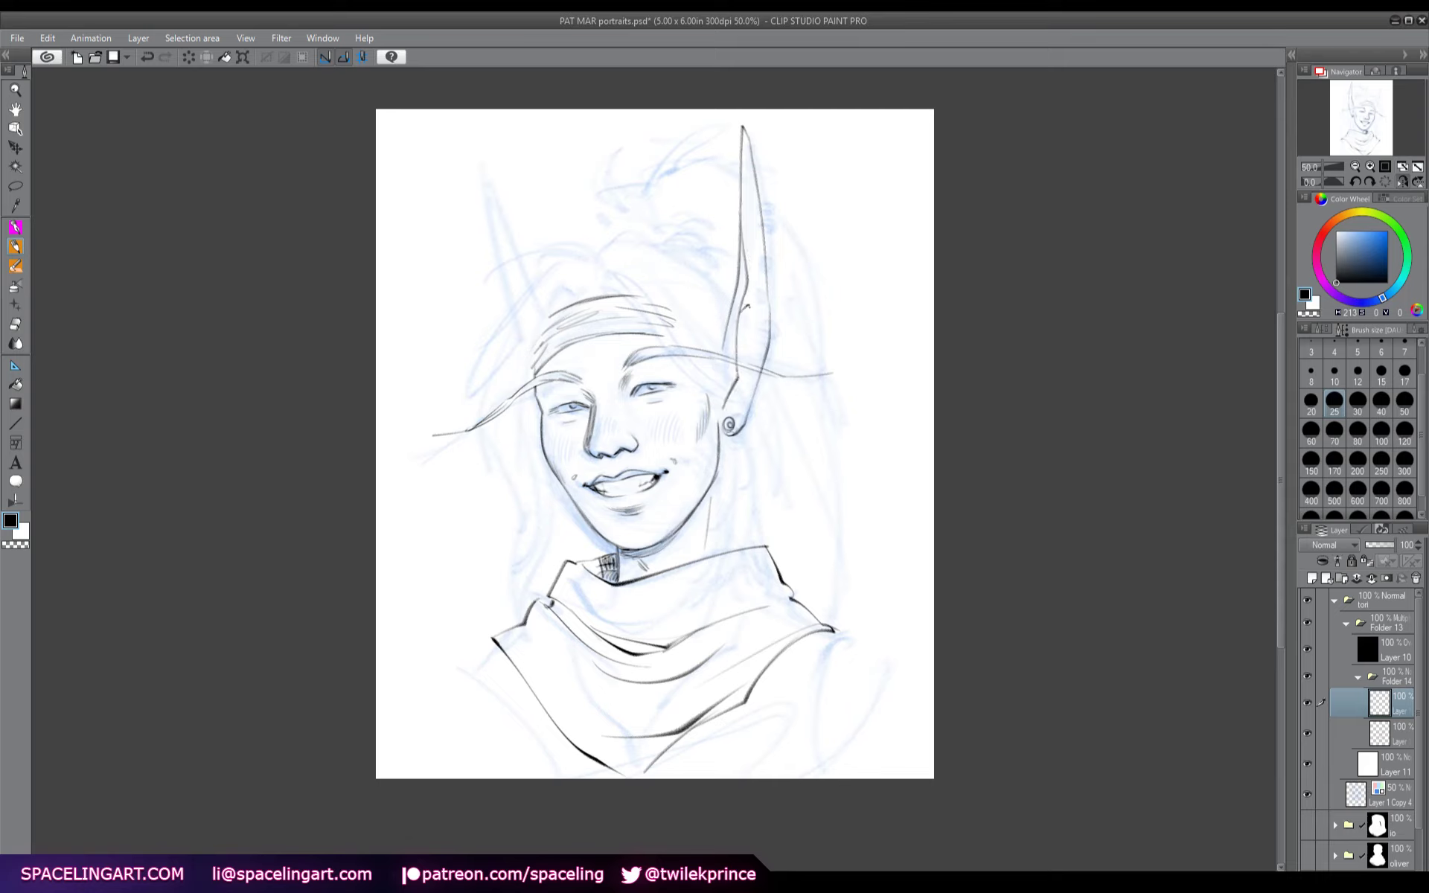
mouse_move(759, 305)
mouse_down()
mouse_move(747, 364)
mouse_move(758, 275)
mouse_move(748, 247)
mouse_up()
mouse_move(538, 287)
mouse_down()
mouse_move(490, 168)
mouse_move(527, 348)
mouse_up()
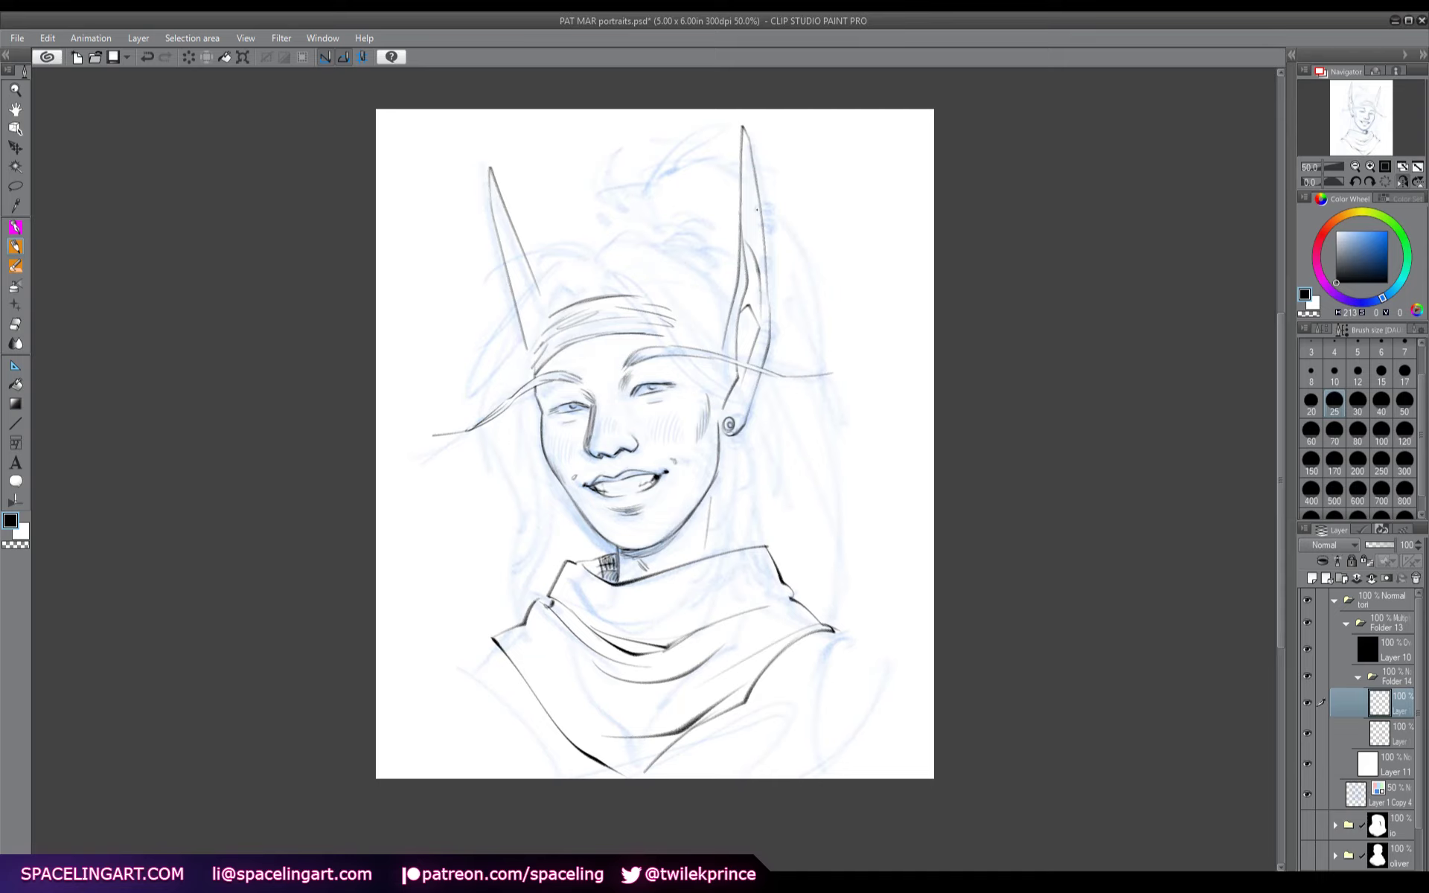
- Ink the row of small ring and stud piercings along the outer edge of both ears
drag(759, 209, 766, 277)
click(1376, 731)
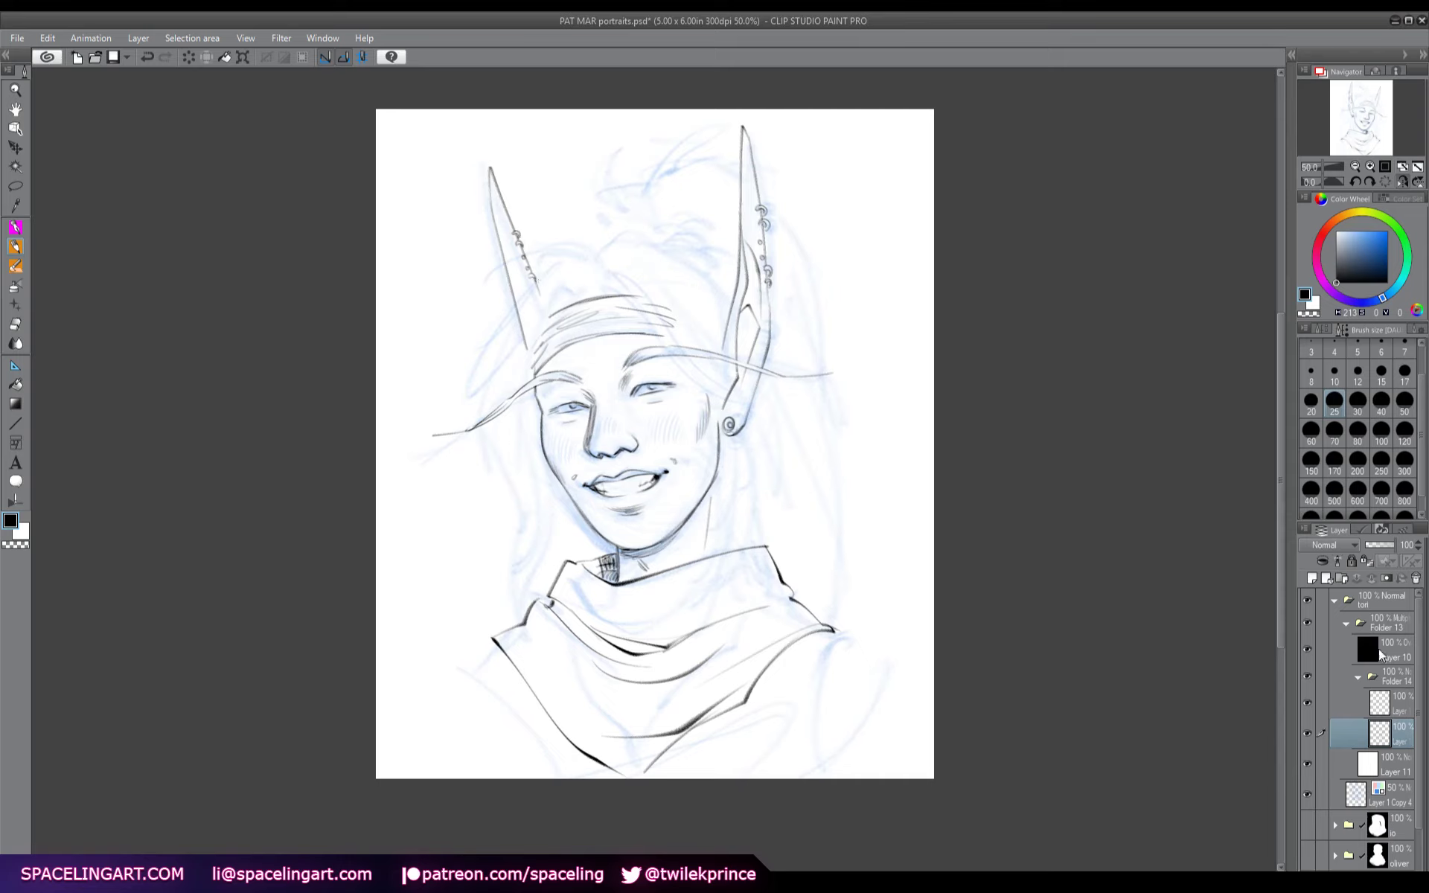
- On the upper line layer, ink the hair parting over the headband and the strands framing both sides of the face
click(1386, 696)
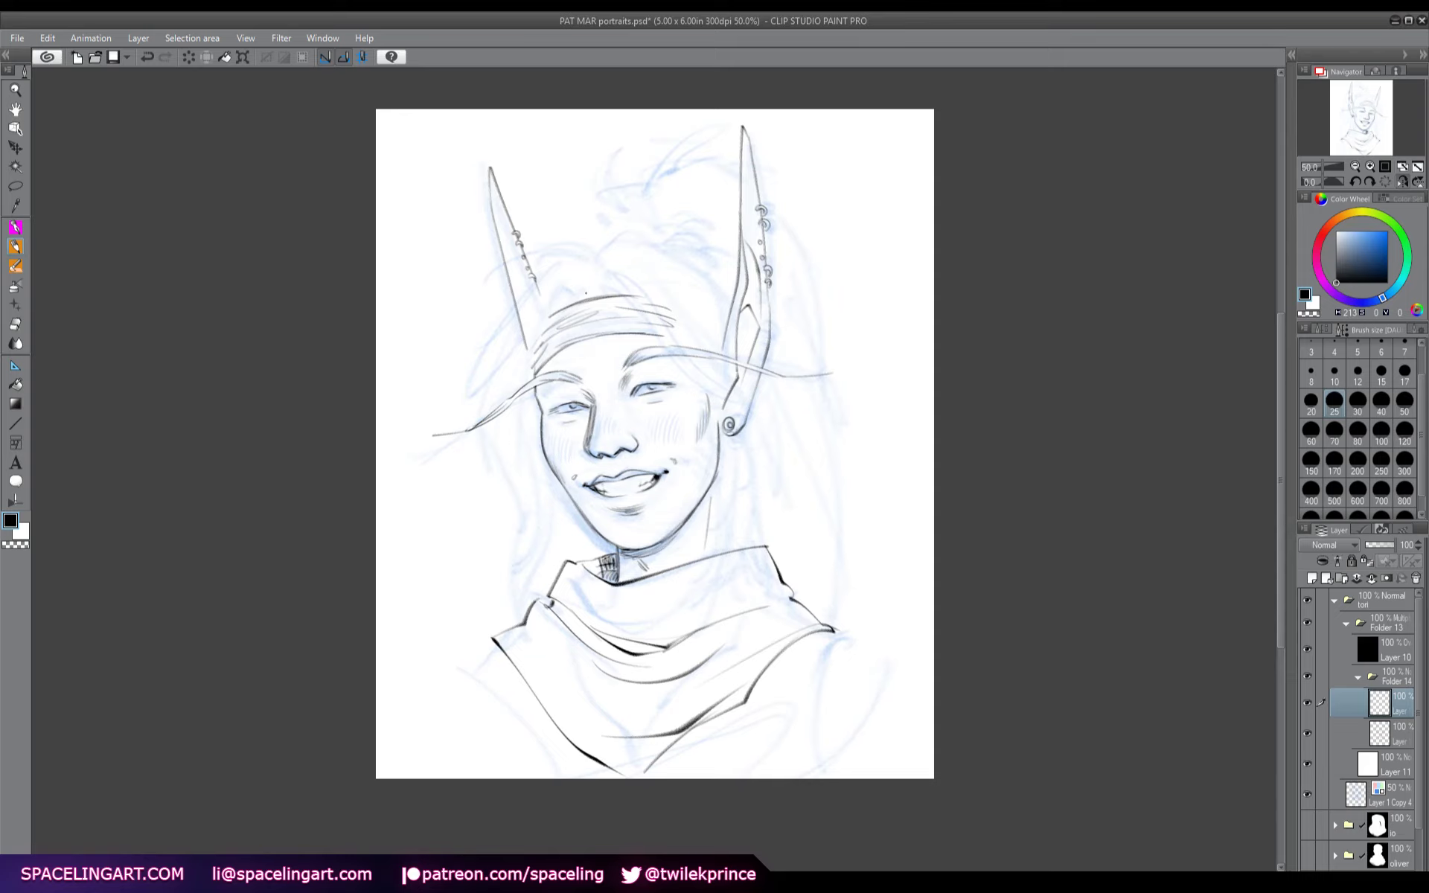
mouse_move(585, 296)
mouse_down()
mouse_move(567, 304)
mouse_move(526, 443)
mouse_up()
drag(542, 364, 520, 503)
drag(532, 424, 533, 528)
drag(613, 283, 602, 298)
mouse_move(623, 286)
mouse_down()
mouse_move(611, 295)
mouse_move(723, 417)
mouse_up()
- Flip the view and ink the hair sweeping over the near side of the head, with long locks falling past the ear and cheek
key(h)
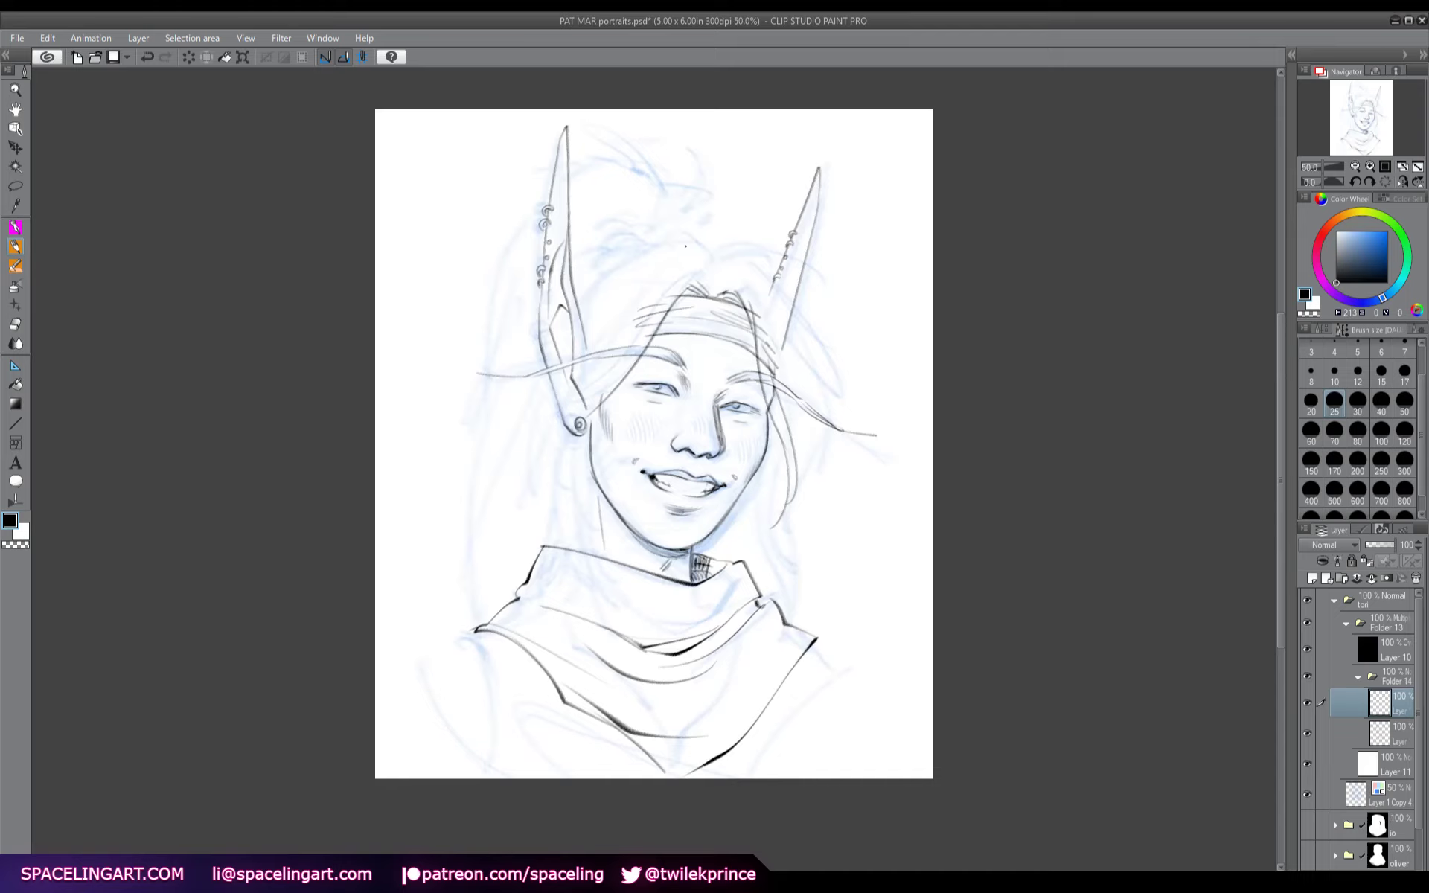
mouse_move(718, 277)
mouse_down()
mouse_move(693, 232)
mouse_move(579, 296)
mouse_up()
mouse_move(595, 332)
mouse_down()
mouse_move(562, 407)
mouse_move(525, 445)
mouse_up()
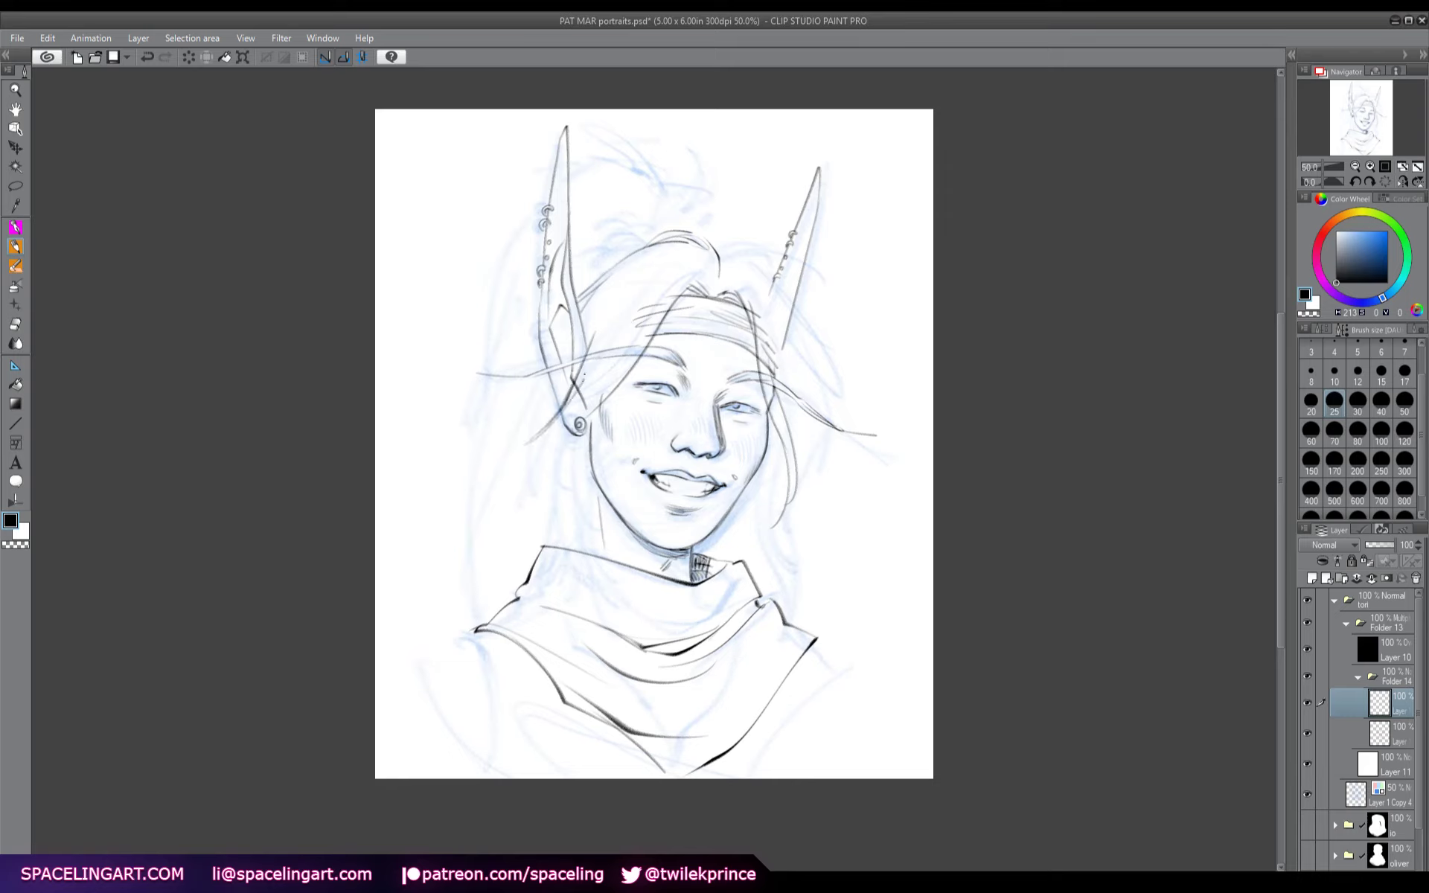
drag(584, 376, 546, 527)
mouse_move(569, 443)
mouse_down()
mouse_move(554, 520)
mouse_move(578, 588)
mouse_up()
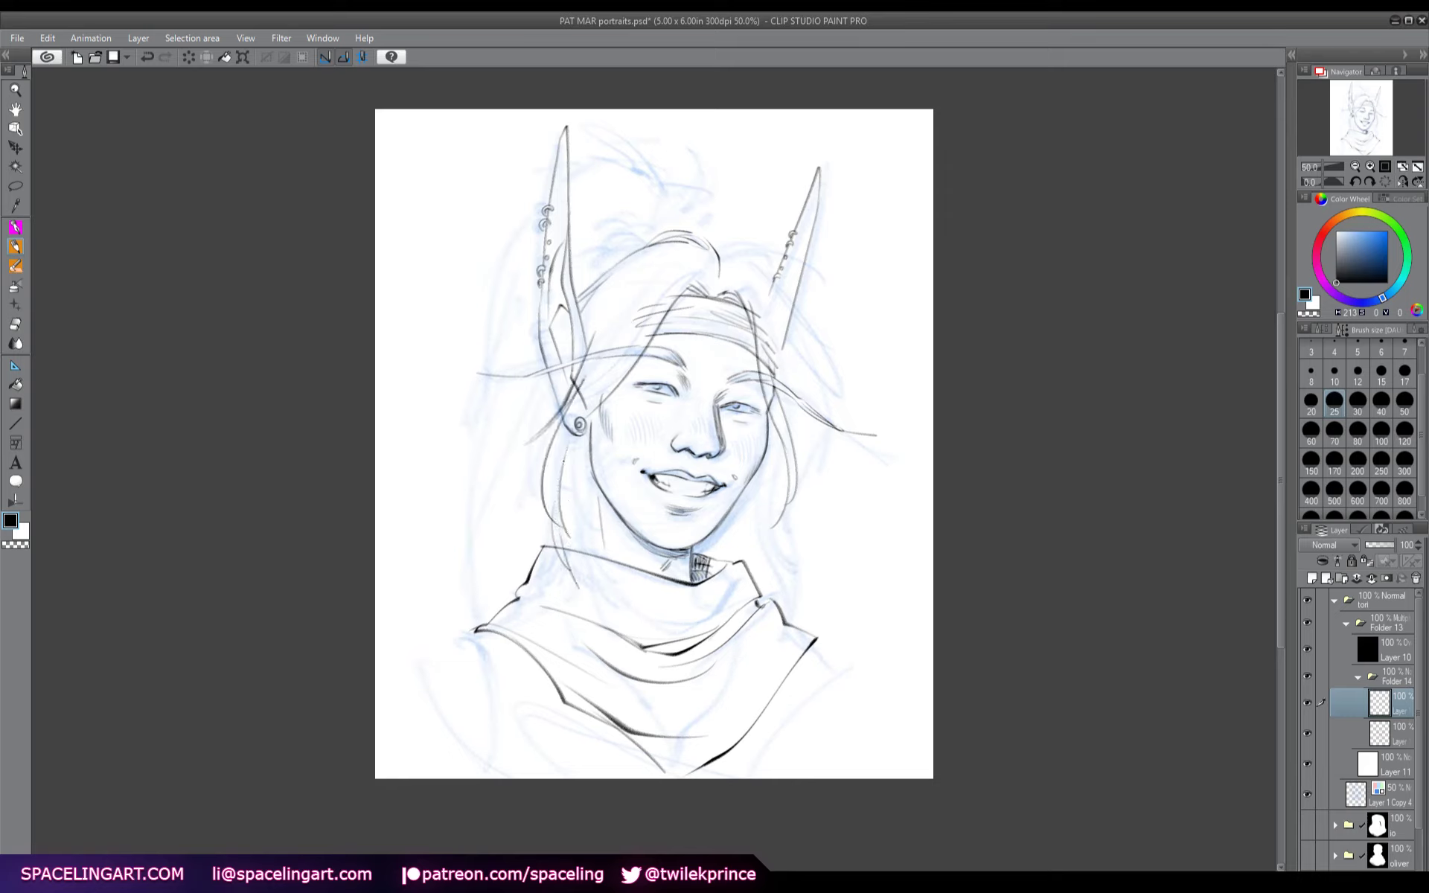
mouse_move(607, 376)
mouse_down()
mouse_move(582, 437)
mouse_move(584, 413)
mouse_move(612, 483)
mouse_up()
drag(599, 413, 630, 503)
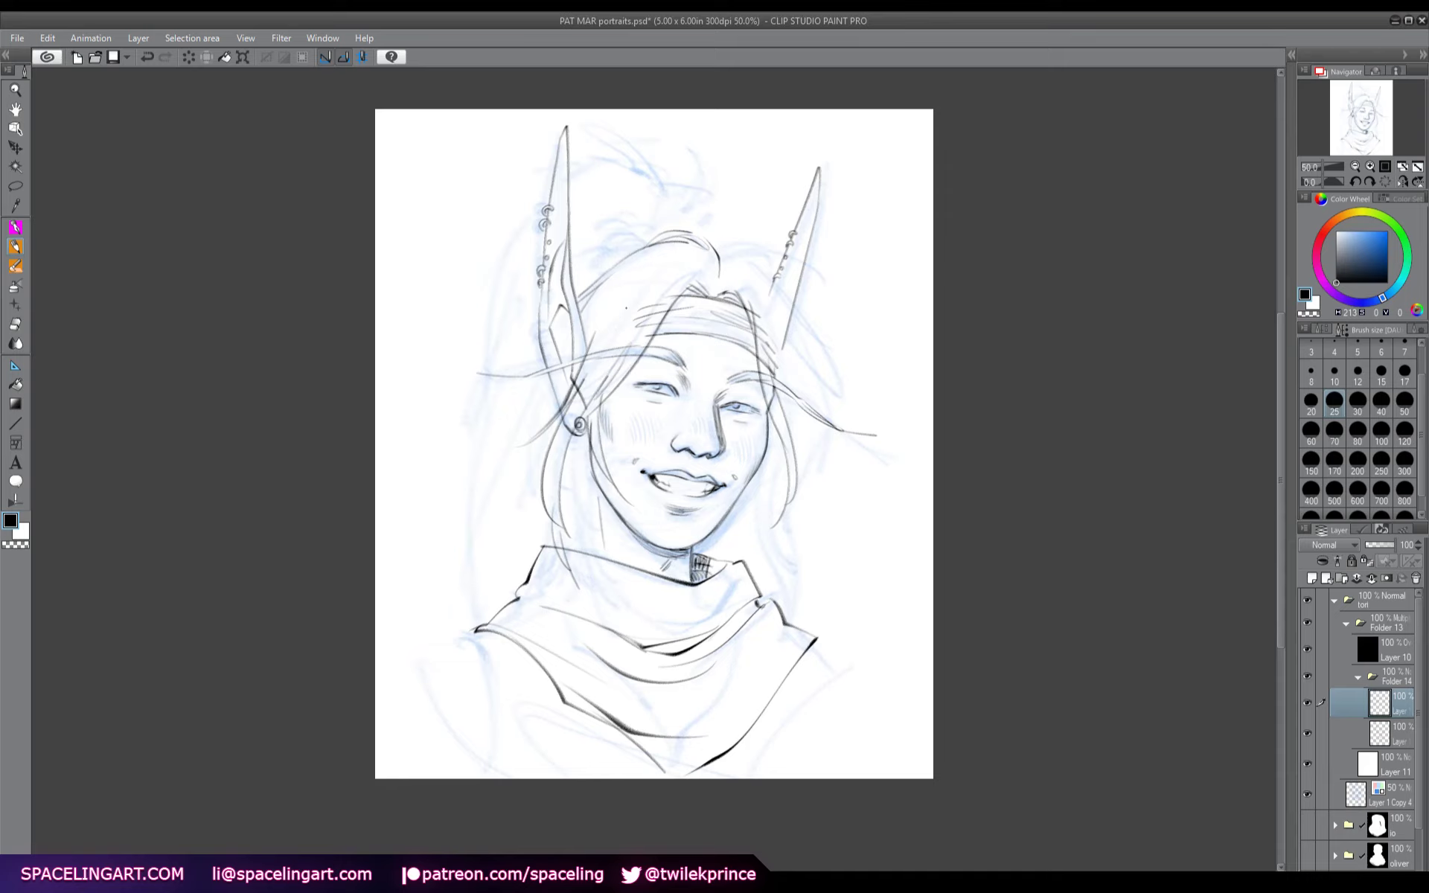
- Add inner strands to the swept-back hair and ink the loose locks flaring out behind the near ear
drag(701, 262, 645, 302)
mouse_move(720, 283)
mouse_down()
mouse_move(698, 262)
mouse_move(609, 296)
mouse_move(586, 325)
mouse_up()
drag(540, 375, 497, 480)
drag(518, 417, 504, 454)
drag(511, 440, 500, 496)
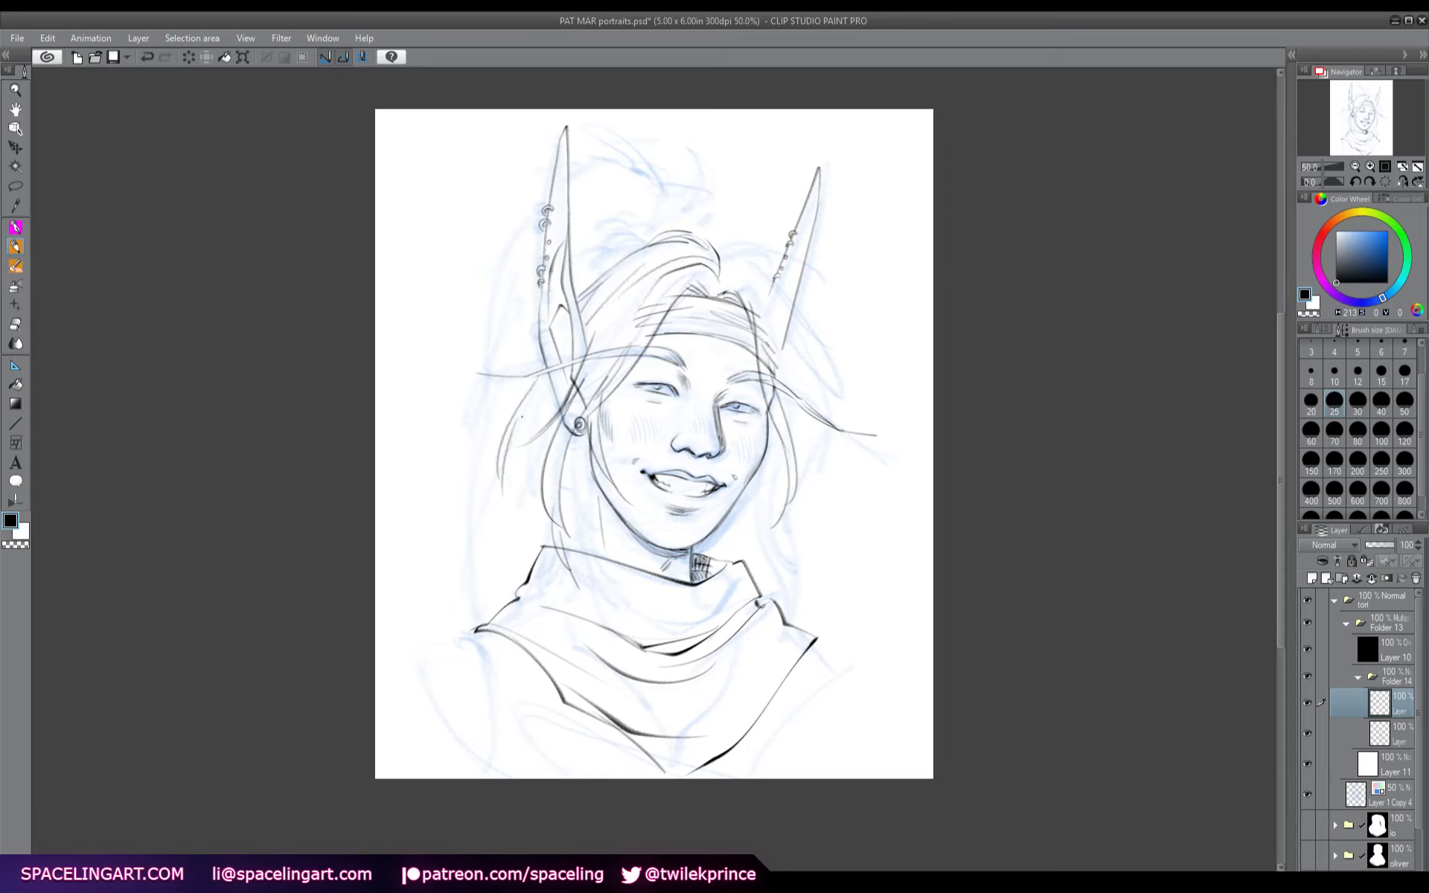
drag(550, 379, 511, 440)
mouse_move(544, 391)
mouse_down()
mouse_move(540, 466)
mouse_move(552, 438)
mouse_up()
- Add fine strands above the near ear and at the parting, and ink the wrapped hair tie at the ponytail's base
drag(612, 304, 586, 337)
drag(605, 319, 588, 350)
drag(628, 288, 604, 322)
drag(723, 271, 718, 290)
drag(671, 246, 722, 271)
mouse_move(580, 294)
mouse_down()
mouse_move(620, 244)
mouse_move(608, 242)
mouse_move(600, 256)
mouse_move(632, 238)
mouse_up()
mouse_move(599, 242)
mouse_down()
mouse_move(630, 232)
mouse_move(601, 258)
mouse_move(623, 217)
mouse_move(633, 244)
mouse_up()
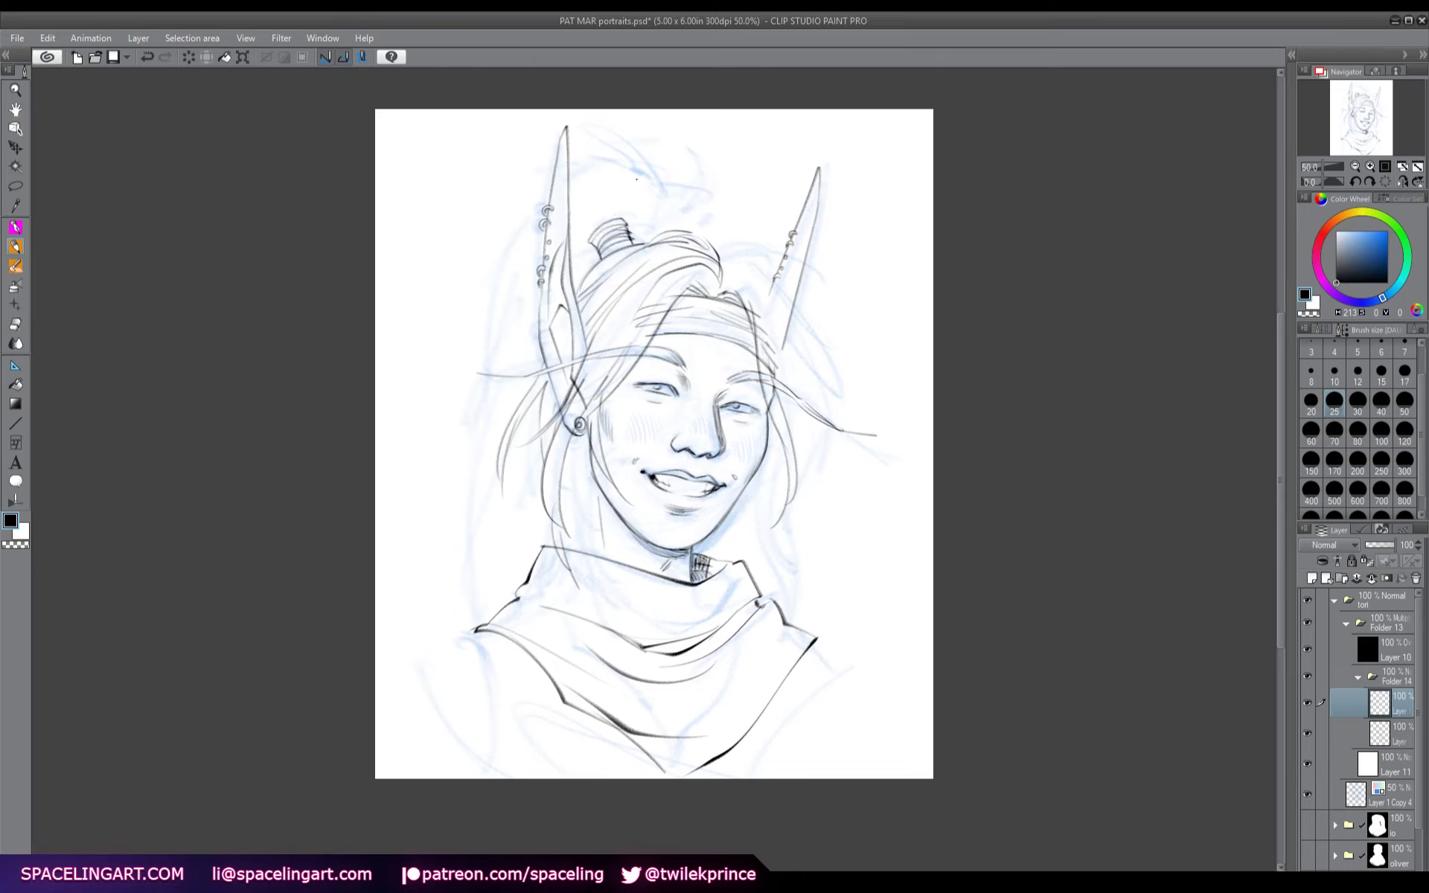
- Ink the ponytail's outline from its curling top above the tie down behind the near ear to the shoulder
mouse_move(637, 179)
mouse_down()
mouse_move(600, 134)
mouse_move(586, 153)
mouse_move(620, 151)
mouse_move(602, 150)
mouse_move(637, 171)
mouse_move(637, 190)
mouse_move(654, 156)
mouse_move(679, 217)
mouse_move(635, 204)
mouse_move(626, 217)
mouse_move(653, 214)
mouse_move(634, 224)
mouse_move(646, 228)
mouse_move(660, 200)
mouse_move(608, 215)
mouse_move(538, 164)
mouse_move(500, 252)
mouse_up()
drag(558, 169, 533, 183)
mouse_move(558, 172)
mouse_down()
mouse_move(528, 189)
mouse_move(503, 240)
mouse_move(472, 484)
mouse_up()
mouse_move(465, 426)
mouse_down()
mouse_move(479, 365)
mouse_move(460, 591)
mouse_move(491, 506)
mouse_up()
mouse_move(539, 421)
mouse_down()
mouse_move(492, 547)
mouse_move(479, 620)
mouse_up()
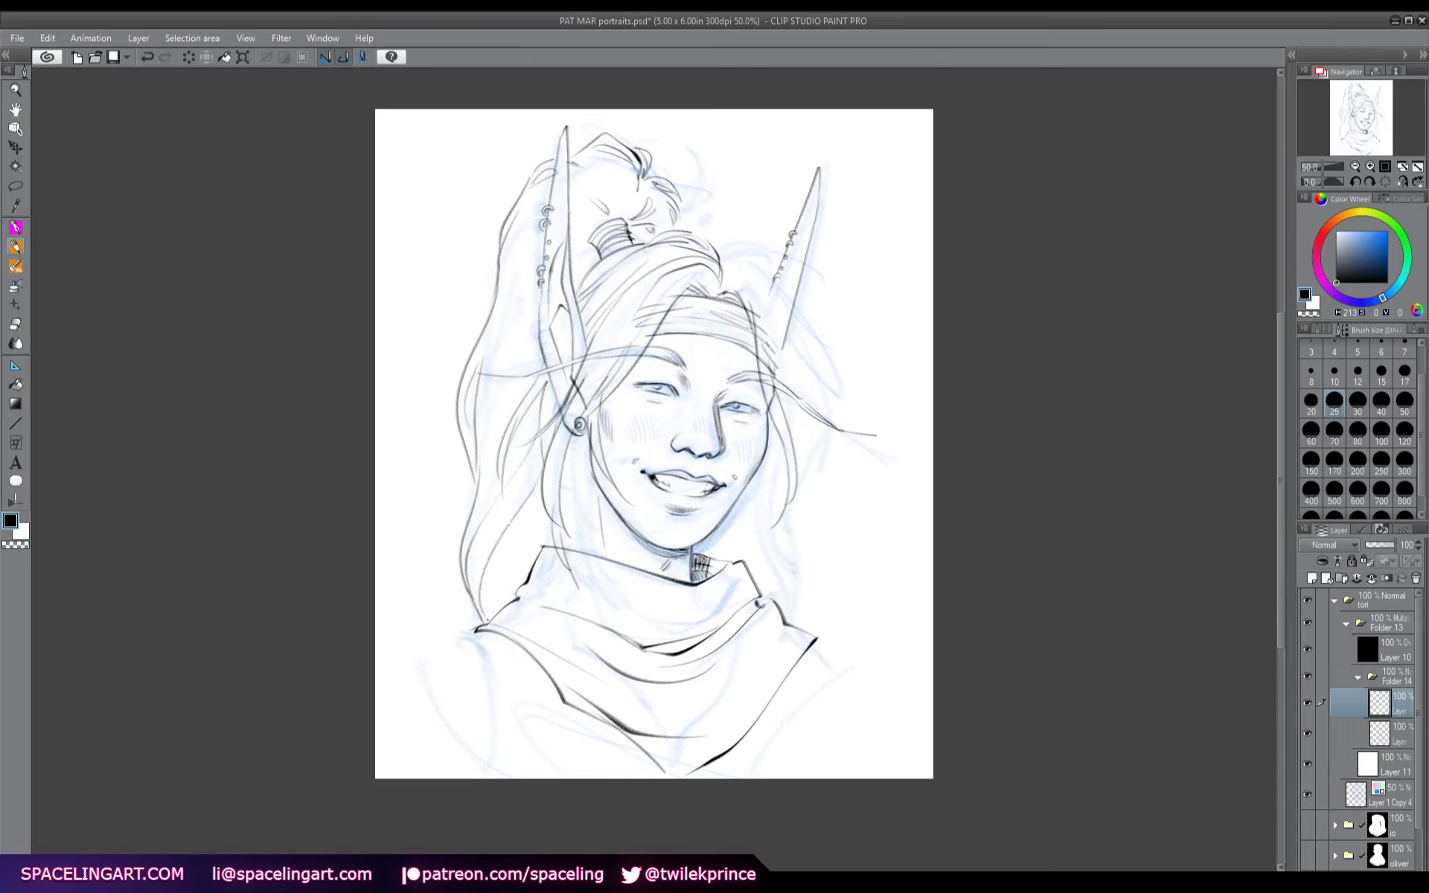
- Fill the ponytail with long flowing inner strands and add curved strands around its top
drag(540, 511, 514, 592)
mouse_move(476, 492)
mouse_down()
mouse_move(520, 287)
mouse_move(538, 260)
mouse_move(595, 251)
mouse_up()
drag(540, 308, 502, 374)
drag(497, 432, 476, 495)
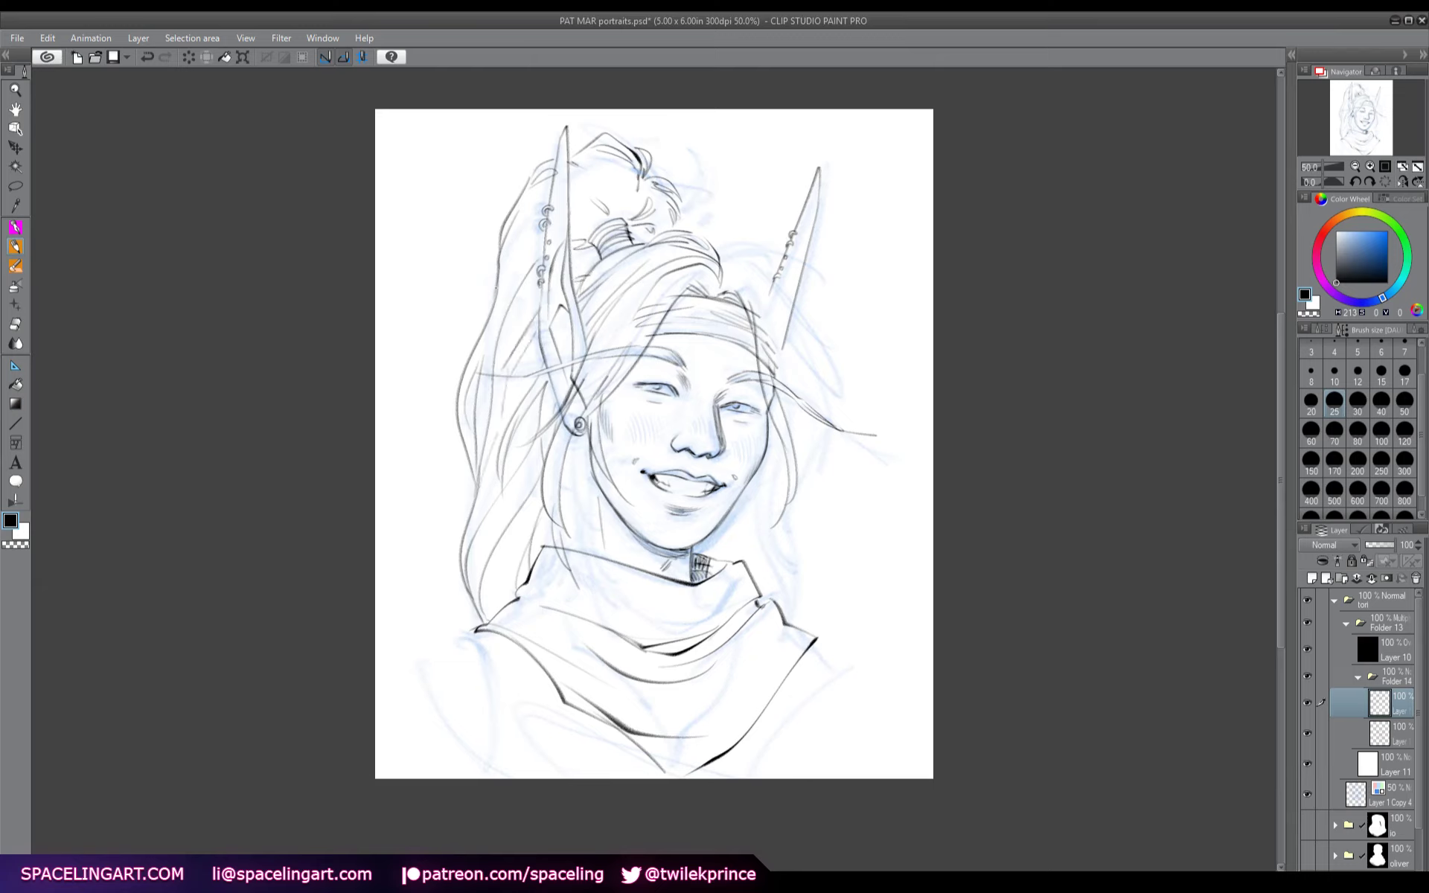
drag(492, 312, 519, 231)
drag(602, 192, 610, 216)
mouse_move(610, 218)
mouse_down()
mouse_move(626, 193)
mouse_move(604, 165)
mouse_up()
- Clean up the headband, ear and earring lines overlapped by the hair on the lower line layer
click(1381, 733)
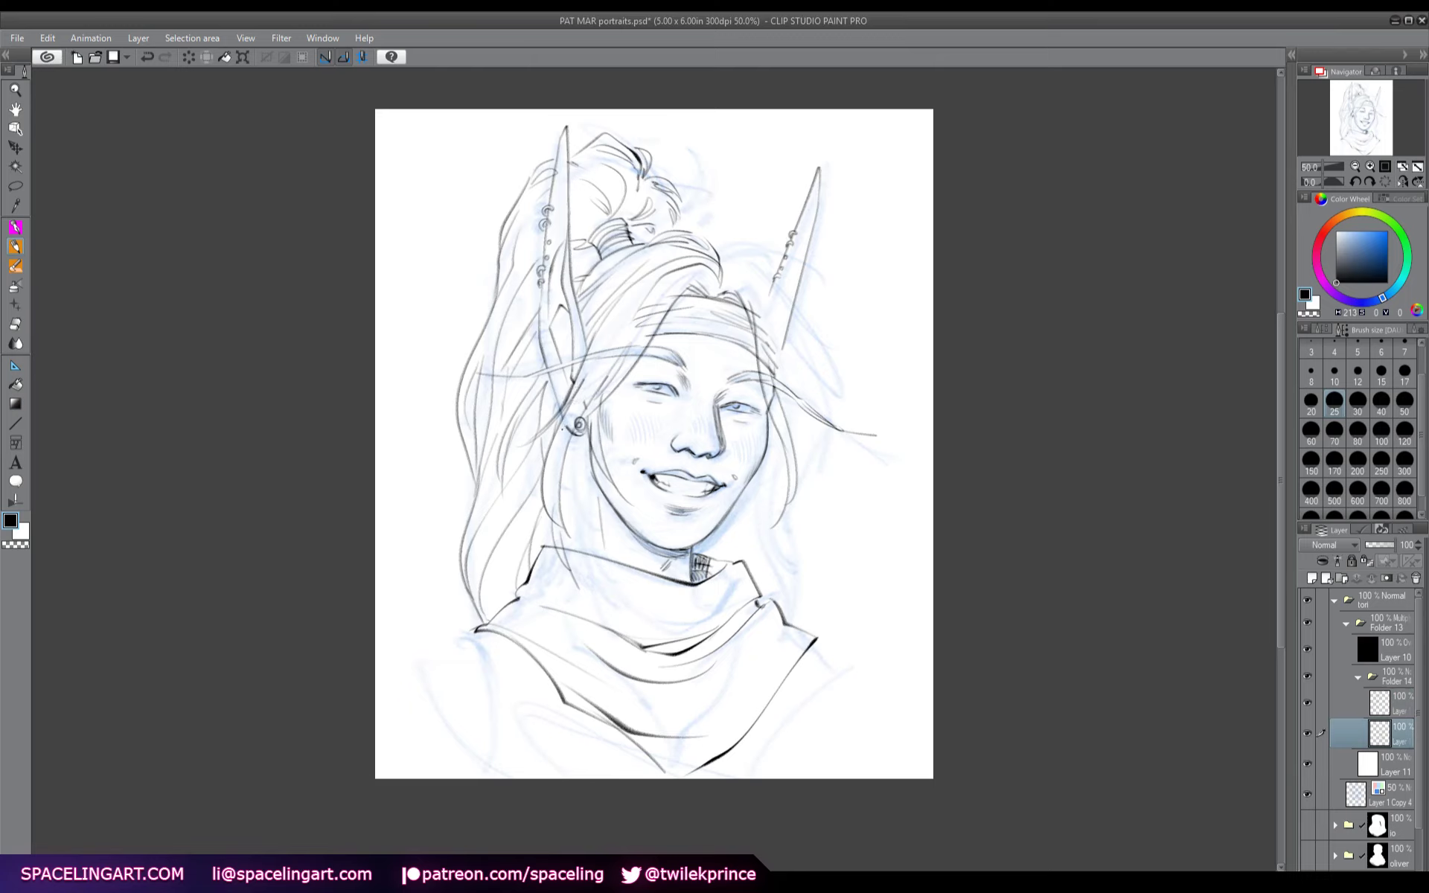
key(ctrl+z)
click(1382, 703)
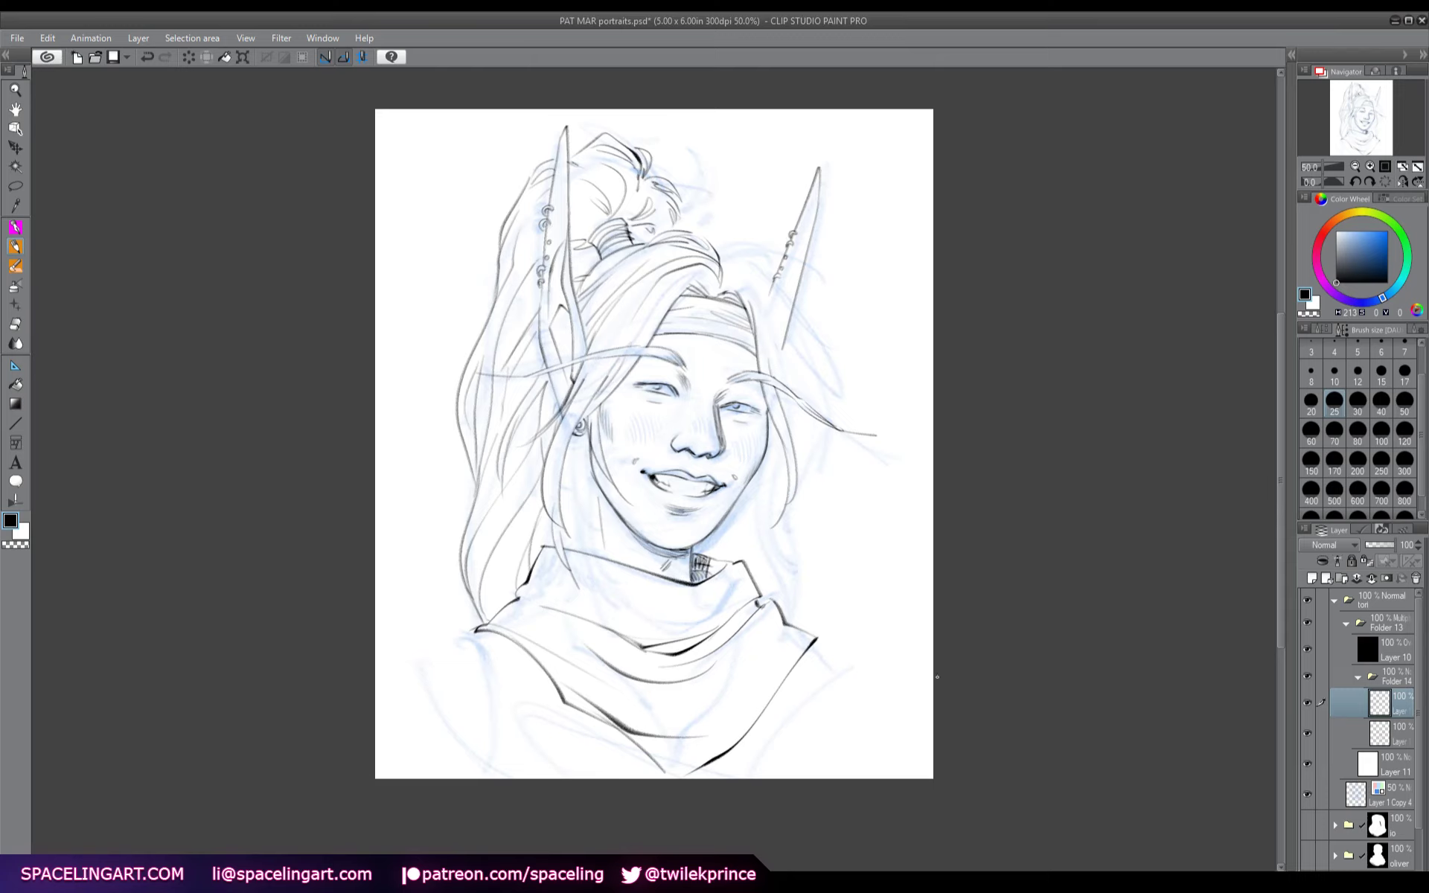
- Flip the view back, add small strokes beside the near earring, and ink the layered hair sweeping around the far ear
key(h)
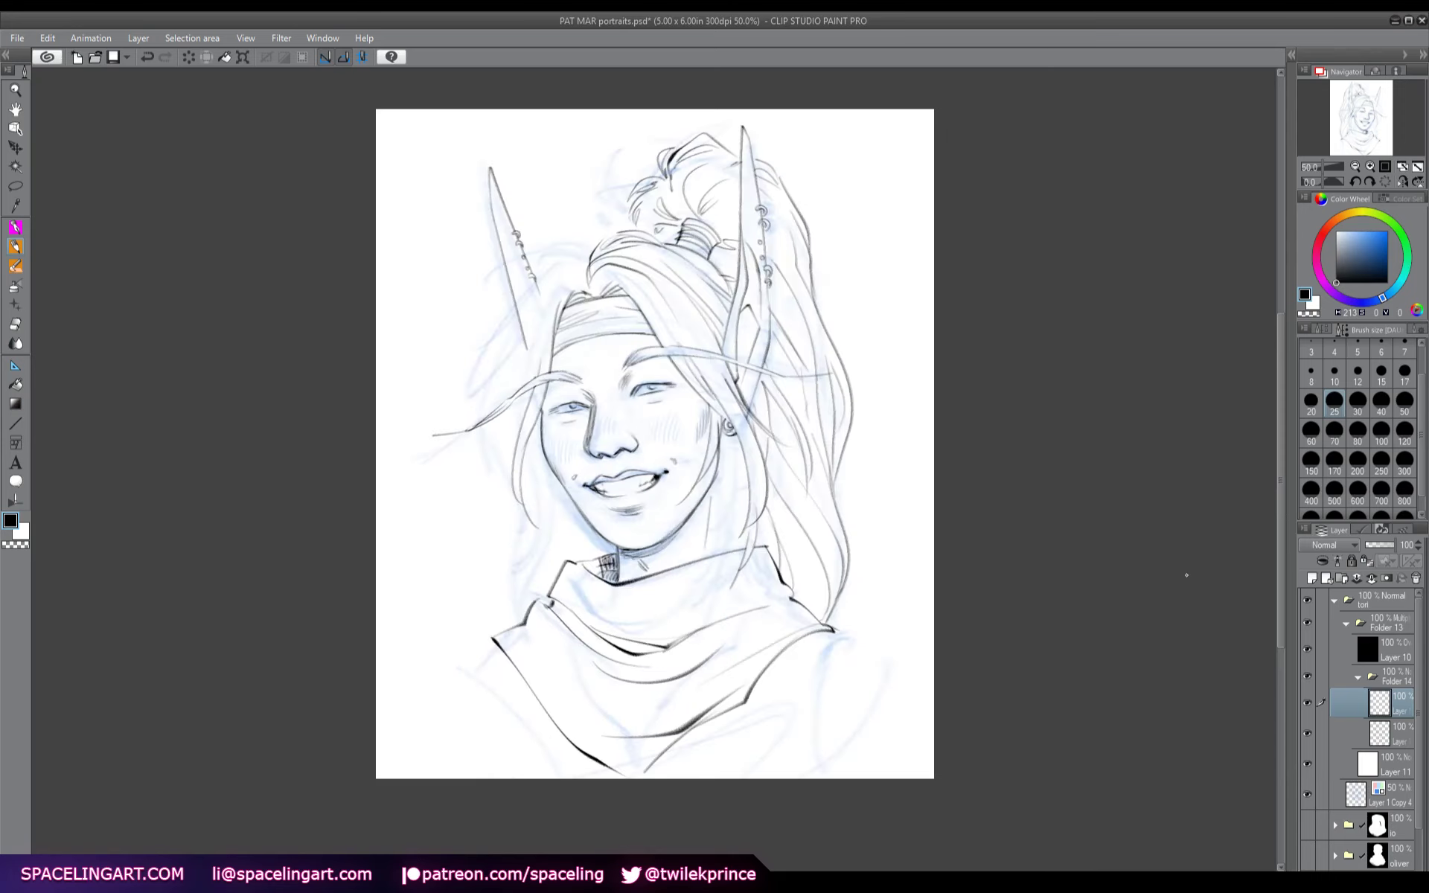
mouse_move(740, 508)
mouse_down()
mouse_move(743, 543)
mouse_move(731, 449)
mouse_up()
drag(729, 444, 735, 454)
mouse_move(587, 243)
mouse_down()
mouse_move(525, 264)
mouse_move(465, 331)
mouse_move(493, 290)
mouse_move(535, 264)
mouse_move(442, 423)
mouse_up()
mouse_move(487, 332)
mouse_down()
mouse_move(455, 383)
mouse_move(493, 416)
mouse_up()
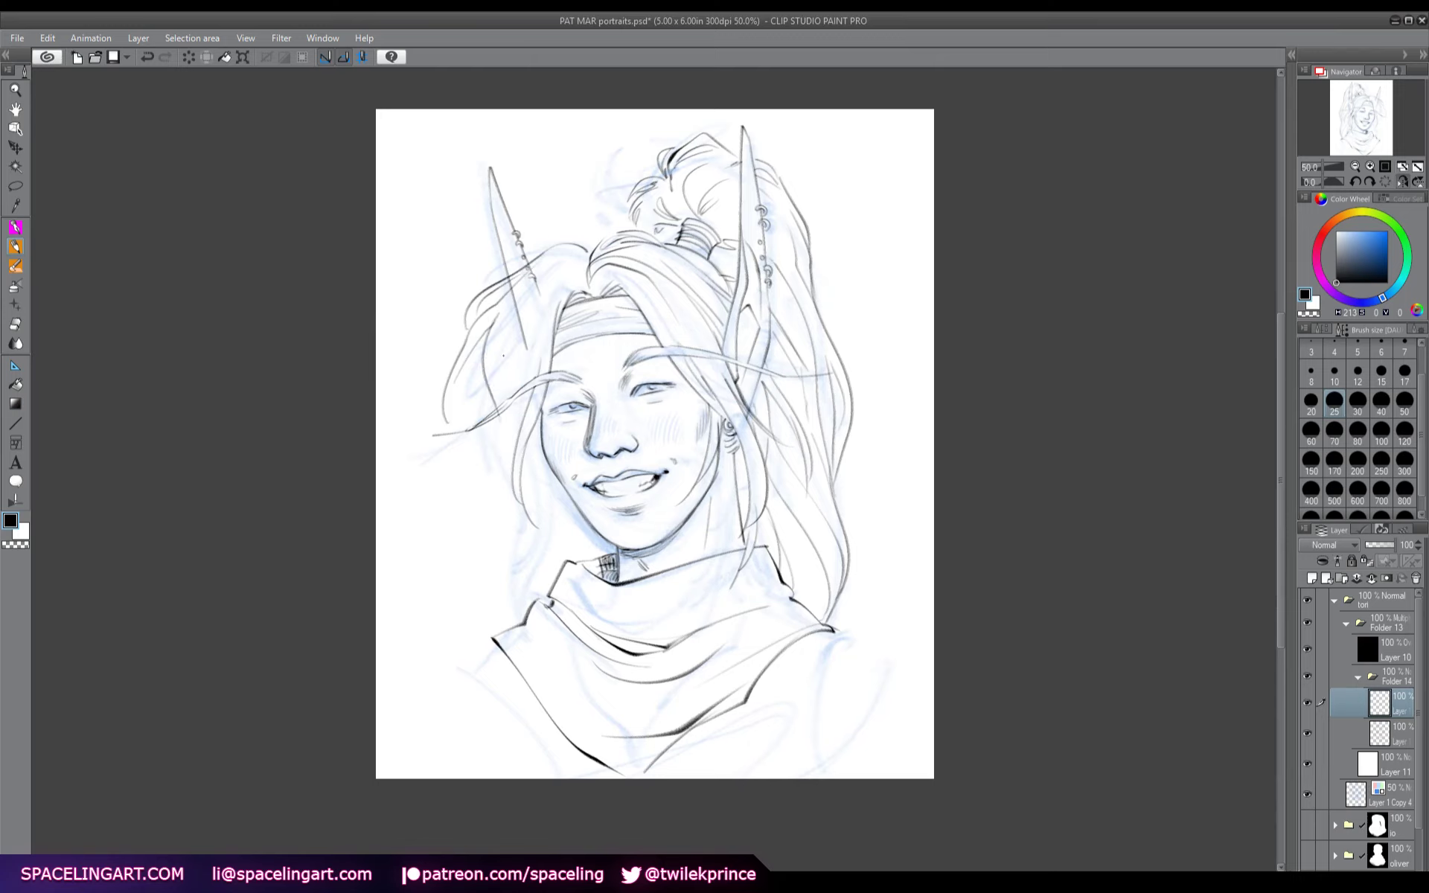
mouse_move(506, 329)
mouse_down()
mouse_move(499, 550)
mouse_move(512, 426)
mouse_up()
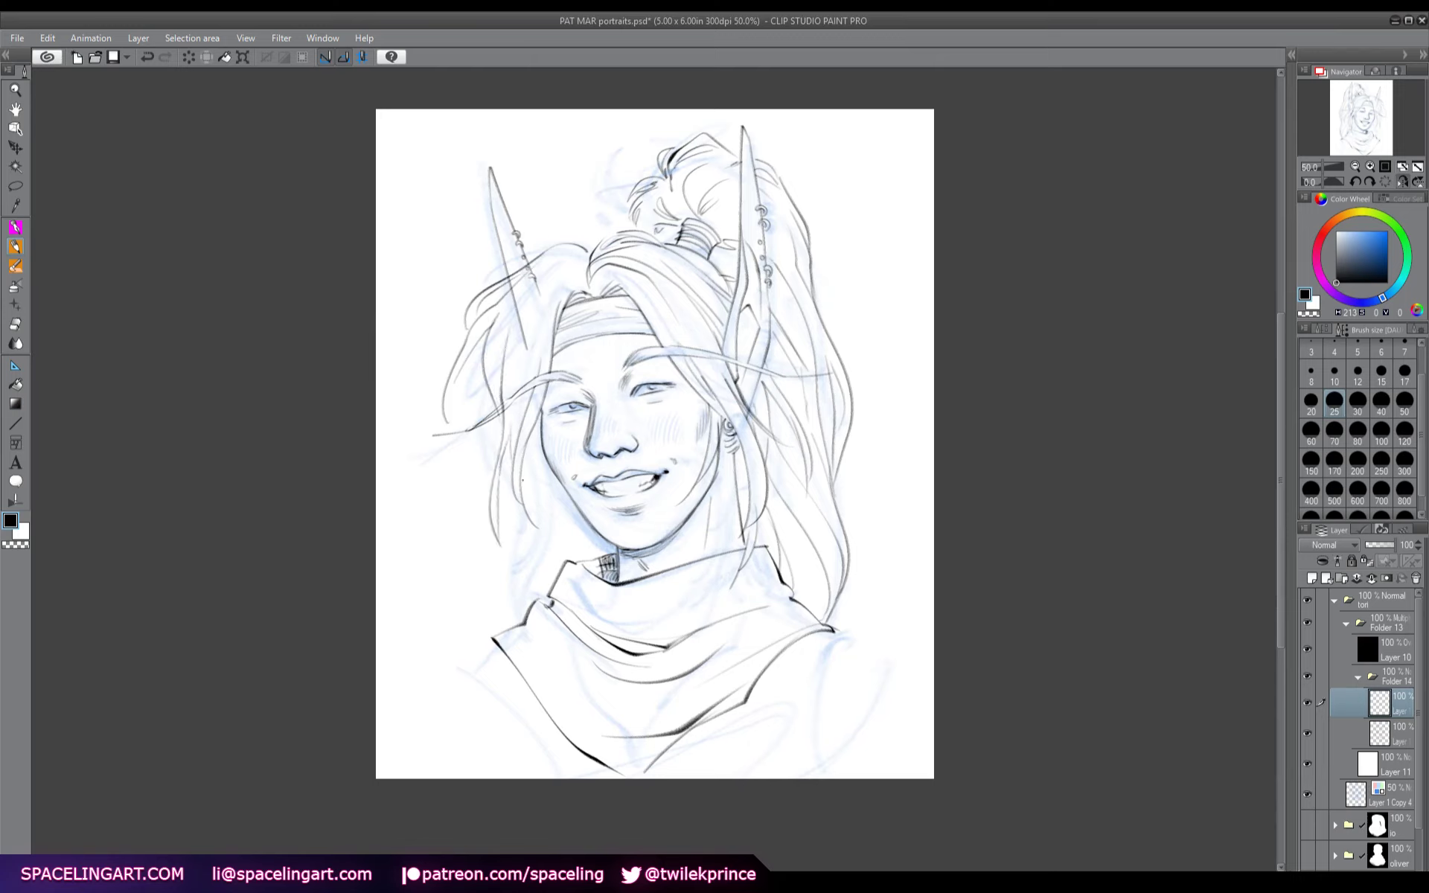
- Ink the far-side locks falling to the cowl and add strands rising from the parting above the headband
mouse_move(524, 481)
mouse_down()
mouse_move(549, 522)
mouse_move(534, 591)
mouse_up()
mouse_move(553, 526)
mouse_down()
mouse_move(558, 555)
mouse_move(609, 611)
mouse_up()
mouse_move(561, 581)
mouse_down()
mouse_move(575, 544)
mouse_move(567, 503)
mouse_up()
drag(573, 539, 575, 506)
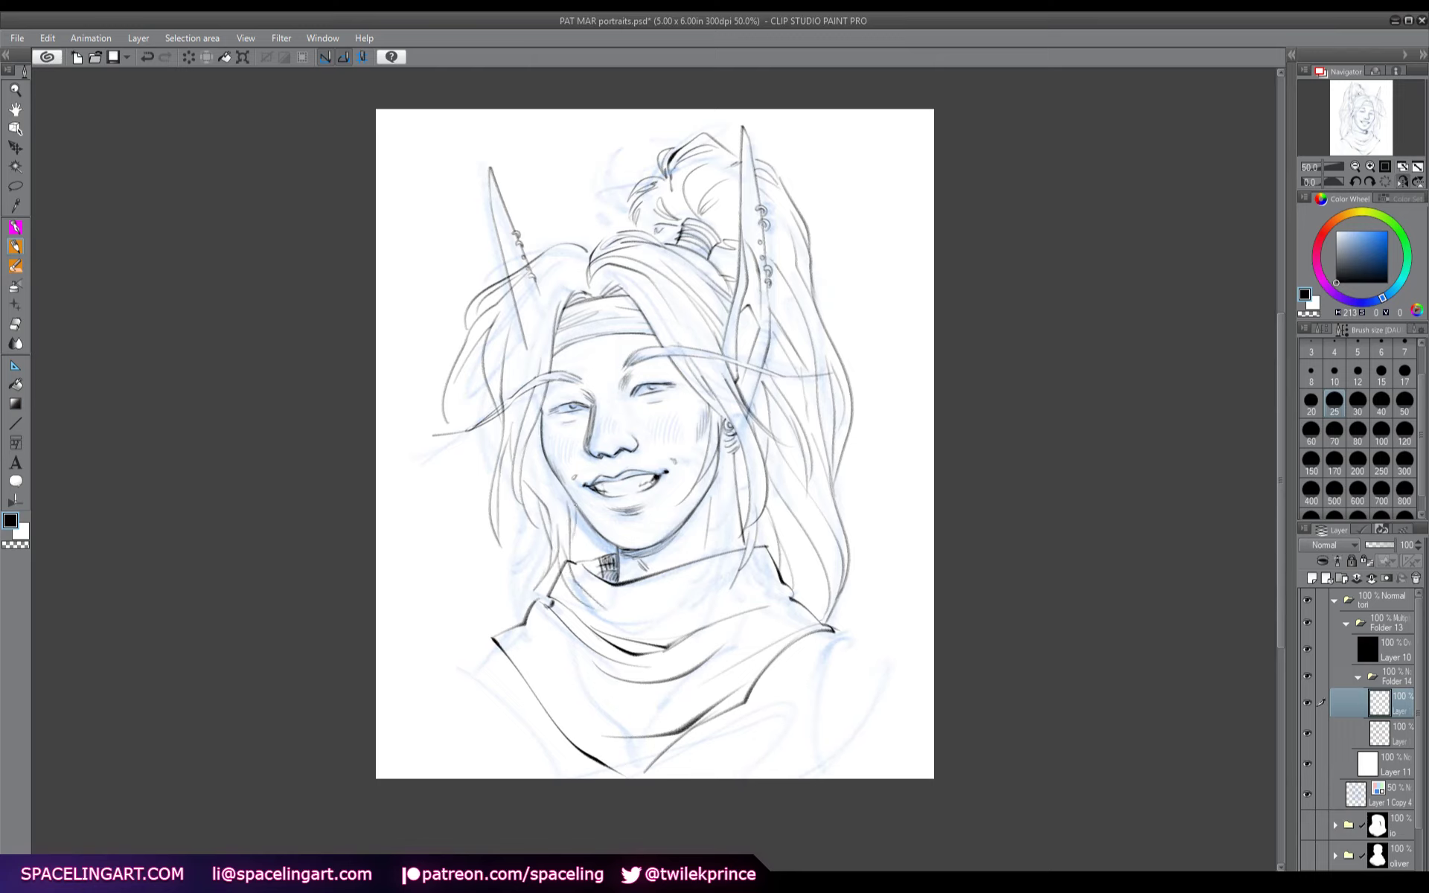
mouse_move(540, 425)
mouse_down()
mouse_move(534, 478)
mouse_move(558, 530)
mouse_move(606, 556)
mouse_up()
mouse_move(587, 277)
mouse_down()
mouse_move(539, 306)
mouse_move(504, 400)
mouse_move(585, 262)
mouse_move(552, 263)
mouse_move(577, 251)
mouse_up()
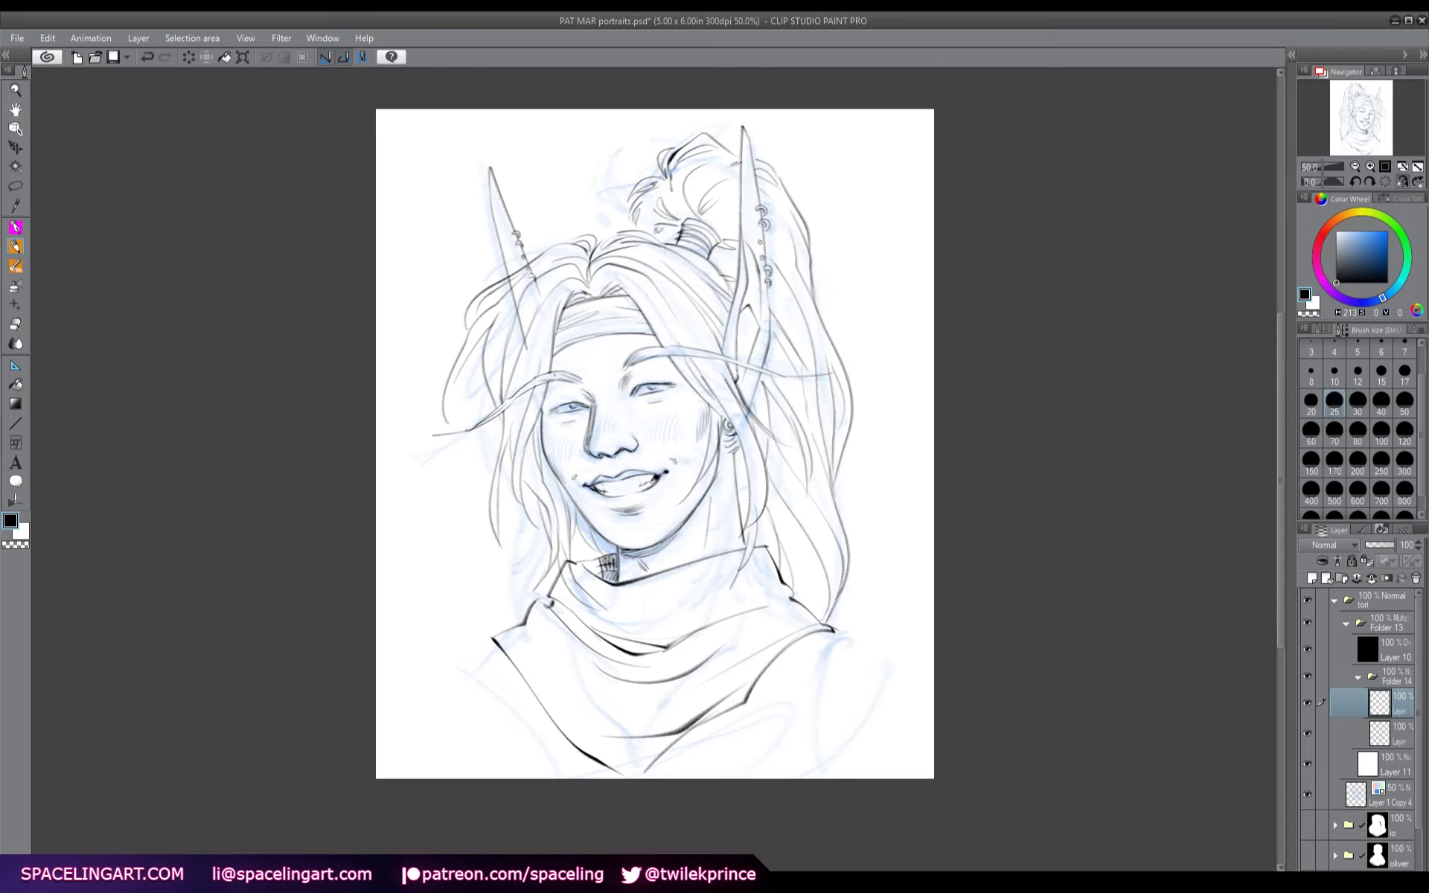
- Erase the far ear lines hidden behind the hair on the lower line layer and flip the view
key(ctrl+[)
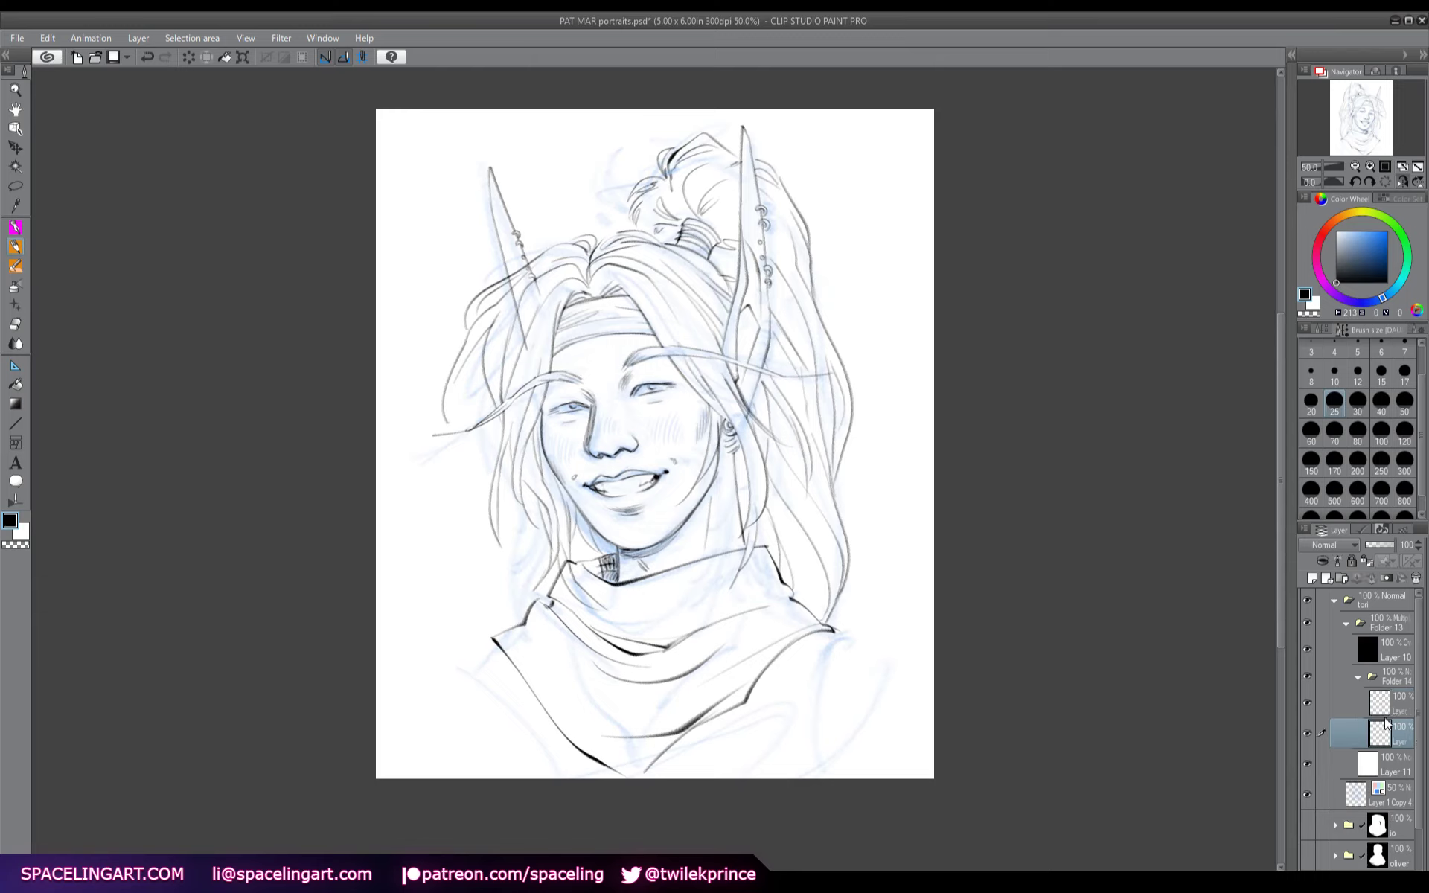
drag(565, 562, 563, 570)
key(ctrl+z)
key(ctrl+z)
key(h)
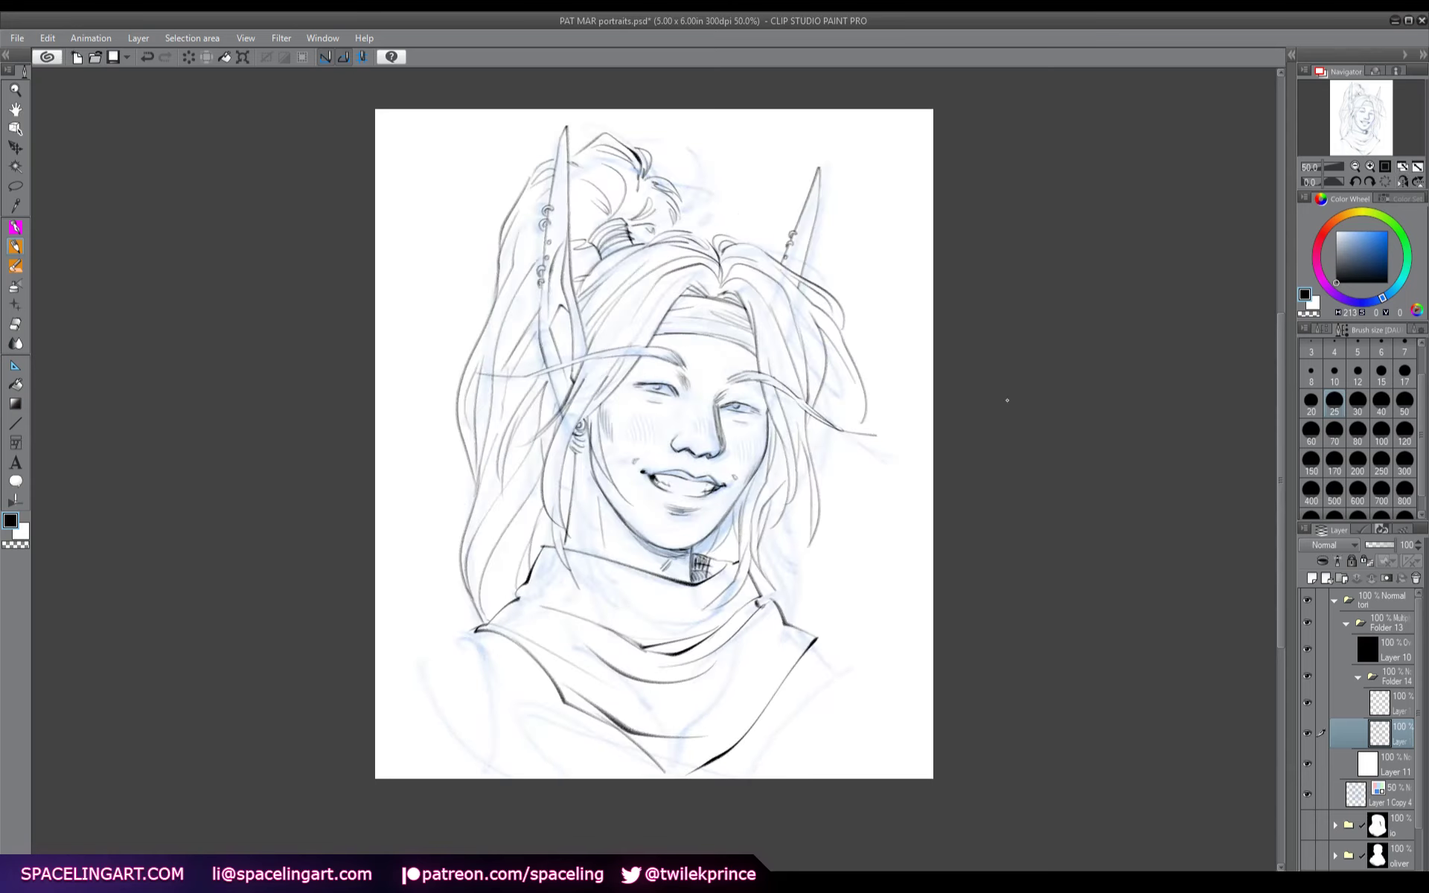
- On the upper line layer, ink both shoulders with their armhole seams and add extra fold lines to the cowl
click(1388, 702)
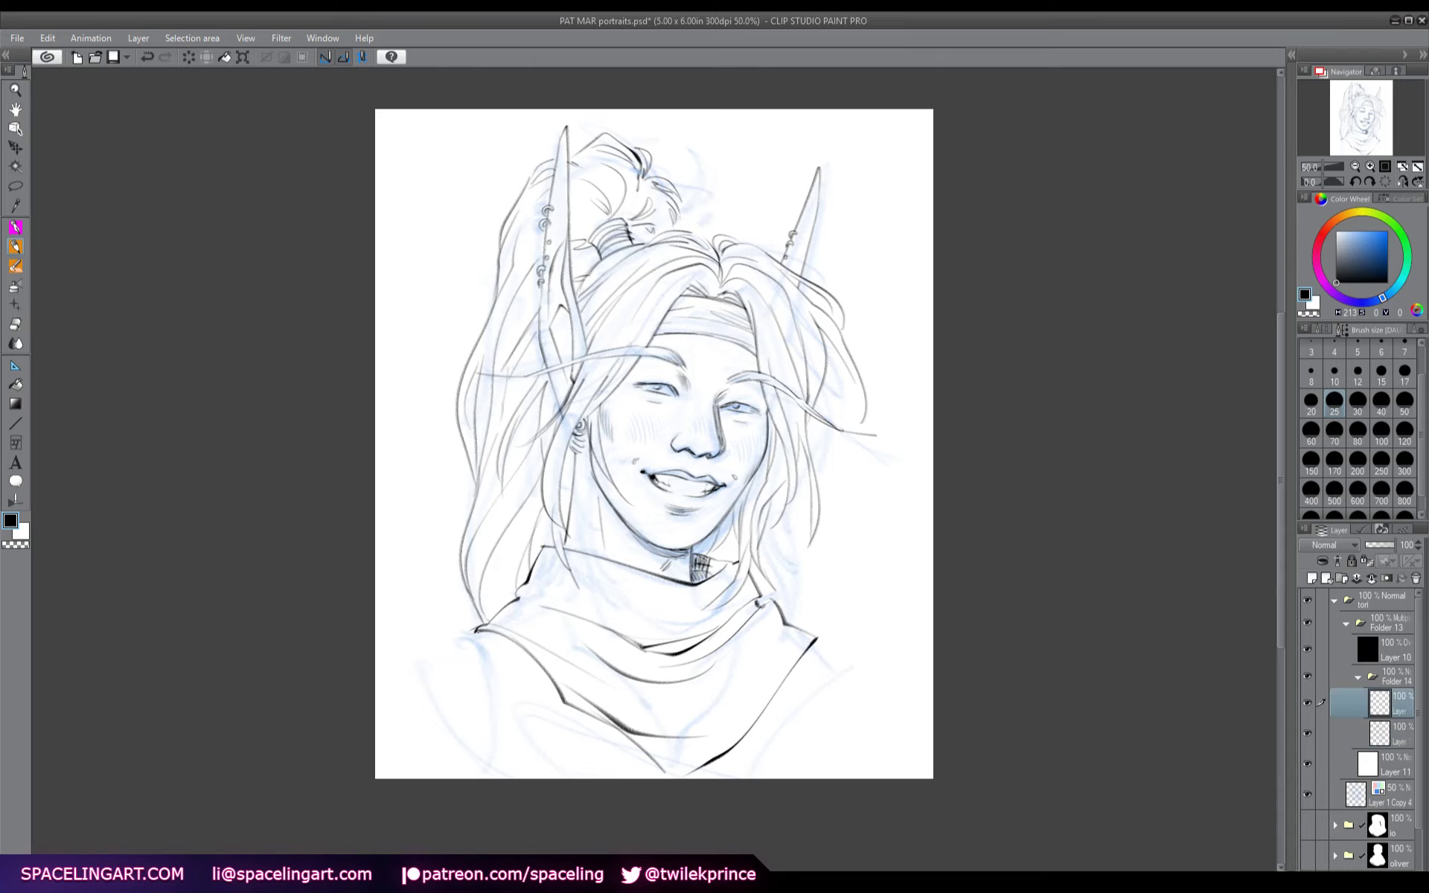
mouse_move(476, 632)
mouse_down()
mouse_move(491, 663)
mouse_move(498, 738)
mouse_move(505, 674)
mouse_move(495, 751)
mouse_up()
drag(812, 642, 844, 697)
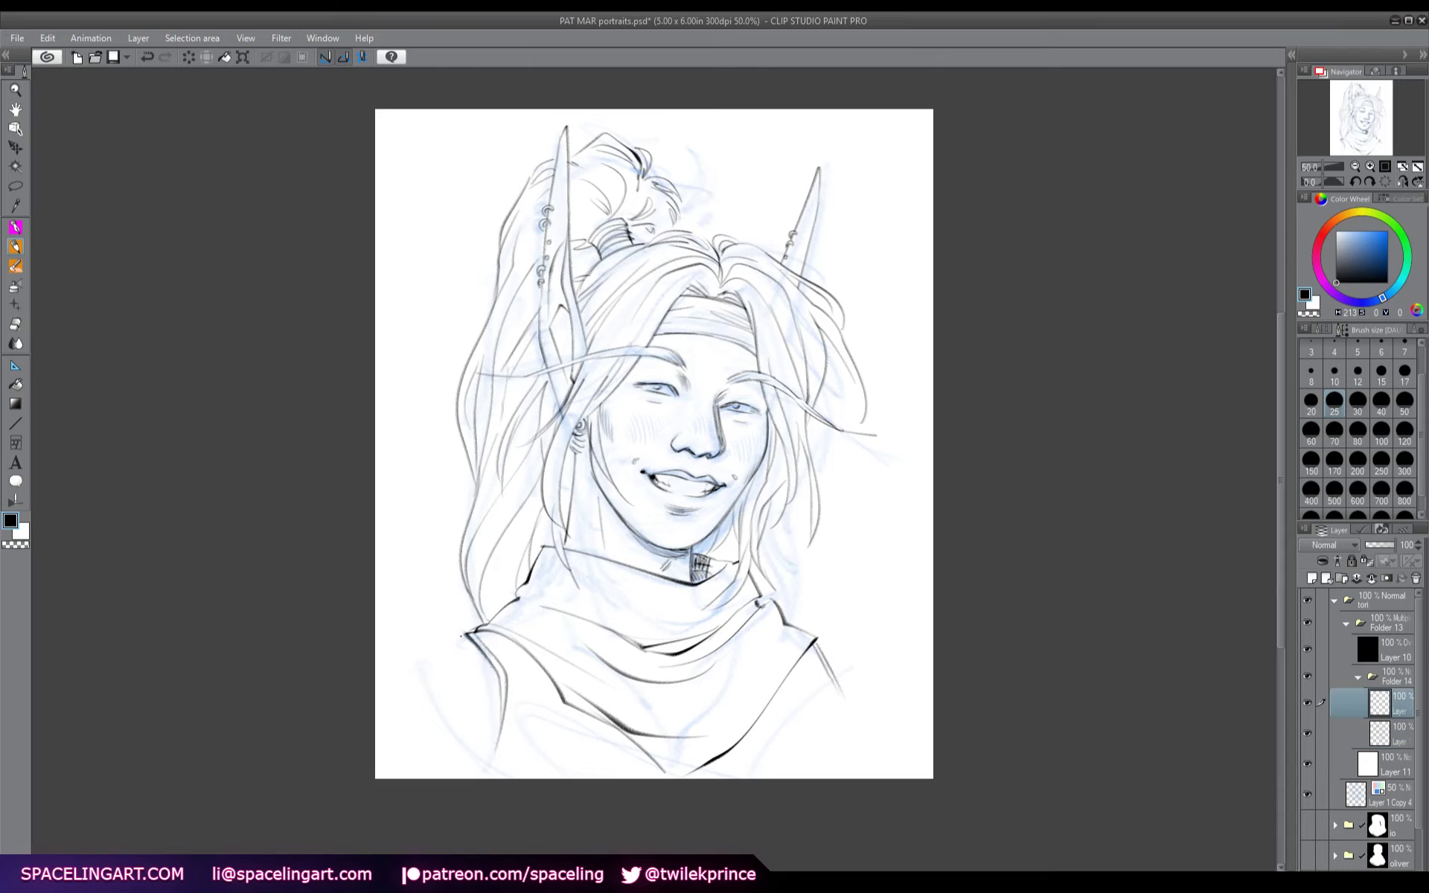
drag(471, 634, 414, 666)
drag(817, 639, 852, 660)
drag(525, 573, 565, 599)
drag(556, 586, 581, 601)
mouse_move(676, 706)
mouse_down()
mouse_move(740, 686)
mouse_move(733, 707)
mouse_move(773, 659)
mouse_move(743, 712)
mouse_up()
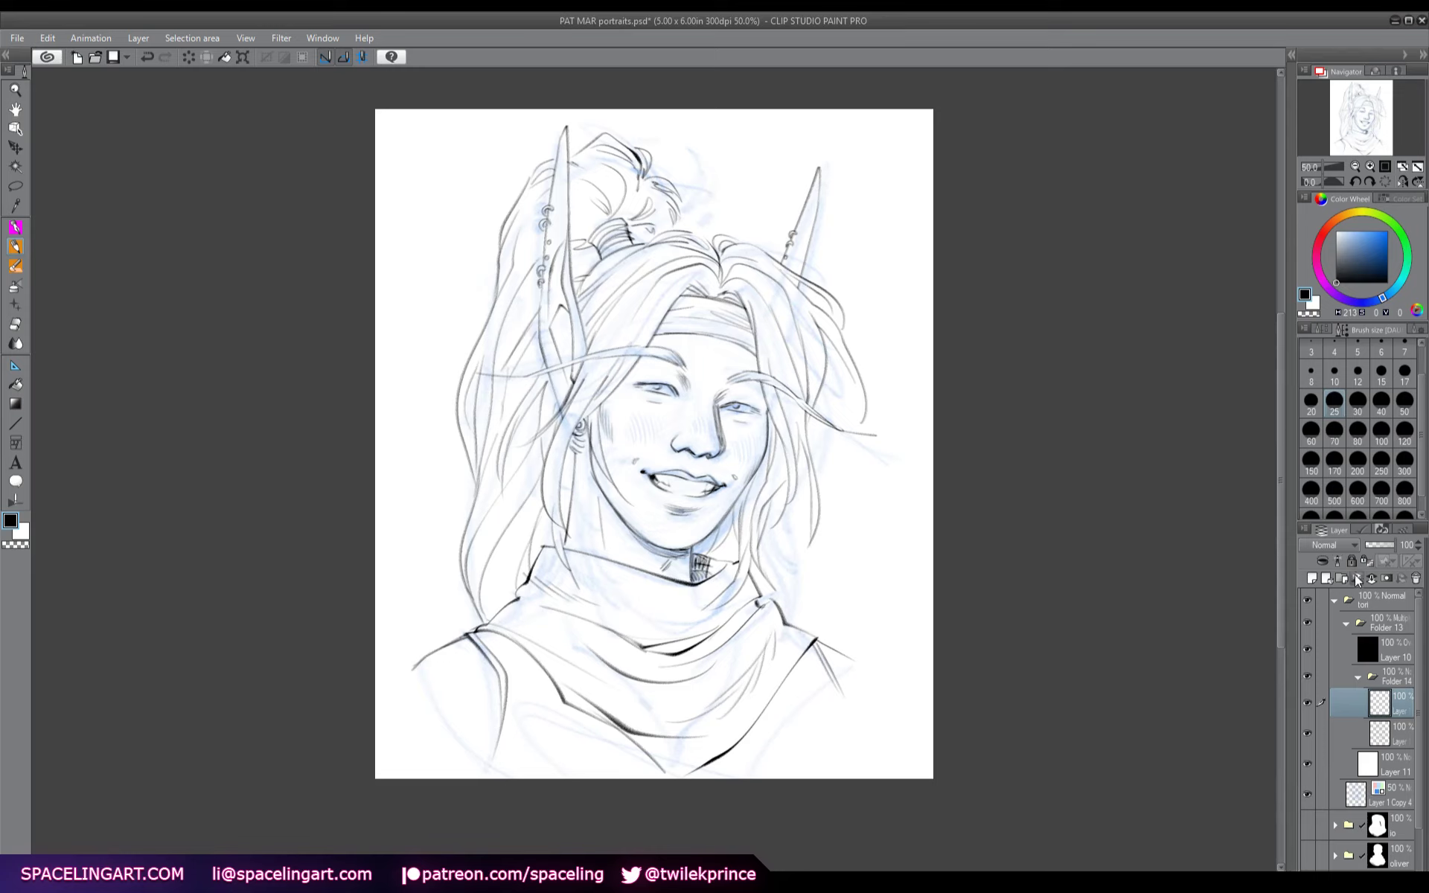
- Add the artist's signature and date above the far shoulder, collapse the line-art folder and hide the blue sketch
click(1417, 330)
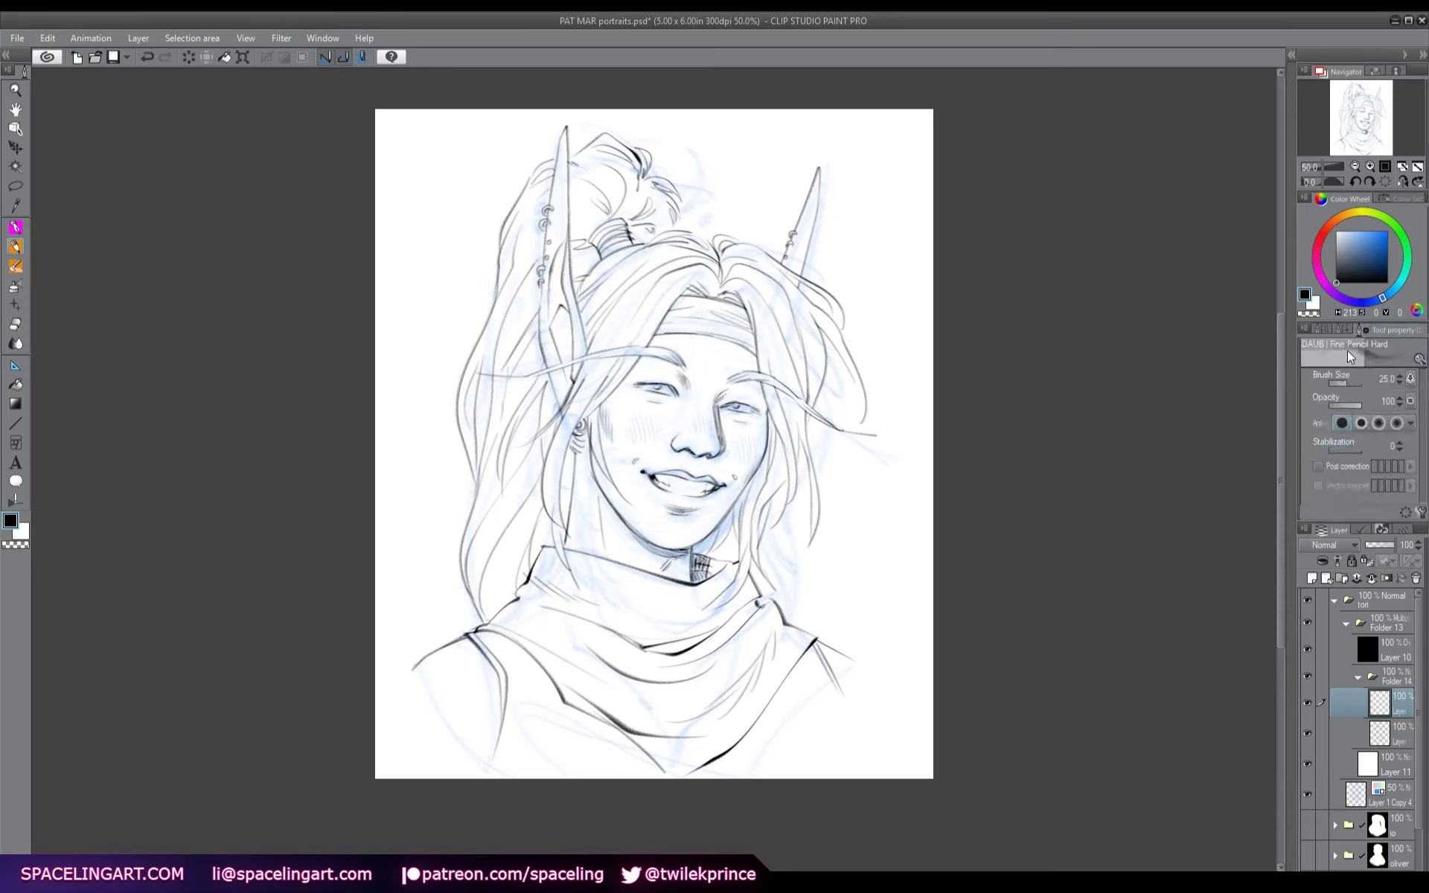
click(1342, 329)
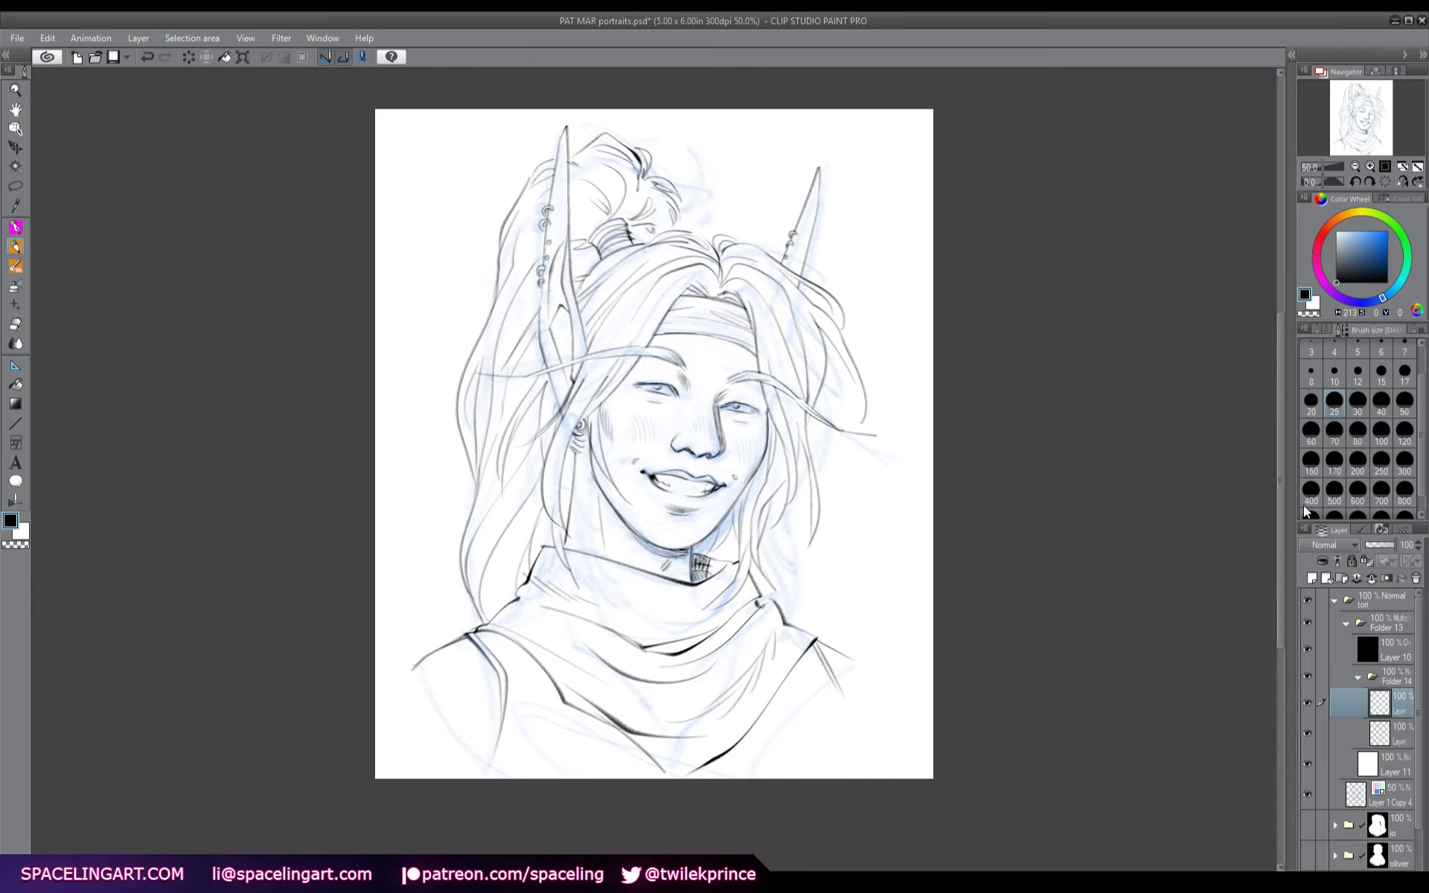
drag(802, 608, 857, 648)
click(1346, 623)
click(1307, 649)
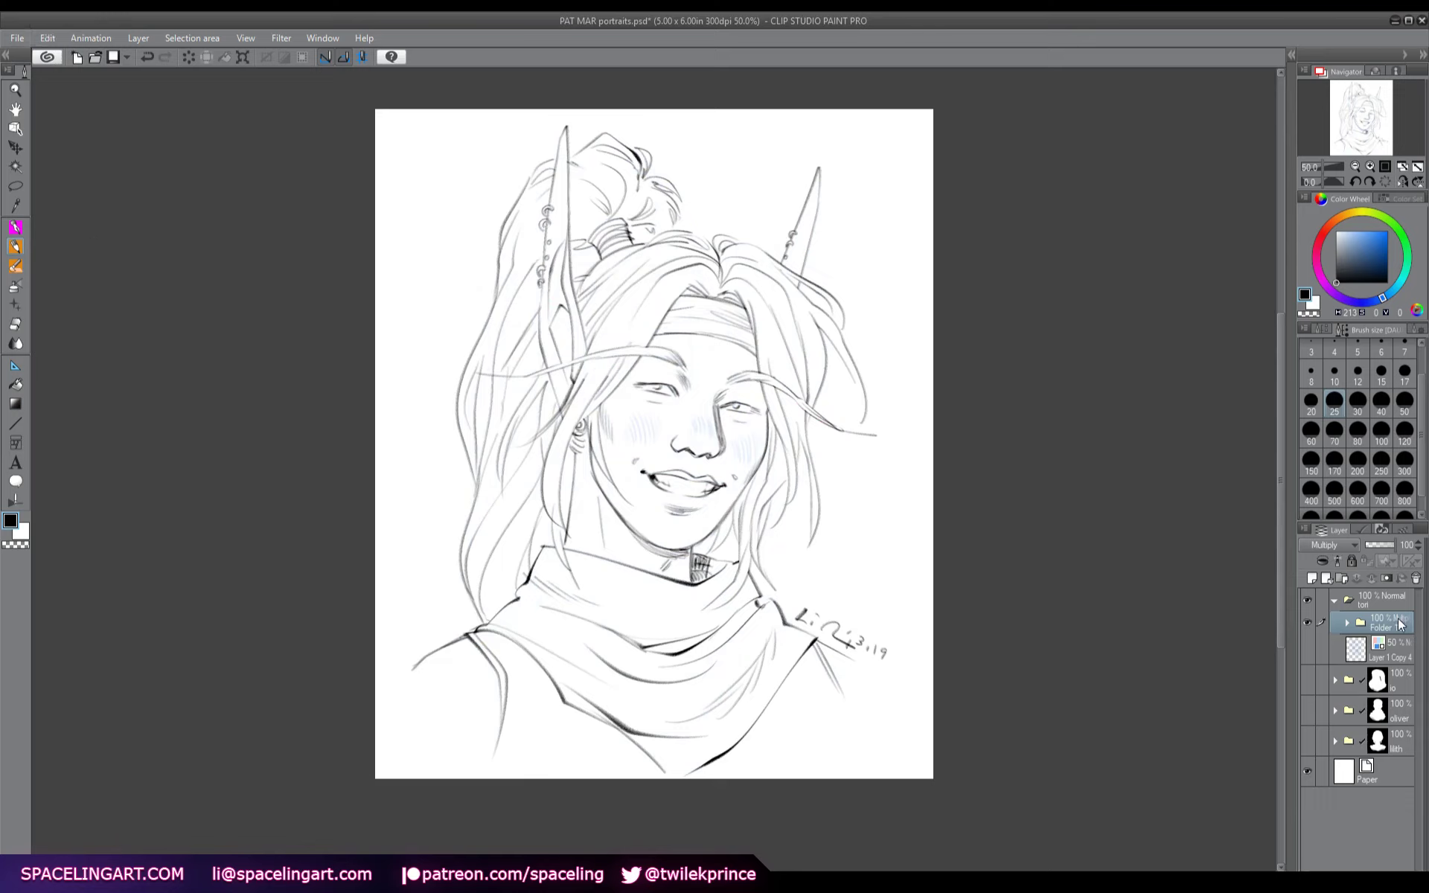
- Merge the line-art folder into one layer, place it in a new folder and duplicate it with Overlay blending
key(shift+alt+e)
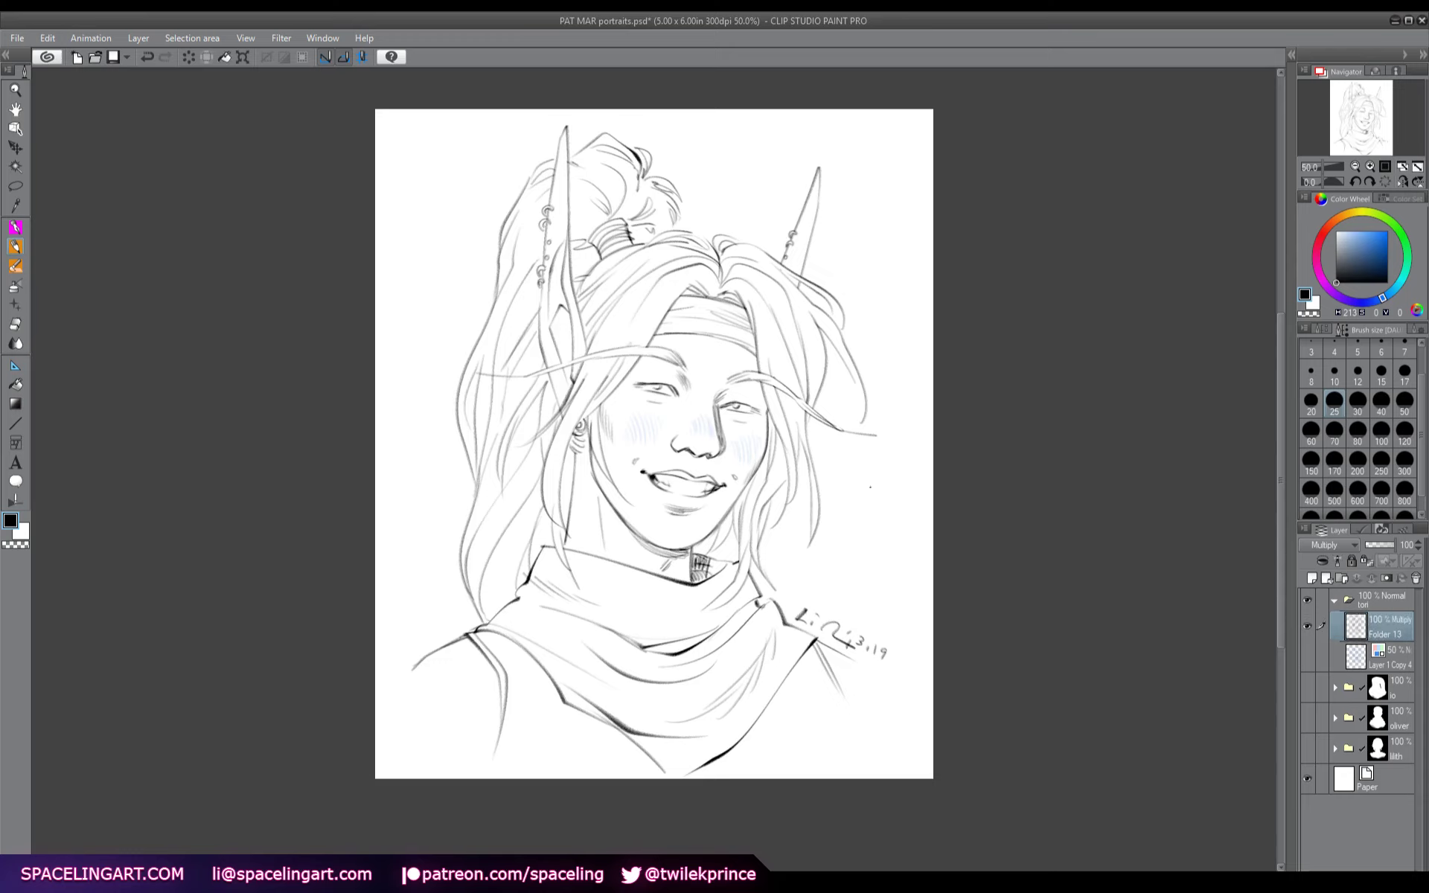
click(1344, 580)
drag(1376, 646, 1382, 627)
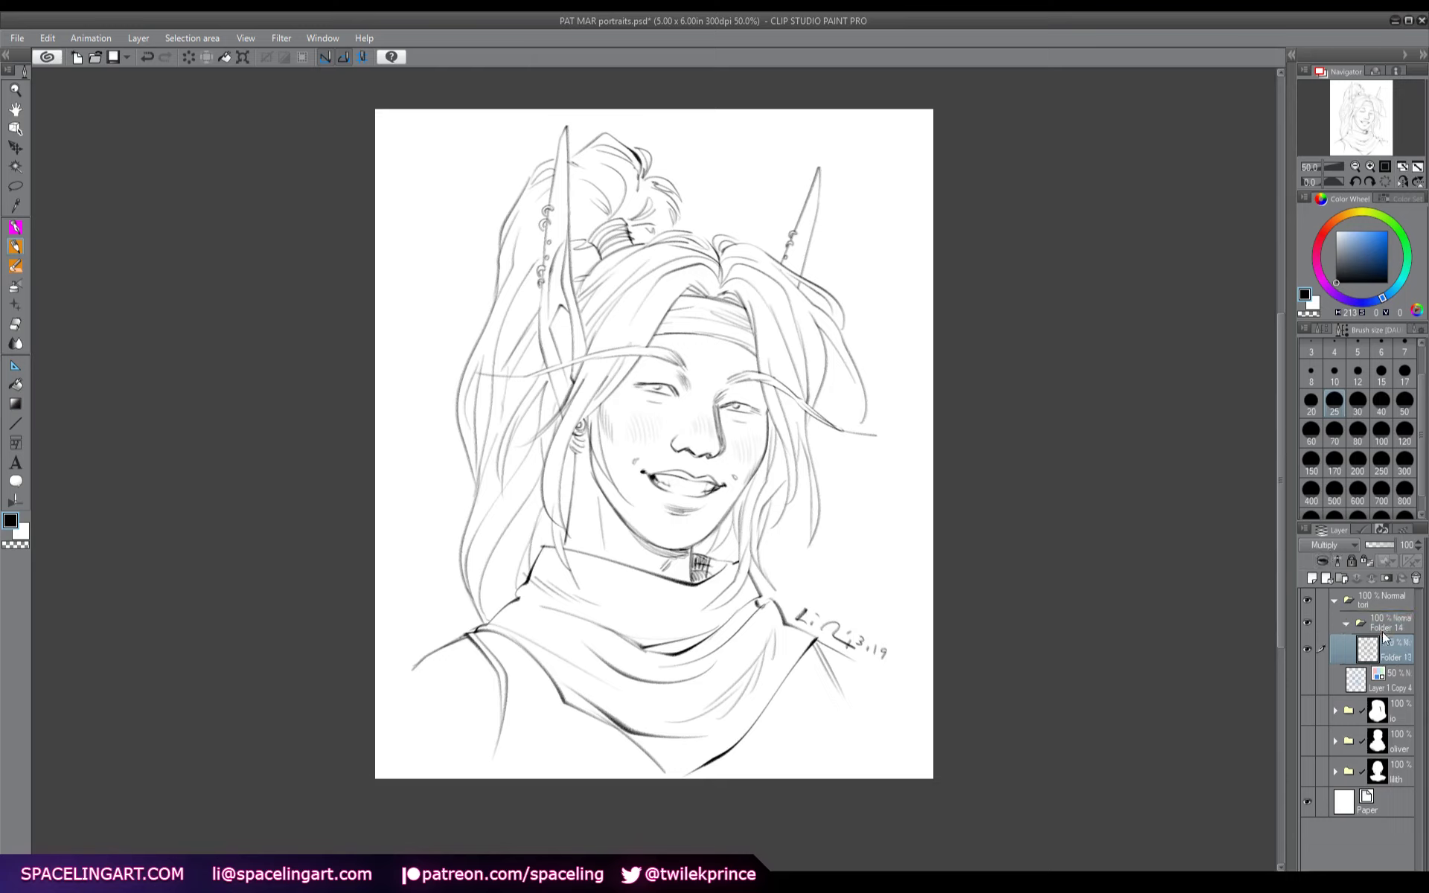
key(ctrl+c)
key(ctrl+v)
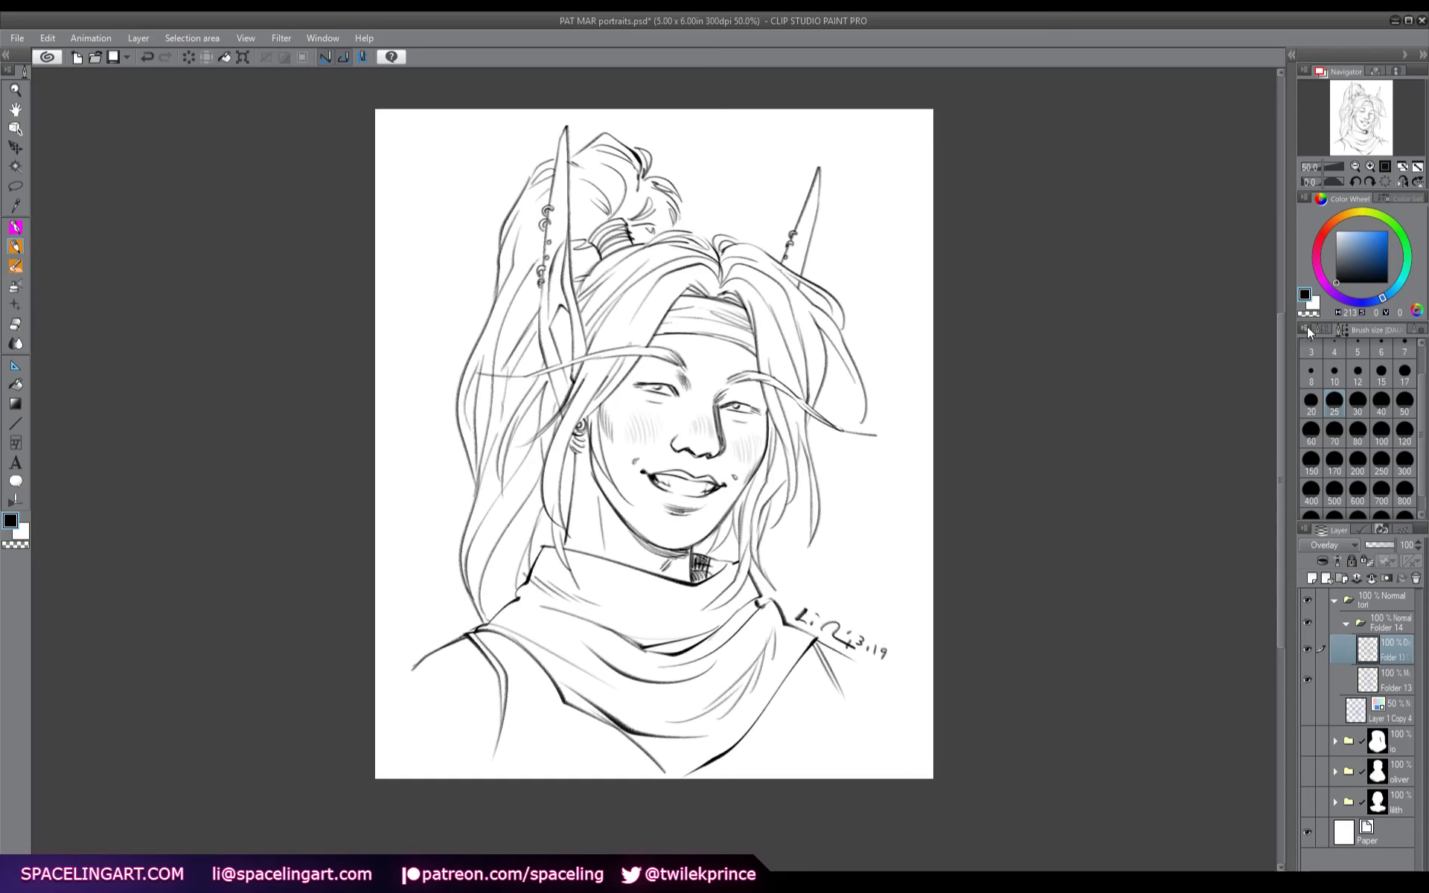
- Recolour the lower Multiply line-art layer with a pale muted red
click(1384, 683)
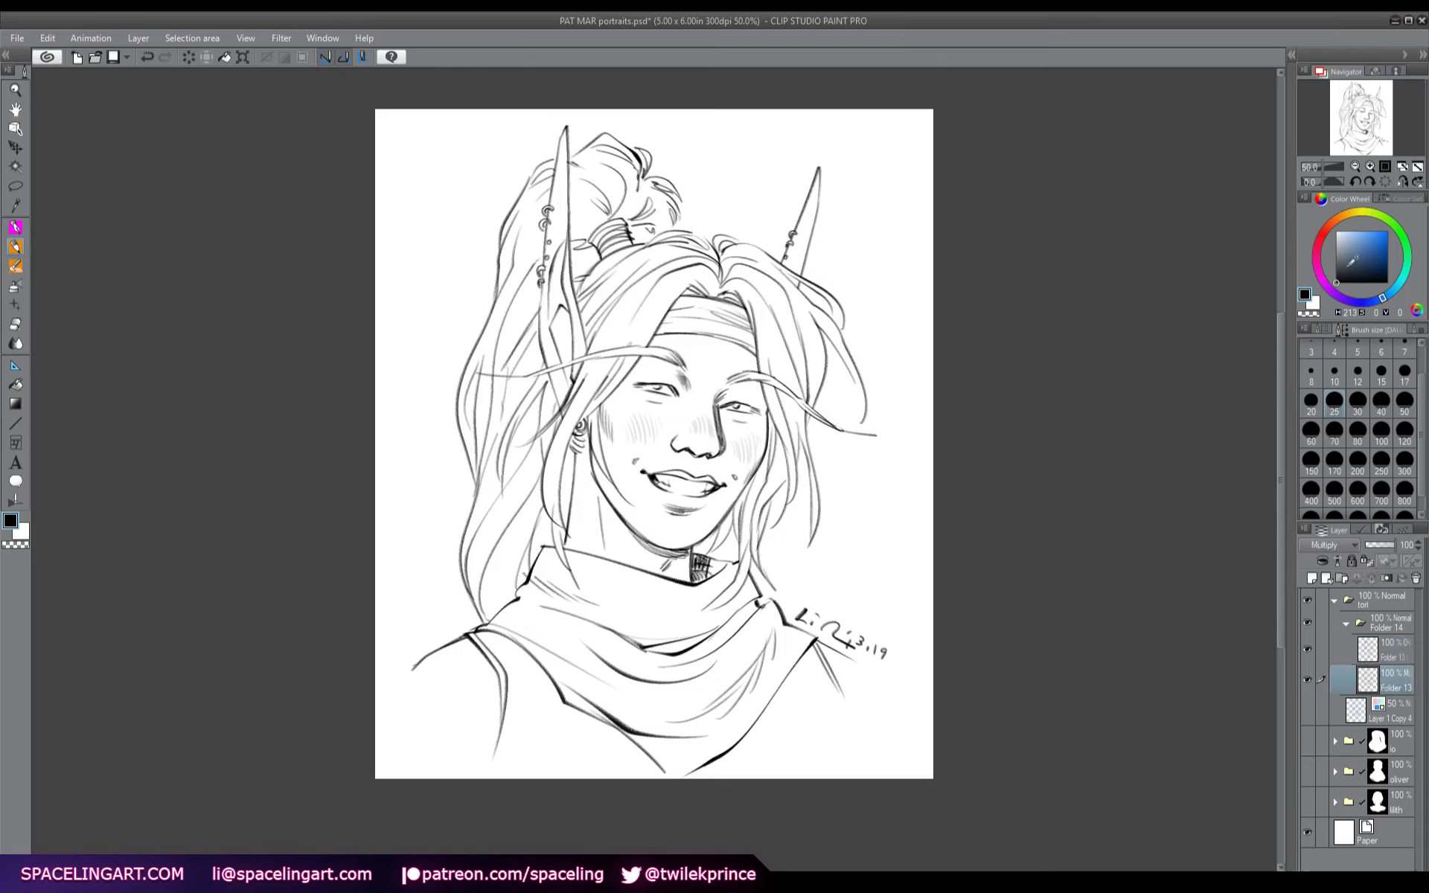
click(1325, 234)
click(1346, 236)
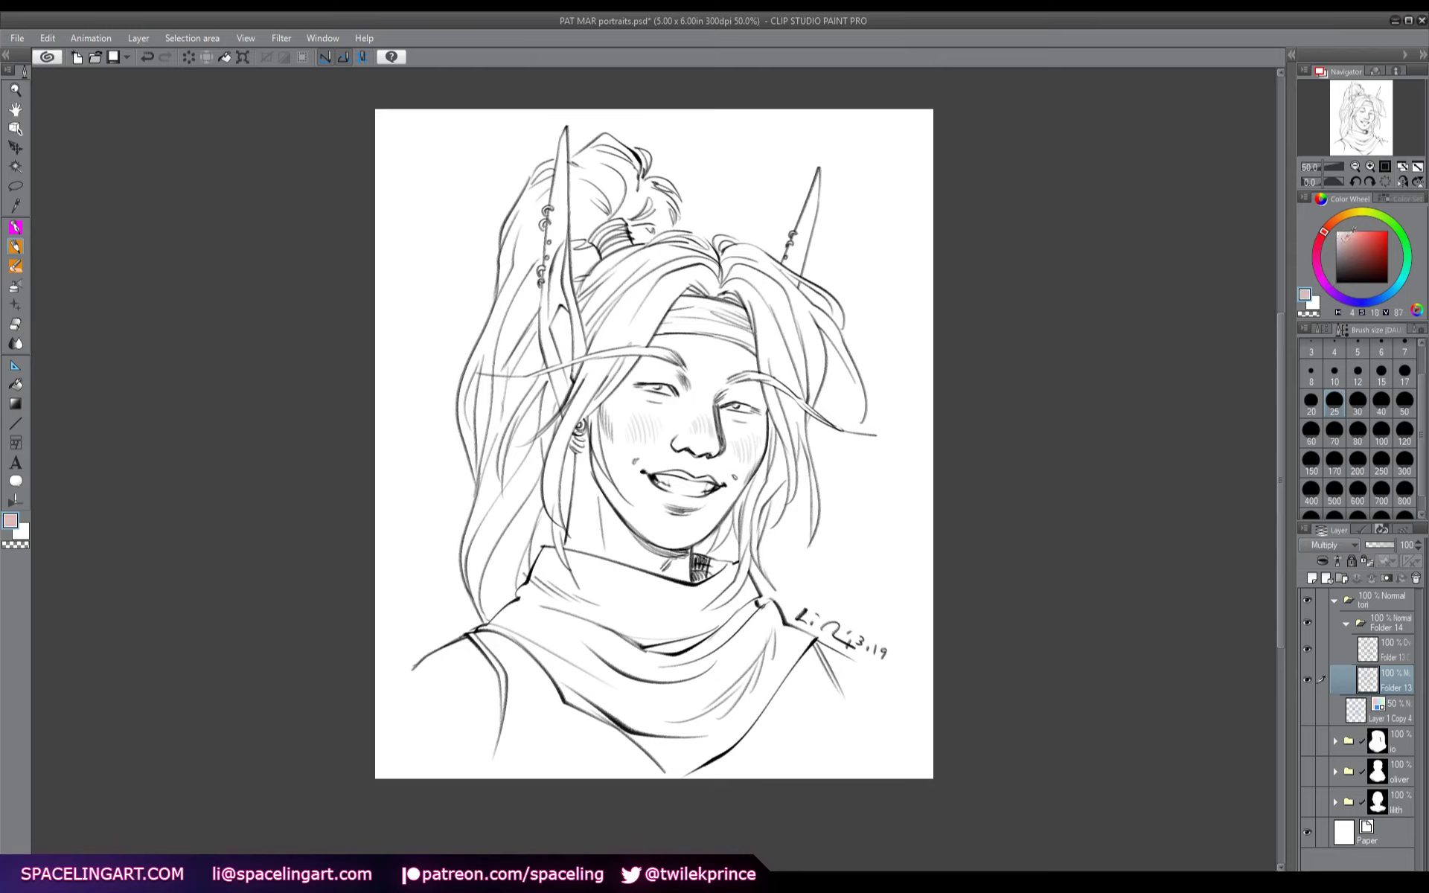
click(106, 246)
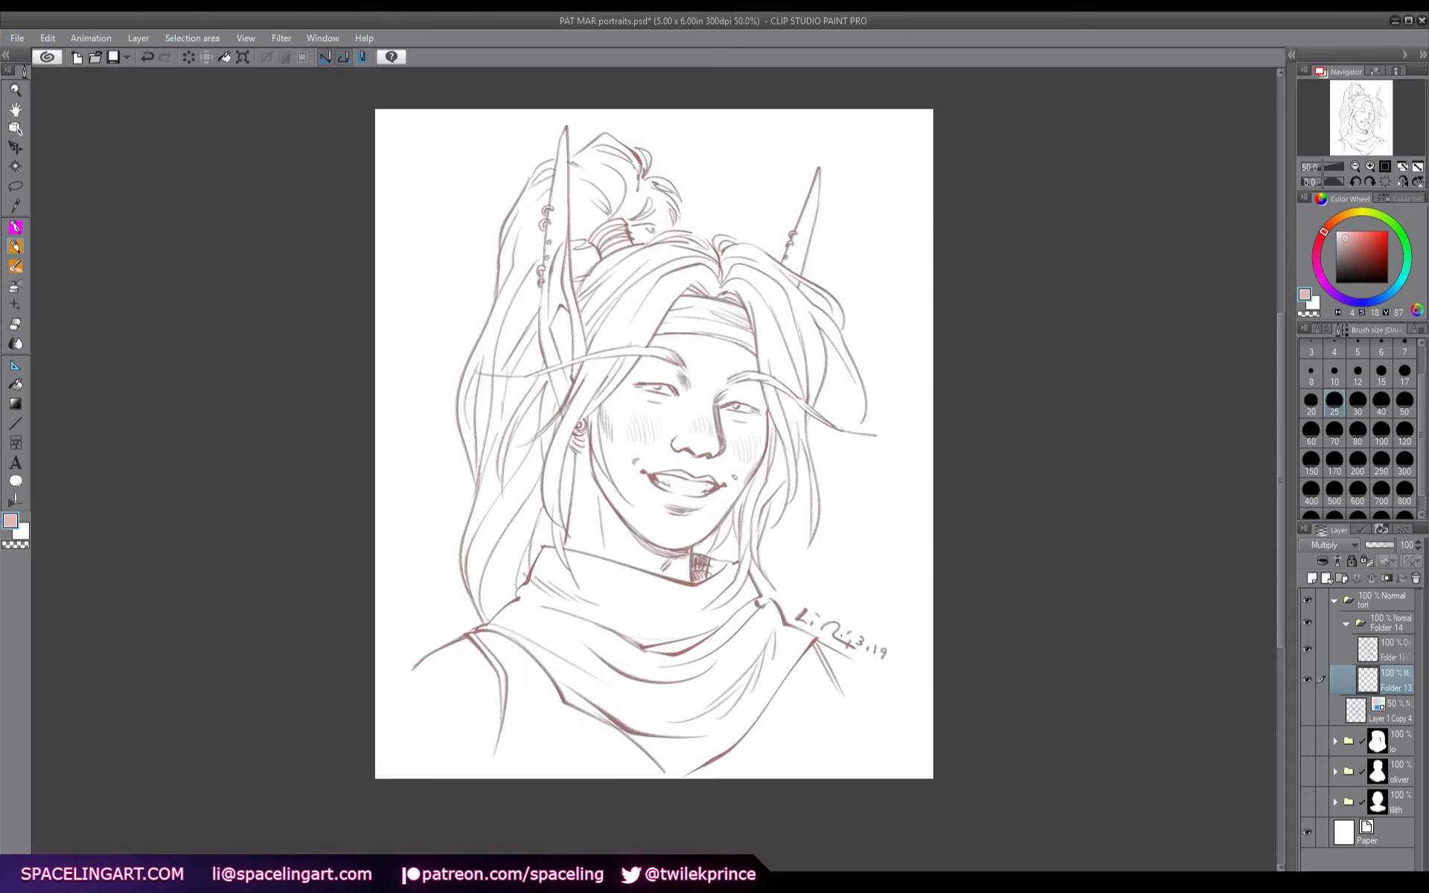
- Set the collapsed line-art folder's blending mode to Through and create a new folder beneath it
click(1346, 624)
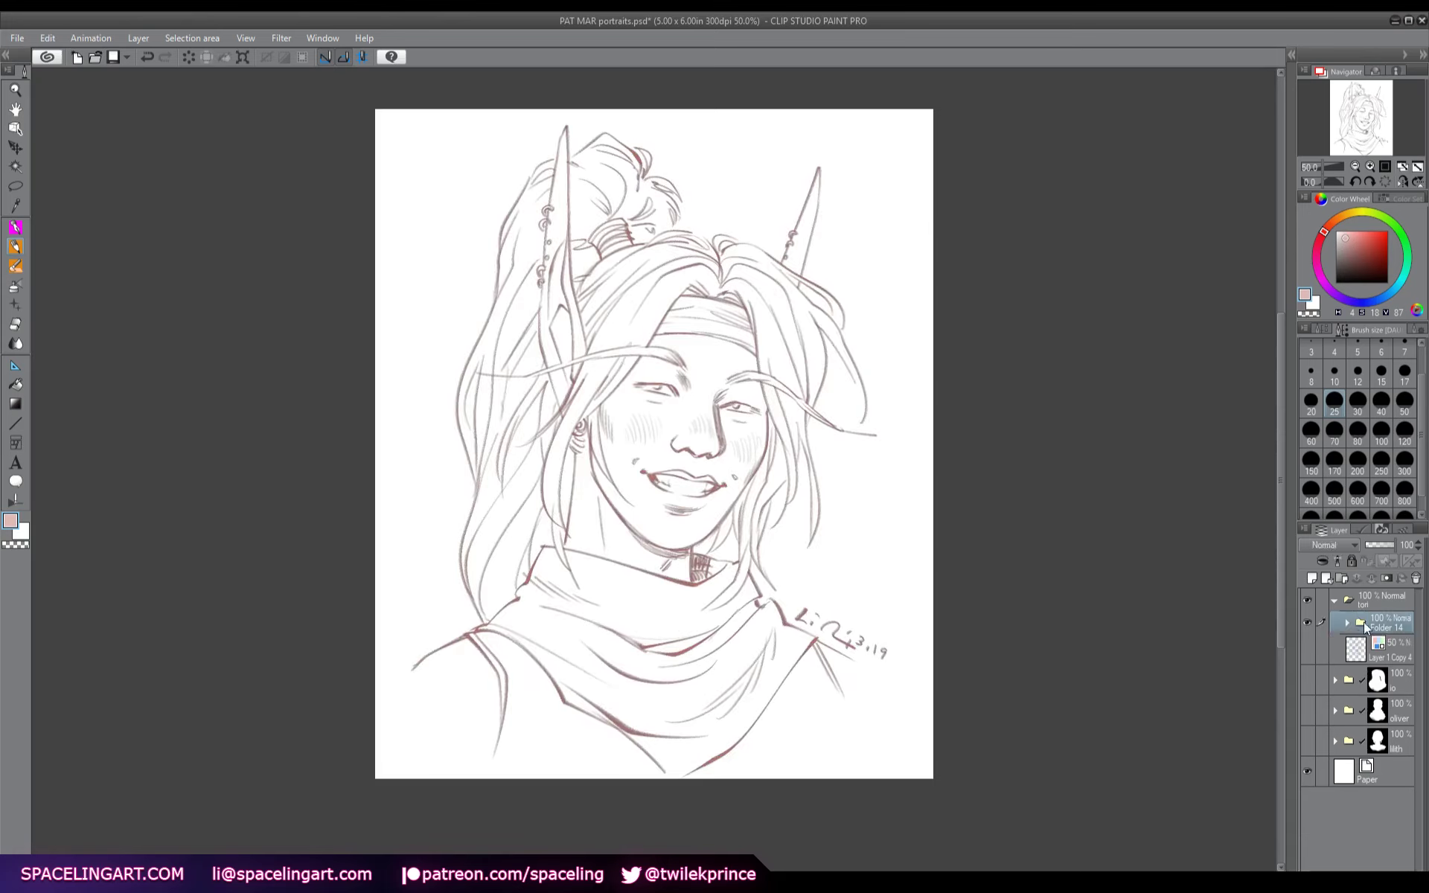
click(1312, 158)
click(1361, 659)
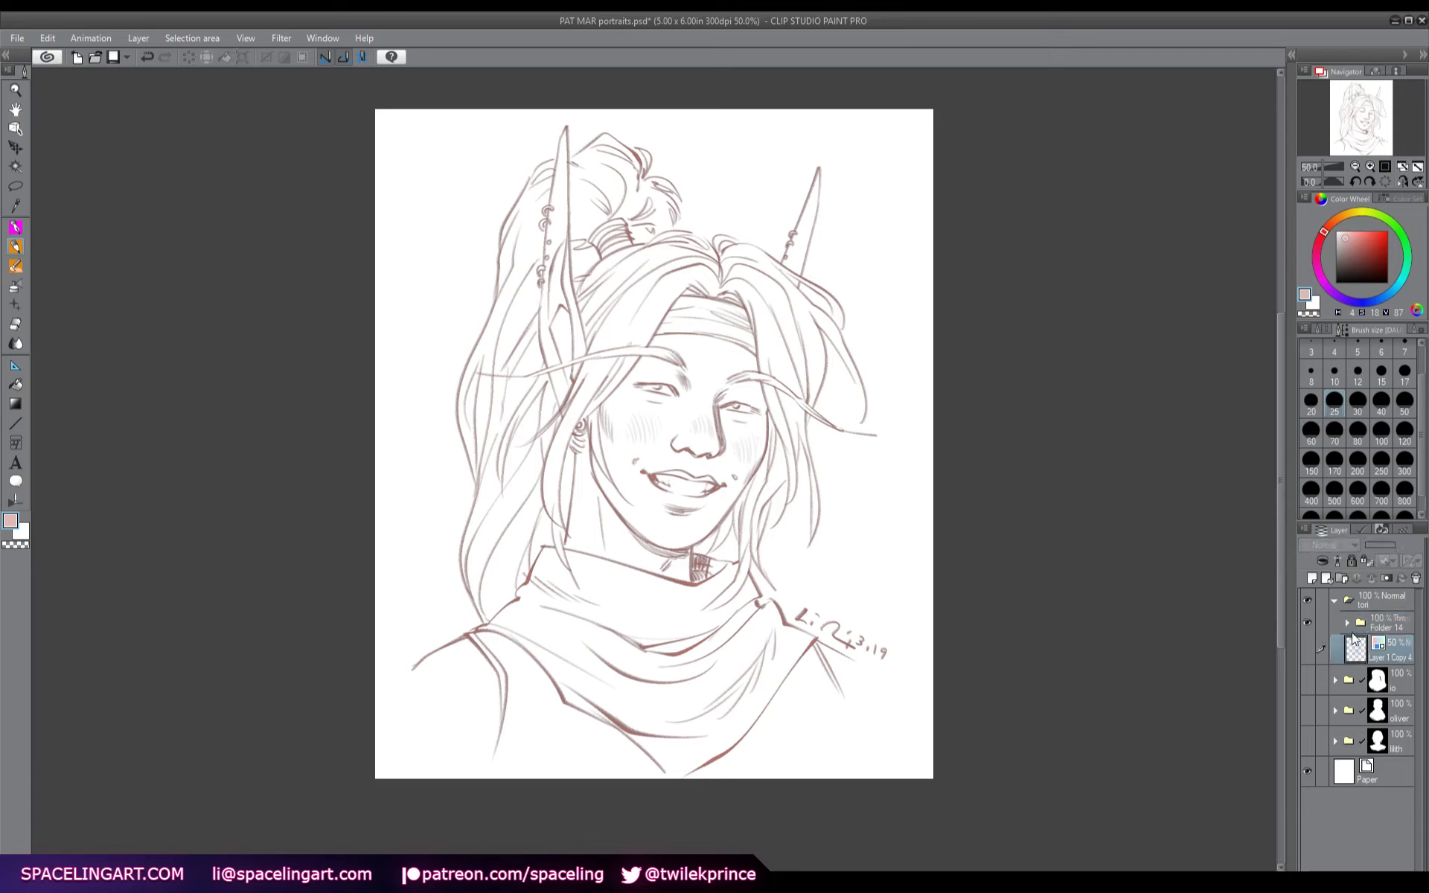
click(1342, 579)
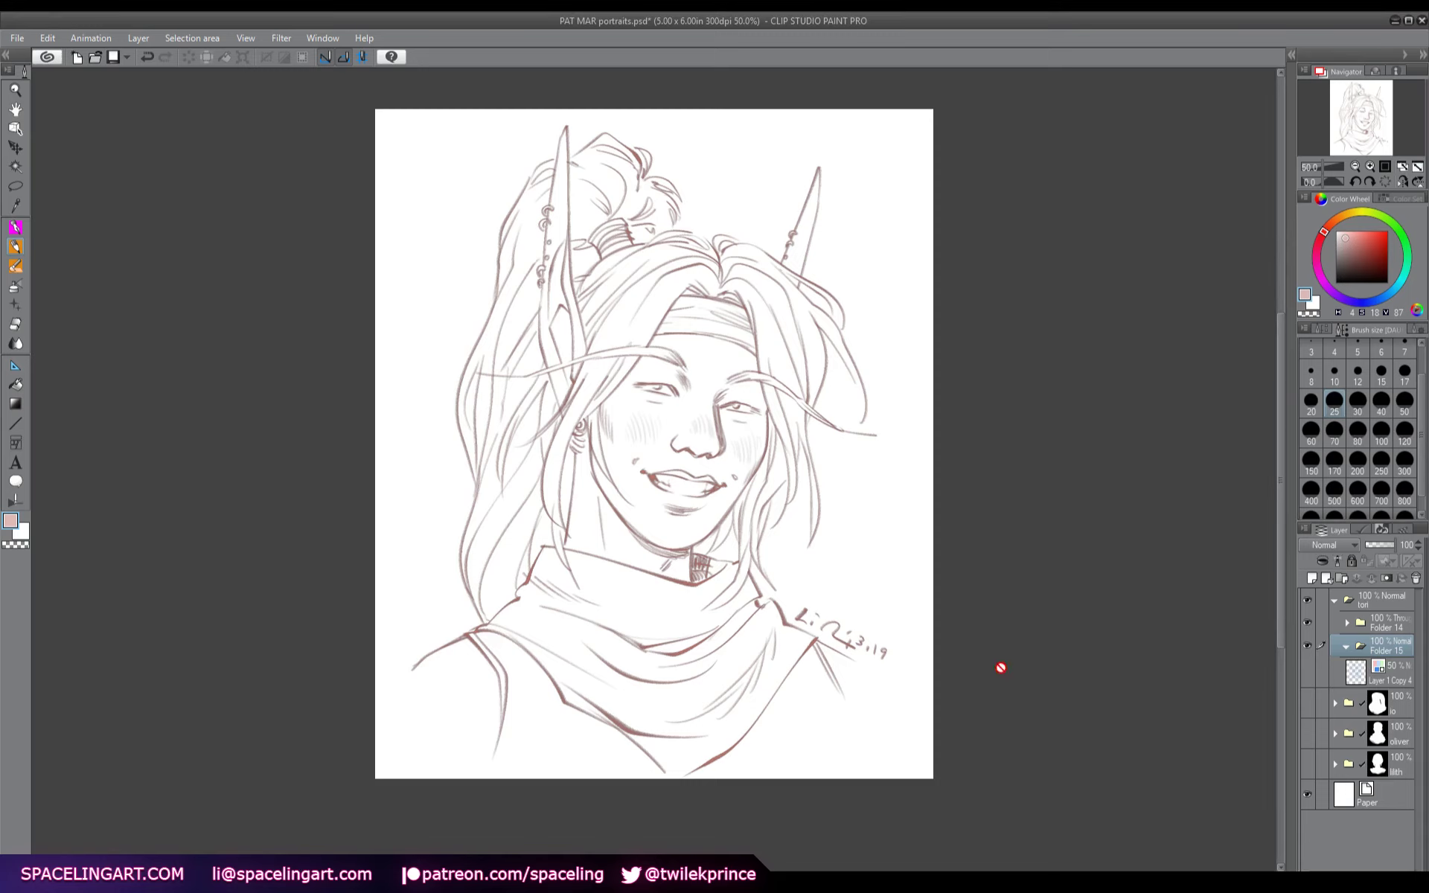
- Paste the salmon colour swatch, sample it as the drawing colour, delete the pasted layer and select the new folder
click(1359, 669)
key(ctrl+v)
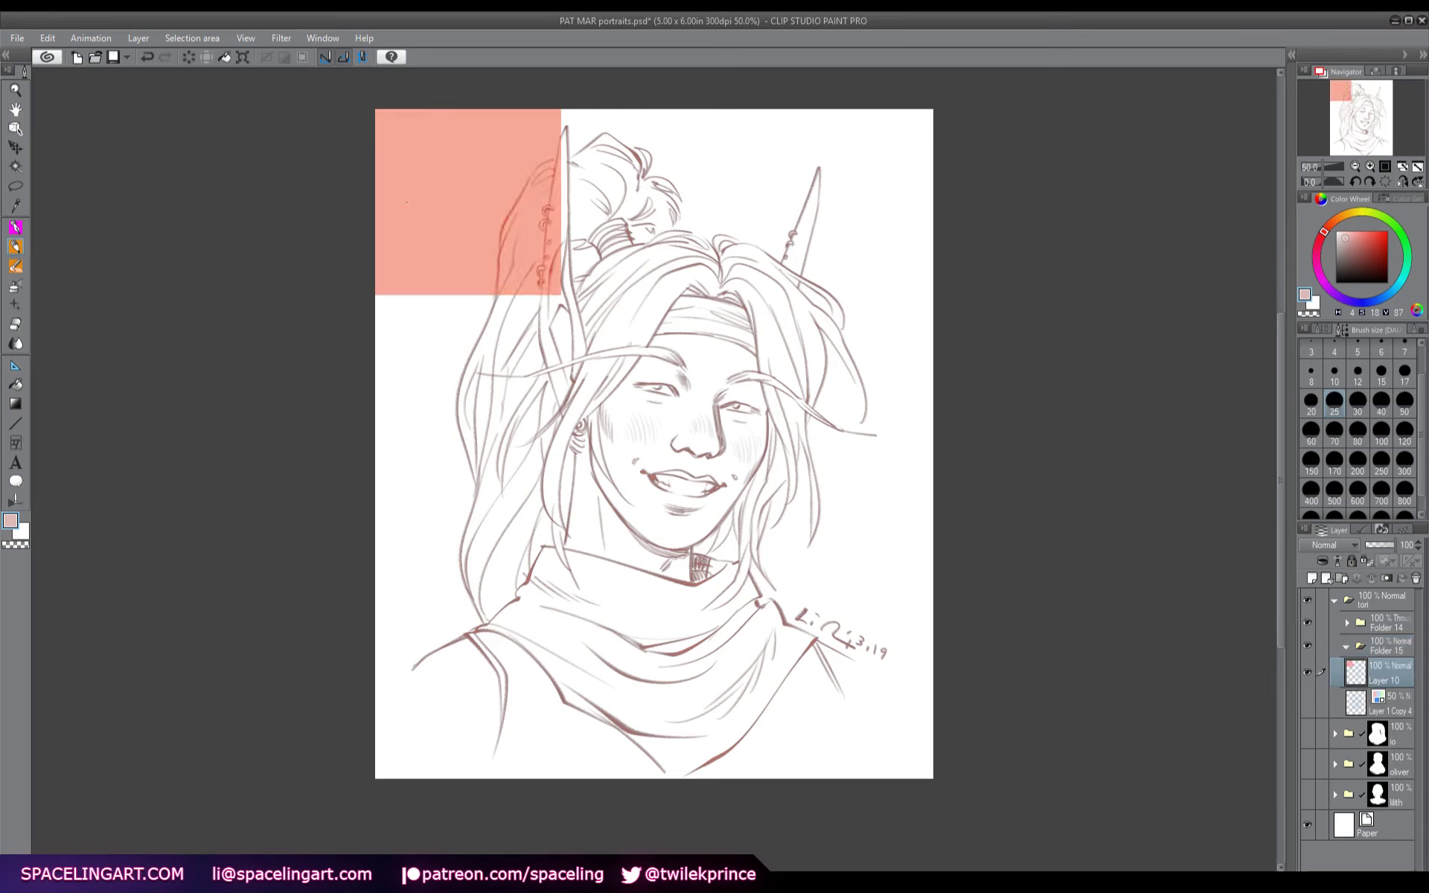
alt+click(458, 243)
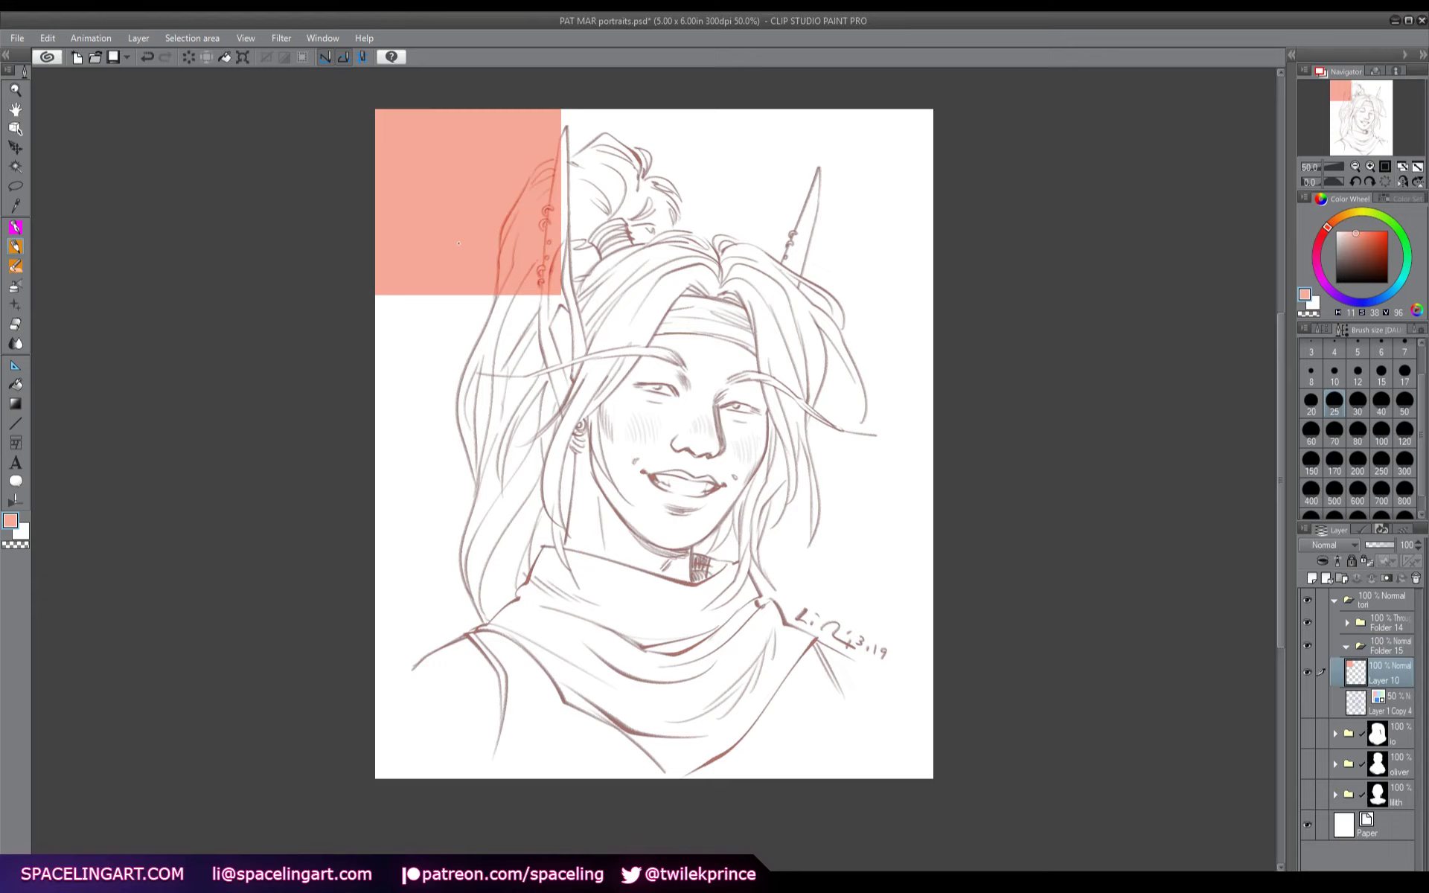
click(1415, 578)
click(1377, 652)
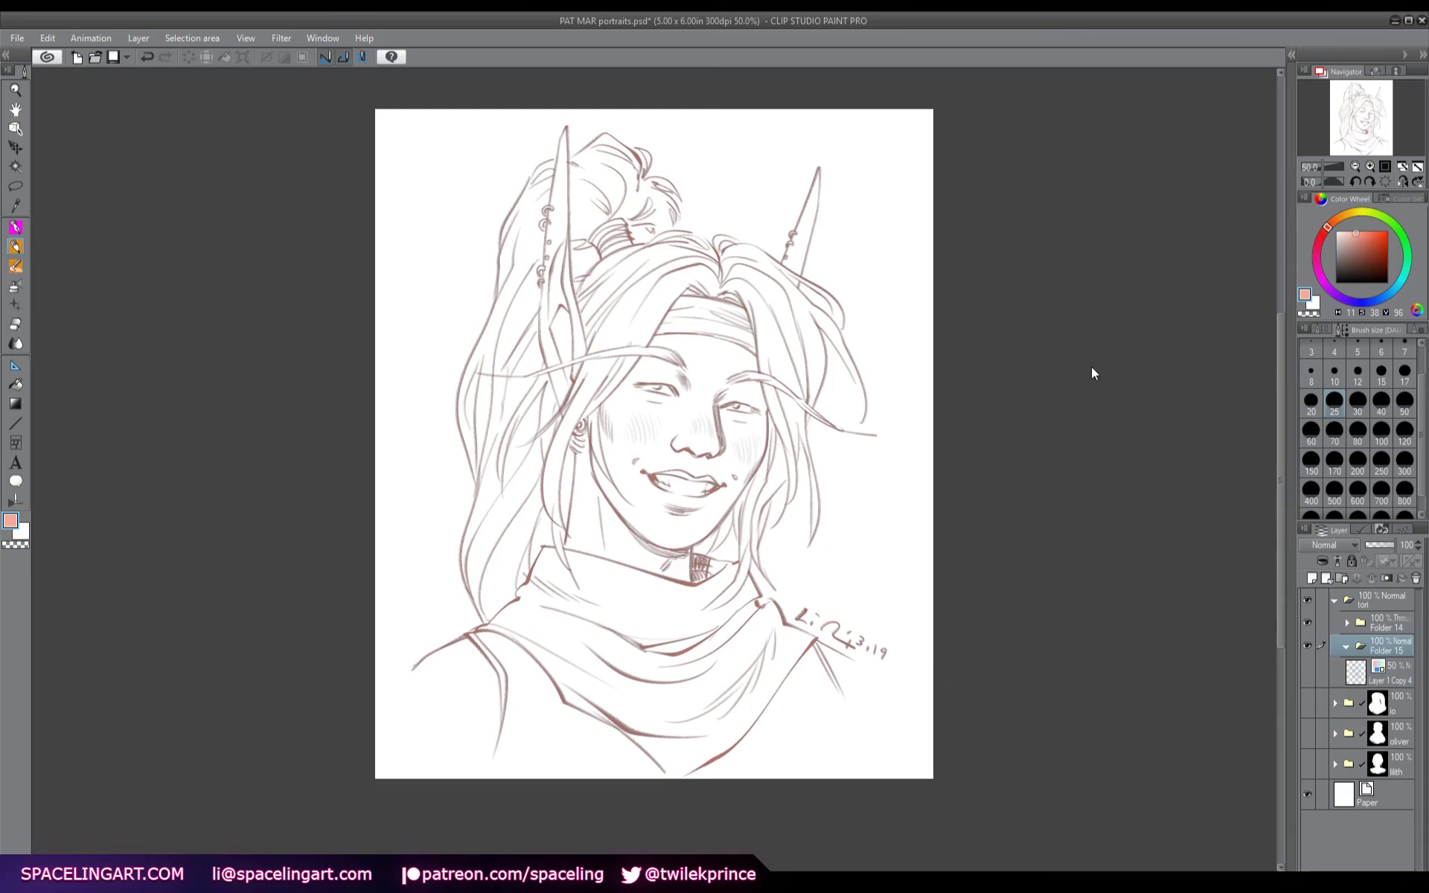
- Add a salmon solid-colour fill layer inside the new folder, collapse the folder and give it a cleared layer mask
click(1031, 421)
click(1285, 489)
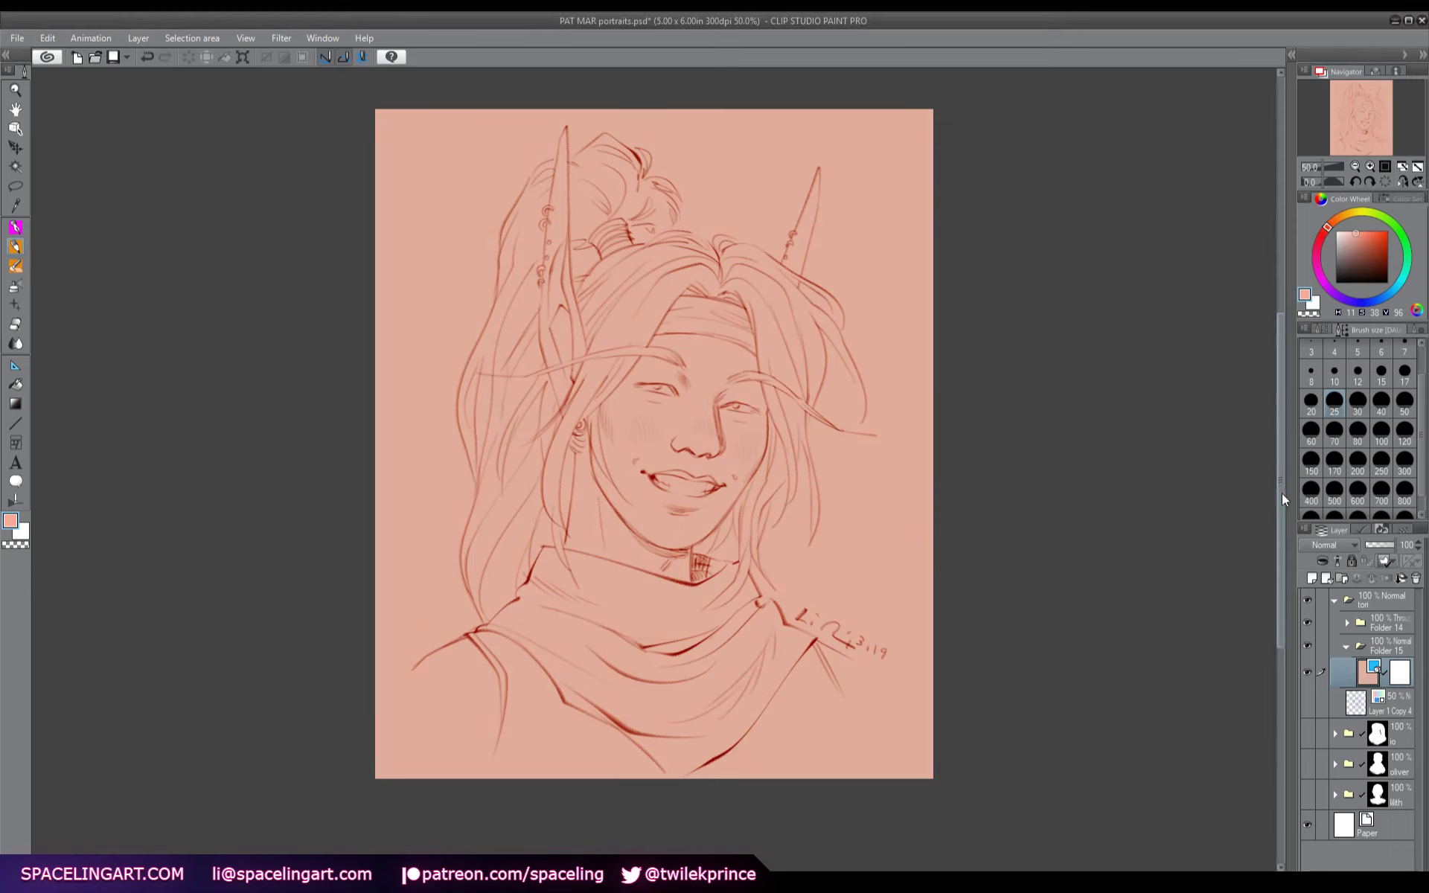
click(1347, 647)
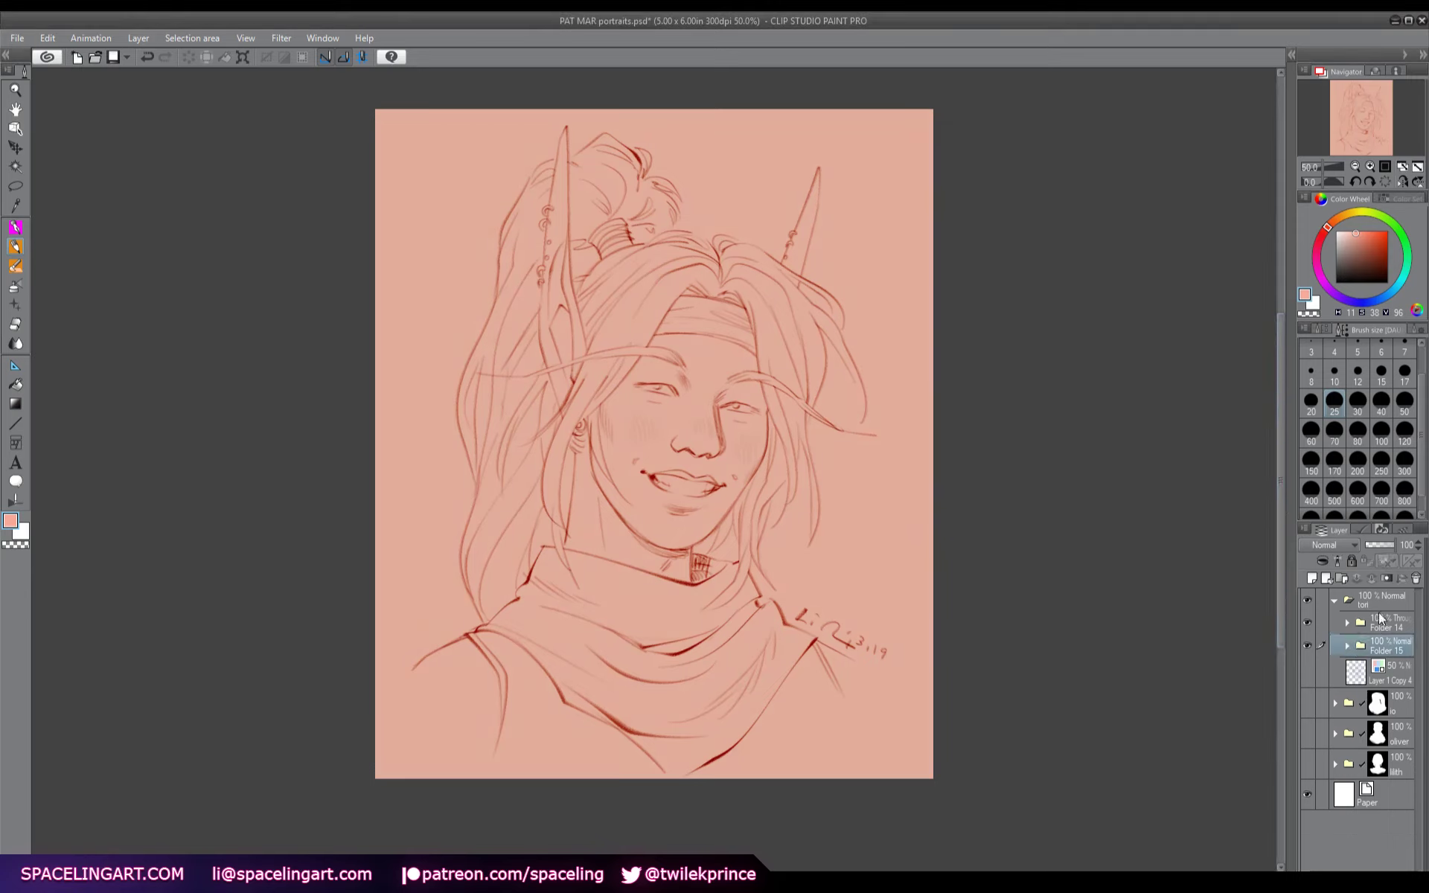
click(1384, 562)
click(190, 57)
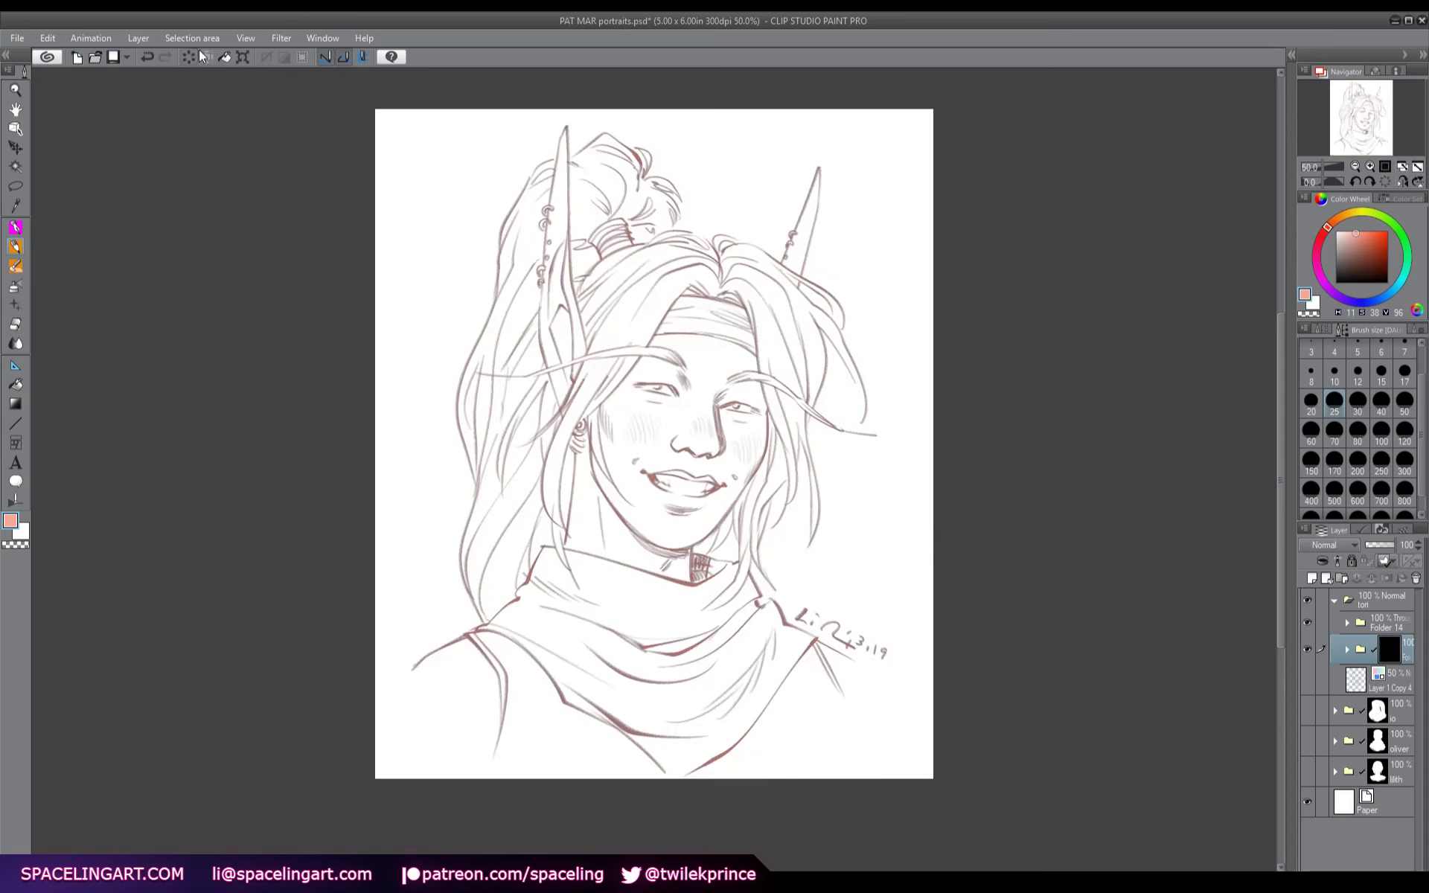
- Paint the scarf and shoulders into the folder mask with a size 300 brush and check the mask's area as a selection
click(20, 273)
mouse_move(457, 632)
mouse_down()
mouse_move(484, 640)
mouse_move(543, 715)
mouse_move(647, 699)
mouse_move(616, 708)
mouse_move(856, 595)
mouse_move(819, 715)
mouse_move(590, 730)
mouse_move(596, 640)
mouse_move(781, 581)
mouse_move(521, 588)
mouse_move(766, 684)
mouse_move(588, 715)
mouse_move(655, 581)
mouse_move(548, 760)
mouse_up()
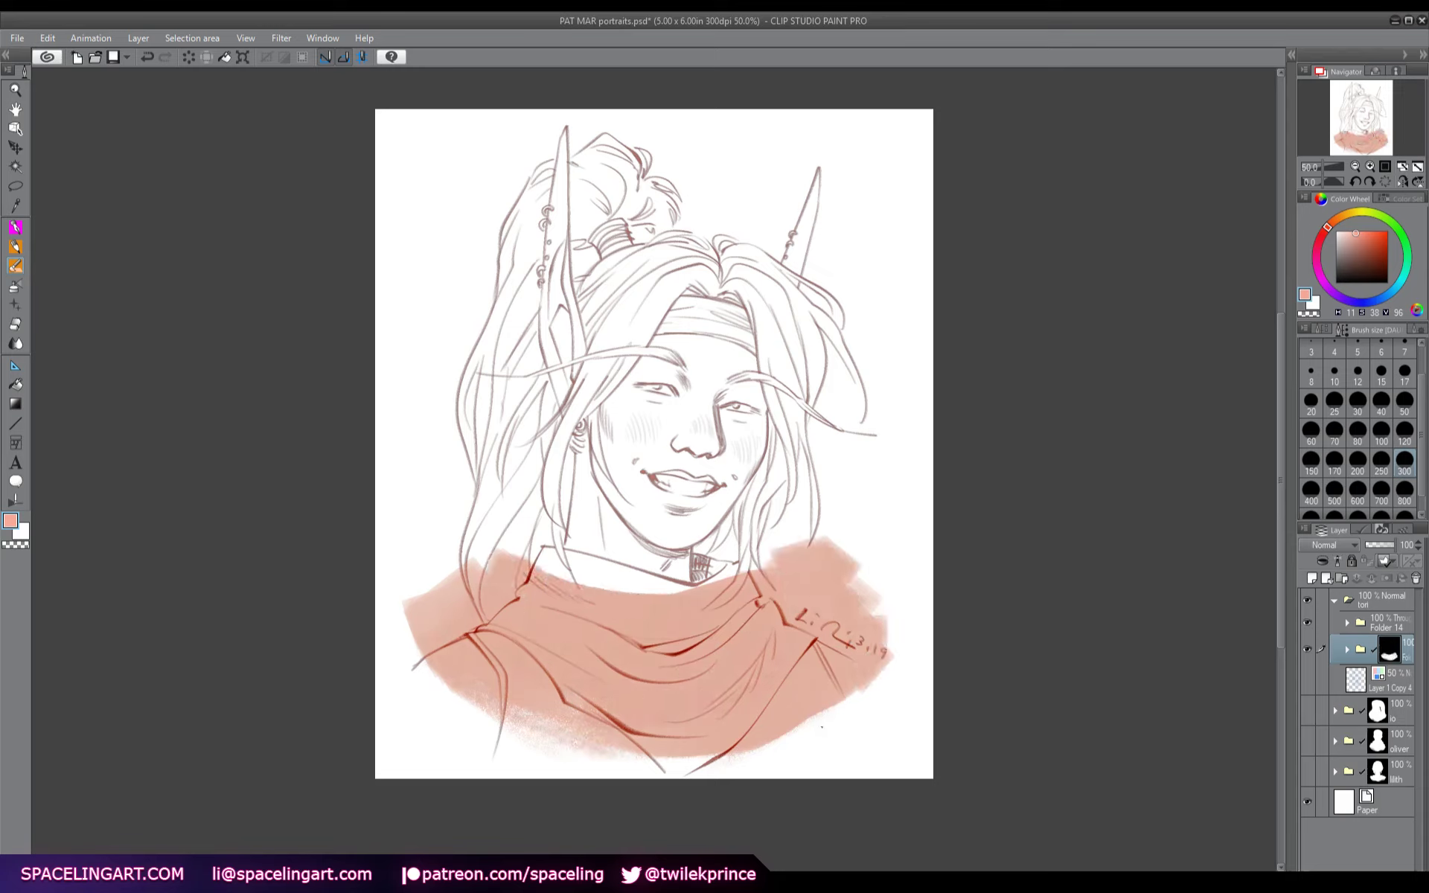
ctrl+click(1388, 655)
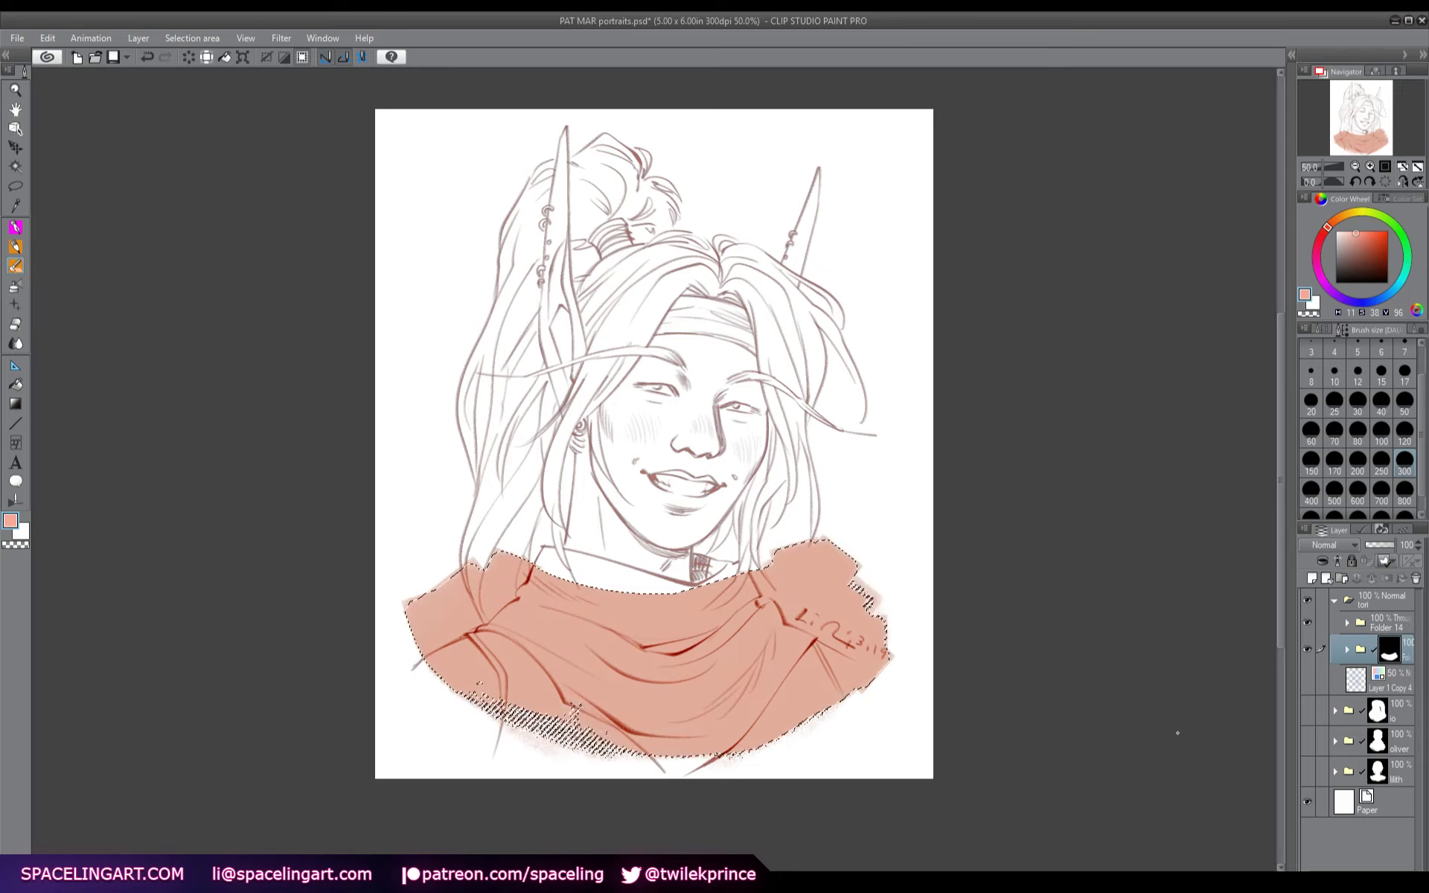
key(ctrl+d)
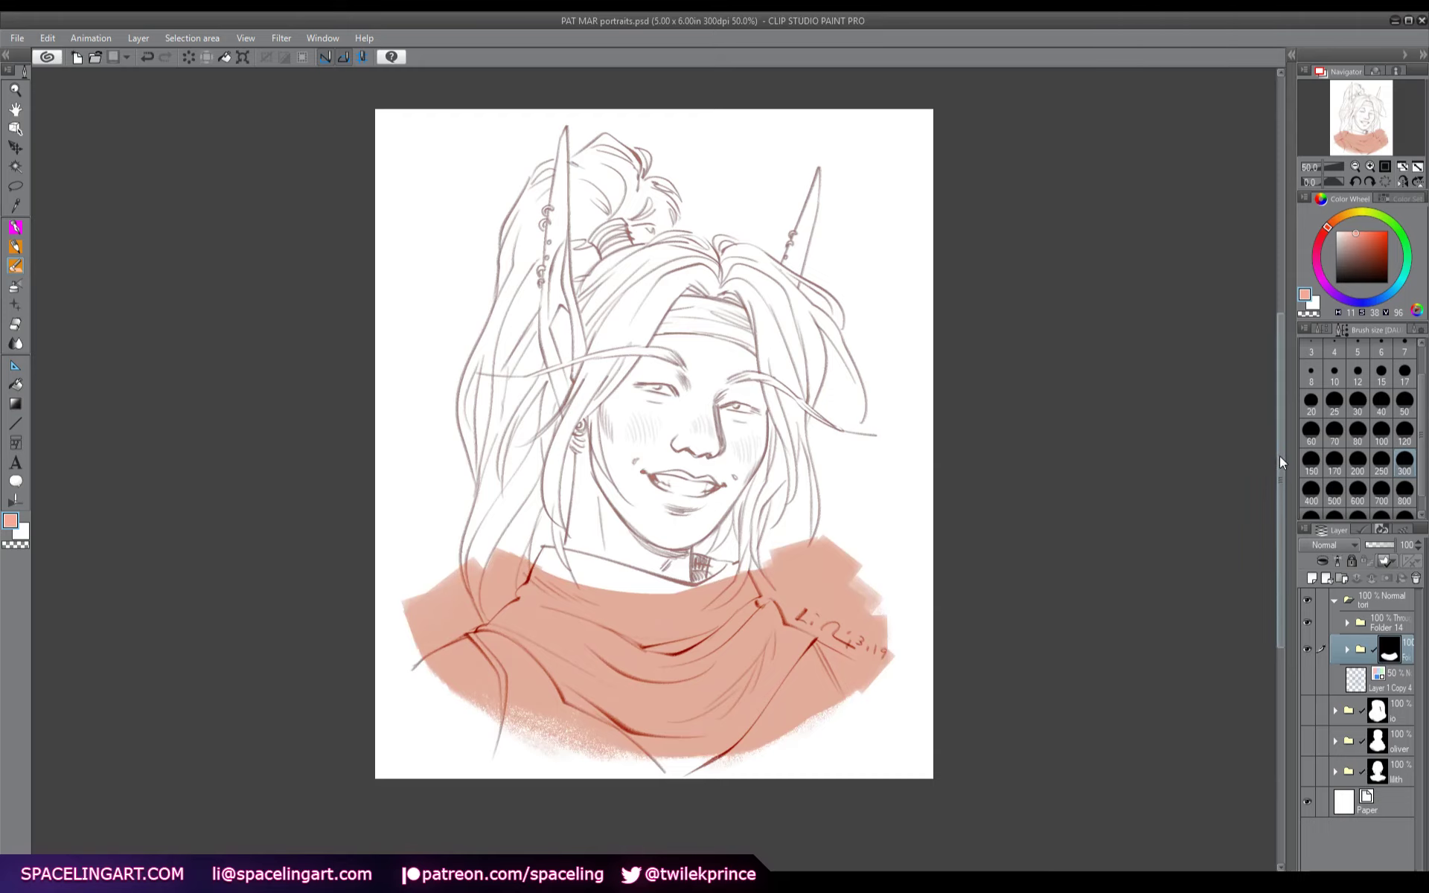
- Trim the overspill from the mask along the scarf and shoulder outlines, including around the signature
drag(1279, 456, 1280, 469)
mouse_move(442, 577)
mouse_down()
mouse_move(388, 578)
mouse_move(447, 581)
mouse_move(431, 619)
mouse_up()
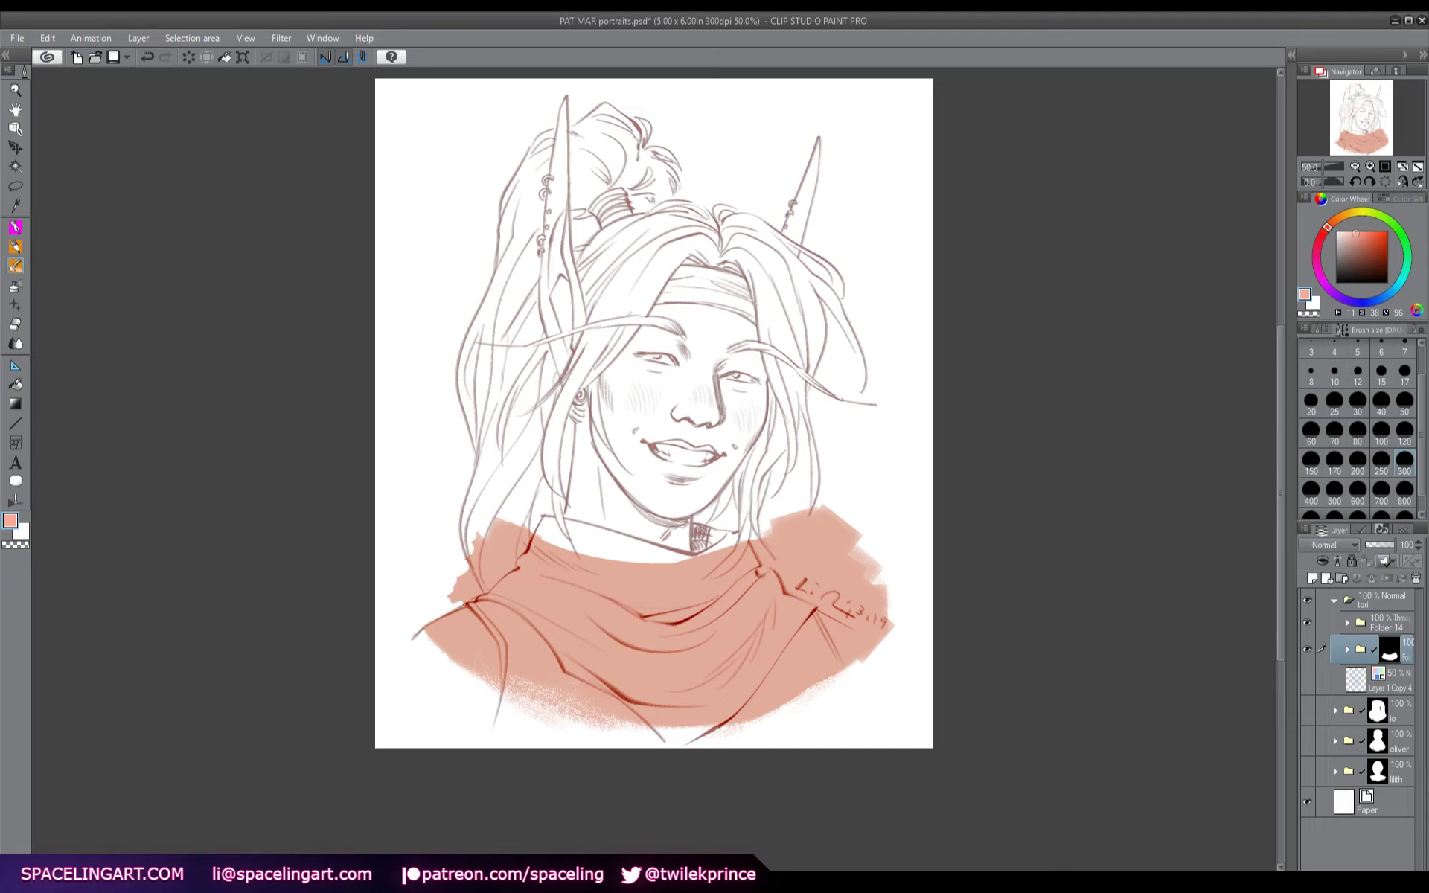
mouse_move(474, 593)
mouse_down()
mouse_move(458, 591)
mouse_move(491, 532)
mouse_move(479, 588)
mouse_move(519, 552)
mouse_move(525, 533)
mouse_move(497, 569)
mouse_move(517, 529)
mouse_move(502, 526)
mouse_up()
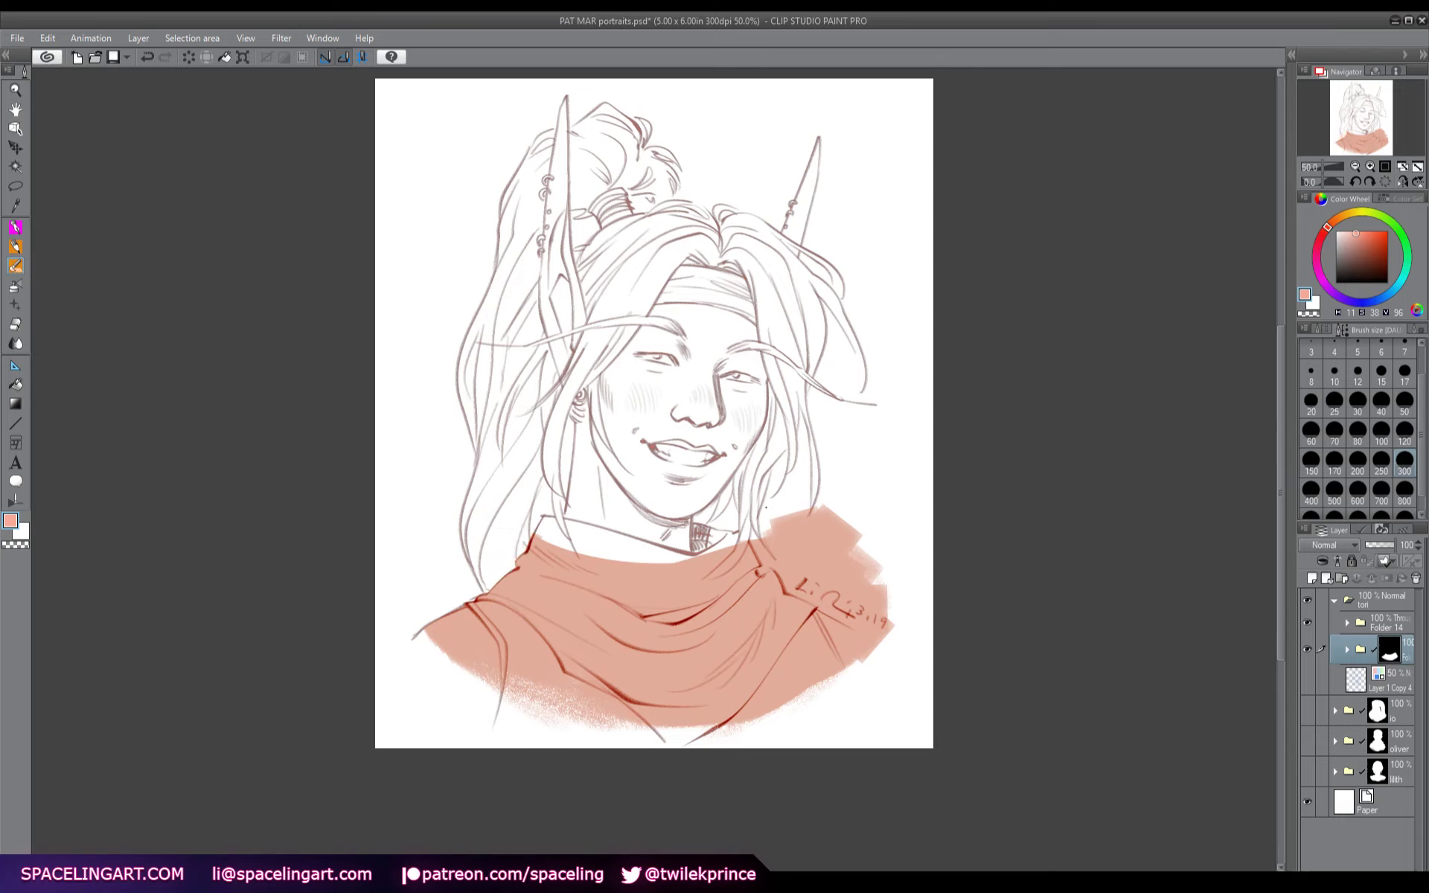
mouse_move(835, 607)
mouse_down()
mouse_move(878, 639)
mouse_move(886, 629)
mouse_move(814, 569)
mouse_move(804, 514)
mouse_up()
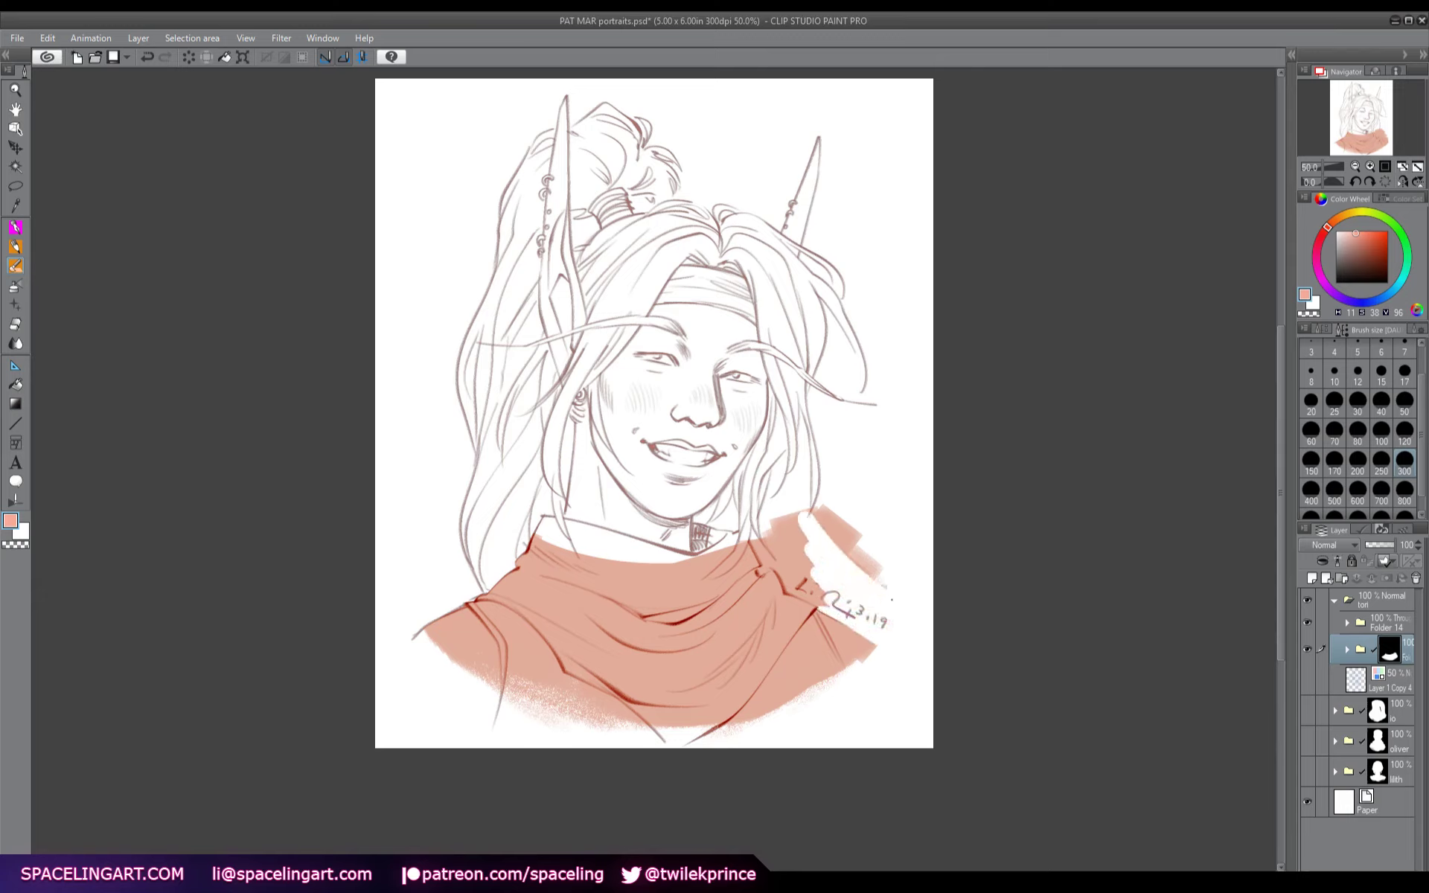
mouse_move(892, 599)
mouse_down()
mouse_move(858, 527)
mouse_move(816, 507)
mouse_move(787, 501)
mouse_move(765, 532)
mouse_move(800, 585)
mouse_move(777, 568)
mouse_move(781, 581)
mouse_move(817, 600)
mouse_move(757, 548)
mouse_up()
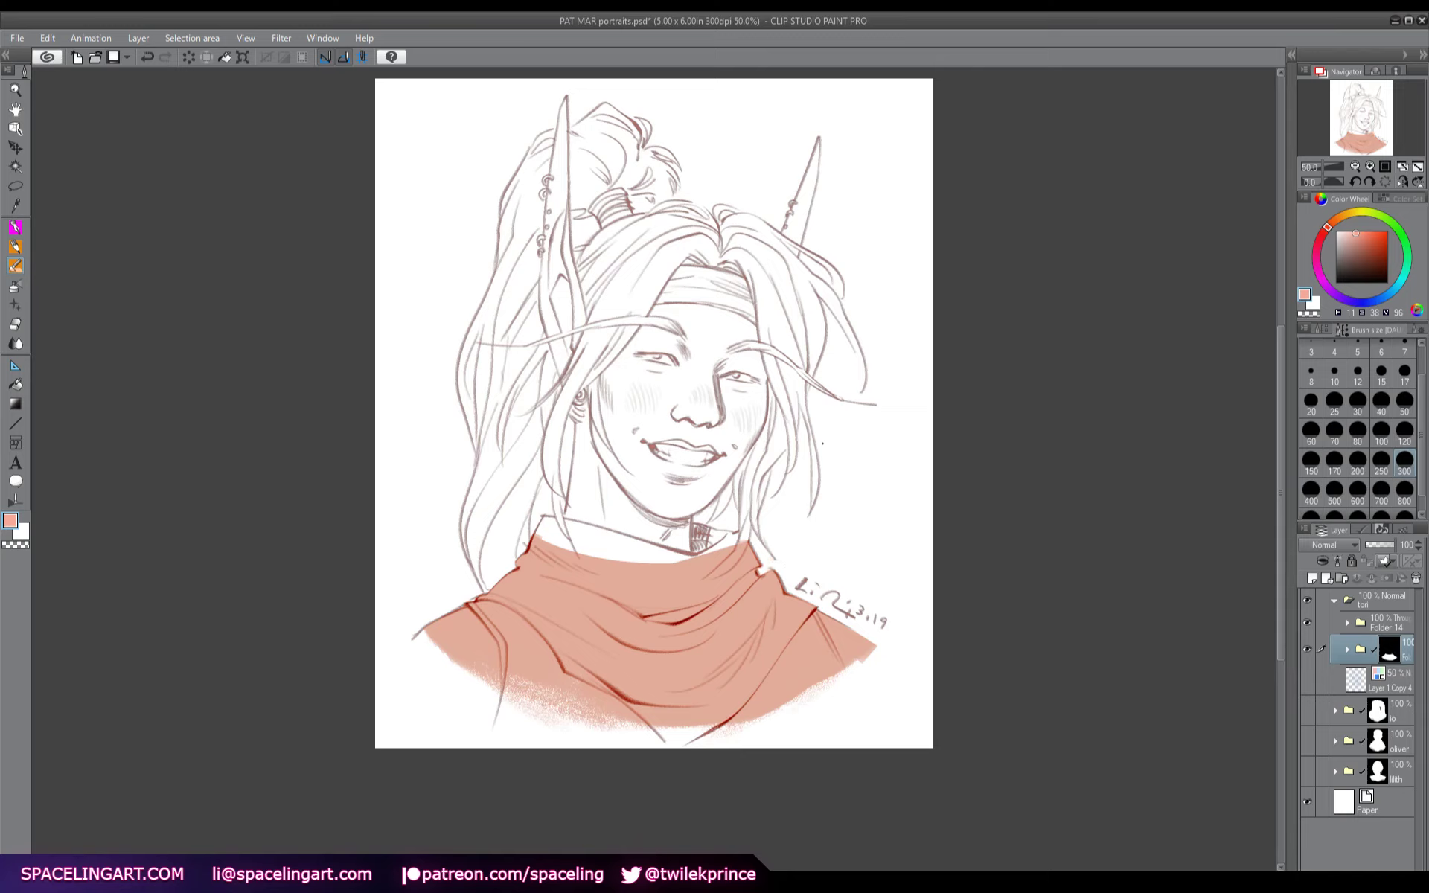
- Paint the face, neck, headband and main hair mass into the mask with the opaque brush at size 250
click(21, 225)
click(1376, 463)
mouse_move(674, 314)
mouse_down()
mouse_move(623, 273)
mouse_move(655, 168)
mouse_move(618, 137)
mouse_move(573, 171)
mouse_move(530, 238)
mouse_move(506, 346)
mouse_move(495, 477)
mouse_move(519, 600)
mouse_move(530, 430)
mouse_move(591, 186)
mouse_move(571, 483)
mouse_move(591, 532)
mouse_move(550, 530)
mouse_move(611, 521)
mouse_move(655, 454)
mouse_move(679, 521)
mouse_up()
mouse_move(677, 454)
mouse_down()
mouse_move(711, 454)
mouse_move(748, 387)
mouse_move(714, 312)
mouse_move(610, 402)
mouse_move(605, 350)
mouse_up()
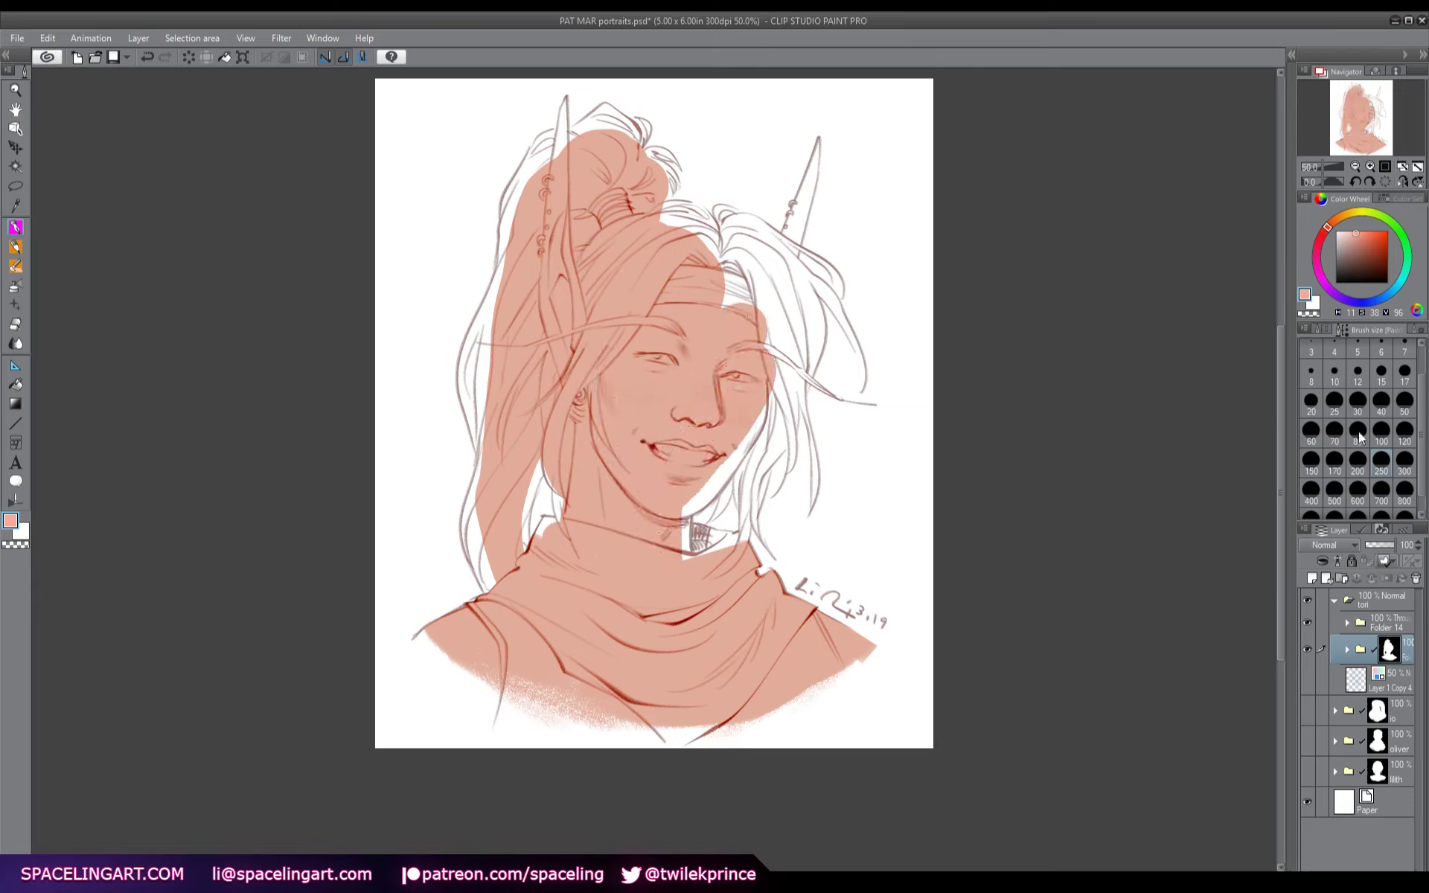
- Extend the mask to the outer edge of the long ponytail using brush size 80
click(1359, 432)
mouse_move(500, 269)
mouse_down()
mouse_move(459, 371)
mouse_move(473, 437)
mouse_move(464, 396)
mouse_up()
mouse_move(493, 297)
mouse_down()
mouse_move(489, 344)
mouse_move(488, 314)
mouse_move(462, 365)
mouse_move(489, 311)
mouse_move(479, 396)
mouse_move(496, 408)
mouse_move(464, 530)
mouse_move(486, 590)
mouse_move(475, 524)
mouse_move(488, 568)
mouse_move(516, 507)
mouse_move(524, 549)
mouse_move(547, 445)
mouse_move(556, 488)
mouse_up()
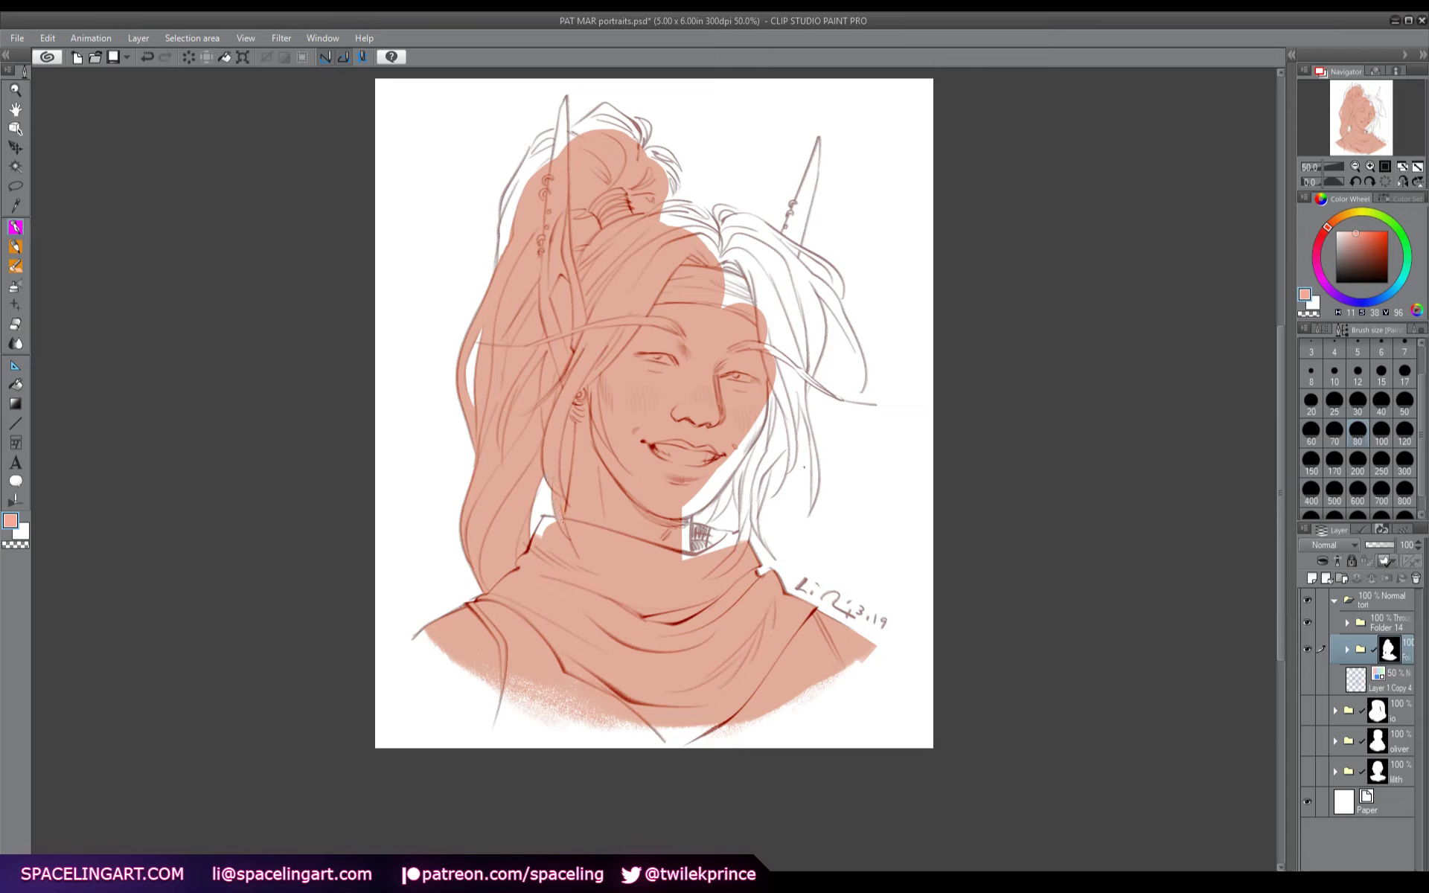
- Erase the mask in the gap between the neck and the hanging hair strands with transparent colour at size 50
key(c)
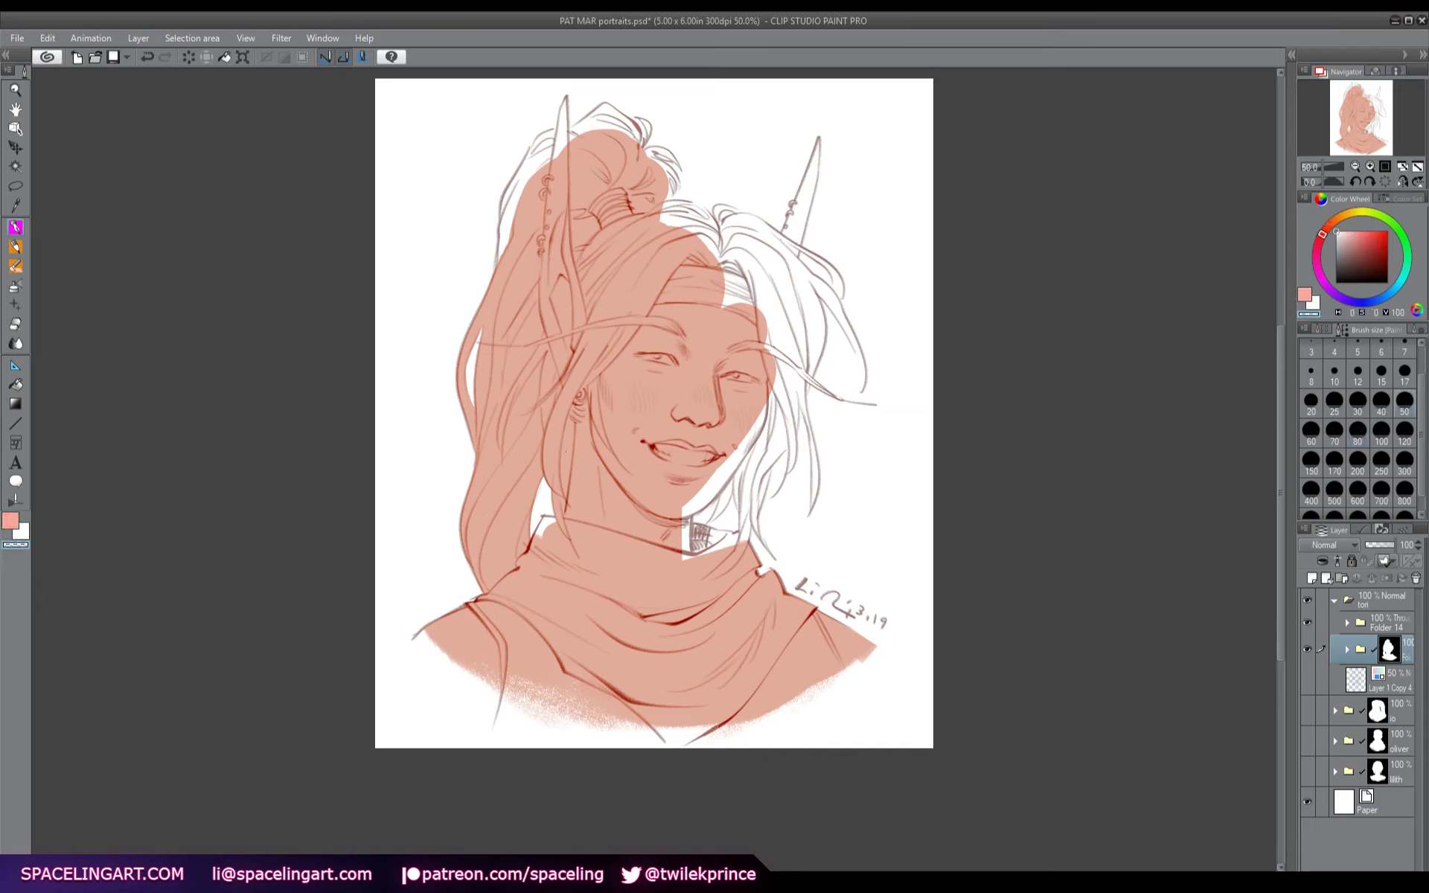
mouse_move(567, 452)
mouse_down()
mouse_move(566, 497)
mouse_move(569, 434)
mouse_move(567, 474)
mouse_move(570, 444)
mouse_up()
key(c)
- Cover the collar's edge, the near ear's tip and the ponytail's upper outer edge in the mask with brush size 80
click(1357, 432)
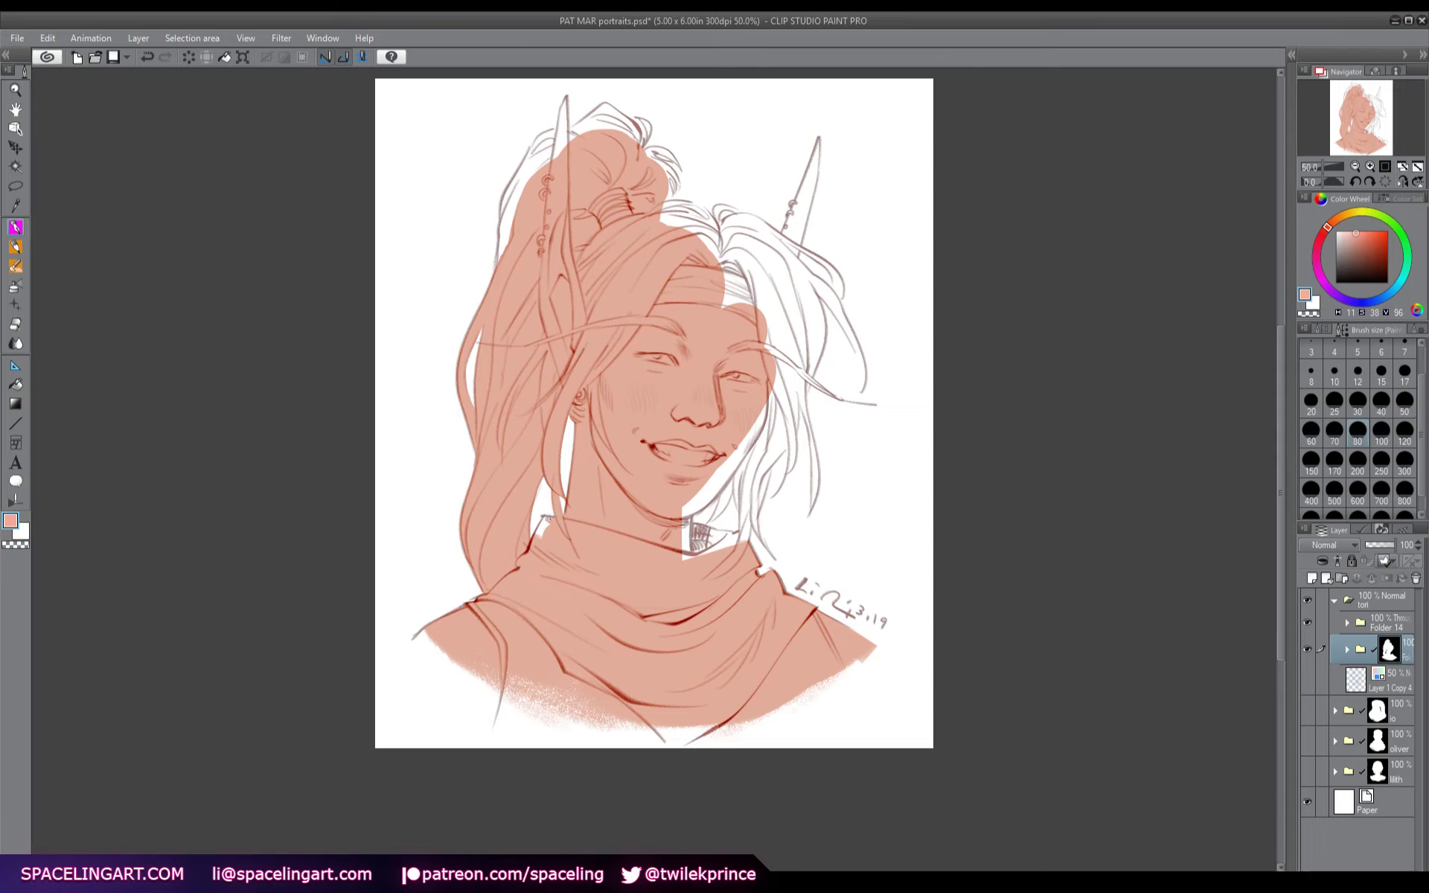
drag(549, 519, 541, 527)
mouse_move(562, 161)
mouse_down()
mouse_move(503, 203)
mouse_move(499, 273)
mouse_move(510, 214)
mouse_move(548, 163)
mouse_move(530, 170)
mouse_move(529, 151)
mouse_move(547, 132)
mouse_move(568, 139)
mouse_move(556, 146)
mouse_move(572, 120)
mouse_up()
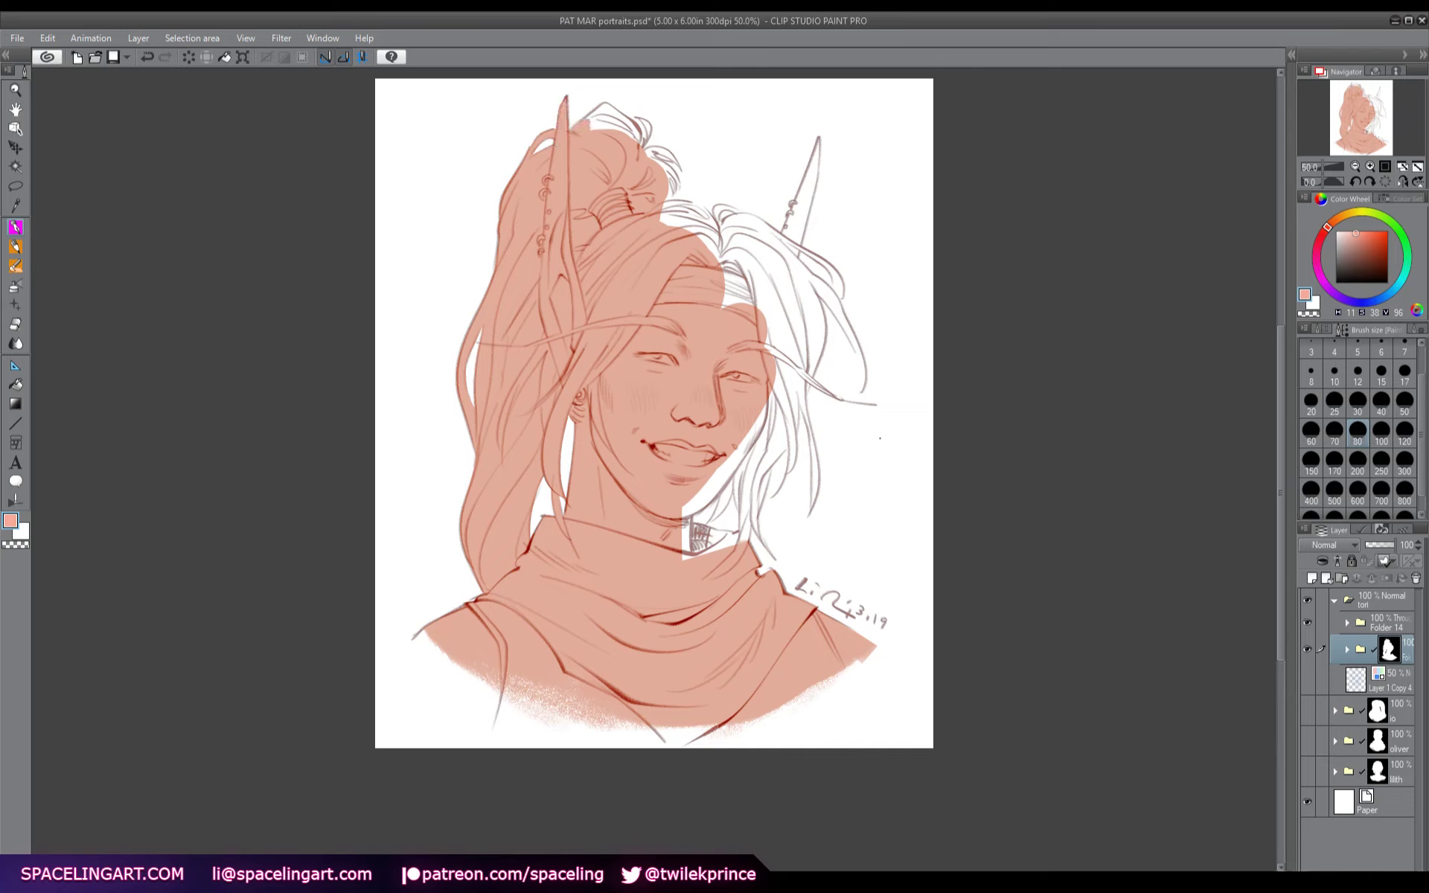
- Mirror the canvas view and fill the front hair, headband, far cheek, jaw and tattooed neck area into the mask
key(h)
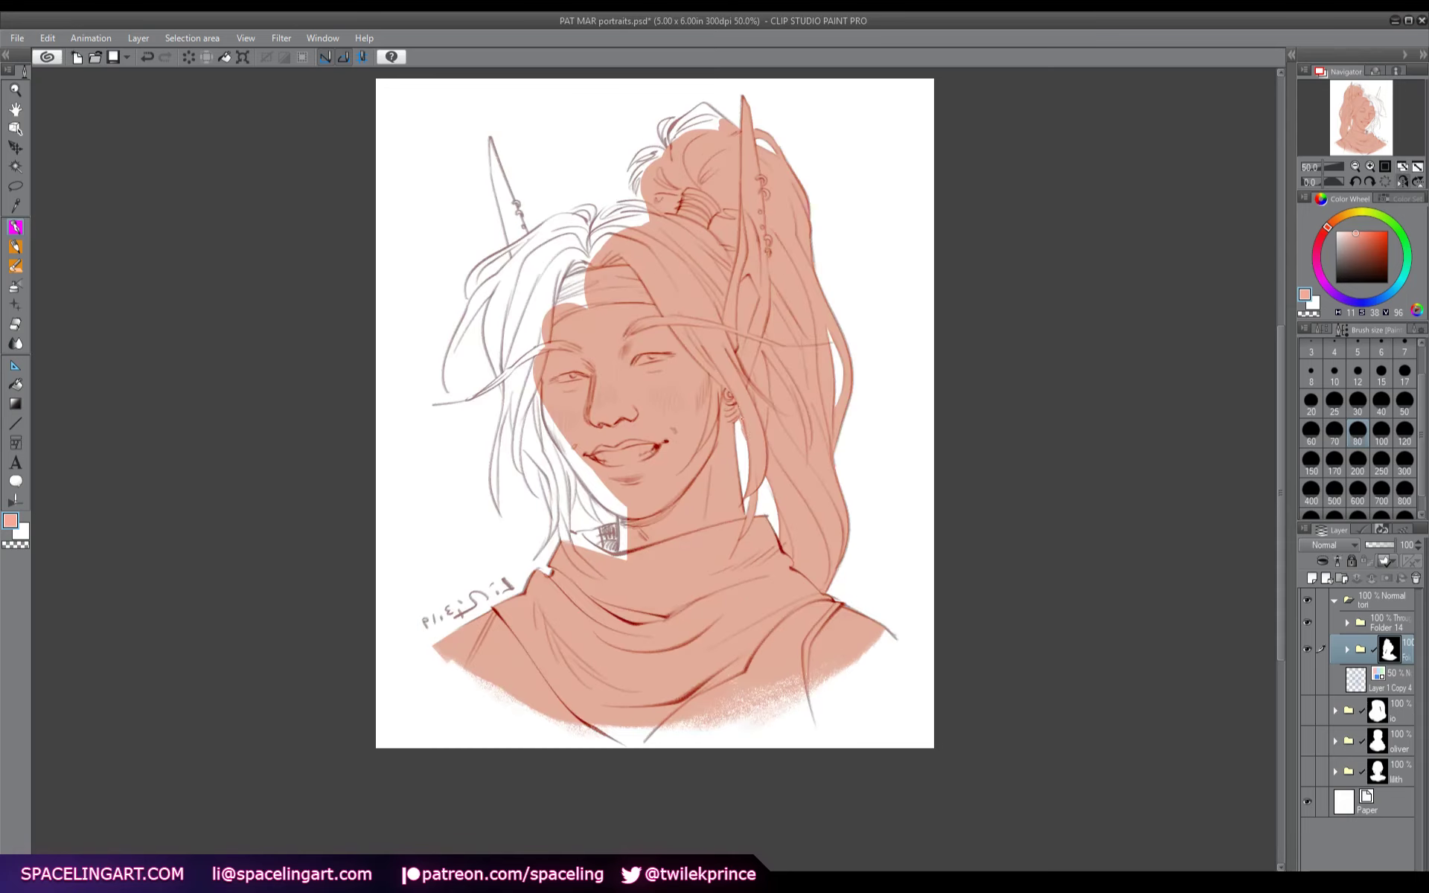
mouse_move(586, 300)
mouse_down()
mouse_move(555, 333)
mouse_move(506, 333)
mouse_move(532, 294)
mouse_move(506, 285)
mouse_move(488, 330)
mouse_move(492, 304)
mouse_move(508, 394)
mouse_move(496, 323)
mouse_move(502, 346)
mouse_move(518, 283)
mouse_move(501, 274)
mouse_move(554, 220)
mouse_move(583, 228)
mouse_move(573, 218)
mouse_move(557, 234)
mouse_move(575, 257)
mouse_move(644, 215)
mouse_up()
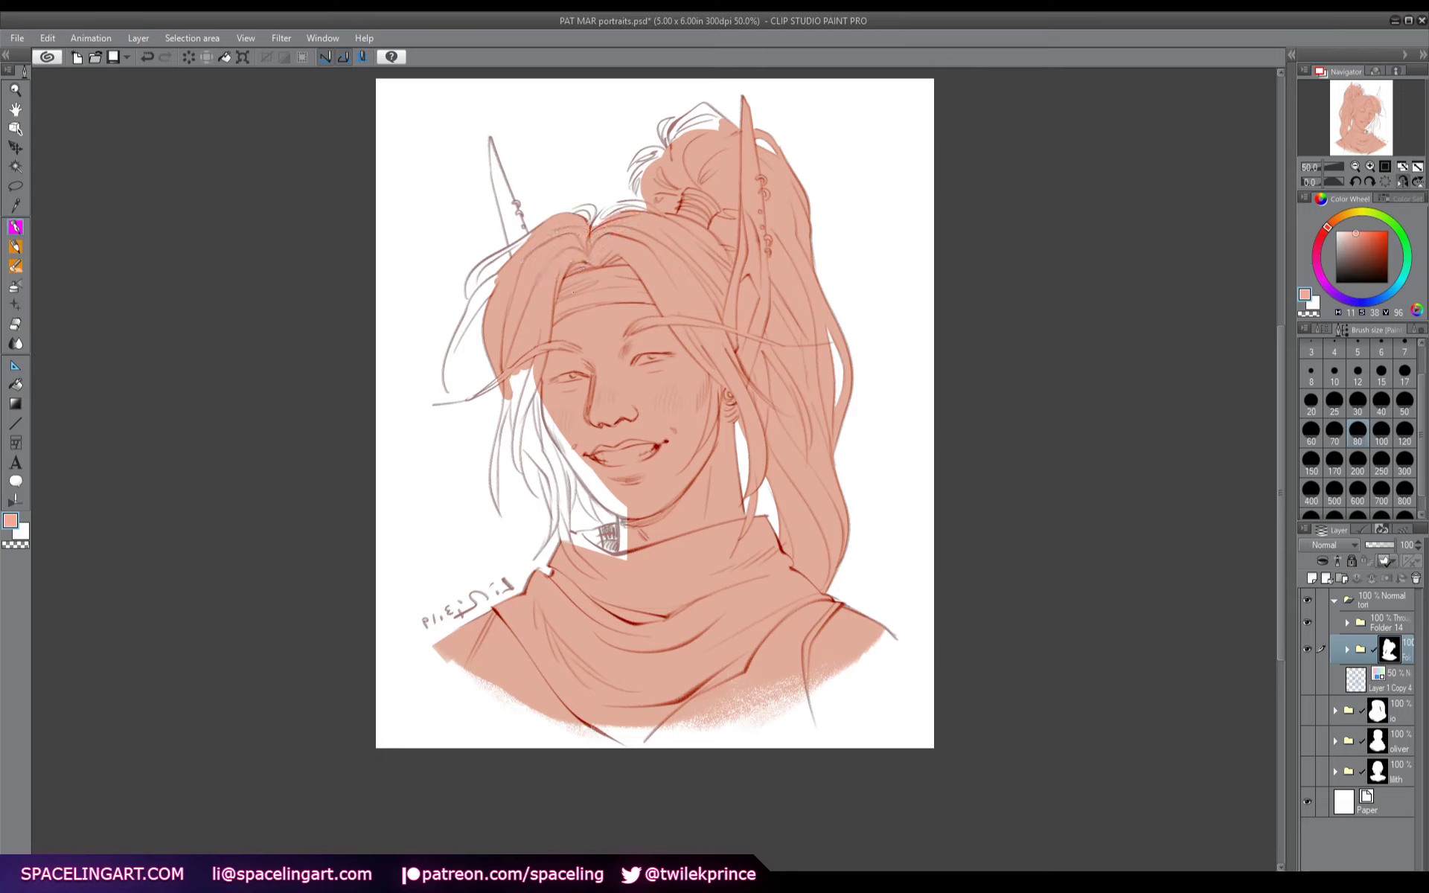
mouse_move(542, 394)
mouse_down()
mouse_move(622, 512)
mouse_move(579, 455)
mouse_up()
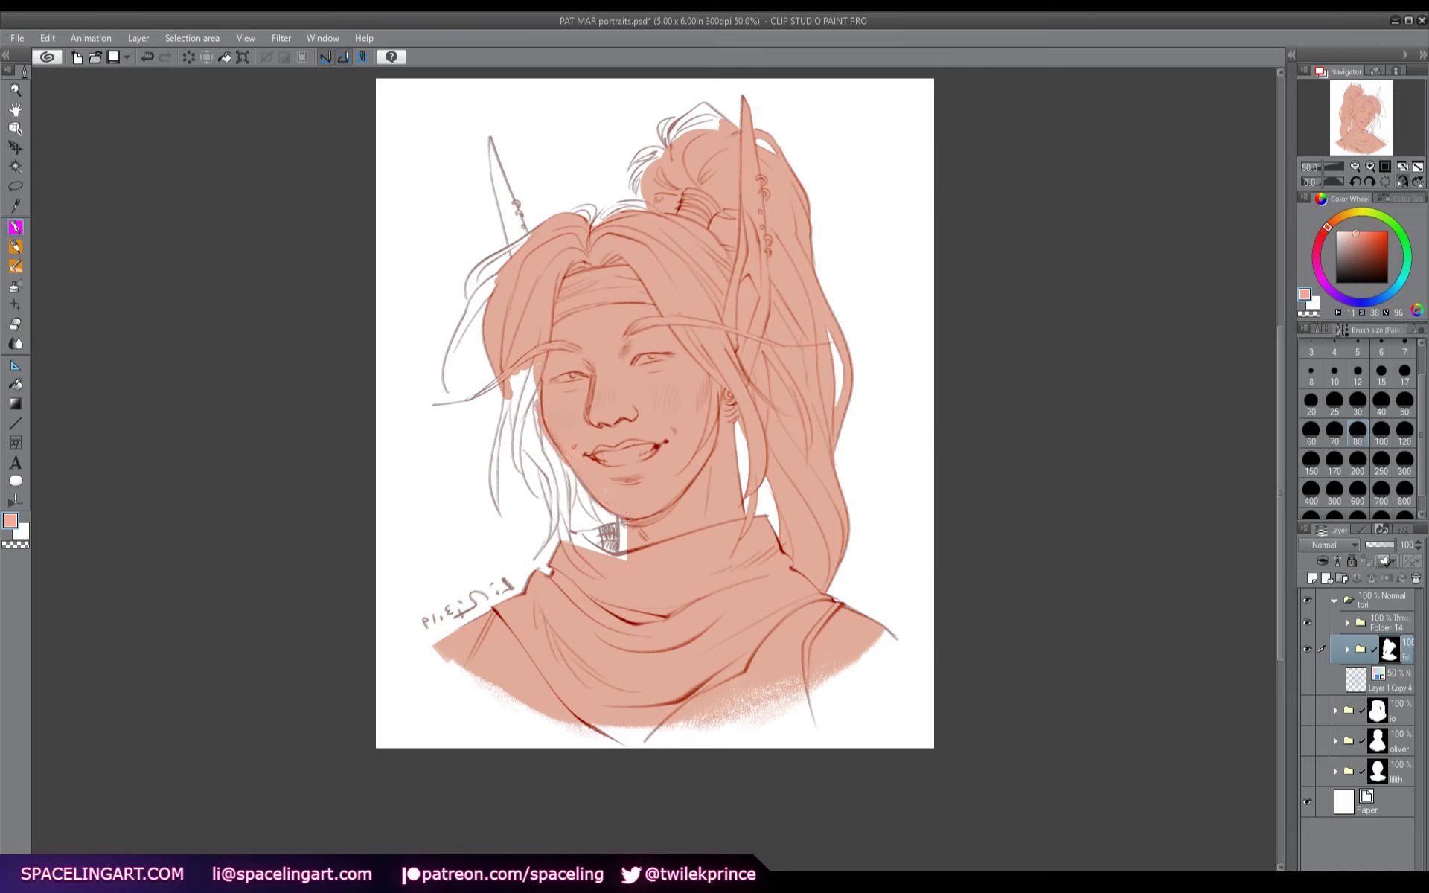
mouse_move(626, 520)
mouse_down()
mouse_move(624, 558)
mouse_move(619, 519)
mouse_up()
mouse_move(614, 551)
mouse_down()
mouse_move(586, 534)
mouse_move(569, 536)
mouse_move(625, 535)
mouse_up()
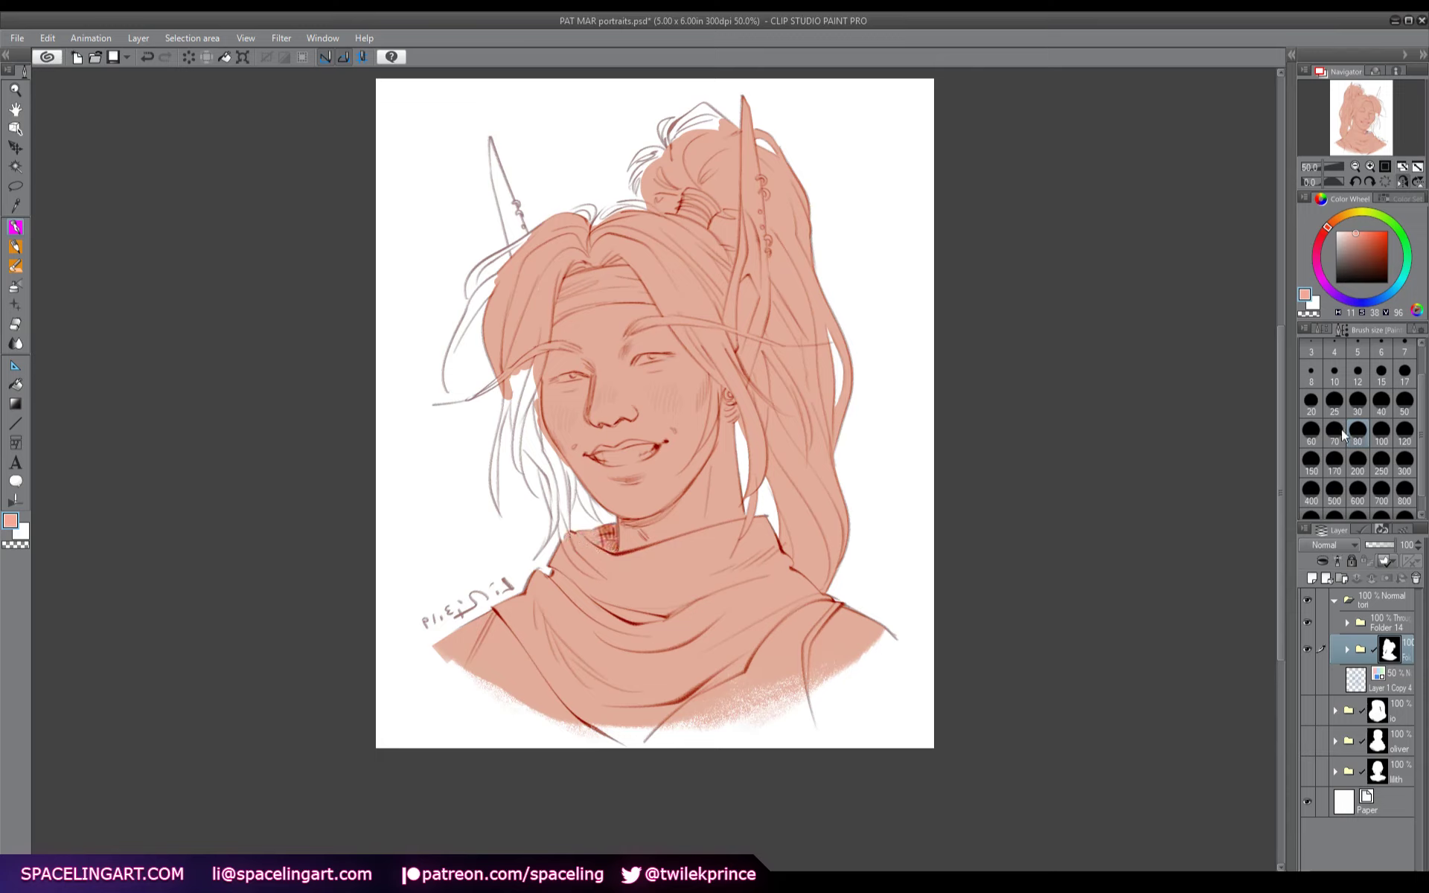
- Fill the loose hair strands beside the far cheek and jaw into the mask using brush size 50
click(1385, 411)
click(1401, 407)
drag(509, 400, 497, 501)
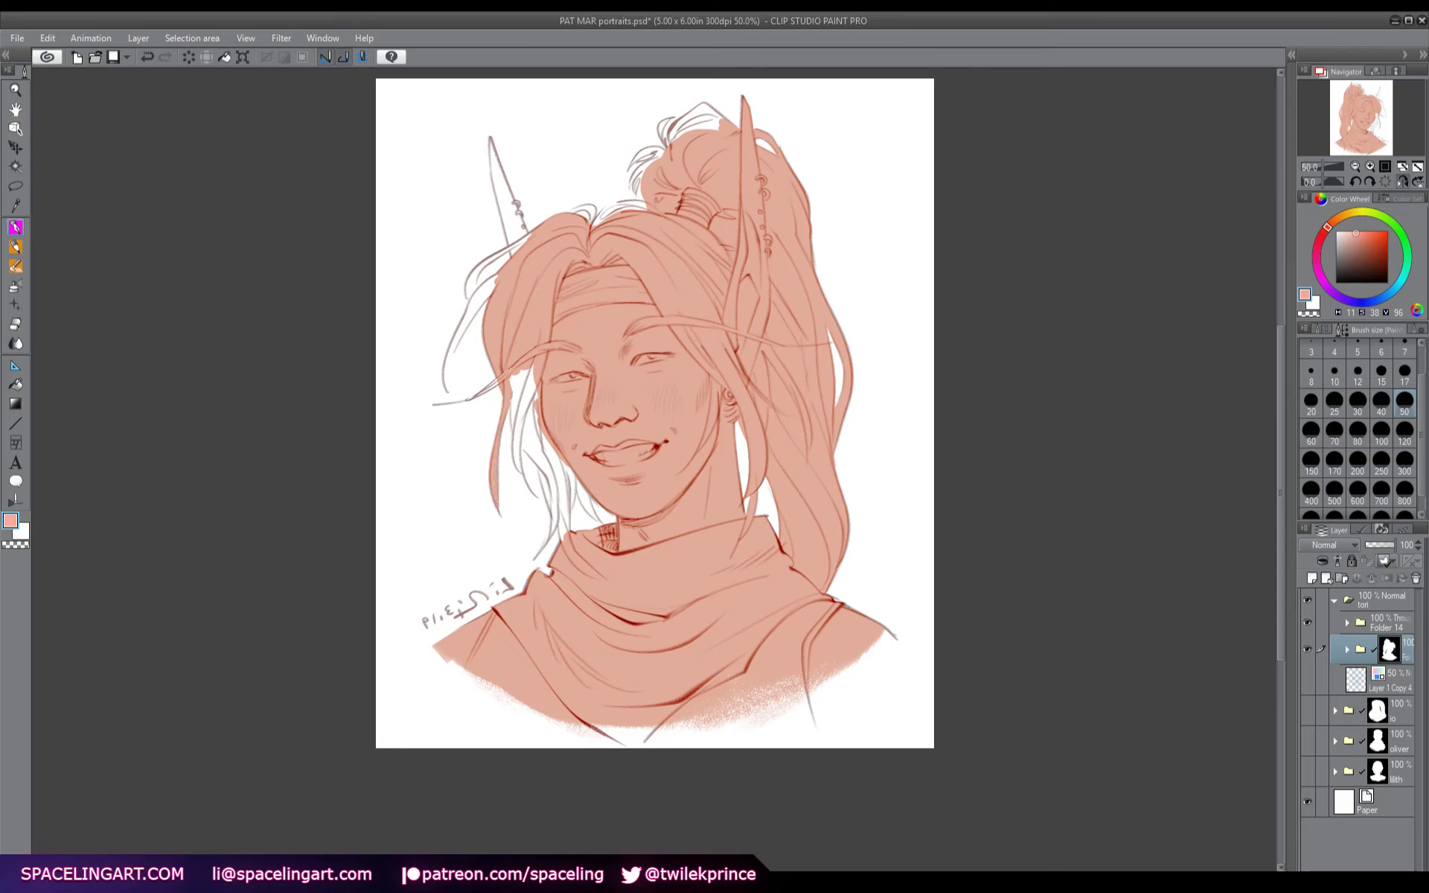
mouse_move(515, 377)
mouse_down()
mouse_move(516, 465)
mouse_move(521, 406)
mouse_move(547, 475)
mouse_move(532, 463)
mouse_up()
mouse_move(544, 467)
mouse_down()
mouse_move(564, 539)
mouse_move(560, 454)
mouse_move(555, 488)
mouse_move(543, 445)
mouse_move(548, 469)
mouse_move(573, 454)
mouse_move(585, 485)
mouse_up()
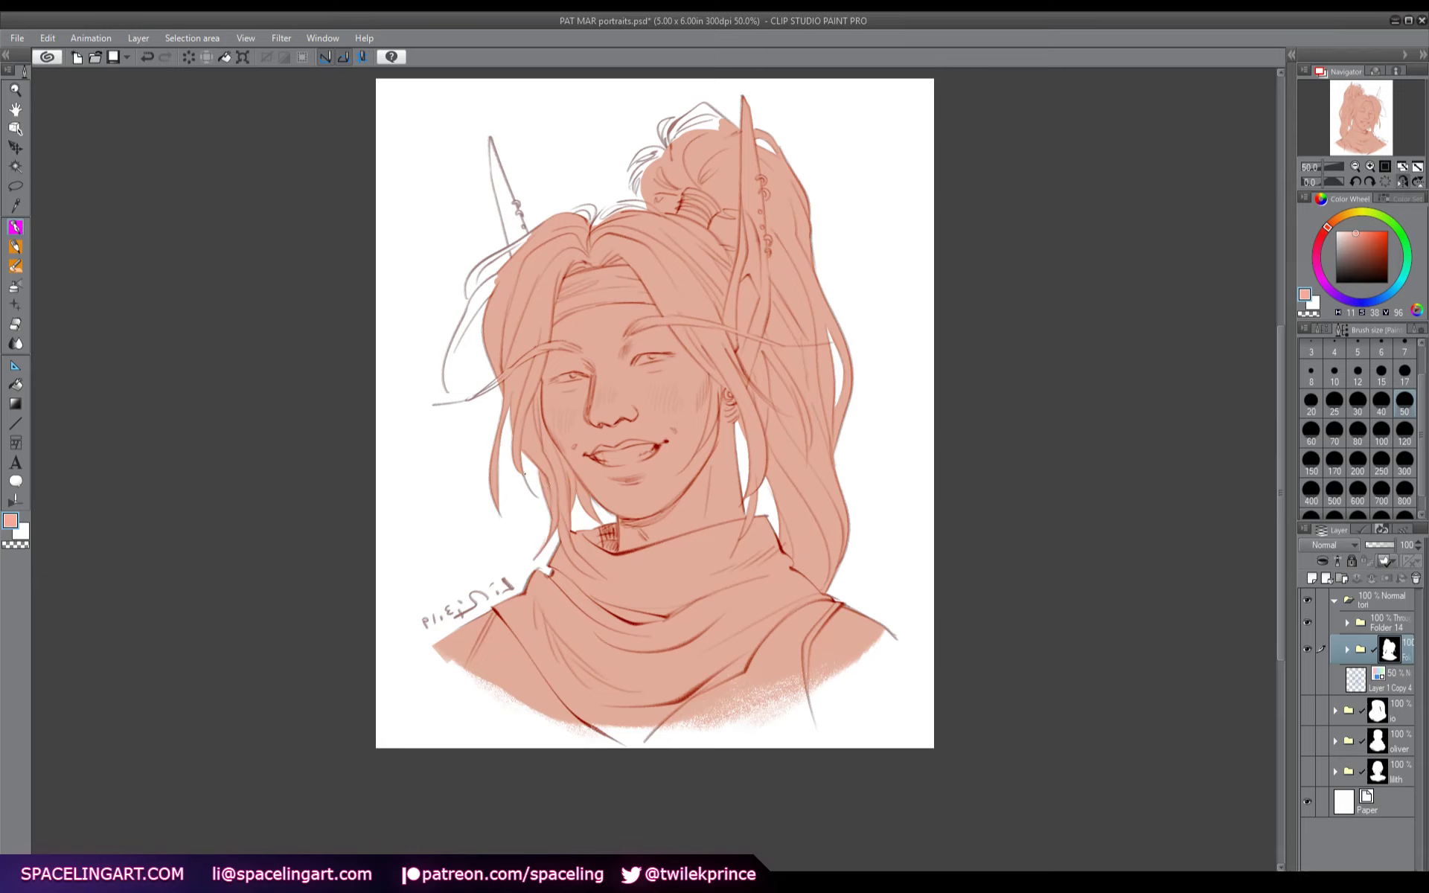
mouse_move(495, 281)
mouse_down()
mouse_move(446, 376)
mouse_move(508, 372)
mouse_up()
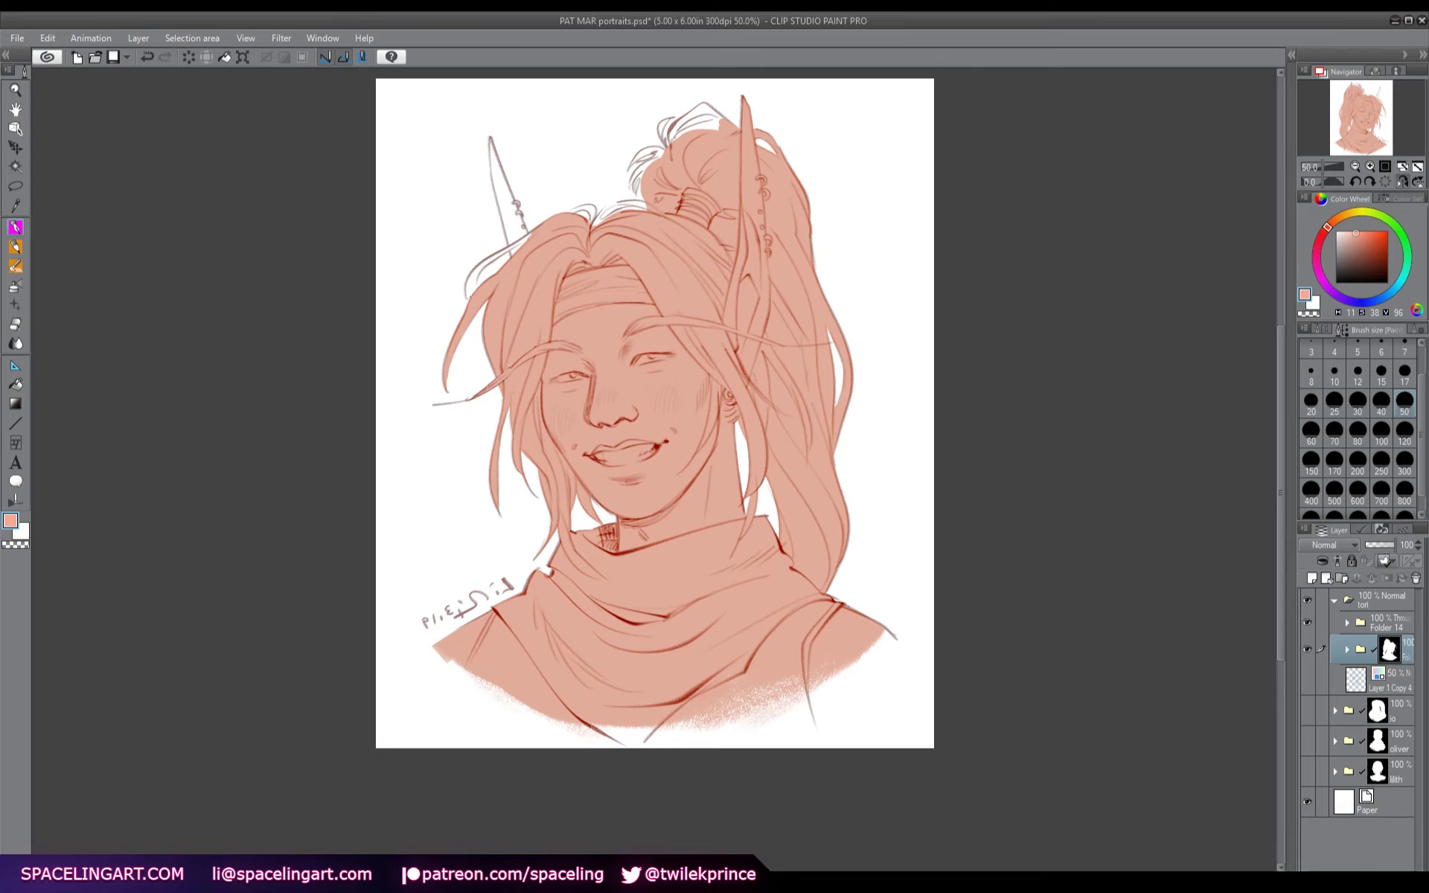
- Fill the far ear, the hair strands beside it and the crown's flyaways into the mask, and flip the view back
mouse_move(470, 296)
mouse_down()
mouse_move(481, 262)
mouse_move(531, 233)
mouse_up()
mouse_move(510, 226)
mouse_down()
mouse_move(509, 244)
mouse_move(500, 182)
mouse_move(521, 237)
mouse_up()
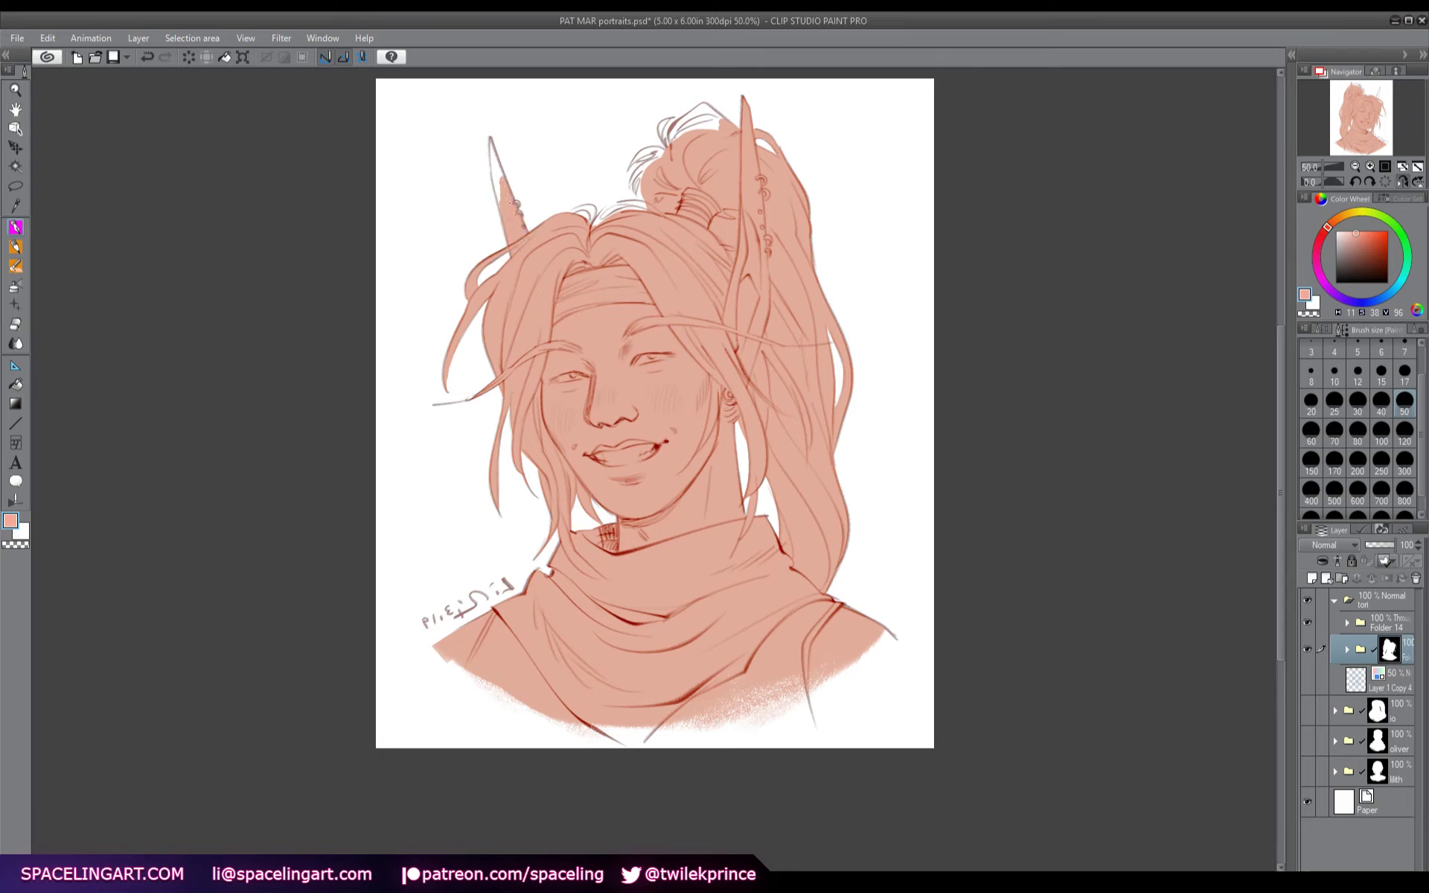
mouse_move(499, 173)
mouse_down()
mouse_move(503, 216)
mouse_move(494, 148)
mouse_up()
mouse_move(602, 221)
mouse_down()
mouse_move(651, 212)
mouse_move(610, 202)
mouse_move(568, 214)
mouse_up()
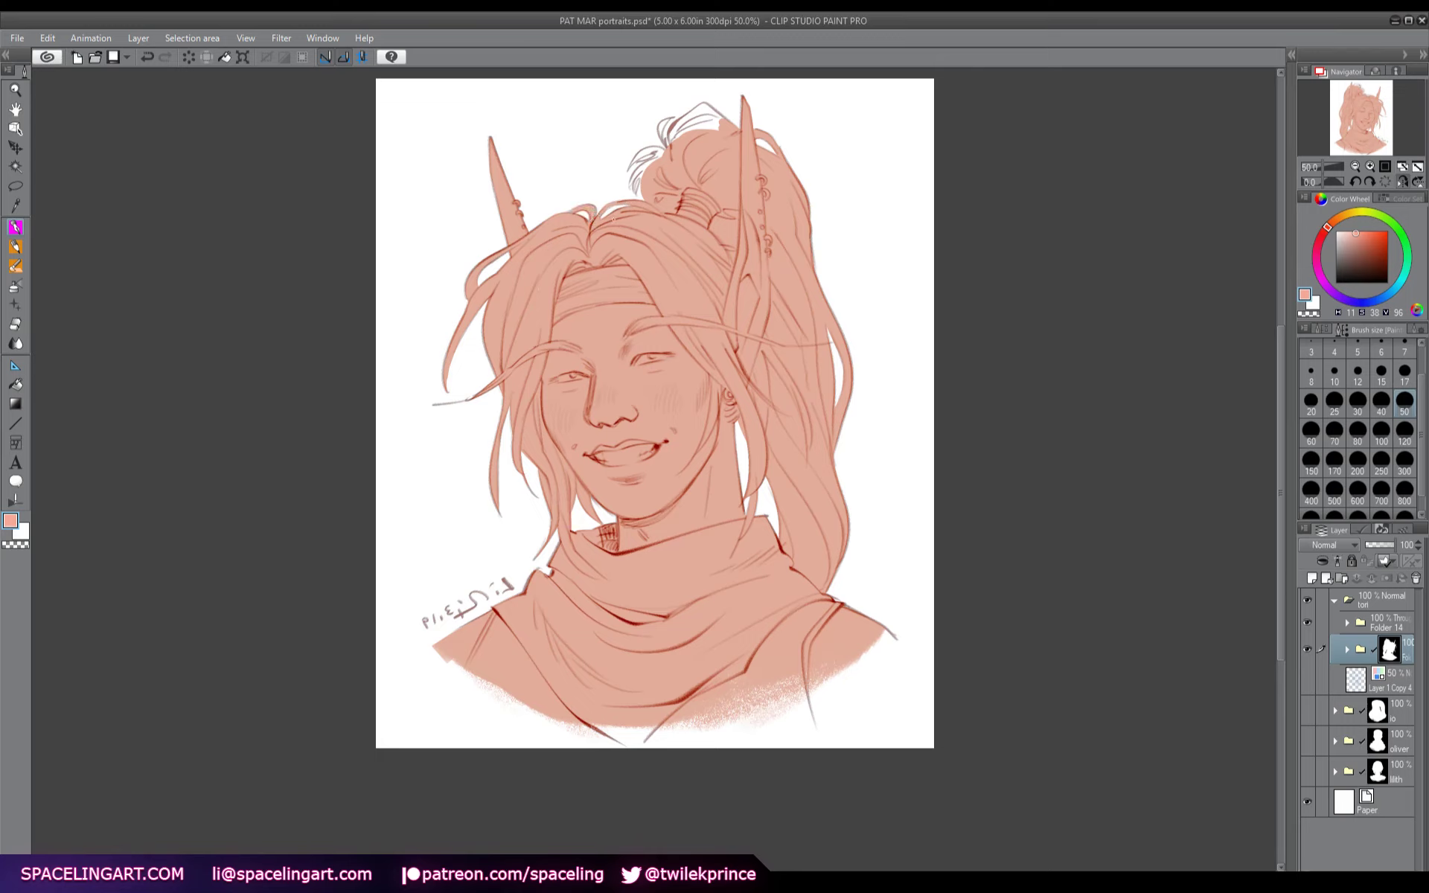
drag(603, 216, 629, 205)
key(h)
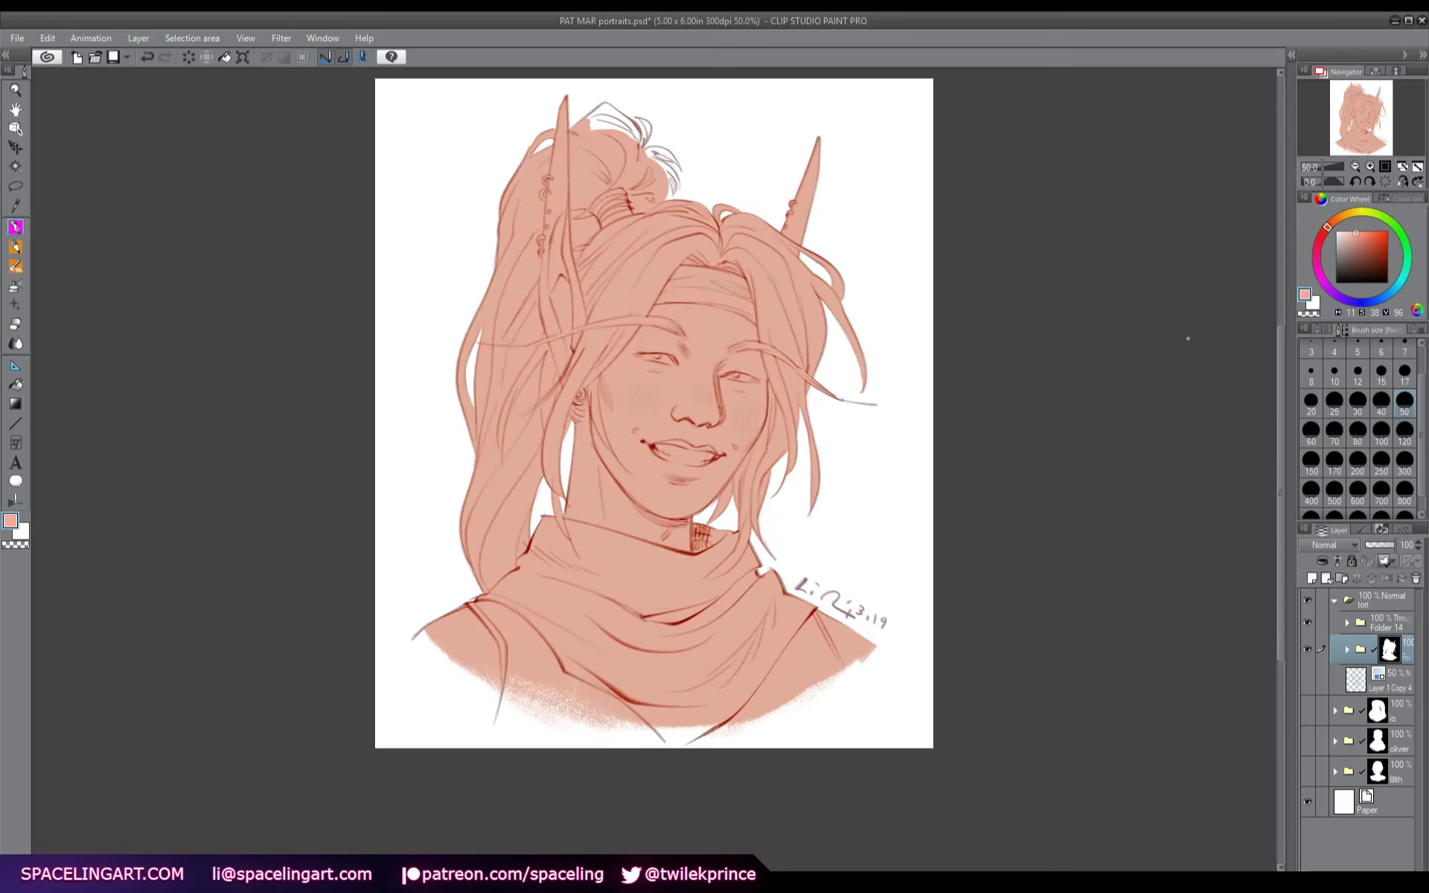
- Mirror the view, fill the loose tufts at the top of the ponytail into the mask, and restore the normal view
key(h)
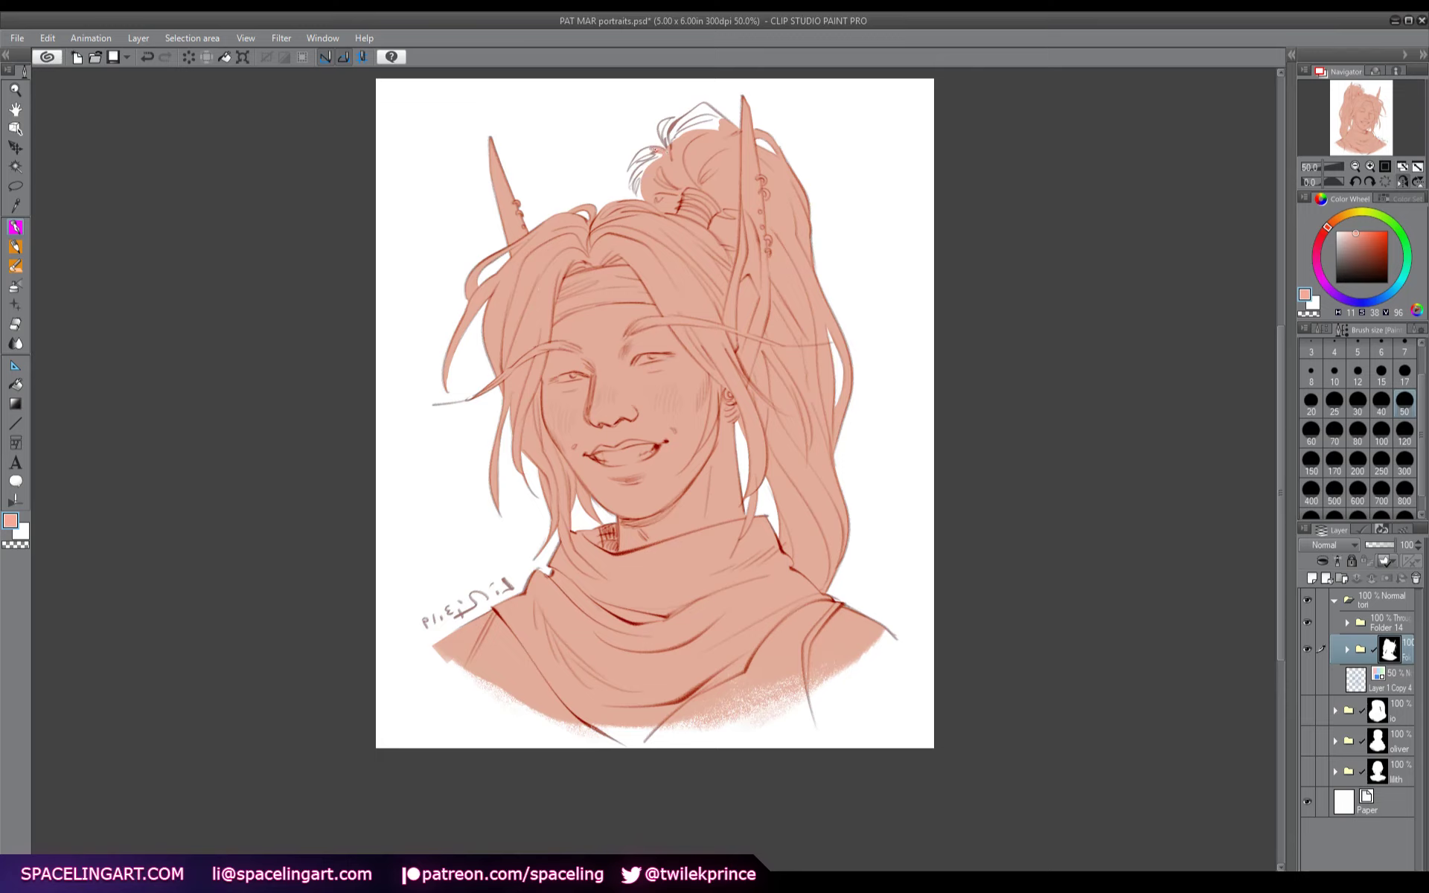
mouse_move(635, 159)
mouse_down()
mouse_move(654, 151)
mouse_move(629, 188)
mouse_move(641, 173)
mouse_move(643, 197)
mouse_up()
drag(658, 136, 666, 122)
mouse_move(701, 105)
mouse_down()
mouse_move(669, 138)
mouse_move(698, 115)
mouse_move(721, 119)
mouse_move(674, 139)
mouse_up()
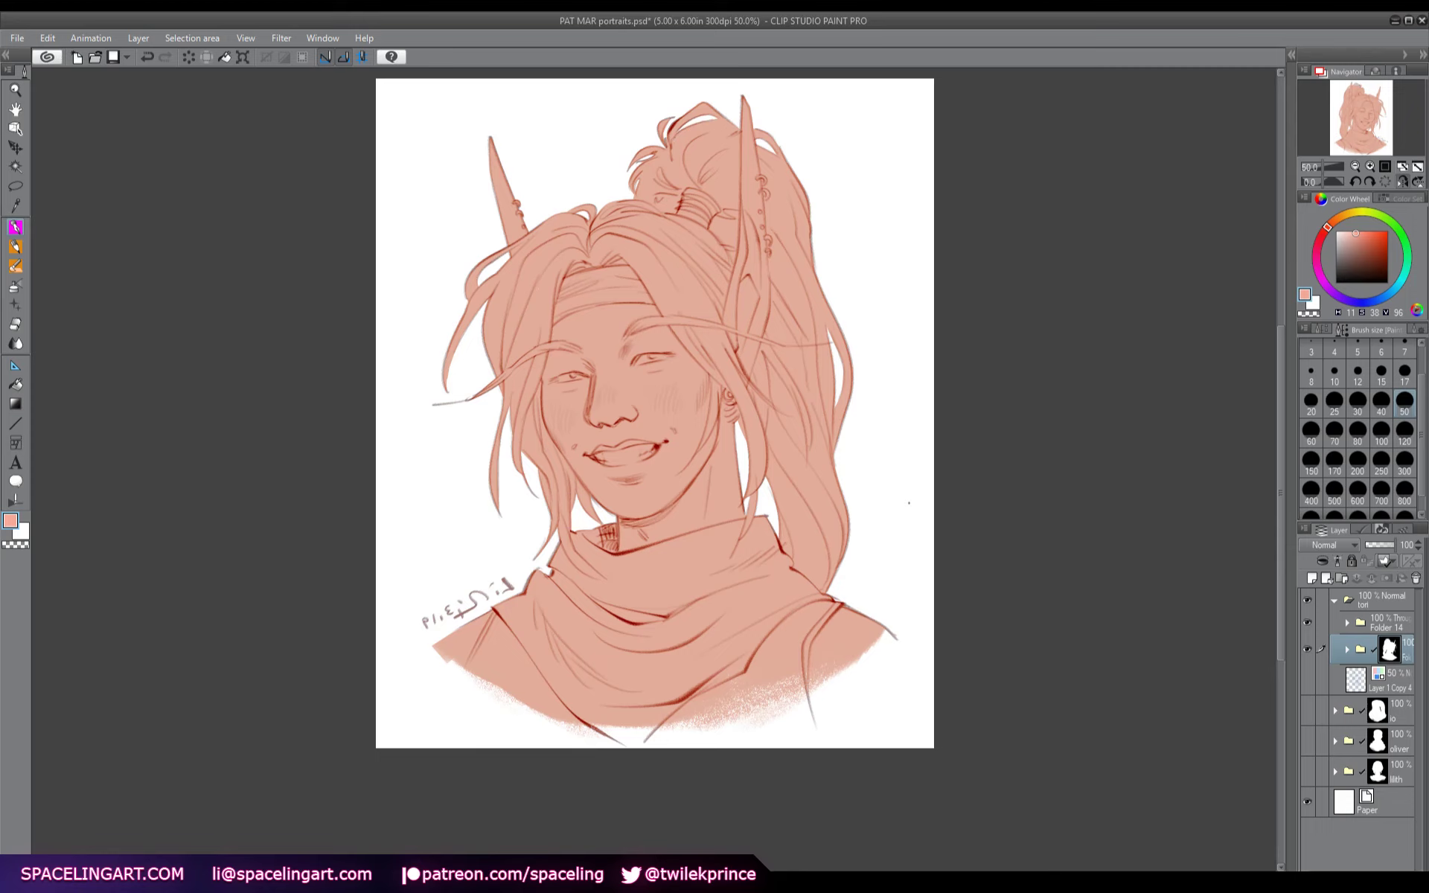
key(h)
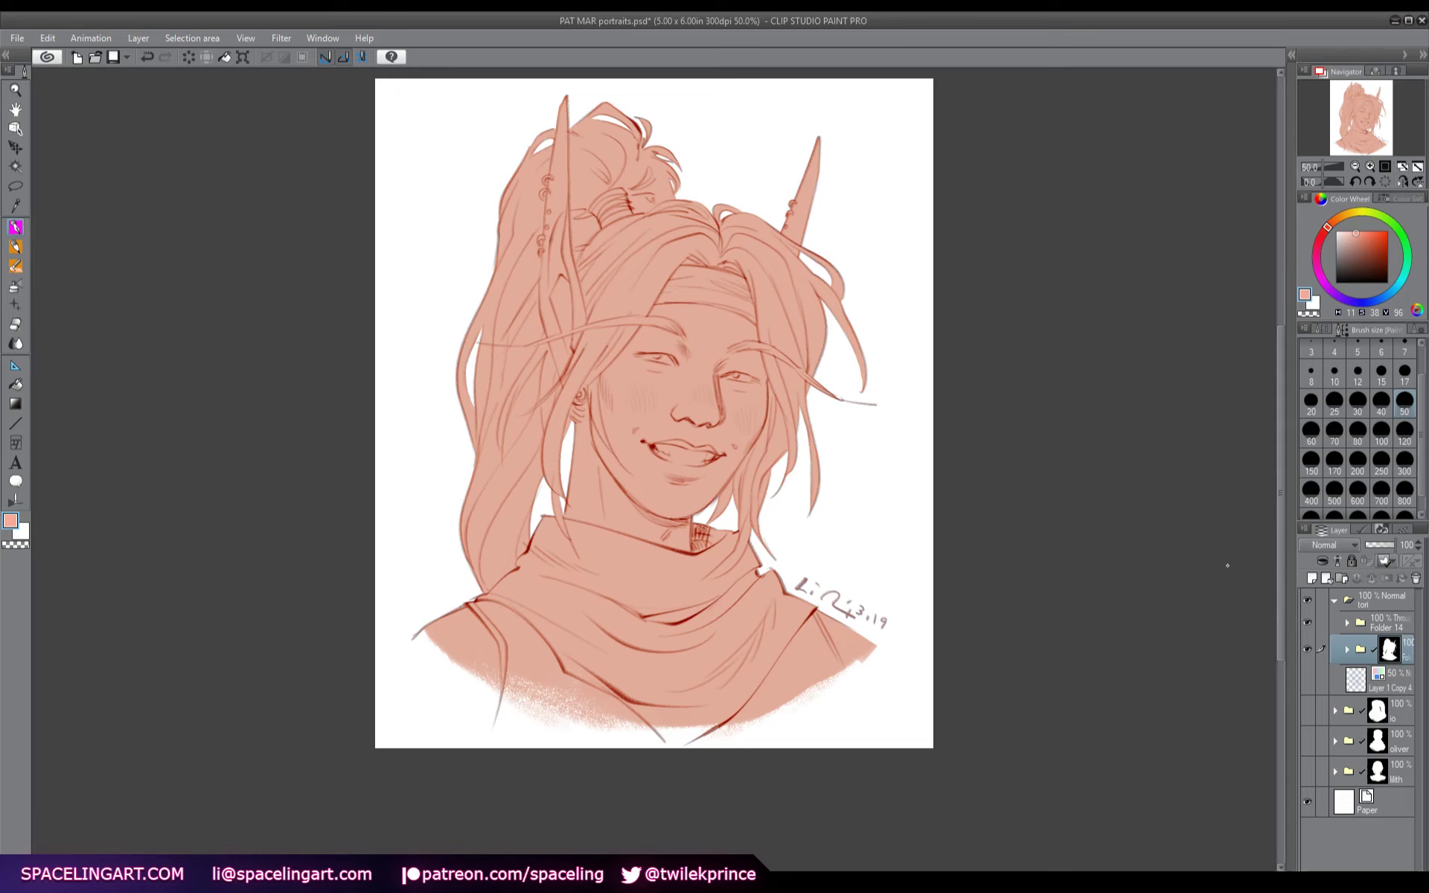
- Load the colour folder's mask as a selection, mask the parent portrait folder with it and delete the colour folder's own mask
click(1347, 650)
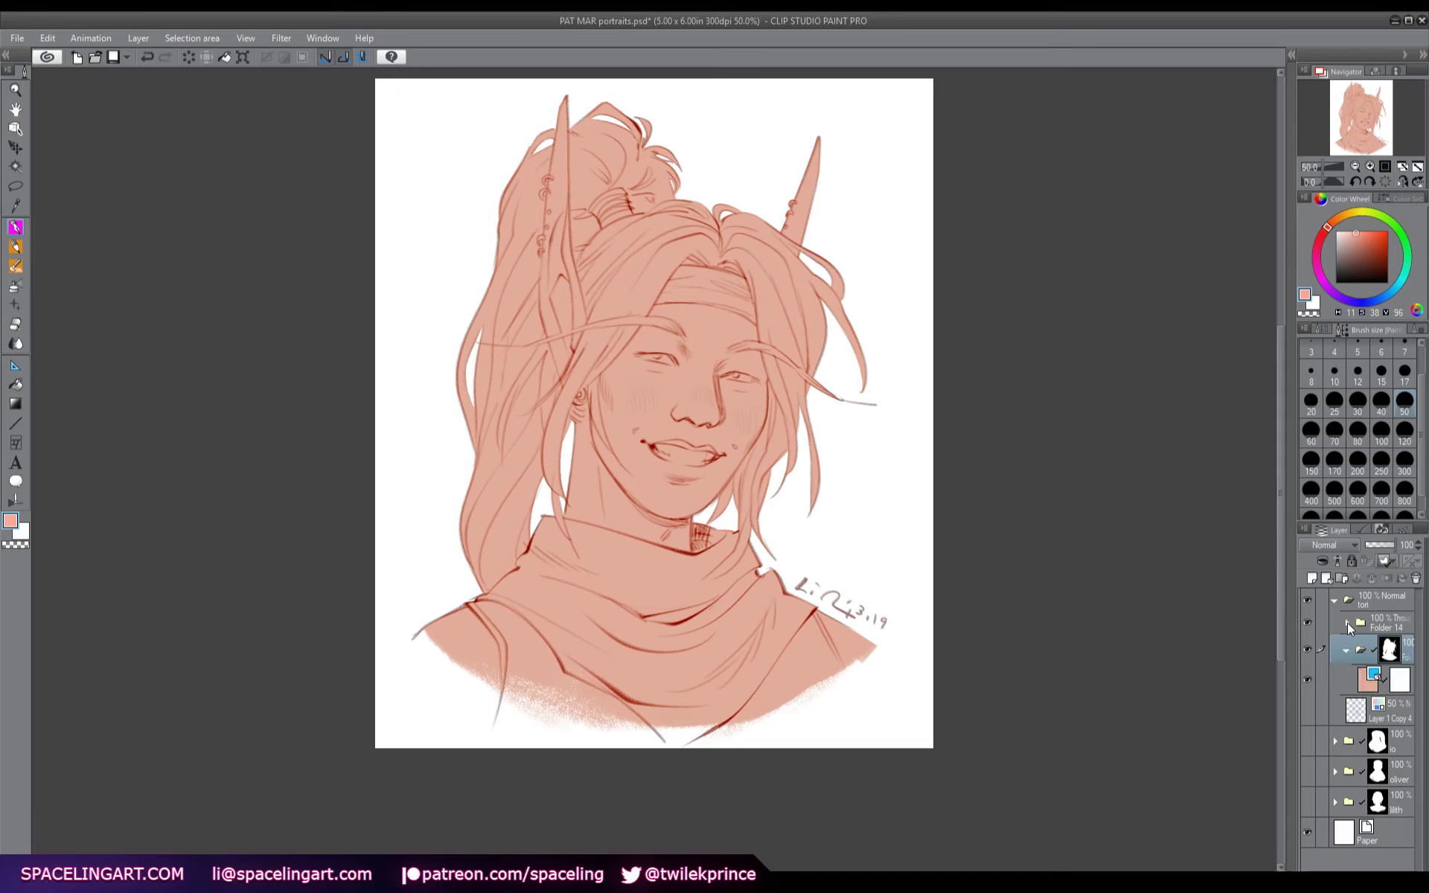
click(1347, 623)
ctrl+click(1387, 701)
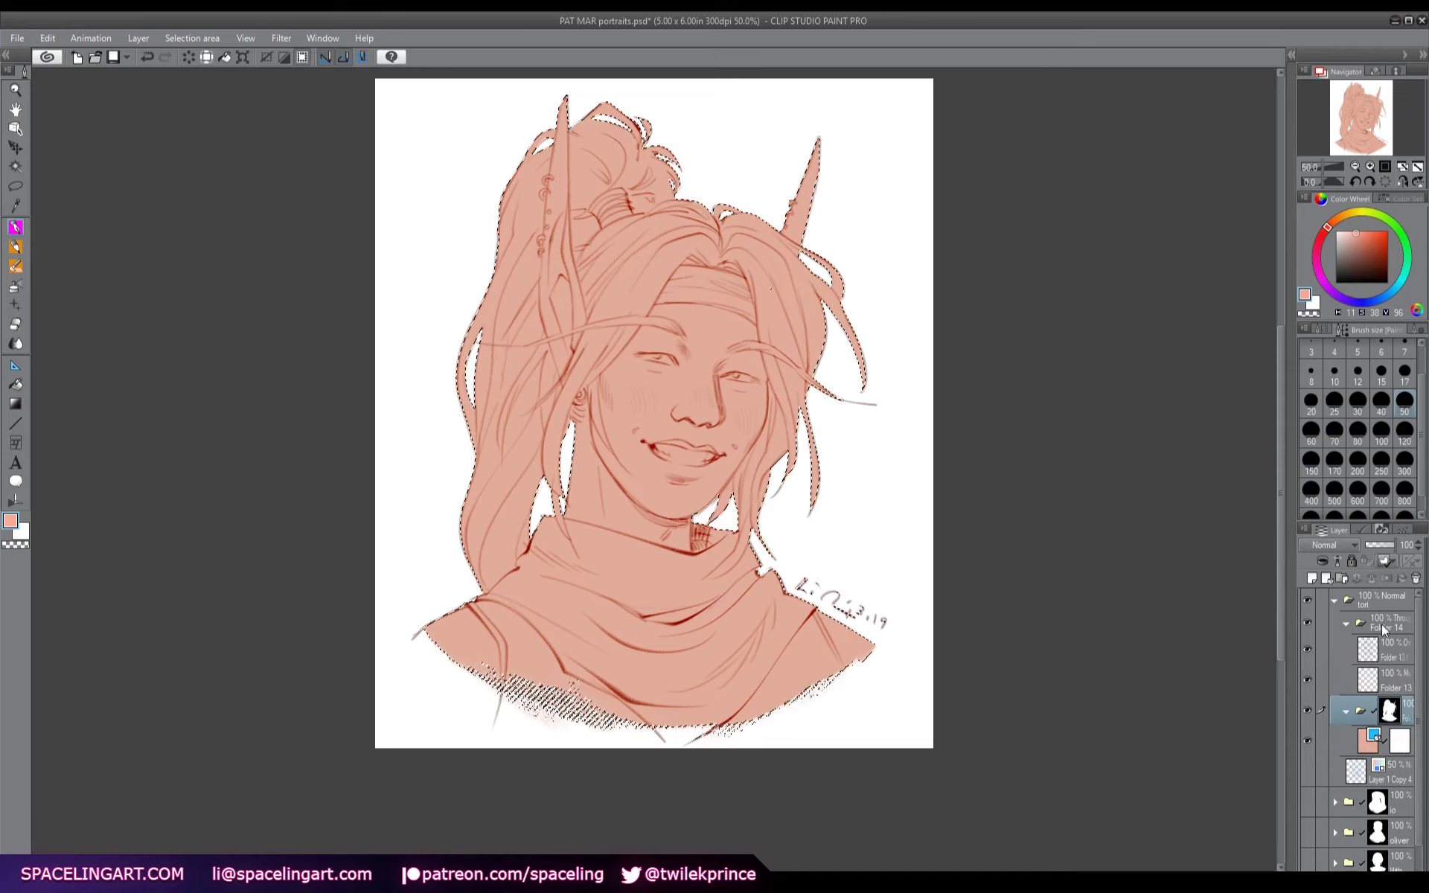
click(1404, 593)
click(1387, 579)
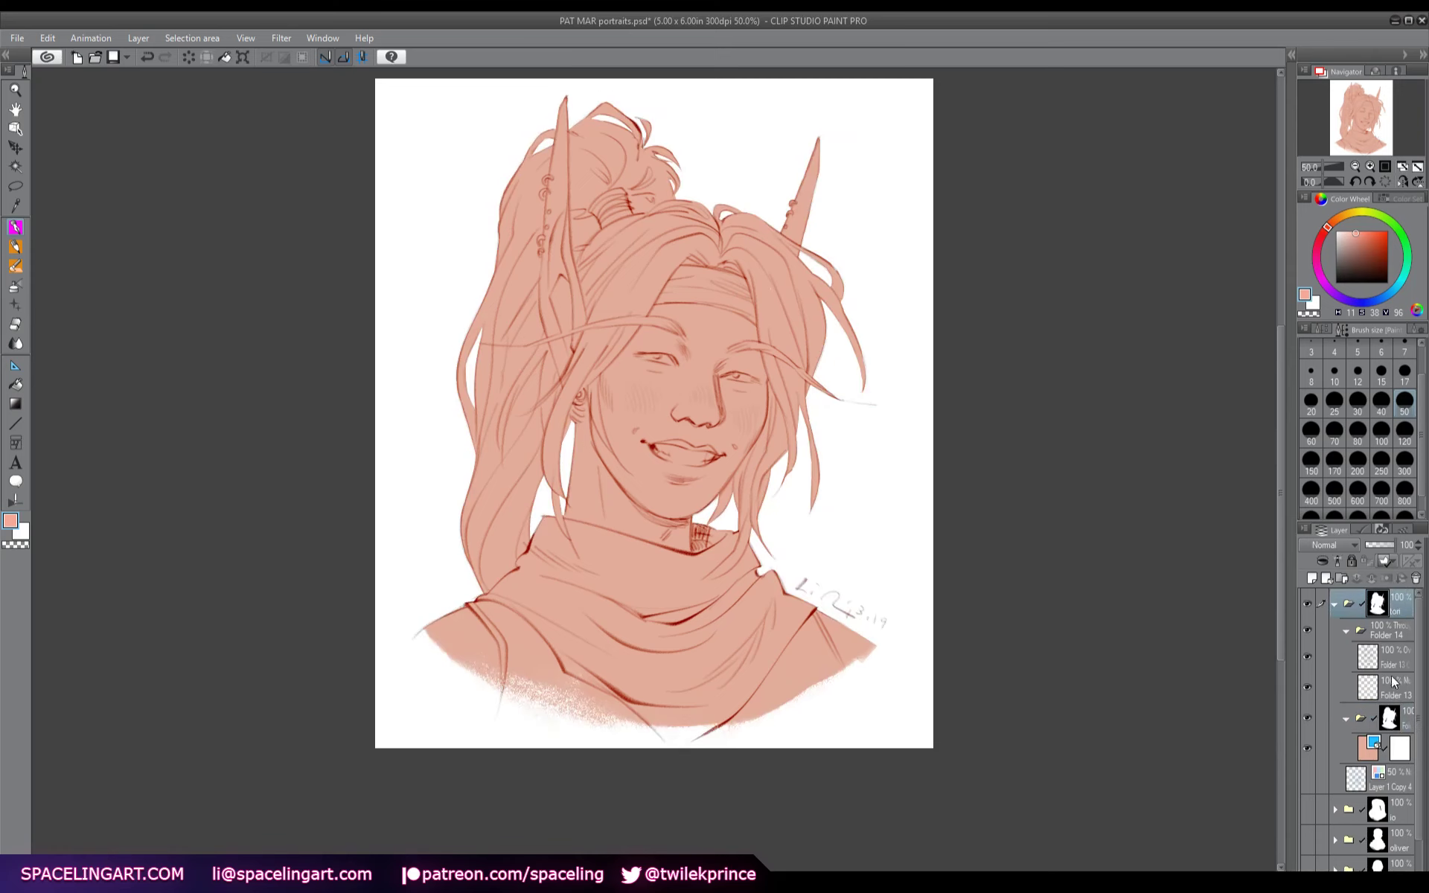
click(1393, 718)
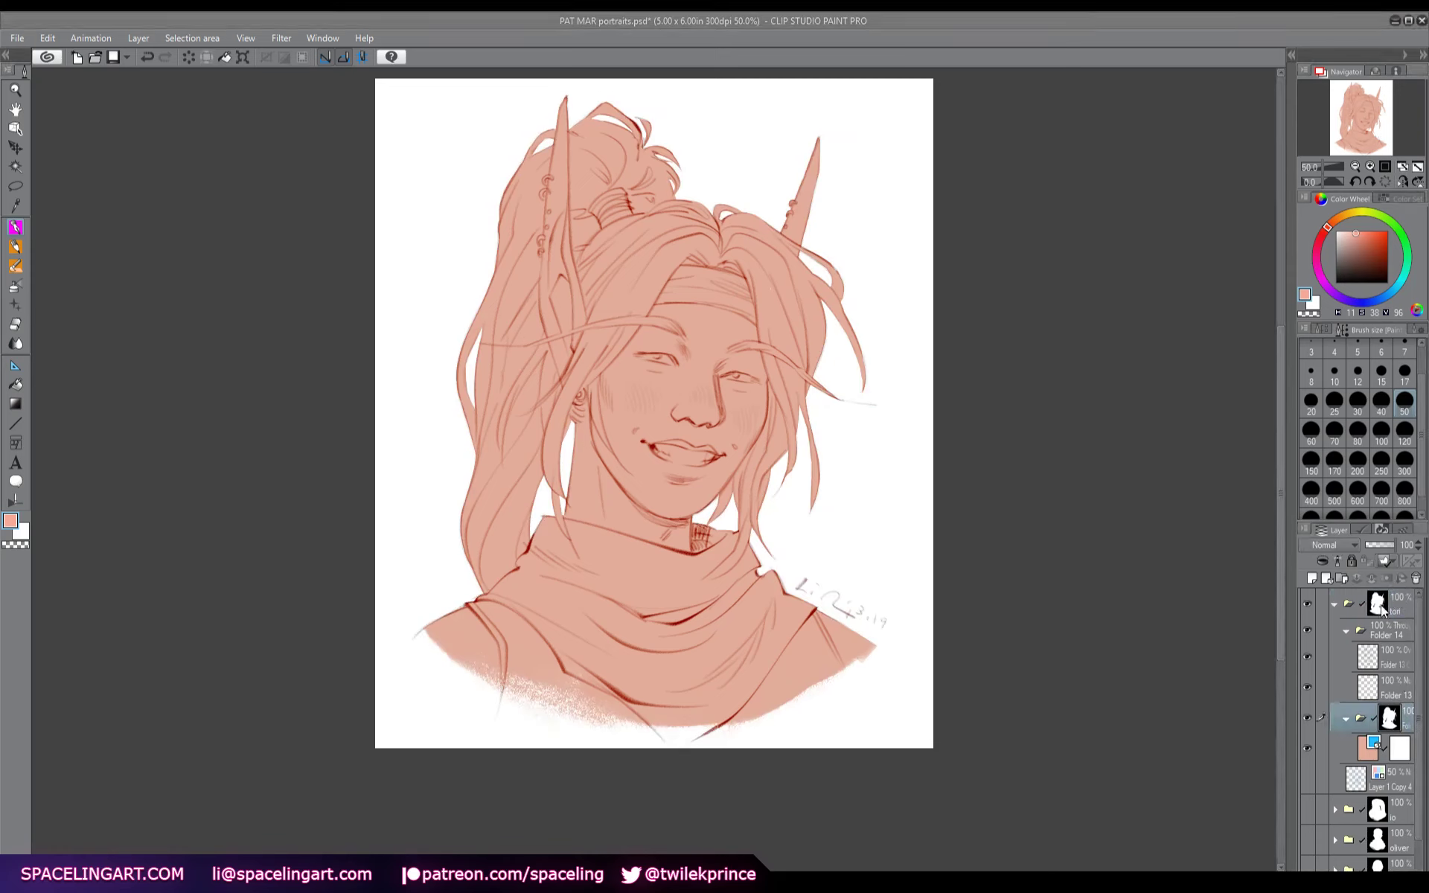
click(1346, 631)
- Create a new raster layer above the salmon fill layer and choose a muted brown drawing colour
click(1371, 686)
click(1312, 579)
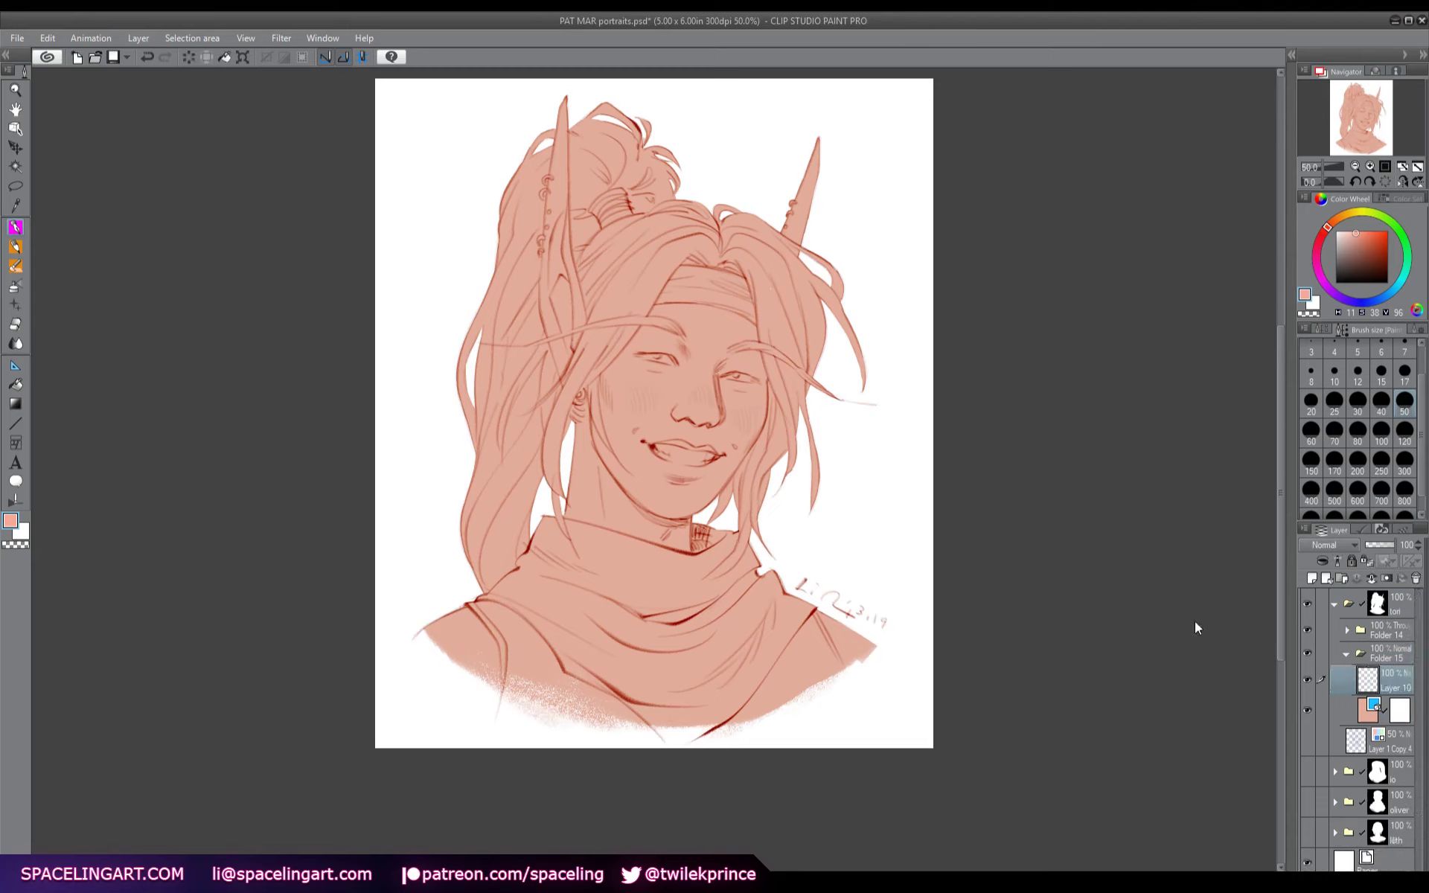
click(1363, 260)
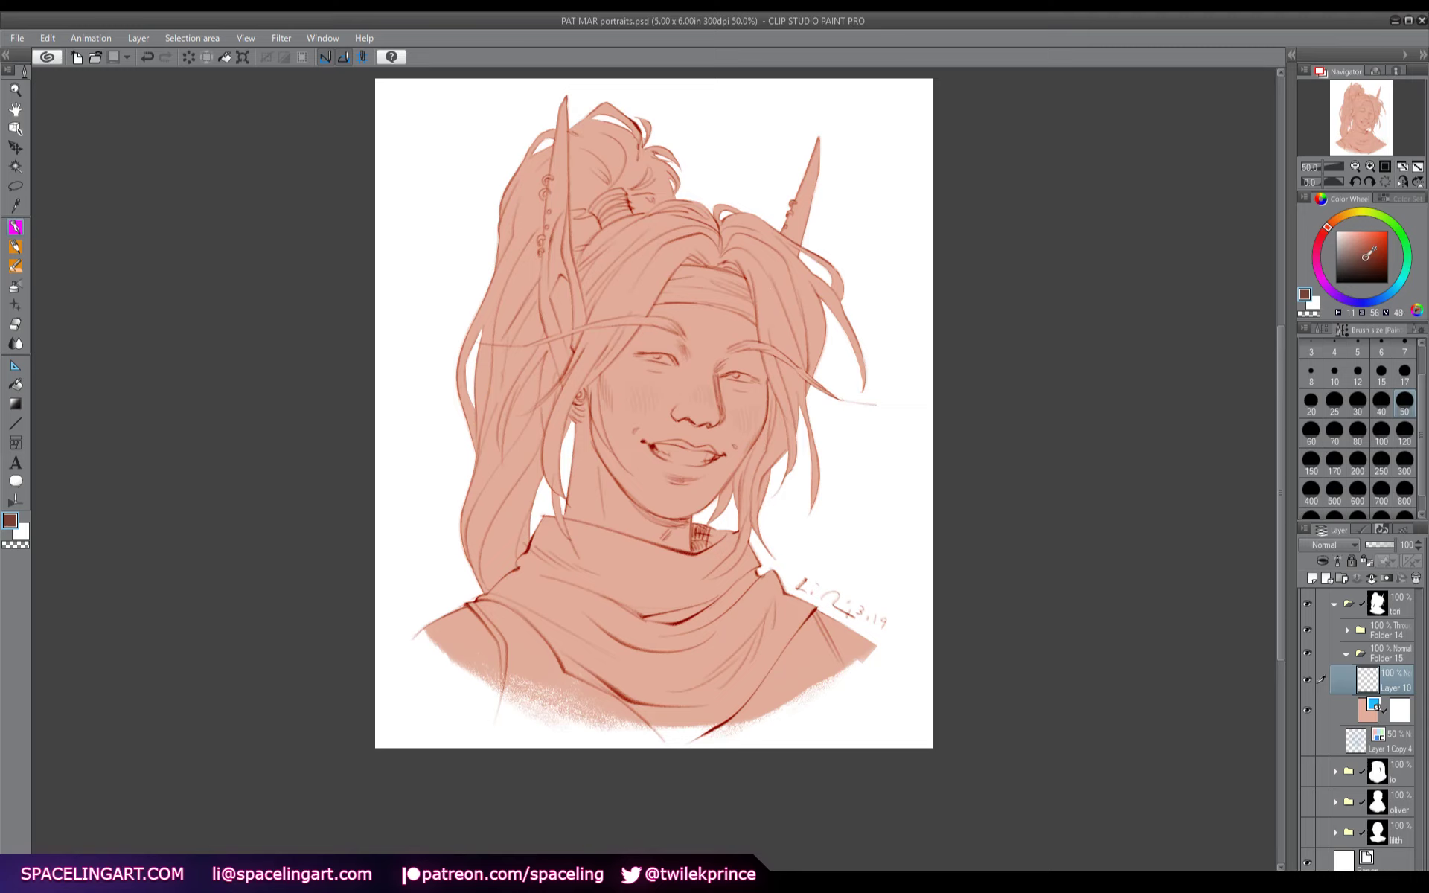
click(1333, 223)
click(1362, 255)
click(1361, 259)
click(1332, 222)
- Set the brush size to 80 and paint the ponytail's hanging length and its outer side behind the near ear reddish brown
click(1358, 431)
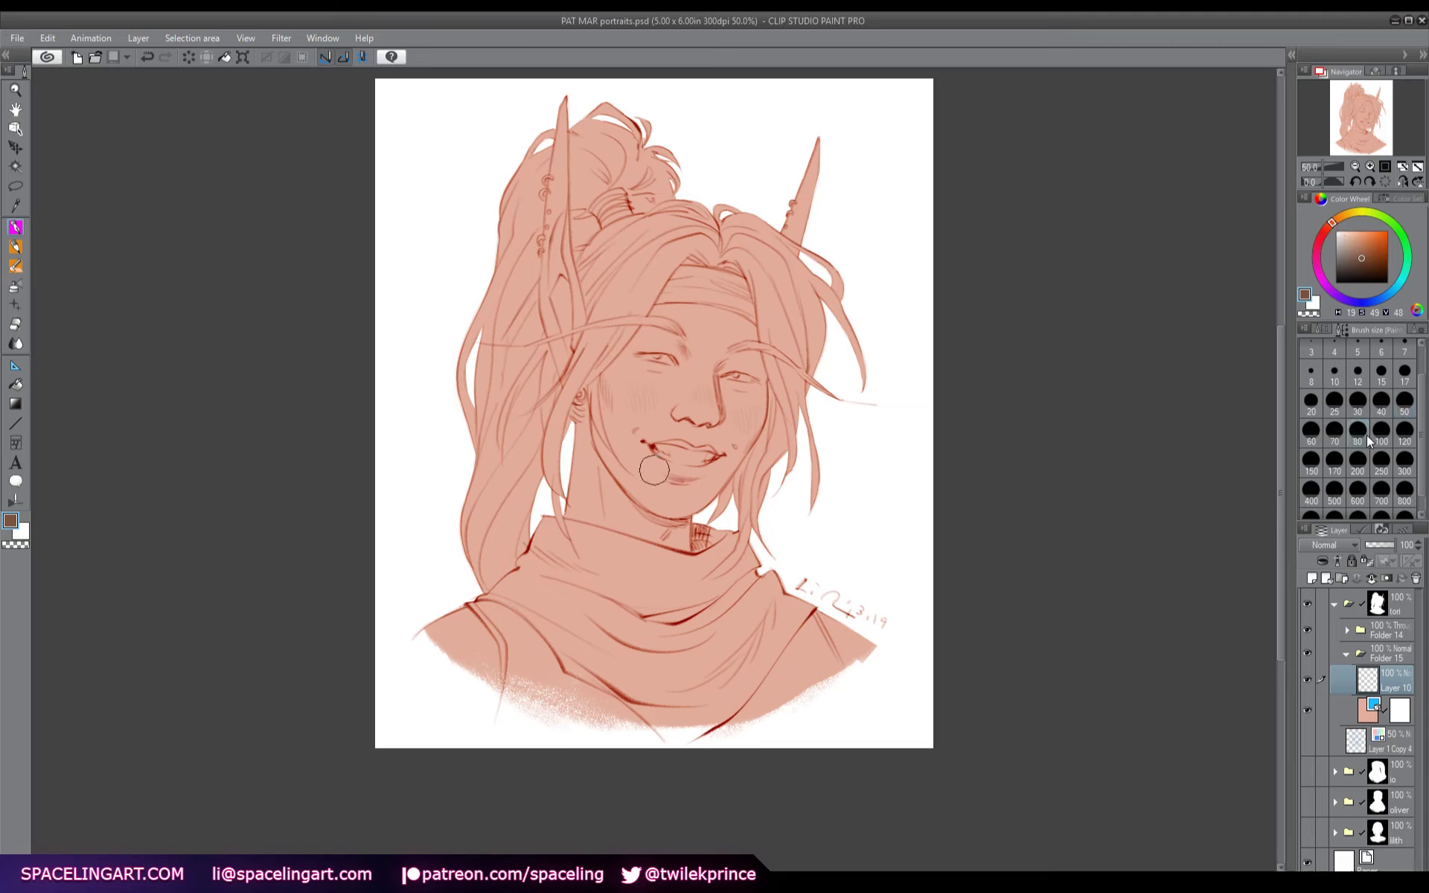
mouse_move(506, 432)
mouse_down()
mouse_move(465, 521)
mouse_move(525, 477)
mouse_move(513, 416)
mouse_move(463, 527)
mouse_move(498, 529)
mouse_move(483, 590)
mouse_move(524, 543)
mouse_move(517, 527)
mouse_move(506, 559)
mouse_move(527, 506)
mouse_move(530, 316)
mouse_move(559, 388)
mouse_move(525, 298)
mouse_move(495, 406)
mouse_move(476, 305)
mouse_move(466, 417)
mouse_move(461, 368)
mouse_up()
click(1329, 225)
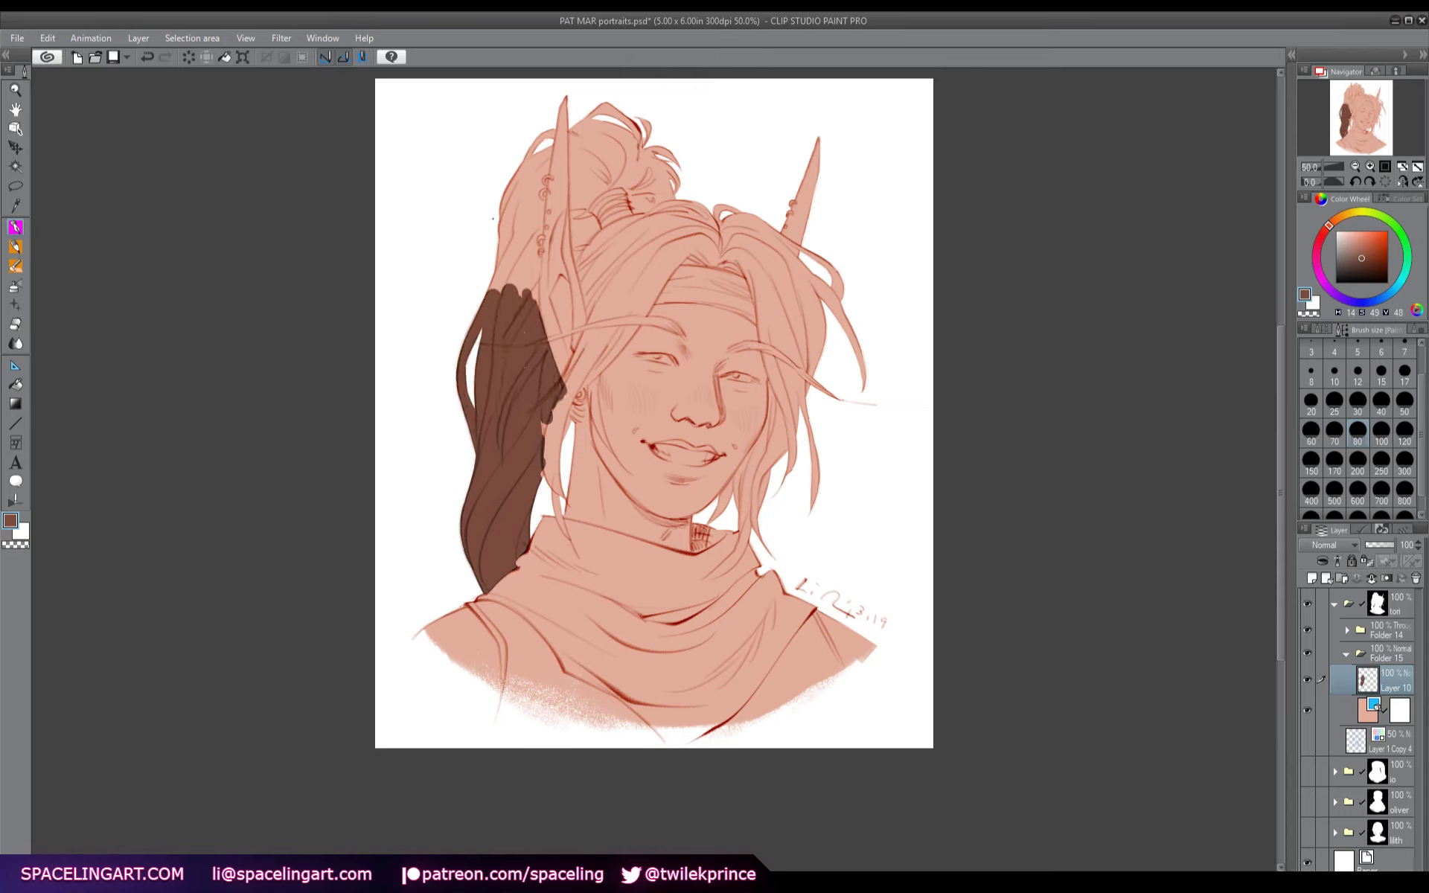
mouse_move(495, 297)
mouse_down()
mouse_move(500, 216)
mouse_move(534, 142)
mouse_move(512, 257)
mouse_move(521, 294)
mouse_move(533, 257)
mouse_move(534, 305)
mouse_move(548, 128)
mouse_move(525, 252)
mouse_up()
drag(535, 435, 555, 492)
- Shift the brown slightly redder and paint the top of the ponytail, the crown and the swept-back hair beside the near ear
click(1327, 227)
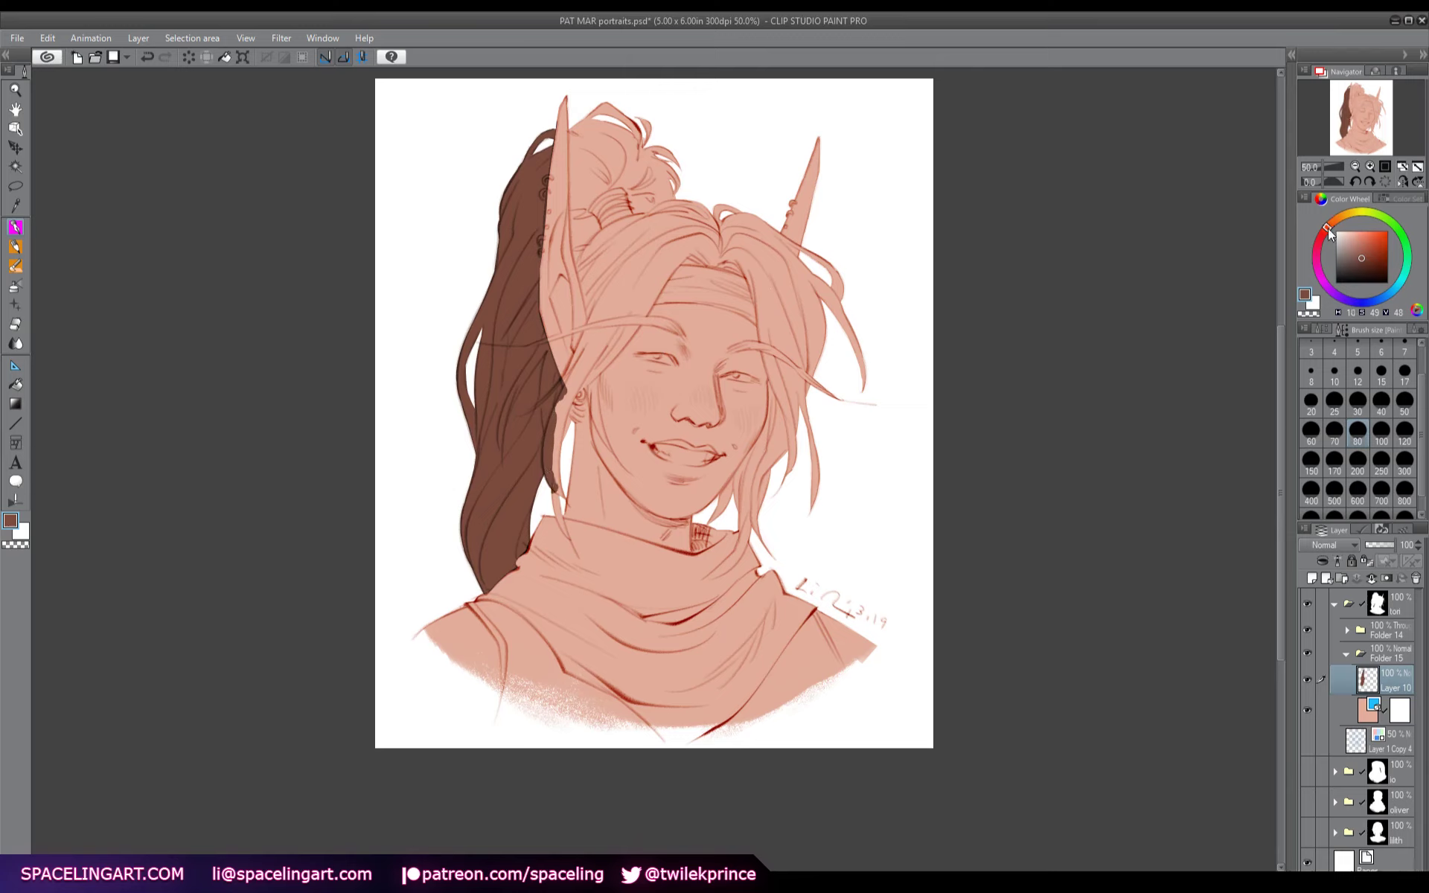
click(1362, 256)
mouse_move(674, 165)
mouse_down()
mouse_move(610, 203)
mouse_move(610, 112)
mouse_move(586, 139)
mouse_move(581, 170)
mouse_move(633, 131)
mouse_move(575, 180)
mouse_move(574, 128)
mouse_move(588, 304)
mouse_move(579, 245)
mouse_move(588, 262)
mouse_move(597, 193)
mouse_move(612, 236)
mouse_move(600, 307)
mouse_move(597, 291)
mouse_move(546, 424)
mouse_move(560, 494)
mouse_move(573, 411)
mouse_up()
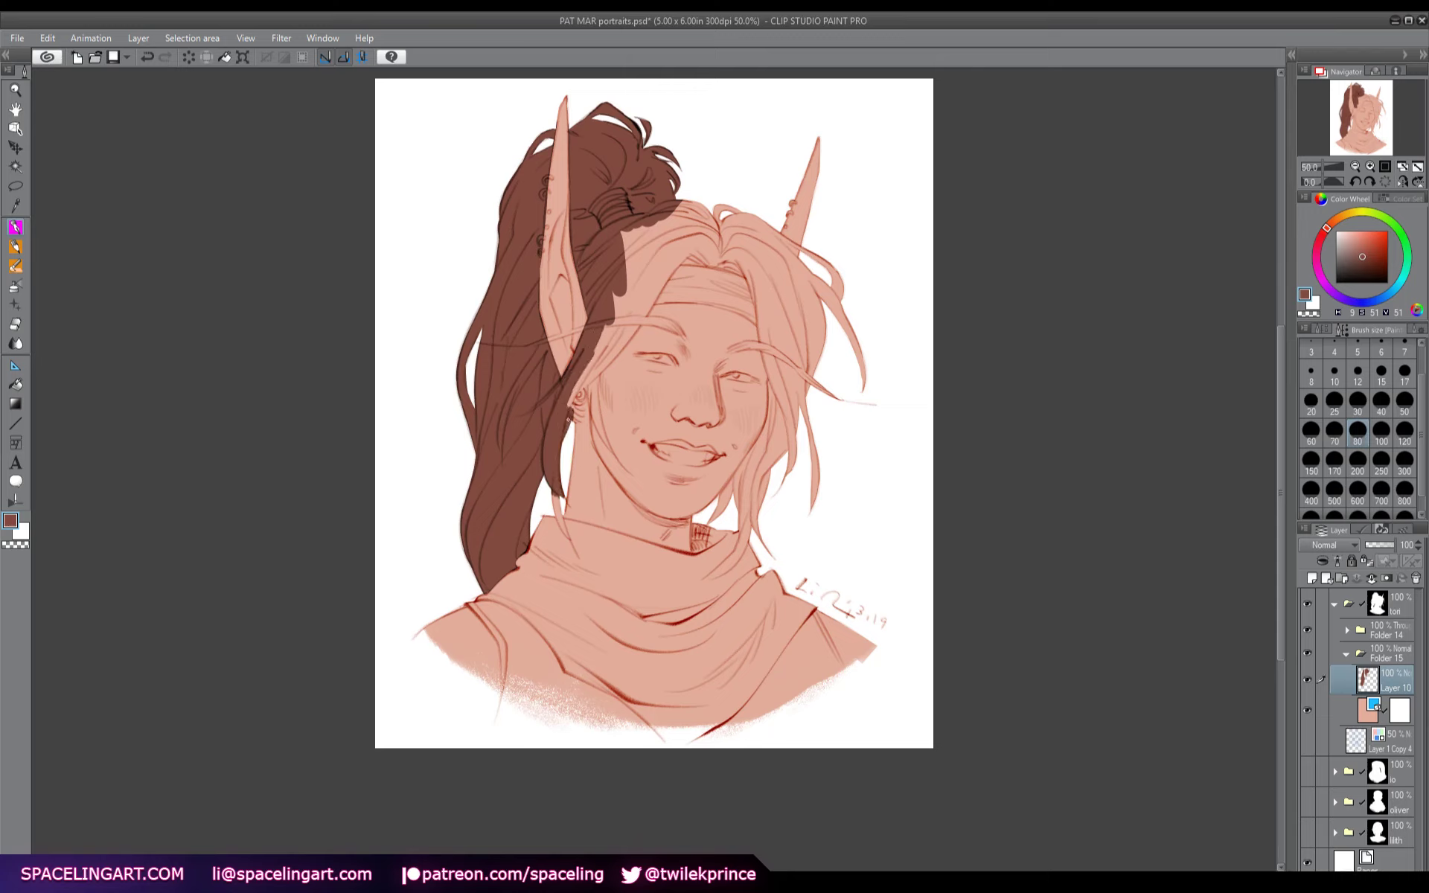
drag(571, 408, 580, 417)
mouse_move(580, 407)
mouse_down()
mouse_move(647, 303)
mouse_move(606, 349)
mouse_move(628, 278)
mouse_move(623, 337)
mouse_move(688, 252)
mouse_move(755, 275)
mouse_move(709, 263)
mouse_move(741, 264)
mouse_move(723, 227)
mouse_move(608, 229)
mouse_up()
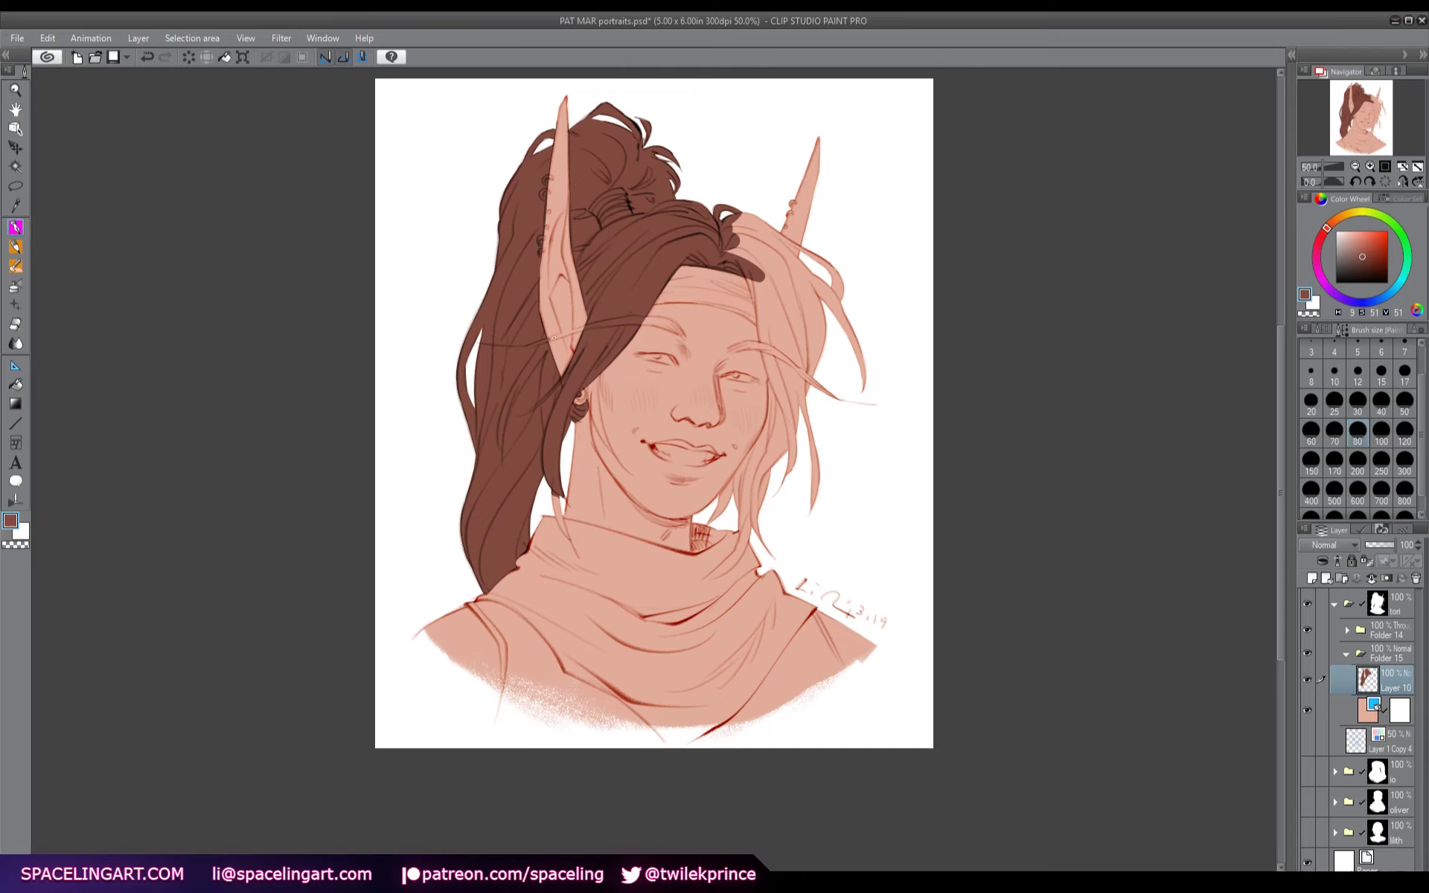
- Paint the loose strand crossing the near ear brown
mouse_move(554, 338)
mouse_down()
mouse_move(597, 323)
mouse_move(550, 339)
mouse_up()
drag(577, 328, 558, 334)
key(x)
key(c)
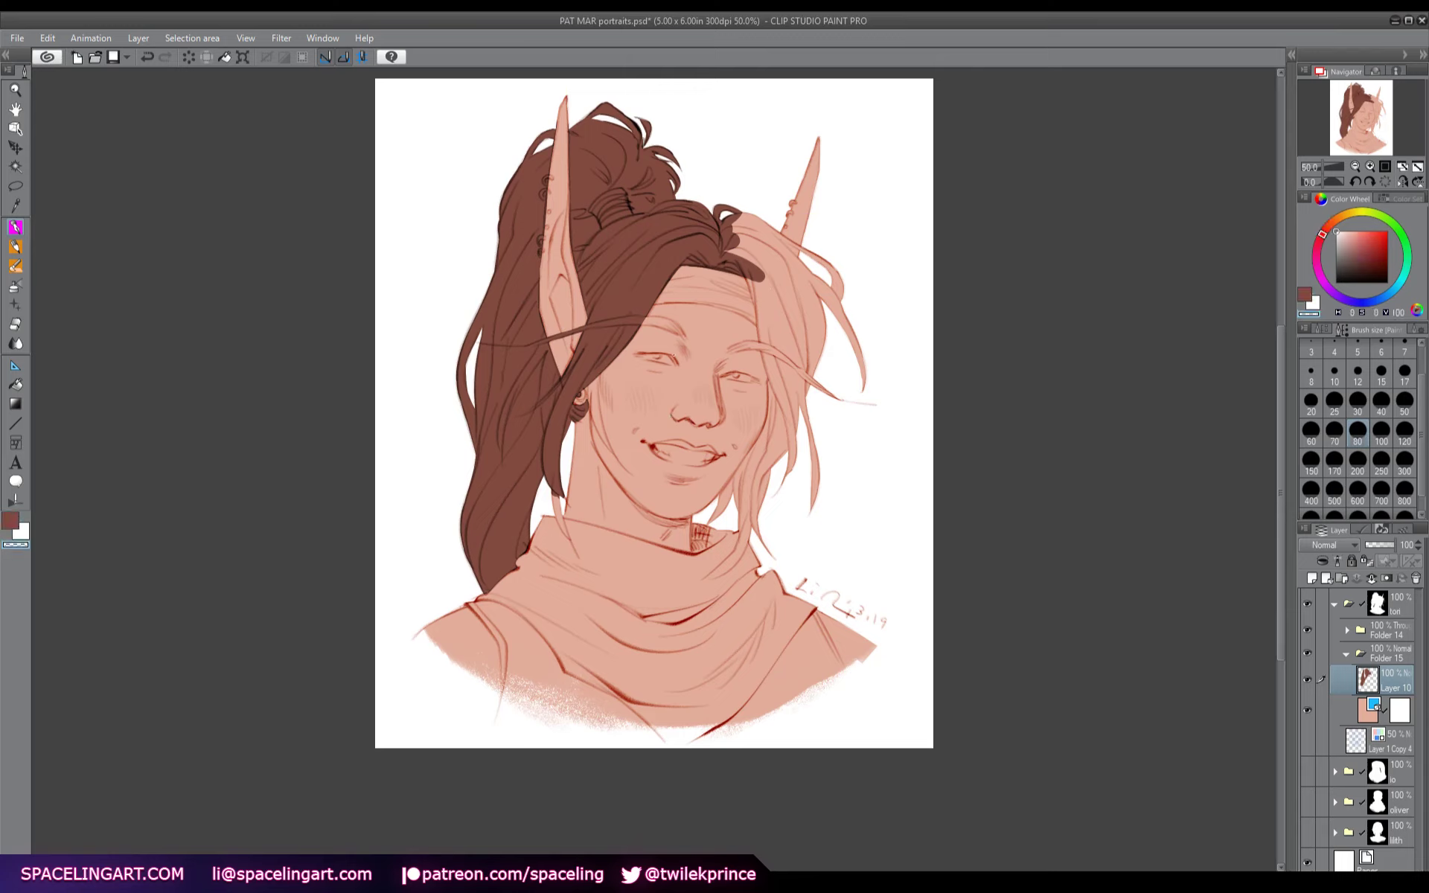
- Set the brush size to 50, mirror the view and paint the near eyebrow brown
click(1312, 406)
key(bracketright)
key(bracketright)
key(bracketright)
key(bracketright)
key(c)
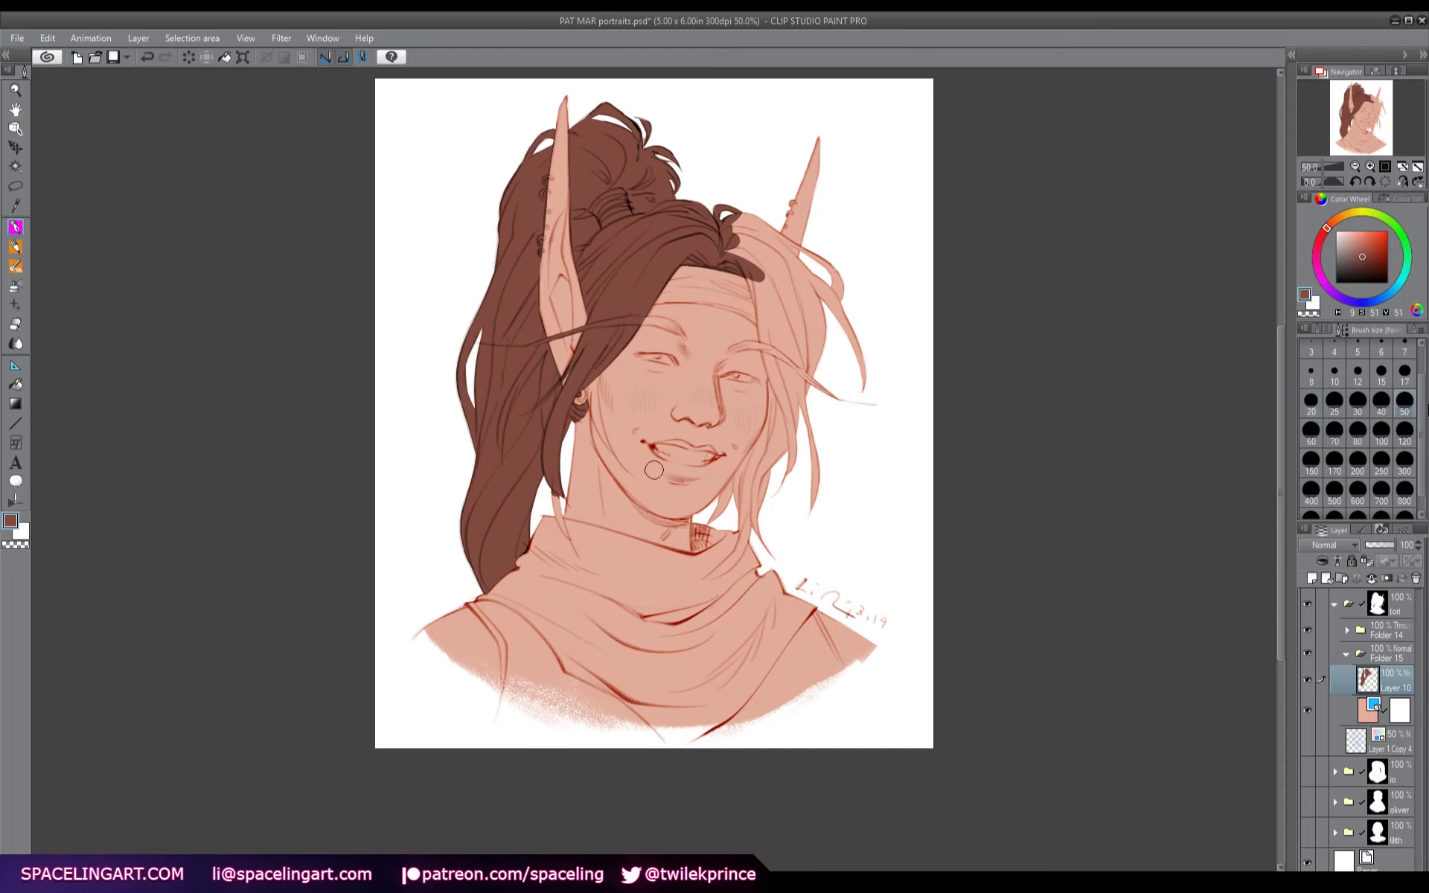
key(h)
mouse_move(647, 320)
mouse_down()
mouse_move(665, 319)
mouse_move(627, 326)
mouse_move(662, 321)
mouse_up()
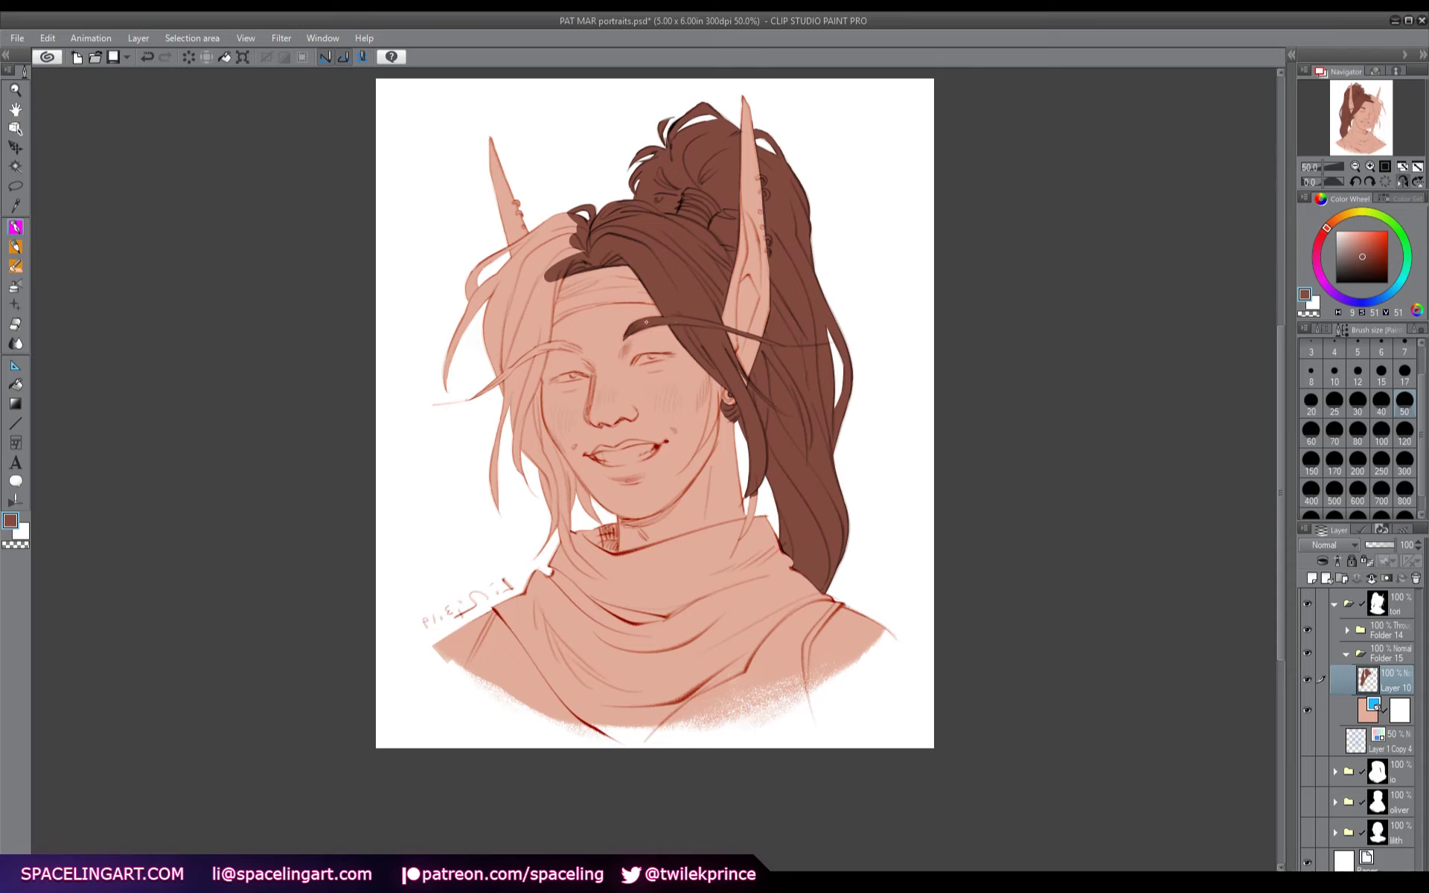
- Fill the hair on the far side of the headband and its outward-flying strands with brown at brush size 80
drag(550, 265, 524, 367)
click(1362, 442)
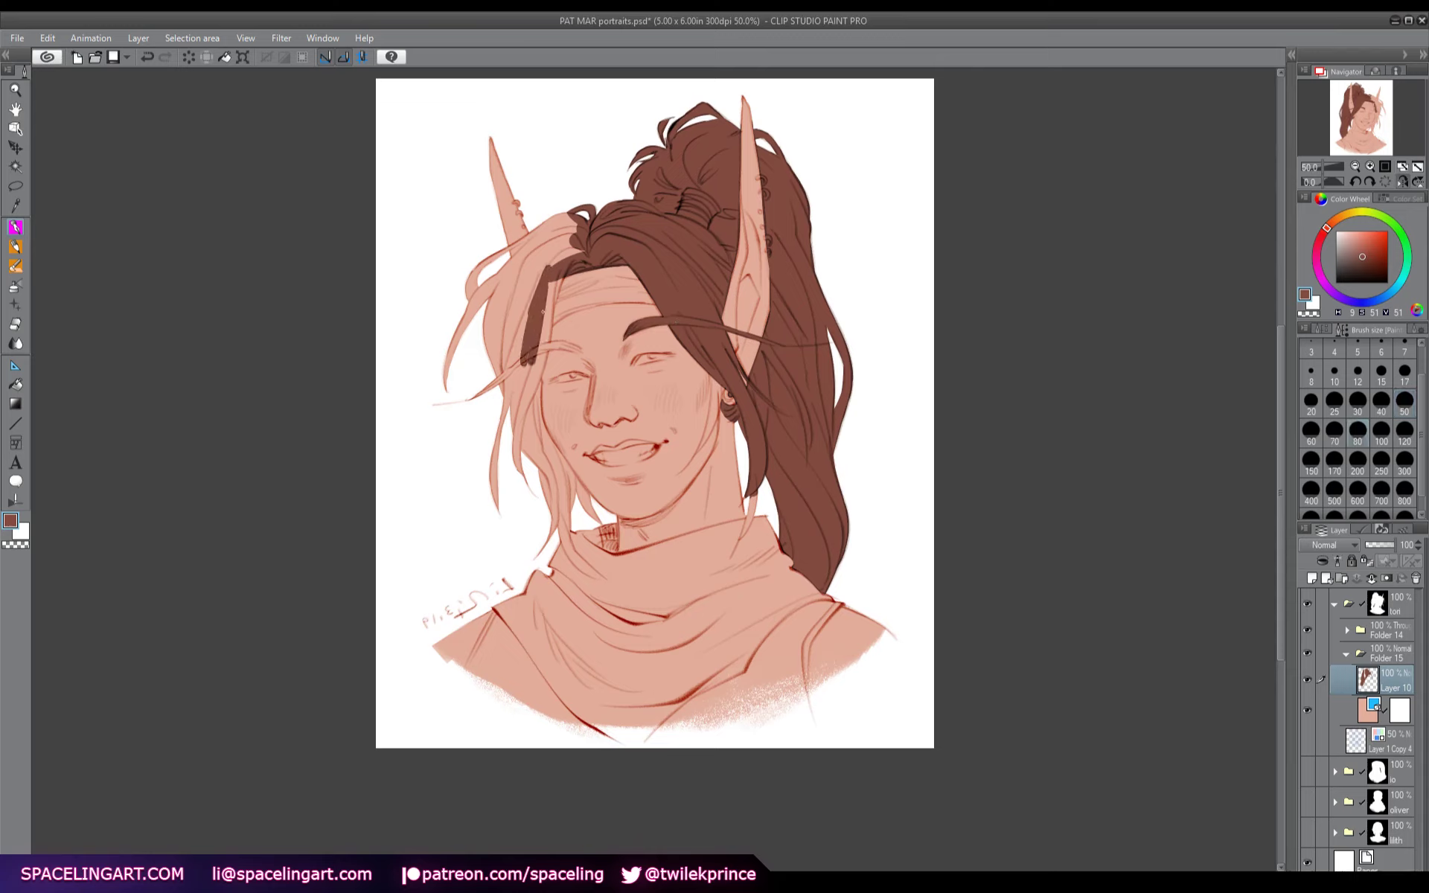
drag(539, 273, 512, 376)
click(1388, 603)
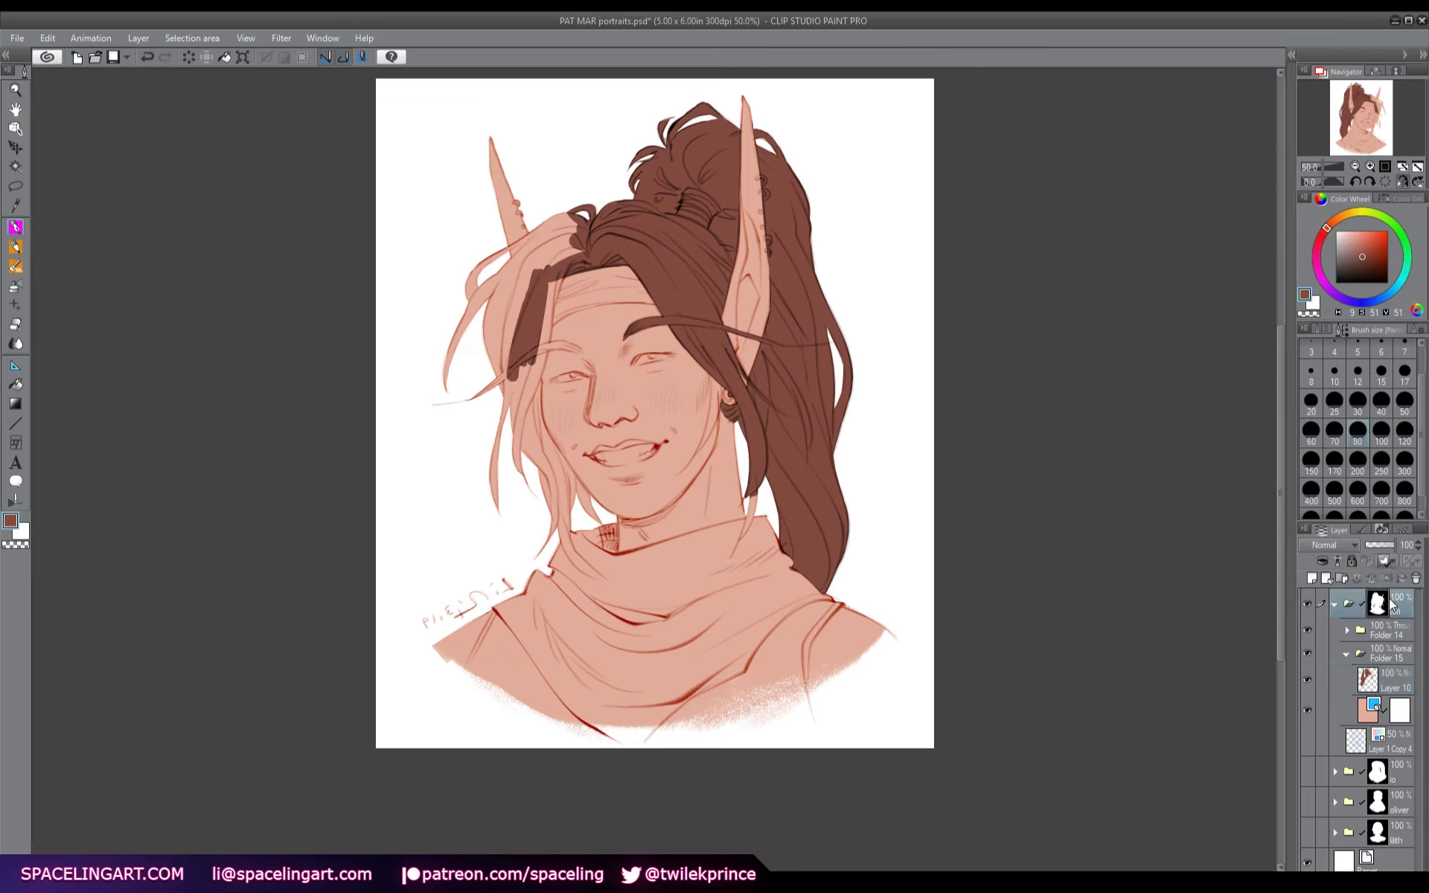
click(1373, 674)
drag(535, 285, 469, 400)
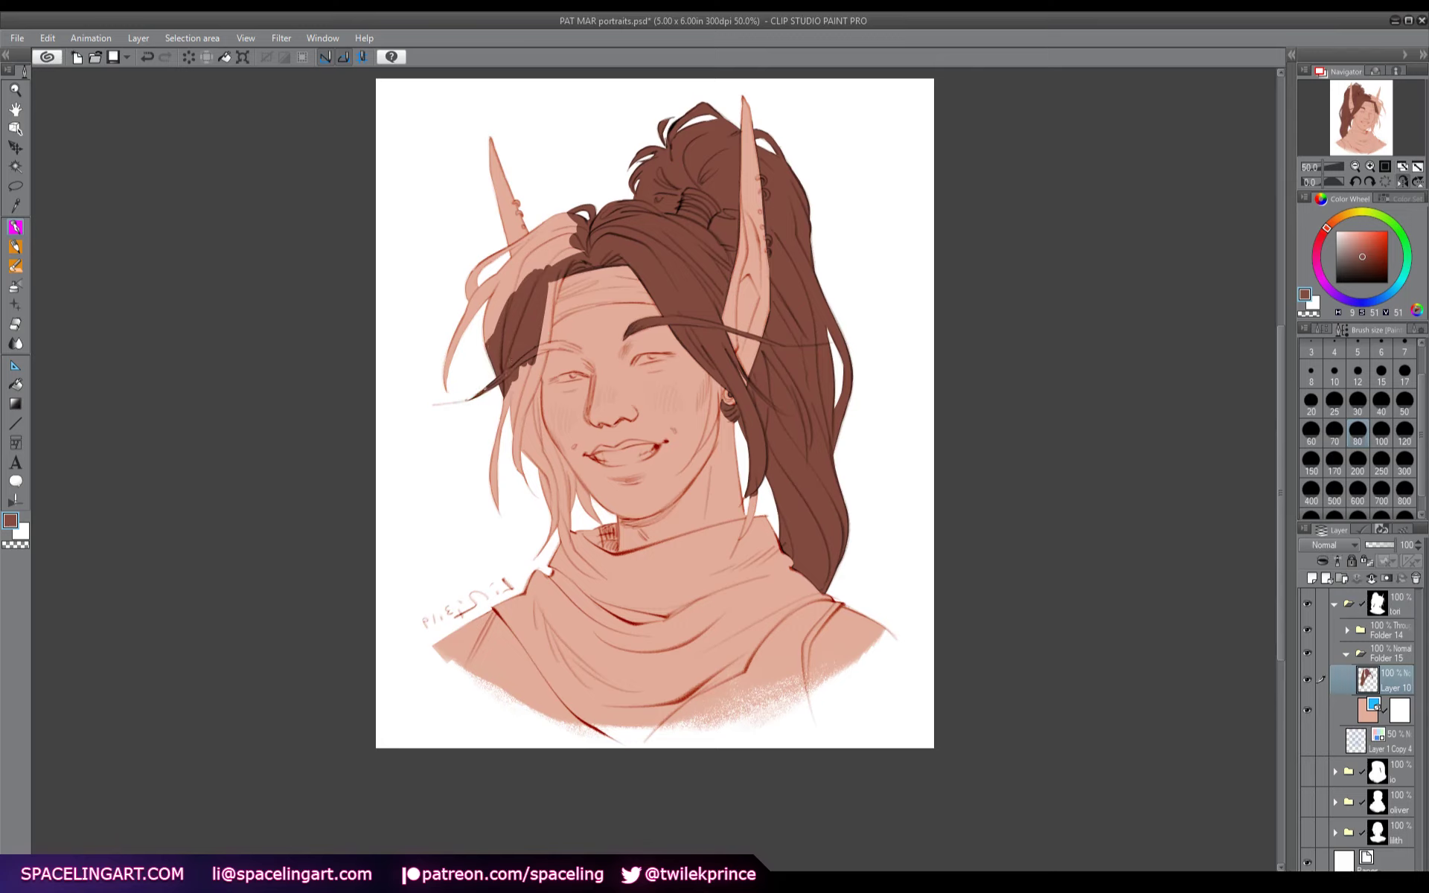
drag(511, 287, 444, 384)
mouse_move(467, 309)
mouse_down()
mouse_move(548, 231)
mouse_move(569, 223)
mouse_move(553, 268)
mouse_move(575, 254)
mouse_up()
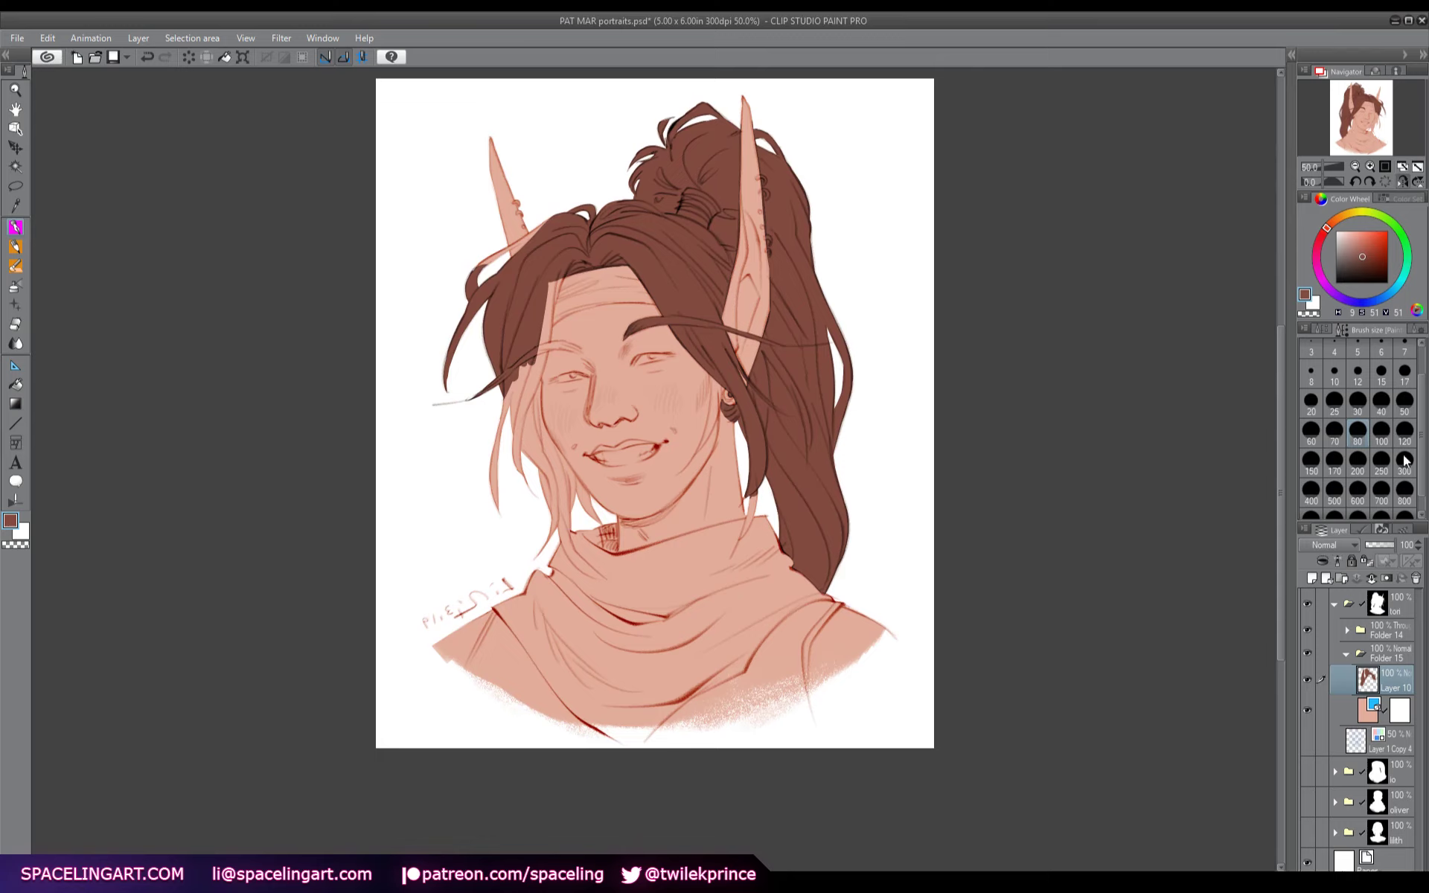
- Fill the wisp by the far ear and the locks framing the far cheek with brown, and flip the view back
click(1404, 402)
drag(476, 267, 567, 211)
mouse_move(518, 368)
mouse_down()
mouse_move(498, 529)
mouse_move(510, 372)
mouse_move(530, 412)
mouse_move(557, 279)
mouse_up()
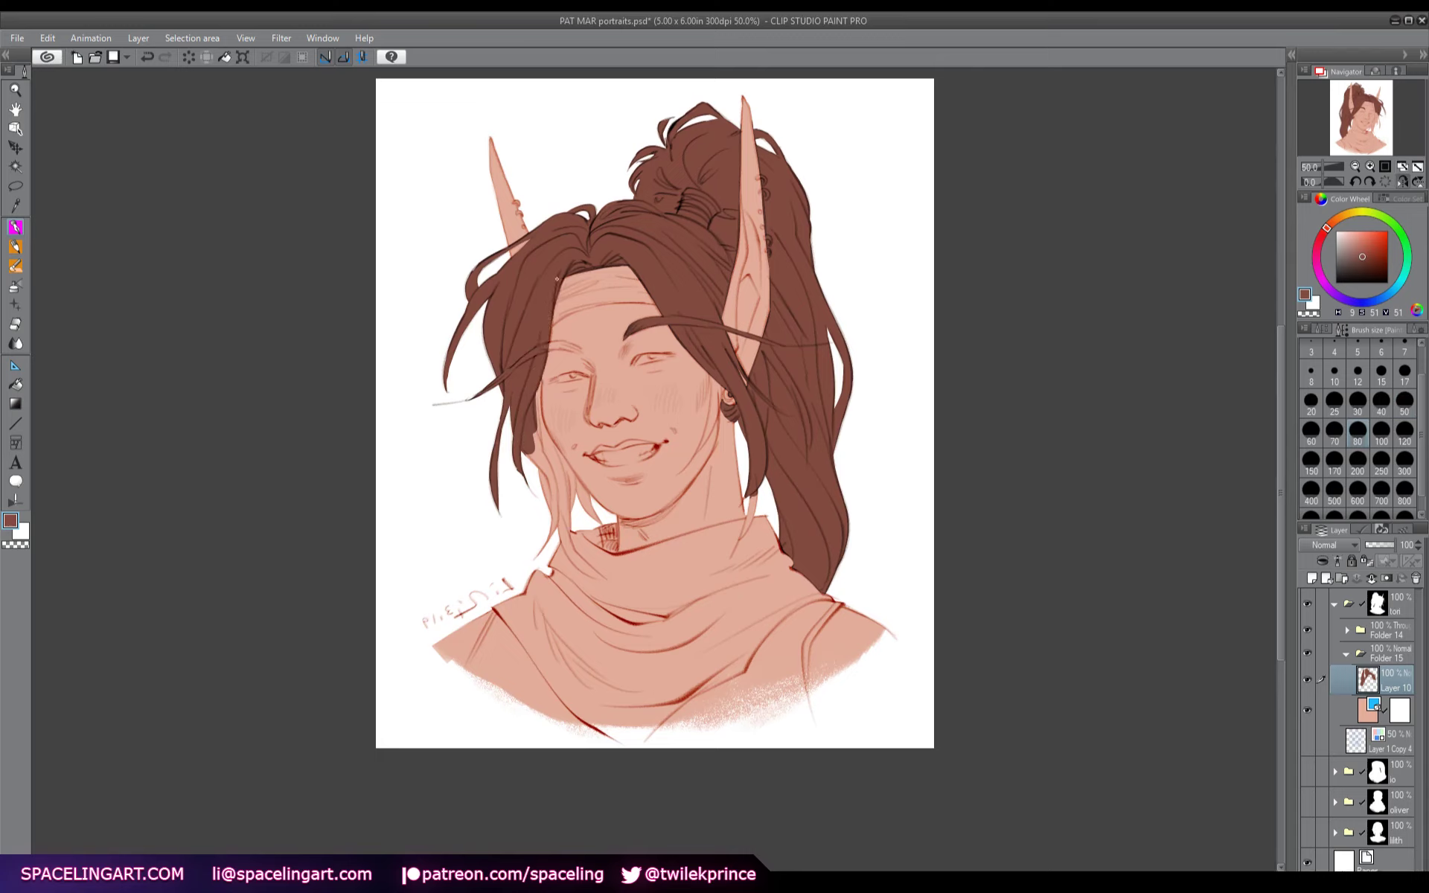
mouse_move(528, 426)
mouse_down()
mouse_move(539, 416)
mouse_move(586, 506)
mouse_move(551, 501)
mouse_up()
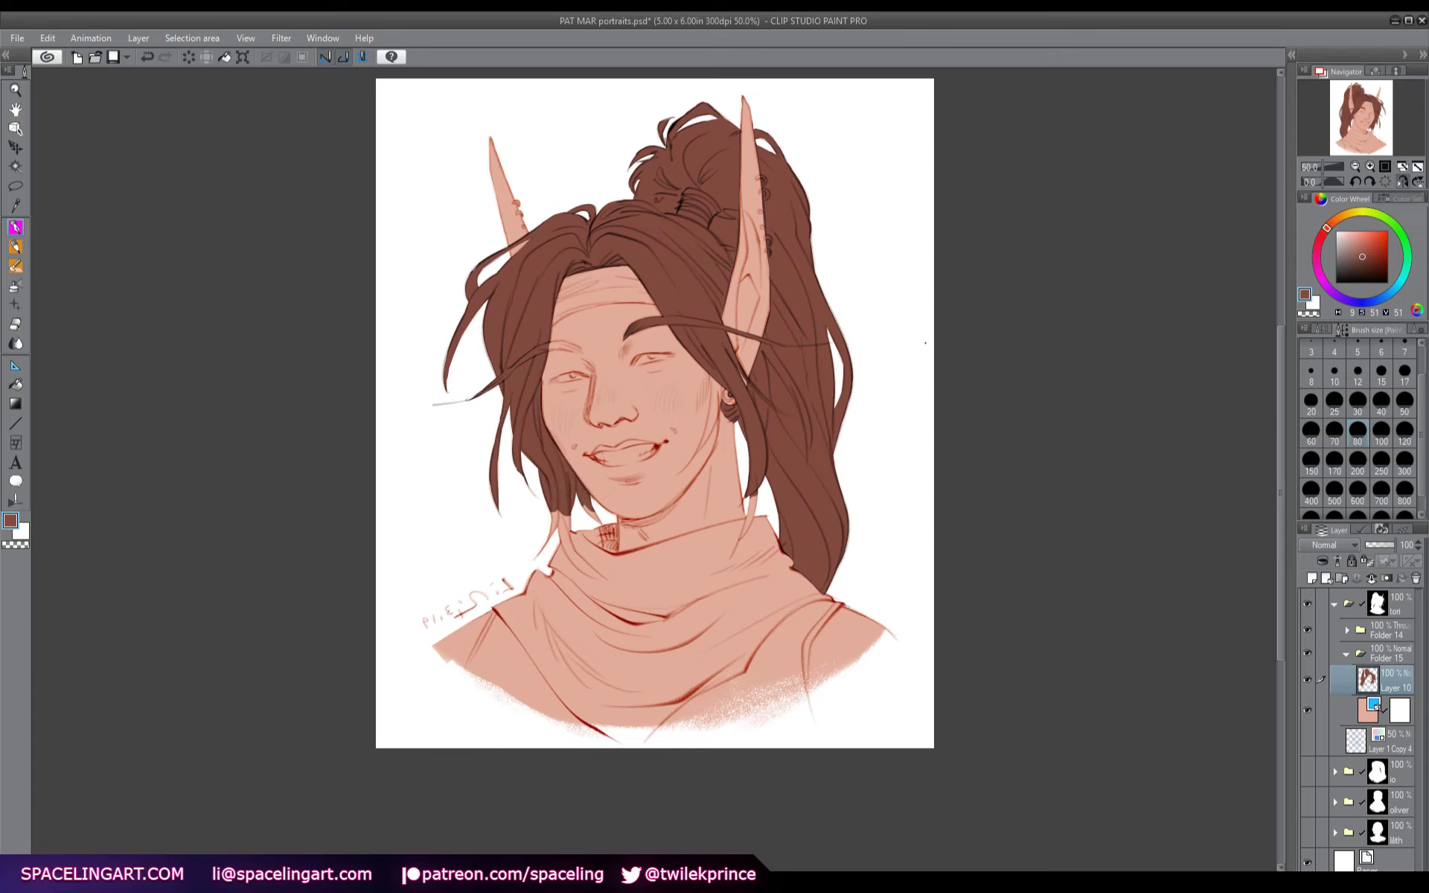
key(h)
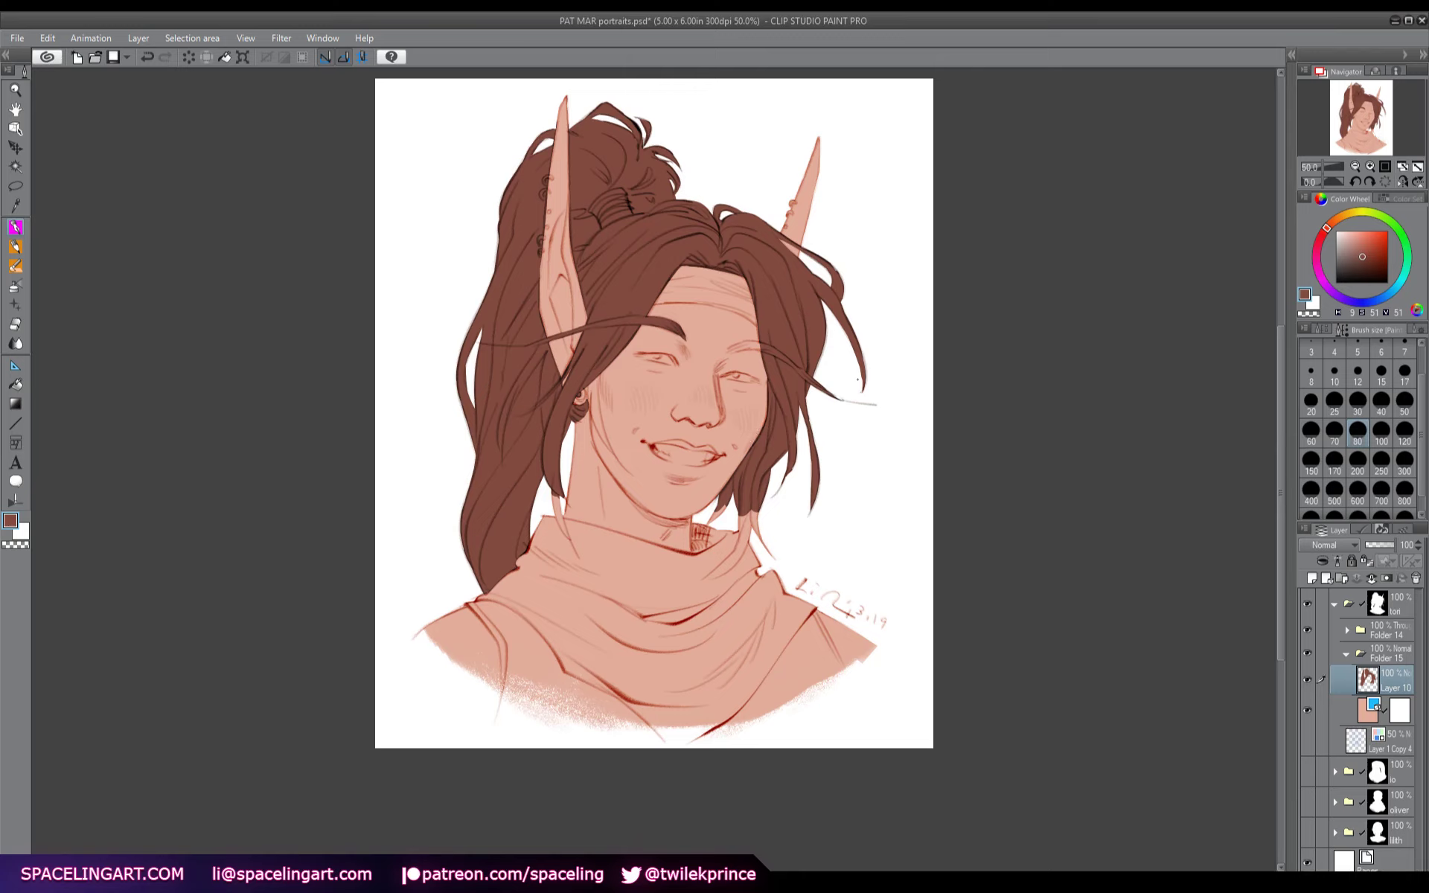
- Paint the far eyebrow, the lock ends over the scarf and the thin strands by the near neck and cheek brown
mouse_move(761, 346)
mouse_down()
mouse_move(730, 348)
mouse_move(748, 349)
mouse_up()
mouse_move(727, 505)
mouse_down()
mouse_move(741, 544)
mouse_move(749, 526)
mouse_move(726, 564)
mouse_move(735, 554)
mouse_move(696, 582)
mouse_move(742, 547)
mouse_move(722, 573)
mouse_up()
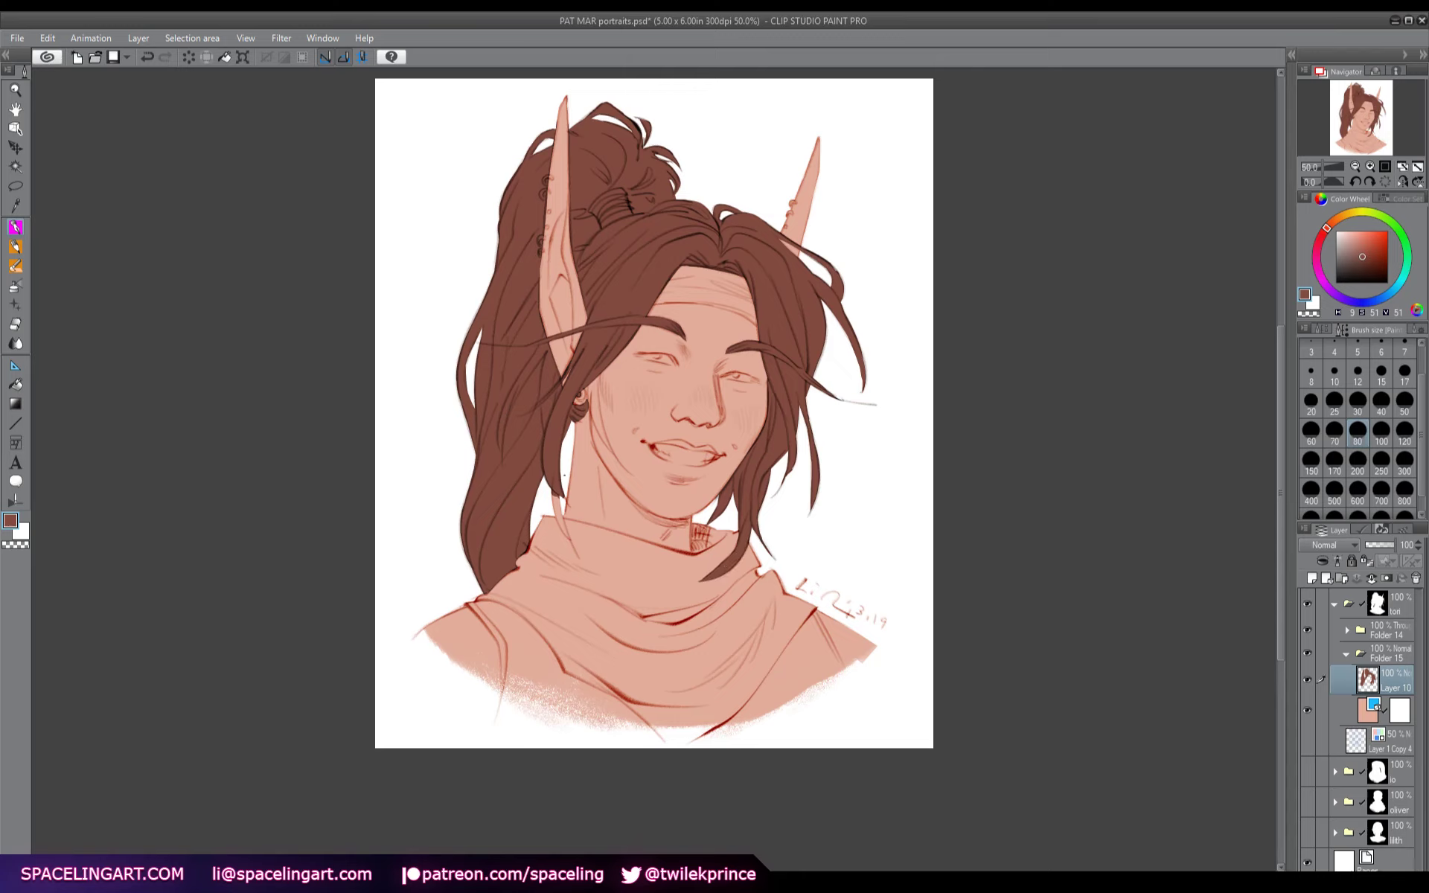
click(1404, 402)
mouse_move(553, 494)
mouse_down()
mouse_move(574, 553)
mouse_move(556, 494)
mouse_move(562, 523)
mouse_up()
mouse_move(591, 383)
mouse_down()
mouse_move(594, 418)
mouse_move(596, 376)
mouse_move(601, 430)
mouse_move(593, 412)
mouse_move(624, 468)
mouse_up()
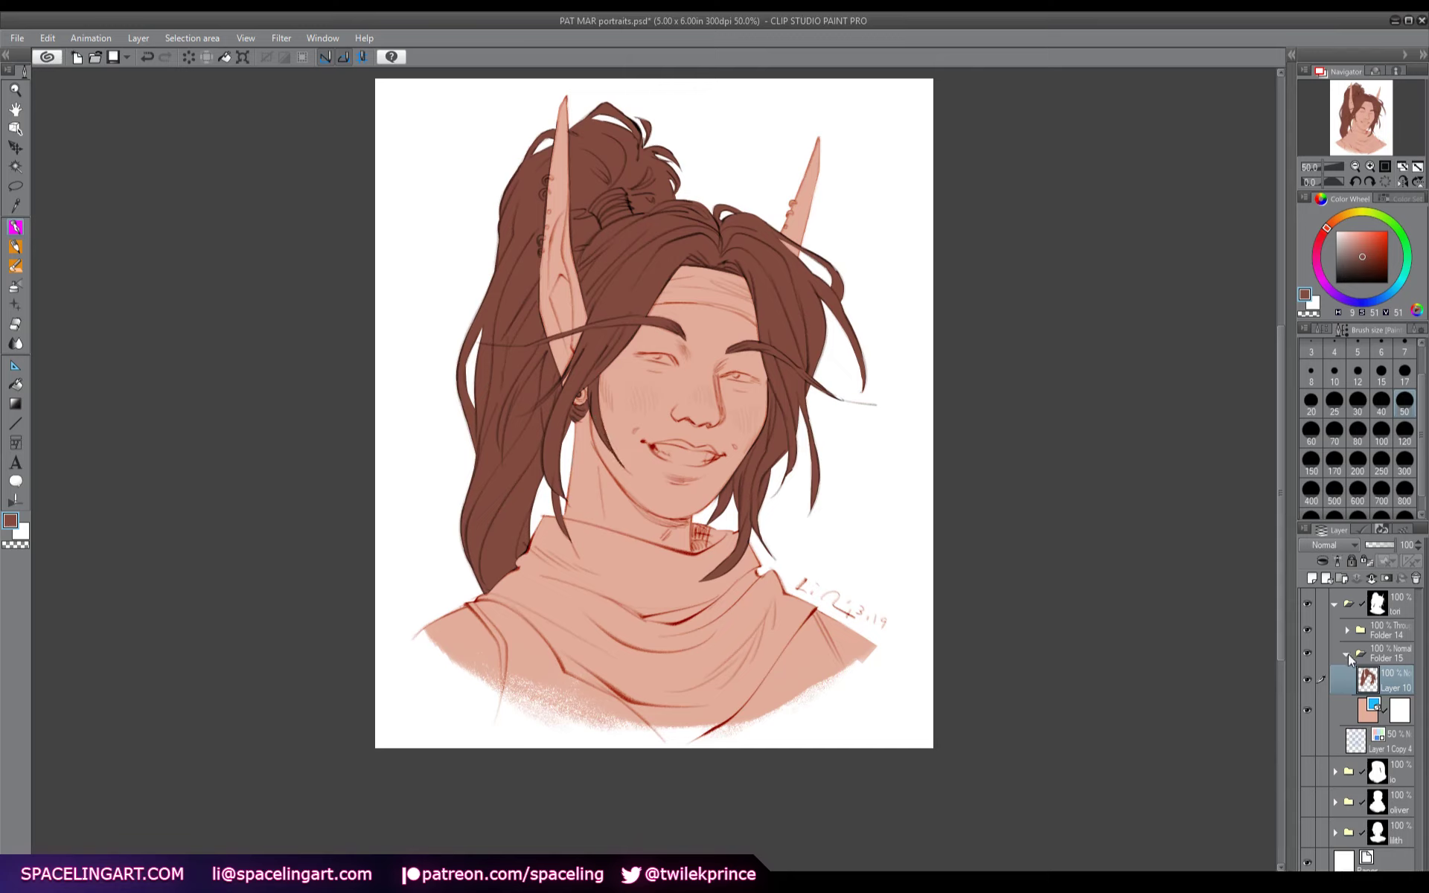
- On the Multiply layer in Folder 14, darken the upper lash lines of both eyes with brown
click(1347, 630)
click(1373, 674)
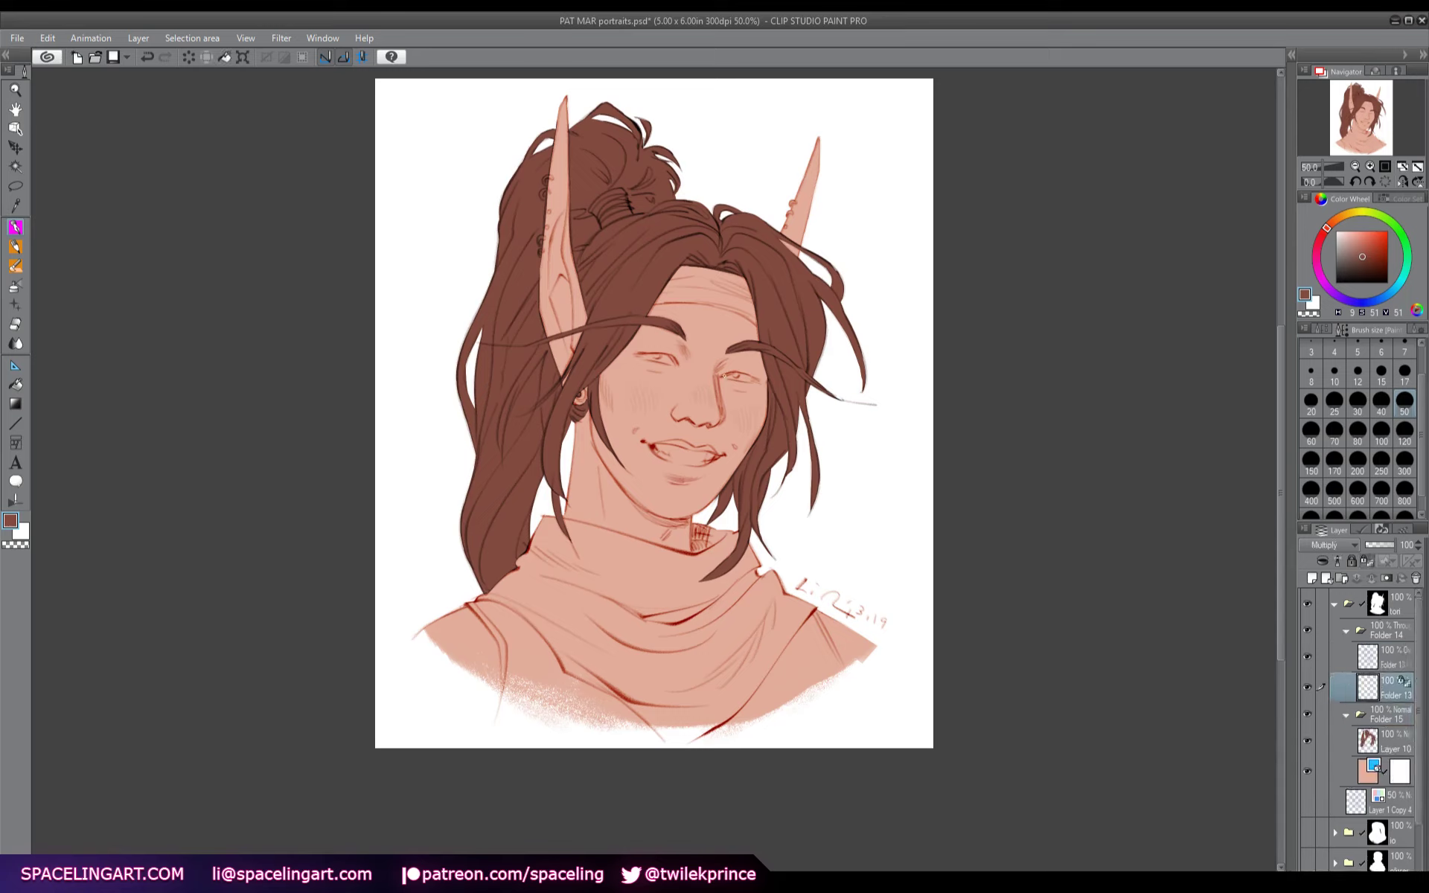
drag(722, 376, 741, 372)
drag(665, 355, 647, 352)
click(1346, 631)
- Return to the hair layer and erase the brown from the ponytail's hair tie
click(1369, 709)
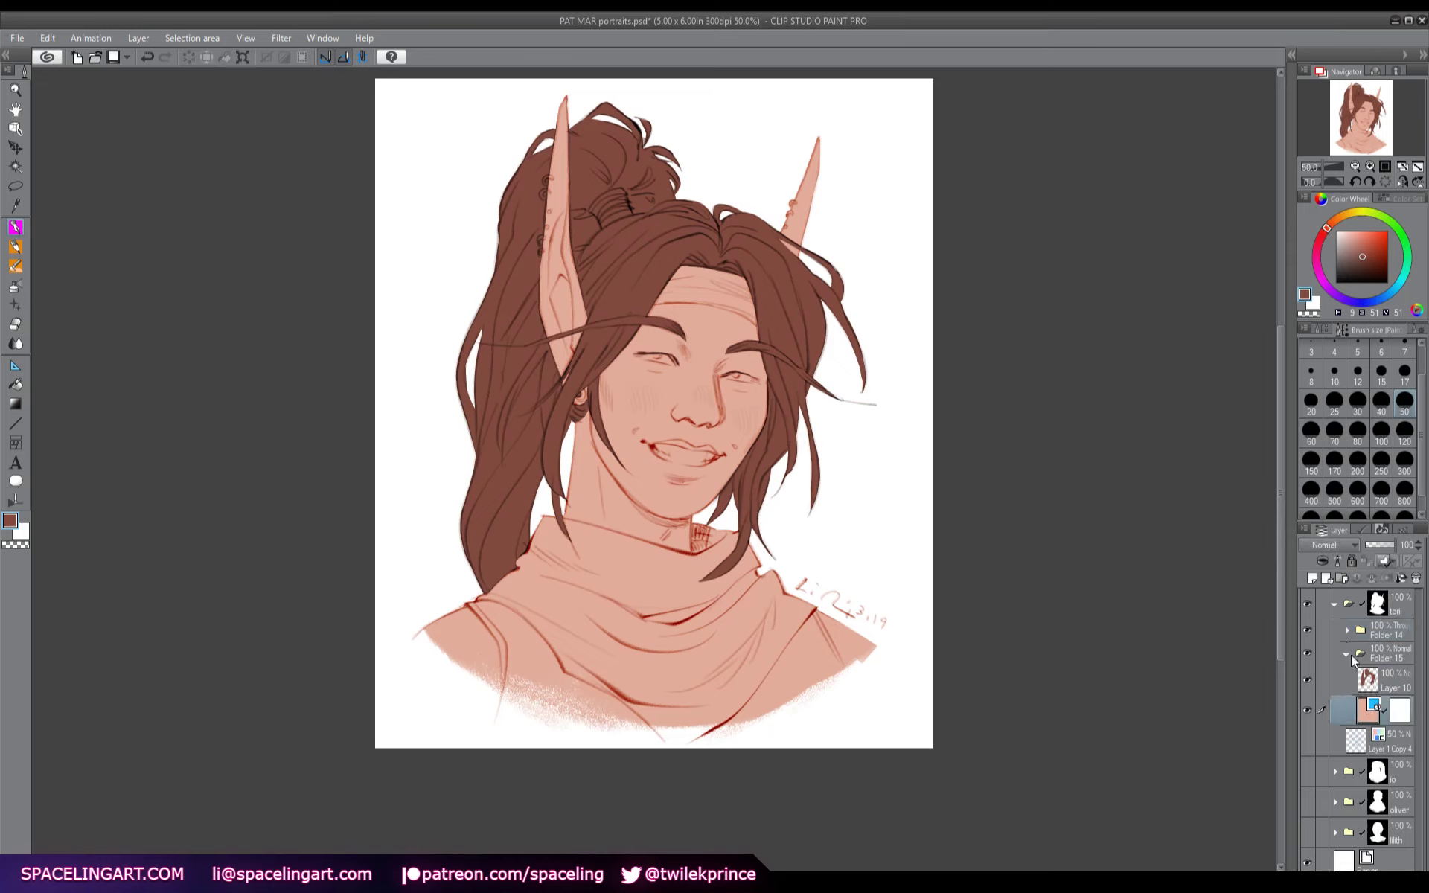
click(1351, 683)
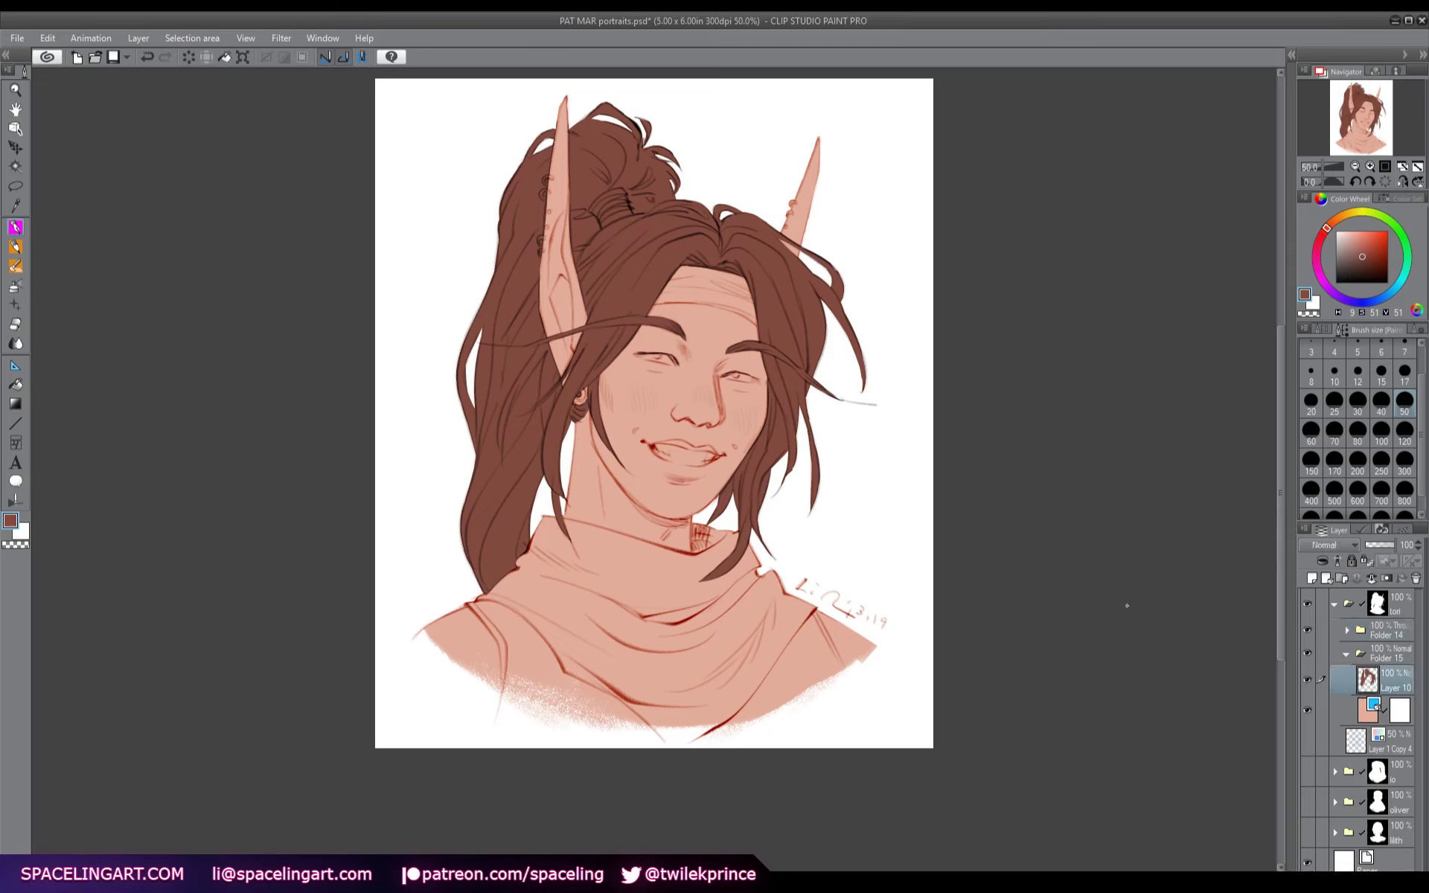
drag(614, 199, 596, 211)
mouse_move(605, 223)
mouse_down()
mouse_move(622, 214)
mouse_move(603, 224)
mouse_move(618, 193)
mouse_move(607, 222)
mouse_up()
- Create a raster layer above the salmon fill and paint the hair tie and headband bright red
click(1339, 710)
click(1314, 578)
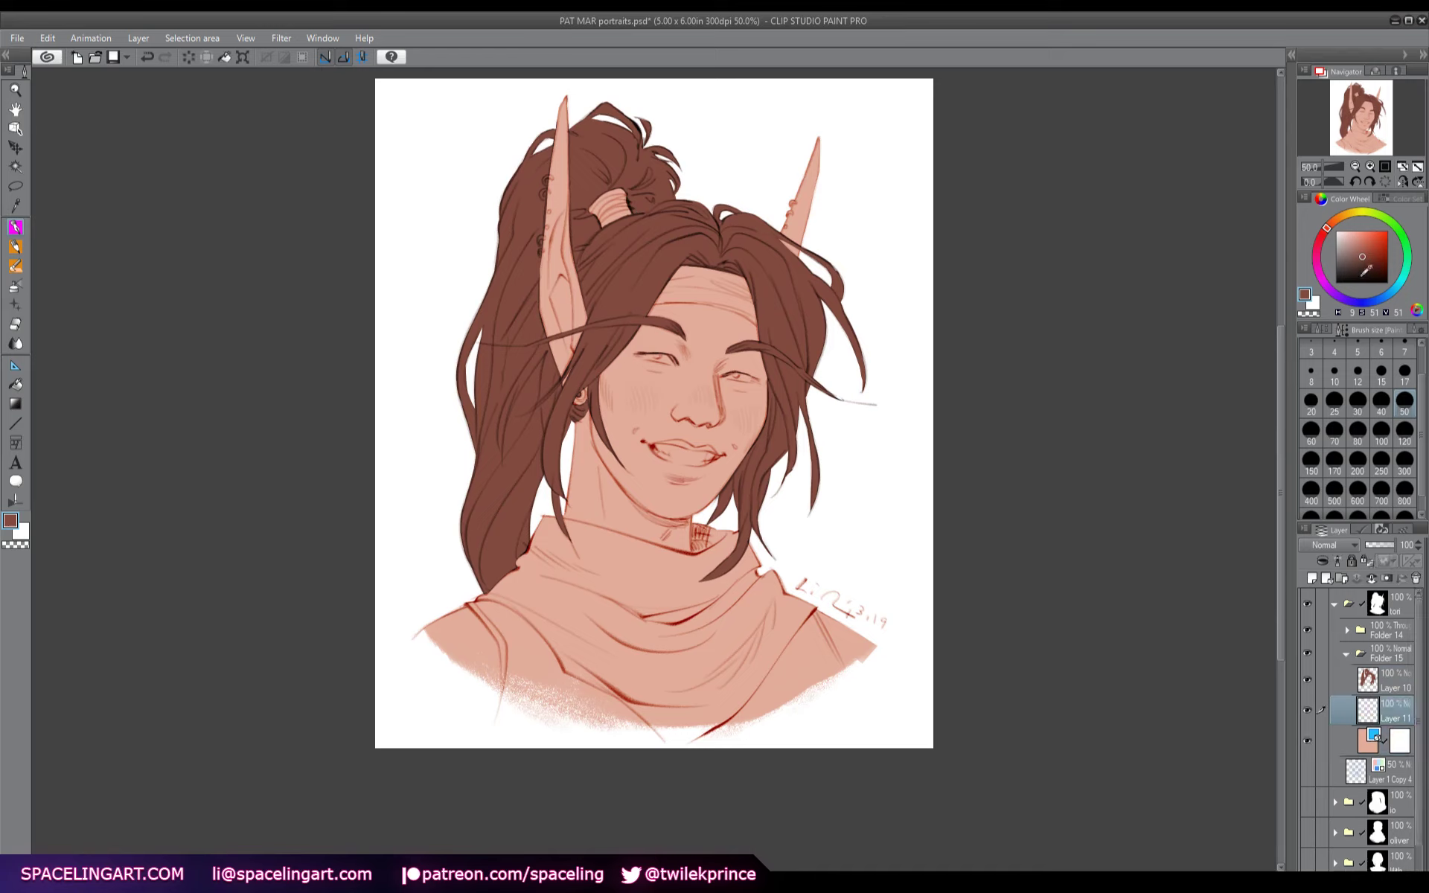
click(1375, 249)
click(1349, 432)
drag(604, 199, 623, 216)
click(1376, 242)
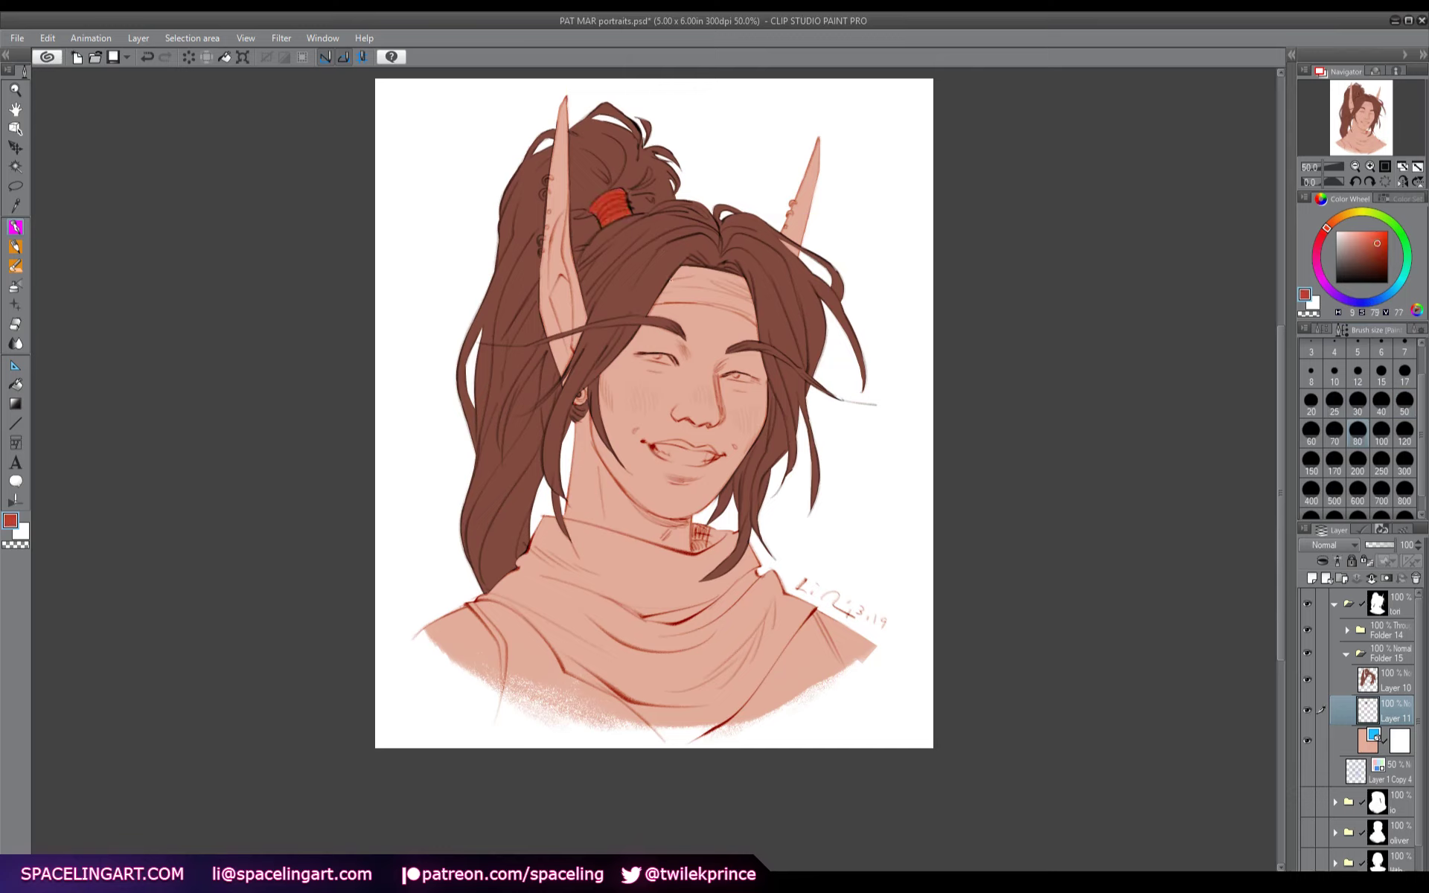
mouse_move(669, 271)
mouse_down()
mouse_move(748, 287)
mouse_move(654, 299)
mouse_move(752, 306)
mouse_move(689, 299)
mouse_move(758, 333)
mouse_up()
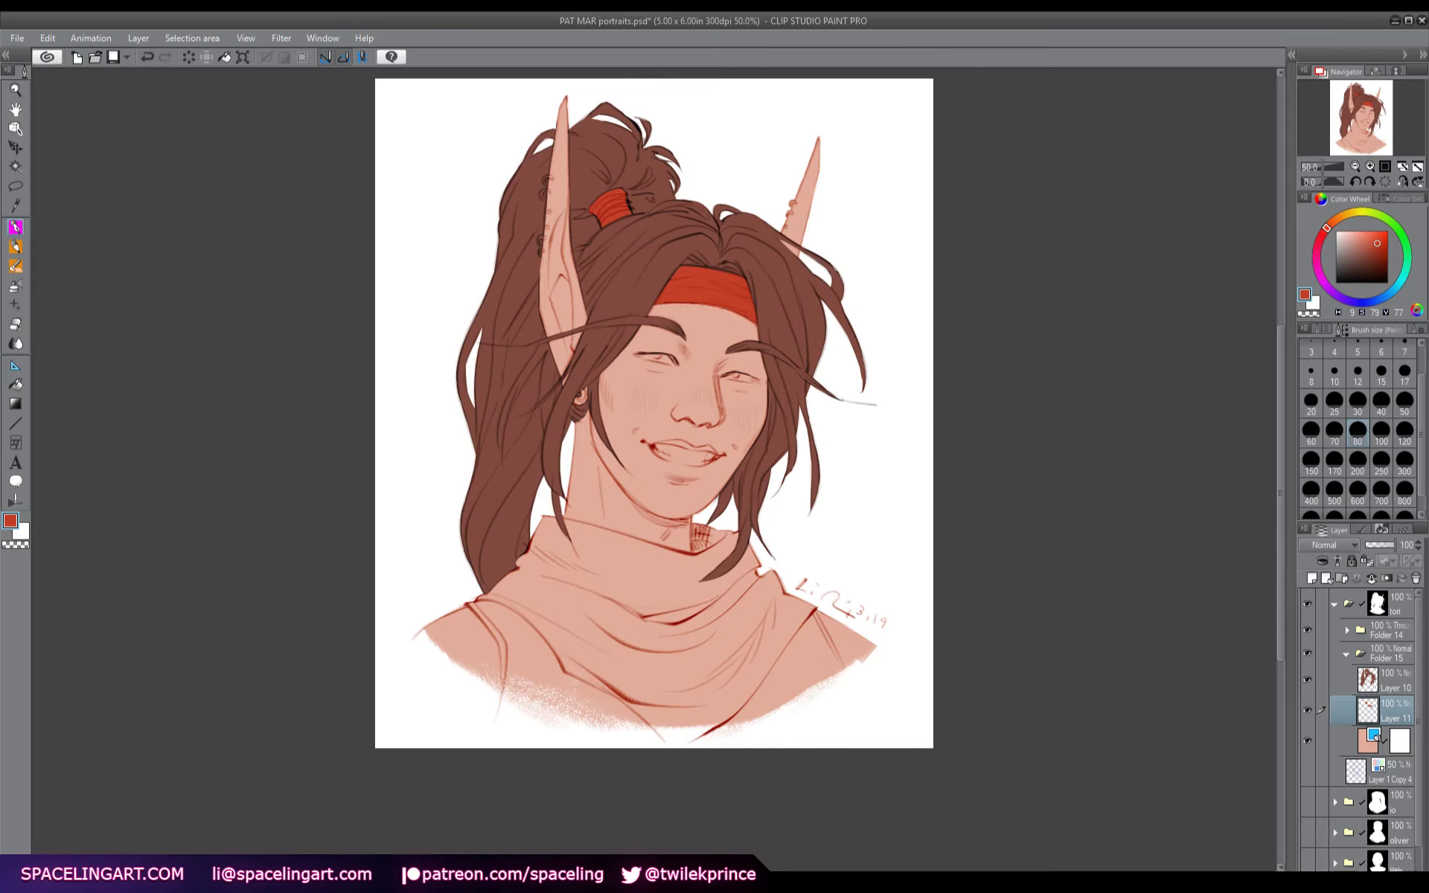
- Fill the whole scarf with the same red, mirroring the view to finish the collar, and restore the normal view
mouse_move(759, 558)
mouse_down()
mouse_move(670, 725)
mouse_move(753, 681)
mouse_move(735, 705)
mouse_move(808, 611)
mouse_move(745, 674)
mouse_move(791, 596)
mouse_move(774, 579)
mouse_move(798, 606)
mouse_up()
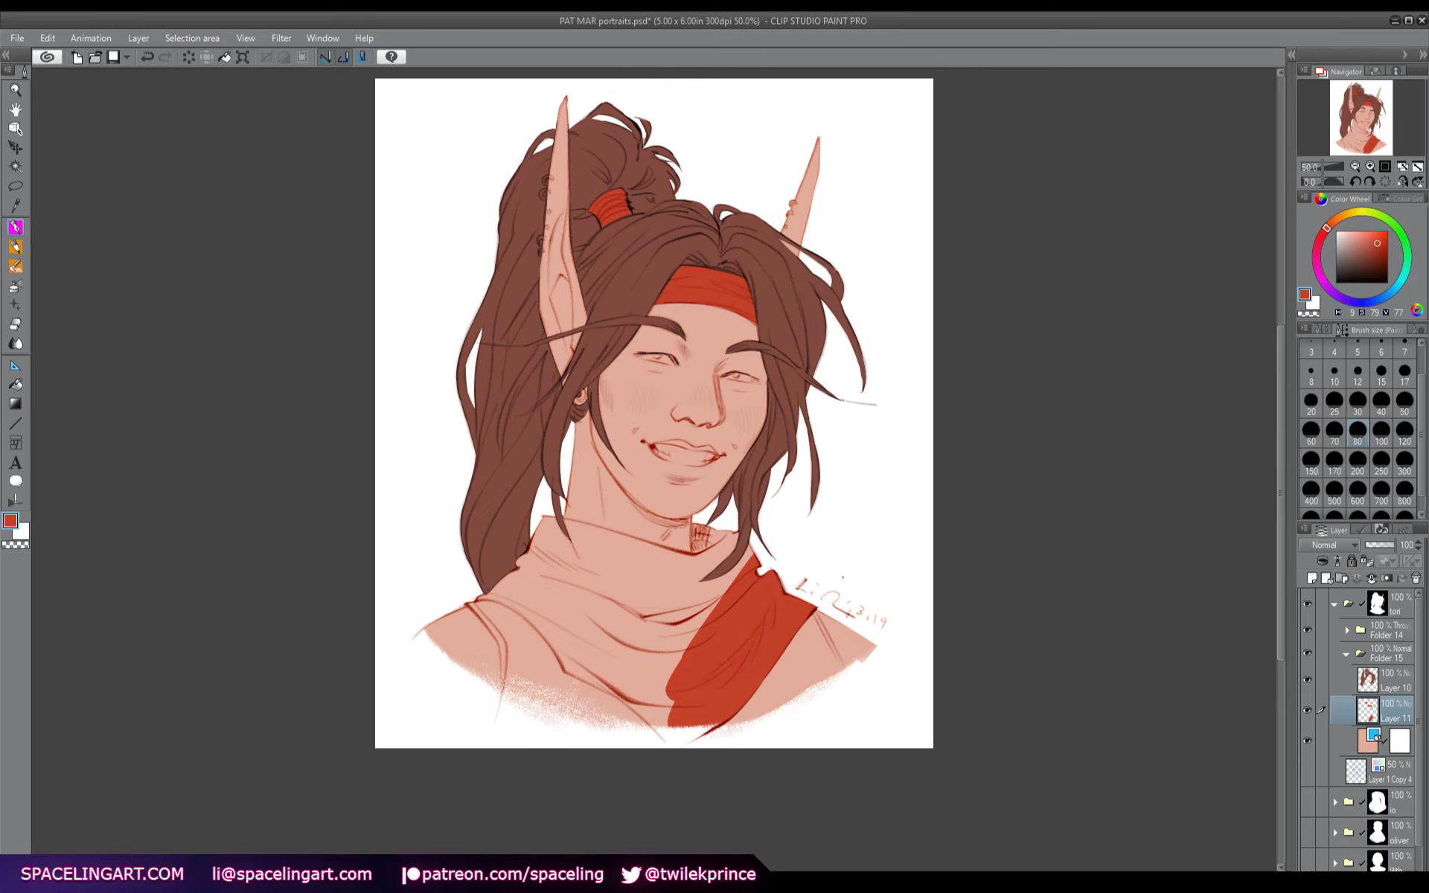
mouse_move(651, 629)
mouse_down()
mouse_move(546, 559)
mouse_move(518, 560)
mouse_move(488, 591)
mouse_move(519, 603)
mouse_move(484, 591)
mouse_move(534, 619)
mouse_move(499, 589)
mouse_move(562, 598)
mouse_move(678, 658)
mouse_move(668, 707)
mouse_move(645, 682)
mouse_move(652, 722)
mouse_move(567, 667)
mouse_move(535, 622)
mouse_up()
mouse_move(561, 631)
mouse_down()
mouse_move(610, 662)
mouse_move(601, 639)
mouse_up()
mouse_move(736, 587)
mouse_down()
mouse_move(700, 525)
mouse_move(696, 588)
mouse_move(679, 605)
mouse_move(707, 573)
mouse_move(647, 579)
mouse_move(621, 557)
mouse_move(771, 519)
mouse_up()
key(h)
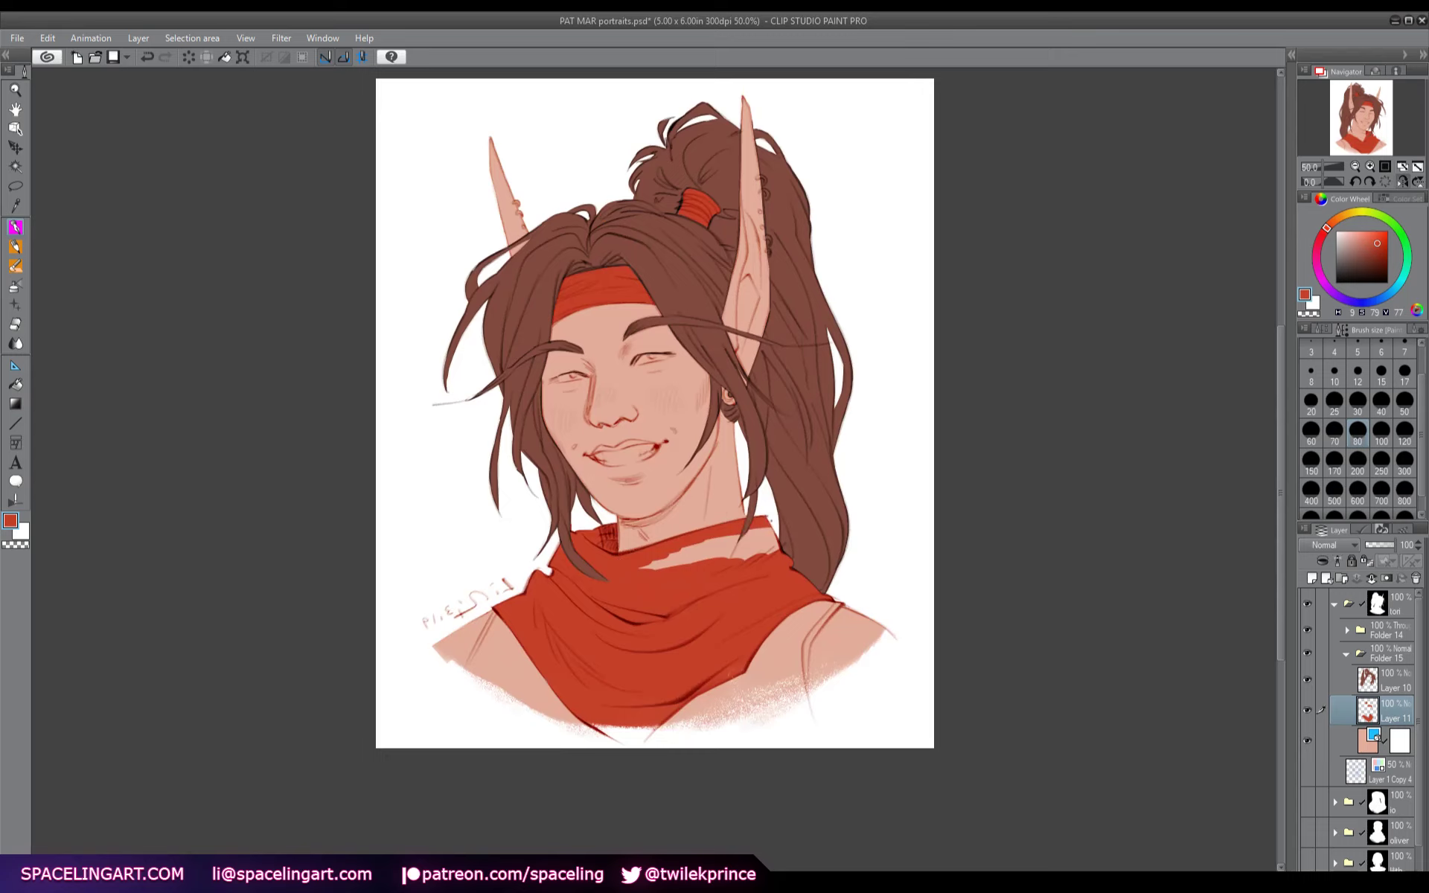
mouse_move(642, 566)
mouse_down()
mouse_move(774, 540)
mouse_move(778, 555)
mouse_up()
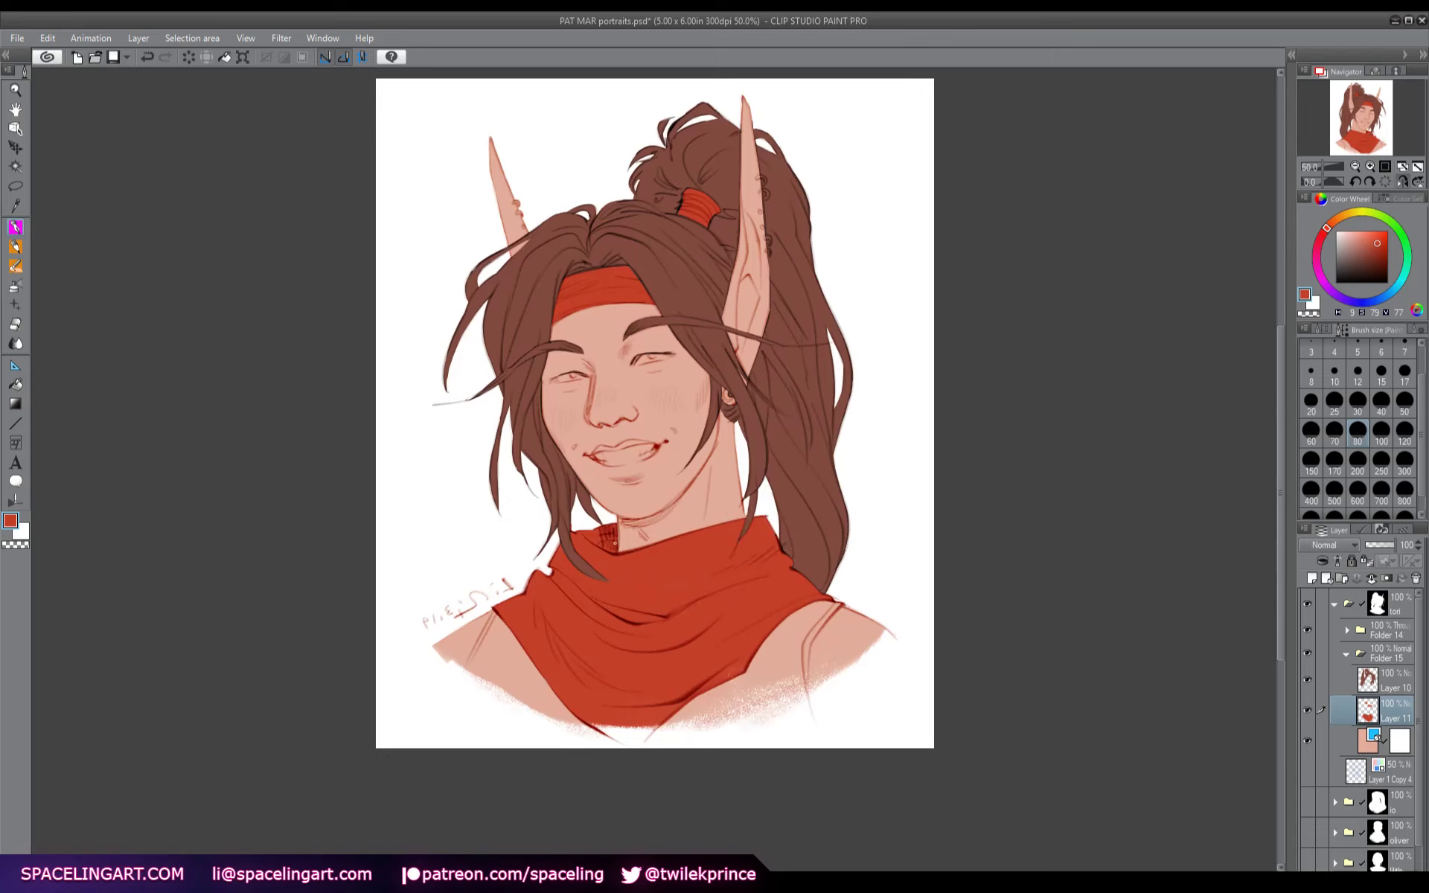
drag(617, 527, 613, 551)
click(1402, 166)
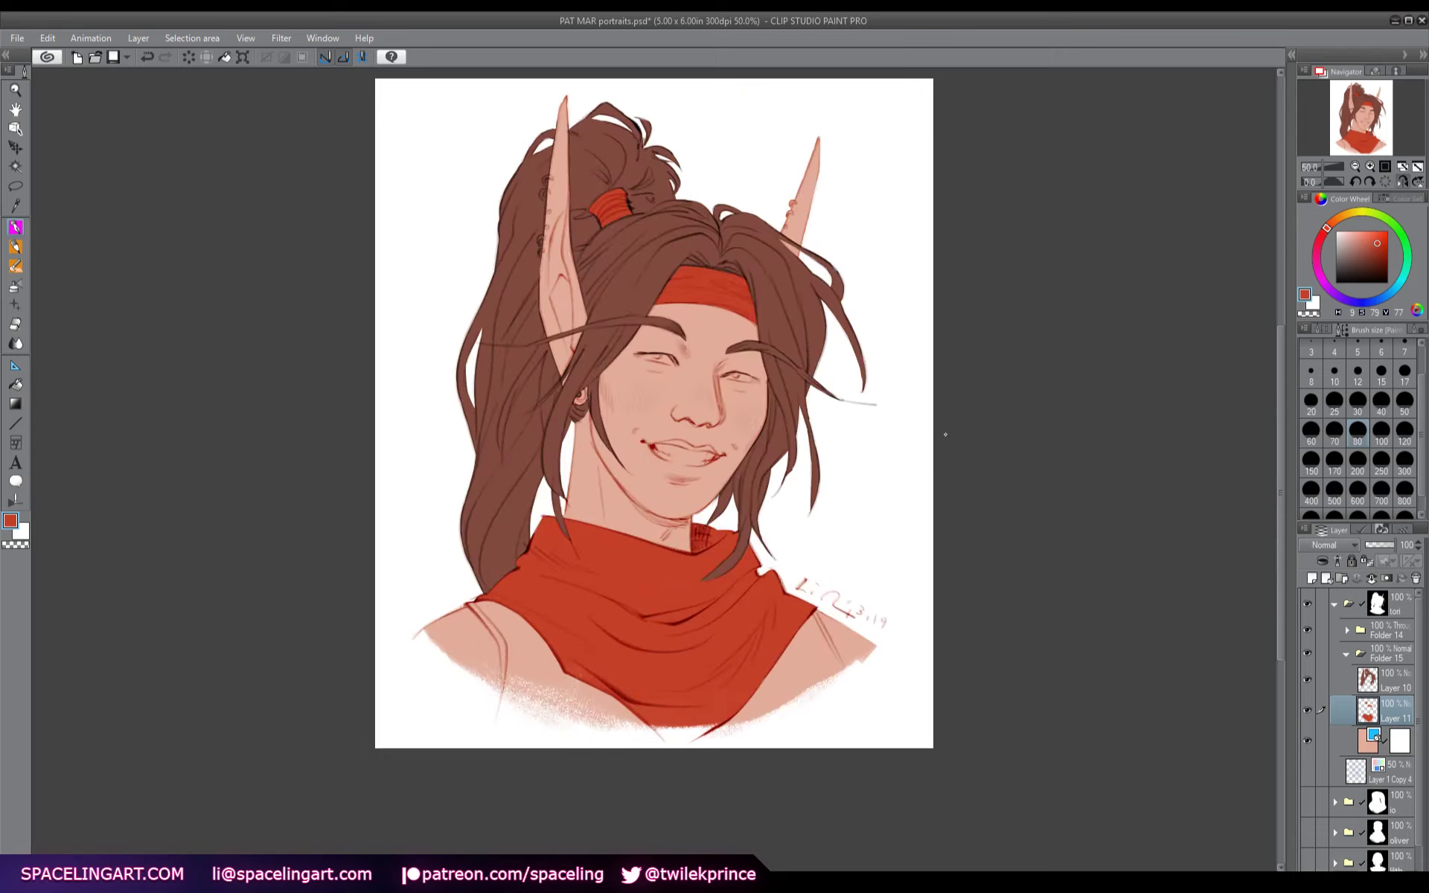
- Create a raster layer below the red one and start blocking in the shirt beside the scarf in muted dark red
click(1314, 578)
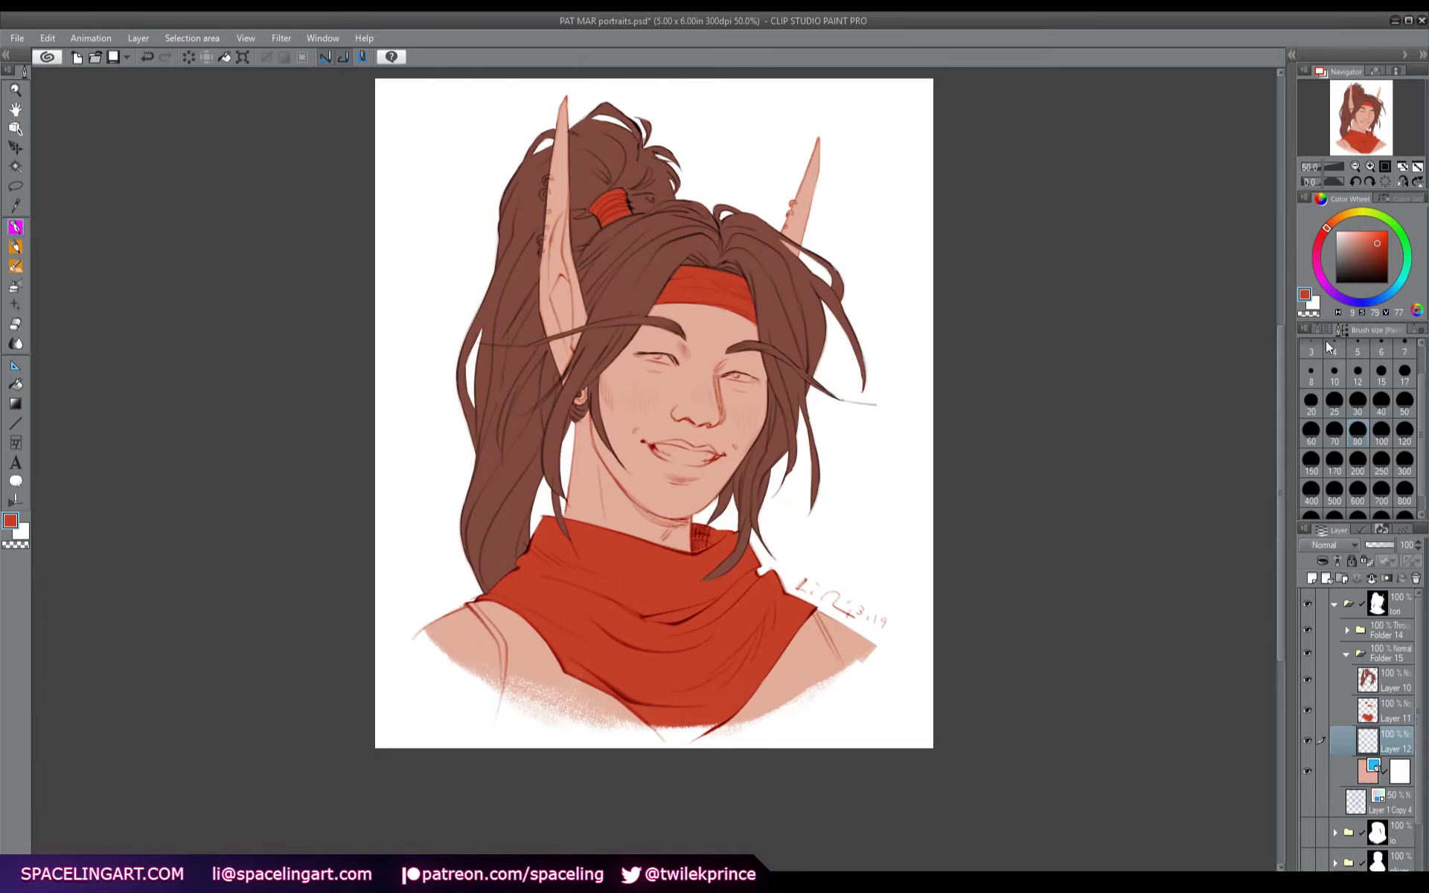
click(1365, 256)
click(1323, 234)
mouse_move(537, 639)
mouse_down()
mouse_move(548, 670)
mouse_move(609, 686)
mouse_move(646, 731)
mouse_up()
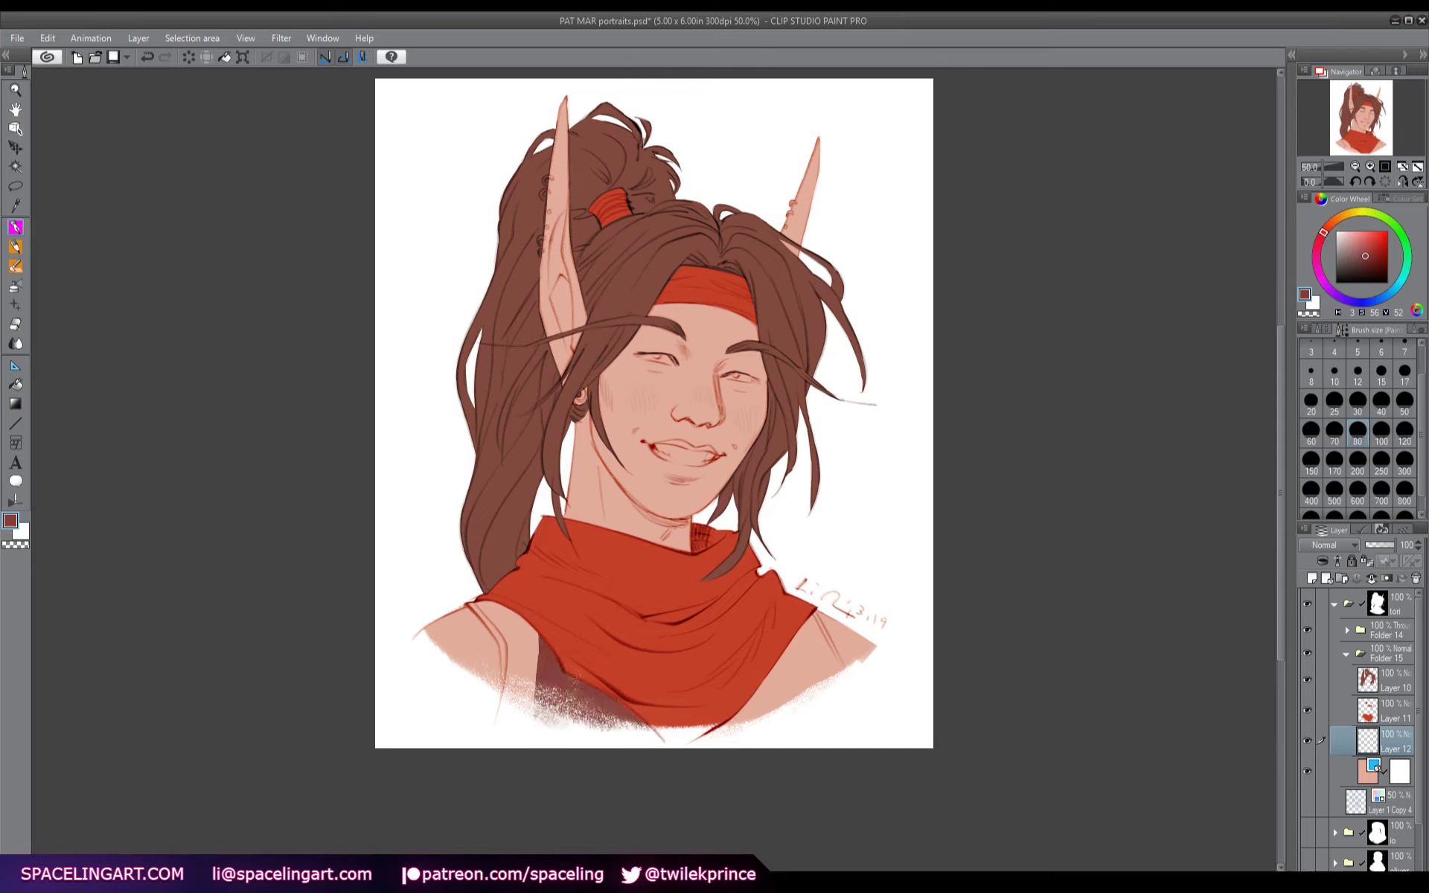
drag(538, 631, 524, 715)
- Change the colour to a wine red and fill the shirt on both sides of the scarf out to its armhole edges
click(1367, 252)
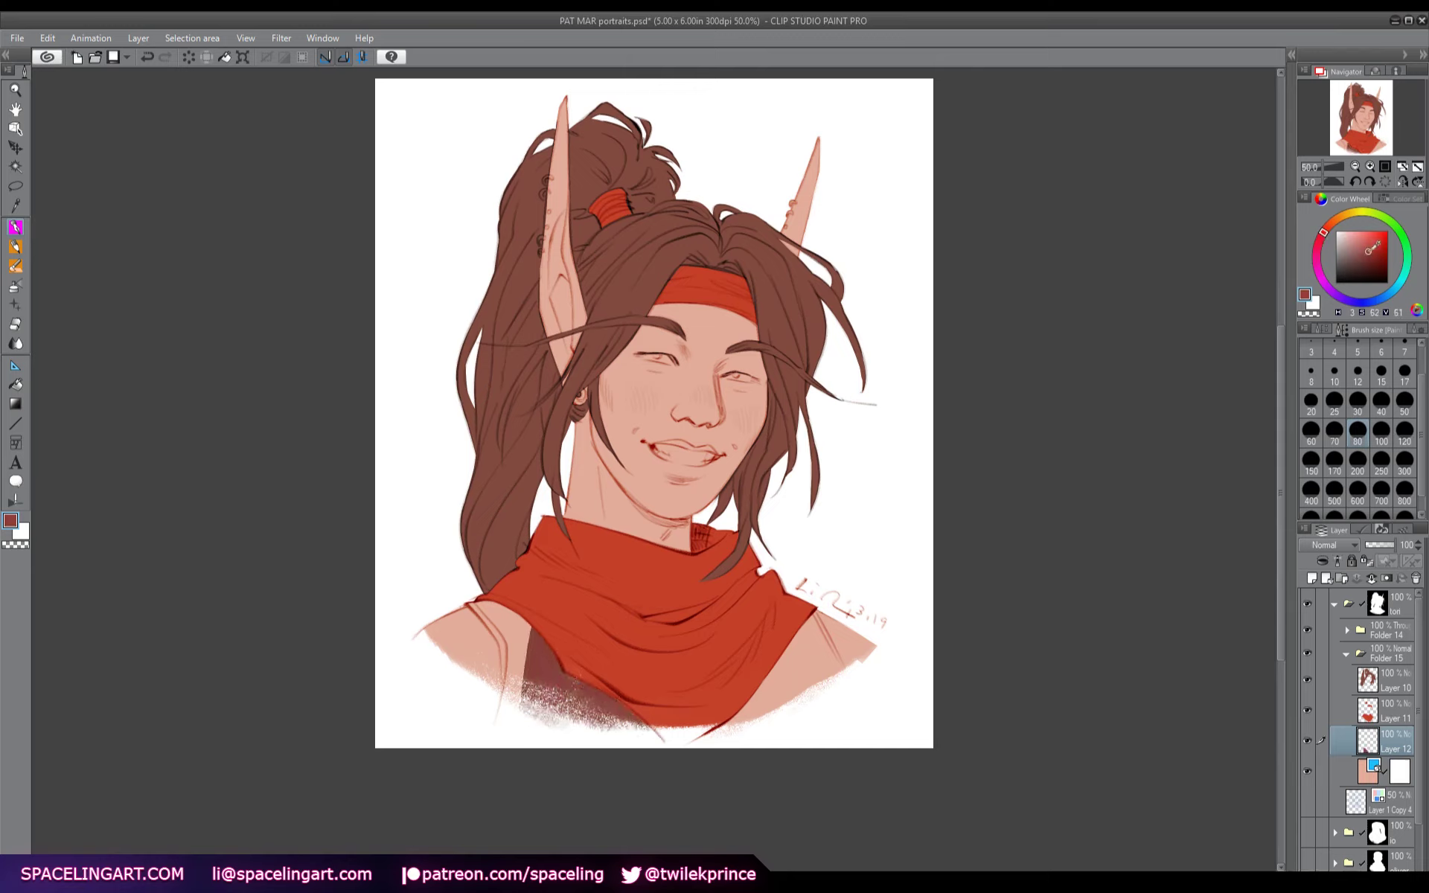
click(1321, 237)
mouse_move(533, 629)
mouse_down()
mouse_move(641, 731)
mouse_move(500, 711)
mouse_up()
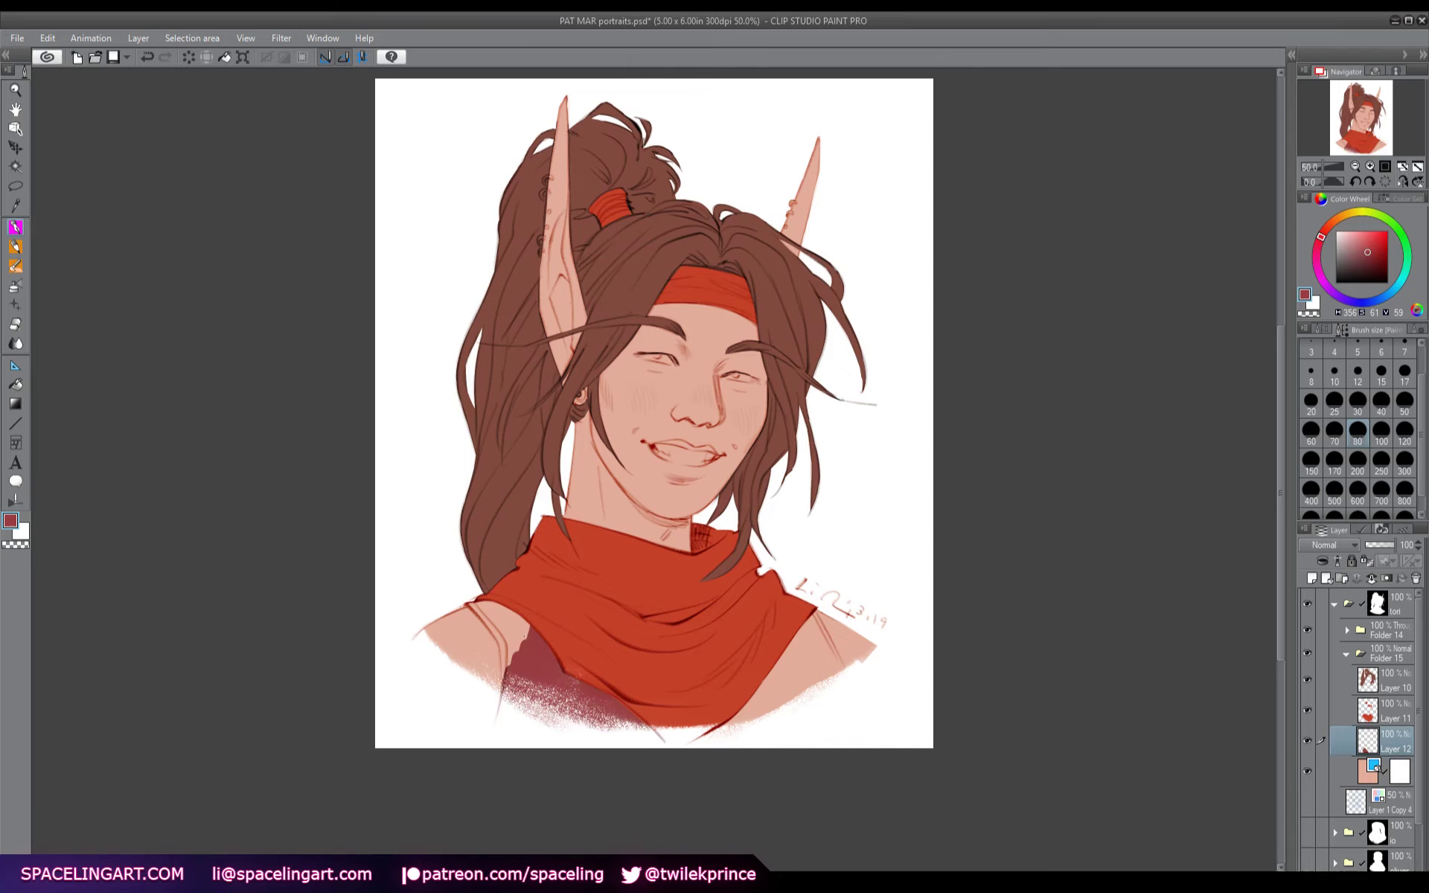
mouse_move(506, 649)
mouse_down()
mouse_move(503, 685)
mouse_move(507, 652)
mouse_move(477, 606)
mouse_move(506, 647)
mouse_move(521, 625)
mouse_move(537, 635)
mouse_up()
mouse_move(808, 638)
mouse_down()
mouse_move(841, 685)
mouse_move(811, 610)
mouse_move(845, 682)
mouse_move(810, 694)
mouse_move(787, 662)
mouse_move(743, 717)
mouse_up()
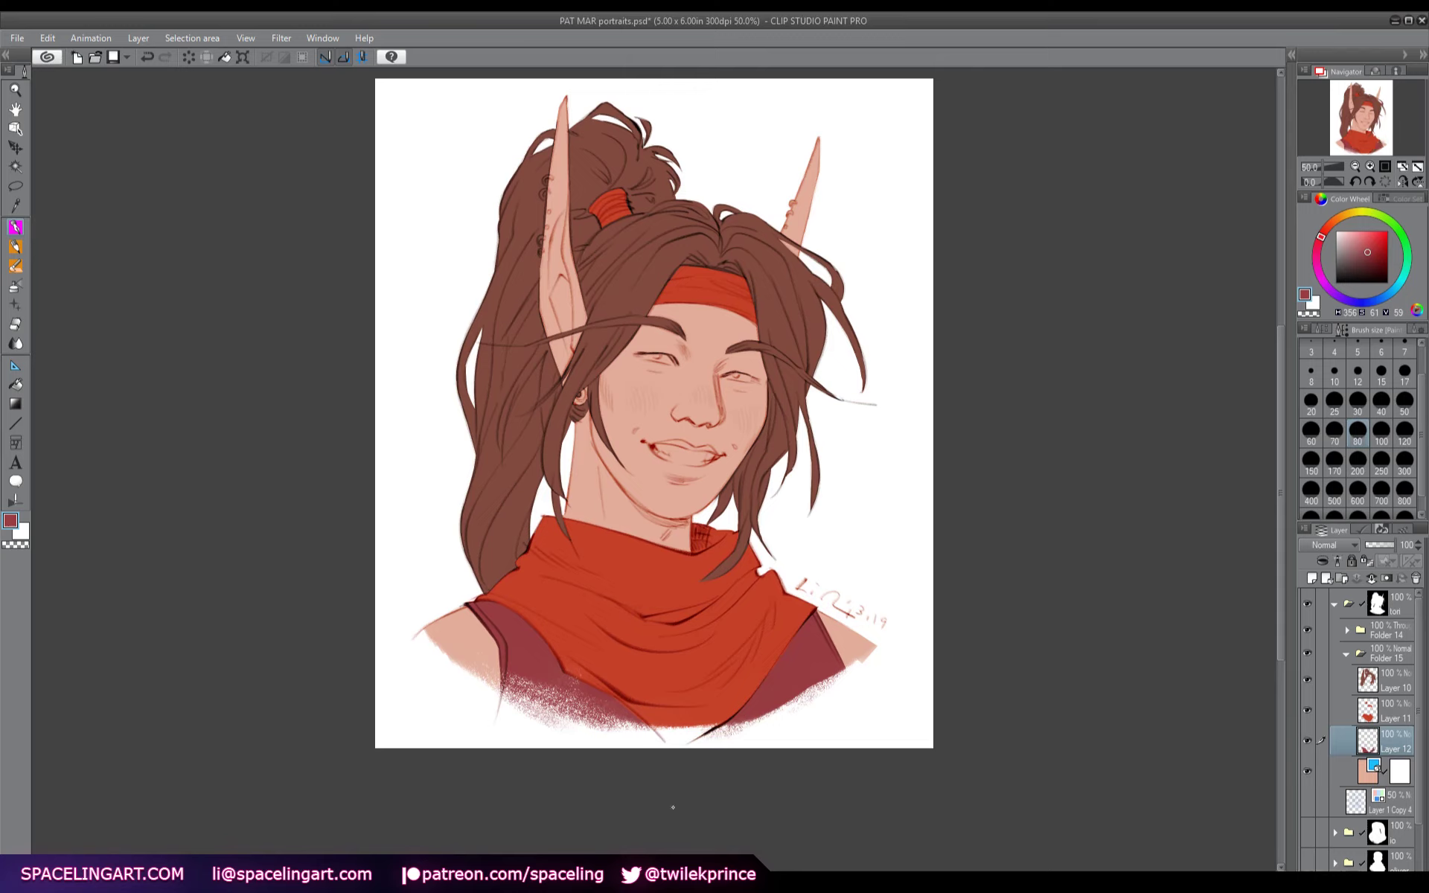
- Create a raster layer in Multiply mode directly above the salmon fill, choose a light pink and switch to another brush
click(1366, 781)
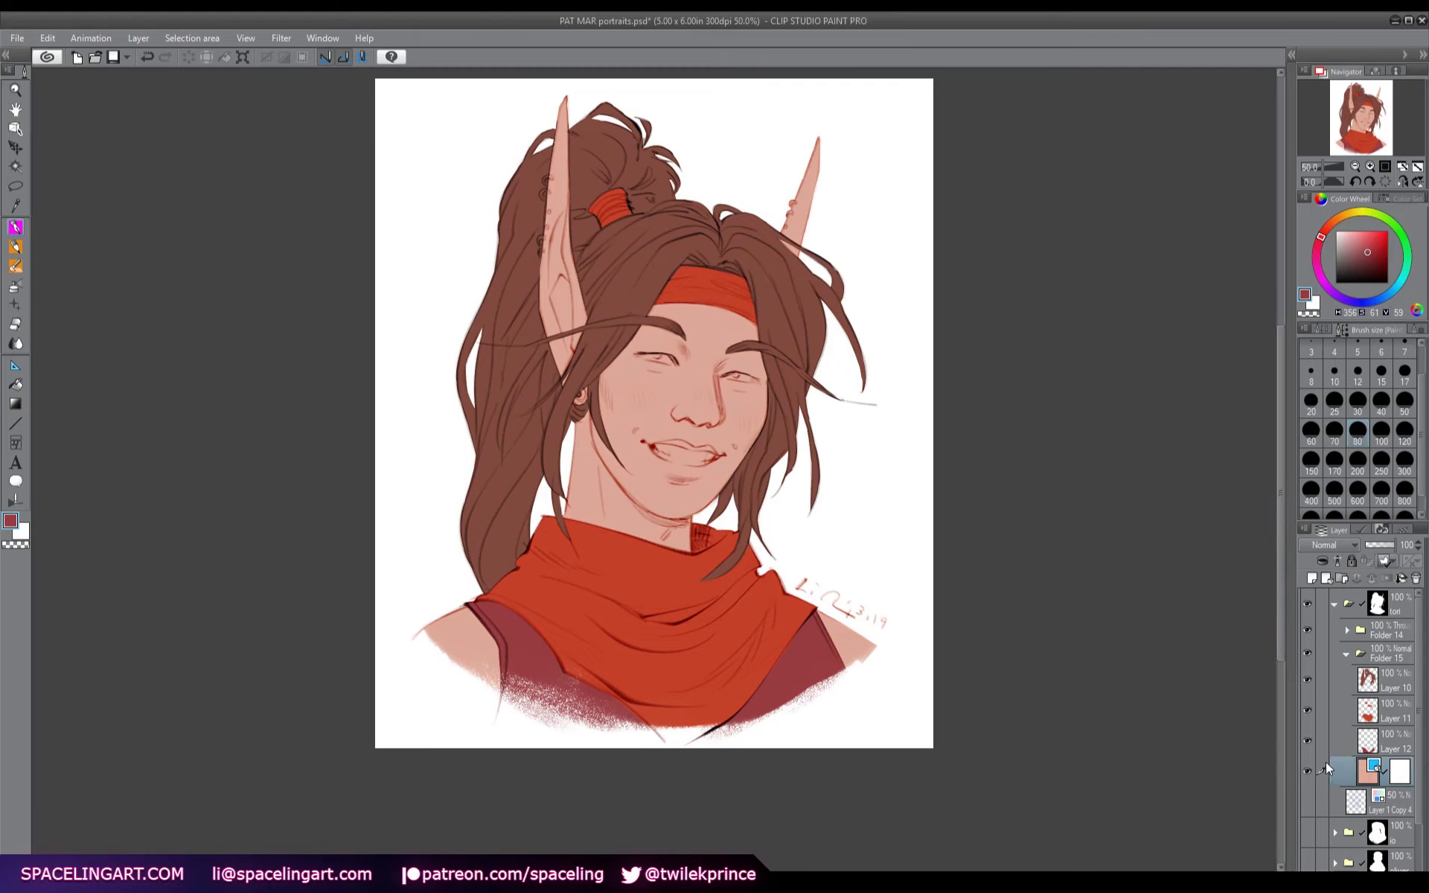
click(1312, 578)
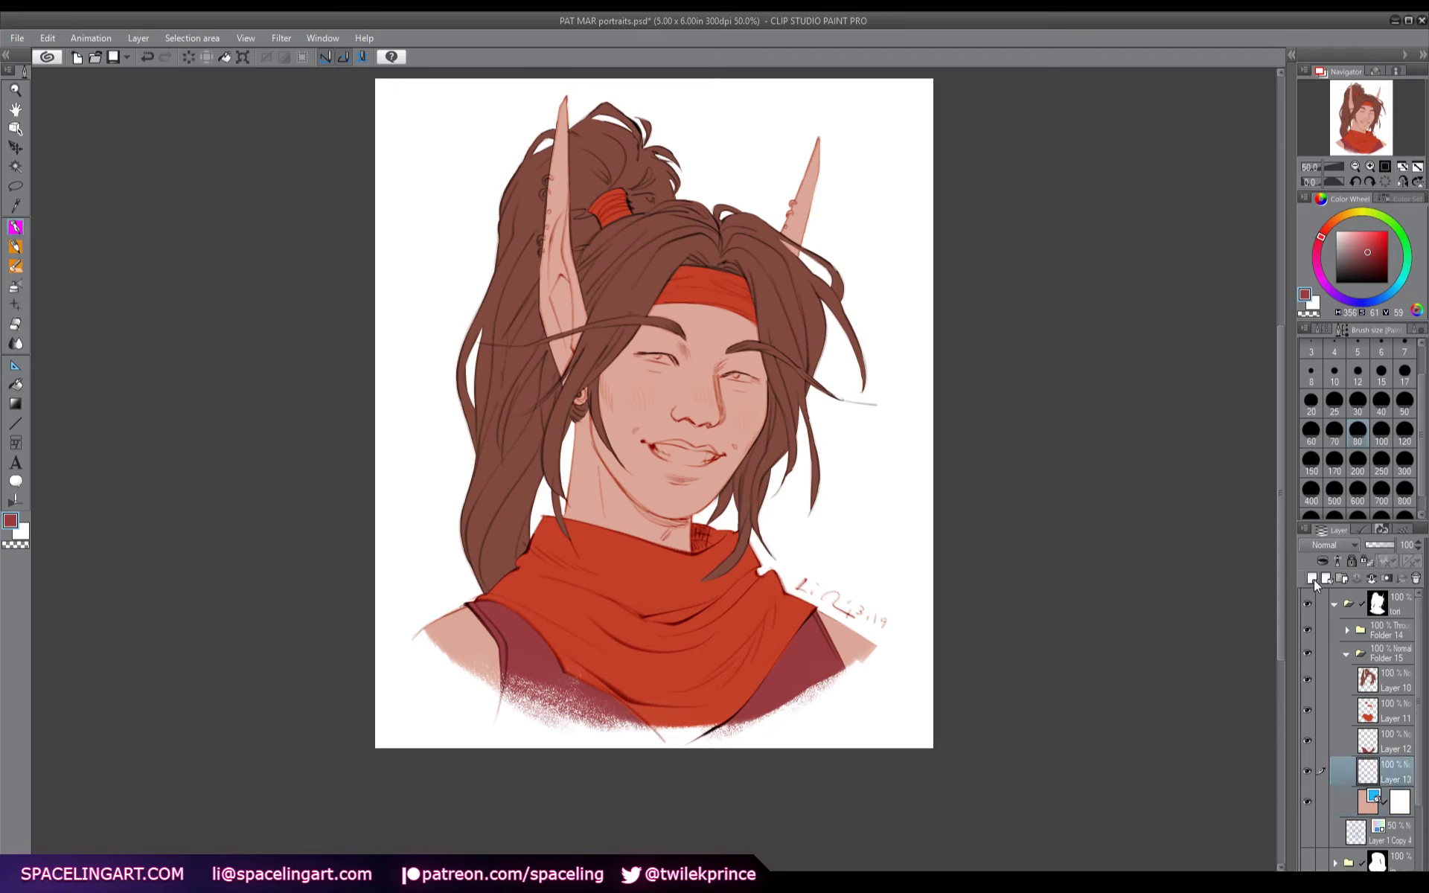
click(1345, 238)
scroll(1339, 546, down, 2)
click(18, 267)
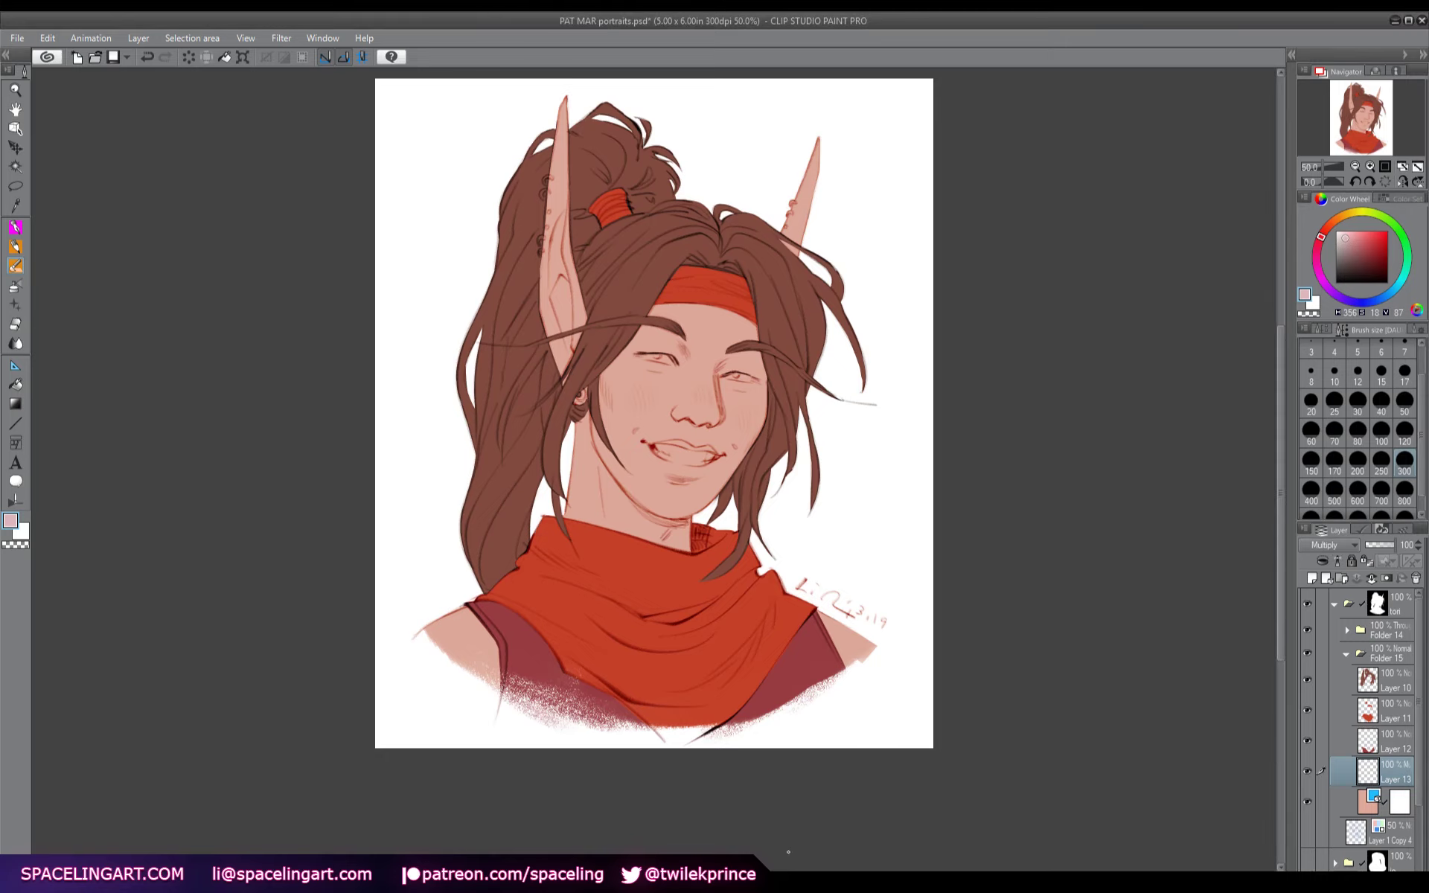
- Tint both cheeks light pink using the Transparent watercolor brush at size 120
drag(788, 851, 772, 855)
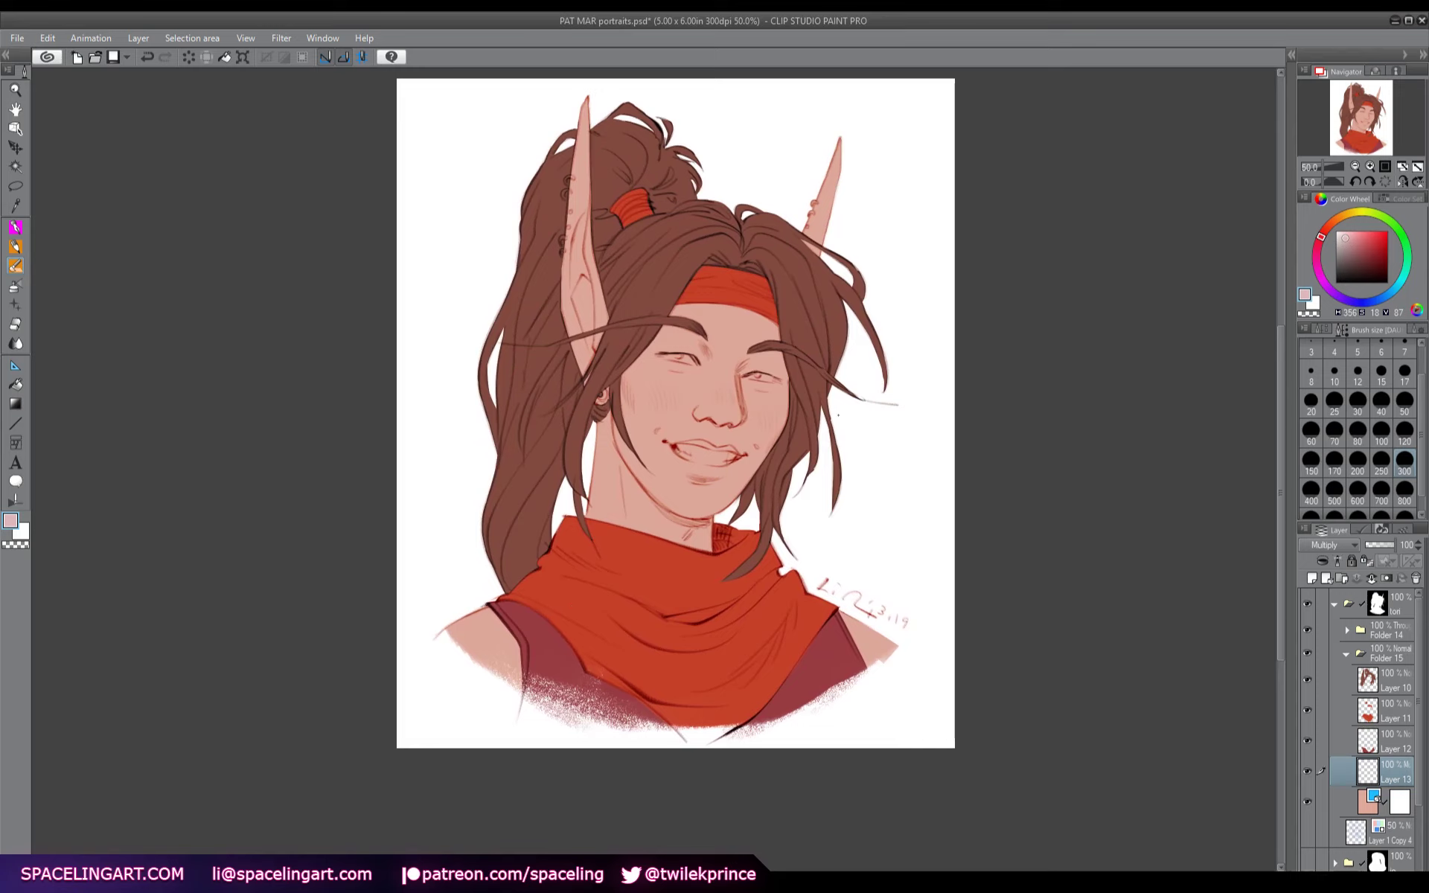
click(1323, 330)
click(1329, 349)
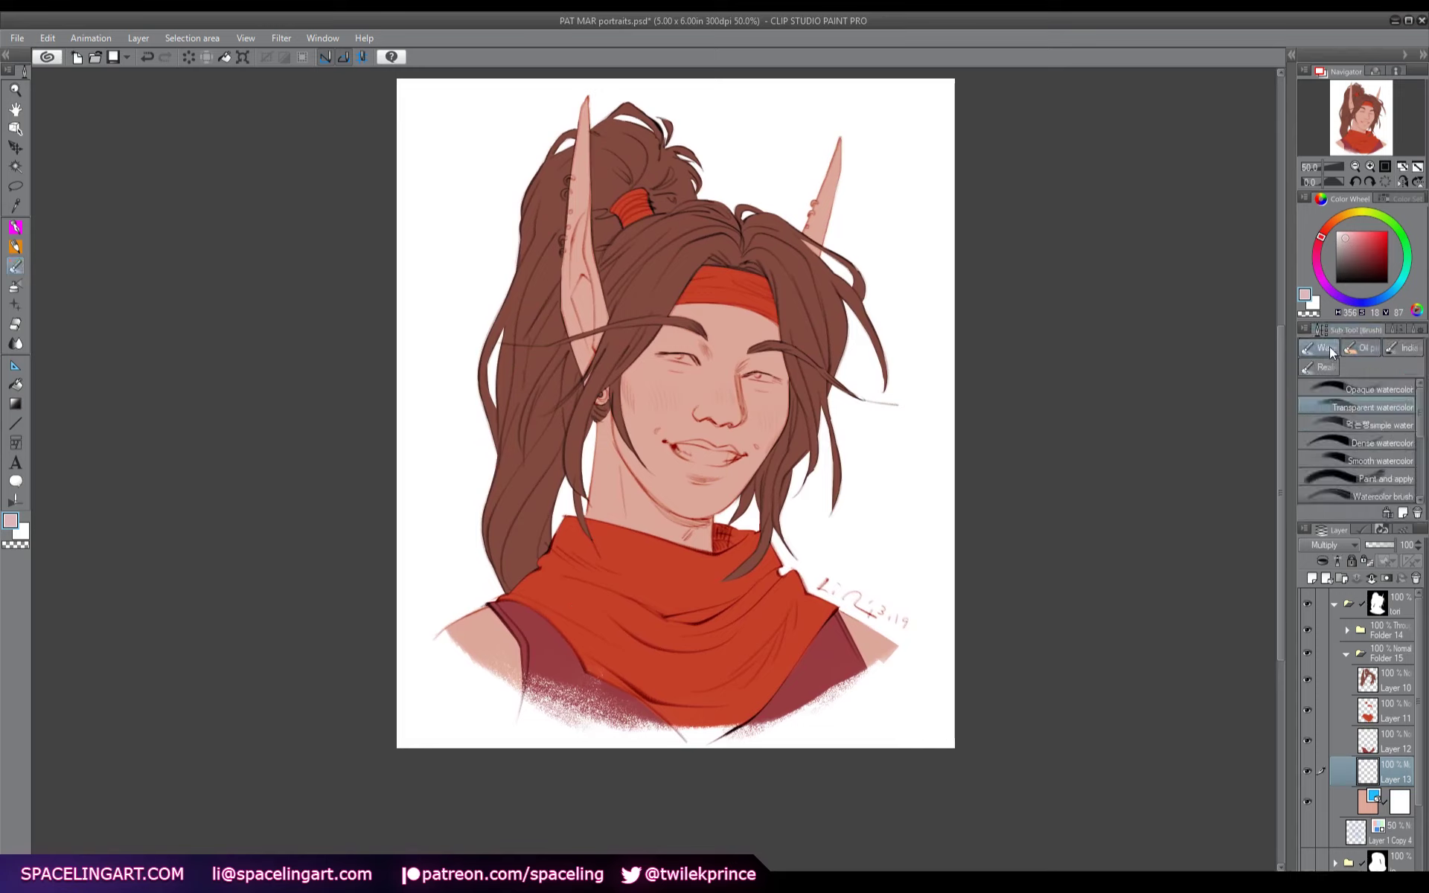
click(1393, 330)
click(1396, 428)
drag(642, 389, 656, 395)
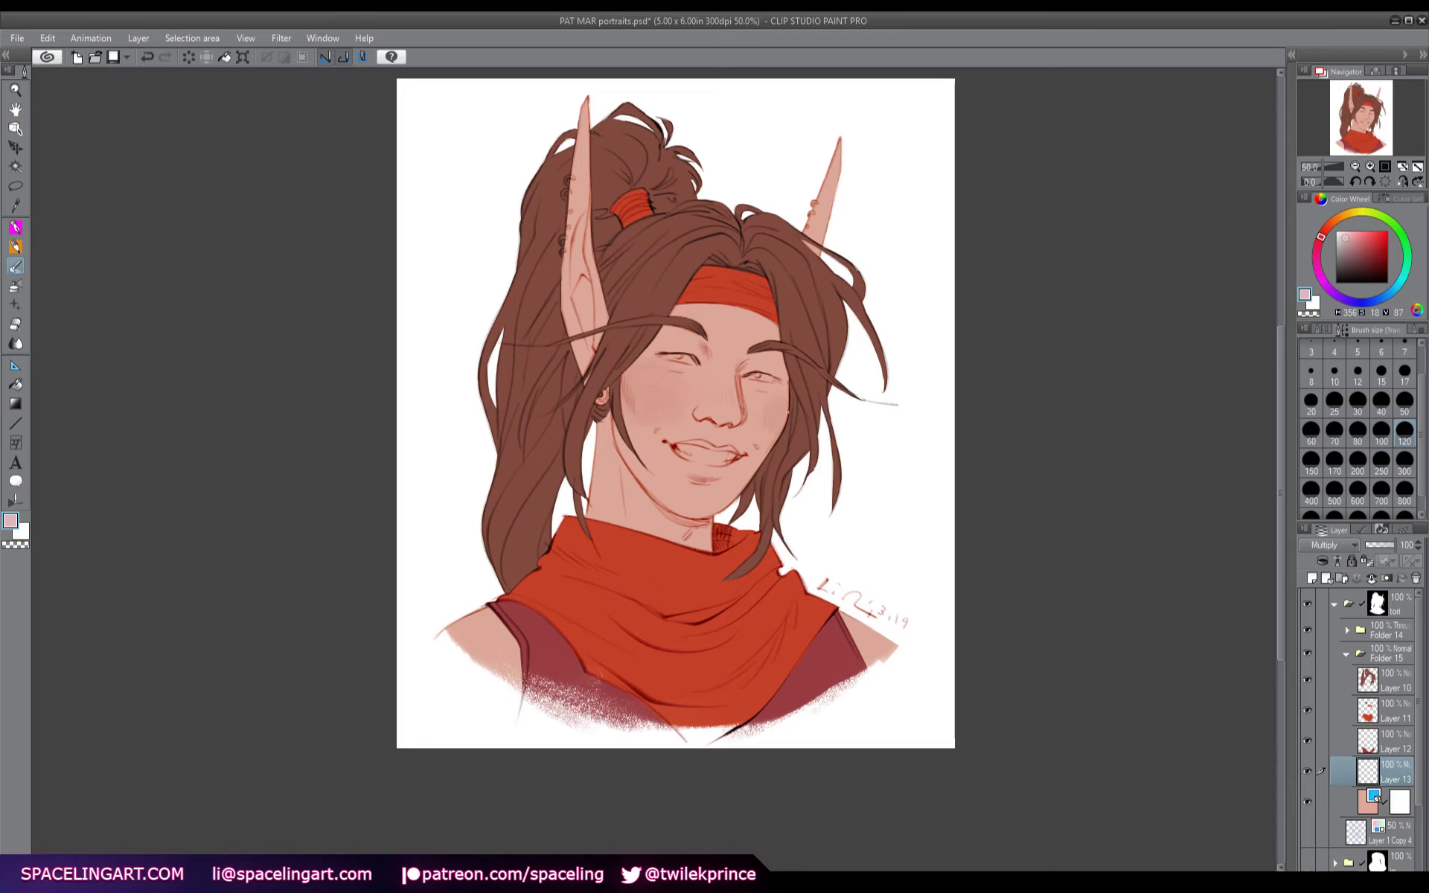
drag(658, 396, 645, 388)
drag(779, 416, 764, 400)
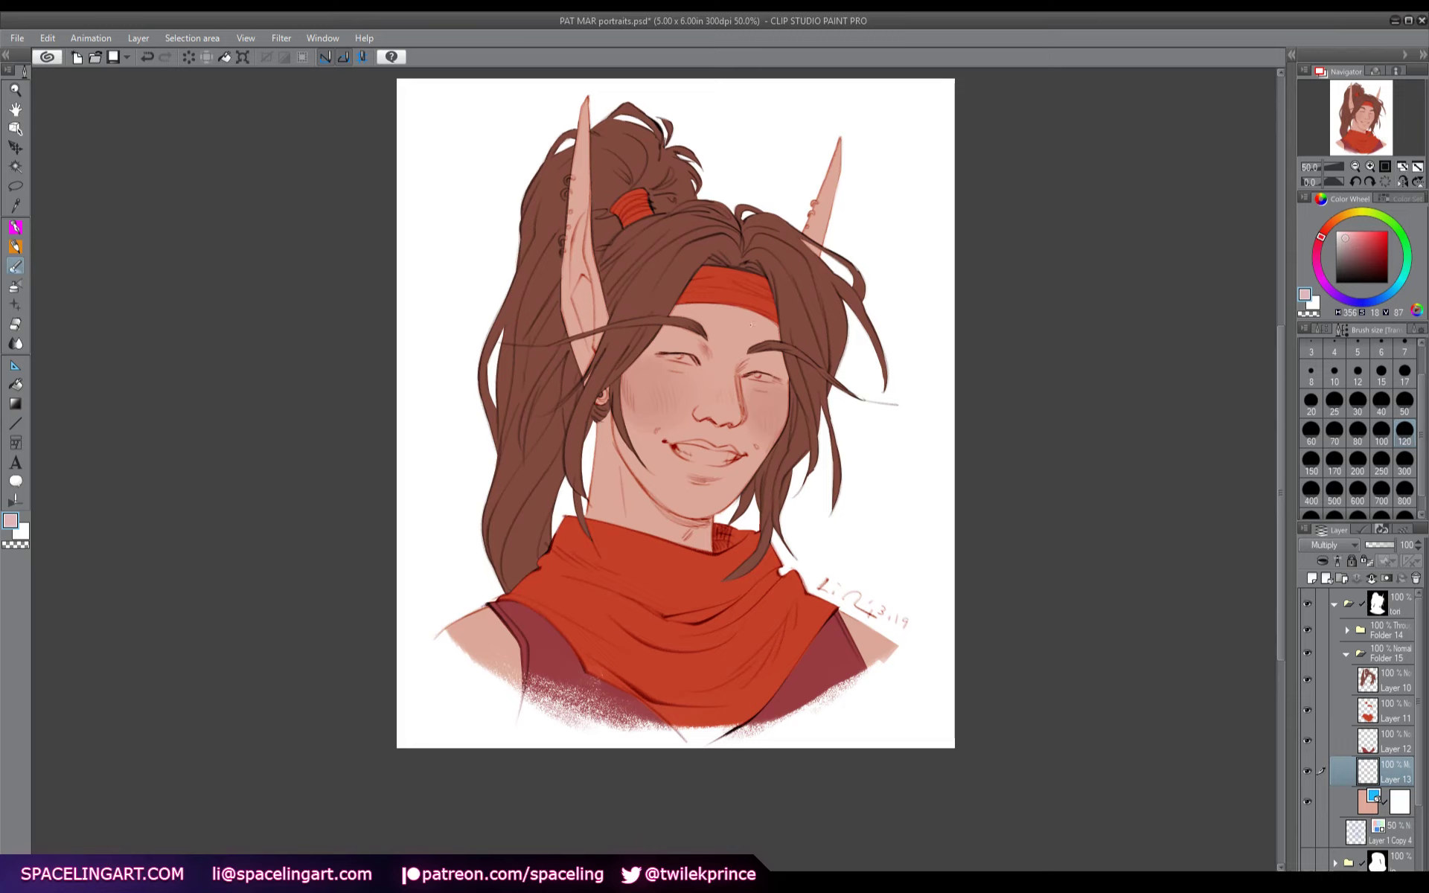
- Tint the mouth with a soft airbrush, and refine the lips in the same pink using the pen at size 50
click(15, 286)
drag(689, 456, 720, 462)
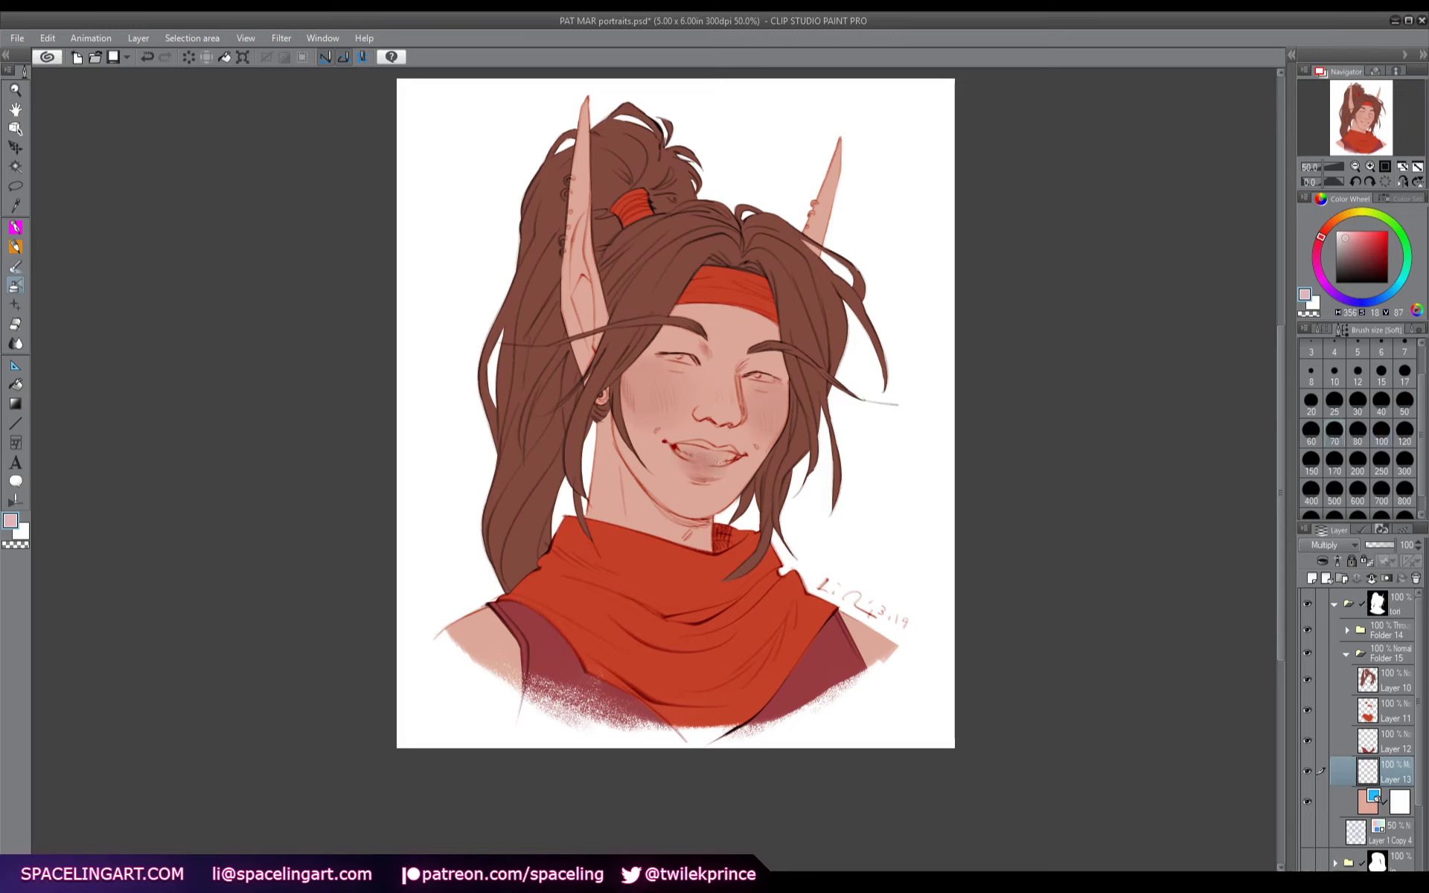
key(p)
click(1405, 402)
drag(680, 445, 728, 452)
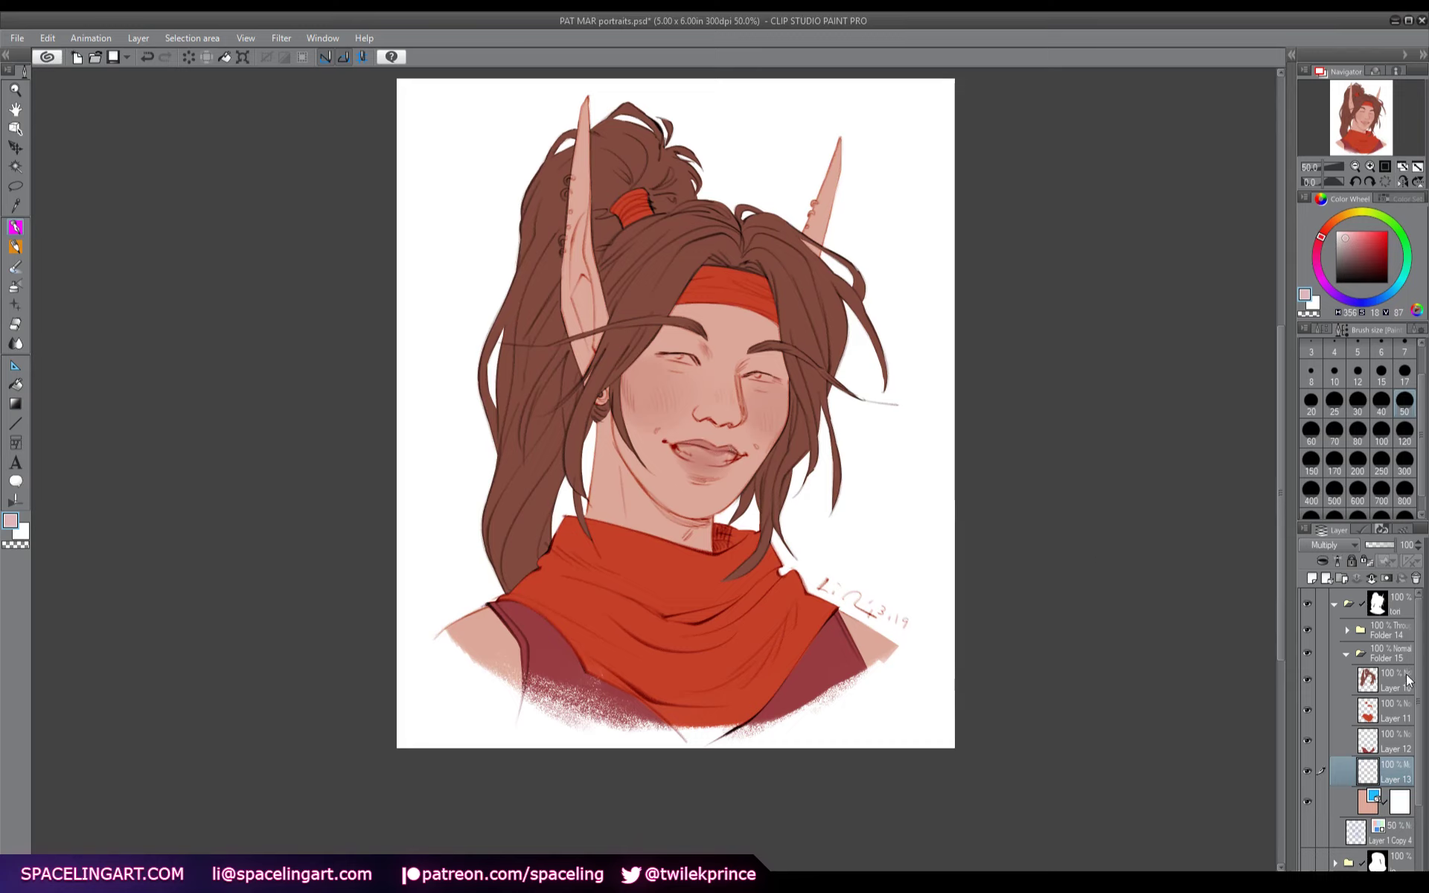
- Create a Normal raster layer above the skin tint layer and paint the teeth off-white
click(1311, 579)
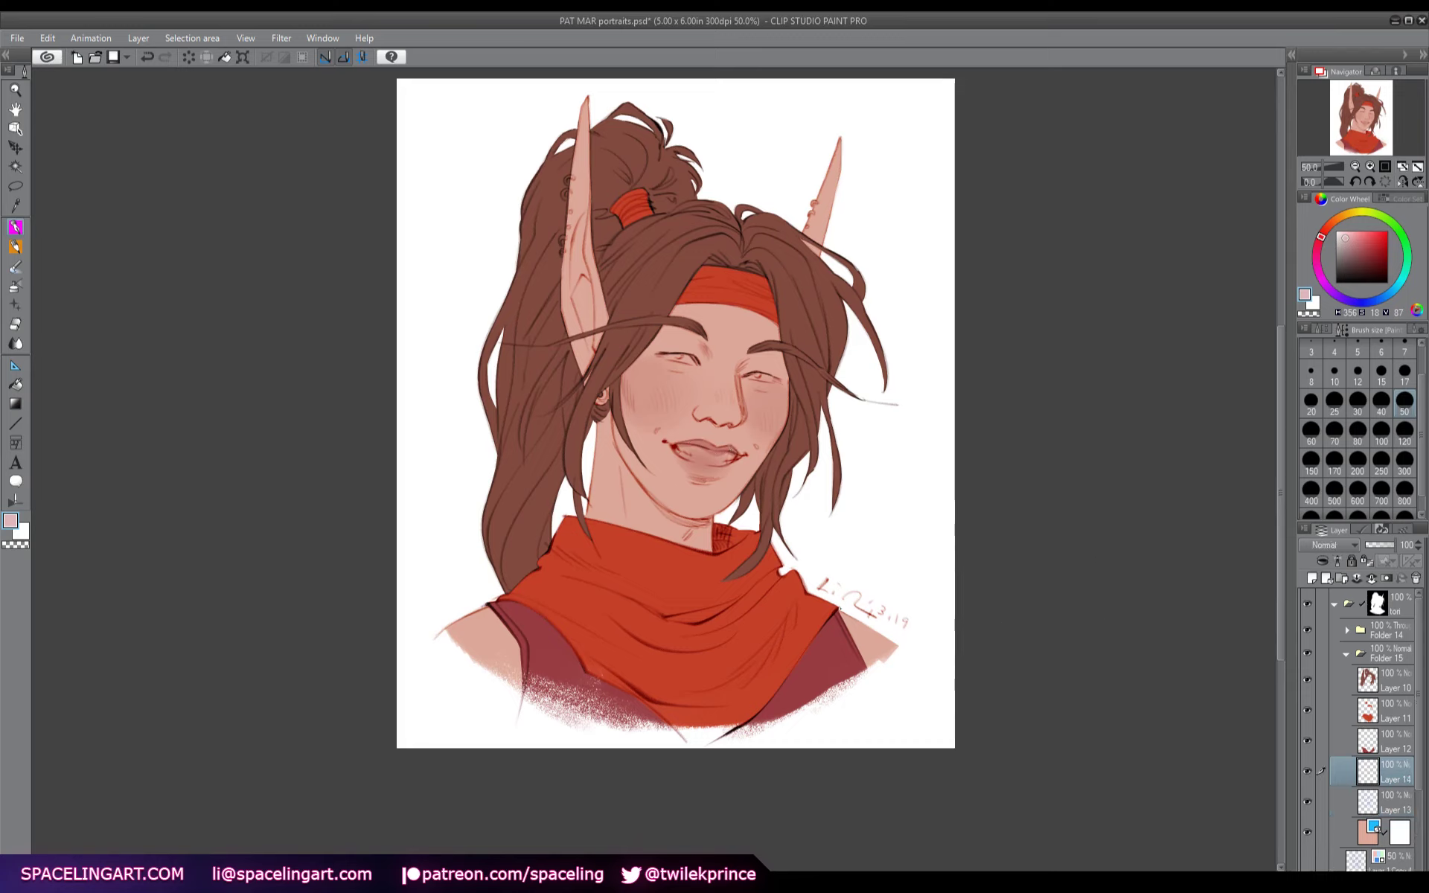
alt+click(668, 461)
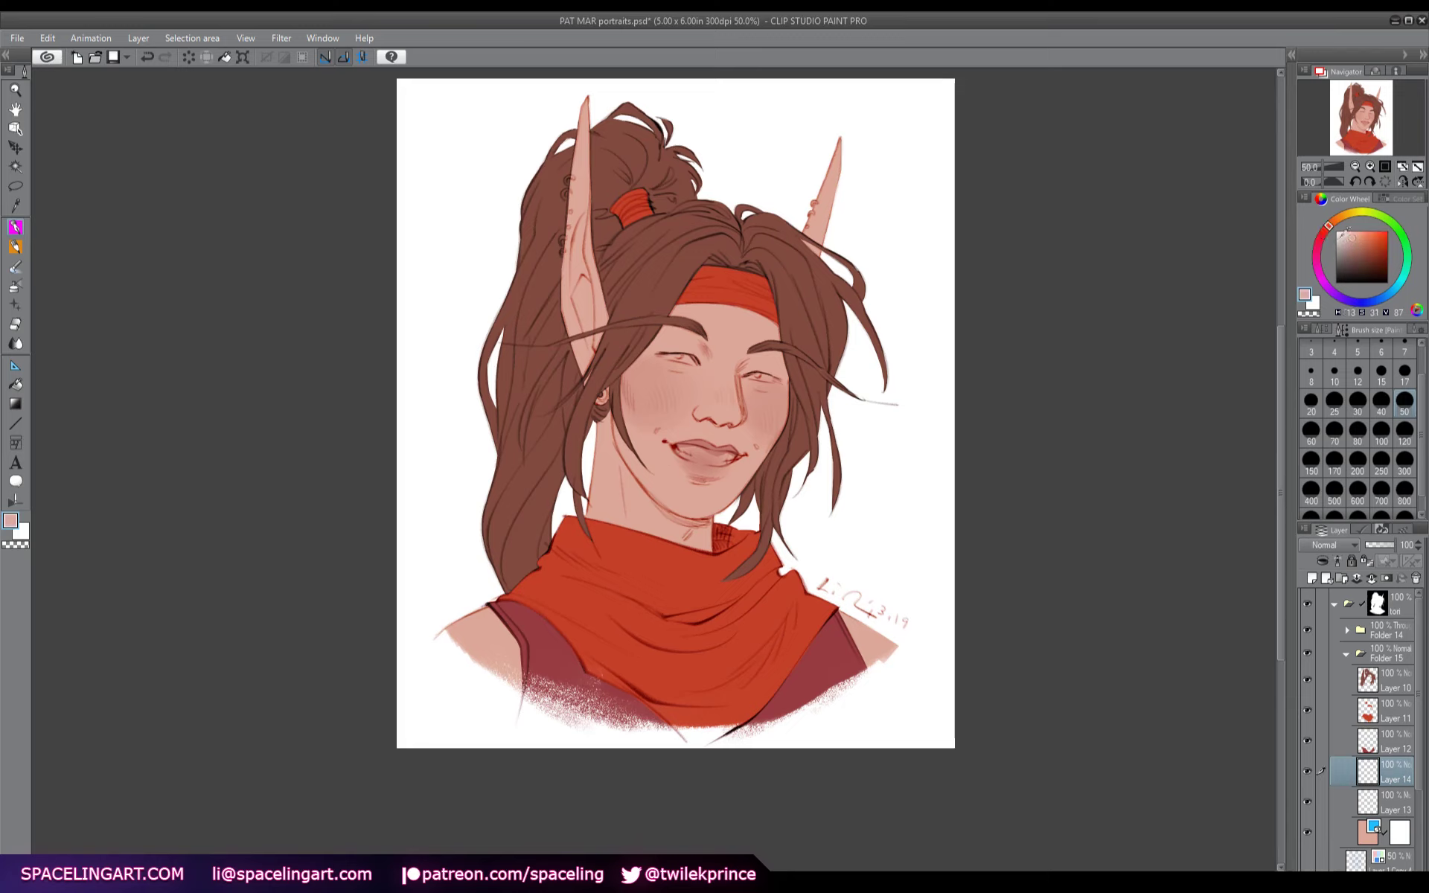
click(1340, 237)
mouse_move(711, 458)
mouse_down()
mouse_move(679, 447)
mouse_move(725, 454)
mouse_up()
- Pick a muted green and fill both eyes with it
click(1382, 217)
drag(1359, 240, 1358, 253)
click(1357, 251)
click(1386, 219)
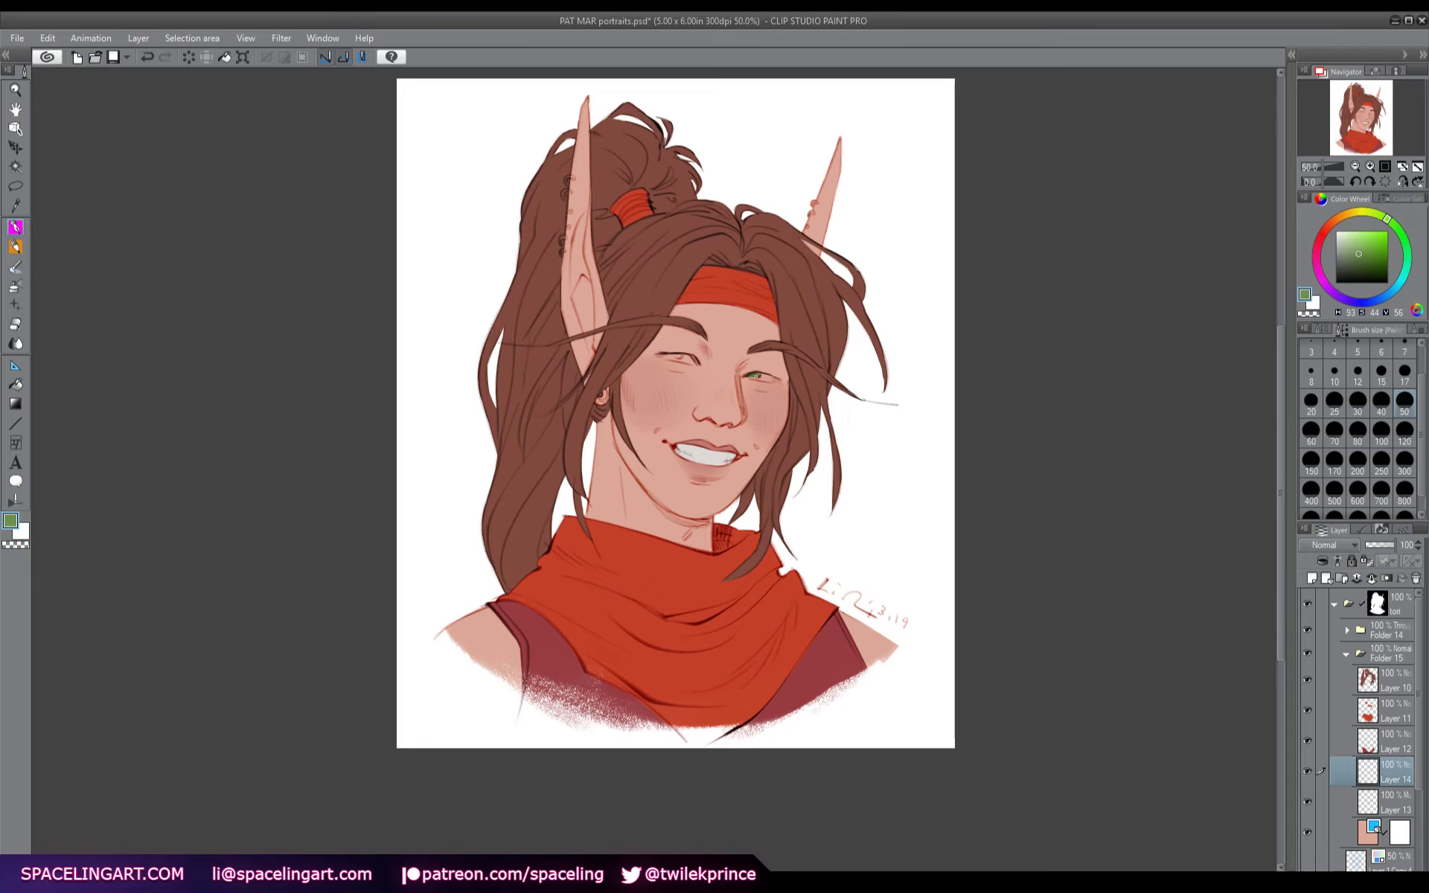
drag(751, 378, 767, 379)
drag(676, 356, 686, 360)
key(ctrl+z)
- Create a clipped Add (Glow) layer above the eye colour and try small green dabs in both eyes
click(1311, 580)
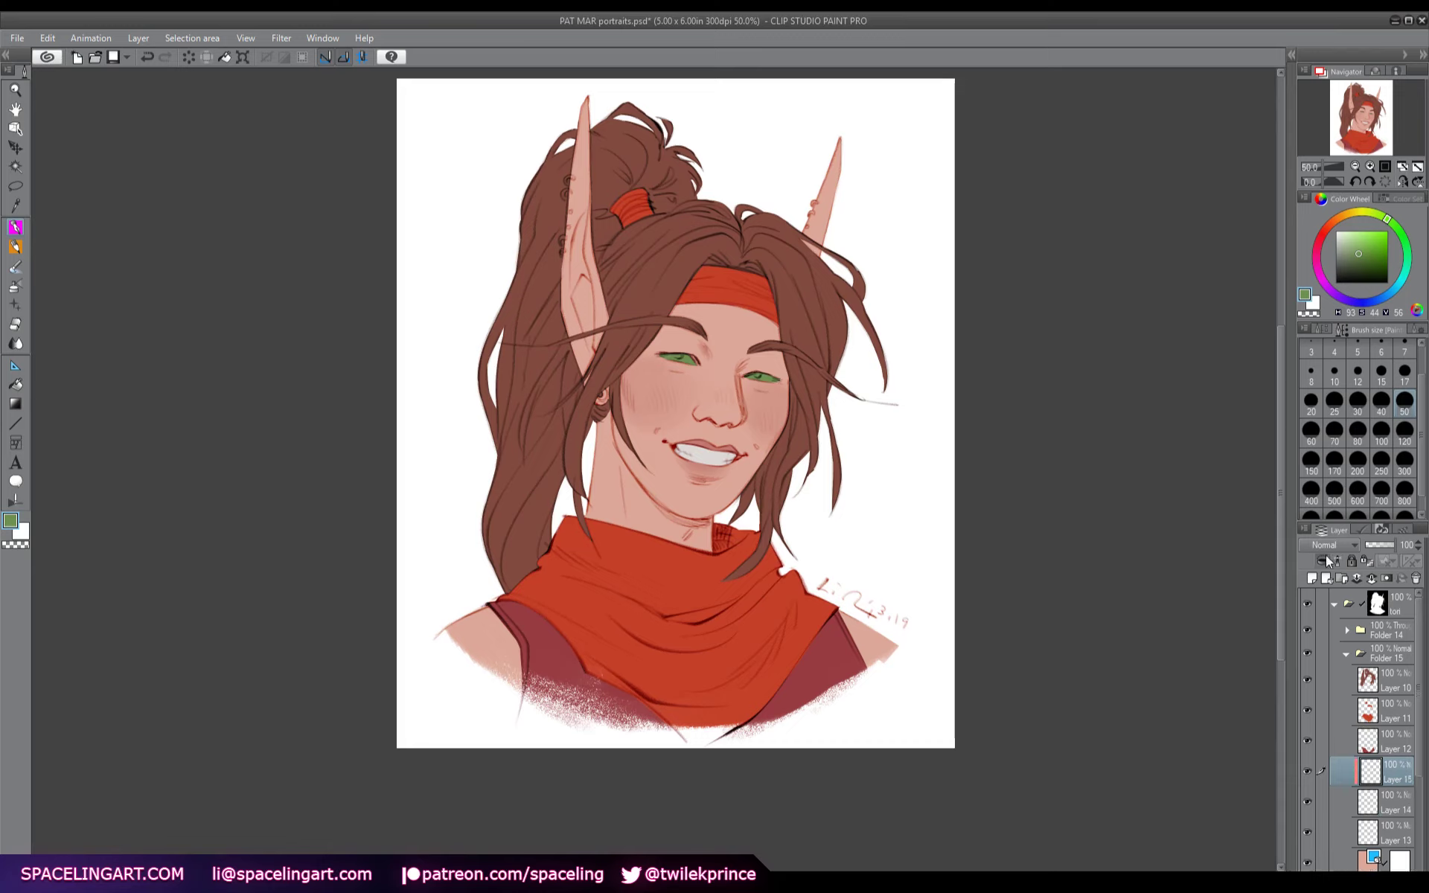
click(1317, 303)
click(678, 355)
click(757, 375)
key(x)
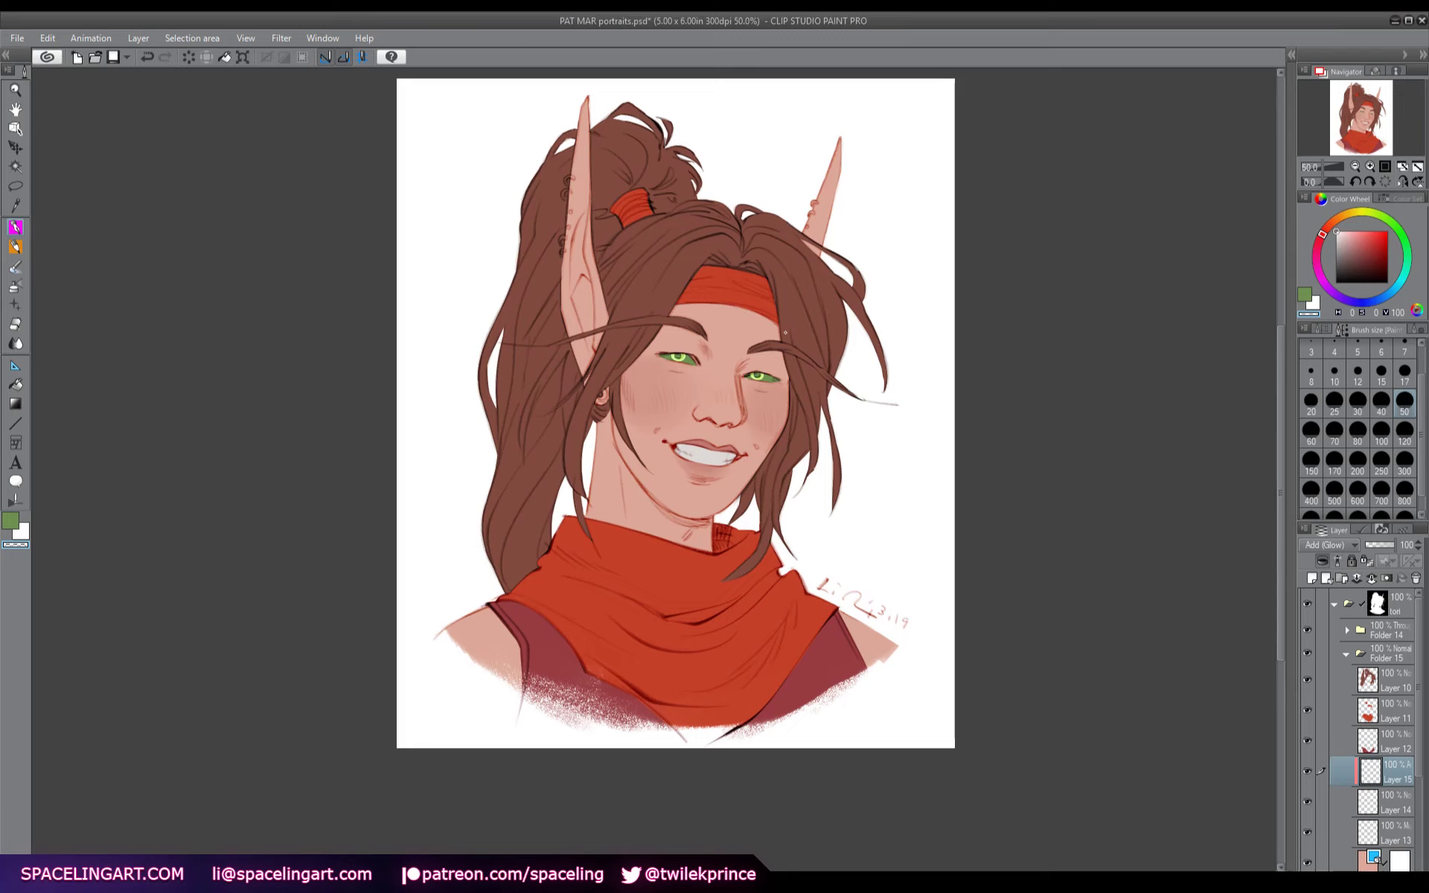
key(ctrl+z)
- Airbrush a soft green glow inside both eyes at brush size 70 and merge it into the eye colour layer
click(1381, 544)
click(1393, 545)
key(b)
key(b)
key(x)
drag(663, 358, 773, 377)
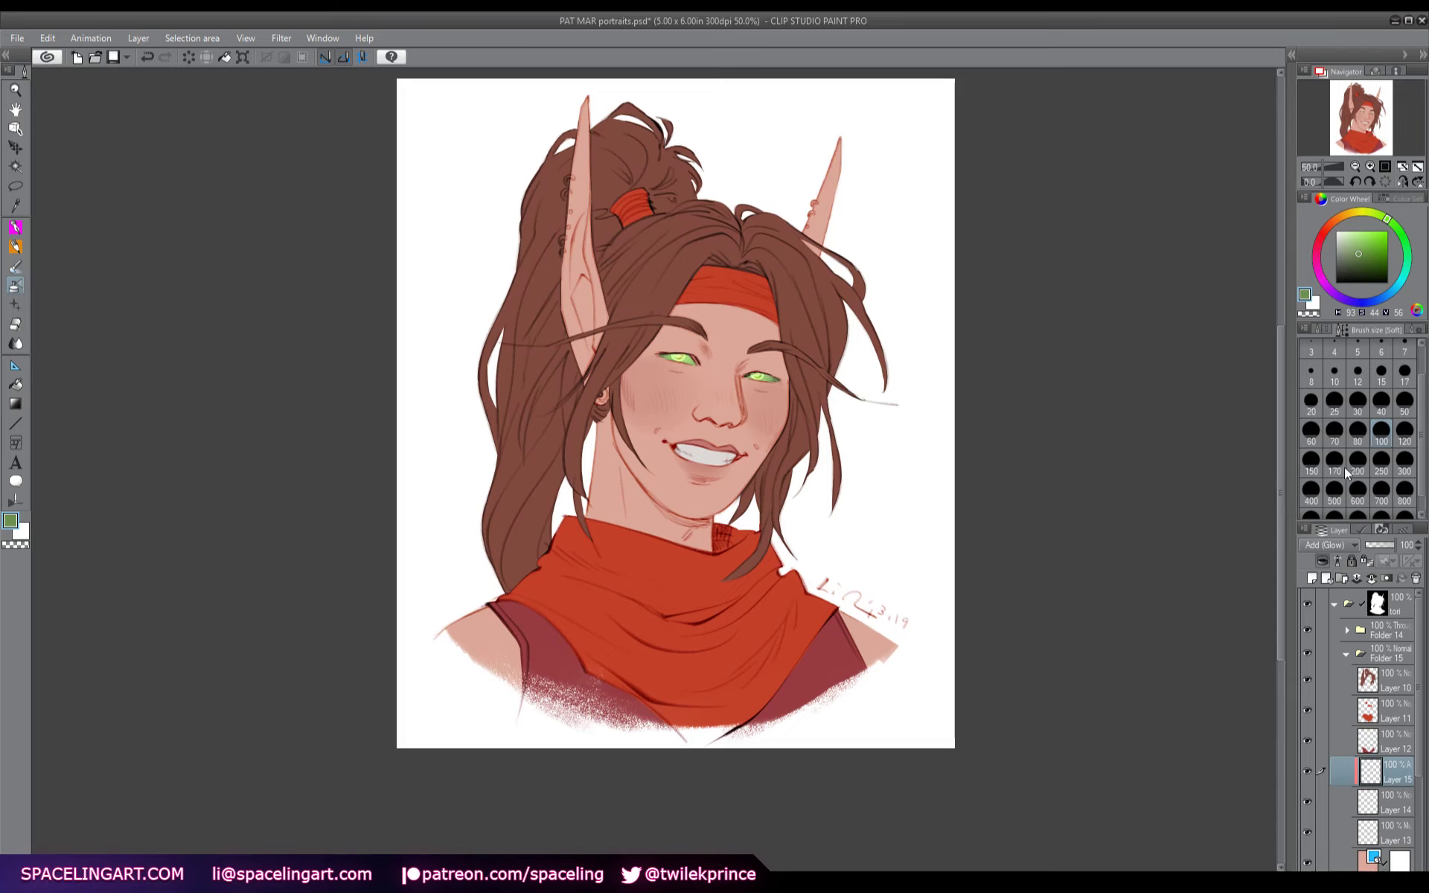
click(1334, 432)
click(186, 58)
drag(679, 356, 778, 377)
click(1371, 579)
- Create an Add (Glow) layer at the top of Folder 14 and try an airbrushed green glow around one eye
click(1345, 632)
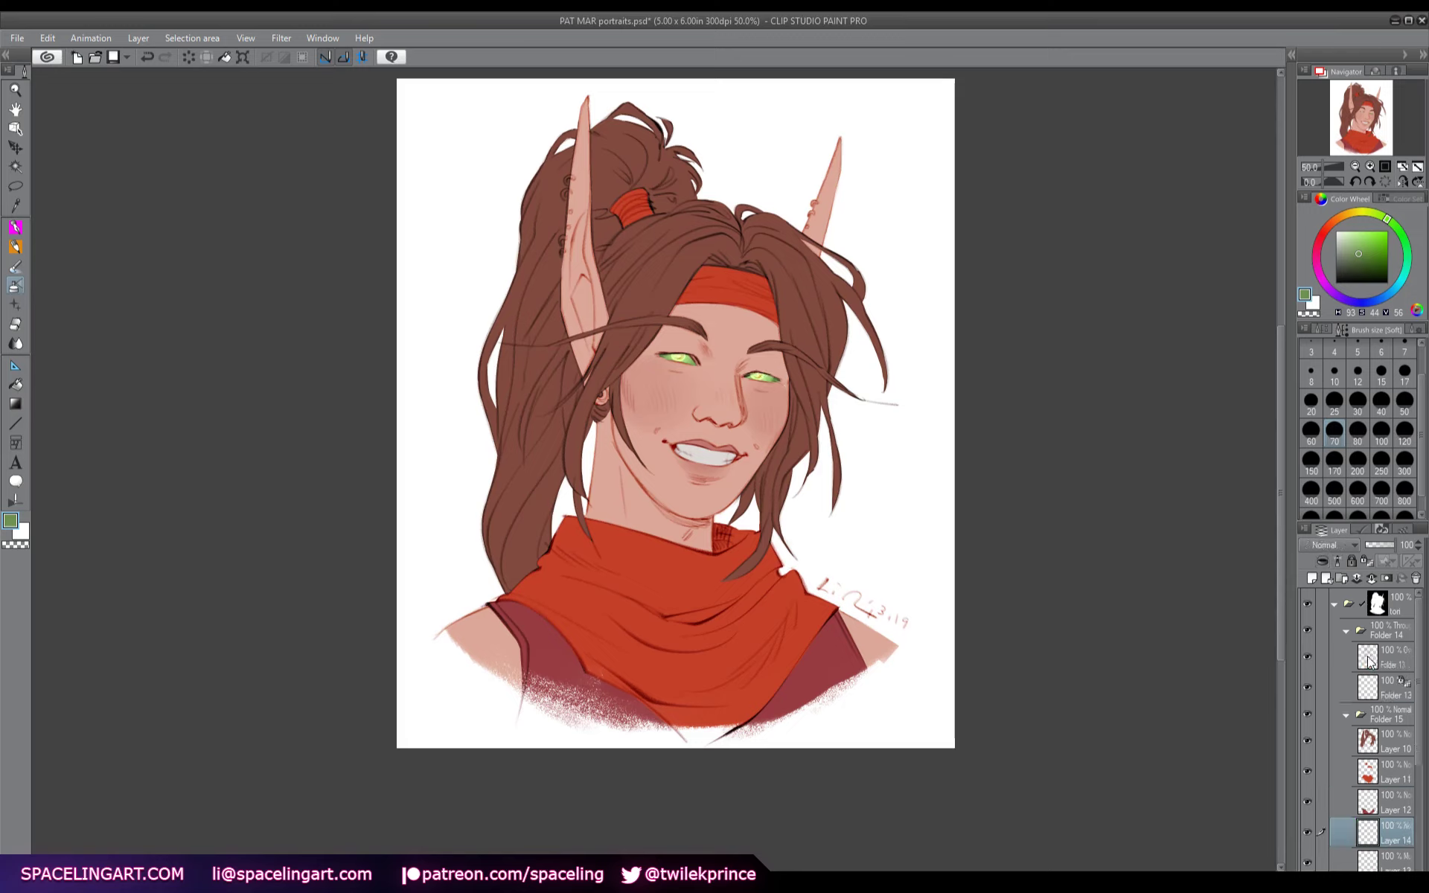
click(1373, 656)
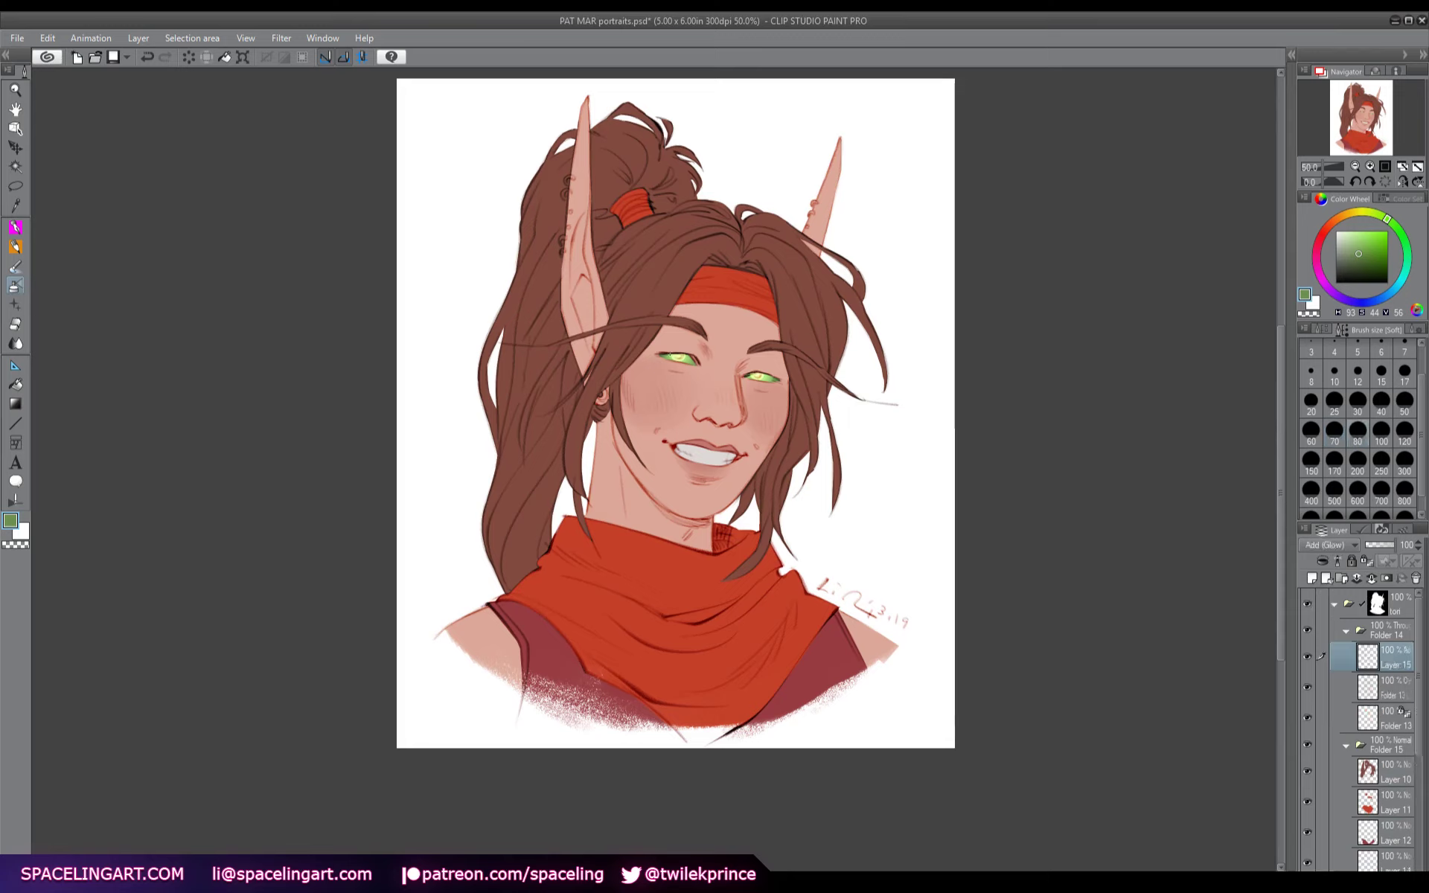
click(679, 360)
key(ctrl+z)
key(ctrl+y)
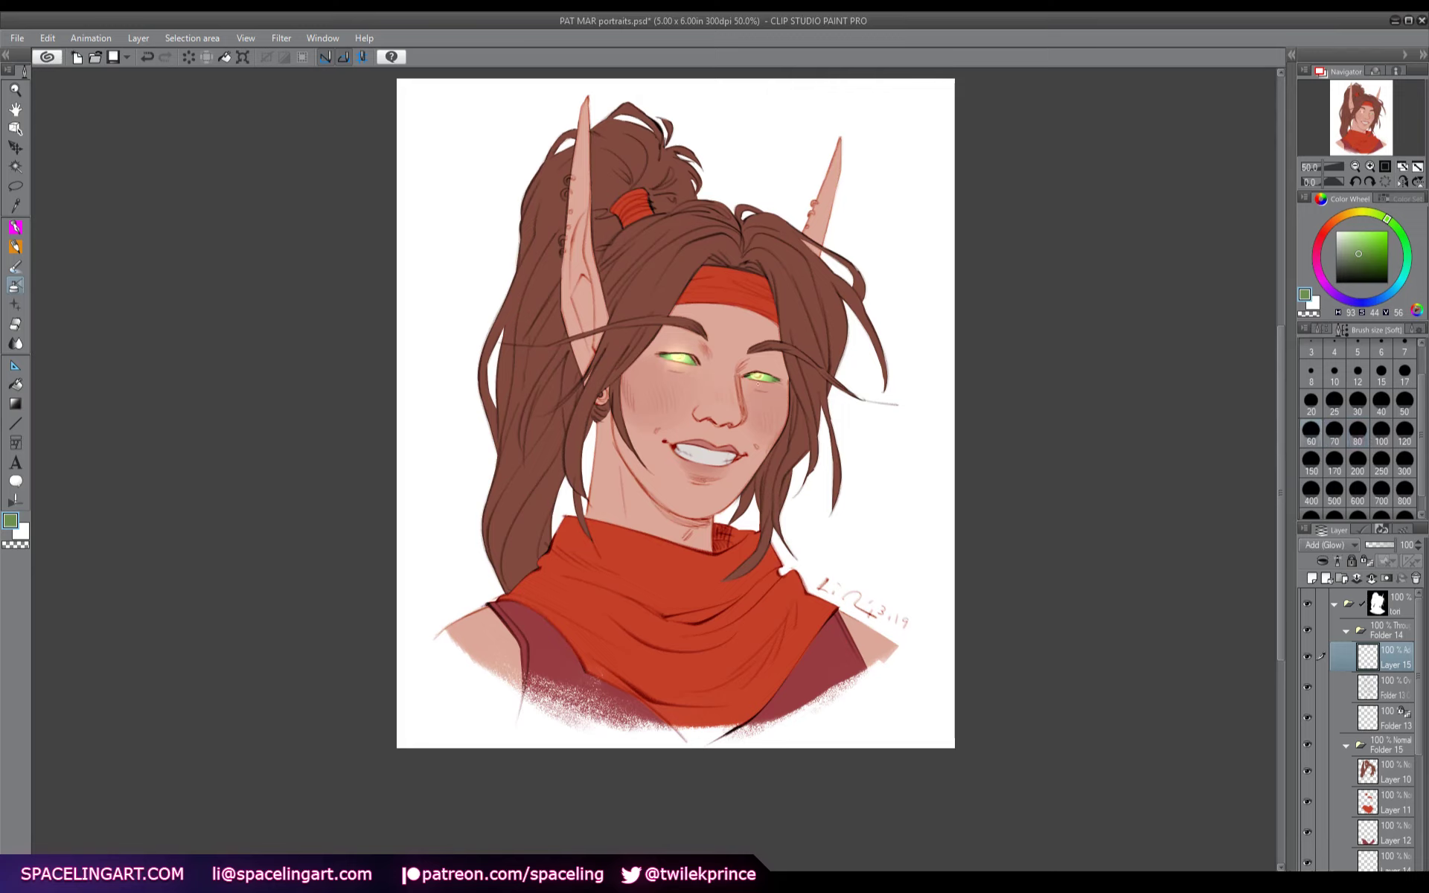
key(ctrl+z)
key(ctrl+y)
key(ctrl+z)
- Choose a deeper green, airbrush a glow around both eyes at size 40, and set the layer opacity to 50%
click(1376, 258)
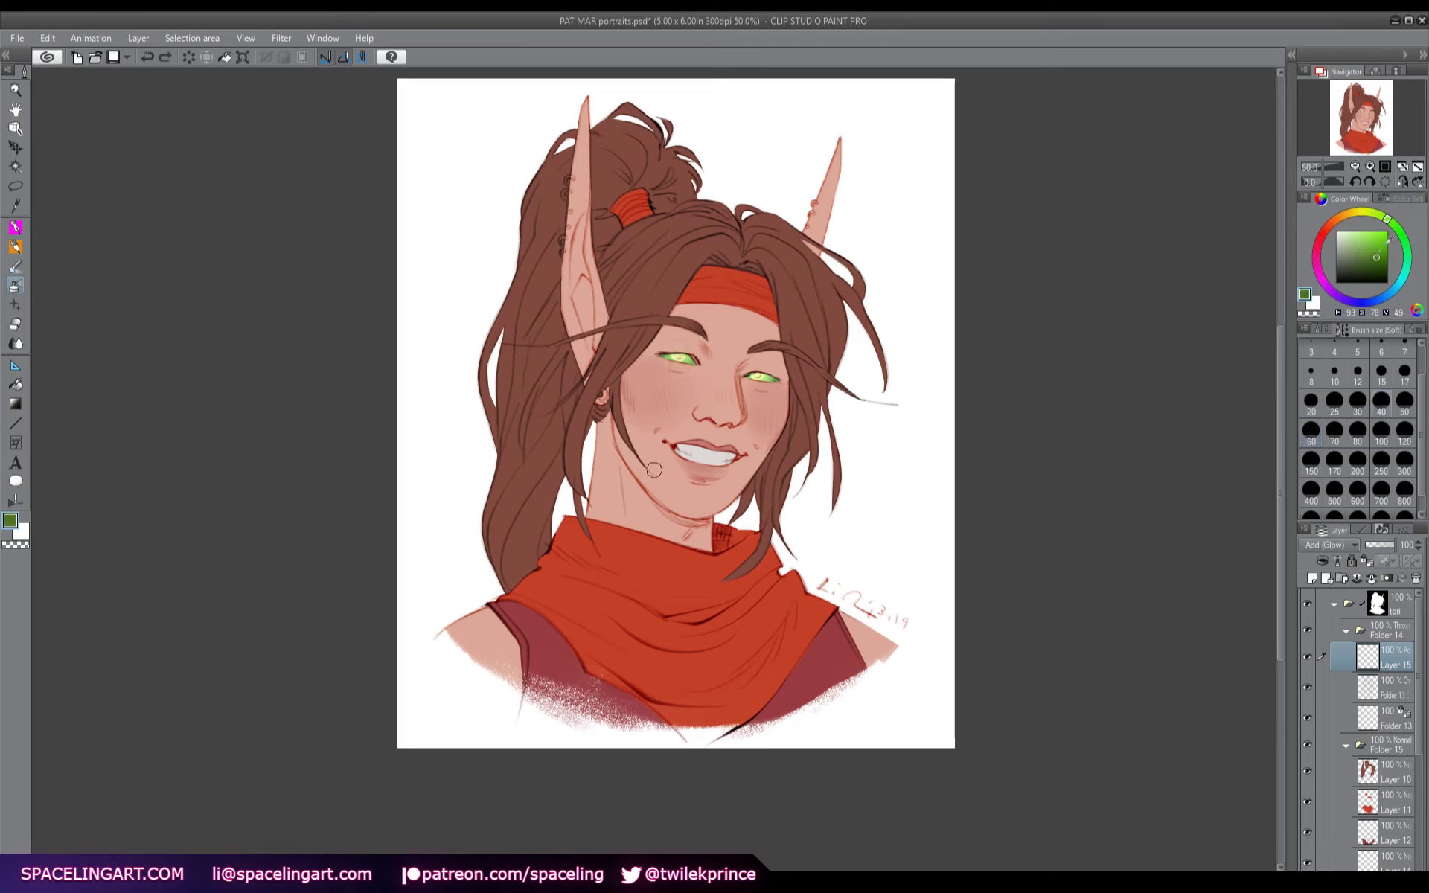
click(1396, 226)
key(ctrl+y)
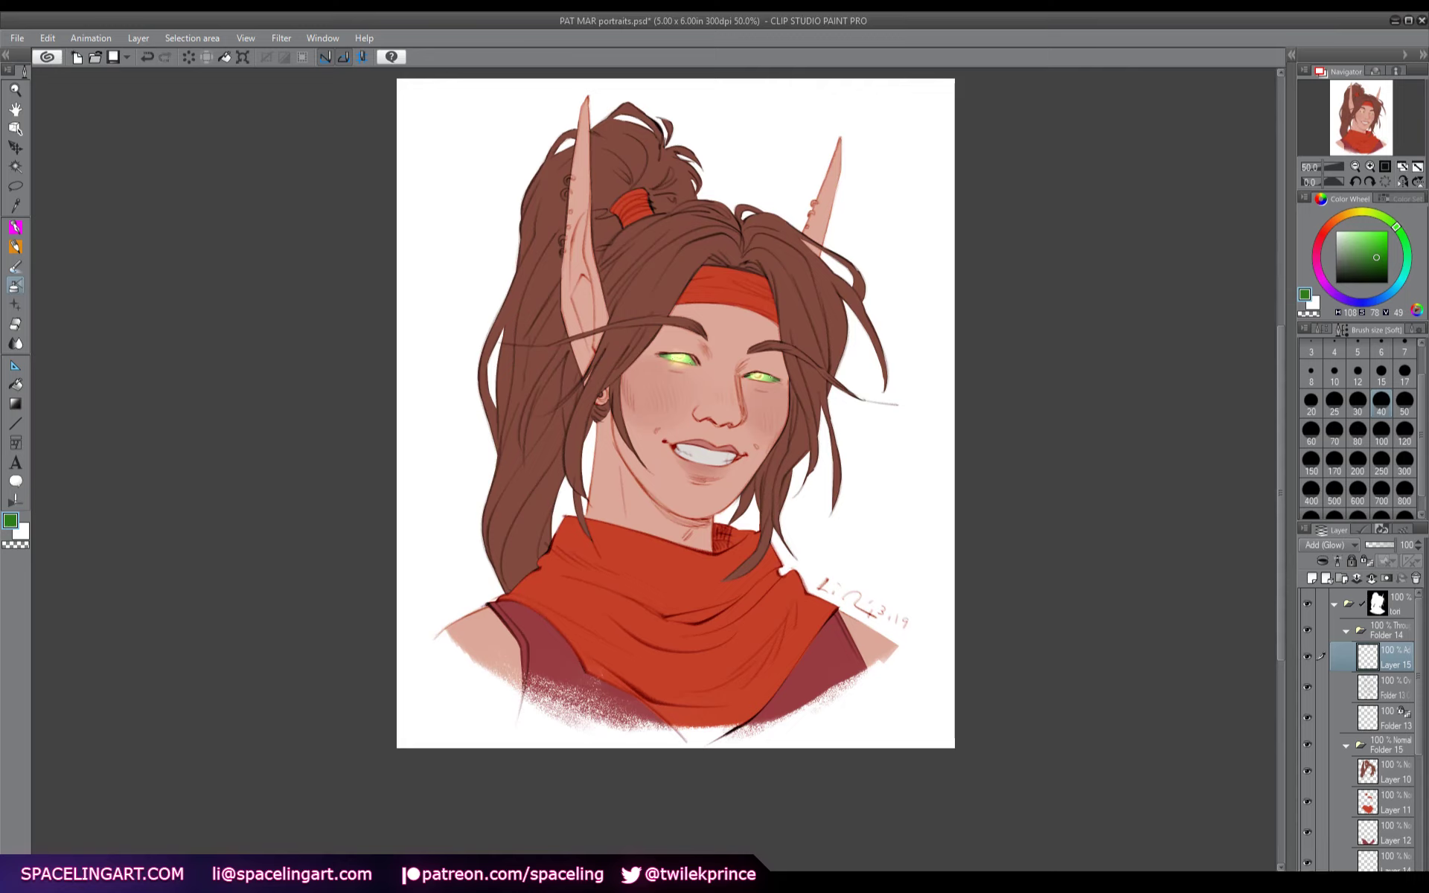
drag(755, 378, 766, 379)
key(5)
- Create another Add (Glow) layer, paint white pen highlights in the eyes, merge it down and collapse Folder 14
click(1319, 582)
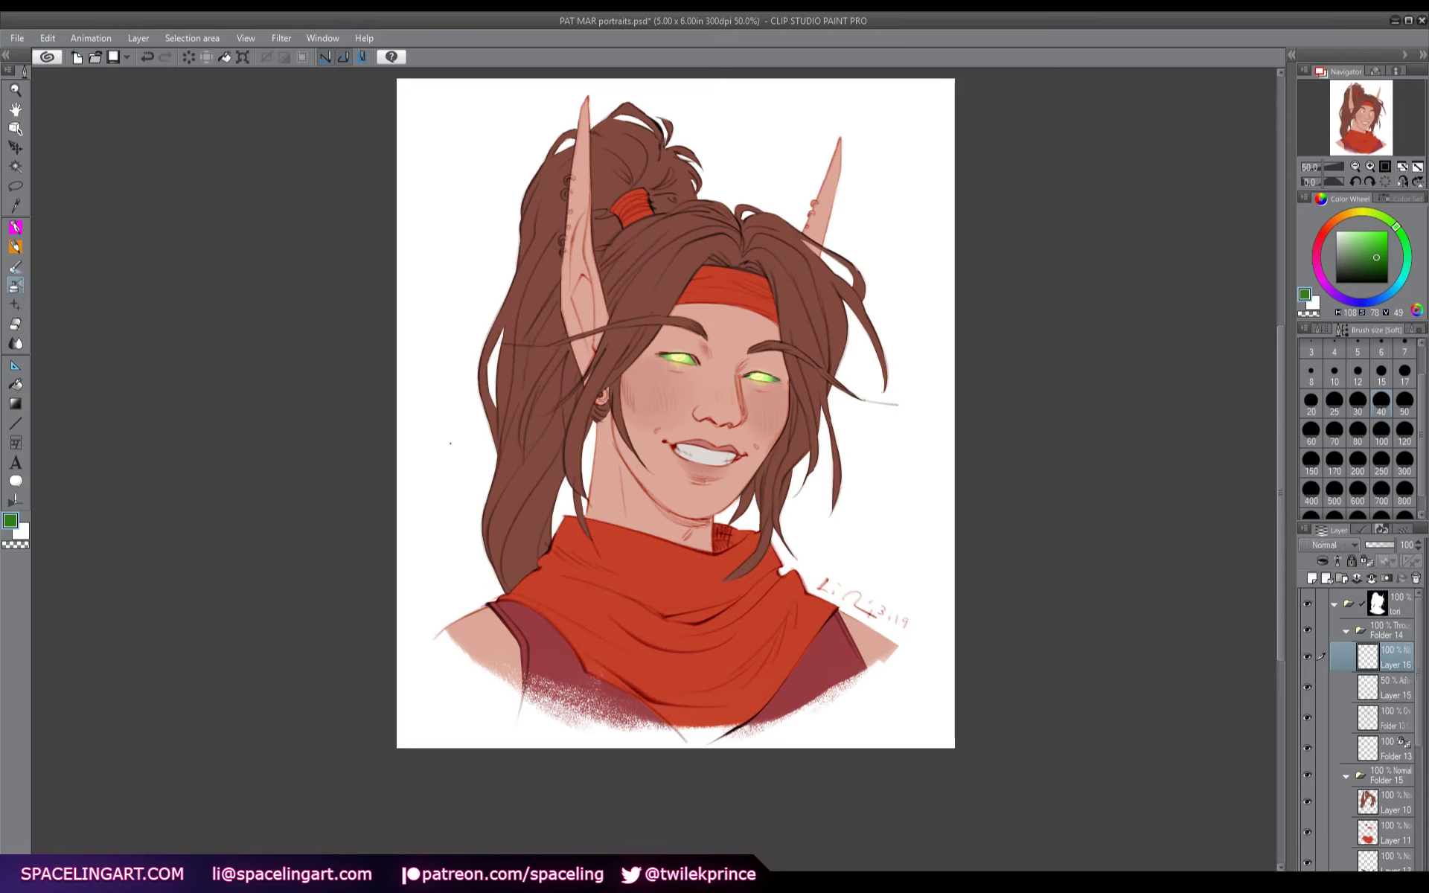
key(p)
key(x)
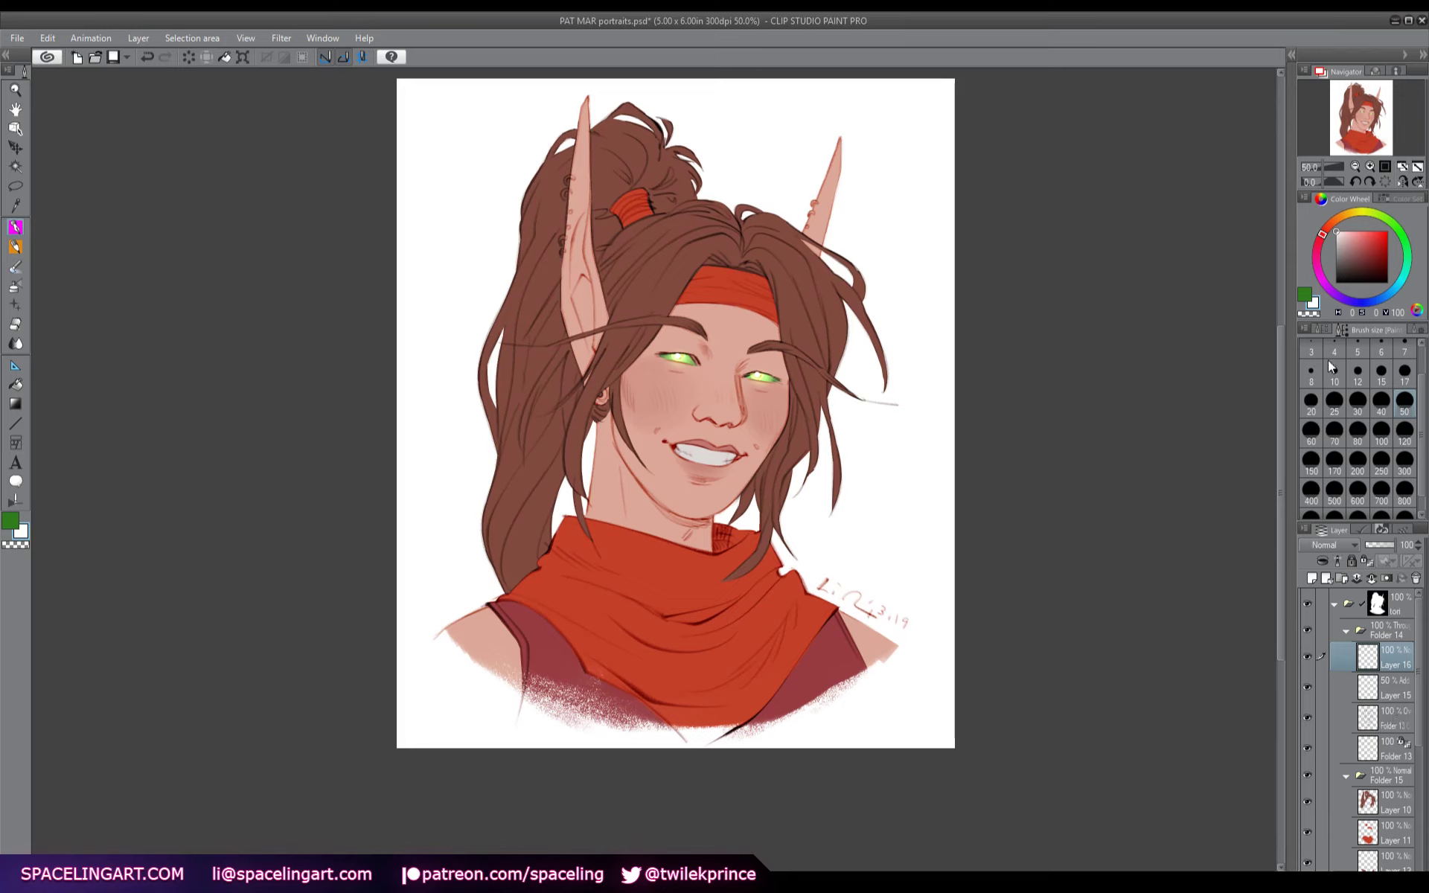
click(1373, 579)
click(1347, 631)
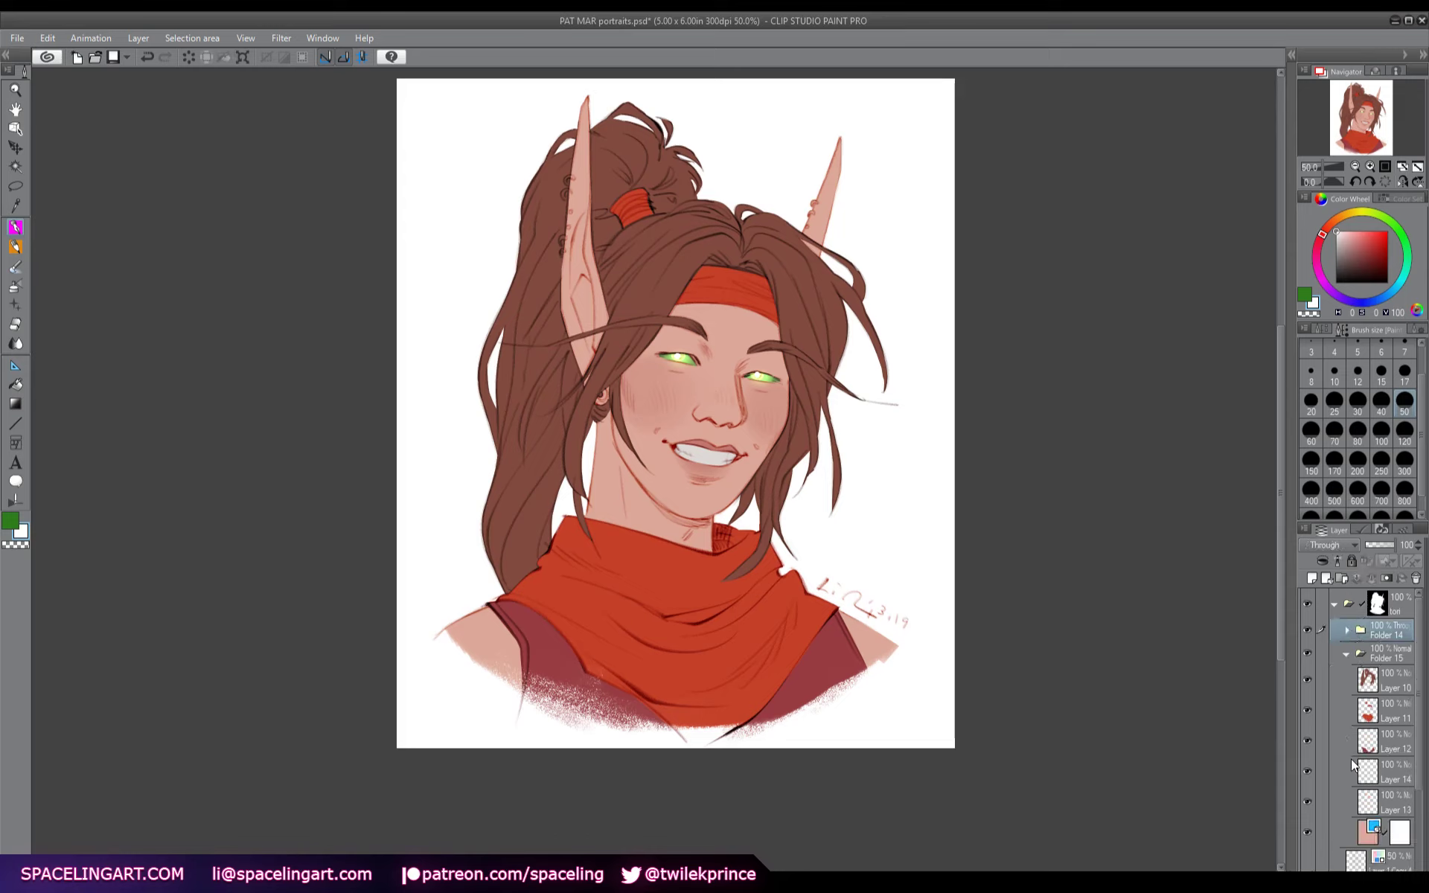
- Create a raster layer above the hair colour layer and paint the ear piercings in gold
click(1371, 692)
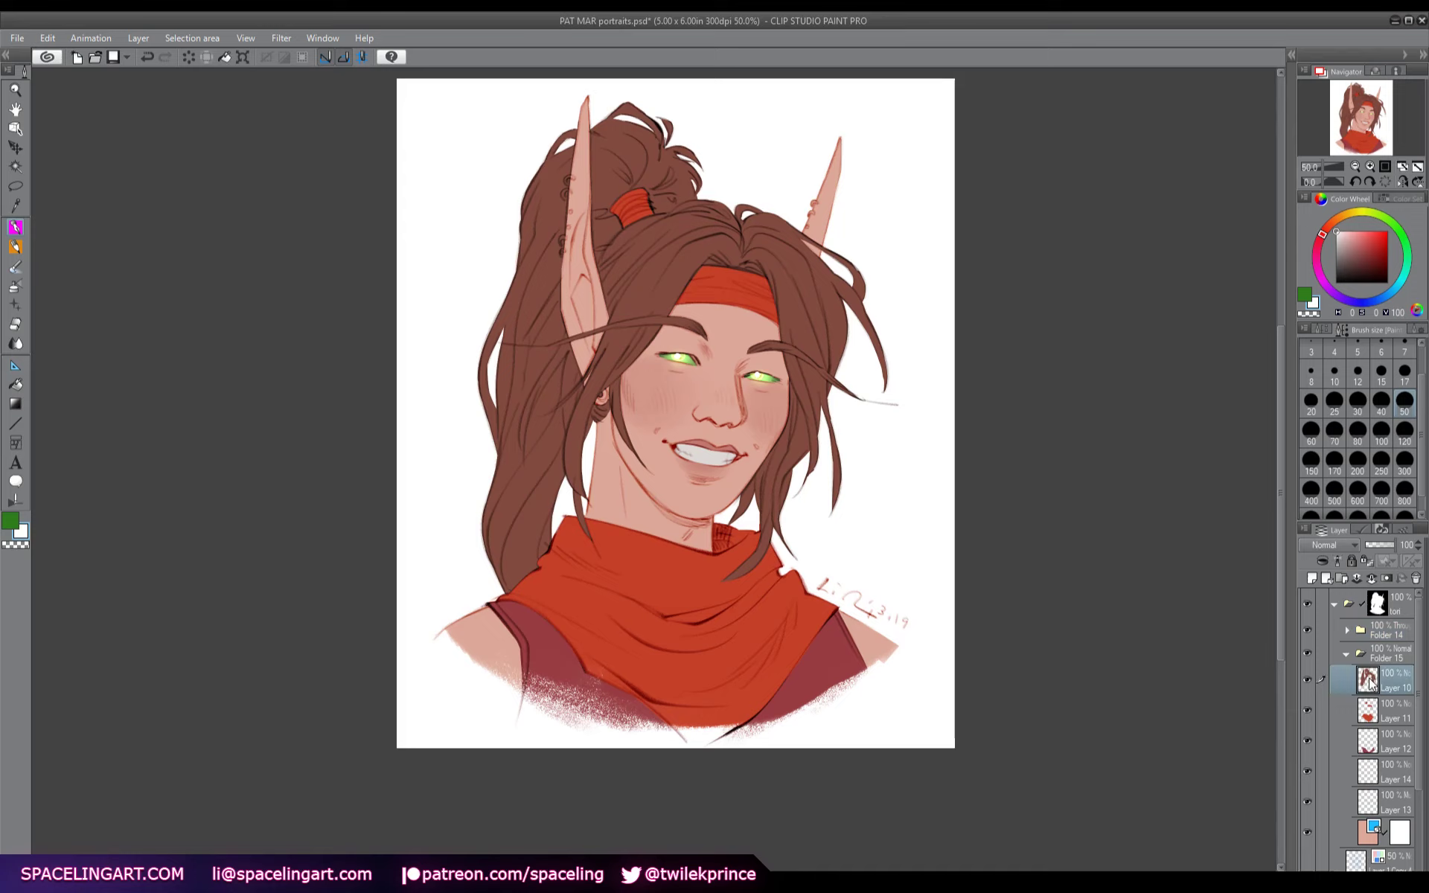
click(1312, 578)
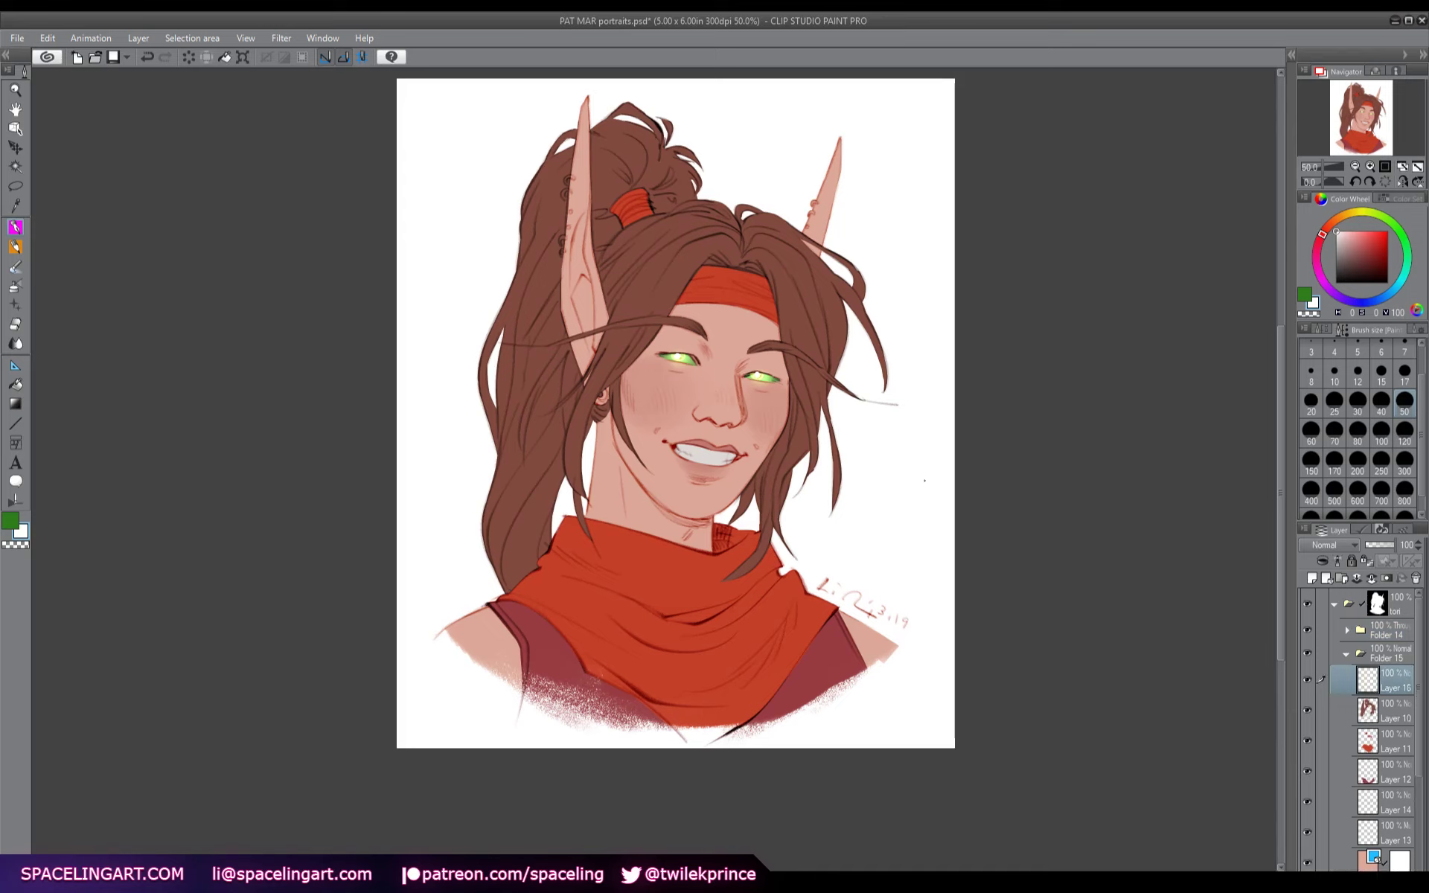
key(x)
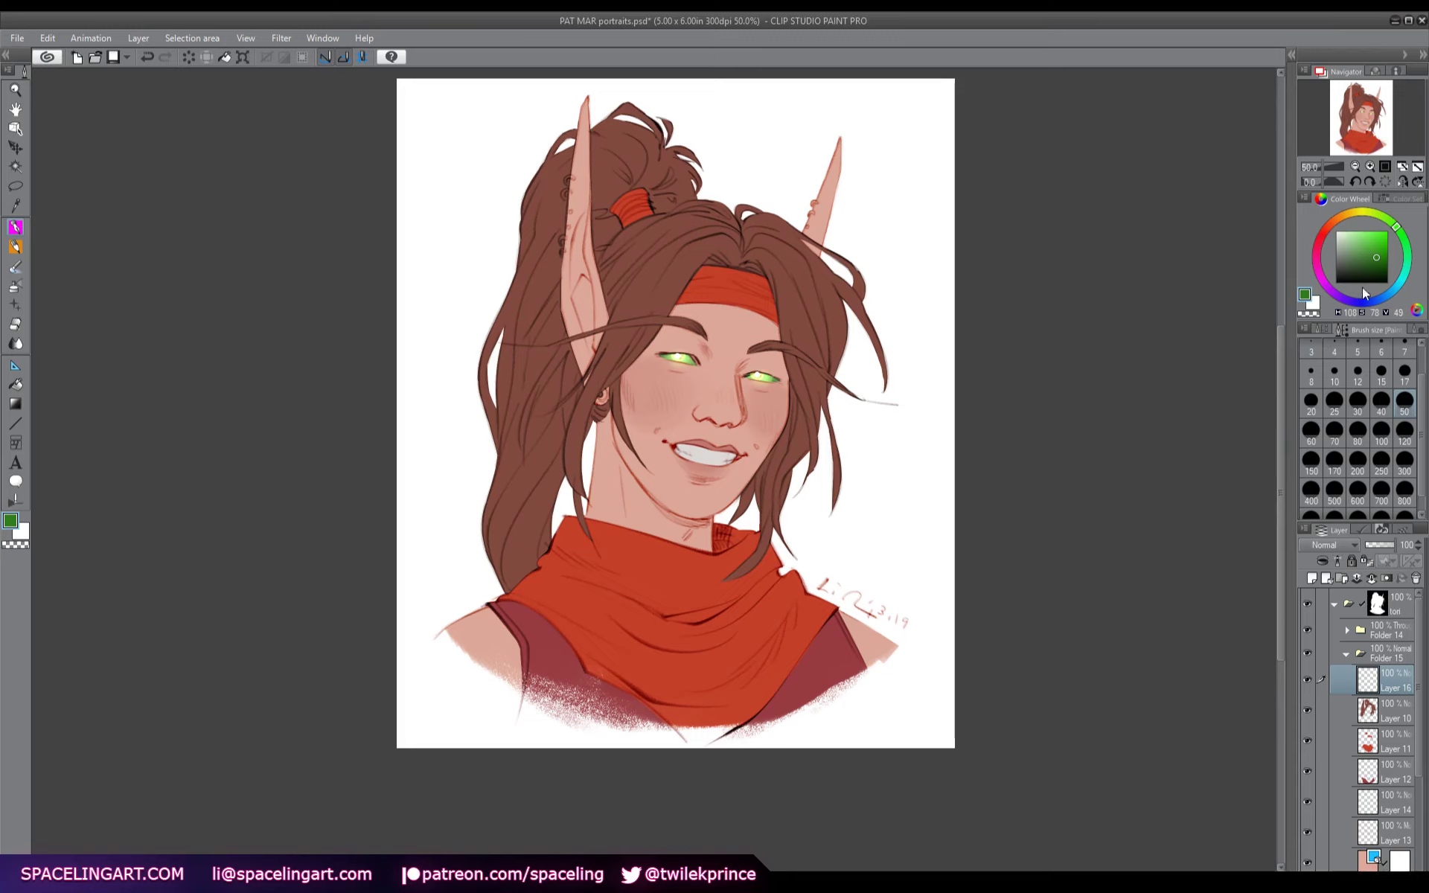
click(1347, 213)
click(1373, 255)
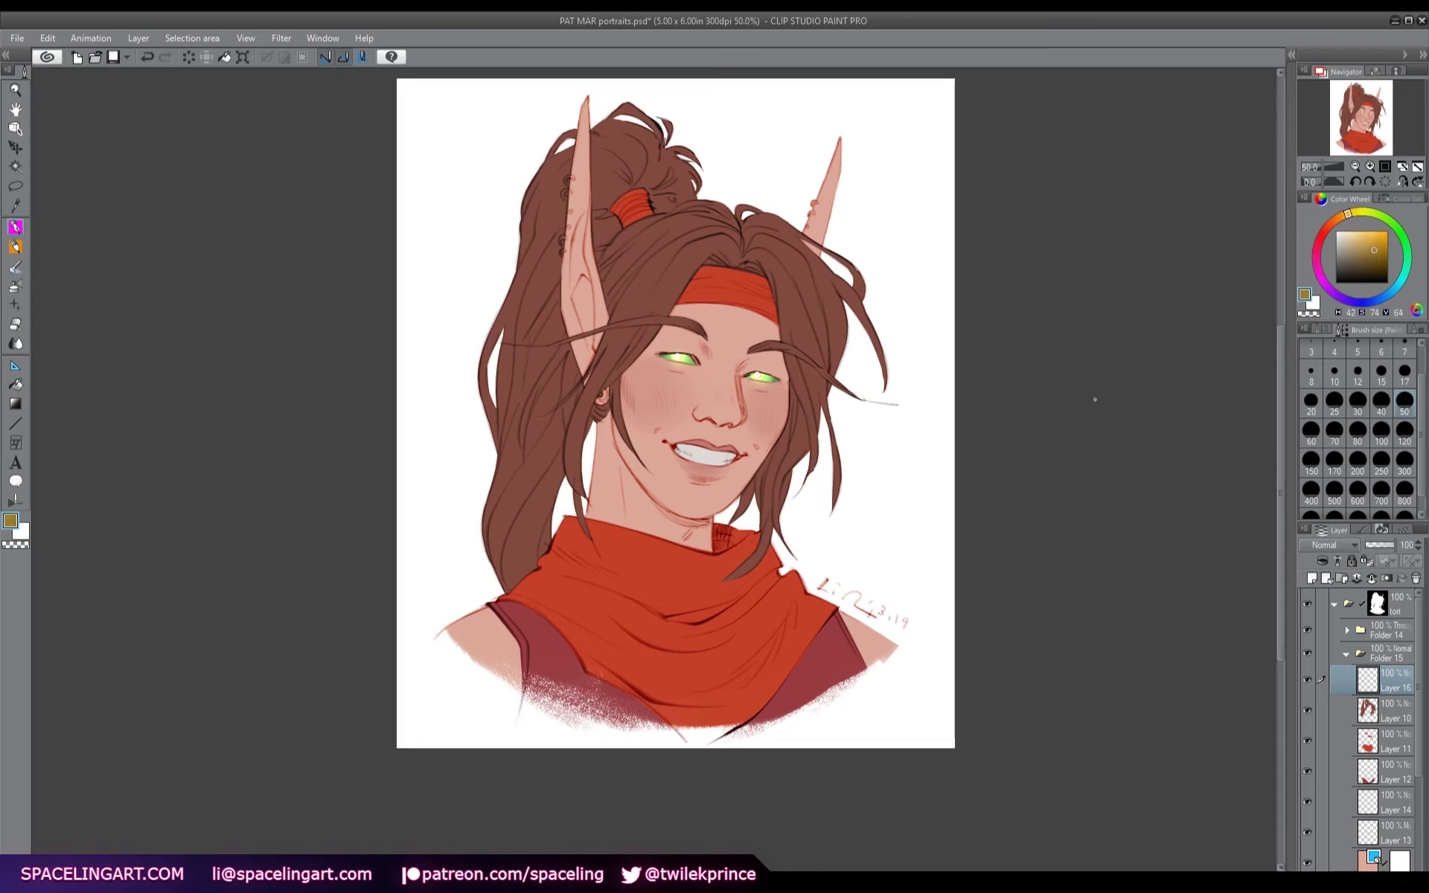
click(562, 240)
key(ctrl+z)
click(1371, 246)
drag(566, 181, 570, 192)
- Merge the flat colours of Folder 15 into one layer and create a folder above it containing a raster layer
click(1346, 654)
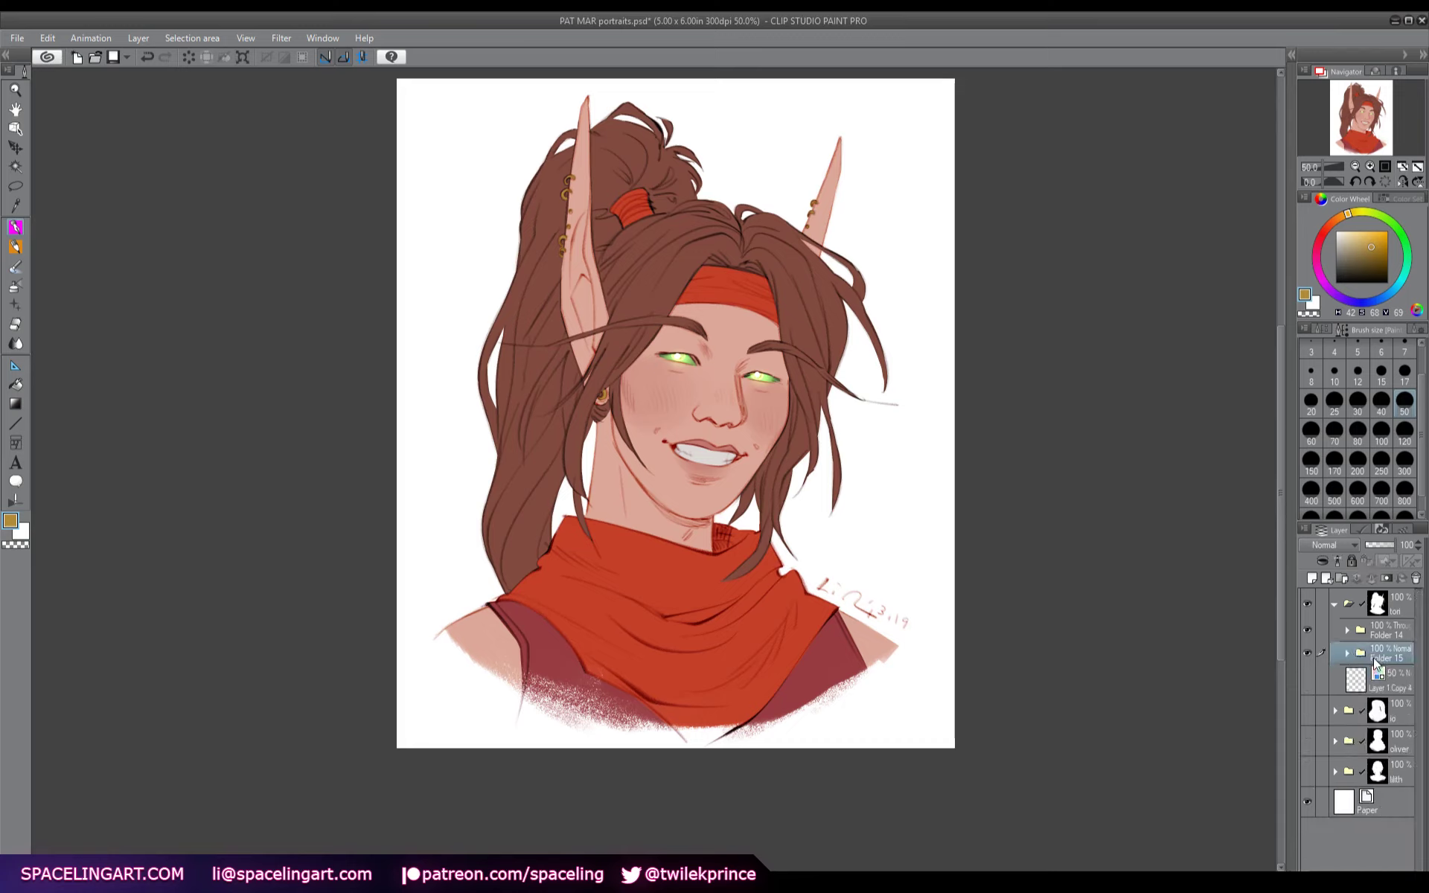
key(alt+shift+e)
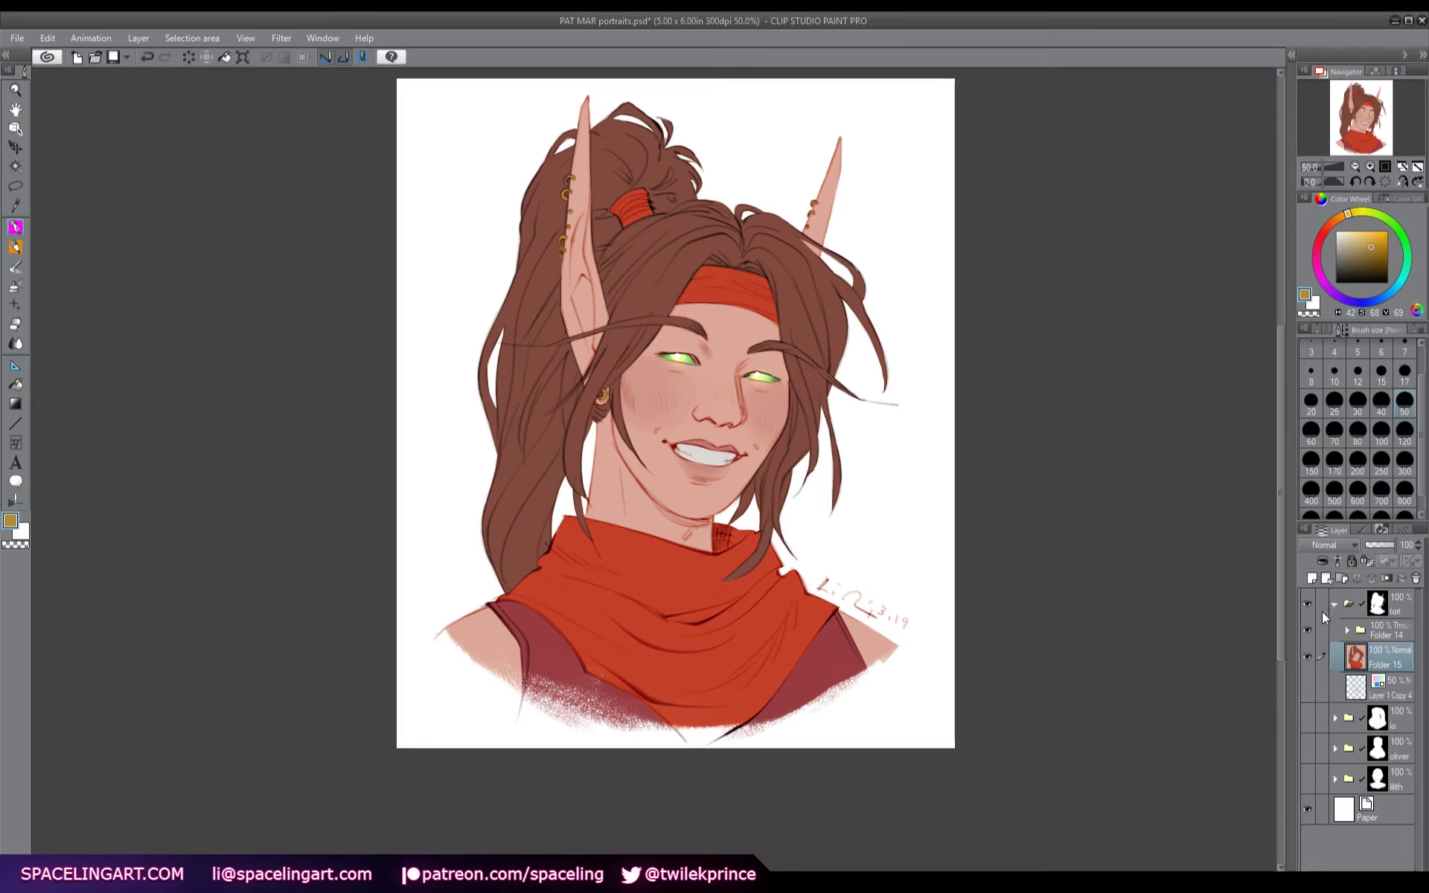
click(1341, 578)
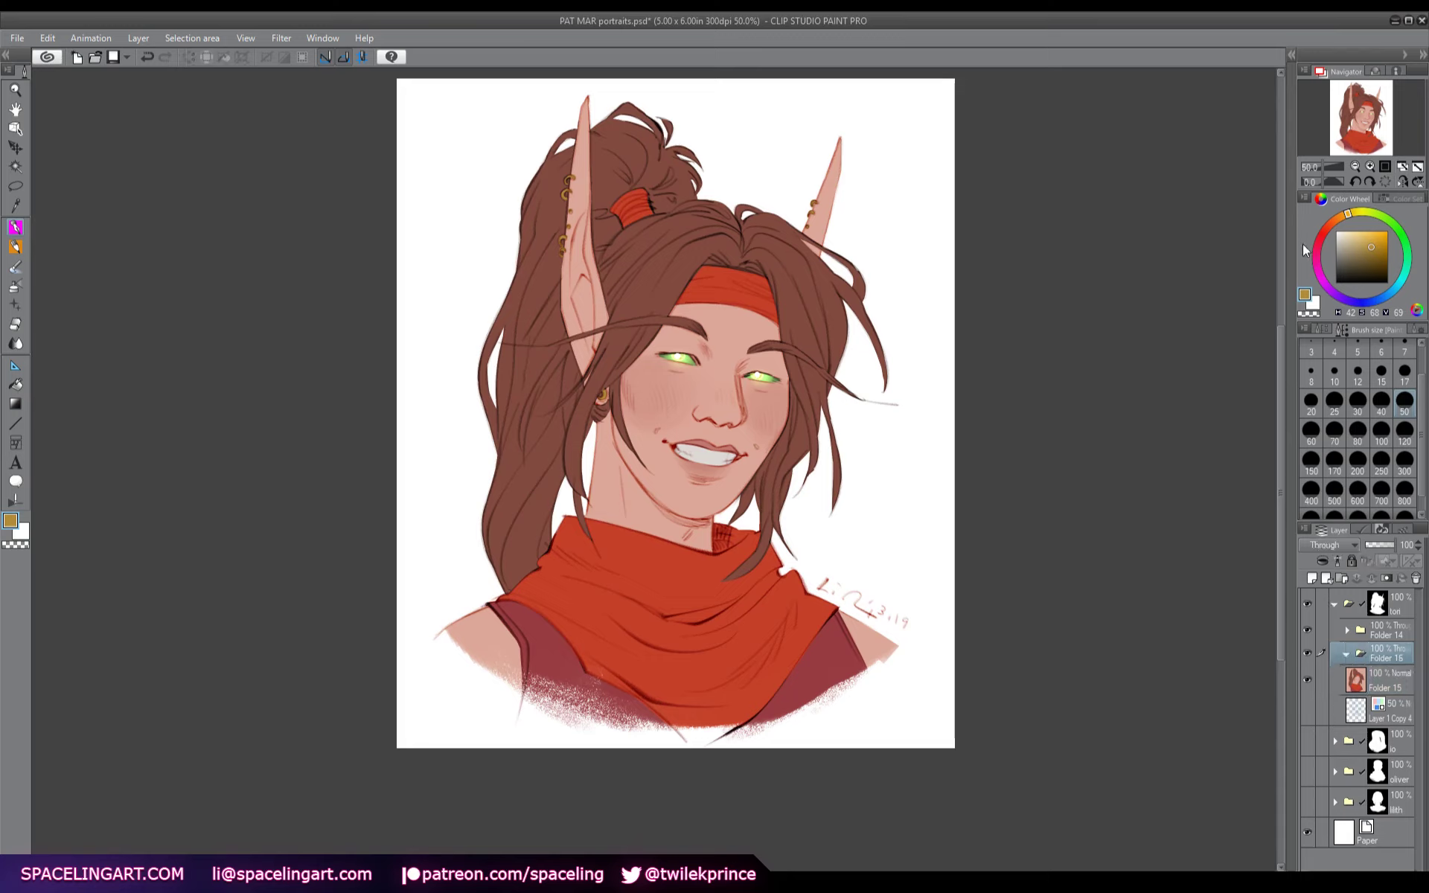
click(1312, 578)
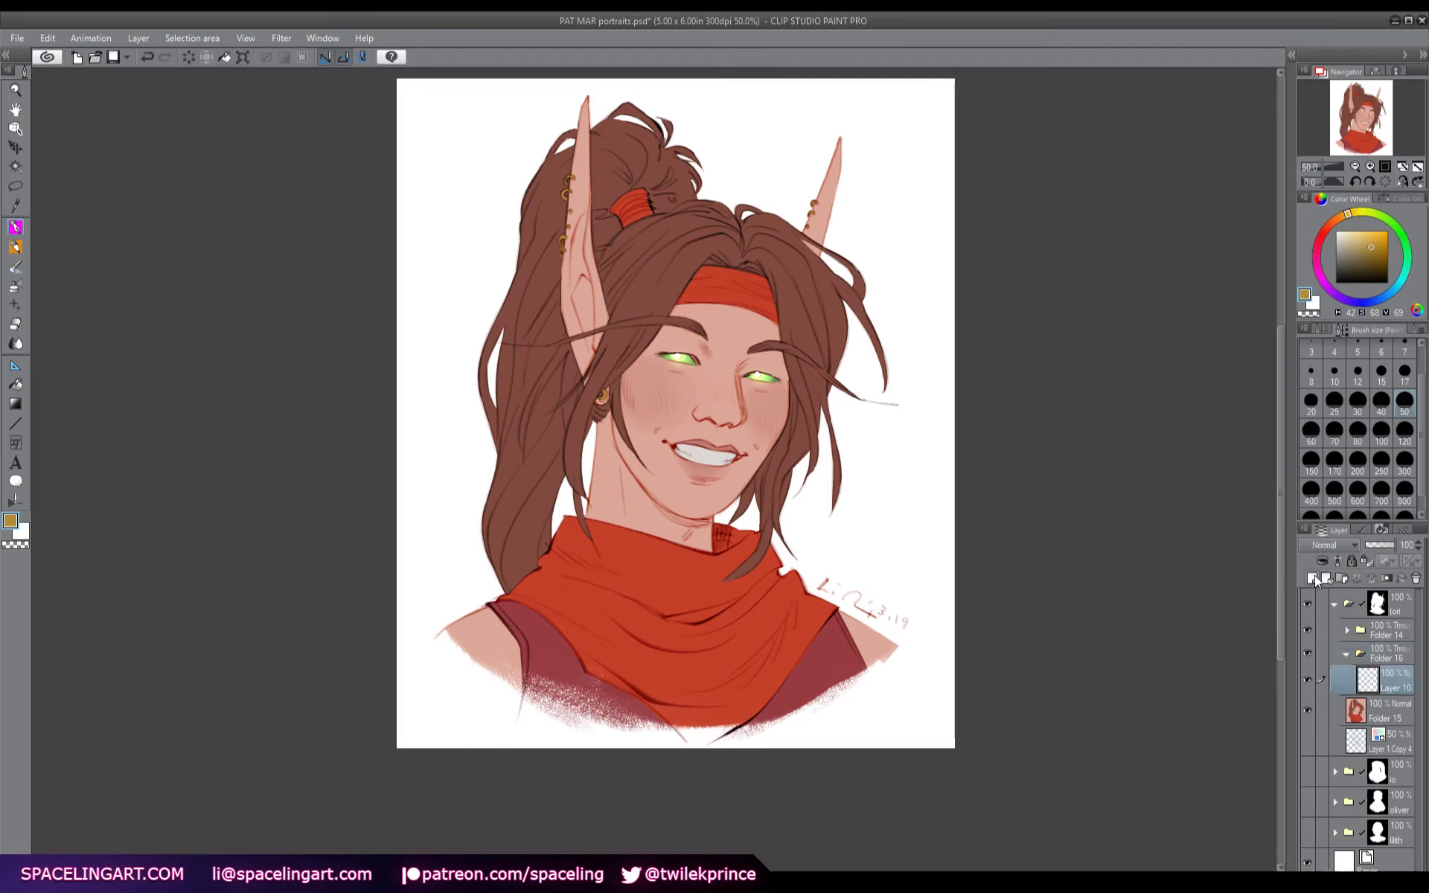
- Set the new layer to Multiply, choose the DAUB Square Oil Brush and pick a muted pink as shadow colour
click(1315, 191)
key(b)
click(1323, 330)
click(1360, 346)
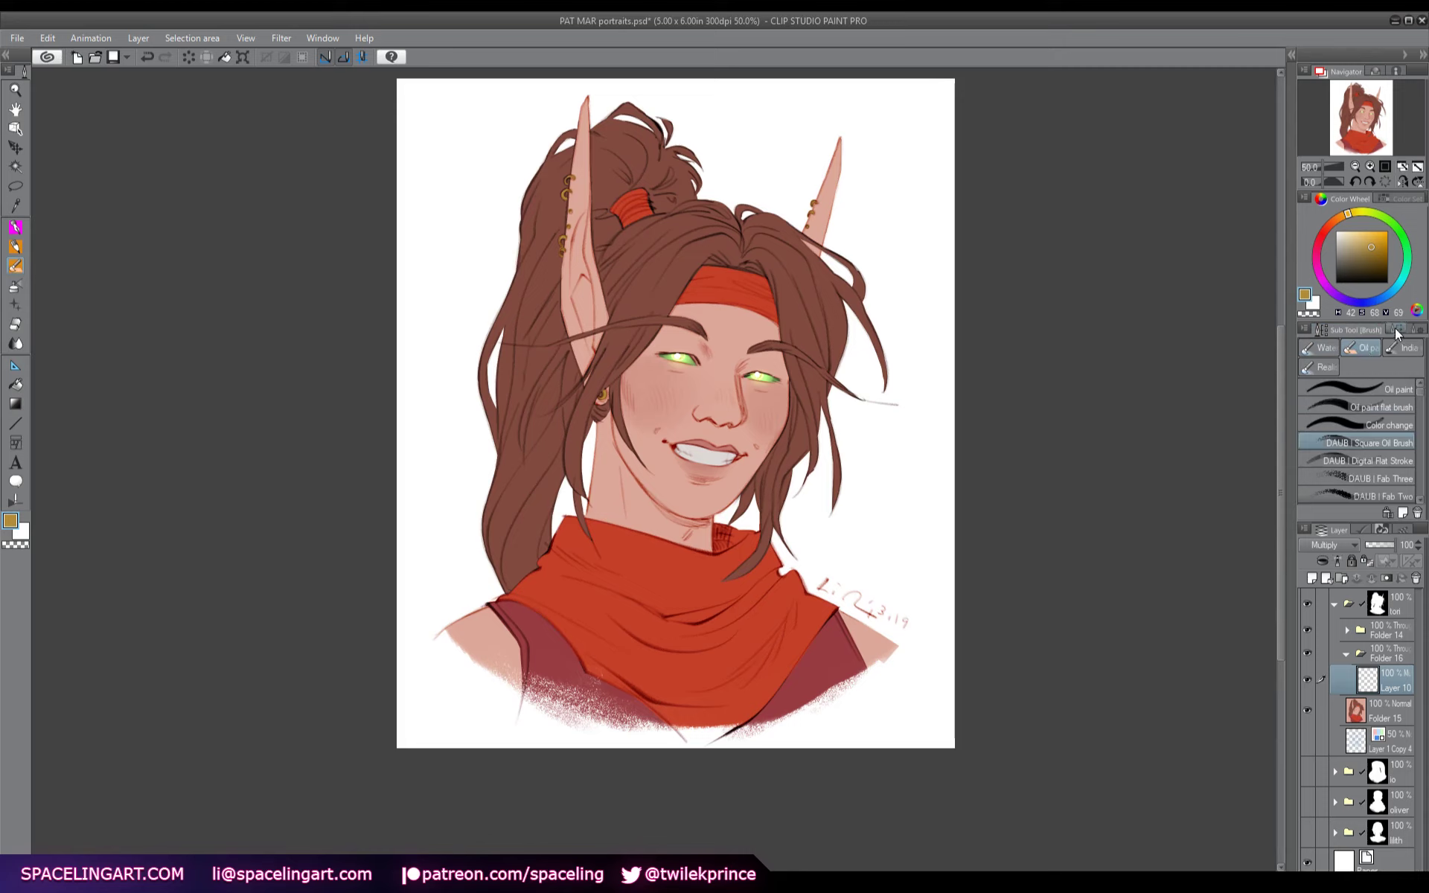
click(1395, 329)
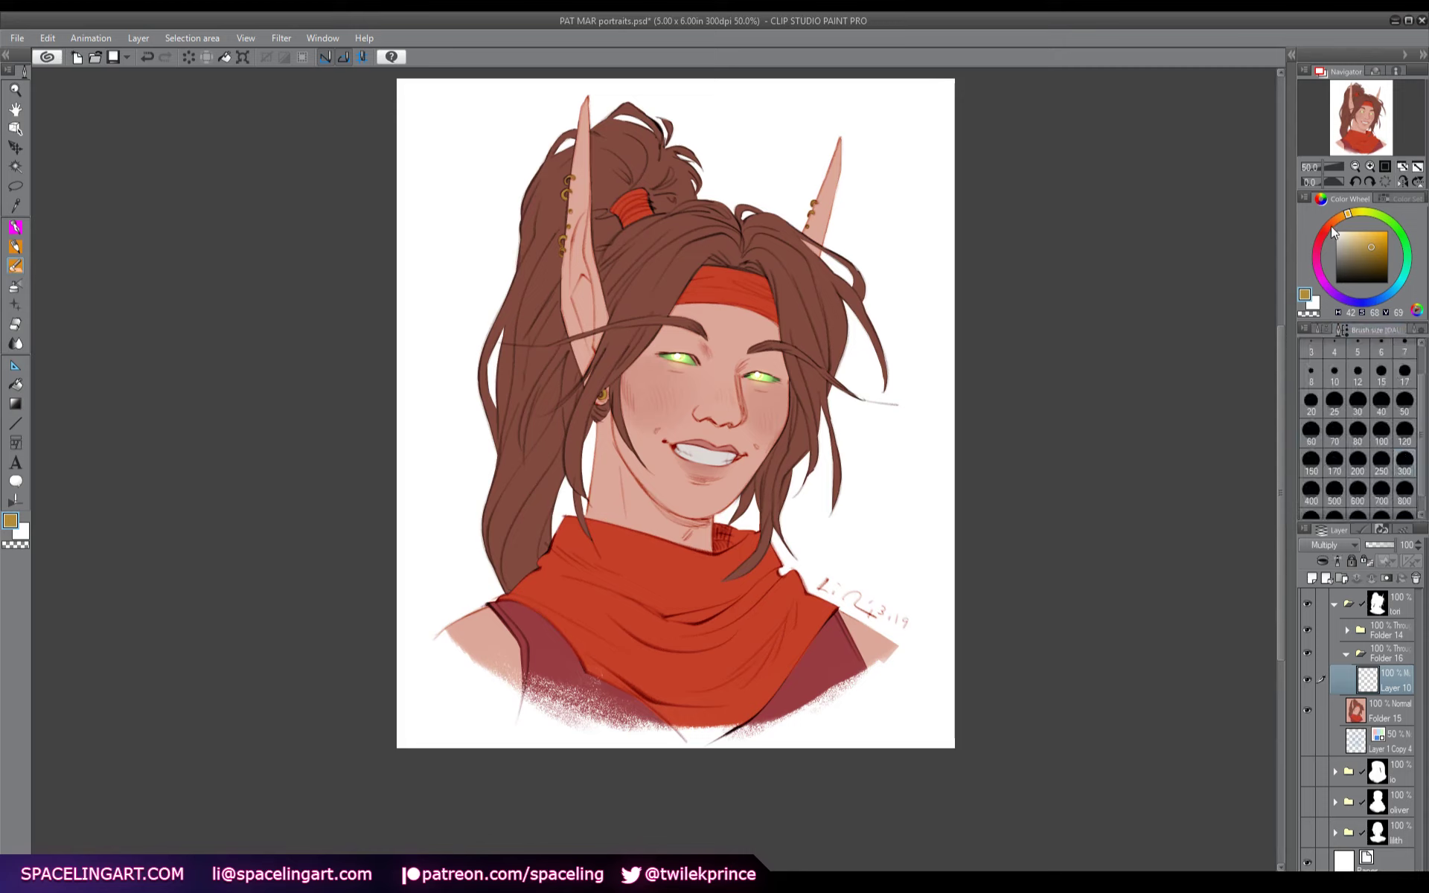
click(1330, 226)
click(1352, 246)
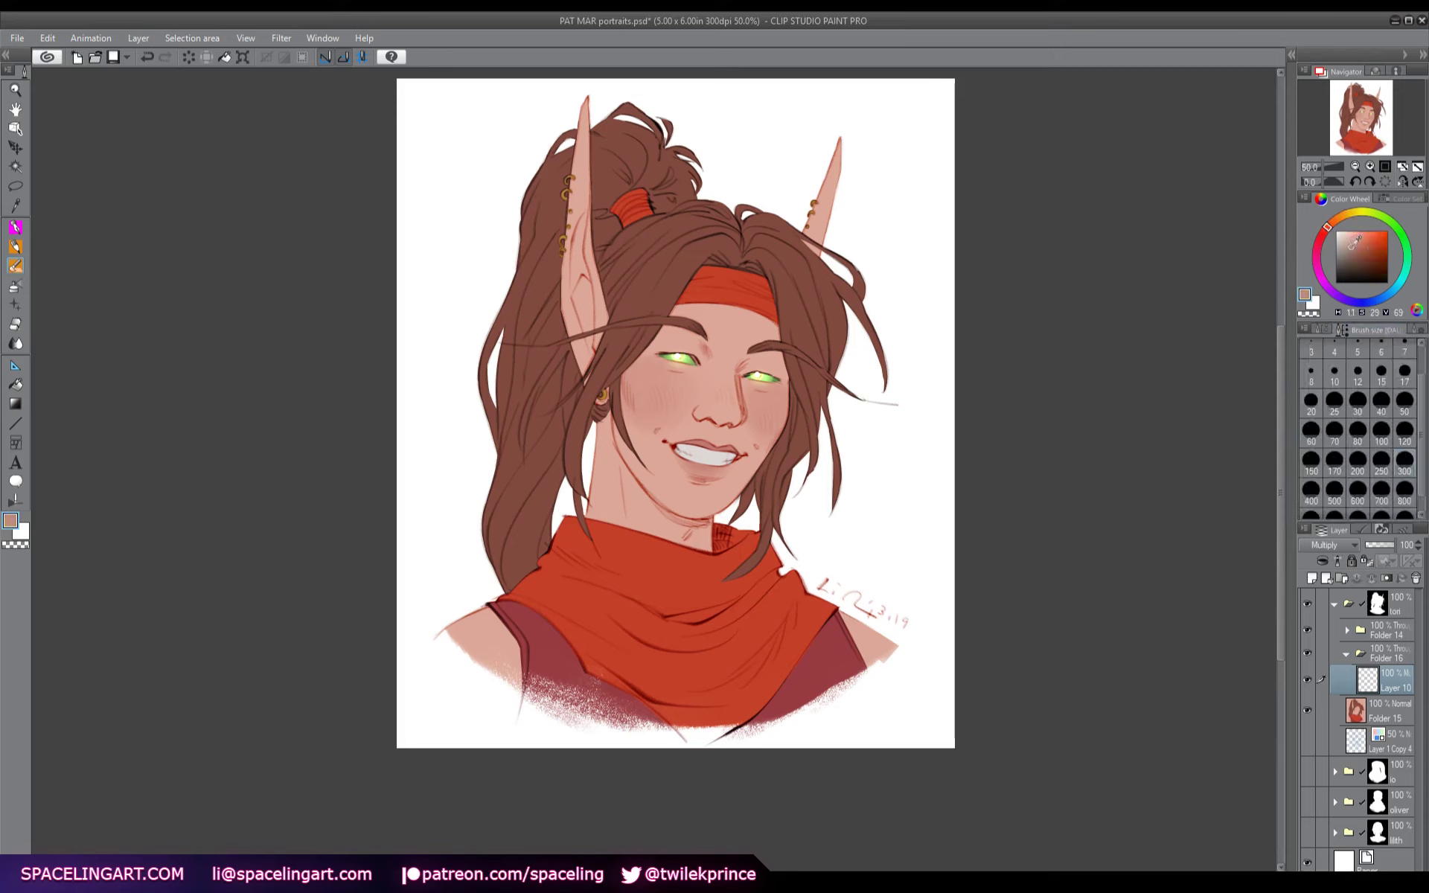
click(1319, 252)
click(1320, 238)
click(1349, 244)
- Brush muted pink shadows over the face, neck, scarf, shirt and front hair at brush size 120
mouse_move(761, 502)
mouse_down()
mouse_move(796, 447)
mouse_move(726, 538)
mouse_up()
key(ctrl+z)
click(1405, 429)
mouse_move(723, 414)
mouse_down()
mouse_move(727, 375)
mouse_move(709, 389)
mouse_move(753, 354)
mouse_move(794, 372)
mouse_move(761, 385)
mouse_move(747, 412)
mouse_move(761, 407)
mouse_move(773, 436)
mouse_move(697, 418)
mouse_move(760, 444)
mouse_move(726, 475)
mouse_move(712, 468)
mouse_move(731, 473)
mouse_move(728, 499)
mouse_move(685, 519)
mouse_move(699, 531)
mouse_move(600, 451)
mouse_move(723, 553)
mouse_move(764, 550)
mouse_move(679, 608)
mouse_move(632, 599)
mouse_move(788, 565)
mouse_move(648, 649)
mouse_move(800, 614)
mouse_move(773, 695)
mouse_move(916, 680)
mouse_move(819, 651)
mouse_move(838, 679)
mouse_up()
mouse_move(774, 476)
mouse_down()
mouse_move(769, 531)
mouse_move(825, 371)
mouse_move(803, 259)
mouse_move(878, 376)
mouse_up()
mouse_move(724, 259)
mouse_down()
mouse_move(774, 302)
mouse_move(662, 339)
mouse_move(628, 373)
mouse_up()
drag(678, 325, 738, 369)
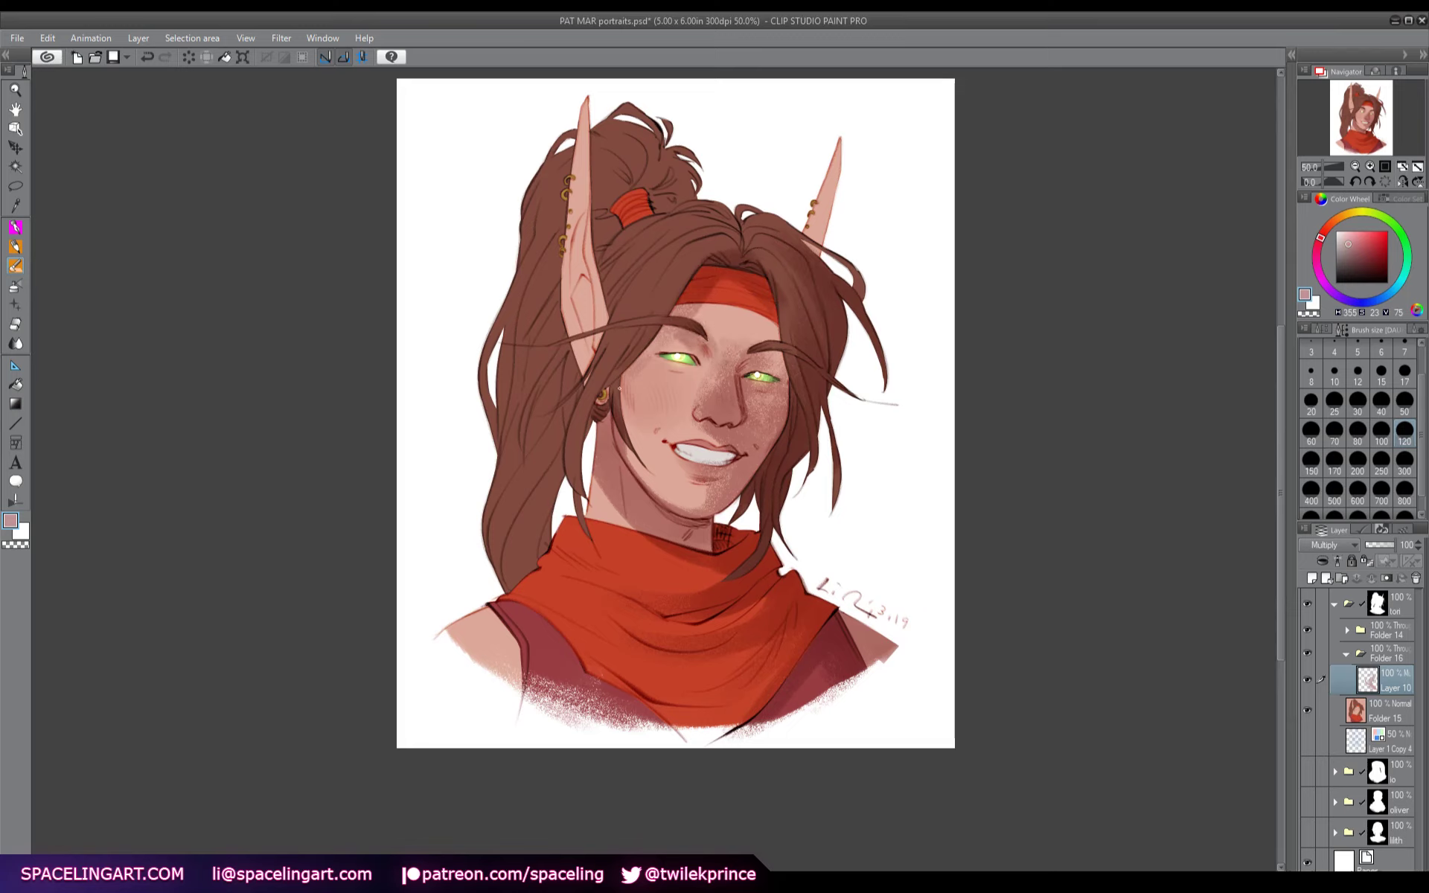
- Extend the shadows onto the cheek beside the hair, both ears and the hair around the hair tie
drag(619, 388, 641, 399)
drag(826, 244, 828, 178)
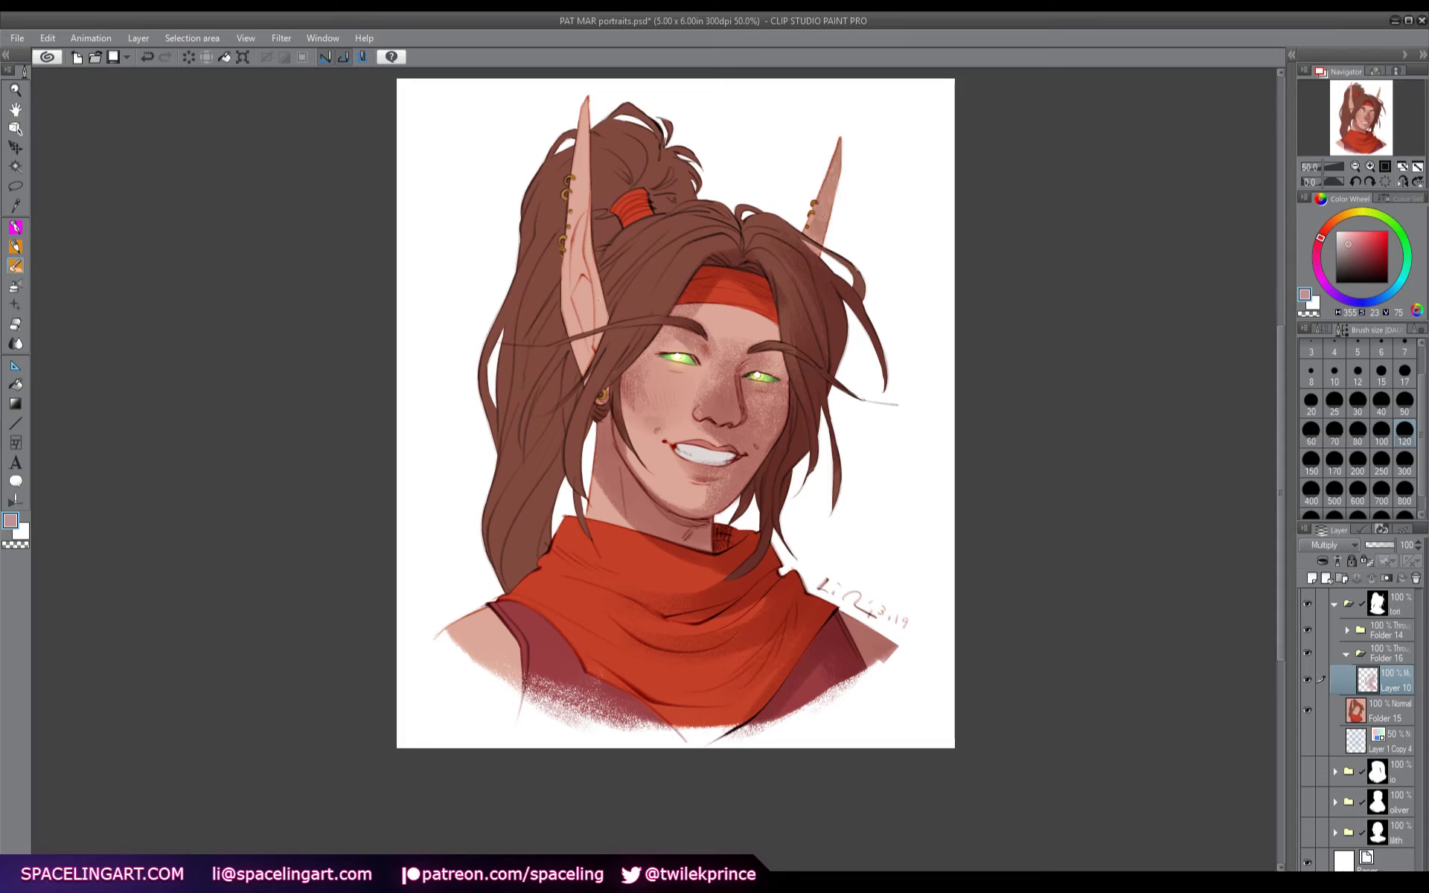
mouse_move(597, 350)
mouse_down()
mouse_move(585, 277)
mouse_move(605, 223)
mouse_move(685, 195)
mouse_move(625, 190)
mouse_move(657, 149)
mouse_up()
drag(624, 224, 771, 222)
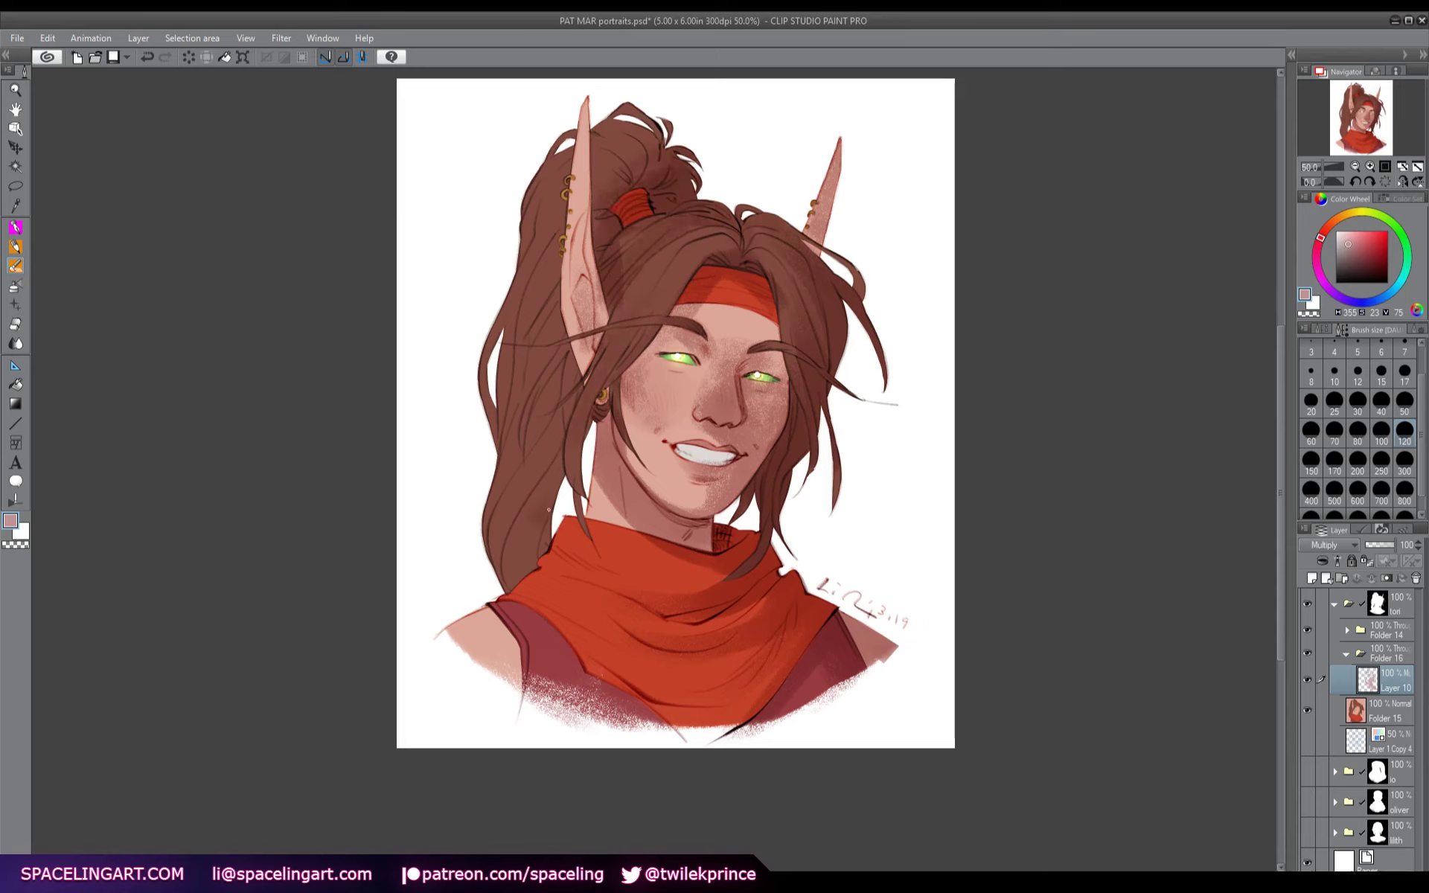
- Shade the length of the ponytail and the adjoining scarf edge, and shift the shadow hue further towards pink
mouse_move(541, 514)
mouse_down()
mouse_move(505, 578)
mouse_move(526, 556)
mouse_move(495, 384)
mouse_move(511, 287)
mouse_up()
mouse_move(529, 514)
mouse_down()
mouse_move(556, 364)
mouse_move(547, 251)
mouse_up()
drag(512, 356, 532, 244)
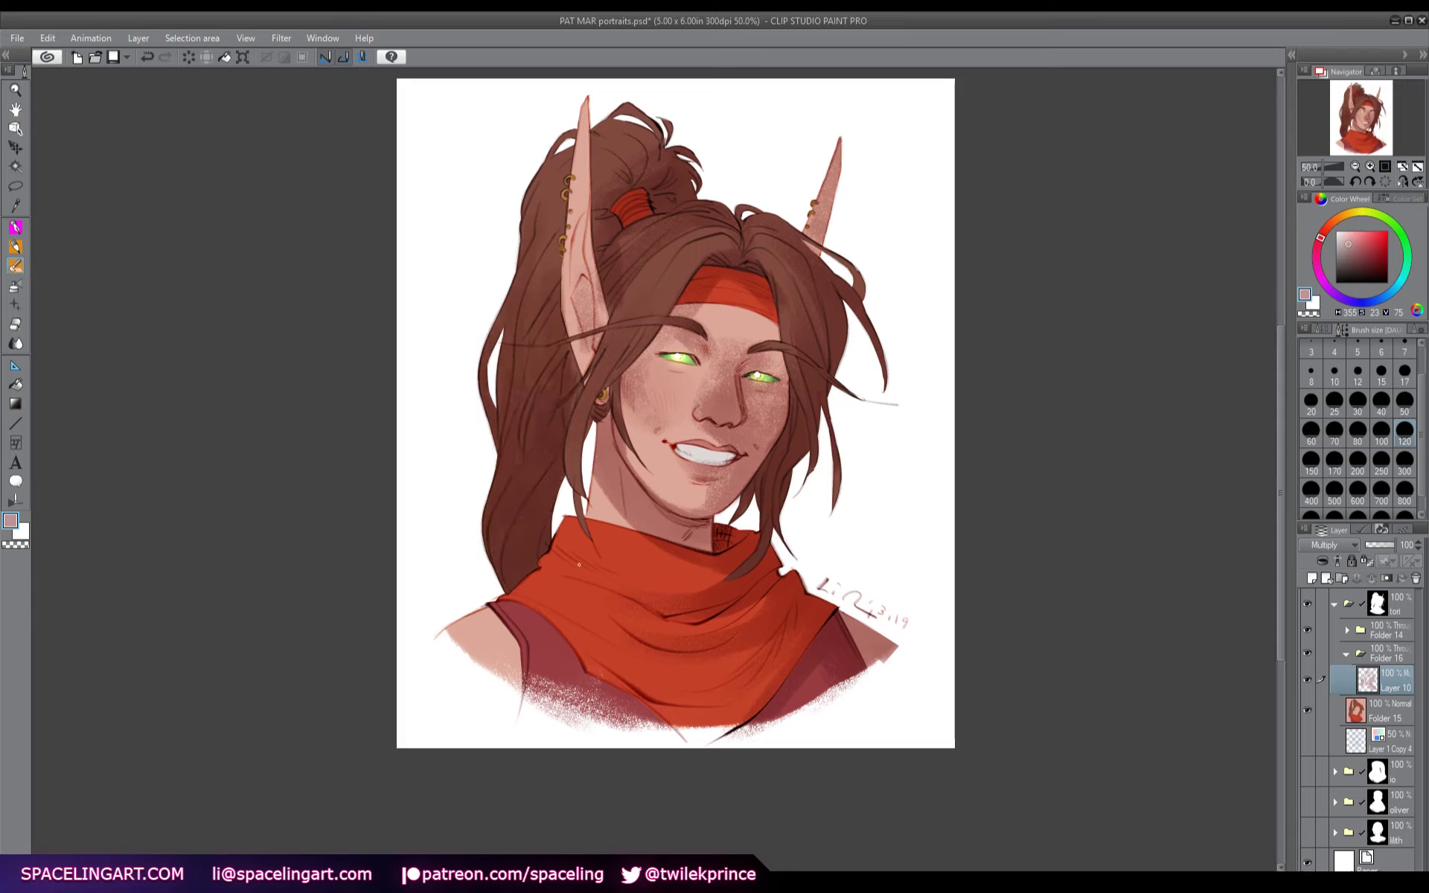
drag(548, 559, 567, 536)
drag(514, 603, 541, 584)
click(1316, 251)
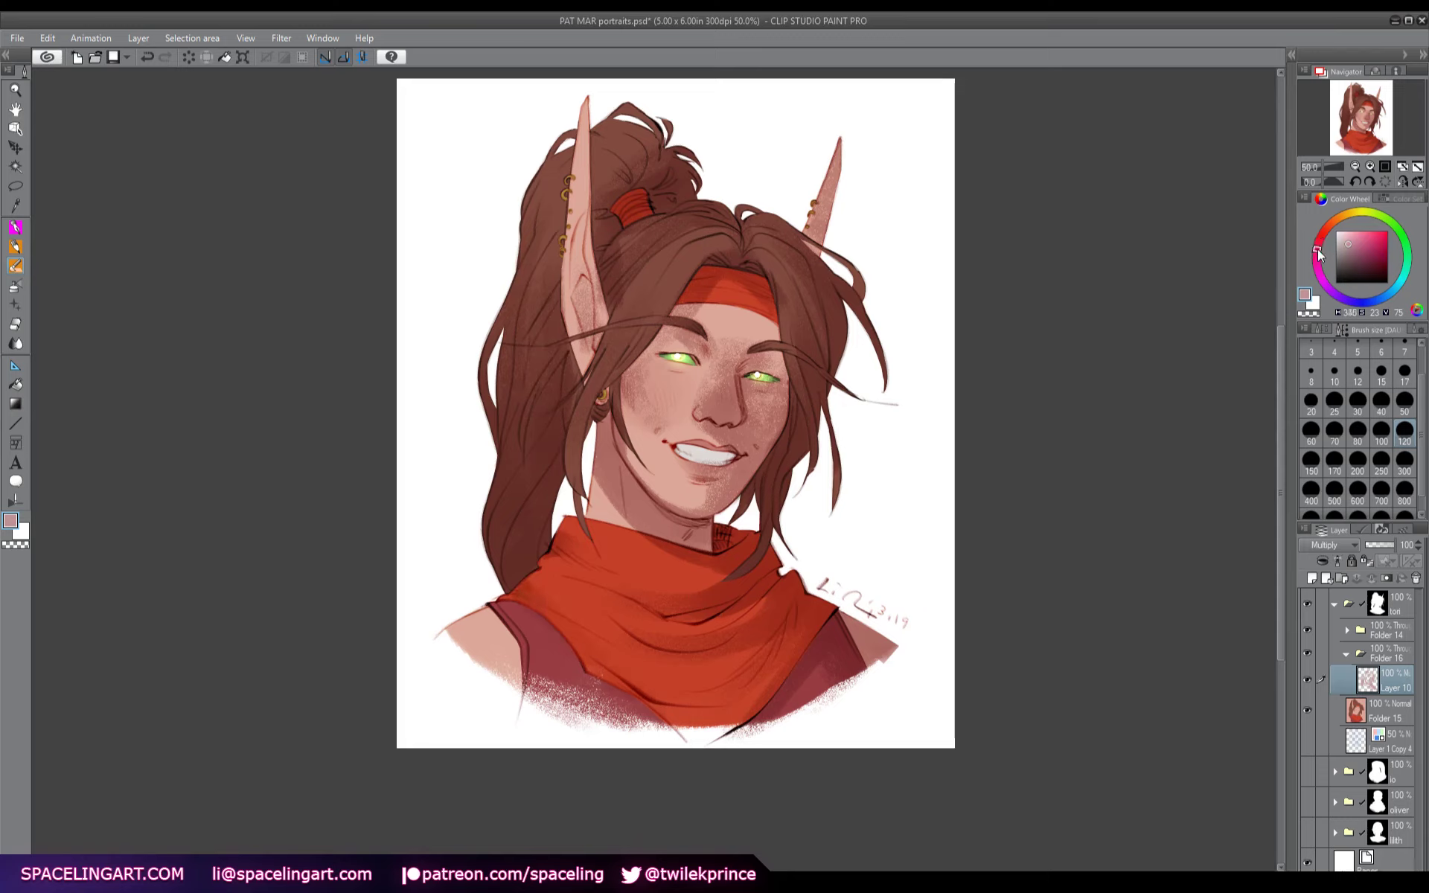
- Warm the shadow colour to a muted salmon pink and hide the shadow layer's contents behind a cleared layer mask
click(1350, 243)
click(1349, 242)
click(1325, 230)
click(1354, 239)
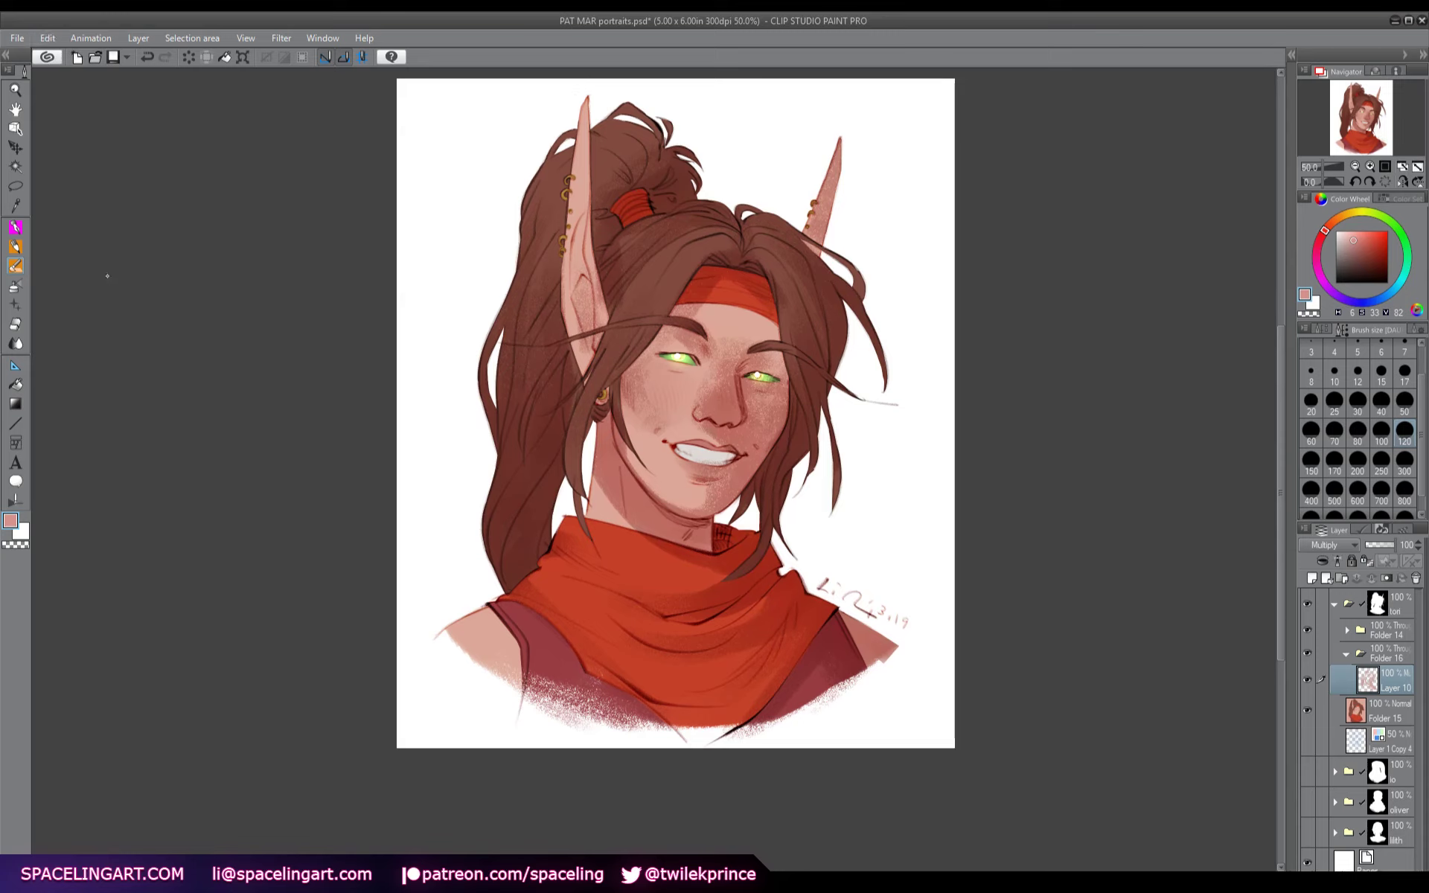
click(1402, 578)
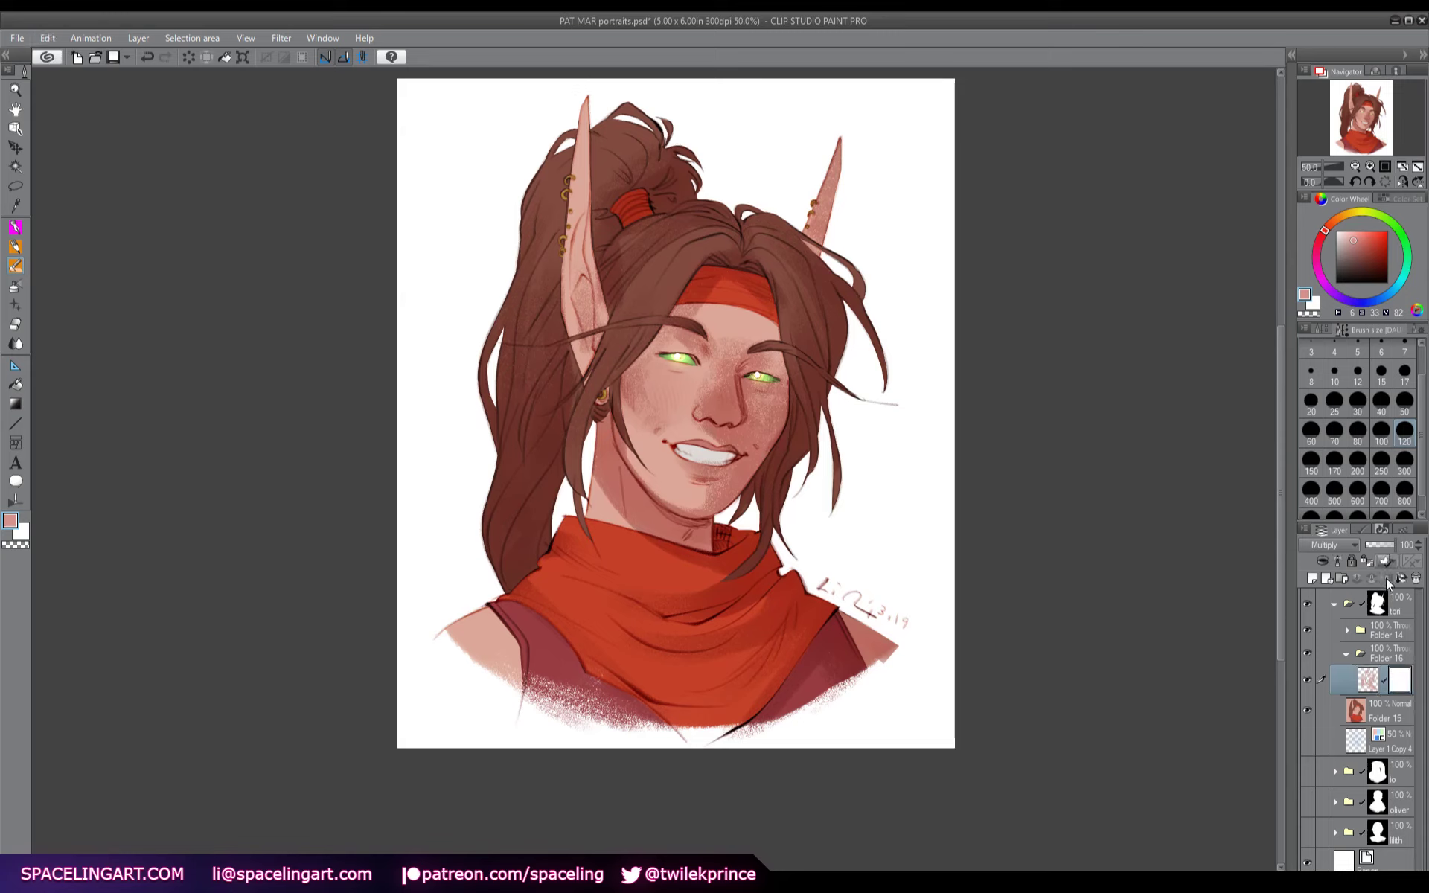
click(189, 57)
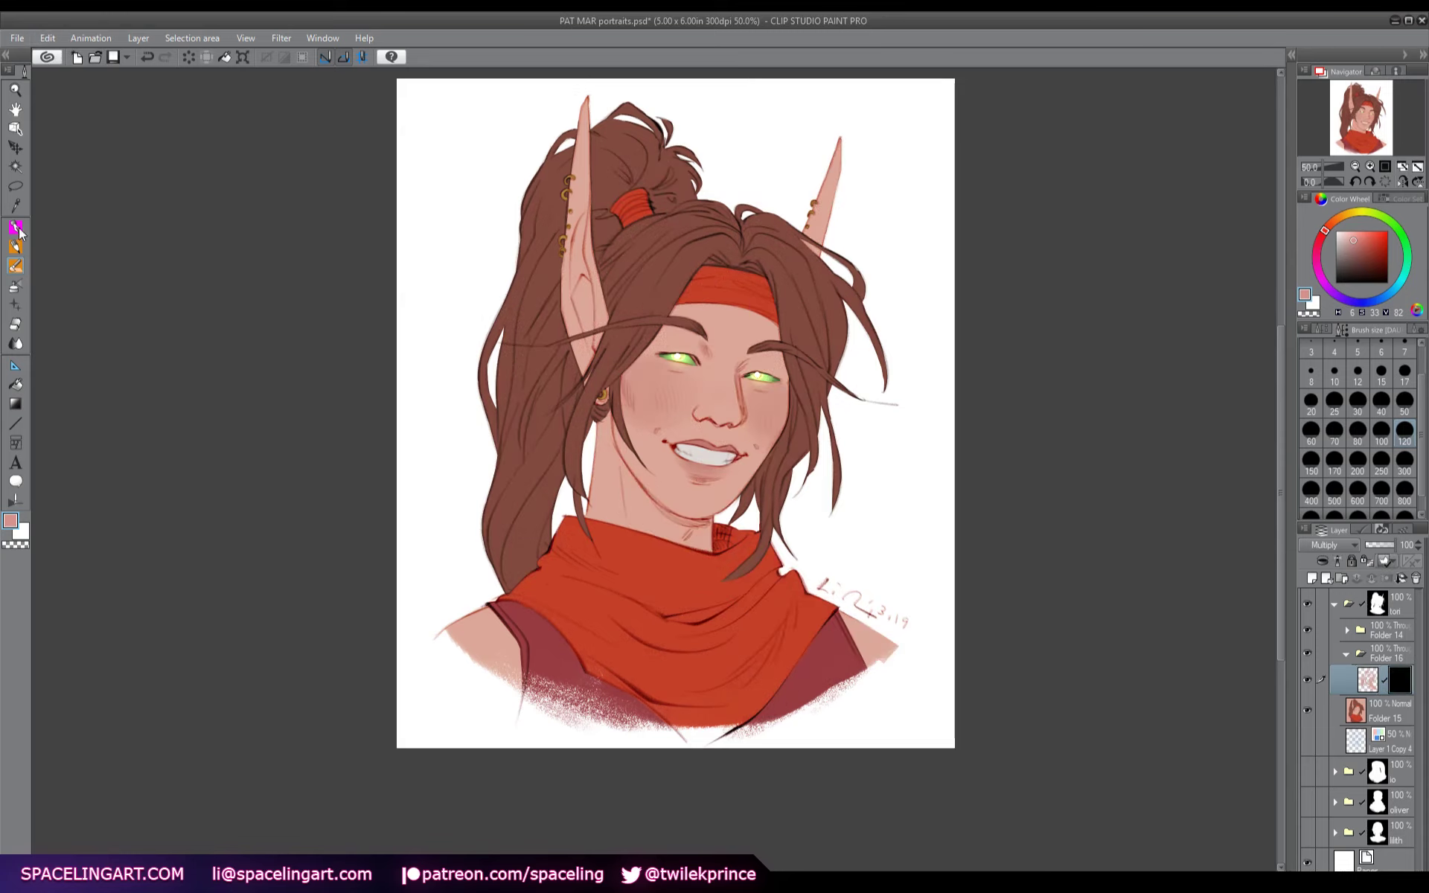
- Reveal shadows on the mask at brush size 80 along the nose, below the mouth, on the chin and on the far cheek
click(15, 227)
click(1357, 433)
drag(749, 357, 743, 406)
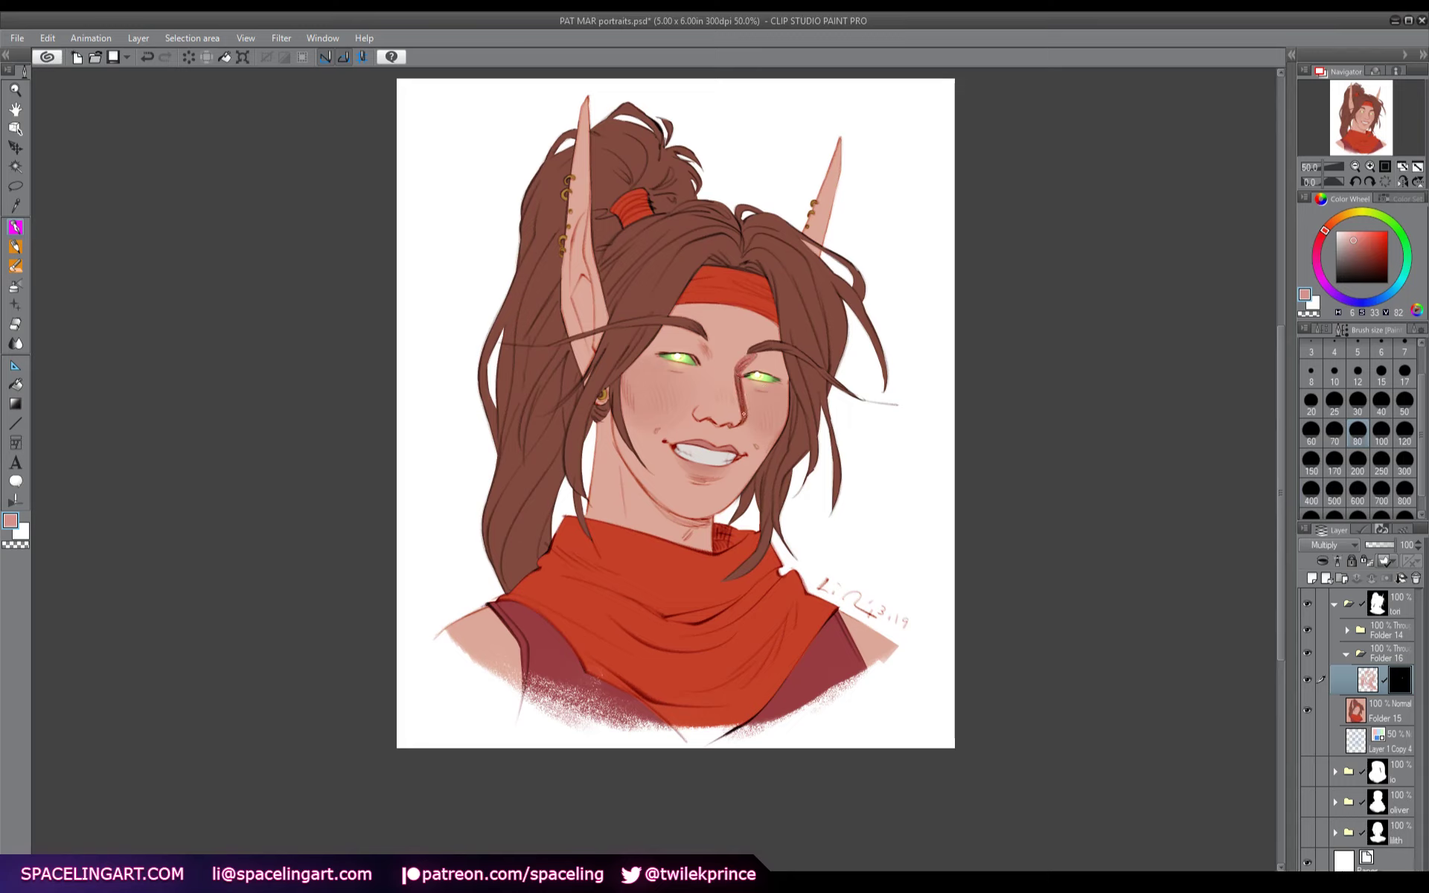
mouse_move(725, 444)
mouse_down()
mouse_move(698, 421)
mouse_move(724, 440)
mouse_move(739, 428)
mouse_up()
drag(737, 430, 746, 455)
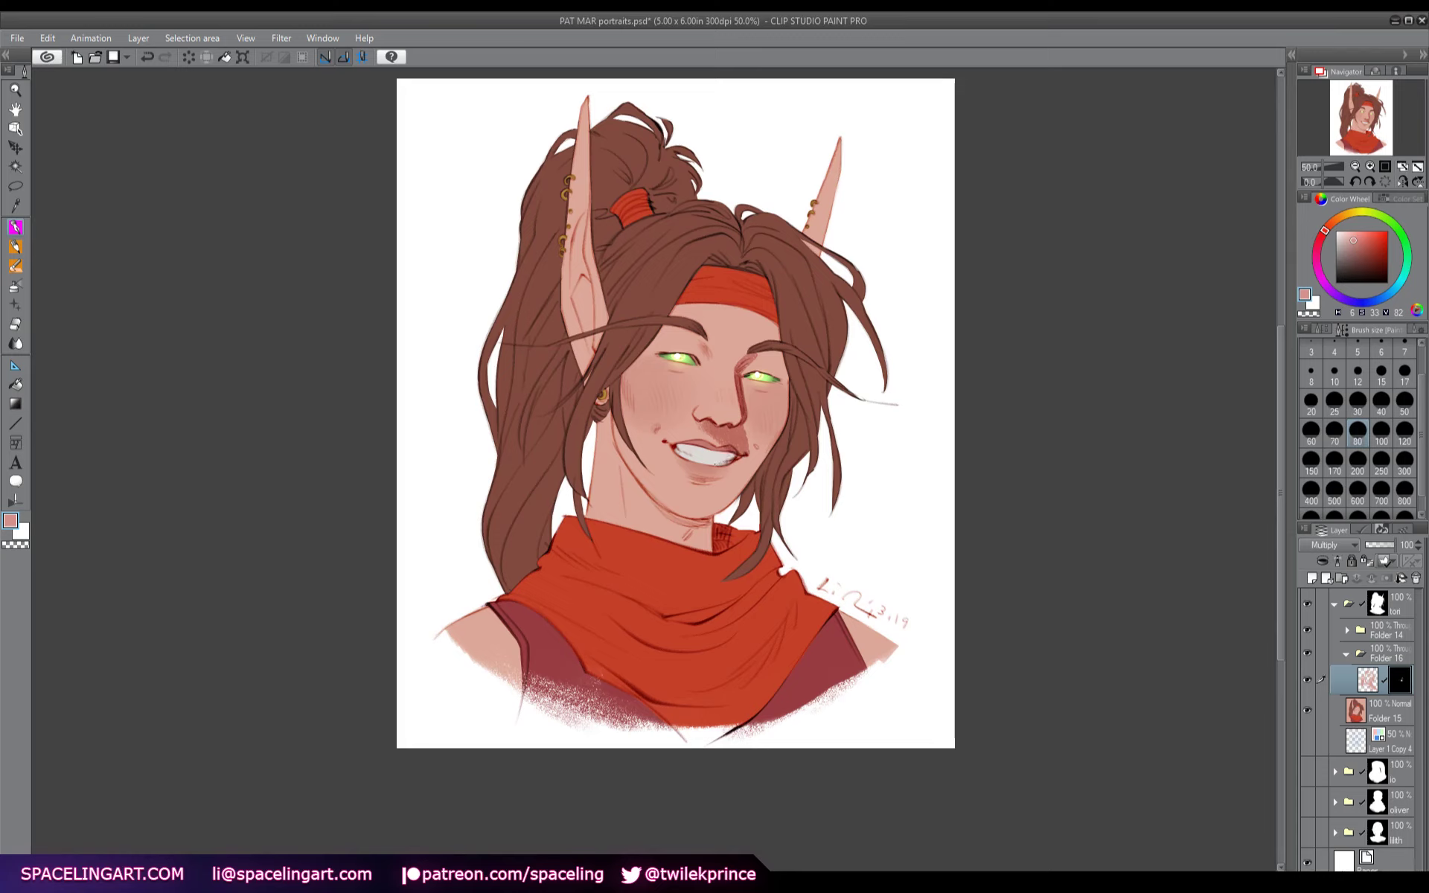
mouse_move(725, 466)
mouse_down()
mouse_move(694, 486)
mouse_move(716, 503)
mouse_move(707, 512)
mouse_move(669, 512)
mouse_up()
mouse_move(717, 512)
mouse_down()
mouse_move(724, 475)
mouse_move(740, 491)
mouse_move(754, 440)
mouse_up()
mouse_move(745, 376)
mouse_down()
mouse_move(748, 439)
mouse_move(778, 425)
mouse_move(767, 443)
mouse_move(783, 439)
mouse_move(785, 380)
mouse_up()
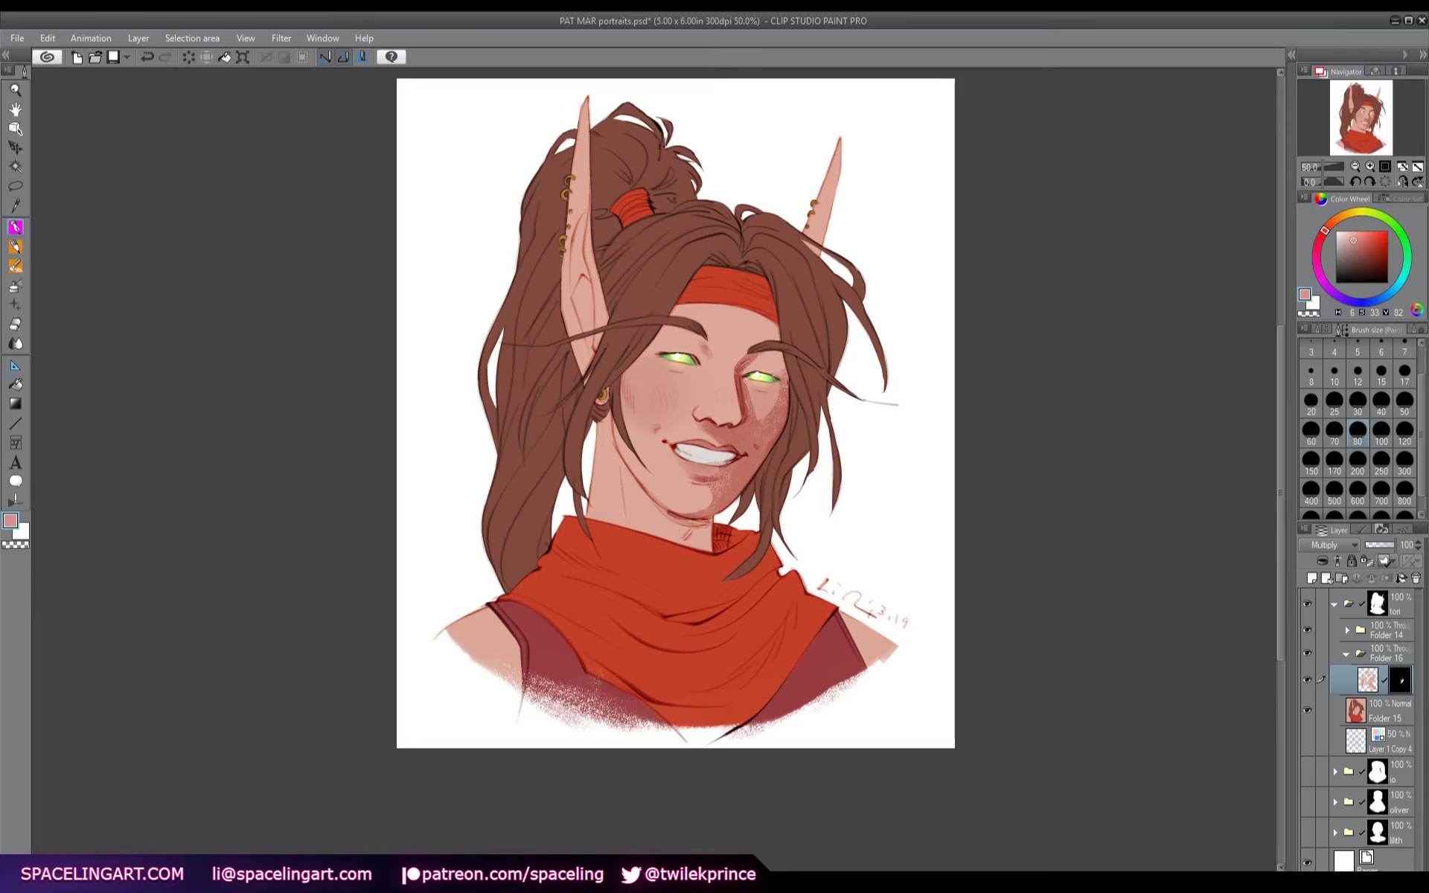
- Undo the last strokes near the far eye and reveal shadow along the far cheek's edge and jawline
mouse_move(745, 392)
mouse_down()
mouse_move(789, 387)
mouse_move(755, 387)
mouse_up()
key(ctrl+z)
key(ctrl+z)
drag(793, 403, 783, 506)
mouse_move(781, 442)
mouse_down()
mouse_move(772, 509)
mouse_move(745, 498)
mouse_move(736, 517)
mouse_up()
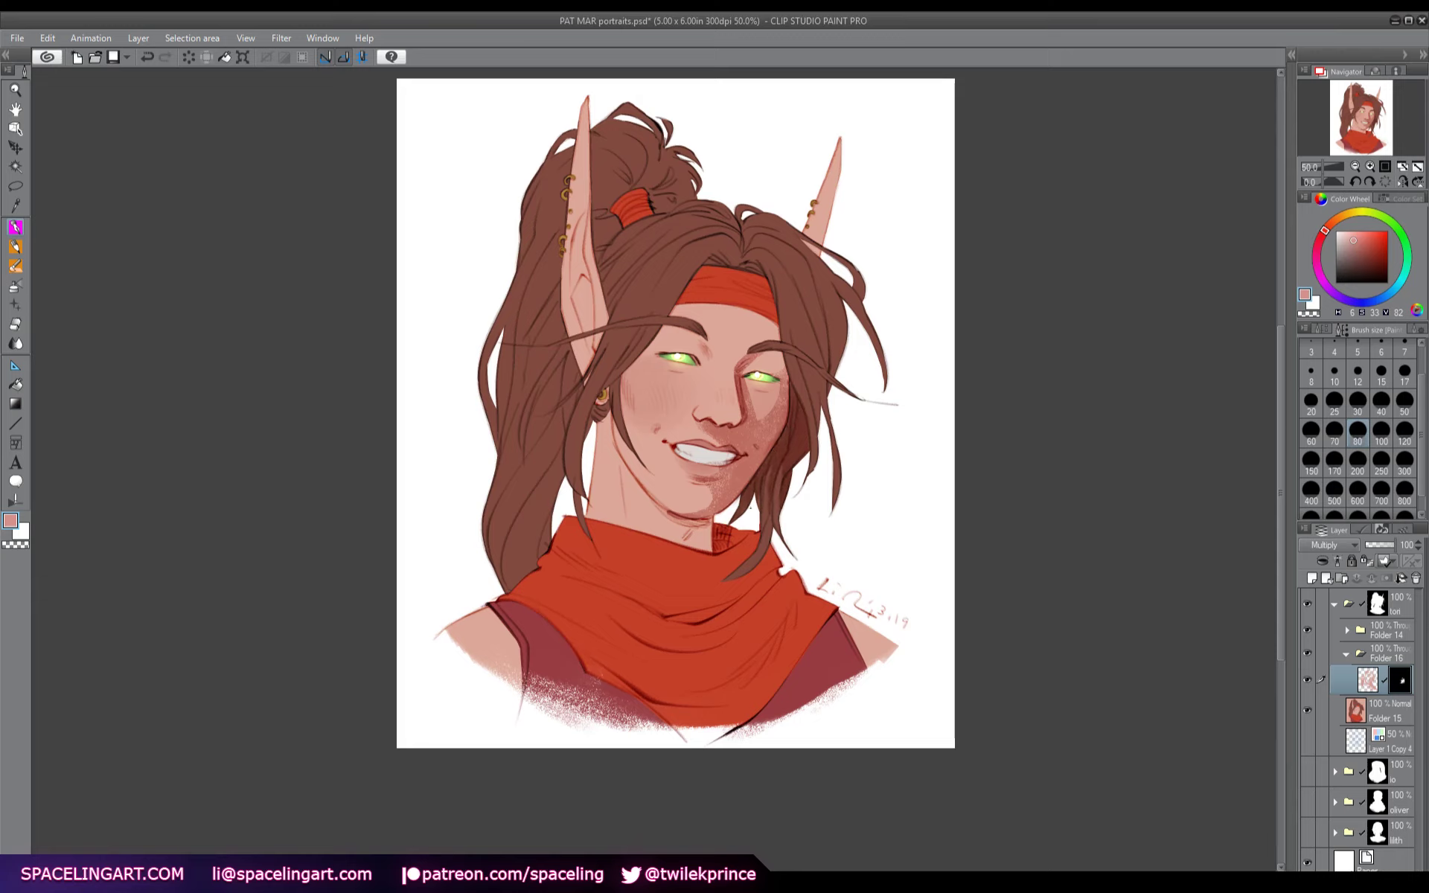
- Reveal shadows in the far-side hair, far ear and headband, on the near temple and in the near eye's inner corner
drag(818, 412, 801, 364)
drag(804, 353, 814, 288)
mouse_move(835, 374)
mouse_down()
mouse_move(835, 298)
mouse_move(794, 242)
mouse_up()
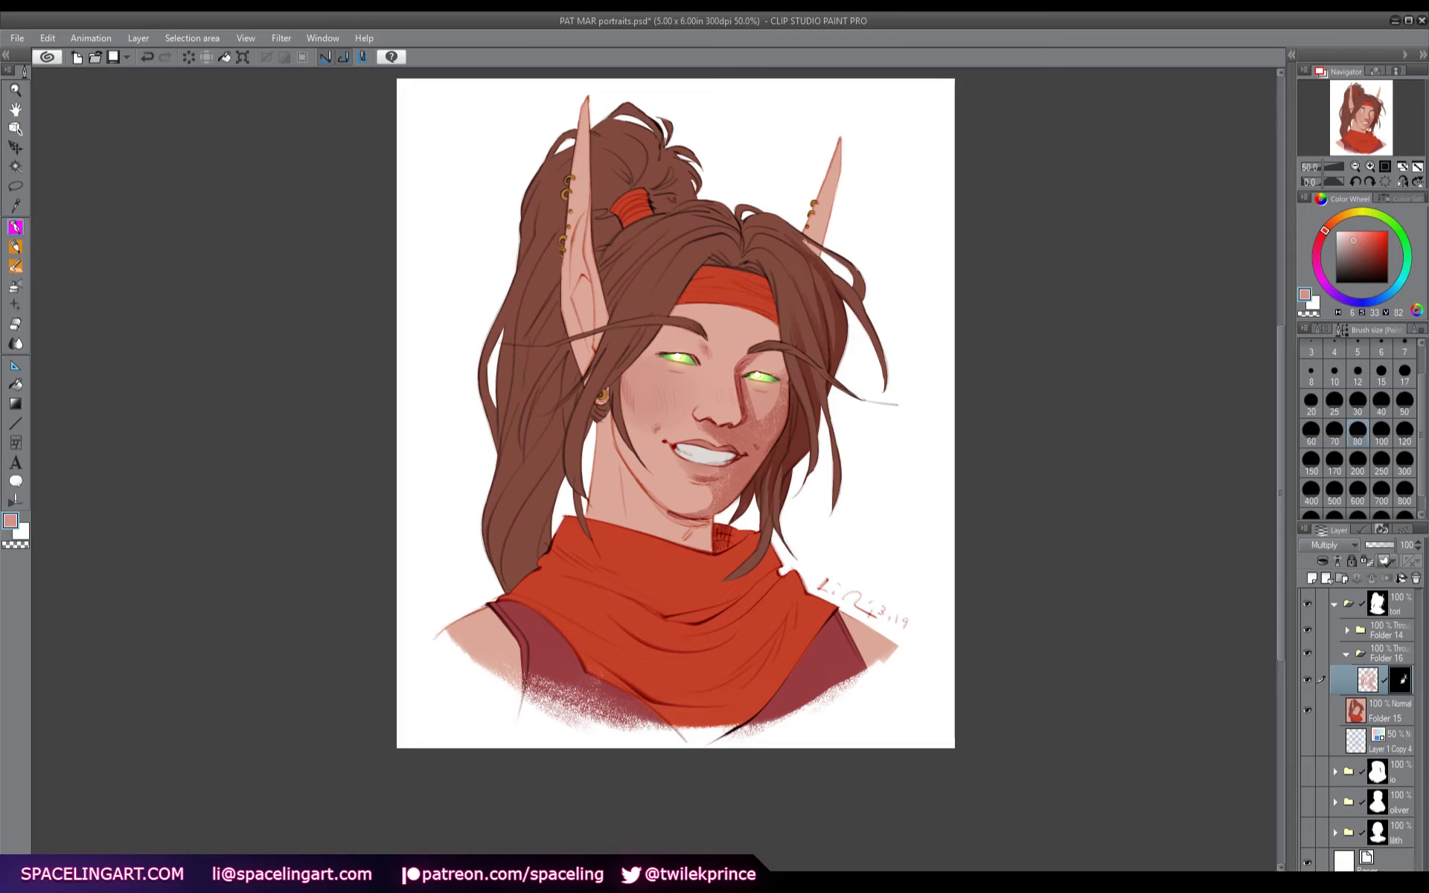
mouse_move(804, 241)
mouse_down()
mouse_move(823, 258)
mouse_move(840, 155)
mouse_up()
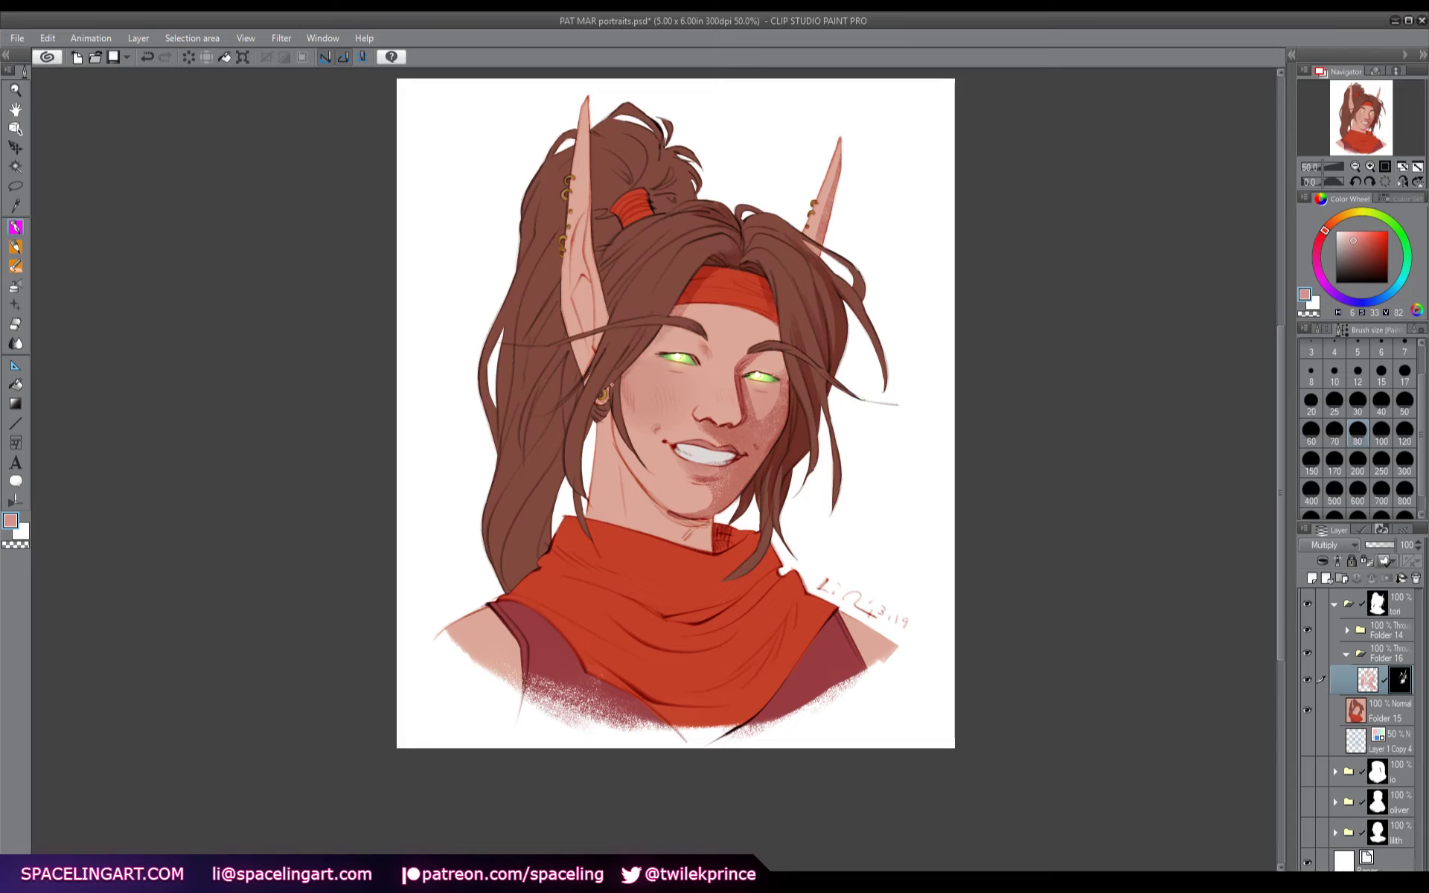
drag(619, 391, 629, 377)
drag(631, 396, 637, 382)
drag(698, 341, 709, 354)
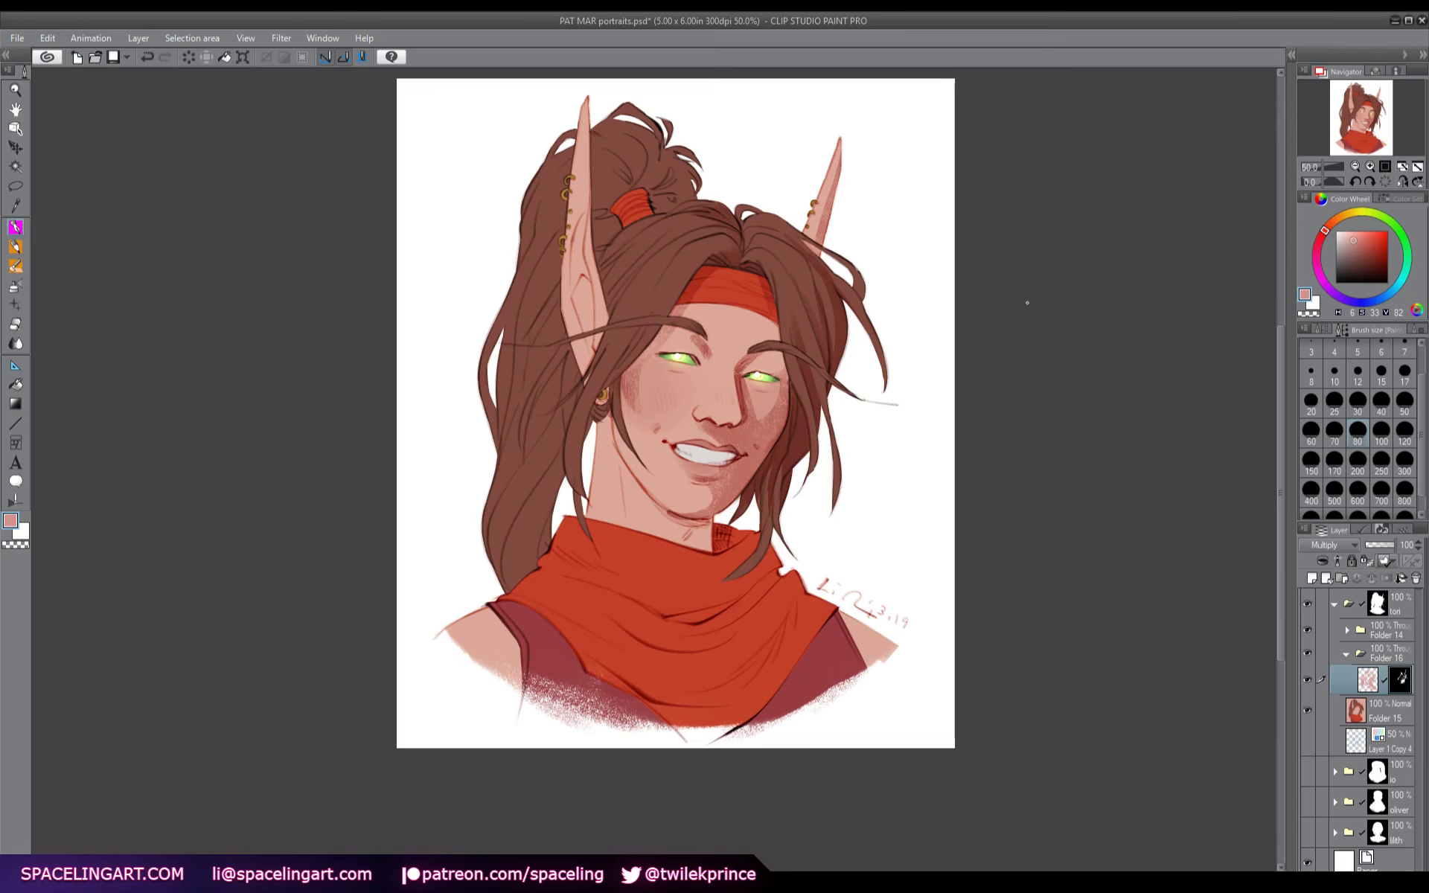
- Mirror the canvas and reveal shadows on the neck, the scarf folds and the shirt and shoulder below the far hair
key(h)
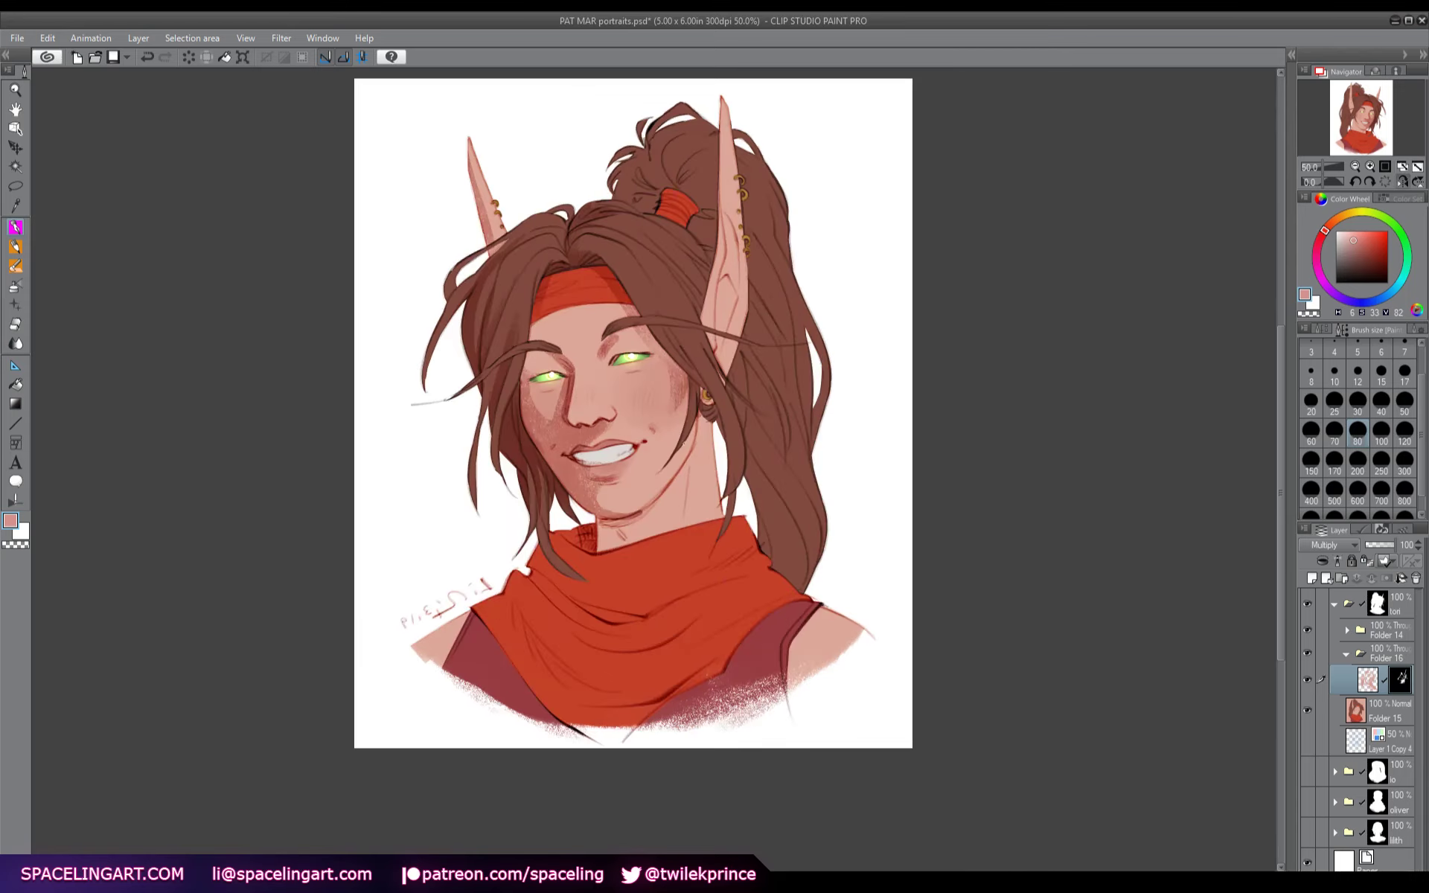
drag(608, 337, 636, 326)
key(ctrl+z)
mouse_move(716, 462)
mouse_down()
mouse_move(674, 513)
mouse_move(613, 532)
mouse_move(595, 522)
mouse_move(665, 498)
mouse_move(703, 450)
mouse_move(688, 467)
mouse_move(698, 411)
mouse_move(710, 413)
mouse_up()
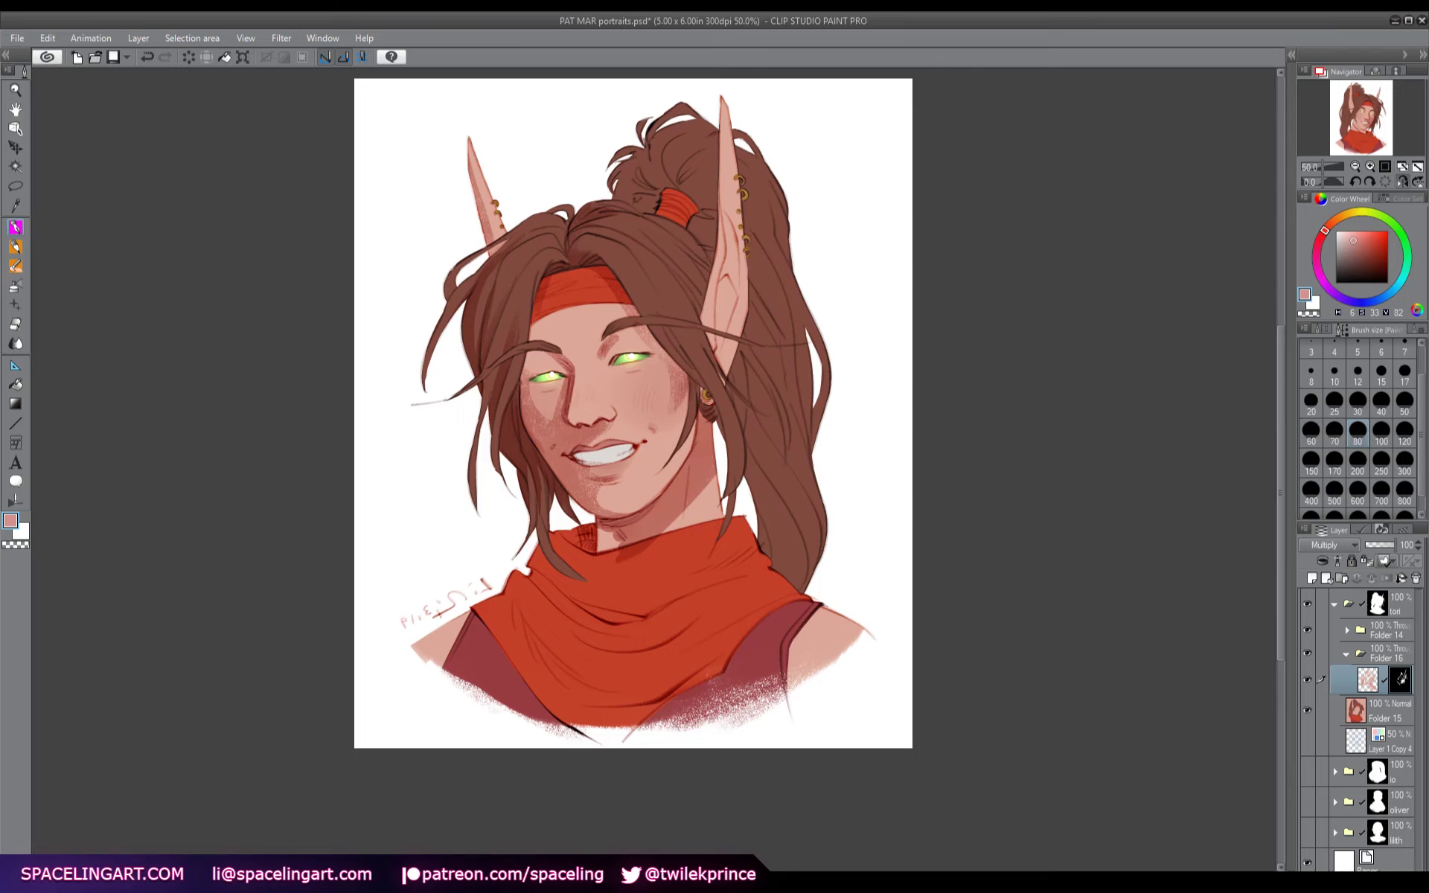
mouse_move(645, 538)
mouse_down()
mouse_move(597, 574)
mouse_move(607, 566)
mouse_move(576, 535)
mouse_move(561, 551)
mouse_move(557, 538)
mouse_move(595, 578)
mouse_move(580, 585)
mouse_move(536, 569)
mouse_move(533, 548)
mouse_move(614, 610)
mouse_move(664, 615)
mouse_move(567, 583)
mouse_move(691, 596)
mouse_move(592, 632)
mouse_up()
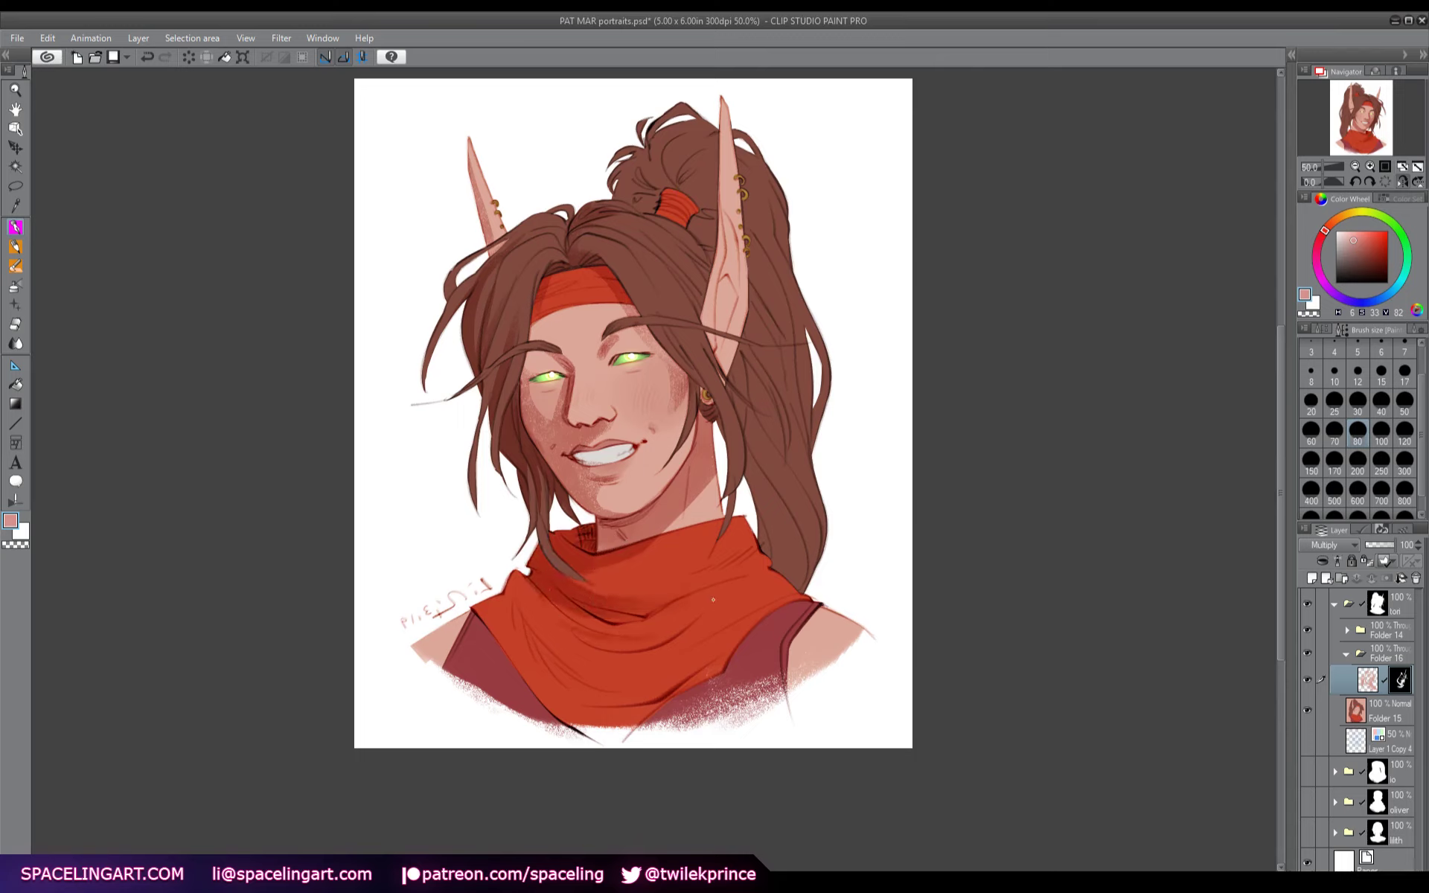
mouse_move(515, 571)
mouse_down()
mouse_move(588, 643)
mouse_move(554, 645)
mouse_up()
mouse_move(500, 597)
mouse_down()
mouse_move(528, 693)
mouse_move(484, 625)
mouse_move(476, 643)
mouse_move(432, 656)
mouse_move(420, 633)
mouse_up()
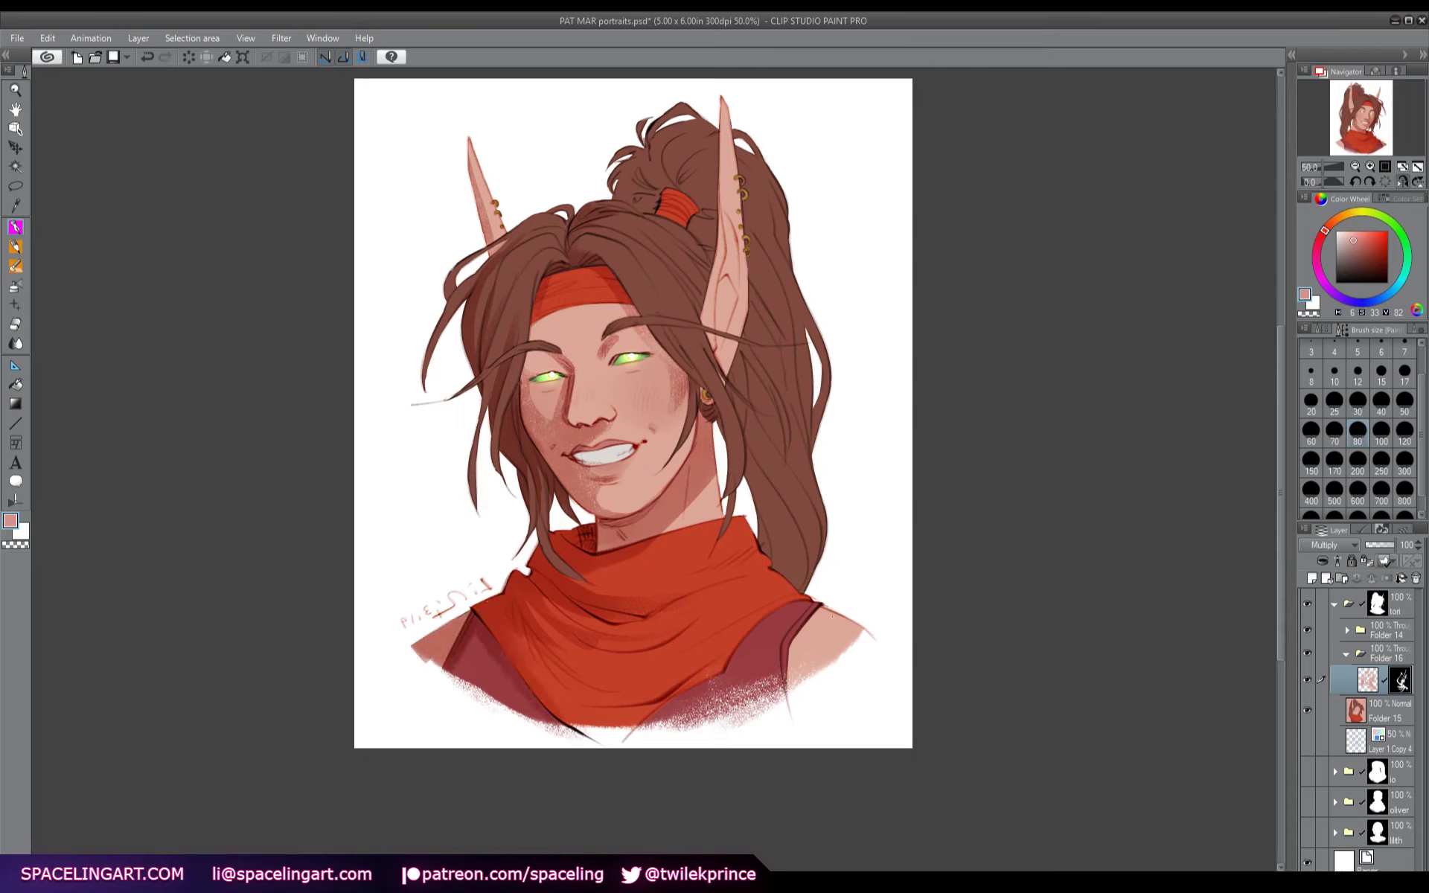
- Reveal shadows at the ponytail's tip, in the hair around the hair tie and inside the near ear
mouse_move(758, 512)
mouse_down()
mouse_move(782, 551)
mouse_move(759, 543)
mouse_move(797, 579)
mouse_up()
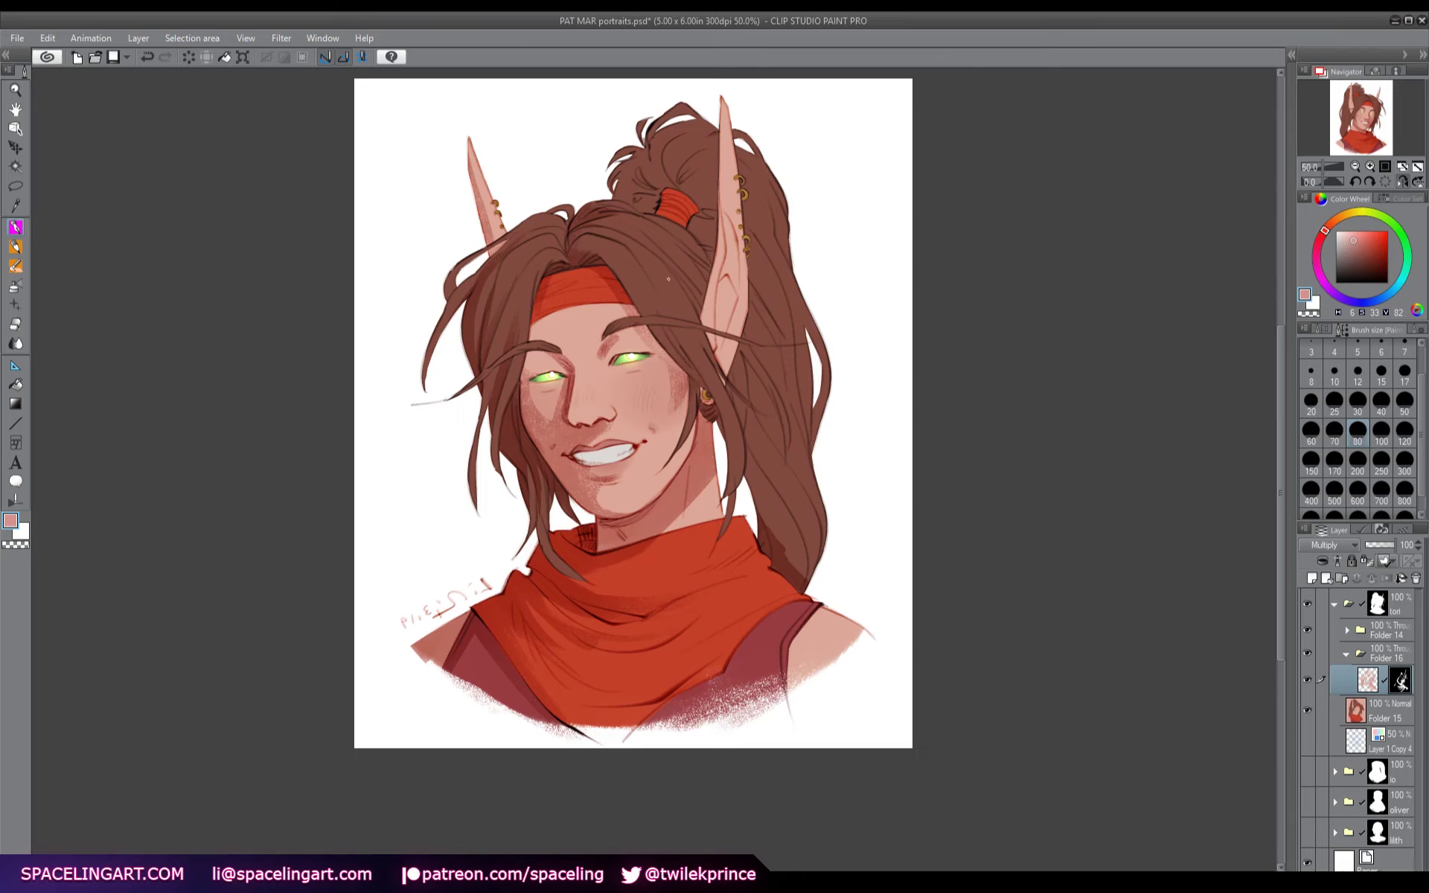
mouse_move(678, 269)
mouse_down()
mouse_move(692, 210)
mouse_move(711, 239)
mouse_move(692, 195)
mouse_move(712, 163)
mouse_move(688, 187)
mouse_move(715, 191)
mouse_move(685, 192)
mouse_move(640, 162)
mouse_move(648, 211)
mouse_move(617, 193)
mouse_move(636, 187)
mouse_move(625, 152)
mouse_up()
mouse_move(717, 339)
mouse_down()
mouse_move(716, 353)
mouse_move(724, 292)
mouse_move(727, 328)
mouse_move(729, 309)
mouse_up()
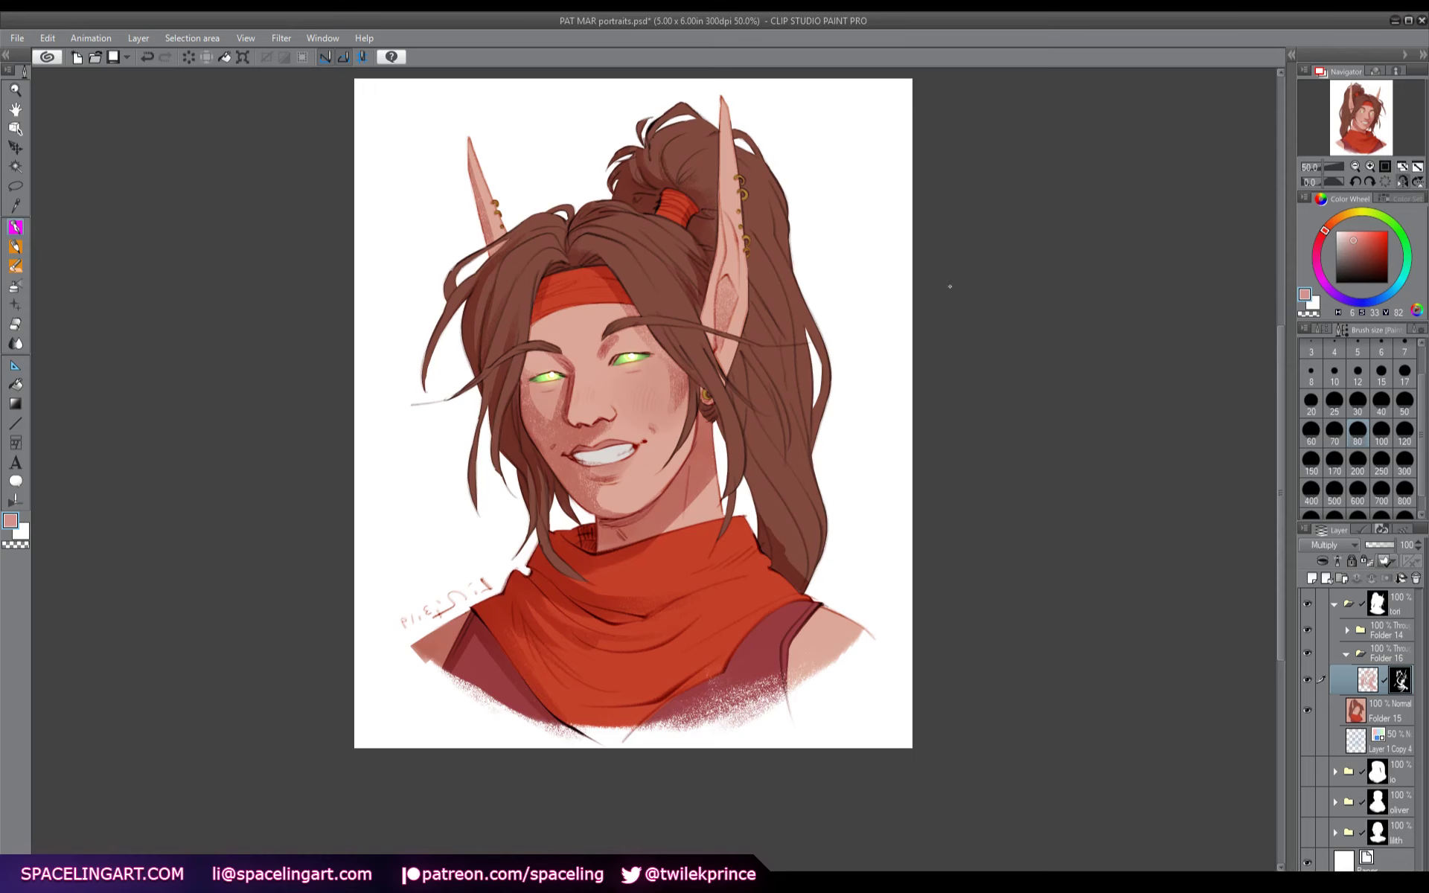
- Flip the canvas back and reveal shadows along the ponytail's outer edge and upper strands
key(h)
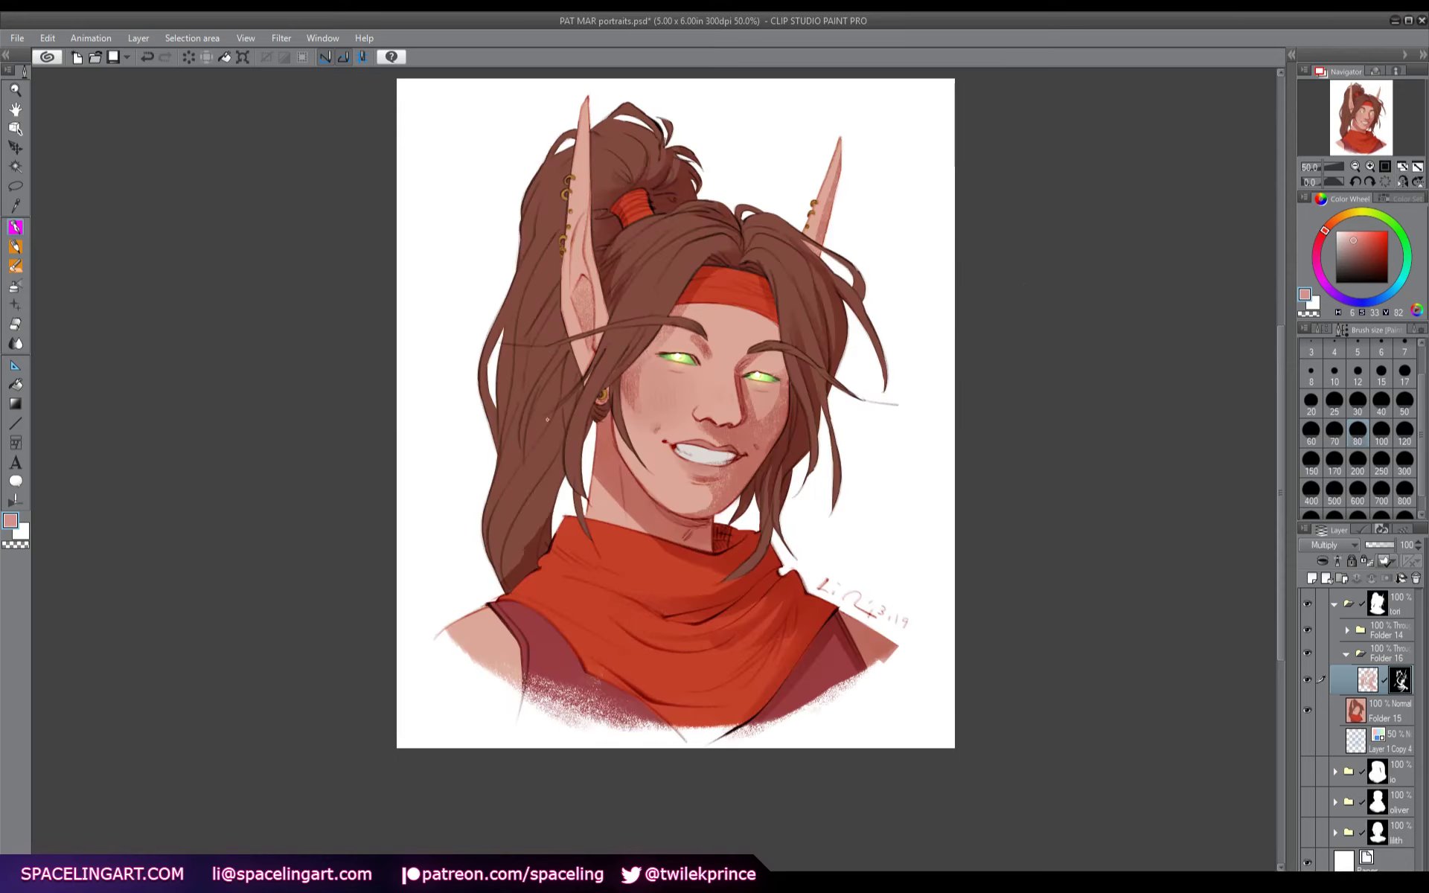
drag(523, 279, 497, 445)
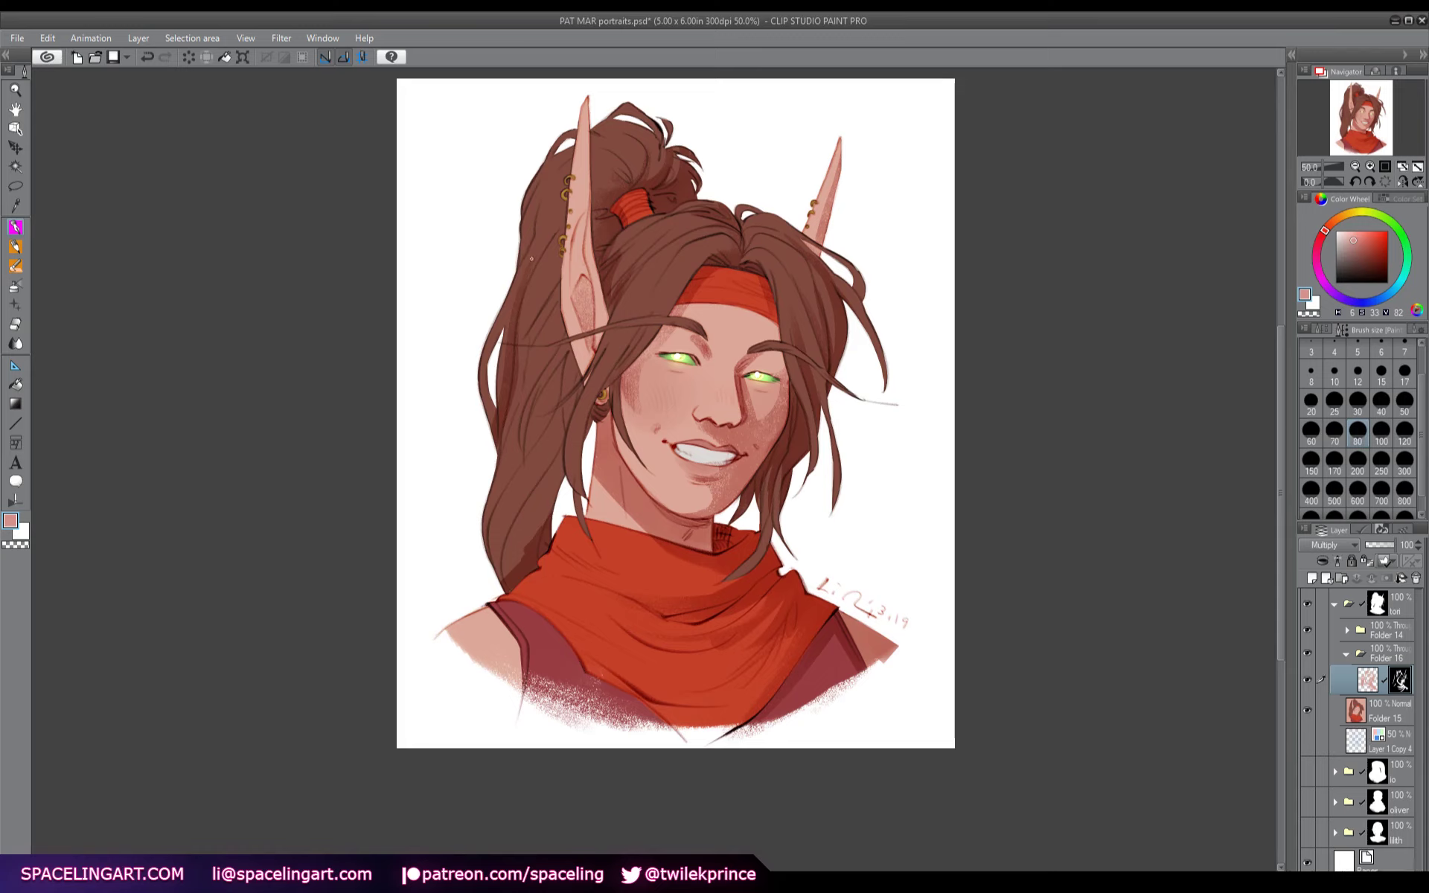
drag(489, 337, 491, 422)
mouse_move(533, 325)
mouse_down()
mouse_move(486, 541)
mouse_move(492, 503)
mouse_move(496, 570)
mouse_up()
mouse_move(562, 362)
mouse_down()
mouse_move(528, 450)
mouse_move(557, 365)
mouse_up()
drag(530, 457, 497, 513)
drag(500, 494, 512, 459)
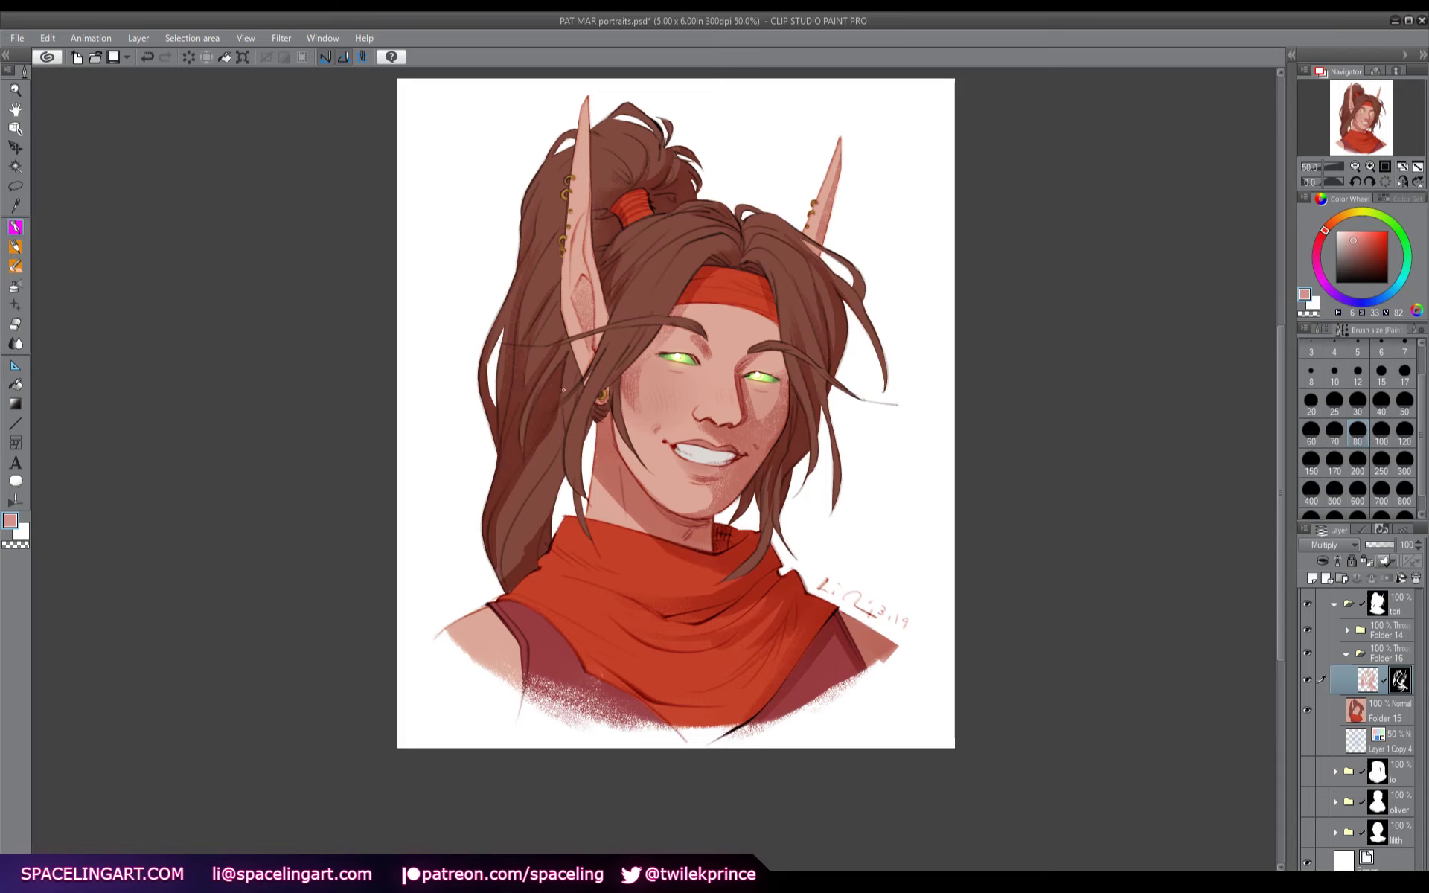
- Fill out the mask over the lower ponytail and the hair behind the near ear to deepen their shadows
mouse_move(564, 390)
mouse_down()
mouse_move(560, 439)
mouse_move(560, 425)
mouse_move(499, 578)
mouse_up()
drag(503, 512, 552, 424)
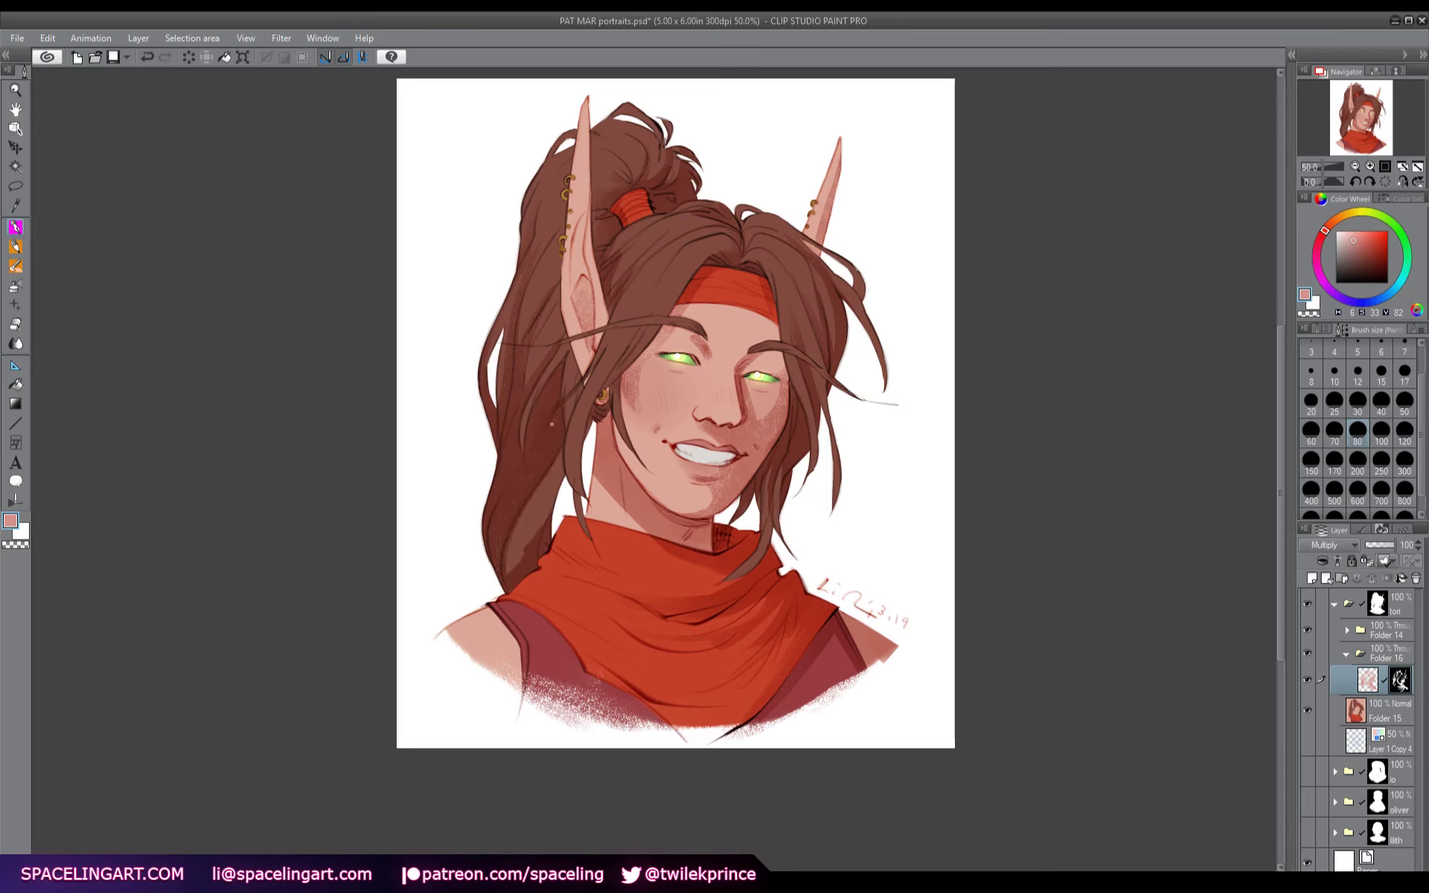
mouse_move(519, 569)
mouse_down()
mouse_move(557, 487)
mouse_move(522, 537)
mouse_move(536, 494)
mouse_move(560, 467)
mouse_up()
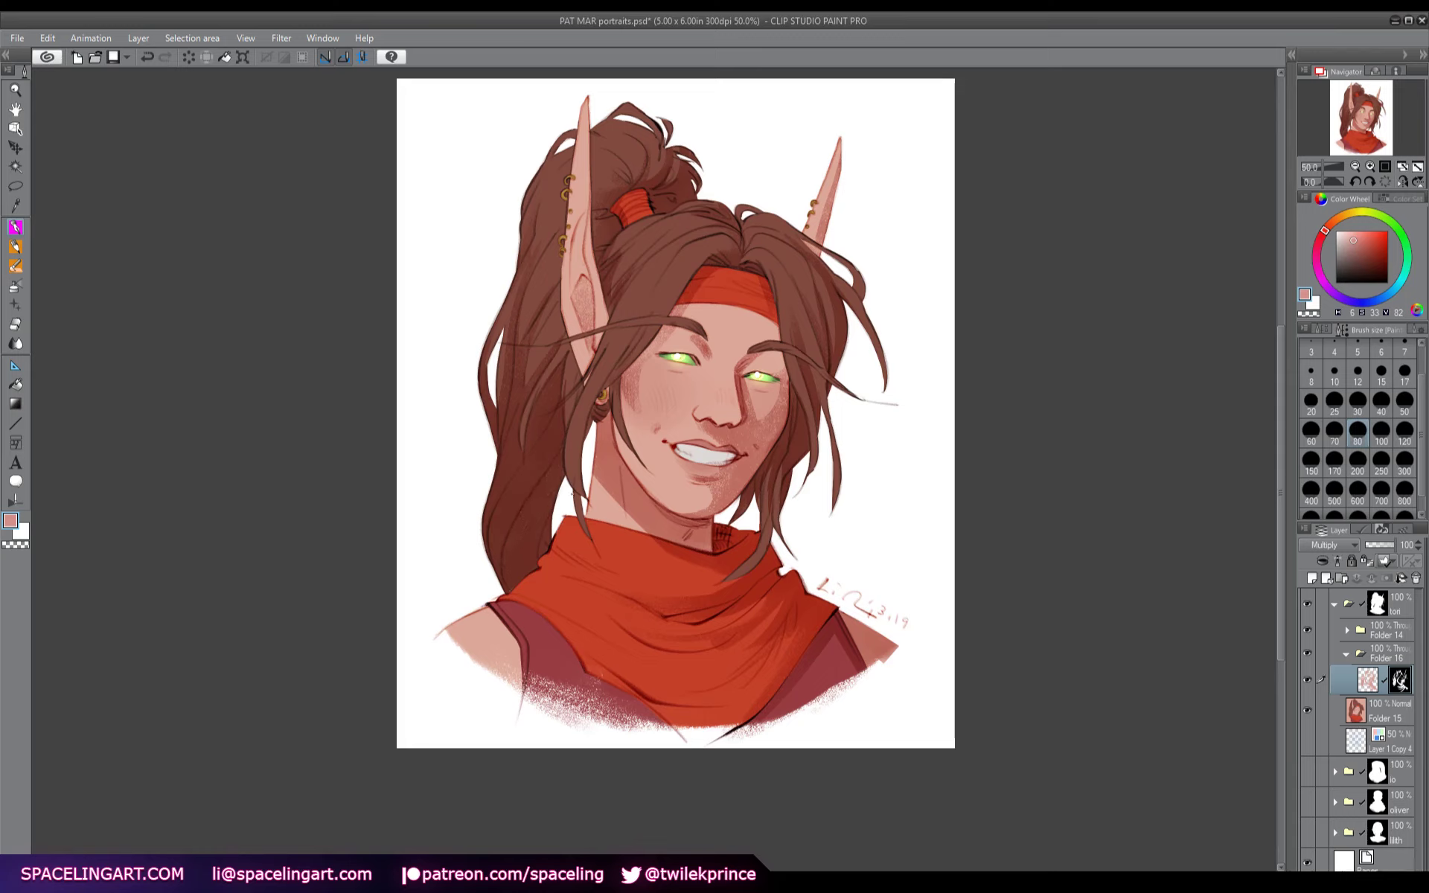
drag(564, 390, 573, 359)
key(c)
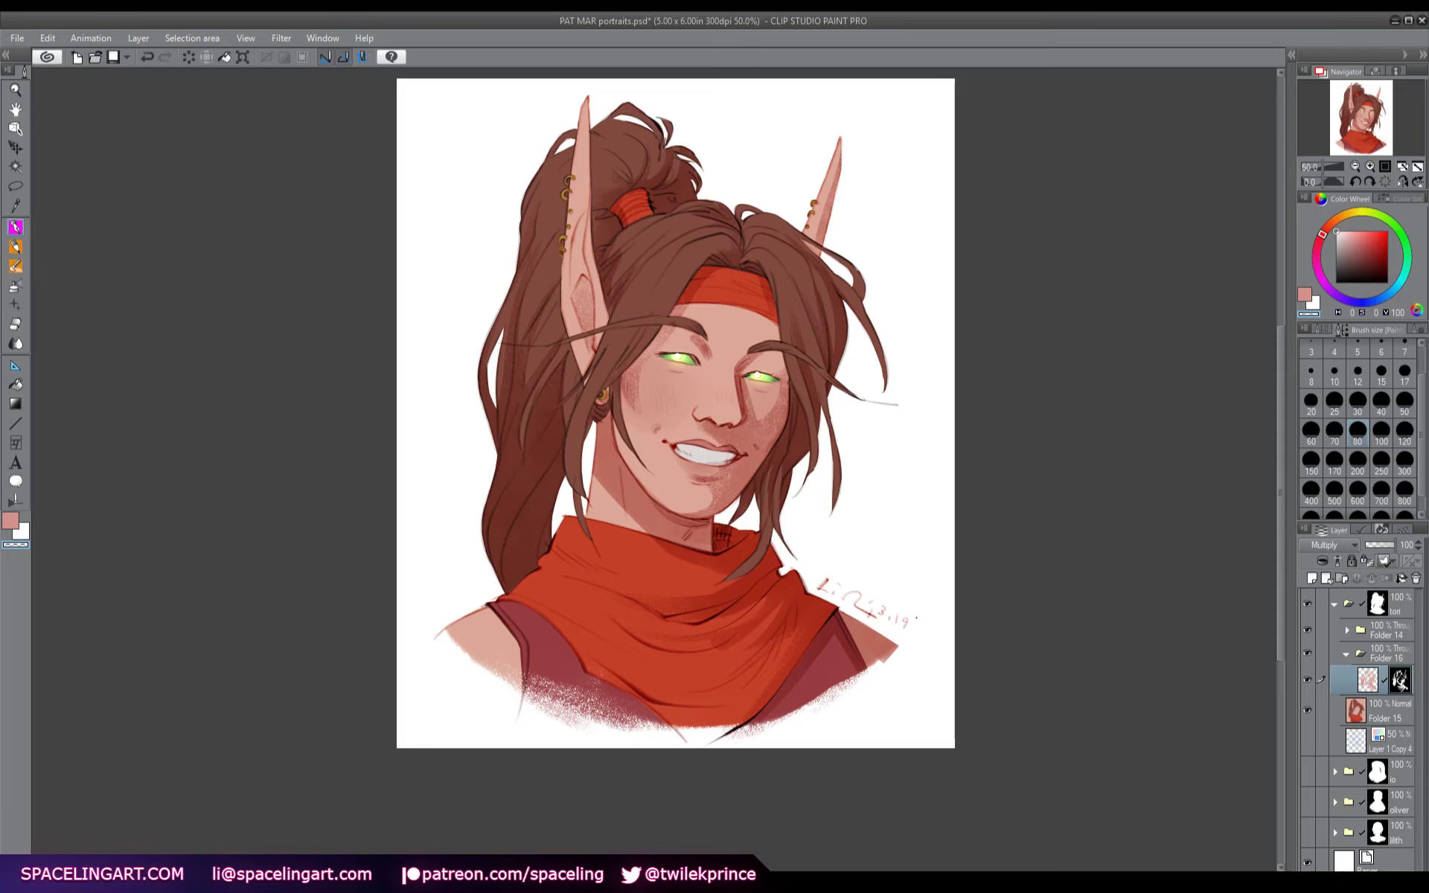
key(c)
drag(571, 406, 565, 426)
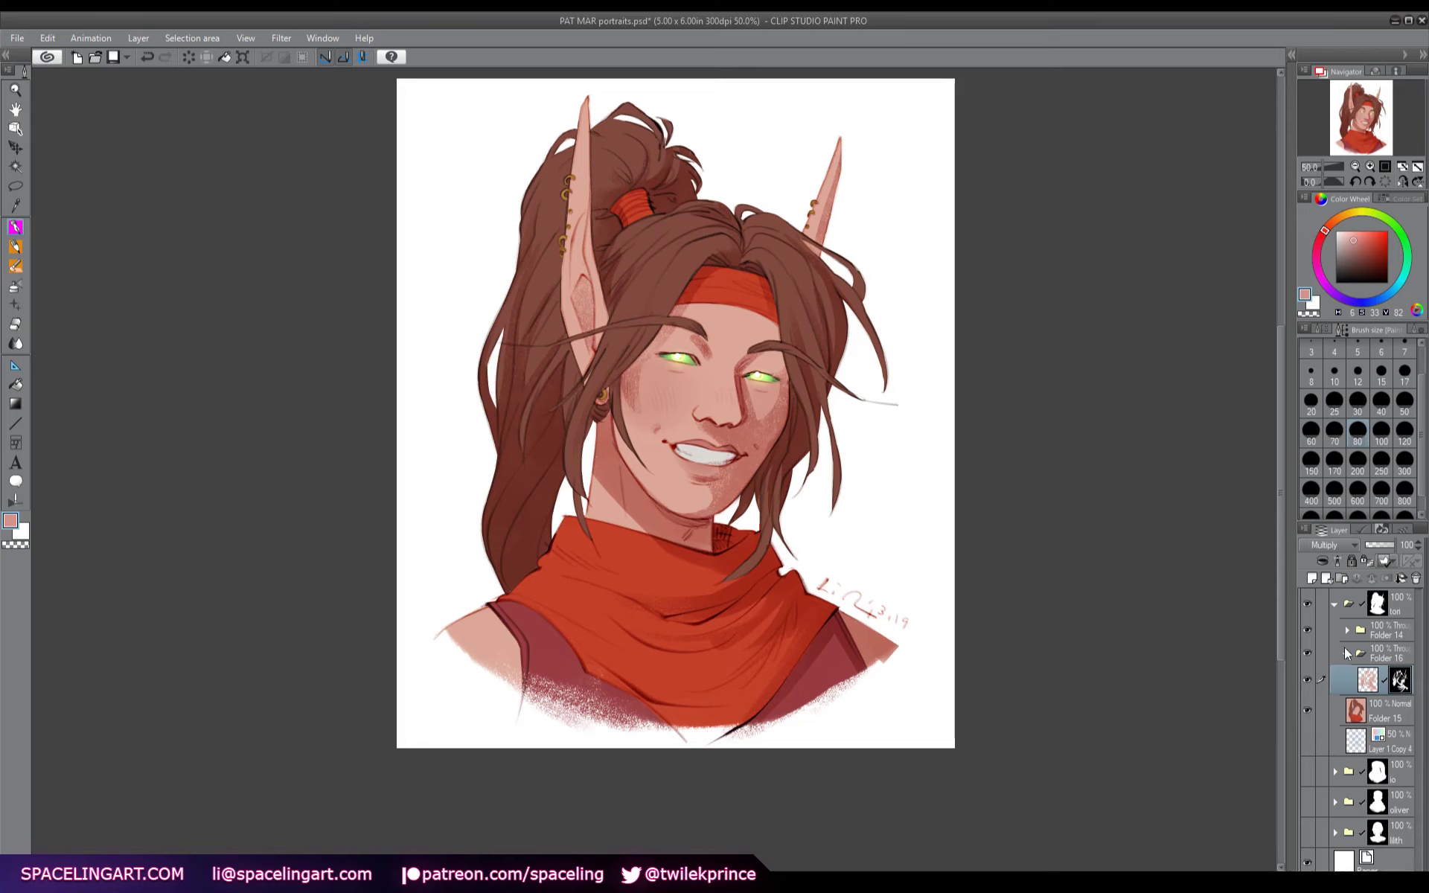
- Add an Overlay layer beneath the shadow layer and pick a pale orange highlight colour
click(1312, 580)
drag(1376, 673, 1377, 728)
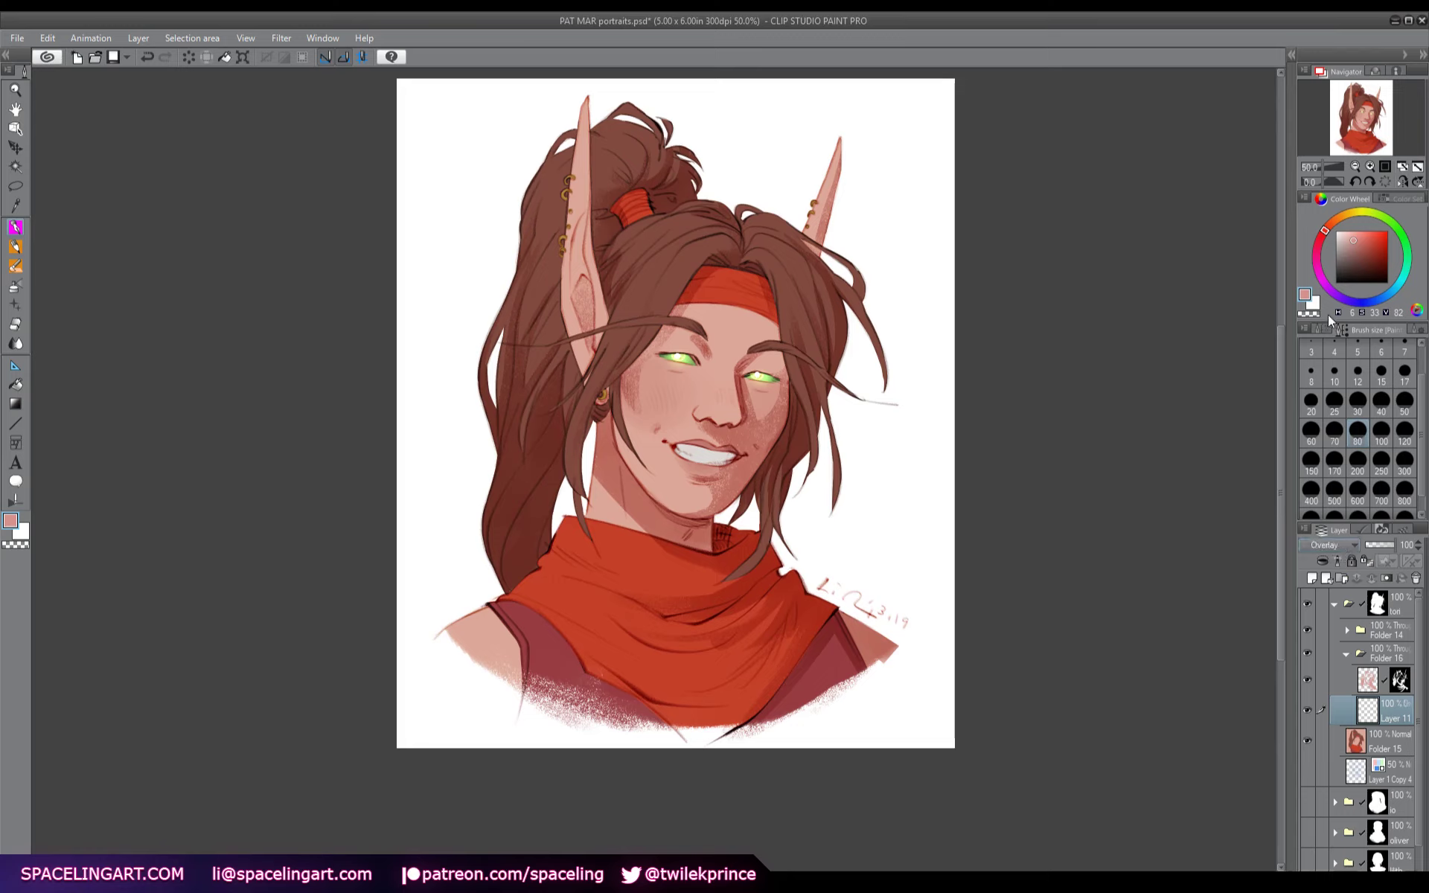
click(1343, 216)
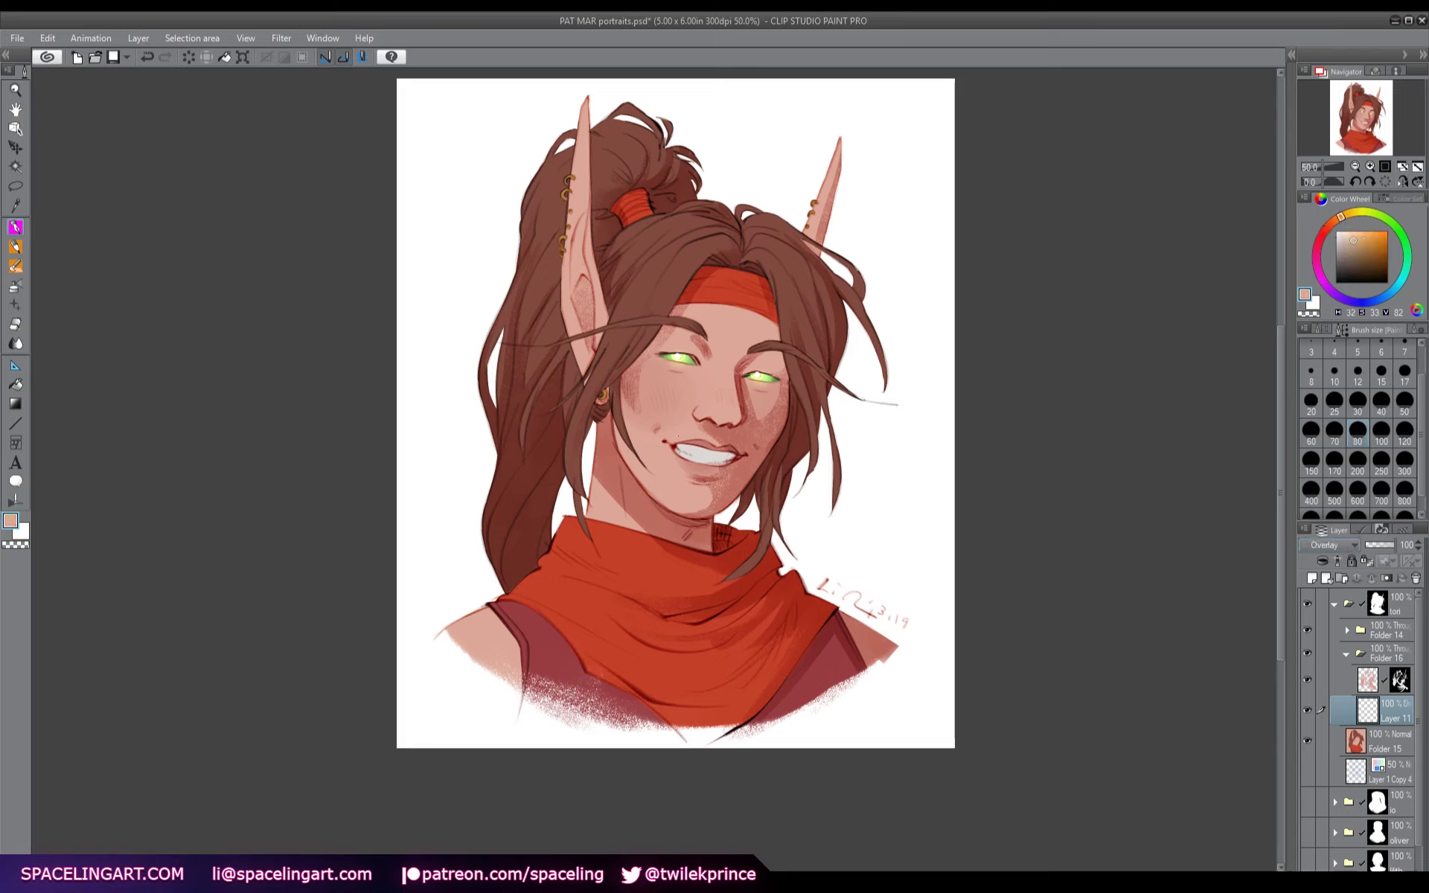
click(1329, 224)
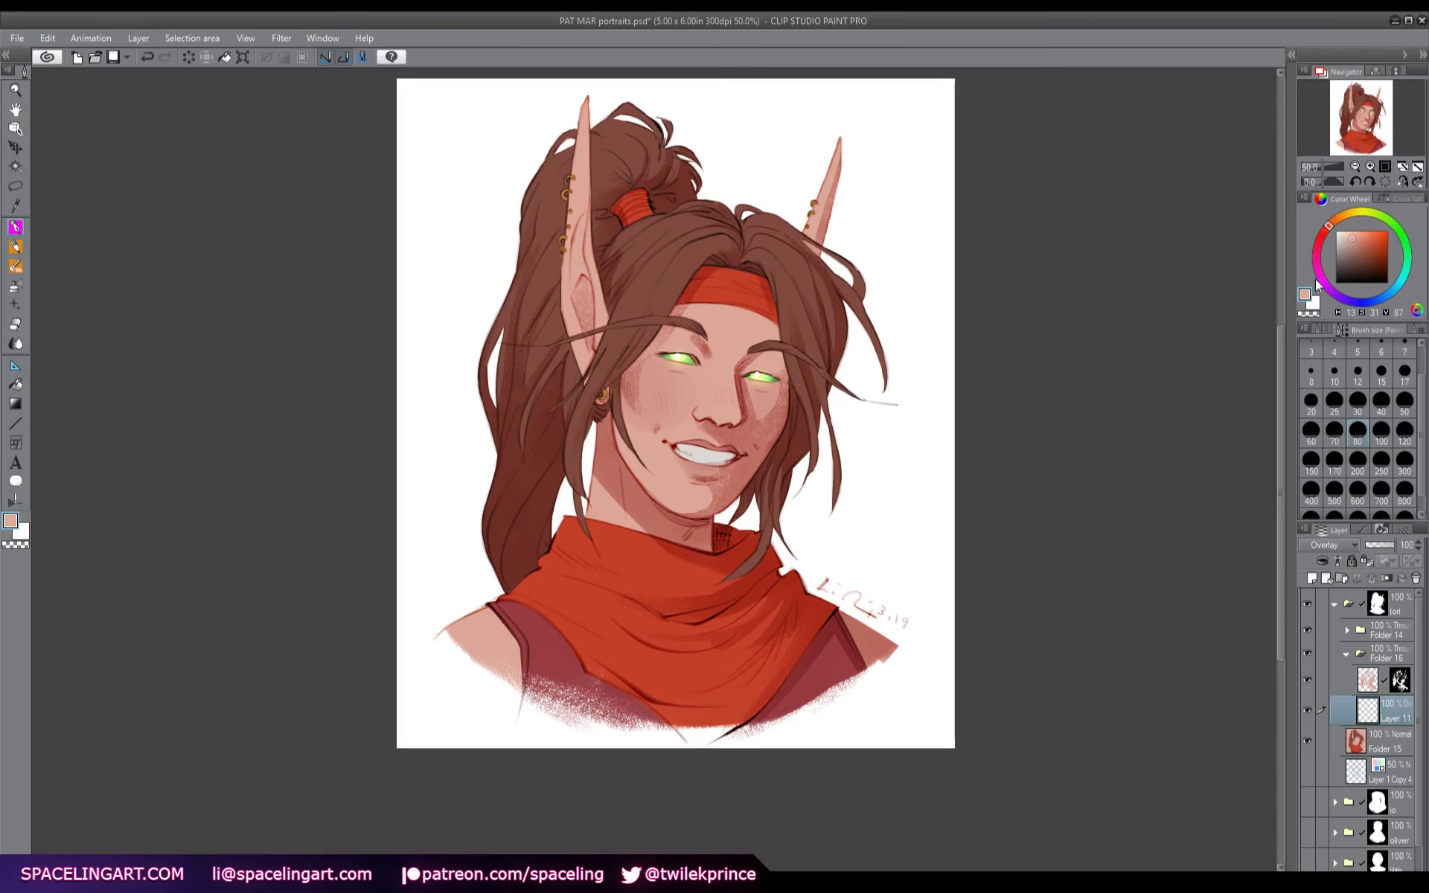
click(1340, 218)
click(1350, 236)
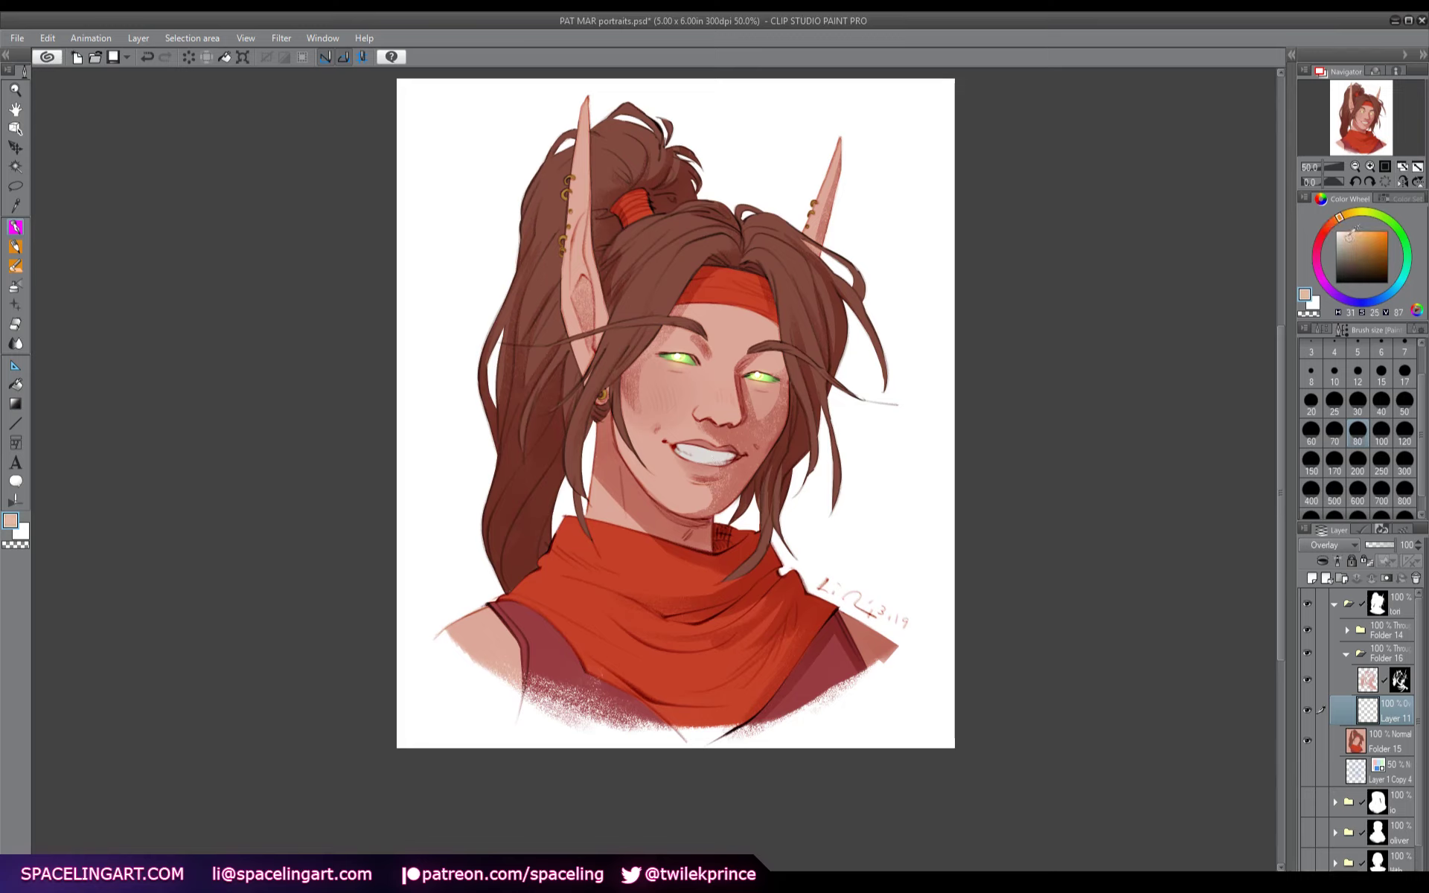
click(1336, 220)
- Save the mirrored drawing and brush muted beige Overlay highlights over the cheek, forehead, headband and chin at brush size 120
key(b)
key(h)
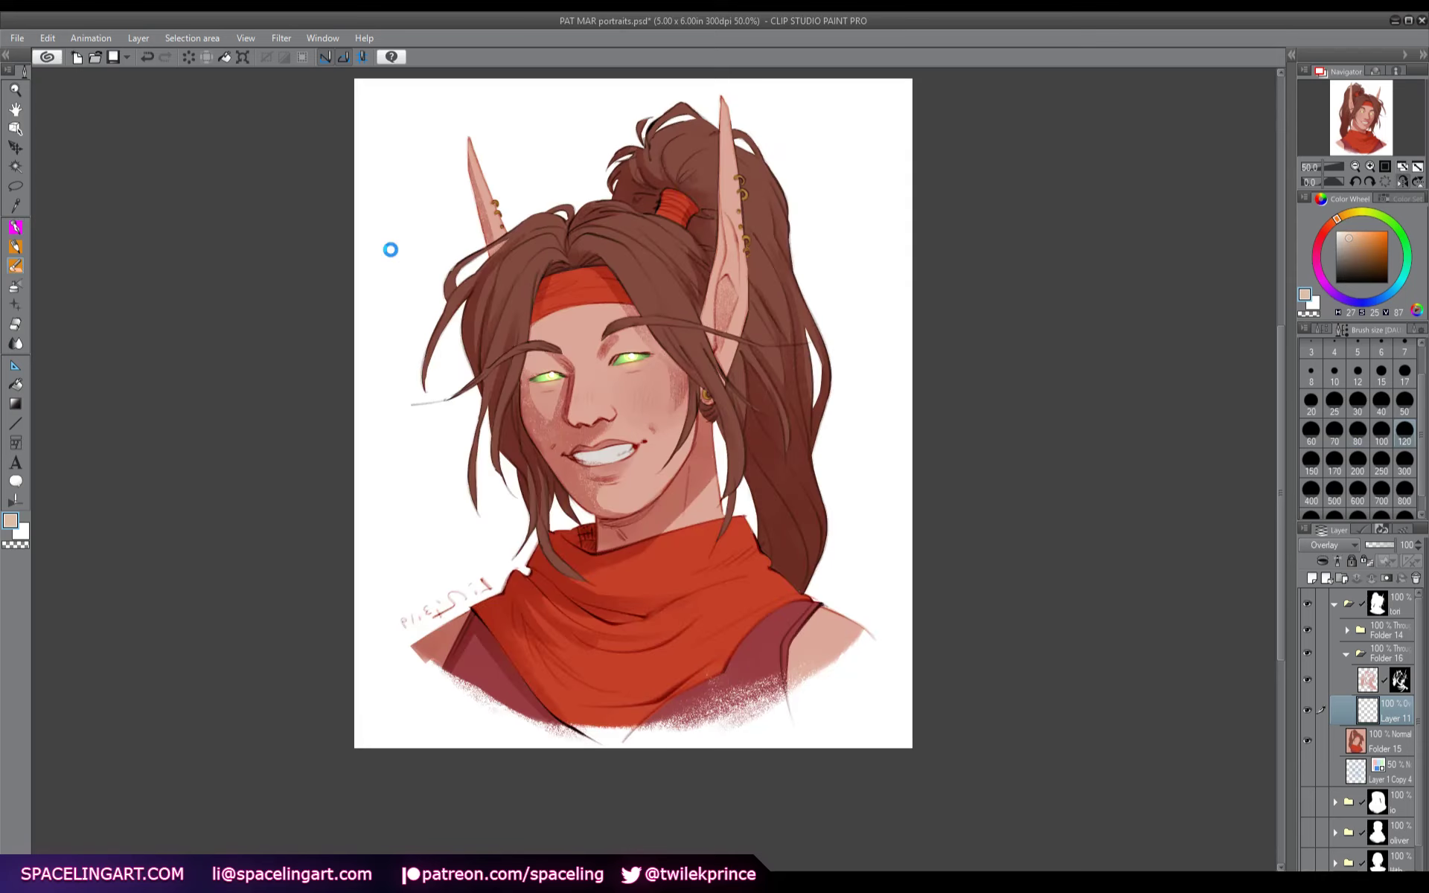
key(ctrl+s)
drag(643, 384, 655, 388)
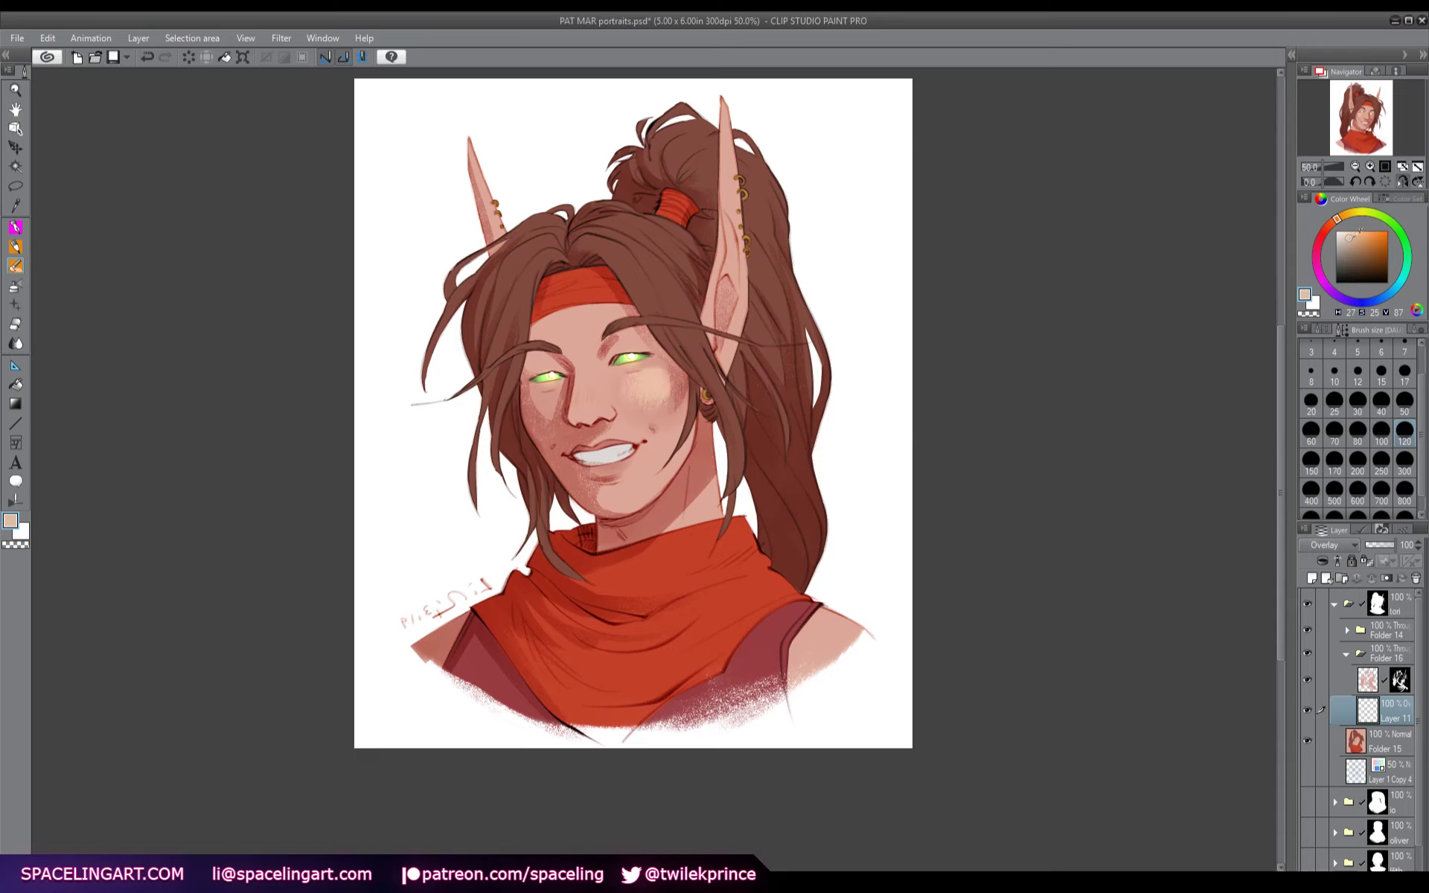
click(1352, 237)
click(1350, 240)
drag(633, 338, 627, 324)
mouse_move(614, 329)
mouse_down()
mouse_move(566, 291)
mouse_move(553, 330)
mouse_up()
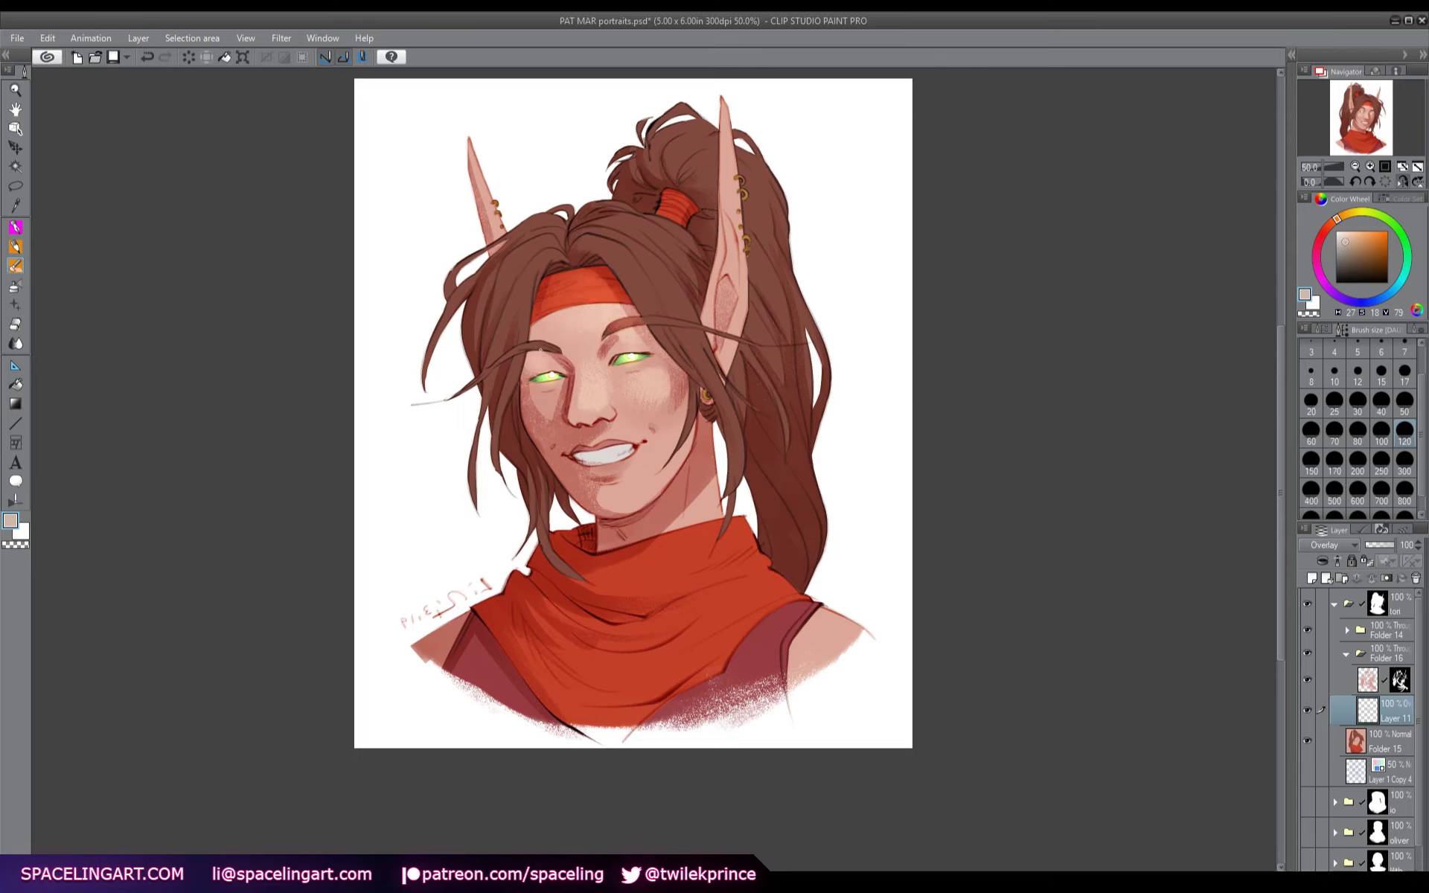
mouse_move(540, 349)
mouse_down()
mouse_move(550, 435)
mouse_move(636, 415)
mouse_up()
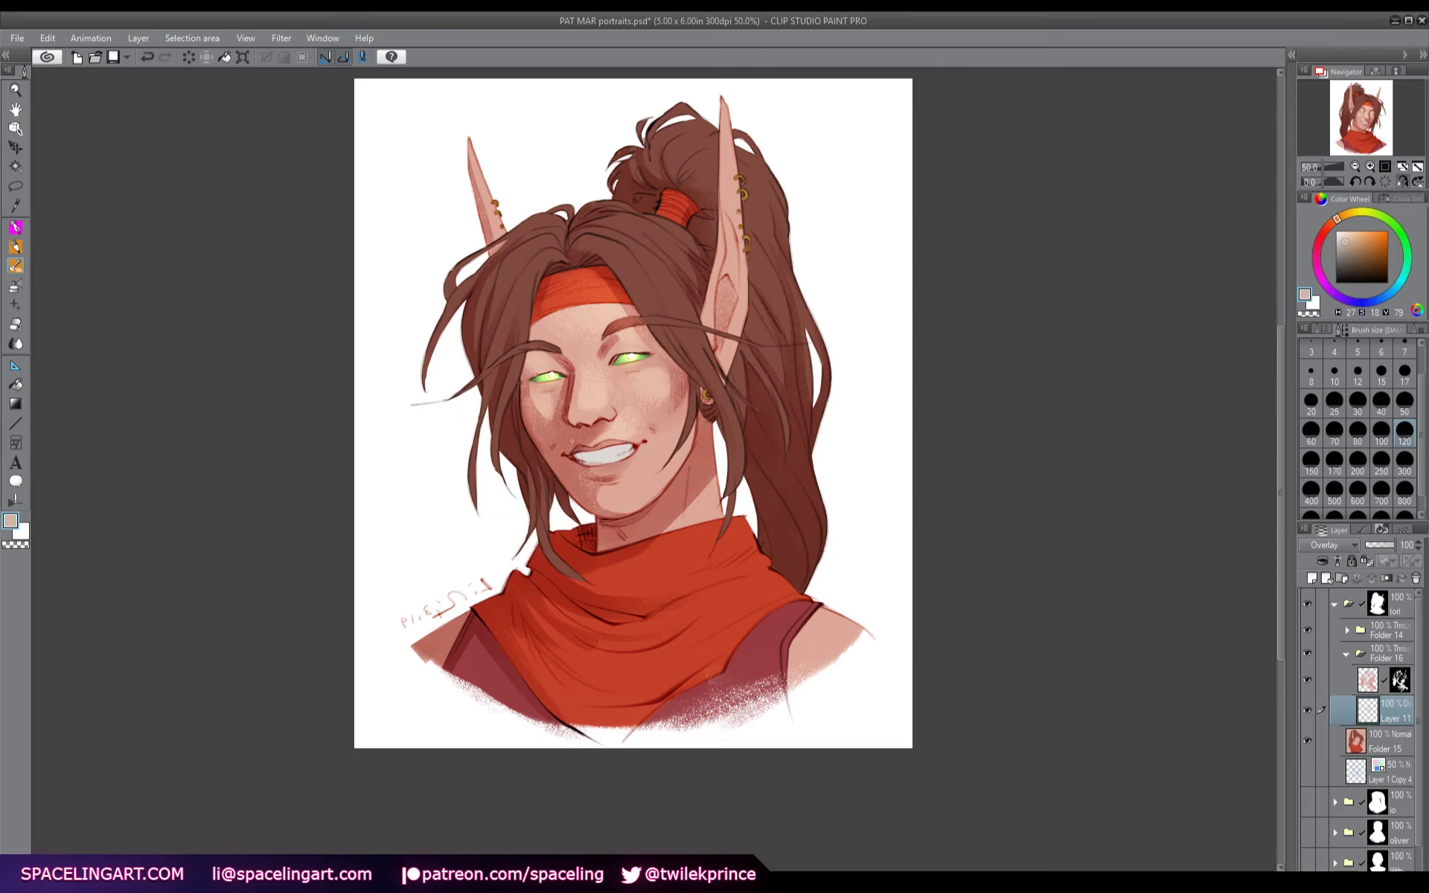
mouse_move(606, 474)
mouse_down()
mouse_move(629, 498)
mouse_move(654, 464)
mouse_up()
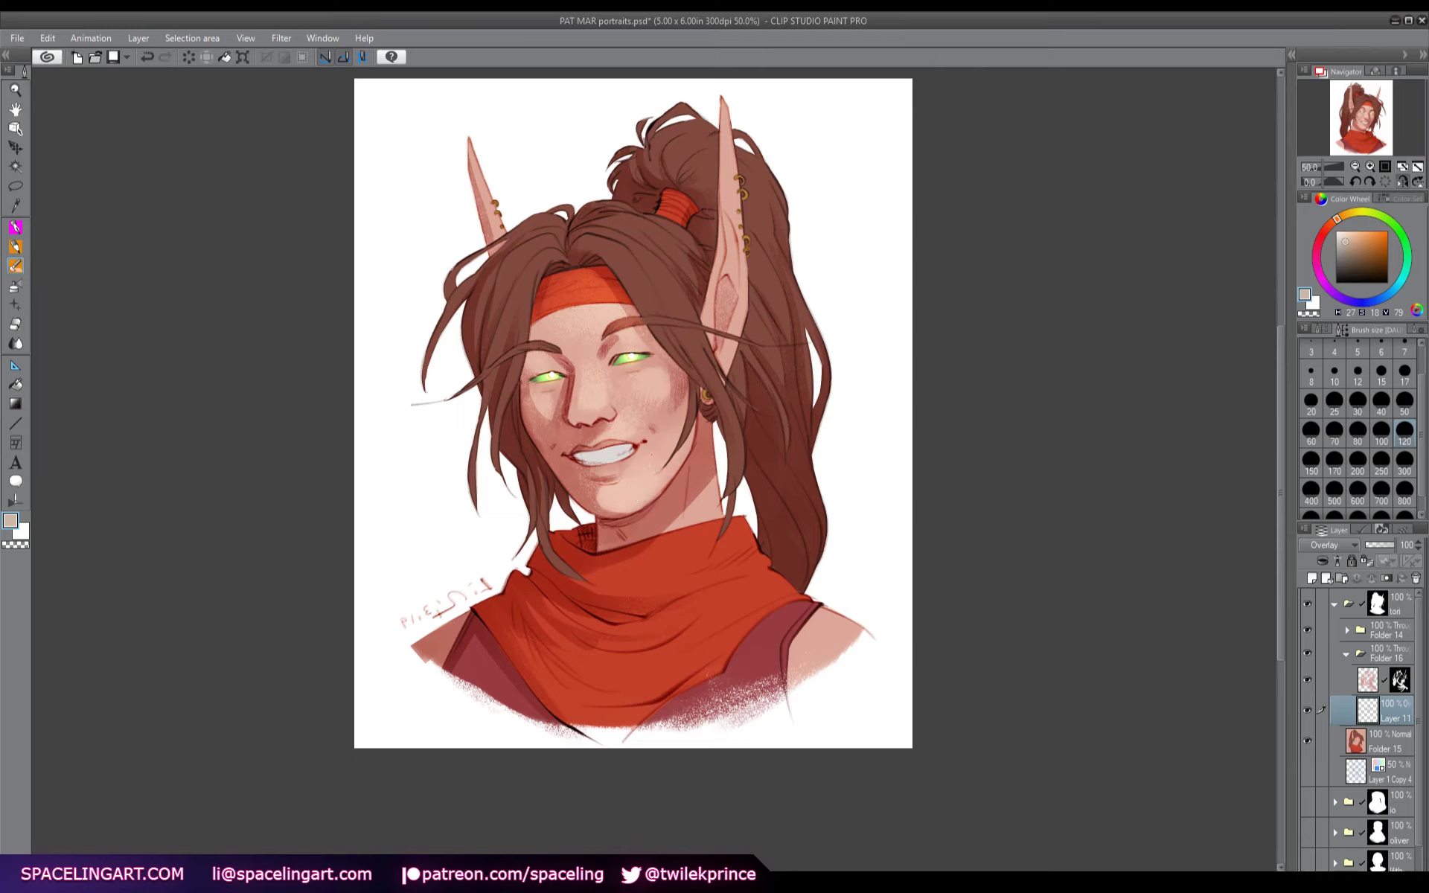
- Brush Overlay highlights over the front hair on both sides of the parting
mouse_move(625, 262)
mouse_down()
mouse_move(645, 292)
mouse_move(653, 260)
mouse_move(676, 254)
mouse_move(661, 234)
mouse_up()
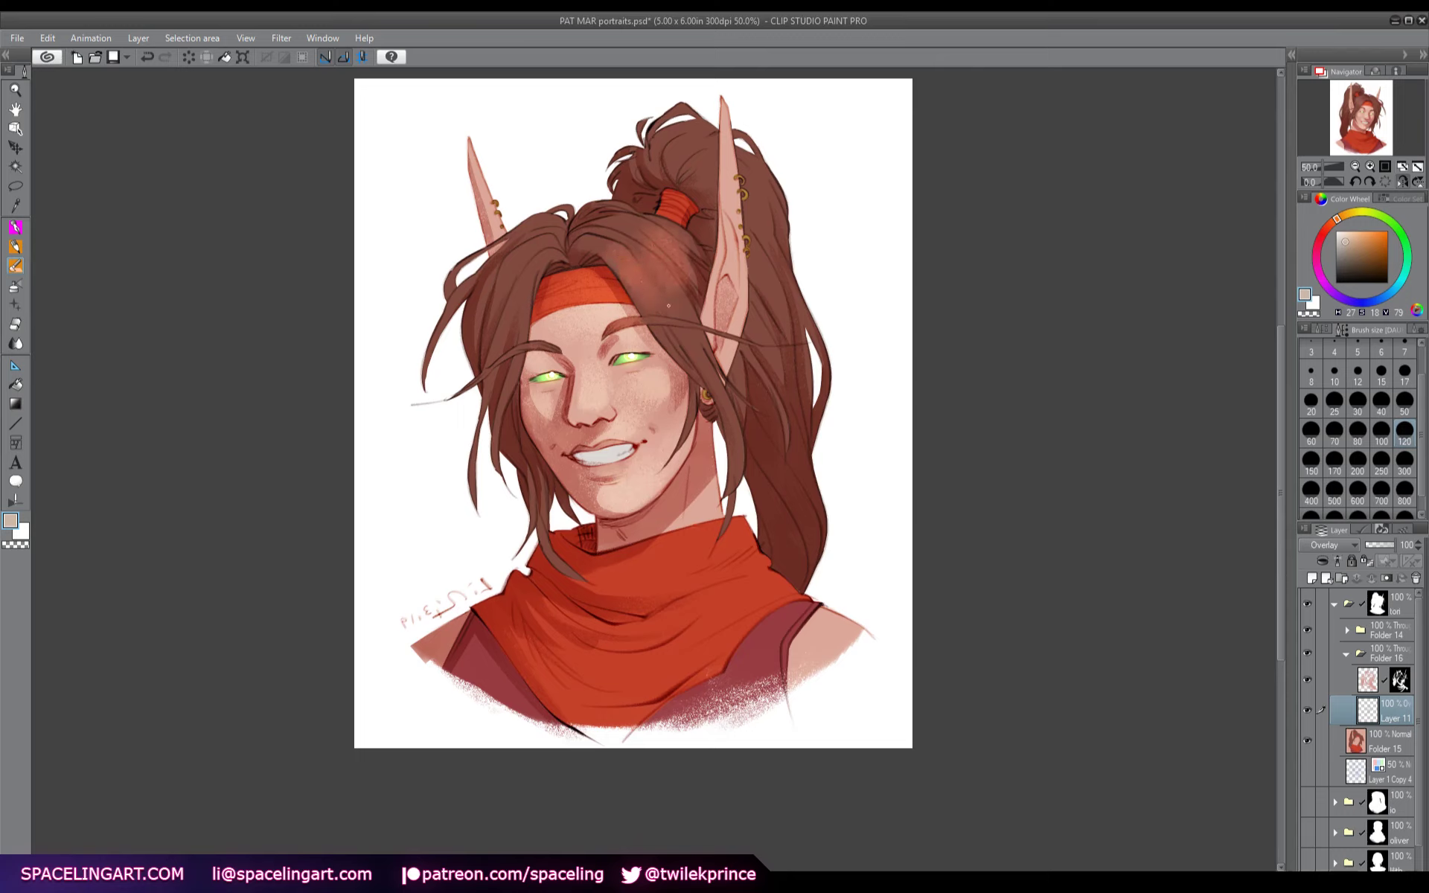
drag(676, 326, 692, 351)
drag(533, 265, 514, 319)
drag(521, 244, 476, 318)
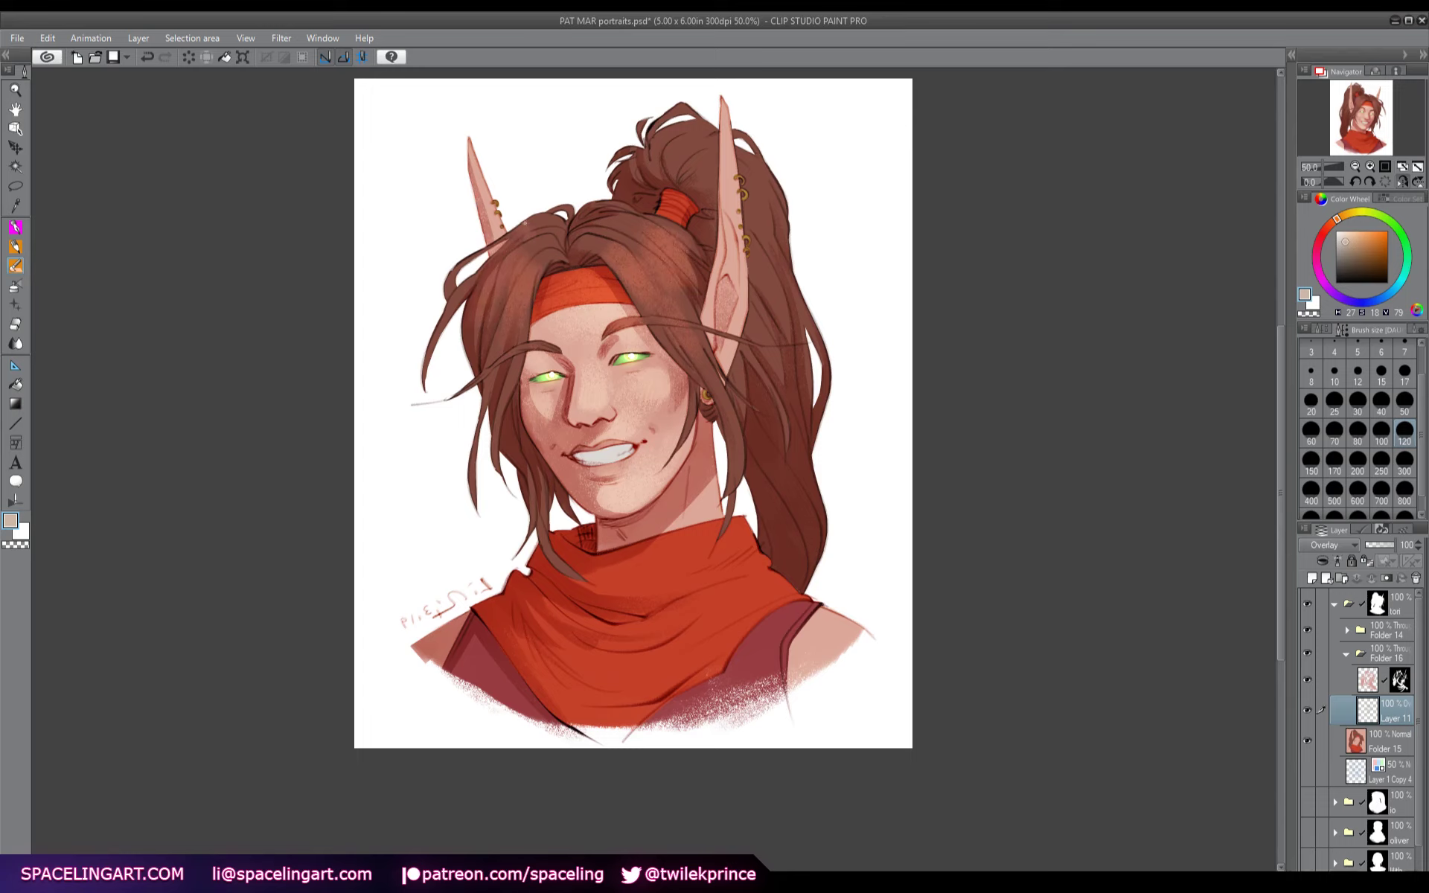
- Extend the Overlay highlights over both ears, the length of the ponytail and the scarf's upper folds
drag(497, 211, 471, 144)
mouse_move(725, 97)
mouse_down()
mouse_move(731, 297)
mouse_move(677, 122)
mouse_move(697, 161)
mouse_move(761, 182)
mouse_move(770, 227)
mouse_move(757, 261)
mouse_move(809, 571)
mouse_up()
drag(735, 406, 726, 428)
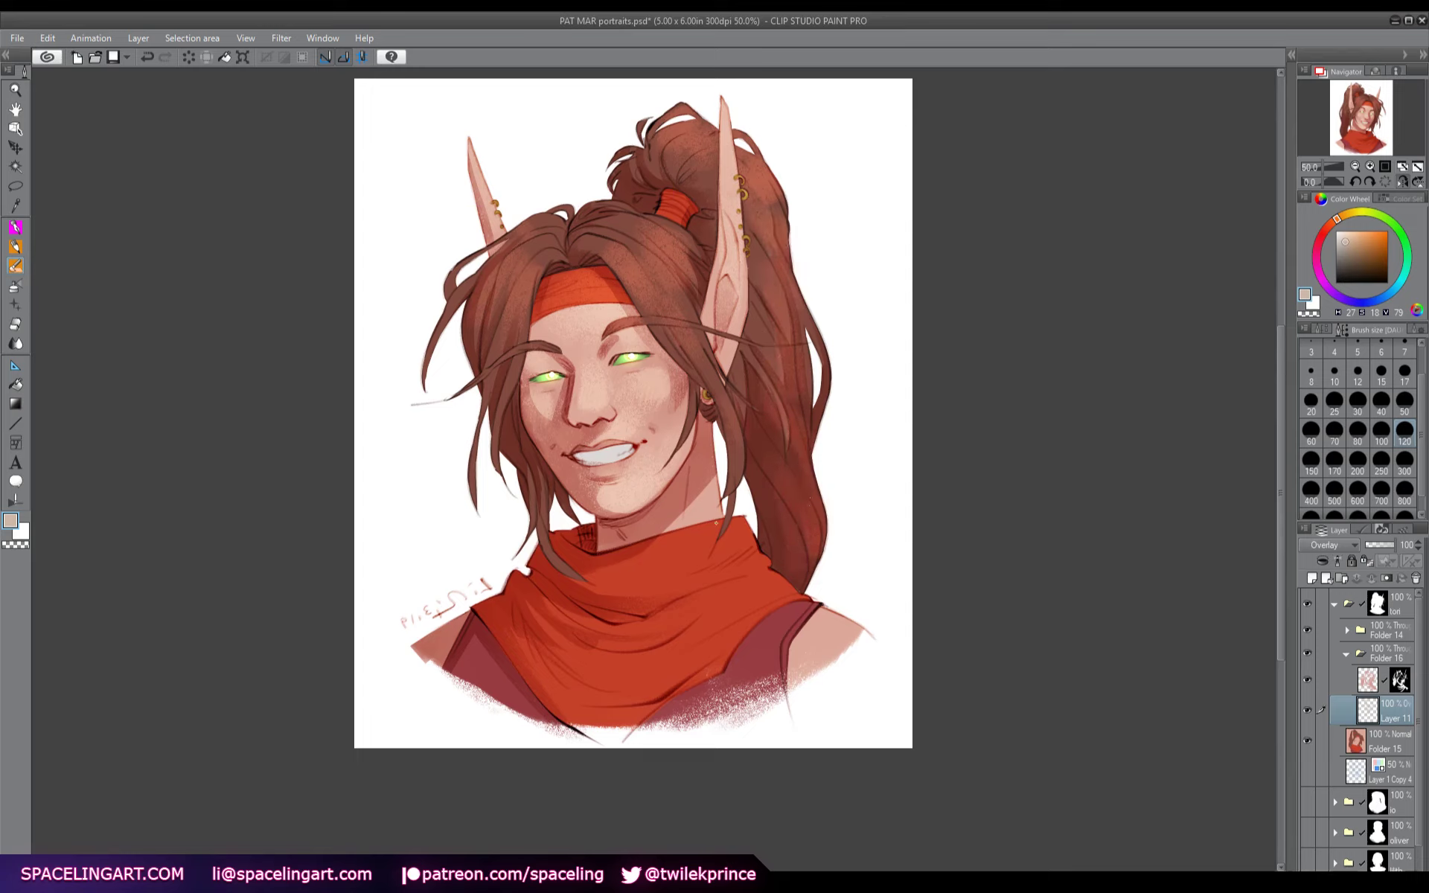
drag(726, 524, 642, 573)
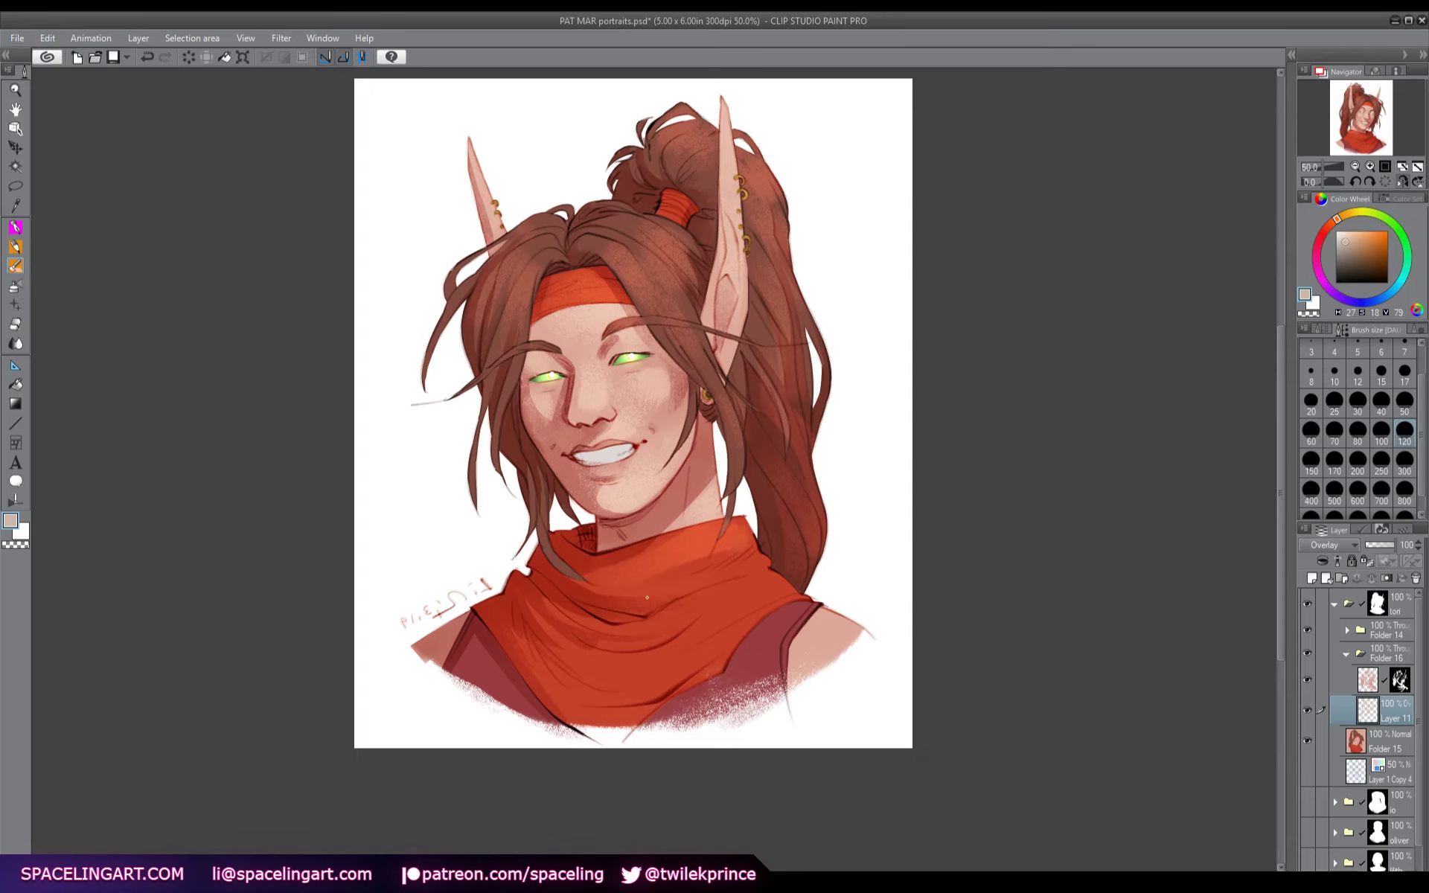
- Brush Overlay highlights across the scarf's lower folds, the purple vest and both shoulders
mouse_move(745, 577)
mouse_down()
mouse_move(723, 598)
mouse_move(755, 584)
mouse_up()
mouse_move(577, 662)
mouse_down()
mouse_move(662, 670)
mouse_move(718, 636)
mouse_up()
mouse_move(786, 614)
mouse_down()
mouse_move(766, 651)
mouse_move(827, 639)
mouse_move(783, 656)
mouse_move(782, 681)
mouse_move(794, 627)
mouse_move(730, 674)
mouse_up()
drag(513, 588, 526, 559)
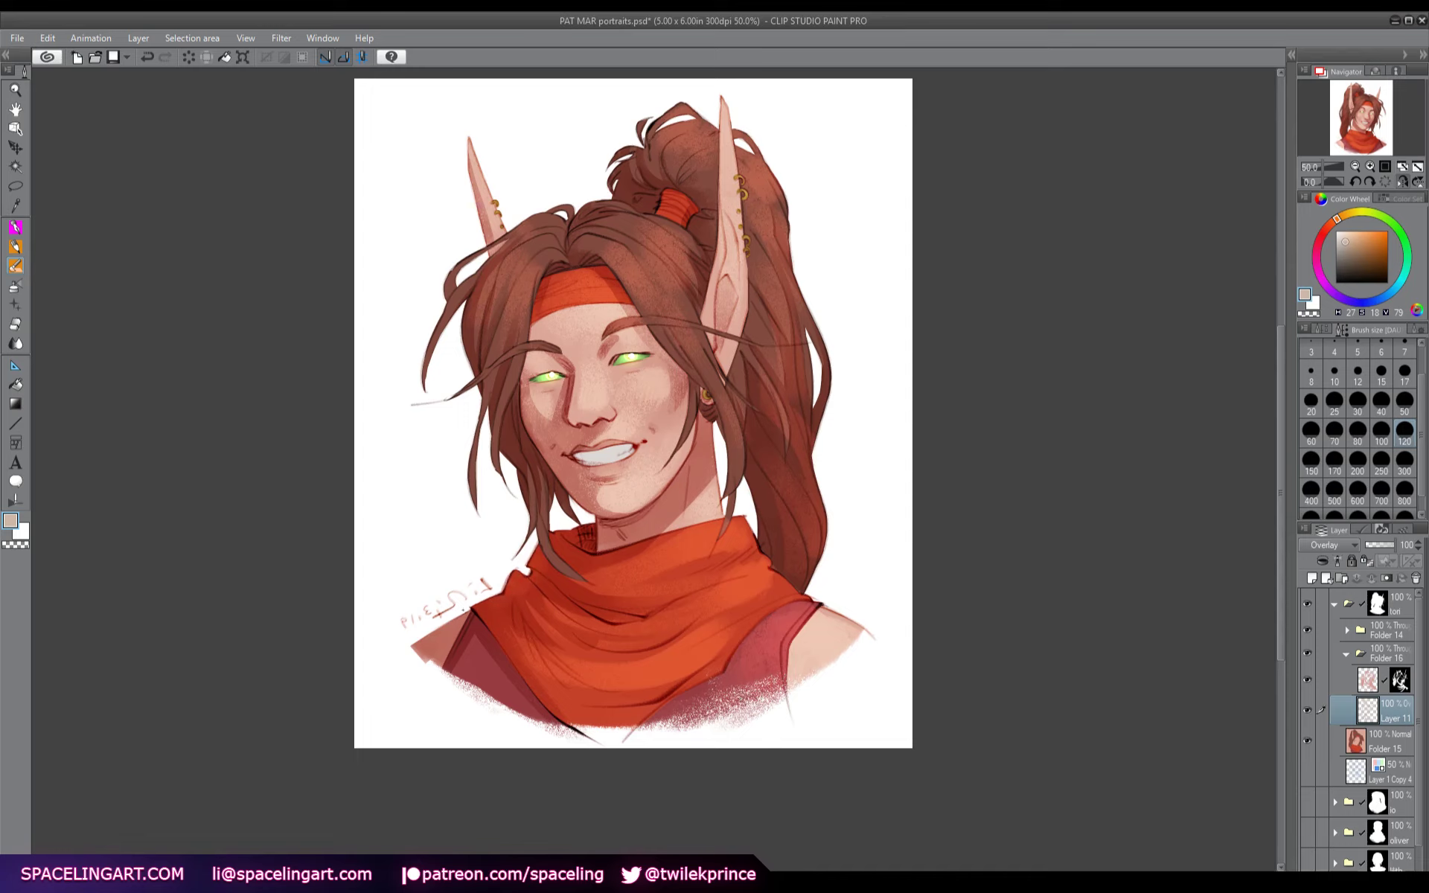
drag(428, 645, 488, 692)
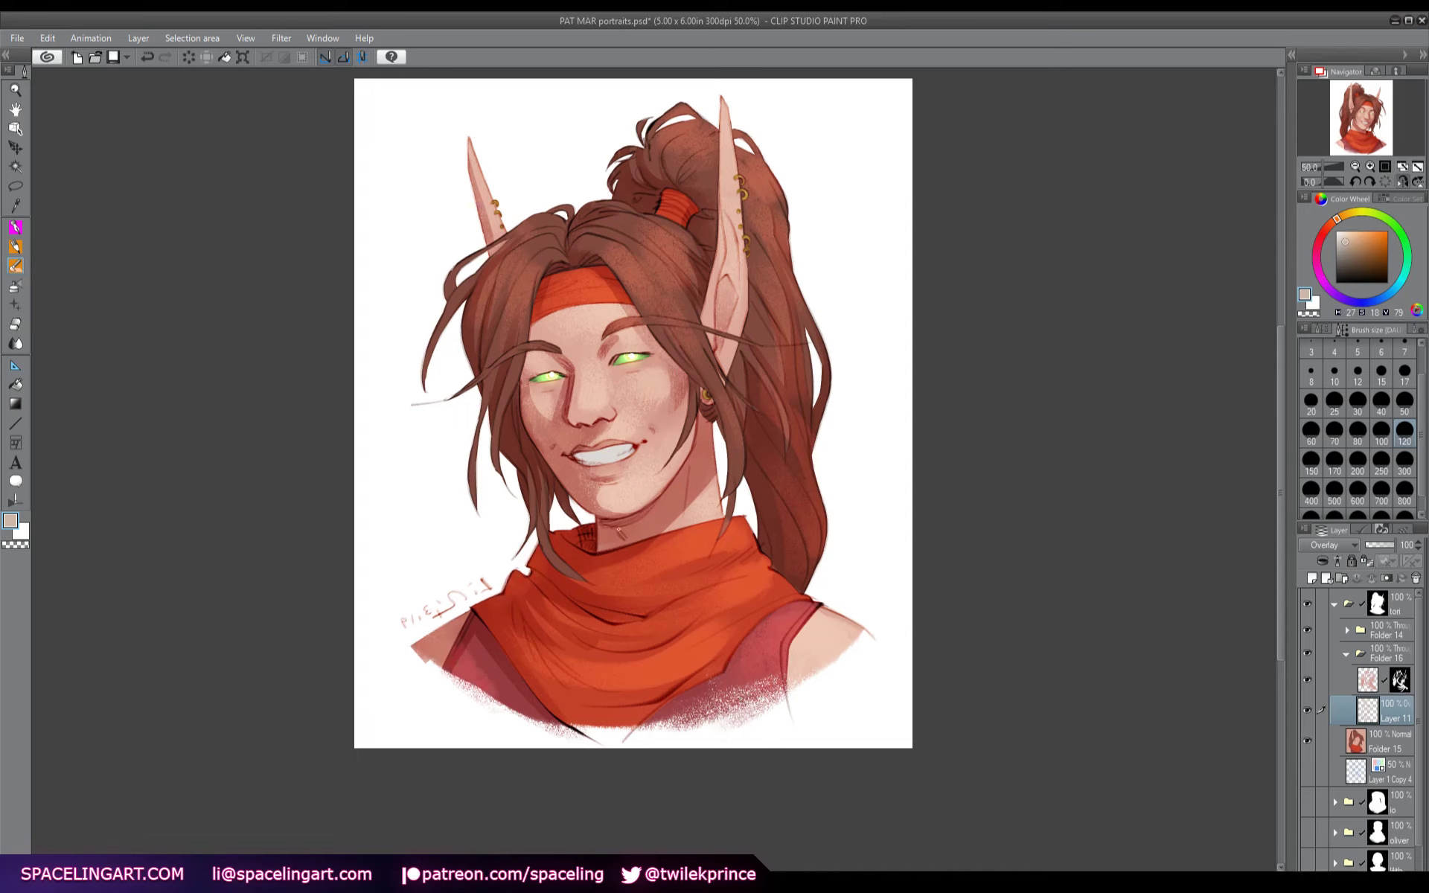
- Flip the canvas view back, add a layer mask to the Overlay layer and clear it to hide all highlights
key(h)
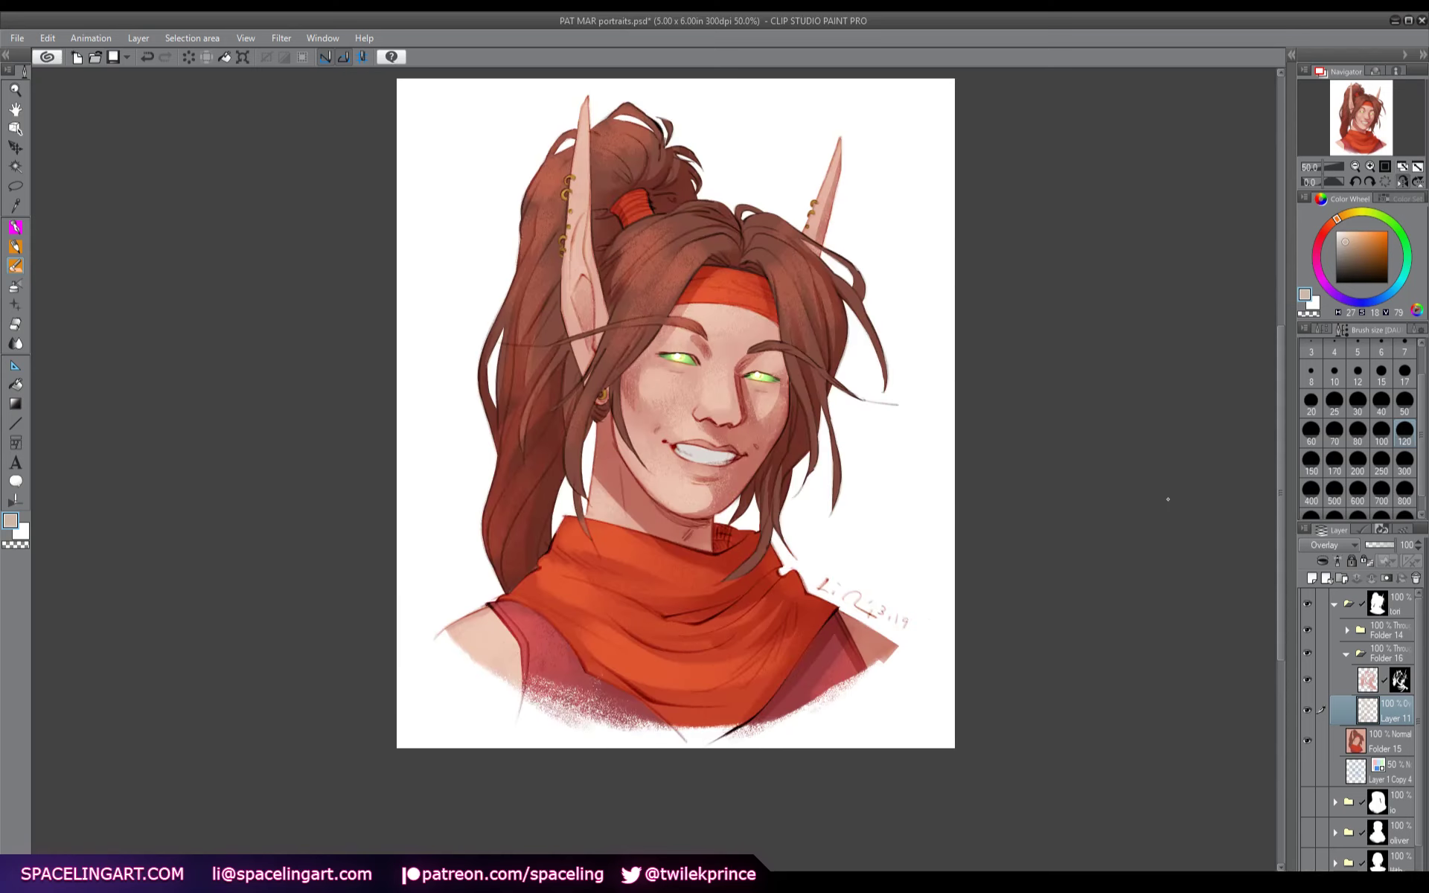
click(1387, 579)
click(189, 56)
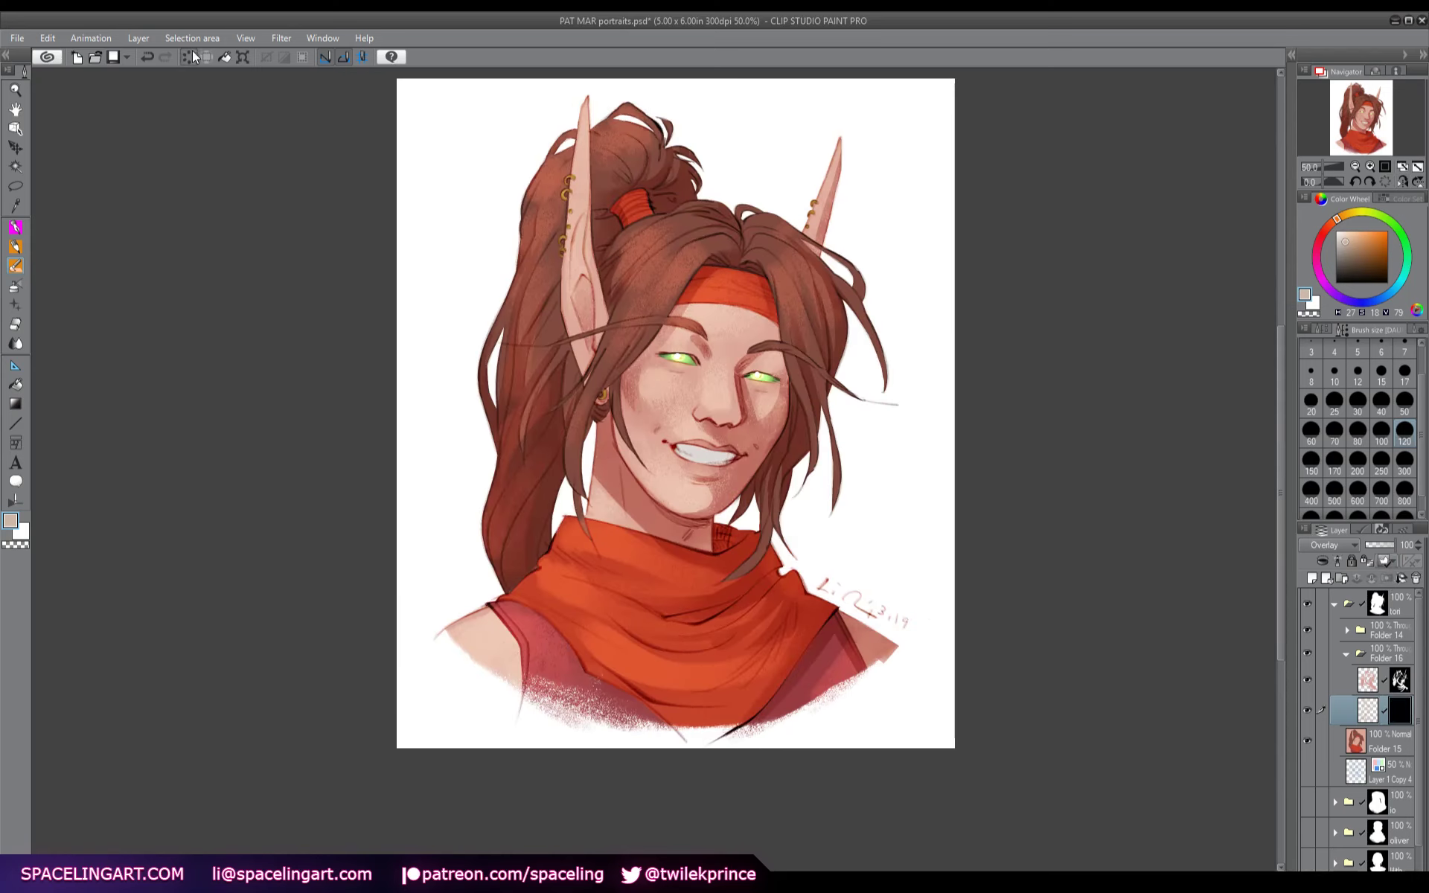
click(16, 227)
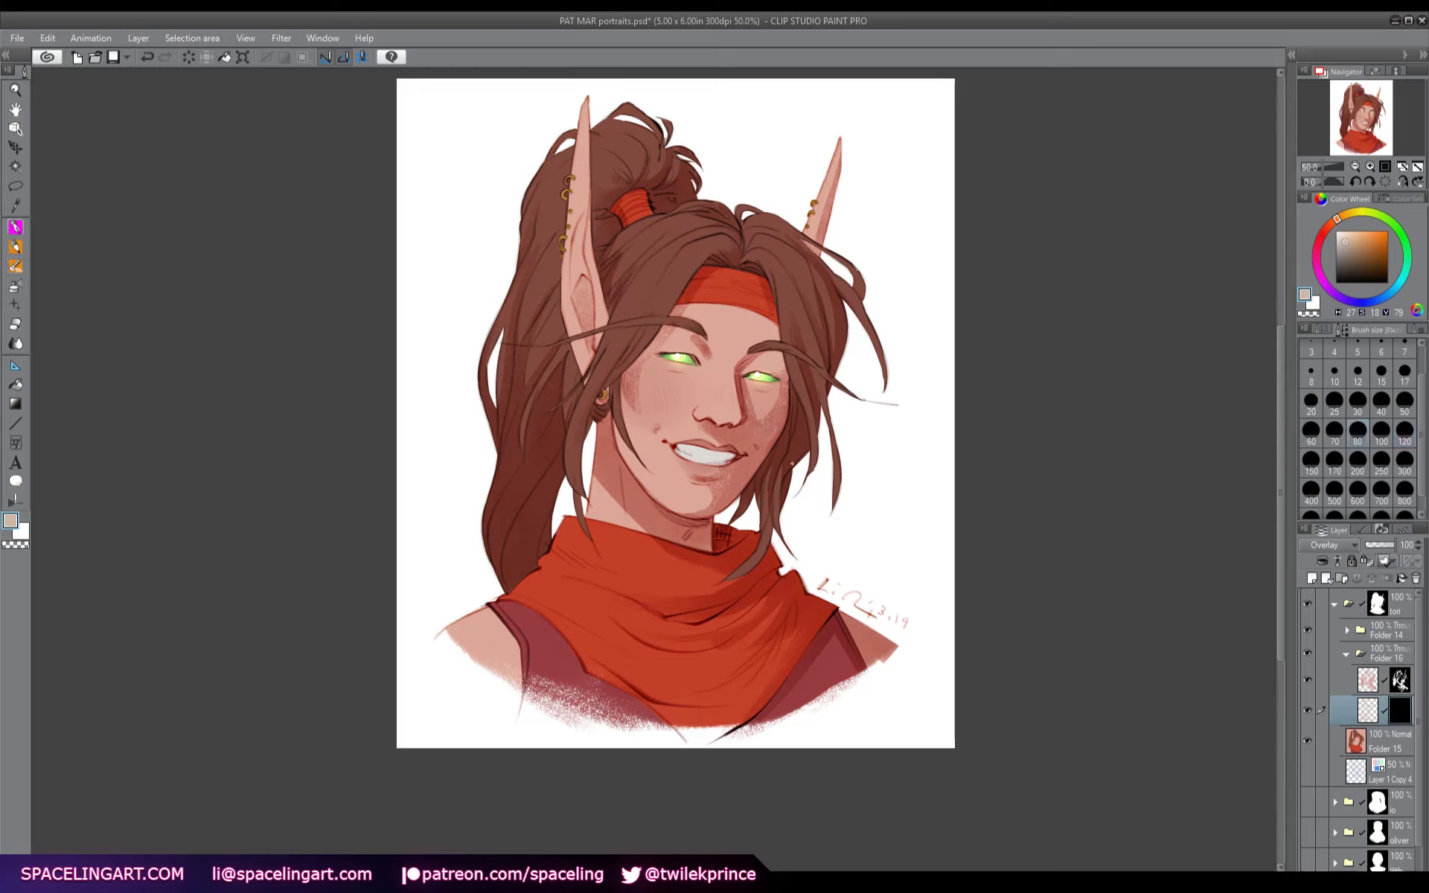
- Paint on the mask at brush size 80 to reveal highlights on the cheek, nose, forehead and headband
mouse_move(645, 372)
mouse_down()
mouse_move(679, 438)
mouse_move(682, 419)
mouse_move(695, 428)
mouse_move(655, 371)
mouse_up()
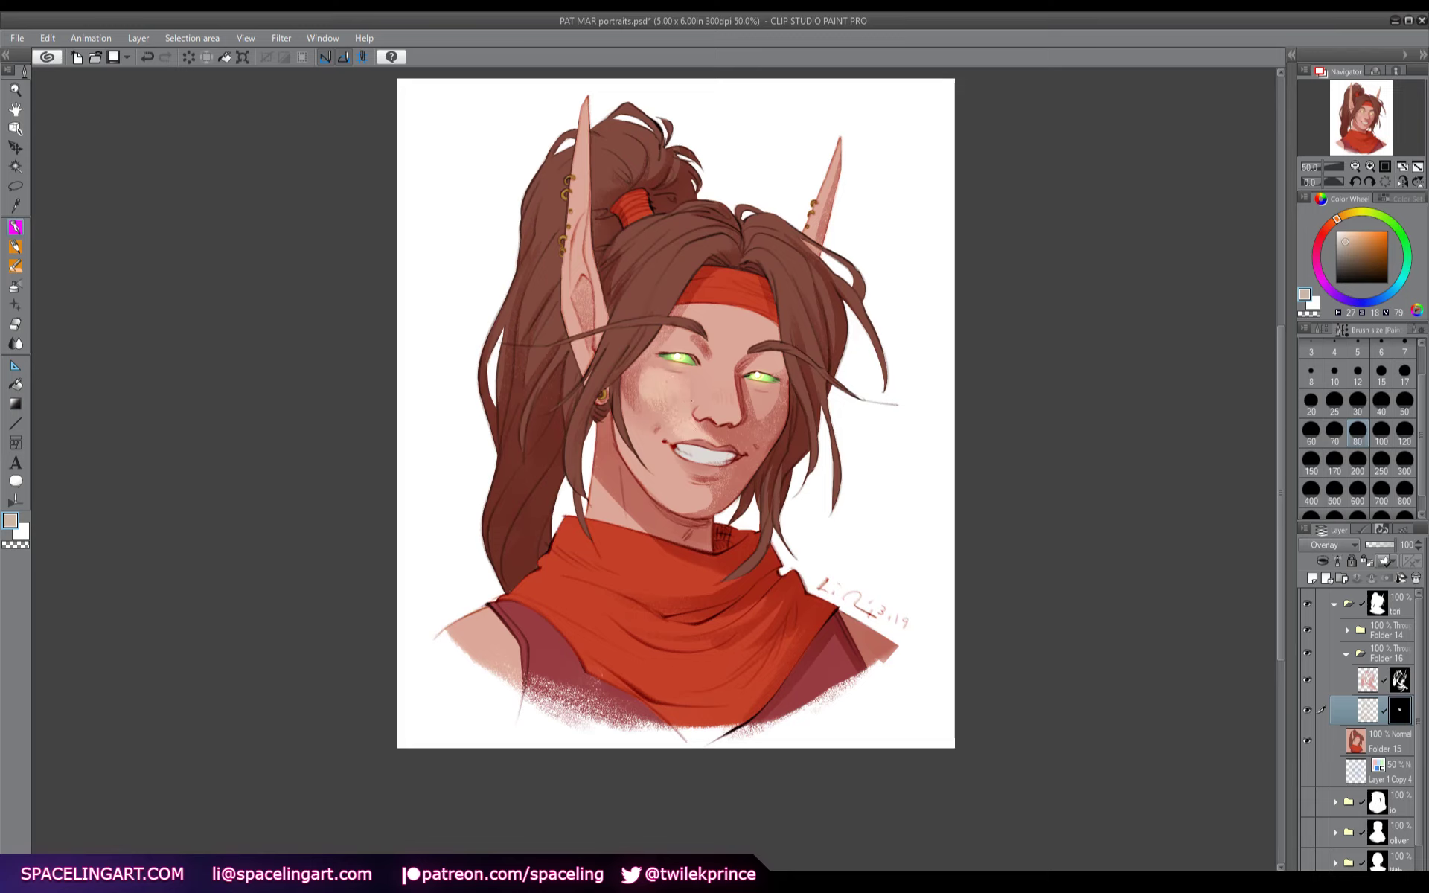
drag(700, 408, 718, 377)
key(ctrl+z)
mouse_move(716, 324)
mouse_down()
mouse_move(707, 316)
mouse_move(713, 340)
mouse_move(723, 317)
mouse_move(665, 333)
mouse_move(647, 322)
mouse_up()
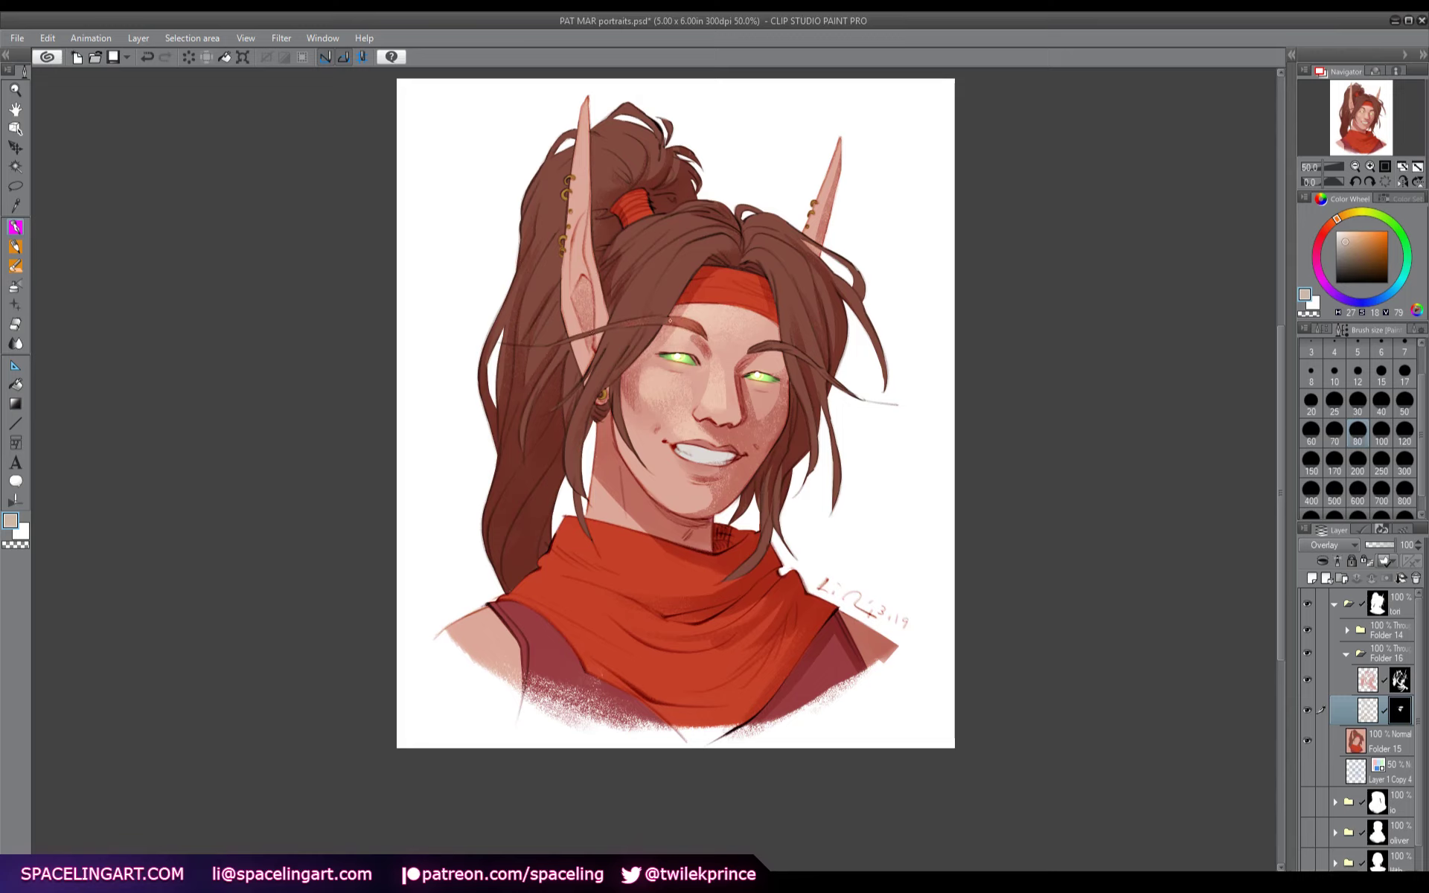
key(ctrl+z)
drag(703, 325, 681, 323)
mouse_move(698, 293)
mouse_down()
mouse_move(750, 288)
mouse_move(642, 309)
mouse_move(689, 265)
mouse_up()
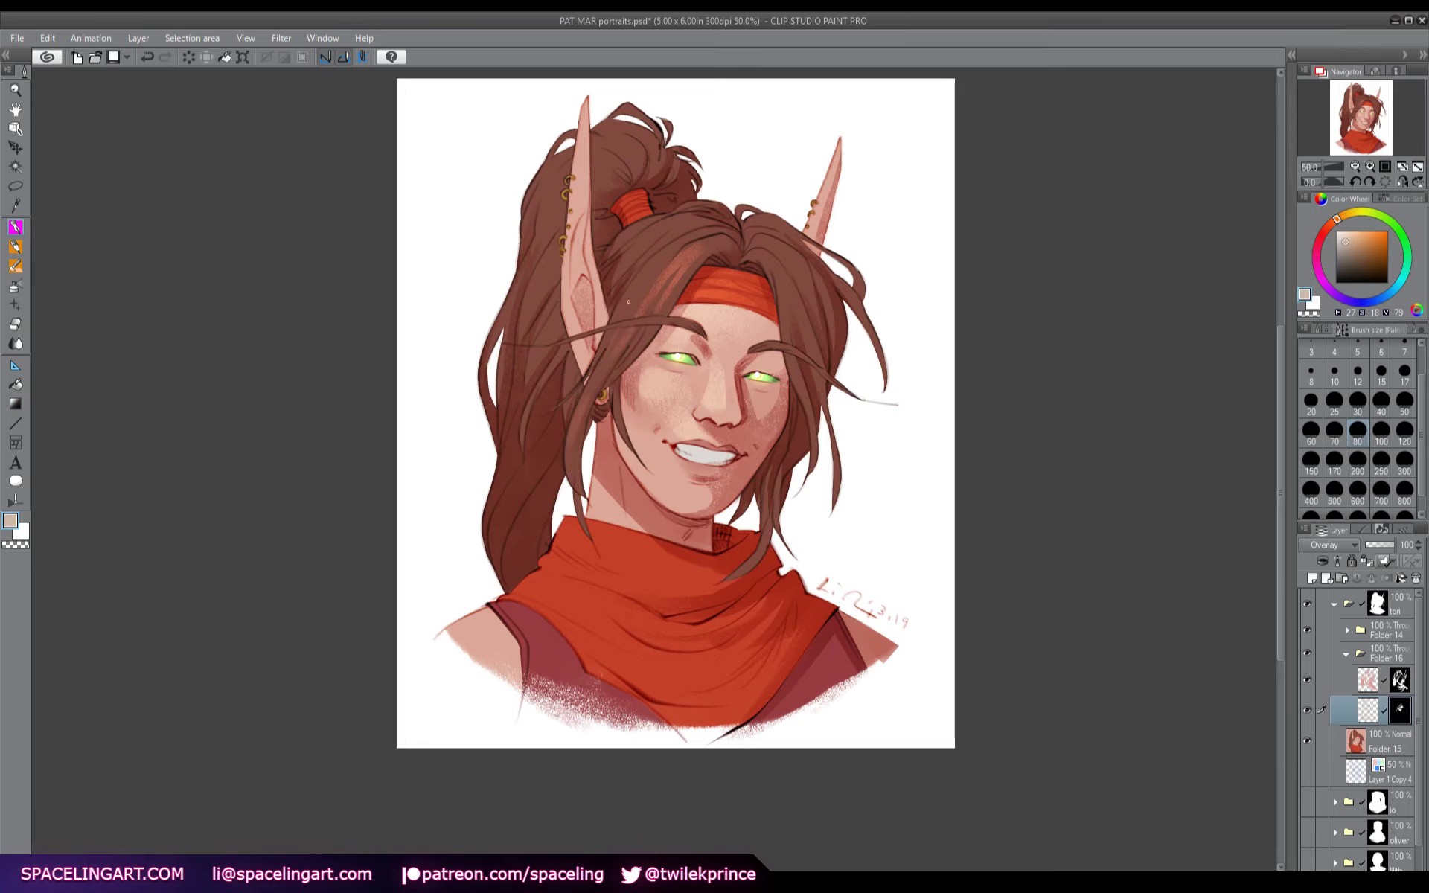
- Reveal strand-like highlights in the front hair on both sides of the parting and on the neck
mouse_move(632, 296)
mouse_down()
mouse_move(664, 254)
mouse_move(627, 271)
mouse_move(627, 249)
mouse_up()
drag(771, 264, 802, 315)
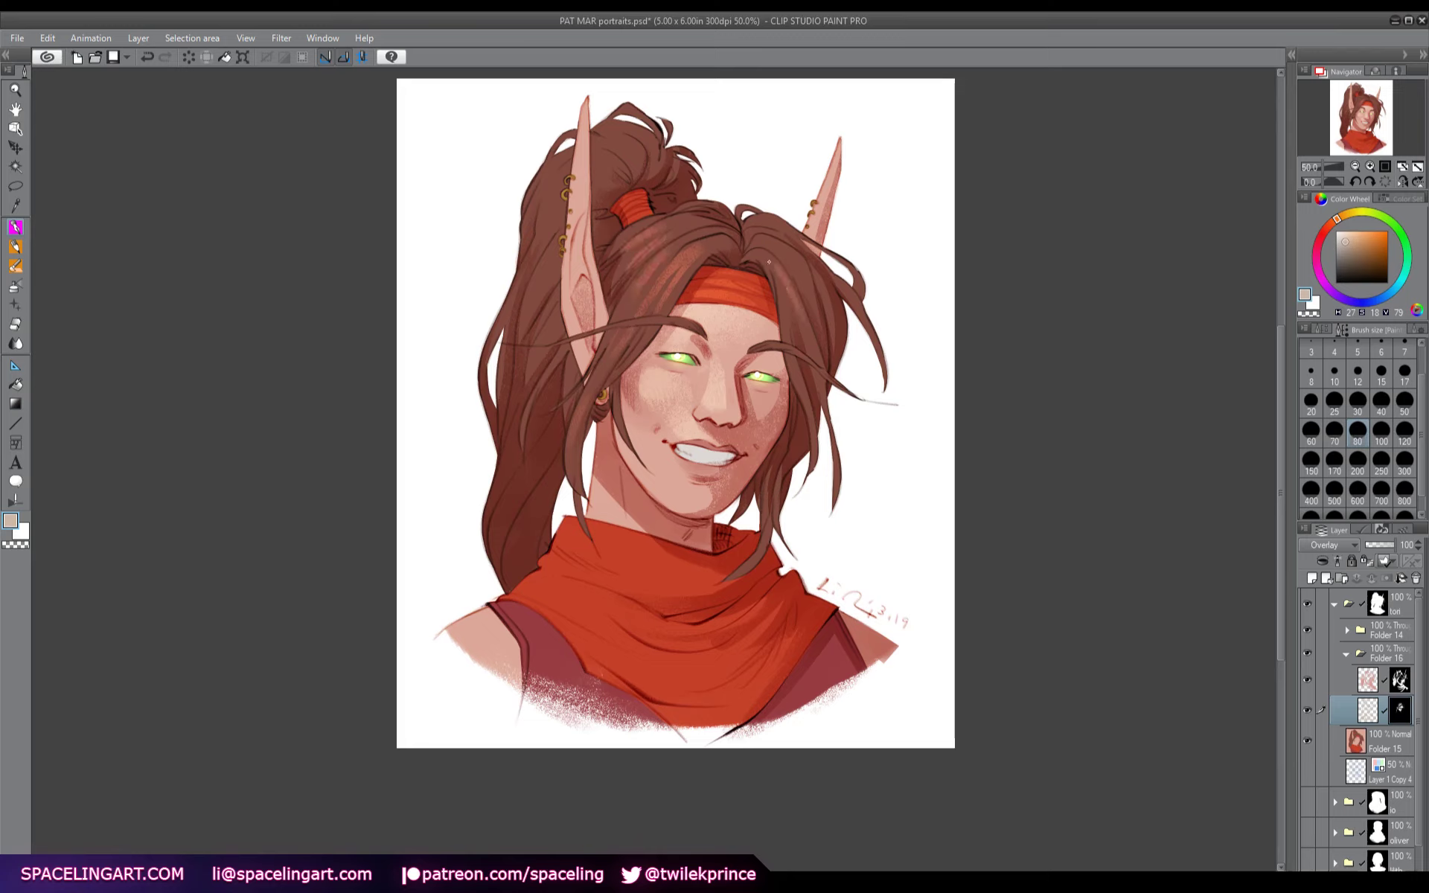
drag(769, 262, 797, 317)
mouse_move(591, 519)
mouse_down()
mouse_move(623, 521)
mouse_move(612, 490)
mouse_up()
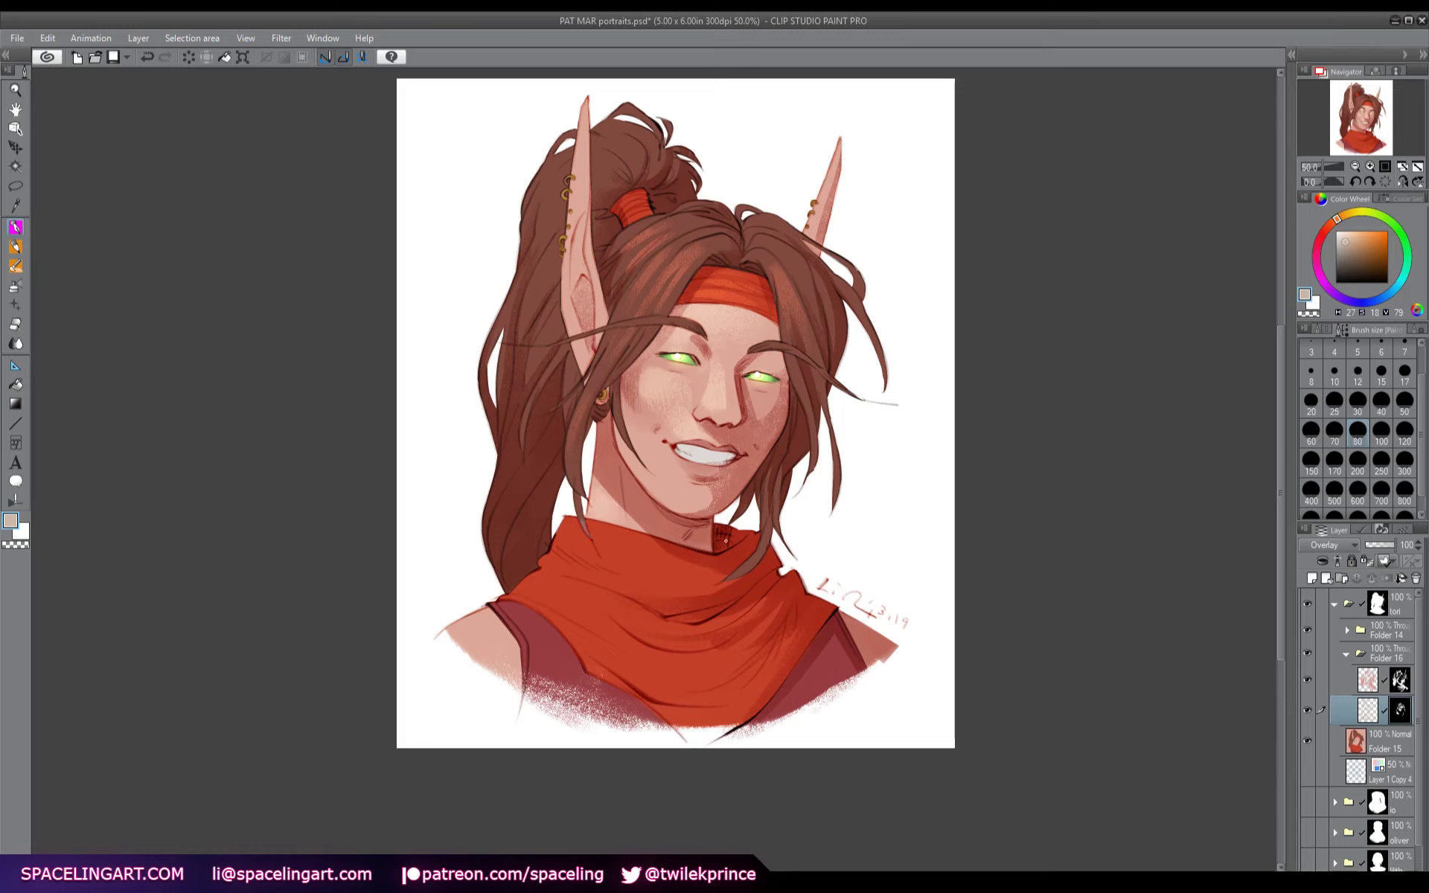
drag(708, 527, 702, 544)
drag(786, 249, 828, 317)
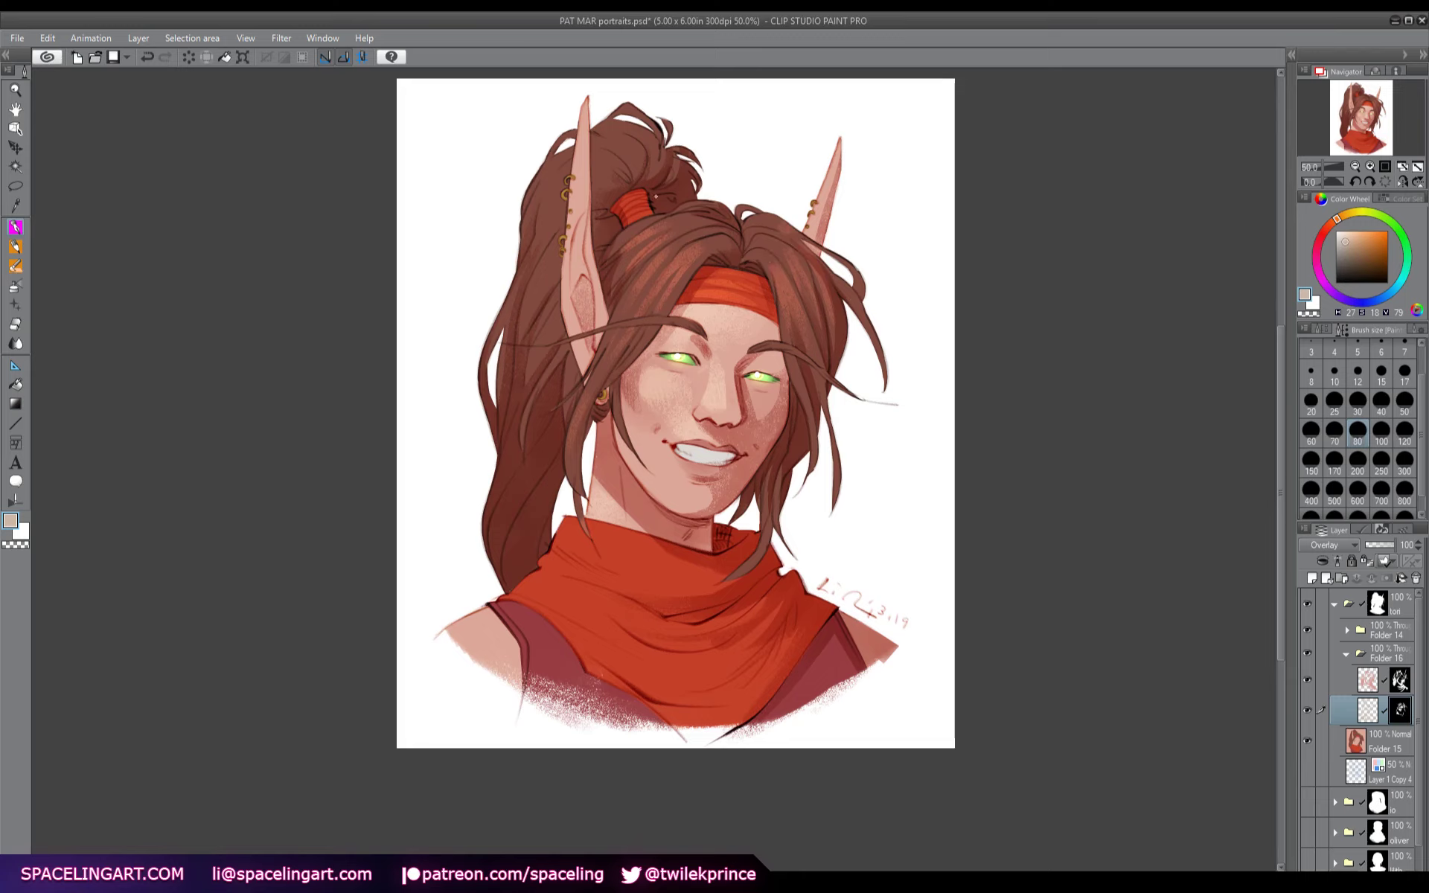
- Reveal highlights along the ponytail and the long ear beside it
mouse_move(596, 127)
mouse_down()
mouse_move(633, 176)
mouse_move(608, 120)
mouse_move(655, 121)
mouse_up()
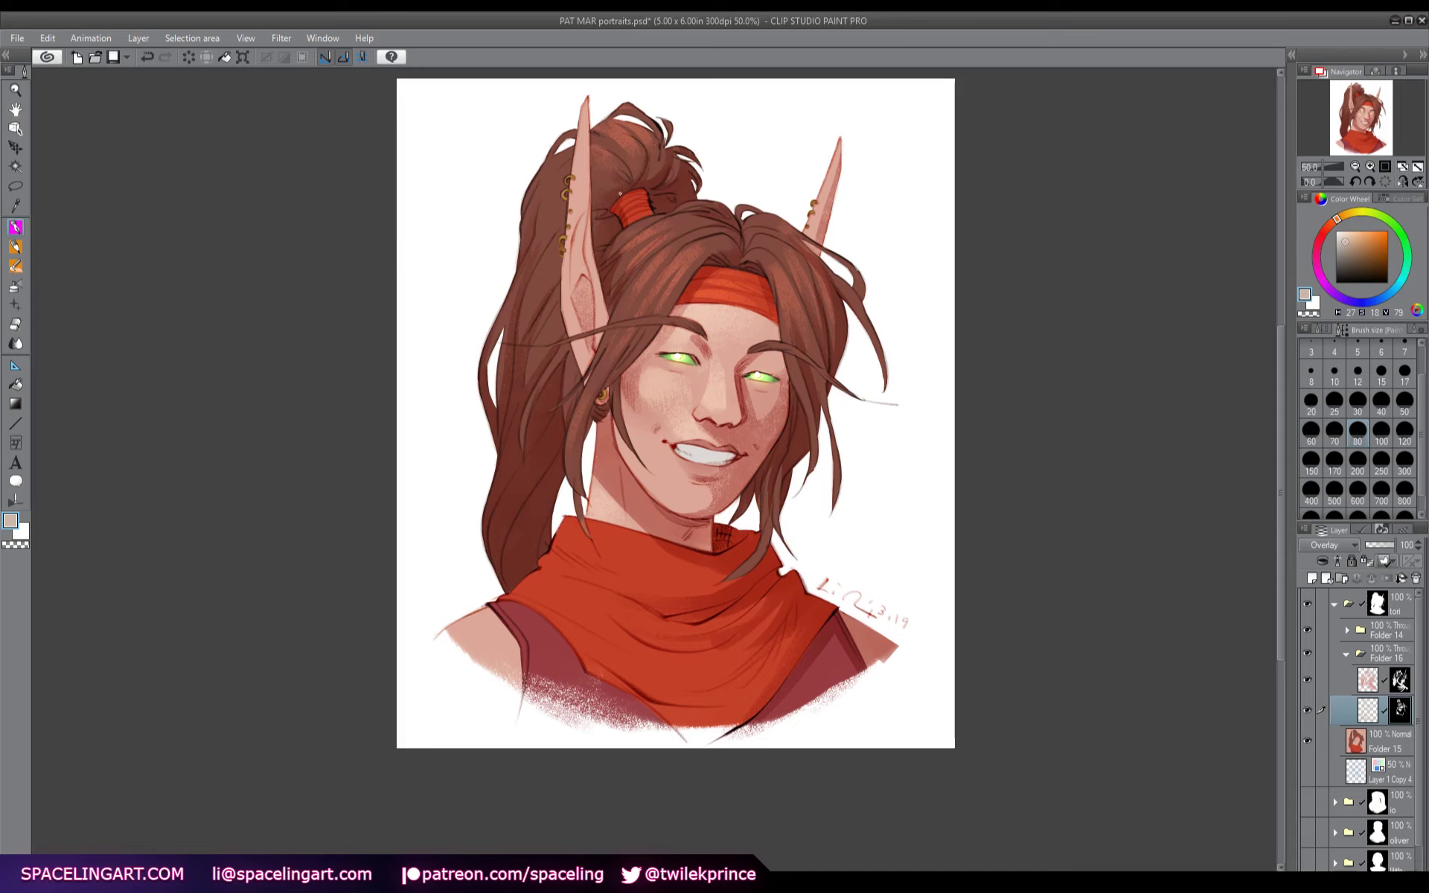
mouse_move(584, 97)
mouse_down()
mouse_move(569, 286)
mouse_move(575, 275)
mouse_up()
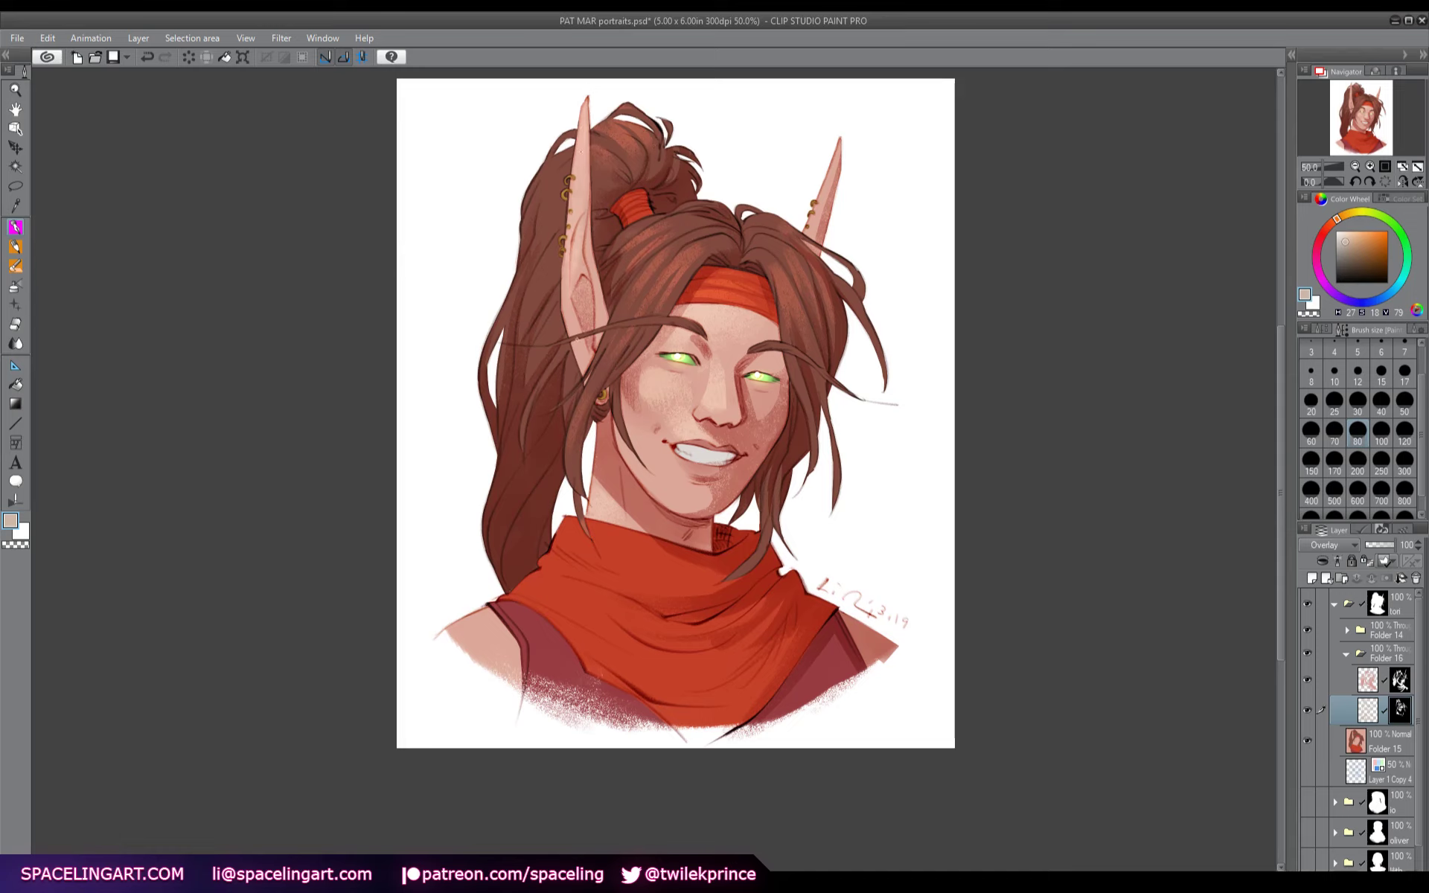
mouse_move(572, 147)
mouse_down()
mouse_move(525, 192)
mouse_move(569, 134)
mouse_move(570, 167)
mouse_move(543, 235)
mouse_up()
mouse_move(568, 177)
mouse_down()
mouse_move(548, 227)
mouse_move(558, 221)
mouse_move(511, 295)
mouse_move(552, 254)
mouse_move(519, 346)
mouse_up()
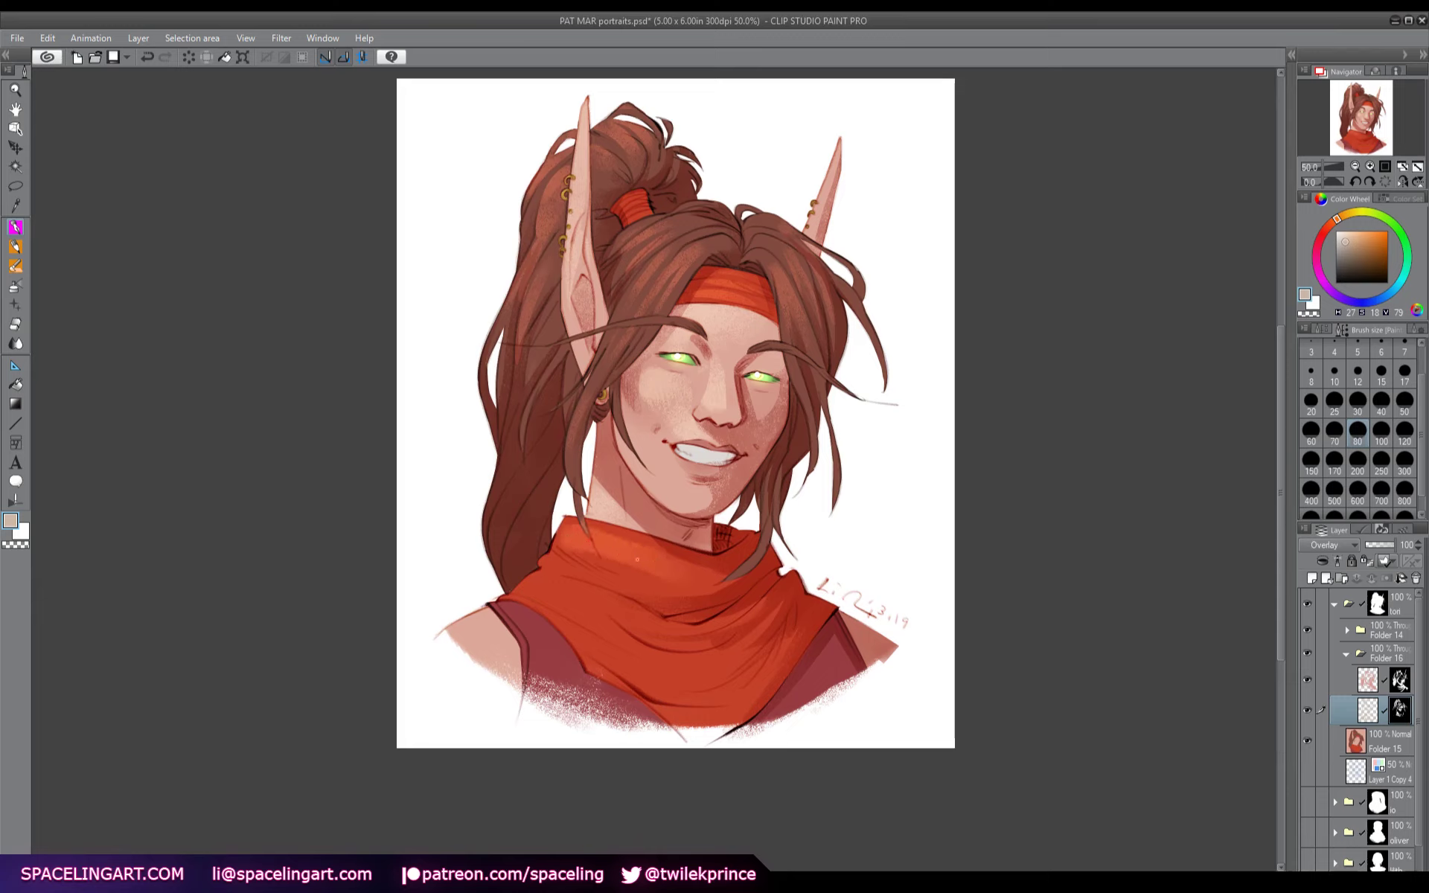
- Reveal highlights on the scarf folds, the vest and both shoulders through the mask
mouse_move(547, 566)
mouse_down()
mouse_move(687, 605)
mouse_move(536, 583)
mouse_move(635, 644)
mouse_move(724, 658)
mouse_move(763, 615)
mouse_move(751, 607)
mouse_move(629, 619)
mouse_move(535, 593)
mouse_move(675, 691)
mouse_move(762, 669)
mouse_up()
mouse_move(521, 616)
mouse_down()
mouse_move(503, 662)
mouse_move(462, 659)
mouse_move(535, 620)
mouse_move(469, 638)
mouse_move(520, 618)
mouse_move(482, 673)
mouse_move(517, 655)
mouse_move(531, 615)
mouse_move(515, 653)
mouse_move(563, 644)
mouse_up()
mouse_move(849, 640)
mouse_down()
mouse_move(874, 661)
mouse_move(845, 669)
mouse_move(886, 642)
mouse_up()
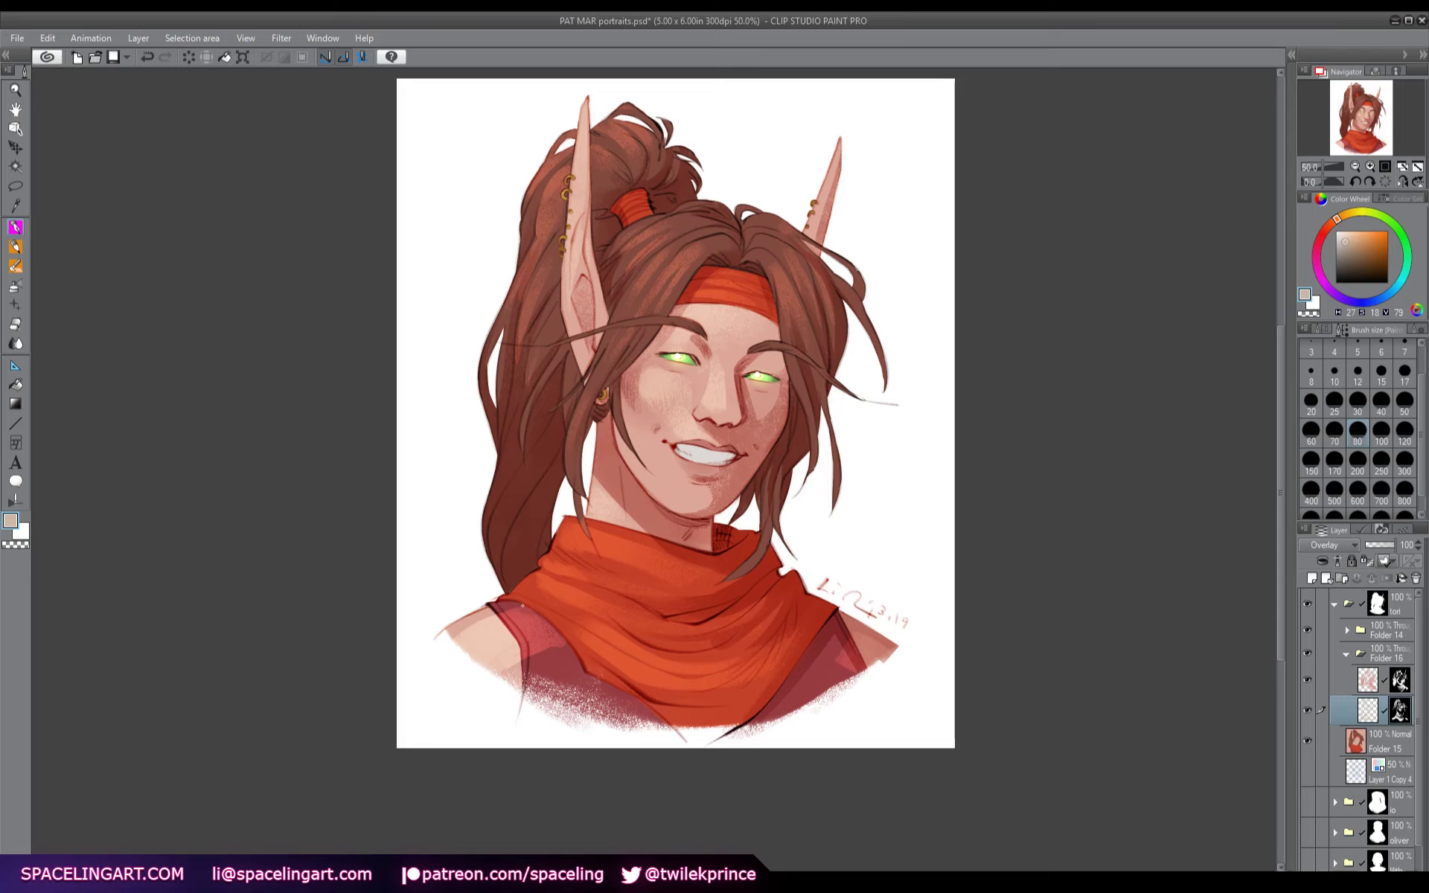
drag(522, 606, 558, 639)
- Duplicate the Overlay highlight layer together with its mask
drag(1279, 559, 1280, 538)
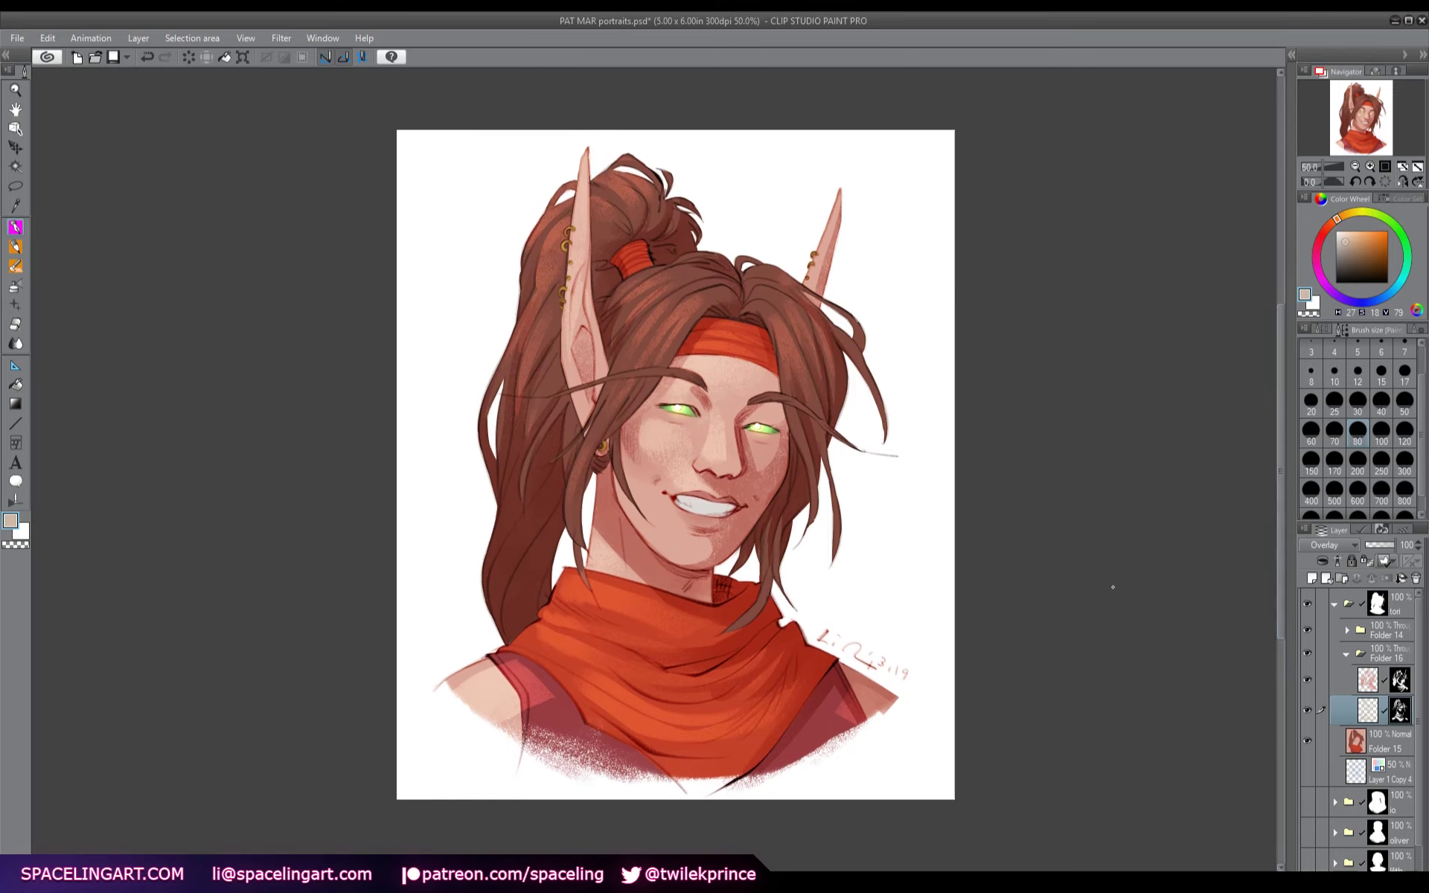
key(ctrl+a)
key(ctrl+c)
key(ctrl+v)
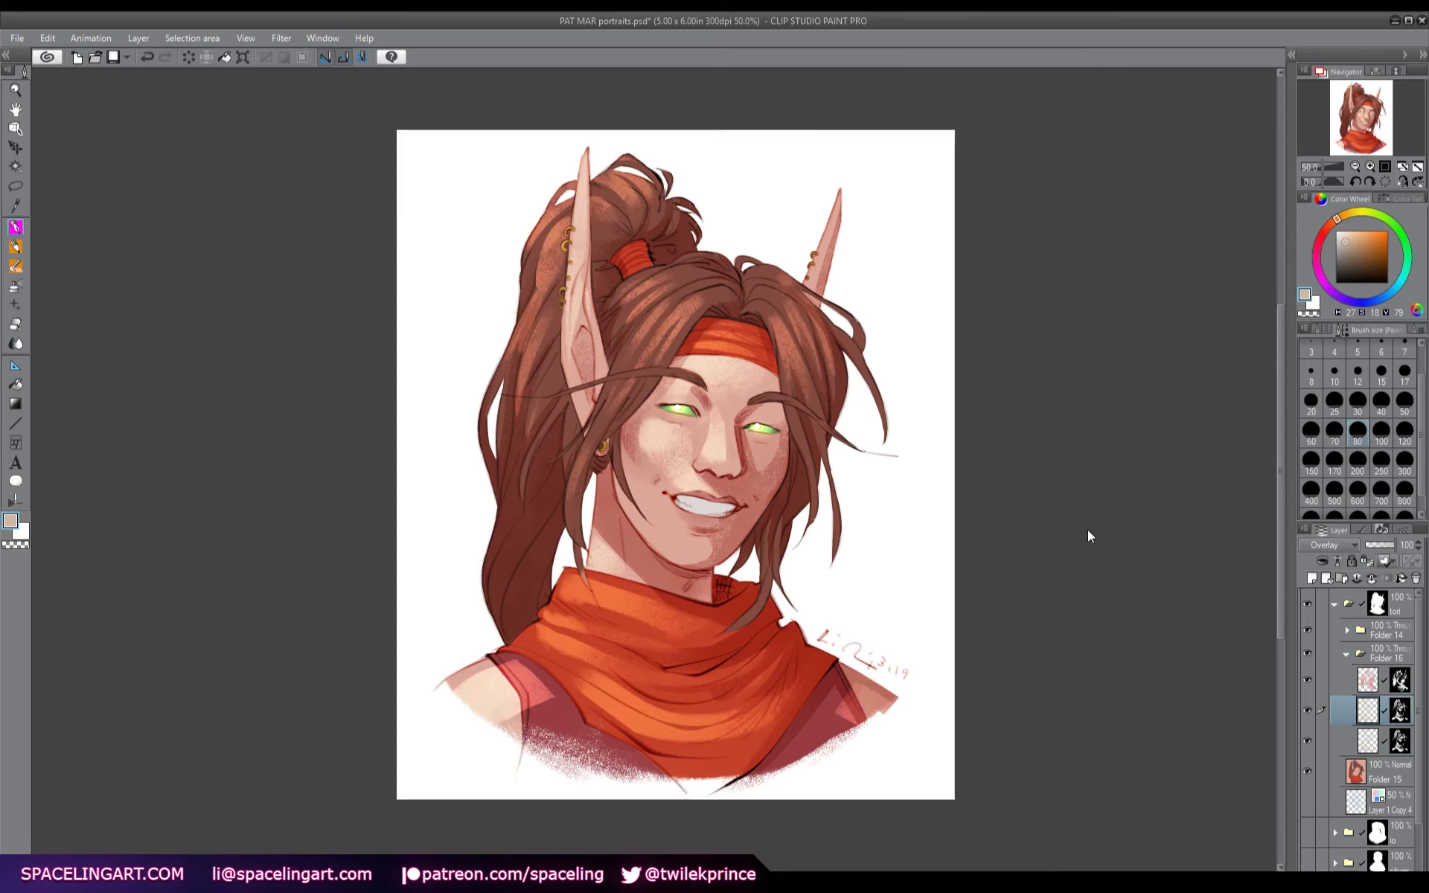
- Set the lower highlight copy to Hue blending, reduce its opacity and collapse Folder 16
click(1377, 744)
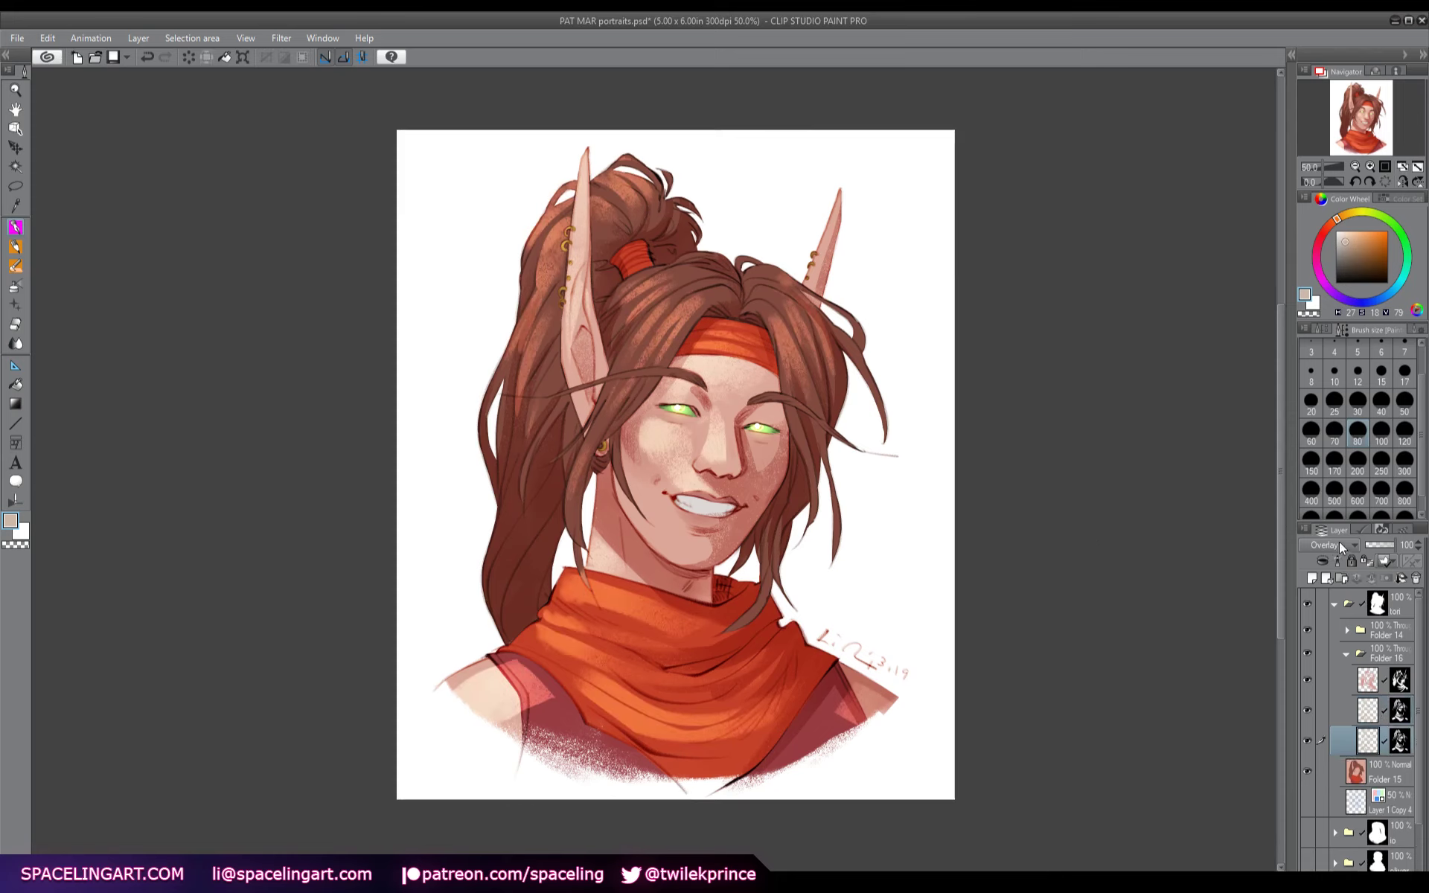
click(1319, 494)
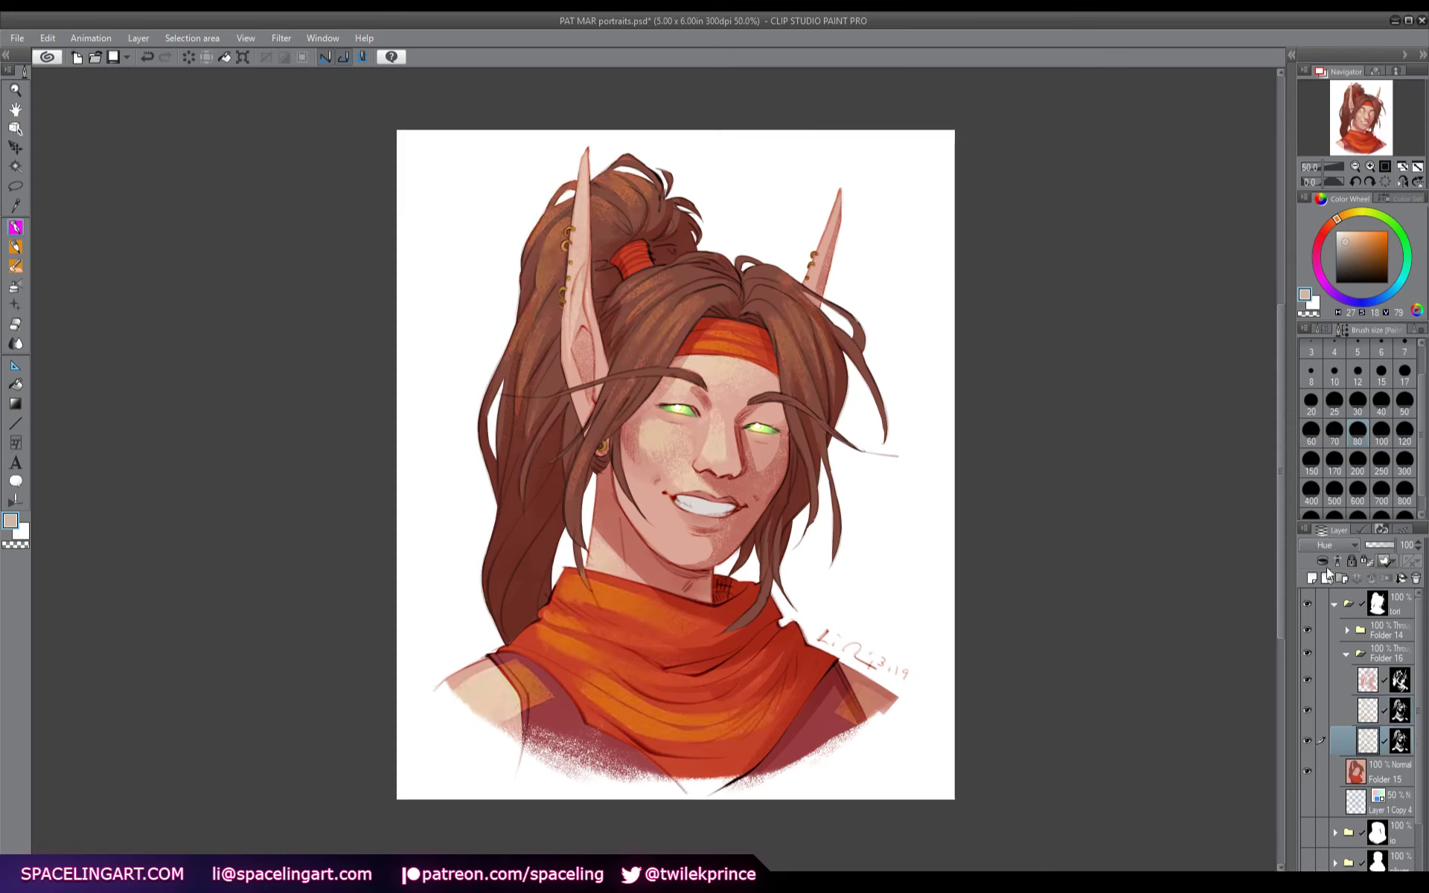
key(3)
click(1347, 654)
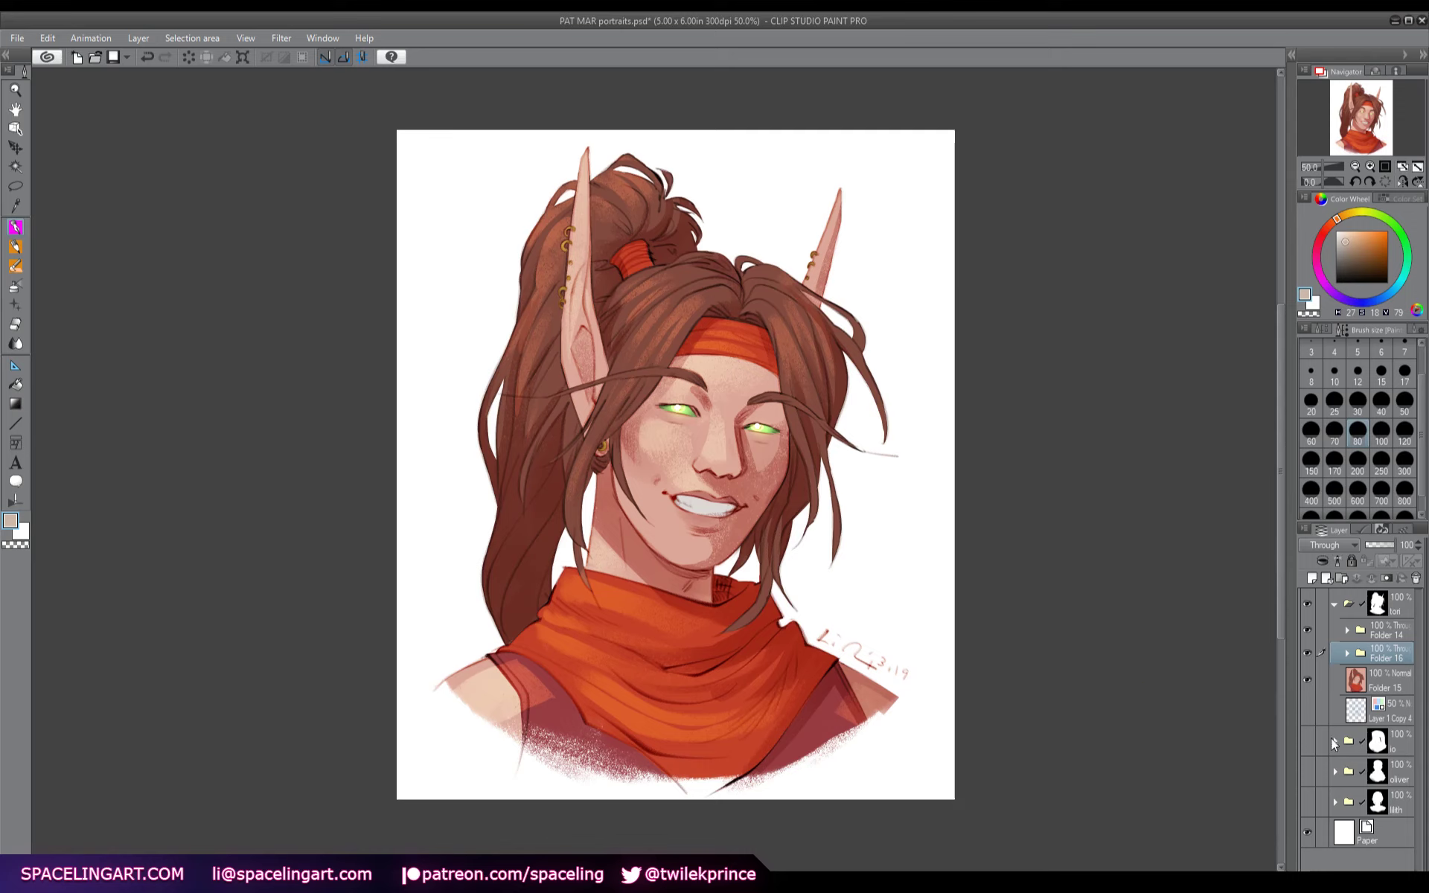
click(1398, 709)
key(ctrl+v)
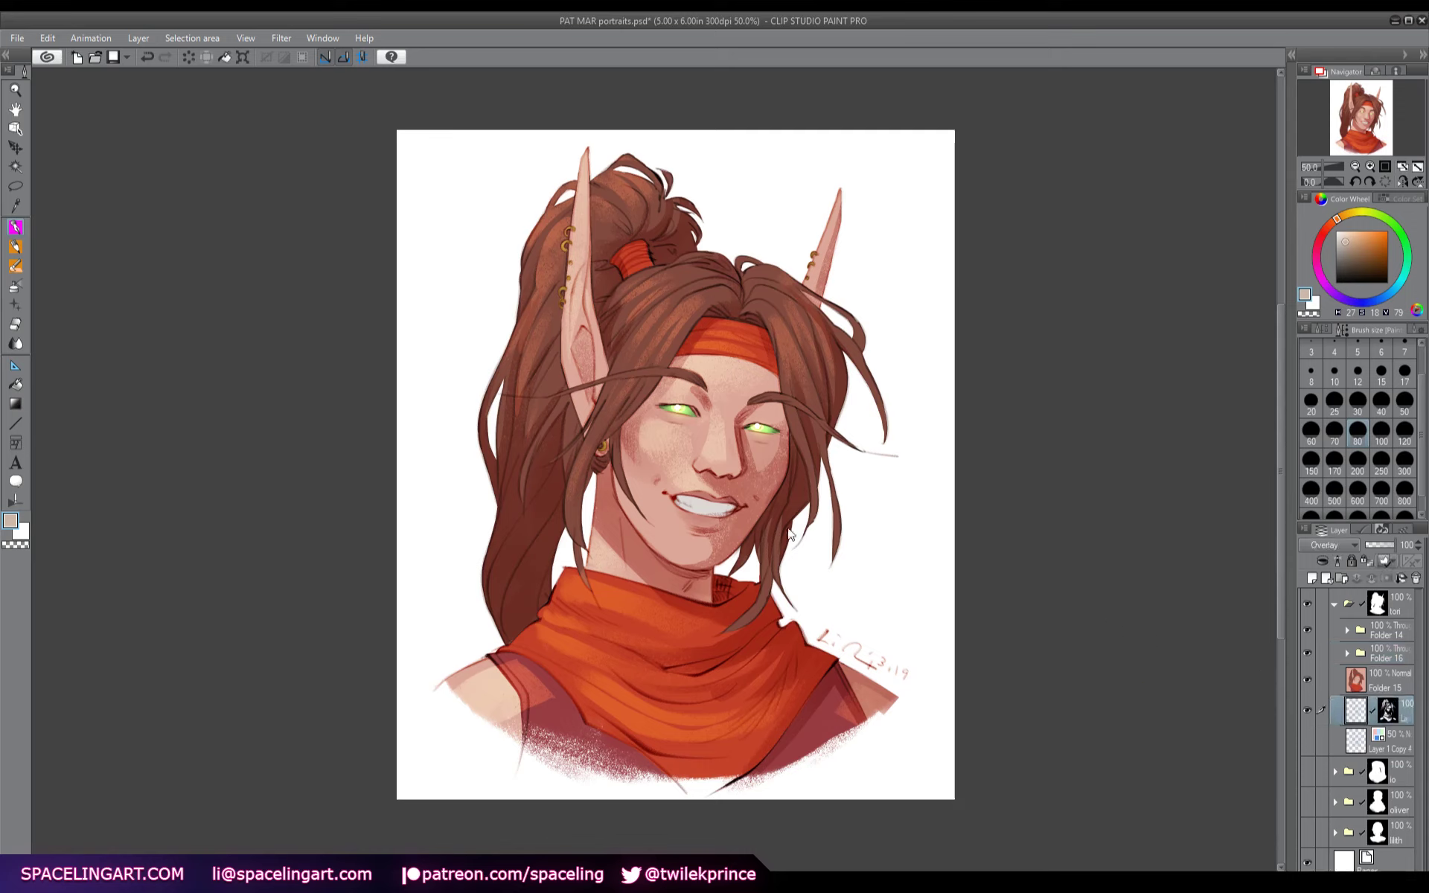
key(ctrl+z)
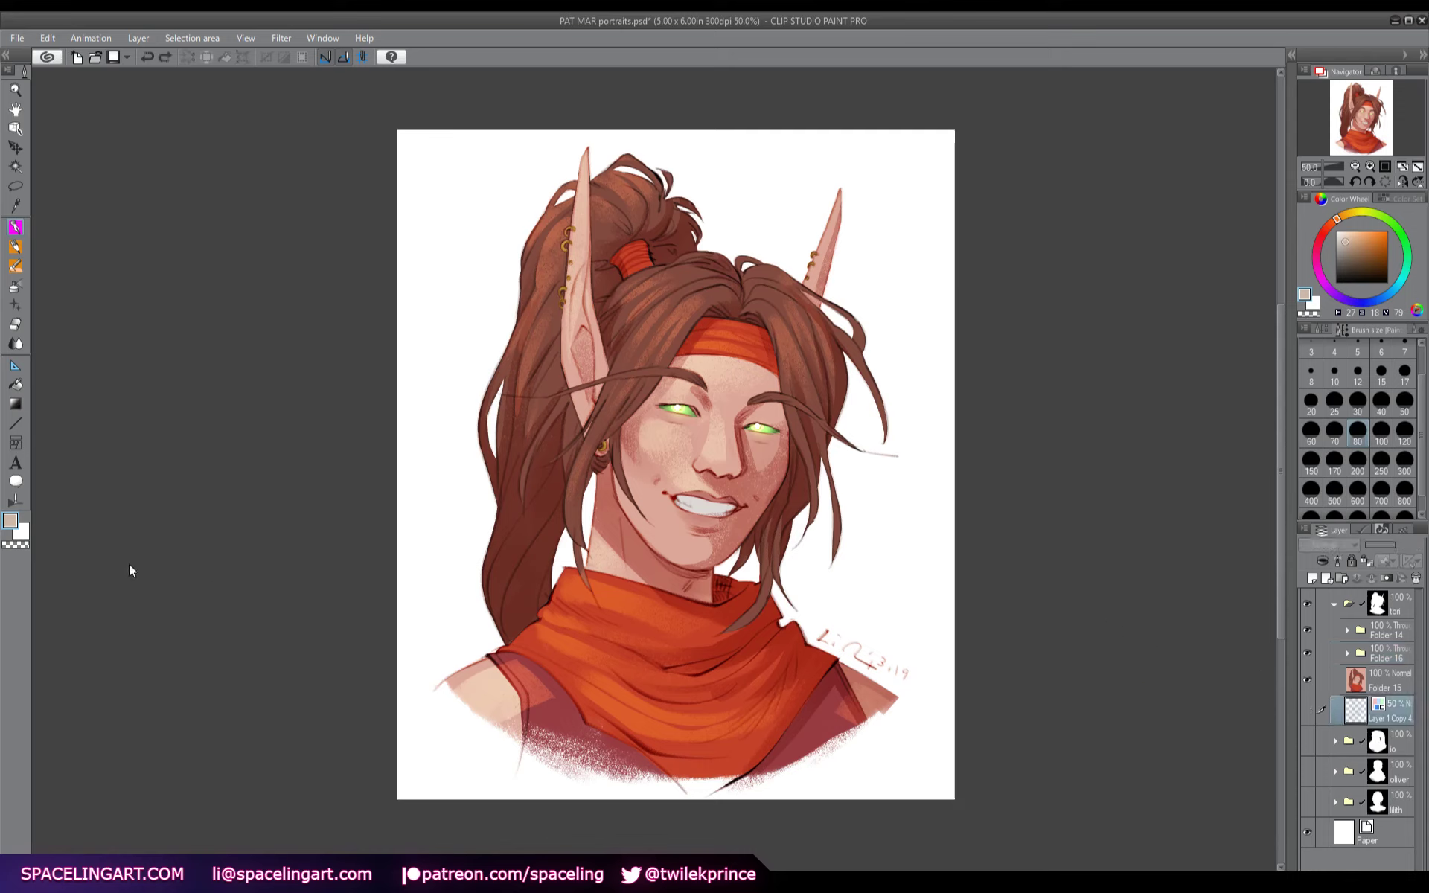
key(ctrl+shift+n)
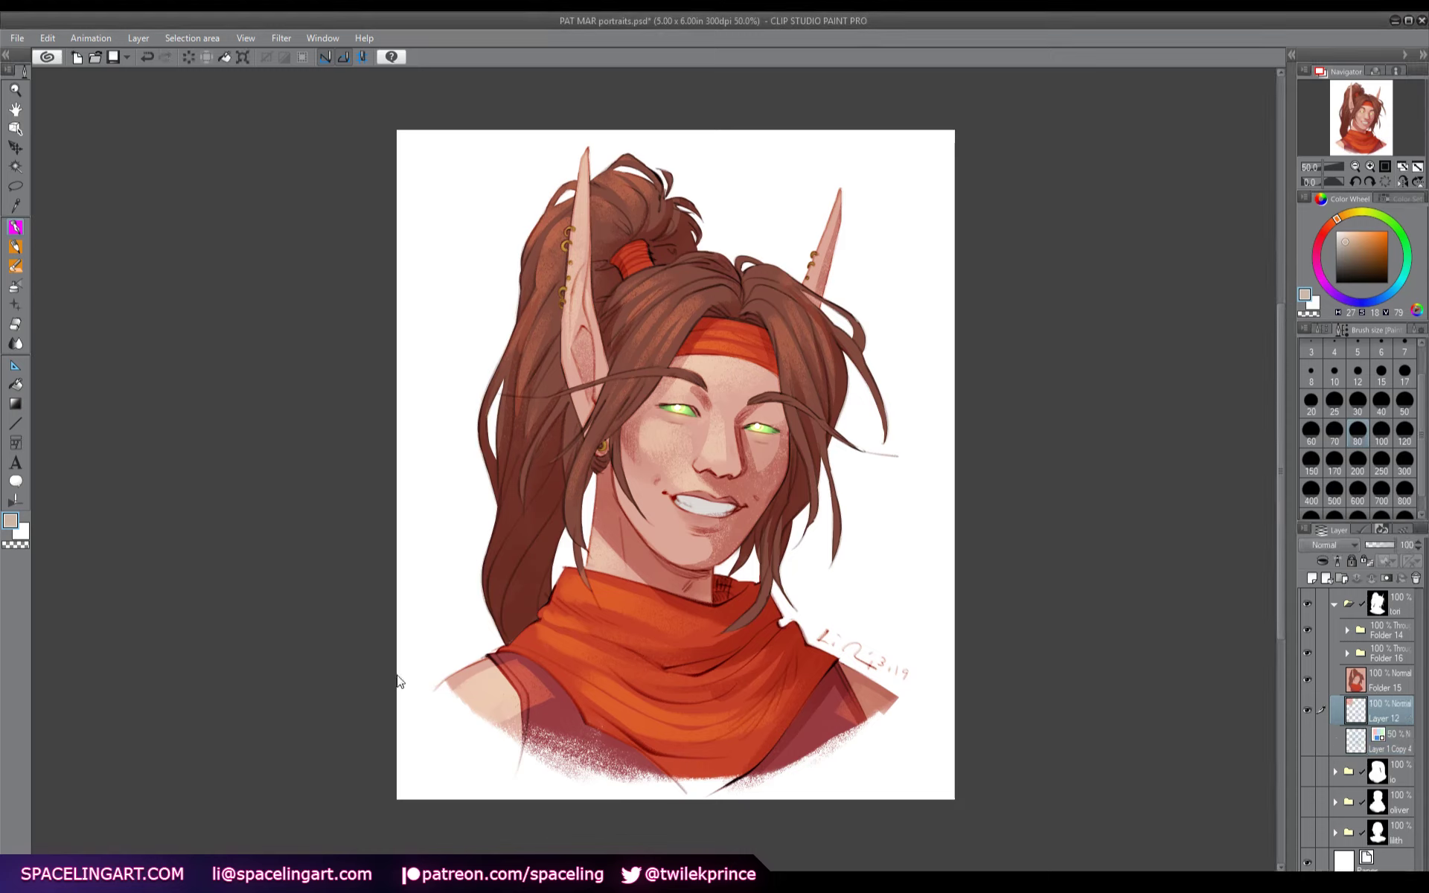
key(ctrl+z)
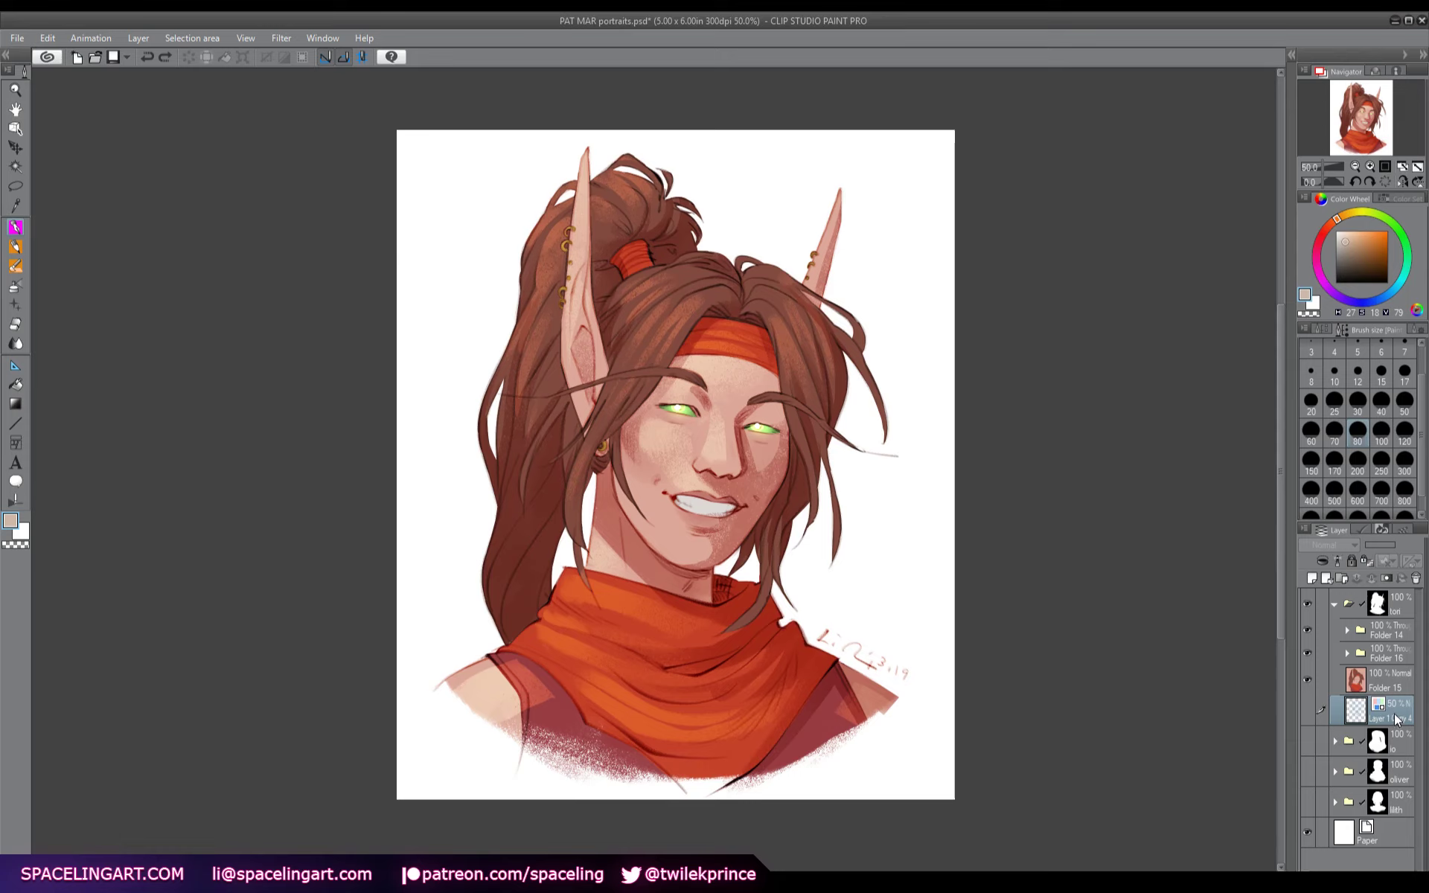
- Place a pink swatch layer below the portrait folder, sample its light pink colour and delete the swatch layer
key(ctrl+shift+n)
drag(1396, 719, 1399, 746)
alt+click(503, 306)
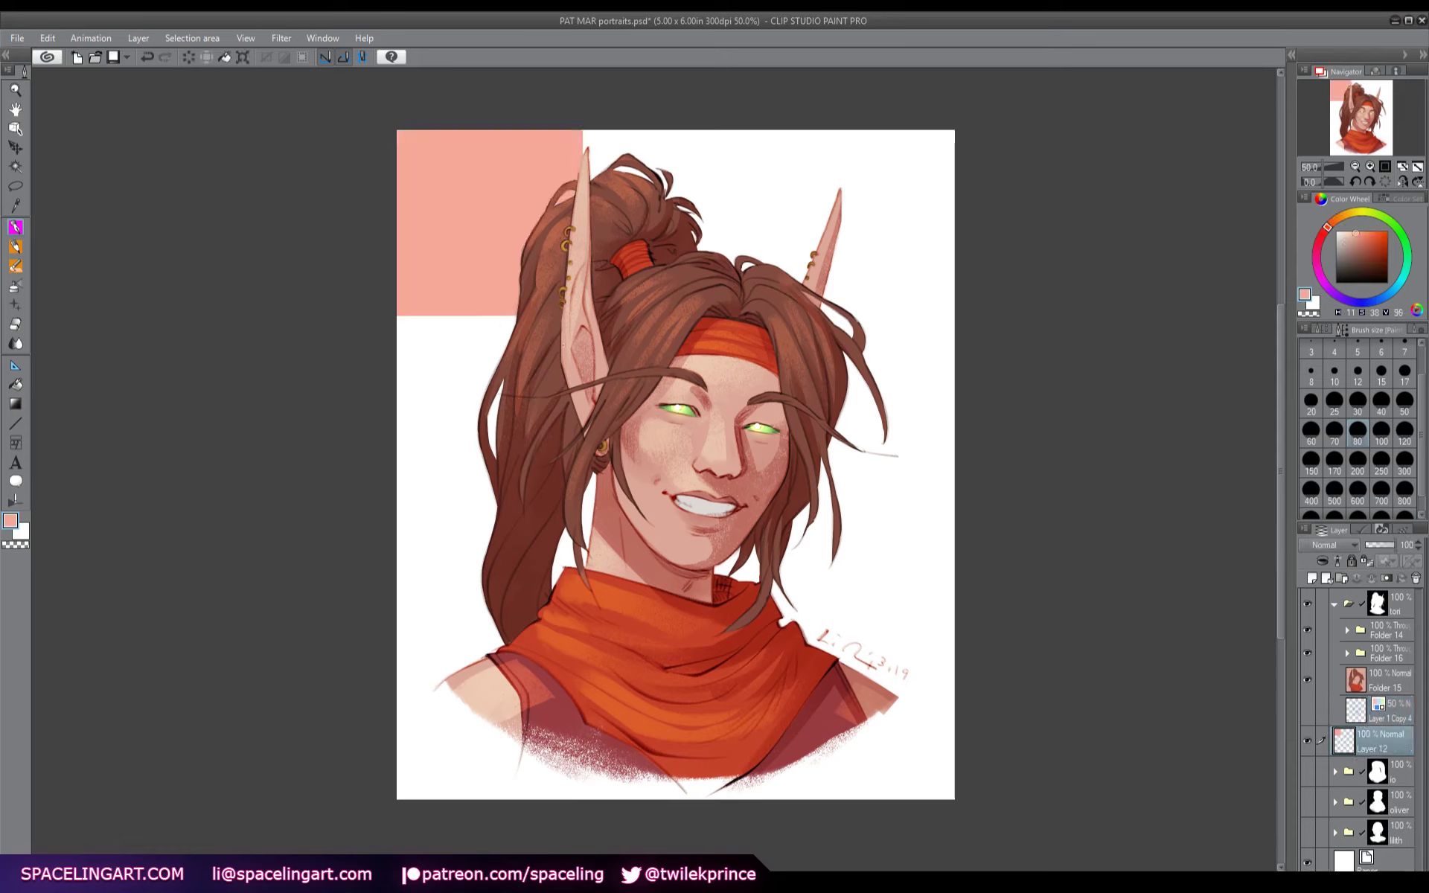
click(1414, 577)
- Add a new layer above the flat-colour layer Folder 15 and auto-select the skin areas from the flats
click(1370, 681)
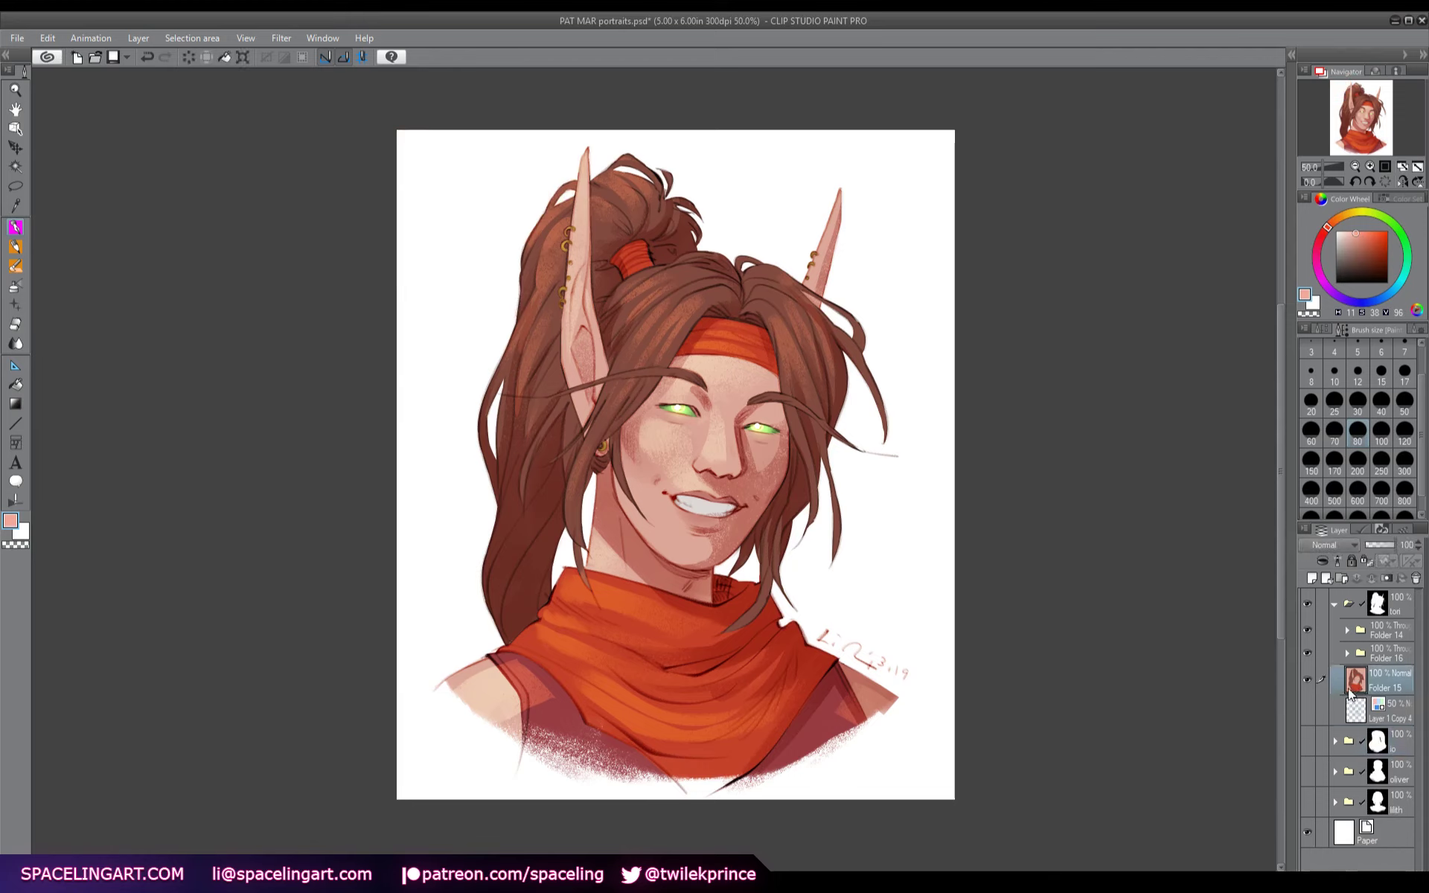
key(k)
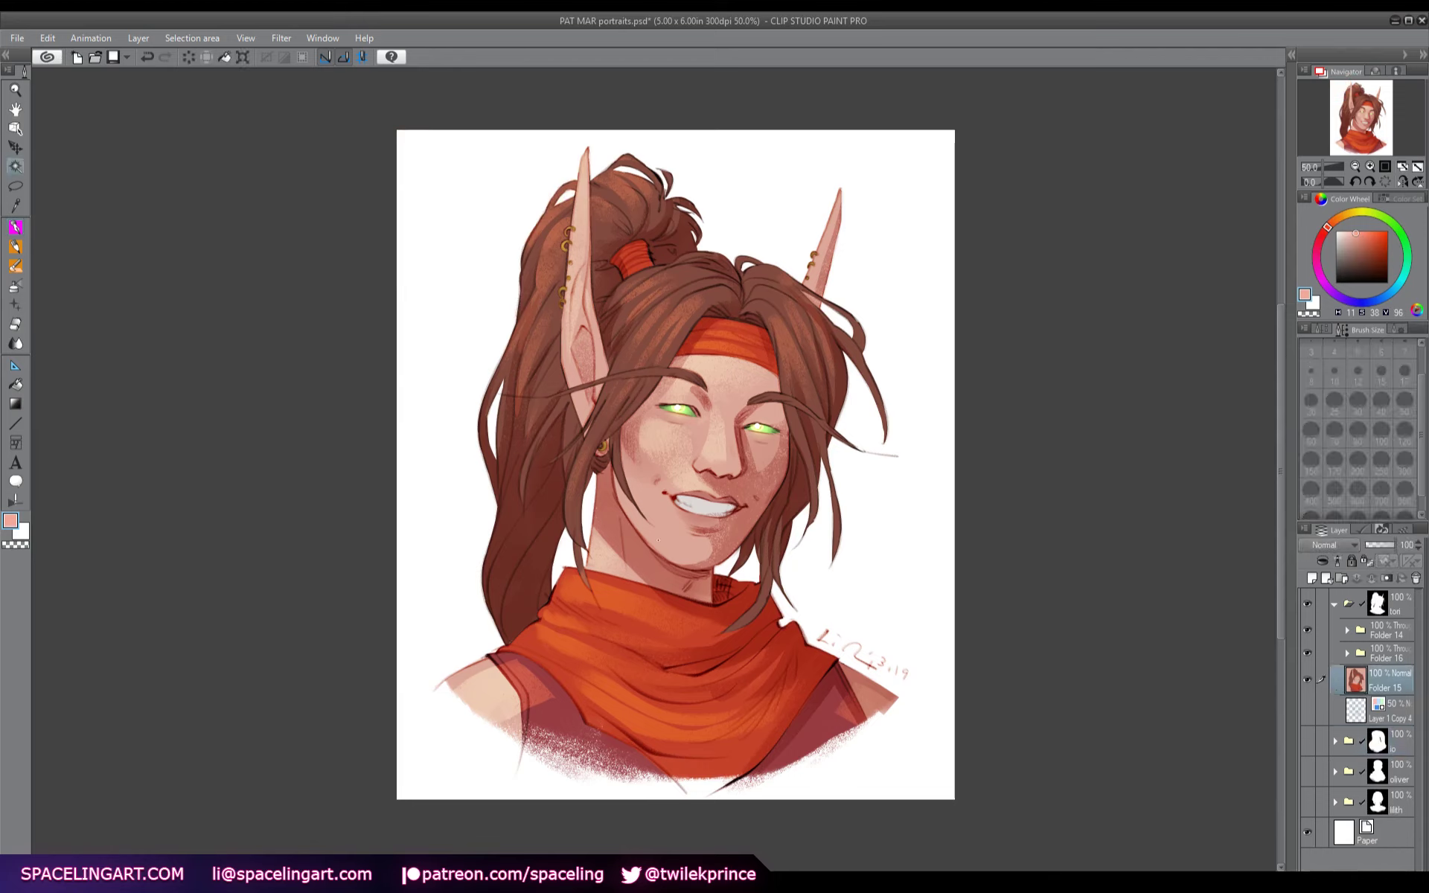
click(1314, 578)
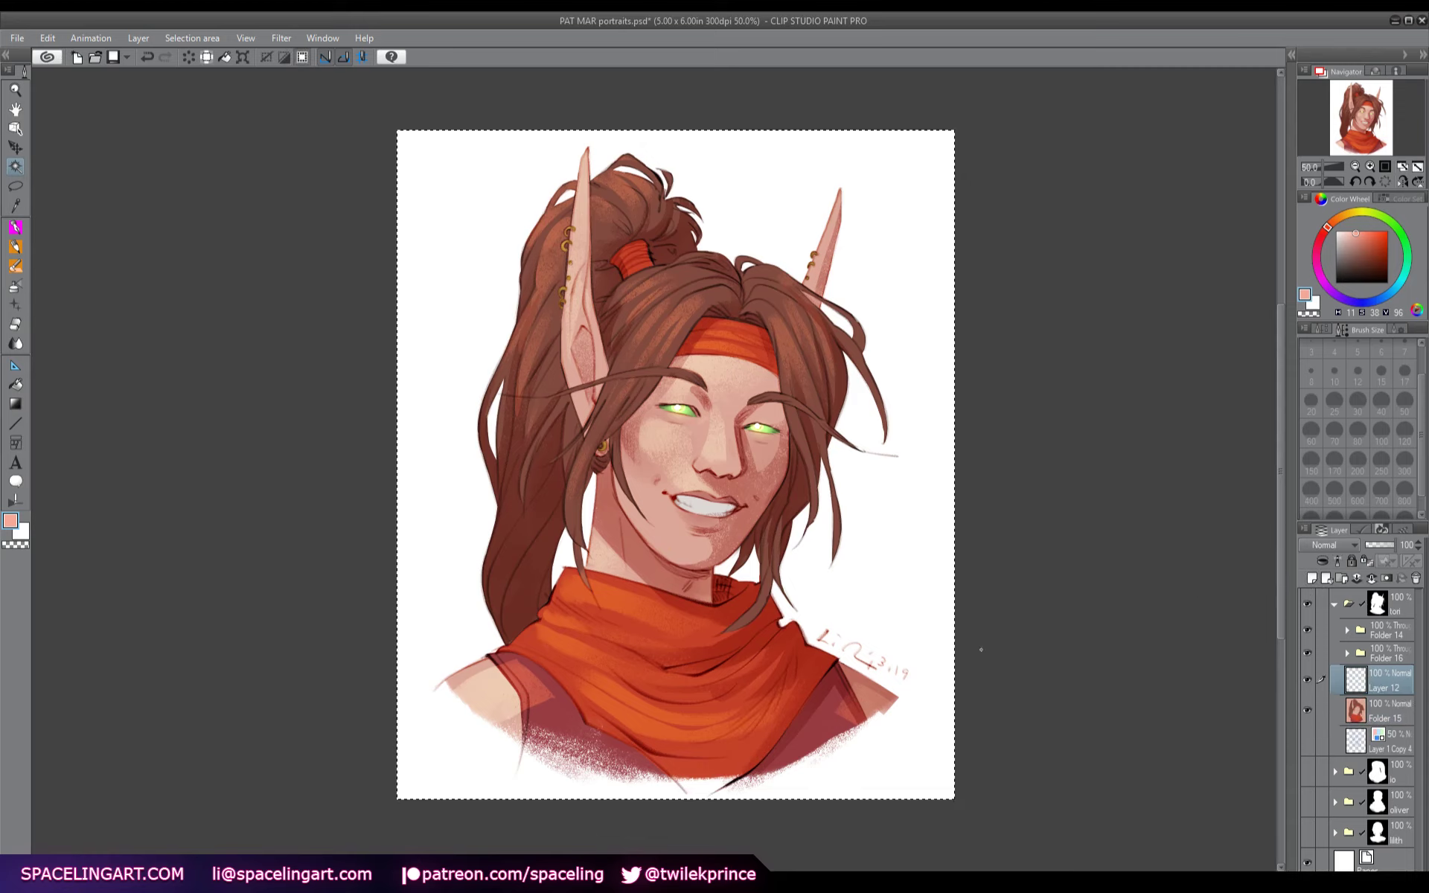
click(1364, 719)
click(699, 555)
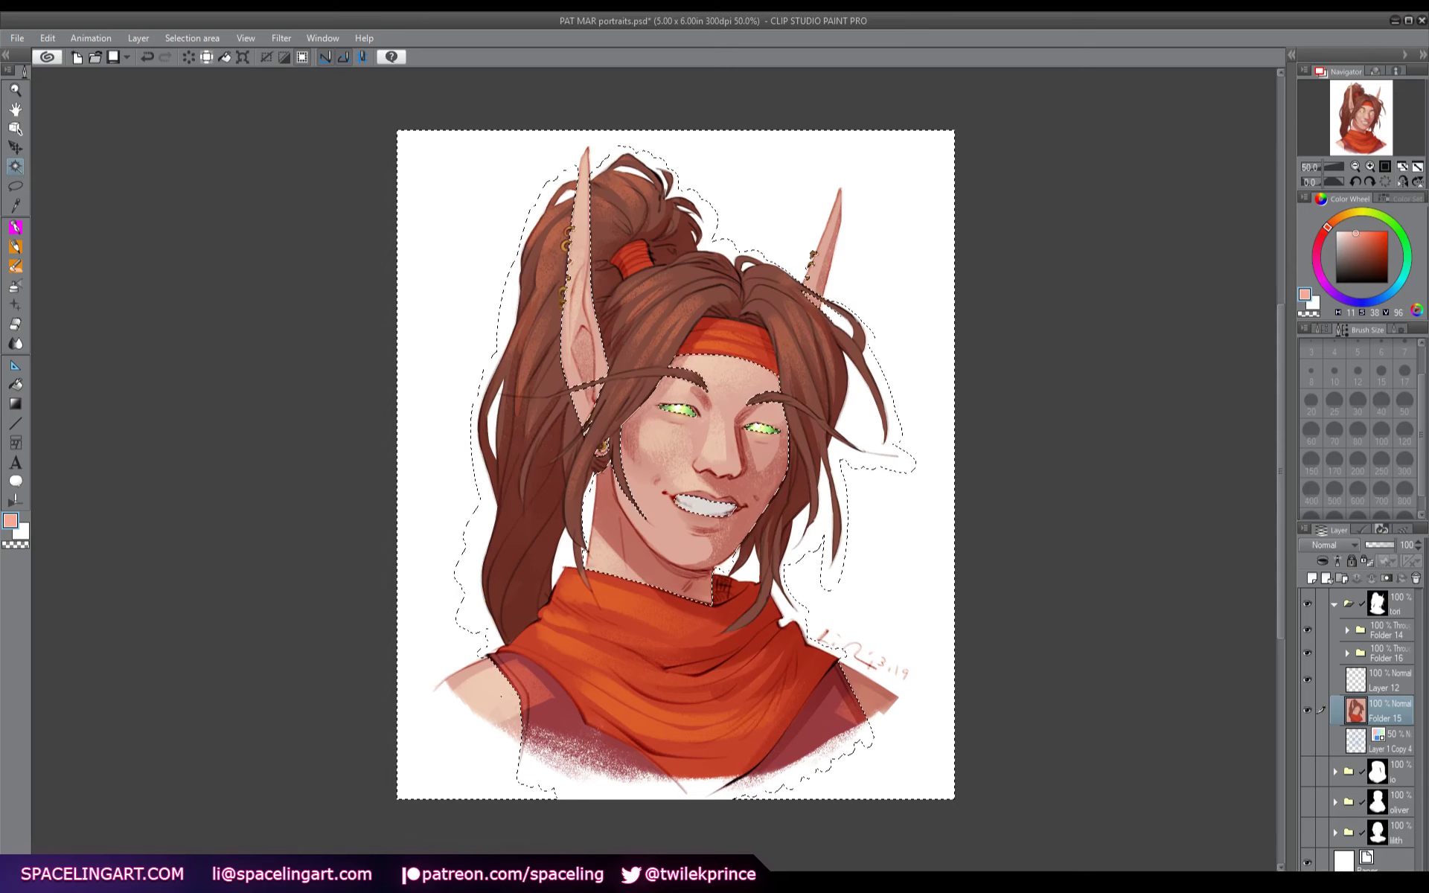
- Fill the skin selection on the new layer with the sampled light pink and deselect
click(1351, 689)
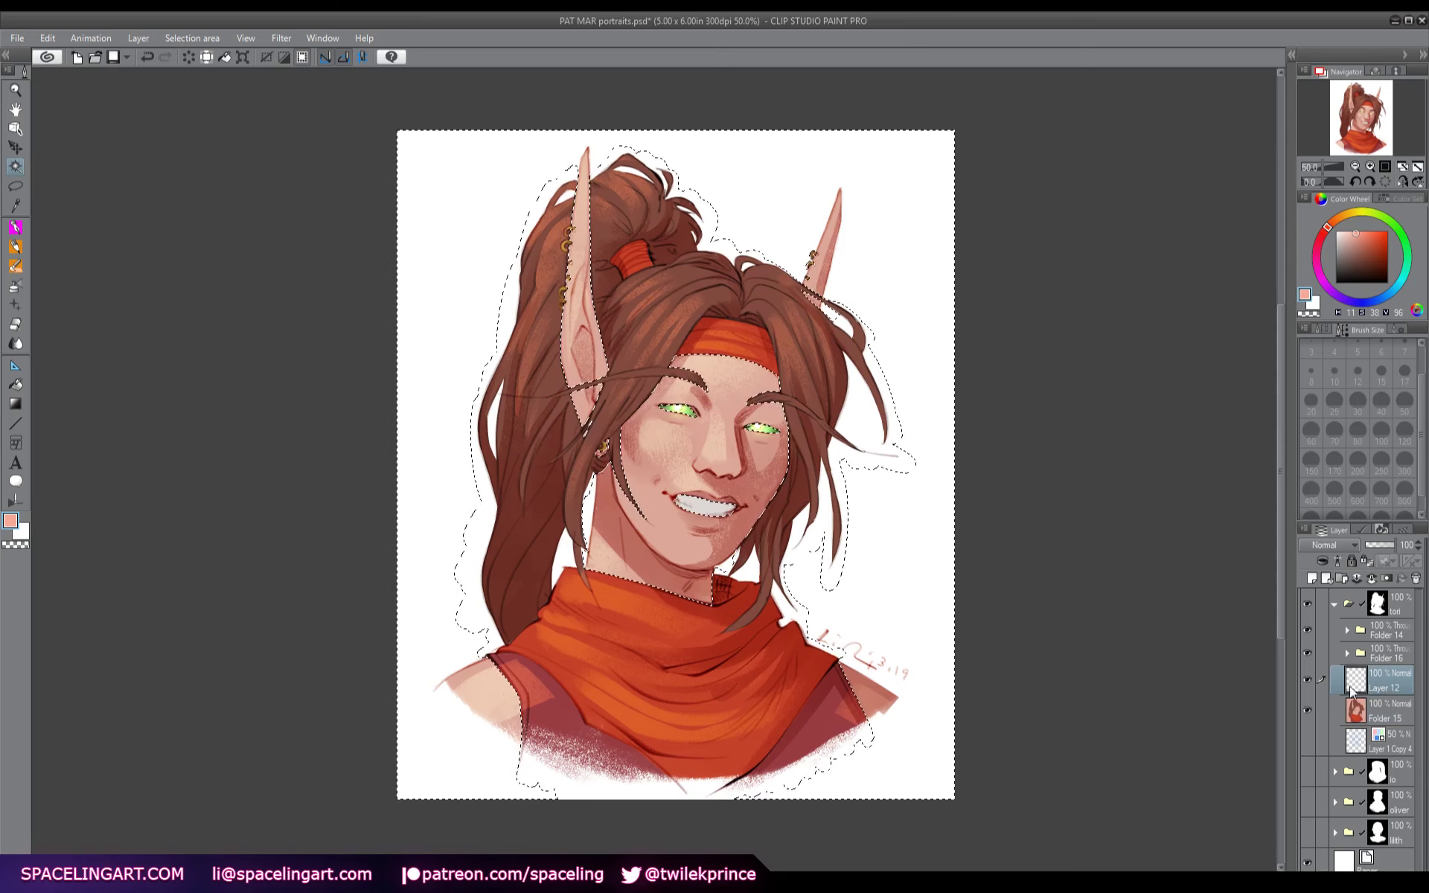
key(alt+Delete)
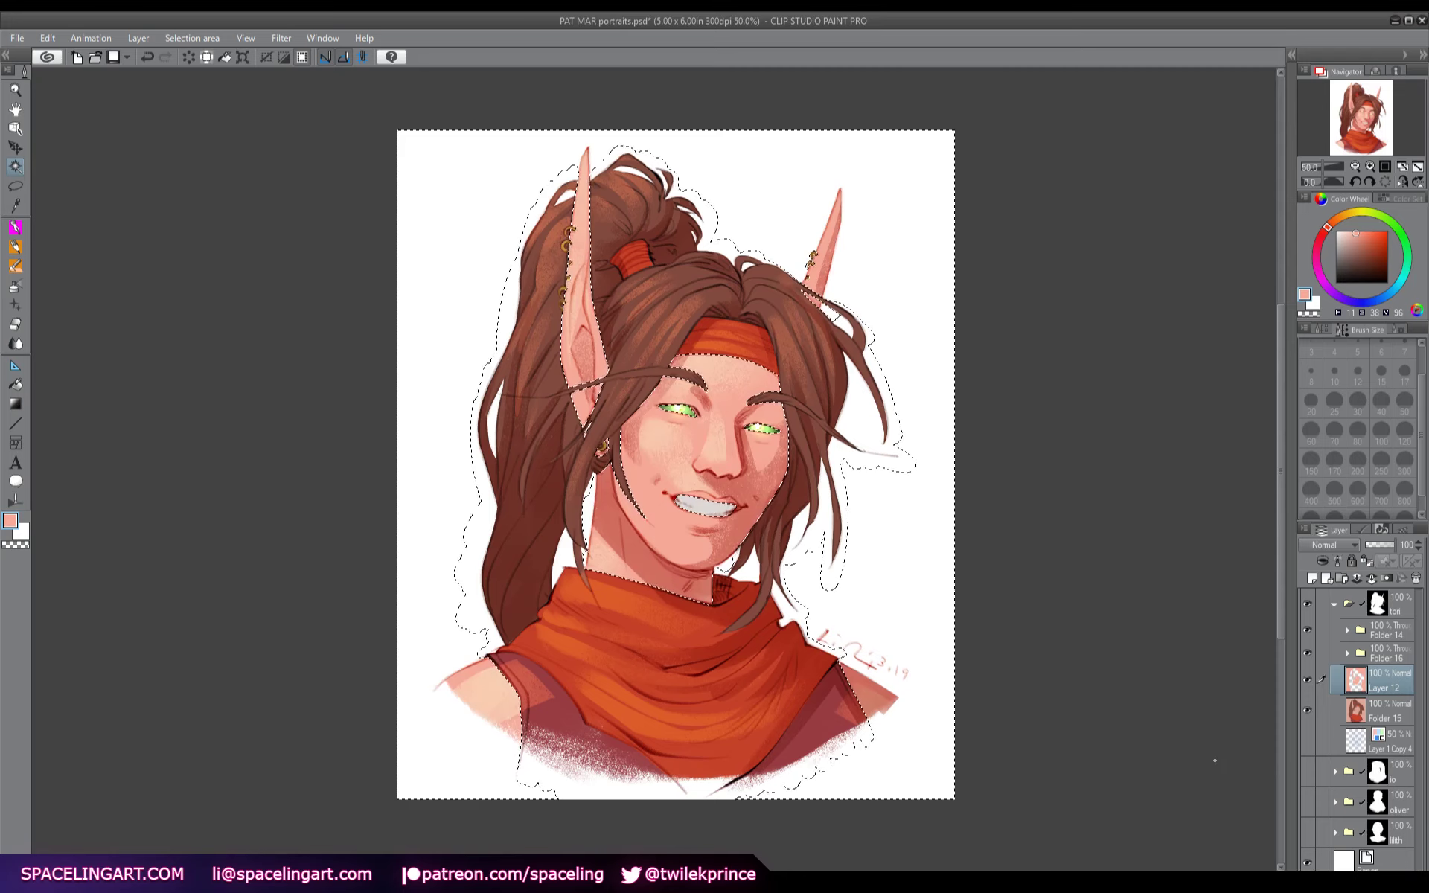
key(ctrl+d)
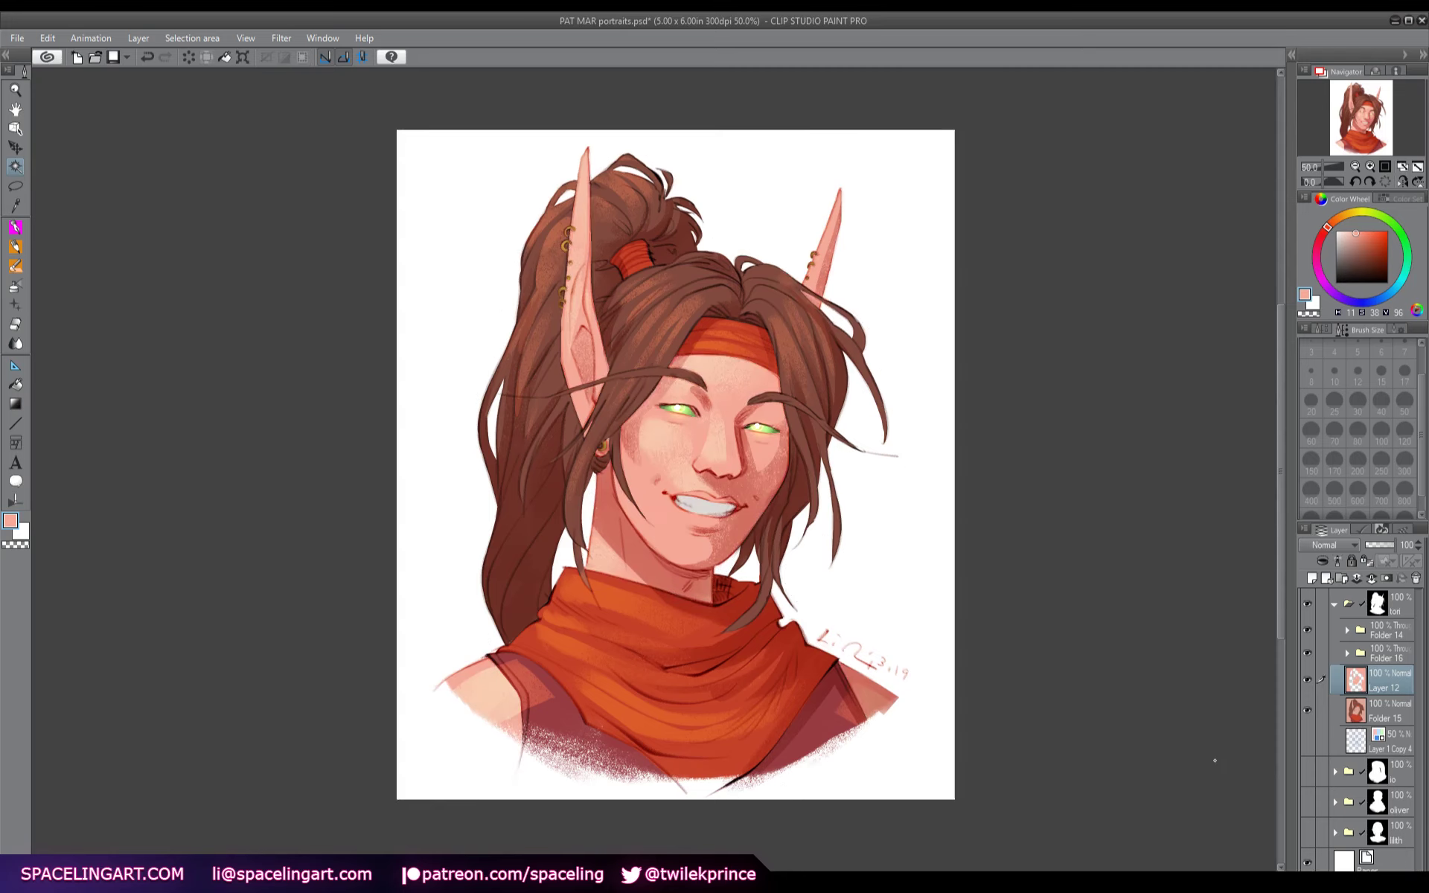
- Set the pink skin layer to Color blending at reduced opacity, merge it into Folder 15 and save
click(1316, 503)
key(shift+plus)
key(shift+plus)
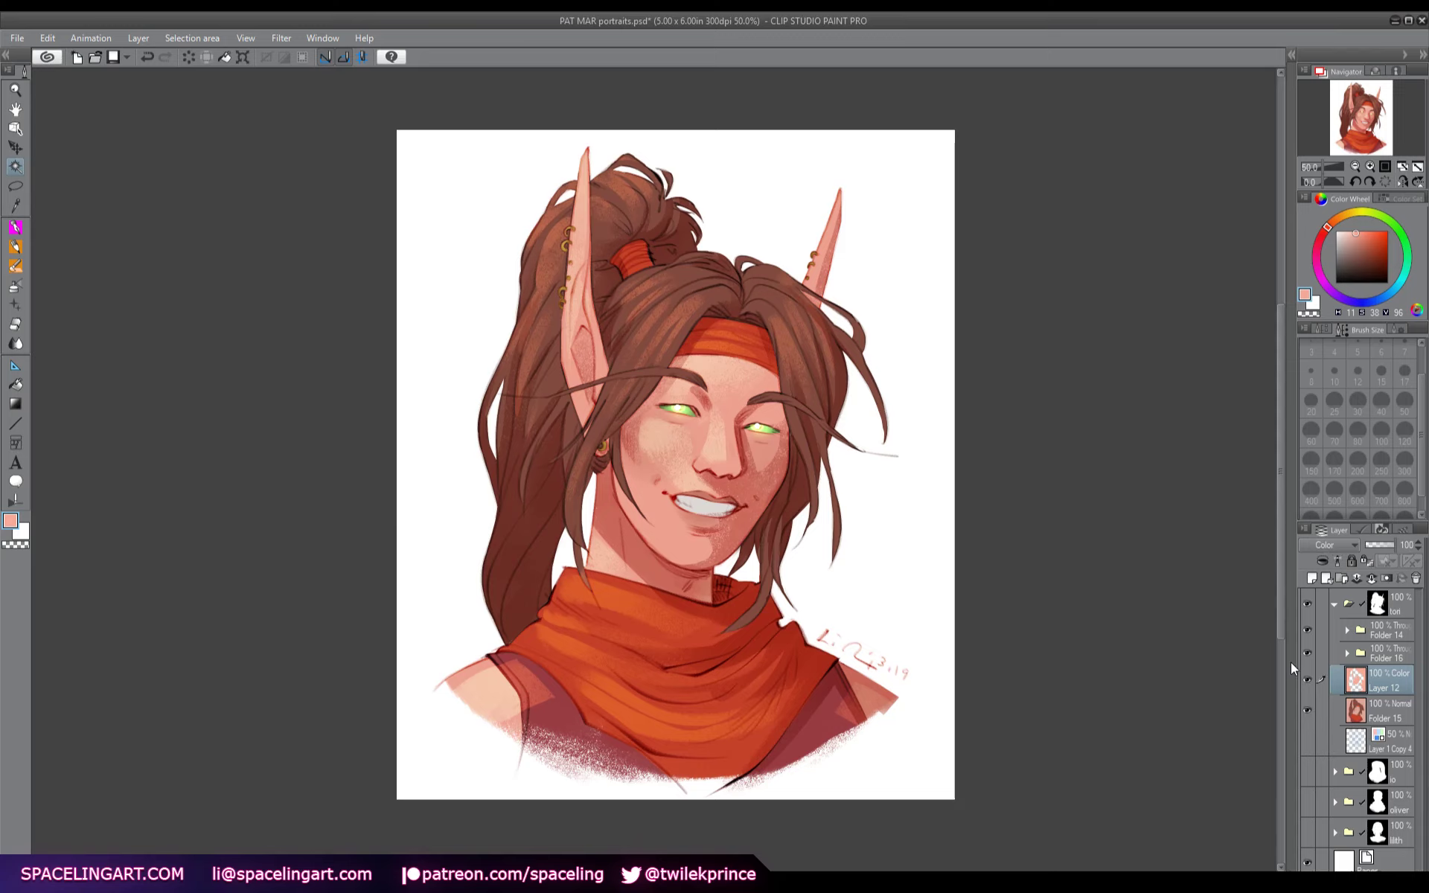
key(5)
click(1370, 578)
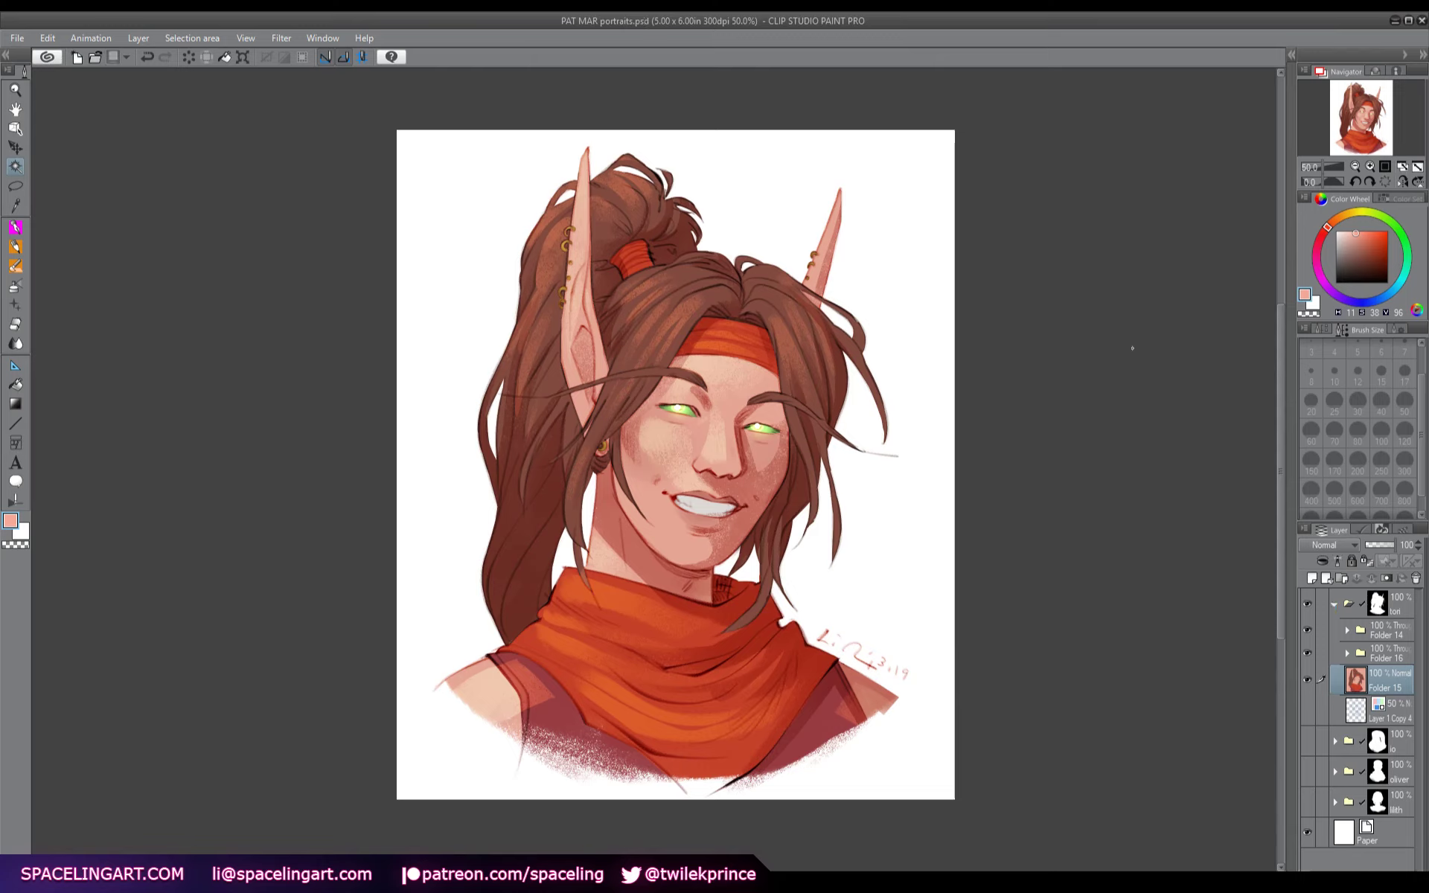
- Clear the trial background selection, retrace the signature beside the scarf in dark red on Folder 15 and collapse the portrait folder
alt+click(782, 602)
click(829, 637)
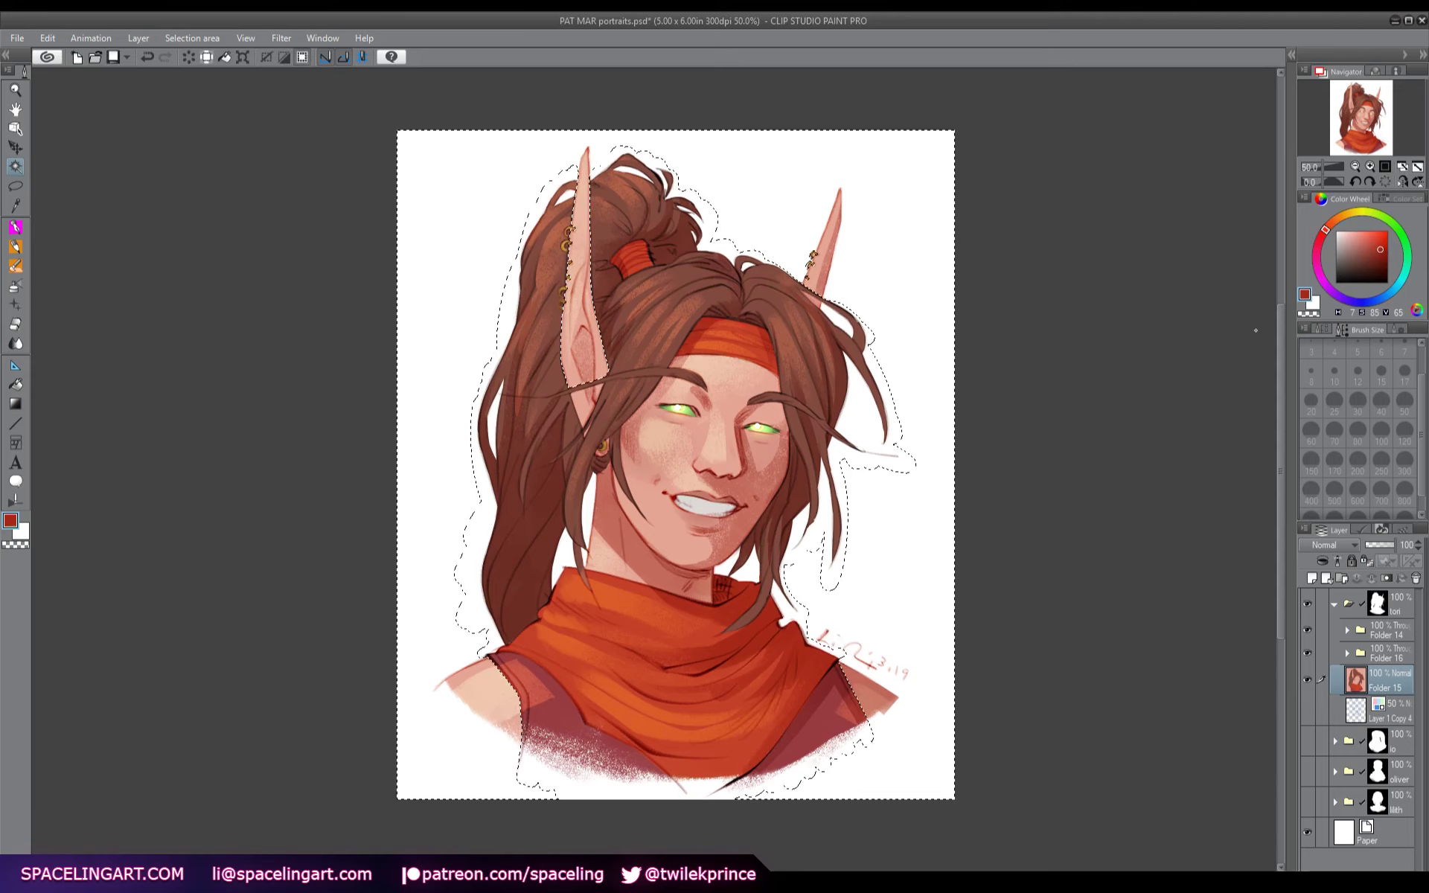
key(ctrl+d)
key(p)
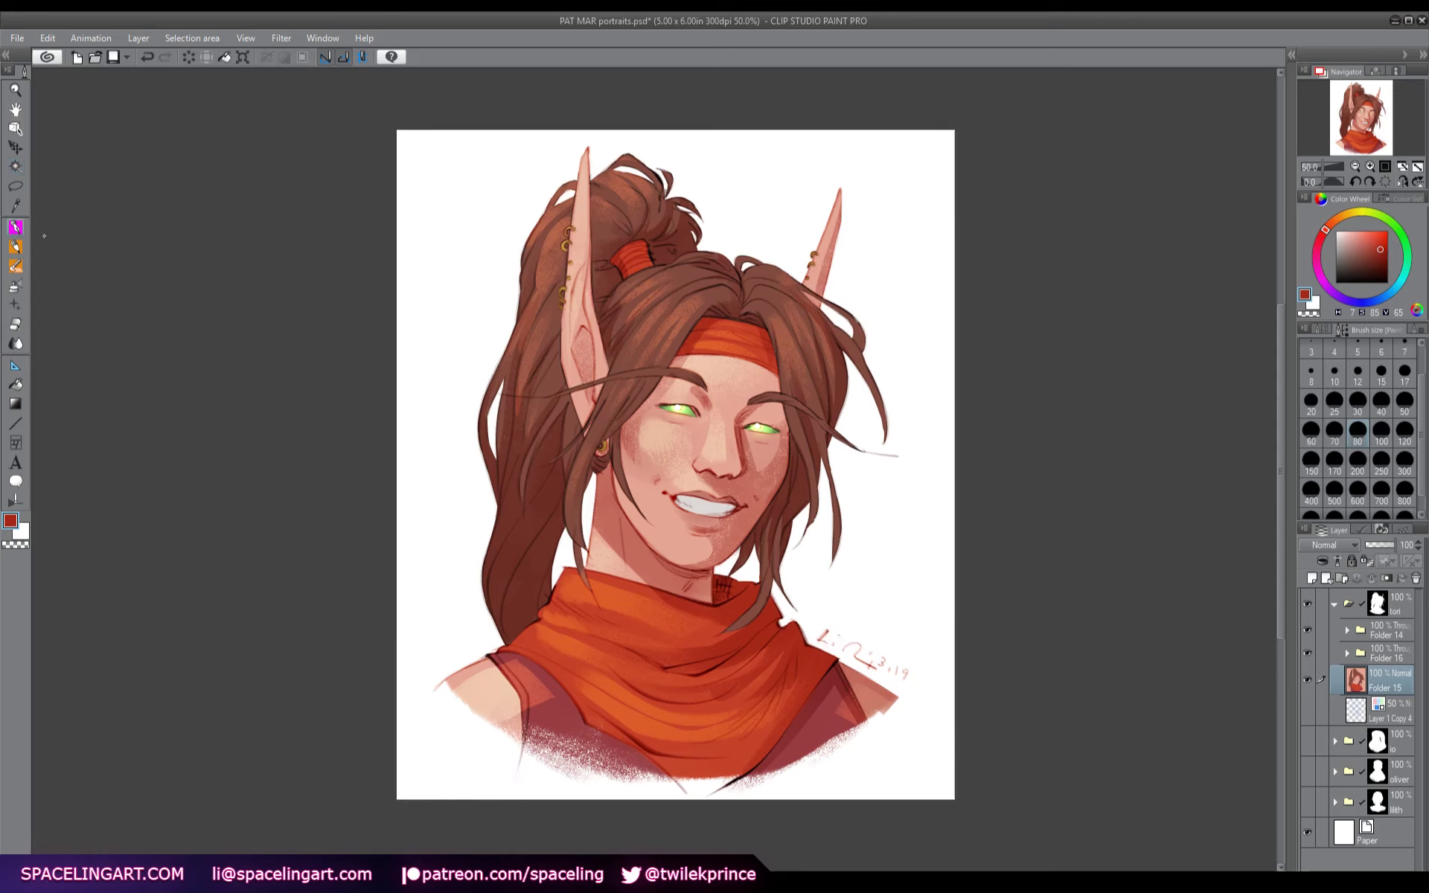
drag(826, 630, 876, 668)
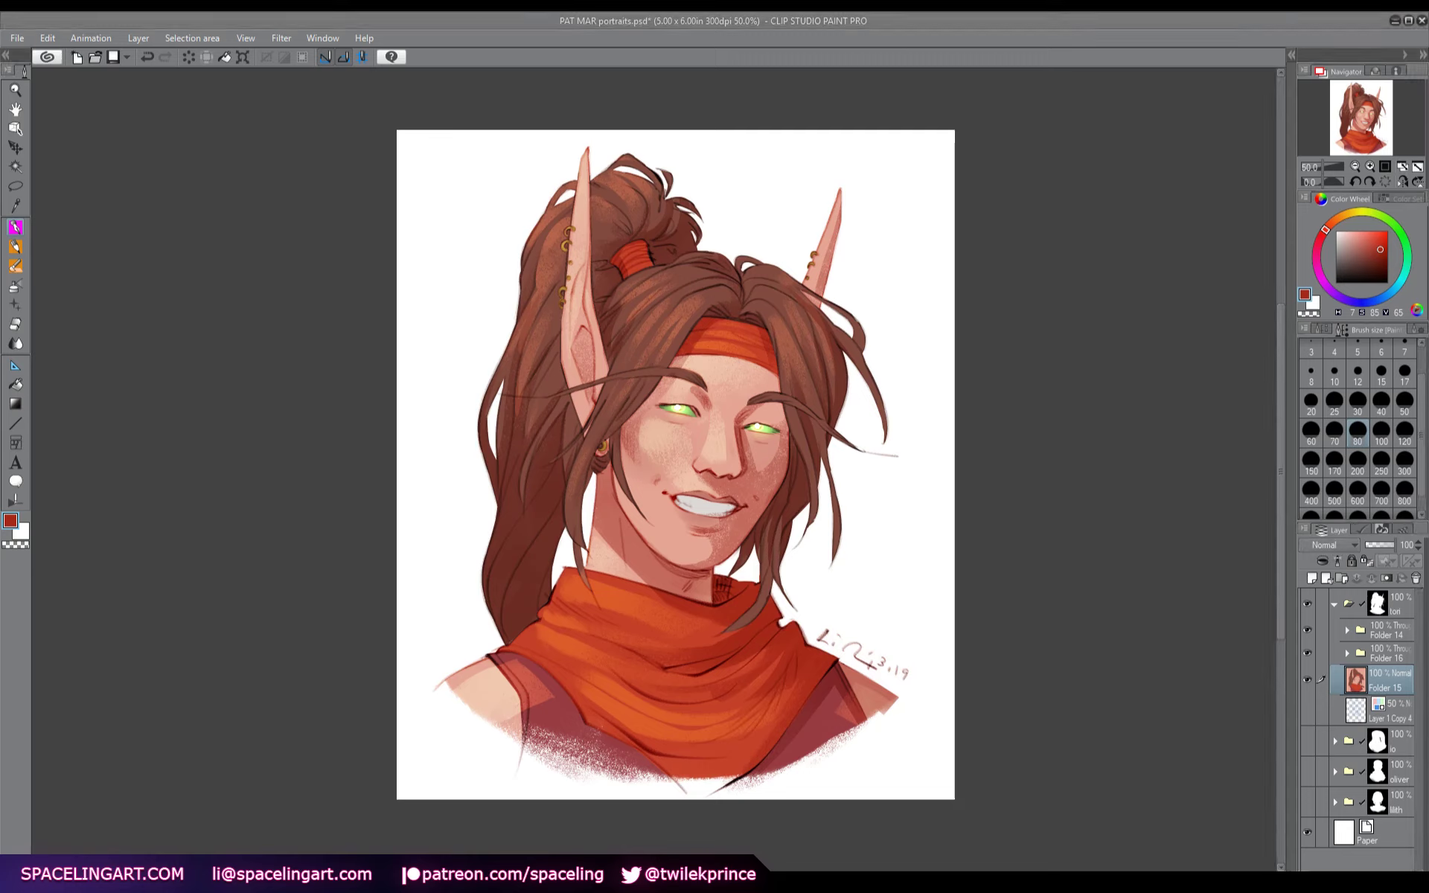
click(1333, 603)
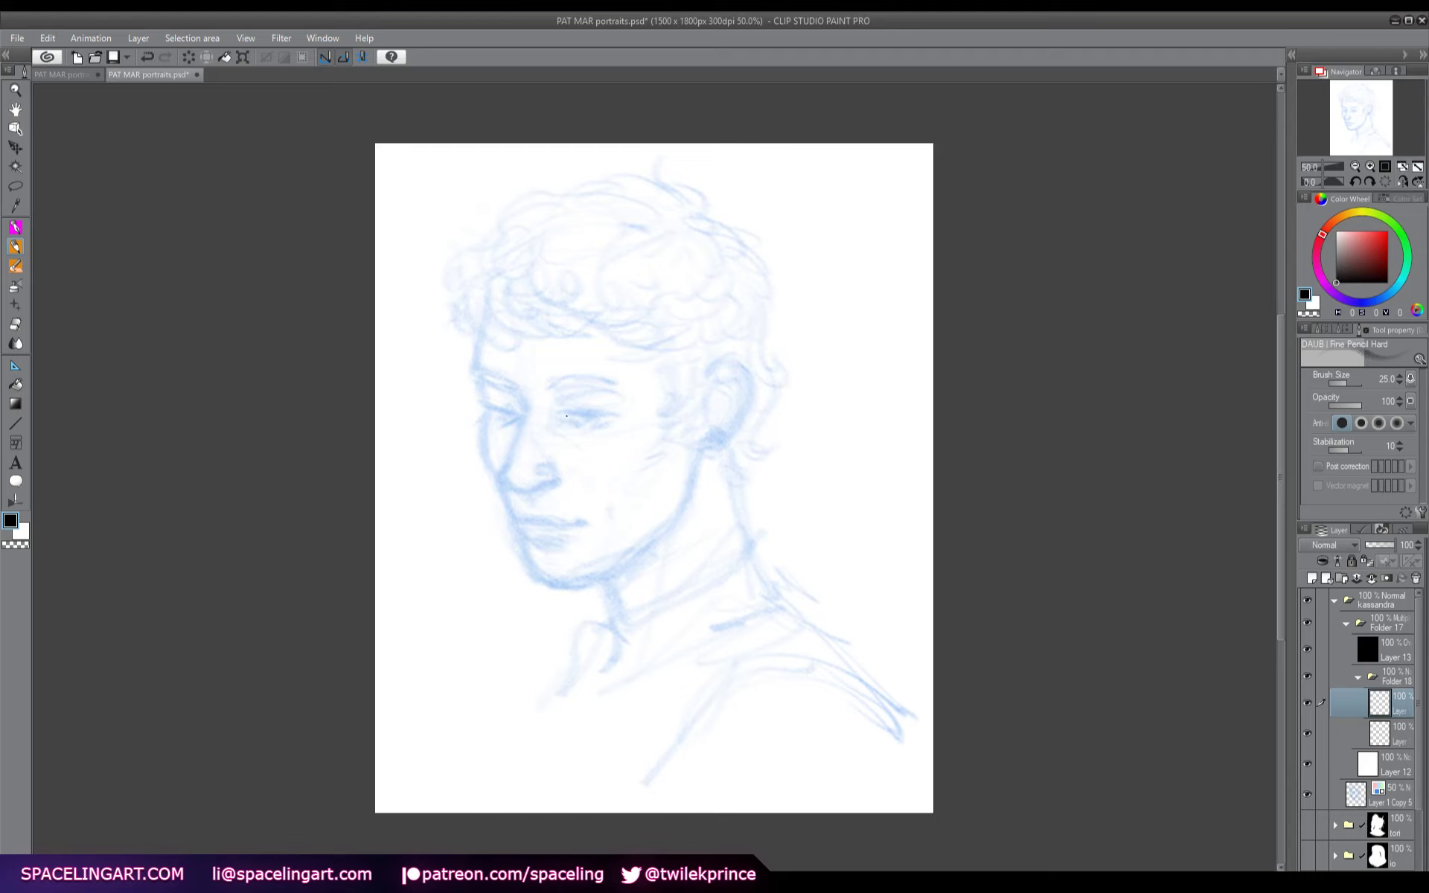
- Draw the near eye's upper lid and first brow lines in black over the blue sketch, with the pencil at size 30
drag(568, 411, 588, 410)
click(1343, 329)
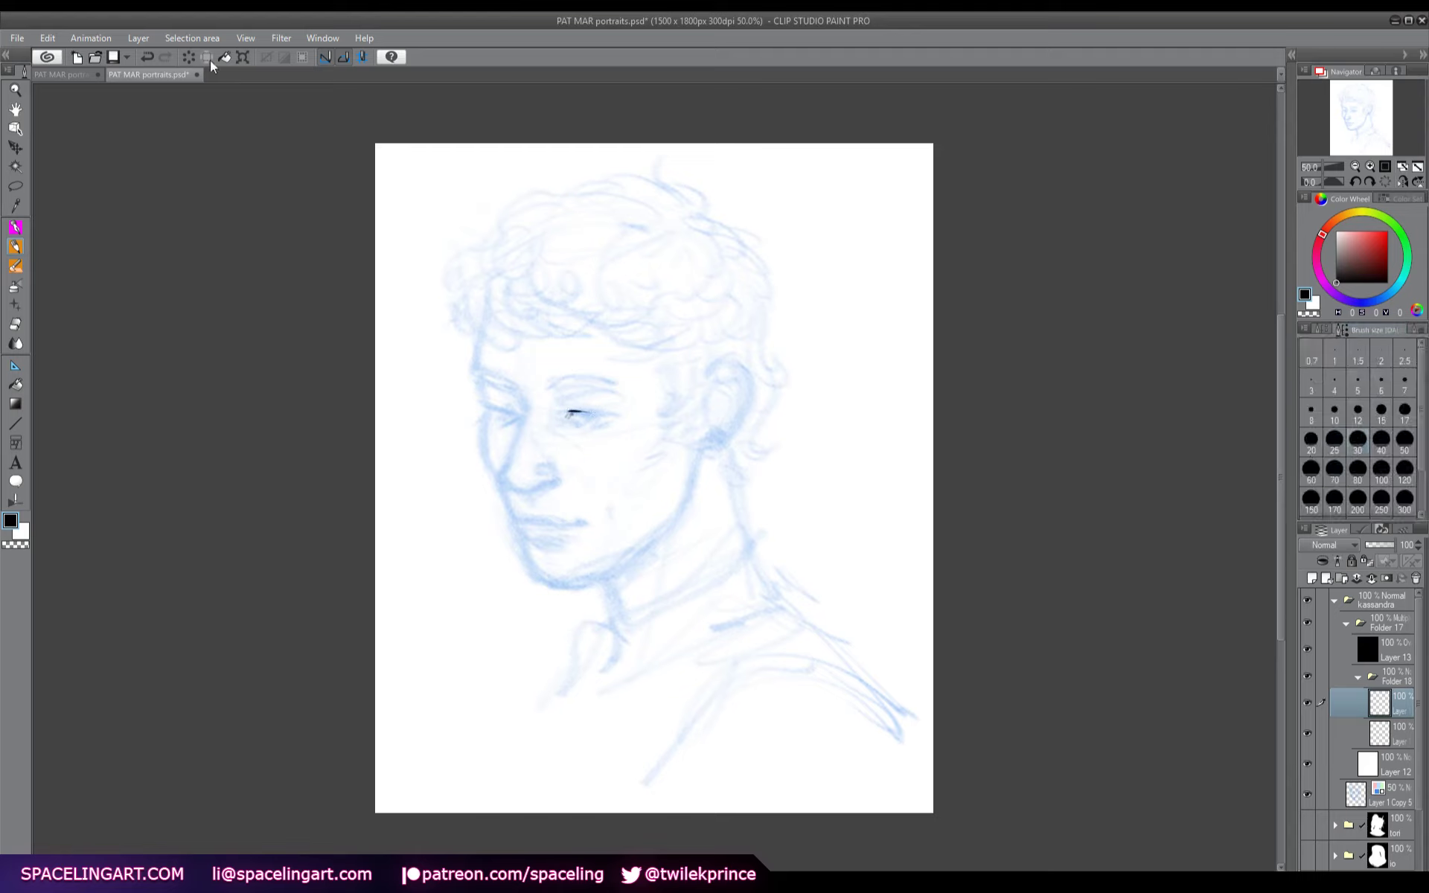
key(ctrl+z)
mouse_move(565, 415)
mouse_down()
mouse_move(612, 417)
mouse_move(559, 387)
mouse_move(594, 379)
mouse_move(627, 395)
mouse_move(588, 405)
mouse_up()
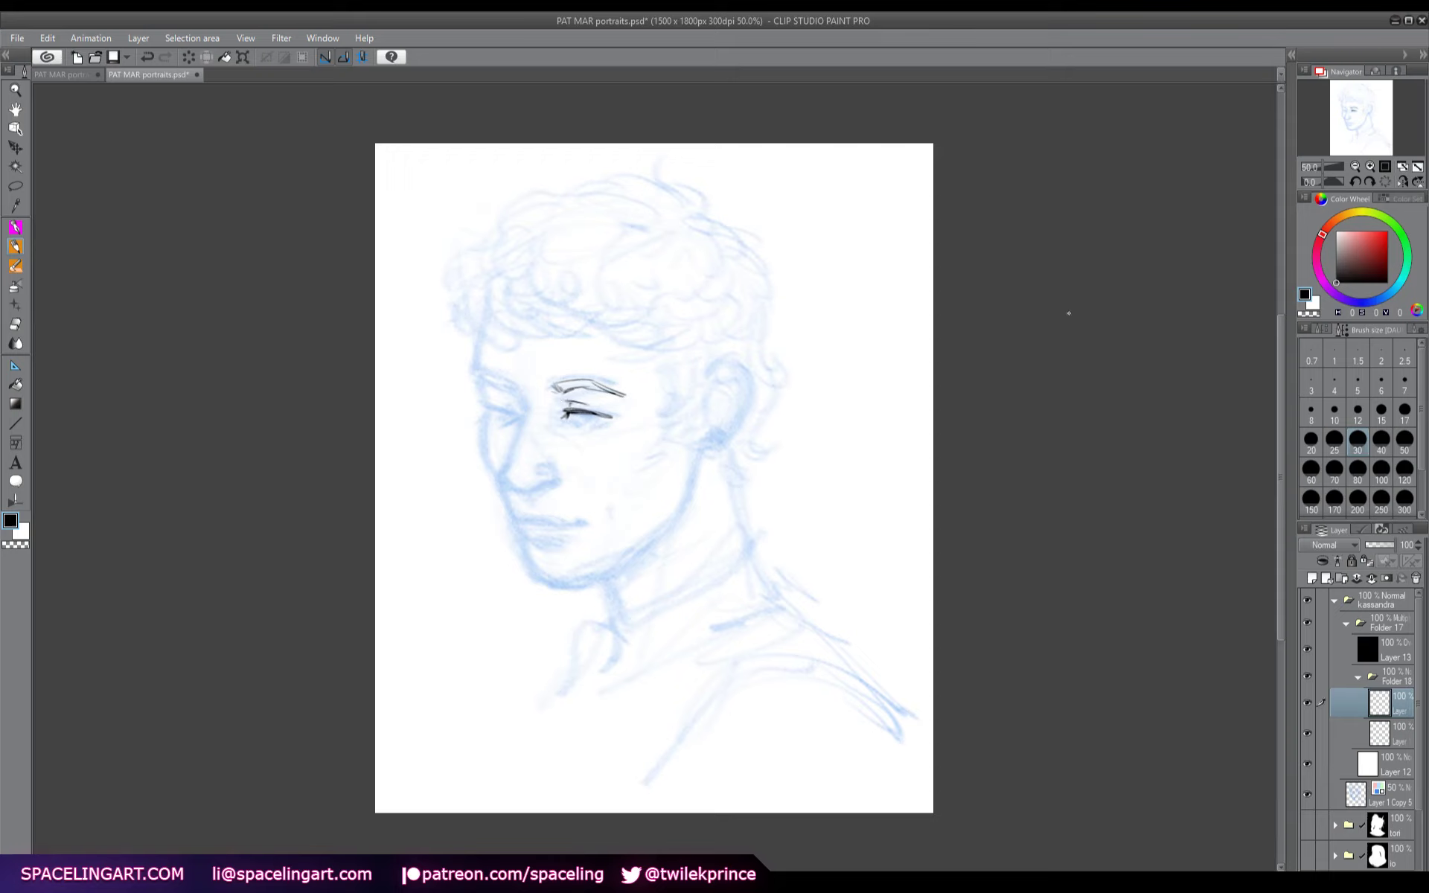
- Undo the first brow strokes and redraw the near eyebrow, lower eyelid and iris in black
key(ctrl+z)
key(ctrl+z)
drag(564, 376, 625, 395)
drag(570, 422, 603, 422)
key(ctrl+z)
key(ctrl+z)
key(ctrl+z)
mouse_move(569, 423)
mouse_down()
mouse_move(607, 421)
mouse_move(569, 395)
mouse_move(601, 393)
mouse_move(584, 375)
mouse_move(620, 391)
mouse_move(555, 391)
mouse_move(616, 394)
mouse_up()
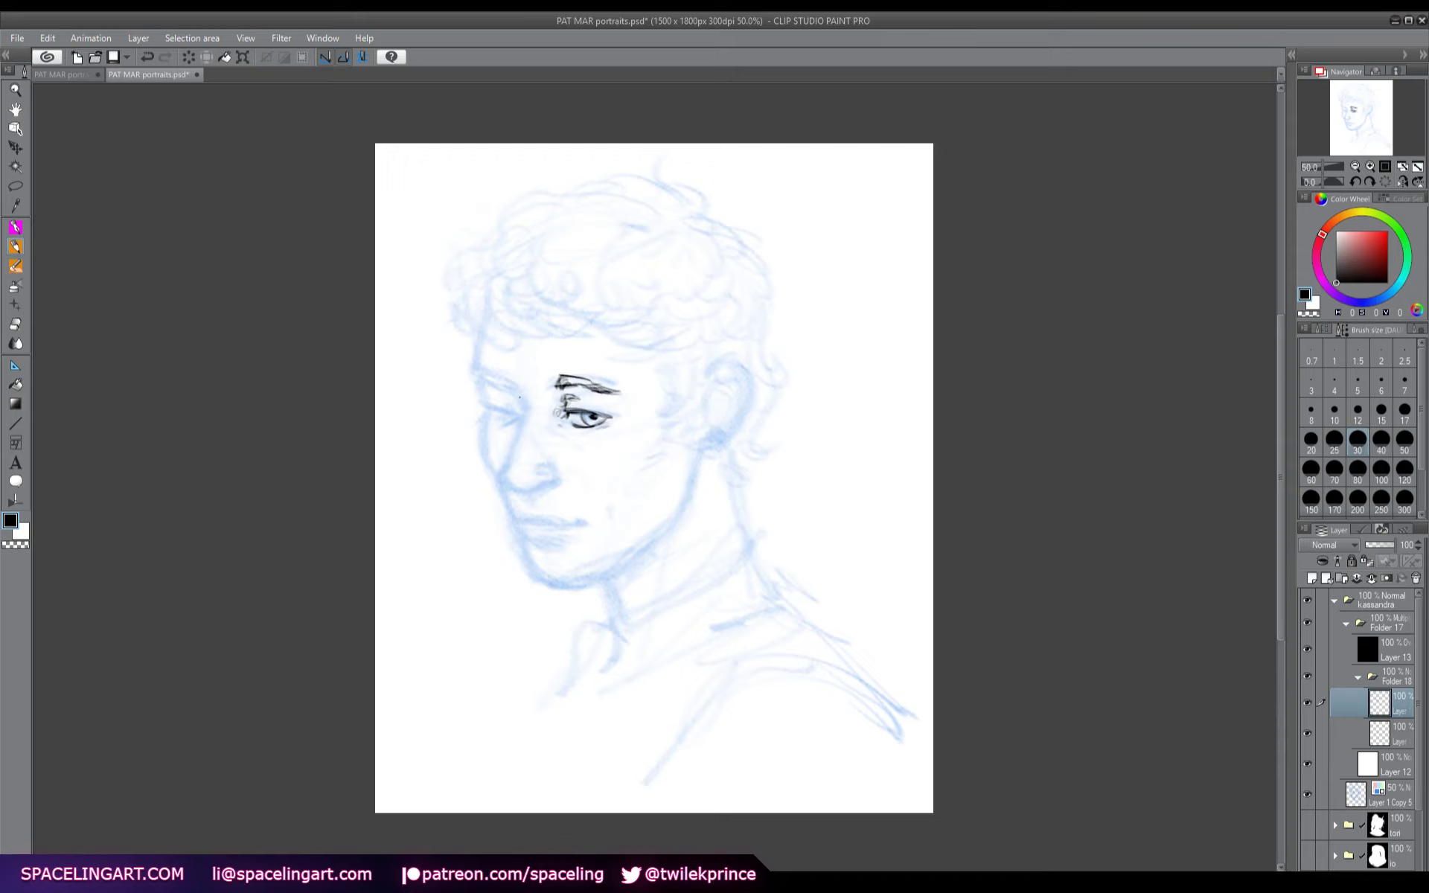
- Outline the nose with its nostril ring and darken the inner end of the near eyebrow in black
mouse_move(519, 398)
mouse_down()
mouse_move(504, 487)
mouse_move(552, 486)
mouse_move(541, 467)
mouse_up()
alt+click(574, 523)
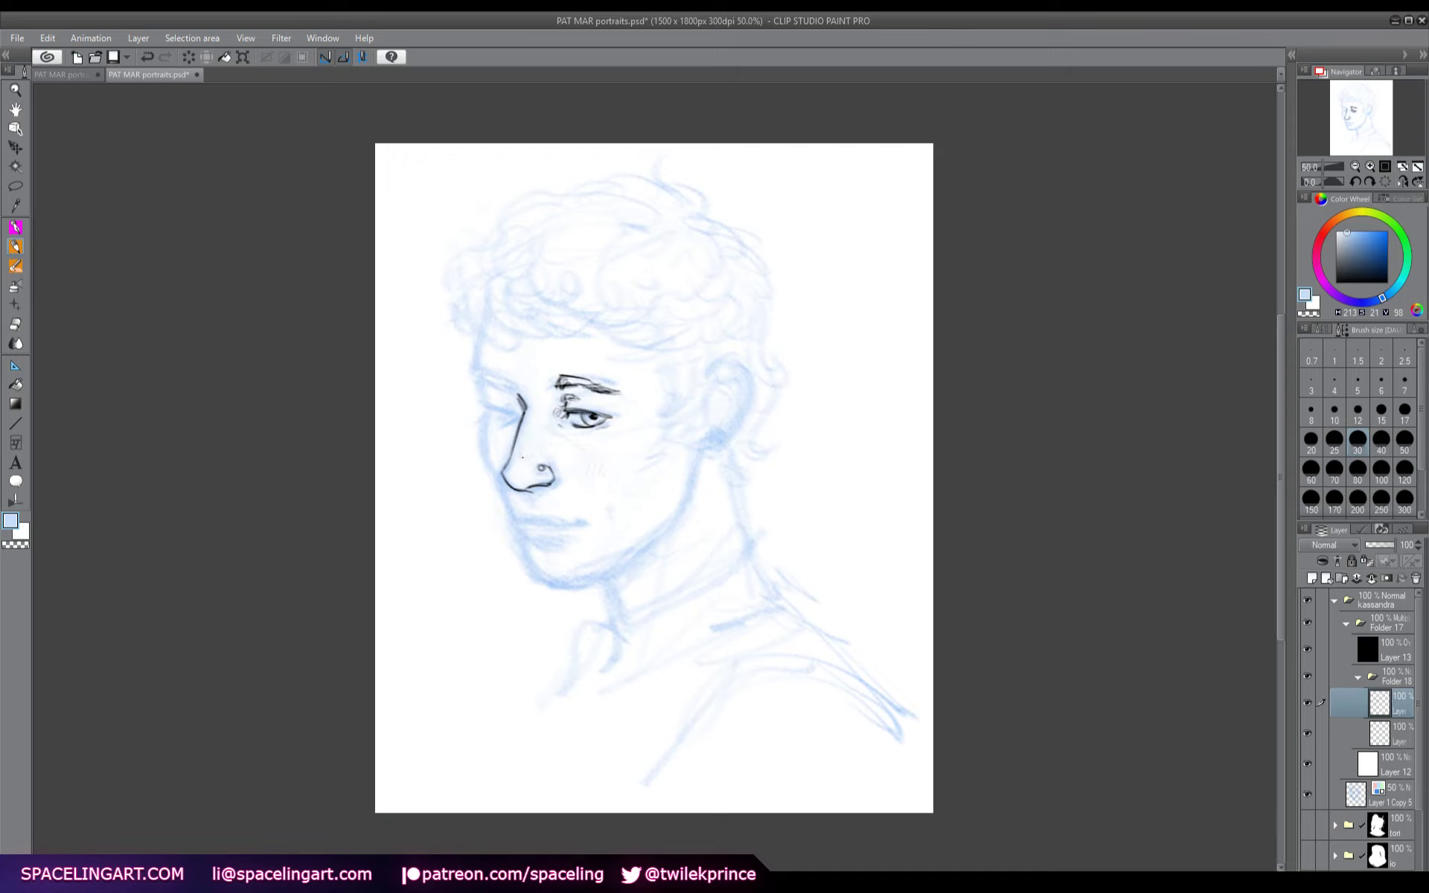
click(1336, 283)
drag(560, 378, 548, 390)
drag(554, 383, 549, 407)
- Draw the line between the lips and the upper lip contour, using the mirrored view for refinement
scroll(1280, 455, down, 2)
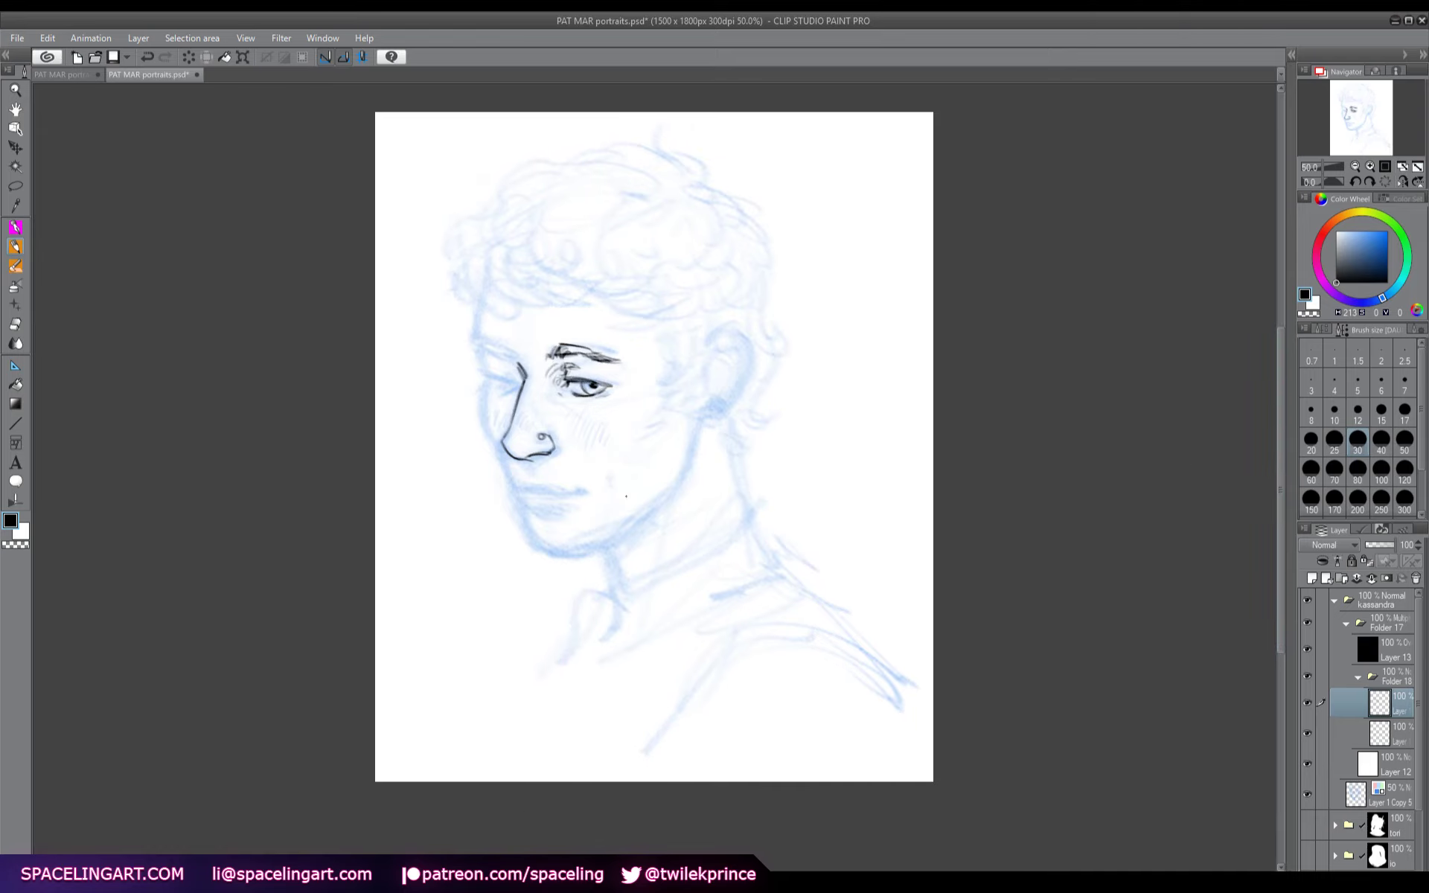
drag(514, 485, 581, 491)
key(h)
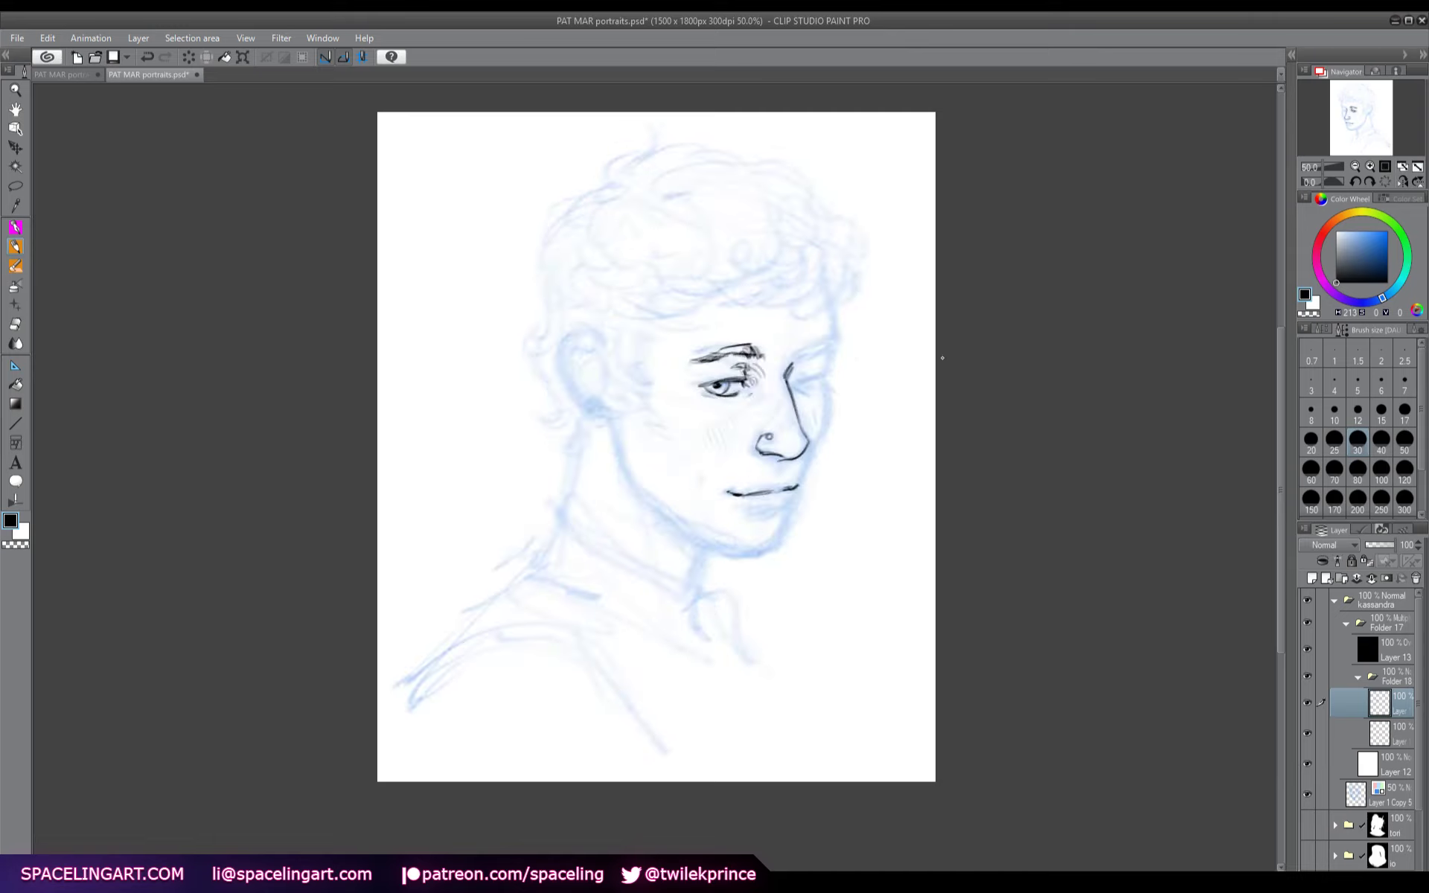
drag(745, 493, 797, 483)
- Draw the far side of the face from brow and eye down to the chin, and shade the lower lip
mouse_move(791, 380)
mouse_down()
mouse_move(829, 371)
mouse_move(814, 372)
mouse_move(808, 347)
mouse_move(835, 340)
mouse_move(800, 491)
mouse_move(769, 551)
mouse_up()
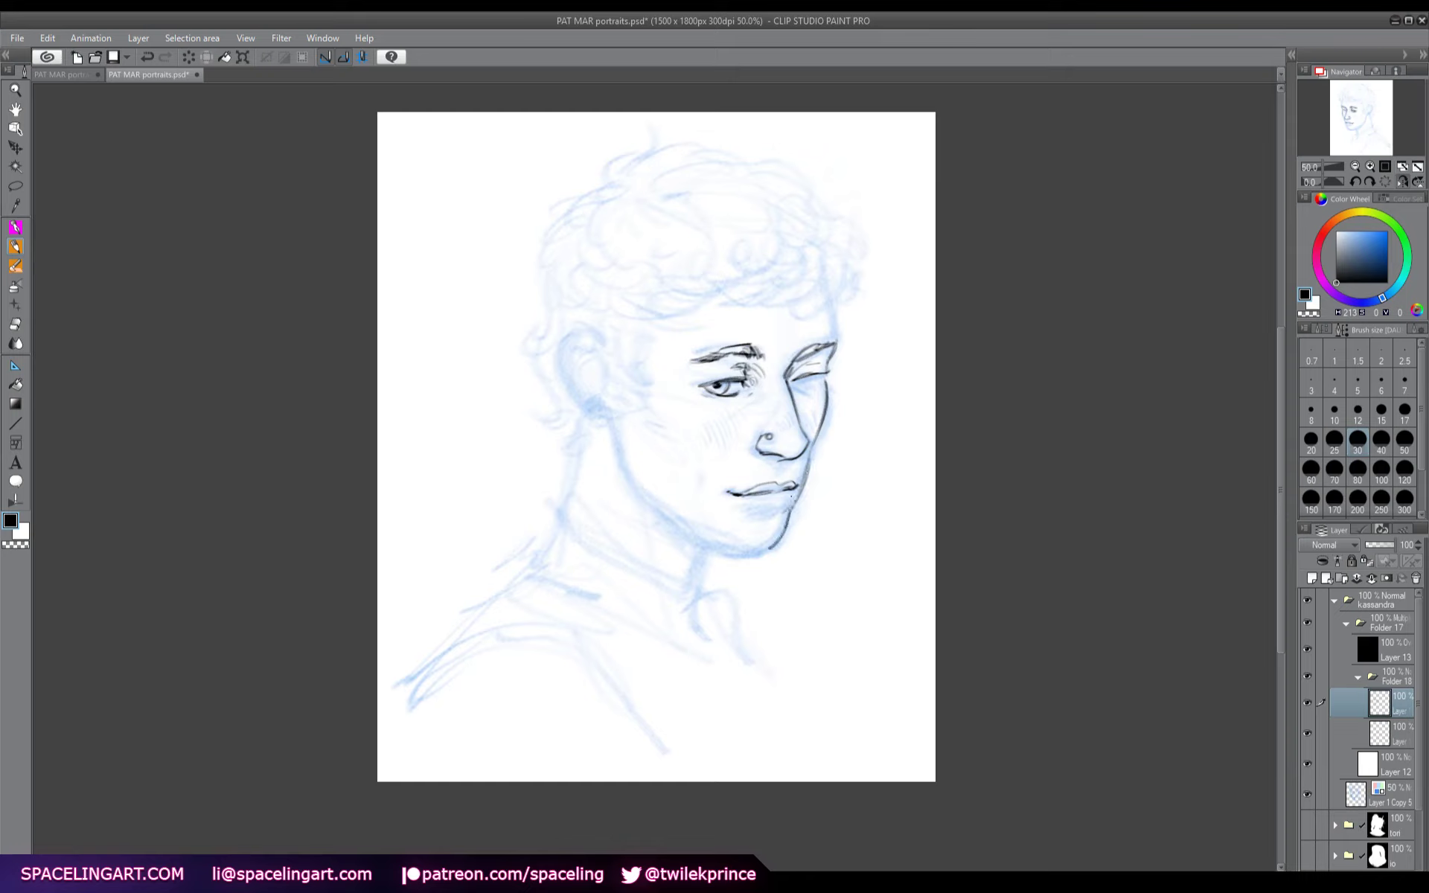
drag(790, 497, 759, 519)
drag(795, 379, 821, 381)
key(h)
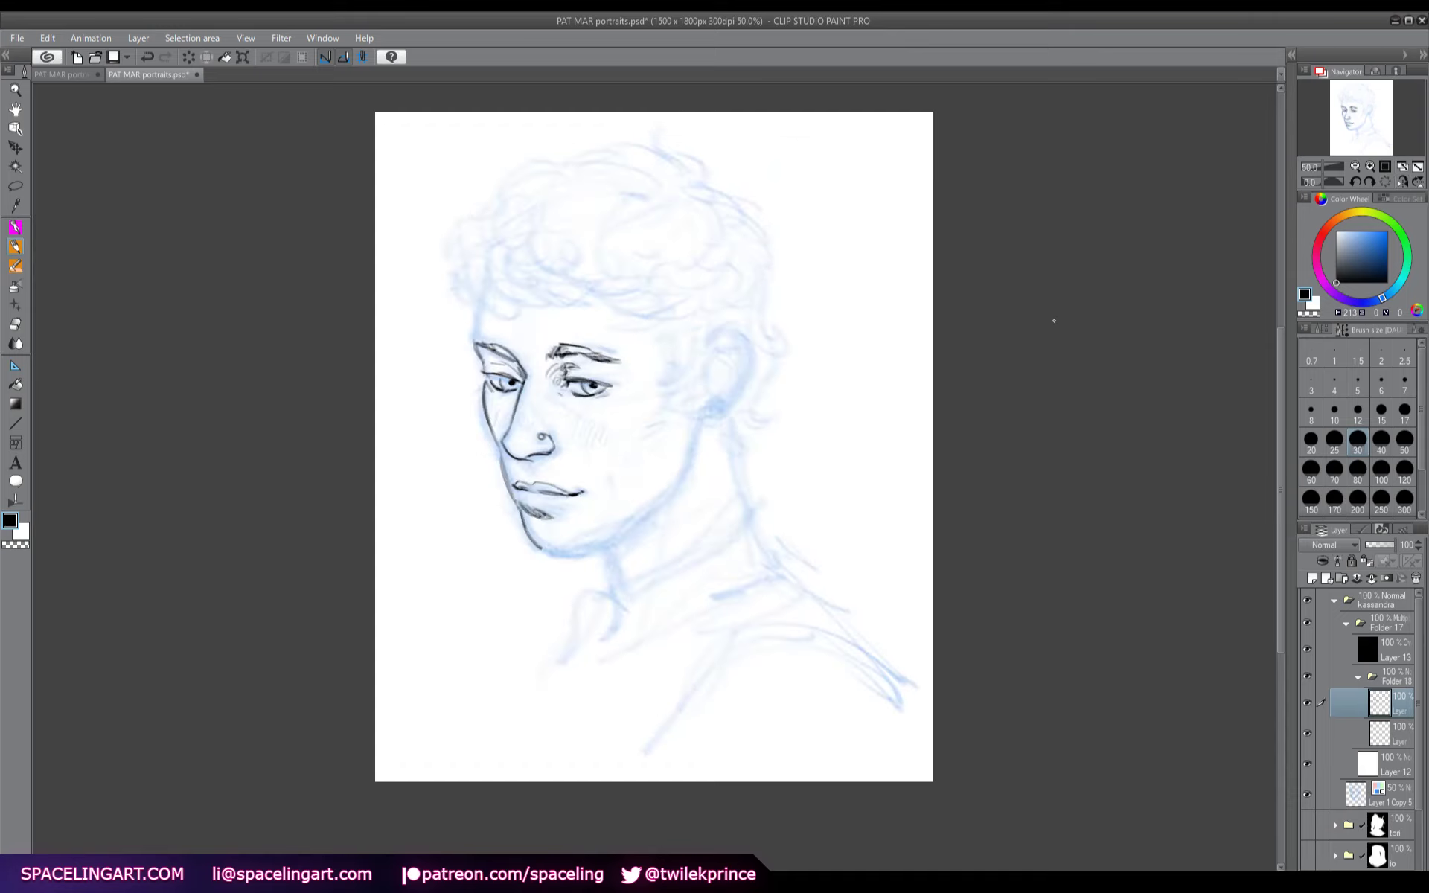
- With the view mirrored, extend the far forehead line up to the hairline and add a small crease on the near cheek
key(h)
drag(833, 342, 828, 301)
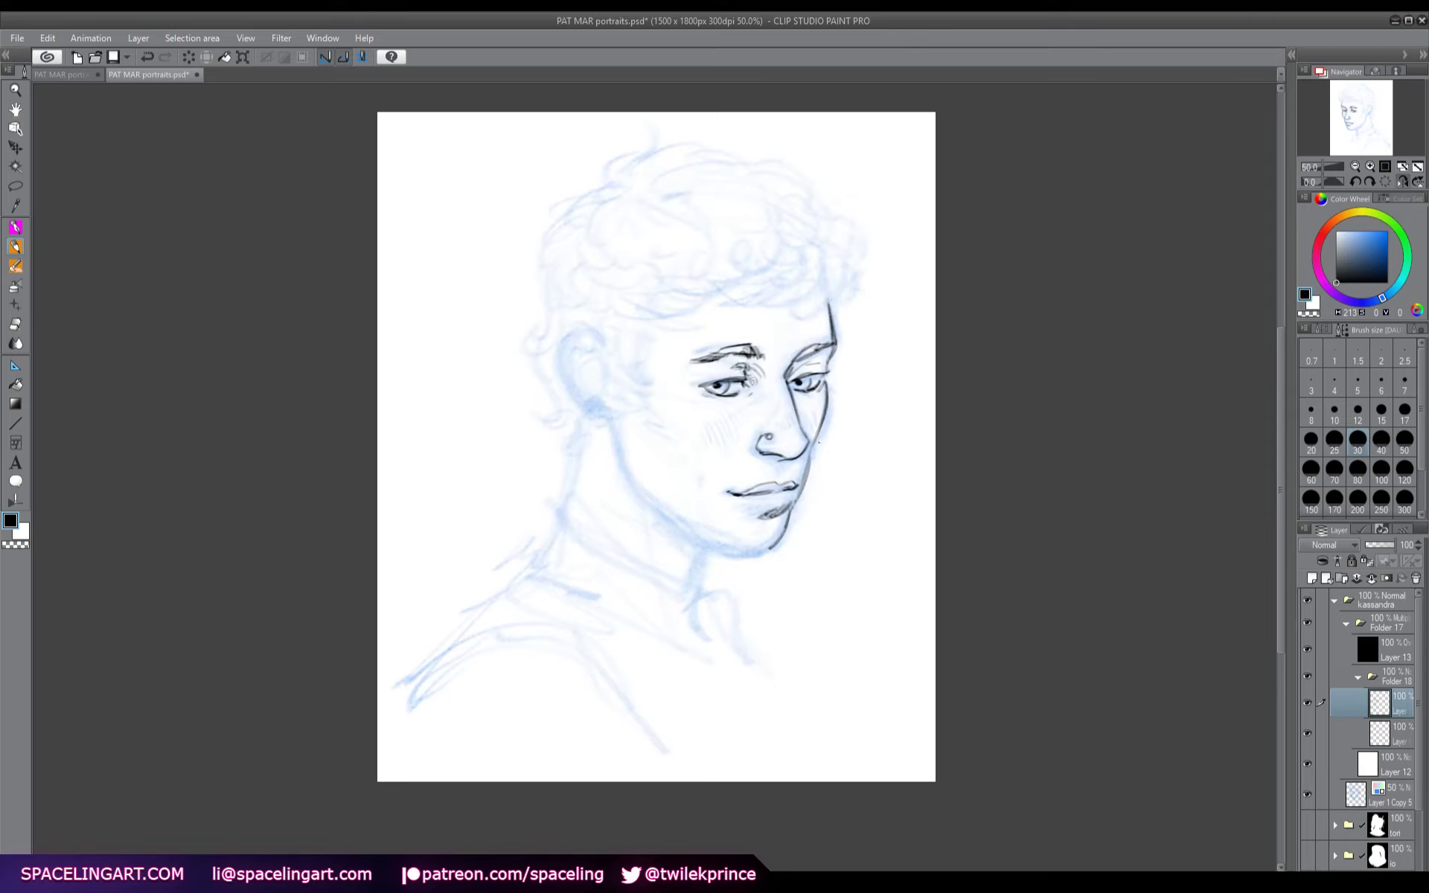
drag(700, 477, 698, 486)
key(h)
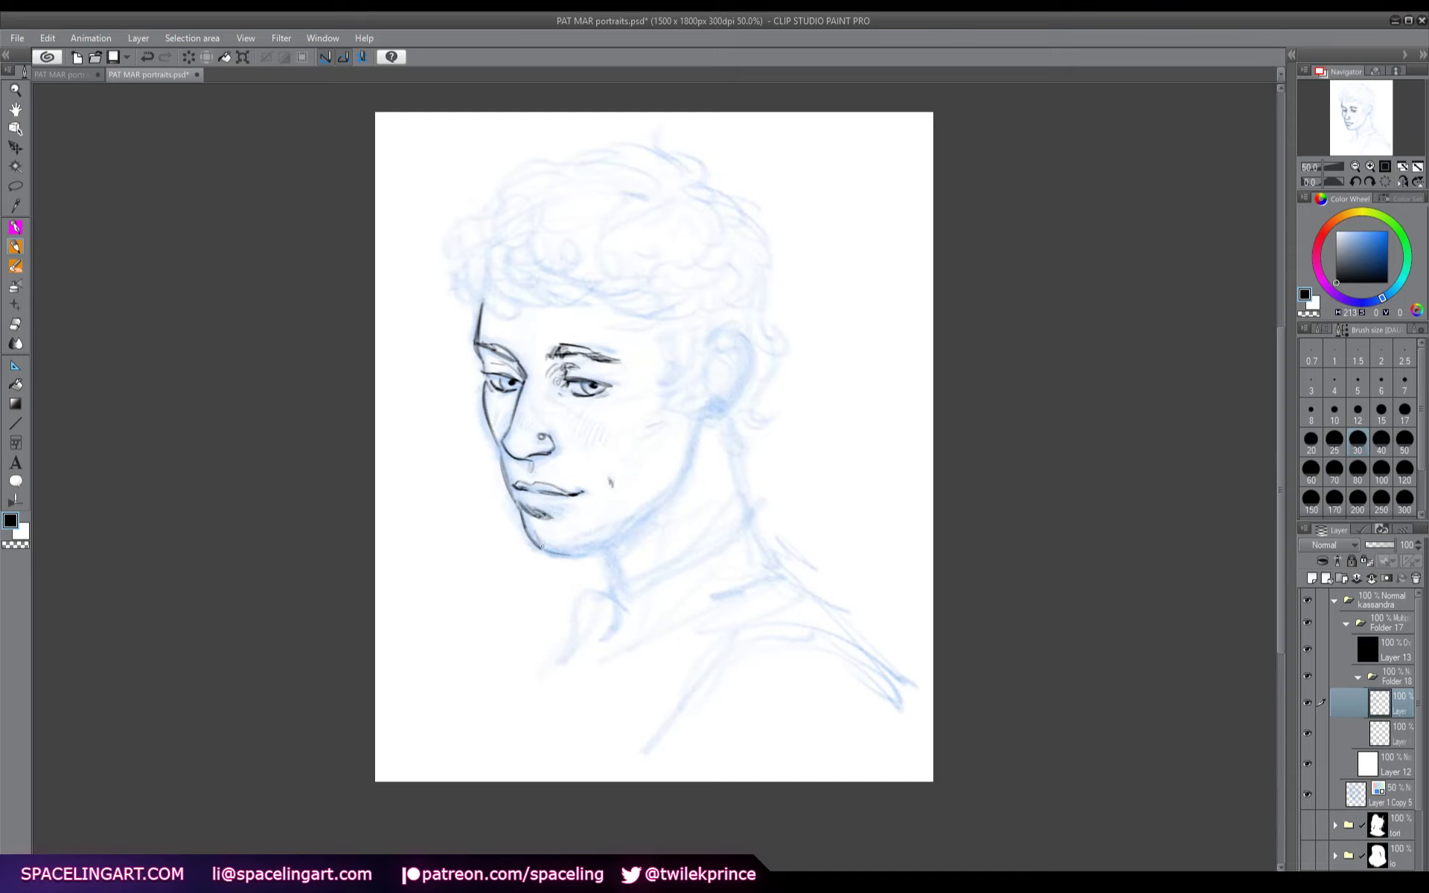
- Draw the jawline from the chin up to the ear and thicken it beneath the near jaw
mouse_move(542, 547)
mouse_down()
mouse_move(587, 553)
mouse_move(677, 482)
mouse_up()
mouse_move(618, 533)
mouse_down()
mouse_move(680, 489)
mouse_move(700, 423)
mouse_up()
drag(659, 506, 694, 441)
mouse_move(627, 535)
mouse_down()
mouse_move(611, 545)
mouse_move(619, 585)
mouse_move(640, 519)
mouse_up()
- Draw the near ear with a round earlobe stud and hatch the shadow below the cheekbone
mouse_move(701, 350)
mouse_down()
mouse_move(724, 330)
mouse_move(749, 351)
mouse_up()
mouse_move(706, 416)
mouse_down()
mouse_move(752, 387)
mouse_move(705, 398)
mouse_move(745, 357)
mouse_move(725, 393)
mouse_move(716, 365)
mouse_move(637, 447)
mouse_up()
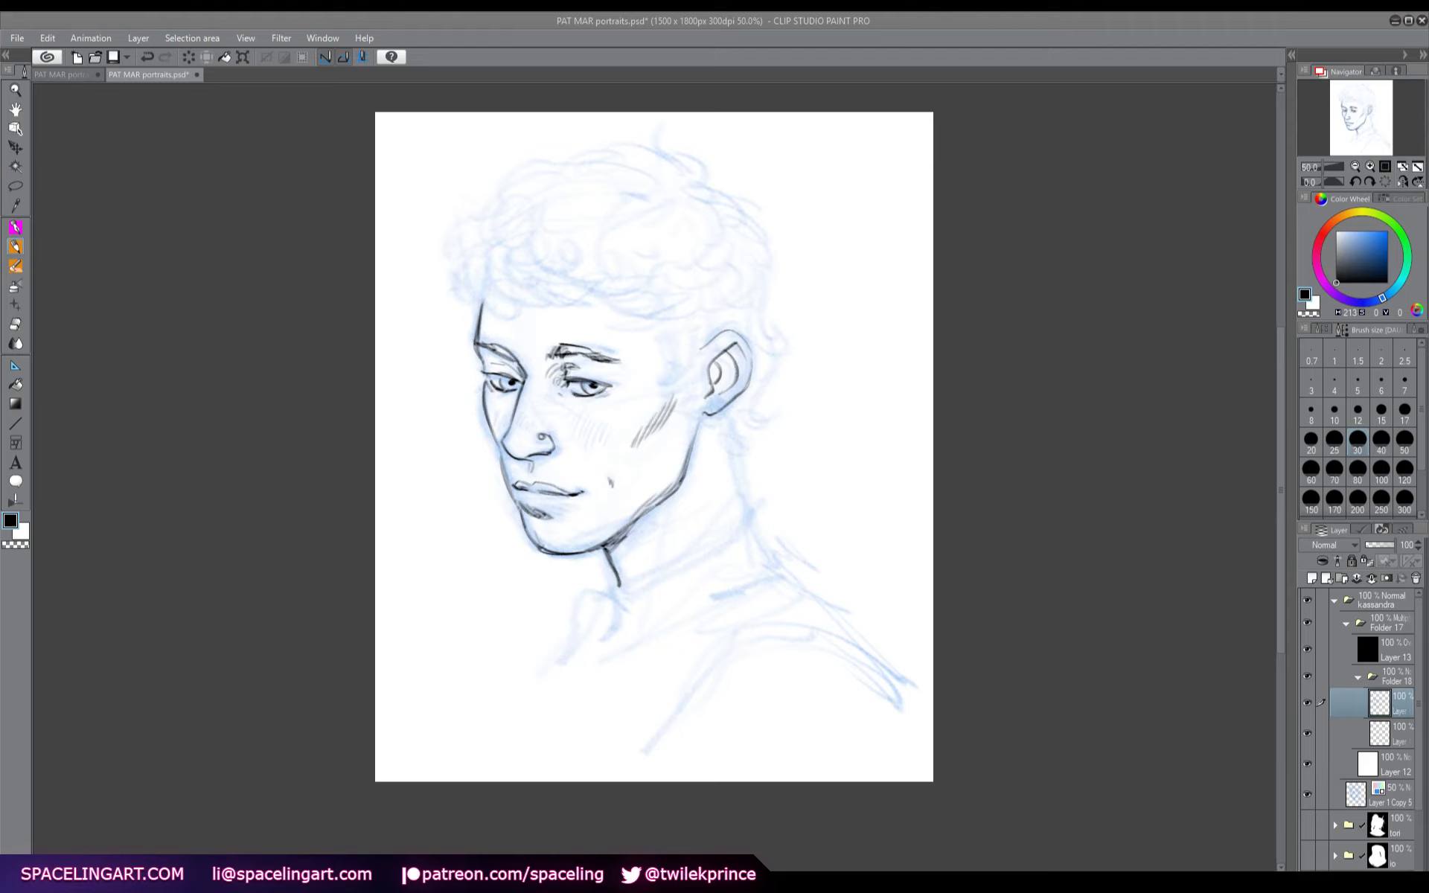
click(593, 486)
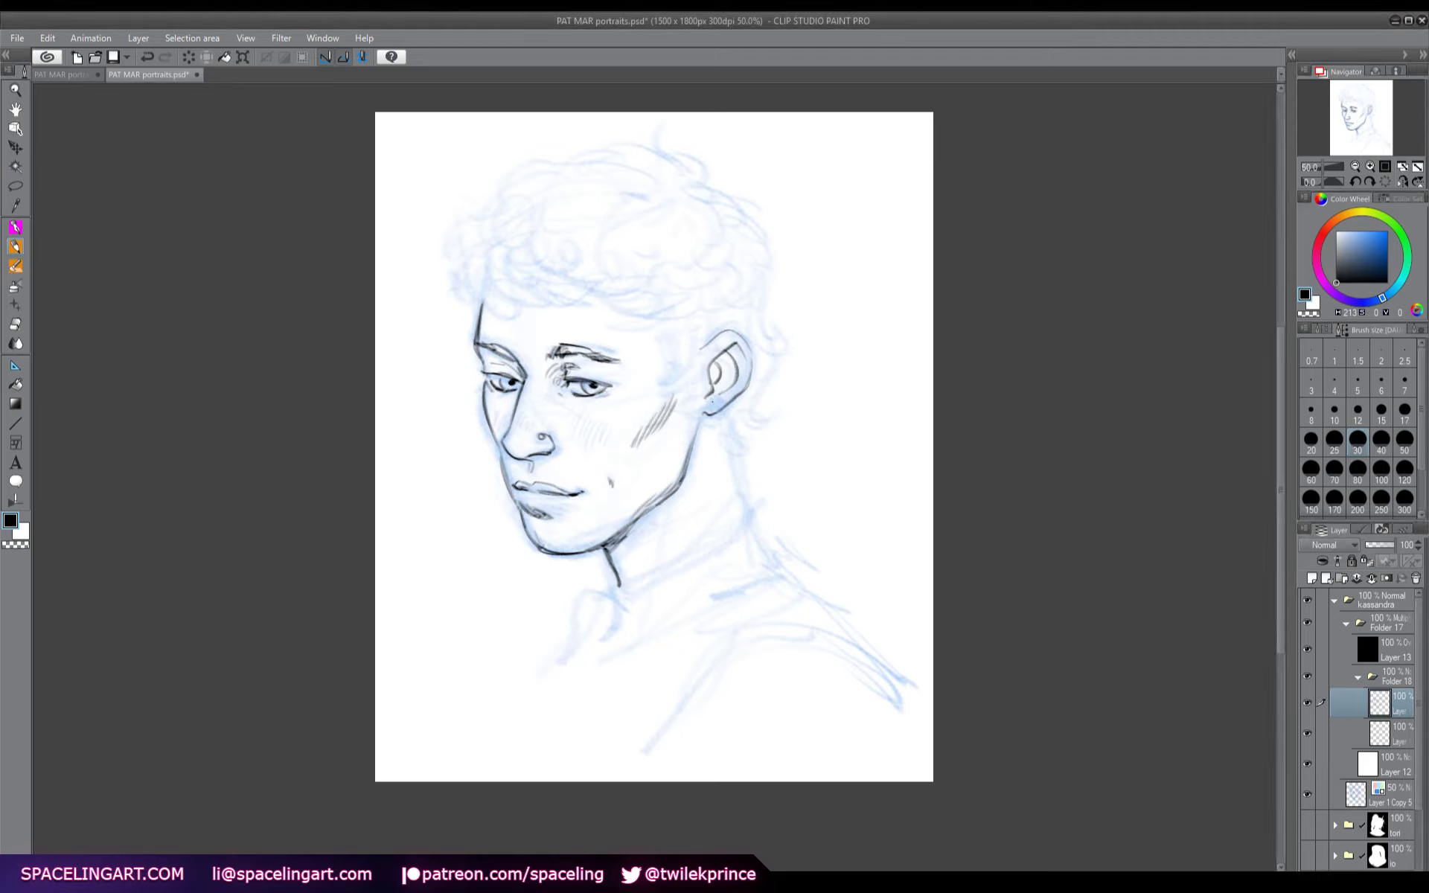
drag(711, 401, 711, 406)
key(ctrl+z)
drag(711, 401, 711, 407)
- Draw the front and back contours of the neck and a thin muscle line between them
drag(687, 463, 685, 529)
drag(602, 546, 624, 600)
drag(737, 418, 765, 507)
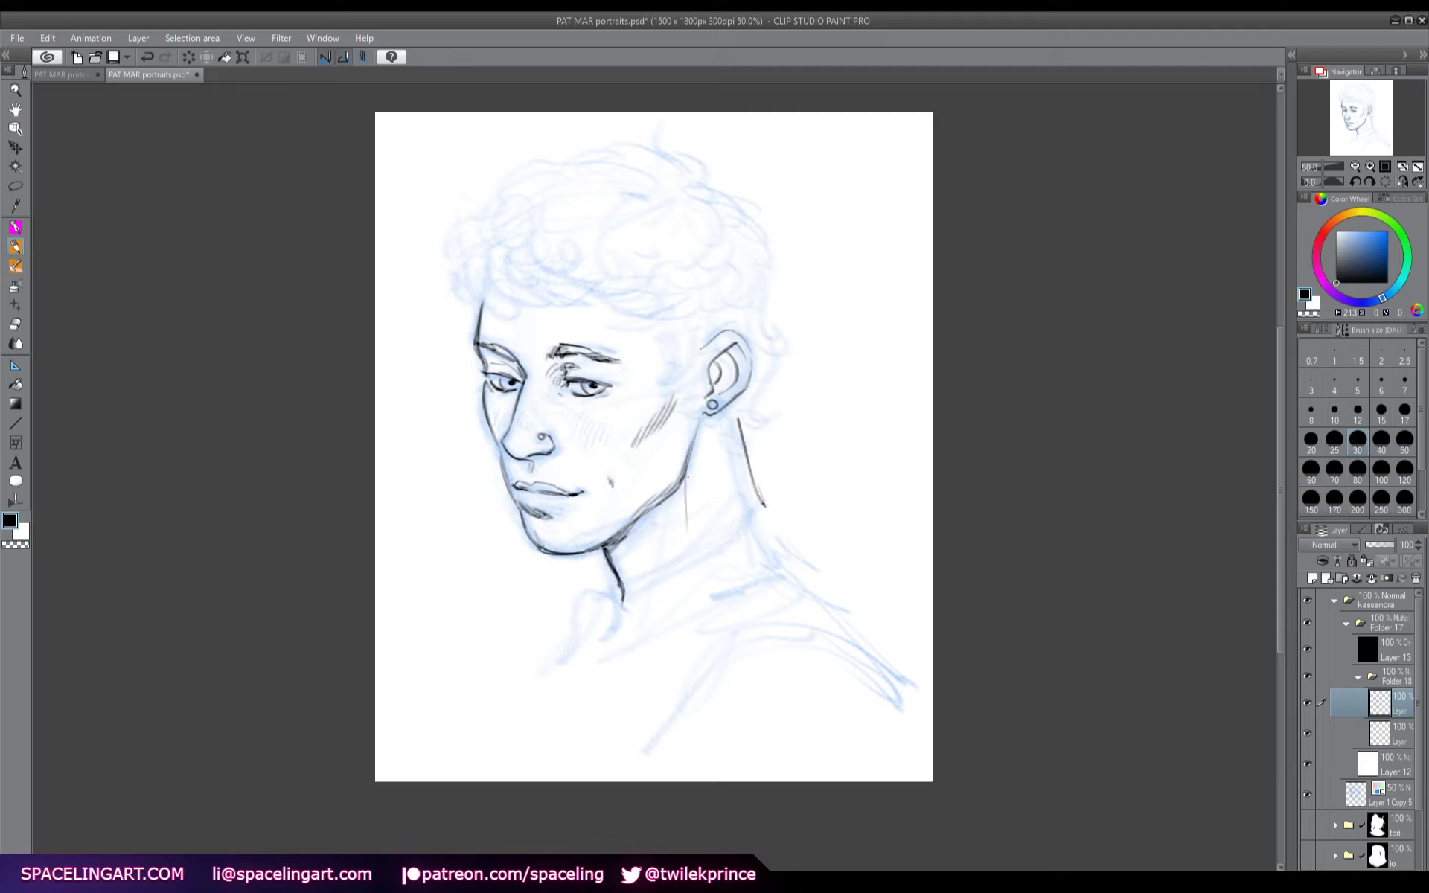
drag(735, 417, 764, 505)
- Outline the curly hair along the crown and front, and draw the sideburn curls in front of the ear
mouse_move(708, 177)
mouse_down()
mouse_move(658, 131)
mouse_move(499, 165)
mouse_move(556, 158)
mouse_move(453, 223)
mouse_move(469, 219)
mouse_move(443, 293)
mouse_move(457, 265)
mouse_move(460, 290)
mouse_move(512, 316)
mouse_up()
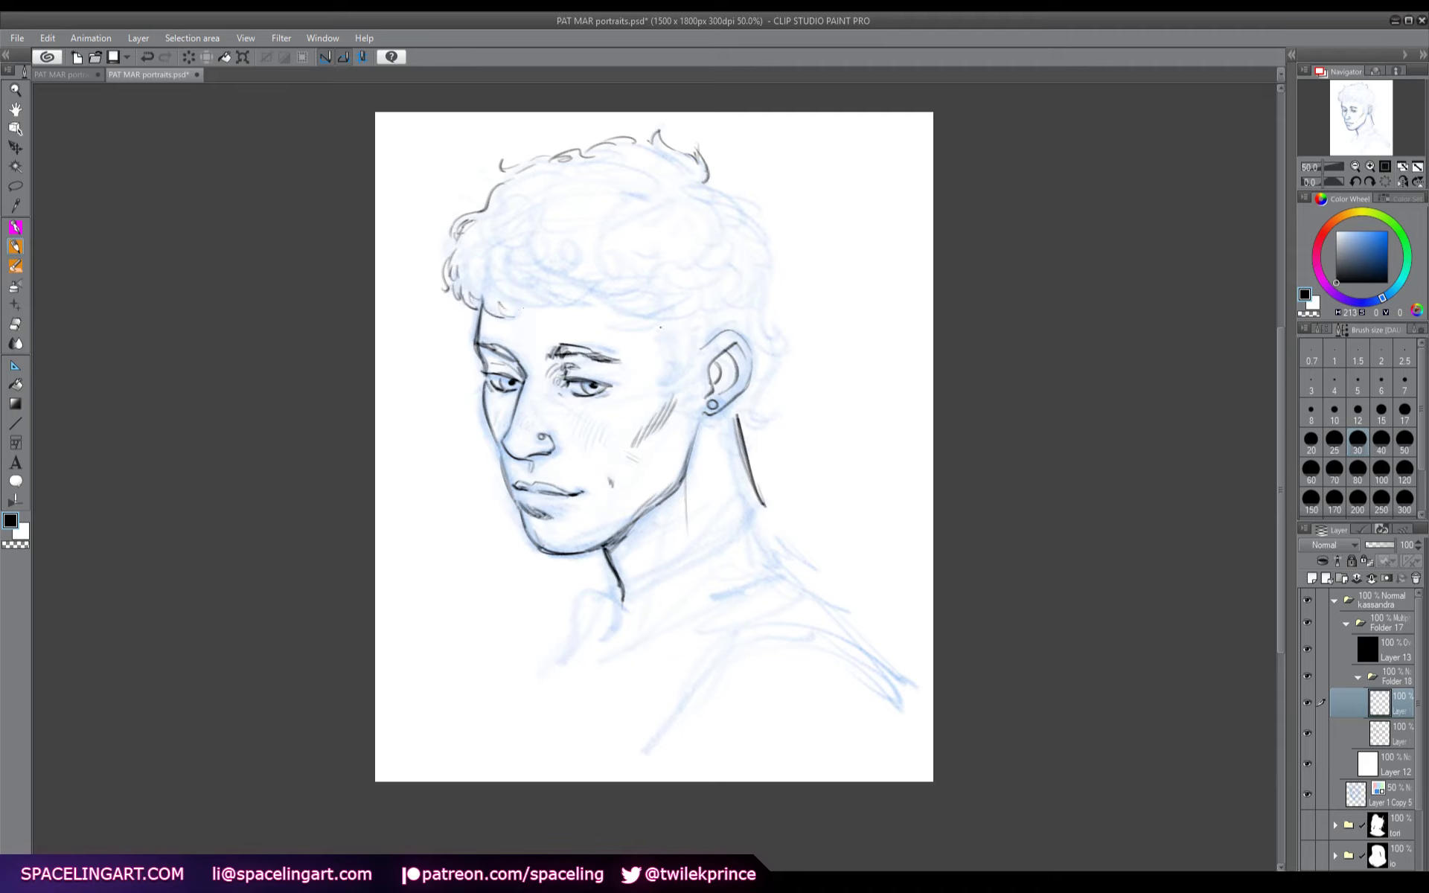
drag(677, 324, 651, 339)
mouse_move(669, 339)
mouse_down()
mouse_move(656, 350)
mouse_move(670, 373)
mouse_up()
drag(677, 357, 681, 406)
mouse_move(699, 342)
mouse_down()
mouse_move(691, 368)
mouse_move(685, 354)
mouse_up()
mouse_move(693, 340)
mouse_down()
mouse_move(677, 361)
mouse_move(698, 346)
mouse_up()
- Draw the back of the curly hair down to the nape and the fringe edge across the forehead, checking the mirrored view
mouse_move(710, 163)
mouse_down()
mouse_move(748, 195)
mouse_move(770, 253)
mouse_move(776, 354)
mouse_move(759, 361)
mouse_move(772, 347)
mouse_move(751, 404)
mouse_up()
mouse_move(760, 393)
mouse_down()
mouse_move(740, 449)
mouse_move(749, 441)
mouse_up()
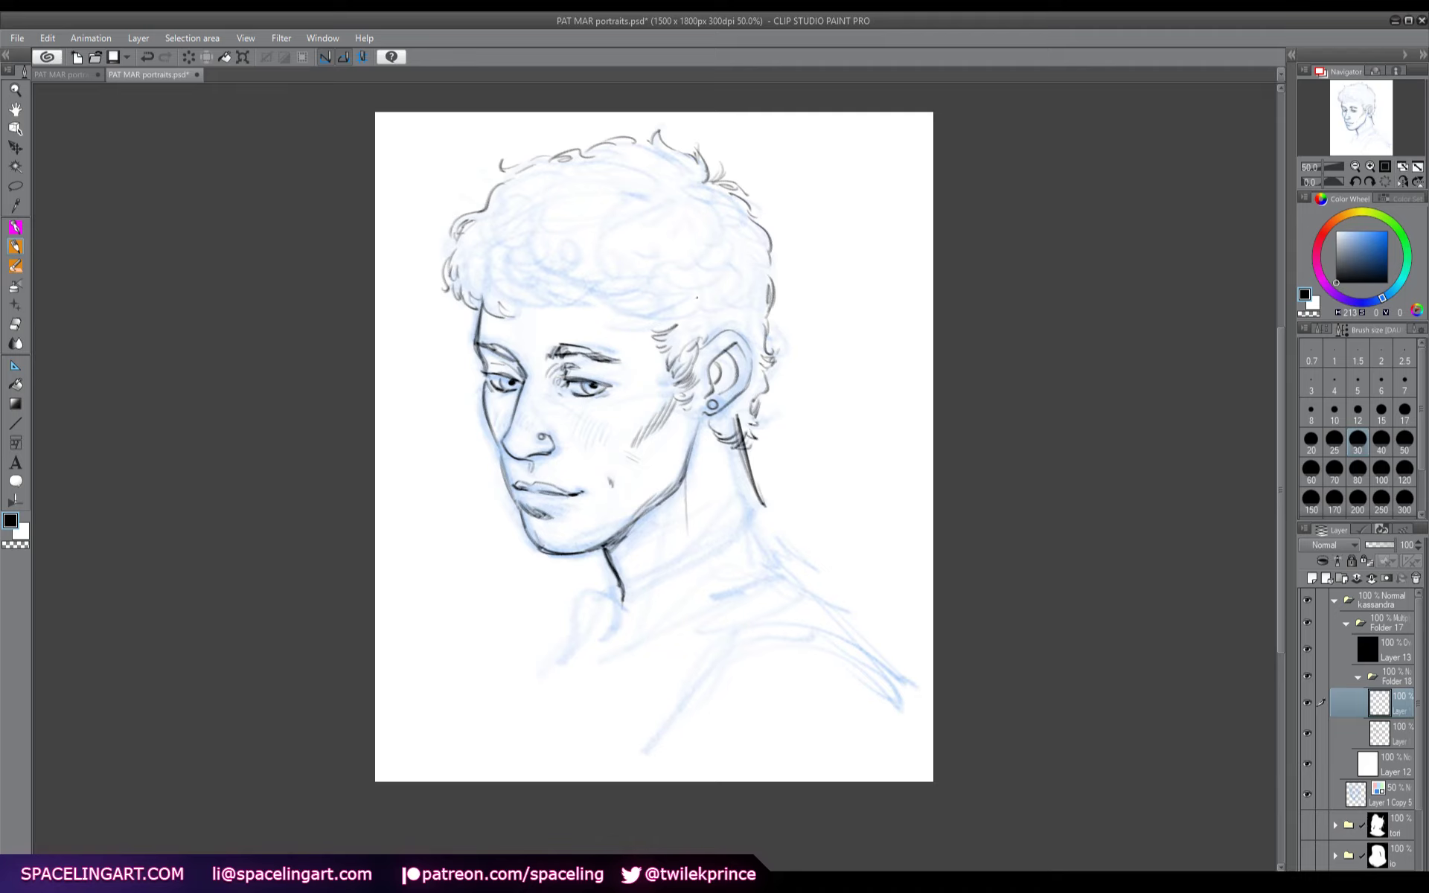
mouse_move(525, 301)
mouse_down()
mouse_move(515, 310)
mouse_move(566, 321)
mouse_move(601, 301)
mouse_move(606, 314)
mouse_up()
mouse_move(629, 320)
mouse_down()
mouse_move(604, 307)
mouse_move(674, 325)
mouse_up()
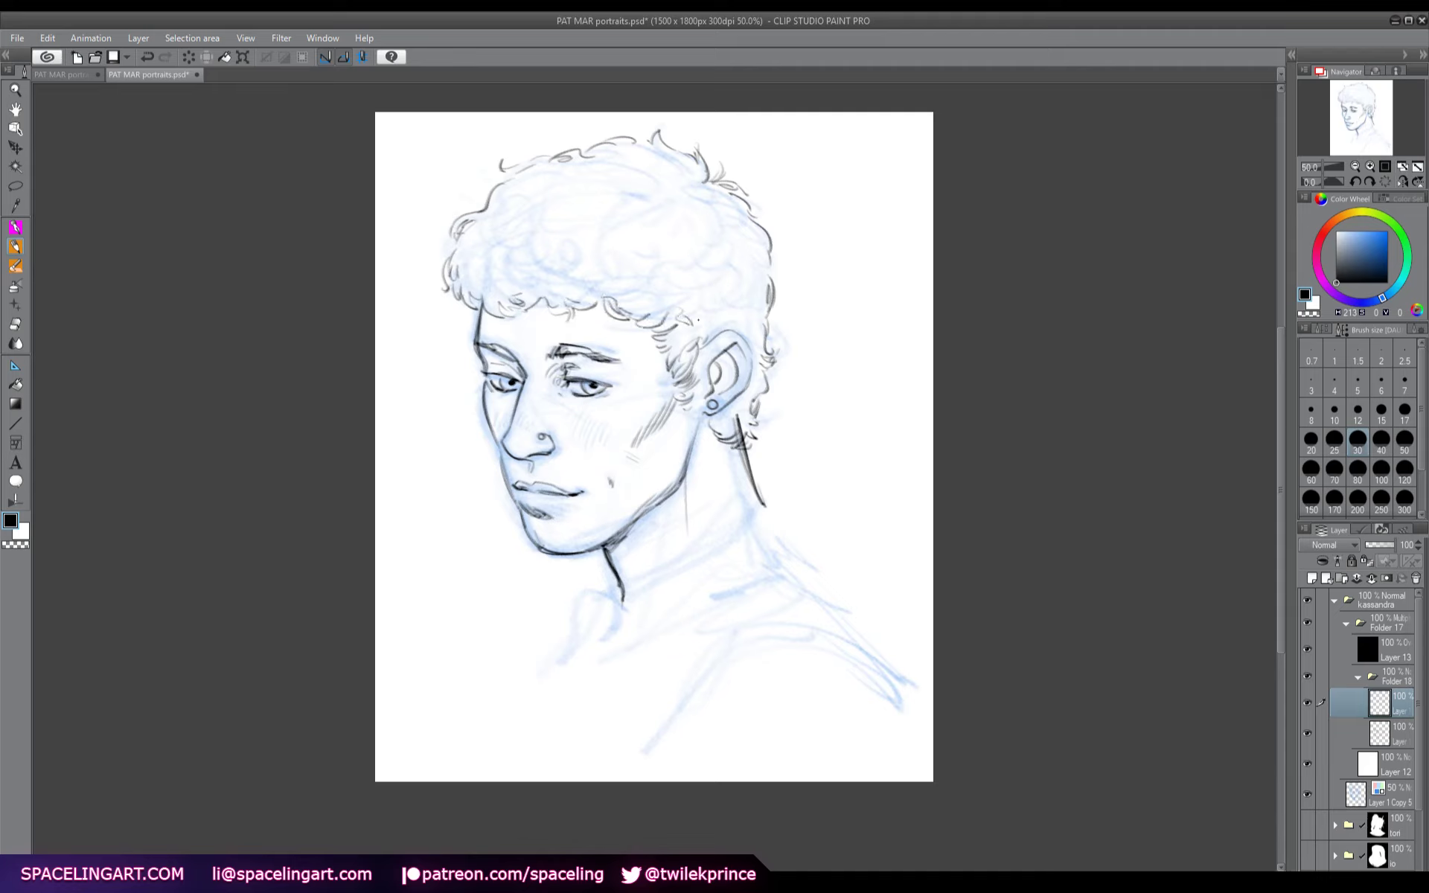
key(h)
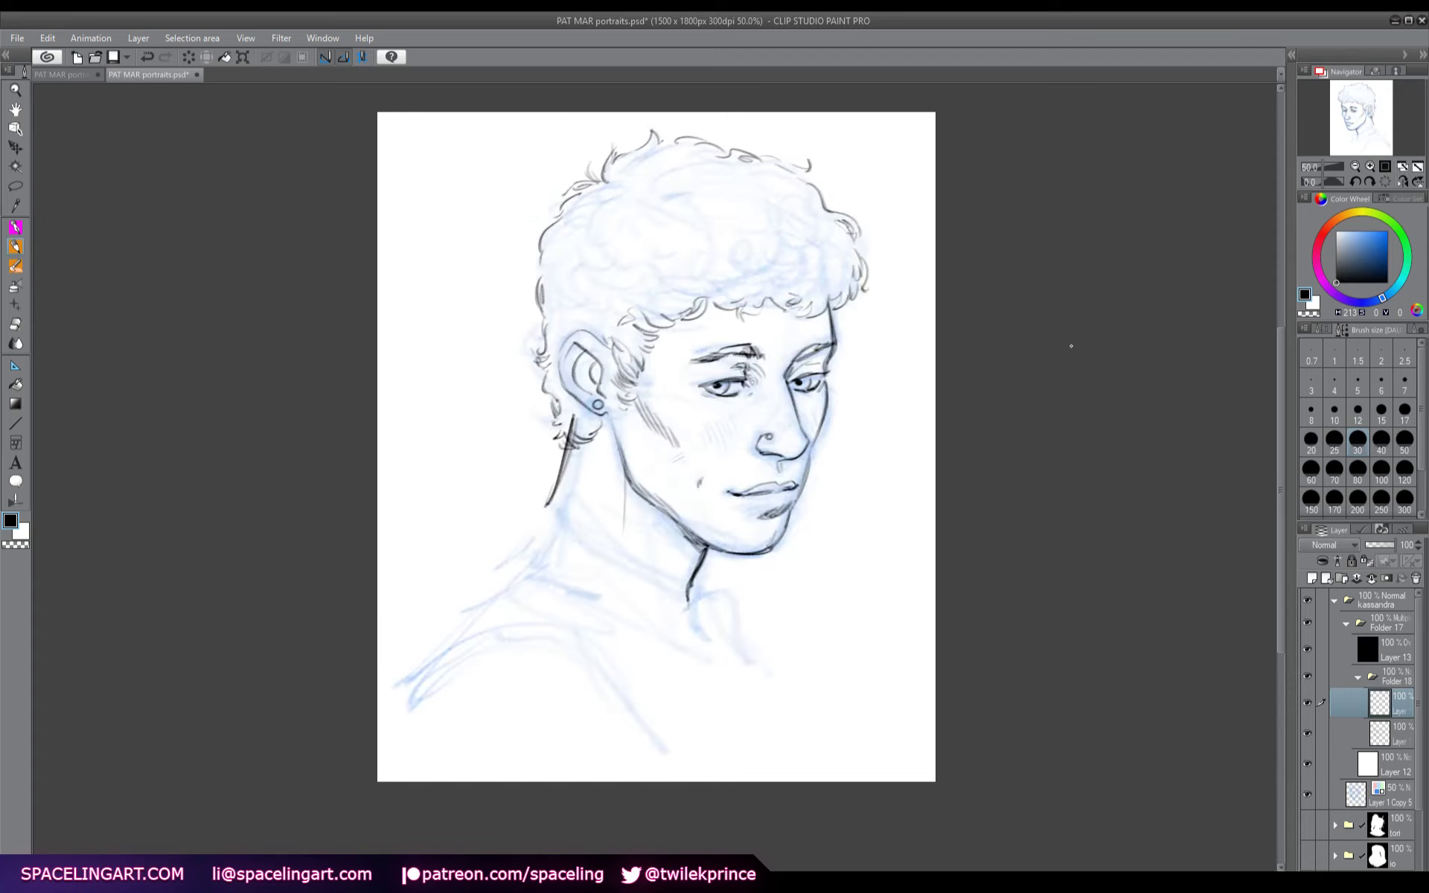
key(h)
- Add short curl strokes inside the crown and fringe and around the ear and nape
mouse_move(692, 168)
mouse_down()
mouse_move(685, 184)
mouse_move(573, 171)
mouse_up()
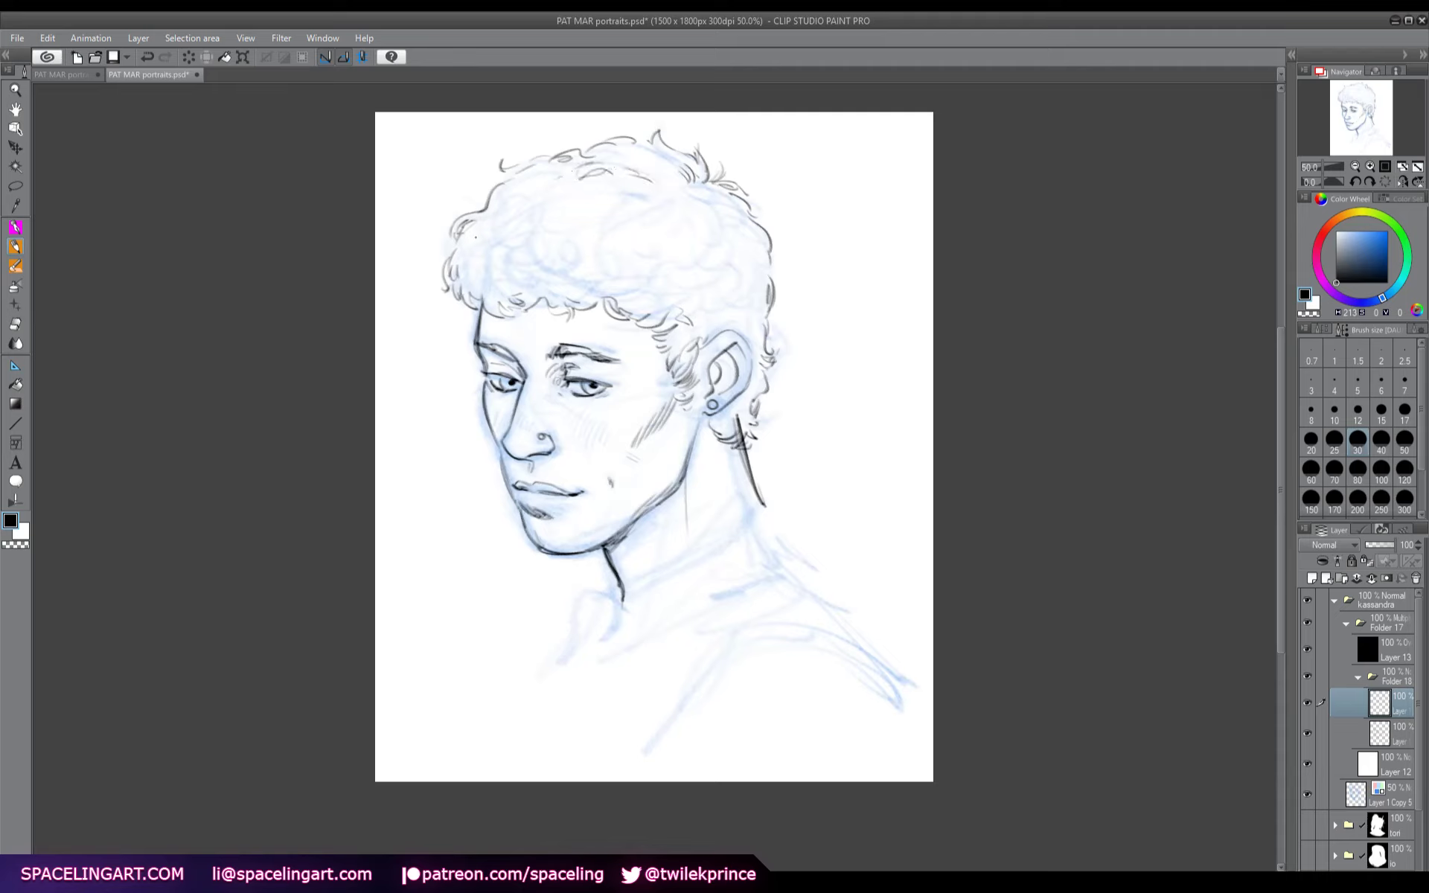
mouse_move(464, 256)
mouse_down()
mouse_move(480, 286)
mouse_move(559, 288)
mouse_move(539, 274)
mouse_move(595, 285)
mouse_up()
mouse_move(682, 344)
mouse_down()
mouse_move(672, 355)
mouse_move(682, 345)
mouse_up()
mouse_move(711, 328)
mouse_down()
mouse_move(673, 349)
mouse_move(755, 318)
mouse_up()
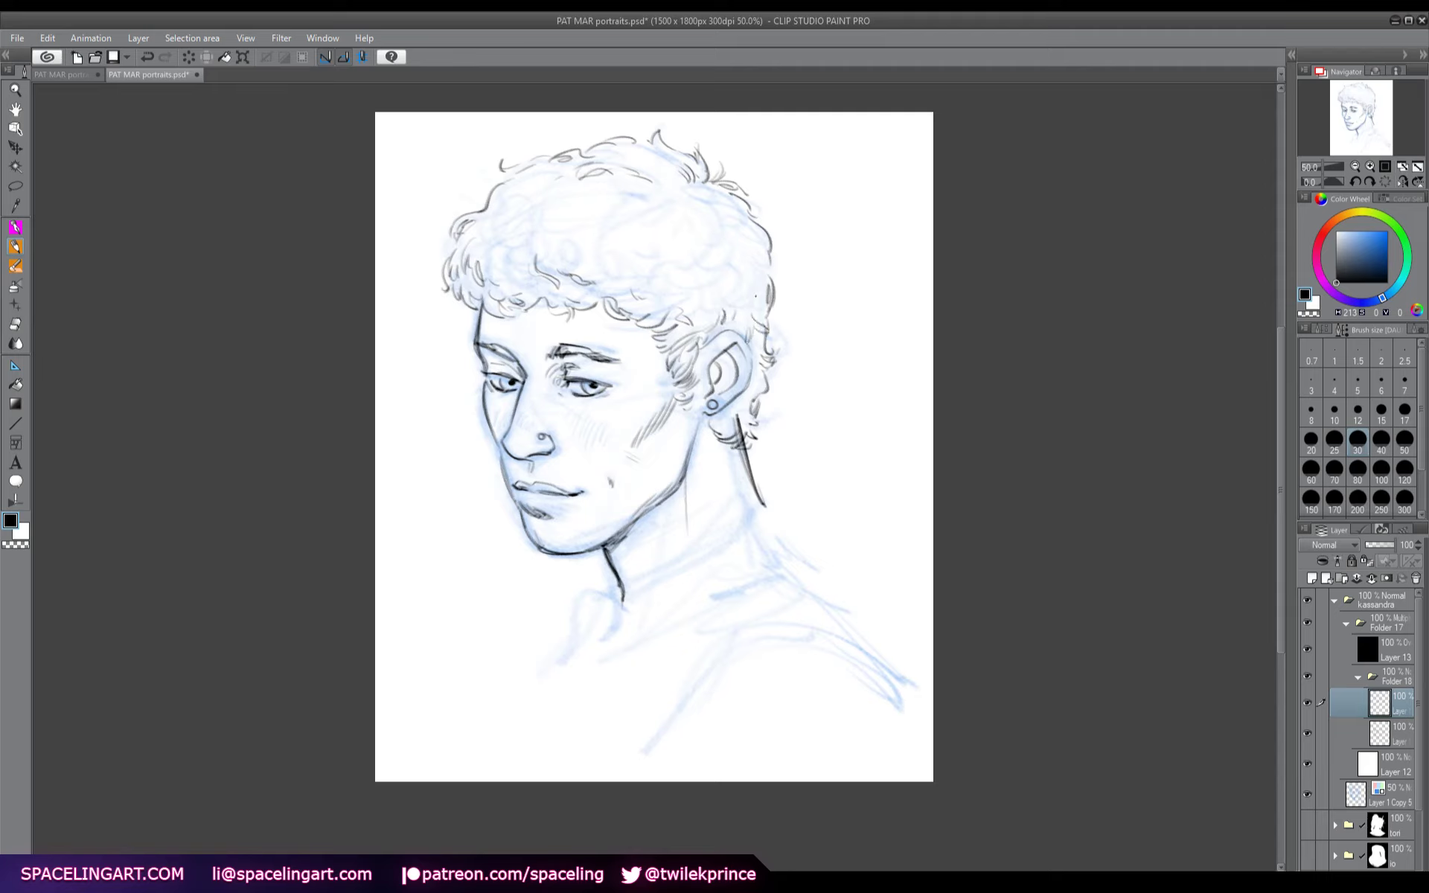
drag(756, 396, 720, 416)
drag(745, 413, 719, 429)
- Erase the neck line where it crosses the nape curls on the lower line-art layer, and return to the upper layer
click(1385, 733)
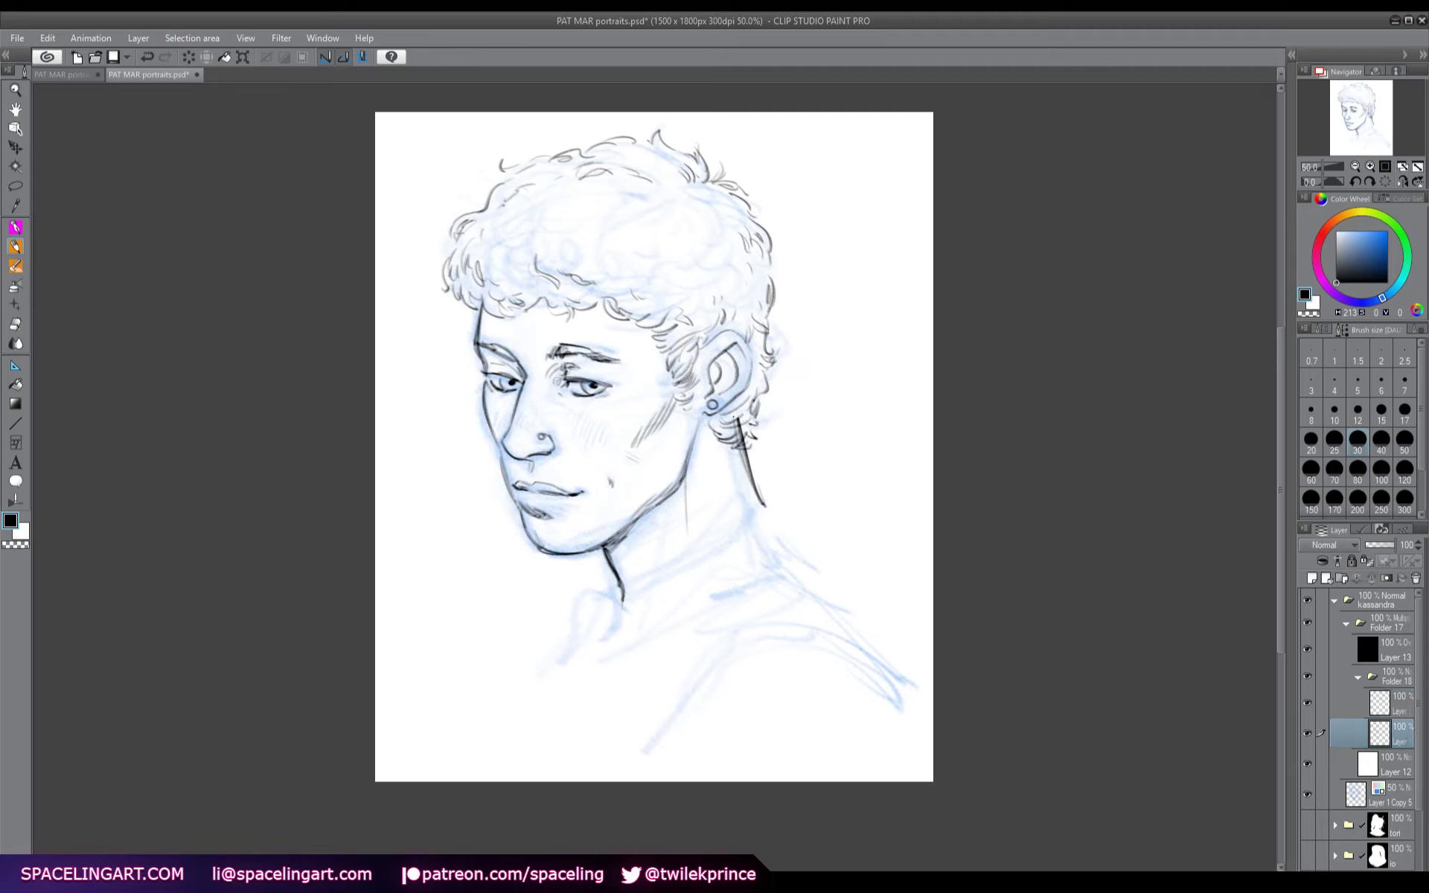
drag(734, 417, 744, 449)
click(1345, 704)
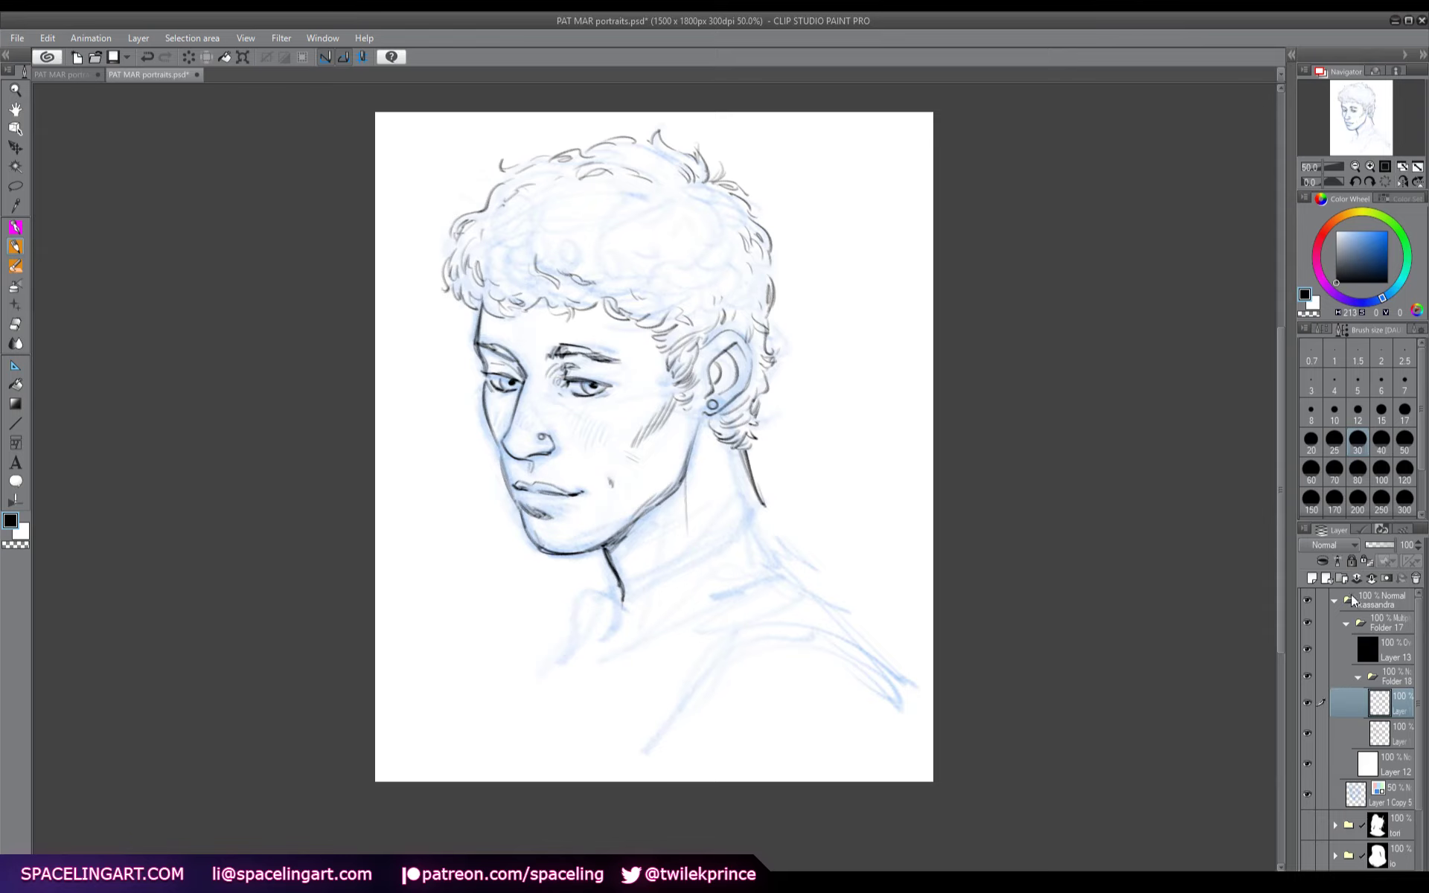
- Draw the shirt's near collar and front edge with two round buttons and a few fold lines
drag(1278, 511, 1279, 517)
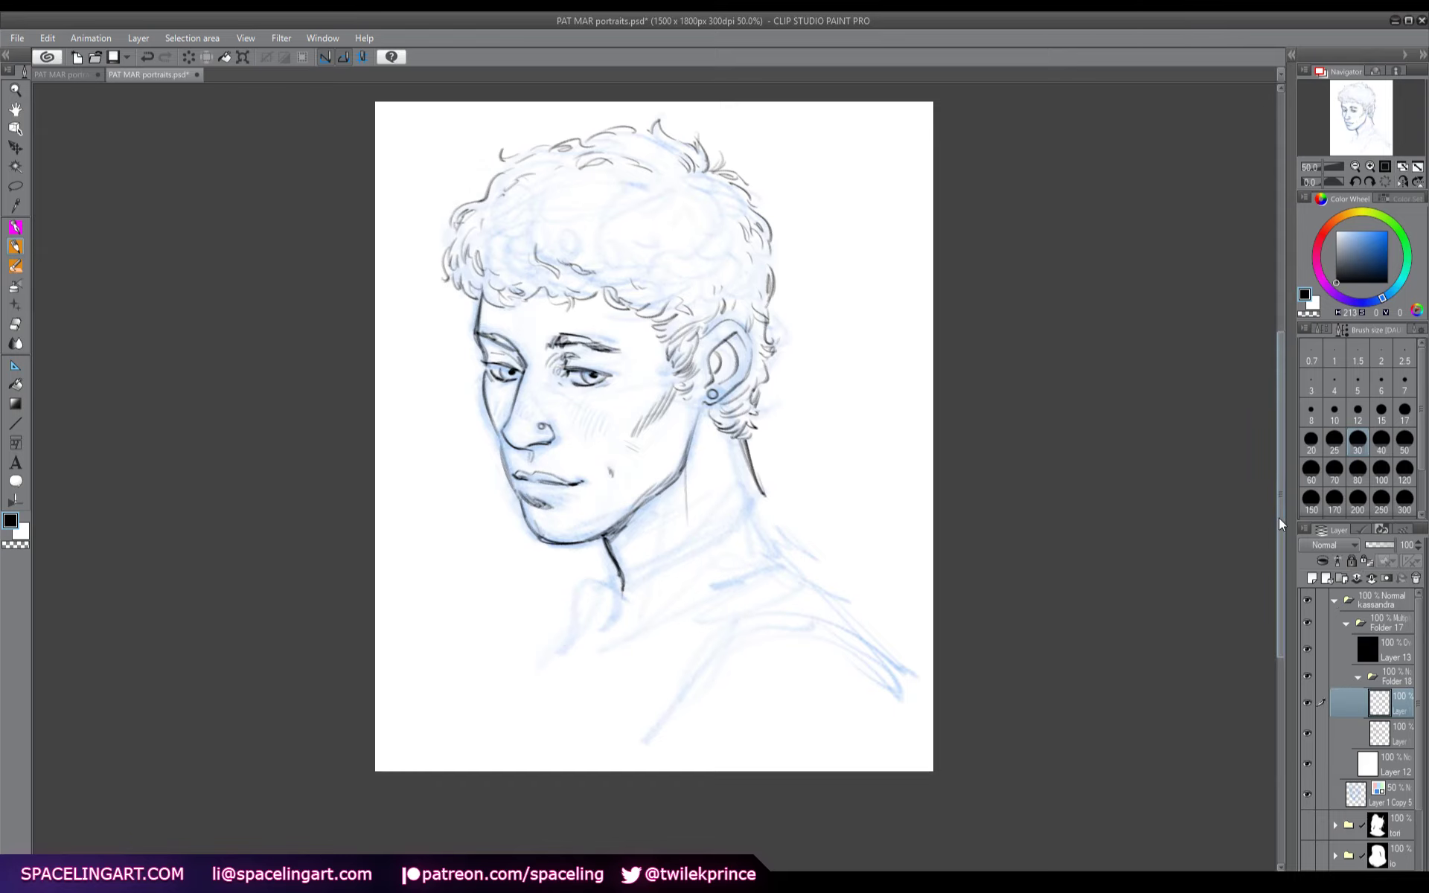
drag(617, 573, 620, 596)
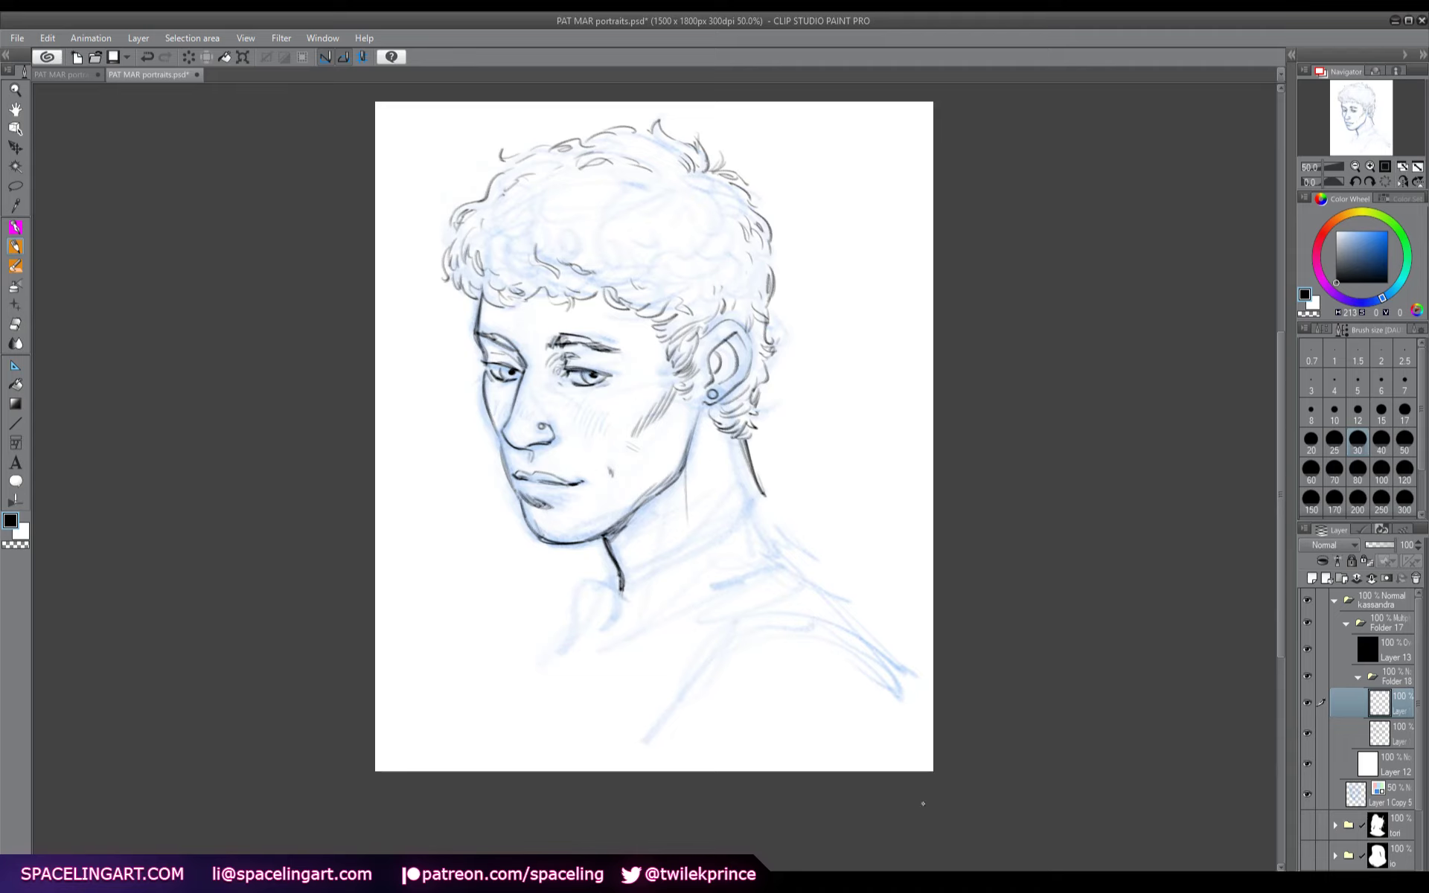
mouse_move(761, 492)
mouse_down()
mouse_move(652, 546)
mouse_move(632, 612)
mouse_move(594, 637)
mouse_move(580, 669)
mouse_up()
drag(657, 569, 664, 559)
drag(609, 645, 605, 652)
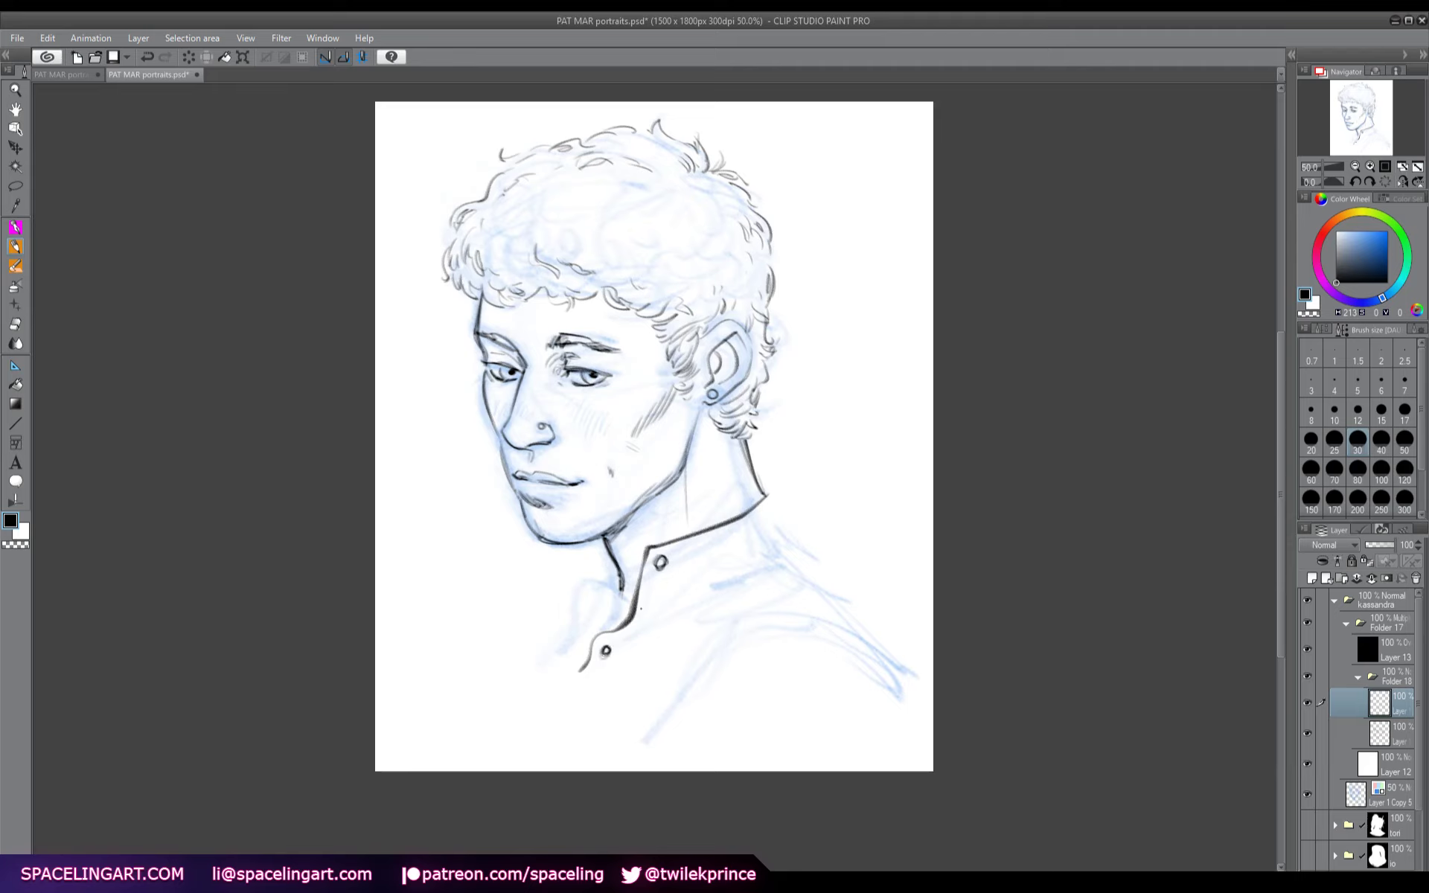
drag(661, 591, 629, 623)
mouse_move(695, 575)
mouse_down()
mouse_move(635, 617)
mouse_move(609, 664)
mouse_up()
- Draw the back collar and shoulder contour, the sleeve seam, and fold strokes across the shirt's shoulder
mouse_move(763, 493)
mouse_down()
mouse_move(782, 477)
mouse_move(821, 568)
mouse_move(912, 674)
mouse_up()
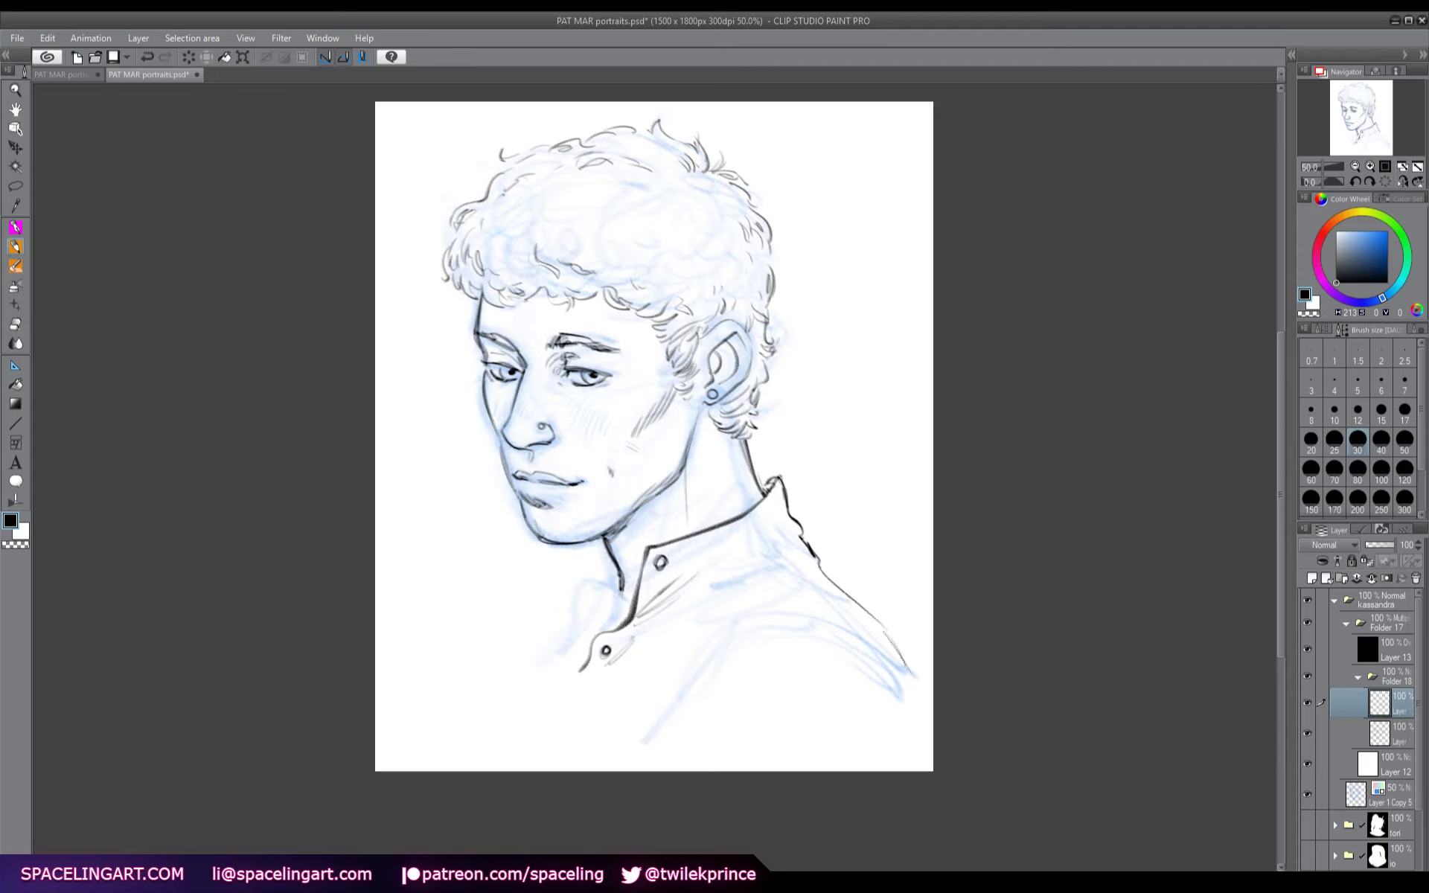
mouse_move(780, 605)
mouse_down()
mouse_move(899, 647)
mouse_move(690, 689)
mouse_move(656, 733)
mouse_up()
mouse_move(715, 650)
mouse_down()
mouse_move(778, 609)
mouse_move(645, 737)
mouse_up()
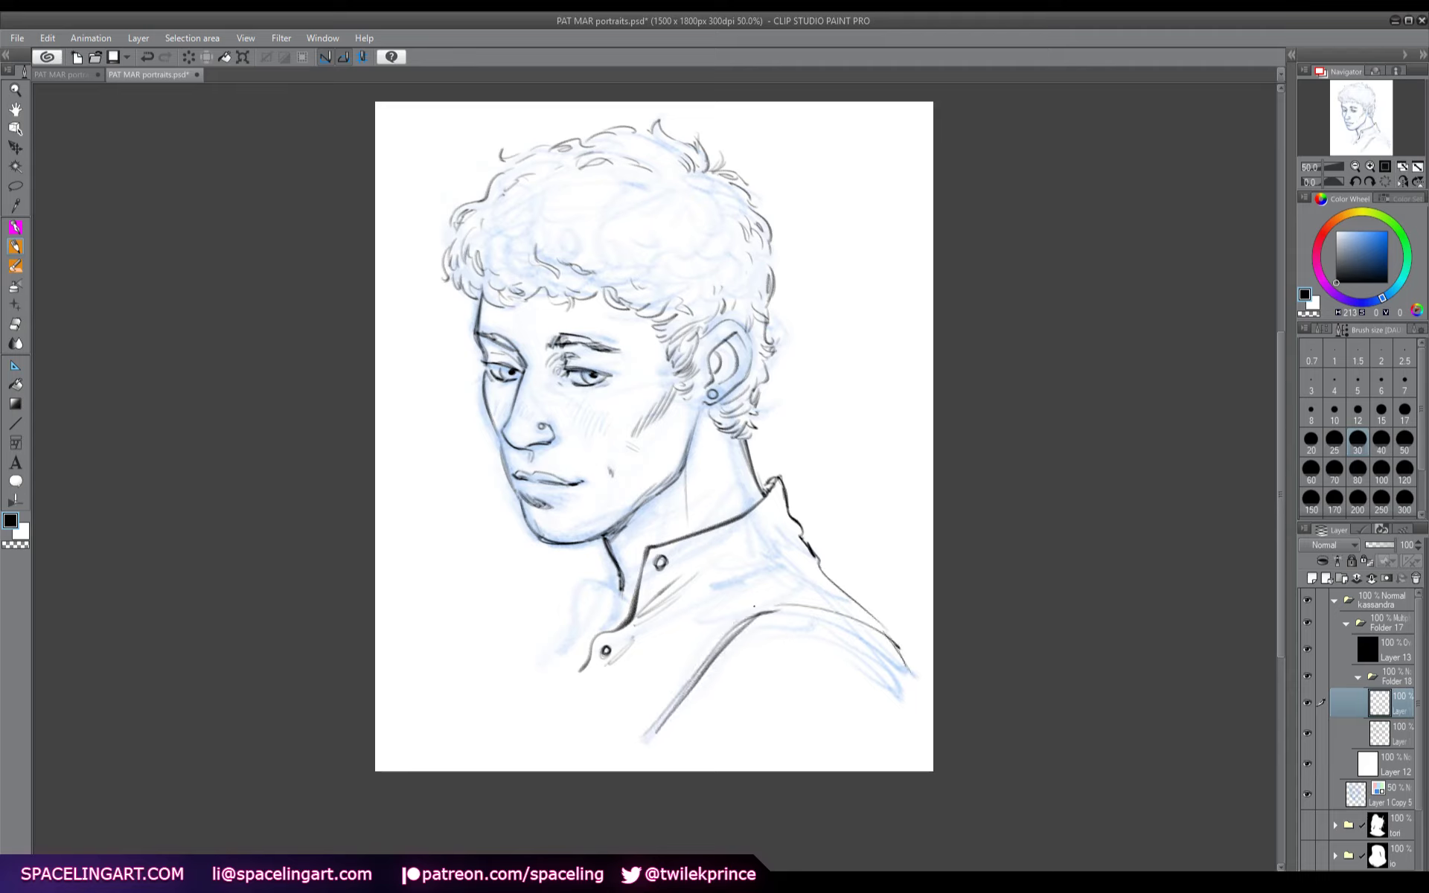
mouse_move(743, 591)
mouse_down()
mouse_move(757, 610)
mouse_move(782, 567)
mouse_up()
mouse_move(680, 619)
mouse_down()
mouse_move(787, 579)
mouse_move(695, 605)
mouse_move(653, 641)
mouse_up()
- Draw the far side of the open collar and hatch its inside down to a point, working in the mirrored view
drag(599, 548, 564, 640)
mouse_move(616, 595)
mouse_down()
mouse_move(608, 618)
mouse_move(619, 606)
mouse_move(531, 637)
mouse_move(569, 610)
mouse_up()
key(h)
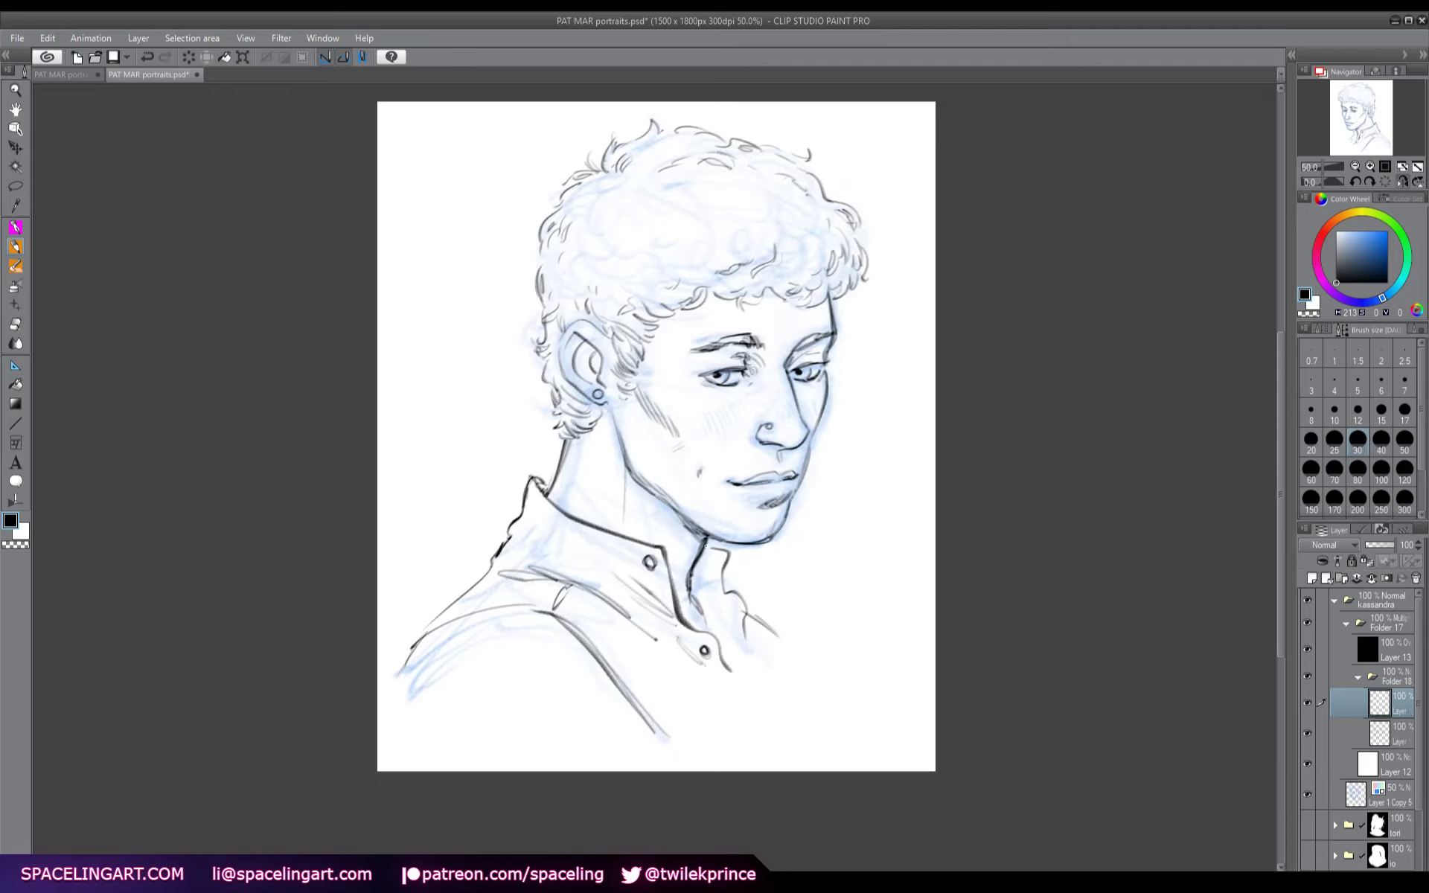
mouse_move(707, 549)
mouse_down()
mouse_move(701, 601)
mouse_move(730, 602)
mouse_move(704, 634)
mouse_move(741, 610)
mouse_move(717, 656)
mouse_move(742, 643)
mouse_move(734, 670)
mouse_move(770, 690)
mouse_up()
mouse_move(753, 713)
mouse_down()
mouse_move(772, 703)
mouse_move(779, 731)
mouse_up()
drag(761, 698, 776, 730)
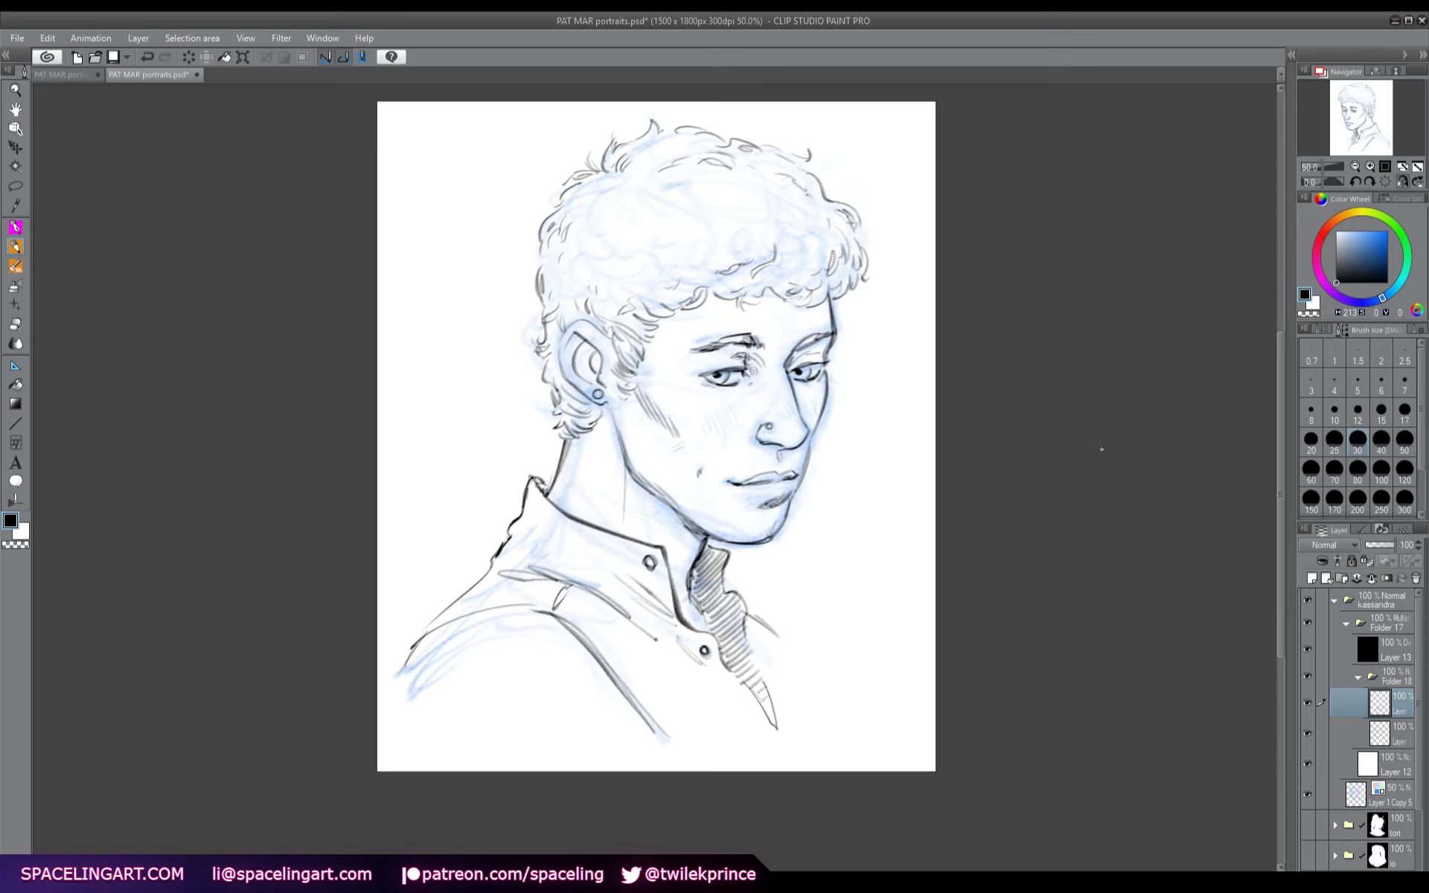
key(h)
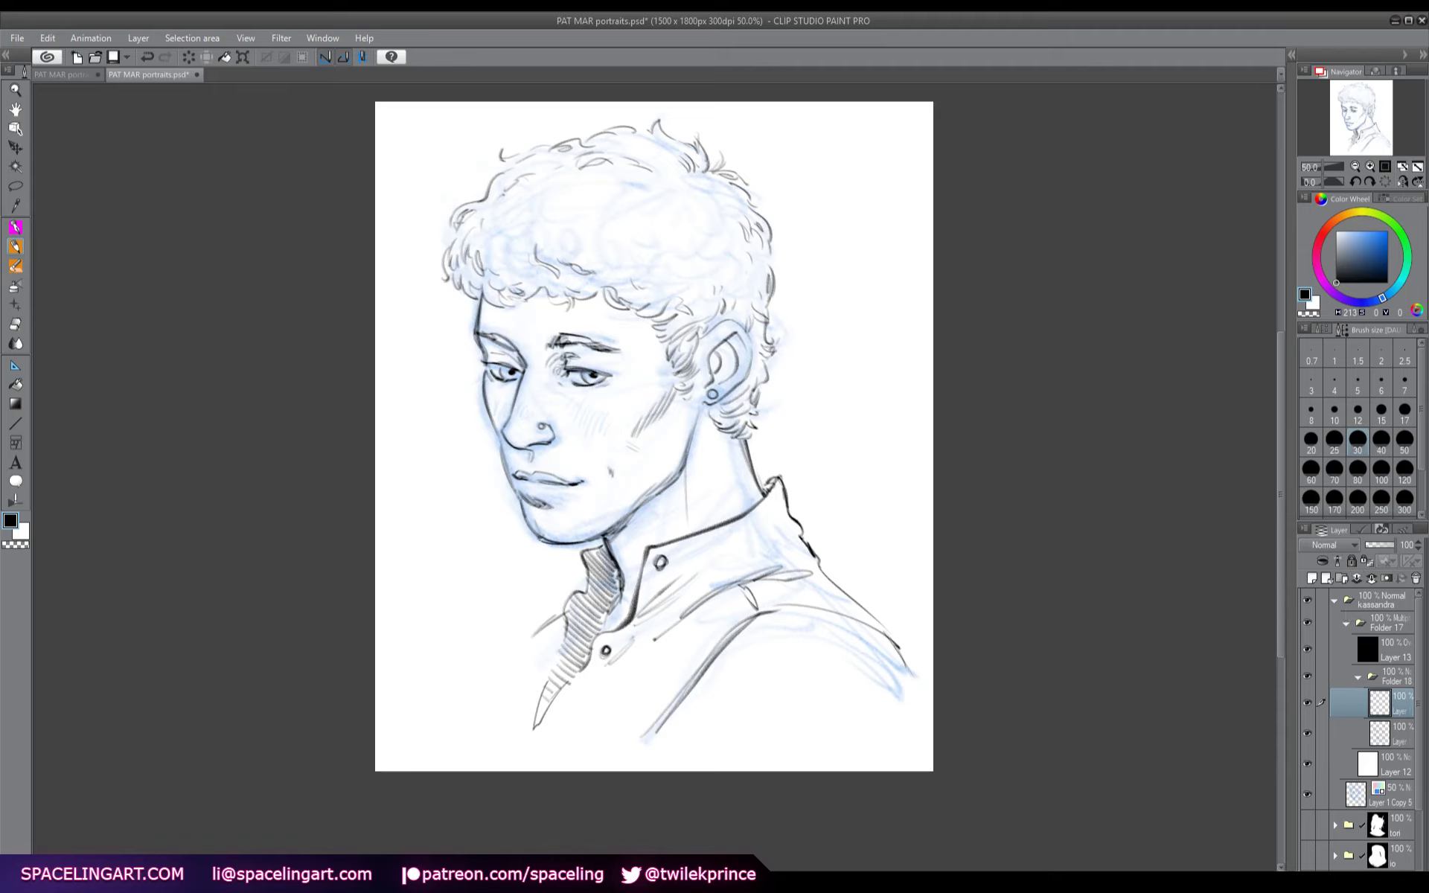
- Add small shading strokes below the lower lip, on the chin and under the nose on the upper line-art layer
click(1388, 733)
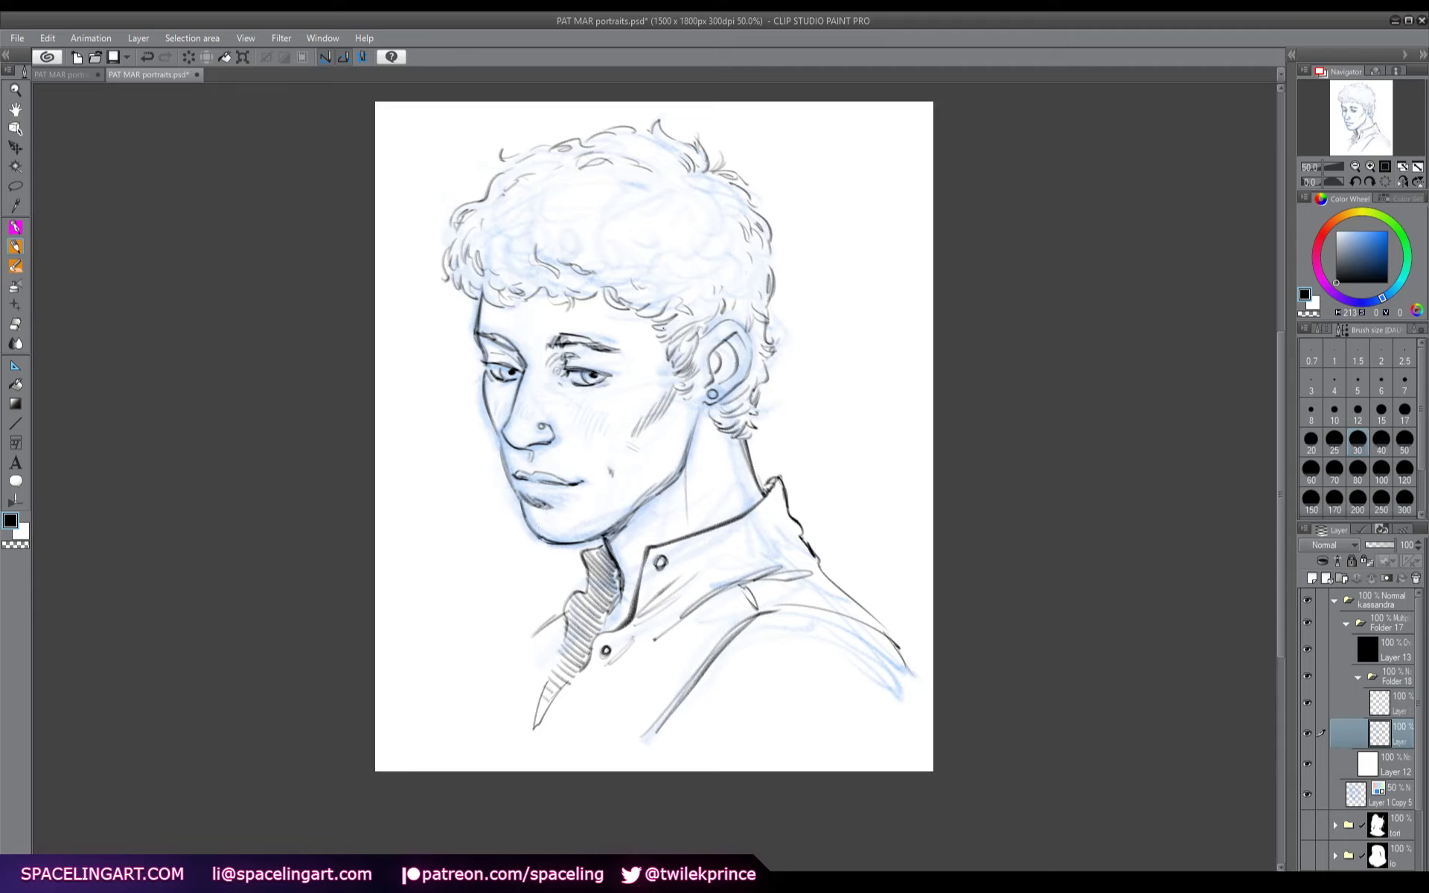
key(alt+bracketright)
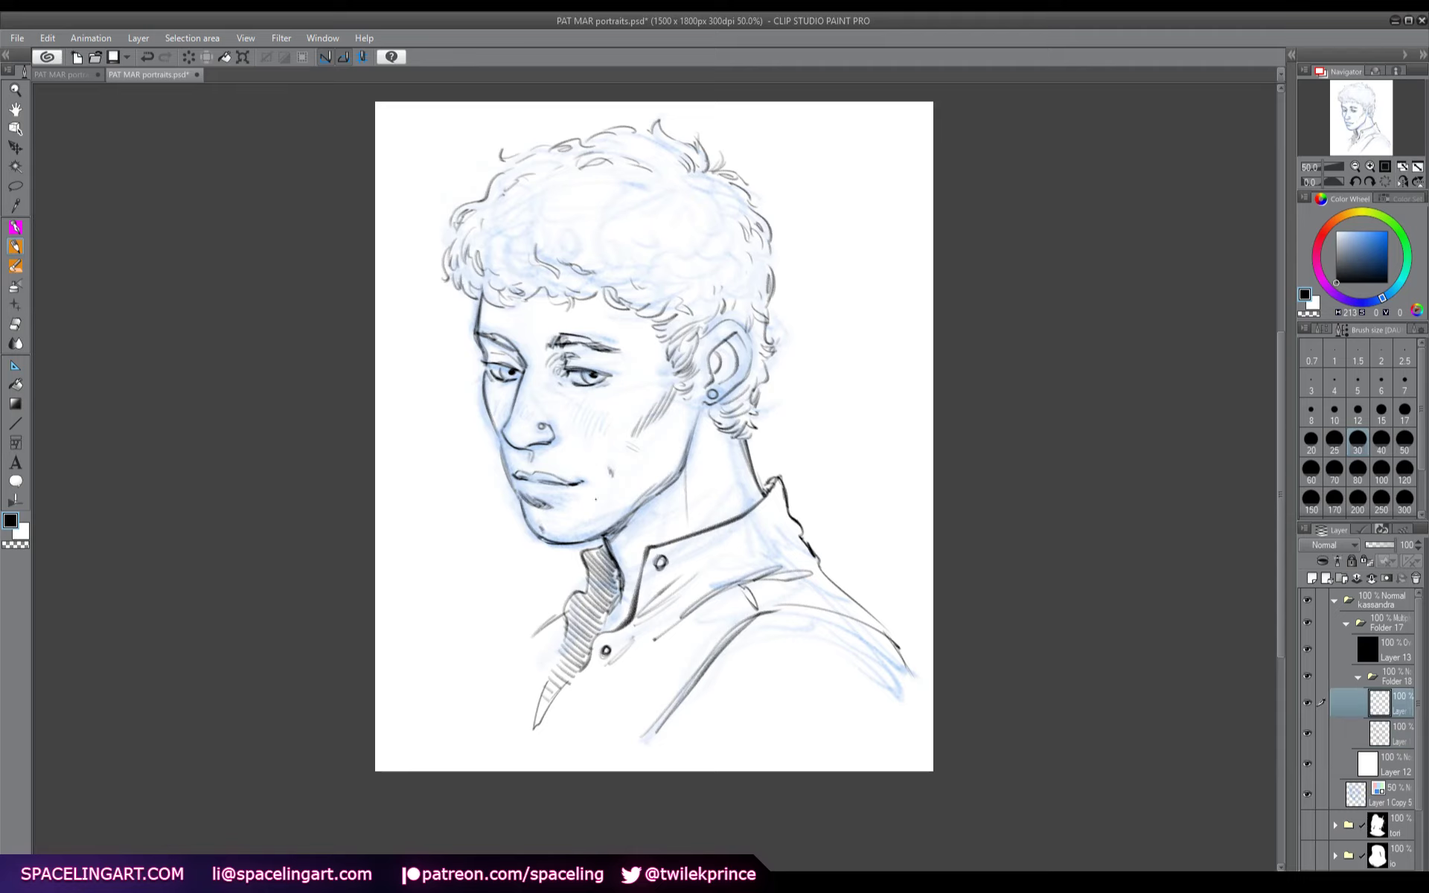
mouse_move(589, 509)
mouse_down()
mouse_move(527, 498)
mouse_move(570, 507)
mouse_up()
drag(517, 446, 546, 445)
- Hide the blue sketch layer and sign the portrait beside the open collar with the signature and date 3.19
click(1307, 794)
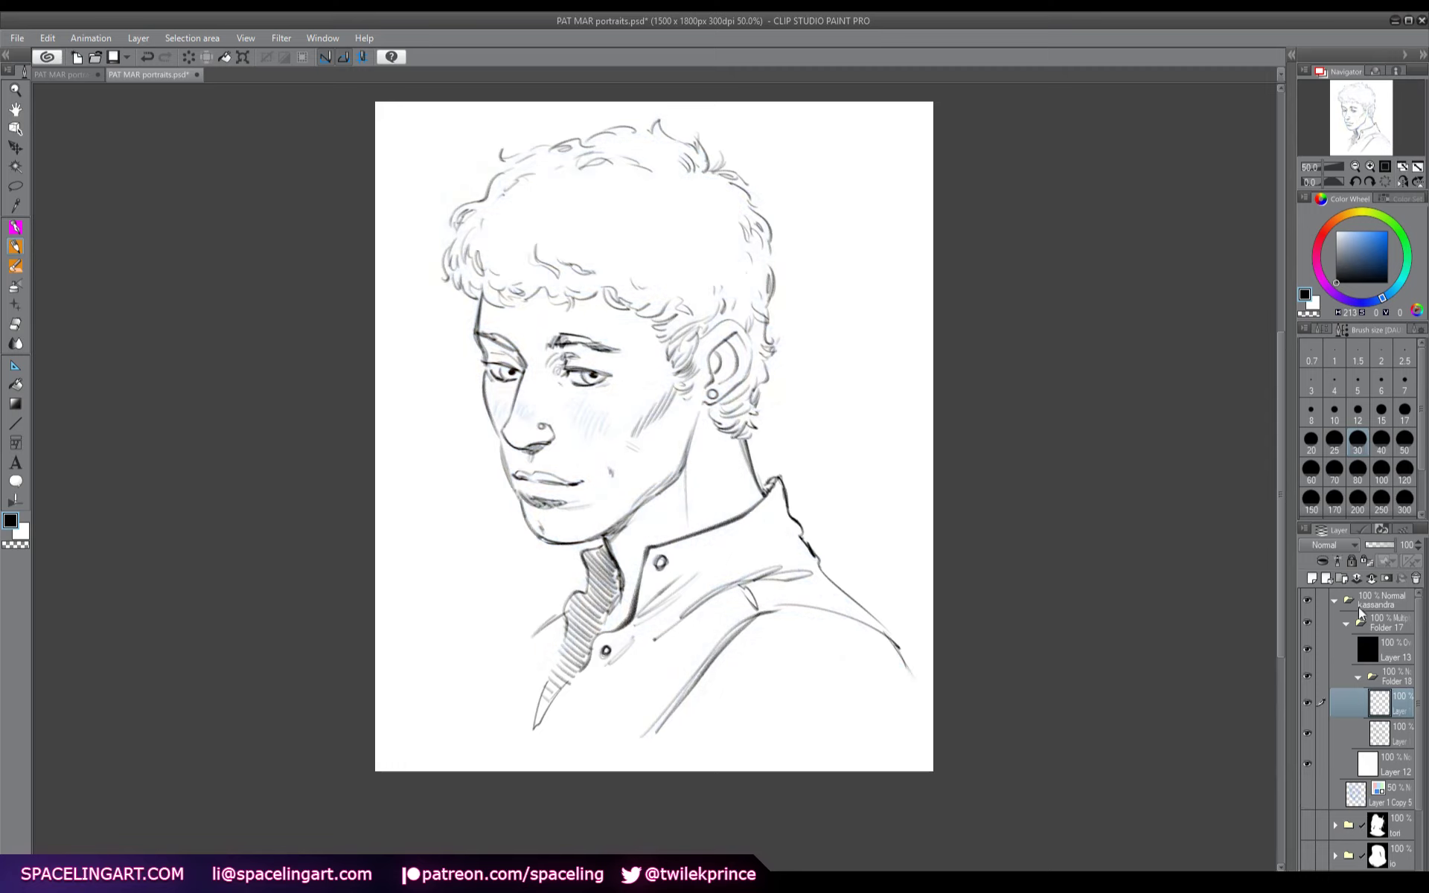
click(1415, 329)
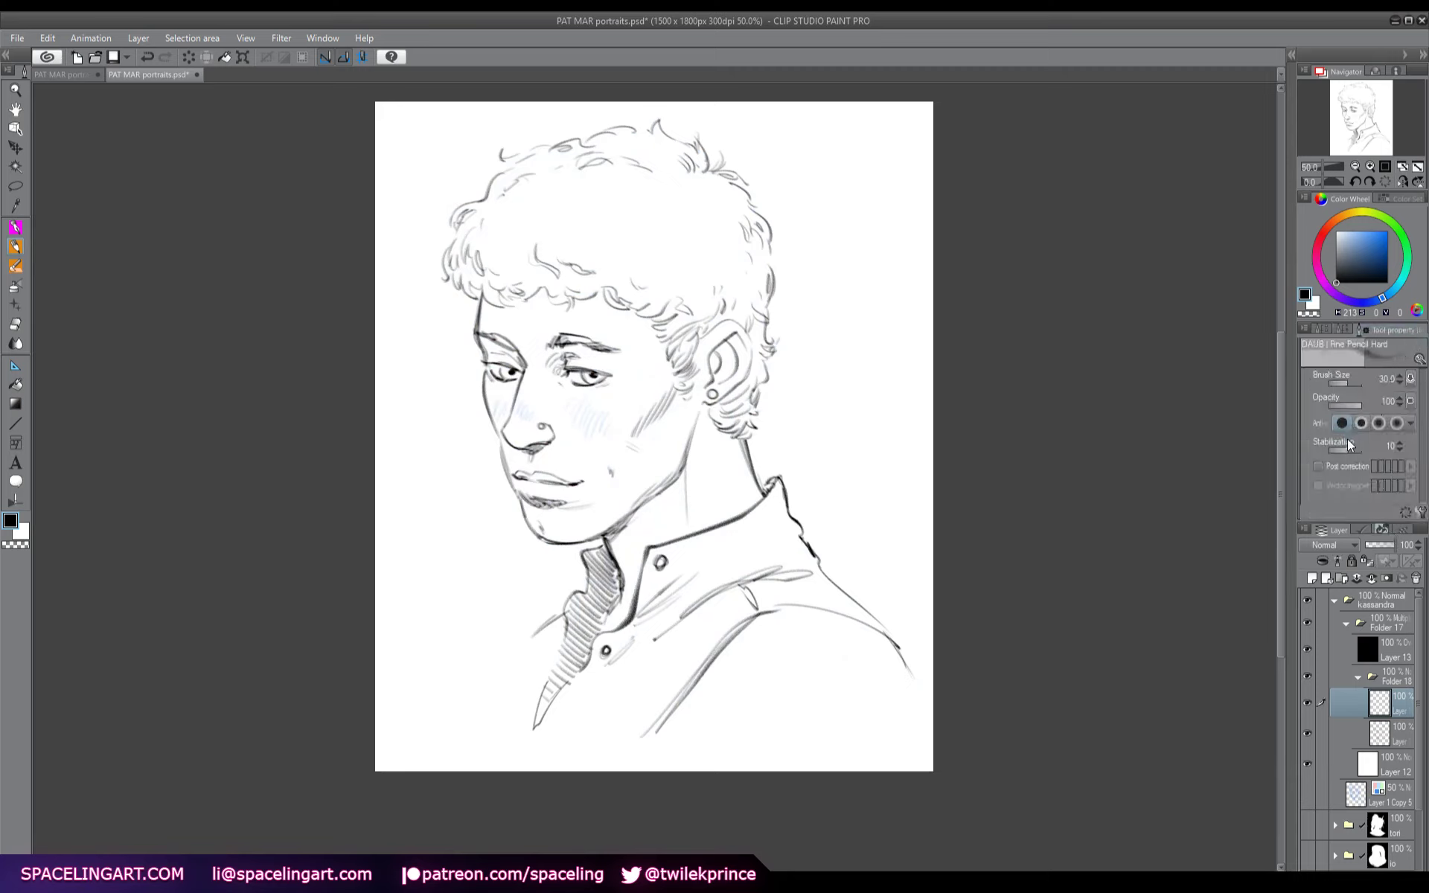
click(1349, 328)
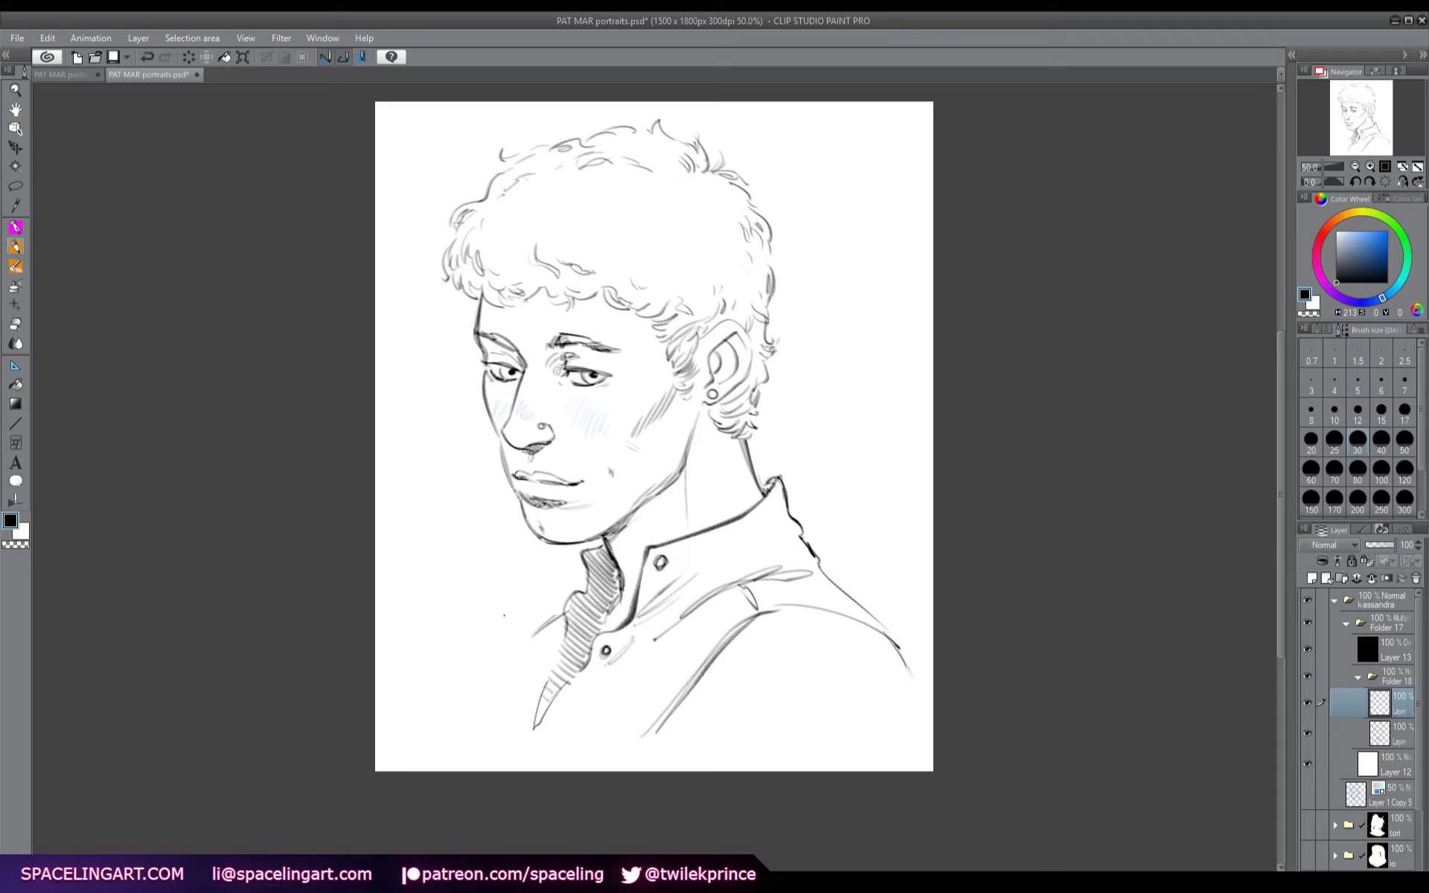
mouse_move(492, 639)
mouse_down()
mouse_move(507, 629)
mouse_move(492, 640)
mouse_up()
drag(507, 621, 527, 610)
drag(530, 608, 561, 580)
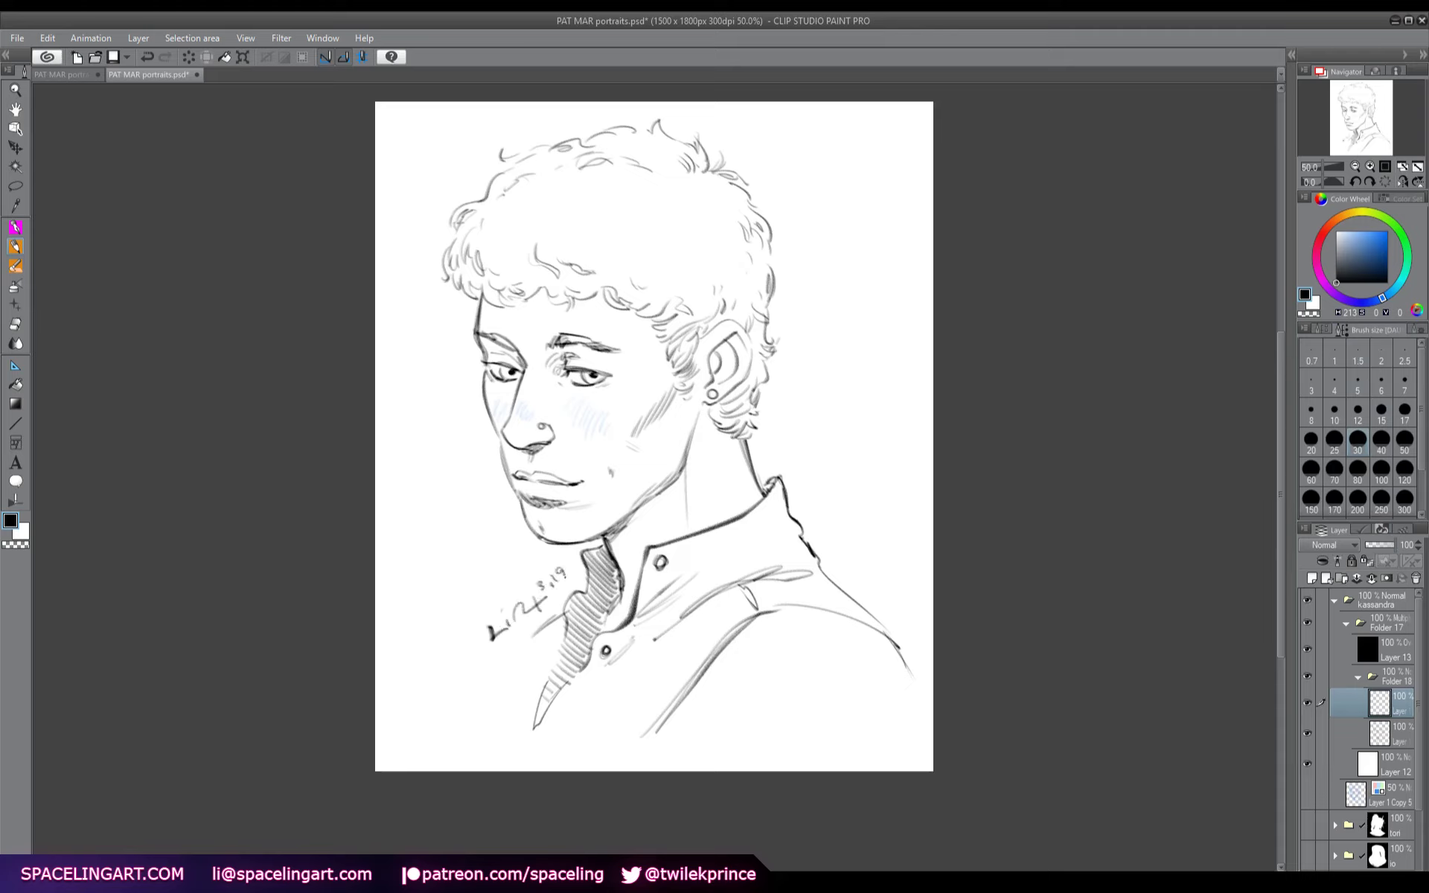
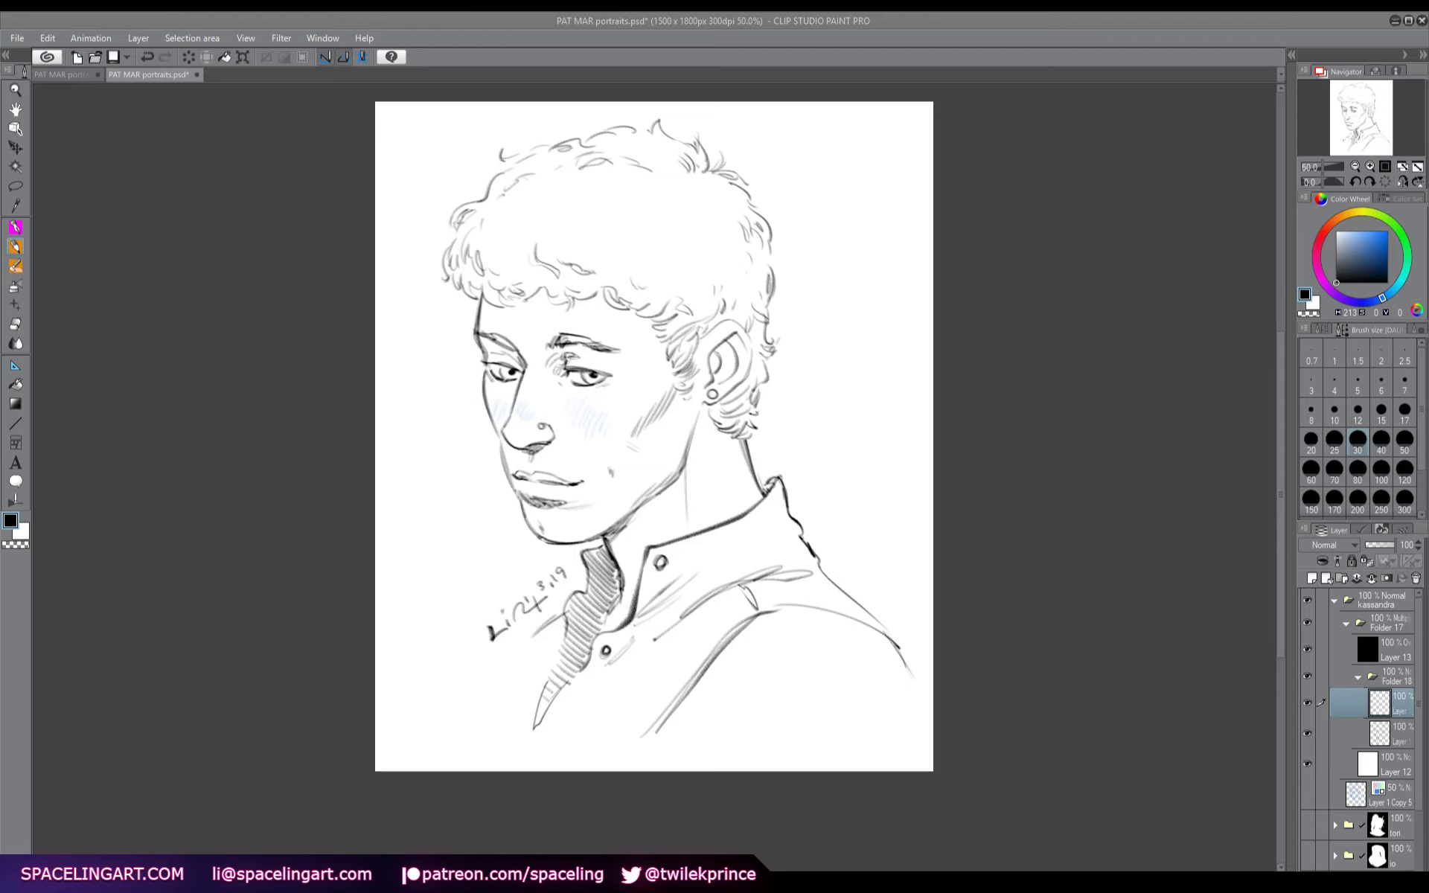
- Merge the line-art folder into a single layer and convert its brightness to opacity
click(1346, 624)
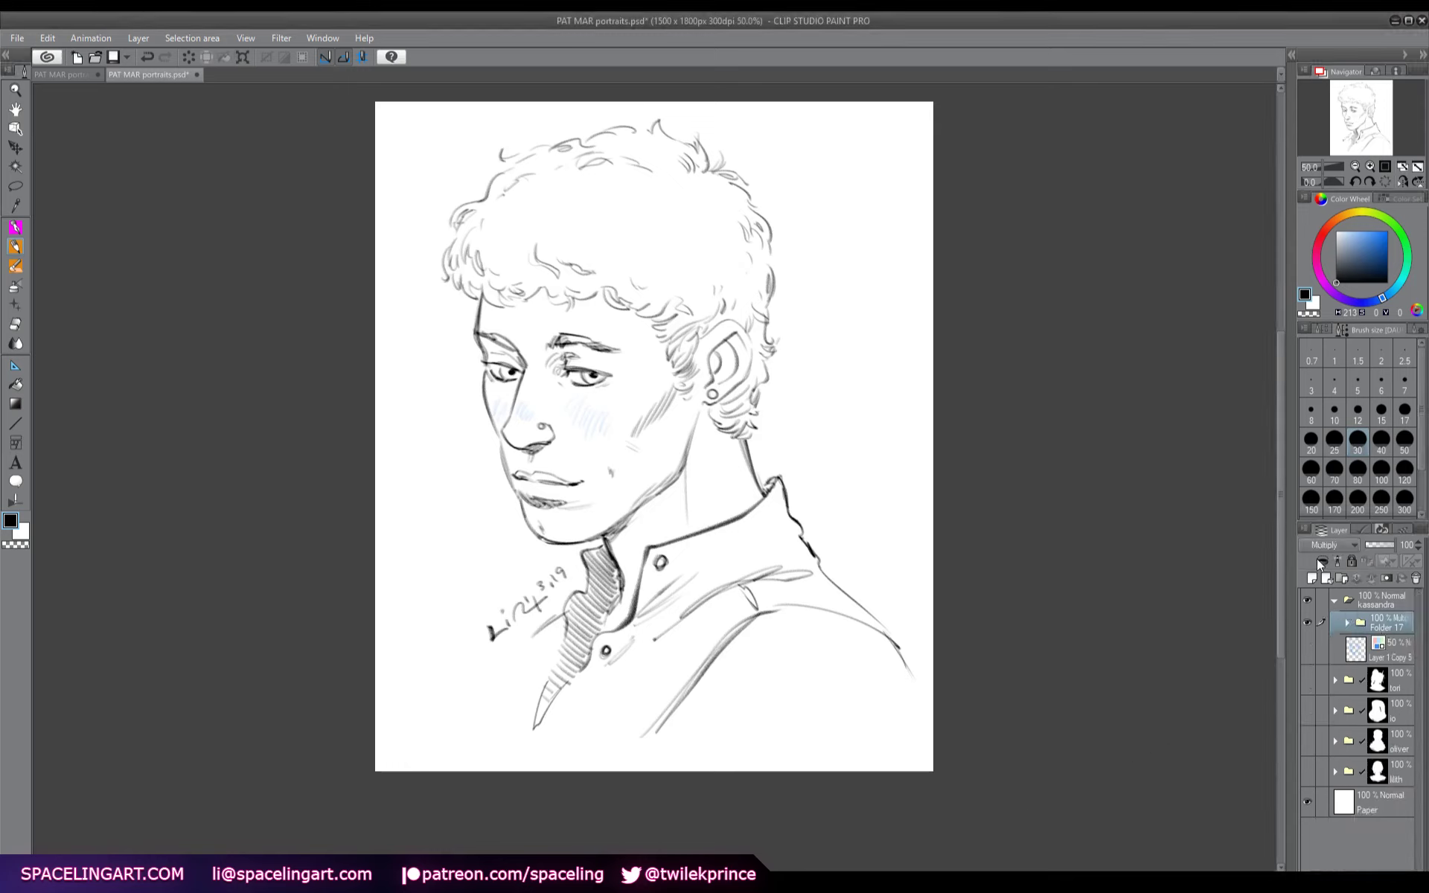
key(shift+alt+e)
click(47, 40)
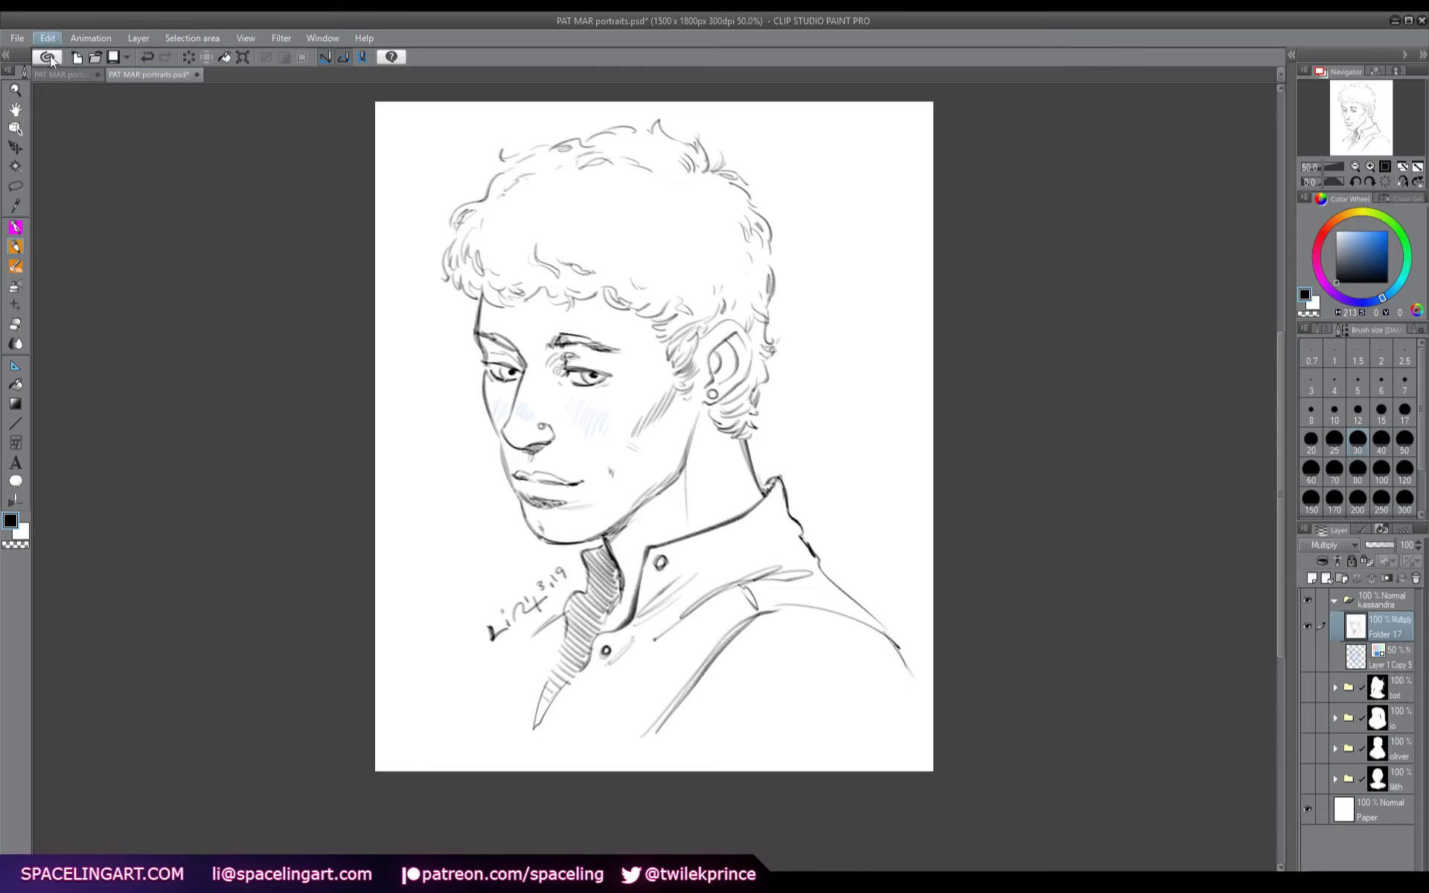
click(113, 287)
click(1414, 167)
click(1355, 167)
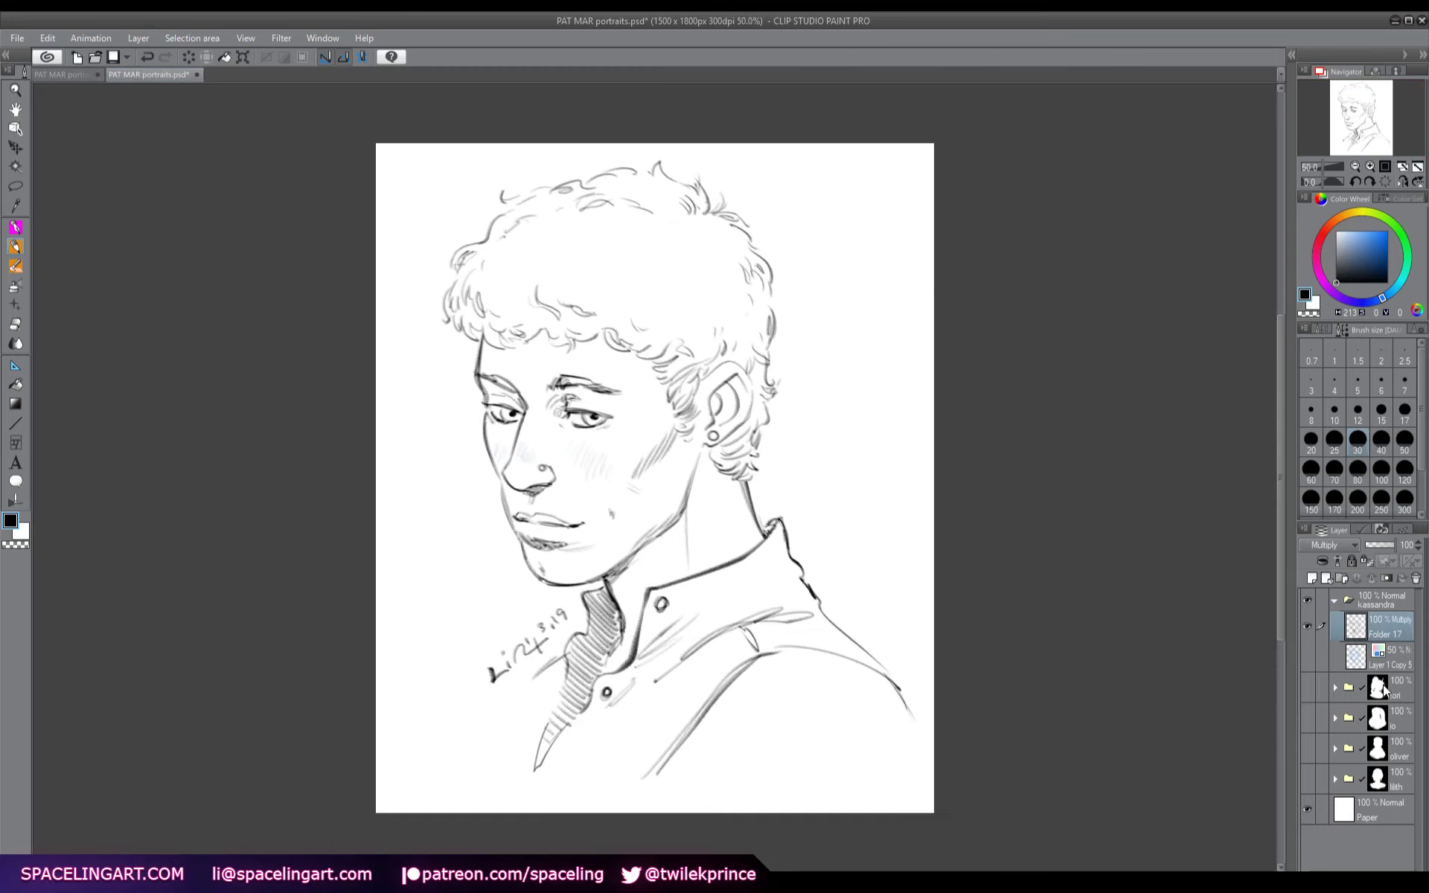
- Group the blue sketch layer into a folder below the line art, add a 50% opacity layer inside it, and save
click(1384, 656)
key(ctrl+g)
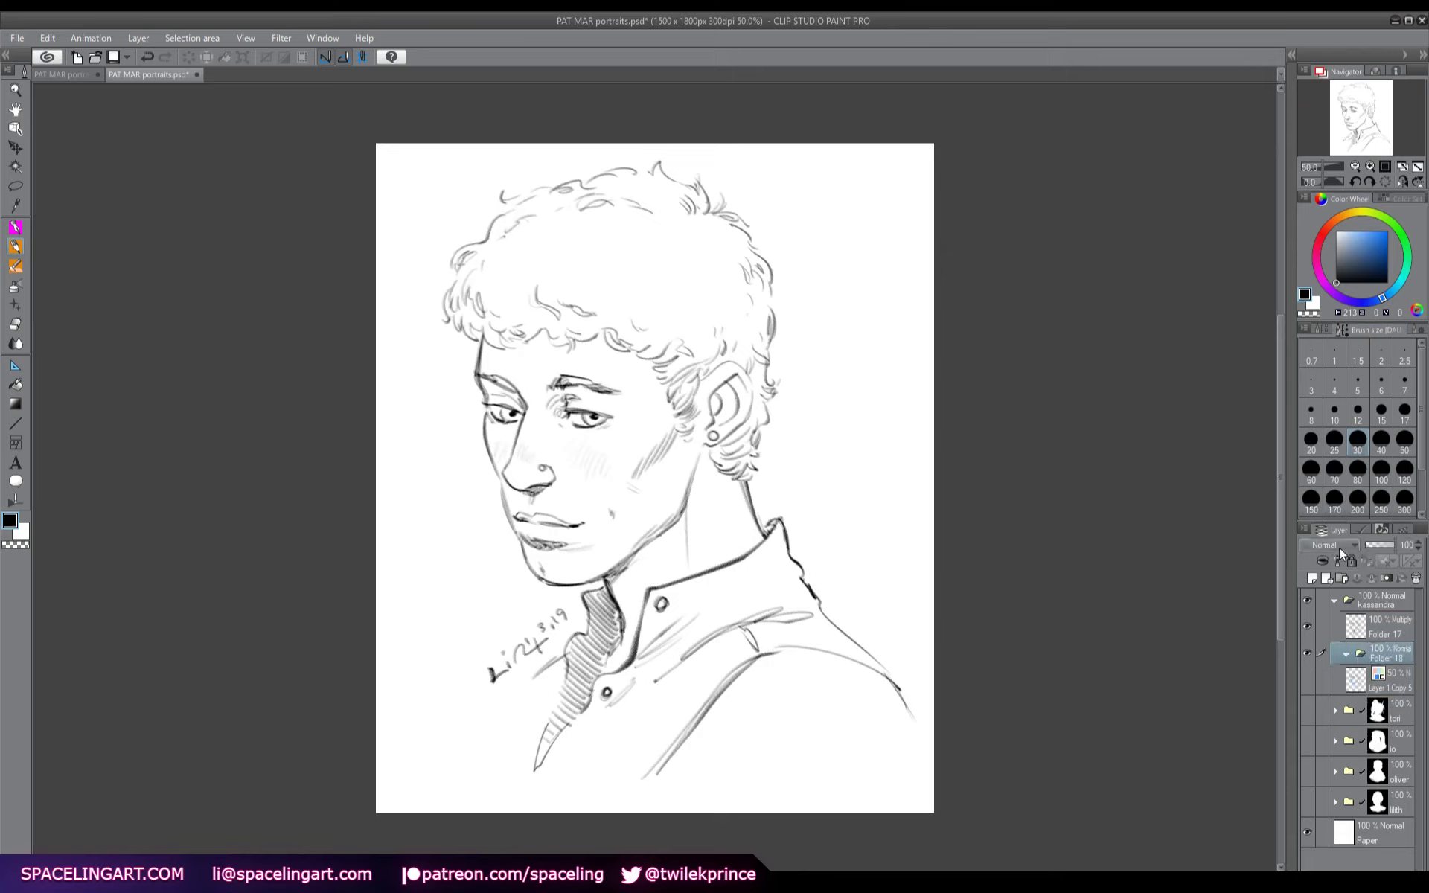
click(1312, 578)
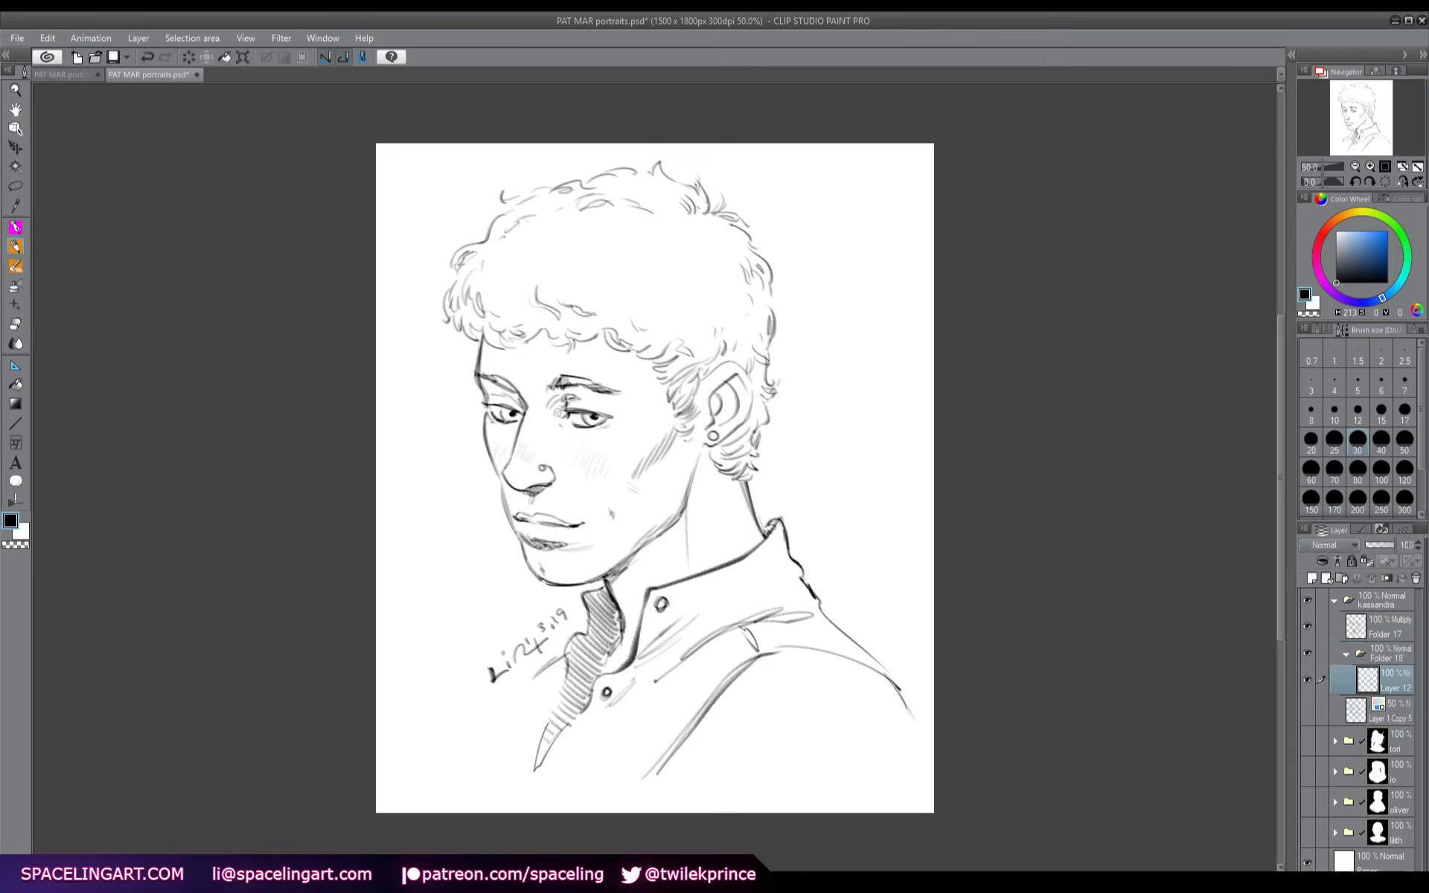
key(5)
key(ctrl+s)
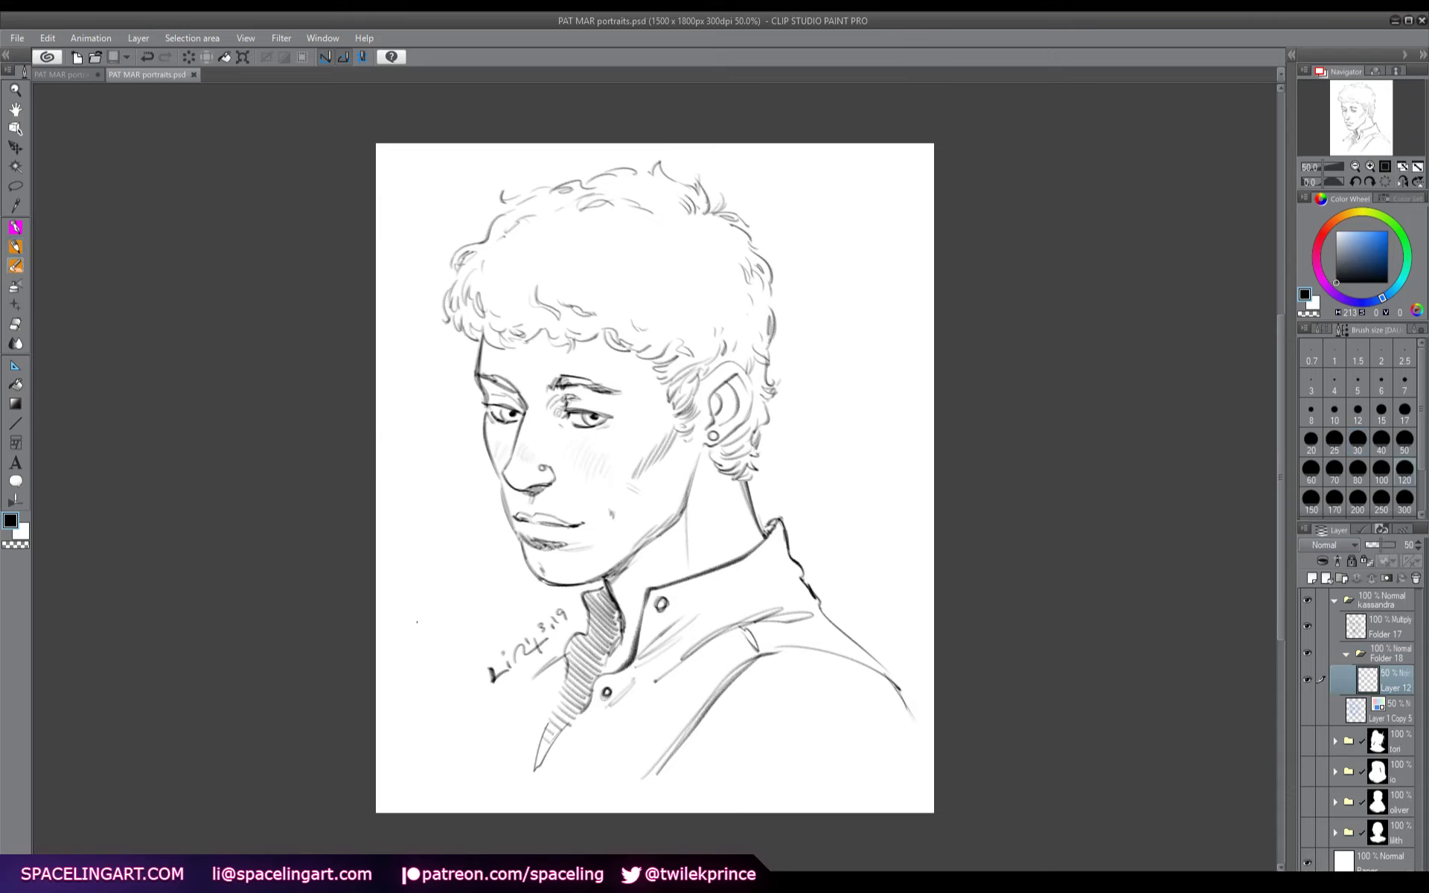
- Brush broad grey tone at size 200 over the neck, open collar, chest and the area beside the chin
mouse_move(777, 431)
mouse_down()
mouse_move(718, 488)
mouse_move(743, 510)
mouse_up()
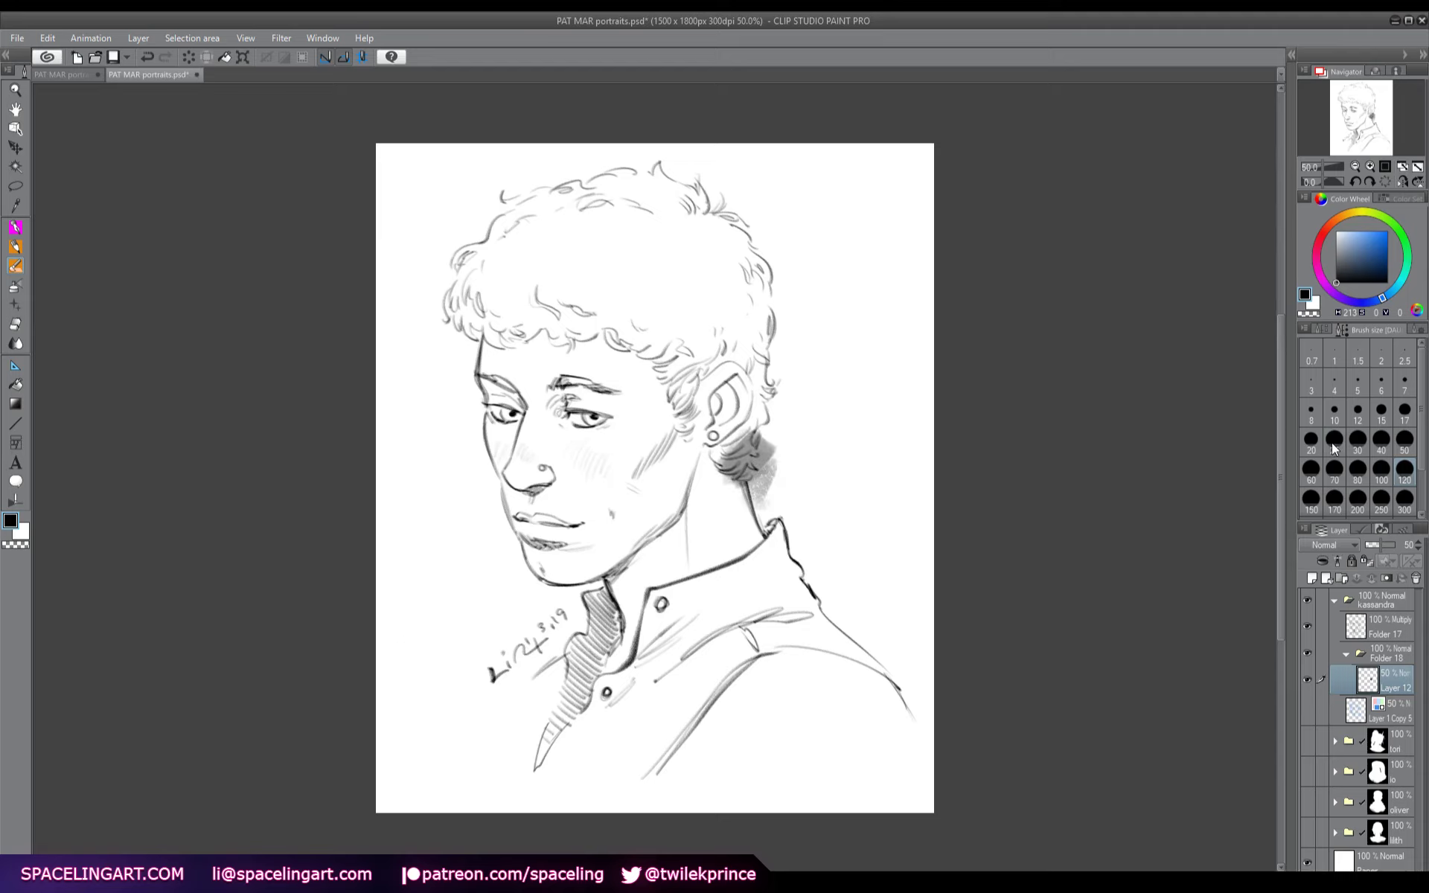
key(ctrl+z)
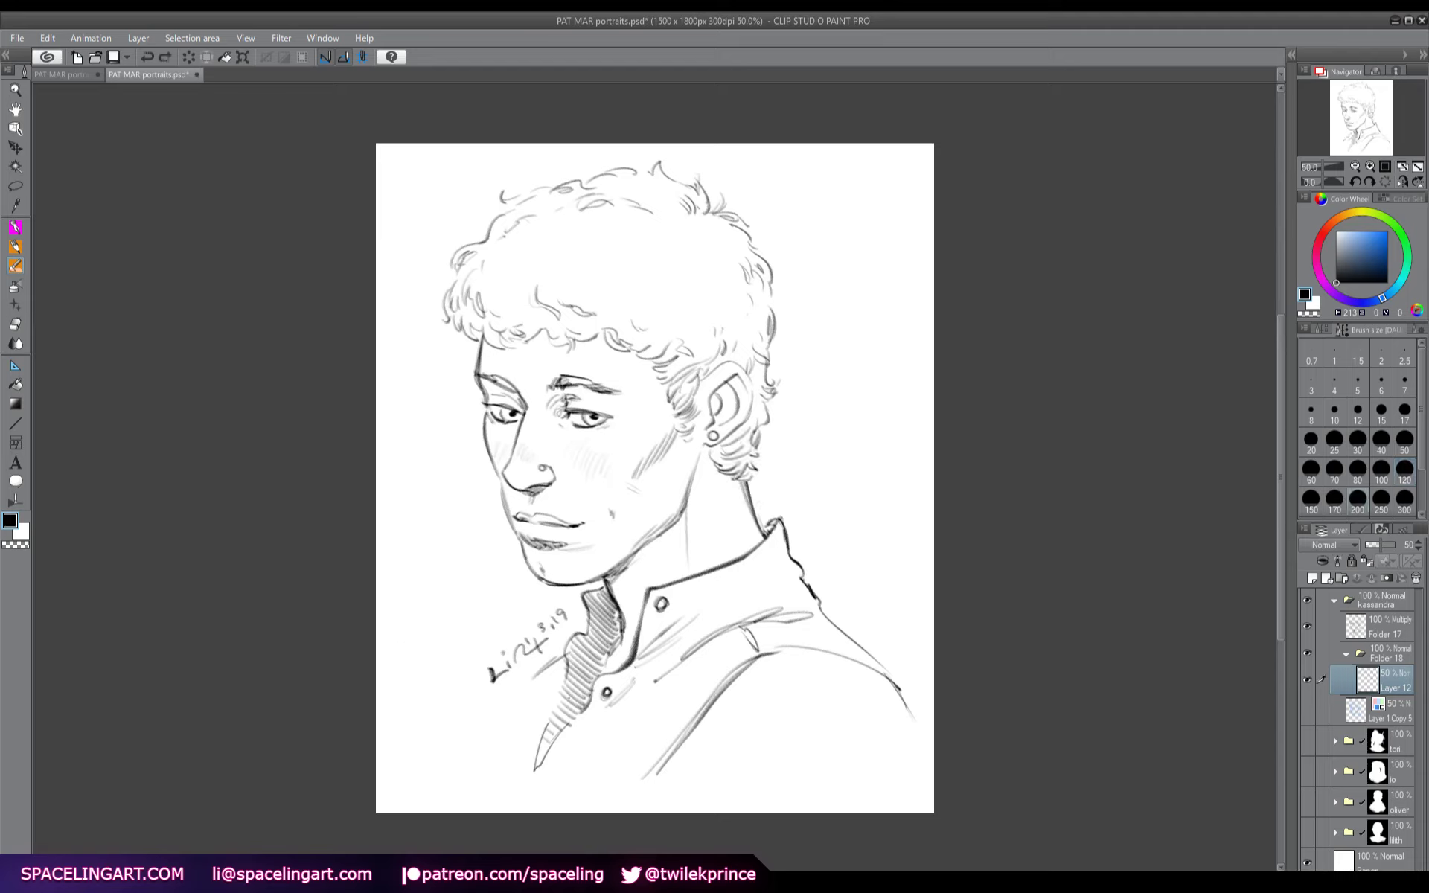
drag(611, 603, 547, 674)
mouse_move(655, 536)
mouse_down()
mouse_move(562, 647)
mouse_move(607, 610)
mouse_up()
drag(577, 614, 539, 681)
drag(681, 499, 617, 558)
drag(588, 662, 502, 759)
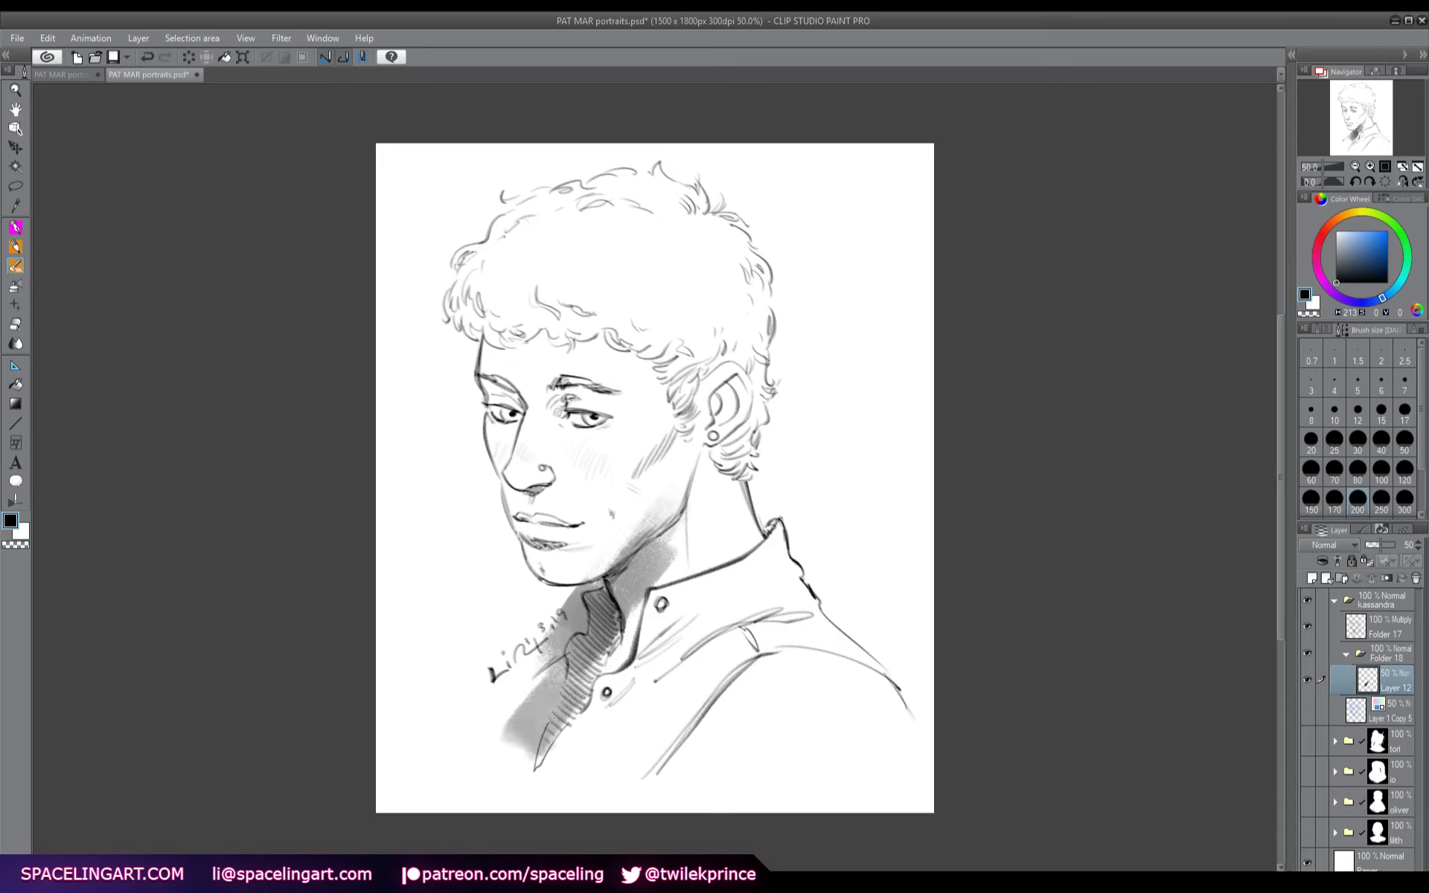
drag(647, 591, 543, 737)
drag(694, 500, 647, 612)
drag(554, 536, 488, 640)
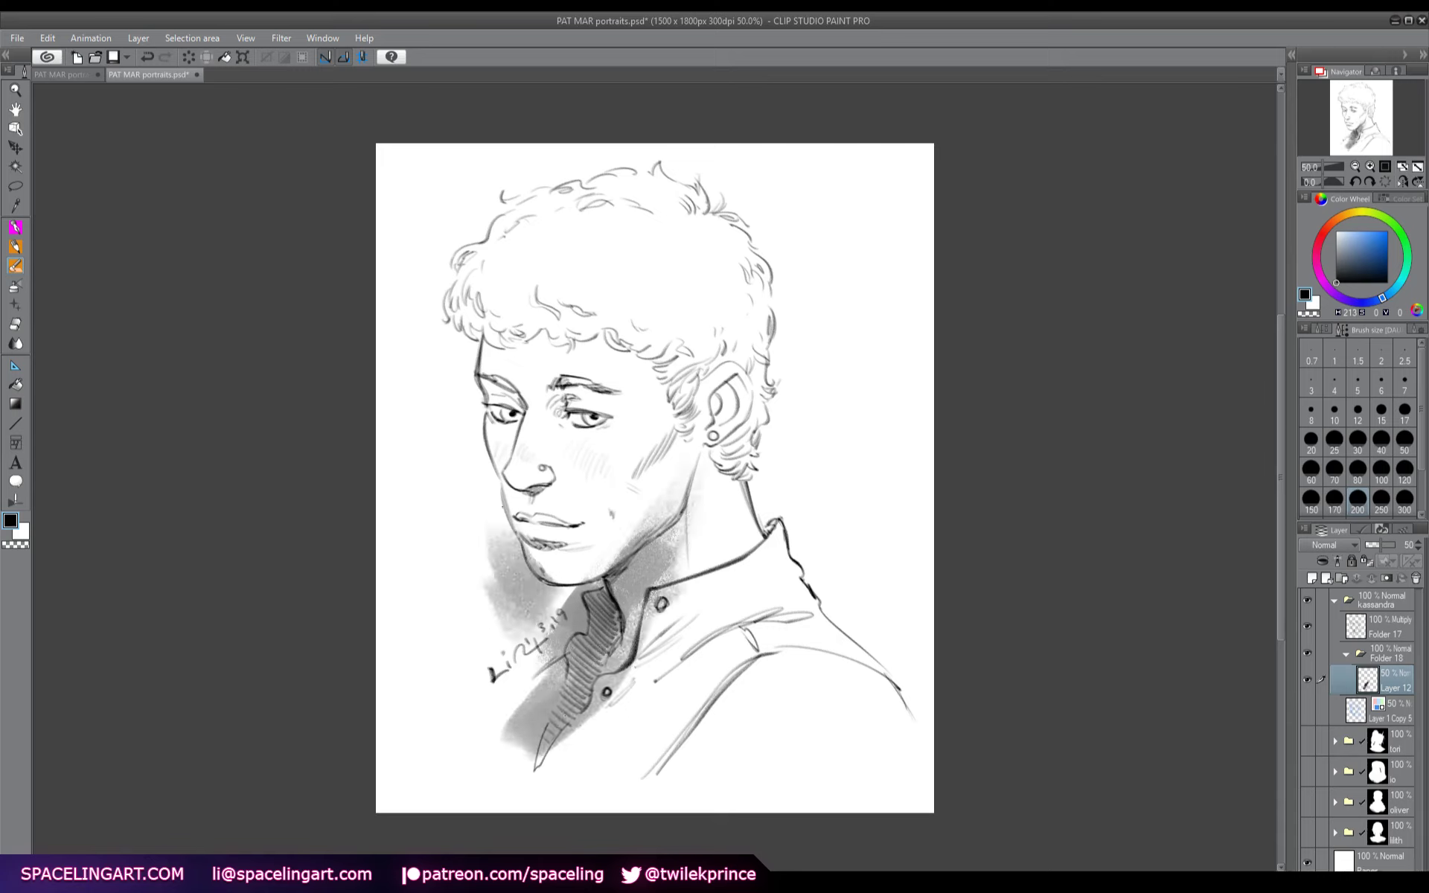
- Extend the broad grey tone across the face, hair, ear area and shirt
mouse_move(498, 513)
mouse_down()
mouse_move(588, 607)
mouse_move(487, 476)
mouse_move(550, 417)
mouse_move(574, 364)
mouse_move(605, 406)
mouse_move(666, 432)
mouse_move(651, 472)
mouse_up()
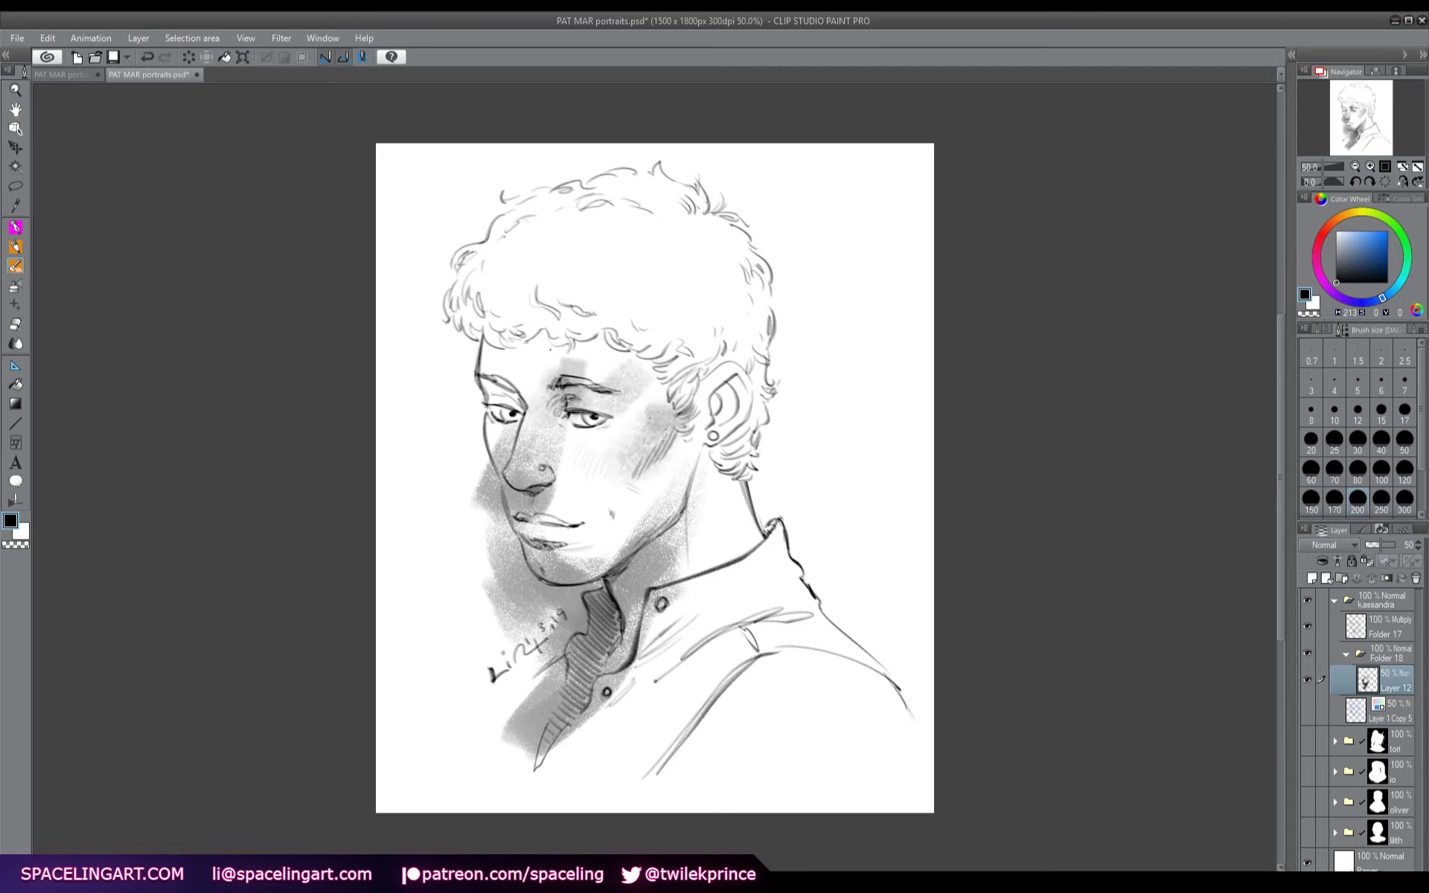
mouse_move(476, 476)
mouse_down()
mouse_move(490, 307)
mouse_move(512, 302)
mouse_move(506, 312)
mouse_move(443, 283)
mouse_move(523, 313)
mouse_move(561, 298)
mouse_move(514, 238)
mouse_move(515, 262)
mouse_move(566, 296)
mouse_move(548, 268)
mouse_move(661, 305)
mouse_move(696, 368)
mouse_up()
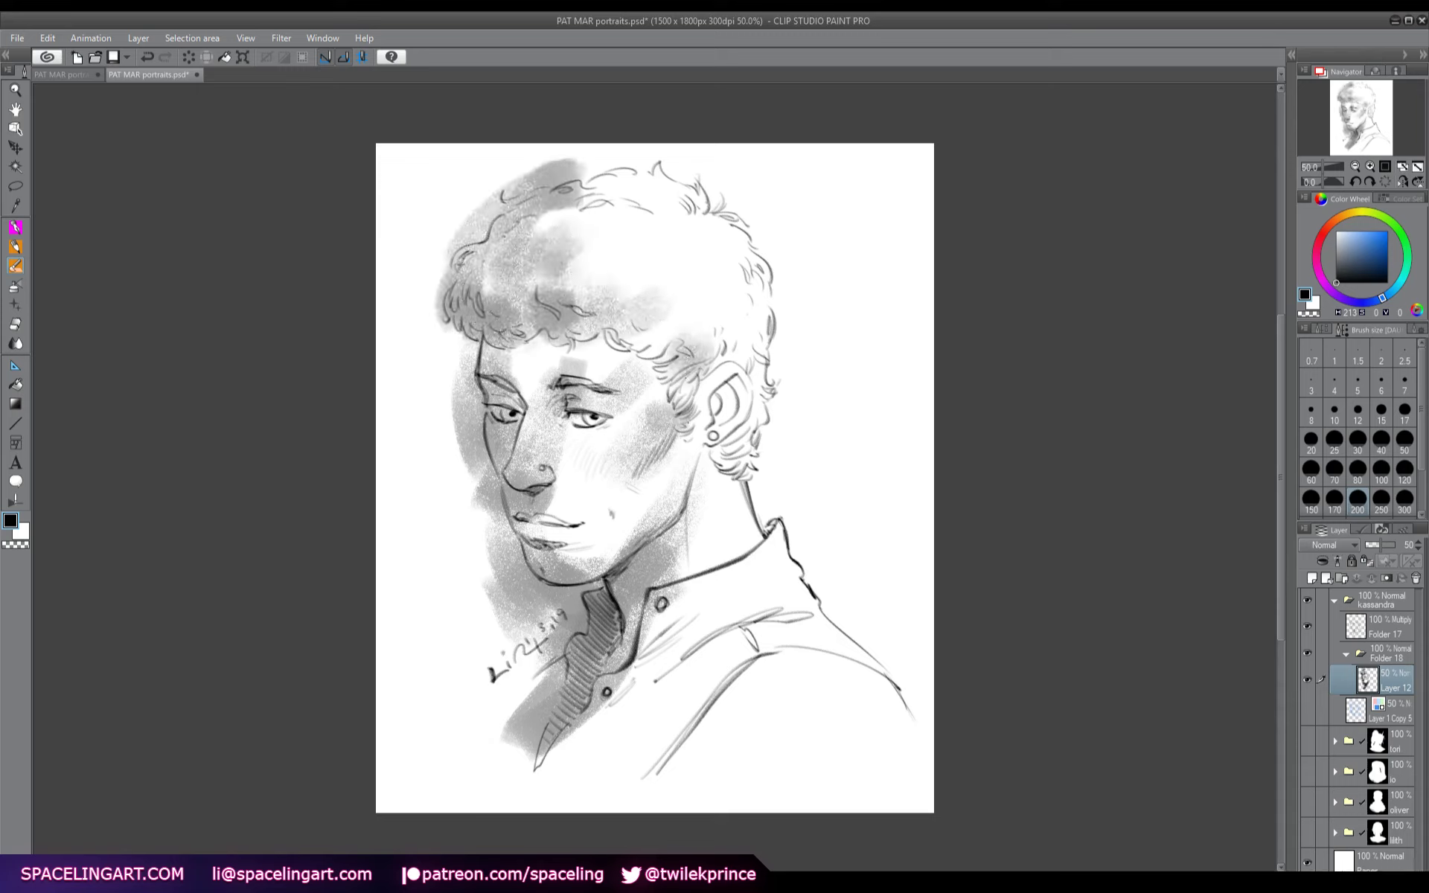
mouse_move(737, 435)
mouse_down()
mouse_move(767, 473)
mouse_move(707, 472)
mouse_move(774, 387)
mouse_move(752, 331)
mouse_move(778, 275)
mouse_move(684, 327)
mouse_move(714, 249)
mouse_up()
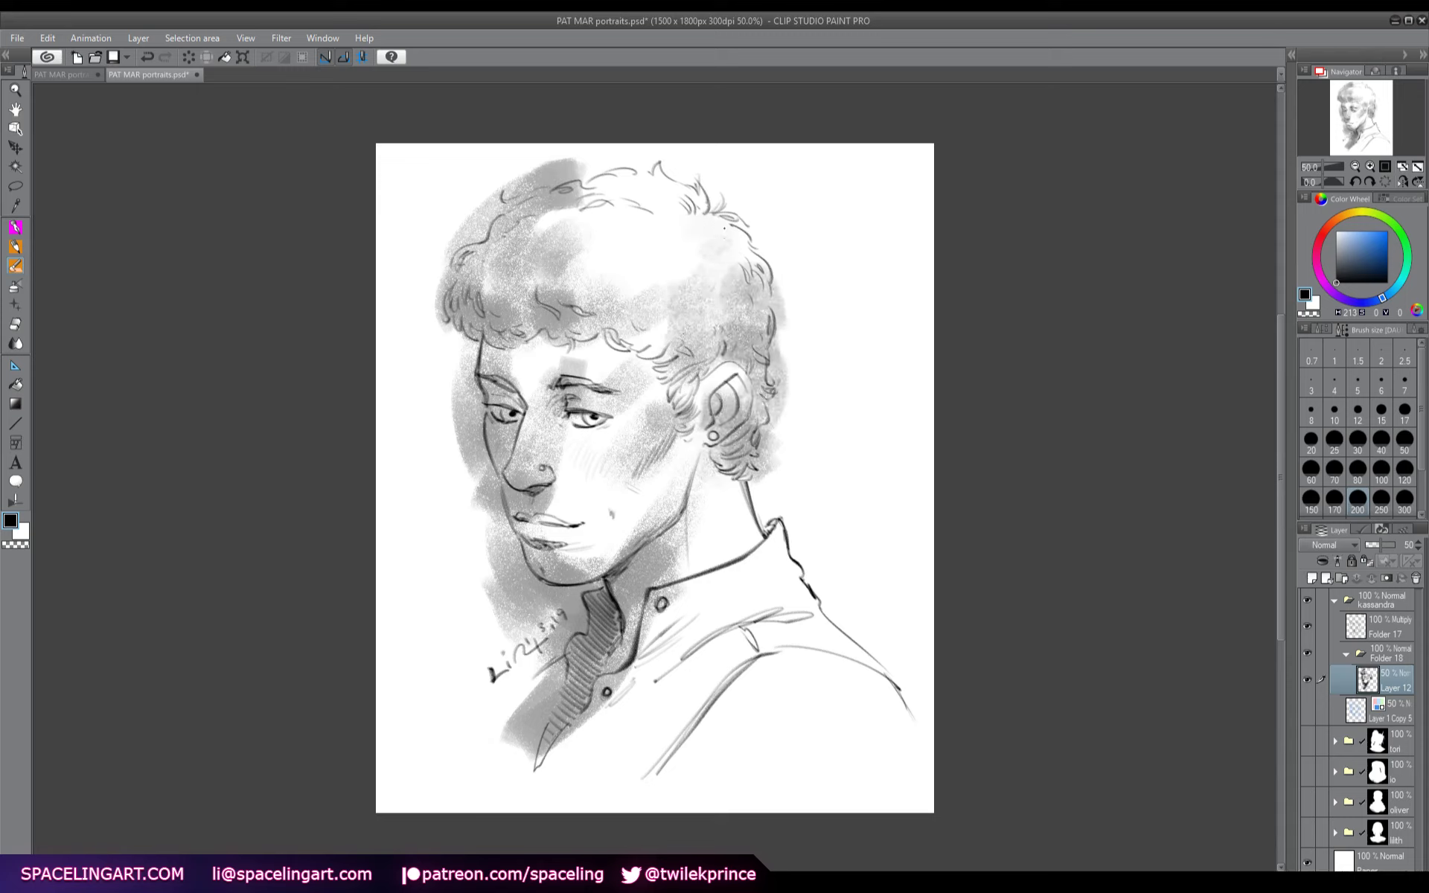
mouse_move(782, 595)
mouse_down()
mouse_move(826, 586)
mouse_move(641, 689)
mouse_move(579, 748)
mouse_move(622, 787)
mouse_move(785, 639)
mouse_move(638, 824)
mouse_move(881, 732)
mouse_move(522, 811)
mouse_move(504, 774)
mouse_move(894, 736)
mouse_move(951, 715)
mouse_move(803, 808)
mouse_move(771, 811)
mouse_up()
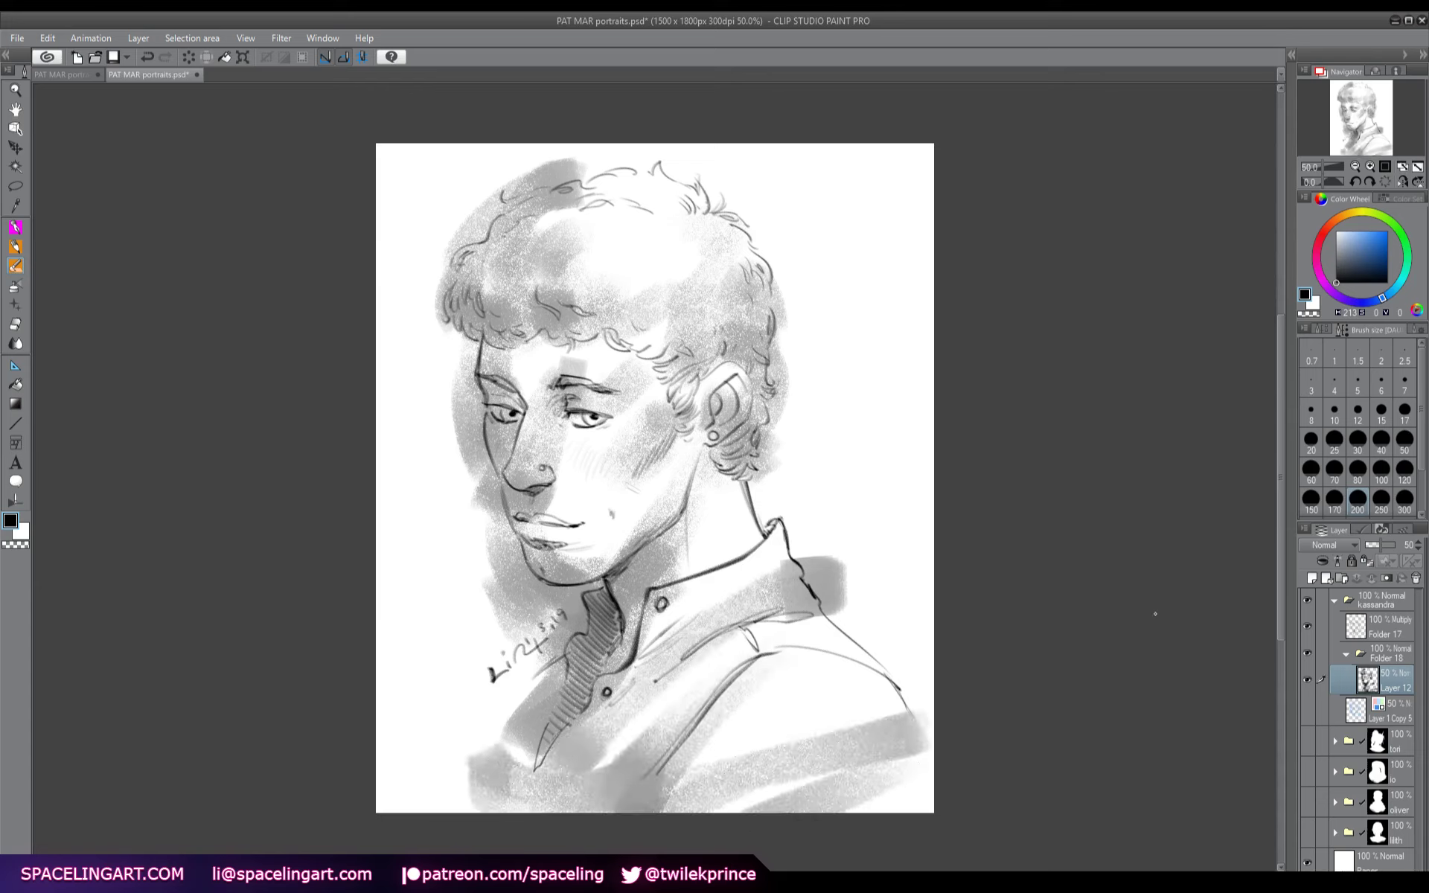
- Hide the grey tone with an inverted layer mask, then reveal shading around the nearer eye socket with a size 80 brush
click(1386, 578)
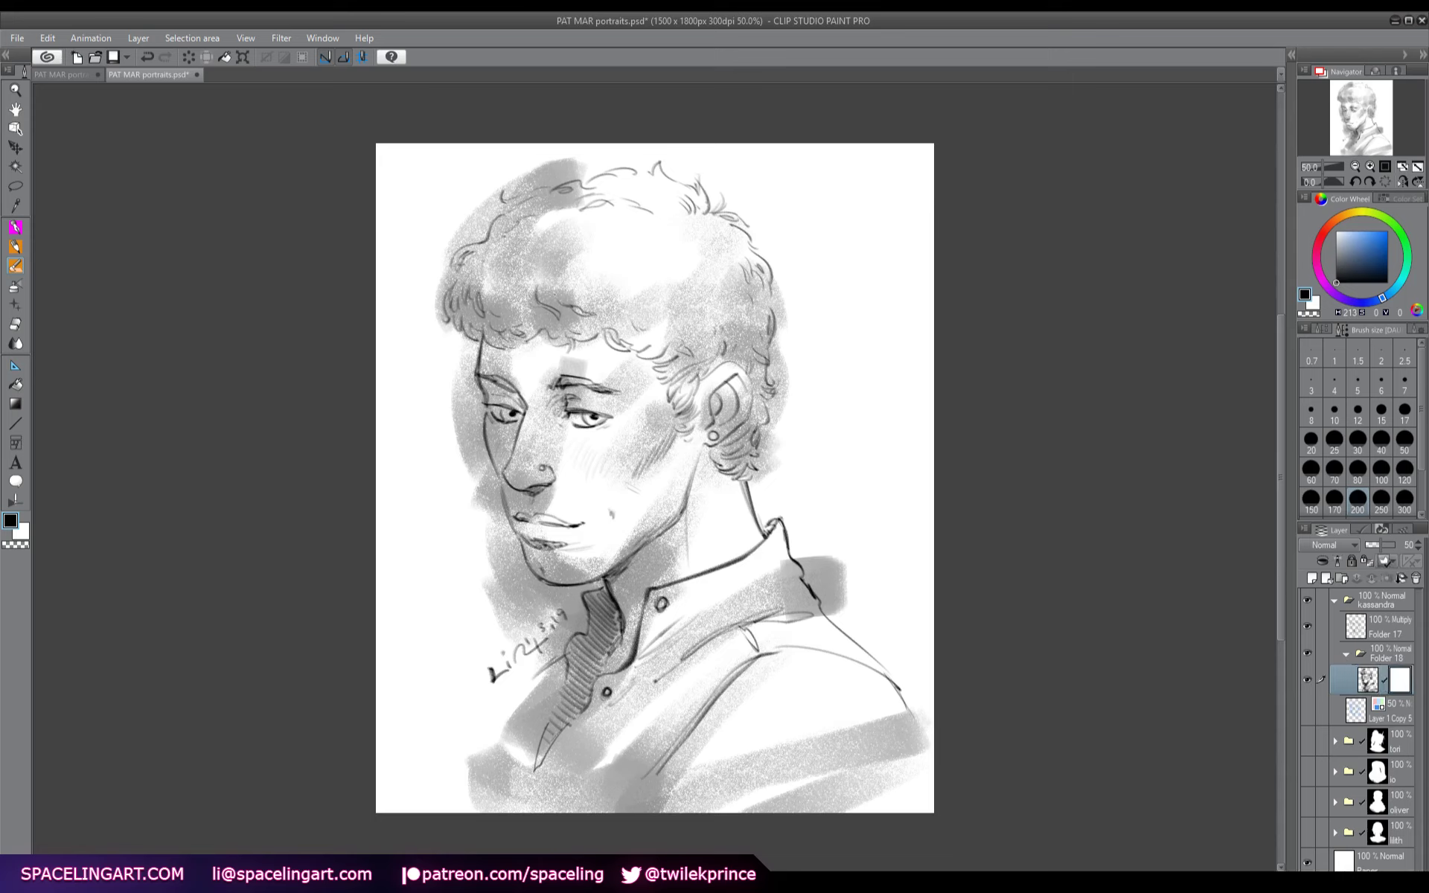
key(ctrl+i)
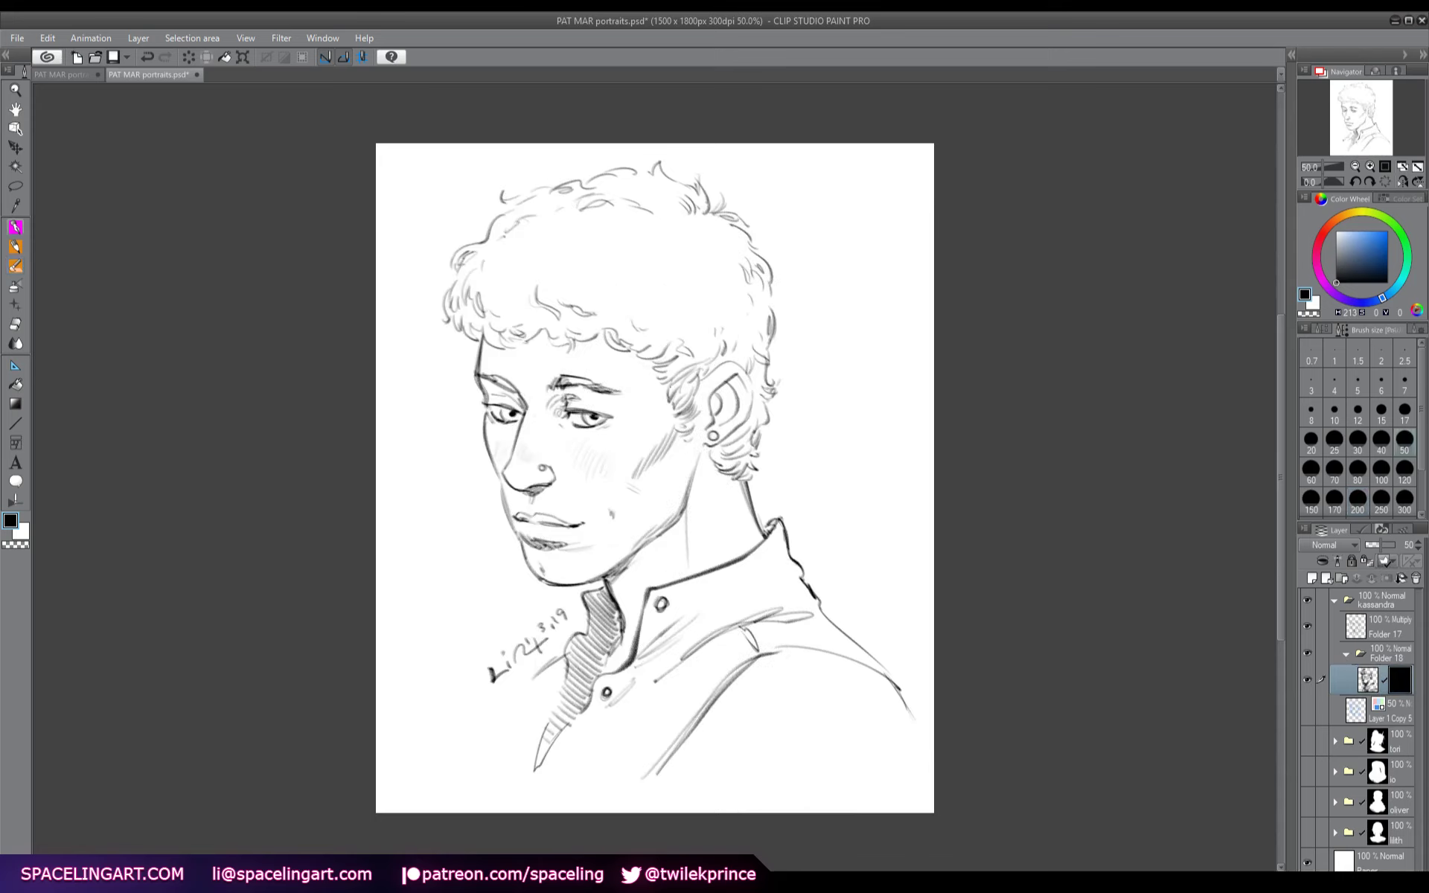
click(1357, 469)
mouse_move(556, 409)
mouse_down()
mouse_move(558, 394)
mouse_move(591, 391)
mouse_move(563, 413)
mouse_up()
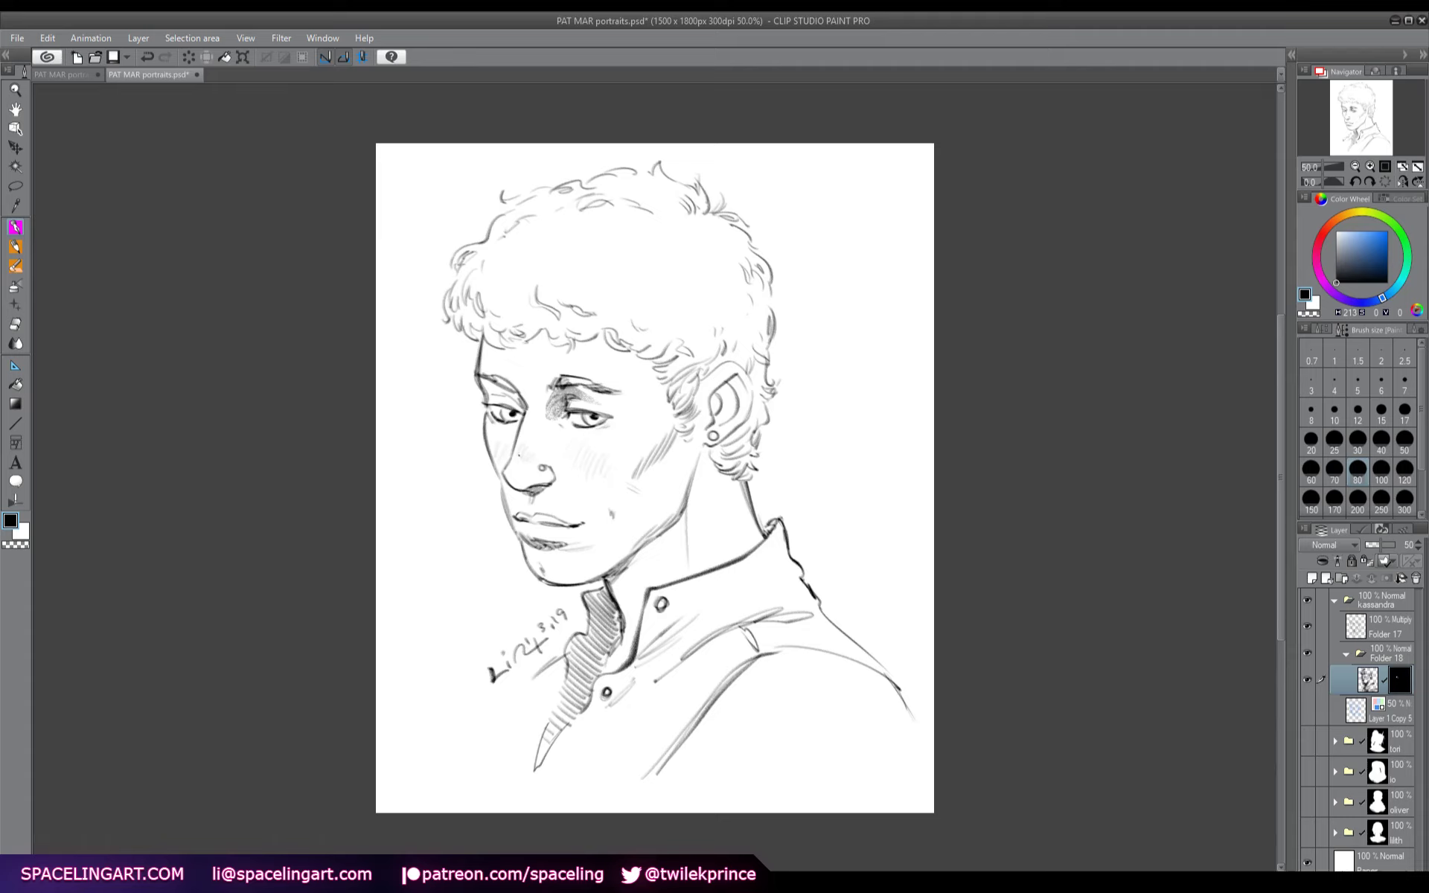
- Reveal shading on the mask along the far side of the face, under the nose and down the nose's near side
mouse_move(516, 406)
mouse_down()
mouse_move(500, 382)
mouse_move(497, 479)
mouse_move(486, 408)
mouse_move(491, 426)
mouse_move(507, 420)
mouse_move(484, 394)
mouse_move(485, 339)
mouse_up()
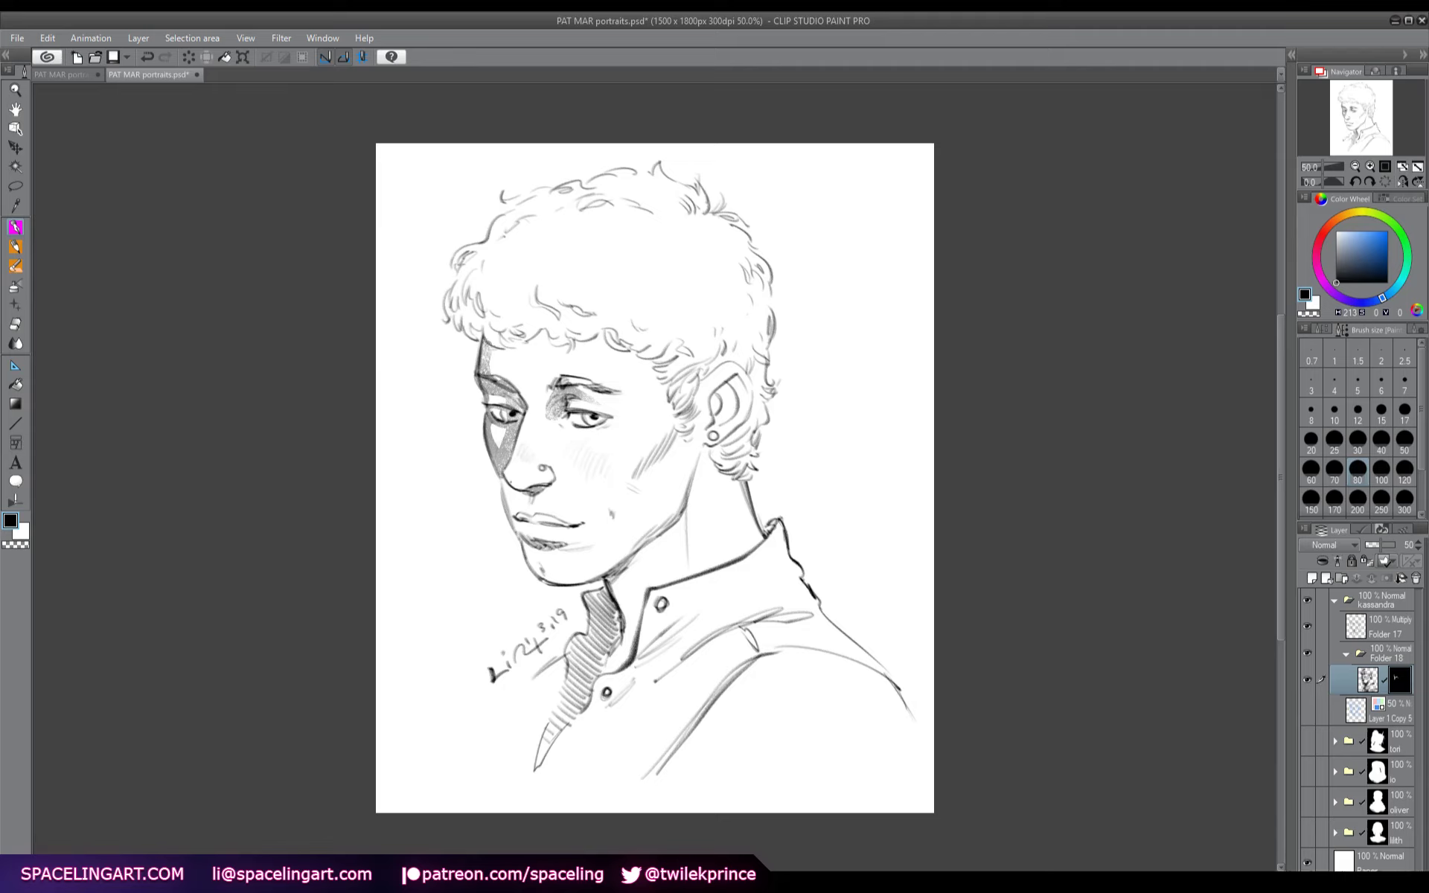
mouse_move(500, 478)
mouse_down()
mouse_move(521, 535)
mouse_move(507, 487)
mouse_move(525, 514)
mouse_up()
drag(552, 461, 542, 484)
drag(554, 413, 531, 481)
drag(537, 431, 532, 486)
drag(564, 405, 557, 450)
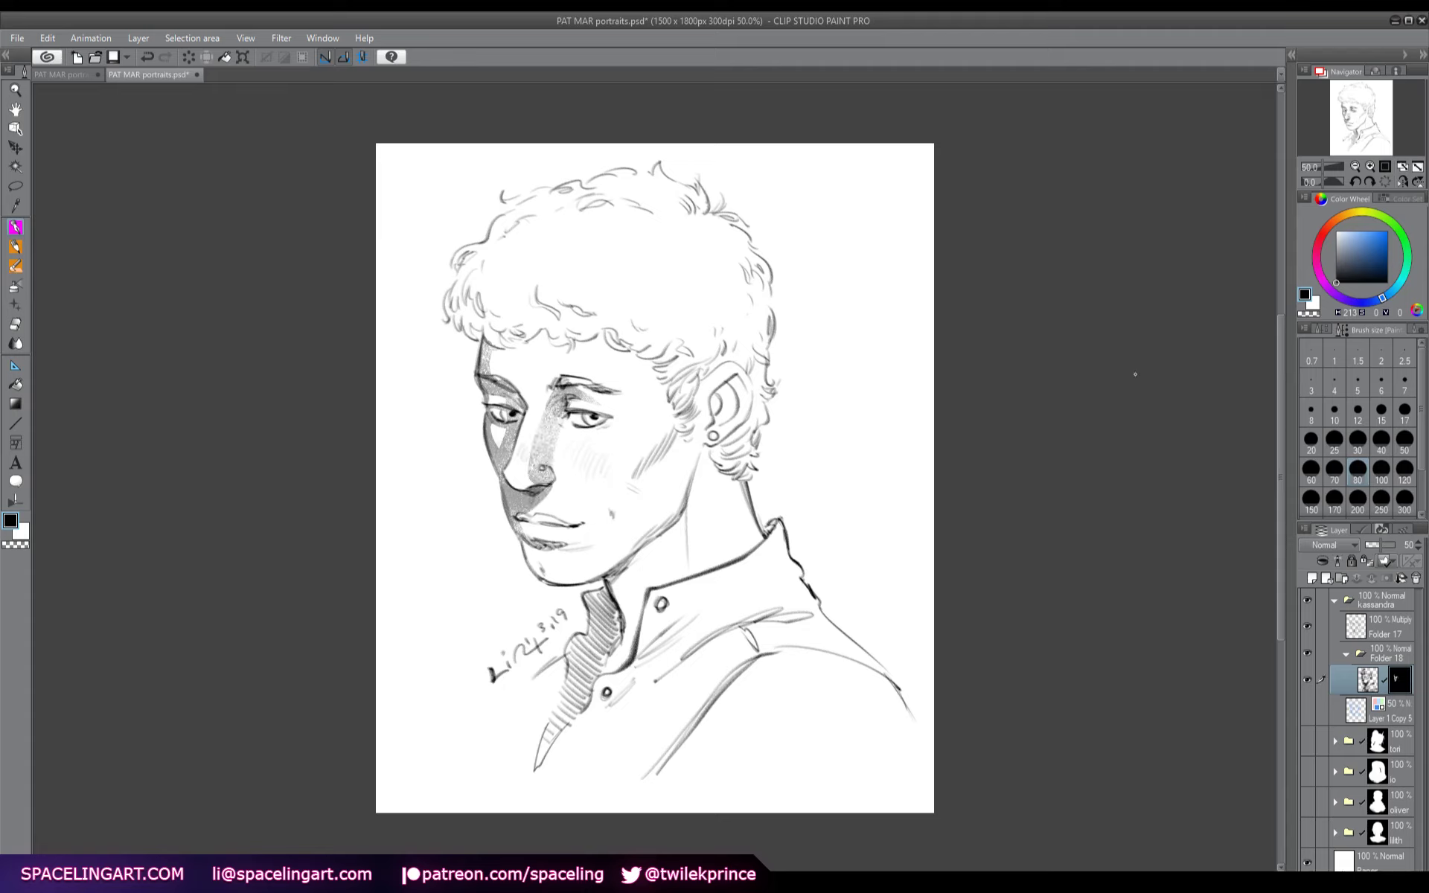
- Trim the nose shading with transparent colour and touch it up under the nostril and beside the bridge, checking the mirrored view
key(c)
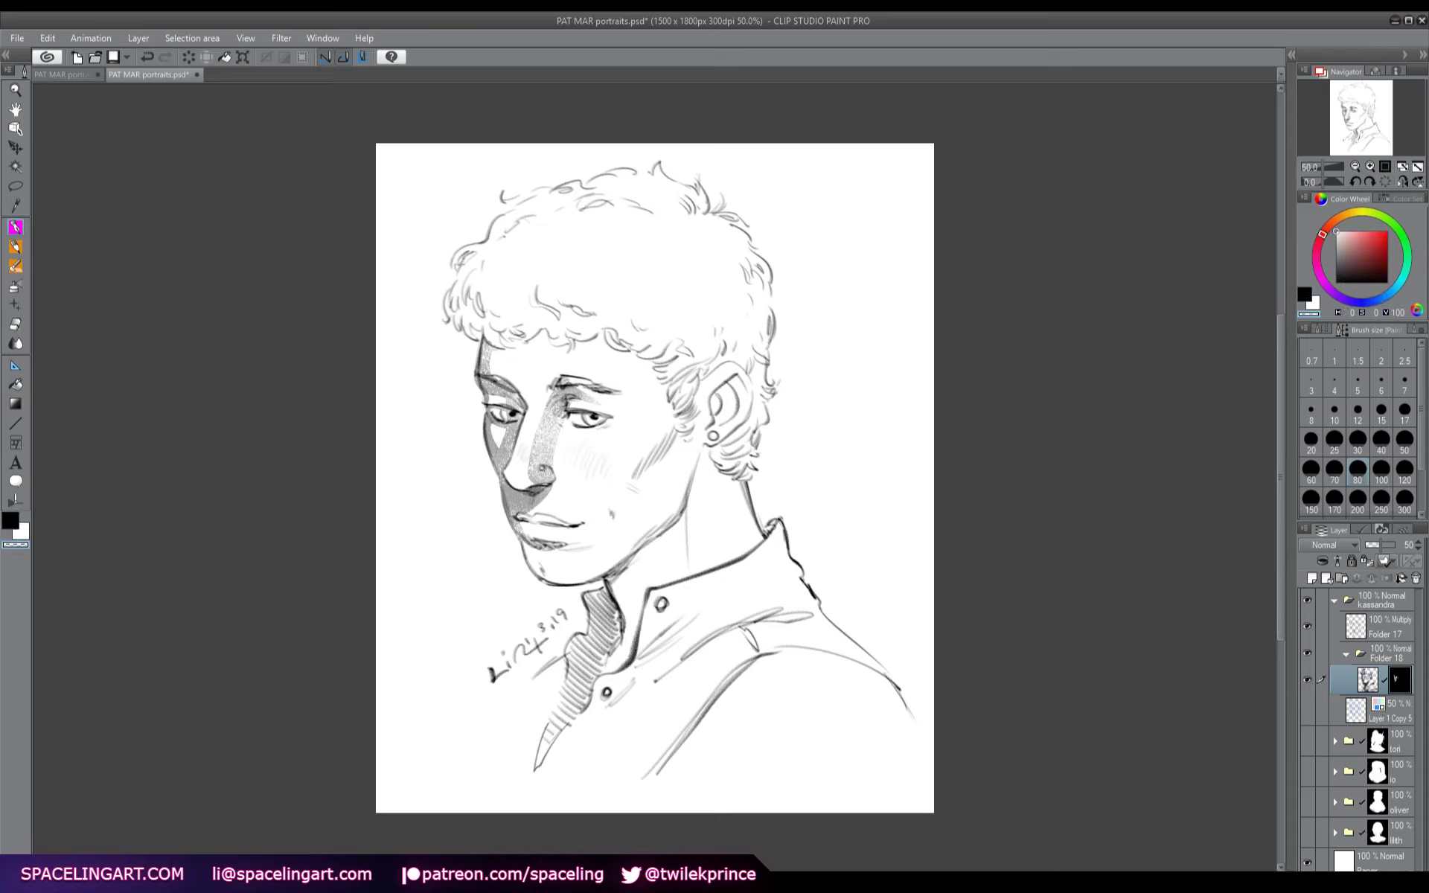
drag(534, 484, 543, 405)
key(h)
key(c)
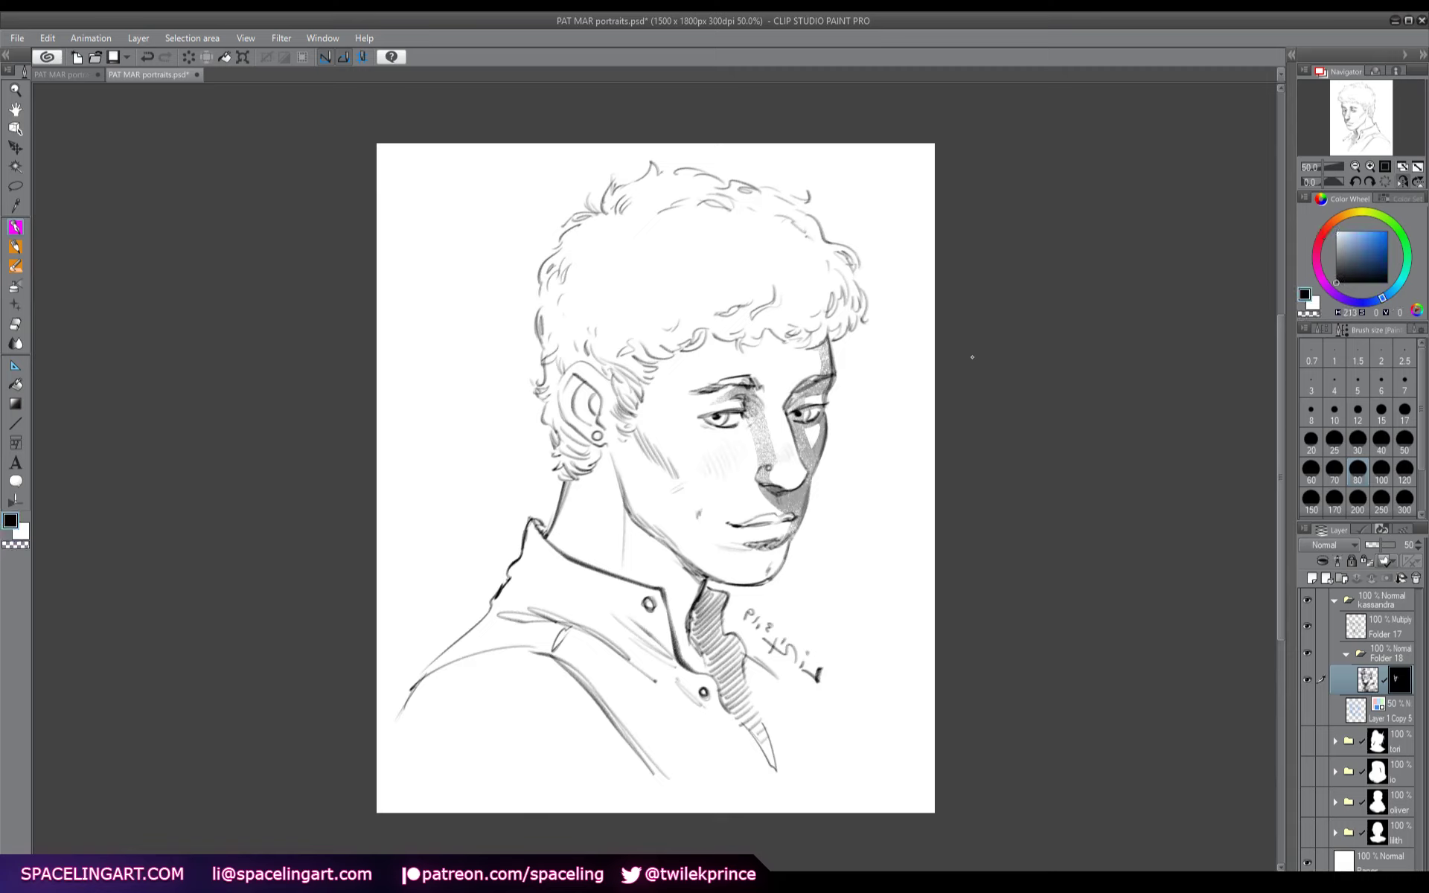
drag(773, 477, 787, 489)
key(h)
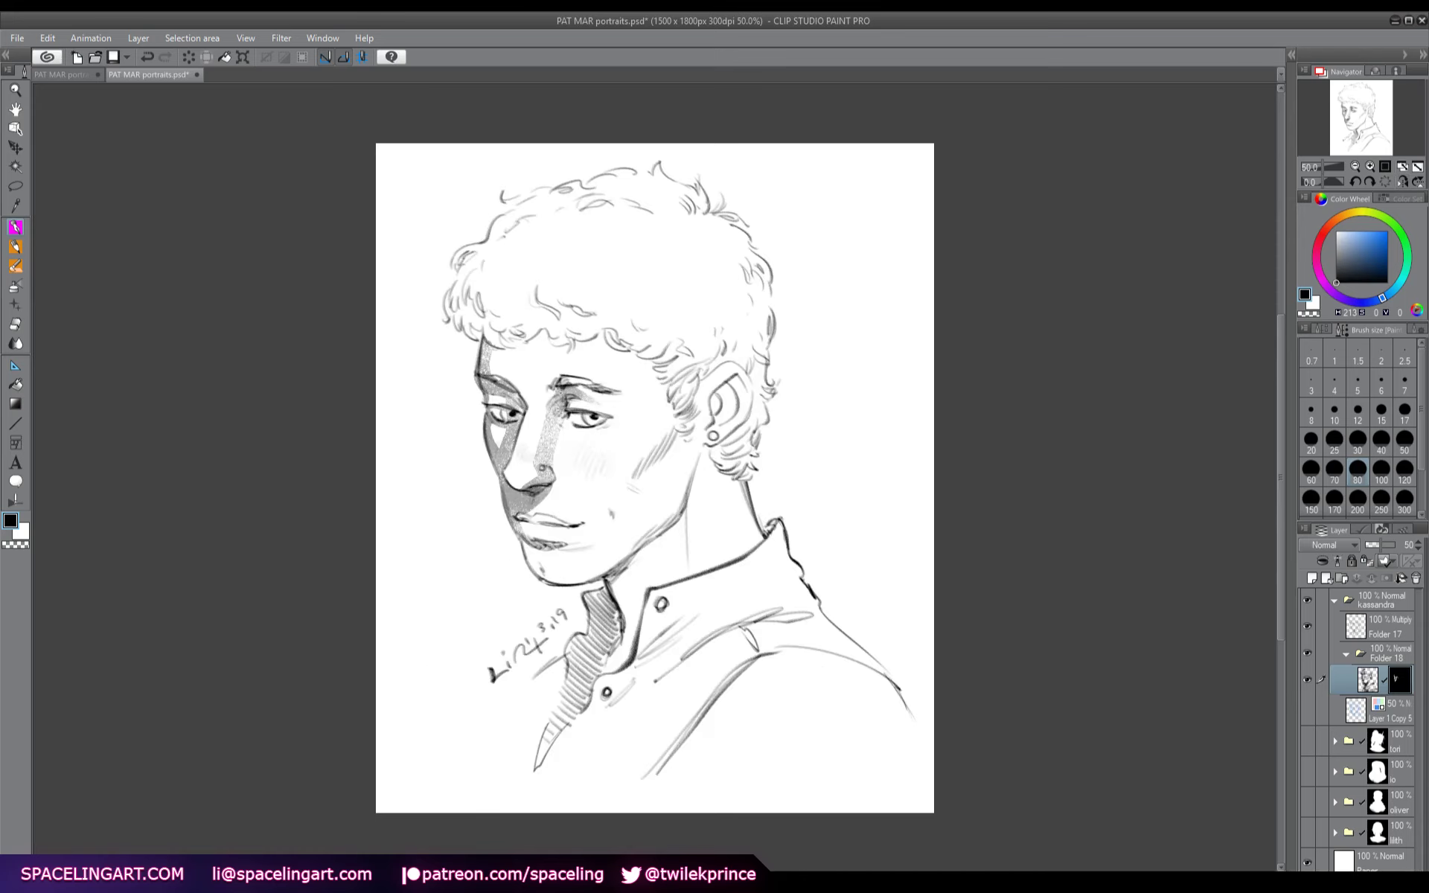
drag(561, 393, 543, 439)
- Reveal shading around the mouth and chin, along the jawline and down the front of the neck
mouse_move(519, 516)
mouse_down()
mouse_move(557, 550)
mouse_move(543, 573)
mouse_move(564, 585)
mouse_move(593, 586)
mouse_move(660, 535)
mouse_move(621, 603)
mouse_move(631, 624)
mouse_up()
drag(673, 555, 656, 586)
drag(689, 519, 658, 585)
mouse_move(704, 453)
mouse_down()
mouse_move(685, 521)
mouse_move(622, 579)
mouse_move(631, 610)
mouse_up()
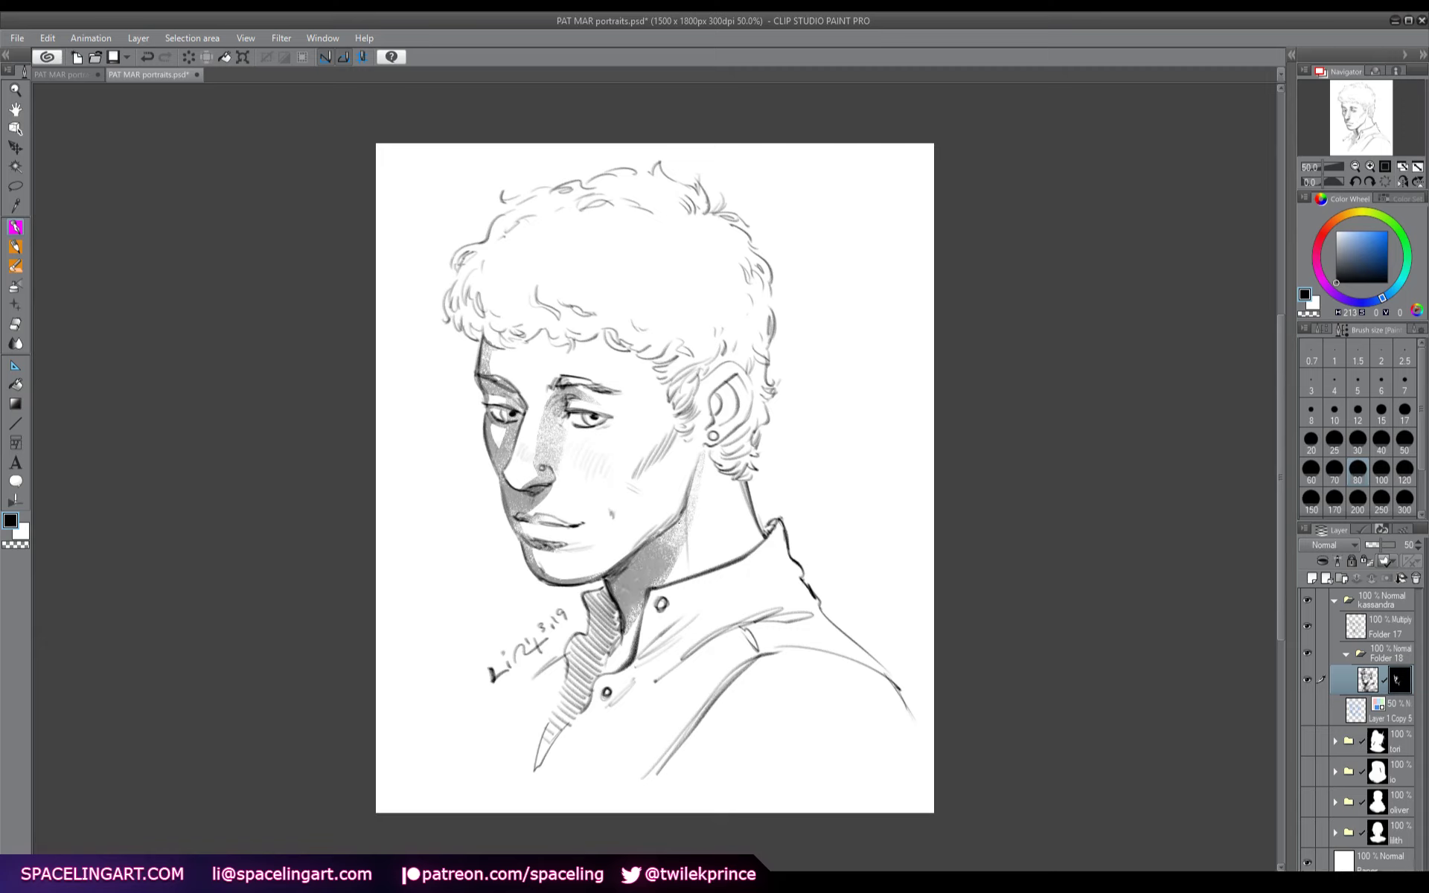
drag(679, 515, 652, 535)
- Reveal shading on the near cheekbone and temple, and trim its inner edge with transparent colour
drag(675, 420, 622, 484)
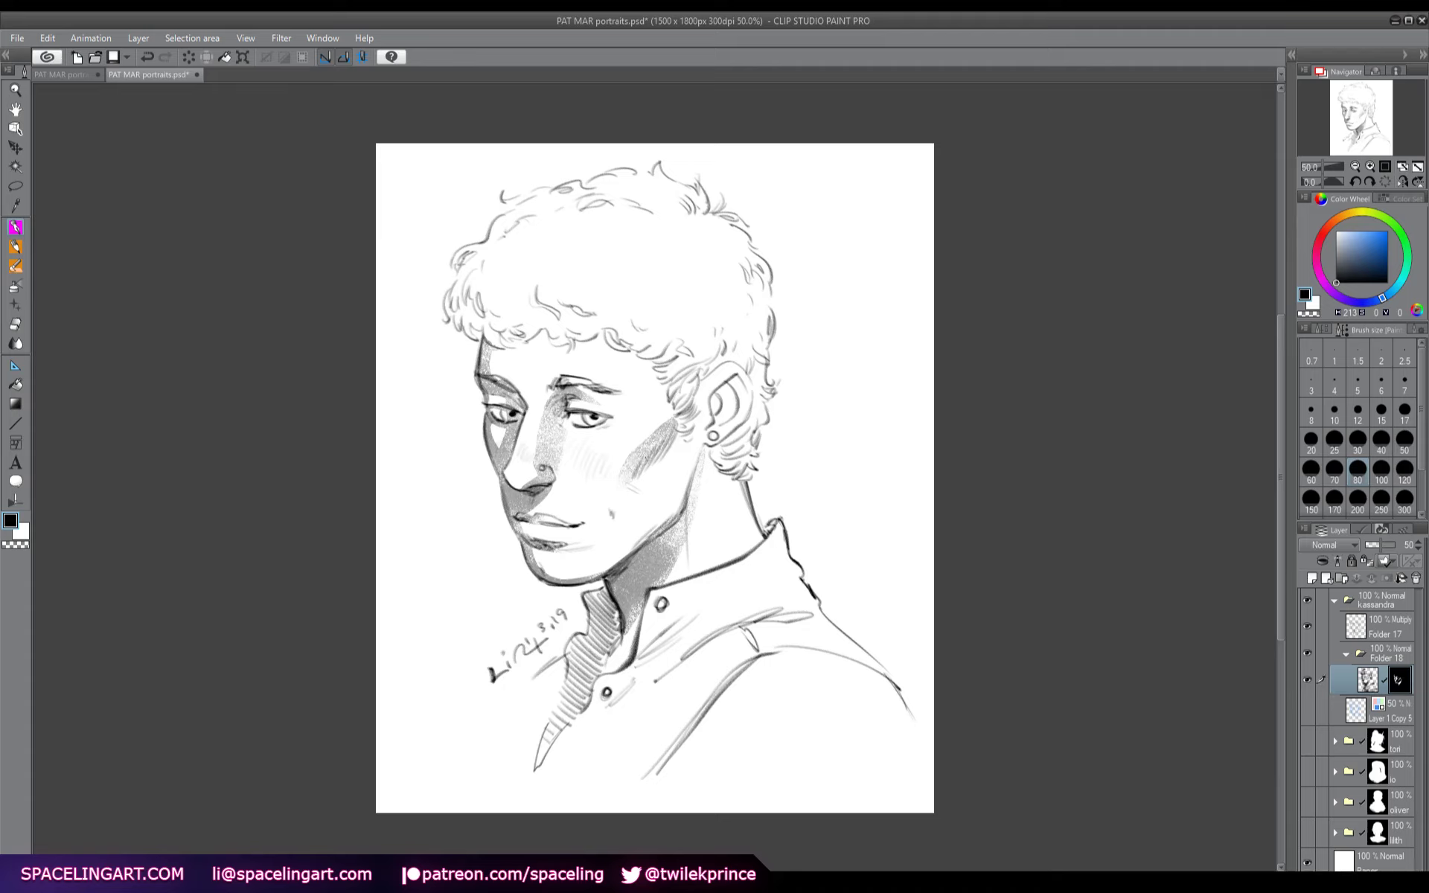
drag(668, 418, 619, 469)
drag(664, 413, 612, 454)
drag(651, 409, 661, 419)
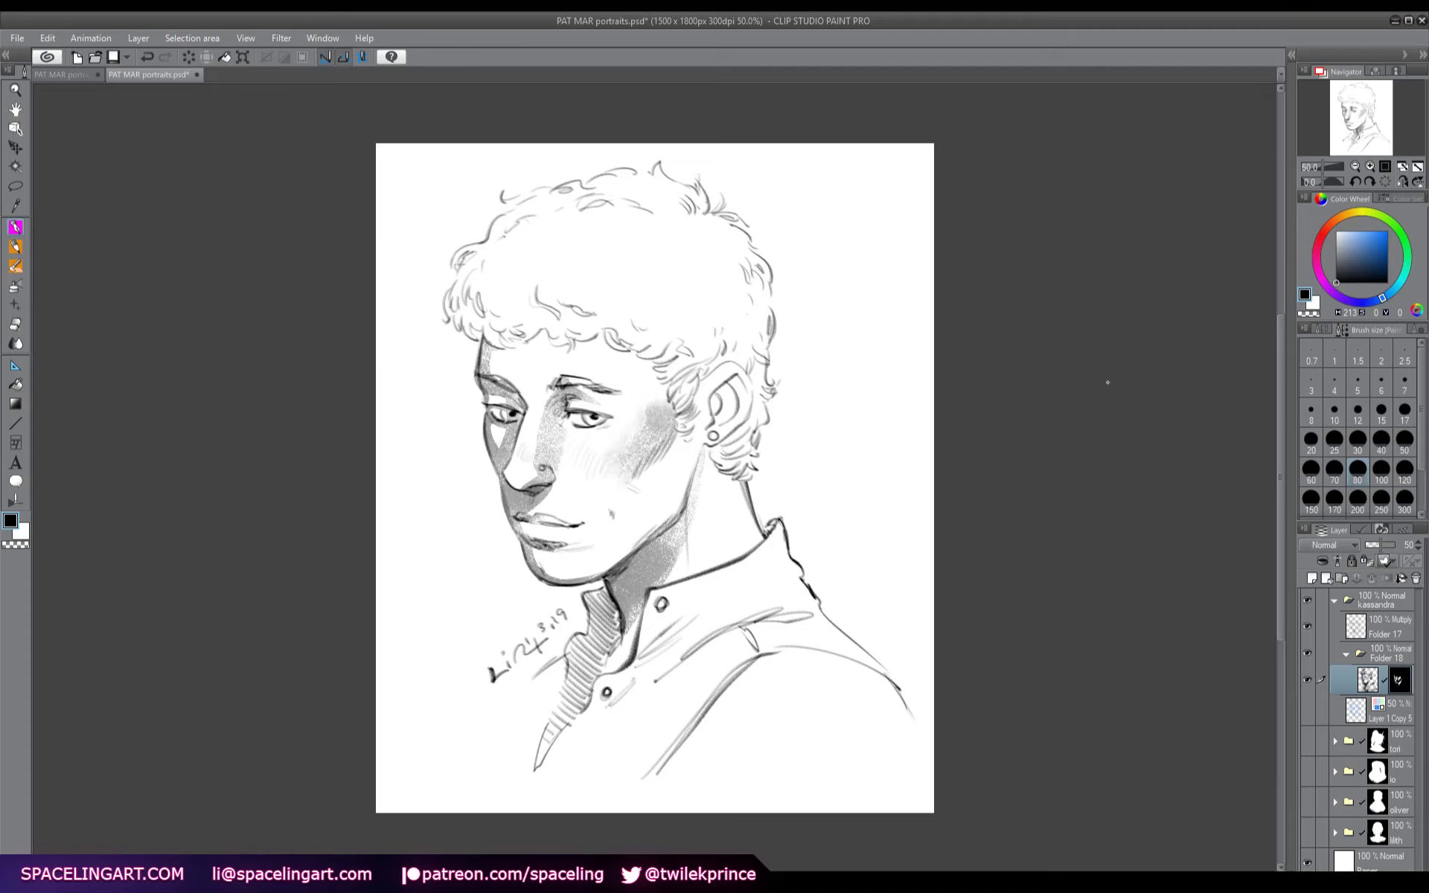
key(c)
mouse_move(640, 411)
mouse_down()
mouse_move(609, 469)
mouse_move(627, 475)
mouse_up()
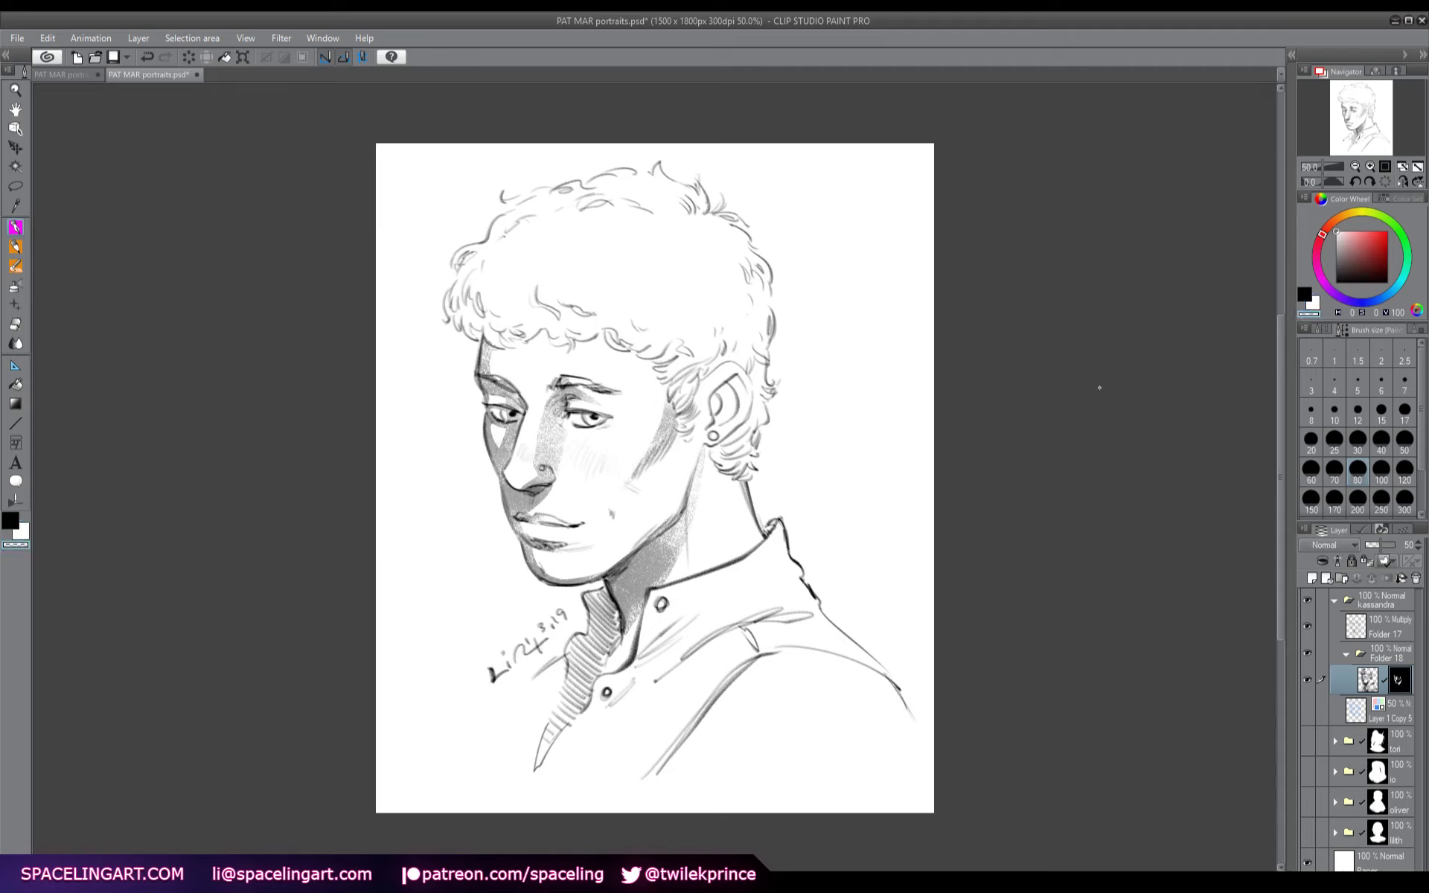
key(c)
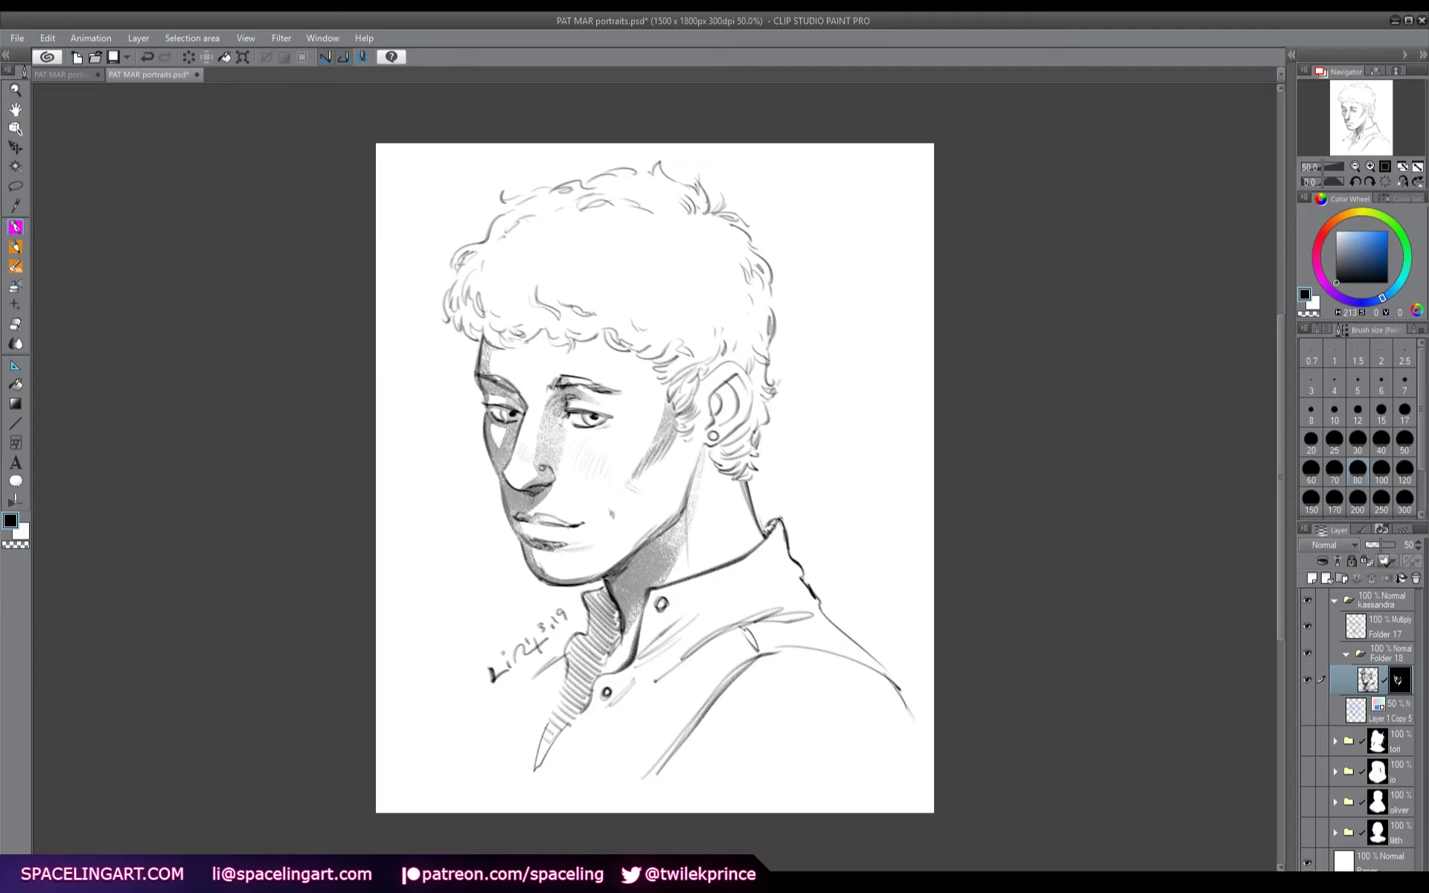
- Reveal shading under the fringe, at the temple curls, behind the ear and inside the ear
mouse_move(480, 311)
mouse_down()
mouse_move(530, 347)
mouse_move(495, 384)
mouse_up()
mouse_move(543, 328)
mouse_down()
mouse_move(525, 302)
mouse_move(560, 339)
mouse_move(560, 299)
mouse_move(590, 331)
mouse_move(608, 318)
mouse_move(648, 343)
mouse_move(627, 331)
mouse_move(692, 356)
mouse_up()
mouse_move(667, 336)
mouse_down()
mouse_move(695, 367)
mouse_move(688, 380)
mouse_up()
drag(680, 358, 711, 384)
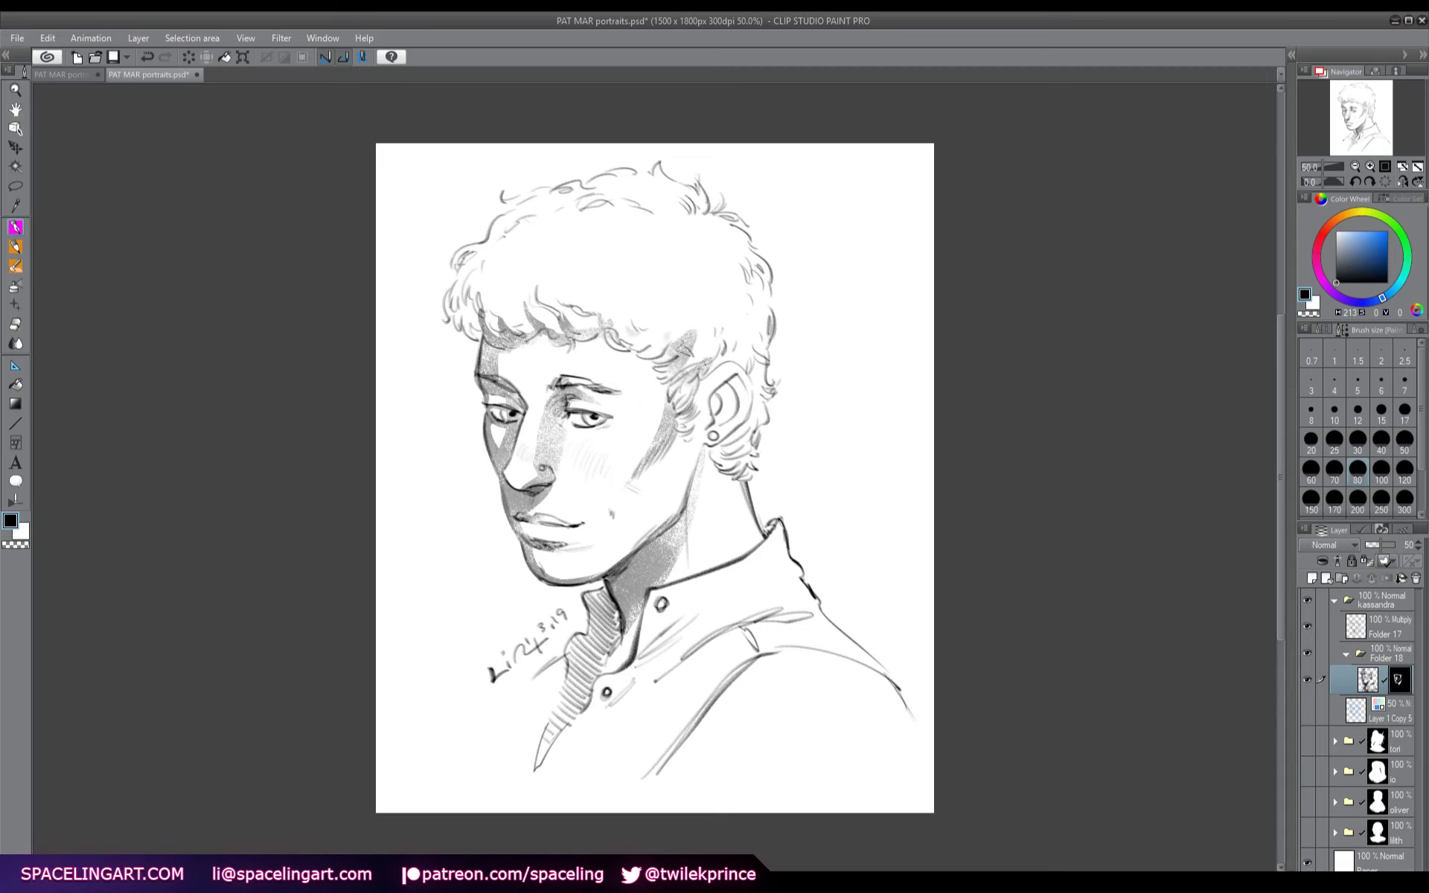
mouse_move(723, 326)
mouse_down()
mouse_move(710, 362)
mouse_move(766, 385)
mouse_move(722, 445)
mouse_move(726, 467)
mouse_move(747, 470)
mouse_up()
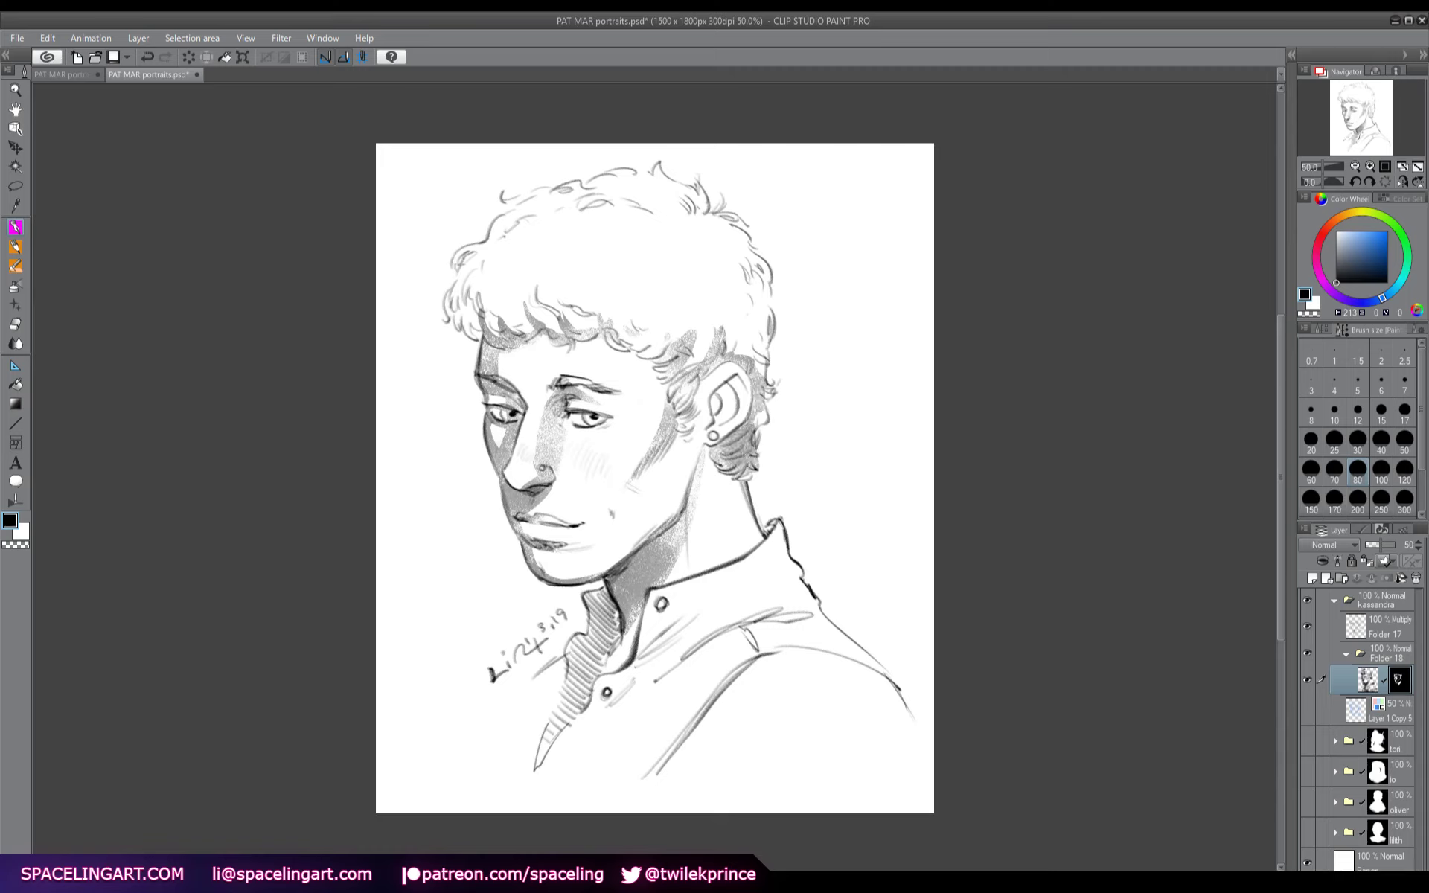
mouse_move(764, 413)
mouse_down()
mouse_move(754, 428)
mouse_move(716, 401)
mouse_move(707, 409)
mouse_move(734, 403)
mouse_up()
drag(716, 408, 712, 414)
- Reveal shading on the collar, shirt folds, chest and lower edge, undoing the last two strokes and retouching behind the collar
mouse_move(803, 574)
mouse_down()
mouse_move(603, 707)
mouse_move(827, 608)
mouse_up()
mouse_move(621, 705)
mouse_down()
mouse_move(554, 783)
mouse_move(751, 683)
mouse_up()
mouse_move(920, 723)
mouse_down()
mouse_move(684, 790)
mouse_move(573, 805)
mouse_up()
mouse_move(595, 654)
mouse_down()
mouse_move(609, 595)
mouse_move(591, 595)
mouse_move(602, 613)
mouse_move(558, 716)
mouse_move(536, 678)
mouse_move(476, 755)
mouse_move(532, 761)
mouse_move(598, 674)
mouse_up()
mouse_move(634, 623)
mouse_down()
mouse_move(608, 663)
mouse_move(635, 631)
mouse_up()
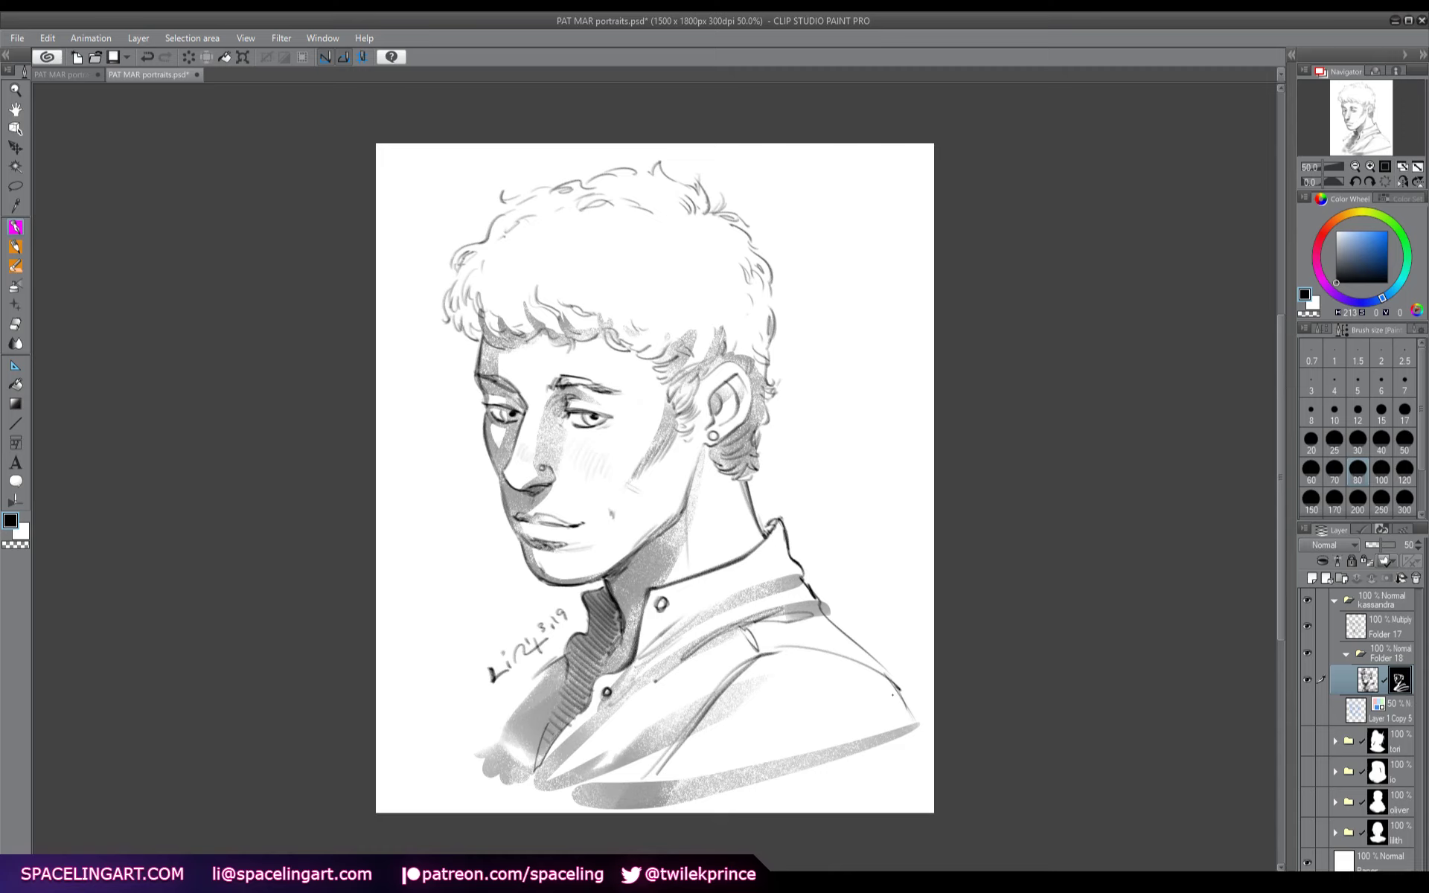
key(ctrl+z)
key(ctrl+z)
drag(823, 607, 830, 612)
- Reveal shading on the neck below the ear and in curved strokes through the curls from back to fringe
drag(713, 479, 707, 452)
mouse_move(746, 282)
mouse_down()
mouse_move(766, 342)
mouse_move(758, 372)
mouse_move(733, 342)
mouse_up()
mouse_move(539, 208)
mouse_down()
mouse_move(480, 257)
mouse_move(454, 313)
mouse_move(473, 331)
mouse_up()
mouse_move(467, 261)
mouse_down()
mouse_move(492, 316)
mouse_move(517, 308)
mouse_up()
drag(516, 225, 503, 251)
mouse_move(503, 249)
mouse_down()
mouse_move(495, 284)
mouse_move(509, 276)
mouse_up()
drag(521, 268, 619, 311)
mouse_move(664, 289)
mouse_down()
mouse_move(652, 305)
mouse_move(677, 297)
mouse_up()
mouse_move(666, 318)
mouse_down()
mouse_move(695, 278)
mouse_move(696, 314)
mouse_move(747, 280)
mouse_move(694, 327)
mouse_up()
drag(686, 323, 672, 337)
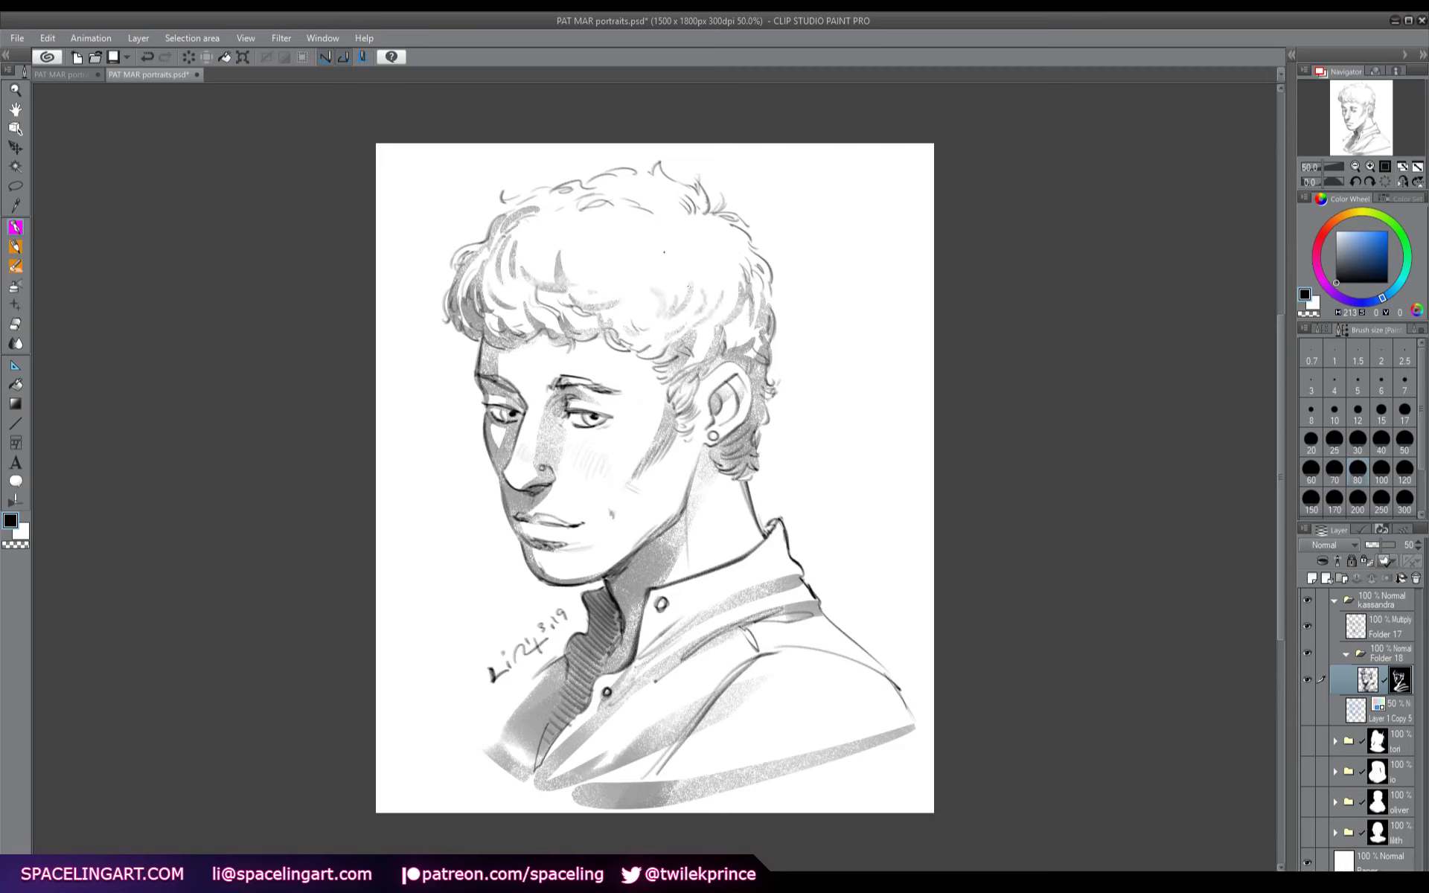
click(713, 241)
- Add a layer above the shading, set it to 30% opacity and block in black tone over the collar and shirt
click(1311, 579)
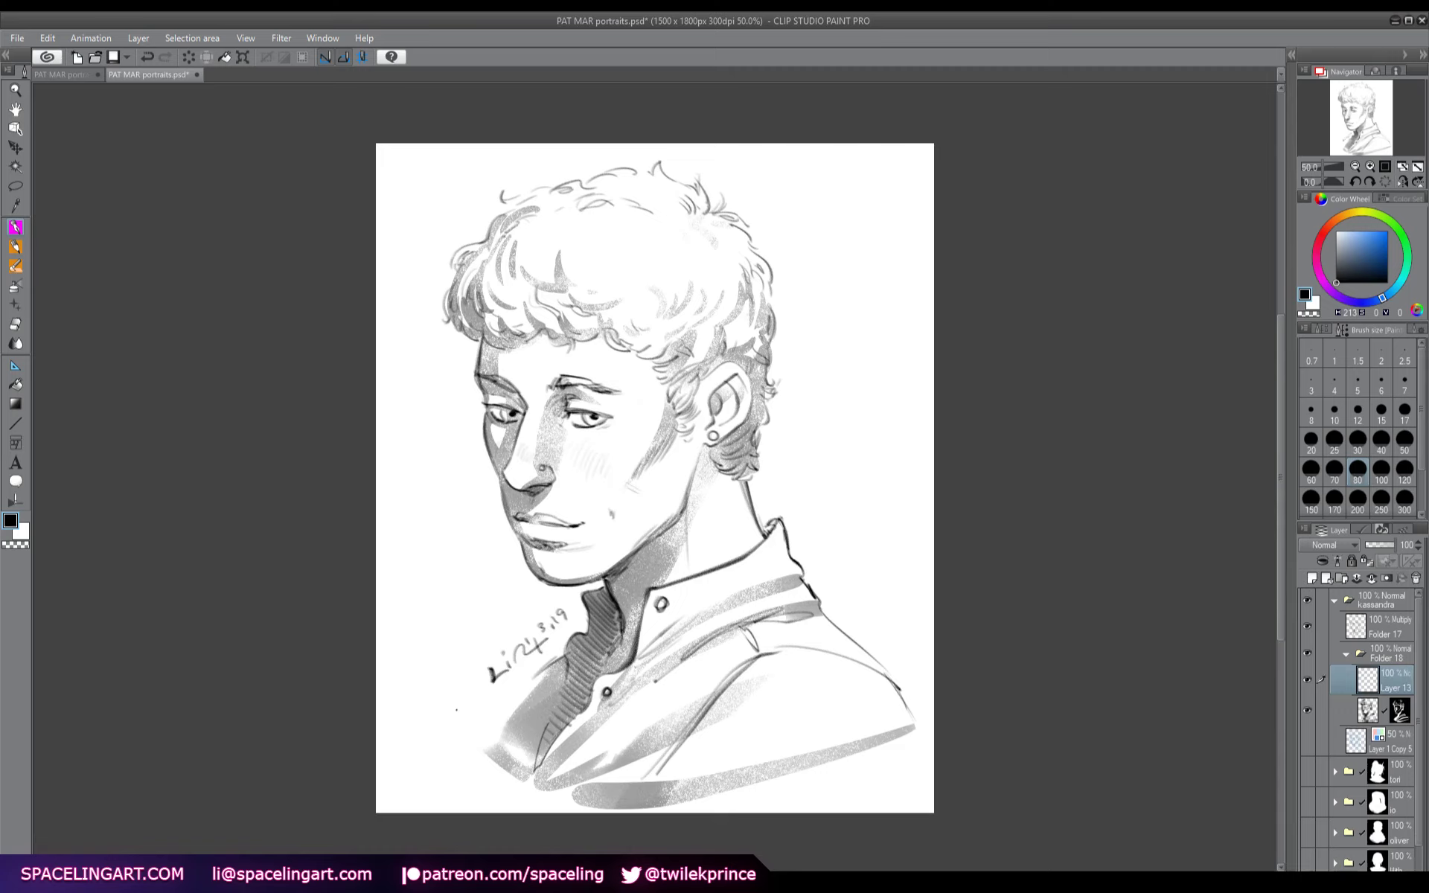
key(b)
mouse_move(793, 532)
mouse_down()
mouse_move(707, 611)
mouse_move(669, 596)
mouse_up()
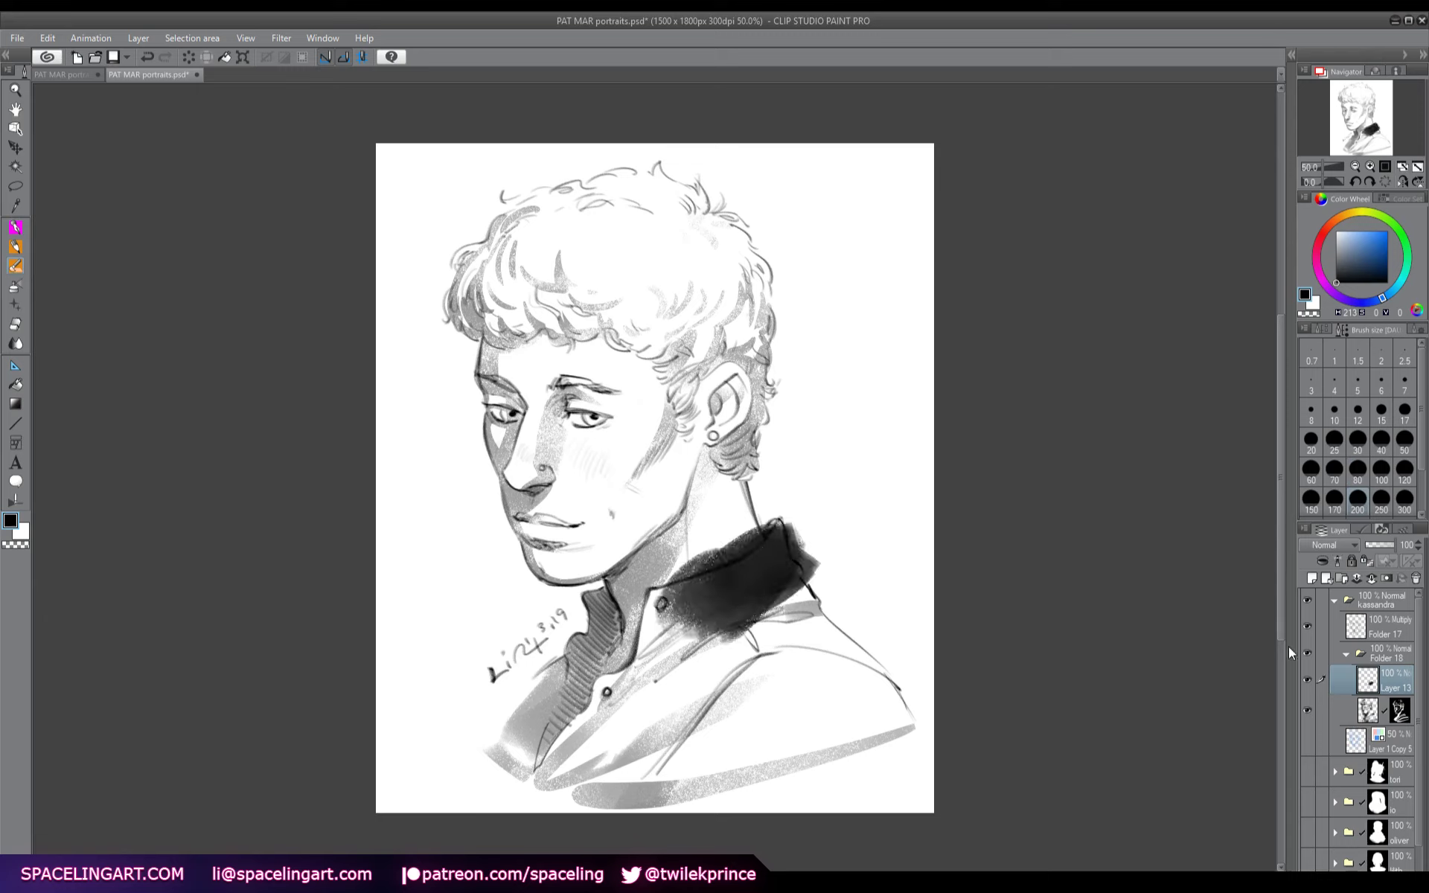
key(3)
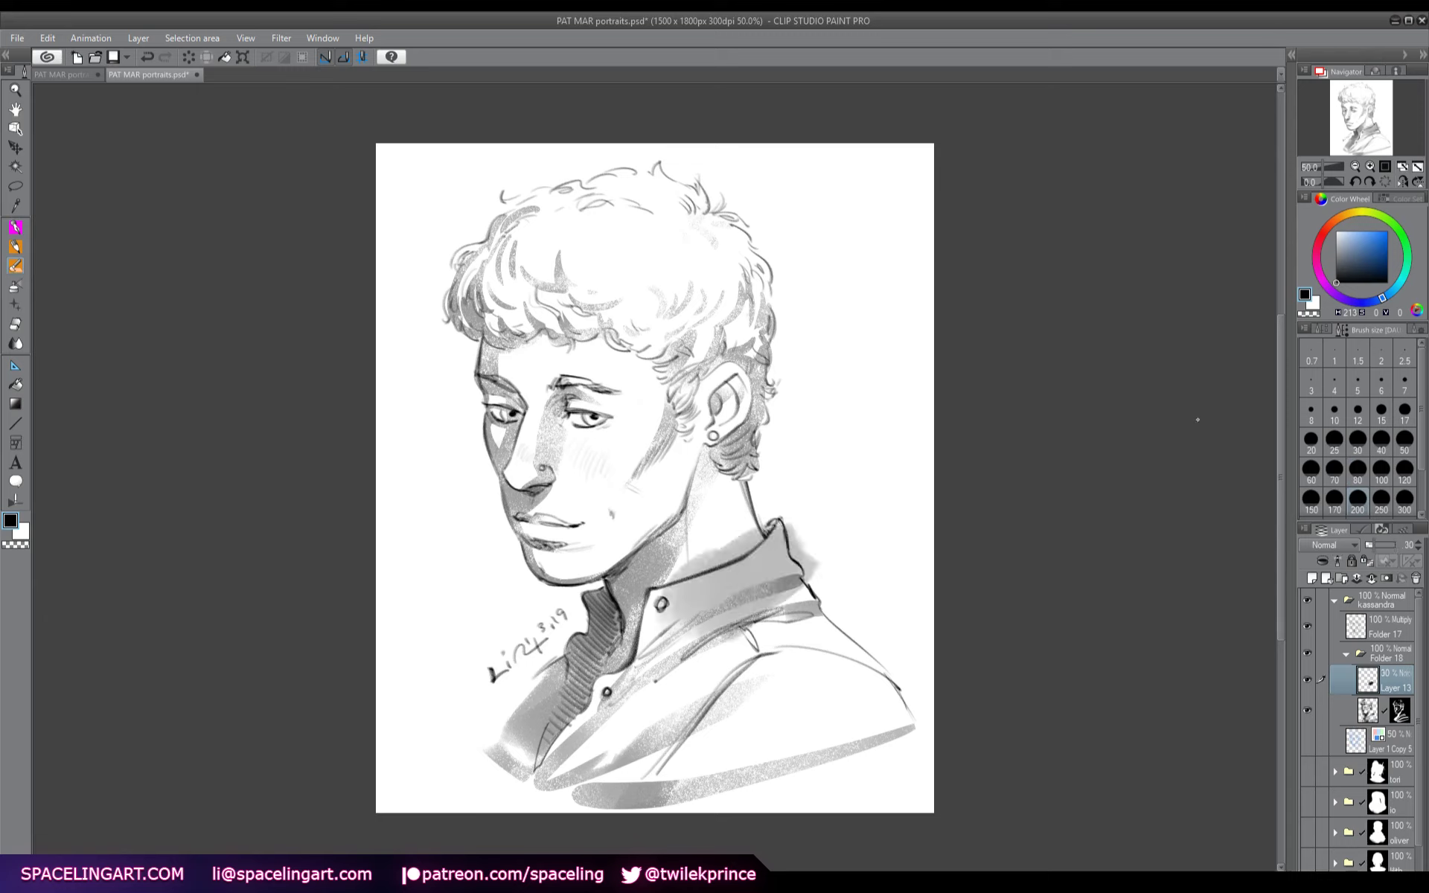
mouse_move(680, 629)
mouse_down()
mouse_move(663, 684)
mouse_move(596, 737)
mouse_move(703, 733)
mouse_move(811, 670)
mouse_move(685, 782)
mouse_up()
drag(908, 636, 782, 766)
mouse_move(908, 711)
mouse_down()
mouse_move(759, 785)
mouse_move(896, 735)
mouse_up()
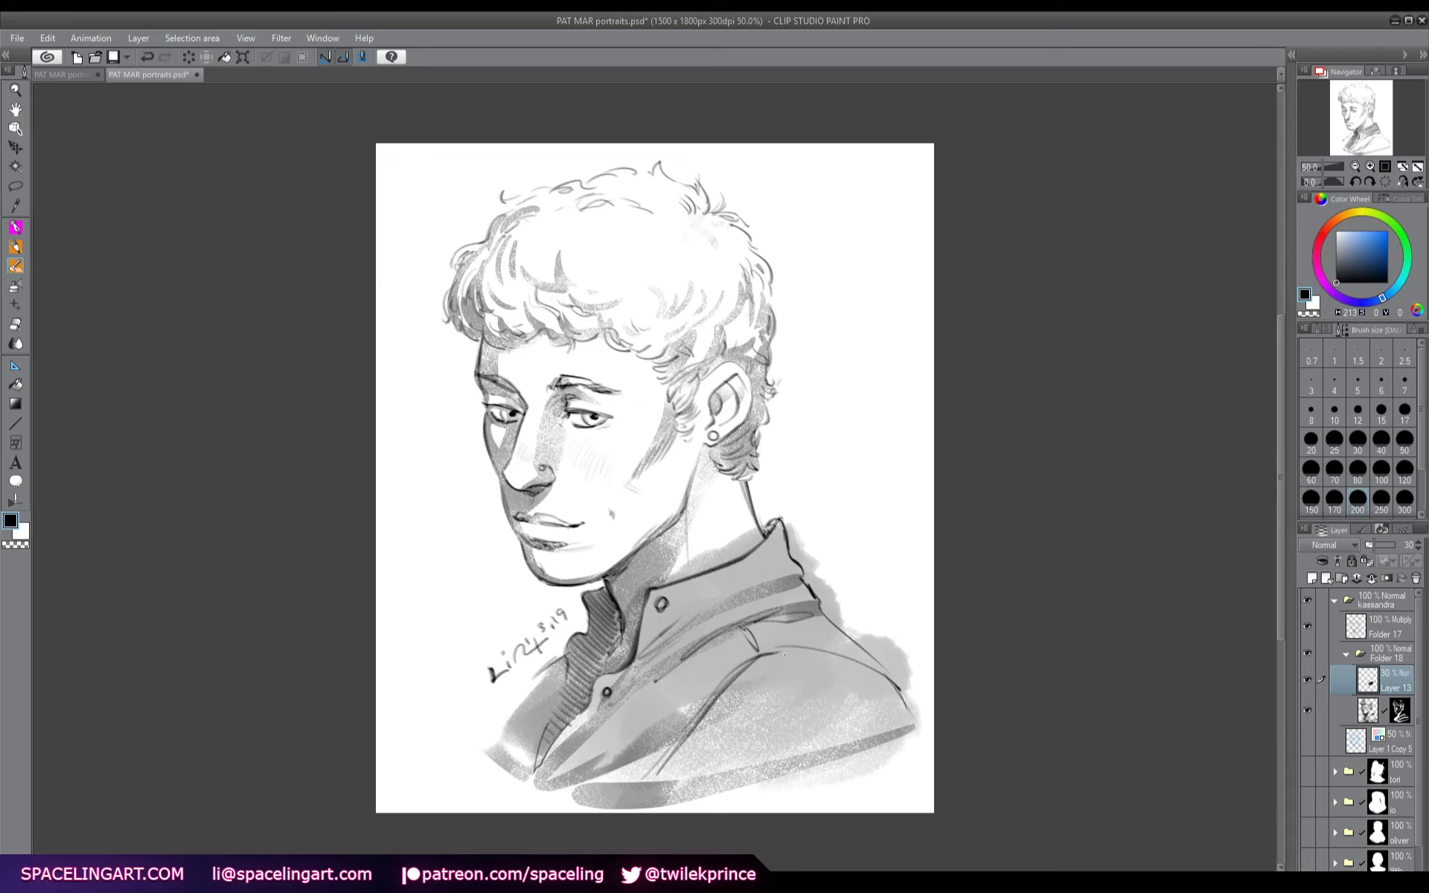
- Finish blocking in the shirt tone, add a layer mask and mask off the tone spilling beyond the collar and shoulders
mouse_move(622, 611)
mouse_down()
mouse_move(506, 752)
mouse_move(596, 615)
mouse_up()
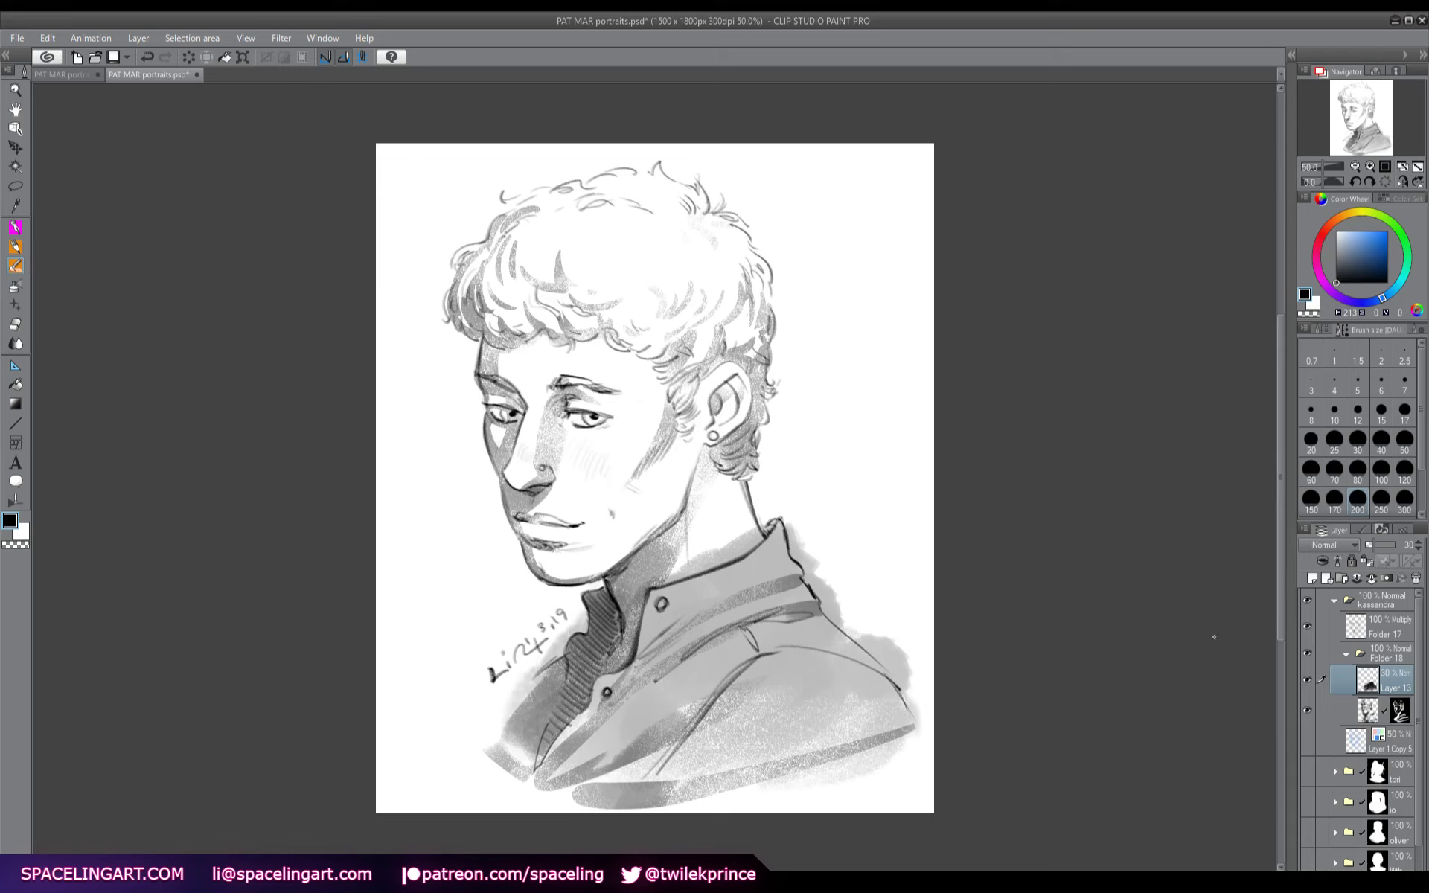
click(1386, 580)
mouse_move(552, 654)
mouse_down()
mouse_move(525, 675)
mouse_move(557, 656)
mouse_move(567, 625)
mouse_move(631, 616)
mouse_move(614, 664)
mouse_move(627, 657)
mouse_move(645, 585)
mouse_move(757, 533)
mouse_move(730, 549)
mouse_move(796, 551)
mouse_move(826, 611)
mouse_move(907, 688)
mouse_move(889, 651)
mouse_move(911, 673)
mouse_move(909, 640)
mouse_up()
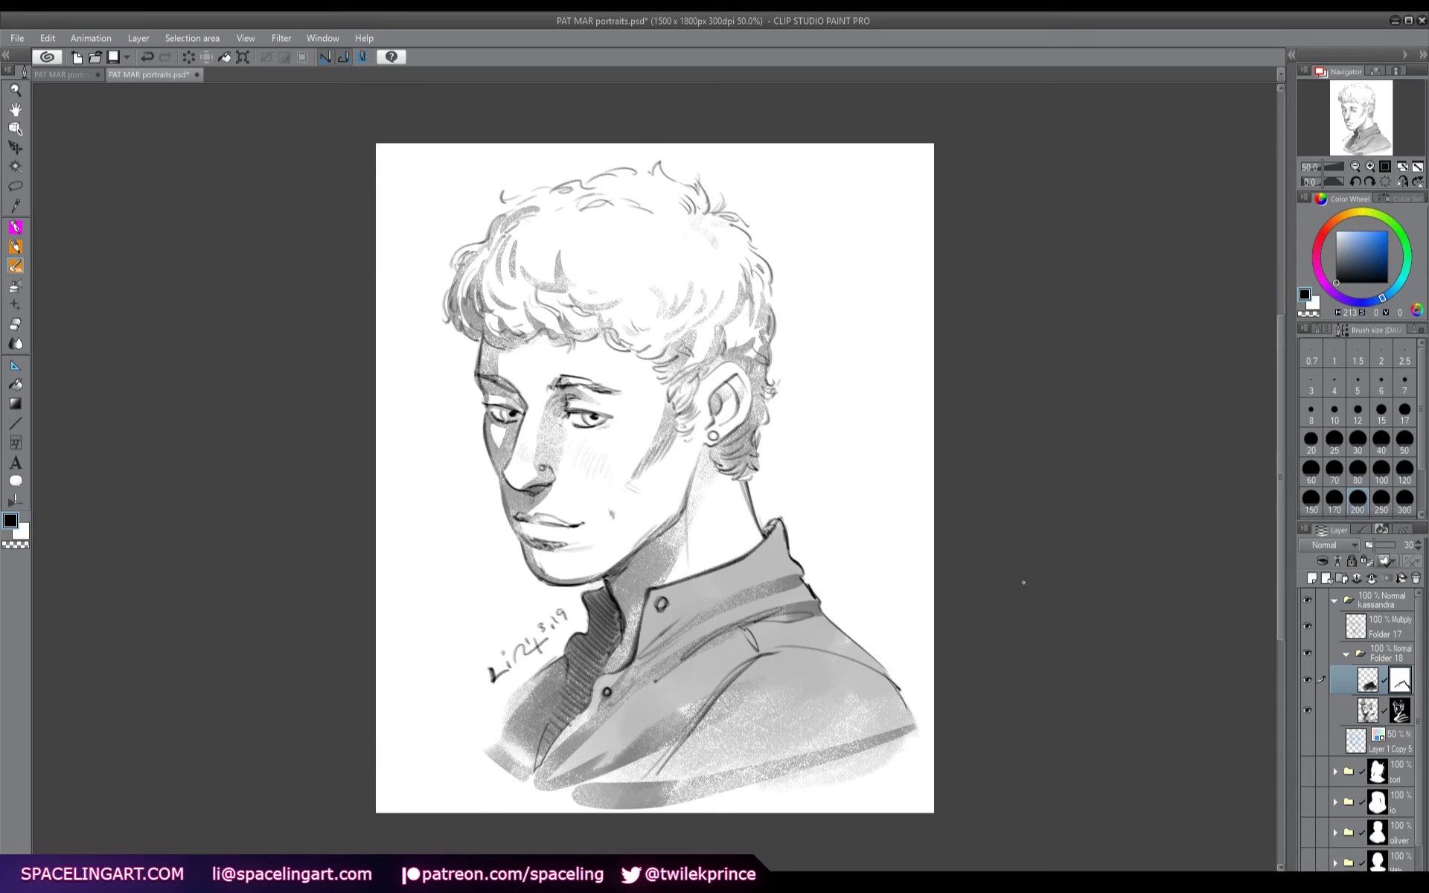
- Merge Folder 18 into a single layer, collapse the kassandra folder and save the file
click(1347, 654)
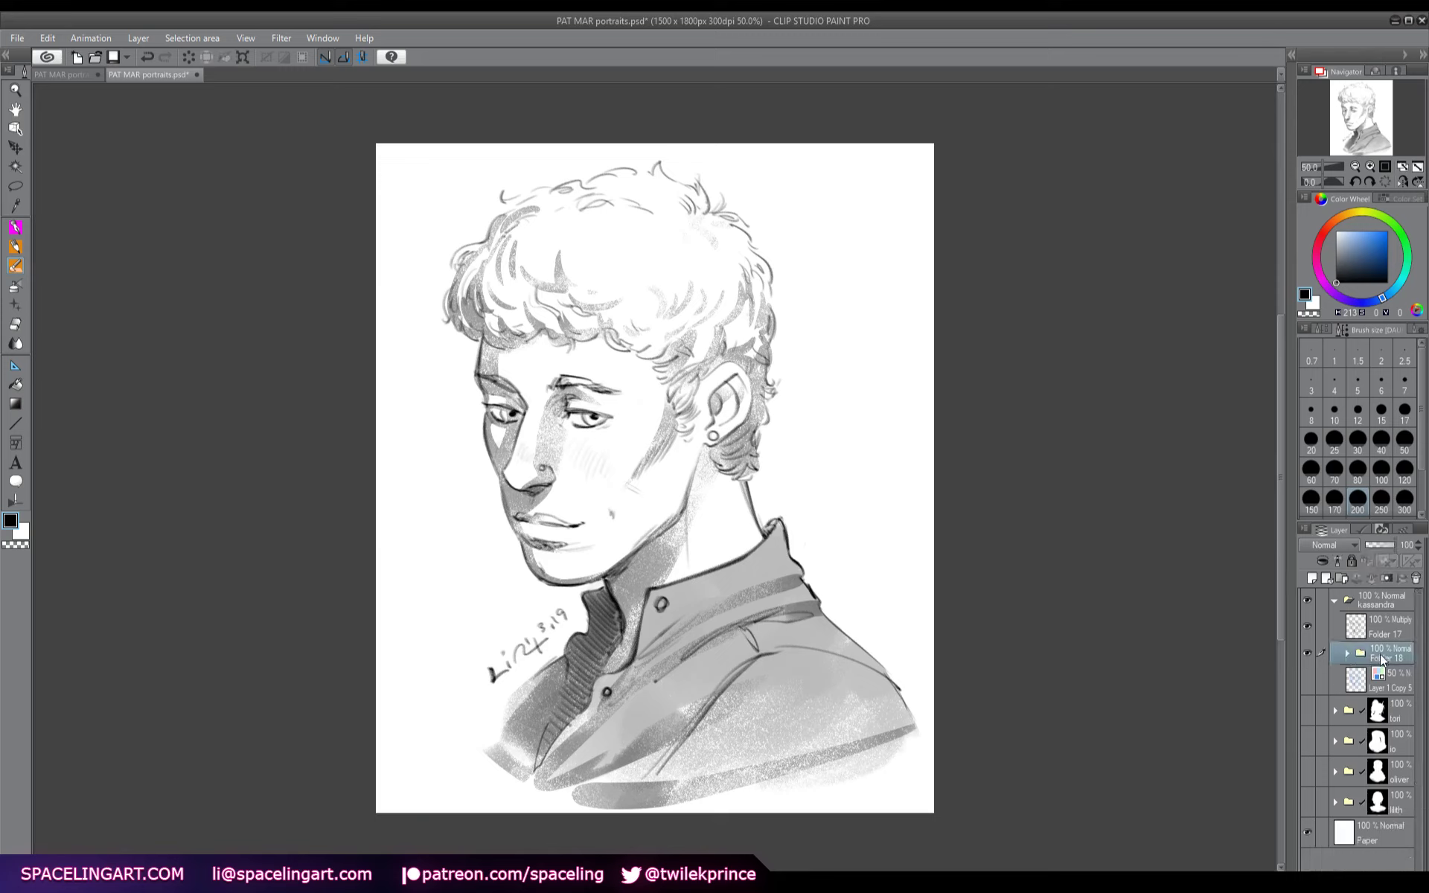
key(shift+alt+e)
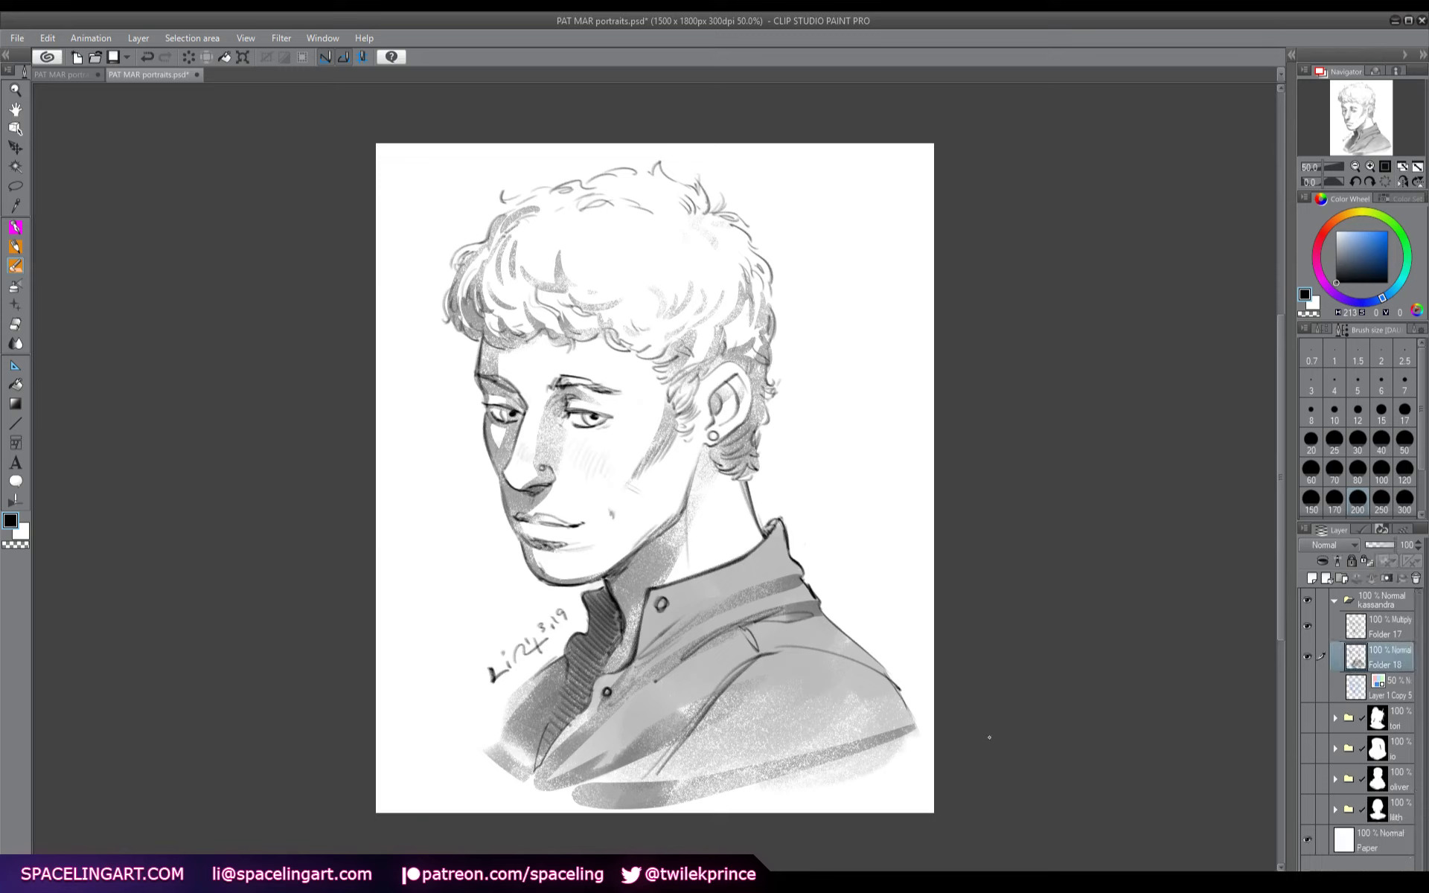
click(1334, 600)
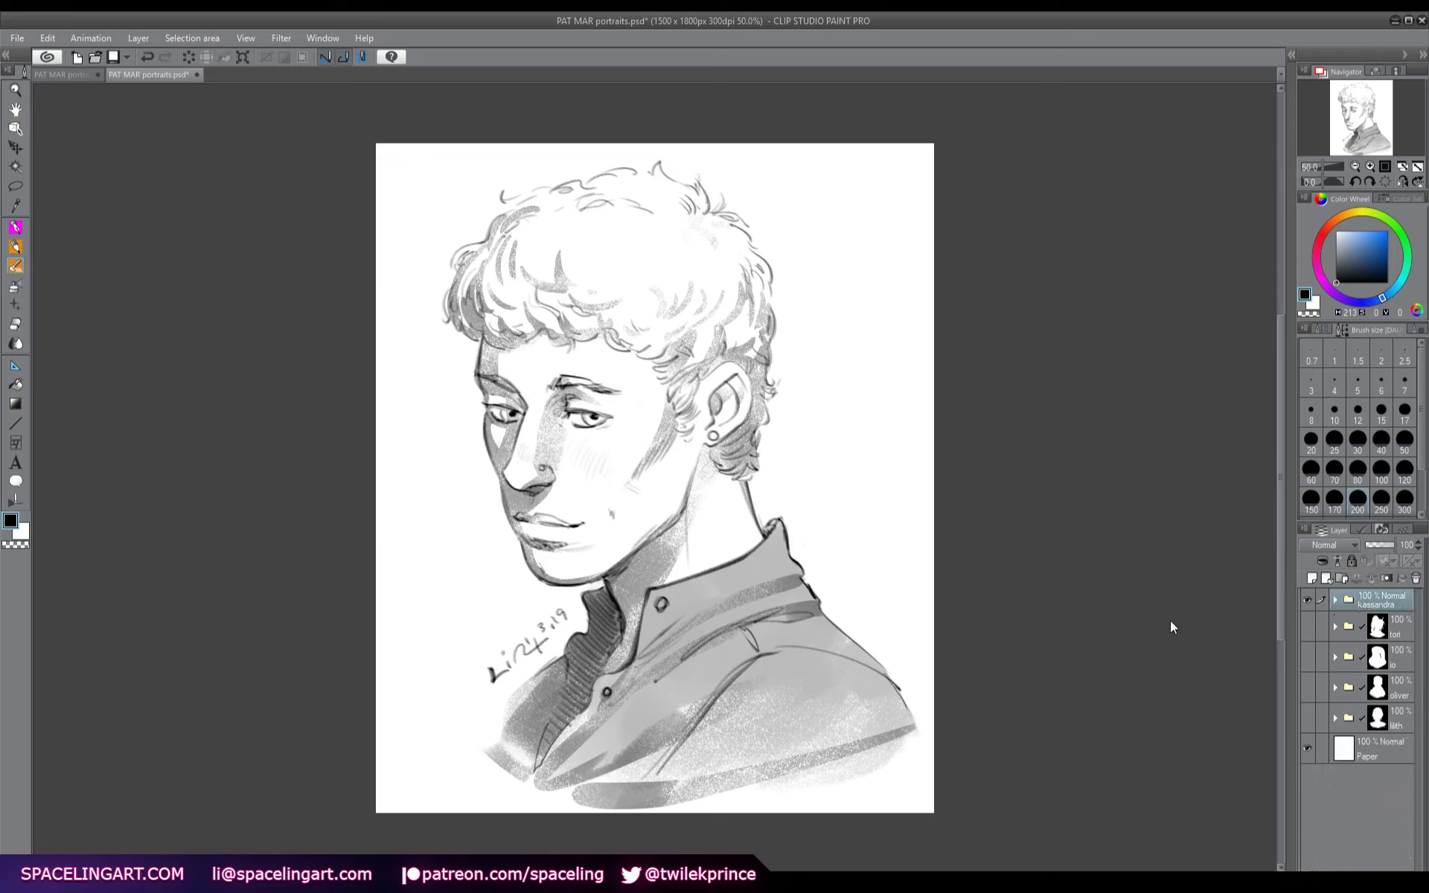
key(ctrl+s)
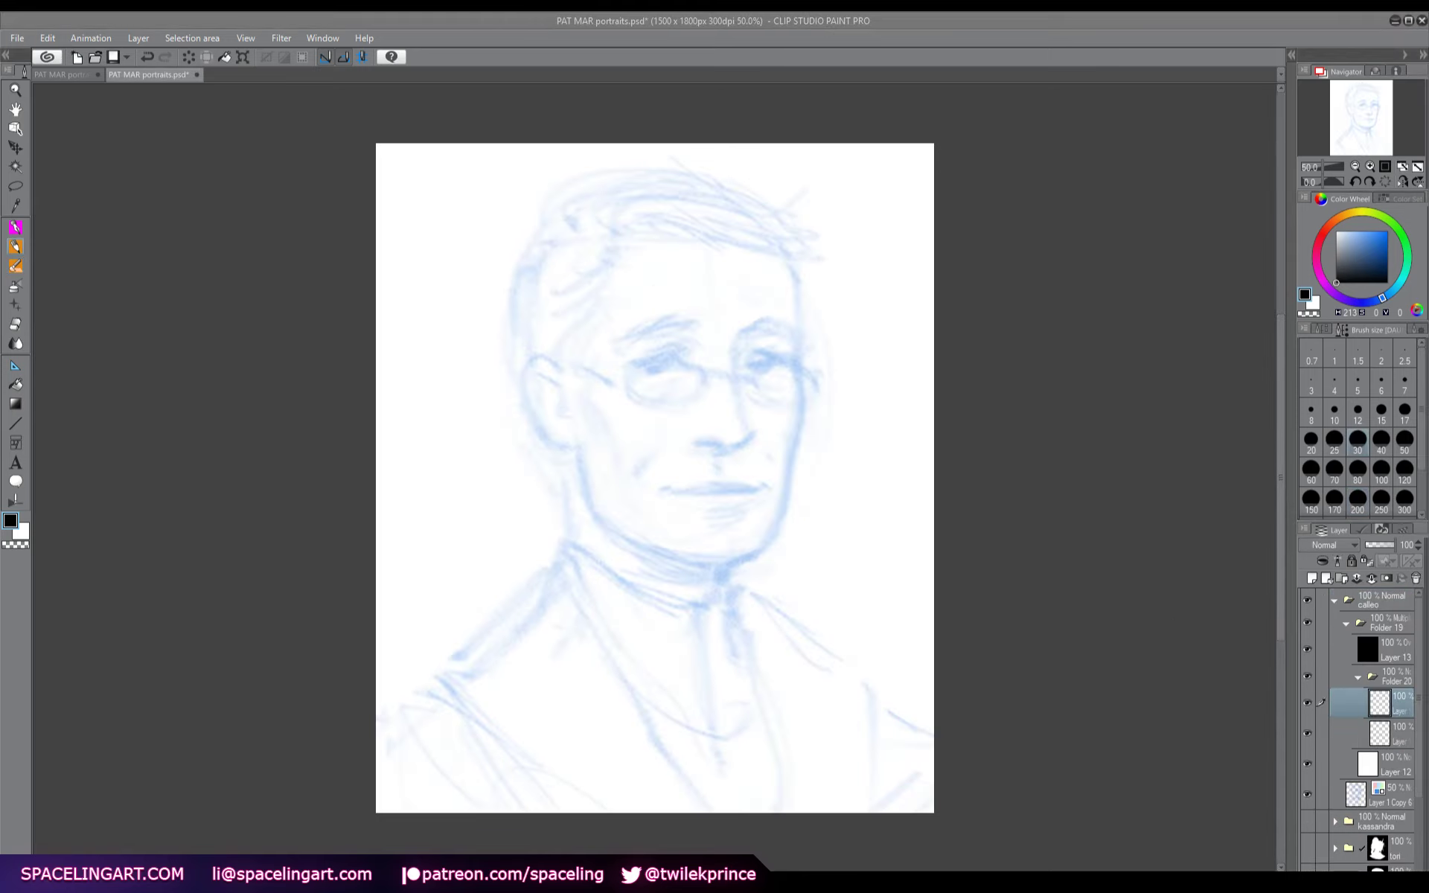
- Draw both eyebrows and the upper eyelids over the blue sketch with the 30 px Fine Pencil Hard
click(1415, 331)
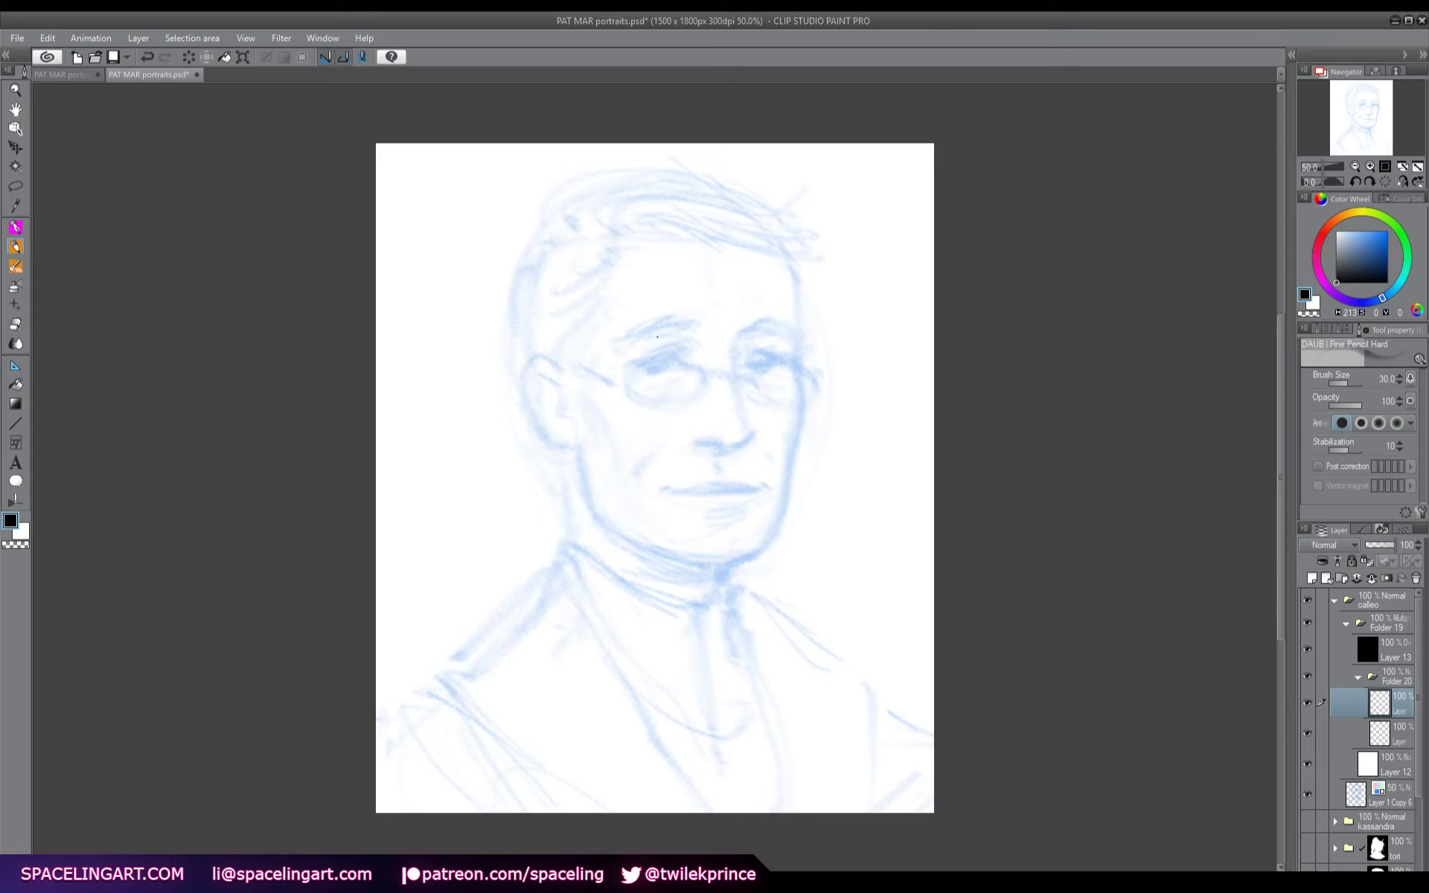
mouse_move(691, 328)
mouse_down()
mouse_move(682, 319)
mouse_move(617, 347)
mouse_move(800, 347)
mouse_up()
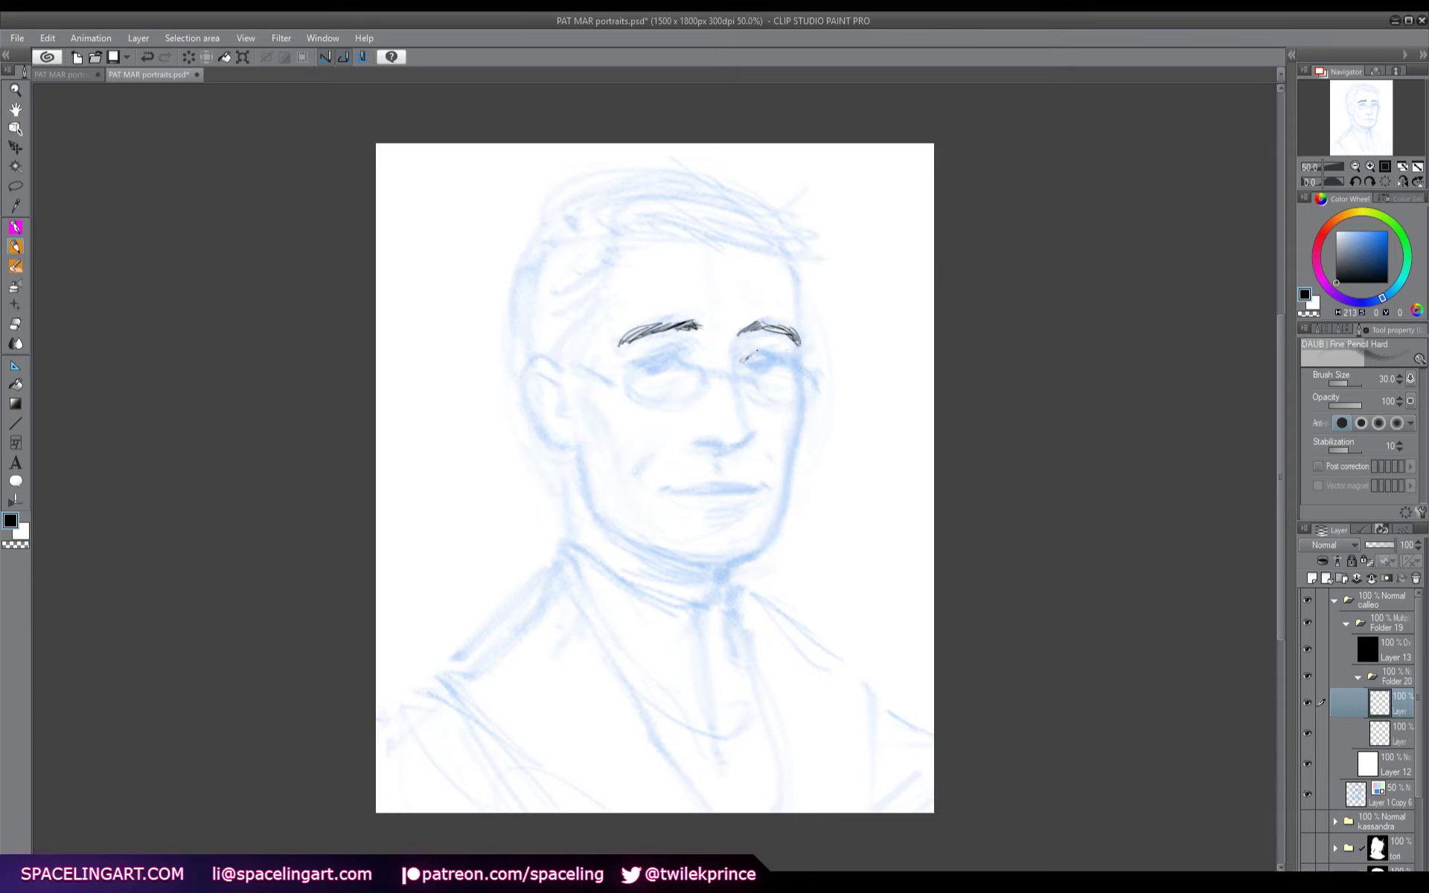
mouse_move(750, 356)
mouse_down()
mouse_move(768, 347)
mouse_move(737, 355)
mouse_move(792, 361)
mouse_move(737, 364)
mouse_up()
mouse_move(627, 366)
mouse_down()
mouse_move(693, 360)
mouse_move(694, 338)
mouse_move(732, 350)
mouse_up()
mouse_move(742, 337)
mouse_down()
mouse_move(731, 352)
mouse_move(661, 360)
mouse_up()
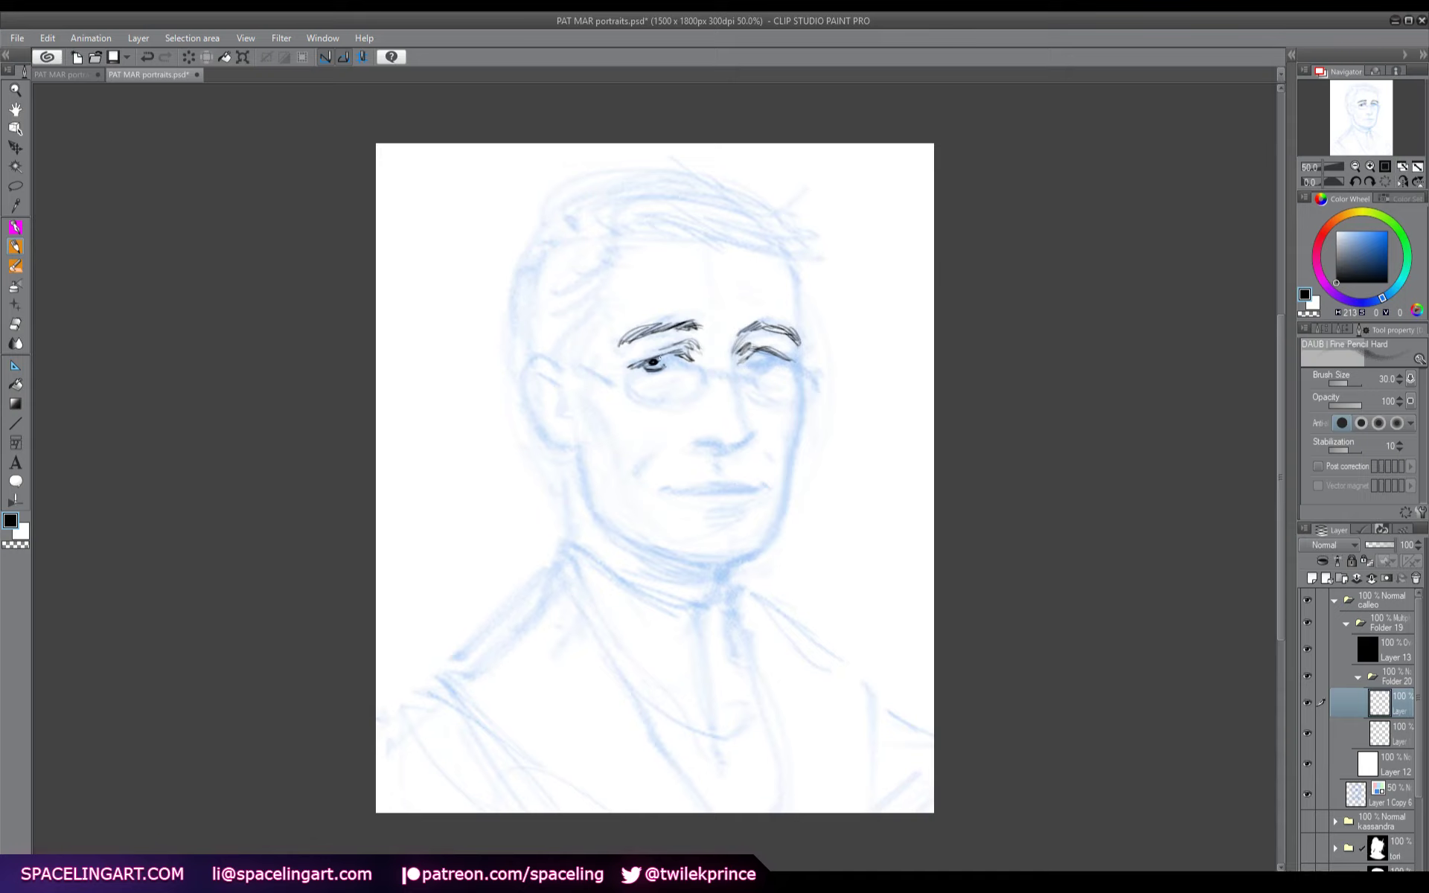
- Draw the irises and lower lids of both eyes and the far cheek contour down toward the chin
drag(752, 357, 755, 364)
drag(640, 370, 668, 367)
mouse_move(770, 363)
mouse_down()
mouse_move(801, 361)
mouse_move(770, 543)
mouse_up()
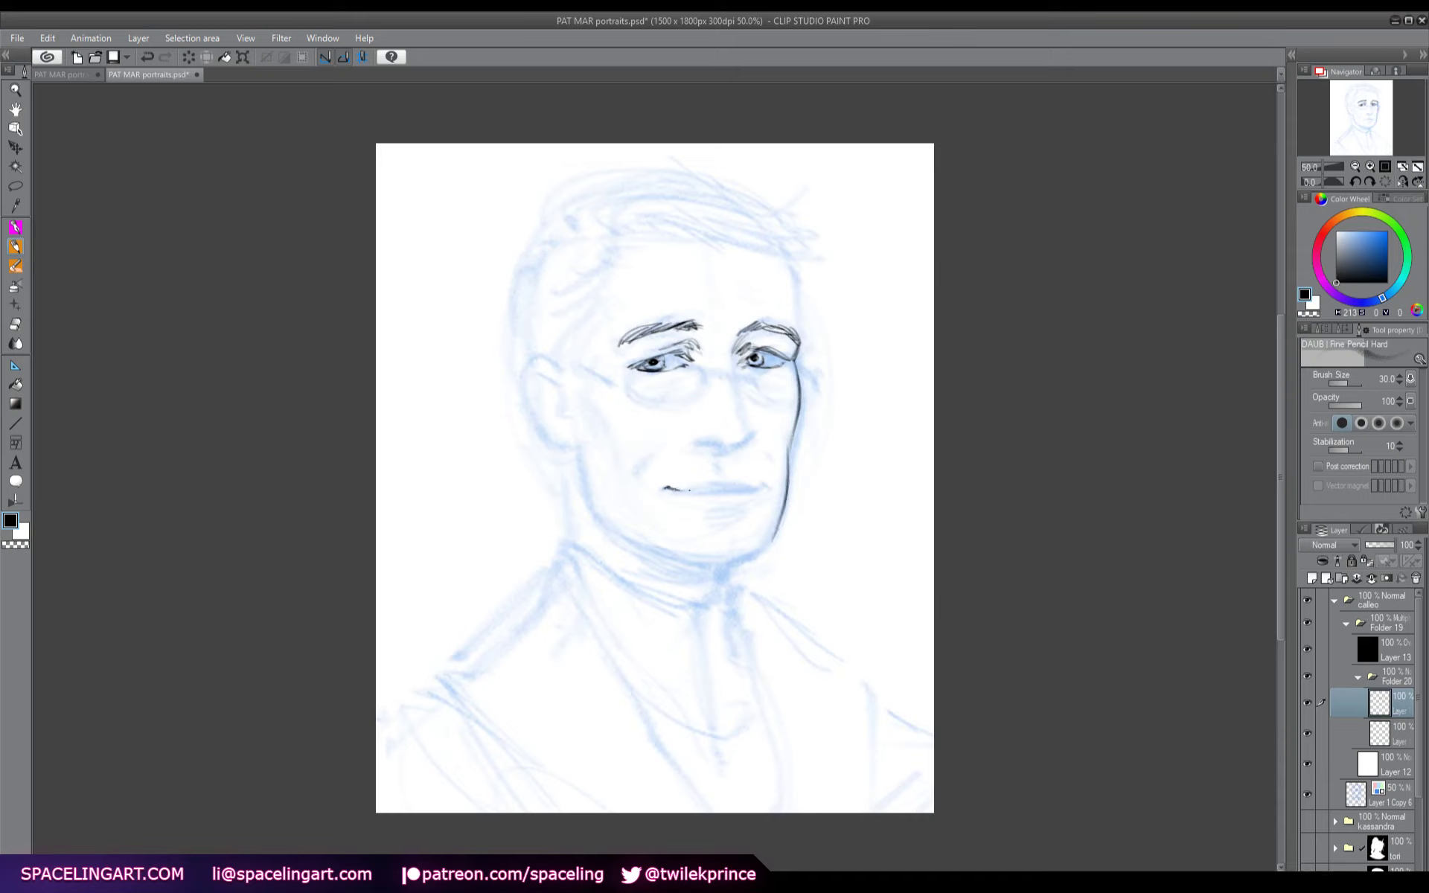
- Draw the mouth line, the shadow under the lower lip and the smile creases around the mouth
drag(683, 491, 767, 484)
mouse_move(682, 488)
mouse_down()
mouse_move(759, 482)
mouse_move(736, 514)
mouse_up()
drag(668, 442, 642, 464)
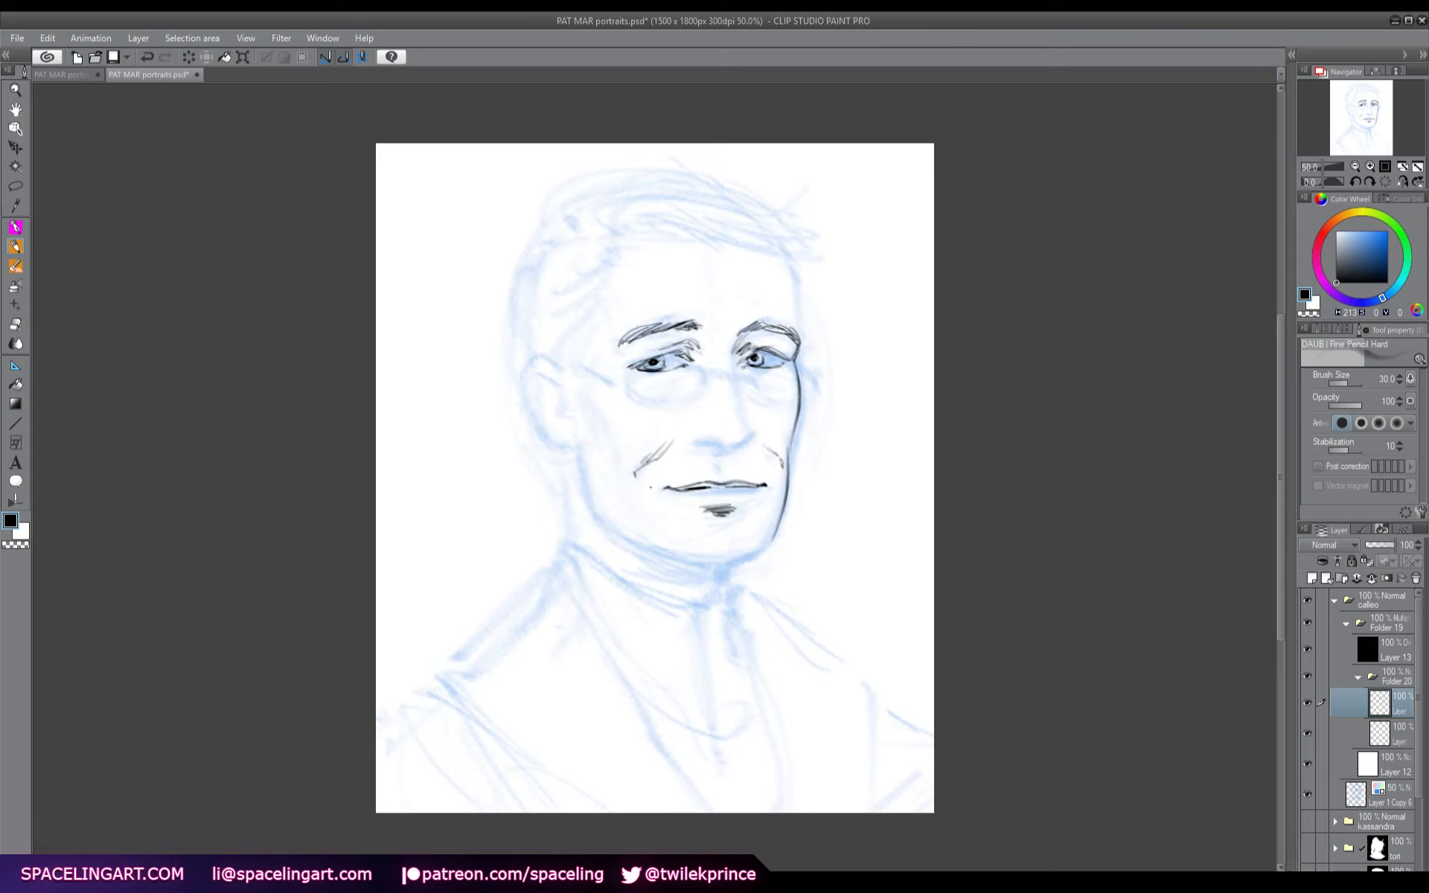
drag(649, 484, 648, 493)
- Draw the nose with its bridge, tip and nostrils, restoring black as the drawing colour and retouching the contour
key(h)
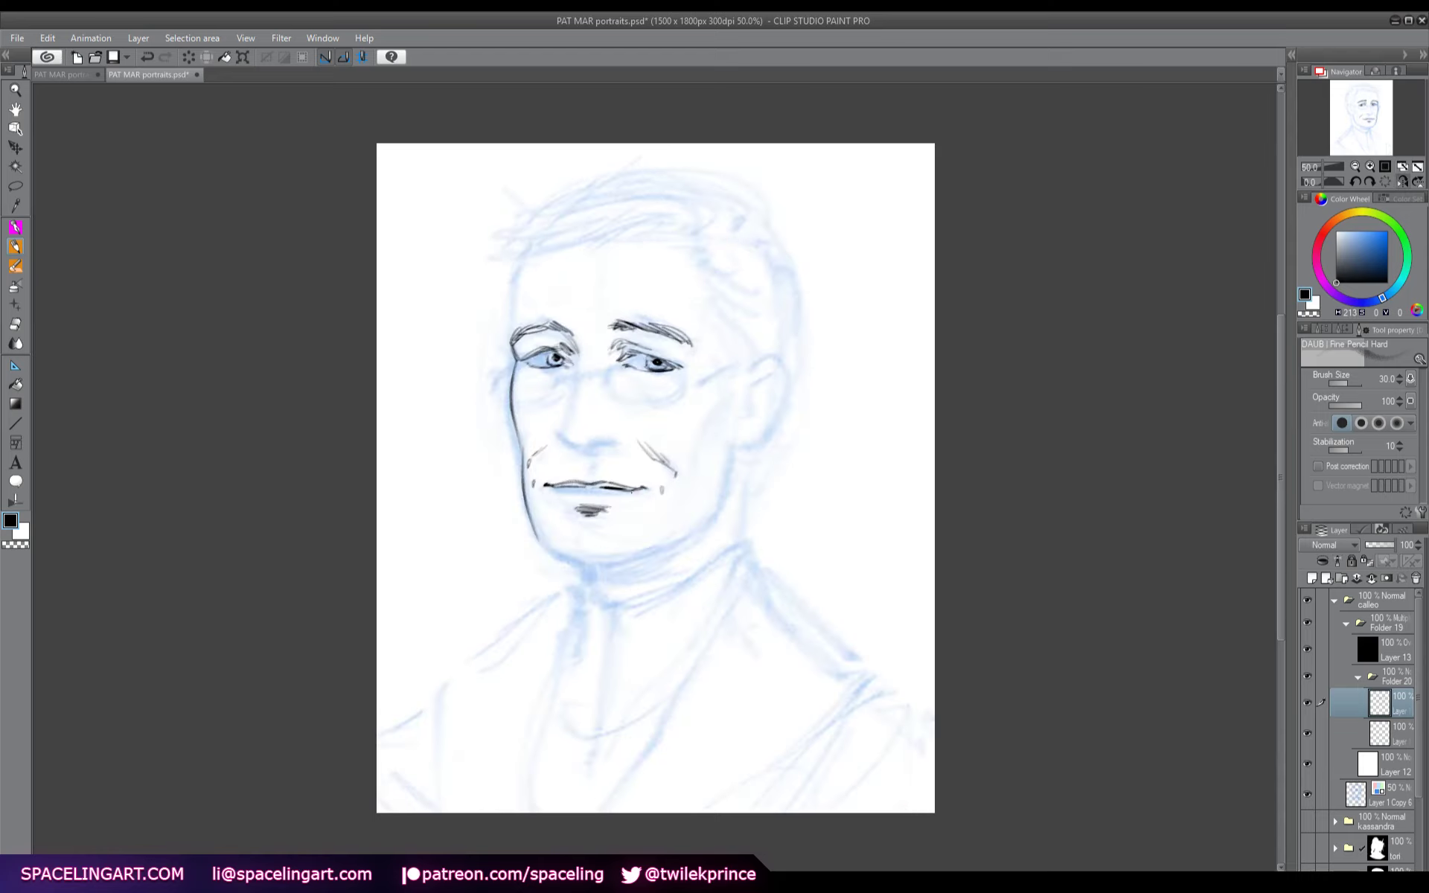
mouse_move(563, 439)
mouse_down()
mouse_move(613, 442)
mouse_move(611, 427)
mouse_move(590, 469)
mouse_move(608, 445)
mouse_up()
drag(579, 354, 561, 431)
alt+click(516, 442)
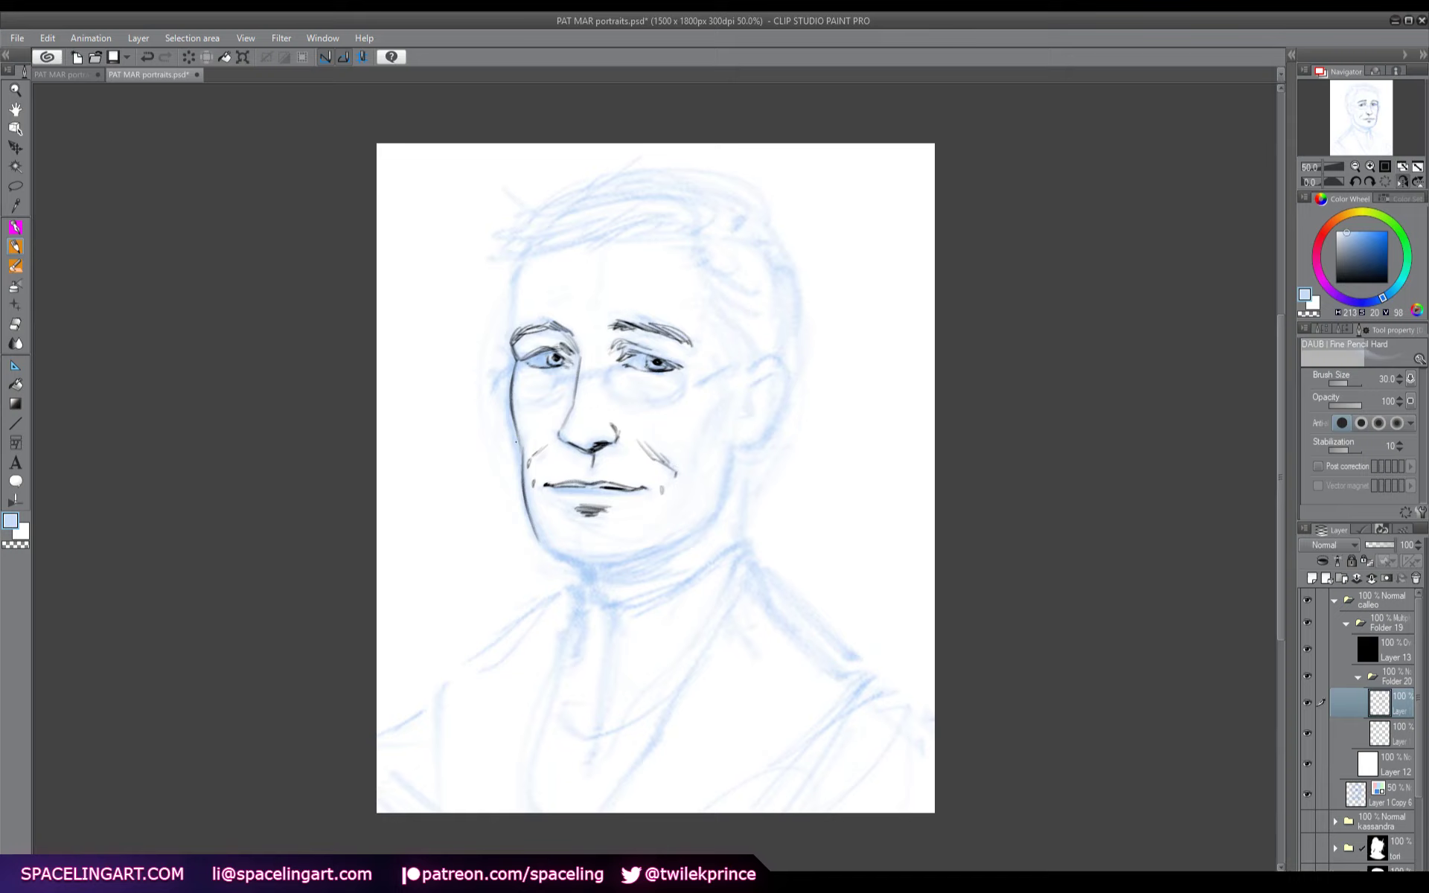
click(1337, 282)
mouse_move(571, 408)
mouse_down()
mouse_move(565, 443)
mouse_move(559, 431)
mouse_up()
drag(564, 428, 554, 442)
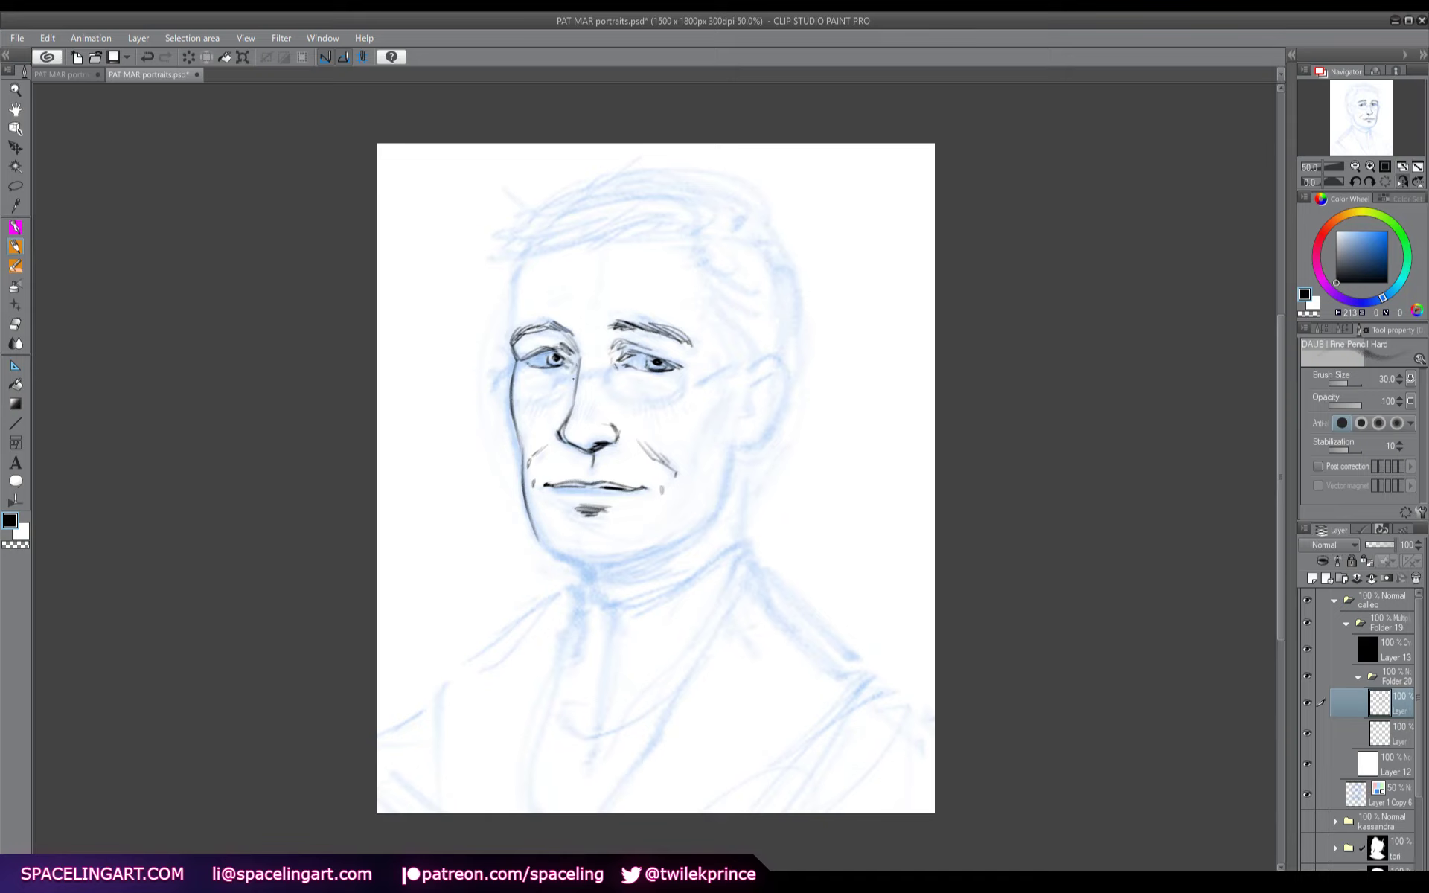
- Add the cheekbone lines and ink the jaw contour from the far cheek around the chin to the ear
mouse_move(726, 395)
mouse_down()
mouse_move(706, 423)
mouse_move(717, 404)
mouse_move(695, 485)
mouse_up()
key(h)
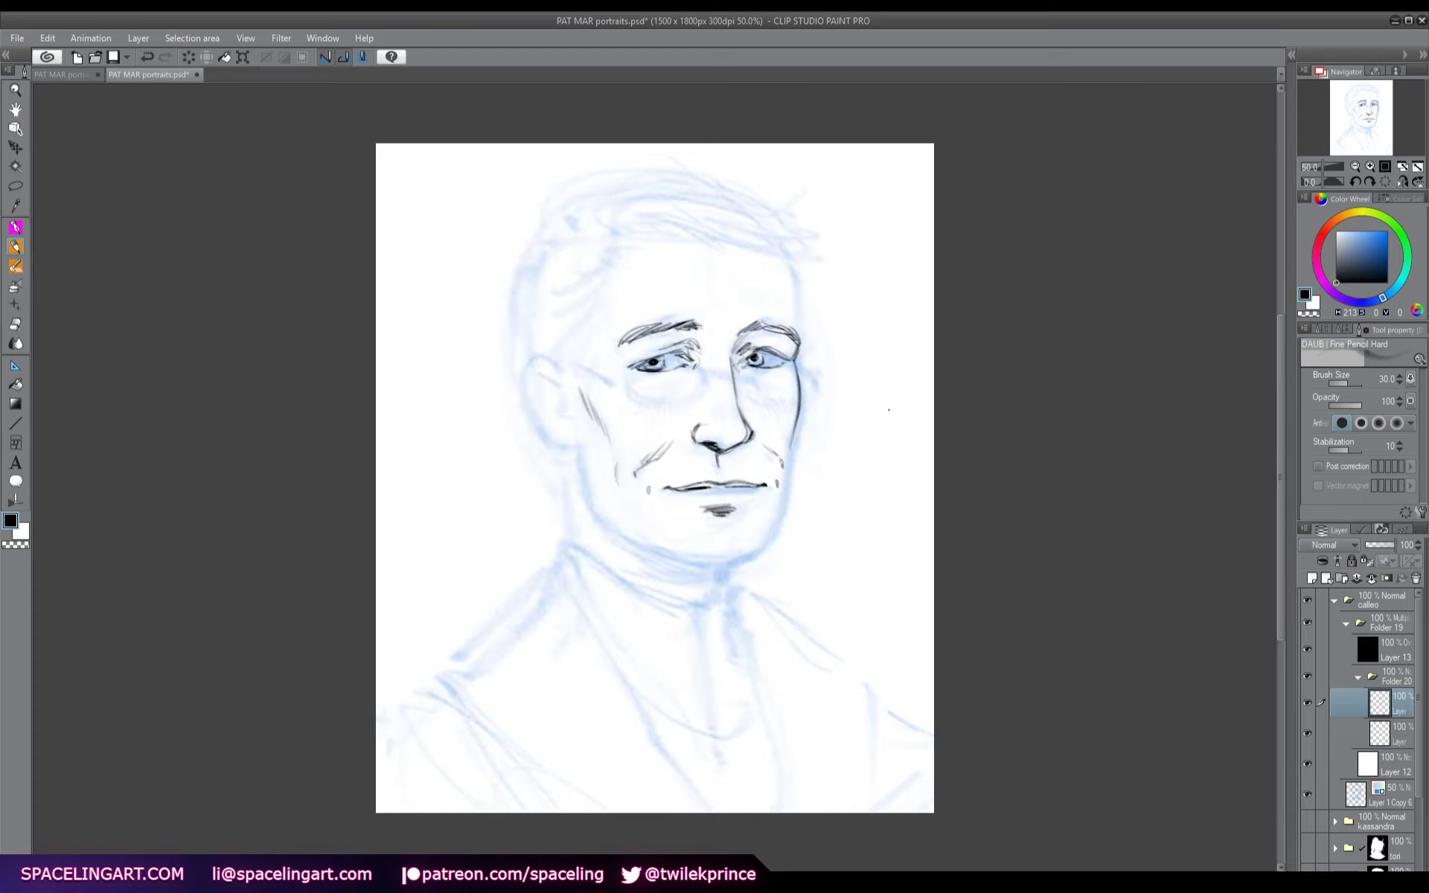
key(h)
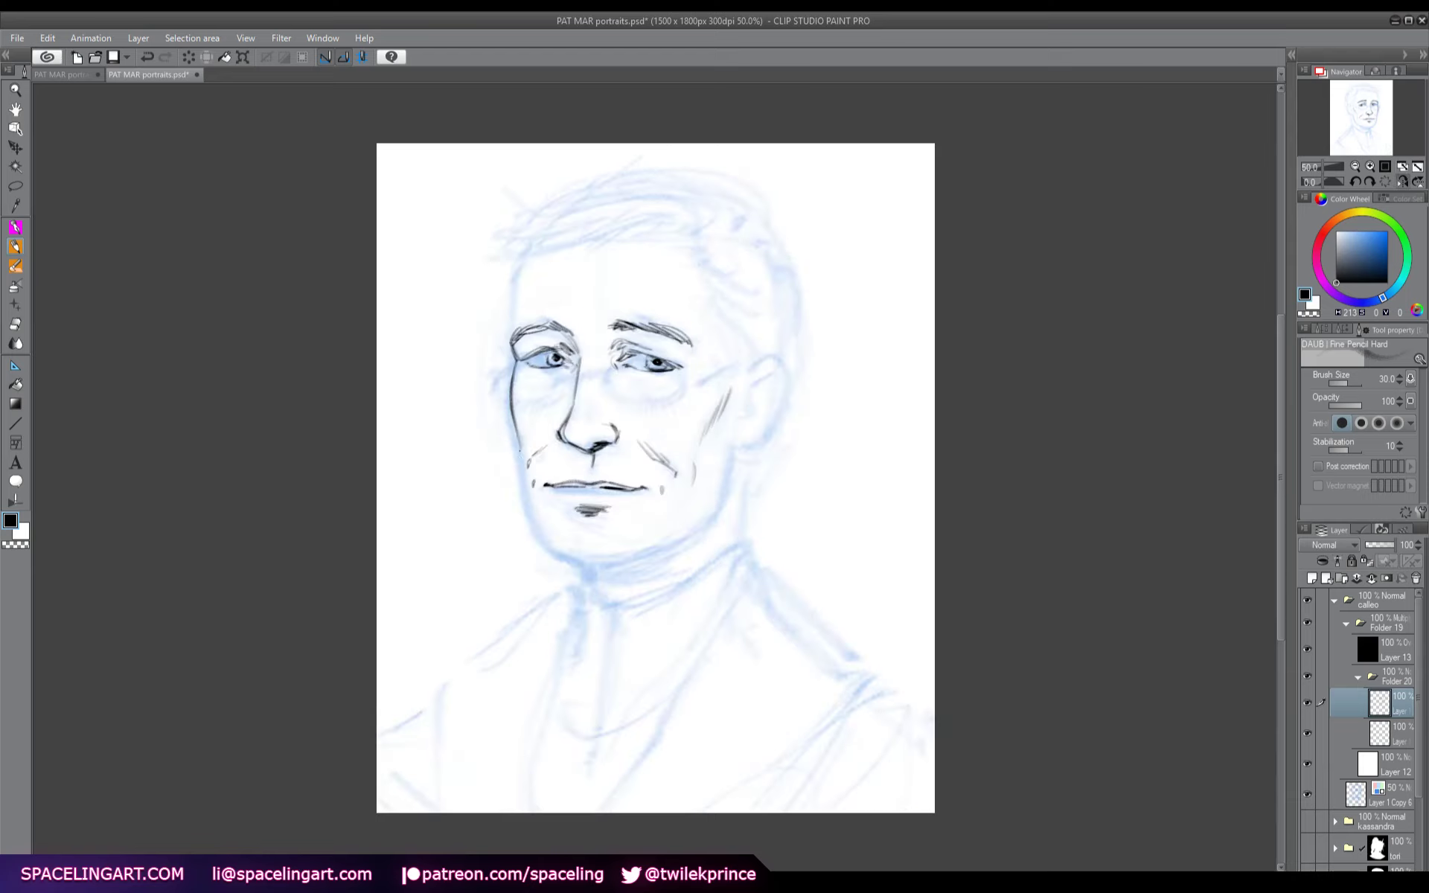
mouse_move(520, 432)
mouse_down()
mouse_move(544, 547)
mouse_move(622, 561)
mouse_move(708, 516)
mouse_up()
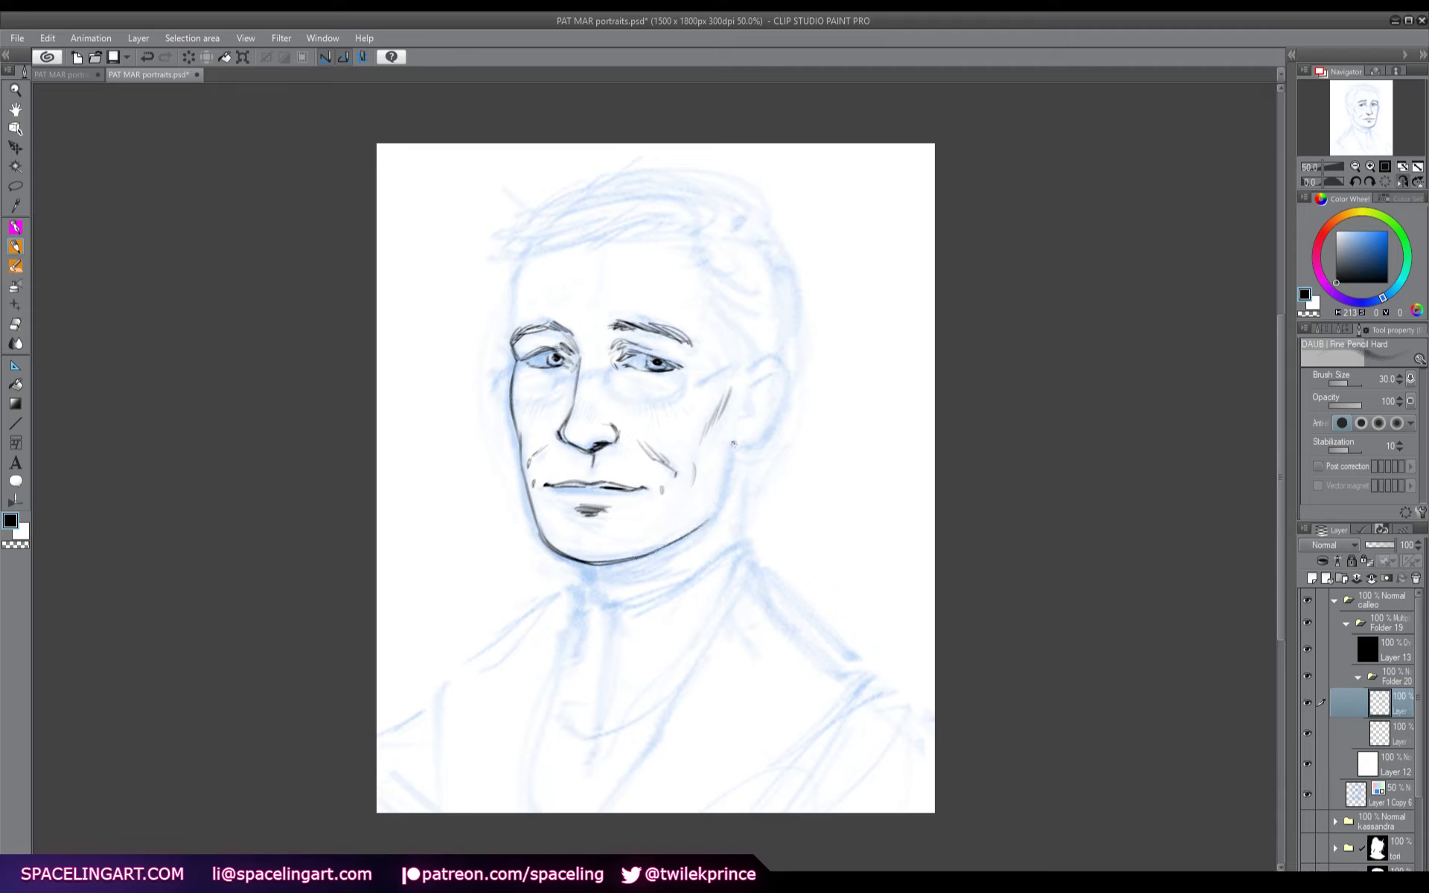
drag(734, 443, 703, 525)
- Draw the ear outline with its inner folds and start the neck lines beneath the chin
mouse_move(748, 366)
mouse_down()
mouse_move(781, 363)
mouse_move(783, 410)
mouse_move(748, 448)
mouse_up()
mouse_move(789, 394)
mouse_down()
mouse_move(780, 421)
mouse_move(739, 422)
mouse_up()
mouse_move(778, 368)
mouse_down()
mouse_move(748, 408)
mouse_move(782, 417)
mouse_move(756, 410)
mouse_move(759, 427)
mouse_up()
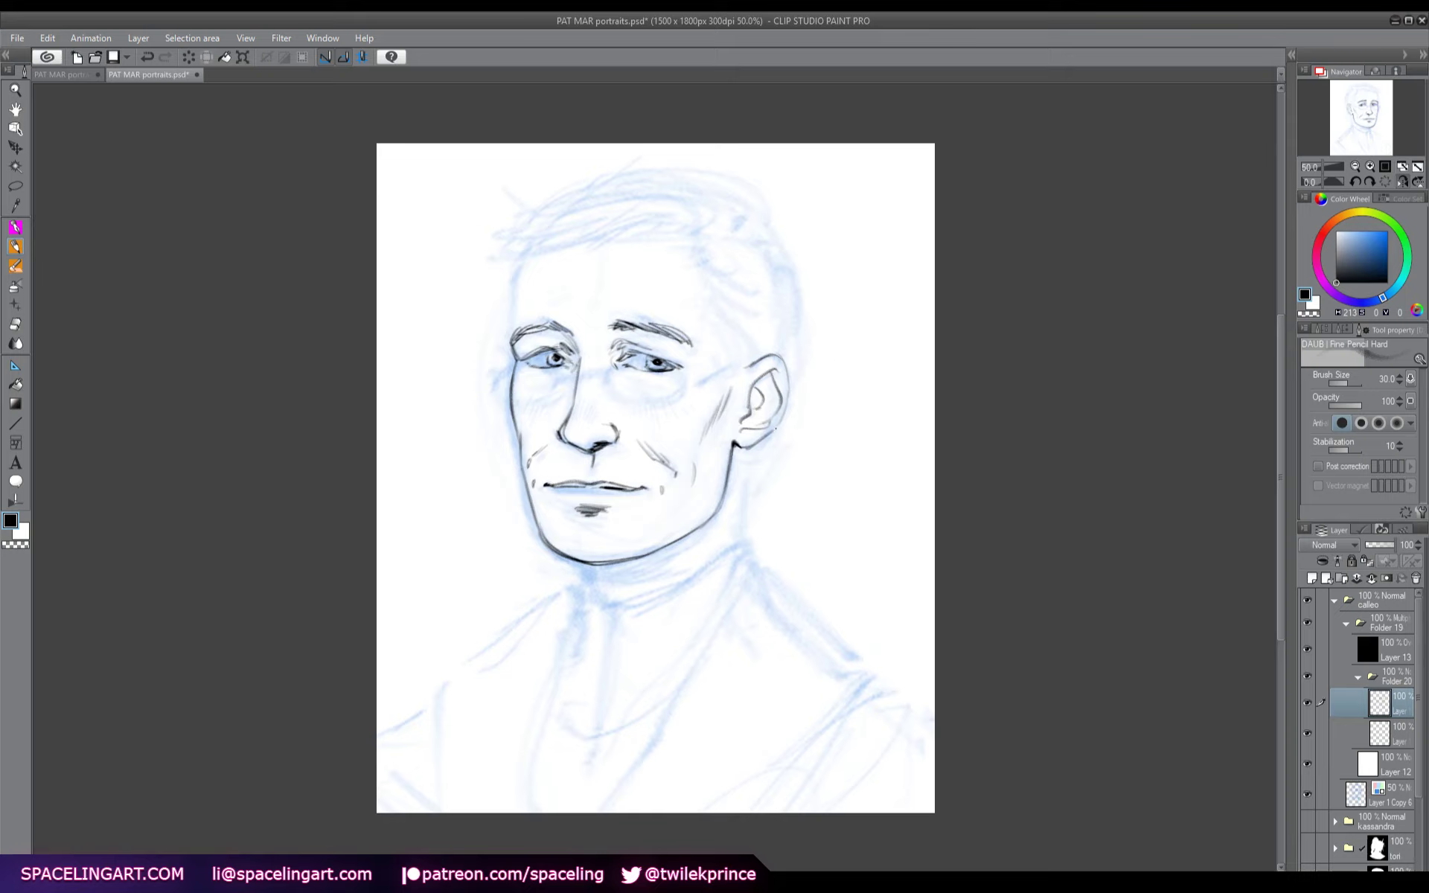
mouse_move(608, 569)
mouse_down()
mouse_move(624, 570)
mouse_move(582, 567)
mouse_move(581, 584)
mouse_up()
- Draw the forehead creases, the far side of the forehead and the hair strands from the temple down to the ear
key(h)
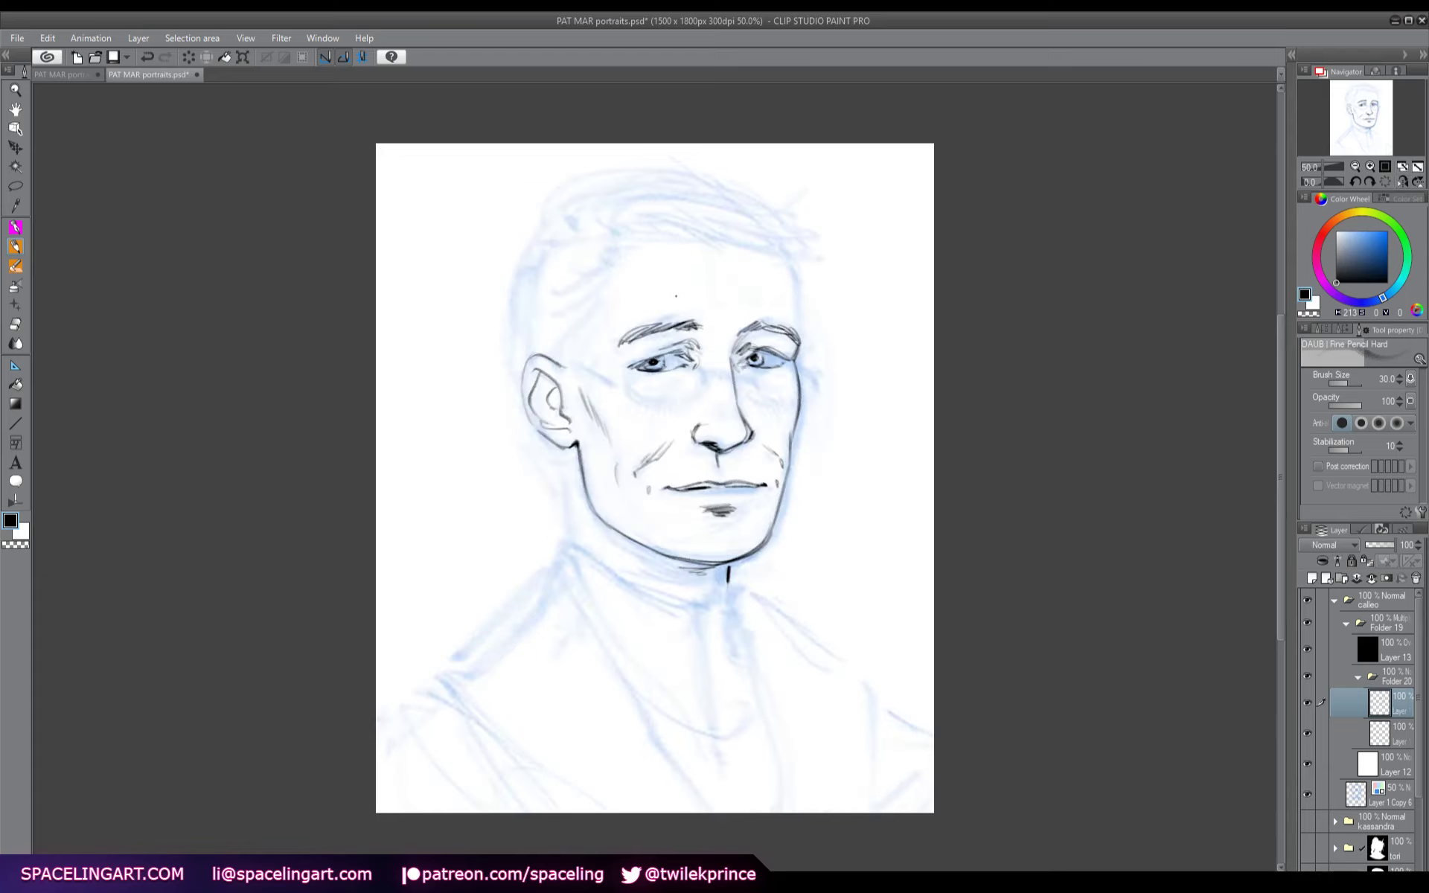
drag(701, 293, 727, 283)
drag(781, 251, 799, 339)
drag(614, 245, 584, 283)
drag(600, 283, 546, 311)
mouse_move(595, 285)
mouse_down()
mouse_move(576, 294)
mouse_move(560, 356)
mouse_move(571, 381)
mouse_move(581, 368)
mouse_up()
mouse_move(593, 319)
mouse_down()
mouse_move(579, 361)
mouse_move(548, 341)
mouse_up()
drag(566, 318, 535, 352)
drag(560, 344, 546, 354)
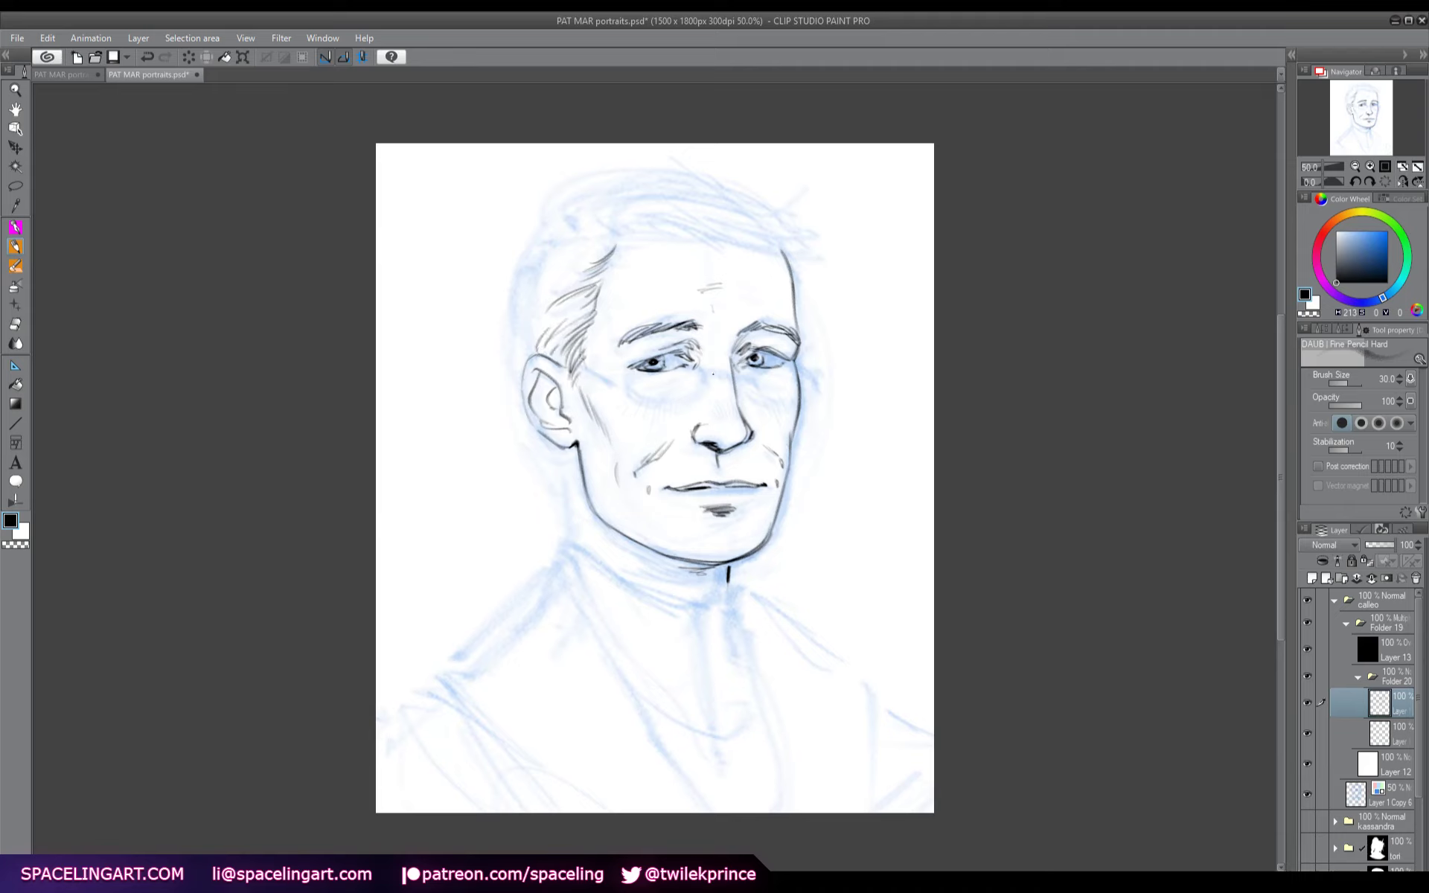
- Draw the spectacles with oval frames, bridge, hinges and the arm reaching back to the ear
mouse_move(638, 370)
mouse_down()
mouse_move(631, 389)
mouse_move(703, 363)
mouse_move(692, 403)
mouse_move(716, 376)
mouse_move(738, 393)
mouse_move(768, 359)
mouse_move(799, 362)
mouse_move(781, 398)
mouse_move(798, 365)
mouse_move(772, 362)
mouse_move(803, 377)
mouse_up()
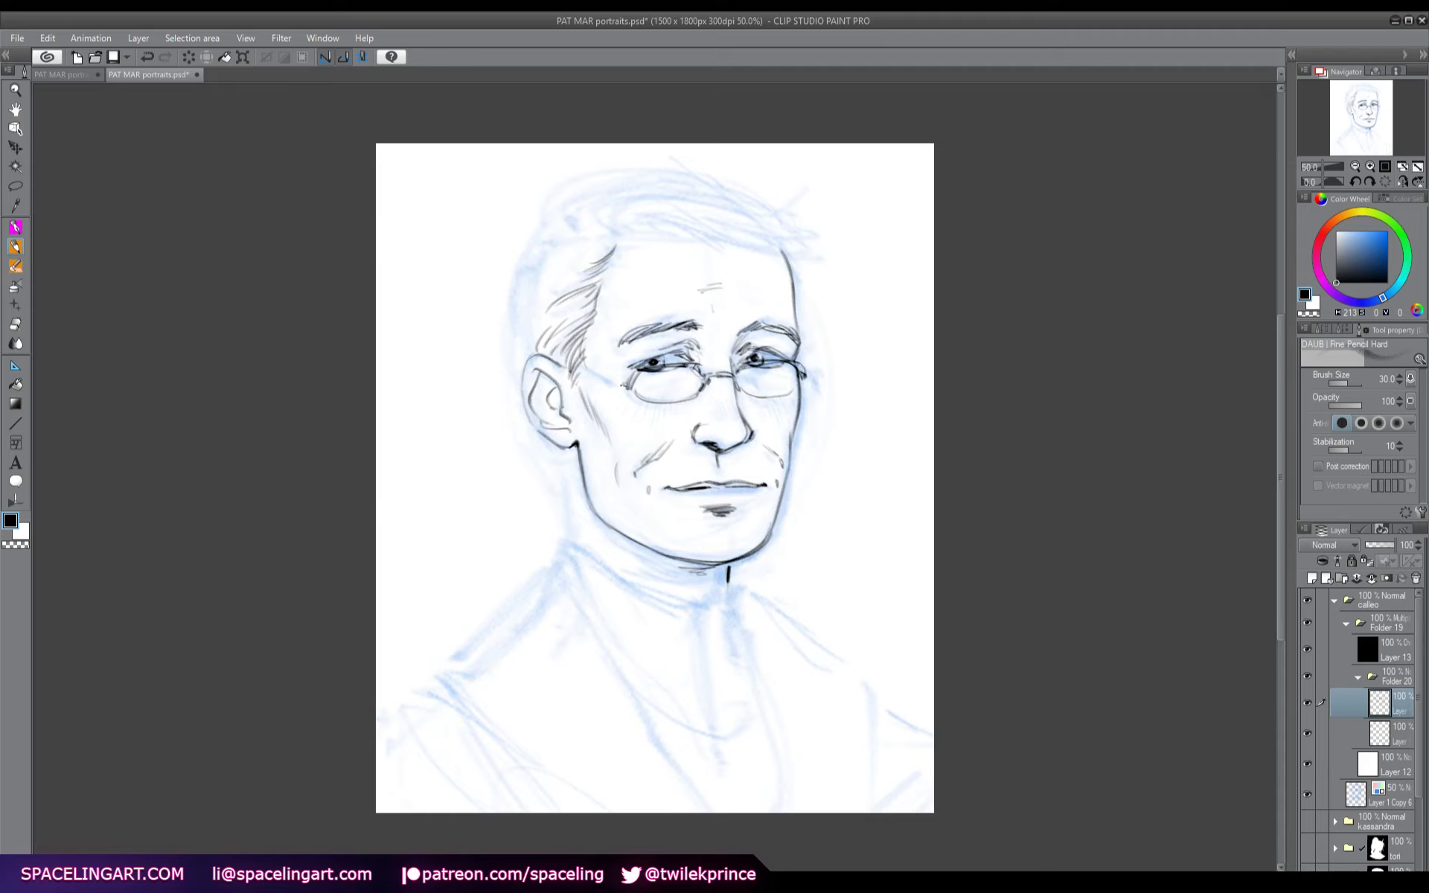
mouse_move(625, 386)
mouse_down()
mouse_move(571, 365)
mouse_move(625, 389)
mouse_up()
mouse_move(736, 372)
mouse_down()
mouse_move(774, 361)
mouse_move(805, 383)
mouse_move(791, 396)
mouse_up()
mouse_move(703, 381)
mouse_down()
mouse_move(631, 372)
mouse_move(677, 403)
mouse_move(806, 386)
mouse_up()
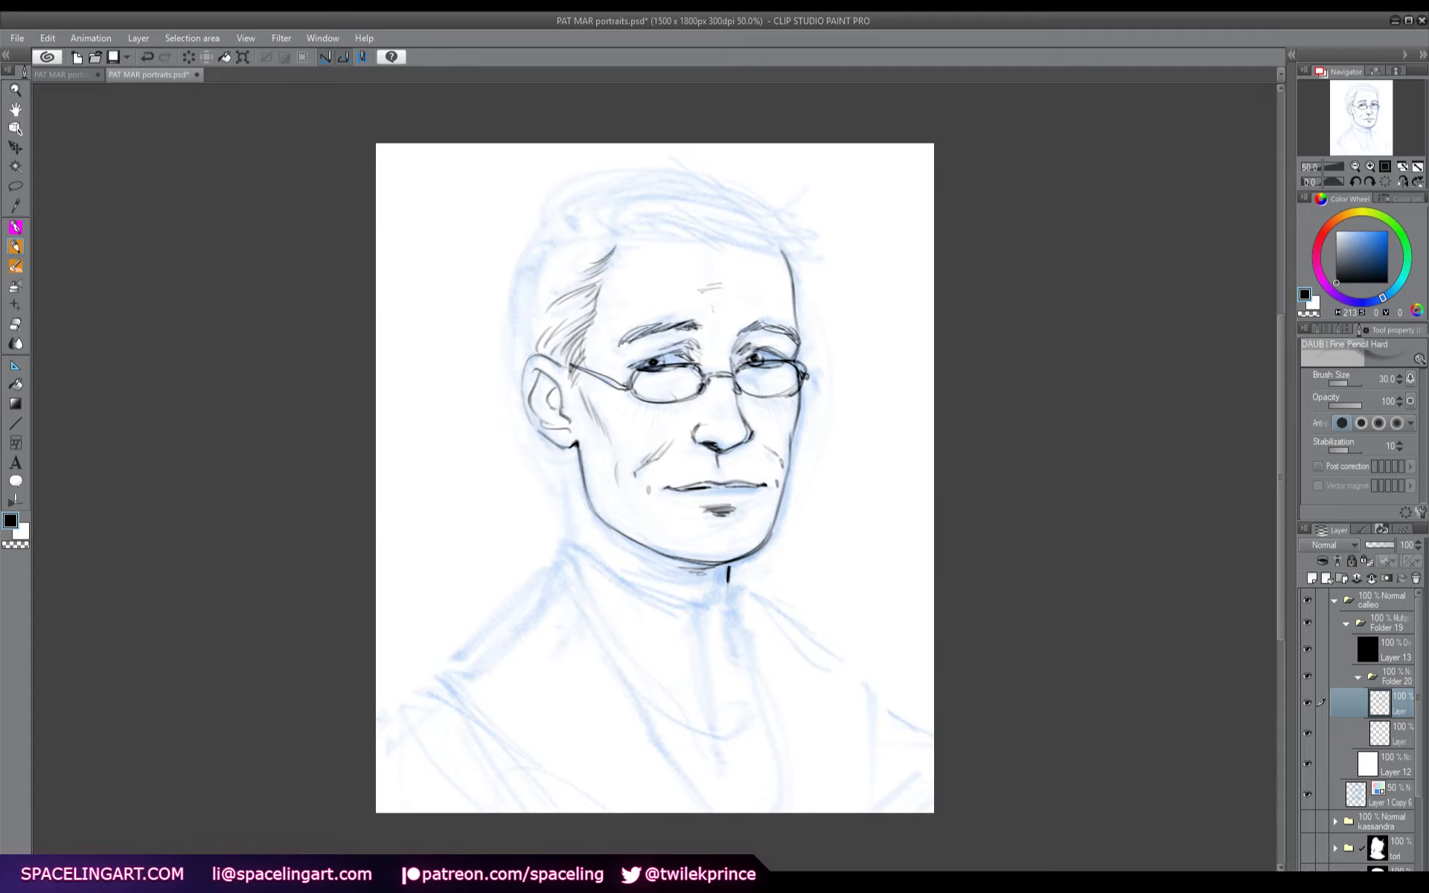
drag(805, 375, 804, 388)
- Draw the front hairline above the forehead and the outline of the back of the head
mouse_move(614, 238)
mouse_down()
mouse_move(669, 225)
mouse_move(658, 219)
mouse_move(757, 237)
mouse_up()
mouse_move(715, 224)
mouse_down()
mouse_move(760, 232)
mouse_move(794, 272)
mouse_up()
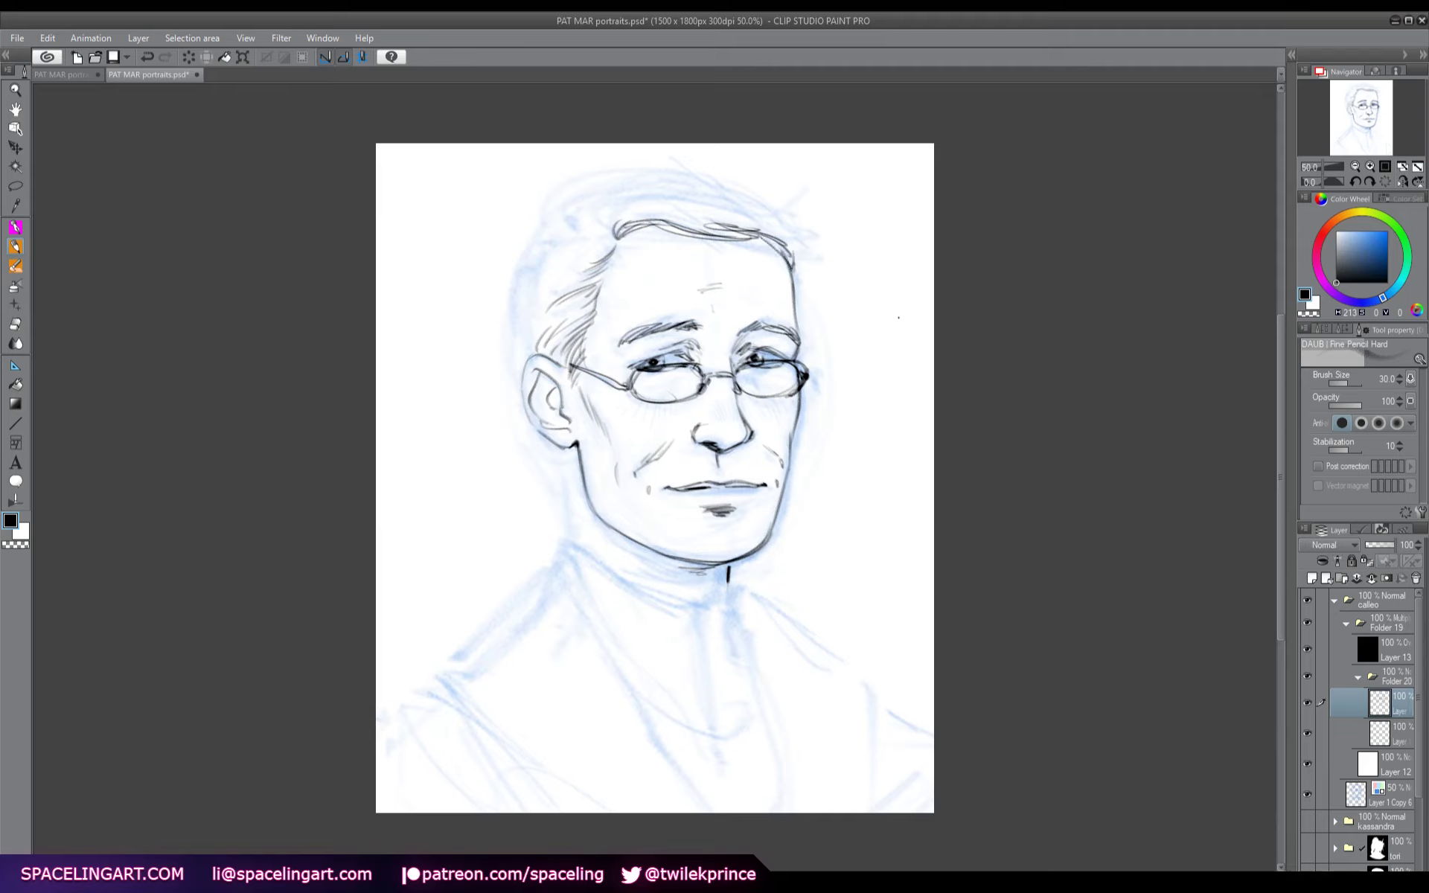
mouse_move(546, 224)
mouse_down()
mouse_move(570, 195)
mouse_move(517, 253)
mouse_move(509, 360)
mouse_move(548, 441)
mouse_up()
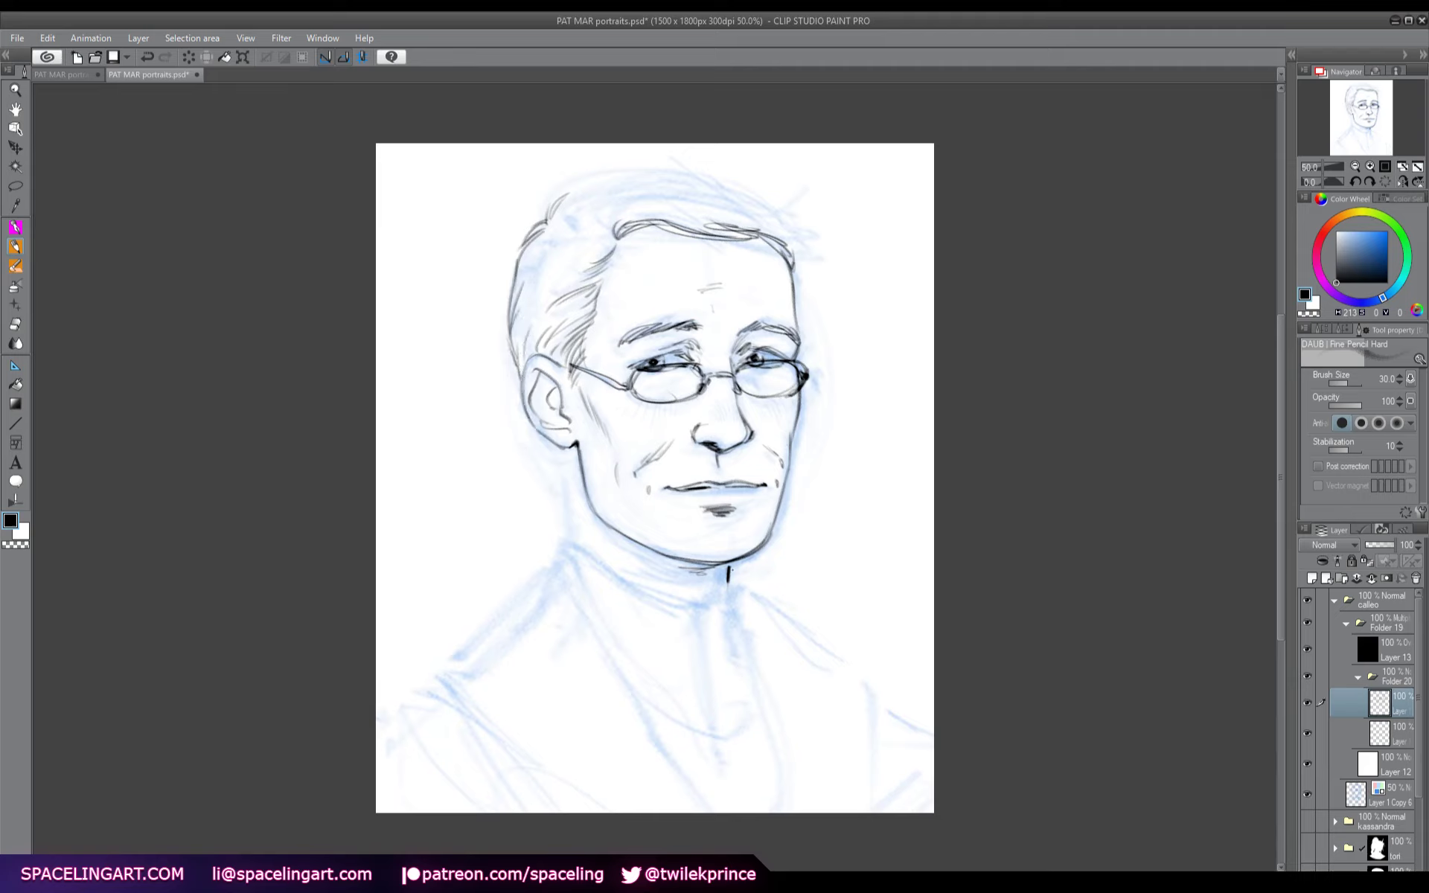
- Add short neck and cheek strokes, and draw the outline and swept strands of the top hair
mouse_move(727, 578)
mouse_down()
mouse_move(728, 596)
mouse_move(711, 579)
mouse_up()
drag(631, 503, 649, 541)
mouse_move(551, 206)
mouse_down()
mouse_move(571, 178)
mouse_move(757, 173)
mouse_move(808, 238)
mouse_move(803, 281)
mouse_up()
mouse_move(613, 207)
mouse_down()
mouse_move(605, 238)
mouse_move(585, 234)
mouse_up()
mouse_move(638, 189)
mouse_down()
mouse_move(585, 230)
mouse_move(636, 192)
mouse_up()
drag(663, 190, 605, 216)
mouse_move(774, 213)
mouse_down()
mouse_move(743, 219)
mouse_move(787, 210)
mouse_move(683, 185)
mouse_up()
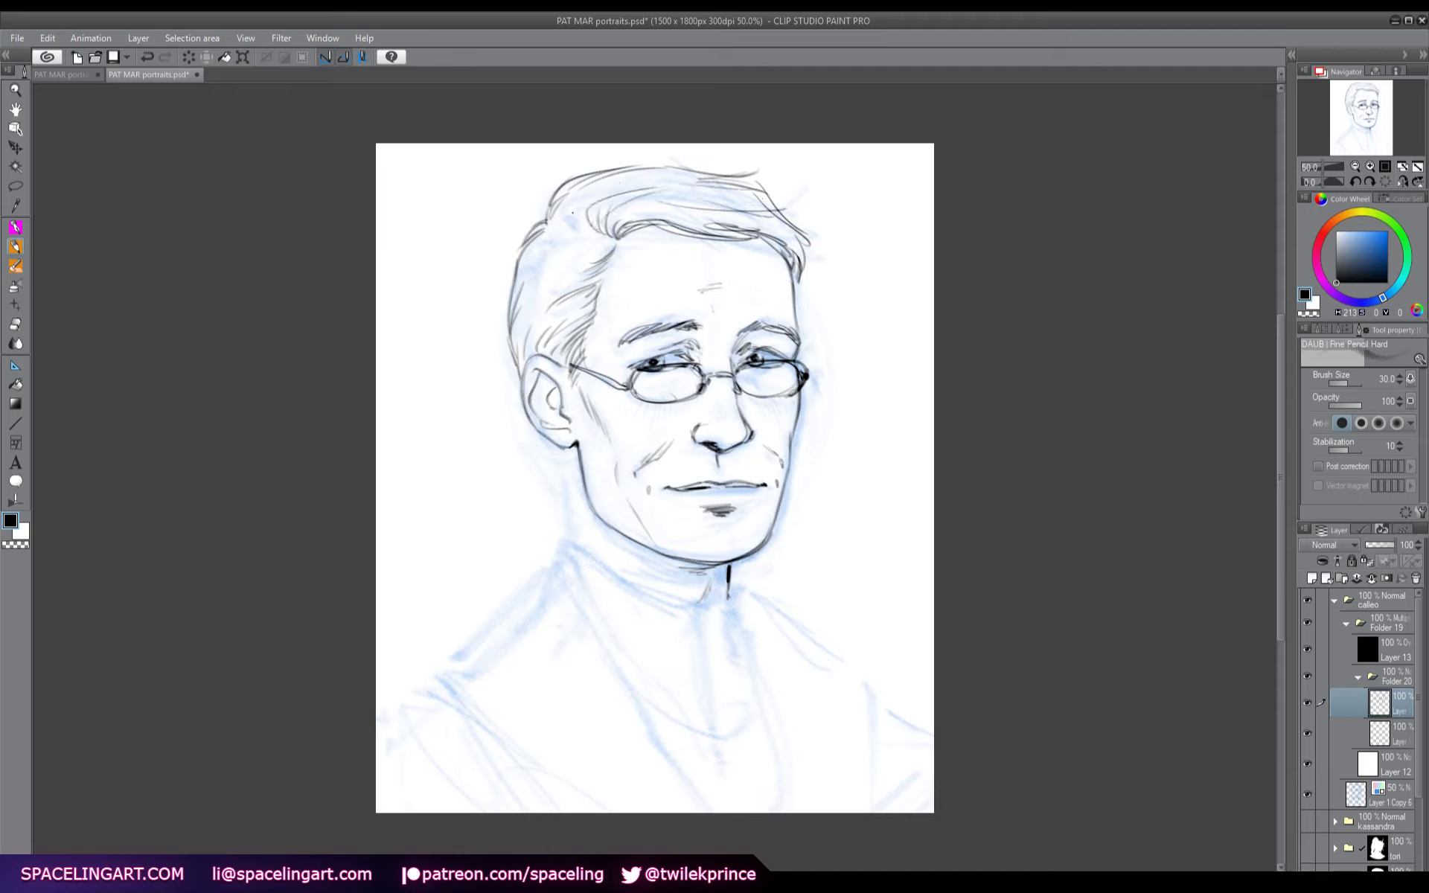
- Fill the side hair with strands sweeping back from the parting toward the ear and nape
drag(586, 194, 569, 248)
drag(583, 235, 515, 304)
mouse_move(596, 239)
mouse_down()
mouse_move(549, 270)
mouse_move(562, 277)
mouse_up()
drag(527, 299, 513, 341)
drag(520, 340, 513, 364)
drag(576, 304, 522, 349)
drag(563, 232, 518, 297)
drag(605, 228, 536, 279)
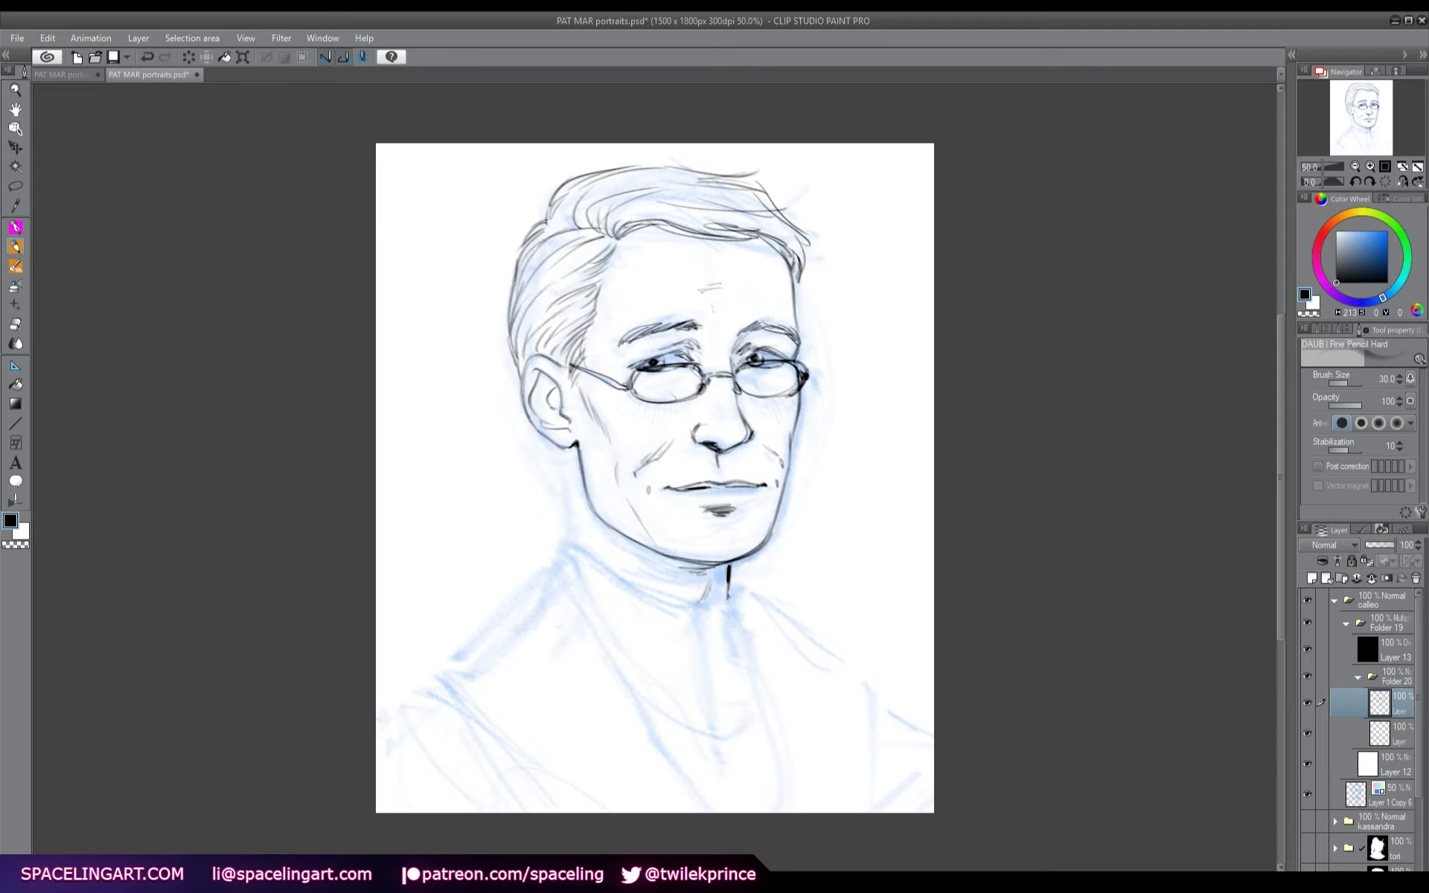
mouse_move(617, 240)
mouse_down()
mouse_move(573, 345)
mouse_move(582, 327)
mouse_up()
drag(581, 327, 566, 354)
- Draw the back of the neck, the standing collar, the front placket line and the near lapel edge
drag(557, 452, 564, 543)
key(h)
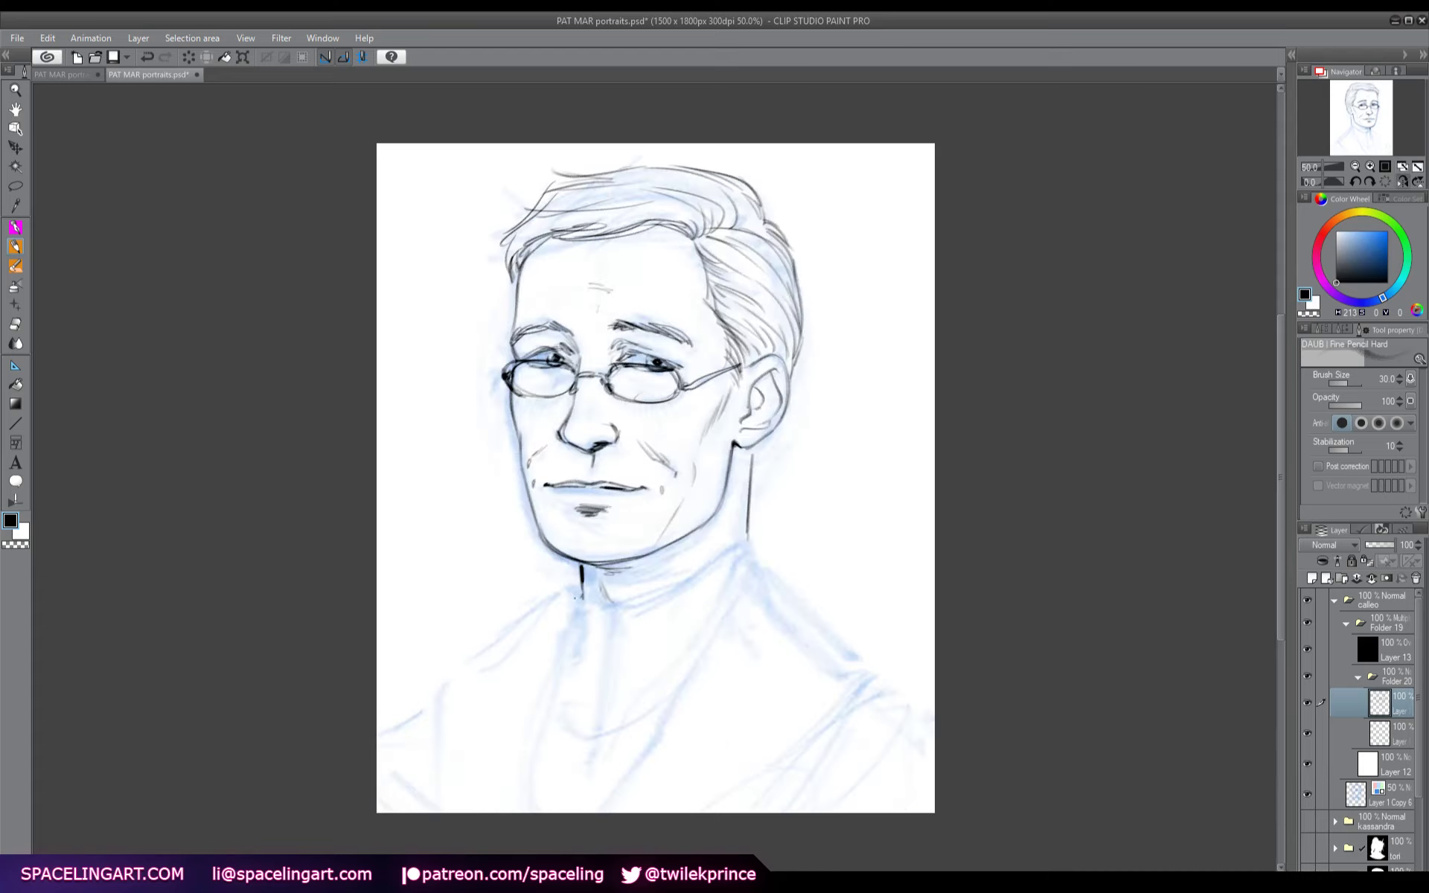
drag(578, 595, 571, 634)
drag(582, 584, 581, 595)
mouse_move(582, 593)
mouse_down()
mouse_move(601, 608)
mouse_move(602, 670)
mouse_move(612, 604)
mouse_move(652, 598)
mouse_move(748, 541)
mouse_move(768, 569)
mouse_move(652, 753)
mouse_up()
drag(730, 619, 637, 785)
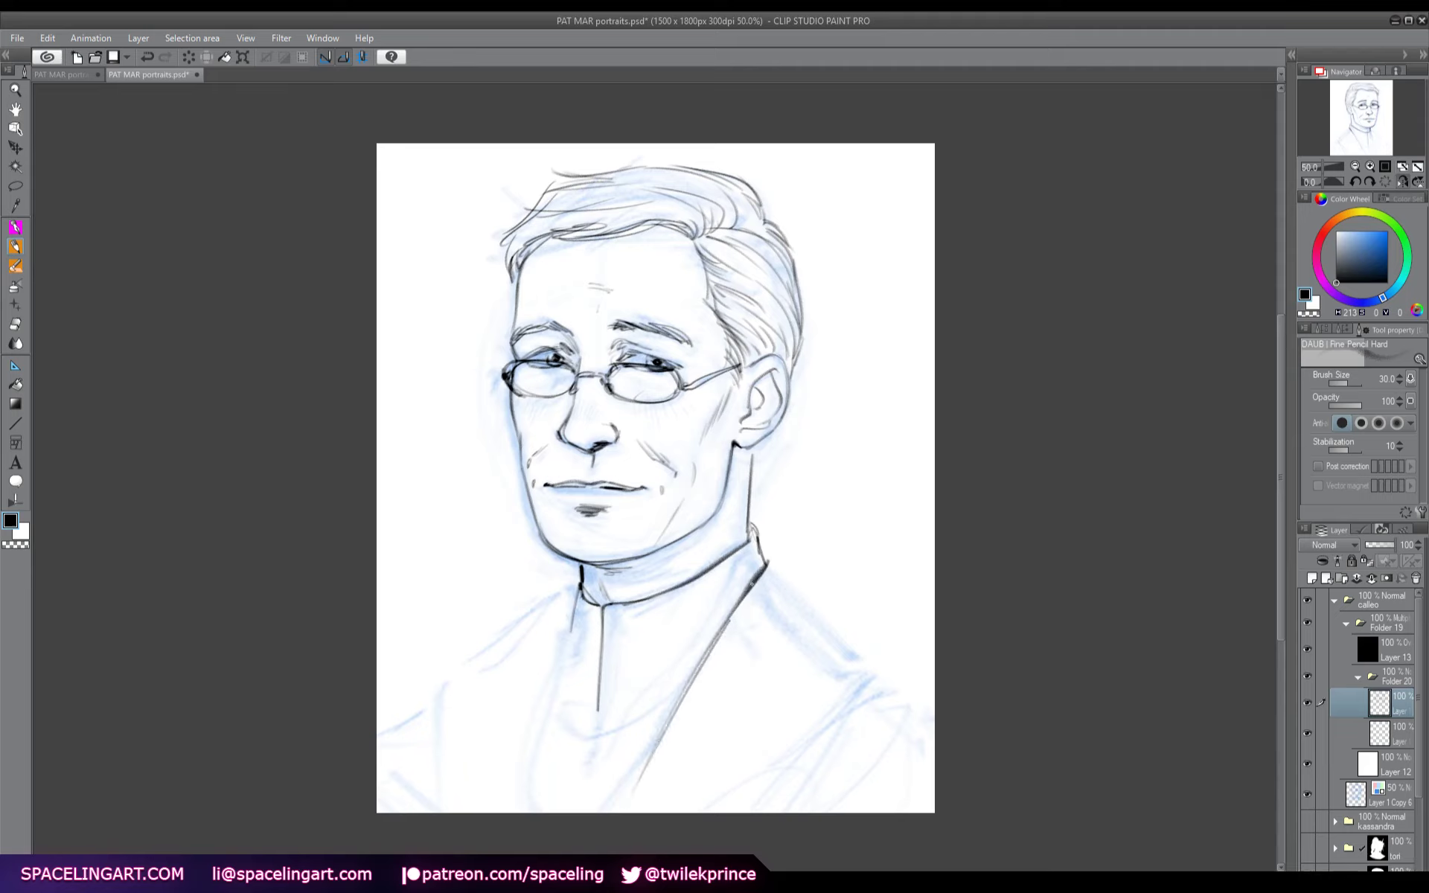
- Thicken the near lapel and draw both shoulder lines, the far lapel and the curved bib edge across the chest
drag(761, 570, 730, 619)
mouse_move(761, 561)
mouse_down()
mouse_move(771, 552)
mouse_move(887, 659)
mouse_up()
mouse_move(578, 571)
mouse_down()
mouse_move(456, 655)
mouse_move(433, 720)
mouse_up()
drag(576, 601, 538, 771)
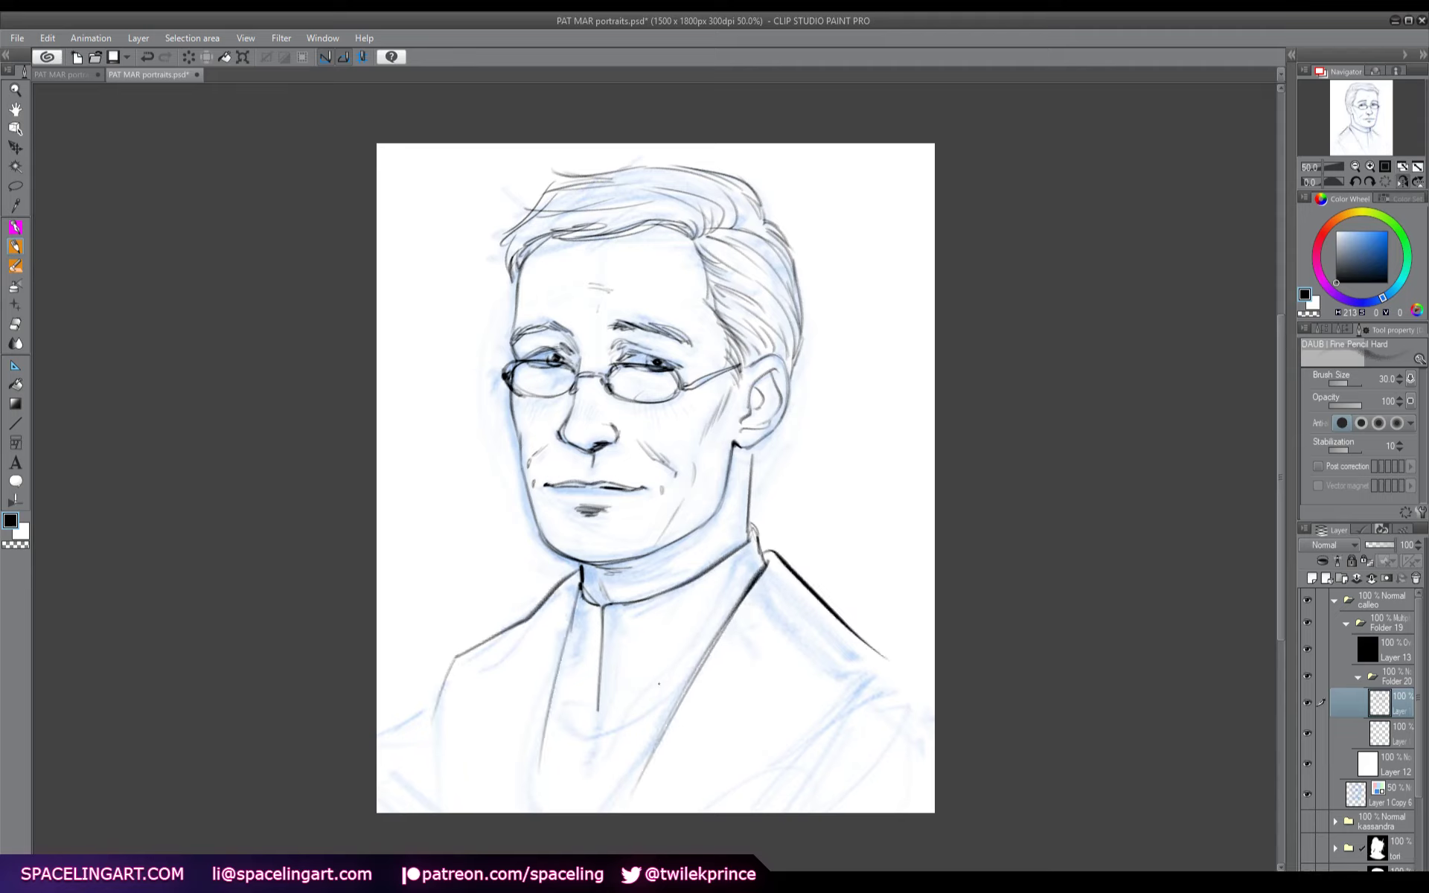
mouse_move(556, 685)
mouse_down()
mouse_move(598, 712)
mouse_move(663, 707)
mouse_up()
key(h)
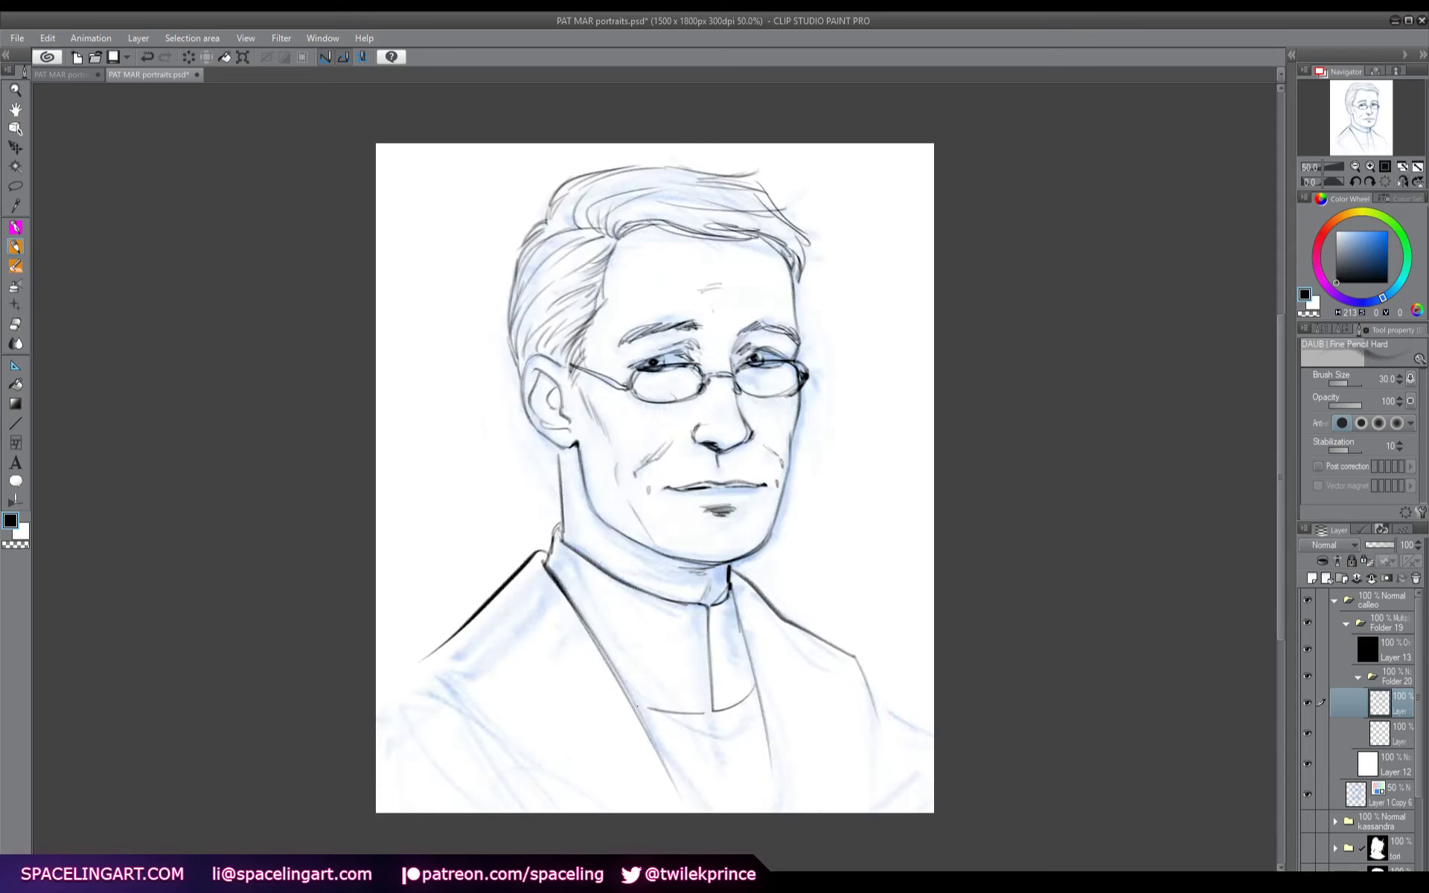
- Retouch the placket, extend the sleeve lines at both shoulders and hide the blue sketch layer
drag(706, 713, 712, 658)
mouse_move(418, 658)
mouse_down()
mouse_move(481, 753)
mouse_move(398, 680)
mouse_up()
drag(866, 676, 887, 689)
click(1306, 794)
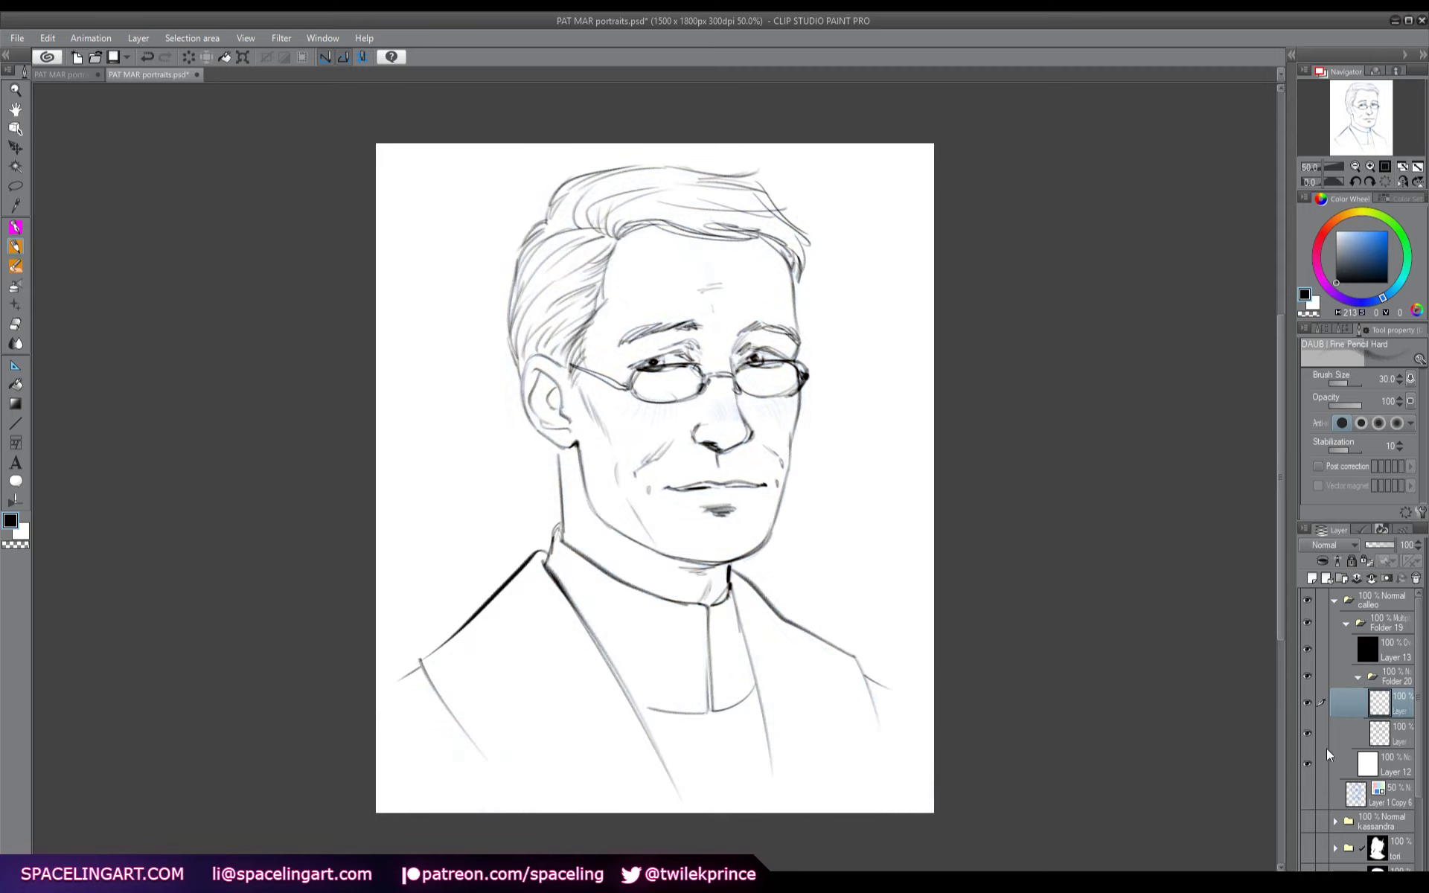
- Sign and date the portrait above the far shoulder
click(1343, 331)
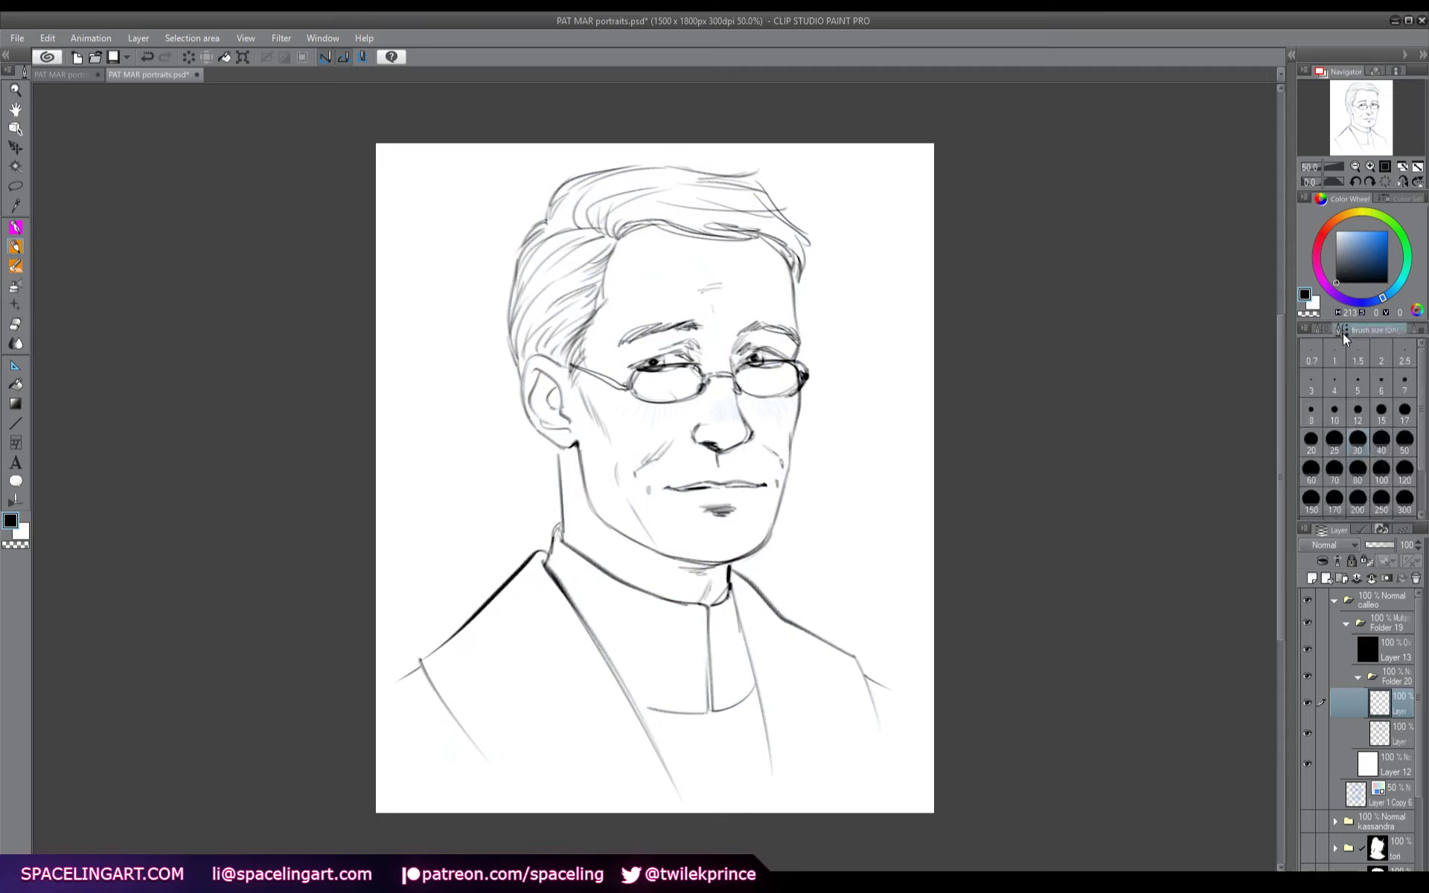
drag(795, 613, 796, 615)
click(820, 614)
mouse_move(816, 617)
mouse_down()
mouse_move(882, 652)
mouse_move(857, 646)
mouse_move(885, 645)
mouse_up()
drag(892, 636, 893, 644)
drag(898, 637, 897, 637)
- Add under-eye lines inside the spectacle lenses on the lower line layer and merge Folder 19 into one layer
click(1395, 731)
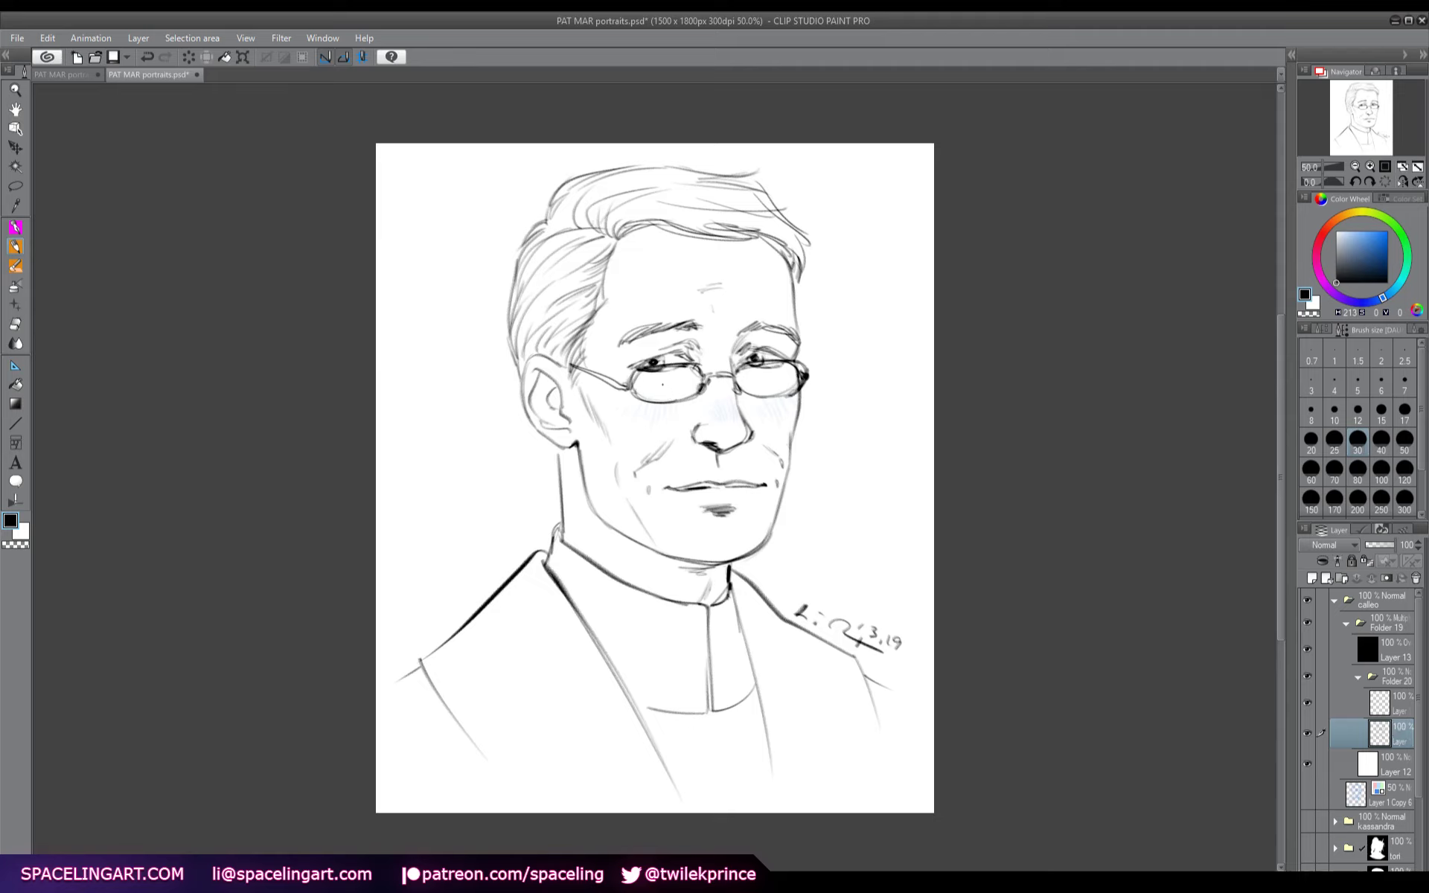
mouse_move(649, 385)
mouse_down()
mouse_move(772, 379)
mouse_move(746, 381)
mouse_up()
click(1347, 624)
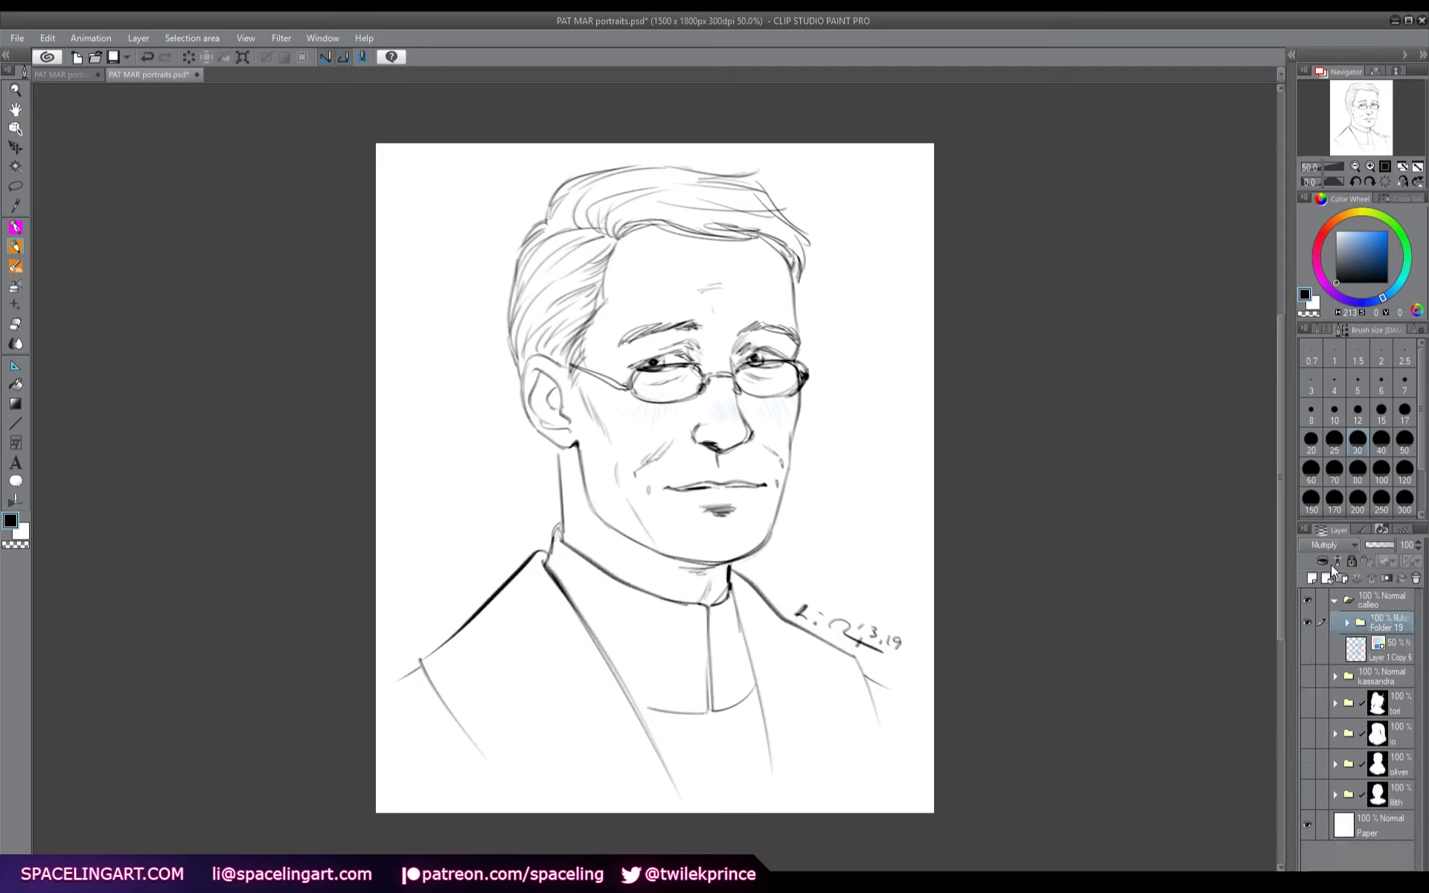
key(shift+alt+e)
click(48, 38)
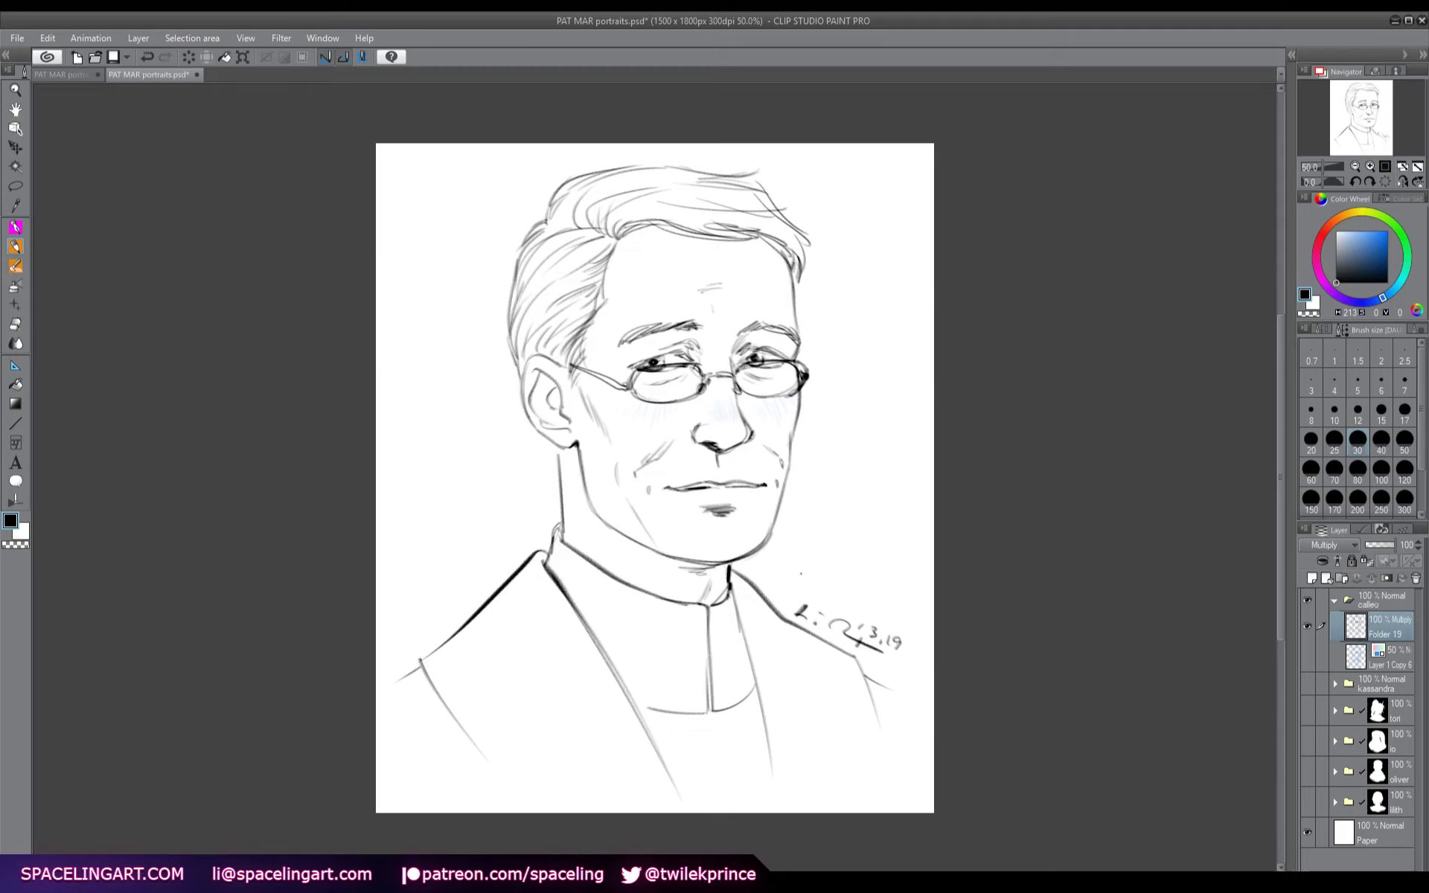
- Add a folder containing a new layer beneath the line art and set the layer's opacity to 50%
click(1393, 665)
click(1342, 578)
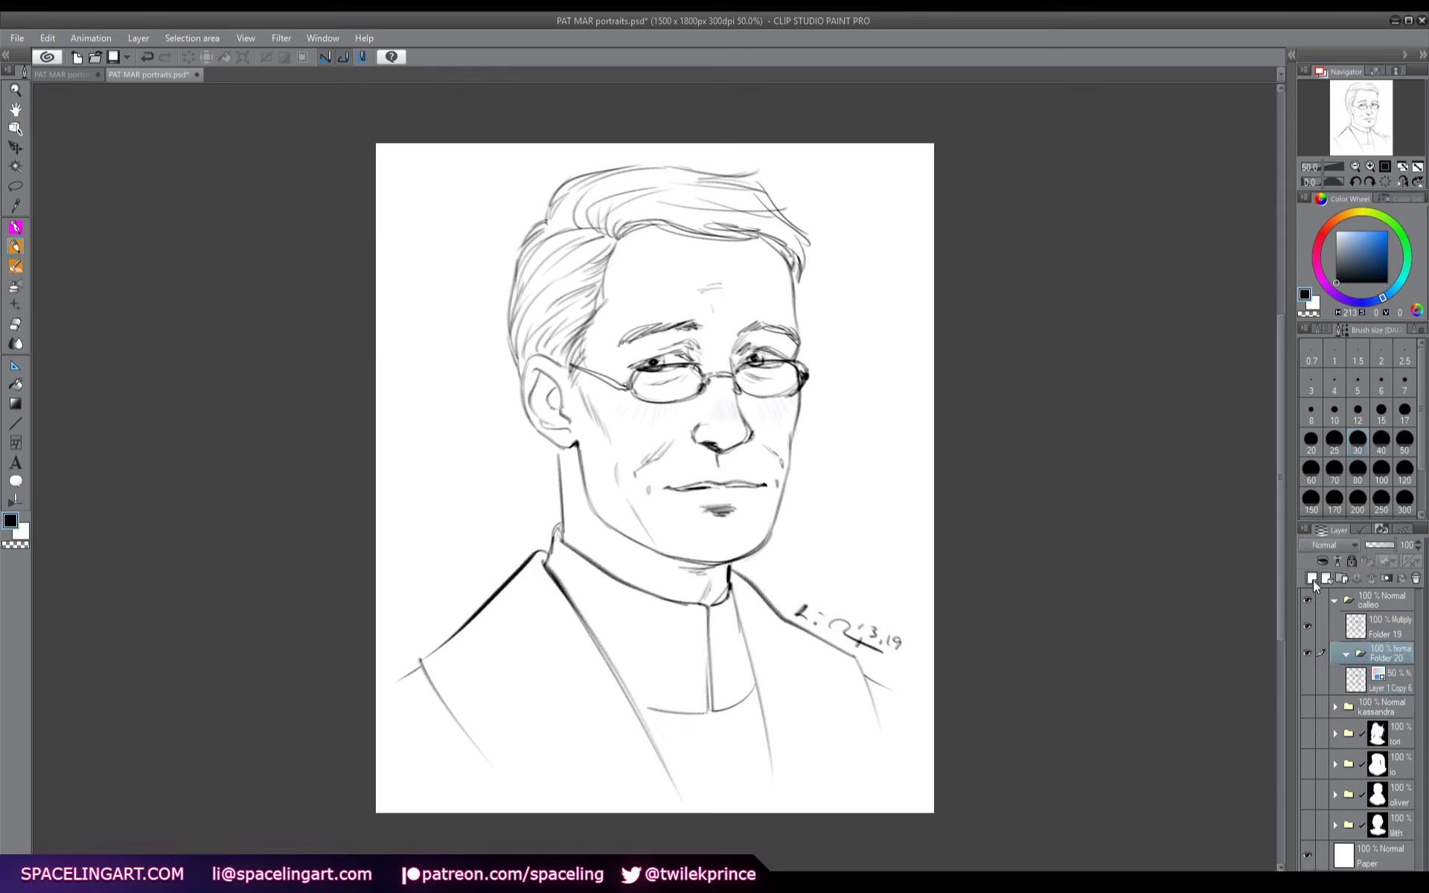
click(1312, 578)
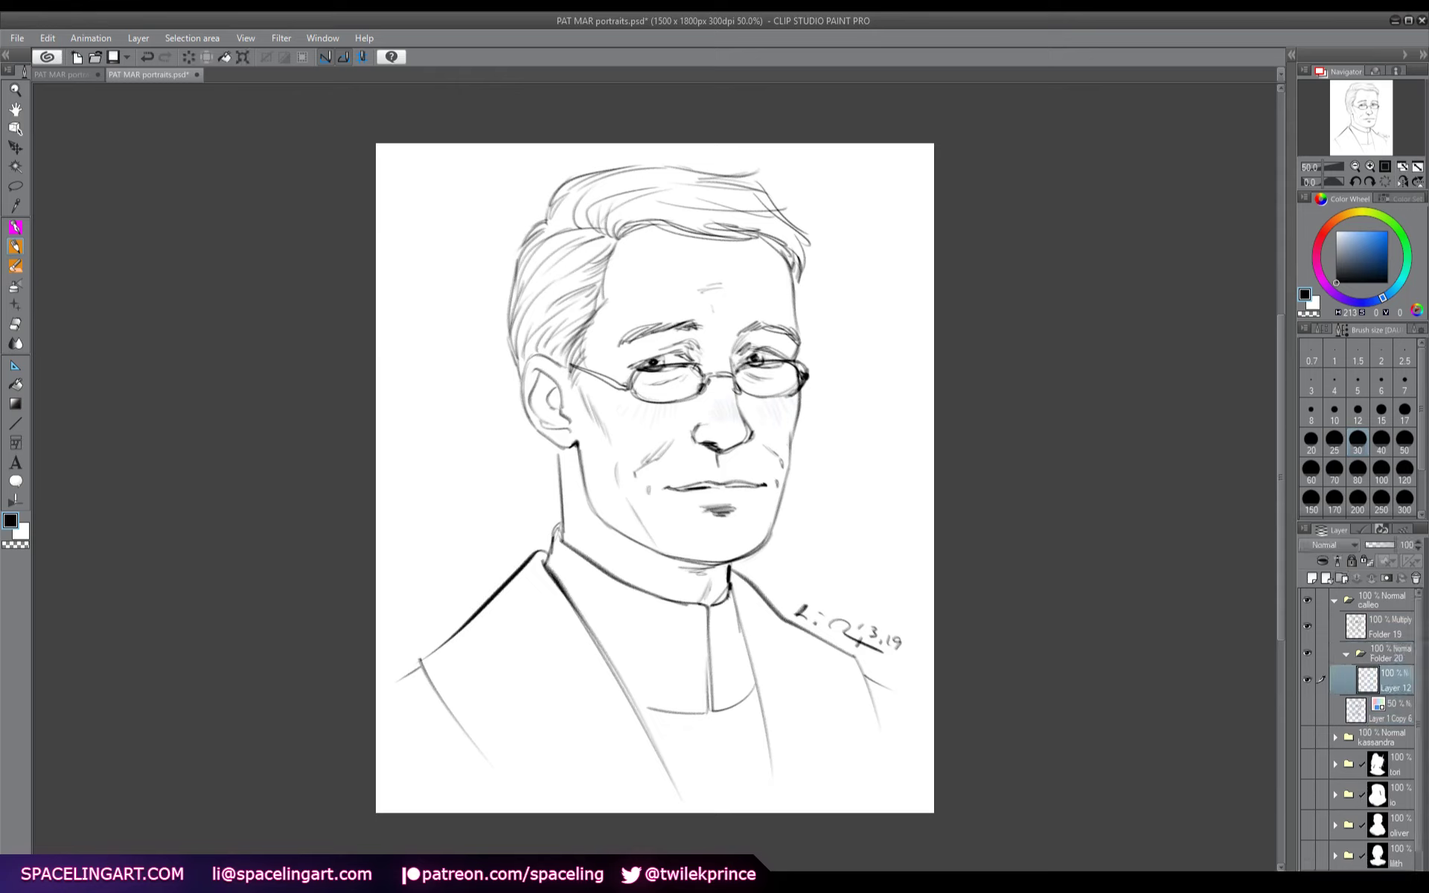
key(ctrl+s)
key(5)
click(15, 266)
- Brush textured grey shading on the neck beside the collar, the nose and the near cheek, undoing and repainting the cheek lighter
mouse_move(757, 592)
mouse_down()
mouse_move(705, 583)
mouse_move(744, 576)
mouse_up()
mouse_move(713, 424)
mouse_down()
mouse_move(724, 429)
mouse_move(733, 343)
mouse_move(696, 331)
mouse_move(588, 406)
mouse_move(625, 431)
mouse_up()
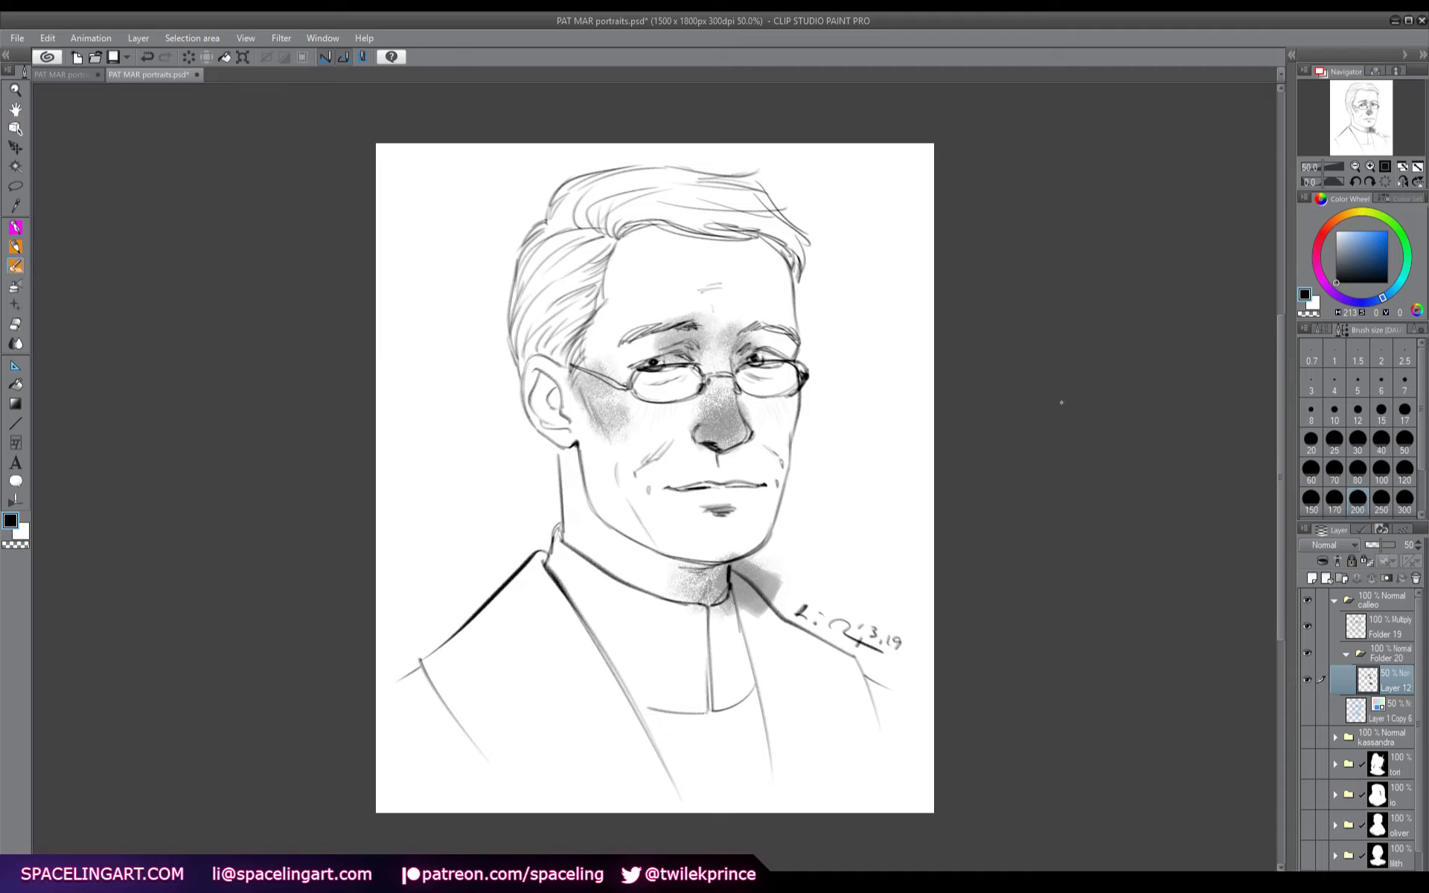
key(ctrl+z)
key(ctrl+z)
key(ctrl+z)
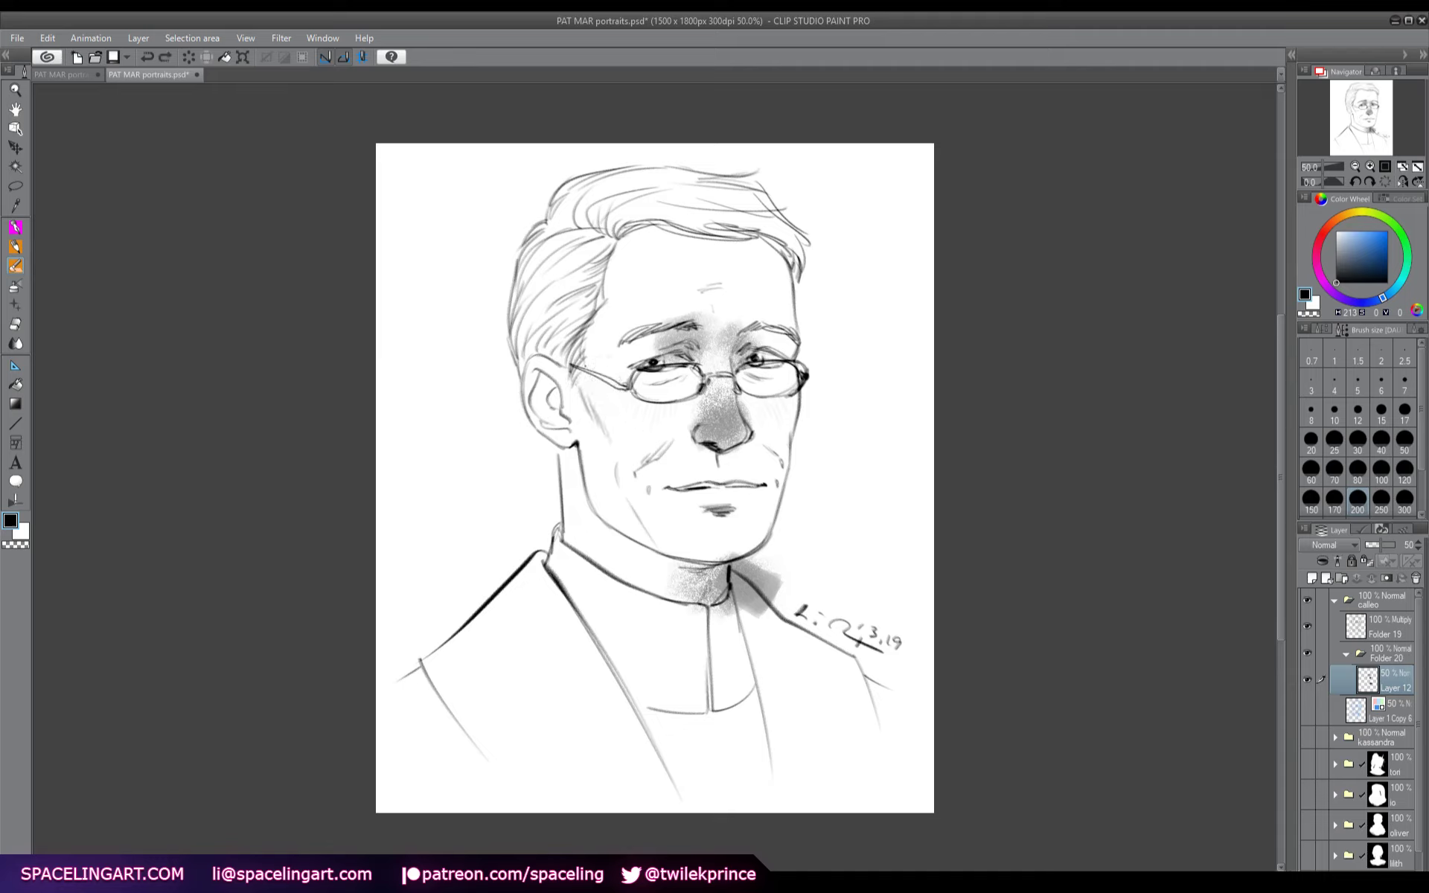
drag(566, 376, 608, 426)
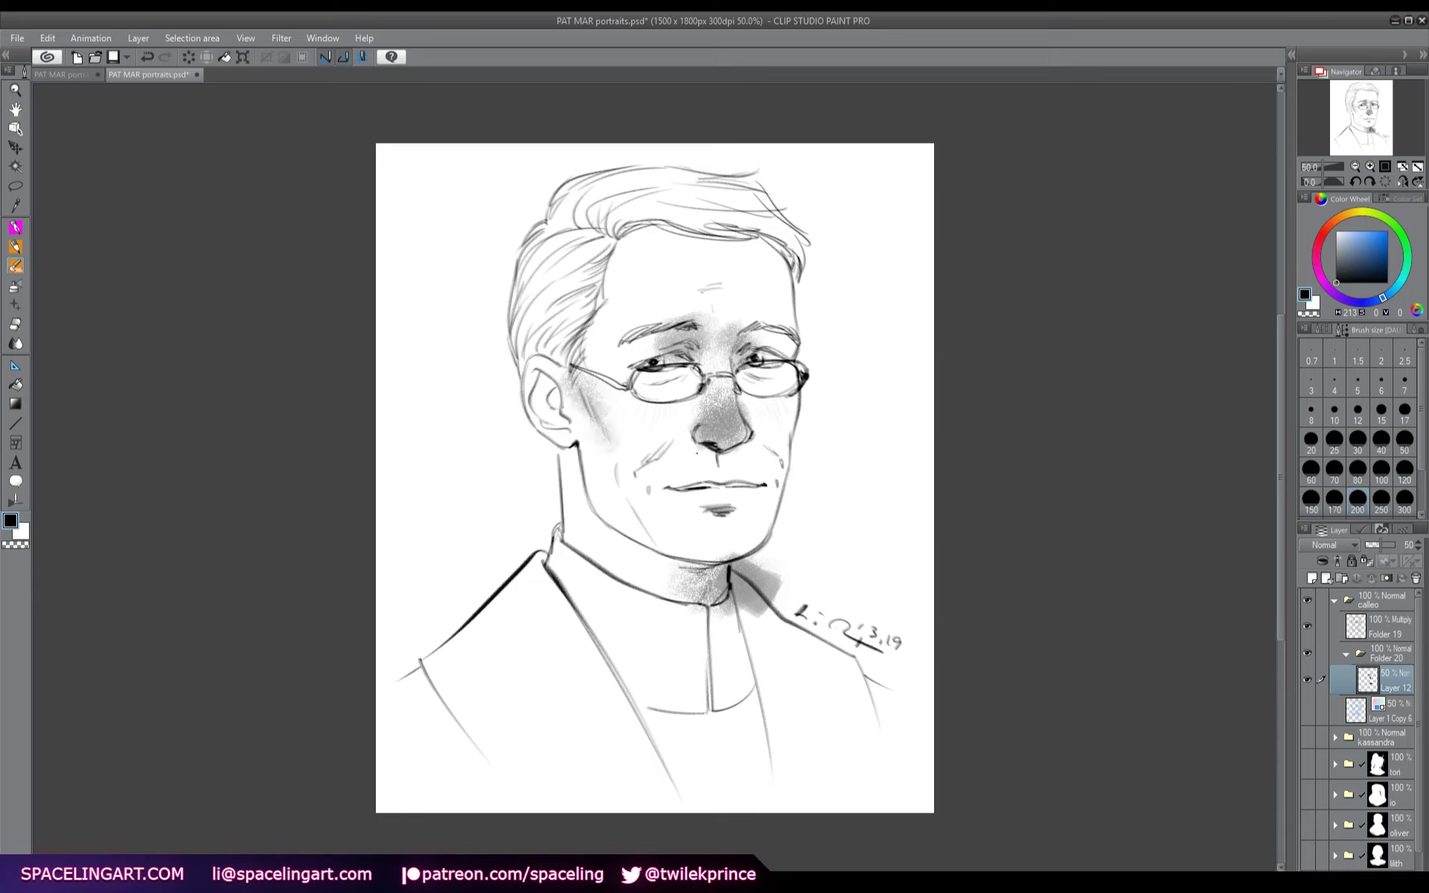
- Shade the far side of the face, near eyelid, jaw, neck, far half of the bib, far shoulder and near lapel
mouse_move(774, 468)
mouse_down()
mouse_move(797, 491)
mouse_move(711, 521)
mouse_move(707, 566)
mouse_move(793, 461)
mouse_move(800, 406)
mouse_move(752, 379)
mouse_move(796, 346)
mouse_move(805, 290)
mouse_up()
drag(650, 349, 612, 339)
mouse_move(553, 428)
mouse_down()
mouse_move(539, 380)
mouse_move(566, 455)
mouse_move(692, 588)
mouse_move(621, 536)
mouse_move(718, 614)
mouse_move(778, 599)
mouse_move(725, 636)
mouse_move(756, 597)
mouse_move(837, 703)
mouse_up()
mouse_move(808, 618)
mouse_down()
mouse_move(882, 726)
mouse_move(852, 770)
mouse_up()
mouse_move(543, 558)
mouse_down()
mouse_move(639, 729)
mouse_move(649, 778)
mouse_up()
drag(551, 592, 561, 651)
- Shade the far temple, the forehead beside the hairline, and the front, crown and back of the hair
drag(811, 238, 774, 316)
drag(793, 249, 766, 324)
drag(752, 261, 815, 207)
drag(612, 296, 608, 281)
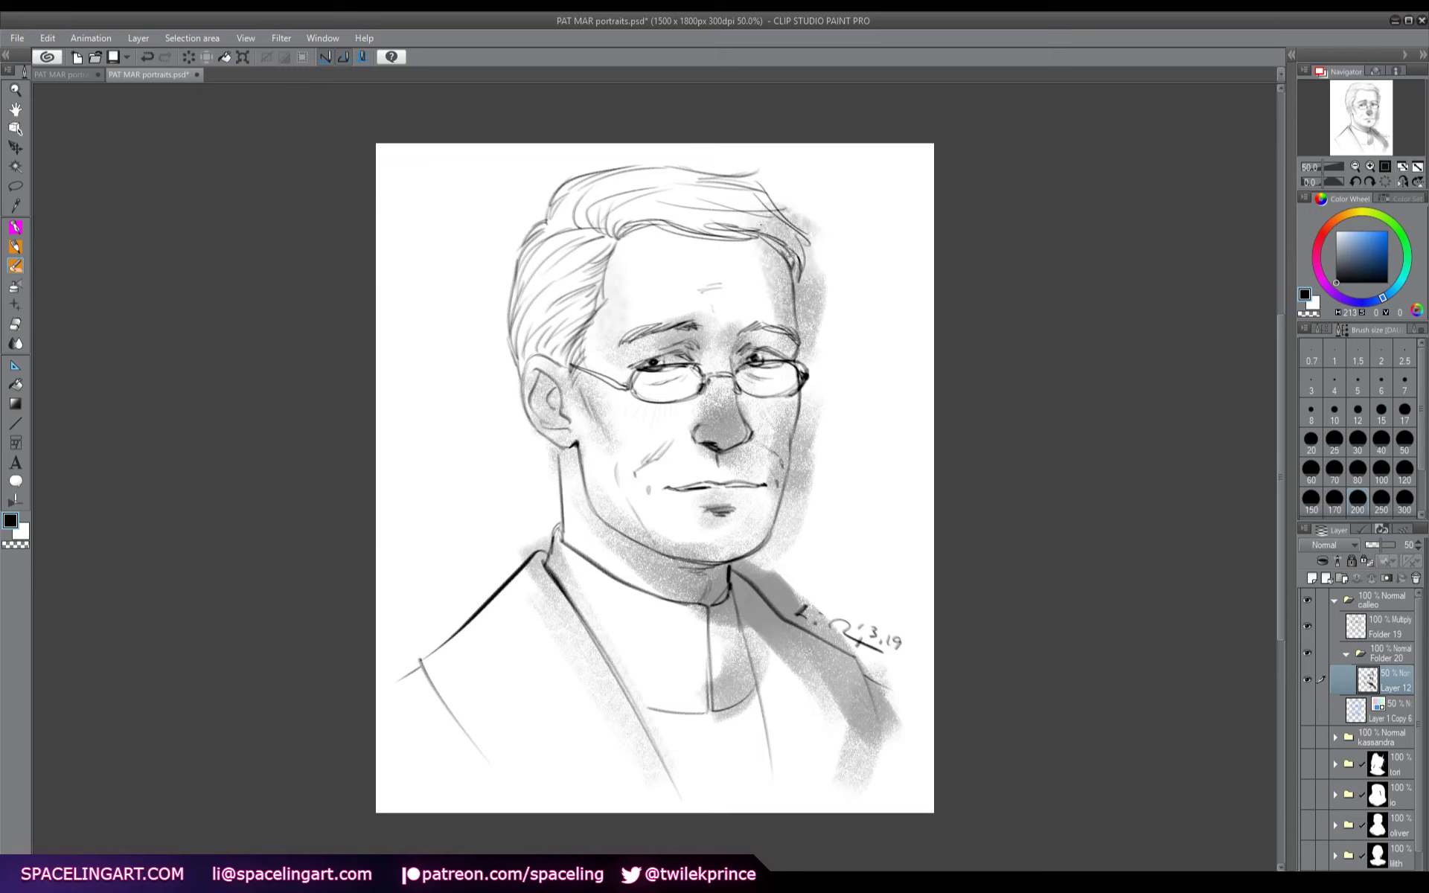
drag(797, 245, 703, 175)
drag(741, 234, 726, 217)
mouse_move(587, 227)
mouse_down()
mouse_move(543, 190)
mouse_move(547, 232)
mouse_up()
drag(508, 313, 500, 356)
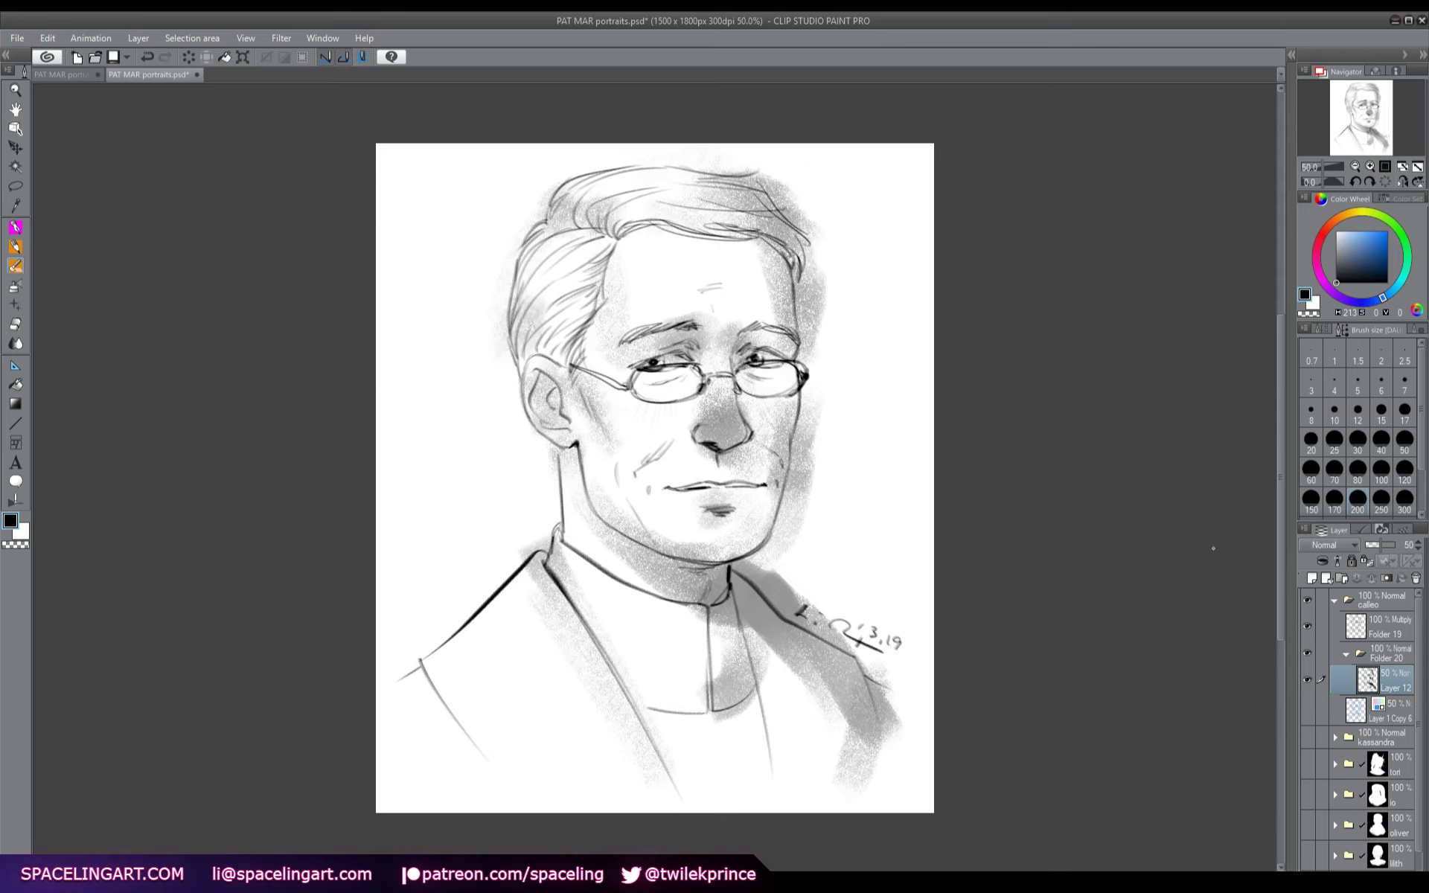
- Hide all the shading with a layer mask and reveal it on the near cheek, under the nose, around both eyes and at the near temple
click(1386, 578)
click(207, 56)
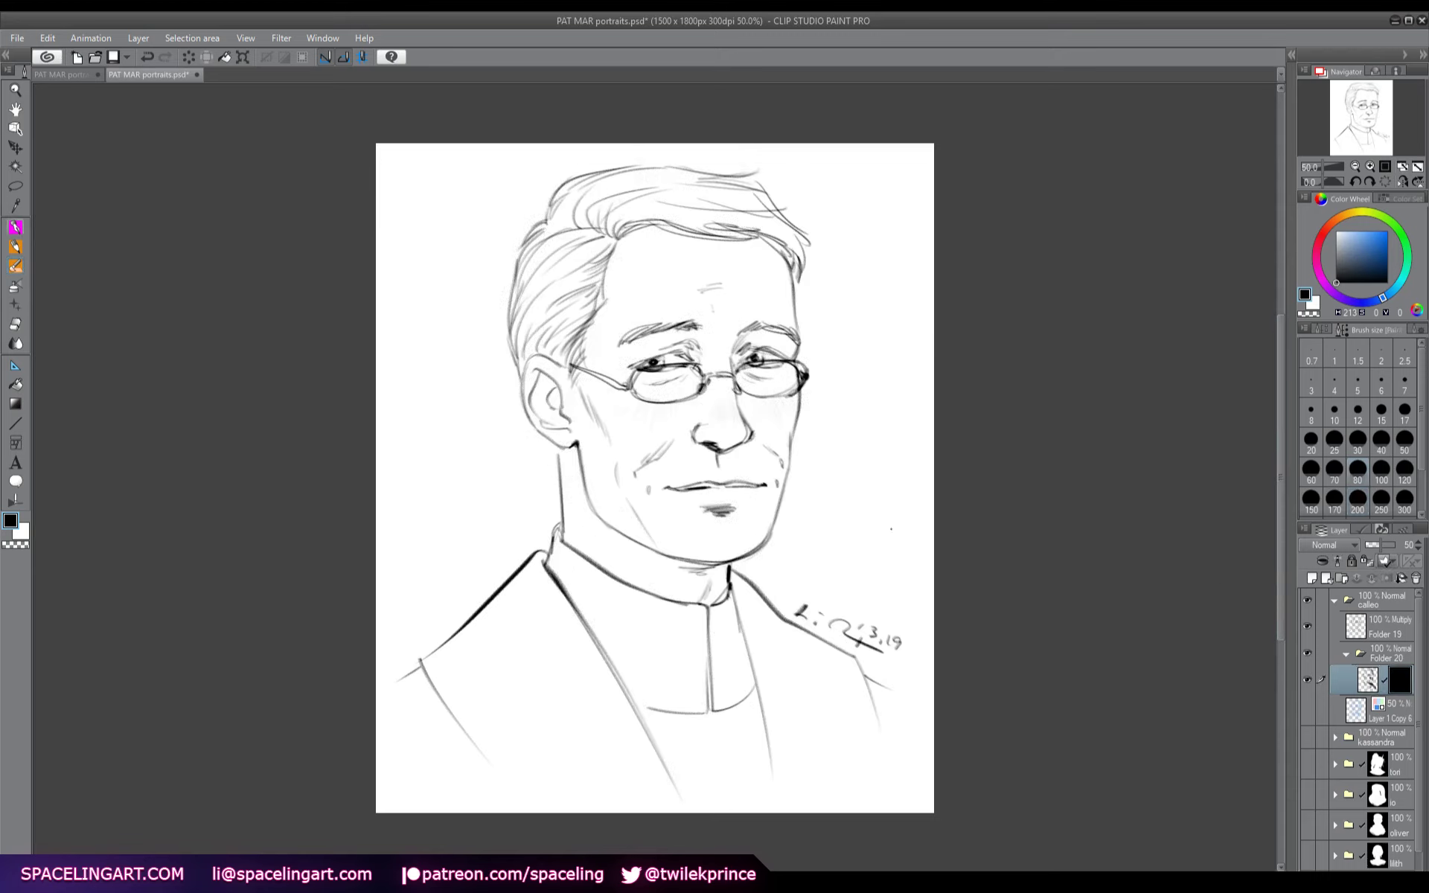
mouse_move(588, 378)
mouse_down()
mouse_move(618, 436)
mouse_move(604, 405)
mouse_up()
mouse_move(697, 429)
mouse_down()
mouse_move(730, 461)
mouse_move(777, 416)
mouse_move(746, 410)
mouse_move(759, 335)
mouse_up()
mouse_move(759, 347)
mouse_down()
mouse_move(796, 337)
mouse_move(741, 332)
mouse_up()
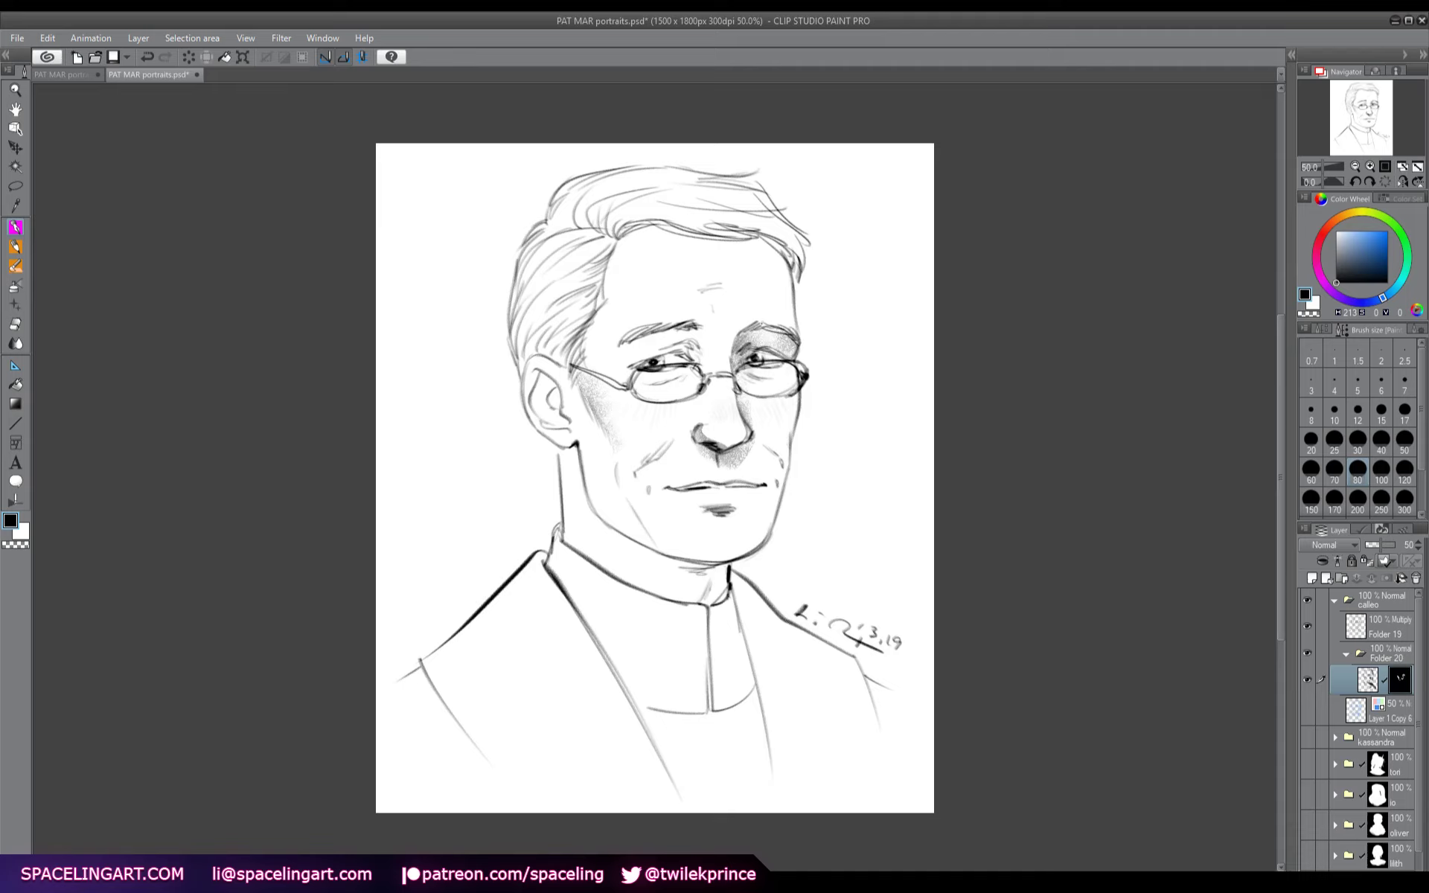
mouse_move(683, 350)
mouse_down()
mouse_move(707, 331)
mouse_move(616, 345)
mouse_move(611, 269)
mouse_up()
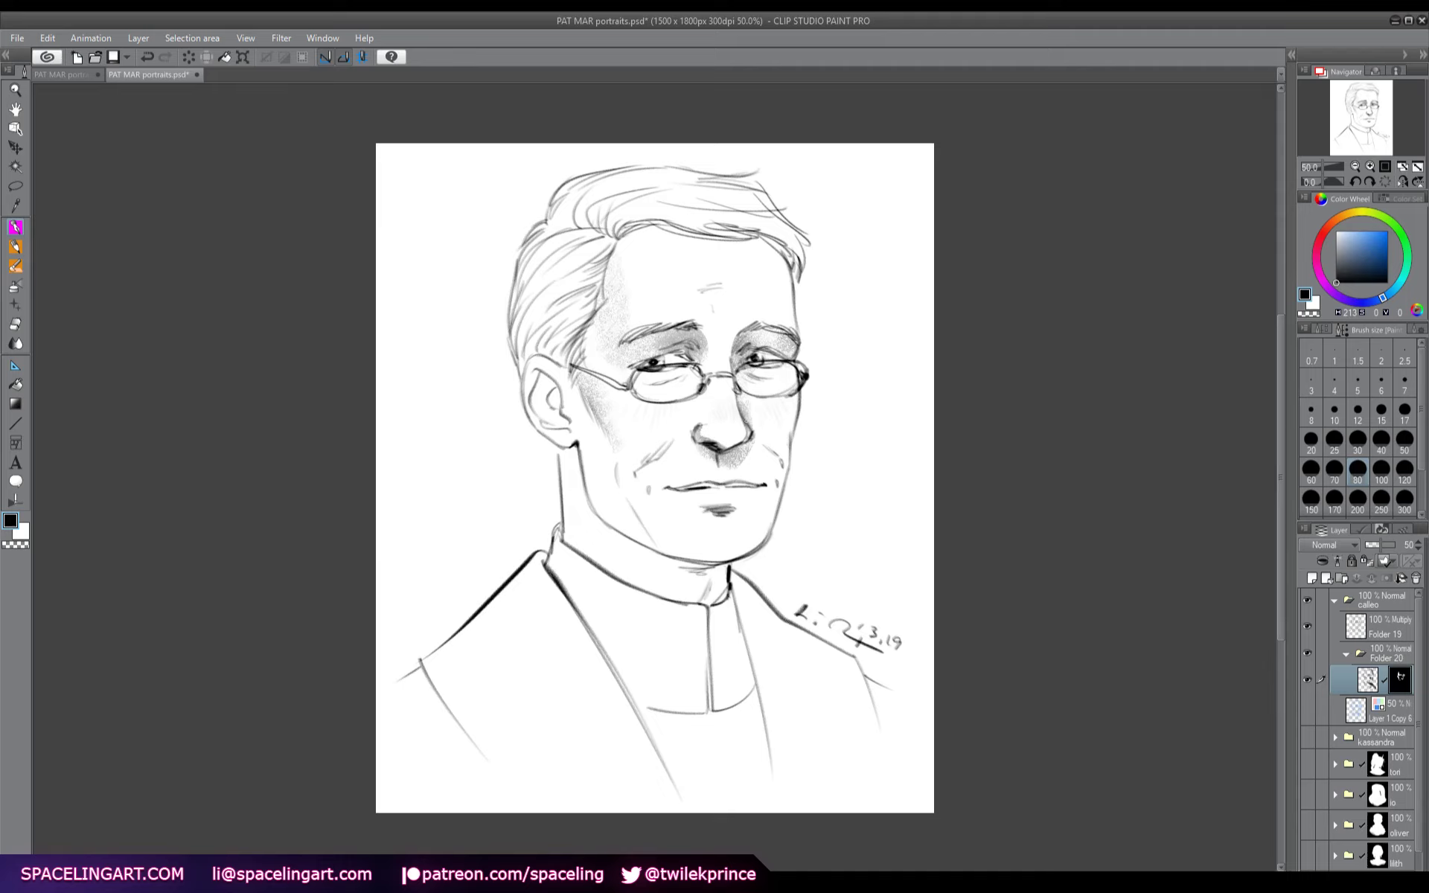
- Reveal the masked shading at the nose, down the far cheek and jaw edge, and below the lower lip
drag(718, 428, 716, 436)
drag(794, 400, 781, 485)
drag(785, 456, 773, 504)
mouse_move(772, 514)
mouse_down()
mouse_move(781, 483)
mouse_move(730, 512)
mouse_up()
drag(704, 515, 725, 519)
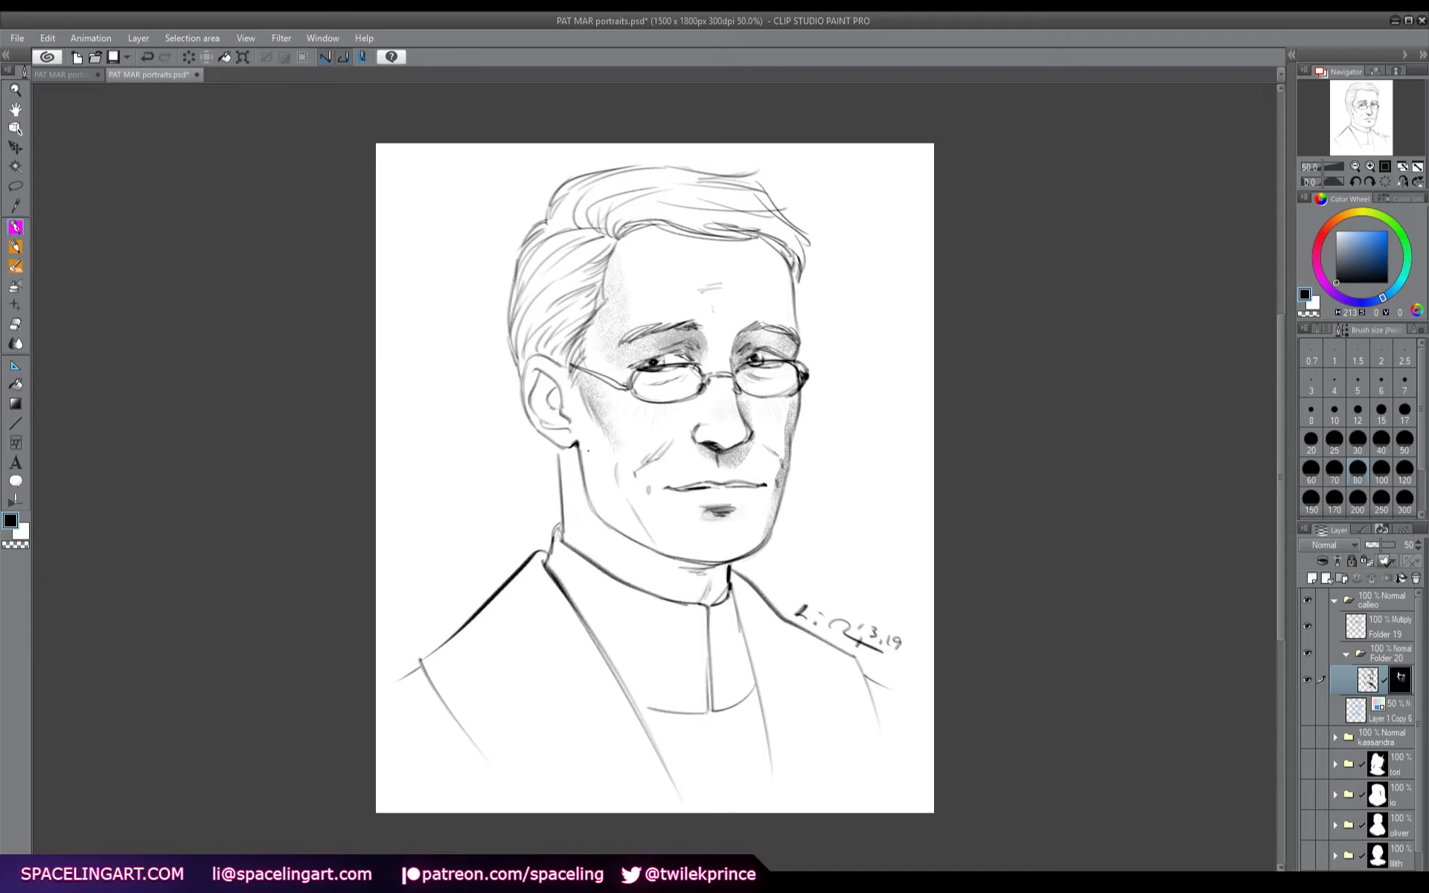
- Flip the canvas horizontally and reveal the masked shading along the far temple and the front of the hair
key(h)
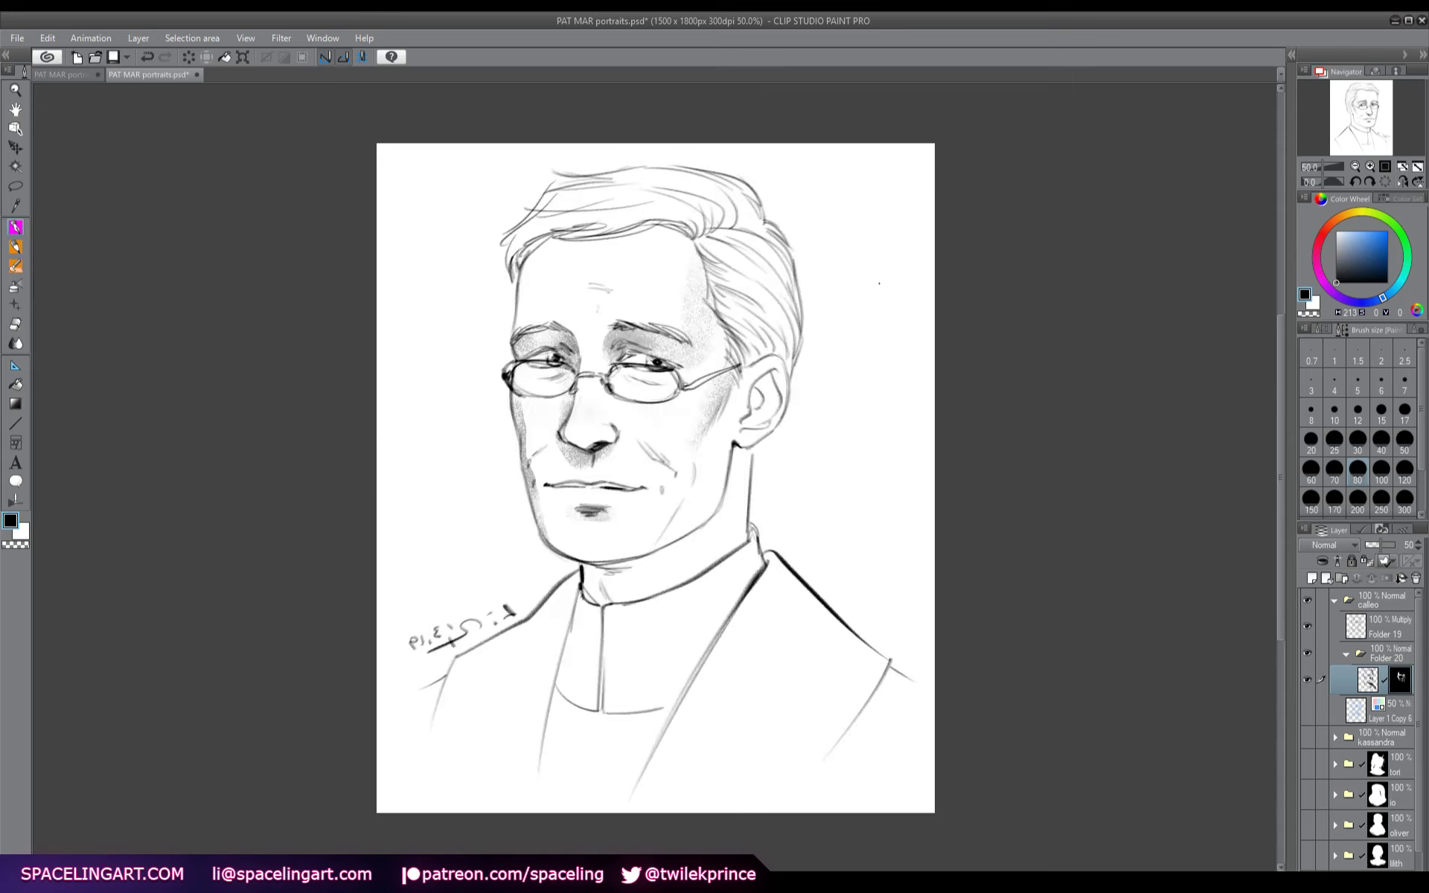
drag(547, 238, 520, 309)
drag(528, 258, 517, 329)
drag(539, 243, 528, 256)
drag(530, 283, 523, 309)
drag(533, 239, 521, 264)
mouse_move(581, 215)
mouse_down()
mouse_move(519, 259)
mouse_move(538, 242)
mouse_up()
drag(641, 205, 513, 252)
drag(519, 247, 508, 281)
mouse_move(583, 189)
mouse_down()
mouse_move(503, 244)
mouse_move(558, 188)
mouse_move(607, 177)
mouse_move(546, 220)
mouse_up()
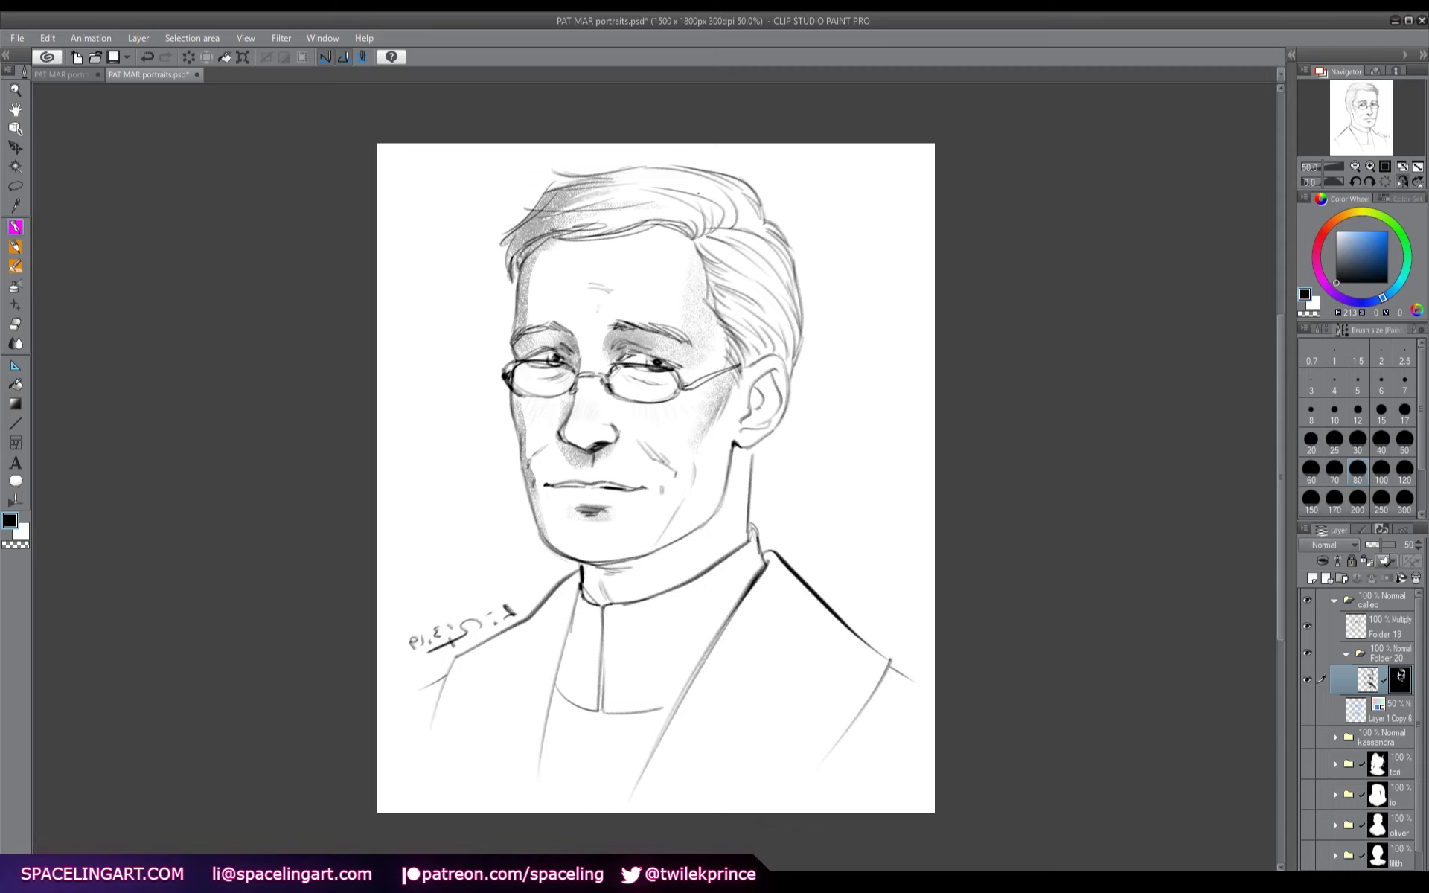
- Reveal the masked shading at the hair parting, the back of the hair and inside the ear
mouse_move(722, 197)
mouse_down()
mouse_move(744, 223)
mouse_move(654, 195)
mouse_move(693, 235)
mouse_up()
mouse_move(731, 203)
mouse_down()
mouse_move(716, 226)
mouse_move(727, 220)
mouse_up()
drag(741, 220, 705, 235)
drag(780, 305, 768, 344)
mouse_move(789, 317)
mouse_down()
mouse_move(779, 351)
mouse_move(793, 321)
mouse_up()
mouse_move(774, 375)
mouse_down()
mouse_move(750, 411)
mouse_move(758, 403)
mouse_up()
drag(782, 372, 775, 397)
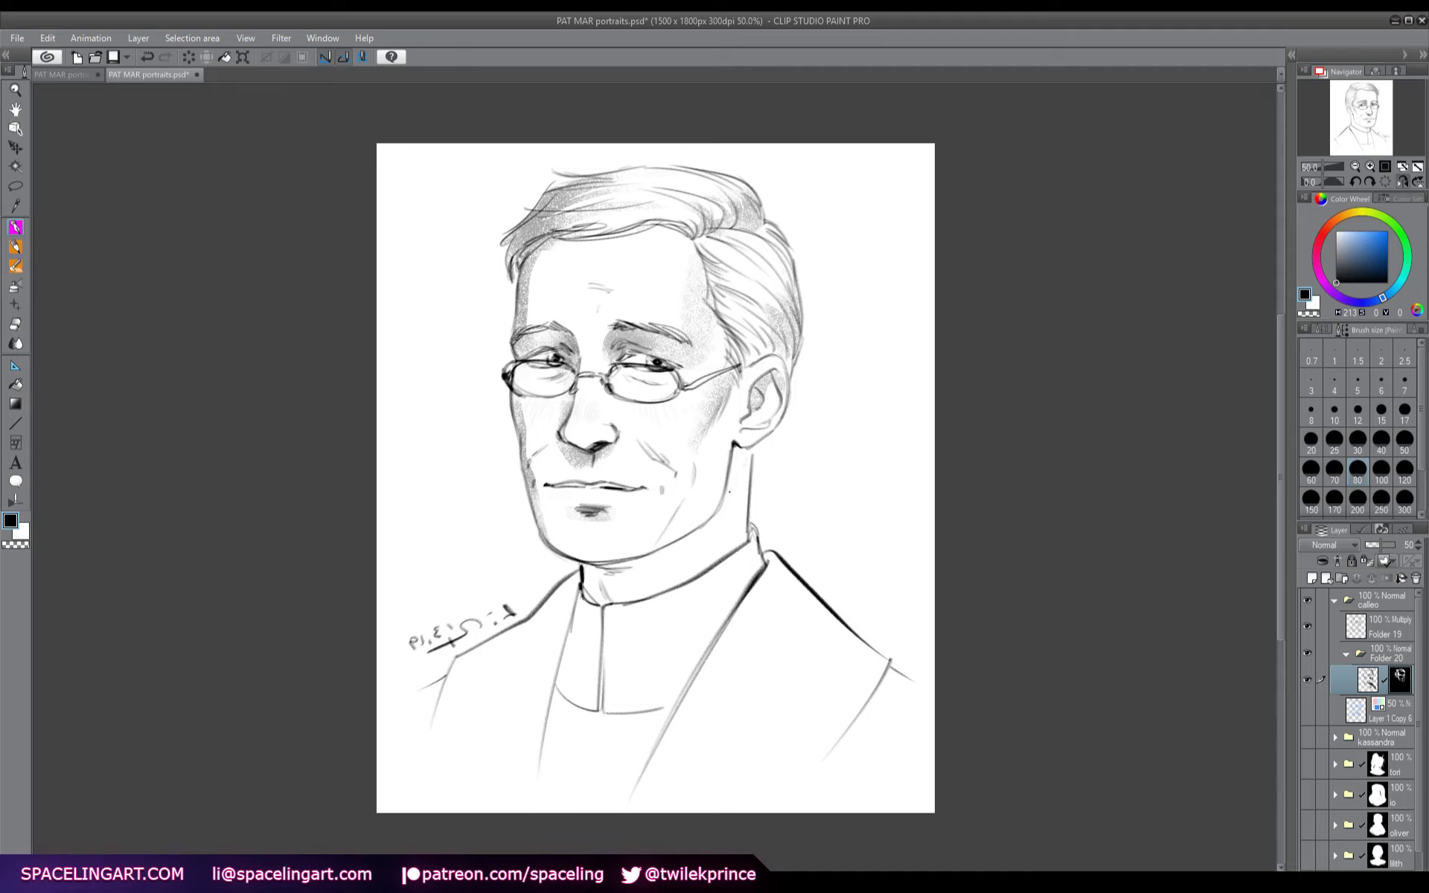
- Reveal the shading on the neck under the jaw, flip the canvas back and reveal it on the bib's far half
mouse_move(749, 453)
mouse_down()
mouse_move(691, 540)
mouse_move(646, 571)
mouse_move(584, 573)
mouse_move(592, 599)
mouse_move(632, 604)
mouse_move(617, 599)
mouse_up()
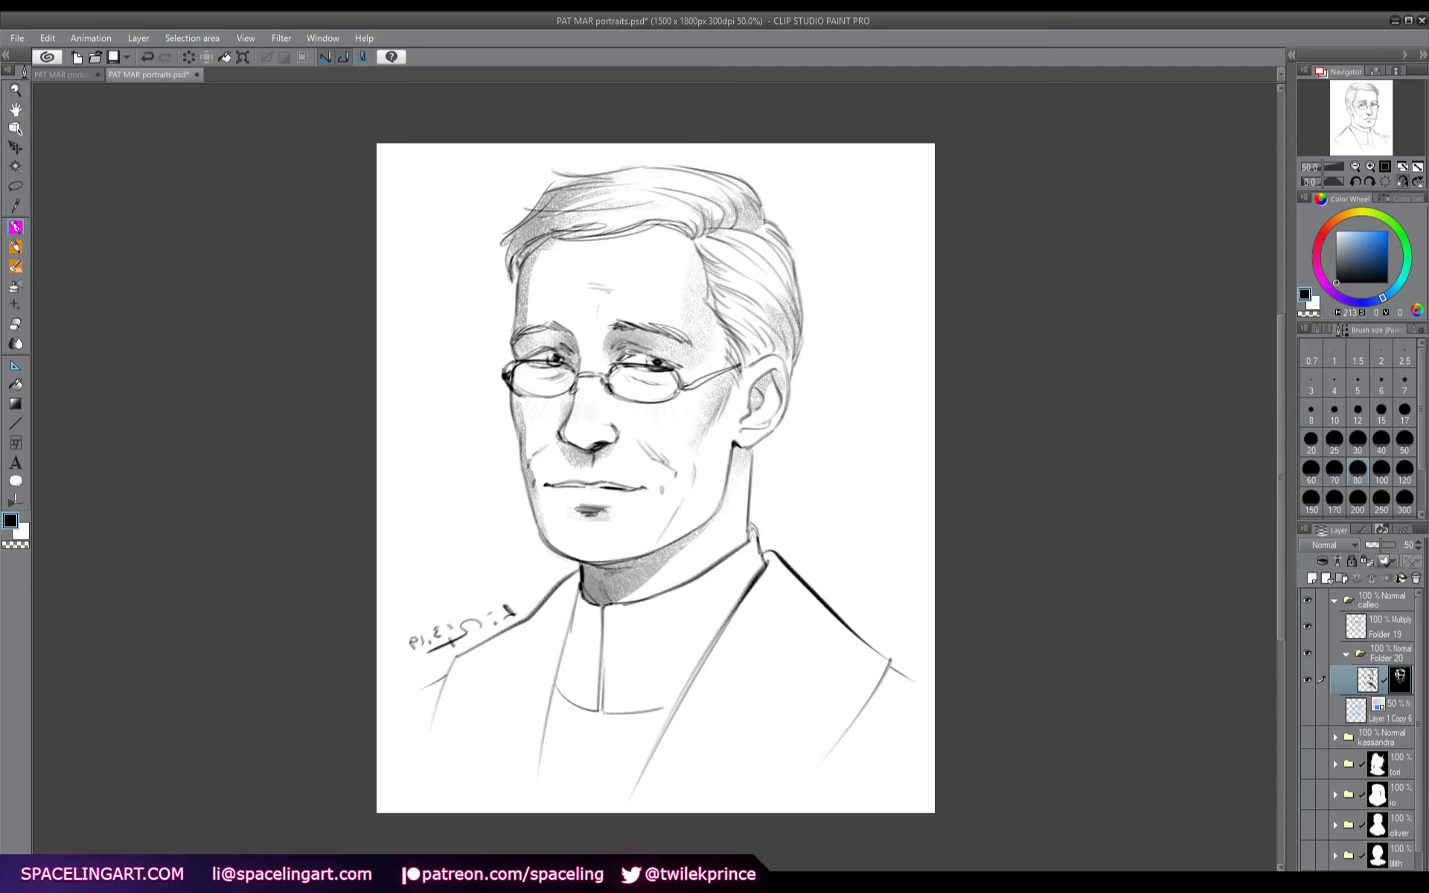
drag(691, 544, 669, 564)
key(h)
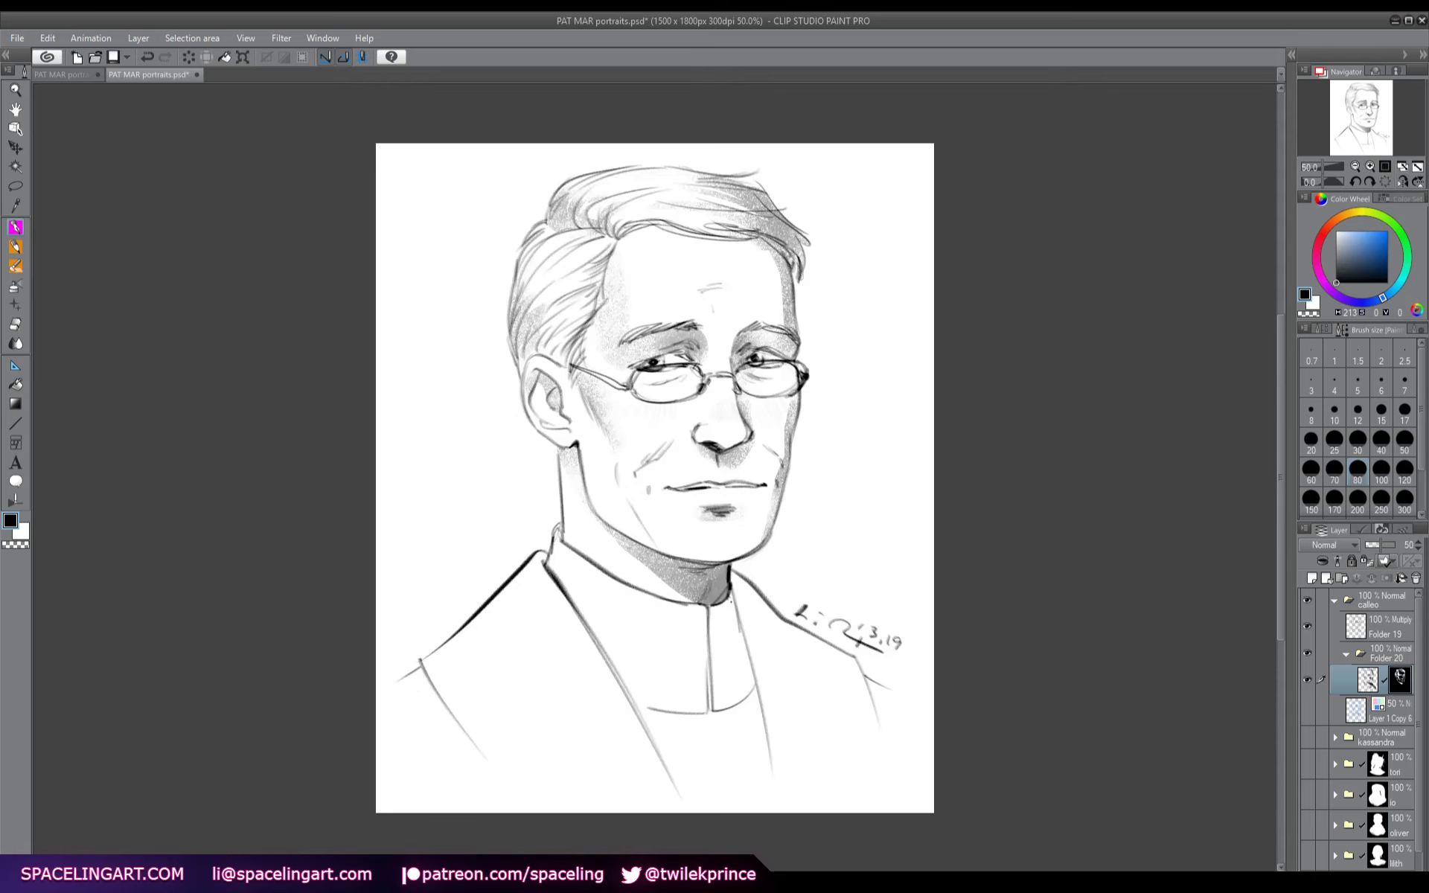
drag(730, 598, 732, 683)
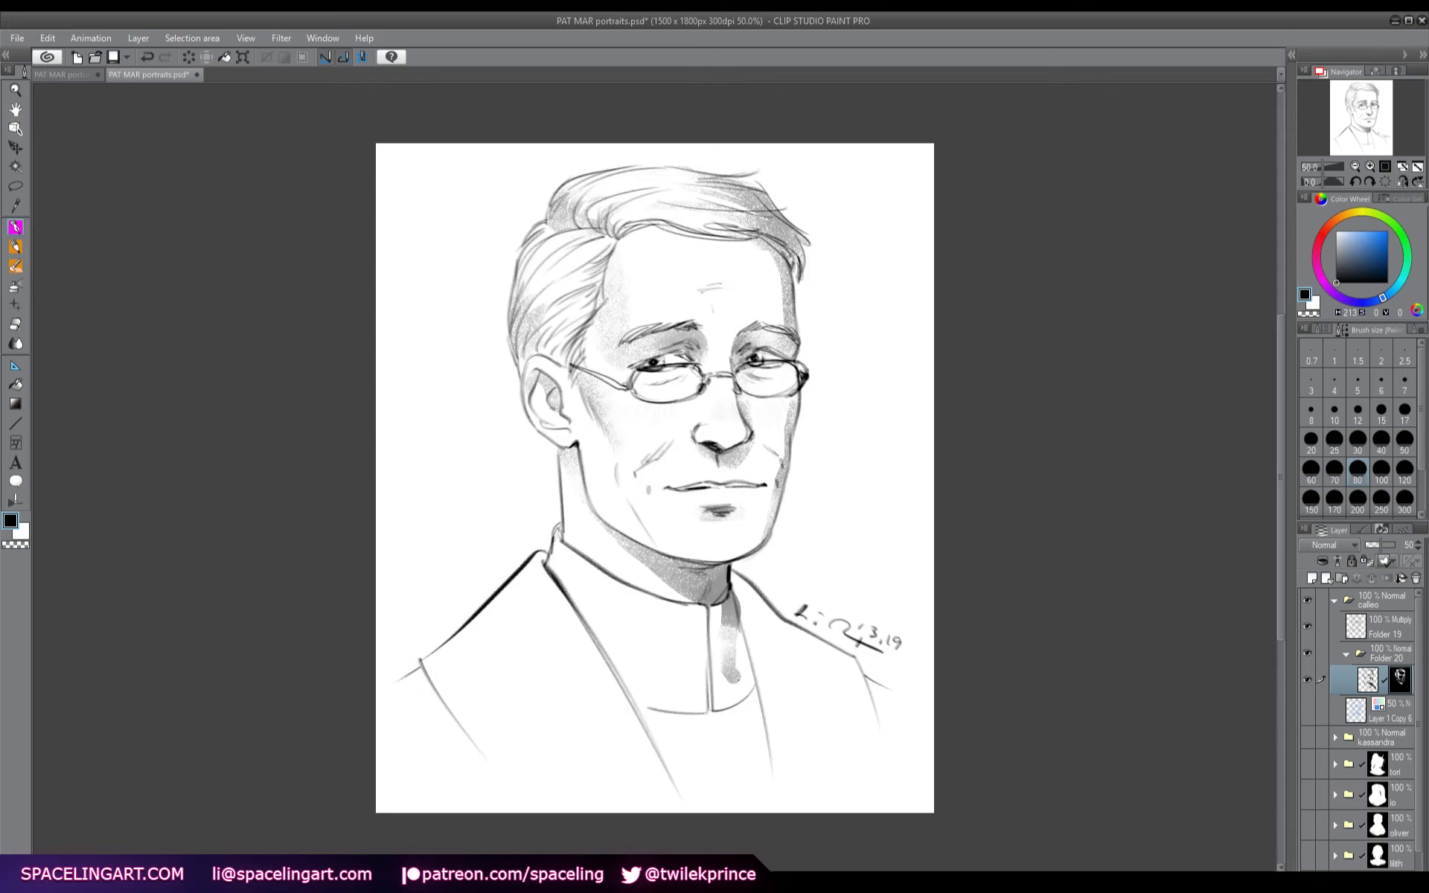
mouse_move(740, 625)
mouse_down()
mouse_move(752, 684)
mouse_move(711, 696)
mouse_move(736, 707)
mouse_move(752, 692)
mouse_move(735, 718)
mouse_up()
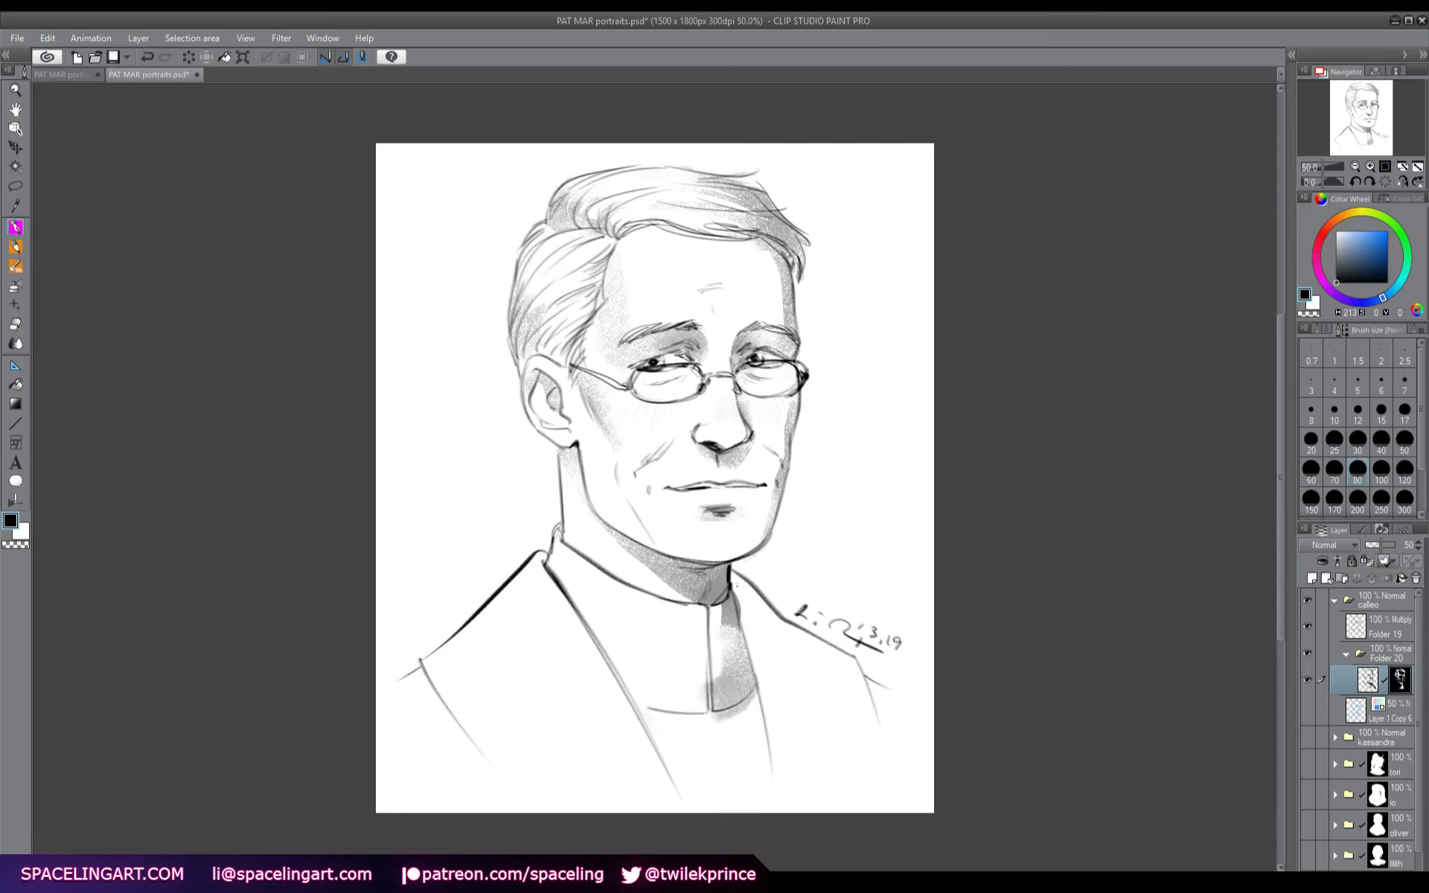
- Reveal the masked shading along the far lapel, far shoulder and sleeve, and down the near lapel's edge
mouse_move(733, 572)
mouse_down()
mouse_move(754, 676)
mouse_move(798, 673)
mouse_up()
mouse_move(752, 603)
mouse_down()
mouse_move(781, 659)
mouse_move(877, 704)
mouse_move(867, 774)
mouse_up()
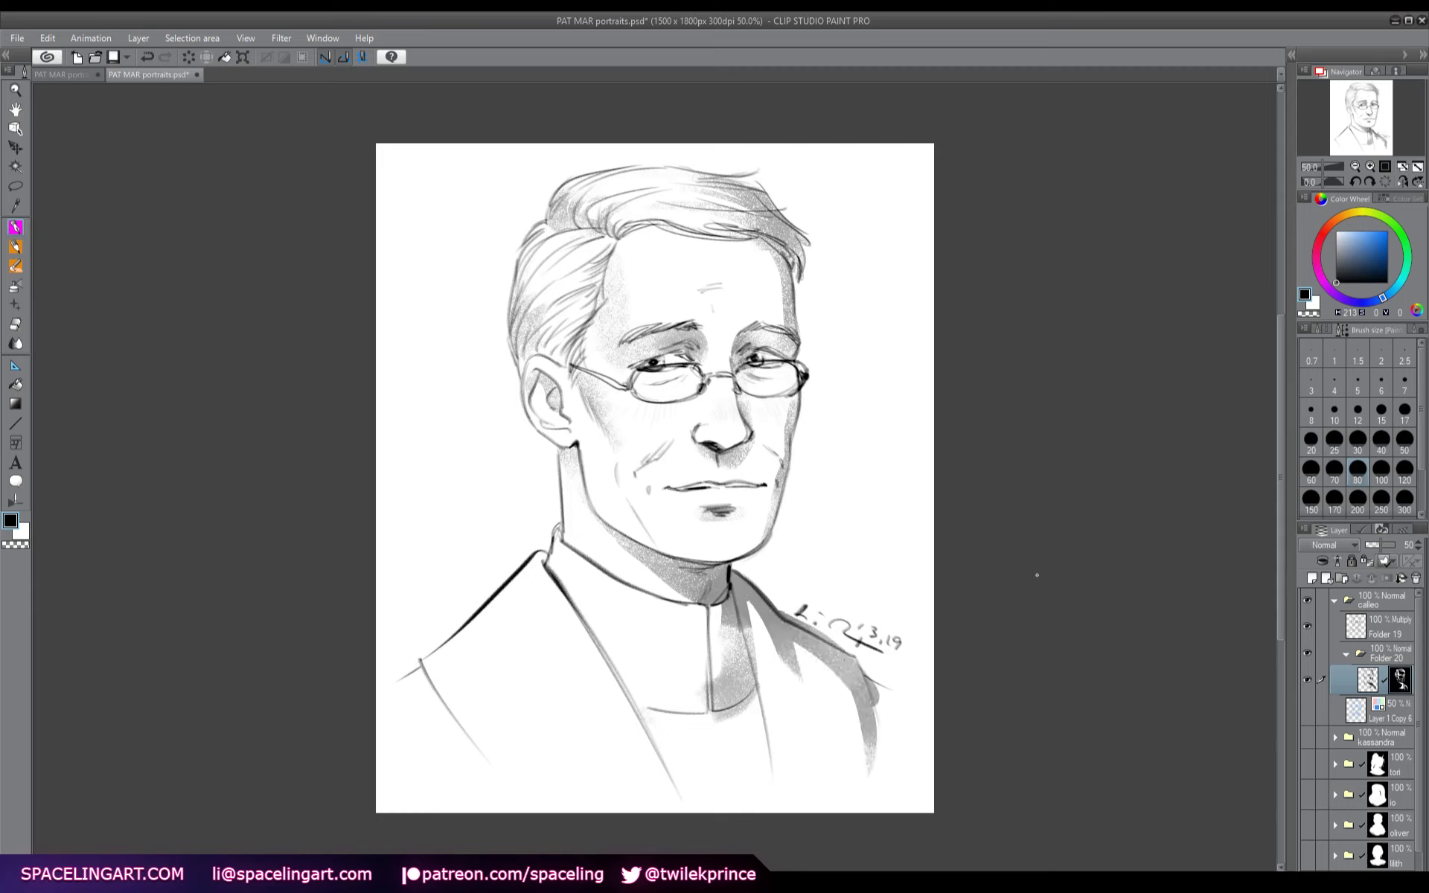
drag(748, 581, 842, 648)
drag(532, 552, 625, 704)
drag(530, 567, 546, 589)
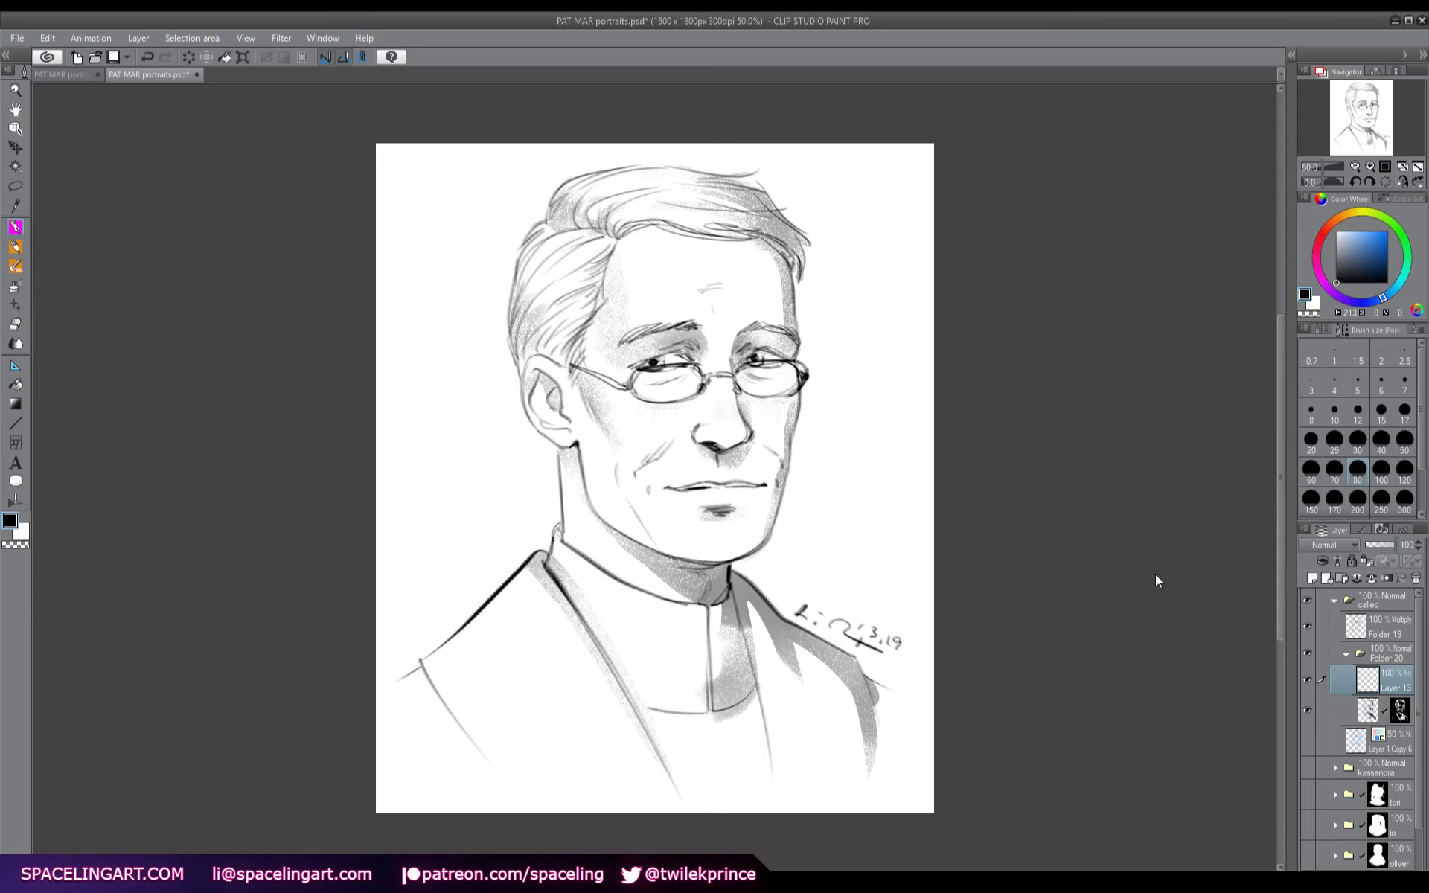
- Set the new layer above the shading to 50% opacity and cover the collar, bib and coat with textured grey
key(5)
key(b)
mouse_move(548, 621)
mouse_down()
mouse_move(532, 649)
mouse_move(542, 588)
mouse_move(485, 690)
mouse_move(469, 673)
mouse_move(445, 694)
mouse_move(427, 678)
mouse_move(445, 722)
mouse_move(504, 677)
mouse_move(452, 699)
mouse_move(524, 725)
mouse_move(579, 639)
mouse_move(594, 722)
mouse_move(436, 747)
mouse_move(479, 752)
mouse_move(553, 654)
mouse_move(544, 567)
mouse_move(583, 572)
mouse_move(601, 631)
mouse_move(692, 619)
mouse_move(664, 651)
mouse_move(563, 573)
mouse_move(682, 683)
mouse_move(760, 601)
mouse_move(635, 716)
mouse_move(607, 714)
mouse_move(557, 675)
mouse_move(629, 717)
mouse_move(650, 750)
mouse_move(661, 650)
mouse_move(558, 642)
mouse_move(701, 625)
mouse_move(732, 644)
mouse_move(679, 611)
mouse_up()
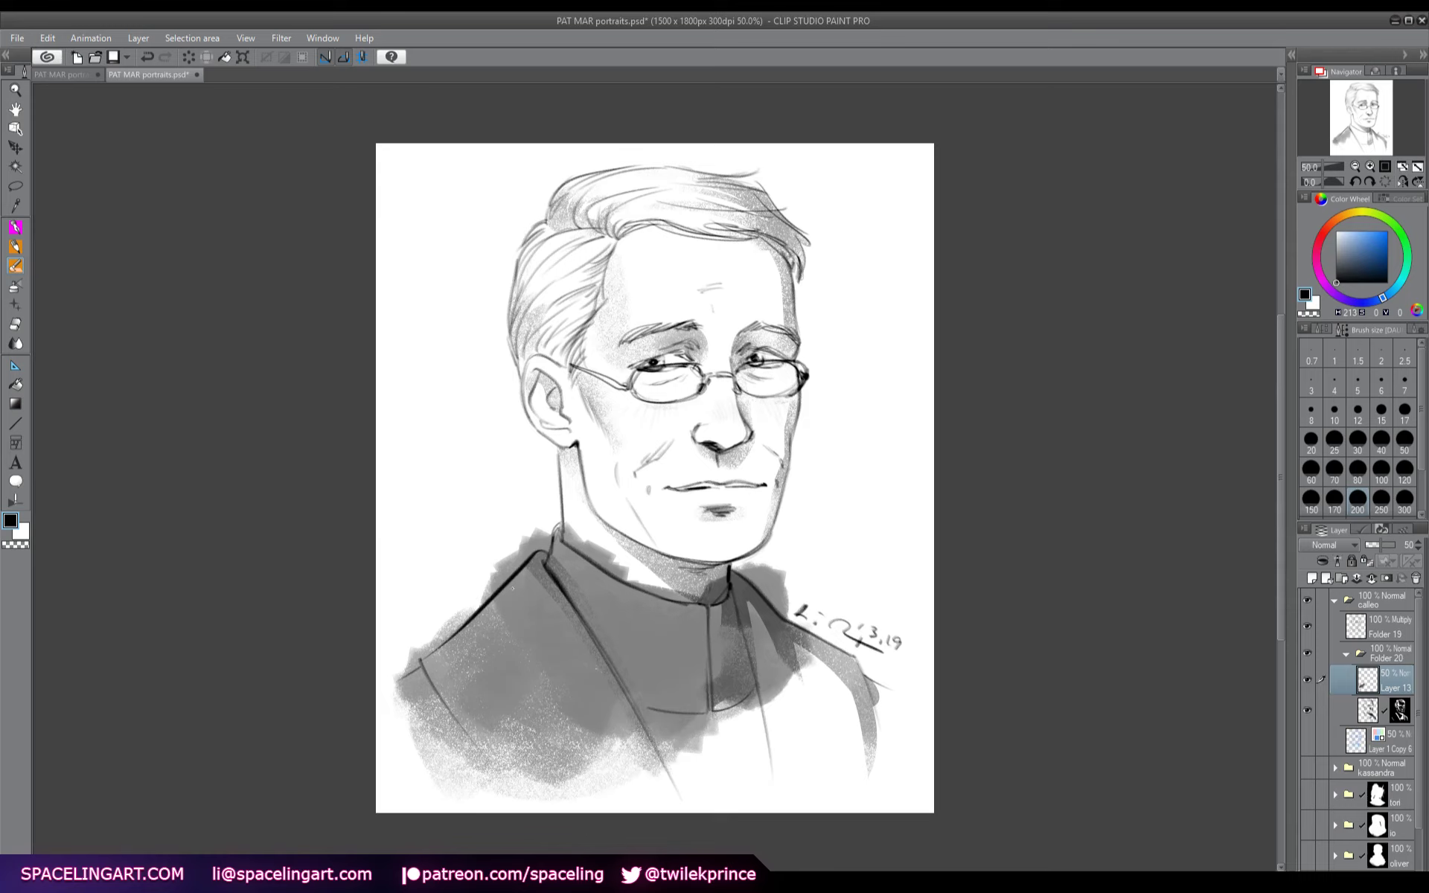
mouse_move(621, 716)
mouse_down()
mouse_move(795, 663)
mouse_move(789, 711)
mouse_move(655, 744)
mouse_move(725, 760)
mouse_up()
mouse_move(774, 714)
mouse_down()
mouse_move(707, 774)
mouse_move(595, 744)
mouse_move(483, 744)
mouse_move(744, 796)
mouse_up()
mouse_move(819, 670)
mouse_down()
mouse_move(744, 789)
mouse_move(819, 789)
mouse_move(878, 692)
mouse_move(729, 796)
mouse_up()
drag(882, 689, 893, 744)
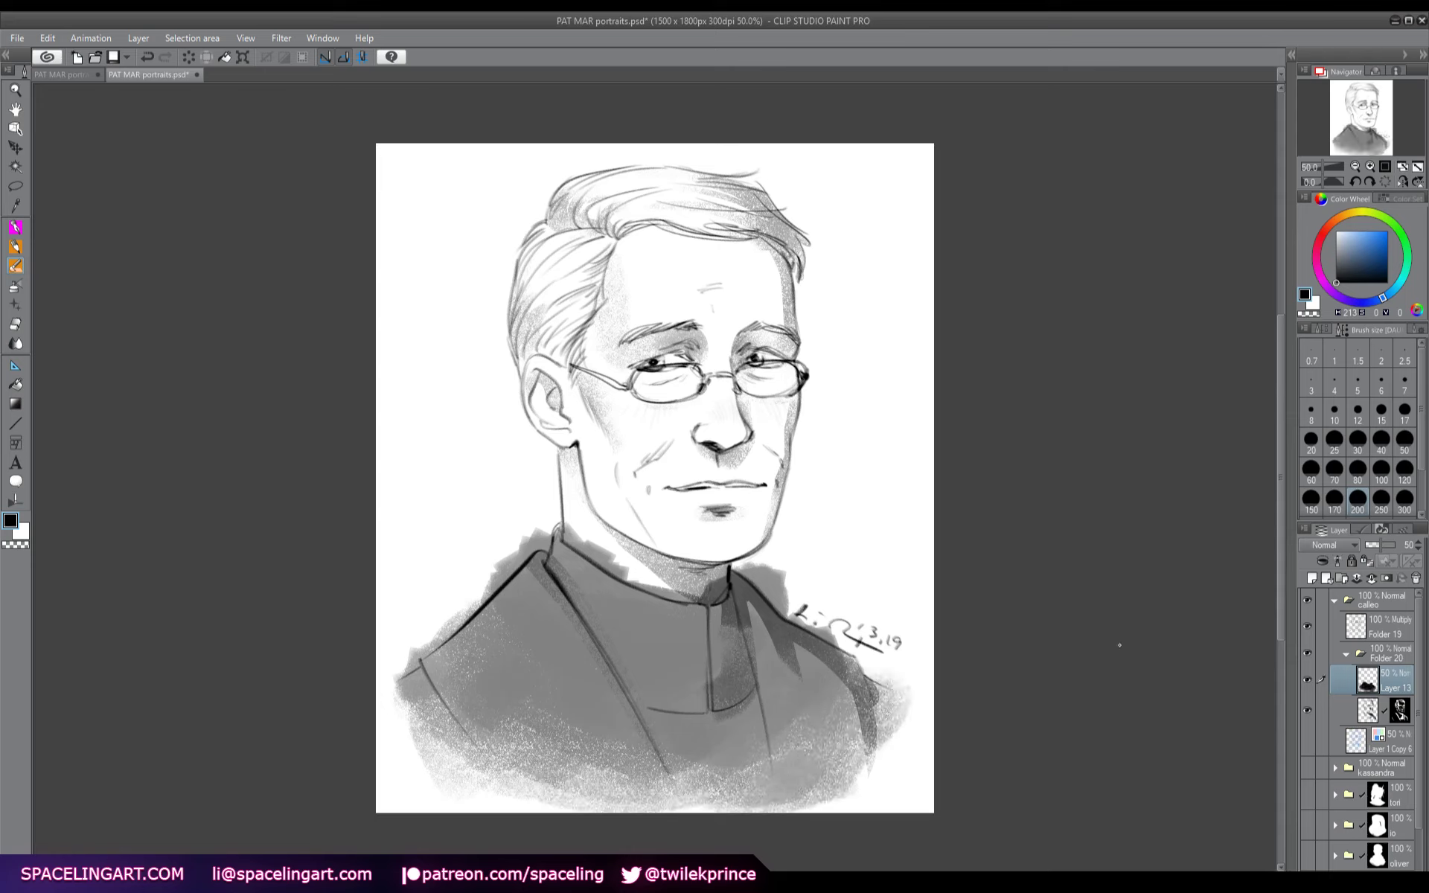
- Mask off the grey spilling past the collar and both shoulders, and set the clothing layer's opacity to 75%
click(1387, 579)
mouse_move(570, 519)
mouse_down()
mouse_move(568, 538)
mouse_move(692, 599)
mouse_move(655, 594)
mouse_move(721, 595)
mouse_move(718, 579)
mouse_move(774, 595)
mouse_move(789, 617)
mouse_move(773, 583)
mouse_move(857, 646)
mouse_move(875, 690)
mouse_move(900, 693)
mouse_up()
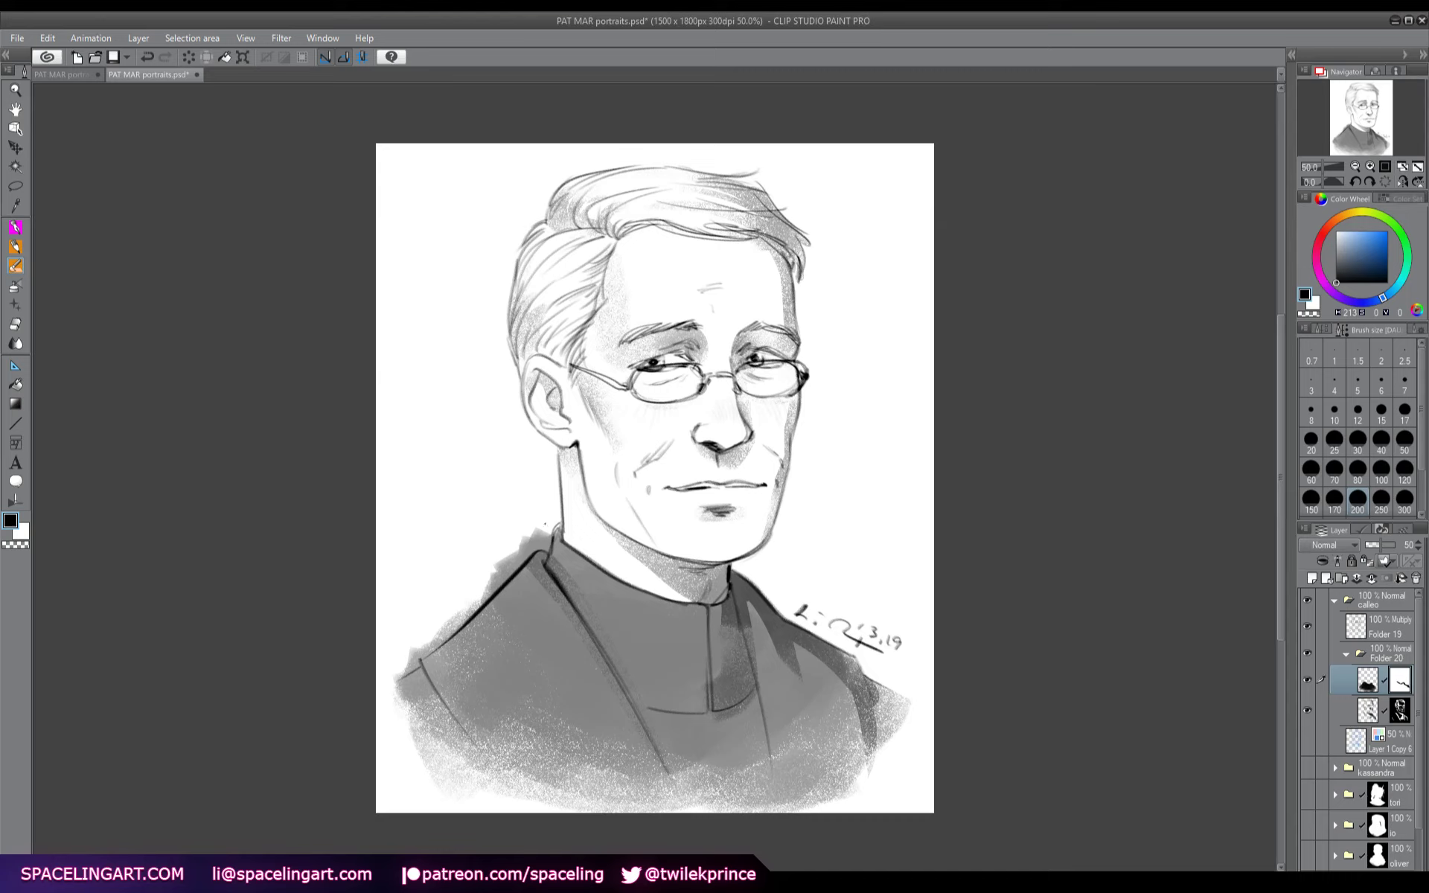
mouse_move(545, 525)
mouse_down()
mouse_move(501, 563)
mouse_move(507, 552)
mouse_move(492, 590)
mouse_move(537, 538)
mouse_move(397, 675)
mouse_up()
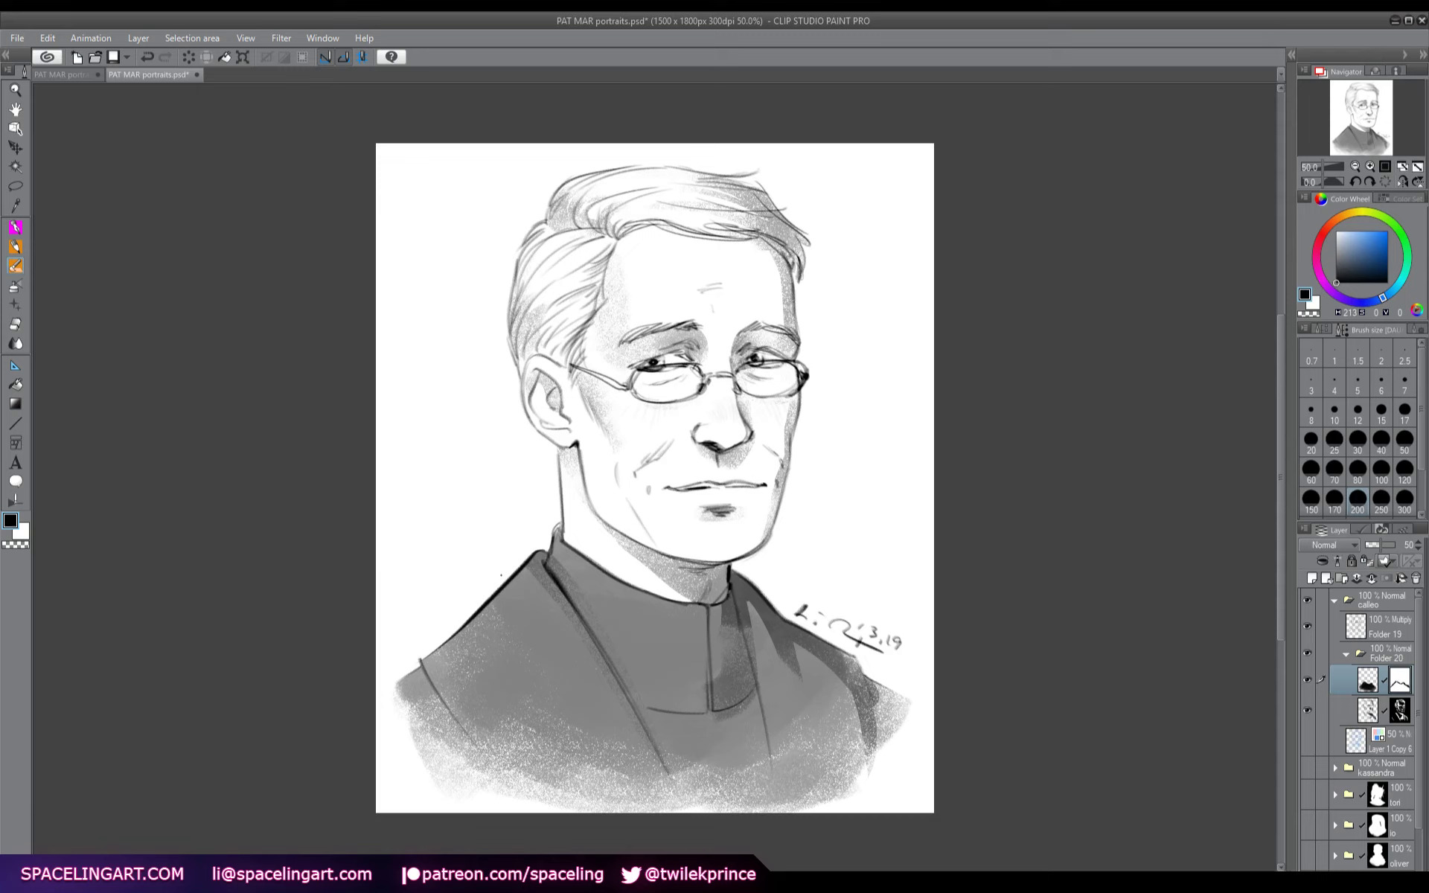
click(1418, 541)
text(75)
key(Return)
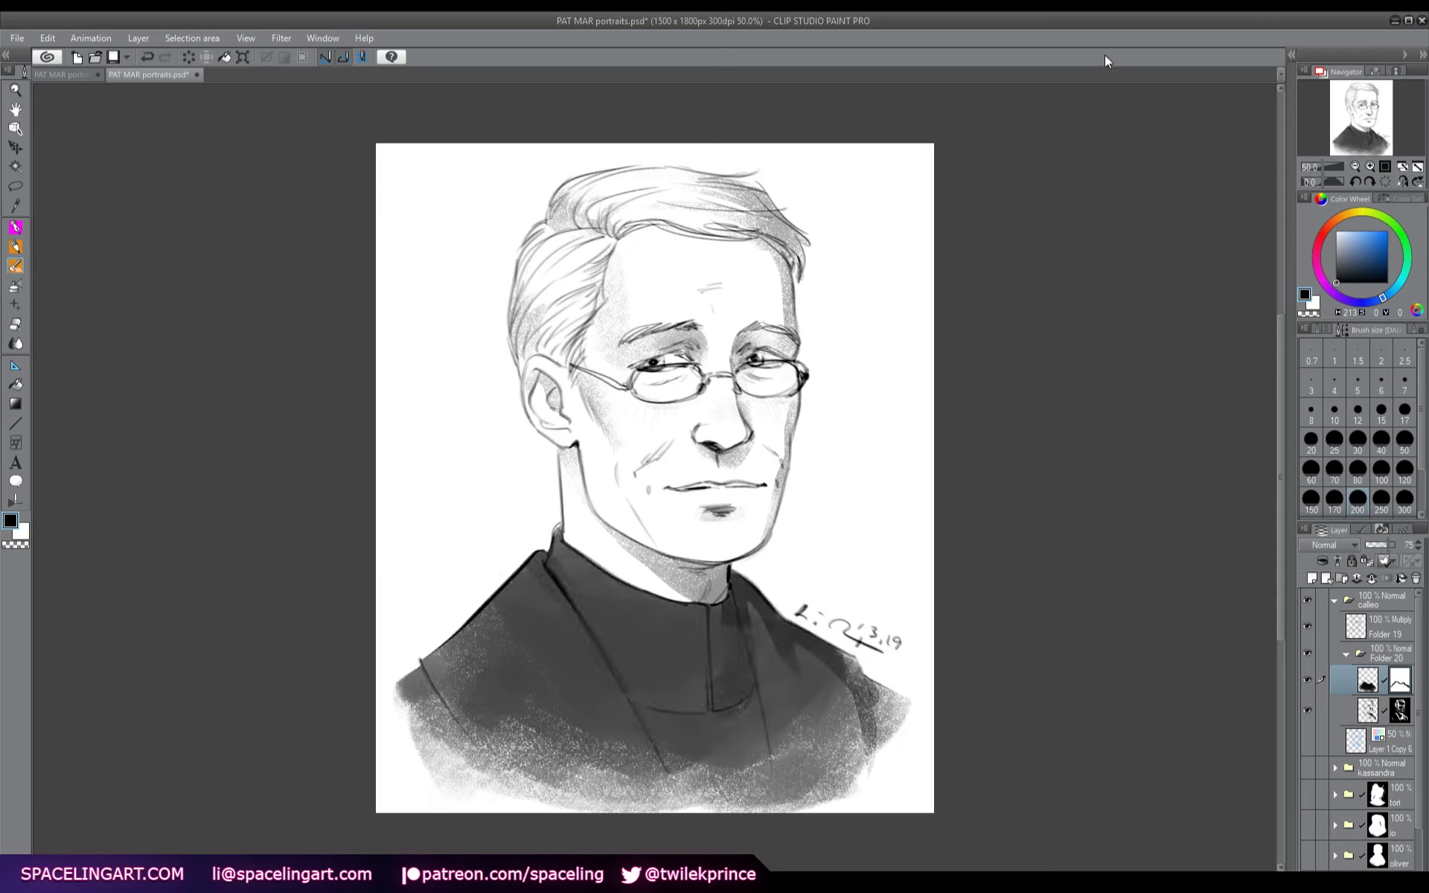
- Merge the shading folder into one layer, collapse the calleo folder and save the file
click(1346, 654)
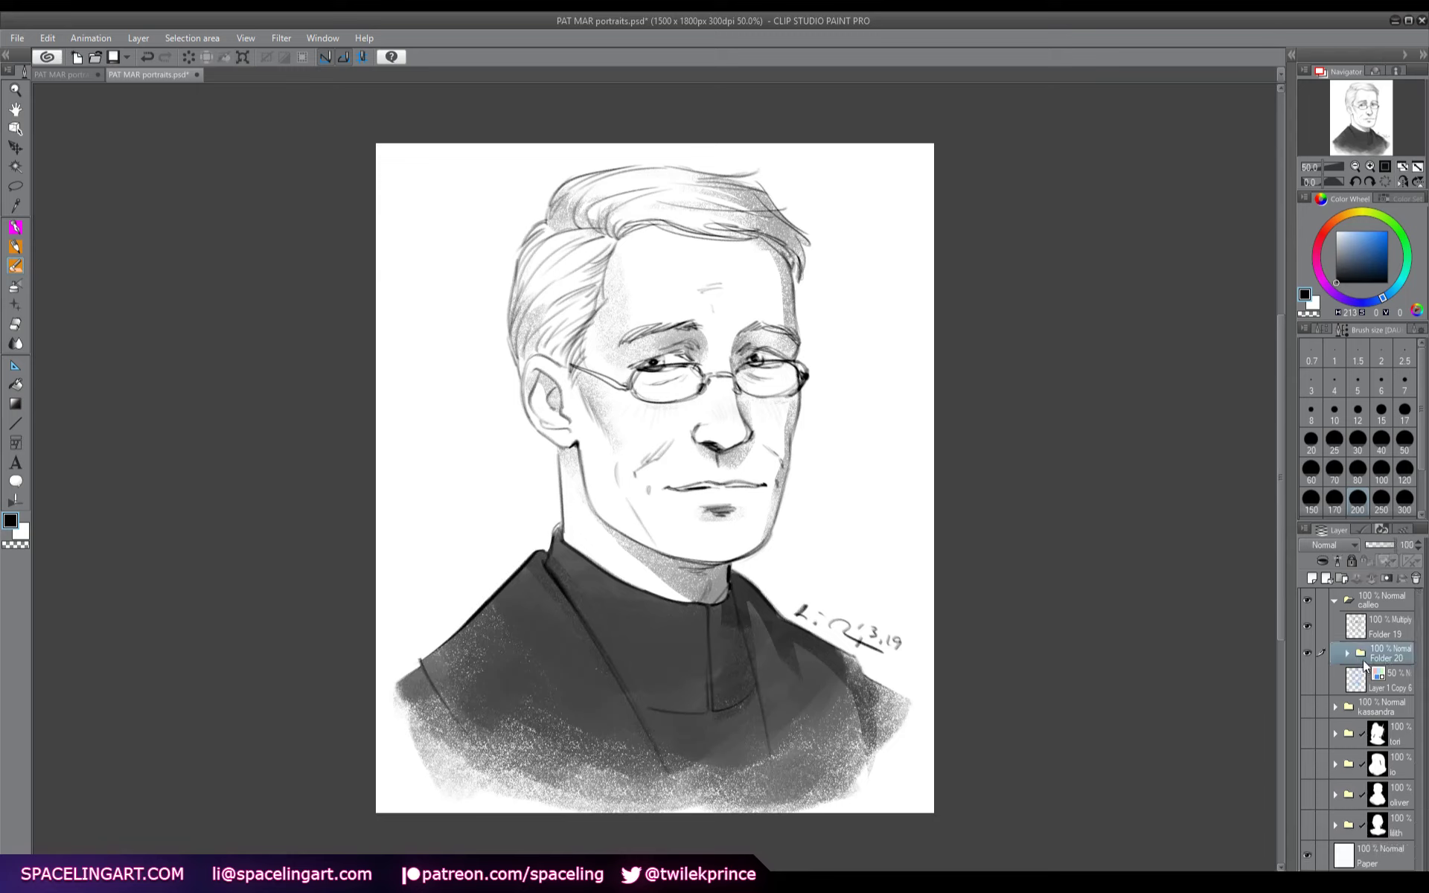
click(1333, 600)
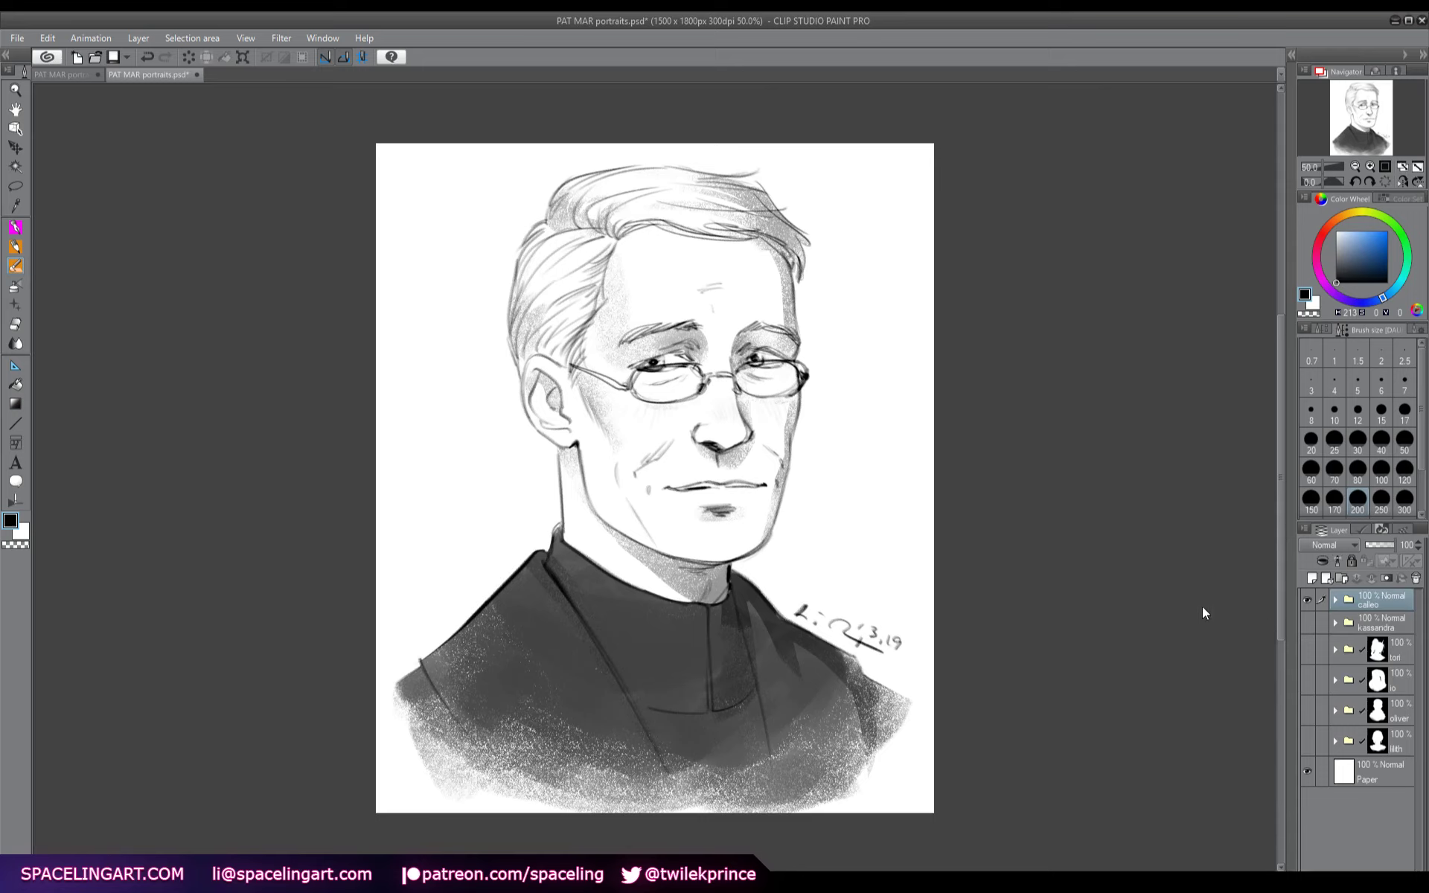
key(ctrl+s)
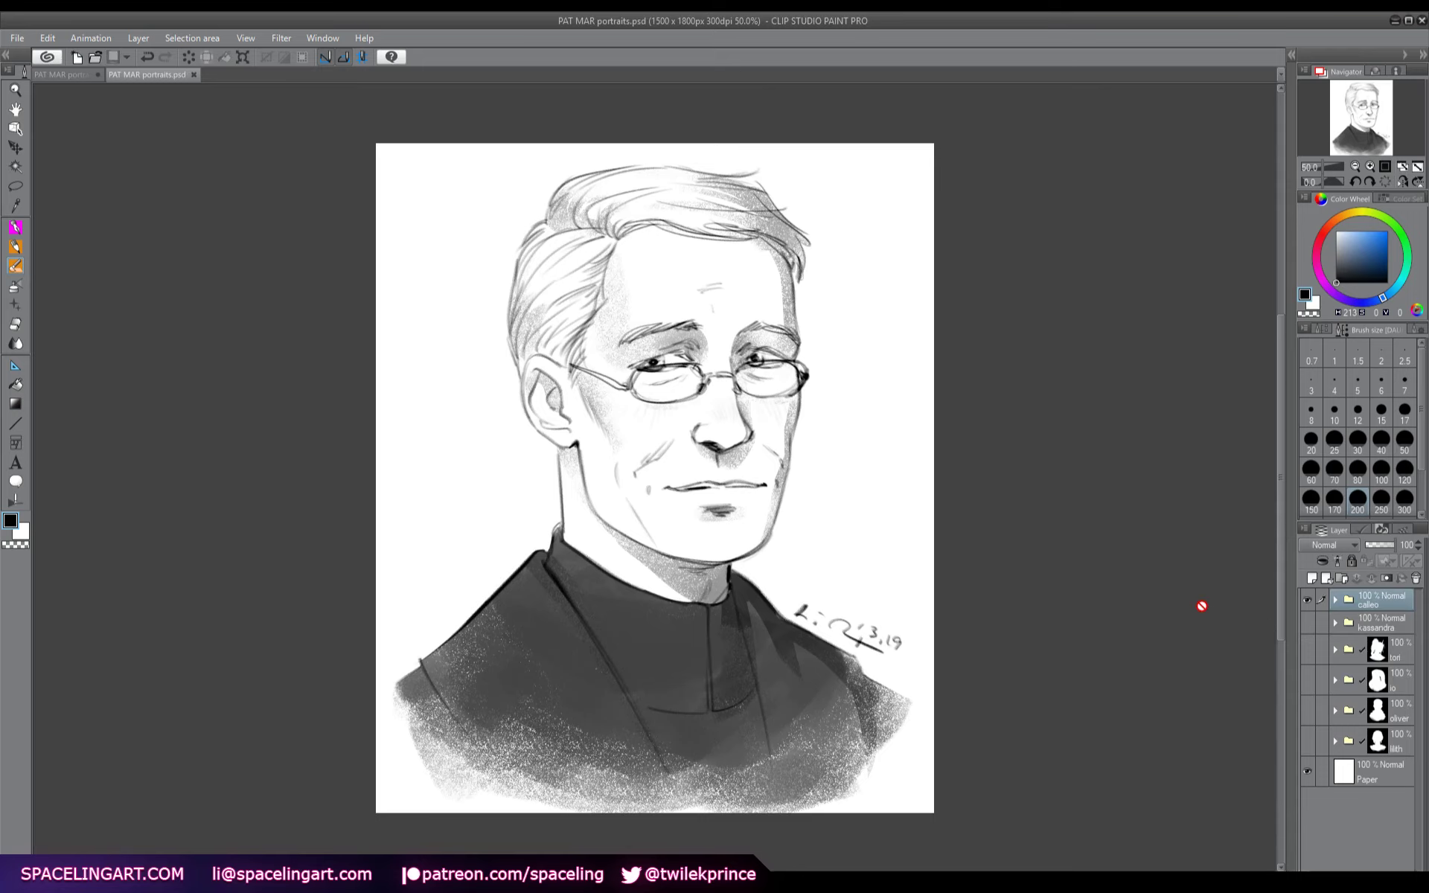
click(20, 41)
click(314, 269)
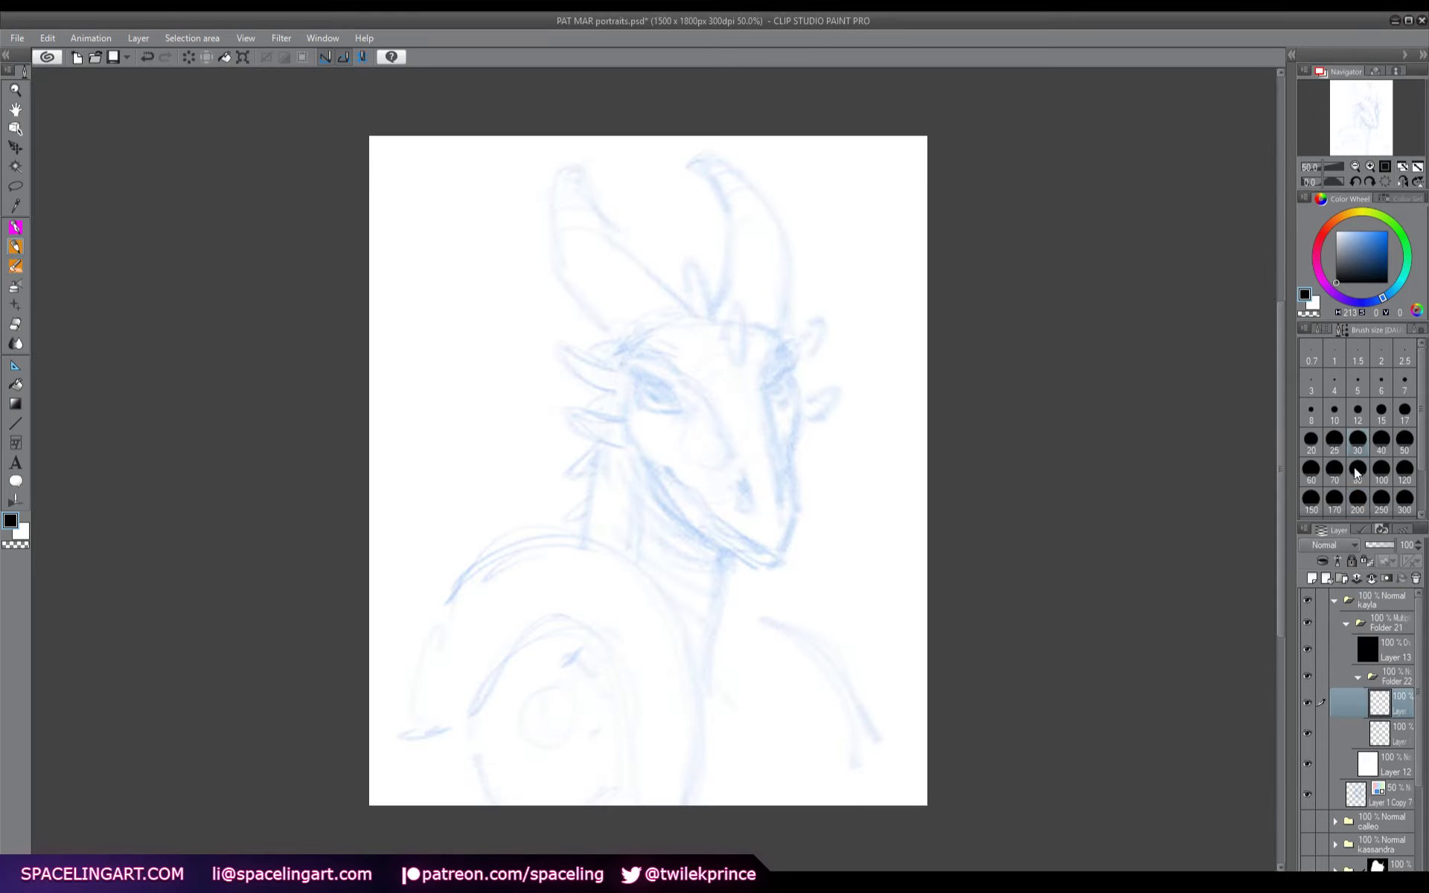
- Flip the canvas and ink the horned dragon's near eye in black, with its lids, pupil and brow lines
key(h)
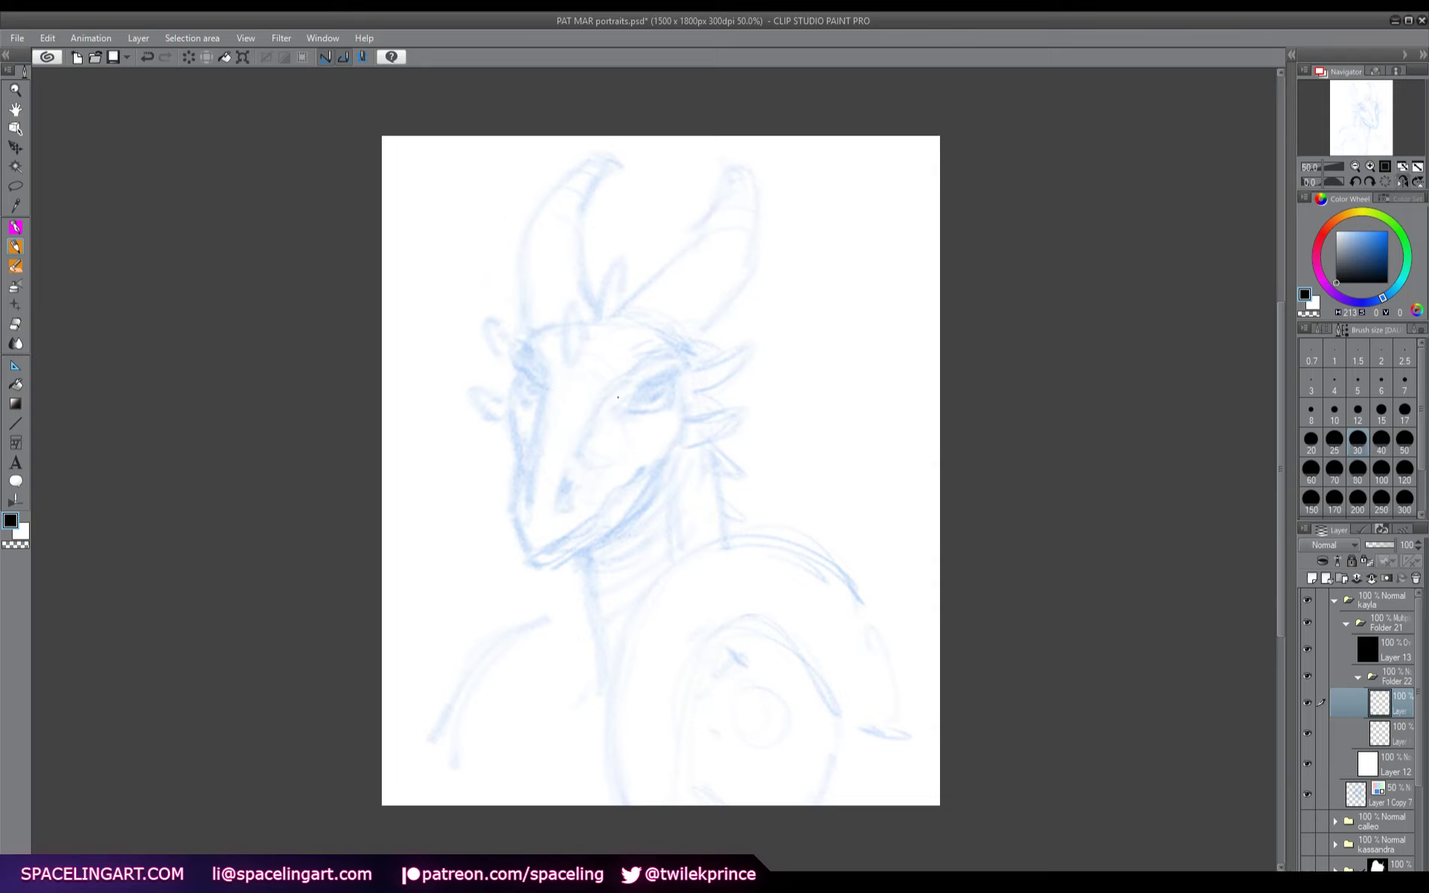
mouse_move(620, 398)
mouse_down()
mouse_move(669, 378)
mouse_move(642, 371)
mouse_move(623, 395)
mouse_move(652, 407)
mouse_move(660, 387)
mouse_move(625, 406)
mouse_move(659, 390)
mouse_move(642, 396)
mouse_up()
mouse_move(620, 373)
mouse_down()
mouse_move(674, 354)
mouse_move(654, 407)
mouse_move(668, 376)
mouse_up()
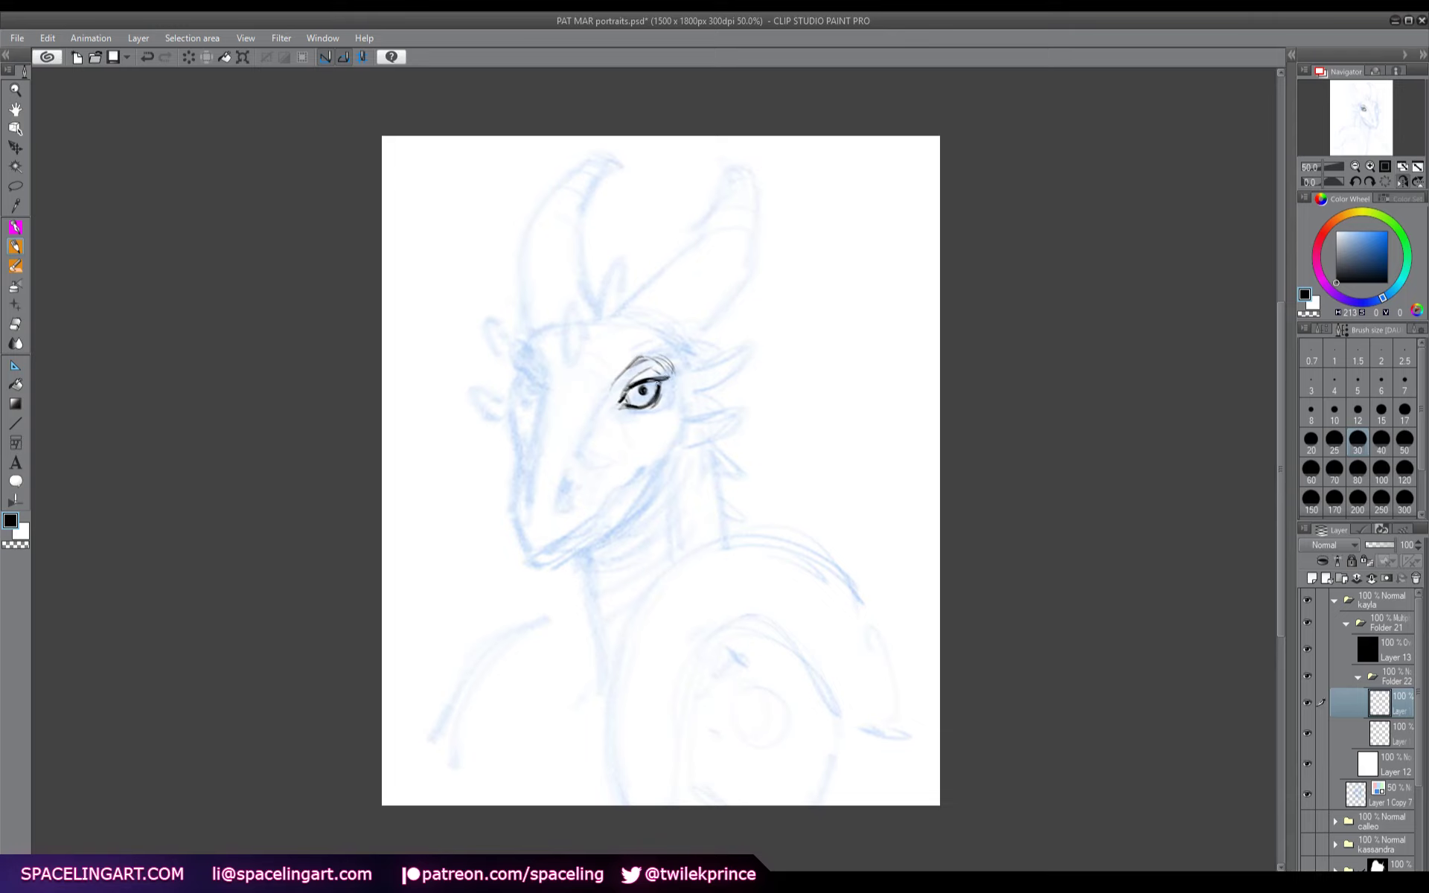
- Flip the canvas and ink the dragon's snout ridges, nostrils, far eye and far cheek contour, flipping again to check the face
key(h)
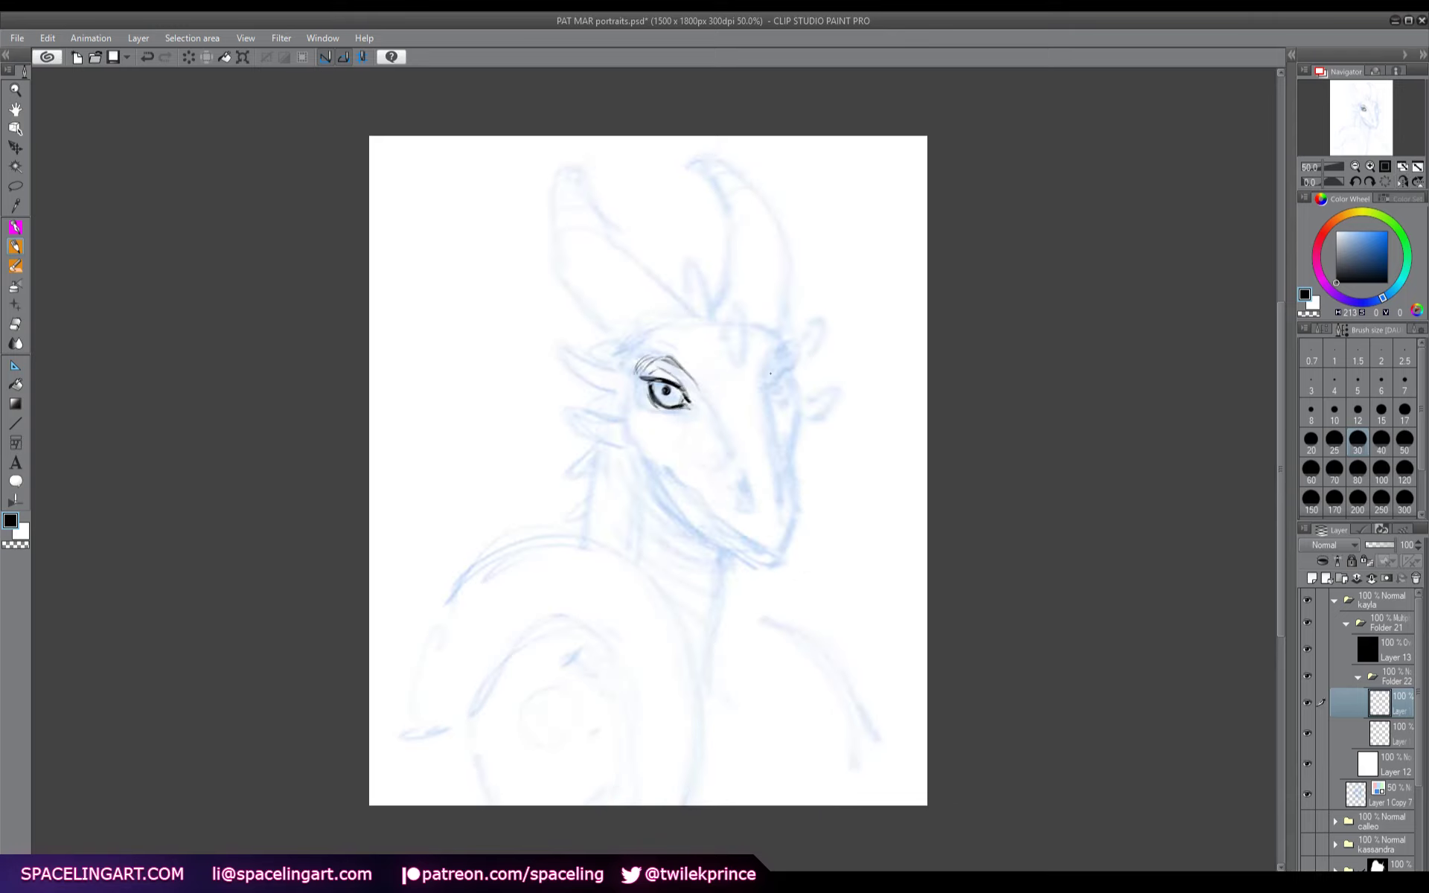
mouse_move(773, 361)
mouse_down()
mouse_move(781, 345)
mouse_move(779, 478)
mouse_up()
mouse_move(701, 391)
mouse_down()
mouse_move(737, 464)
mouse_move(736, 450)
mouse_move(725, 475)
mouse_move(758, 509)
mouse_up()
click(772, 491)
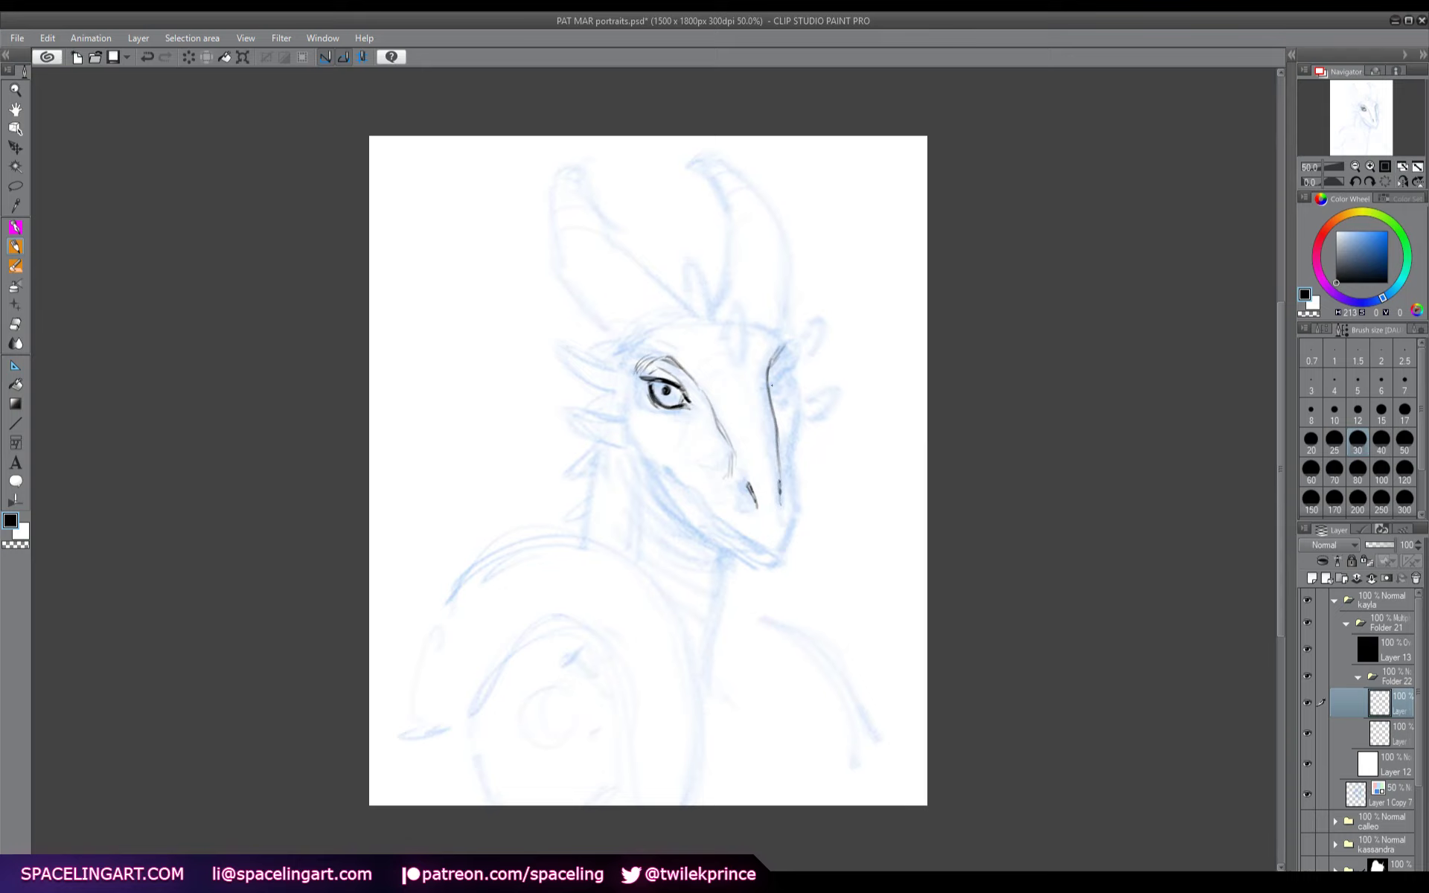
mouse_move(772, 385)
mouse_down()
mouse_move(797, 364)
mouse_move(780, 358)
mouse_move(788, 347)
mouse_move(795, 388)
mouse_move(778, 394)
mouse_move(797, 362)
mouse_move(797, 494)
mouse_move(795, 402)
mouse_move(792, 476)
mouse_up()
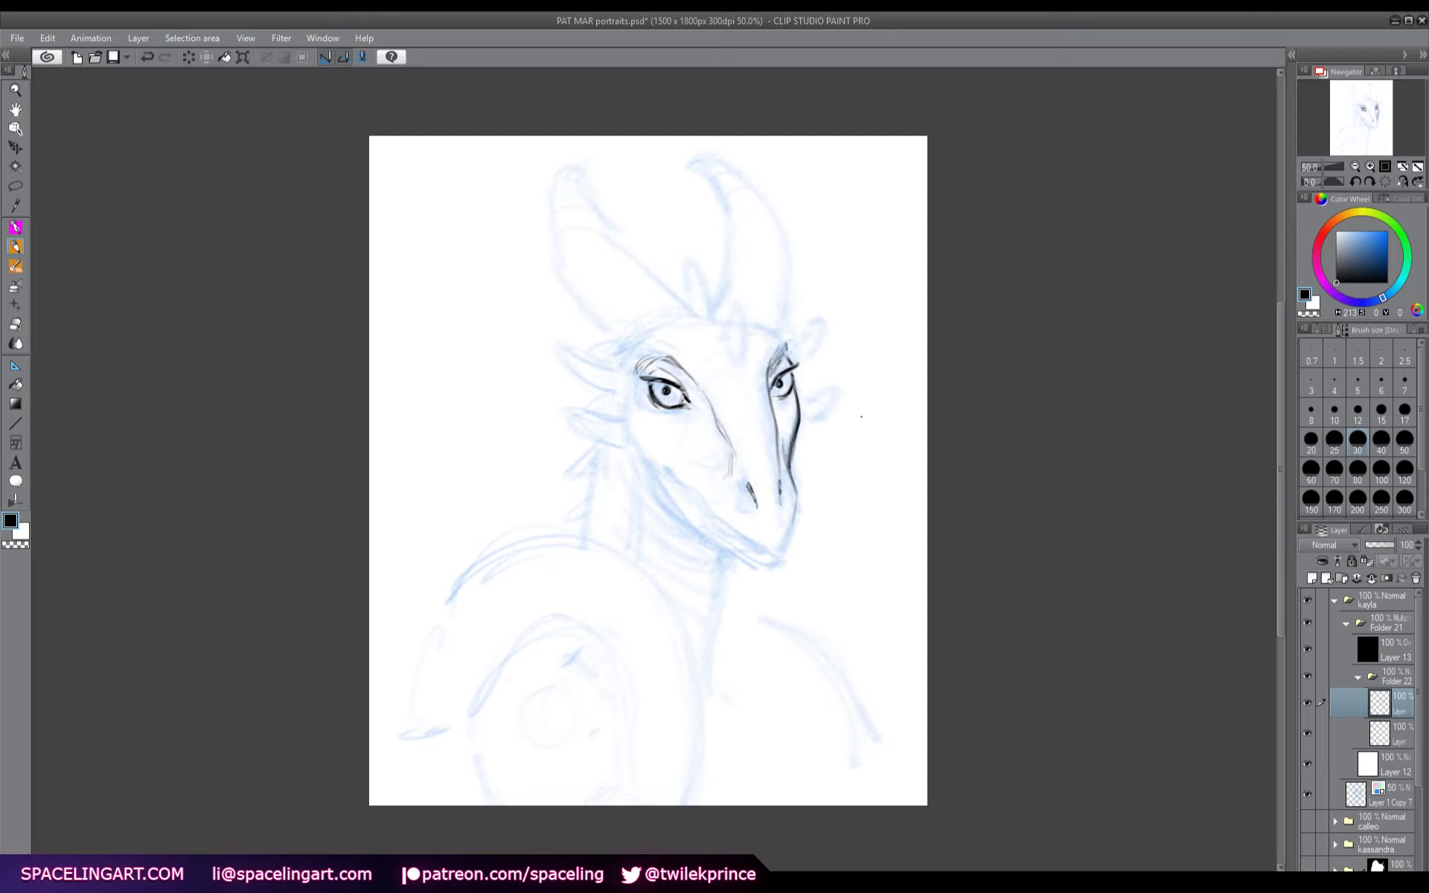
key(h)
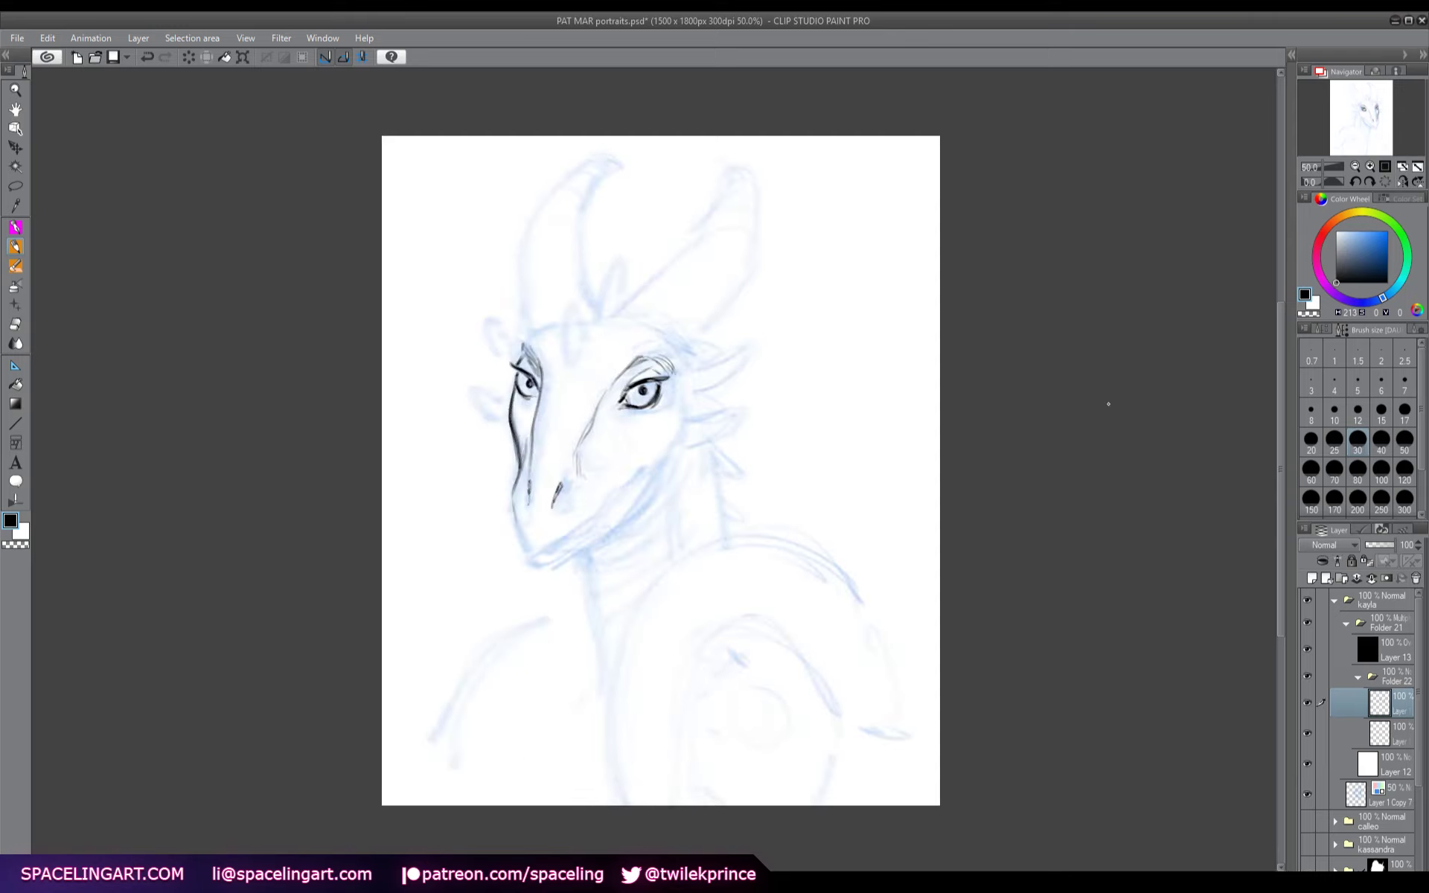
- Ink the small markings along the dragon's snout bridge, the mouth line with its corner crease, and the marks below the near eye
mouse_move(567, 369)
mouse_down()
mouse_move(527, 547)
mouse_move(518, 520)
mouse_move(533, 553)
mouse_move(601, 502)
mouse_up()
drag(542, 552, 670, 436)
click(657, 442)
mouse_move(651, 449)
mouse_down()
mouse_move(666, 437)
mouse_move(615, 412)
mouse_up()
drag(611, 411, 628, 416)
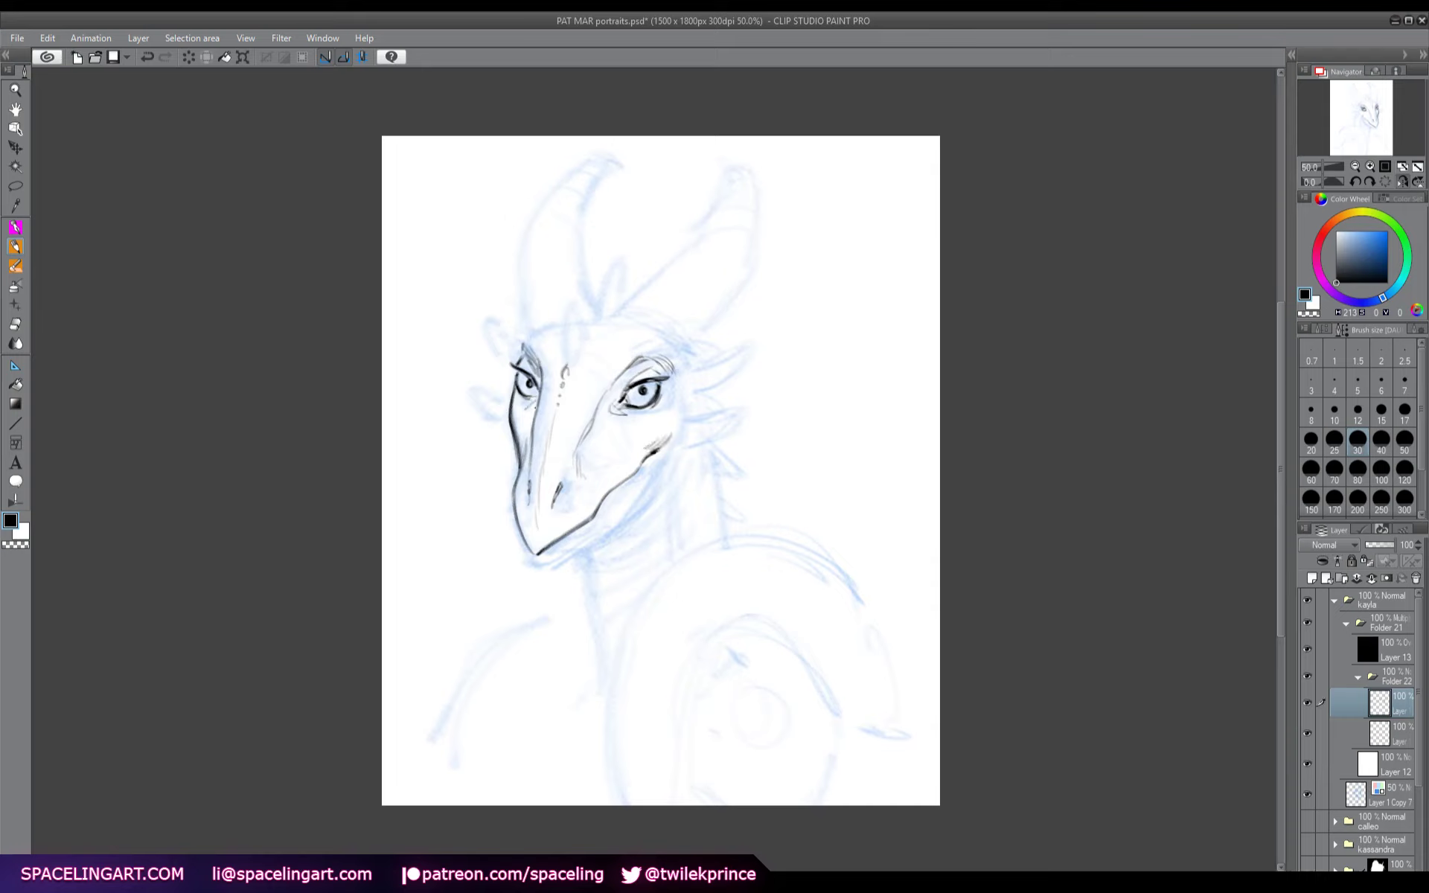
- Add light shading lines beside the far eye and snout, and ink the lower jaw contour up to the near cheek
drag(526, 399, 538, 411)
drag(577, 442, 572, 460)
mouse_move(573, 459)
mouse_down()
mouse_move(560, 485)
mouse_move(520, 493)
mouse_move(524, 457)
mouse_up()
mouse_move(542, 552)
mouse_down()
mouse_move(655, 486)
mouse_move(679, 392)
mouse_move(646, 496)
mouse_up()
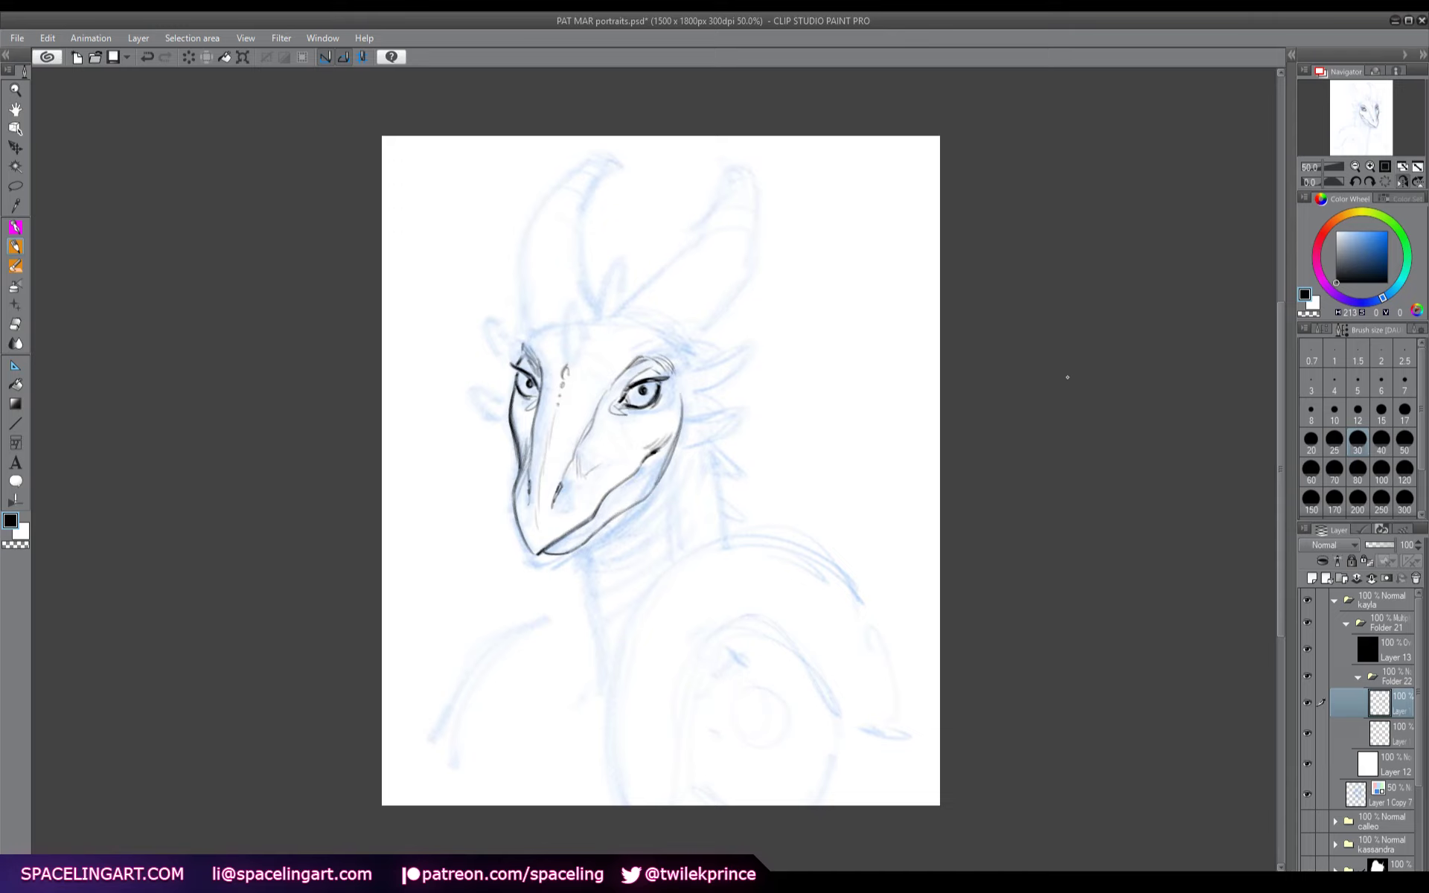
- Flip the canvas, select the dragon's near eye, move it slightly towards the snout and return to the inking brush
key(h)
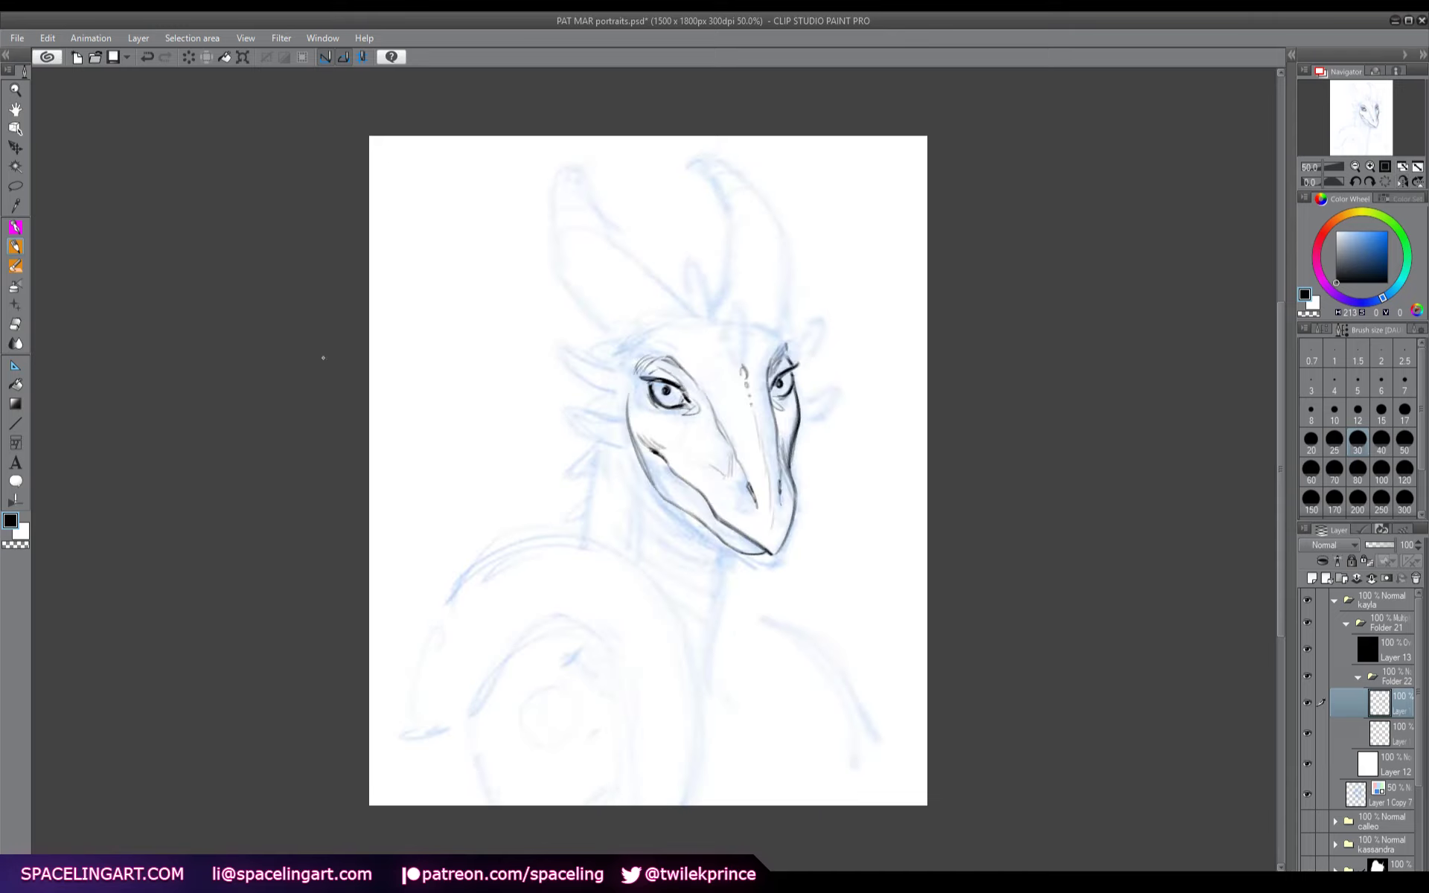
key(m)
mouse_move(708, 412)
mouse_down()
mouse_move(669, 348)
mouse_move(630, 368)
mouse_move(708, 408)
mouse_move(663, 425)
mouse_move(702, 414)
mouse_up()
key(k)
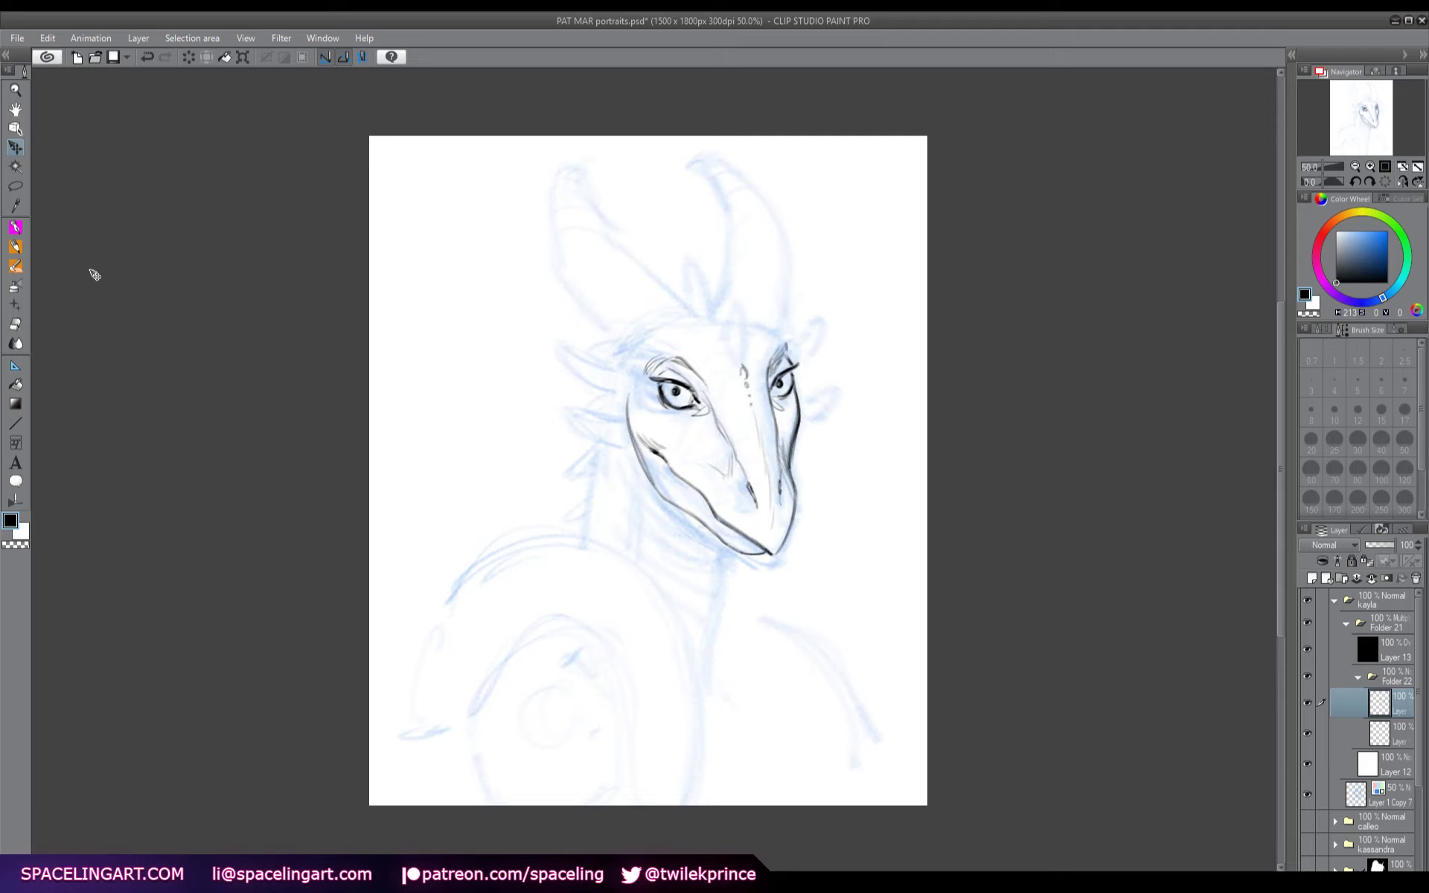
click(15, 246)
drag(701, 386, 718, 423)
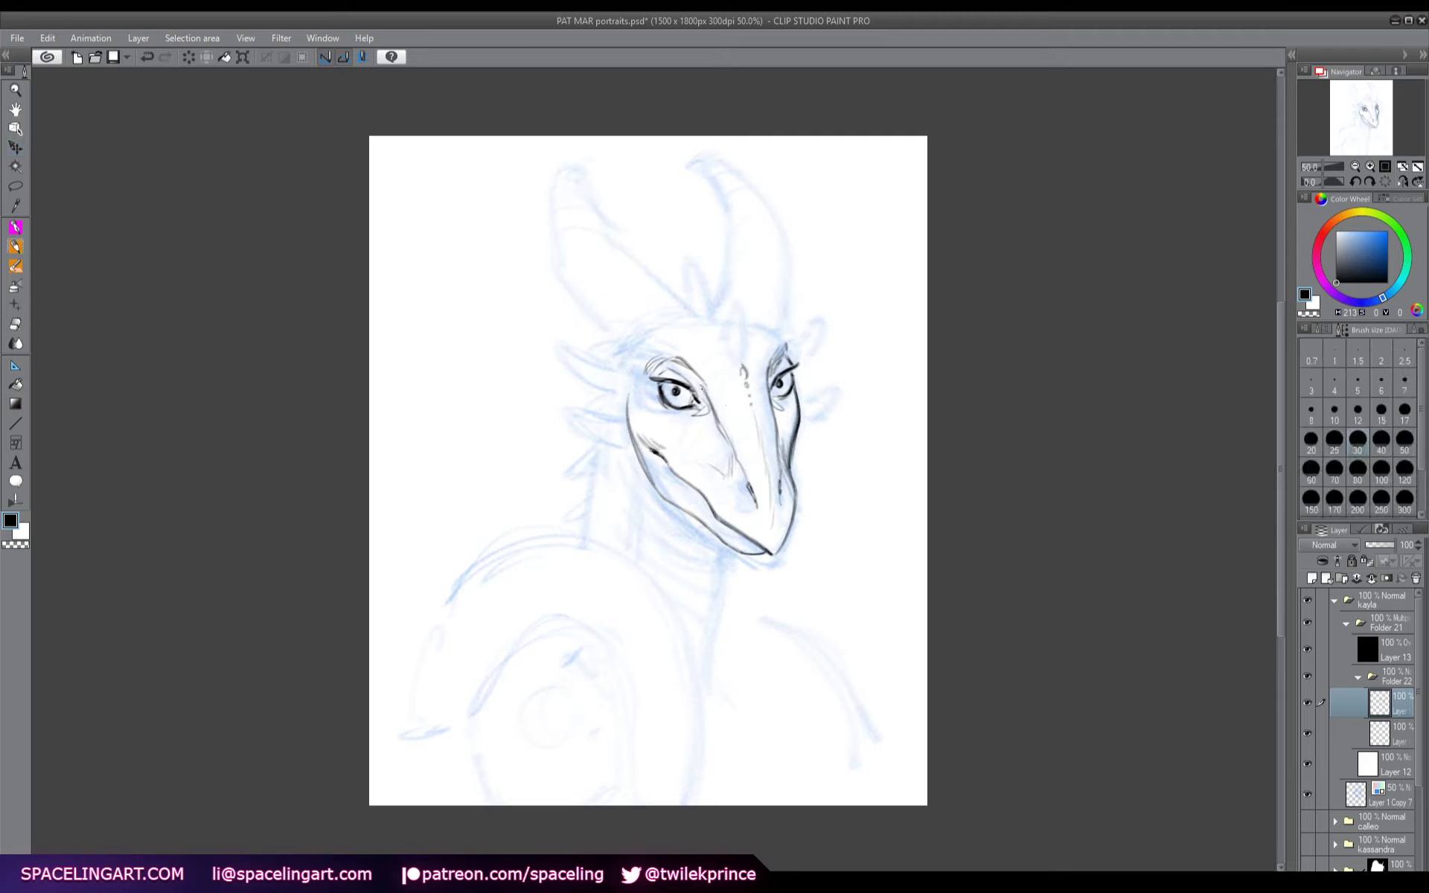
key(ctrl+z)
key(ctrl+z)
- Ink the front of the dragon's neck, the crown and far brow contour, and the pairs of spikes on both sides of the head
drag(723, 549, 705, 669)
drag(747, 313, 784, 341)
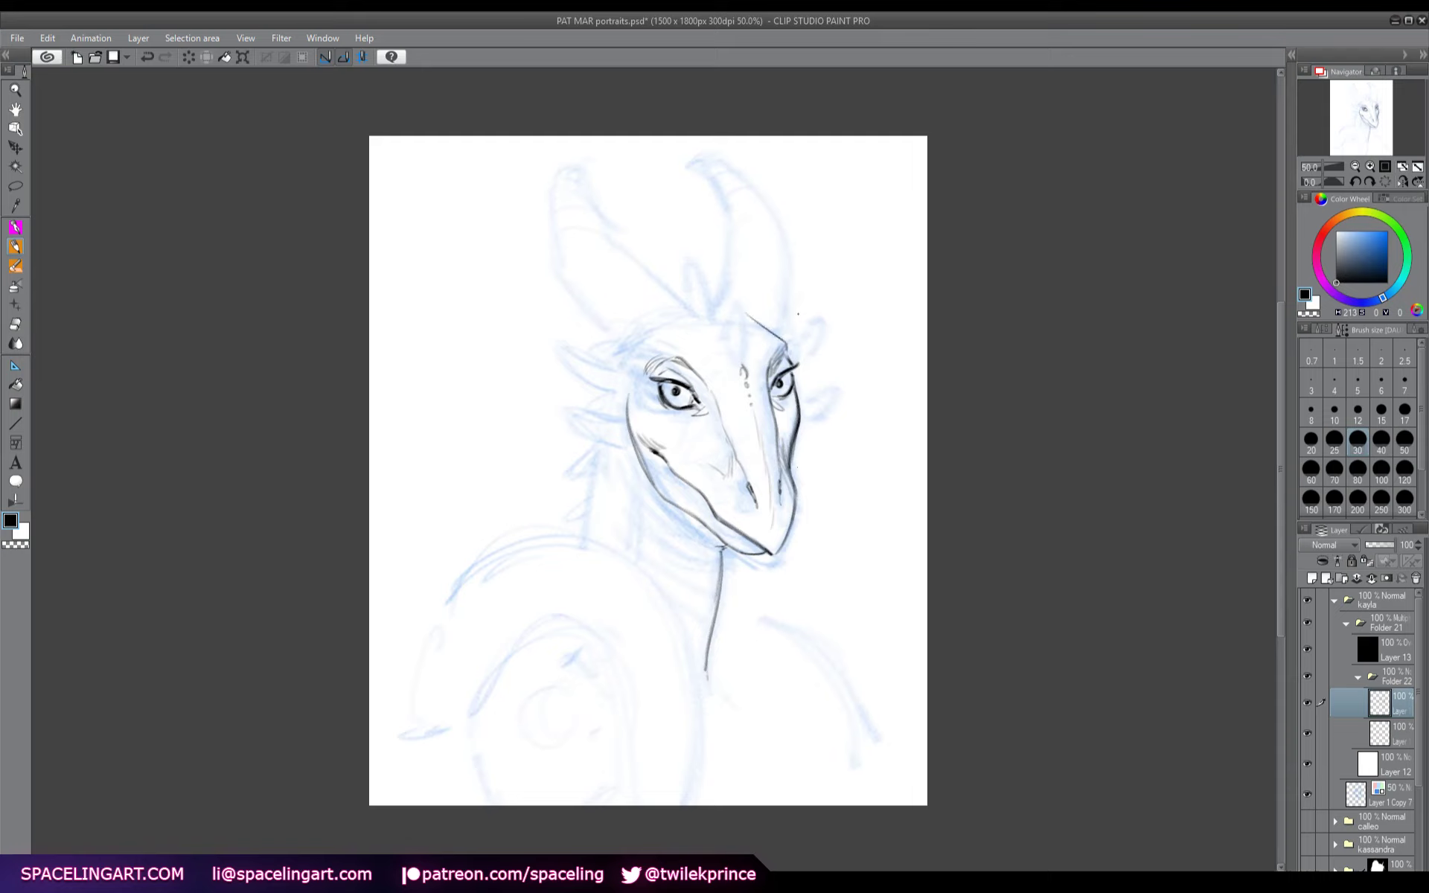
mouse_move(687, 305)
mouse_down()
mouse_move(786, 335)
mouse_move(814, 317)
mouse_move(792, 355)
mouse_move(799, 404)
mouse_up()
mouse_move(624, 363)
mouse_down()
mouse_move(566, 355)
mouse_move(632, 388)
mouse_move(584, 408)
mouse_up()
drag(584, 410, 625, 420)
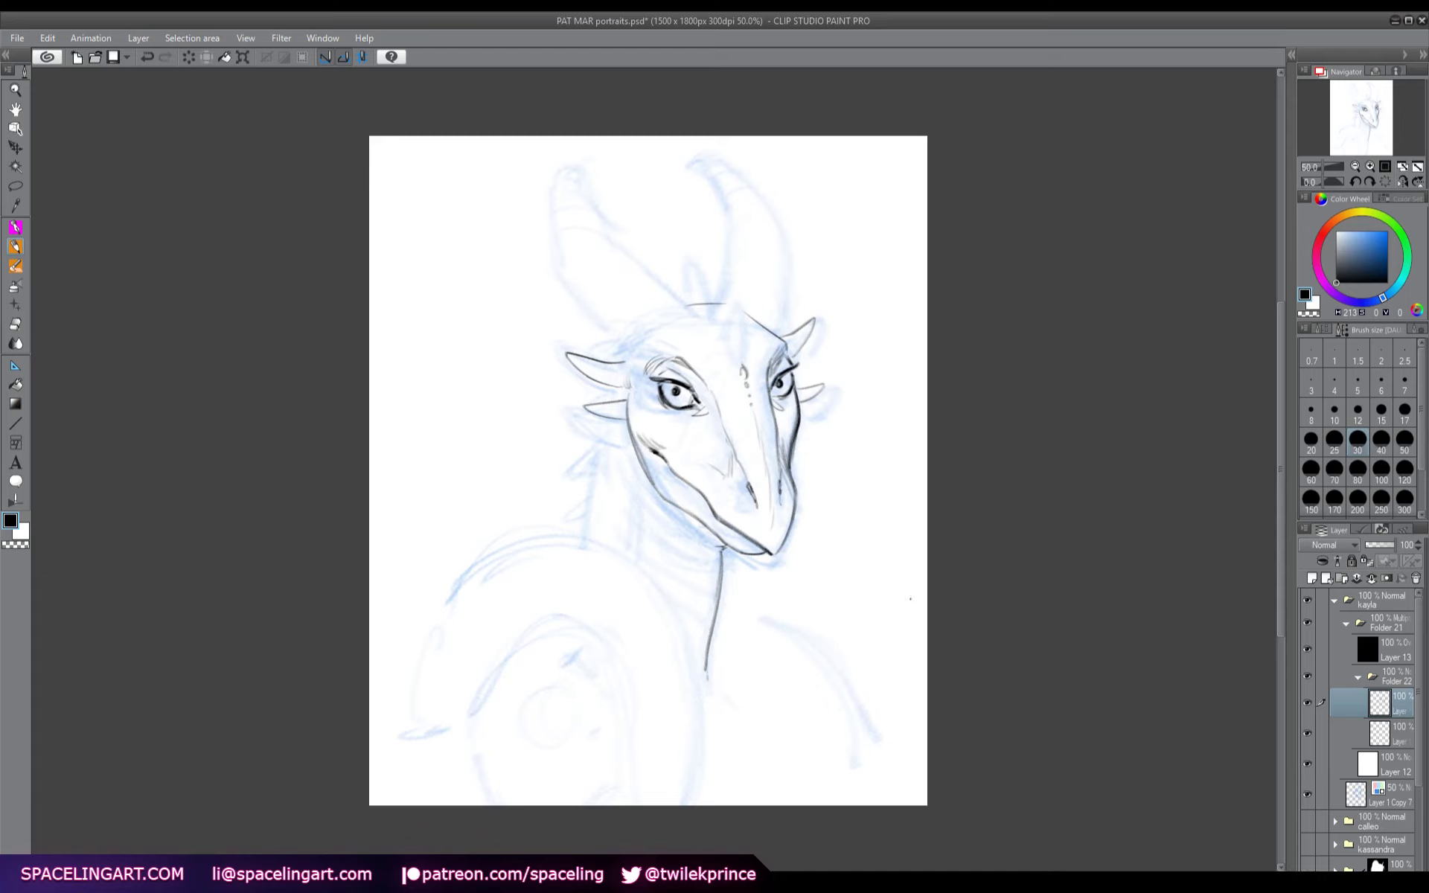
- Flip the canvas and ink the two upright spikes on the dragon's forehead and crown, keeping the upper line layer active
key(h)
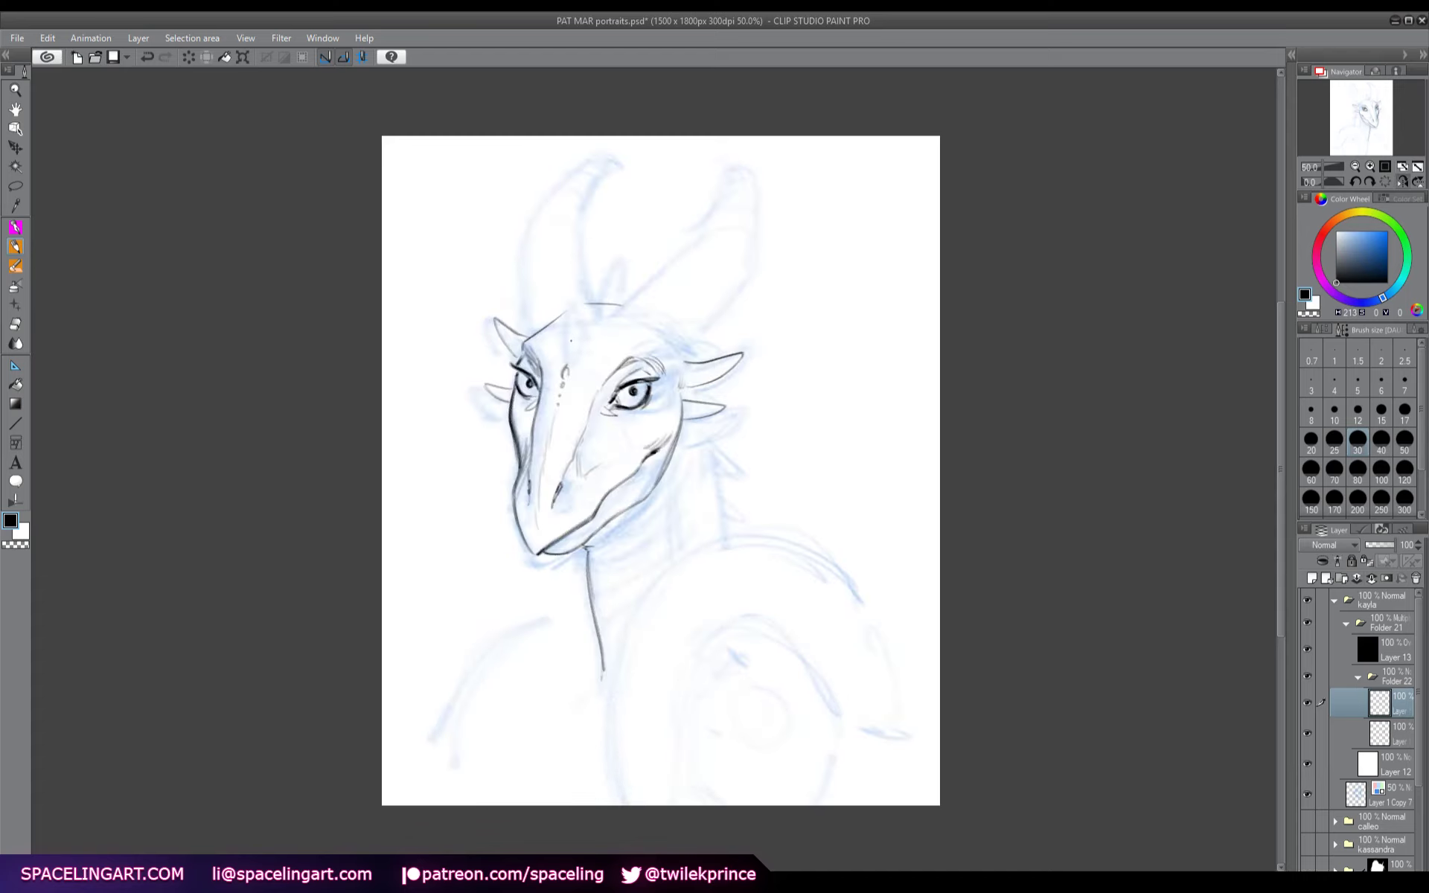
mouse_move(569, 358)
mouse_down()
mouse_move(574, 292)
mouse_move(568, 356)
mouse_up()
mouse_move(596, 305)
mouse_down()
mouse_move(622, 260)
mouse_move(613, 303)
mouse_up()
click(1384, 733)
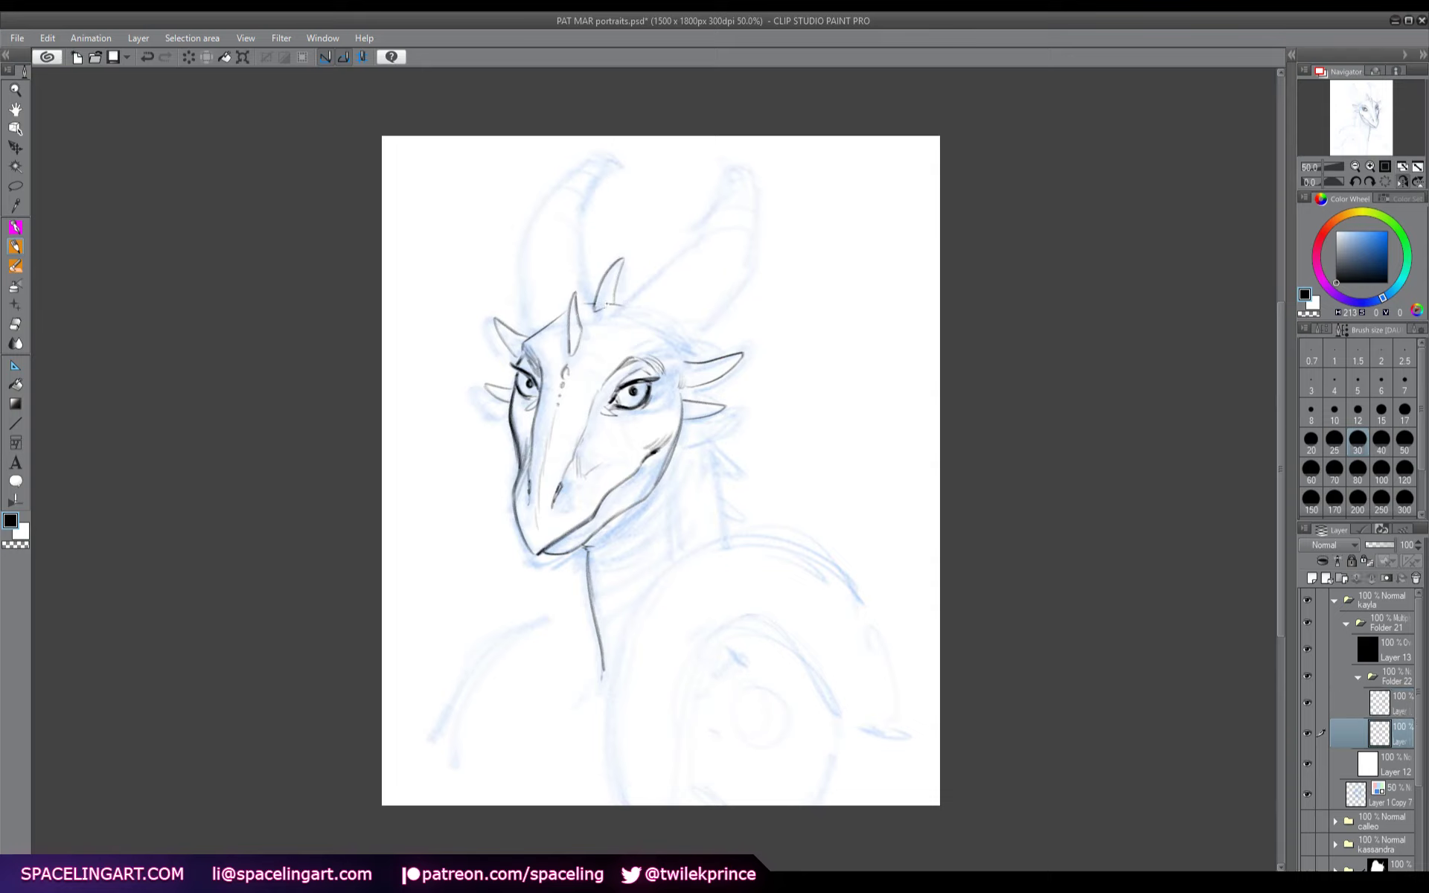
click(1391, 706)
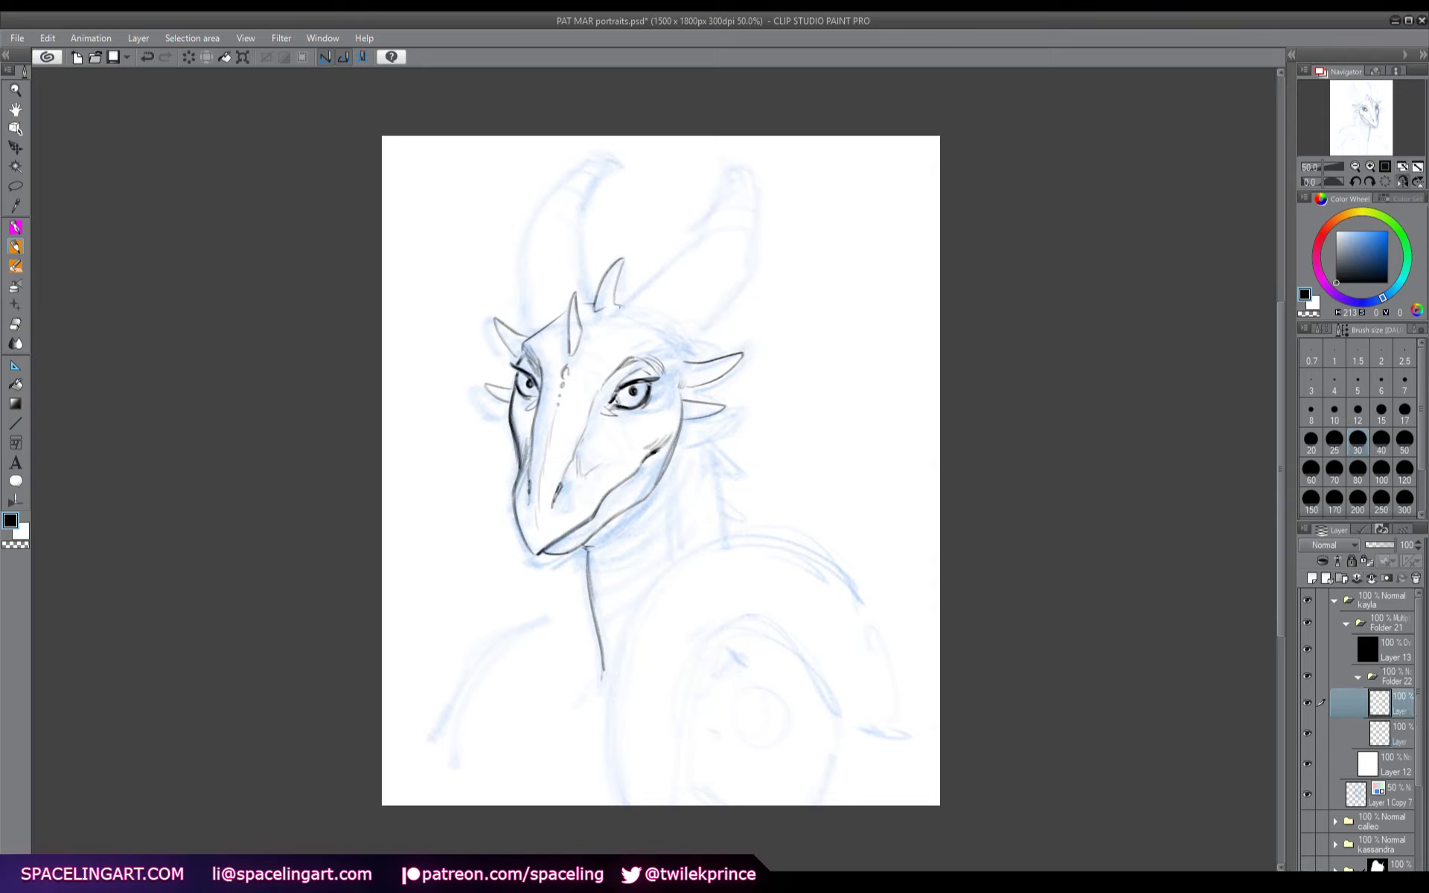
- Ink the outlines of the dragon's two large curved horns
mouse_move(622, 309)
mouse_down()
mouse_move(707, 231)
mouse_move(693, 239)
mouse_move(732, 166)
mouse_move(753, 226)
mouse_move(754, 211)
mouse_move(739, 288)
mouse_move(687, 352)
mouse_up()
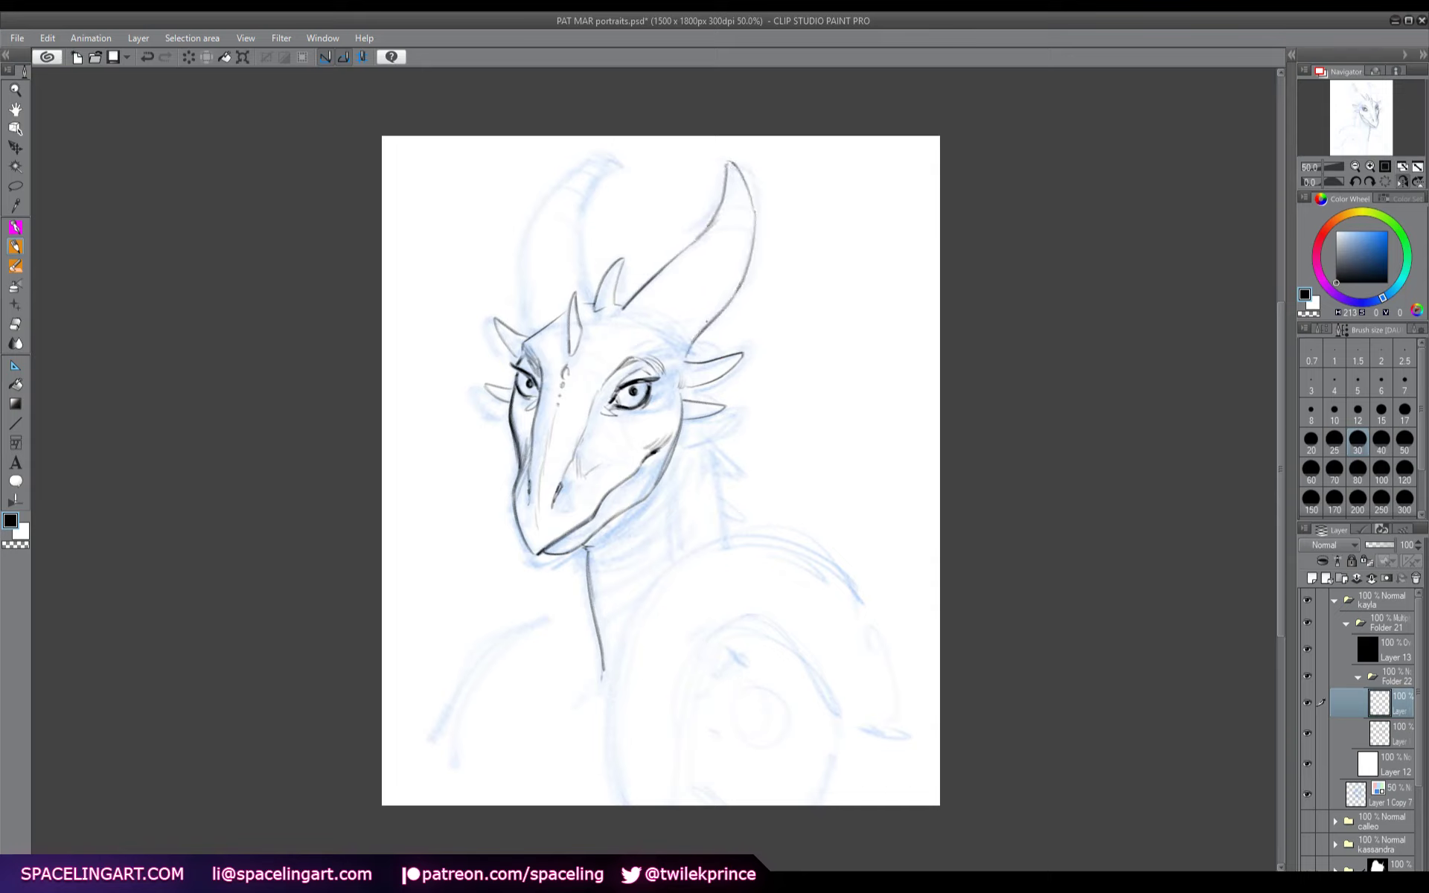
drag(727, 159, 724, 173)
mouse_move(533, 336)
mouse_down()
mouse_move(524, 272)
mouse_move(559, 187)
mouse_move(616, 160)
mouse_move(582, 214)
mouse_move(593, 302)
mouse_up()
- Flip the canvas, add curved bands to the horns, and ink the near crown edge and the back of the neck
key(h)
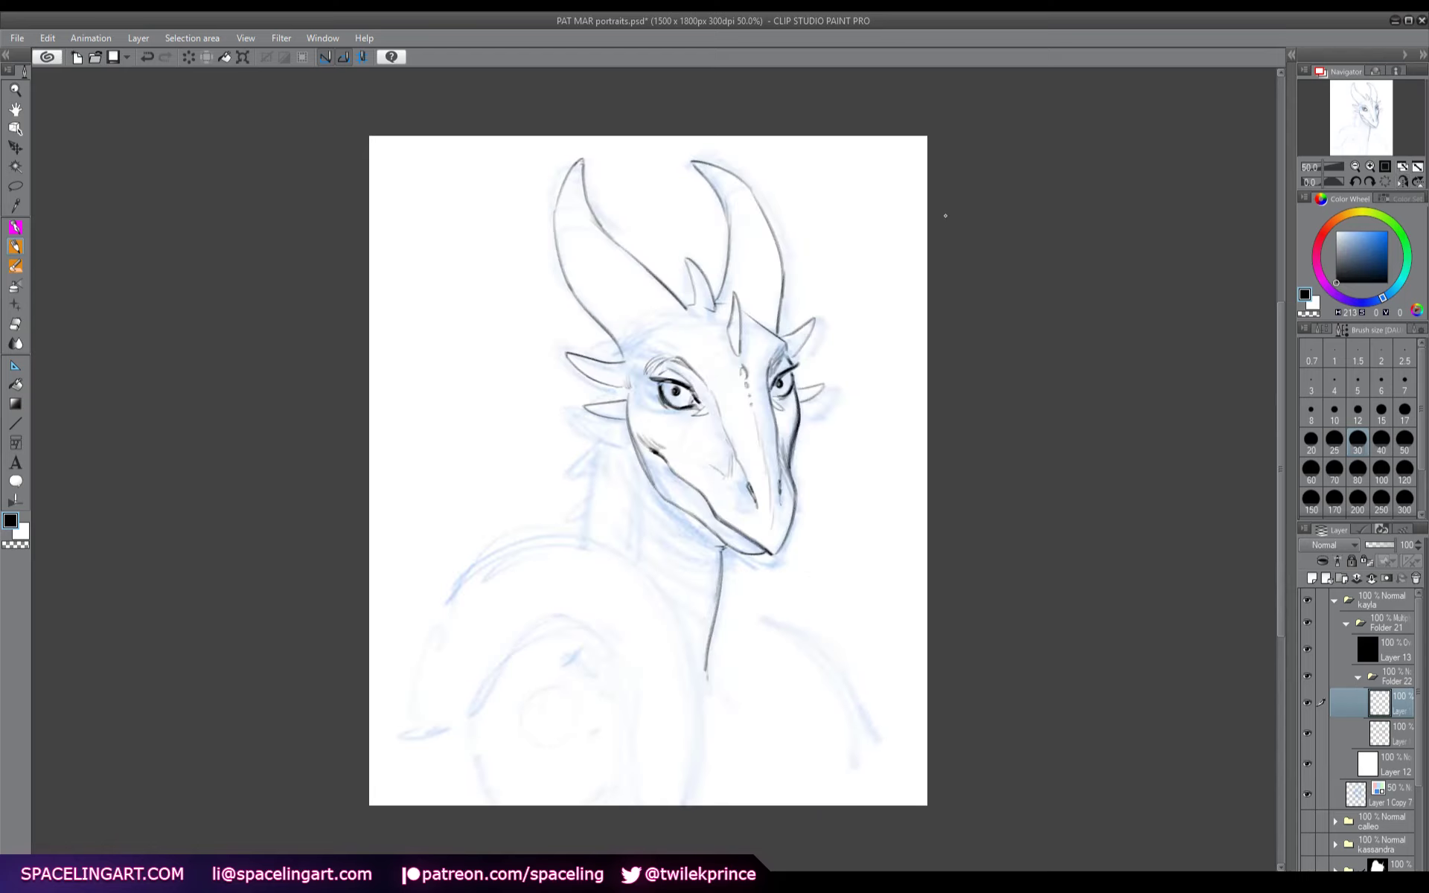
mouse_move(668, 307)
mouse_down()
mouse_move(624, 356)
mouse_move(652, 353)
mouse_up()
drag(659, 280, 678, 295)
drag(606, 344, 569, 534)
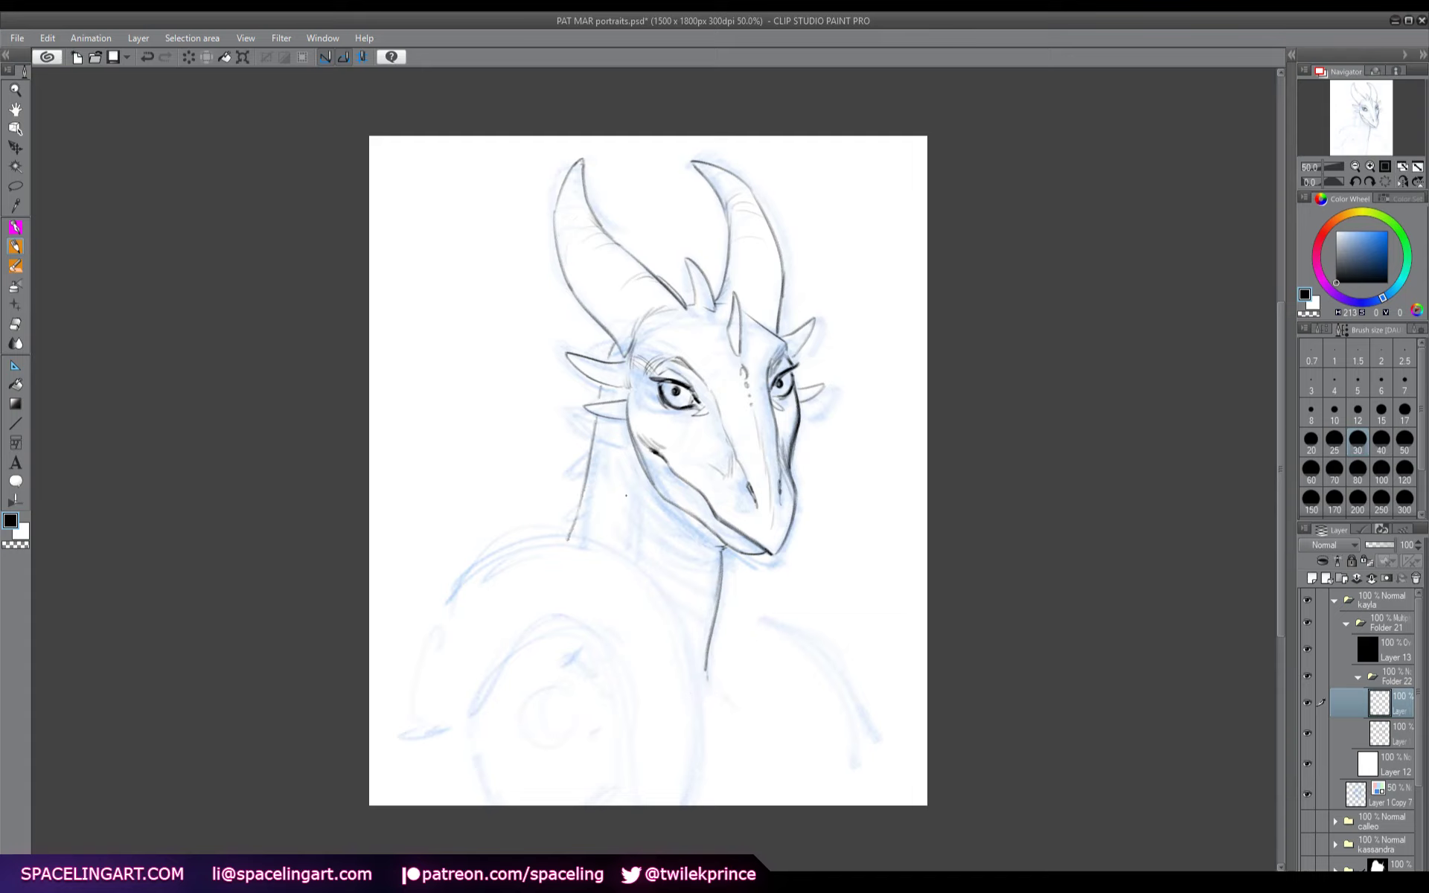
- Flip the canvas and ink the curved throat plates down the front of the dragon's neck, with the line bordering them
key(h)
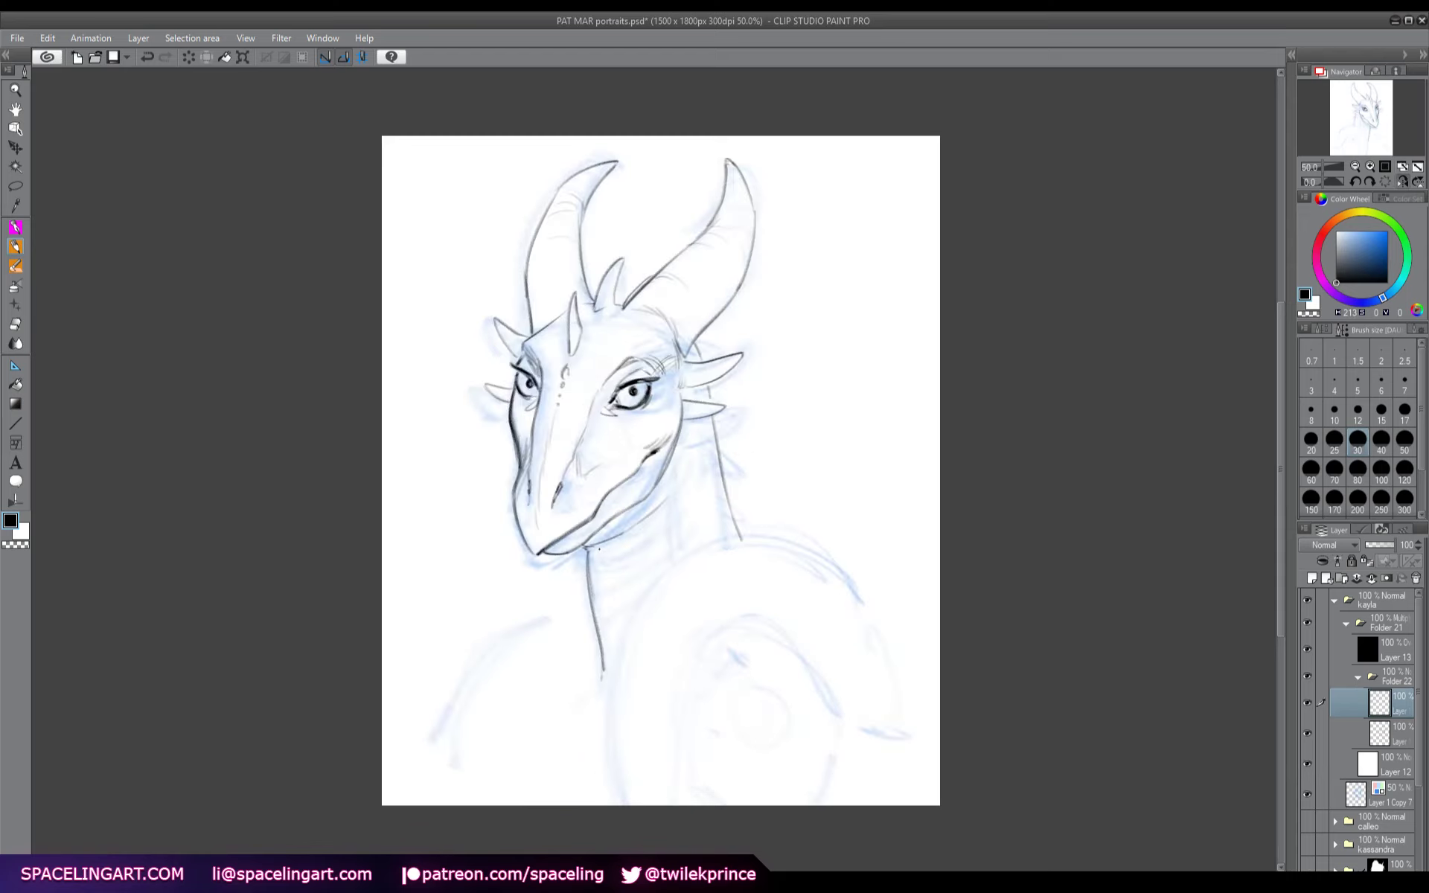
mouse_move(590, 570)
mouse_down()
mouse_move(618, 573)
mouse_move(670, 541)
mouse_up()
drag(593, 609, 647, 591)
drag(644, 595, 673, 573)
drag(600, 642, 674, 612)
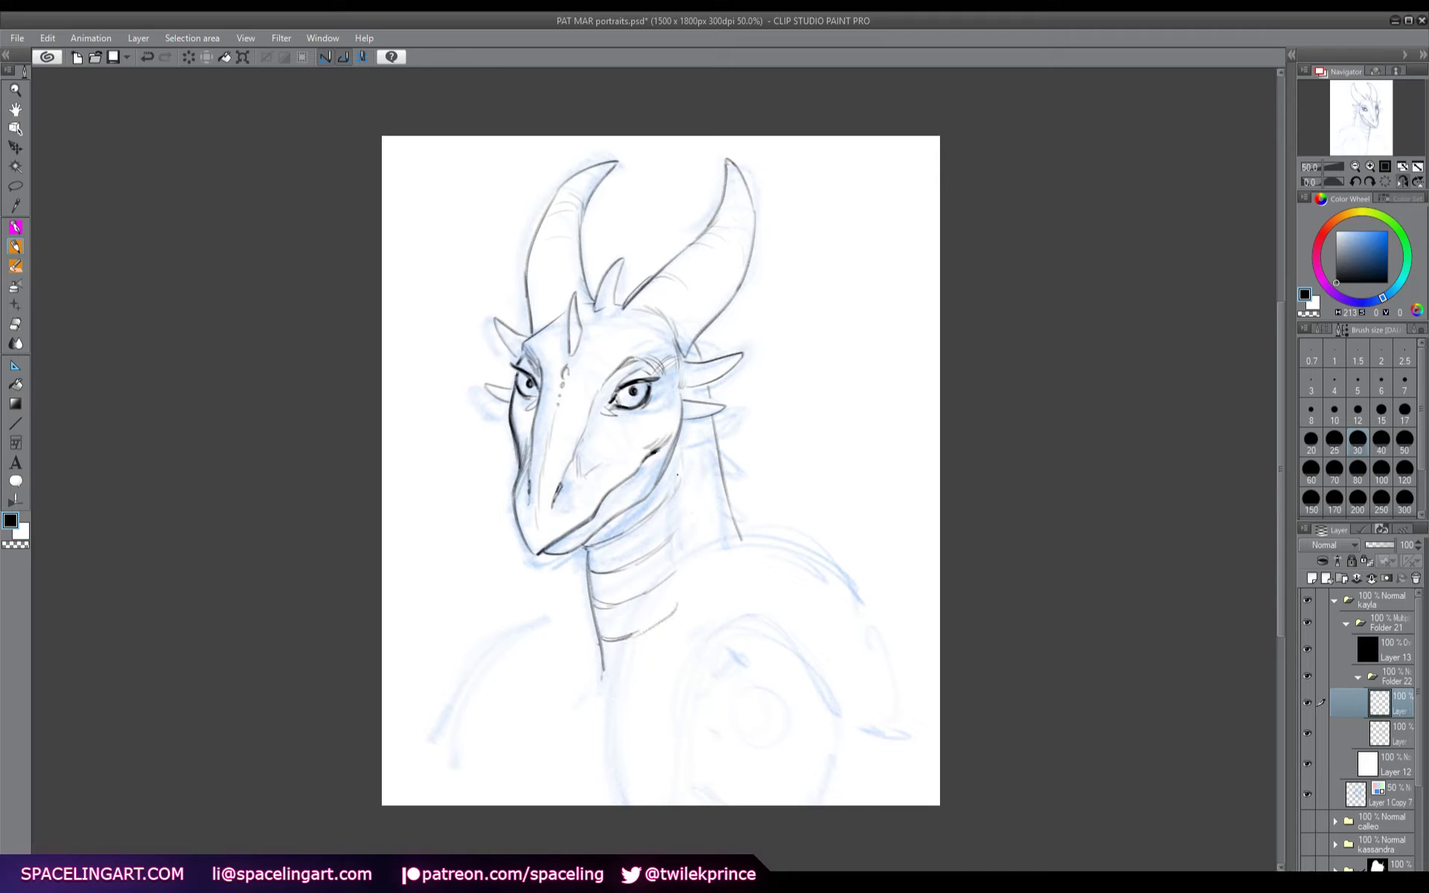
drag(679, 491, 688, 598)
drag(610, 673, 637, 666)
- Flip the canvas, darken the area beneath the jaw and ink the row of small spikes along the back of the neck
key(h)
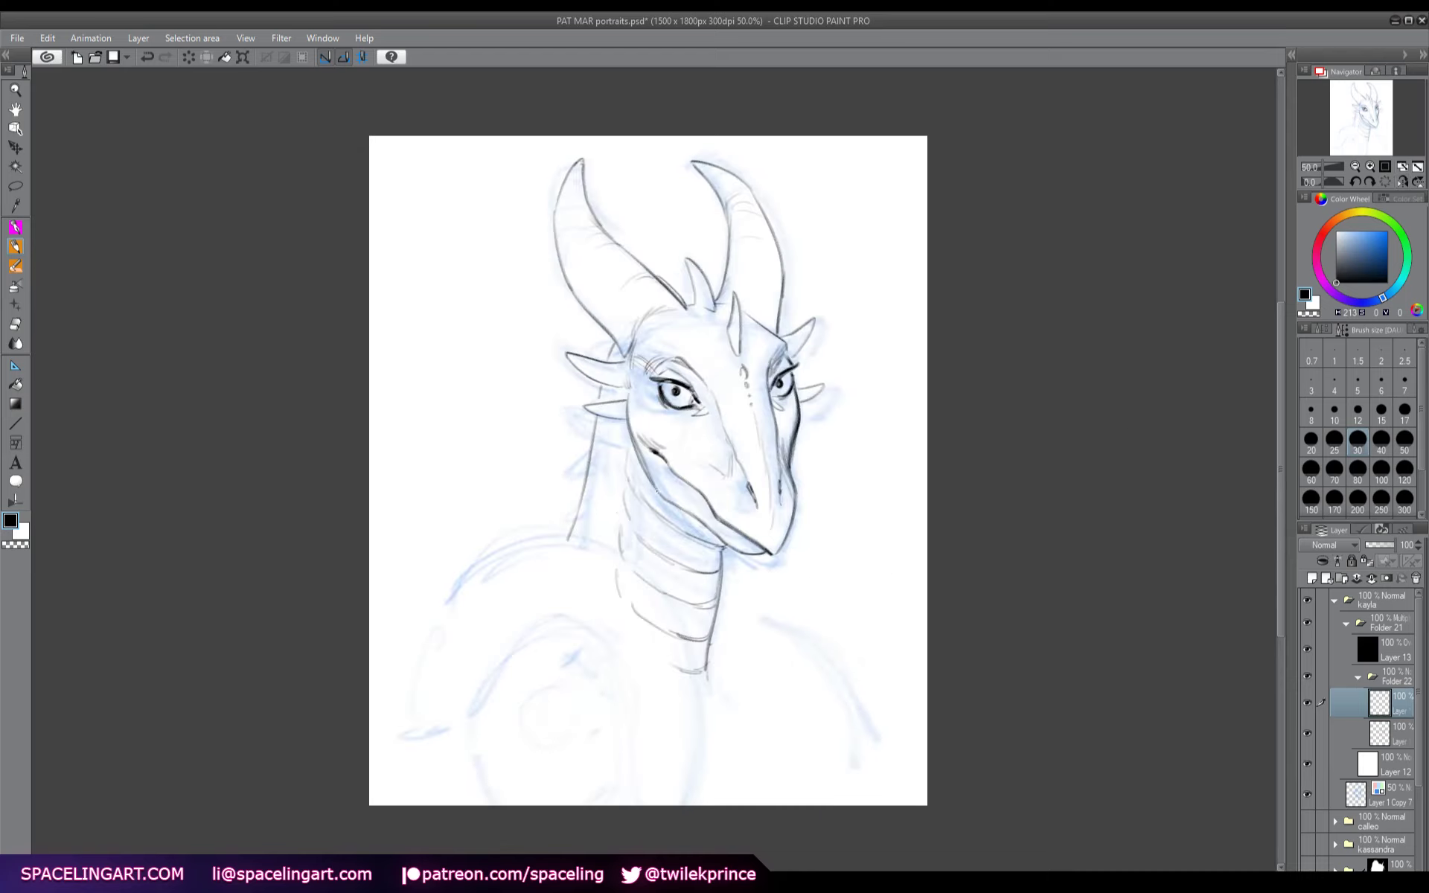
drag(656, 491, 724, 546)
mouse_move(578, 350)
mouse_down()
mouse_move(608, 350)
mouse_move(566, 403)
mouse_move(593, 396)
mouse_move(570, 439)
mouse_move(590, 463)
mouse_move(556, 502)
mouse_move(579, 496)
mouse_move(551, 534)
mouse_up()
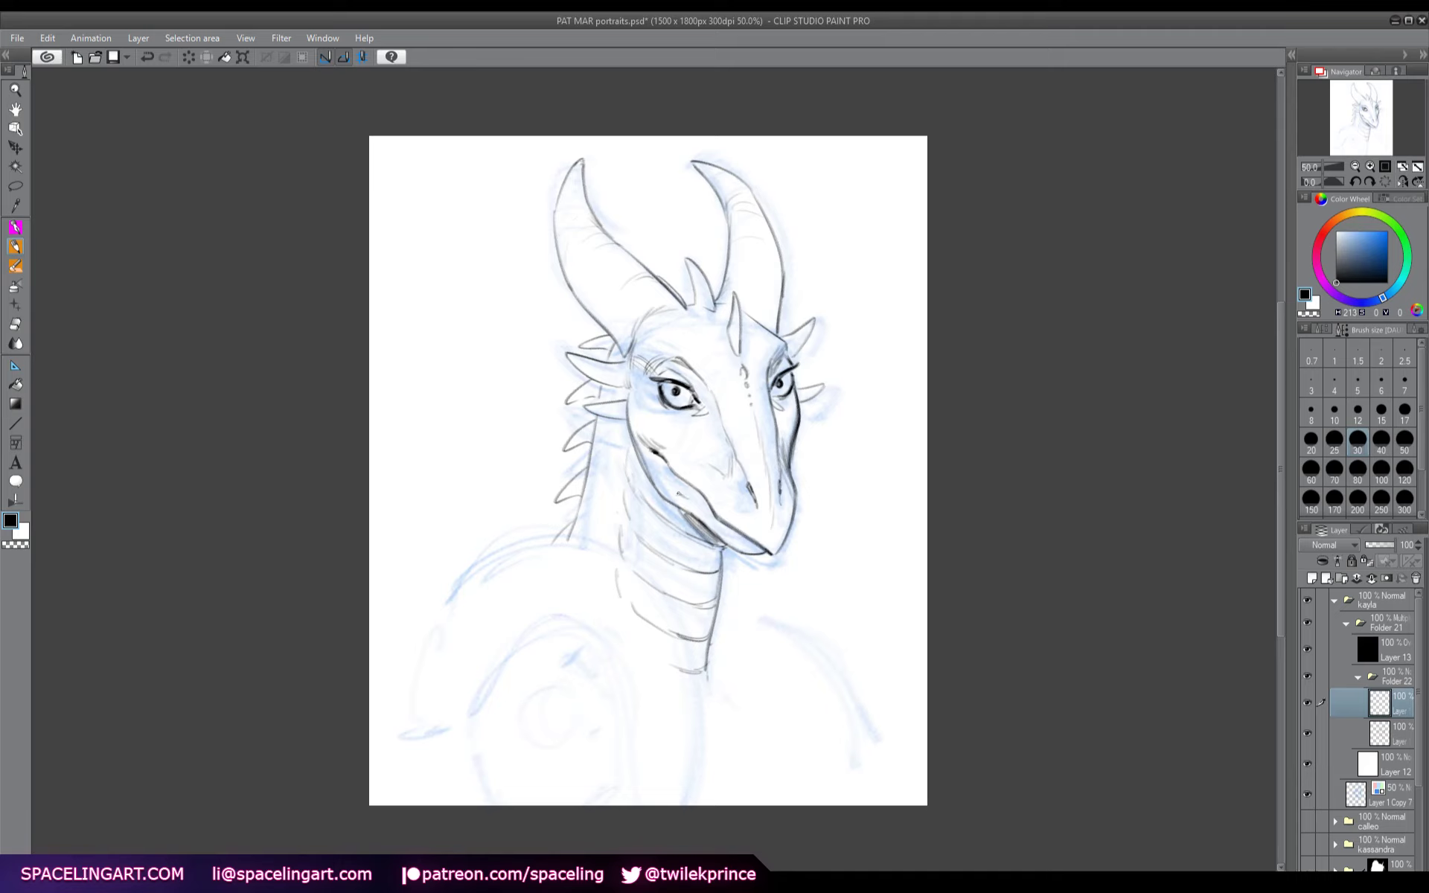
- Strengthen the shading along the jaw, add short strokes at the bases of both horns and save the file
drag(678, 494, 653, 468)
drag(629, 319, 626, 328)
drag(777, 321, 774, 303)
key(ctrl+s)
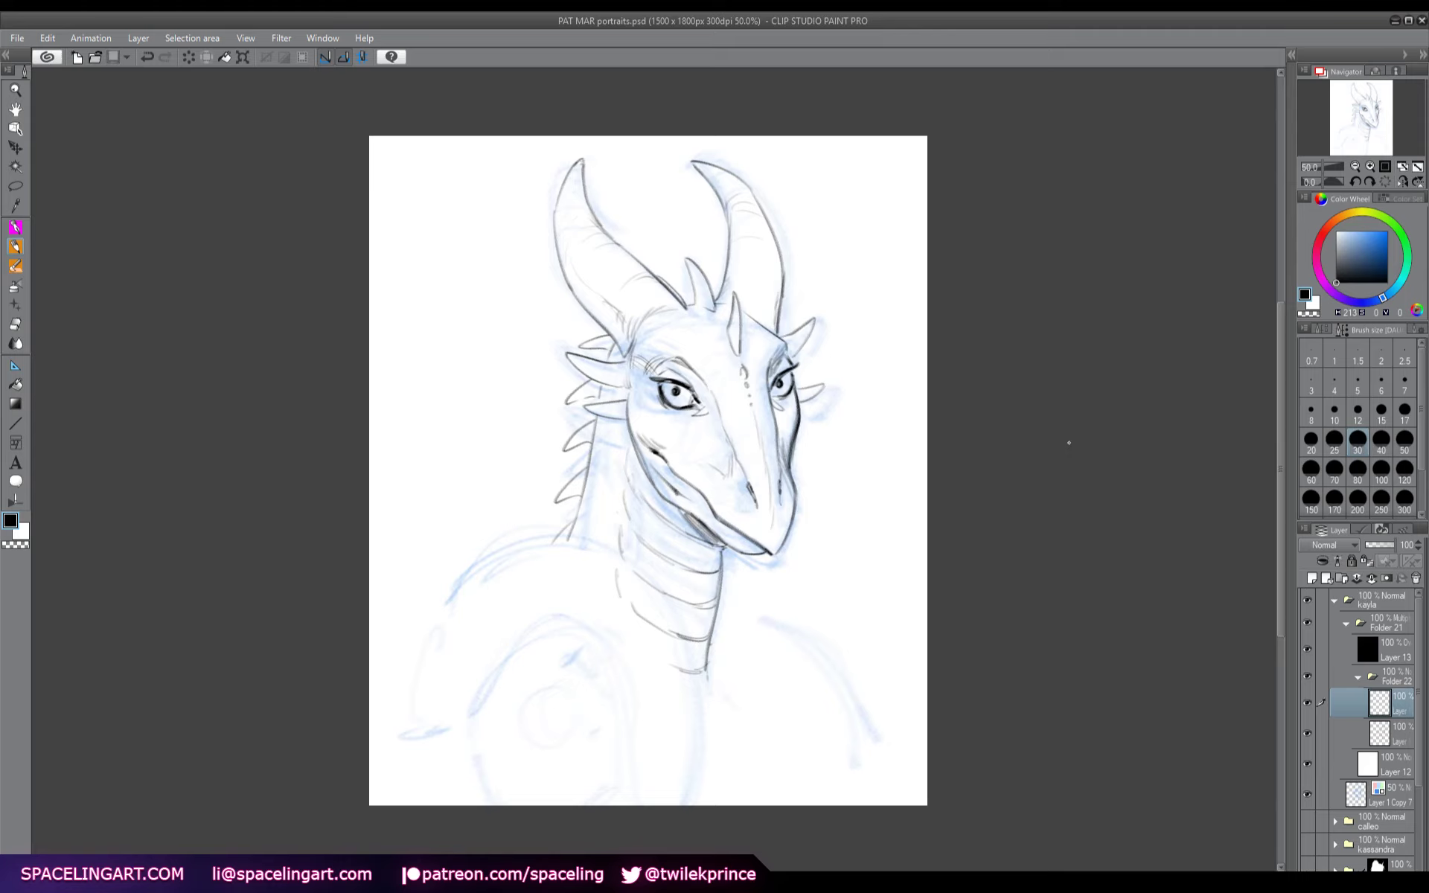
- Ink the near shoulder armor's outer plate, its lower edge and the curve of the inner plate, then flip the canvas
mouse_move(401, 730)
mouse_down()
mouse_move(434, 607)
mouse_move(554, 541)
mouse_up()
drag(438, 599, 473, 570)
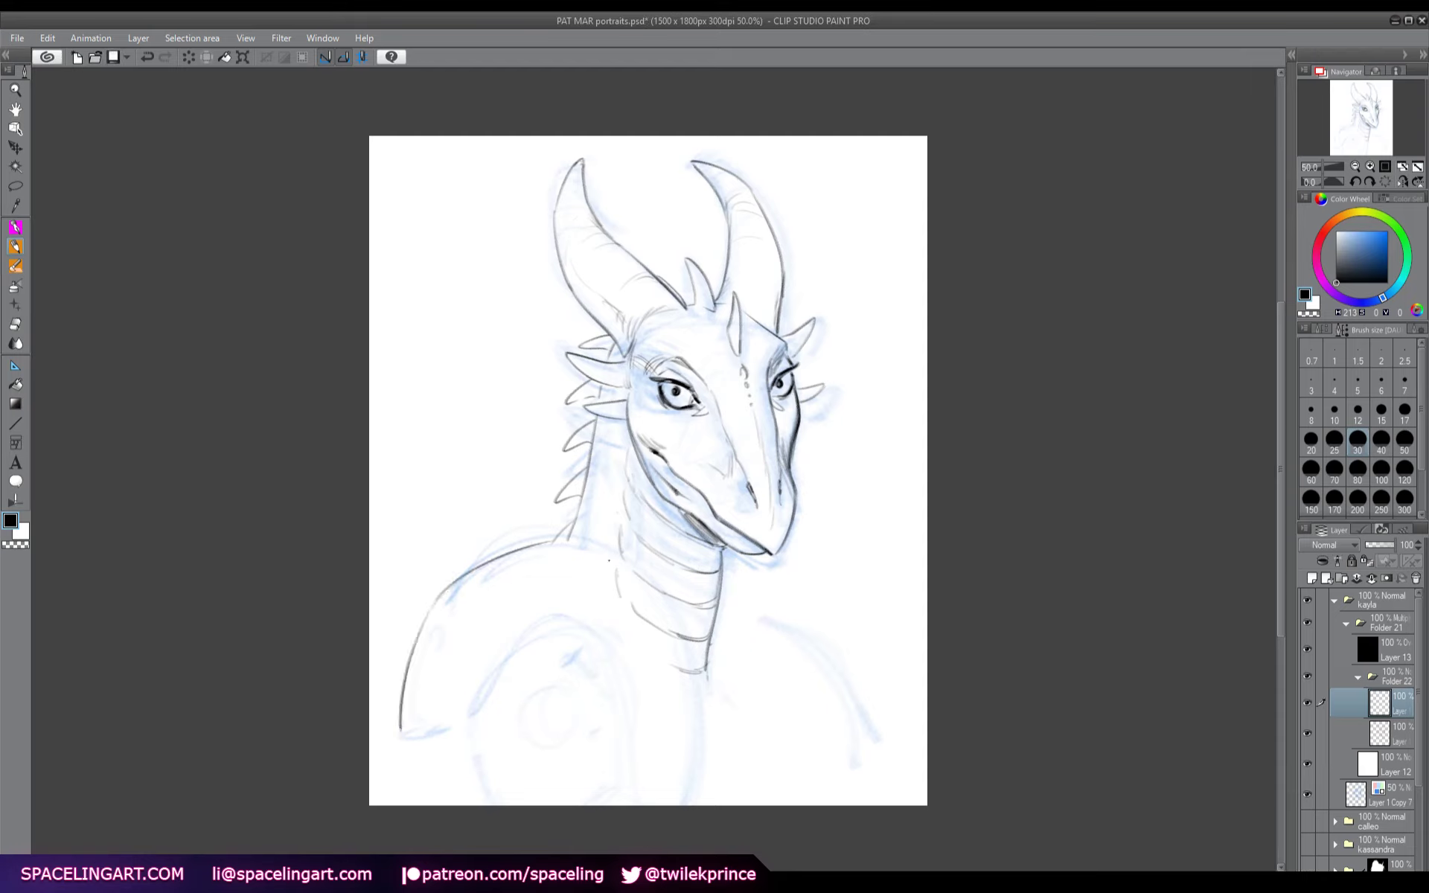
mouse_move(402, 734)
mouse_down()
mouse_move(461, 729)
mouse_move(486, 795)
mouse_up()
mouse_move(463, 741)
mouse_down()
mouse_move(473, 668)
mouse_move(501, 631)
mouse_move(560, 613)
mouse_up()
key(h)
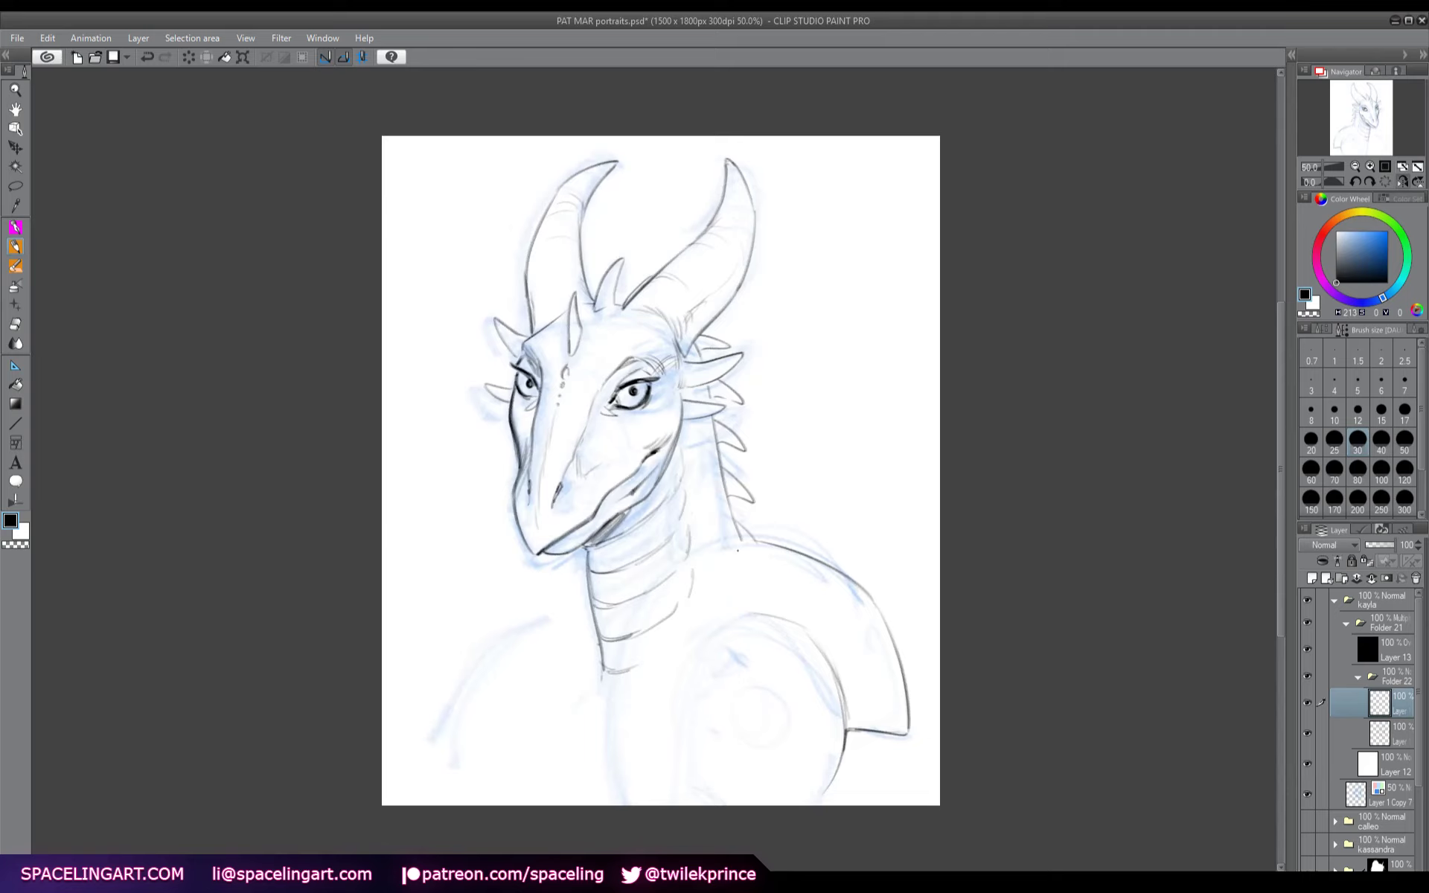
- Ink the round front of the shoulder armor with a doubled rim and inner panel lines, and draw a sun emblem on it
mouse_move(773, 541)
mouse_down()
mouse_move(690, 555)
mouse_move(626, 644)
mouse_move(613, 788)
mouse_move(713, 799)
mouse_up()
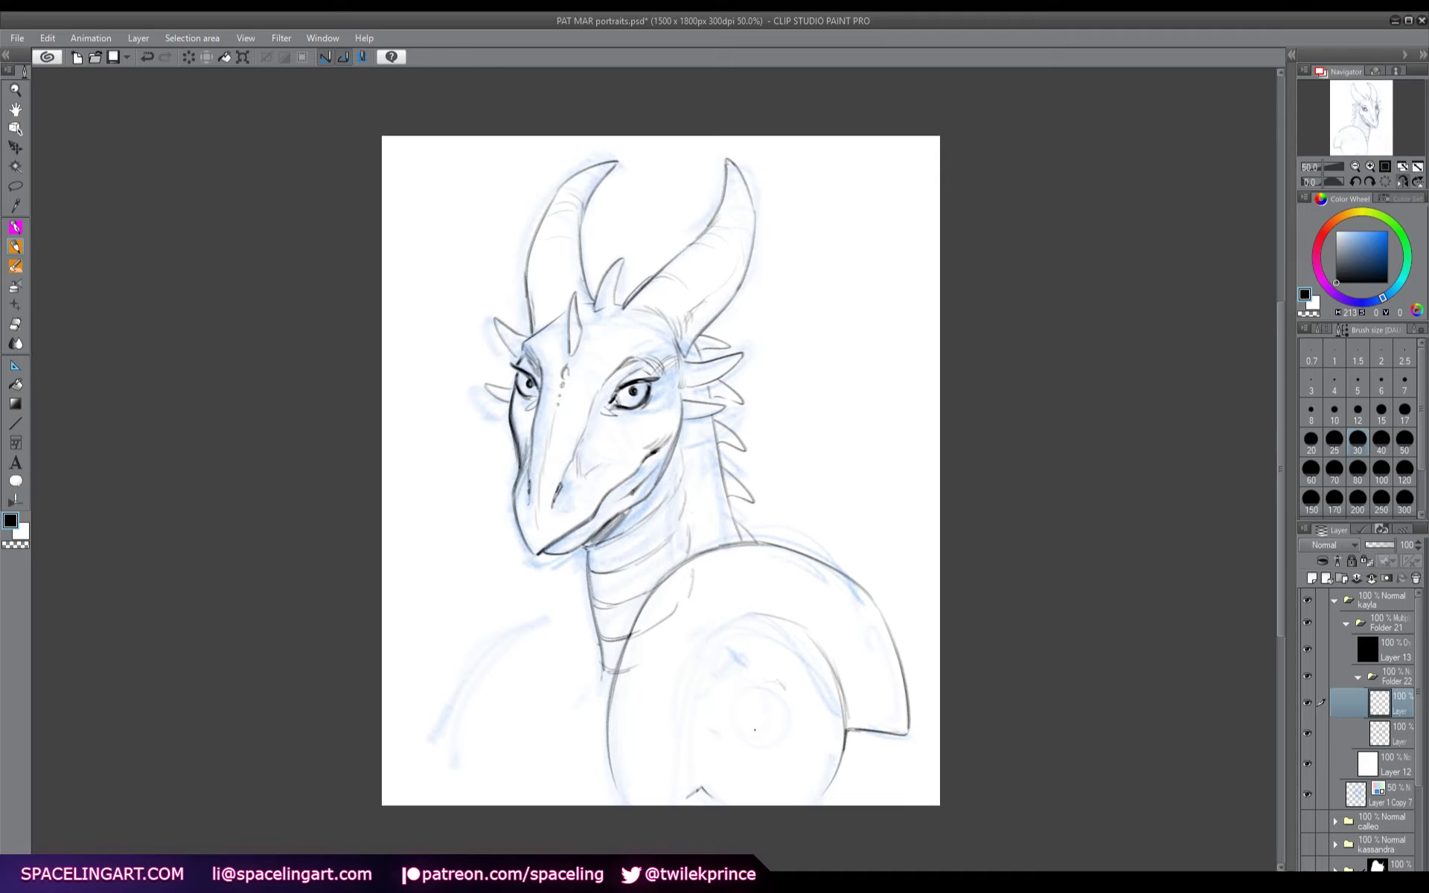
mouse_move(755, 728)
mouse_down()
mouse_move(789, 696)
mouse_move(737, 709)
mouse_move(768, 745)
mouse_move(798, 730)
mouse_move(808, 701)
mouse_move(798, 708)
mouse_move(782, 680)
mouse_up()
drag(713, 641, 690, 753)
mouse_move(779, 789)
mouse_down()
mouse_move(777, 736)
mouse_move(783, 749)
mouse_up()
mouse_move(631, 803)
mouse_down()
mouse_move(661, 608)
mouse_move(800, 550)
mouse_move(638, 655)
mouse_move(833, 566)
mouse_up()
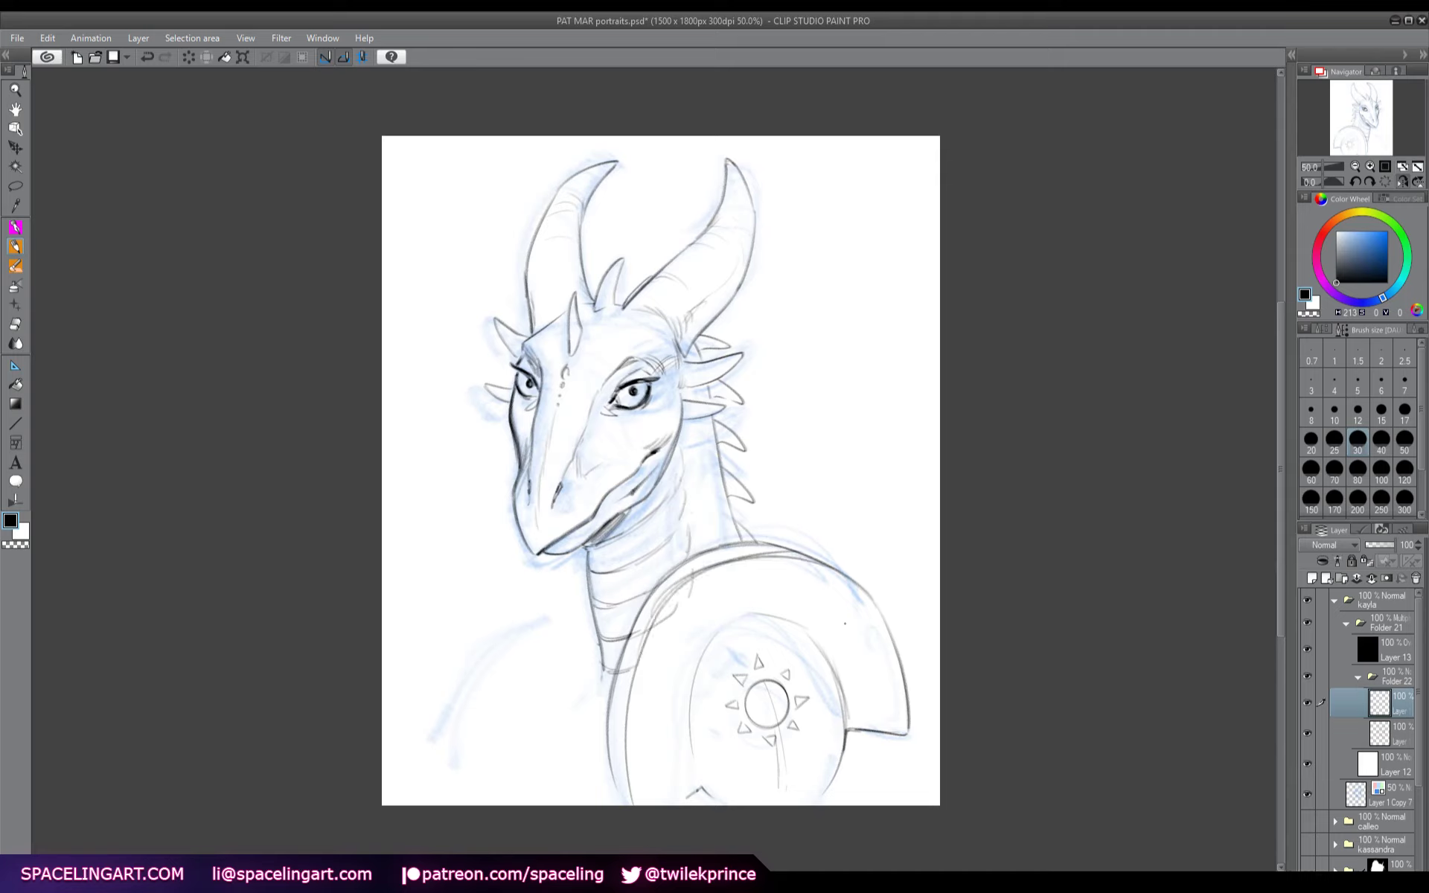
- Ink the far shoulder, the collar clasp at the neck base, the chest cloth folds and the folds beneath the shoulder armor
mouse_move(580, 560)
mouse_down()
mouse_move(496, 618)
mouse_move(456, 727)
mouse_up()
mouse_move(587, 636)
mouse_down()
mouse_move(581, 673)
mouse_move(598, 673)
mouse_move(566, 663)
mouse_move(573, 710)
mouse_up()
drag(570, 692, 537, 722)
drag(549, 713, 533, 769)
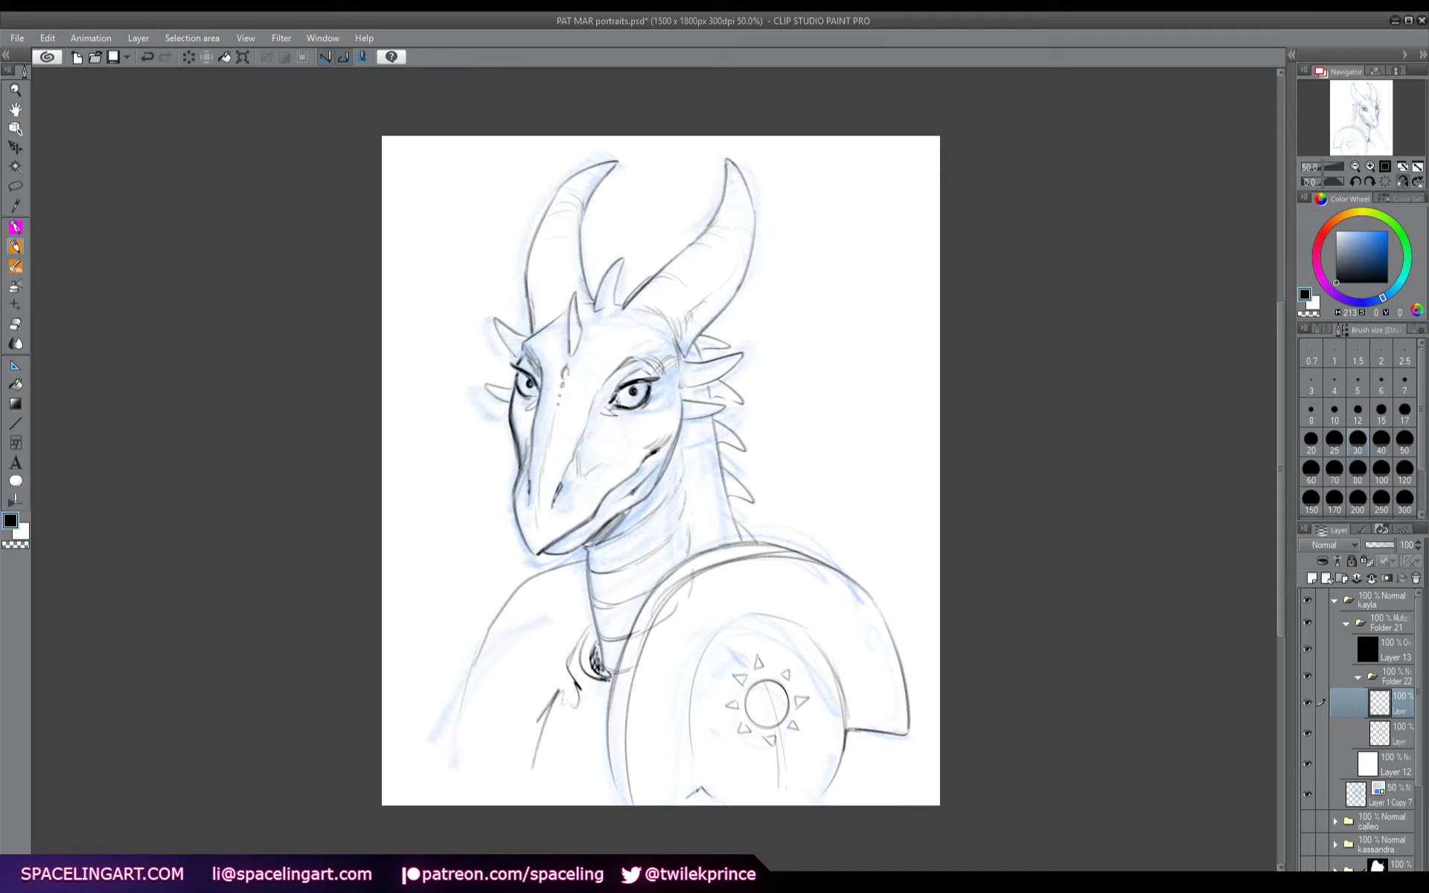
mouse_move(862, 733)
mouse_down()
mouse_move(885, 785)
mouse_move(852, 778)
mouse_move(871, 776)
mouse_up()
- Flip the canvas and add wrinkle lines and small scale marks to the forehead above the near eye
key(h)
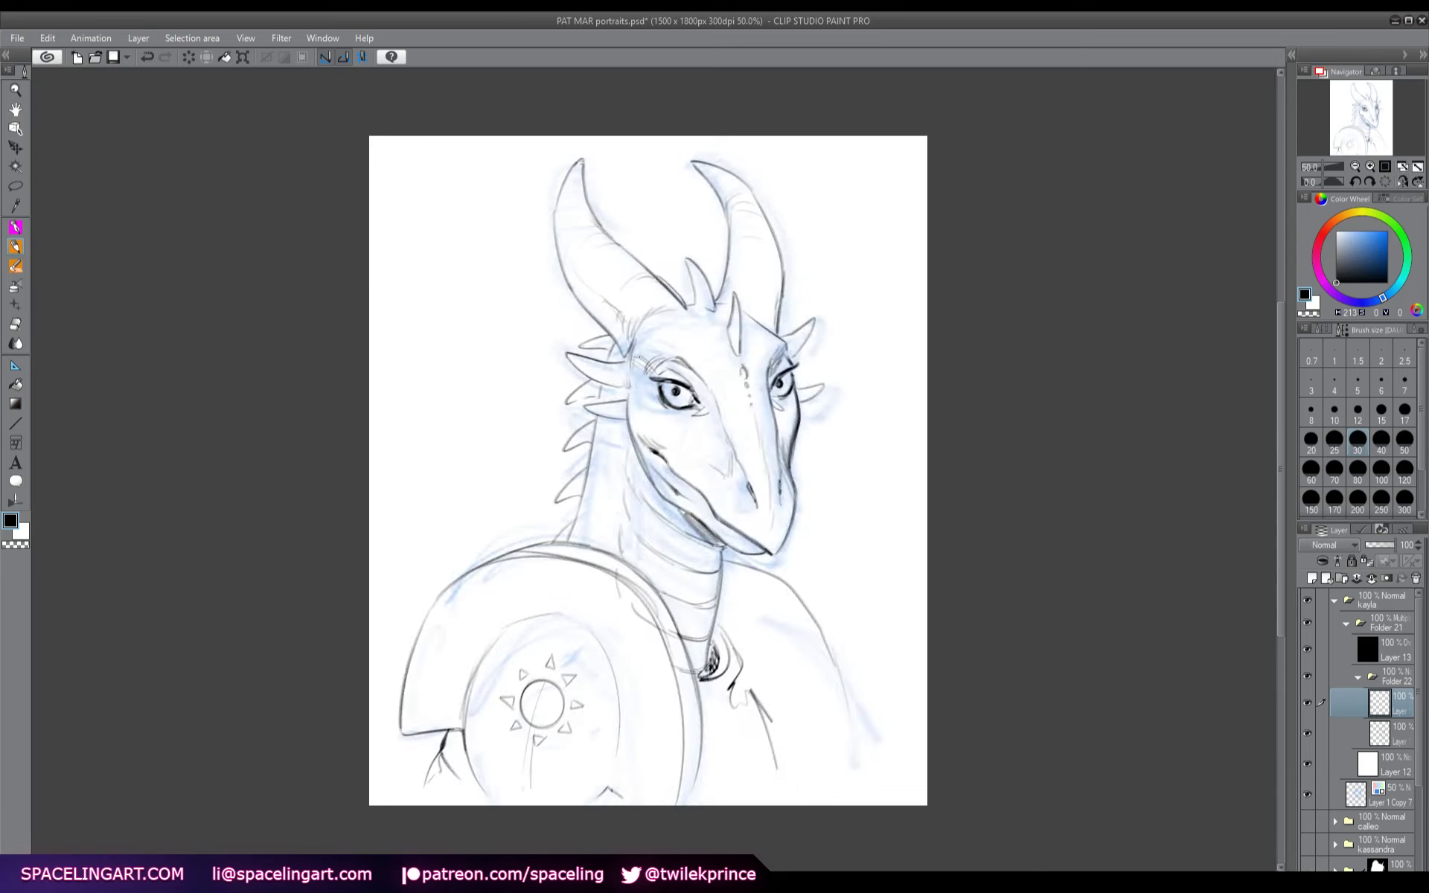
mouse_move(637, 355)
mouse_down()
mouse_move(673, 338)
mouse_move(687, 345)
mouse_move(644, 359)
mouse_move(713, 349)
mouse_up()
click(719, 368)
drag(716, 388, 729, 390)
click(1387, 727)
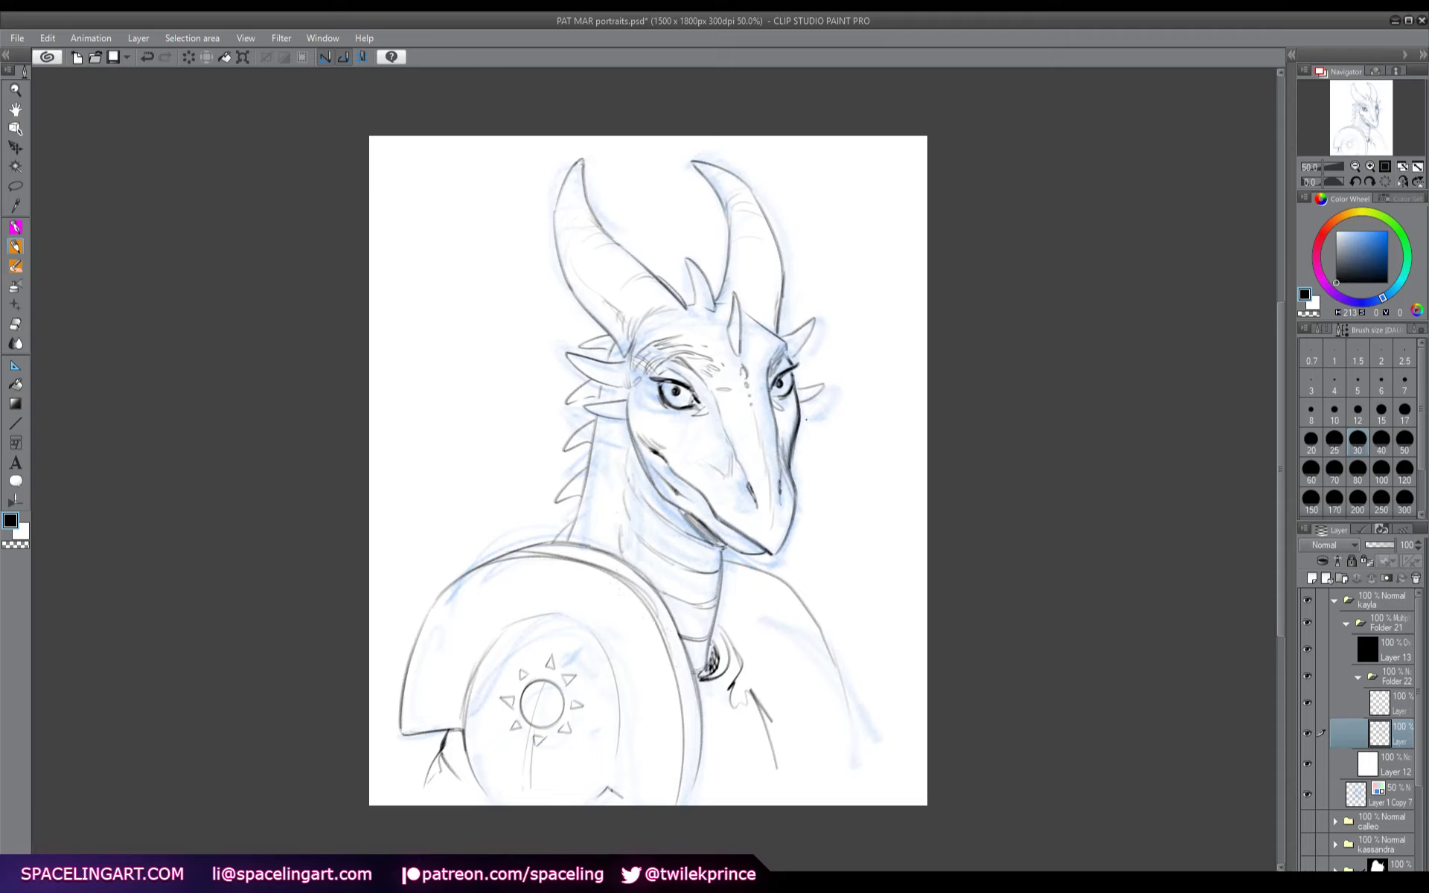
click(1382, 705)
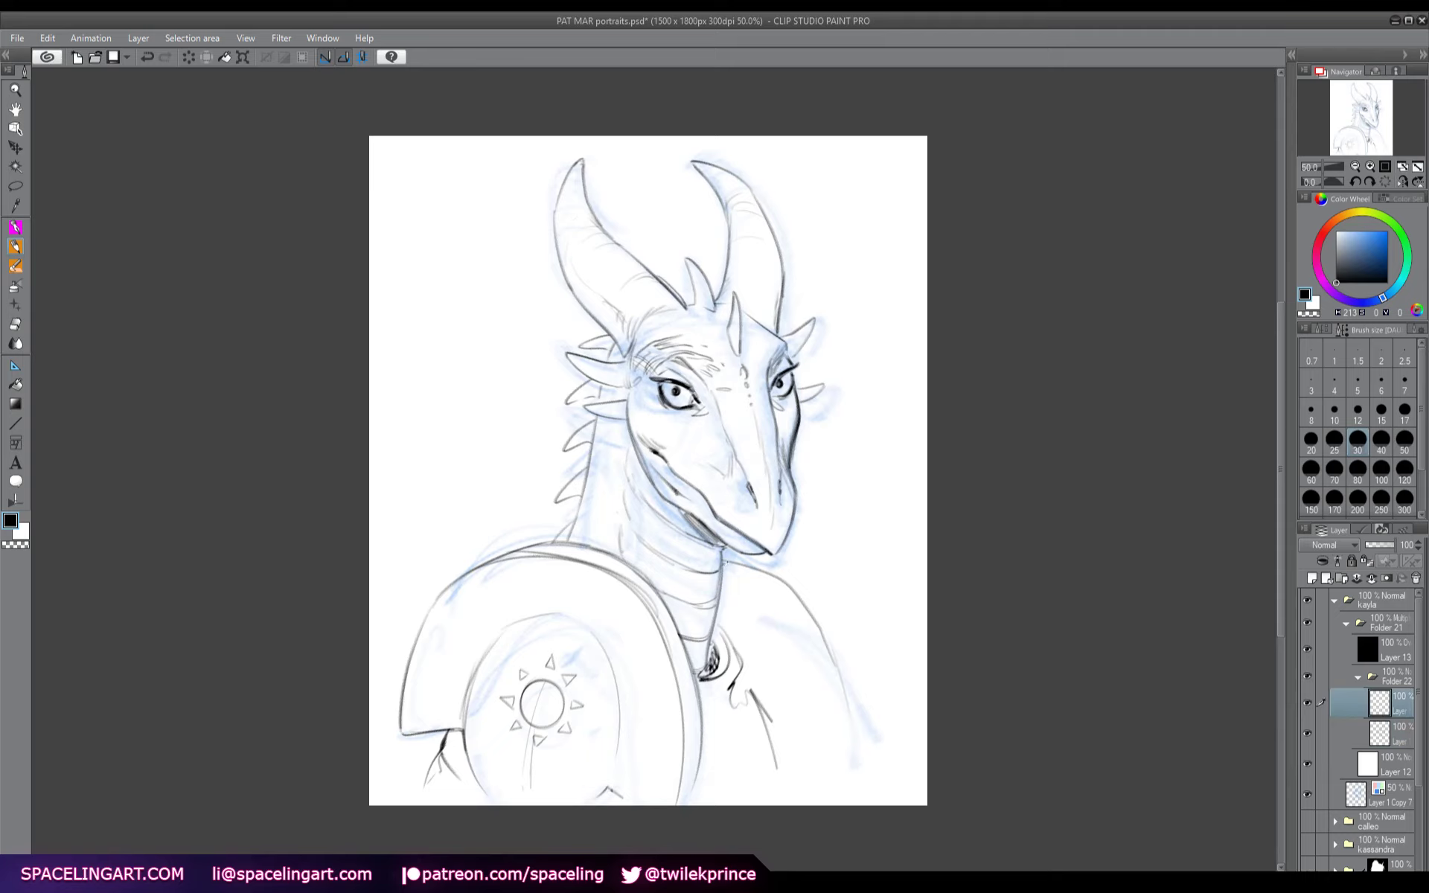
- Hatch the far shoulder with diagonal strokes, and write the artist's signature and date beside it
mouse_move(725, 564)
mouse_down()
mouse_move(792, 674)
mouse_move(800, 663)
mouse_move(815, 696)
mouse_move(803, 714)
mouse_up()
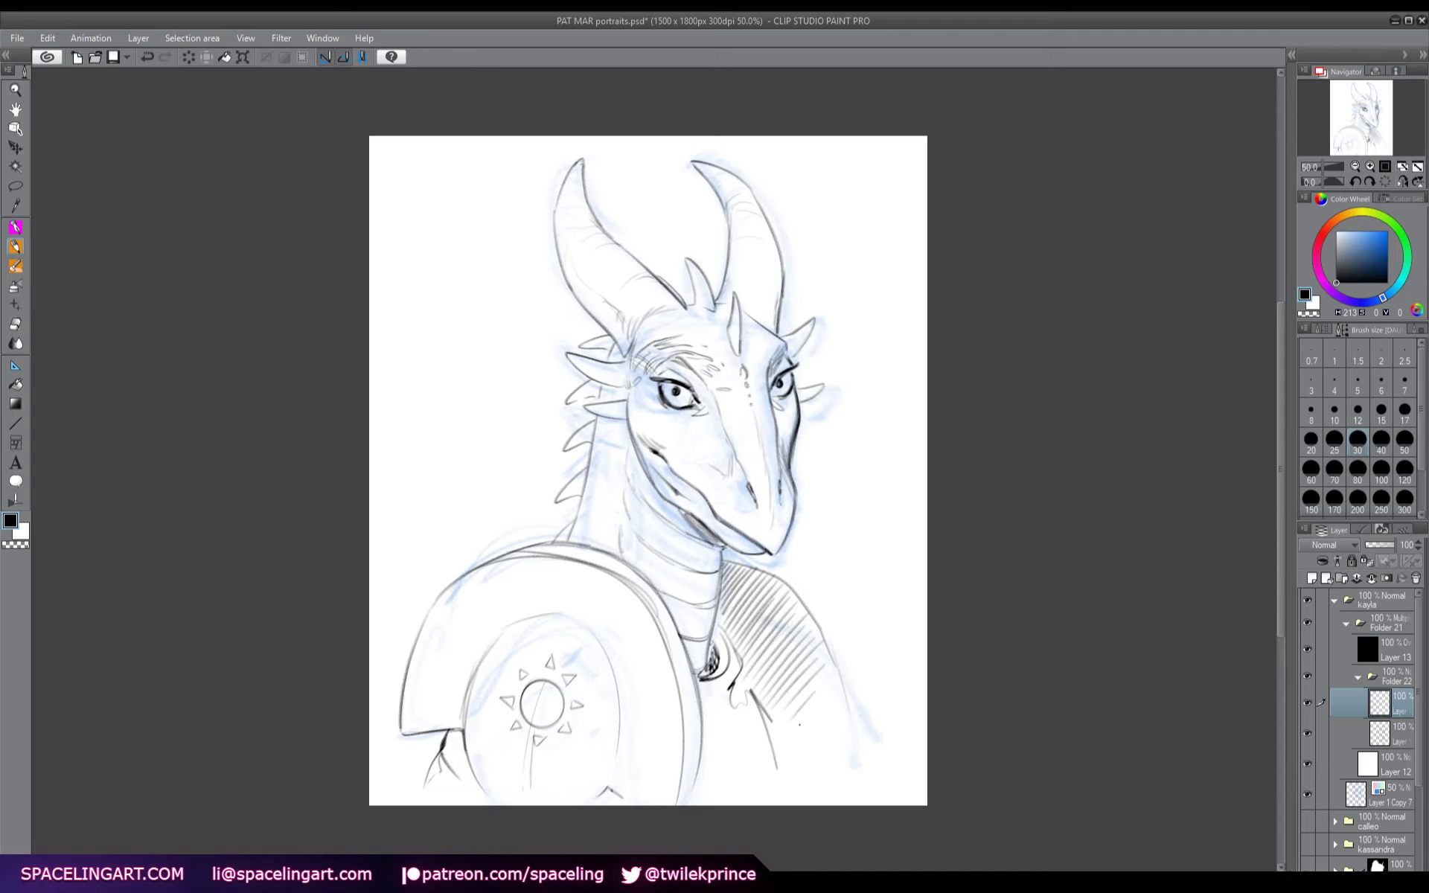
drag(827, 610, 832, 619)
key(ctrl+z)
click(1414, 328)
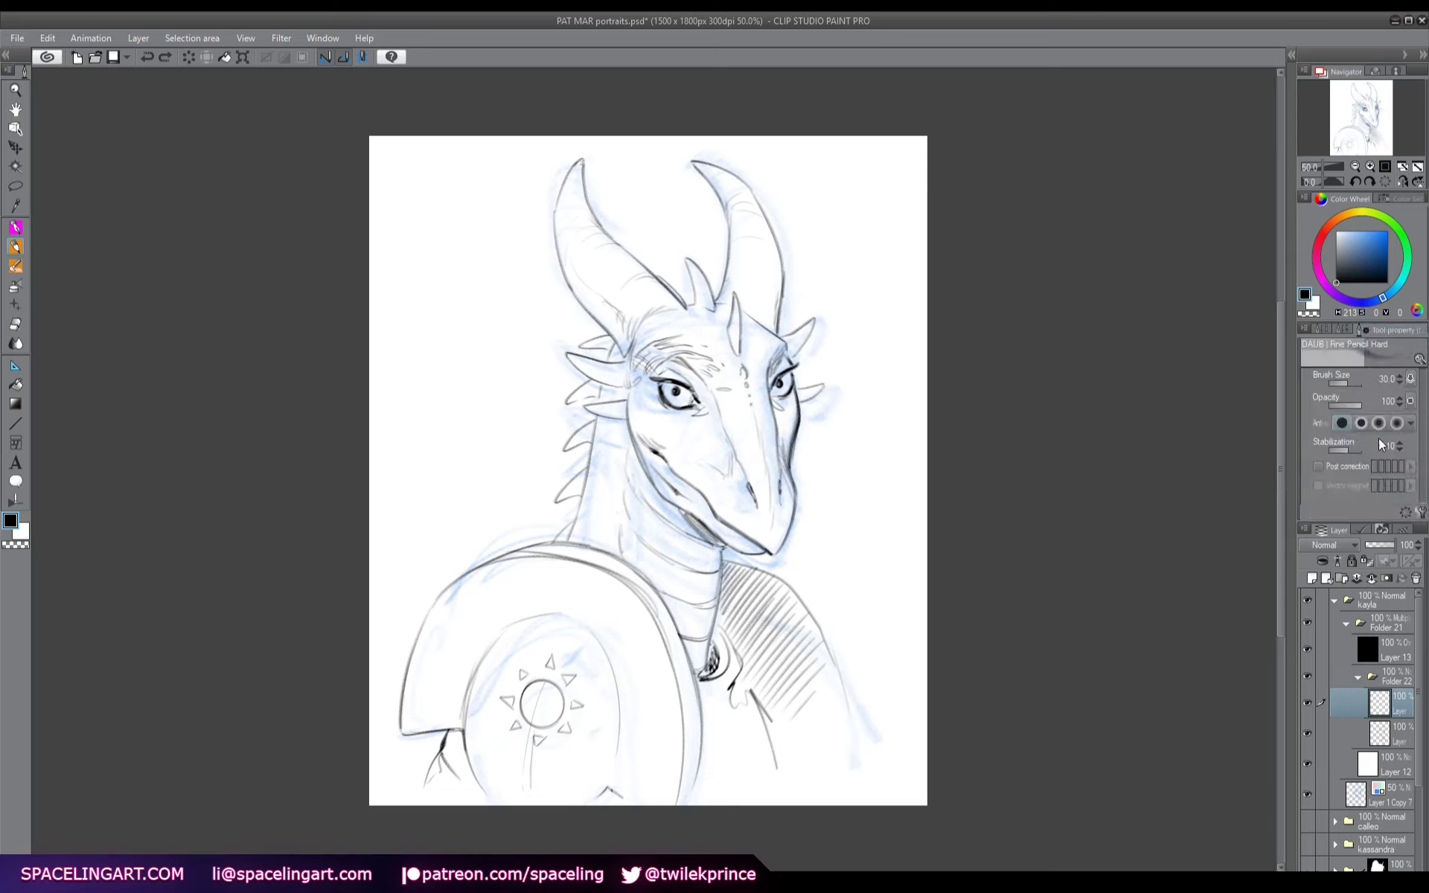
click(1347, 330)
drag(811, 592, 868, 675)
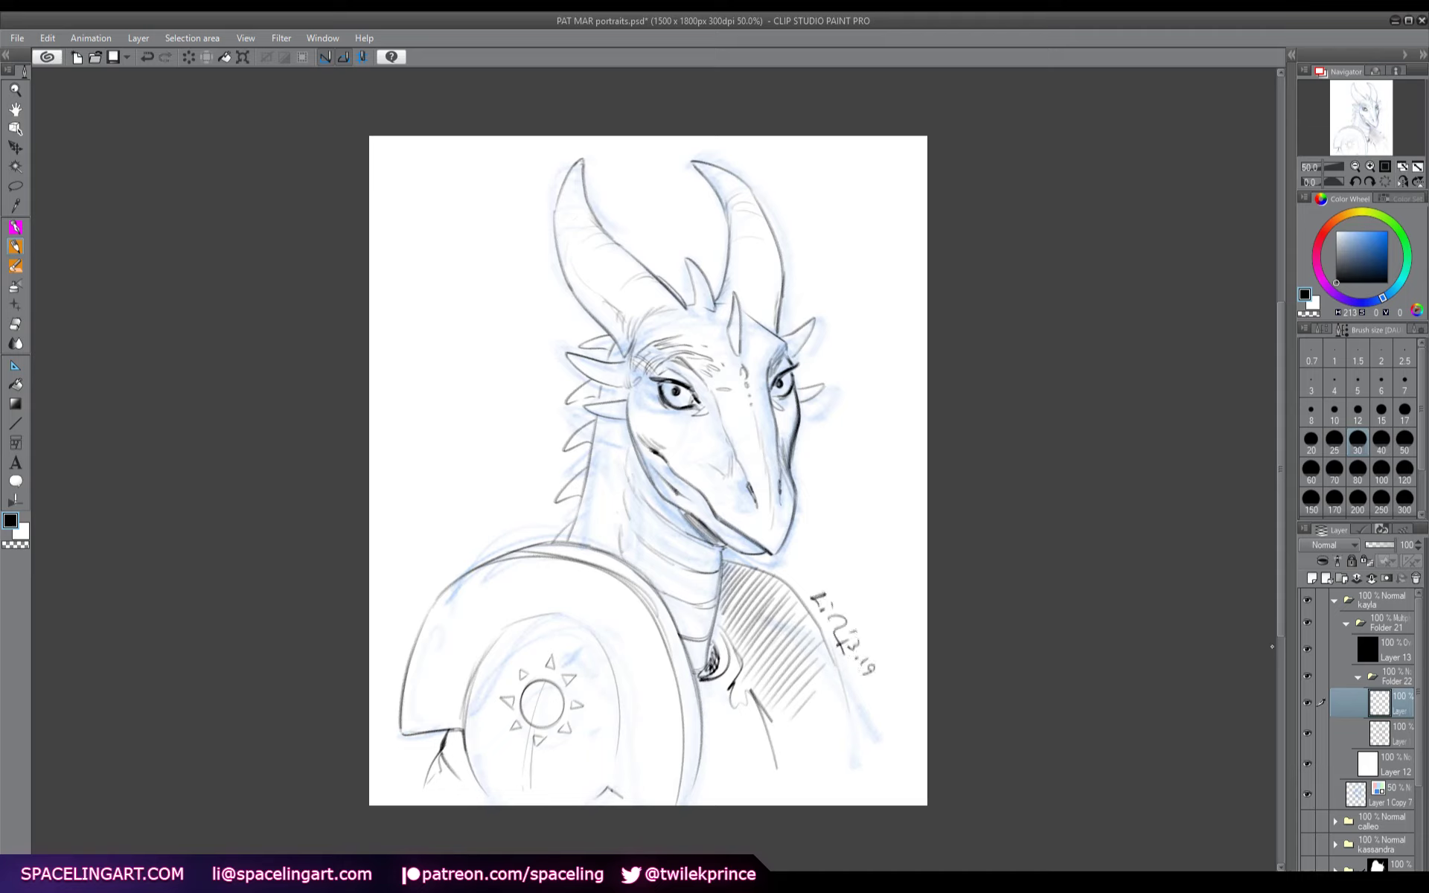
- Merge Folder 21 into a single line art layer with a transparent background, and hide the blue sketch layer
click(1344, 624)
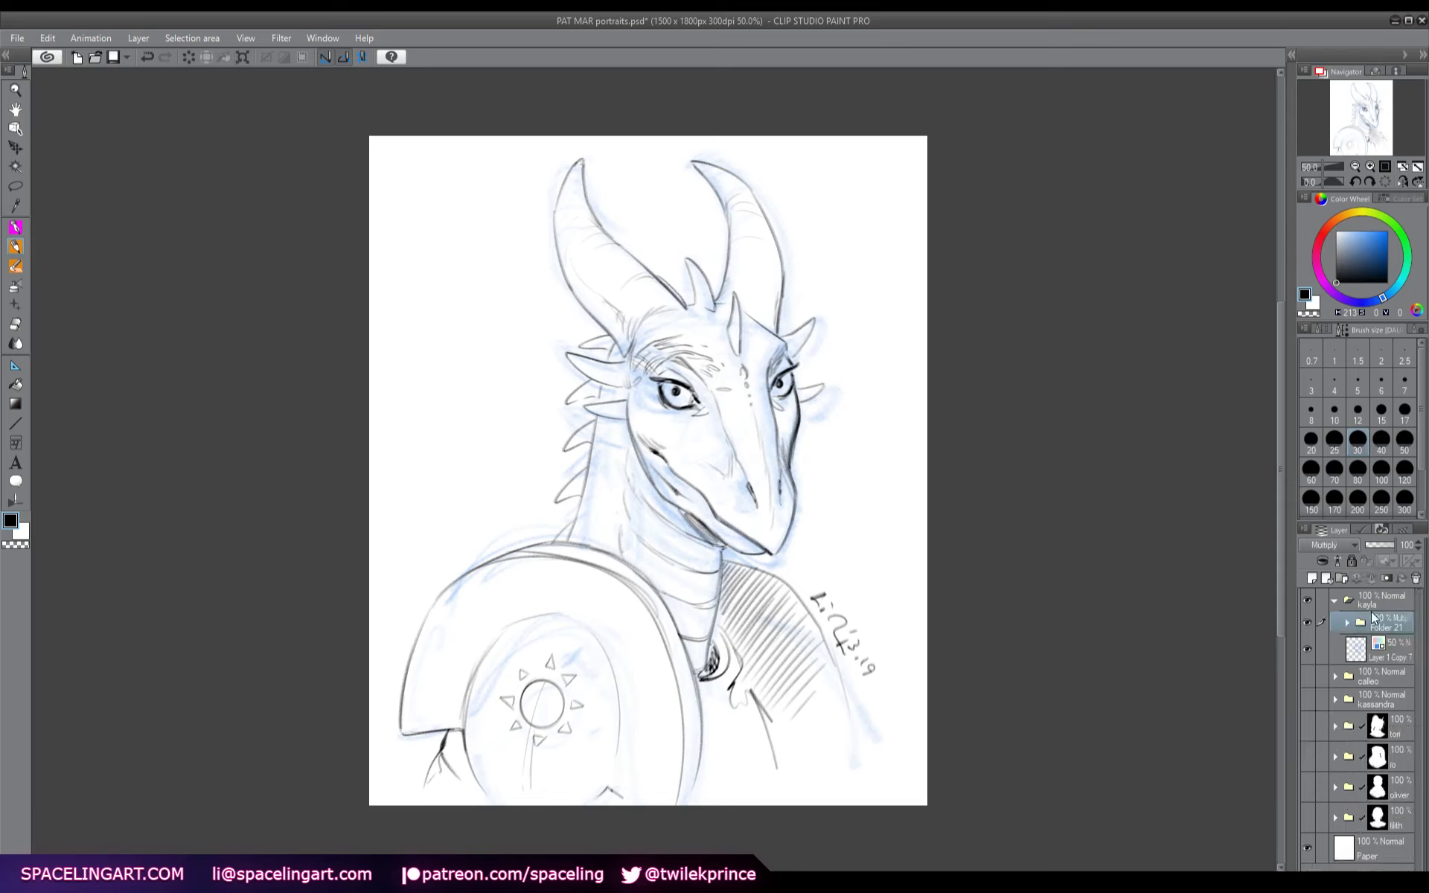
click(1307, 654)
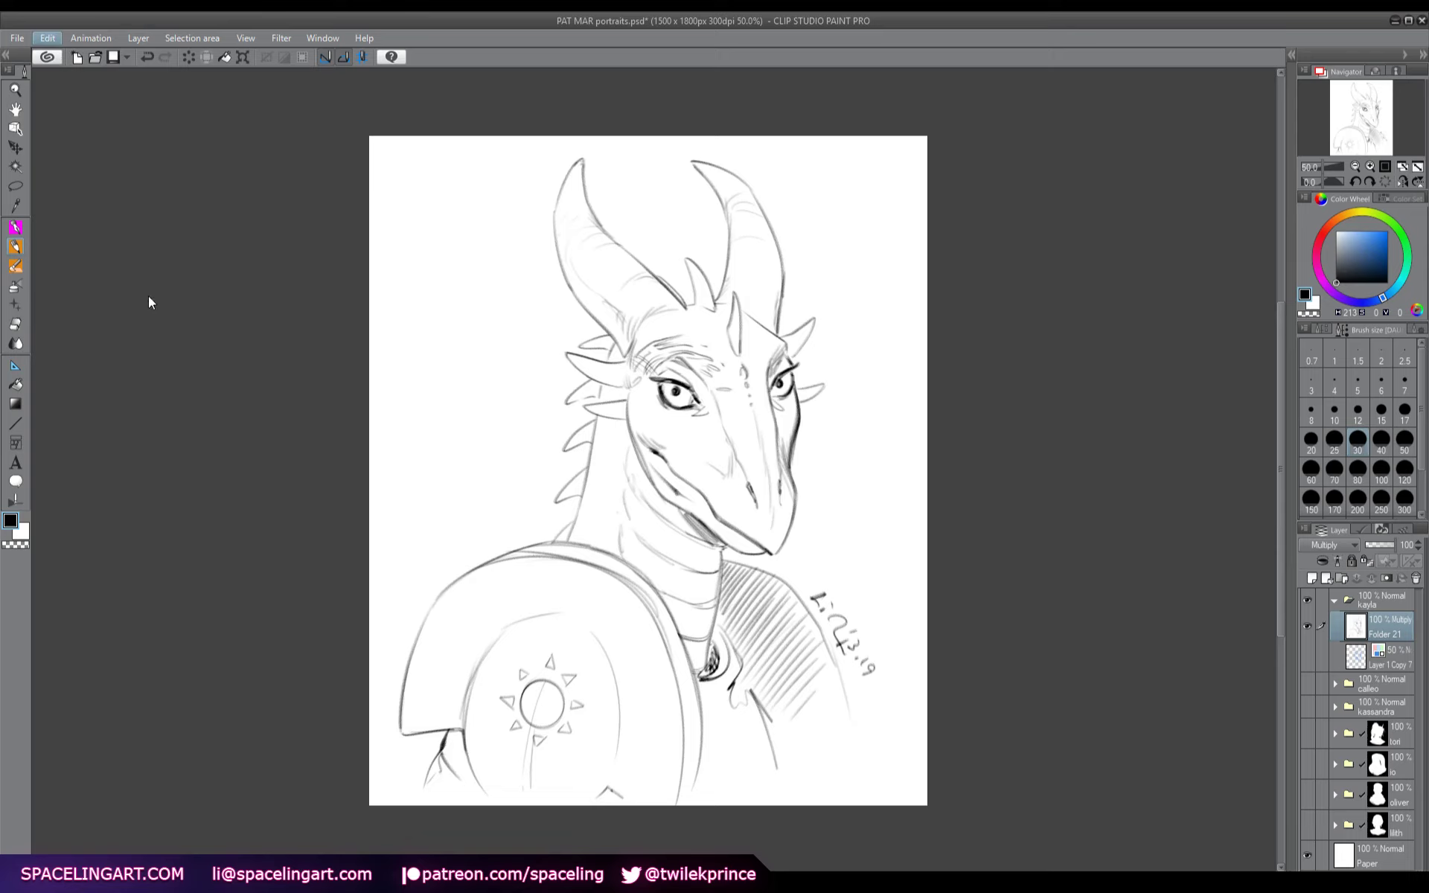
- Create a folder beneath the line art and add a new layer in it at 50% opacity
click(1341, 578)
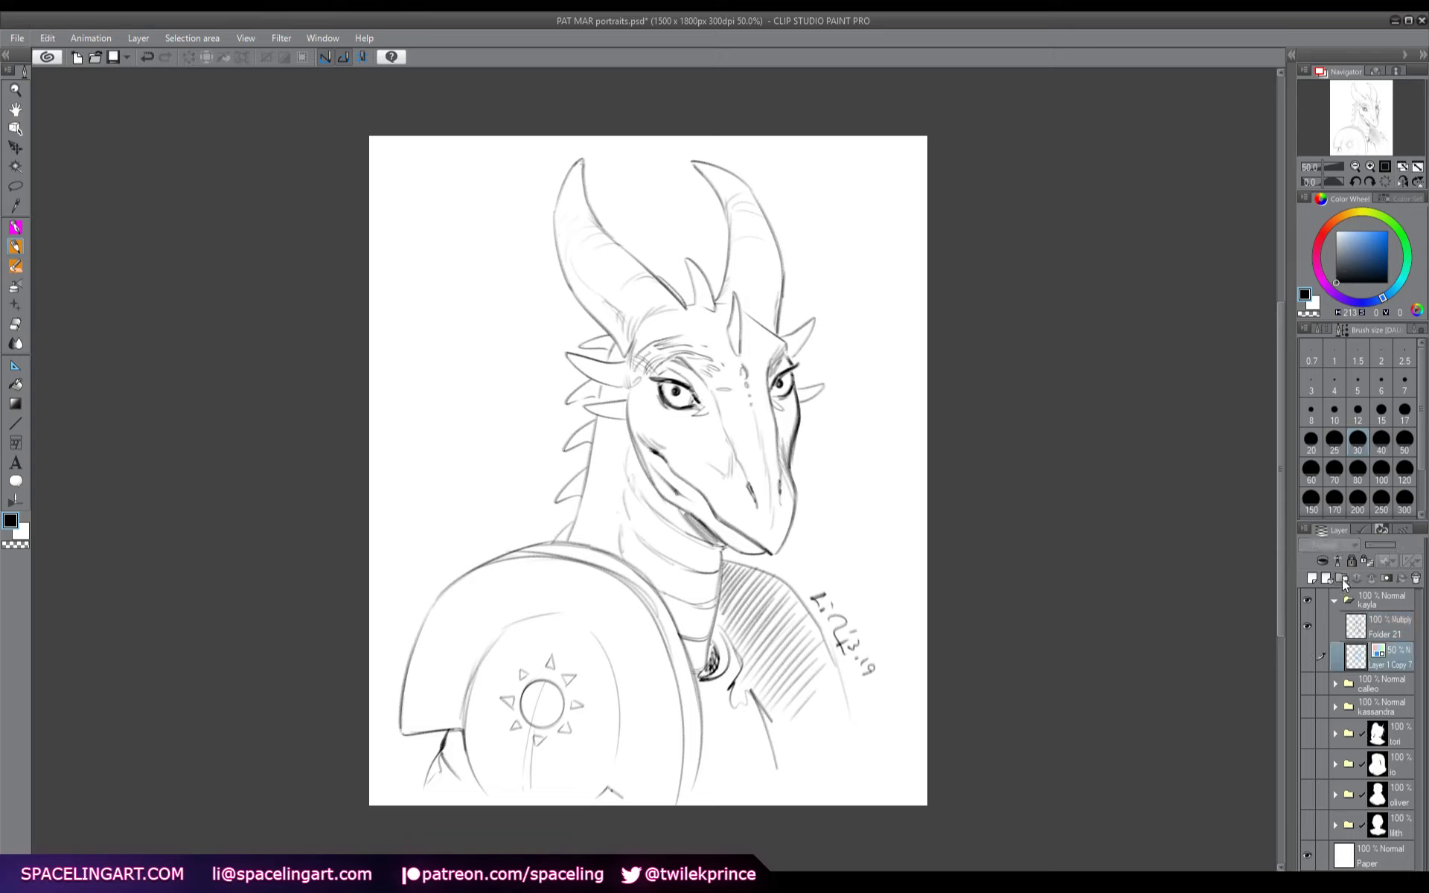
click(1311, 578)
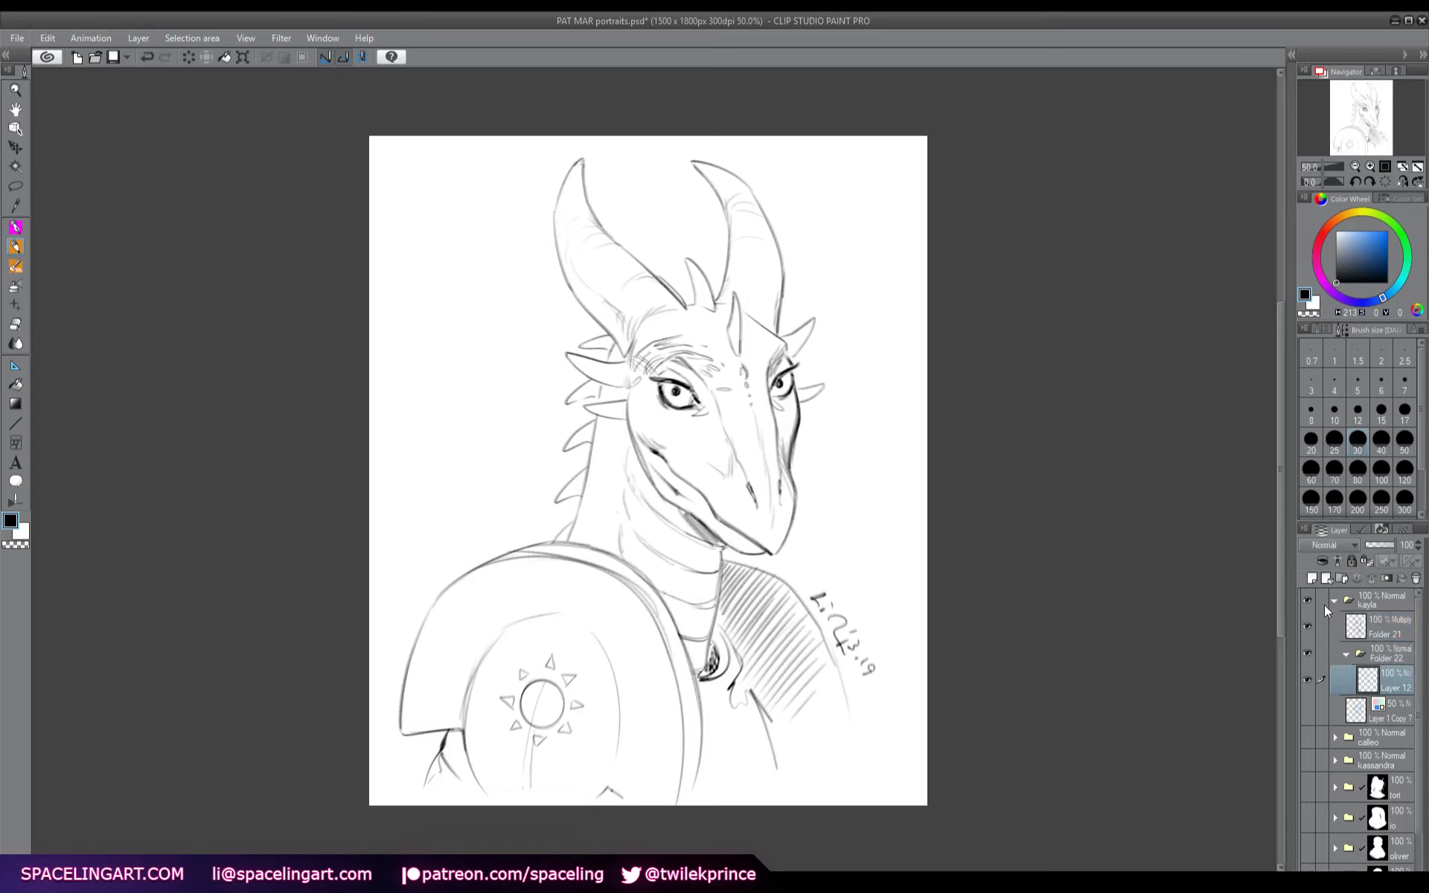
key(5)
- Brush loose grainy shading over the throat, far shoulder, muzzle, near brow, far side of the face and far horn
click(18, 267)
mouse_move(739, 577)
mouse_down()
mouse_move(690, 525)
mouse_move(711, 615)
mouse_move(700, 625)
mouse_up()
mouse_move(688, 566)
mouse_down()
mouse_move(819, 655)
mouse_move(781, 714)
mouse_move(730, 714)
mouse_move(692, 669)
mouse_move(766, 711)
mouse_move(826, 711)
mouse_move(787, 720)
mouse_move(826, 774)
mouse_move(774, 670)
mouse_move(770, 696)
mouse_up()
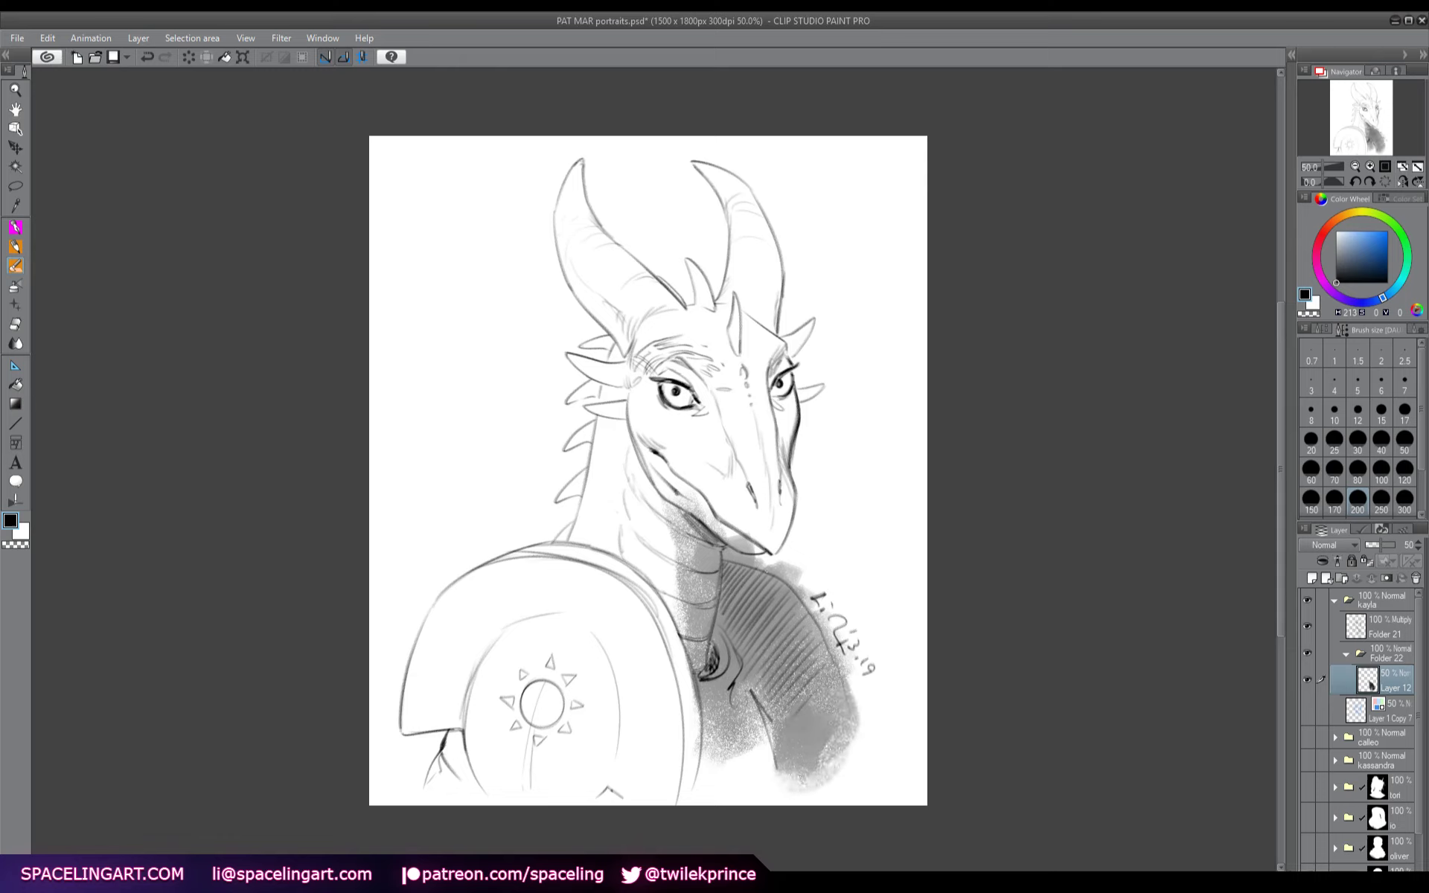
mouse_move(744, 554)
mouse_down()
mouse_move(808, 521)
mouse_move(789, 495)
mouse_move(807, 461)
mouse_move(797, 417)
mouse_up()
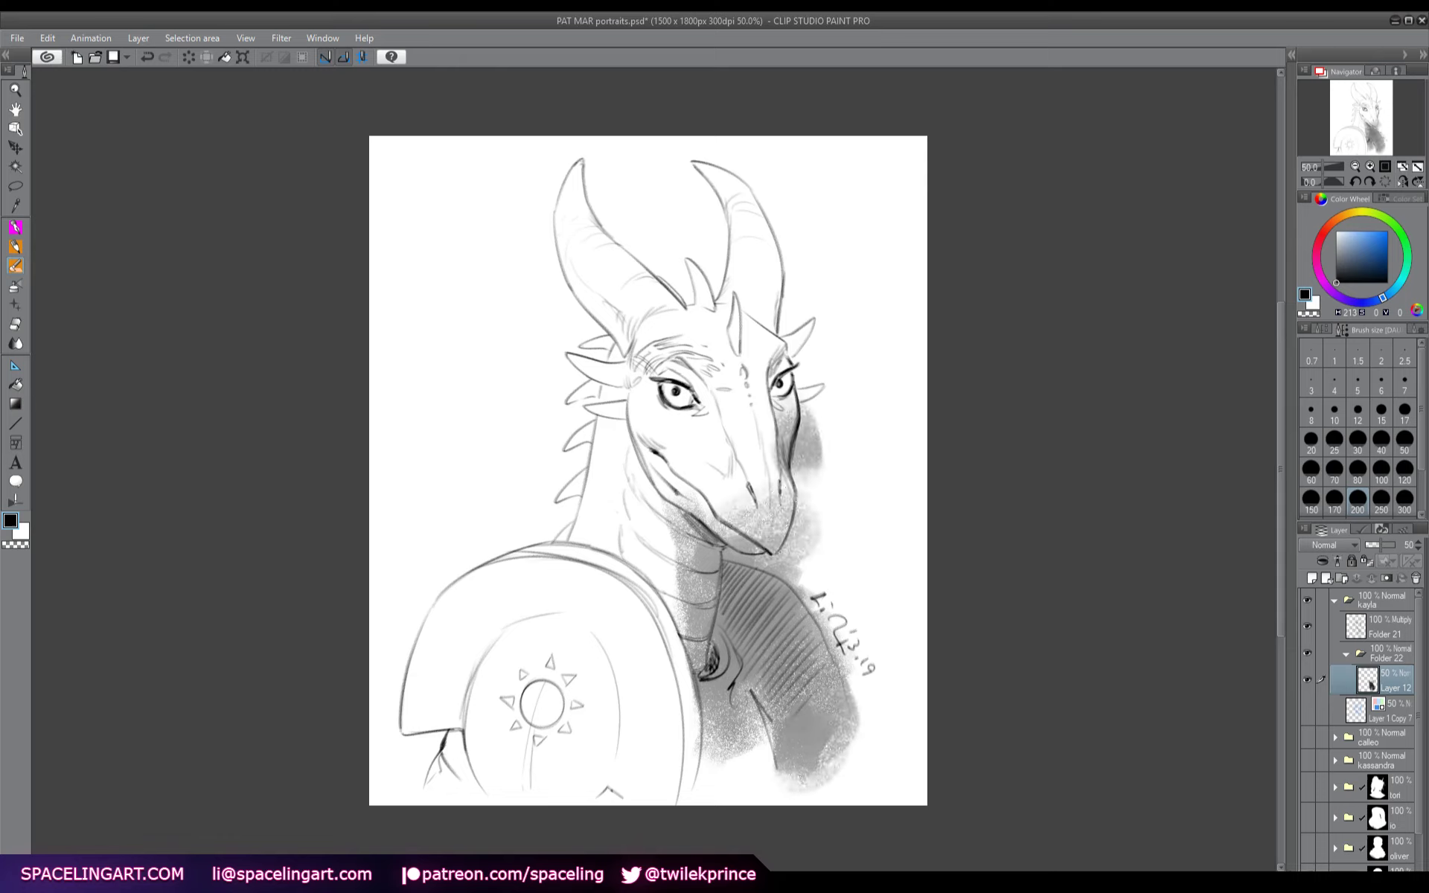
drag(703, 446, 733, 456)
drag(681, 513, 710, 465)
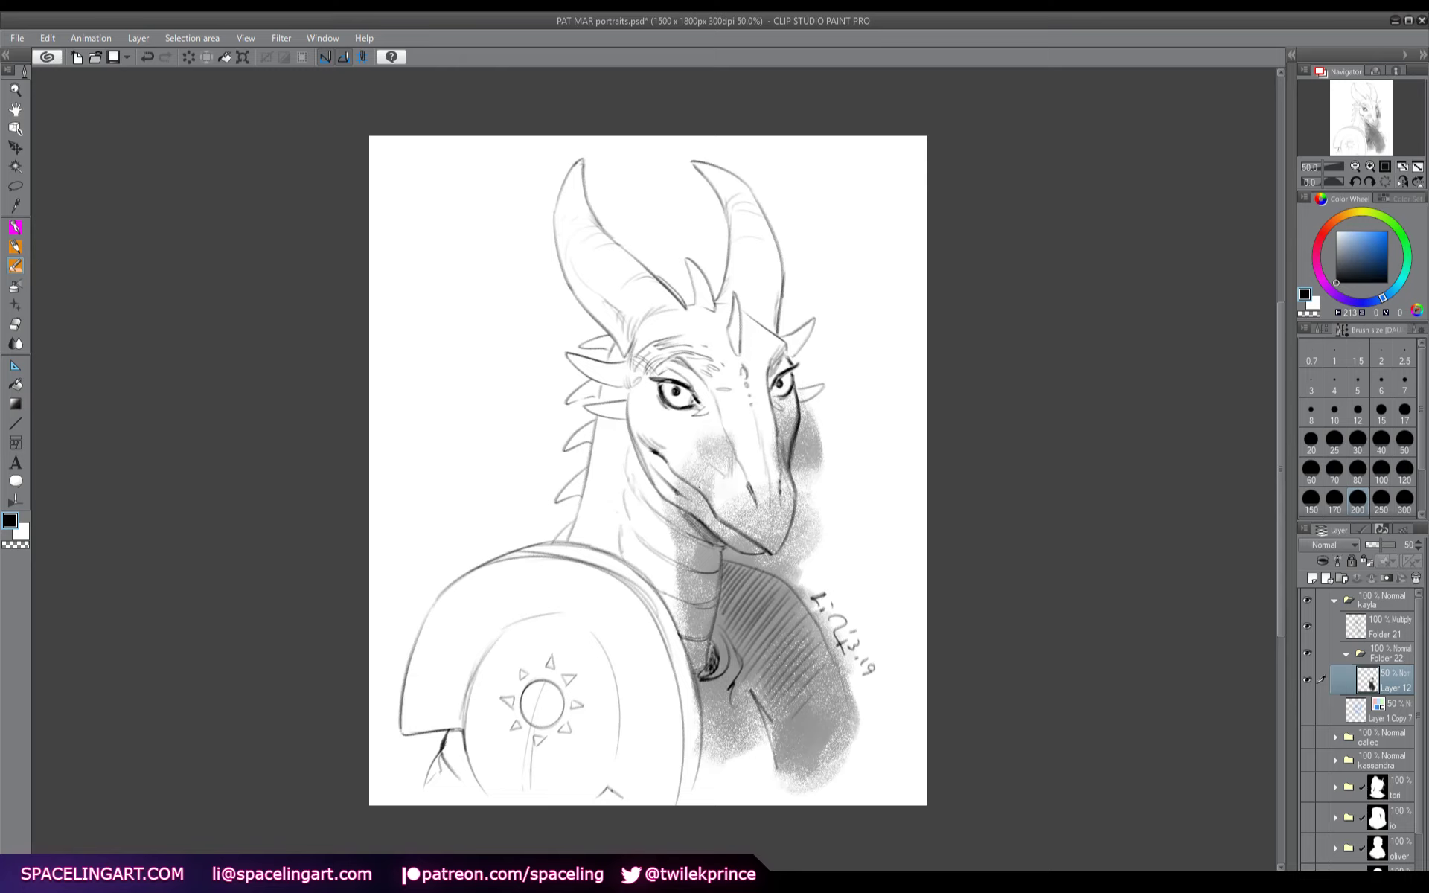
drag(707, 394, 669, 353)
mouse_move(791, 383)
mouse_down()
mouse_move(797, 305)
mouse_move(784, 312)
mouse_move(786, 258)
mouse_move(758, 188)
mouse_move(800, 375)
mouse_up()
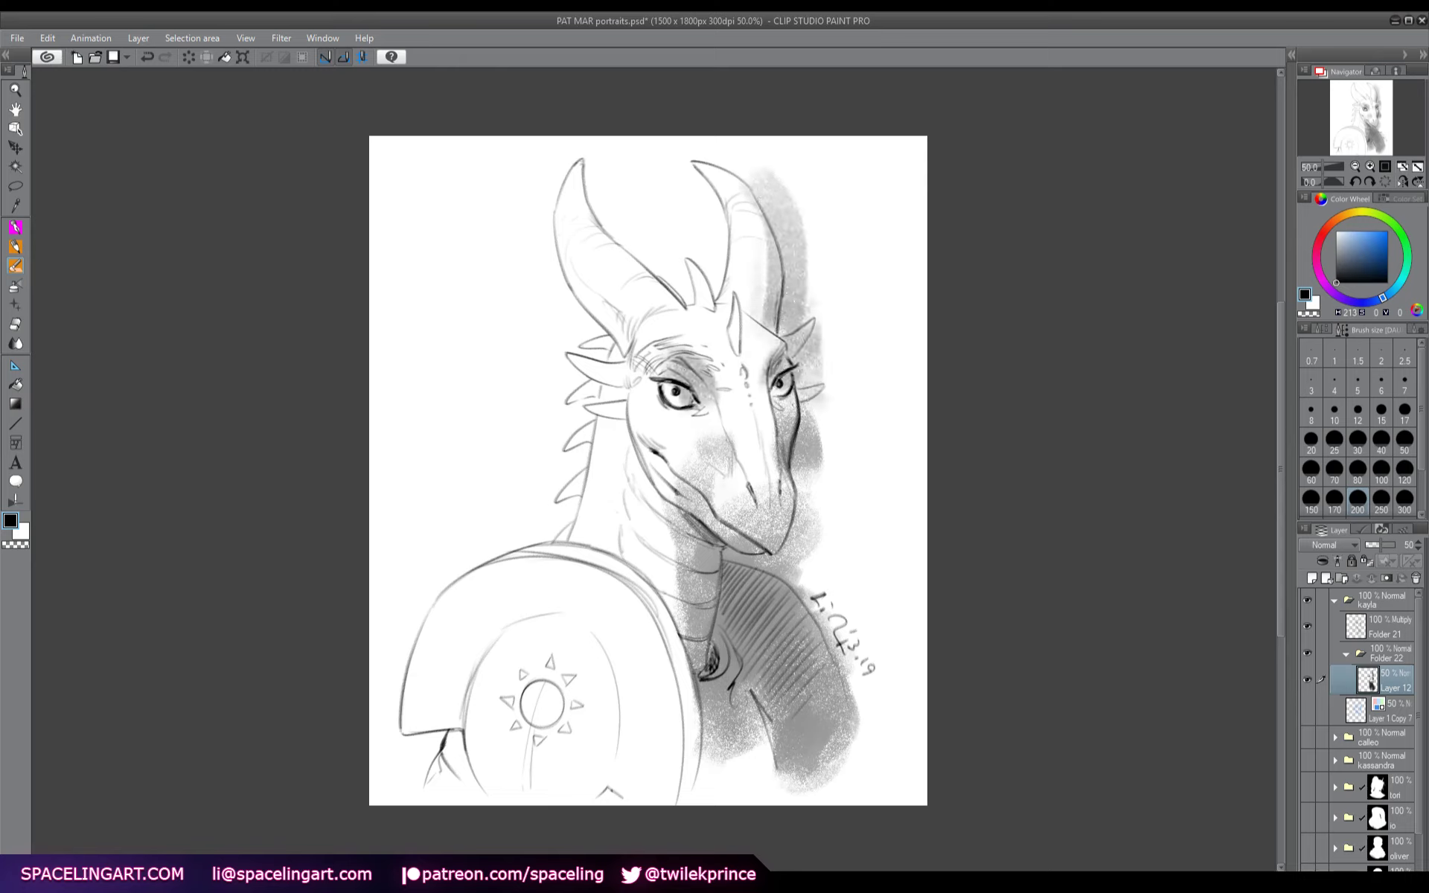
- Brush grainy shading over the near neck, near pauldron, neck spikes, both horns and near cheek
mouse_move(617, 358)
mouse_down()
mouse_move(654, 528)
mouse_move(618, 417)
mouse_move(688, 550)
mouse_move(655, 580)
mouse_up()
mouse_move(637, 640)
mouse_down()
mouse_move(586, 779)
mouse_move(600, 782)
mouse_move(599, 653)
mouse_move(653, 804)
mouse_move(636, 701)
mouse_move(673, 725)
mouse_move(656, 815)
mouse_move(567, 841)
mouse_move(660, 812)
mouse_move(469, 794)
mouse_move(454, 743)
mouse_move(471, 816)
mouse_move(420, 809)
mouse_move(494, 617)
mouse_move(425, 678)
mouse_up()
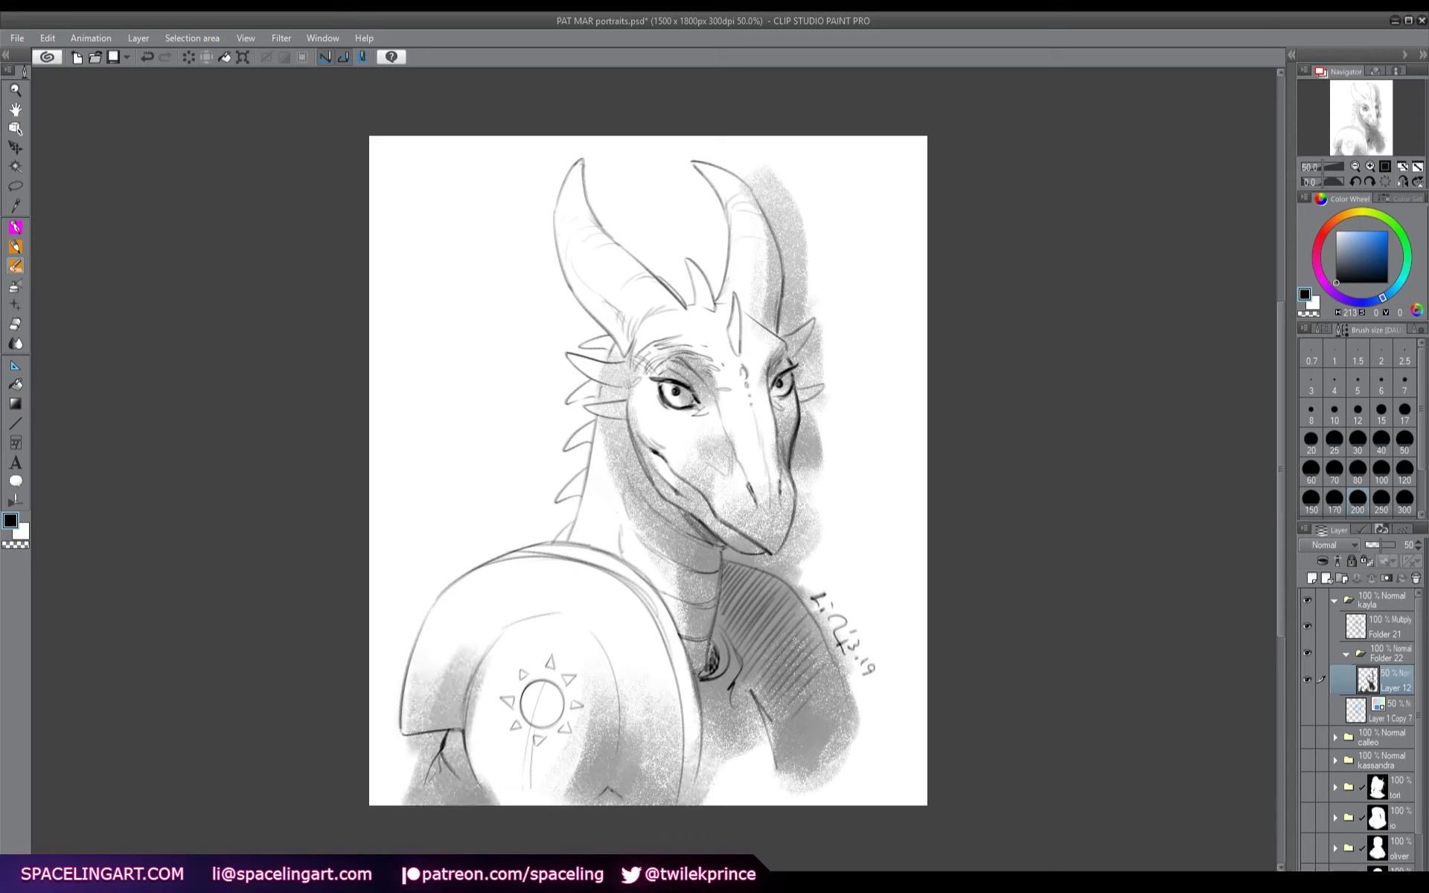
mouse_move(592, 532)
mouse_down()
mouse_move(562, 458)
mouse_move(551, 521)
mouse_up()
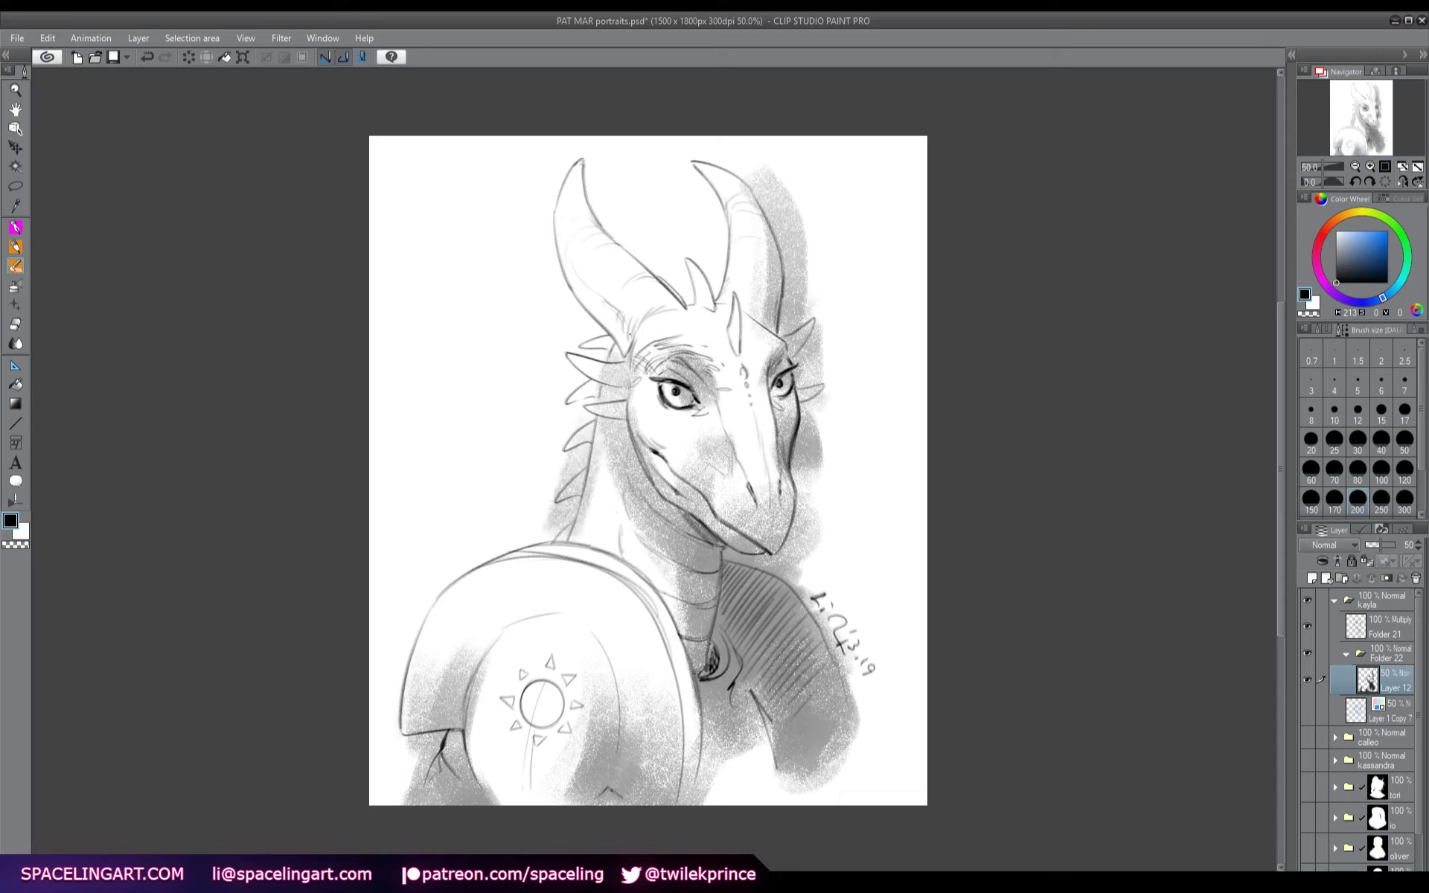
drag(632, 343, 555, 230)
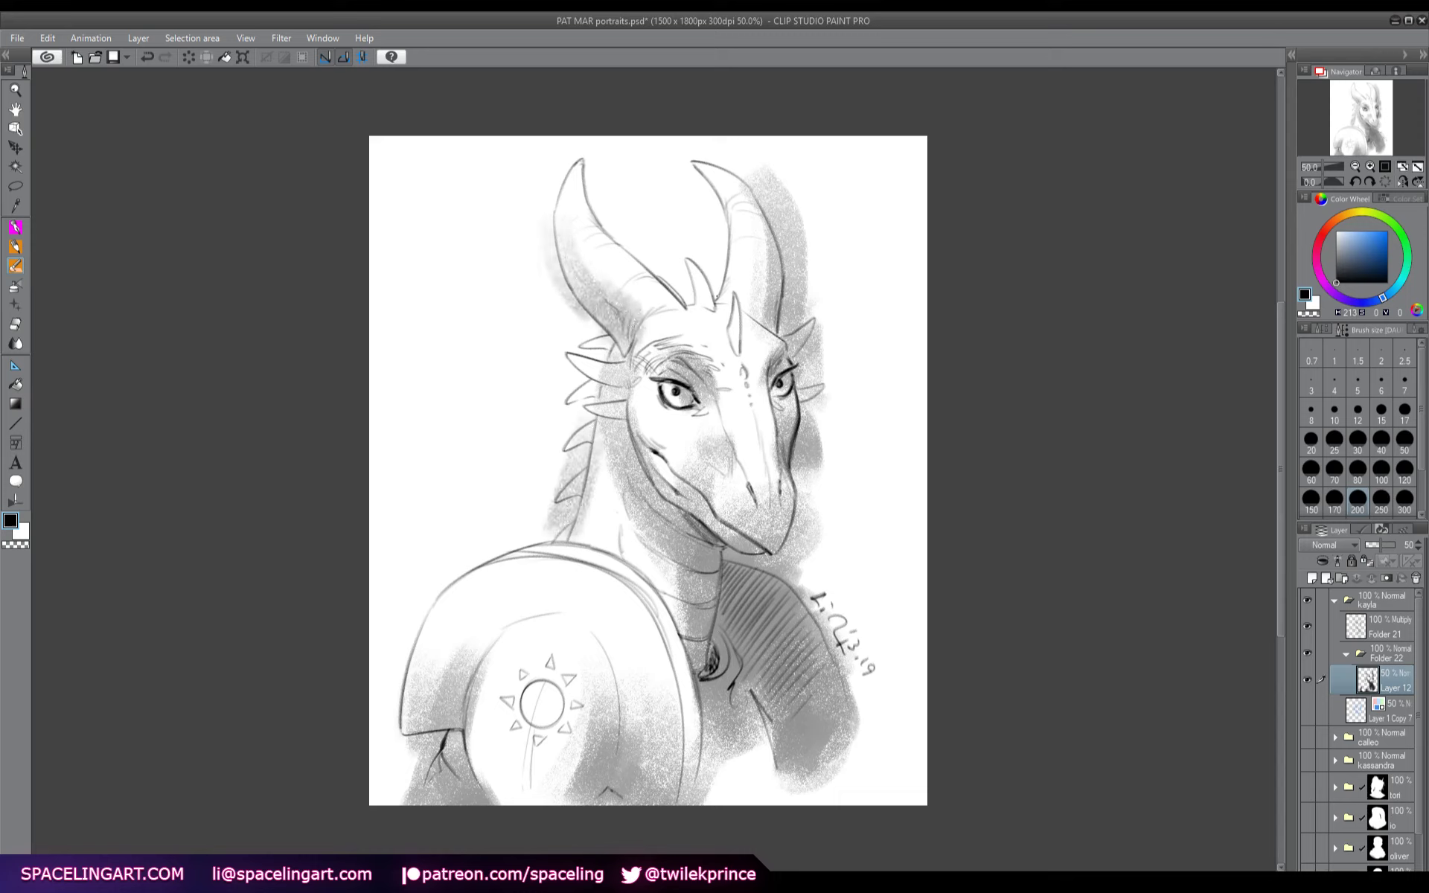
drag(737, 294, 707, 203)
drag(662, 271, 610, 179)
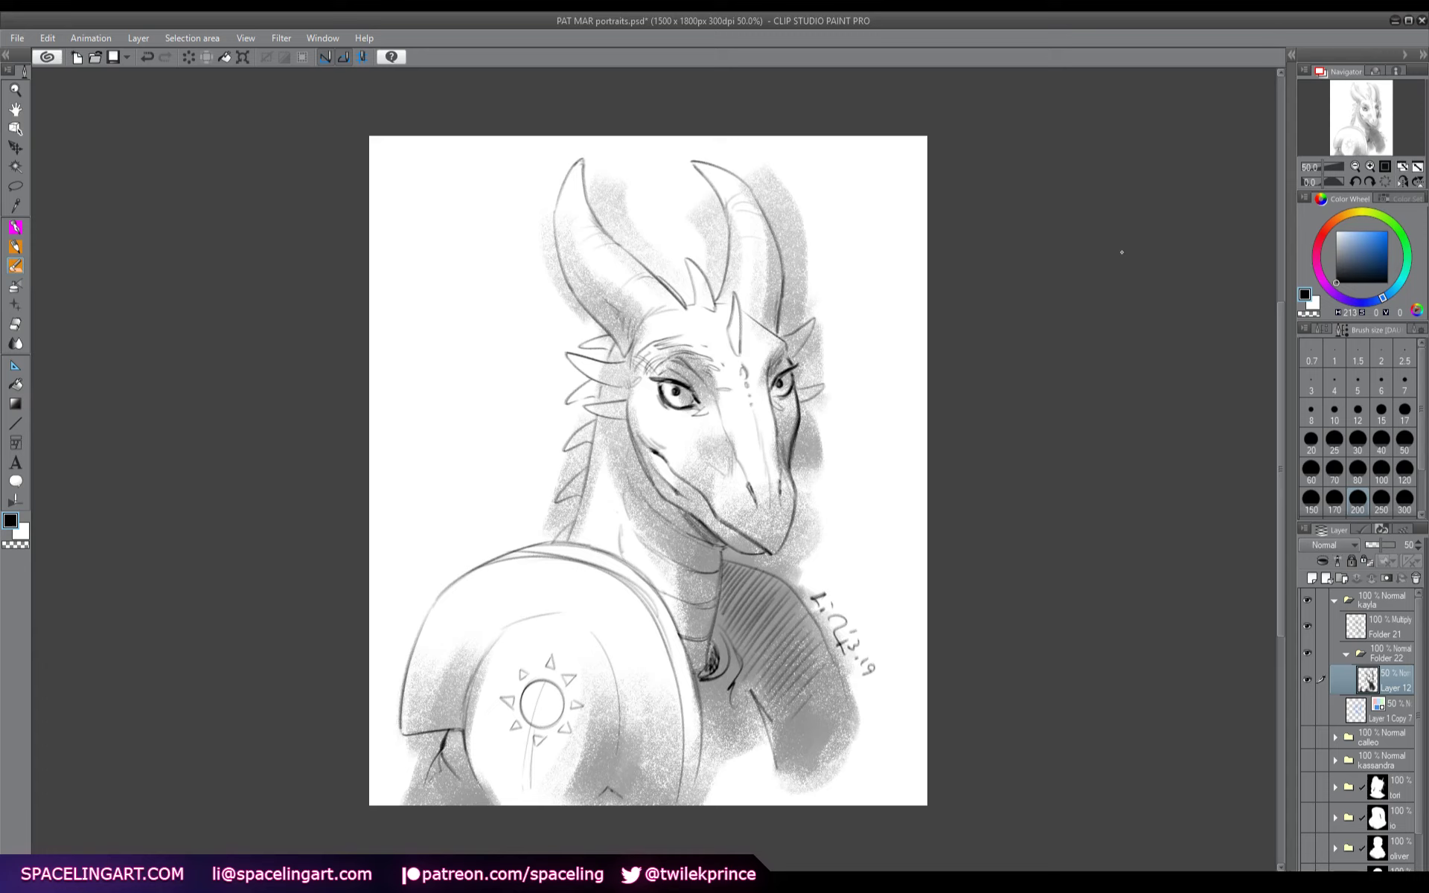
drag(646, 438, 690, 503)
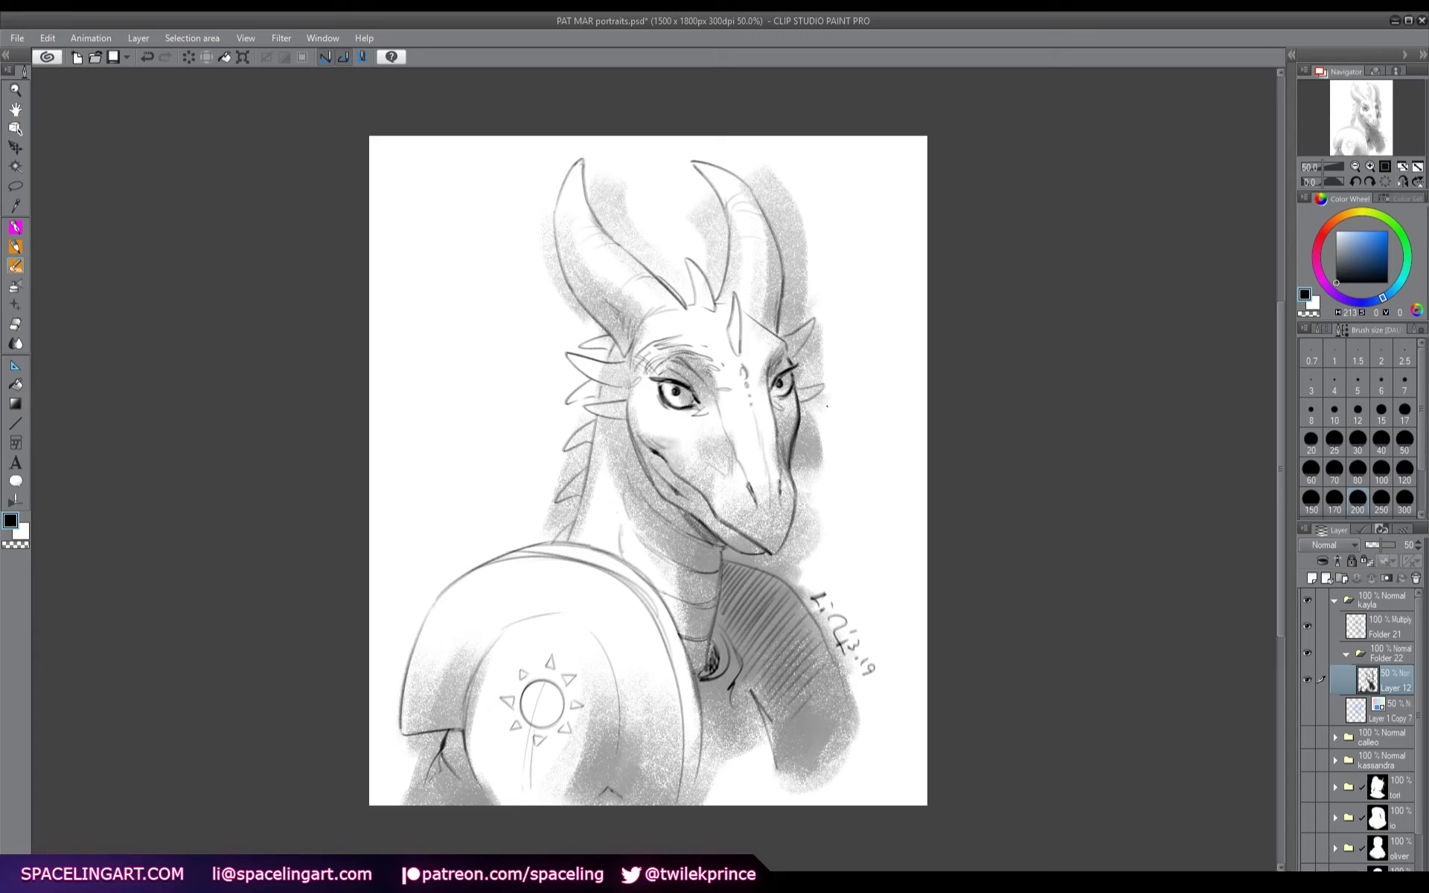
- Fade out the shading along the bottom edge of the portrait with the transparent colour
key(c)
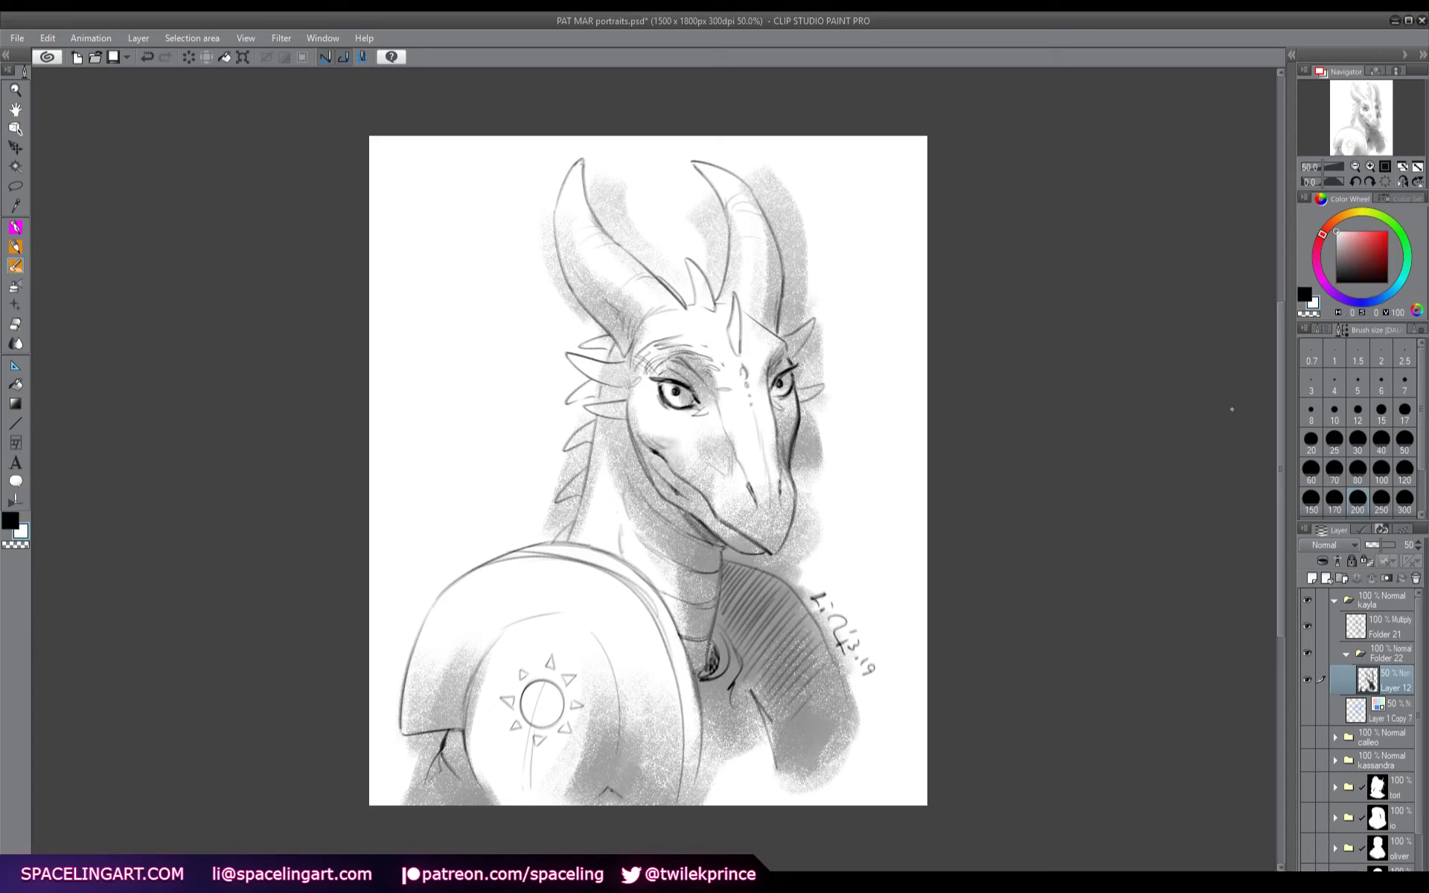
mouse_move(405, 804)
mouse_down()
mouse_move(439, 770)
mouse_move(495, 778)
mouse_move(464, 790)
mouse_move(521, 795)
mouse_move(606, 781)
mouse_move(684, 810)
mouse_move(841, 744)
mouse_move(797, 729)
mouse_move(849, 714)
mouse_up()
mouse_move(732, 812)
mouse_down()
mouse_move(456, 811)
mouse_move(703, 778)
mouse_up()
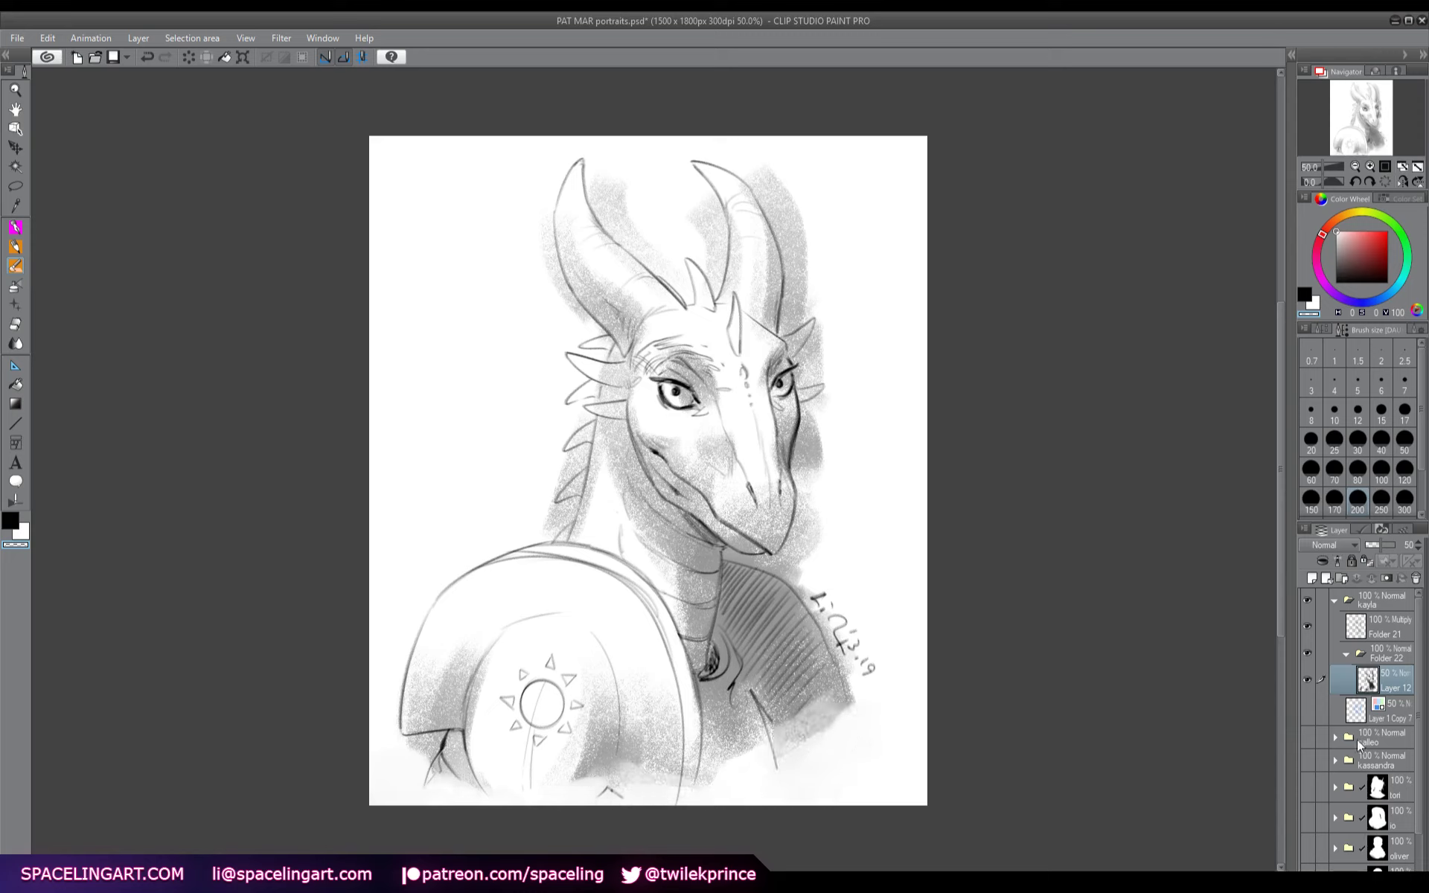
- Add a layer mask to the shading layer and clear it to black so all shading is hidden
click(1386, 577)
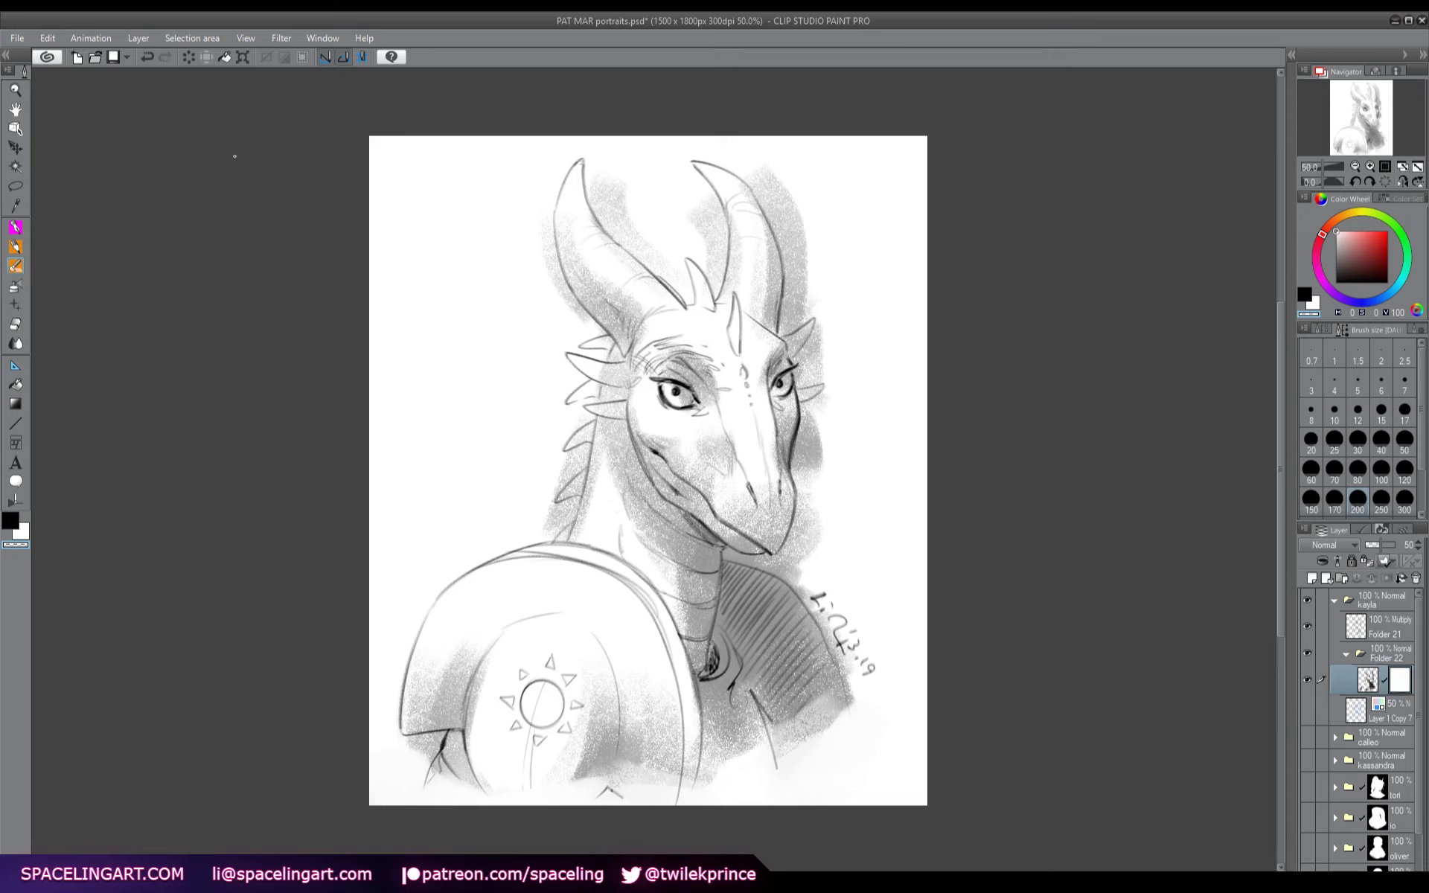
click(189, 57)
click(15, 229)
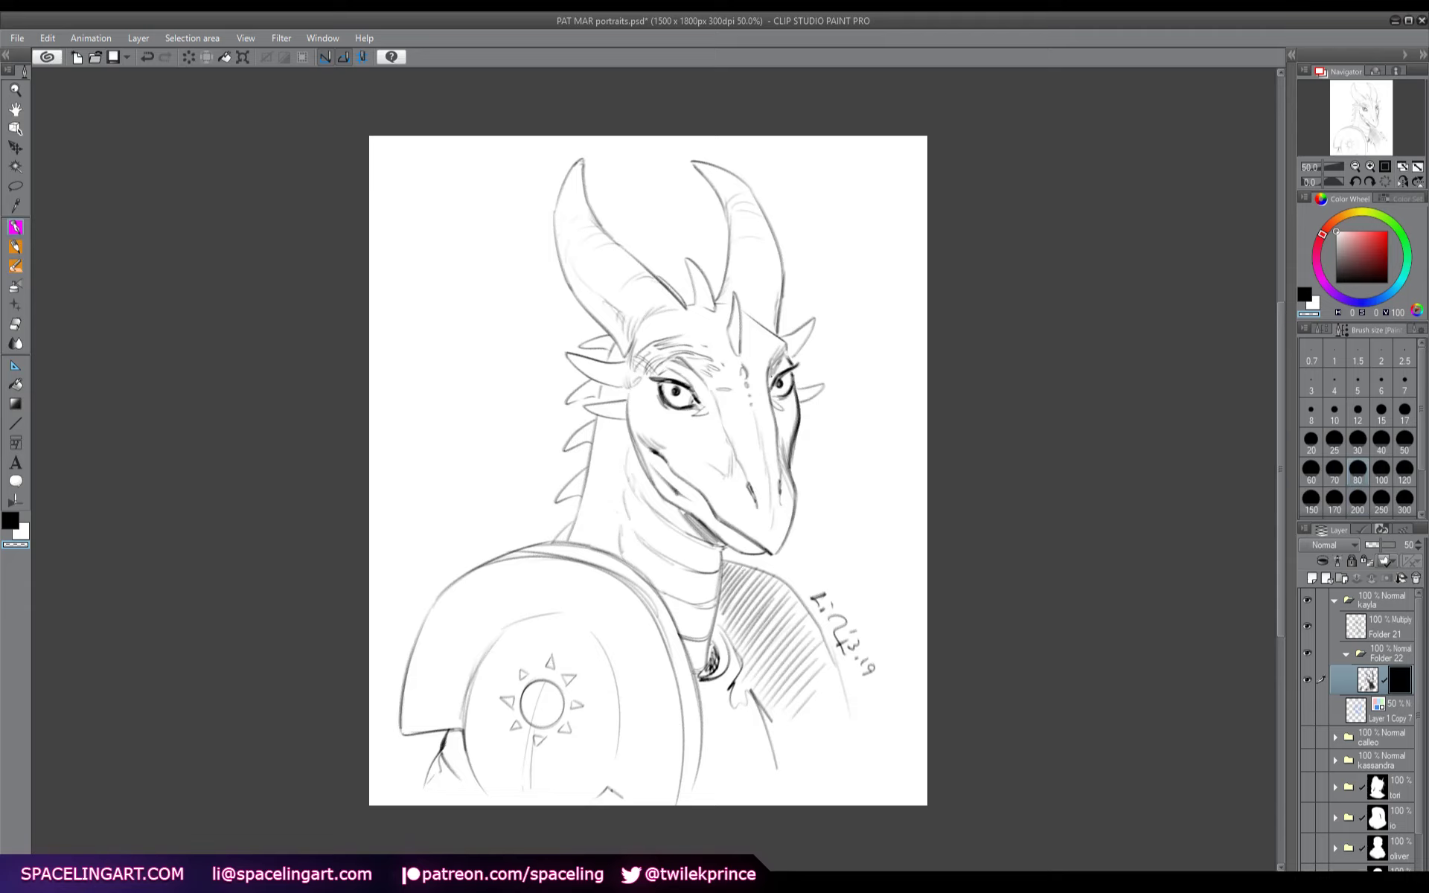
- Paint on the mask to reveal shading around the far eye, down the far cheek and on the two far-side spikes
key(x)
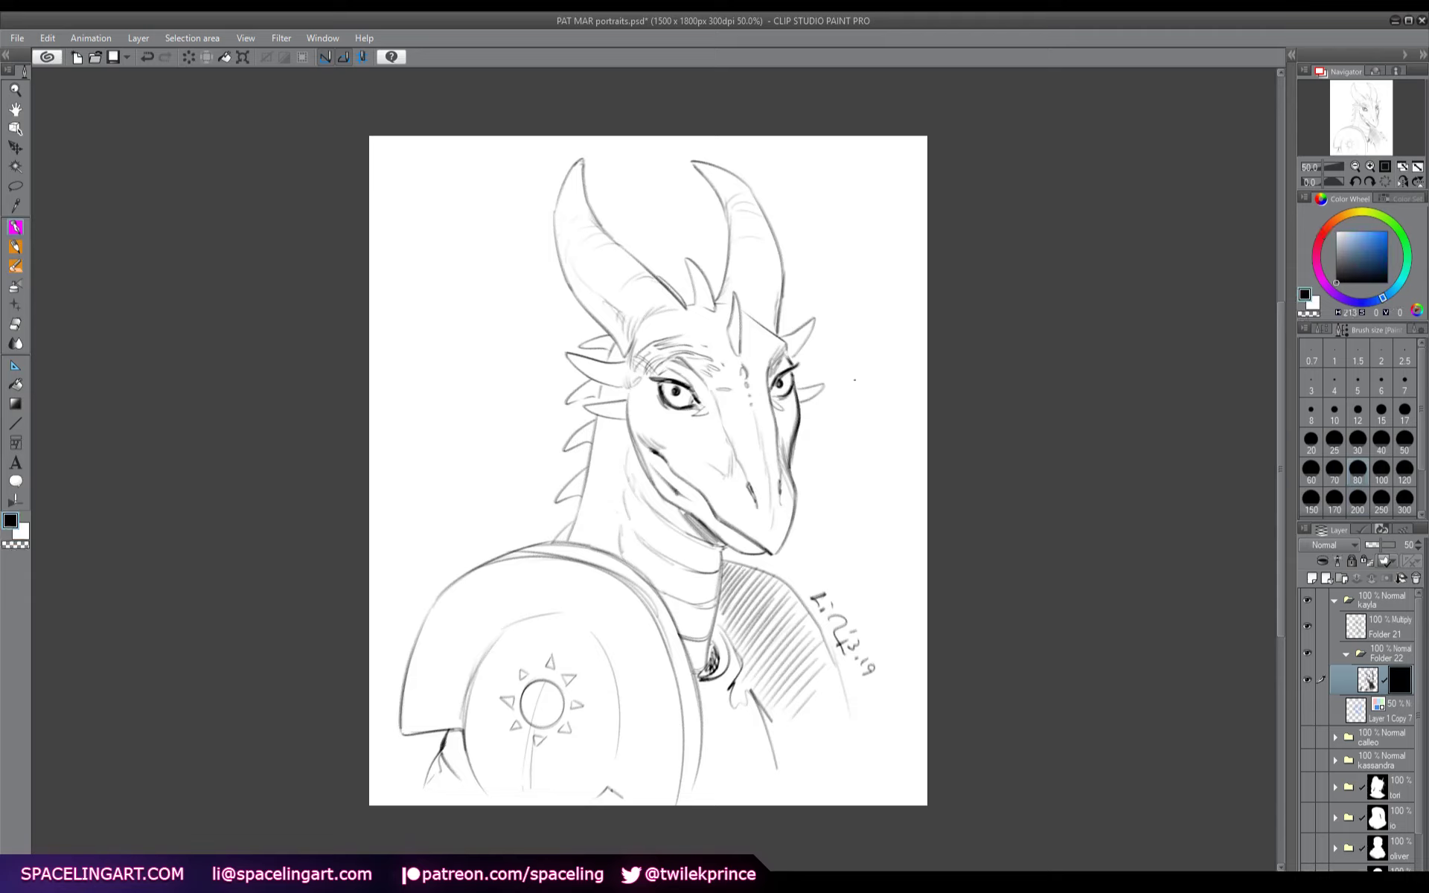
mouse_move(780, 354)
mouse_down()
mouse_move(768, 383)
mouse_move(776, 369)
mouse_up()
mouse_move(787, 347)
mouse_down()
mouse_move(778, 481)
mouse_move(781, 461)
mouse_up()
drag(783, 405, 778, 438)
drag(790, 403, 786, 448)
mouse_move(797, 410)
mouse_down()
mouse_move(789, 444)
mouse_move(819, 390)
mouse_up()
drag(793, 336, 783, 356)
mouse_move(796, 336)
mouse_down()
mouse_move(787, 355)
mouse_move(808, 328)
mouse_up()
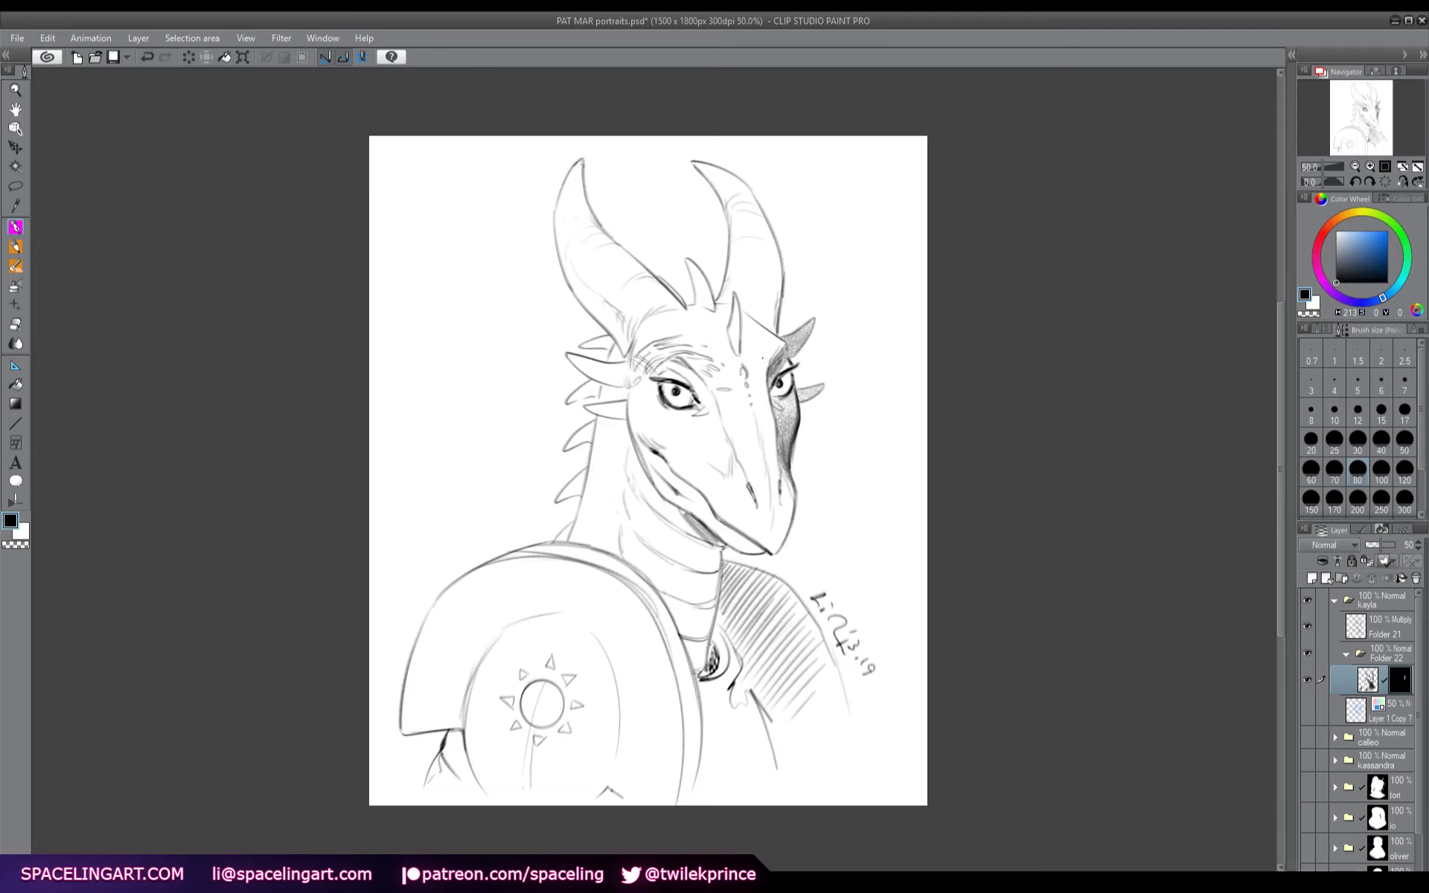
- Reveal shading on the mask around the near eye, beside the snout, along the lower jaw and across the near cheek
mouse_move(678, 371)
mouse_down()
mouse_move(711, 405)
mouse_move(689, 374)
mouse_move(666, 371)
mouse_up()
mouse_move(726, 436)
mouse_down()
mouse_move(707, 474)
mouse_move(719, 514)
mouse_move(755, 552)
mouse_move(663, 482)
mouse_move(633, 439)
mouse_up()
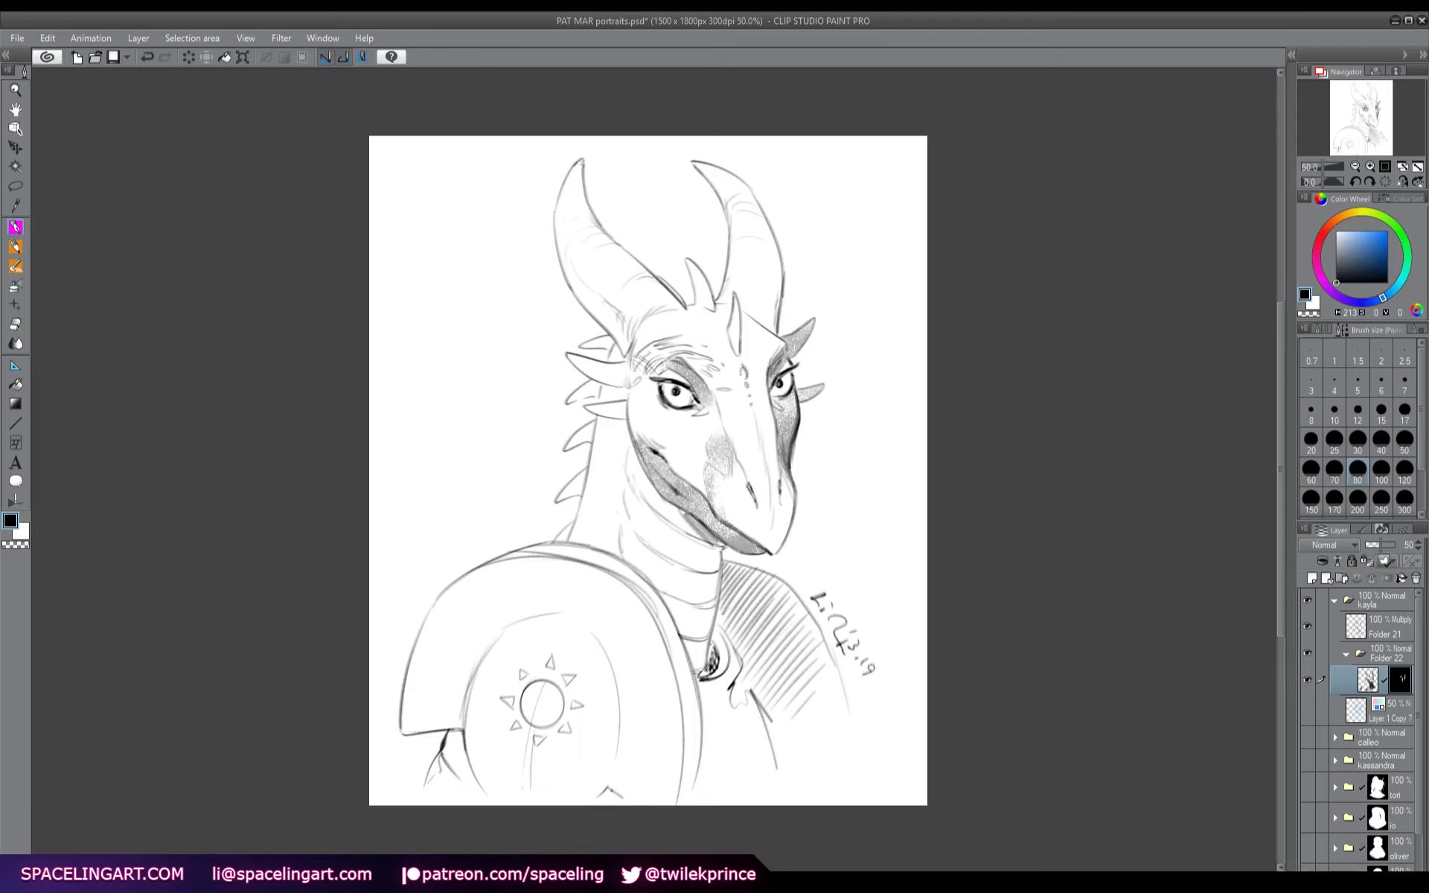
click(1364, 634)
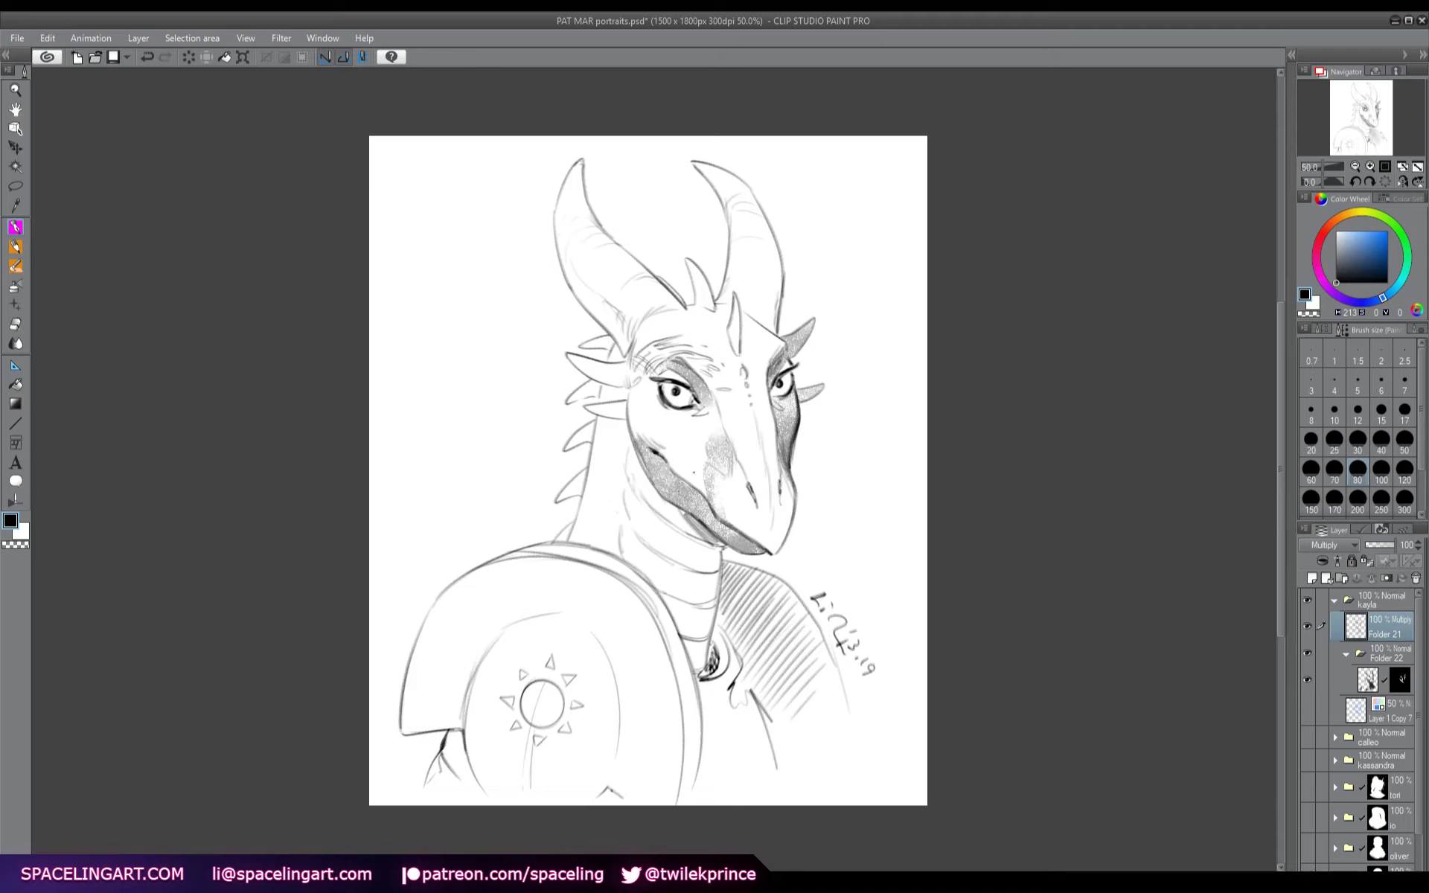
click(1366, 681)
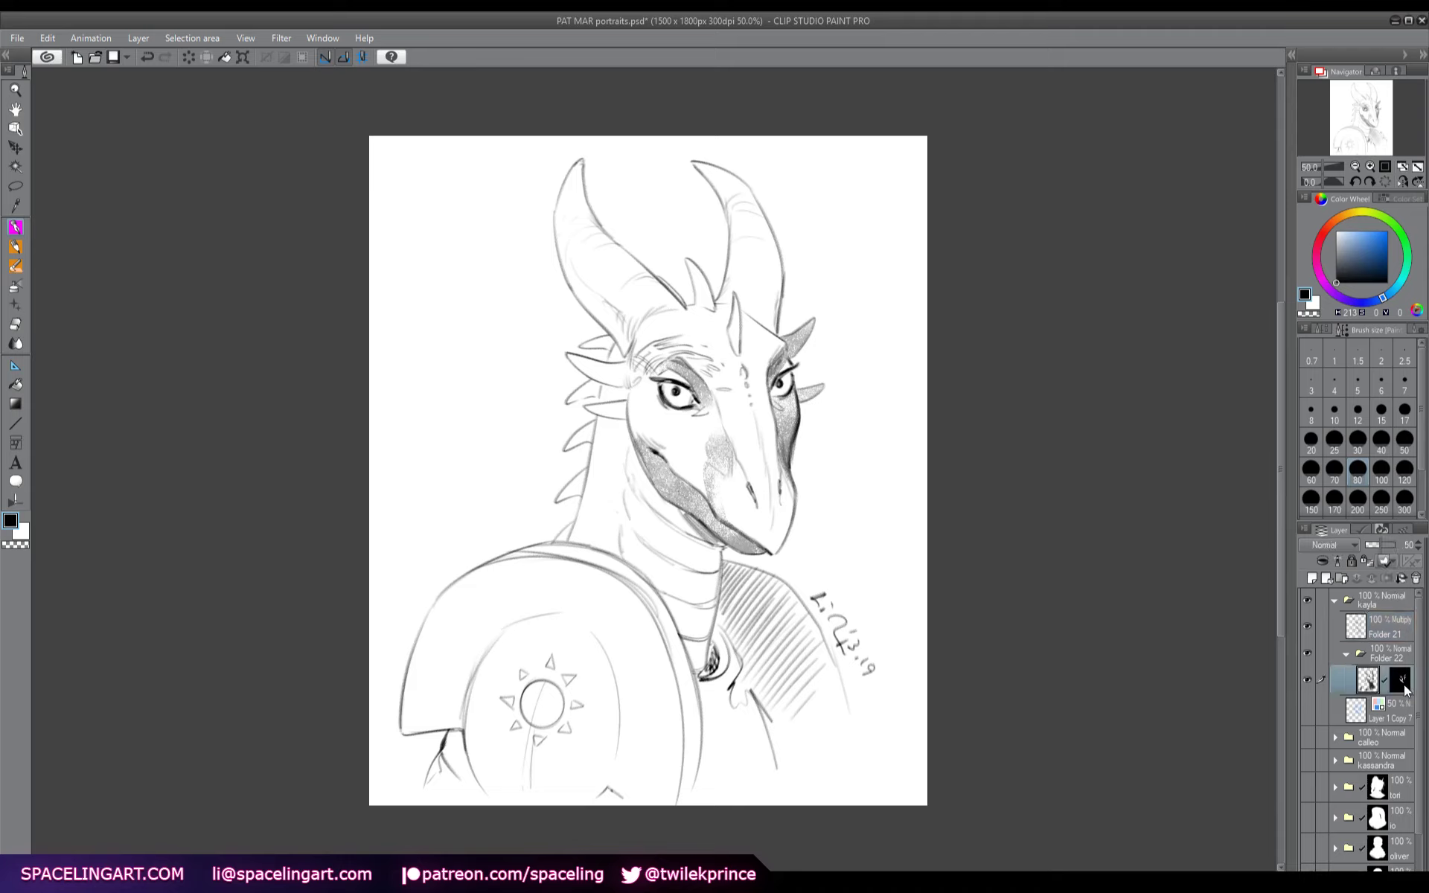
mouse_move(699, 491)
mouse_down()
mouse_move(633, 409)
mouse_move(667, 439)
mouse_move(706, 436)
mouse_up()
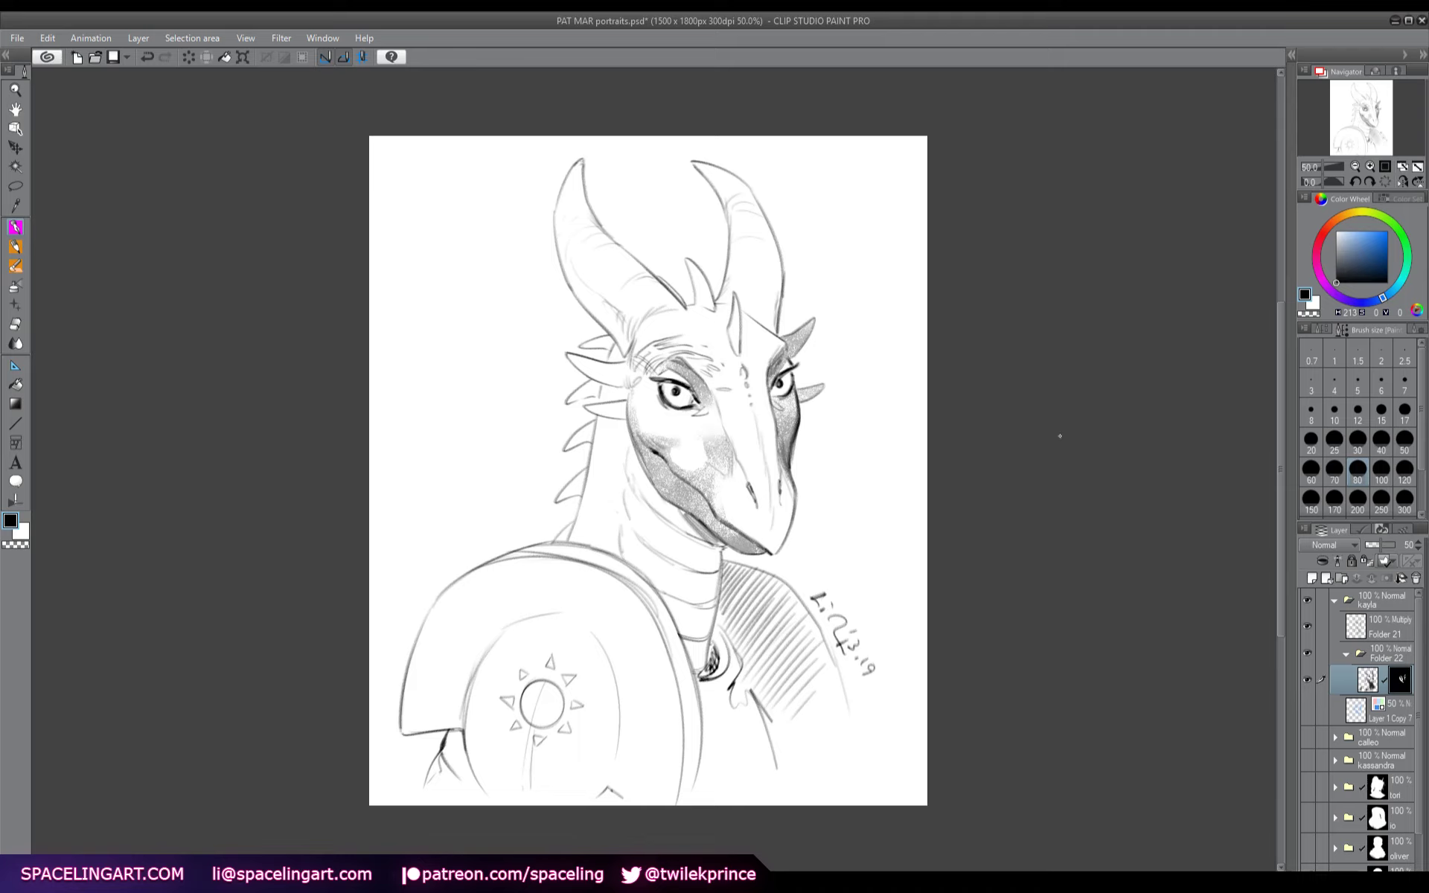
- Mask out a light strip below the mouth line, check it on the flipped canvas, and touch up the mouth corner shading
key(x)
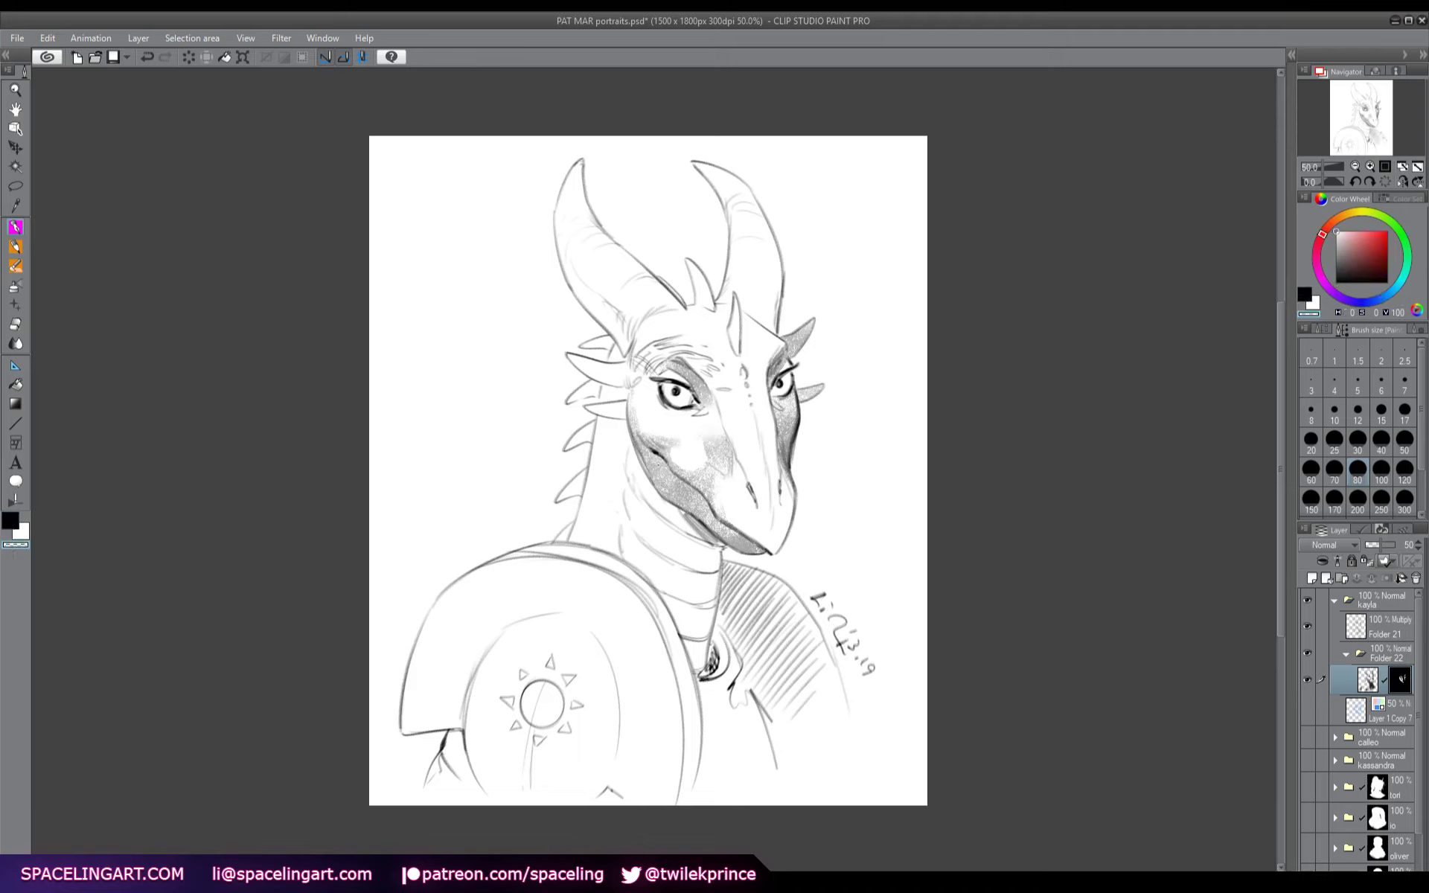
drag(650, 456, 703, 504)
key(h)
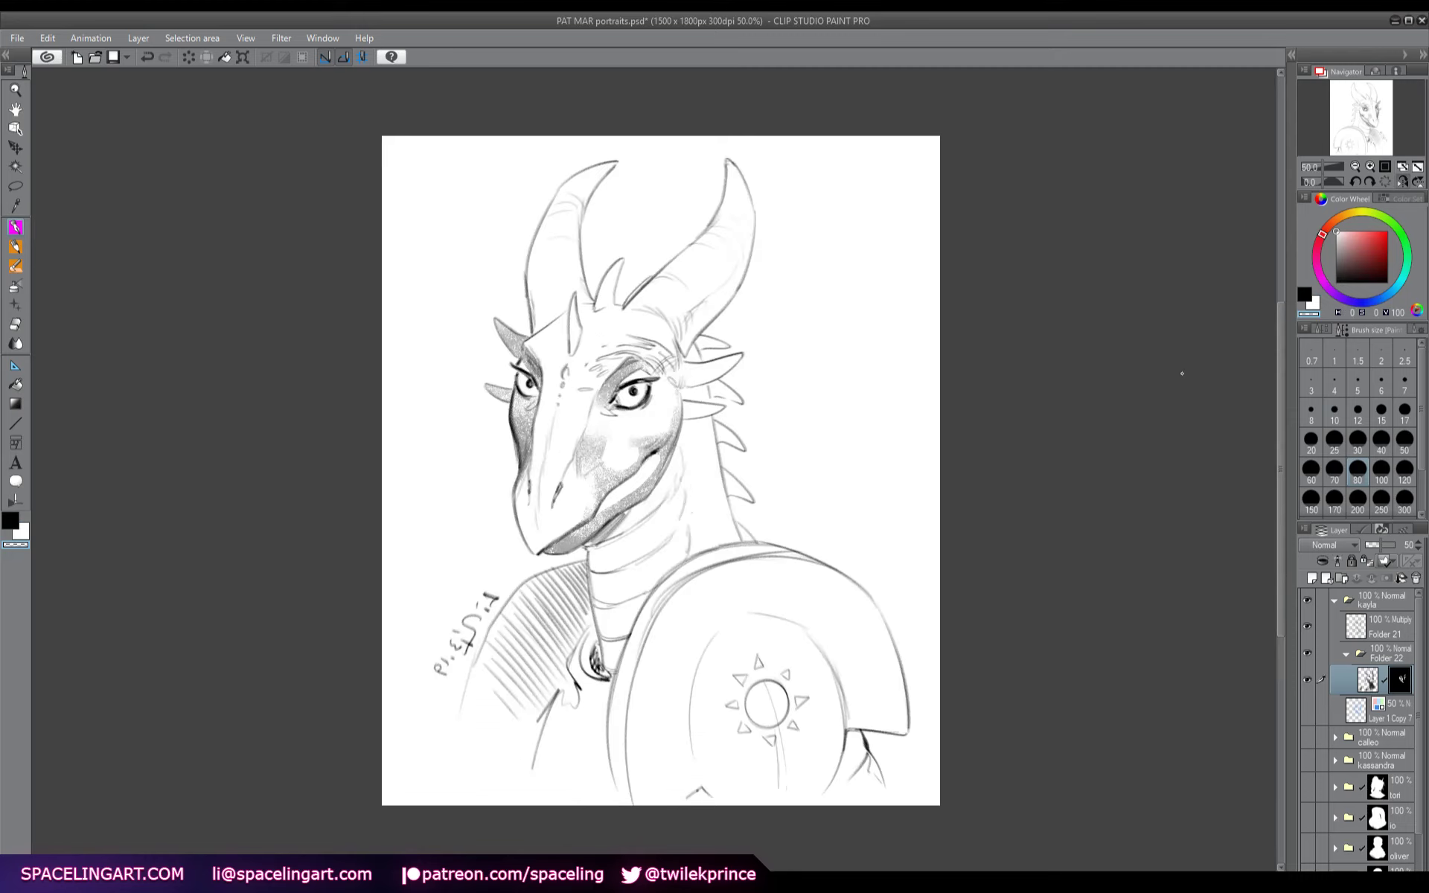
key(h)
key(x)
mouse_move(647, 456)
mouse_down()
mouse_move(711, 512)
mouse_move(668, 469)
mouse_up()
drag(702, 497, 713, 512)
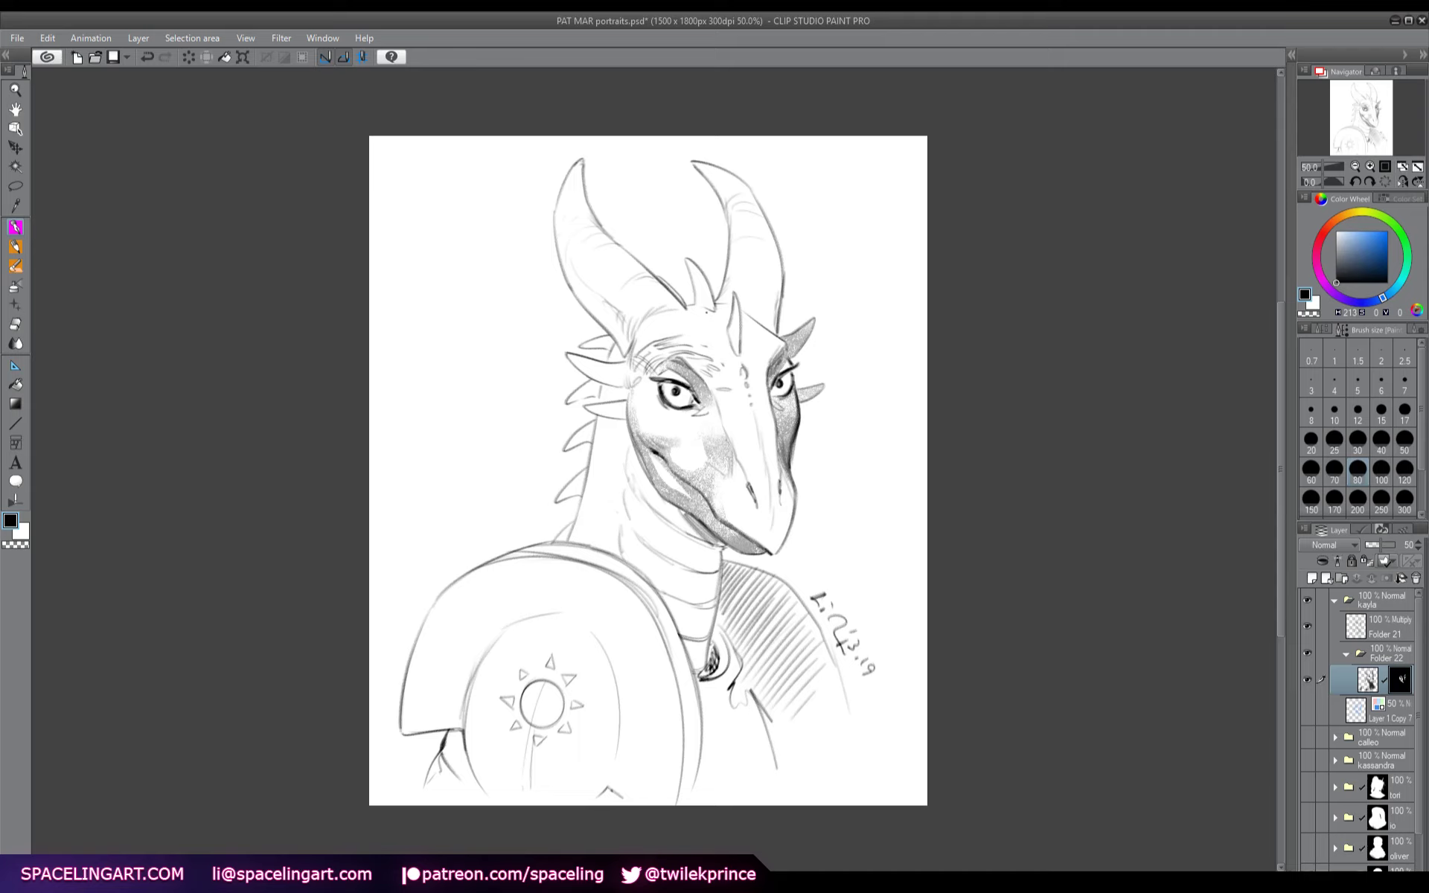
- Reveal shading over both eyes and fill in the shadow beneath the jaw and down the throat
drag(670, 381, 693, 396)
drag(775, 378, 792, 374)
drag(619, 423, 714, 612)
mouse_move(597, 413)
mouse_down()
mouse_move(624, 418)
mouse_move(664, 524)
mouse_up()
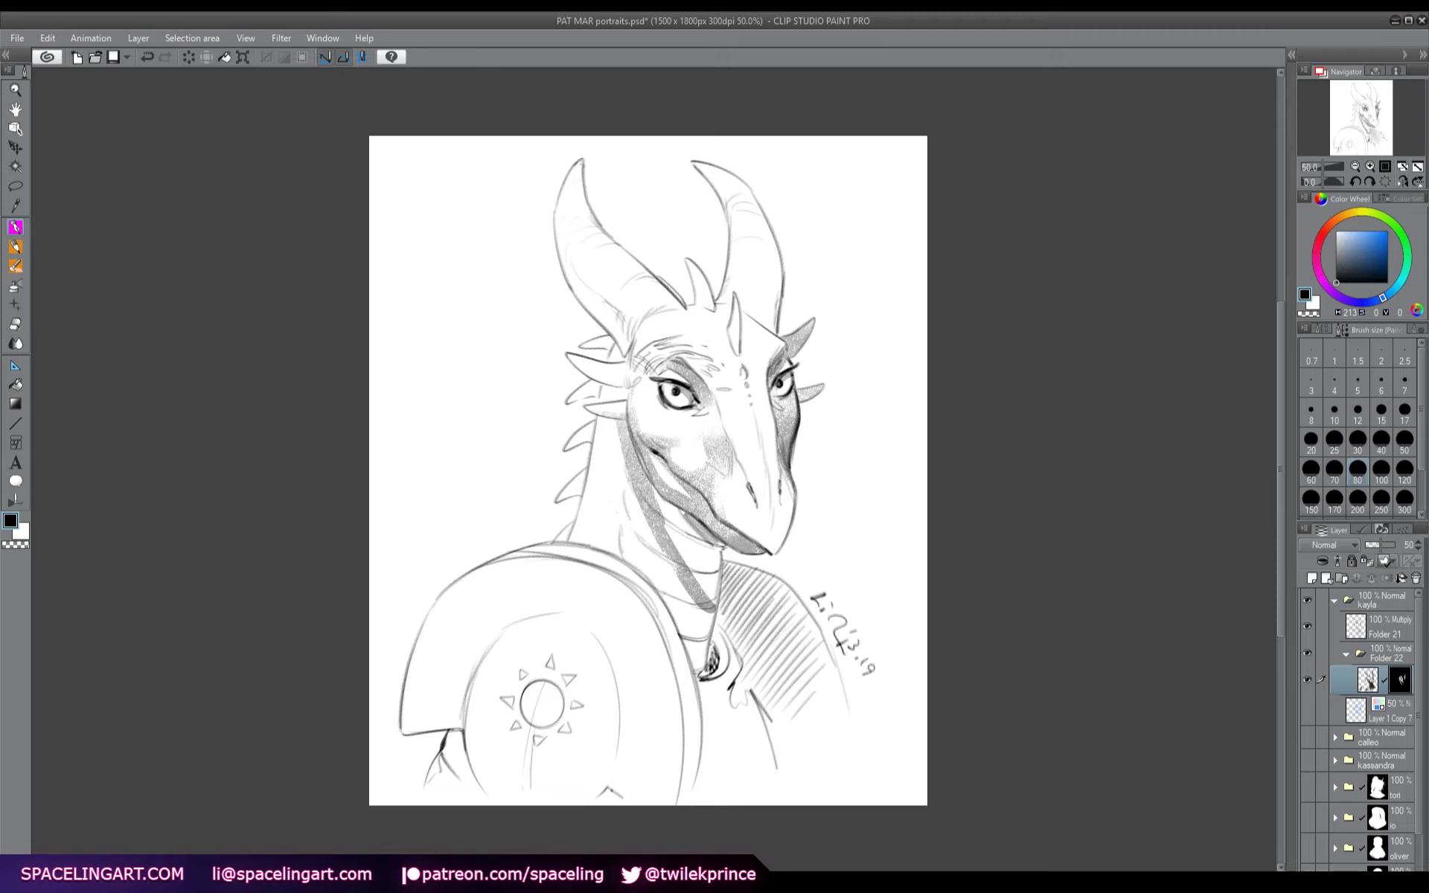
drag(641, 466, 696, 577)
mouse_move(685, 512)
mouse_down()
mouse_move(704, 595)
mouse_move(713, 556)
mouse_move(713, 609)
mouse_up()
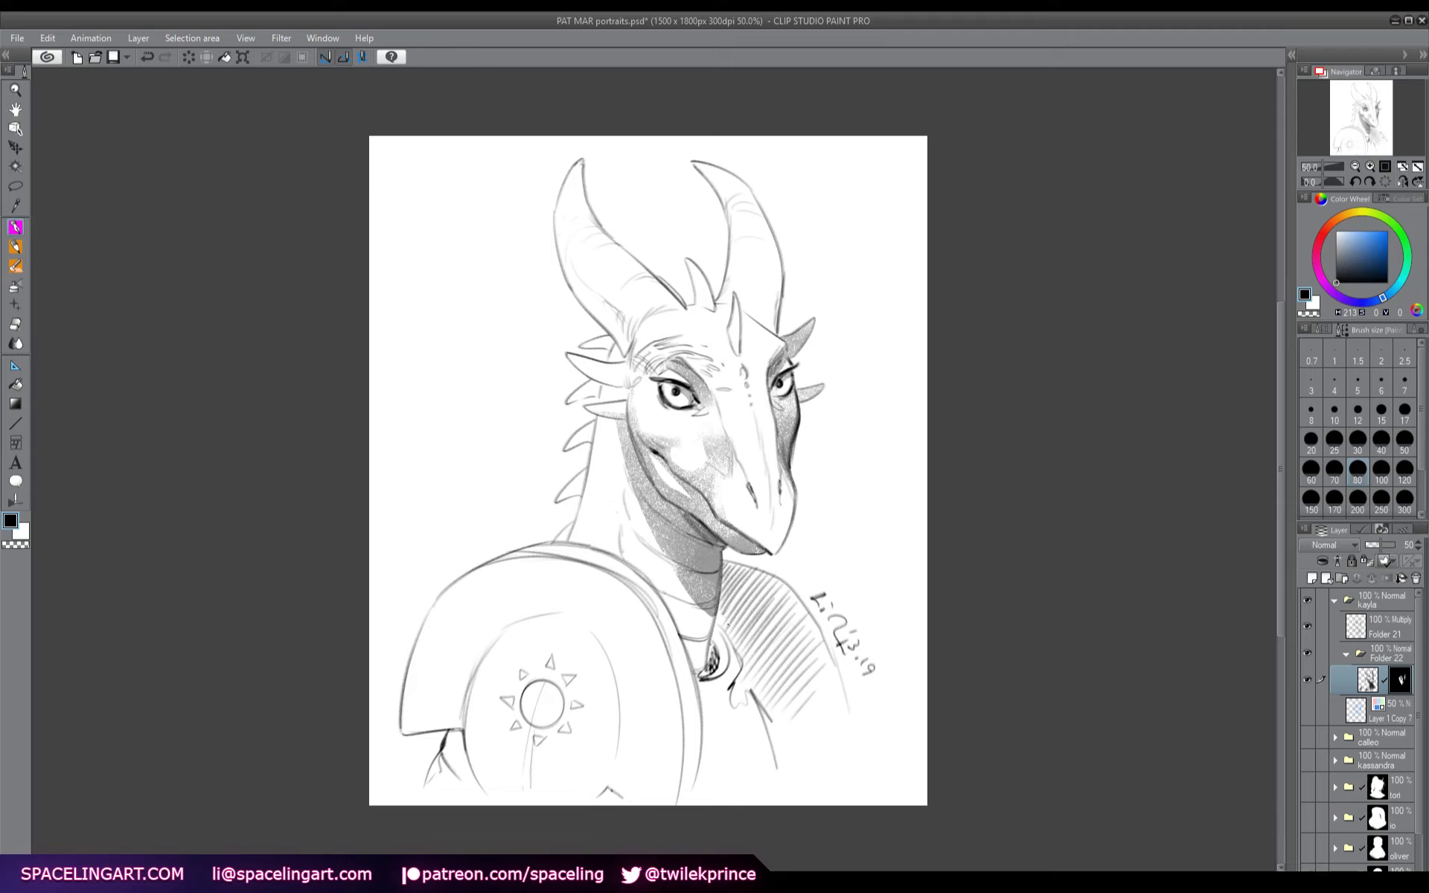
- Reveal the shading across the hatched far shoulder and around the collar, fading it towards the lower arm
drag(725, 618, 778, 755)
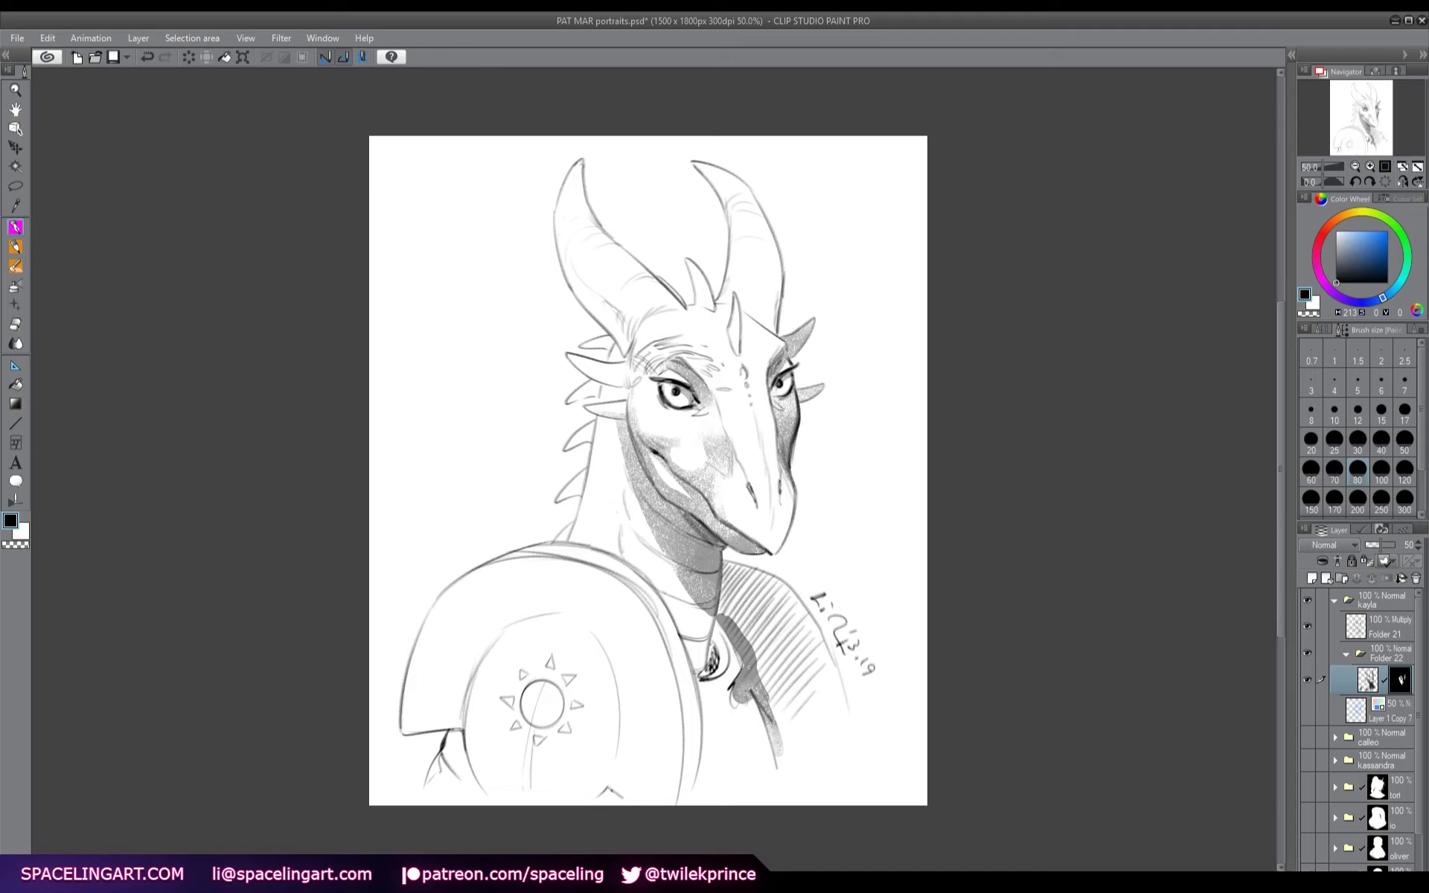
mouse_move(720, 639)
mouse_down()
mouse_move(707, 676)
mouse_move(731, 573)
mouse_move(765, 671)
mouse_up()
drag(731, 592, 765, 657)
mouse_move(732, 575)
mouse_down()
mouse_move(747, 610)
mouse_move(773, 599)
mouse_move(817, 637)
mouse_move(767, 631)
mouse_move(778, 685)
mouse_up()
mouse_move(766, 612)
mouse_down()
mouse_move(804, 711)
mouse_move(786, 780)
mouse_up()
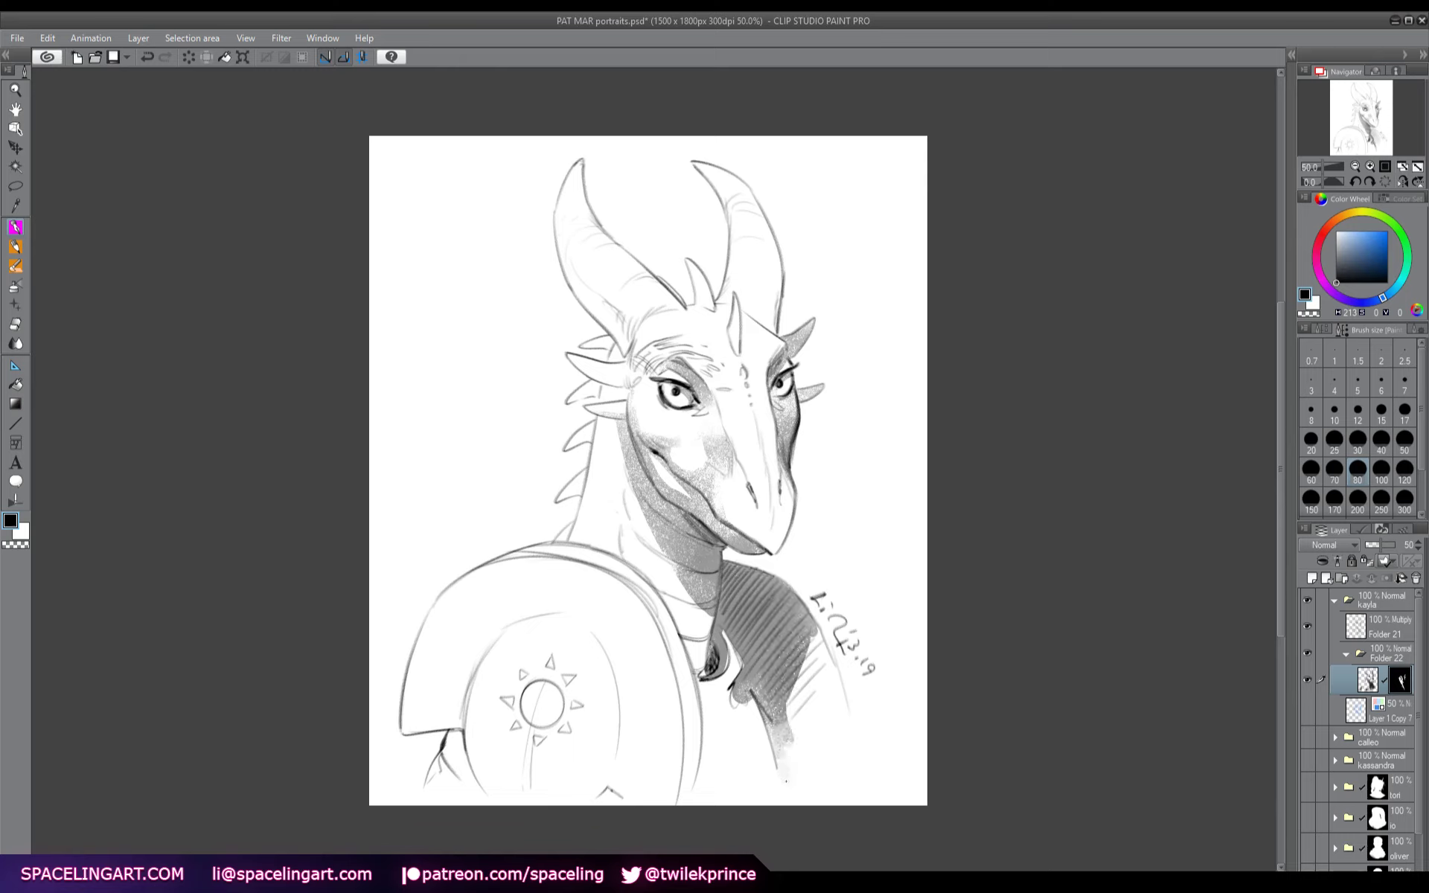
drag(788, 692, 807, 757)
mouse_move(802, 649)
mouse_down()
mouse_move(830, 729)
mouse_move(840, 722)
mouse_up()
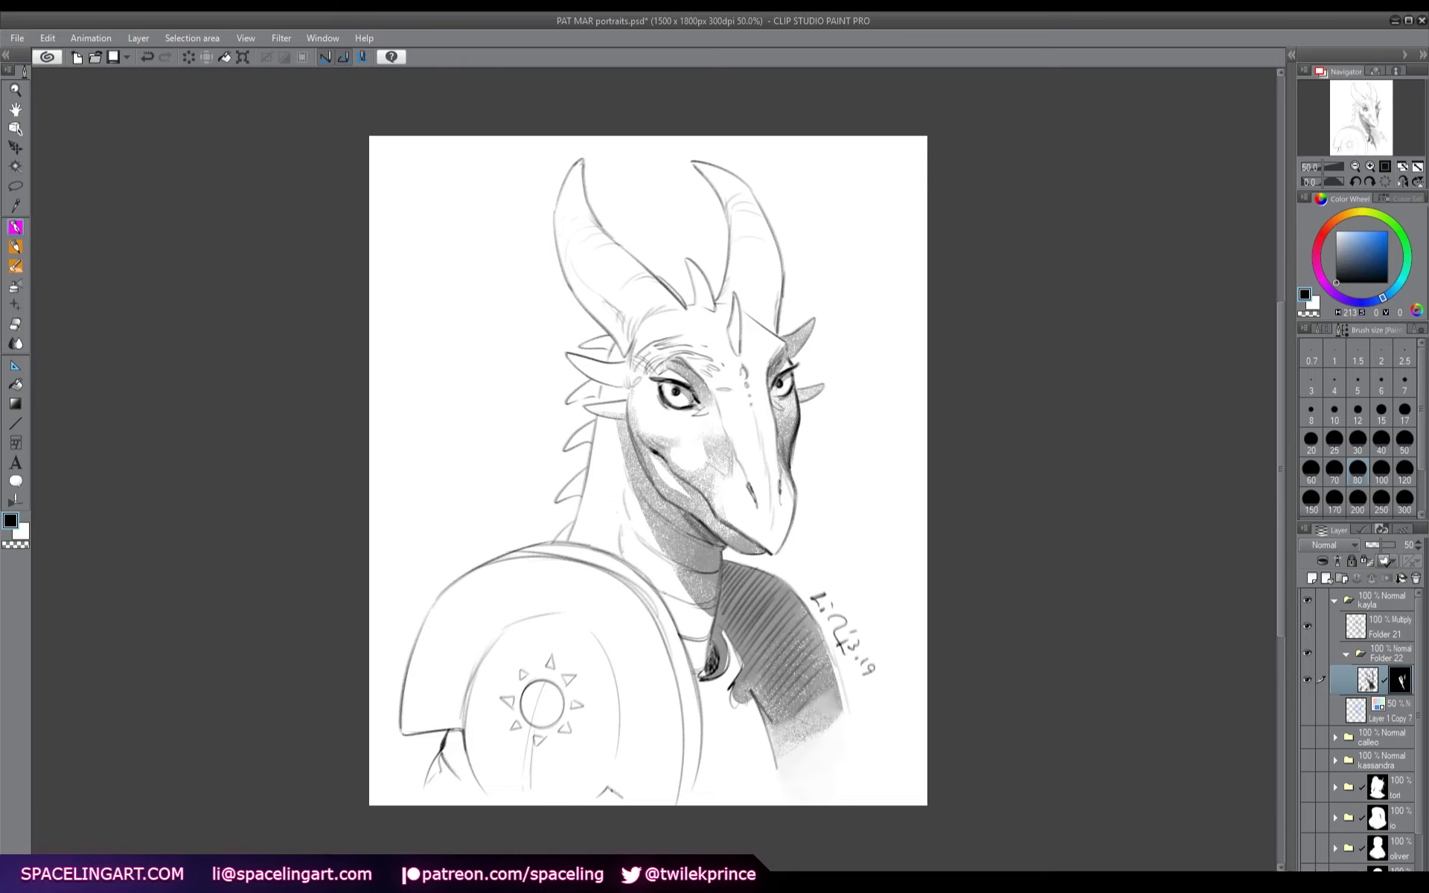
drag(804, 612, 841, 706)
- Reveal shading under the near pauldron, beside its sun emblem, along its inner rim and on the chest below the collar
mouse_move(454, 733)
mouse_down()
mouse_move(461, 766)
mouse_move(431, 776)
mouse_move(480, 792)
mouse_up()
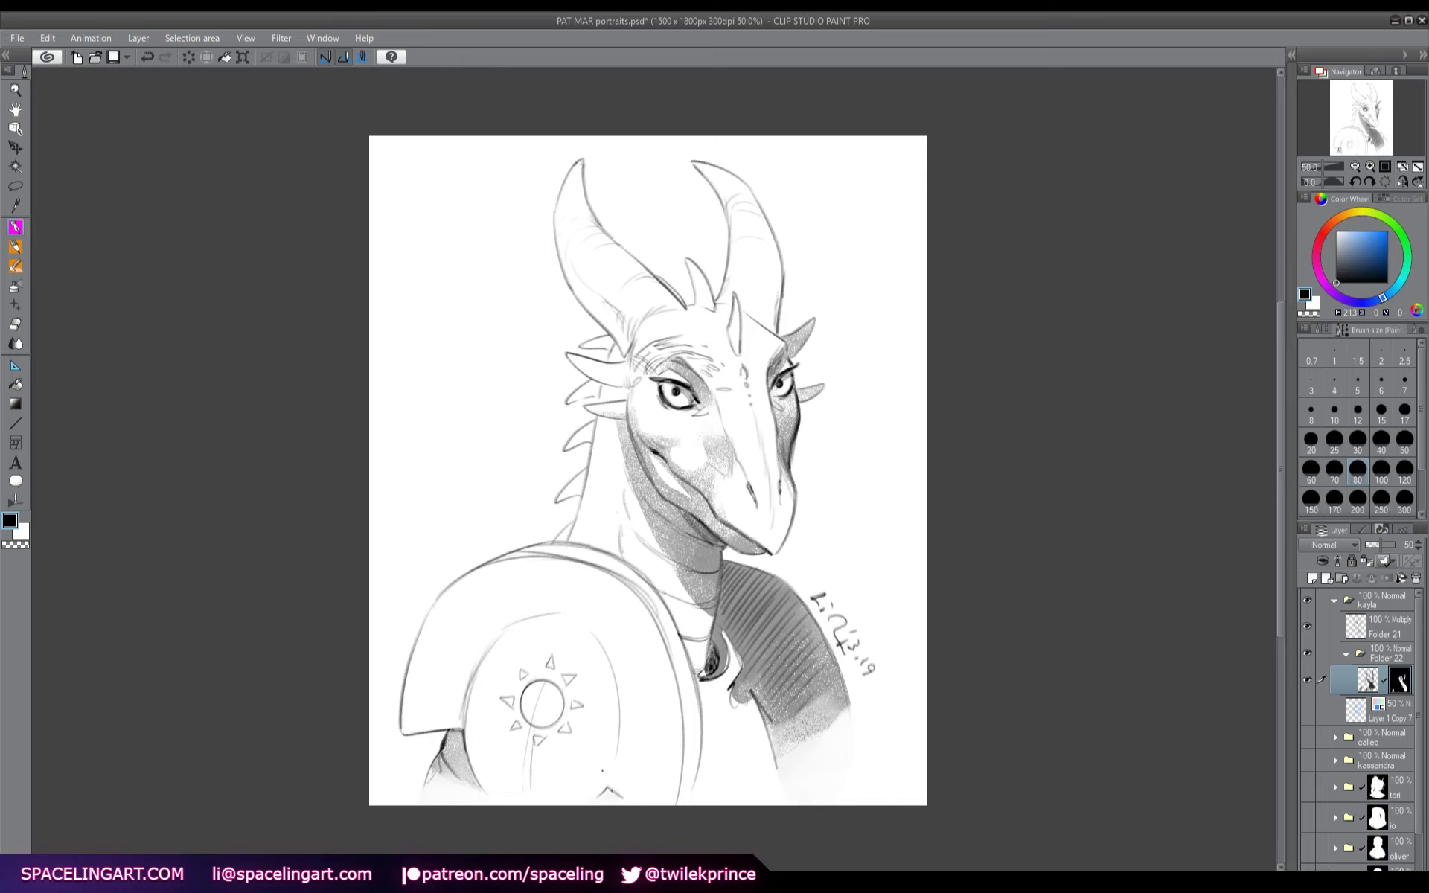
mouse_move(603, 704)
mouse_down()
mouse_move(595, 782)
mouse_move(614, 785)
mouse_move(584, 763)
mouse_move(569, 781)
mouse_up()
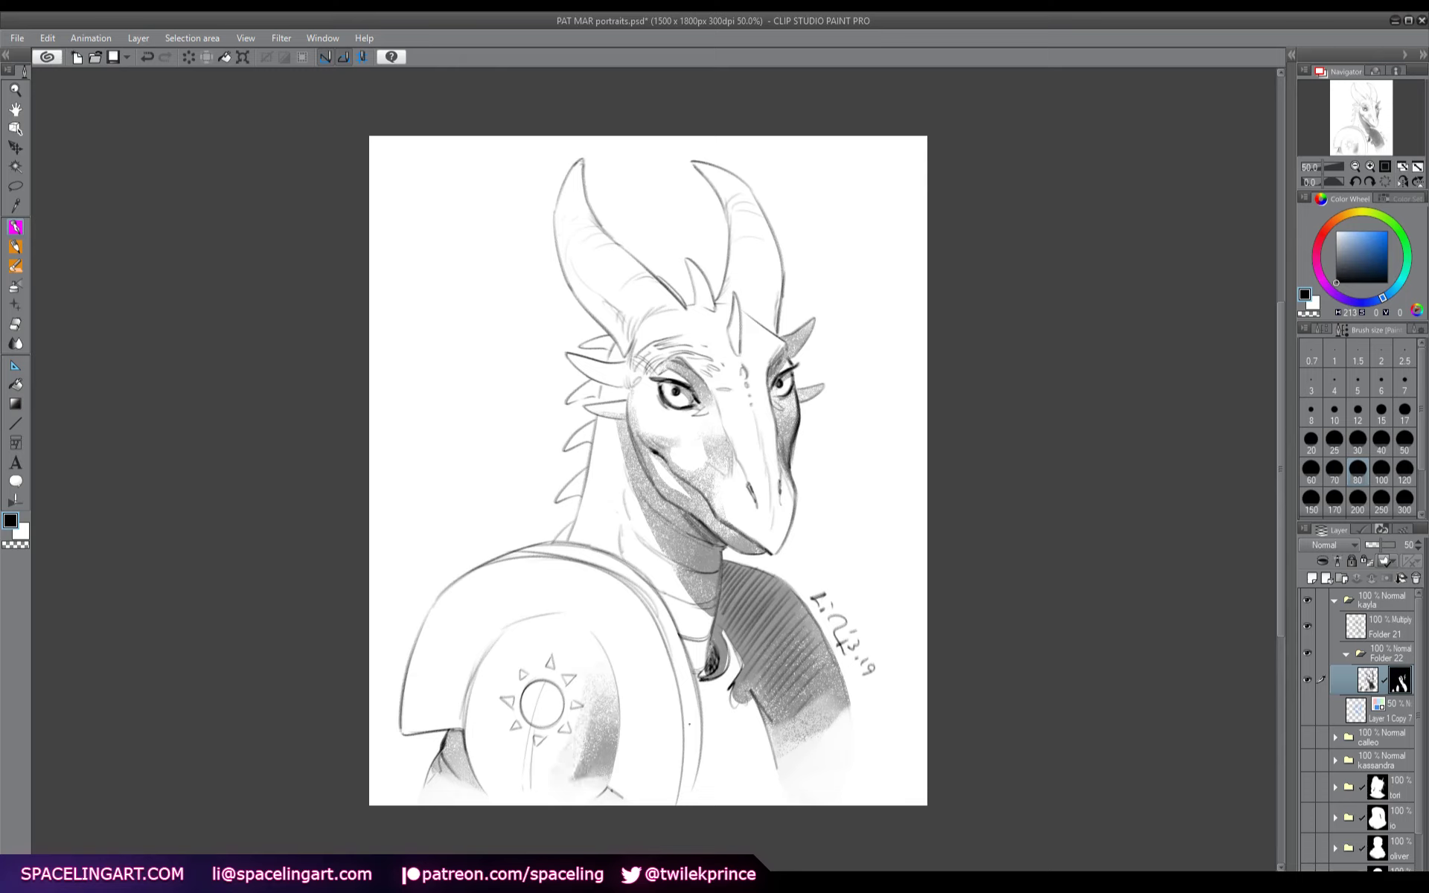
mouse_move(692, 786)
mouse_down()
mouse_move(685, 668)
mouse_move(700, 788)
mouse_up()
mouse_move(700, 678)
mouse_down()
mouse_move(733, 703)
mouse_move(721, 708)
mouse_up()
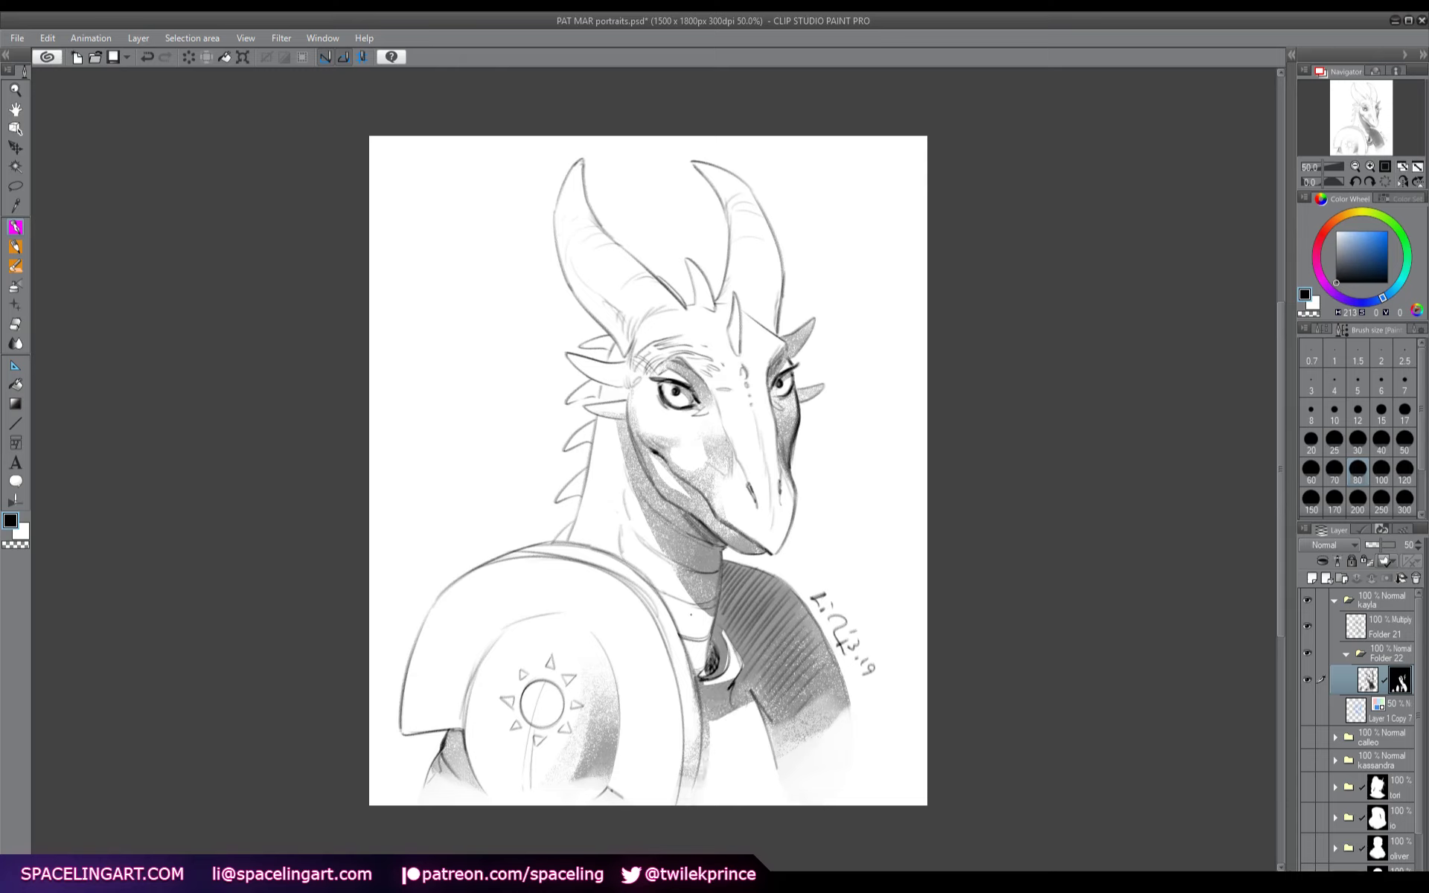
- Reveal shading on the near horn, both edges of the far horn and the spikes down the back of the neck
mouse_move(611, 392)
mouse_down()
mouse_move(626, 393)
mouse_move(603, 381)
mouse_move(628, 333)
mouse_move(562, 235)
mouse_move(608, 325)
mouse_up()
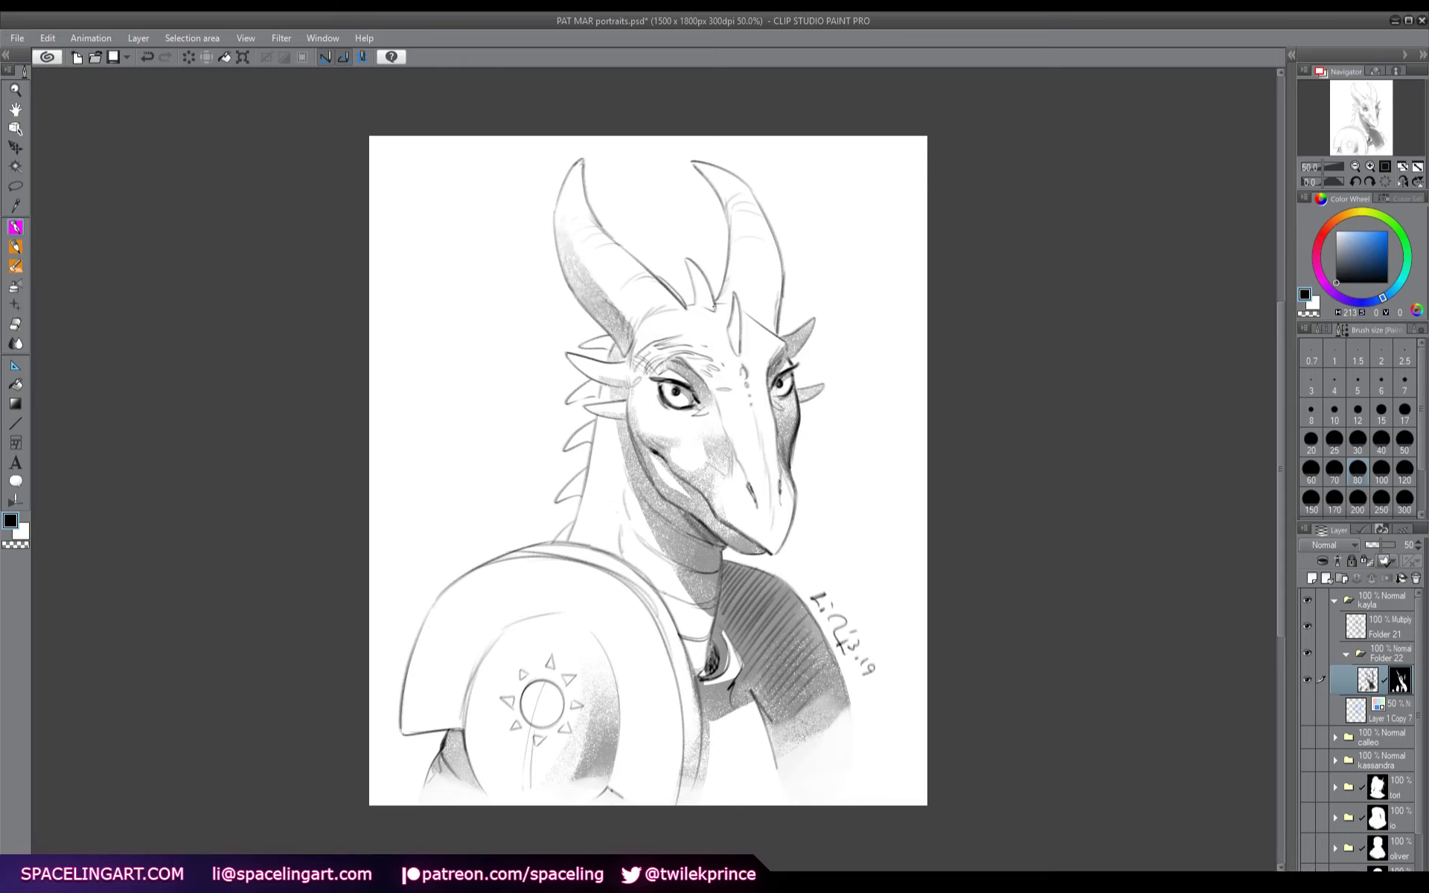
drag(728, 290, 734, 216)
drag(782, 268, 776, 331)
mouse_move(573, 428)
mouse_down()
mouse_move(595, 446)
mouse_move(559, 503)
mouse_move(578, 491)
mouse_move(558, 541)
mouse_move(568, 535)
mouse_up()
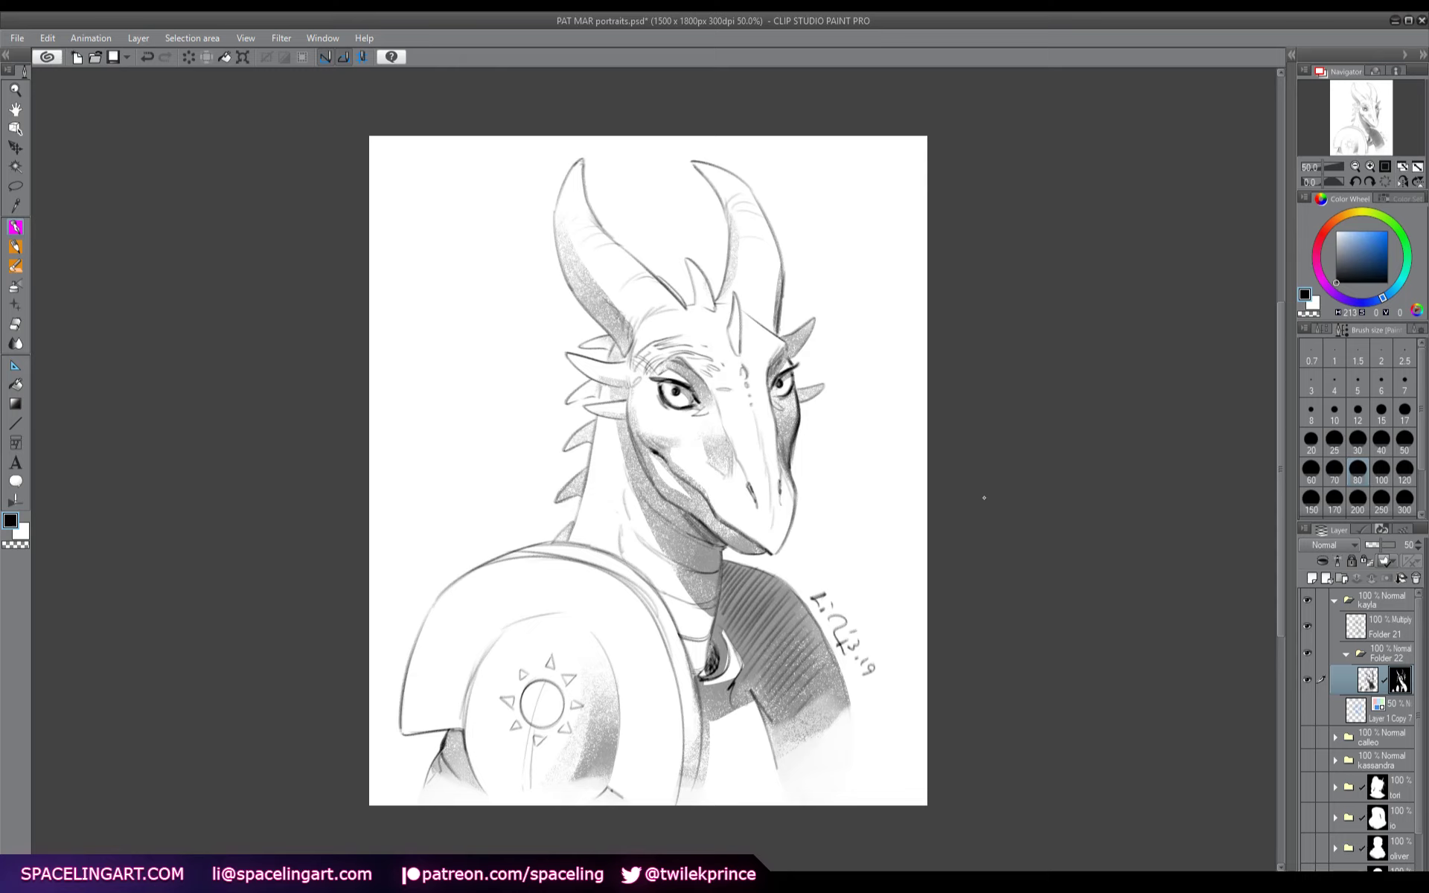
- Add a new layer above the shading at 40% opacity and brush a flat grey tone over the head and neck
click(1314, 579)
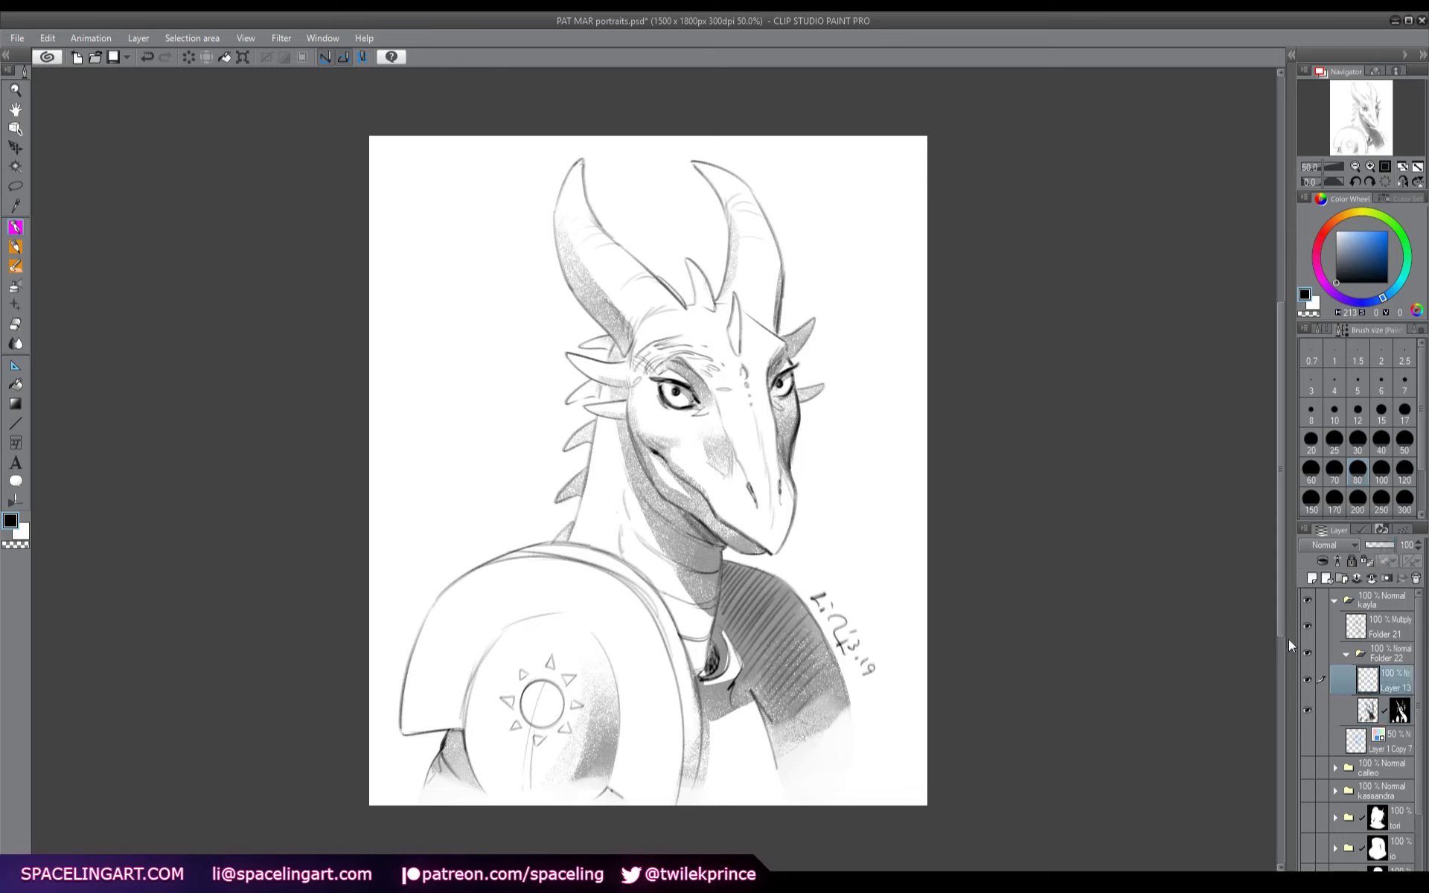
key(4)
key(b)
mouse_move(700, 655)
mouse_down()
mouse_move(673, 535)
mouse_move(607, 480)
mouse_move(576, 536)
mouse_move(588, 462)
mouse_move(625, 401)
mouse_move(595, 372)
mouse_move(670, 402)
mouse_move(689, 468)
mouse_move(751, 528)
mouse_move(774, 513)
mouse_move(714, 335)
mouse_move(729, 298)
mouse_move(685, 493)
mouse_move(730, 409)
mouse_move(789, 402)
mouse_move(782, 312)
mouse_move(667, 318)
mouse_move(778, 346)
mouse_up()
- Thin the grey tone over the forehead, snout and neck with a size 200 transparent brush, and lower the layer's opacity to 25%
key(x)
key(c)
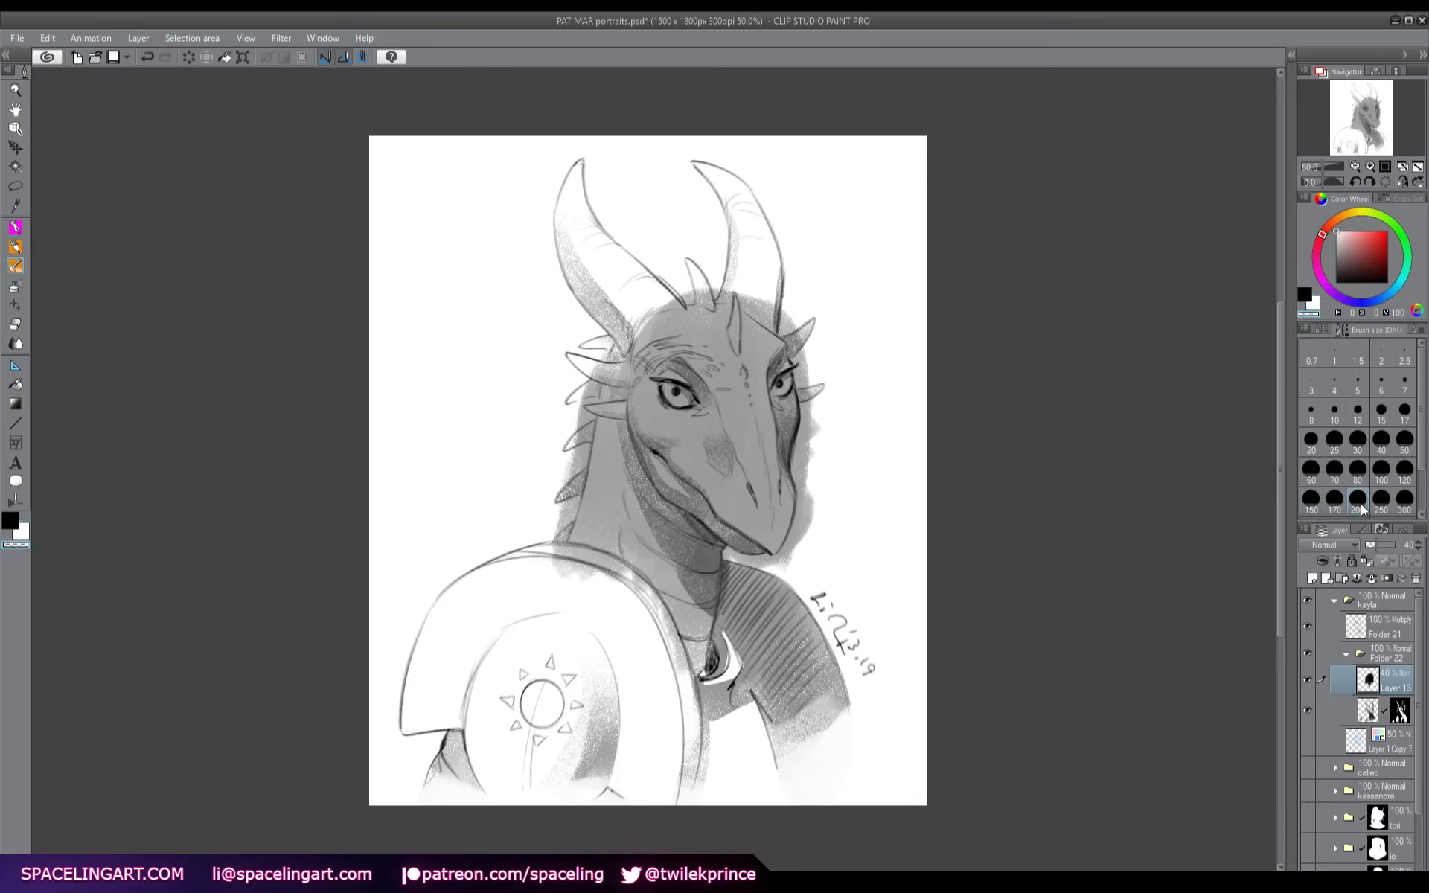
mouse_move(715, 302)
mouse_down()
mouse_move(736, 360)
mouse_move(753, 358)
mouse_move(763, 422)
mouse_up()
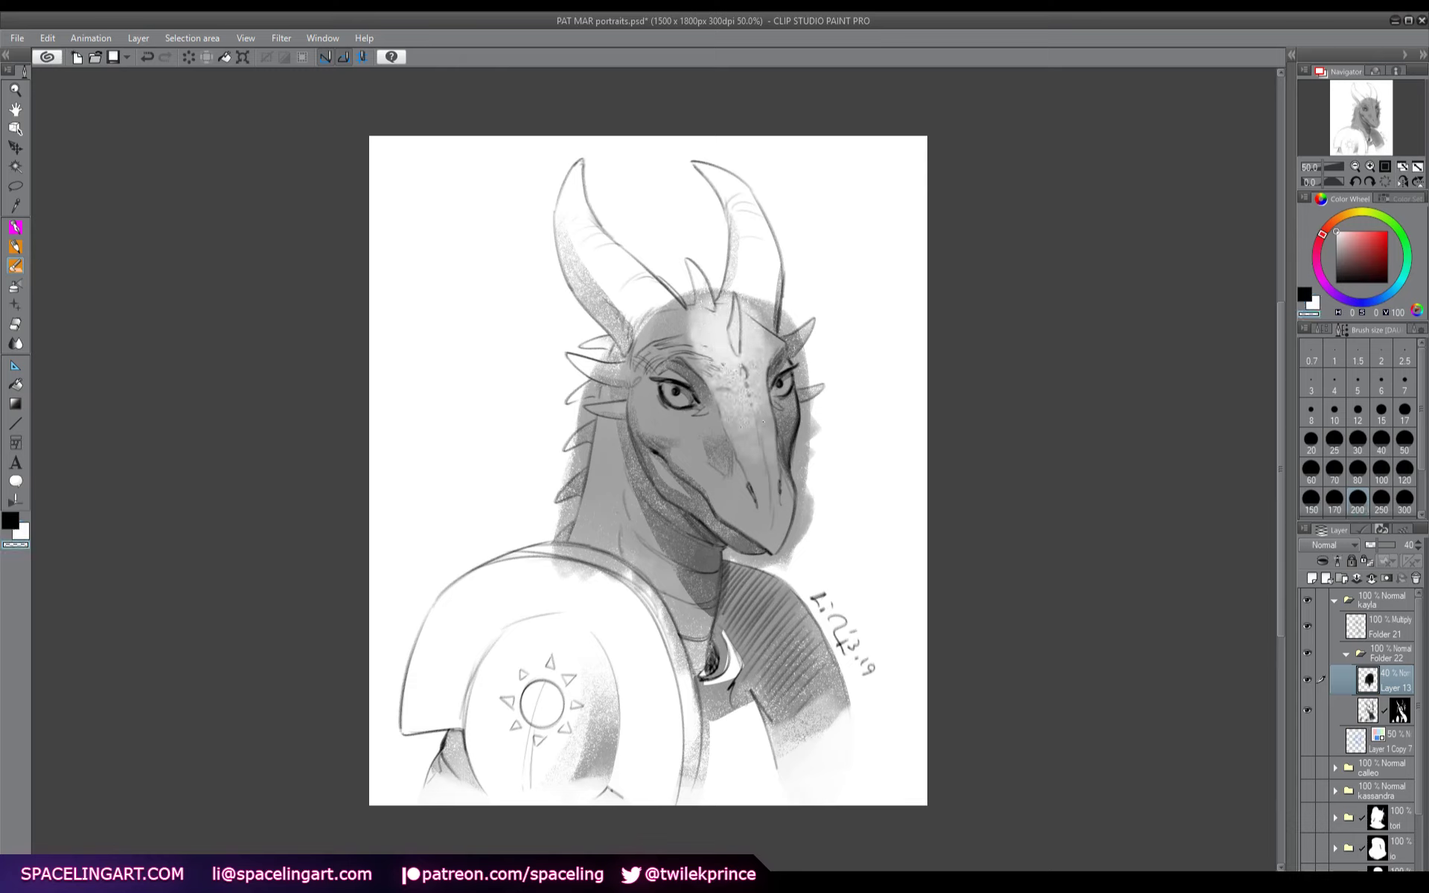
mouse_move(770, 353)
mouse_down()
mouse_move(699, 309)
mouse_move(674, 357)
mouse_move(689, 454)
mouse_move(718, 458)
mouse_move(775, 537)
mouse_move(767, 488)
mouse_move(726, 521)
mouse_up()
drag(781, 455, 804, 485)
mouse_move(721, 428)
mouse_down()
mouse_move(728, 450)
mouse_move(774, 425)
mouse_move(726, 413)
mouse_move(780, 426)
mouse_move(711, 413)
mouse_move(780, 409)
mouse_up()
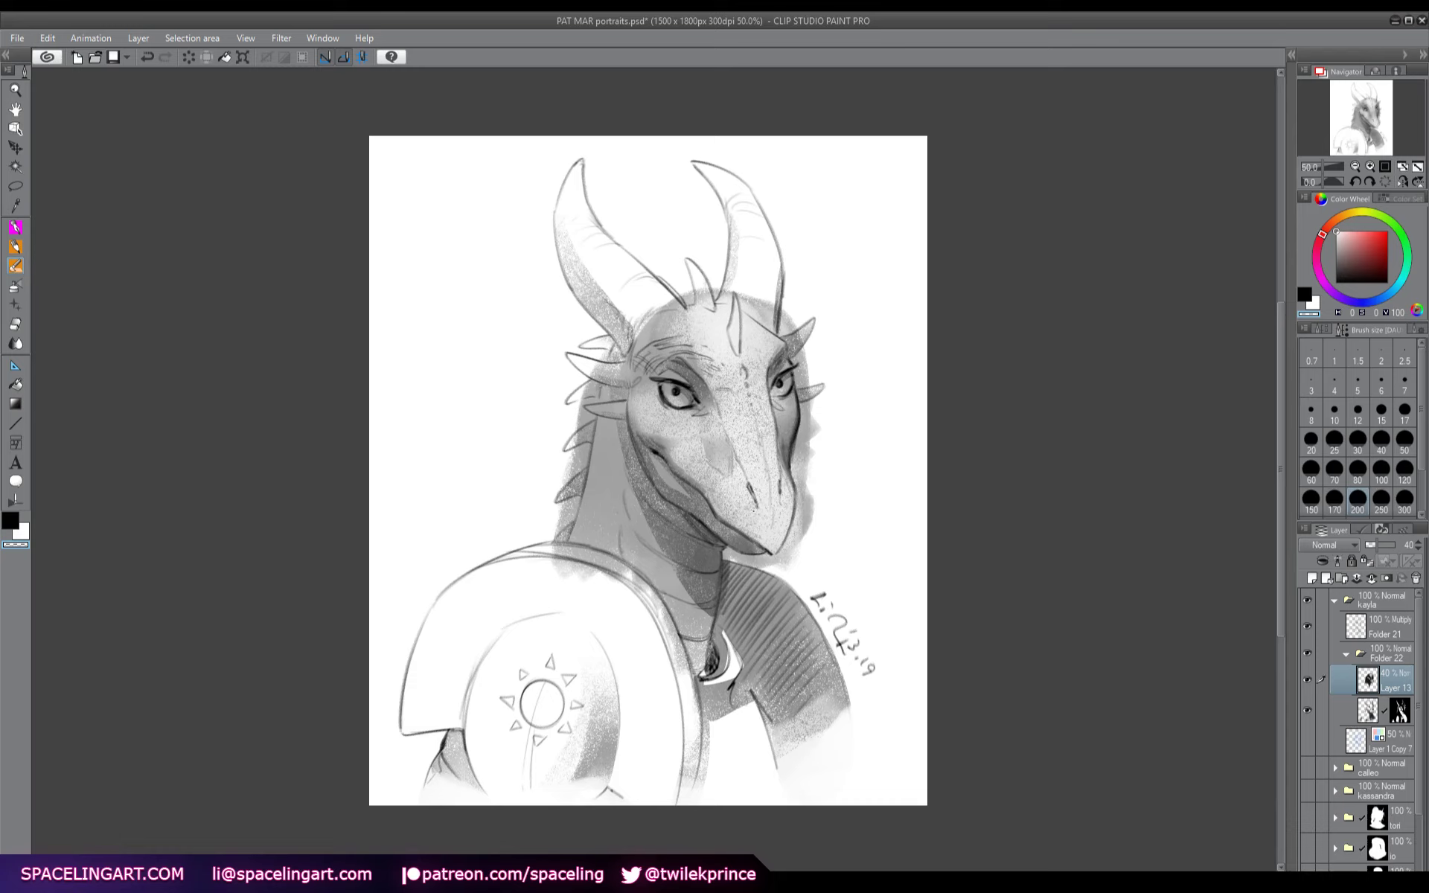
mouse_move(588, 425)
mouse_down()
mouse_move(573, 551)
mouse_move(647, 573)
mouse_up()
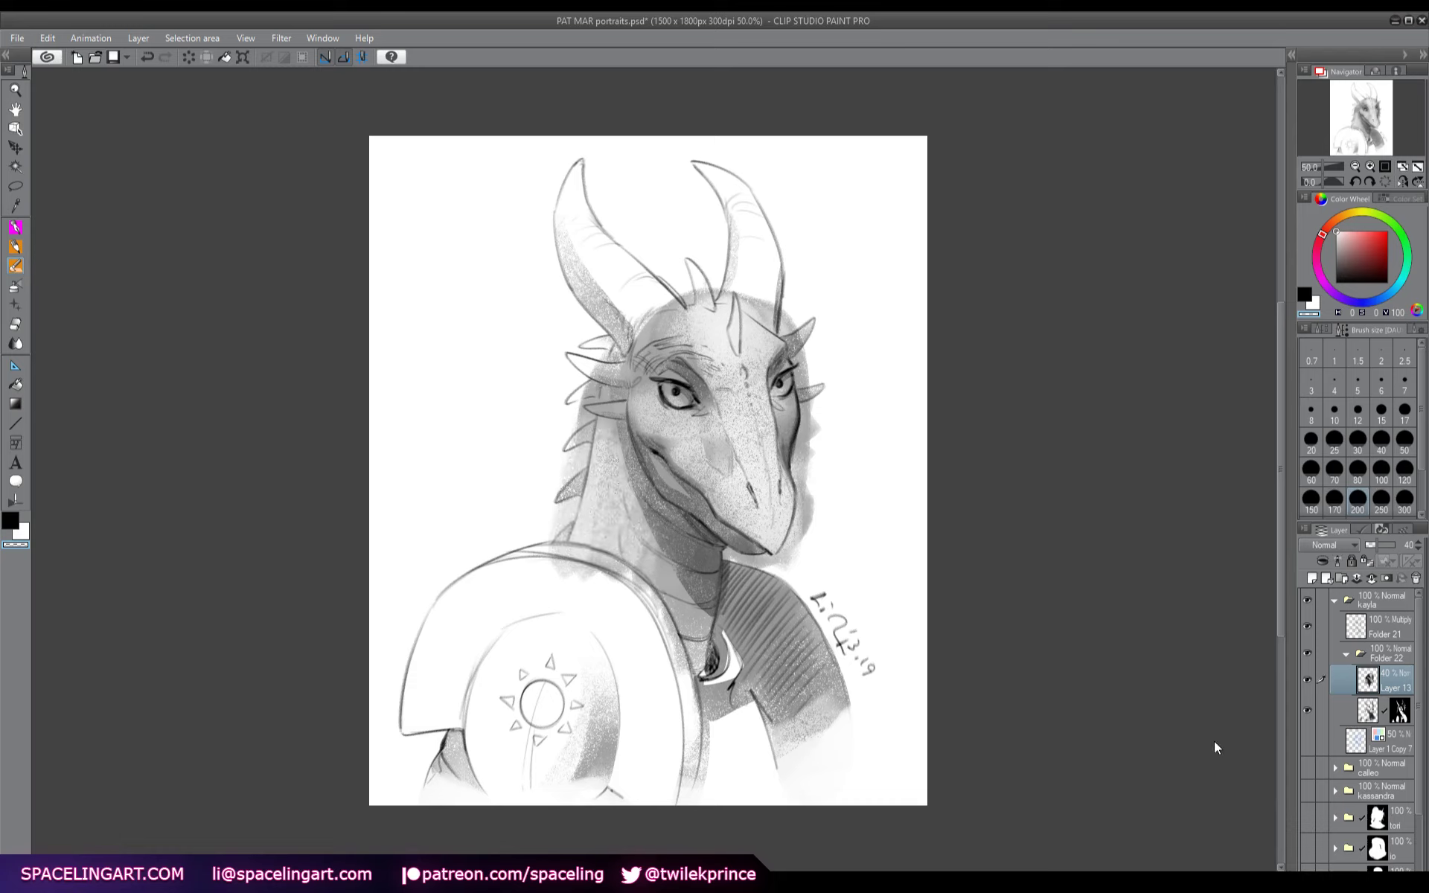
key(ctrl+z)
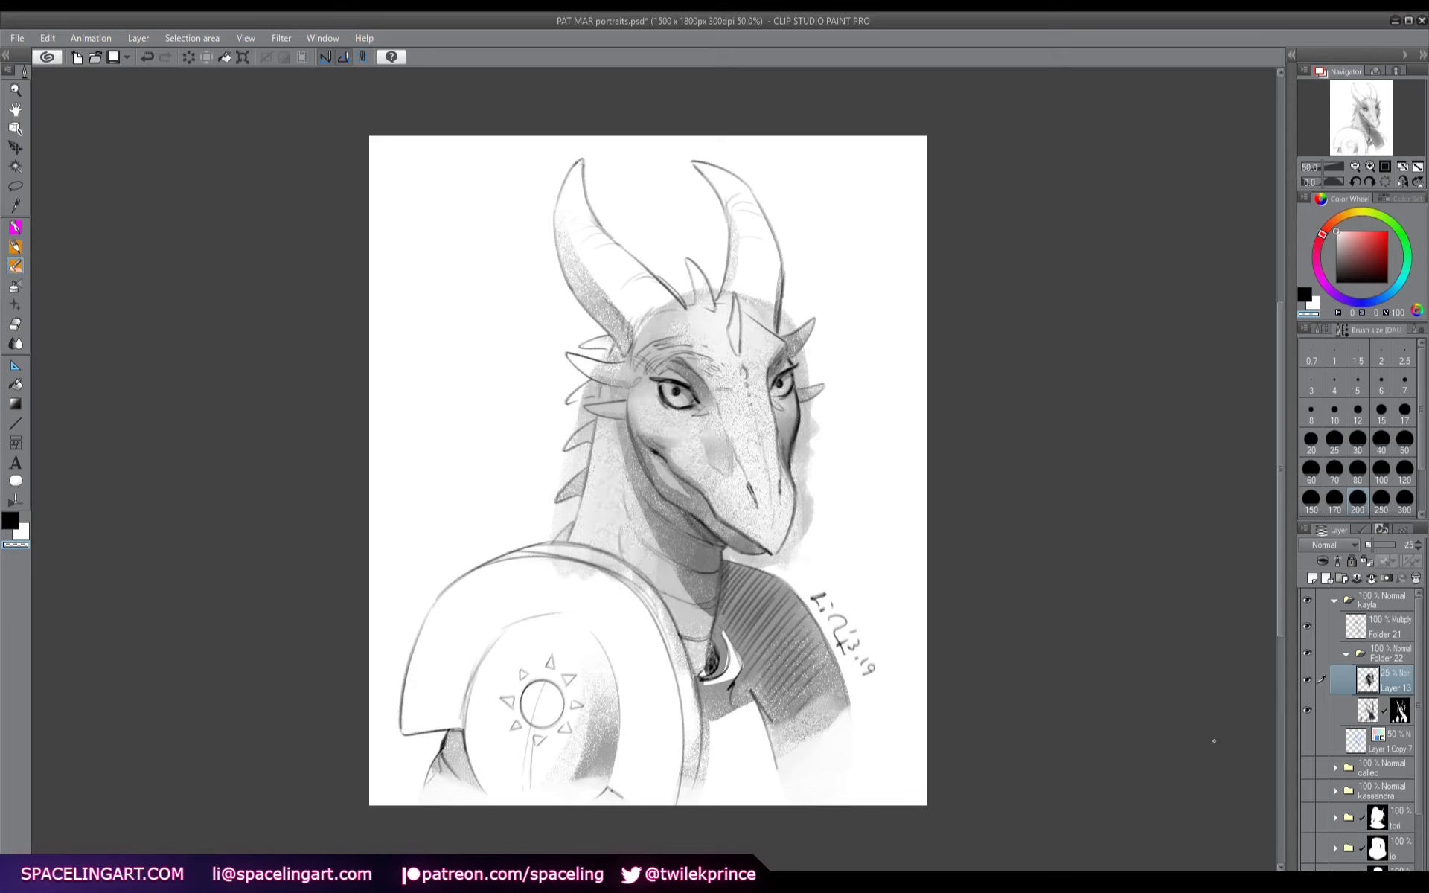
- Add a layer mask to the grey tone and hide it over the pauldron, beyond the far side of the face and in the eyes
click(1386, 578)
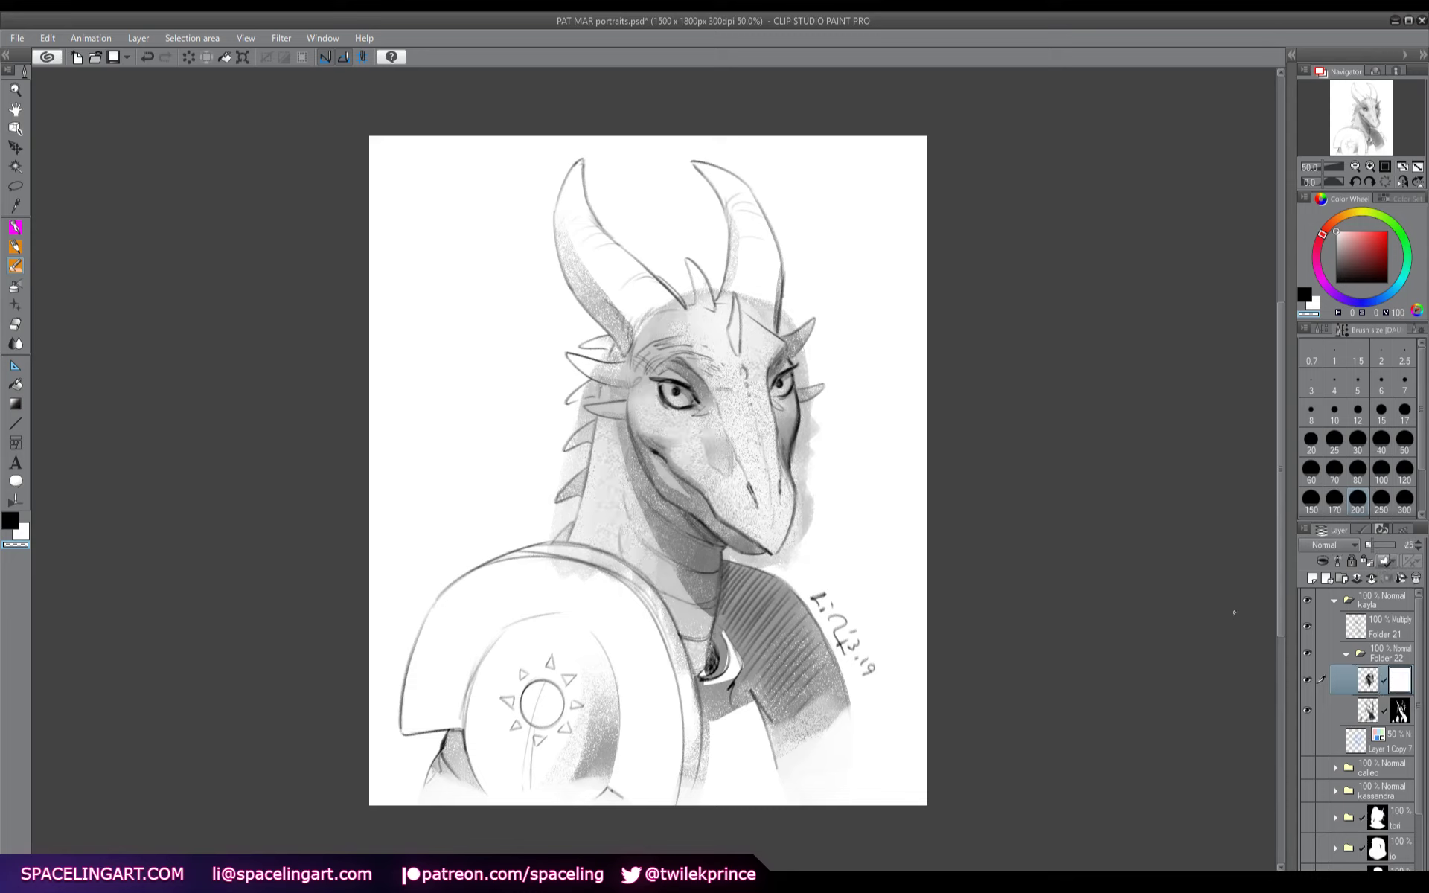
mouse_move(576, 584)
mouse_down()
mouse_move(590, 559)
mouse_move(640, 590)
mouse_move(679, 653)
mouse_up()
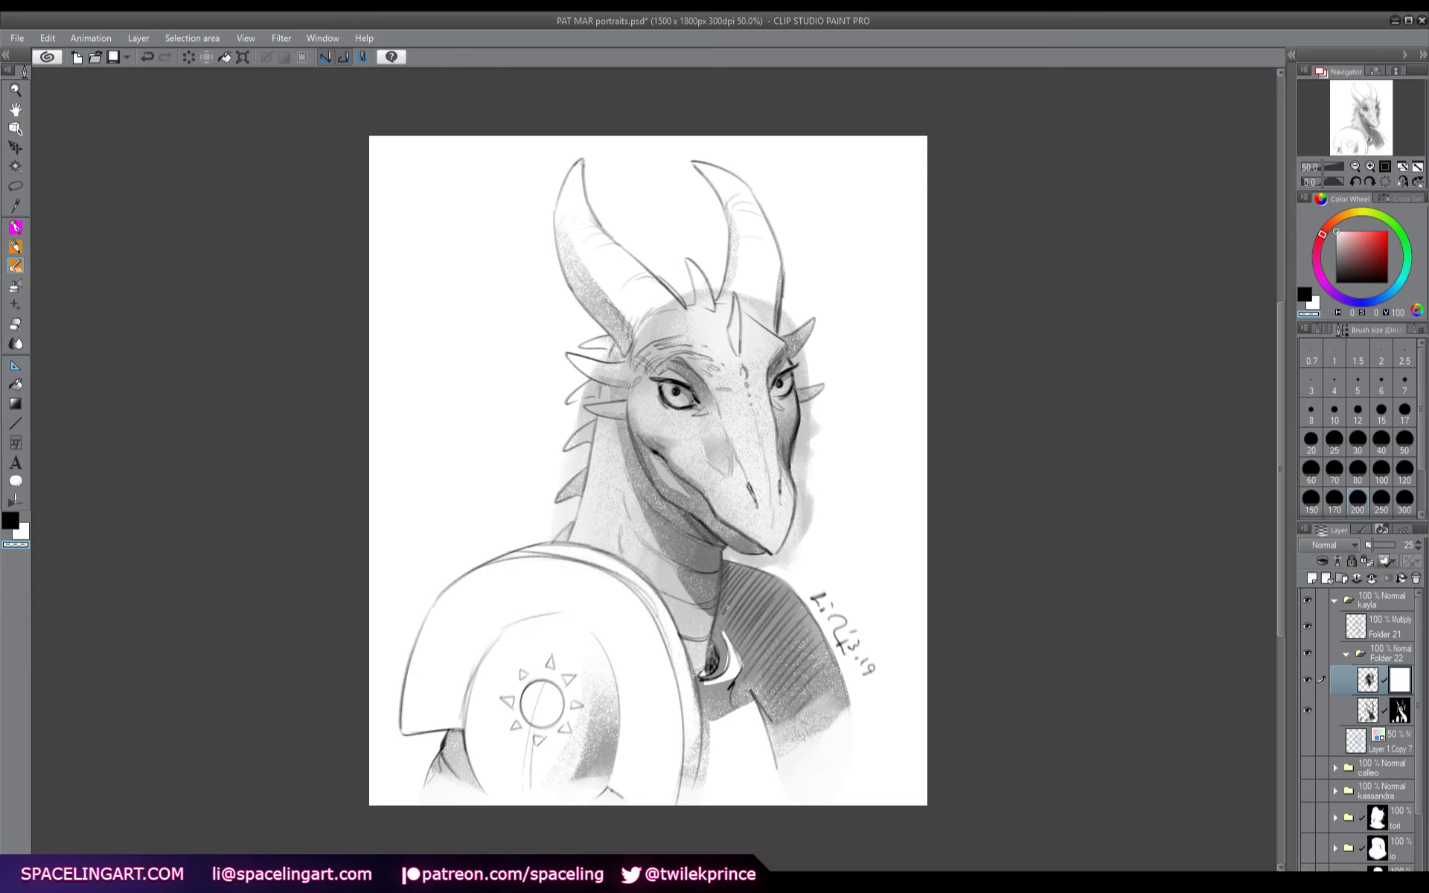
mouse_move(727, 607)
mouse_down()
mouse_move(727, 553)
mouse_move(778, 562)
mouse_move(807, 512)
mouse_move(791, 542)
mouse_move(805, 392)
mouse_move(813, 446)
mouse_move(795, 328)
mouse_move(776, 304)
mouse_move(781, 393)
mouse_up()
drag(673, 394, 691, 404)
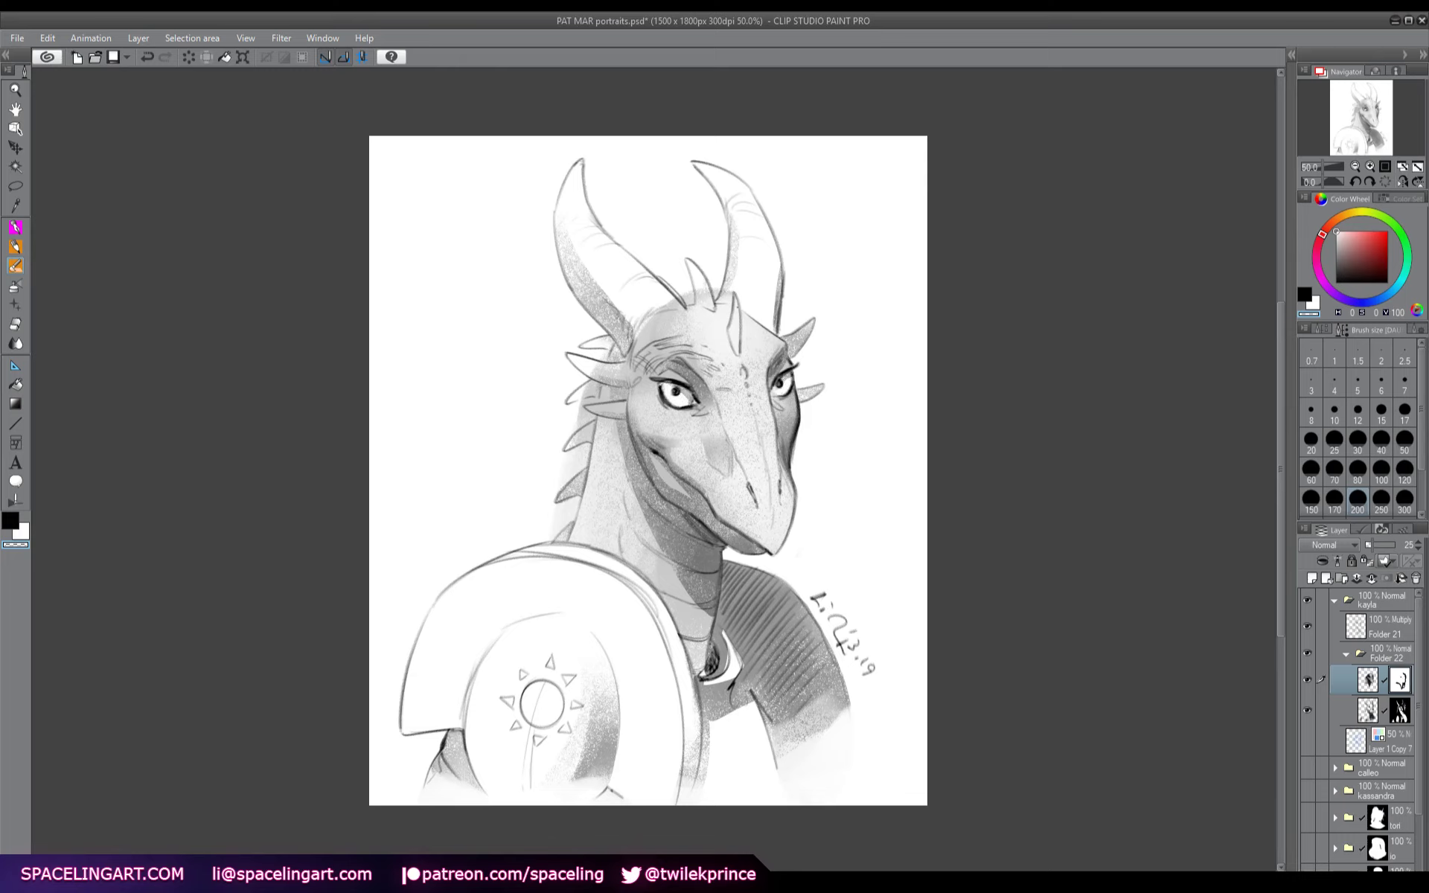
- Mask the grey tone off the forehead spikes, the horn bases, the cheek spikes and the area behind the neck
mouse_move(734, 300)
mouse_down()
mouse_move(734, 319)
mouse_move(681, 295)
mouse_move(739, 296)
mouse_up()
drag(661, 309, 679, 306)
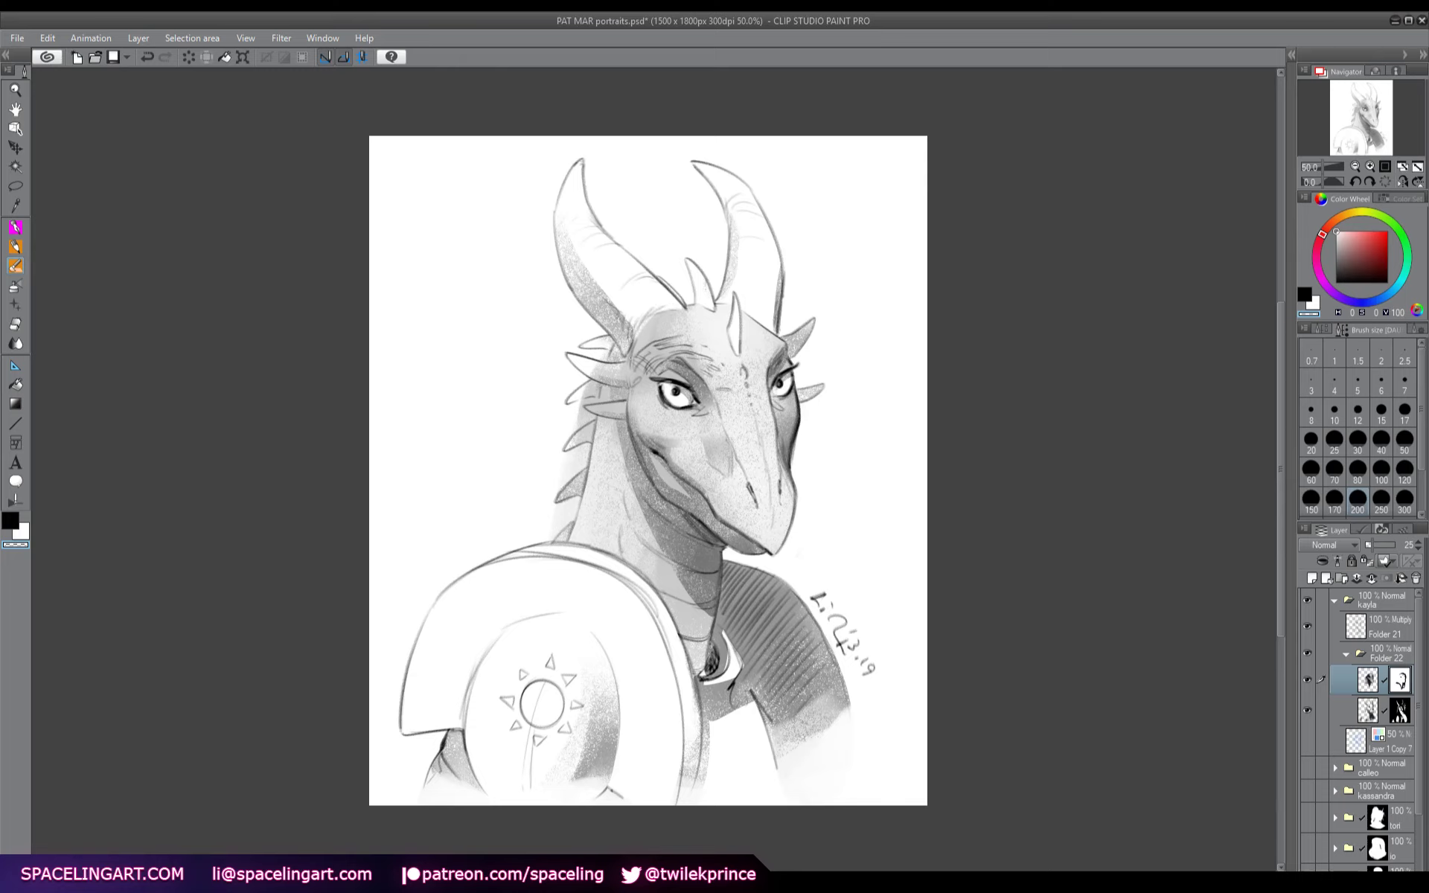
mouse_move(627, 374)
mouse_down()
mouse_move(595, 371)
mouse_move(579, 469)
mouse_up()
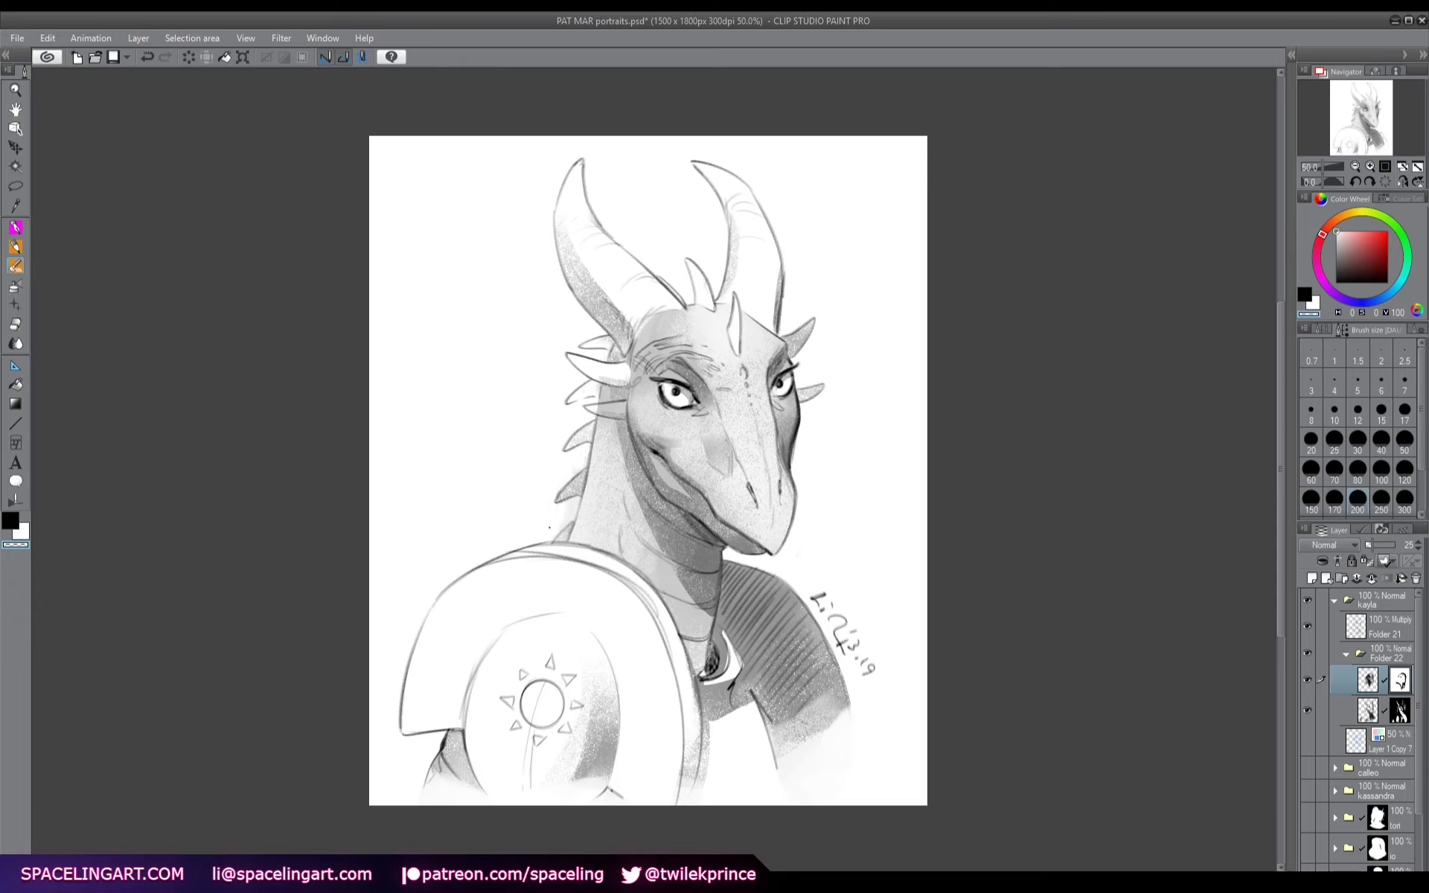
drag(549, 527, 588, 457)
mouse_move(623, 402)
mouse_down()
mouse_move(599, 408)
mouse_move(619, 410)
mouse_up()
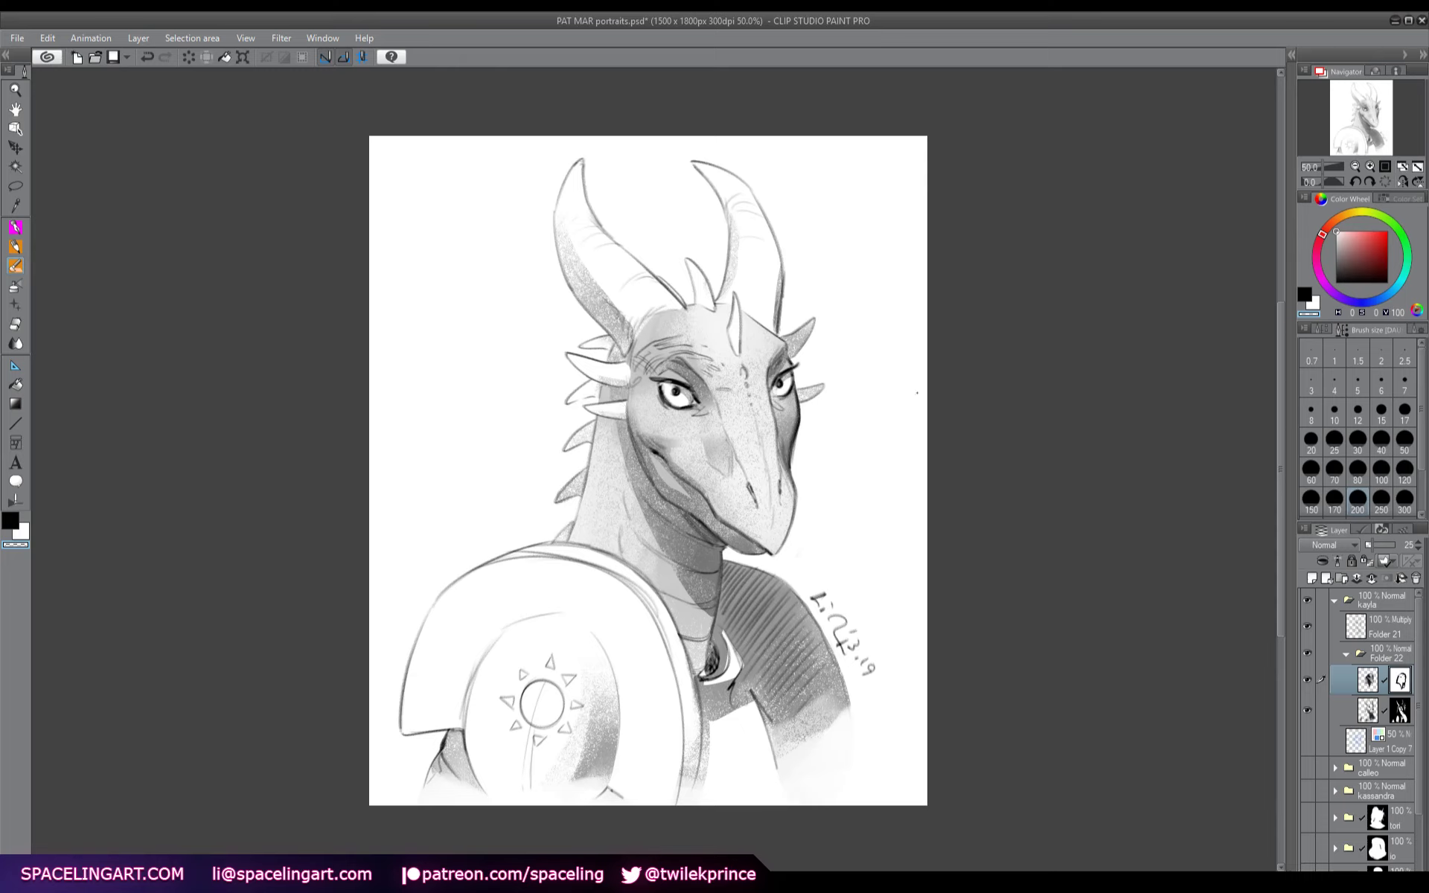
- Collapse Folder 22 and merge its shading and tone layers into a single layer
click(1345, 654)
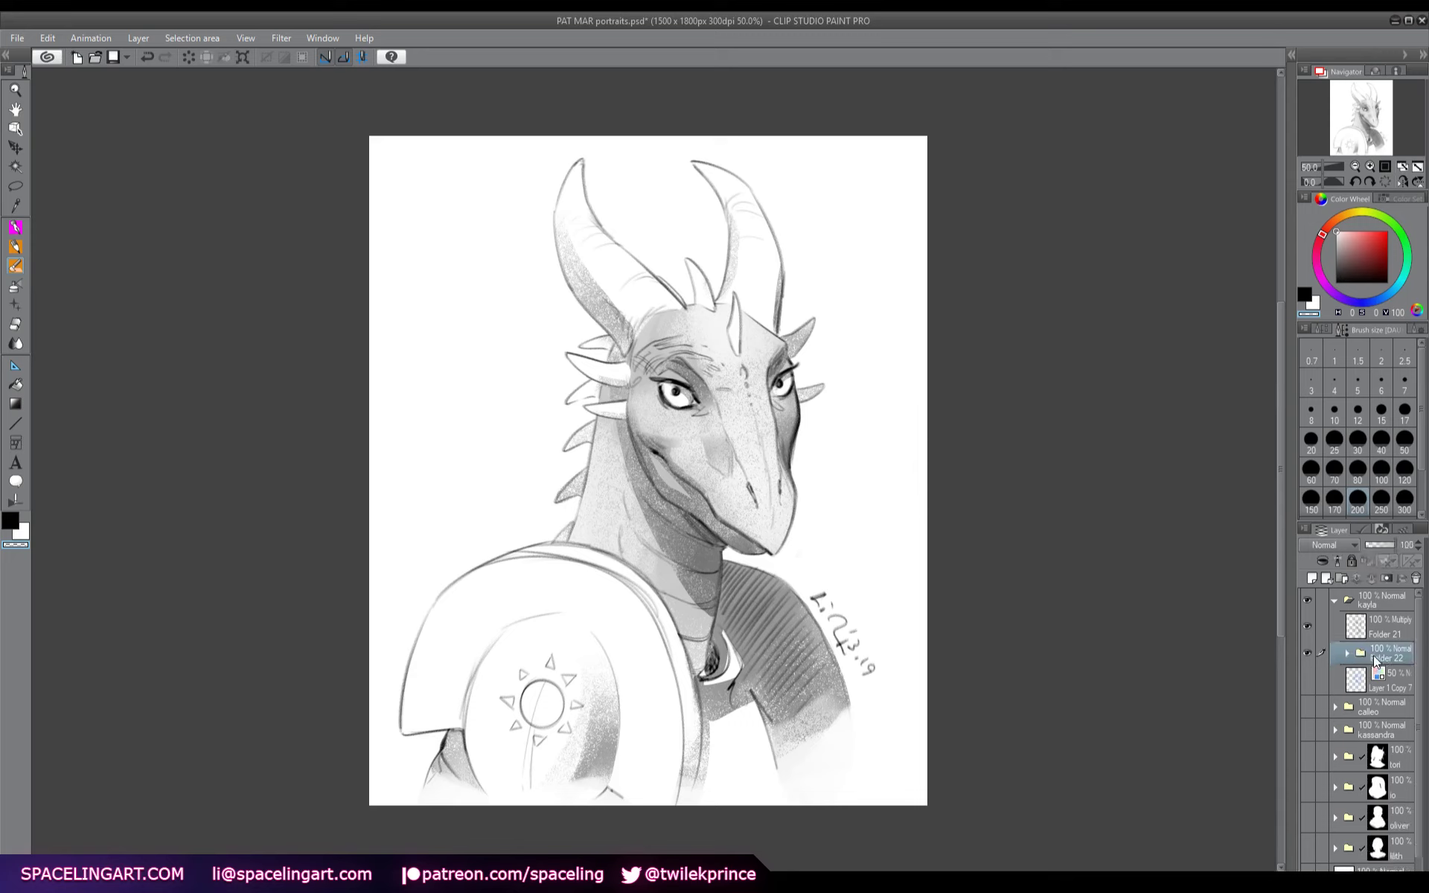
key(shift+alt+e)
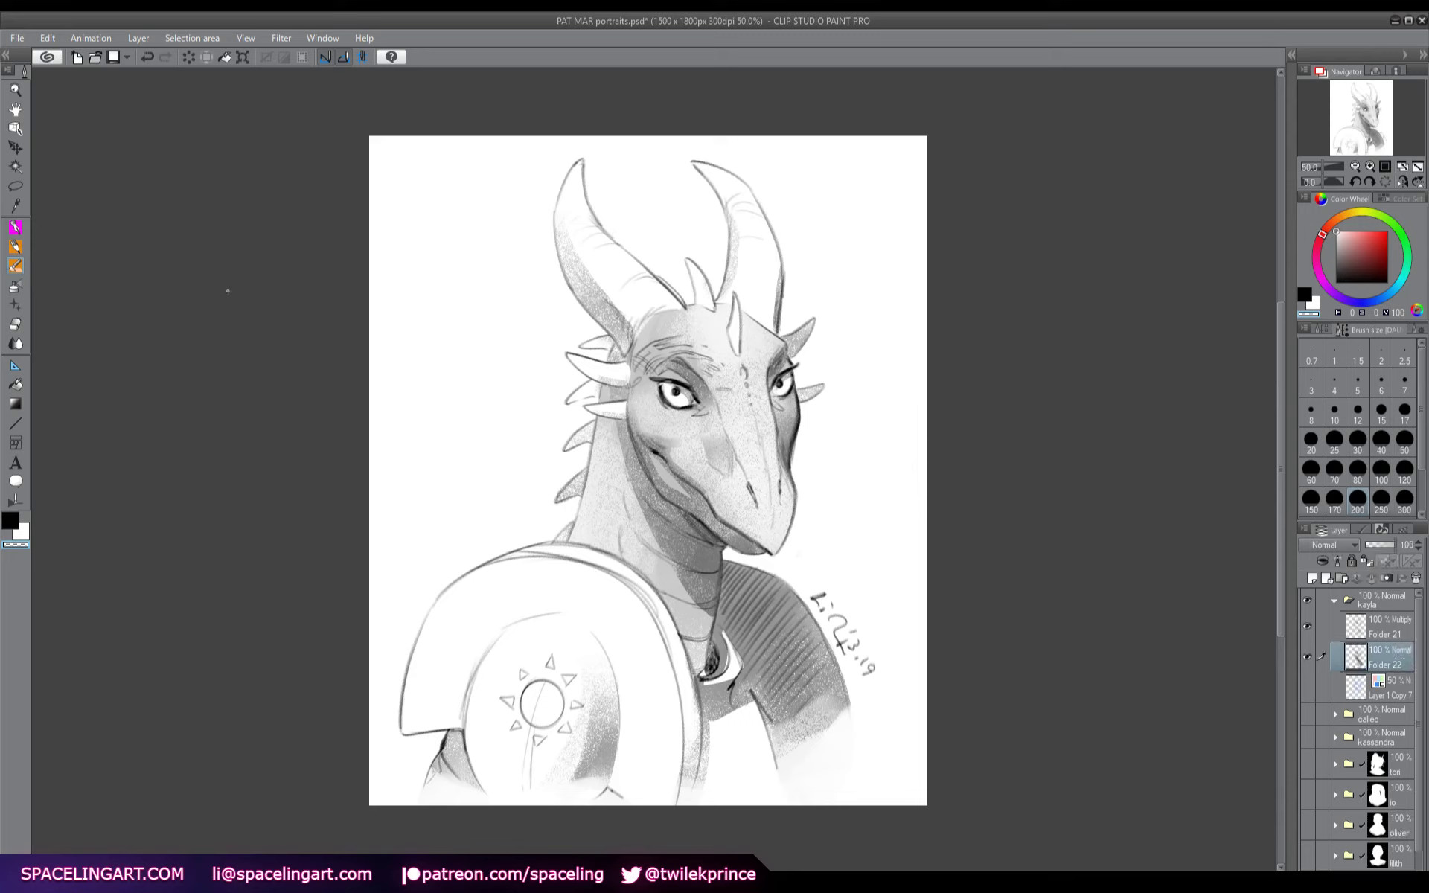